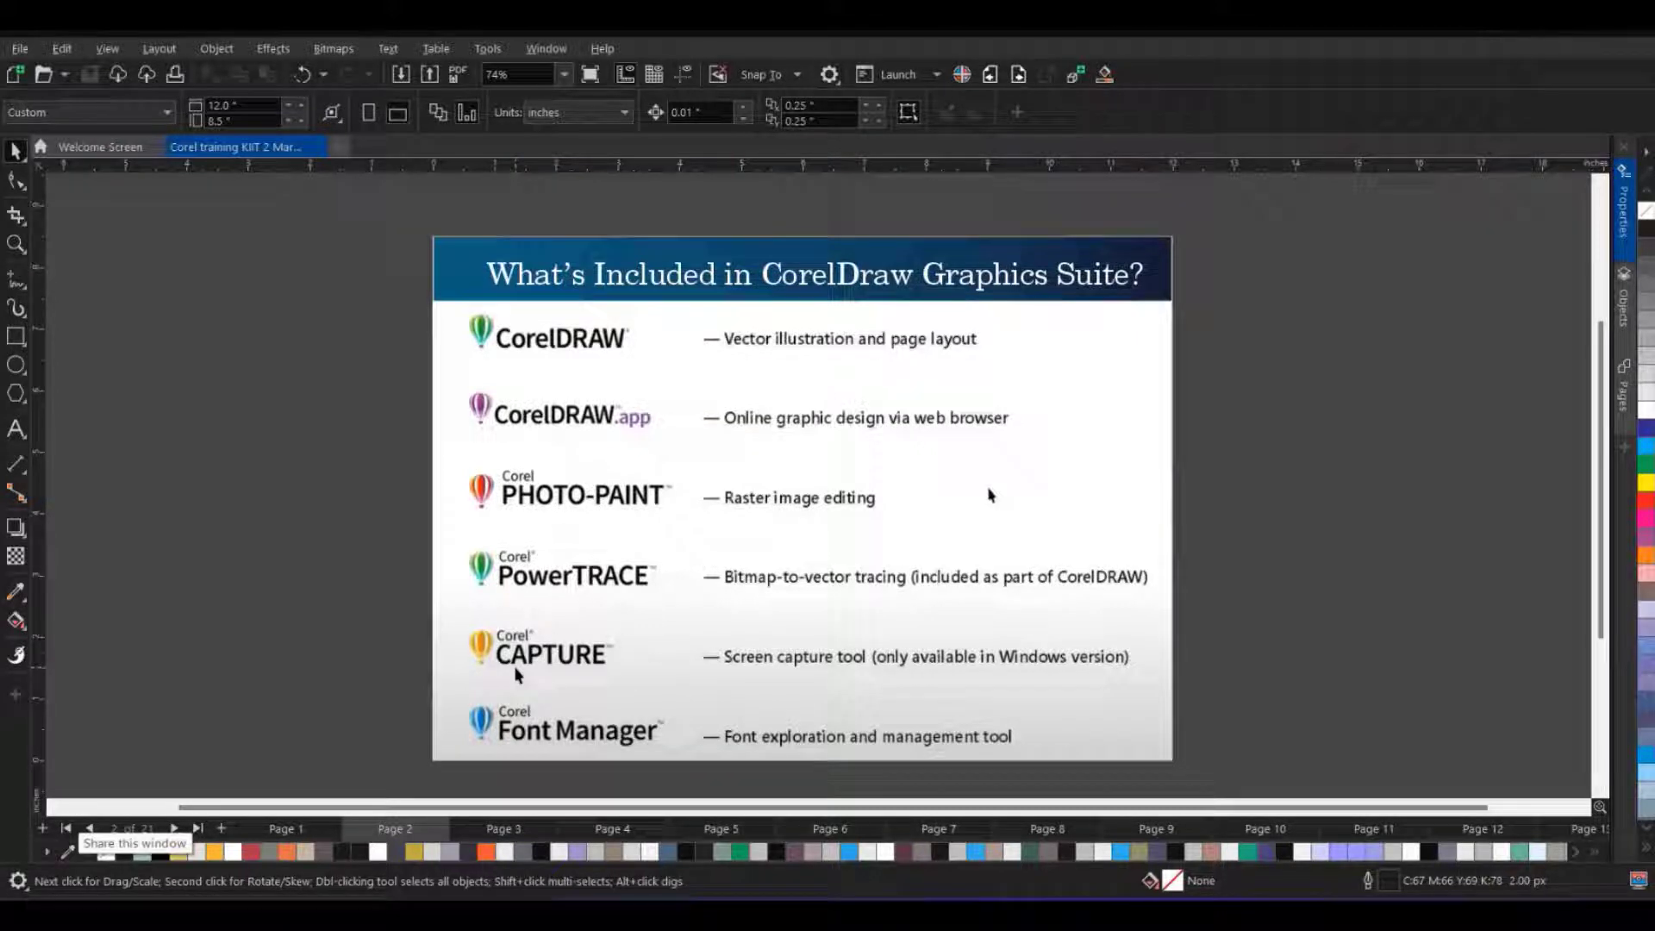
- Go to page 4 and set the interface color theme to Dark in the customization options
key(Page_Down)
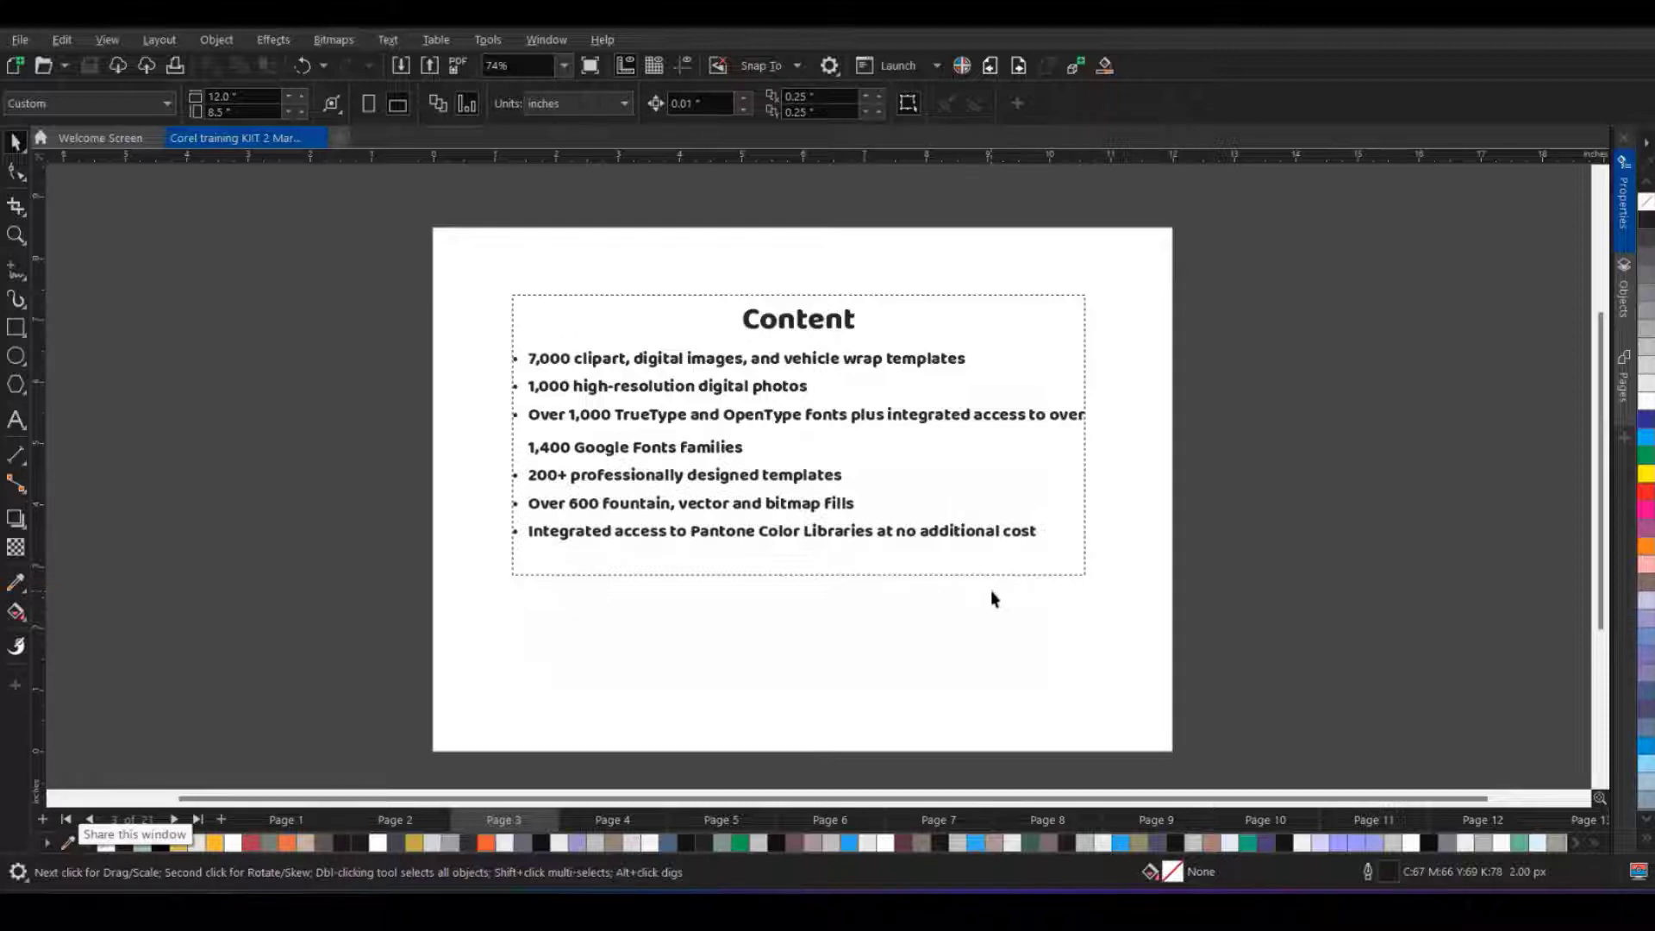
key(Page_Down)
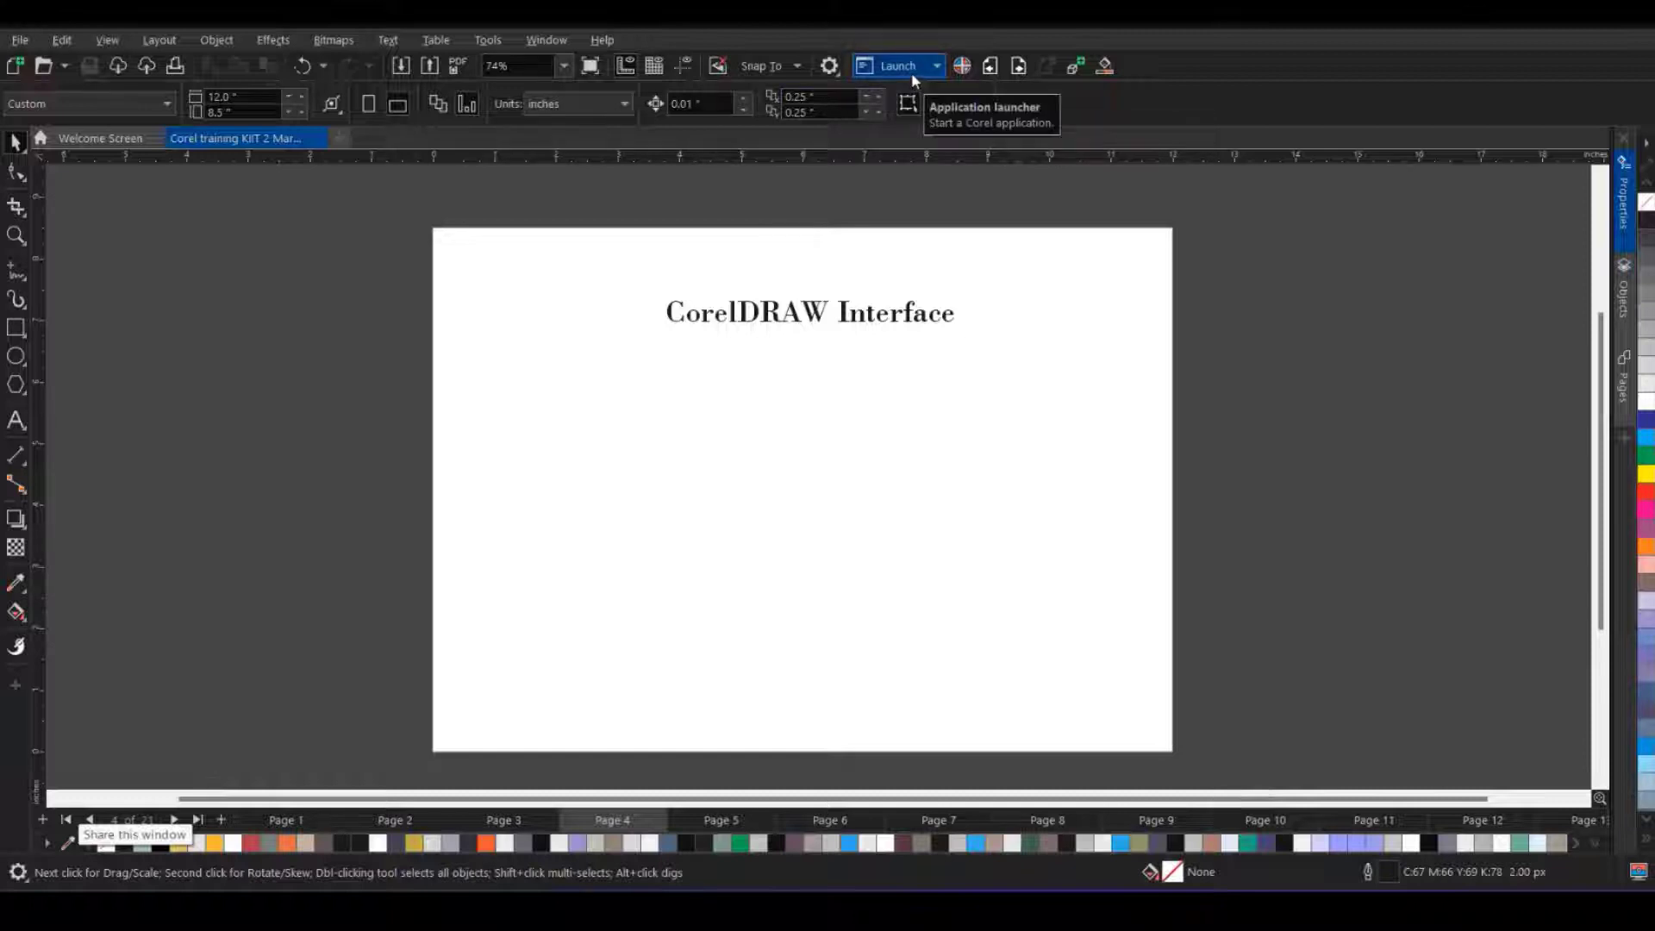
click(829, 67)
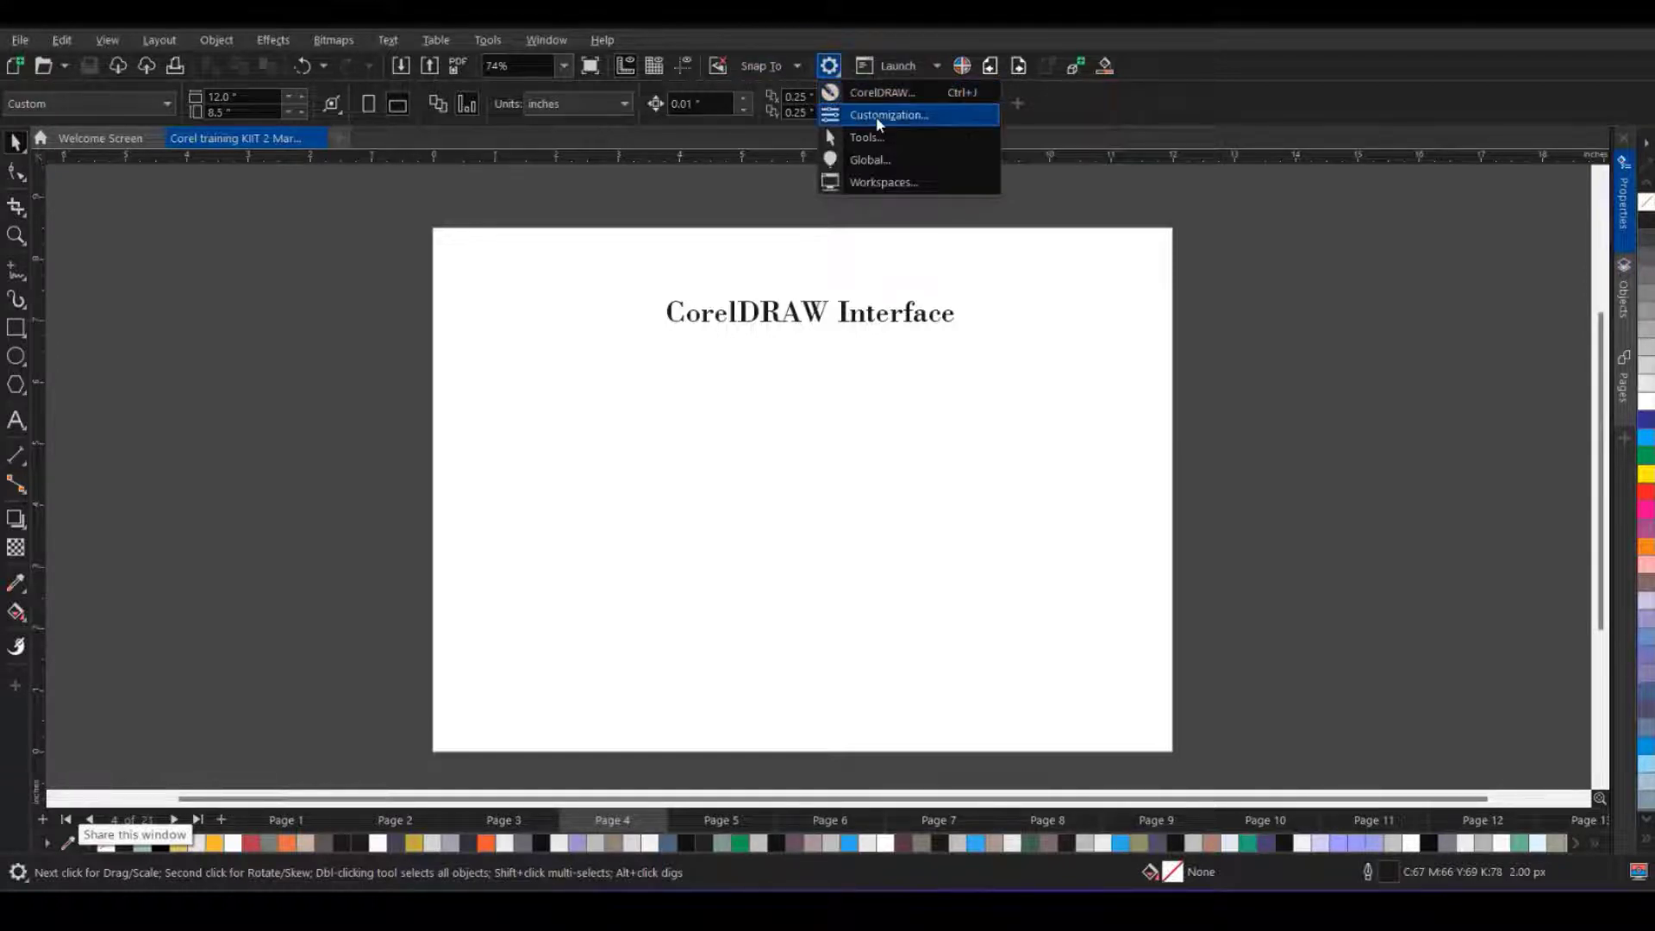
click(878, 115)
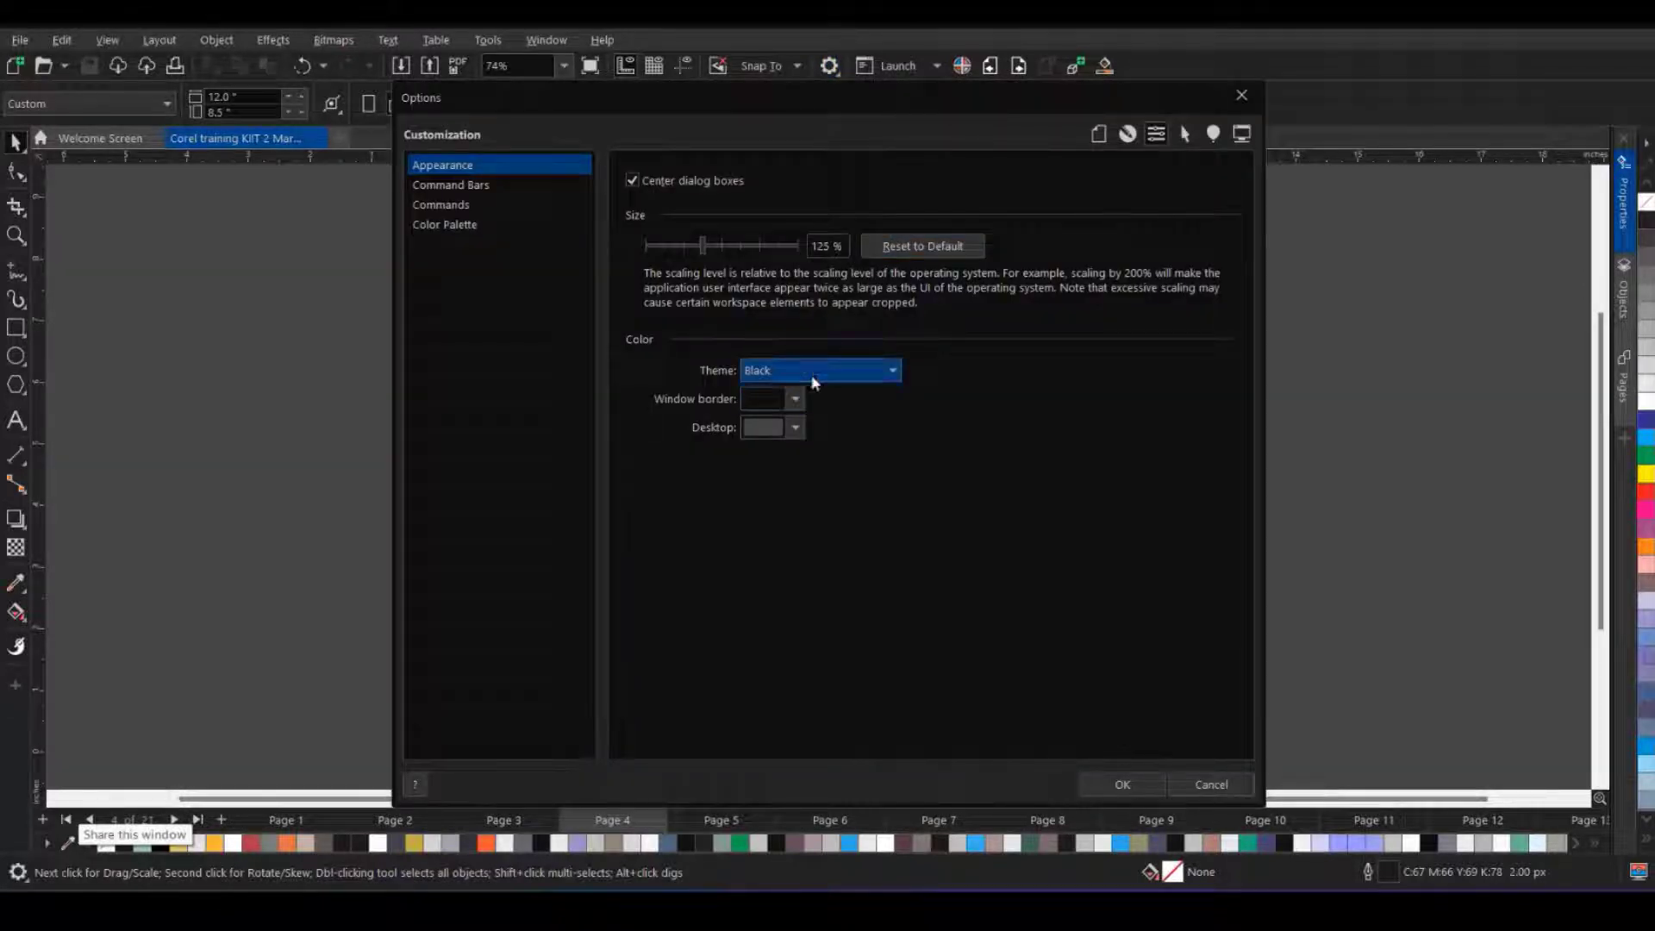
click(813, 378)
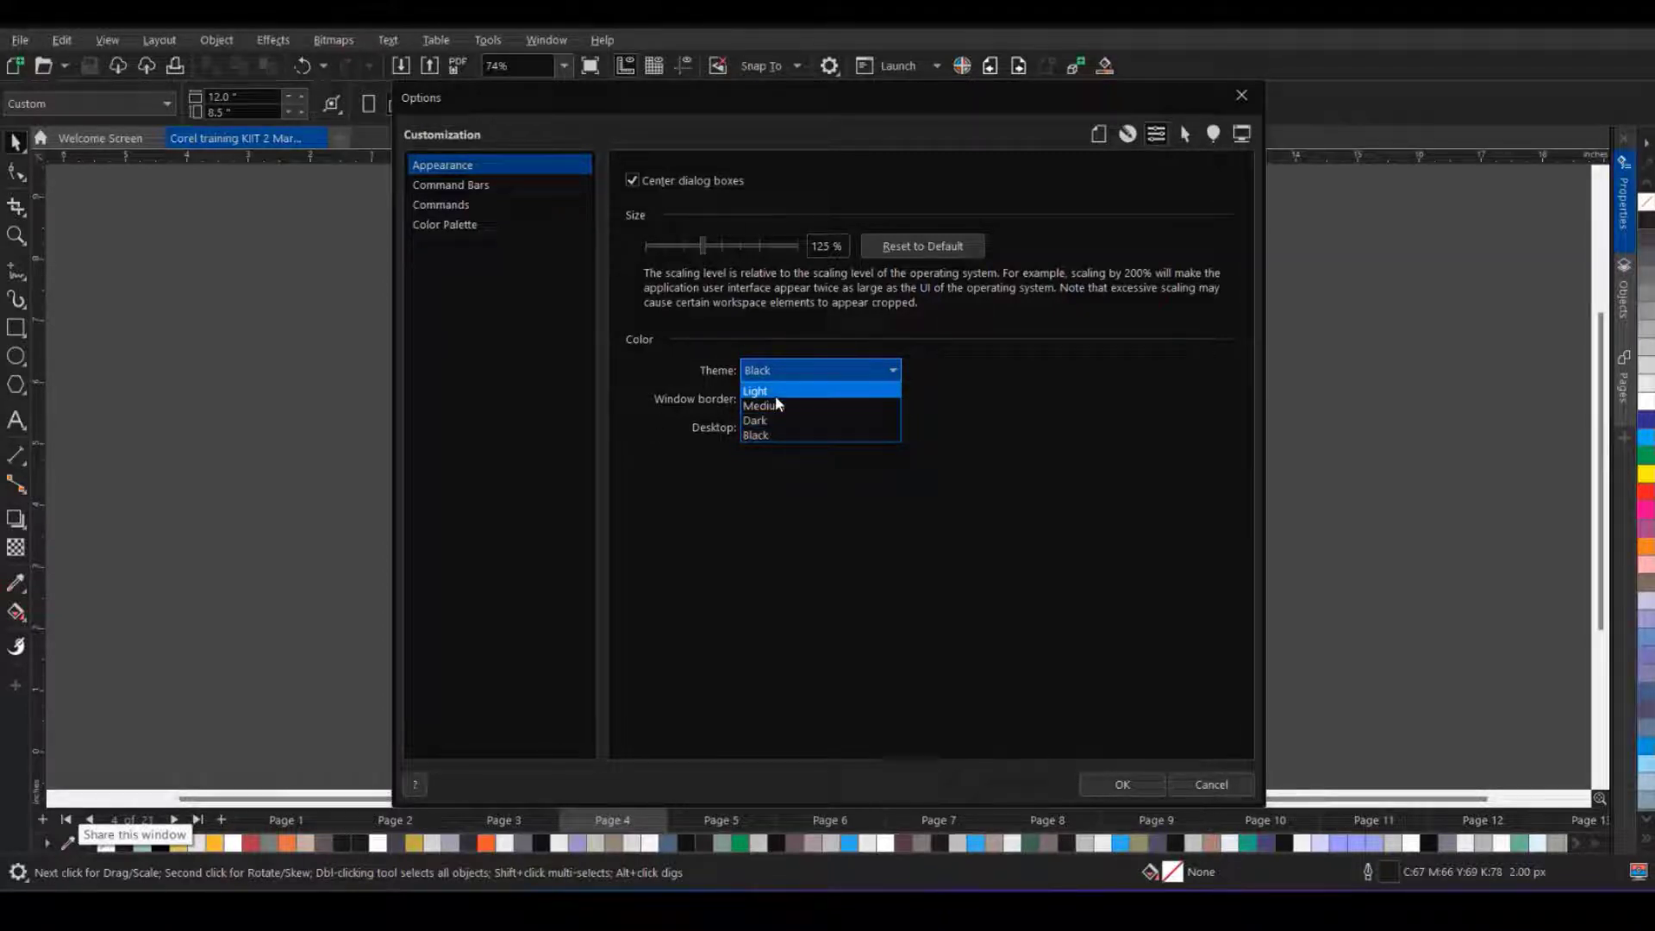
click(780, 392)
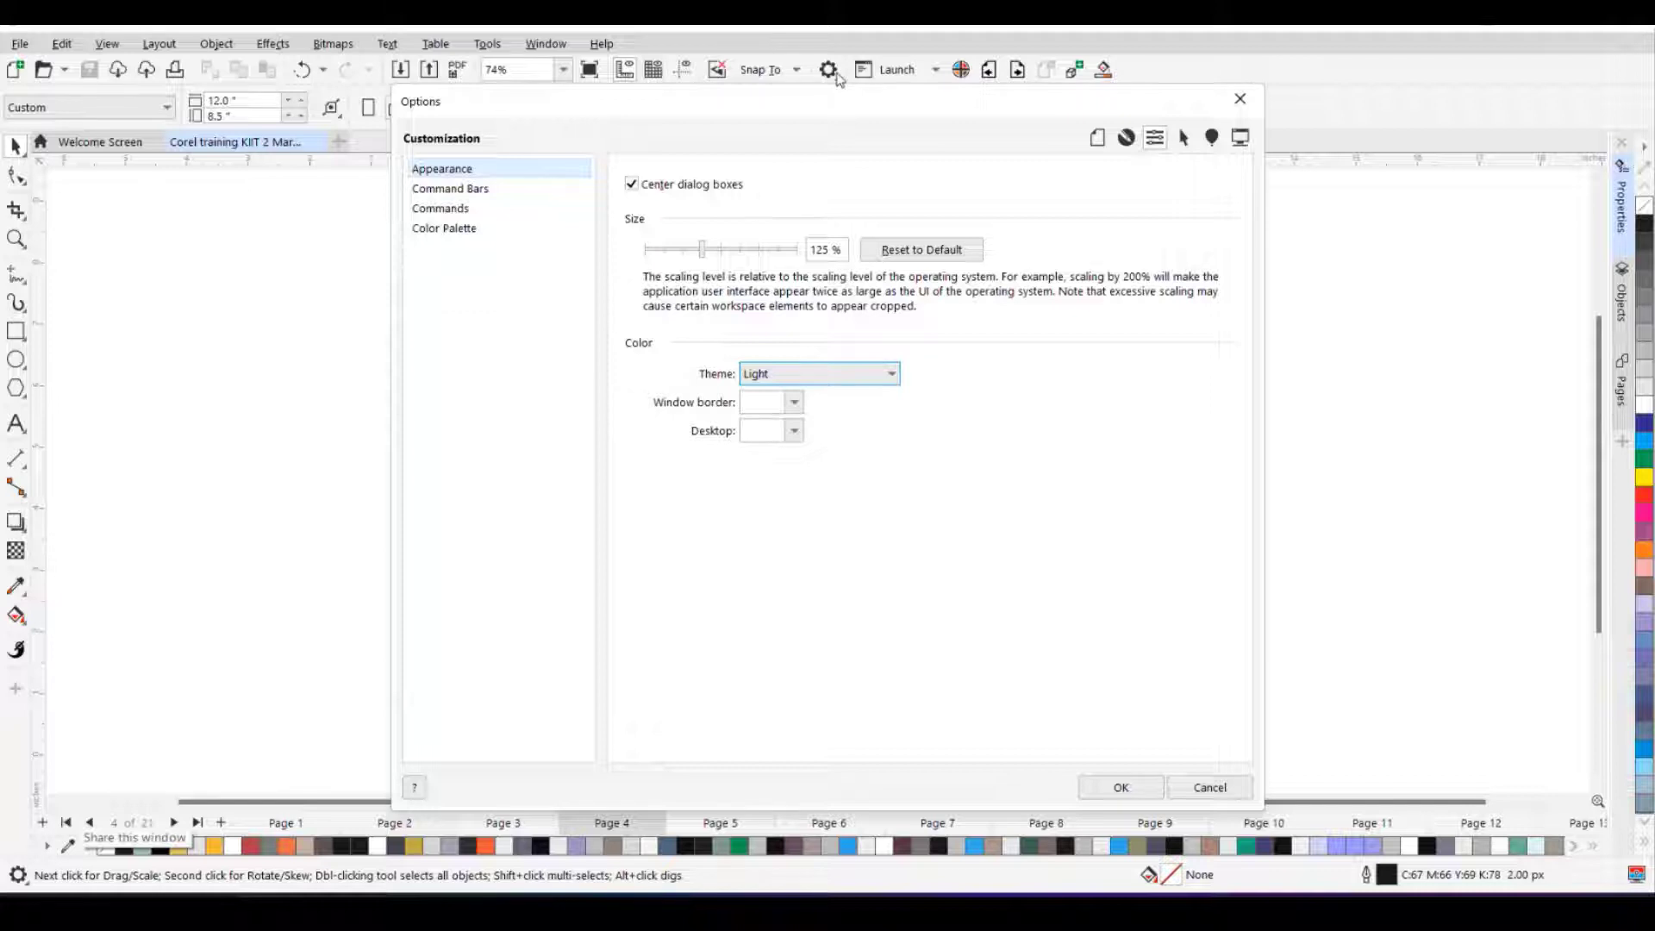
key(Down)
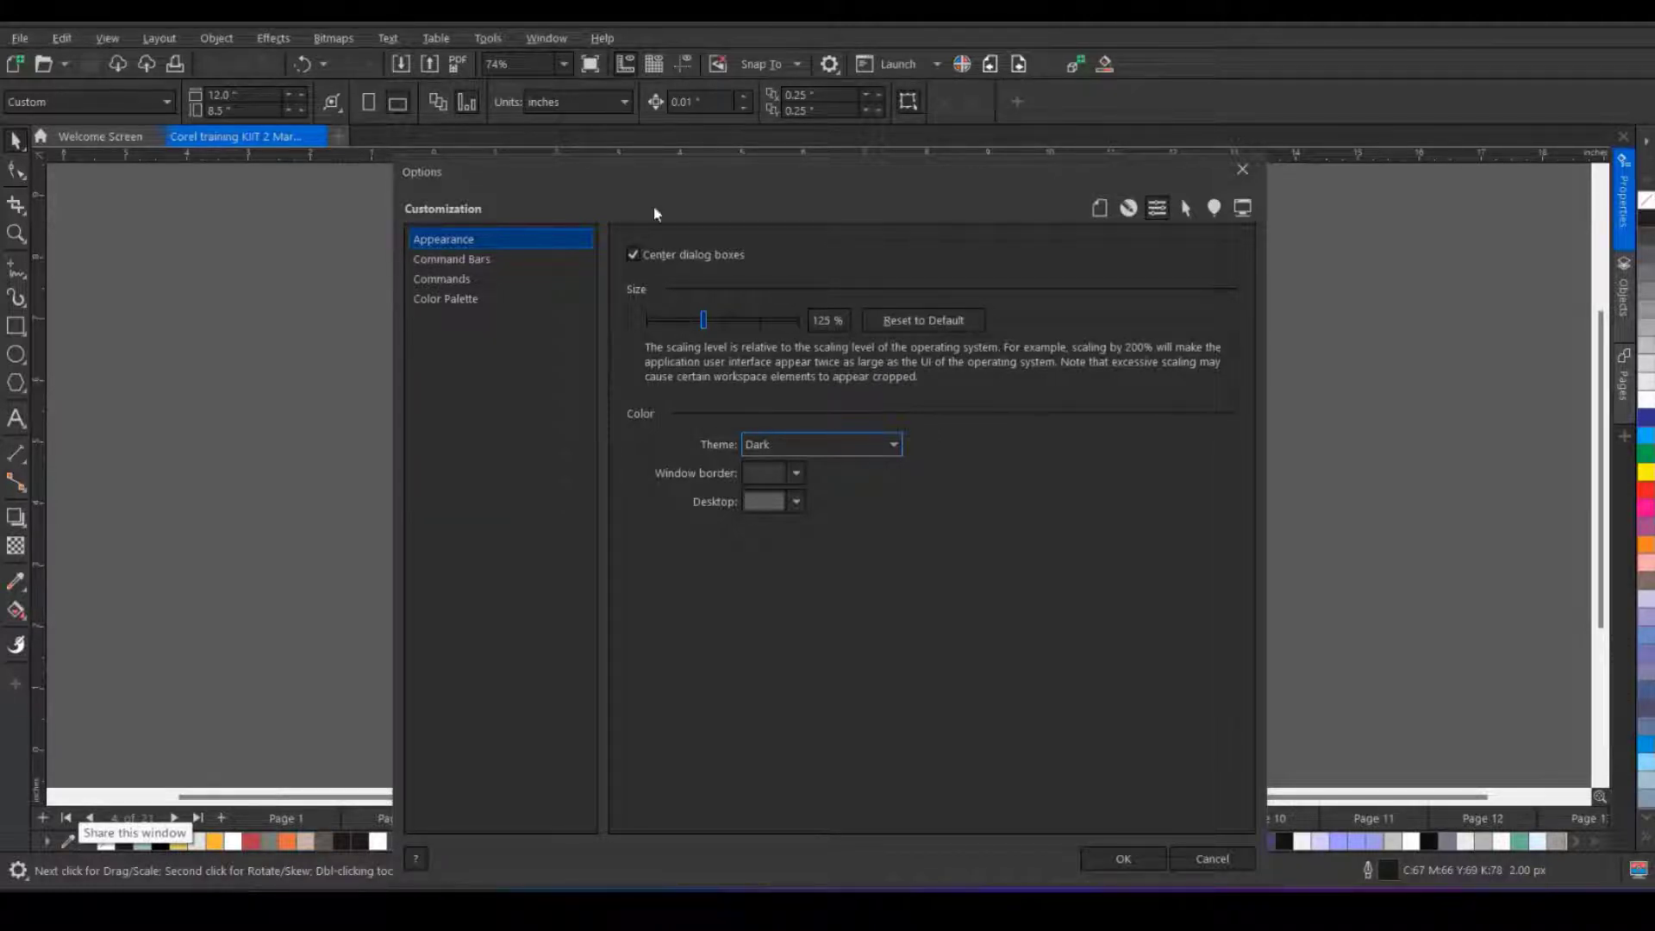
- Find the PowerClip command by searching the customizable commands for "power", add it at the end of the standard toolbar, and apply the options
click(470, 283)
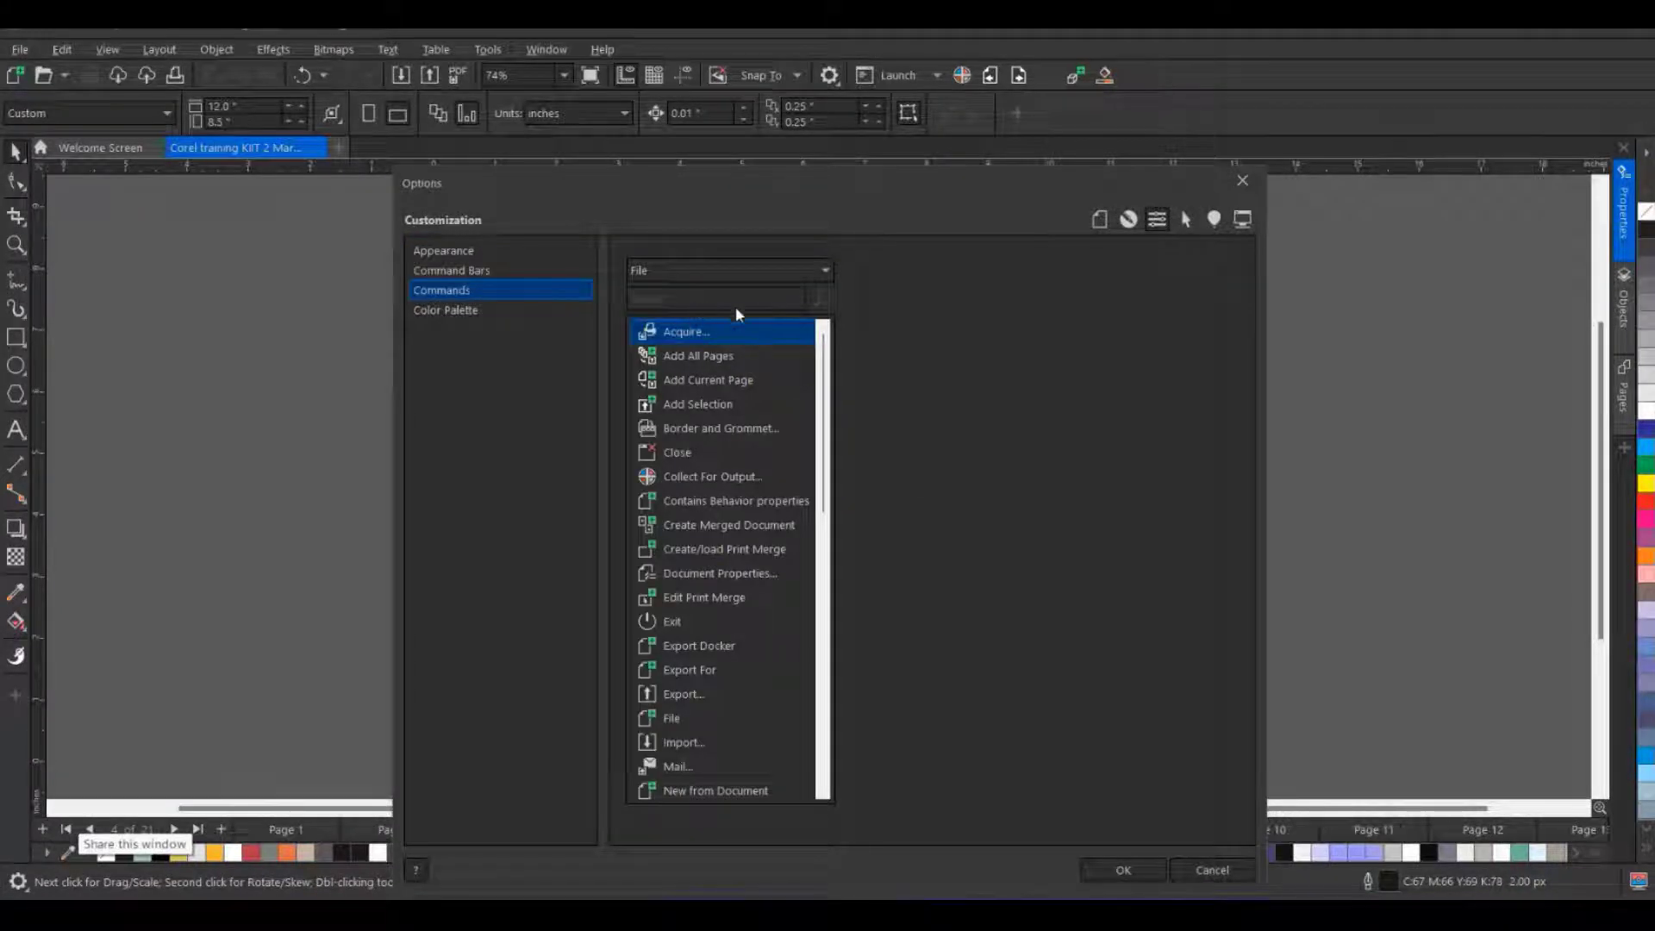
click(719, 336)
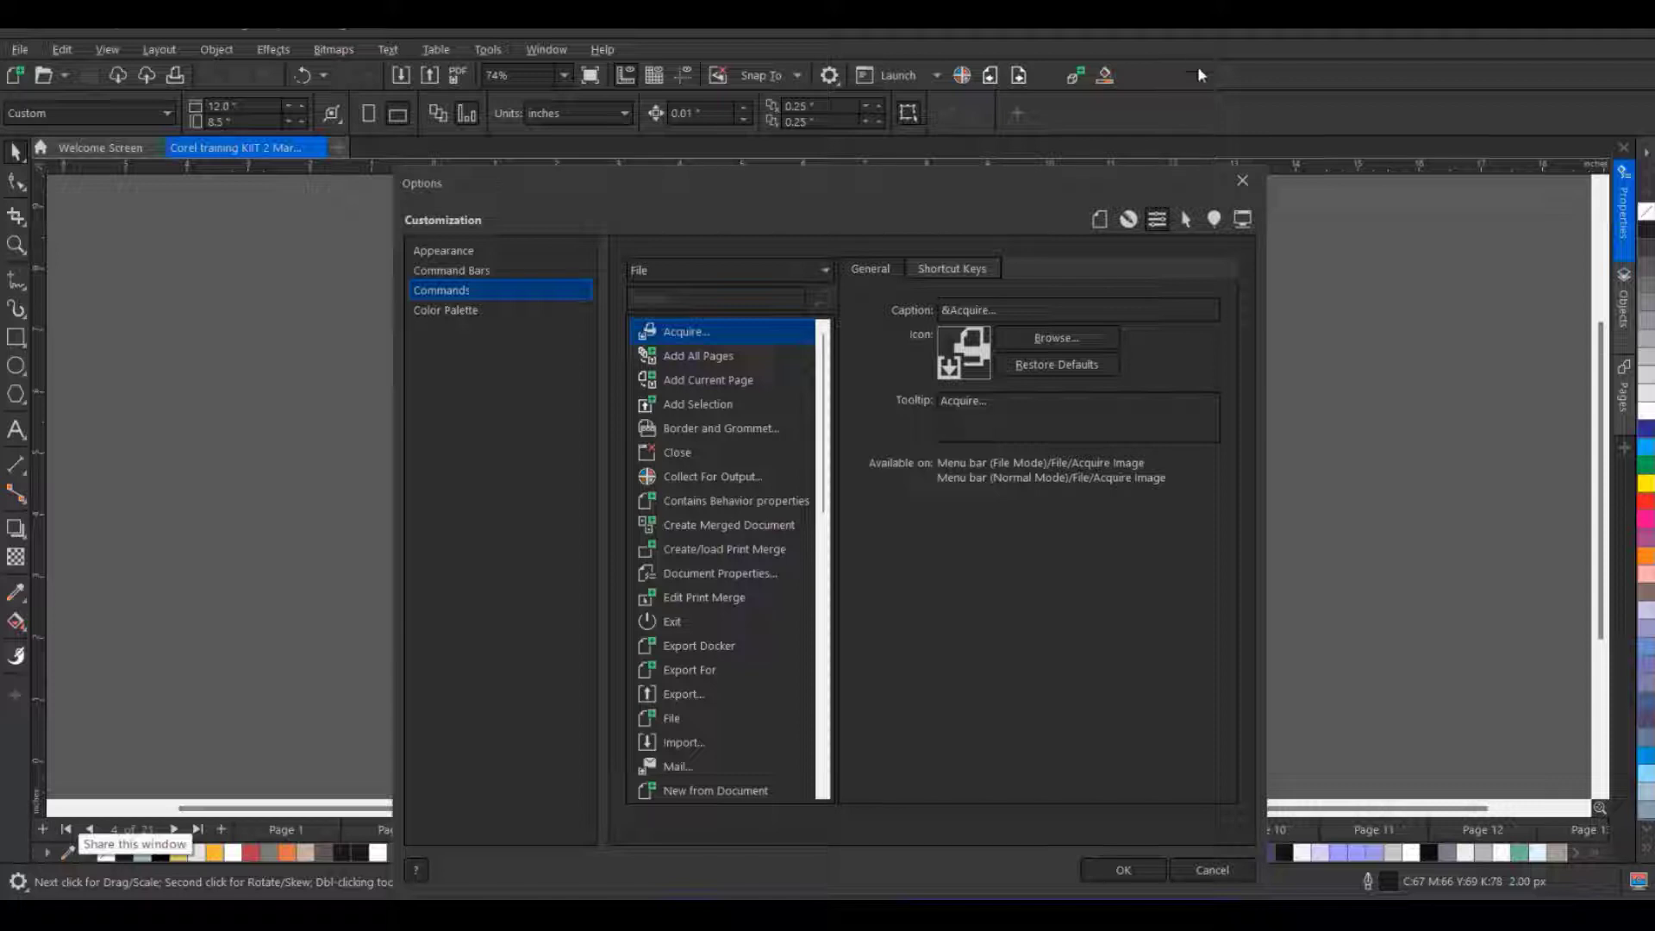
click(704, 299)
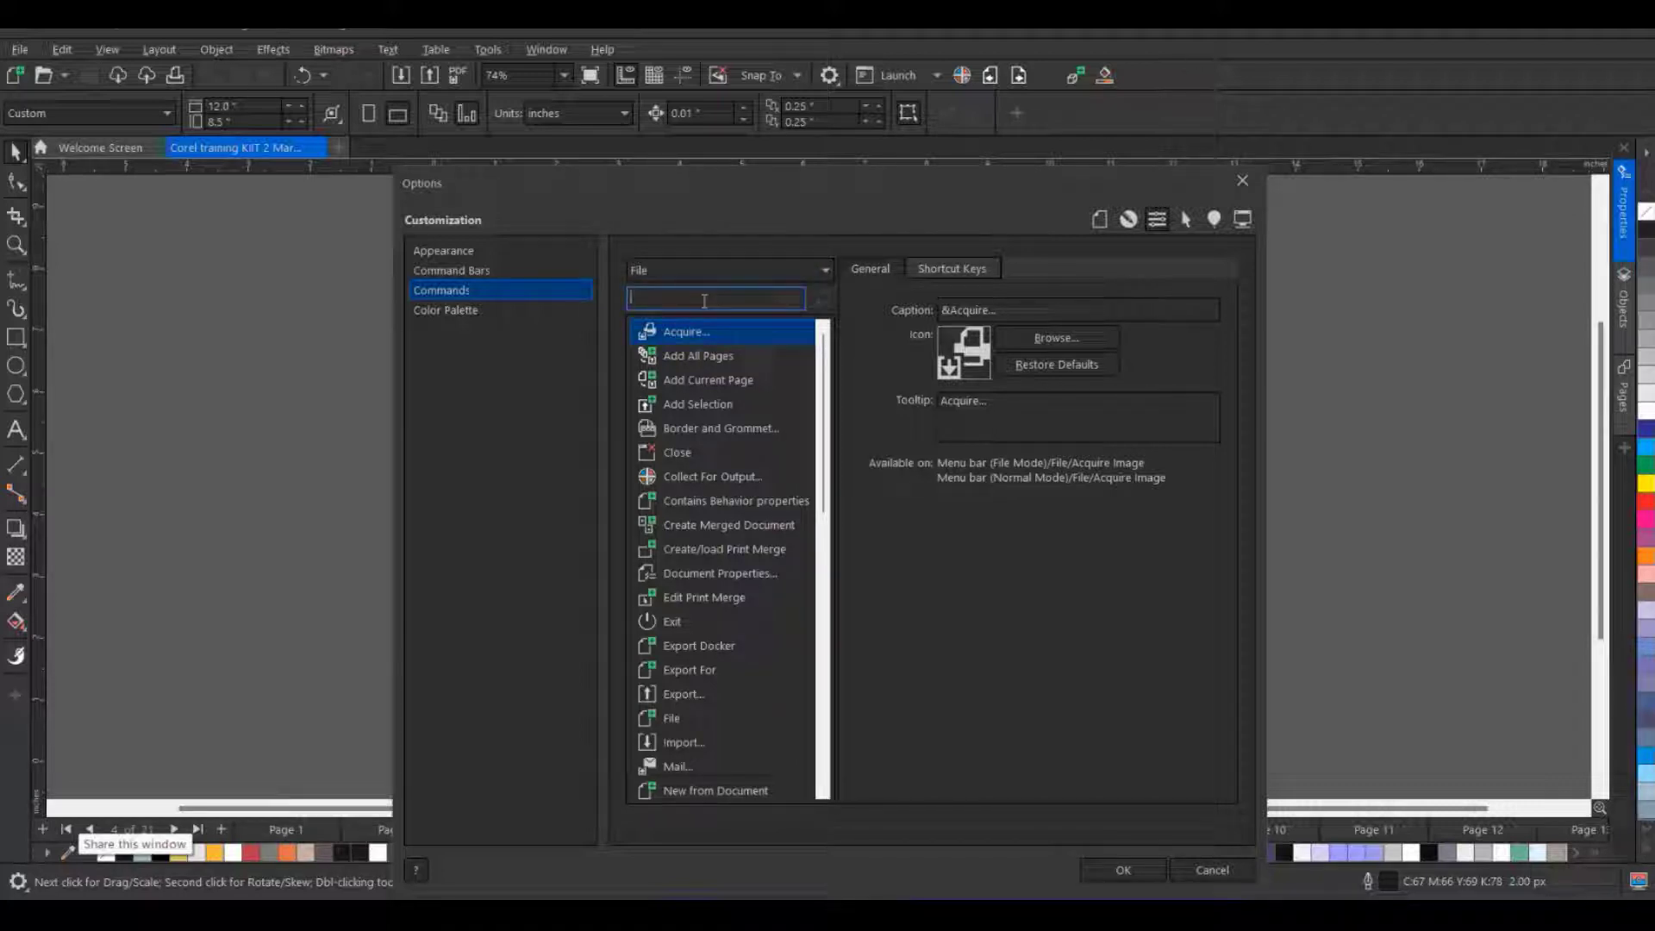
text(power)
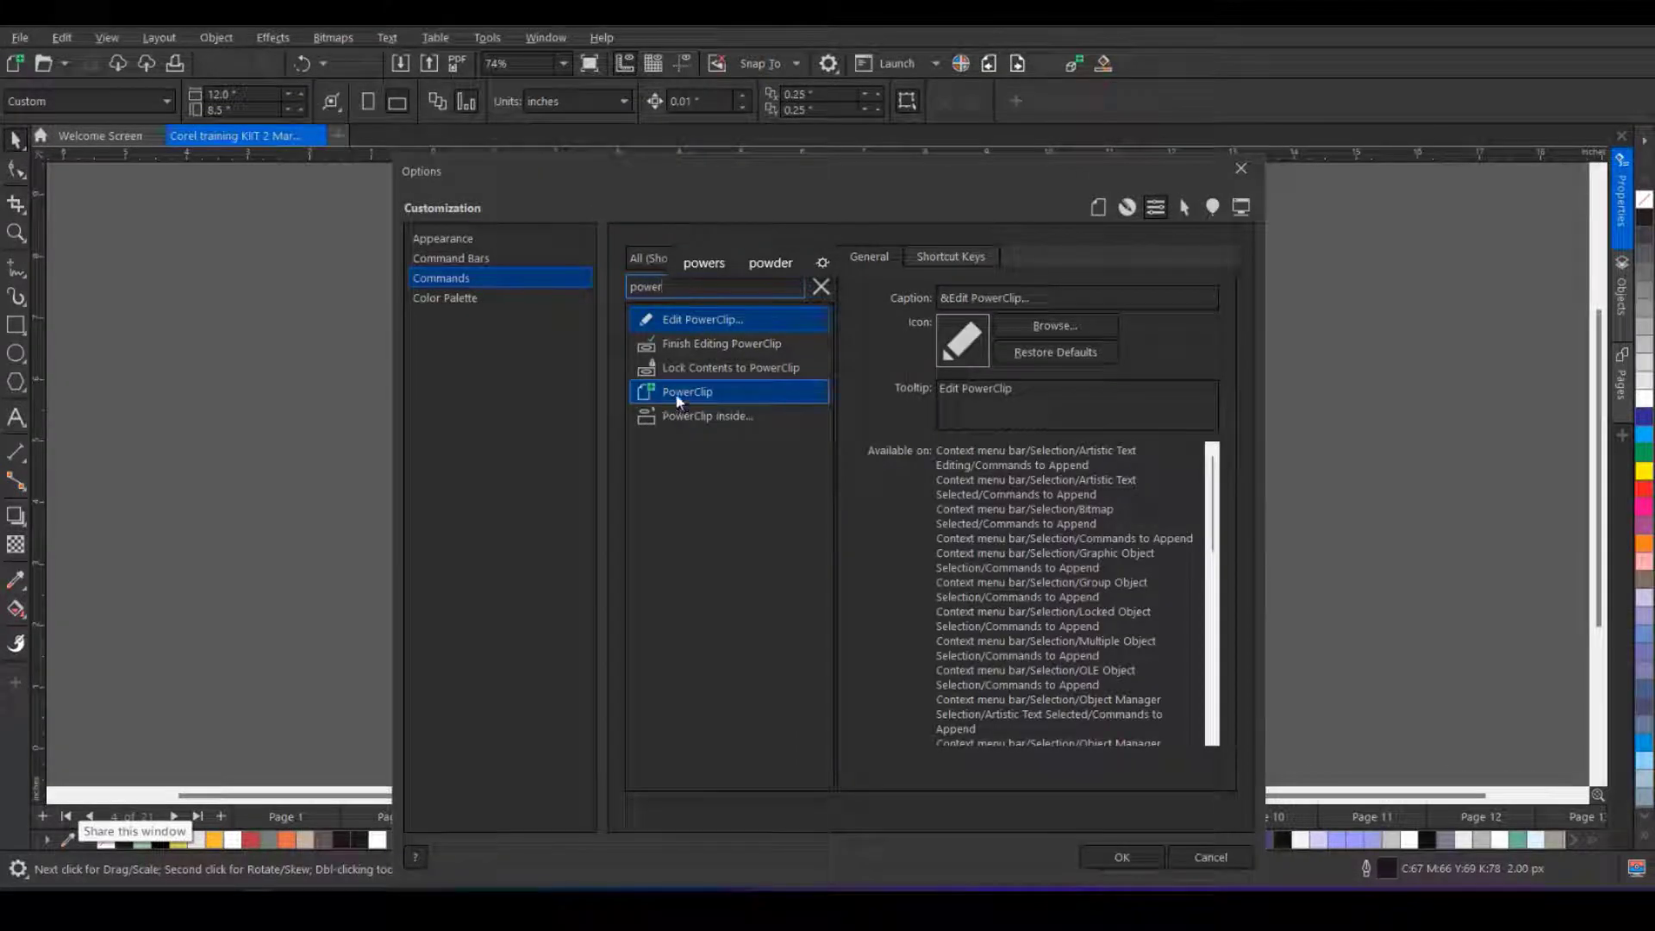
drag(676, 395, 1172, 69)
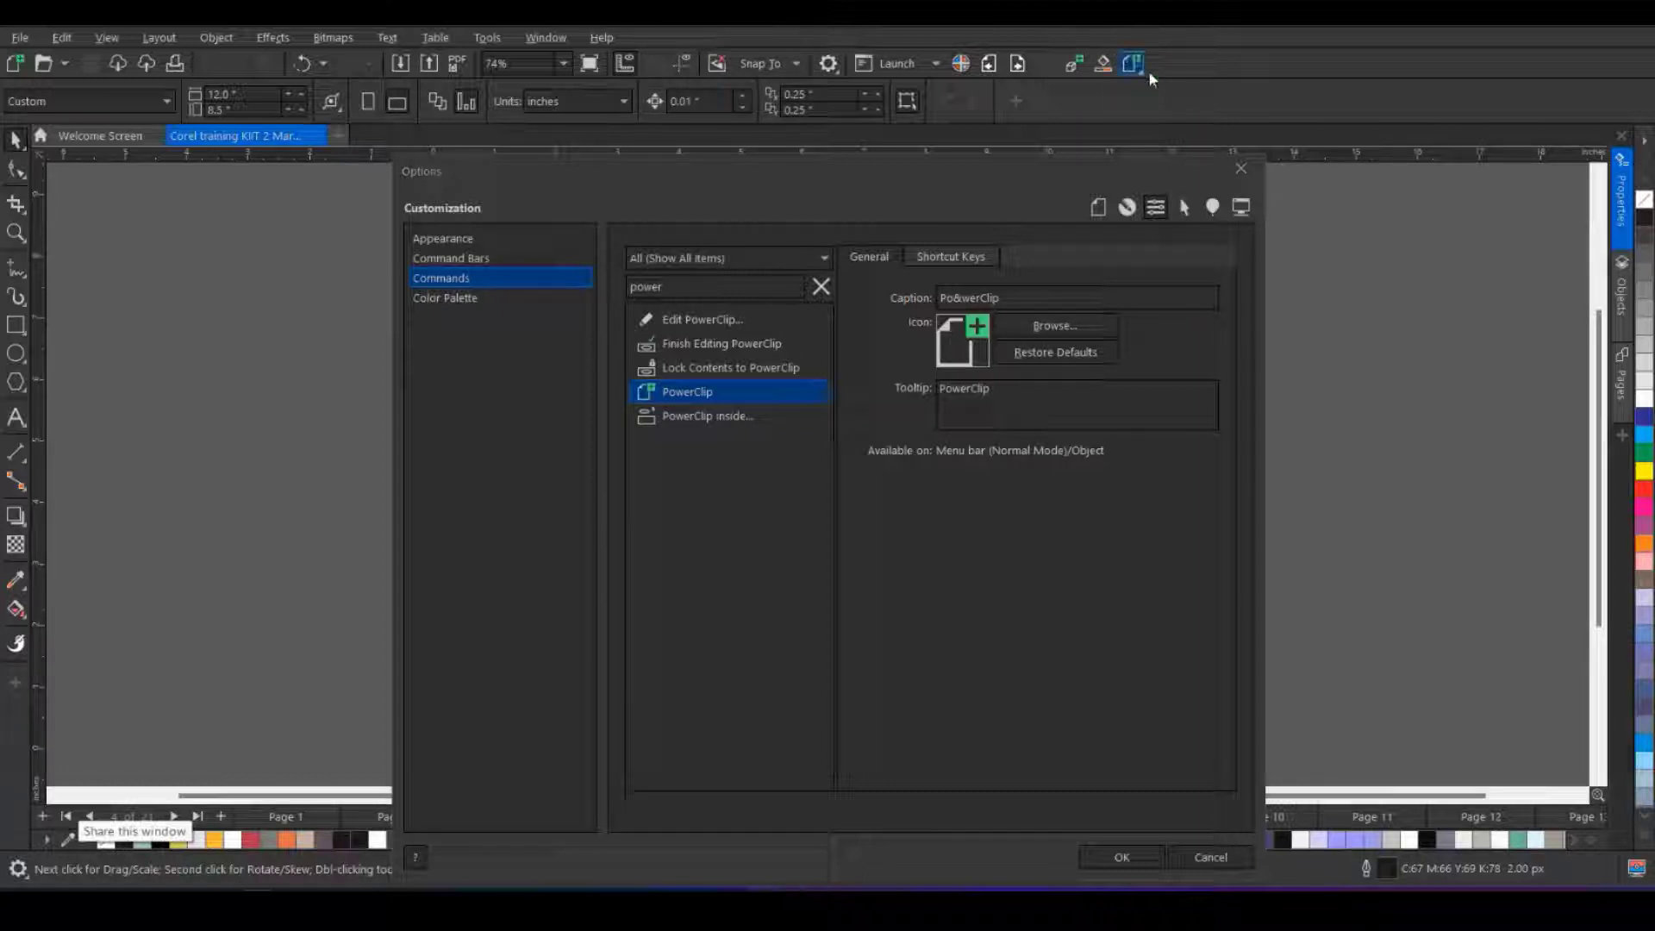
click(1117, 858)
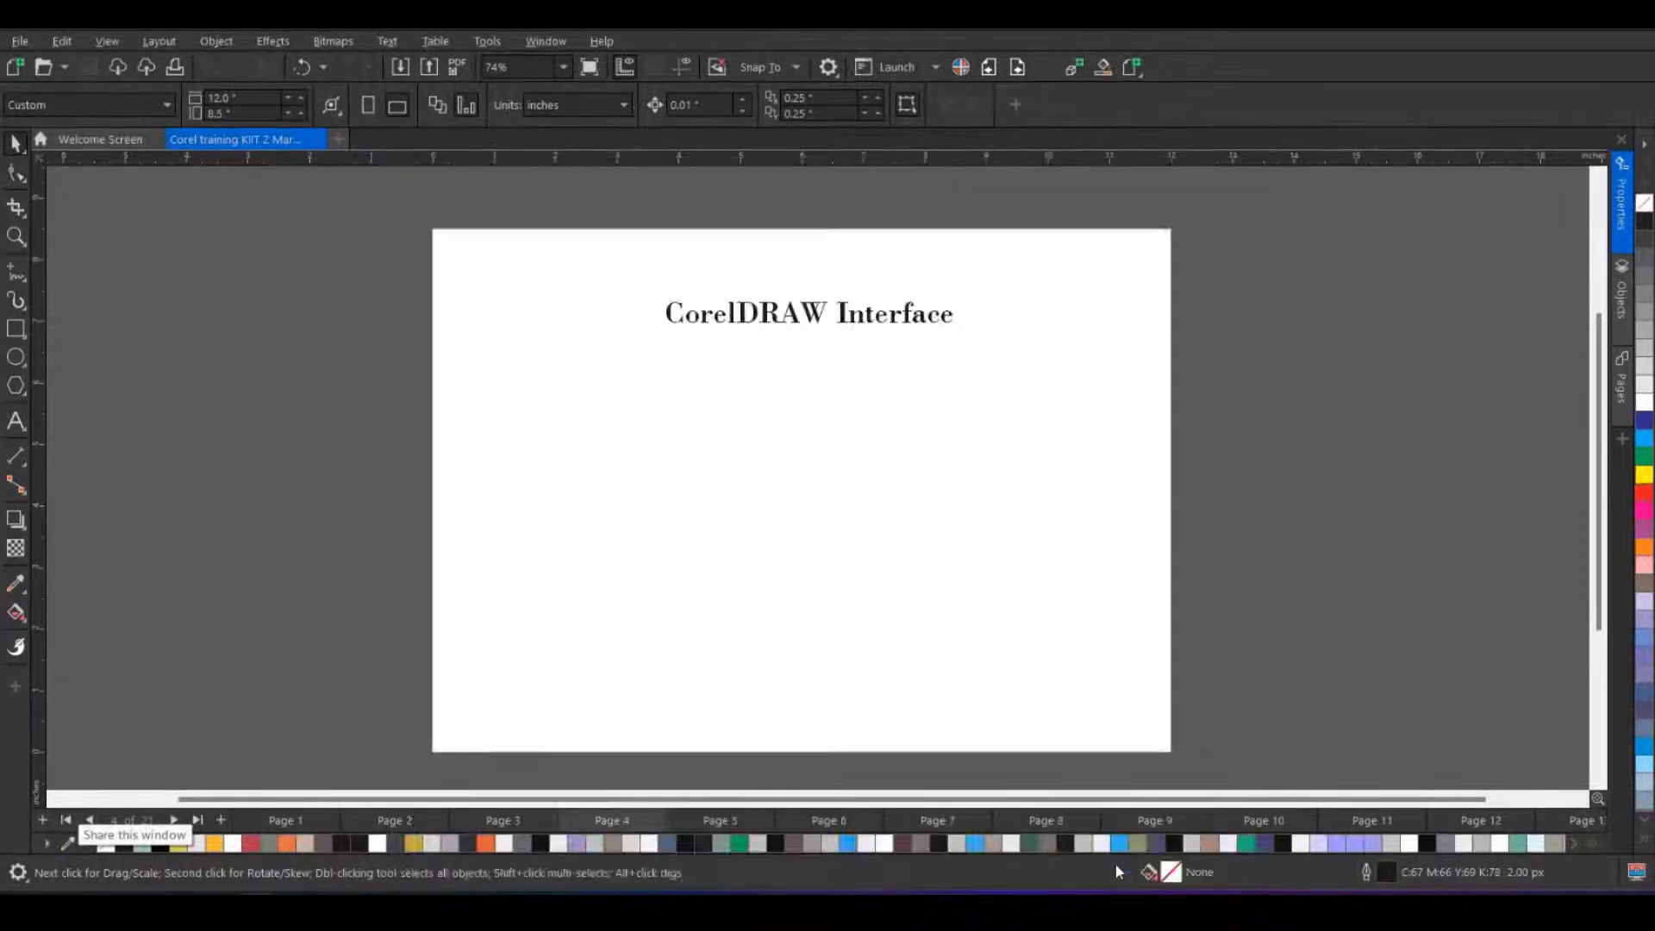
- Draw an upright ellipse about 2.6 by 3.3 inches below the page title
click(15, 356)
drag(748, 402, 923, 617)
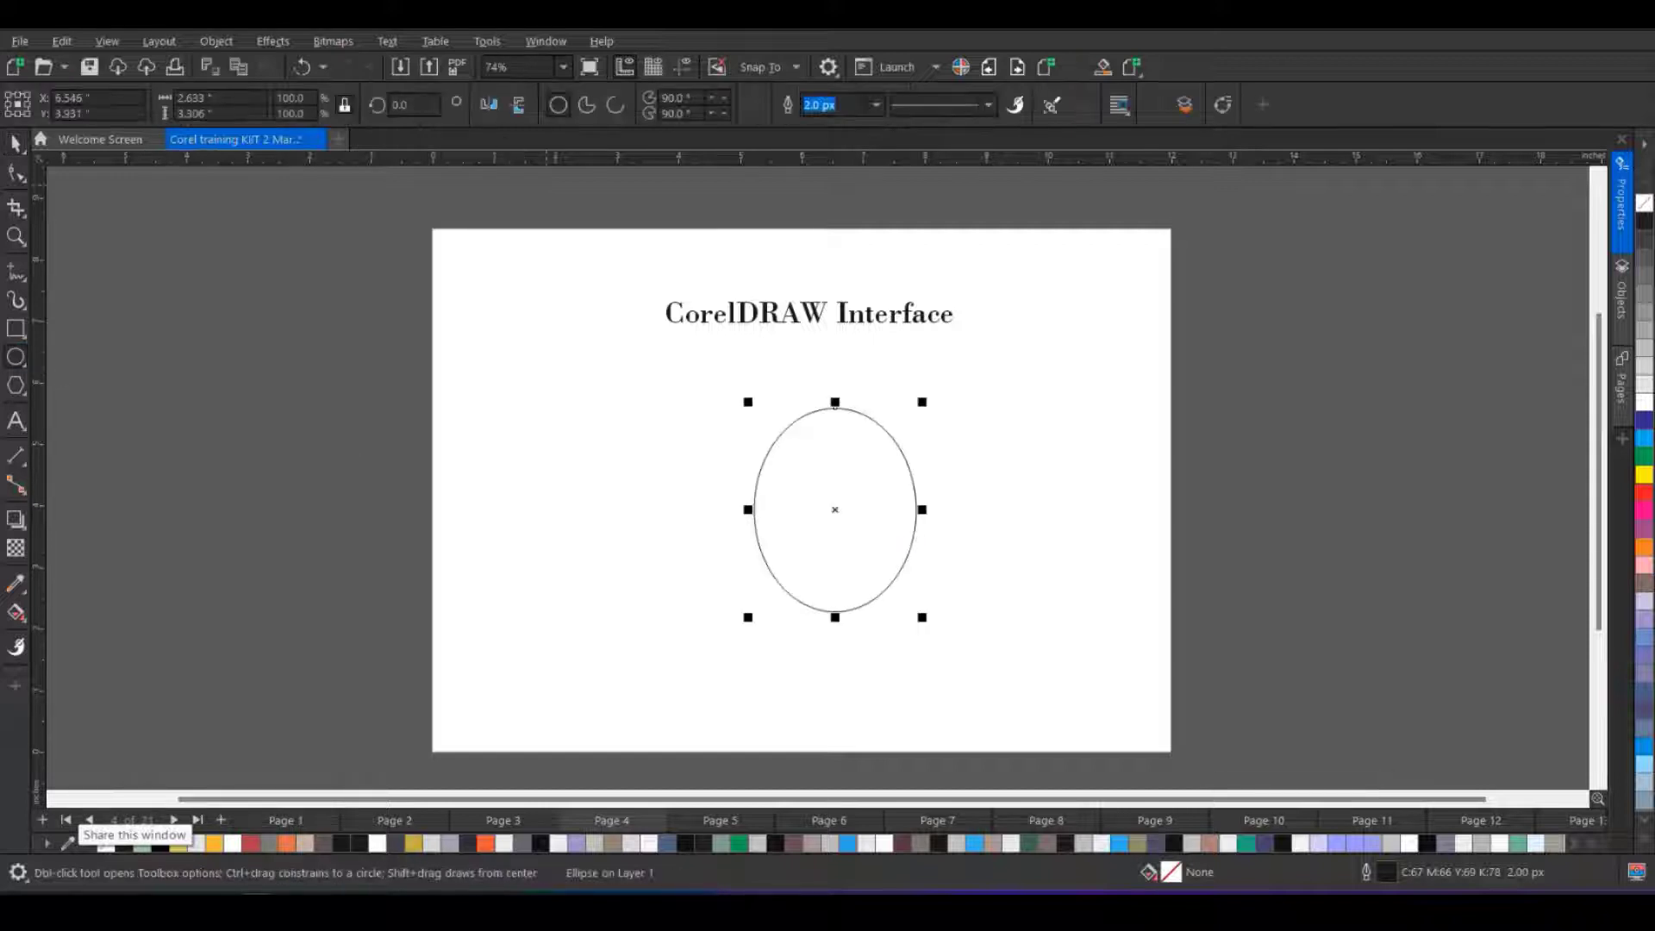
- Examine the PowerClip commands available for the ellipse and the variants of the effect, rectangle and ellipse tools
click(216, 41)
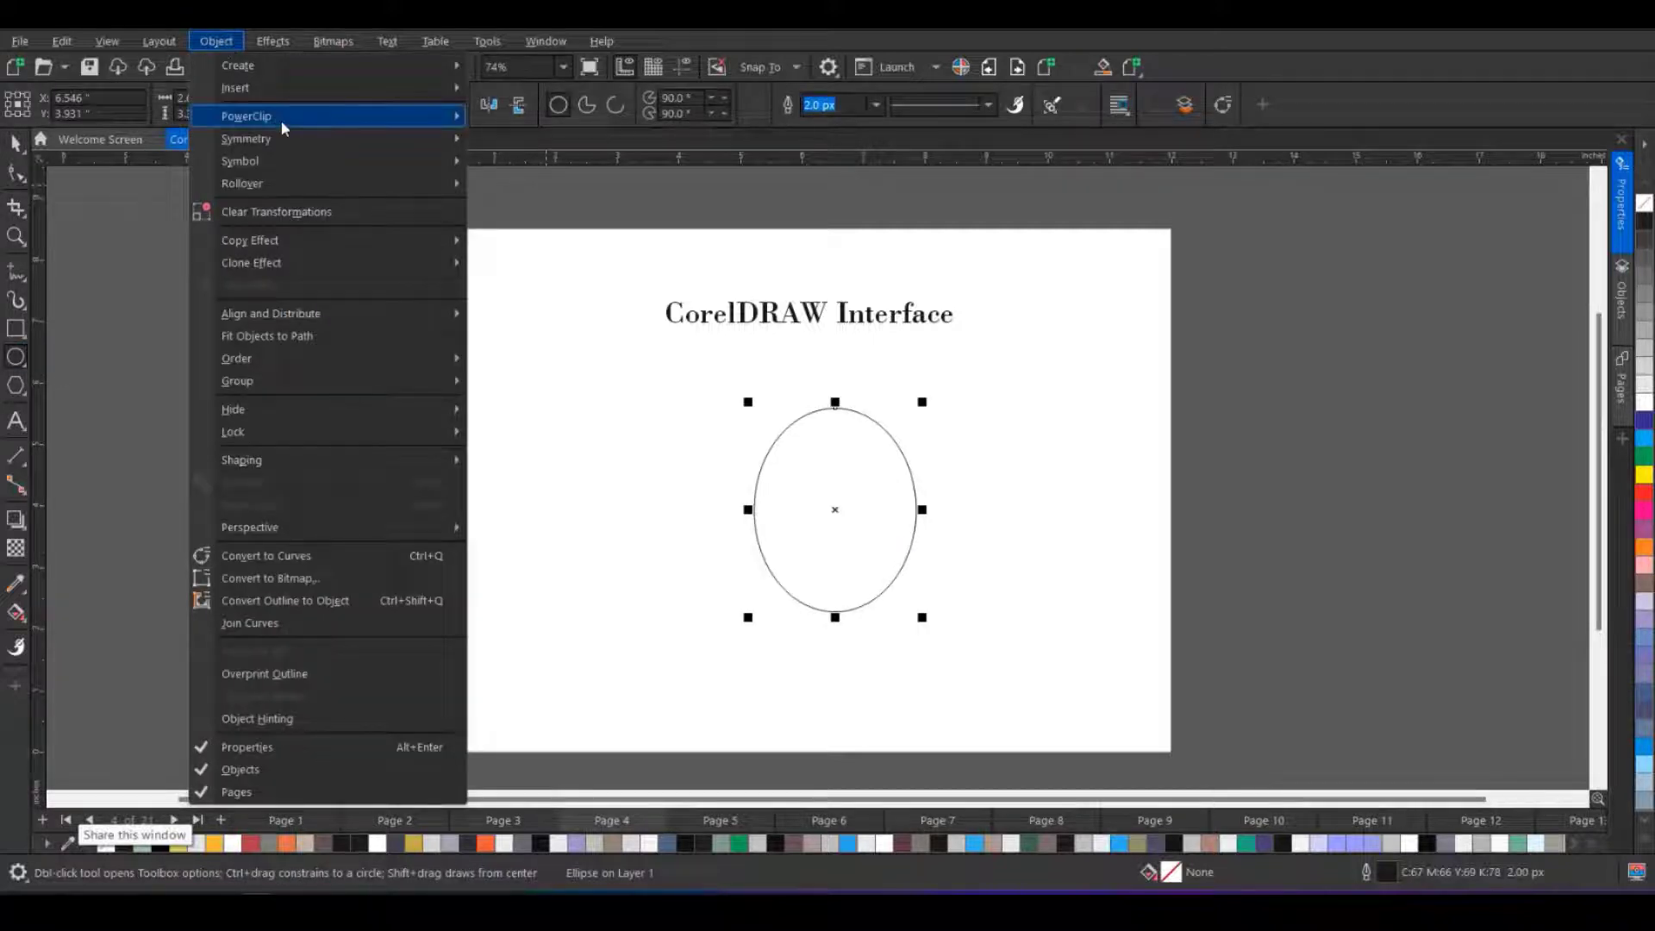
mouse_move(281, 121)
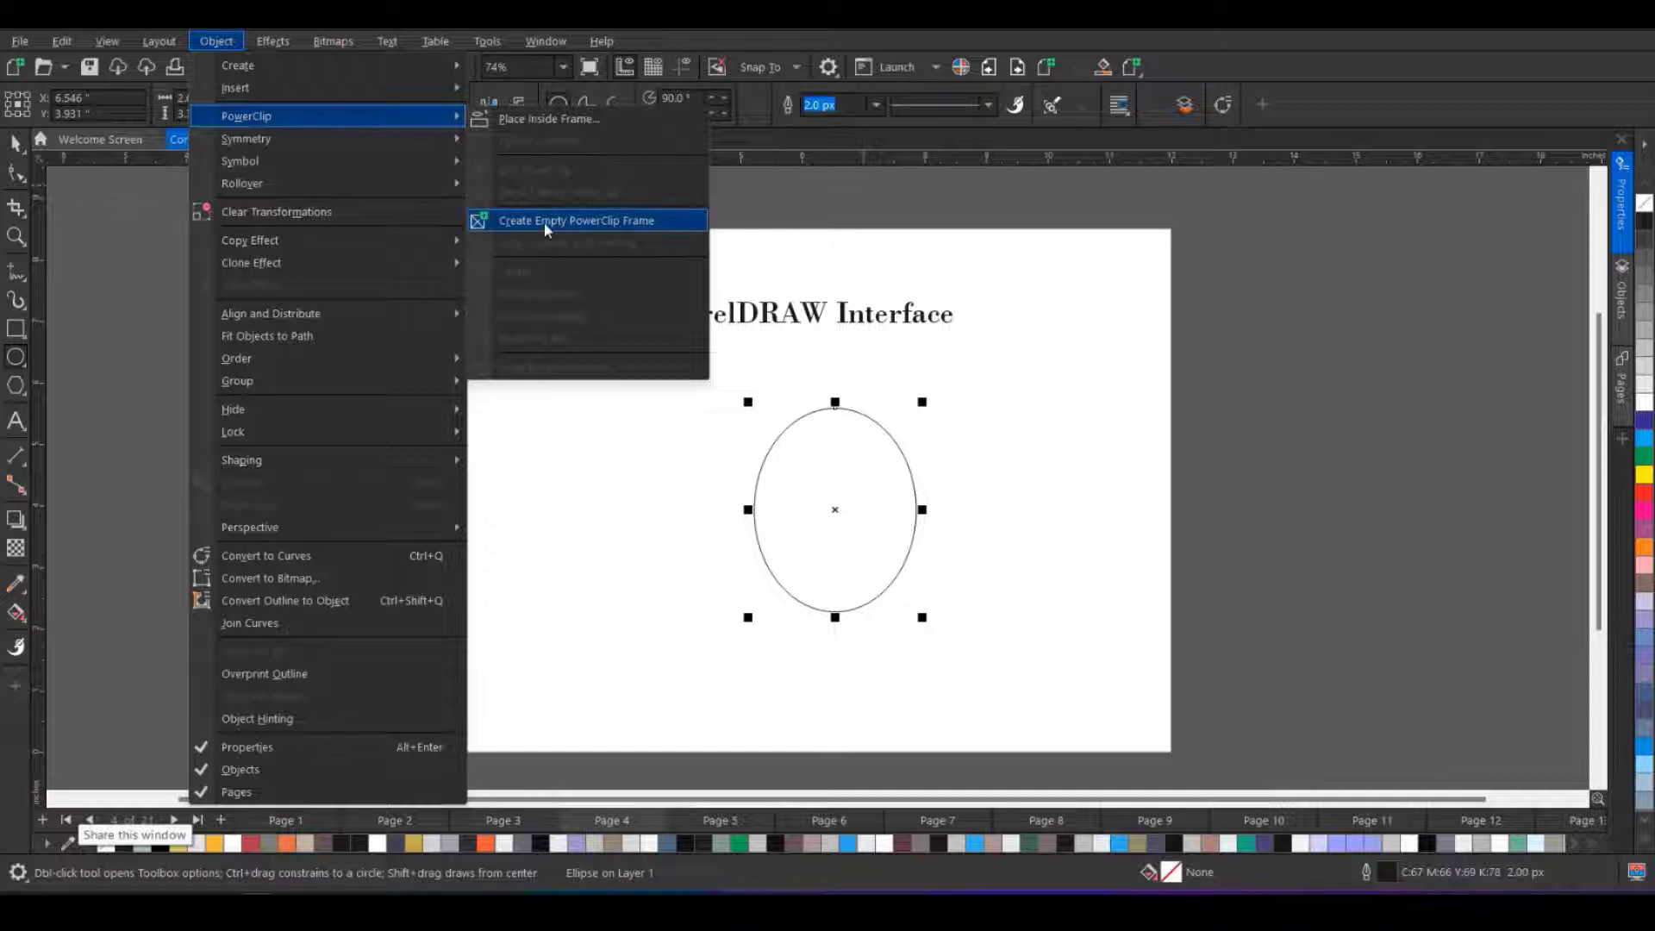
click(1134, 69)
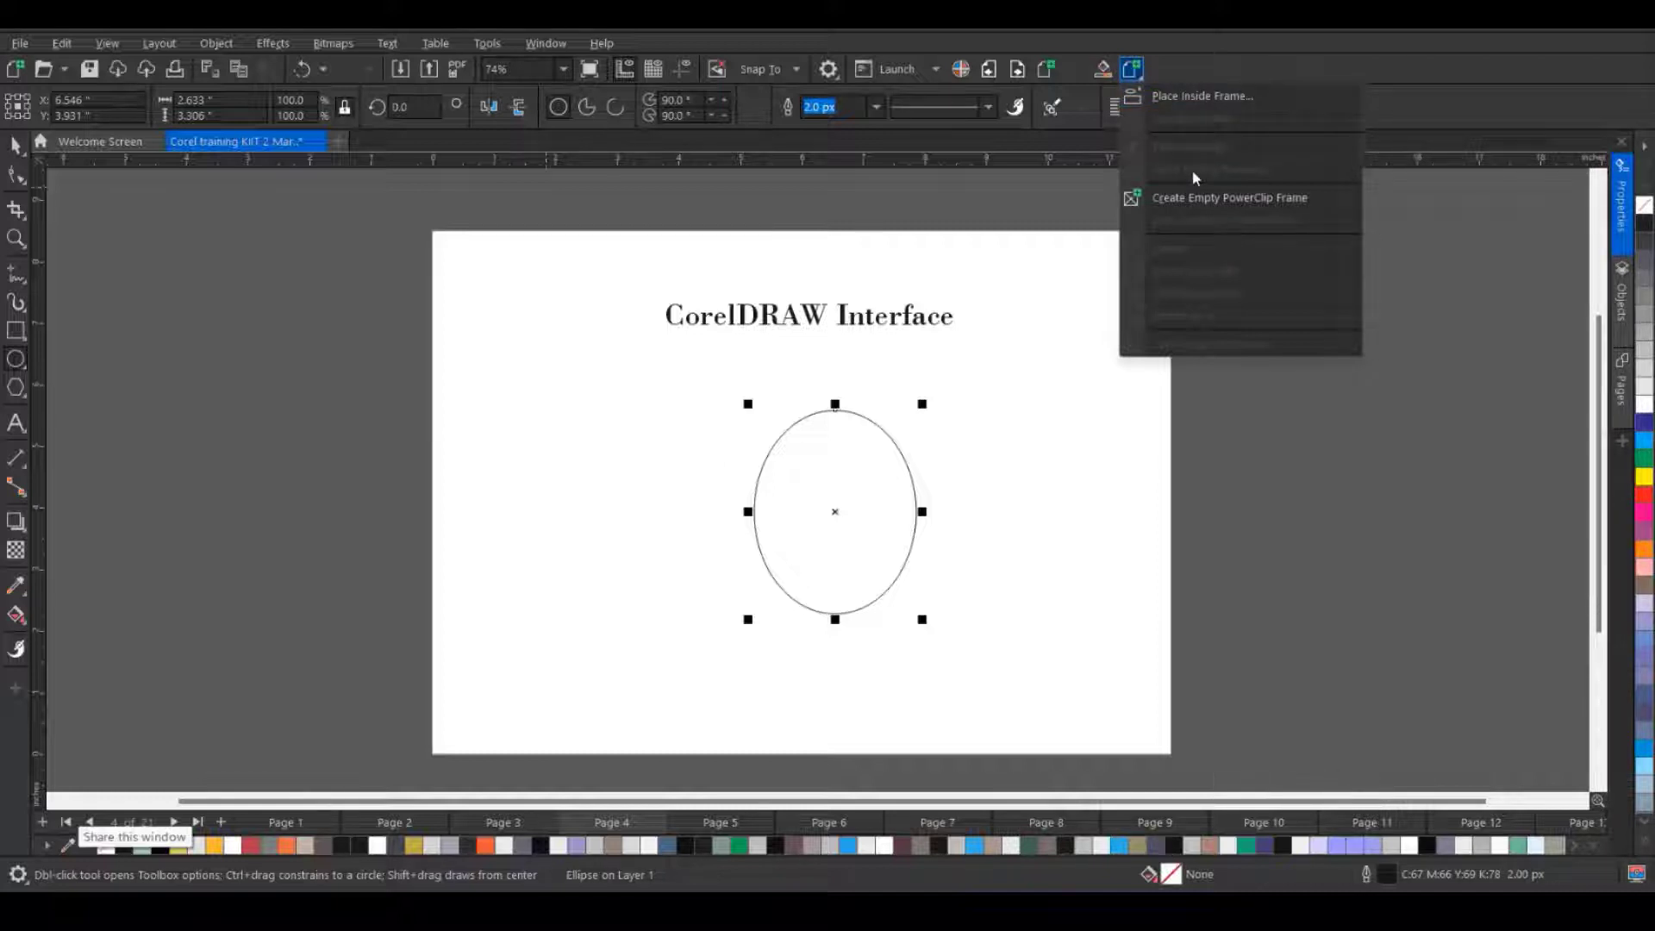
click(17, 523)
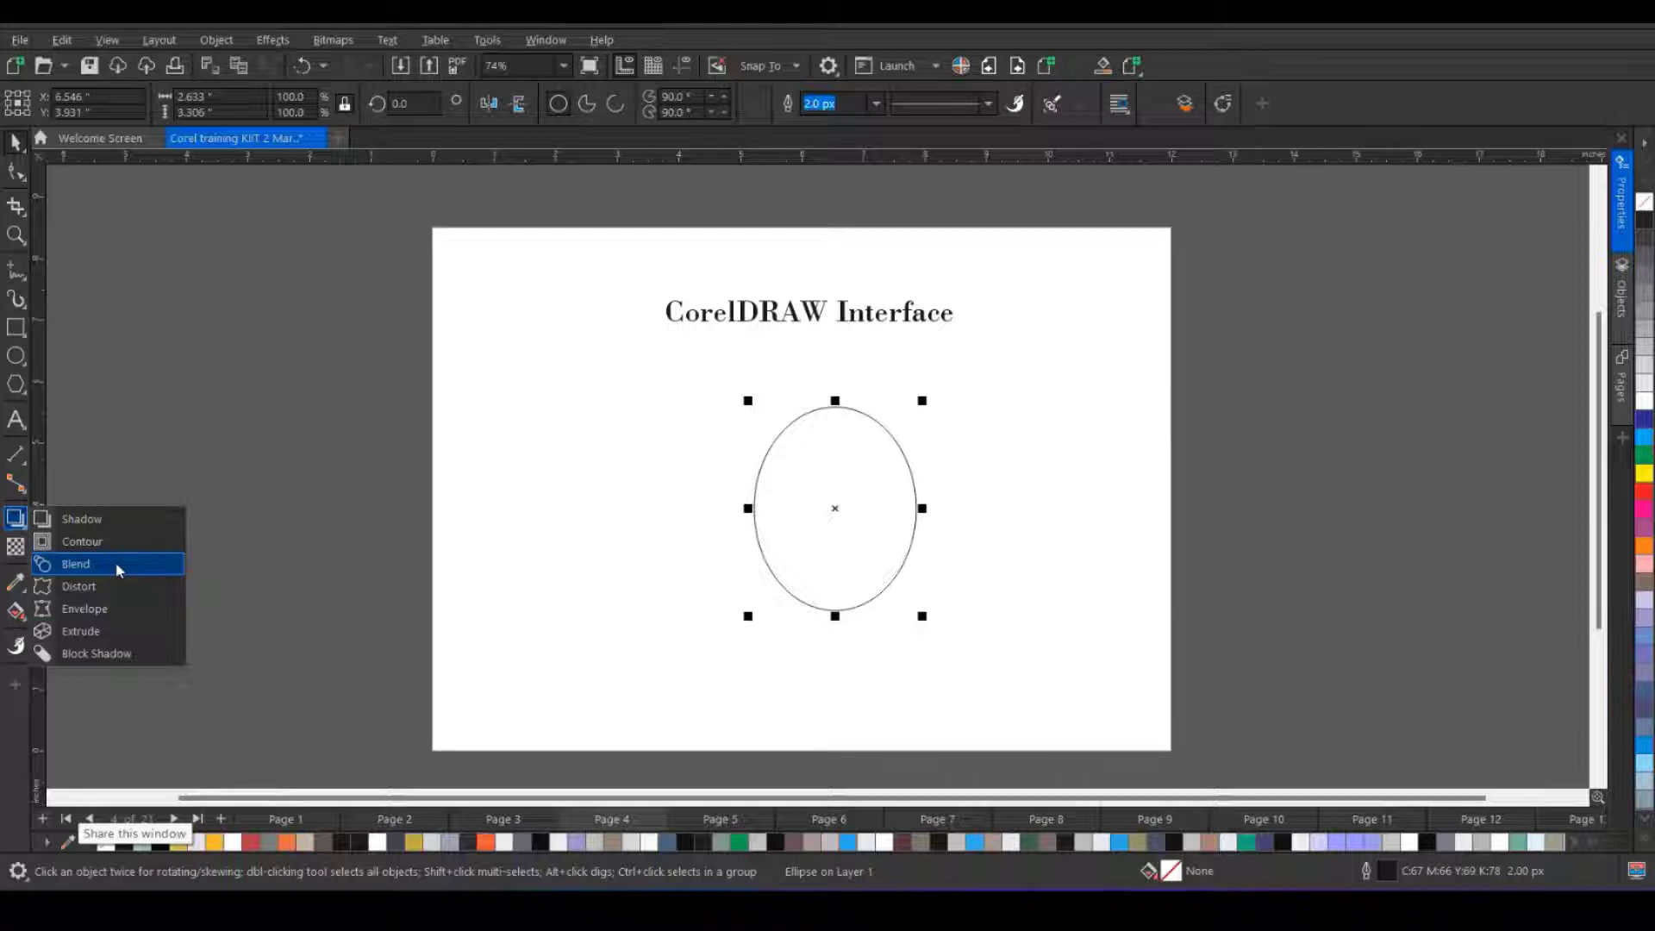
click(17, 328)
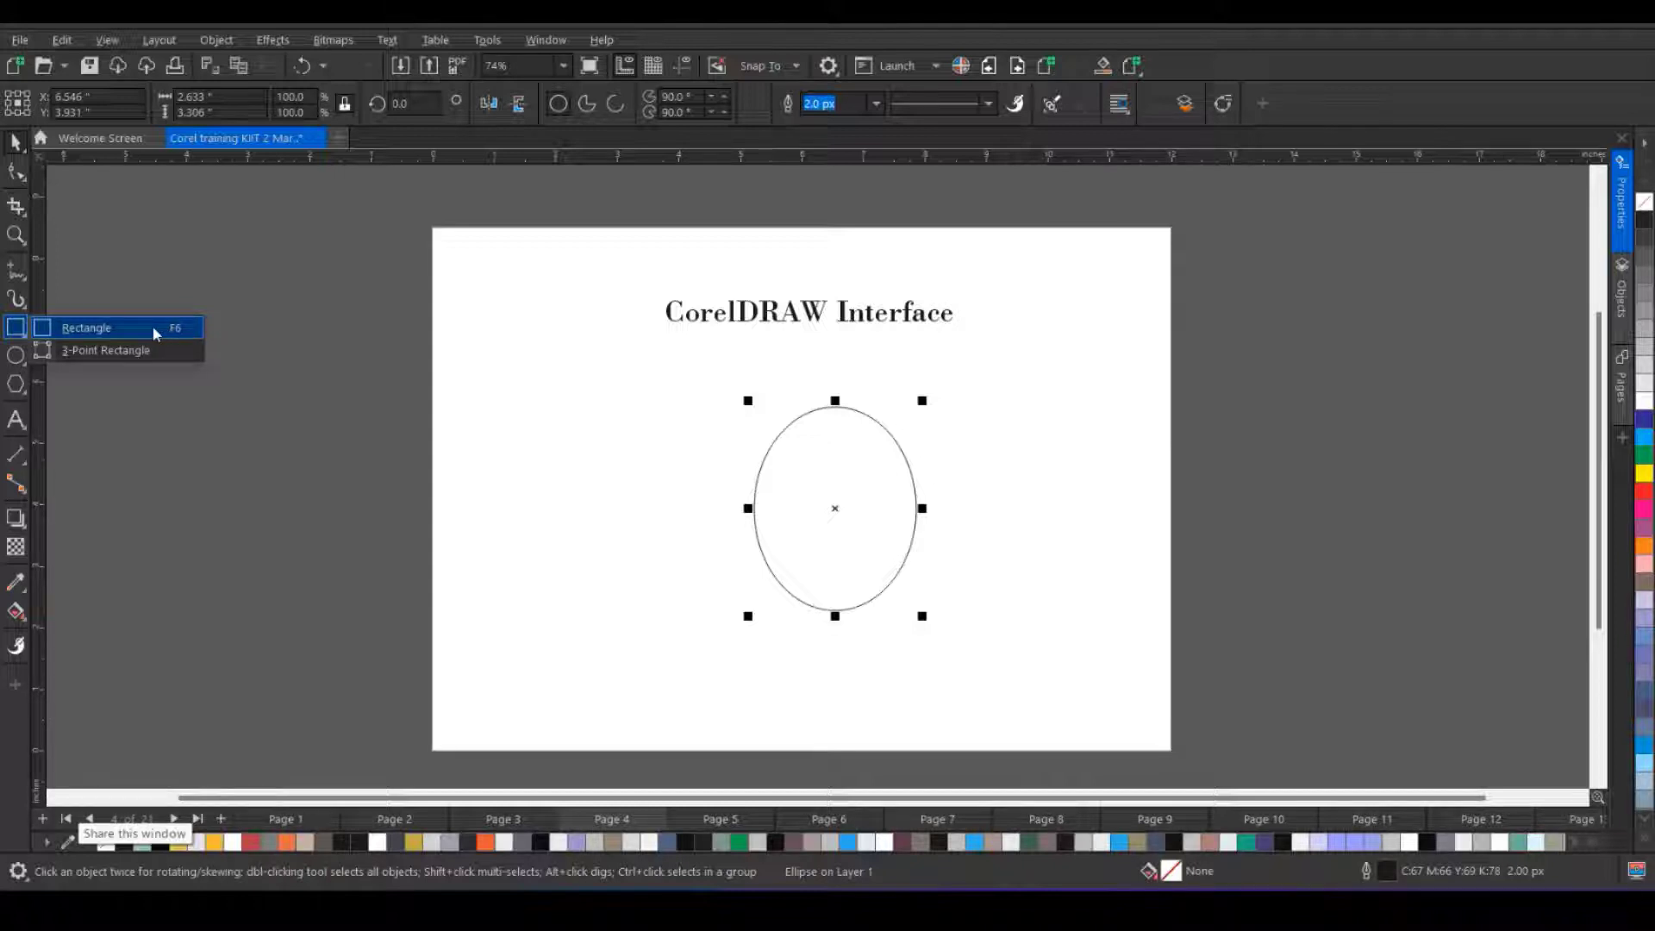
click(22, 362)
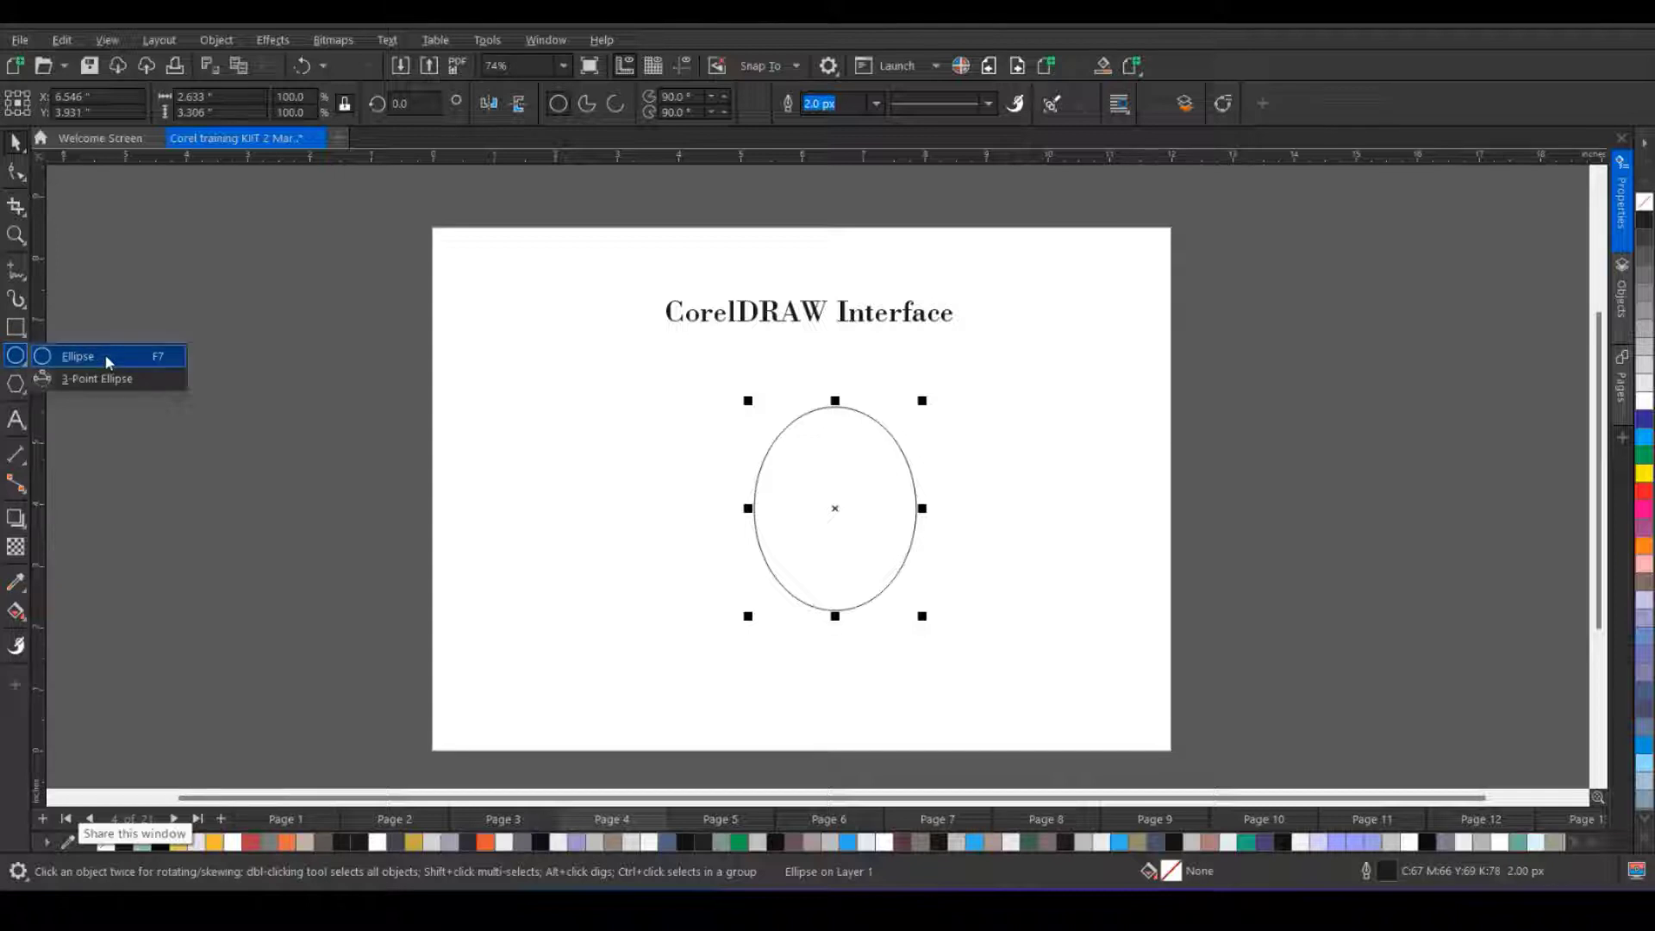
click(17, 522)
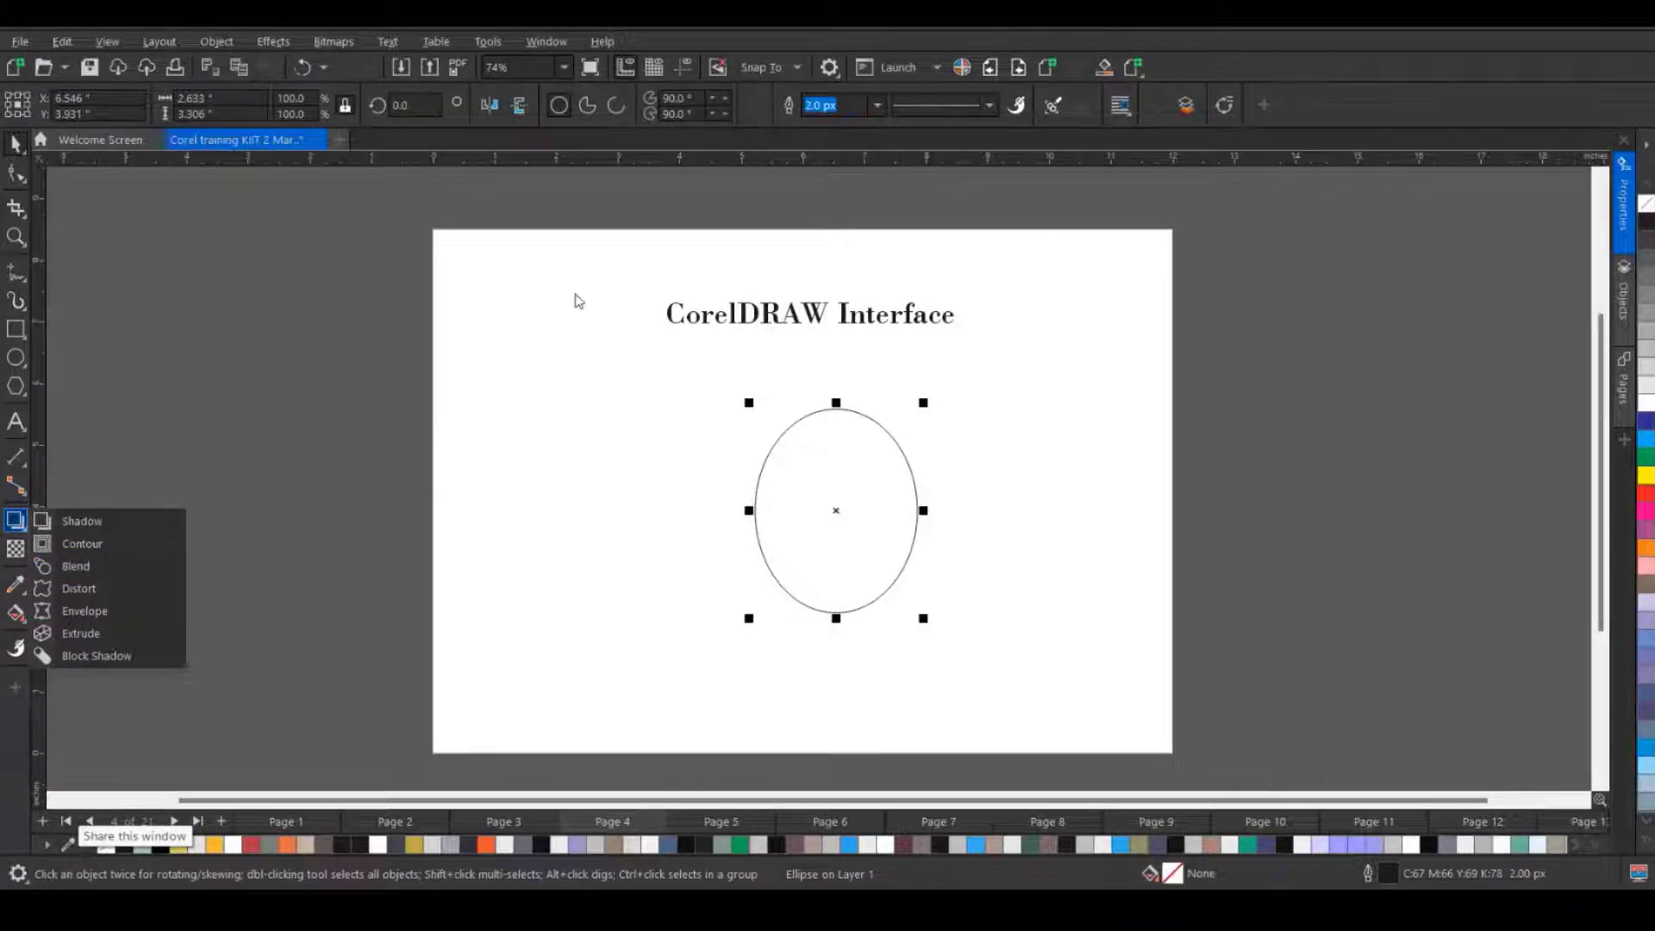
- Assign the shortcut Alt+B to the Blend tool, found by searching the customizable commands for "ble", and apply the options
click(829, 67)
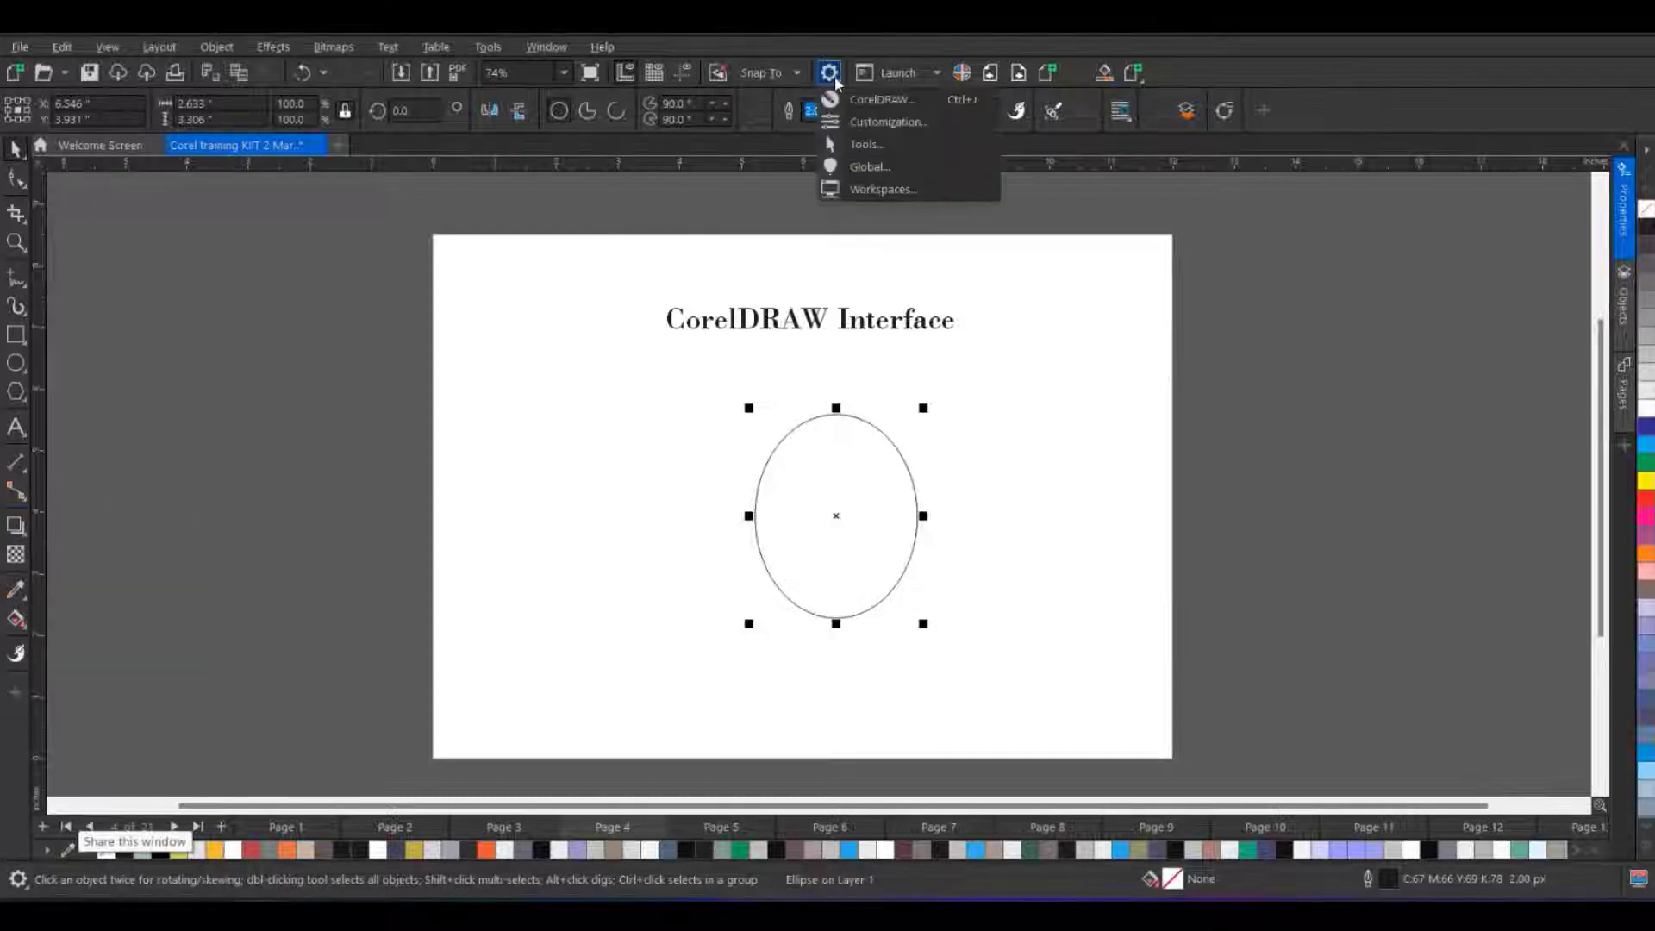
click(875, 125)
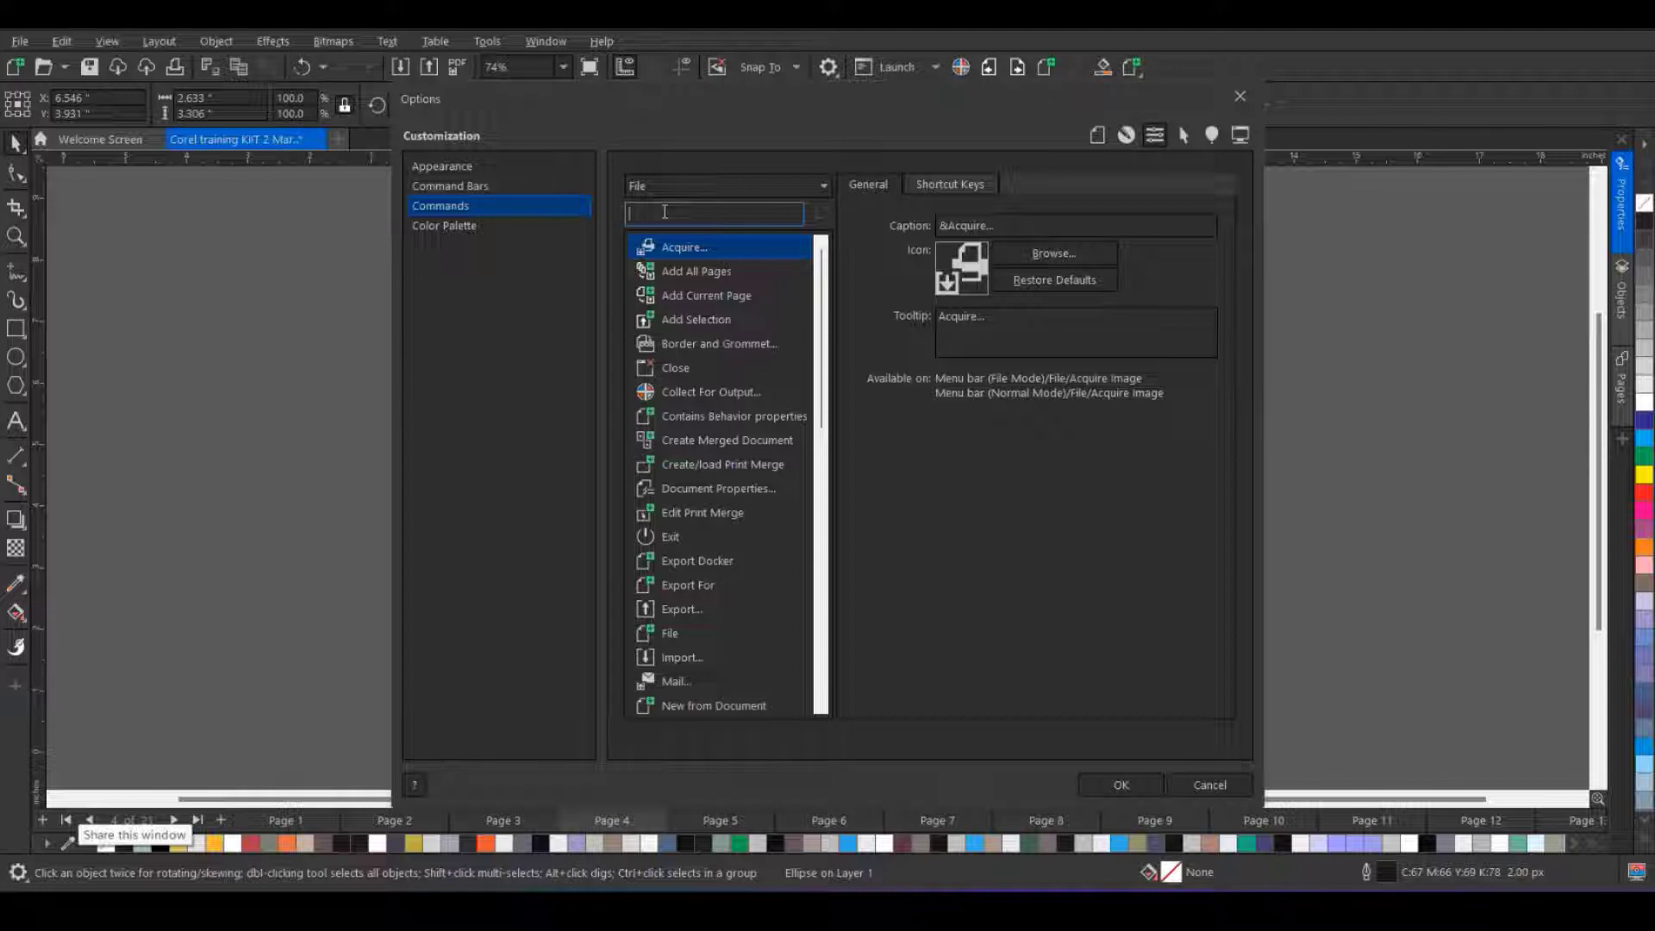
text(ble)
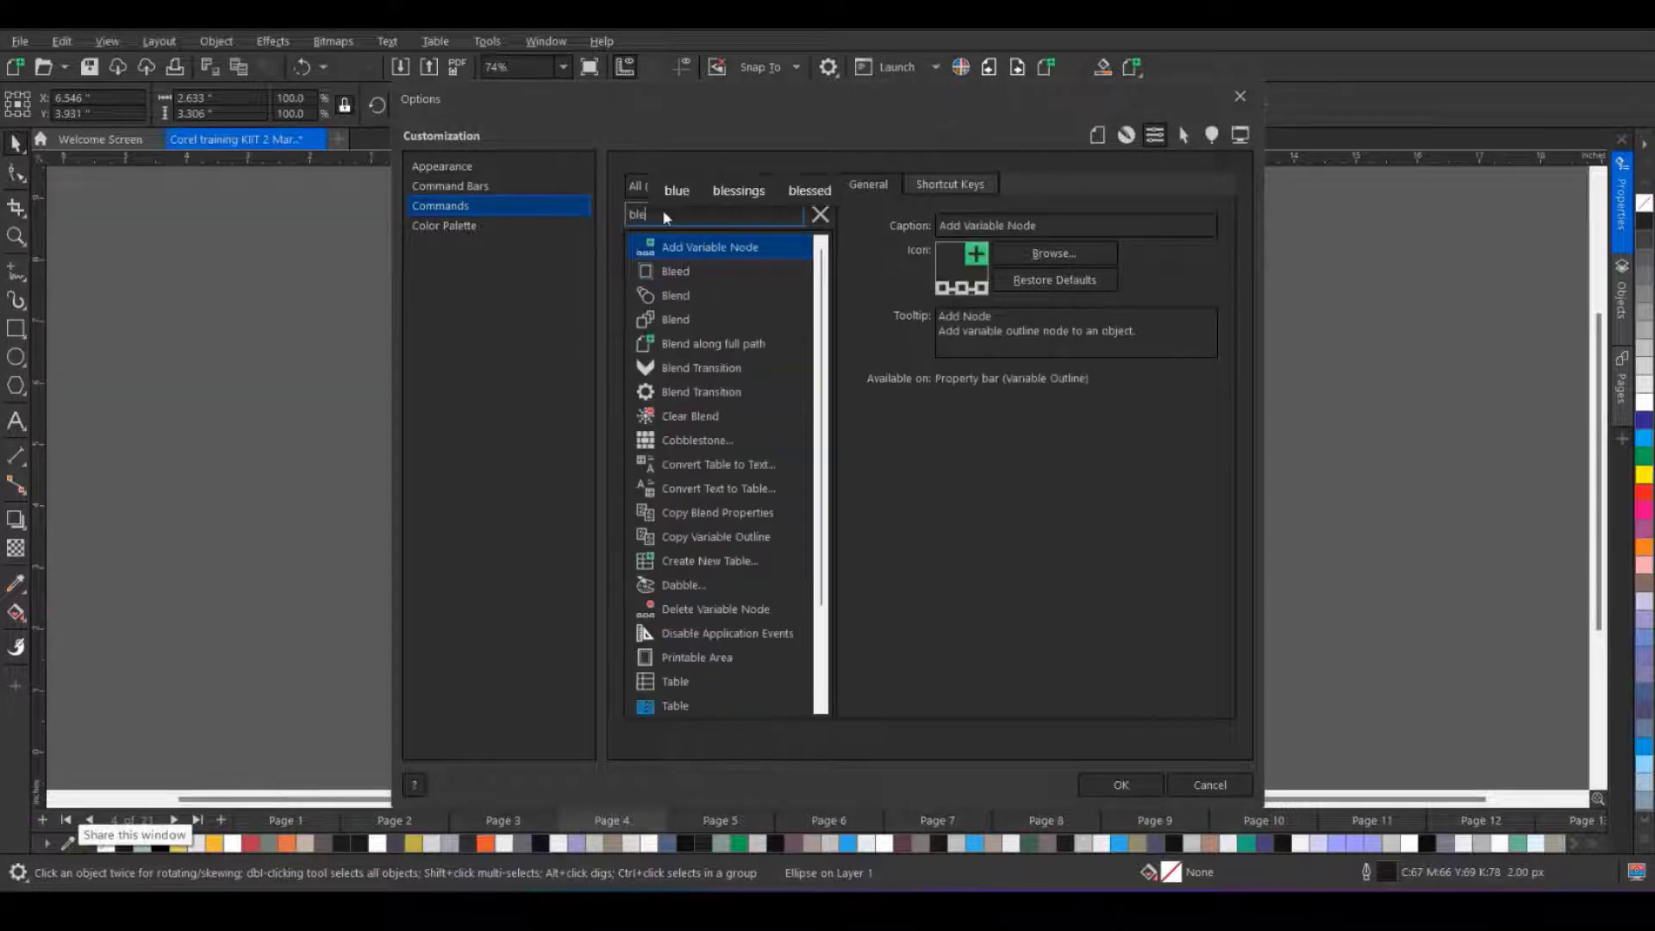
click(681, 295)
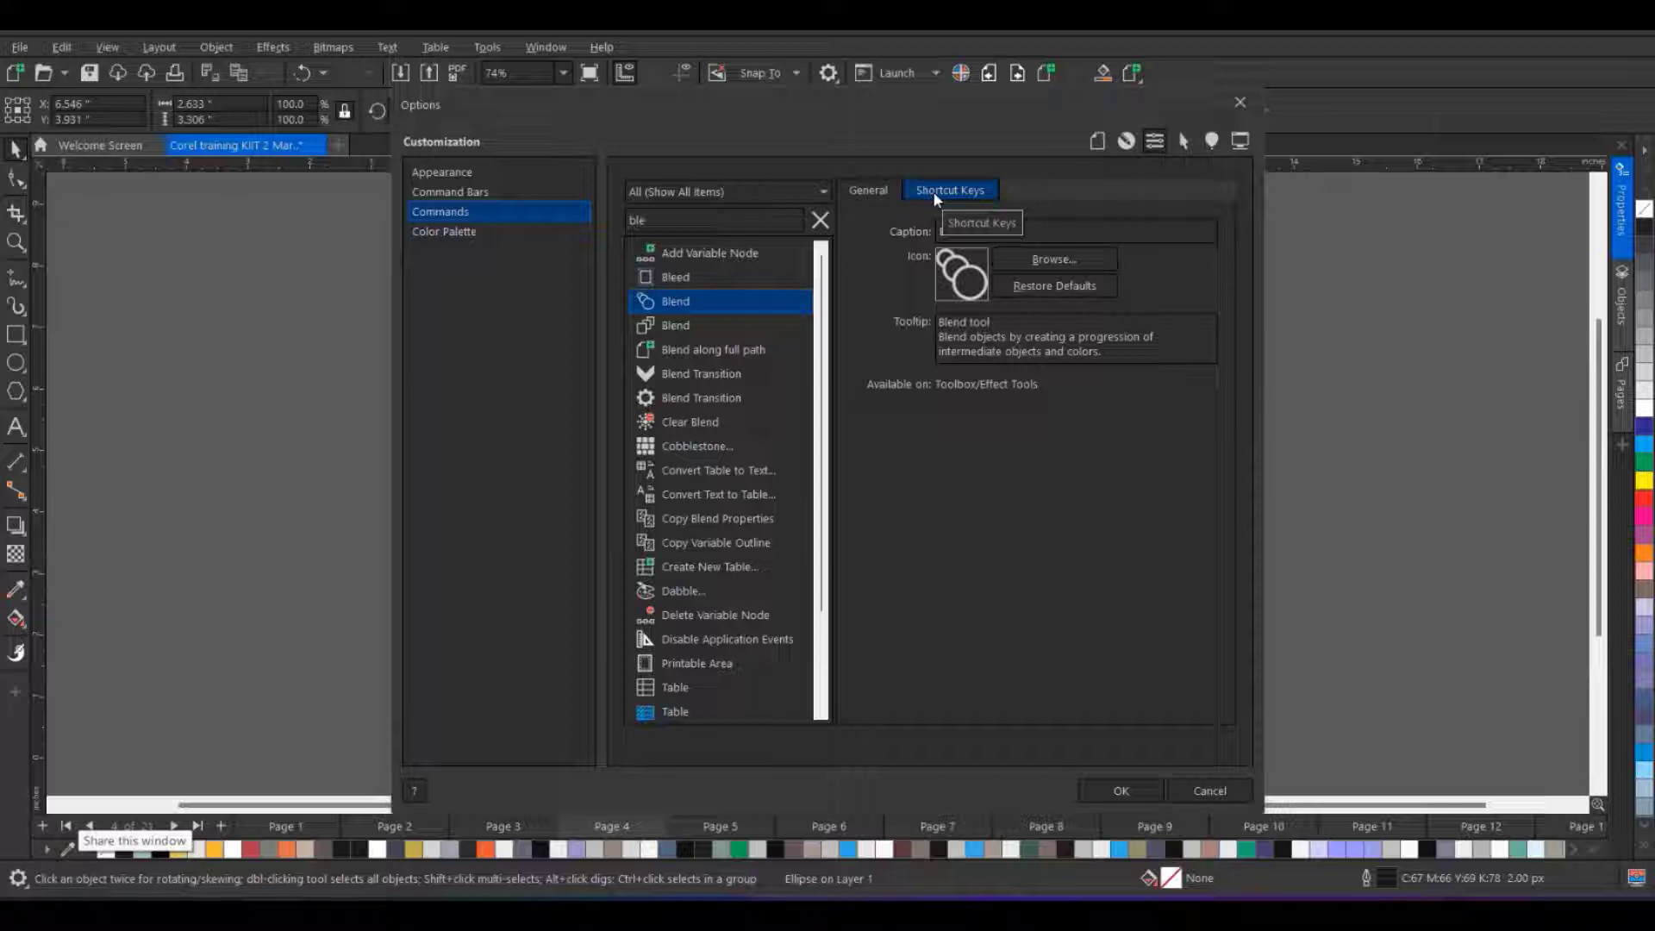
click(937, 199)
click(904, 397)
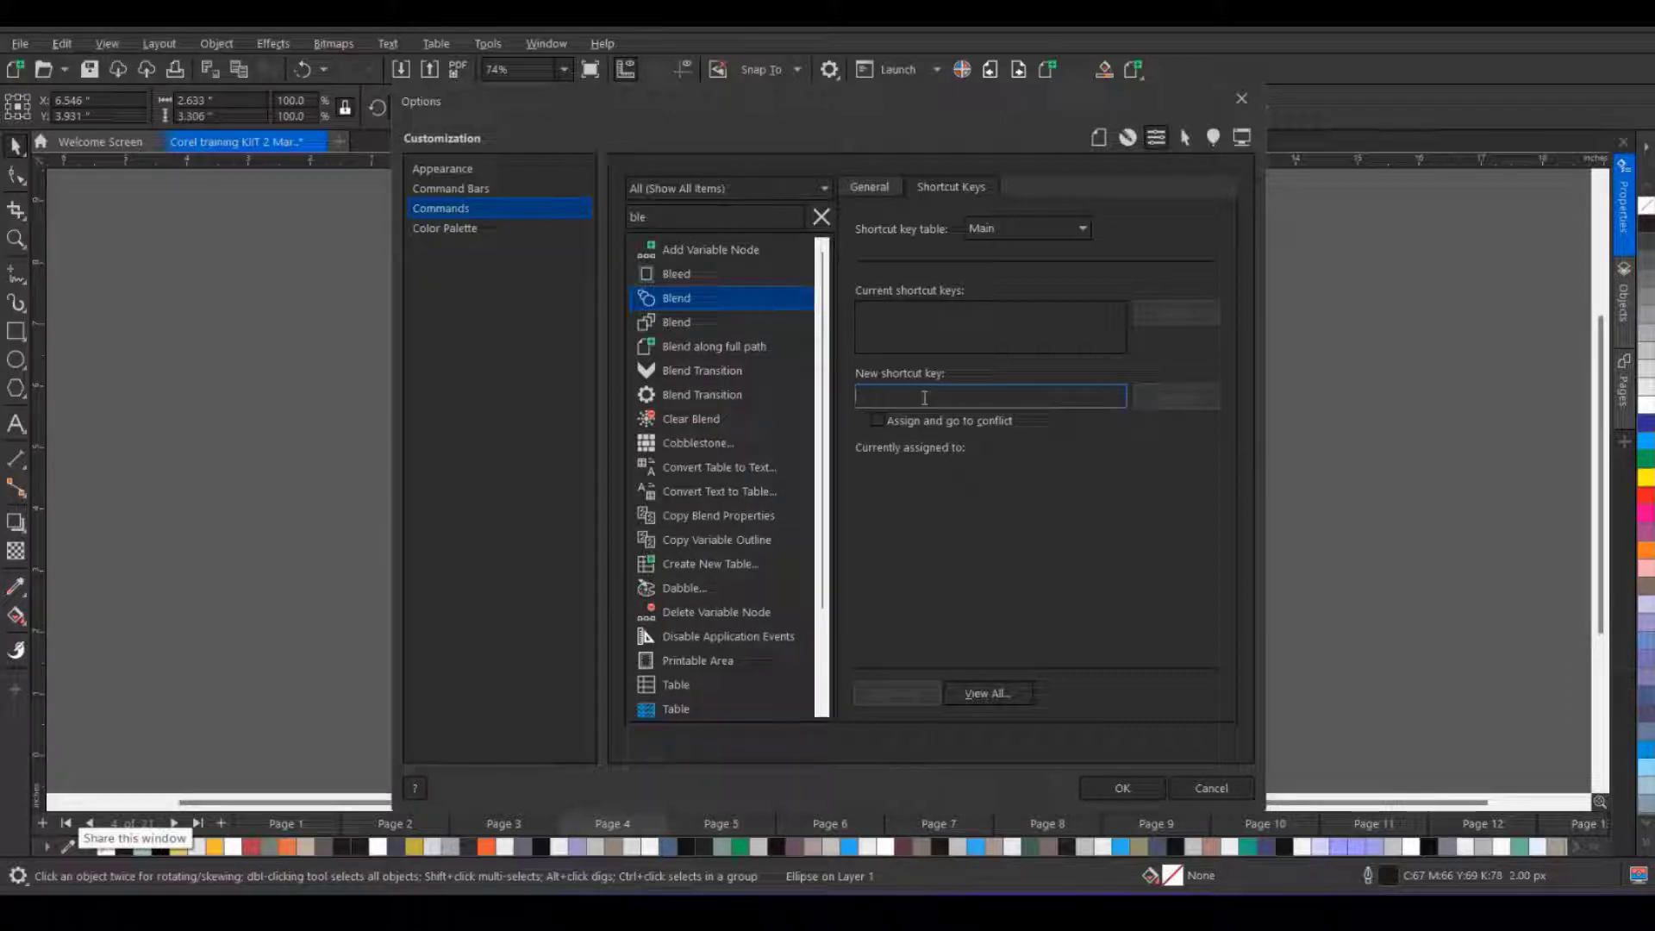
key(alt+b)
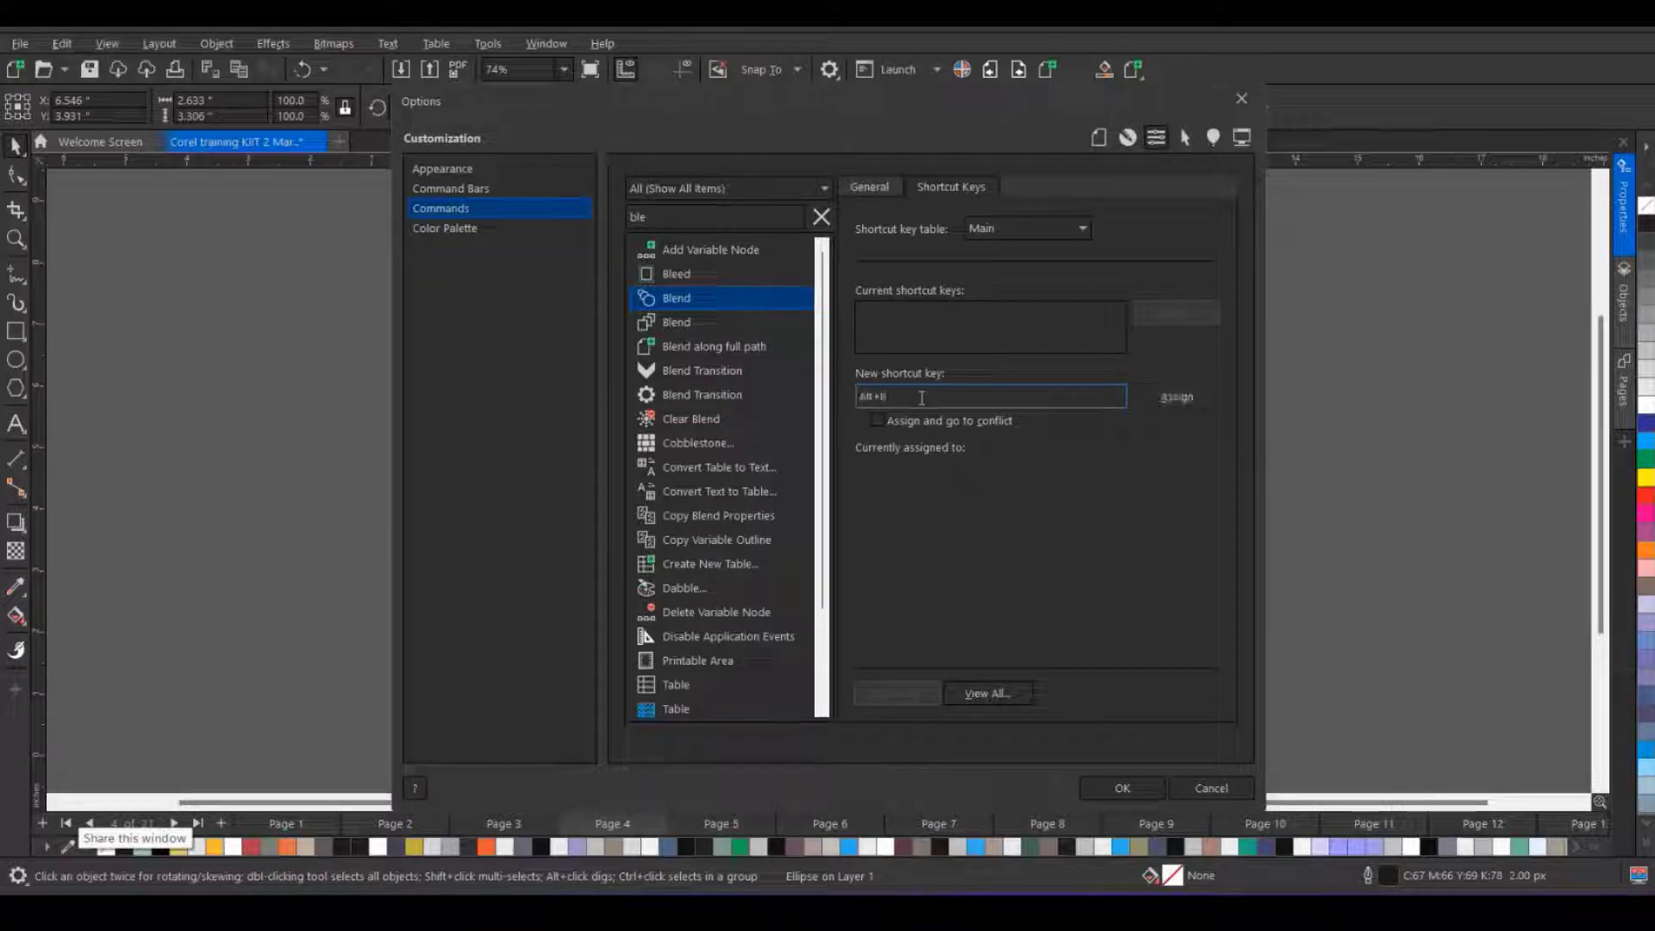
click(1168, 400)
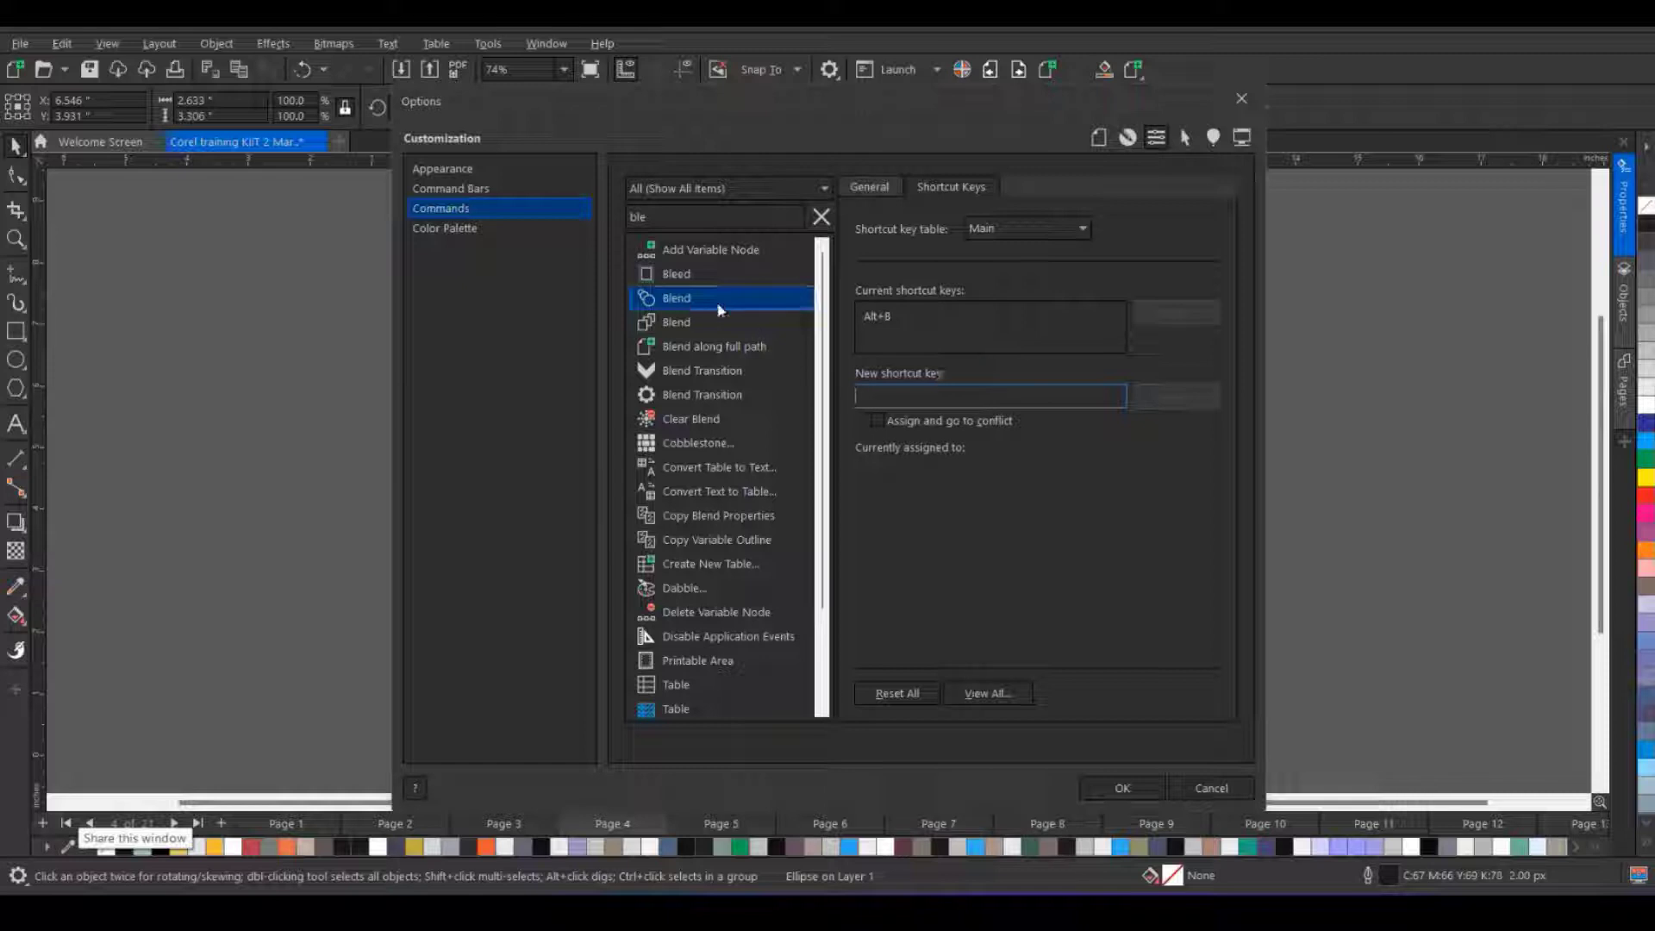
click(1122, 791)
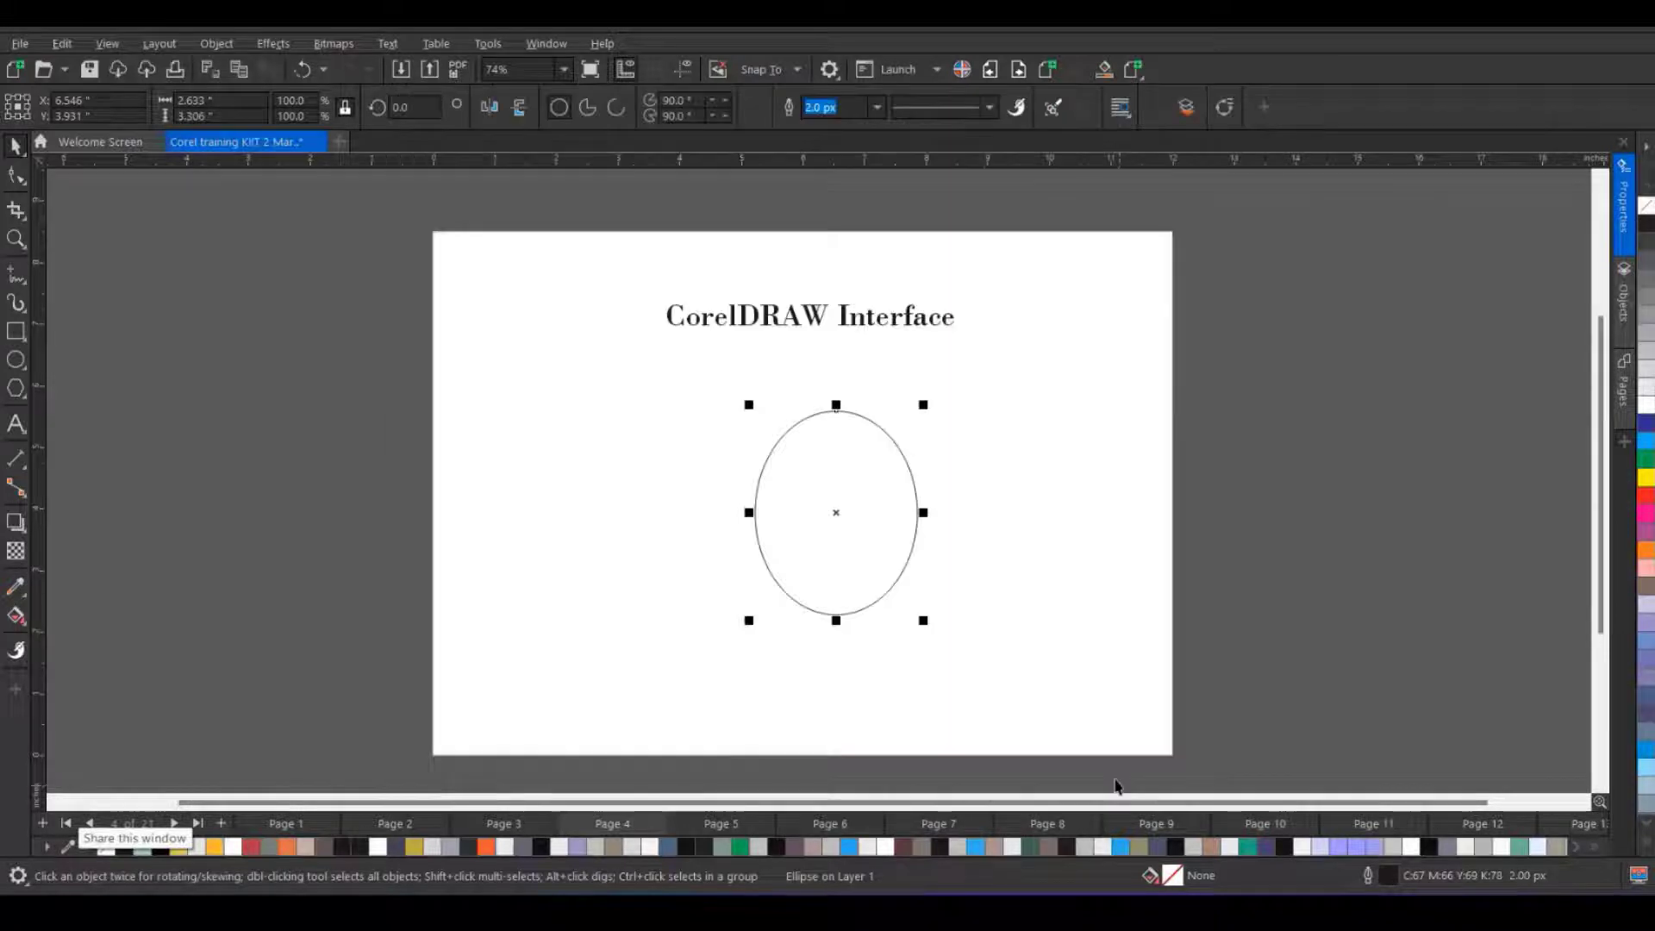
- Move the ellipse to the left side of the page and draw a rectangle about 1.5 by 2.1 inches near the right page edge
drag(806, 483, 580, 452)
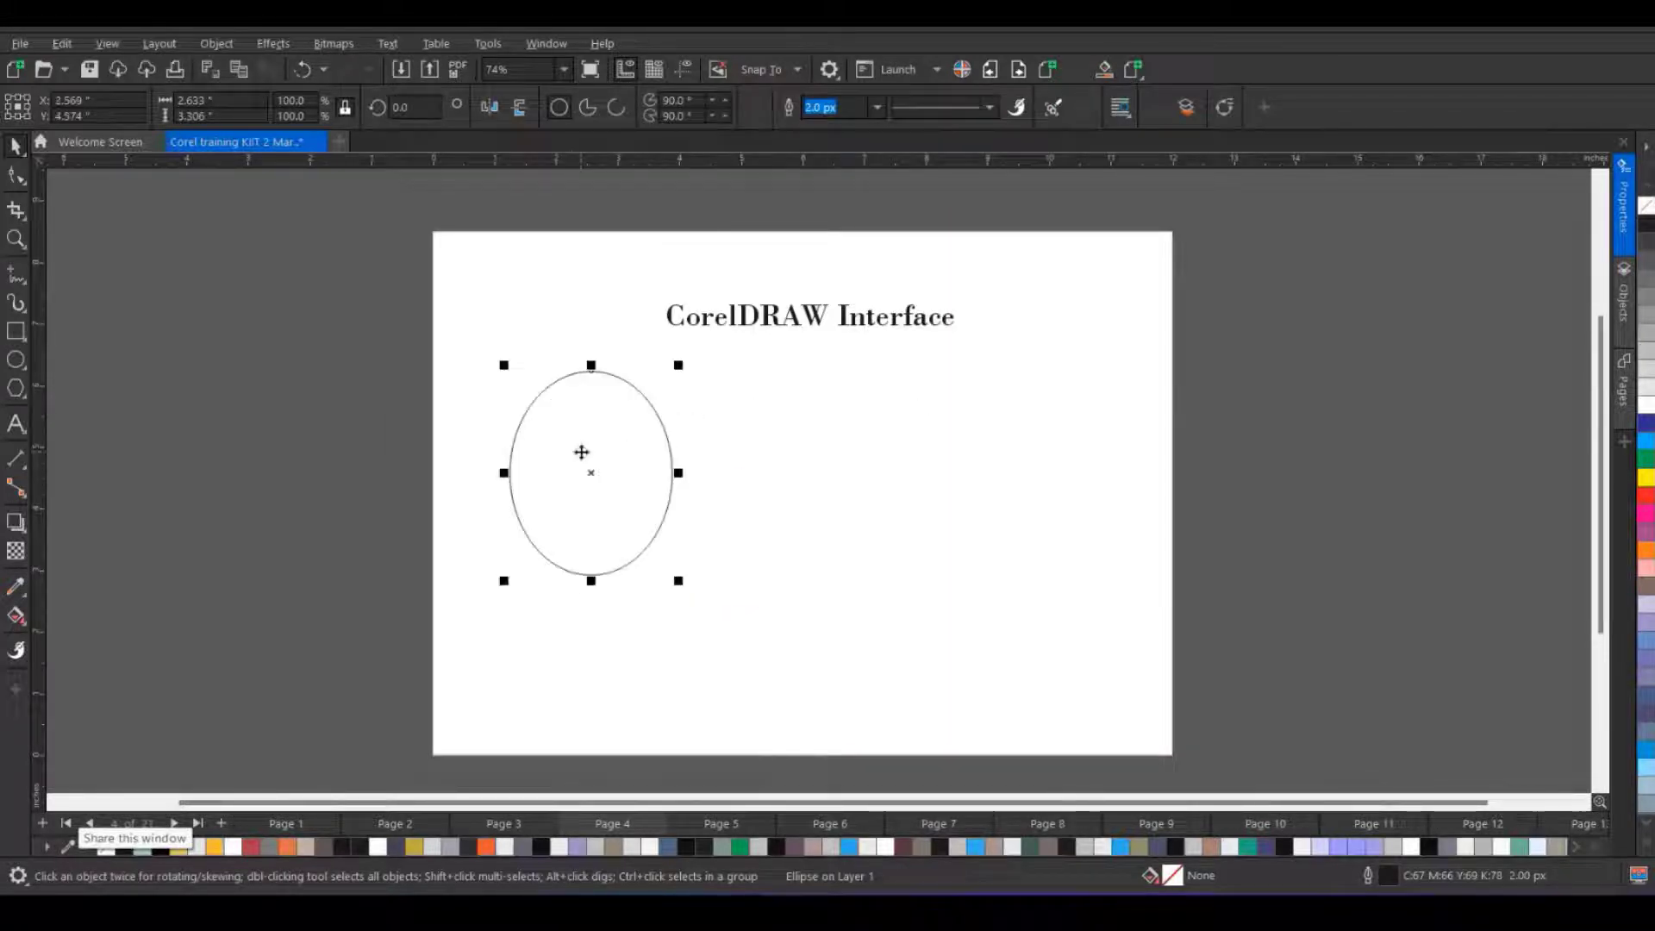
click(16, 361)
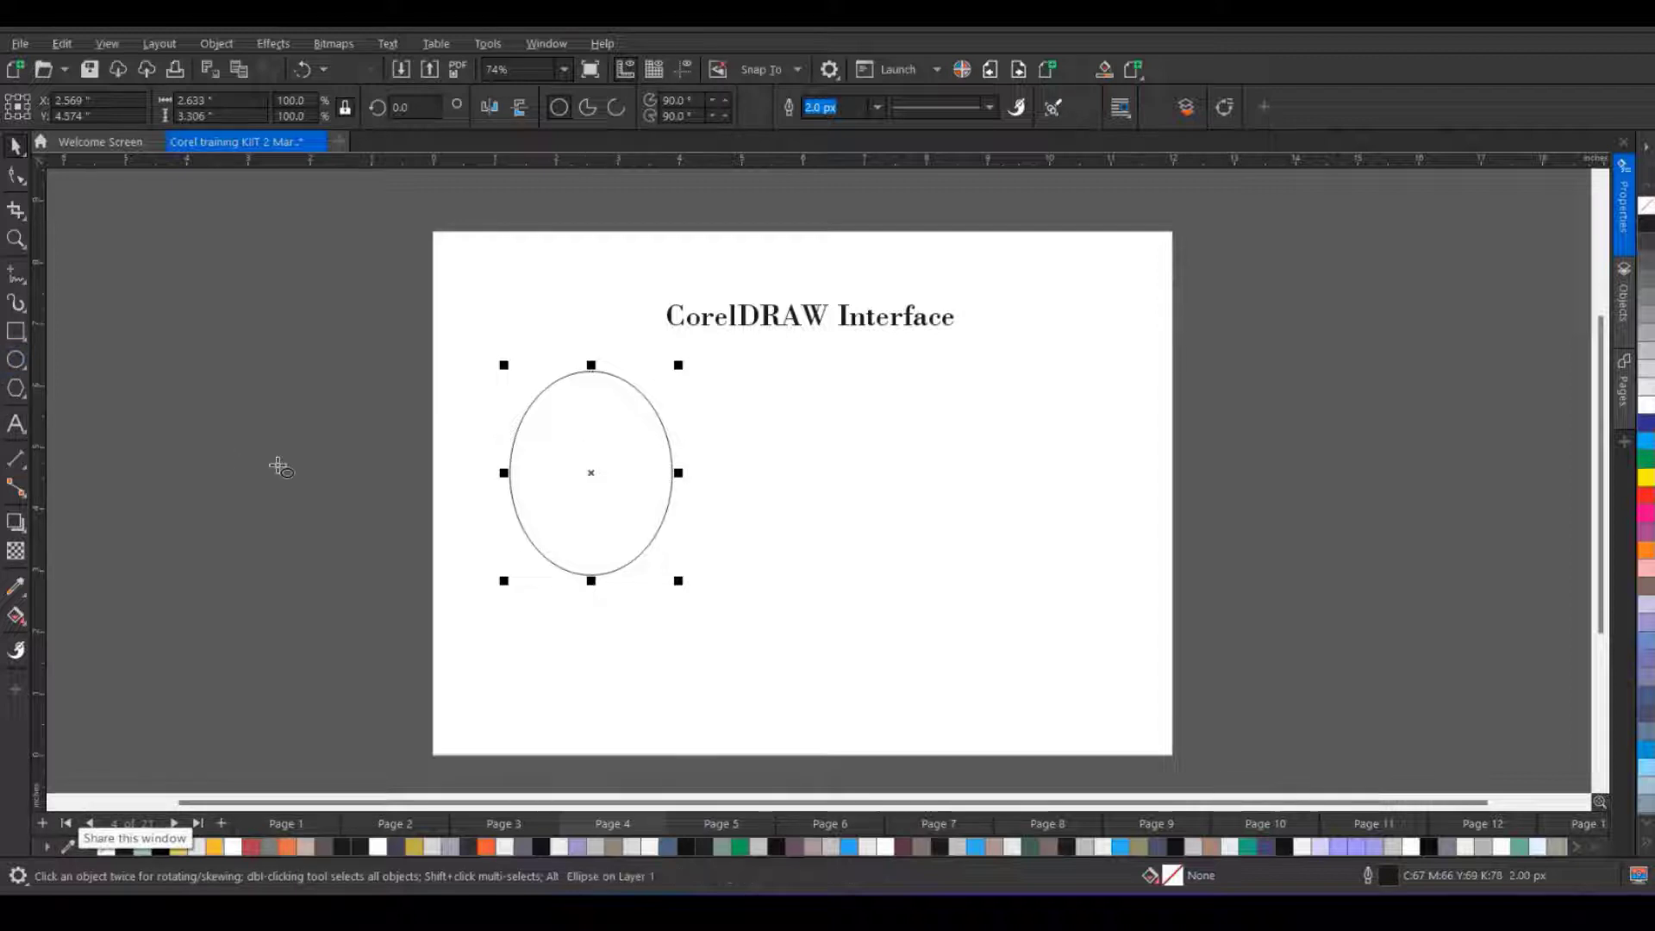
click(16, 331)
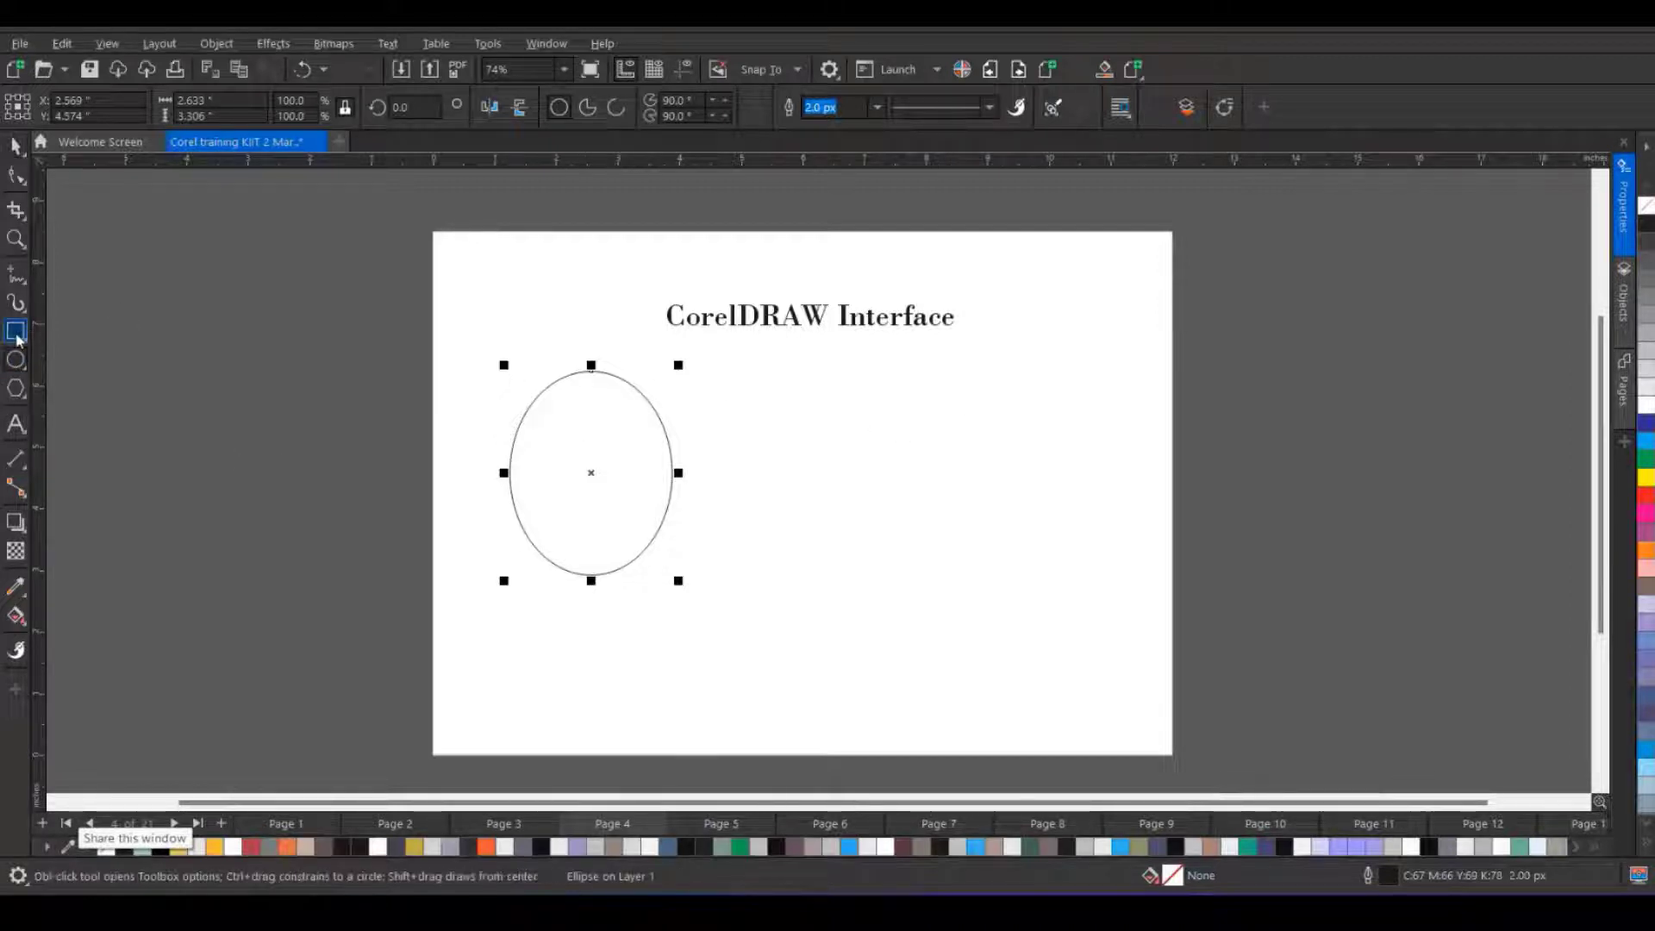
drag(1054, 399, 1143, 532)
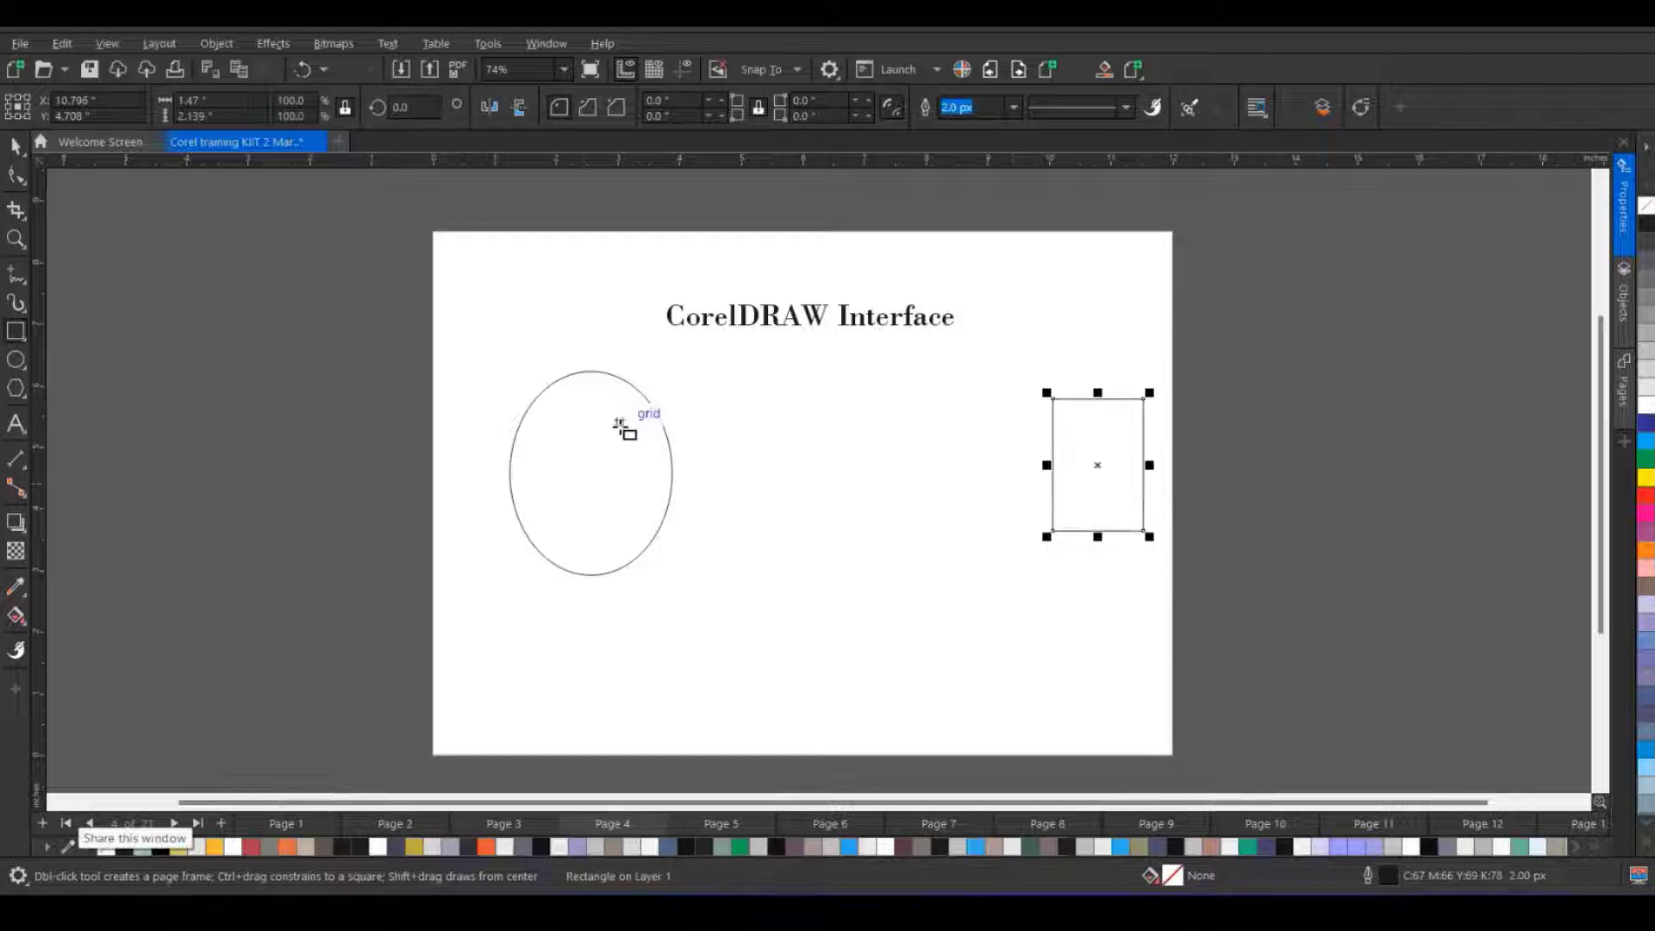
- Blend the ellipse into the rectangle in a straight line with the Blend tool
click(15, 144)
key(w)
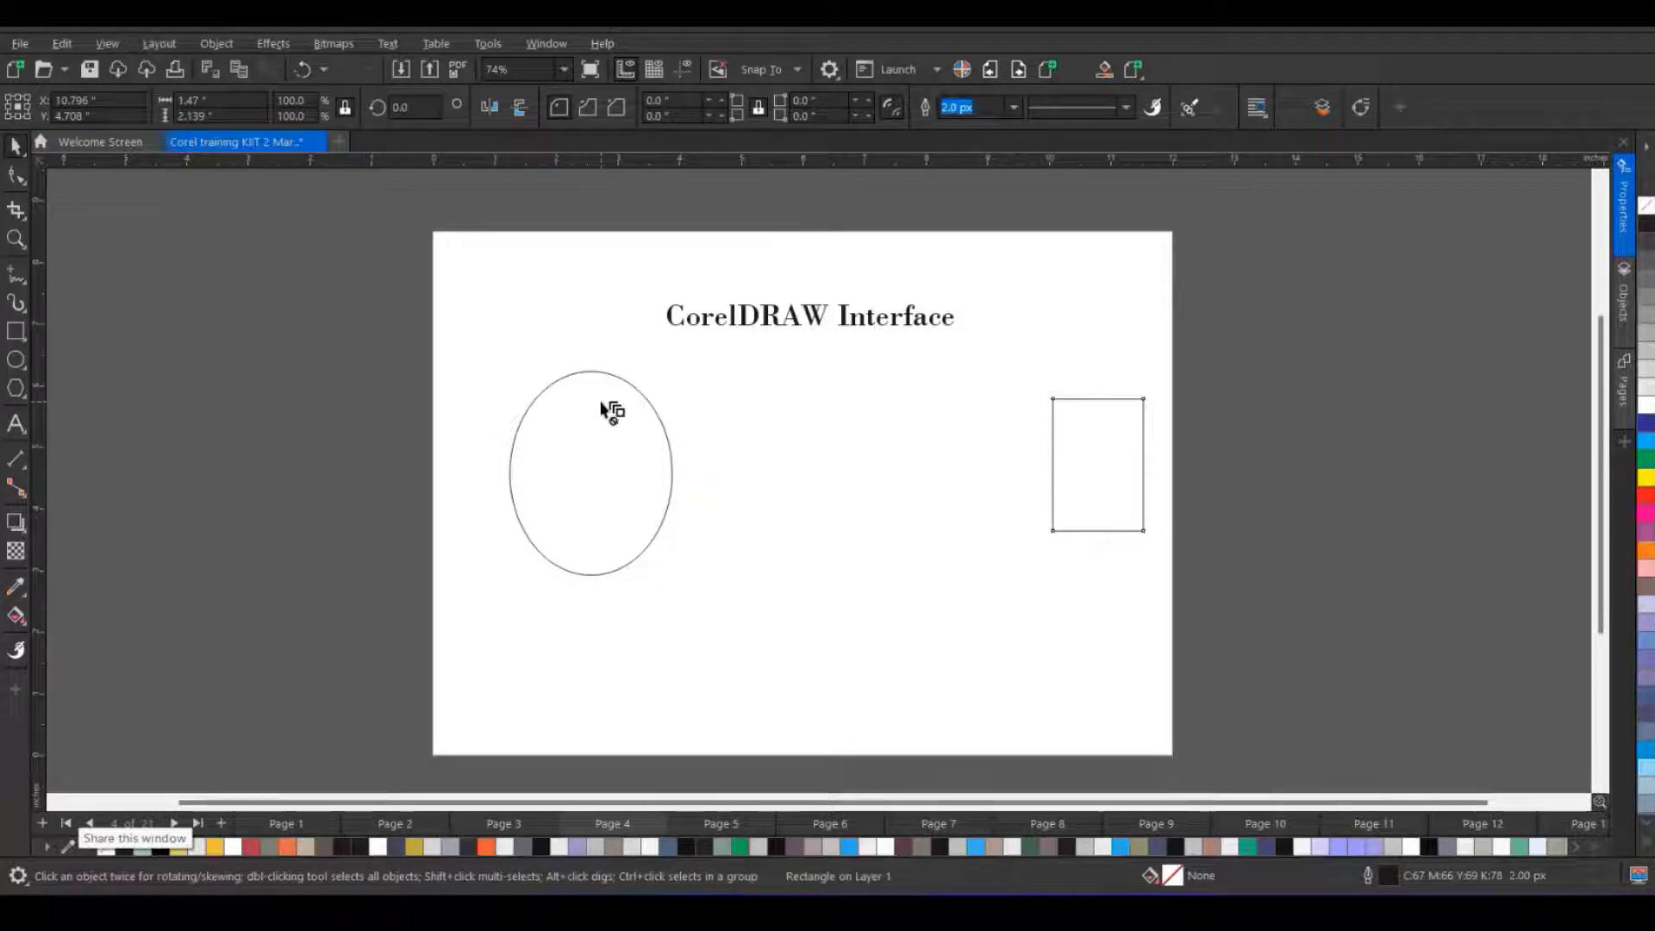
drag(617, 462, 1087, 518)
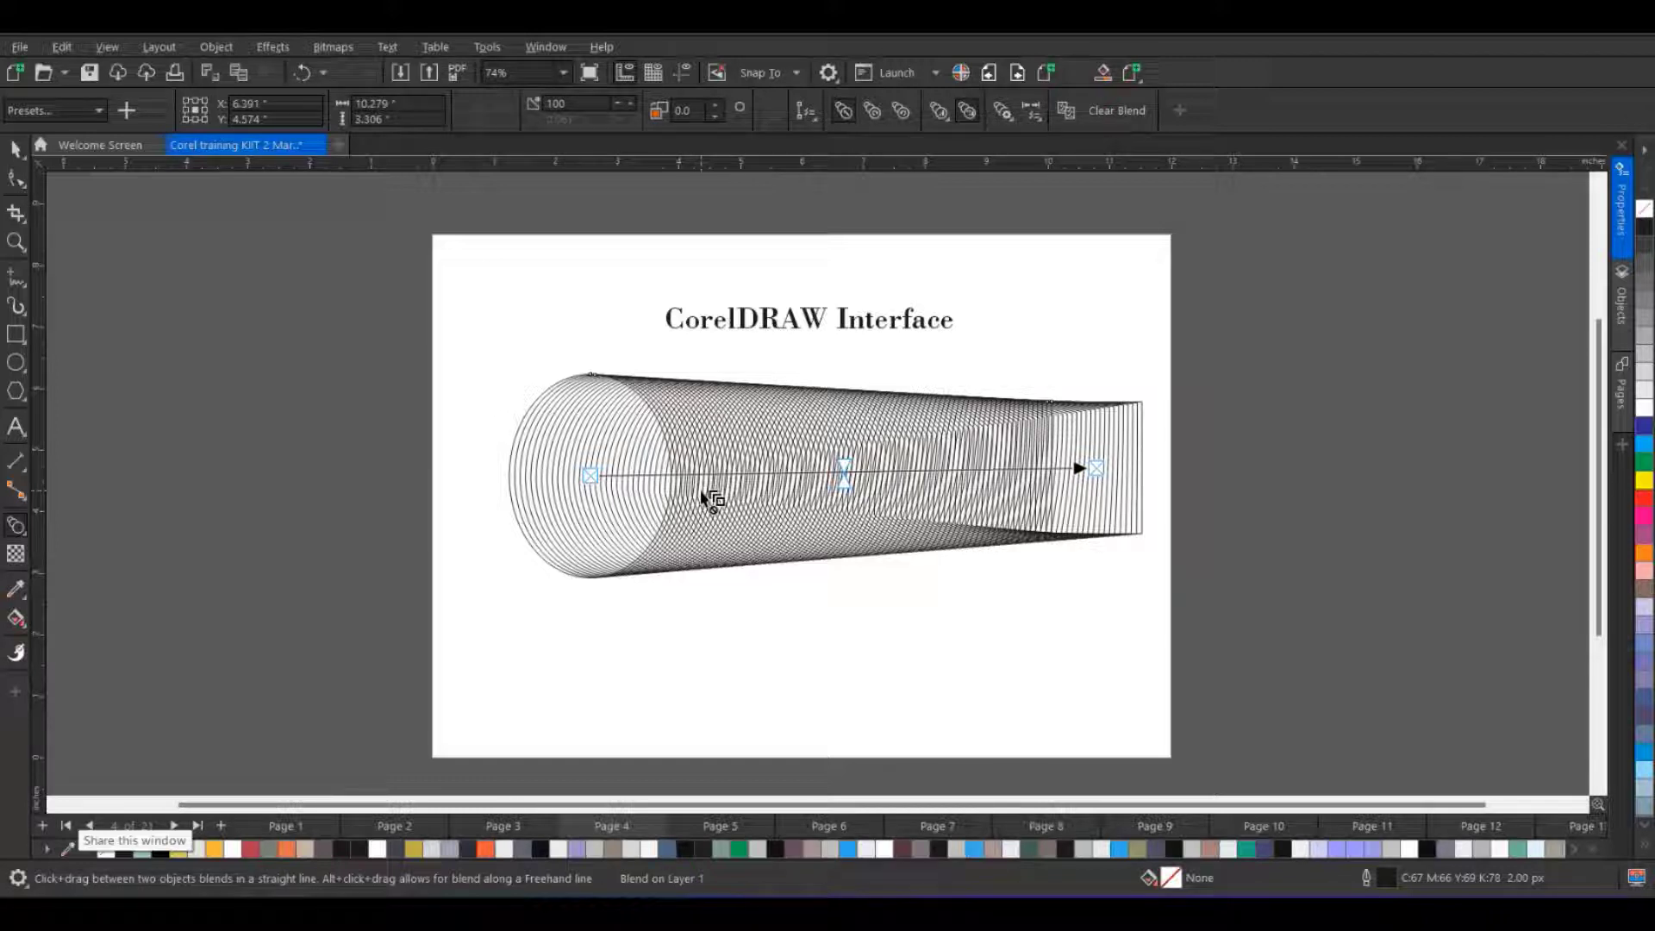
- Move the blended ellipse and rectangle to the lower part of the page and delete them
key(space)
drag(711, 500, 746, 608)
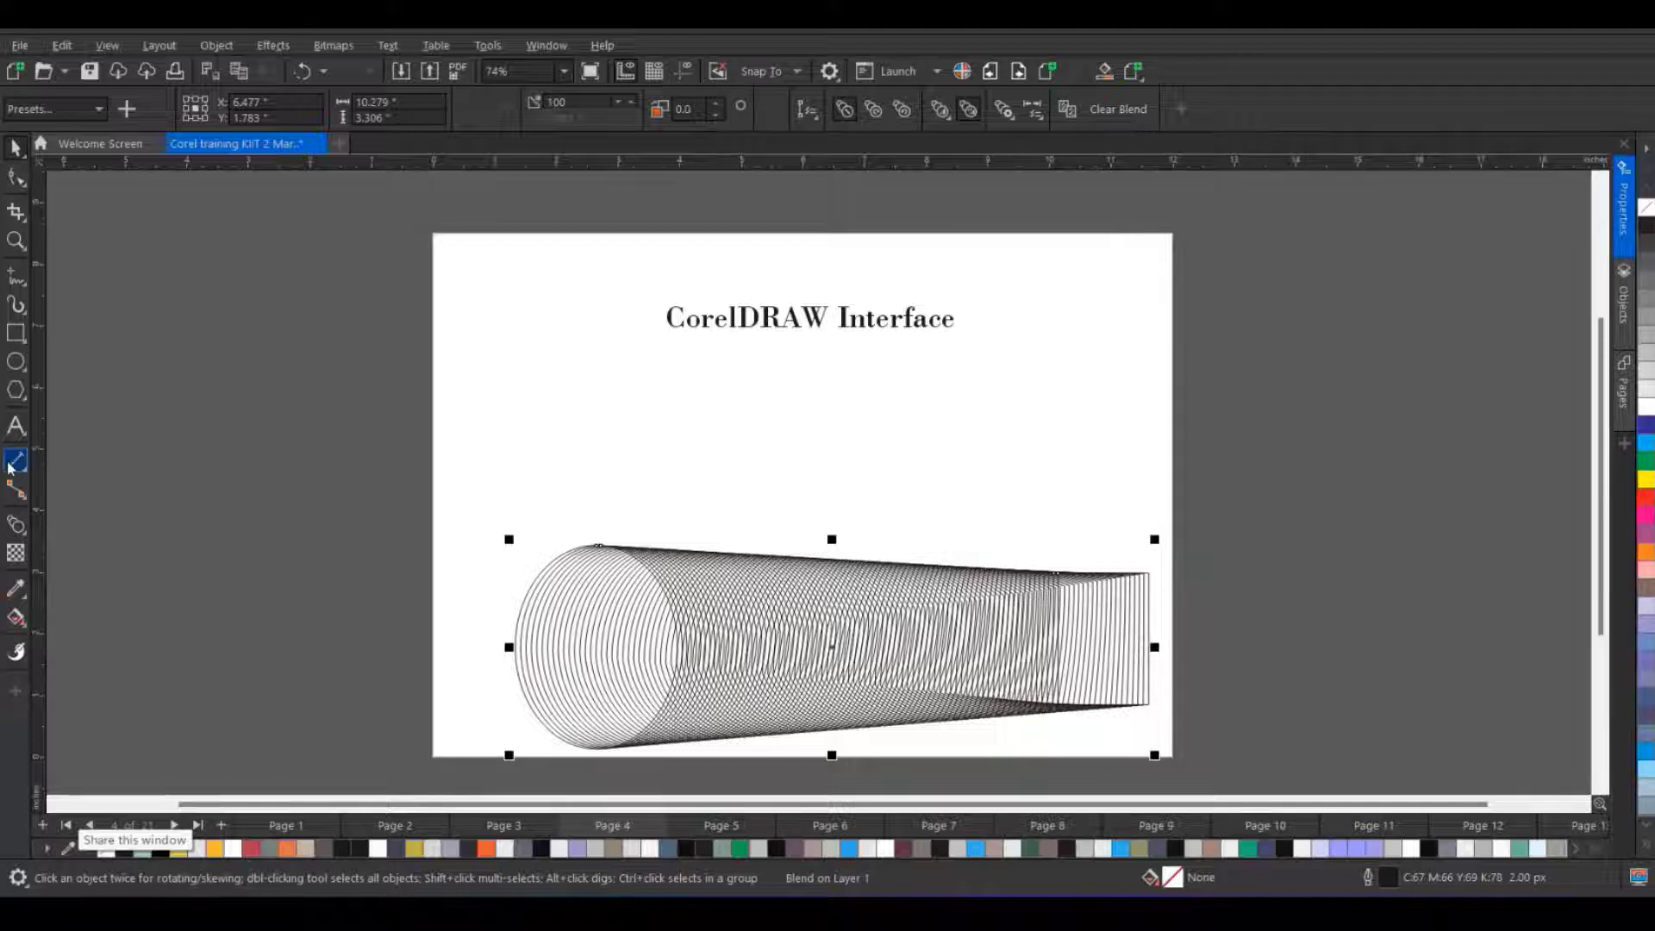
key(Delete)
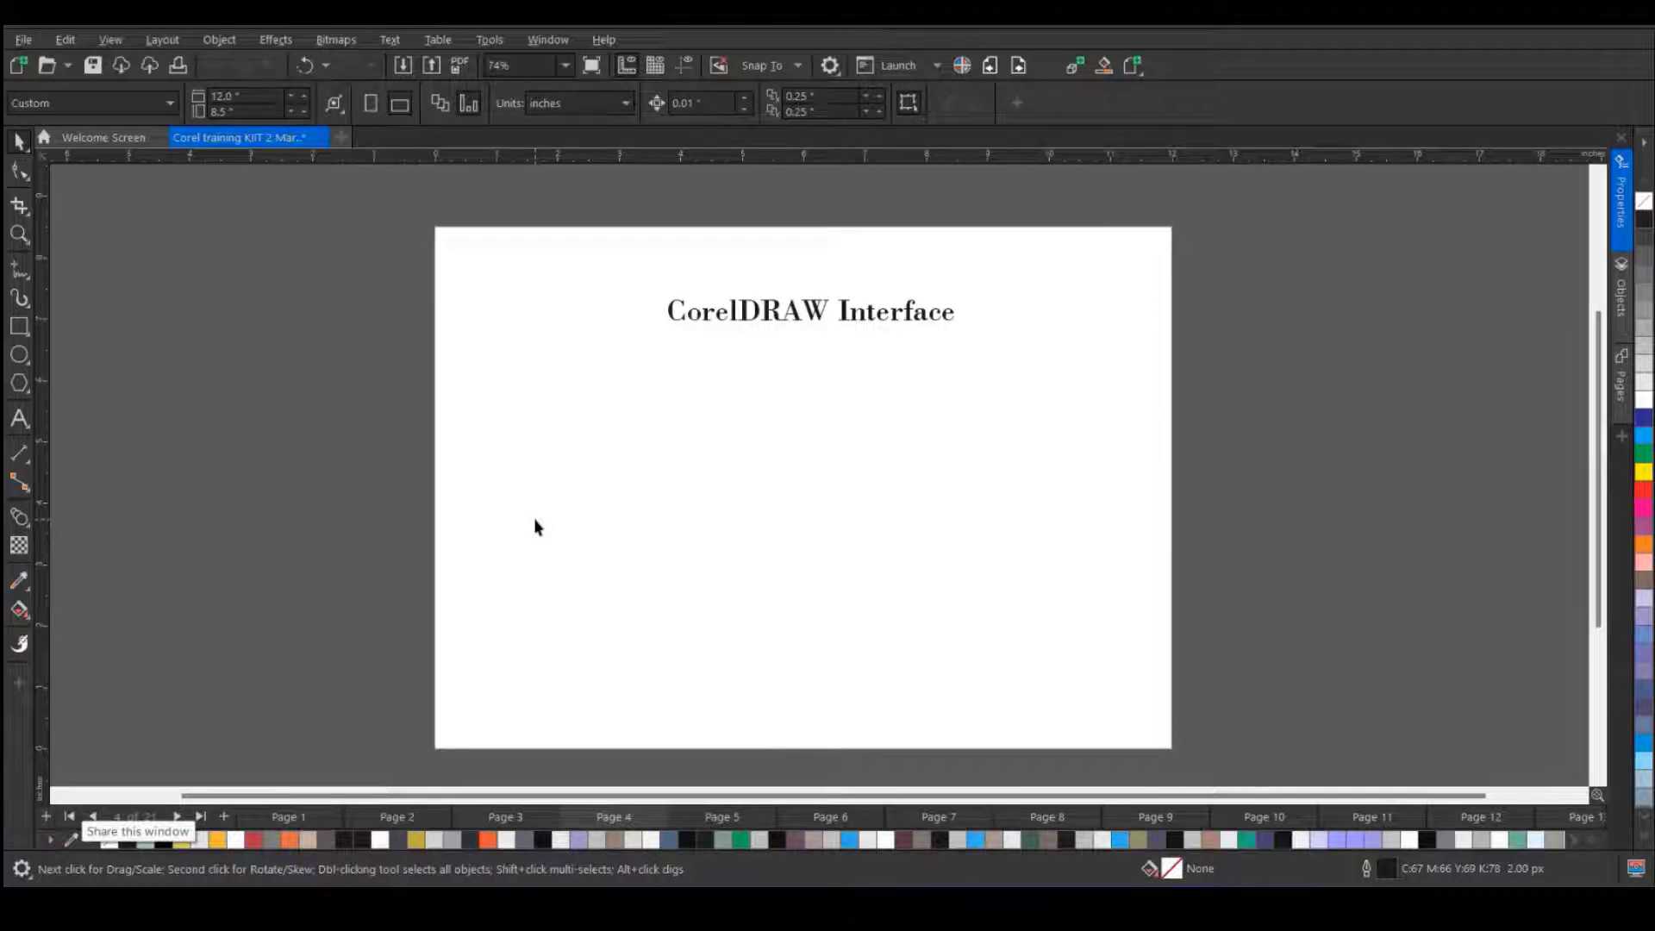
- Export all workspace elements to a .cdws file in the Corel folder, named with the author's first name followed by "custom shortkeys"
click(565, 39)
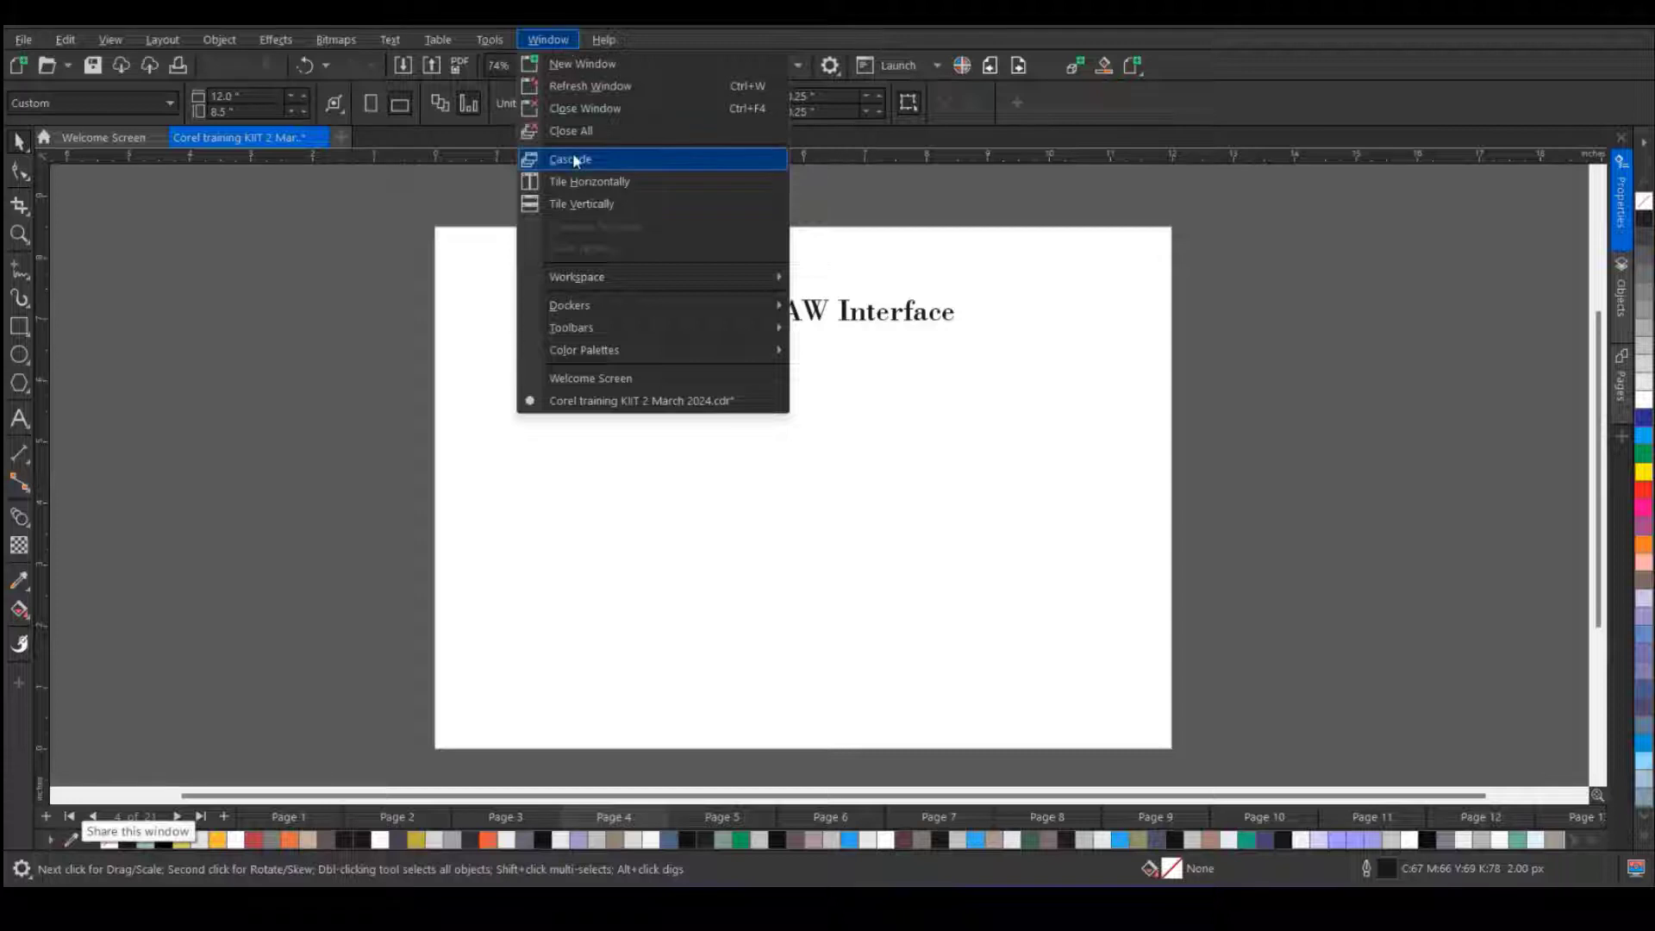
mouse_move(613, 278)
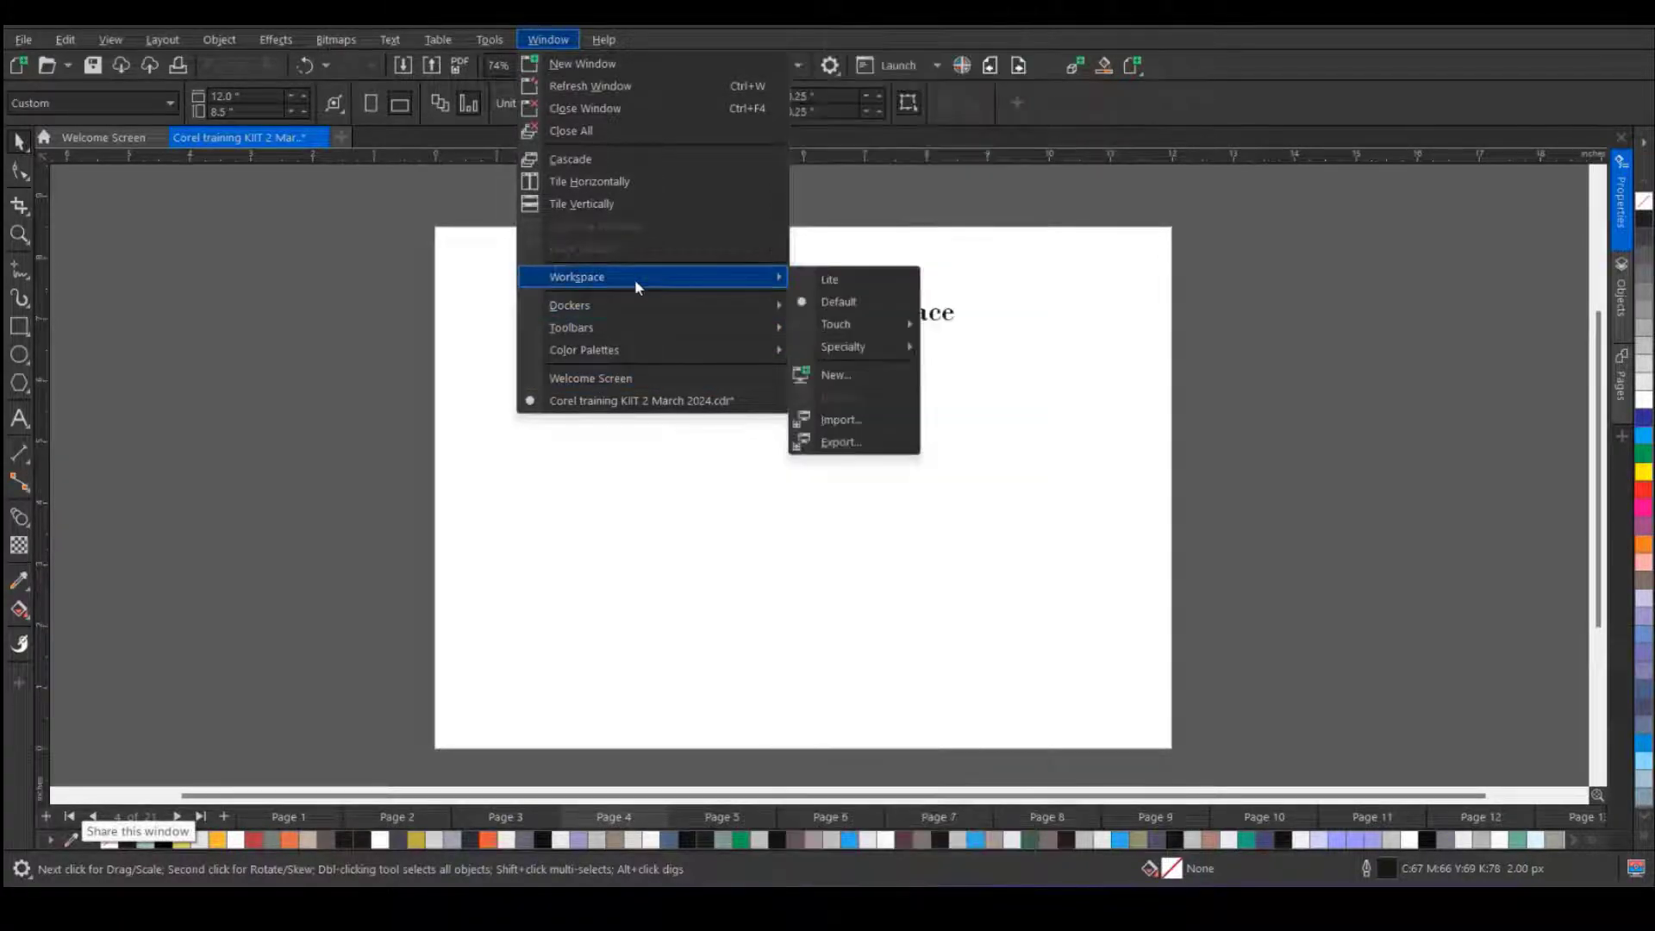
click(849, 444)
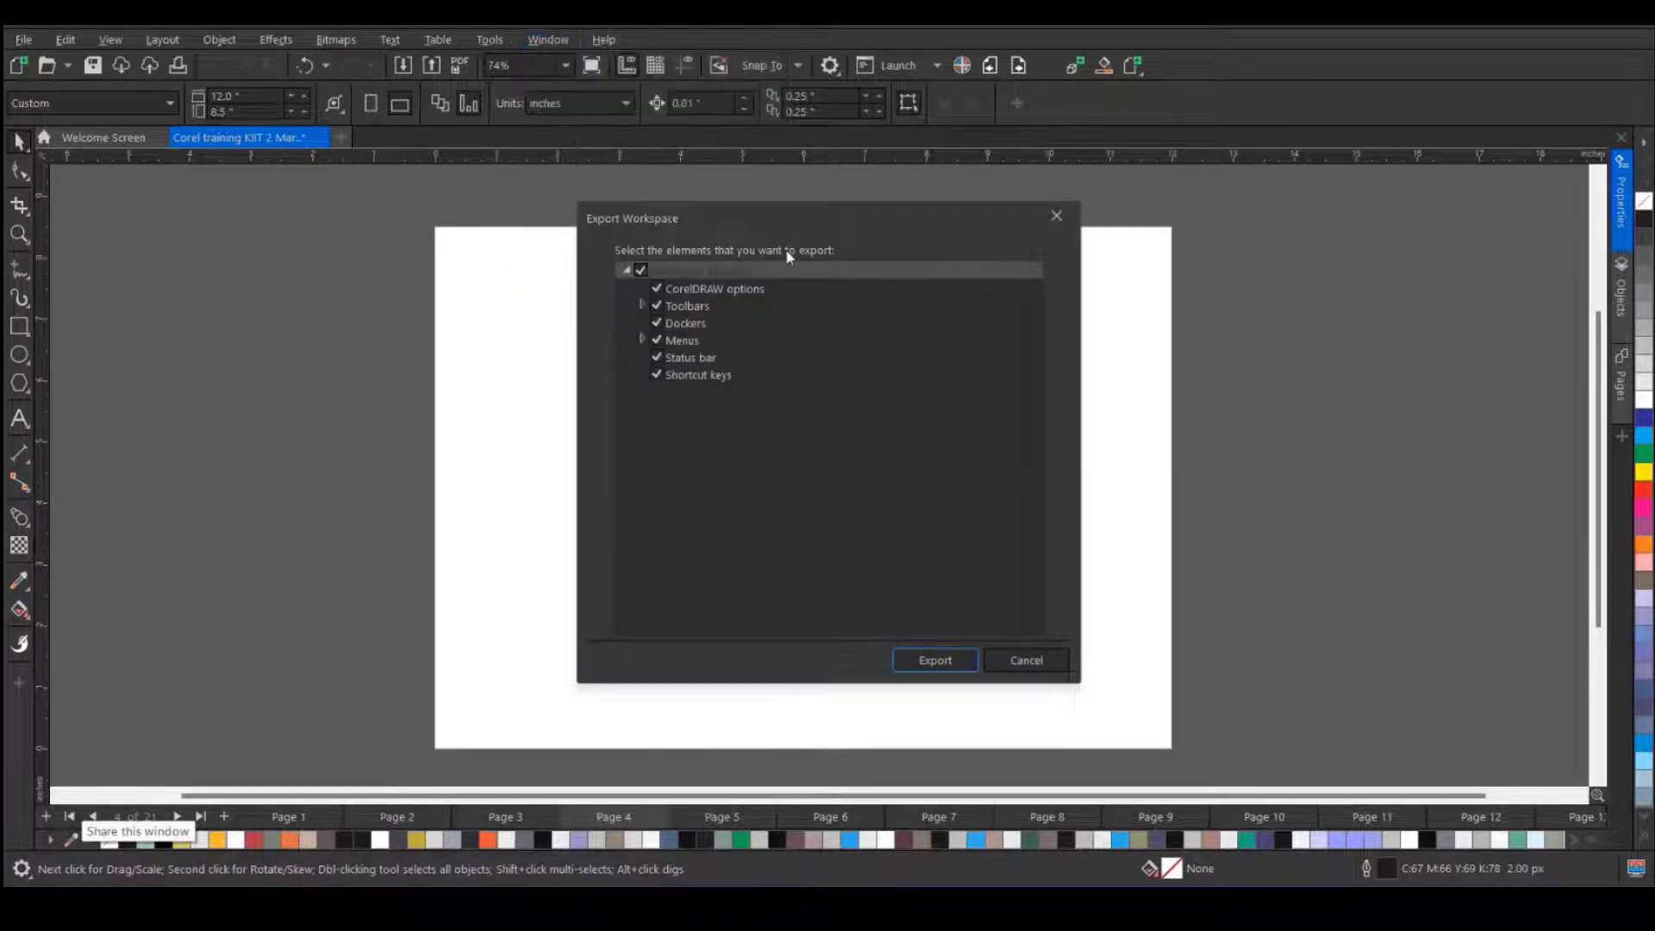
click(920, 660)
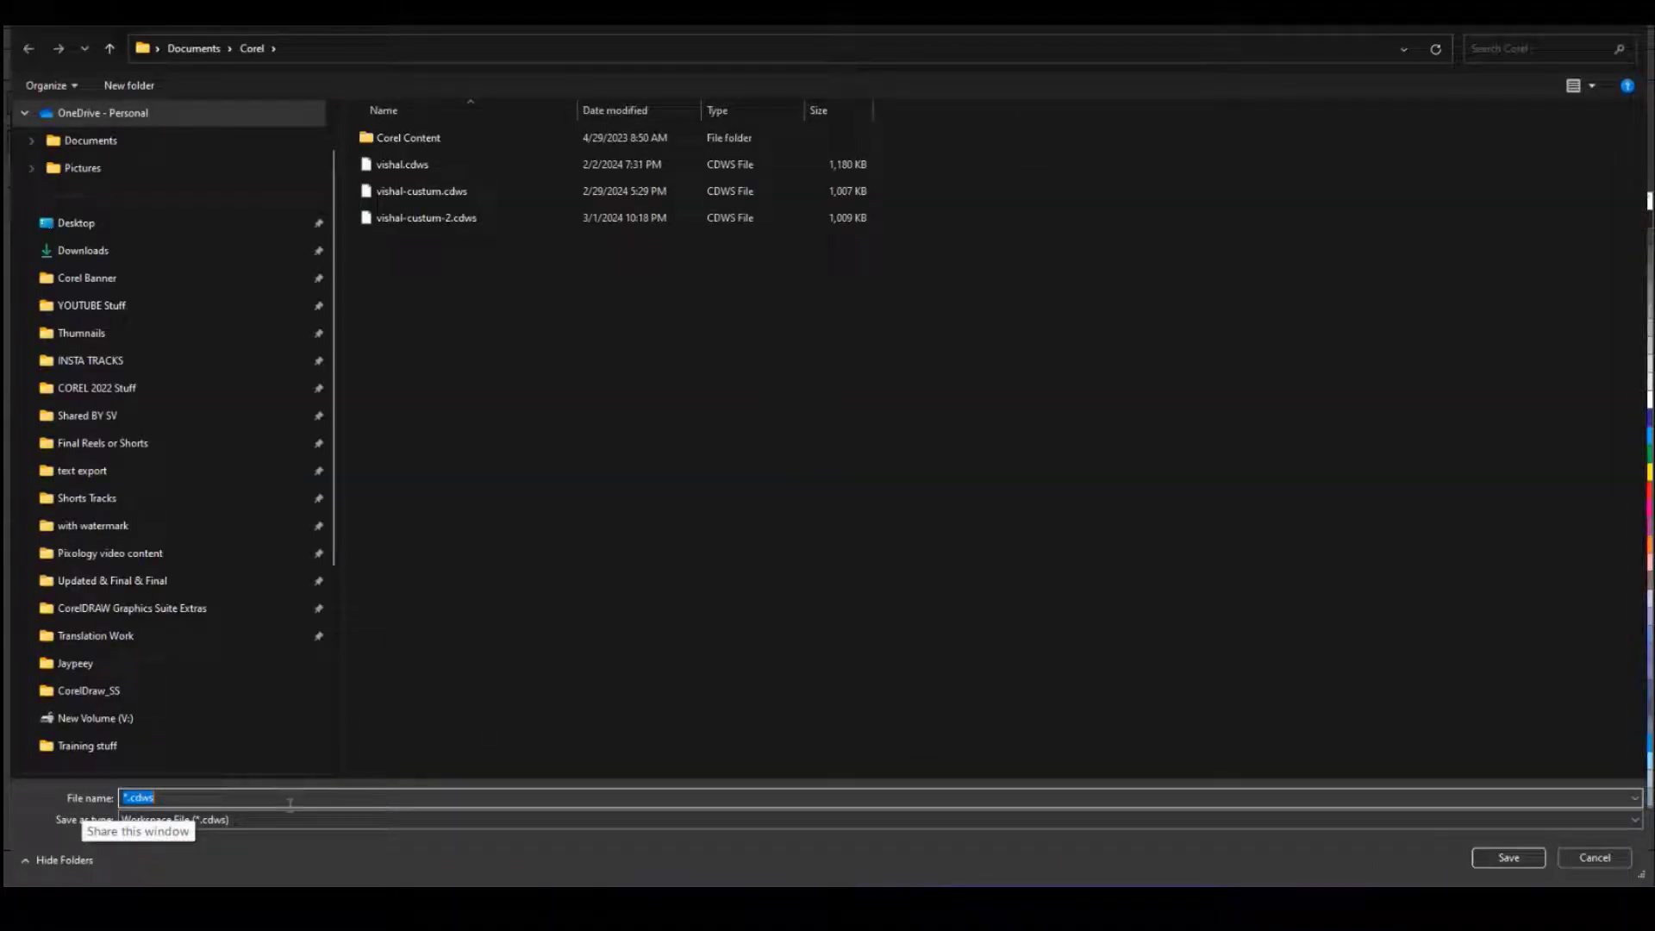
click(188, 798)
click(188, 797)
text(vishal custom)
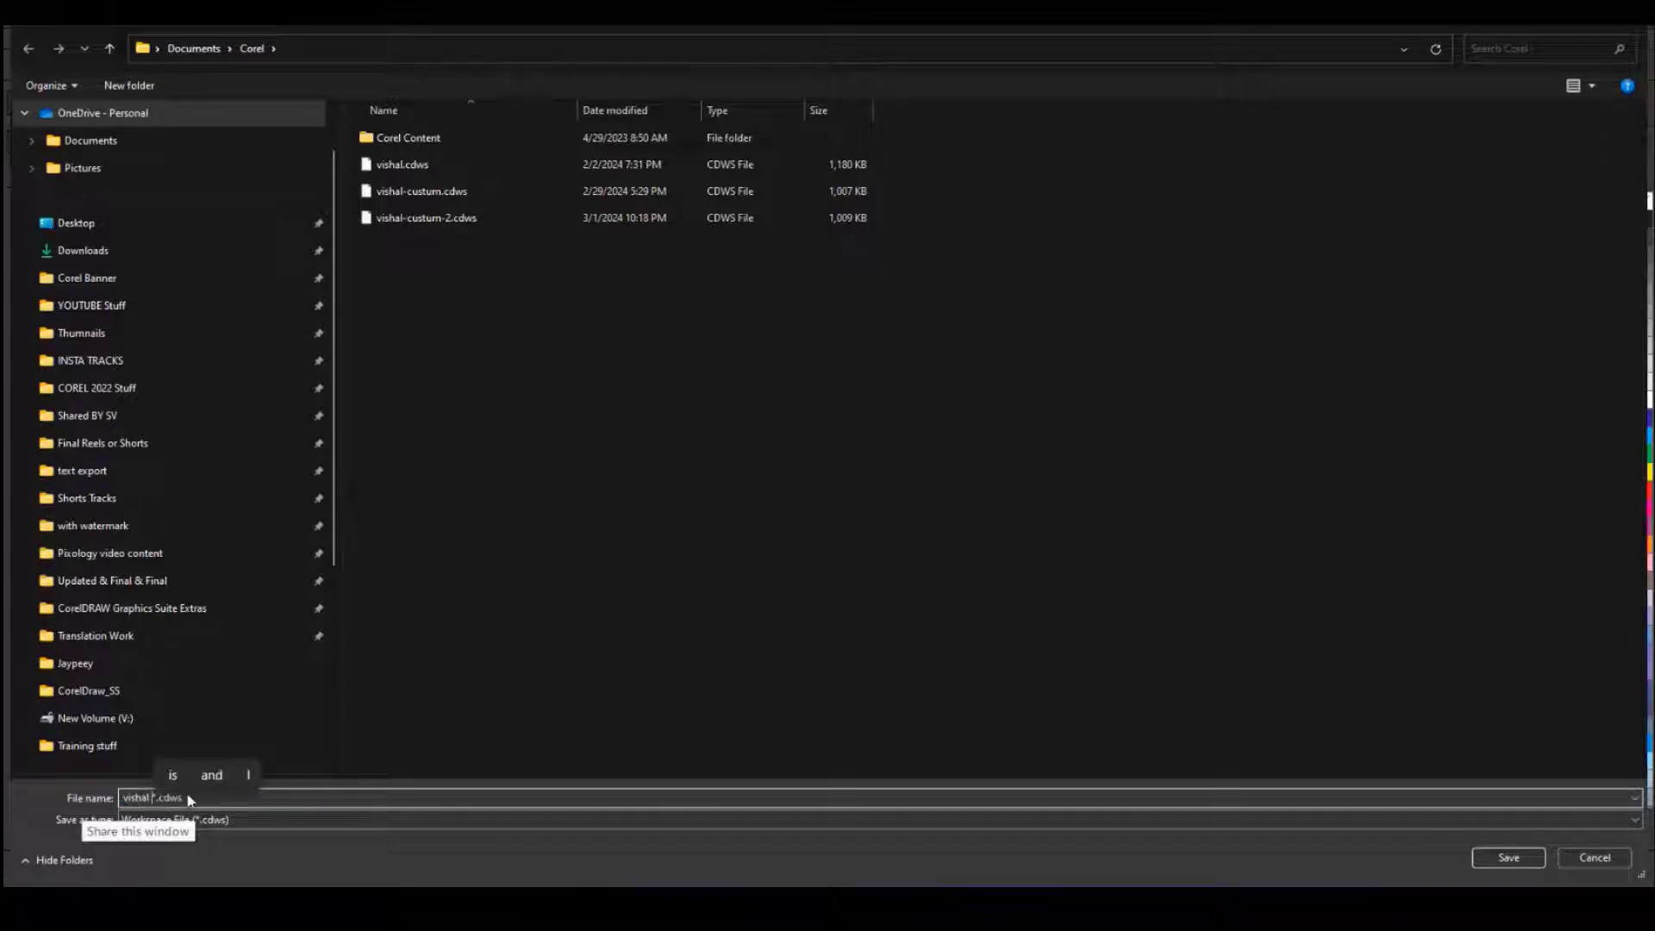
text(shorter)
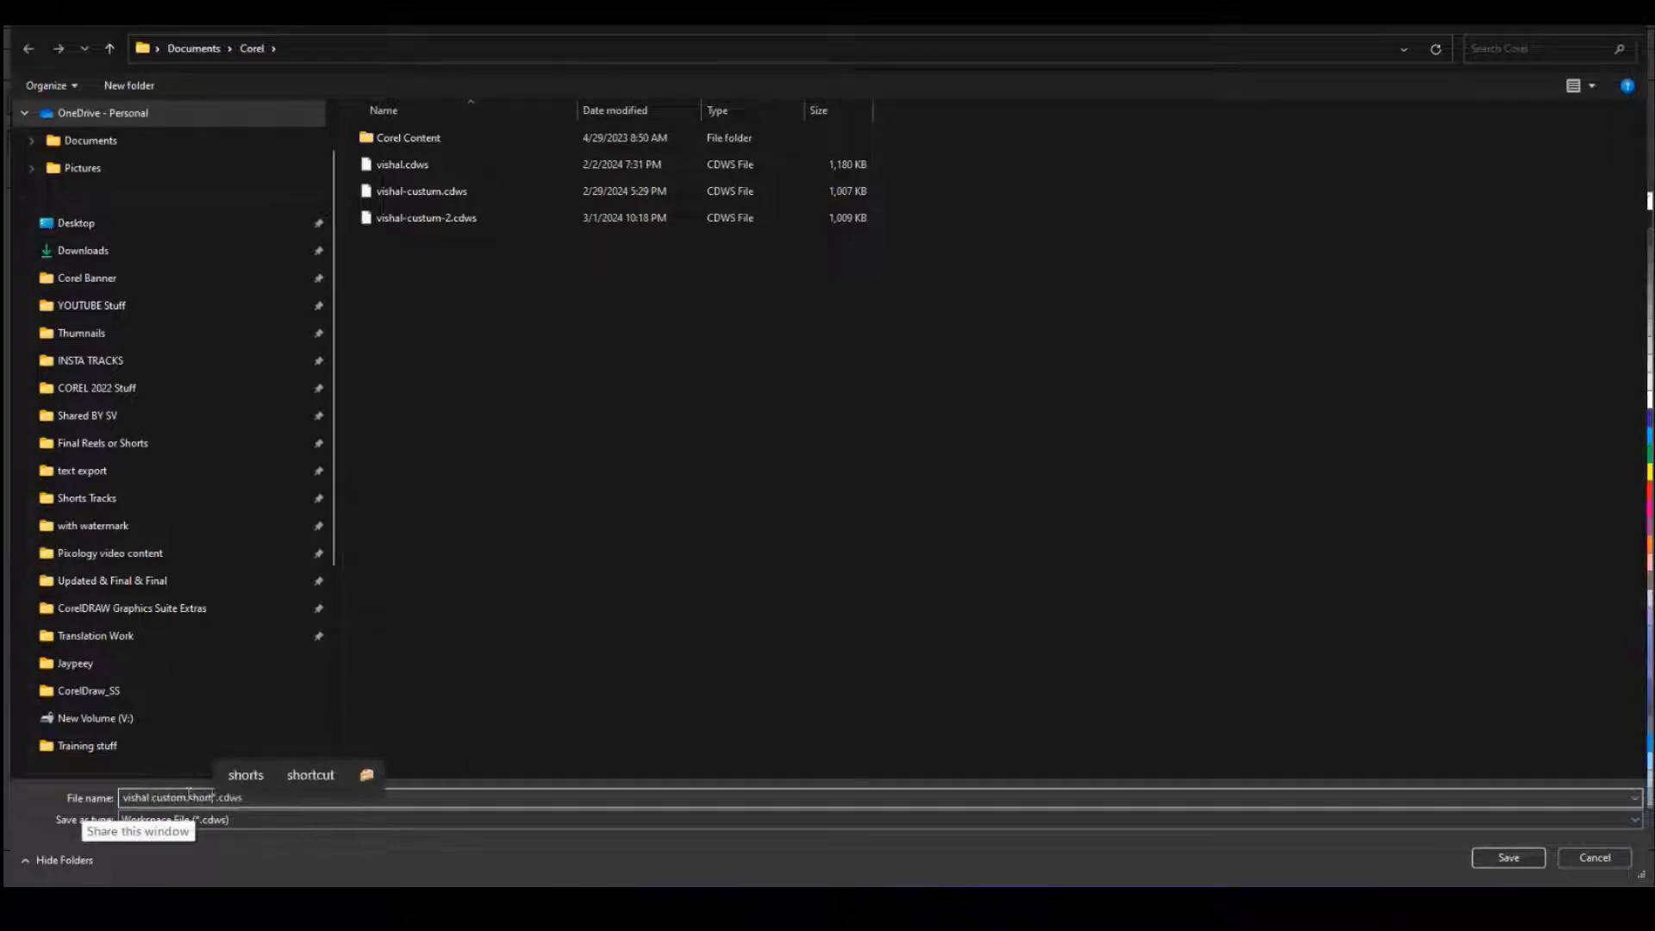
text(ys)
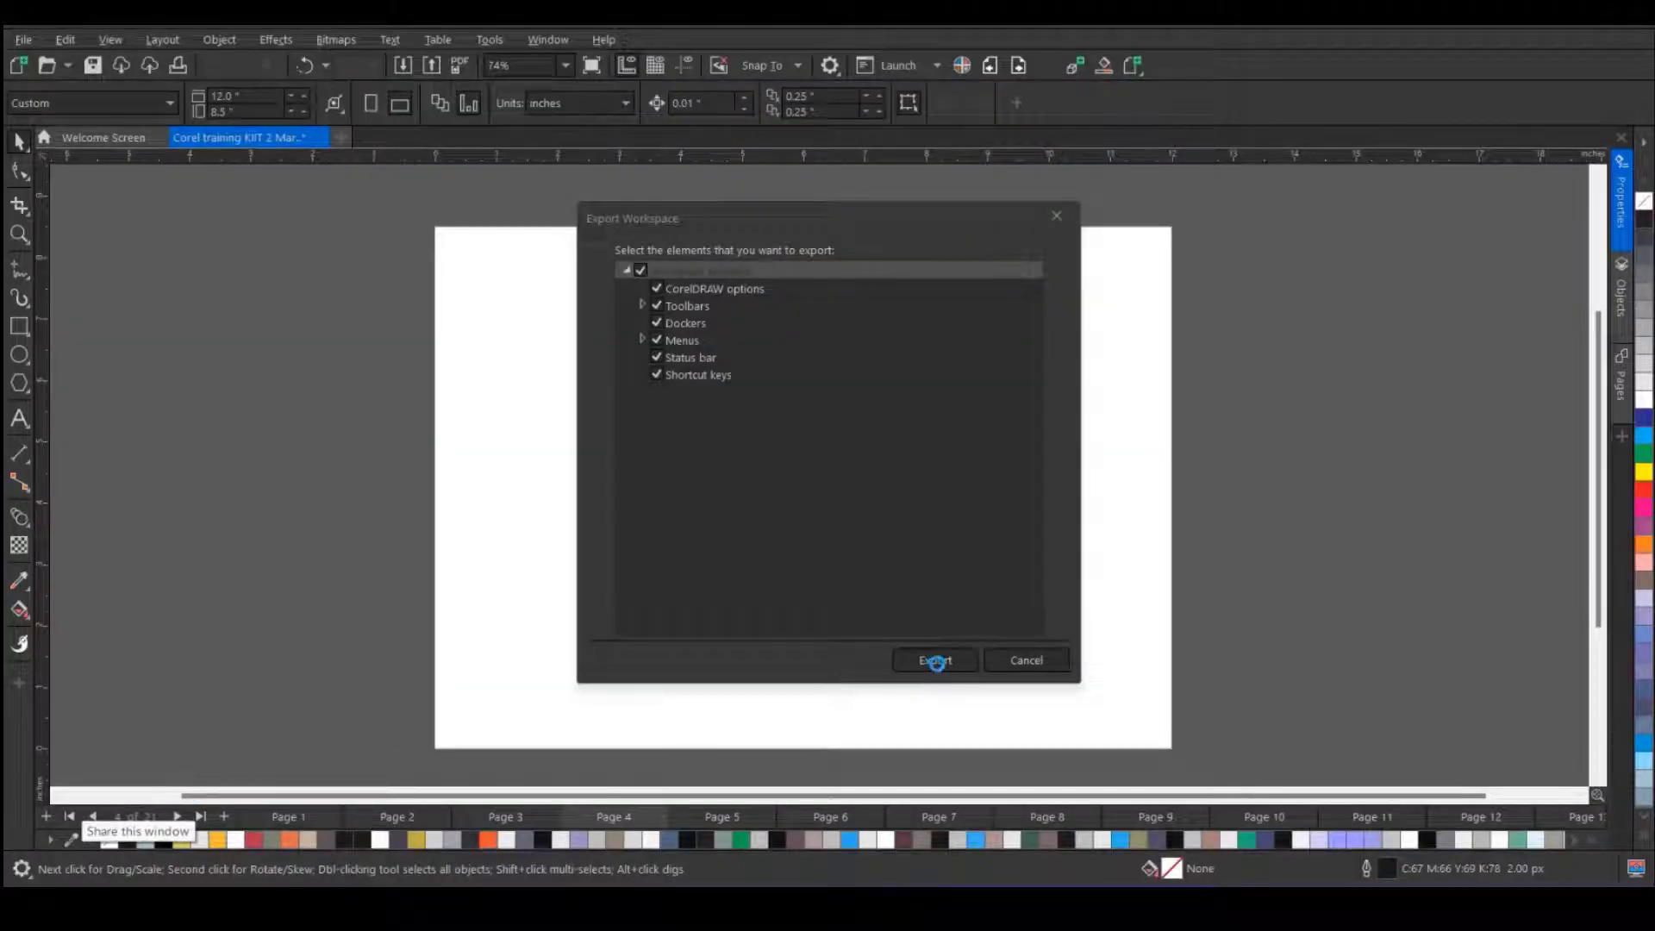
click(936, 660)
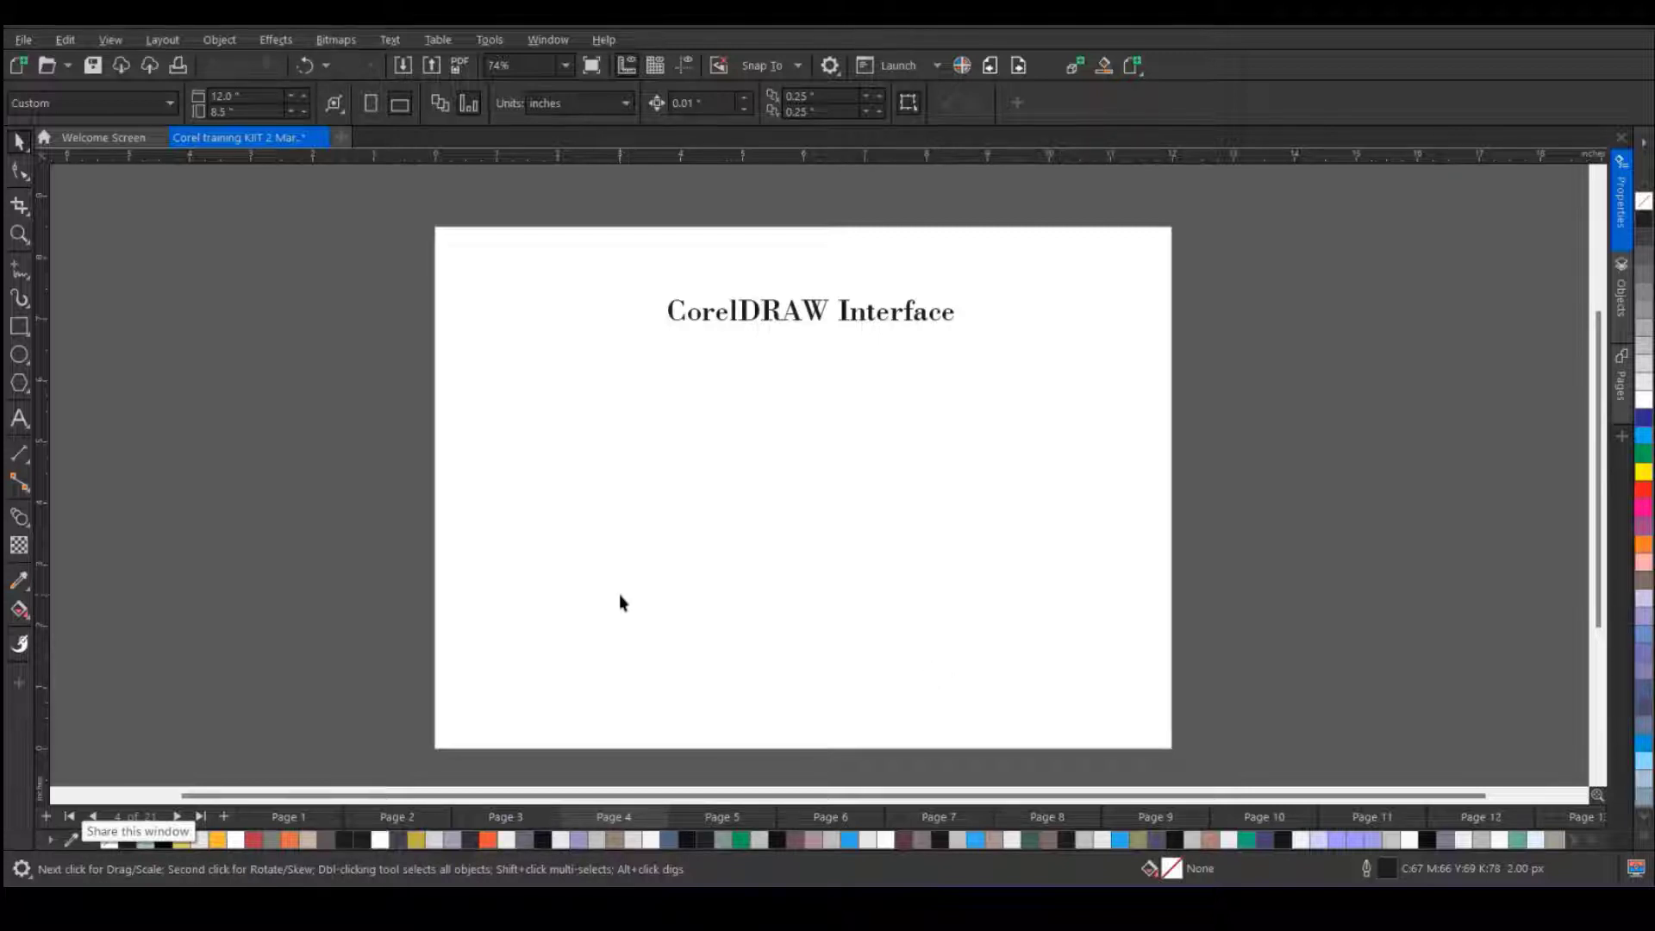
- Start a workspace import and select the exported "custom shortkeys" workspace file in the Corel folder
click(557, 39)
mouse_move(640, 276)
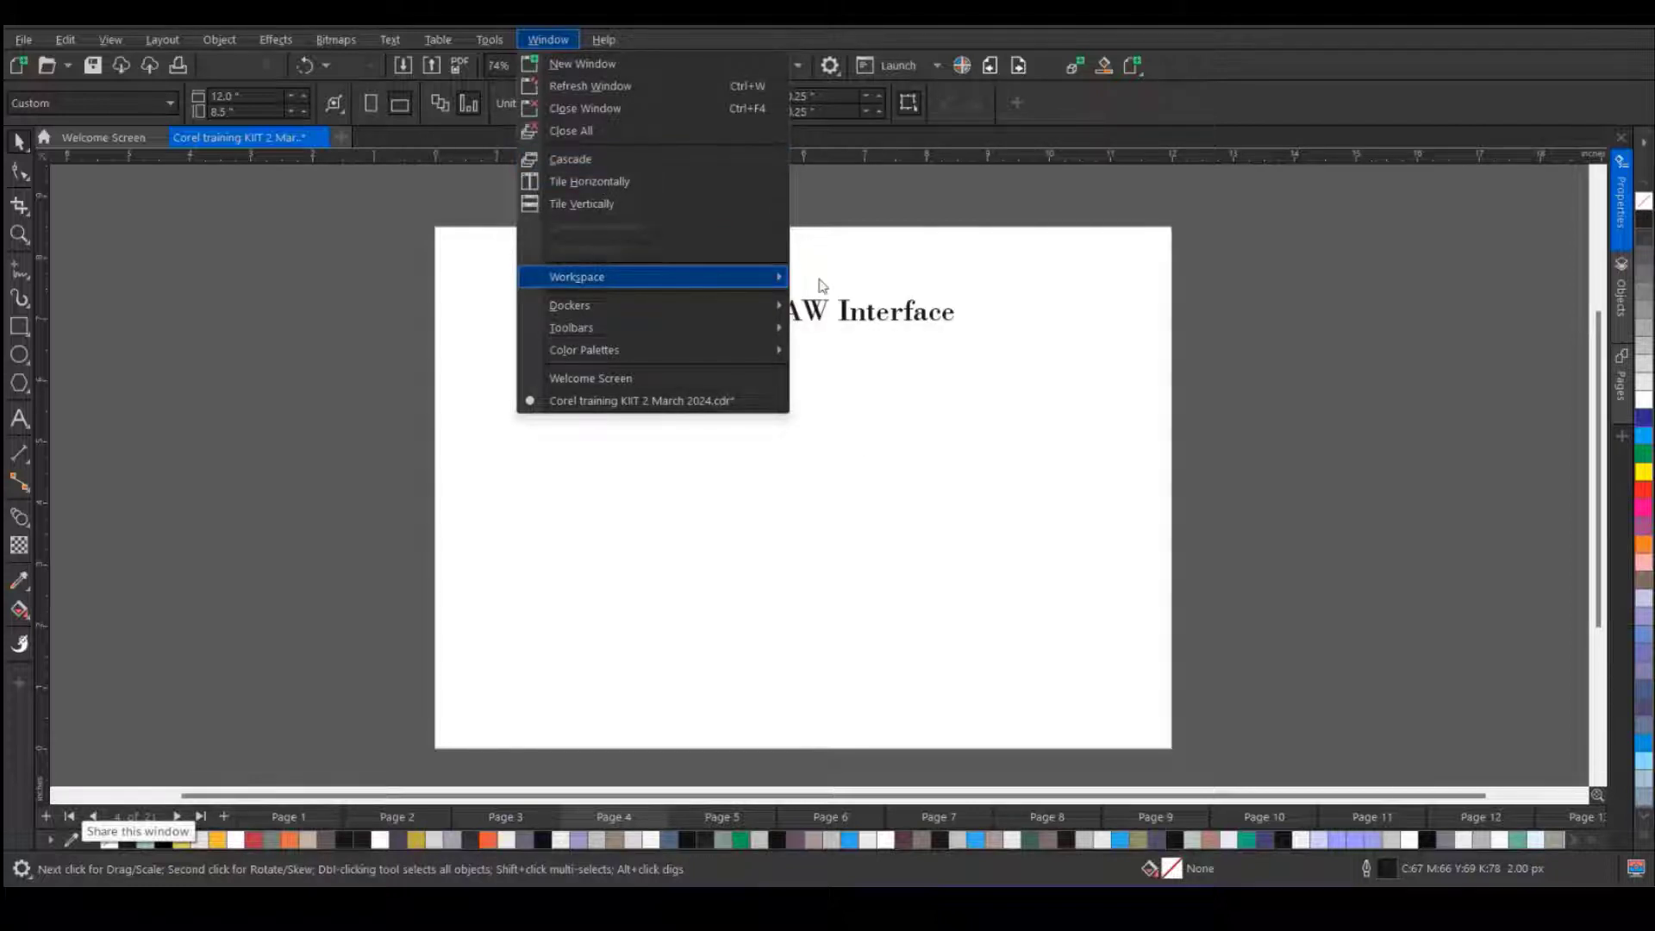
mouse_move(767, 278)
click(840, 421)
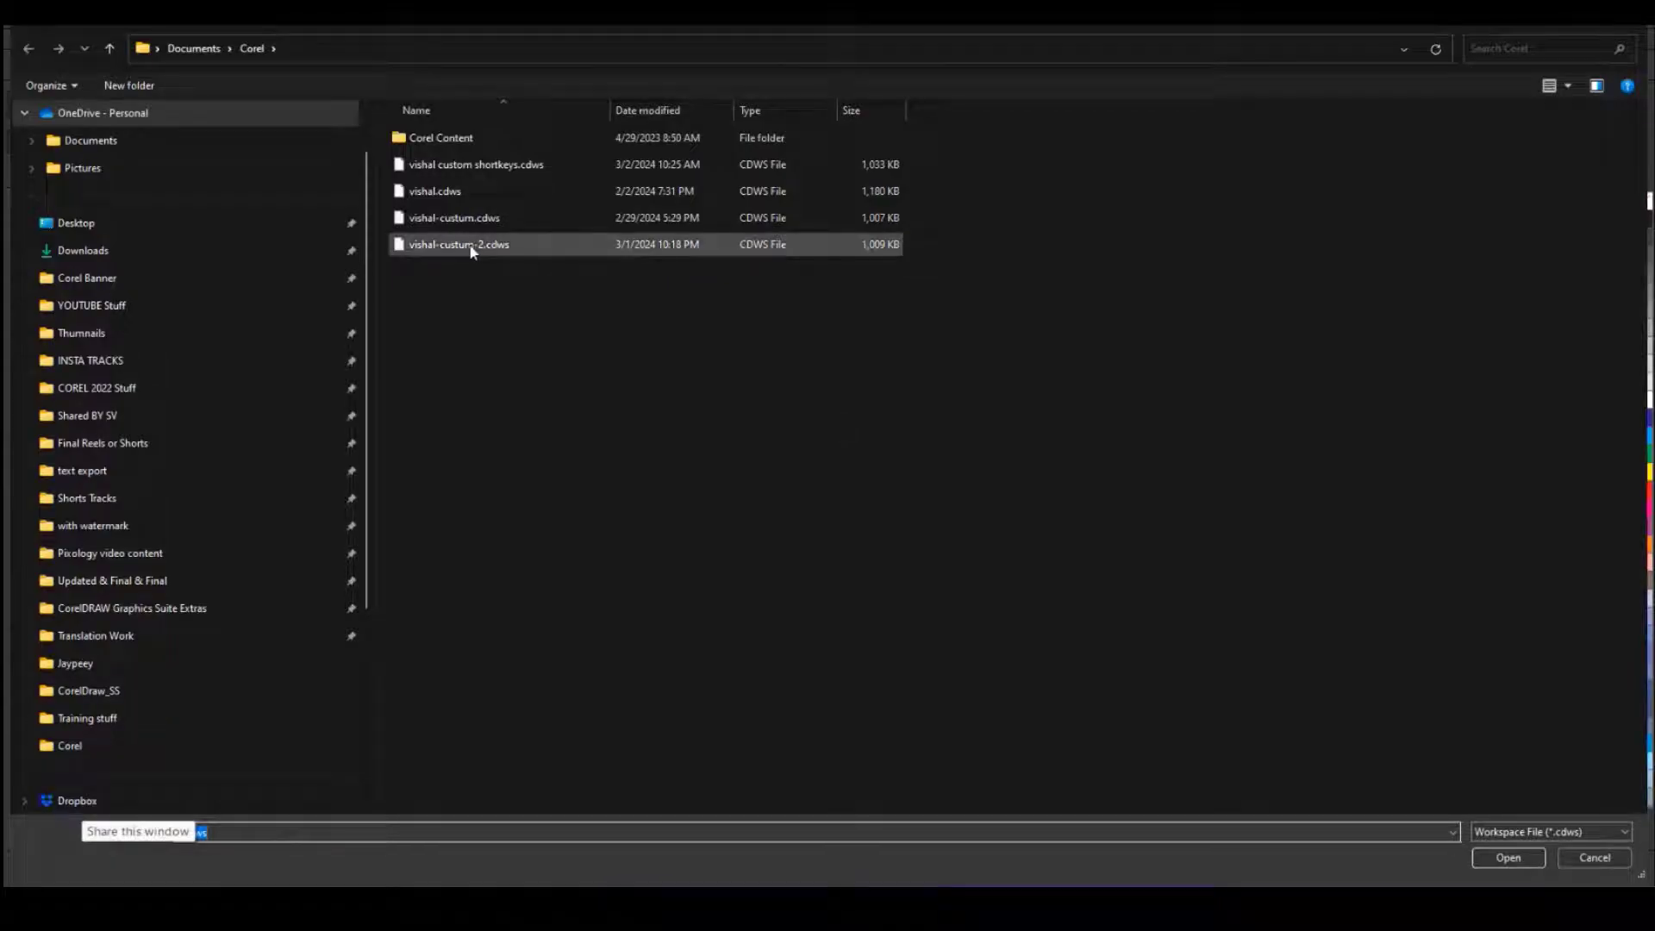
click(483, 166)
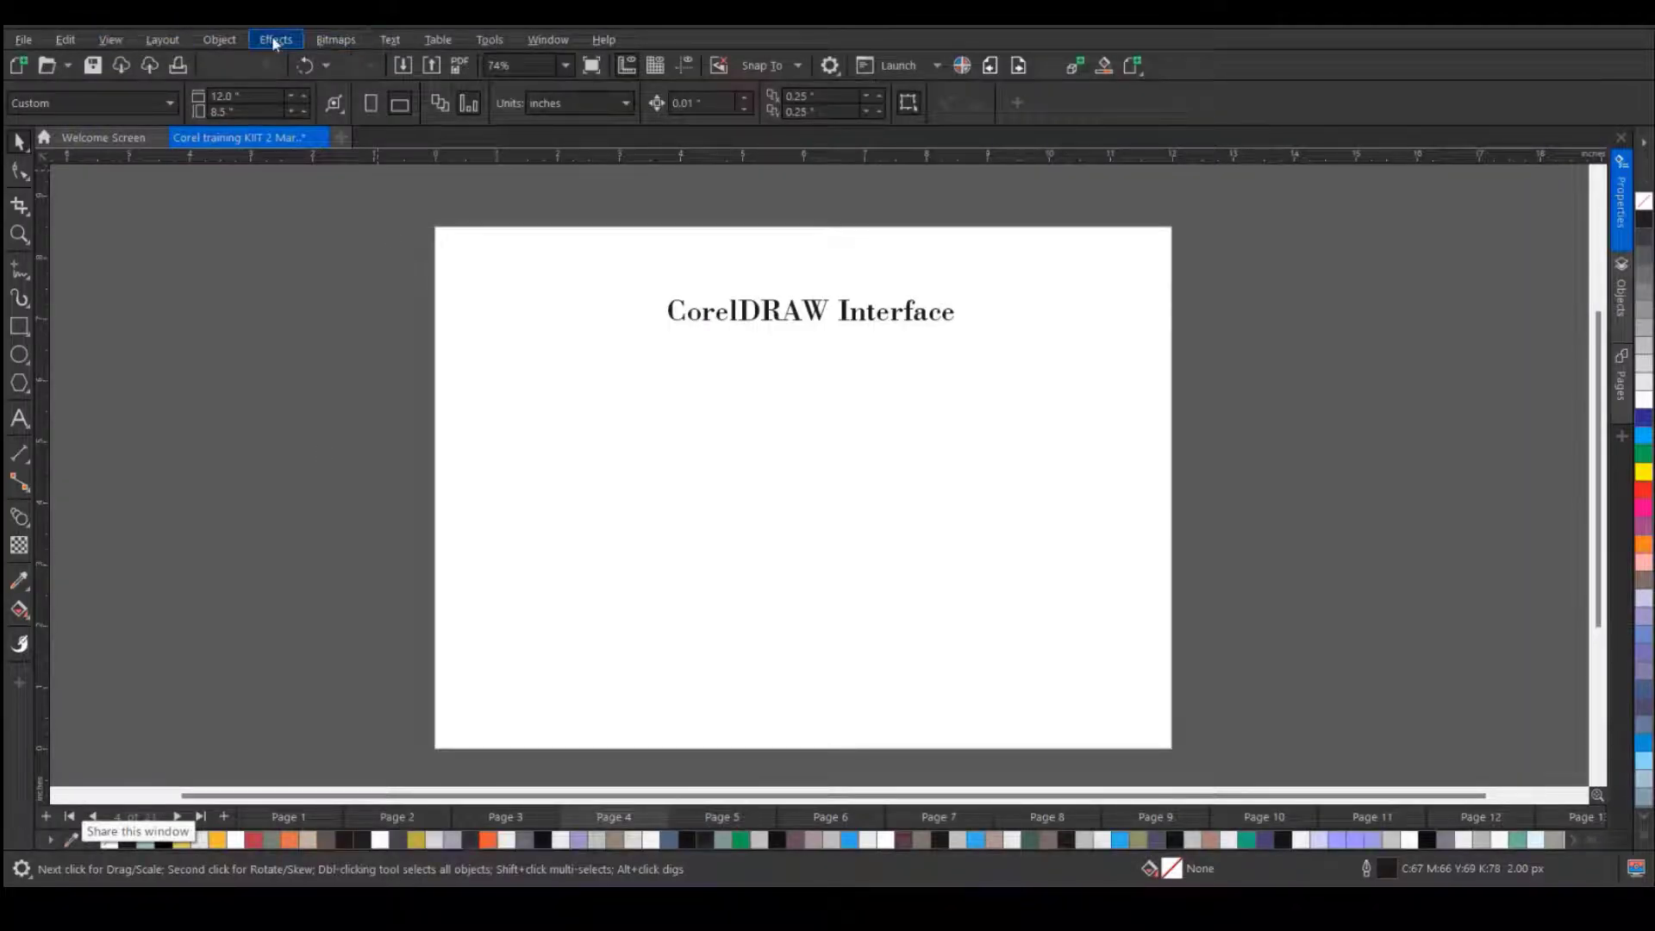
click(32, 43)
mouse_move(110, 43)
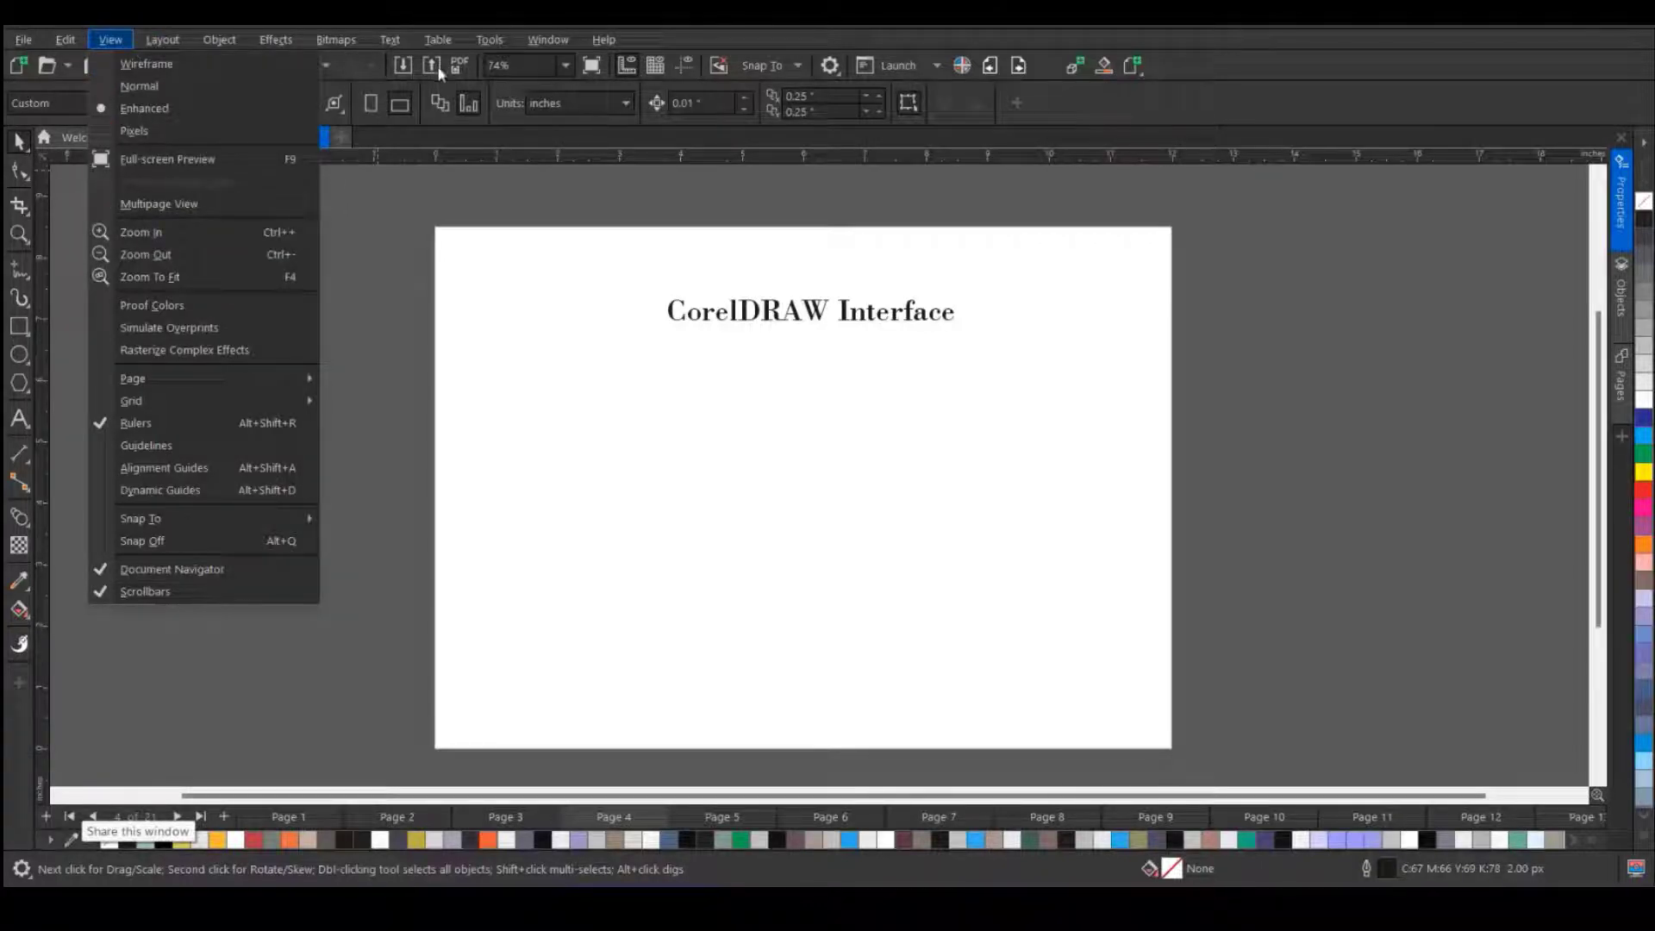
mouse_move(490, 40)
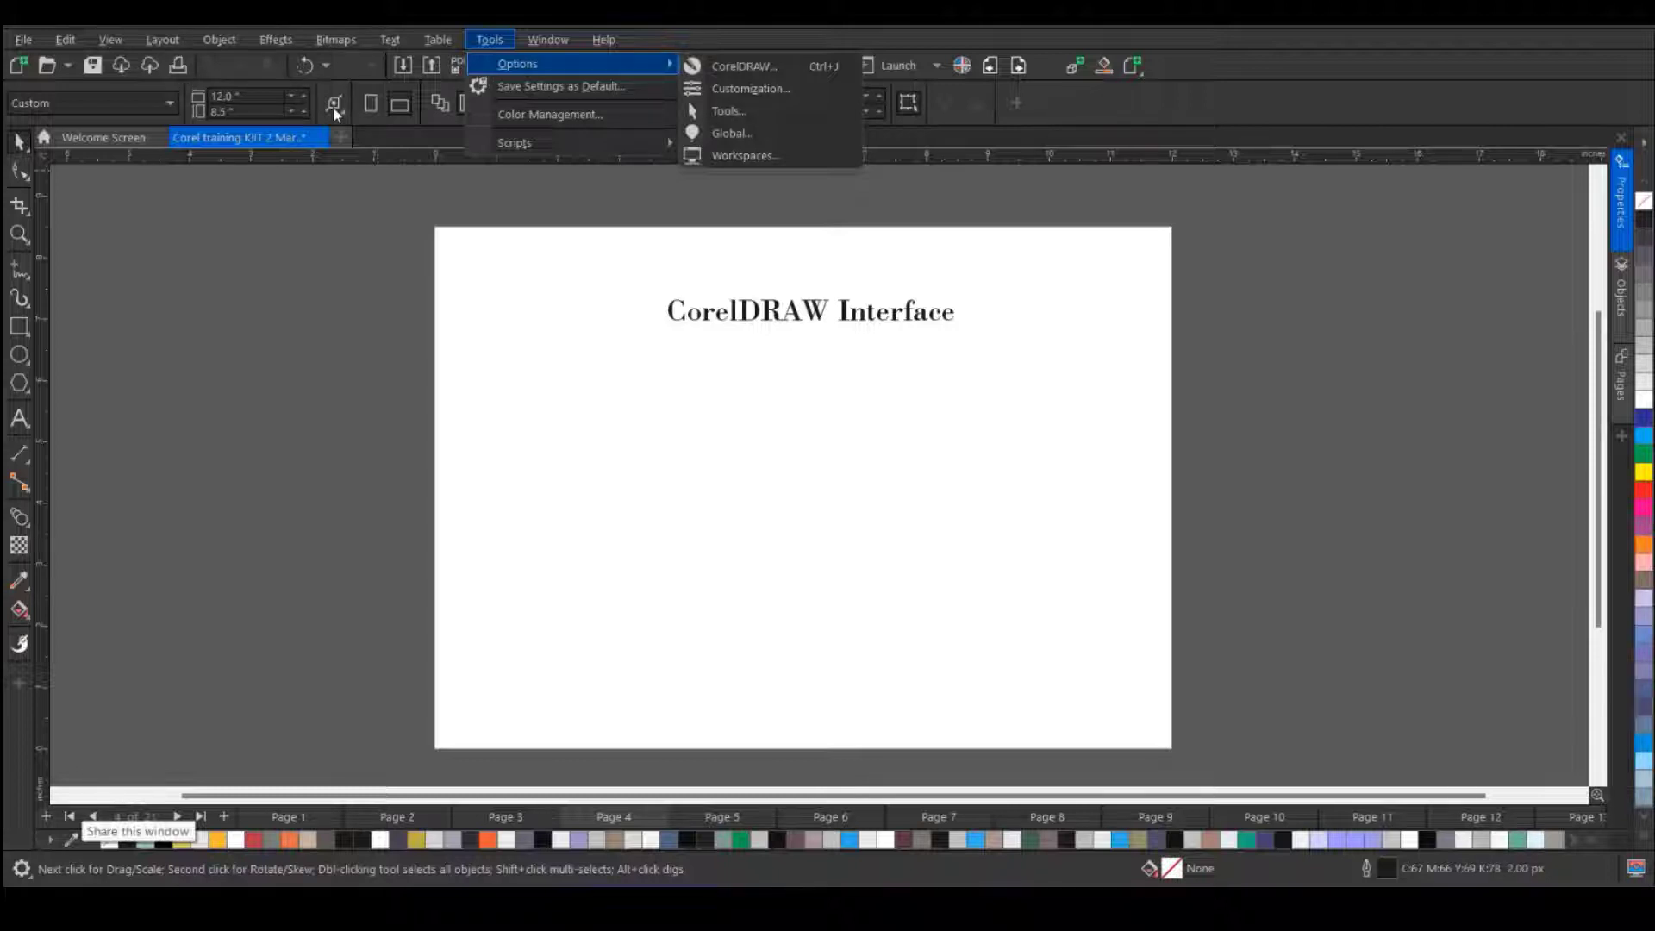
click(373, 186)
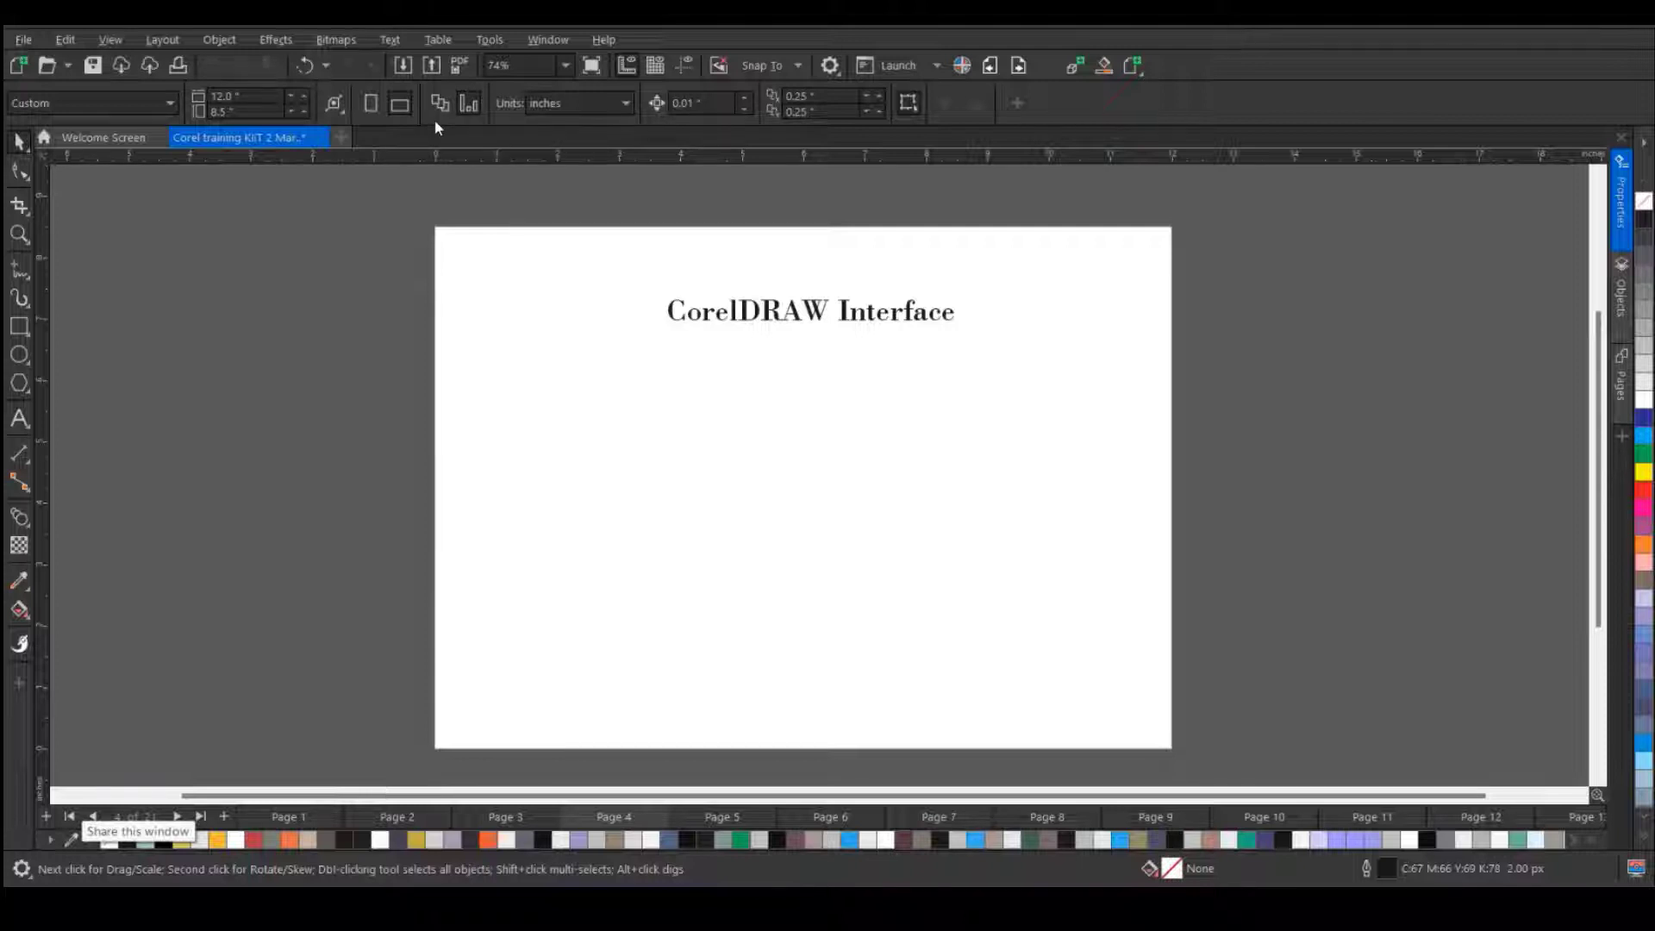
- Draw a rectangle about 4.1 by 1.75 inches on the left part of the page, below the title
click(19, 328)
drag(477, 358, 729, 465)
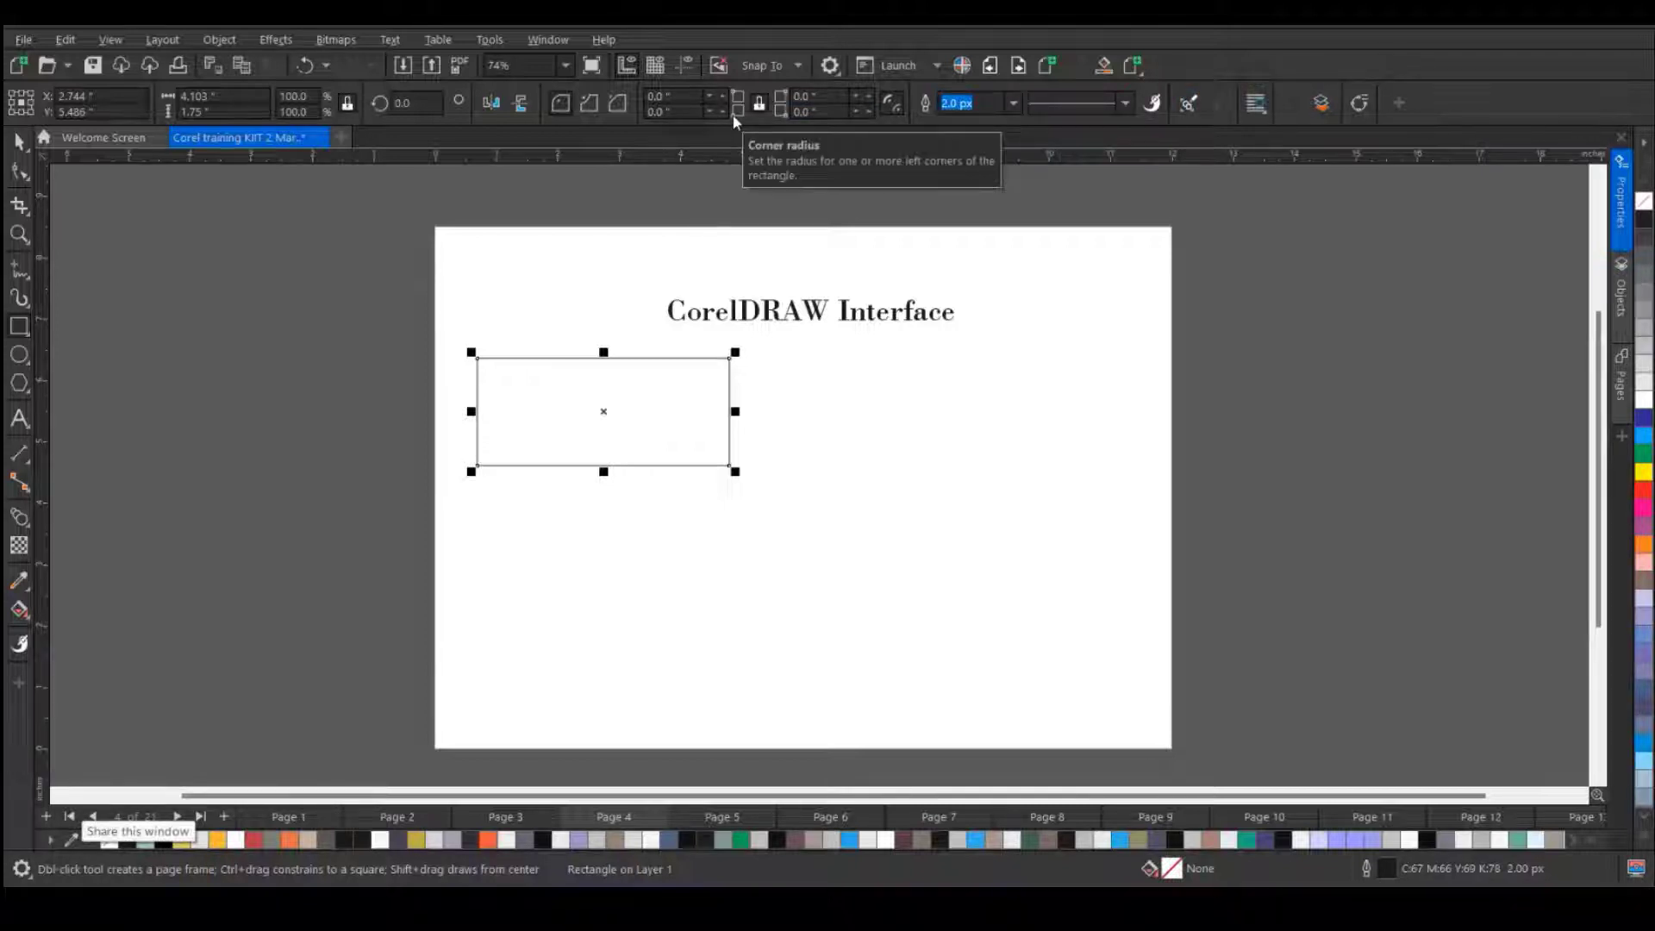
click(19, 209)
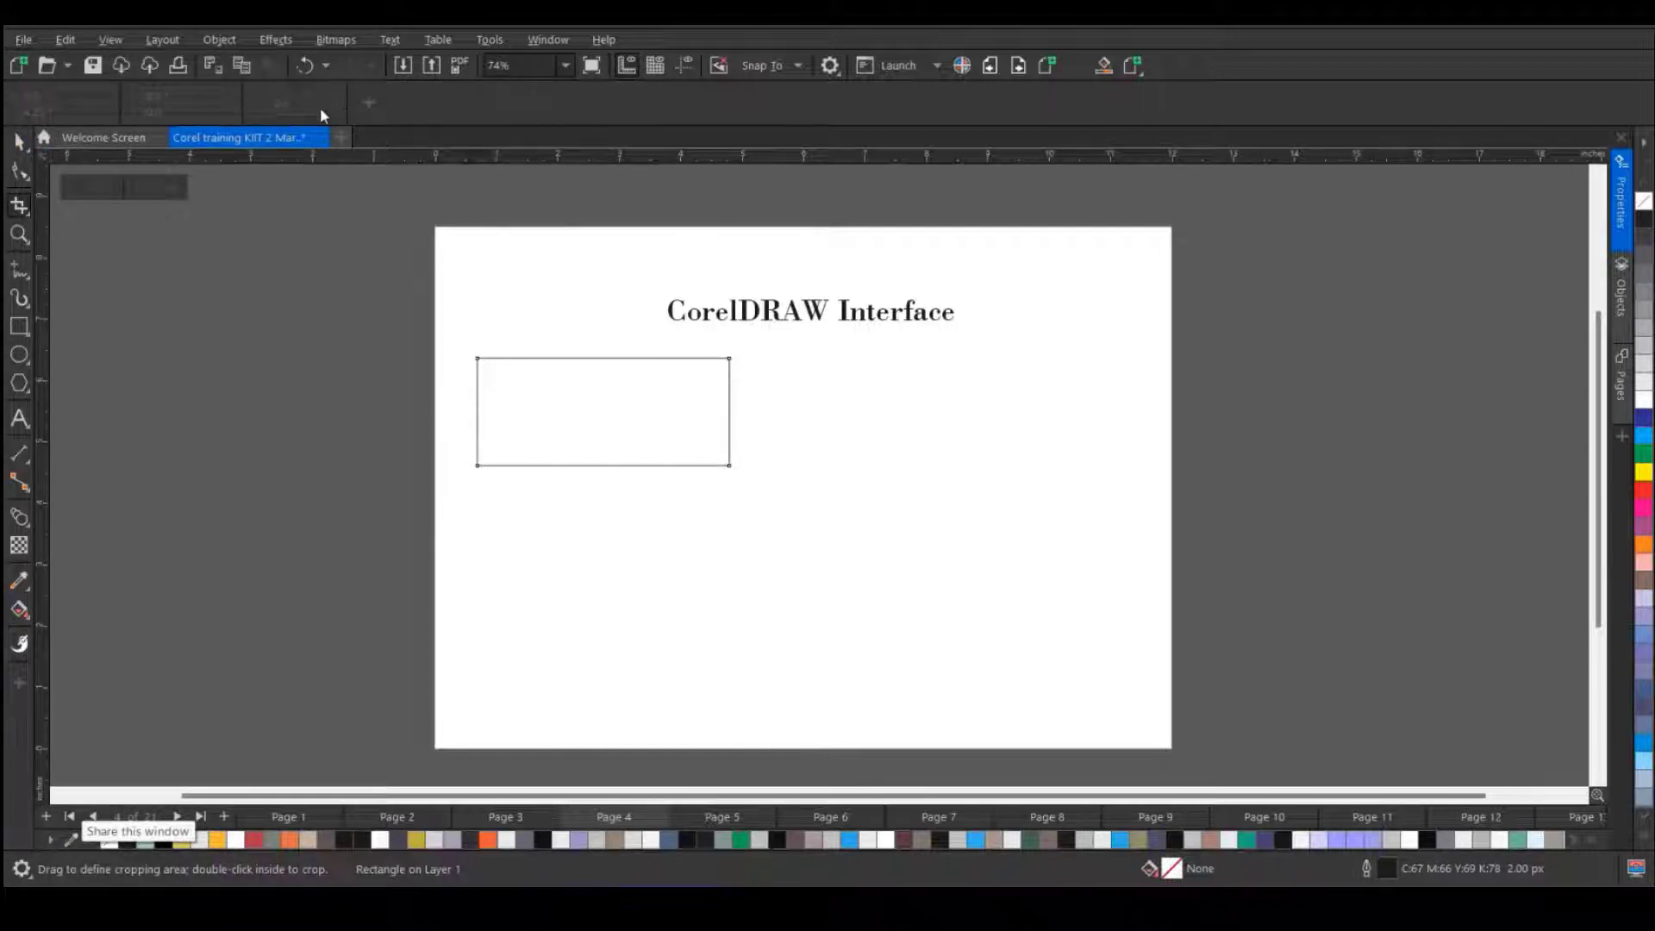
key(space)
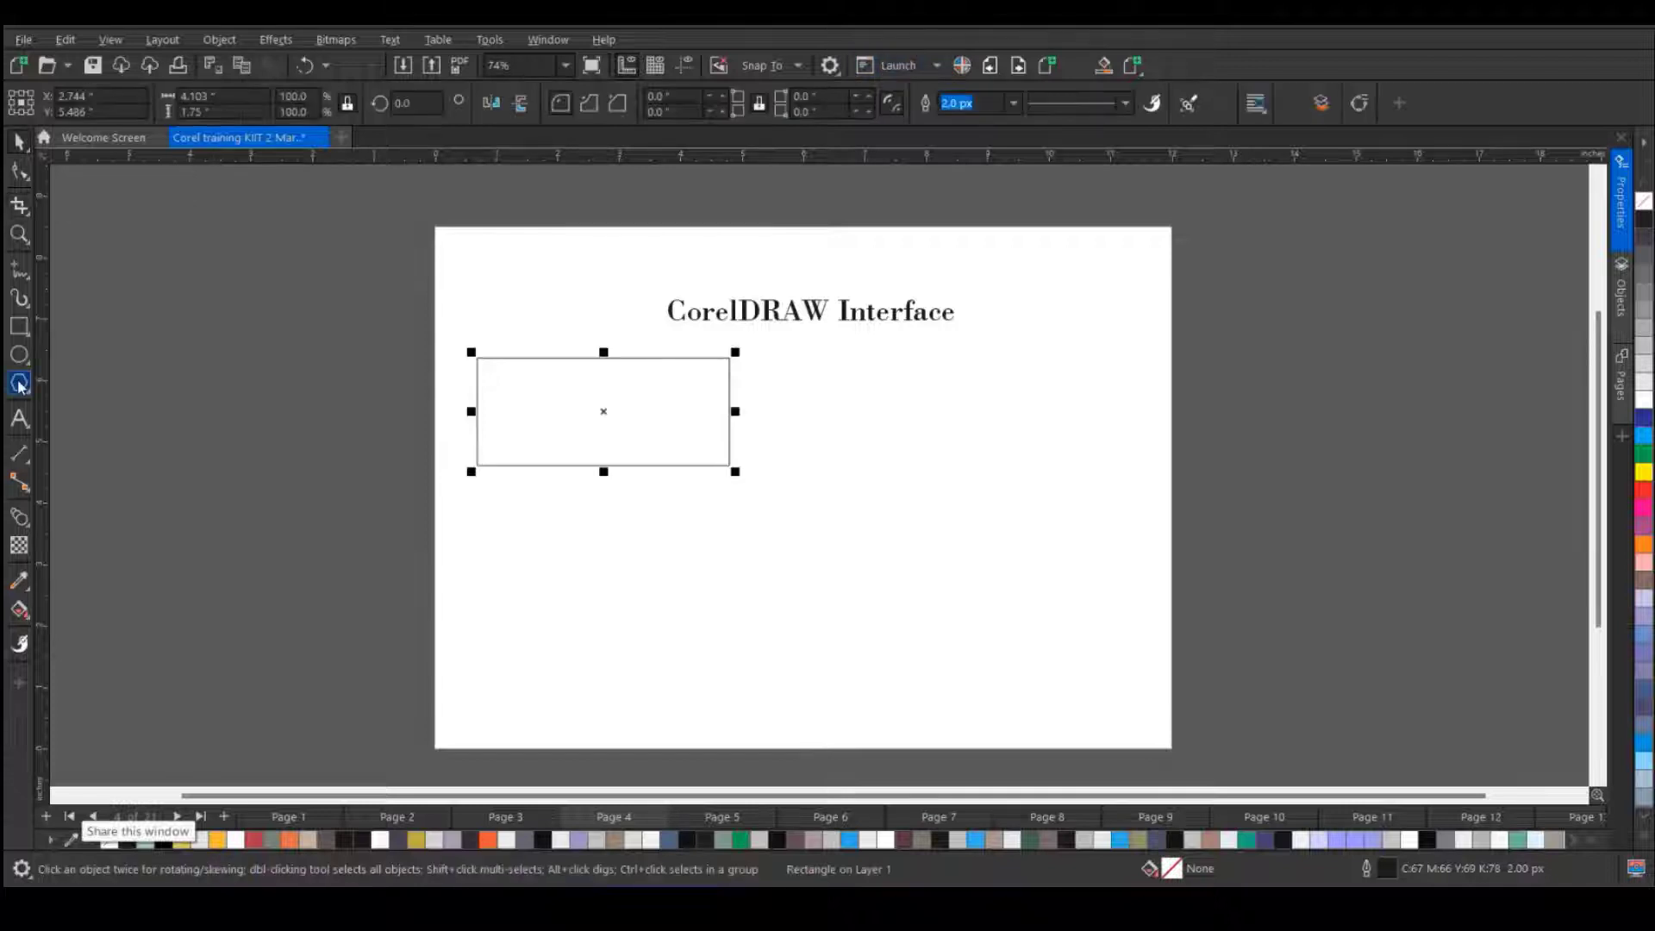
- Draw a five-sided polygon about 3.4 by 3 inches on the page's right half and a four-revolution spiral below the rectangle
click(29, 391)
drag(837, 400, 1060, 595)
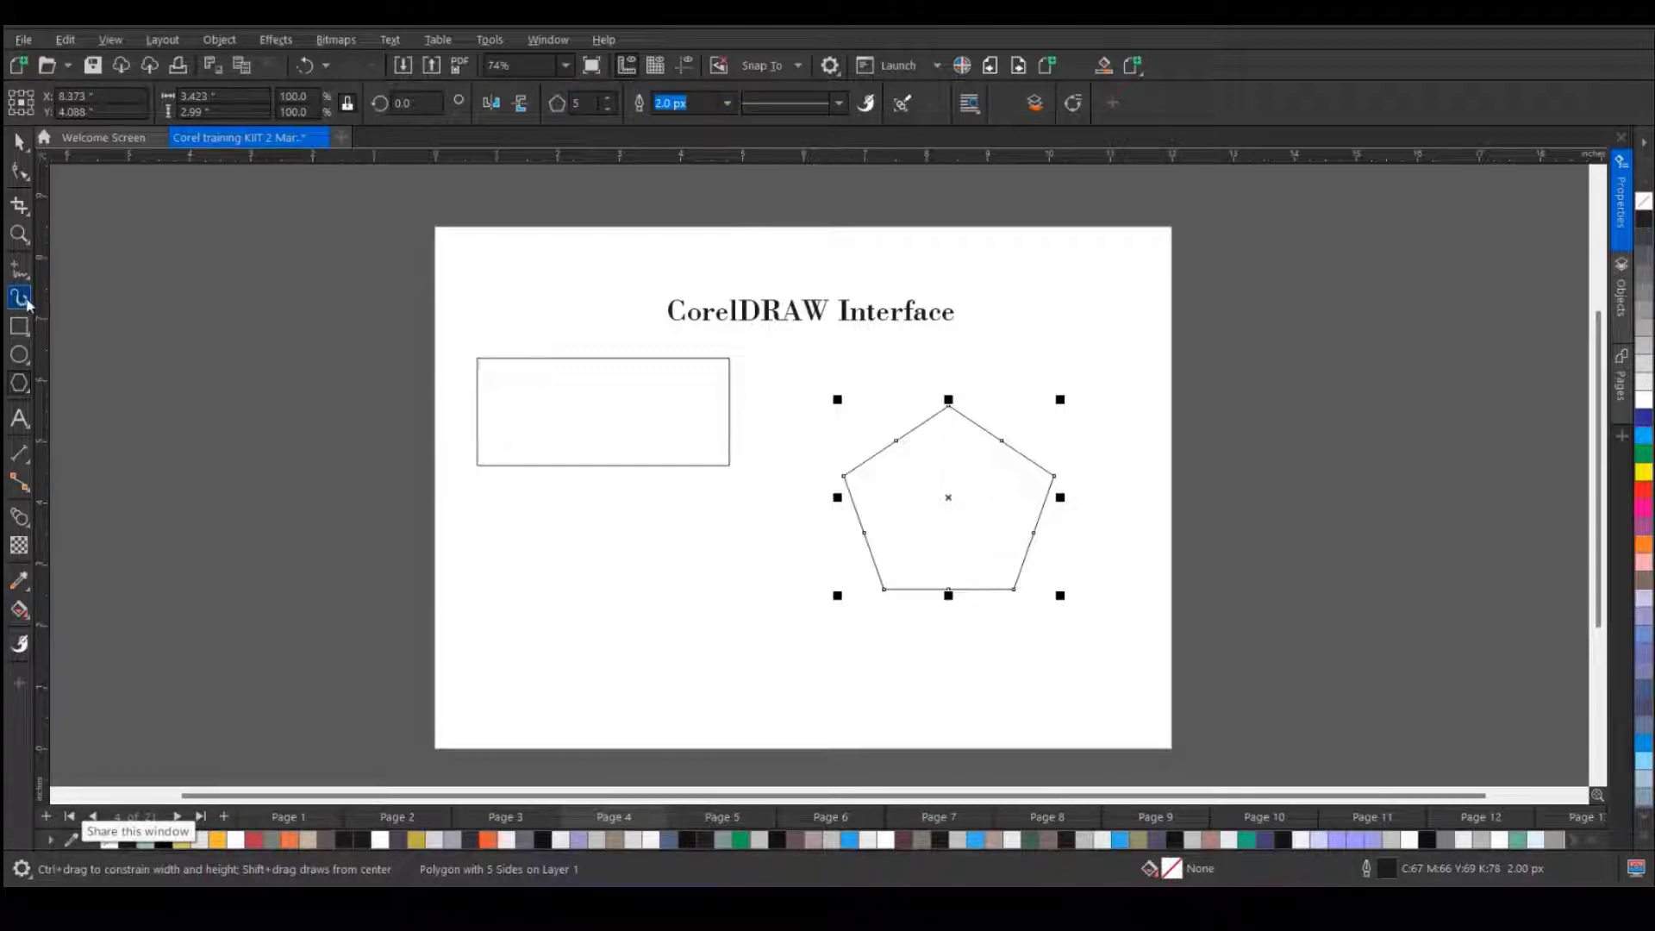
click(23, 388)
click(73, 428)
drag(566, 519, 762, 711)
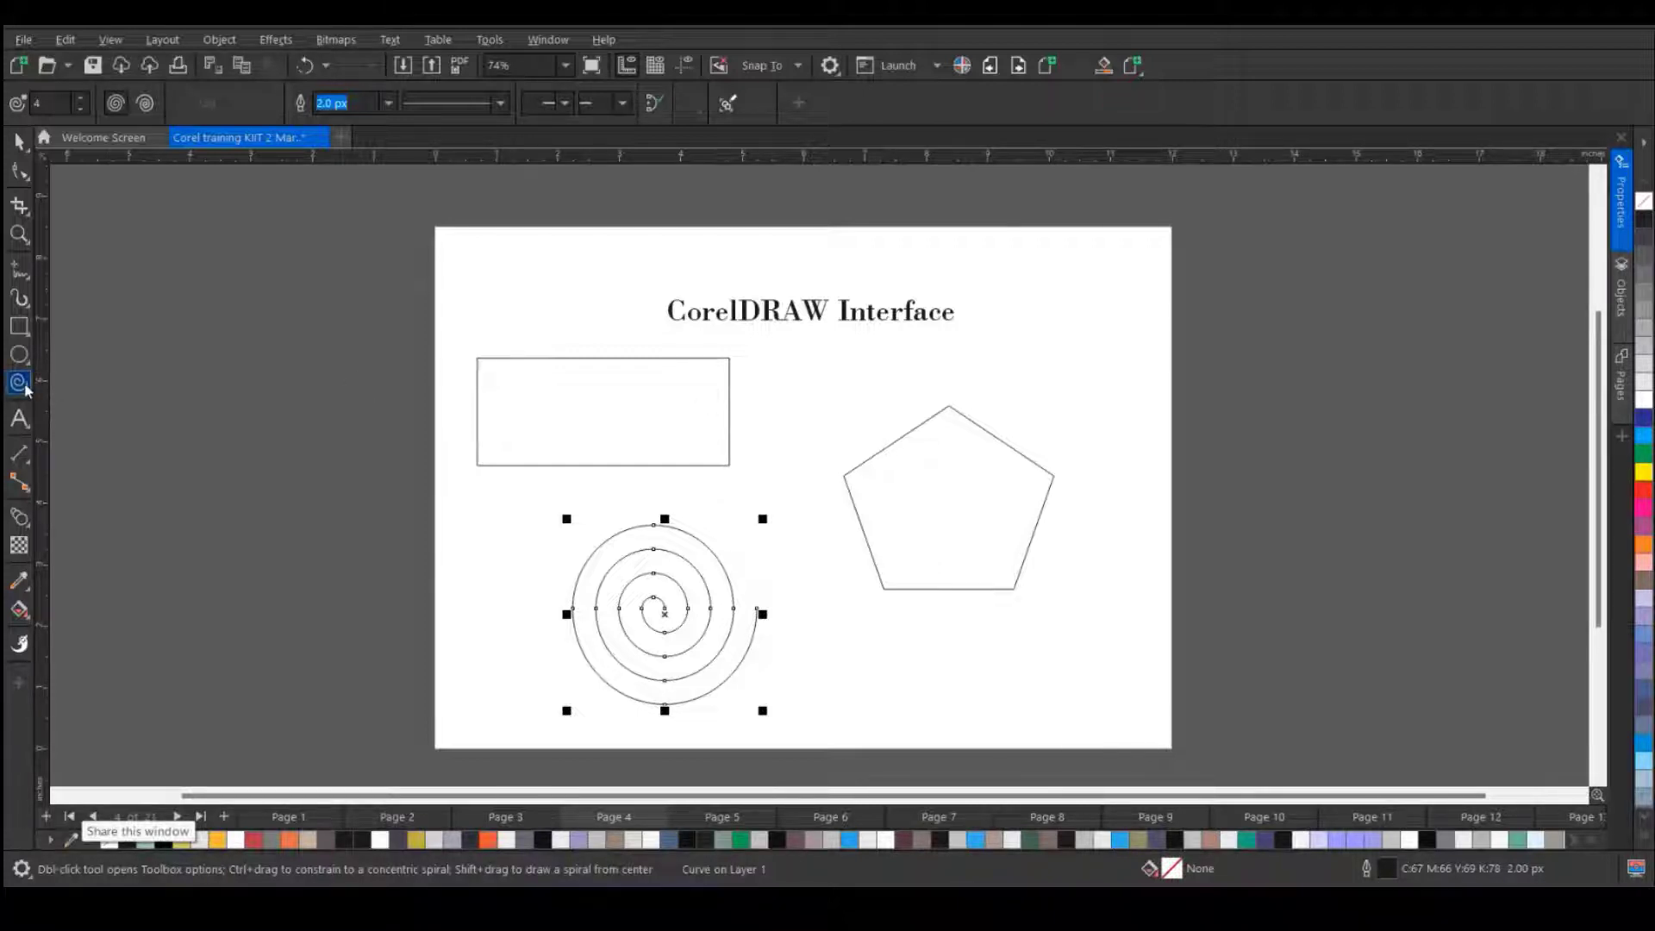
- Draw an S-shaped freehand curve about 2.9 by 5.4 inches across the page's right edge and place one offset copy beside it
click(20, 271)
mouse_move(1266, 261)
mouse_down()
mouse_move(1183, 335)
mouse_move(1179, 500)
mouse_move(1082, 604)
mouse_up()
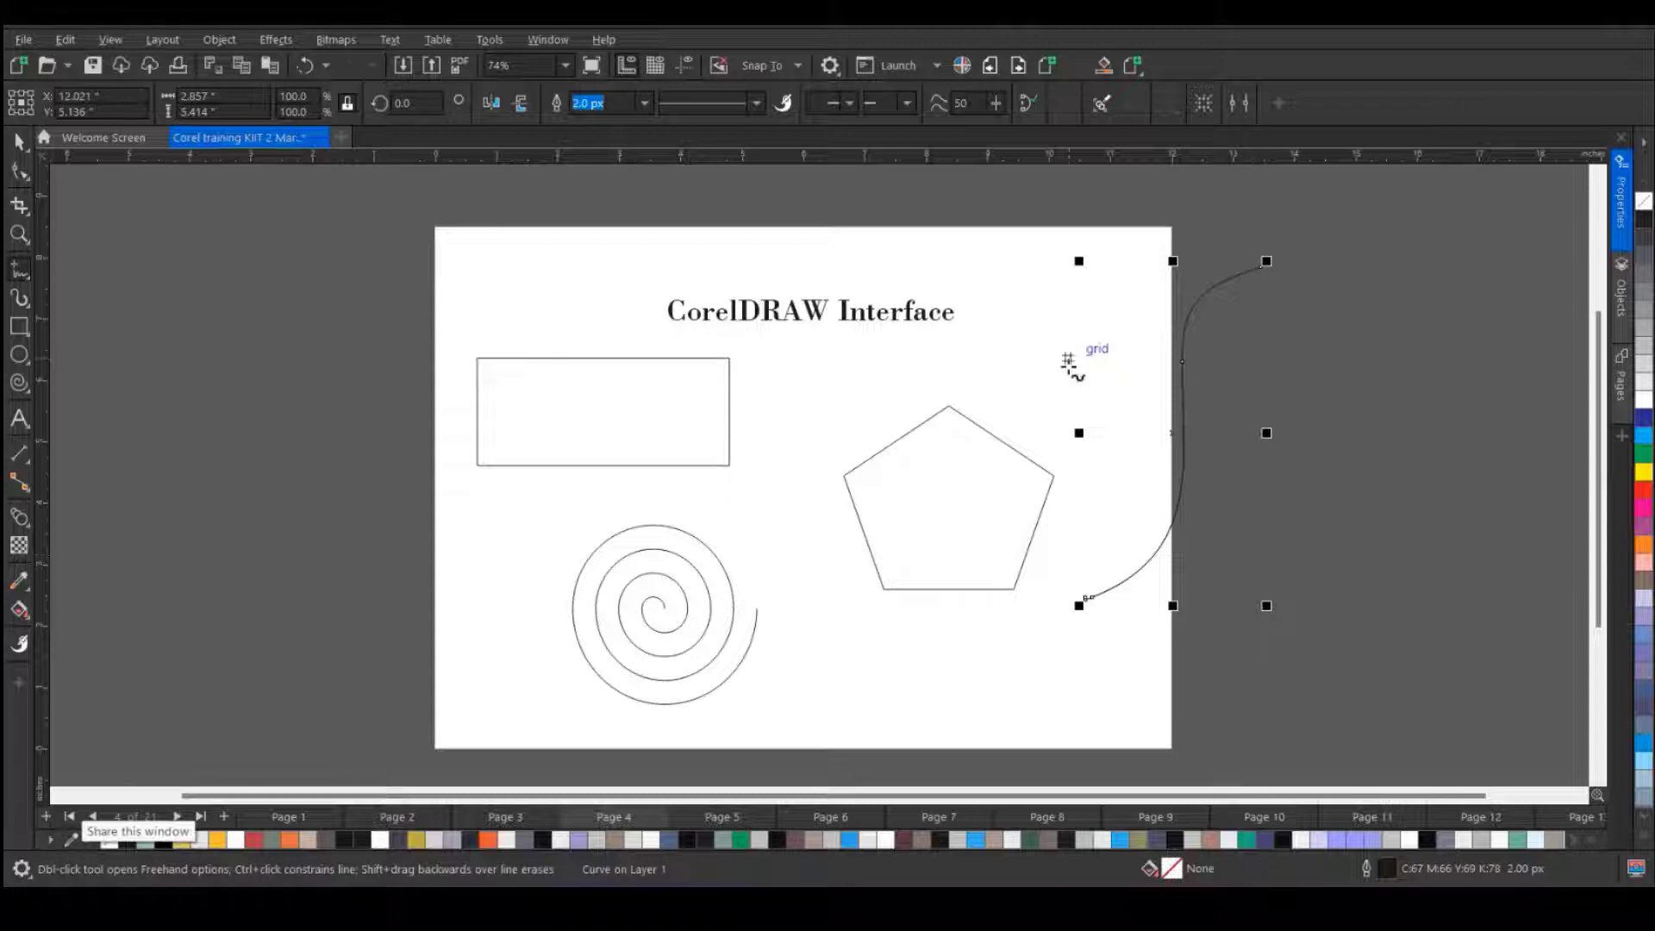
click(19, 142)
drag(1188, 408, 1203, 407)
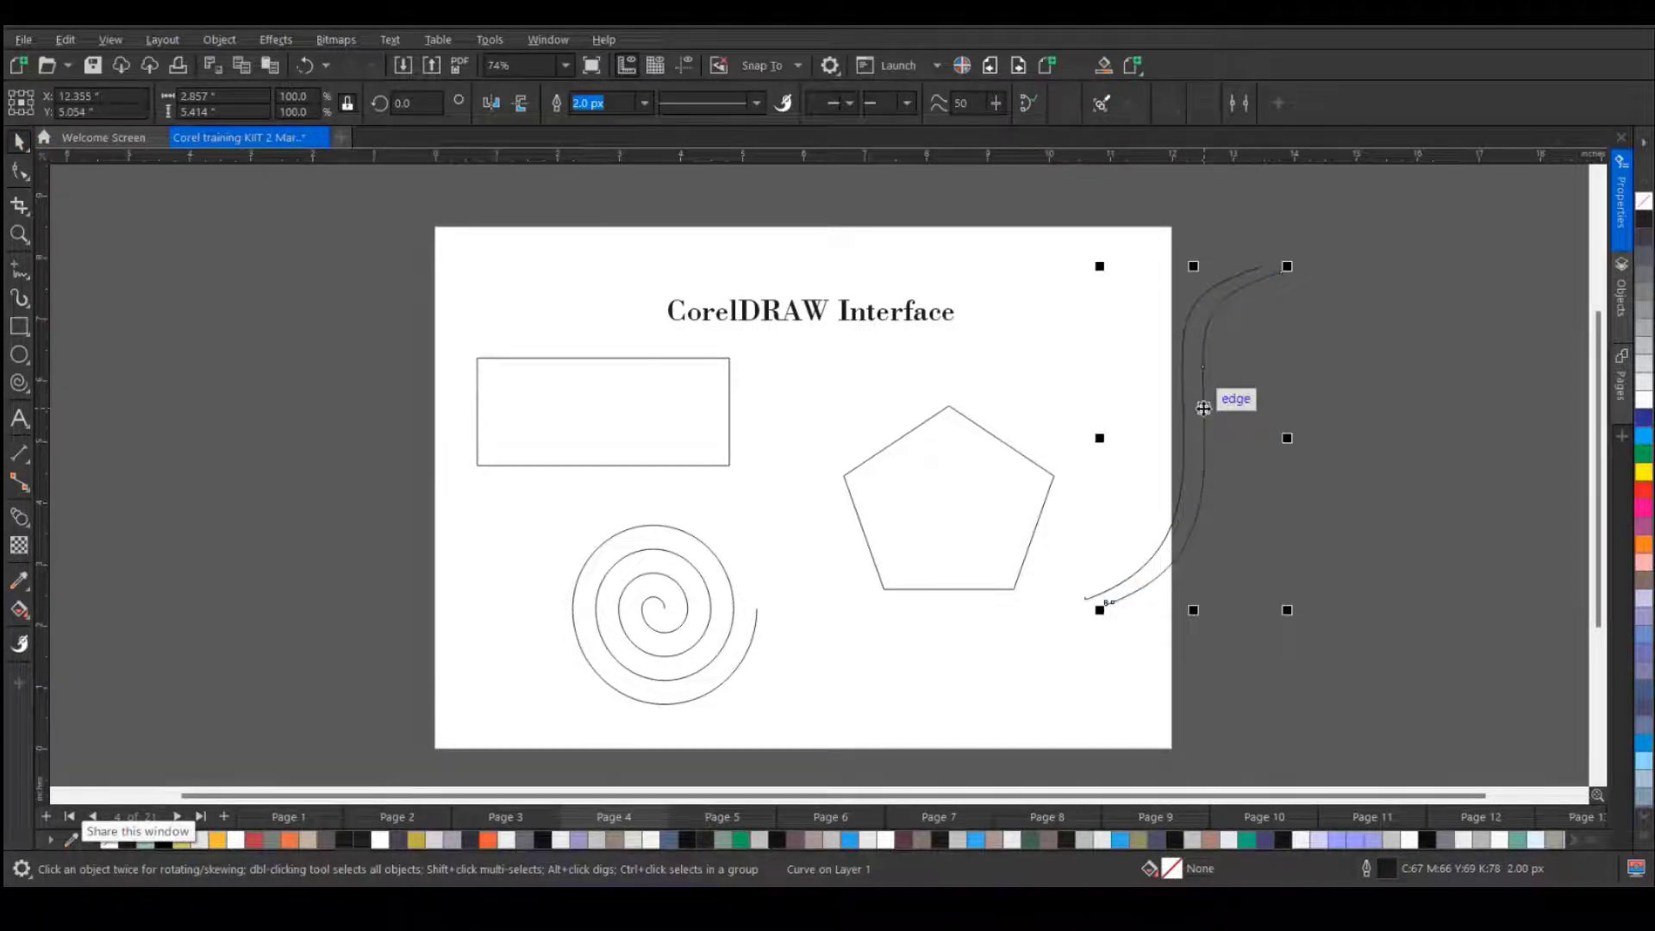
key(ctrl+r)
key(ctrl+r)
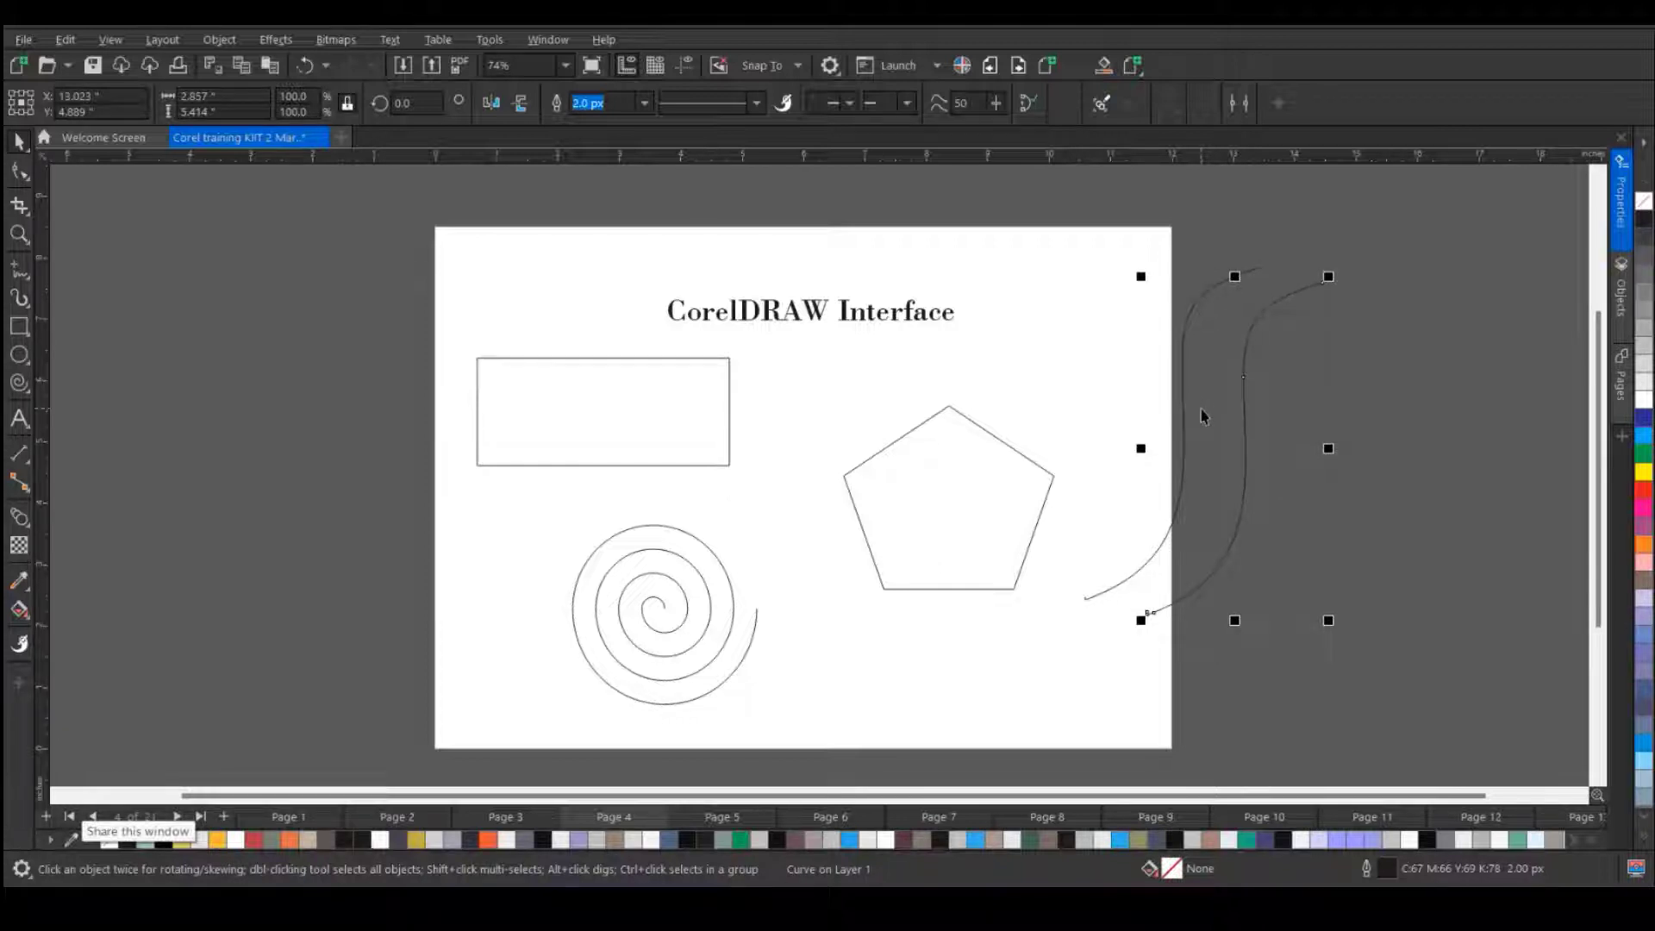
- Copy the offset curve down and to the right, and repeat that duplication three times
drag(1245, 414, 1293, 441)
click(1350, 476)
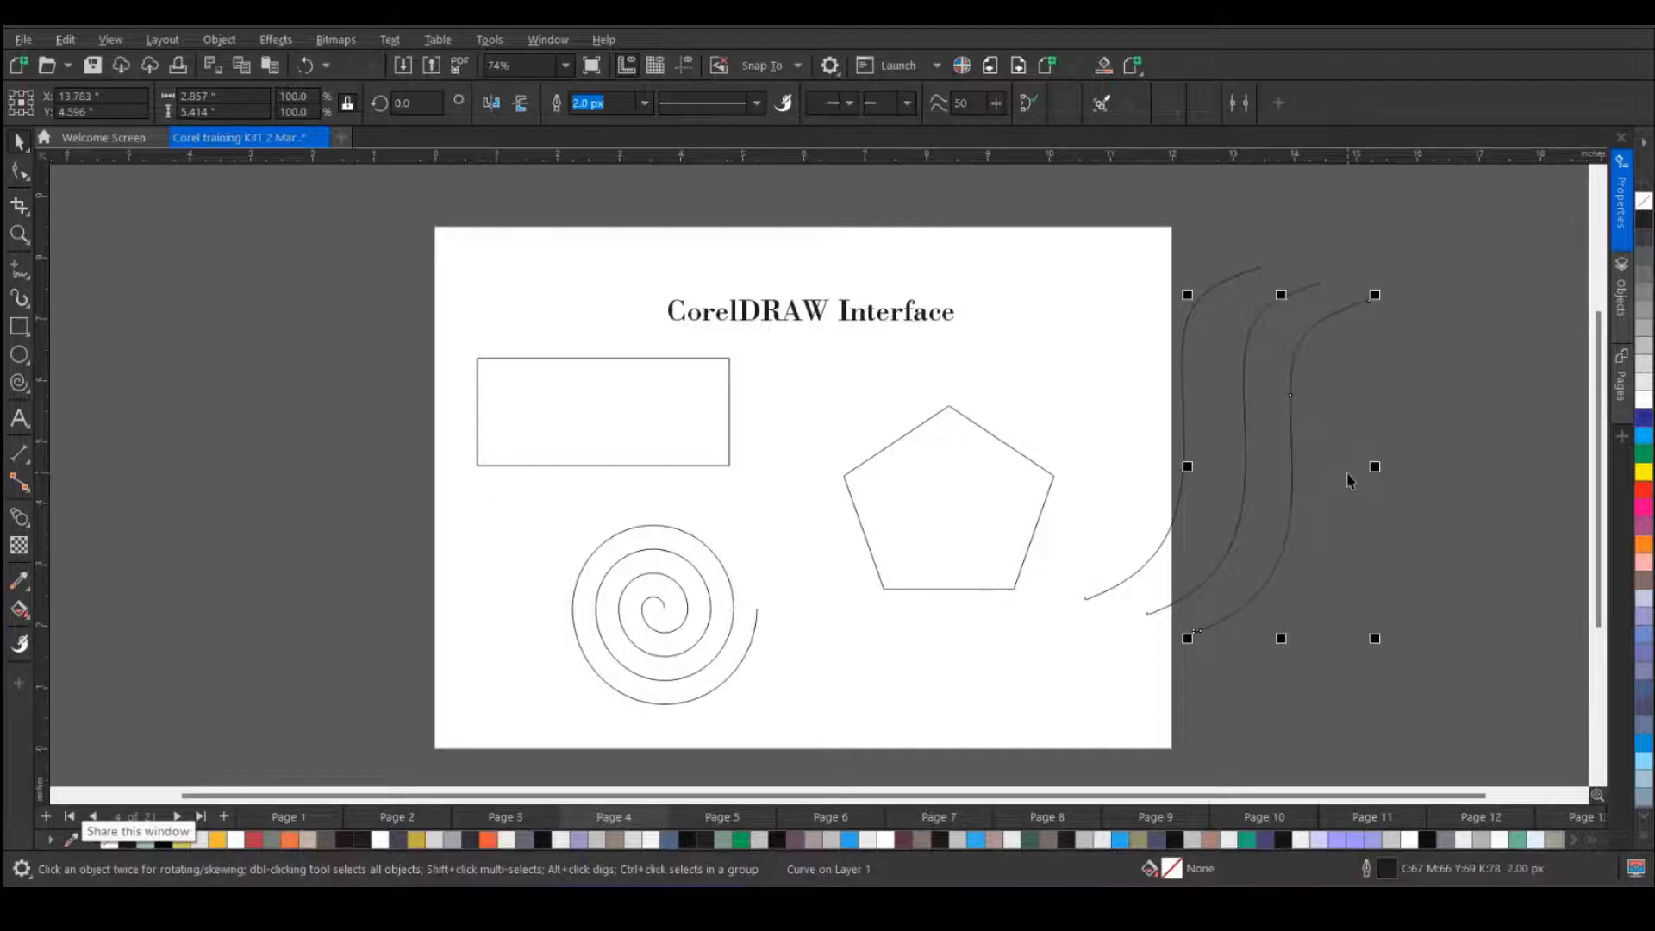
key(ctrl+r)
key(ctrl+r)
key(ctrl+r)
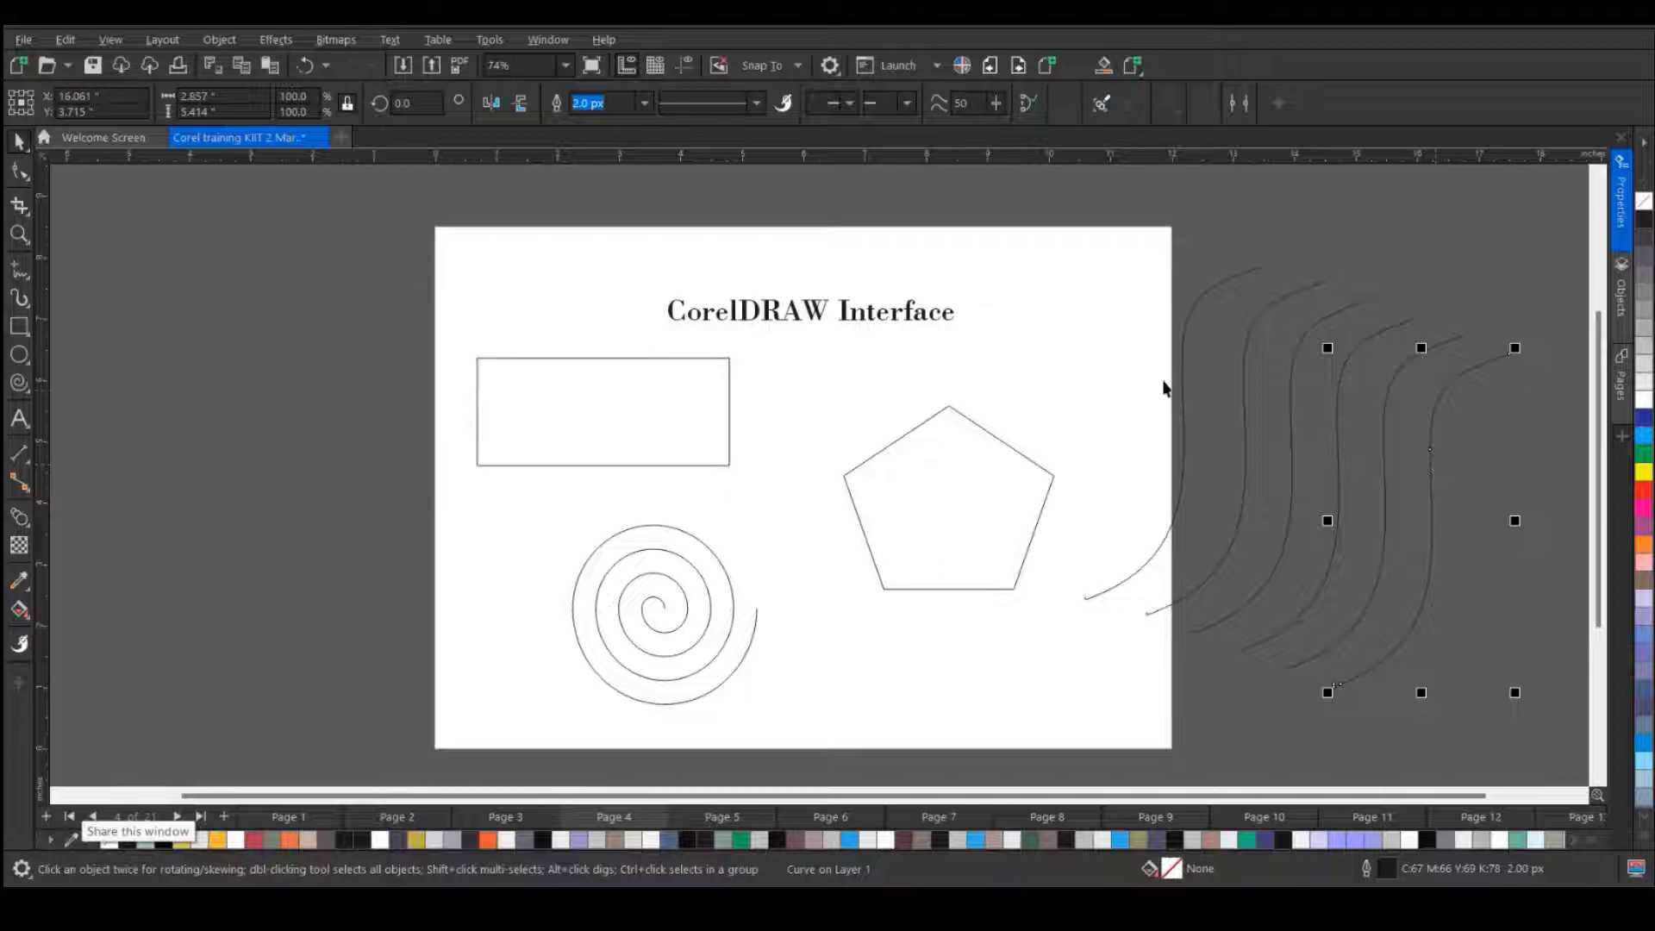
- Draw an S-shaped freehand curve about 4.5 by 7.3 inches left of the page and display the Parallel Drawing controls beside it
scroll(1130, 394, down, 2)
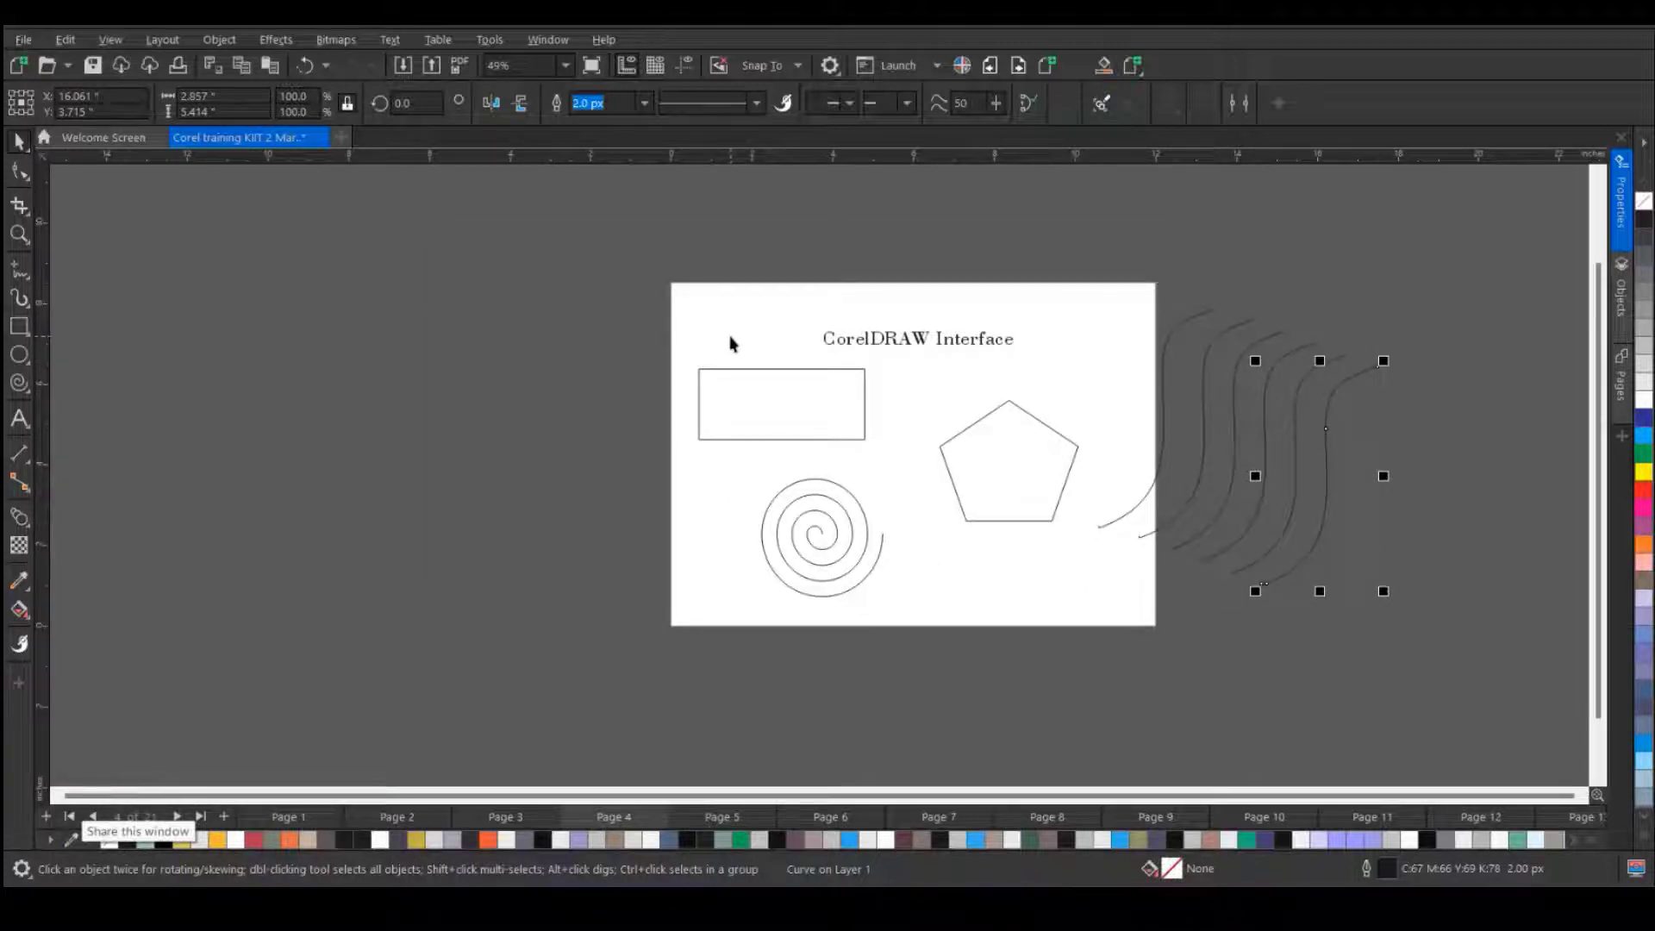
key(F5)
drag(587, 250, 398, 553)
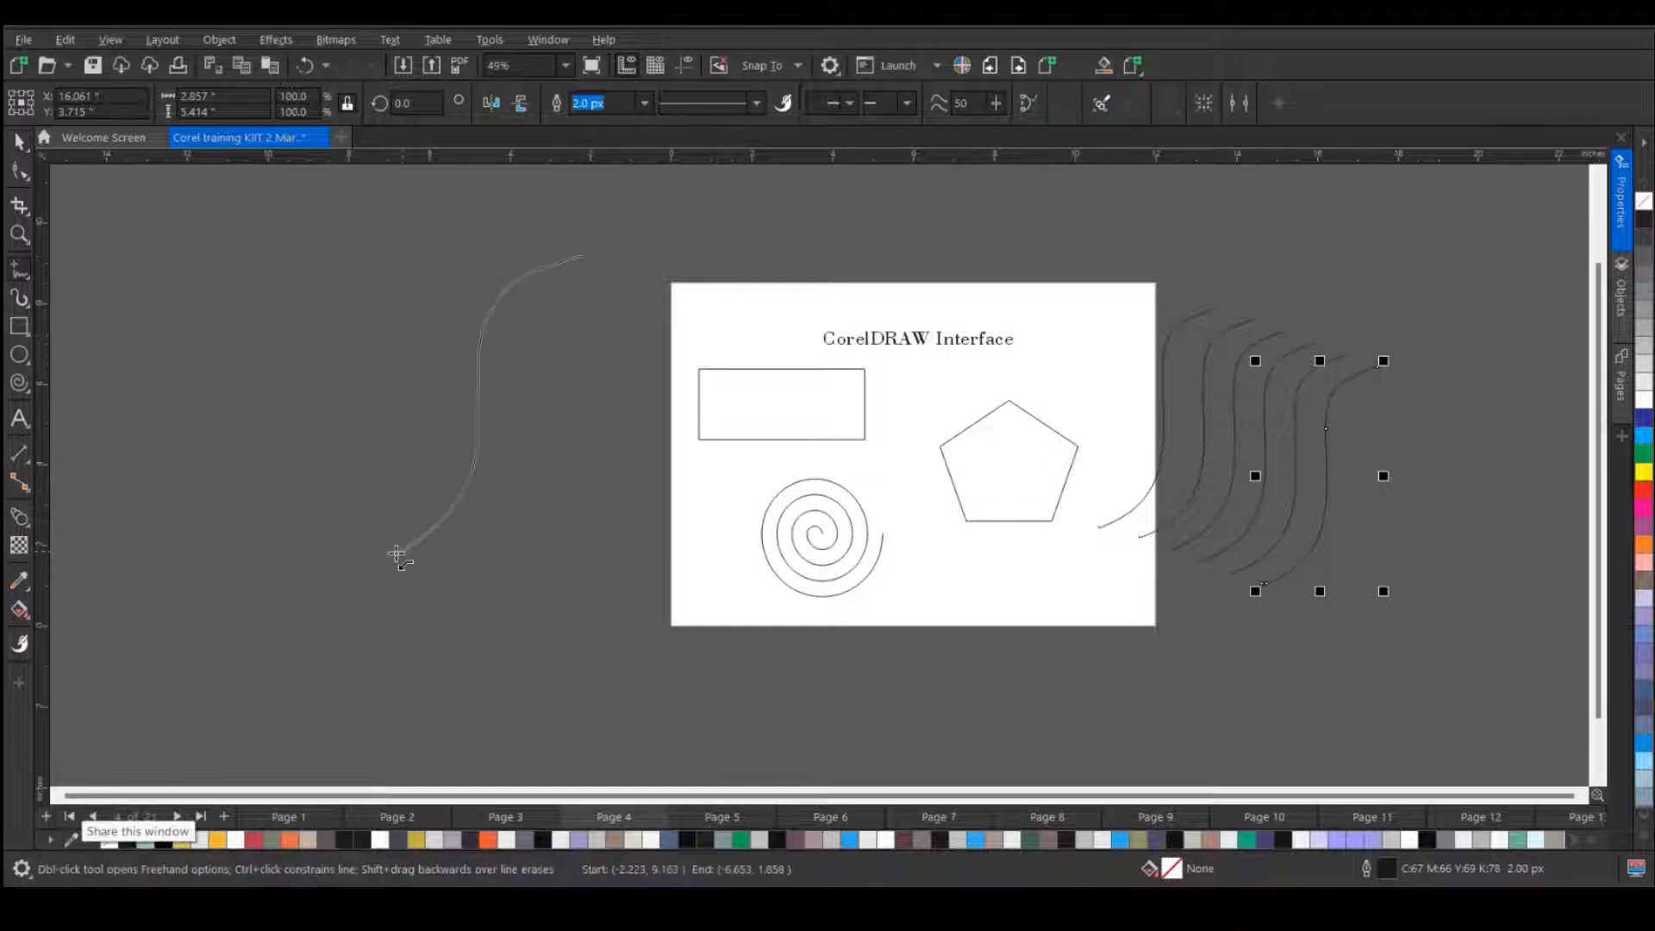
click(1239, 103)
mouse_move(789, 373)
mouse_down()
mouse_move(937, 290)
mouse_move(687, 292)
mouse_move(743, 239)
mouse_move(205, 242)
mouse_up()
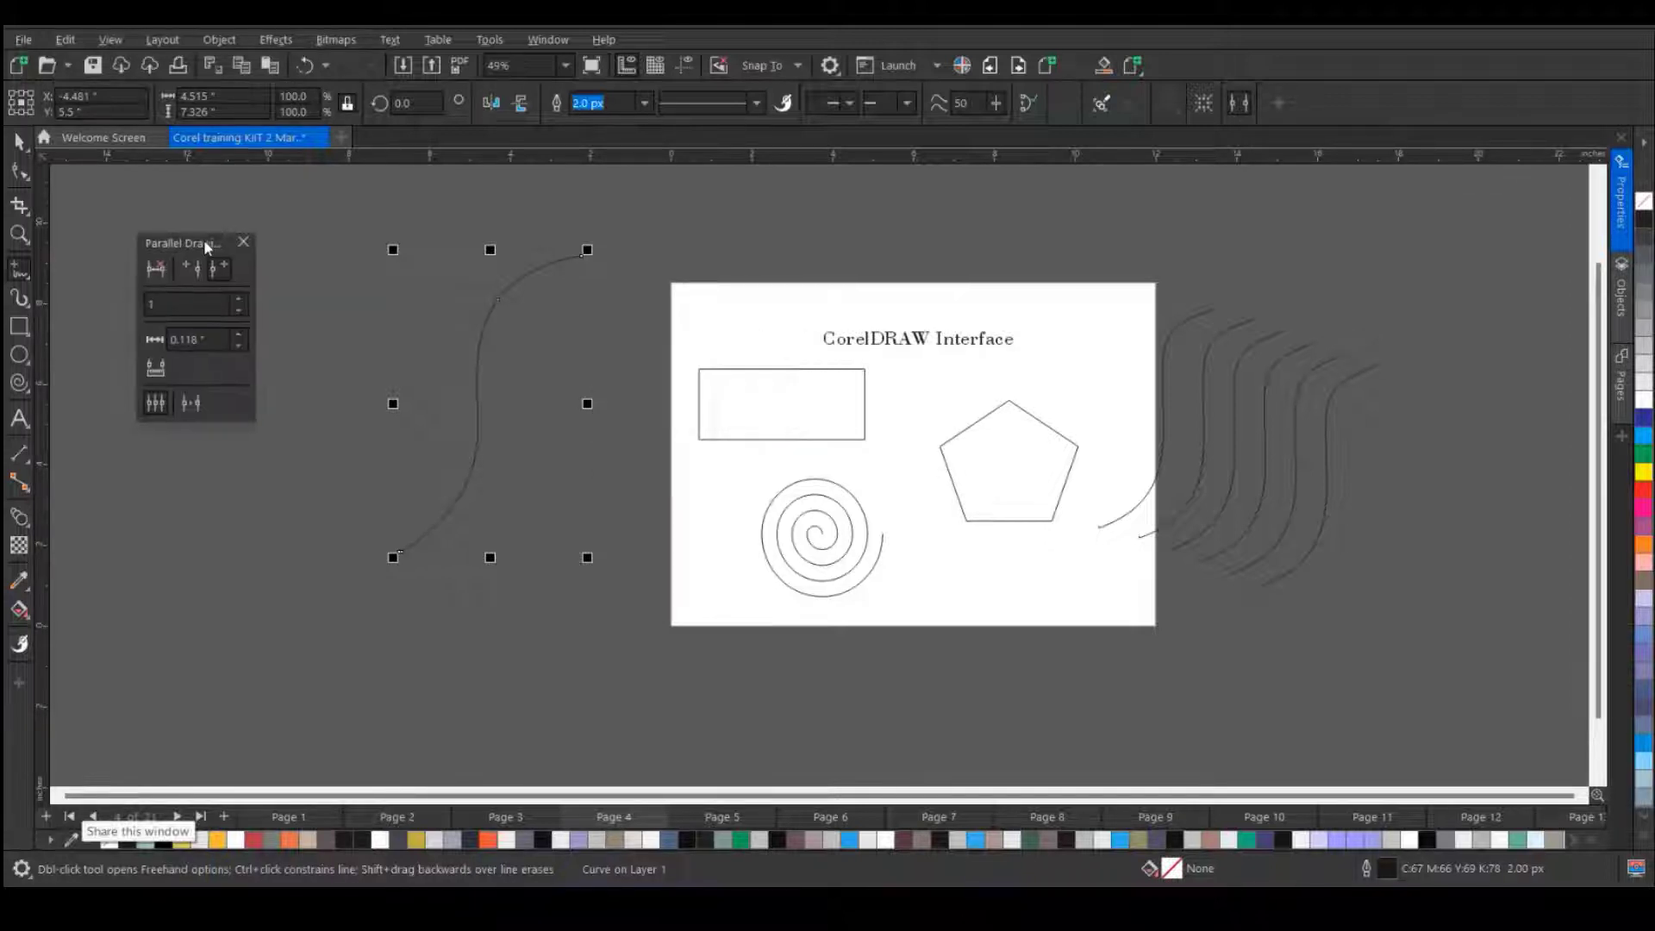
- Set the number of parallel lines to 3 and create them along one side of the curve left of the page
click(225, 308)
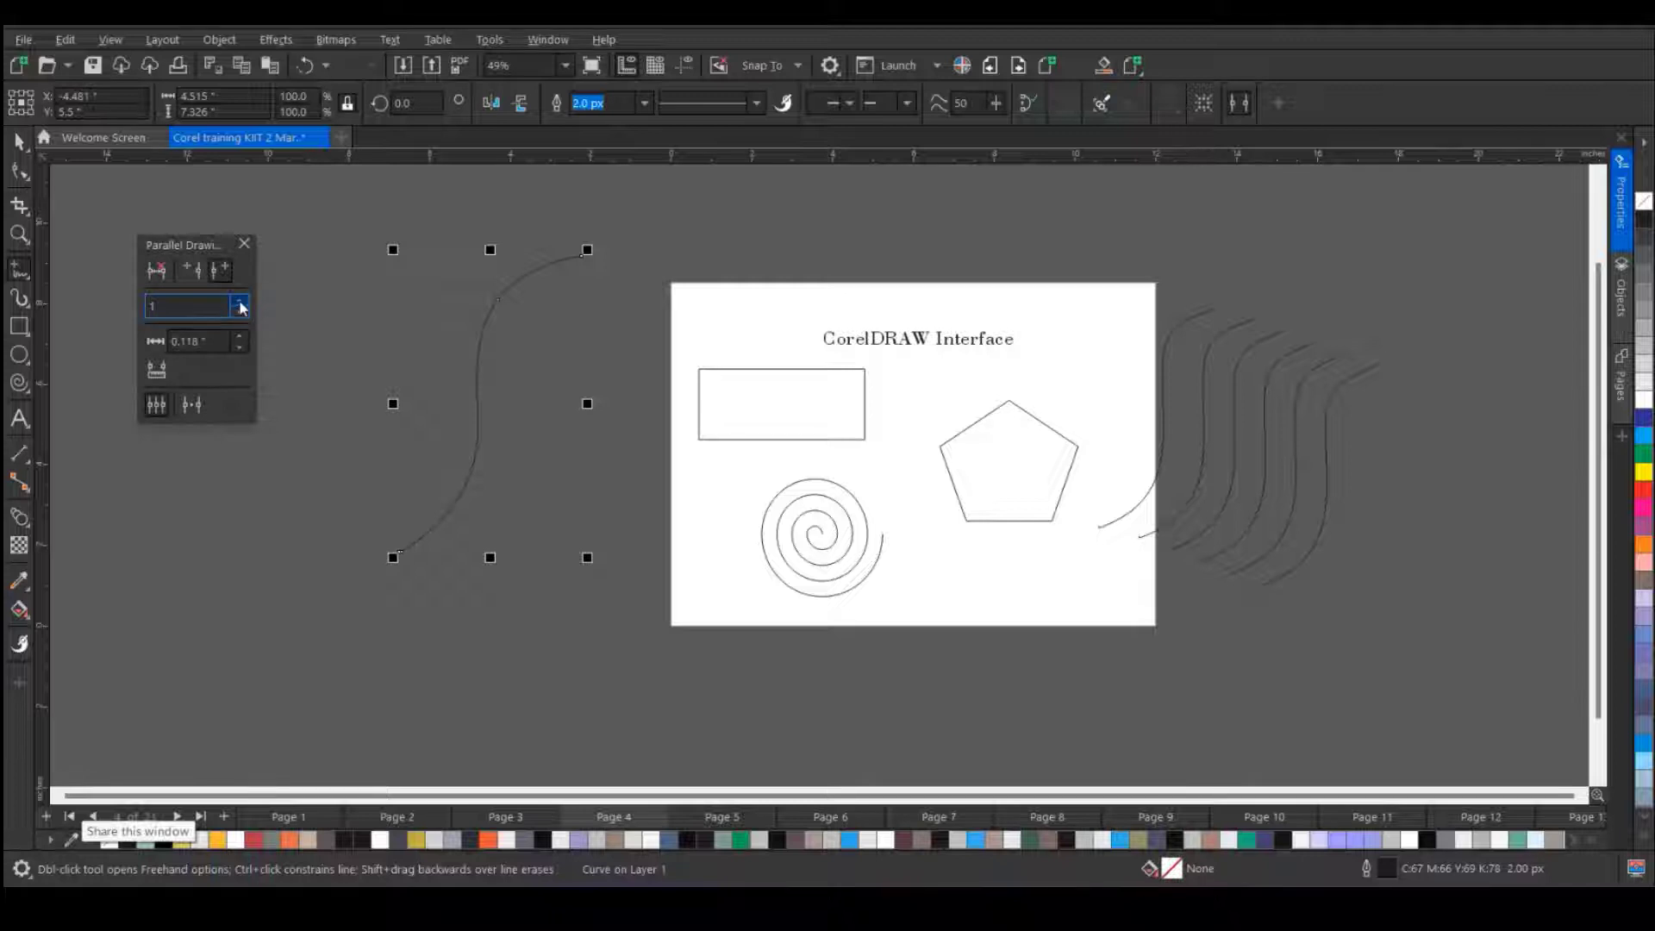
click(240, 303)
click(241, 303)
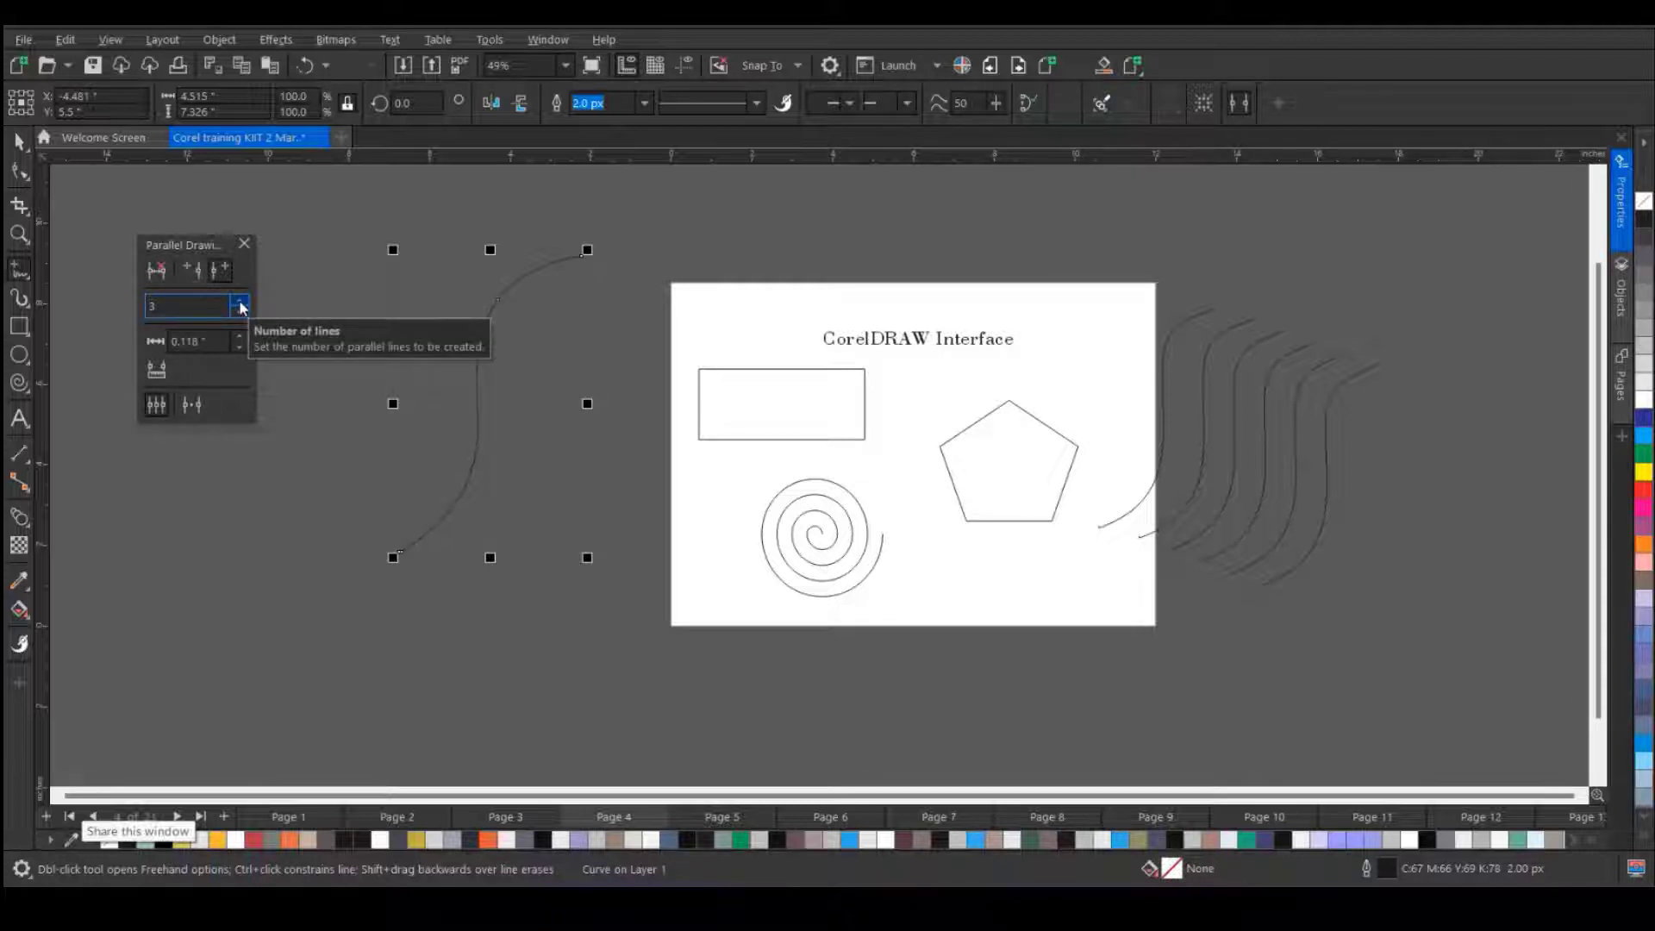
click(191, 271)
click(192, 272)
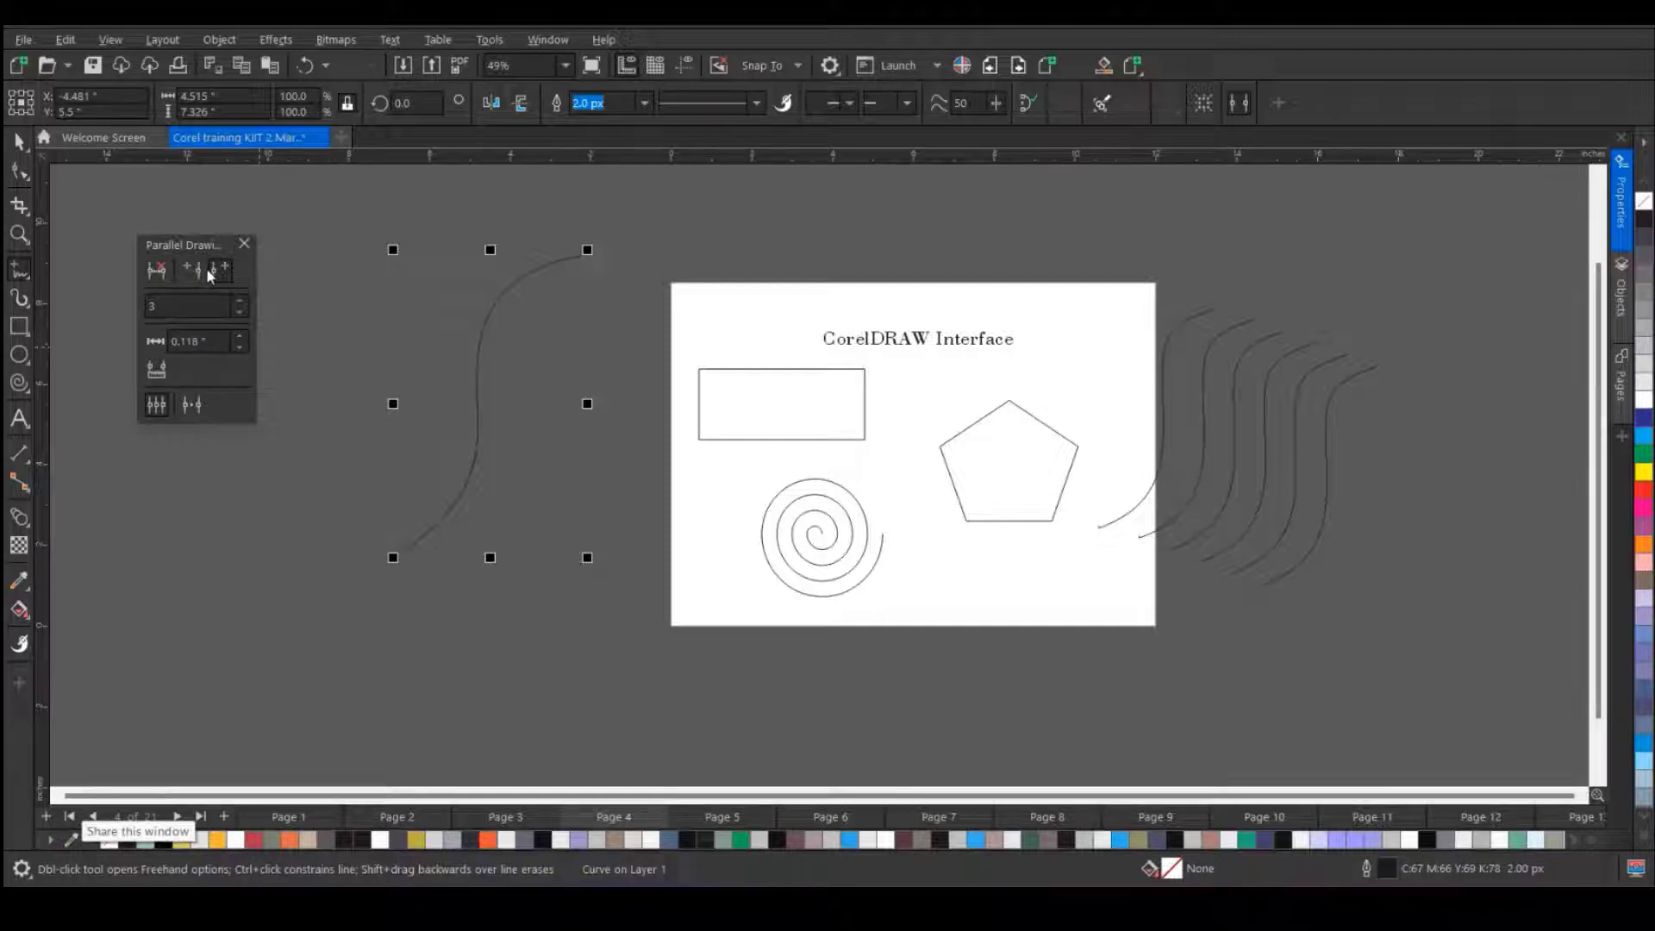
click(192, 406)
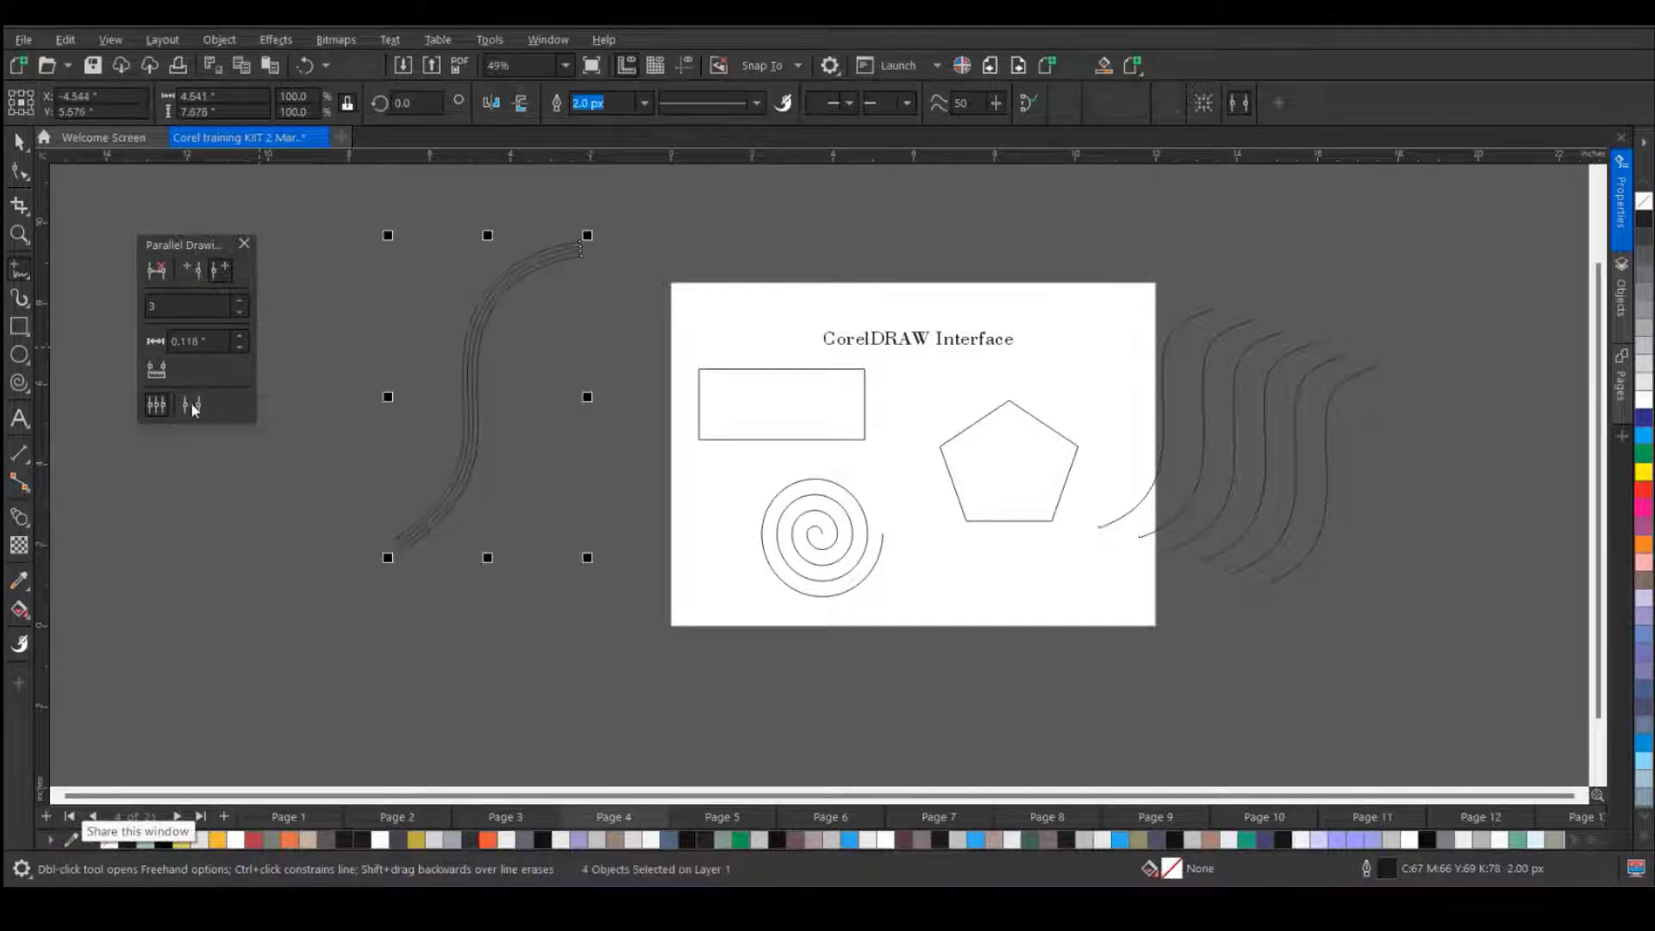
scroll(478, 353, up, 3)
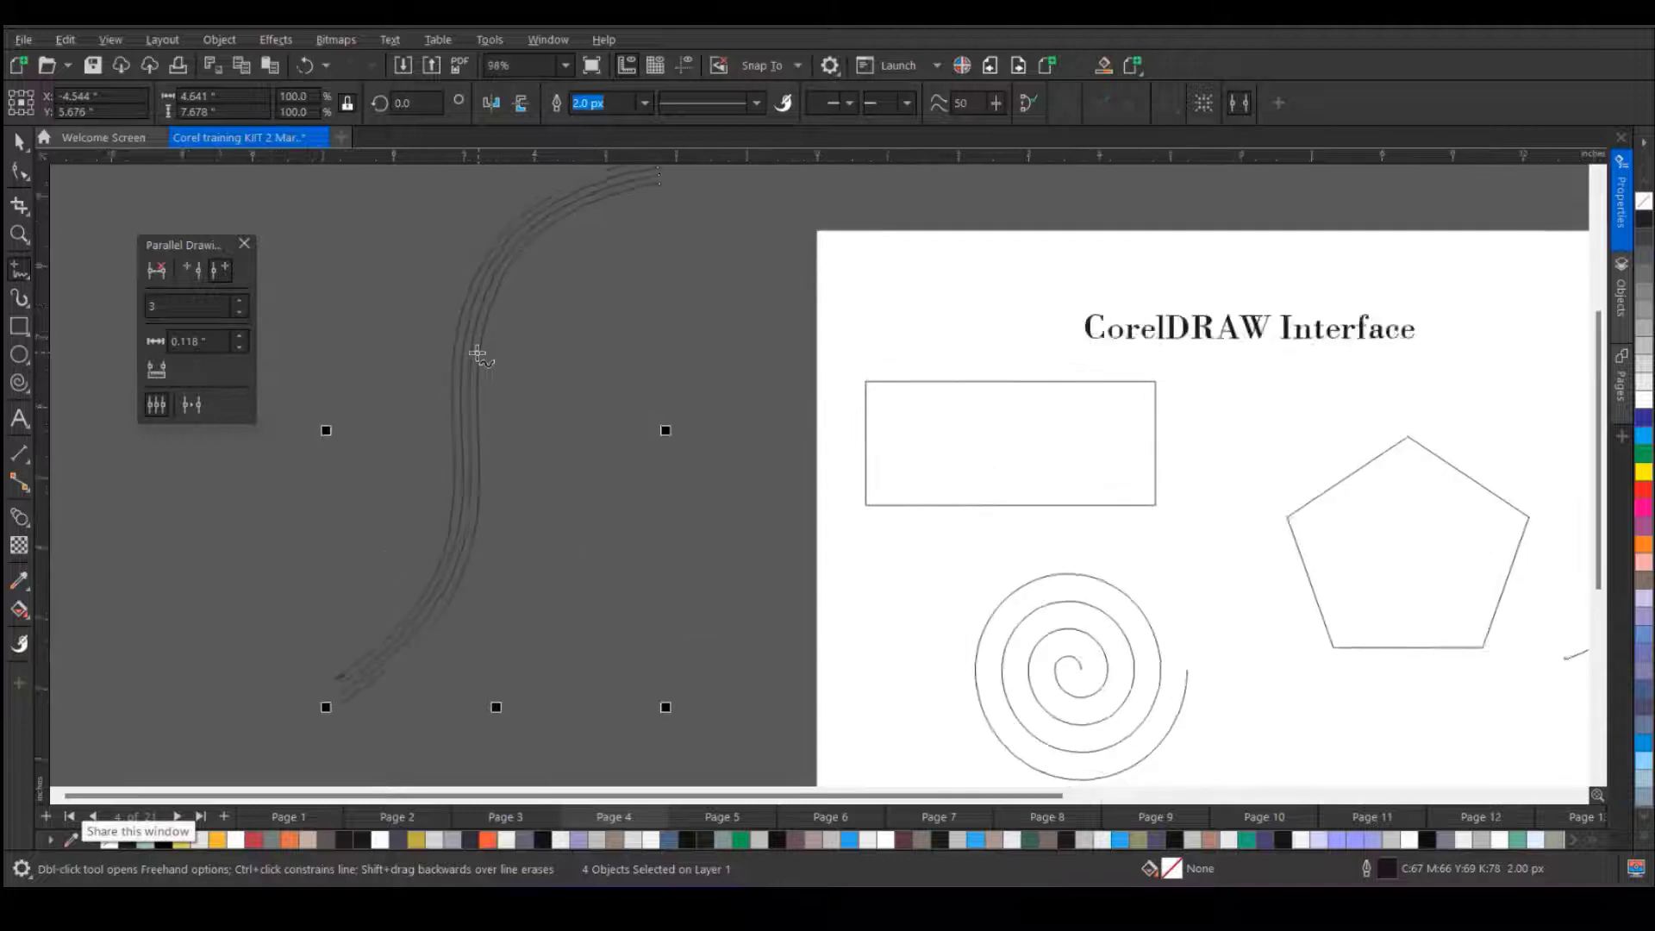
scroll(478, 353, down, 1)
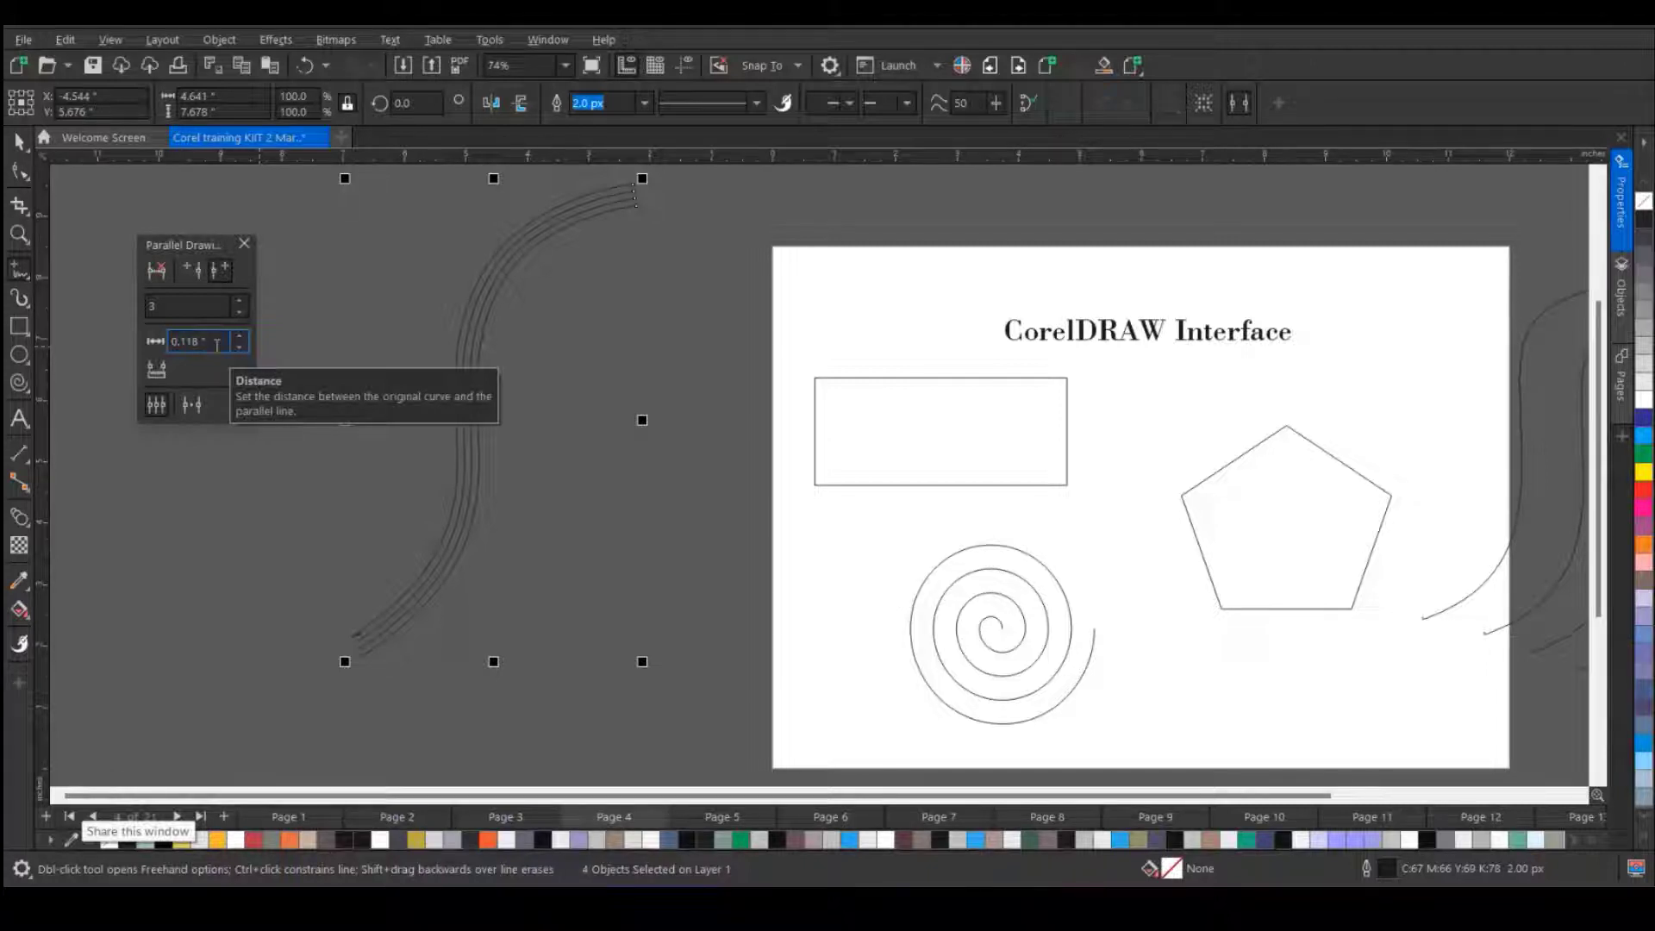
- Undo the closely spaced parallel lines and recreate three along the curve left of the page with a spacing of 0.9 inches
key(ctrl+z)
drag(216, 343, 154, 347)
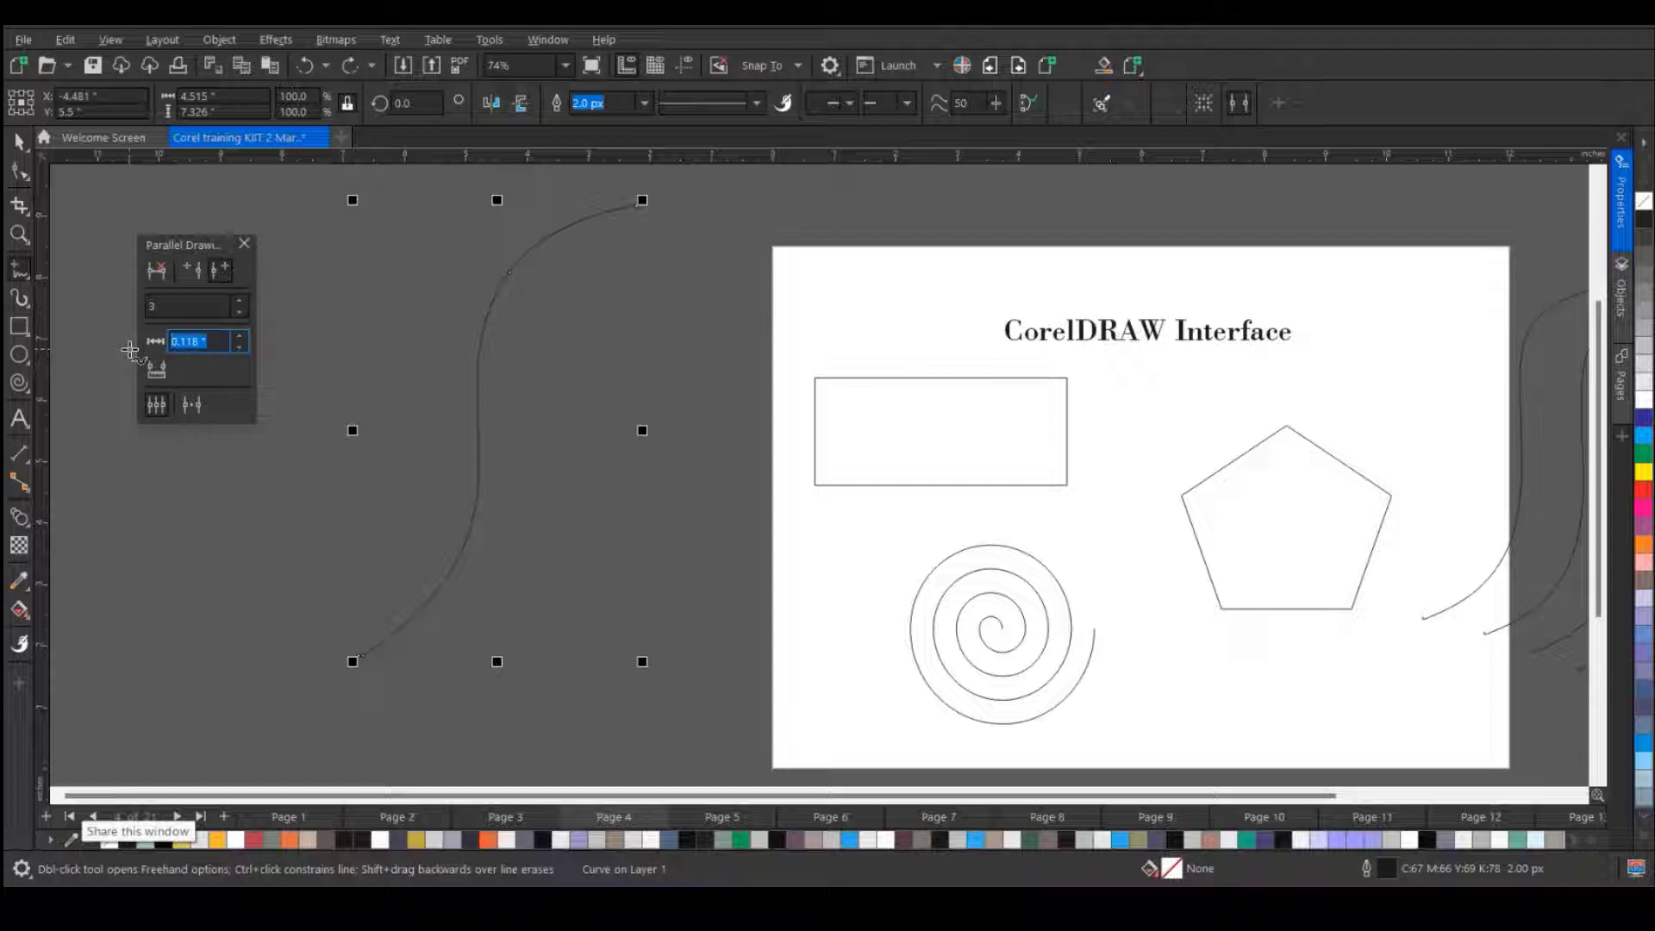
key(BackSpace)
text(.9)
key(Return)
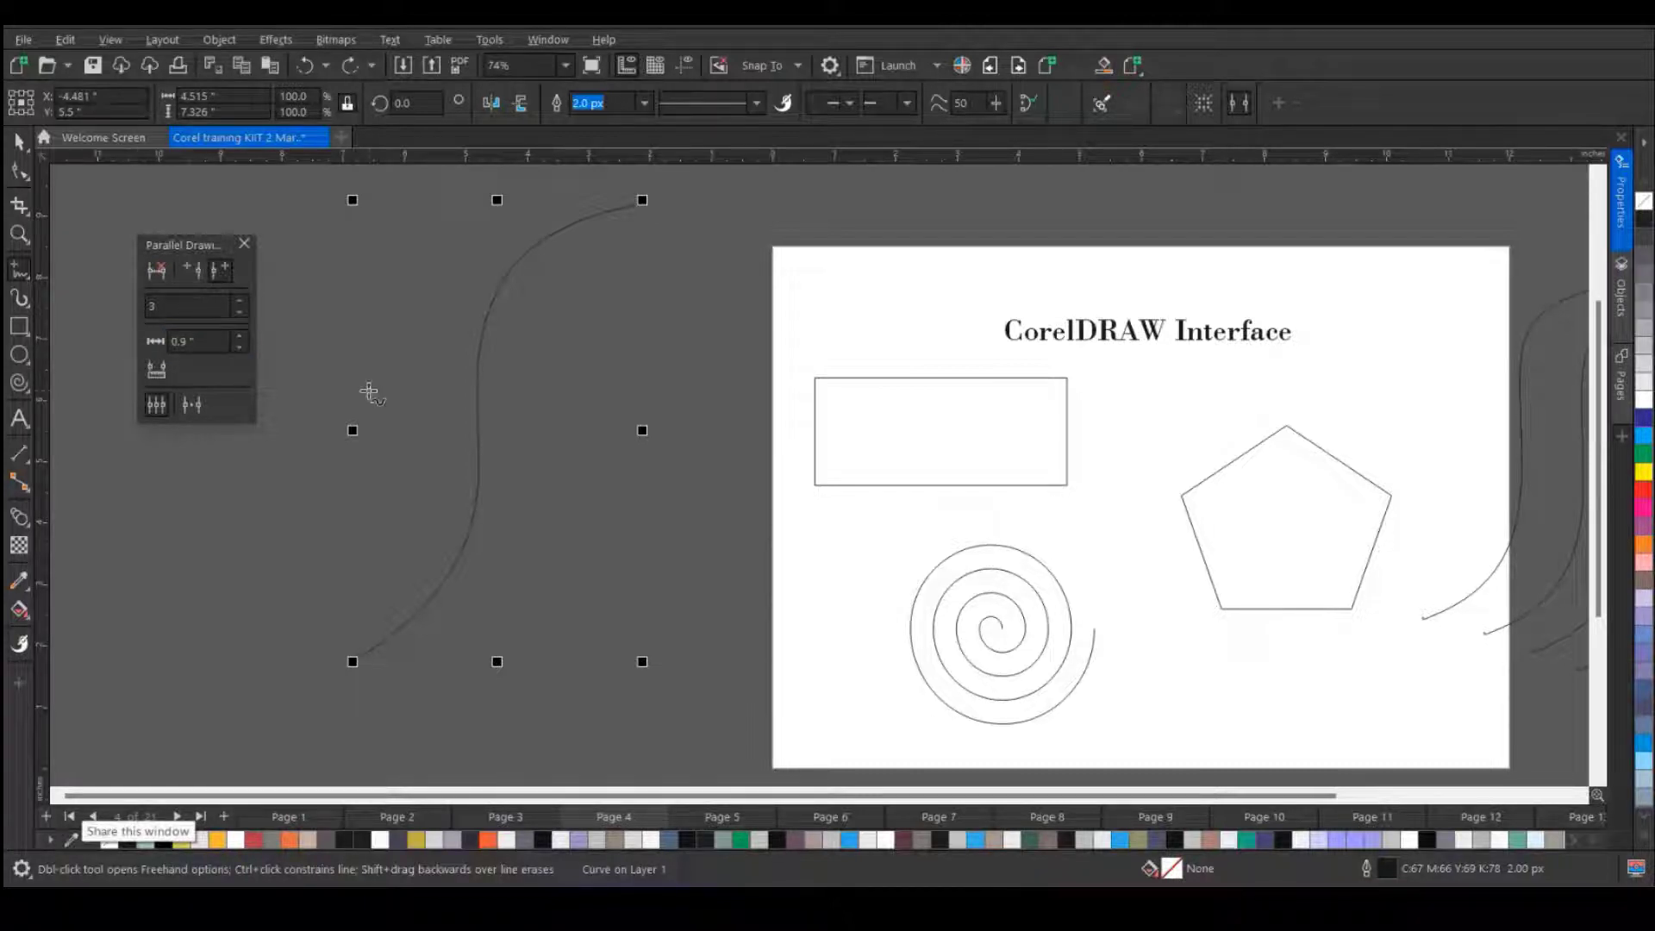
click(191, 404)
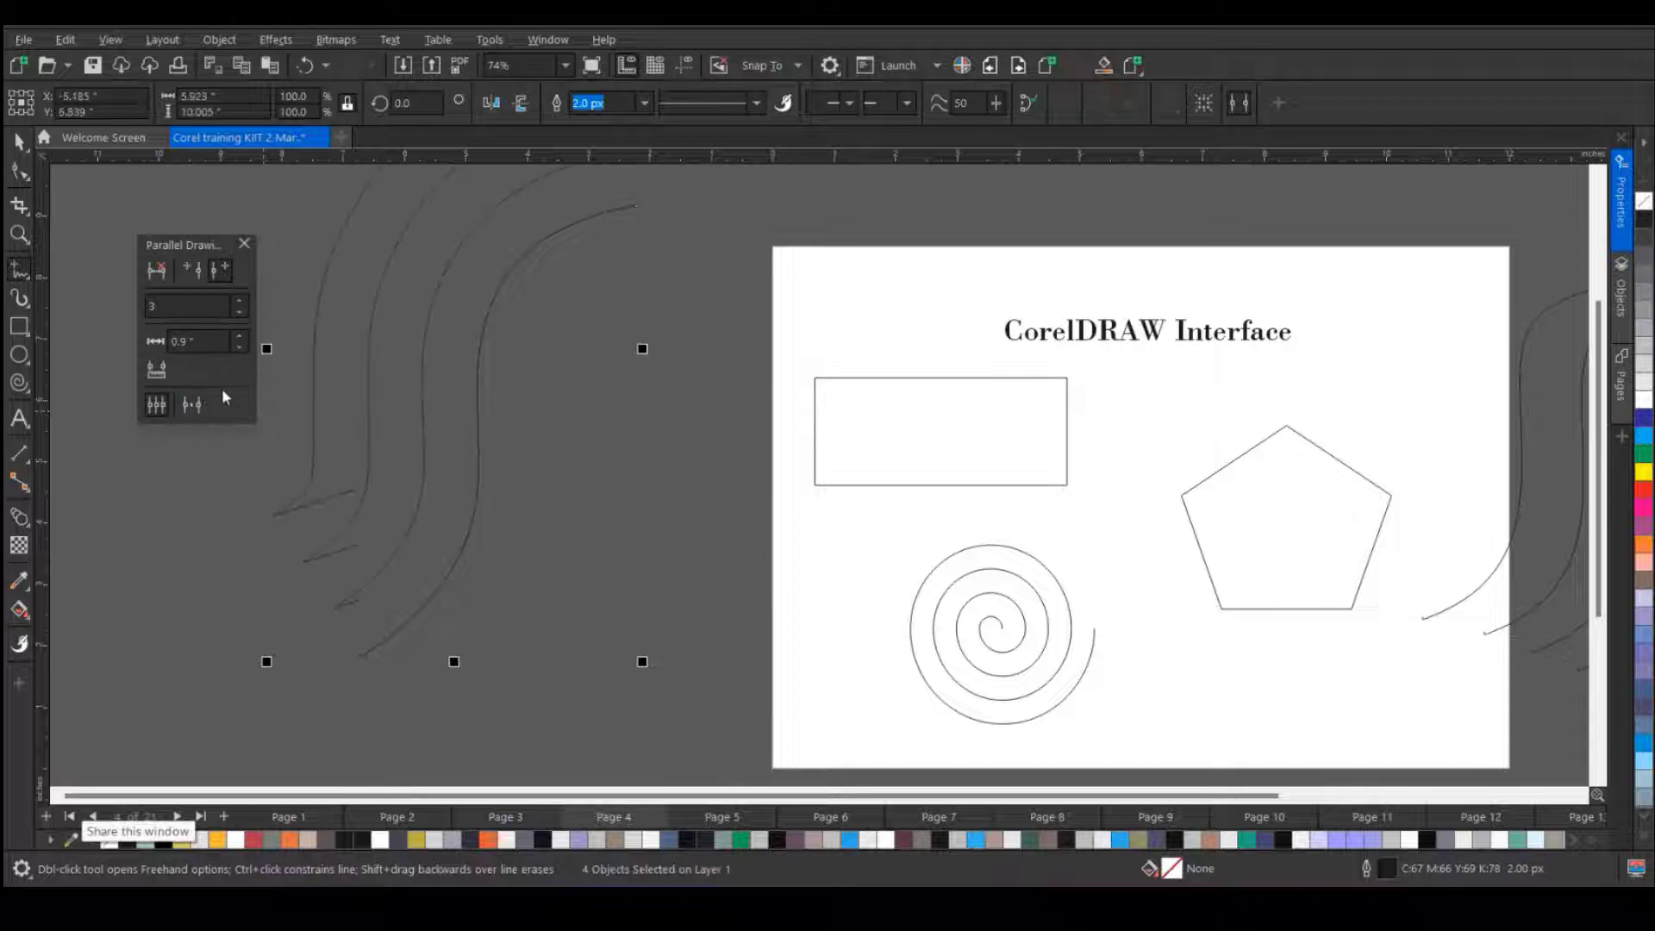
- Delete all the objects on and around the page, including the title, shapes and curves
scroll(392, 349, down, 1)
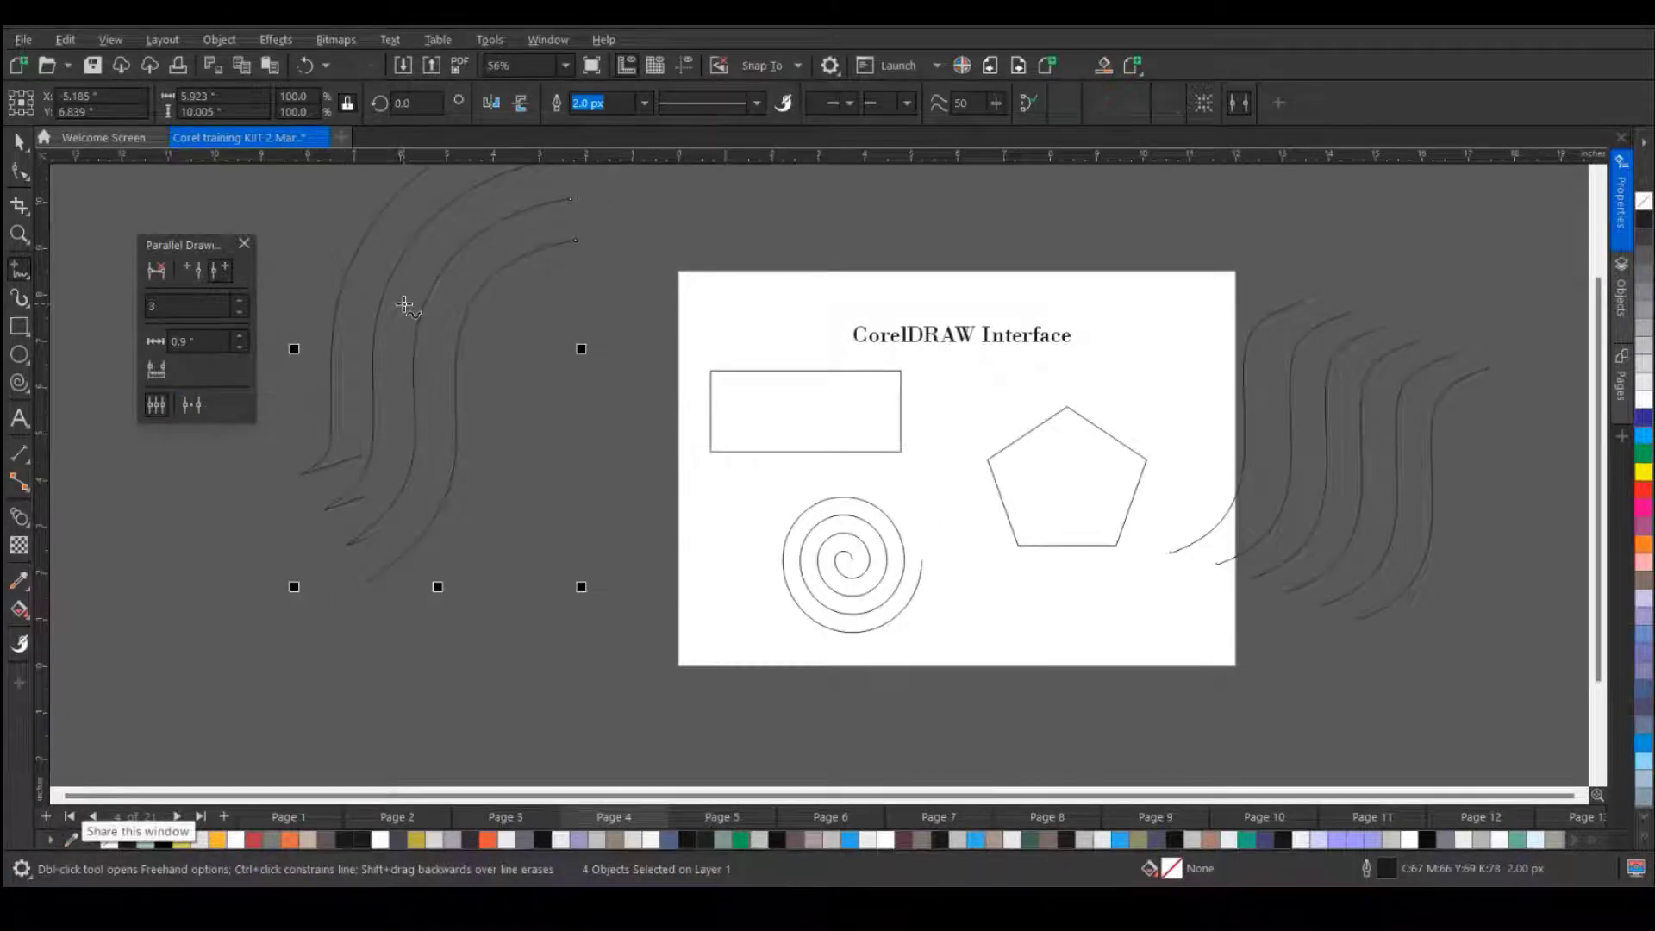
scroll(404, 306, down, 2)
key(ctrl+a)
key(Delete)
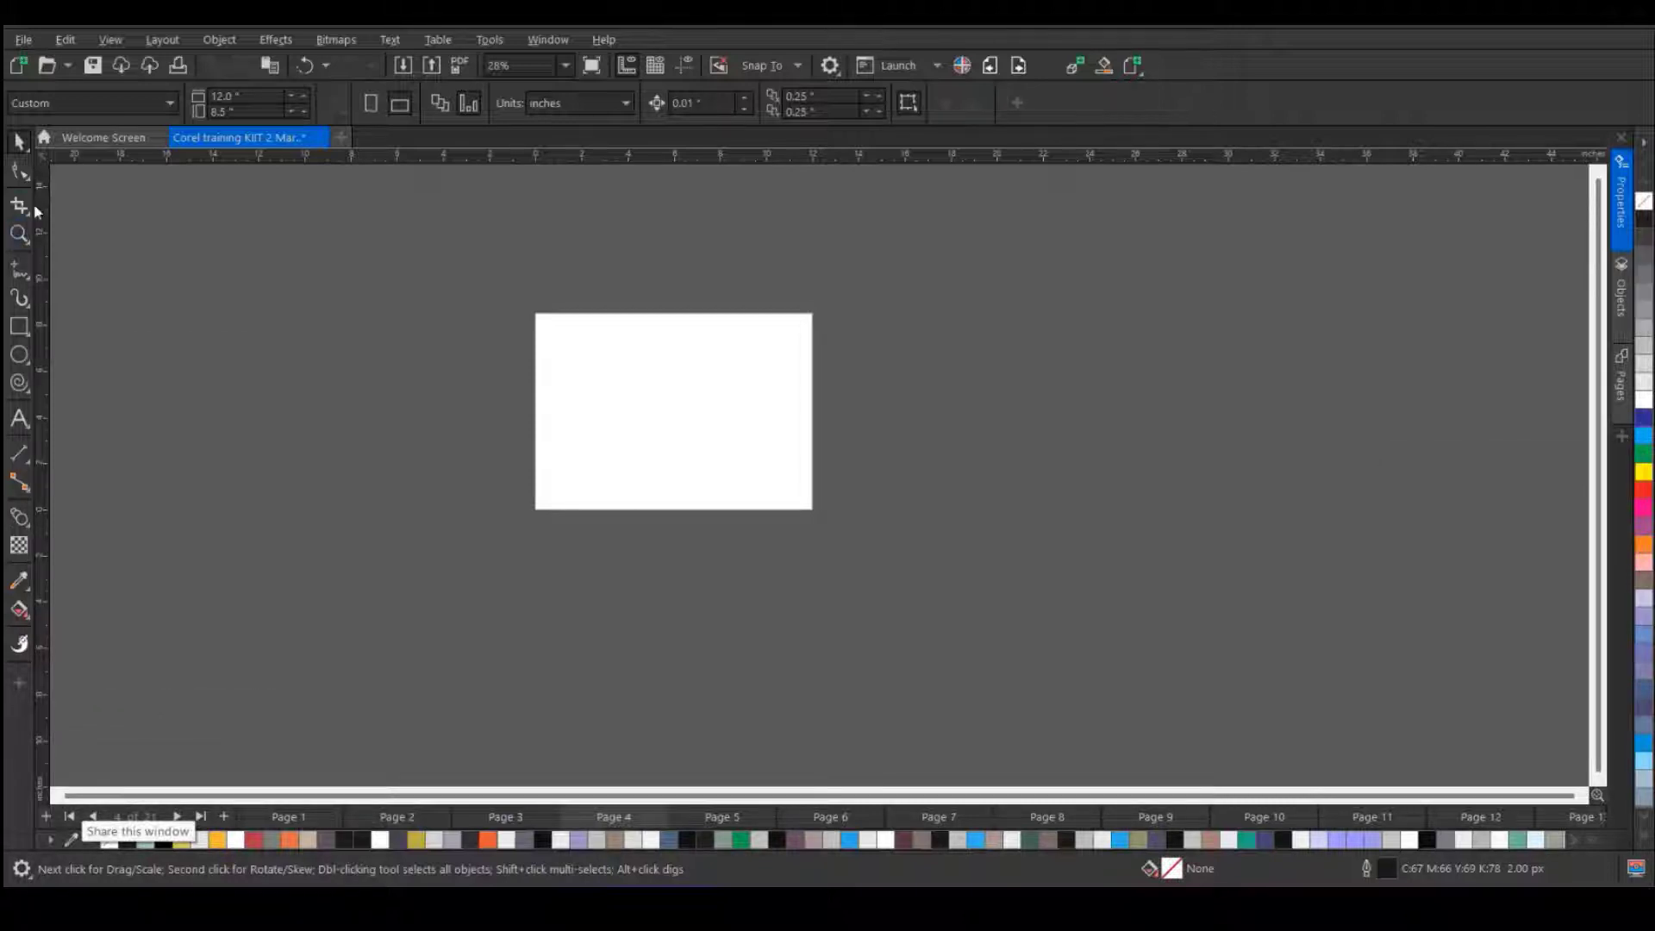
- Draw a rectangle about 7.3 by 3.1 inches in the upper part of the empty page
click(22, 335)
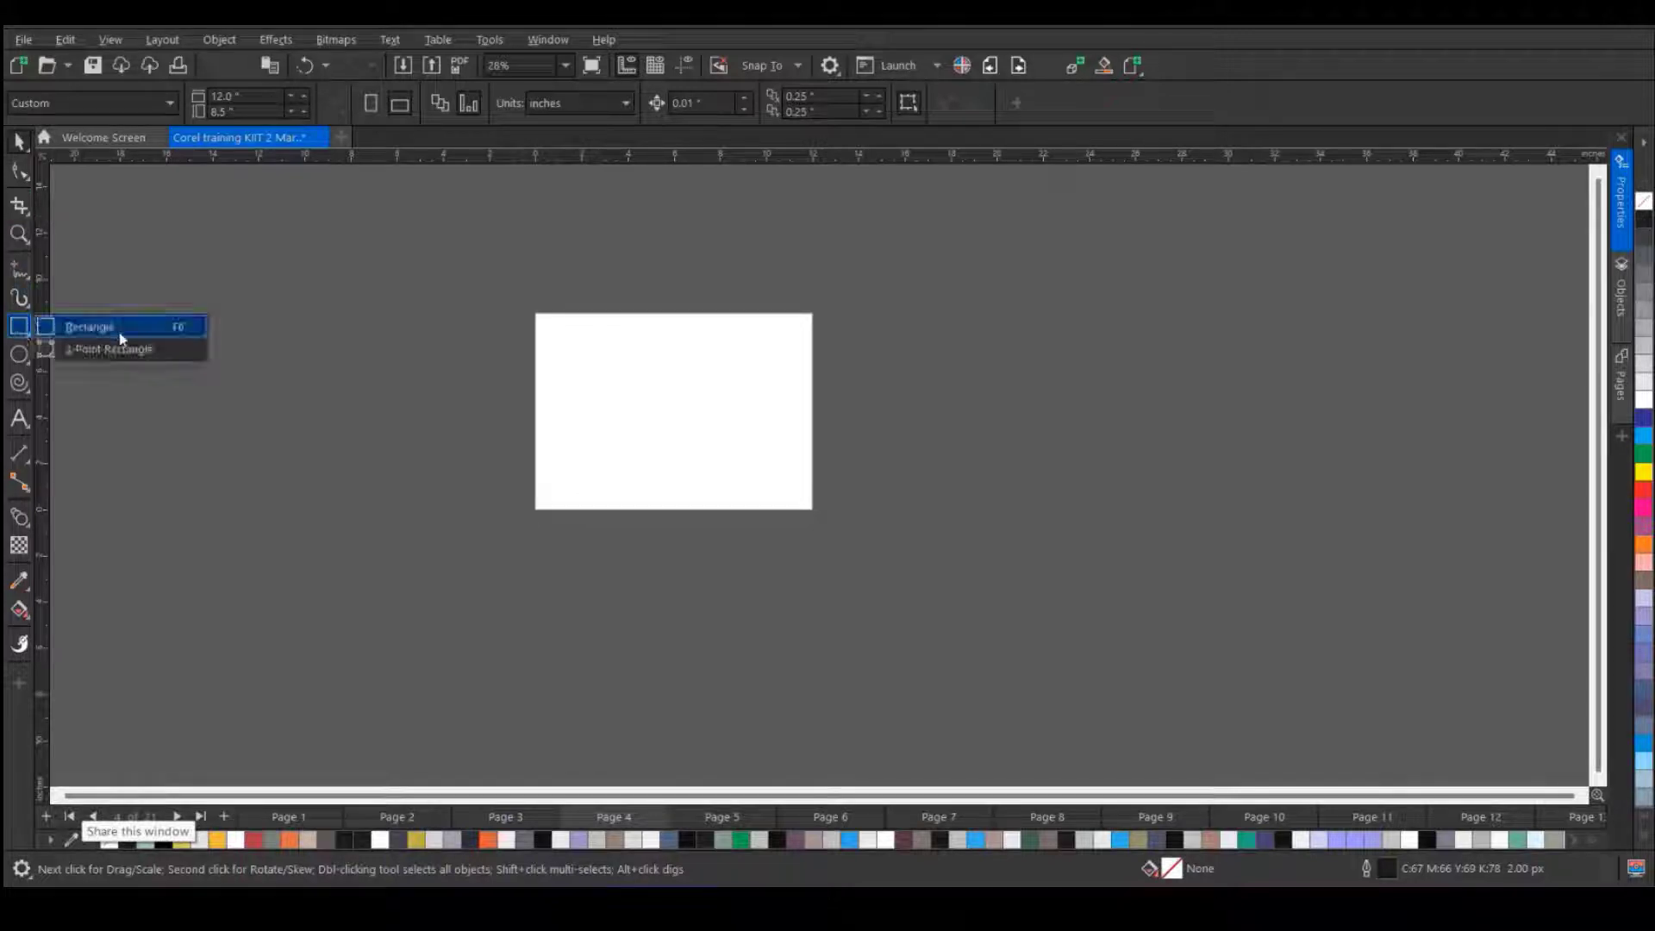
mouse_move(25, 366)
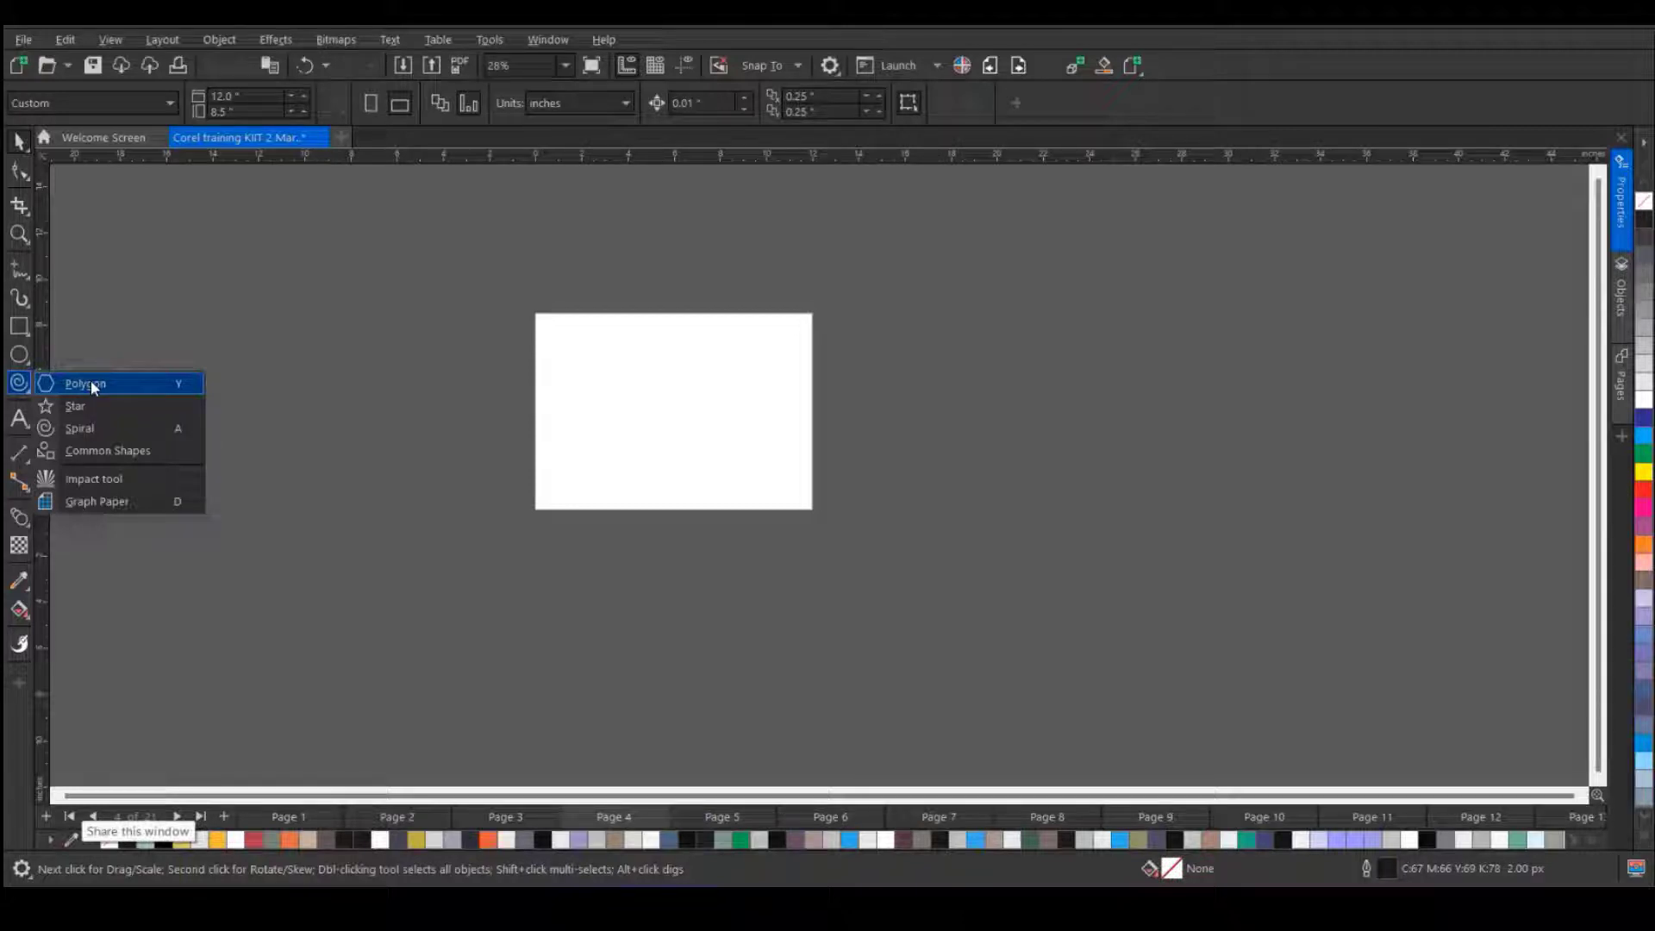
mouse_move(19, 326)
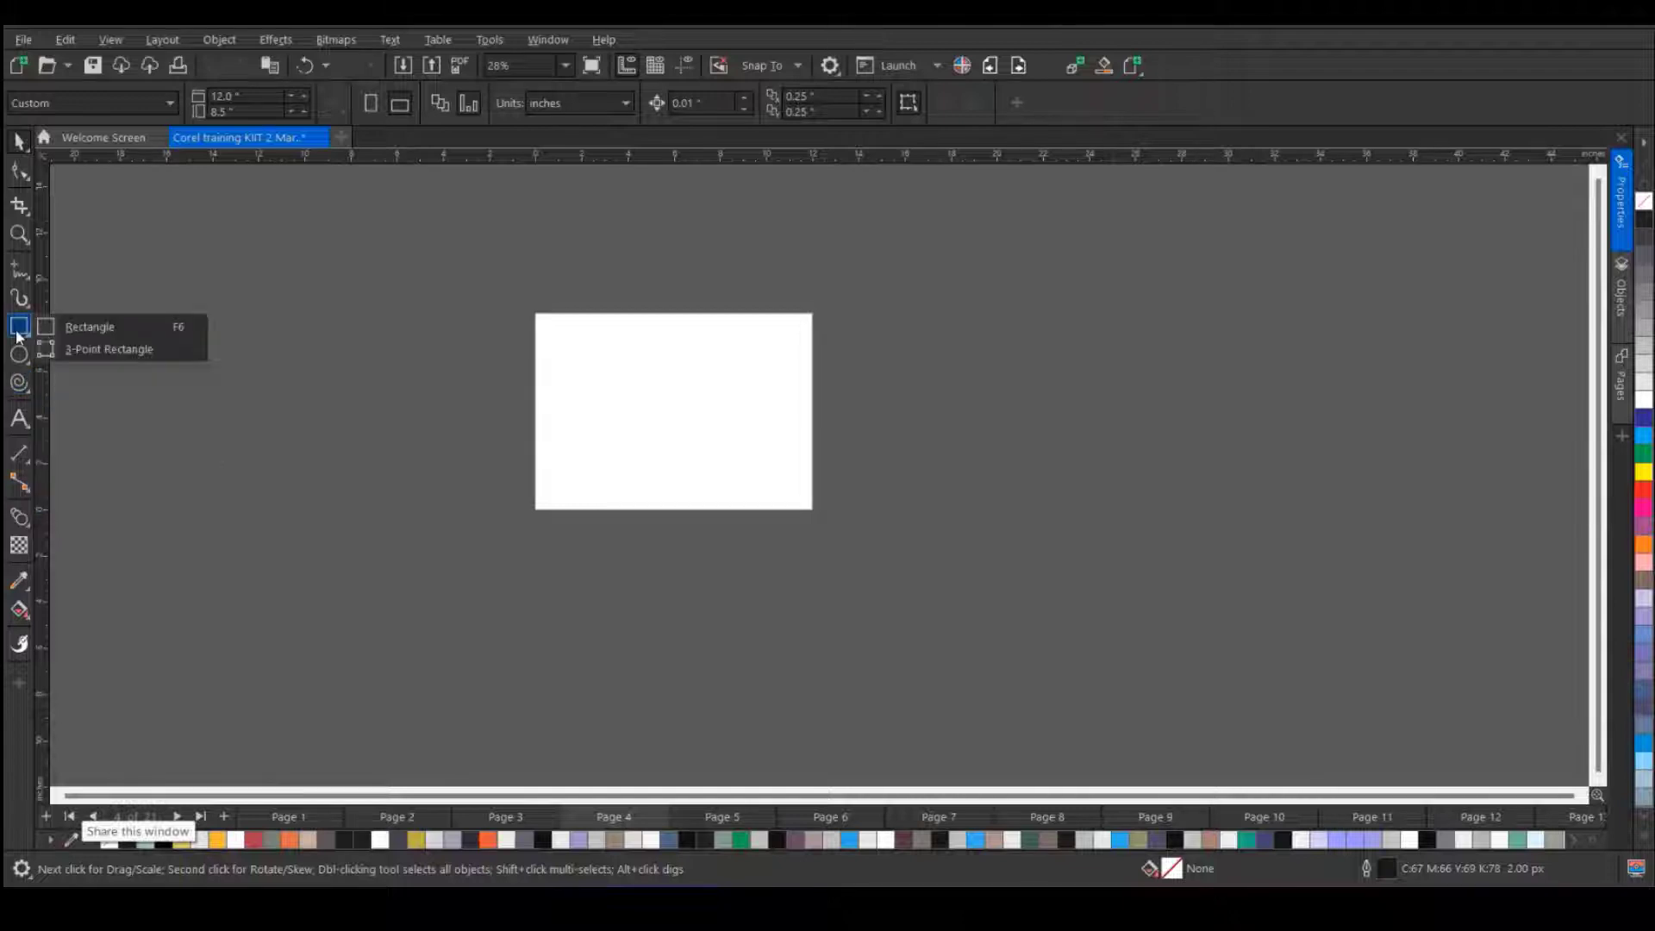
click(96, 324)
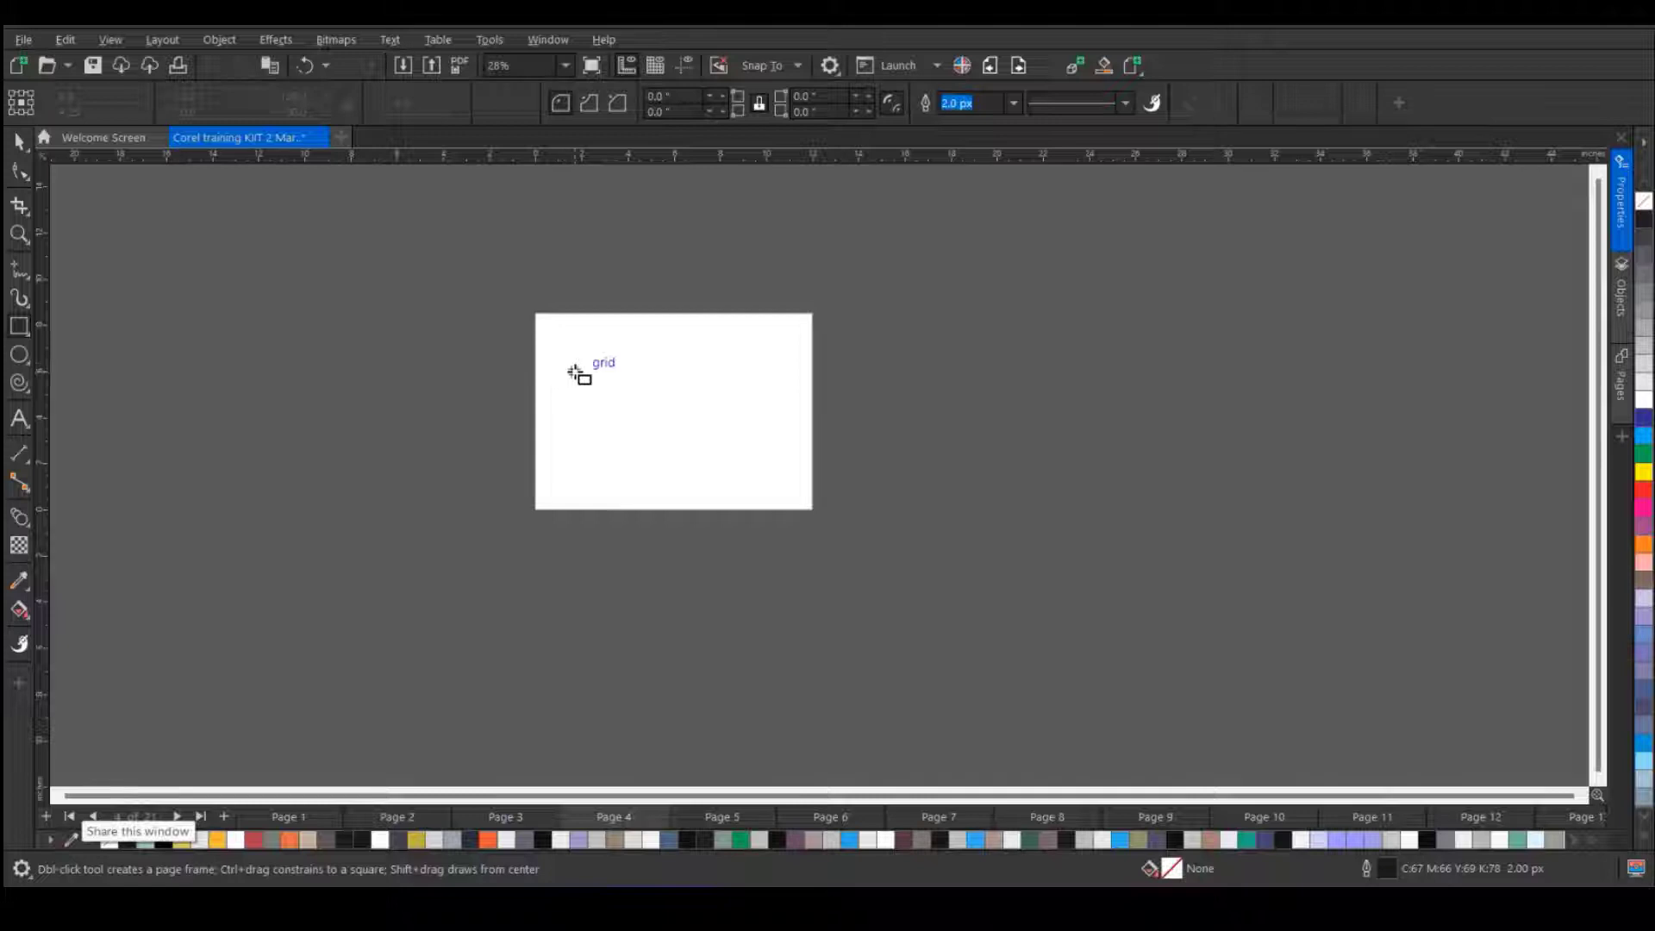
mouse_move(577, 353)
mouse_down()
mouse_move(650, 401)
mouse_move(668, 438)
mouse_move(689, 373)
mouse_move(731, 428)
mouse_move(698, 398)
mouse_move(703, 425)
mouse_move(745, 425)
mouse_up()
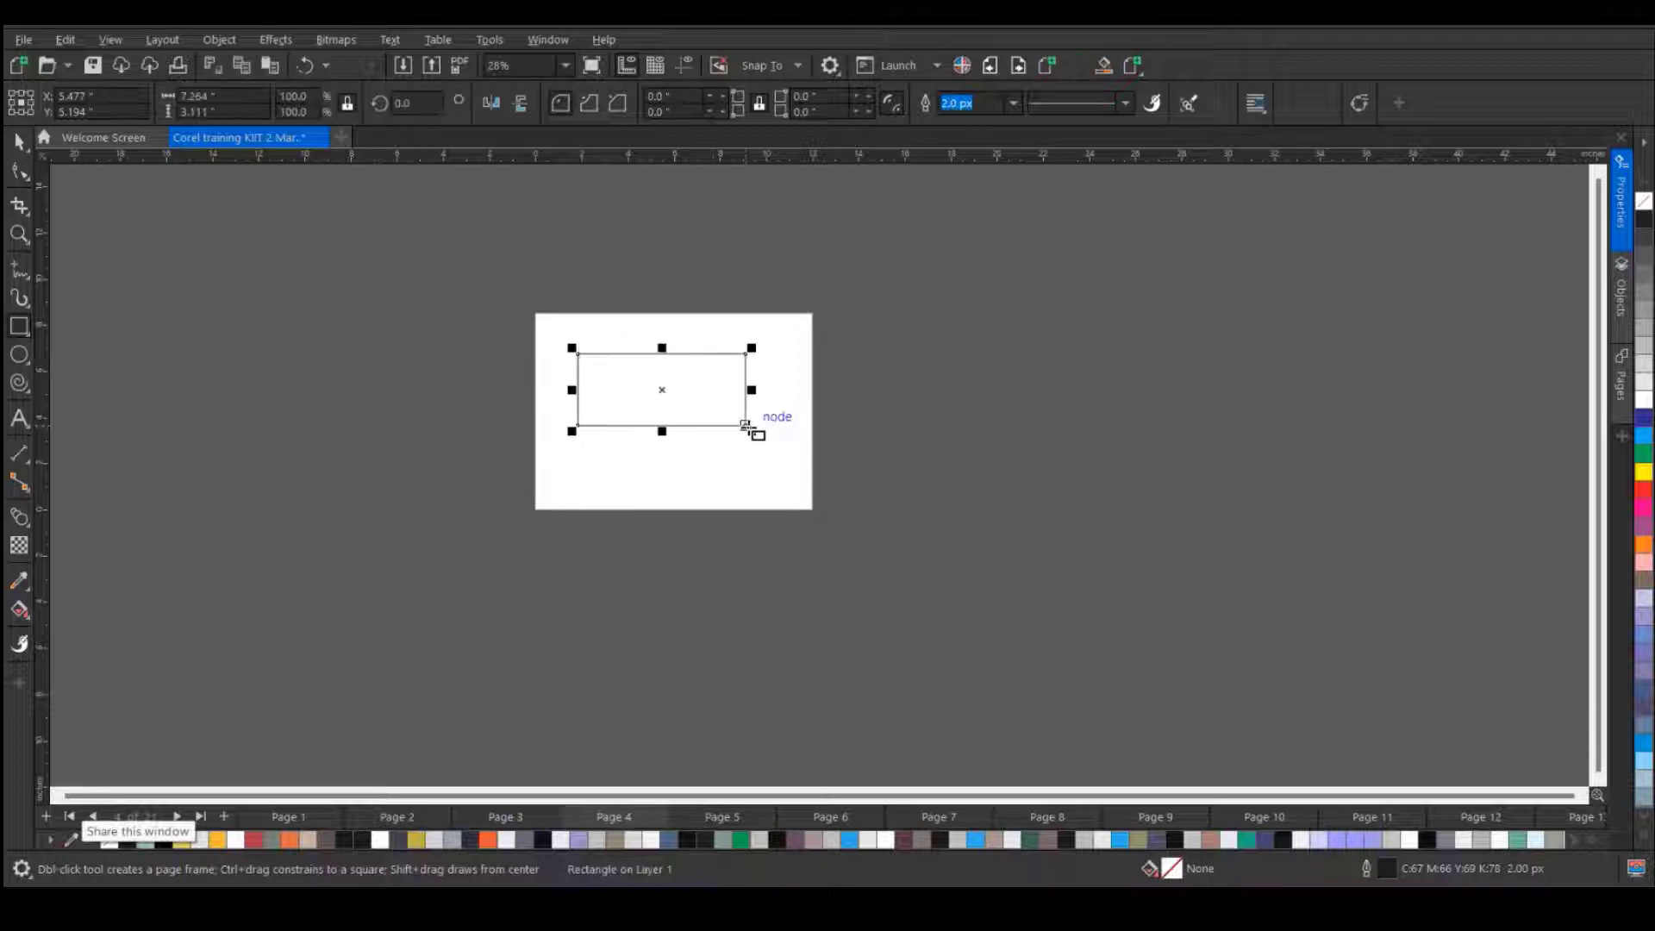
- Draw an ellipse about 4.6 by 1.9 inches on the page below the rectangle
scroll(695, 413, up, 1)
click(22, 355)
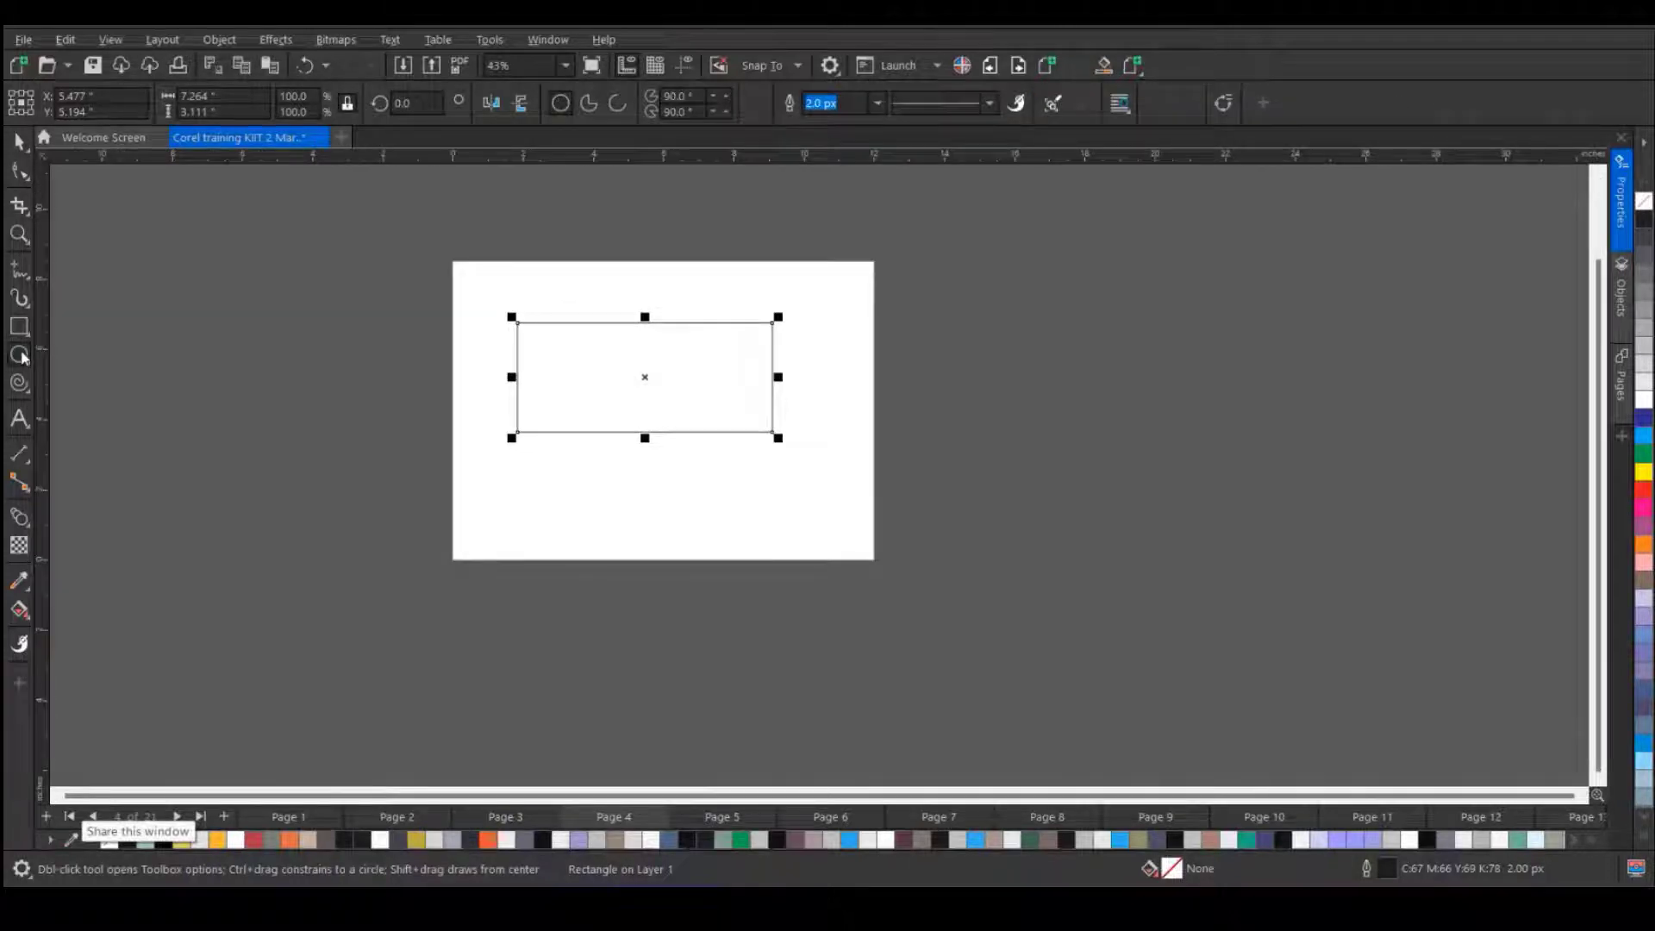
drag(564, 466, 721, 532)
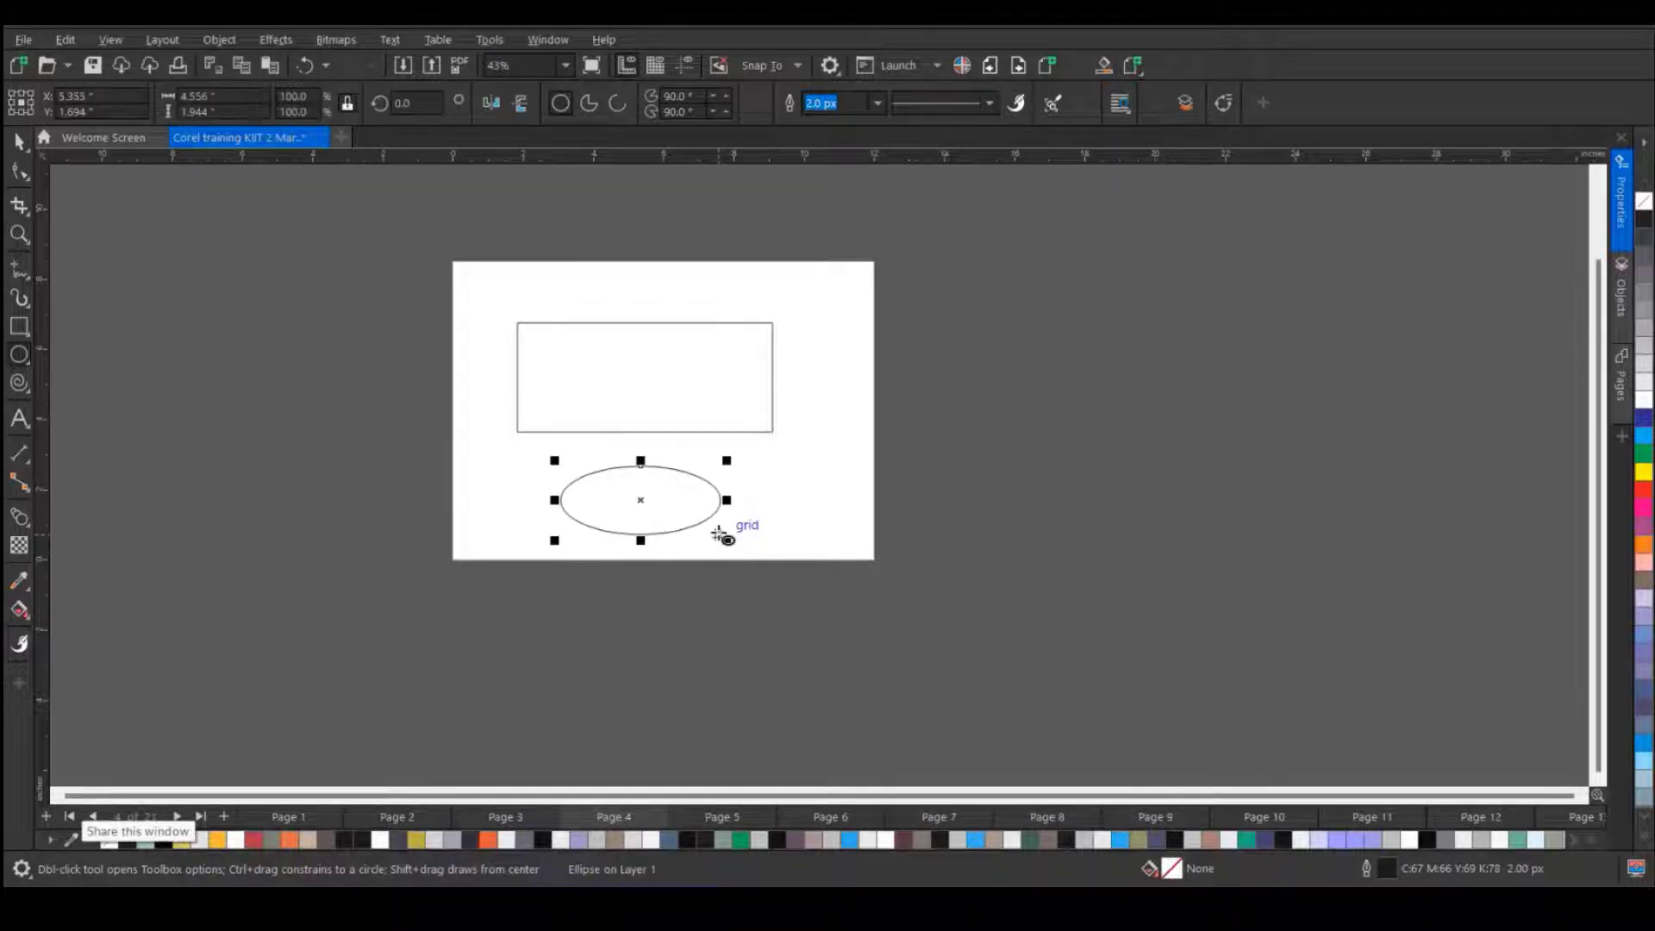
- Draw a rectangle about 6.7 by 2.2 inches across the page's left edge and a circle about 2.4 inches in diameter below it
click(21, 335)
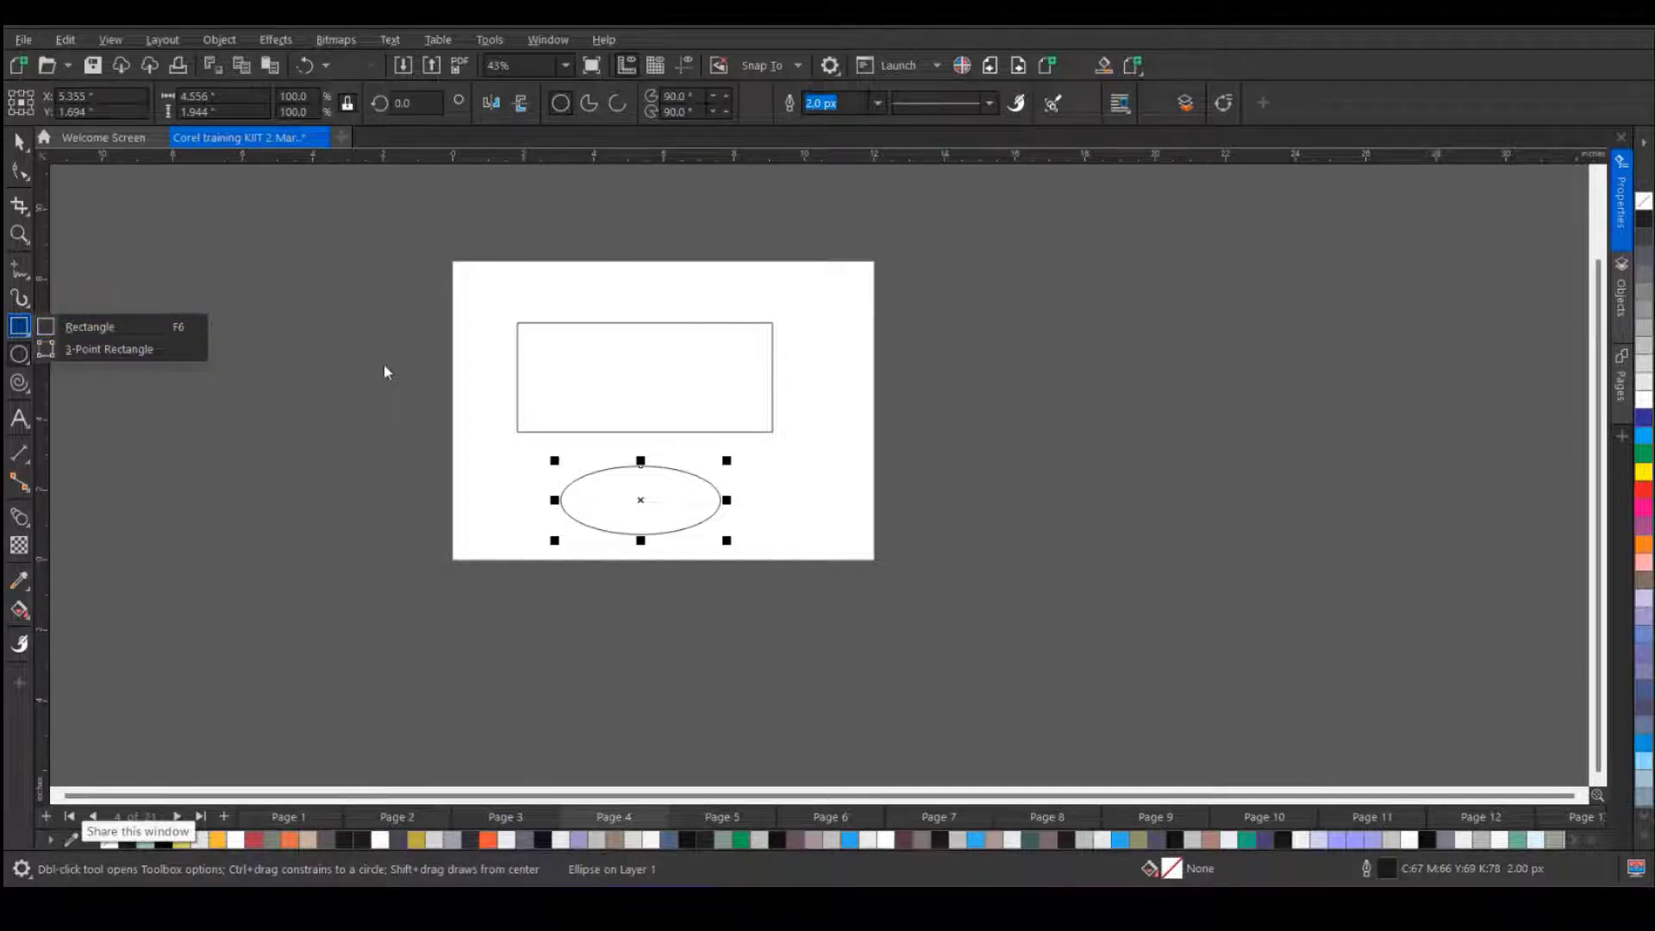
click(140, 328)
drag(229, 313, 442, 396)
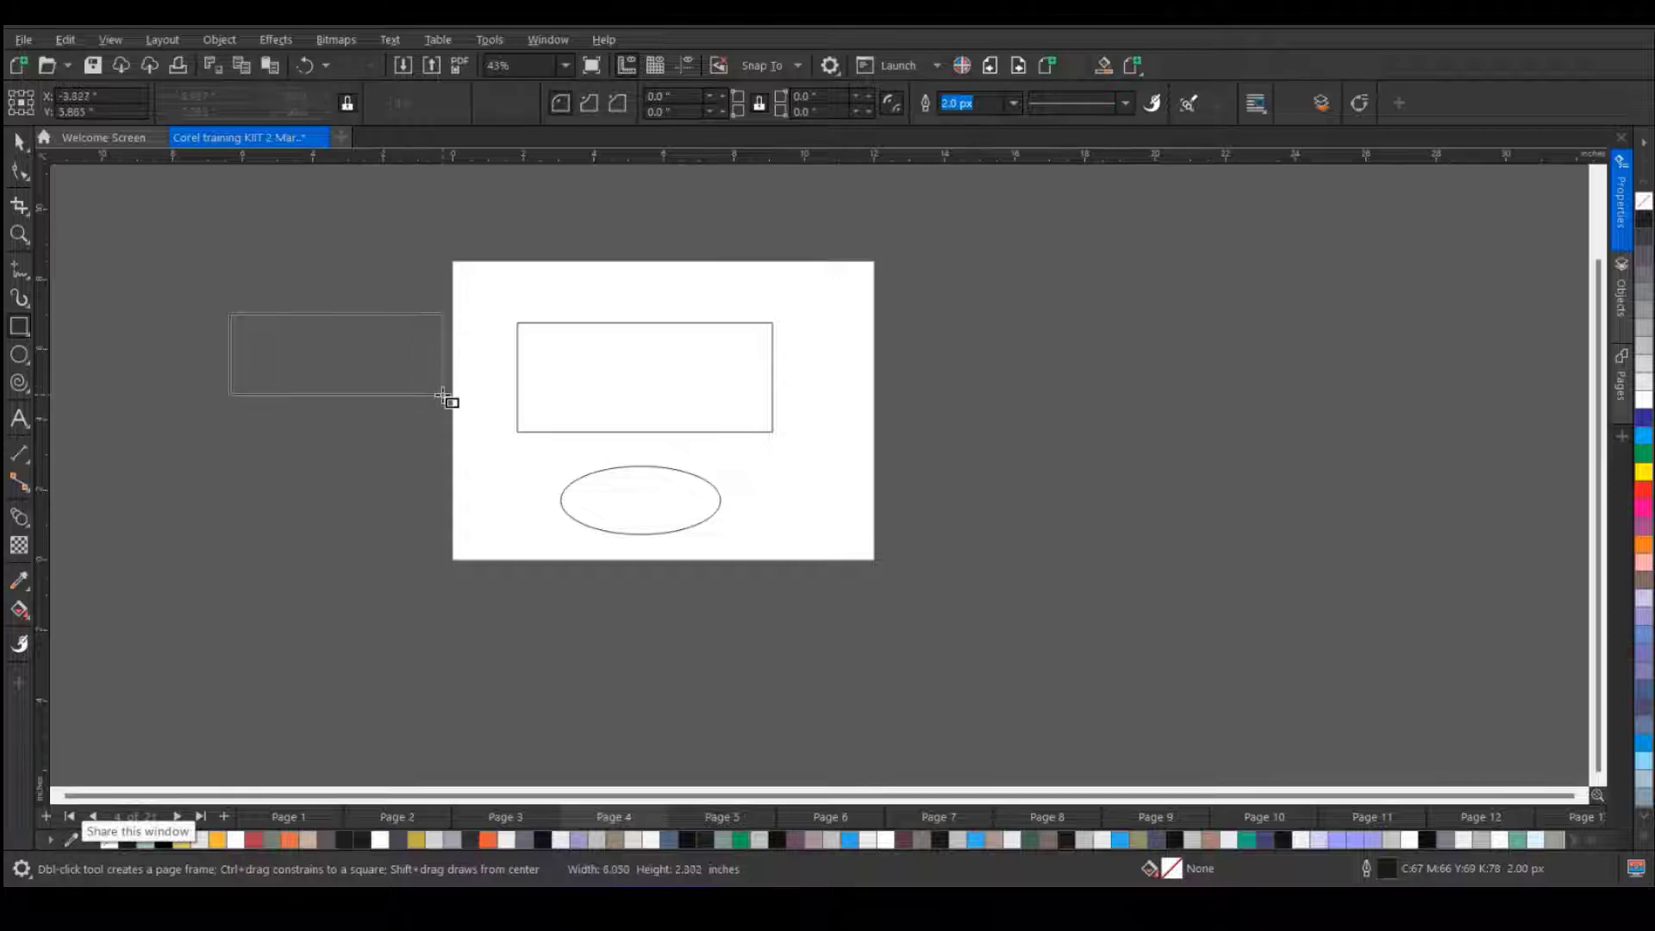
mouse_move(443, 396)
mouse_down()
mouse_move(374, 347)
mouse_move(406, 432)
mouse_move(336, 344)
mouse_move(454, 358)
mouse_move(465, 392)
mouse_up()
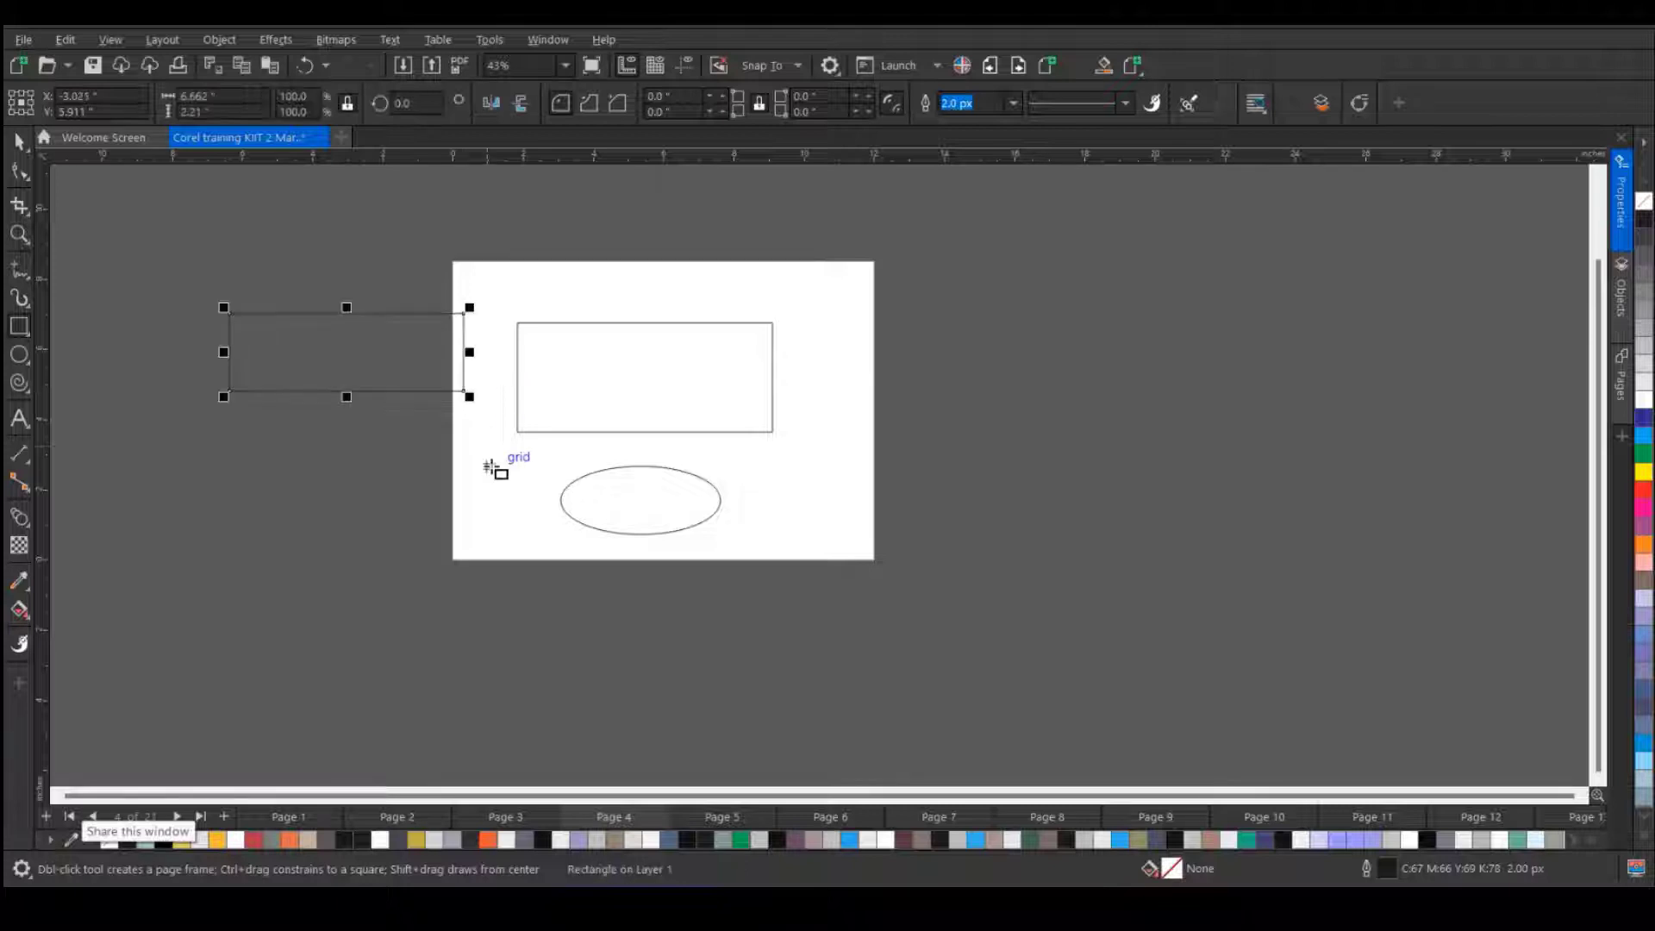
click(19, 354)
drag(340, 445, 425, 529)
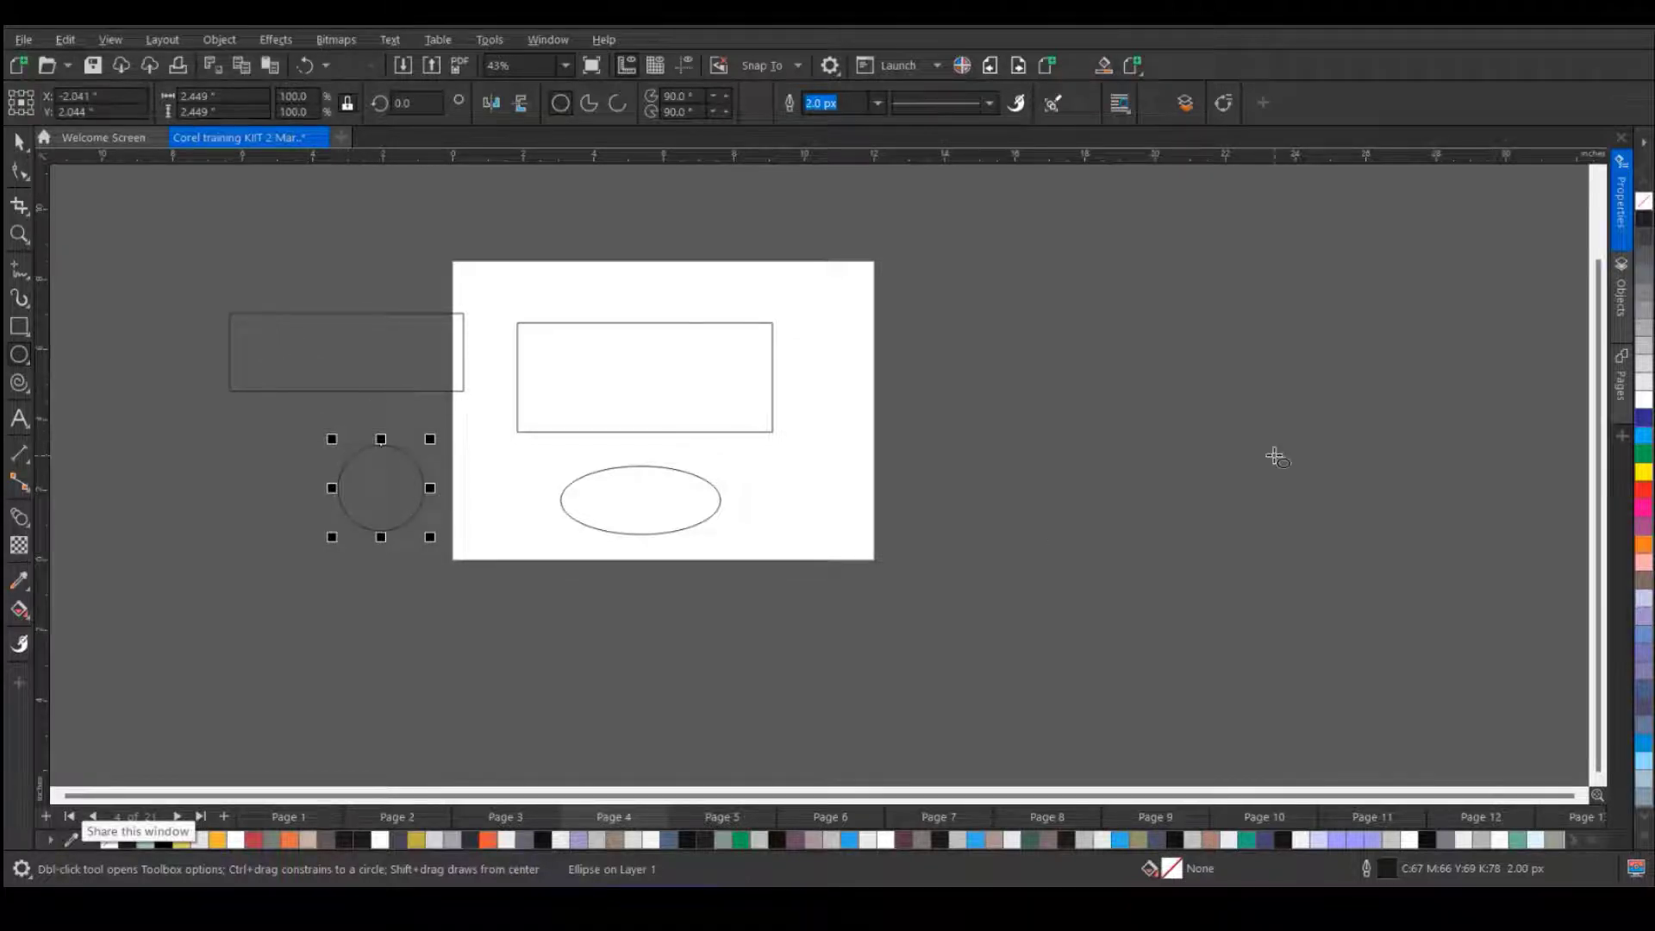
- Fill the large rectangle on the page with cyan
click(19, 140)
click(651, 431)
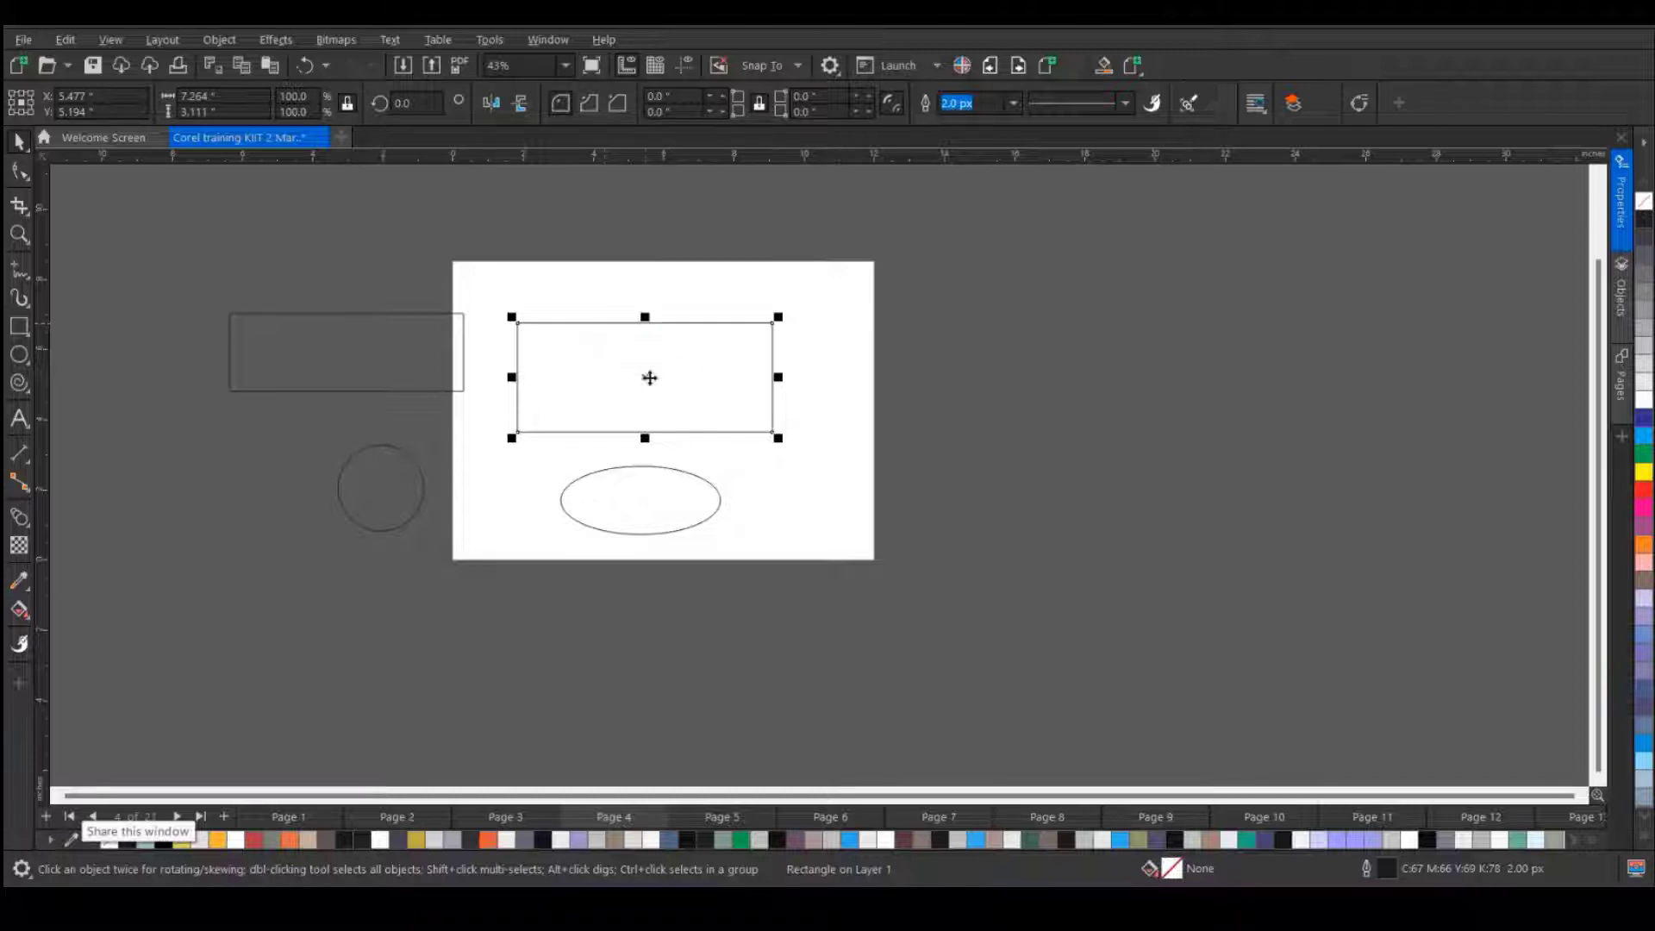
click(1644, 436)
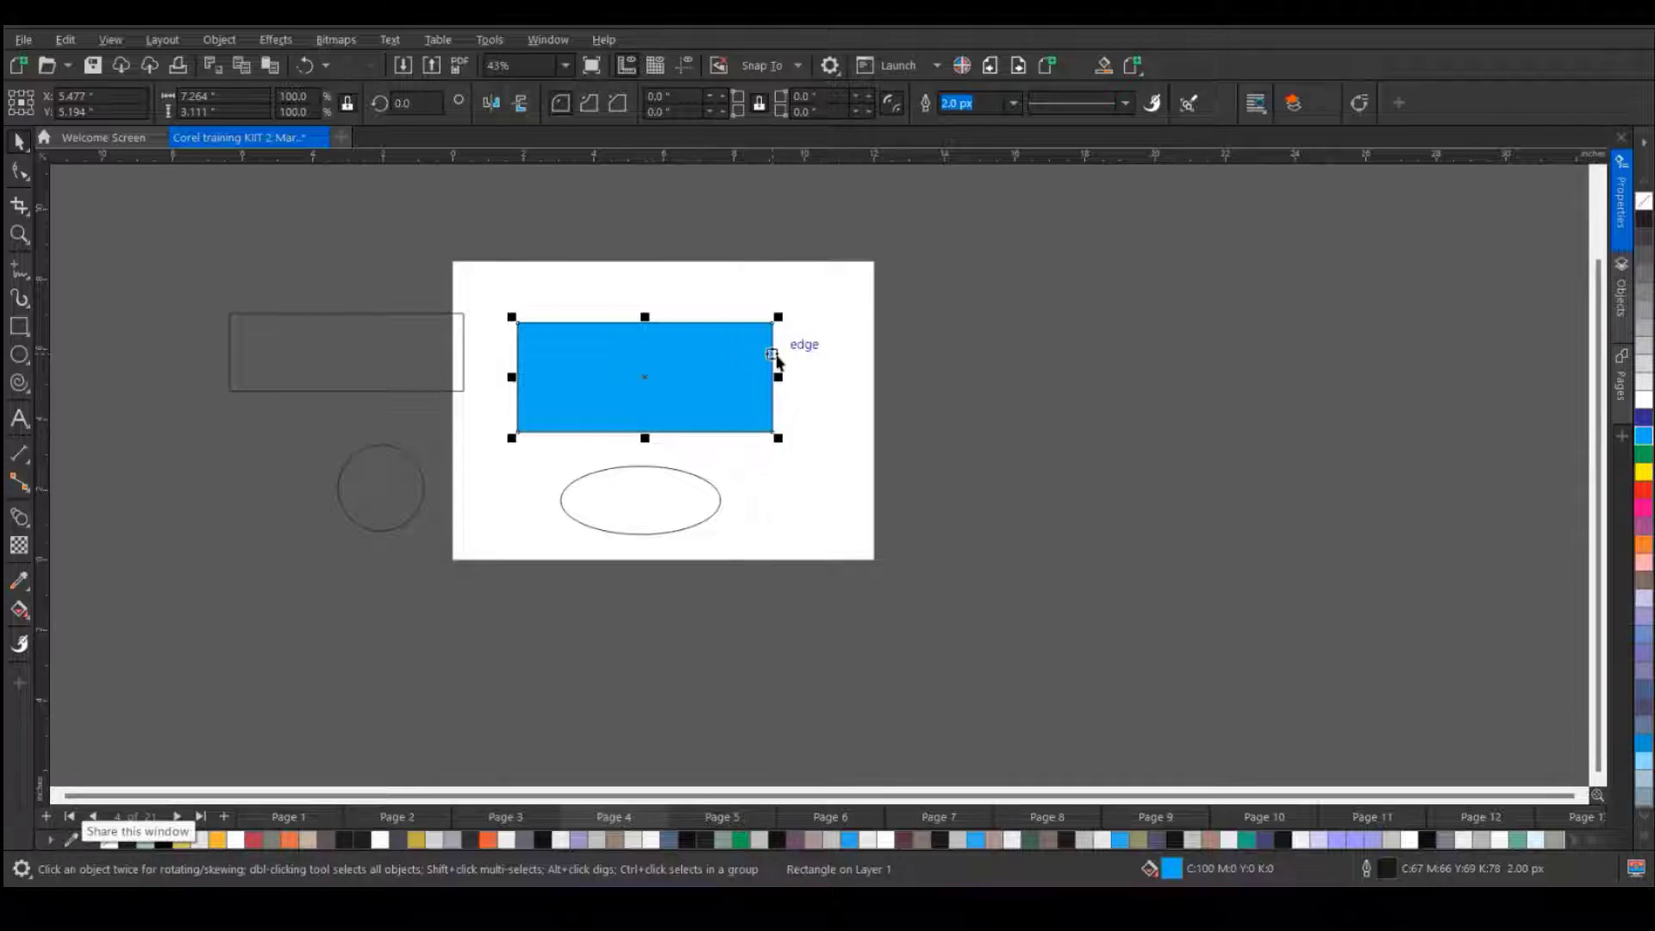
- Set the outline width of the cyan rectangle to 16 px and deselect it
scroll(776, 360, up, 3)
scroll(785, 373, up, 3)
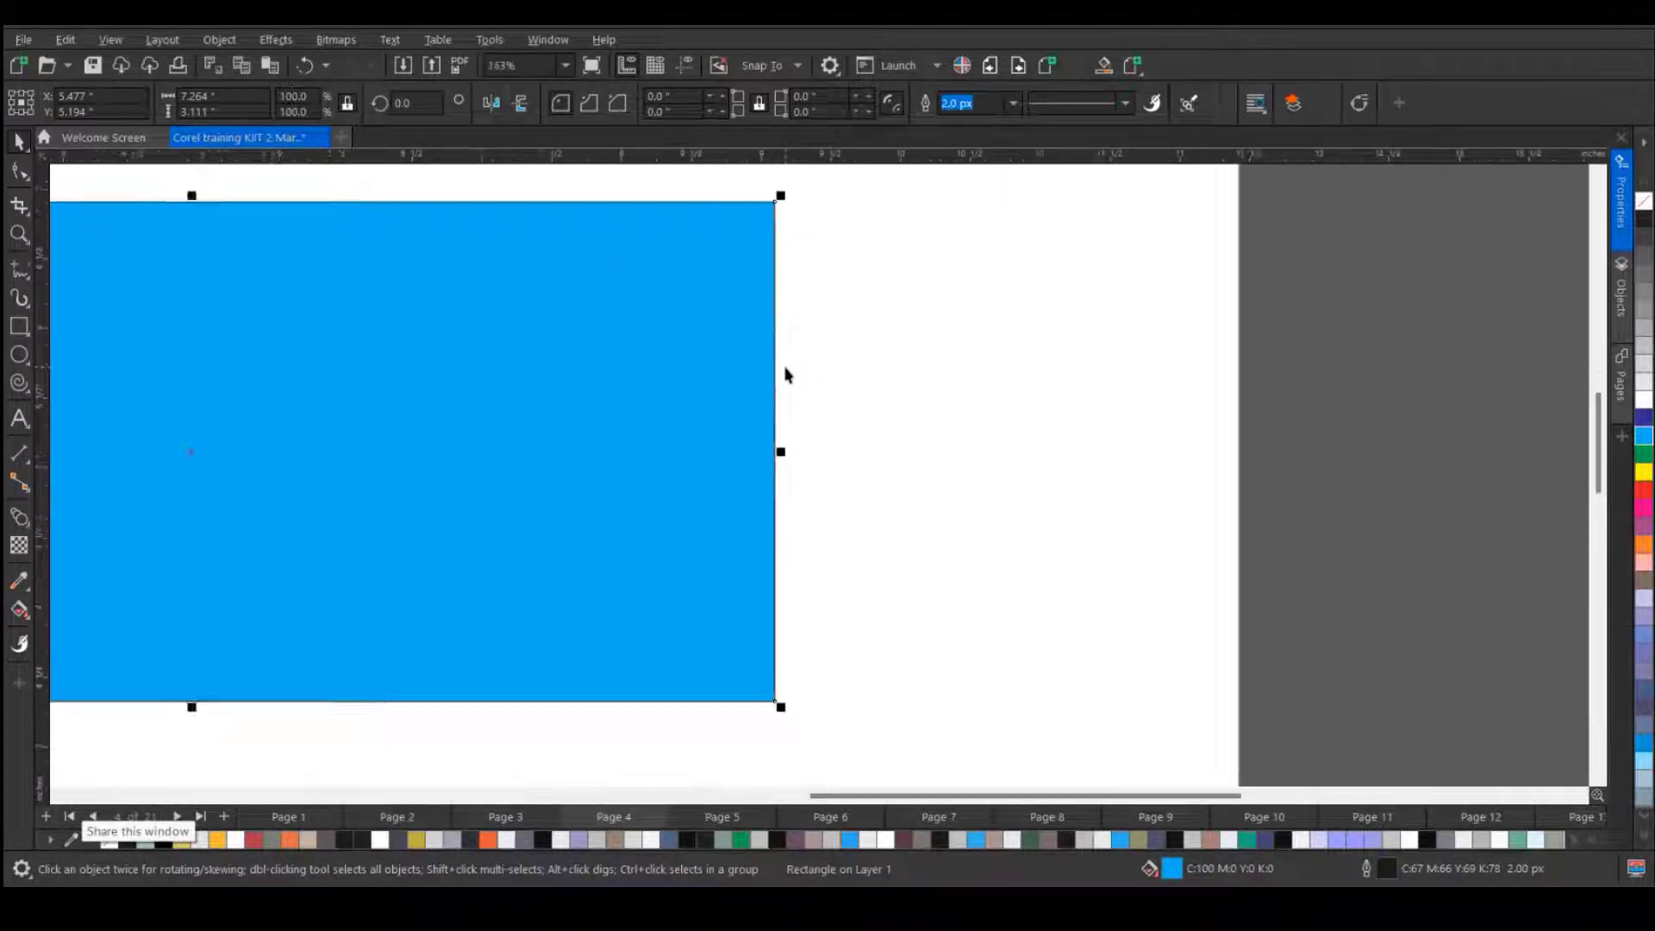
scroll(782, 374, down, 2)
scroll(783, 374, down, 3)
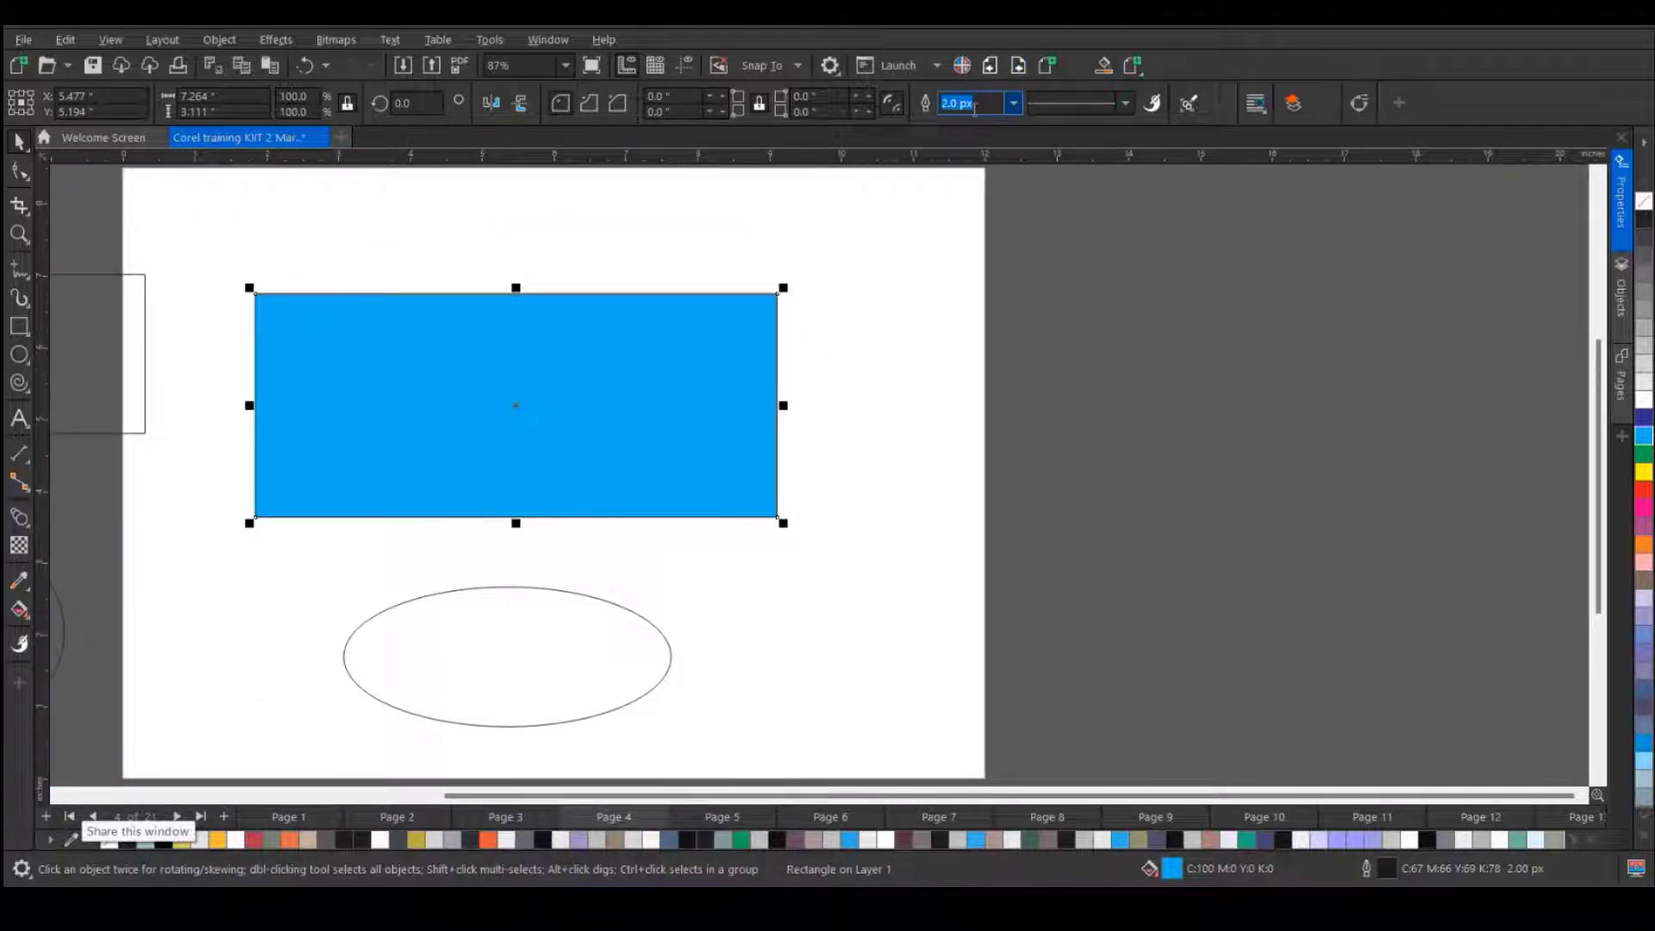
click(1015, 106)
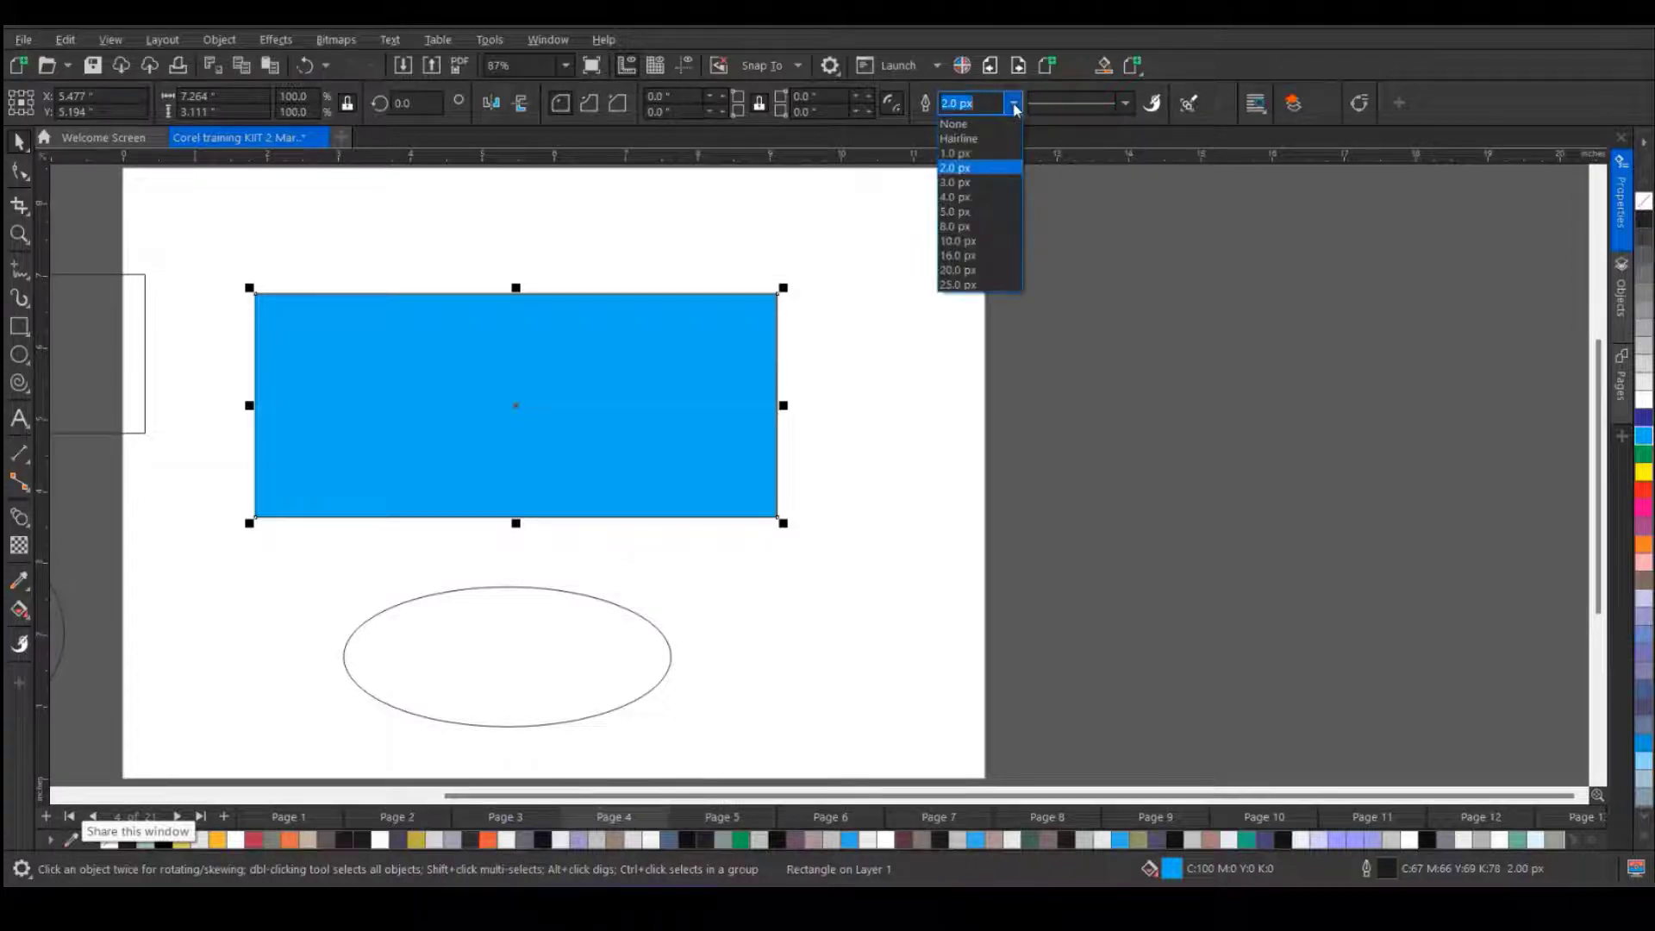
click(955, 256)
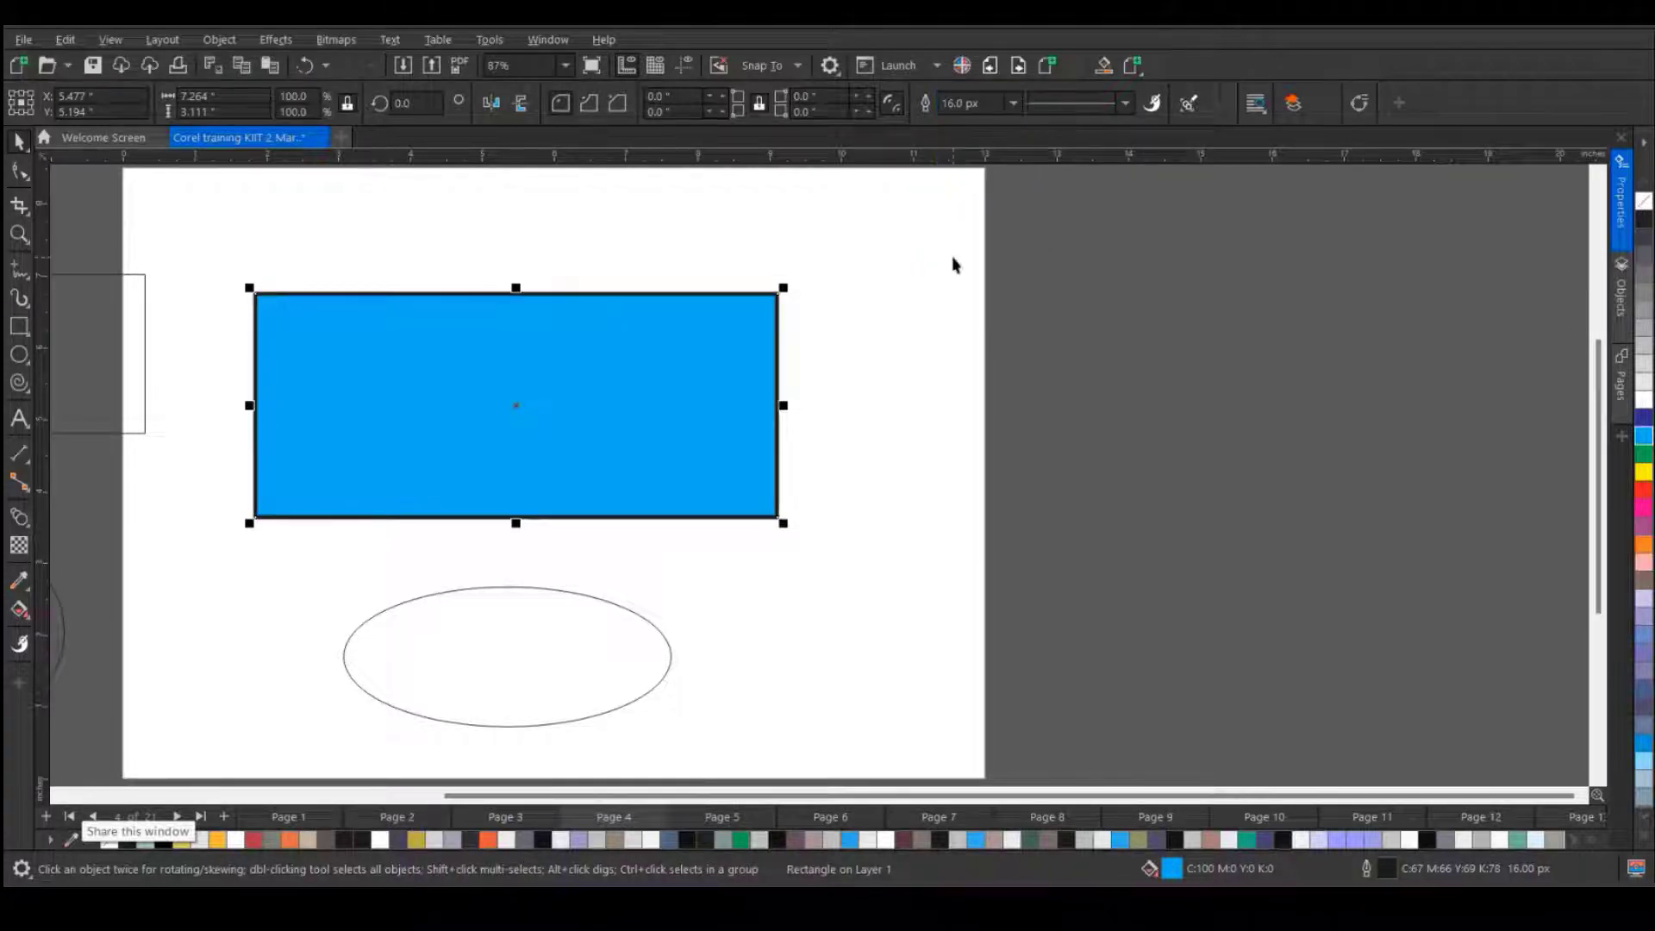
click(891, 307)
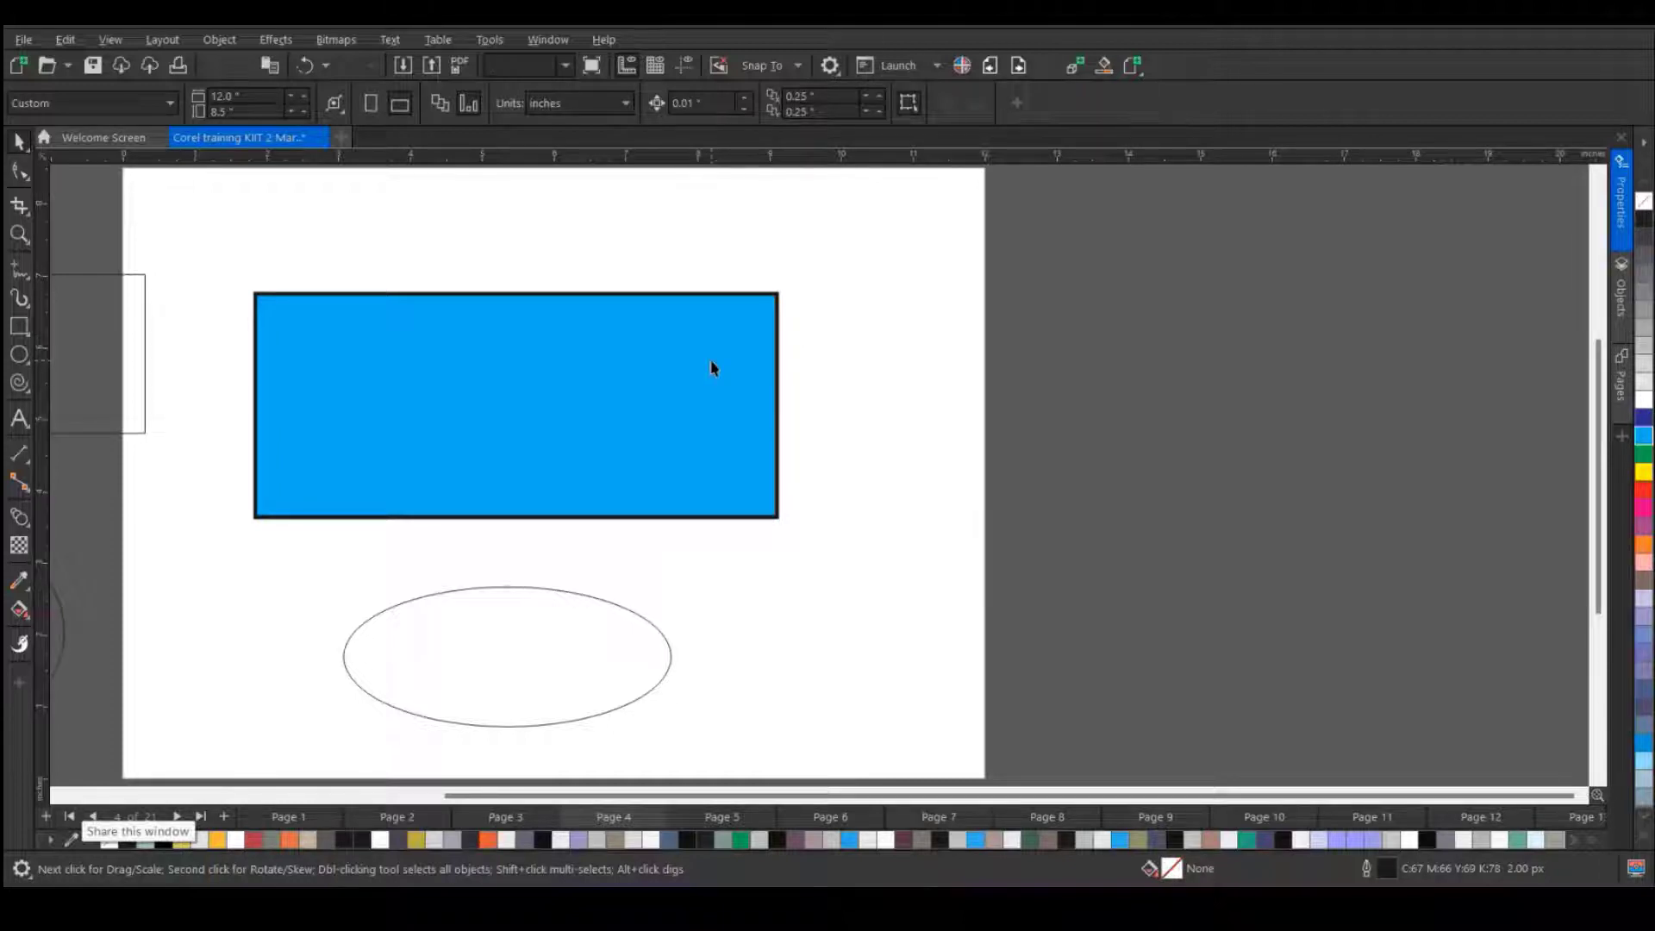
click(711, 363)
click(810, 357)
click(1644, 472)
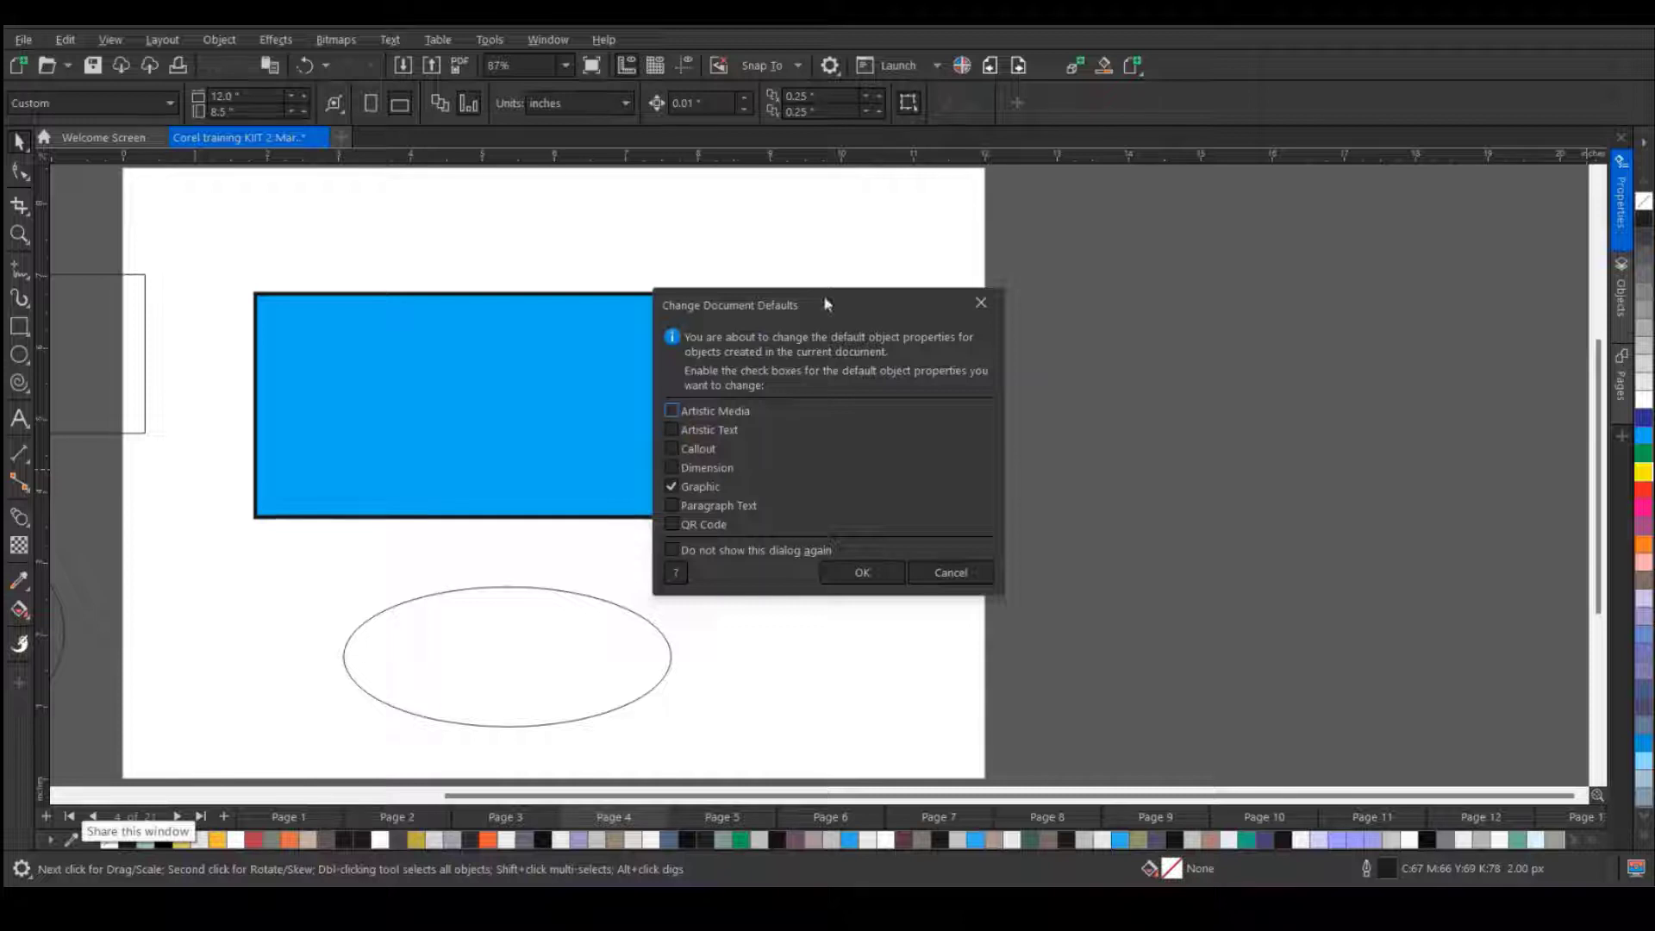
click(981, 302)
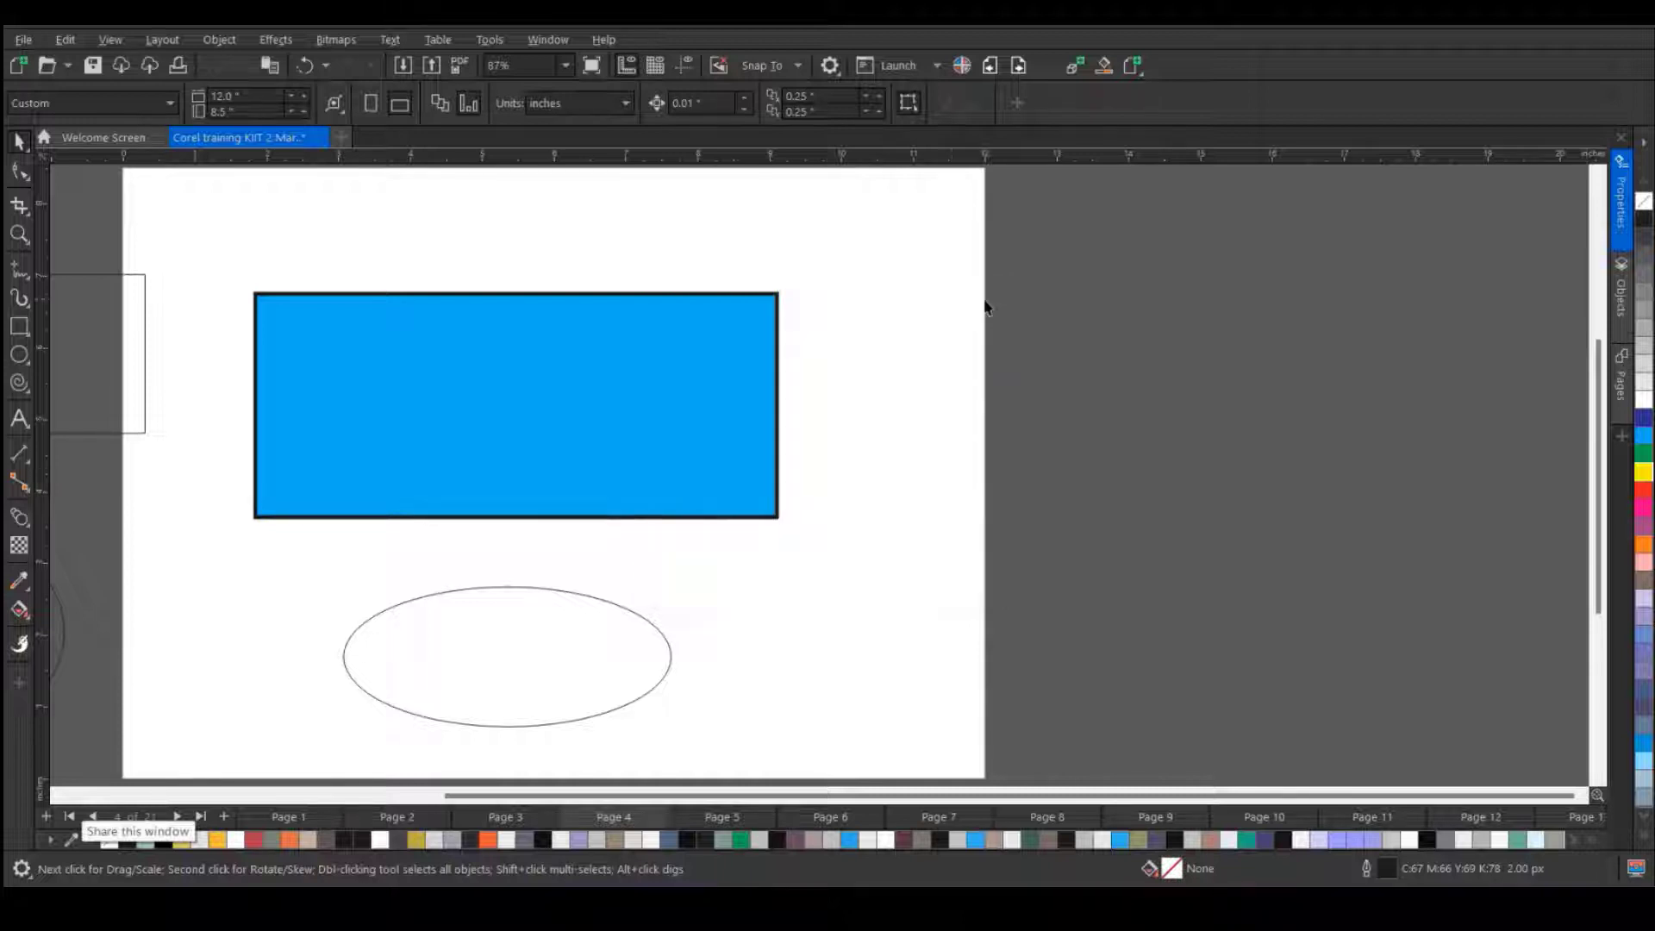
- Colour the outline of the cyan rectangle red
click(740, 382)
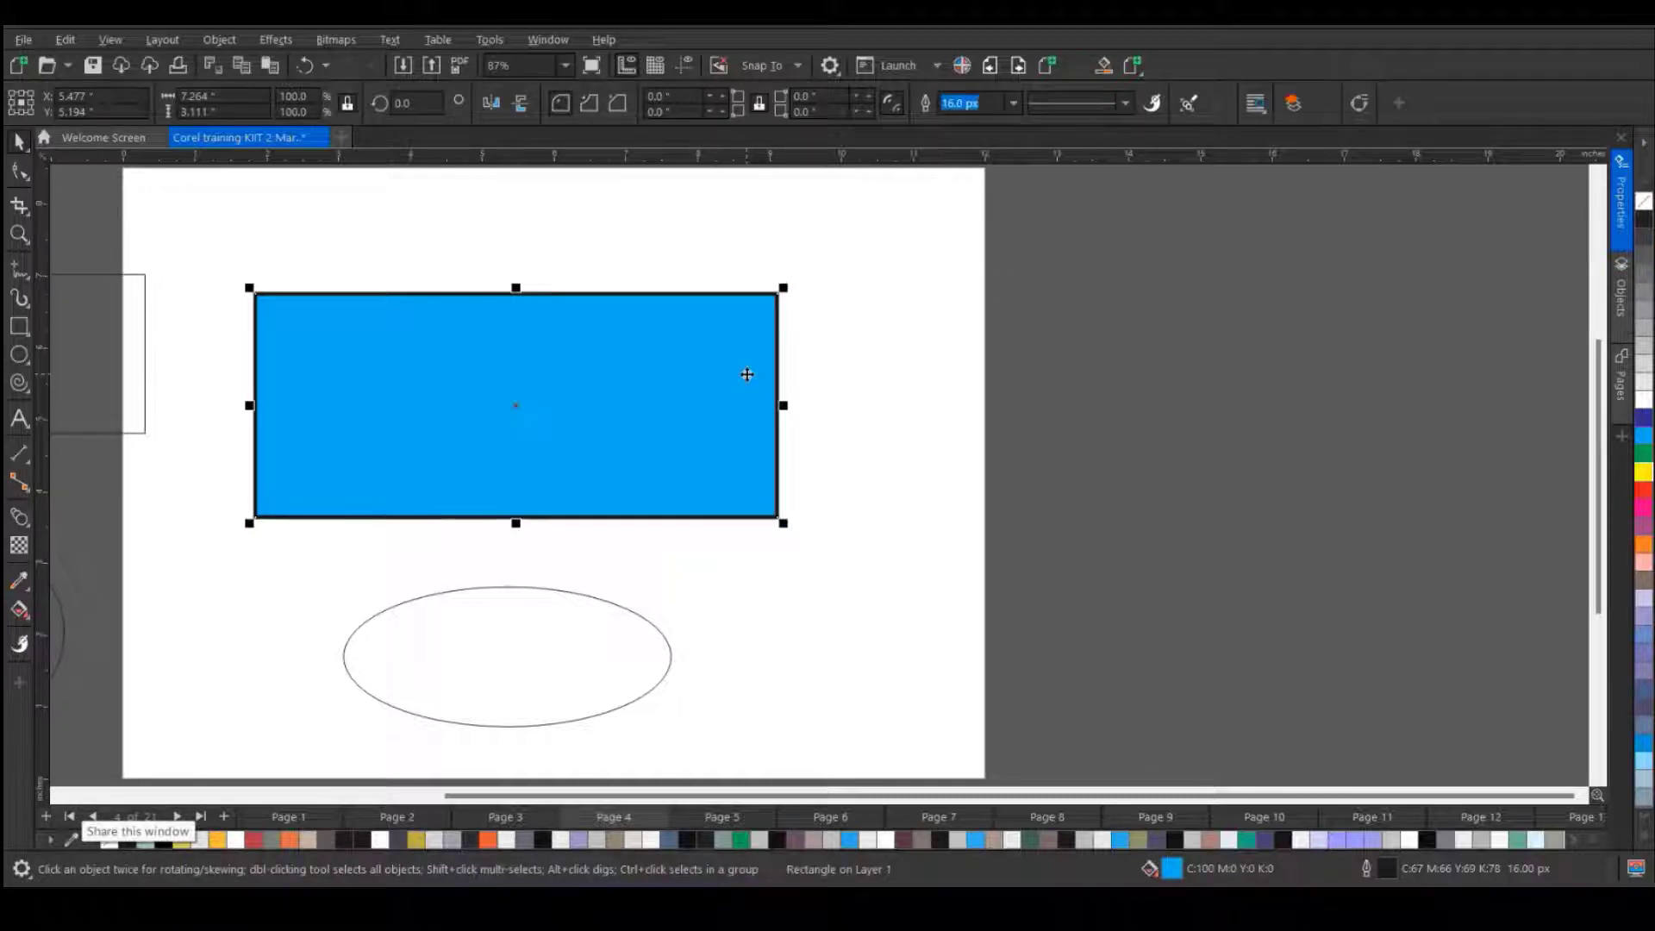
right_click(1645, 493)
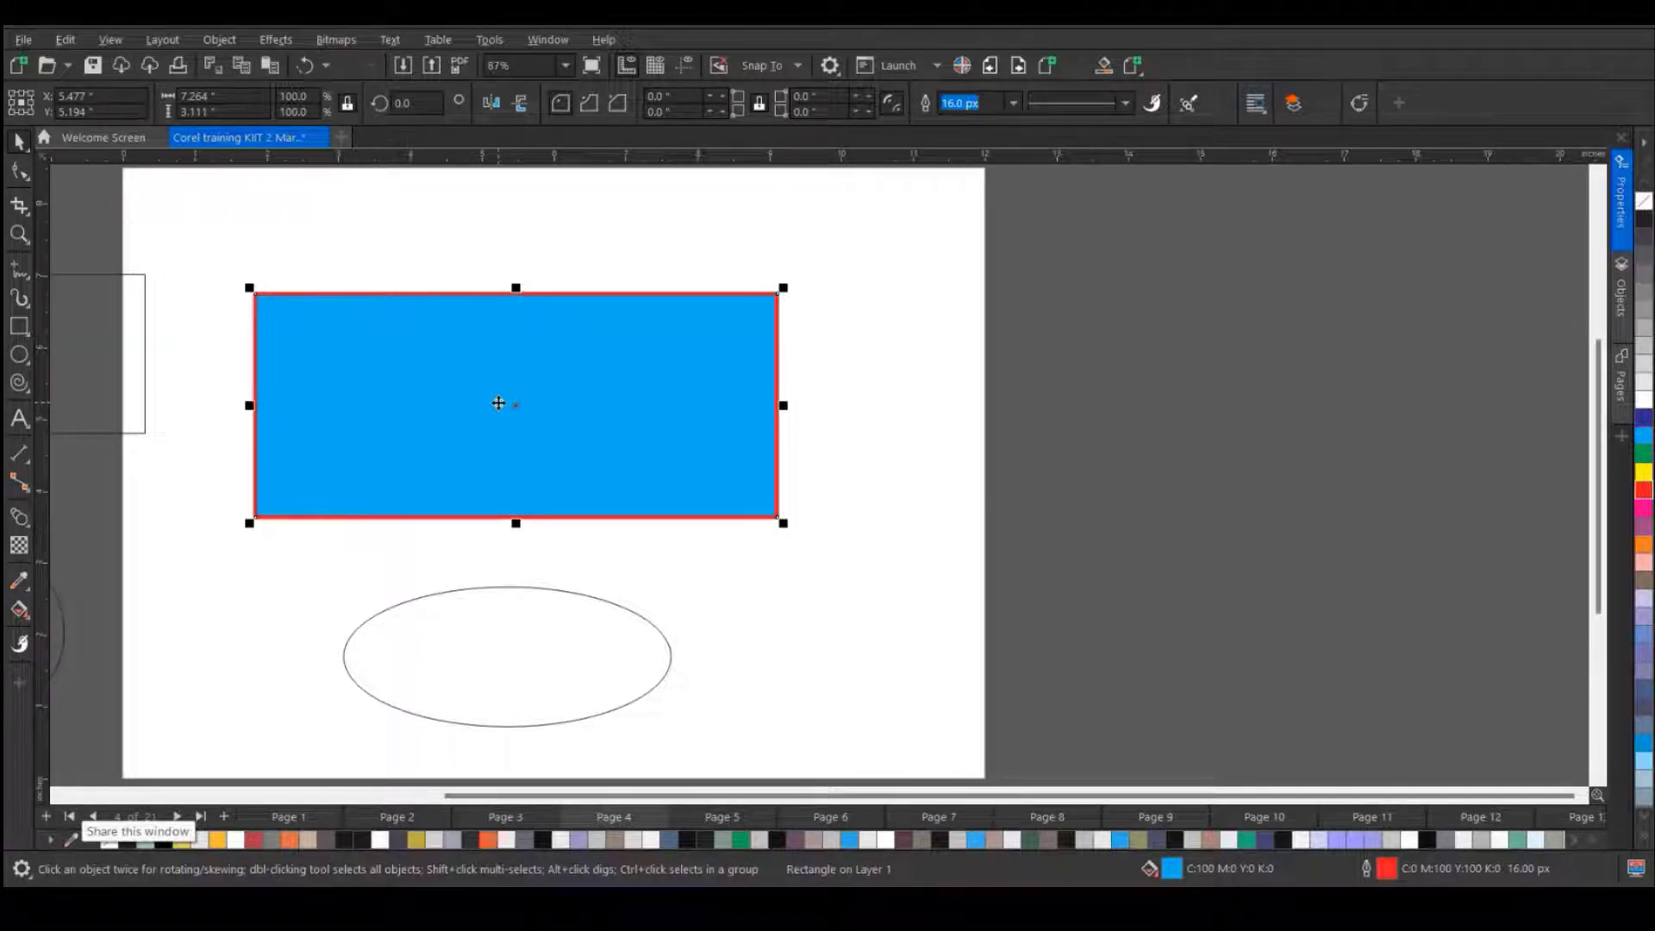
click(924, 380)
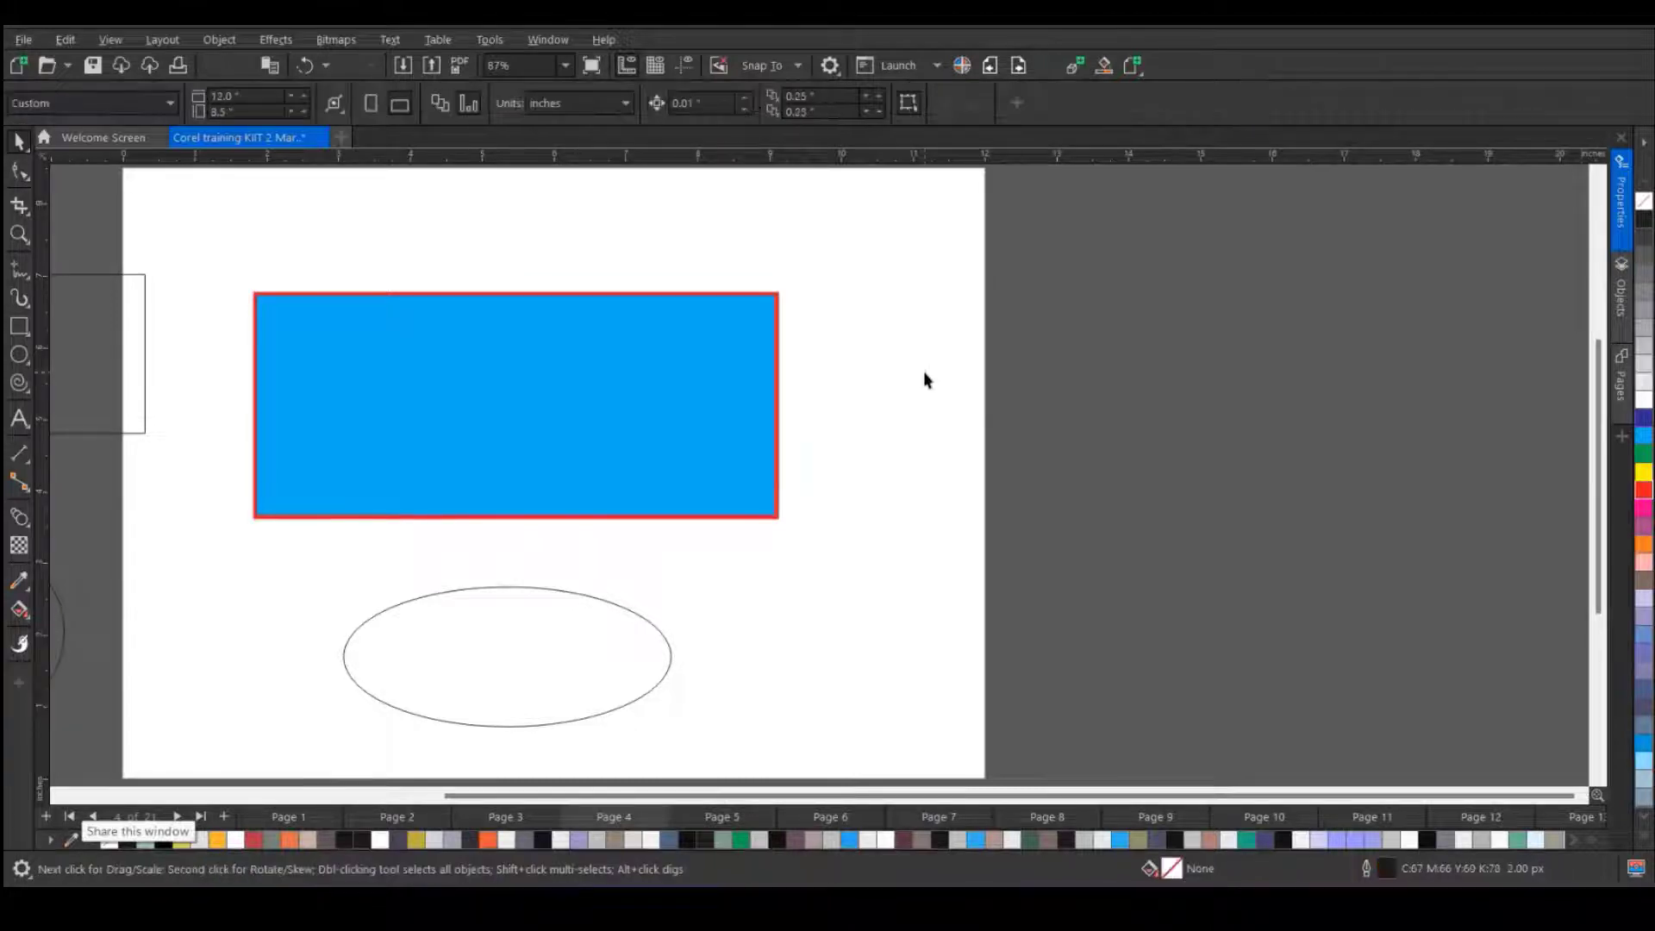
click(1643, 491)
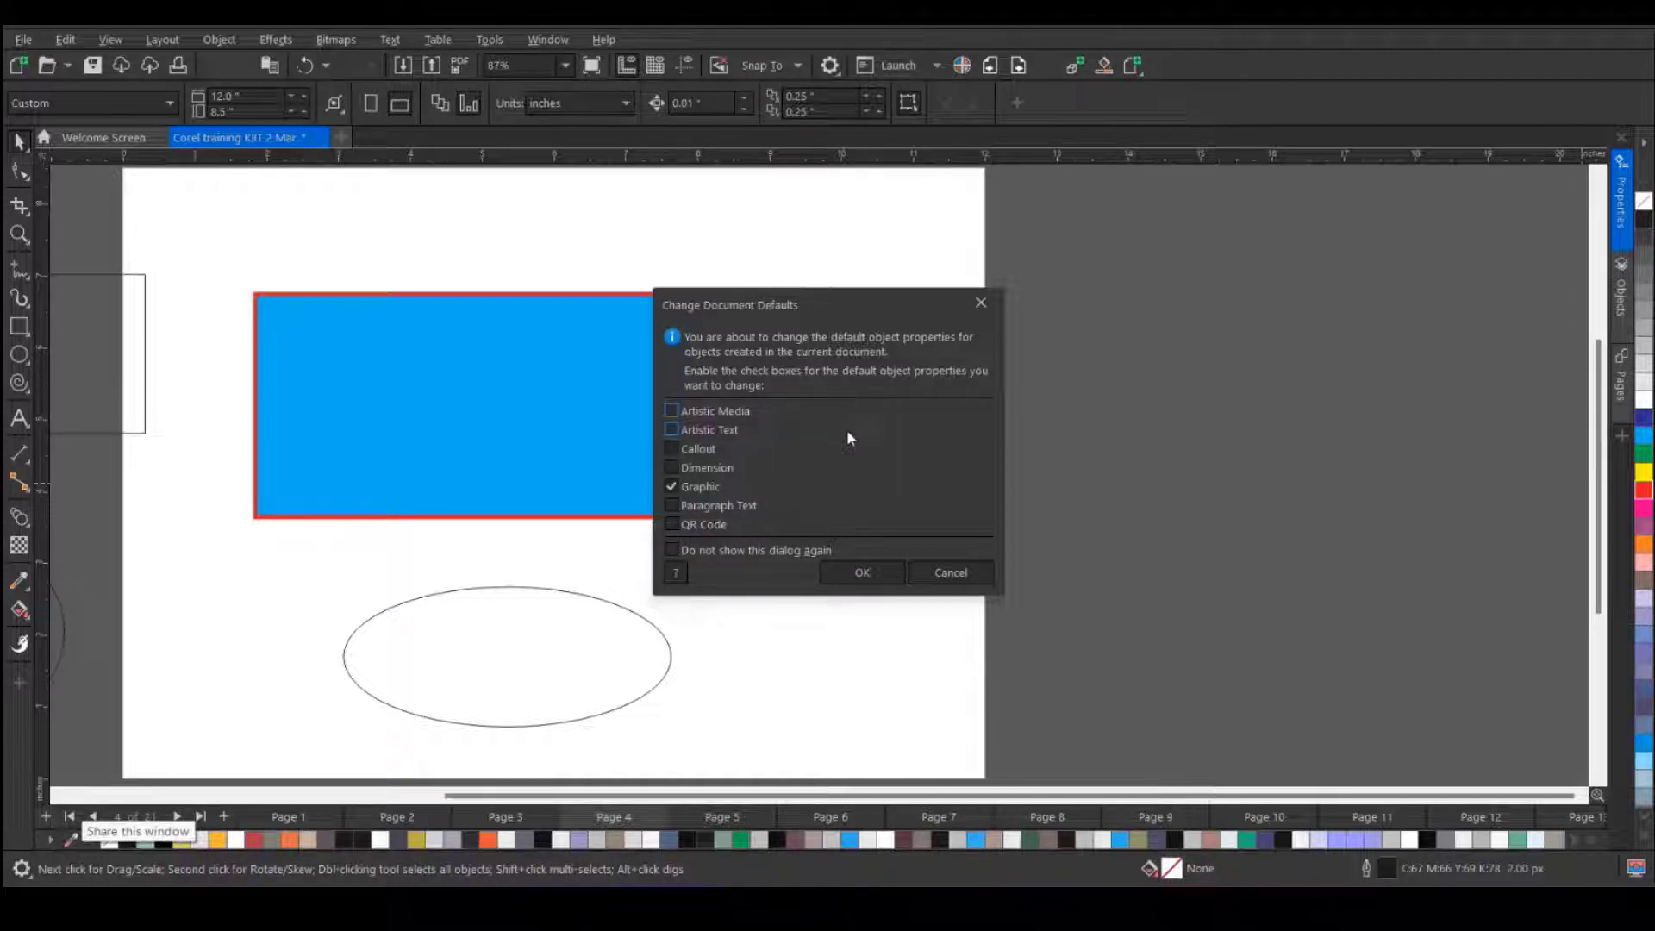
key(Escape)
- Move the ellipse slightly up and to the right and set its outline width to 20 px
scroll(809, 360, down, 2)
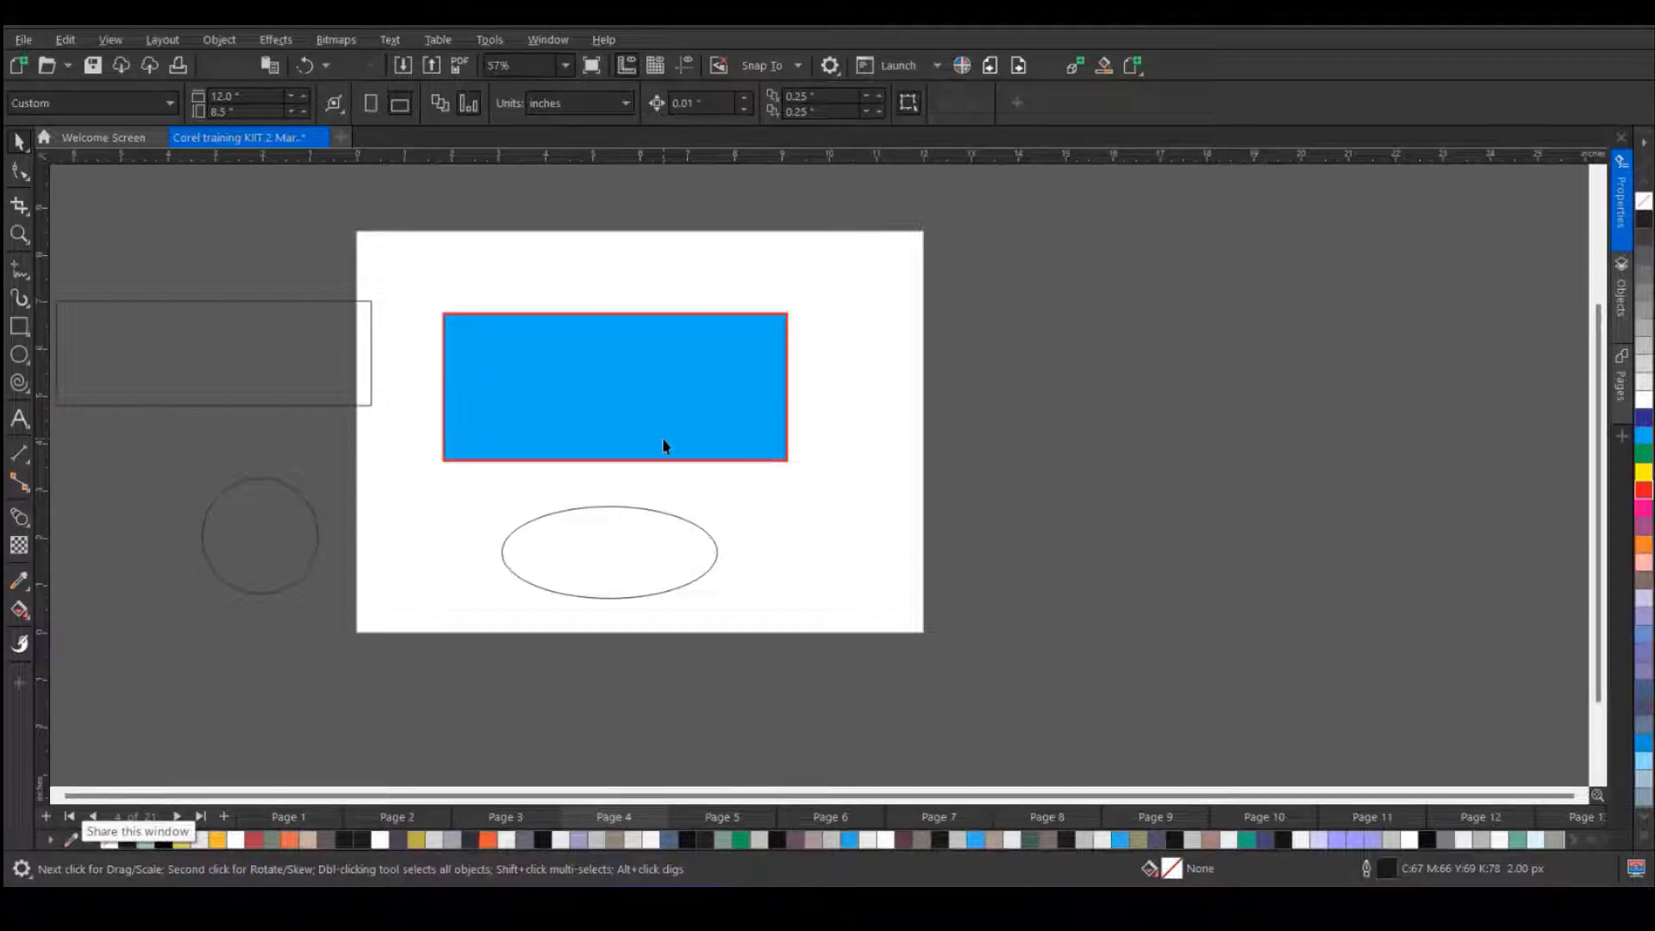
drag(632, 538, 652, 524)
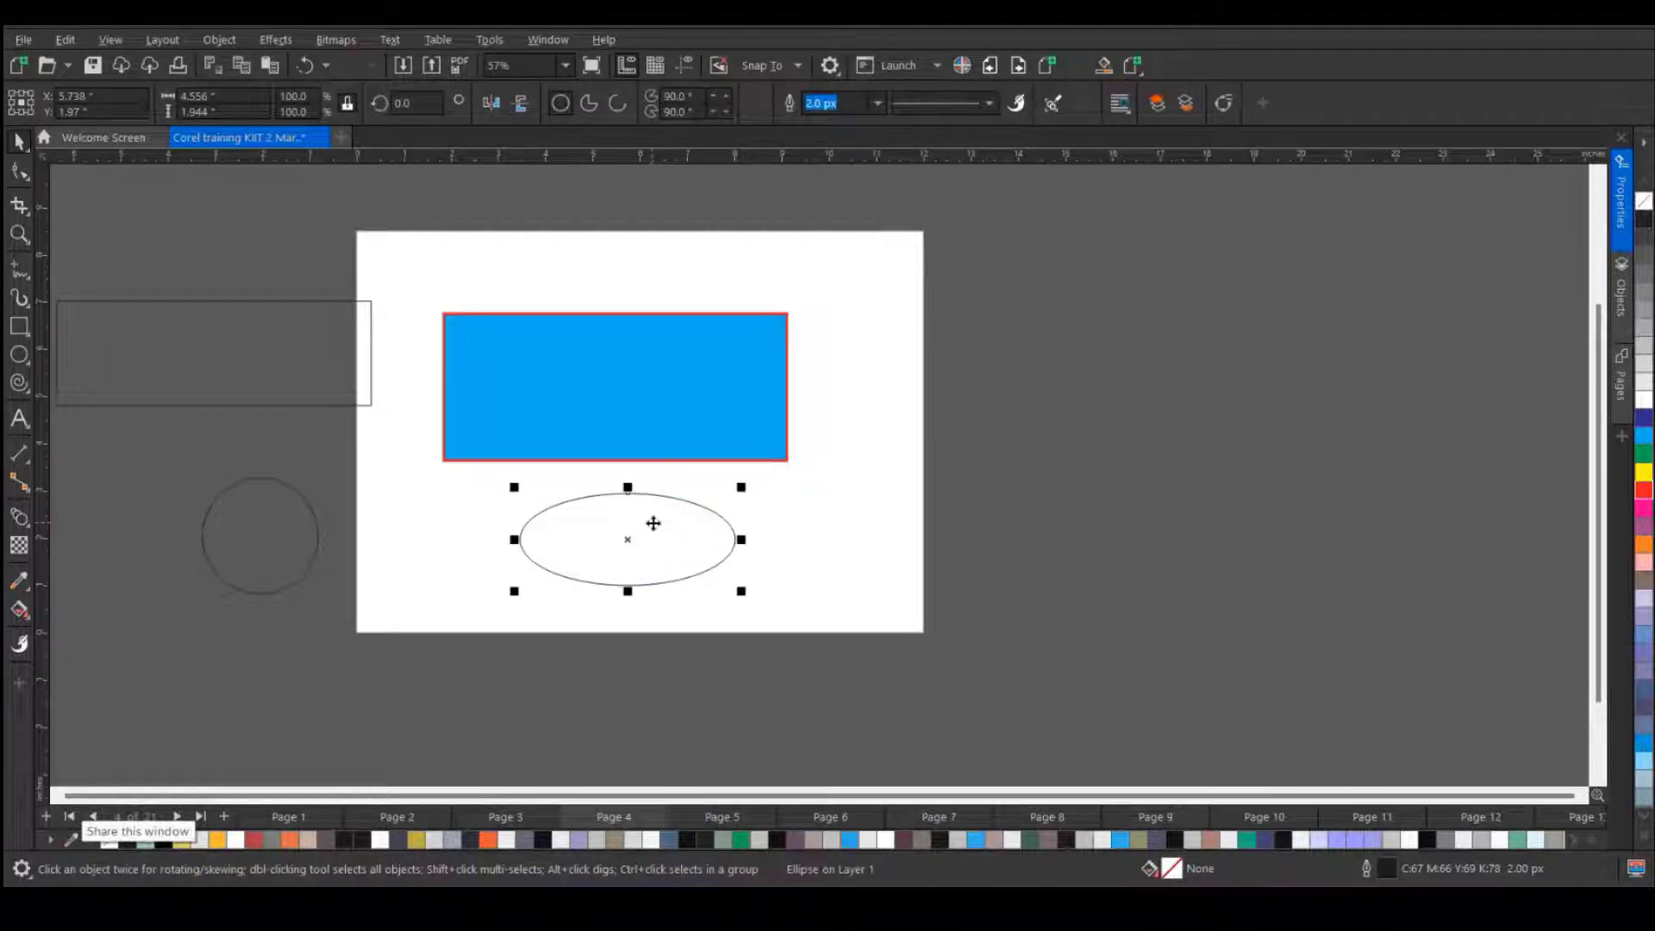
click(878, 103)
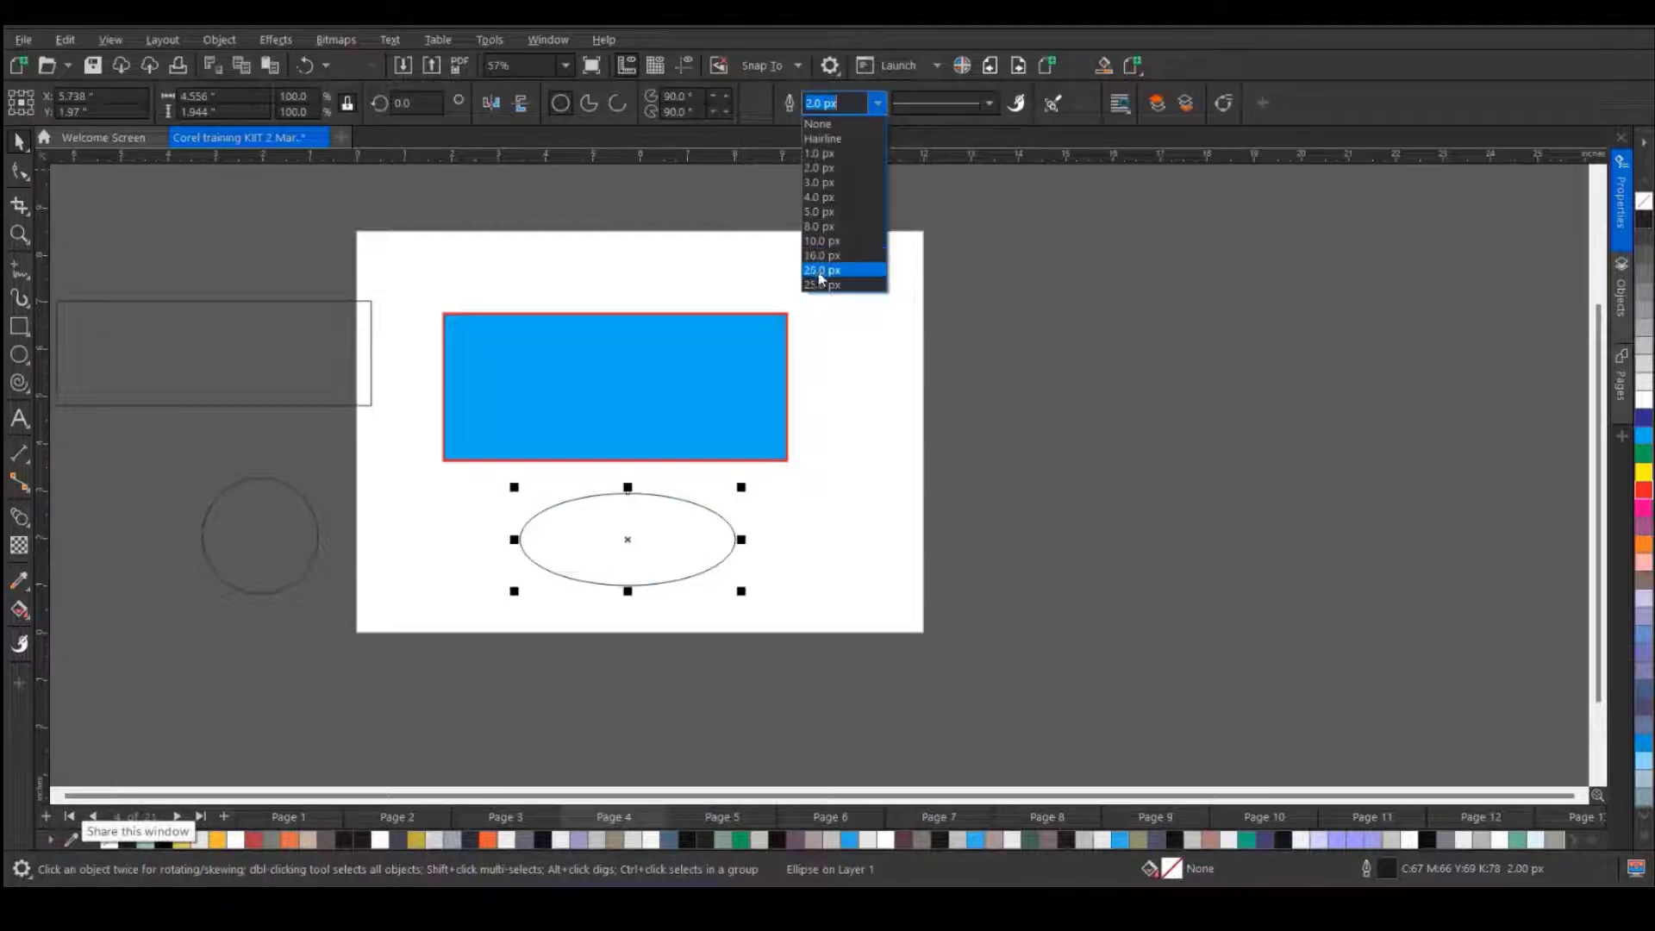
click(820, 274)
scroll(648, 521, up, 2)
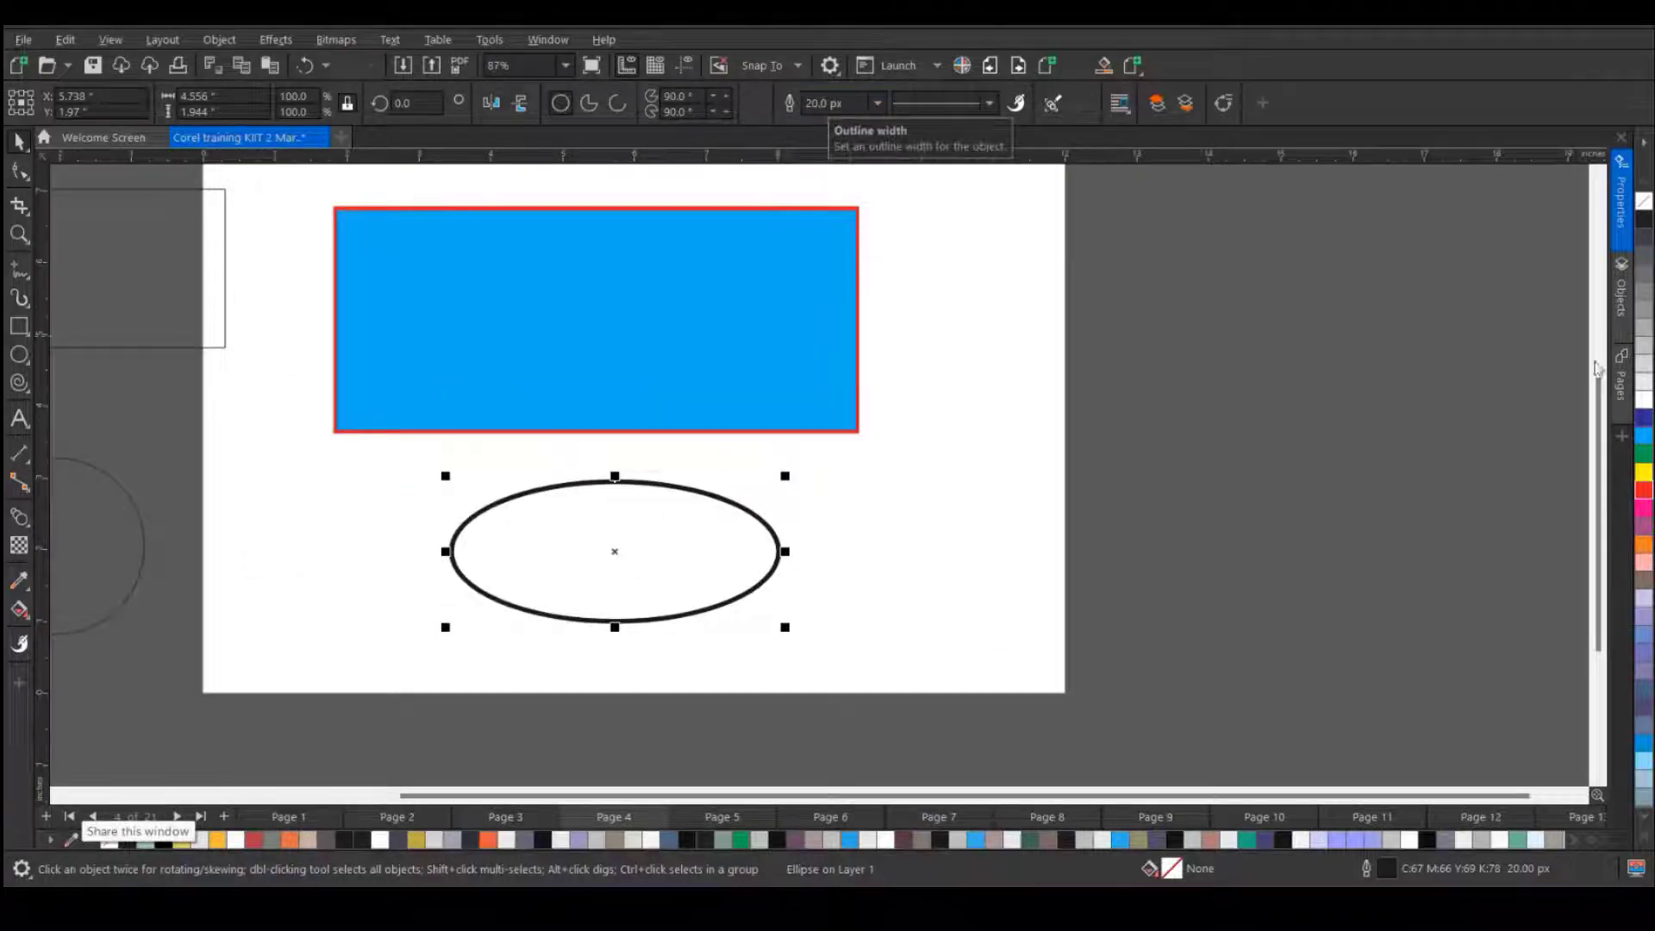
- Give the ellipse a magenta outline and a red fill
right_click(1644, 544)
right_click(1644, 510)
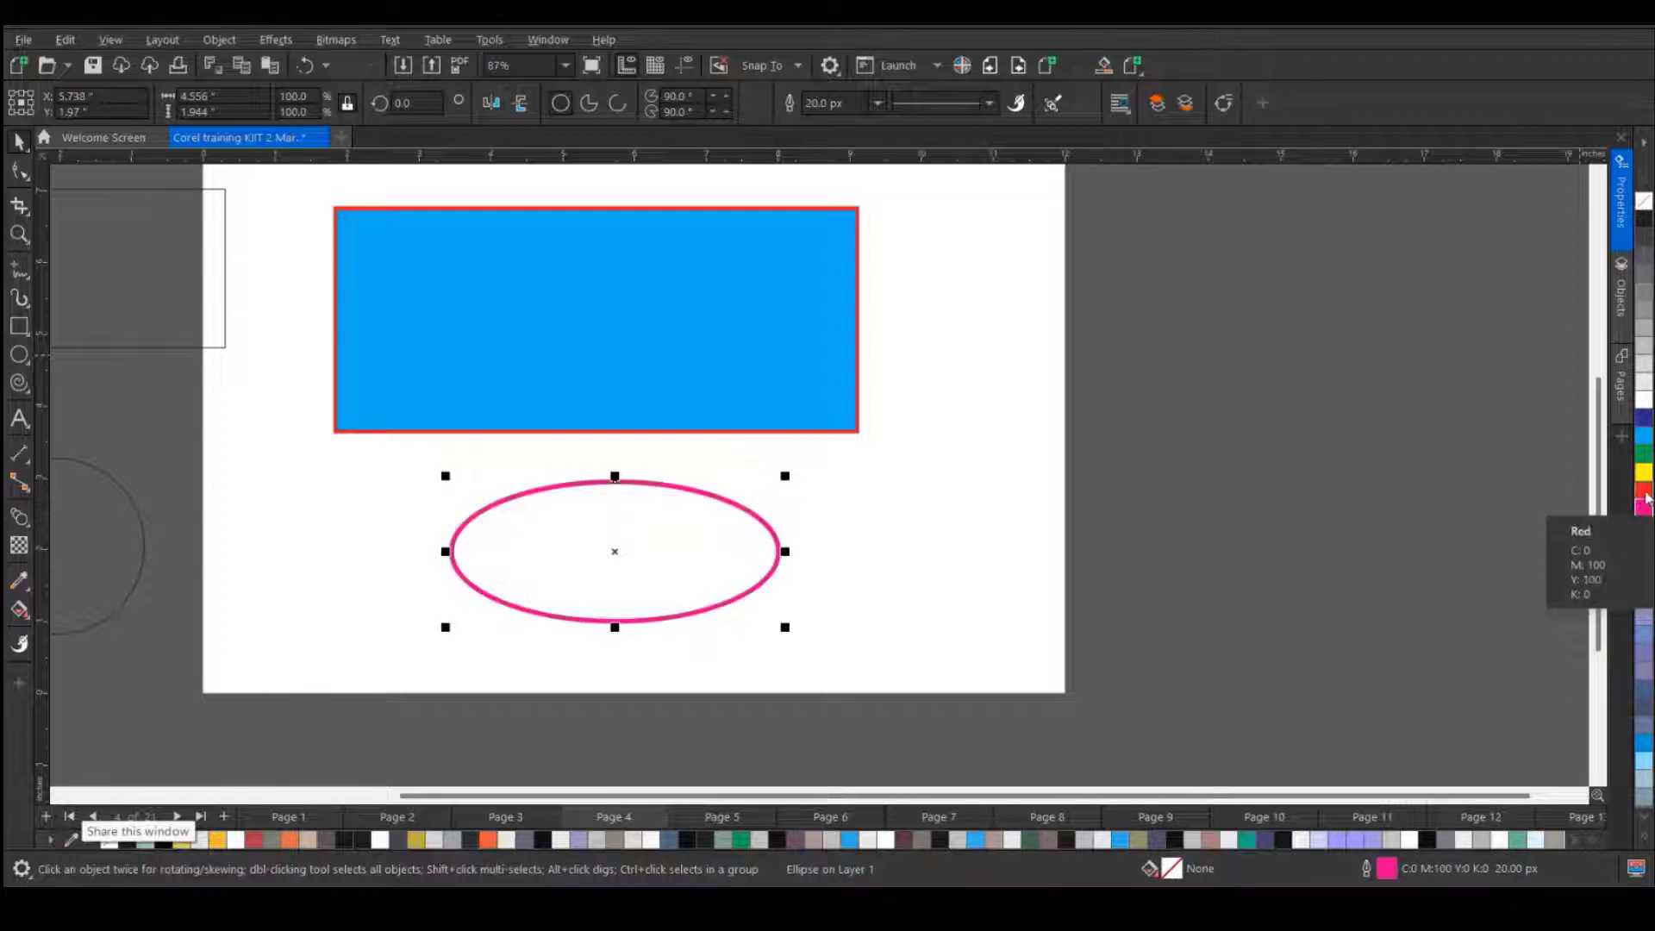
click(1643, 490)
scroll(394, 436, down, 2)
- Draw a five-sided polygon about 2.8 by 2.6 inches and move it near the centre of the page
click(23, 385)
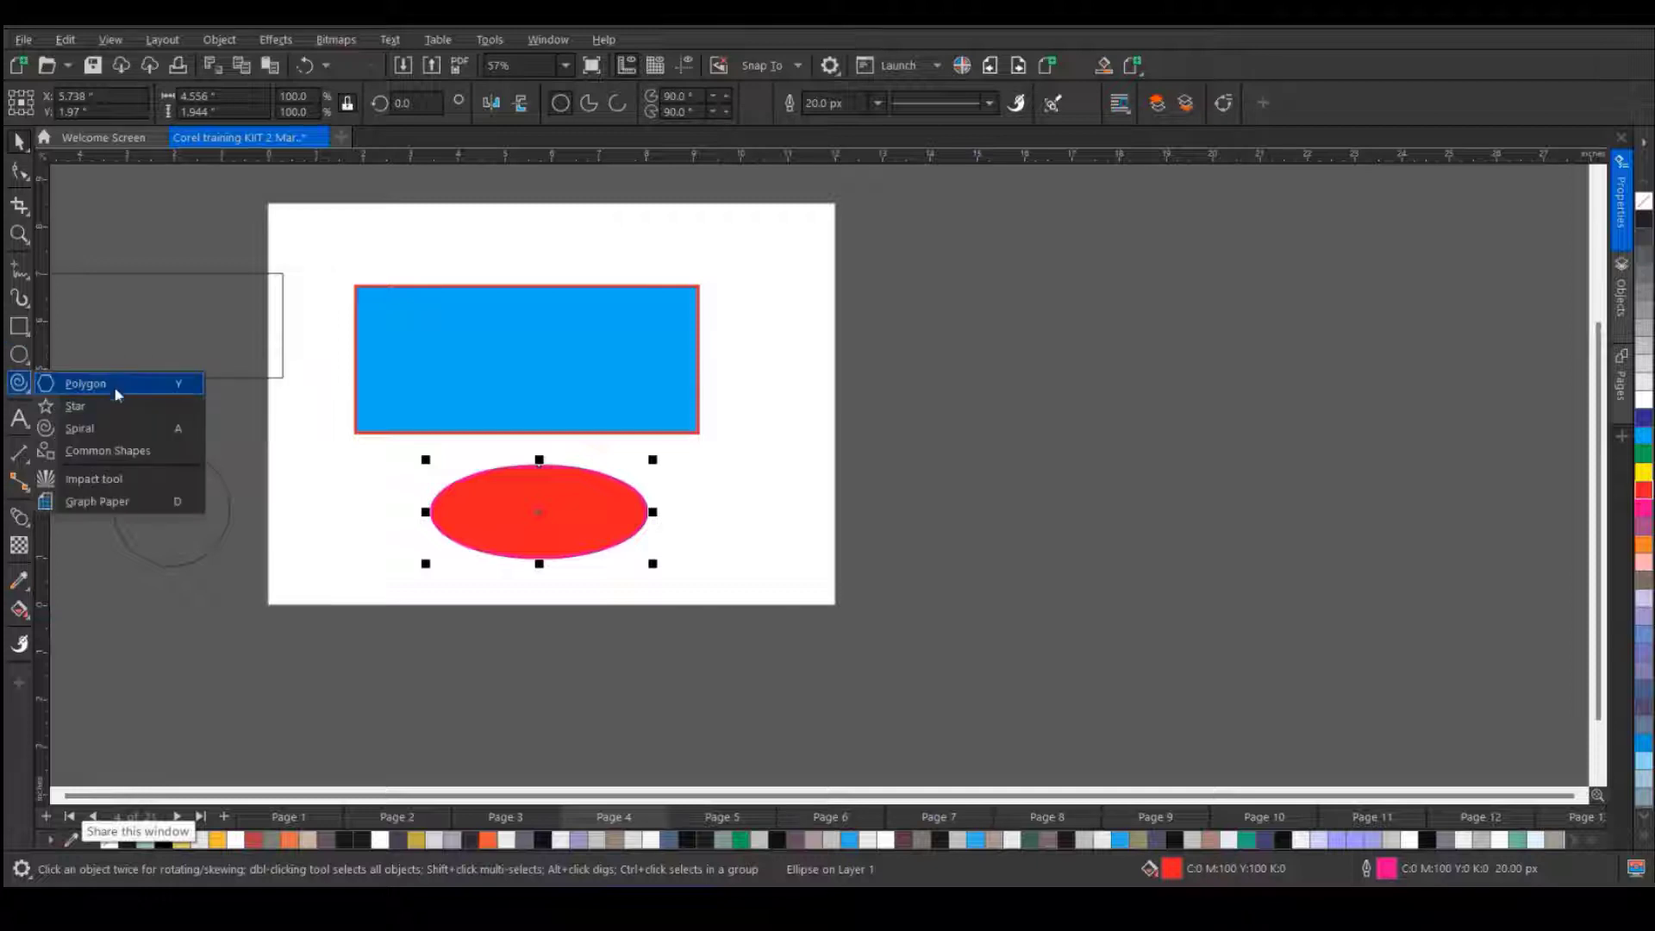
click(118, 390)
drag(739, 342, 821, 477)
click(21, 142)
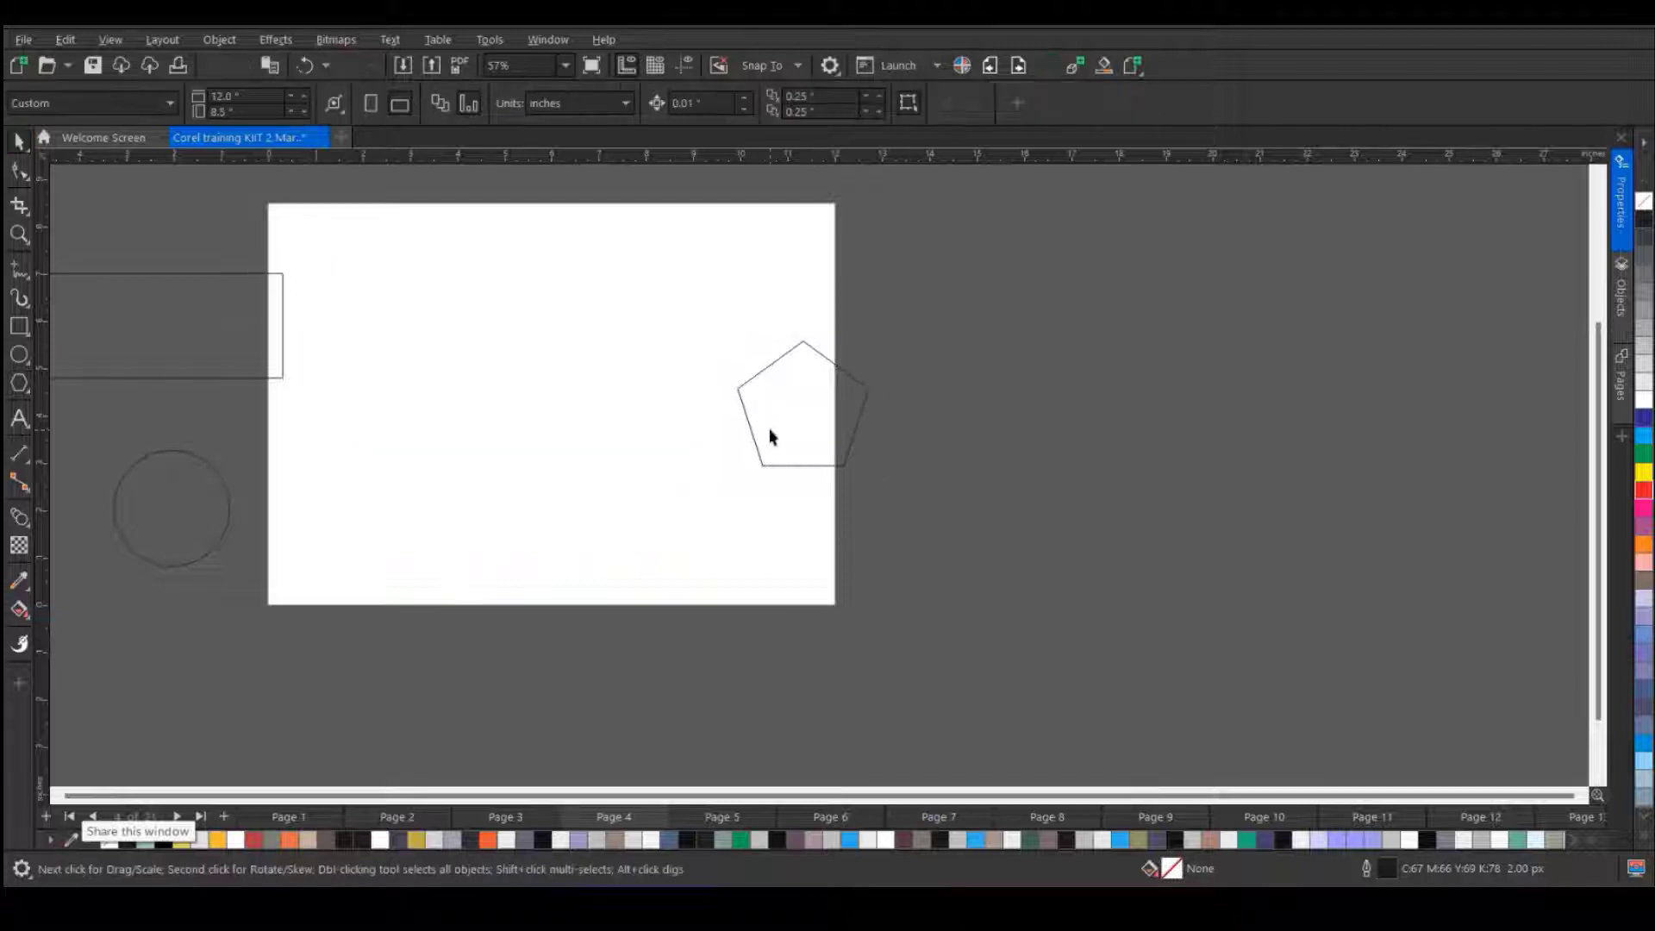
drag(770, 436, 524, 410)
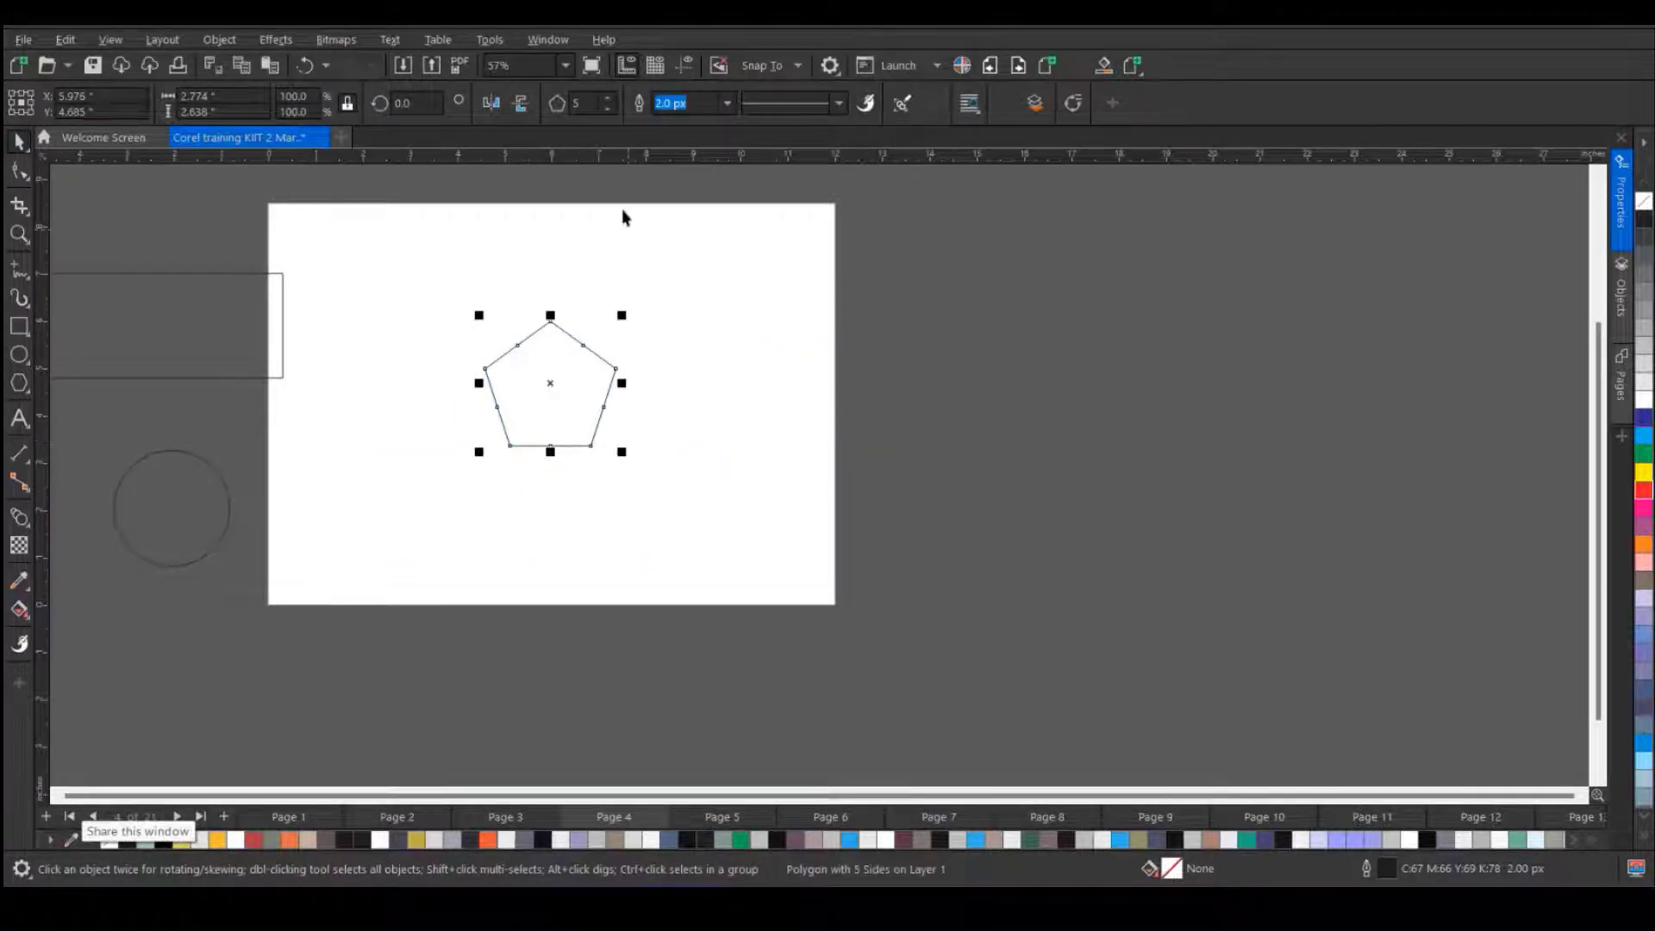
- Set the polygon's number of sides to 22
click(610, 103)
click(610, 103)
click(610, 103)
click(610, 103)
click(609, 104)
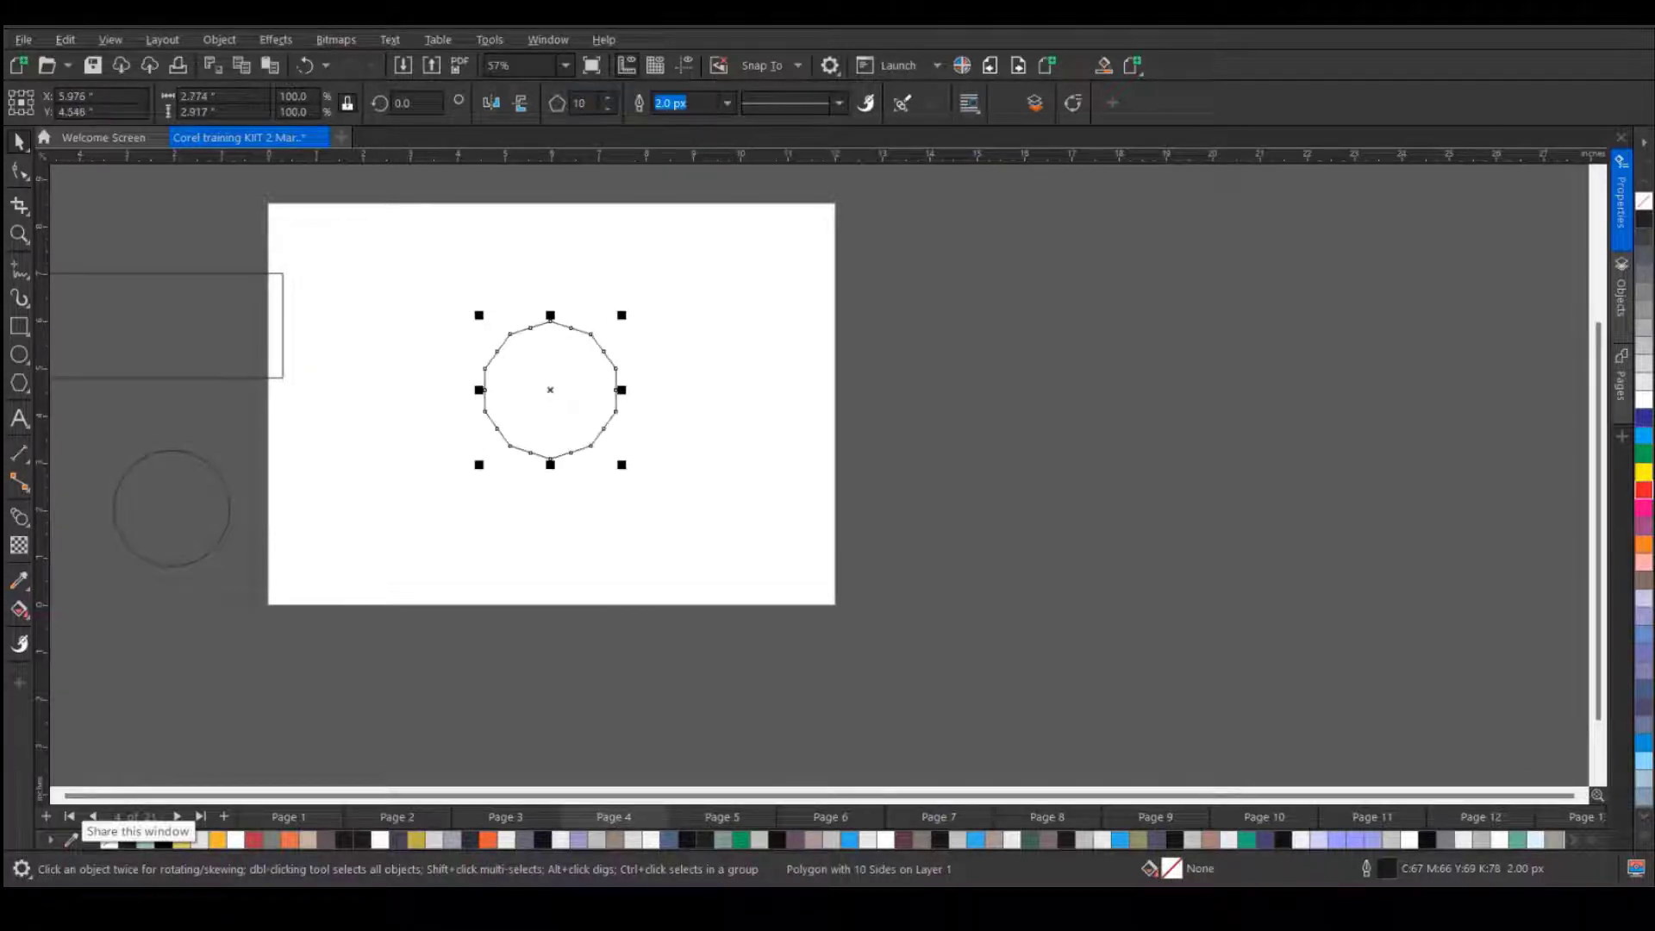
click(610, 100)
click(609, 100)
click(610, 100)
click(610, 100)
click(609, 100)
click(609, 100)
click(610, 100)
click(610, 100)
click(610, 103)
click(610, 103)
click(609, 103)
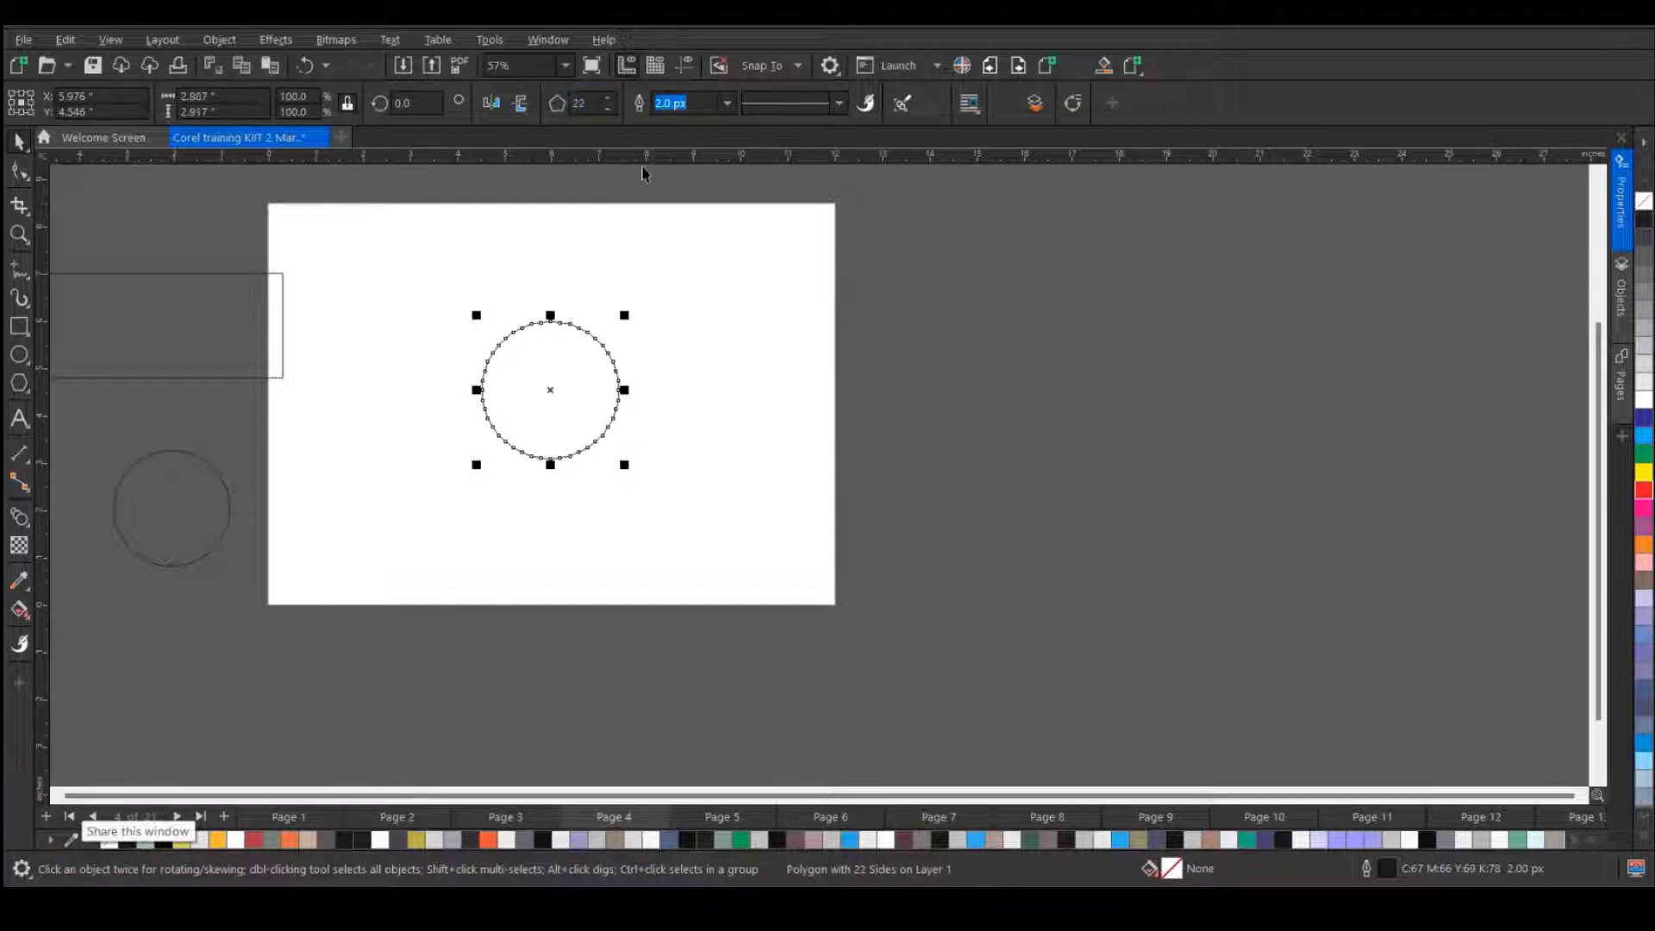
- Reshape the 22-sided polygon into a spiky starburst by moving an edge node inward, and fill it with cyan
scroll(505, 381, up, 2)
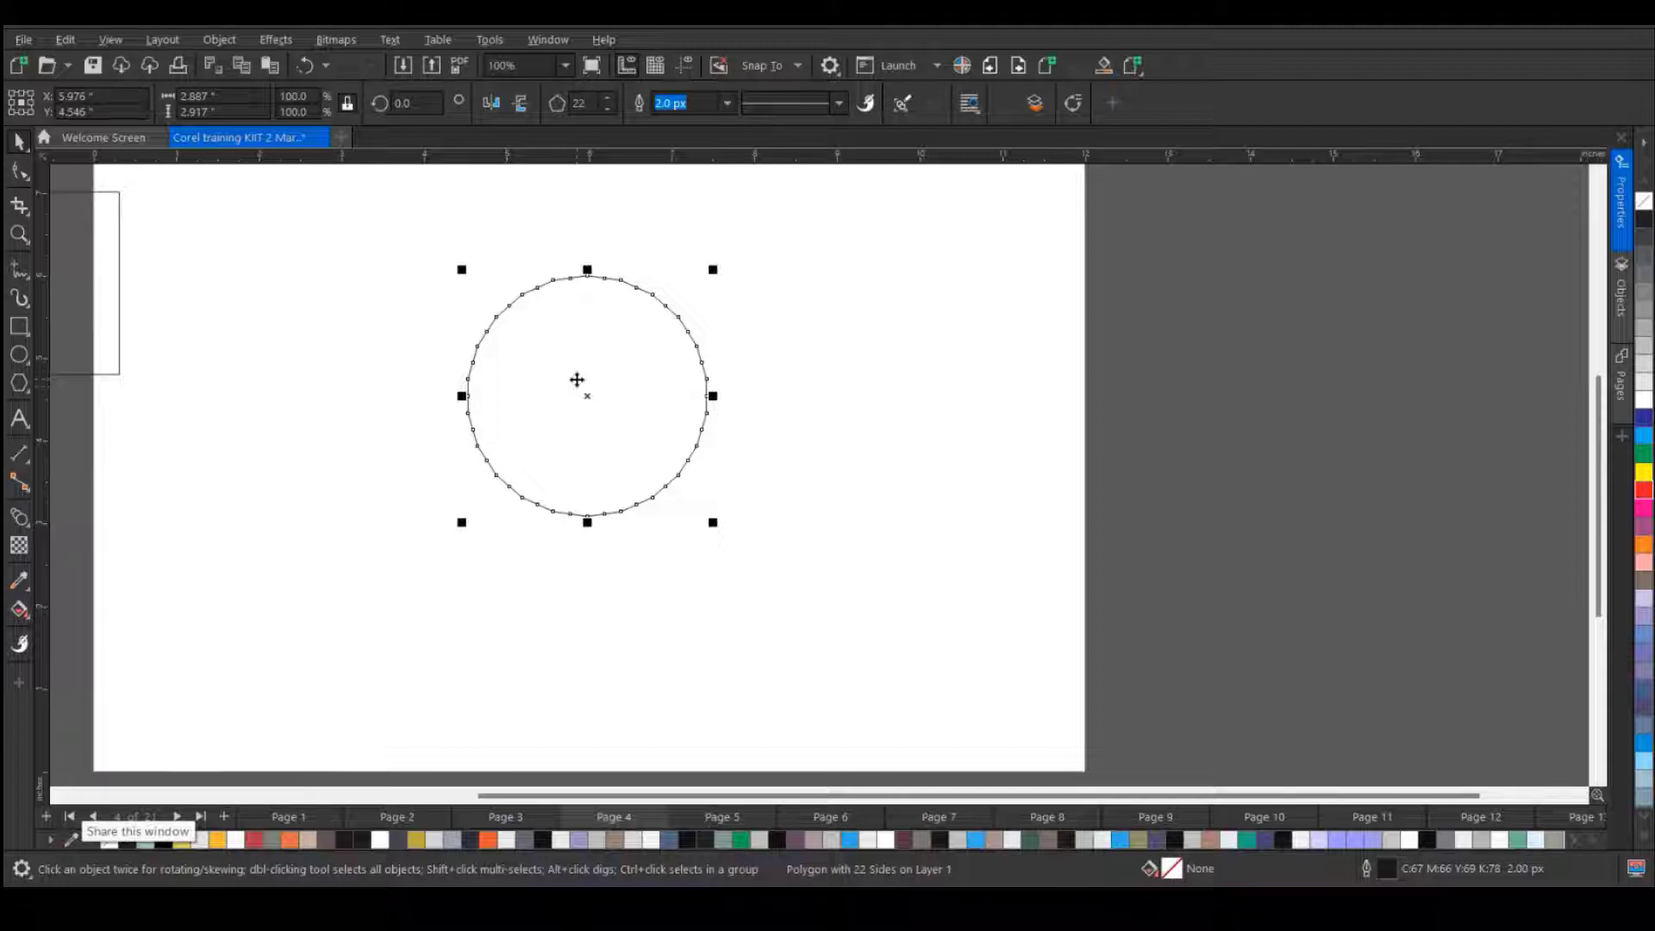
click(21, 175)
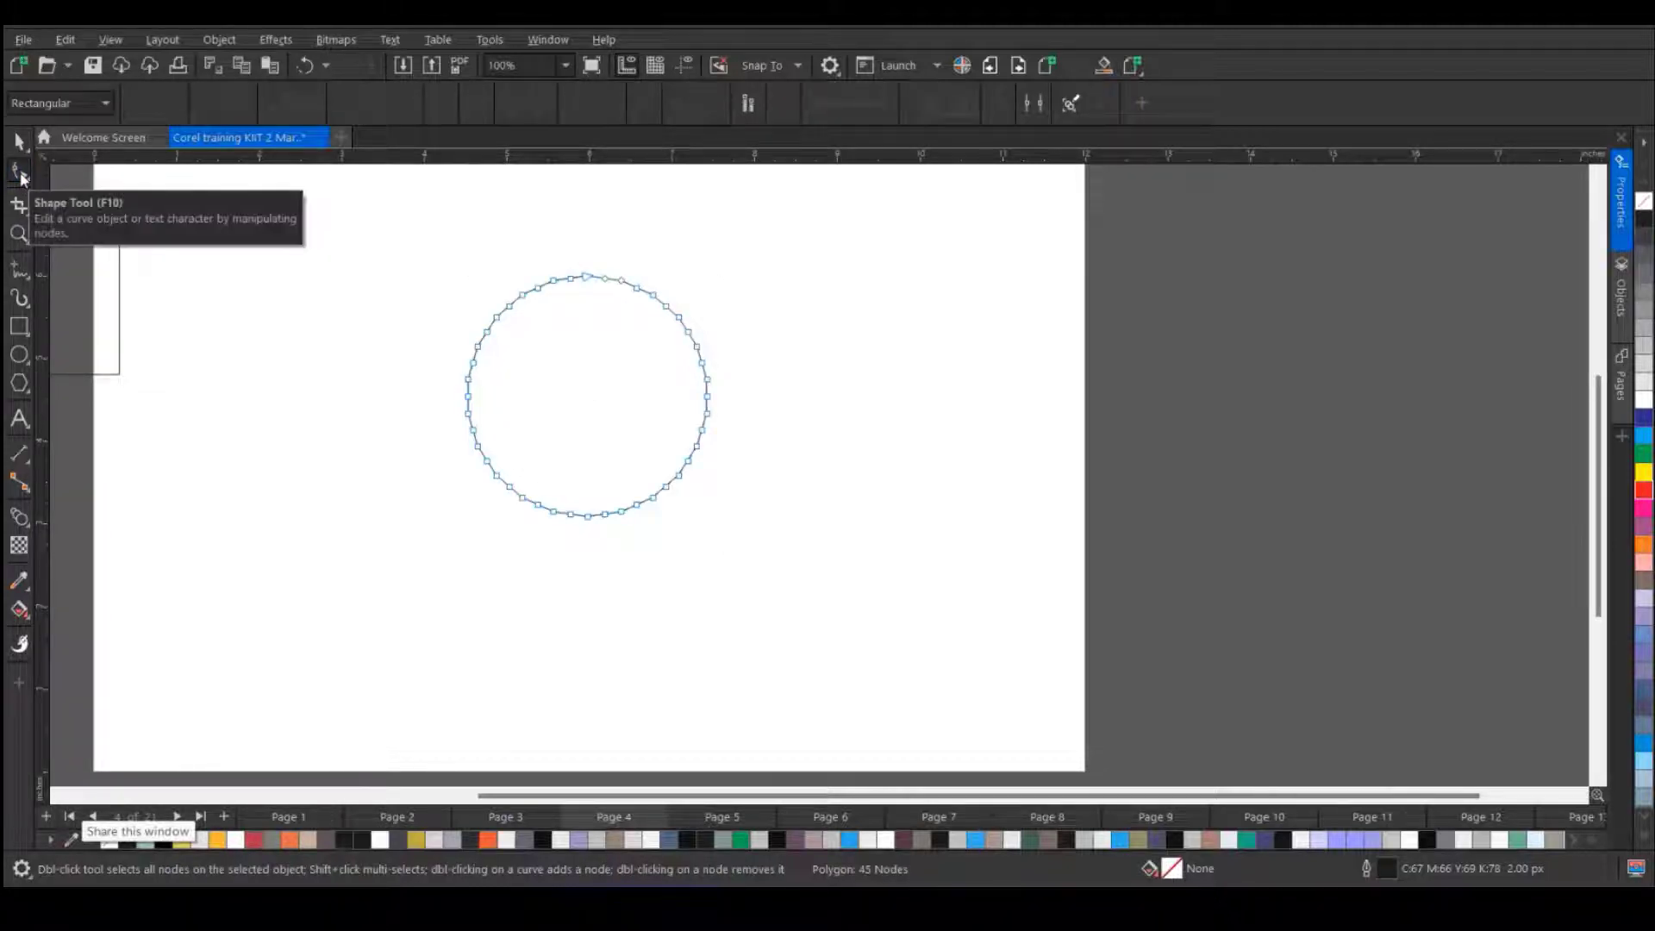
drag(528, 297, 569, 366)
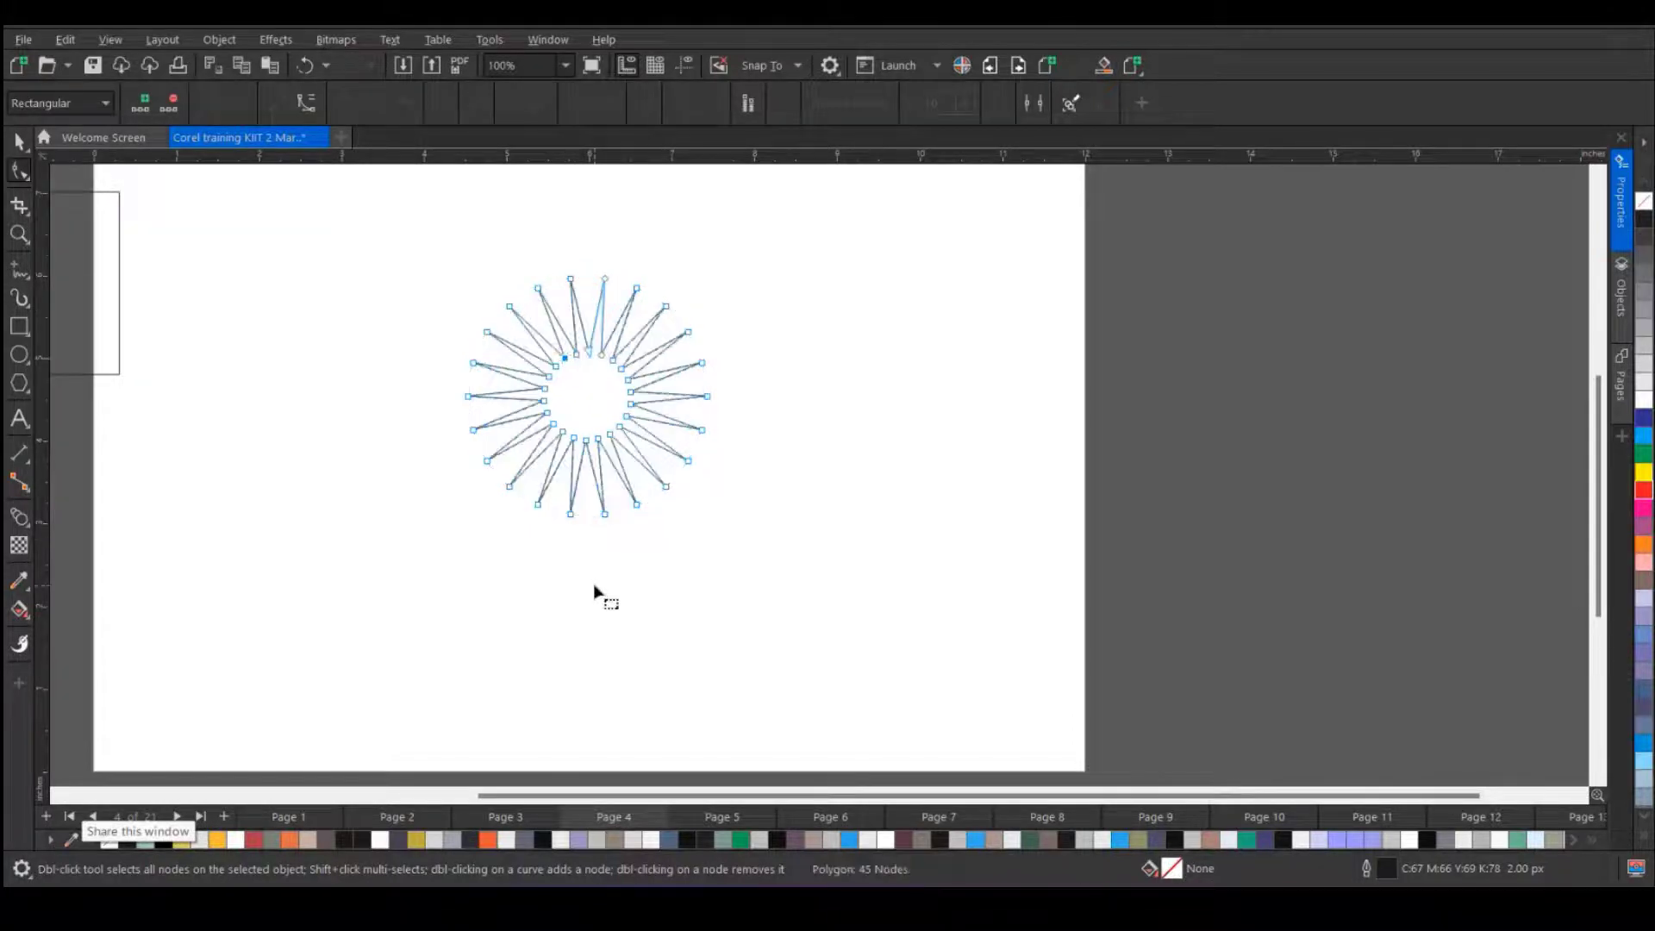
click(1644, 436)
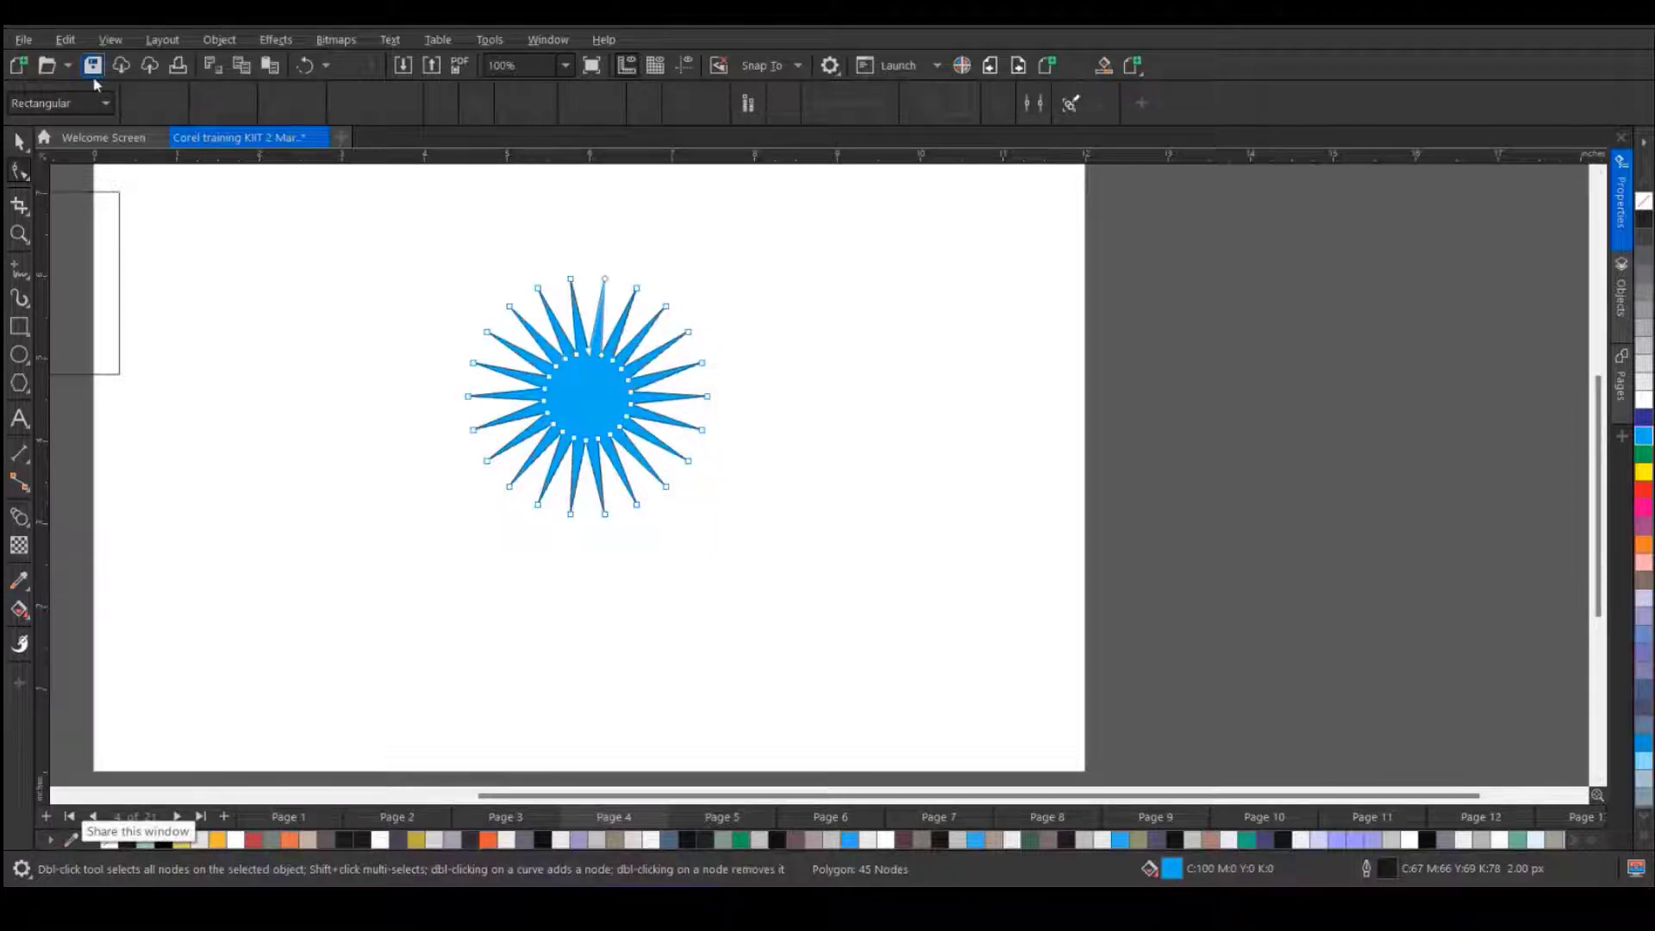
click(19, 140)
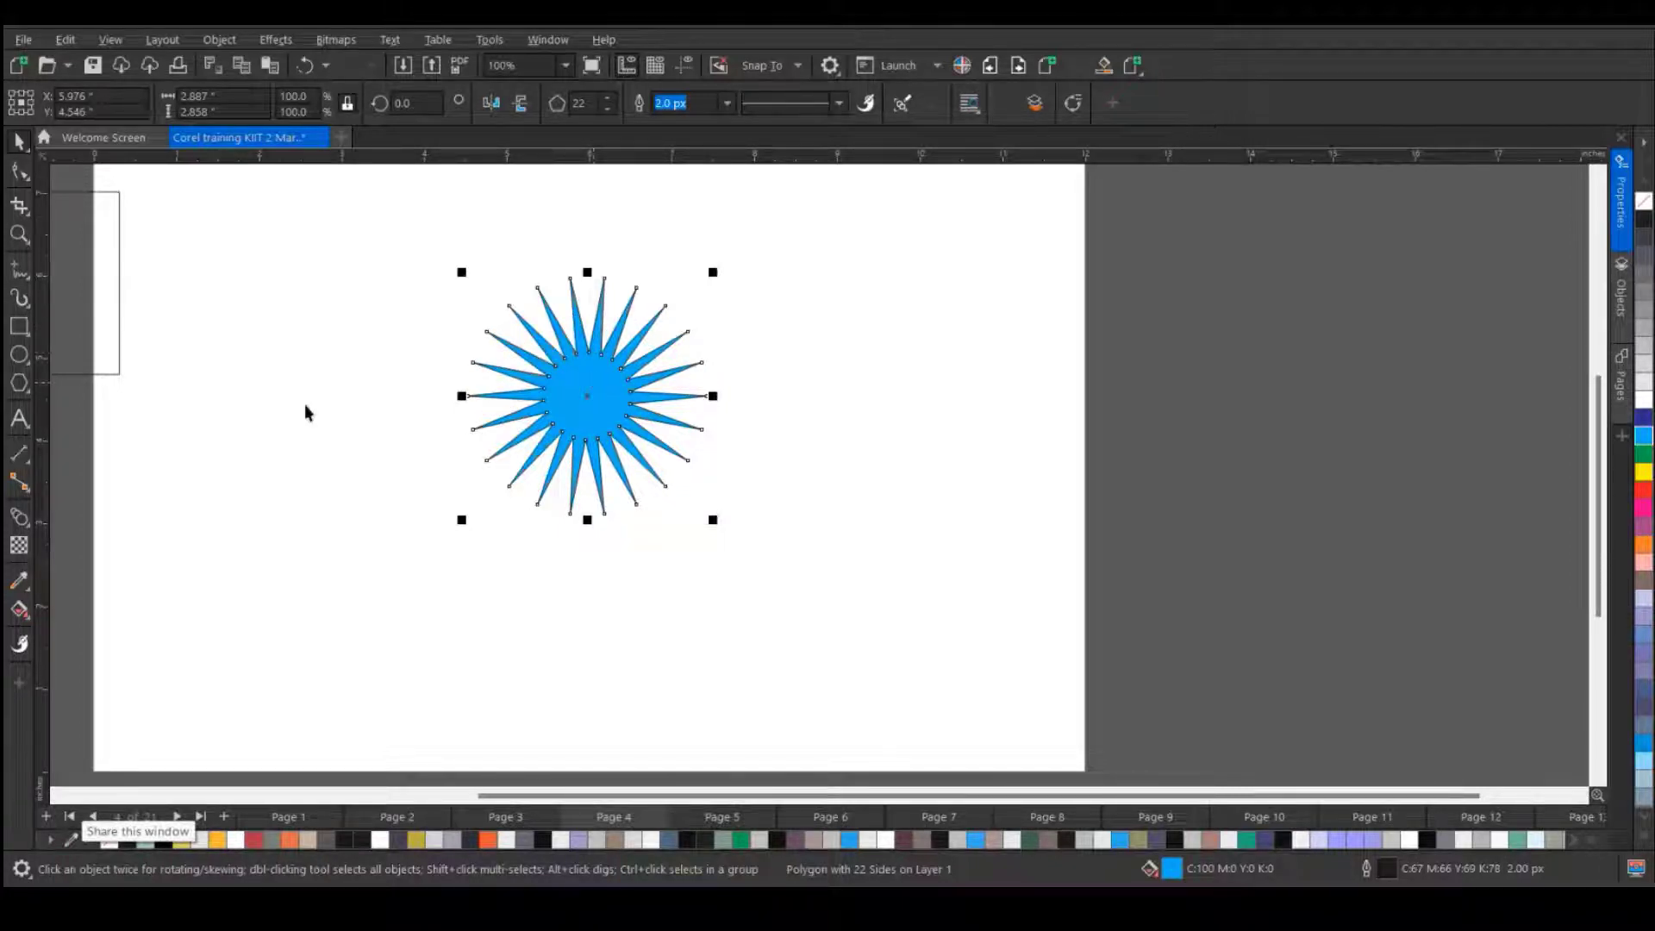
- Pull a point on a starburst spike edge outward to broaden the rays, and cut V-shaped notches into their outer ends
click(19, 170)
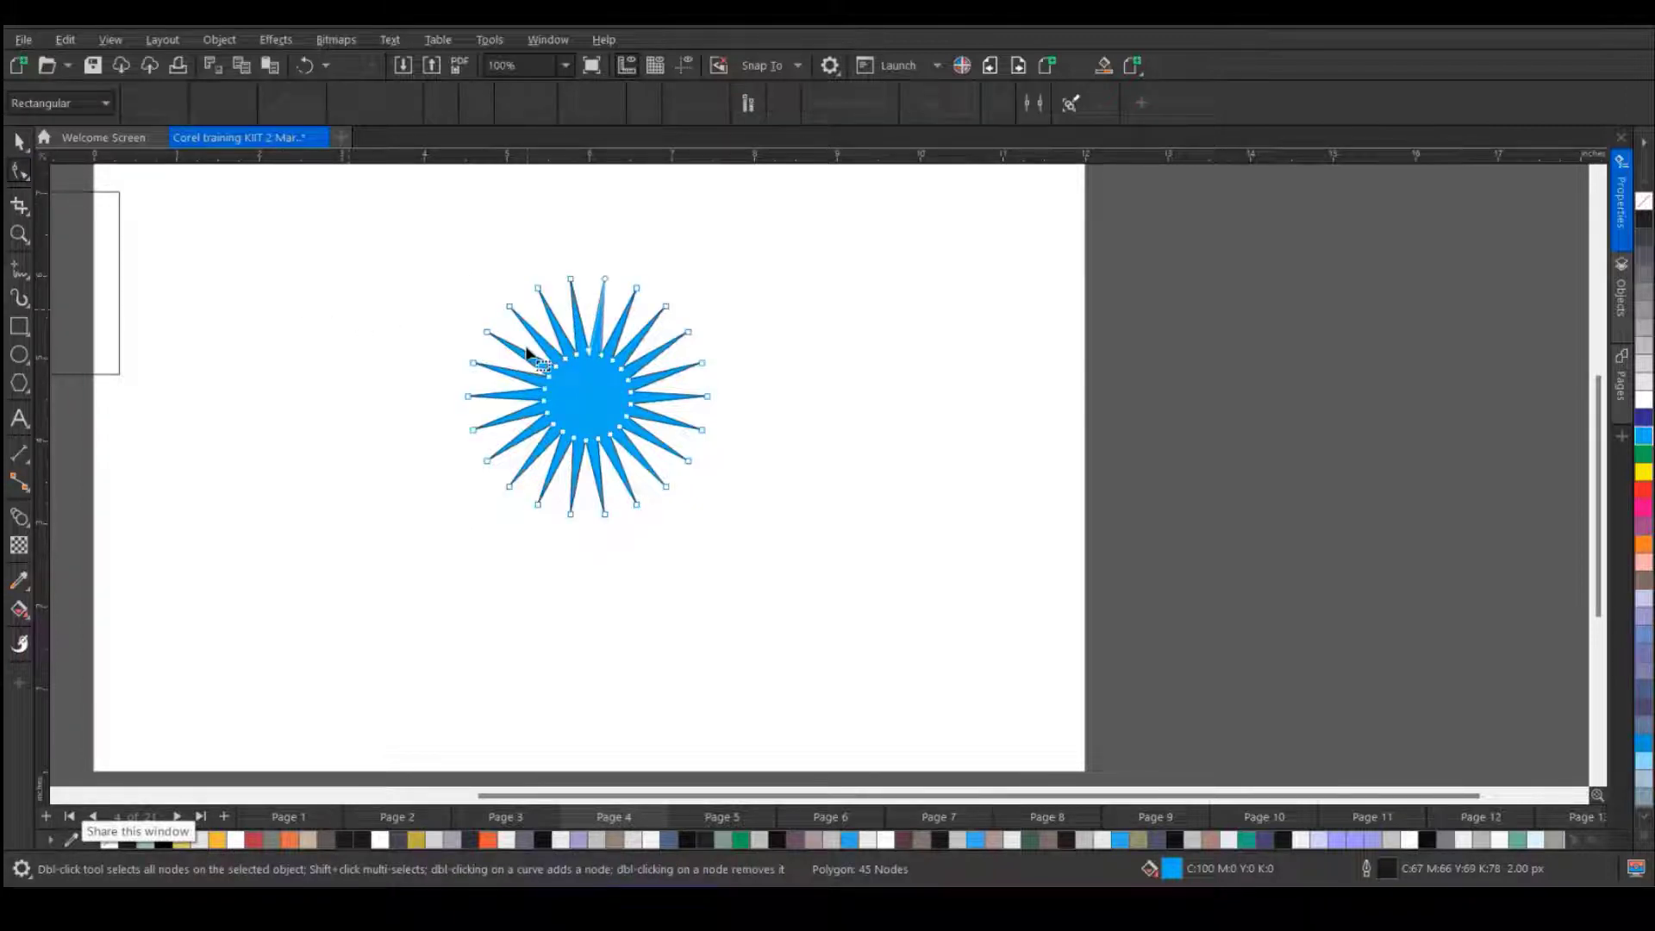
scroll(529, 354, up, 1)
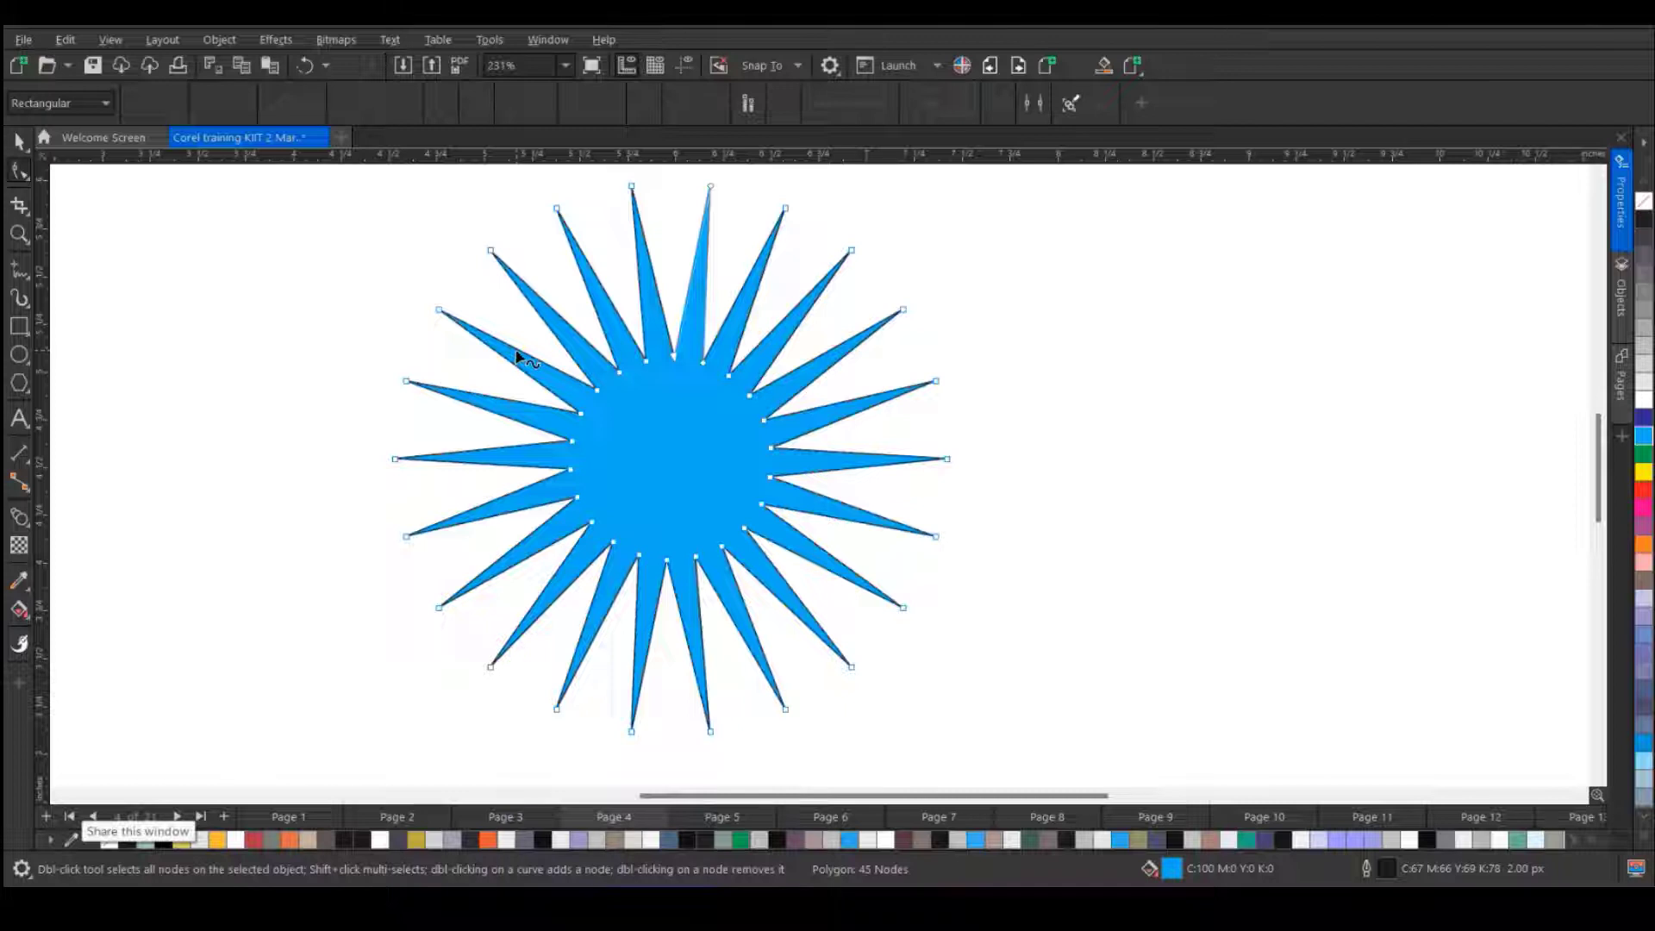
drag(526, 357, 473, 276)
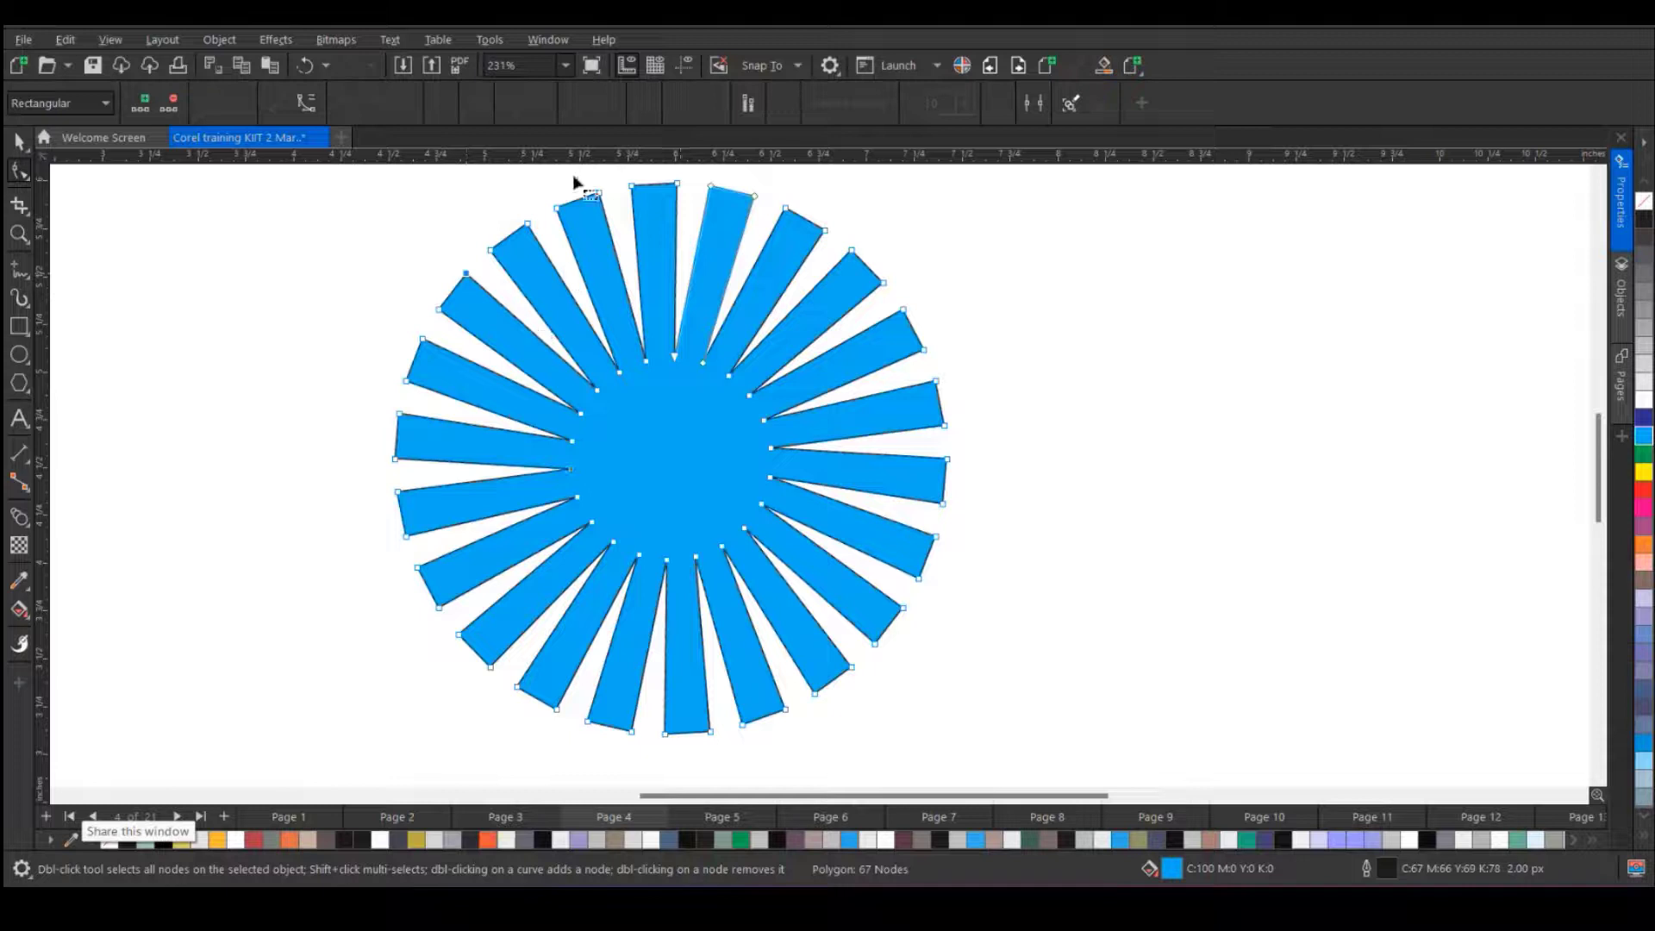
scroll(846, 314, down, 1)
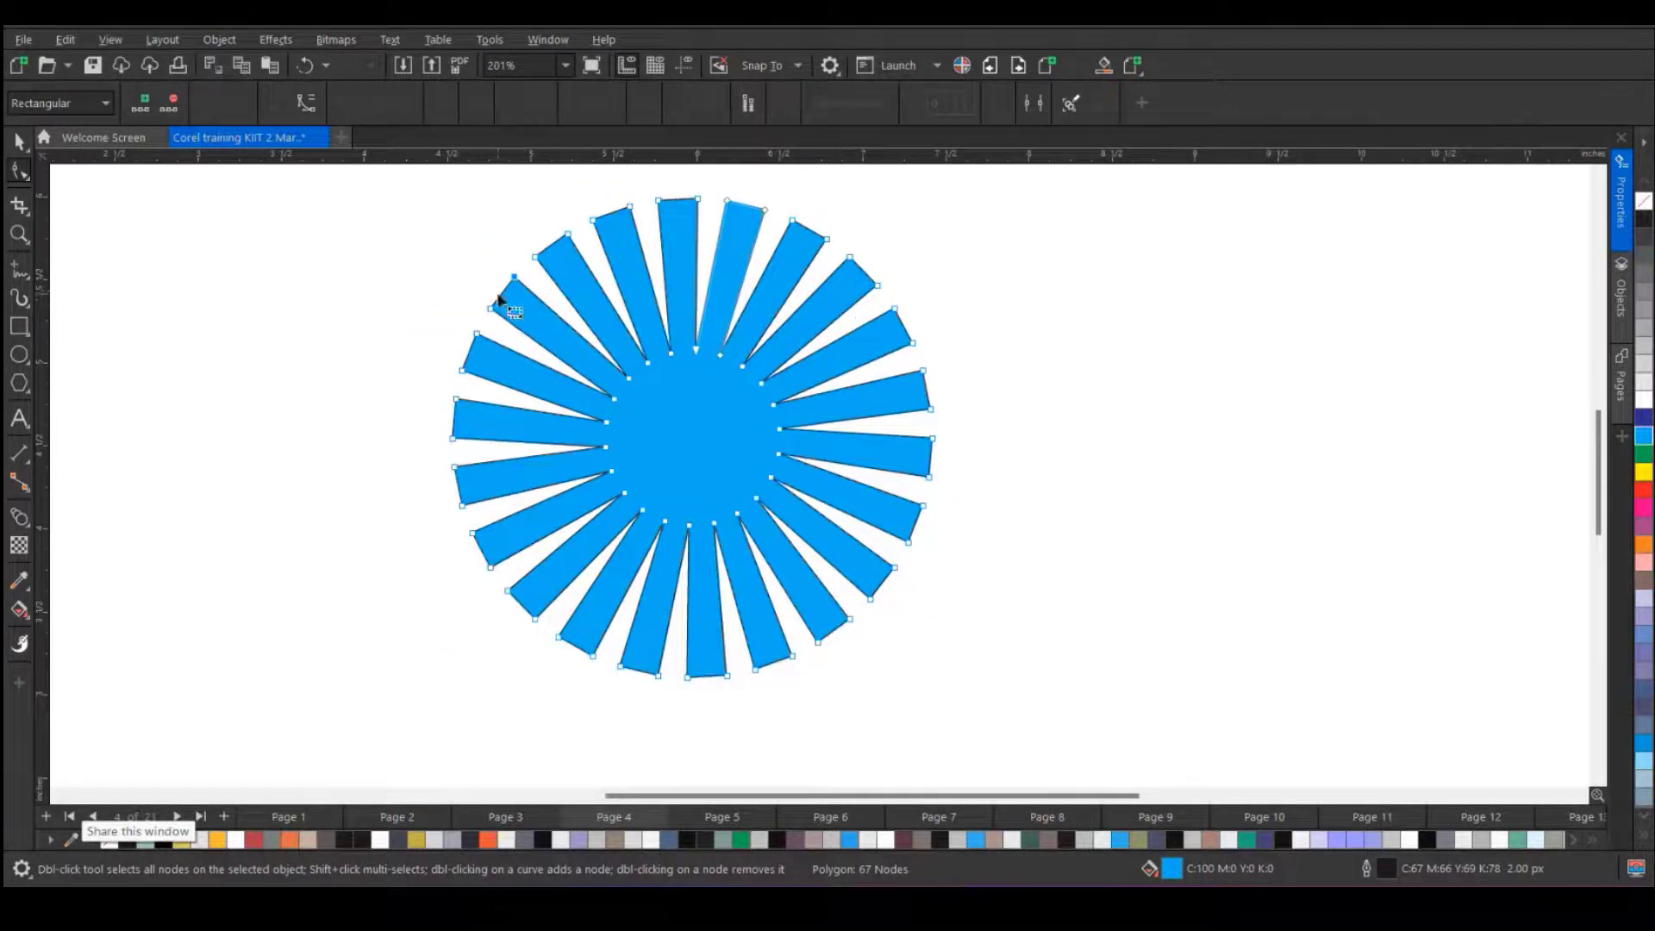
drag(501, 299, 533, 317)
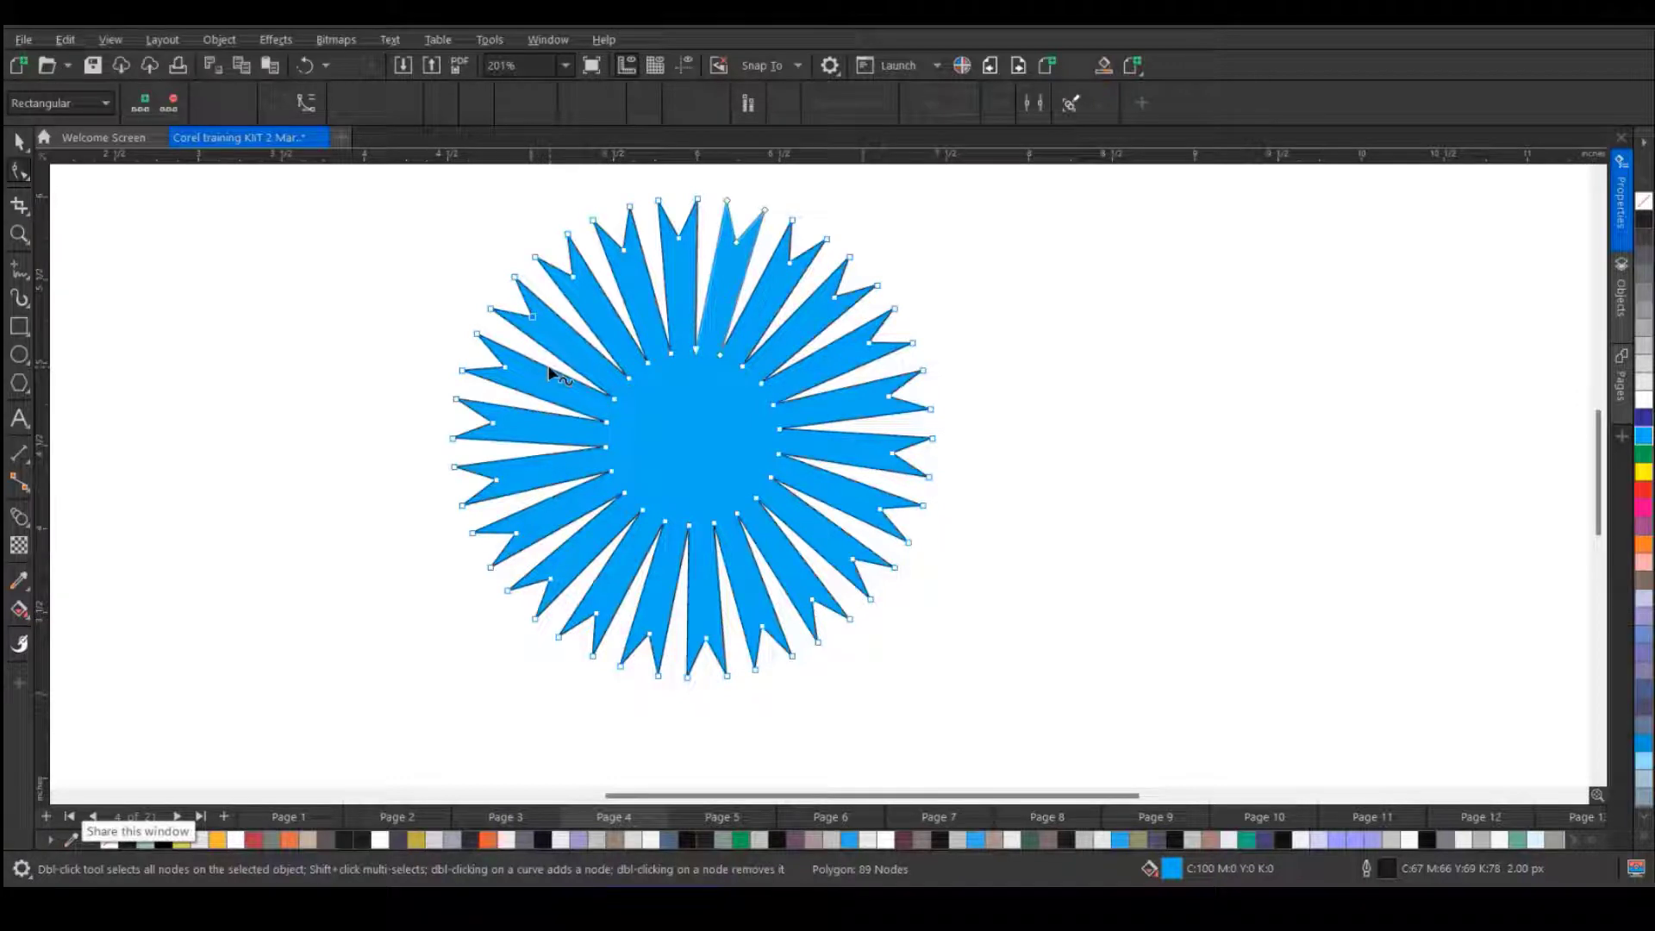
- Try bending the starburst's ray edges with added nodes, and remove those nodes
scroll(545, 365, up, 3)
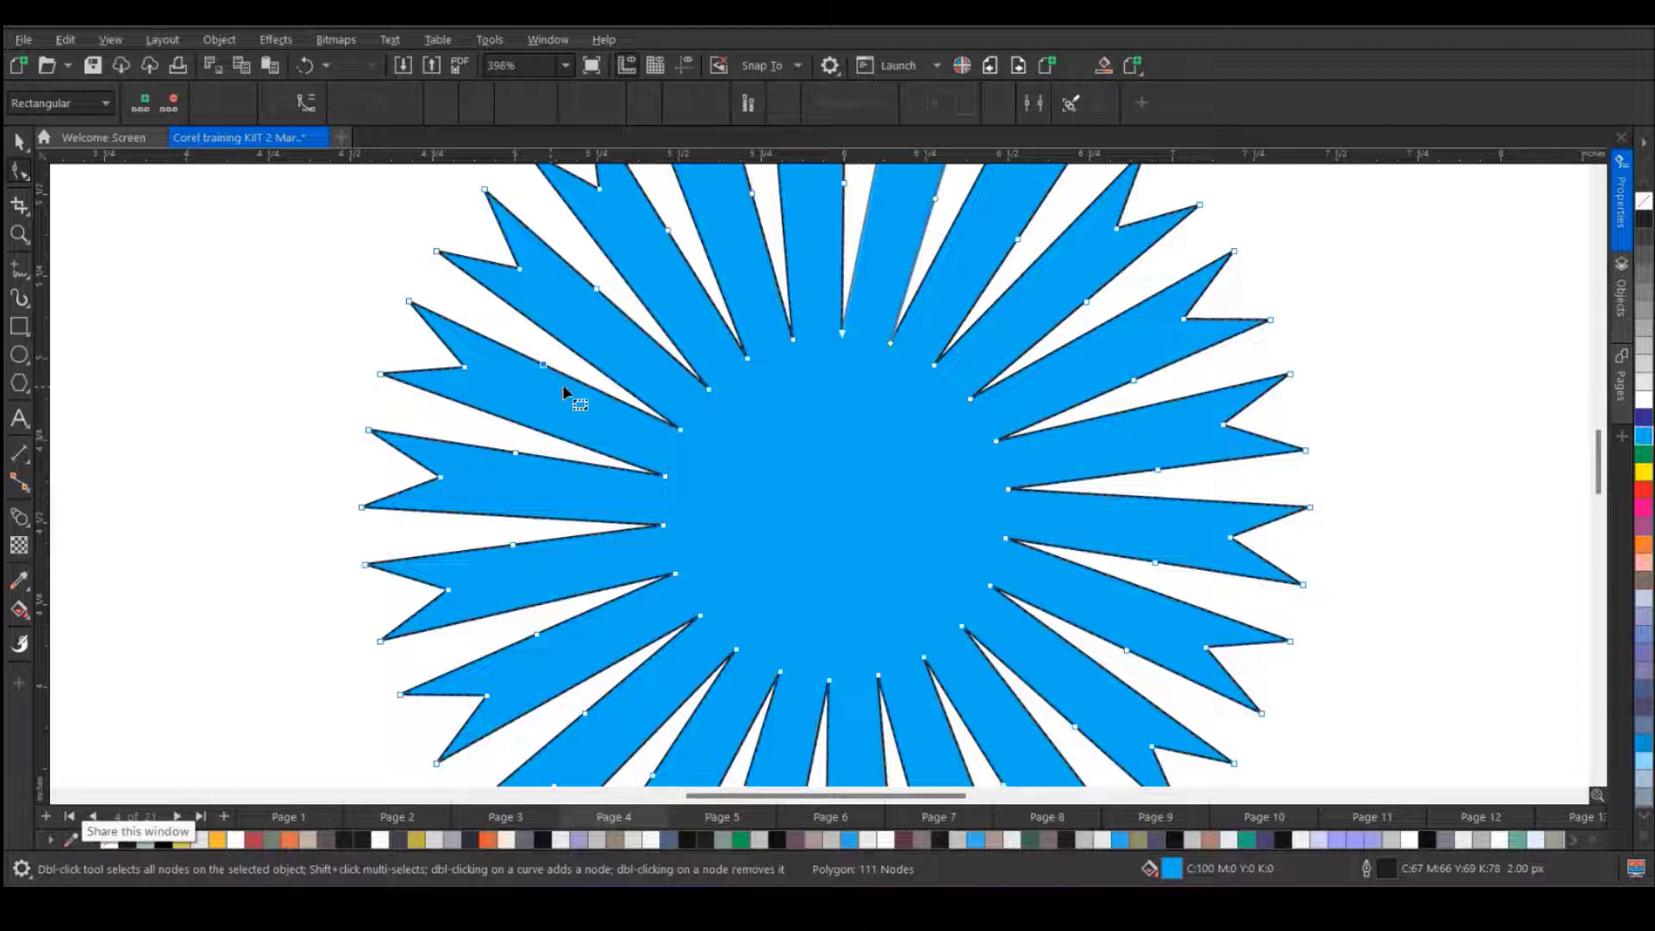
double_click(586, 385)
drag(544, 364, 528, 392)
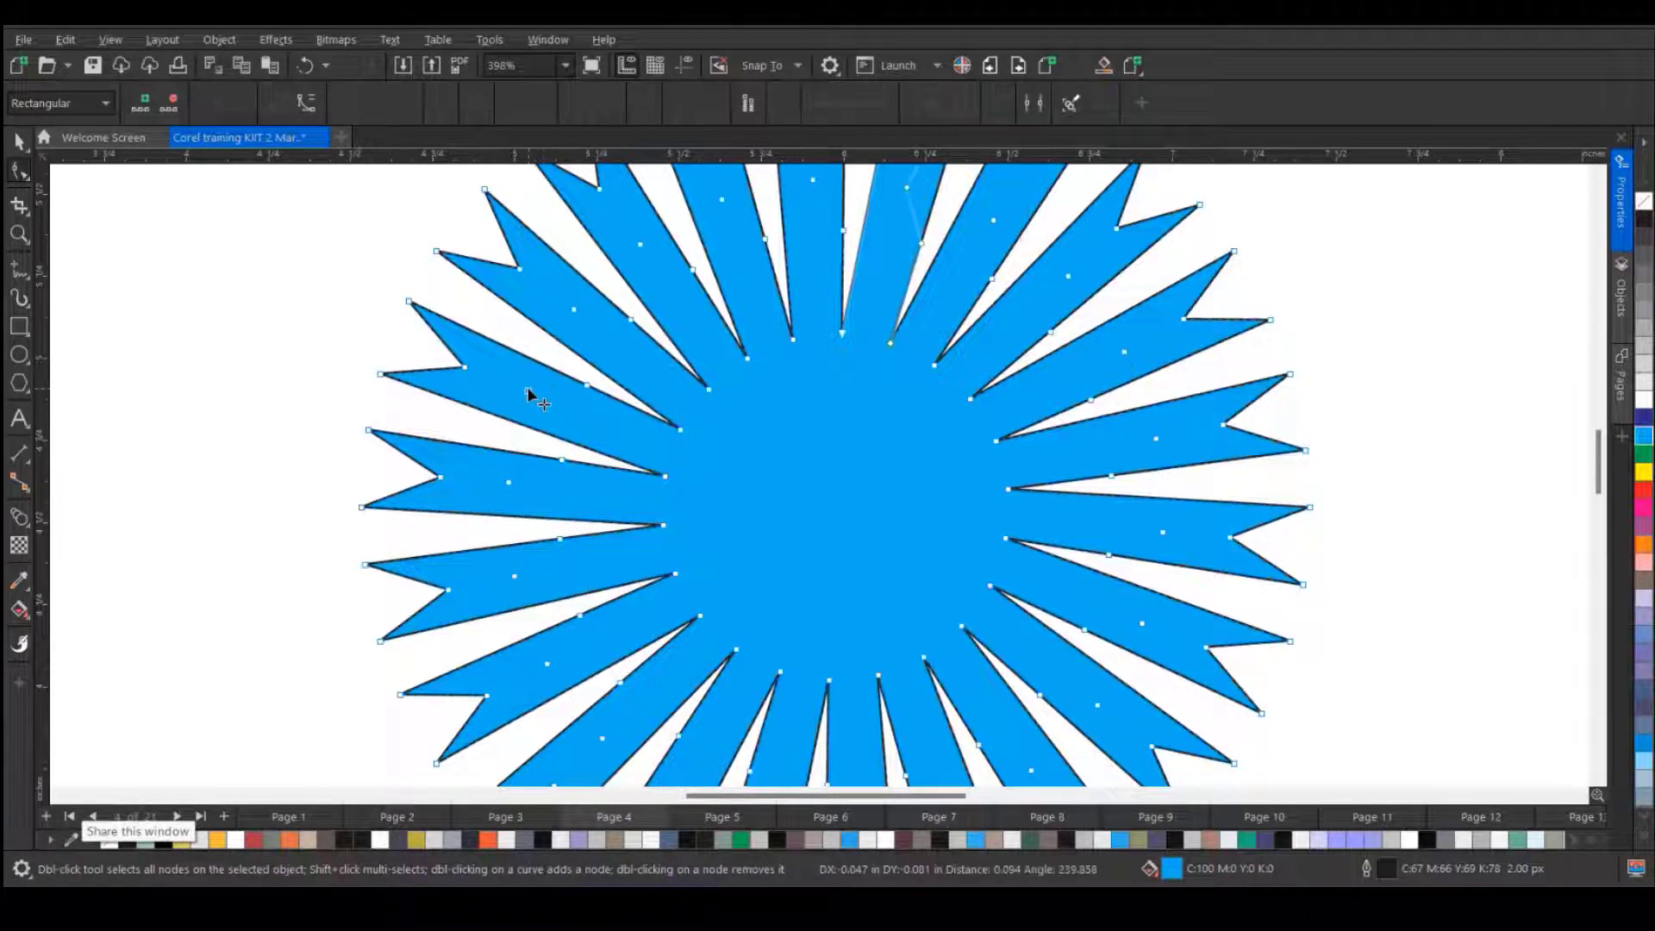
double_click(586, 385)
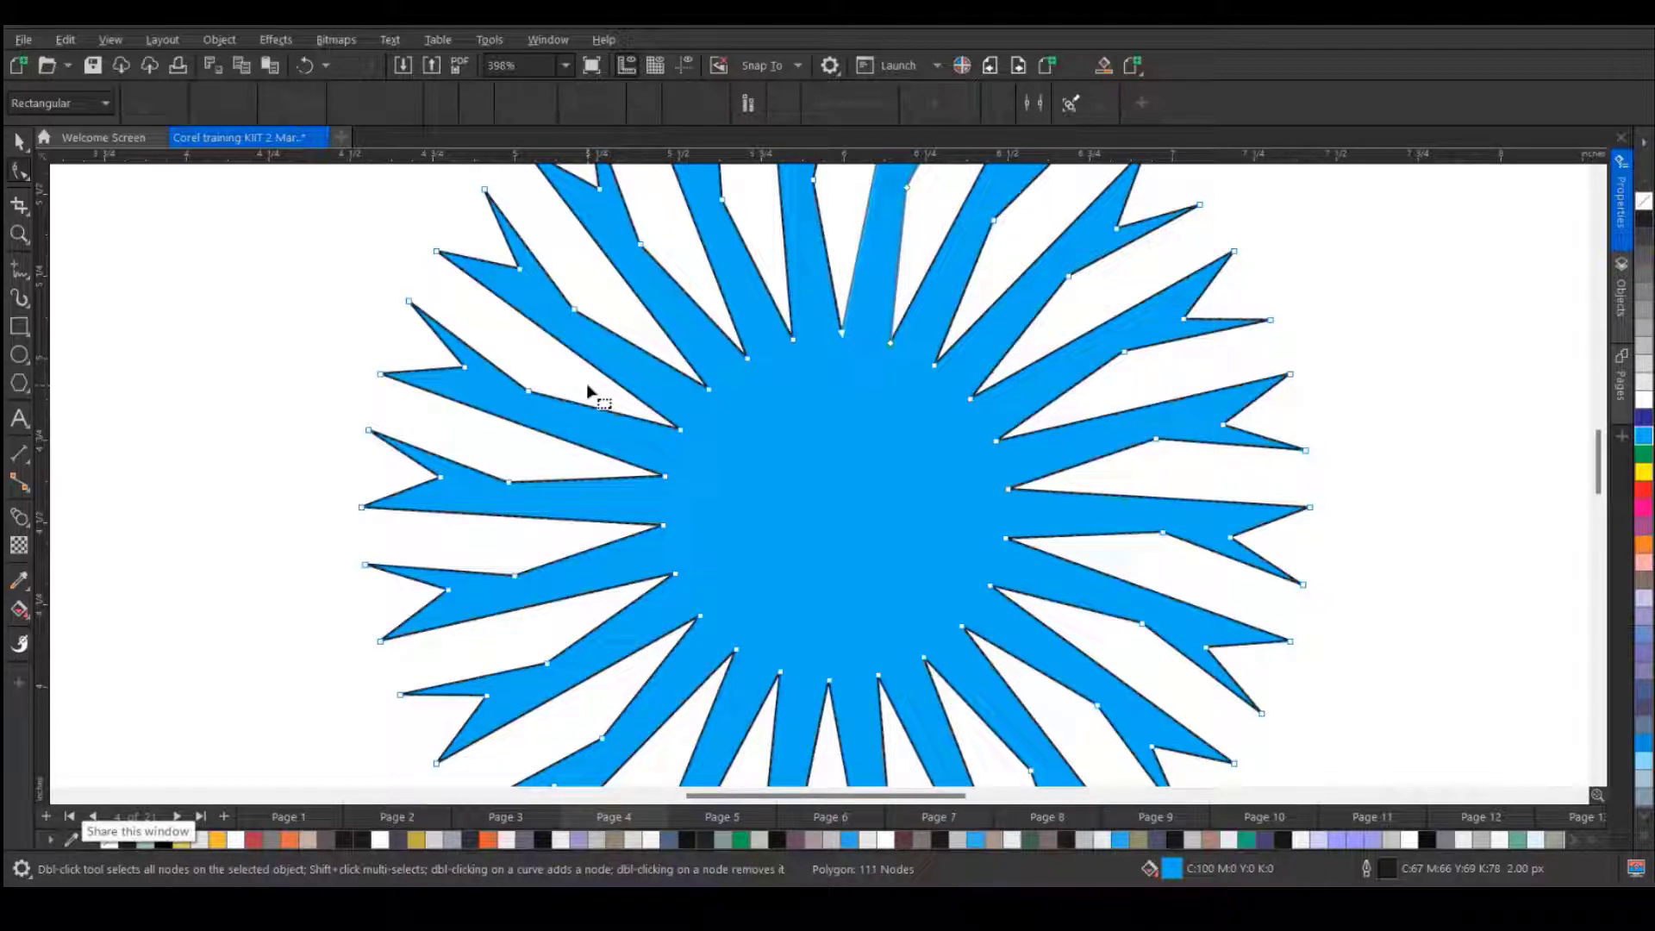
double_click(528, 393)
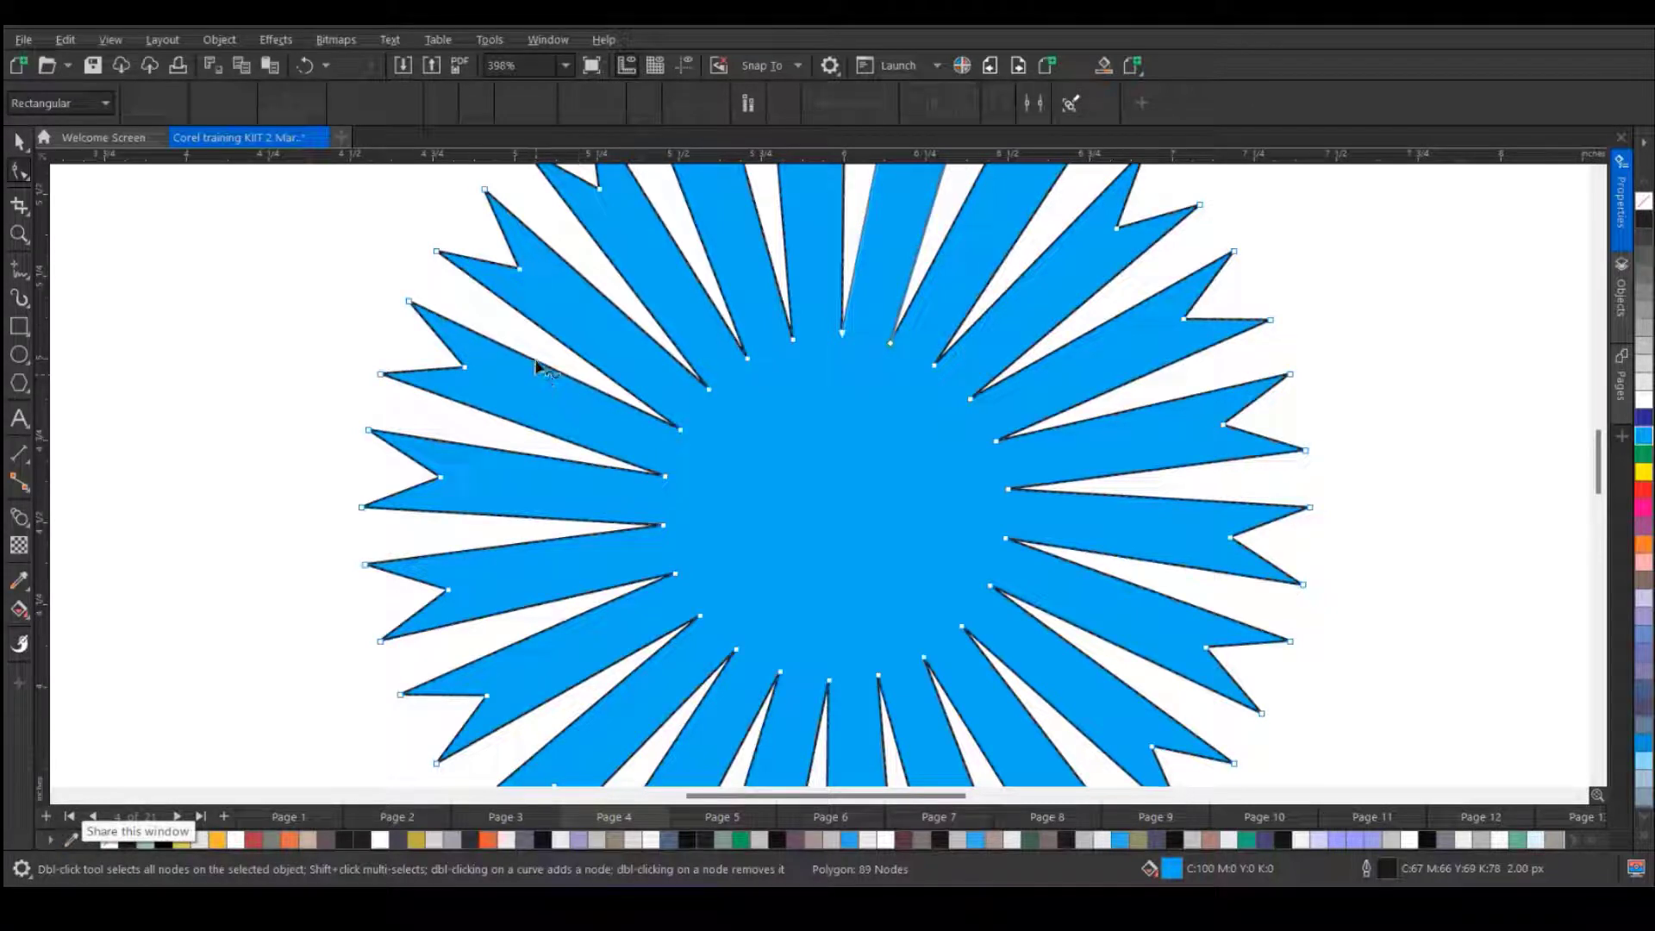
- Add a node on a ray edge and pull it across the ray, and shift the notch nodes to form zigzag ray tips
double_click(536, 363)
drag(537, 363, 525, 424)
scroll(482, 455, down, 4)
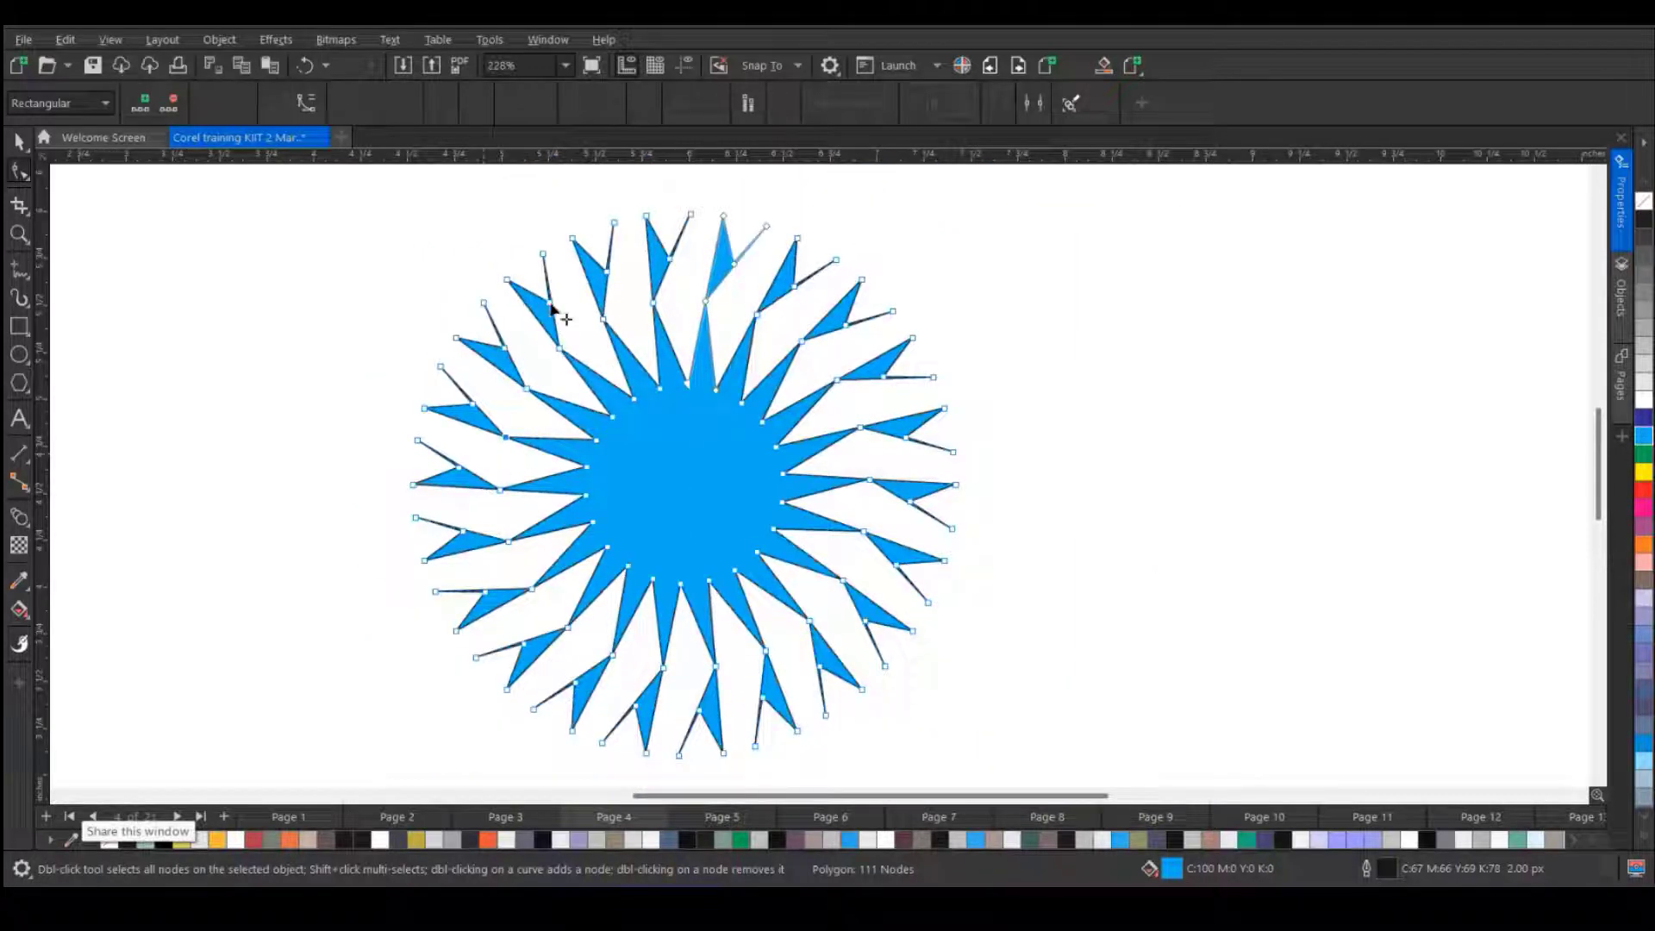
drag(555, 312, 603, 414)
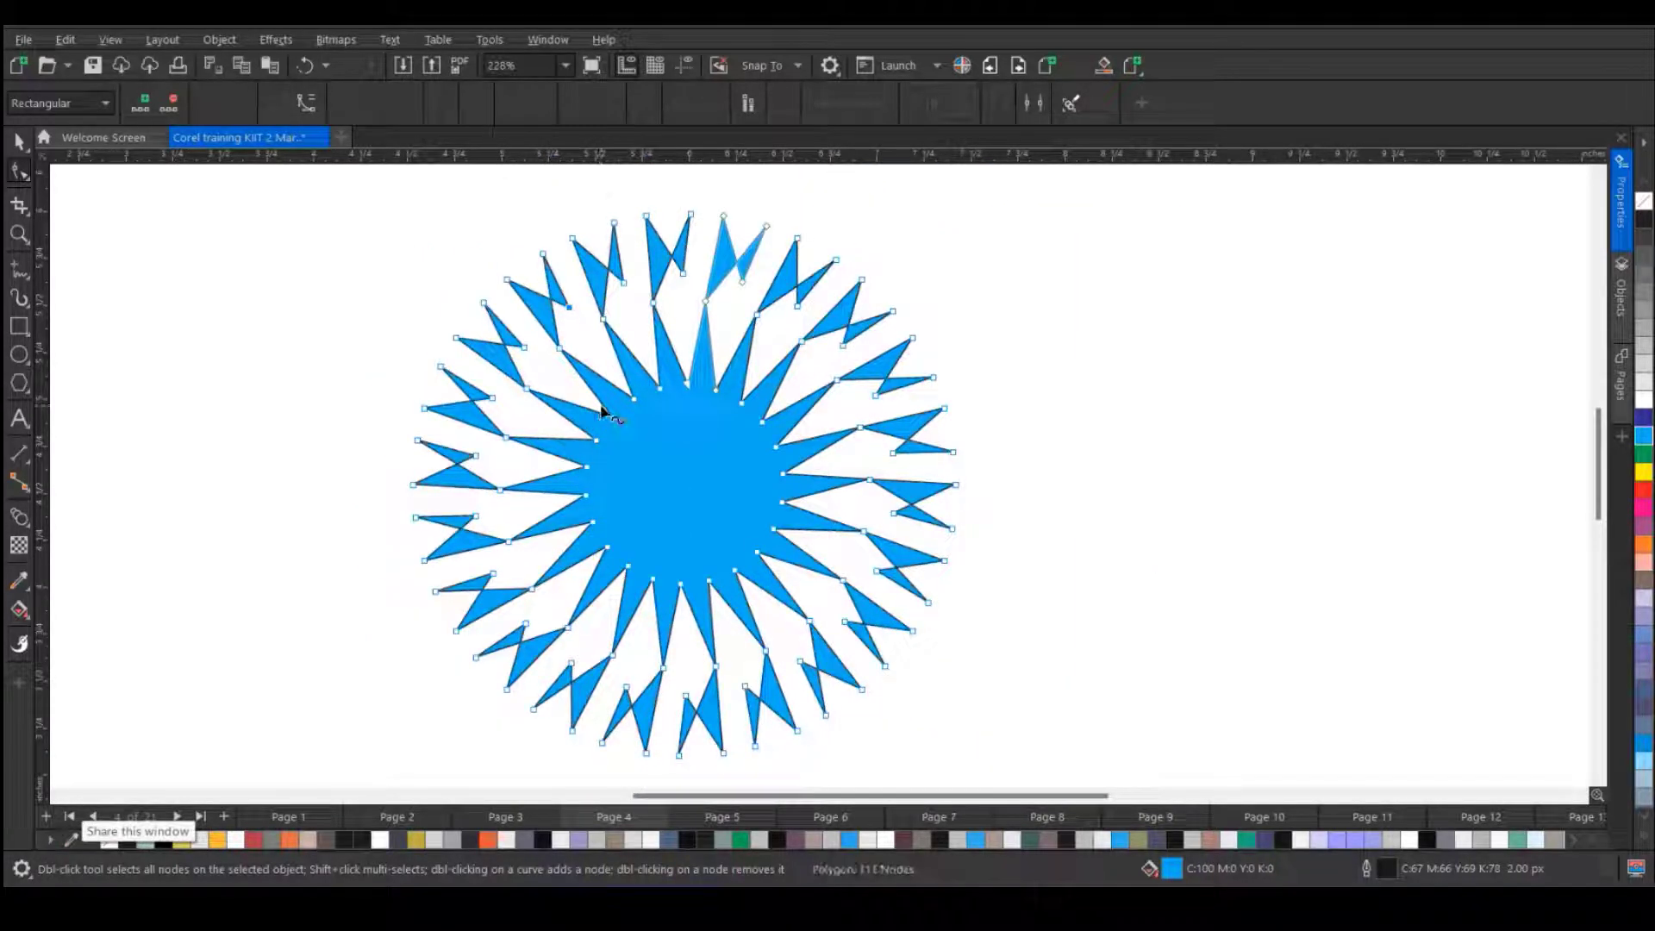
- Deselect the starburst and draw a rectangle about 2.5 by 1.4 inches to its right
click(19, 141)
scroll(222, 354, down, 3)
click(244, 384)
key(F6)
mouse_move(782, 309)
mouse_down()
mouse_move(817, 344)
mouse_move(1093, 487)
mouse_up()
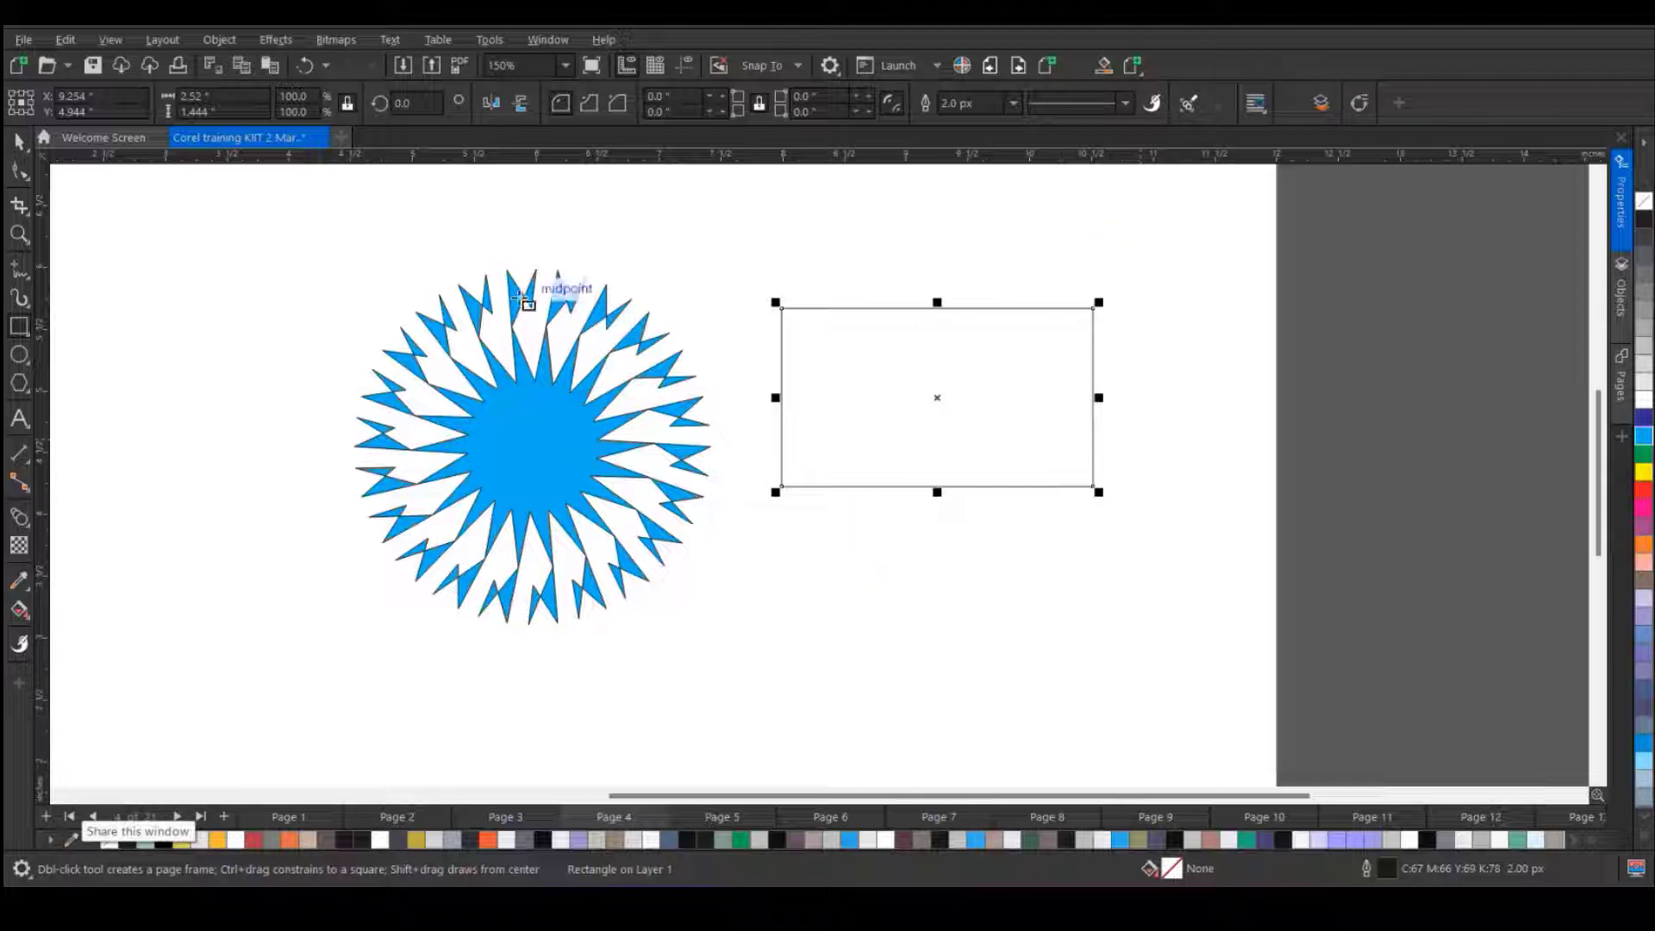
- Round all four rectangle corners to a radius of about 0.38 inches and try the other corner styles
click(24, 174)
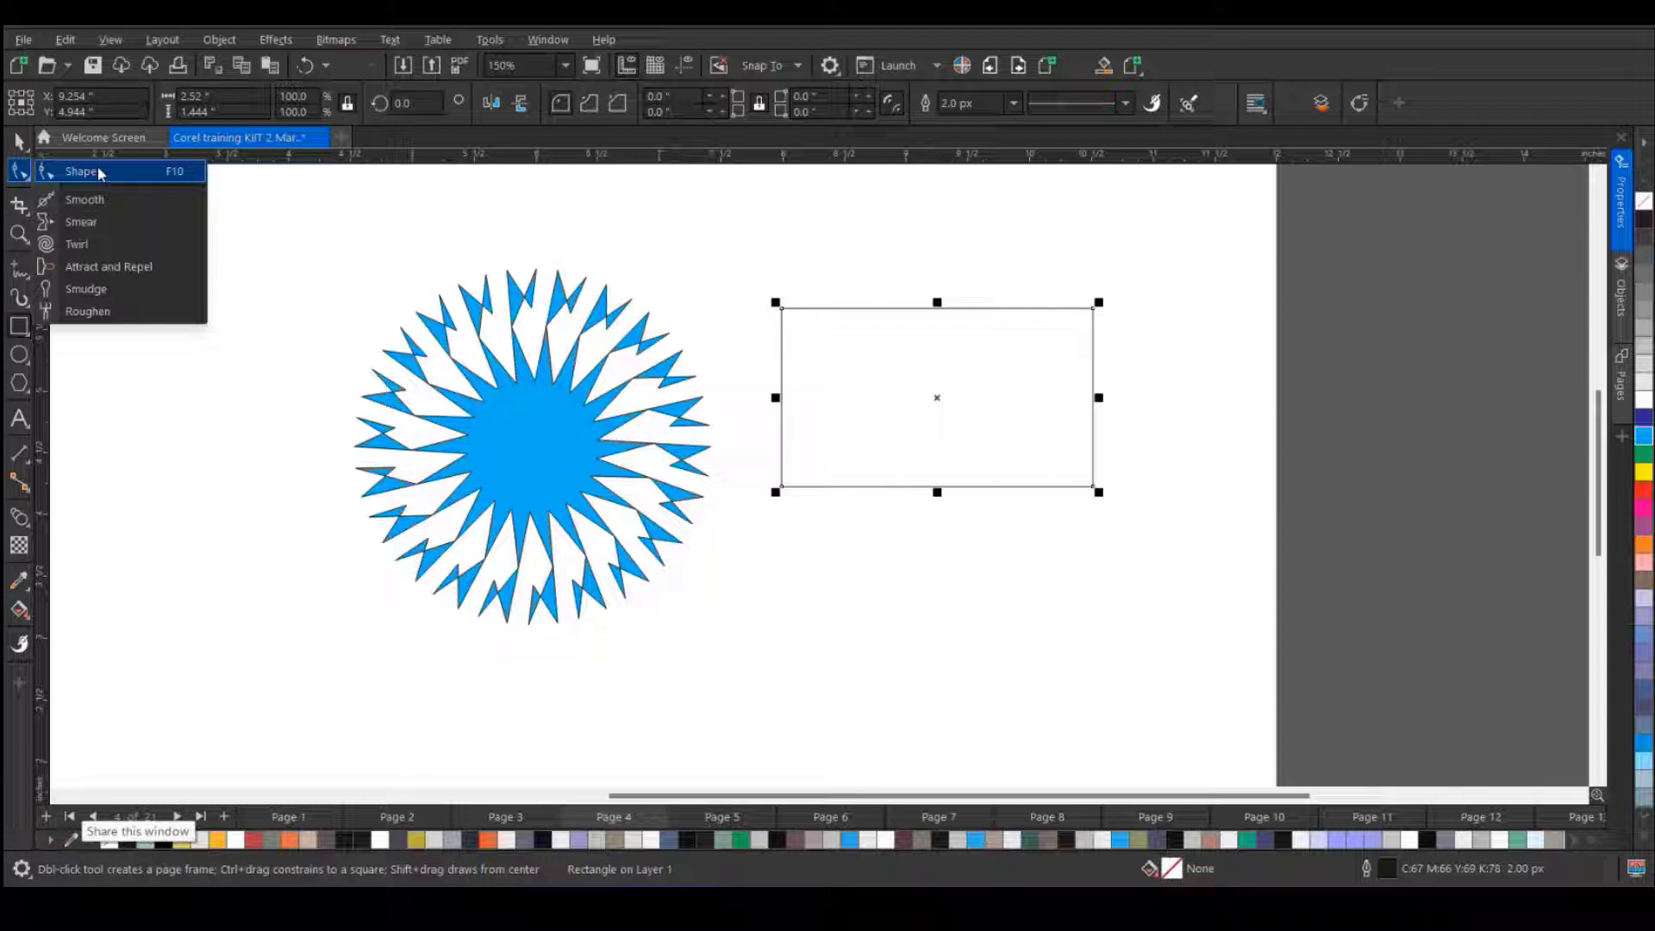
click(98, 172)
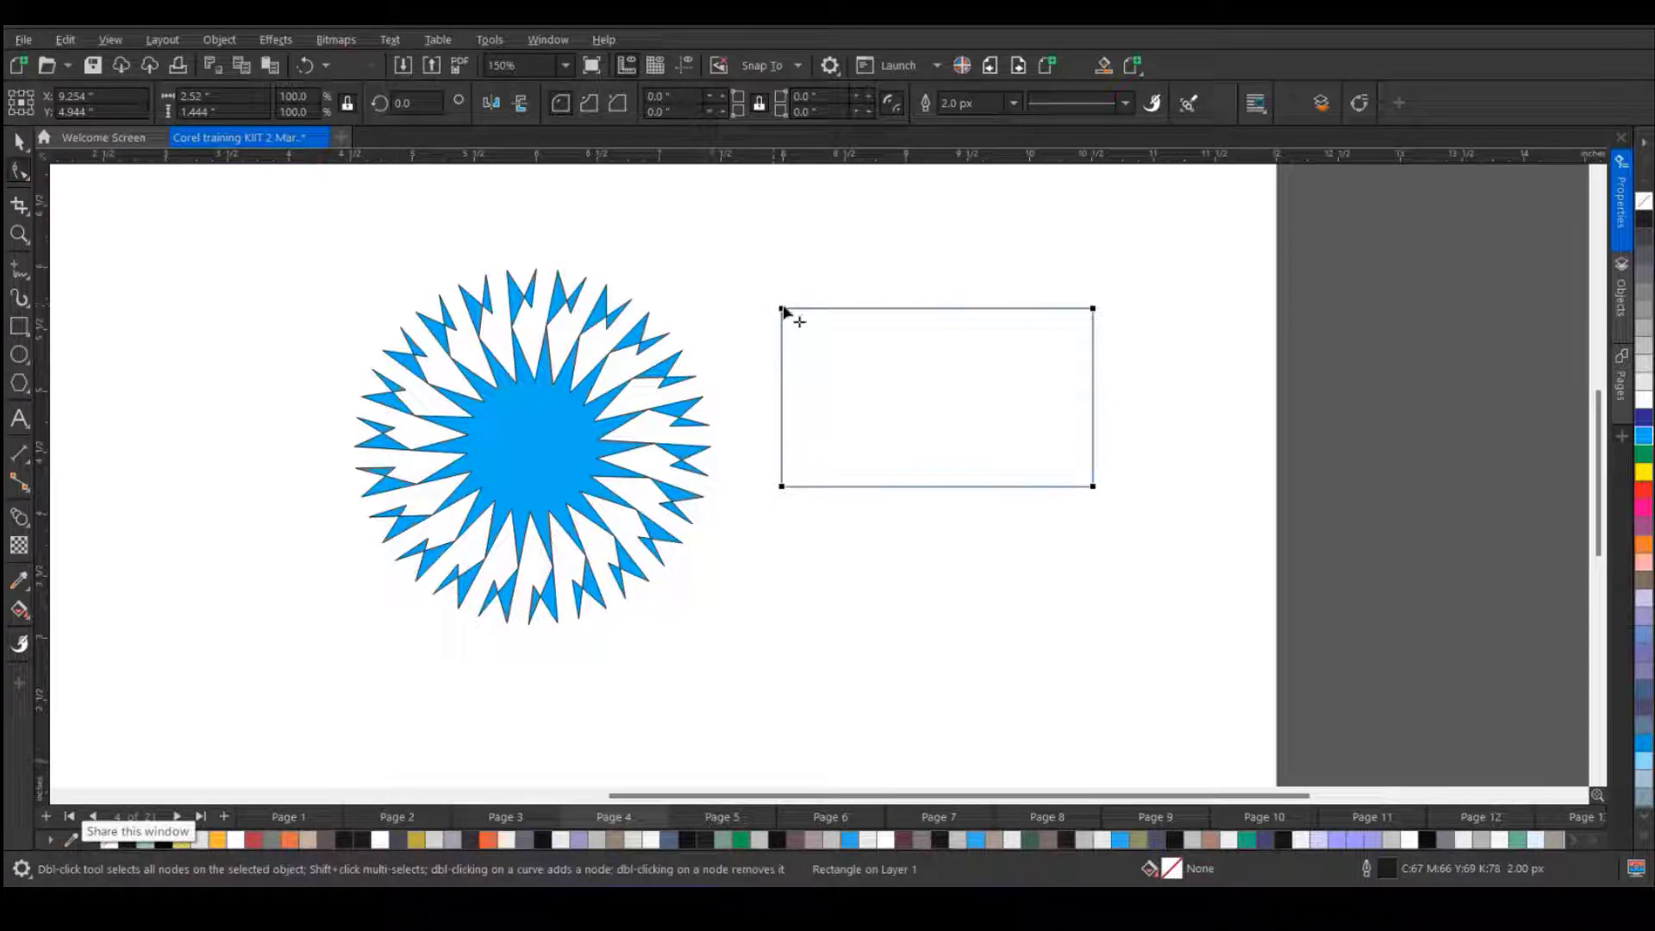
drag(783, 312, 830, 311)
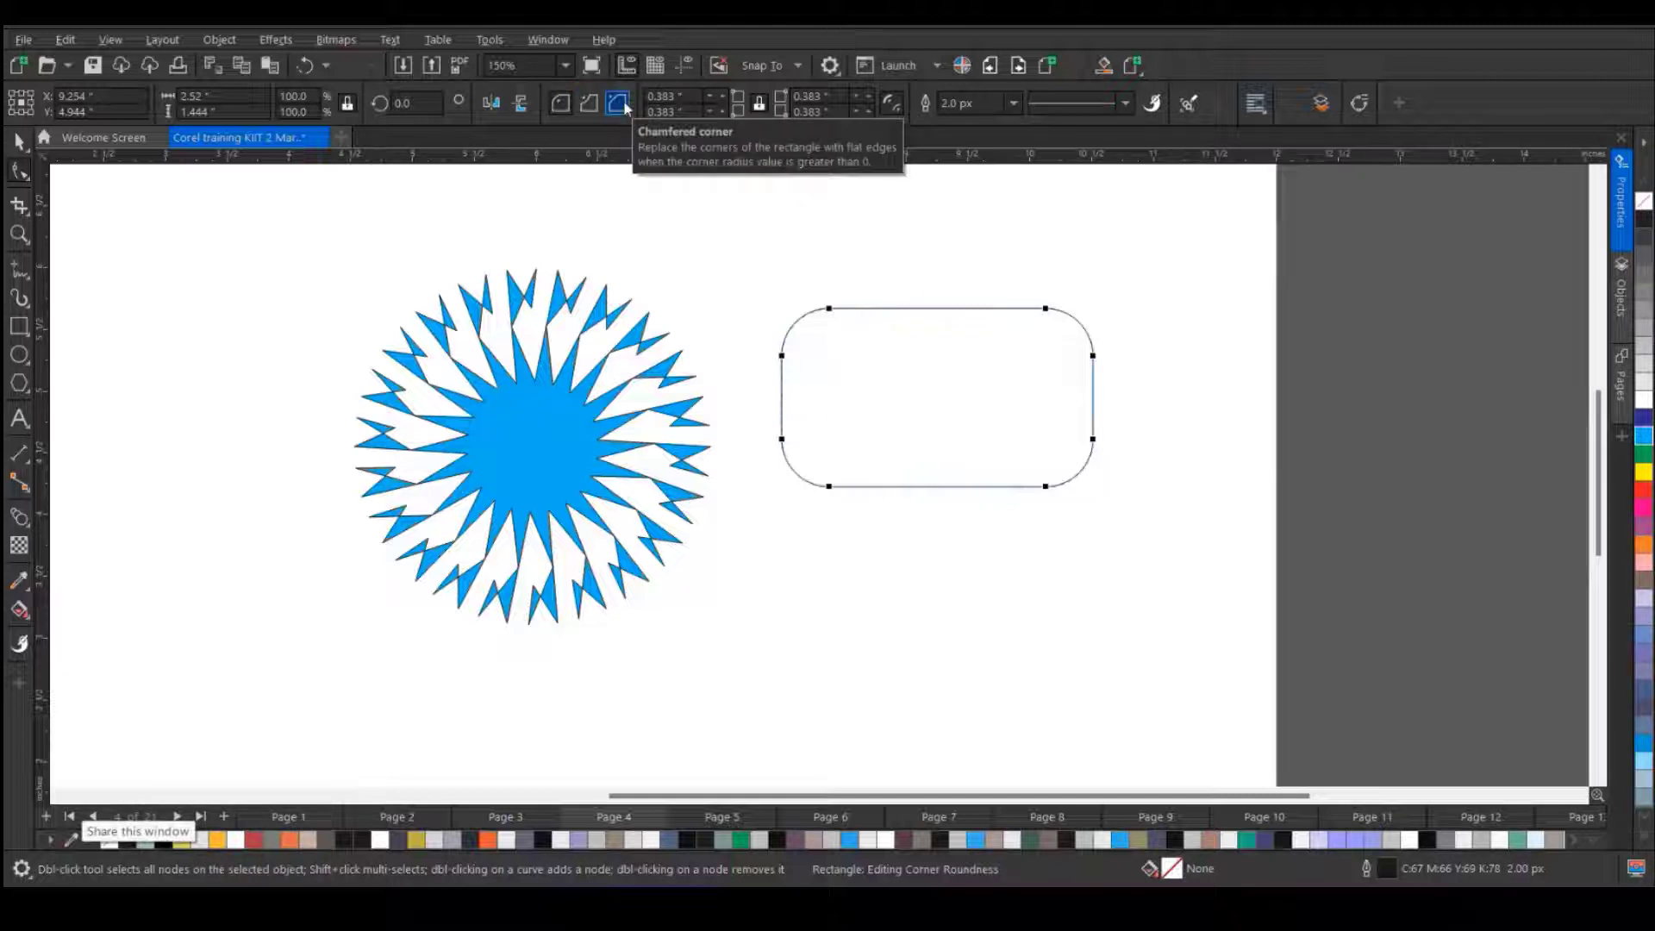
click(591, 105)
click(561, 104)
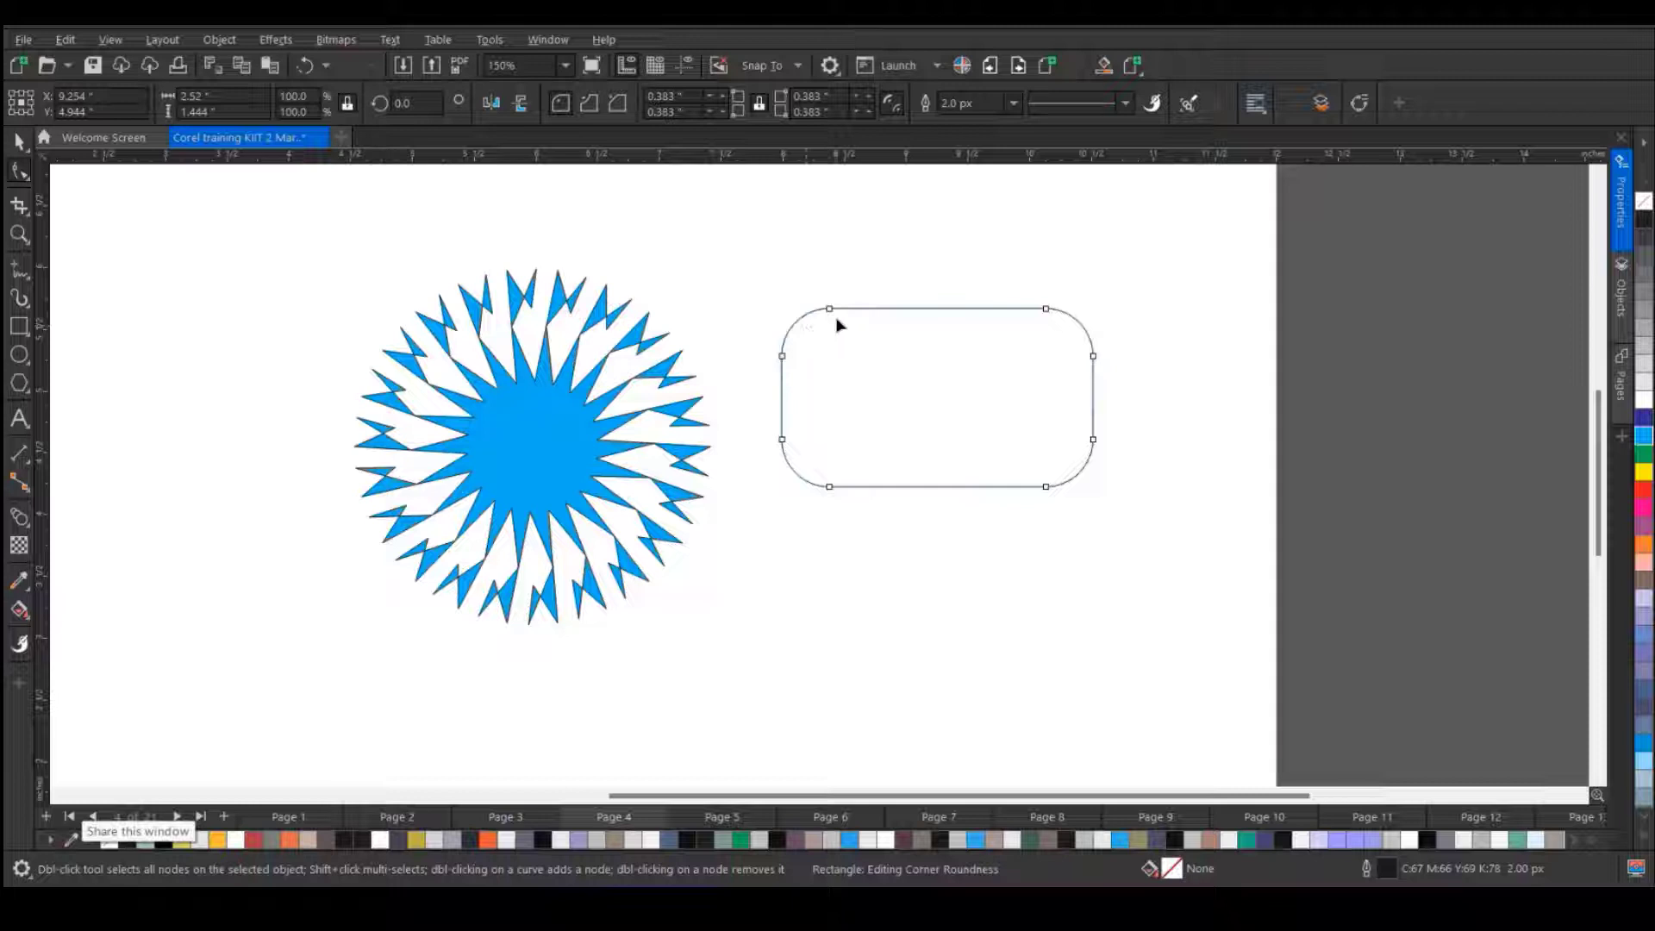
- Try adjusting the rectangle's corner radius, and undo the corner changes back to square corners
drag(831, 313, 784, 345)
key(ctrl+z)
key(ctrl+z)
key(ctrl+z)
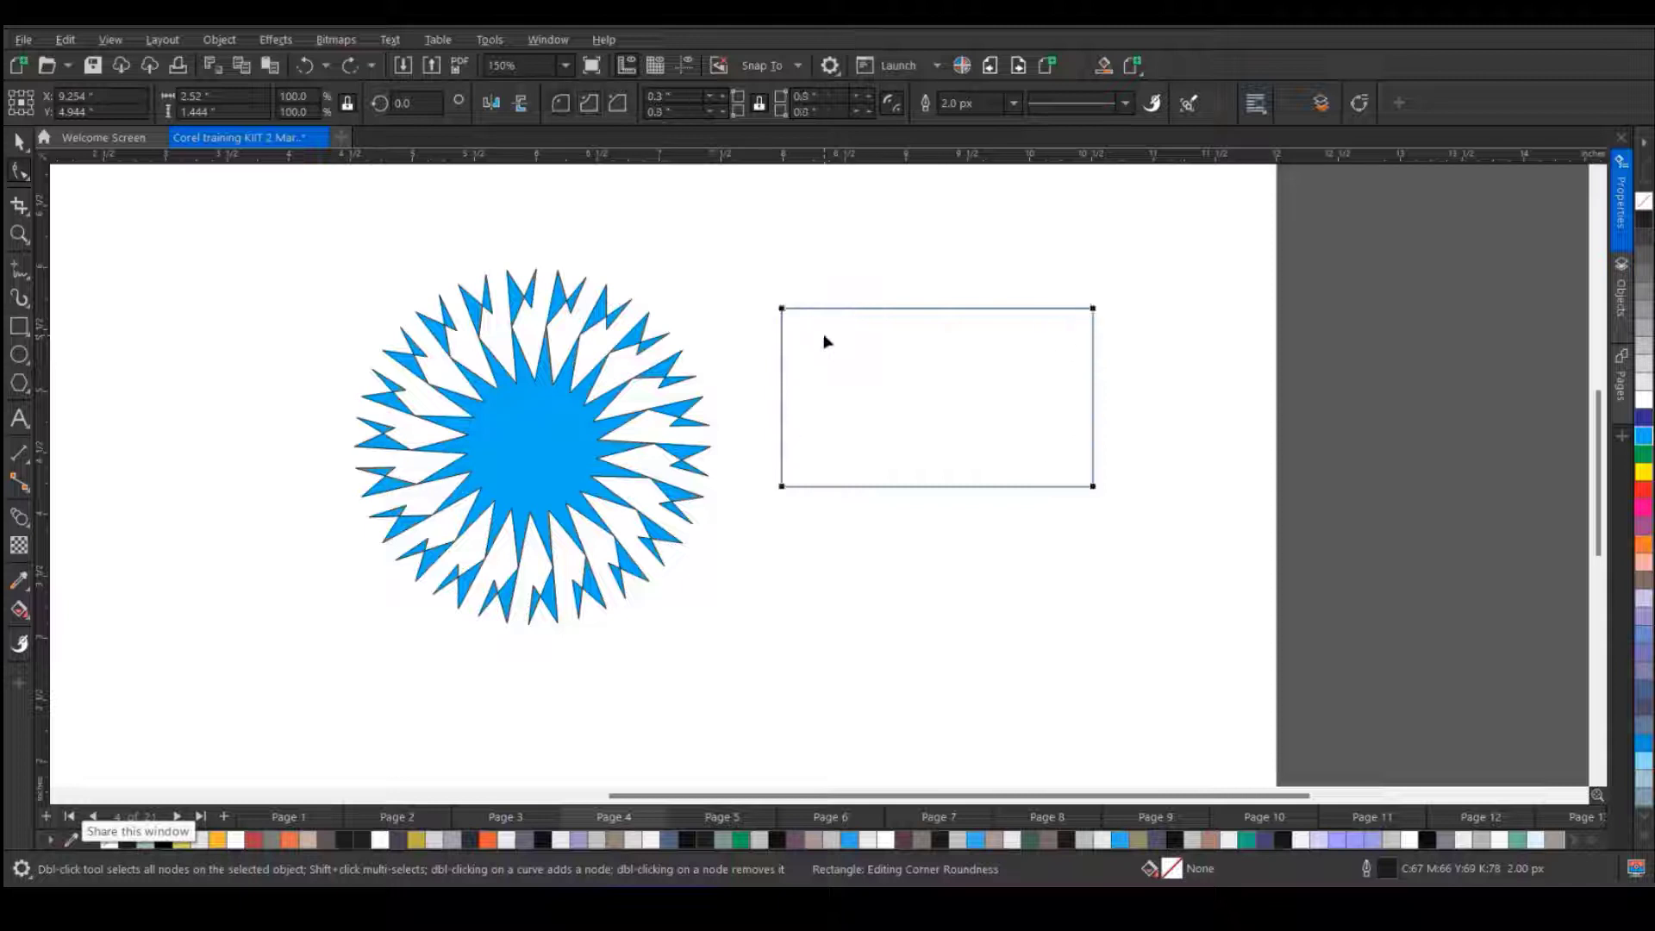
- Round only the rectangle's upper-left and lower-right corners to a radius of about 0.72 inches
click(782, 309)
shift+click(1093, 487)
scroll(1092, 508, up, 1)
scroll(1090, 514, up, 1)
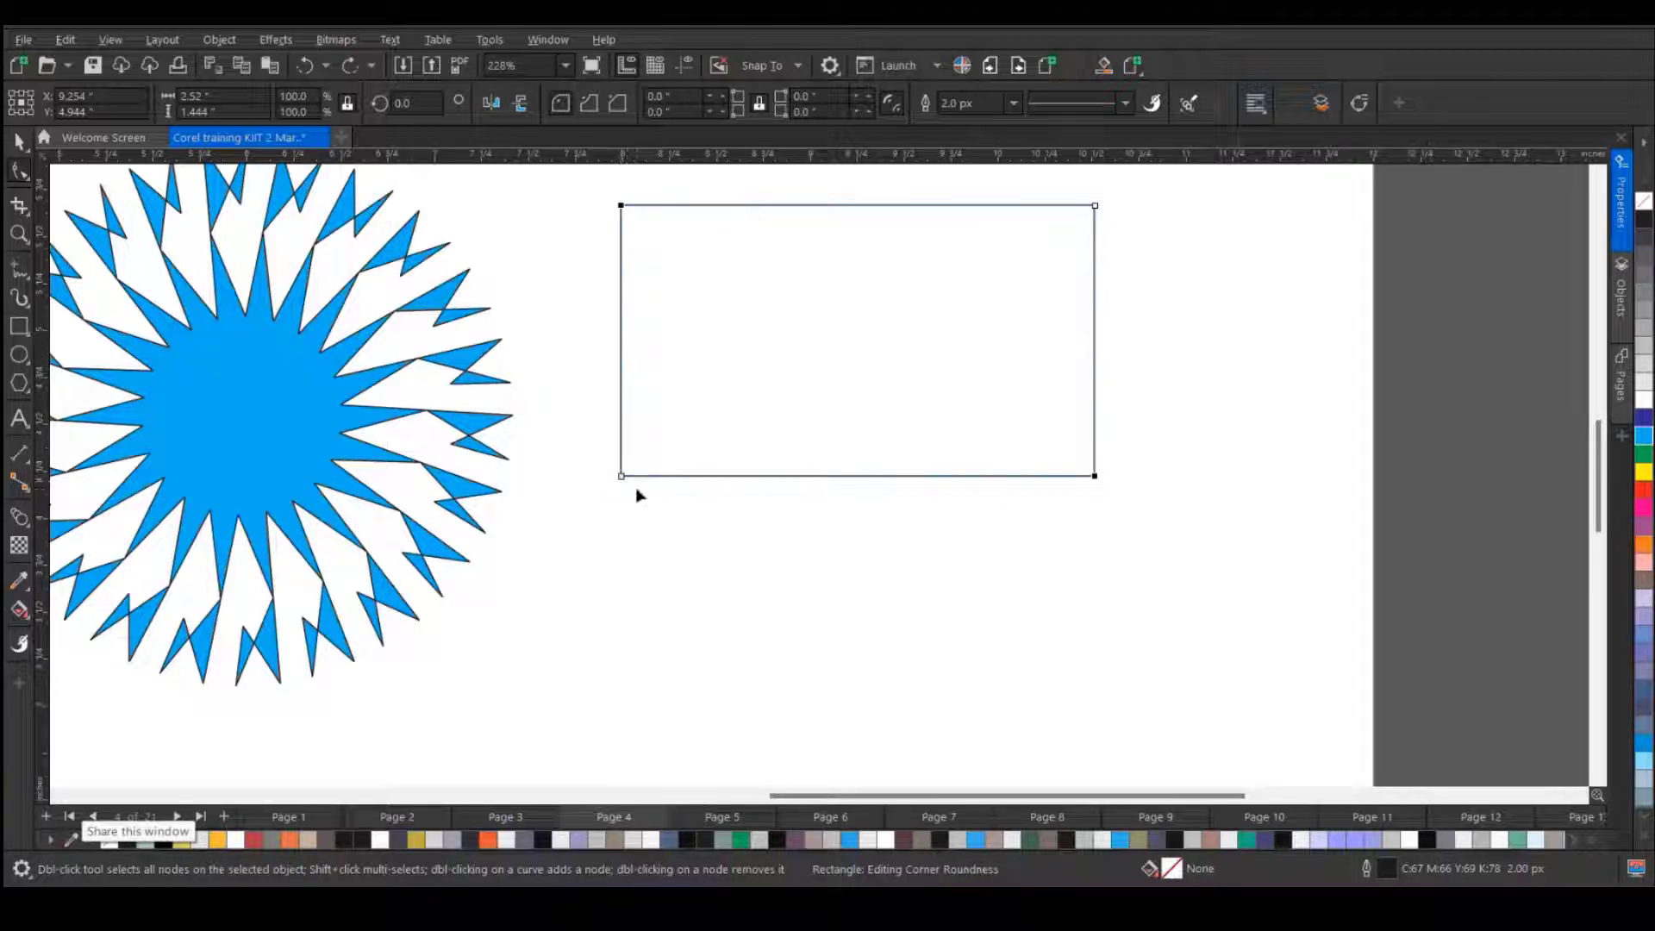
scroll(632, 492, down, 1)
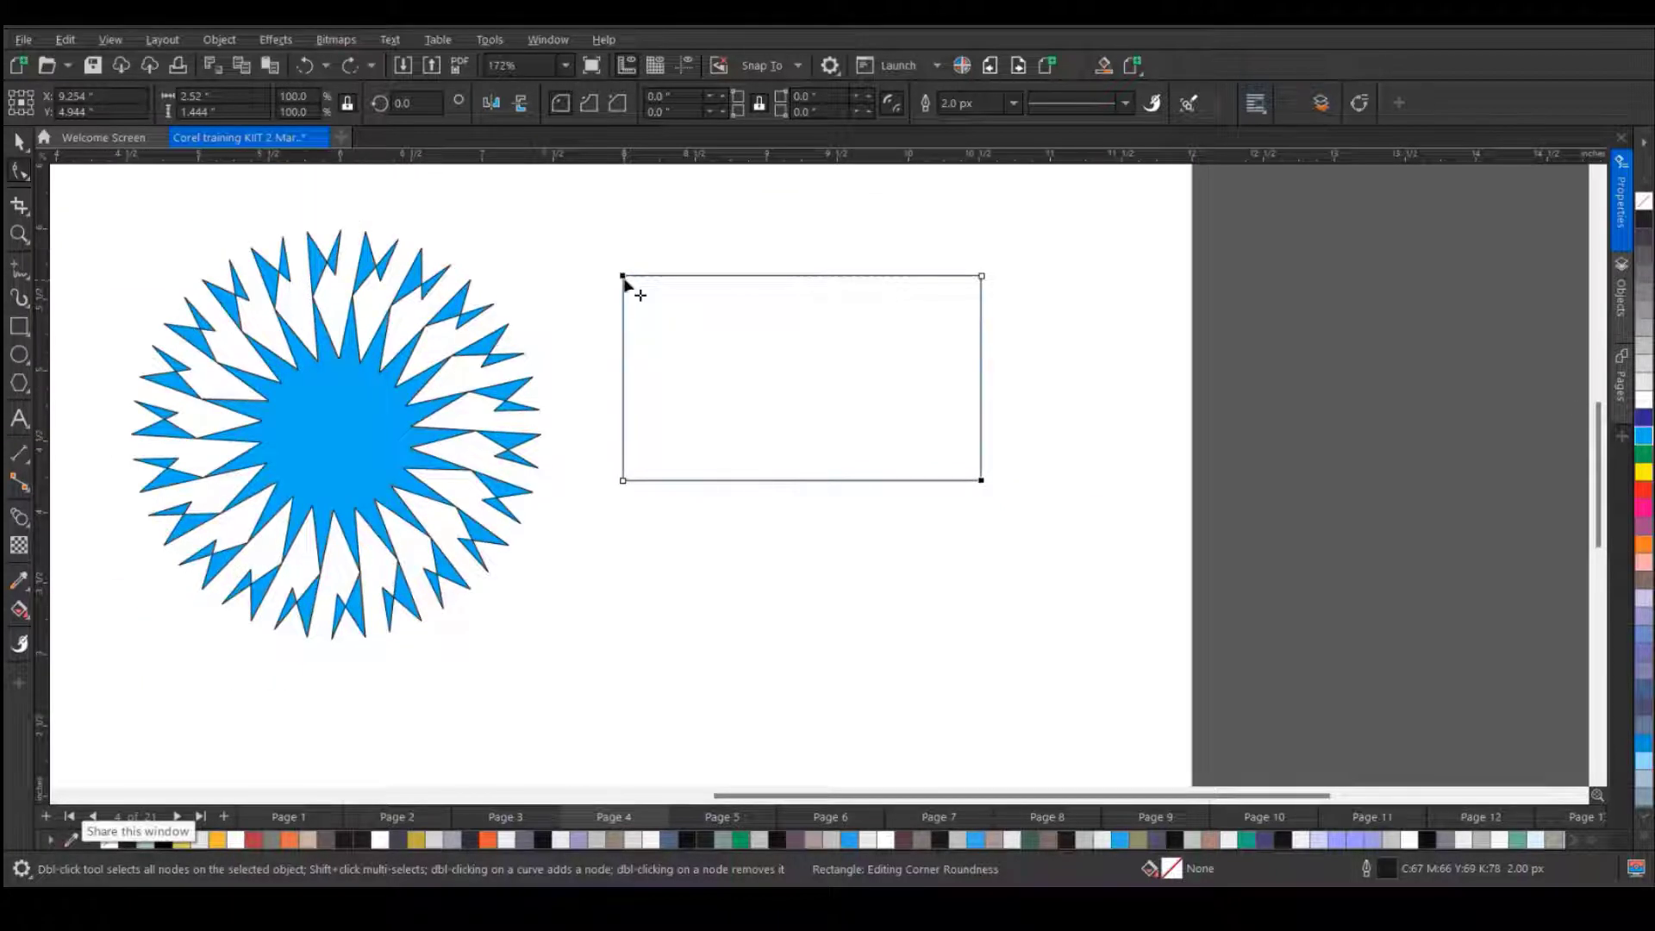
drag(625, 276, 762, 325)
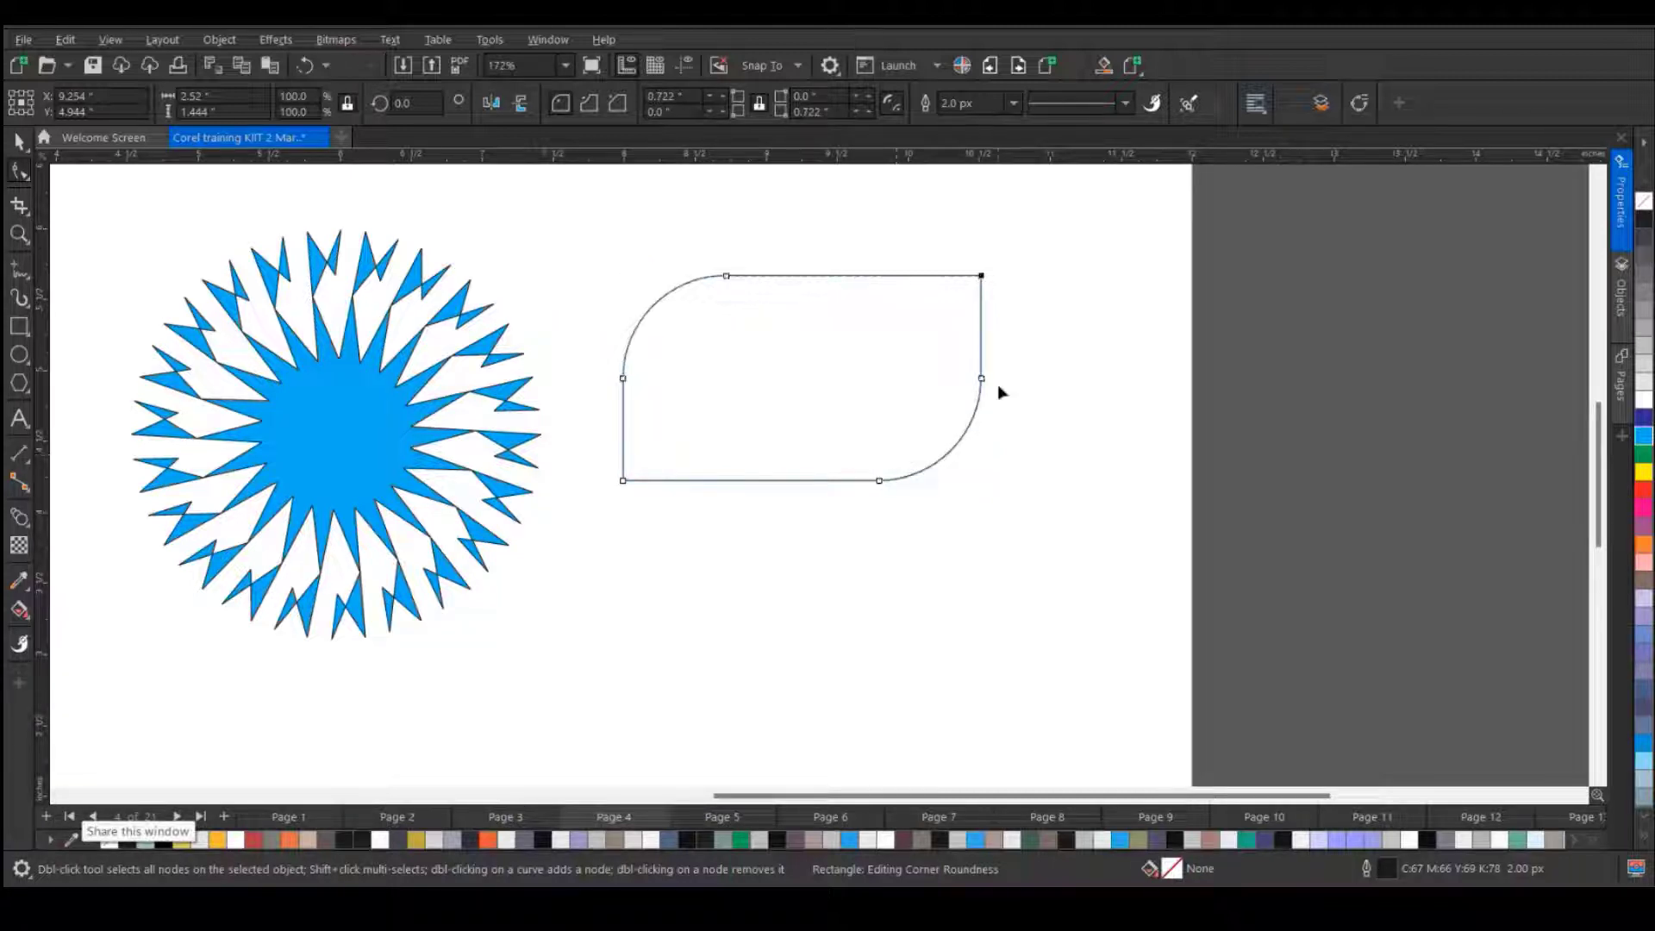
- Round the rectangle's upper-right corner to a radius of about 0.36 inches and change the corner style to scalloped
drag(983, 281, 933, 262)
click(614, 106)
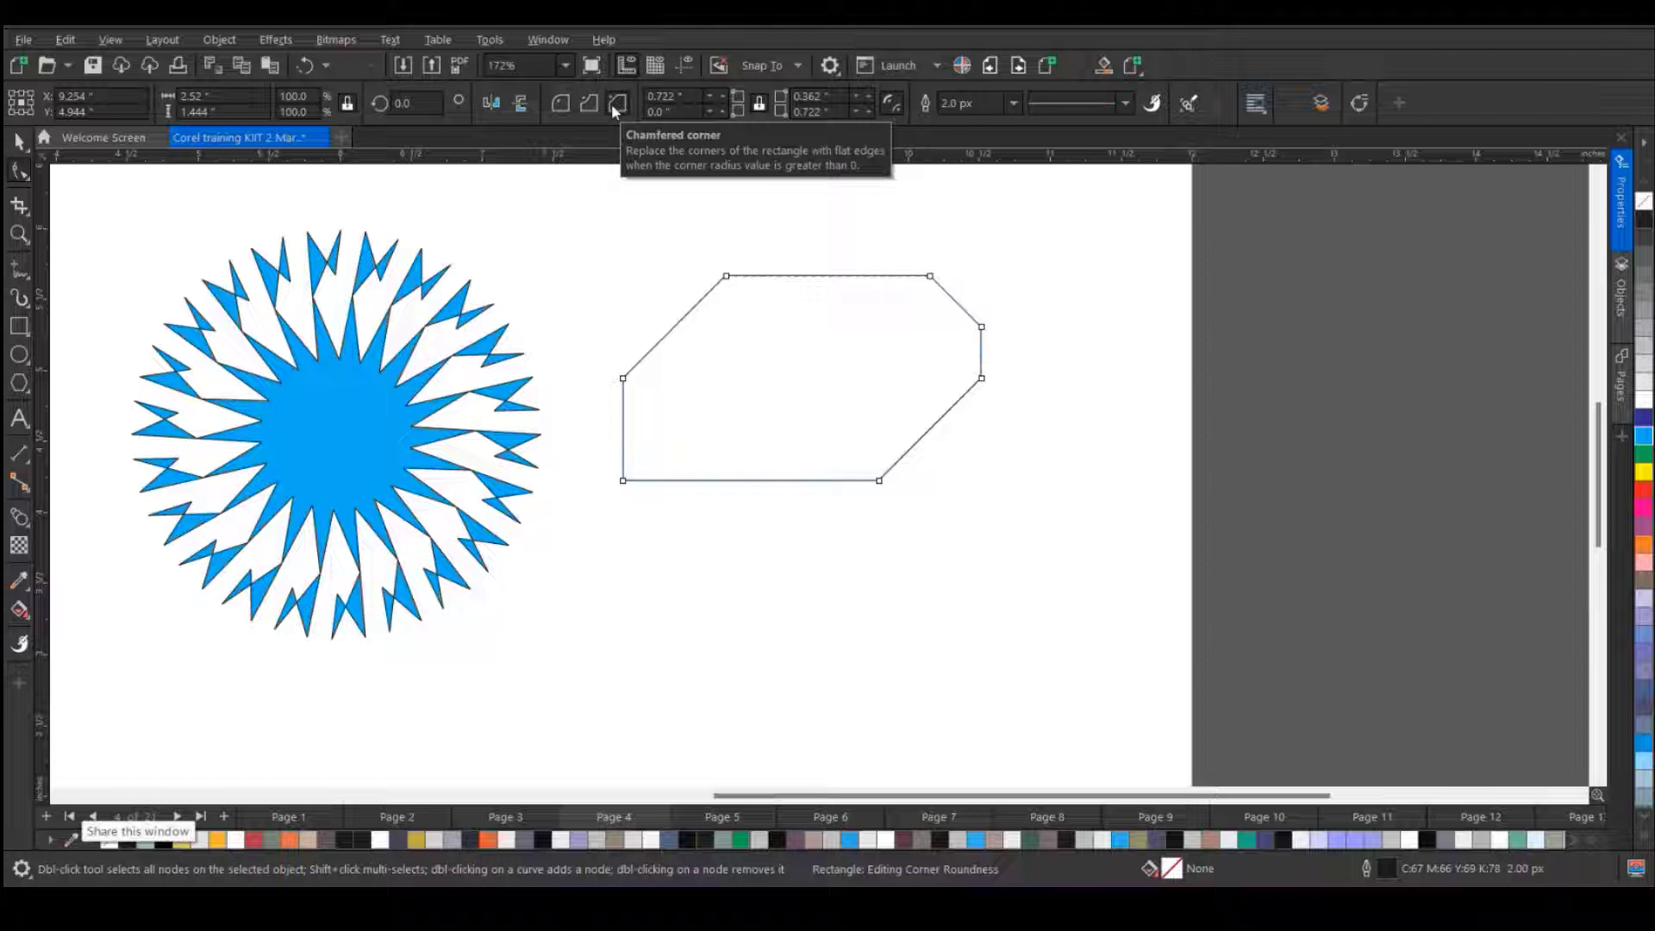
click(590, 105)
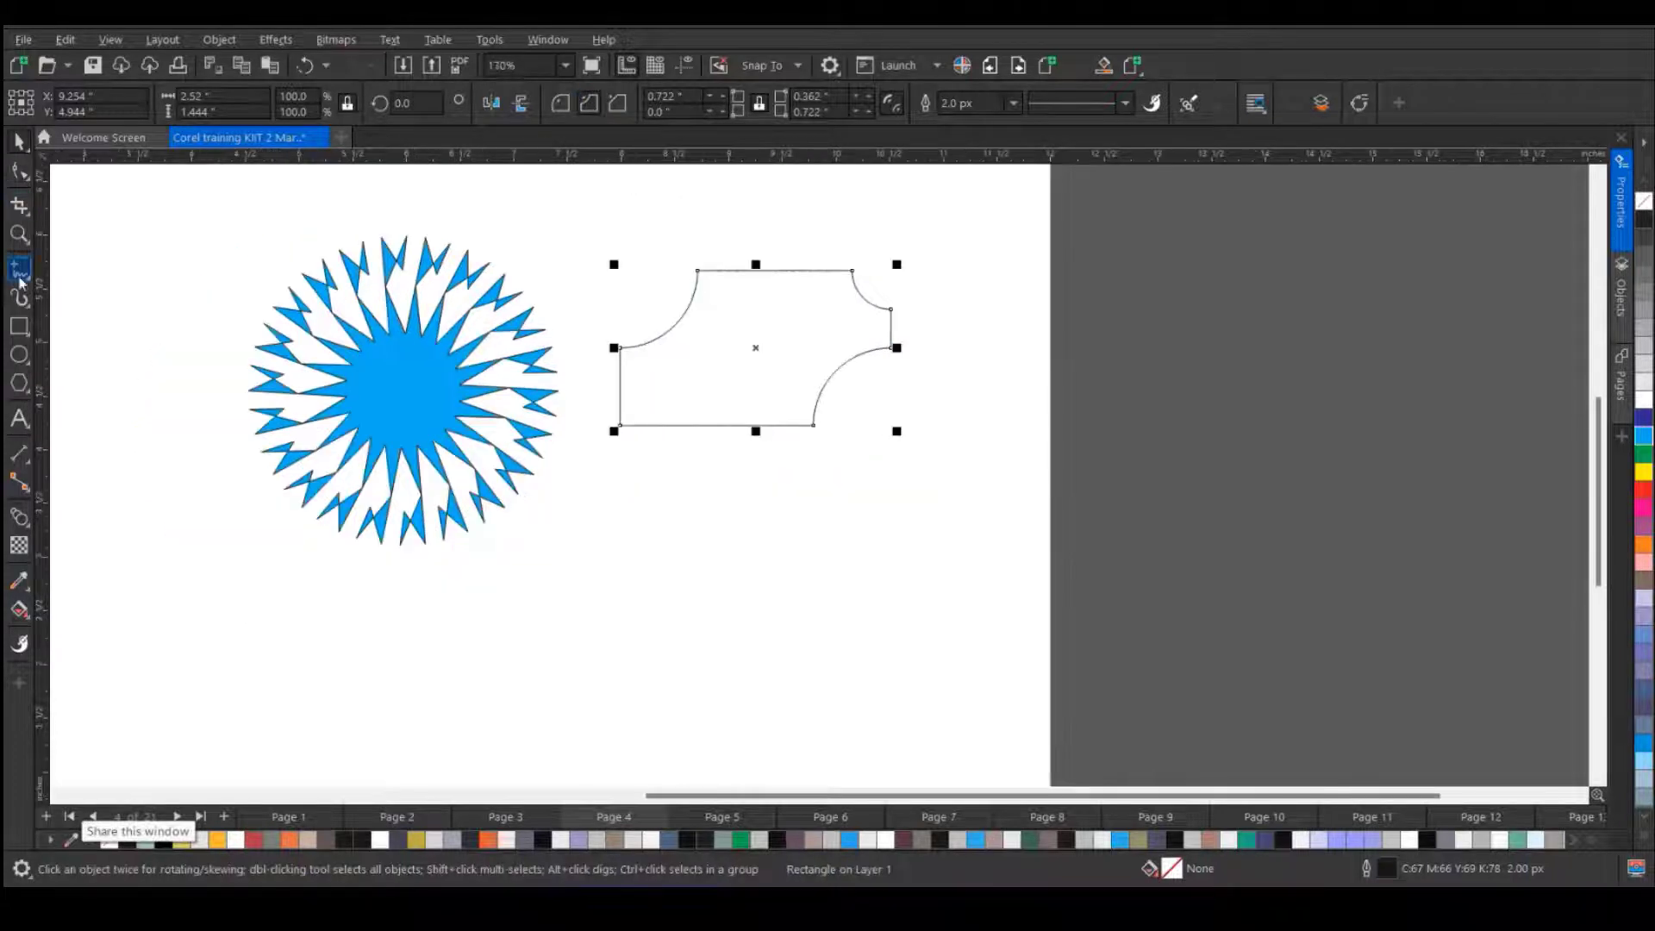
- Draw a second rectangle about 2.55 by 1.56 inches below the scalloped one
click(19, 326)
drag(608, 530, 884, 700)
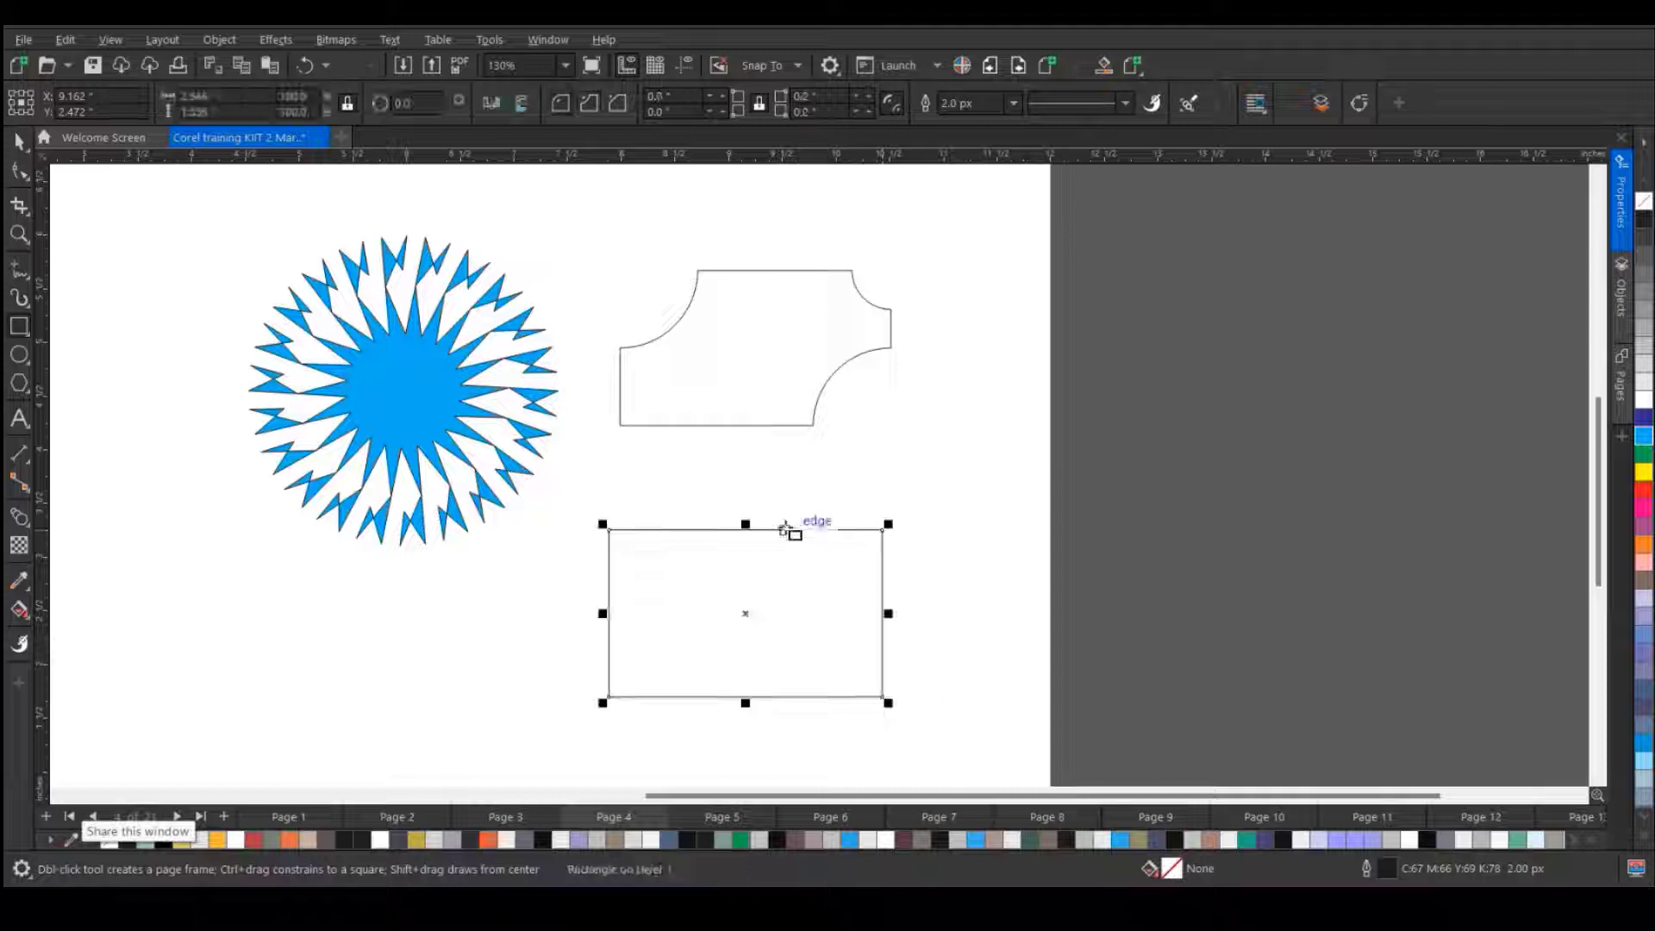
scroll(778, 517, down, 1)
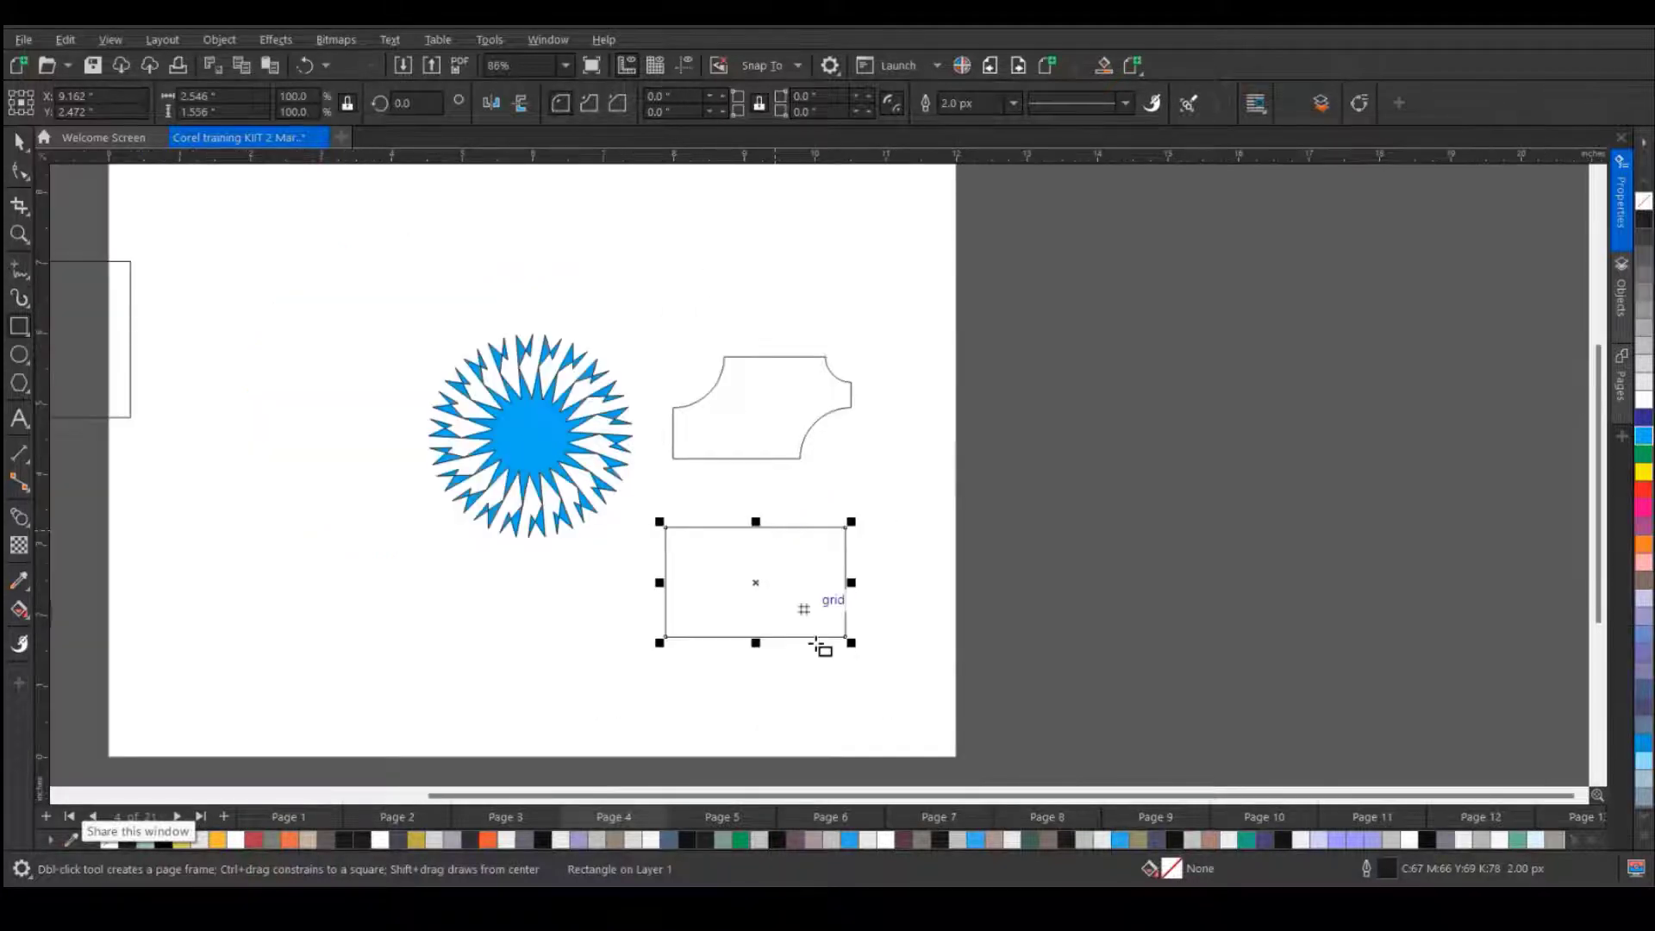
scroll(827, 648, up, 1)
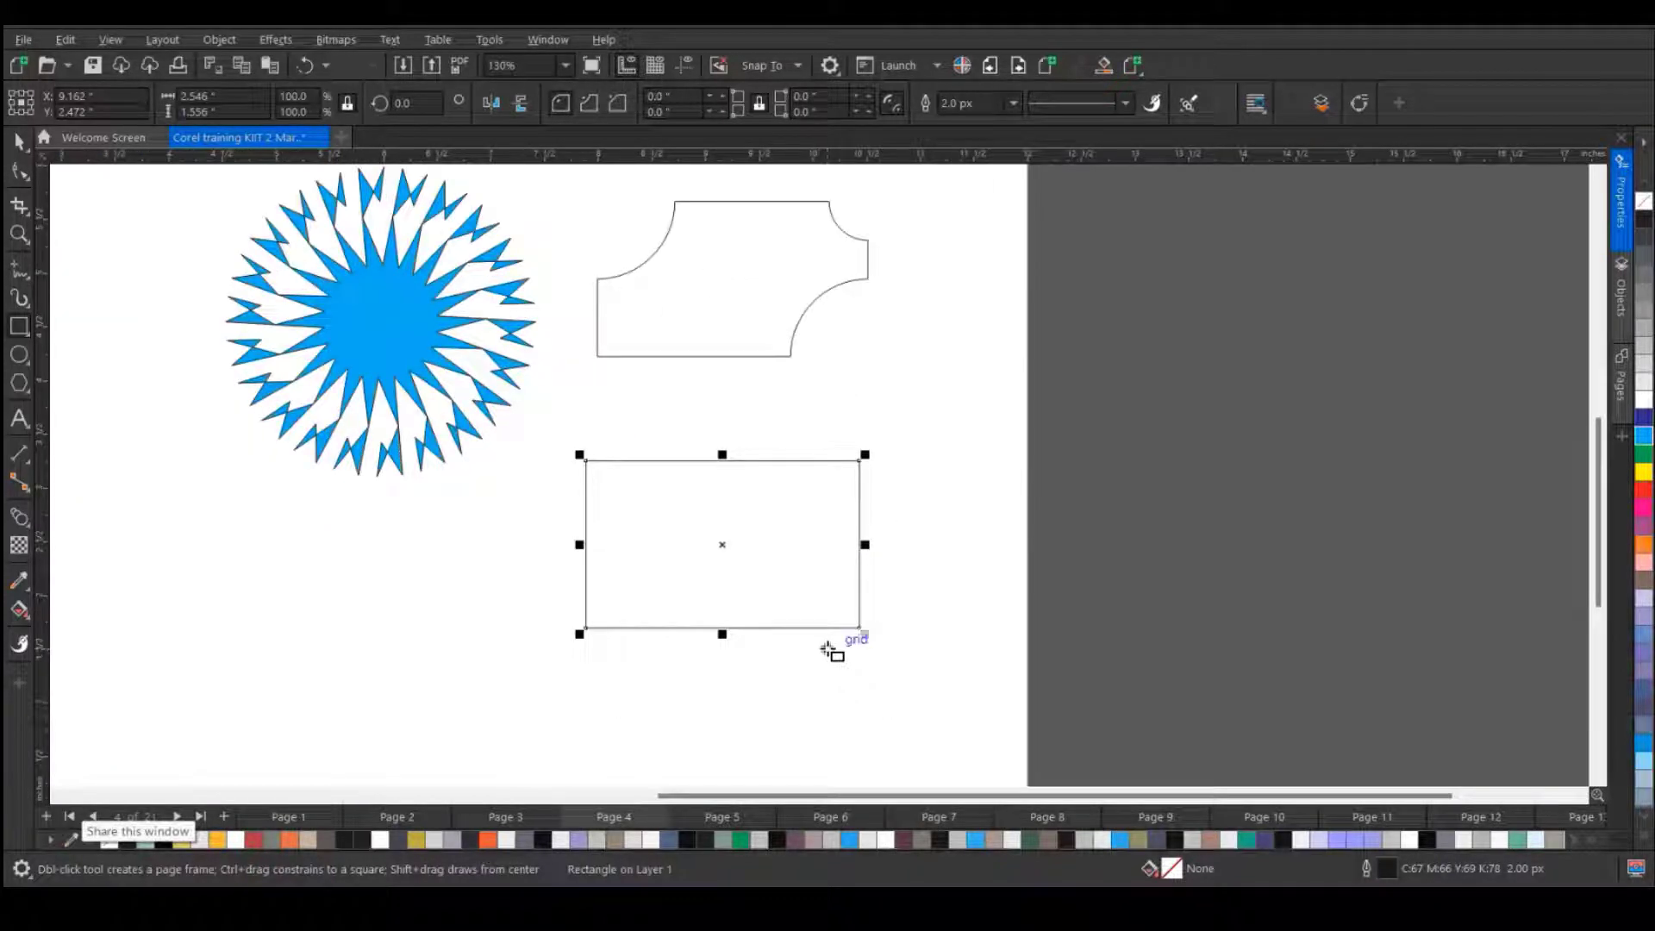
- Convert the lower rectangle to curves, try moving its upper-left node inward with the Shape tool, and undo that move
right_click(753, 491)
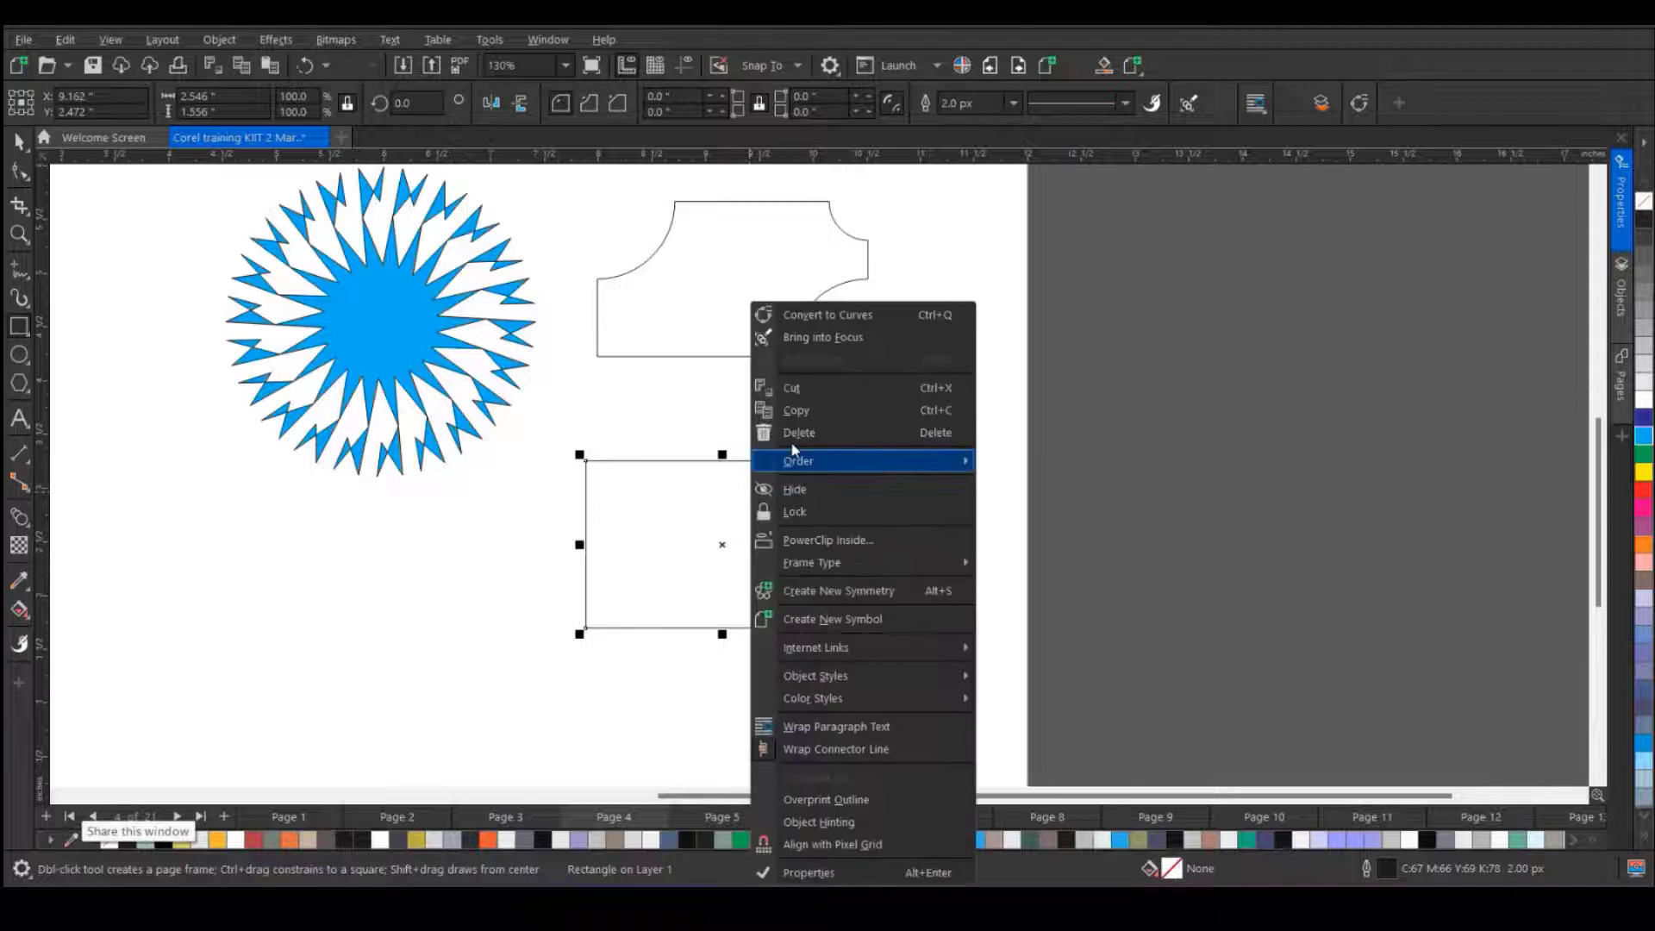
click(840, 317)
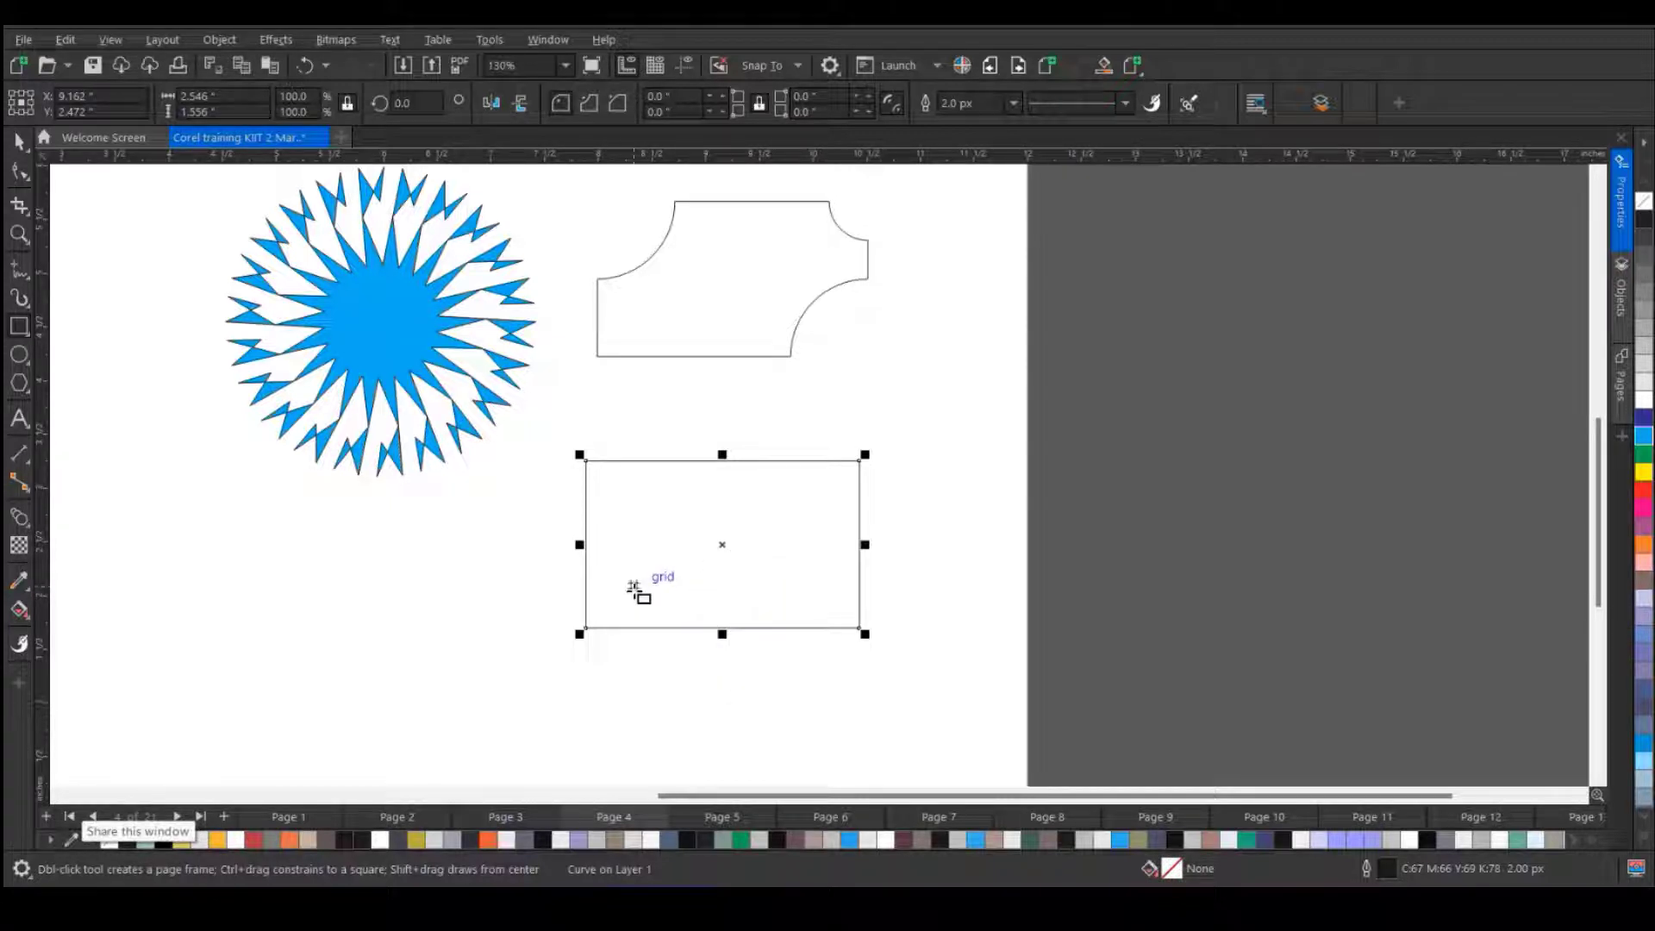
key(F10)
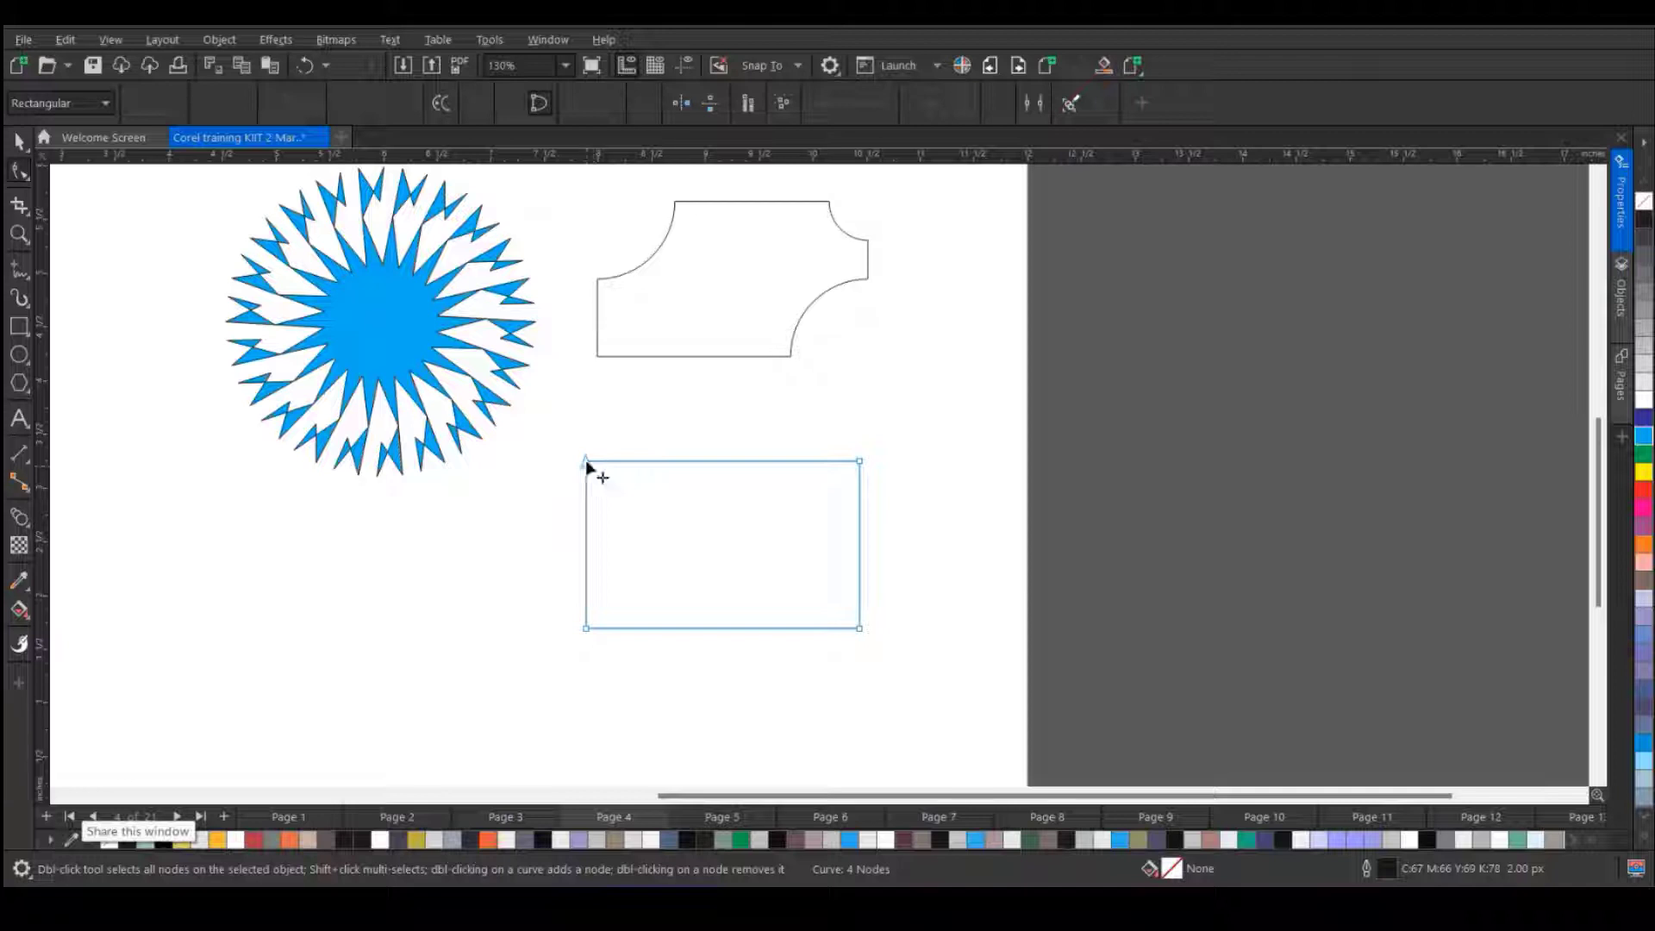
drag(586, 464, 647, 472)
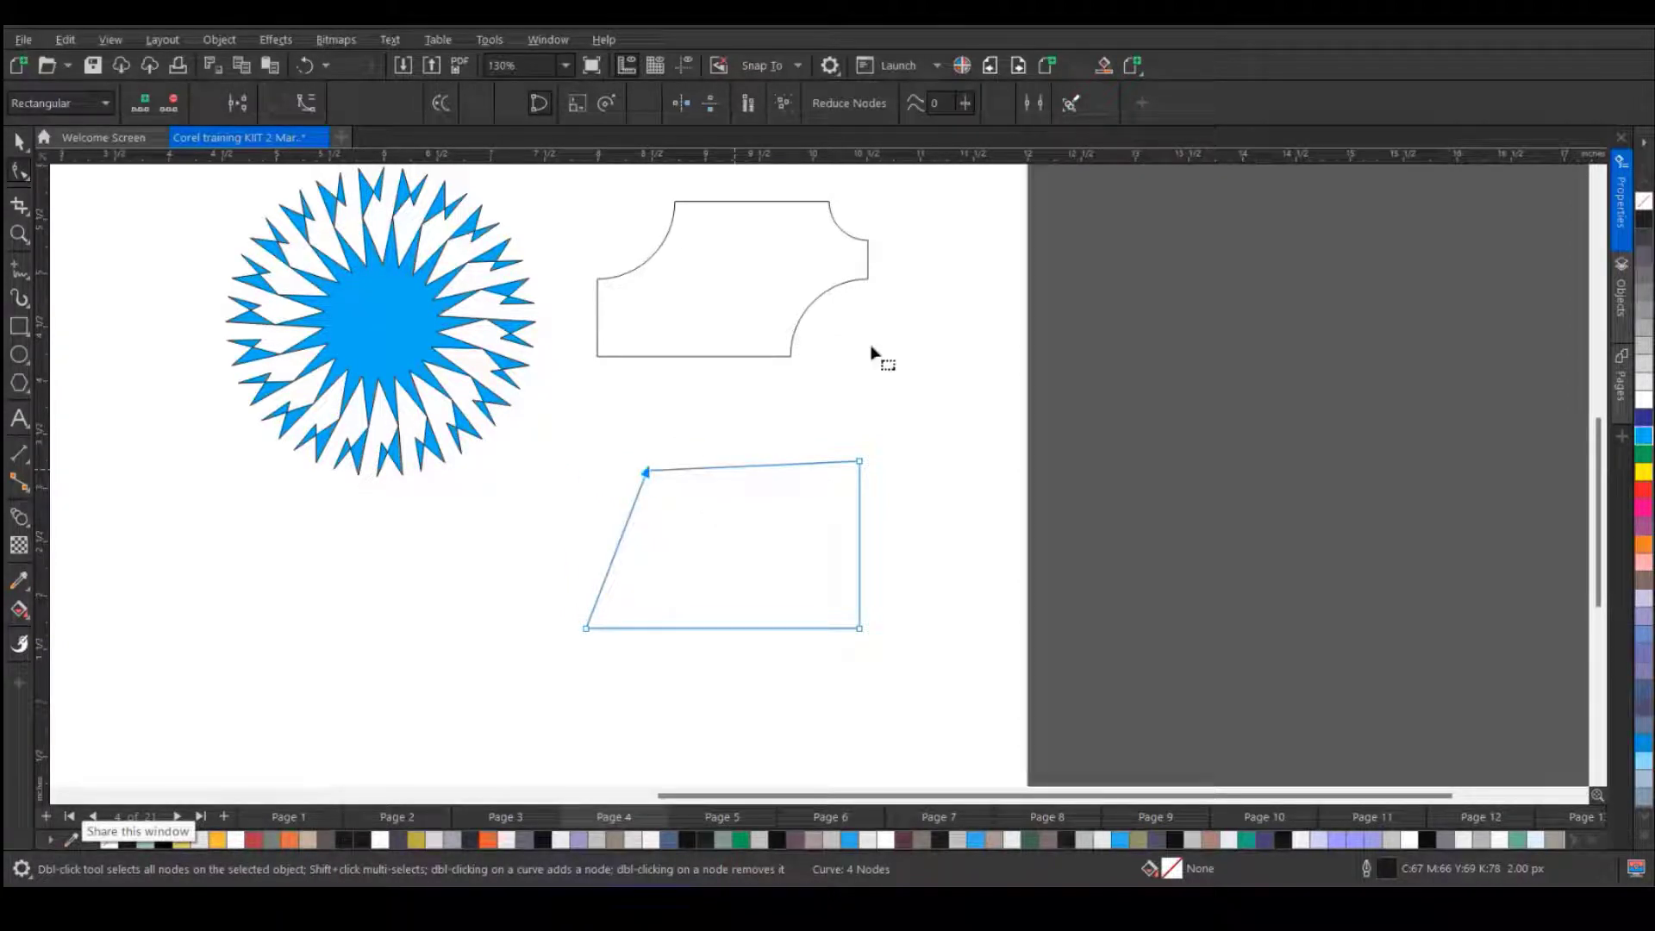
key(ctrl+z)
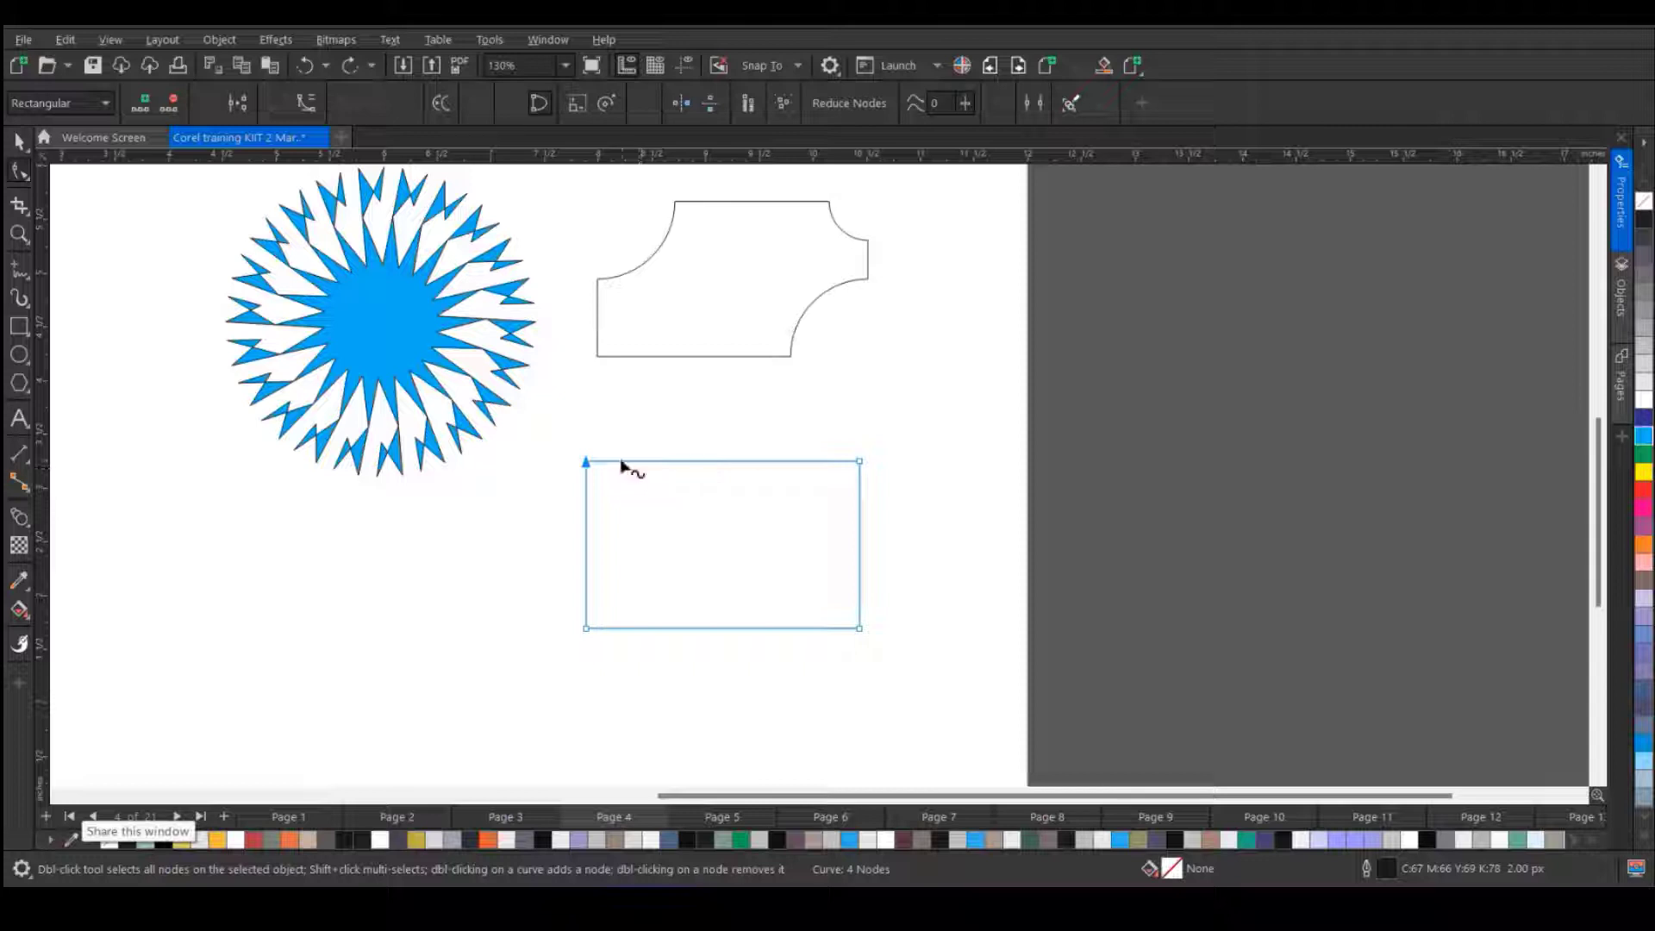
- Add nodes along the top edge of the converted rectangle and pull one of them up above the edge into a spike
double_click(621, 462)
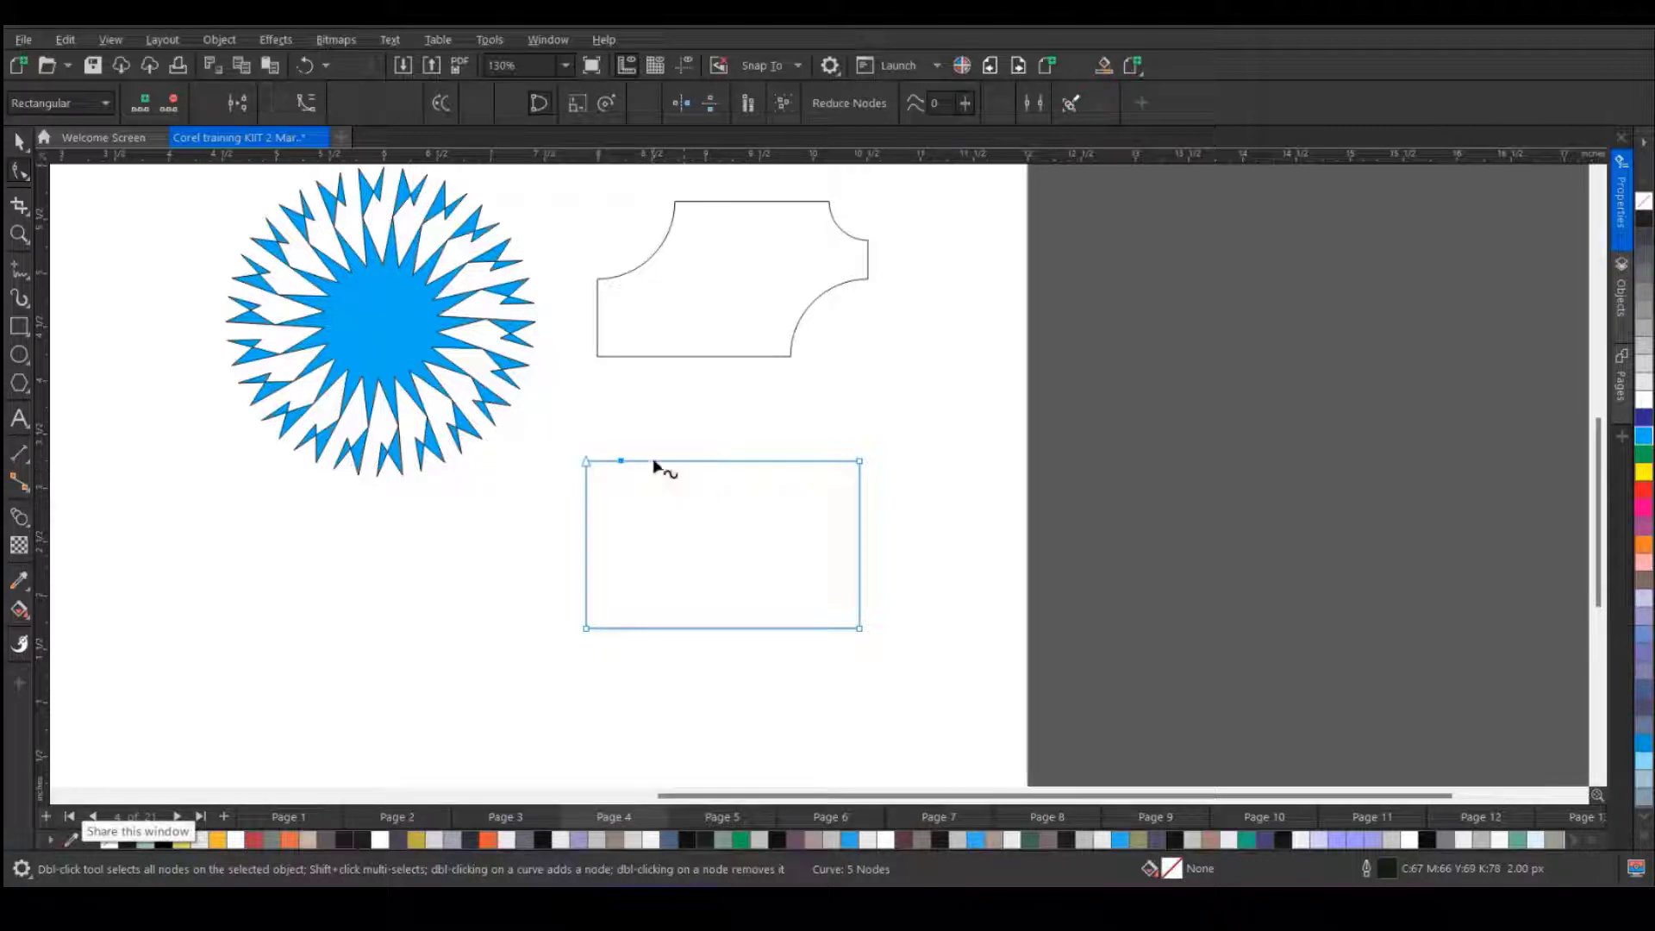
double_click(662, 464)
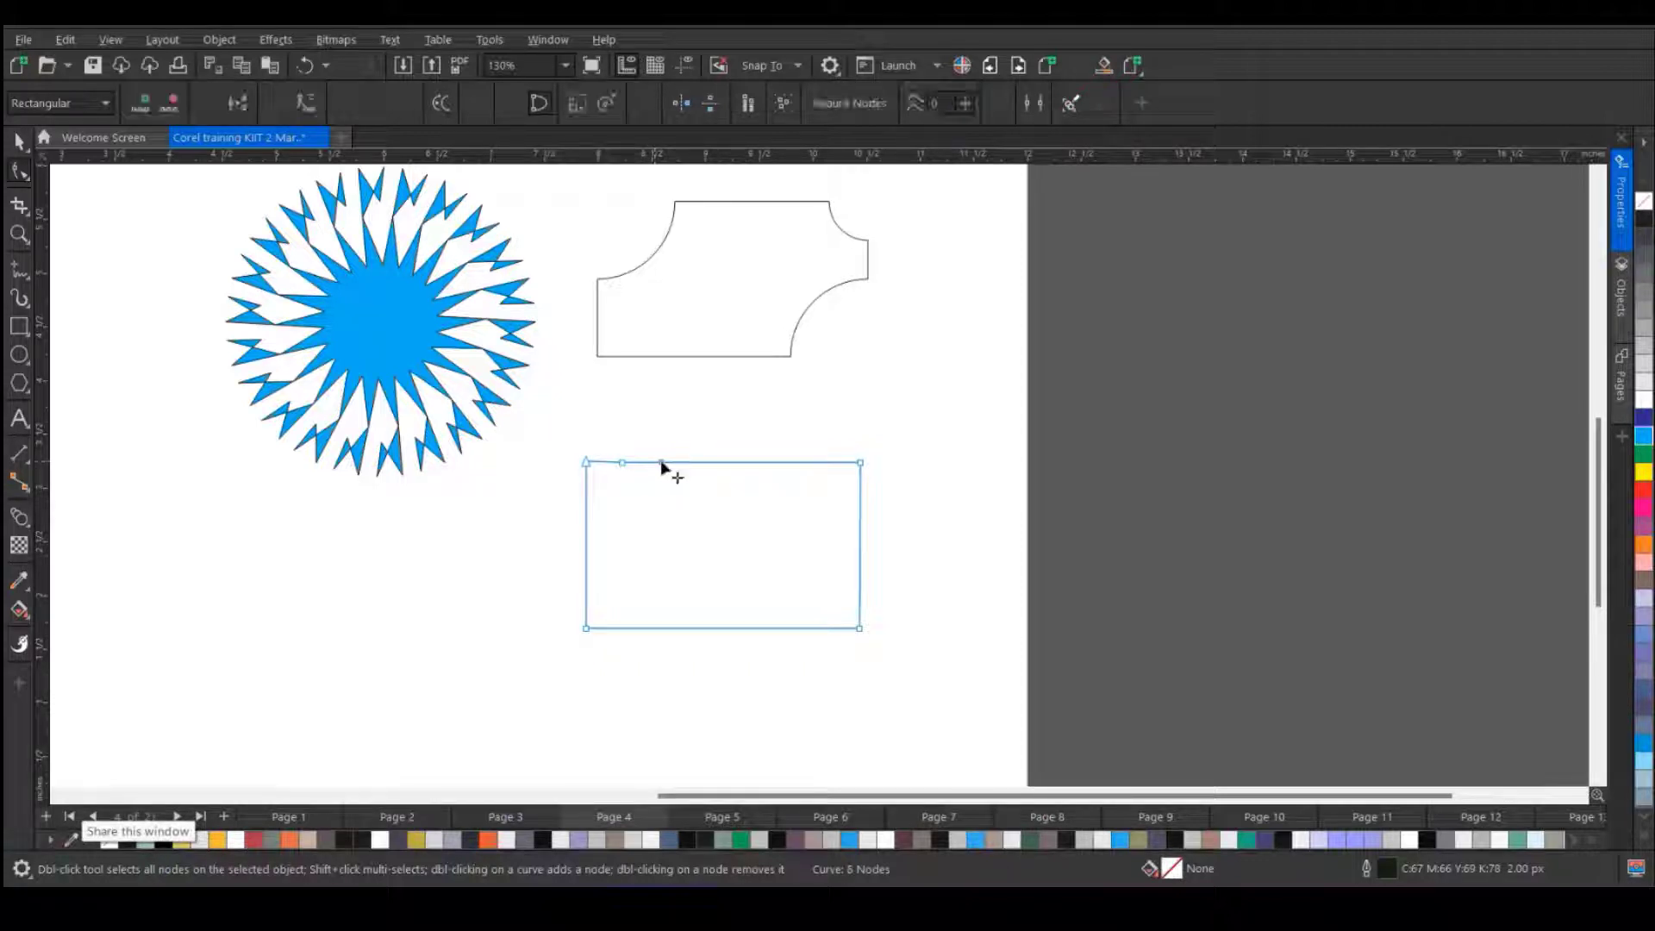
drag(662, 463, 636, 400)
double_click(646, 478)
double_click(700, 476)
- Move the upper-right corner node deep into the shape, add a node and pull it up into a peak, and delete the notch's lower inner node
drag(860, 464, 638, 586)
double_click(758, 608)
drag(757, 609, 781, 503)
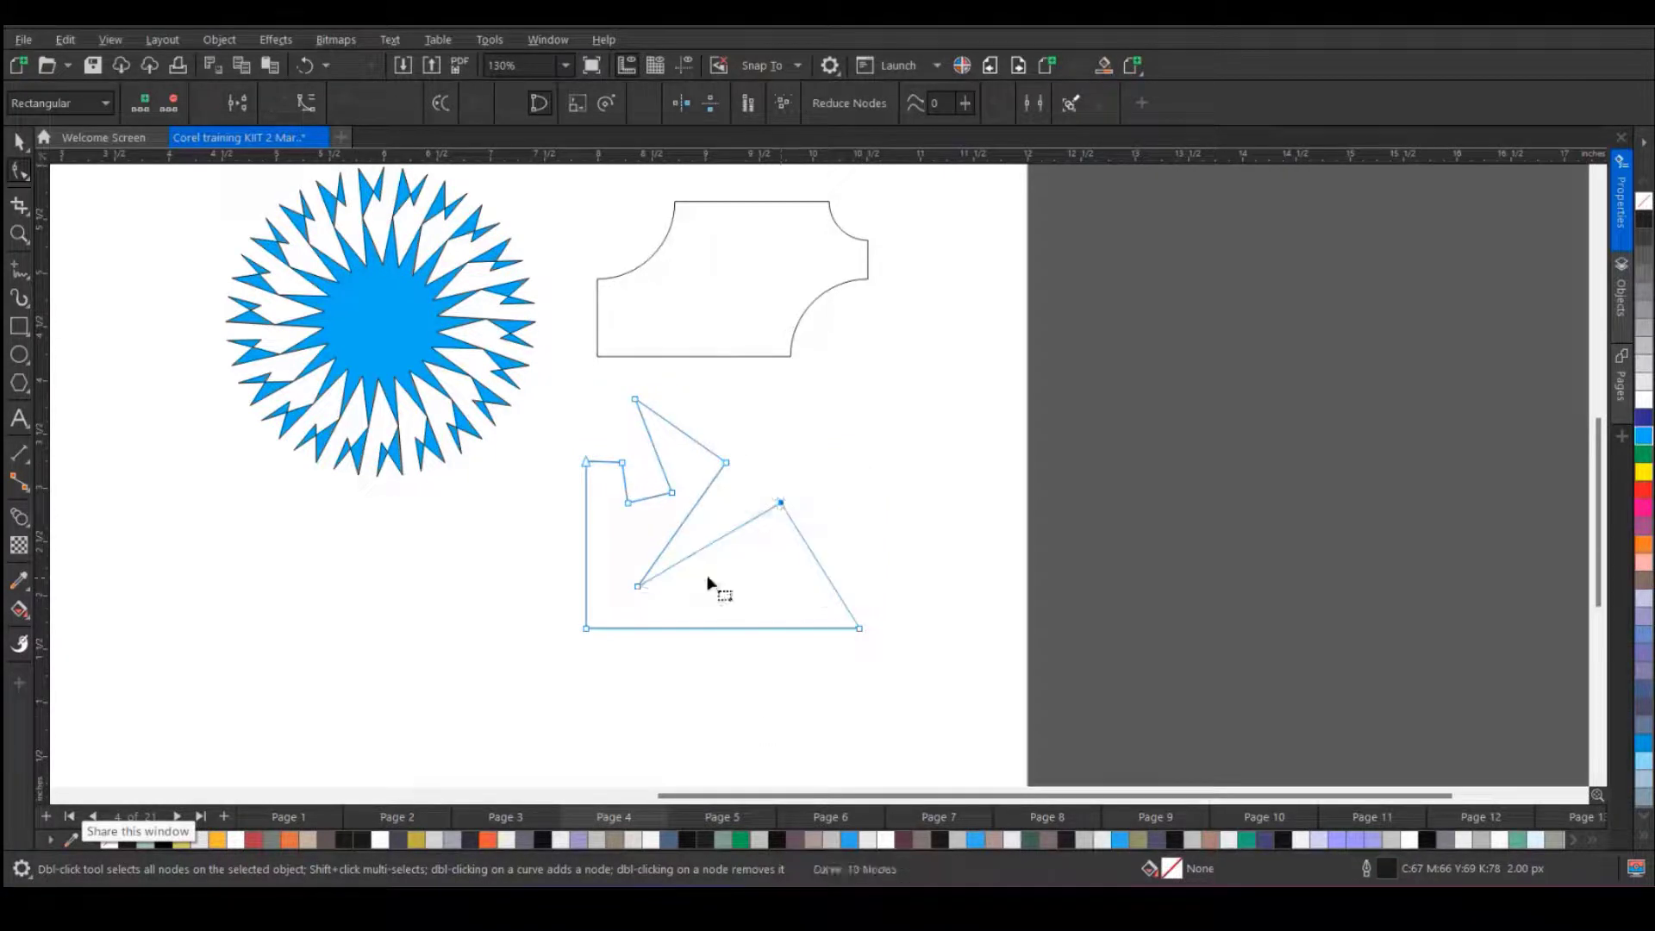
click(672, 492)
key(Delete)
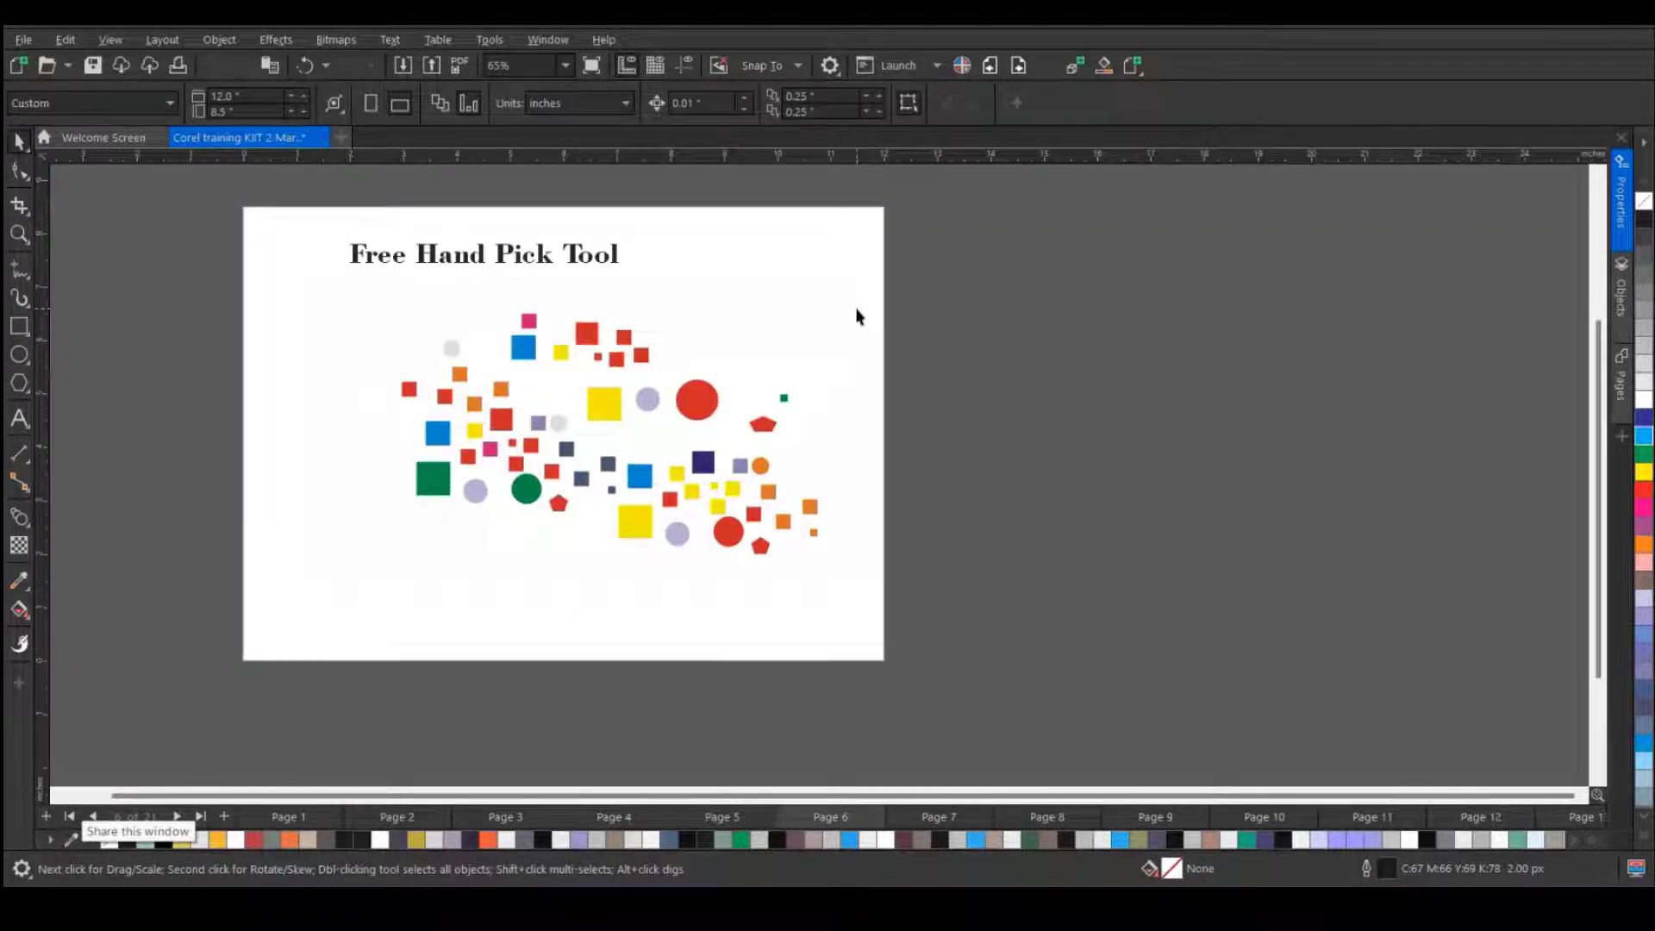
- Try a rectangular Pick selection around the large red circle, the wide red pentagon and the small green square on page 6, and clear it
scroll(689, 440, up, 3)
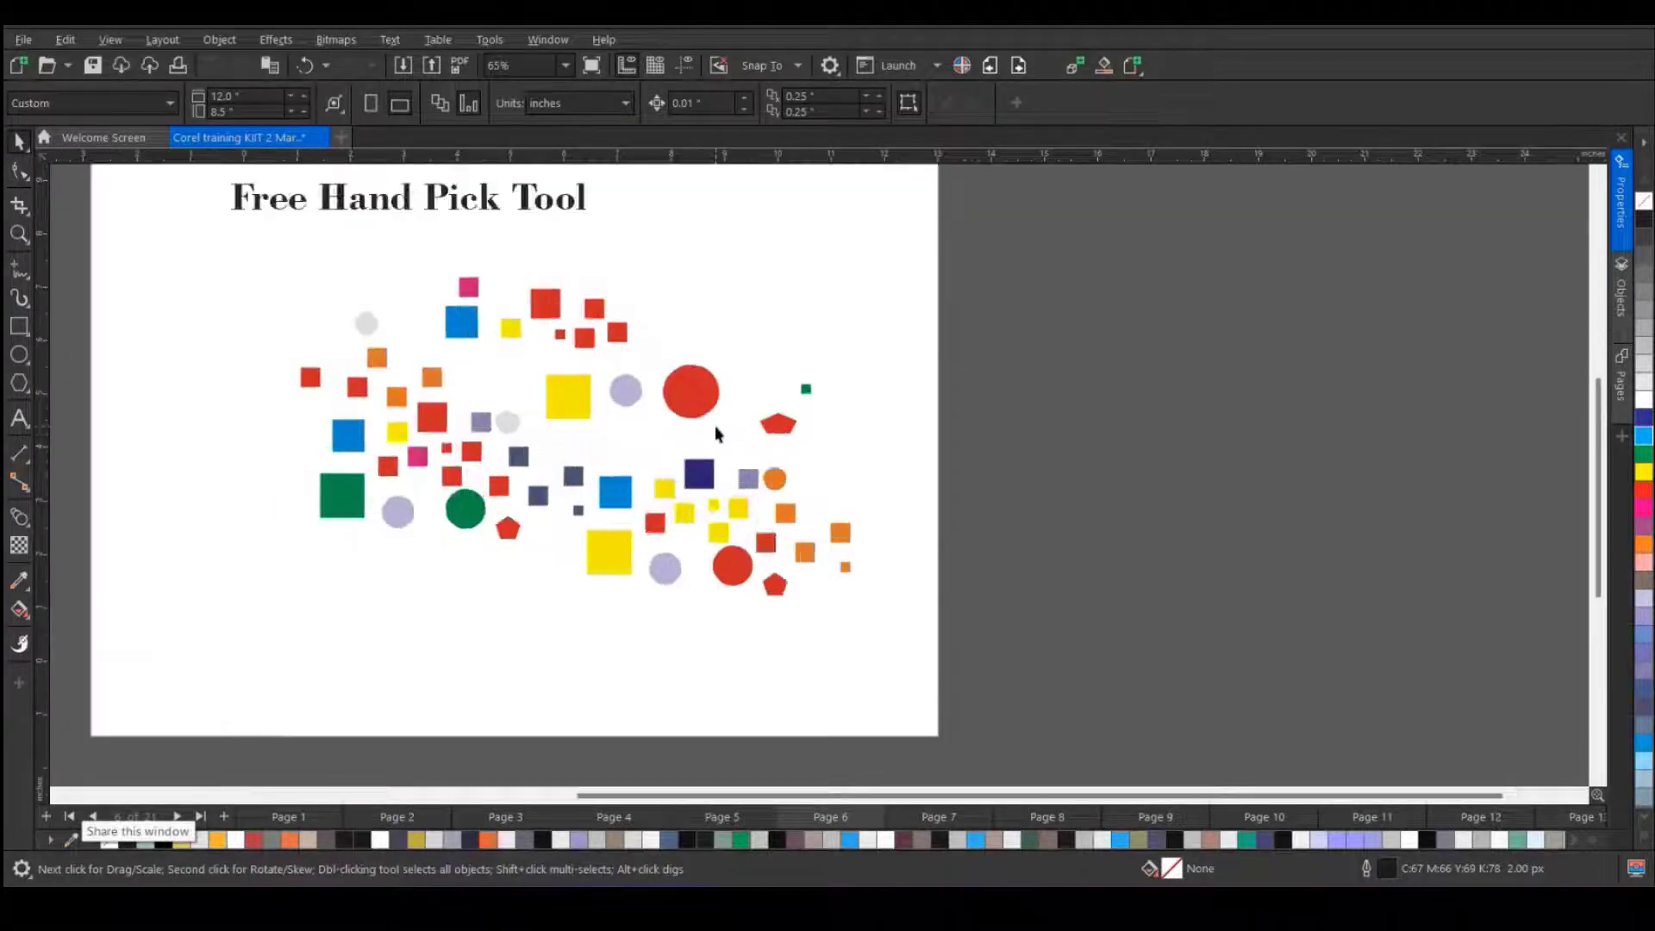
drag(613, 285, 948, 469)
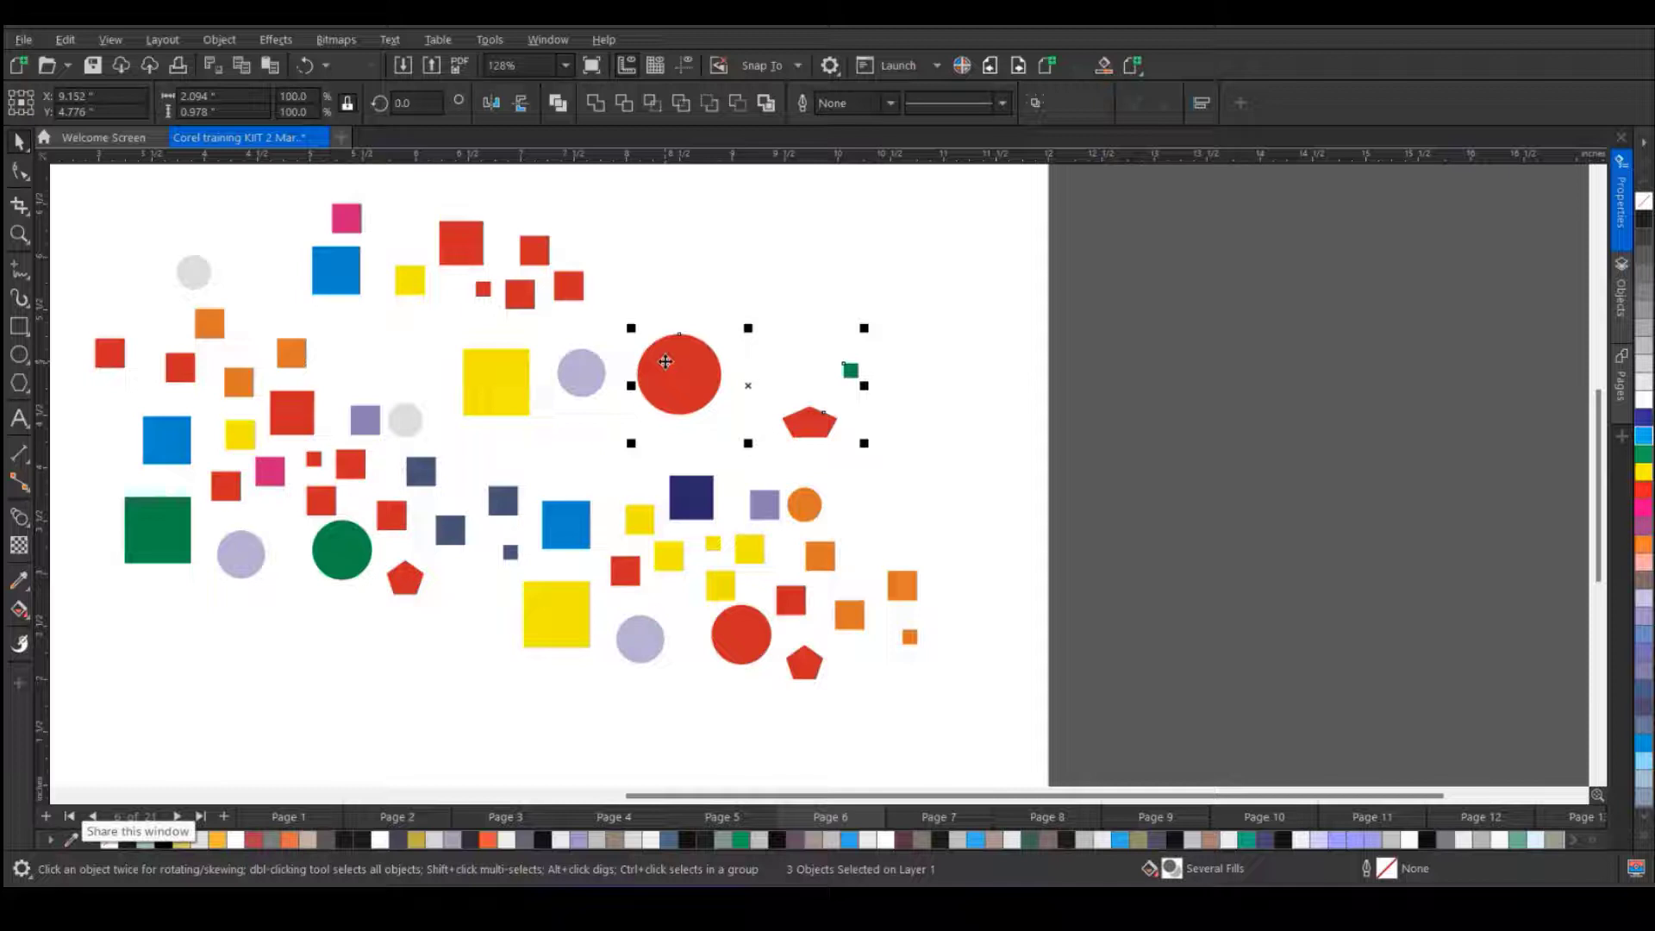
click(773, 270)
- Select the orange circle and the four orange squares together and fill them with blue (C100 M100 Y0 K0)
scroll(888, 629, up, 2)
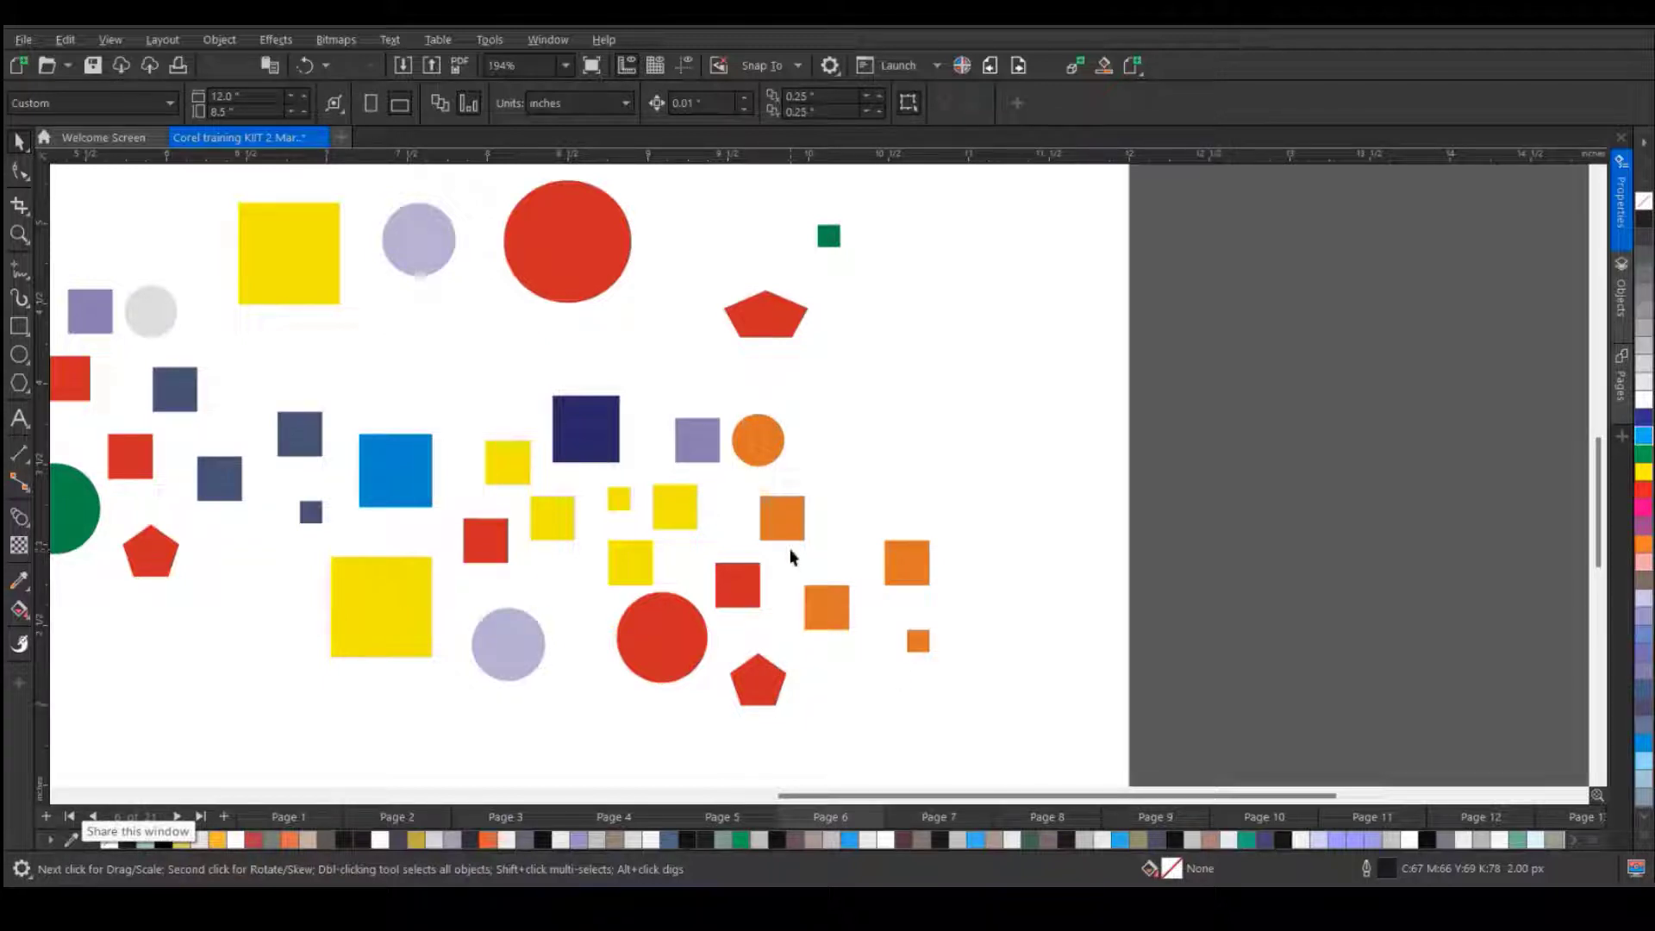
drag(730, 388, 954, 668)
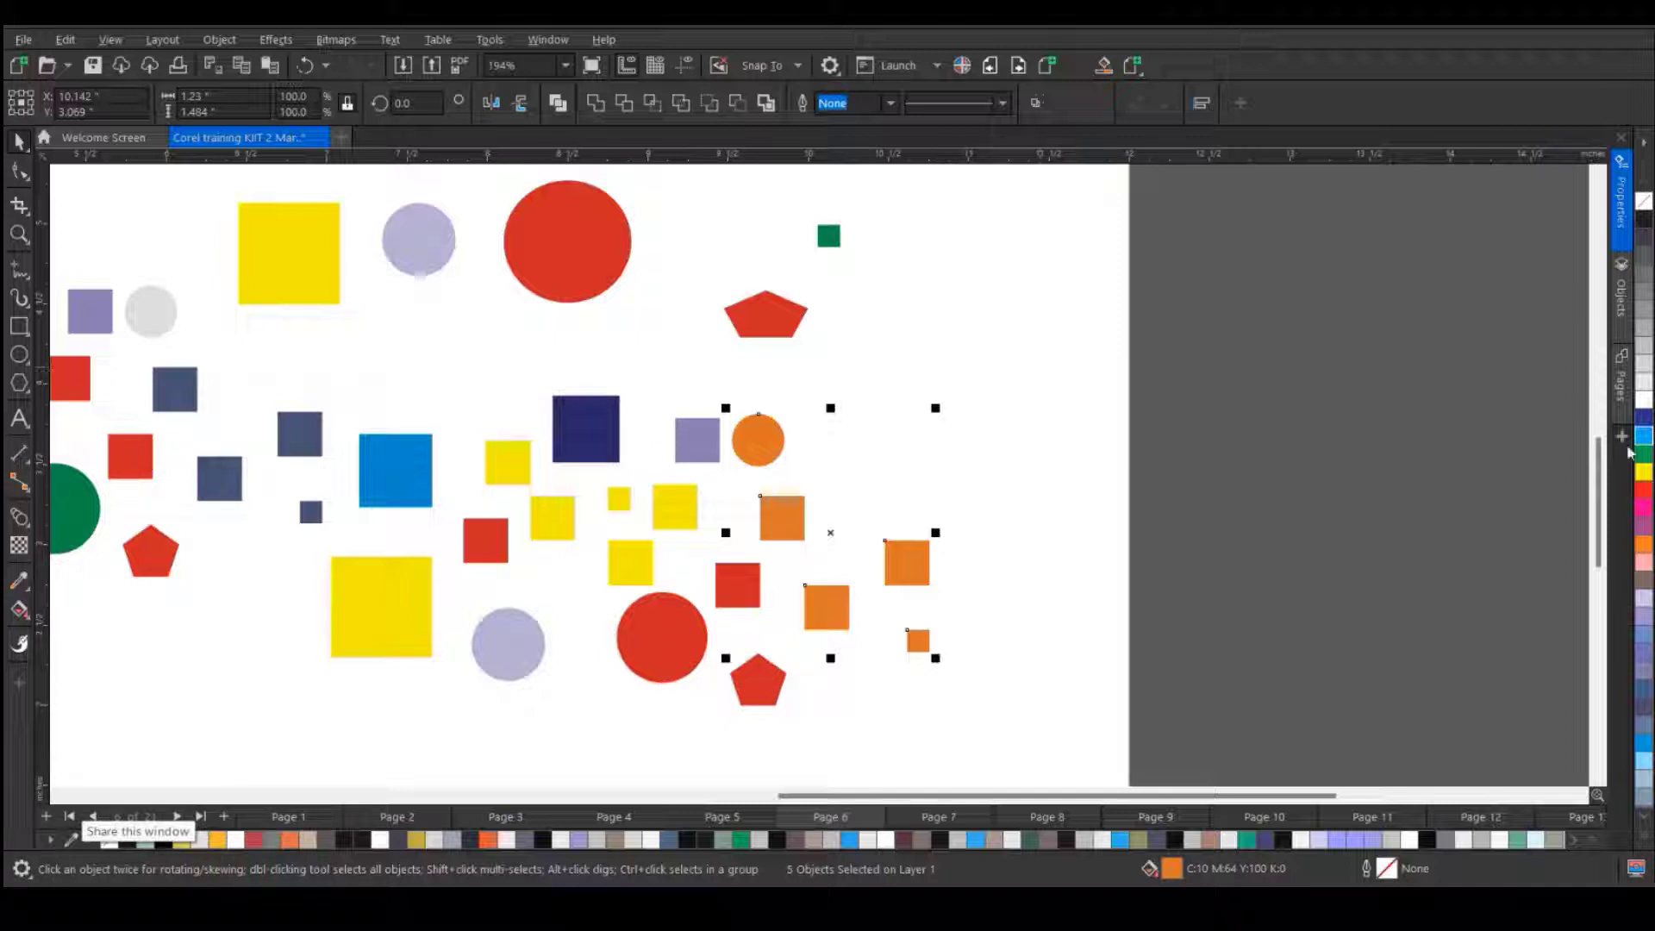
click(1645, 420)
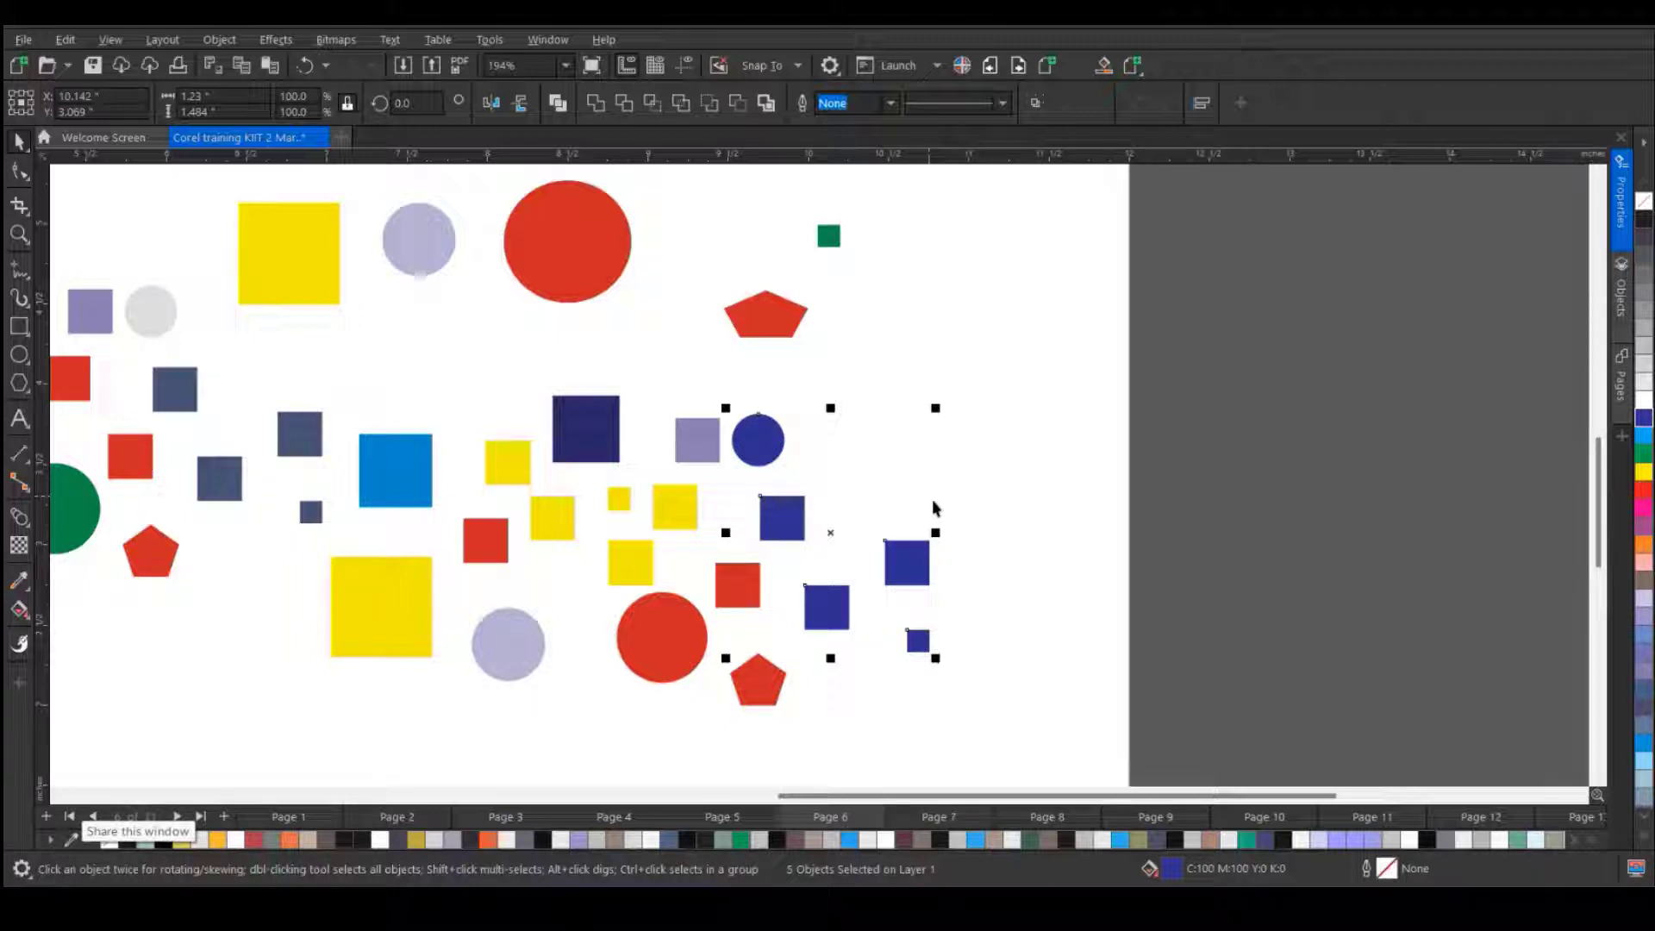
click(845, 485)
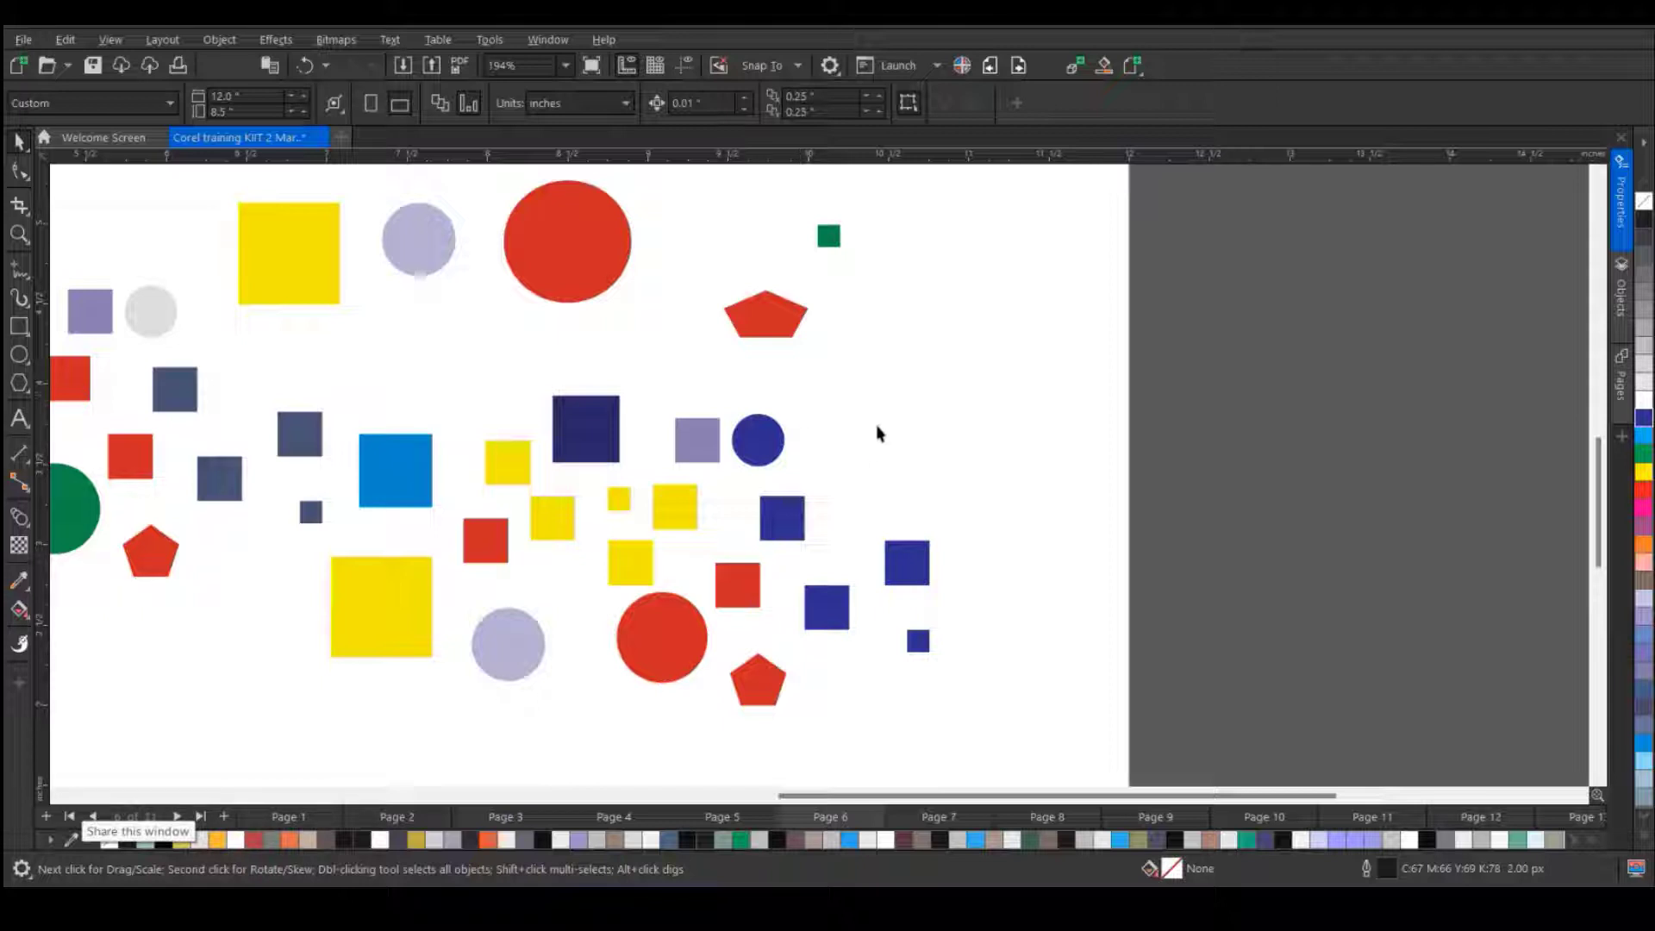
- Select the five blue shapes with the Freehand Pick tool and fill them with green (C100 M0 Y100 K0)
click(22, 144)
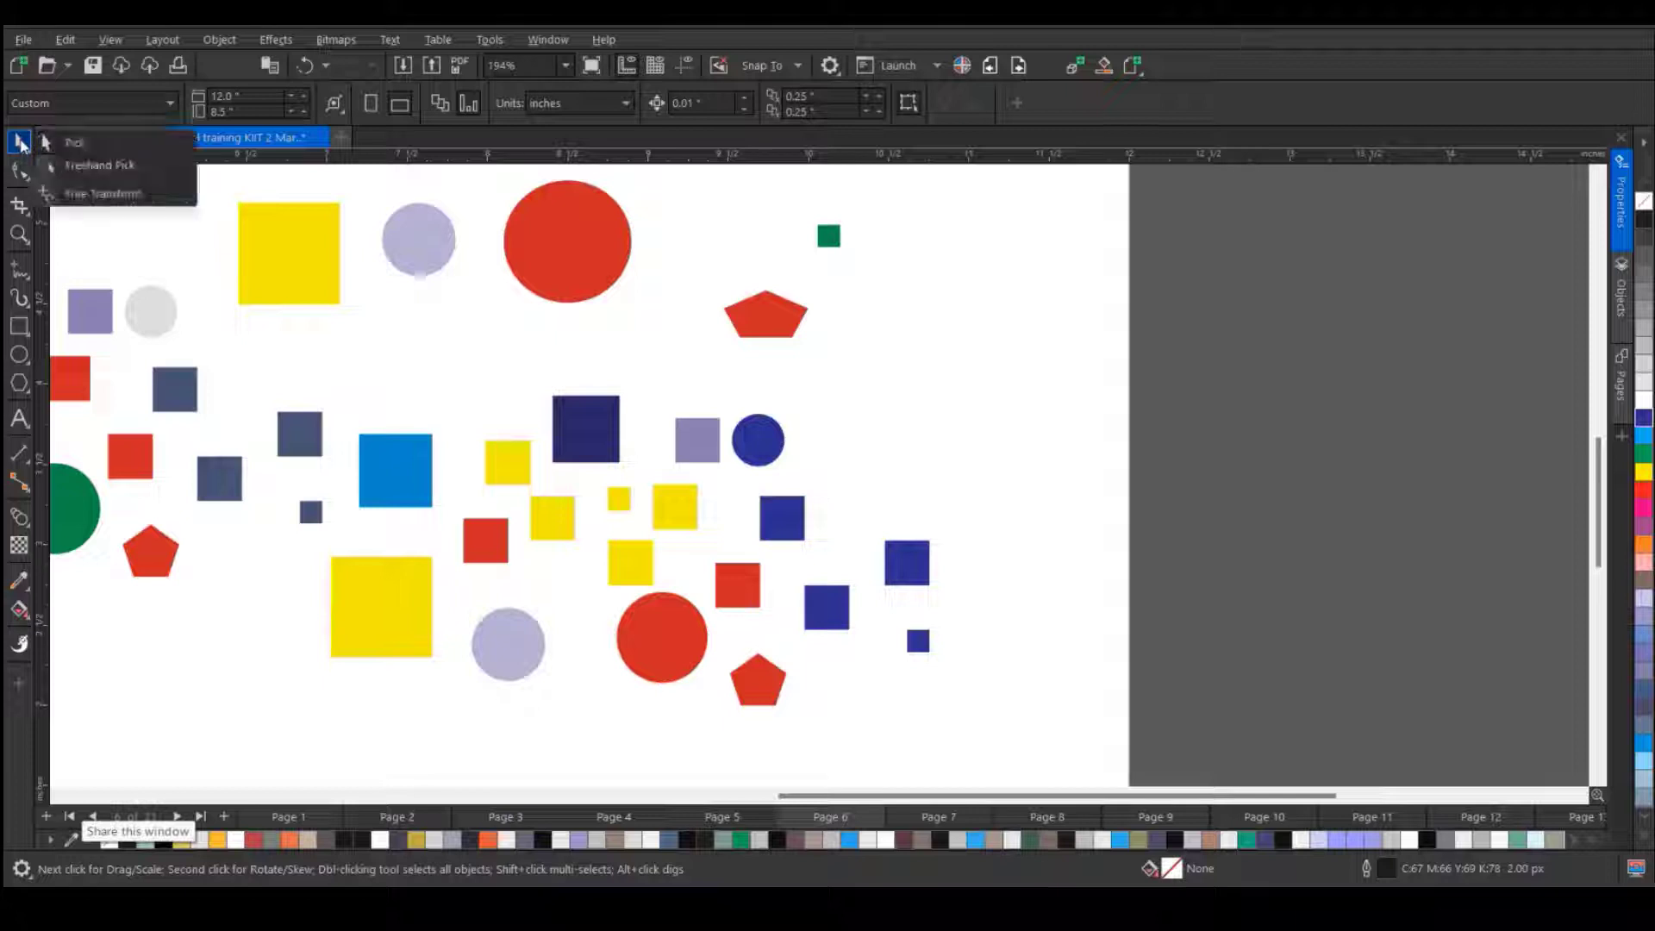
click(100, 167)
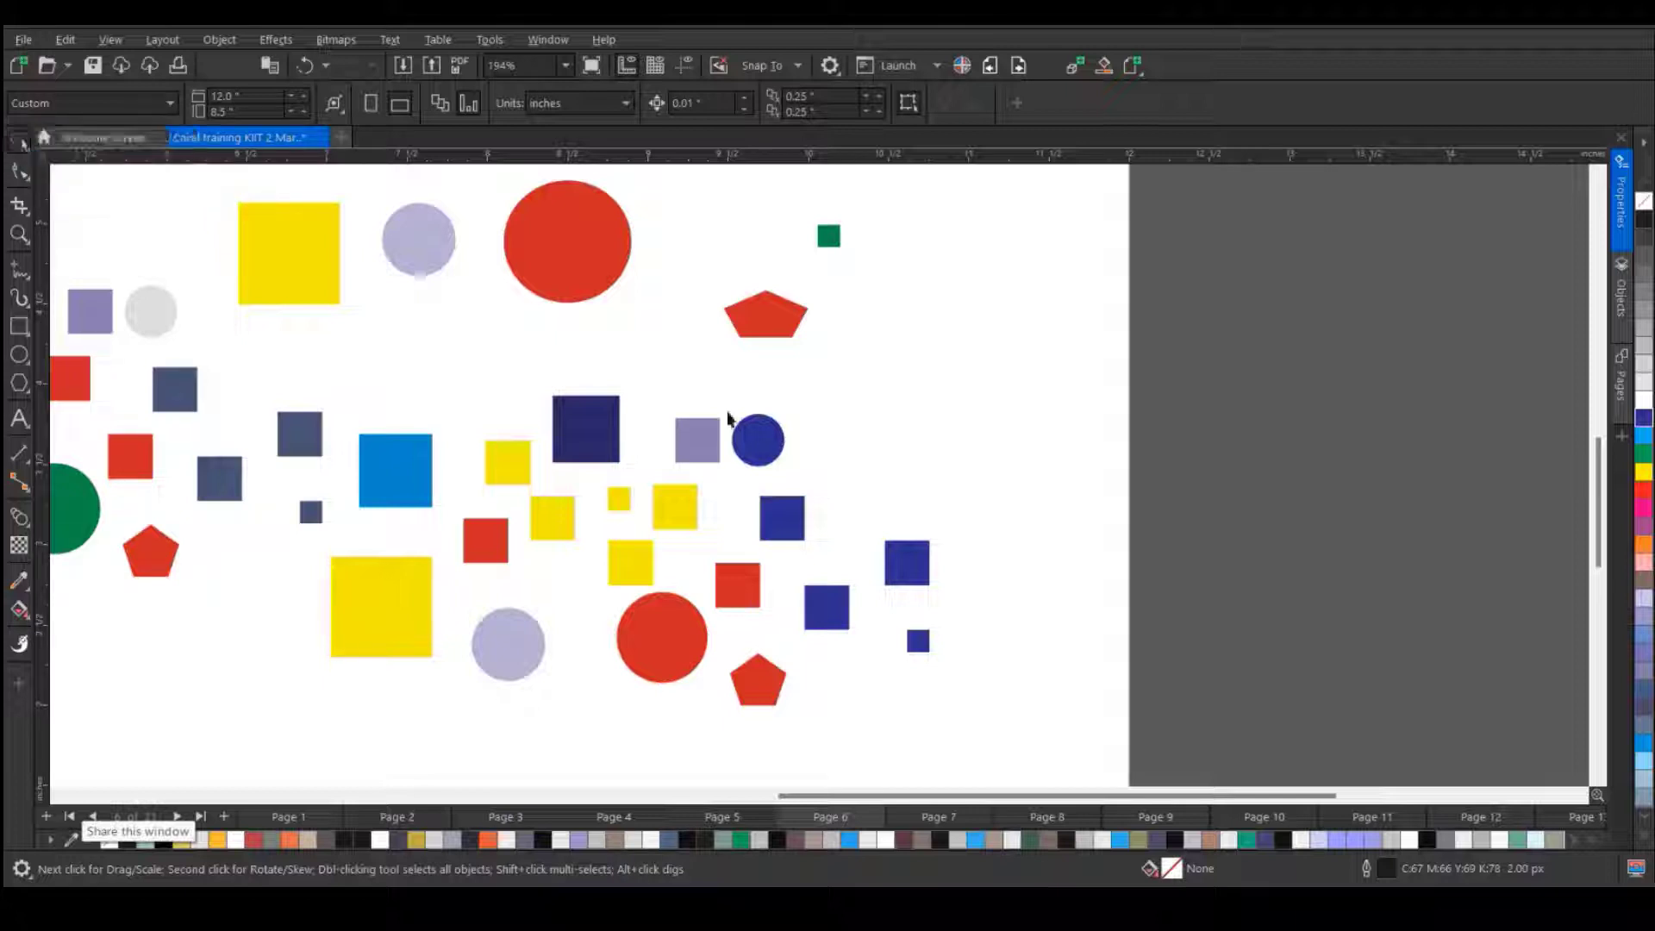
mouse_move(727, 385)
mouse_down()
mouse_move(776, 592)
mouse_move(979, 517)
mouse_move(949, 388)
mouse_up()
click(1644, 455)
click(986, 466)
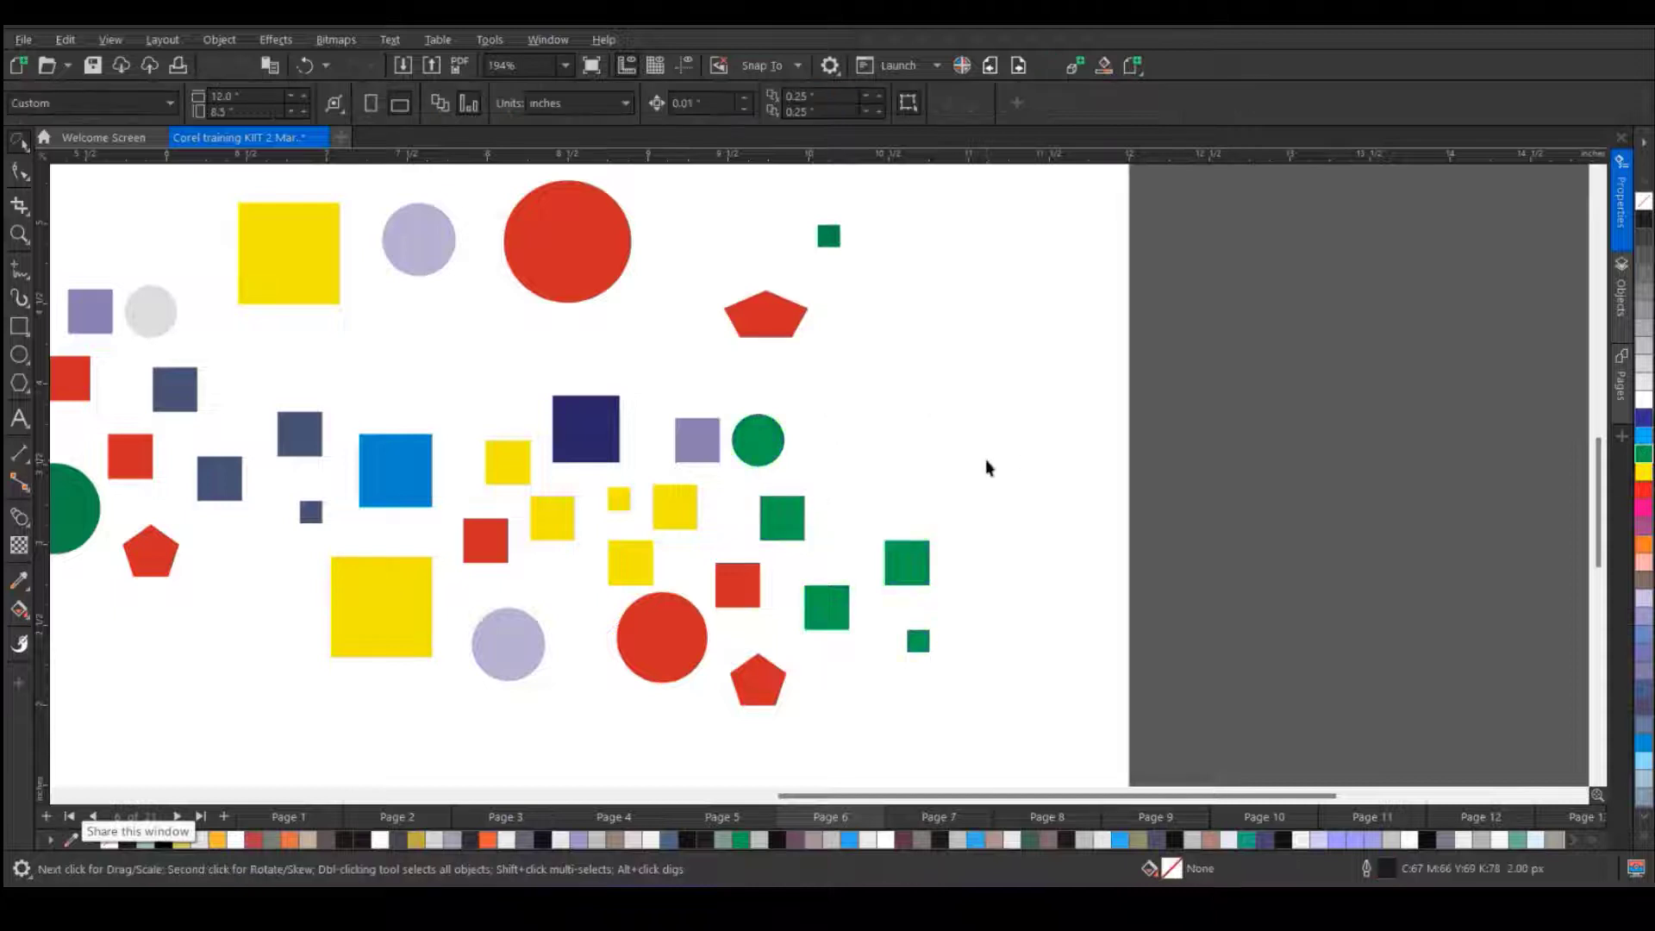
- Try selecting the five green shapes with a Pick tool marquee that only partly covers some of them, and clear the selection
drag(833, 502, 745, 377)
click(22, 149)
click(111, 151)
drag(762, 387, 941, 495)
drag(939, 488, 939, 488)
drag(769, 390, 967, 644)
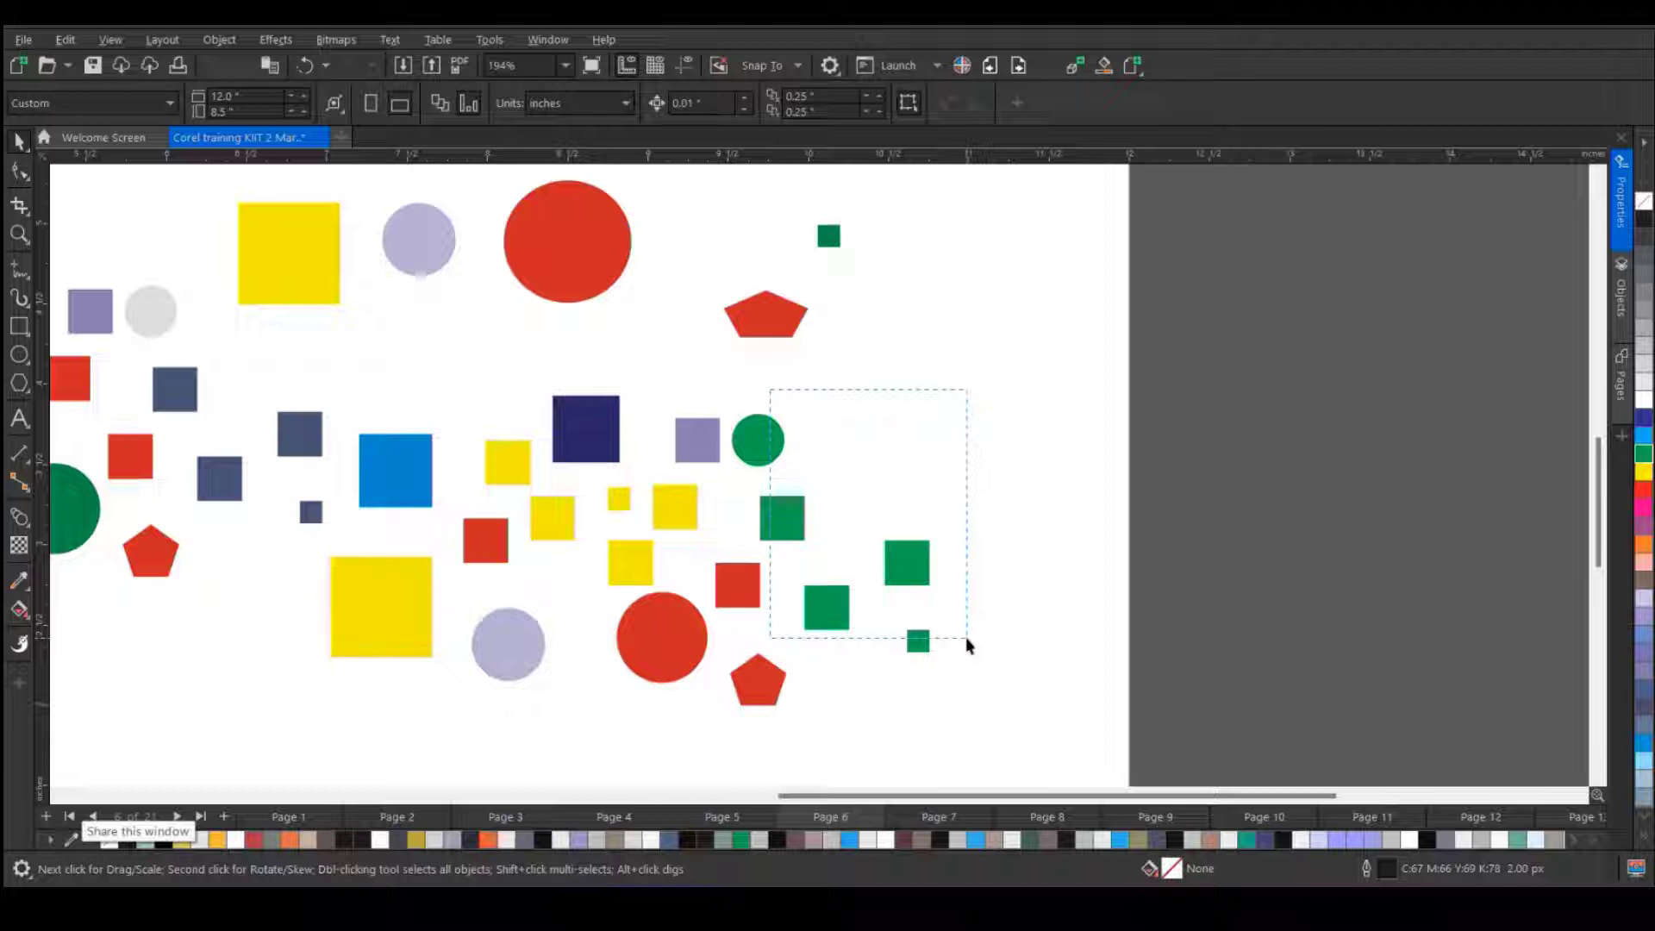
drag(967, 645, 967, 644)
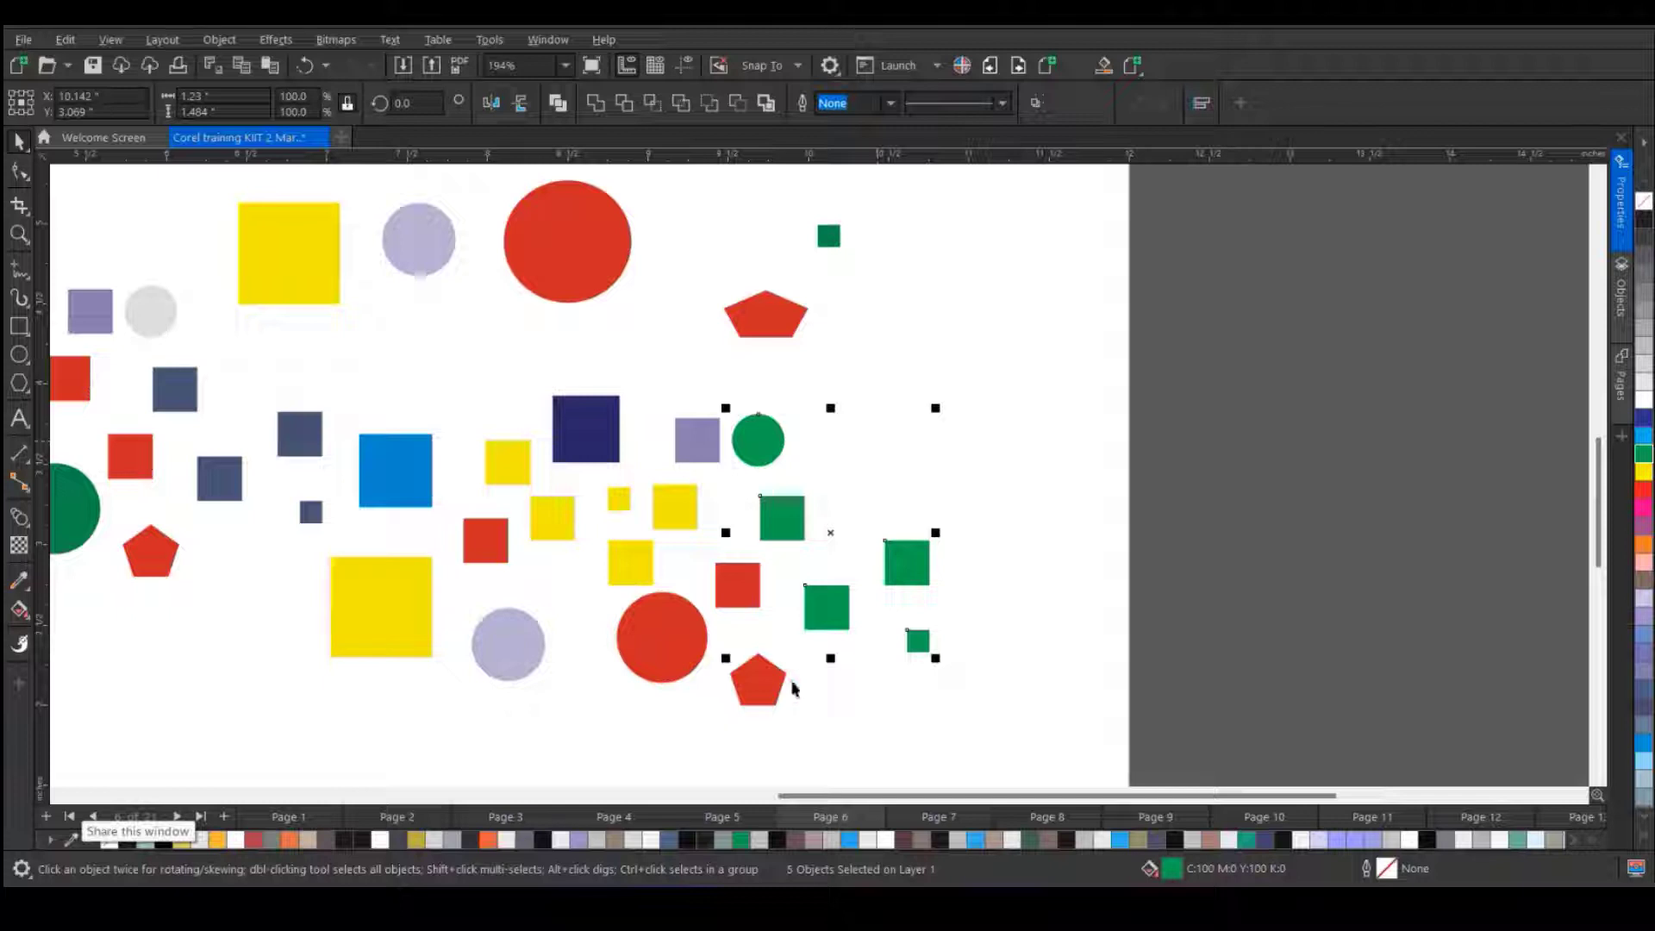
click(933, 323)
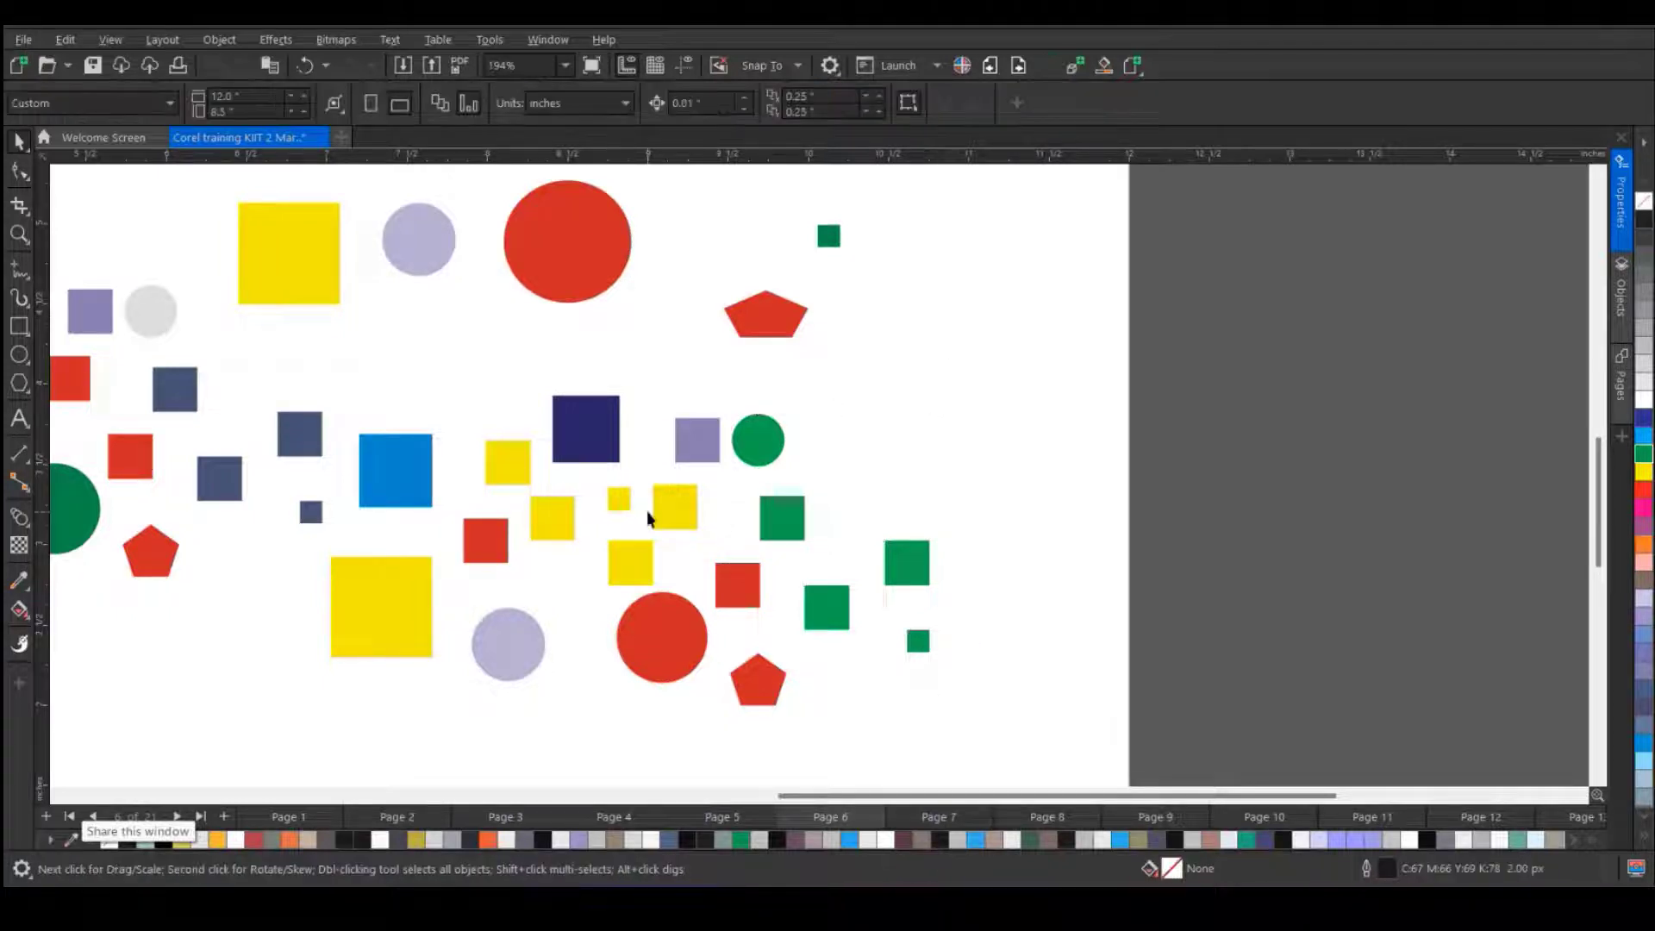
- Try marquee selections over the large yellow square and the lavender circle beside it
drag(569, 704, 310, 517)
drag(508, 731, 374, 550)
drag(374, 556, 373, 554)
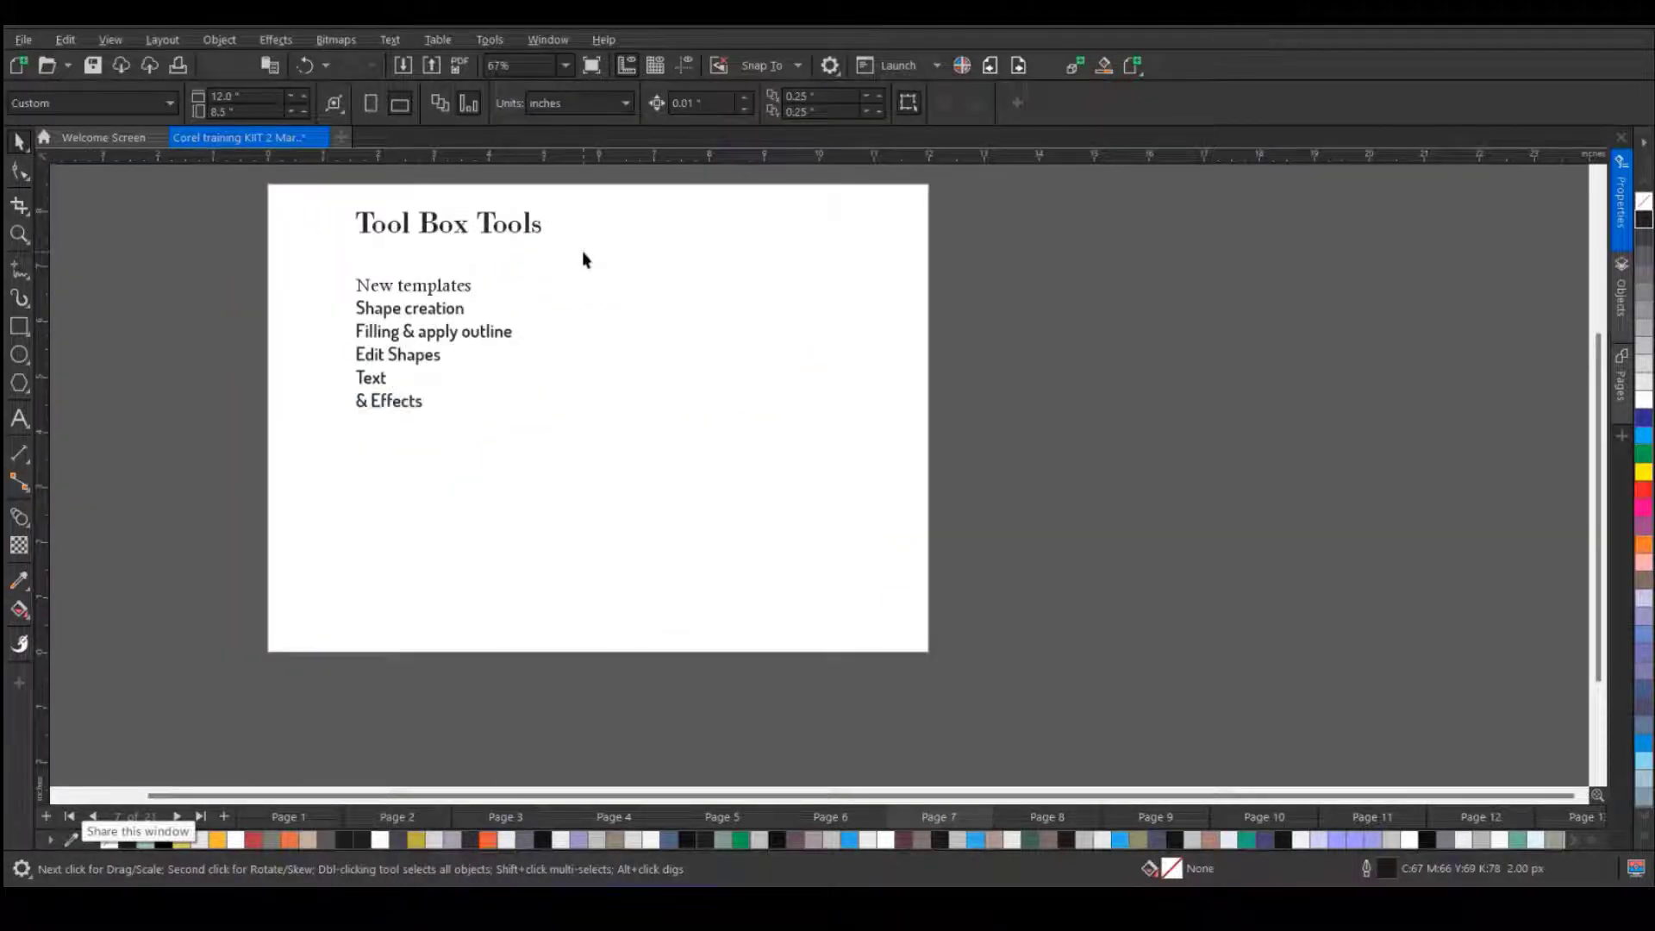
- Create a new document from the Fastfood Profile Picture template and switch back to the Corel training document
click(24, 39)
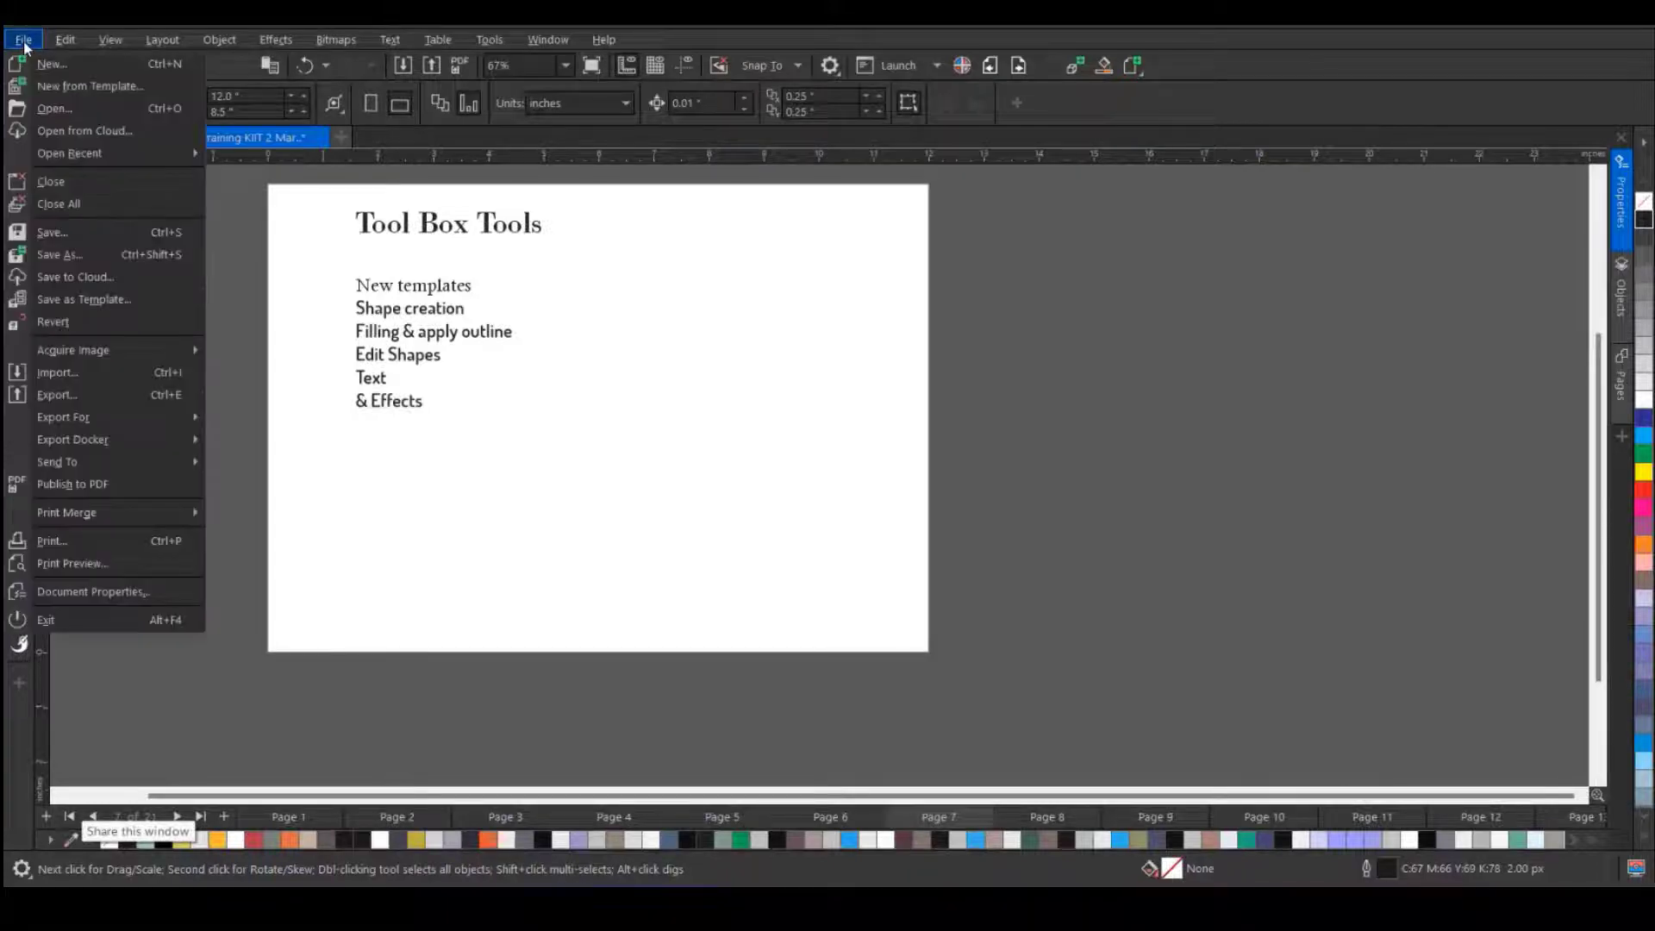
click(78, 86)
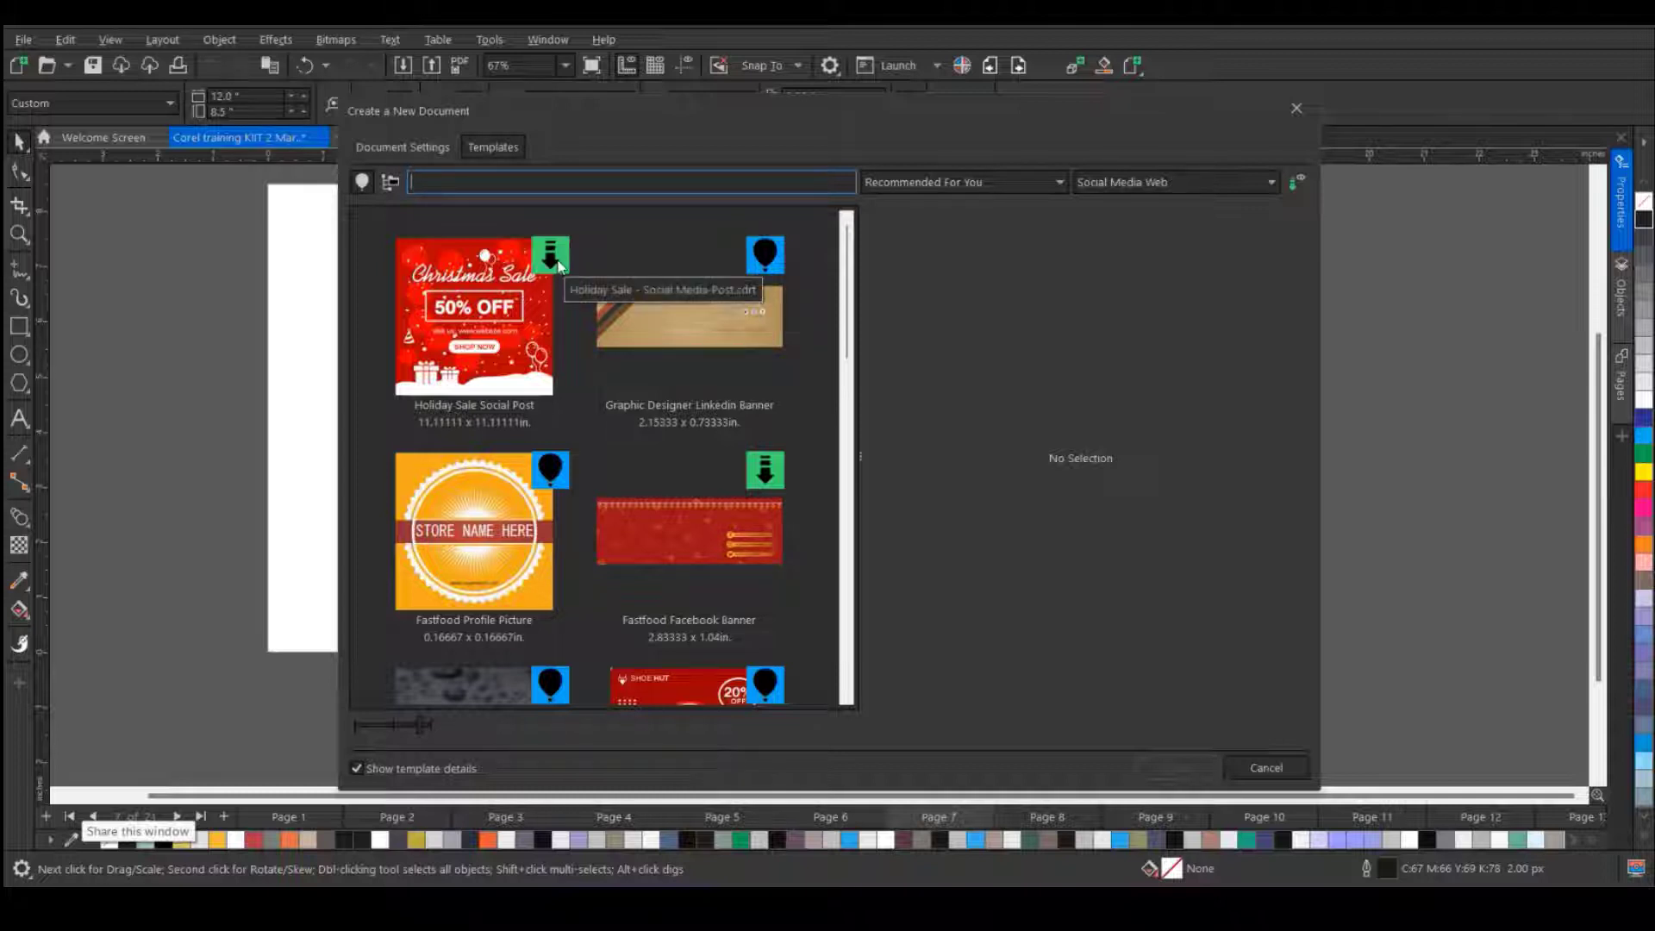
click(527, 515)
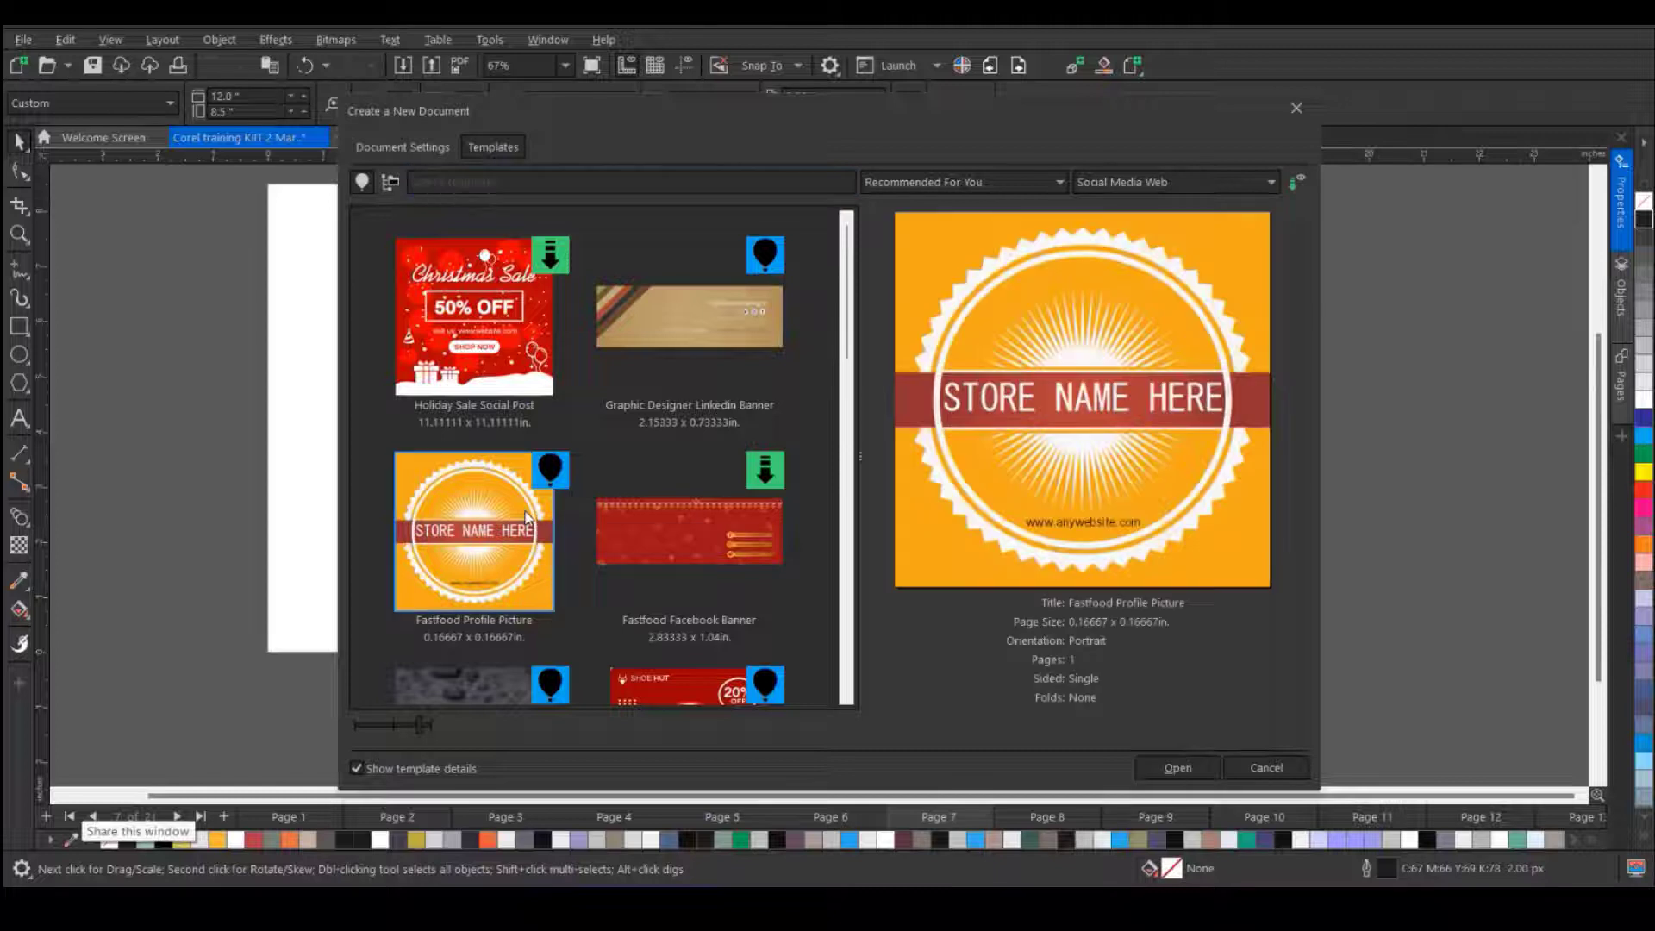
click(1174, 768)
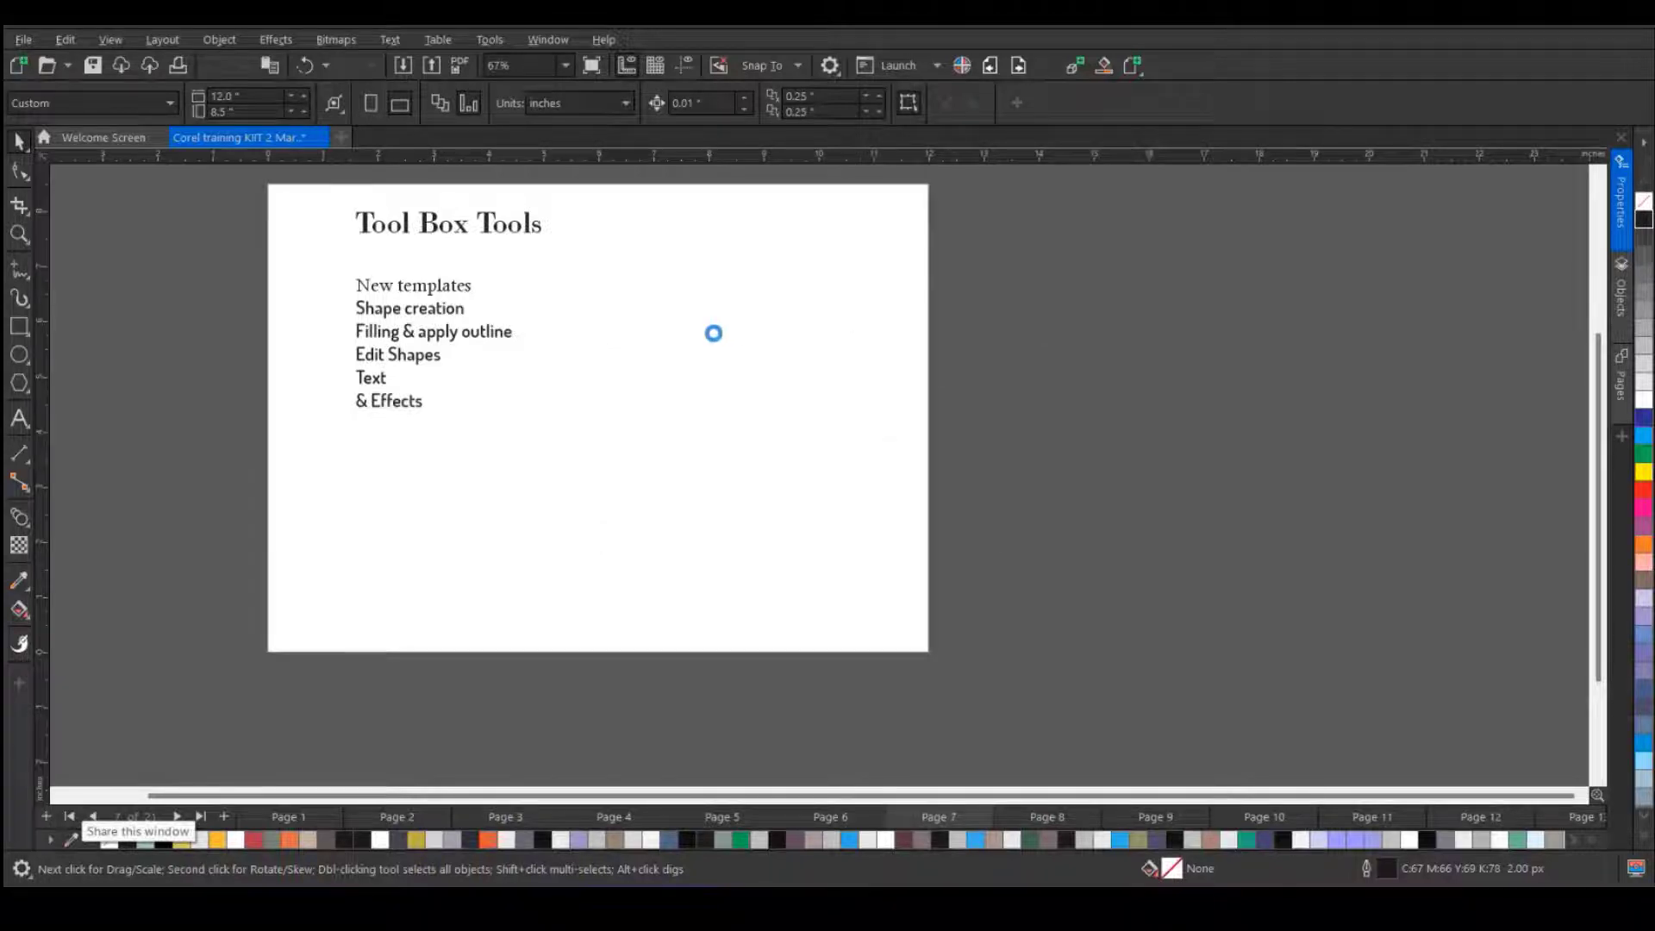
click(999, 660)
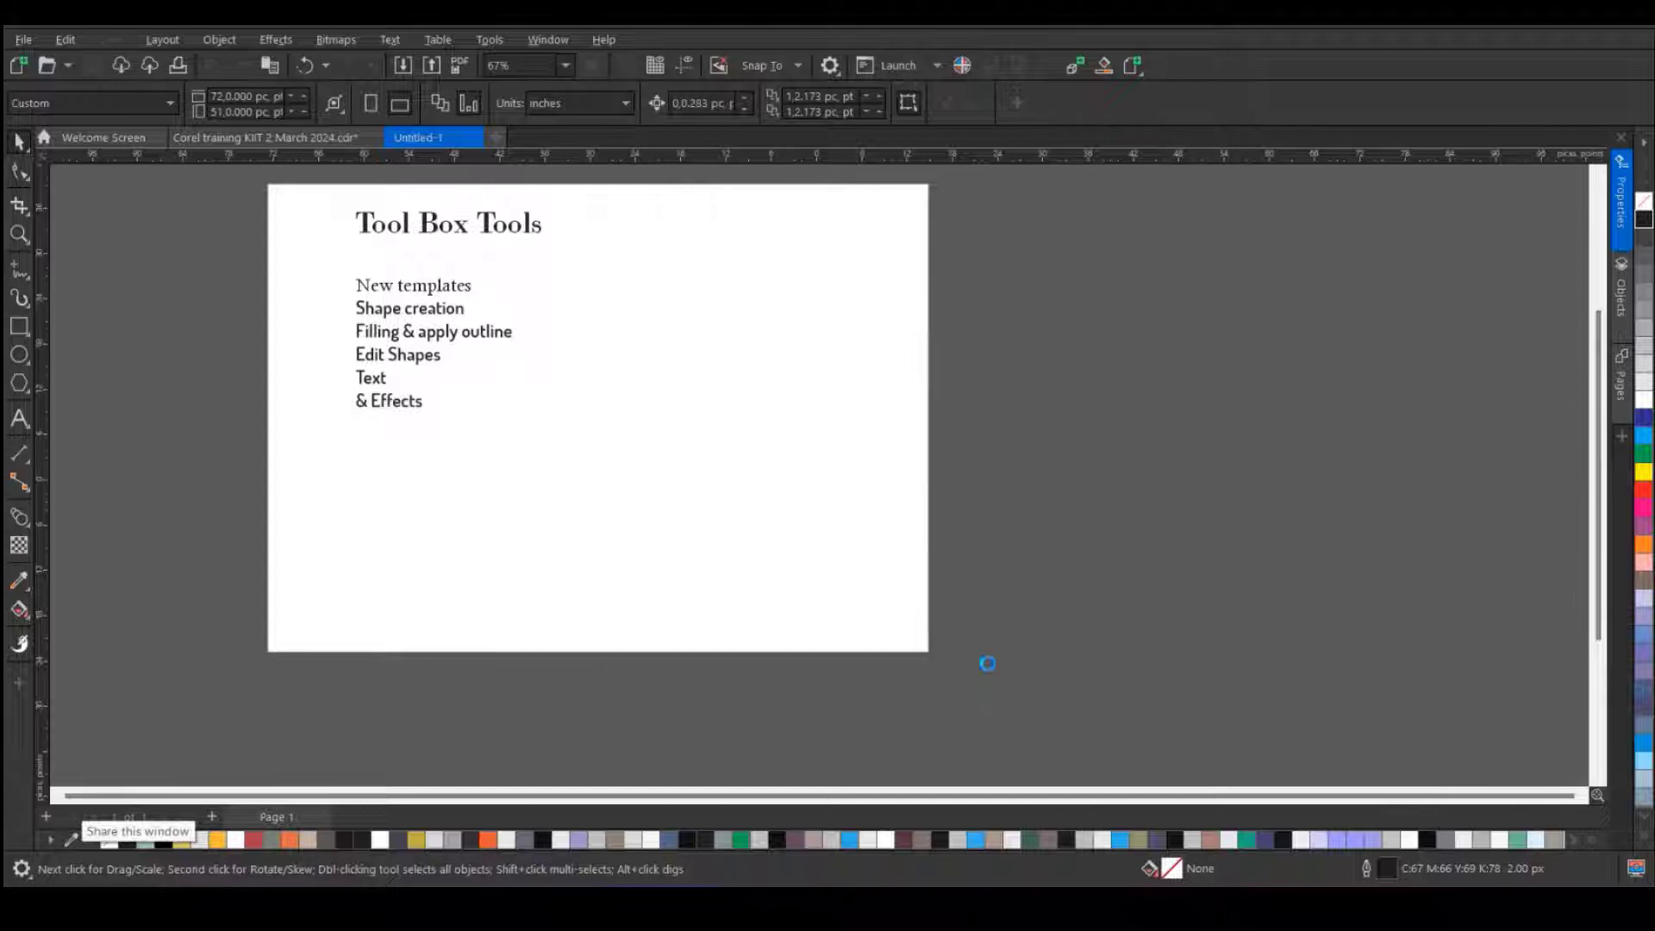
click(265, 138)
- Select the four green squares on page 8 and look through the available shaping tools
drag(295, 256, 607, 482)
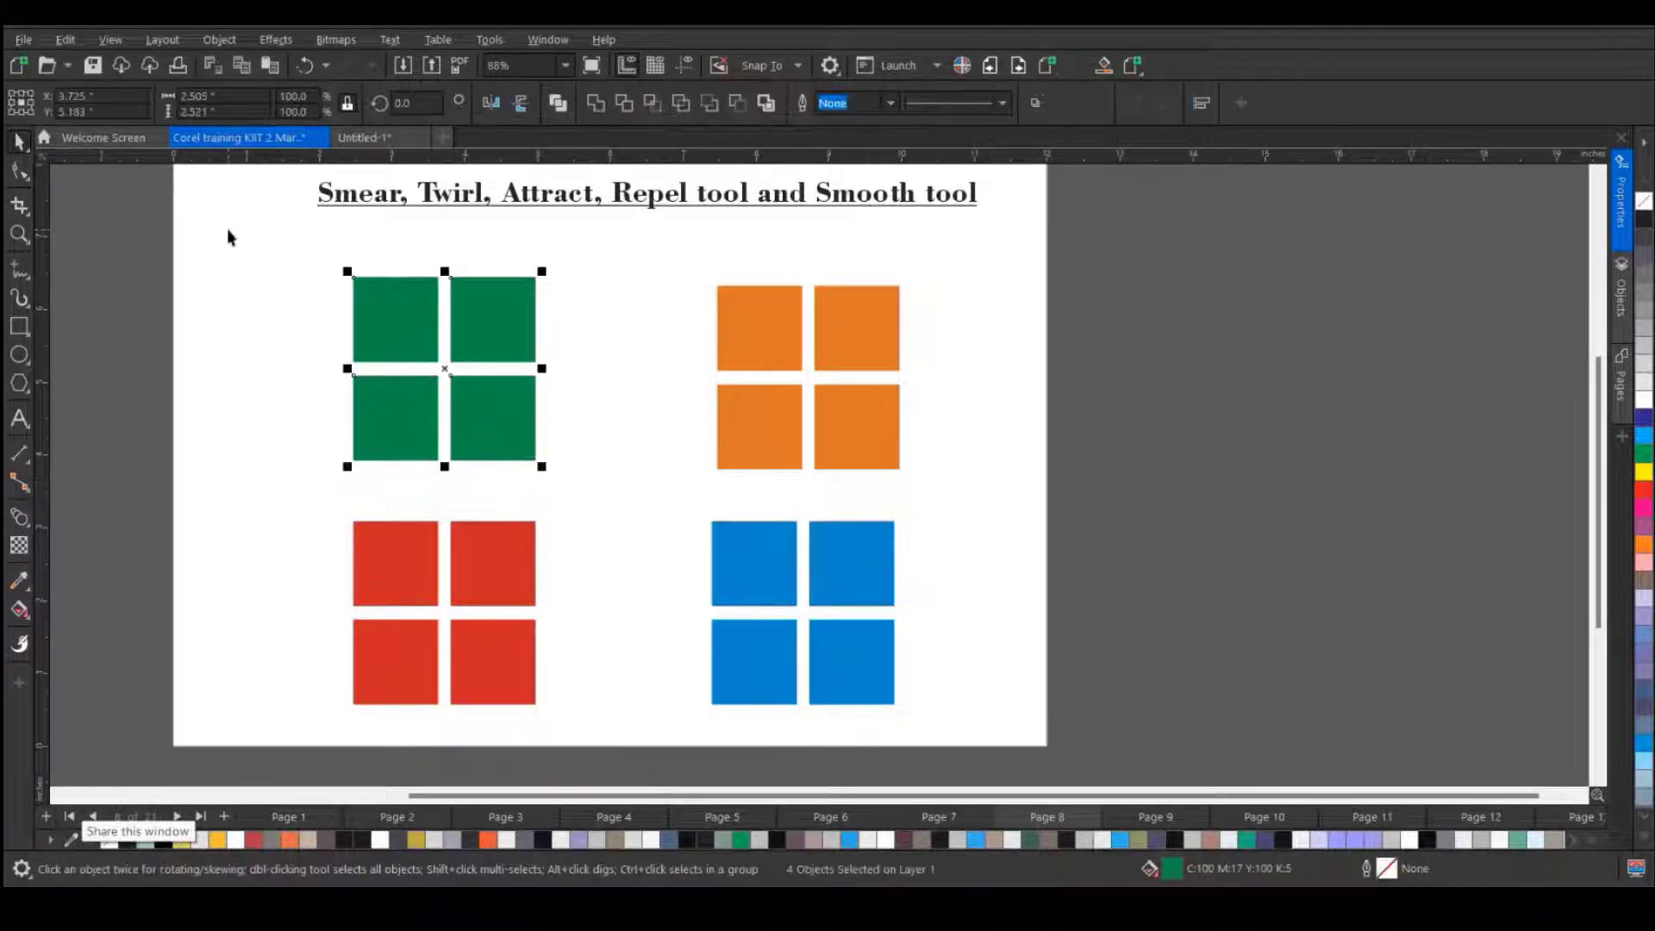
click(20, 171)
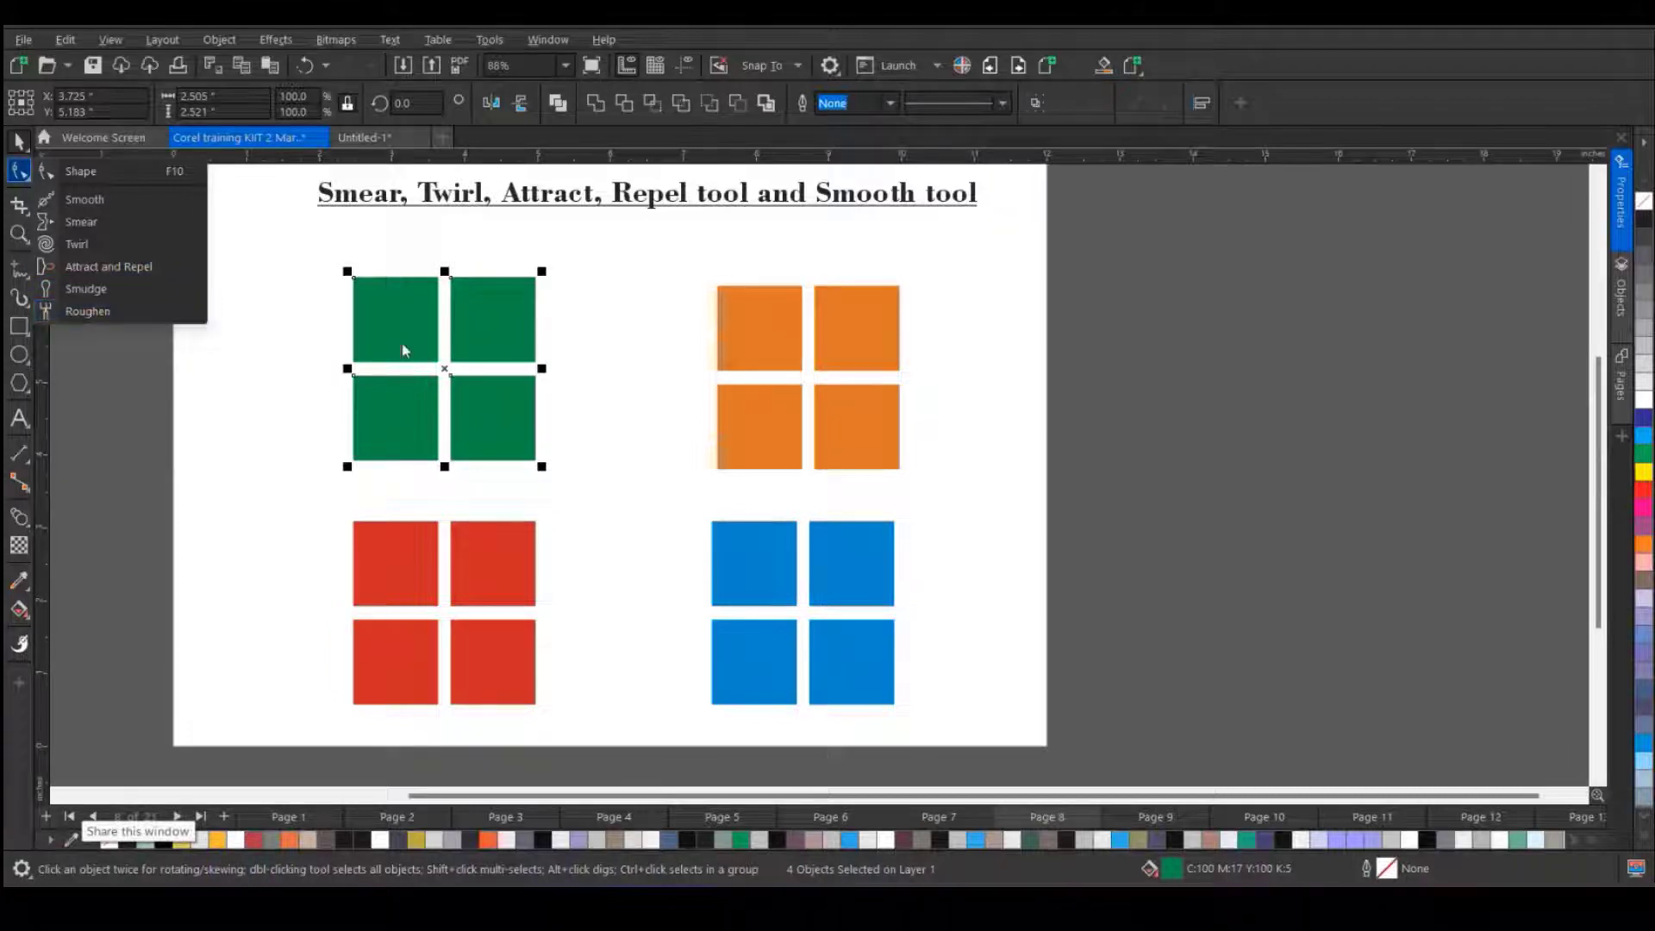
click(569, 259)
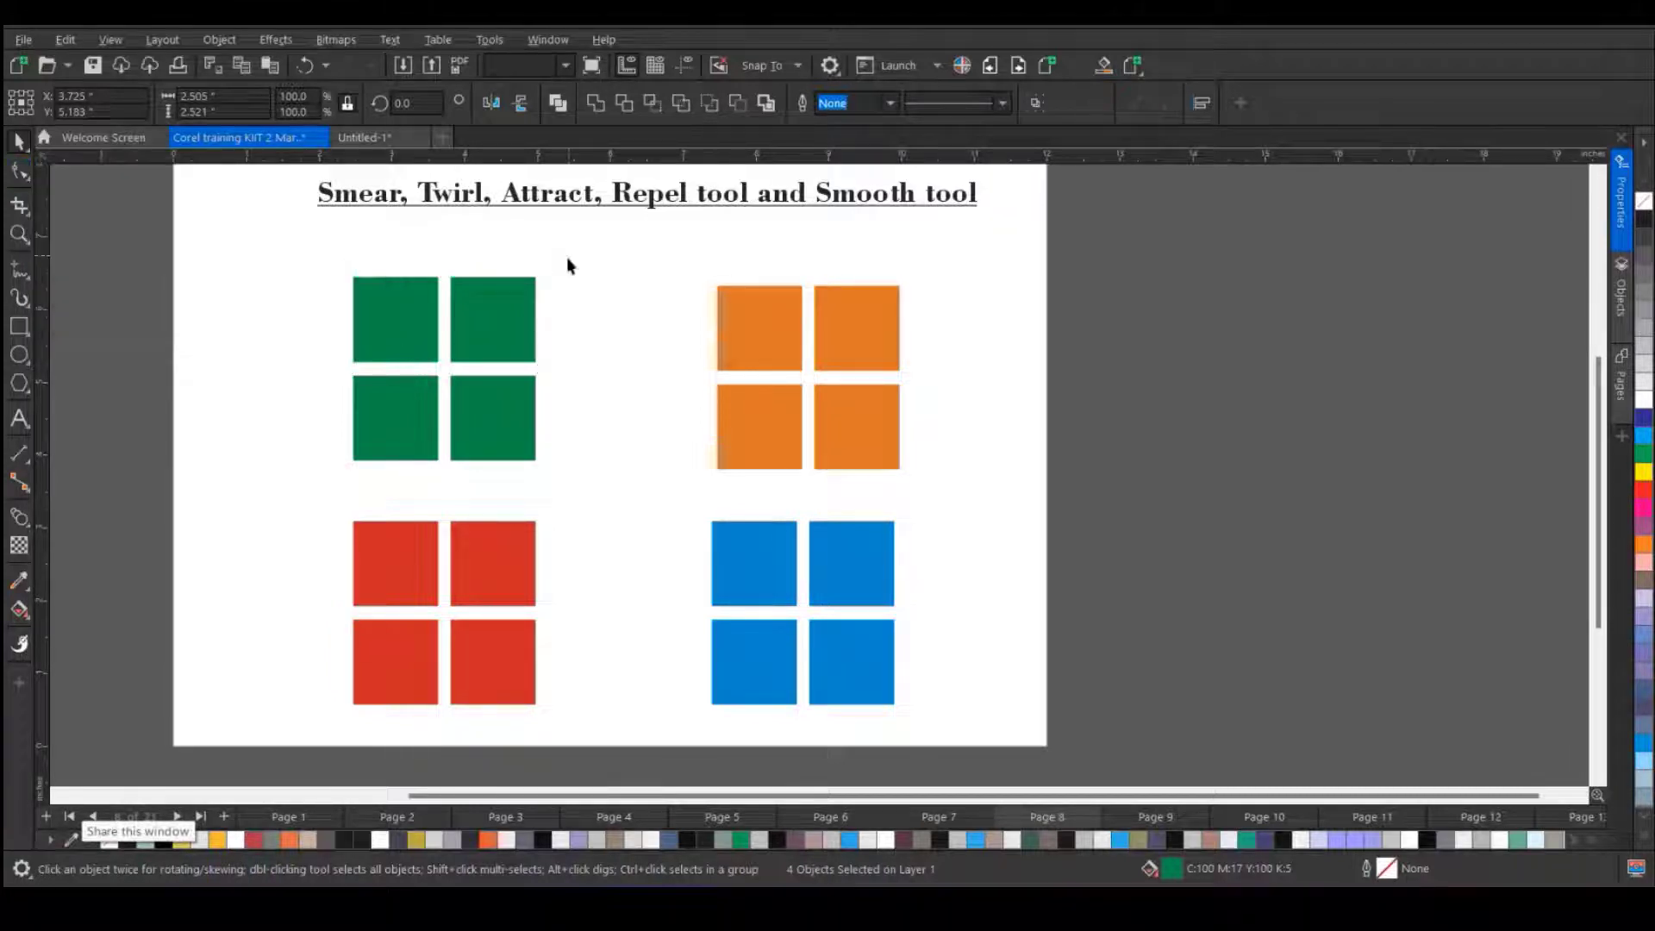
click(19, 141)
drag(313, 228, 653, 522)
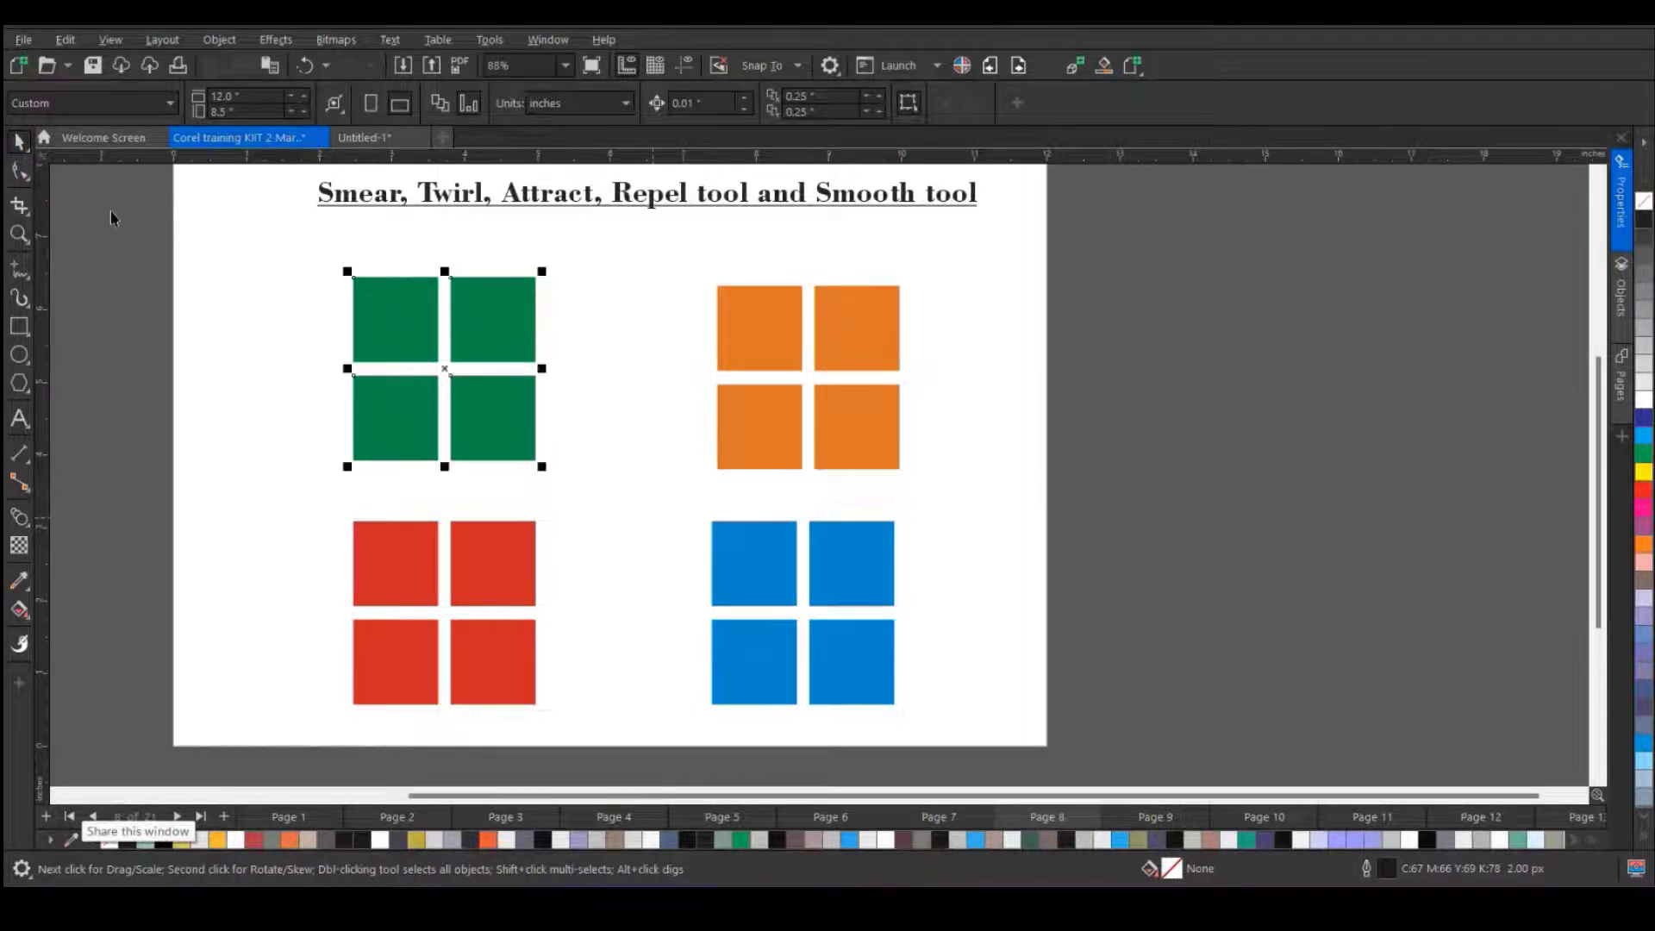
click(19, 170)
click(500, 304)
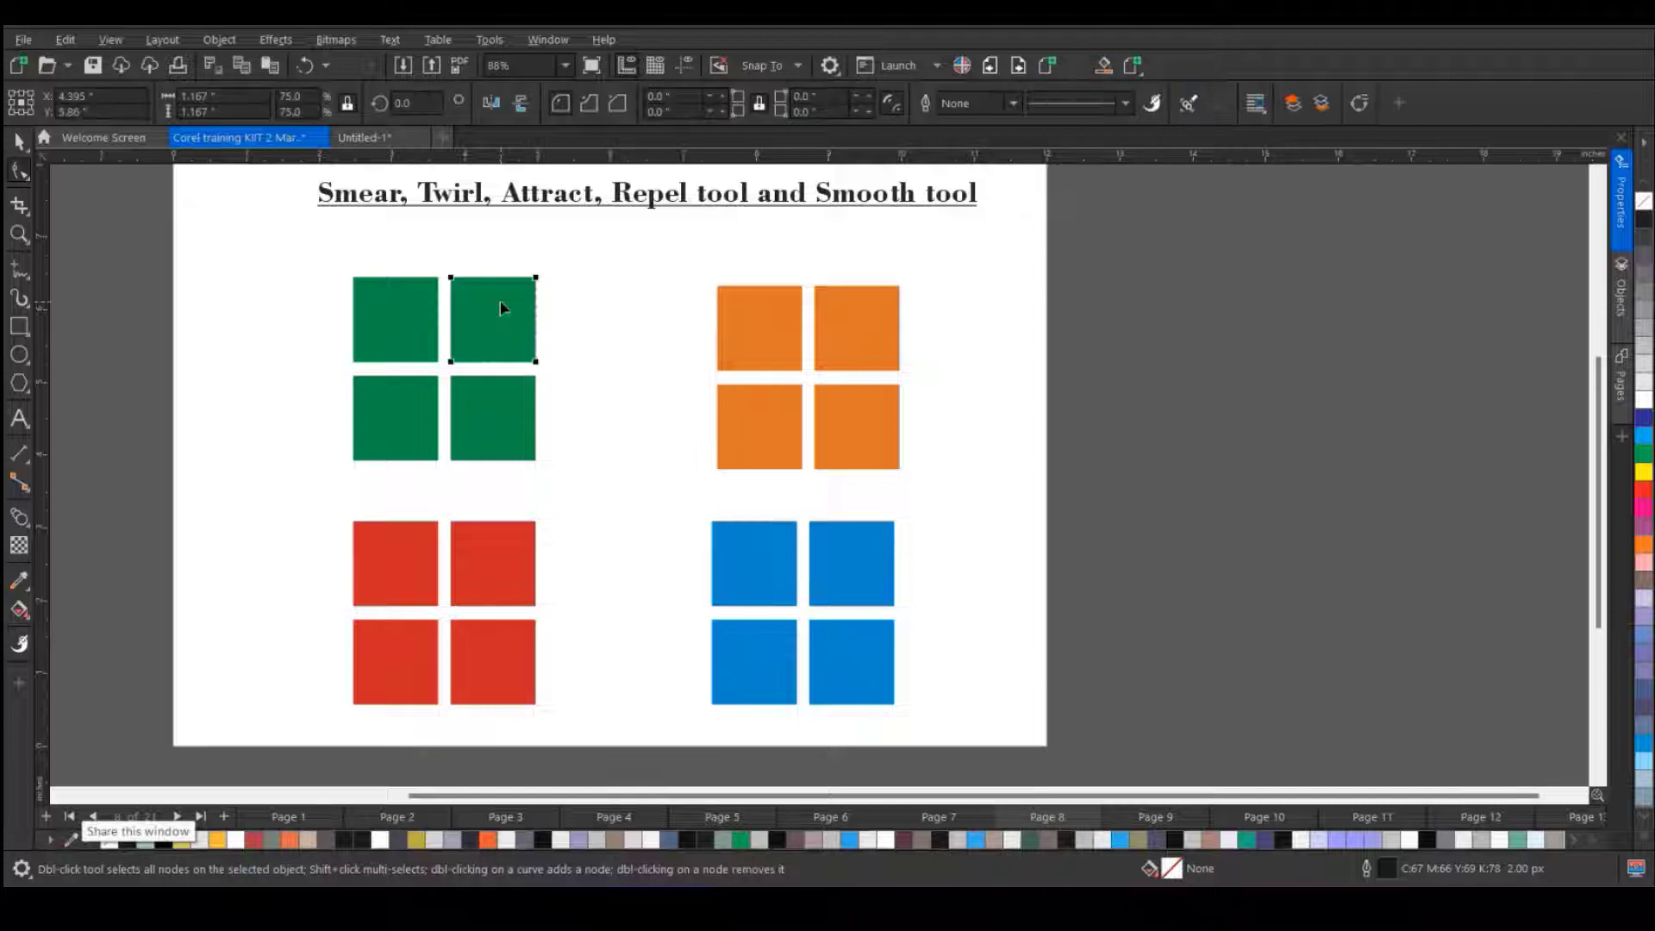
scroll(514, 311, up, 2)
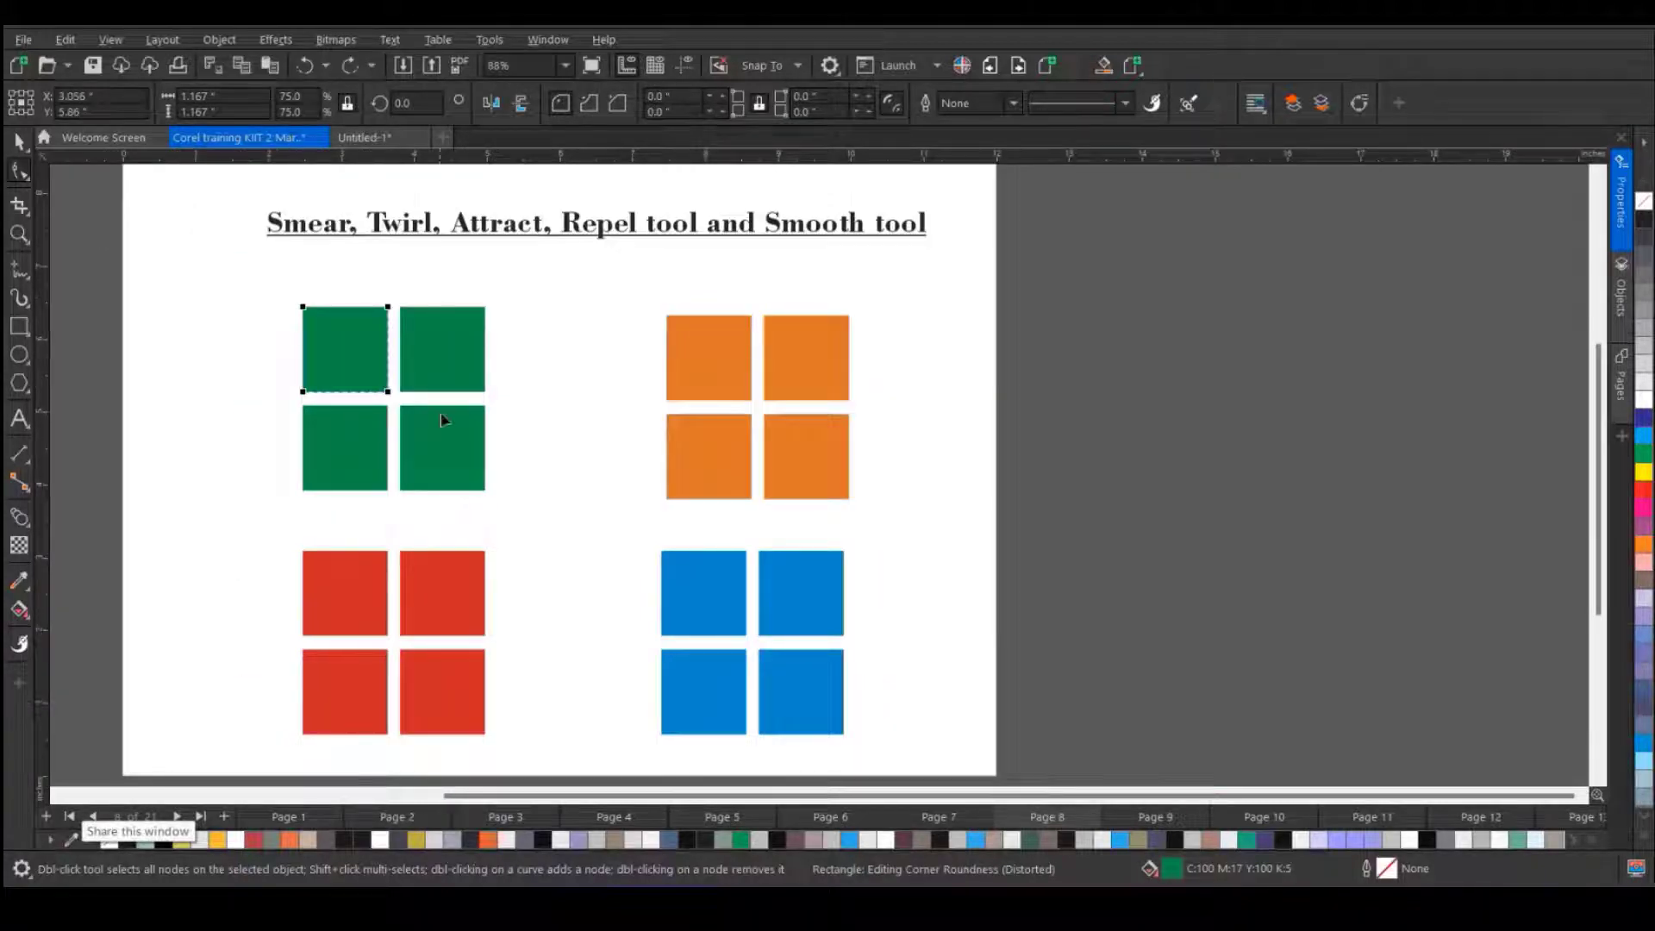
- Select the four green squares and set the Smear tool's nib size to 0.6 inches
click(19, 139)
drag(250, 262, 543, 517)
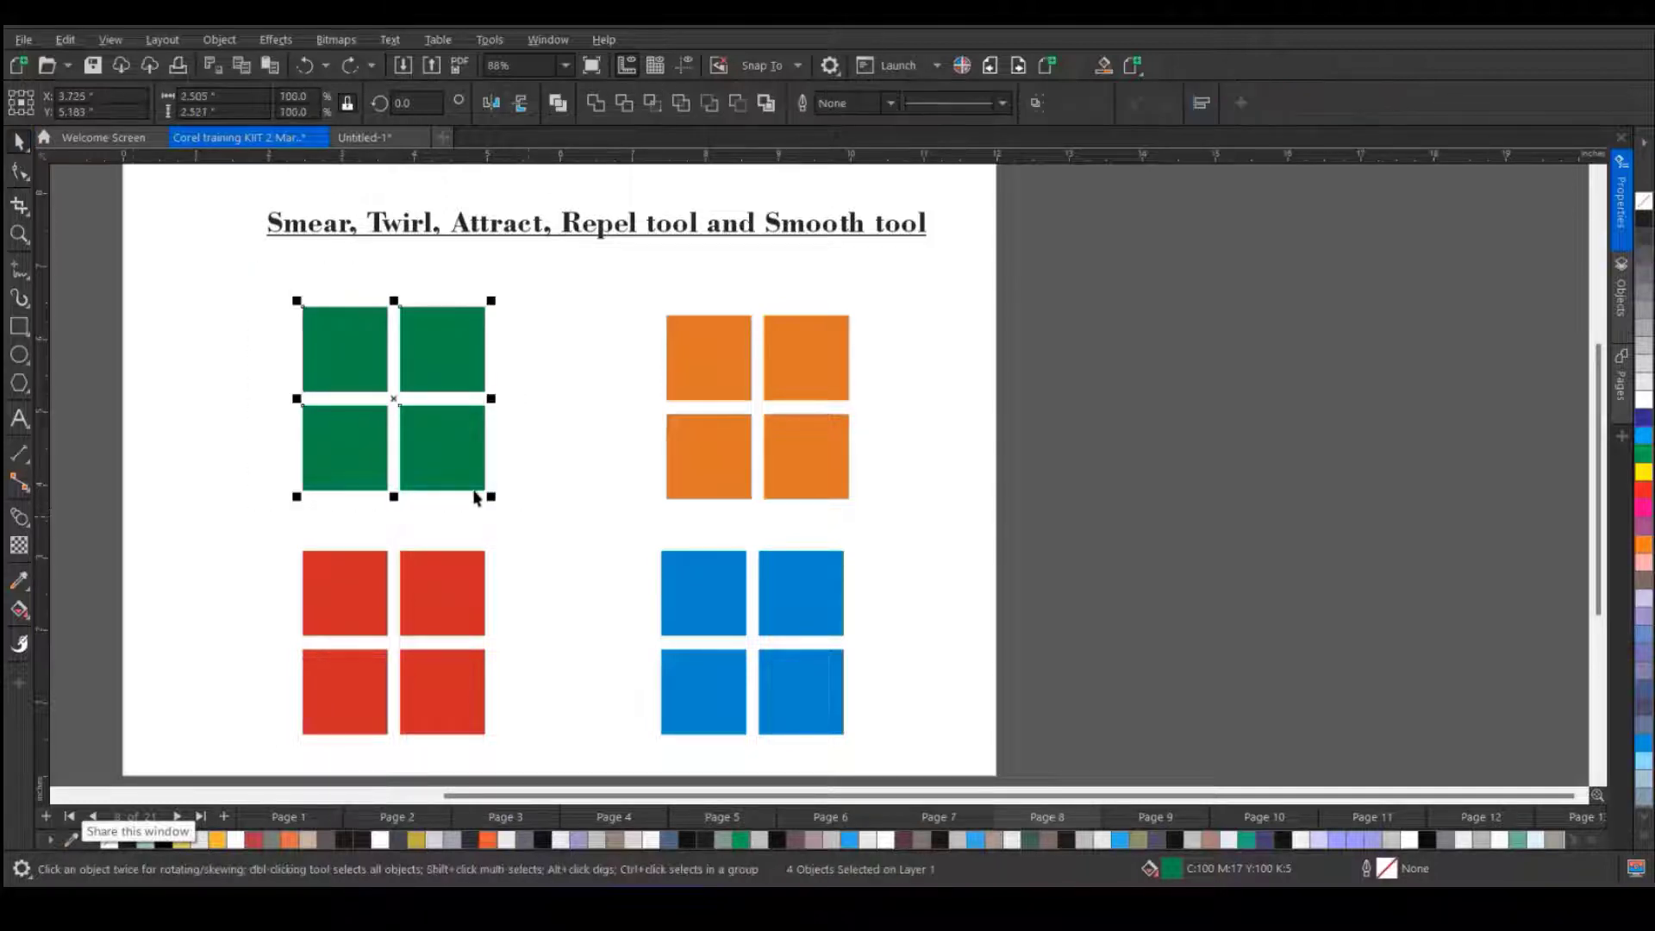
click(20, 171)
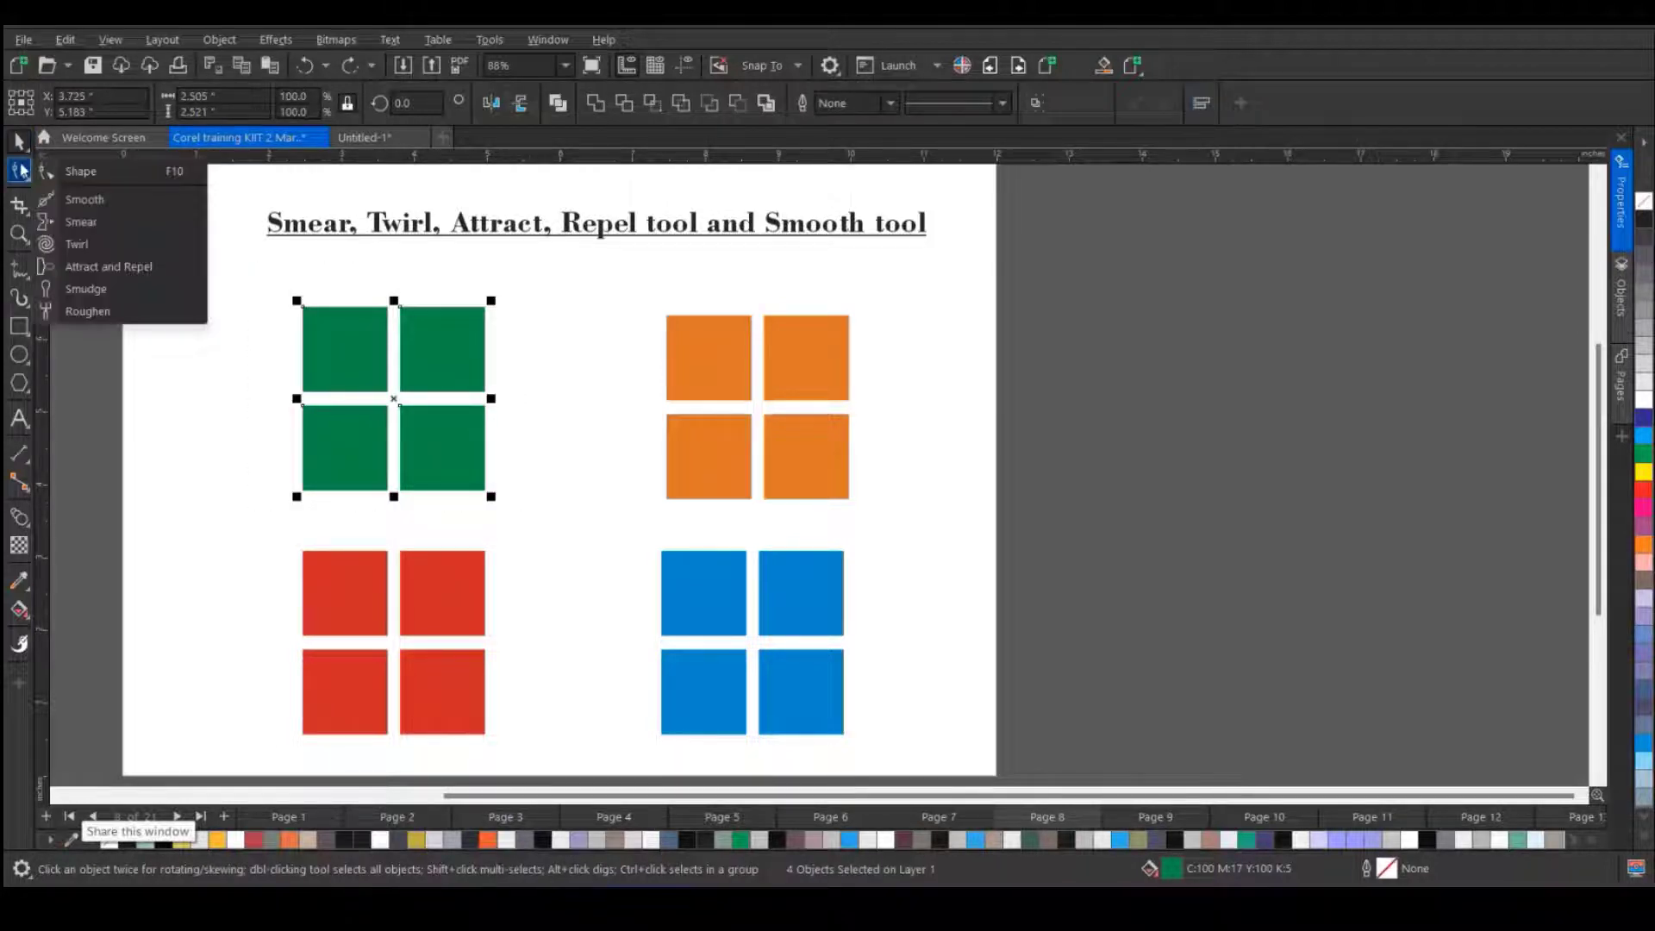
click(98, 222)
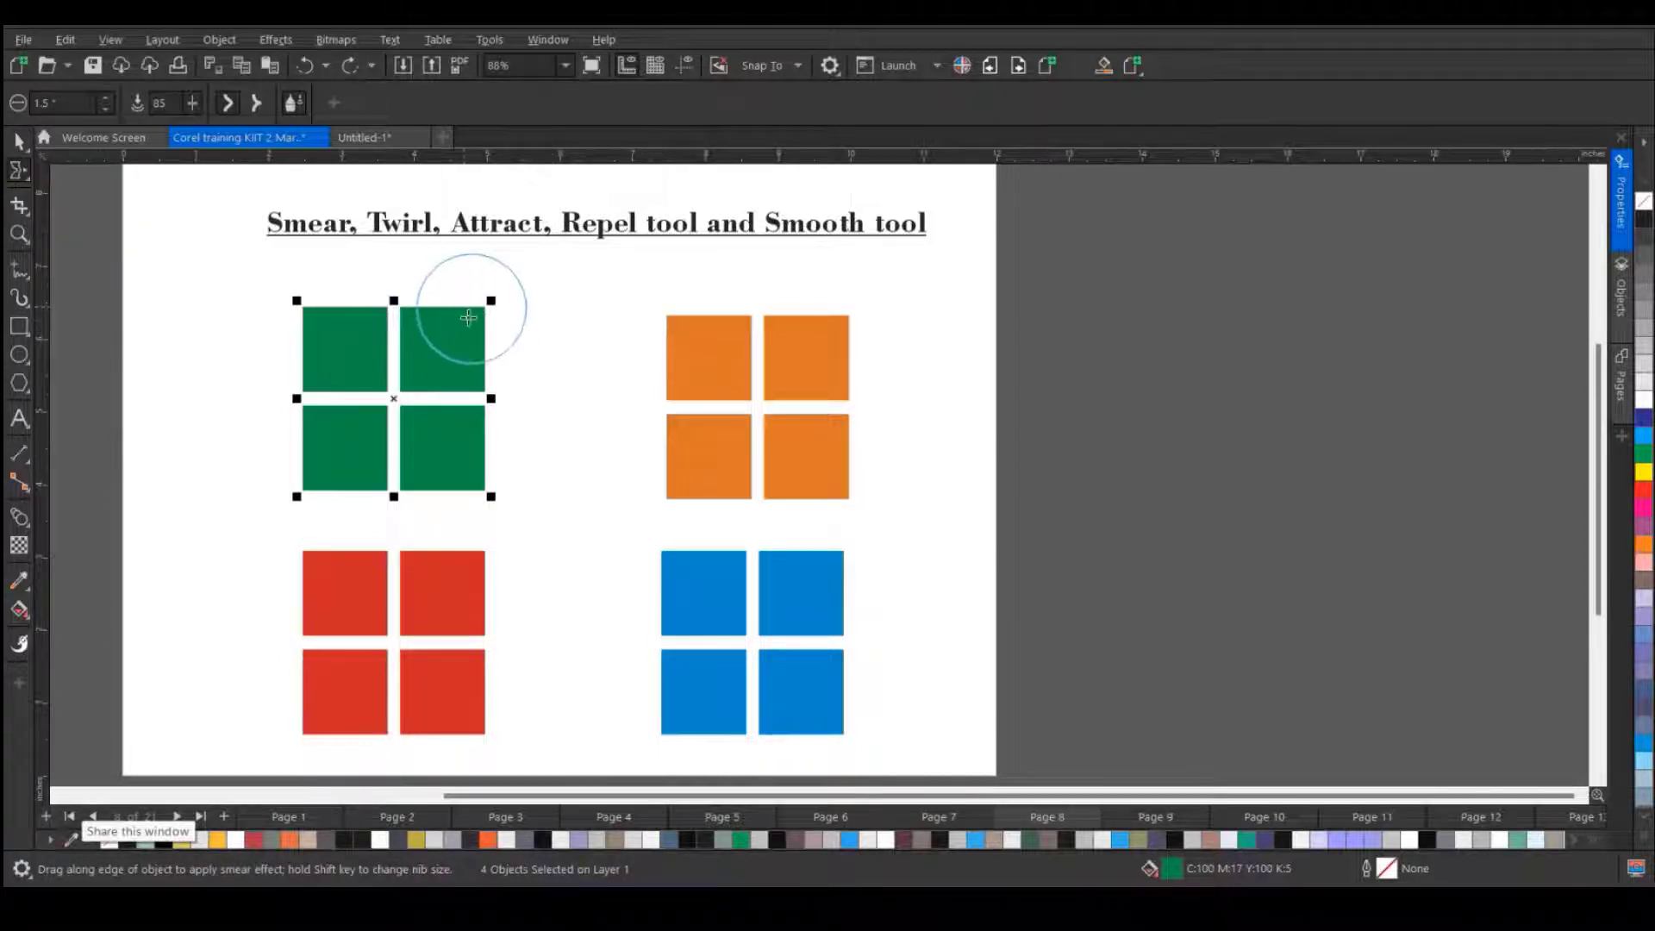
click(84, 102)
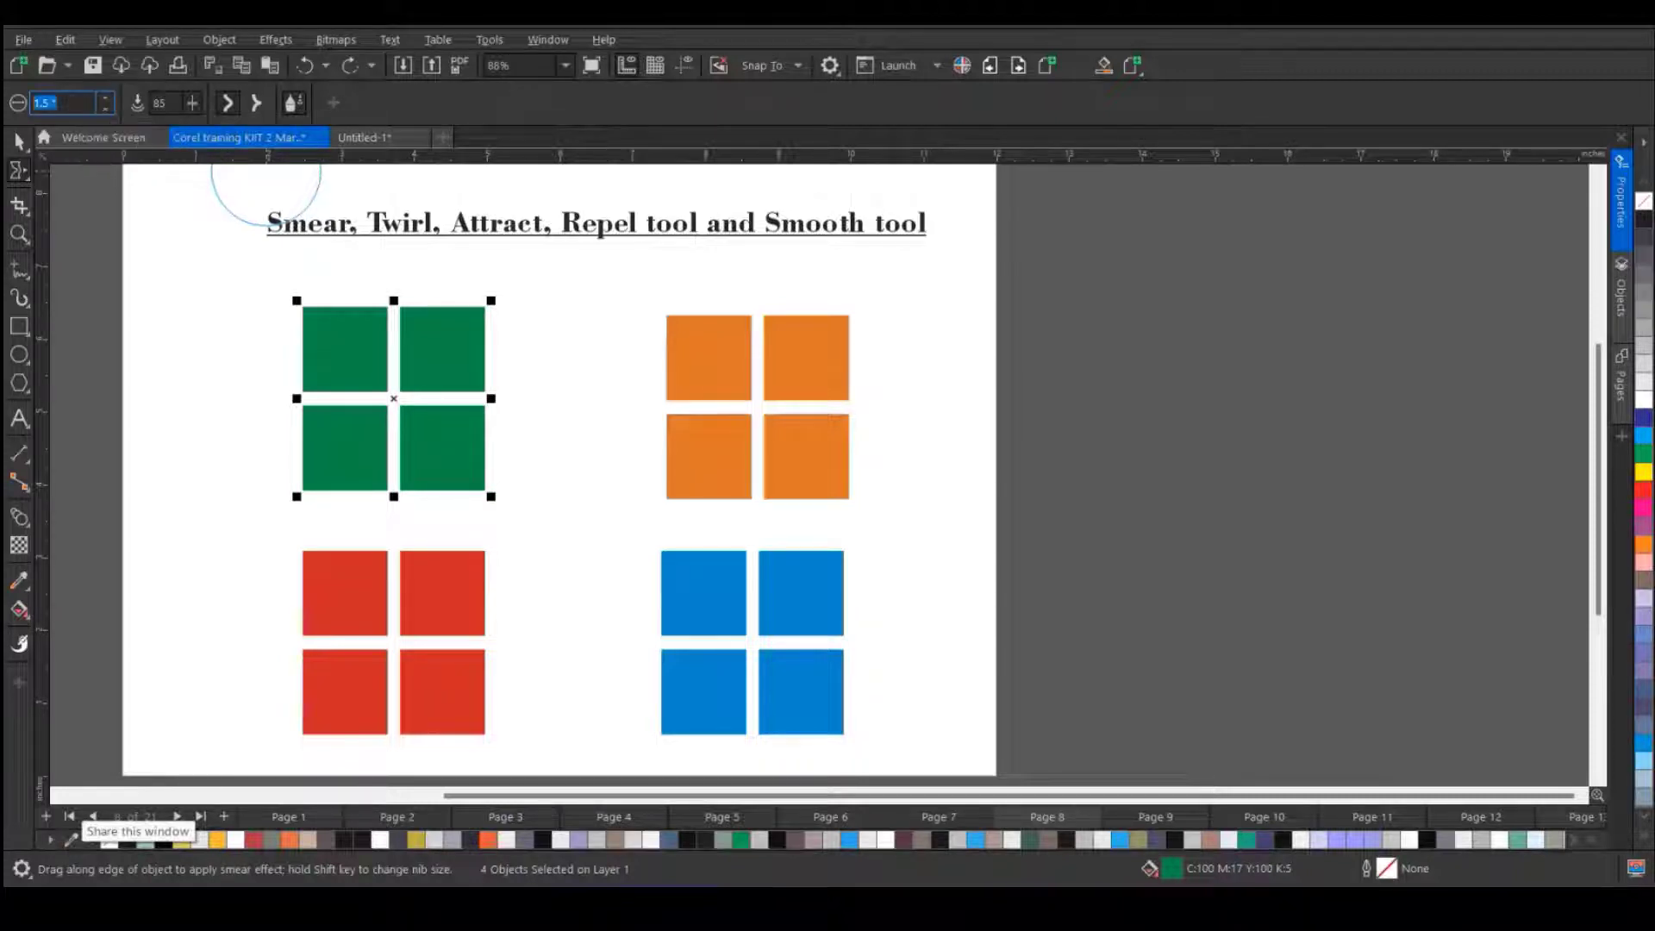
text(.6)
key(Return)
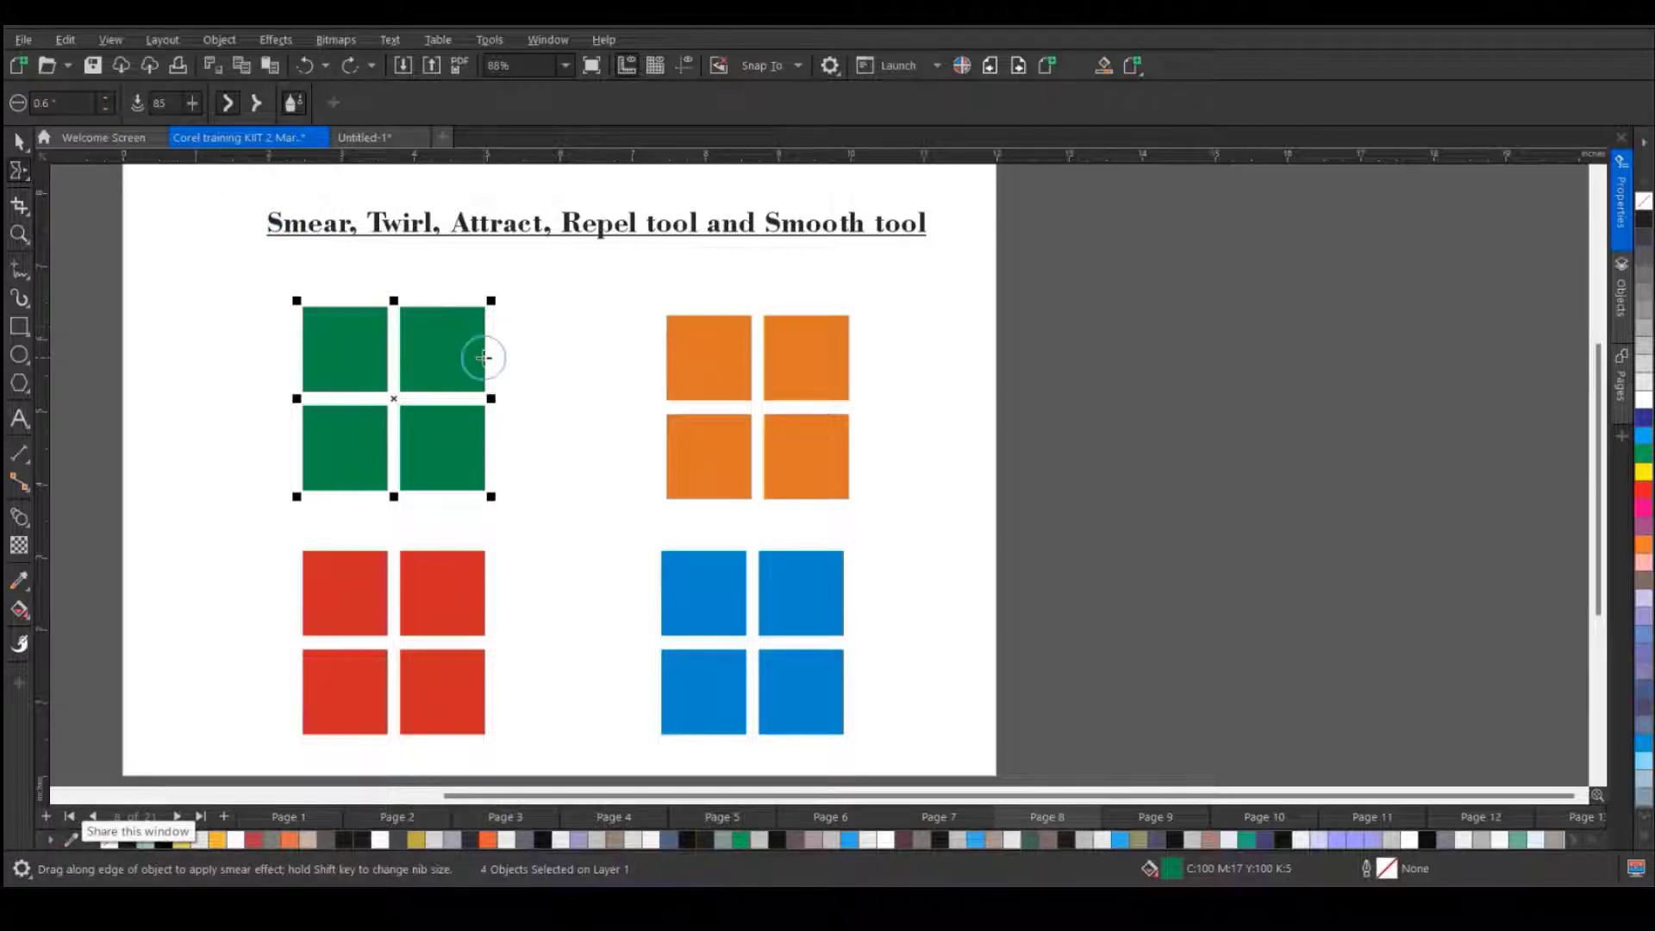
- Smear the outer edges of the upper two green squares outward into several wavy spikes on both sides
scroll(476, 317, up, 1)
mouse_move(473, 313)
mouse_down()
mouse_move(538, 279)
mouse_move(546, 306)
mouse_move(580, 310)
mouse_up()
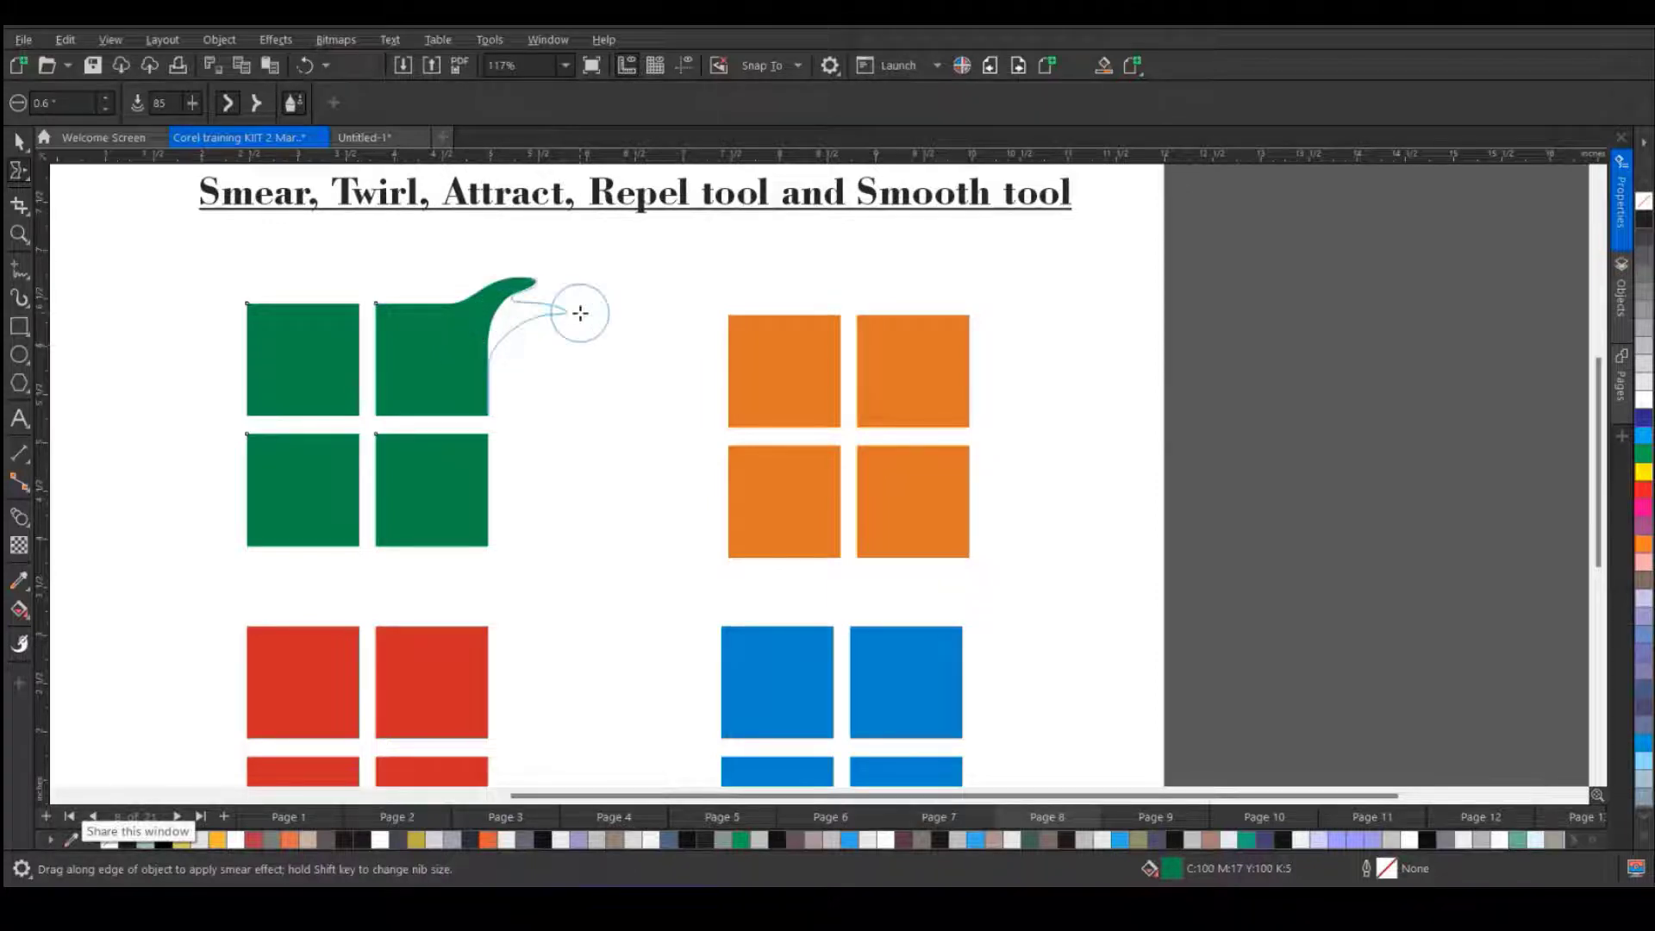
drag(474, 374, 581, 349)
mouse_move(469, 395)
mouse_down()
mouse_move(564, 379)
mouse_move(580, 423)
mouse_up()
mouse_move(266, 332)
mouse_down()
mouse_move(212, 292)
mouse_move(175, 292)
mouse_move(174, 345)
mouse_up()
mouse_move(251, 385)
mouse_down()
mouse_move(176, 391)
mouse_move(176, 435)
mouse_up()
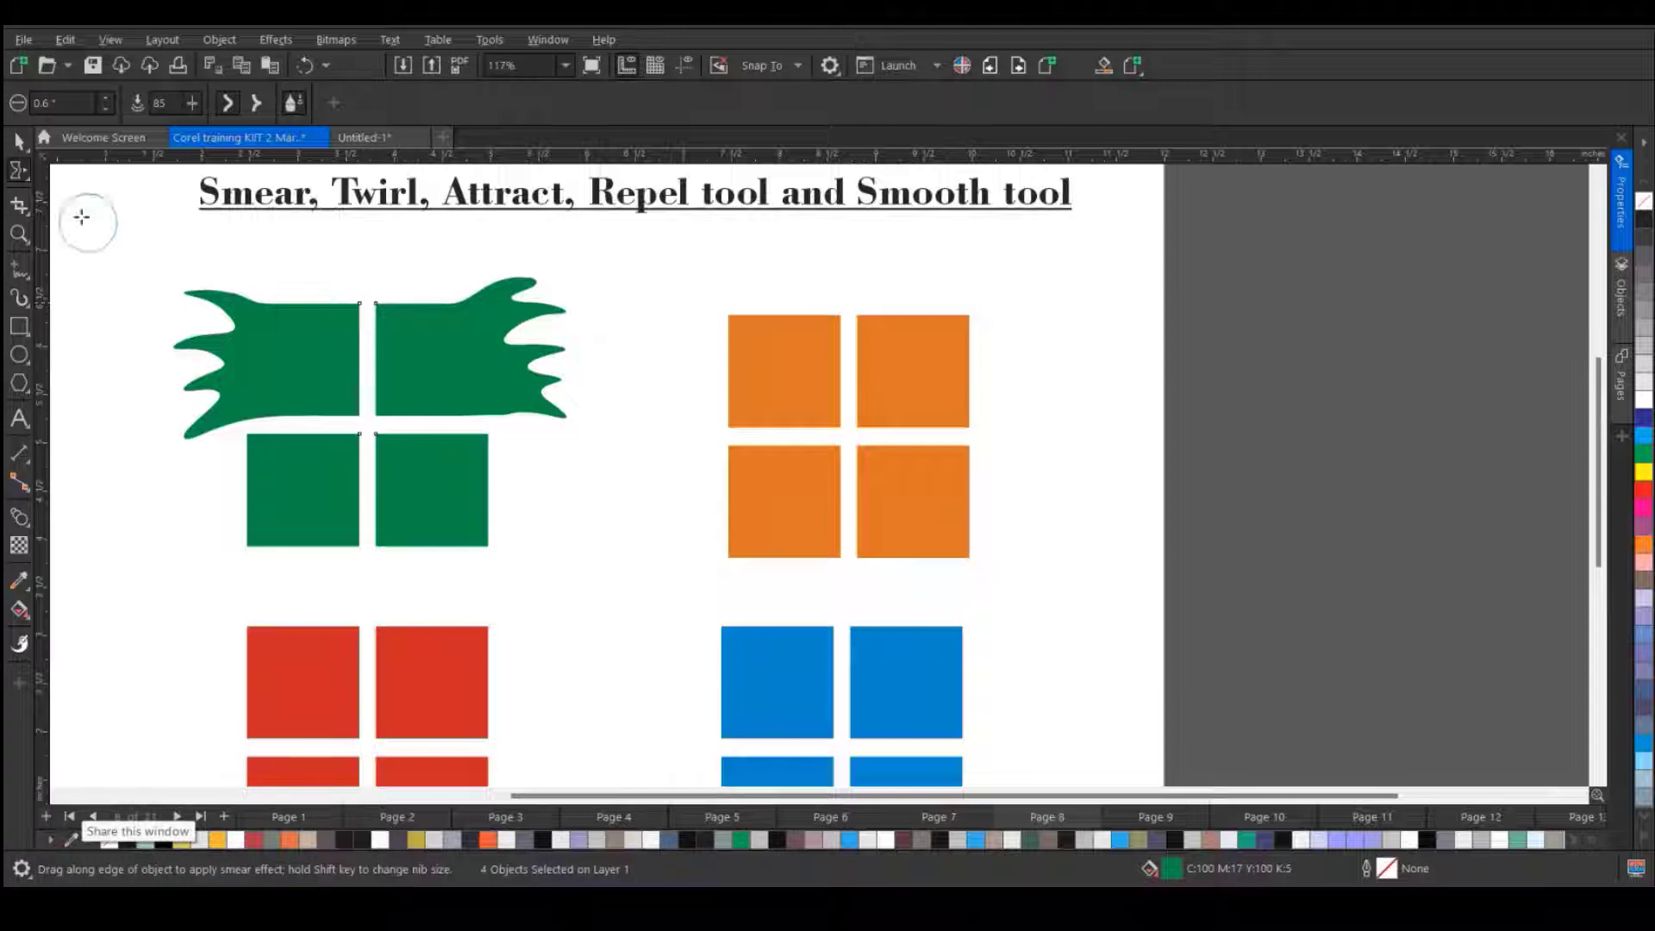
- Use the Attract tool to pull the green squares' inner corners together and stretch two right-hand spikes into thin tails
click(26, 171)
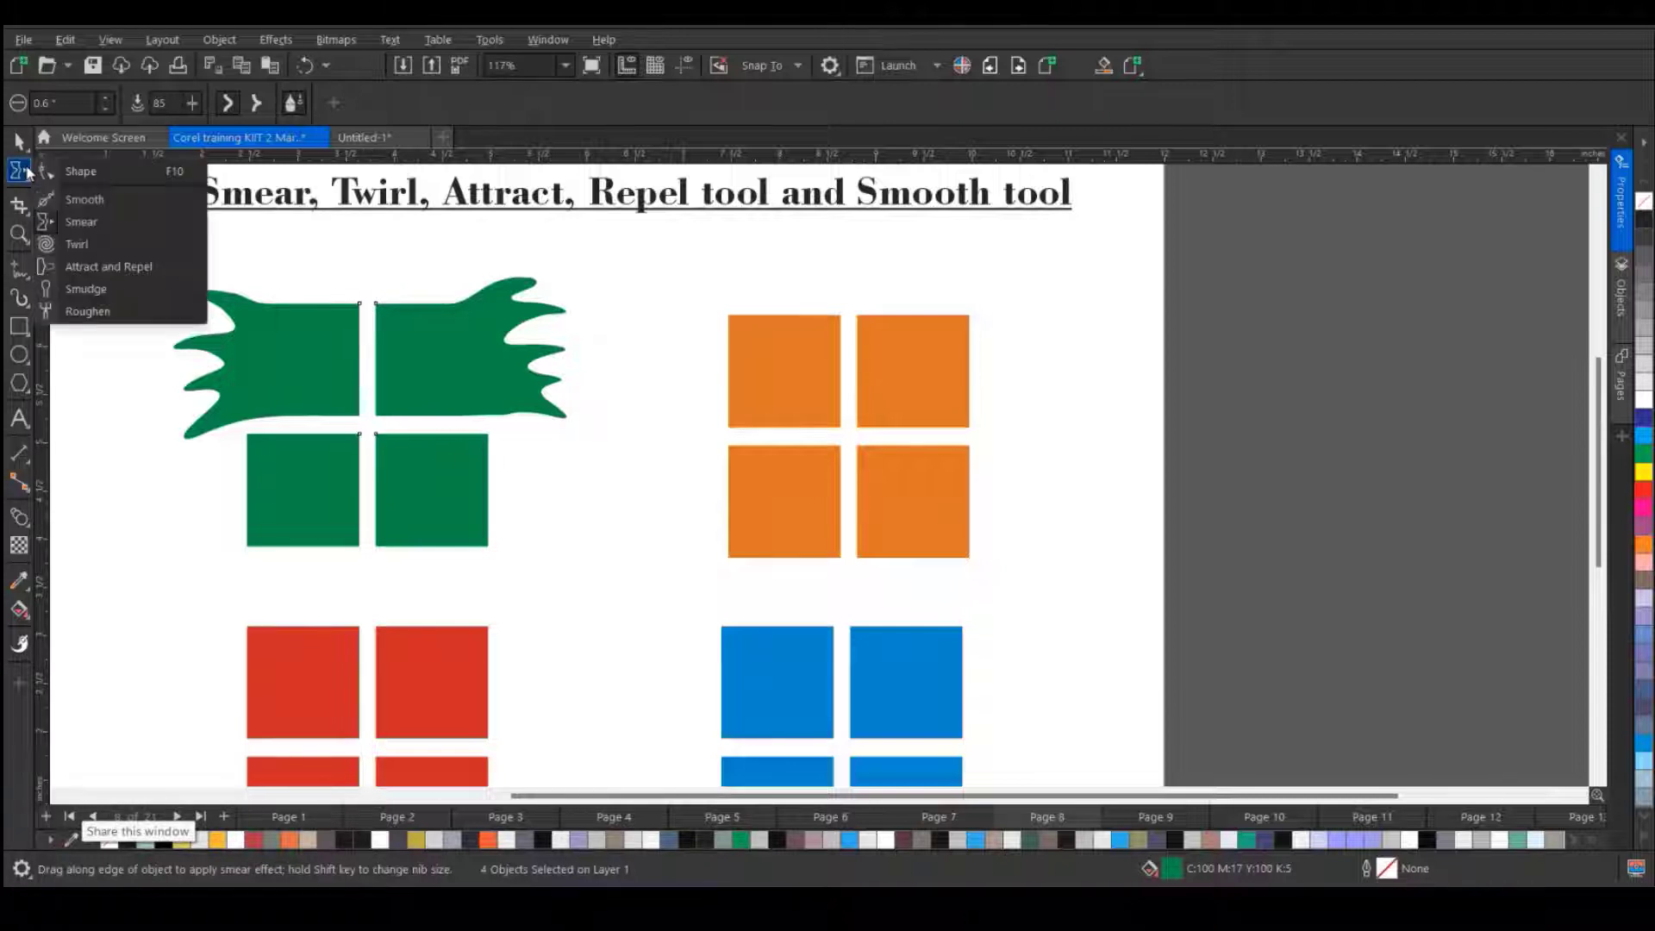
click(106, 266)
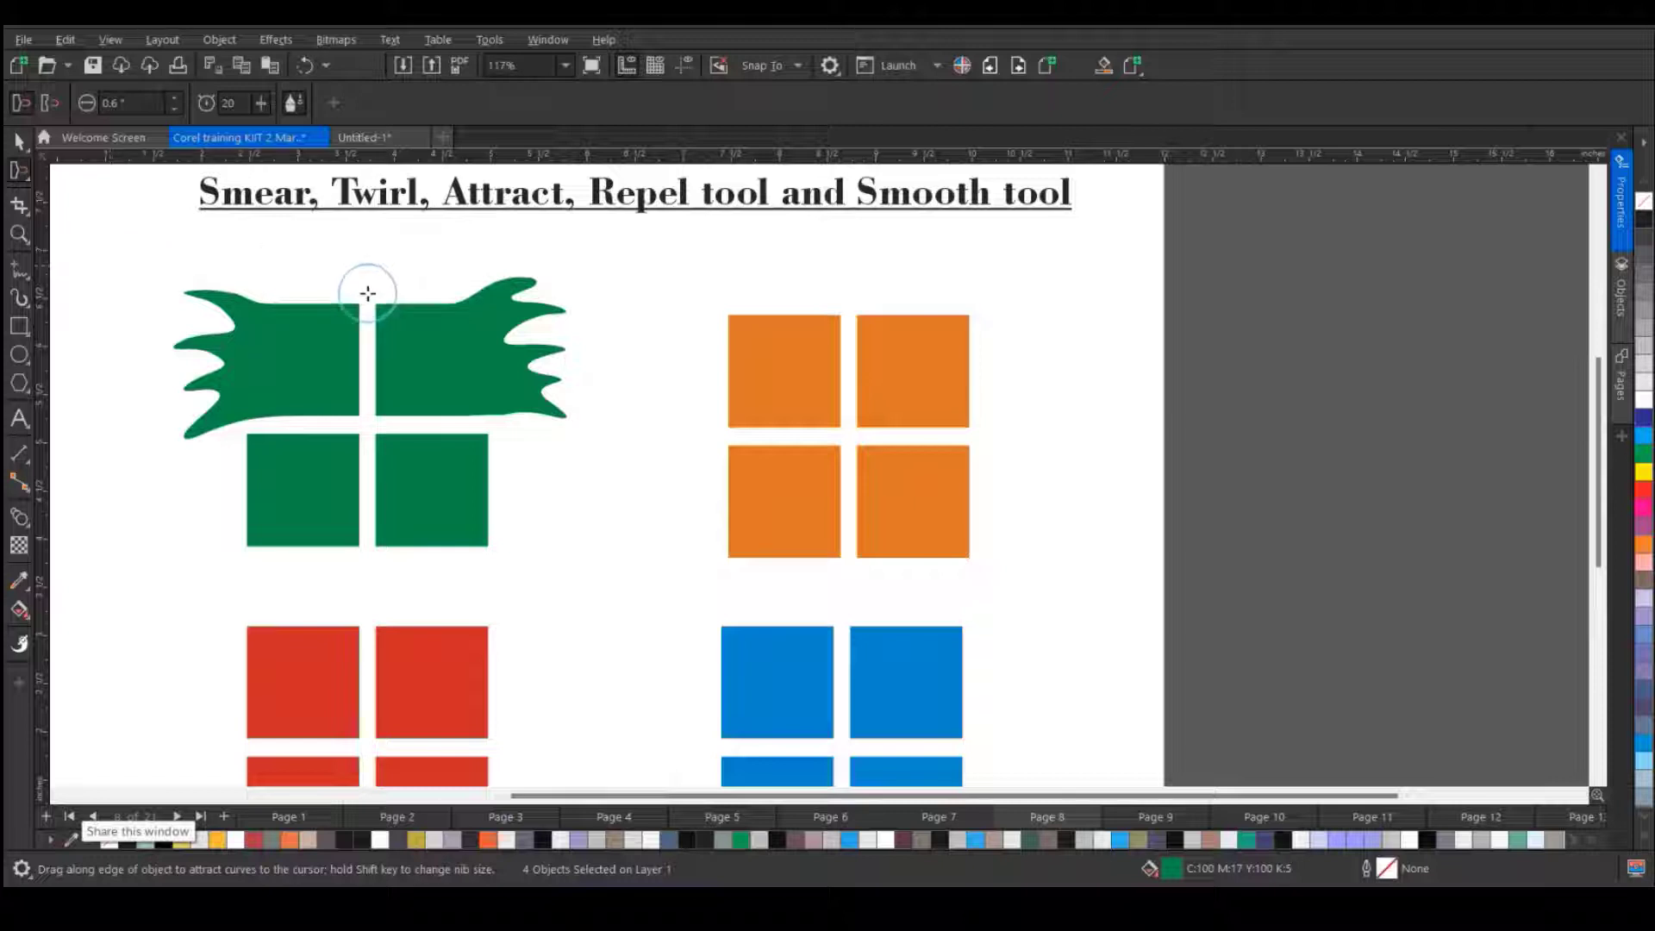
drag(368, 294, 368, 294)
scroll(368, 294, up, 2)
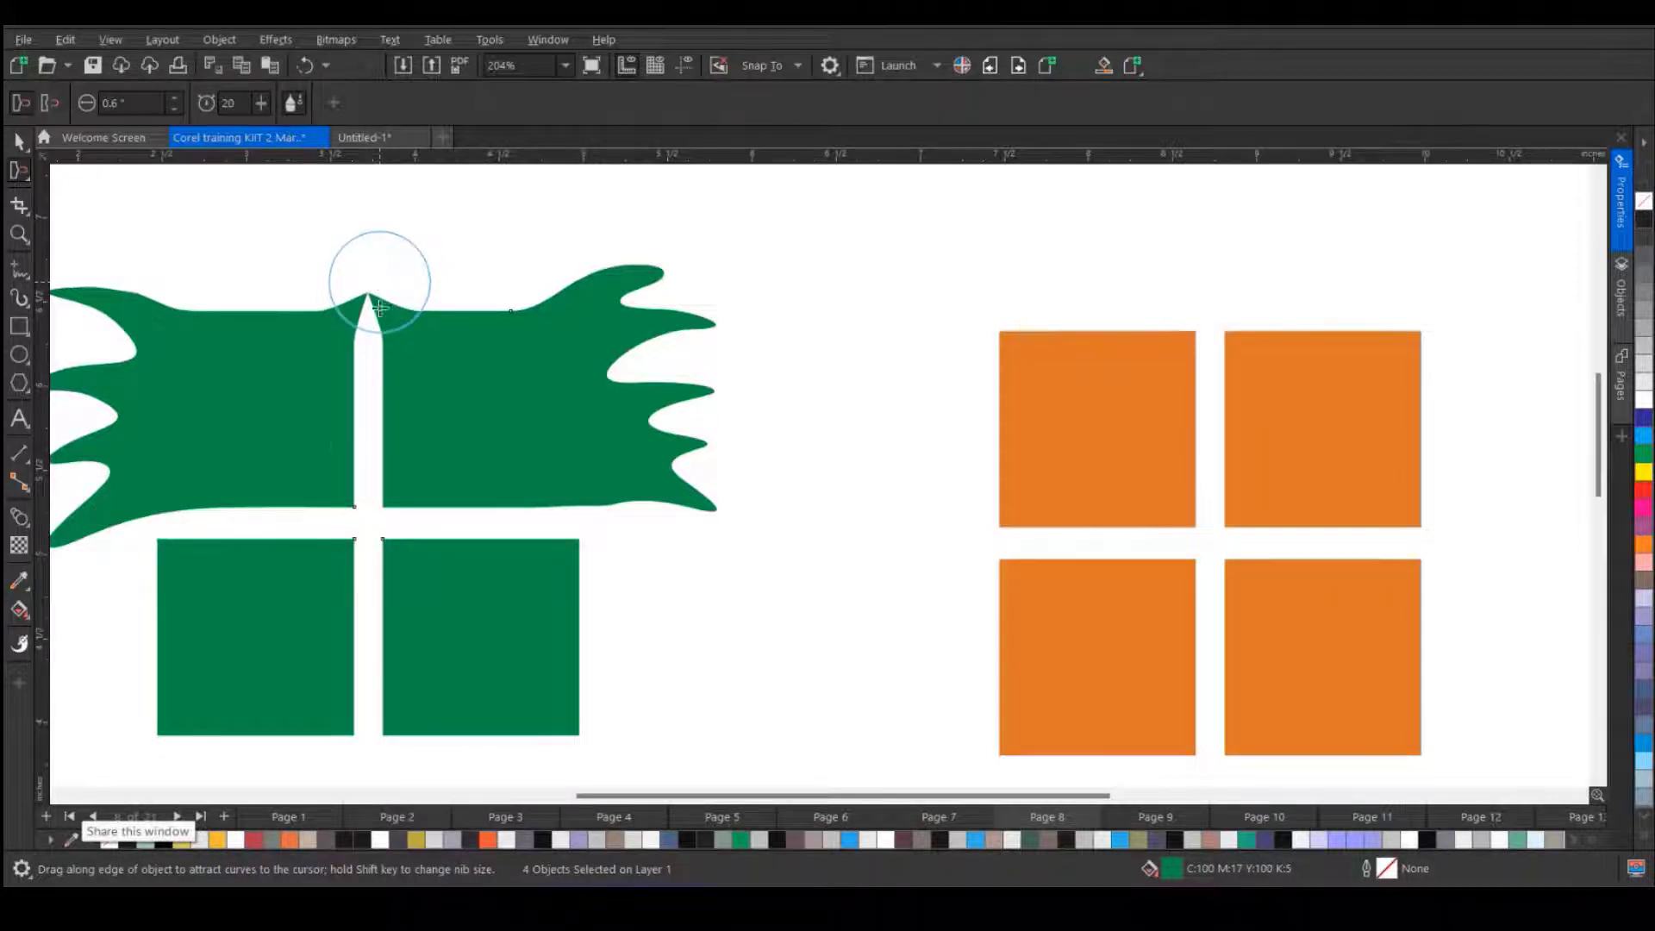
scroll(381, 282, down, 1)
drag(369, 516, 370, 515)
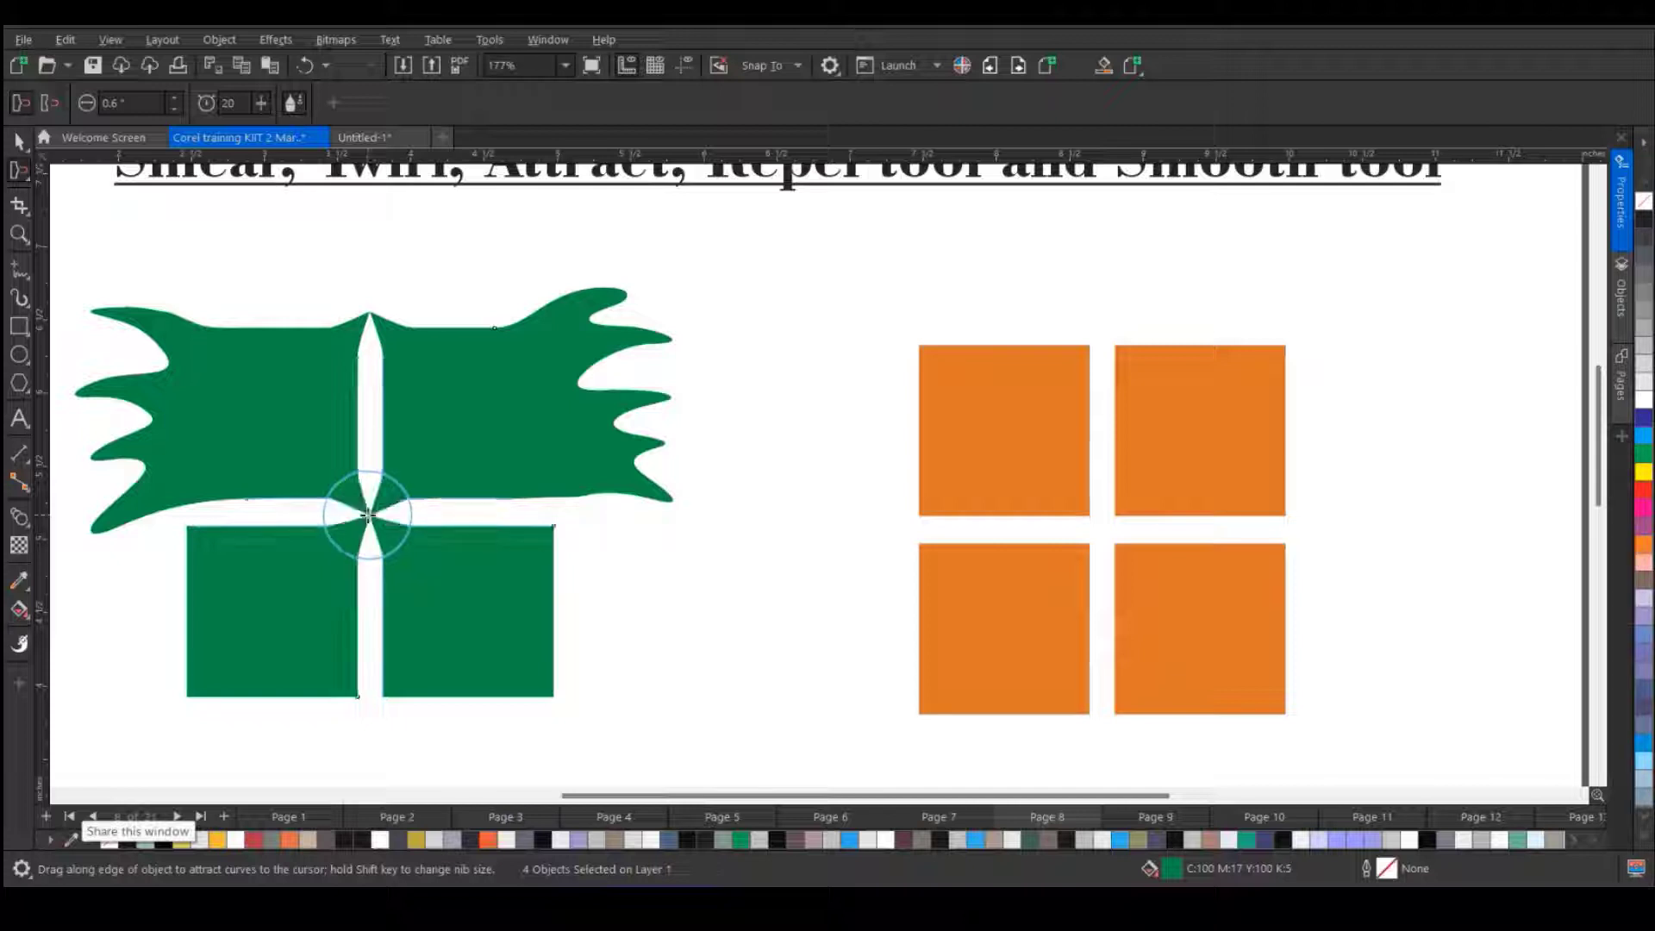
mouse_move(678, 468)
mouse_down()
mouse_move(758, 442)
mouse_move(803, 470)
mouse_move(857, 448)
mouse_up()
mouse_move(669, 350)
mouse_down()
mouse_move(725, 350)
mouse_move(779, 327)
mouse_up()
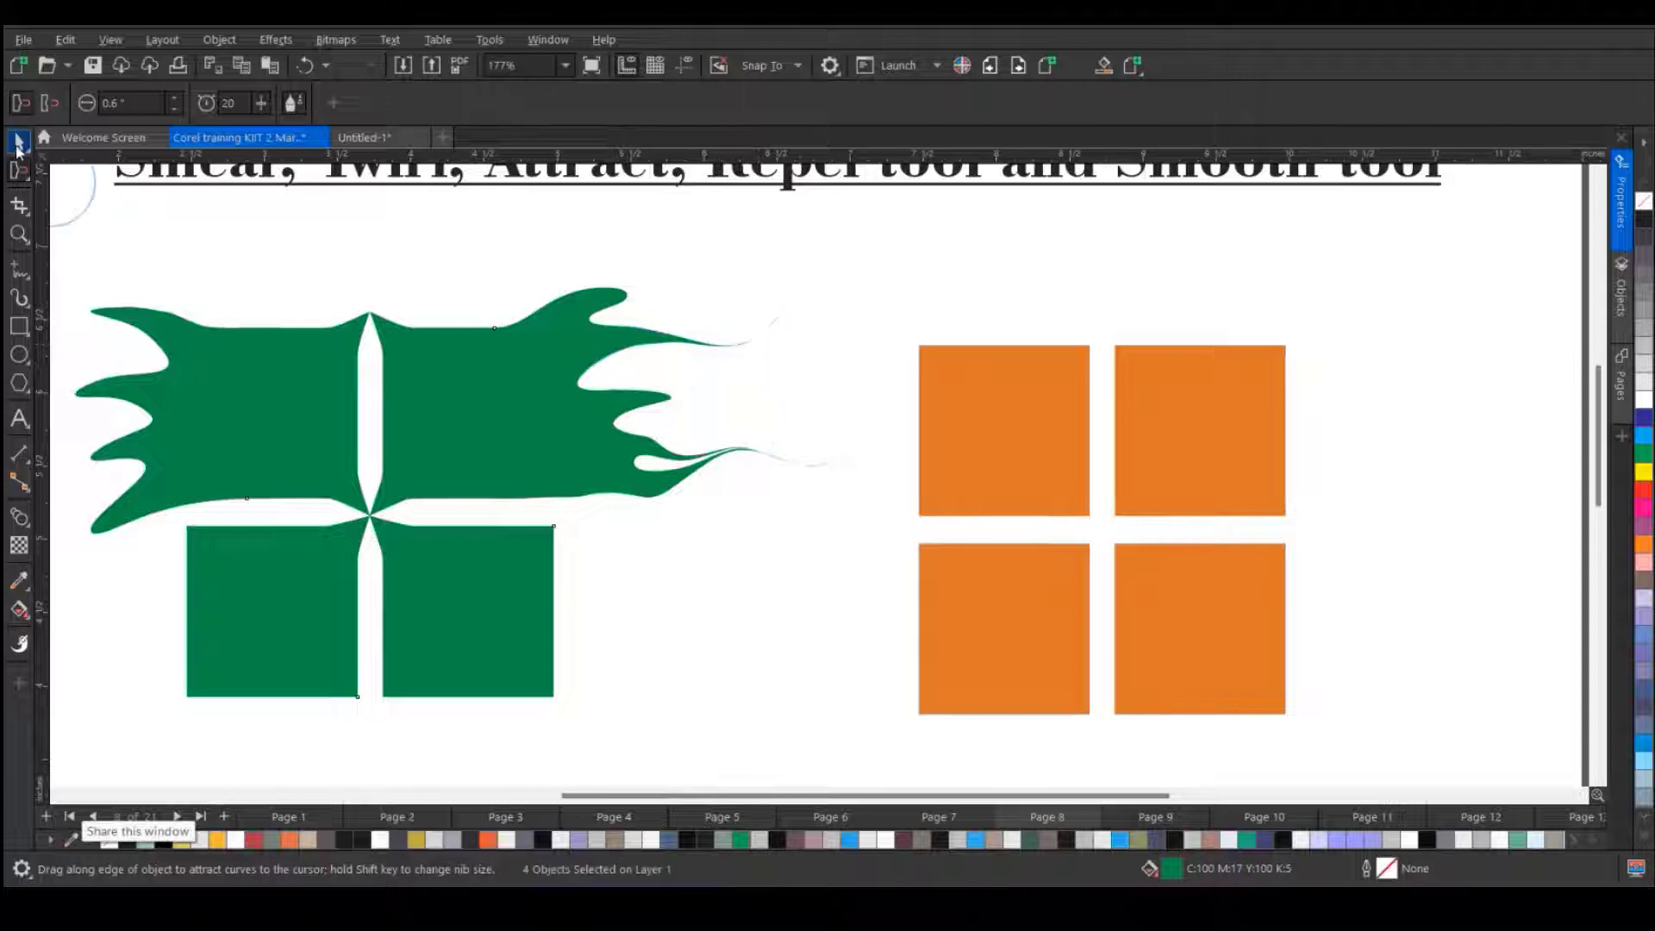
- Reshape the upper stretched spike of the green shape by moving its nodes with the Shape tool
click(19, 170)
click(60, 168)
scroll(779, 353, up, 5)
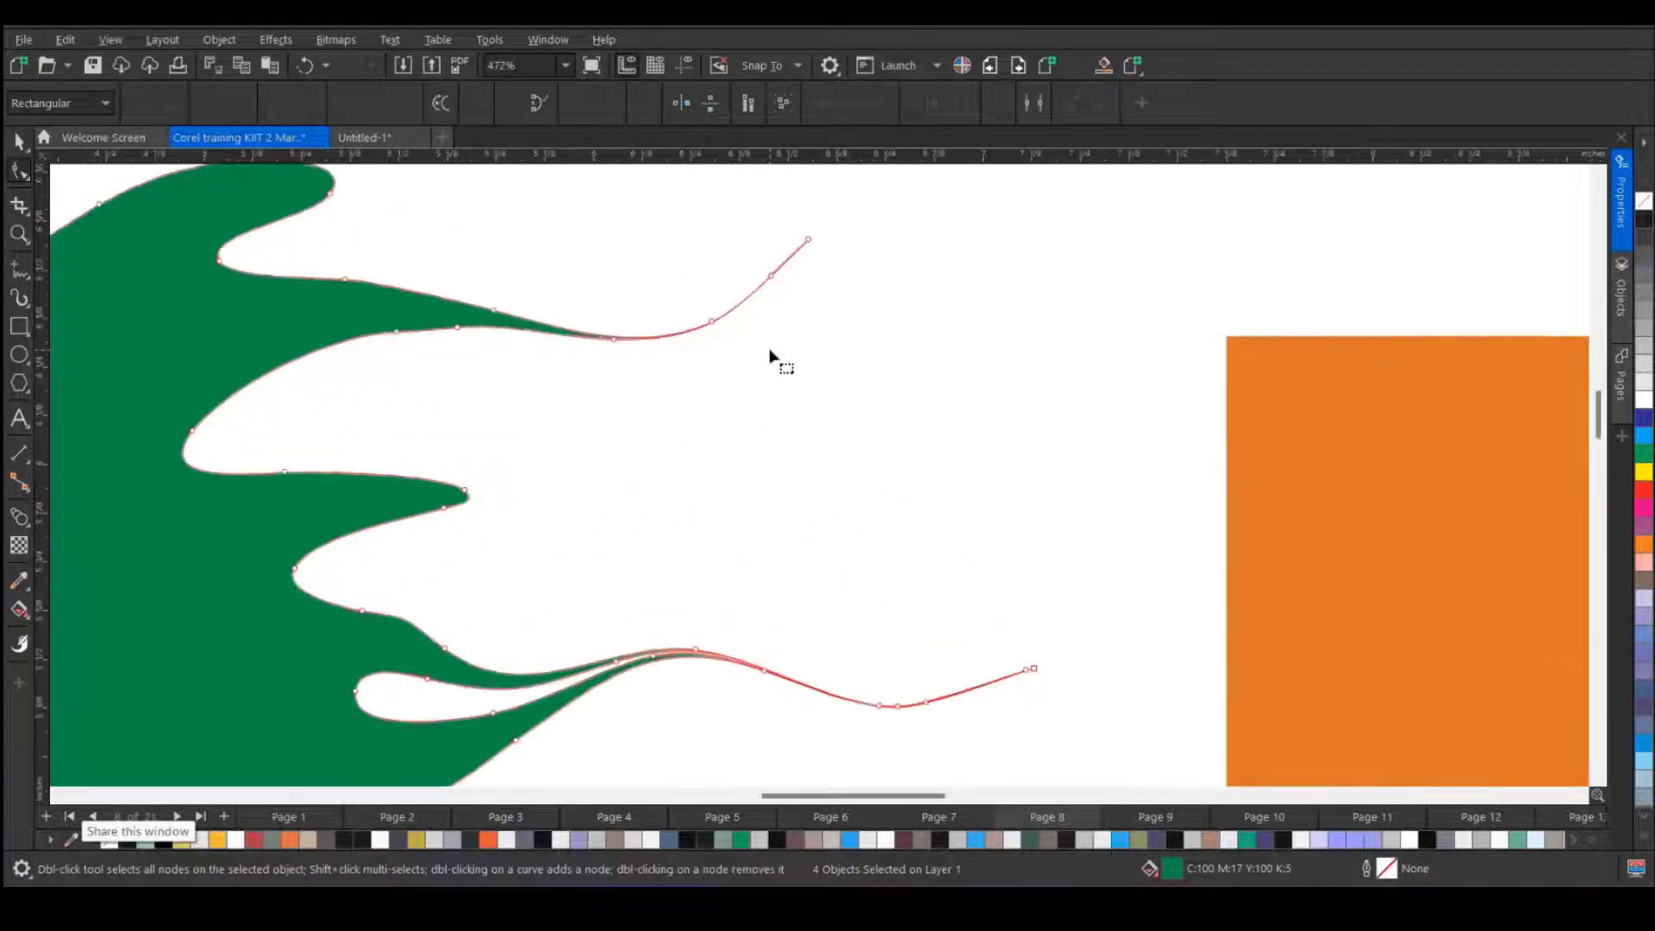
drag(474, 262, 419, 397)
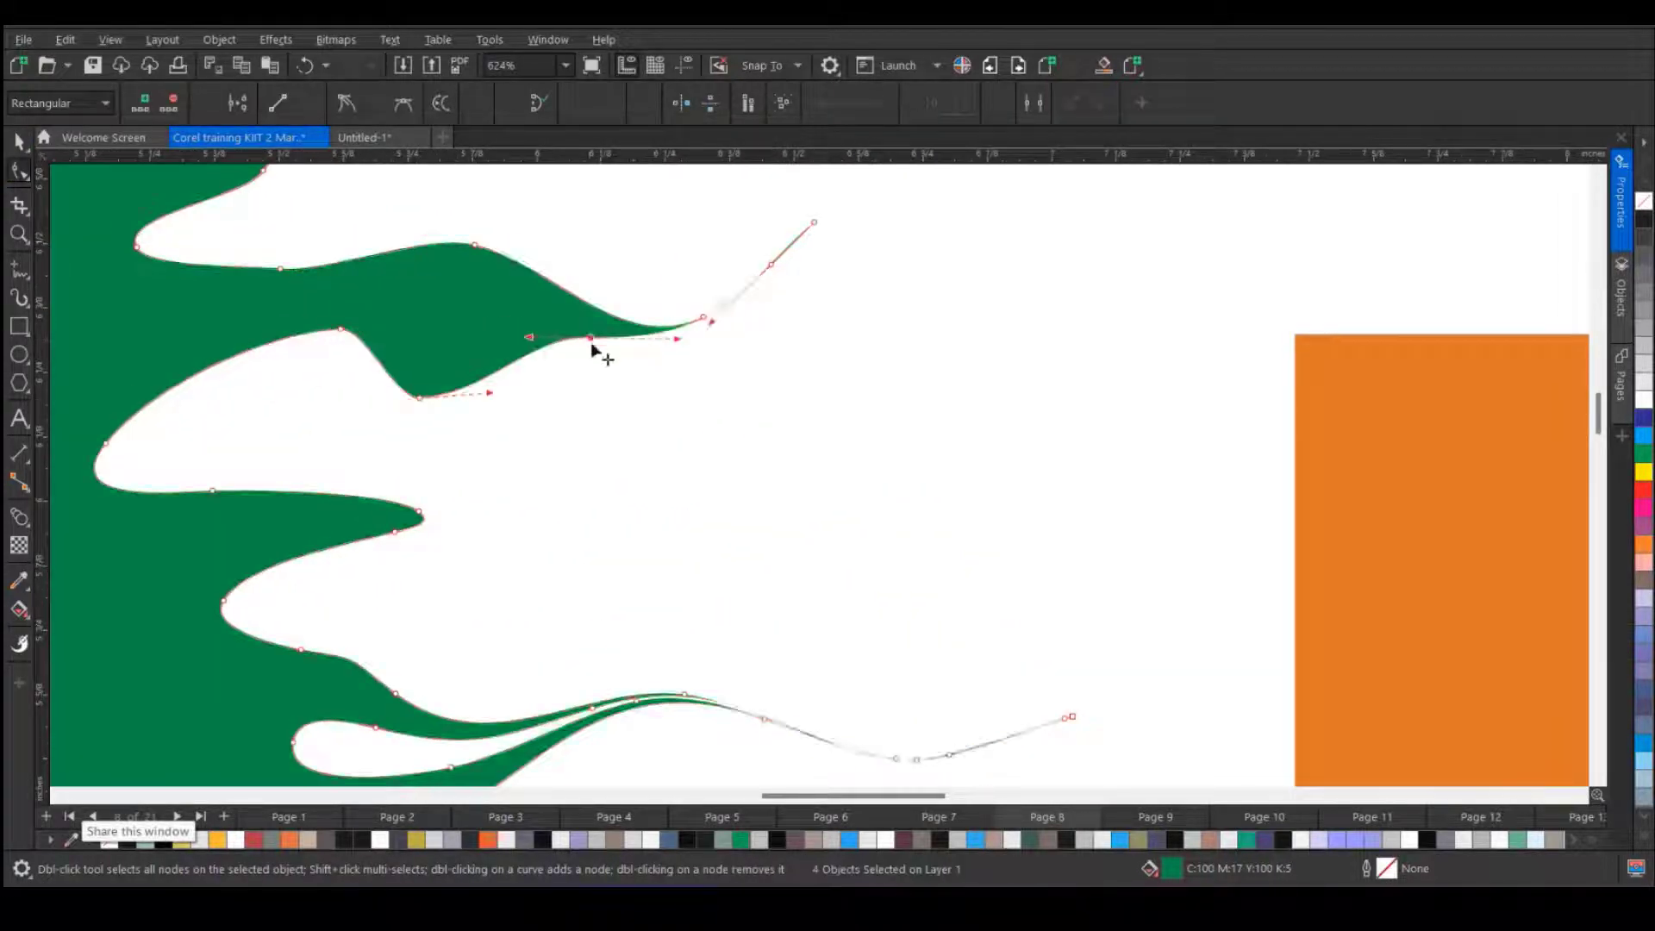
scroll(594, 345, down, 6)
scroll(514, 379, down, 2)
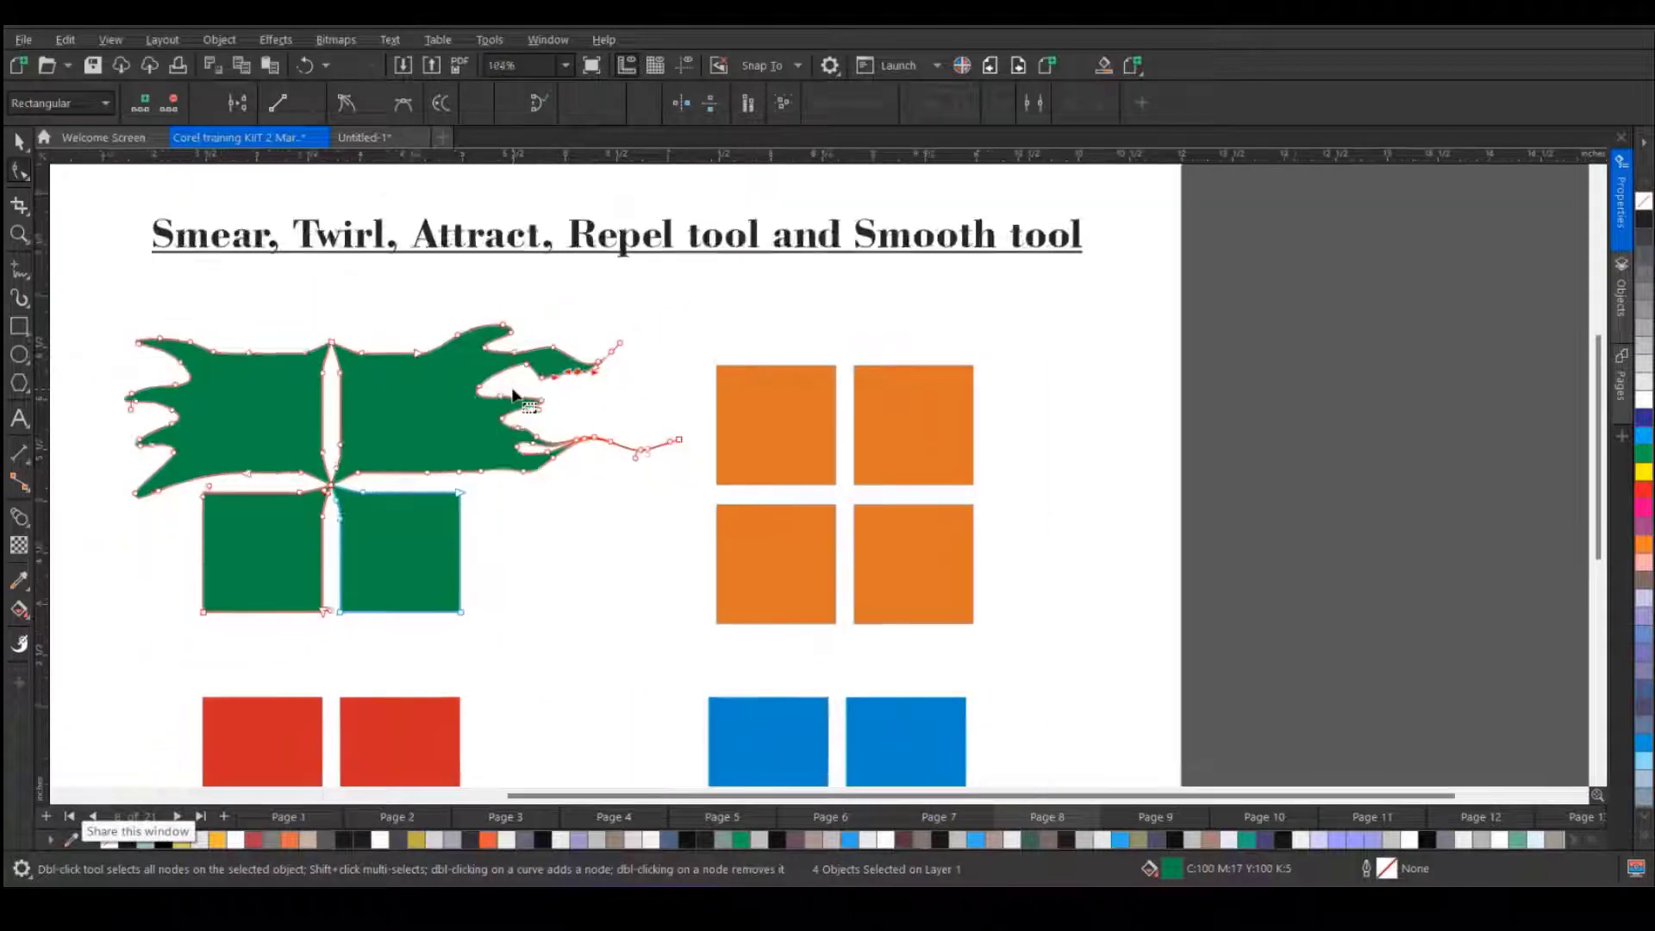
- Select the four red squares and push their inner corners apart into a round central gap with the Repel tool
click(21, 150)
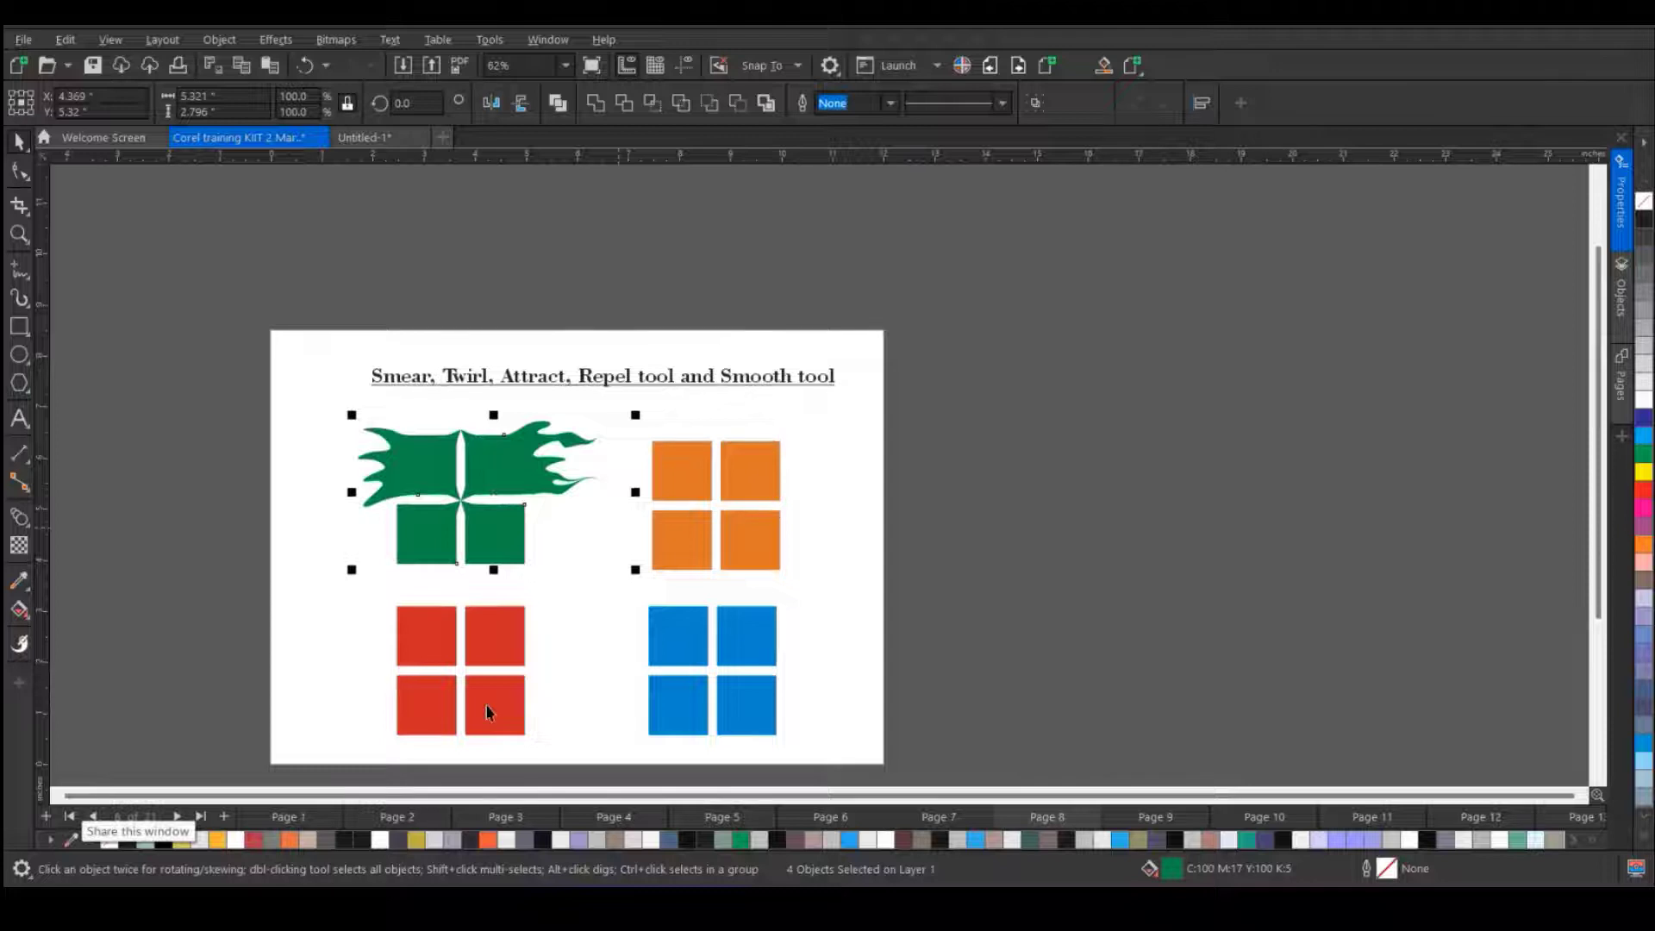
scroll(465, 755, up, 2)
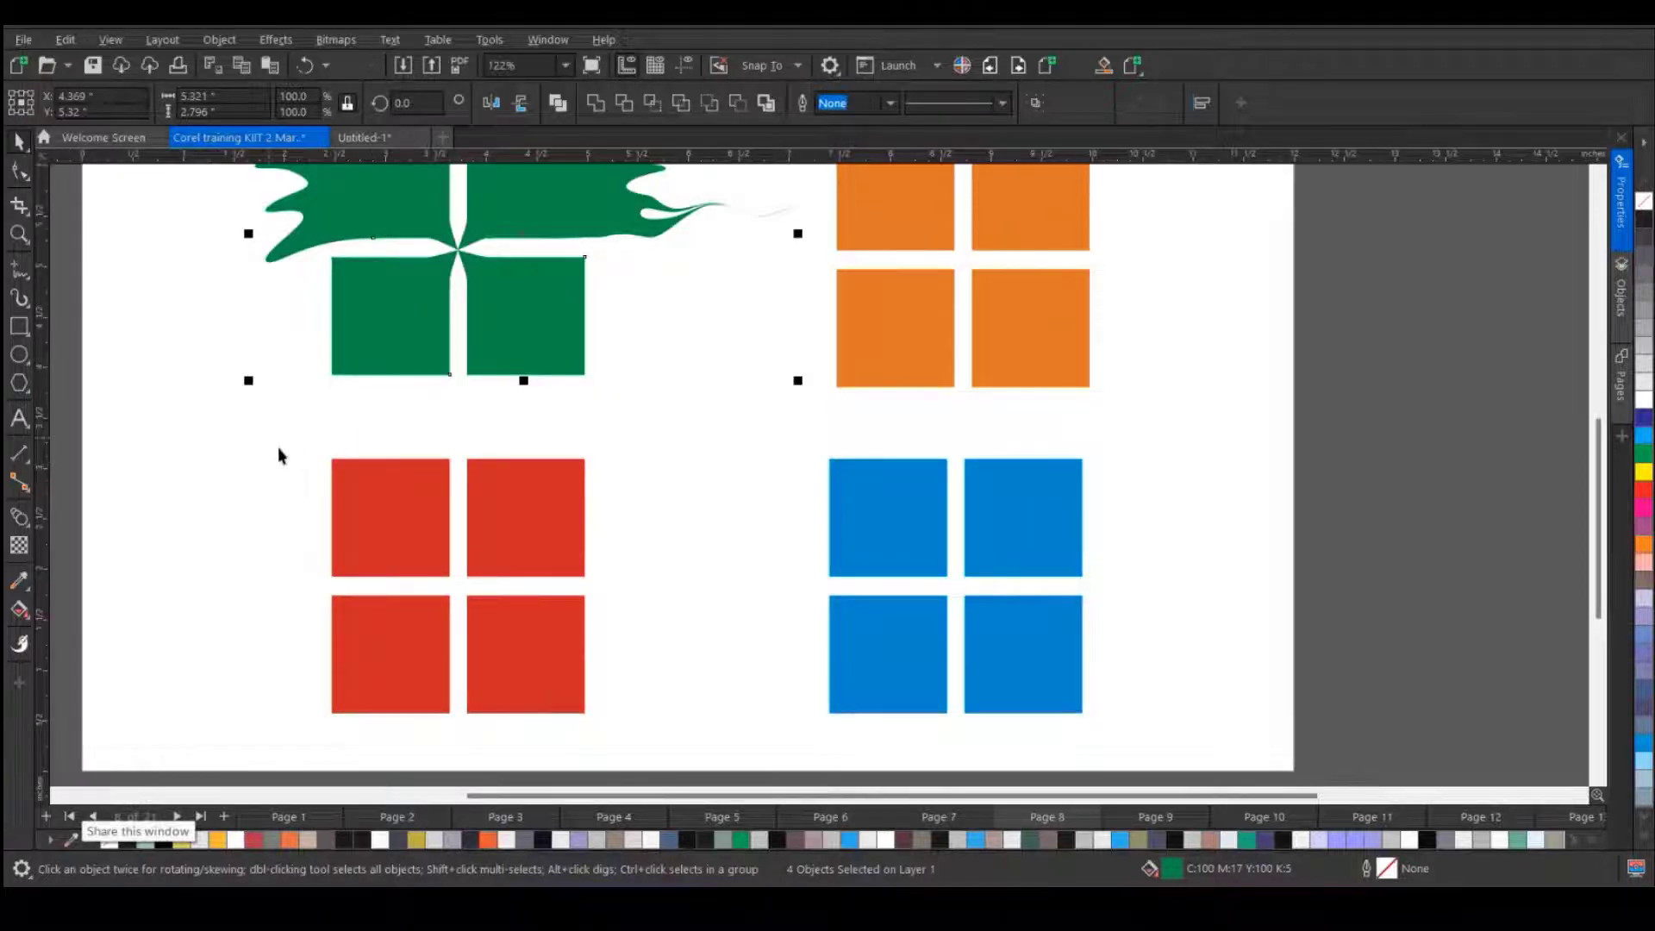
key(Tab)
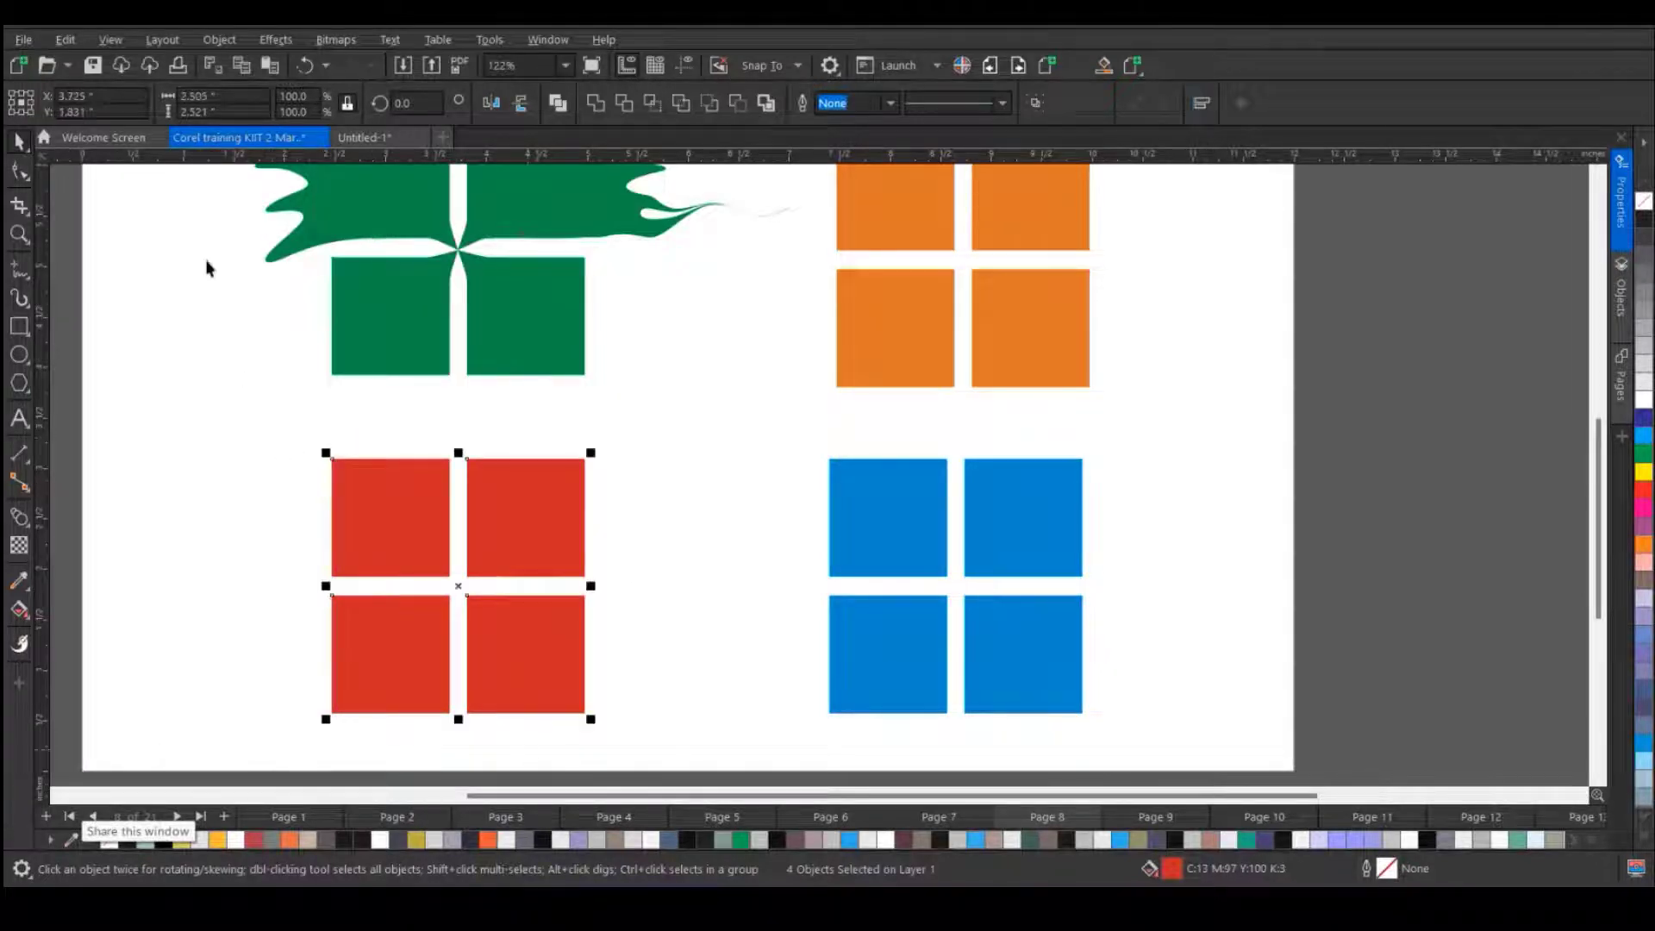
click(24, 177)
click(101, 267)
click(50, 104)
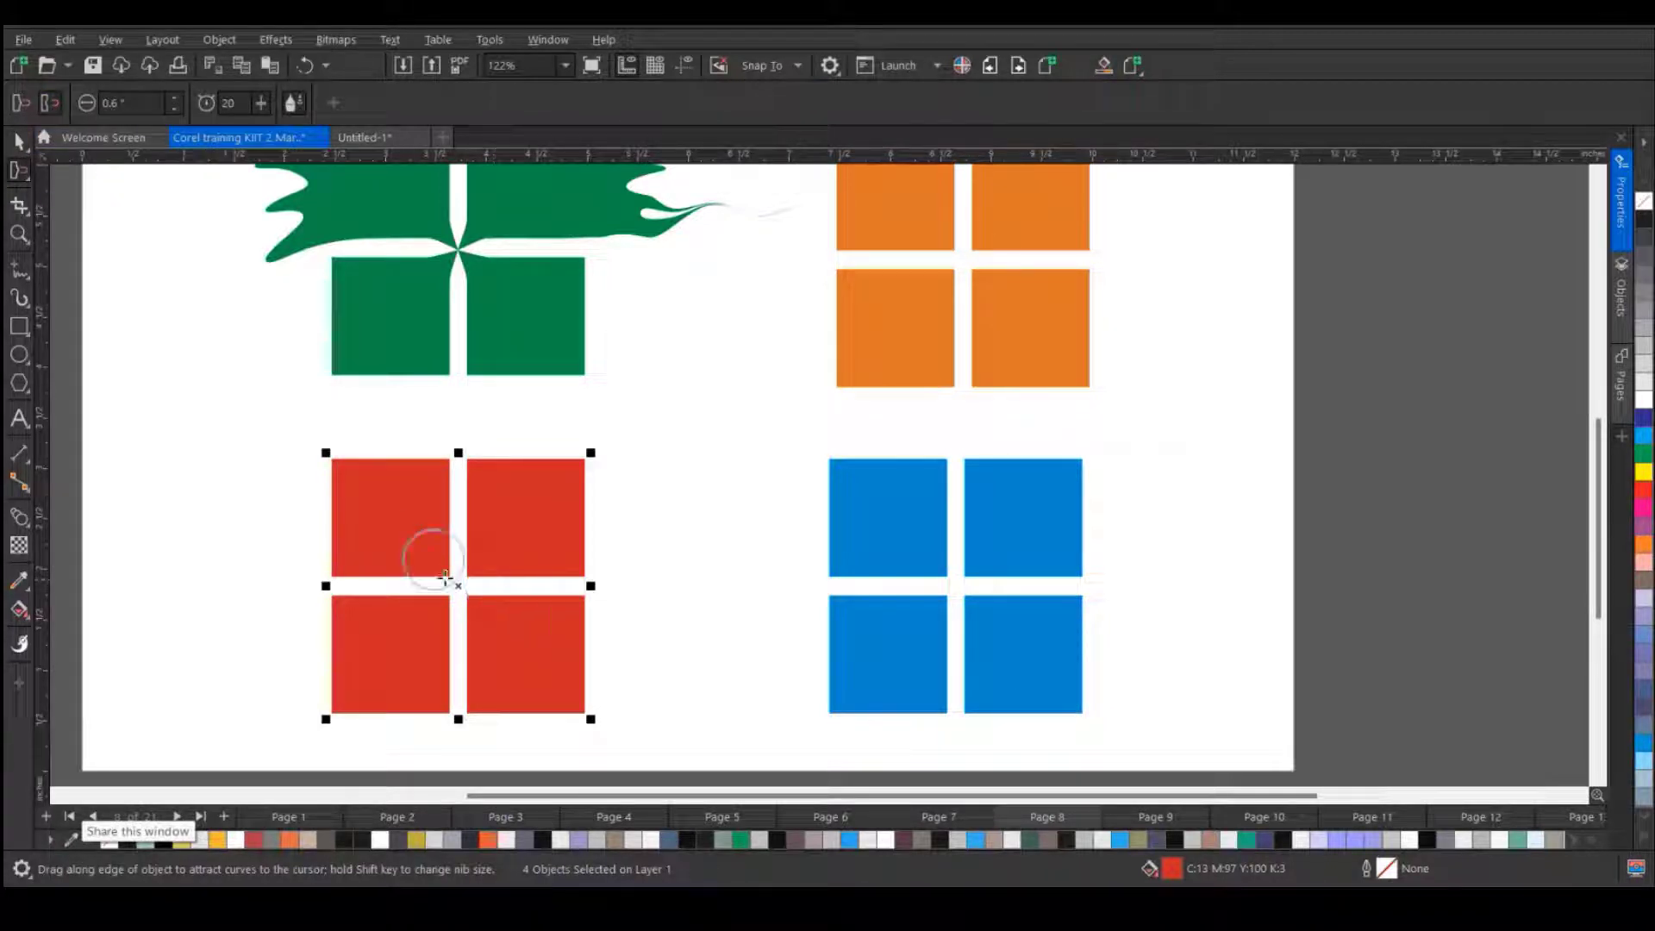
drag(457, 584, 459, 588)
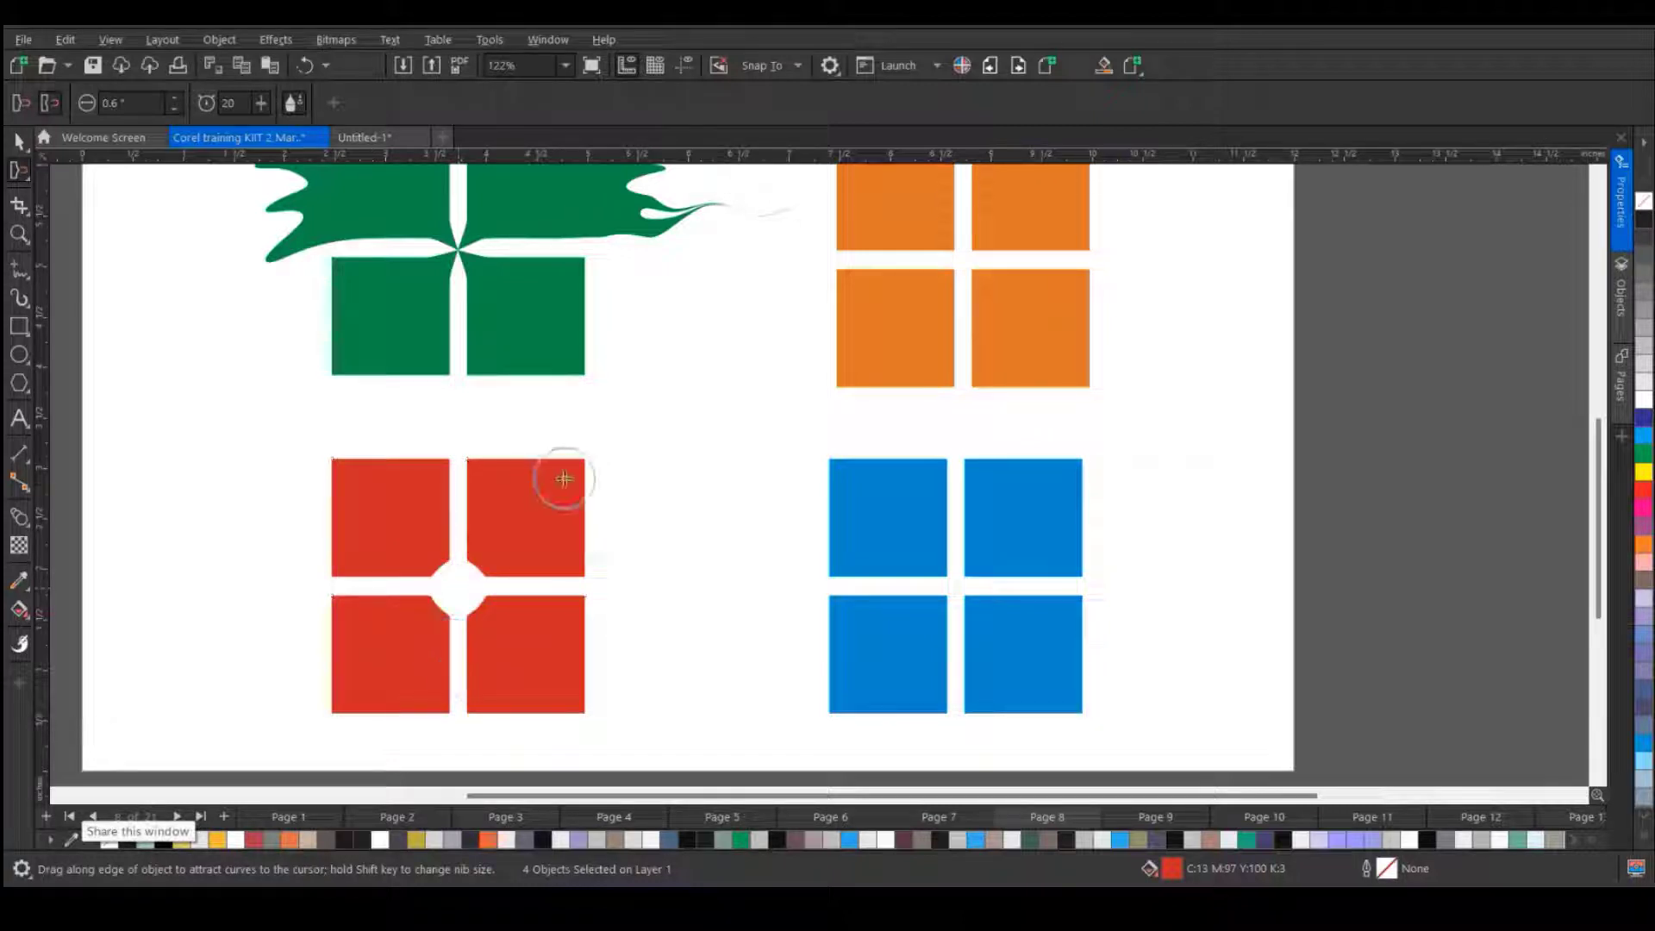
- Repel the red group's two upper outer corners into round bulges and widen both outer ends of its horizontal gap
drag(565, 477, 568, 465)
drag(349, 469, 349, 469)
drag(592, 583, 573, 588)
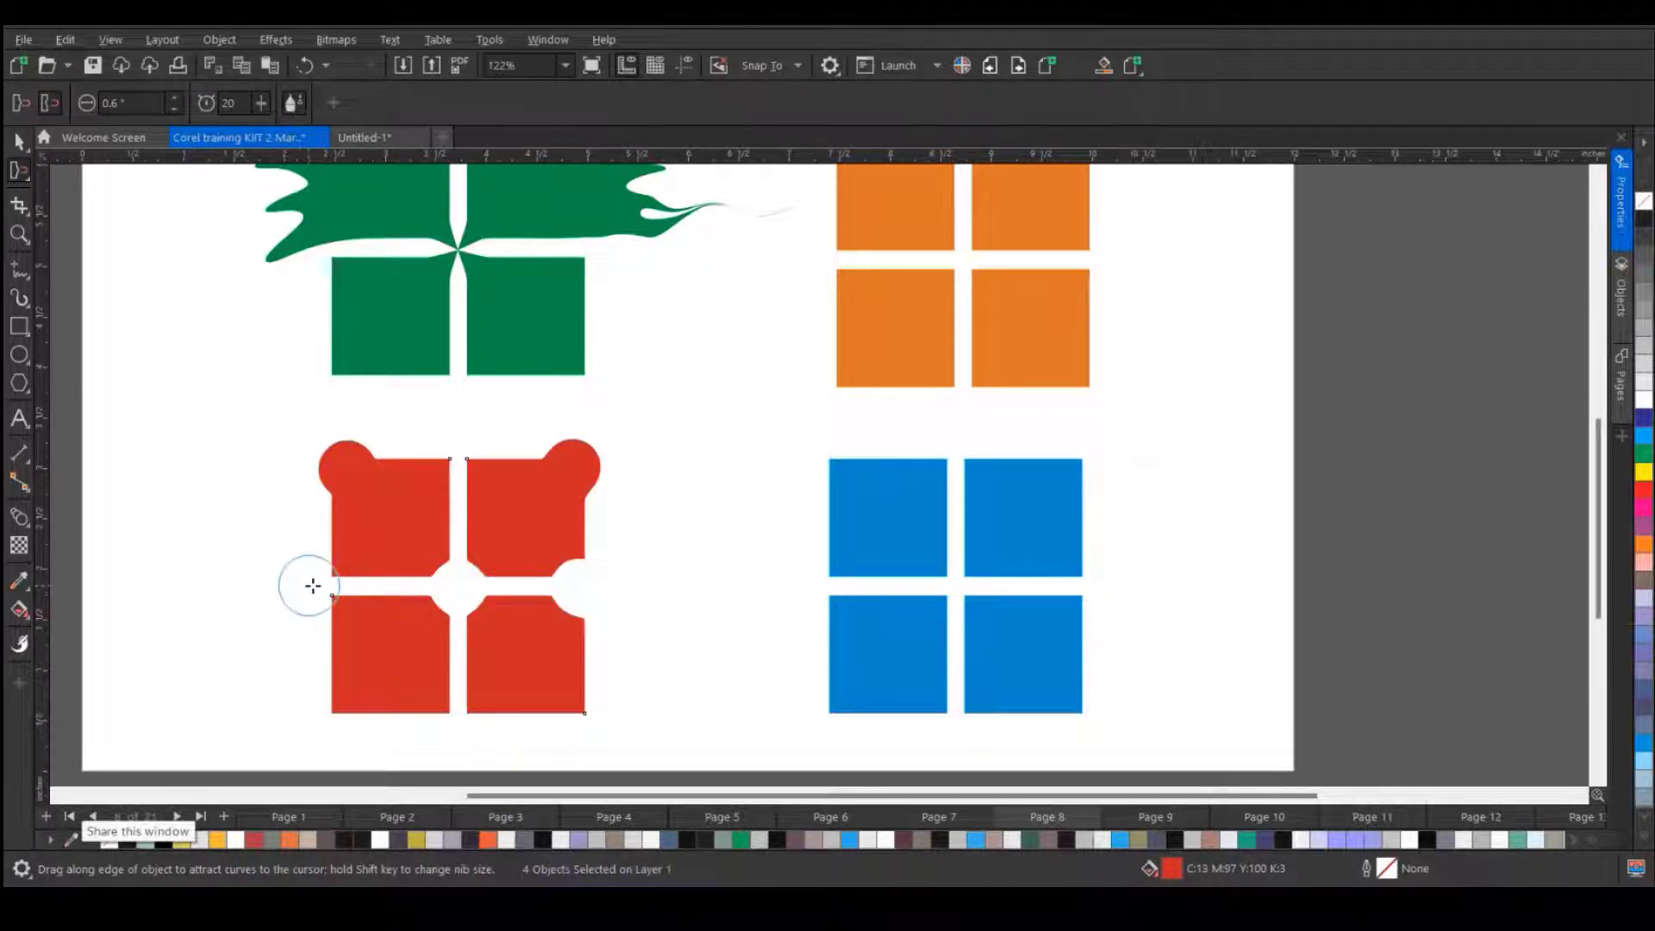
drag(332, 587, 347, 586)
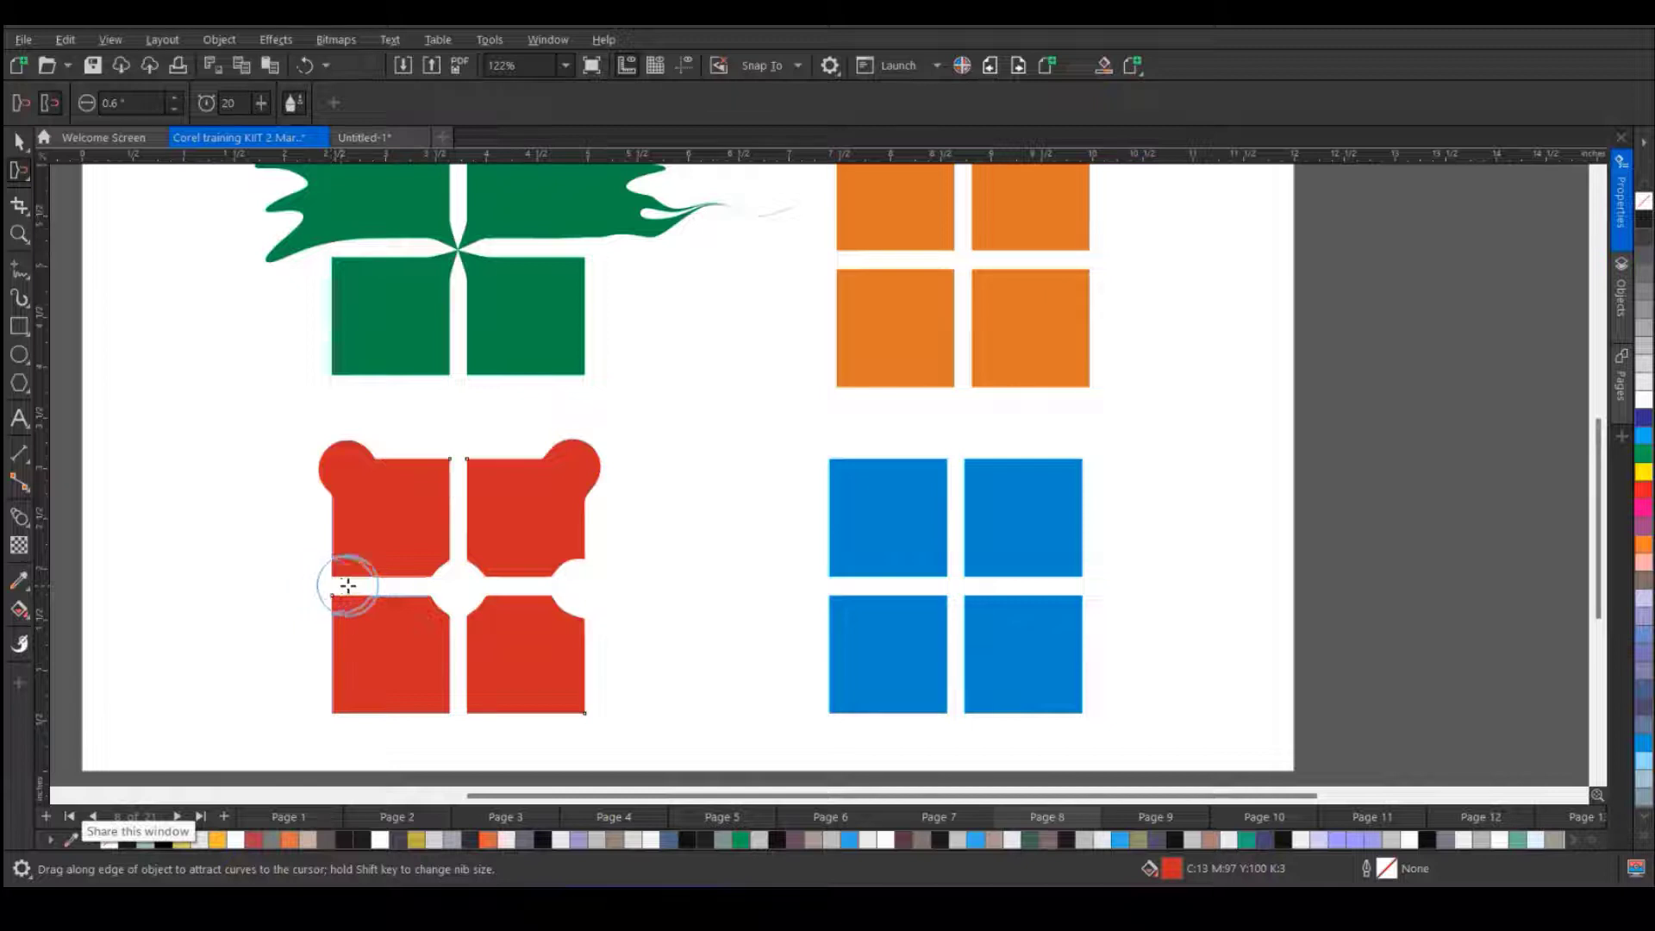
- Select the four blue squares and set the Twirl tool to the clockwise direction
click(28, 175)
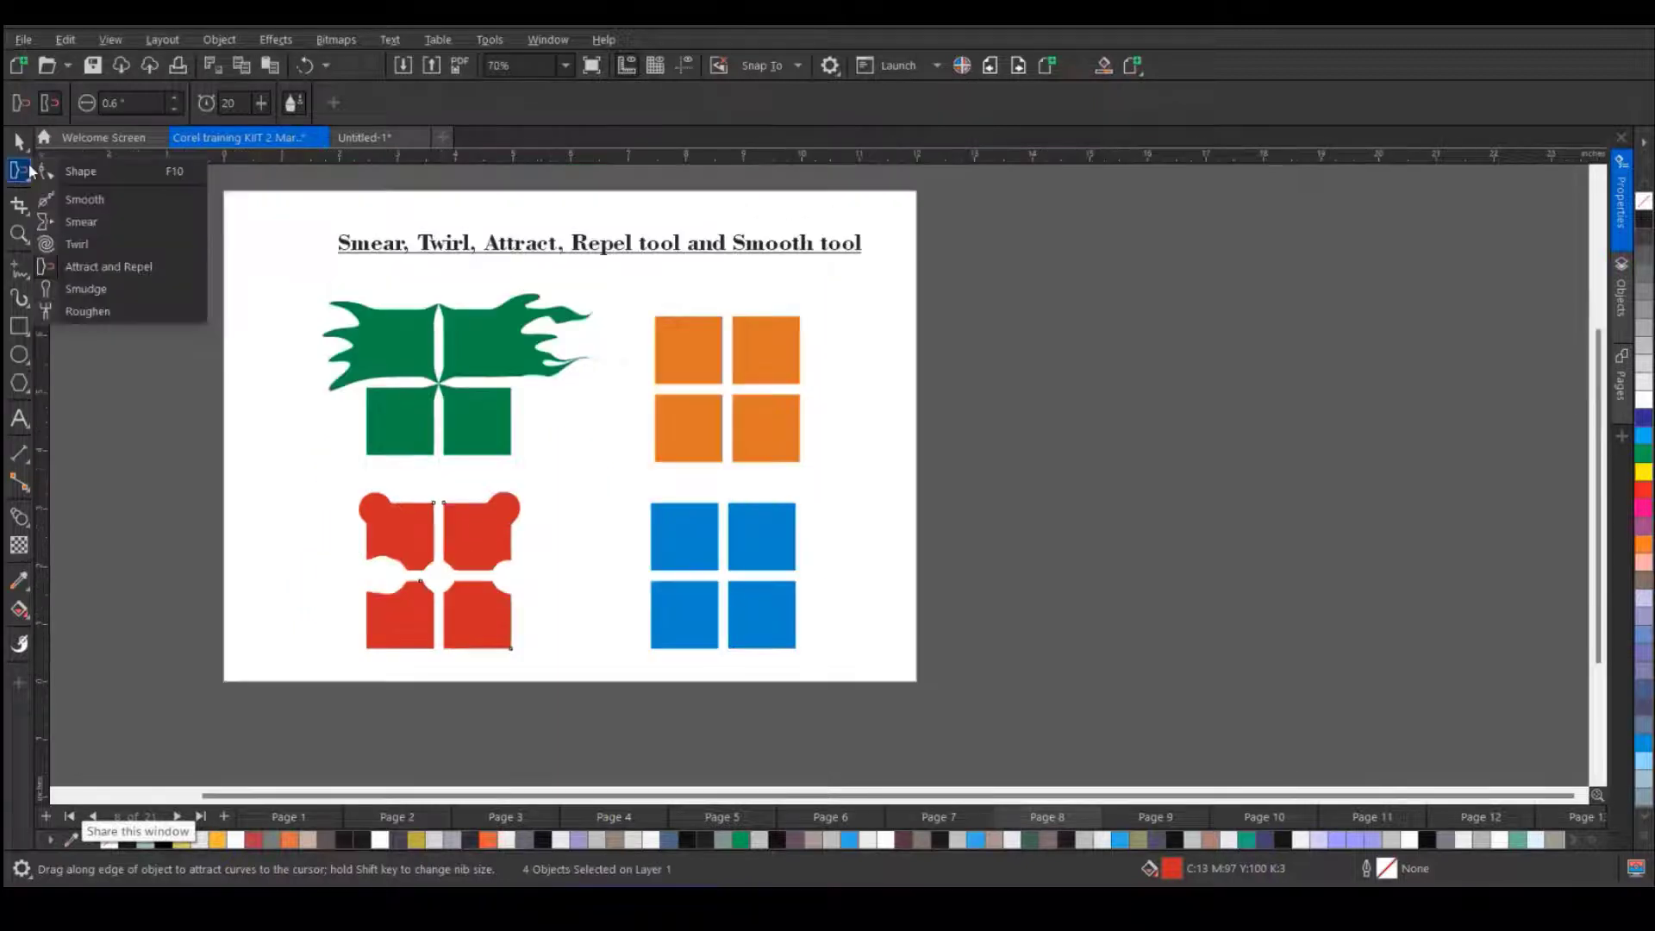
click(86, 238)
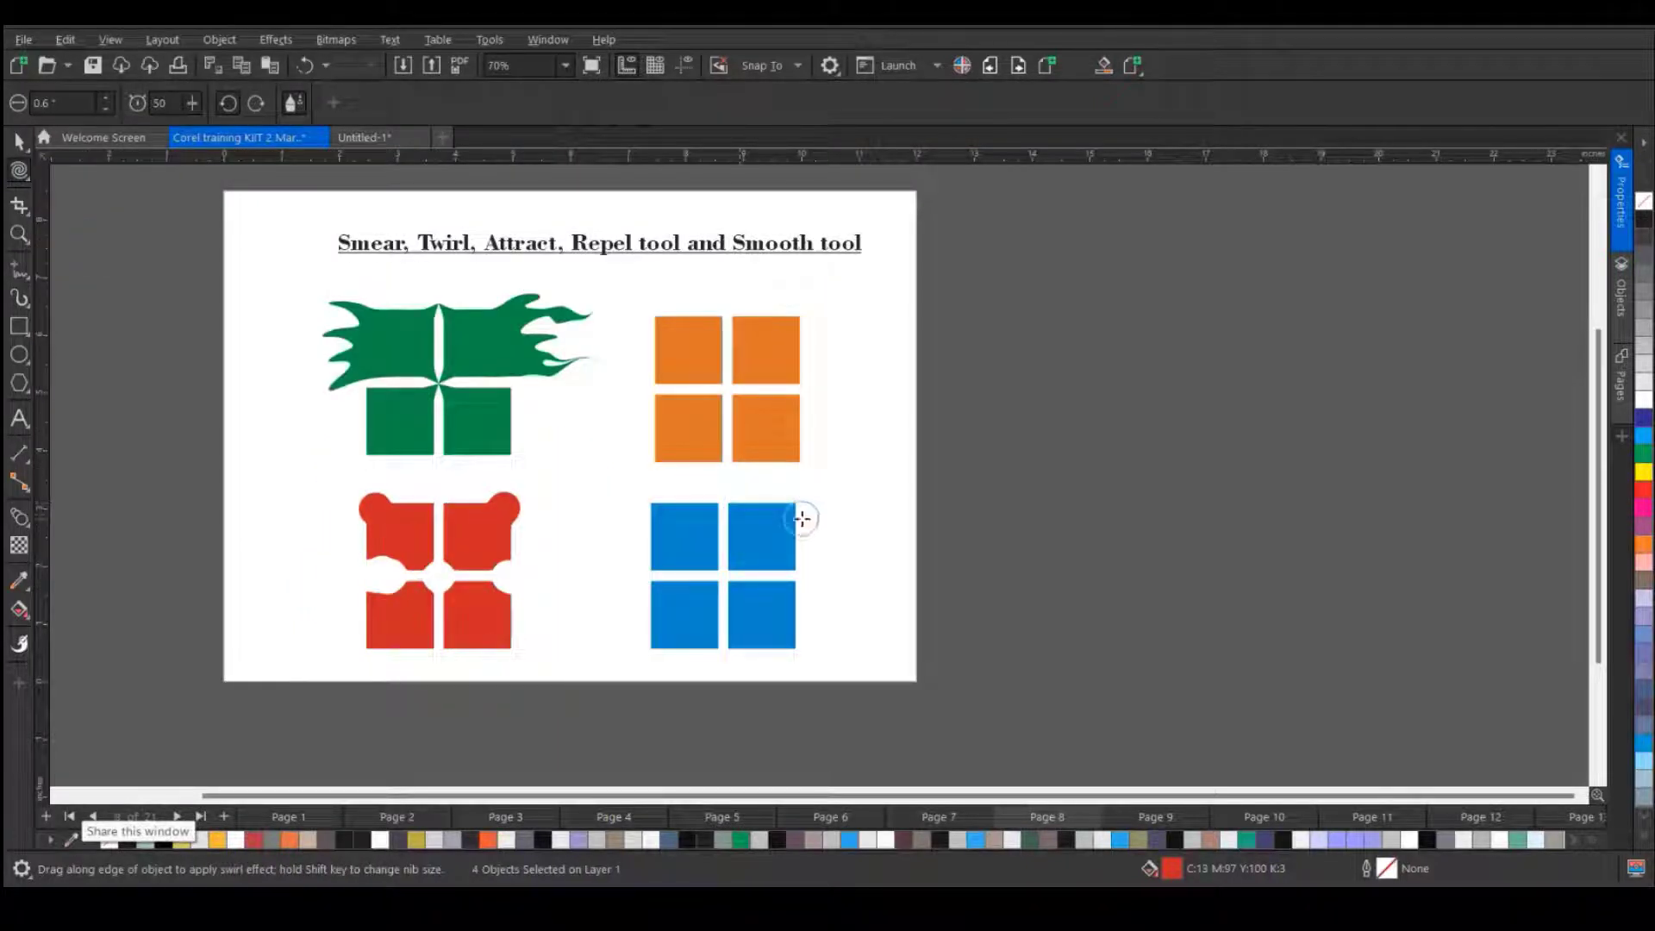
key(space)
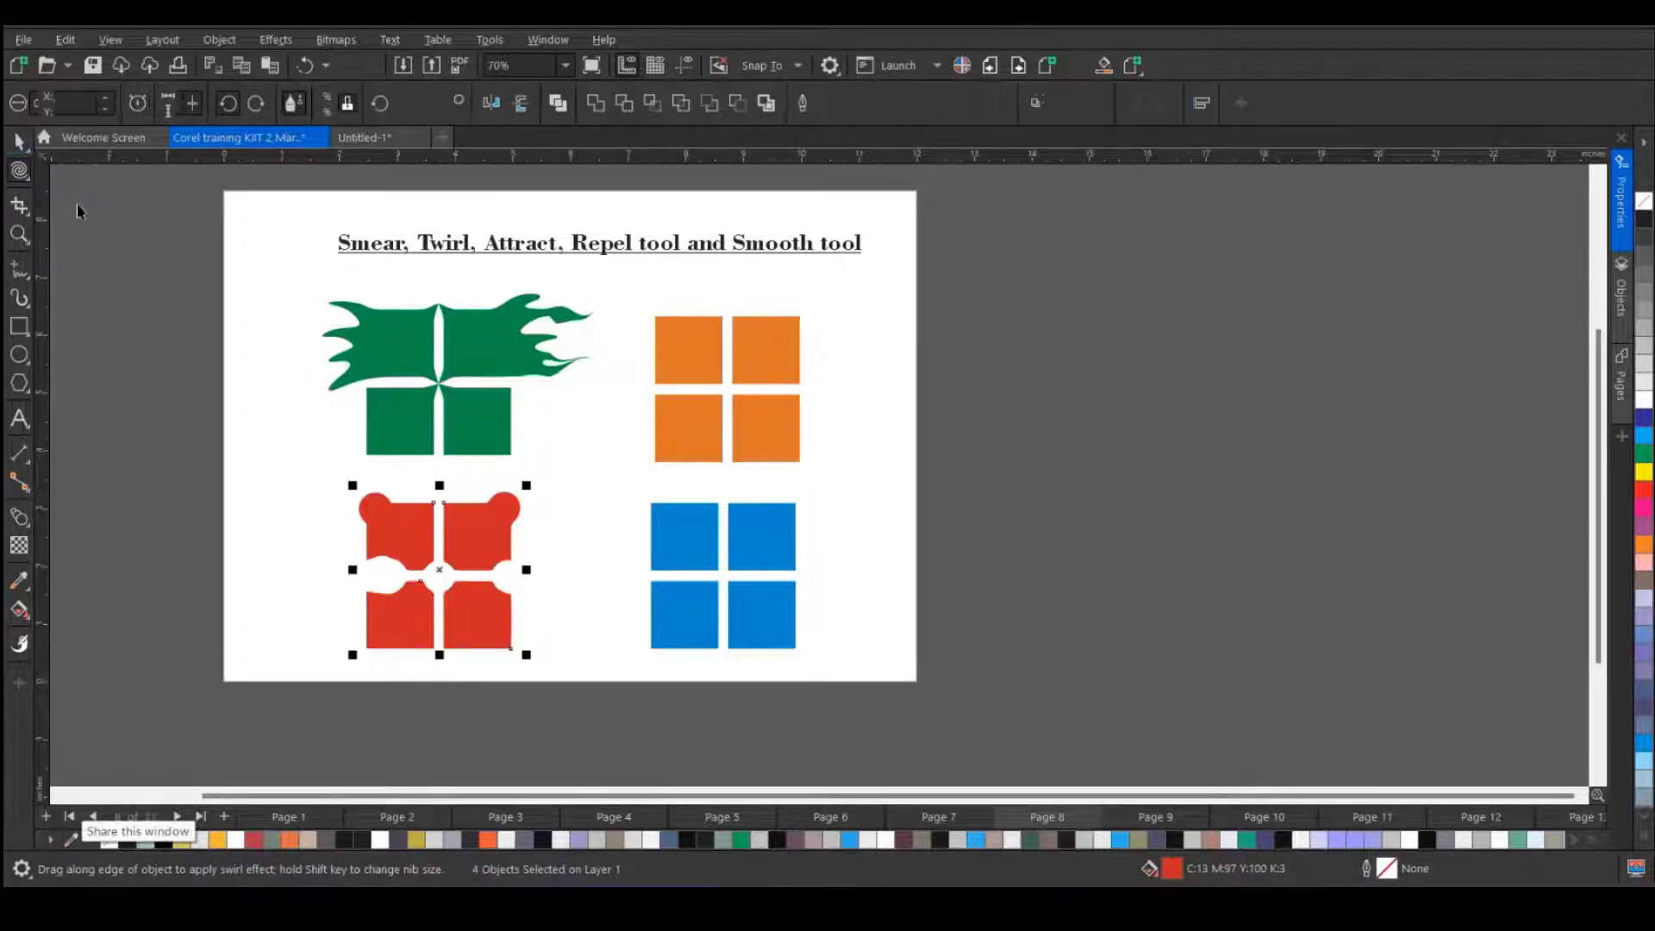
drag(626, 493, 873, 717)
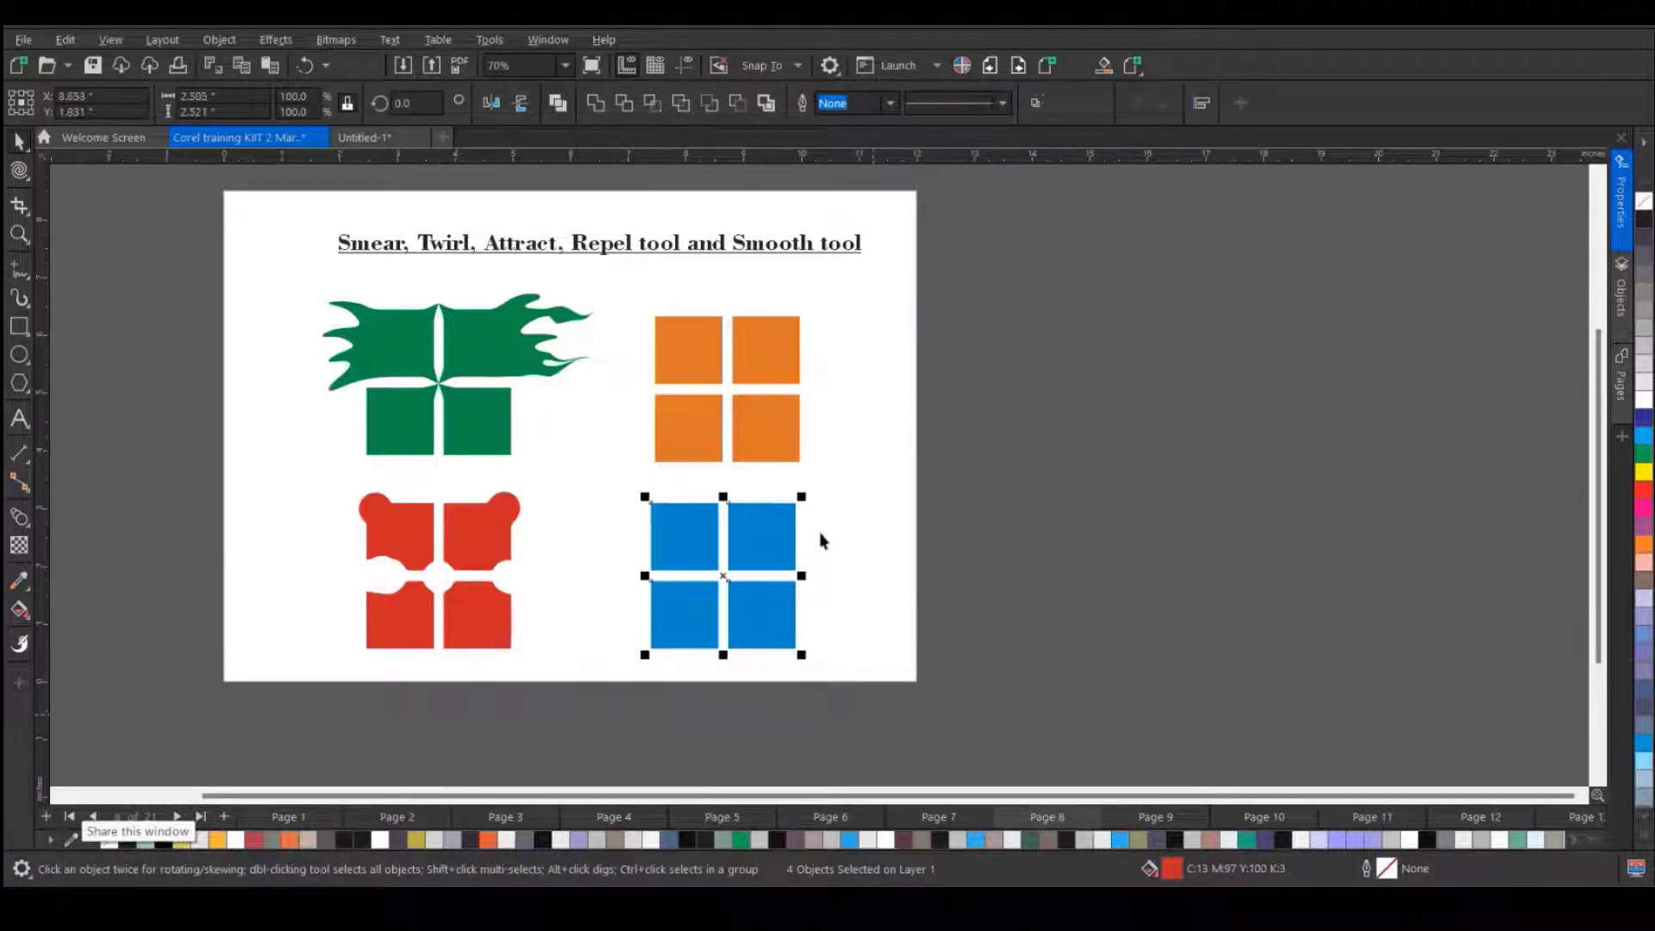
click(18, 172)
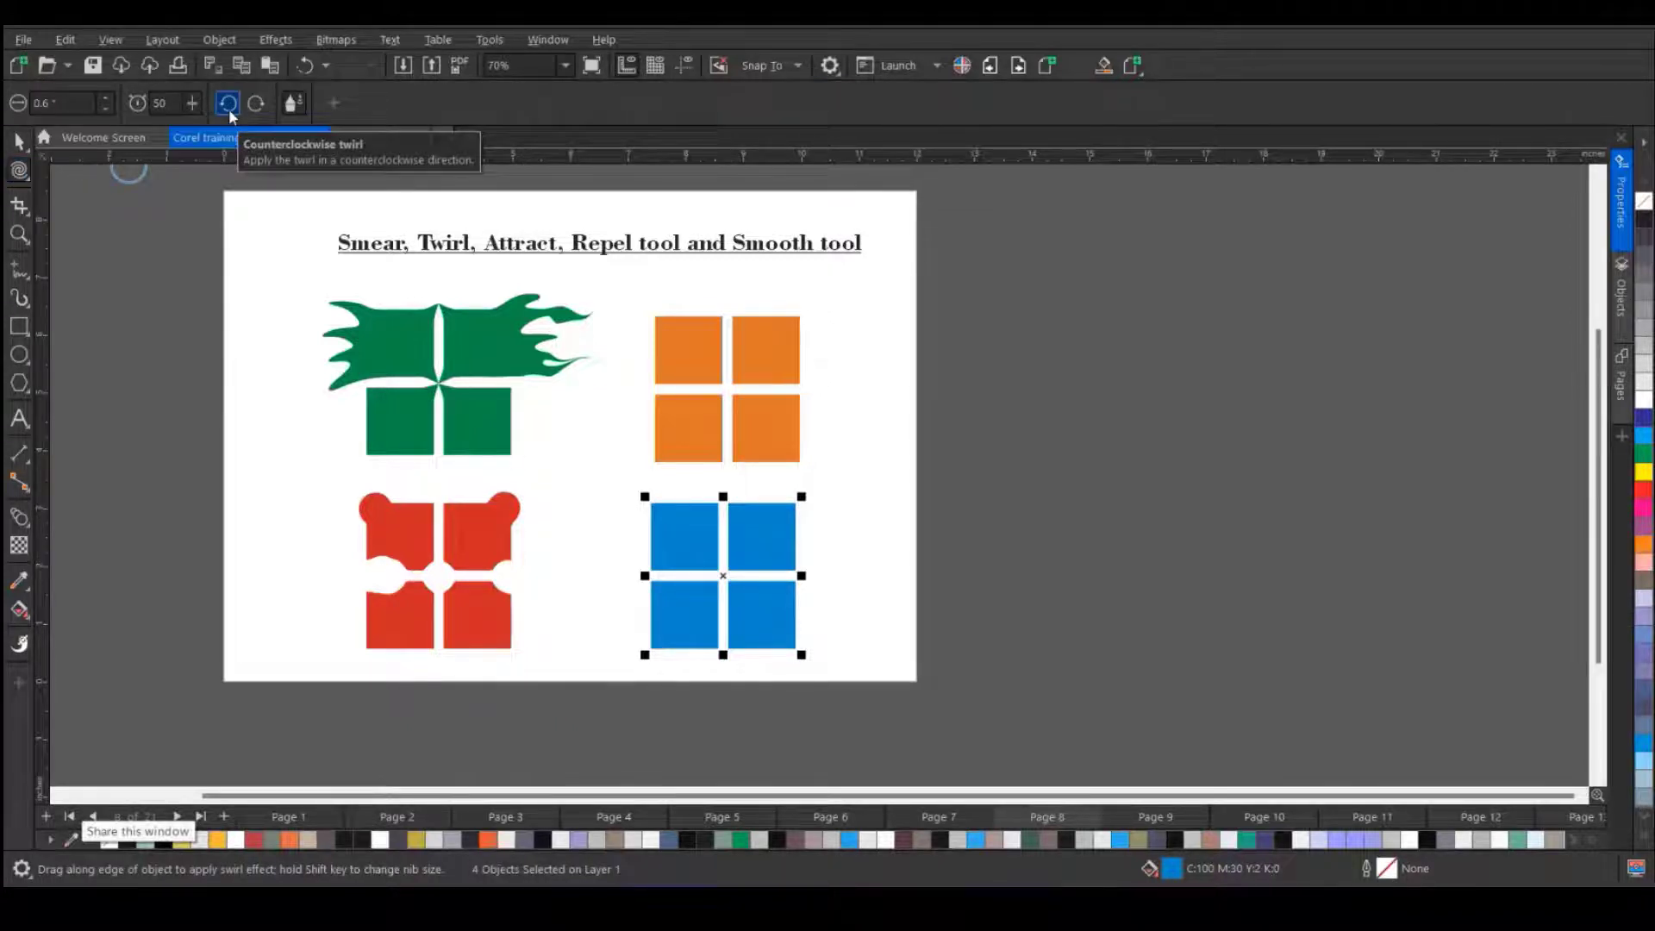
click(256, 103)
- Set the twirl nib size to 1.0 inch and twirl the blue group's upper-right outer corner into a spiral
scroll(794, 509, up, 2)
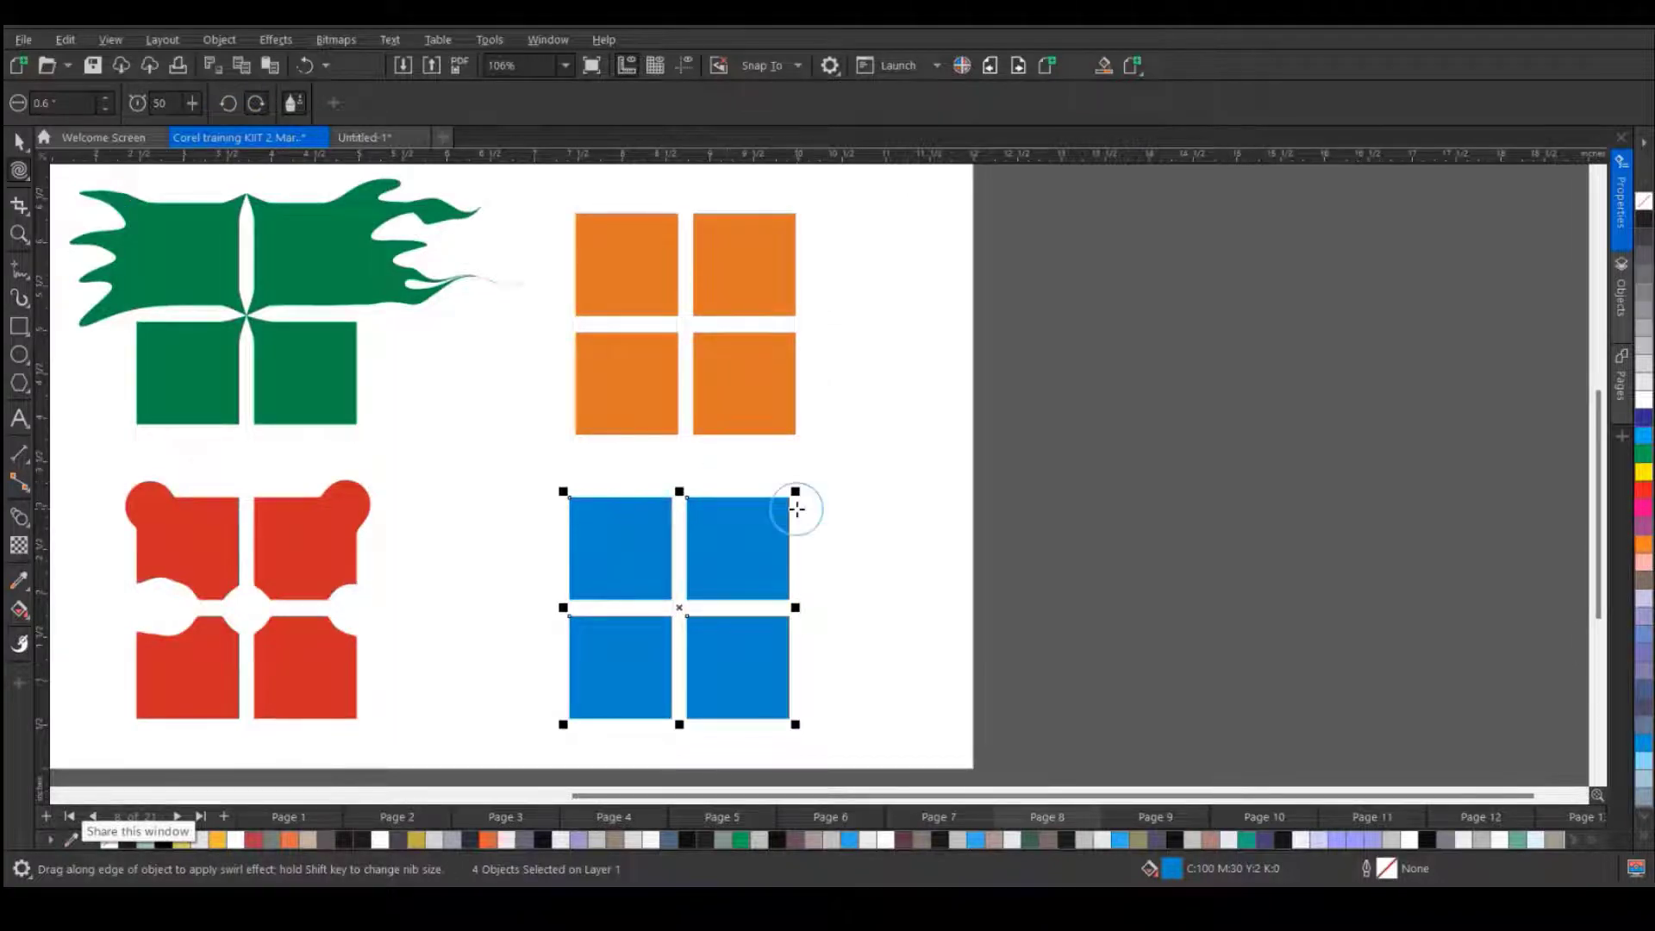
double_click(45, 104)
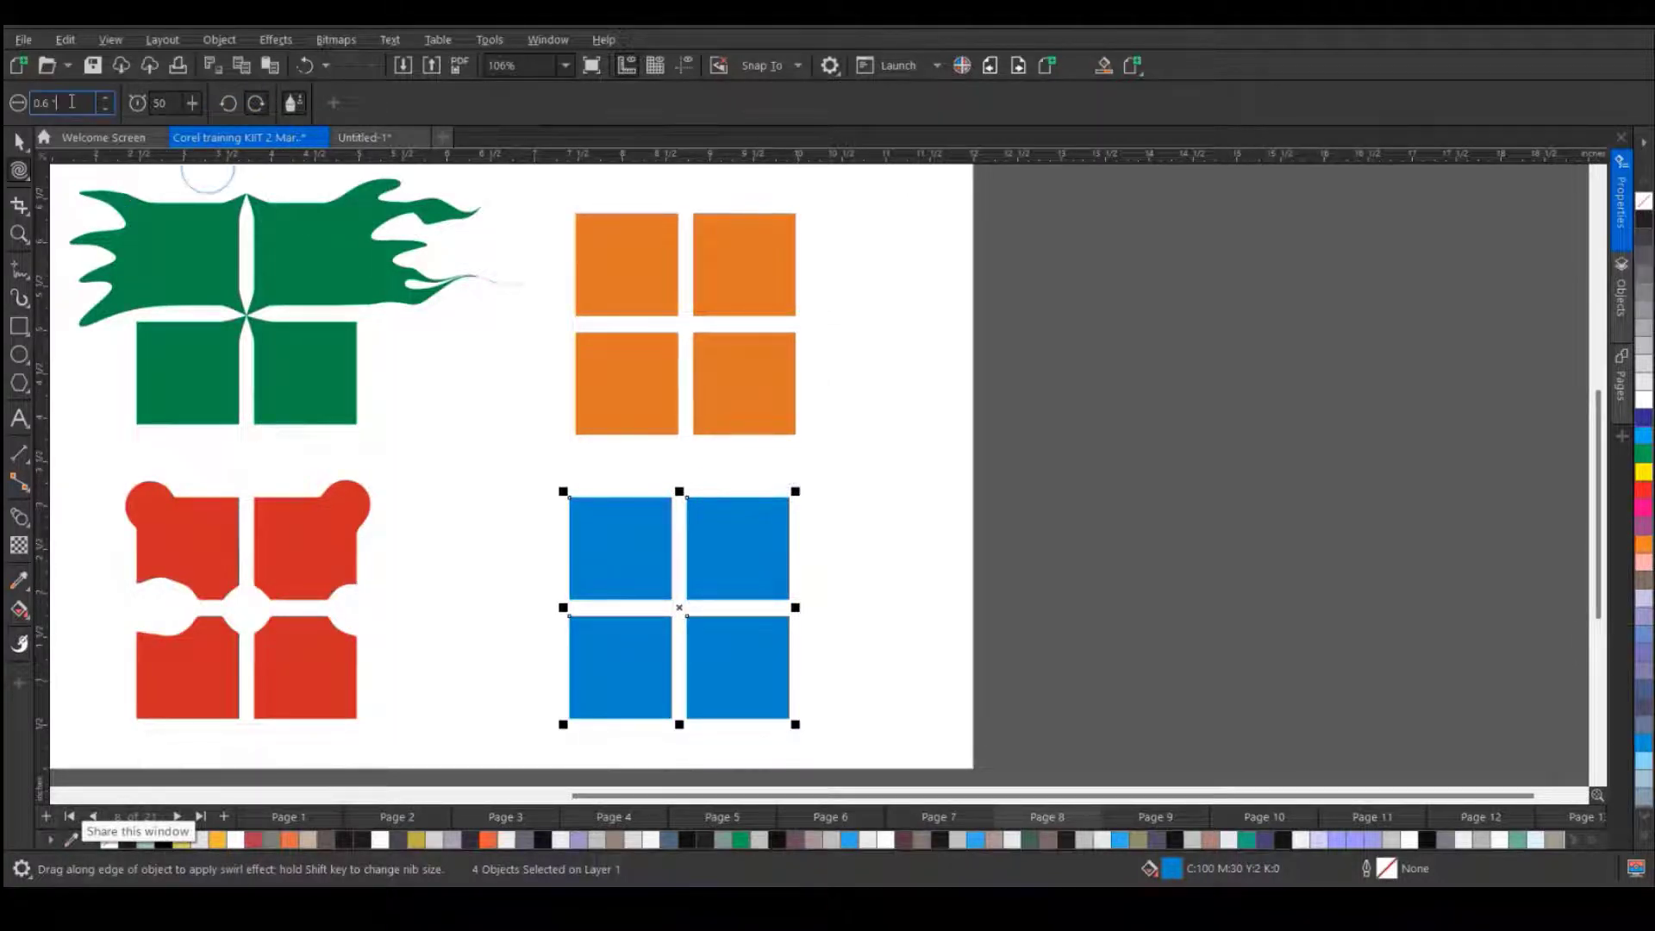
text(1)
key(Return)
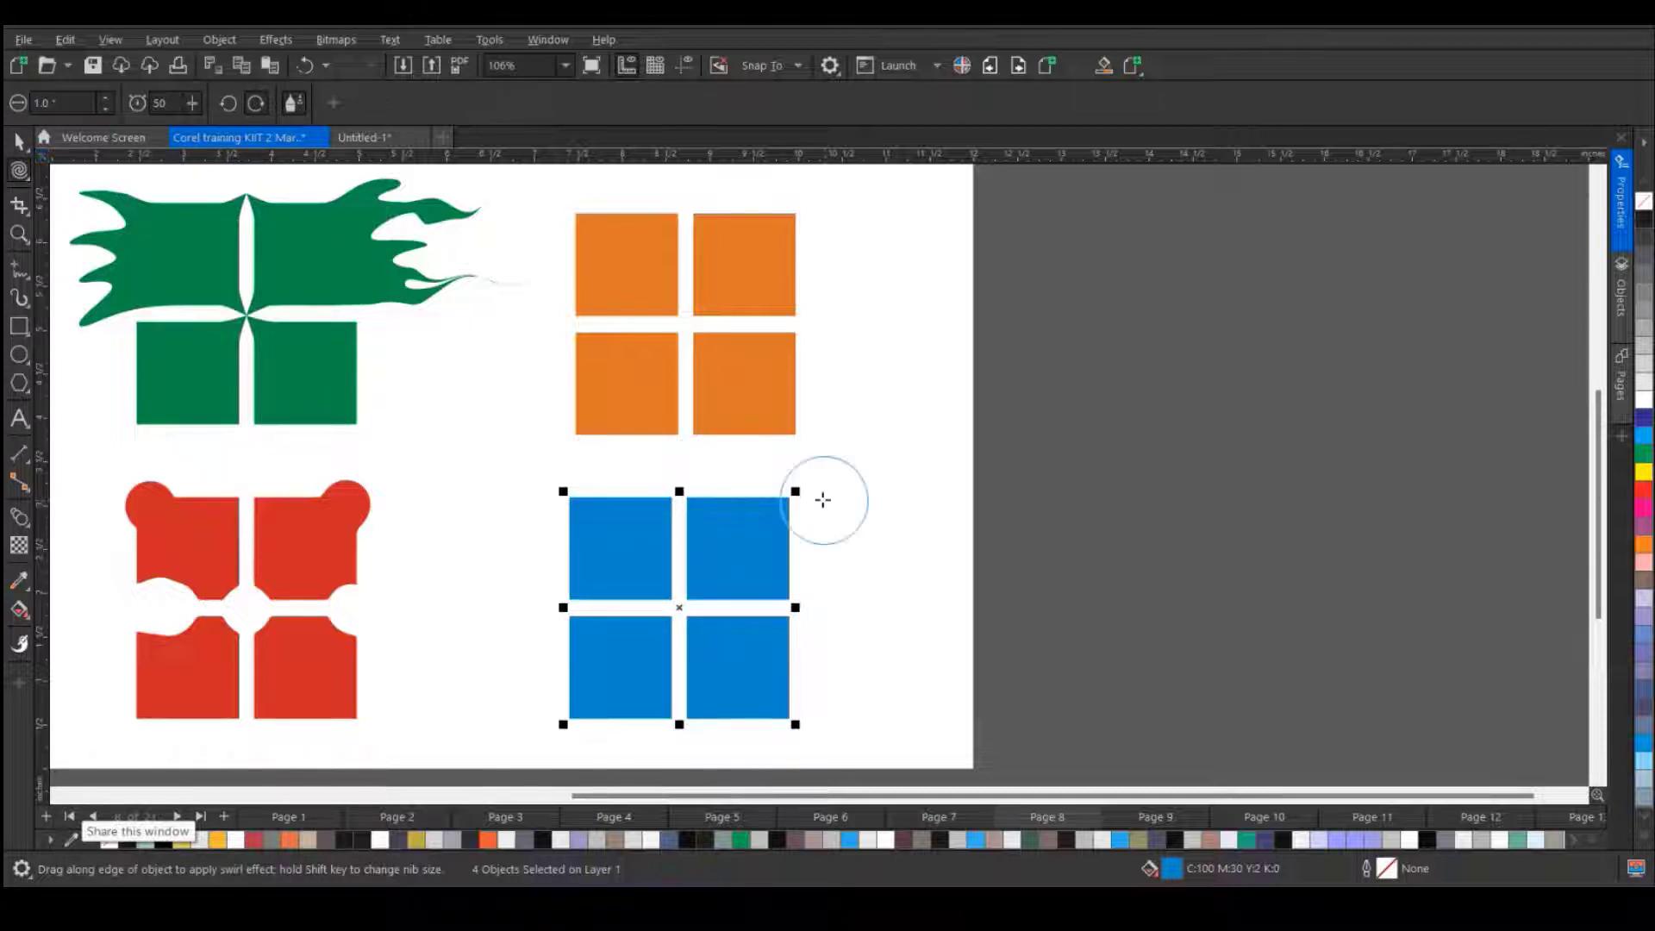
drag(794, 498, 791, 498)
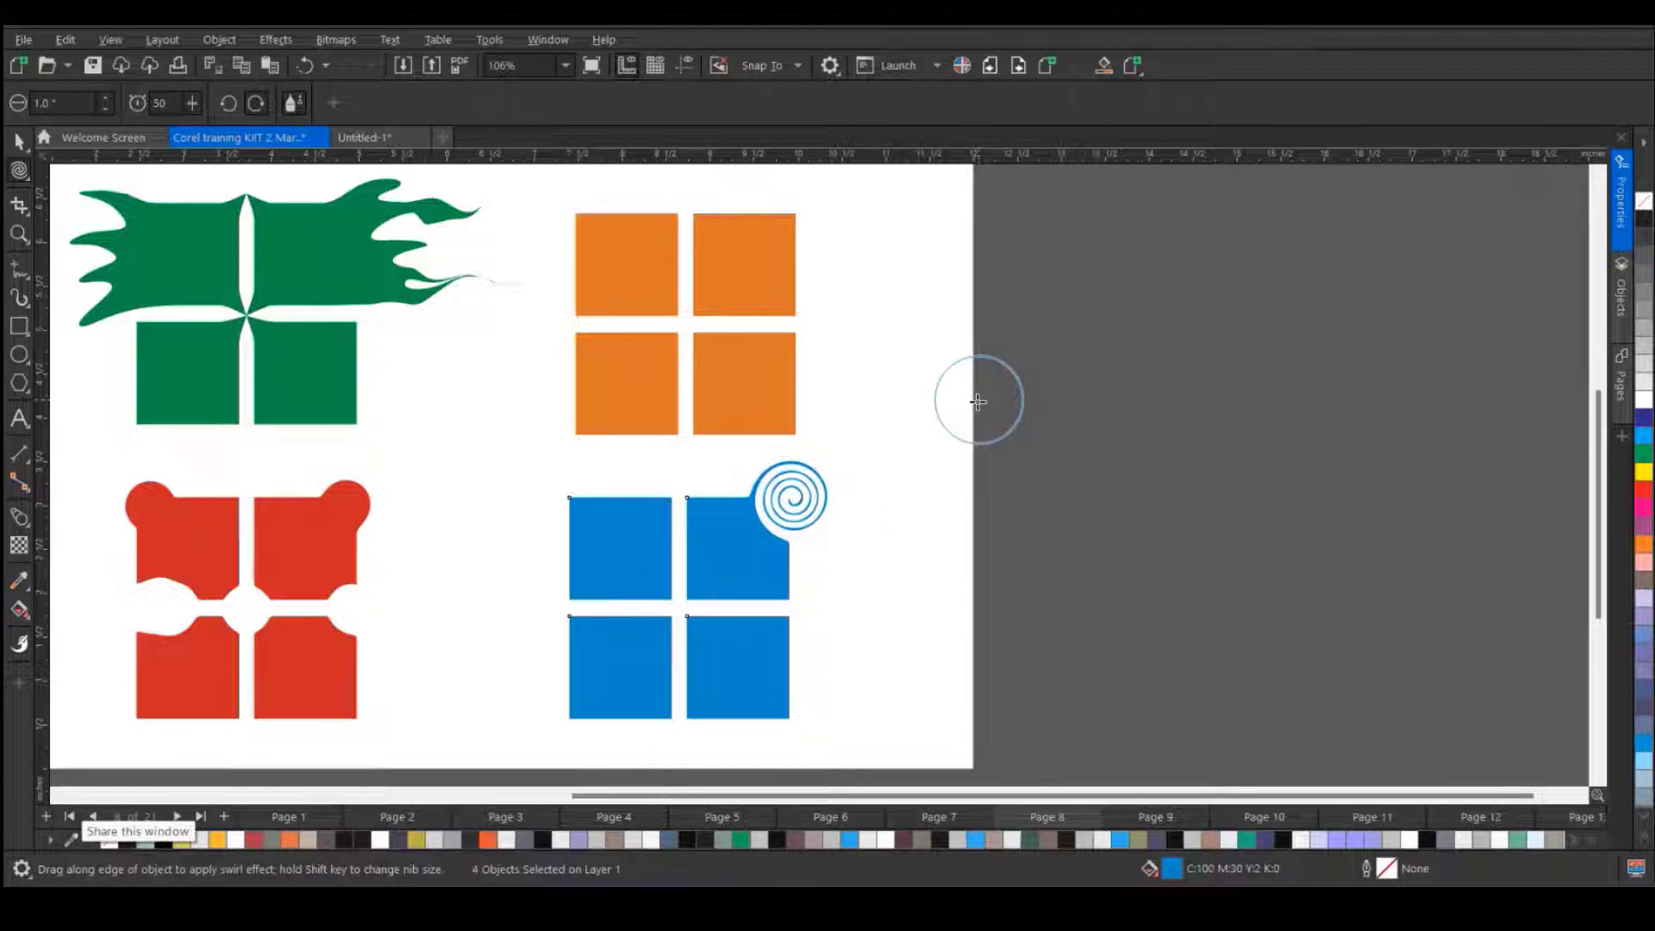
- Set a counterclockwise twirl at rate 11, twirl the blue group's upper-left corner and lower-right square, then adjust the rate and twirl the lower-left corner
click(192, 104)
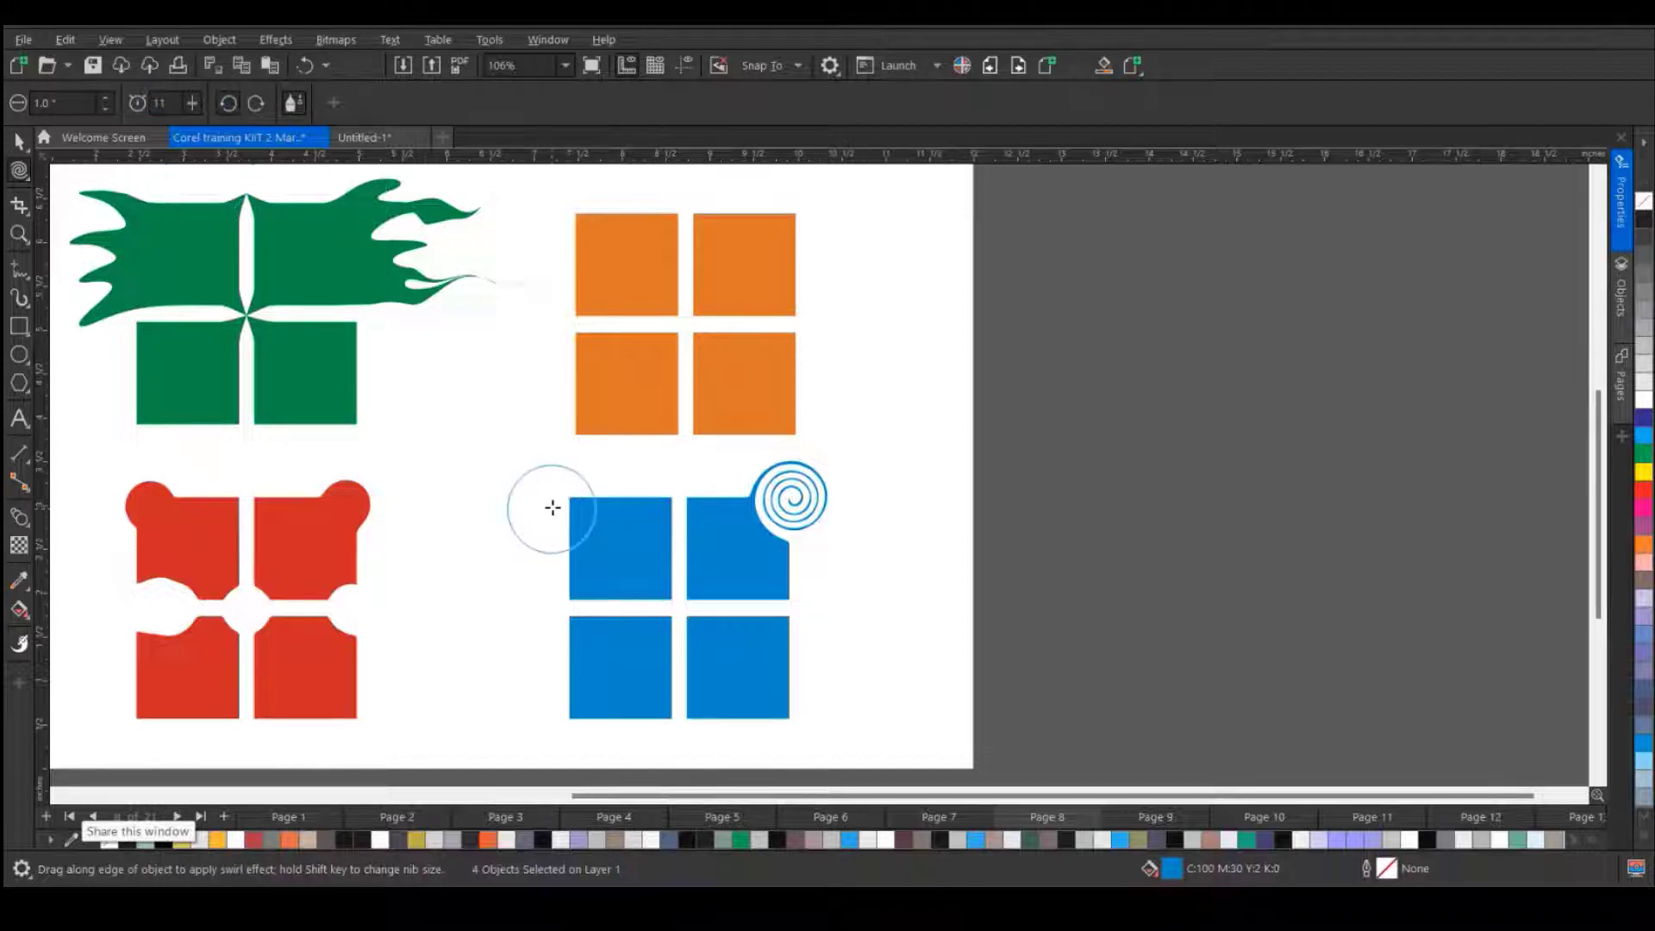
drag(560, 499, 566, 500)
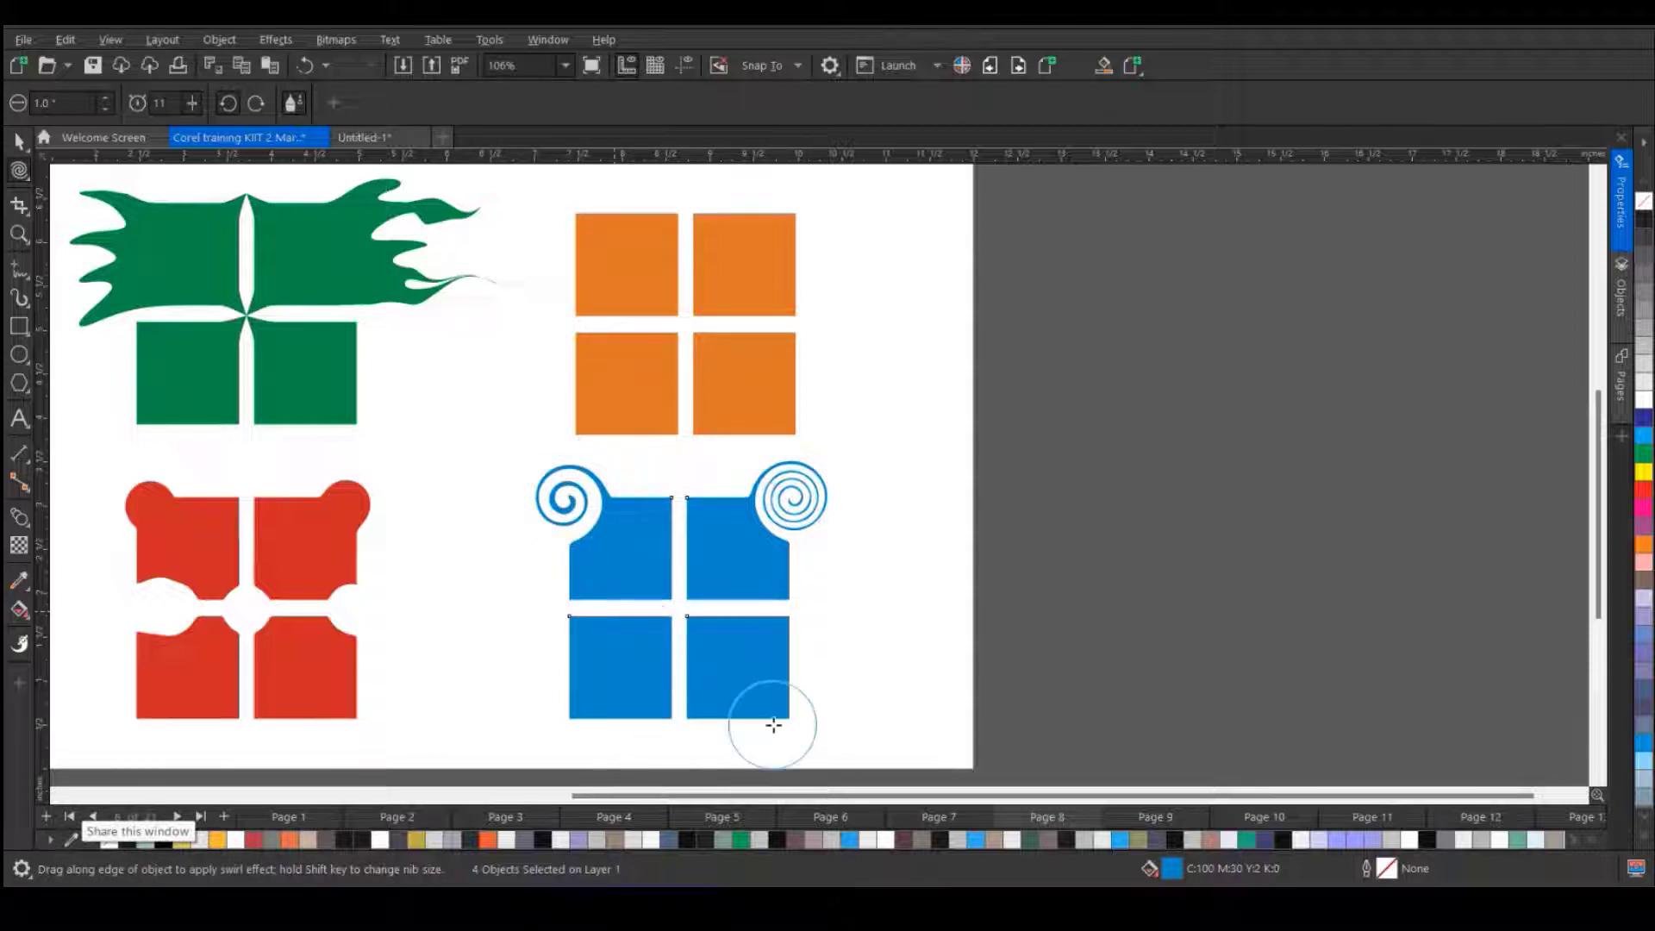
mouse_move(774, 689)
mouse_down()
mouse_move(802, 687)
mouse_move(798, 650)
mouse_up()
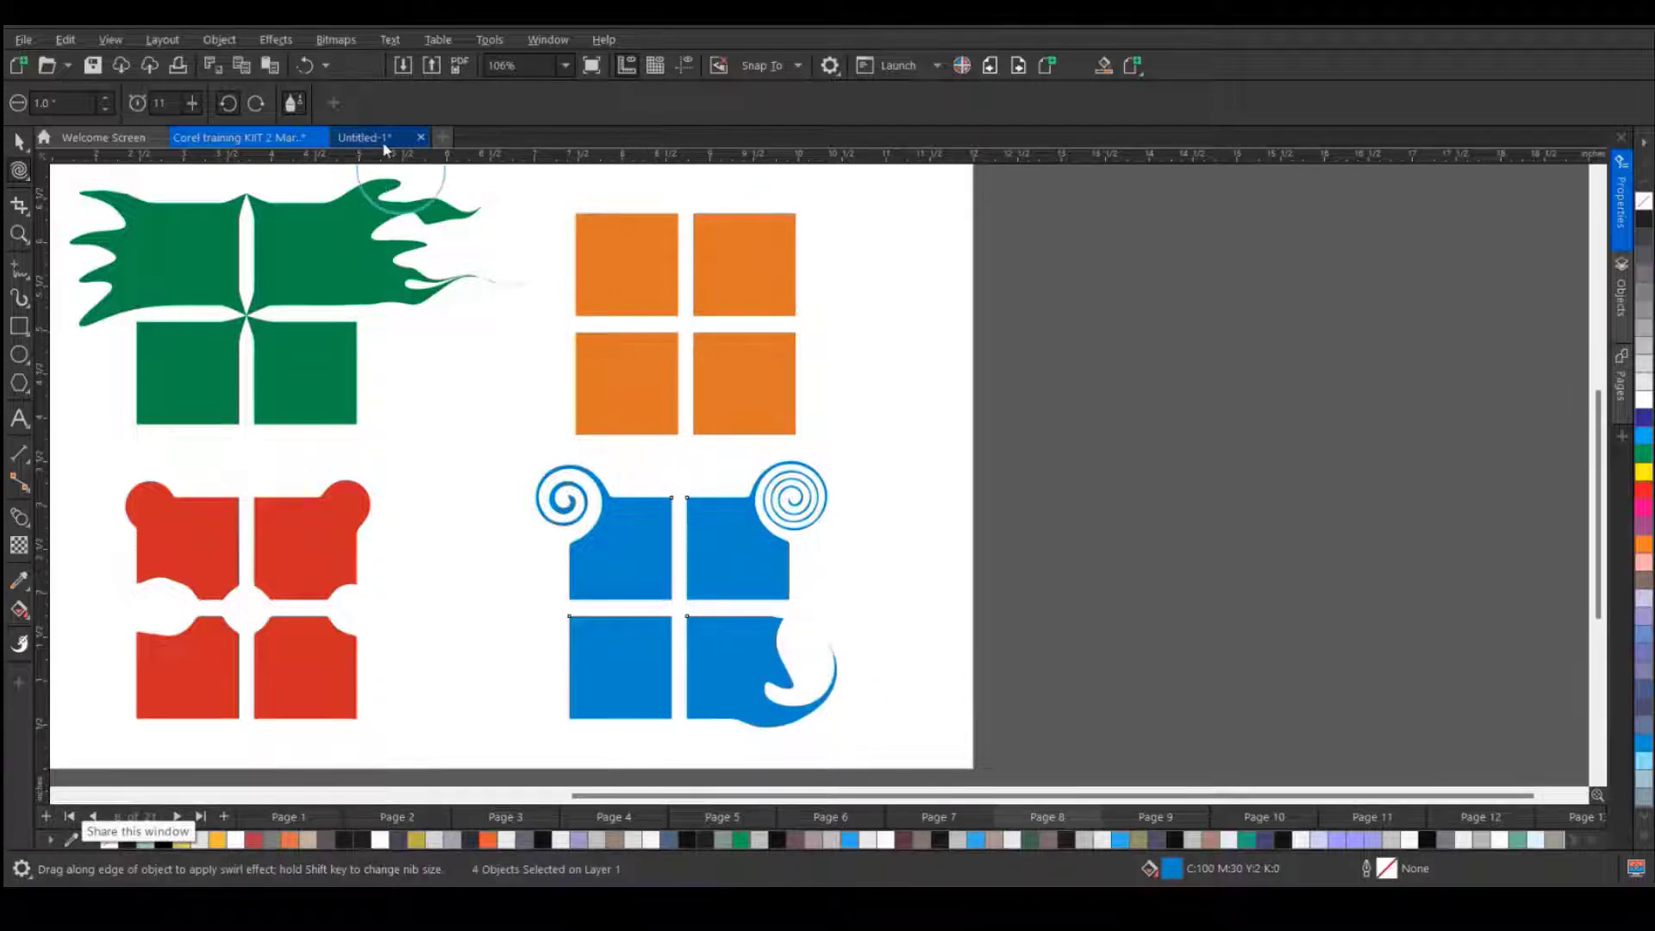
drag(192, 105, 283, 121)
drag(578, 701, 571, 699)
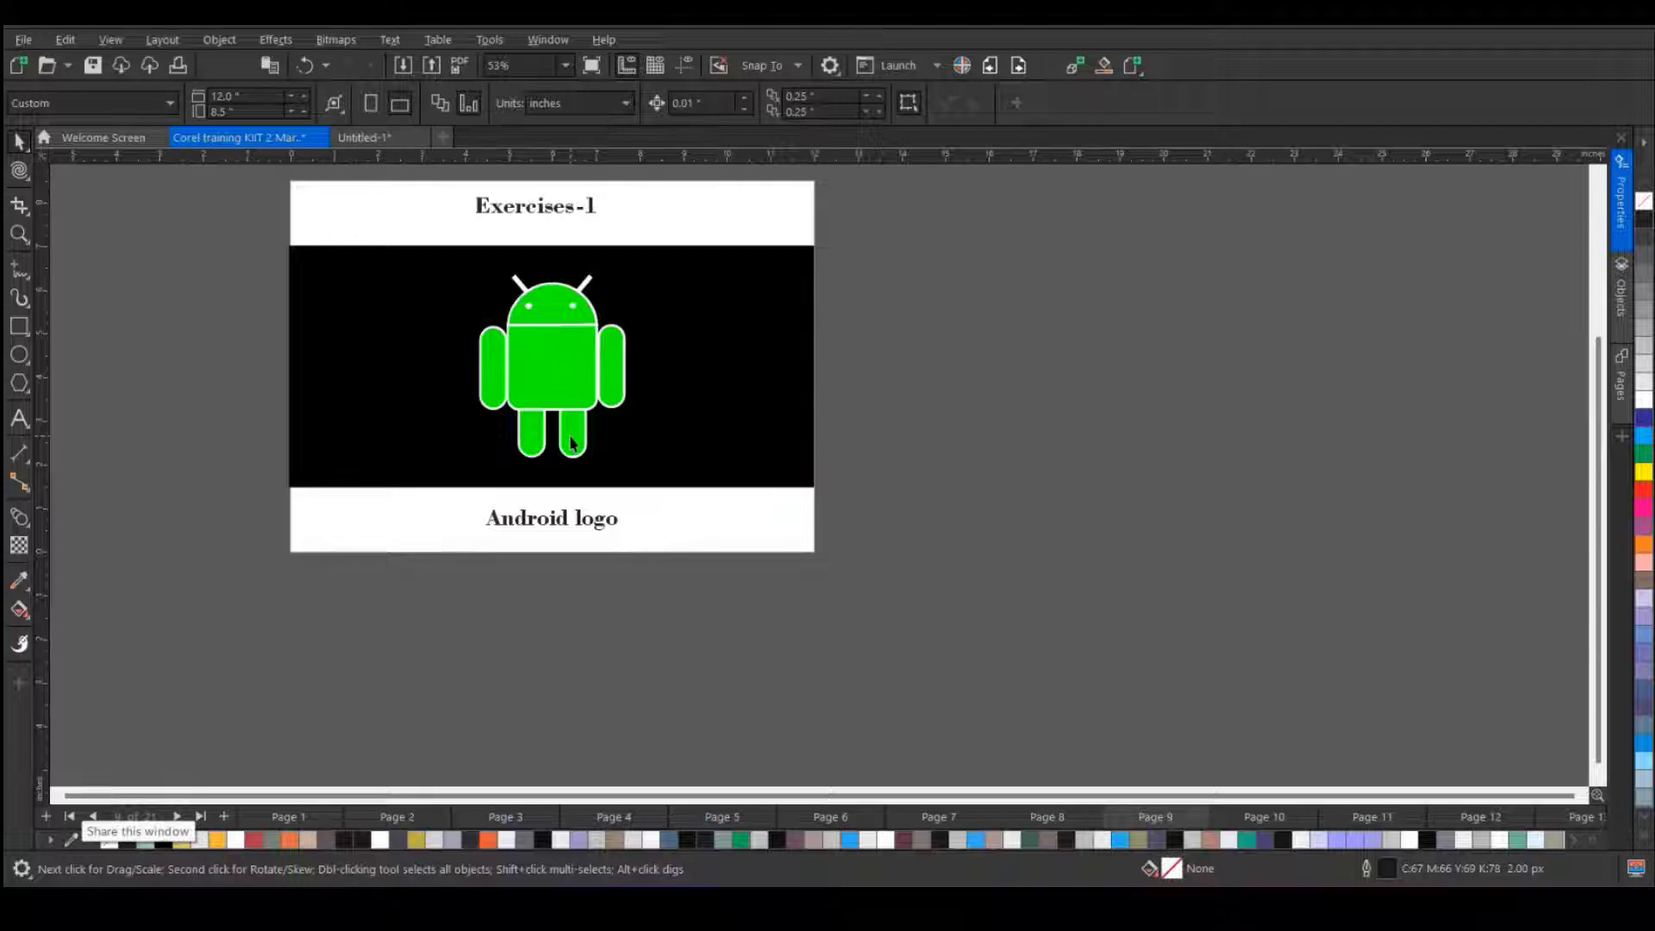
- Ungroup the Android artwork twice so its body parts can be handled separately
scroll(570, 443, up, 2)
click(551, 285)
right_click(549, 326)
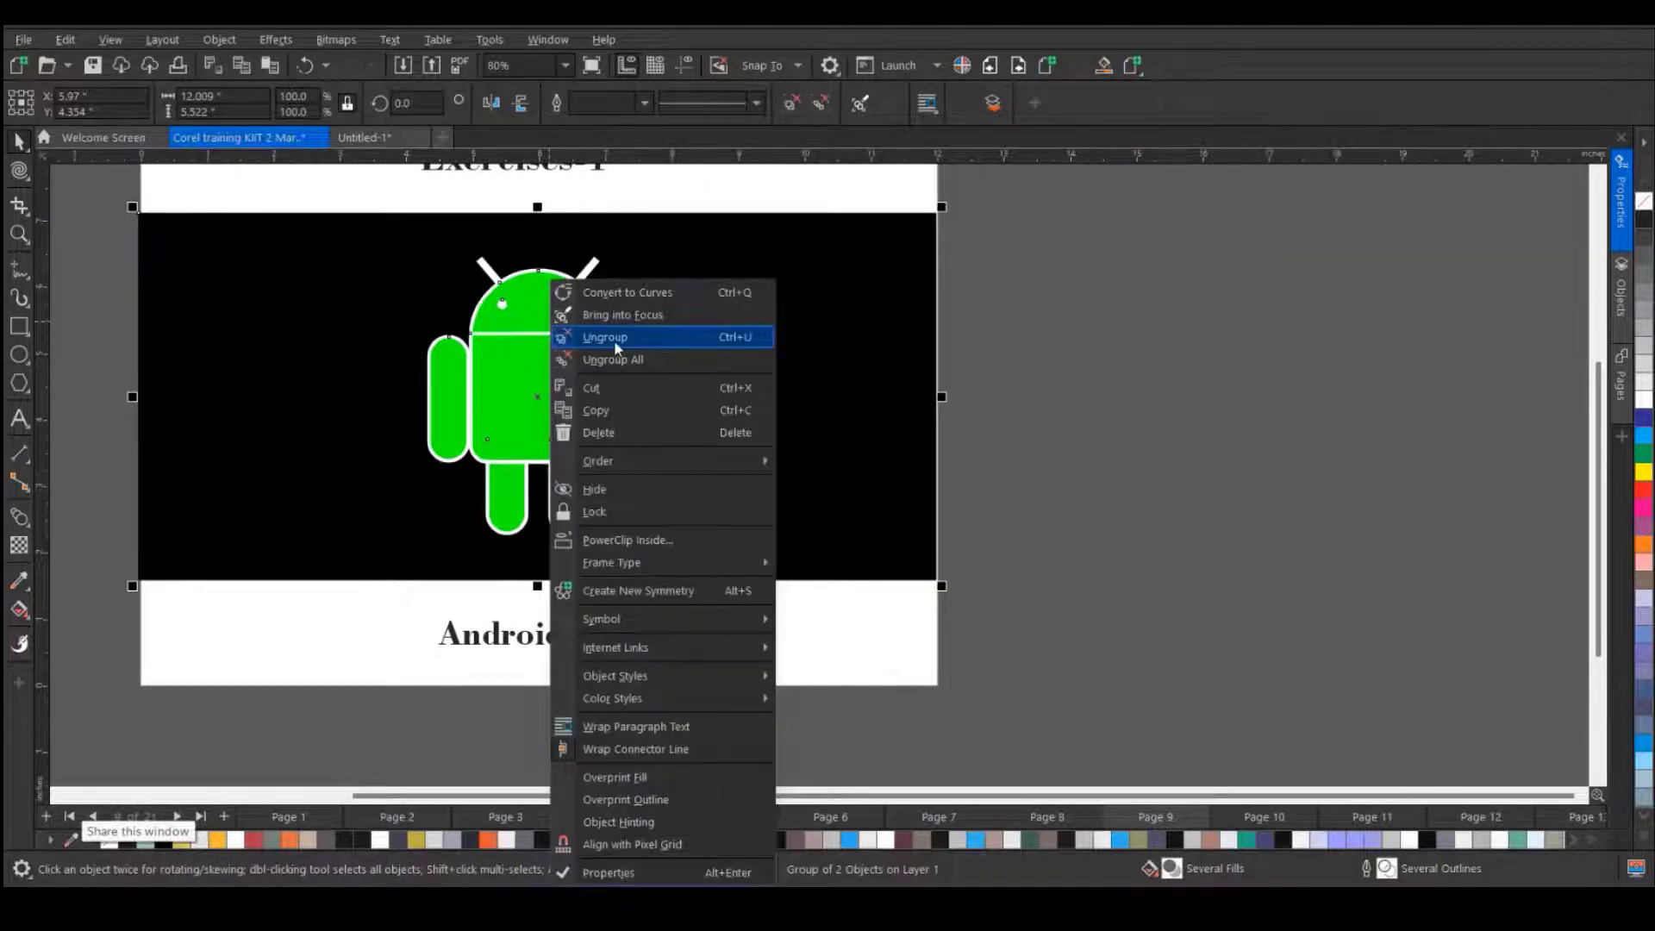
click(614, 338)
right_click(541, 312)
click(614, 336)
- Move the green half-dome head and one arm away from the body into the empty black area beside it
click(539, 312)
drag(539, 311, 715, 288)
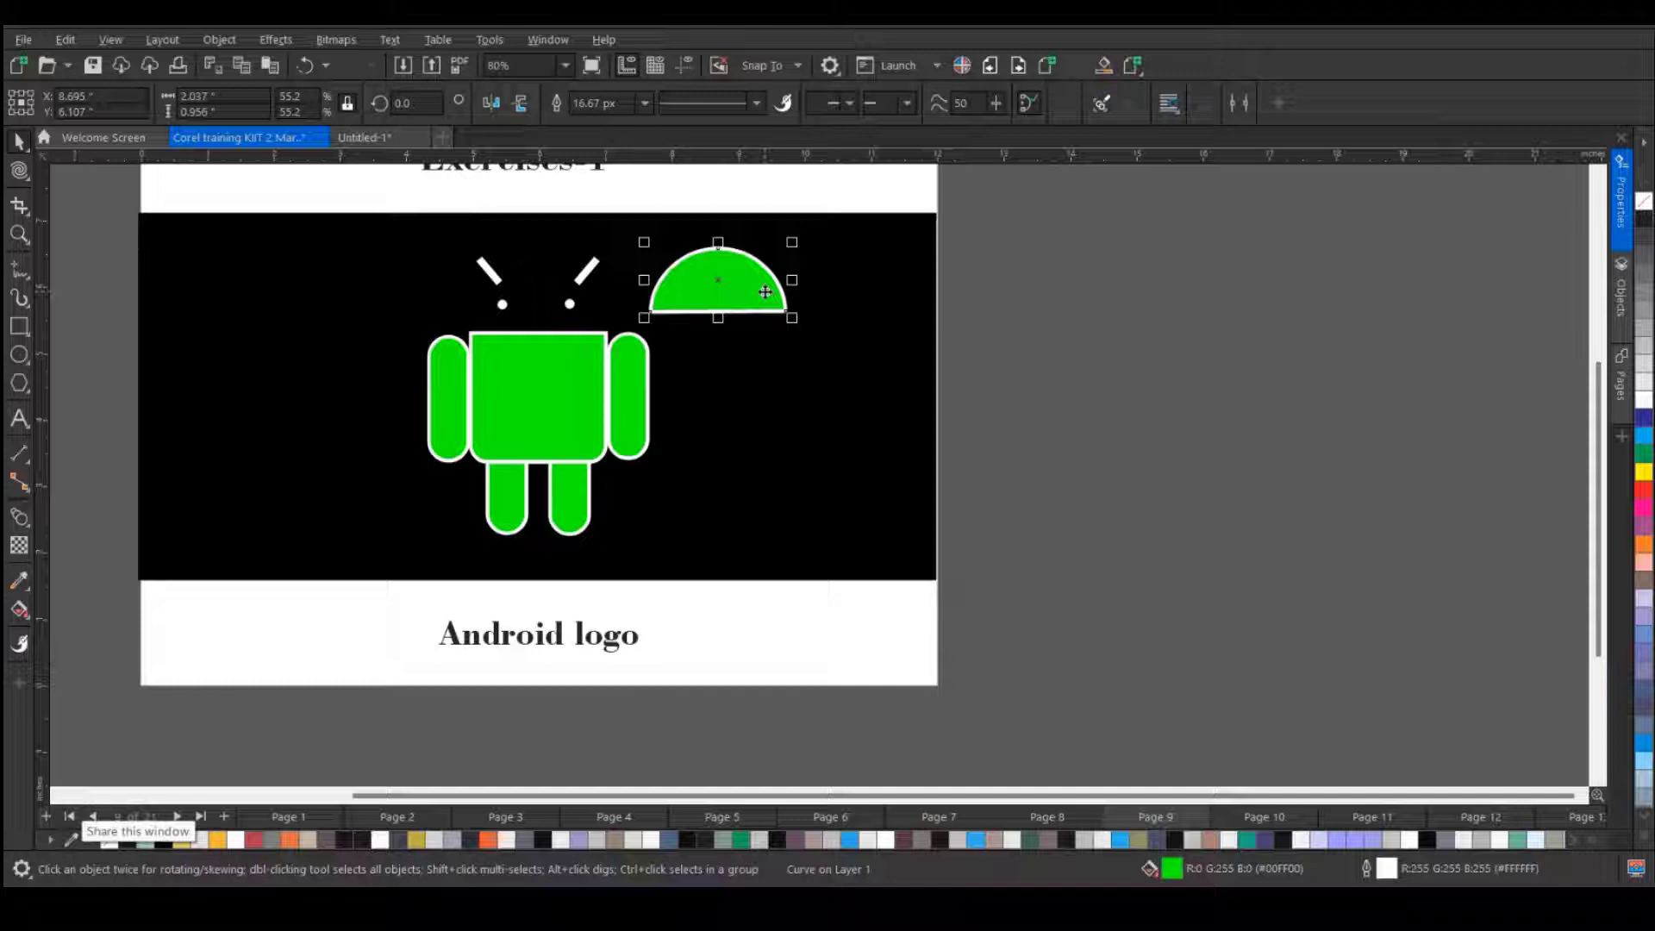
drag(635, 413, 687, 424)
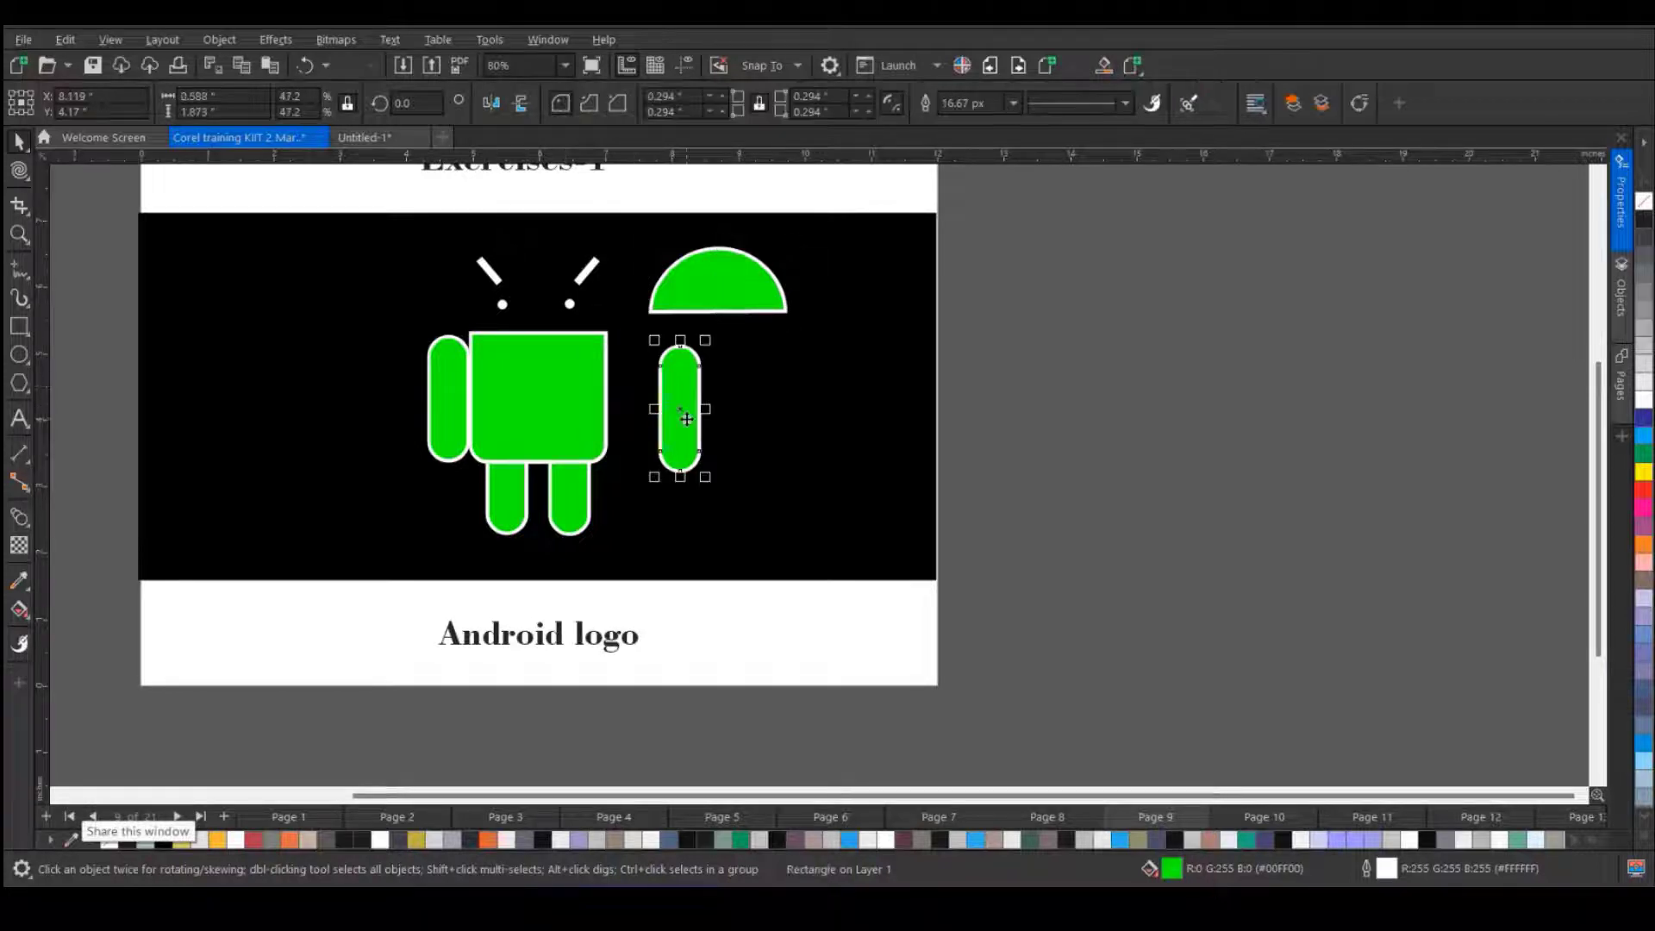
click(502, 303)
click(584, 285)
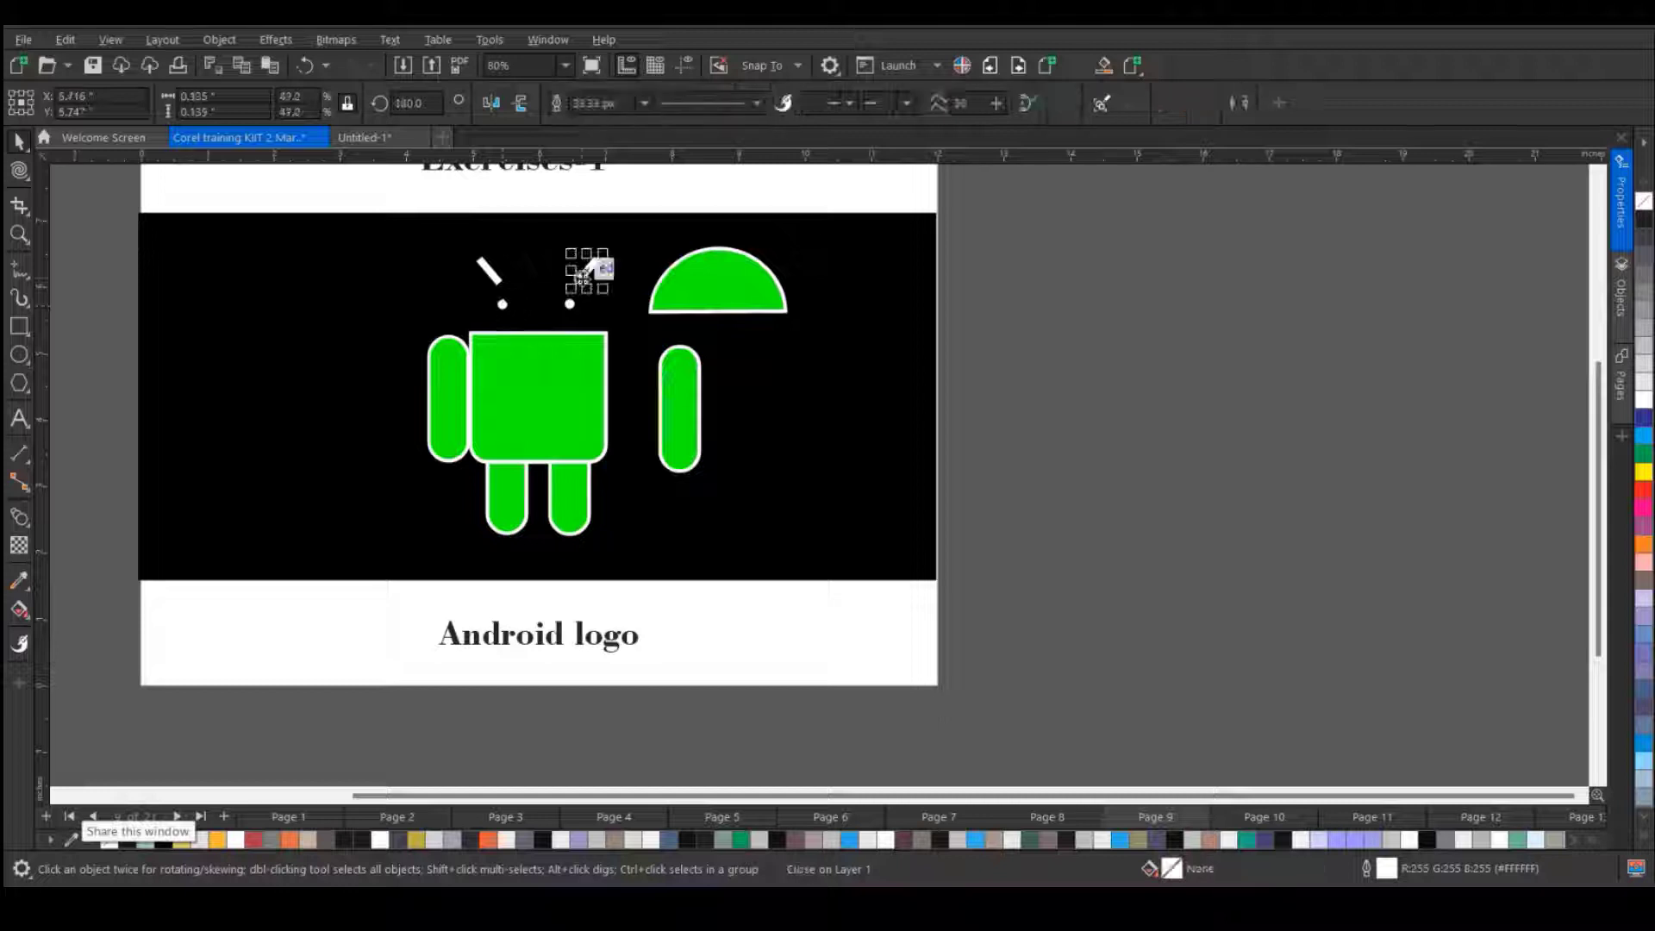
scroll(585, 275, up, 3)
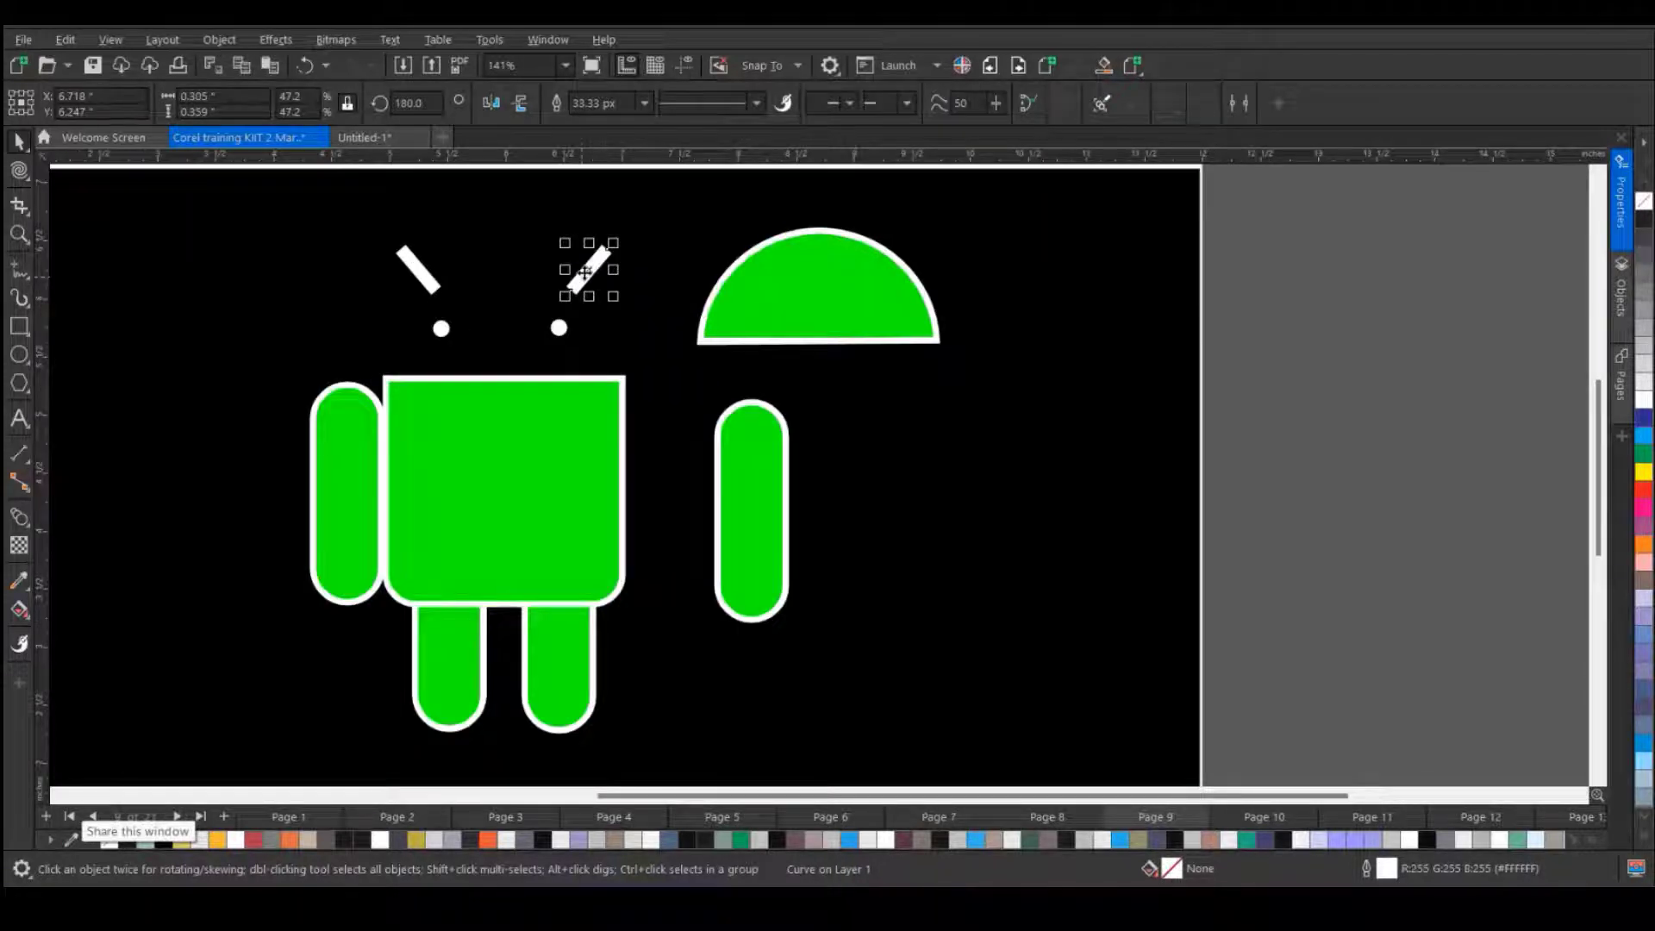
drag(748, 305, 720, 319)
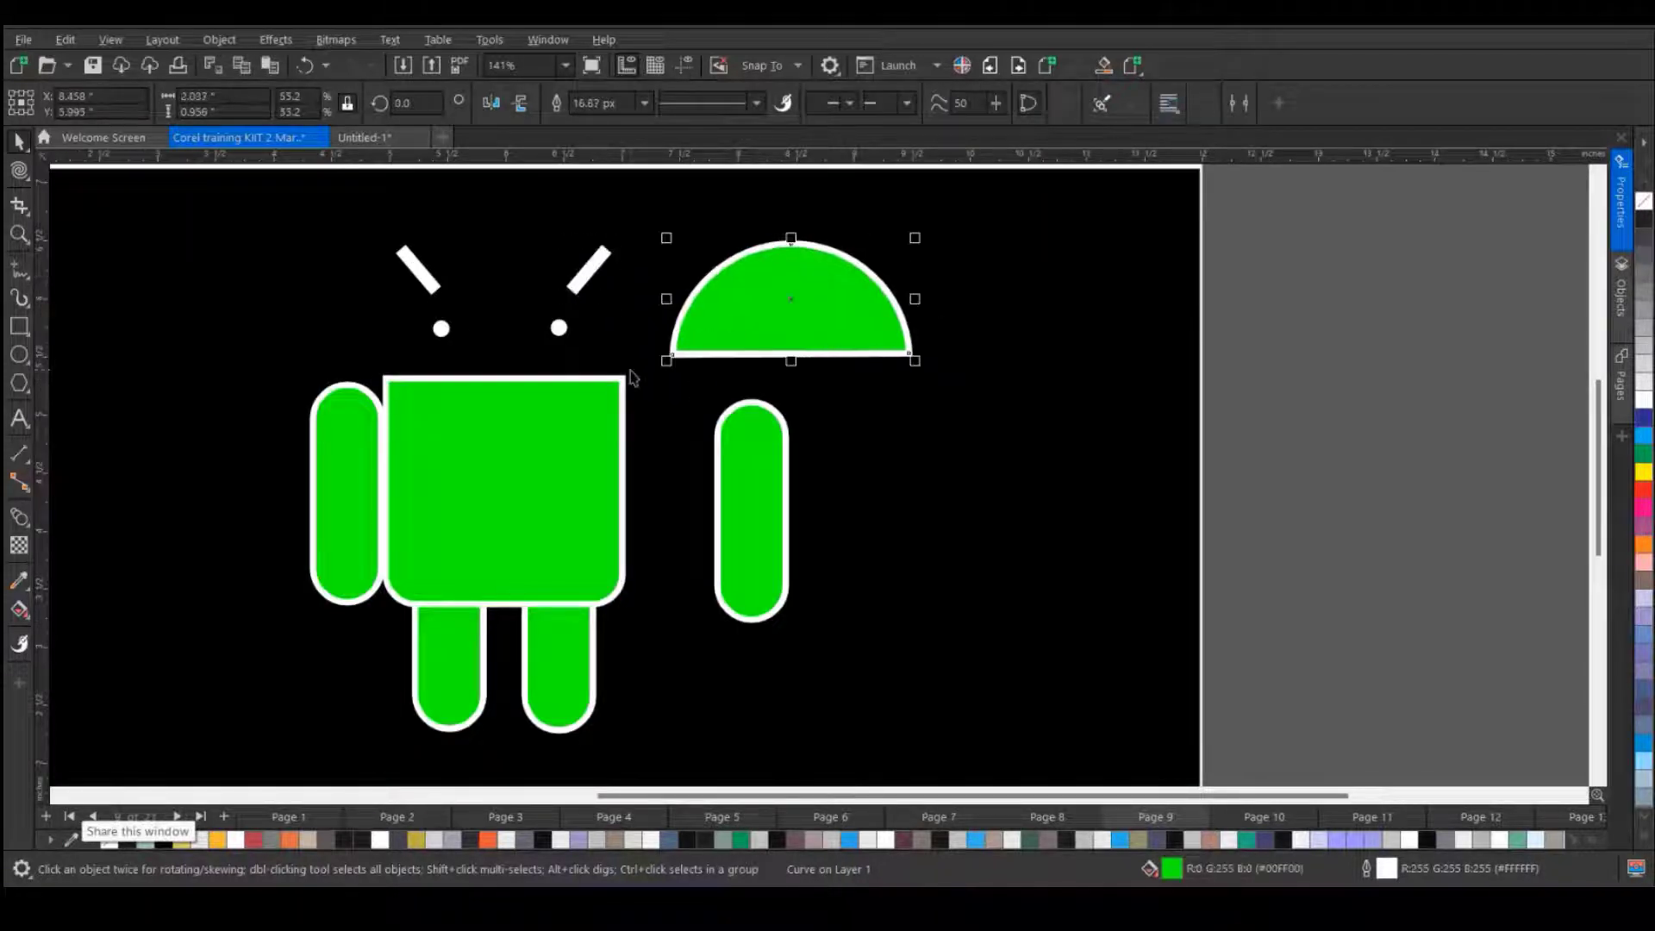
scroll(629, 369, down, 1)
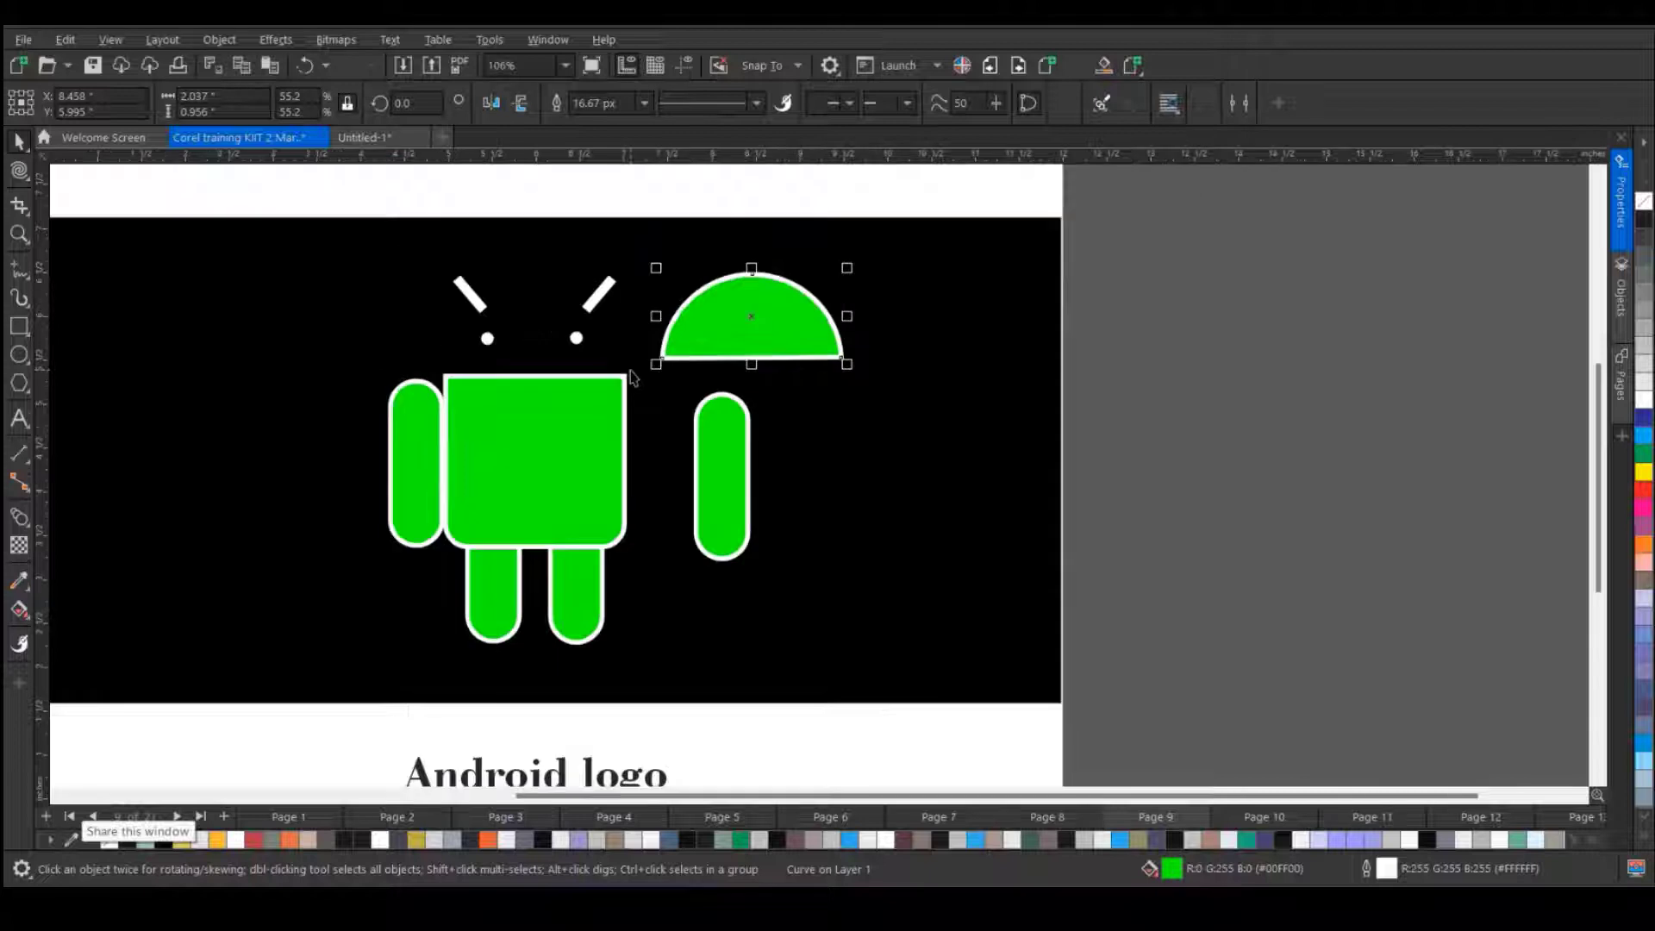
- Draw a circle about 1.56 inches across beside the detached arm and fill it red
click(23, 362)
click(92, 359)
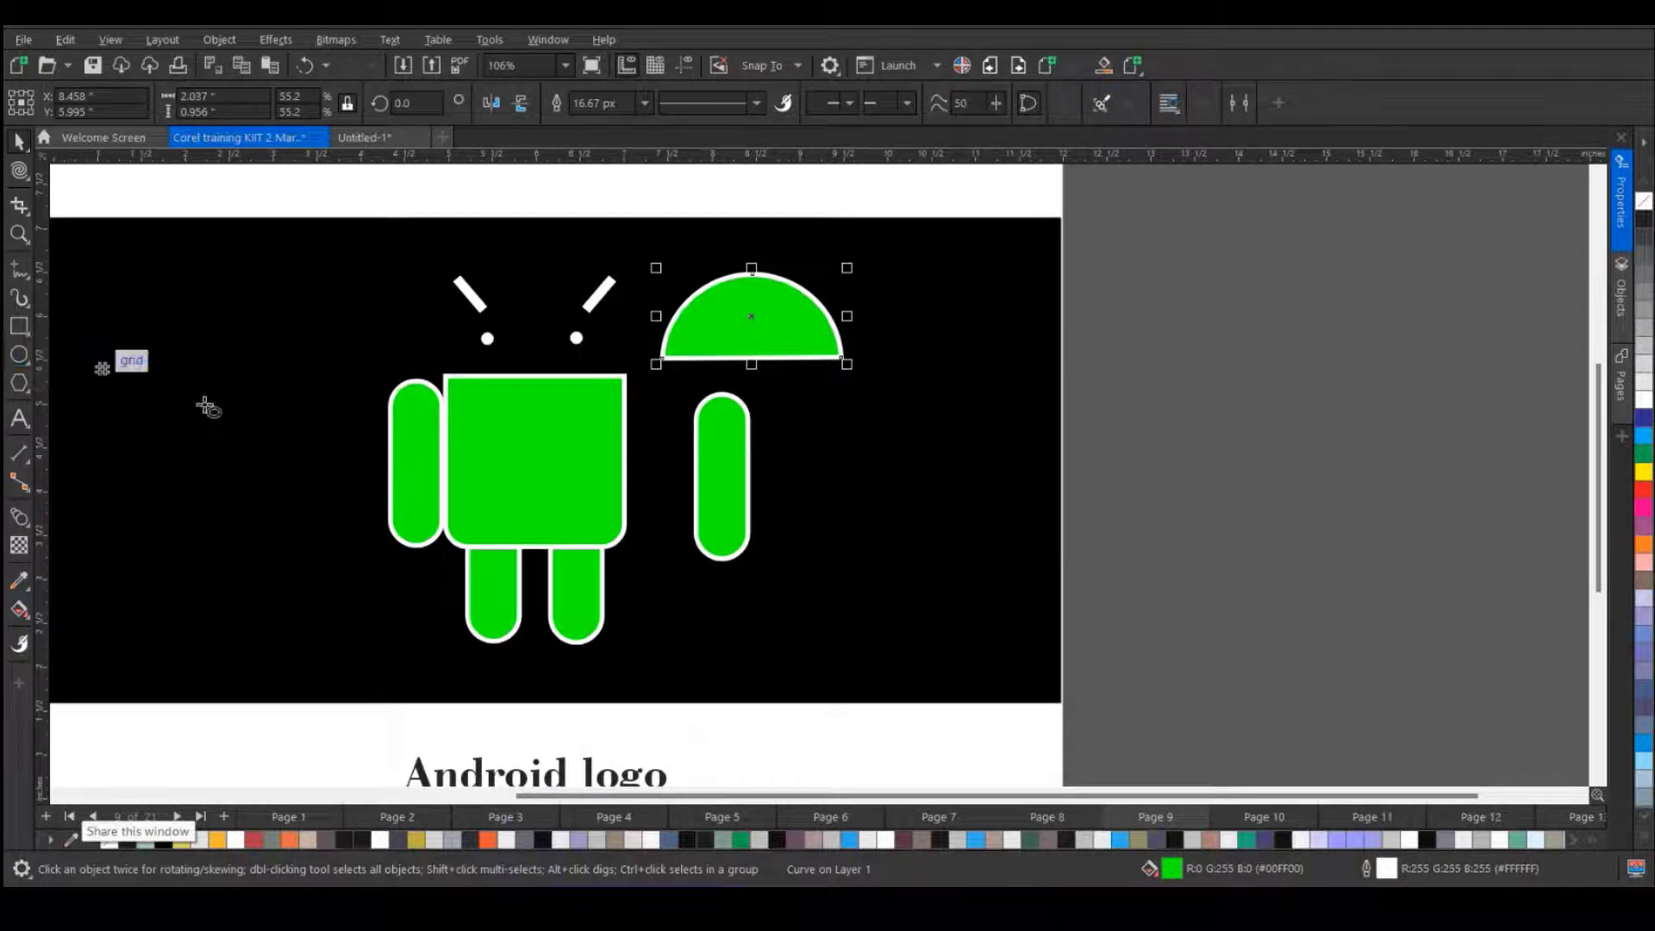
mouse_move(890, 399)
mouse_down()
mouse_move(1038, 543)
mouse_move(1007, 526)
mouse_move(1014, 541)
mouse_up()
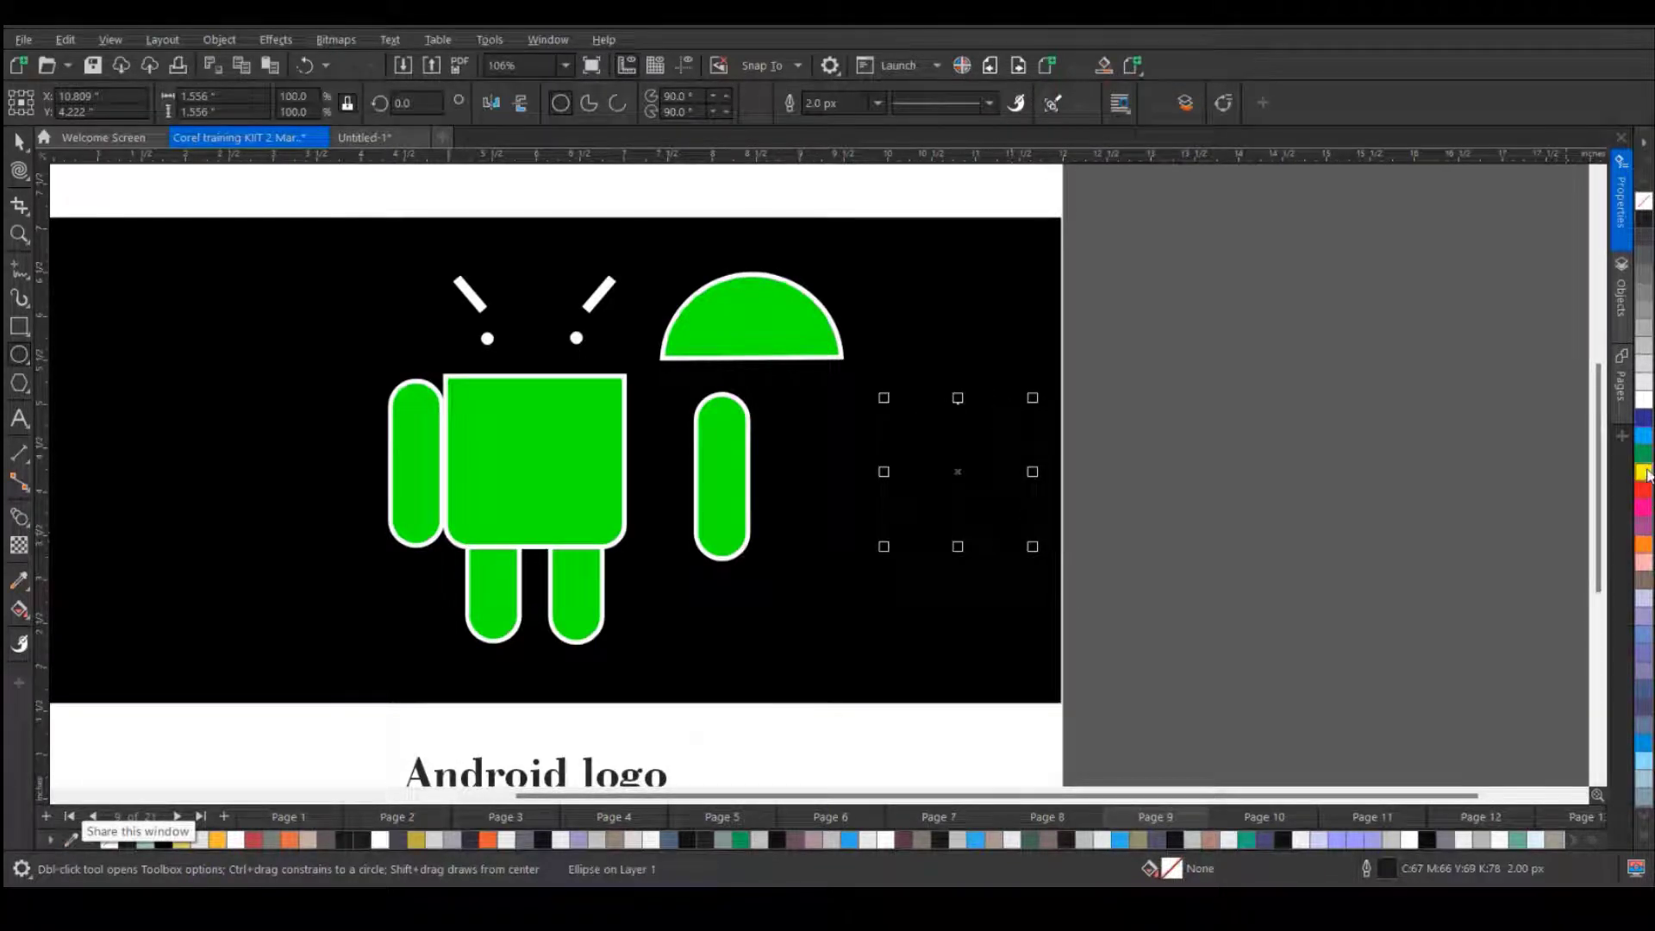
click(1644, 490)
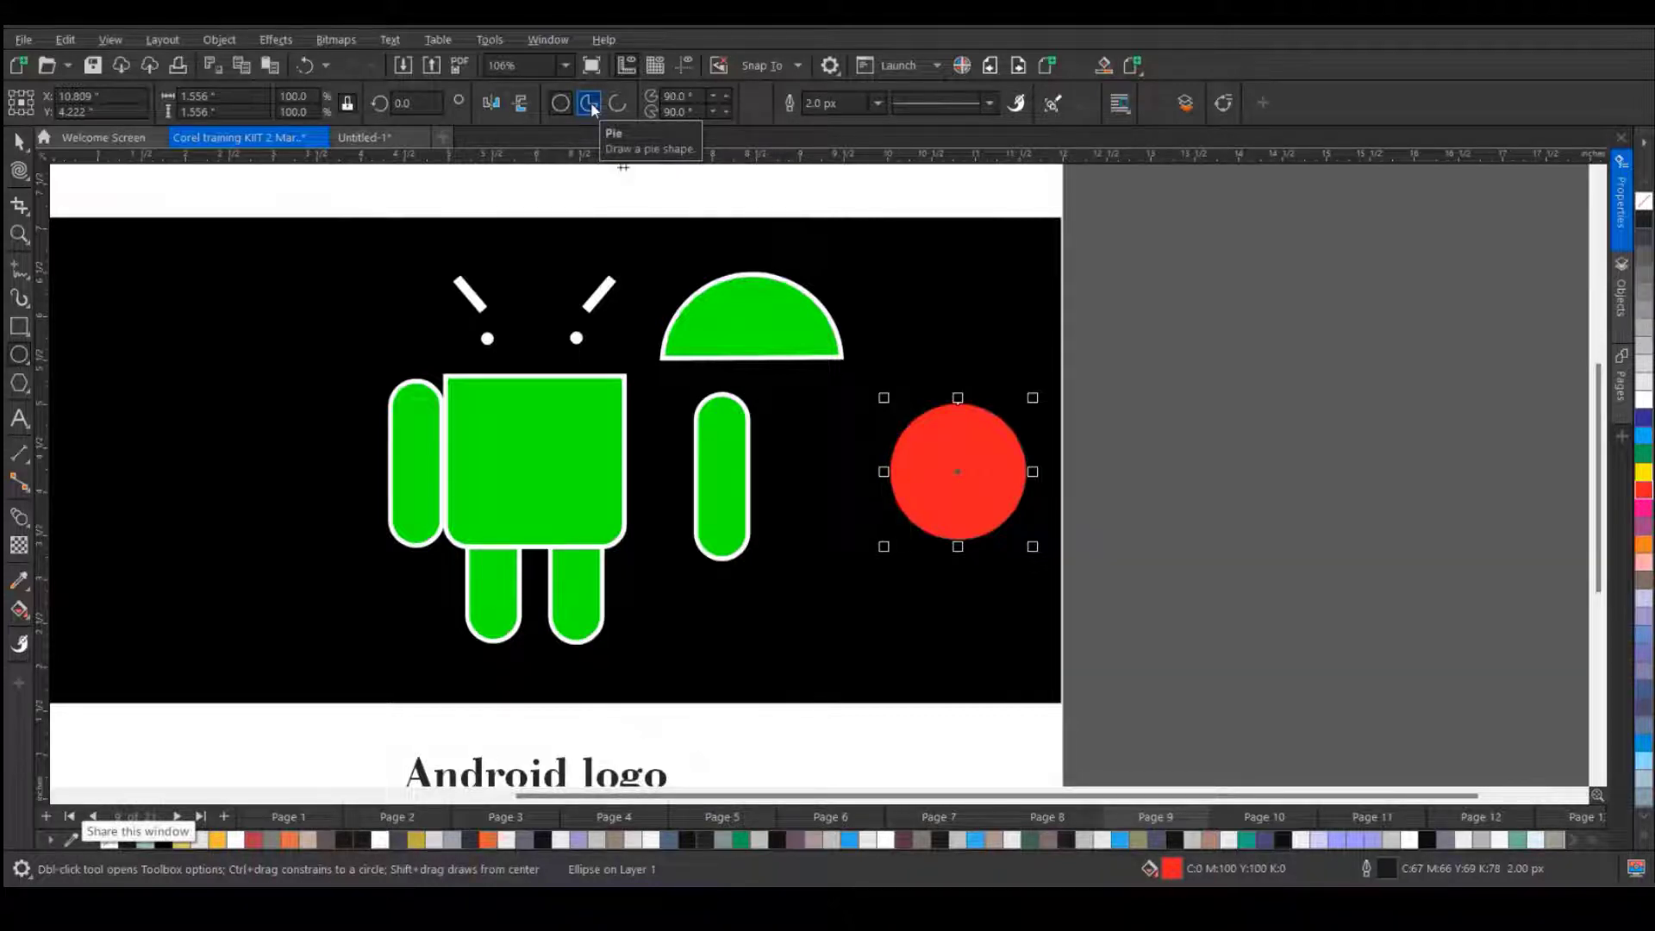
- Turn the red circle into a pie shape with an ending angle of 180 degrees
click(591, 102)
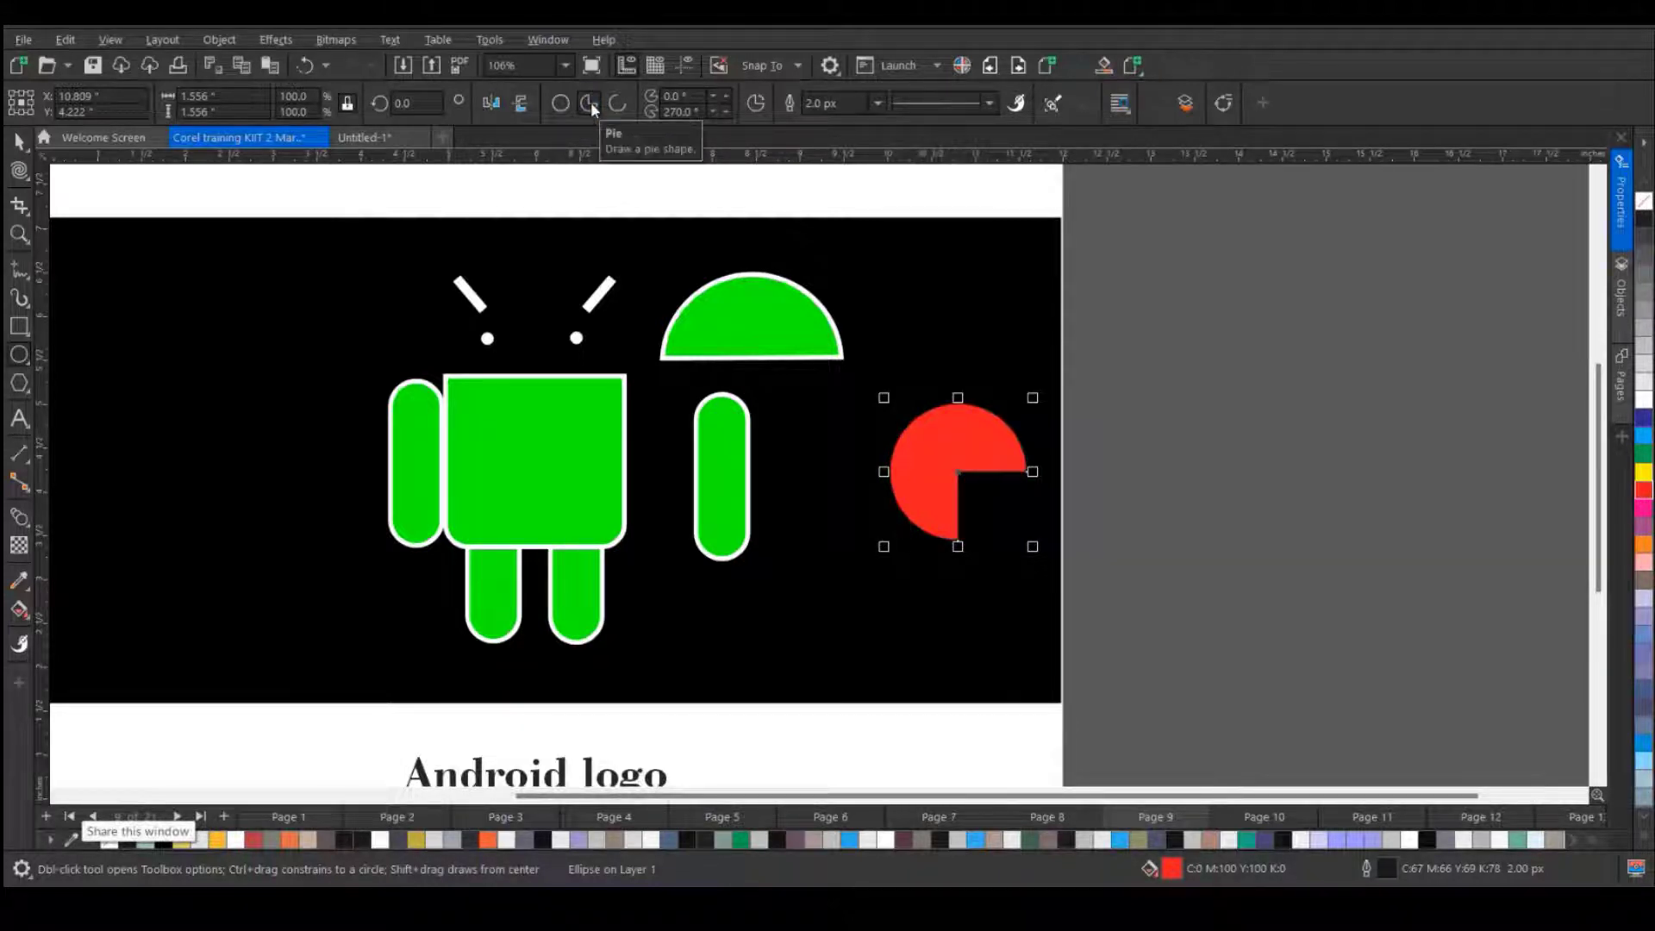
click(688, 97)
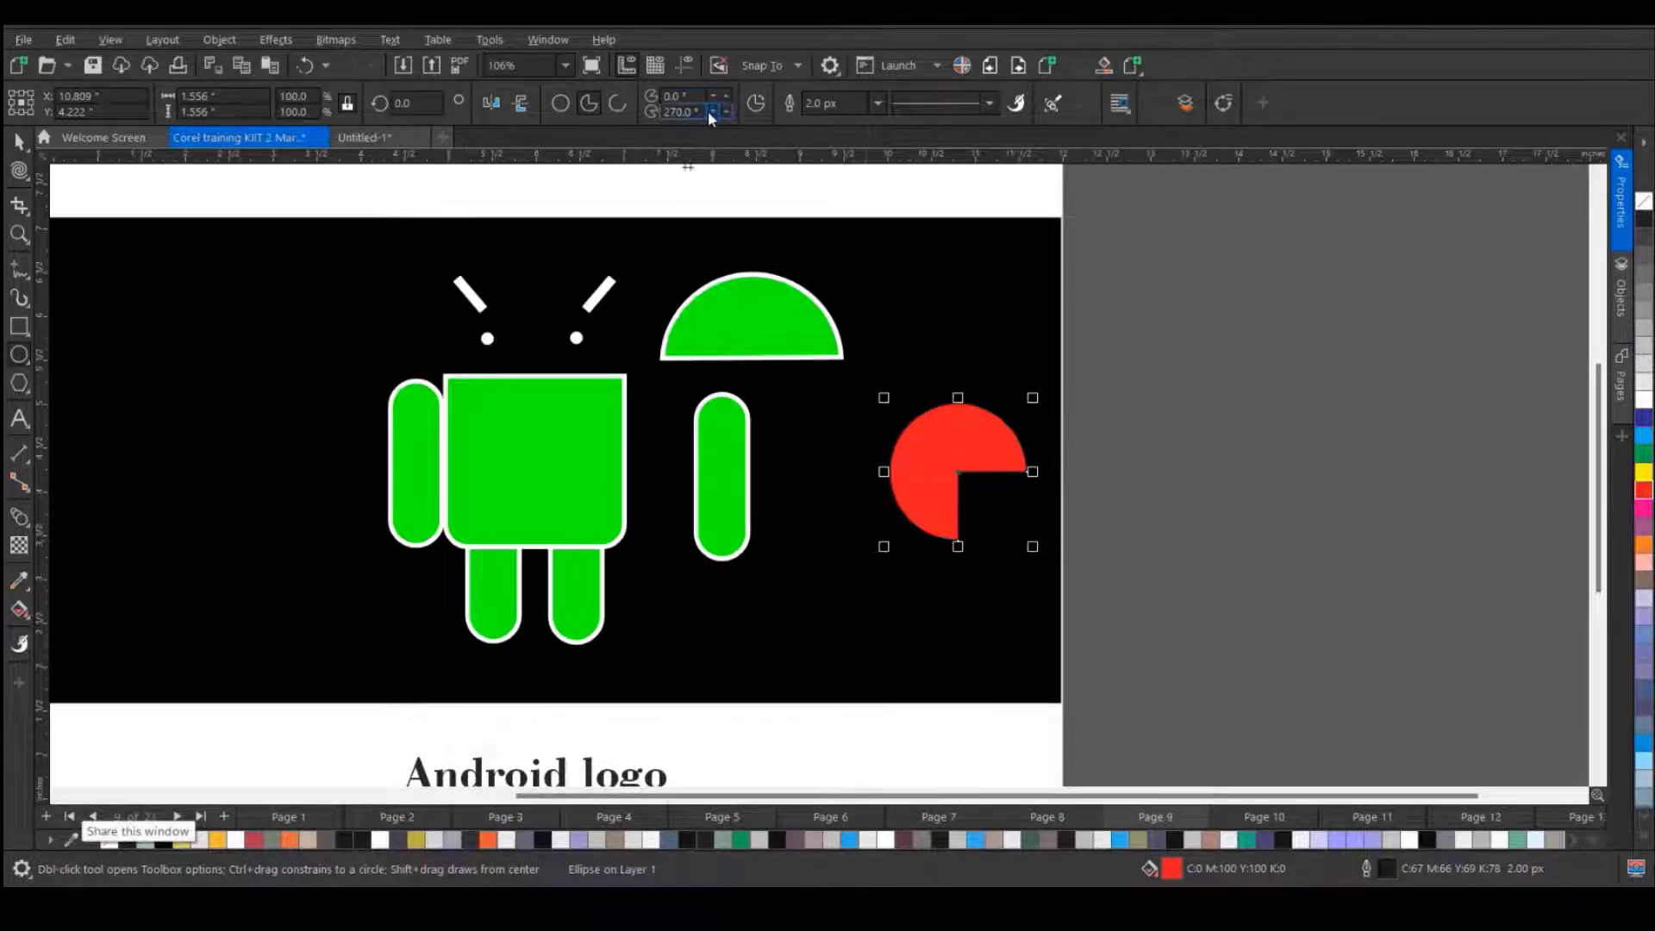
drag(705, 111, 596, 115)
text(180)
key(Return)
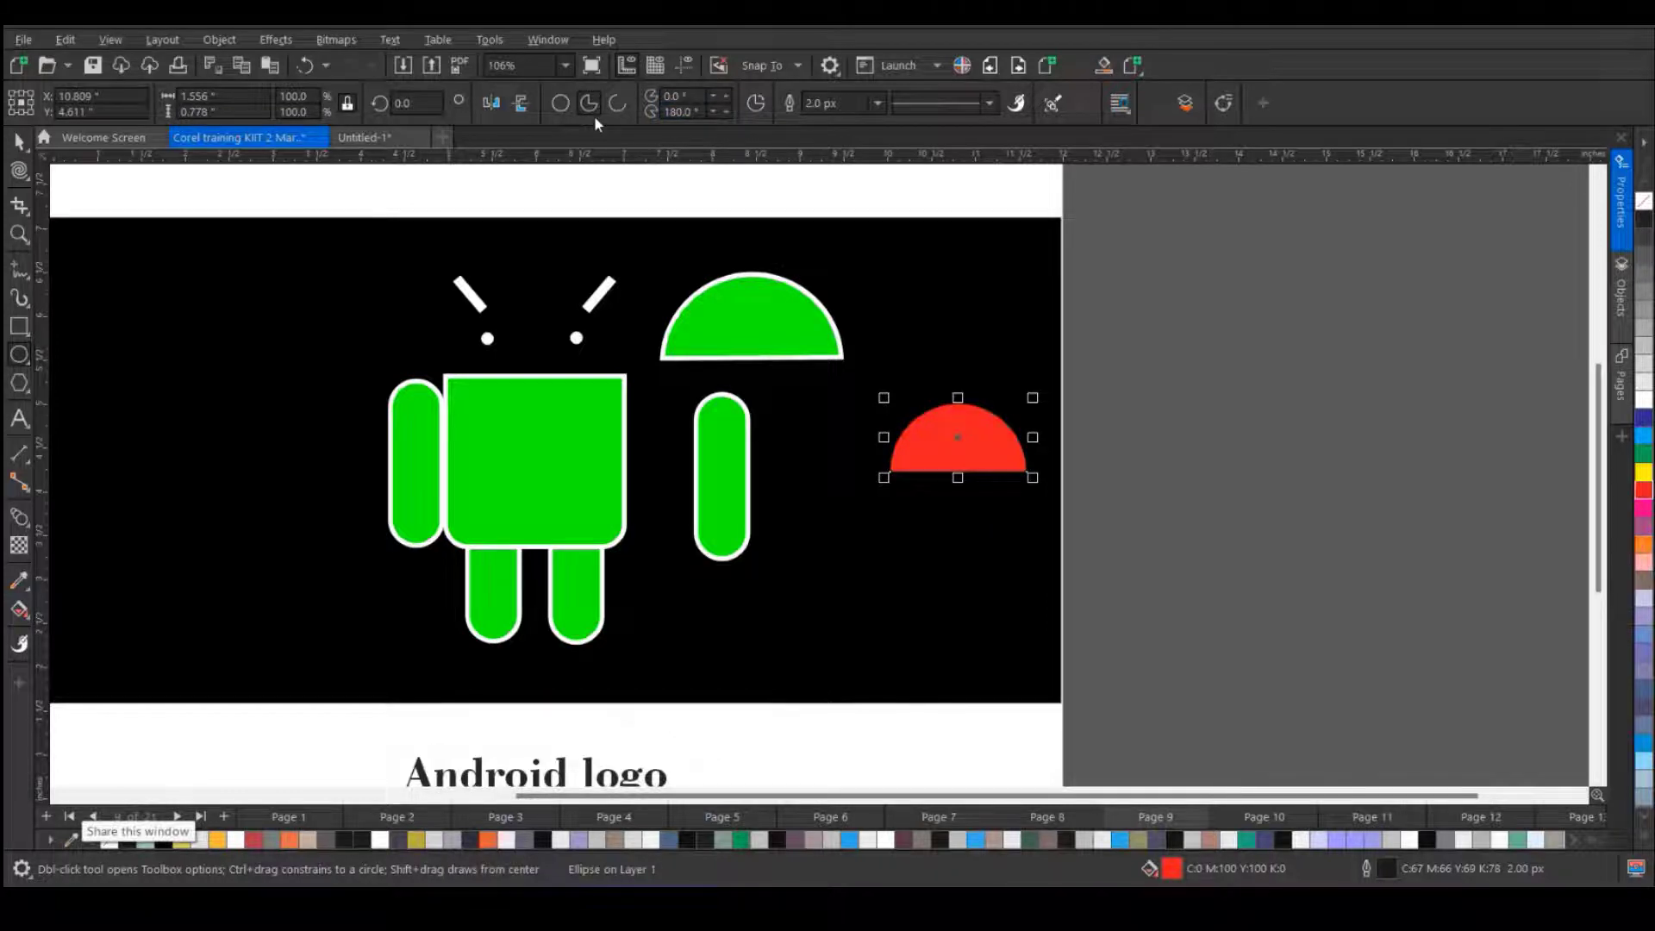
- Rotate the green head freehand to about 152 degrees and the red half circle to about 304 degrees
click(19, 140)
click(803, 334)
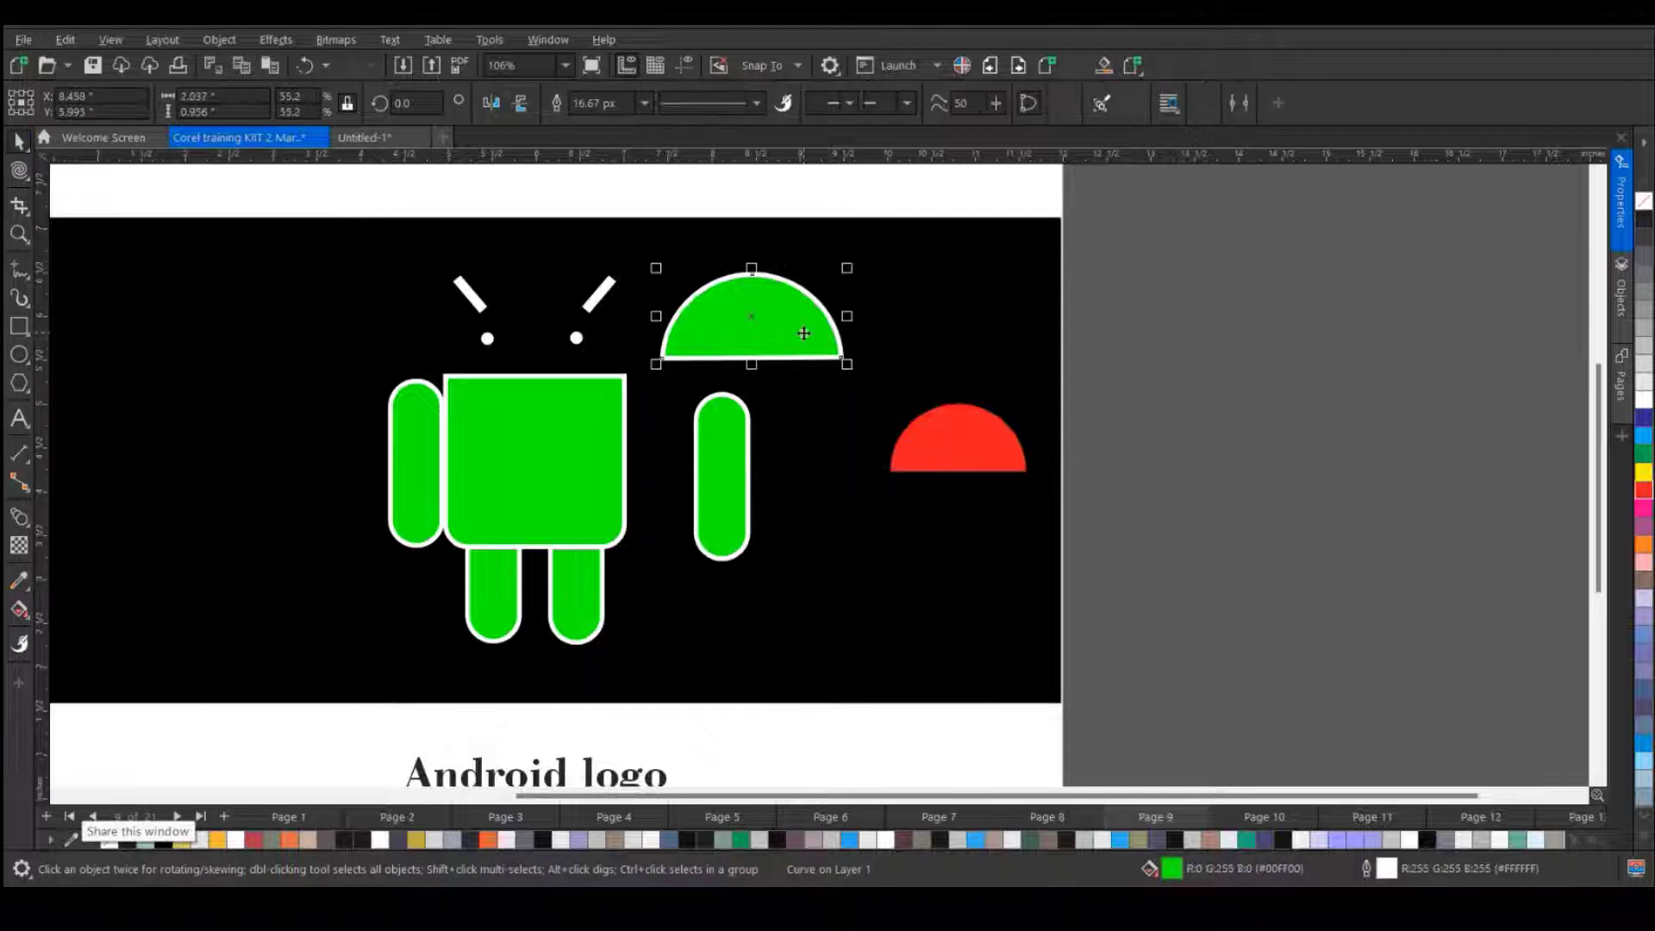
click(803, 334)
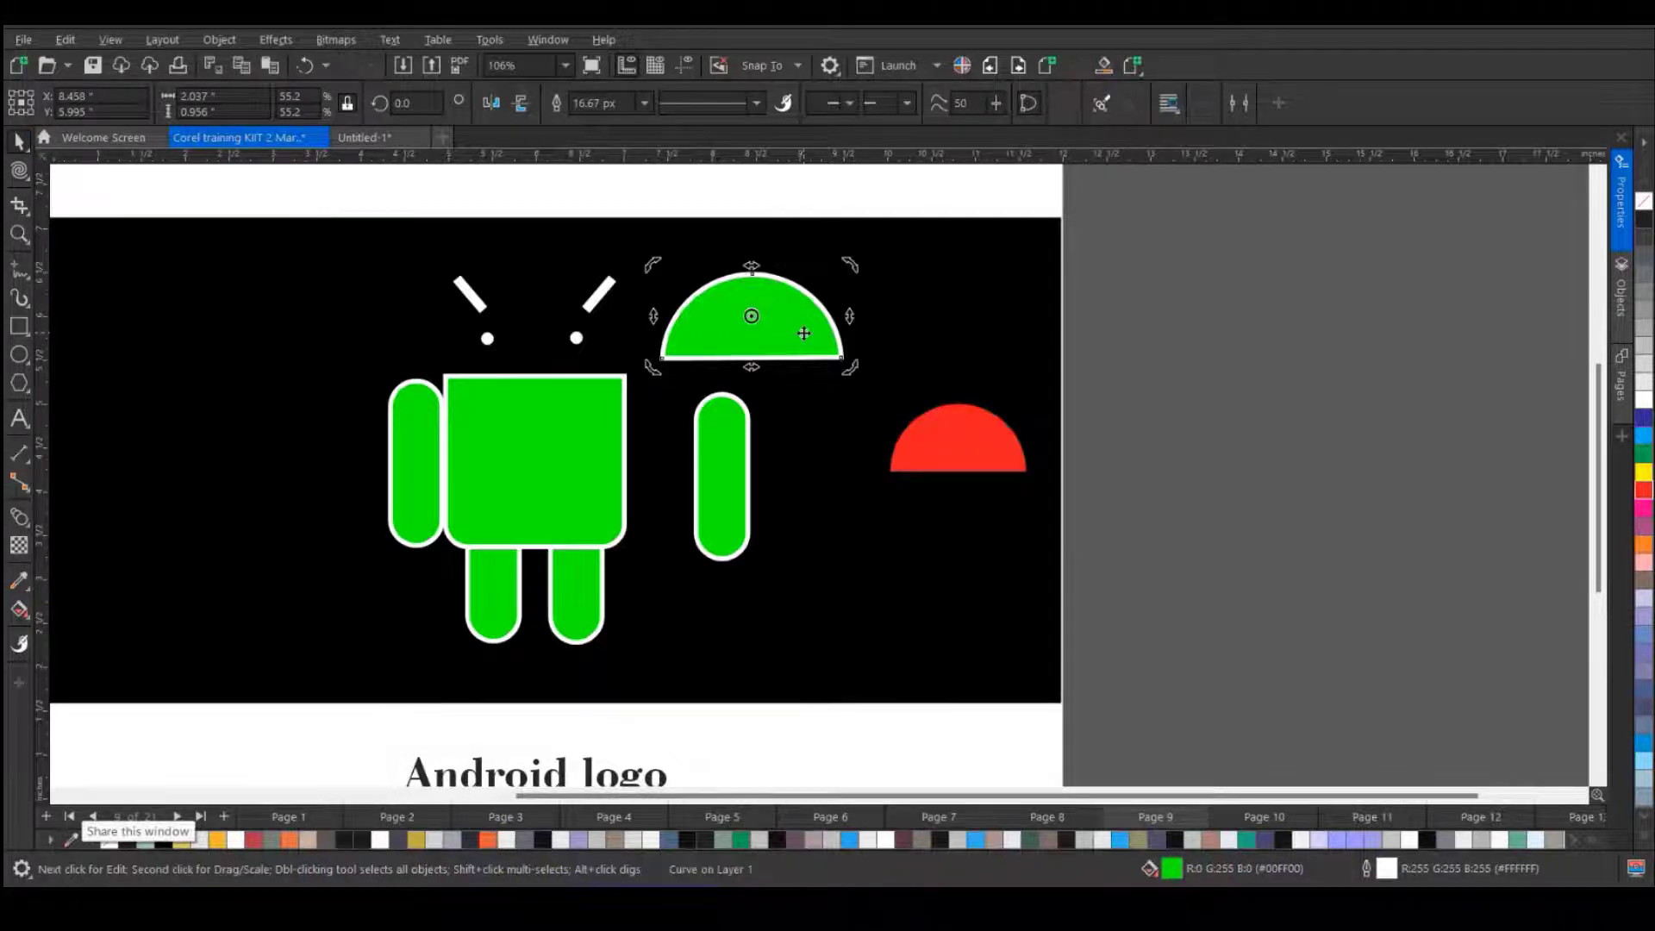
drag(850, 266, 683, 319)
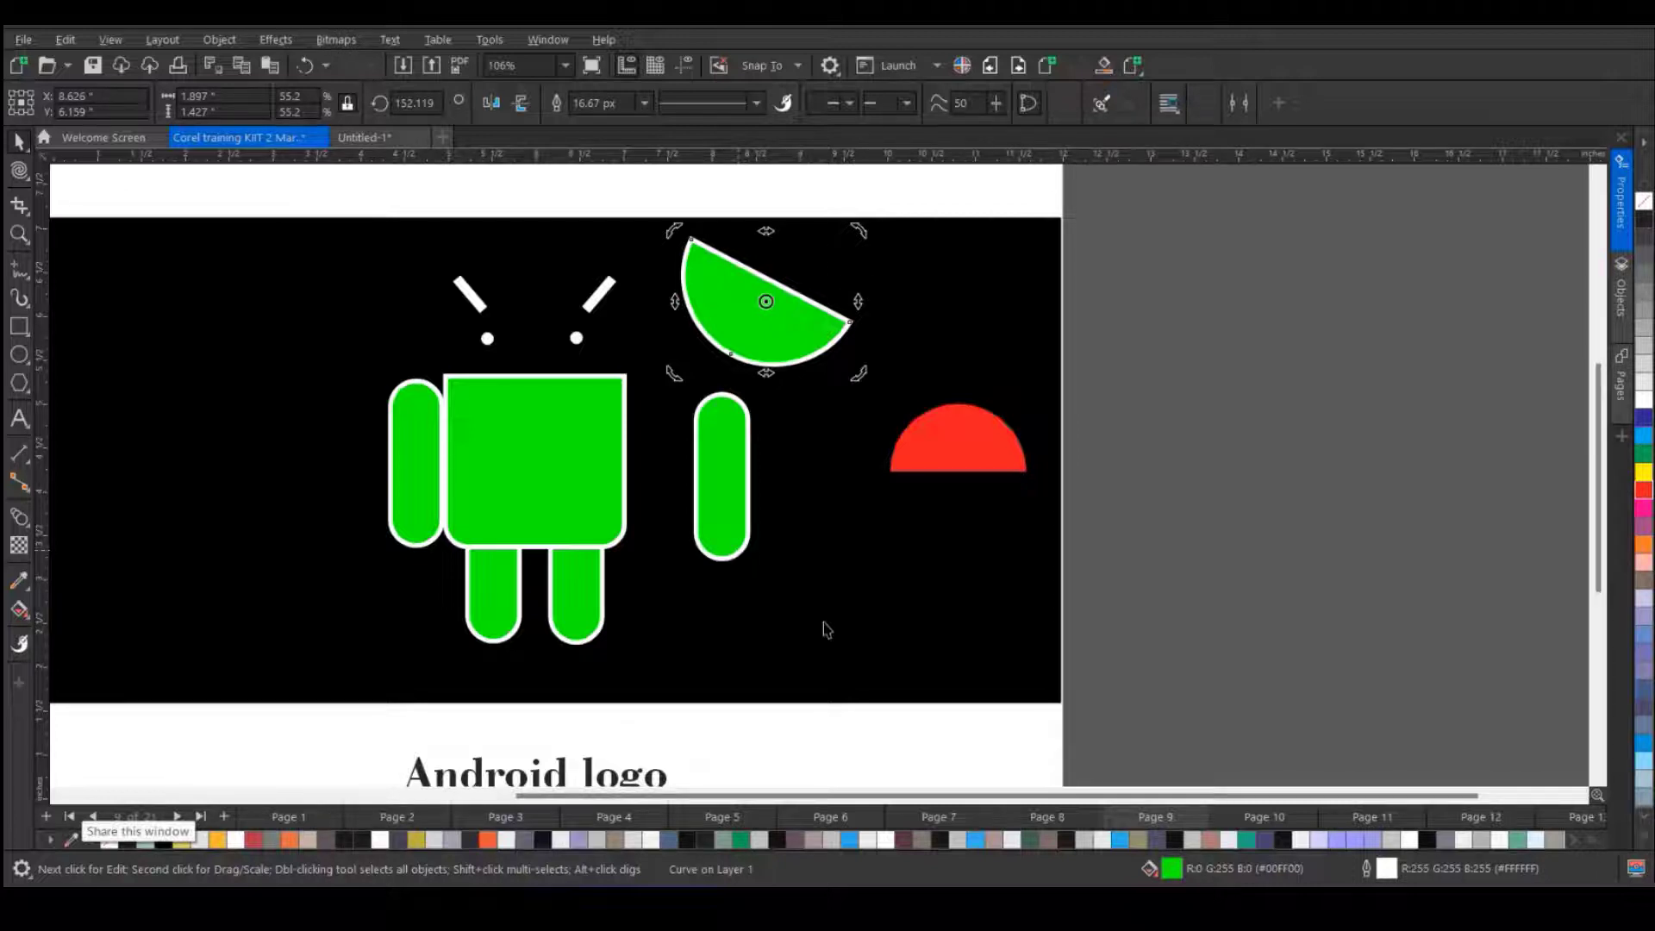
click(957, 457)
click(983, 461)
drag(1035, 395, 1027, 472)
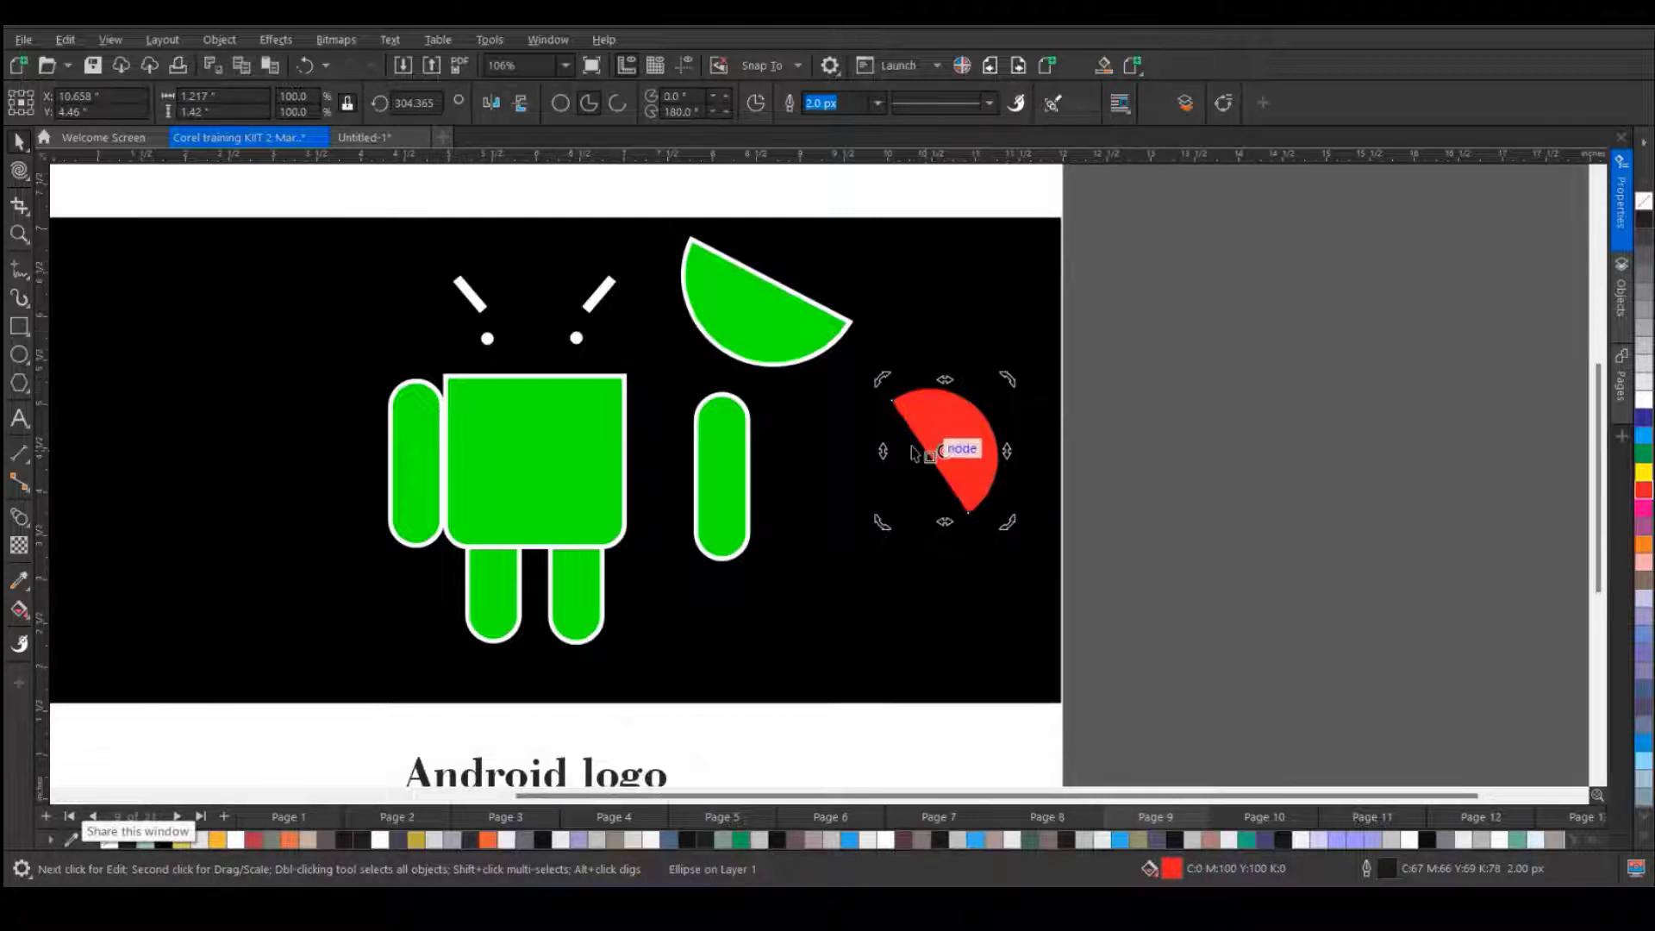
- Set the red half circle's rotation angle to 90 degrees
drag(438, 103, 389, 104)
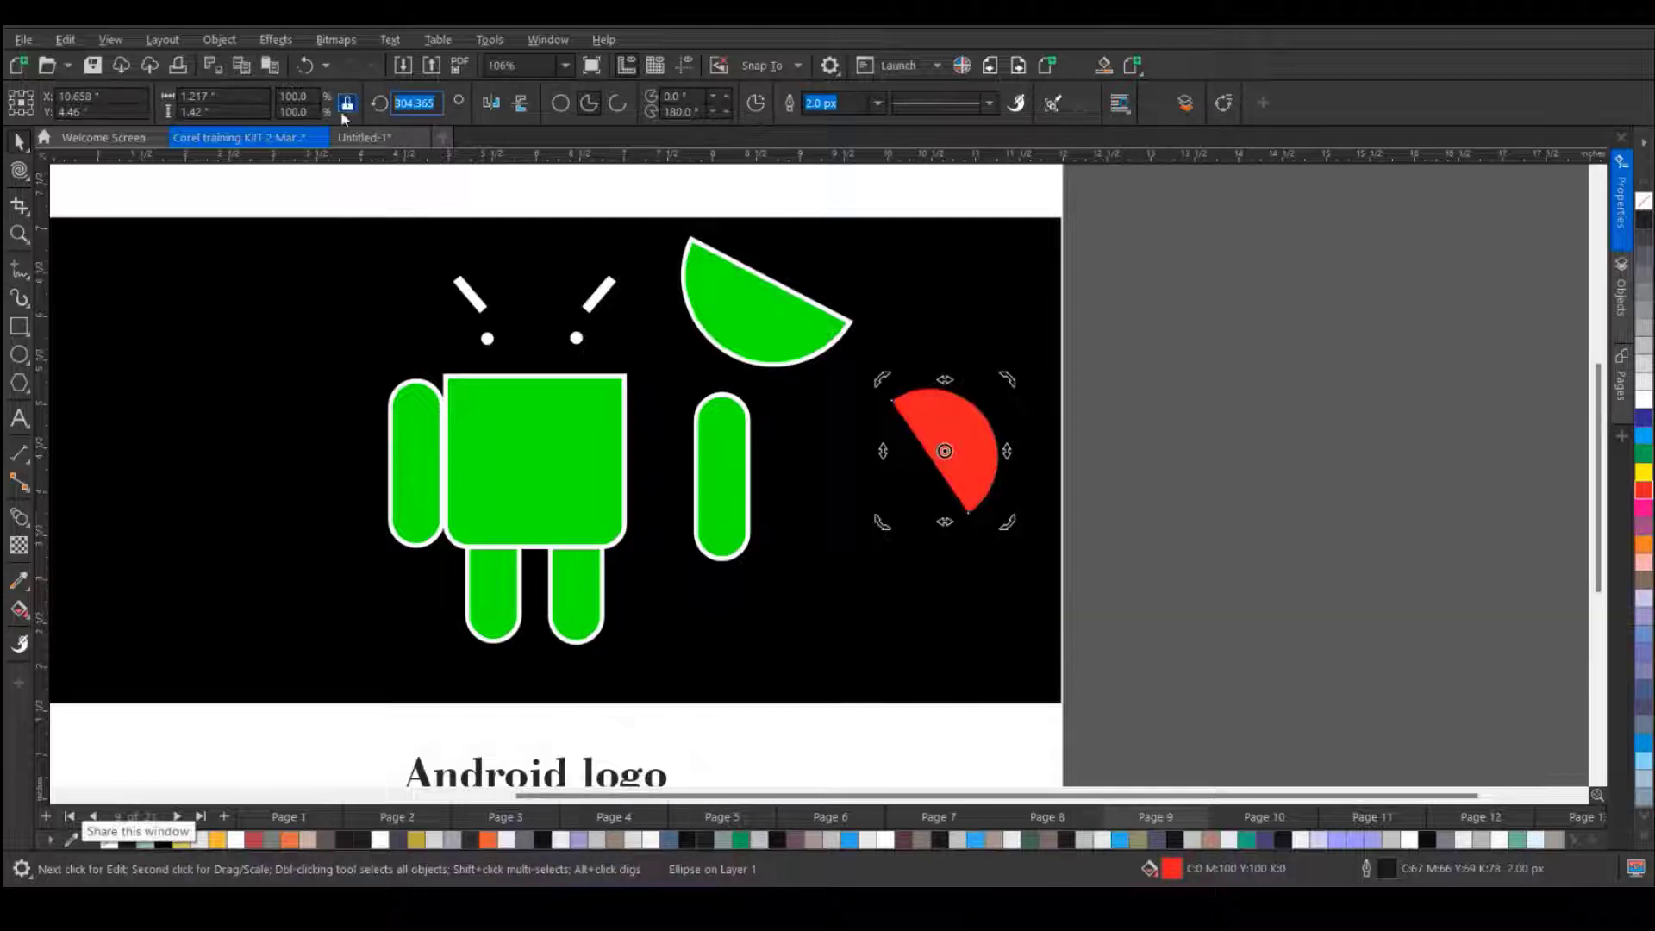
text(90)
key(Return)
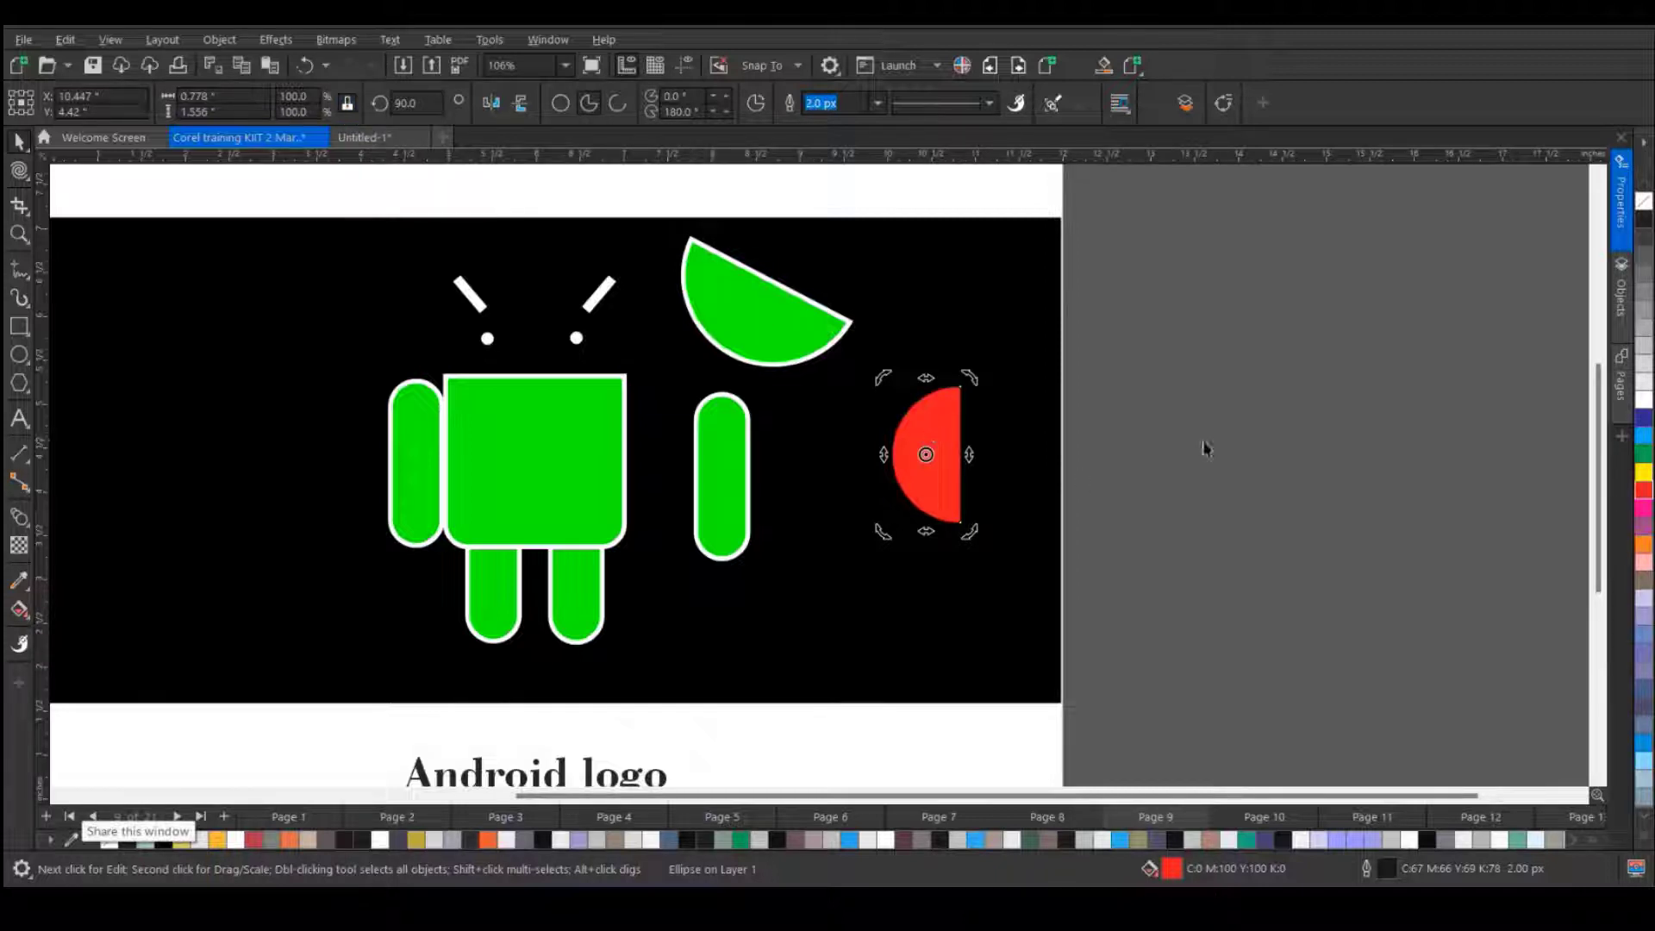
click(1202, 443)
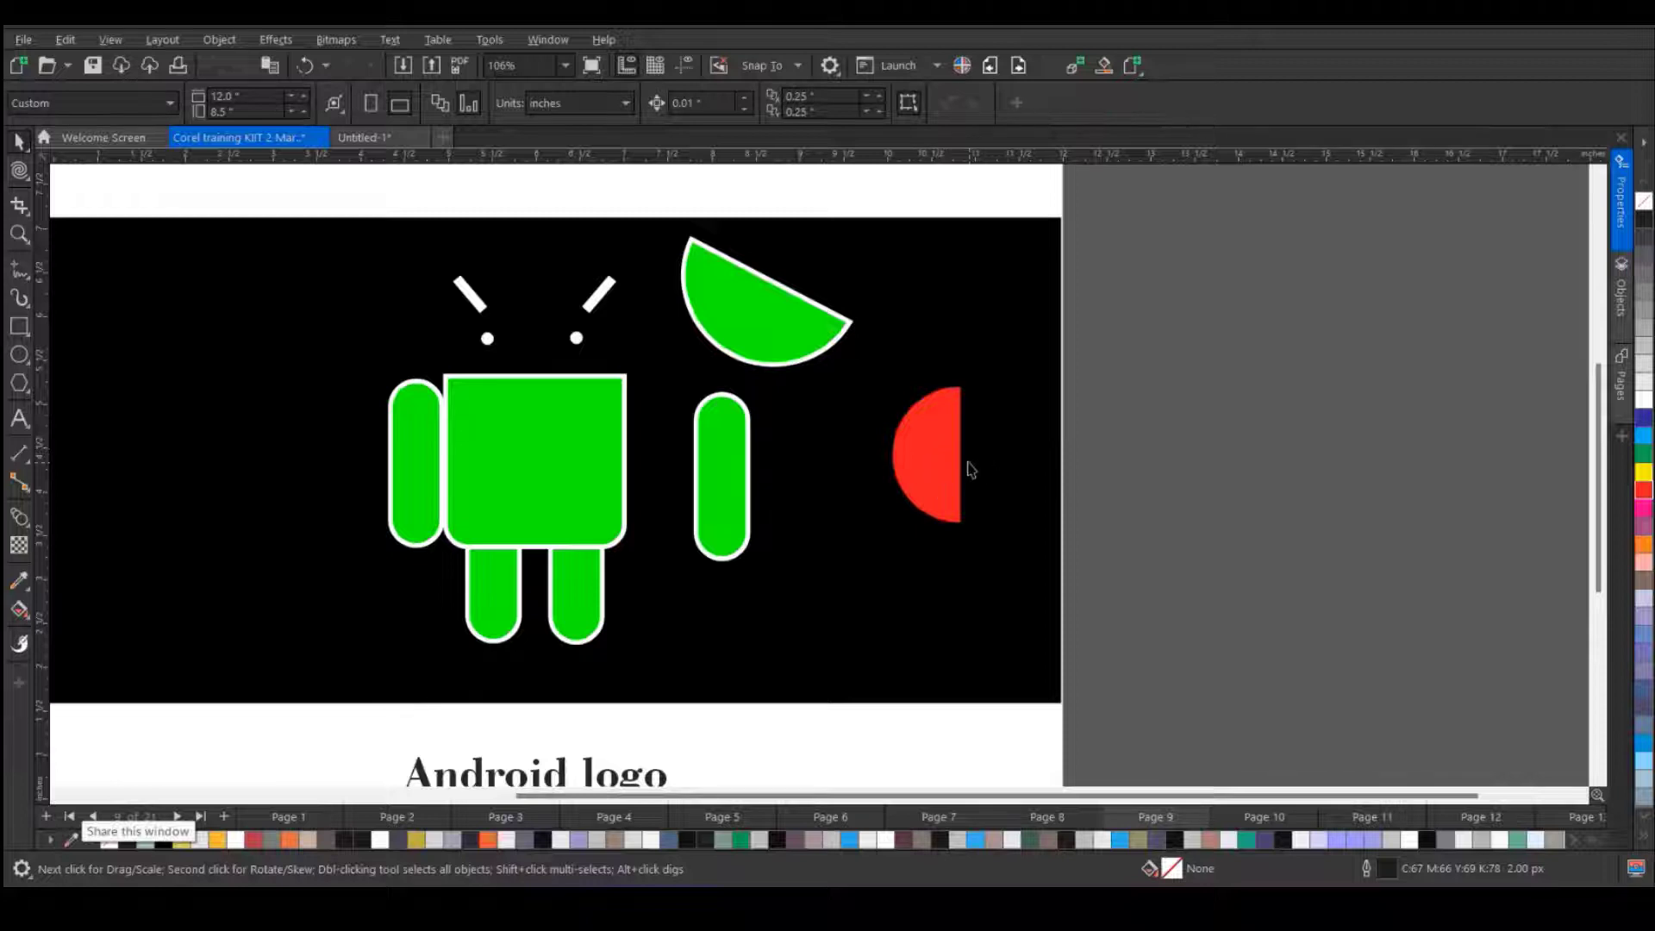
click(941, 462)
click(941, 457)
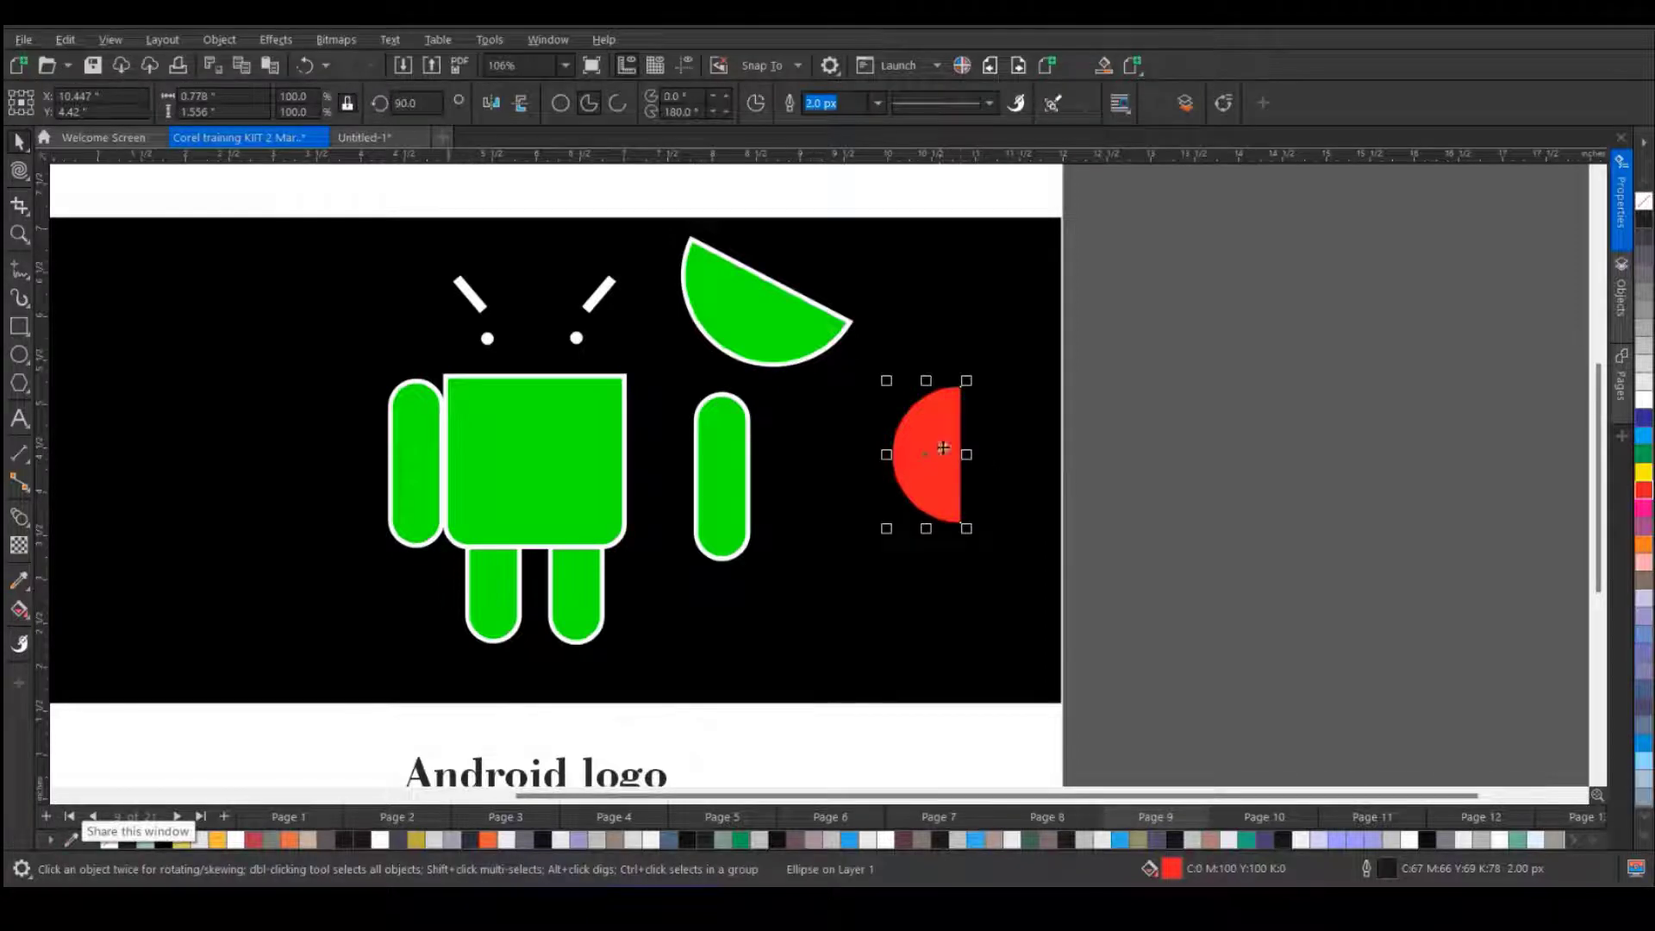
mouse_move(966, 382)
mouse_down()
mouse_move(999, 407)
mouse_move(916, 338)
mouse_move(969, 402)
mouse_up()
key(ctrl+z)
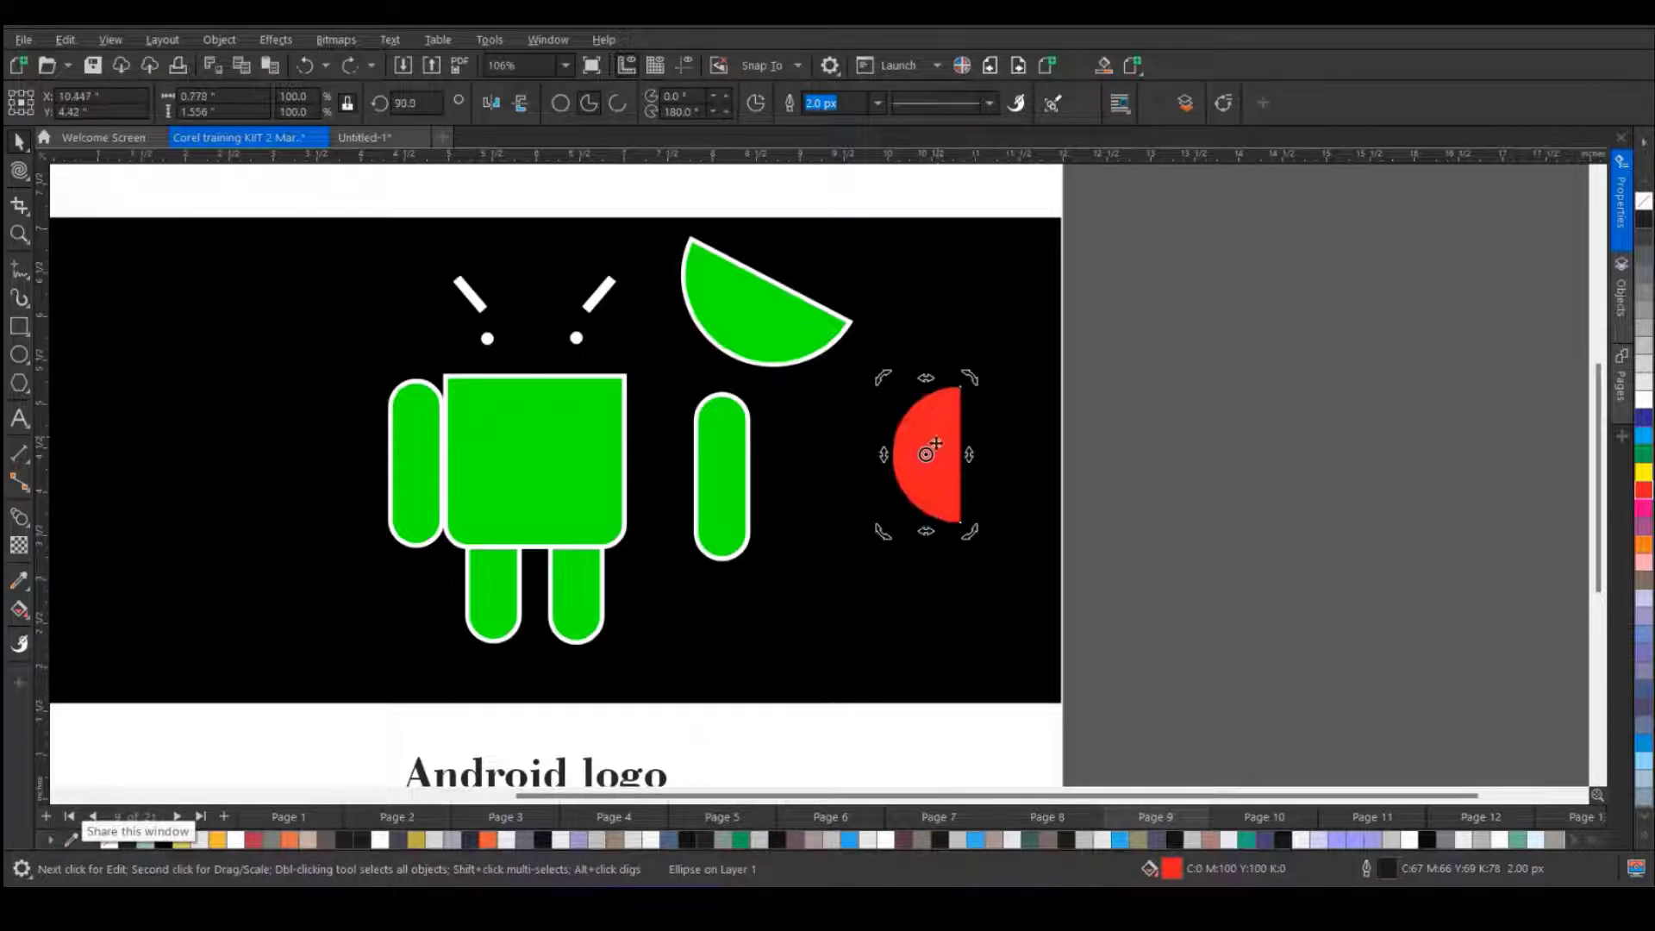
- Rotate a copy of the red half circle about 37 degrees clockwise around its lower corner and repeat it to form a ring of ten petals
mouse_move(926, 454)
mouse_down()
mouse_move(949, 458)
mouse_move(960, 519)
mouse_up()
drag(970, 376, 1039, 439)
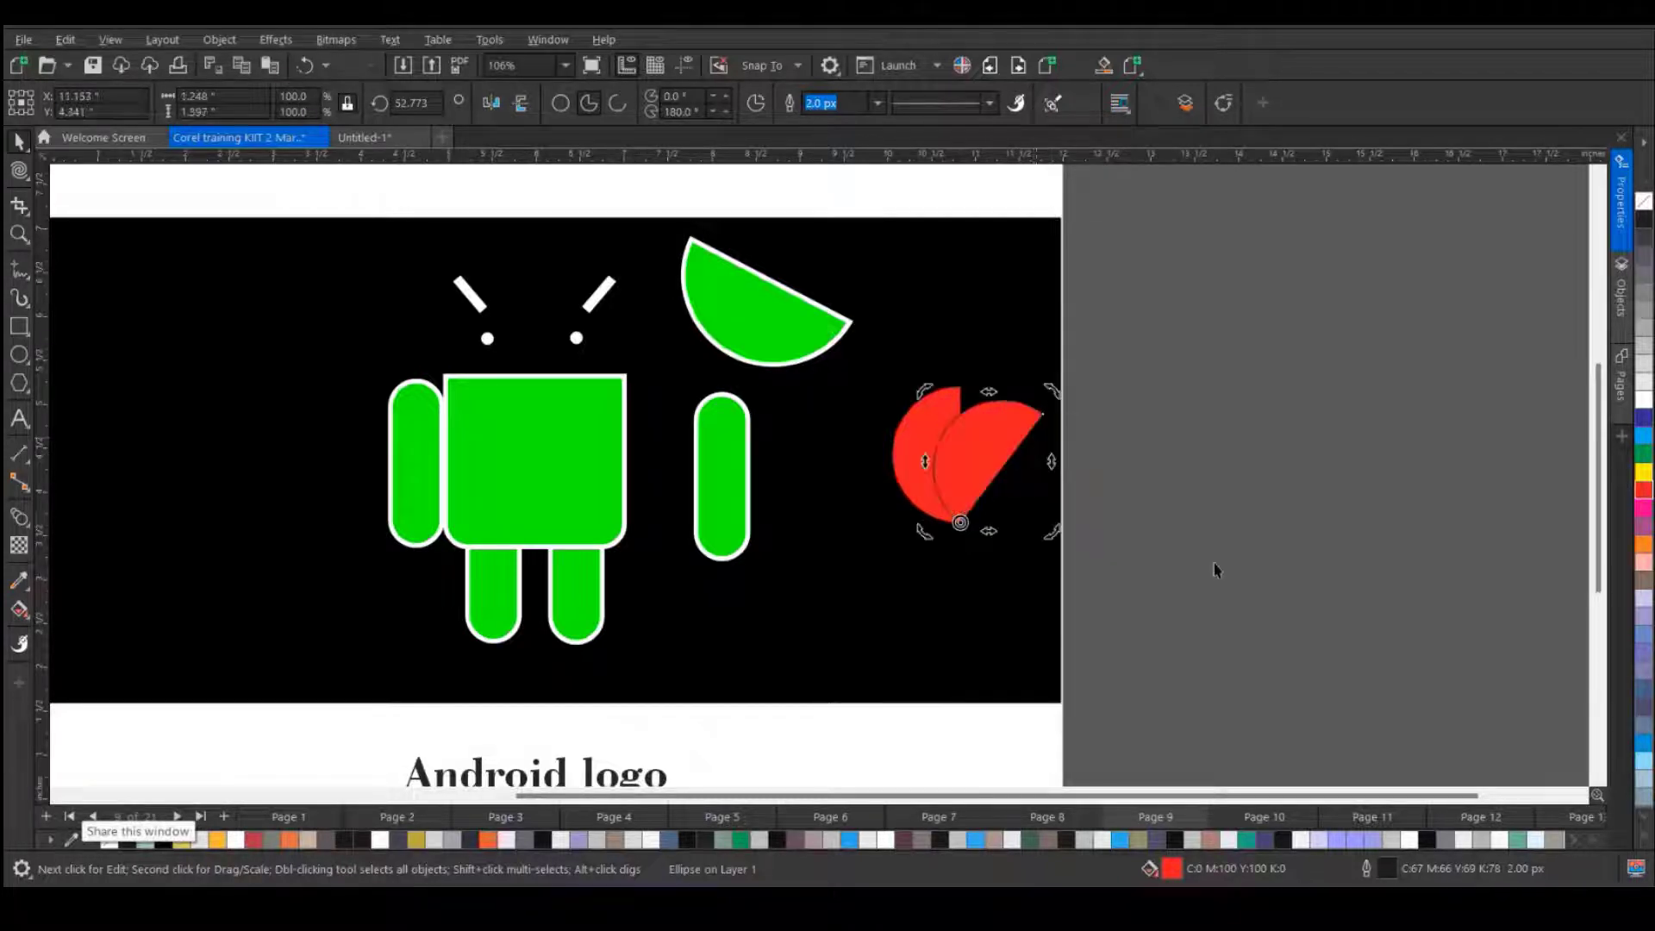
key(ctrl+r)
key(ctrl+r)
key(ctrl+r)
key(ctrl+r)
key(ctrl+r)
key(ctrl+r)
key(ctrl+r)
key(ctrl+r)
key(ctrl+r)
- Combine the ten red petals into one curve and remove its outline
drag(1213, 347, 800, 726)
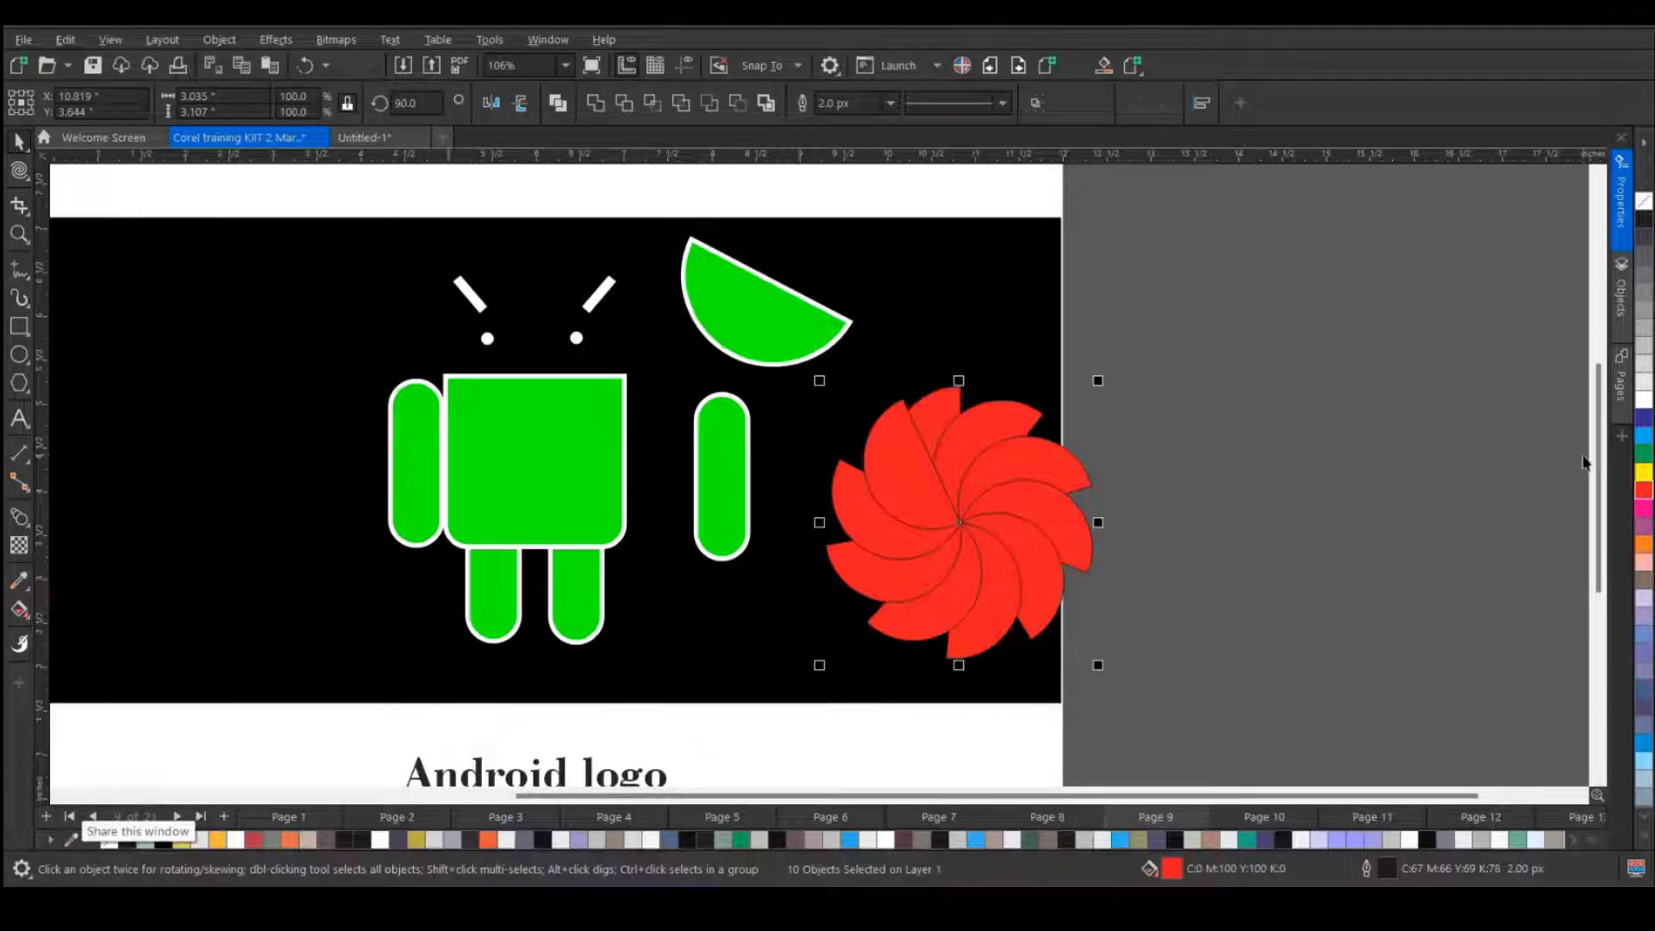
key(ctrl+l)
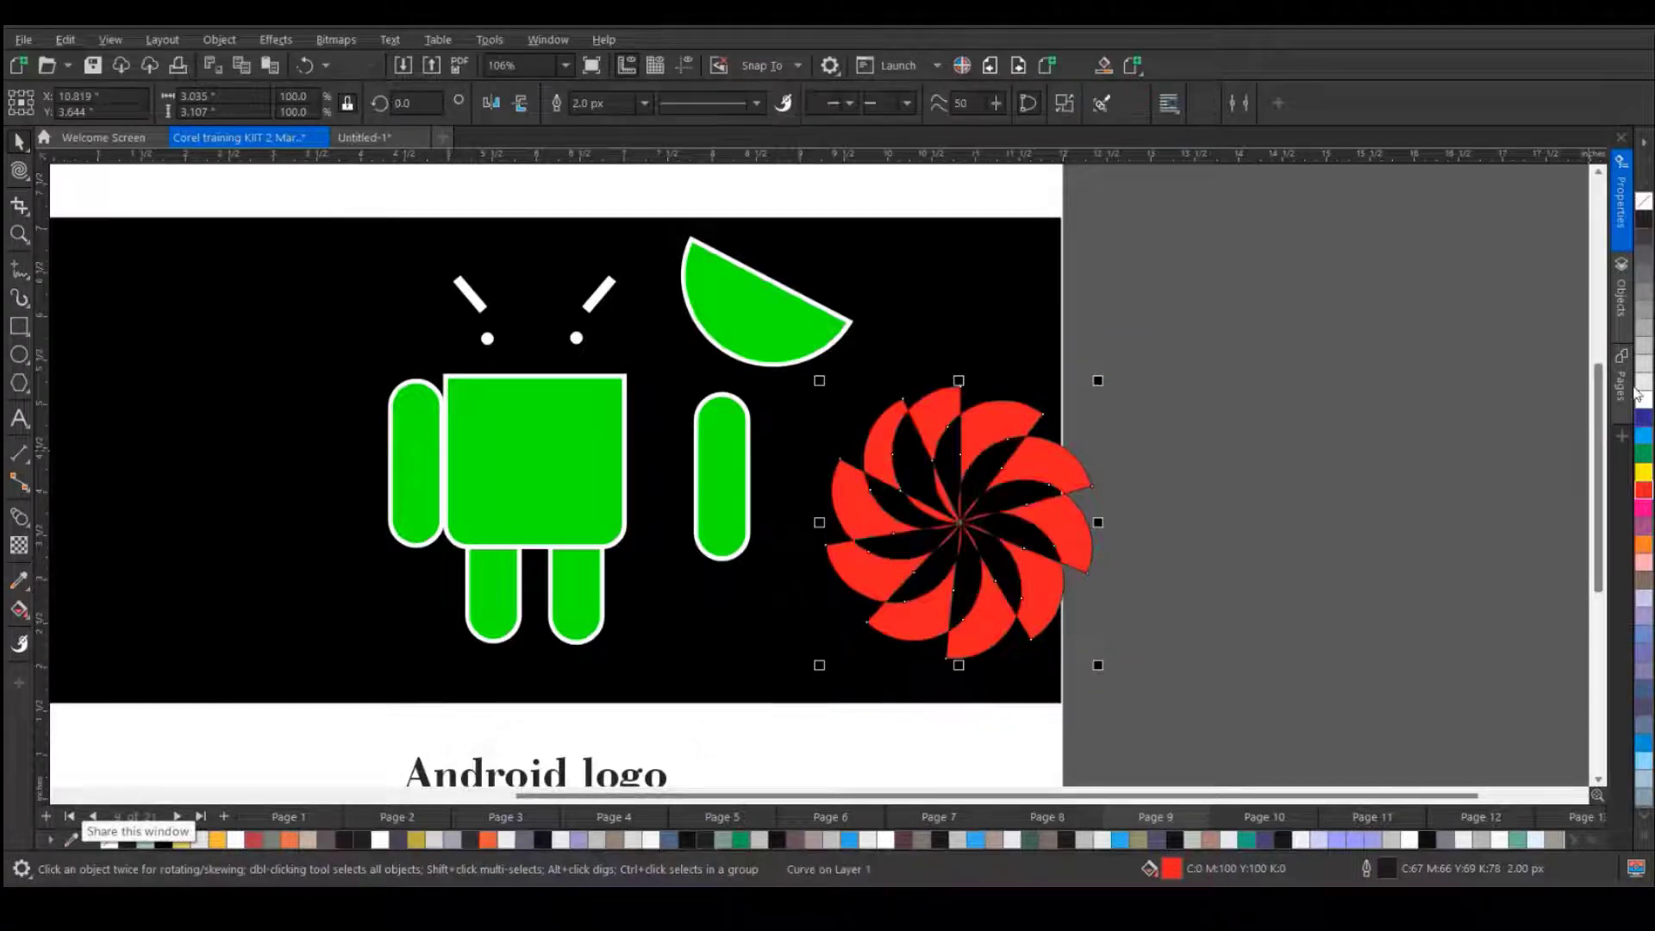
right_click(1644, 202)
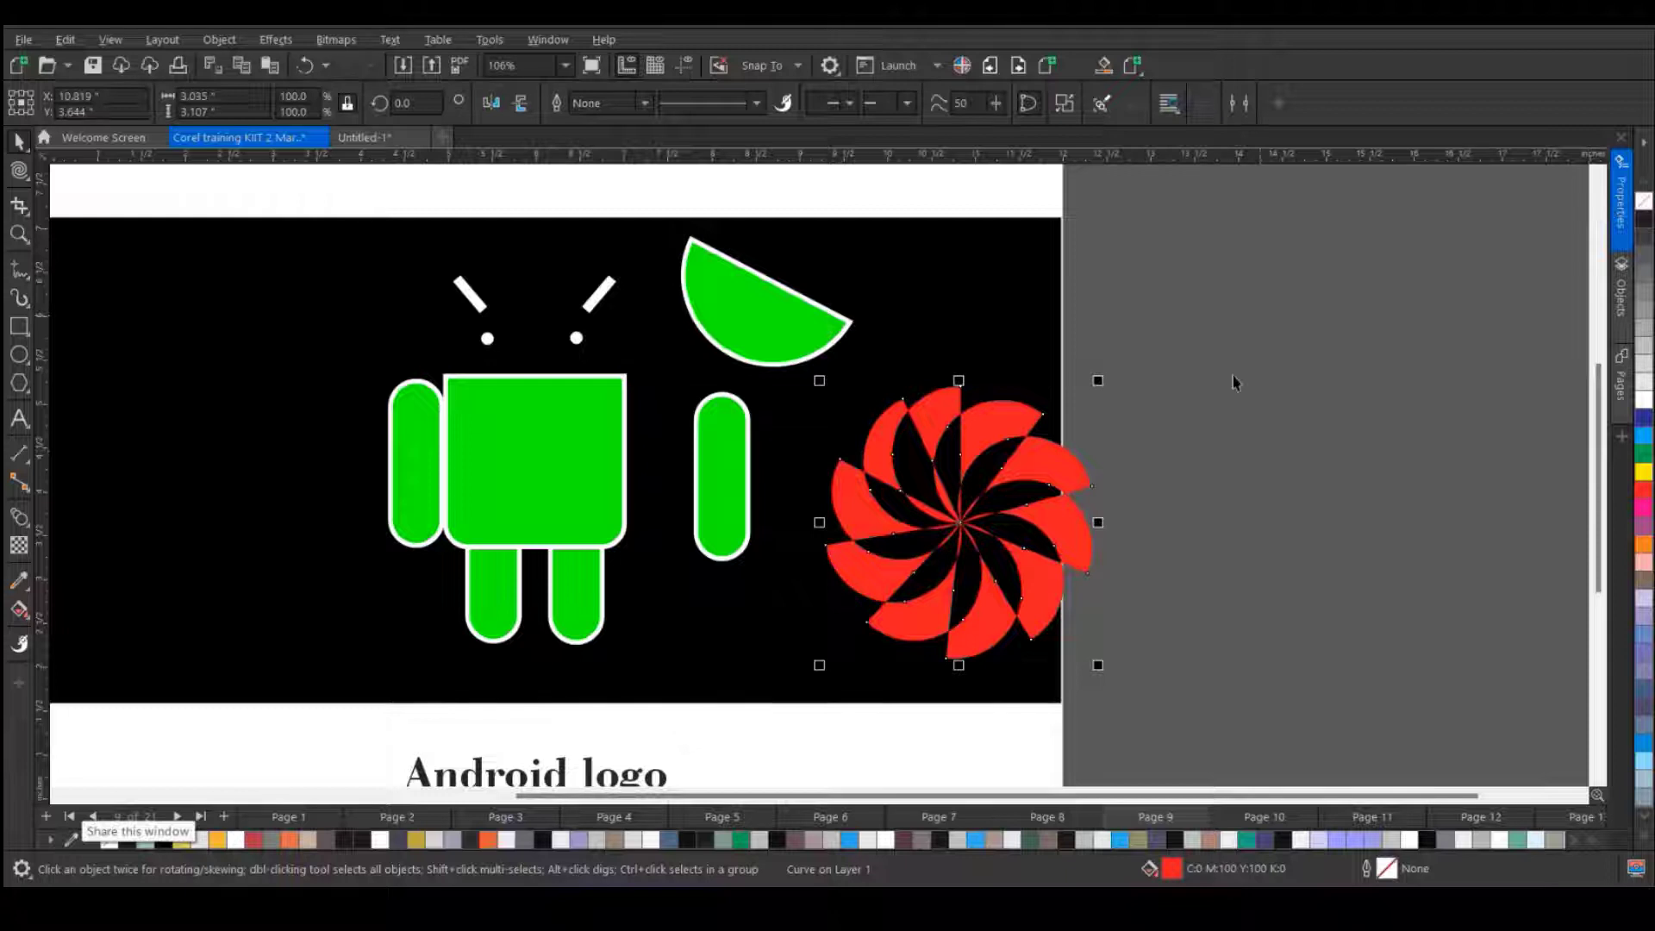
- Move the red pinwheel off the page into the empty area beside it
drag(1057, 457, 1336, 370)
scroll(1549, 401, up, 2)
scroll(1001, 388, down, 2)
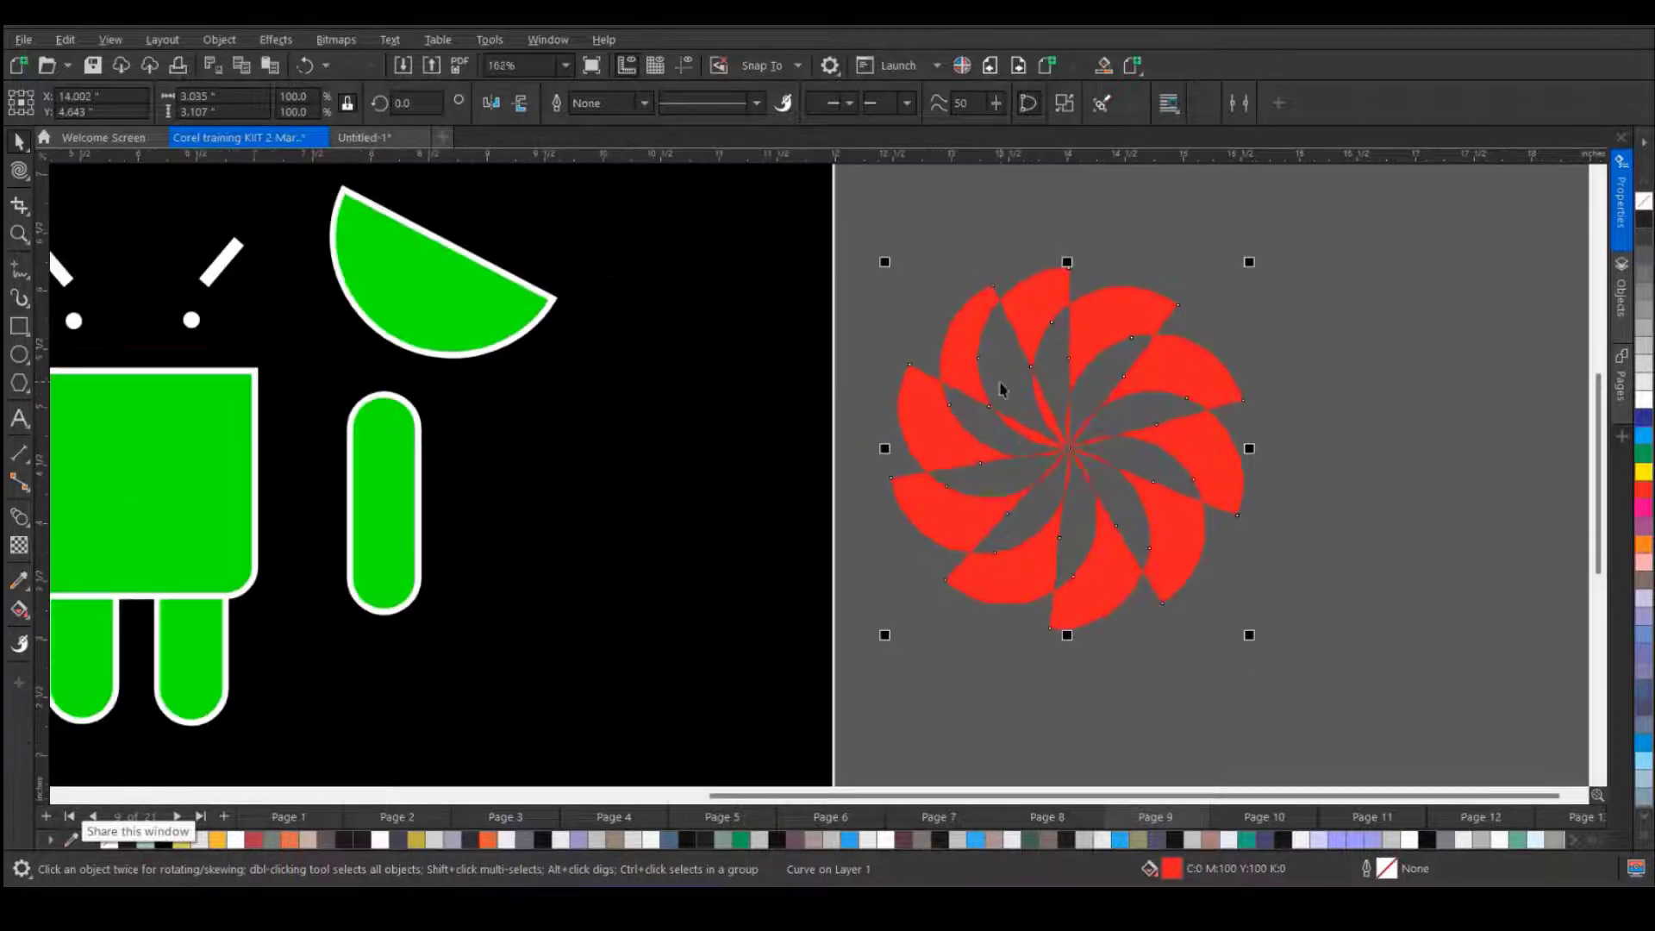
- Move the green head lower in the black area and set its rotation angle to 90 degrees
scroll(997, 386, down, 1)
drag(676, 304, 782, 464)
double_click(396, 101)
text(90)
key(Return)
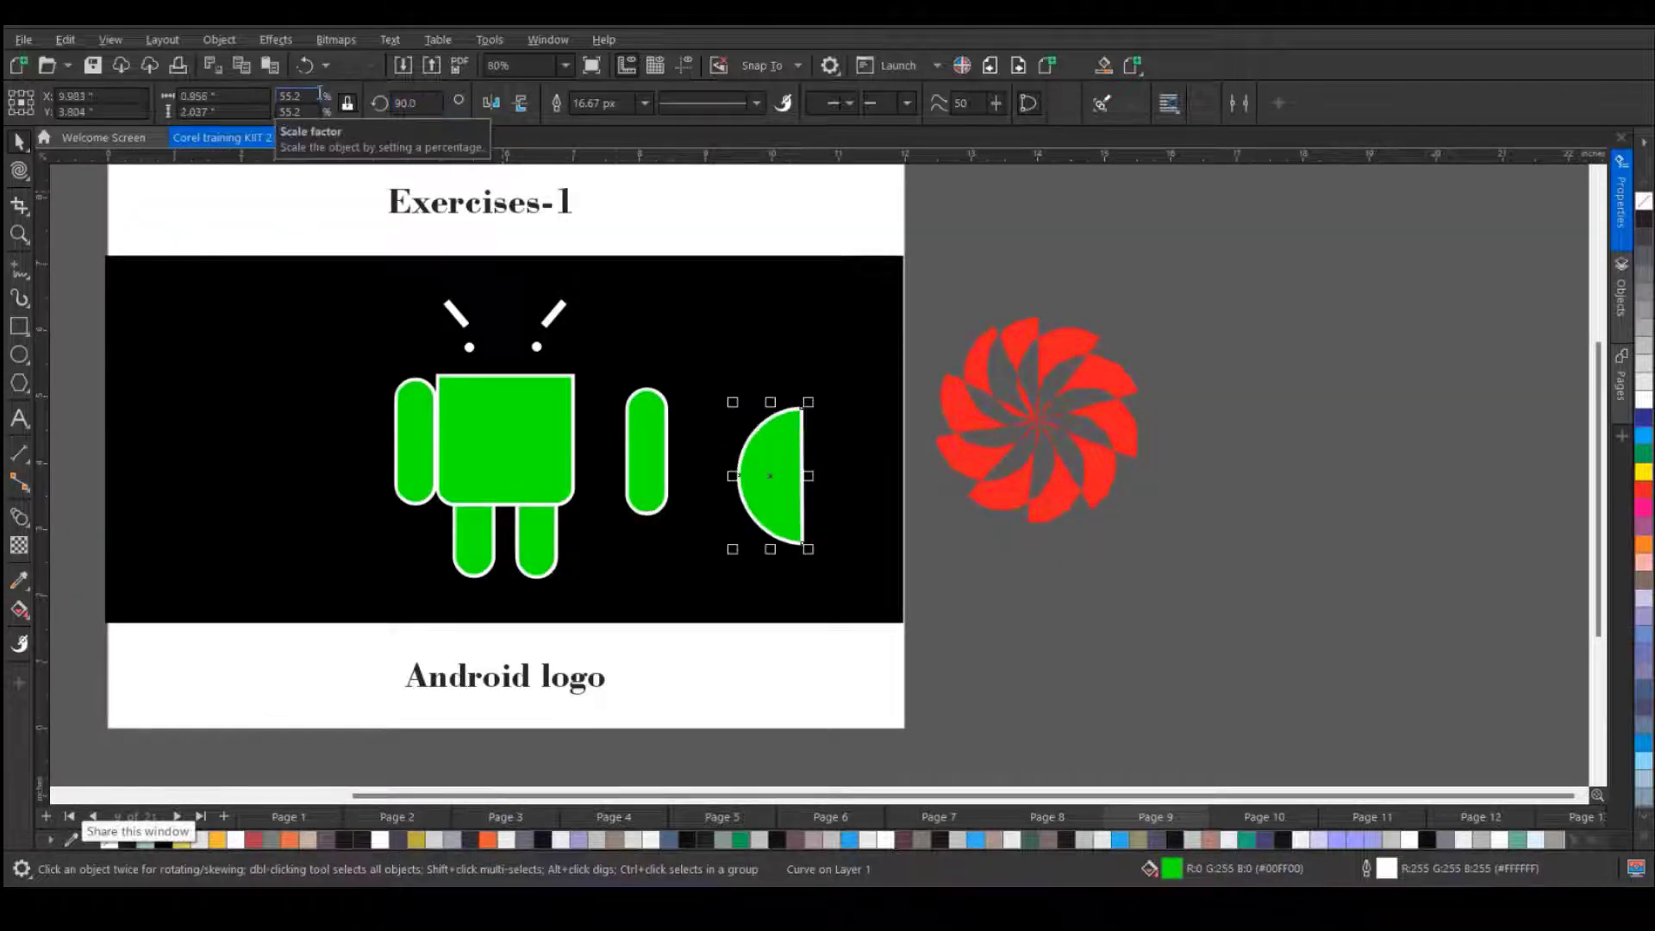
- Place the green head's rotation center on its lower corner node and rotate a copy clockwise around it
click(791, 453)
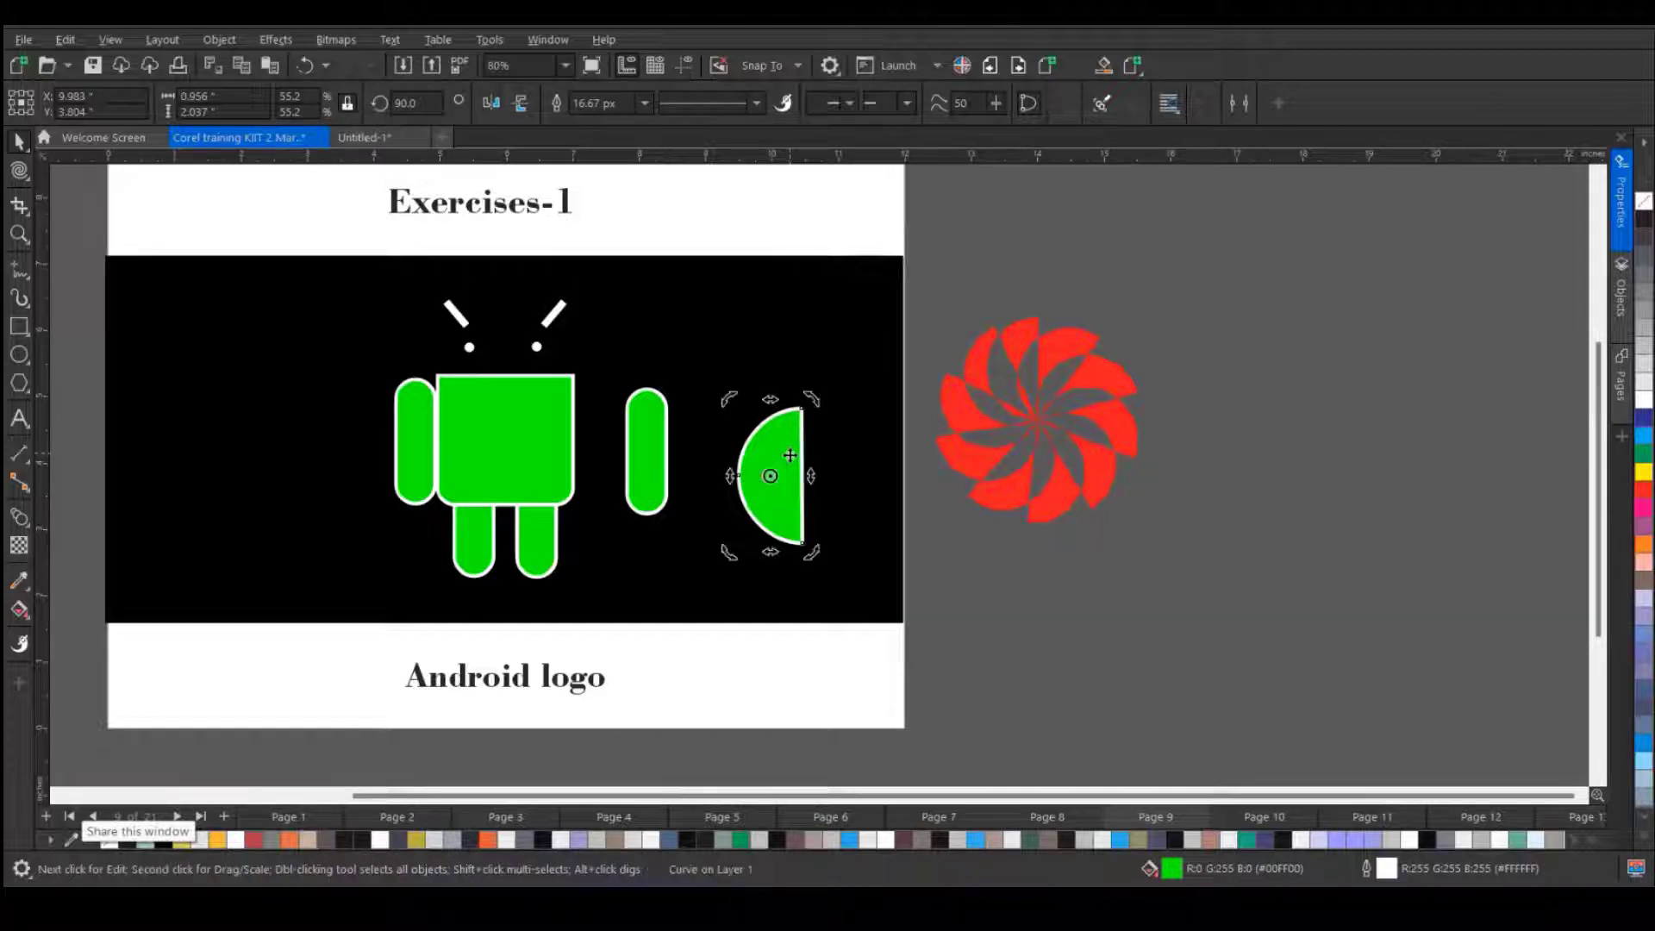
drag(802, 551, 801, 543)
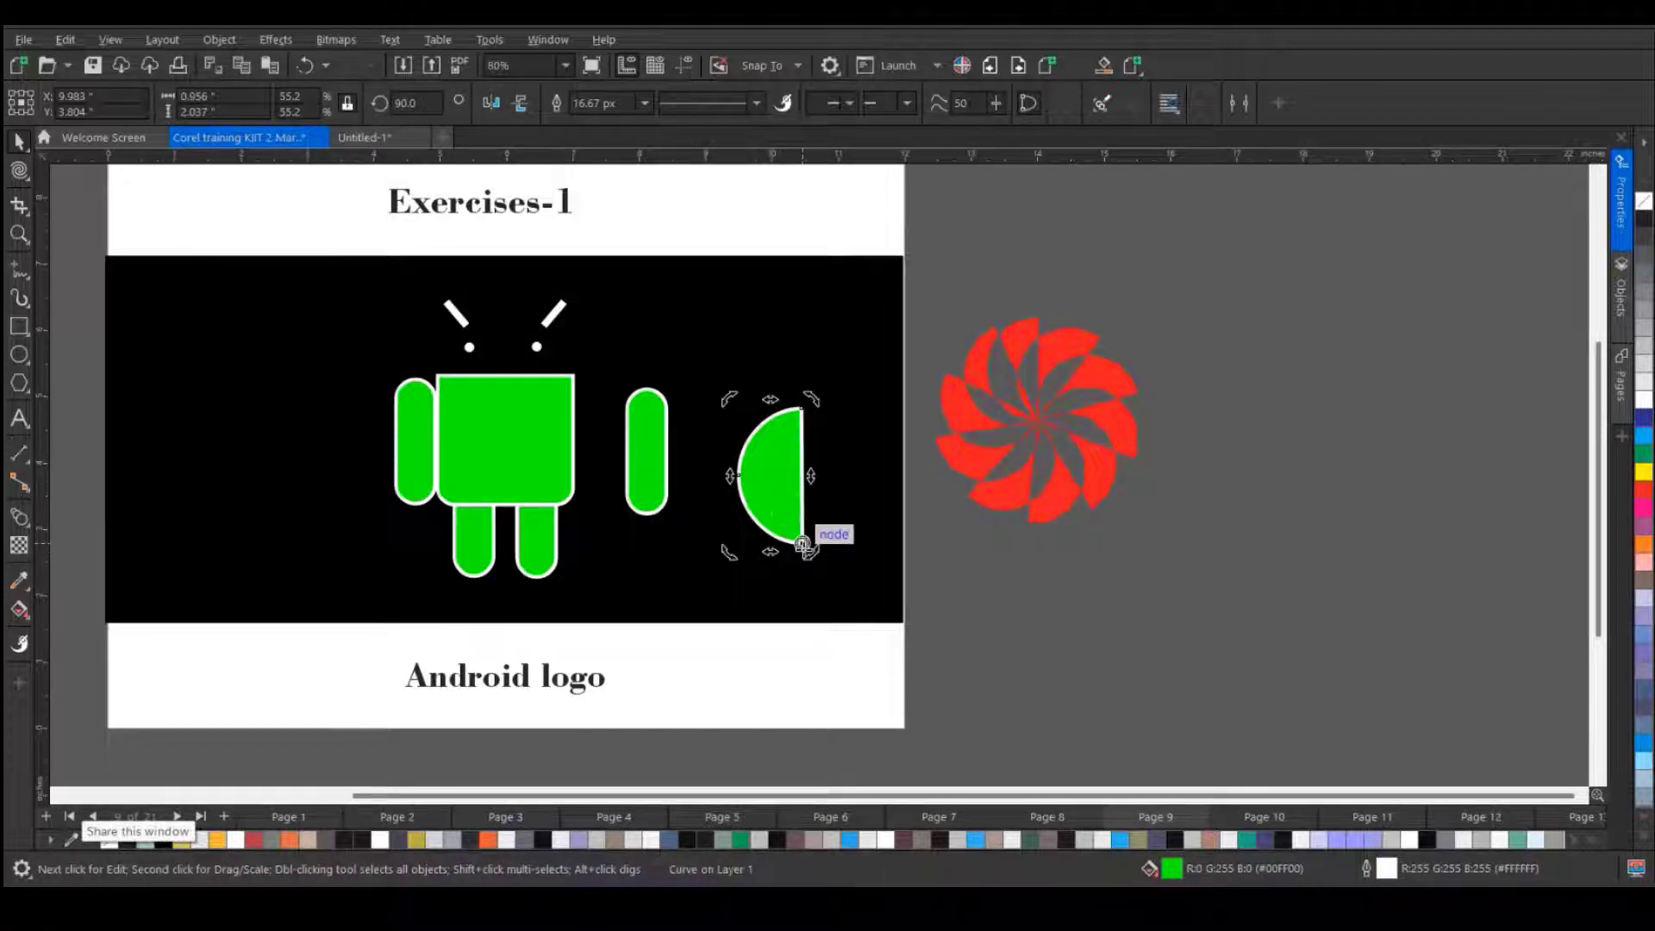
drag(813, 396, 871, 439)
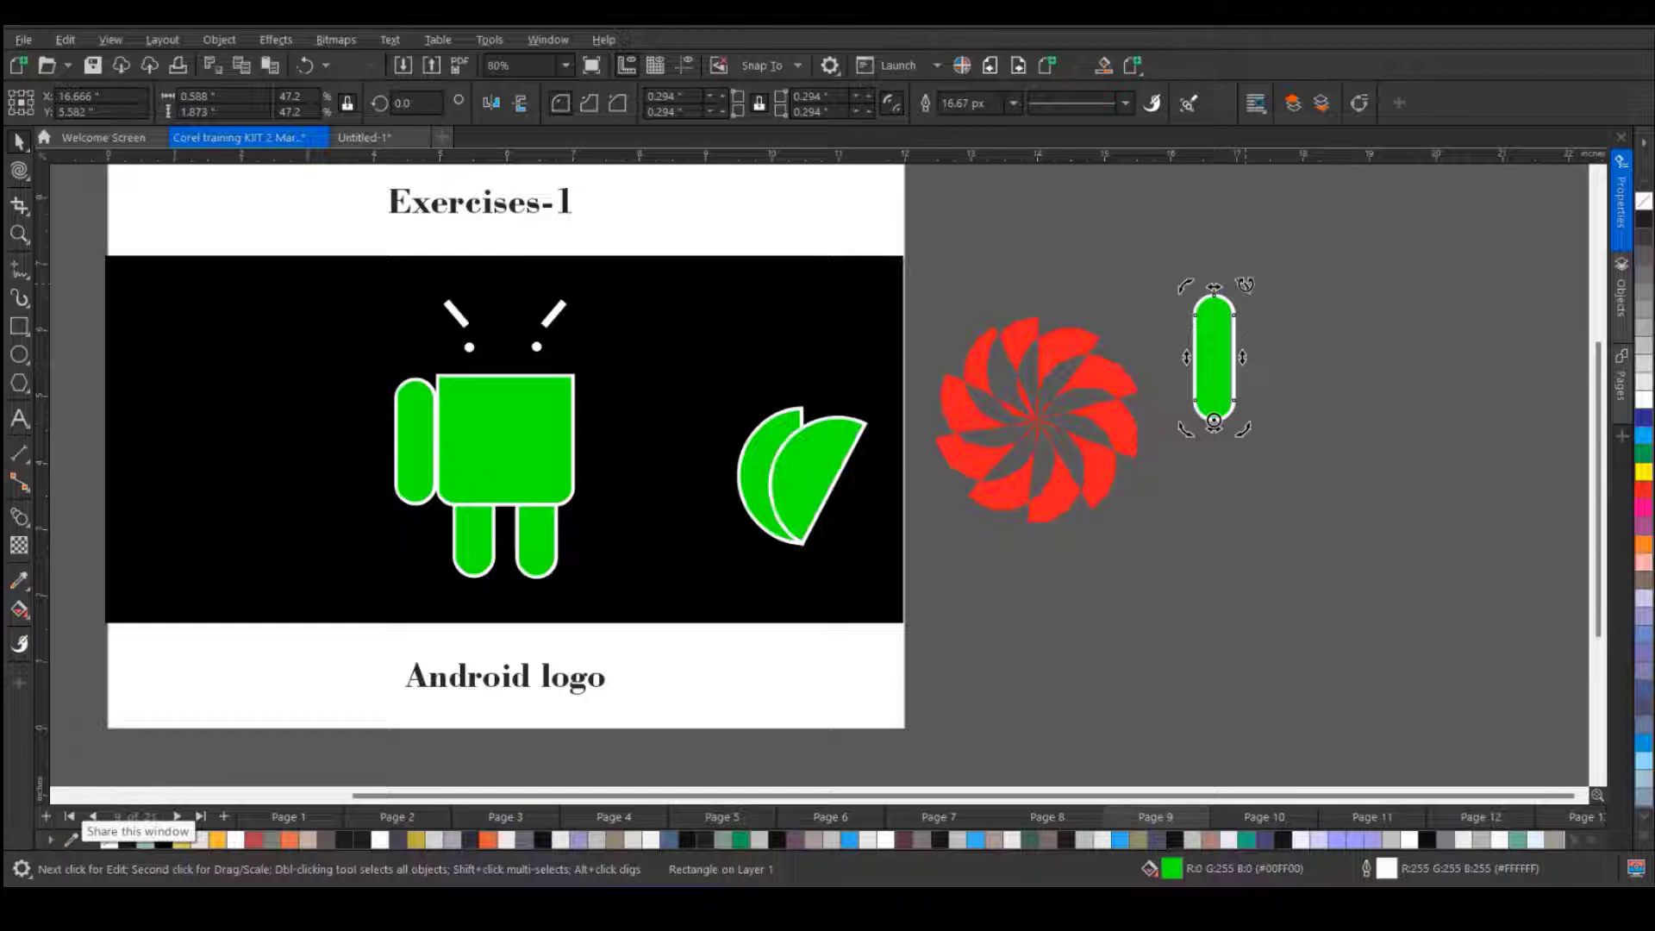
- Rotate a copy of the green rounded bar clockwise around its lower rotation center, to an angle of about 326.3 degrees
drag(1246, 290, 1291, 330)
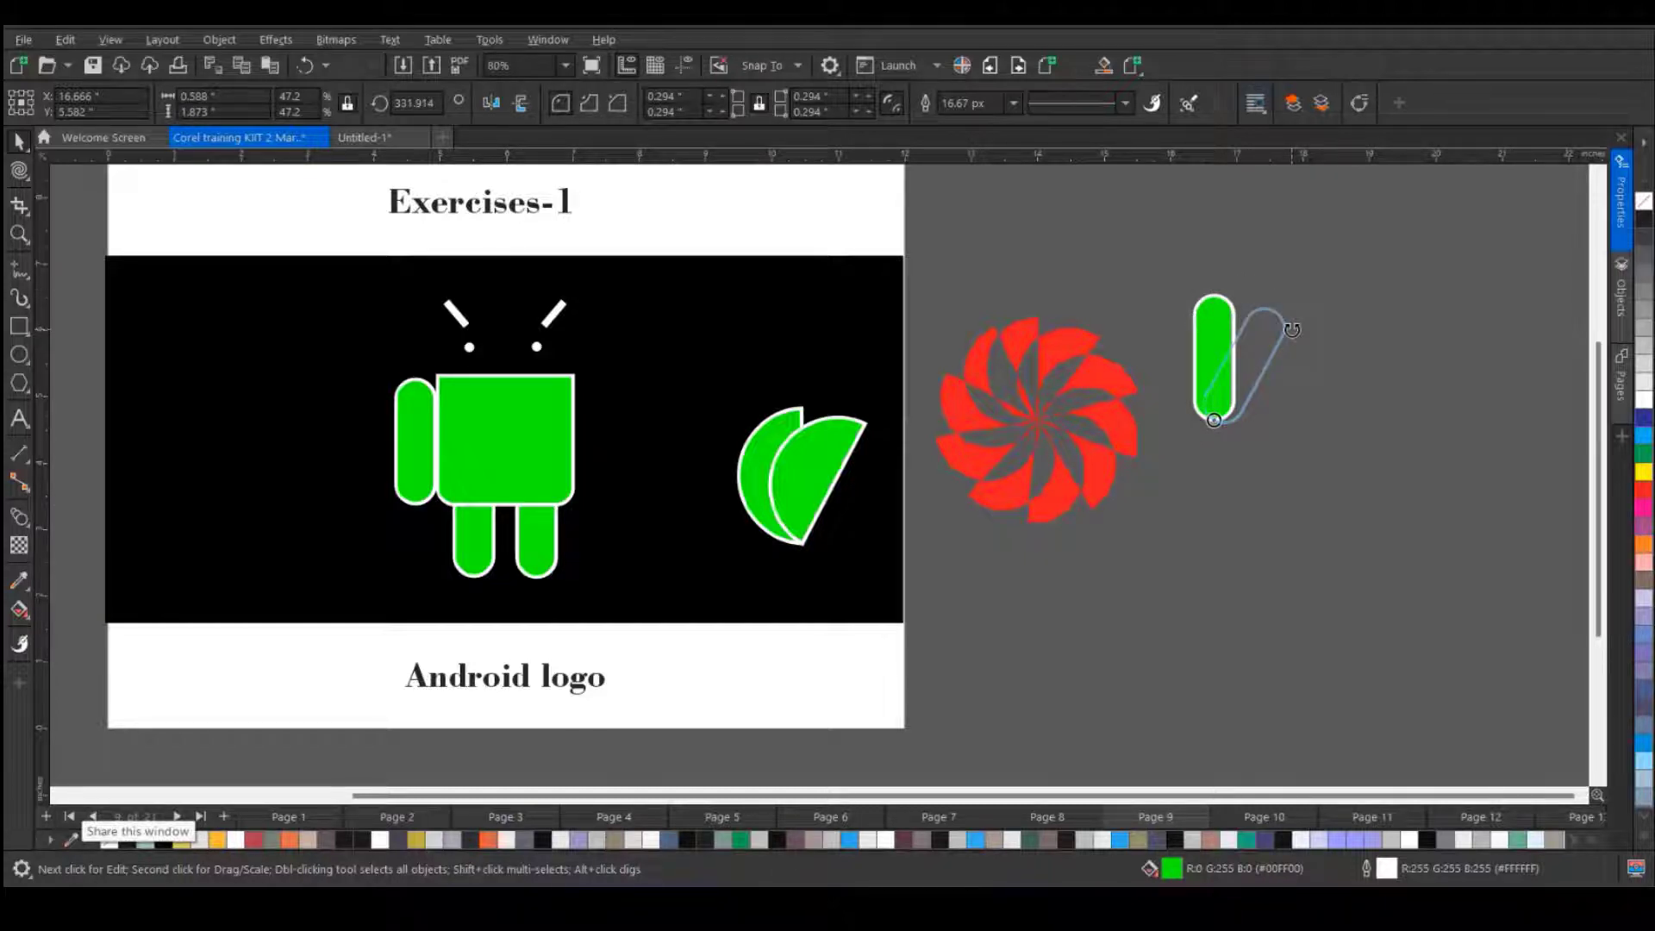
drag(1291, 331, 1302, 342)
right_click(1301, 336)
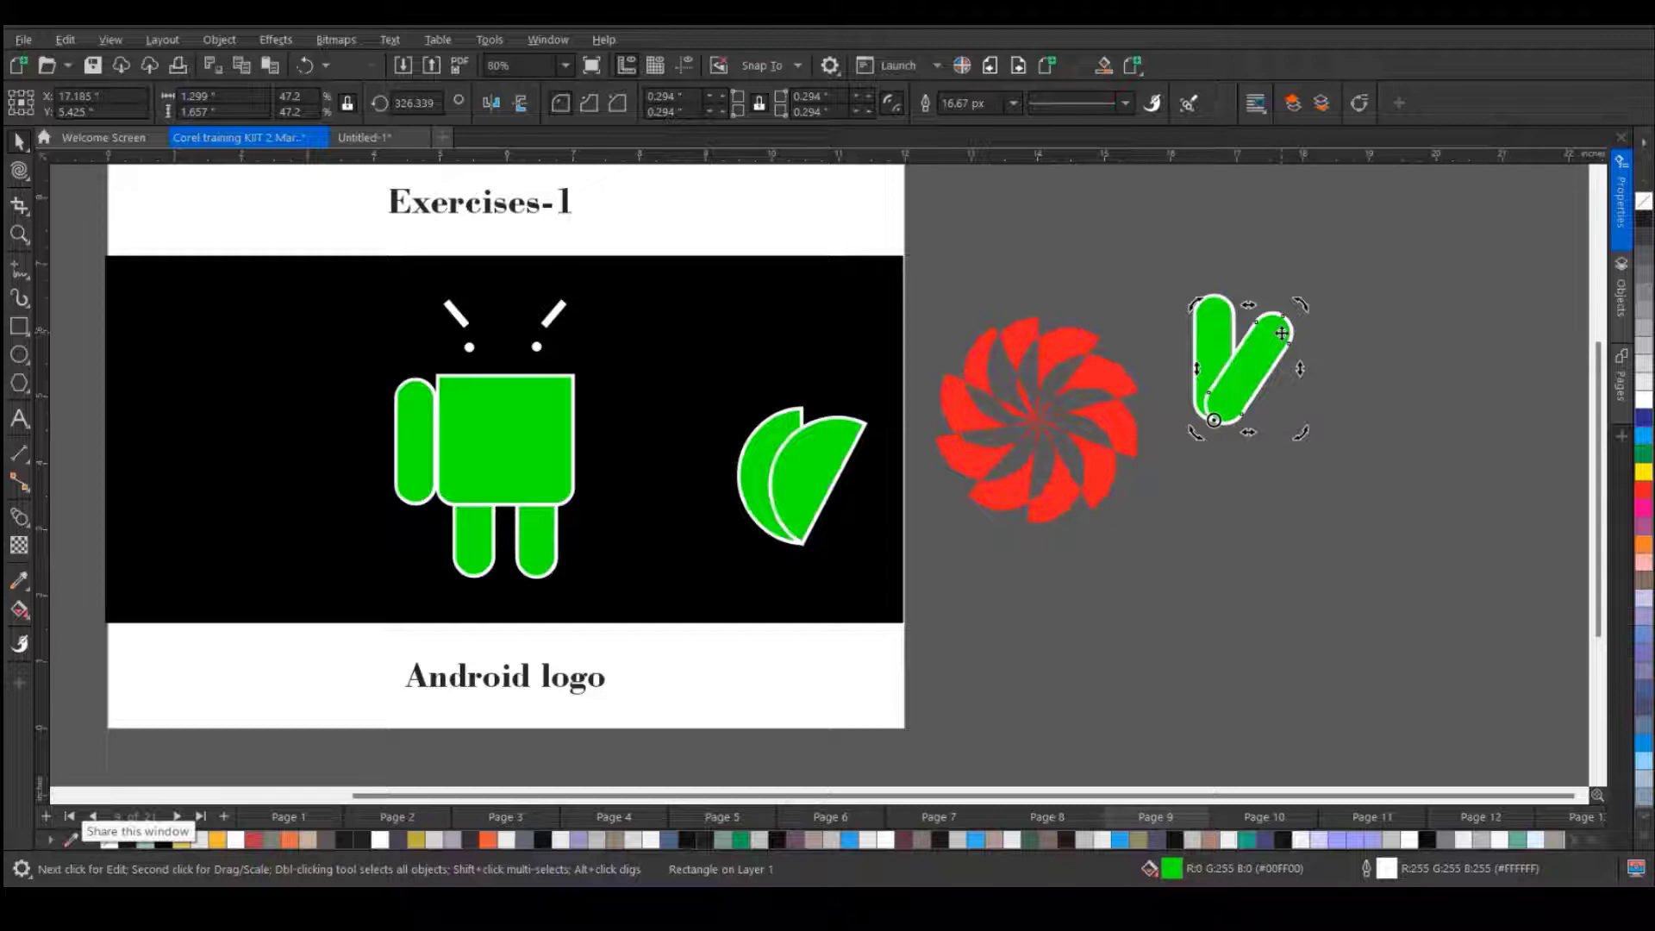
- Repeat the rotated copy of the green bar nine times to complete a radial flower
key(ctrl+r)
key(ctrl+r)
key(ctrl+r)
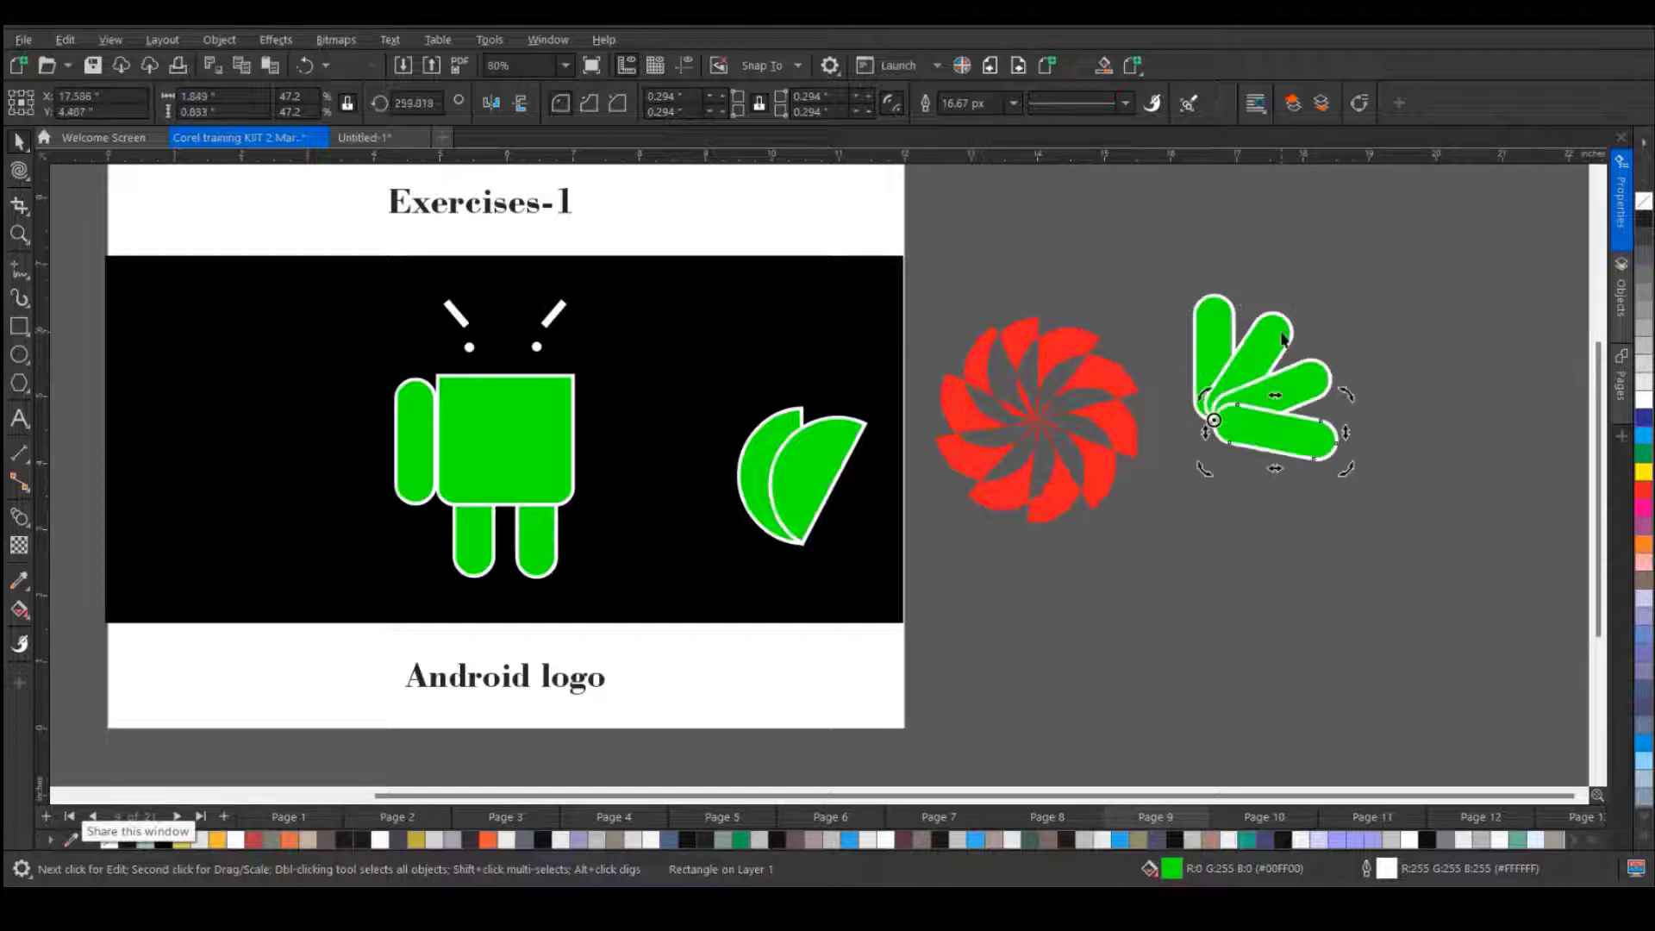
key(ctrl+r)
key(ctrl+r)
key(ctrl+r)
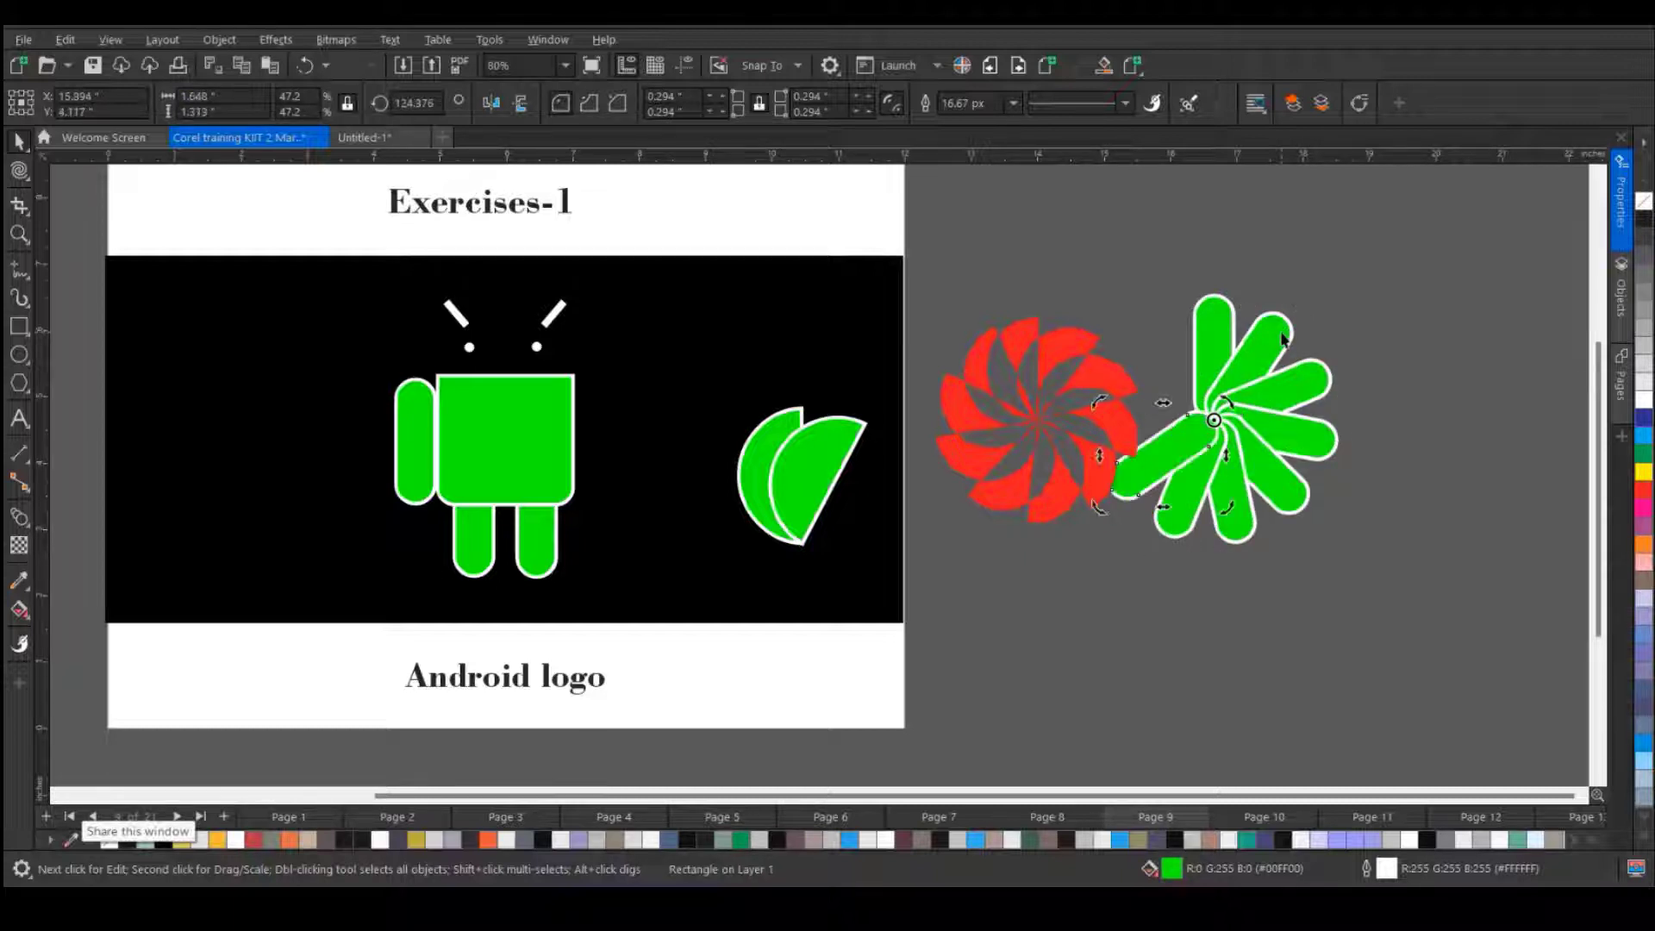
key(ctrl+r)
key(ctrl+r)
key(ctrl+r)
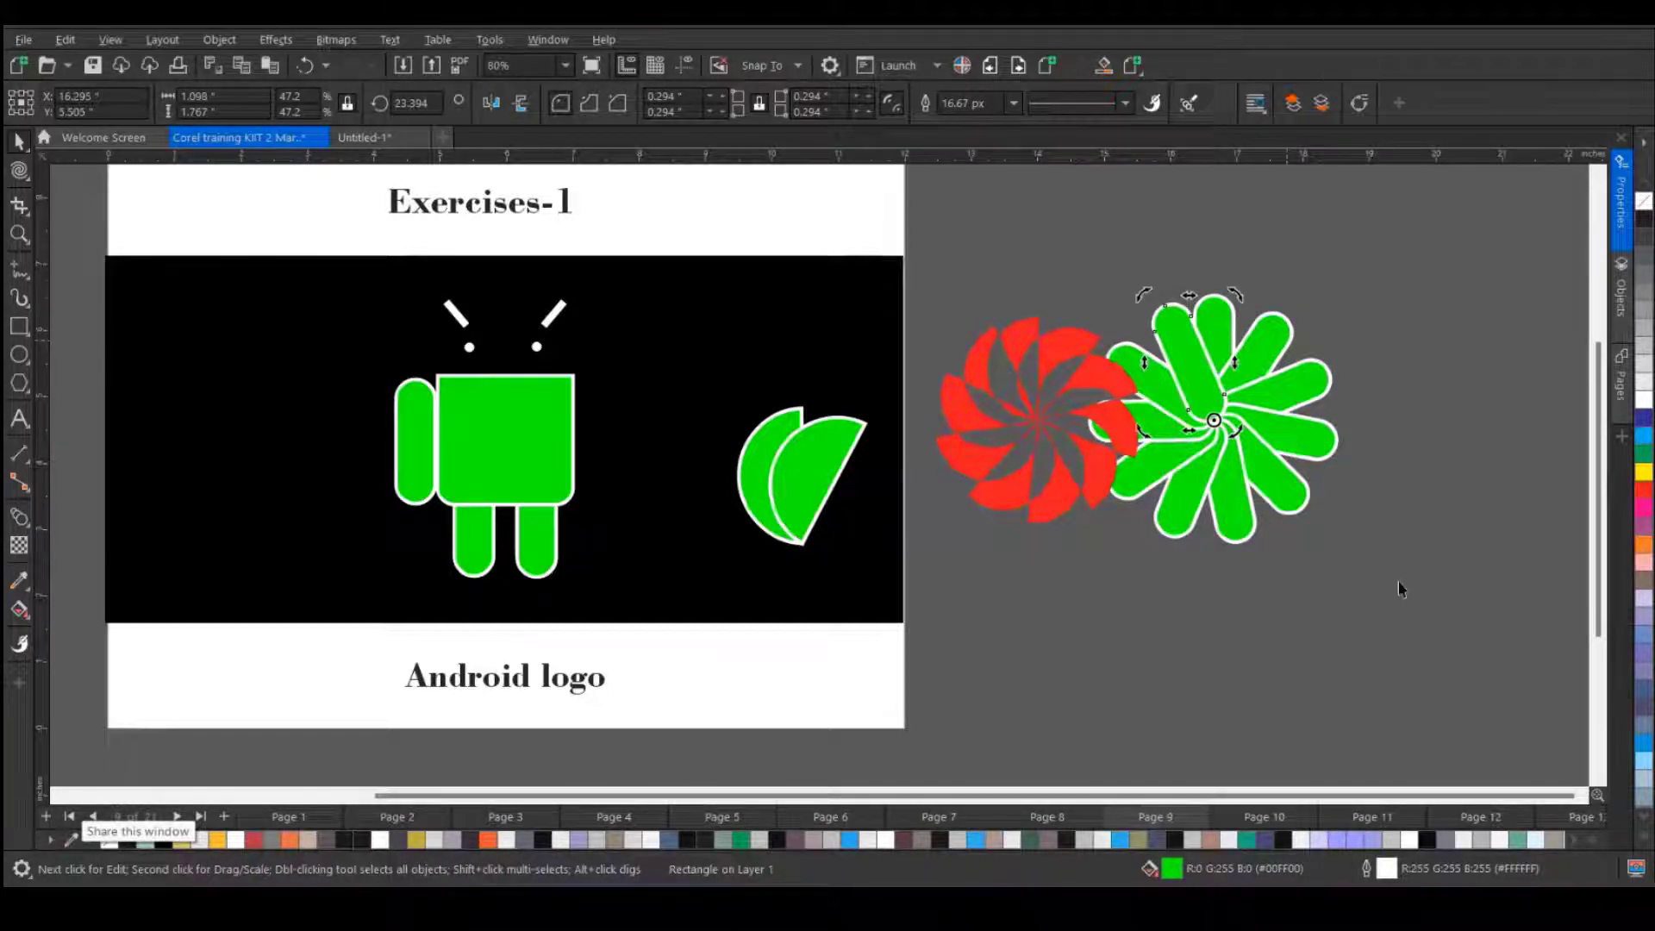
- Duplicate the front green half-disc, move the duplicate up and slightly right, and repeat the offset three times to form a diagonal row
click(823, 444)
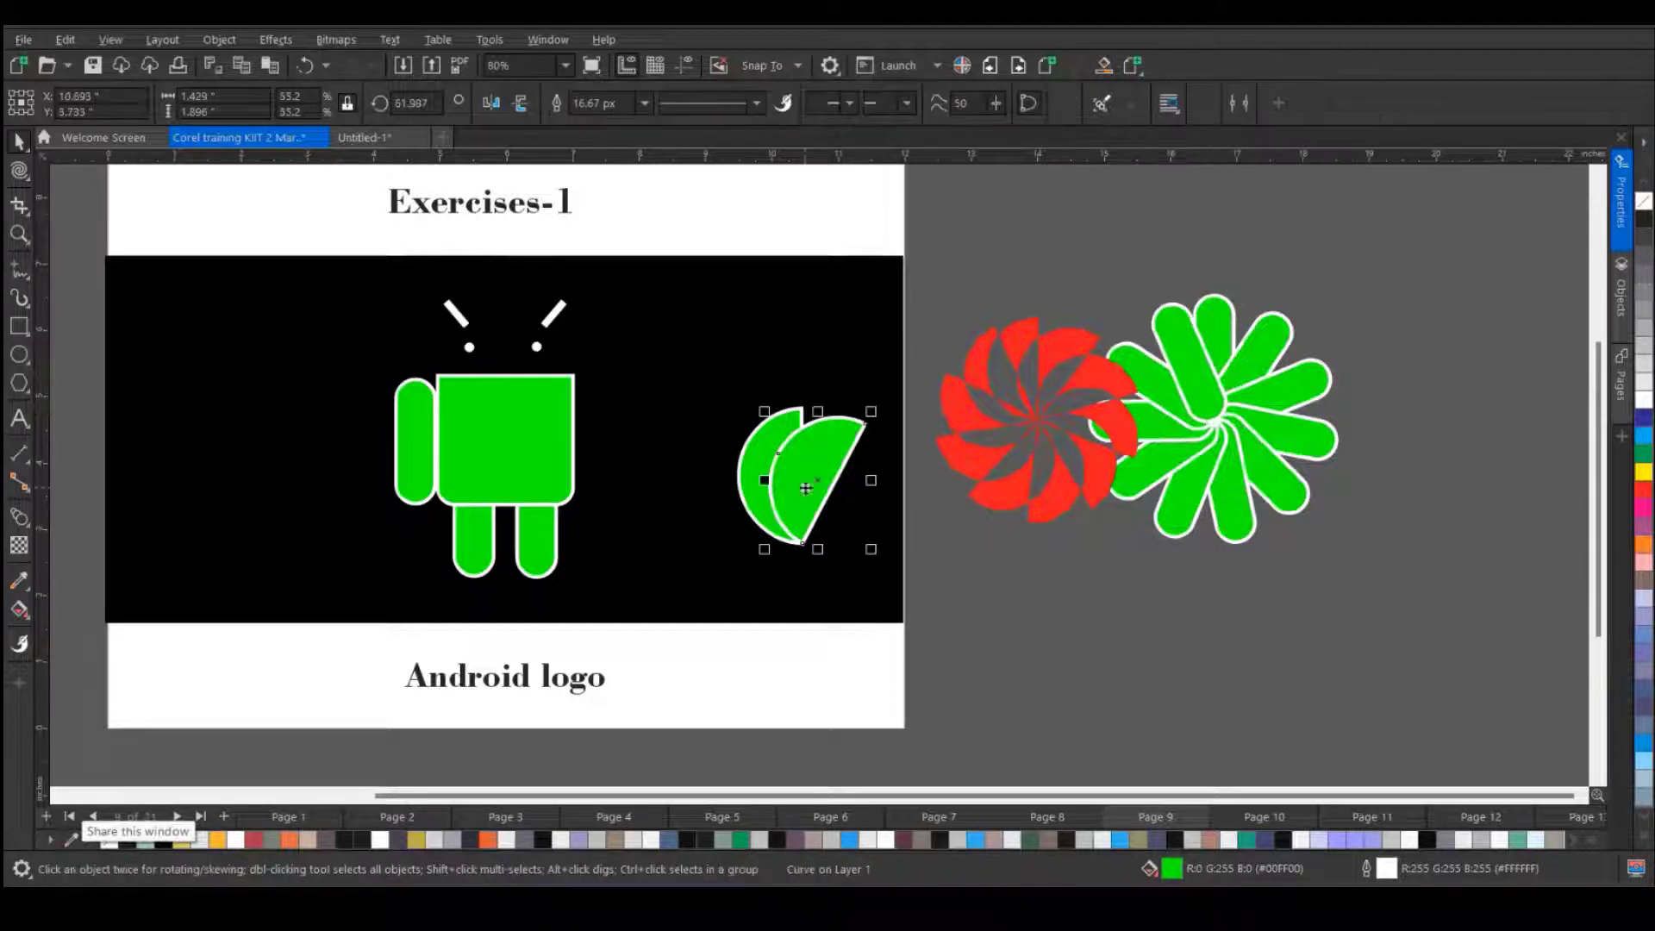
key(ctrl+d)
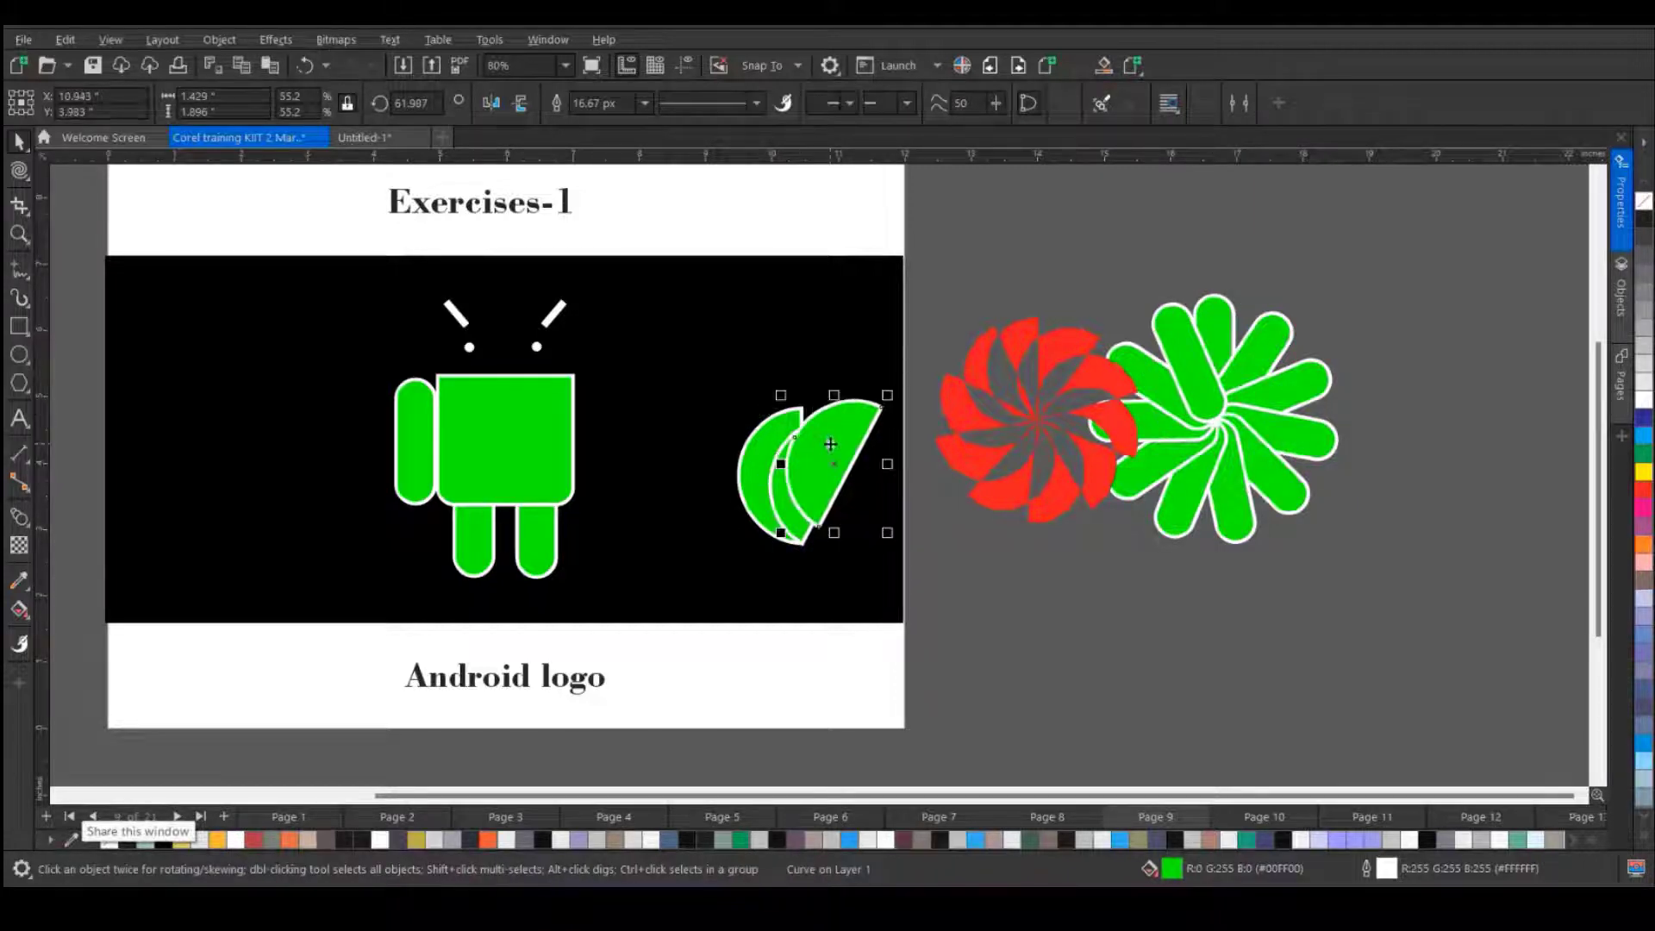
drag(830, 444, 850, 375)
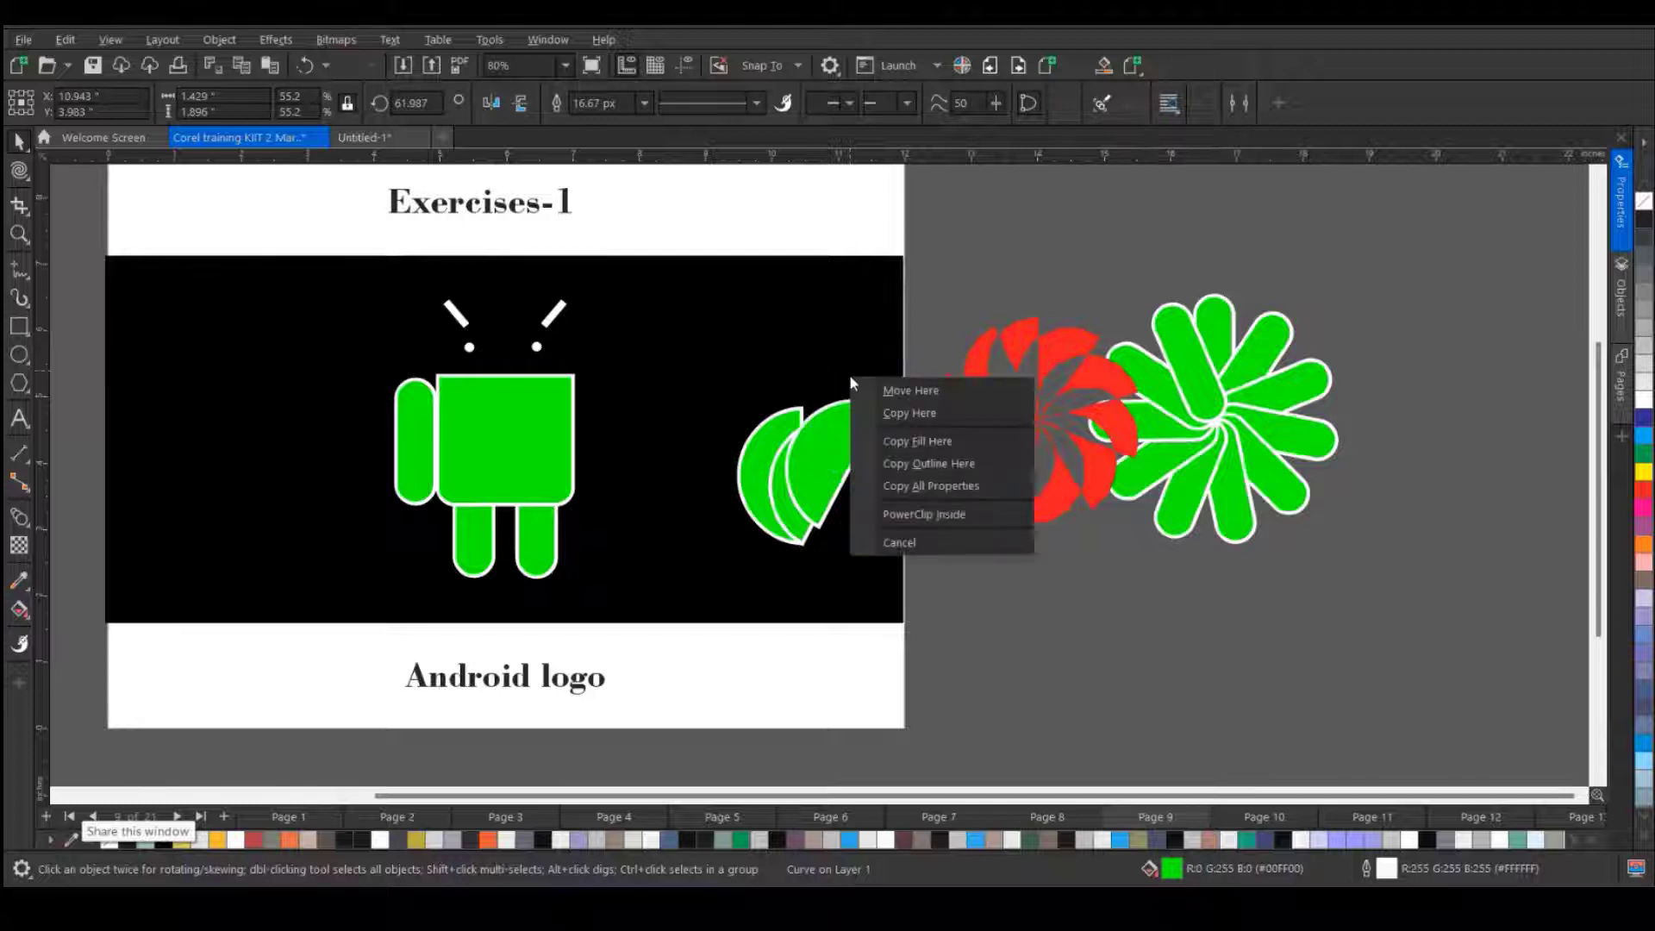
click(936, 395)
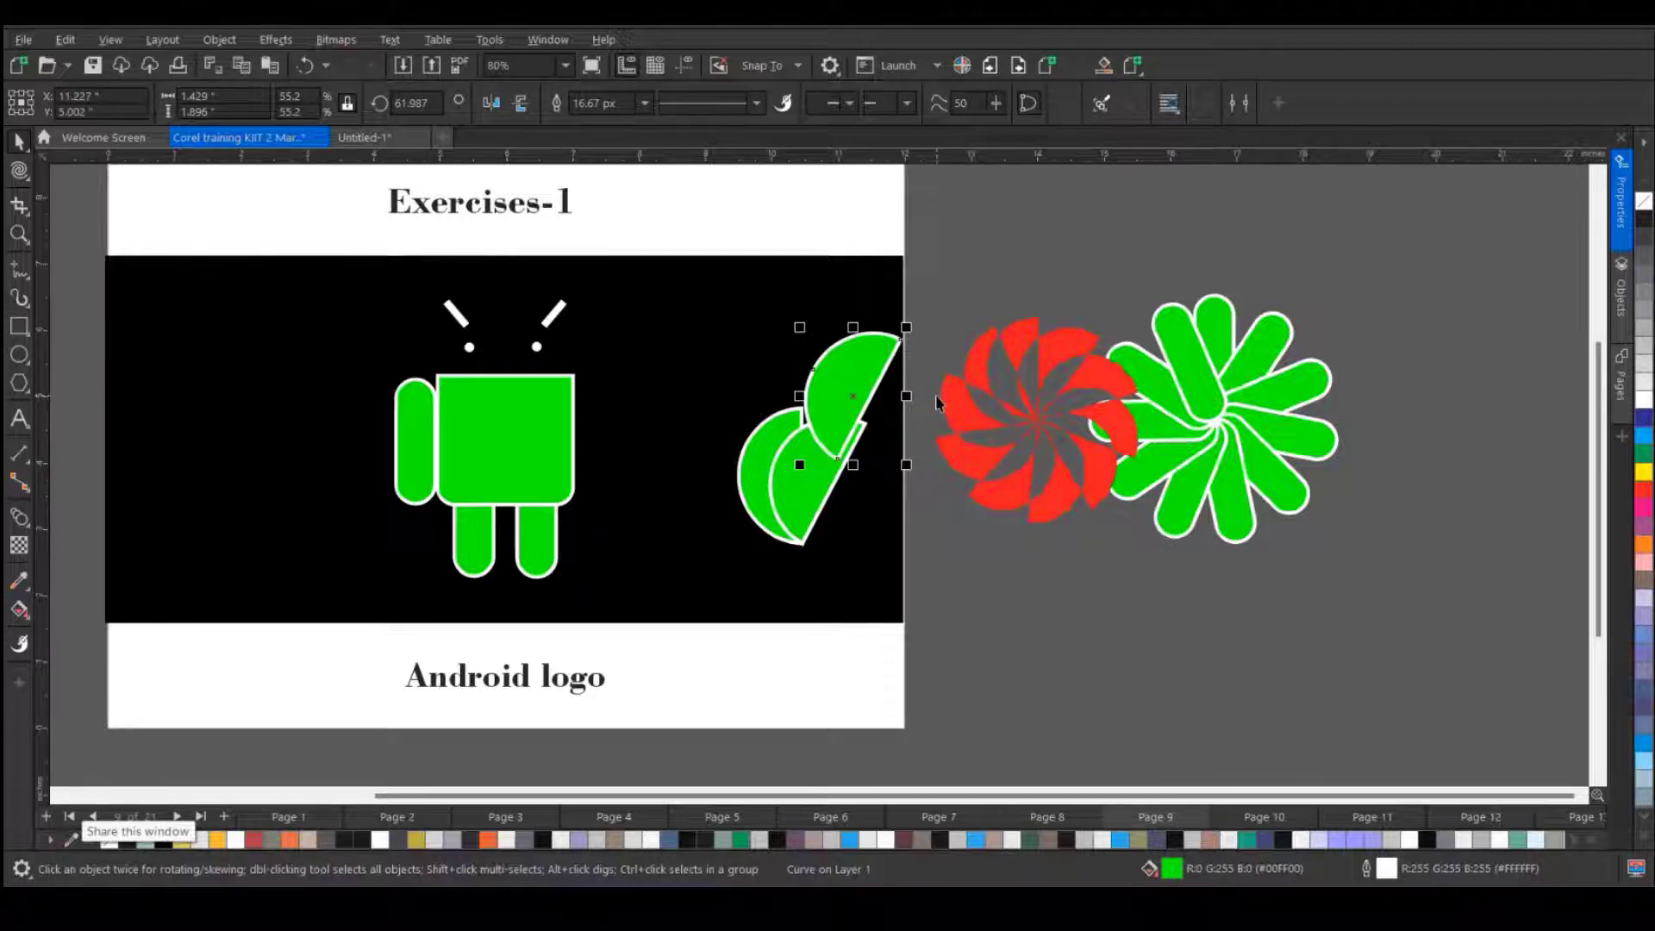
key(ctrl+r)
key(ctrl+r)
key(ctrl+r)
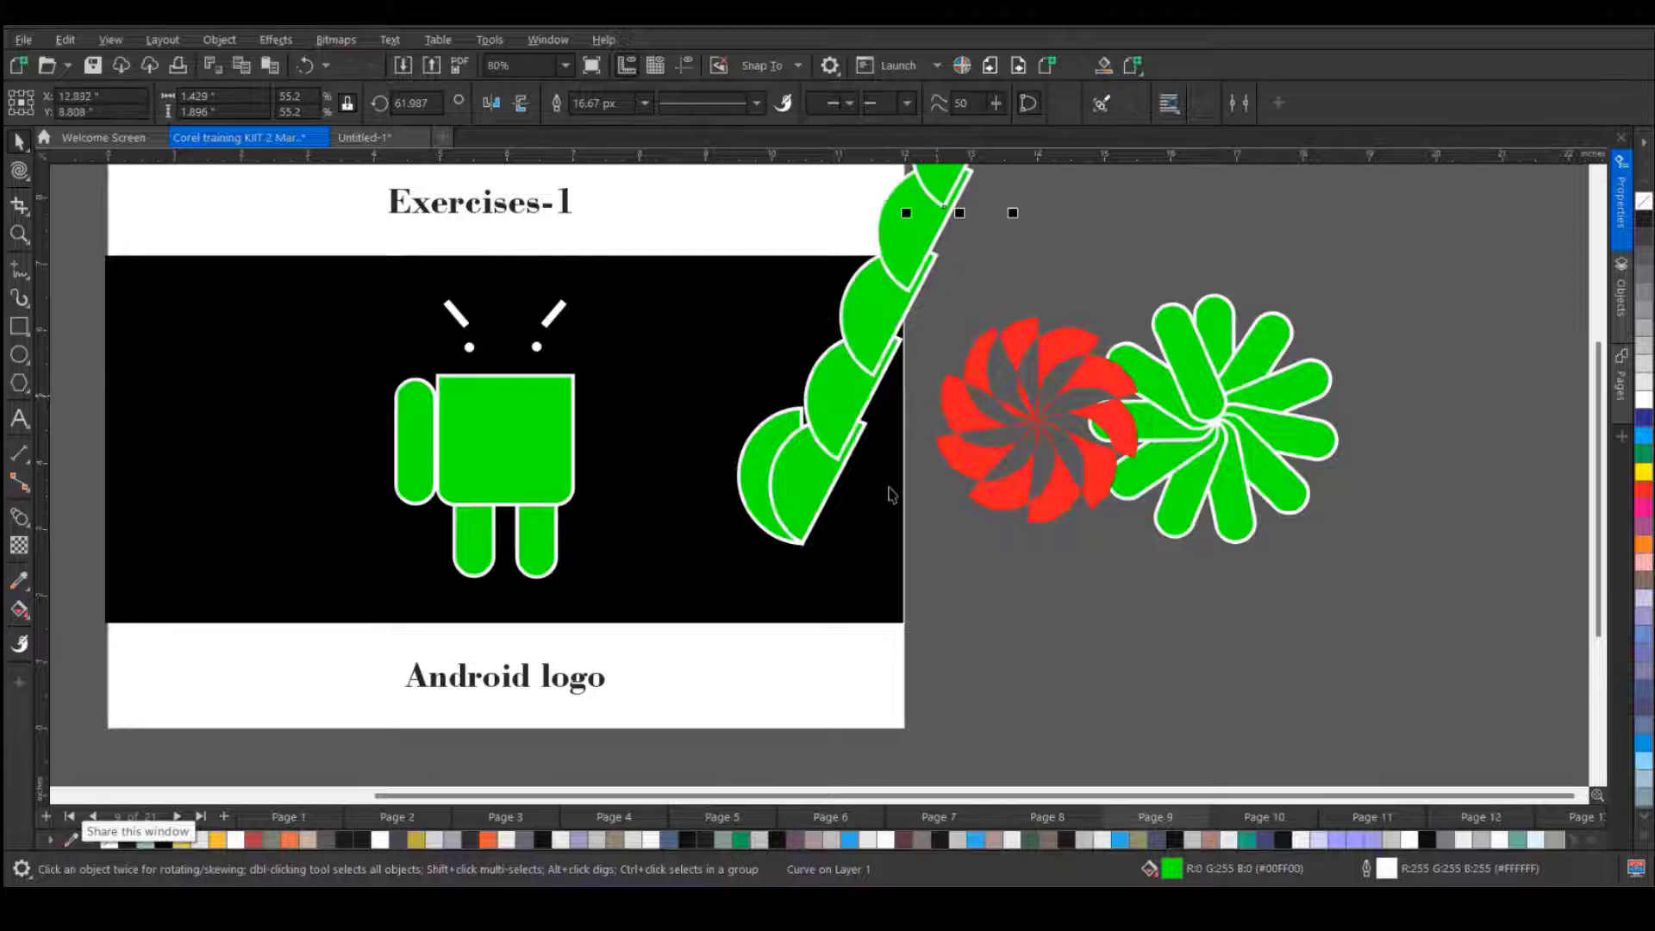
- Enlarge a copy of the topmost half-disc to 75% scale from its upper-left corner and repeat the enlargement seven times
scroll(888, 485, down, 2)
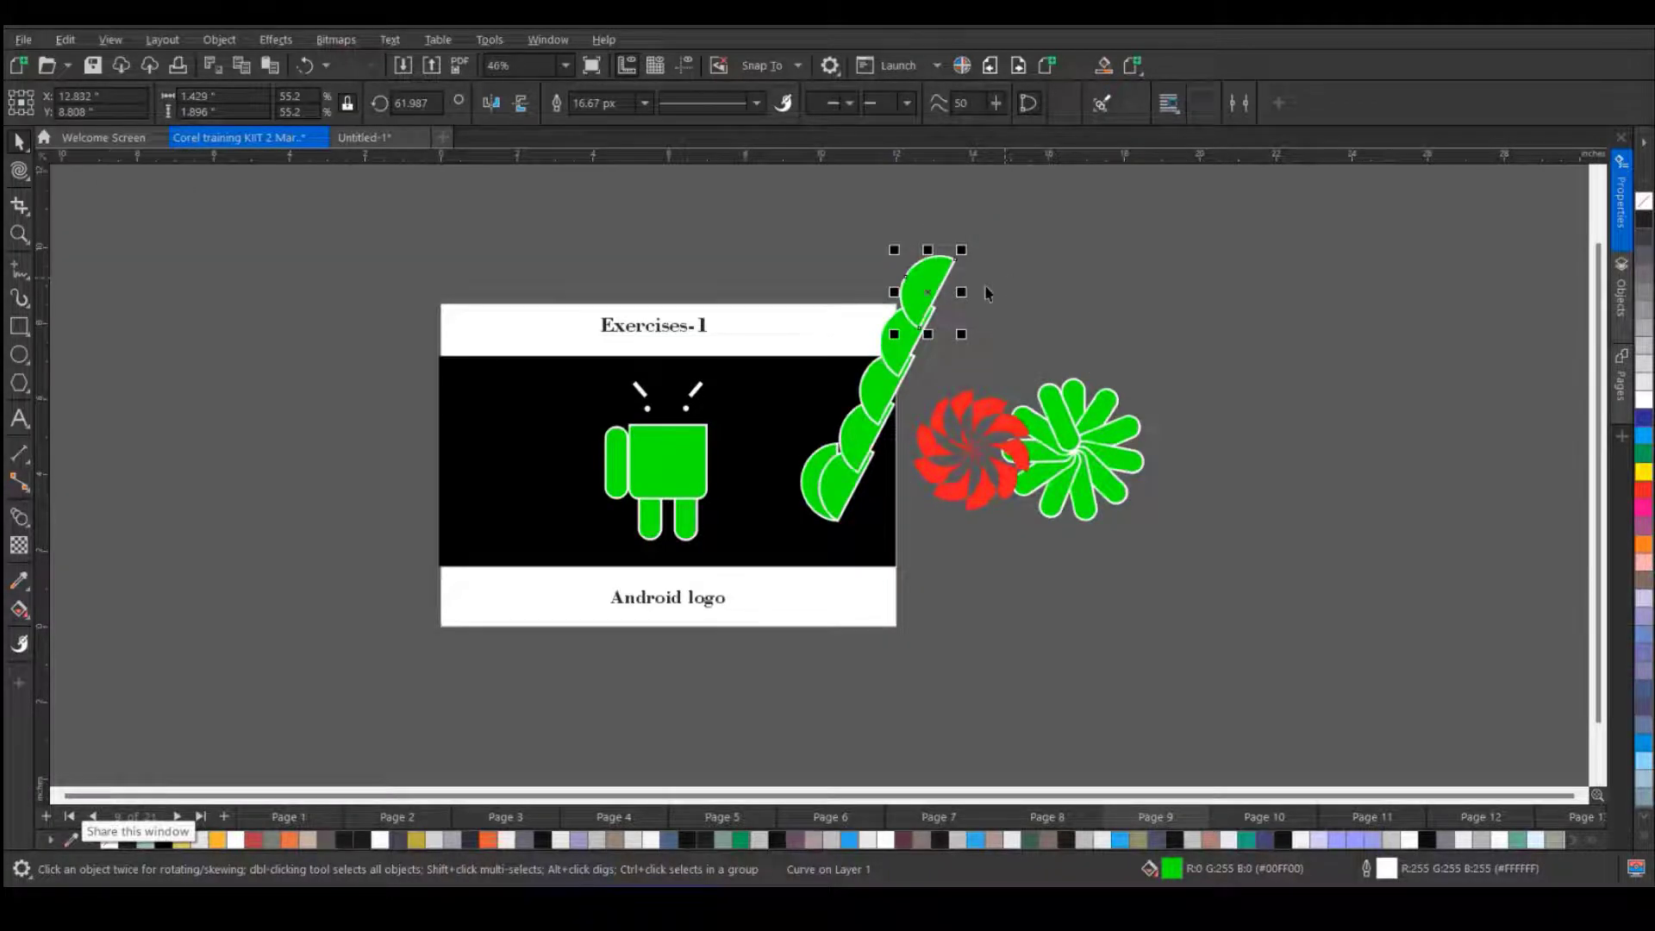
drag(961, 334, 989, 362)
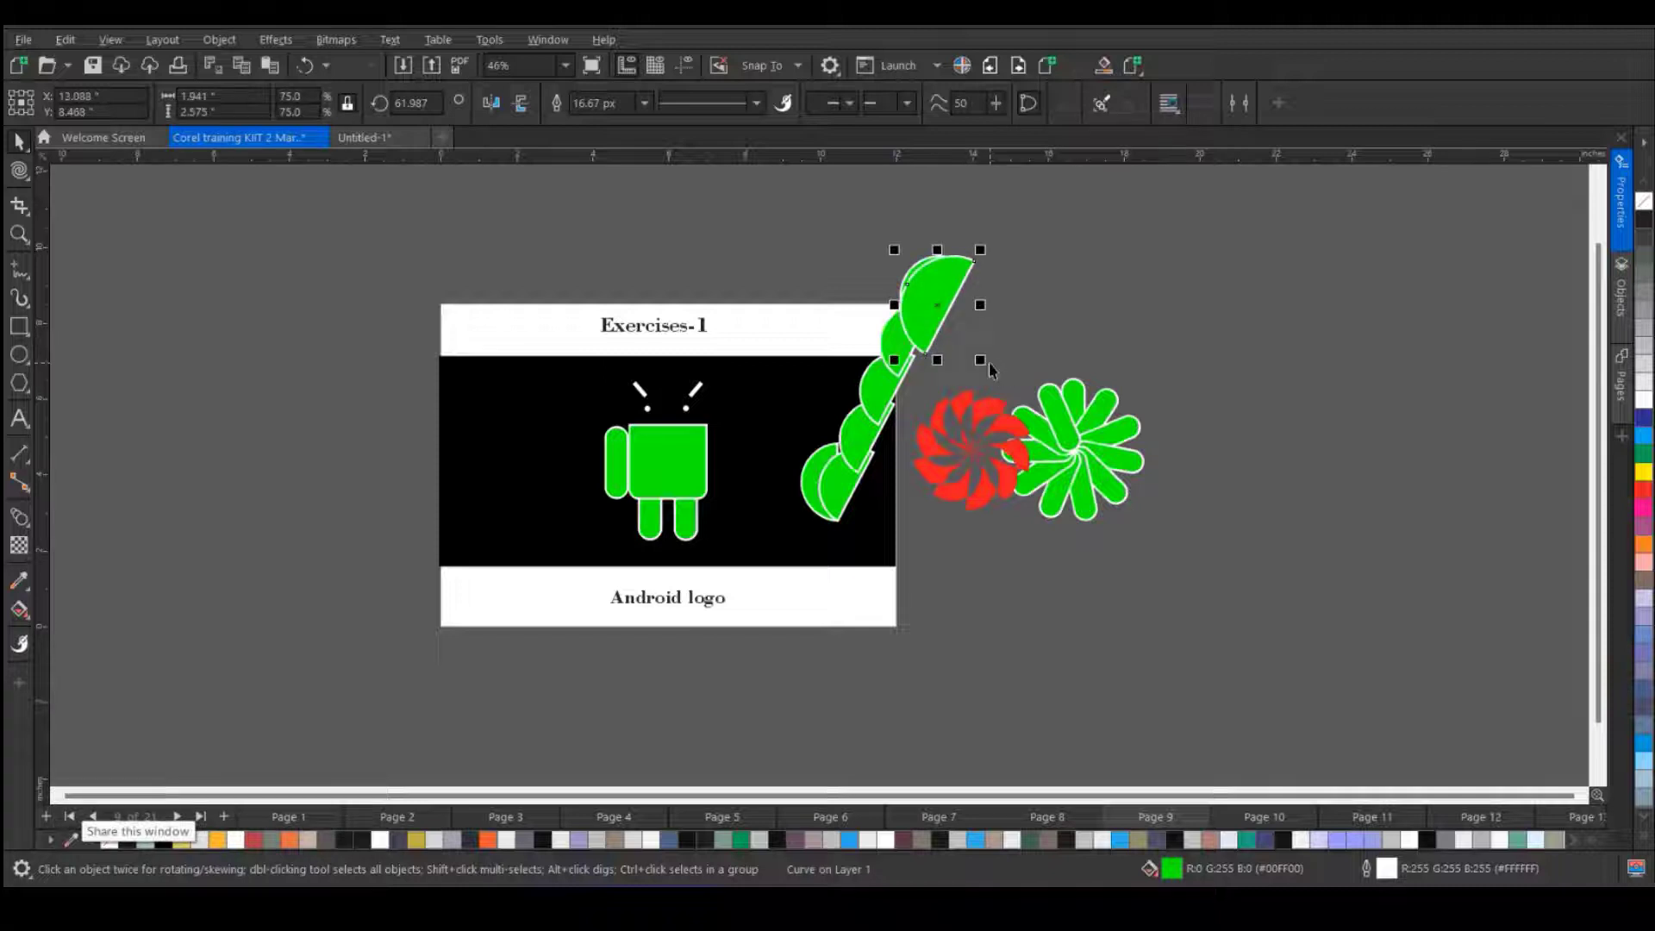
key(ctrl+r)
key(ctrl+r)
key(ctrl+r)
key(ctrl+r)
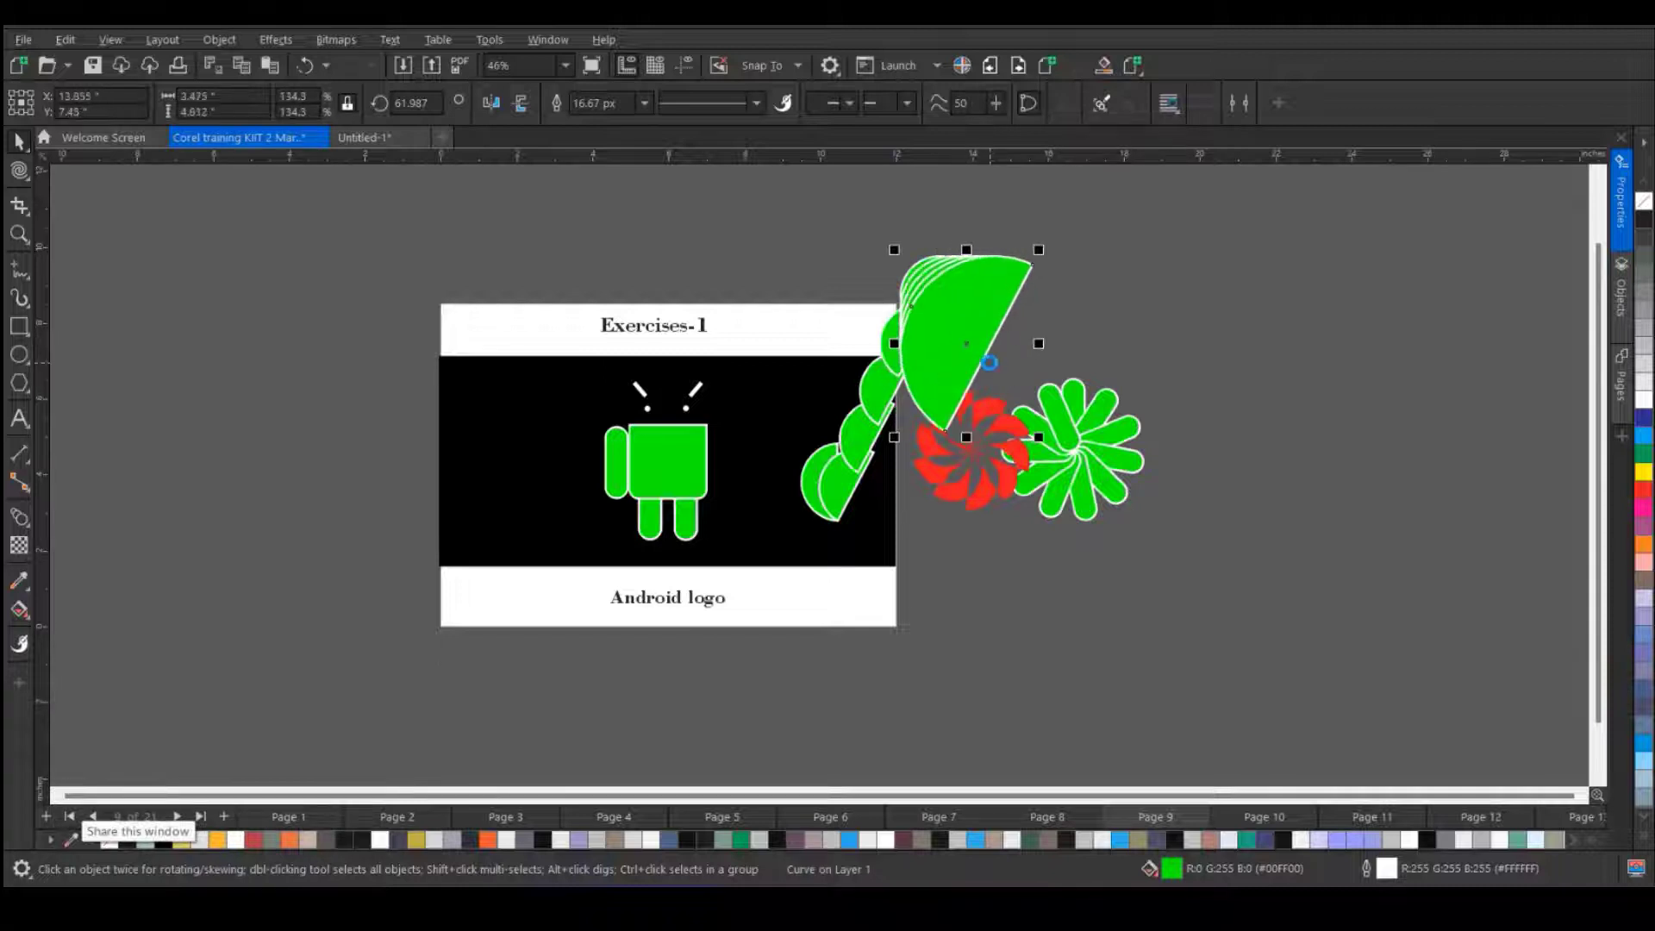
key(ctrl+r)
key(ctrl+r)
key(ctrl+r)
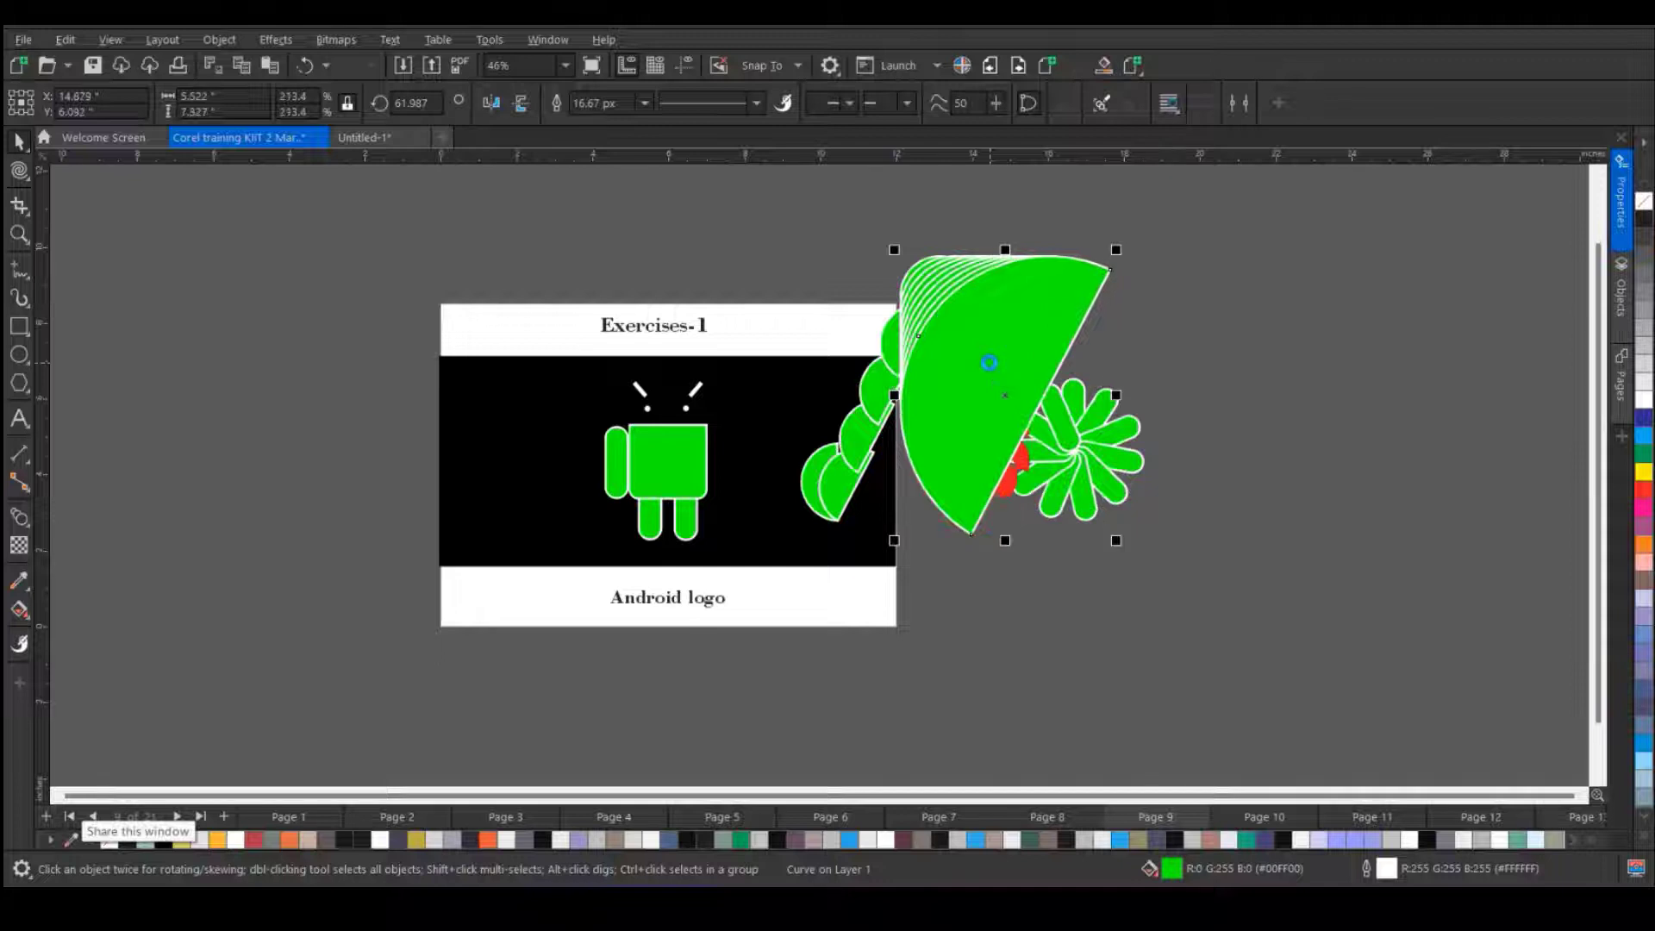
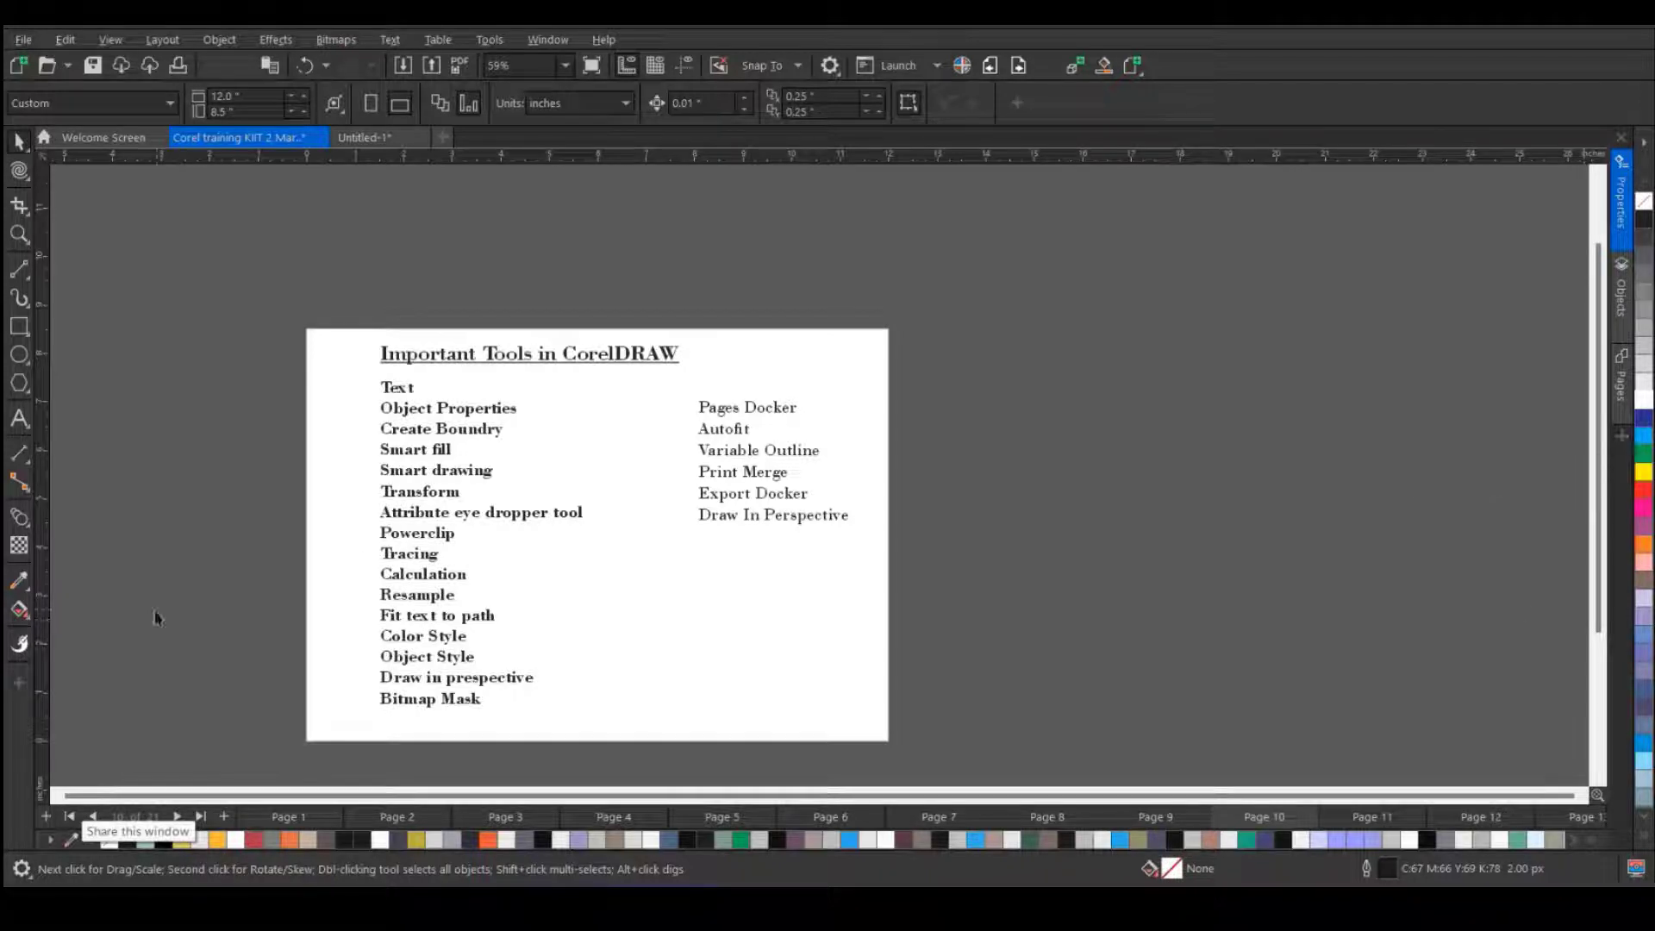
- Hide the Roughen and Eraser tools from the toolbox
click(19, 685)
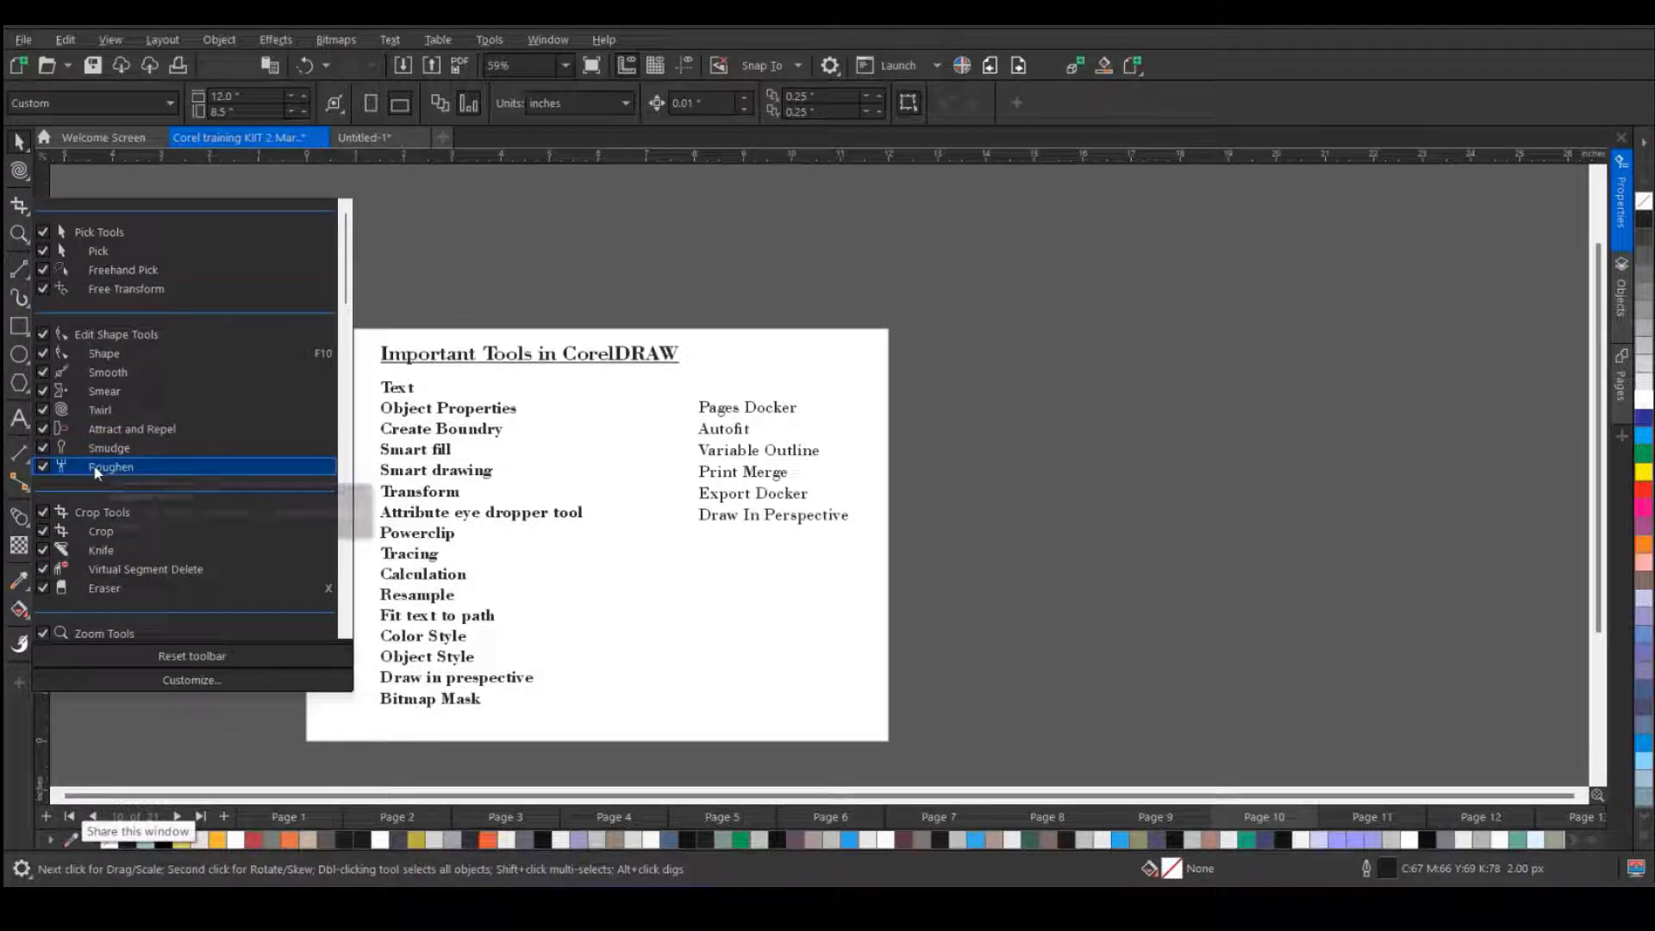
click(42, 468)
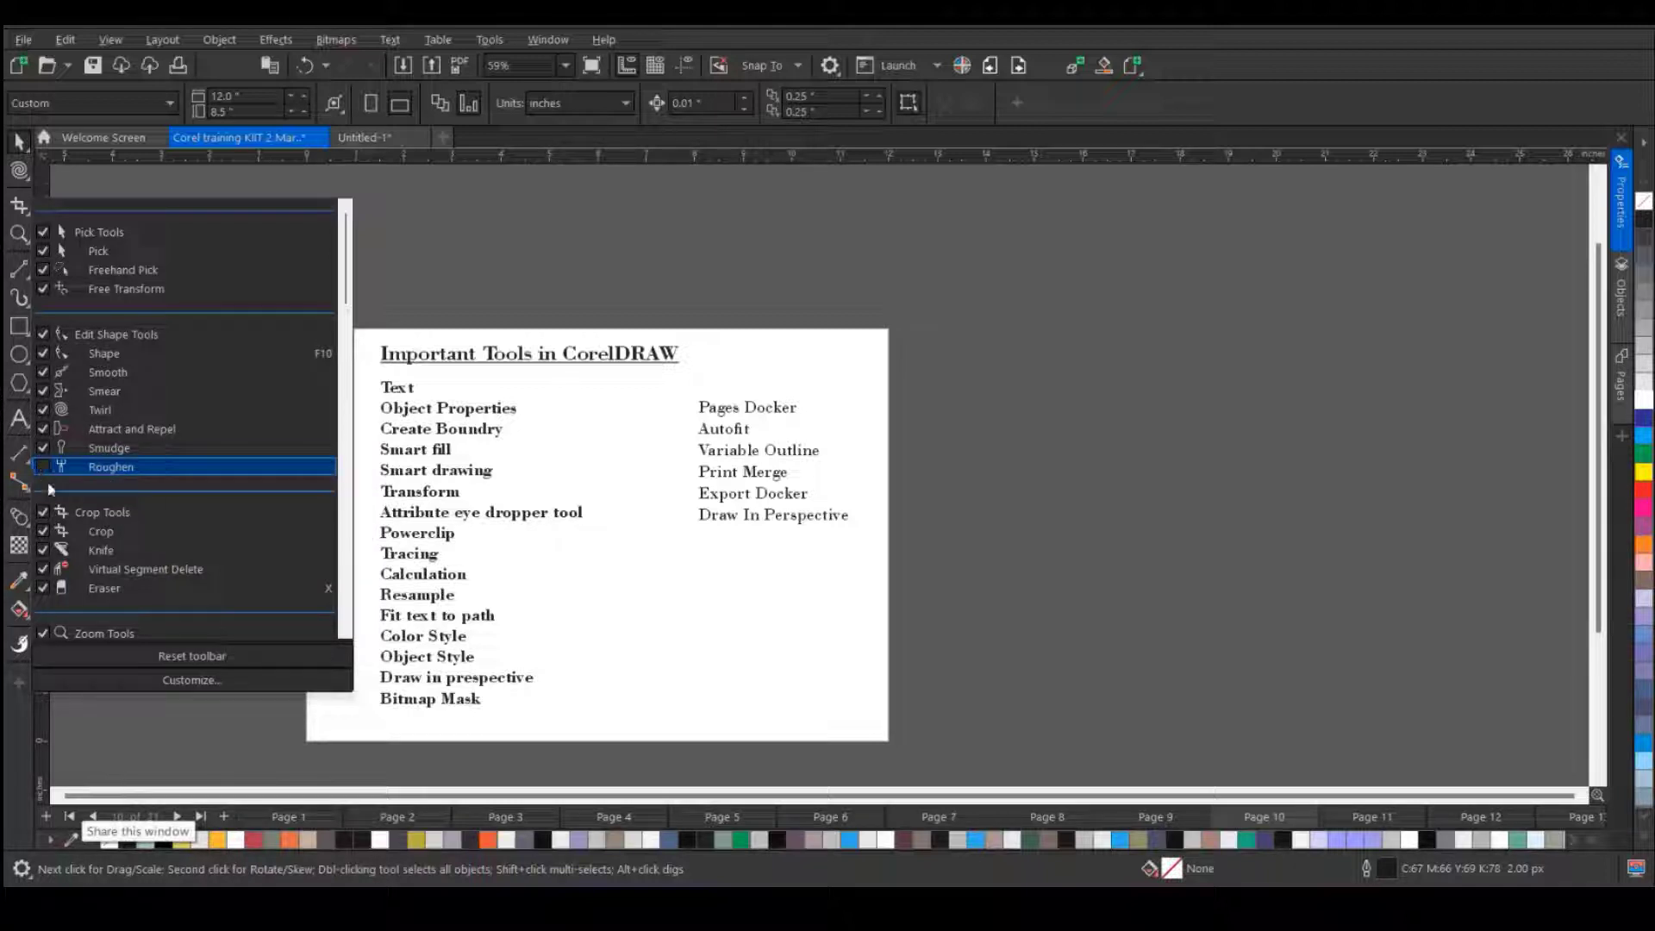
click(42, 587)
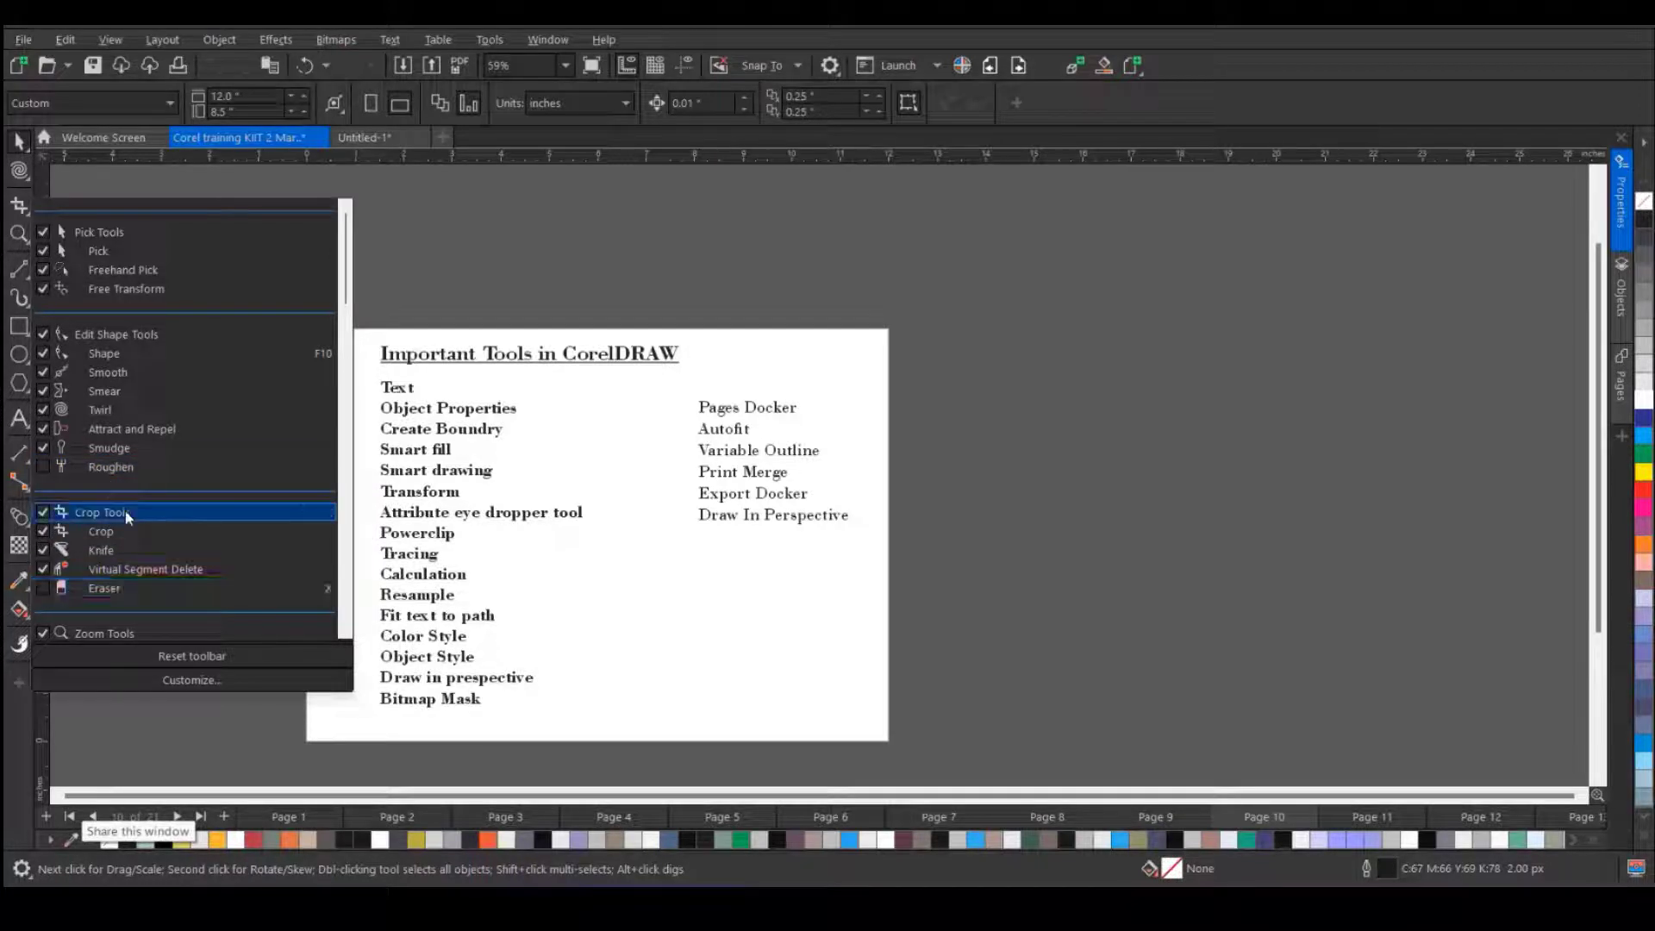
- Reset the toolbox to its default set of tools and check the restored tool list
scroll(126, 510, down, 3)
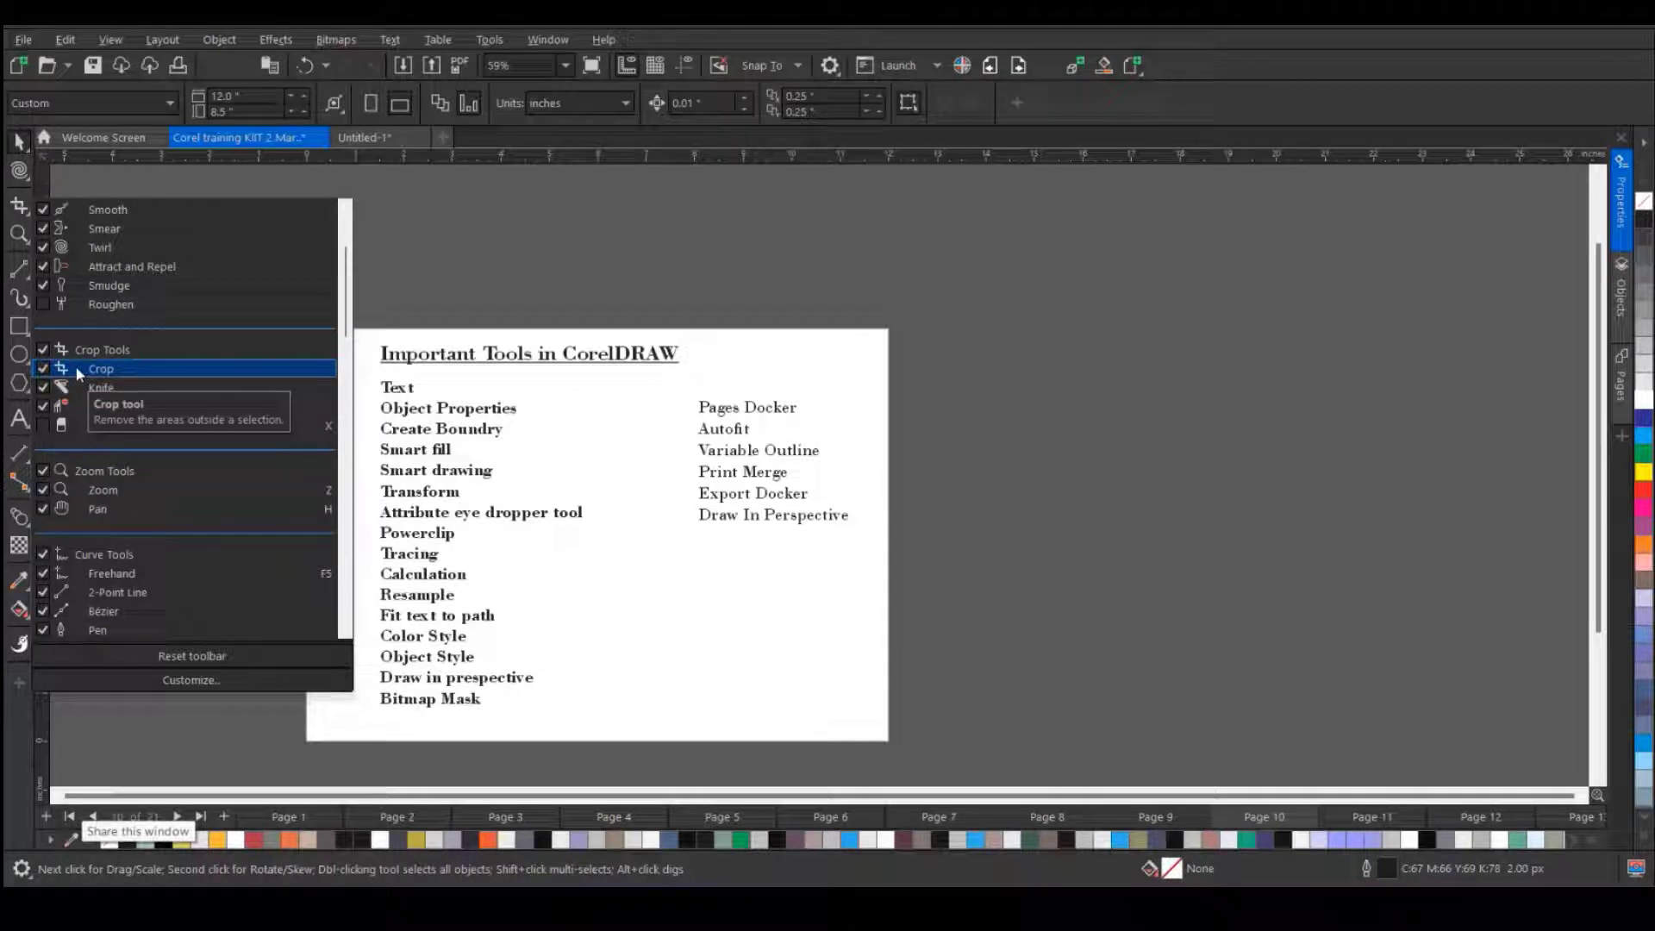
scroll(96, 426, down, 10)
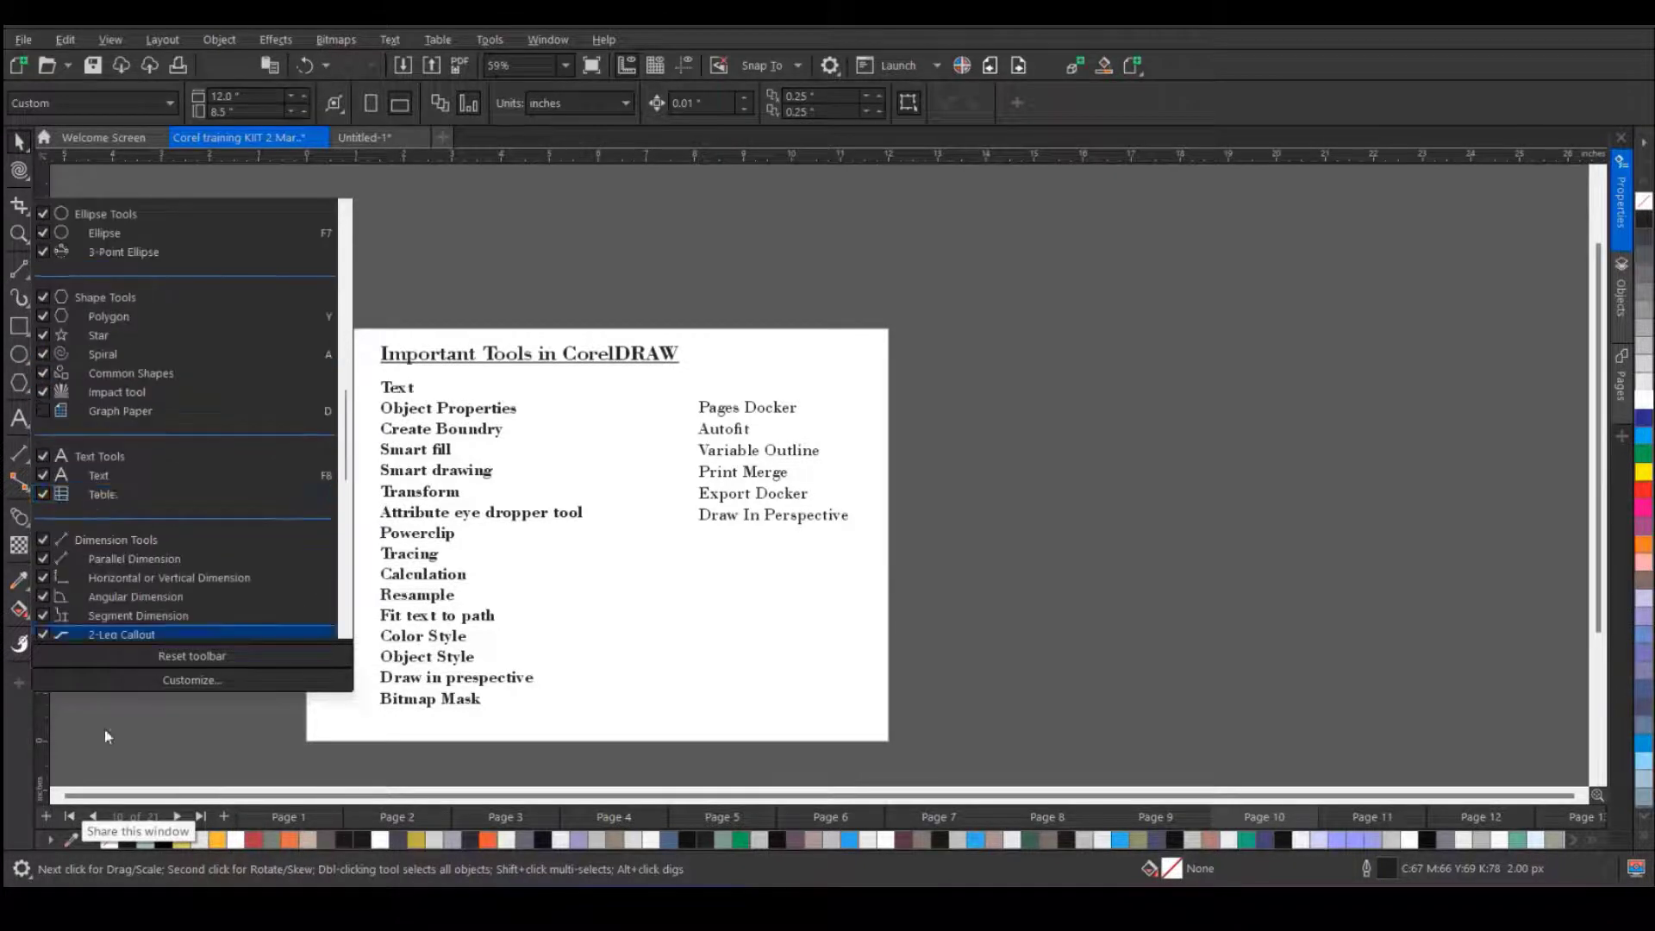
click(179, 654)
click(853, 504)
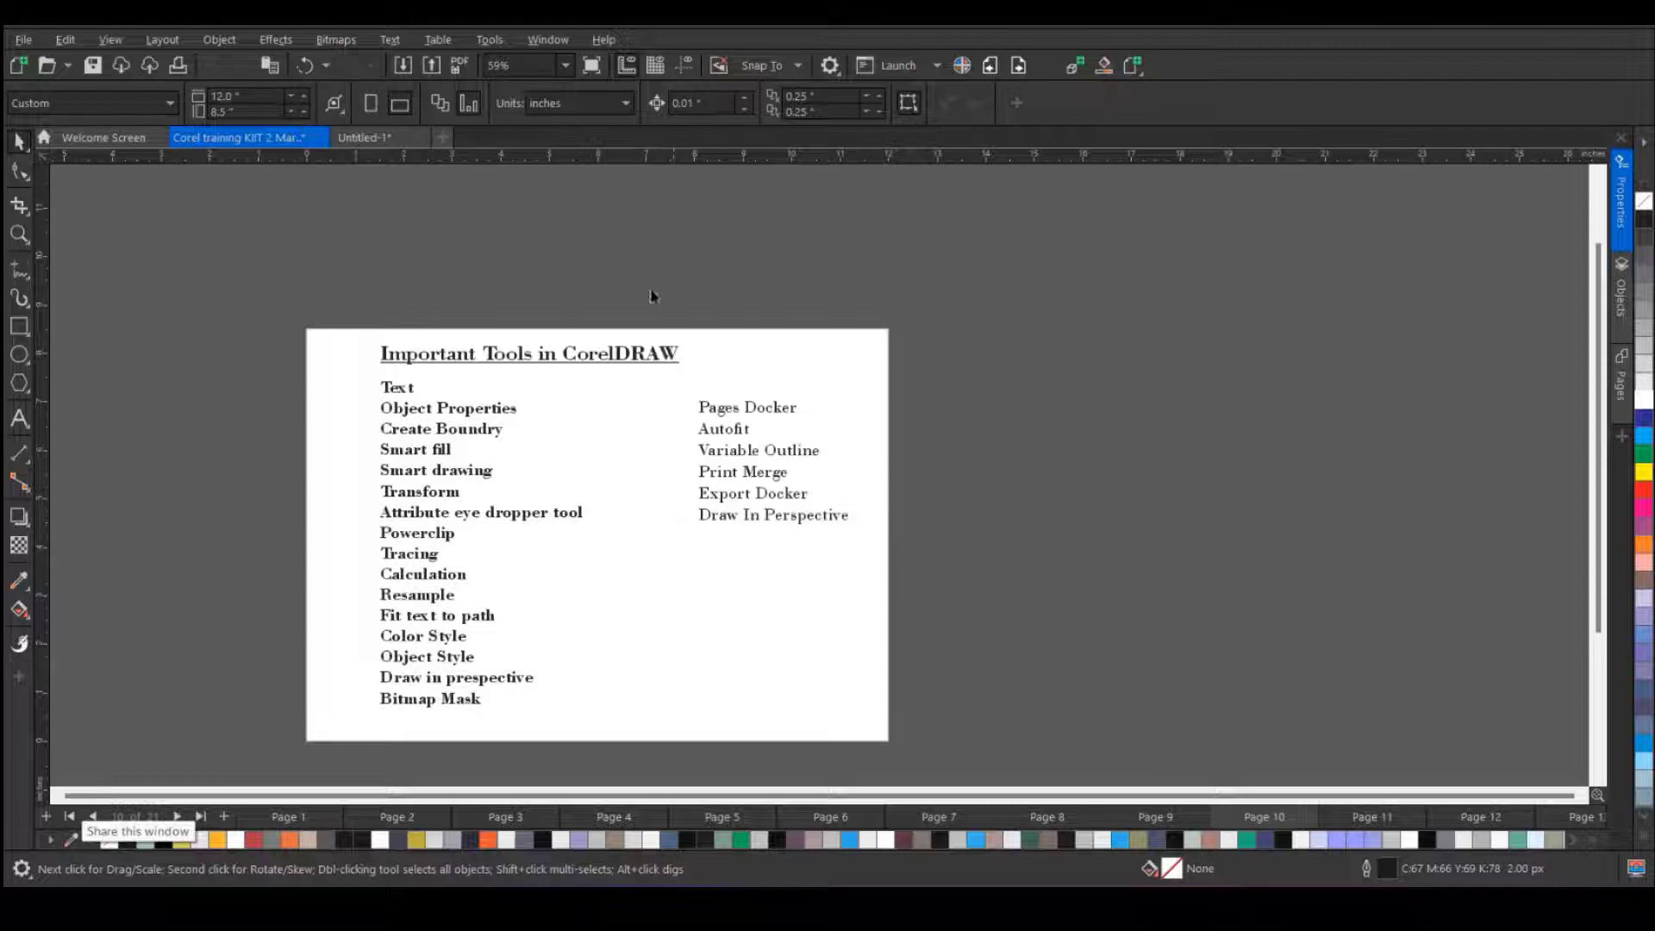
click(19, 679)
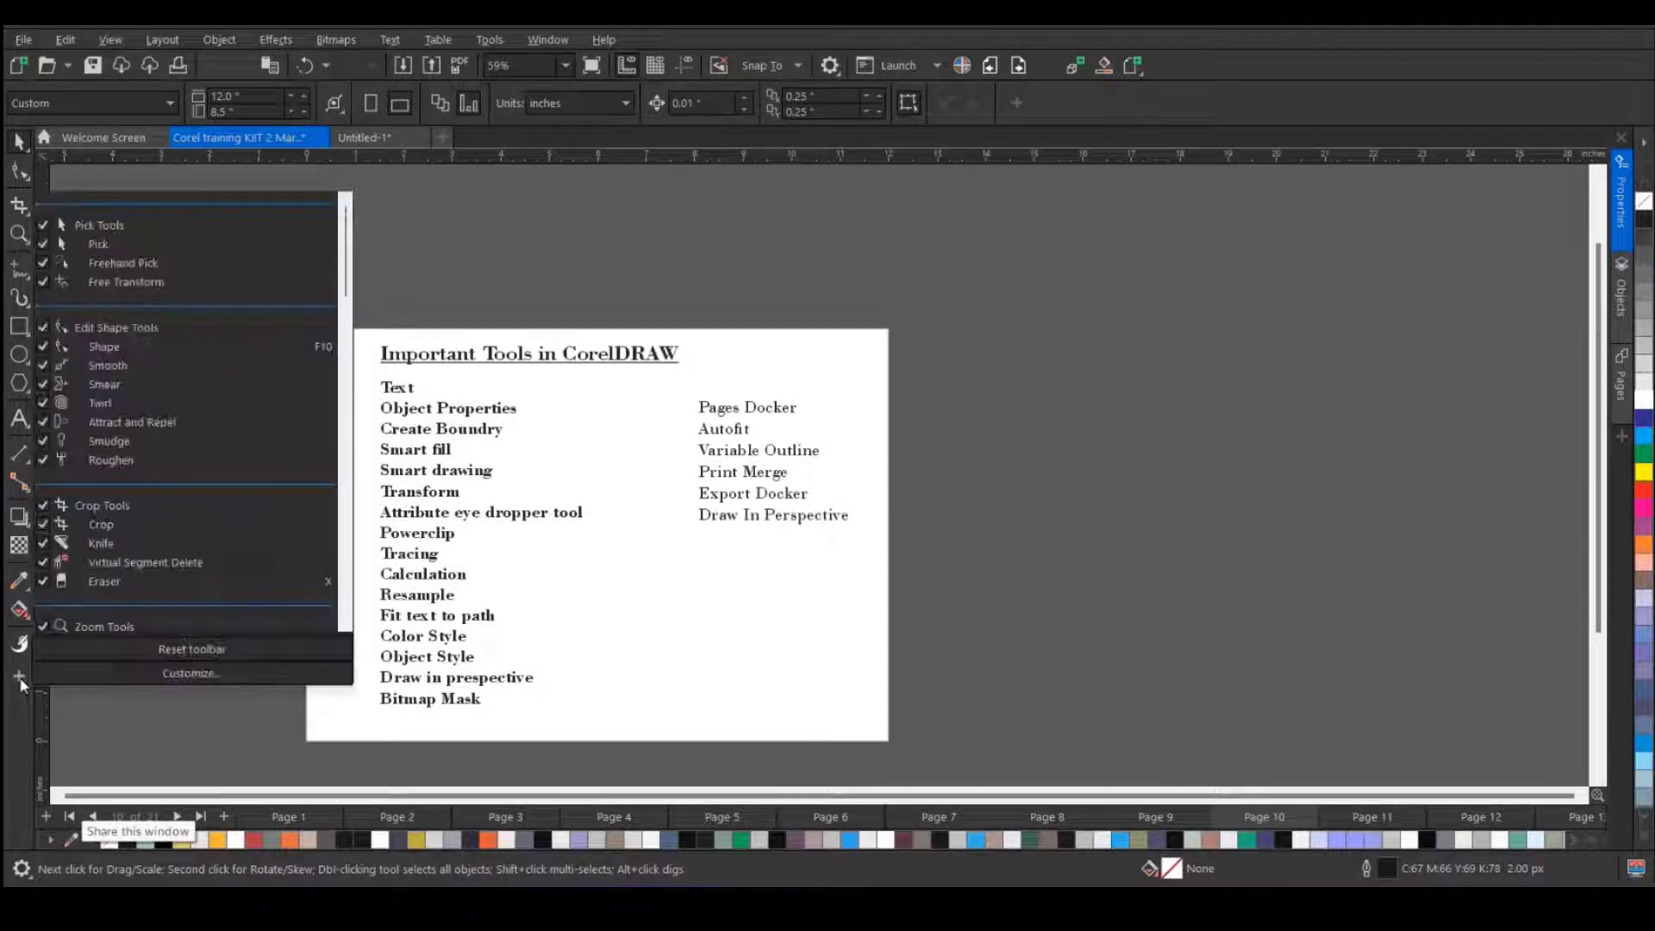
click(425, 287)
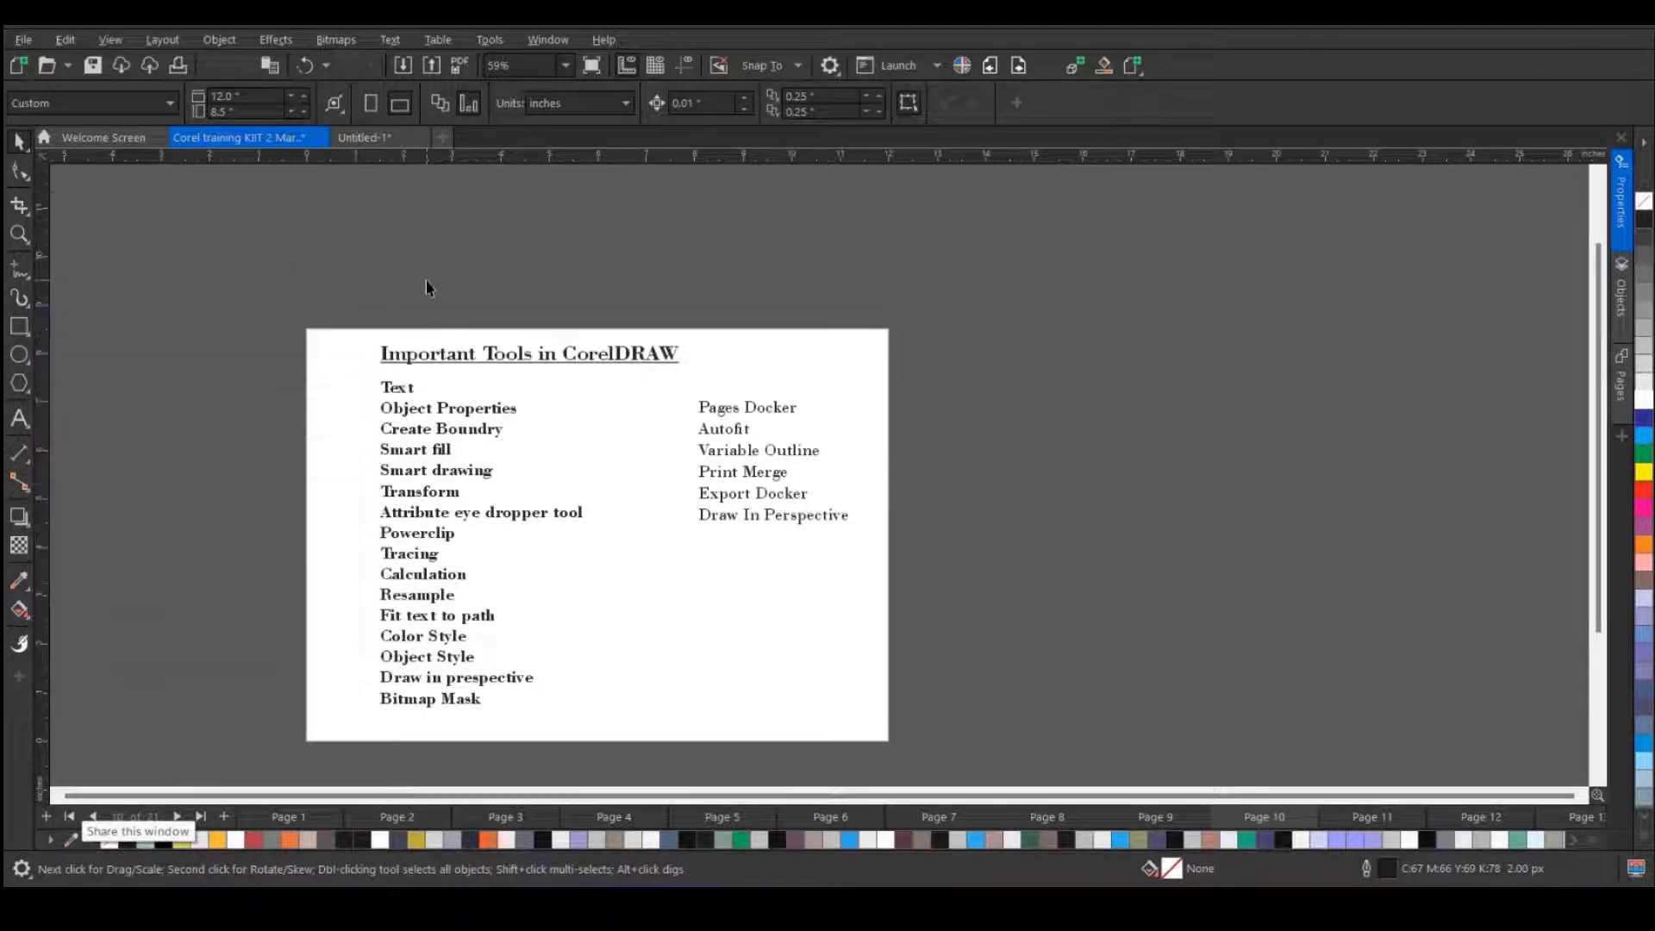
- Review which dockers are available and which ones are currently enabled
click(1622, 437)
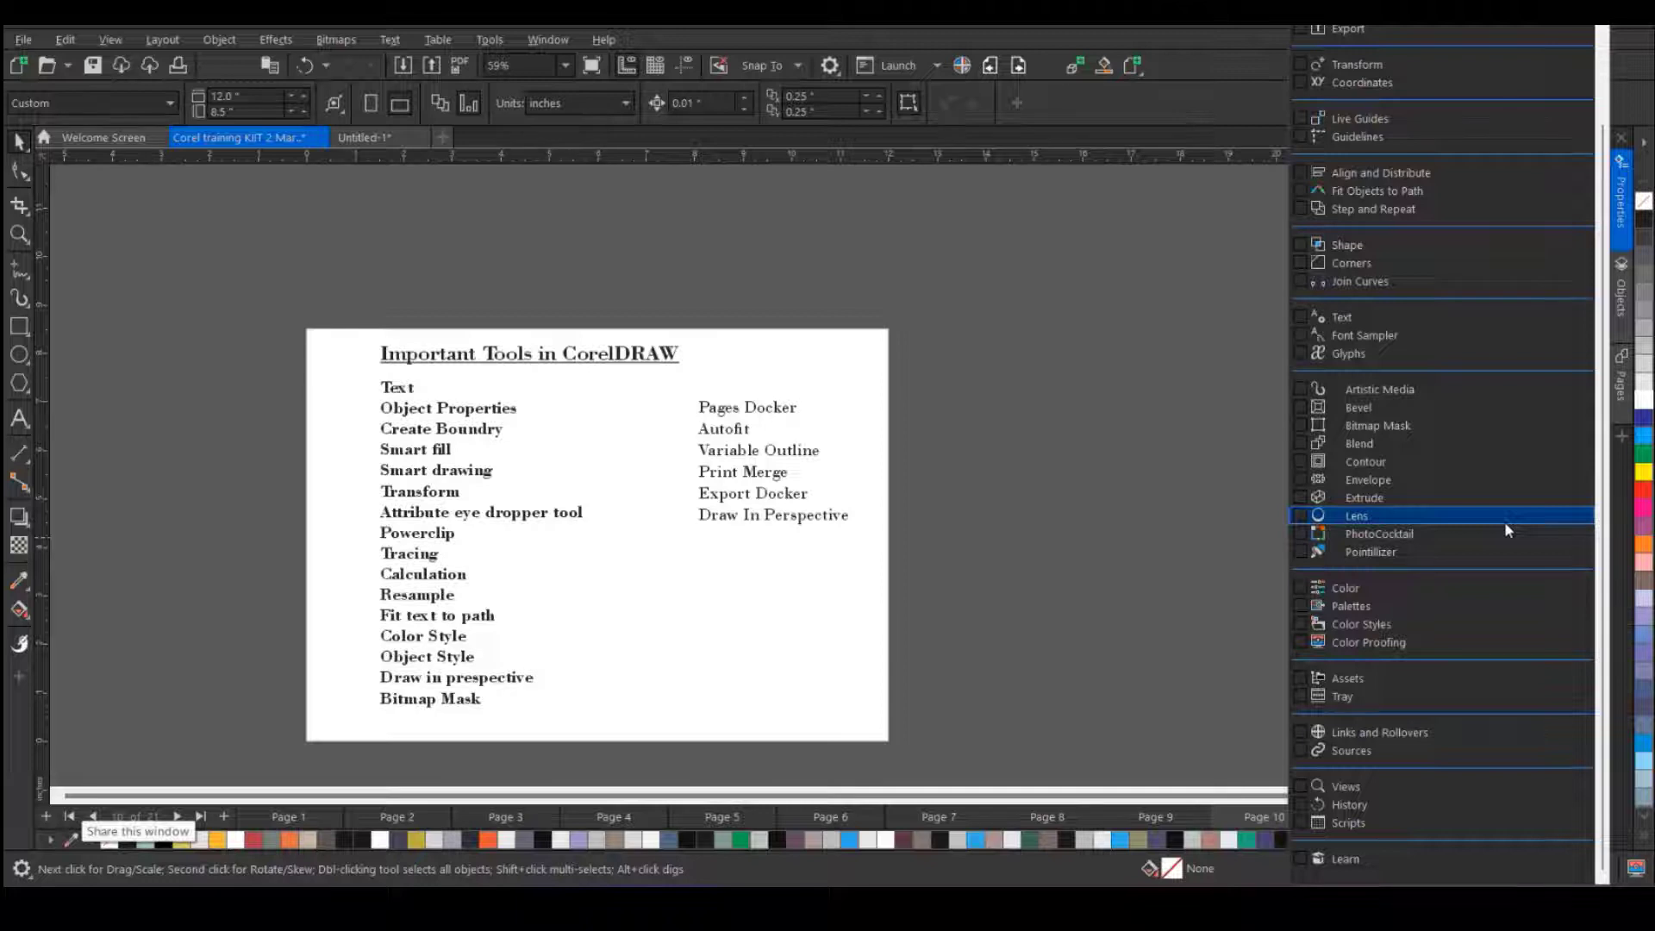
scroll(1504, 522, up, 2)
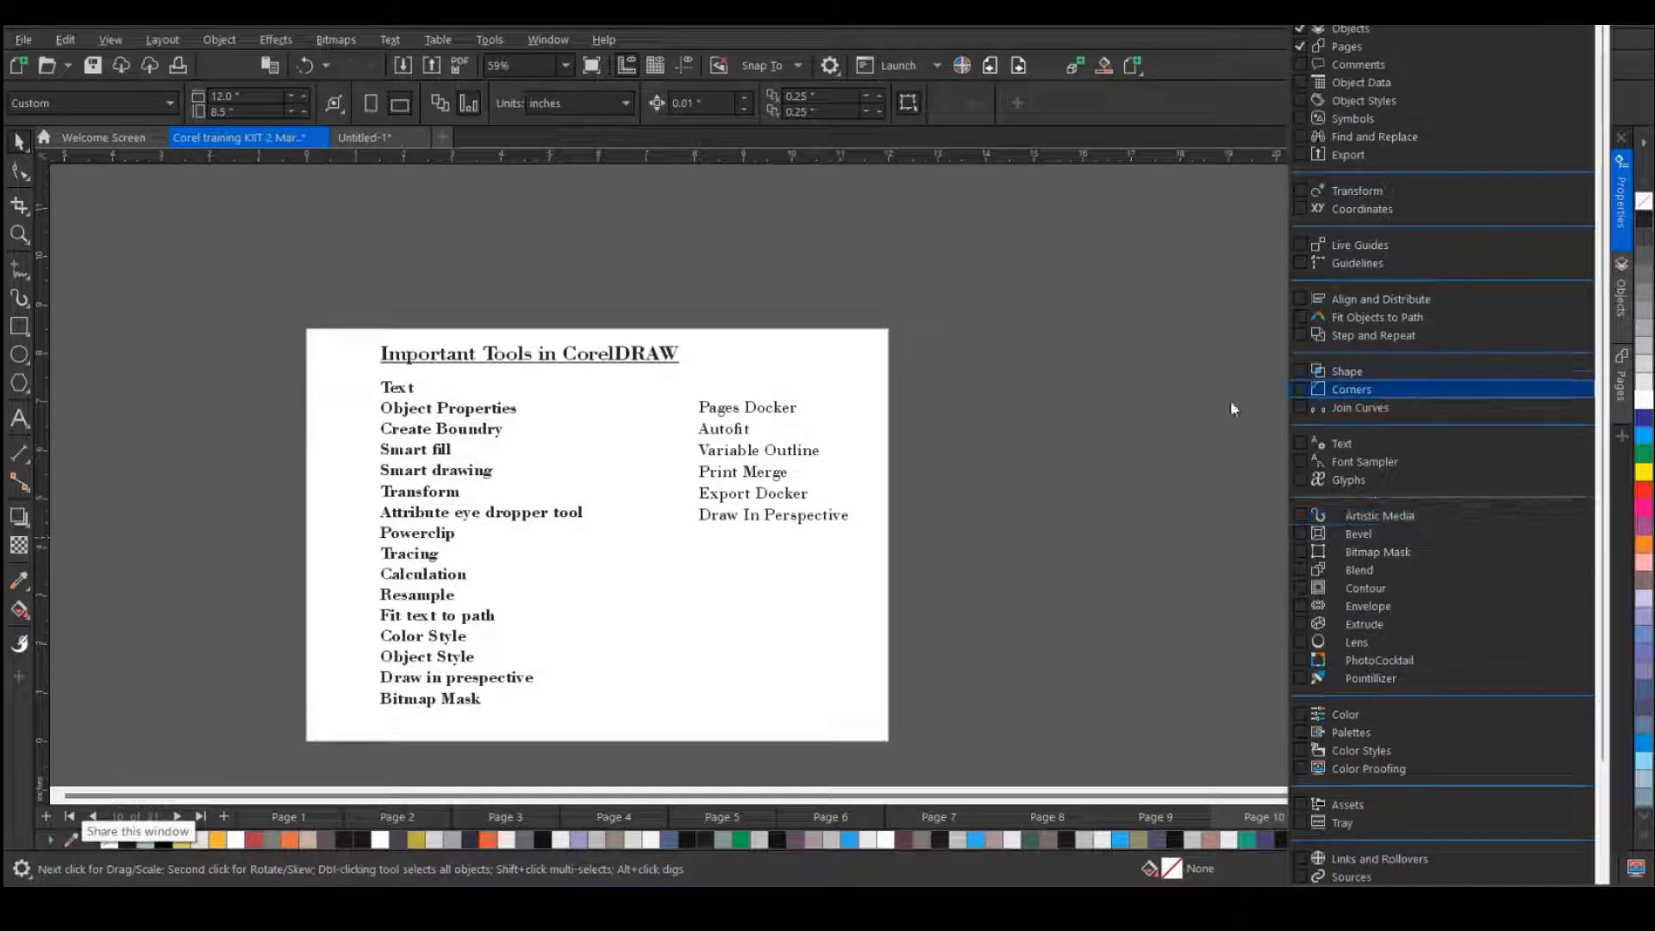
click(1119, 402)
click(550, 39)
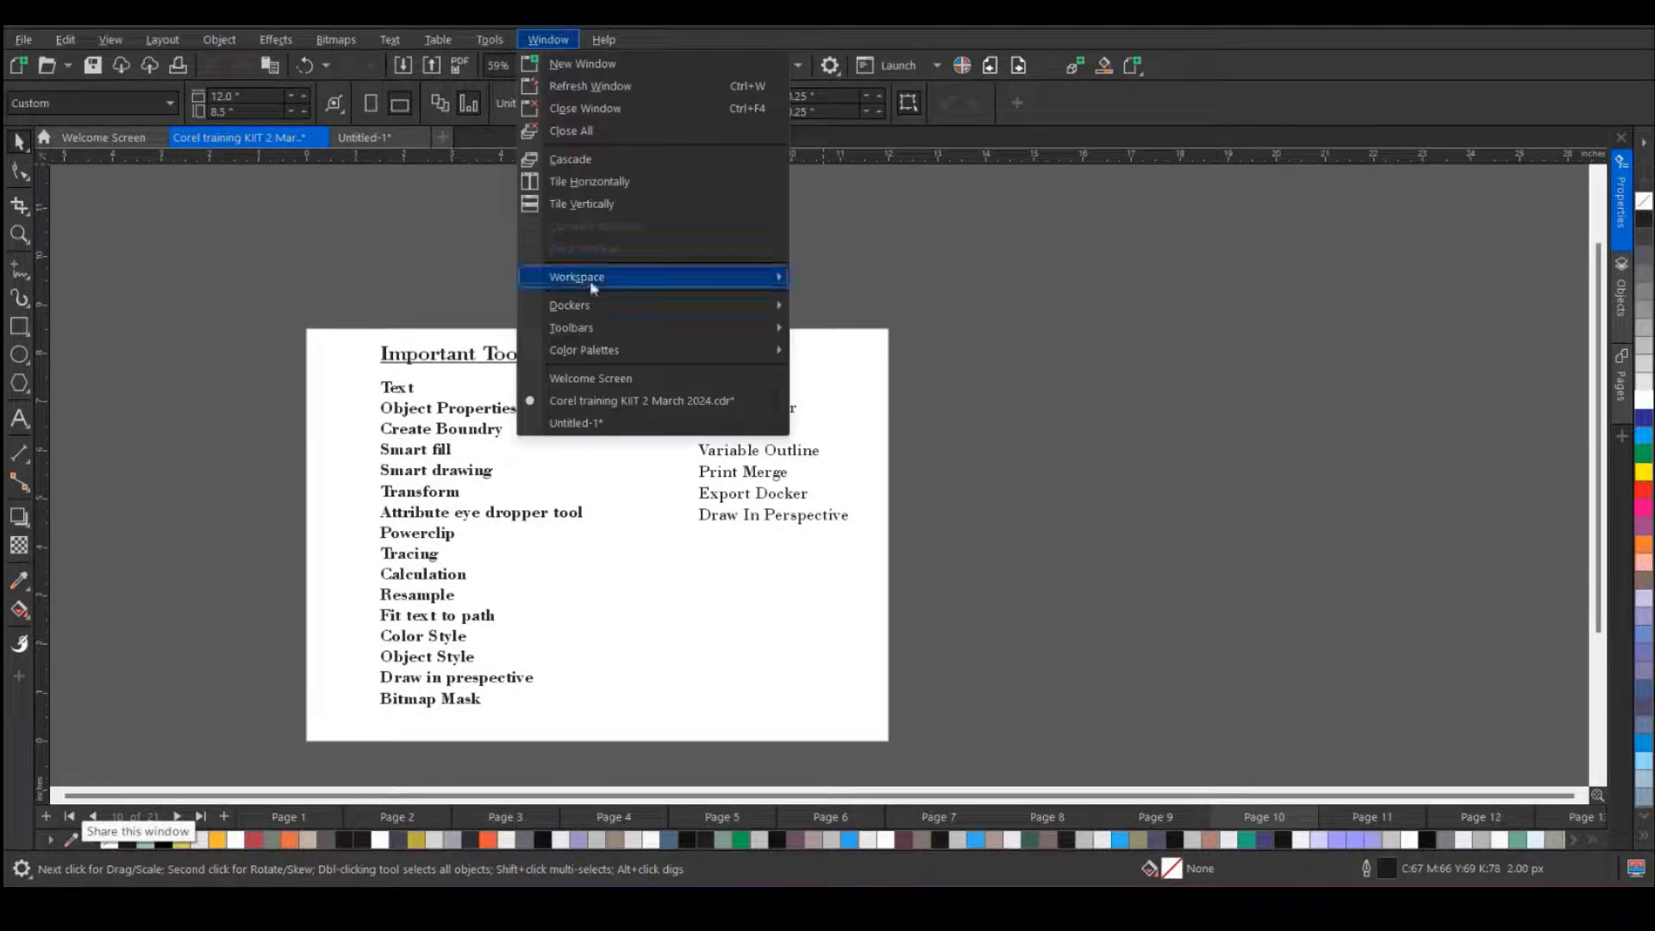
mouse_move(604, 305)
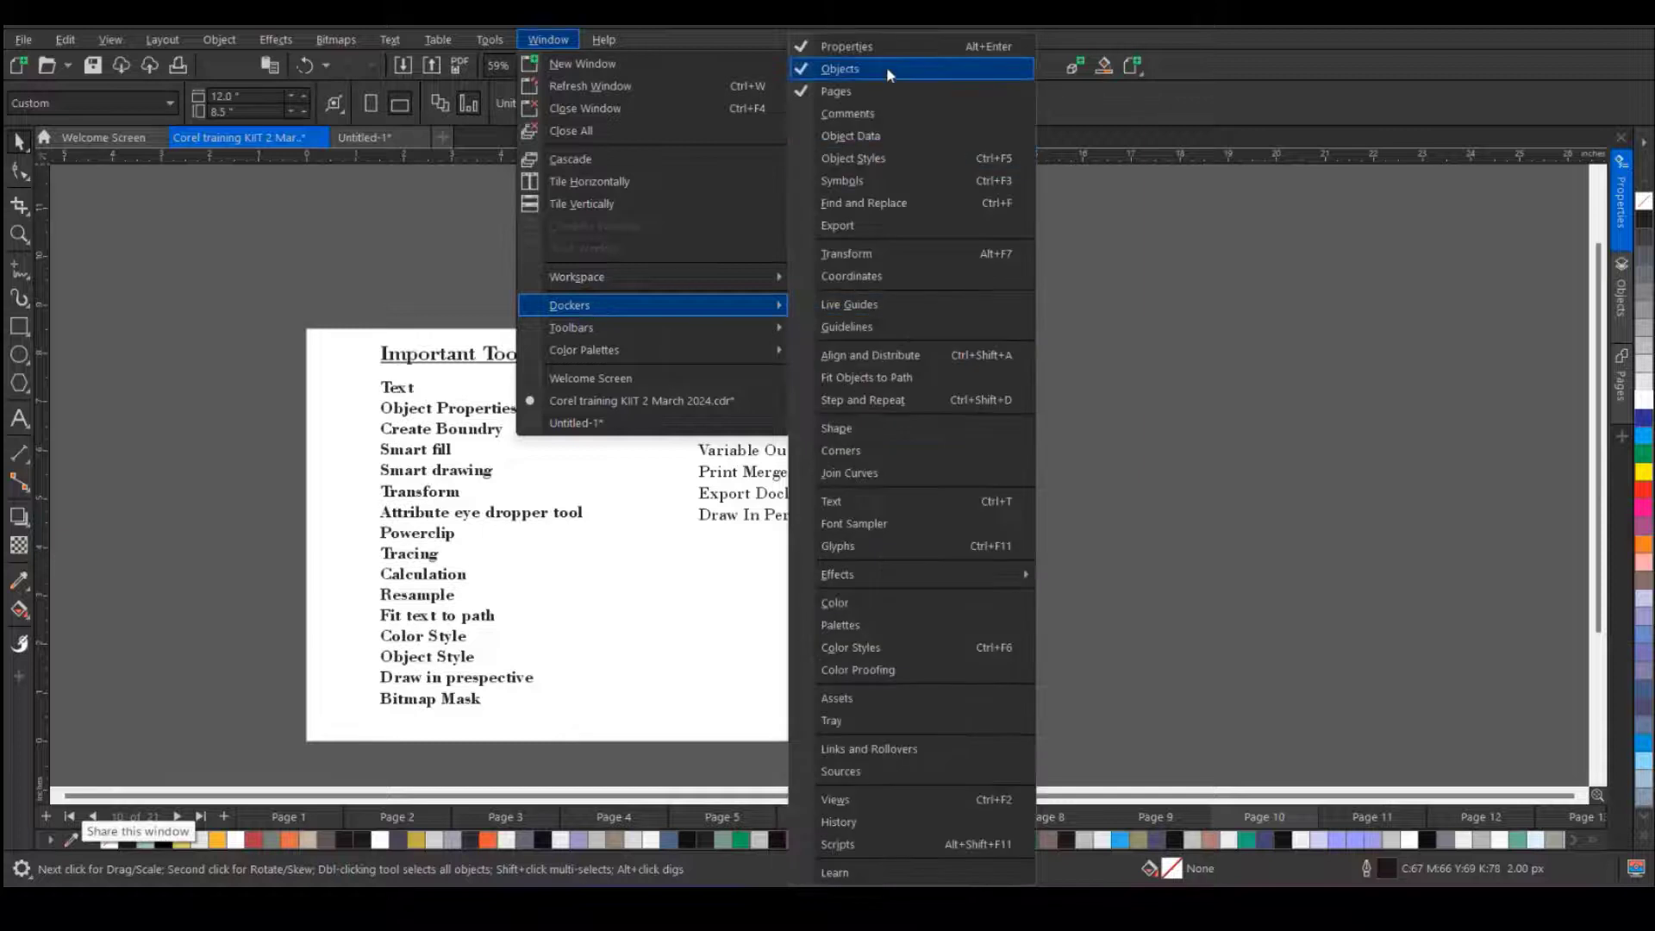
click(723, 581)
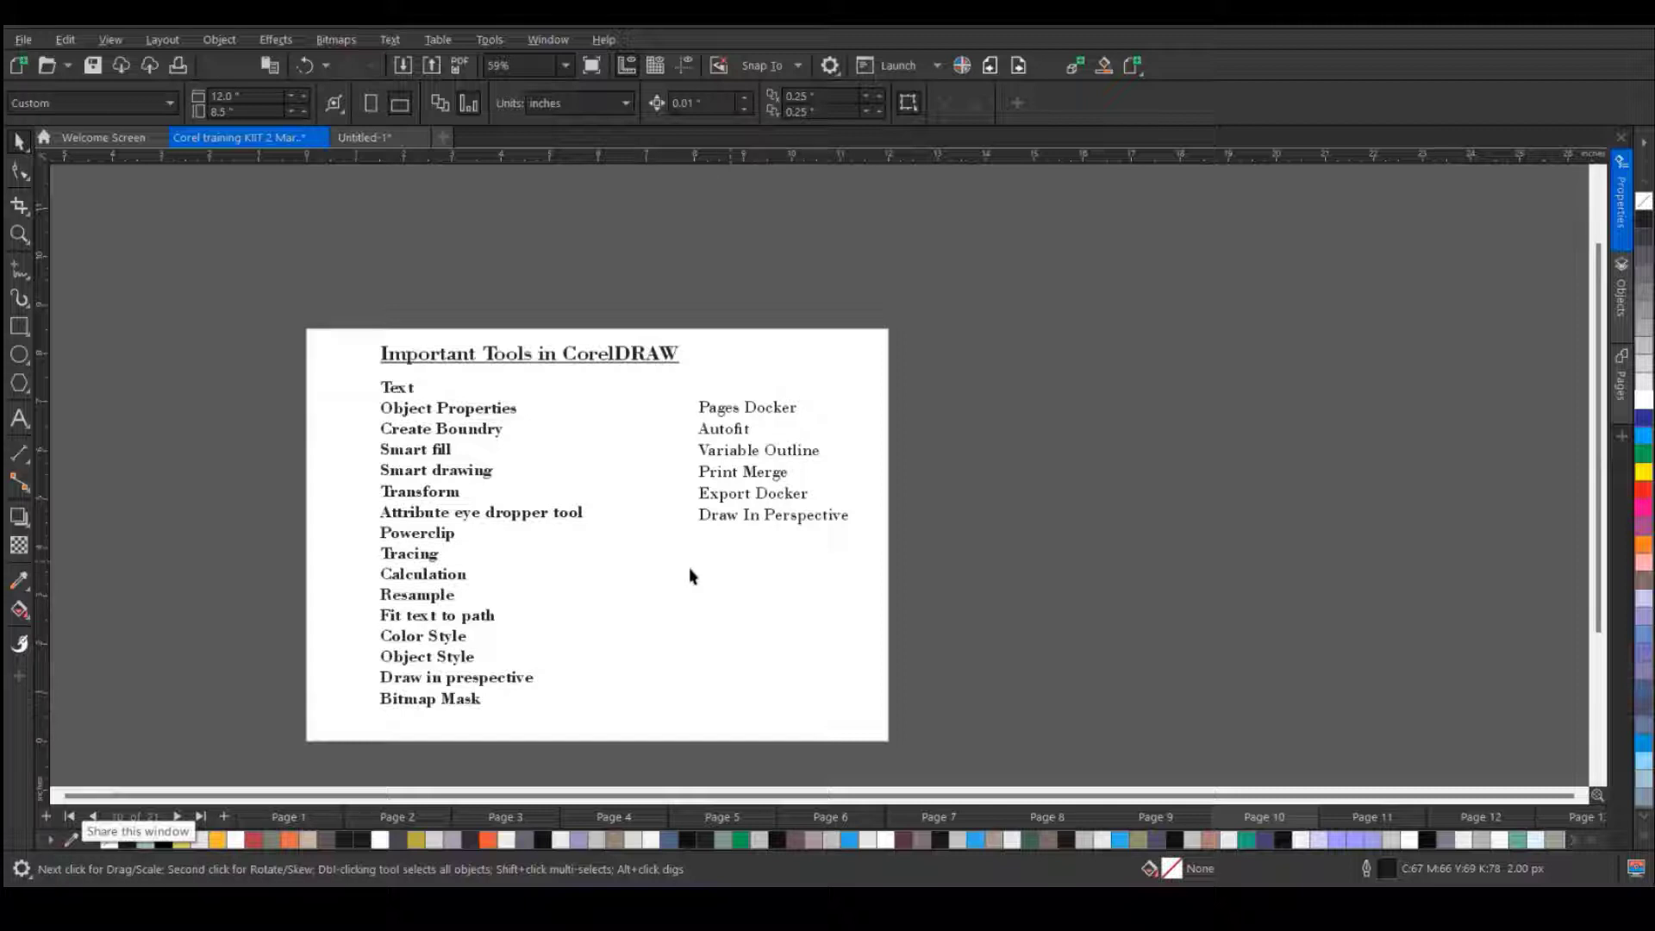
- Close the Untitled-1 document without saving its changes
click(21, 420)
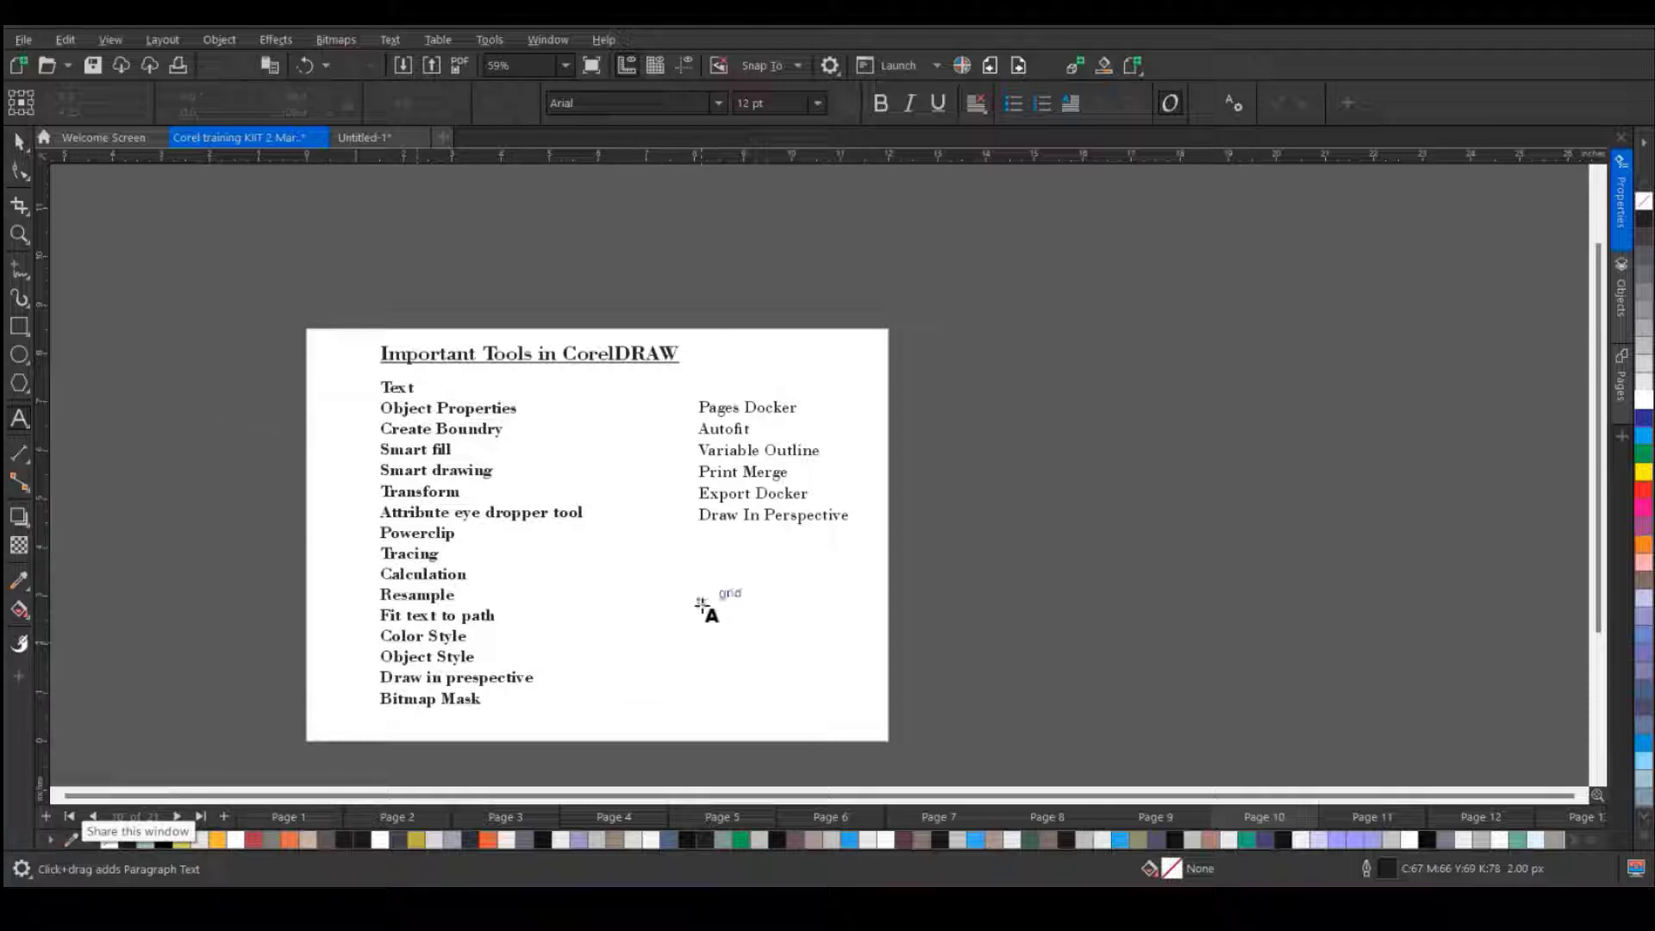
click(388, 137)
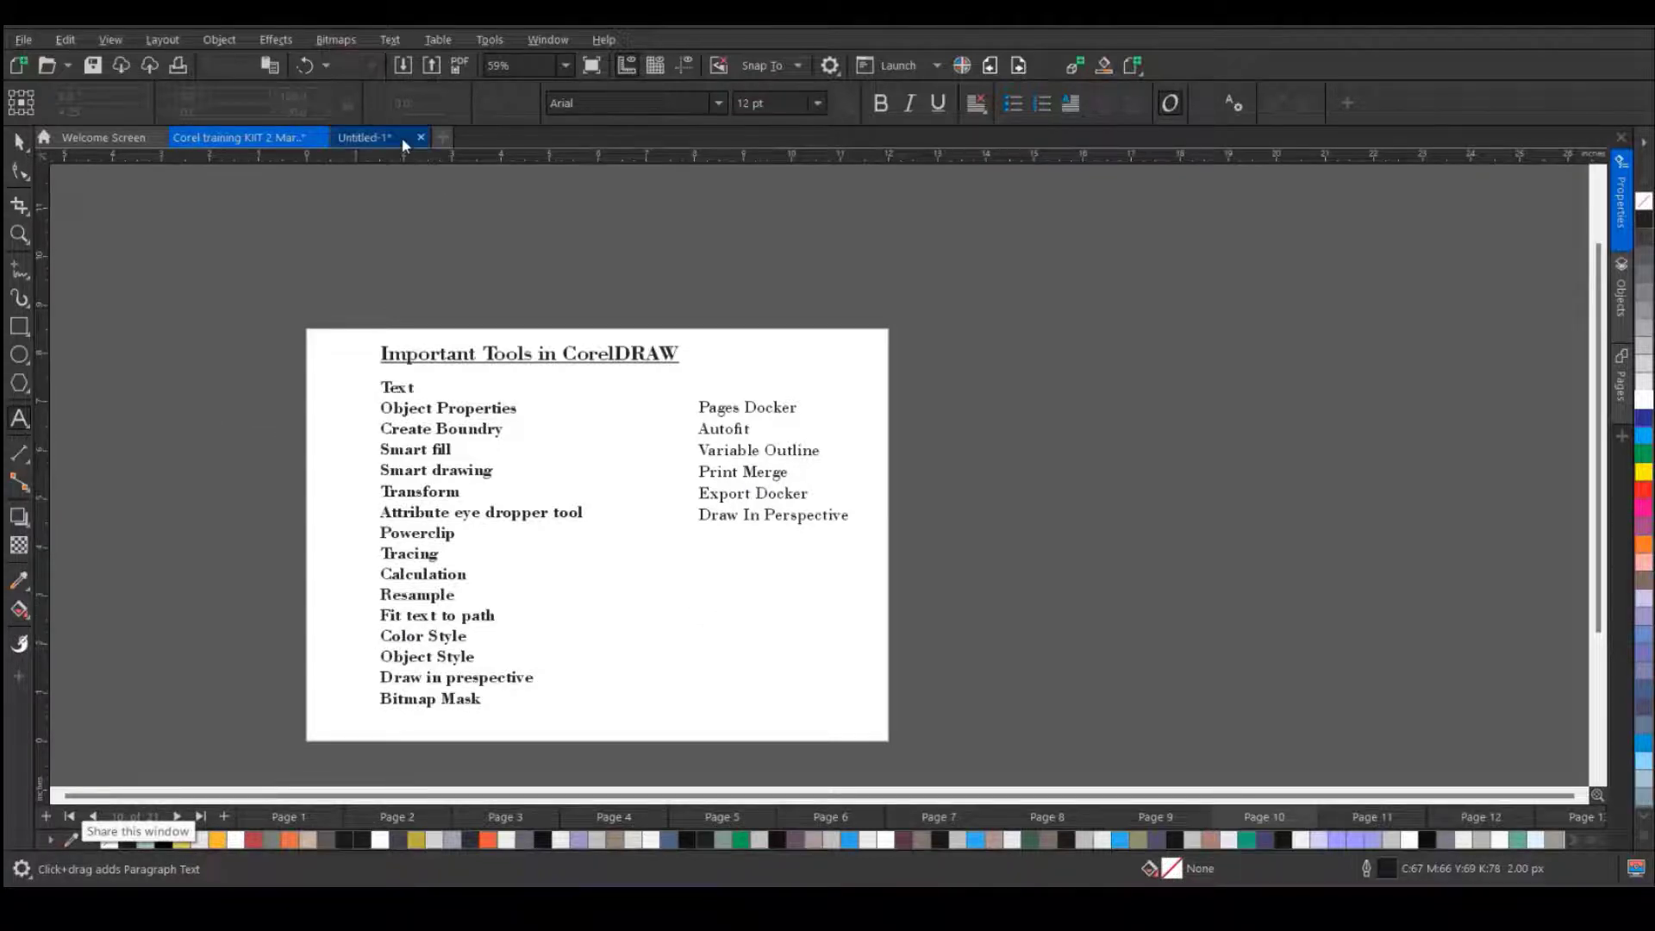
click(478, 137)
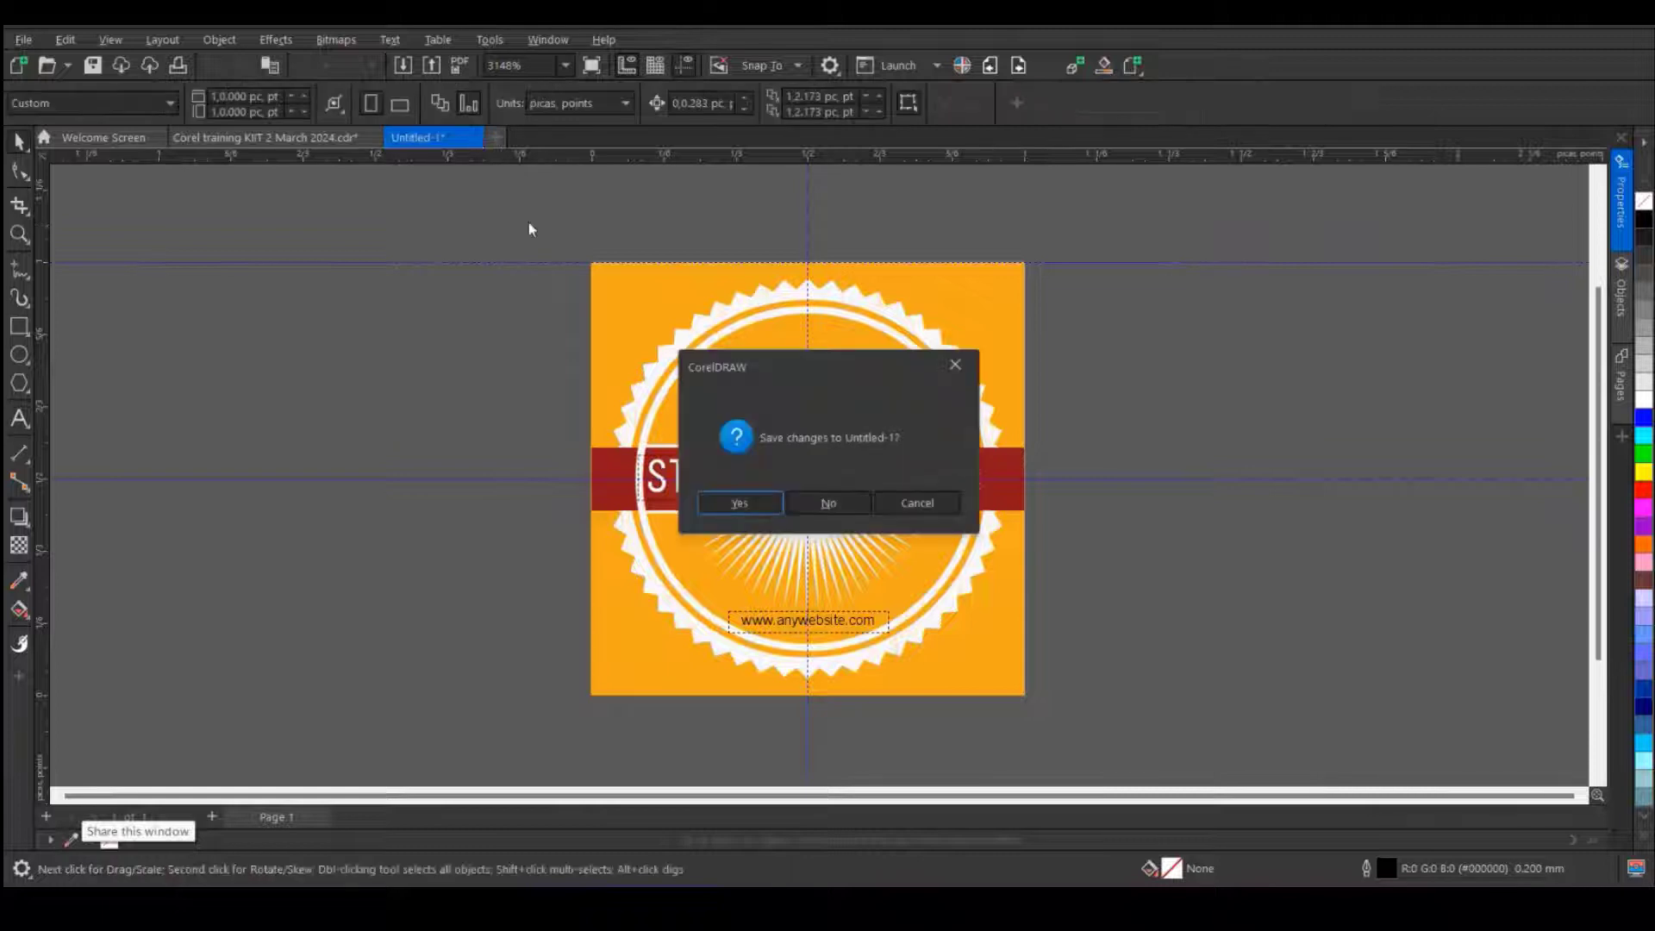
click(832, 504)
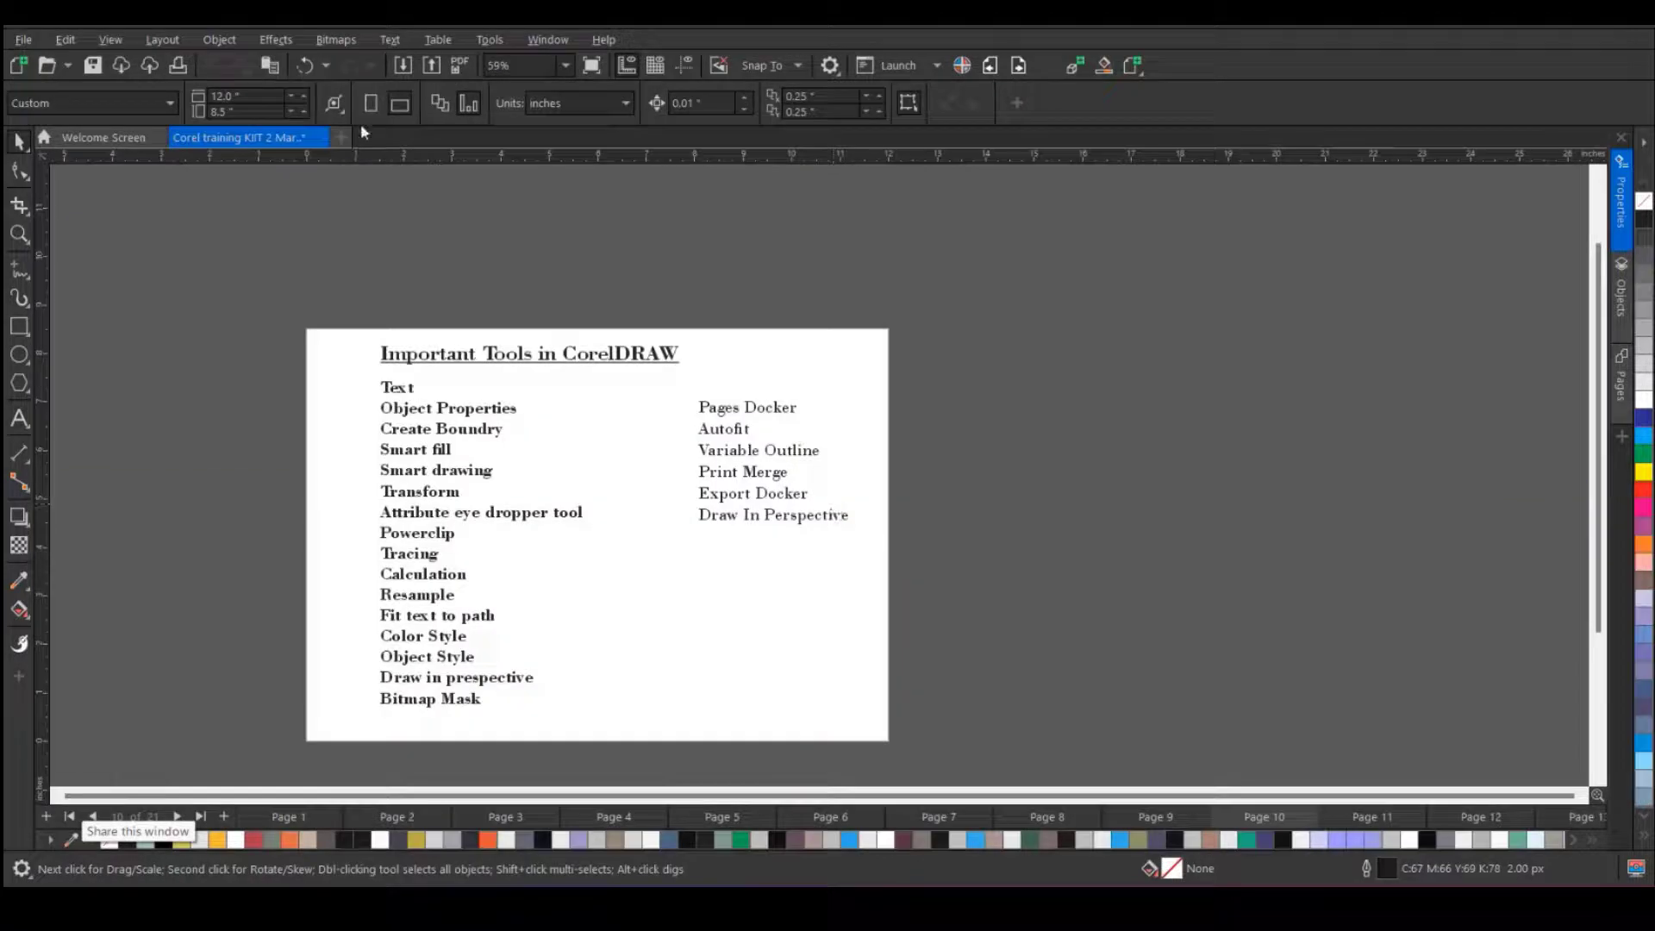
click(26, 40)
click(75, 66)
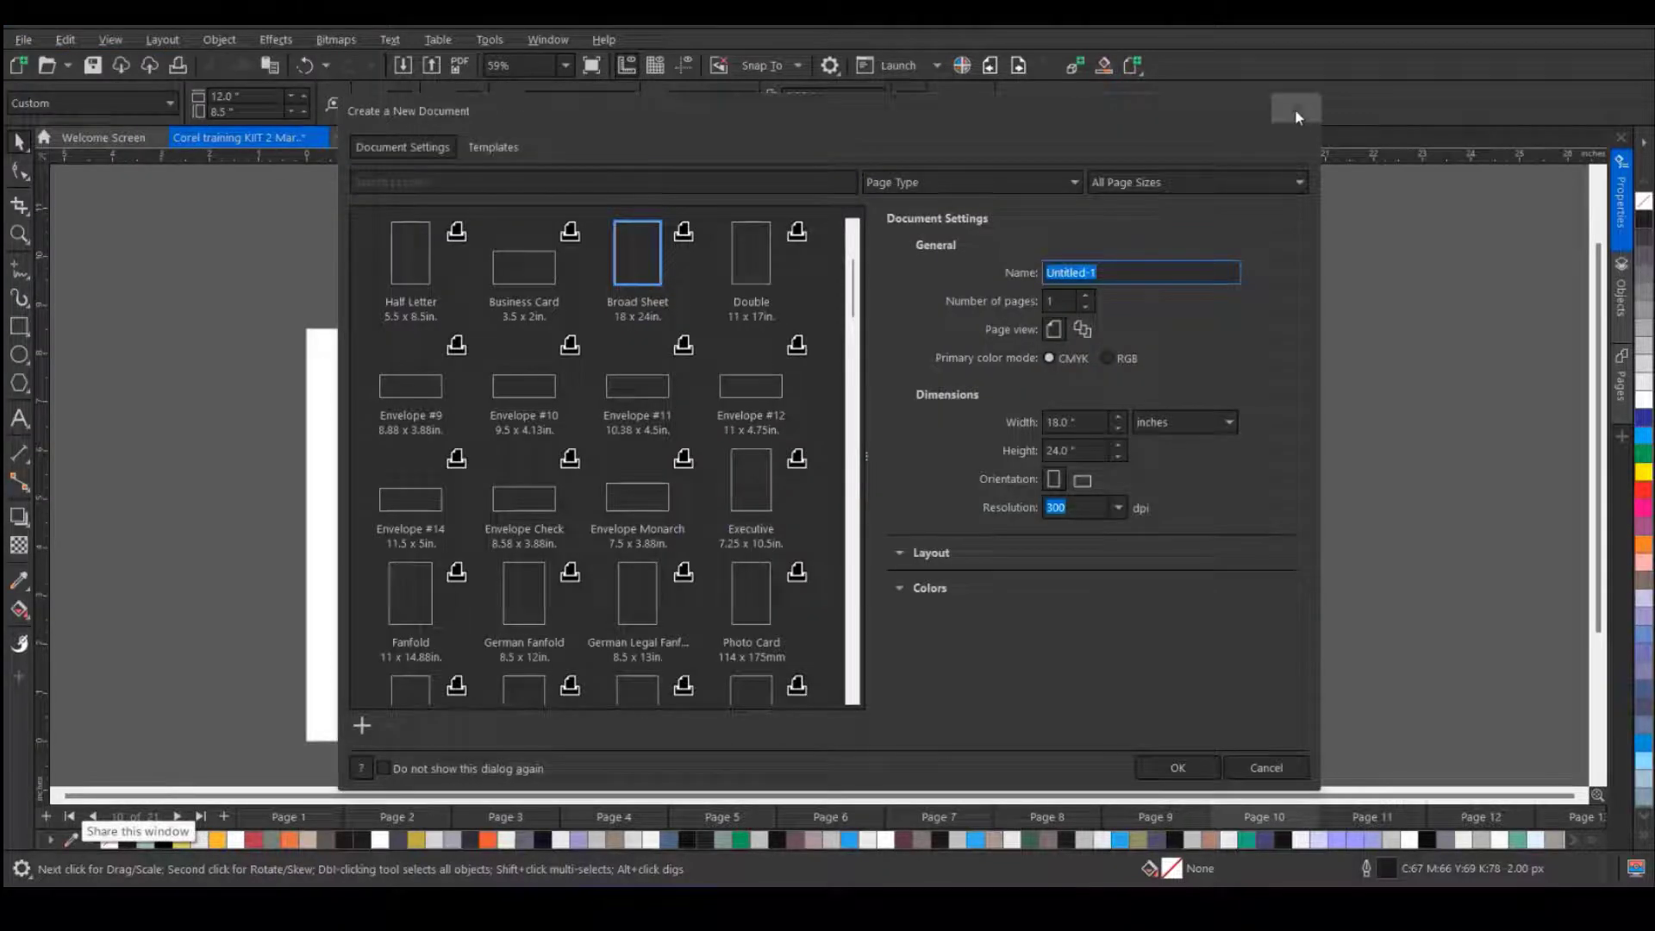
click(1295, 109)
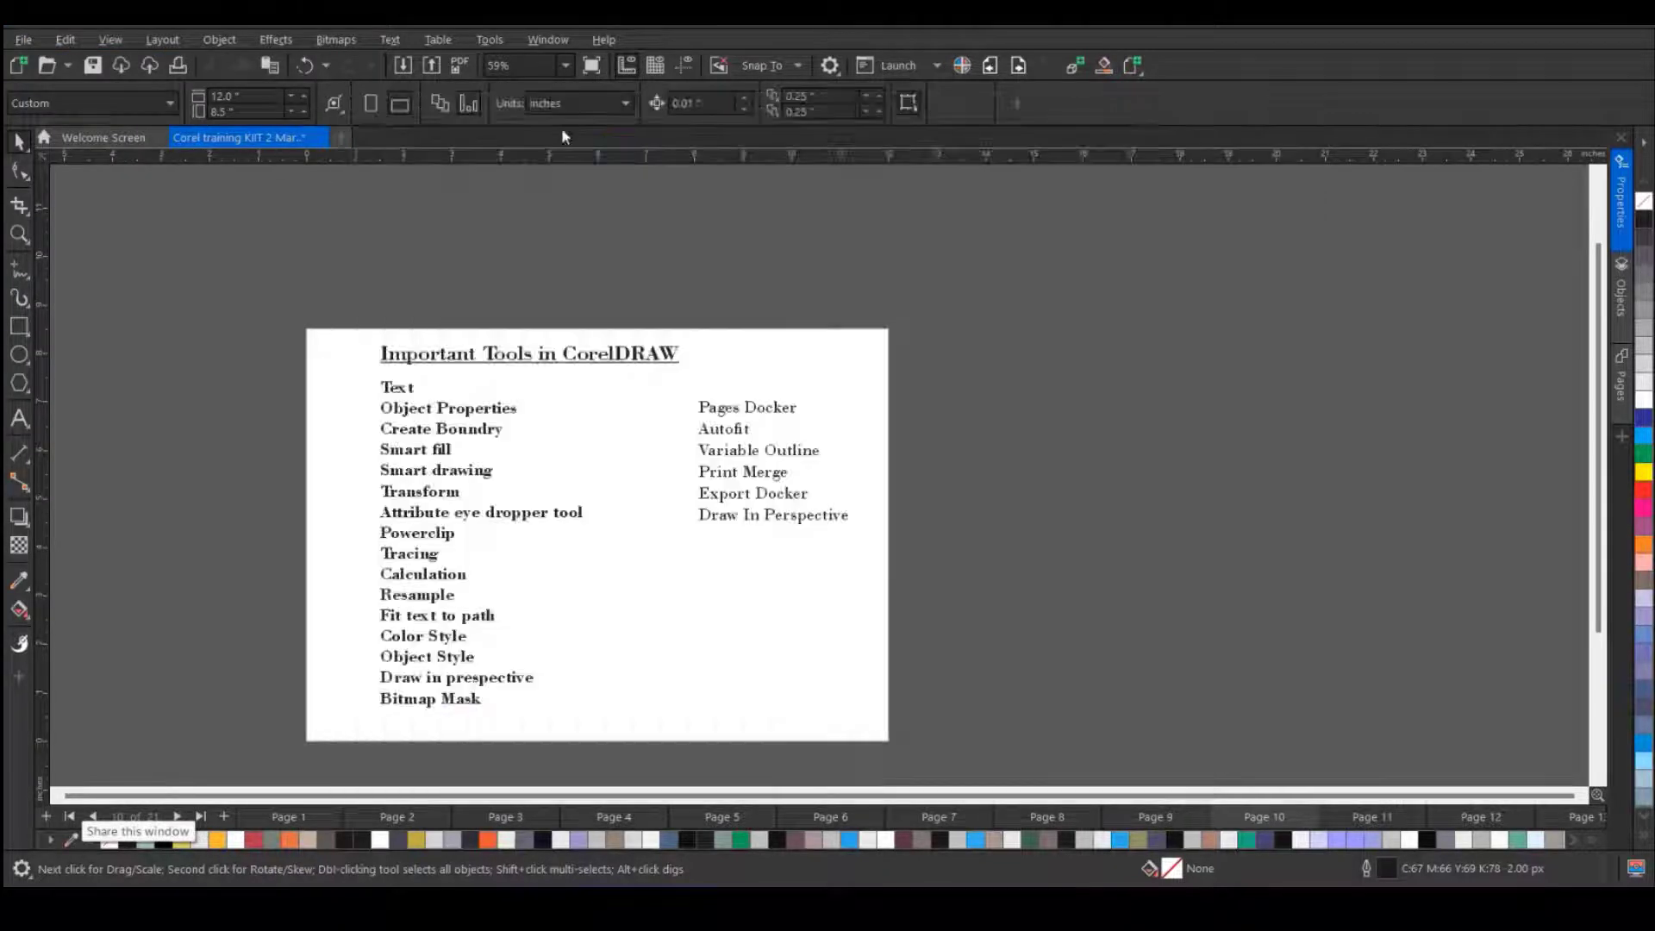
- Create a new Broad Sheet document, 18 x 24 inches in CMYK at 300 dpi, and switch the page to landscape
click(342, 140)
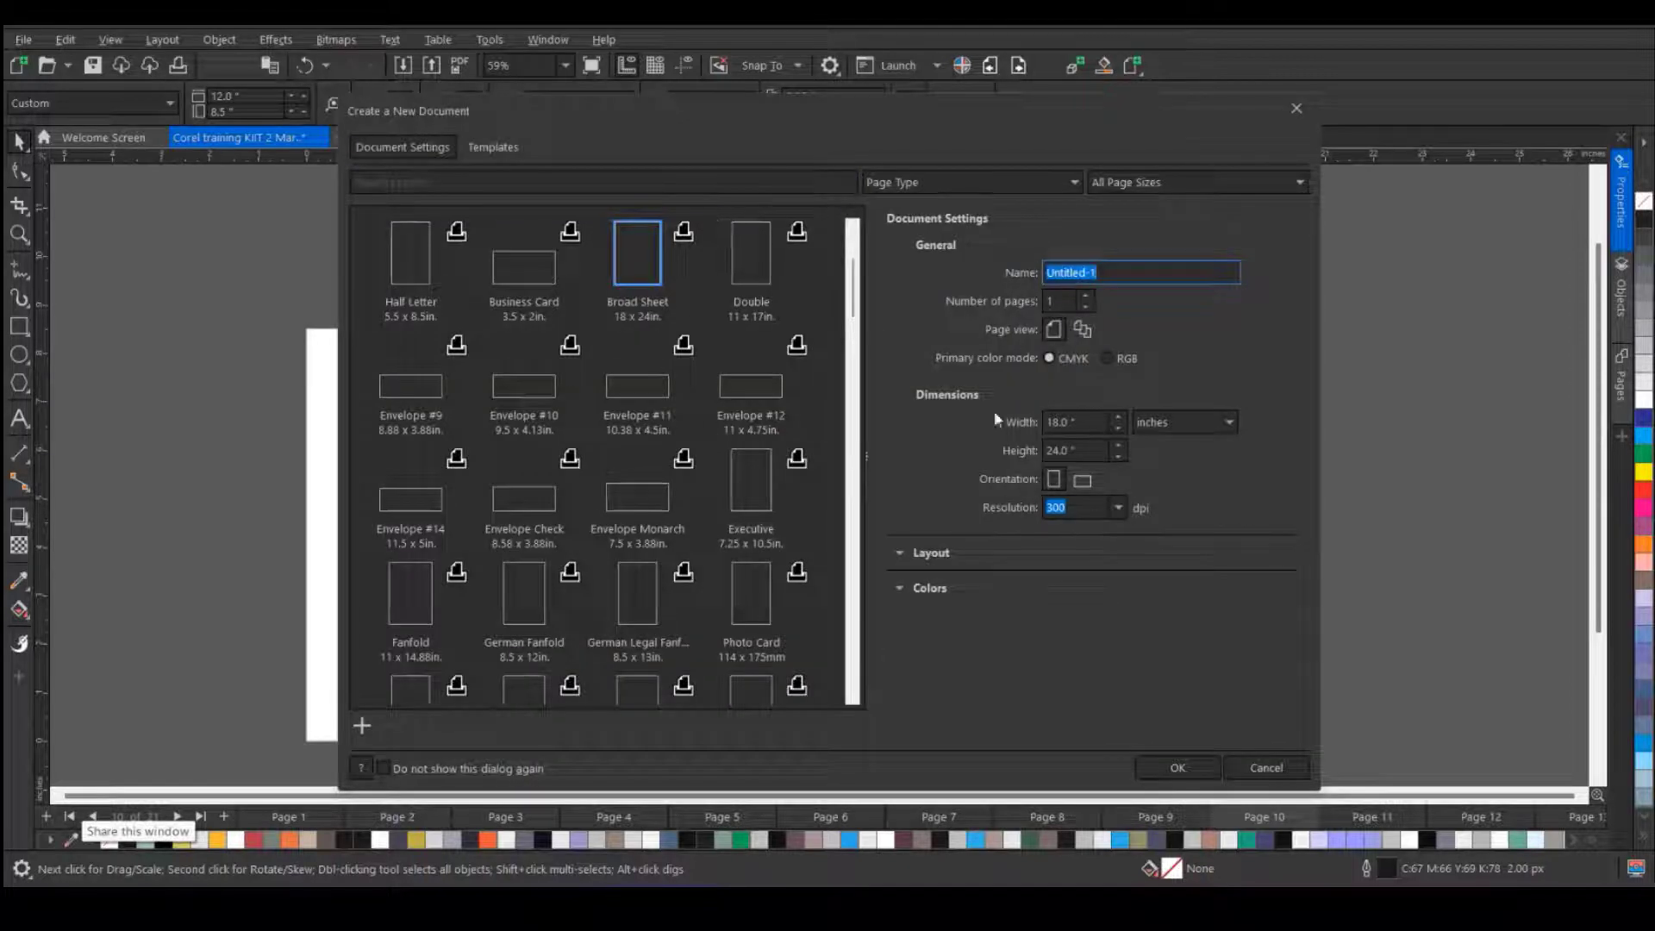
click(1171, 768)
click(399, 102)
- Add the artistic text "CorelDRAW is a vectoer based application" to the page and enlarge it to about 63 pt
click(19, 419)
click(622, 376)
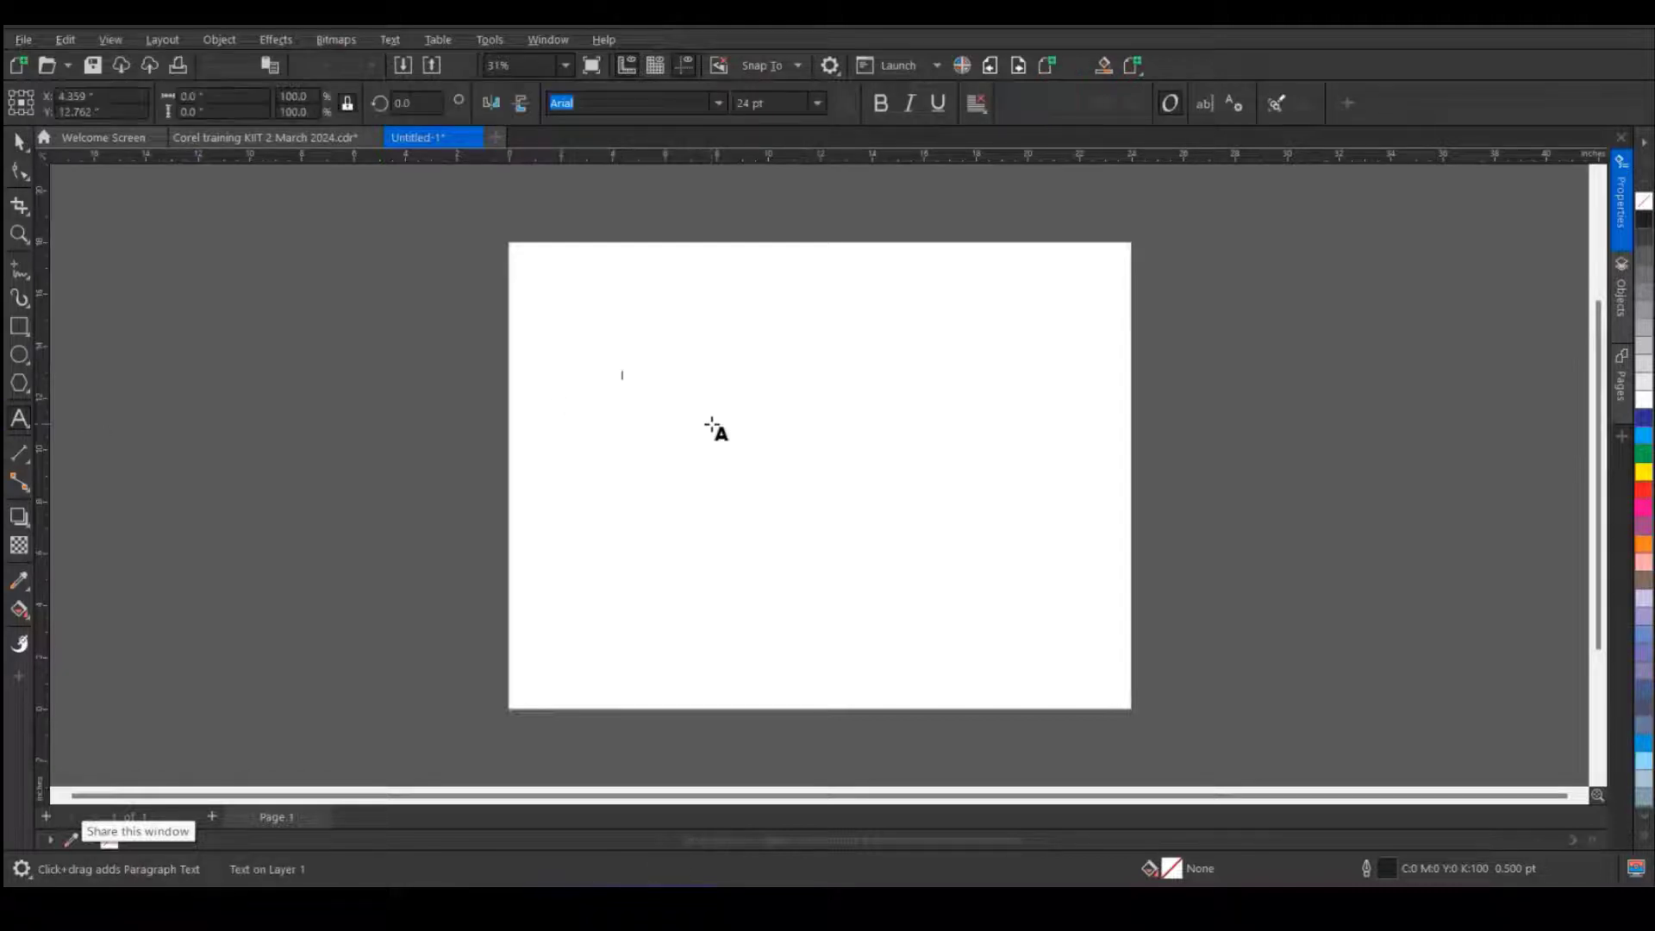
text(CorelDRAW is a vector based application)
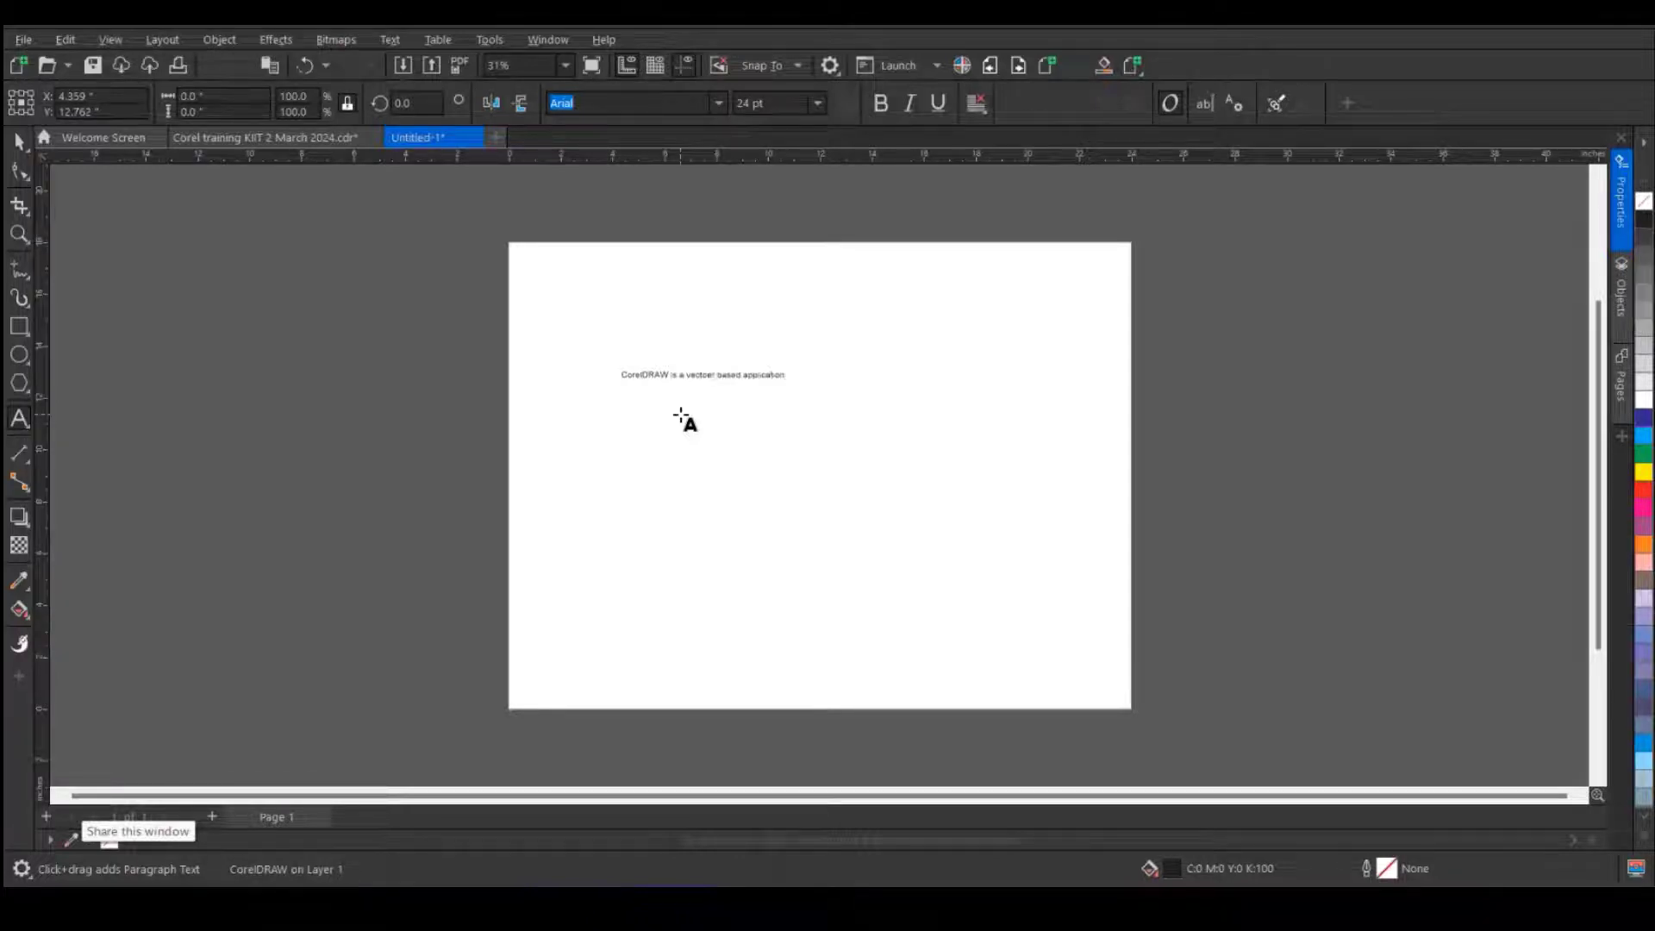
click(19, 143)
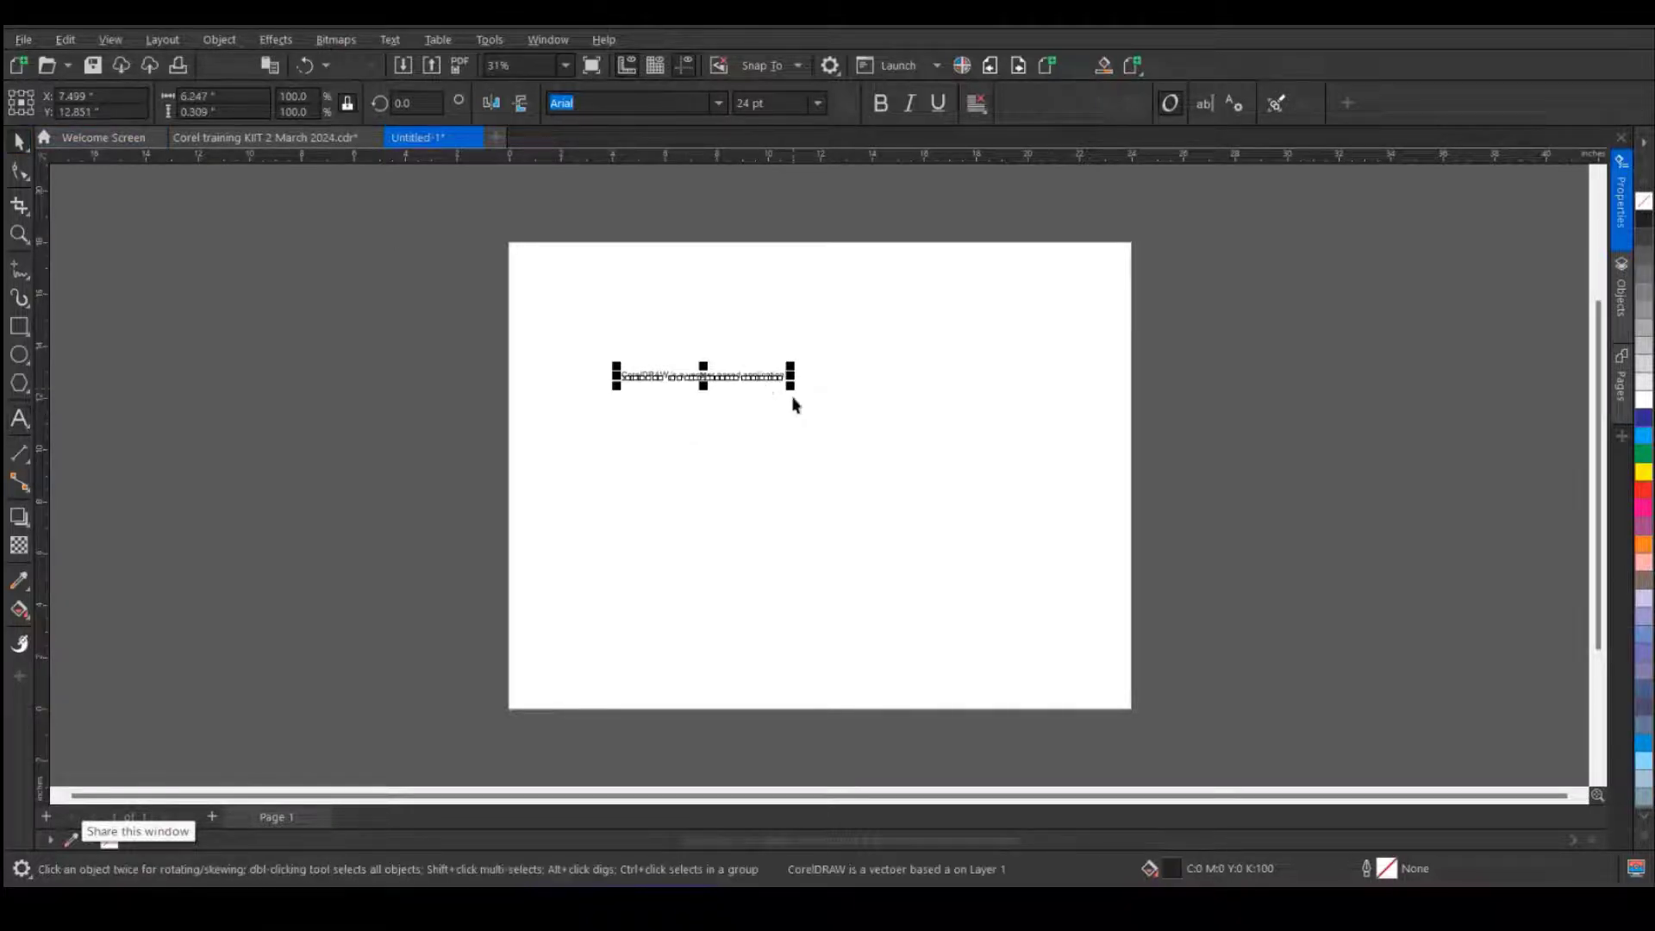
drag(790, 390, 1060, 622)
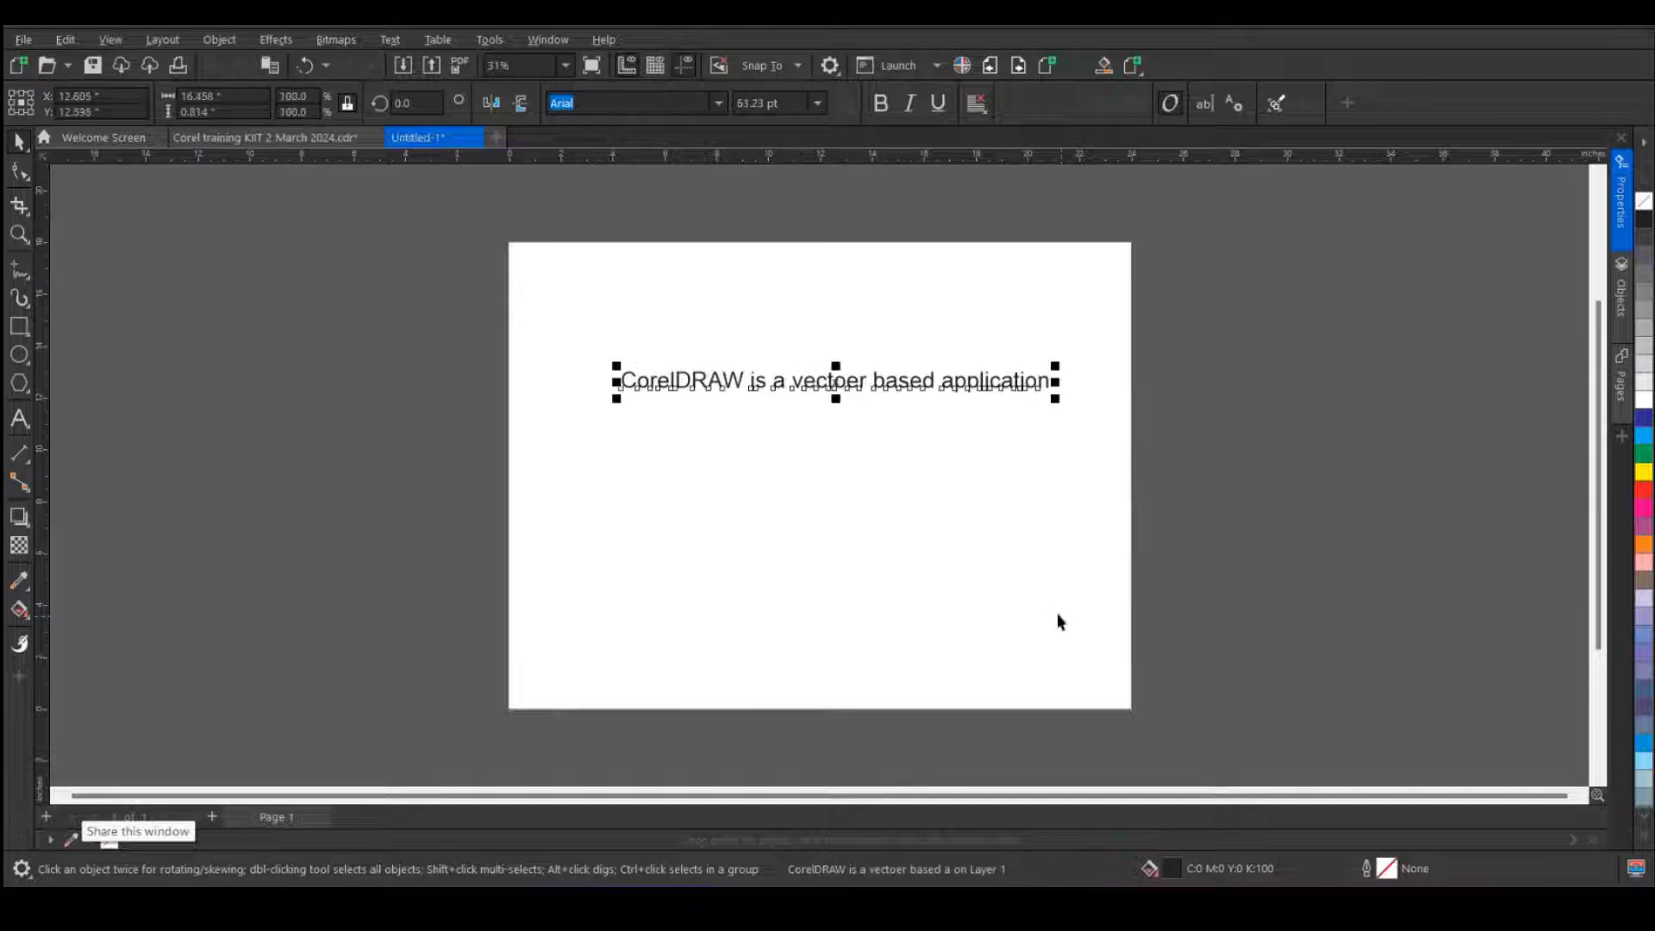
- Create a paragraph text frame about 18.3 x 7.9 inches below the heading and enter a line of dummy characters
click(19, 419)
drag(602, 432, 1079, 636)
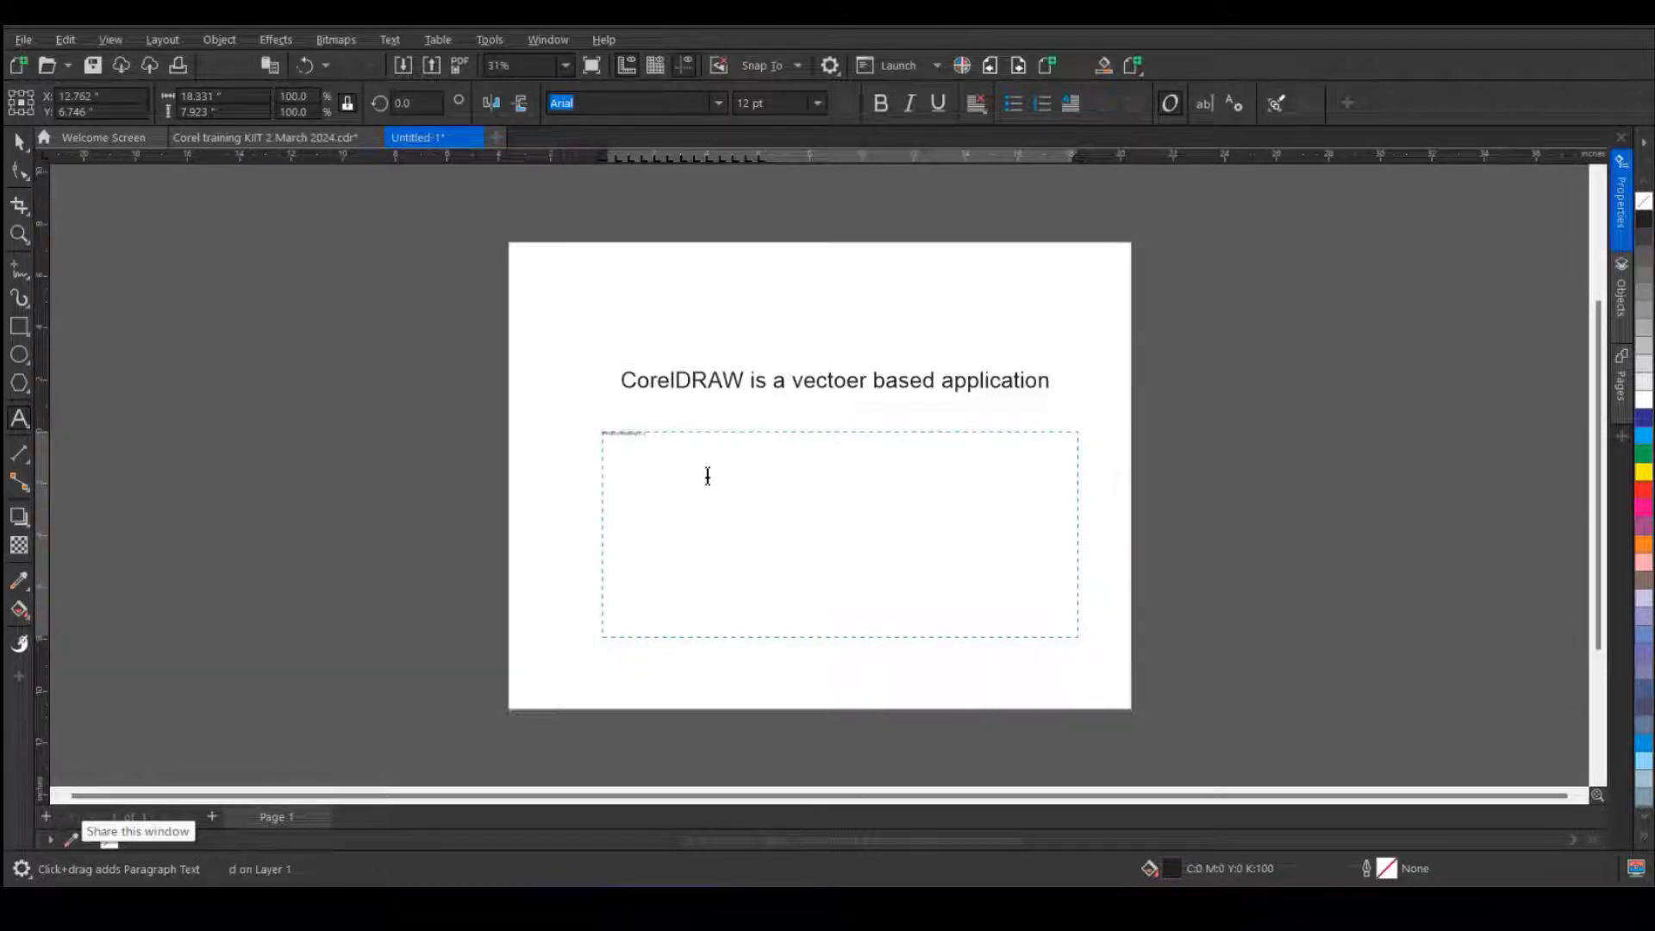
scroll(664, 463, up, 4)
scroll(666, 466, down, 4)
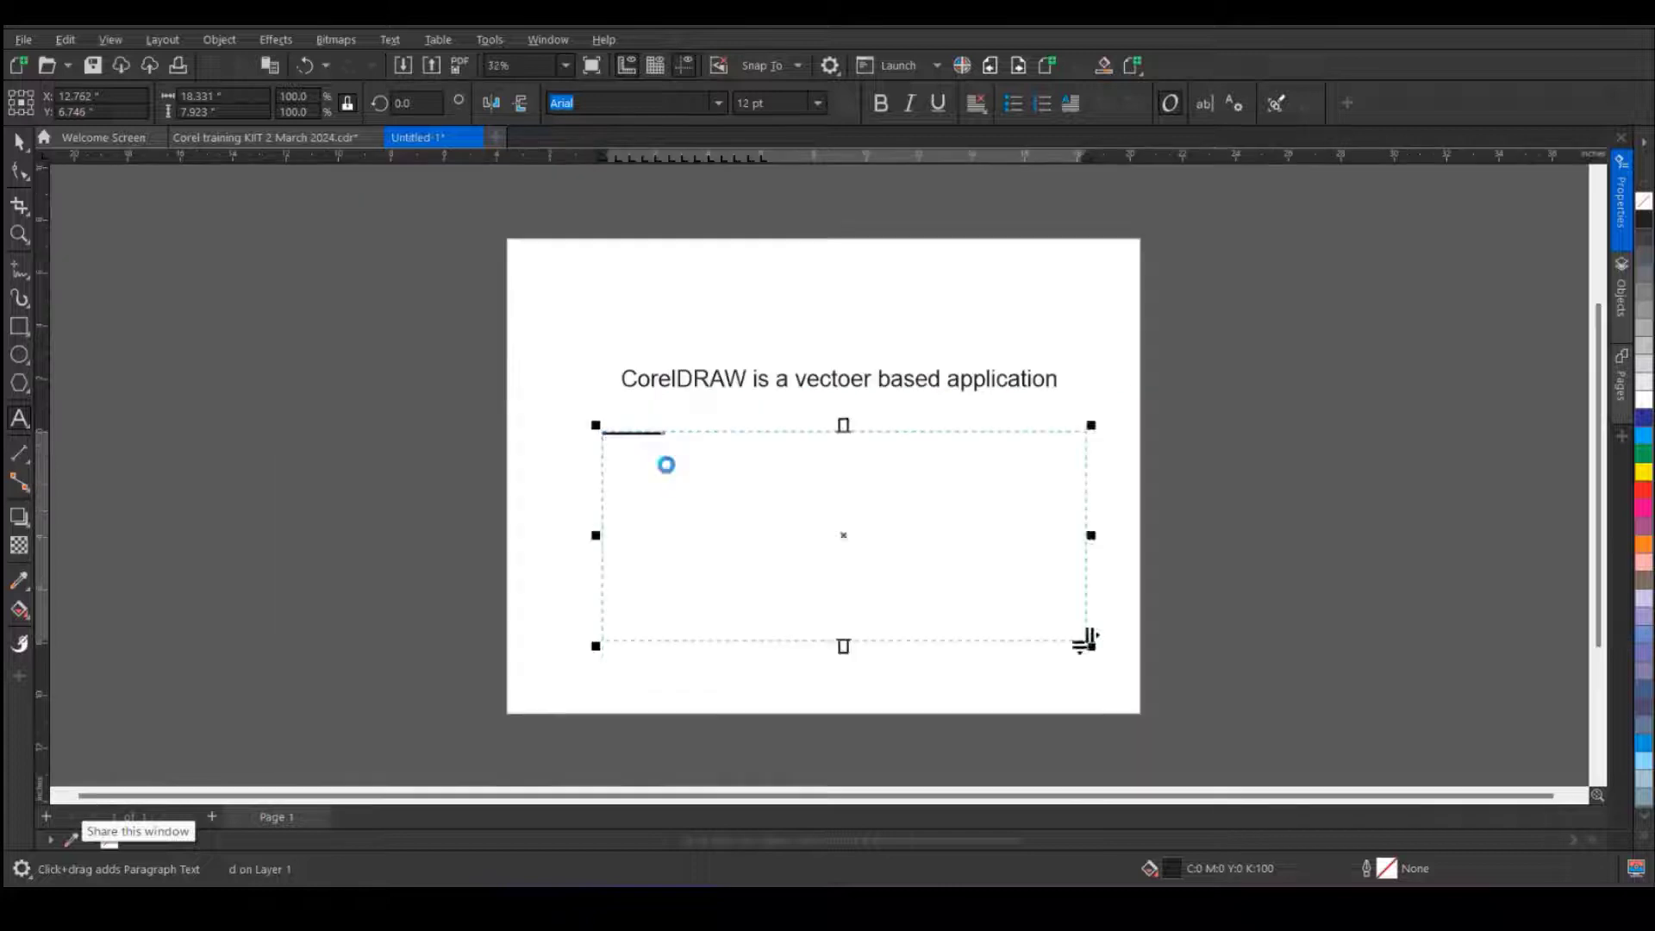
- Create a paragraph text frame about 9.4 x 2.6 inches above the heading and insert placeholder text in it
right_click(667, 467)
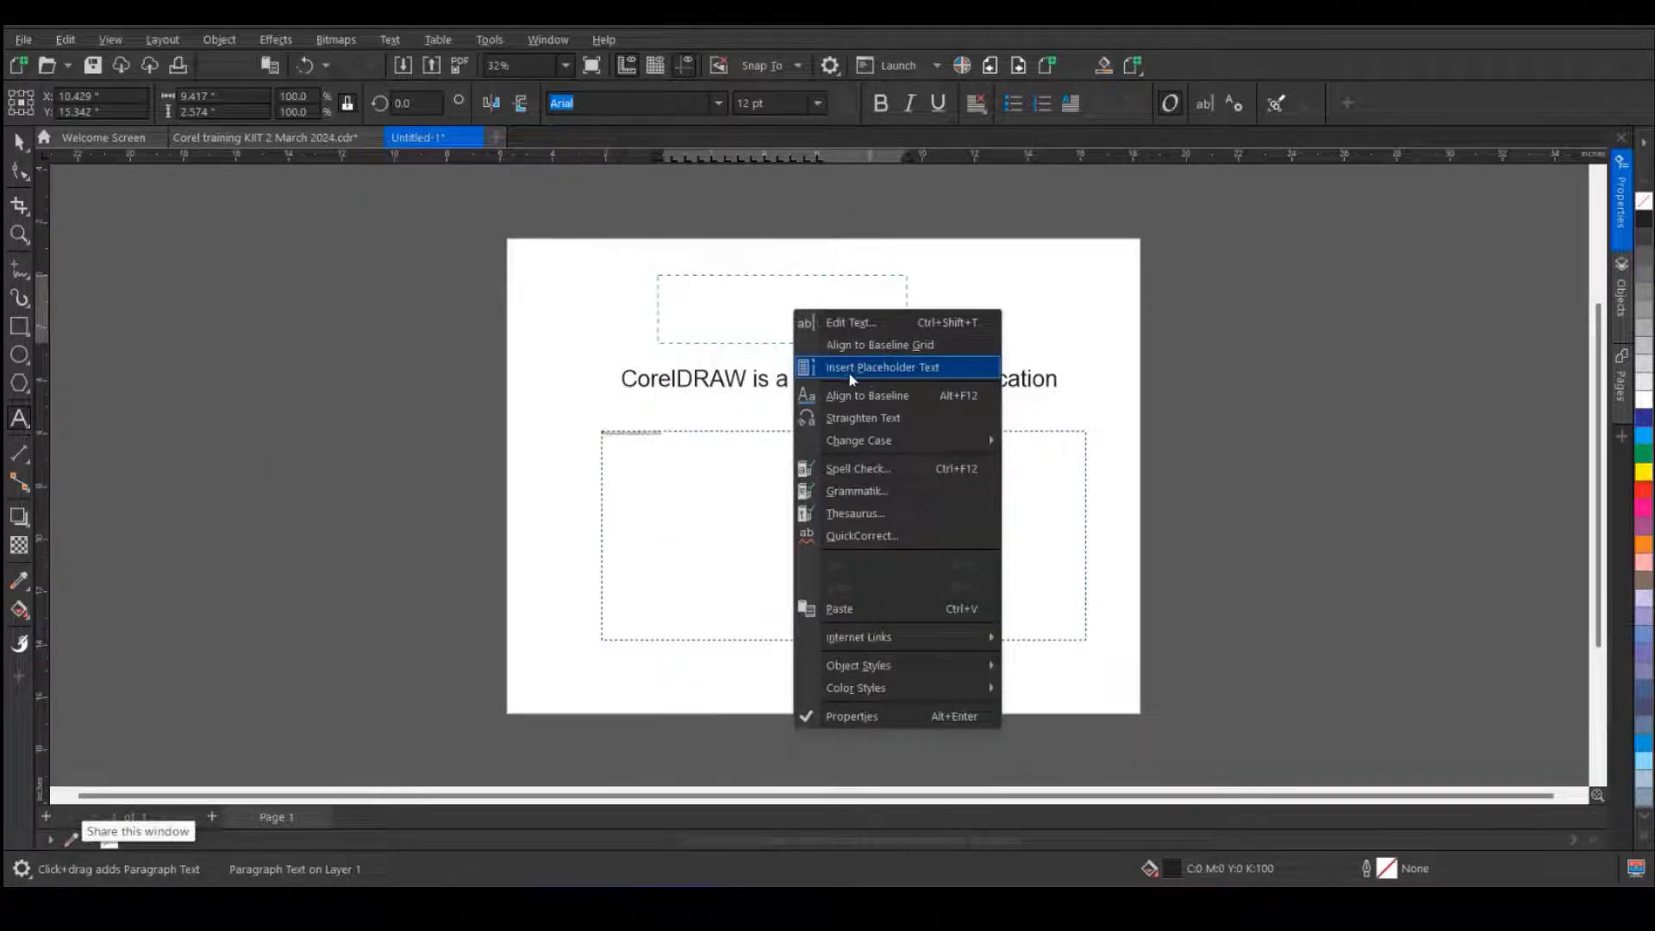
click(881, 366)
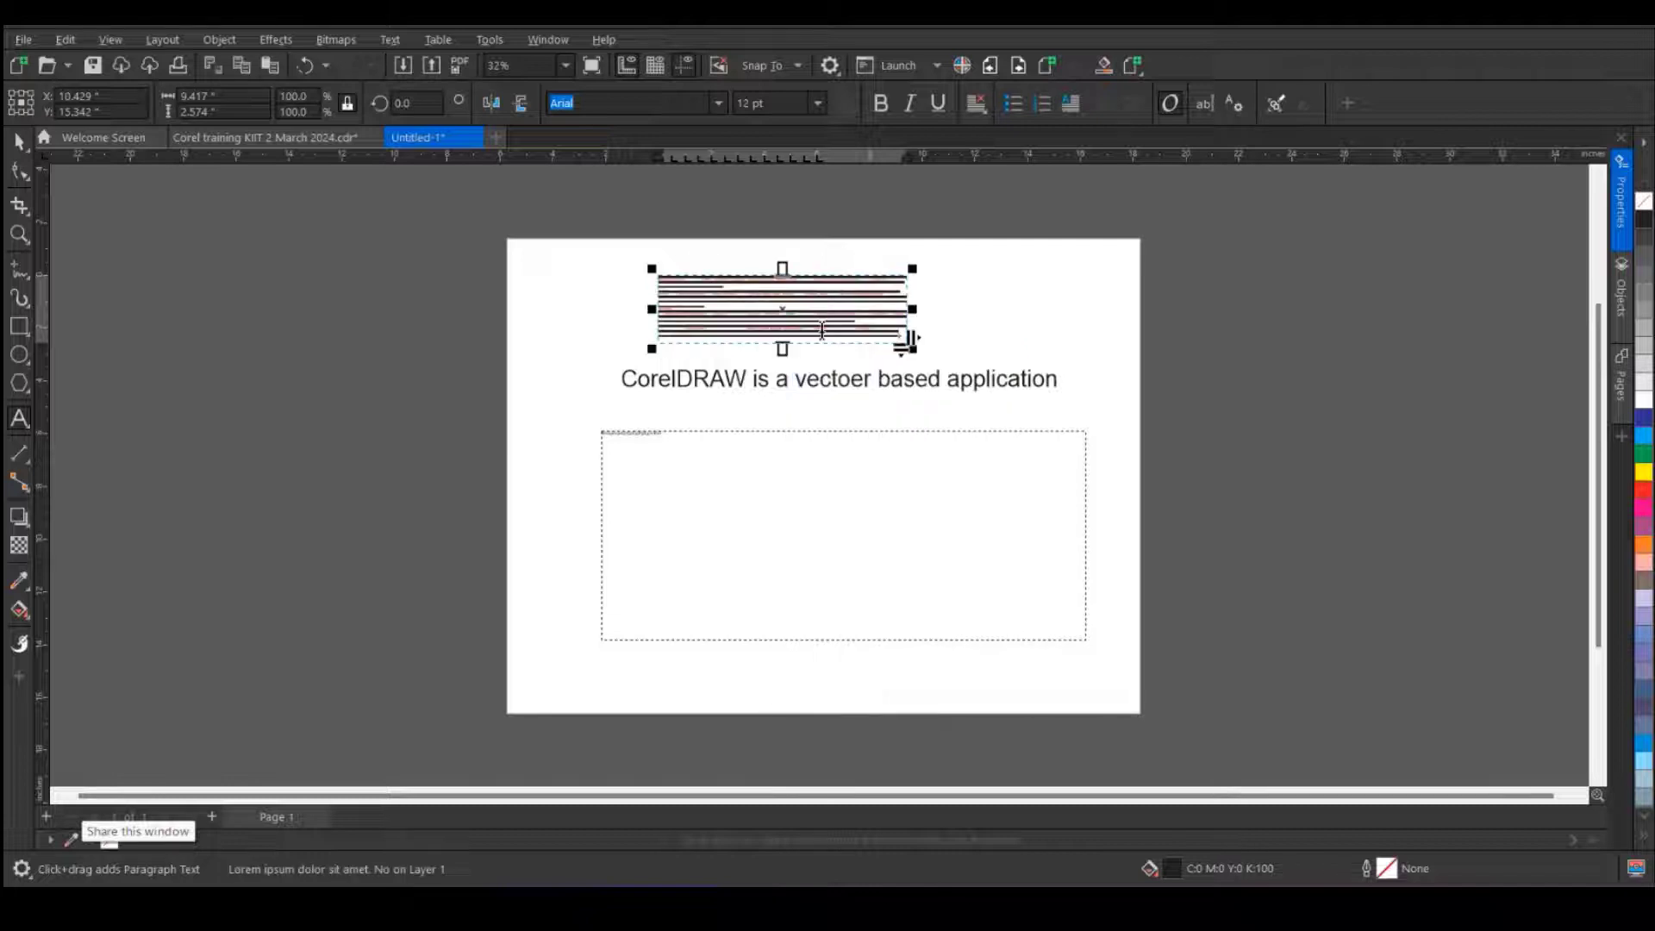
scroll(821, 328, up, 2)
scroll(759, 237, up, 1)
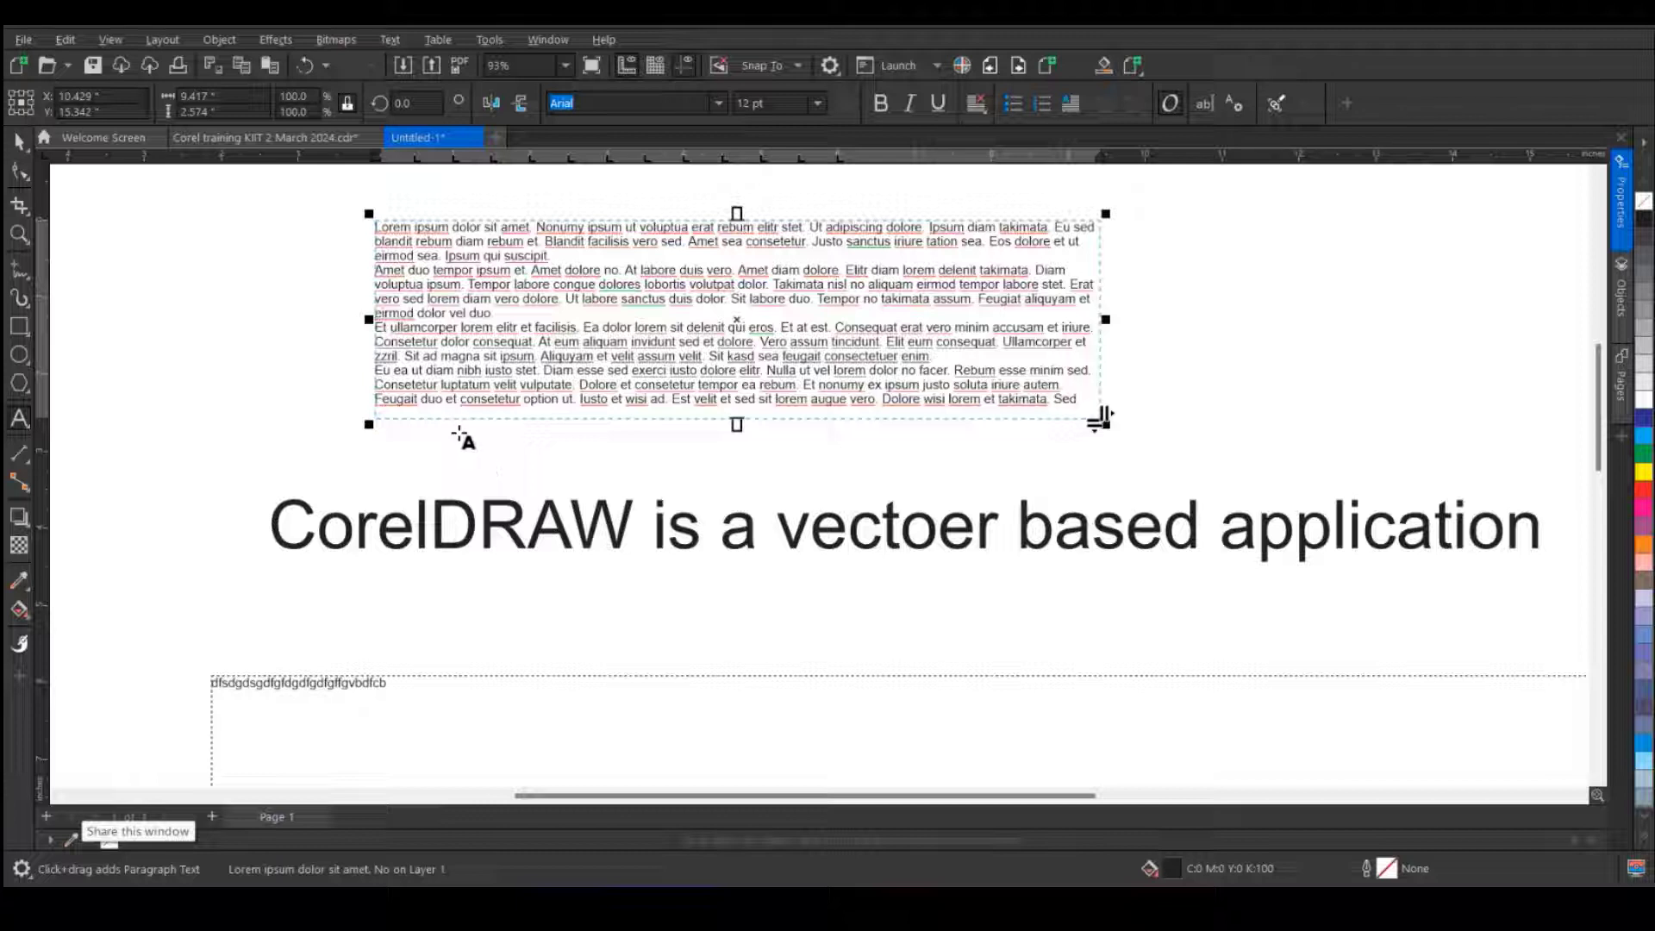
- Shorten and lengthen the placeholder text frame to demonstrate text overflow, ending at a height of about 1.6 inches
drag(737, 422, 739, 336)
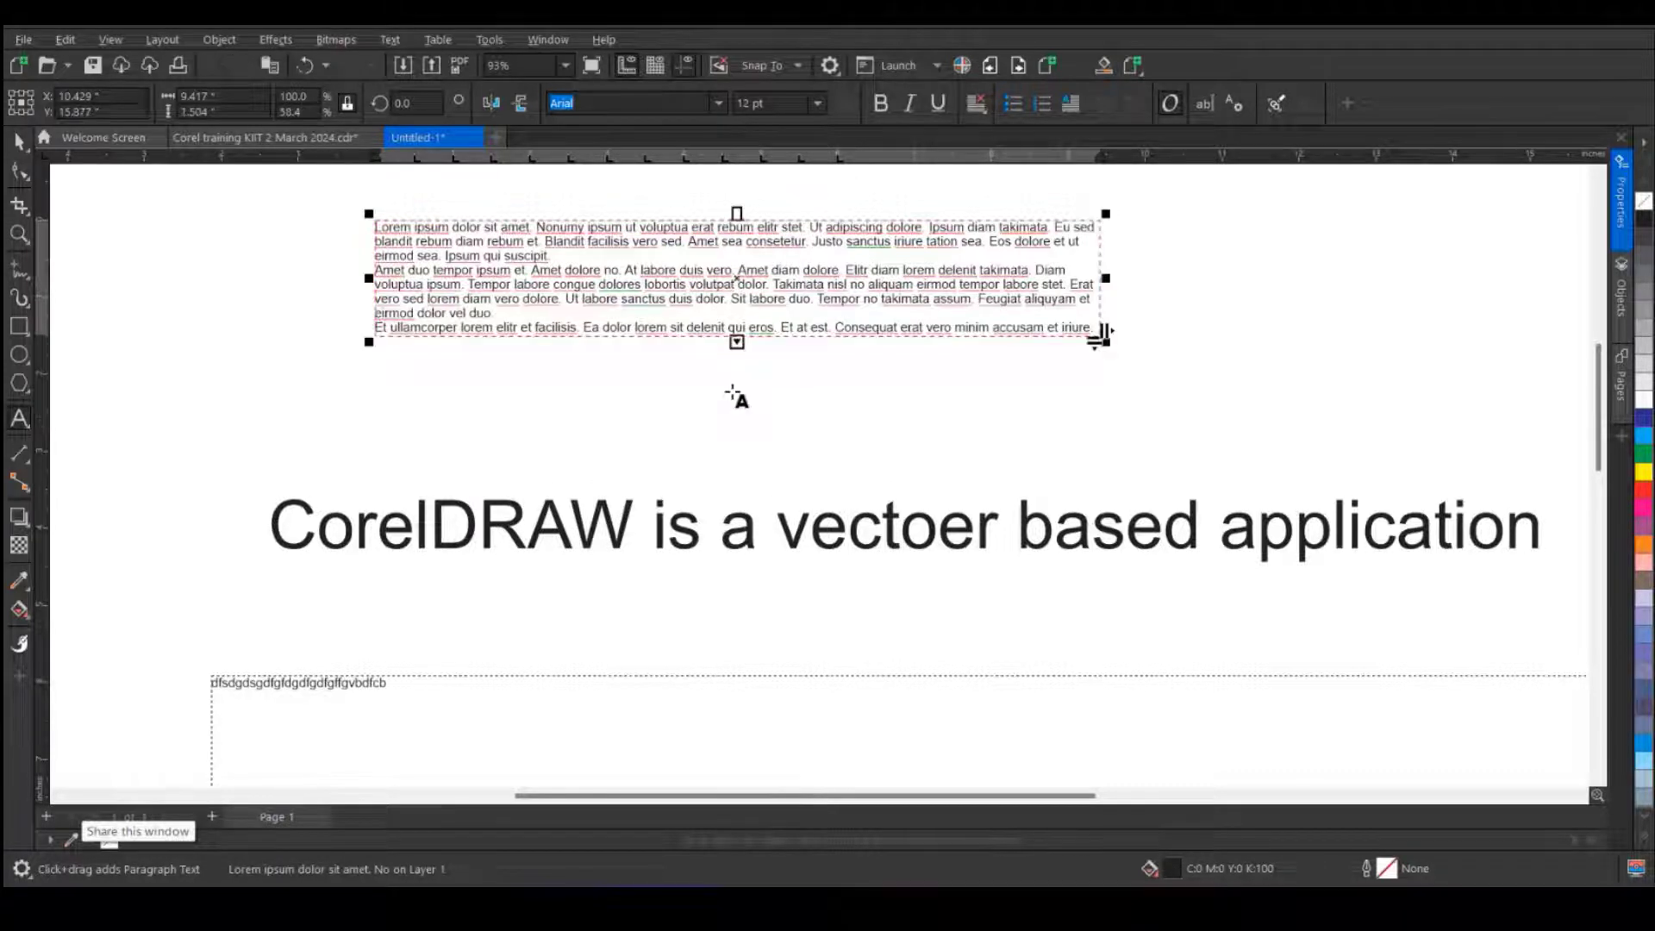
scroll(781, 336, up, 1)
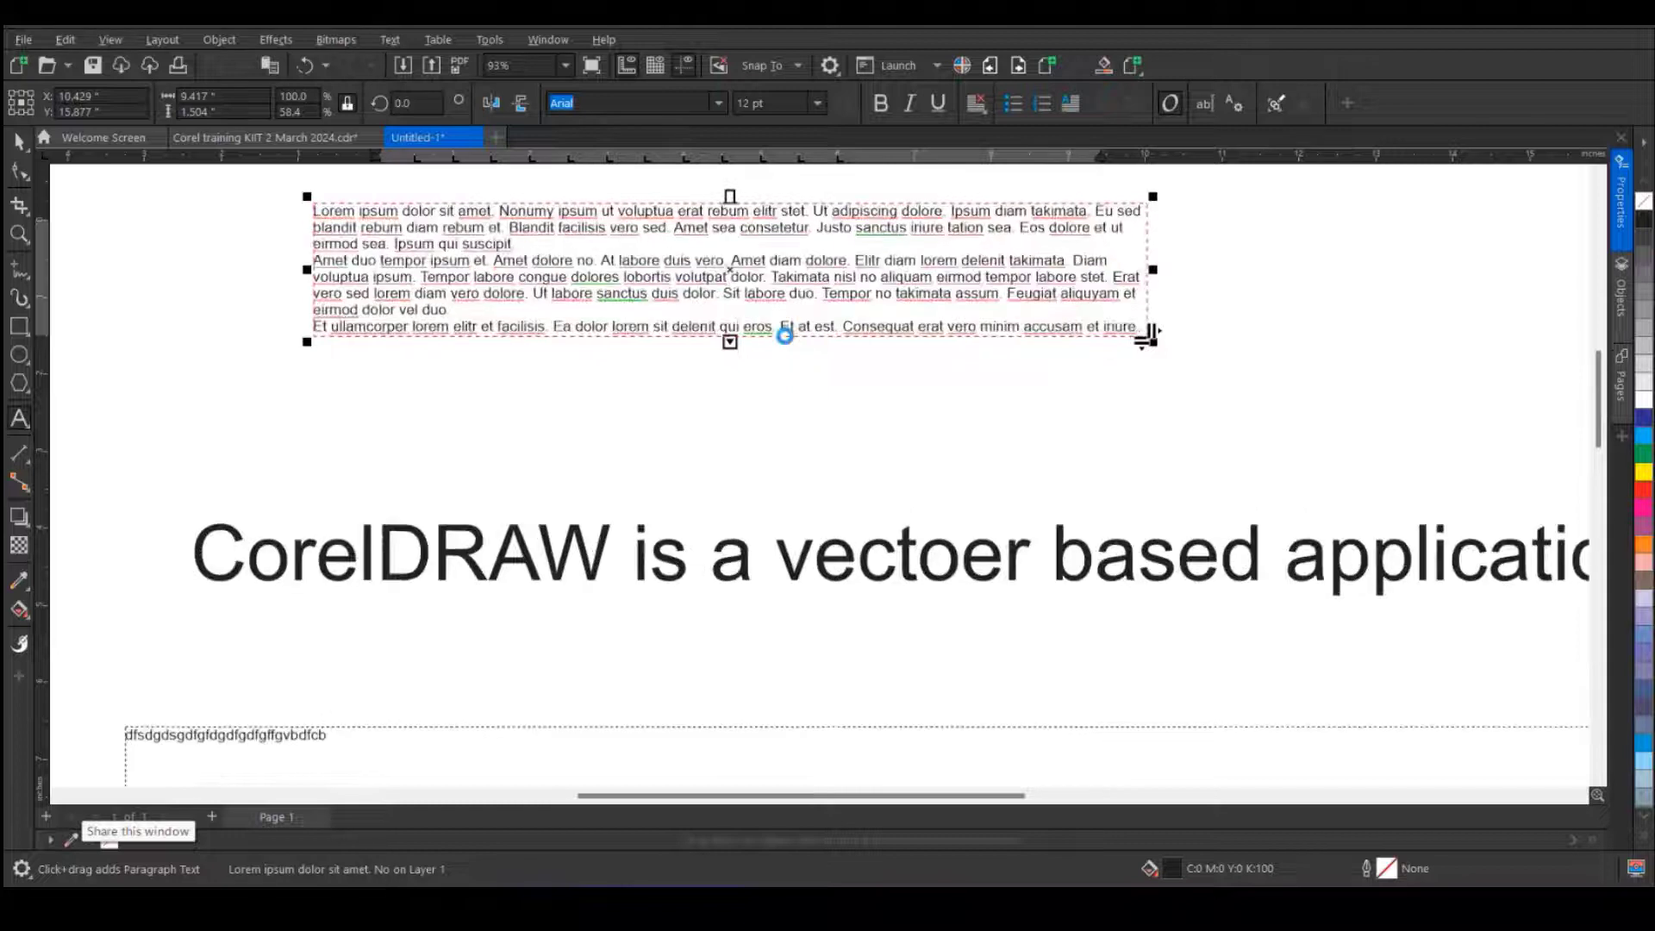
scroll(784, 336, up, 2)
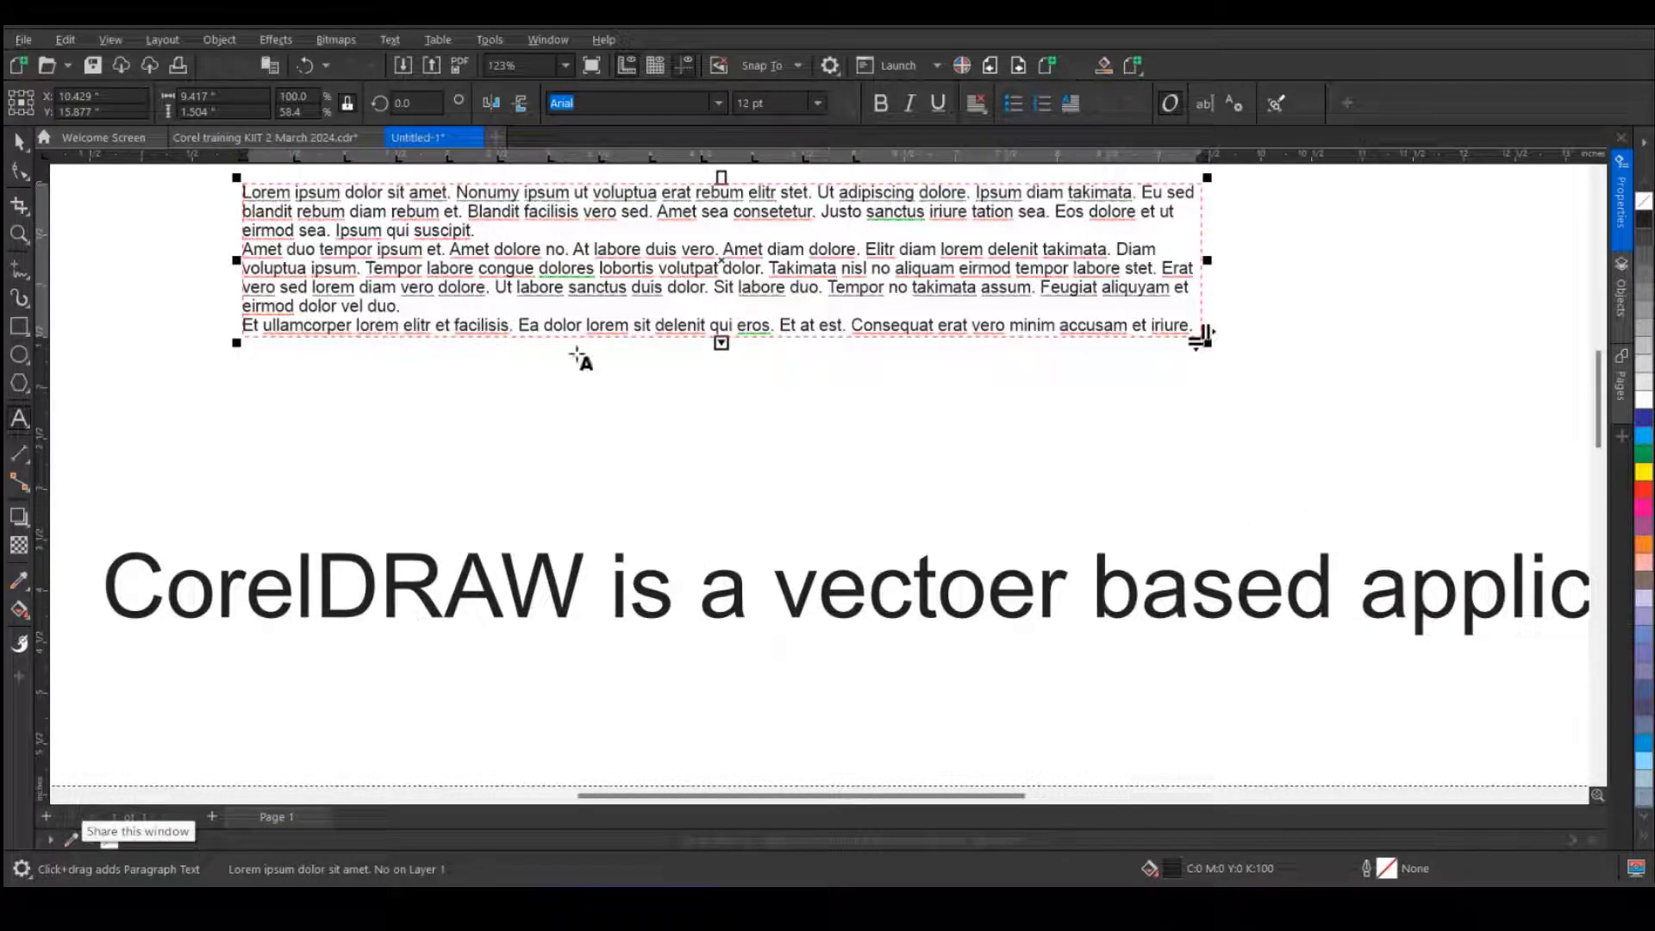
drag(721, 345, 722, 465)
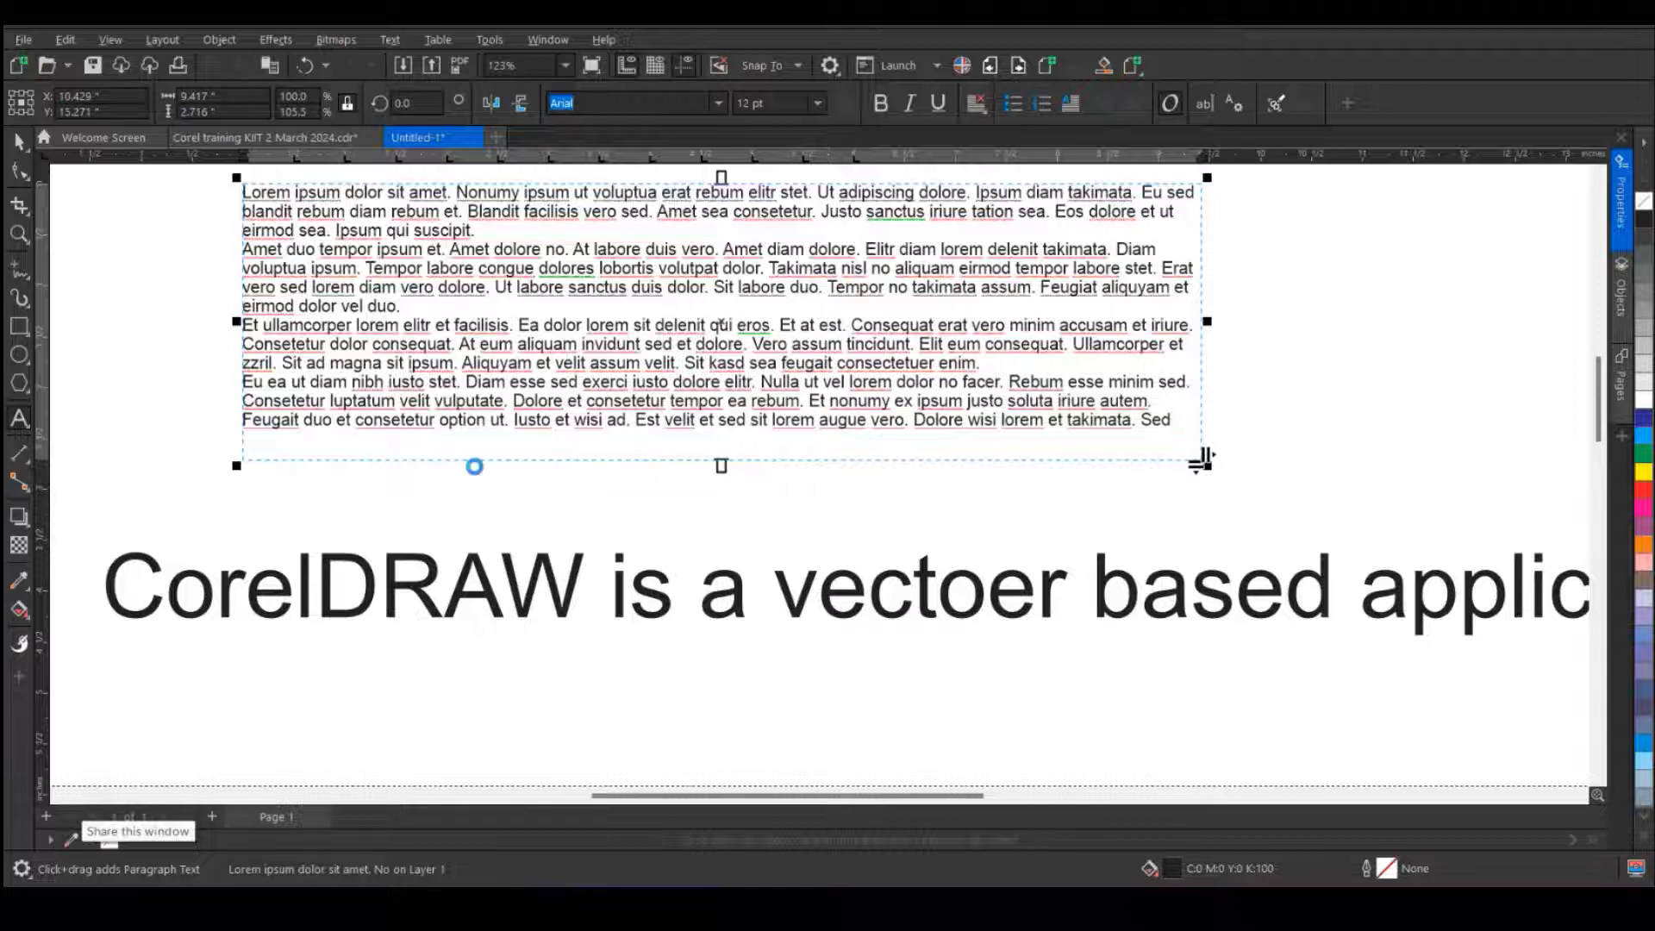
scroll(475, 467, up, 3)
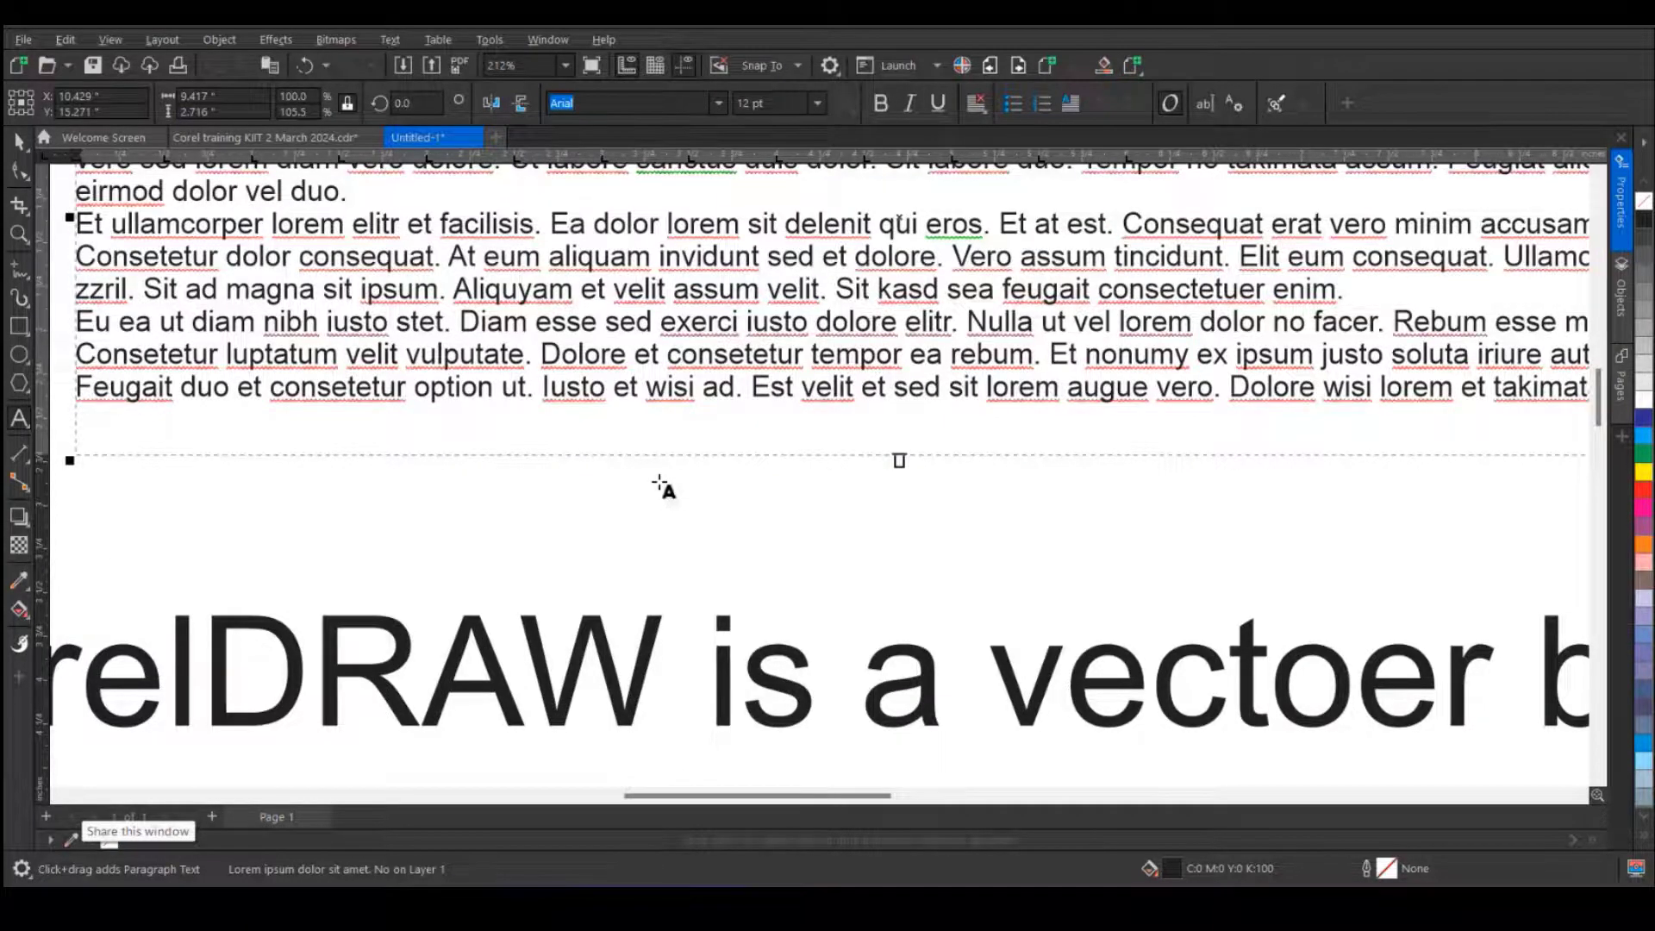
scroll(664, 487, down, 4)
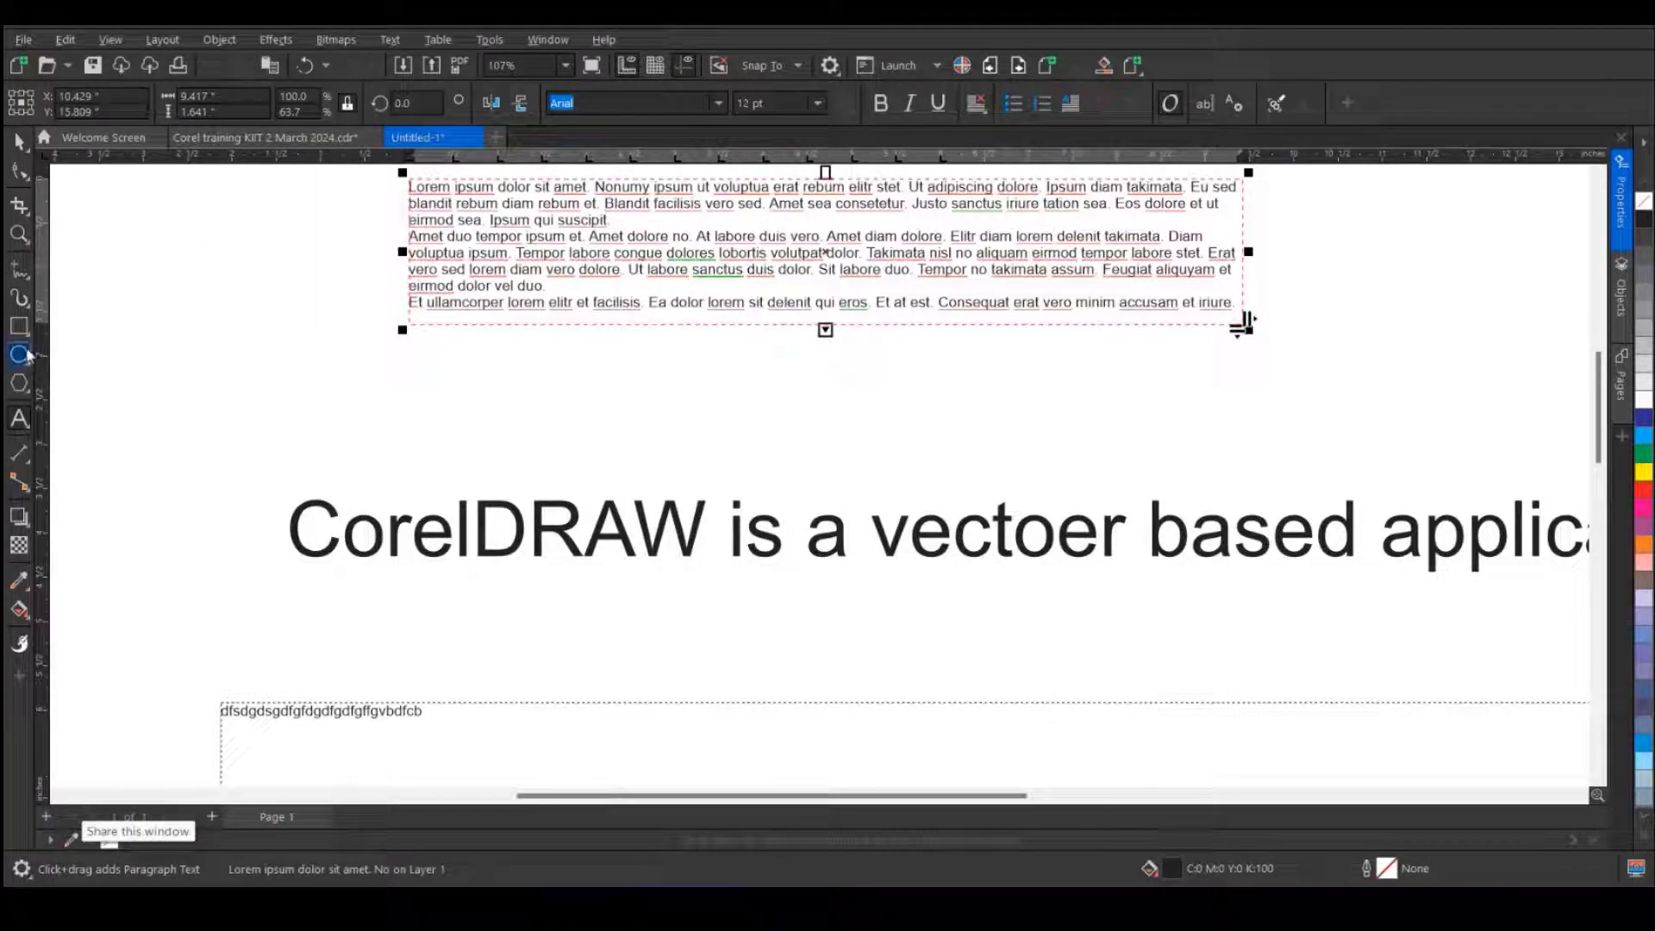
- Draw an empty paragraph frame about 9.4 x 1 inches under the placeholder text and flow the overflowing text into it
click(23, 421)
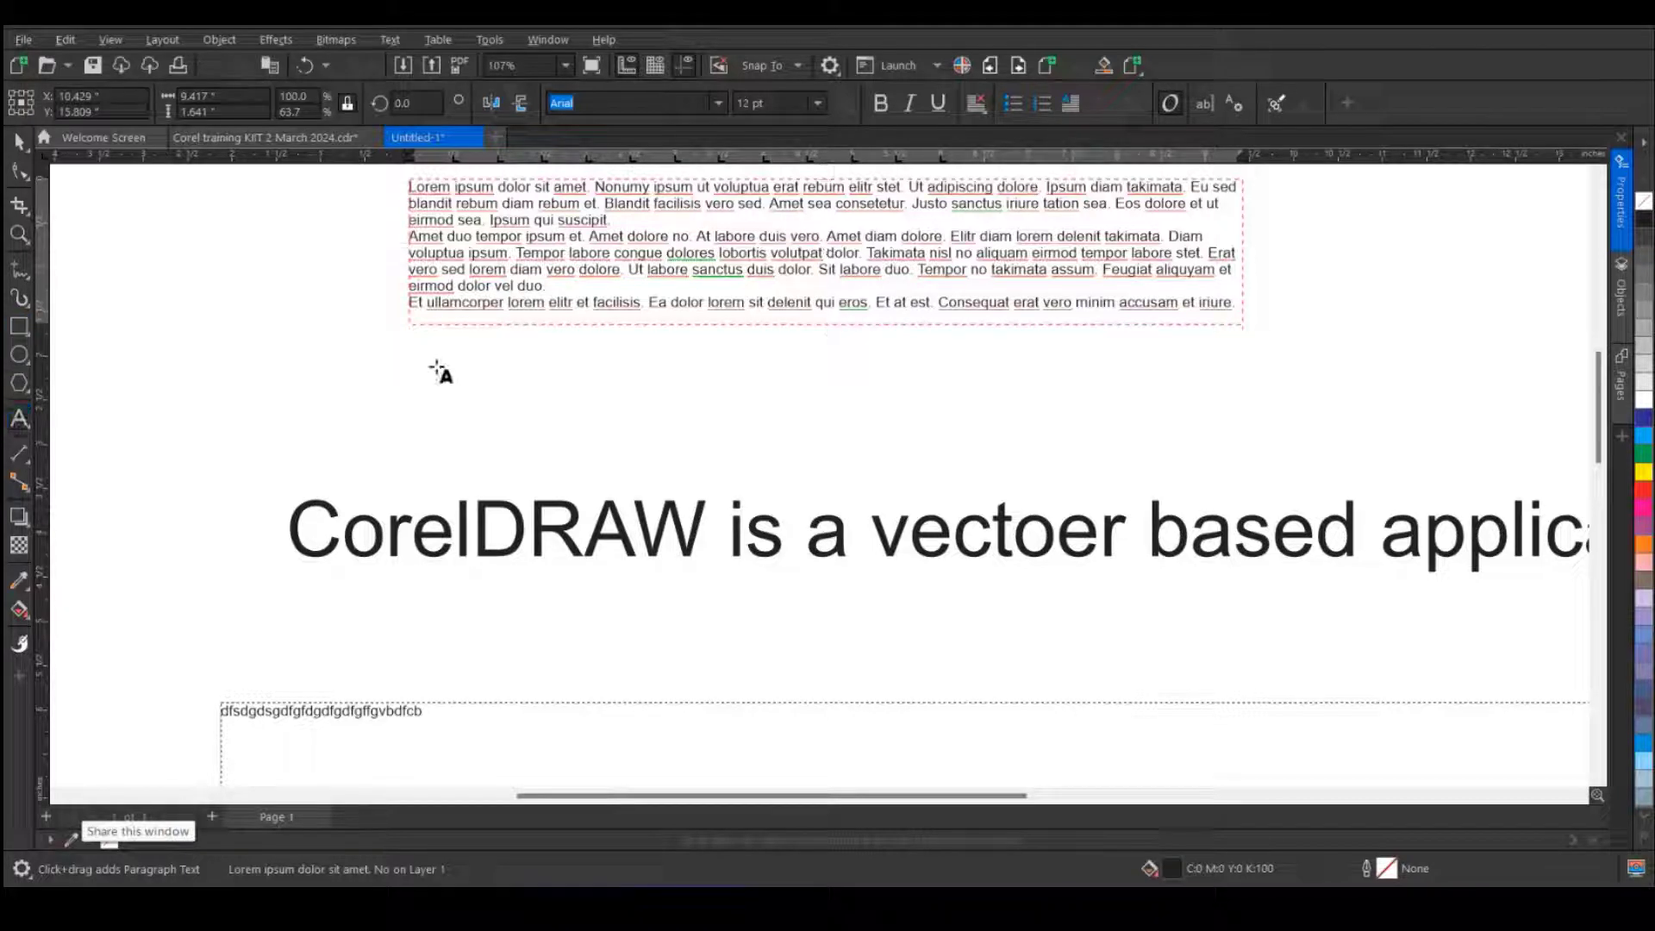
drag(412, 350, 1251, 435)
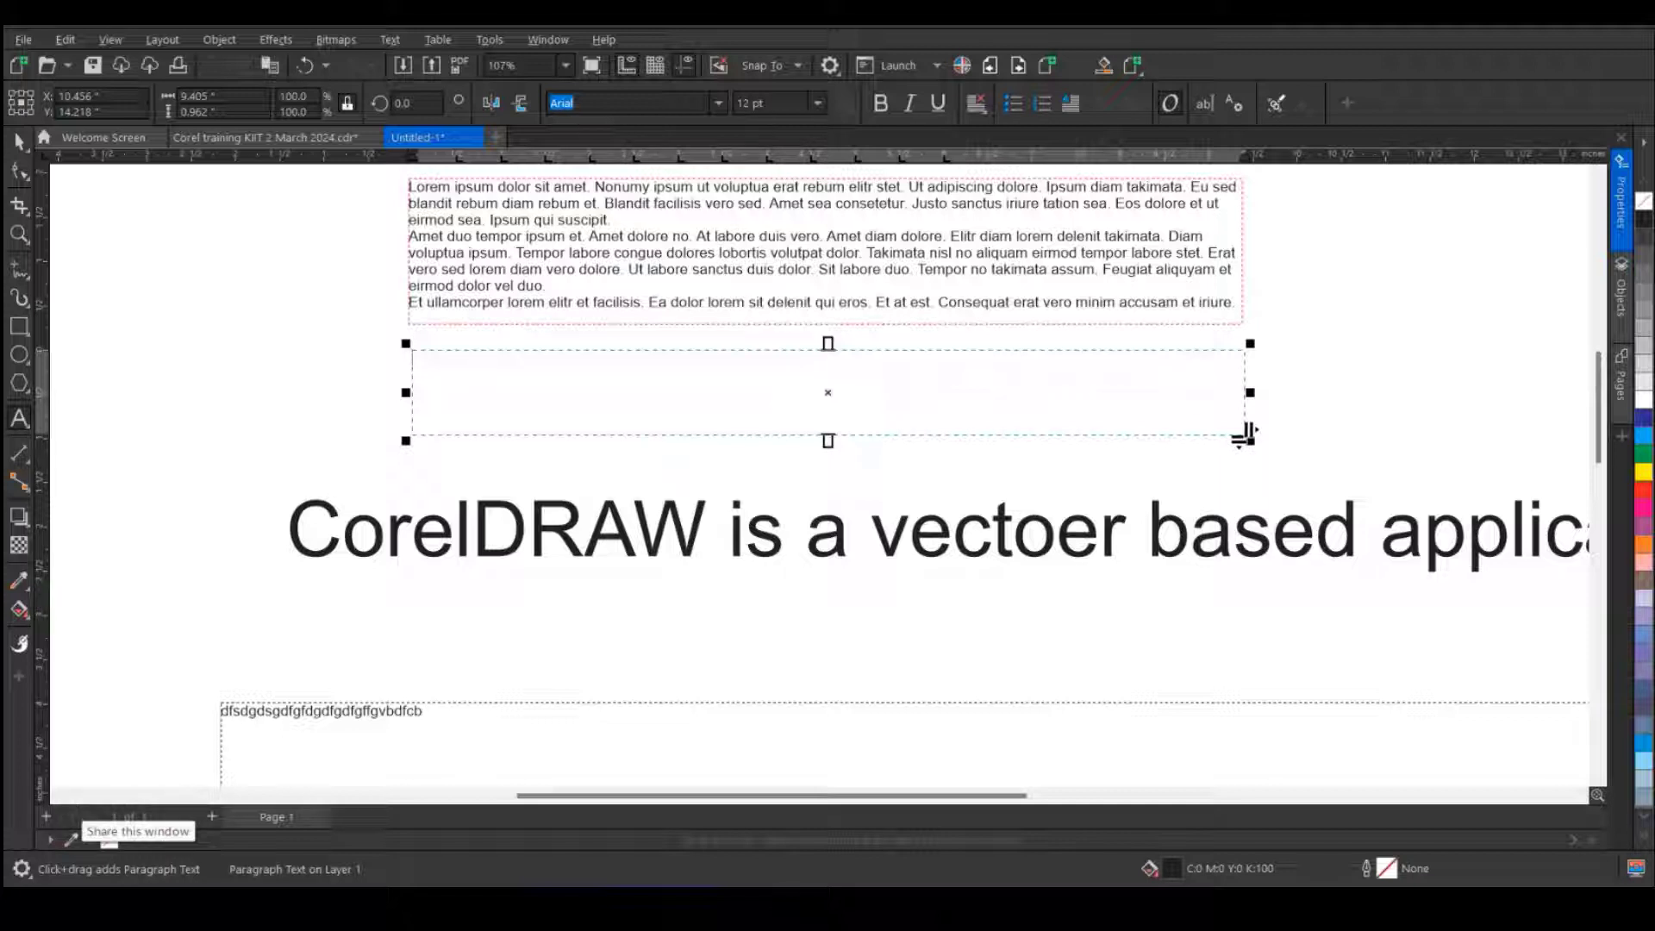
click(20, 142)
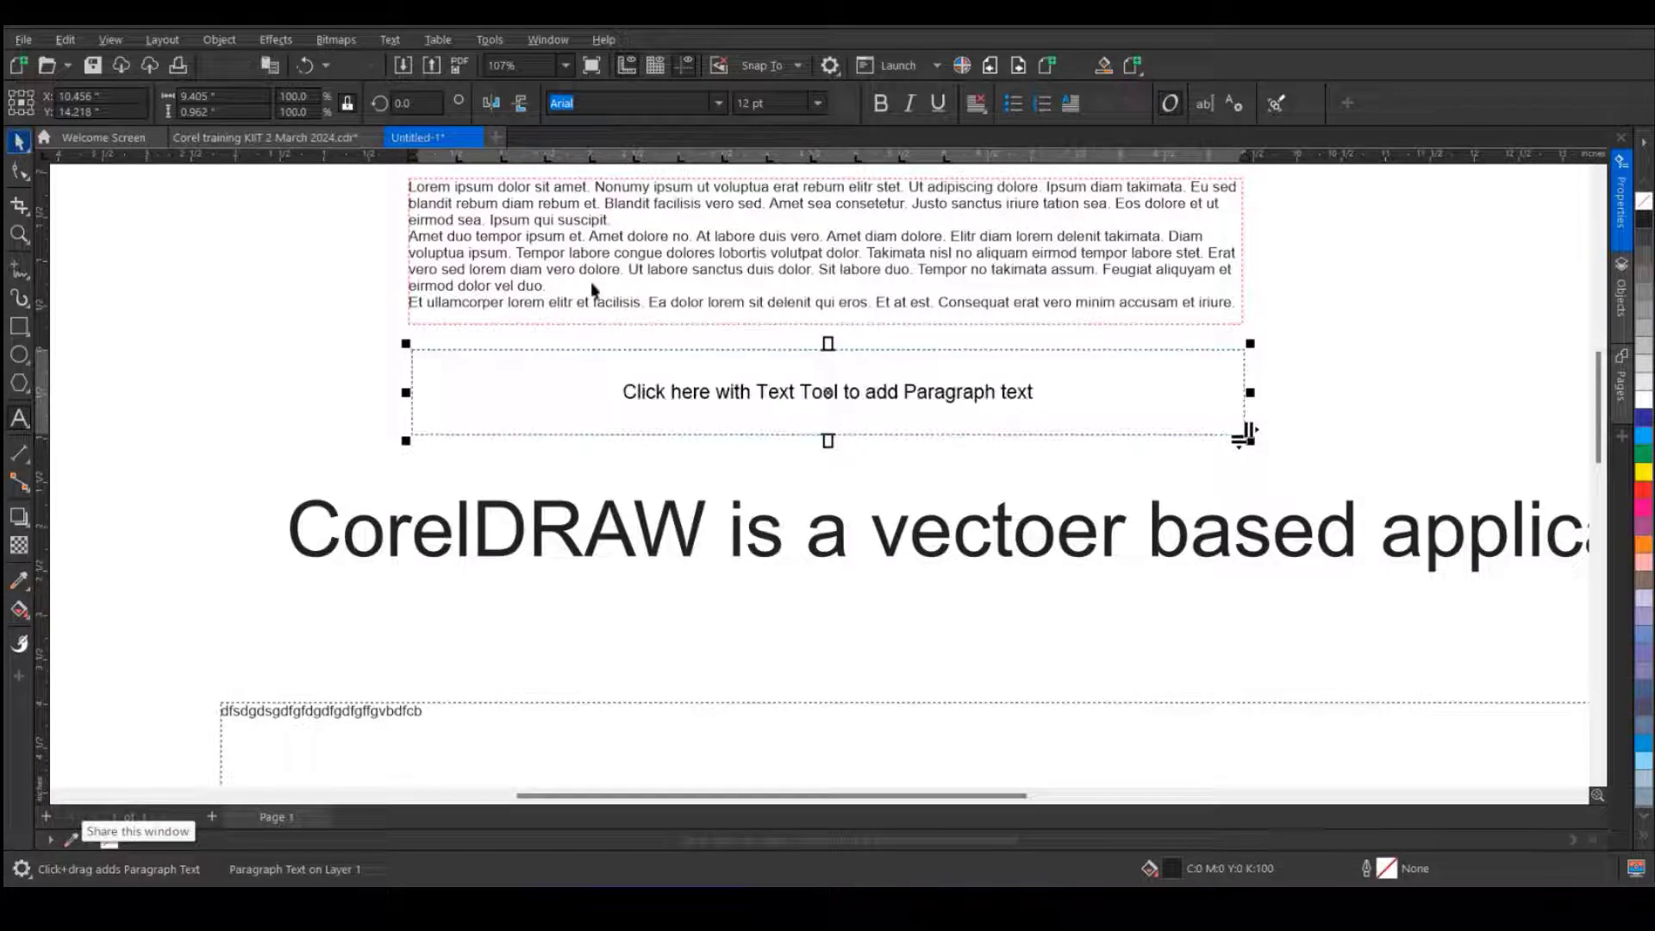
click(710, 283)
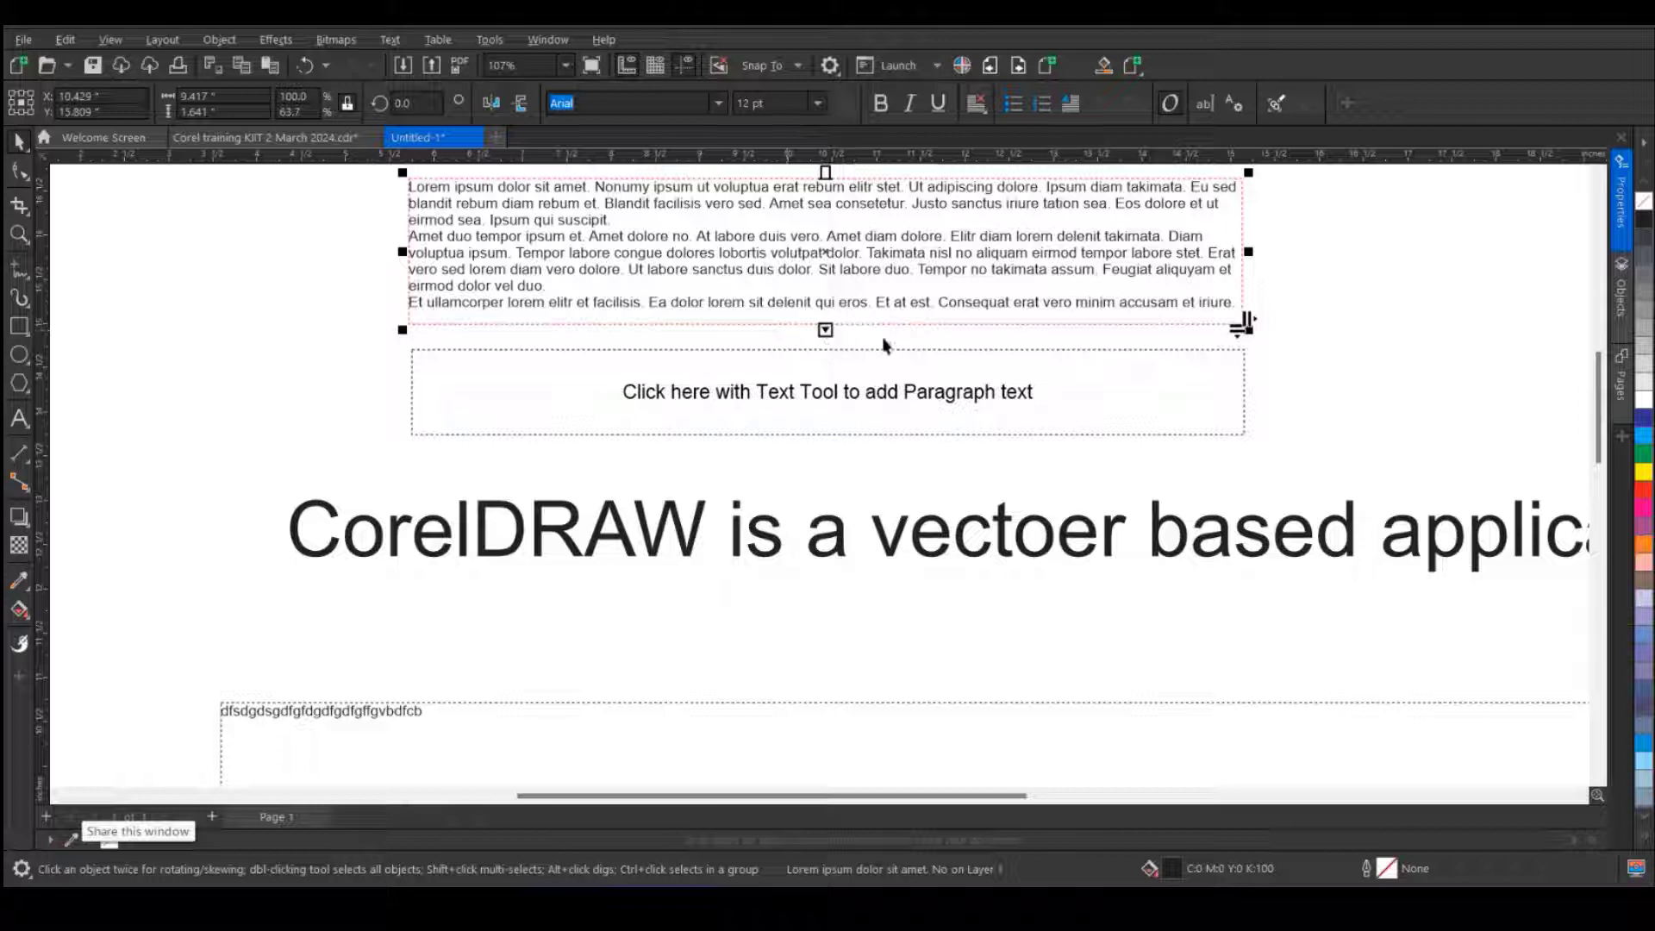
scroll(887, 348, up, 1)
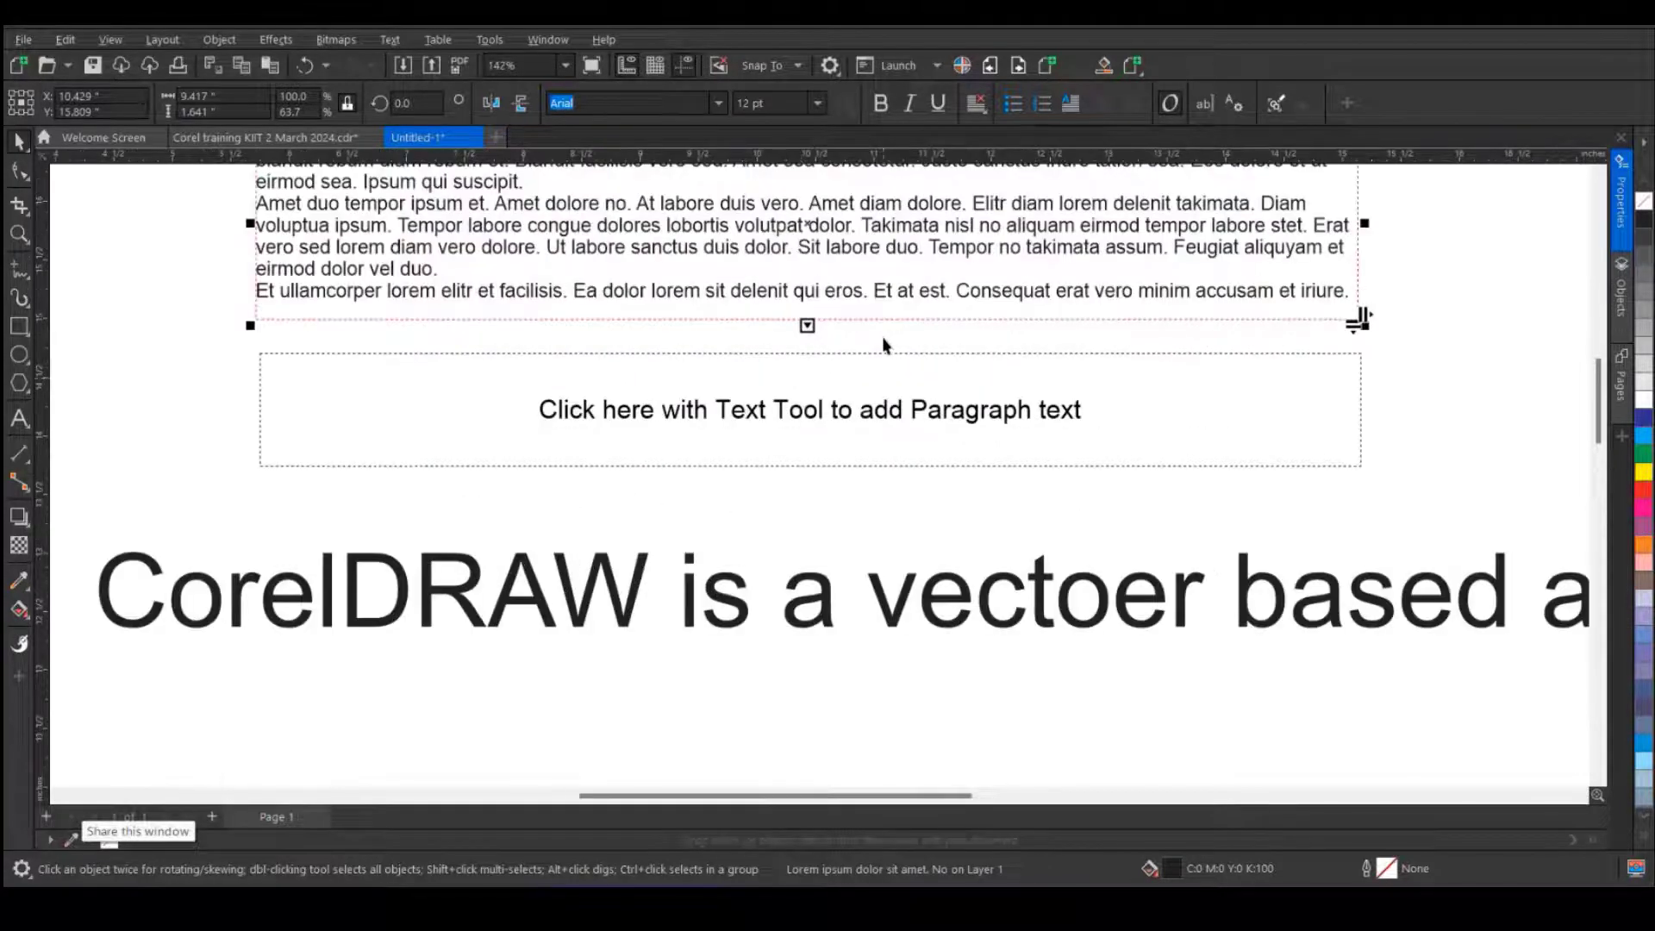
click(759, 410)
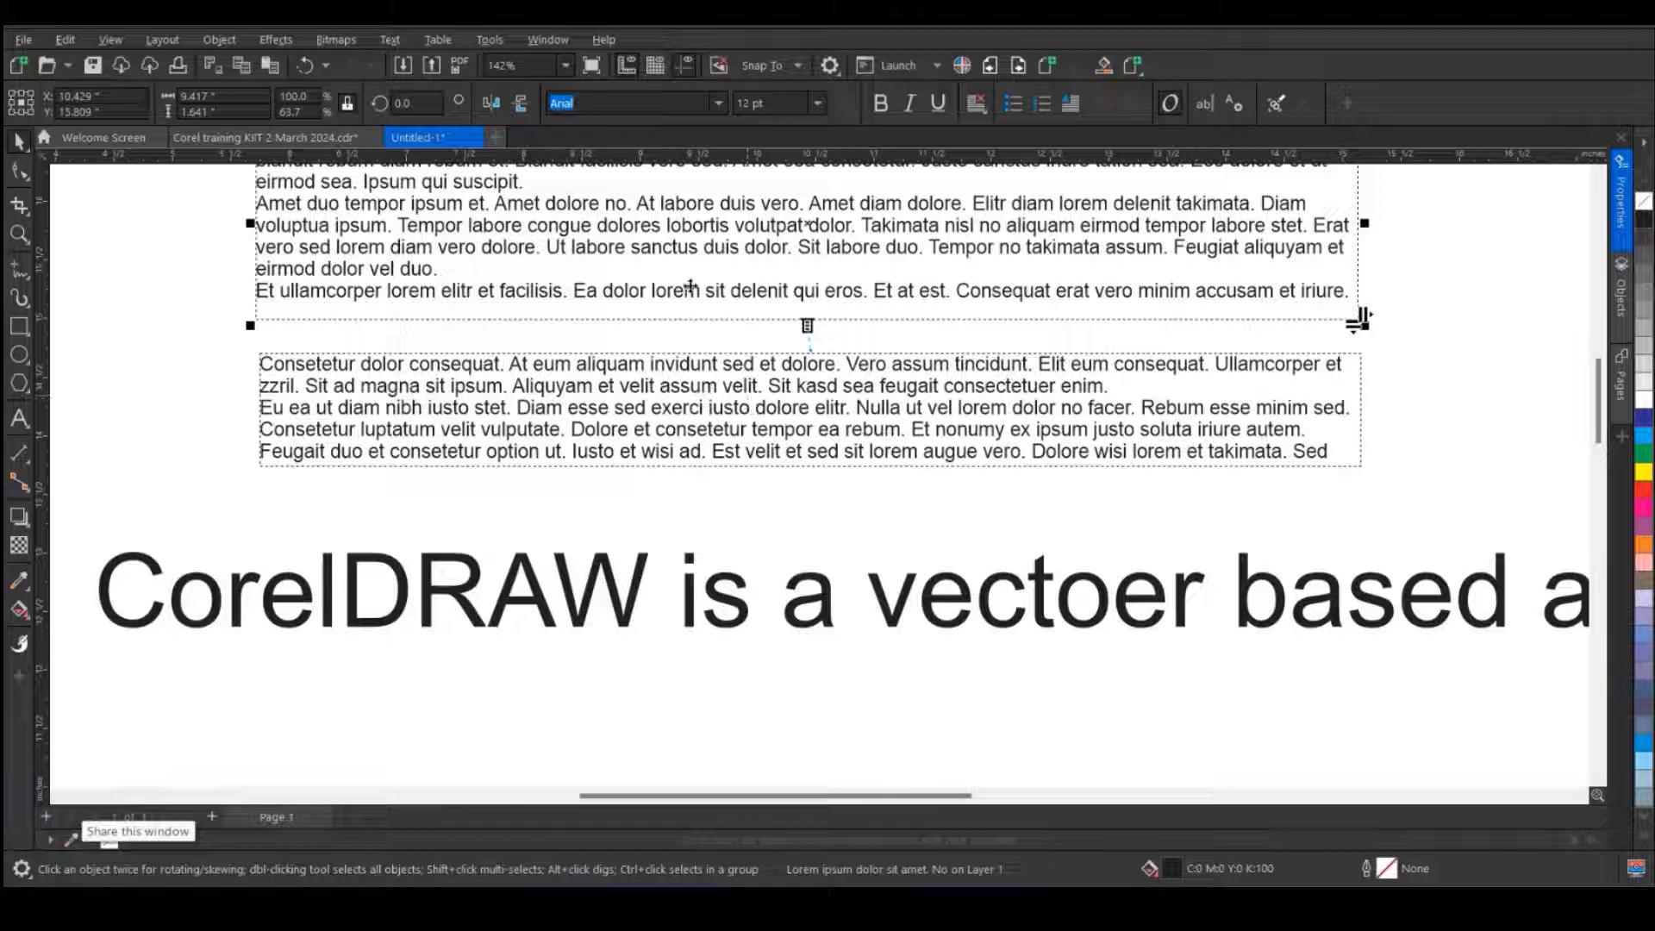
- Resize the lower linked text frame to a height of about 0.76 inches
click(764, 449)
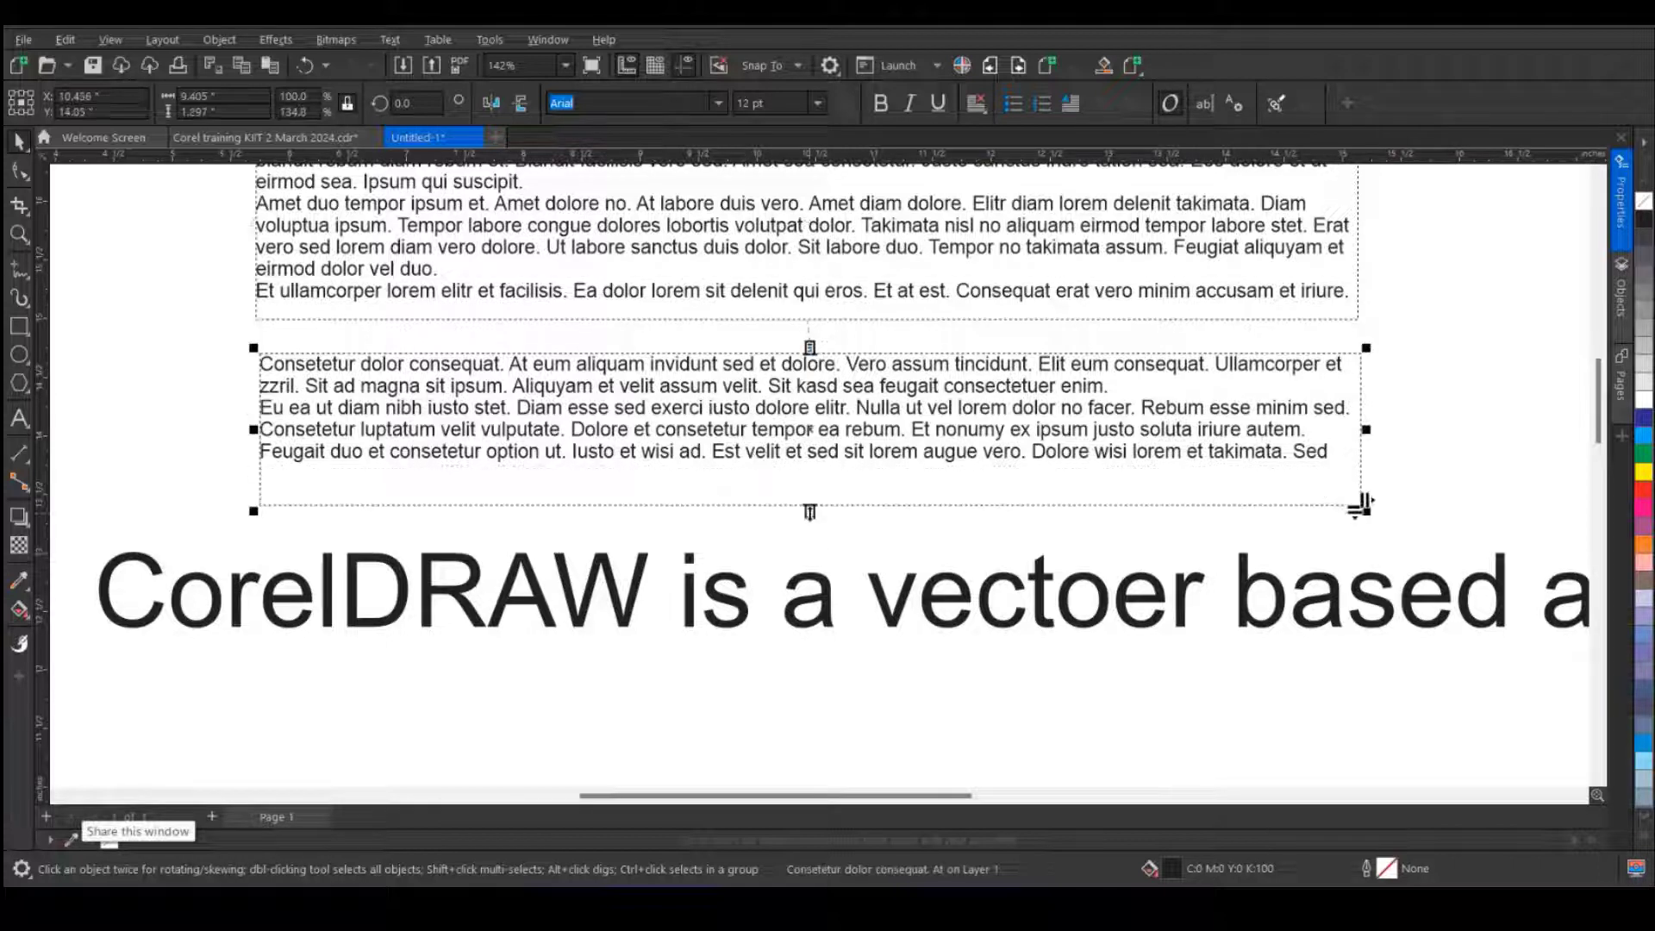
drag(809, 515, 812, 452)
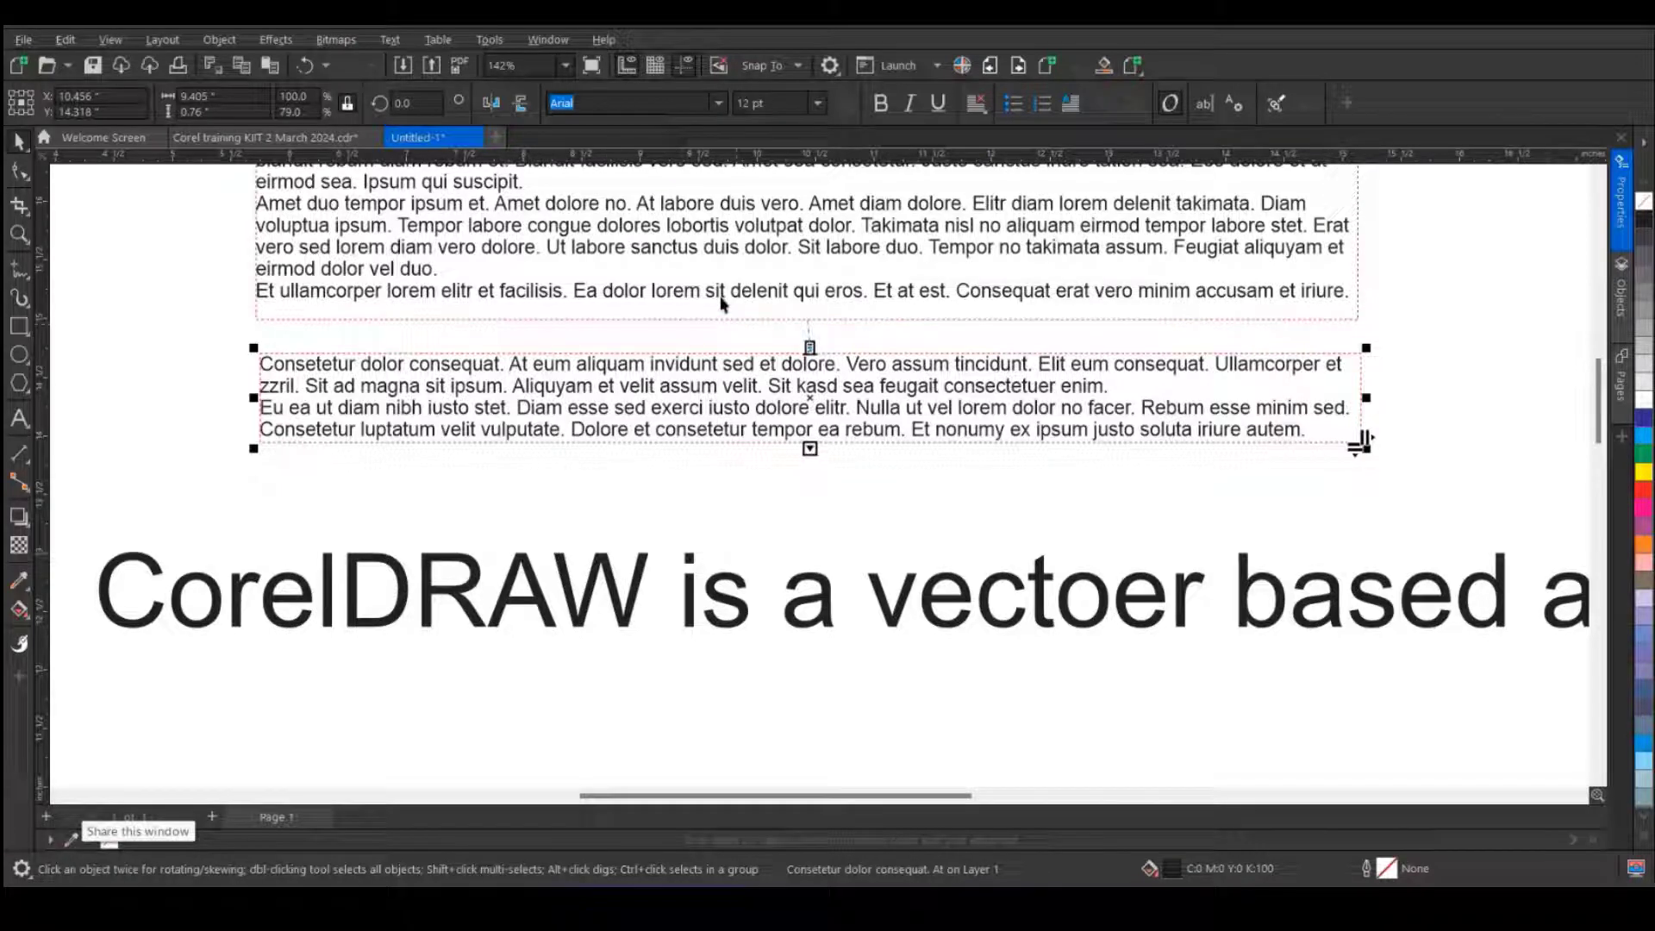
scroll(721, 303, down, 2)
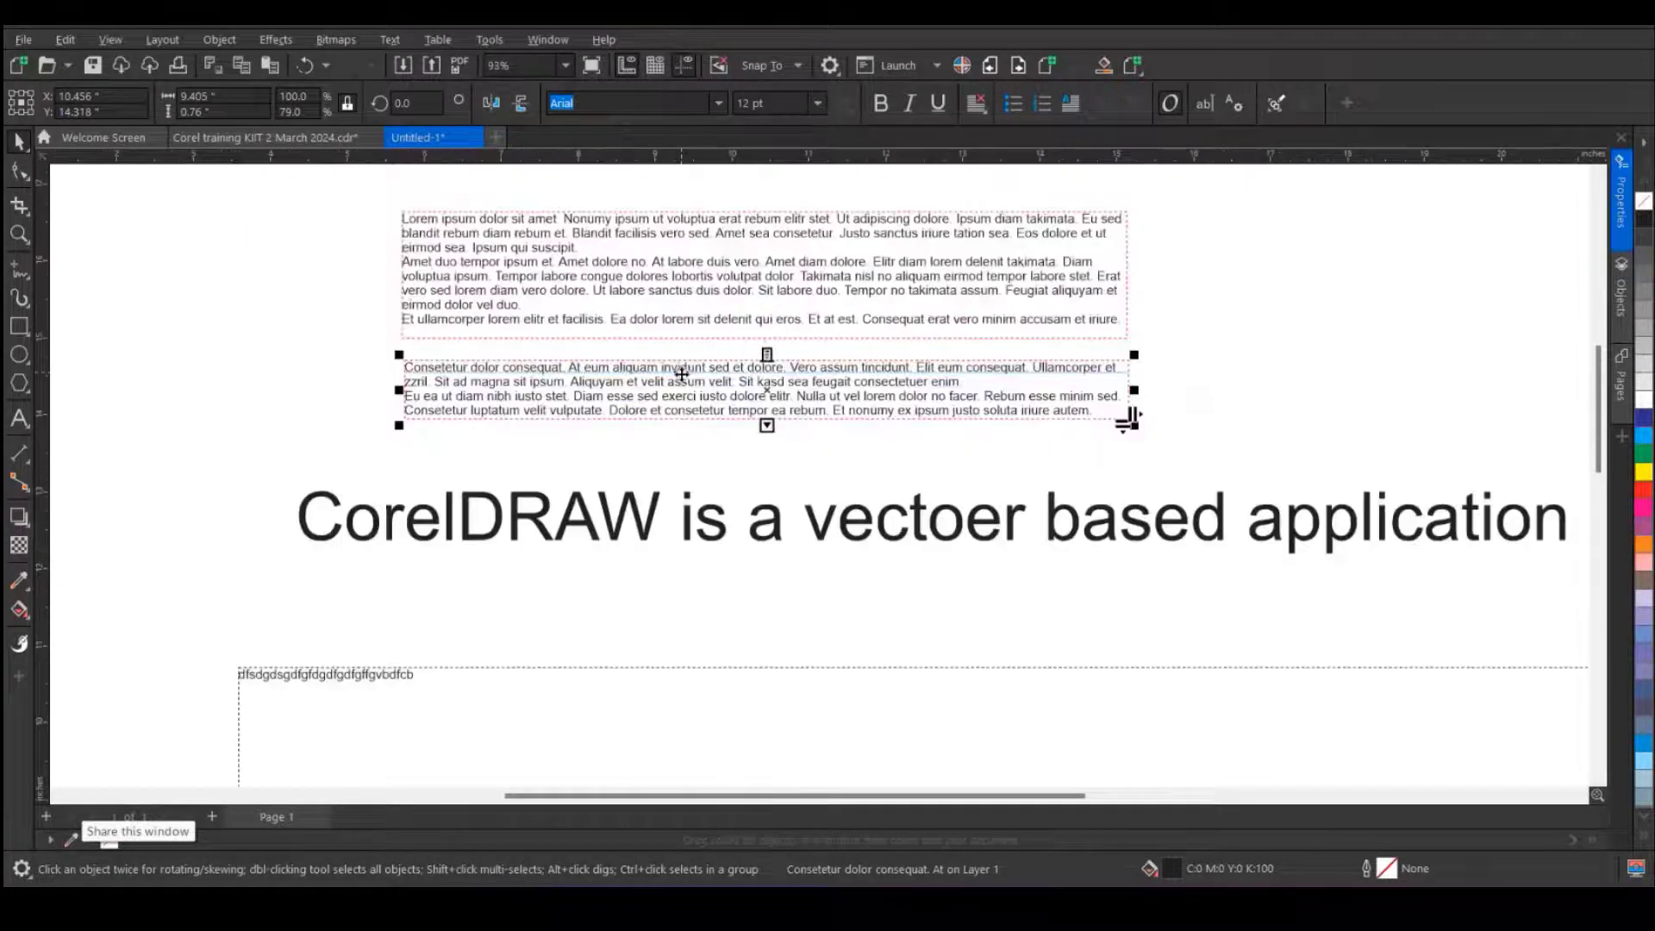
- Show the paragraph properties of the lower linked frame and set its line spacing to 150% of character height
click(1623, 210)
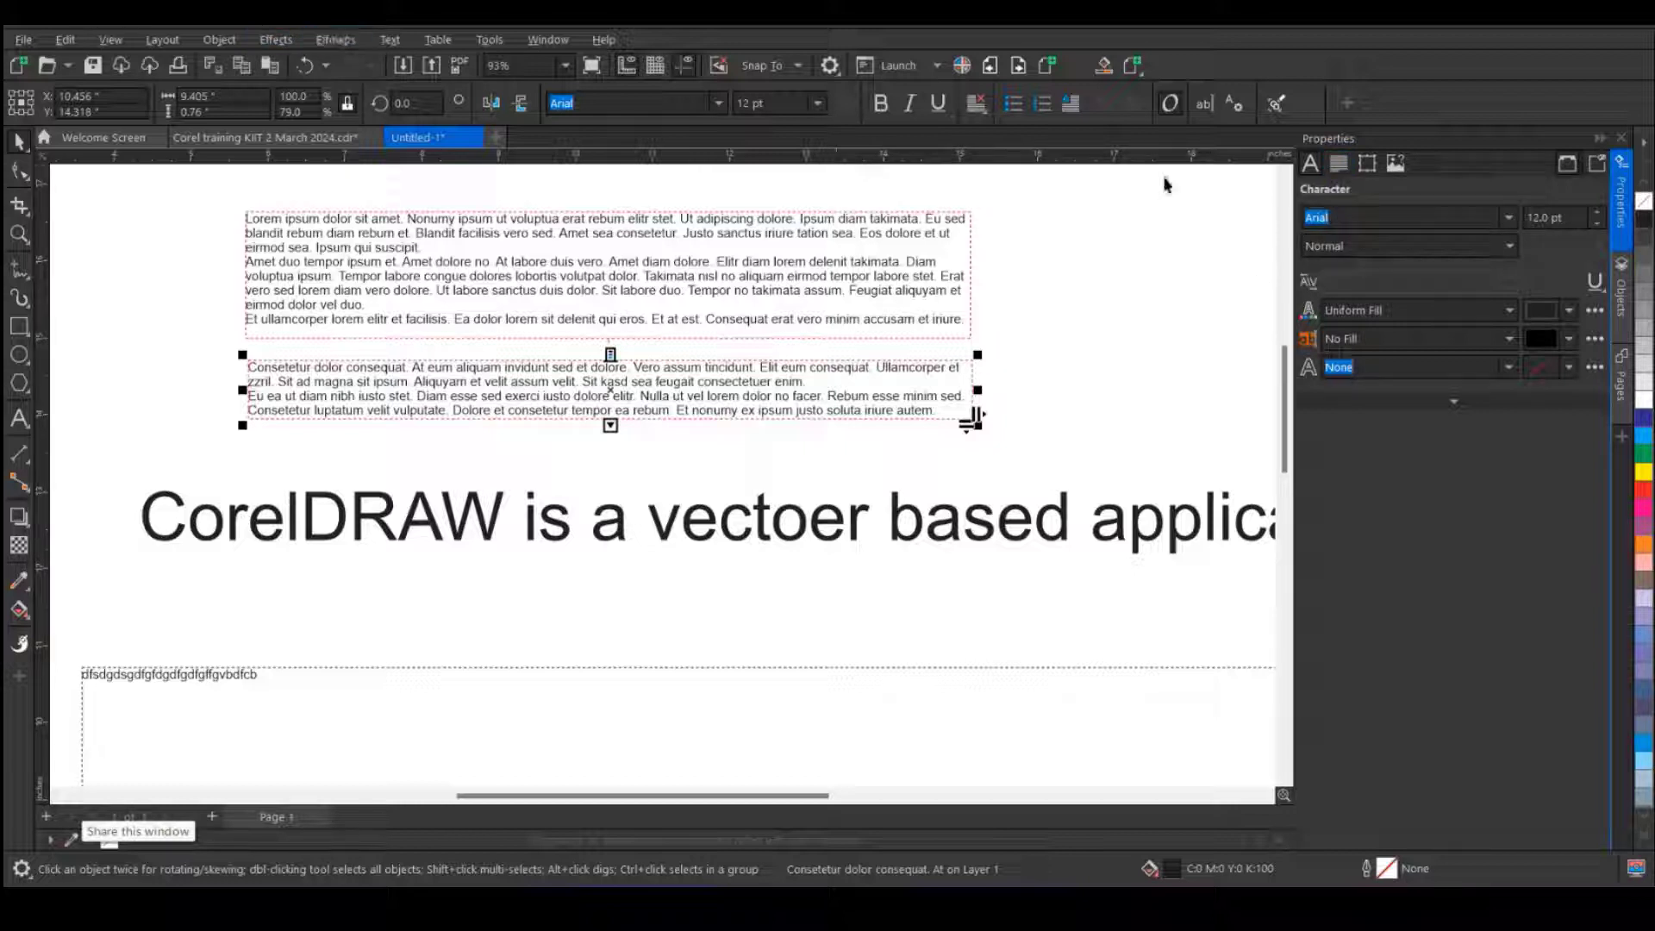
click(1339, 165)
click(1366, 253)
key(BackSpace)
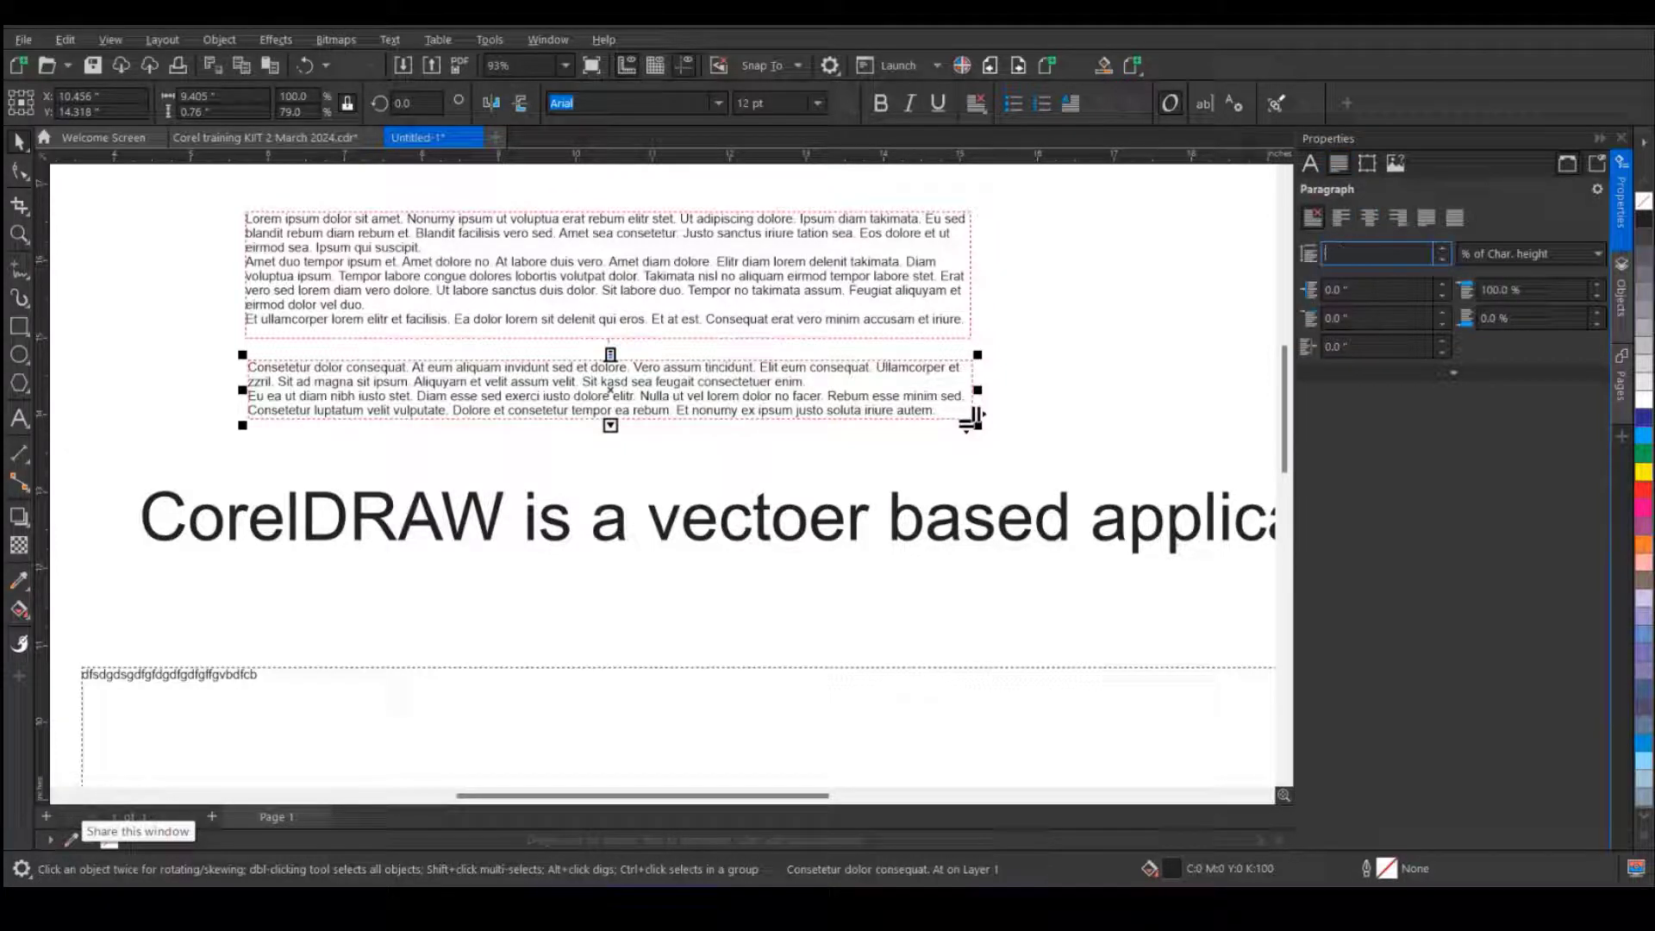
text(150)
key(Return)
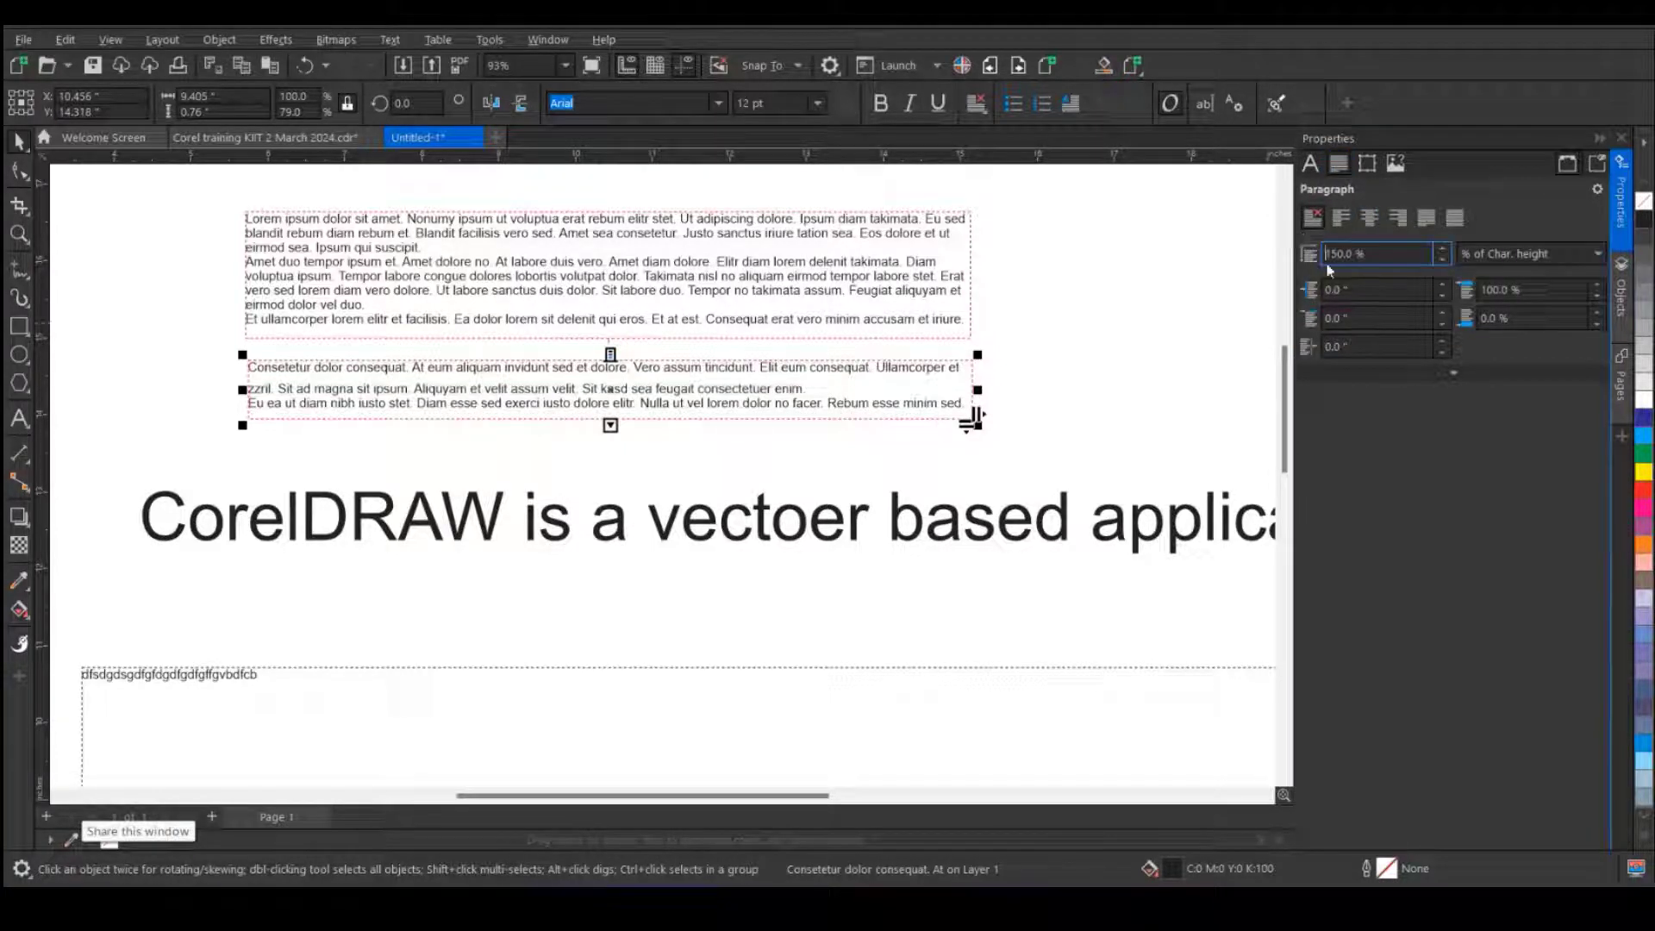
- Set the line spacing of the lower linked frame's text to 200% of character height
scroll(744, 394, up, 2)
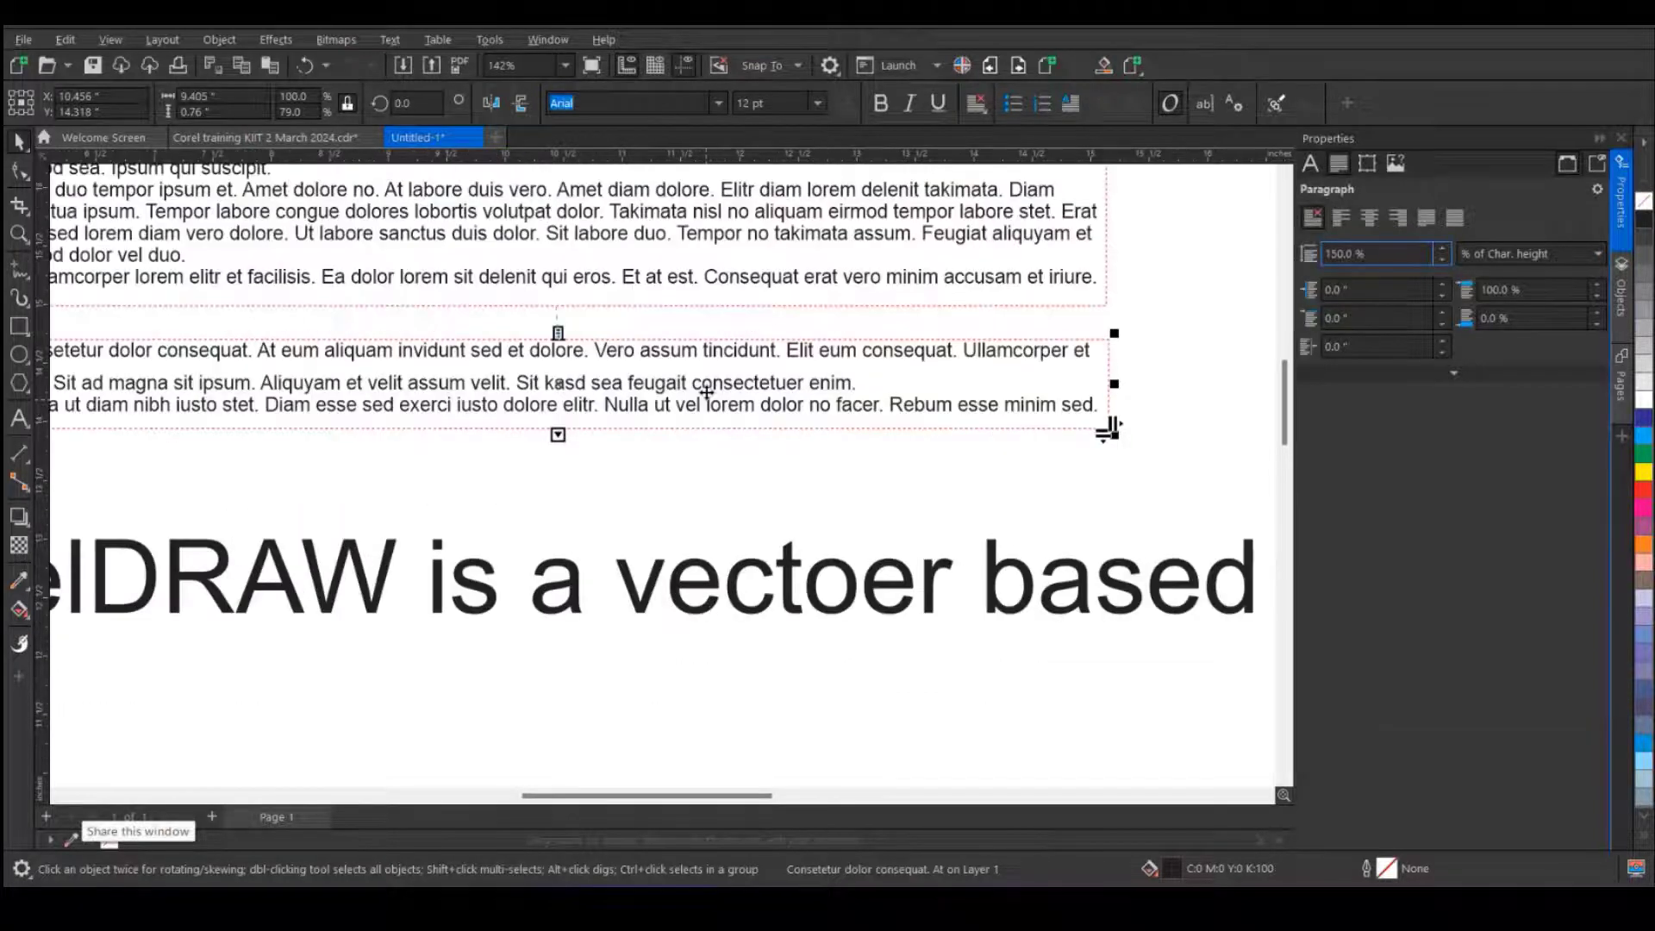
drag(1390, 256, 1329, 255)
text(200)
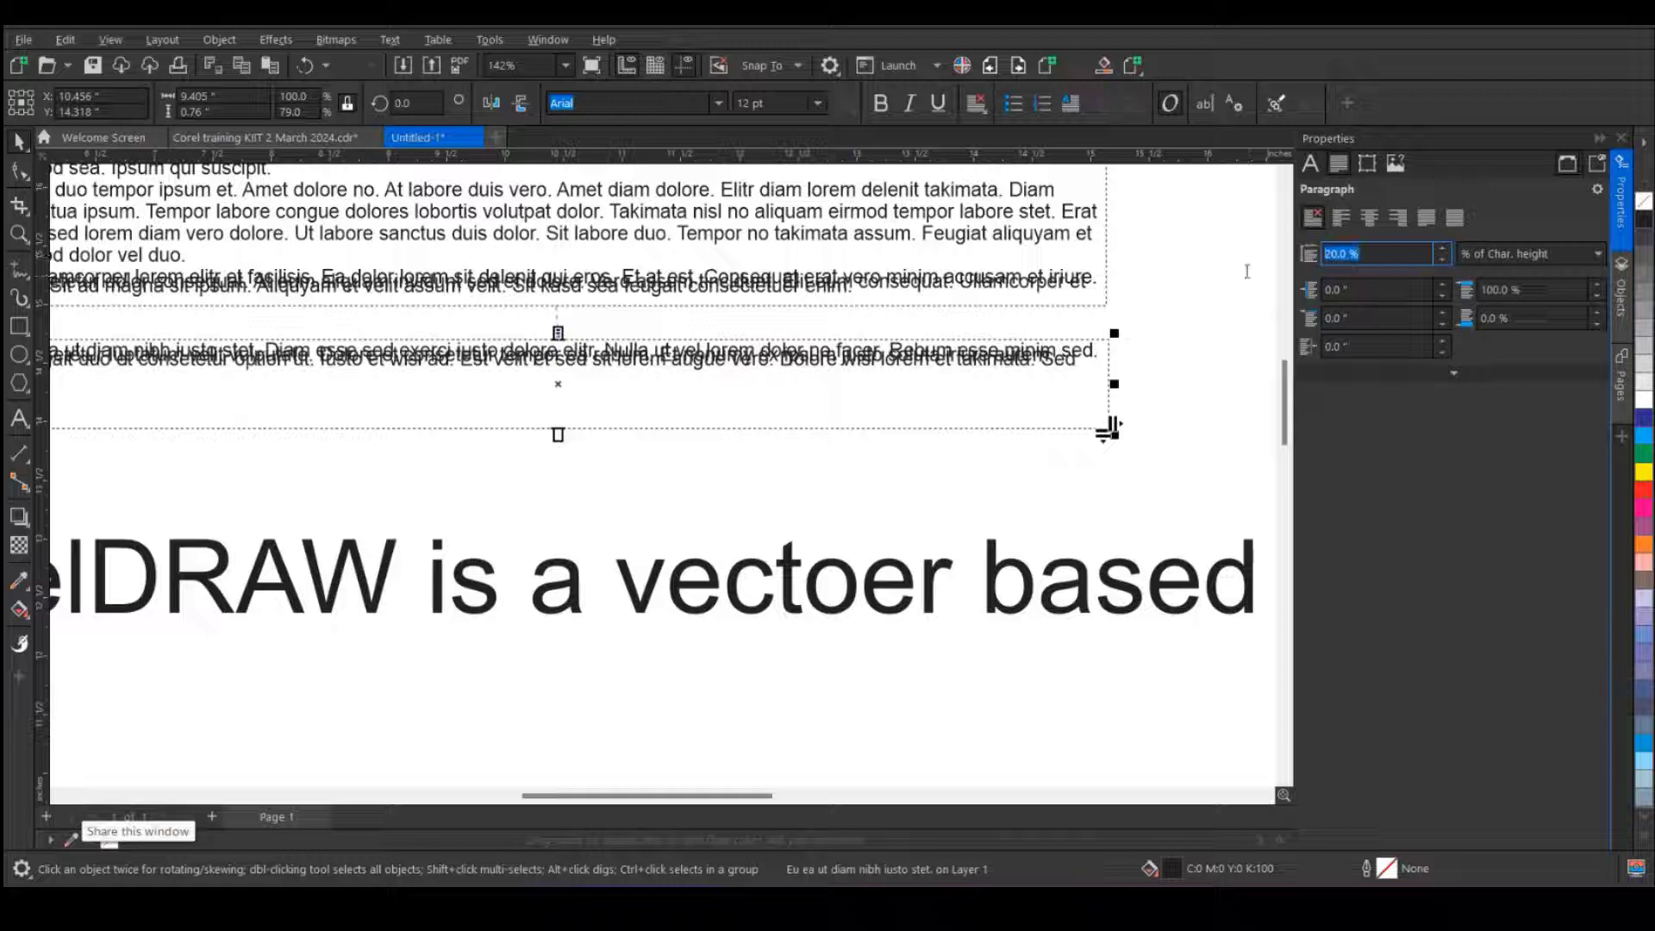
key(Return)
scroll(1019, 398, down, 1)
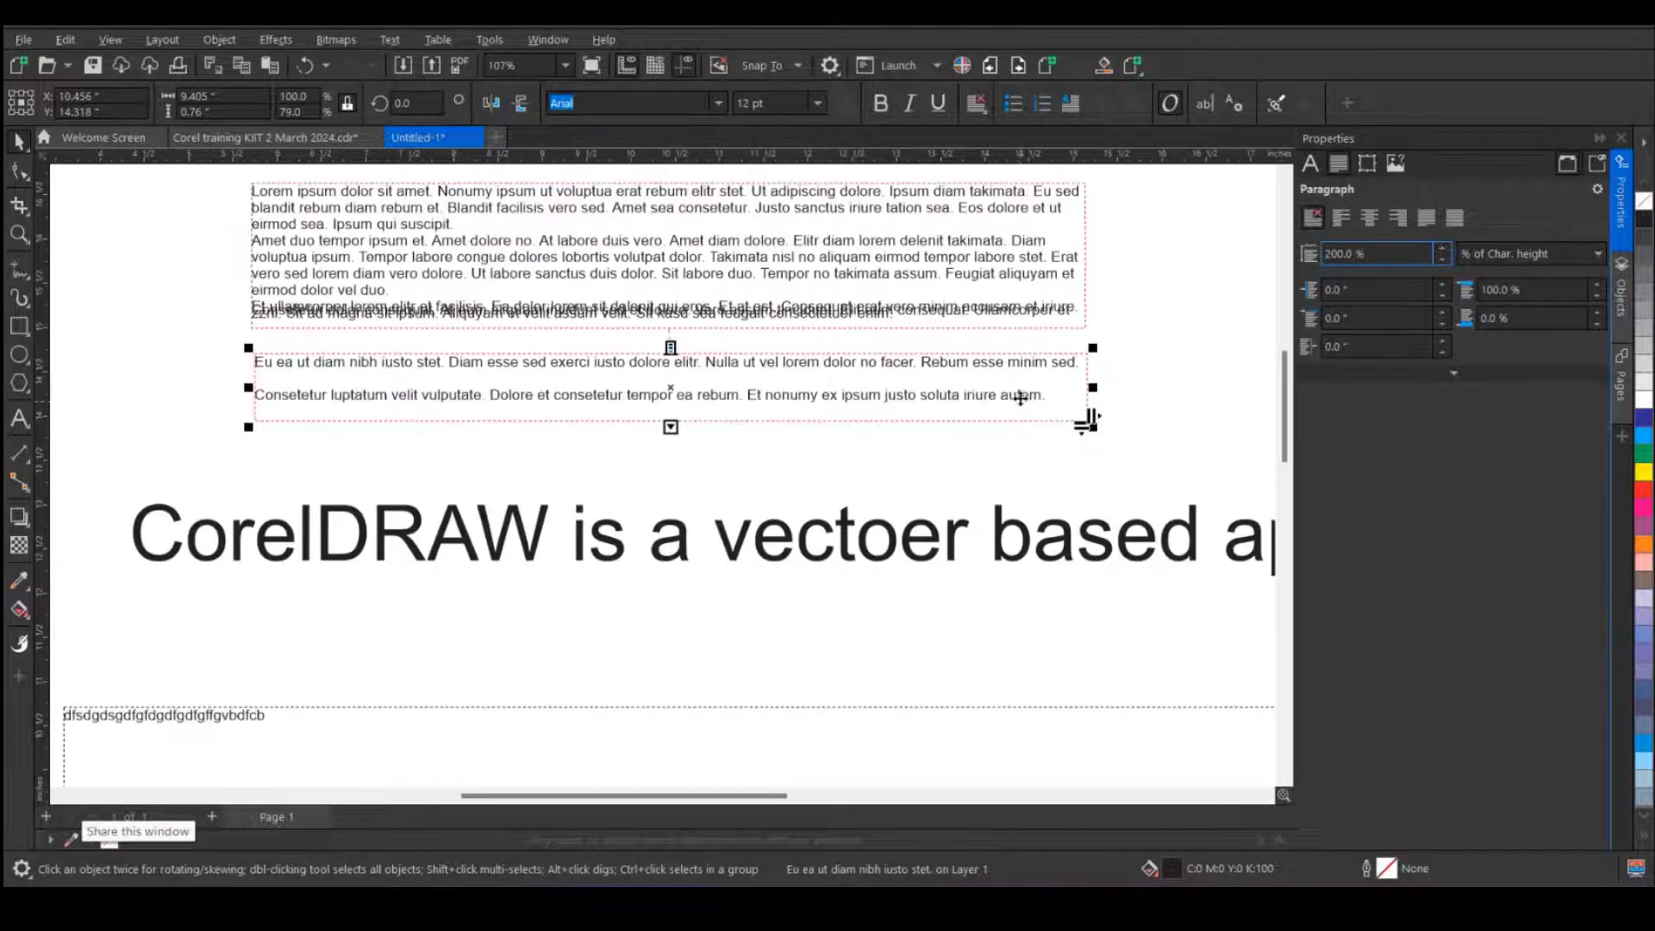
- Give the CorelDRAW heading text a uniform pink background fill with magenta at 80
click(684, 541)
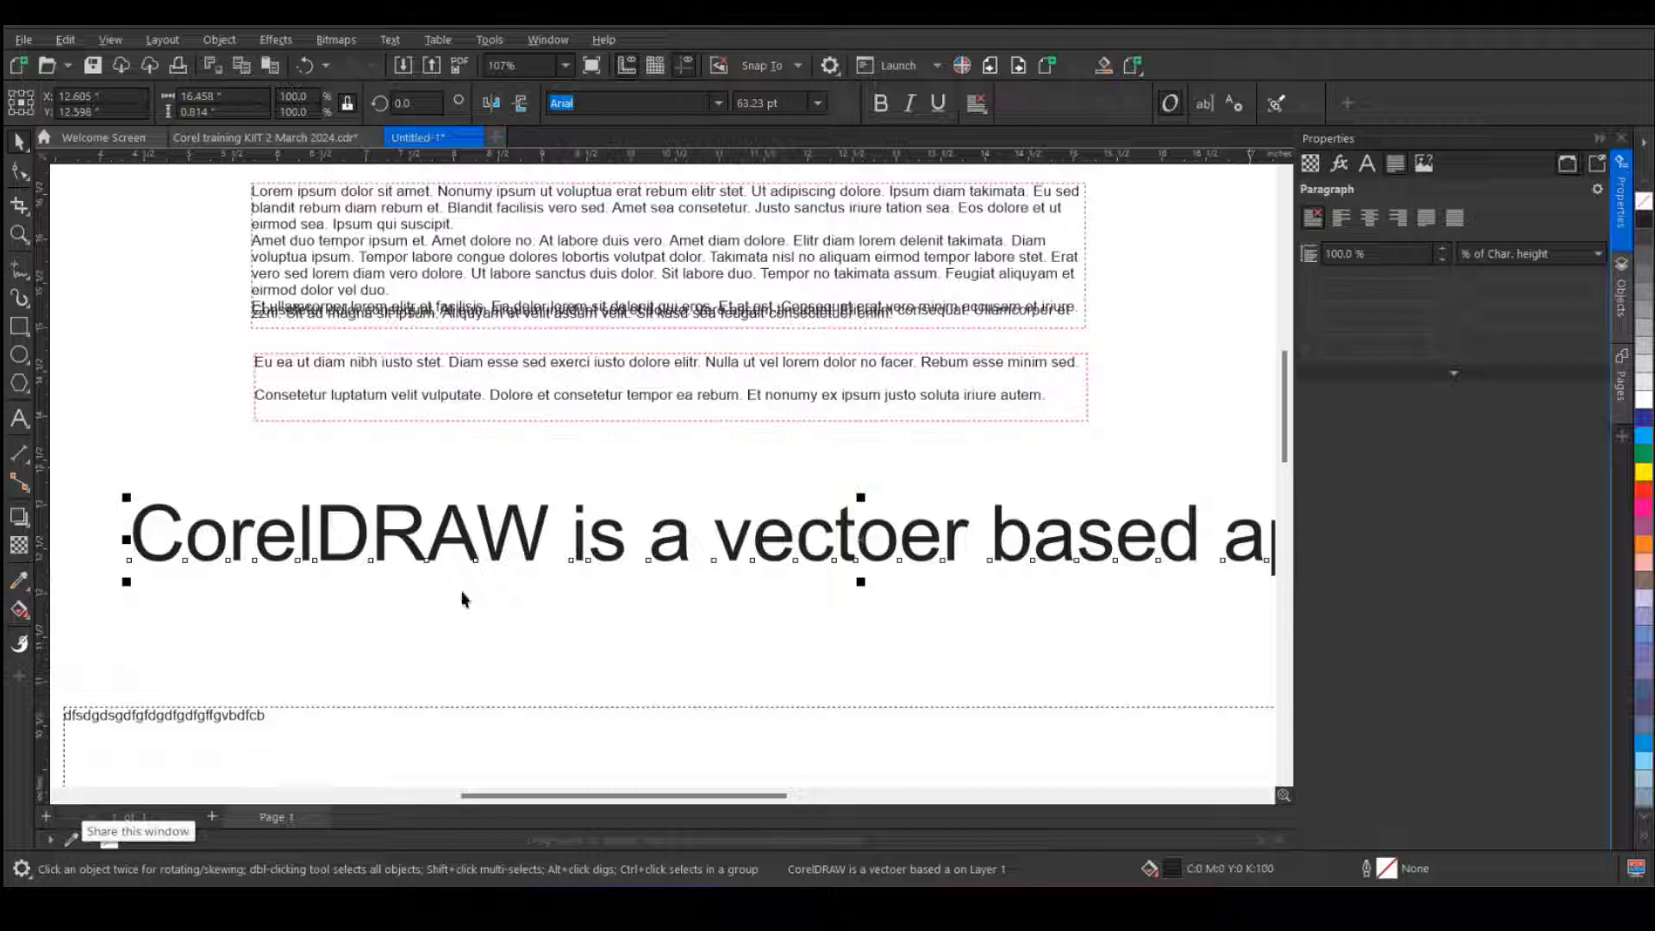
click(1372, 173)
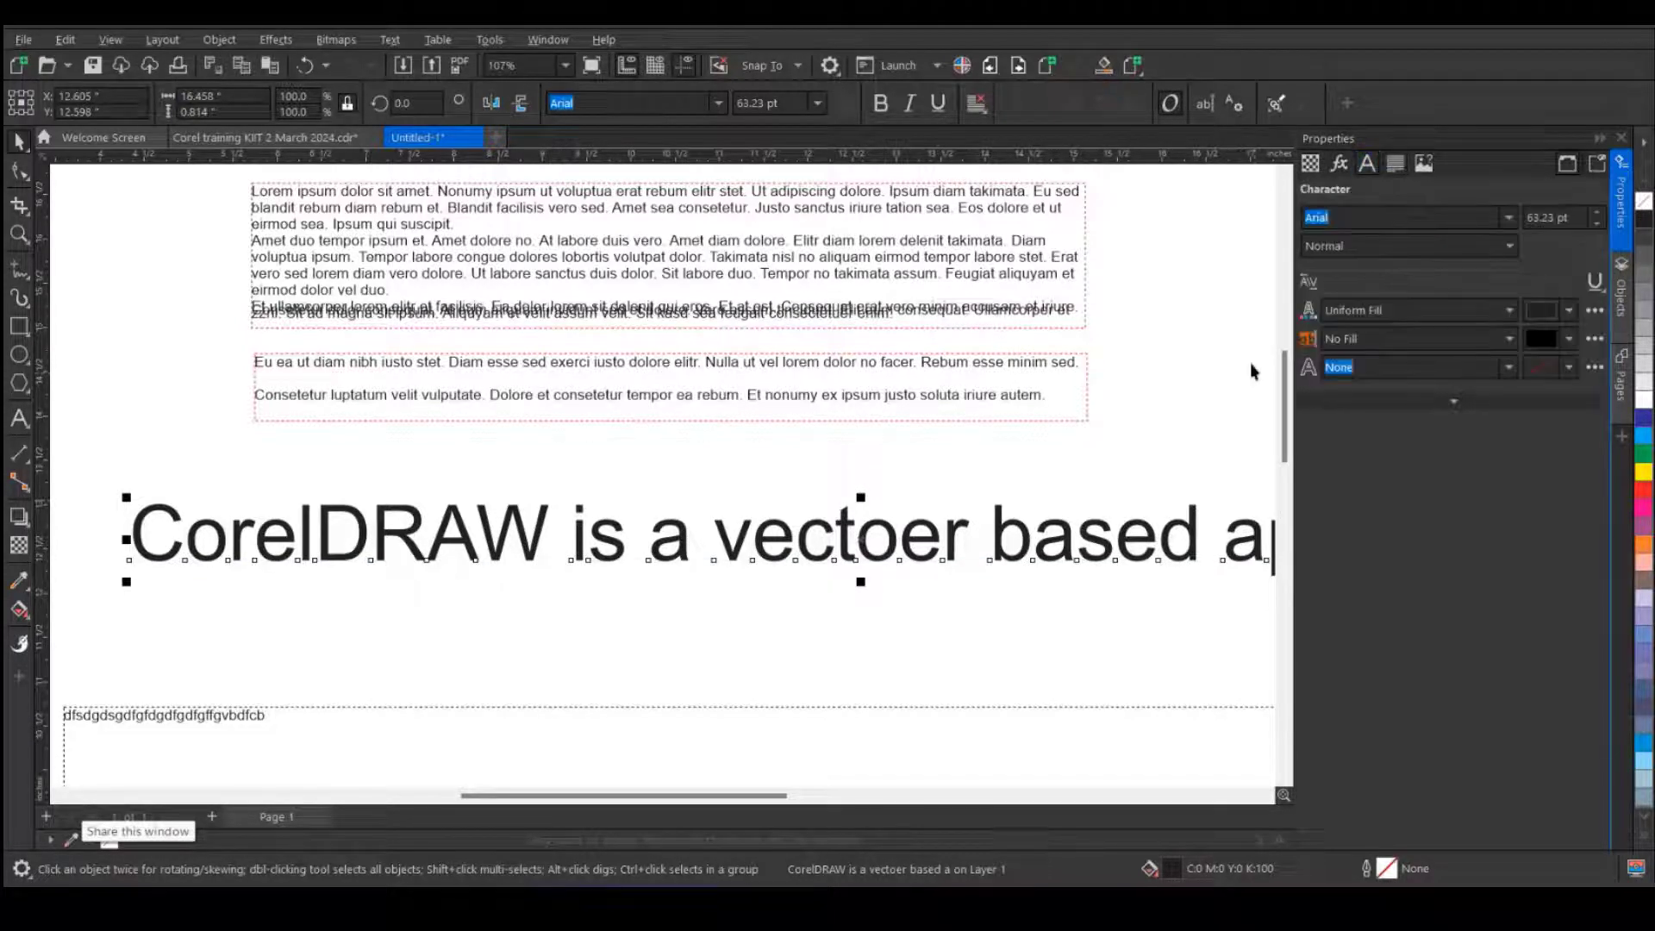
click(1569, 339)
click(1566, 466)
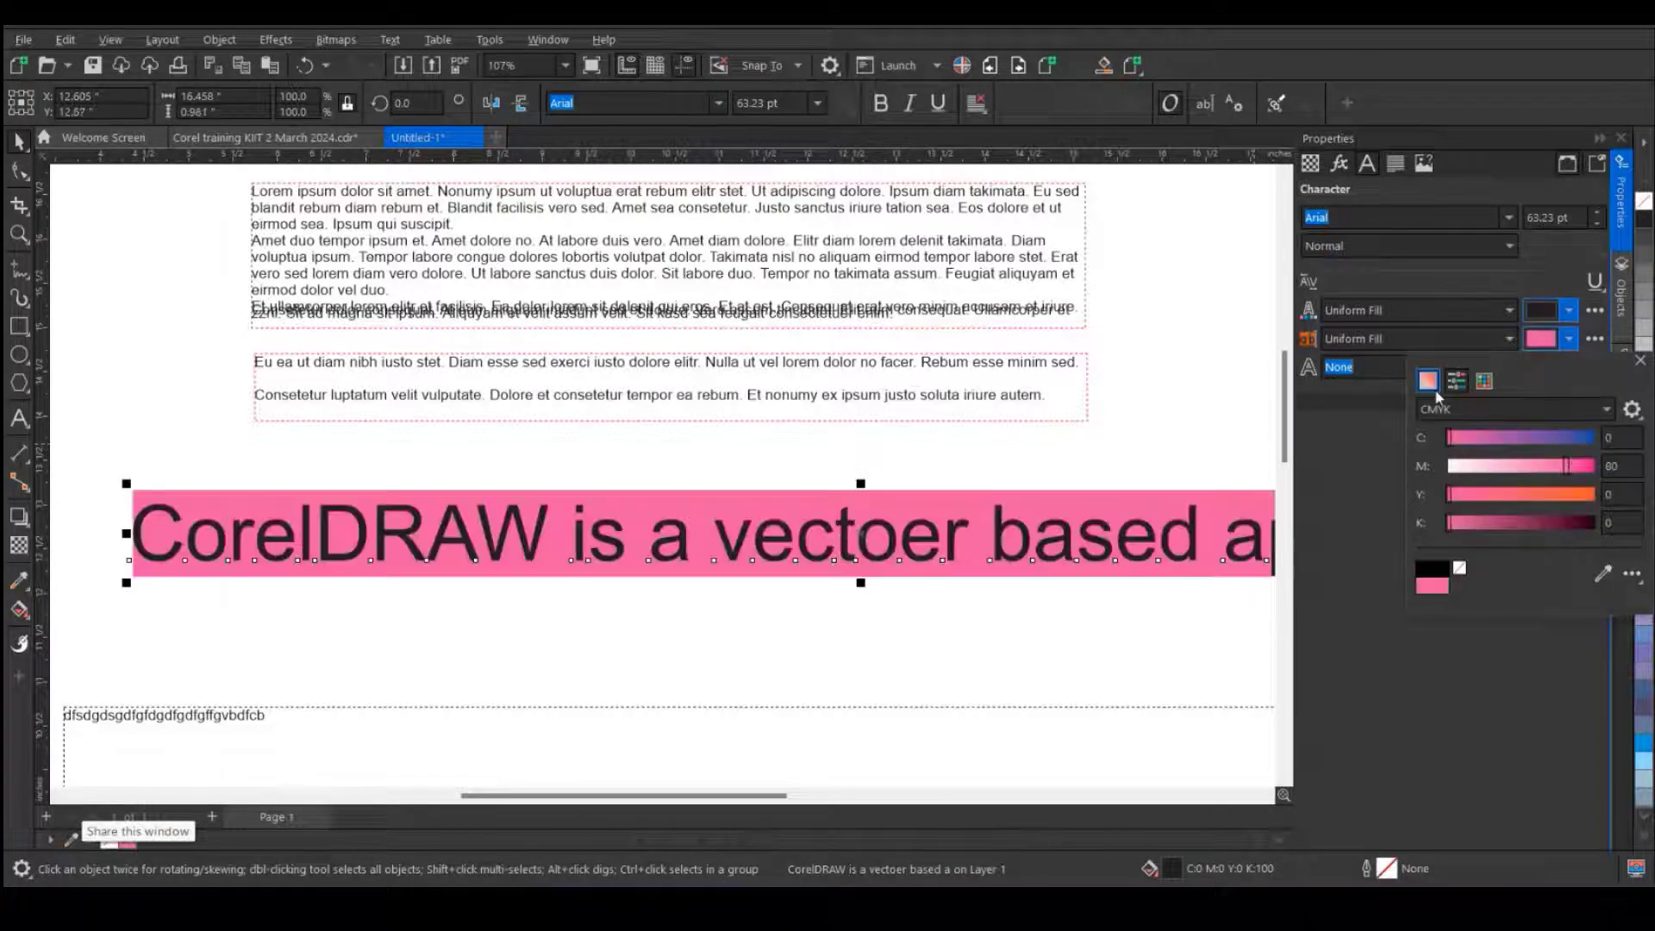
click(1365, 385)
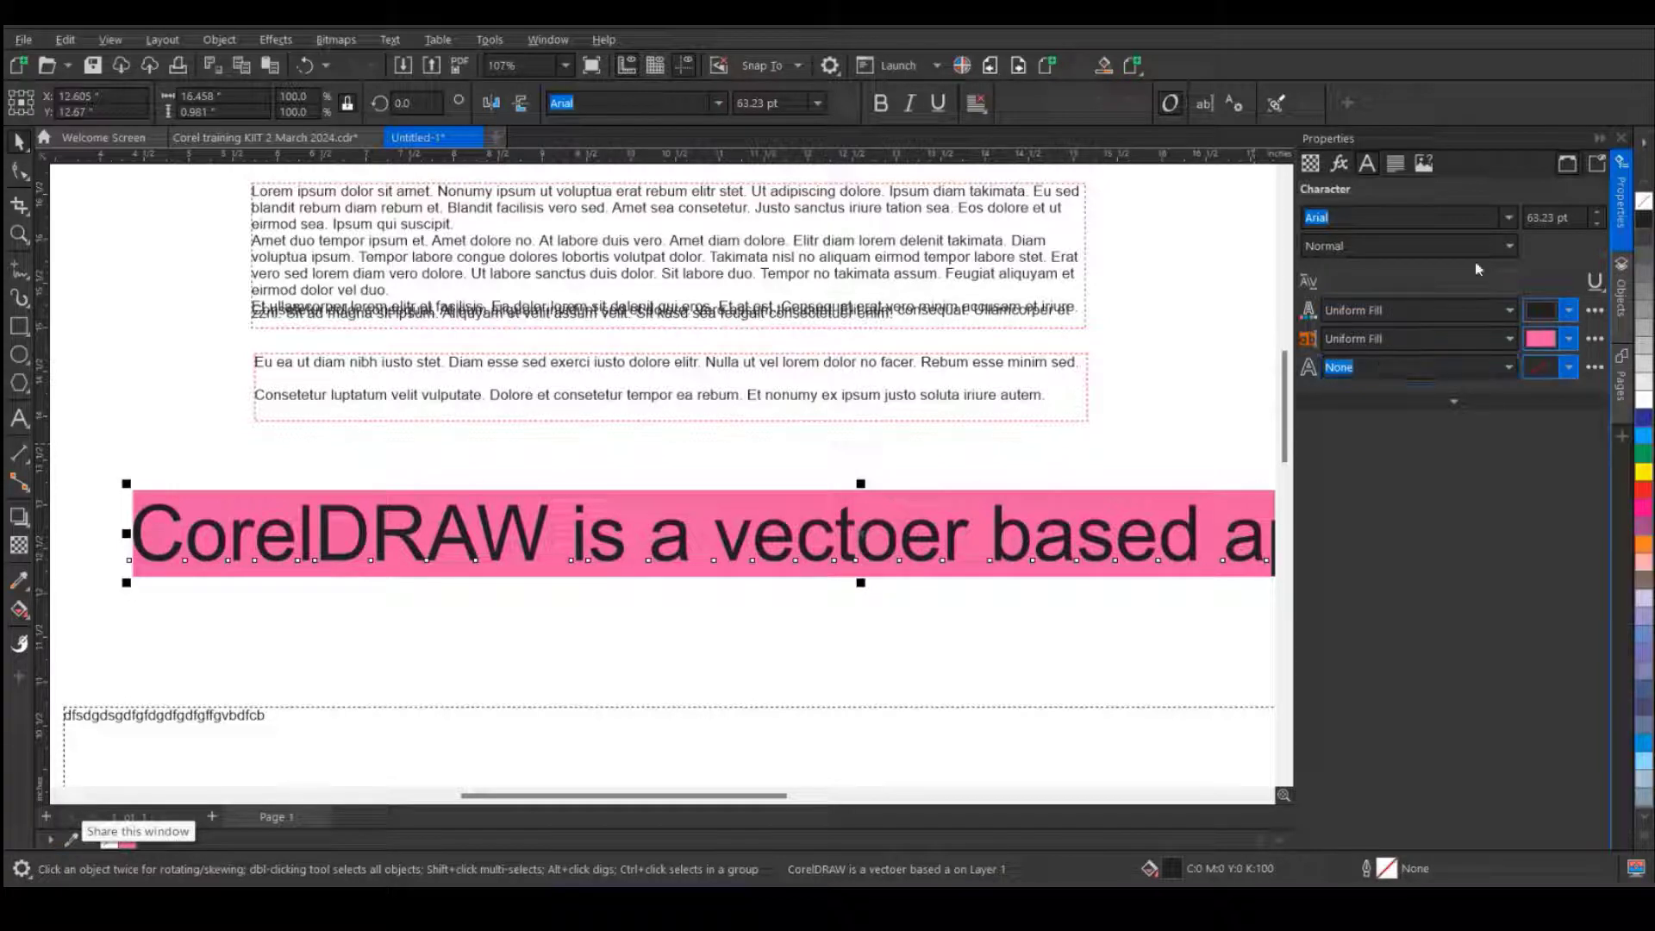
- Set the CorelDRAW heading text's font style to Bold
click(1413, 248)
click(1414, 293)
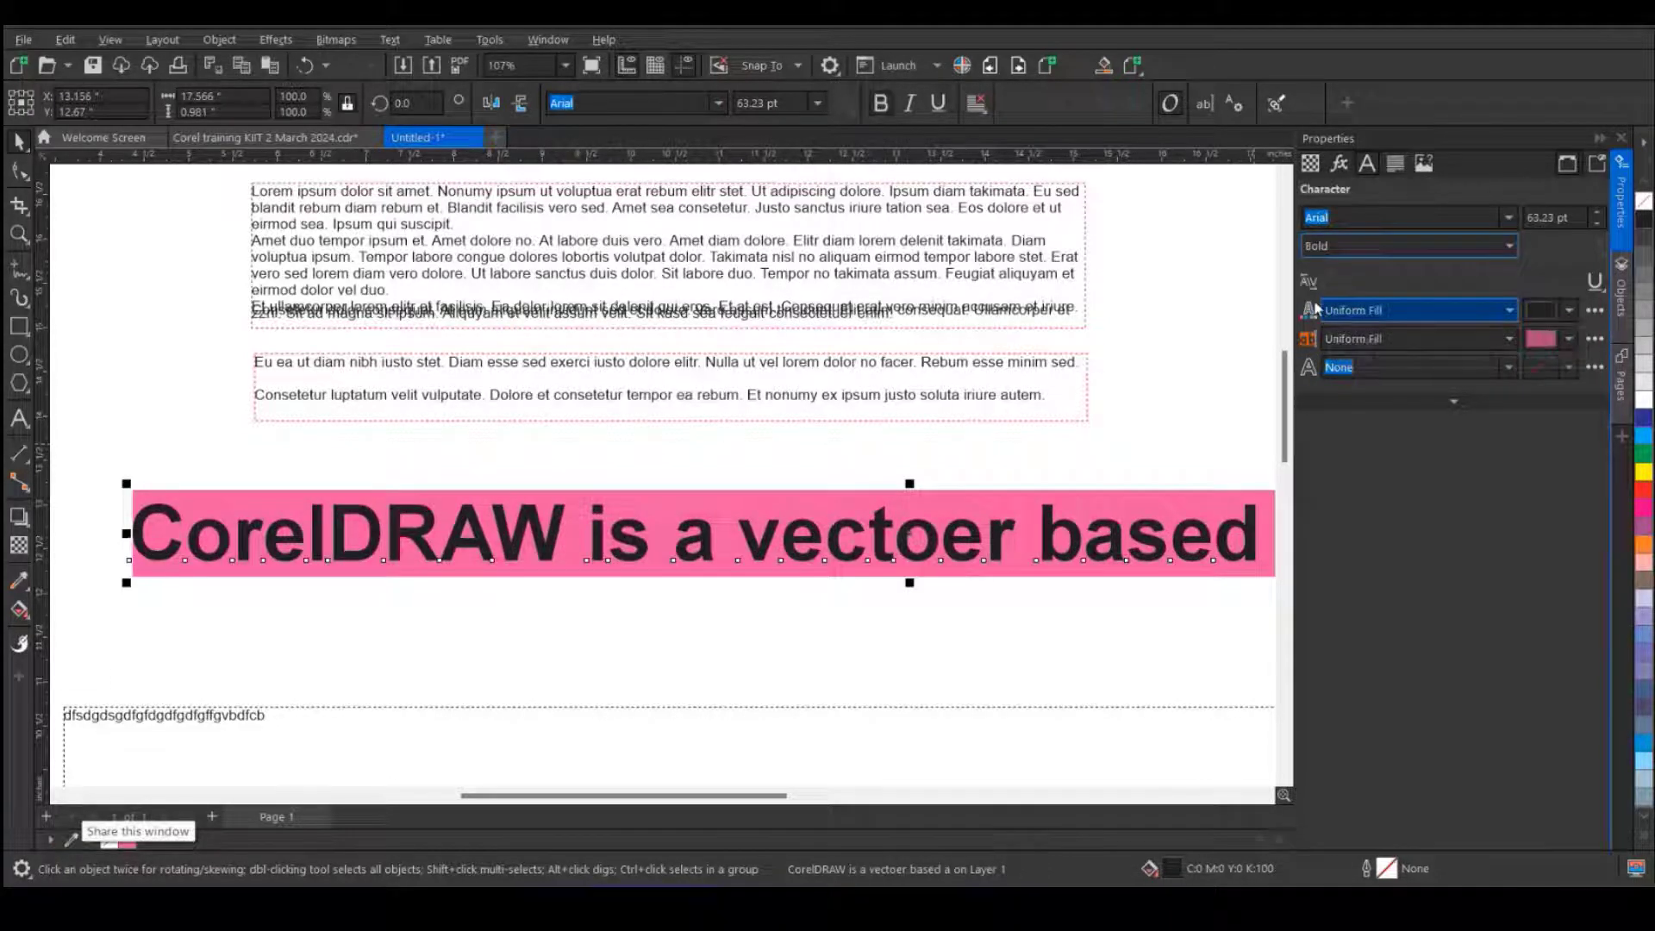
scroll(758, 491, down, 2)
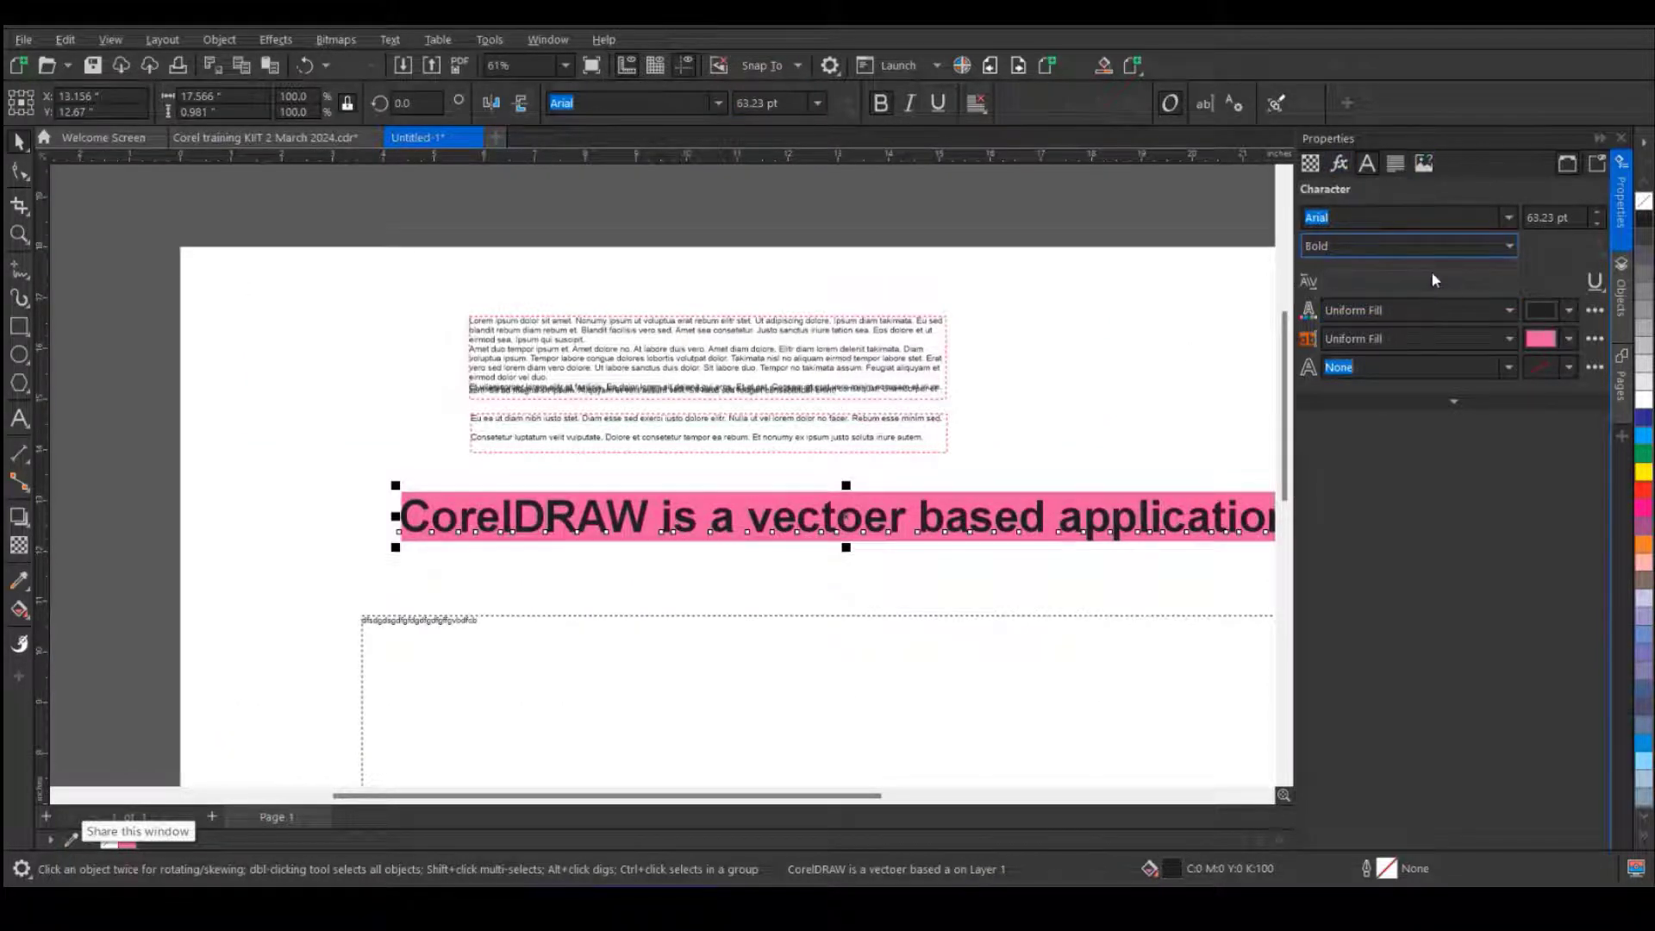
drag(551, 555, 560, 523)
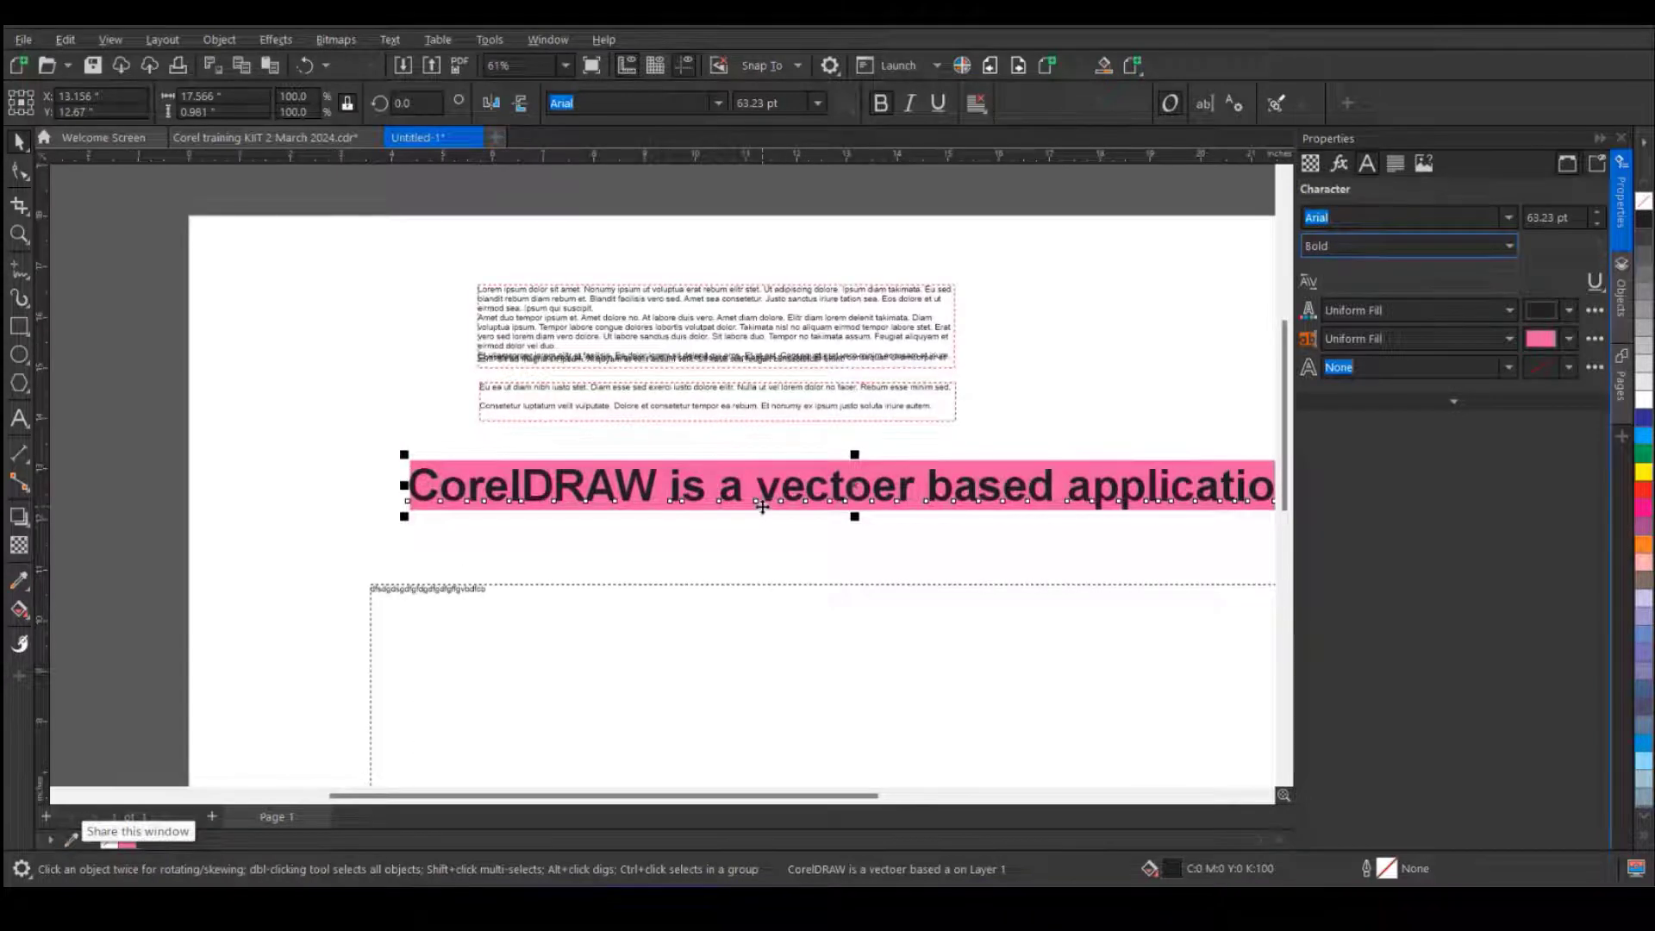
- Undo the bold style and the pink background fill on the CorelDRAW heading text
click(1022, 360)
click(465, 466)
key(ctrl+z)
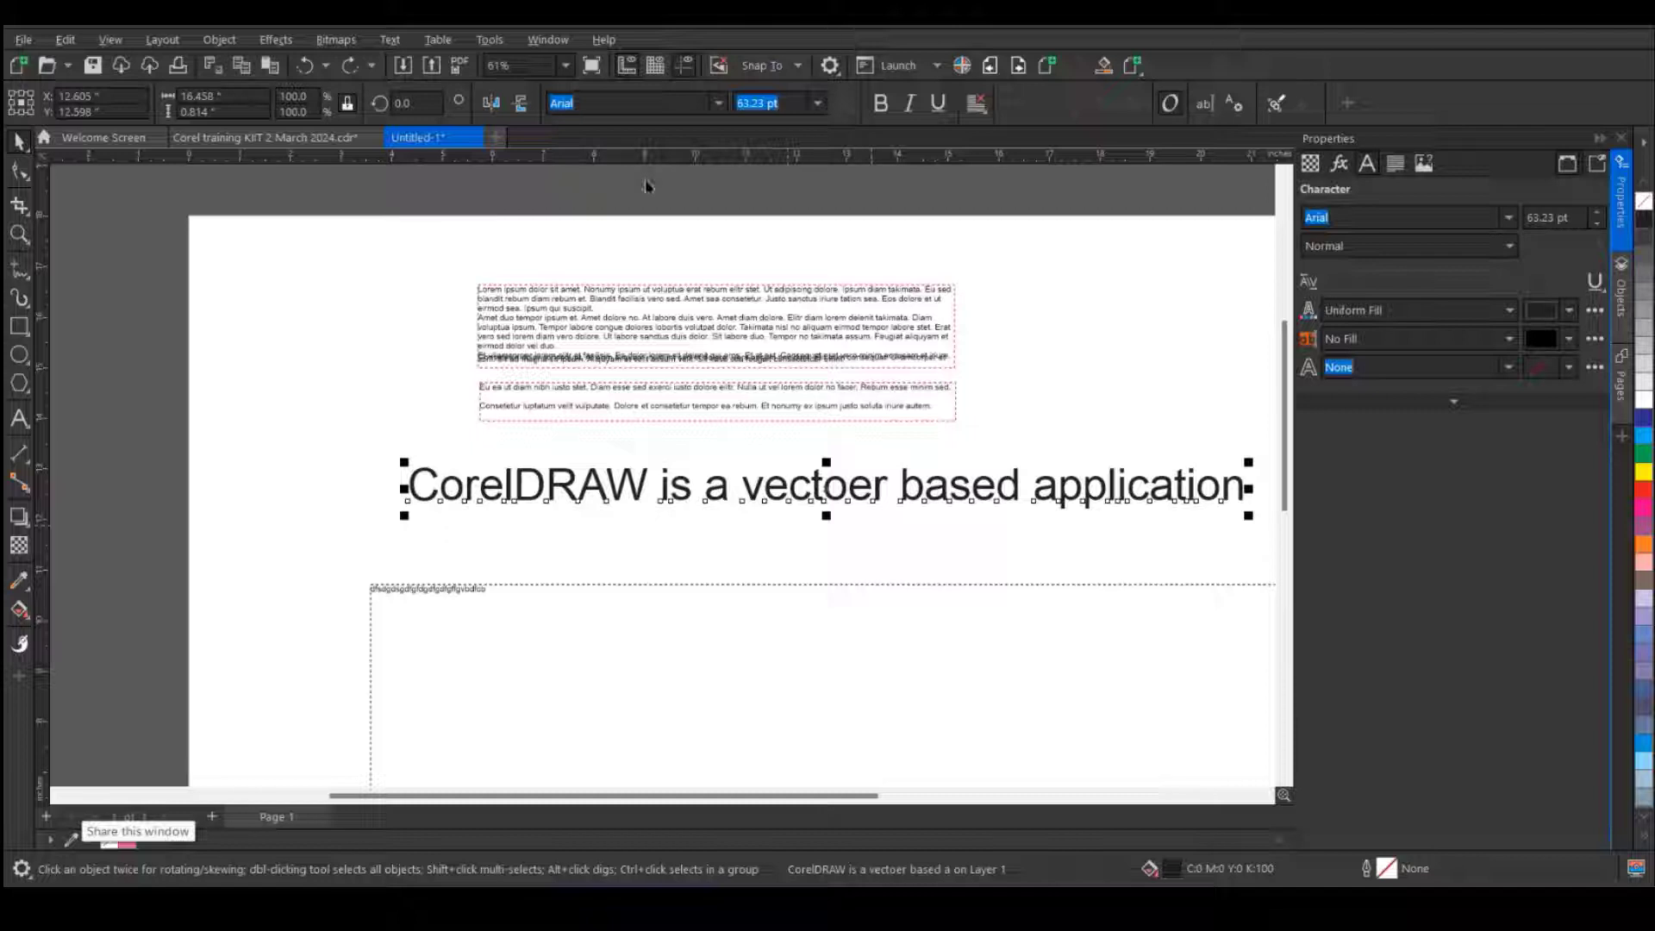
- Change the font of the CorelDRAW heading text to Gabriola
click(719, 103)
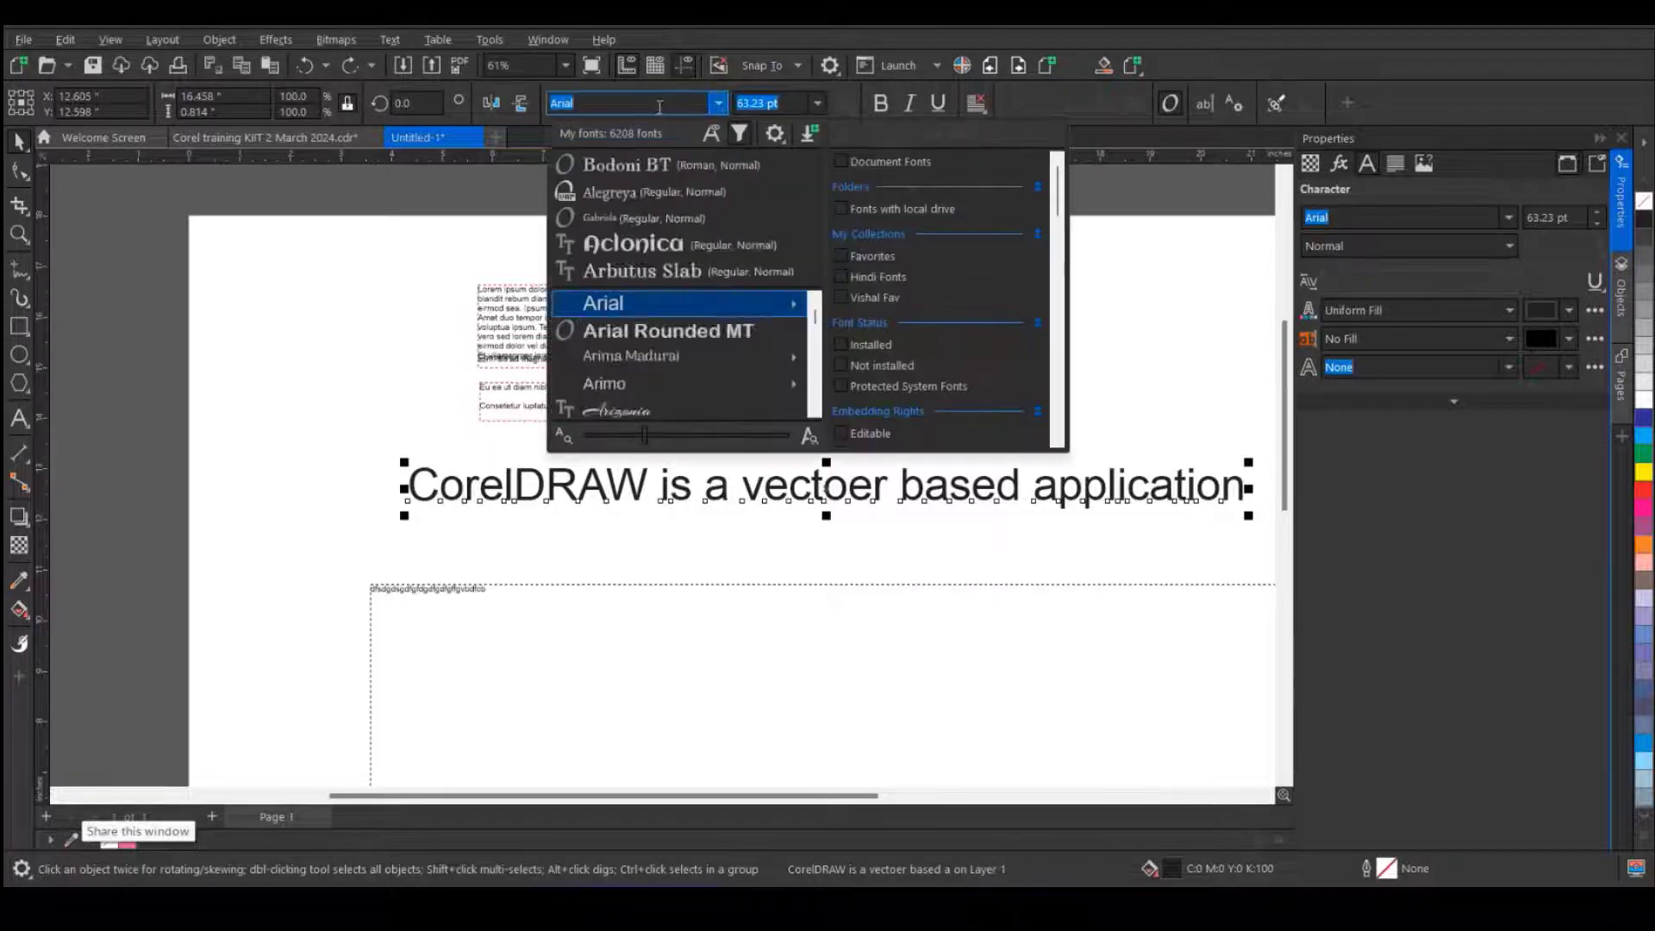
click(630, 220)
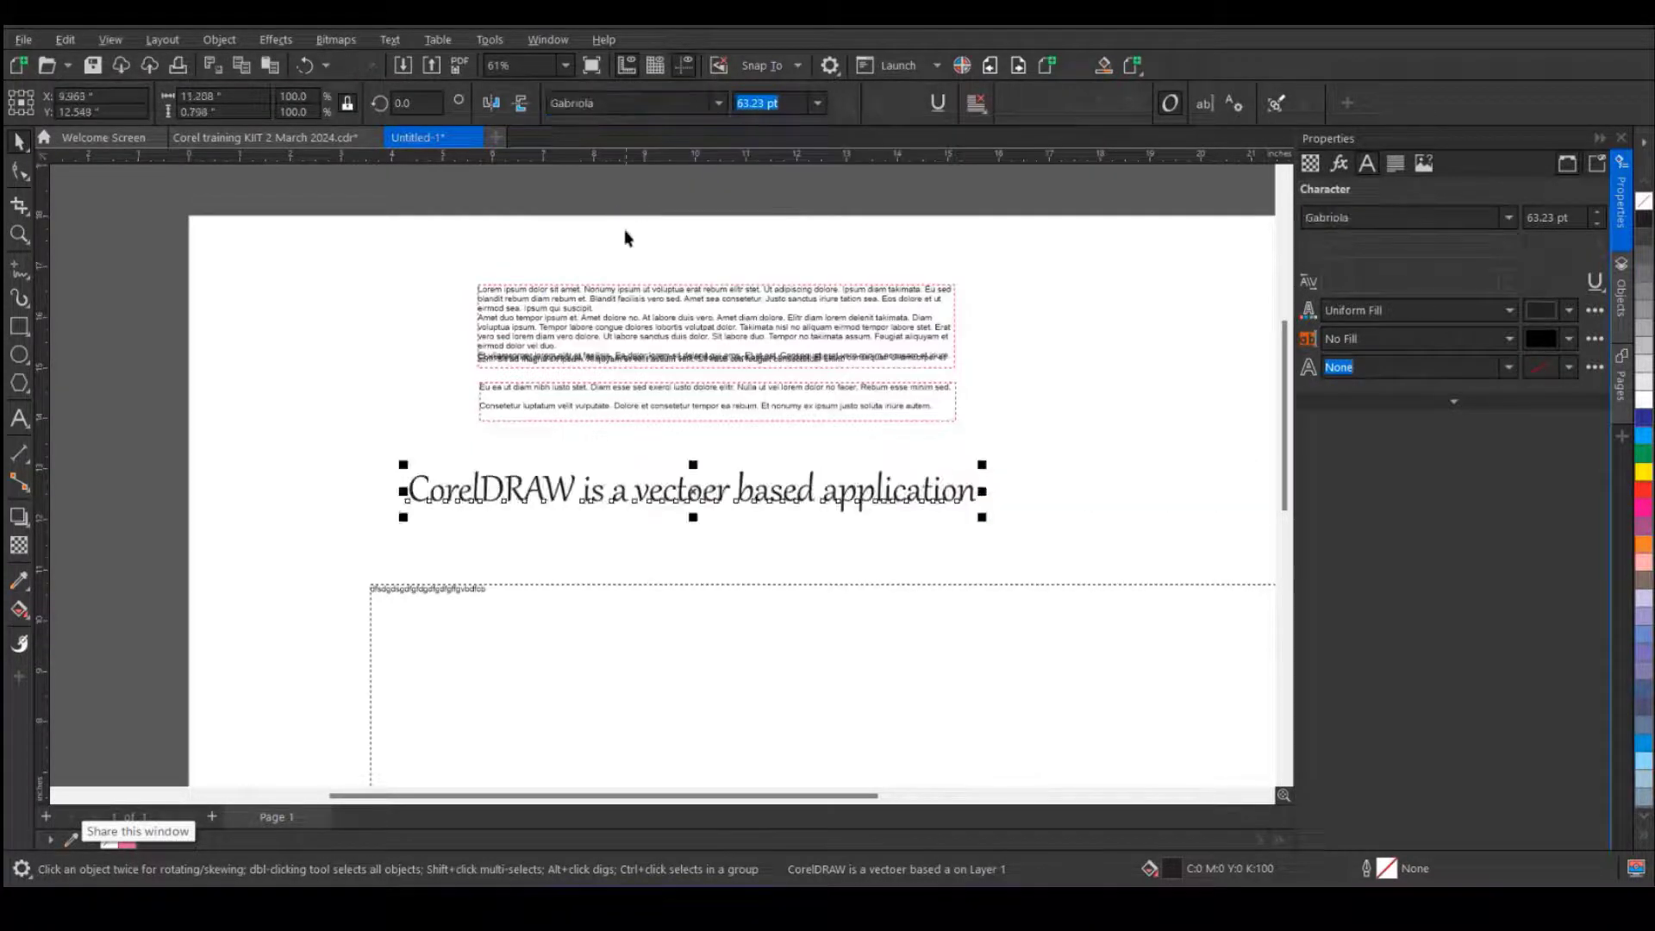
scroll(576, 547, up, 2)
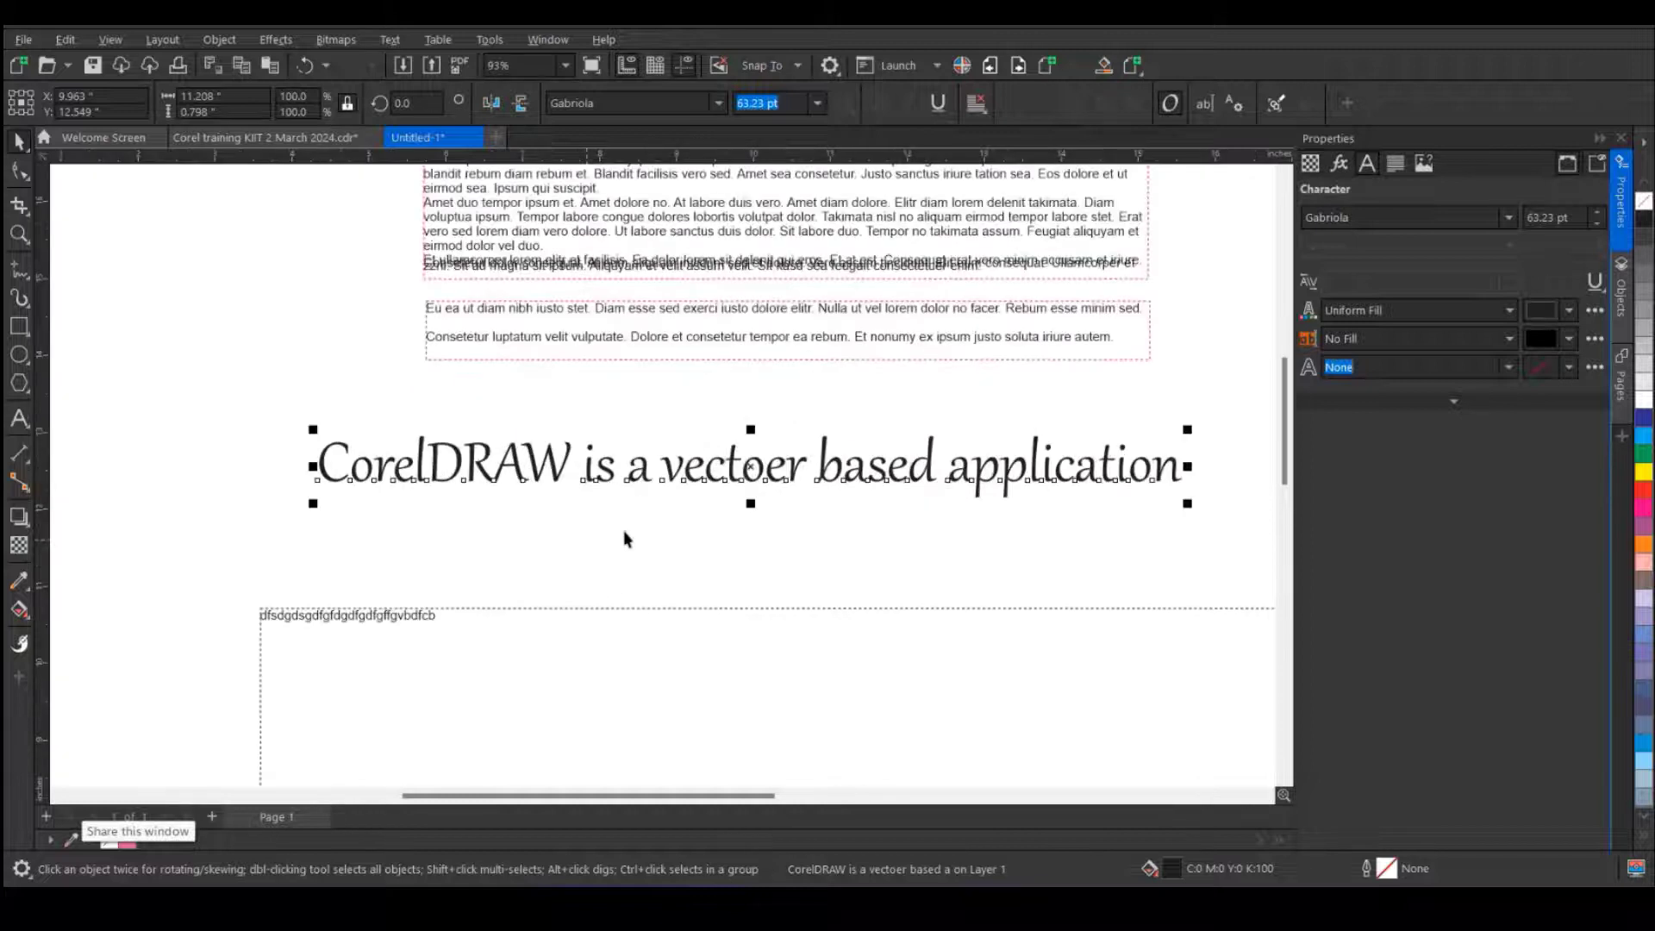
- Delete the letter "o" from "vectoer" in the heading so the word reads "vecter", and reselect the whole text object
click(21, 419)
click(761, 470)
key(BackSpace)
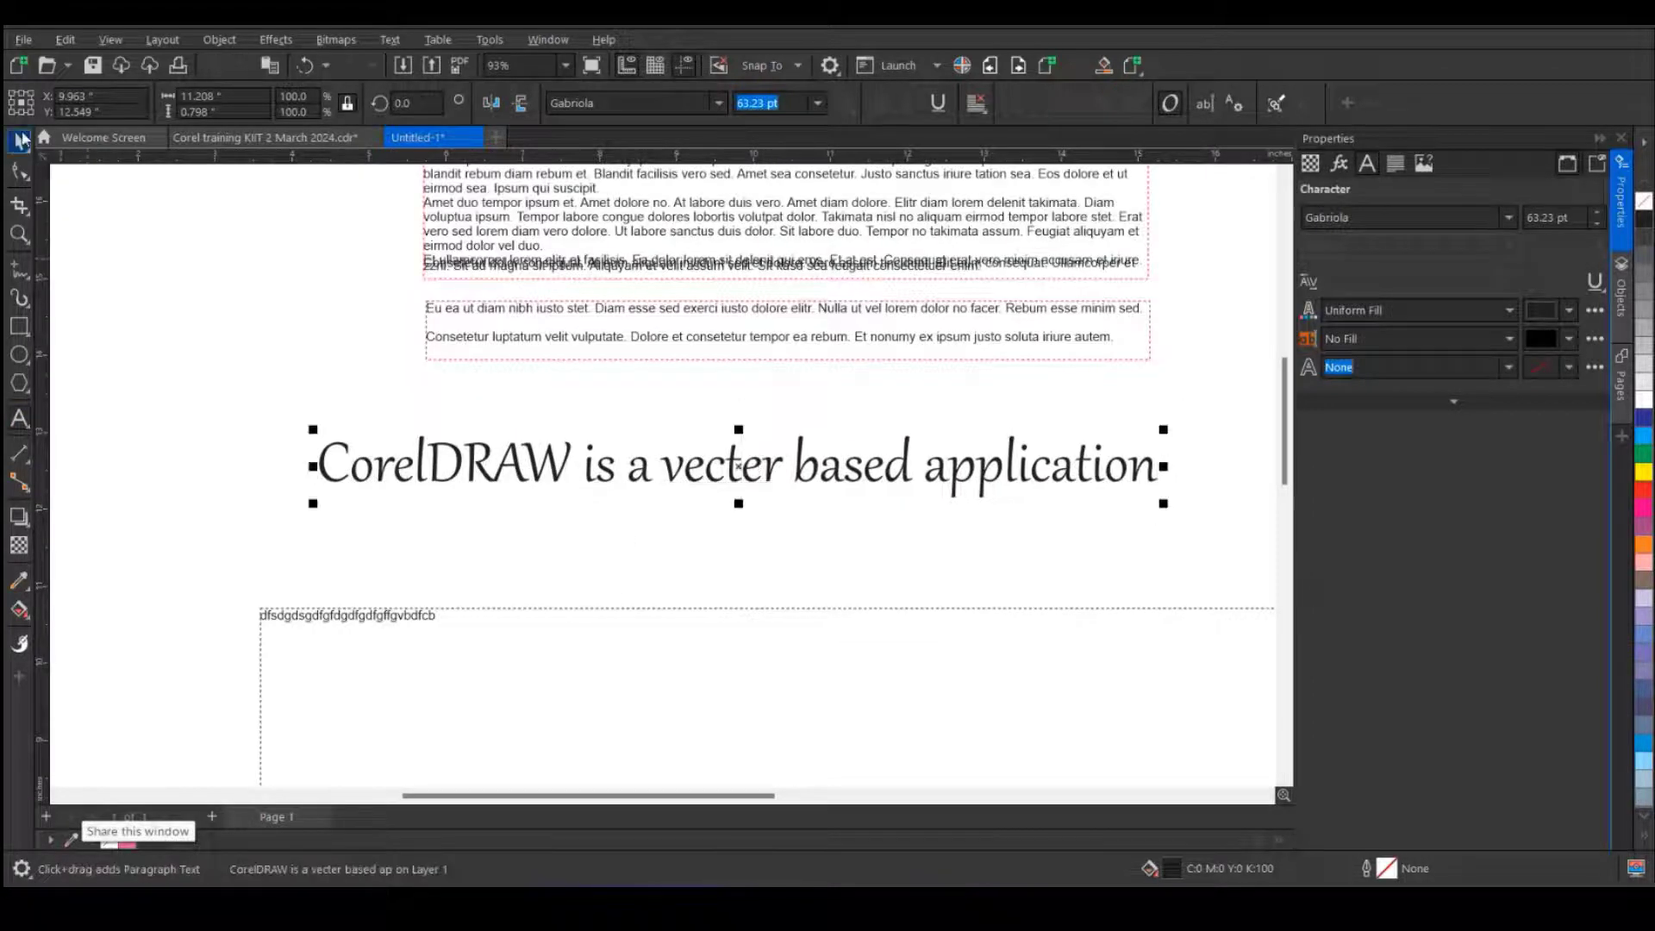
click(8, 147)
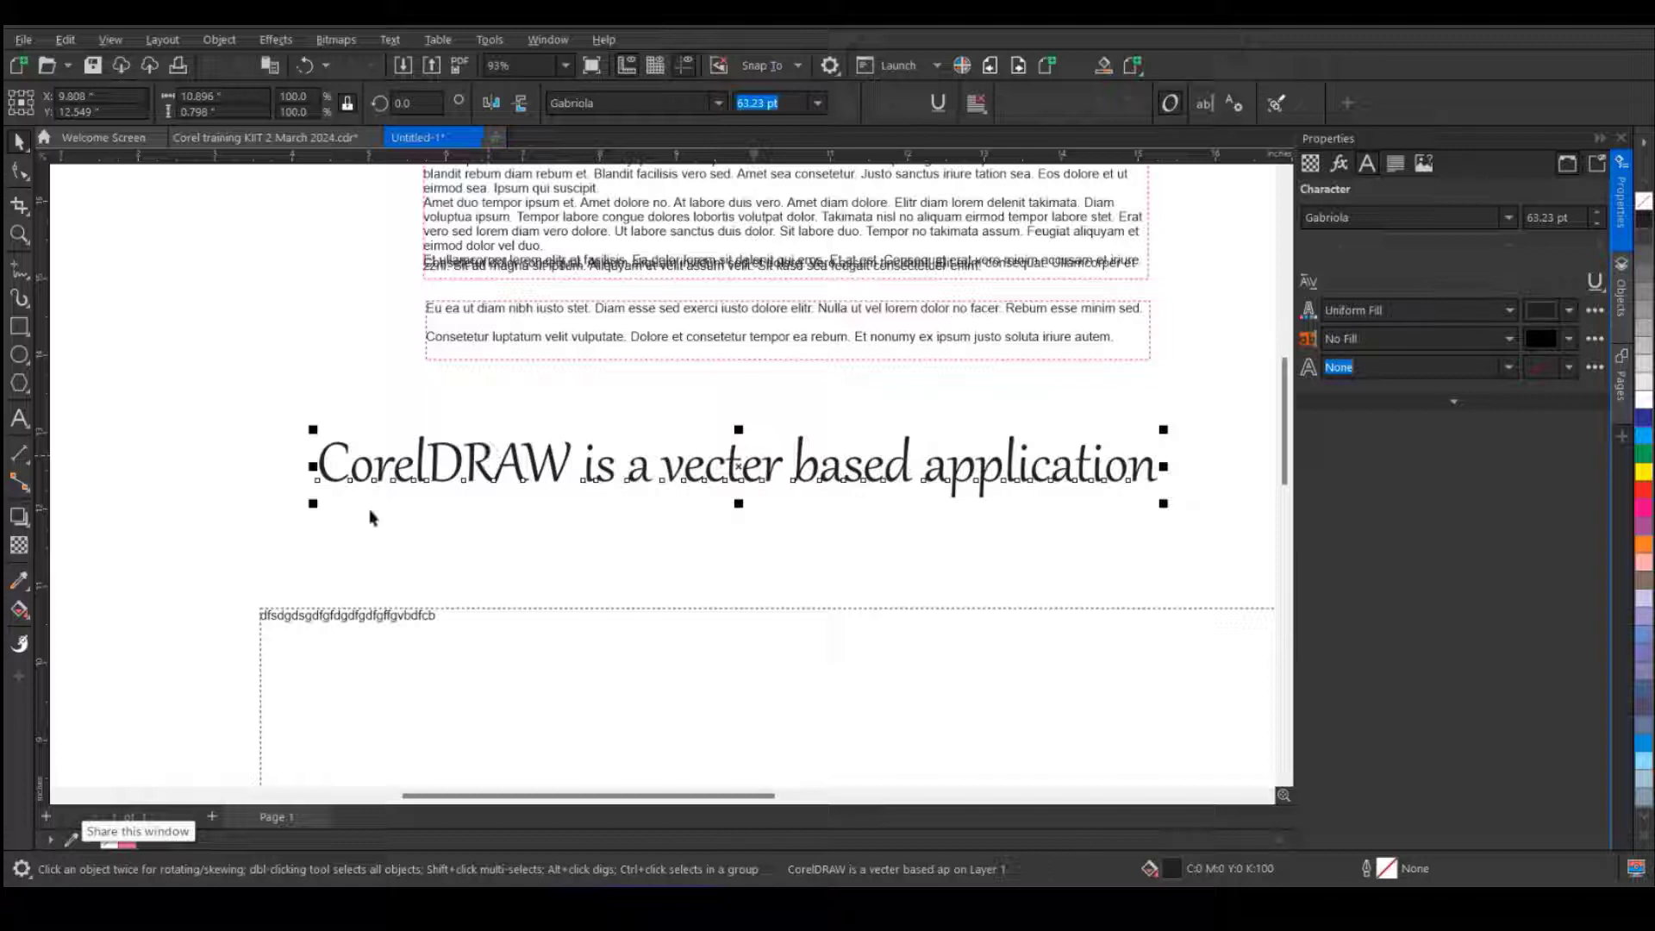
- Apply a lightly swashed OpenType stylistic set to only the word CorelDRAW in the heading
click(19, 419)
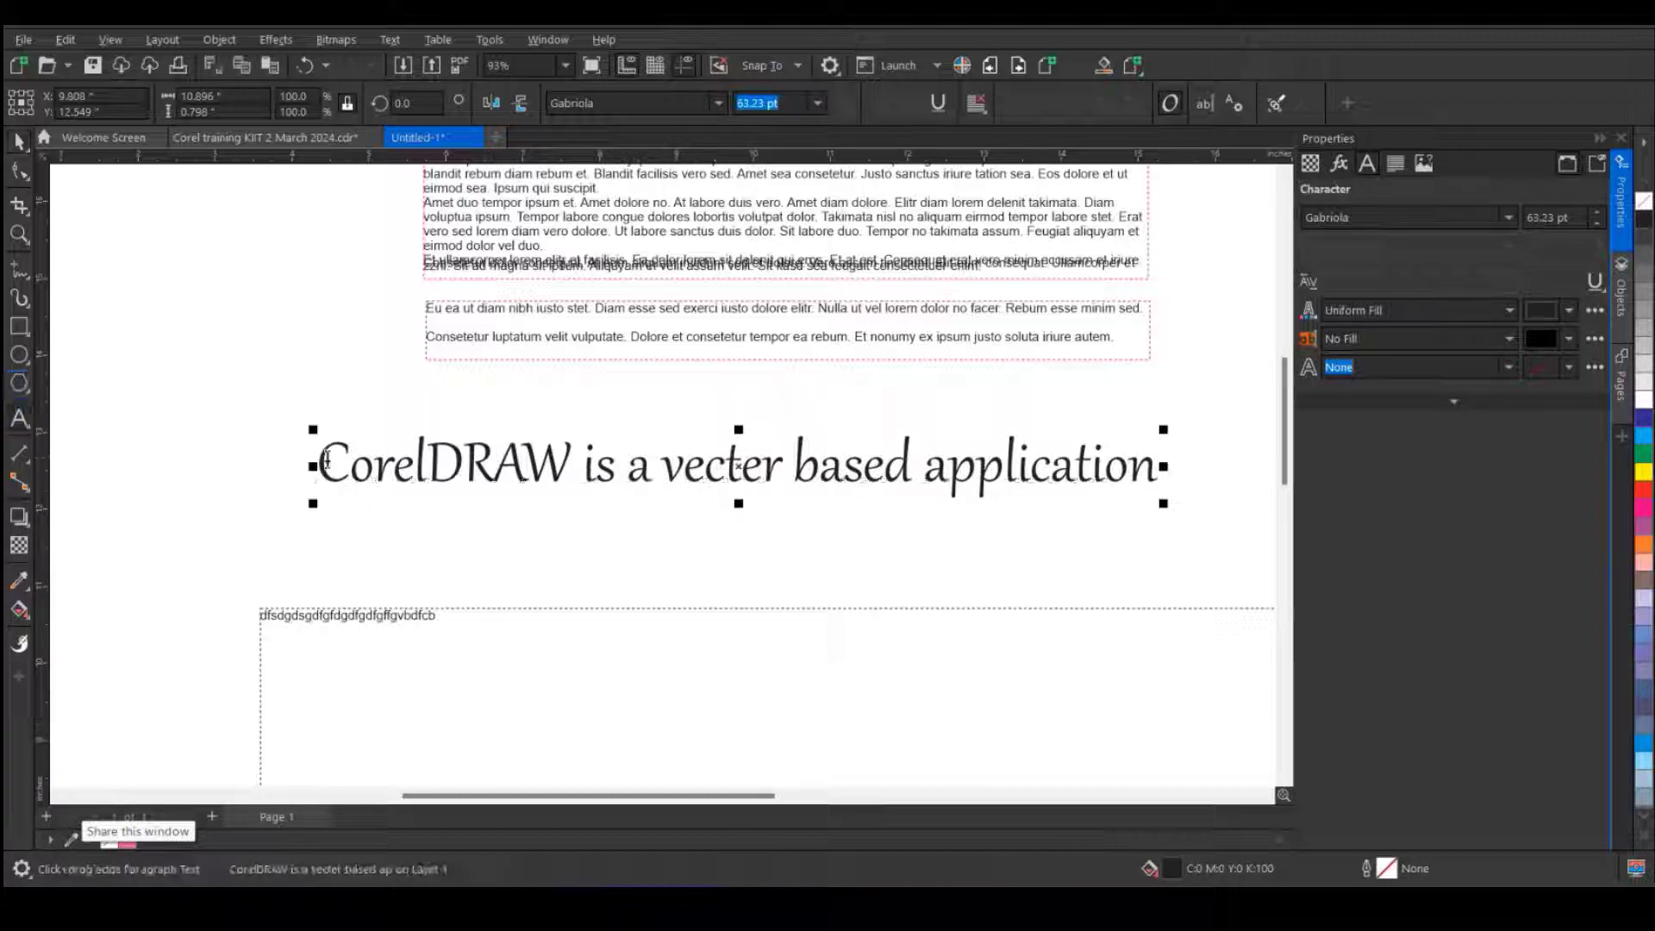
drag(319, 462, 572, 460)
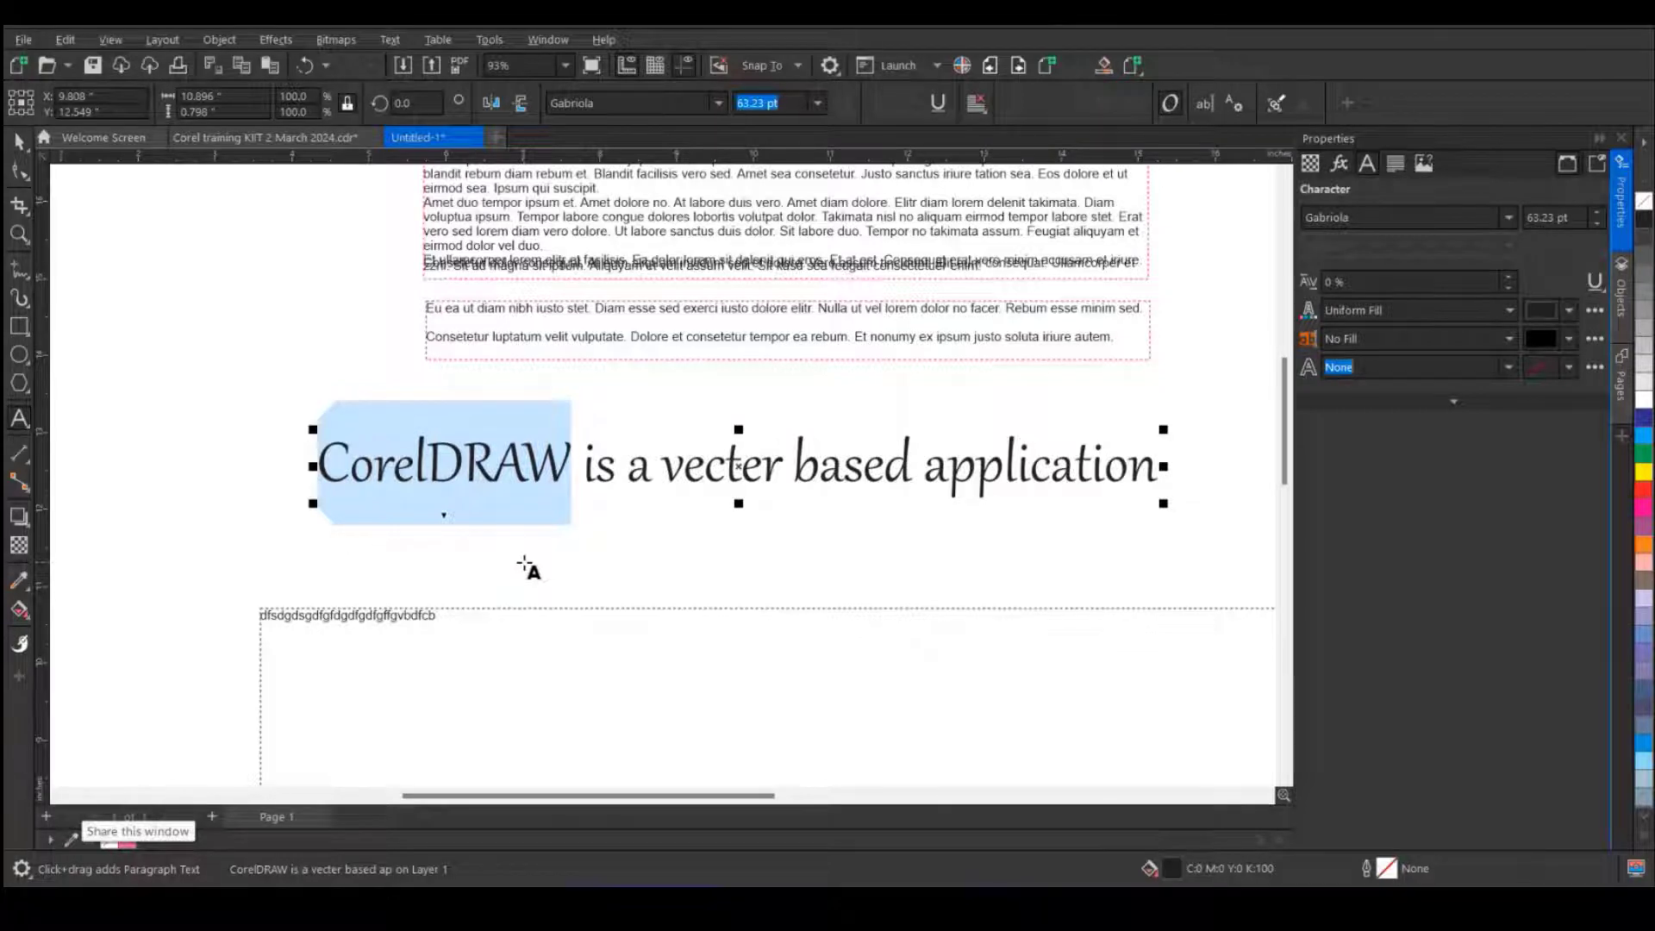
click(444, 518)
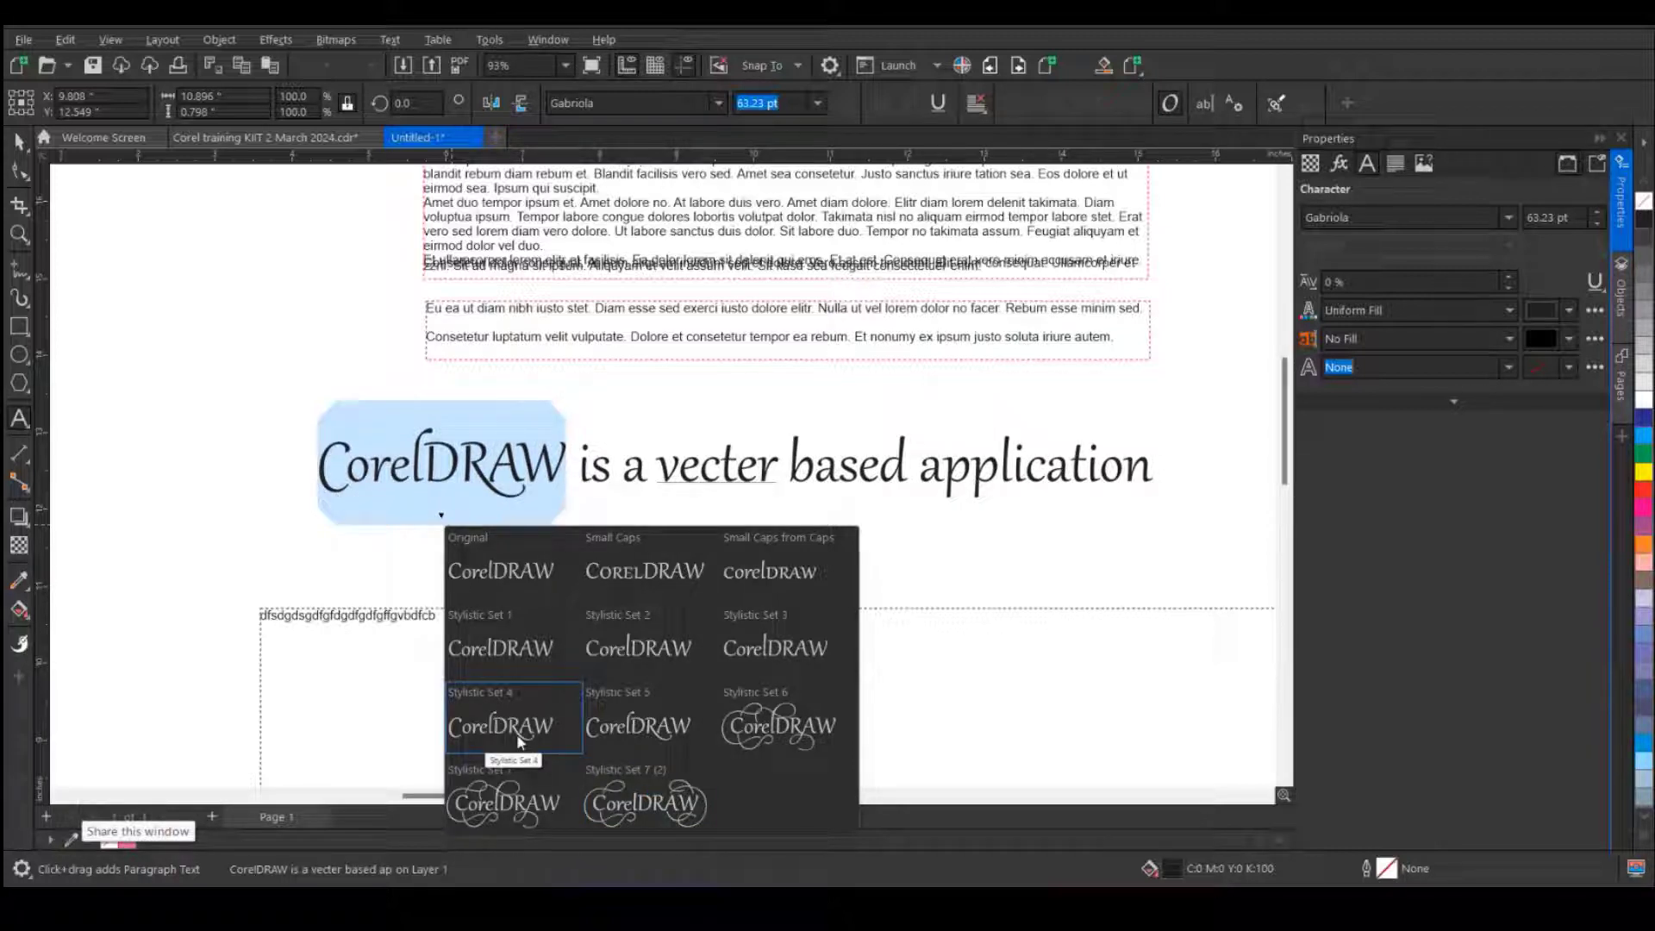
click(639, 713)
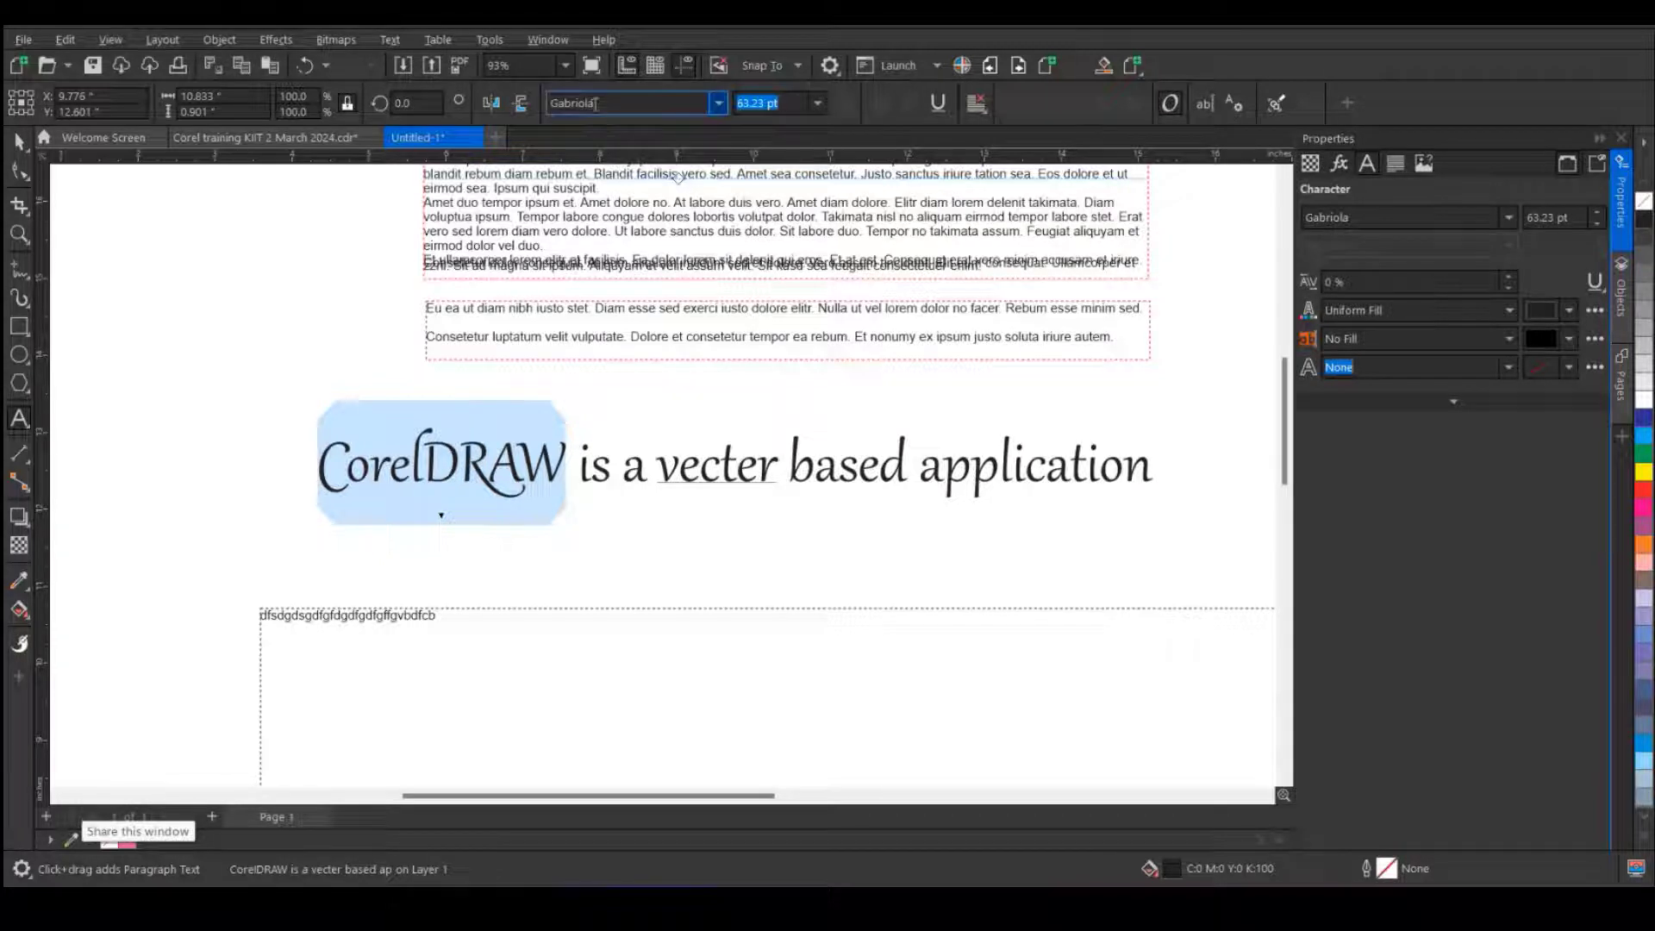
- Apply the Small Caps OpenType alternate to the letter "v" of "vecter" in the heading
click(662, 476)
drag(660, 477, 681, 476)
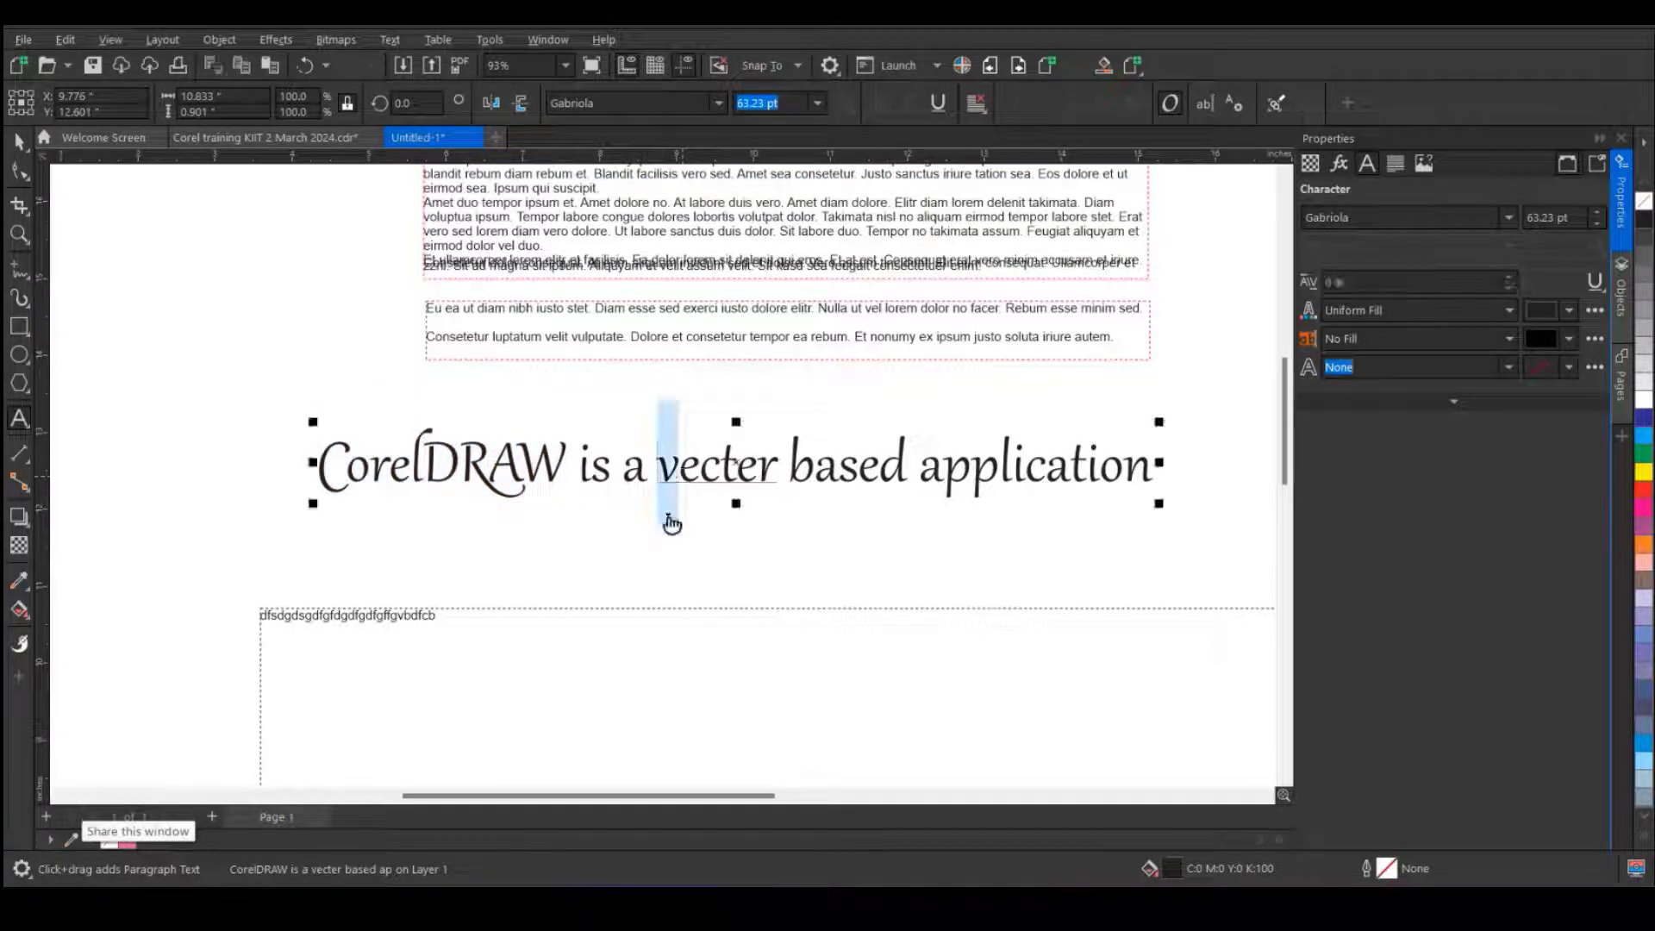
click(668, 518)
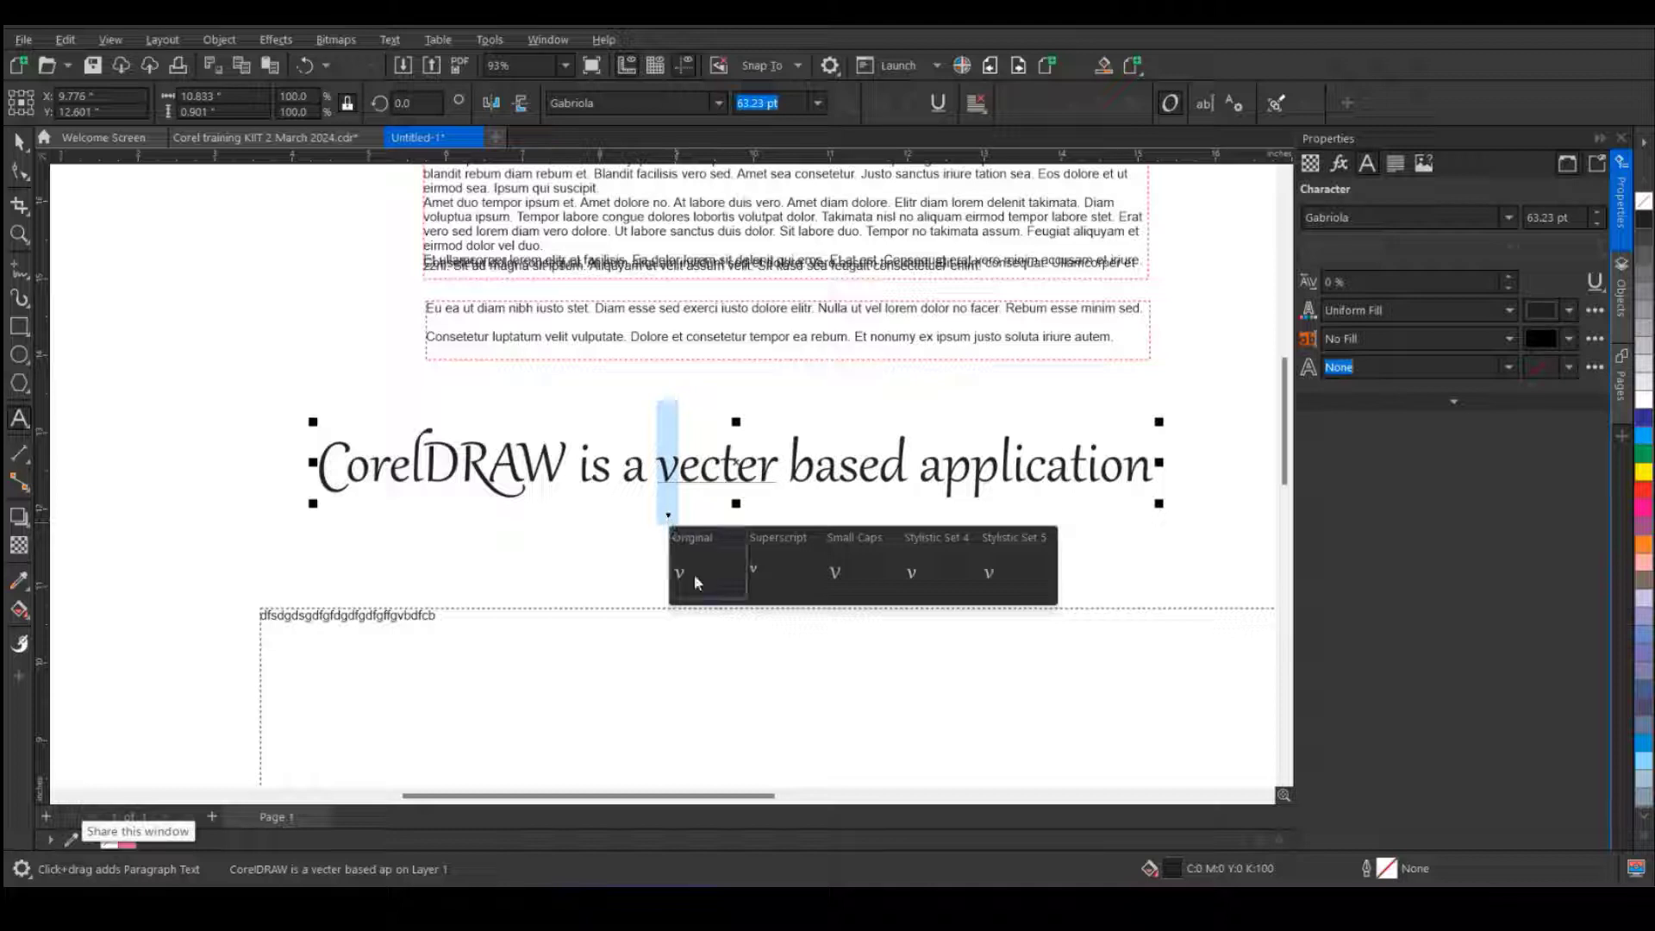
click(864, 574)
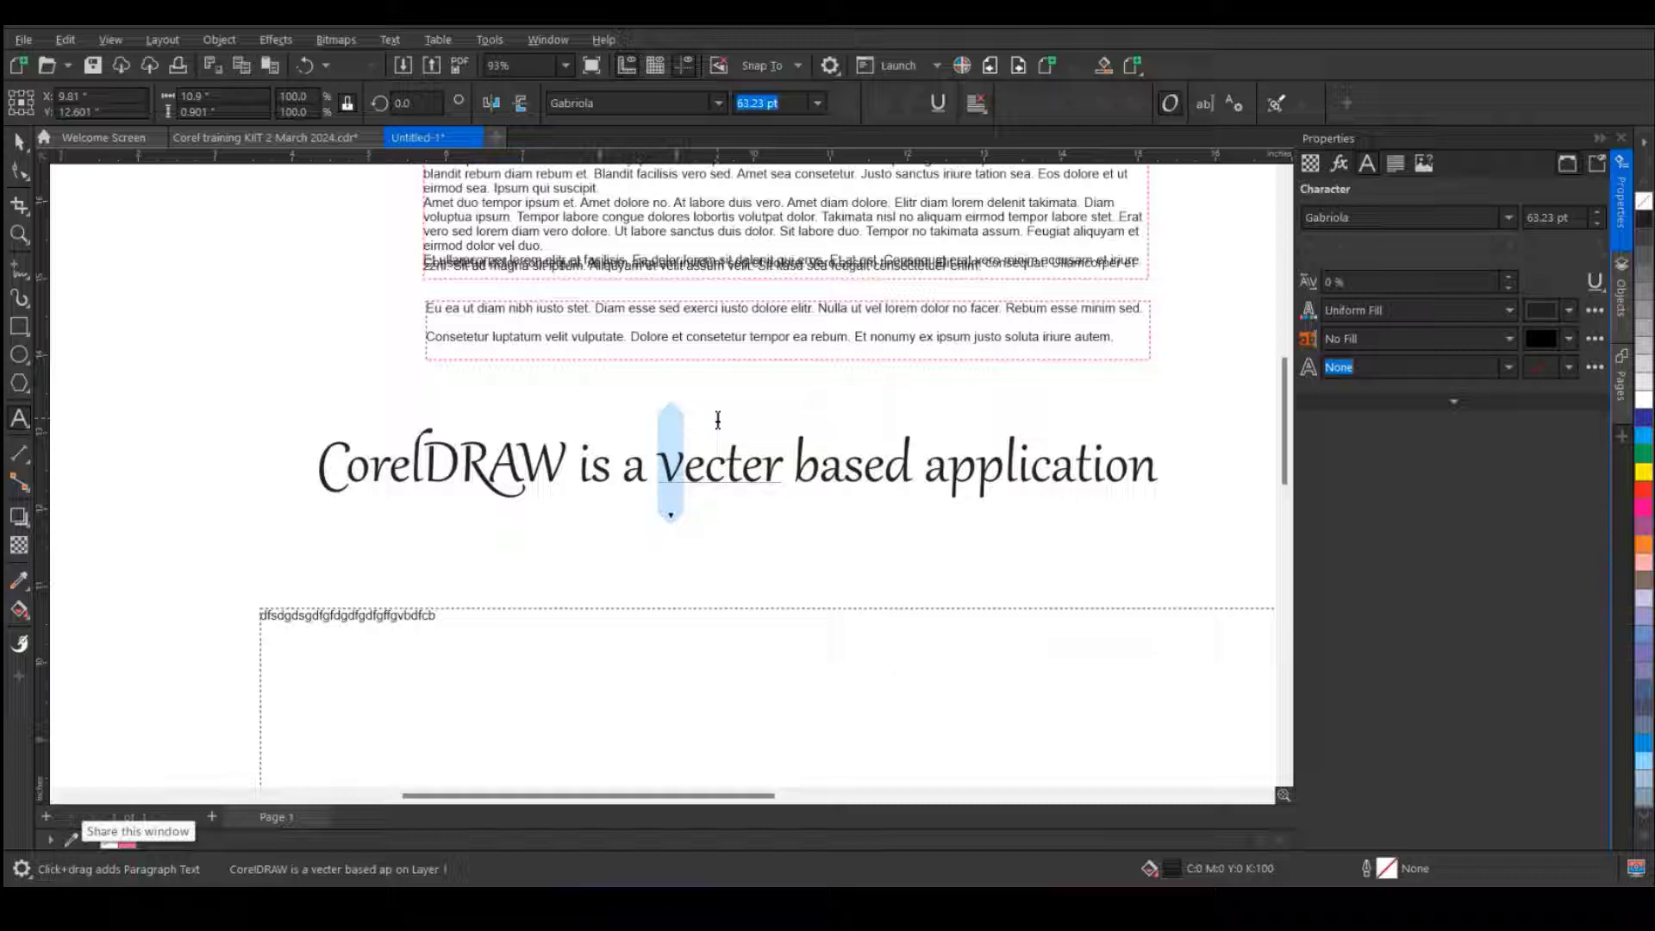
scroll(718, 420, down, 3)
scroll(620, 448, up, 2)
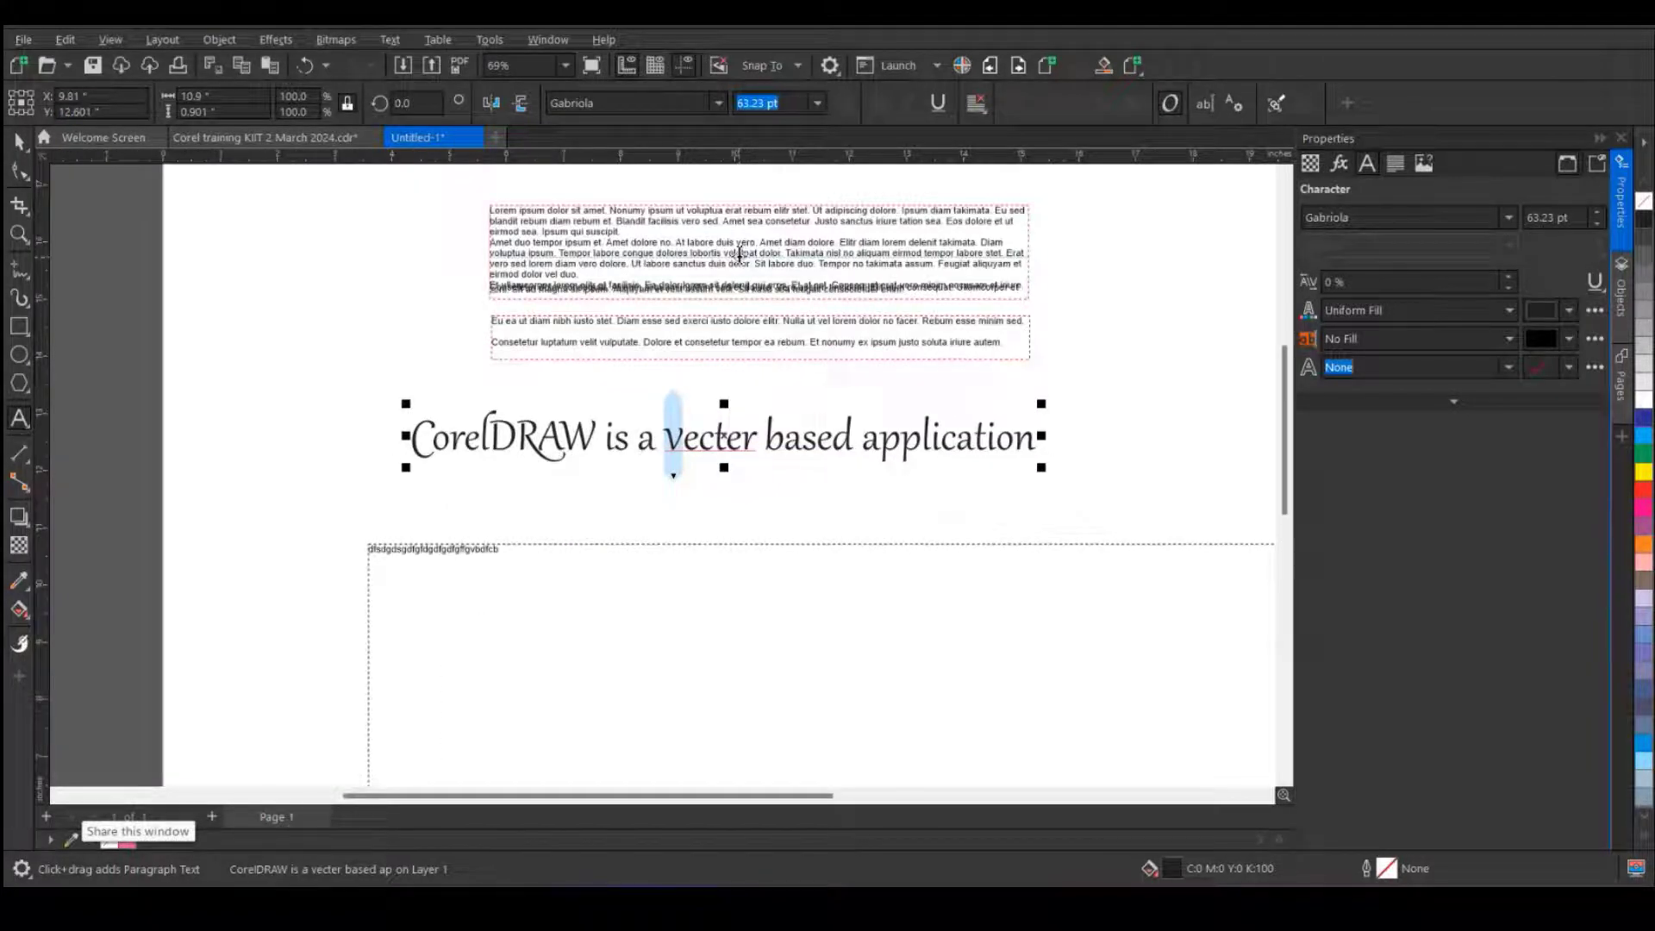
- Switch to the Corel training document and draw an ellipse about 2.73 by 2.88 inches beside the Important Tools page
key(ctrl+Tab)
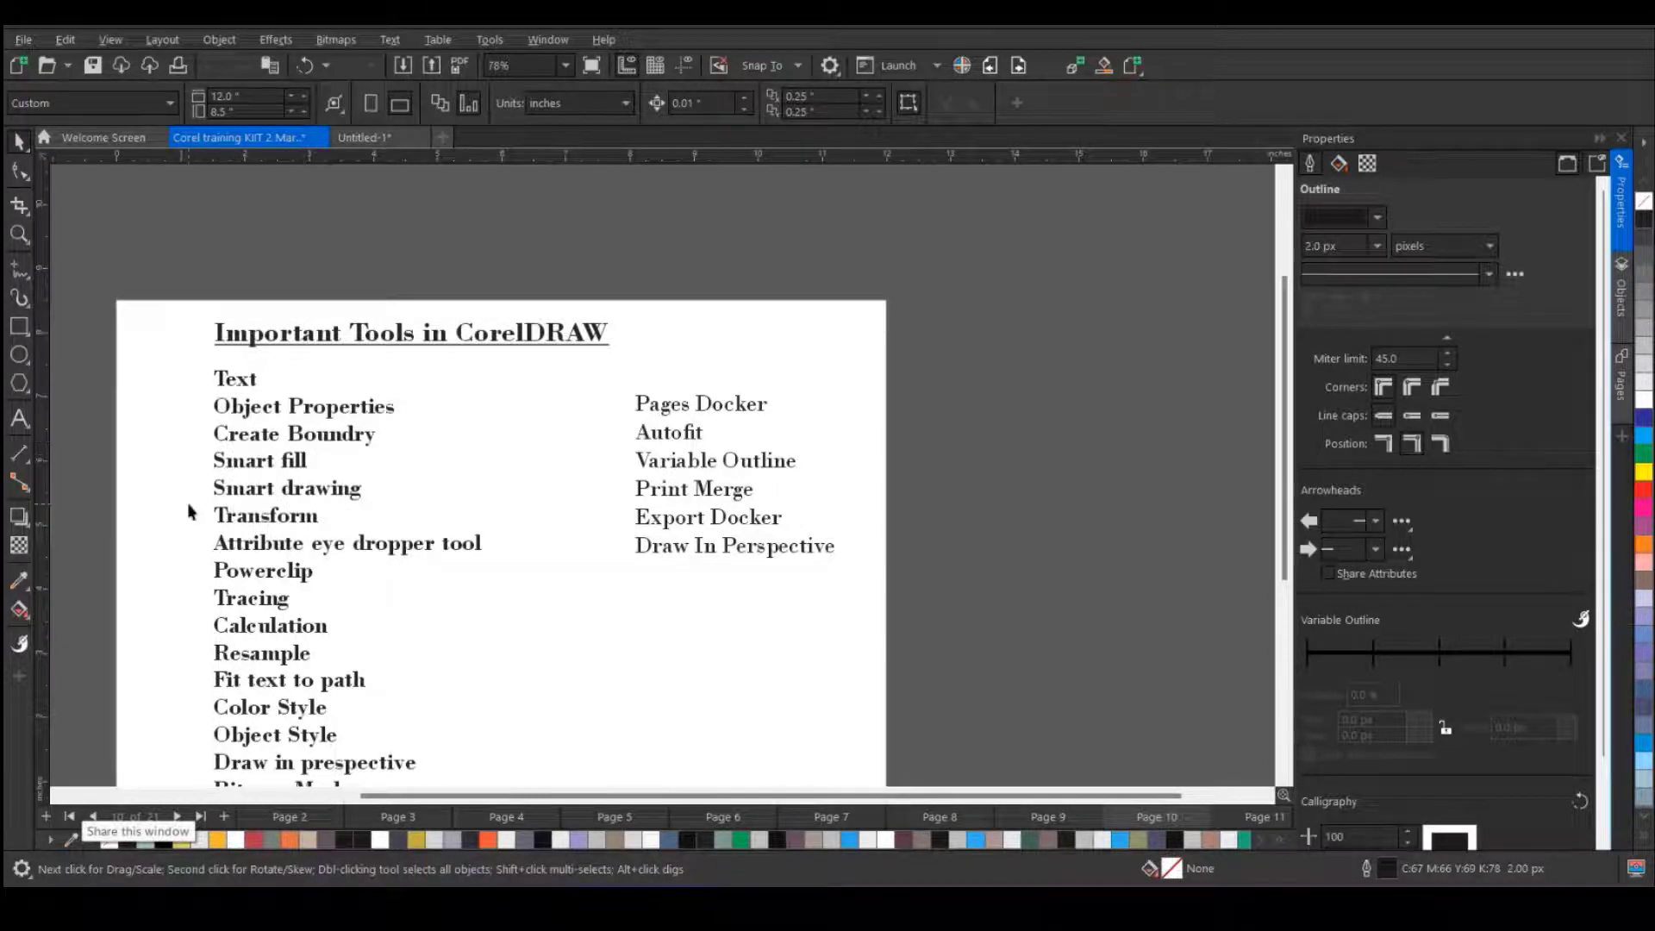
scroll(192, 508, down, 1)
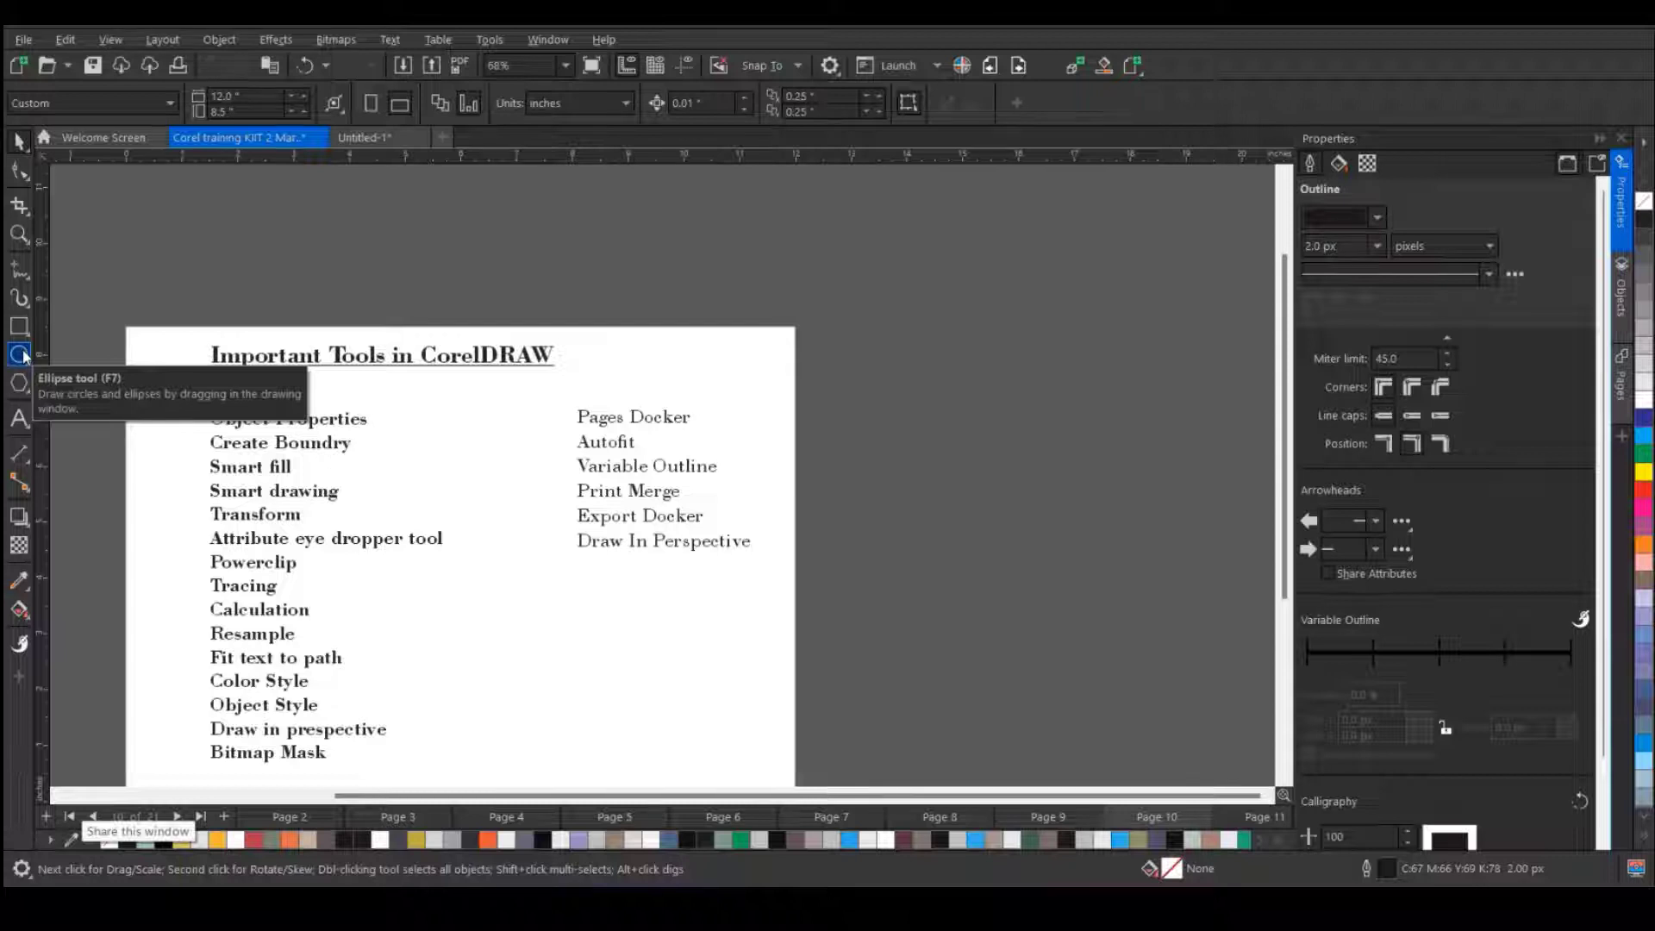
click(19, 354)
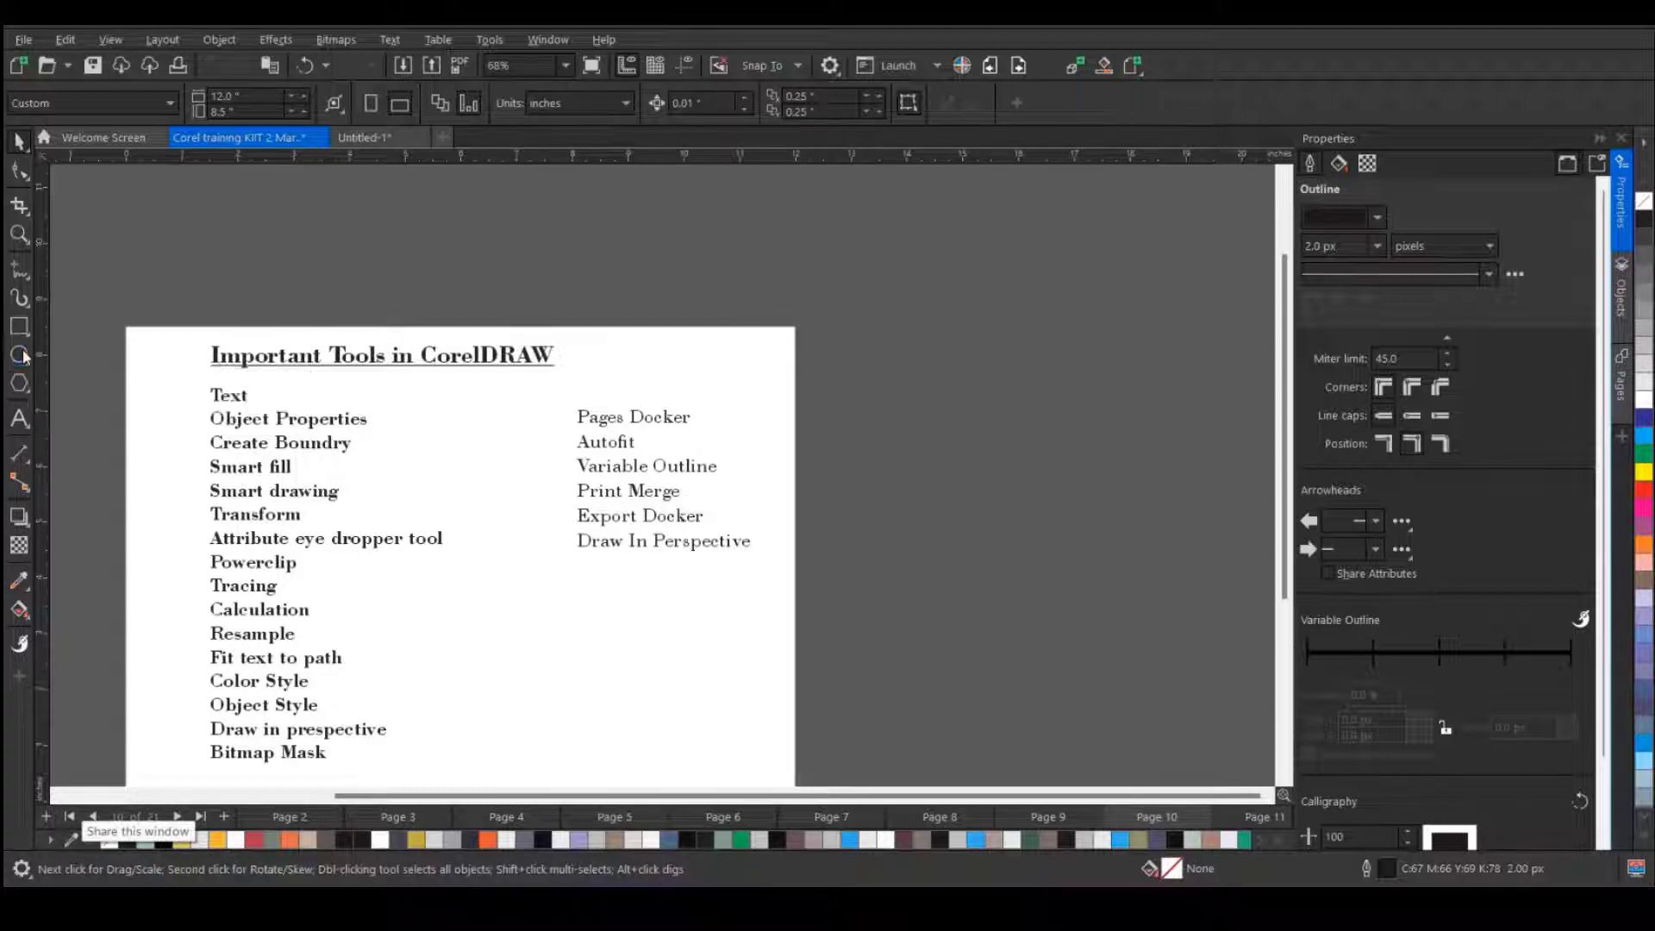
drag(845, 355, 998, 517)
- Copy the ellipse alongside the first, and add a third one scaled to 139% below, overlapping both like a mouse head
click(19, 141)
drag(950, 421, 1057, 525)
click(1166, 467)
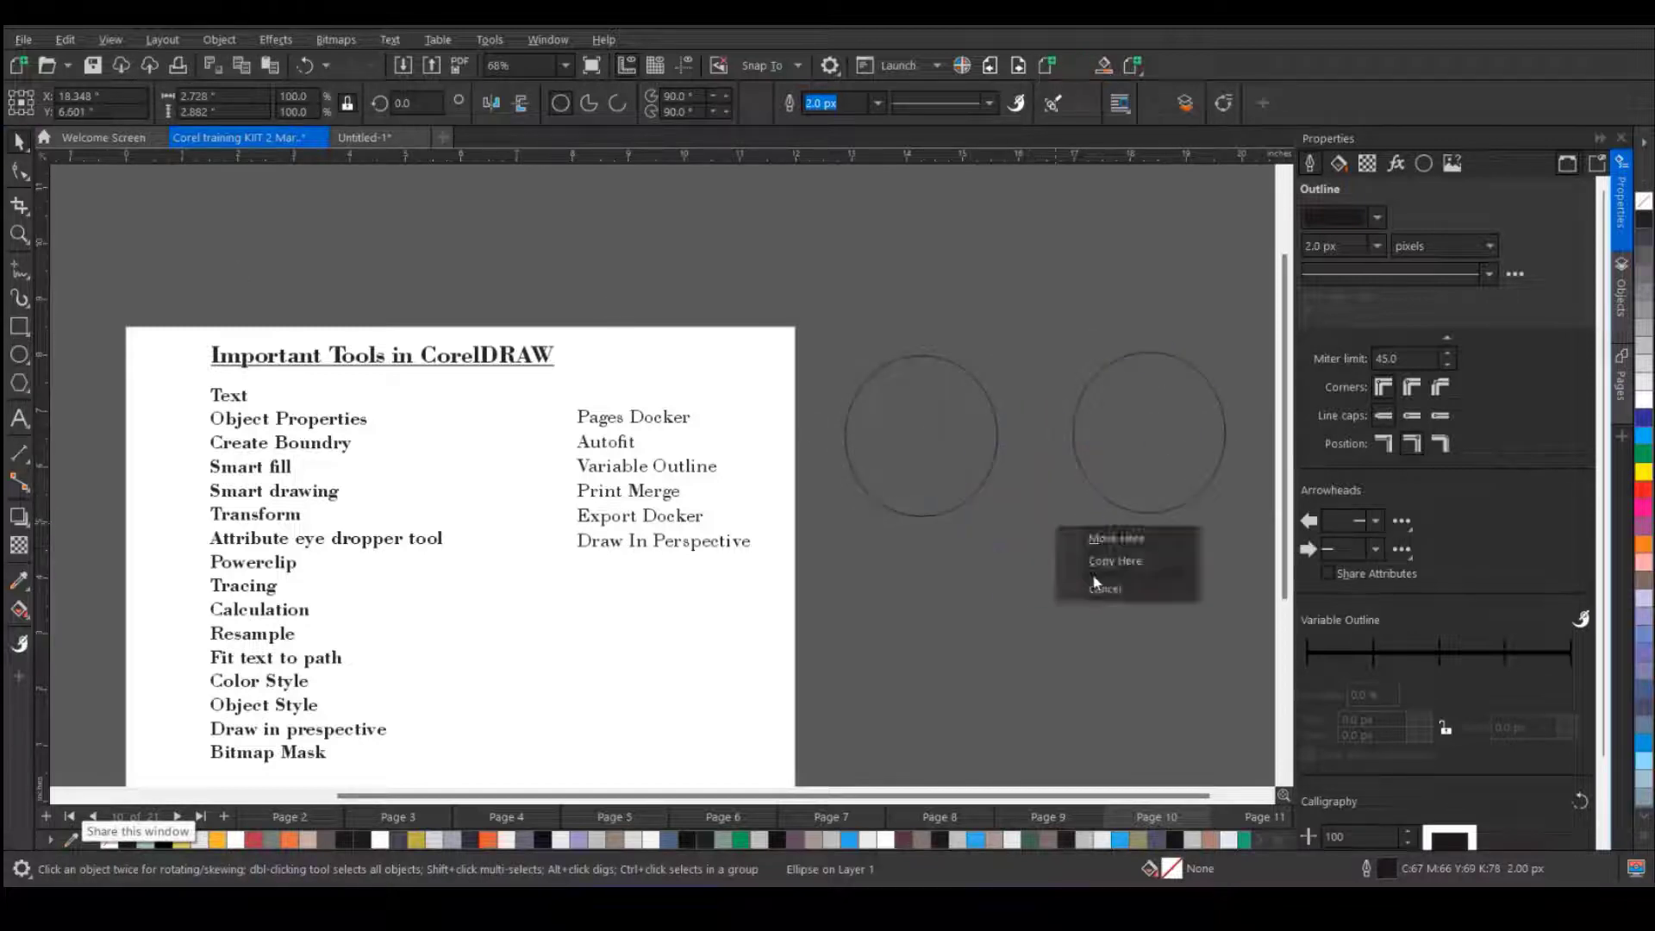
drag(1120, 576, 1083, 602)
scroll(483, 560, down, 1)
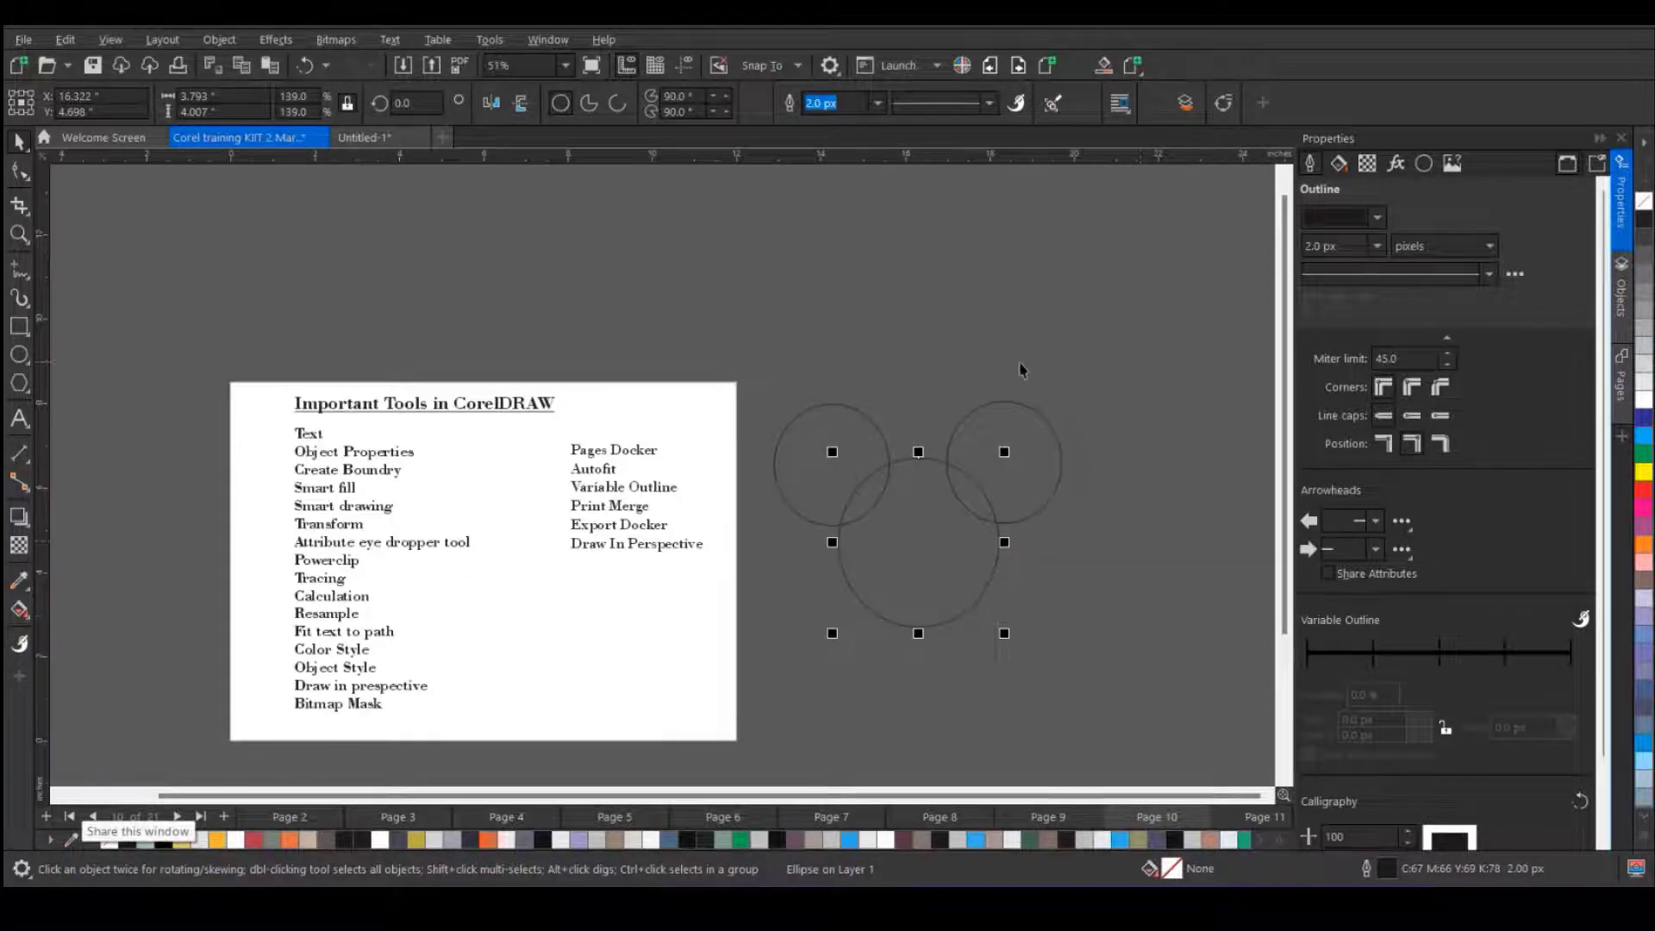
- Select all three overlapping ellipses beside the page
click(856, 394)
drag(753, 361, 1177, 664)
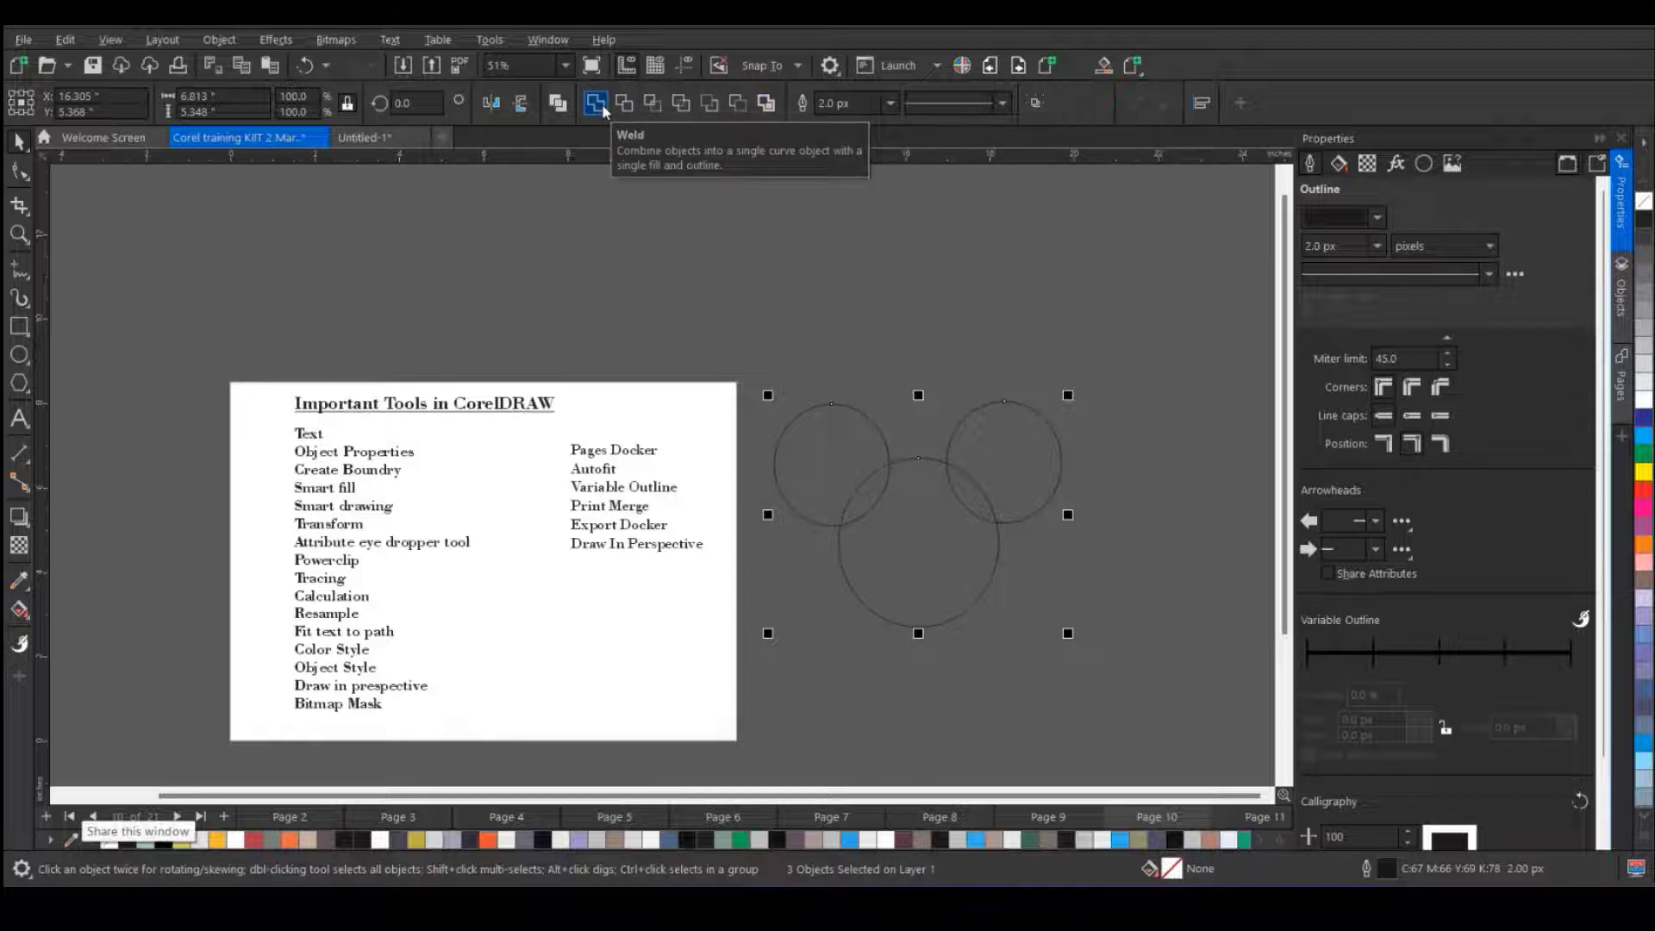
- Create a boundary outline from the three overlapping circles, placed above them, and weld the original circles into one shape
click(767, 105)
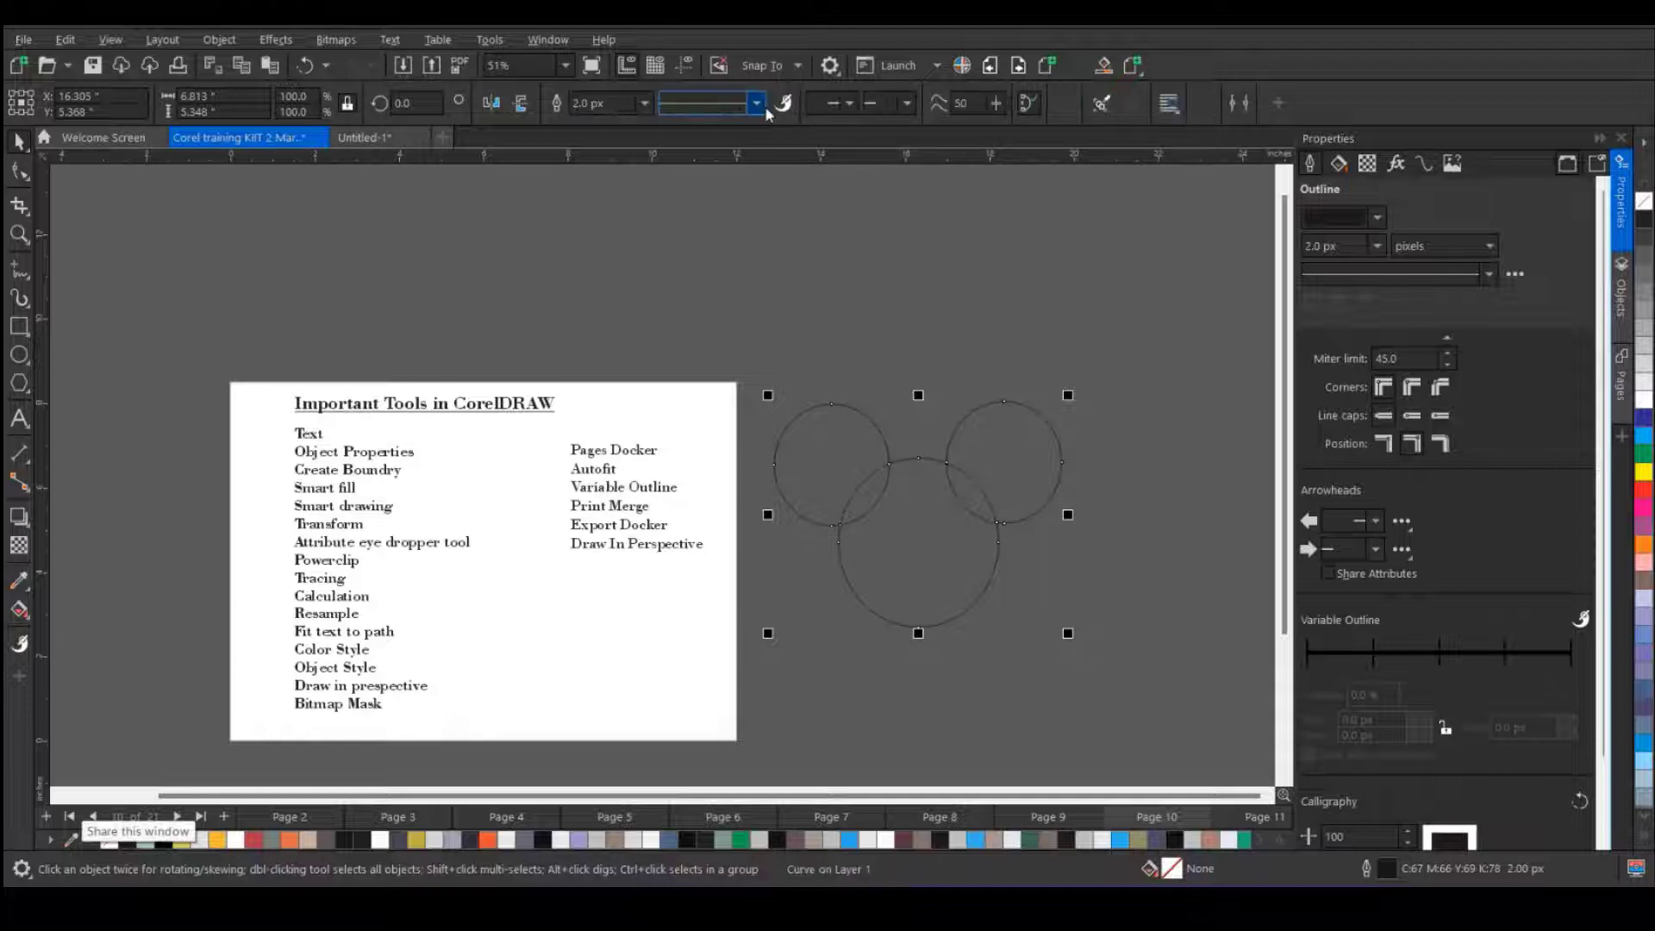
drag(879, 429, 712, 202)
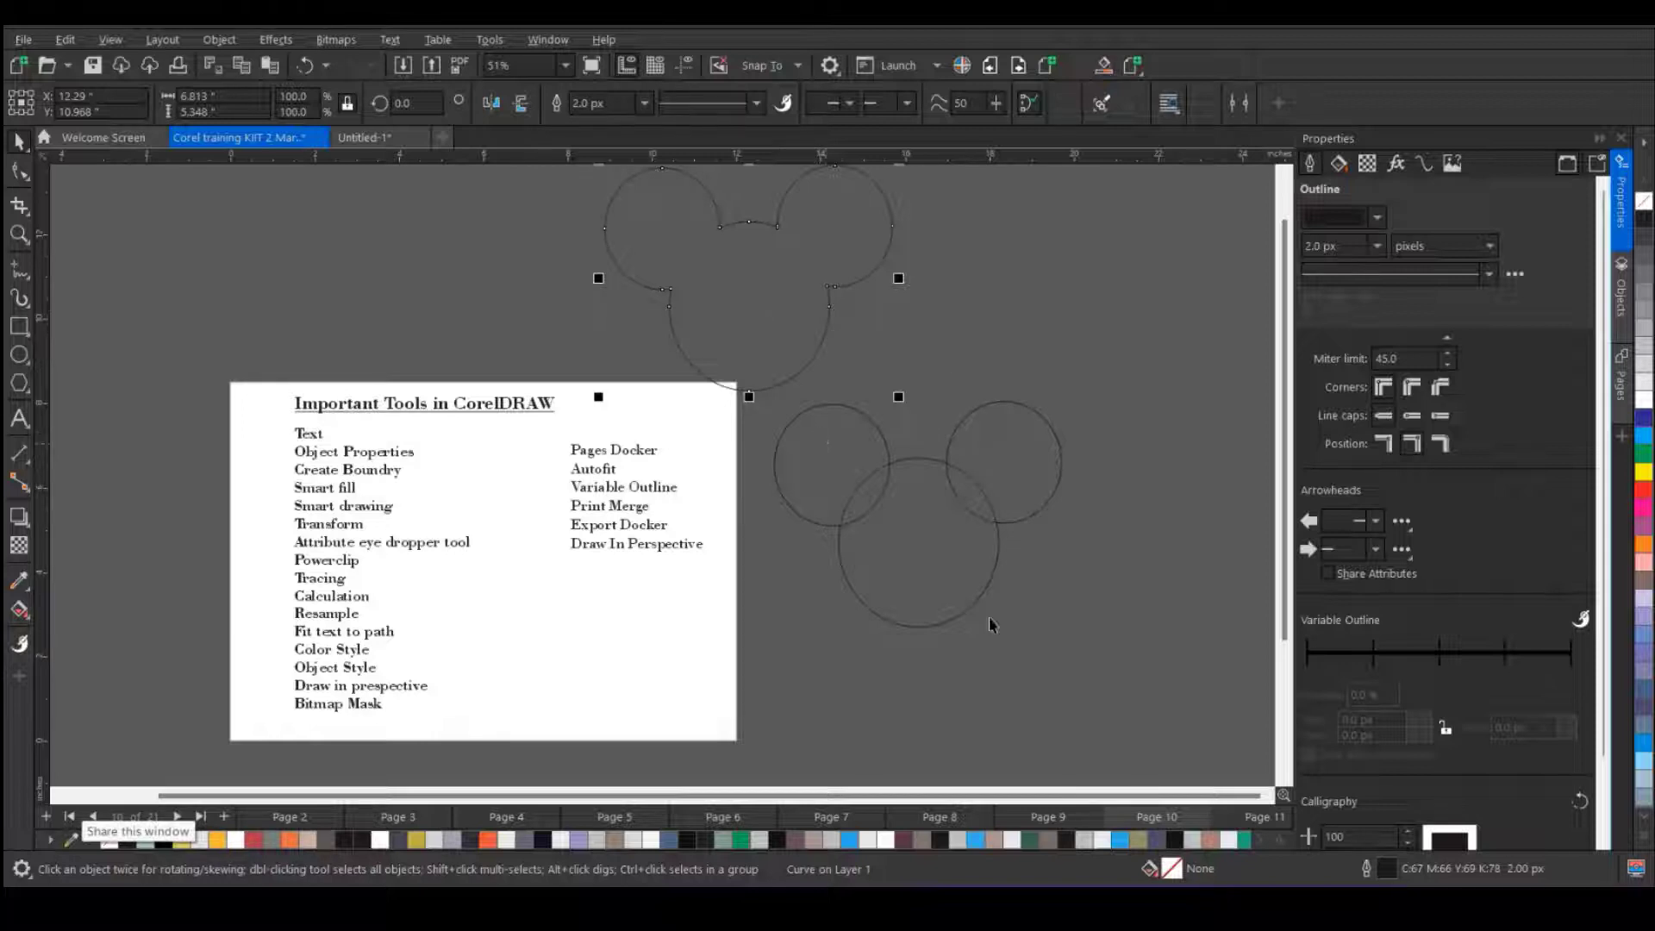
drag(1161, 690, 755, 400)
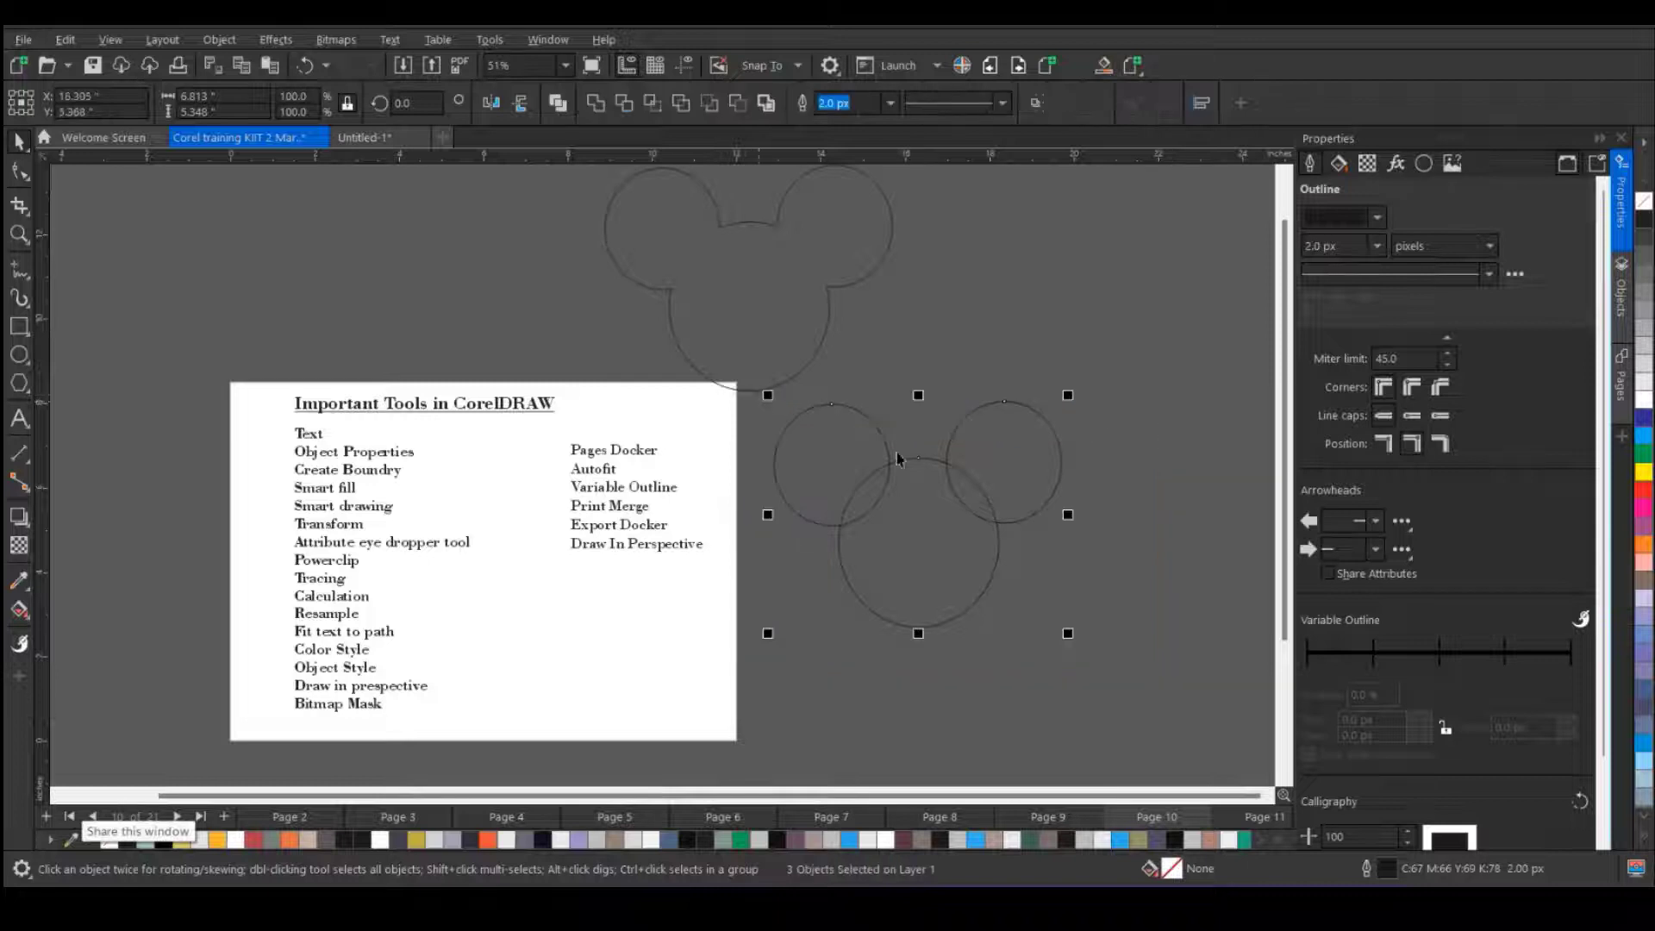
click(594, 104)
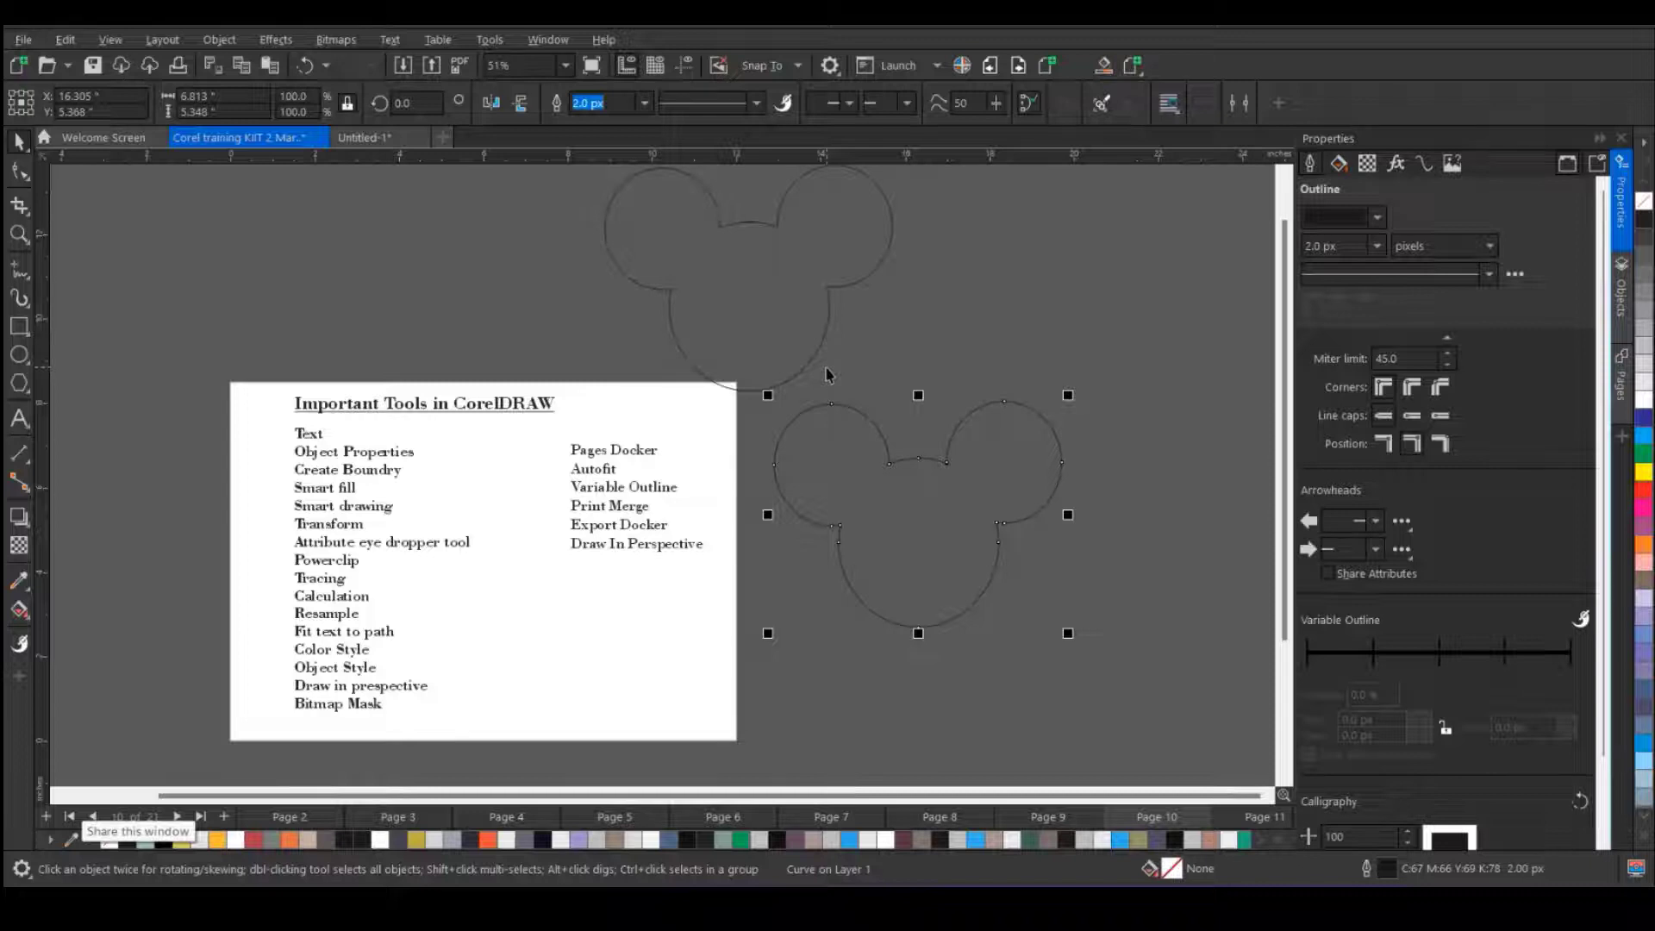
- Draw a circle about 3.34 inches across over the page's right edge and copy it slightly up and right so they overlap
scroll(293, 527, up, 2)
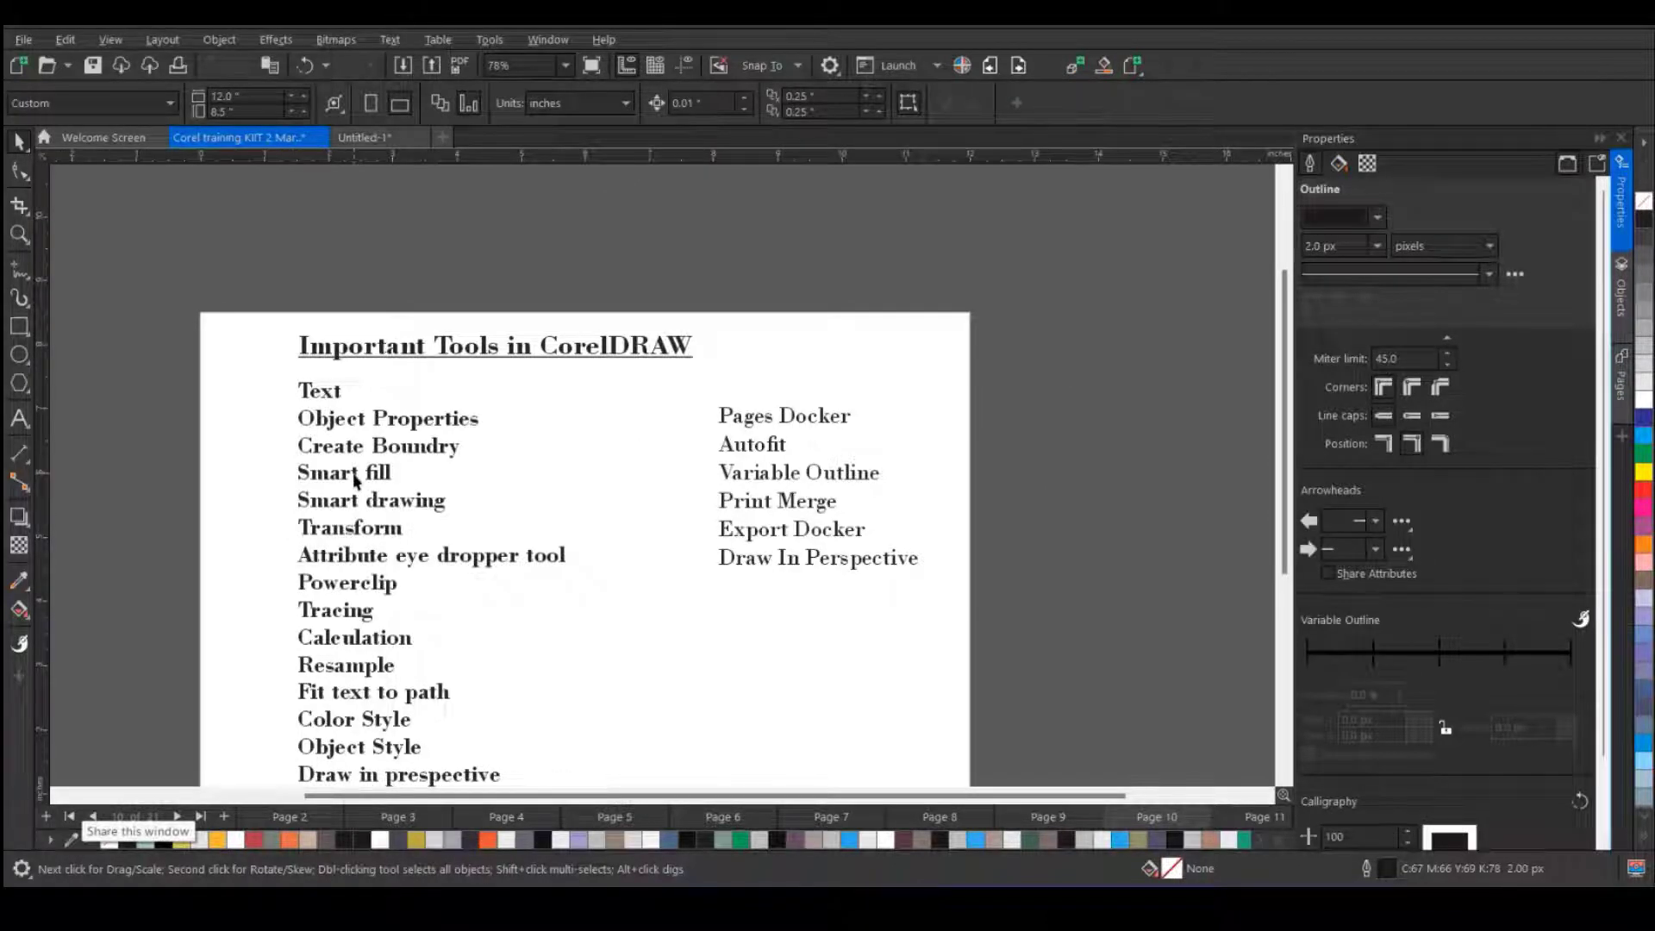
scroll(536, 414, down, 2)
key(F7)
drag(791, 436, 925, 587)
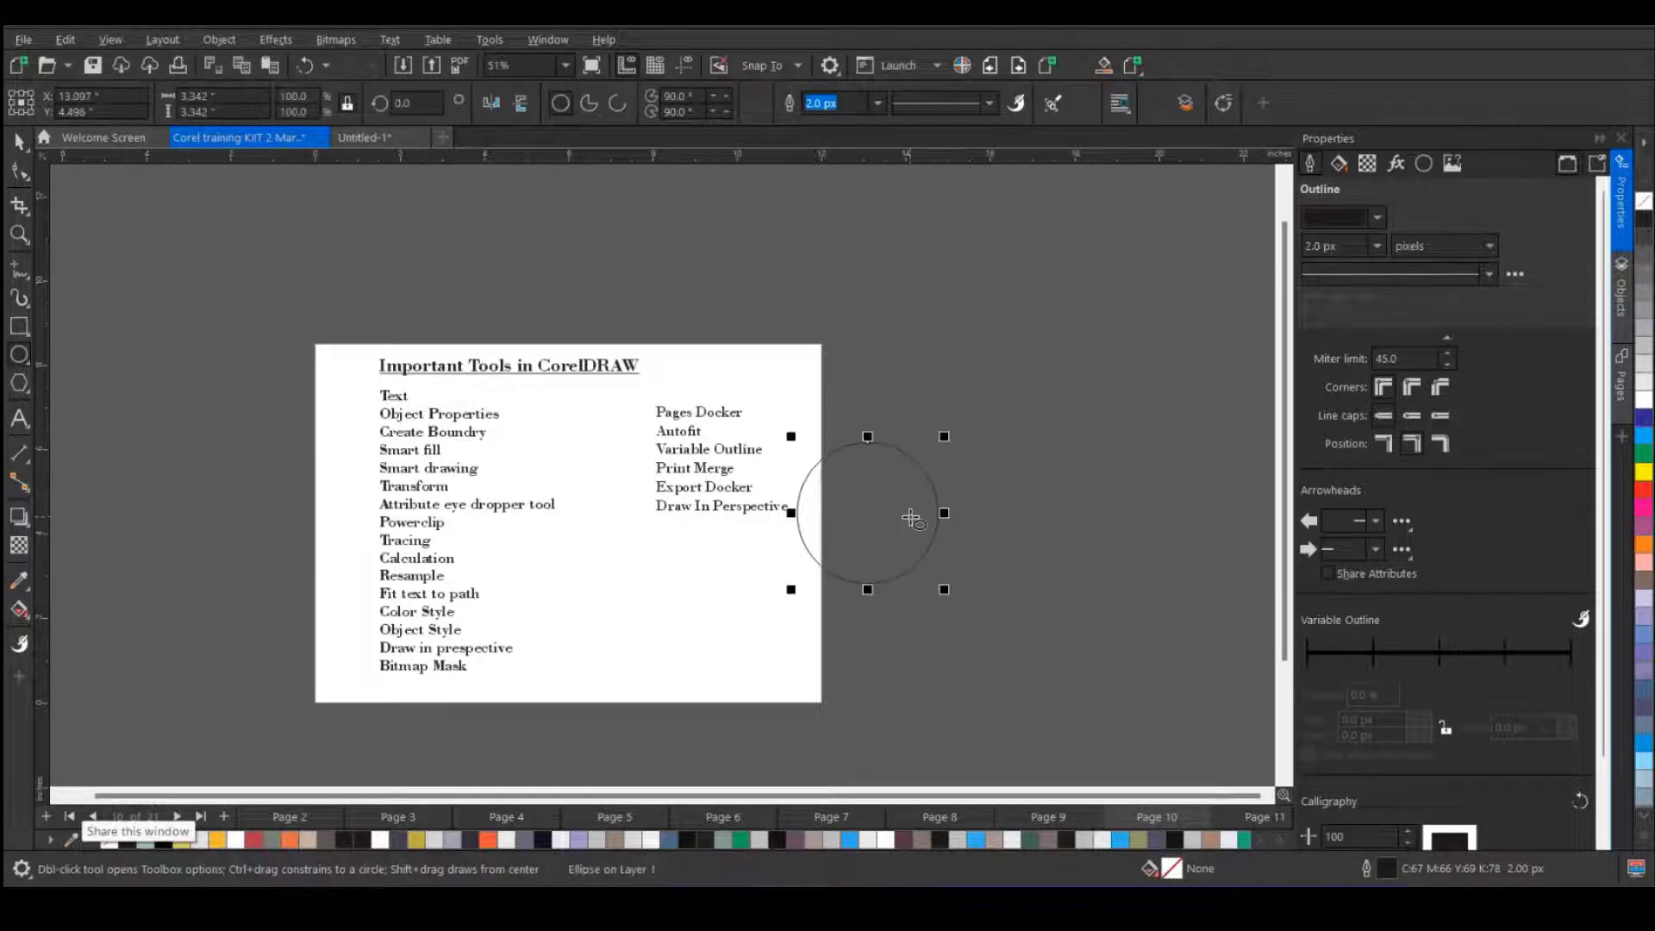
key(space)
drag(873, 504, 906, 496)
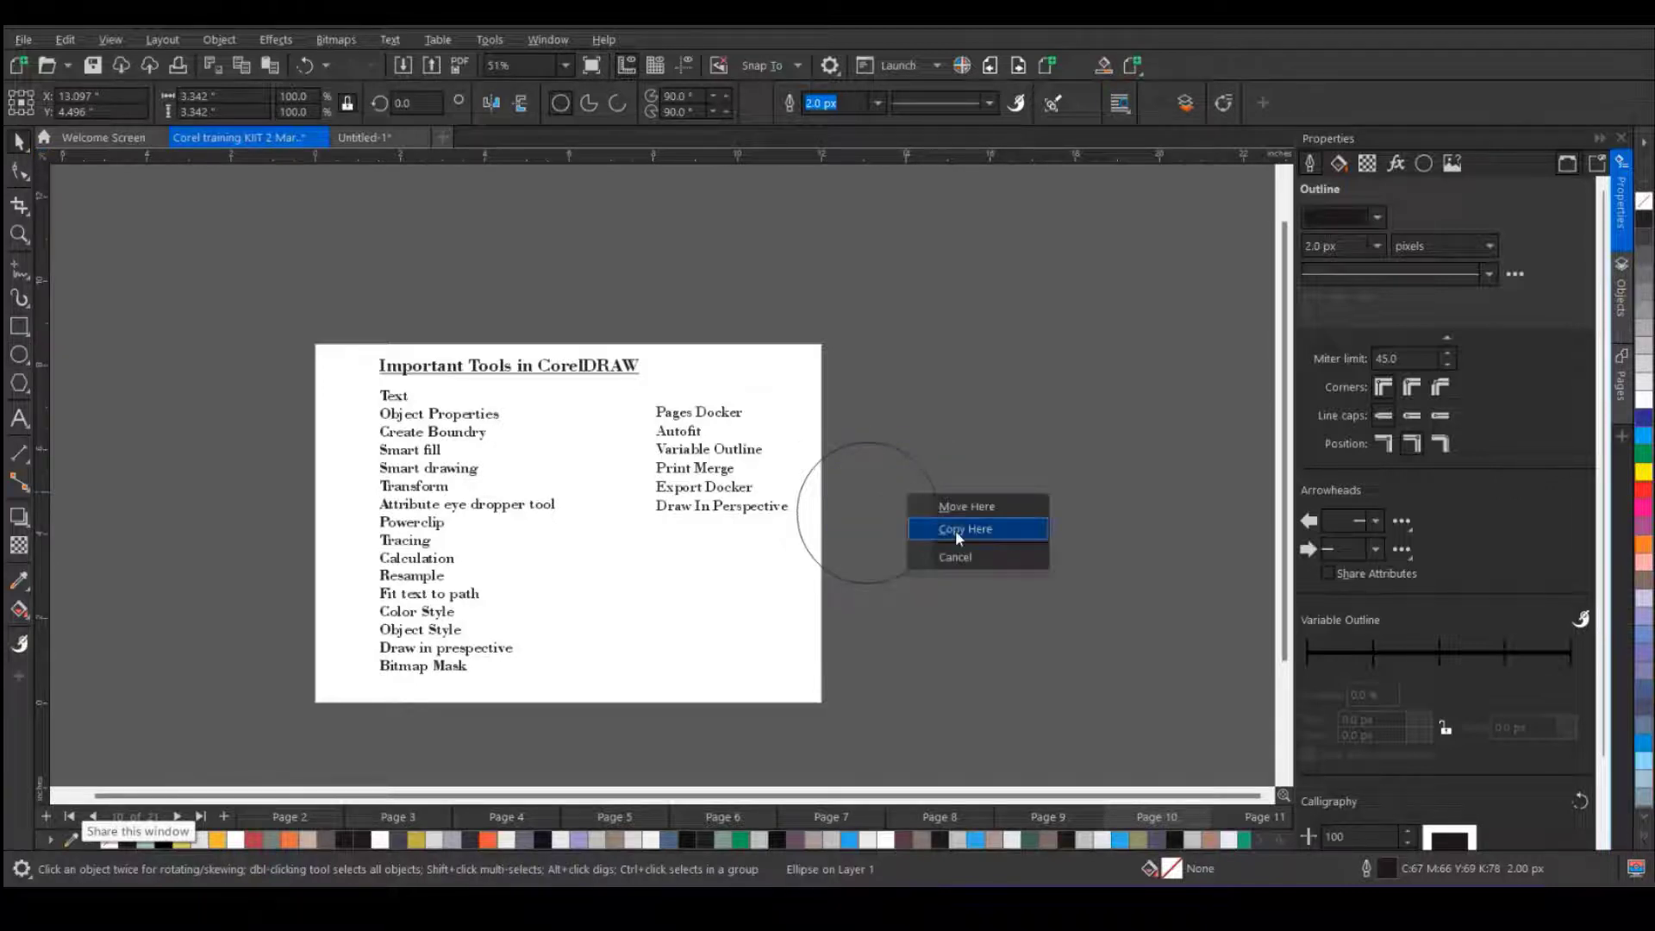
click(960, 531)
scroll(819, 617, up, 2)
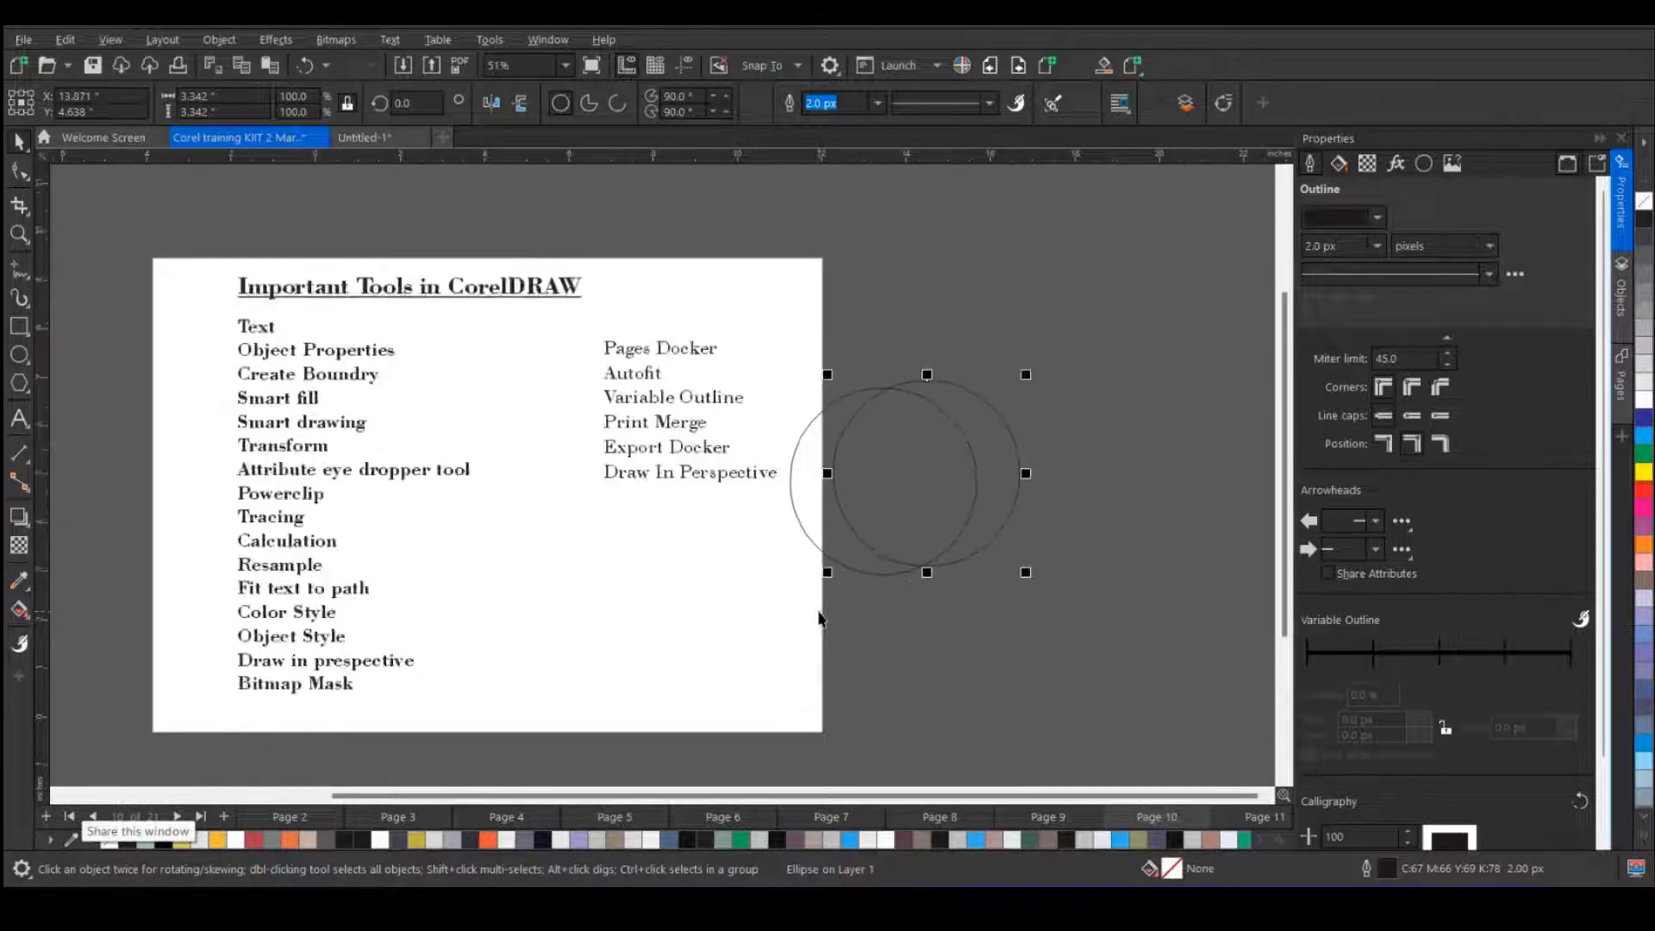
click(854, 642)
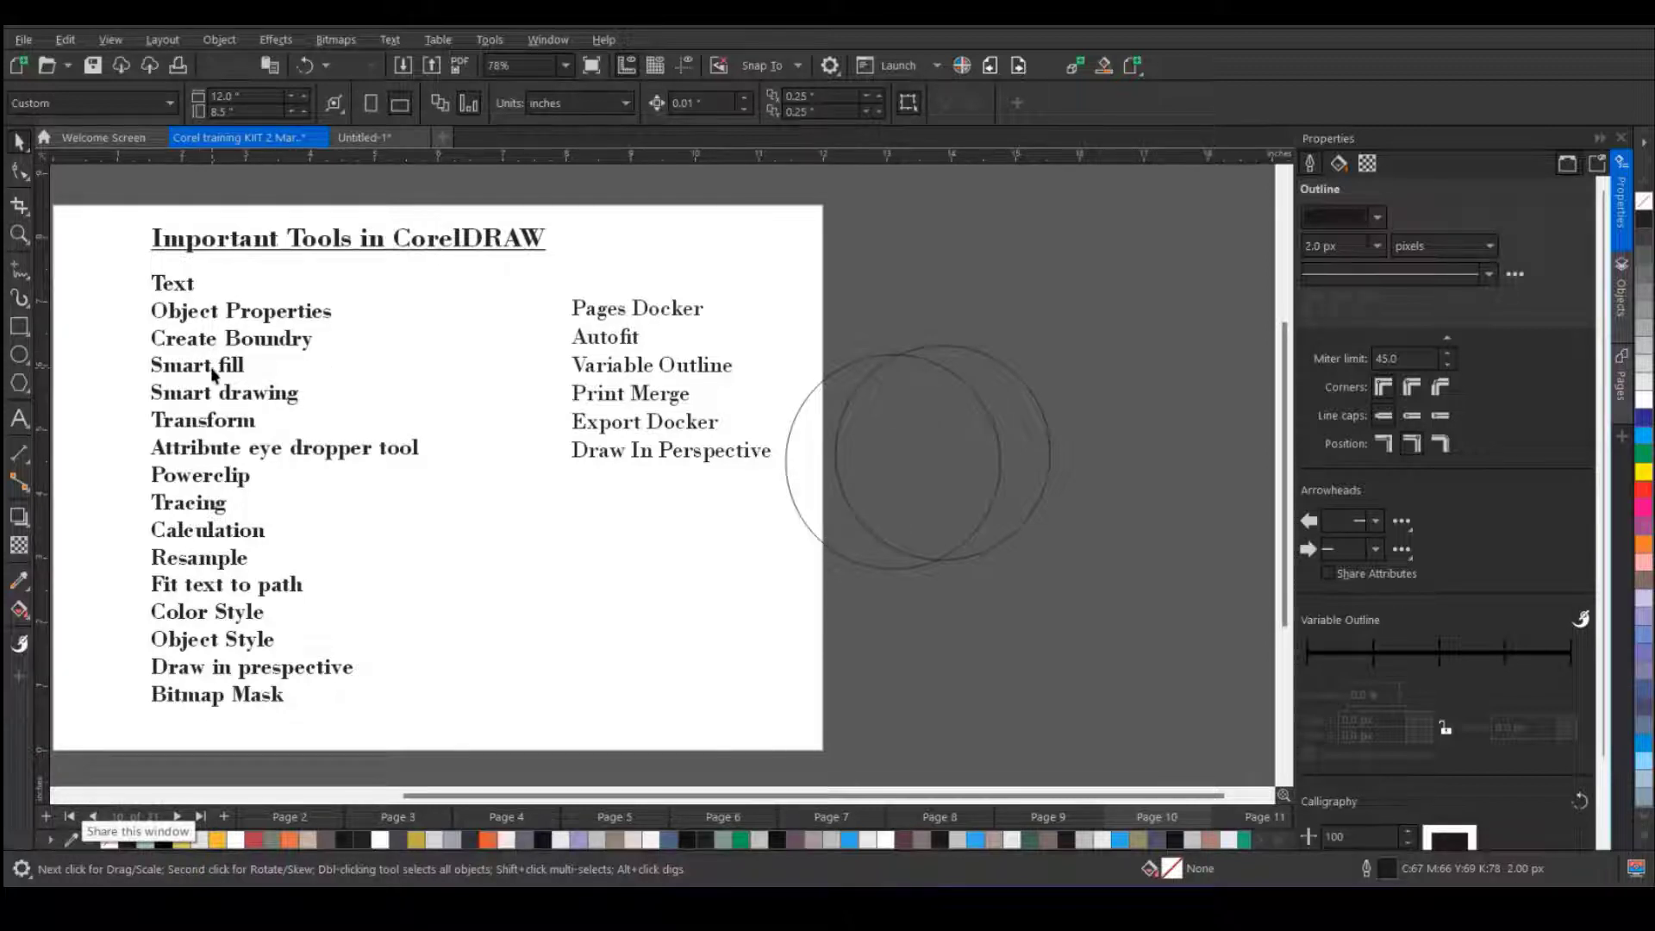
- Use Smart Fill to fill the left crescent and the shared middle region of the overlapping circles with yellow
click(23, 612)
click(80, 632)
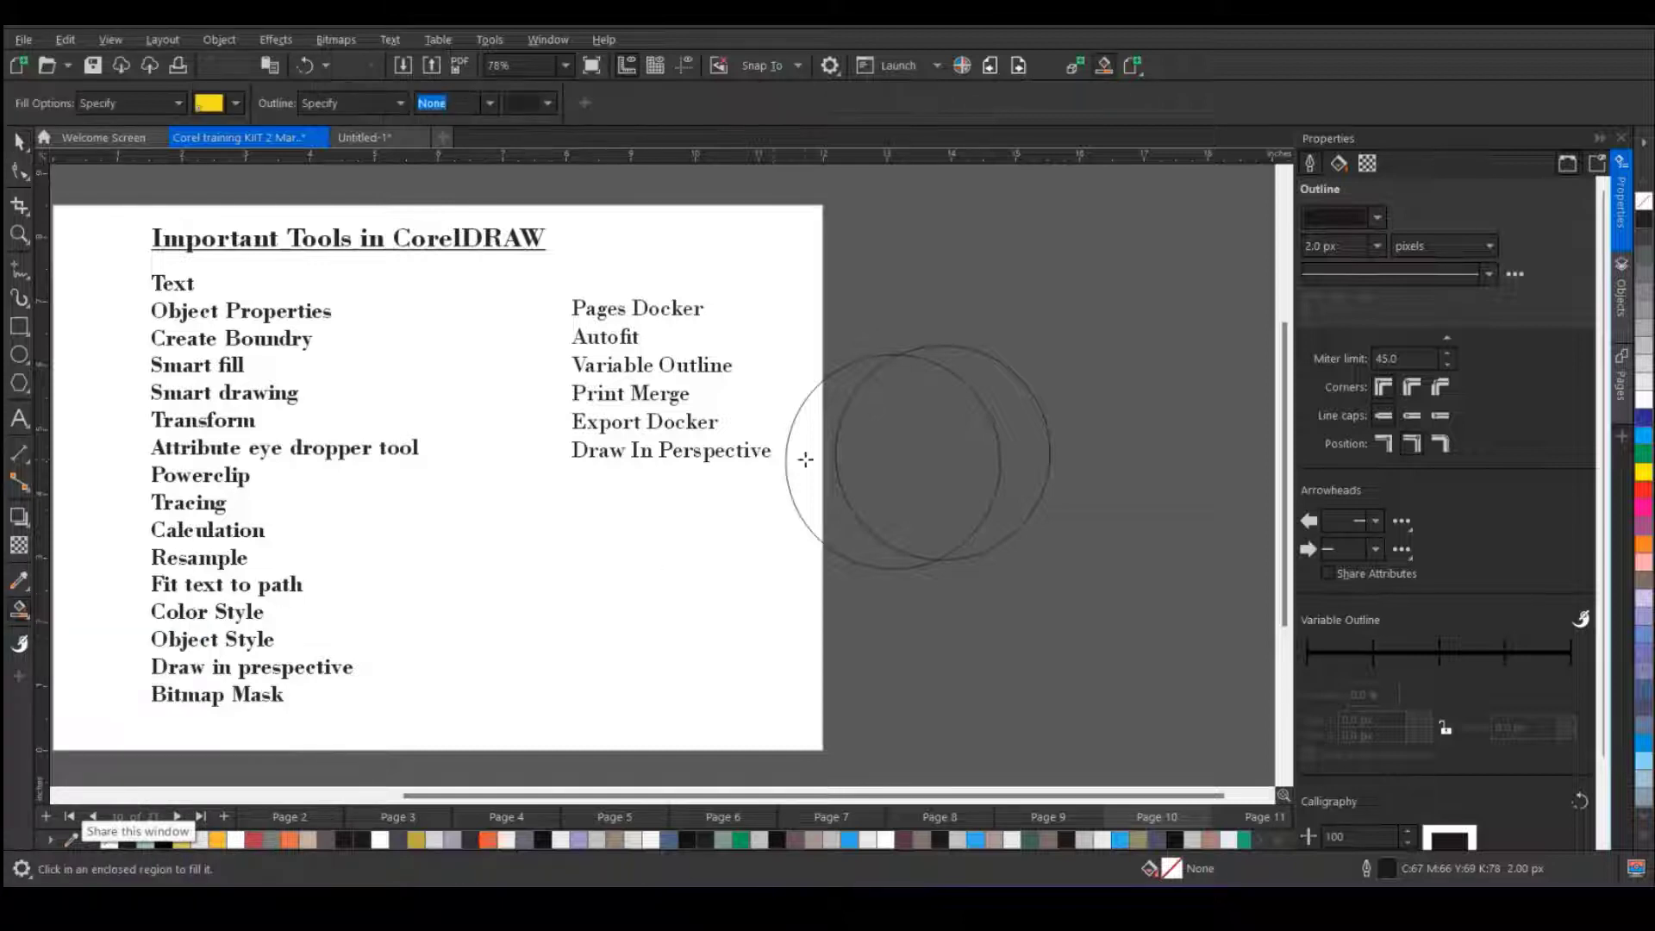
click(806, 459)
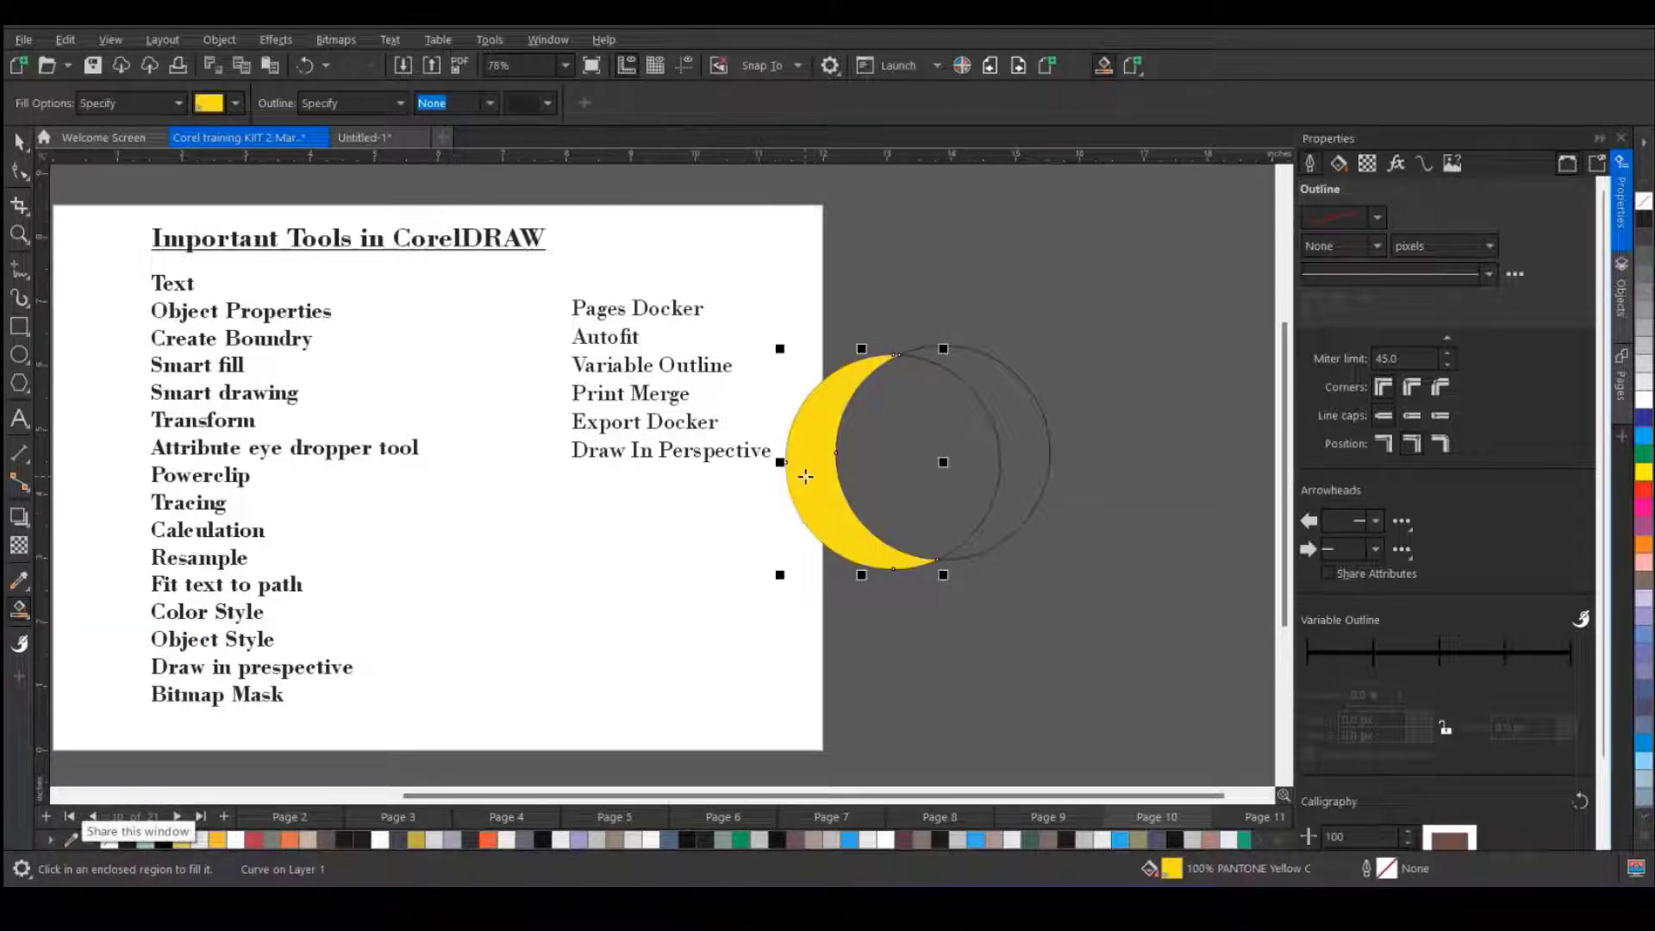
click(957, 424)
- Move the yellow middle piece to the right of the circles and the yellow crescent onto the page's lower right area
click(19, 142)
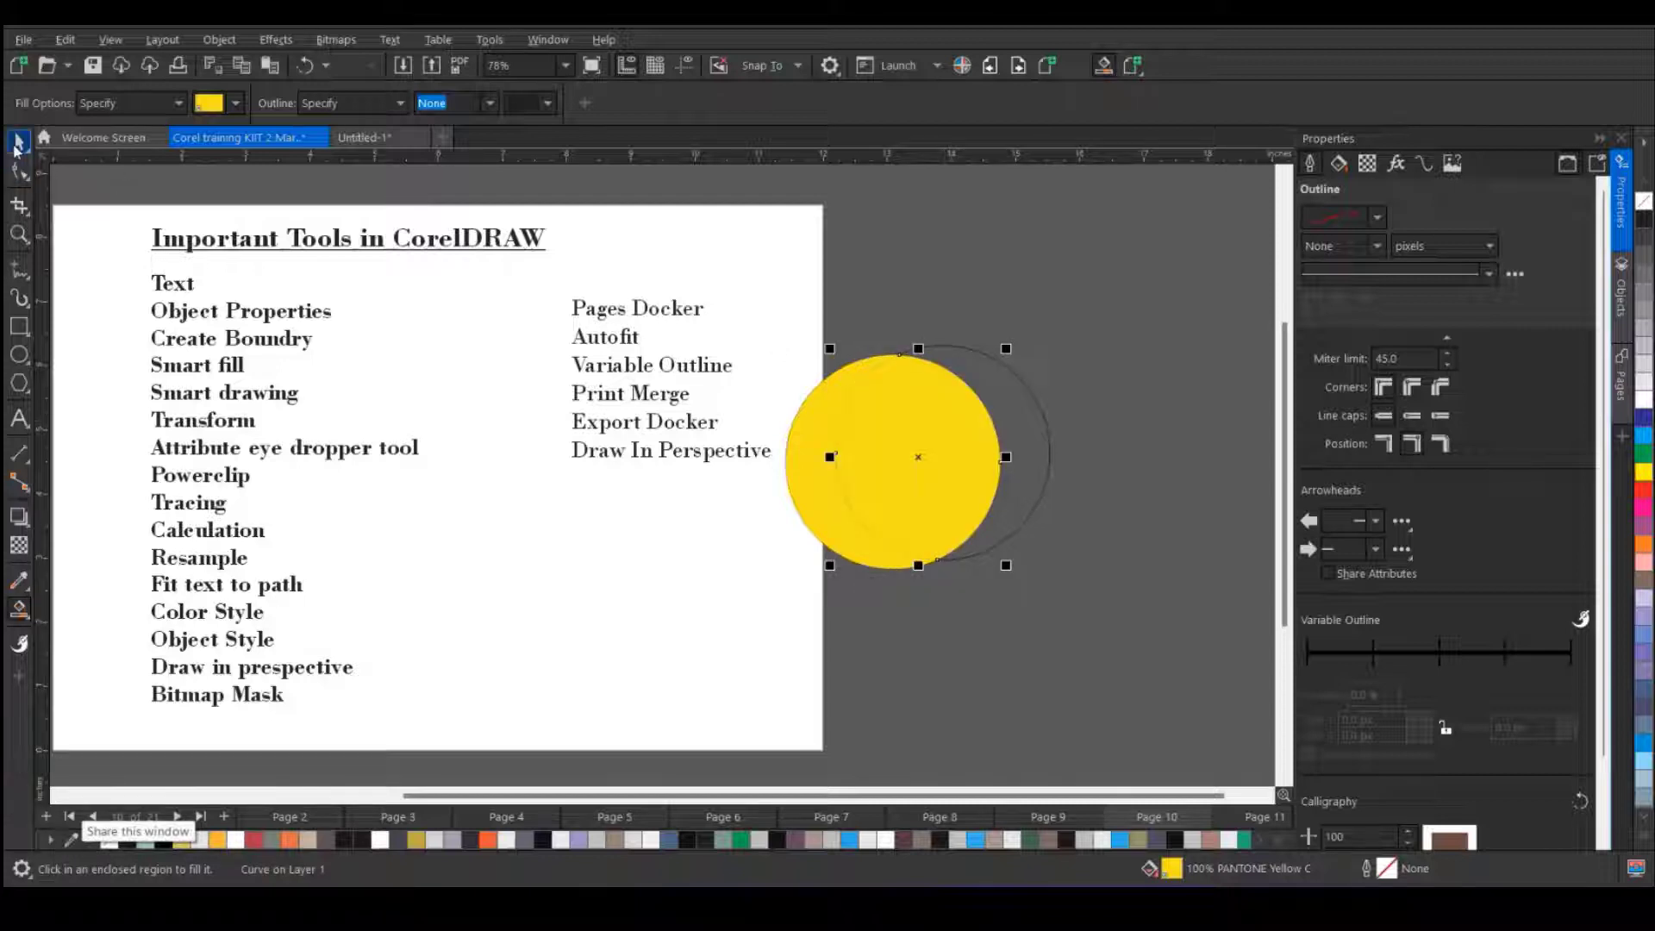
drag(903, 432, 1120, 340)
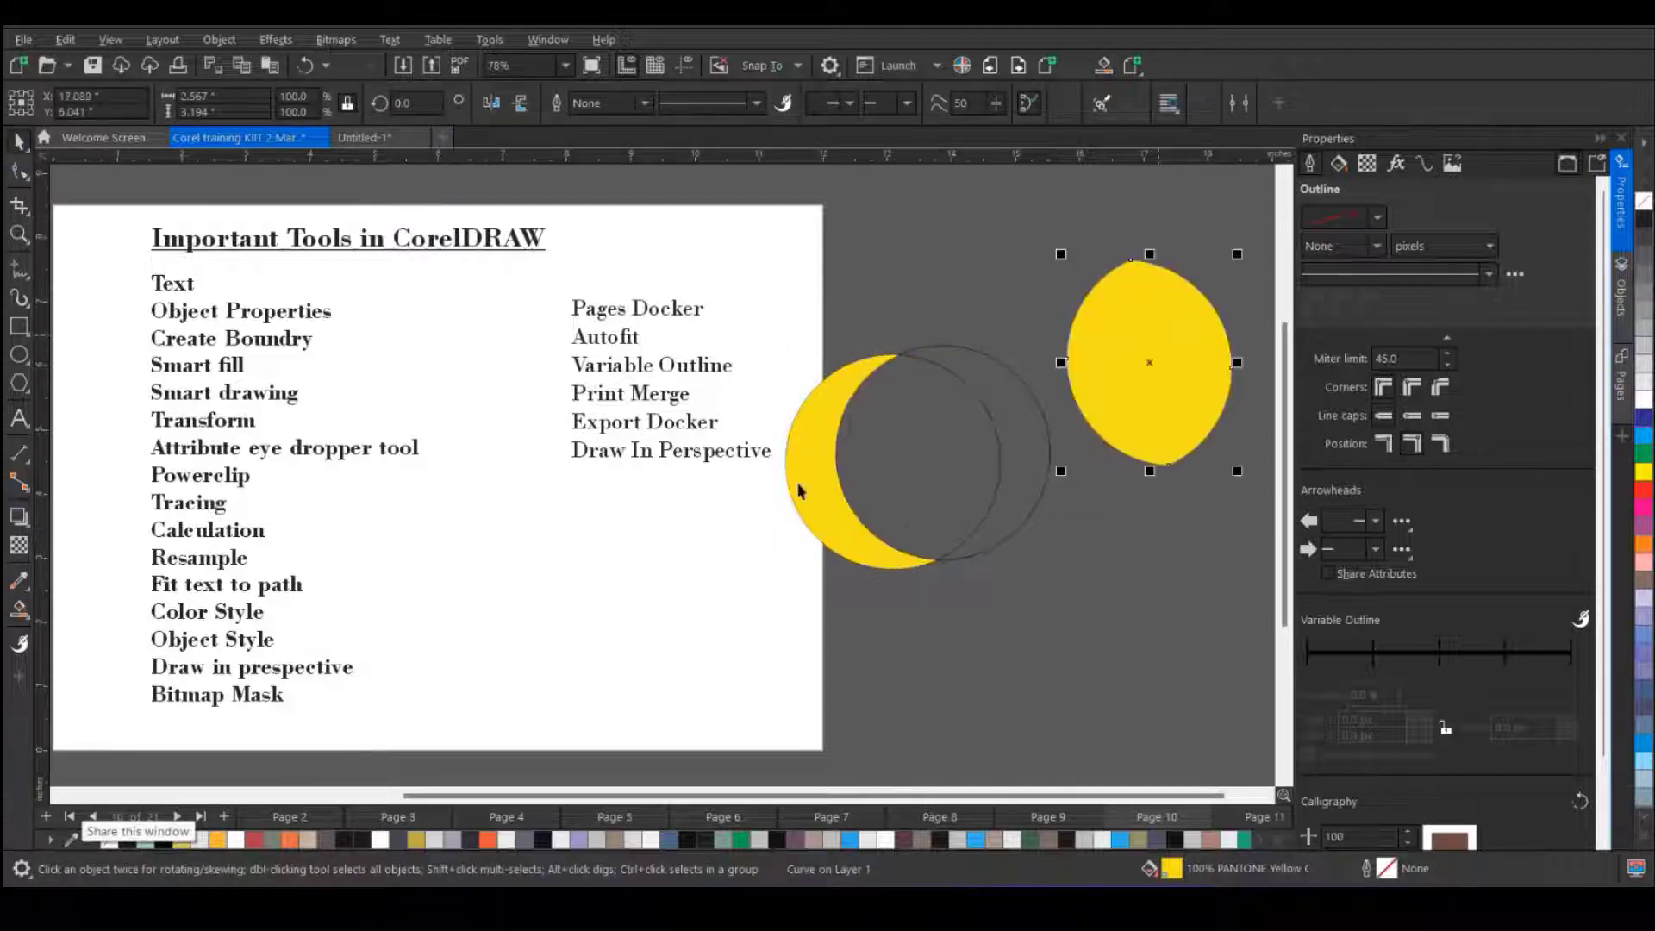
drag(797, 495, 537, 646)
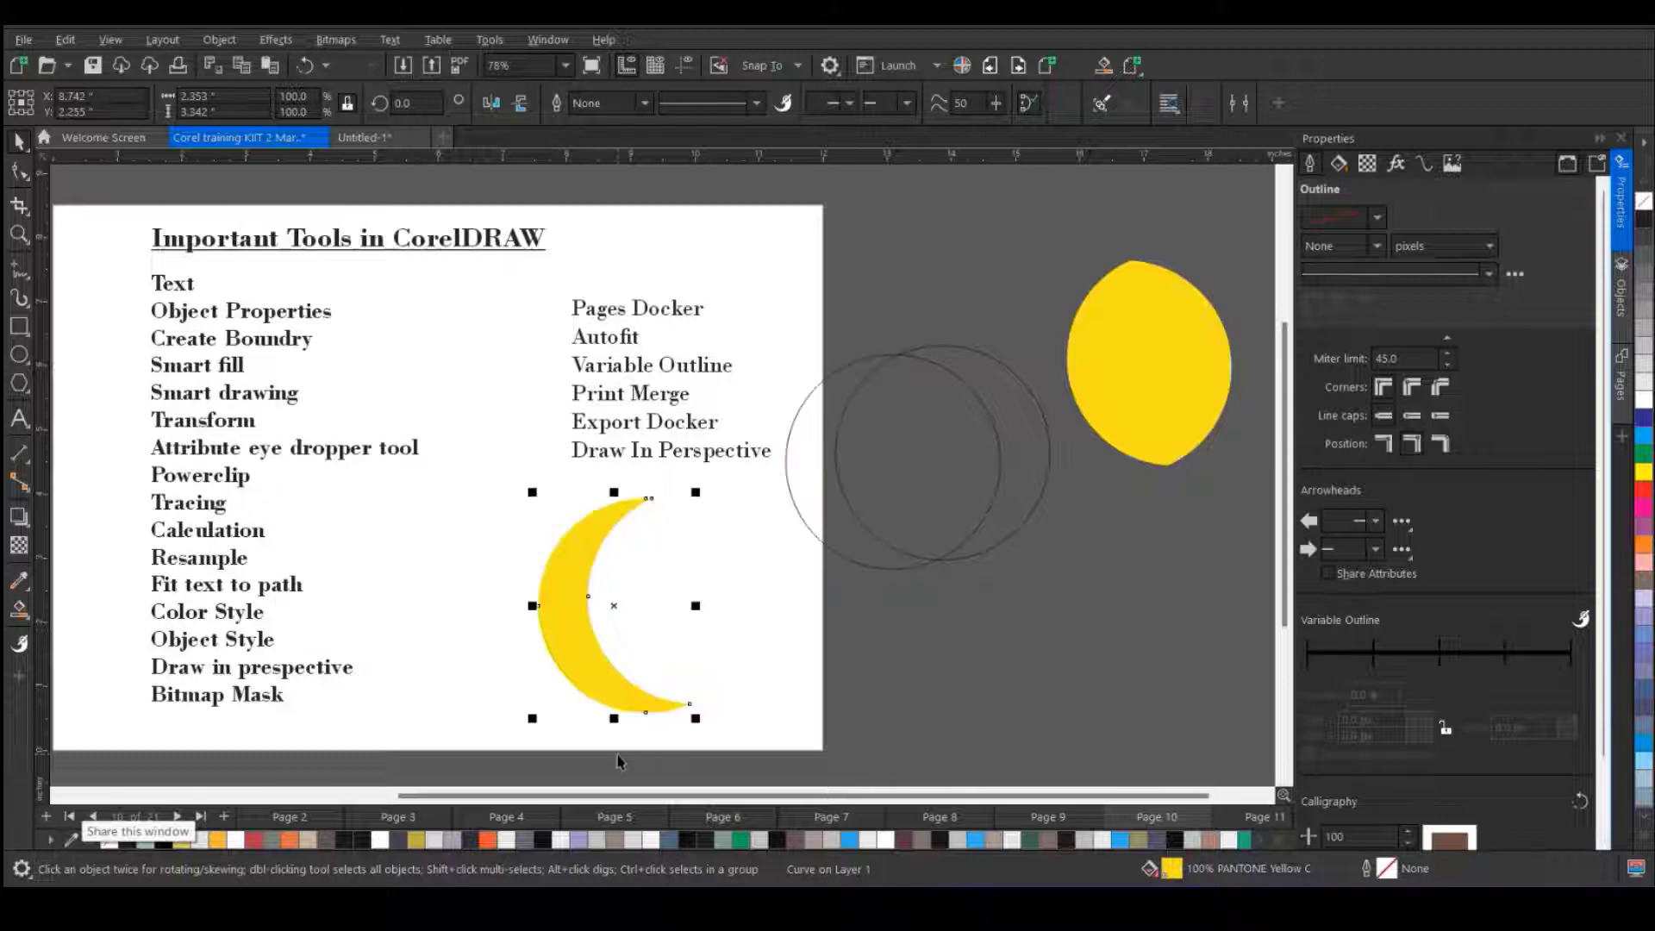
- Reshape the crescent with the Shape tool, moving its inner middle node towards the outer edge and extending its upper tip
click(19, 170)
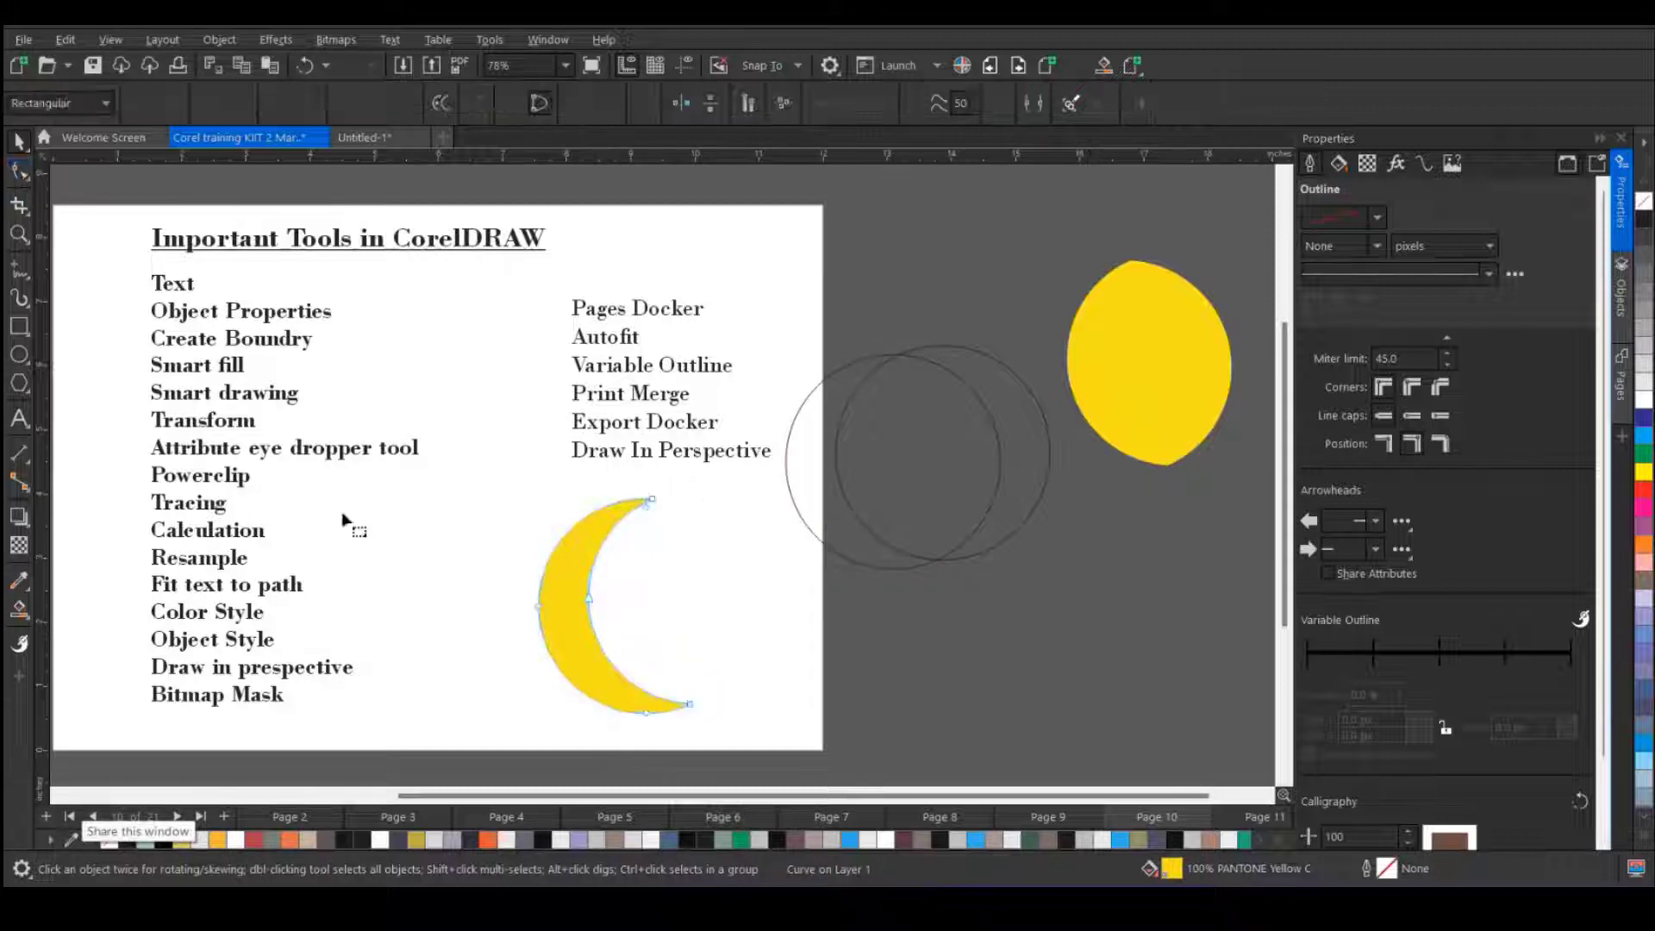
drag(589, 597, 562, 606)
scroll(643, 509, up, 2)
drag(651, 490, 636, 468)
scroll(635, 556, down, 2)
- Delete the crescent's inner middle node and extra upper-tip node, and bend the inner edge to the right
double_click(563, 642)
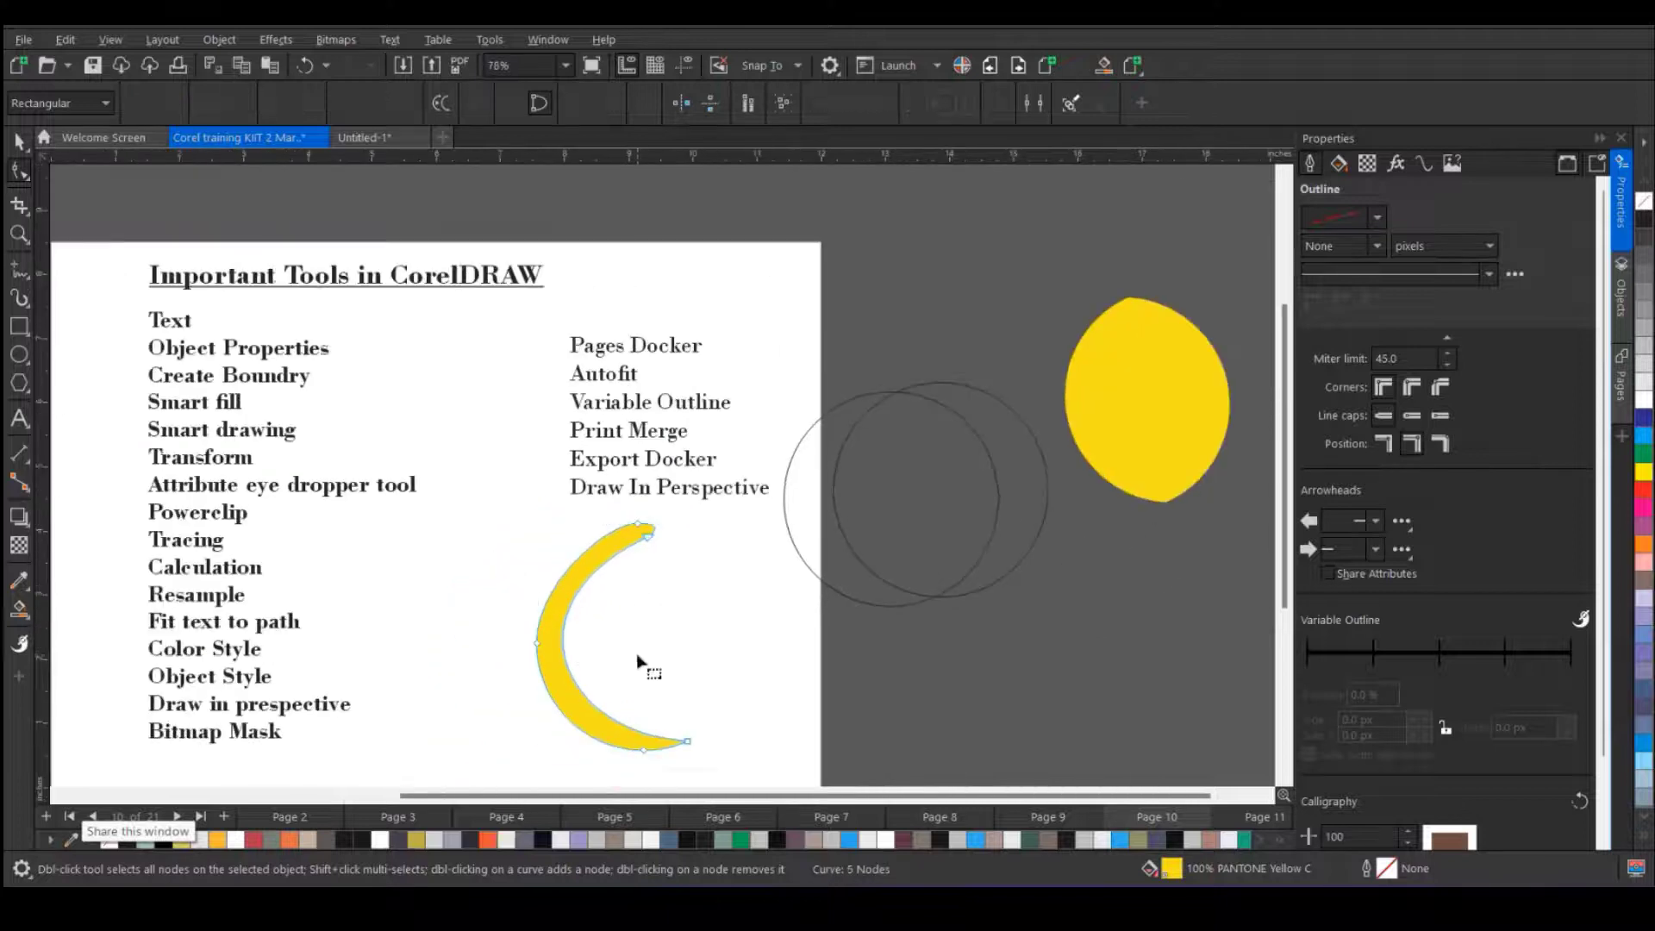
double_click(637, 524)
click(649, 534)
drag(571, 604, 643, 604)
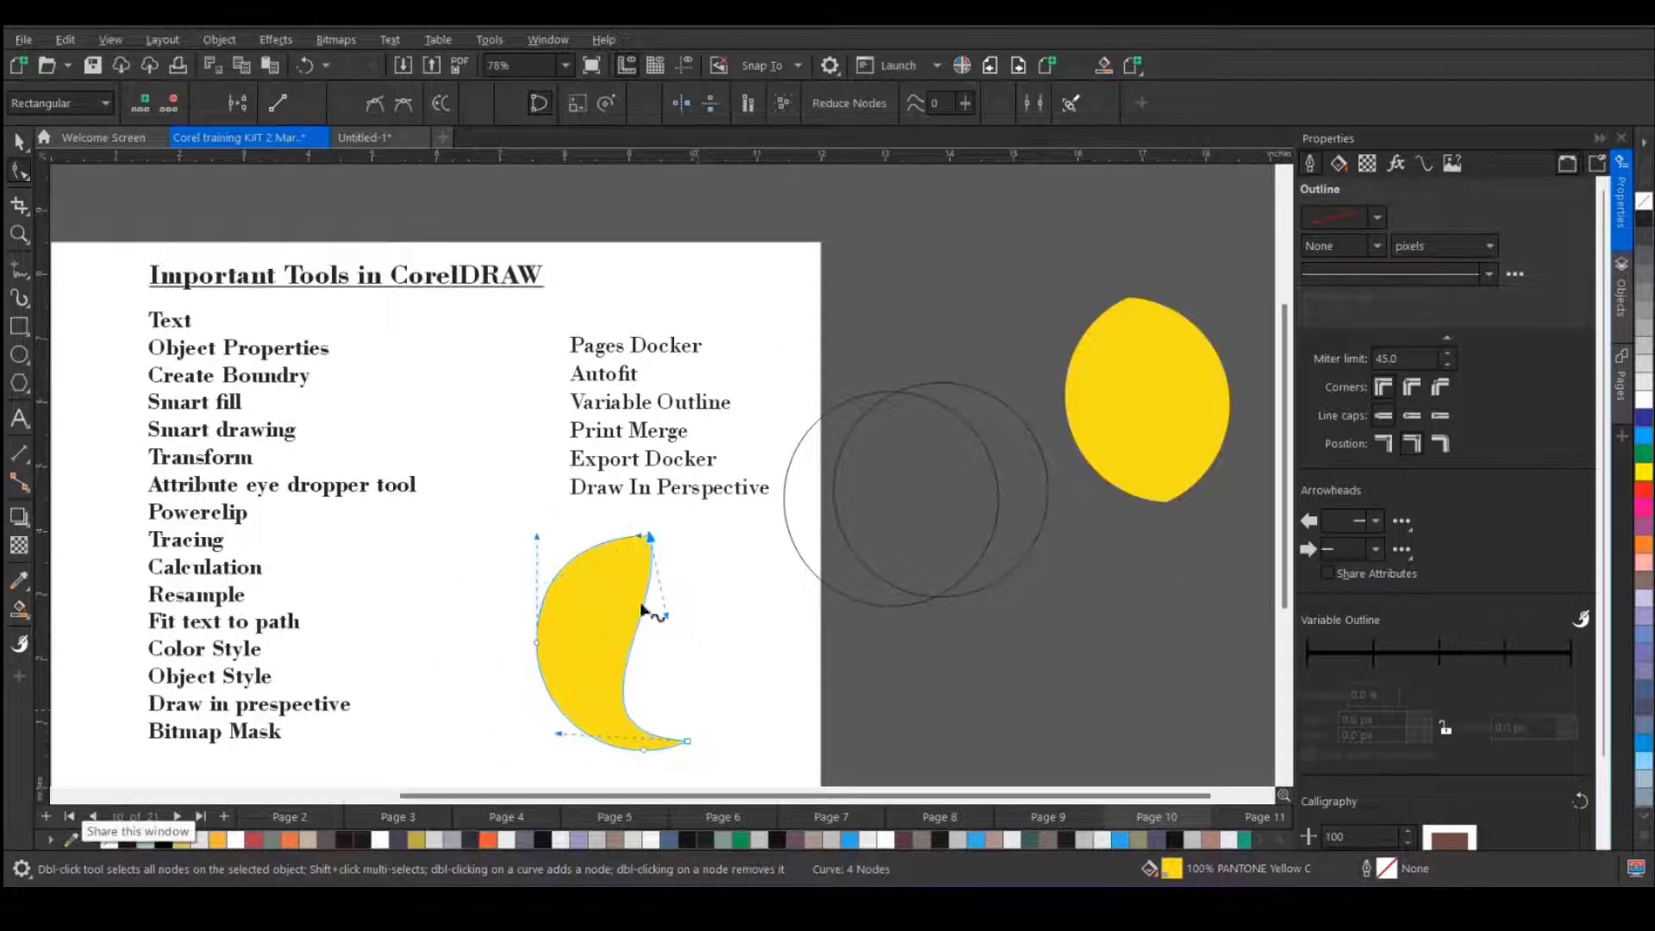
- Copy the right-hand circle down and to the left so that three outlined circles overlap
scroll(422, 569, down, 2)
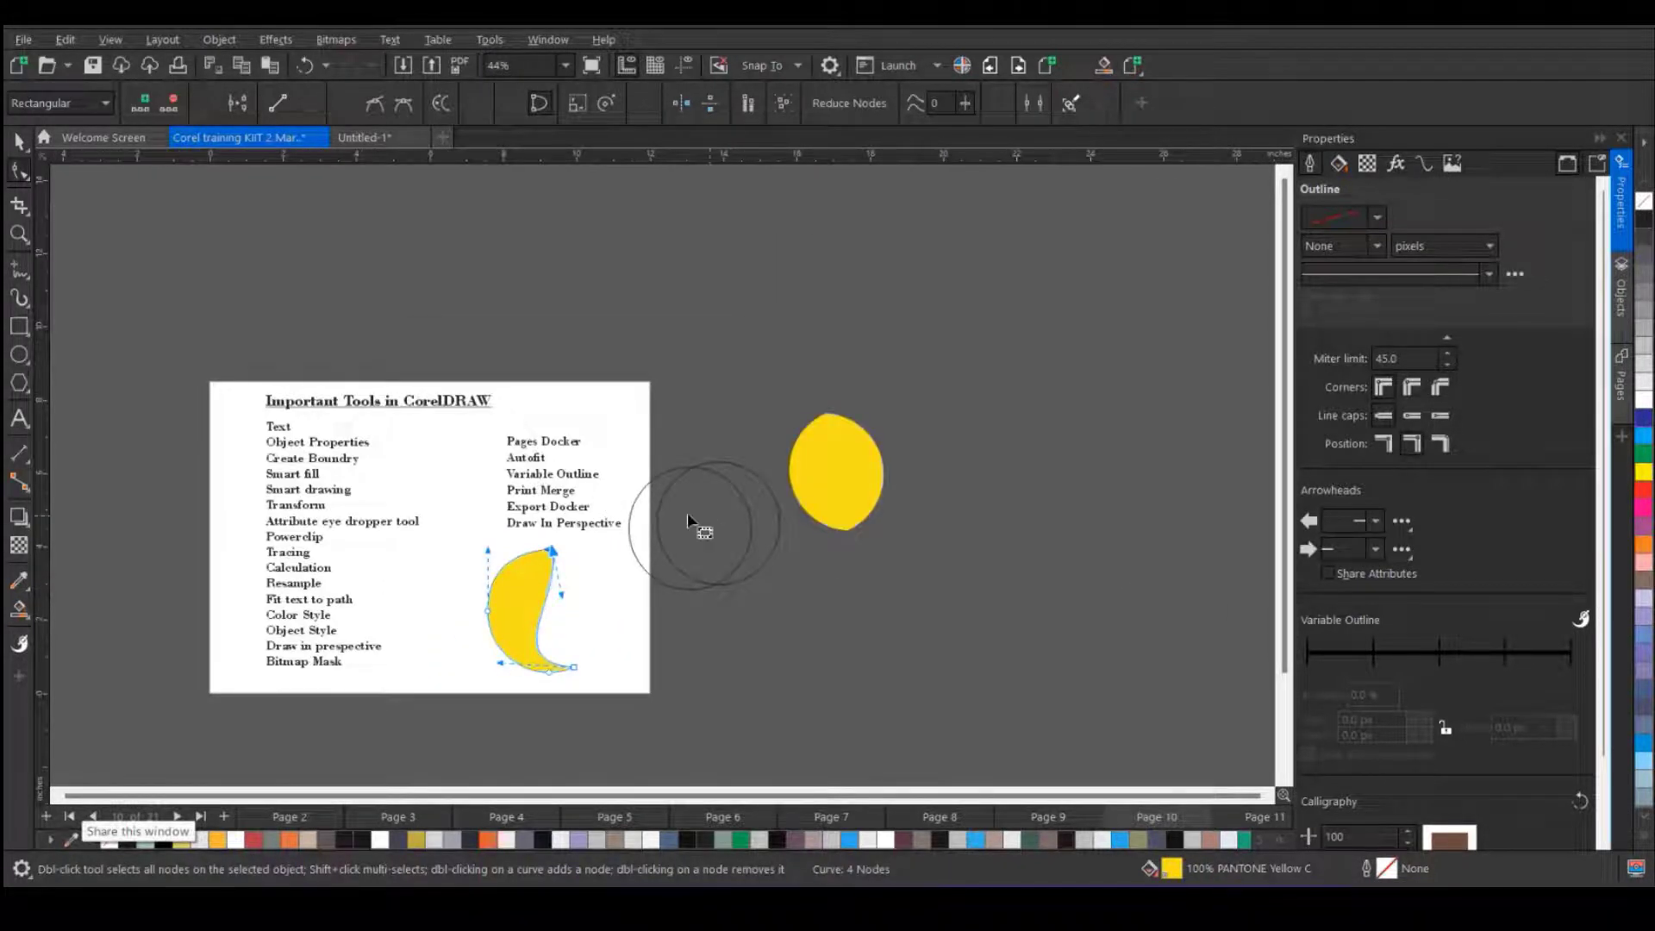
click(17, 142)
click(778, 528)
drag(771, 530, 747, 569)
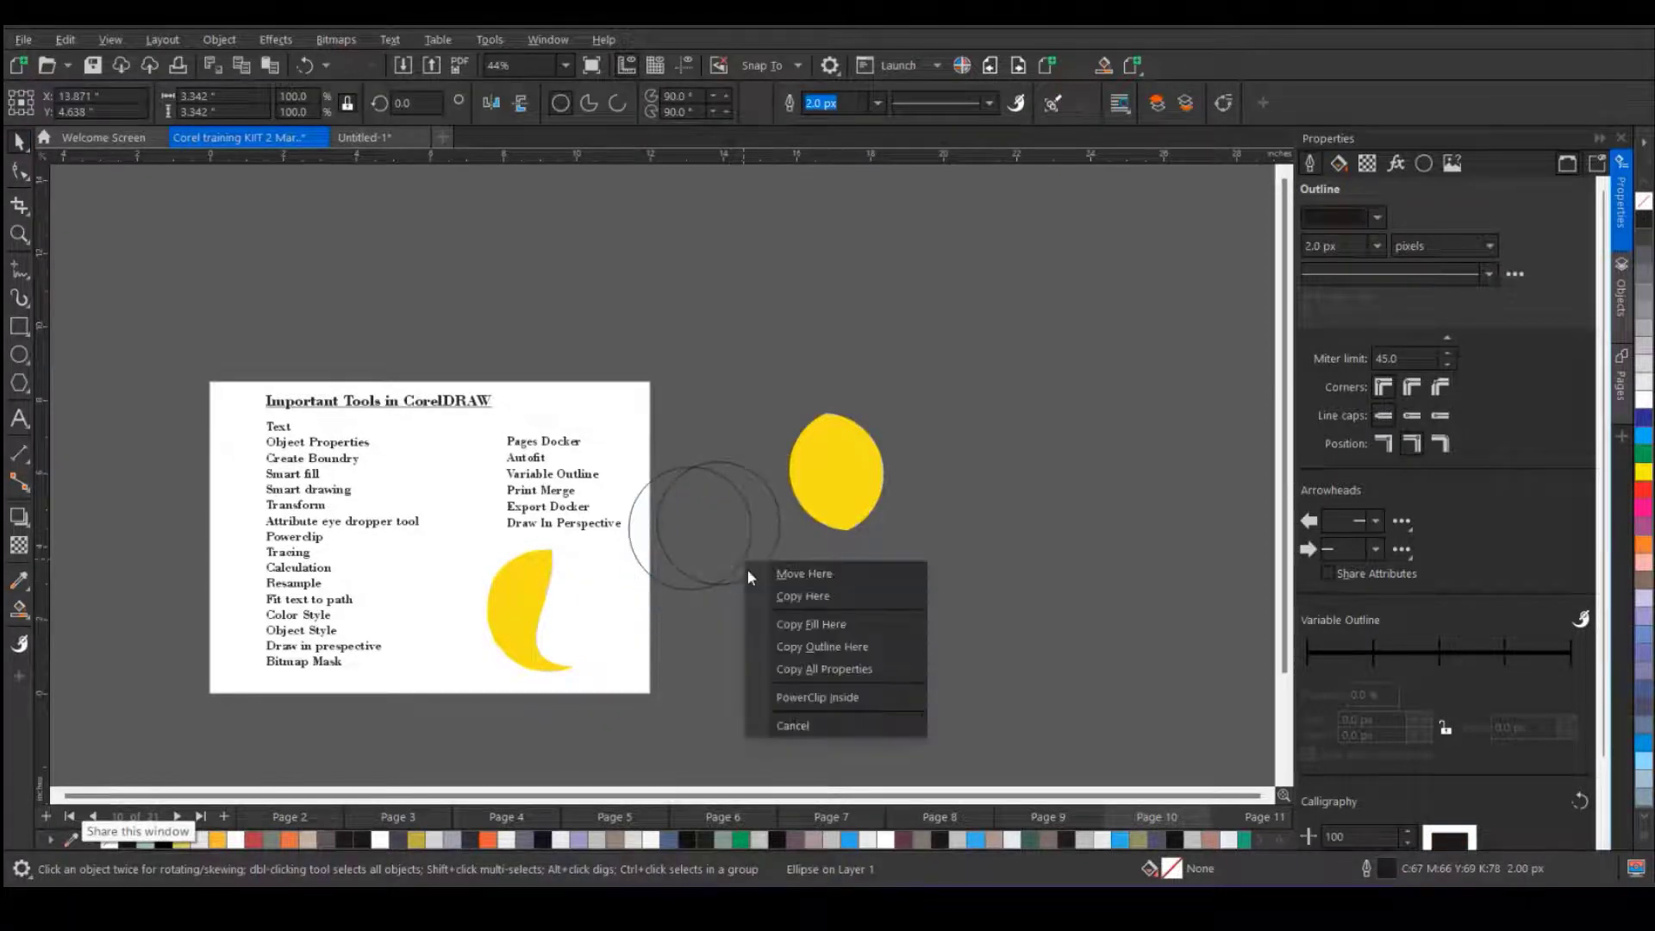
click(798, 605)
click(695, 487)
scroll(695, 488, up, 2)
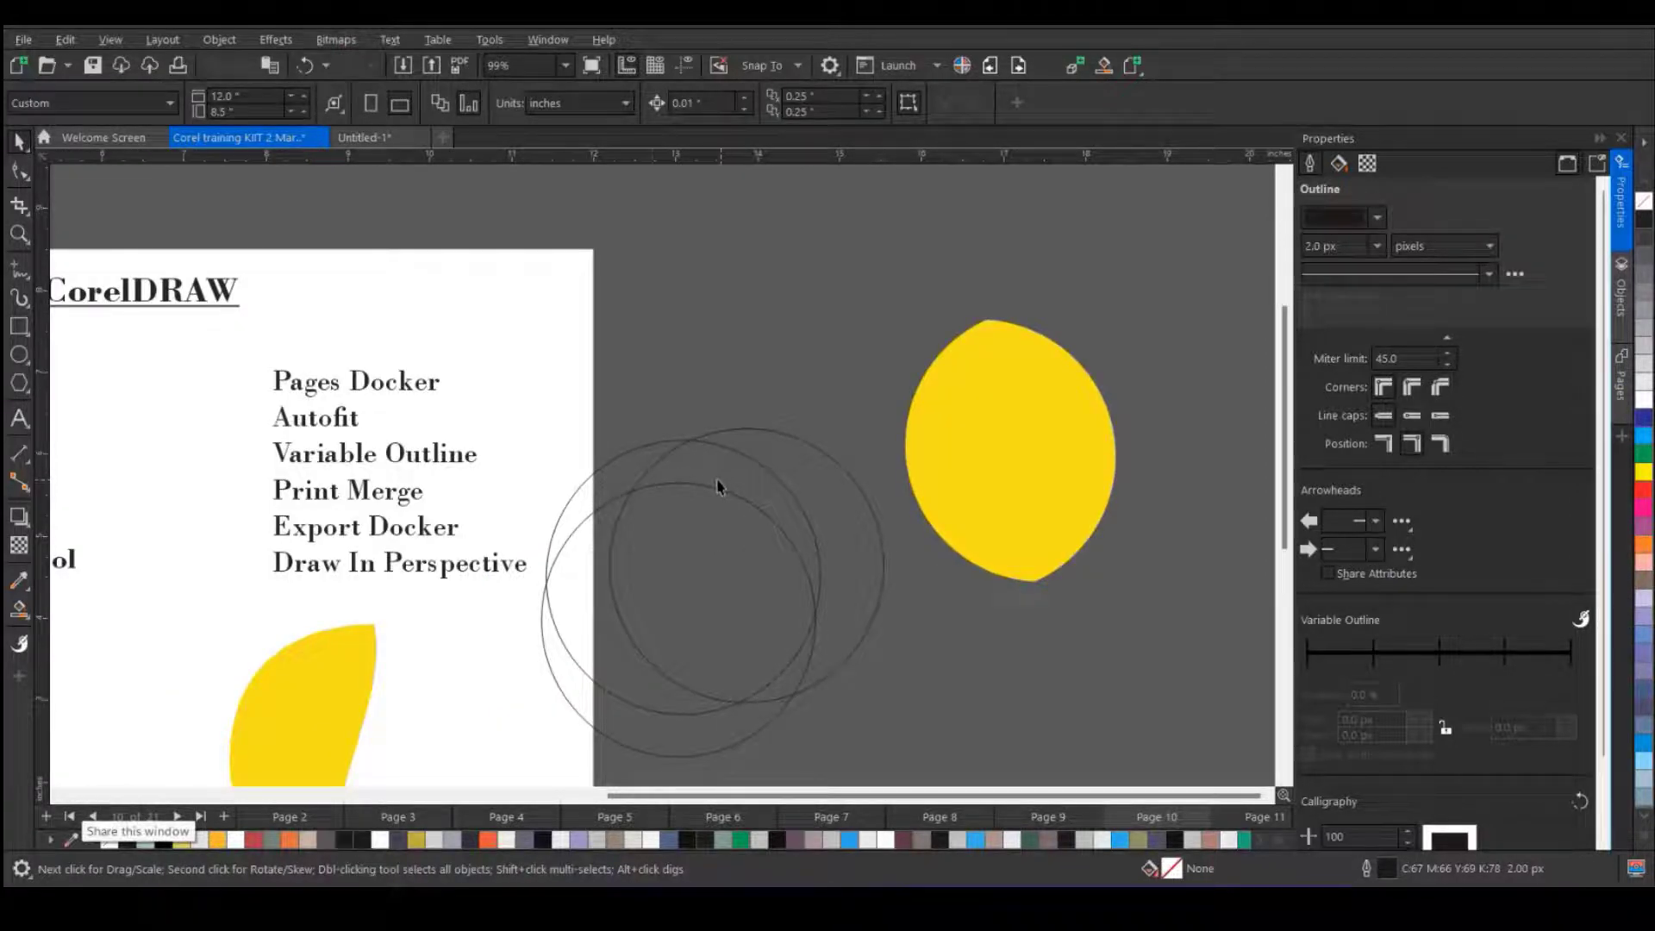
- Smart Fill the upper crescent region between the three circles with yellow and move the piece above them
click(19, 609)
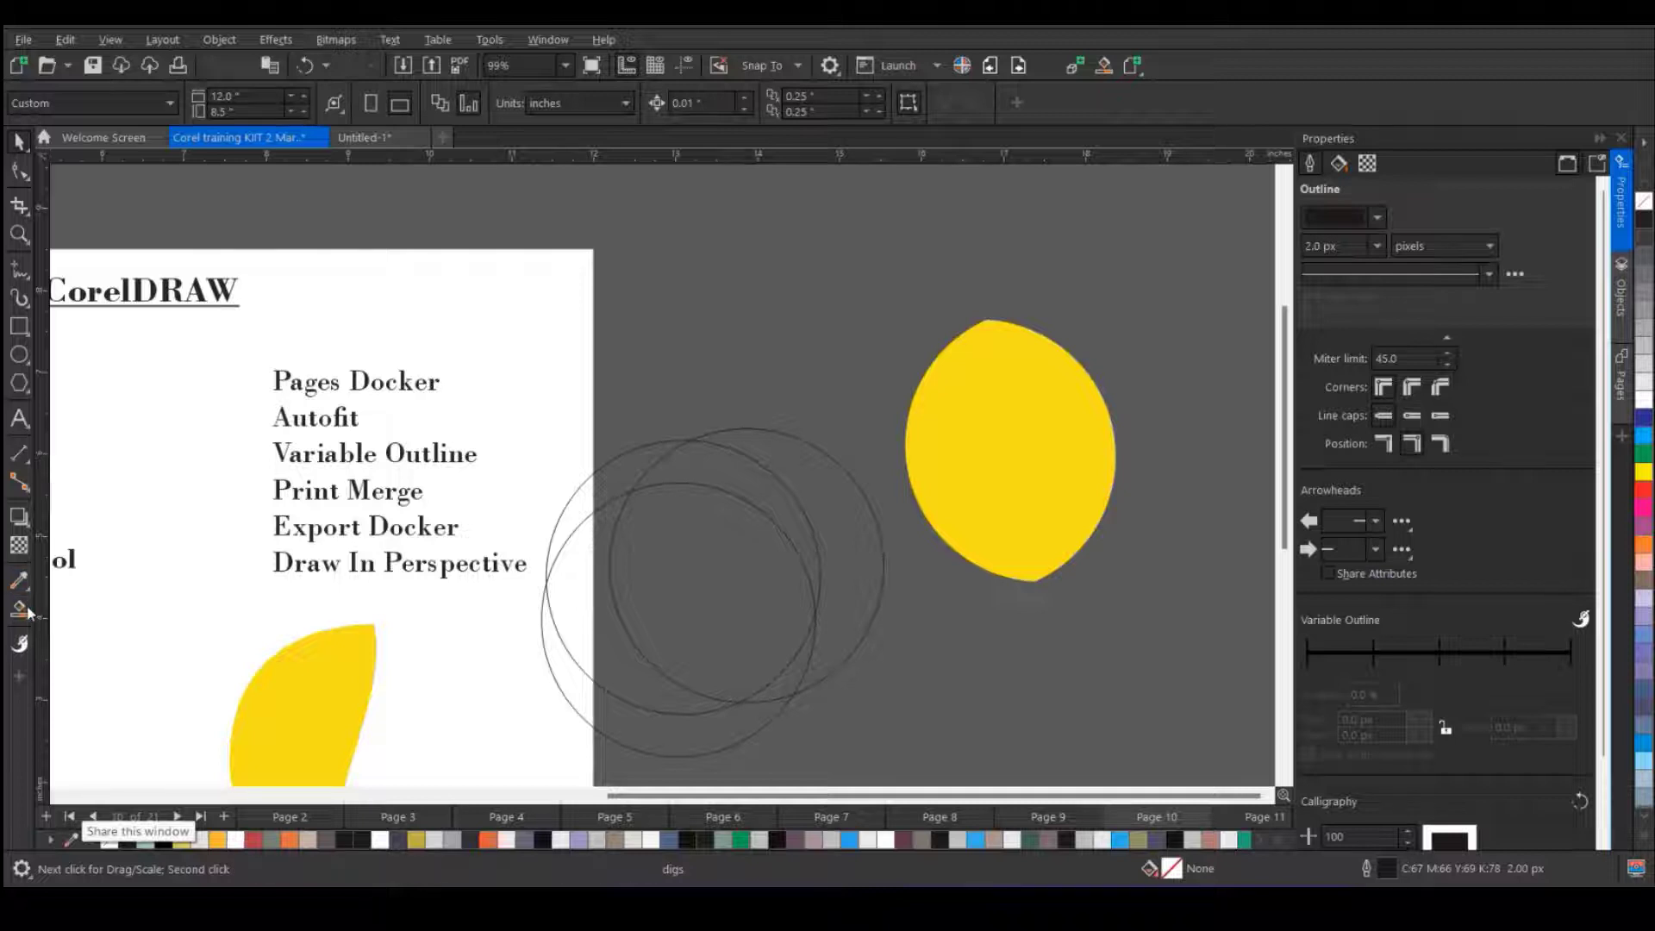
click(729, 476)
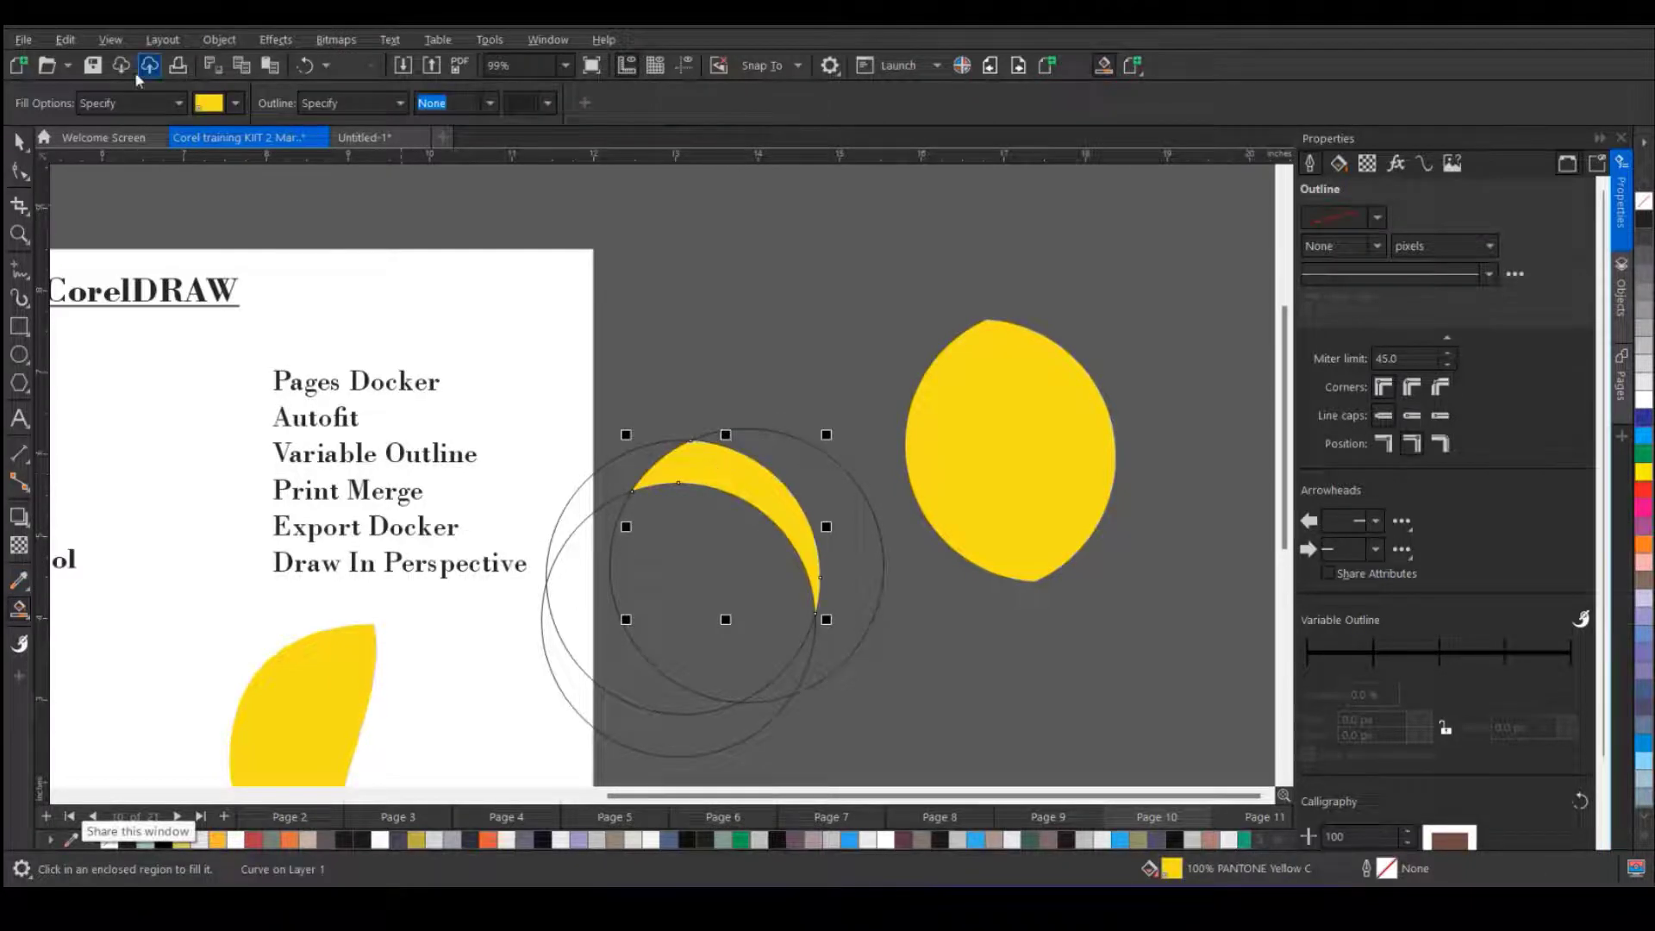
click(19, 143)
drag(713, 462, 698, 274)
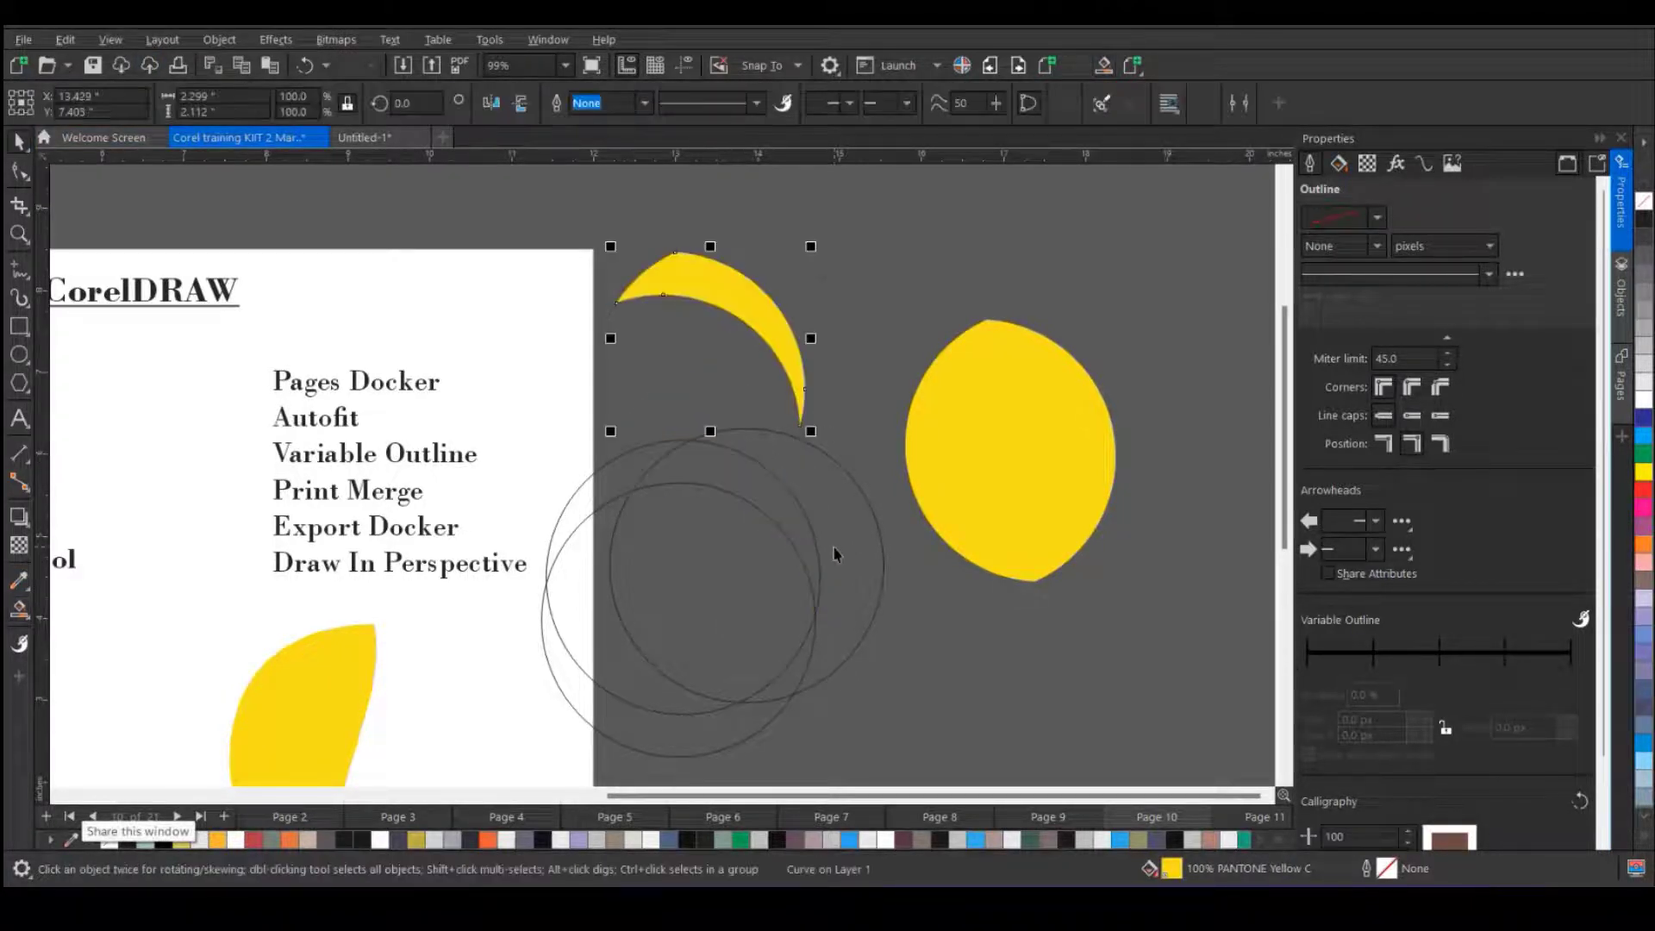
- Apply a linear yellow-to-white fountain fill to the rounded yellow piece, running from its top tip to its bottom tip
click(1033, 490)
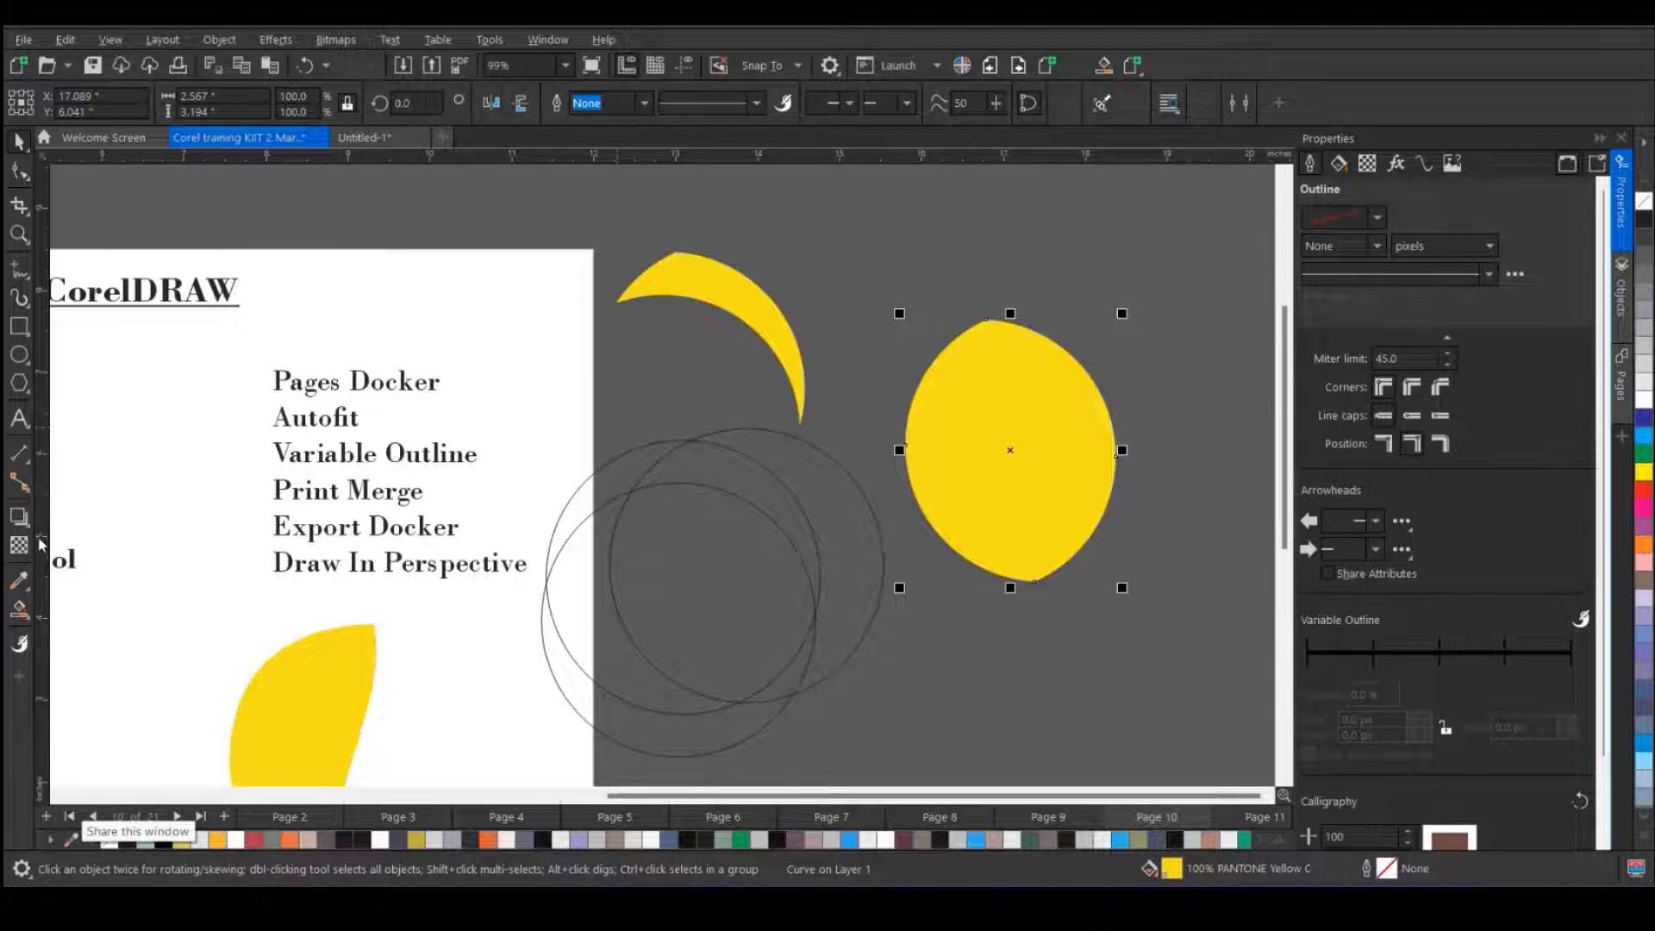
click(21, 612)
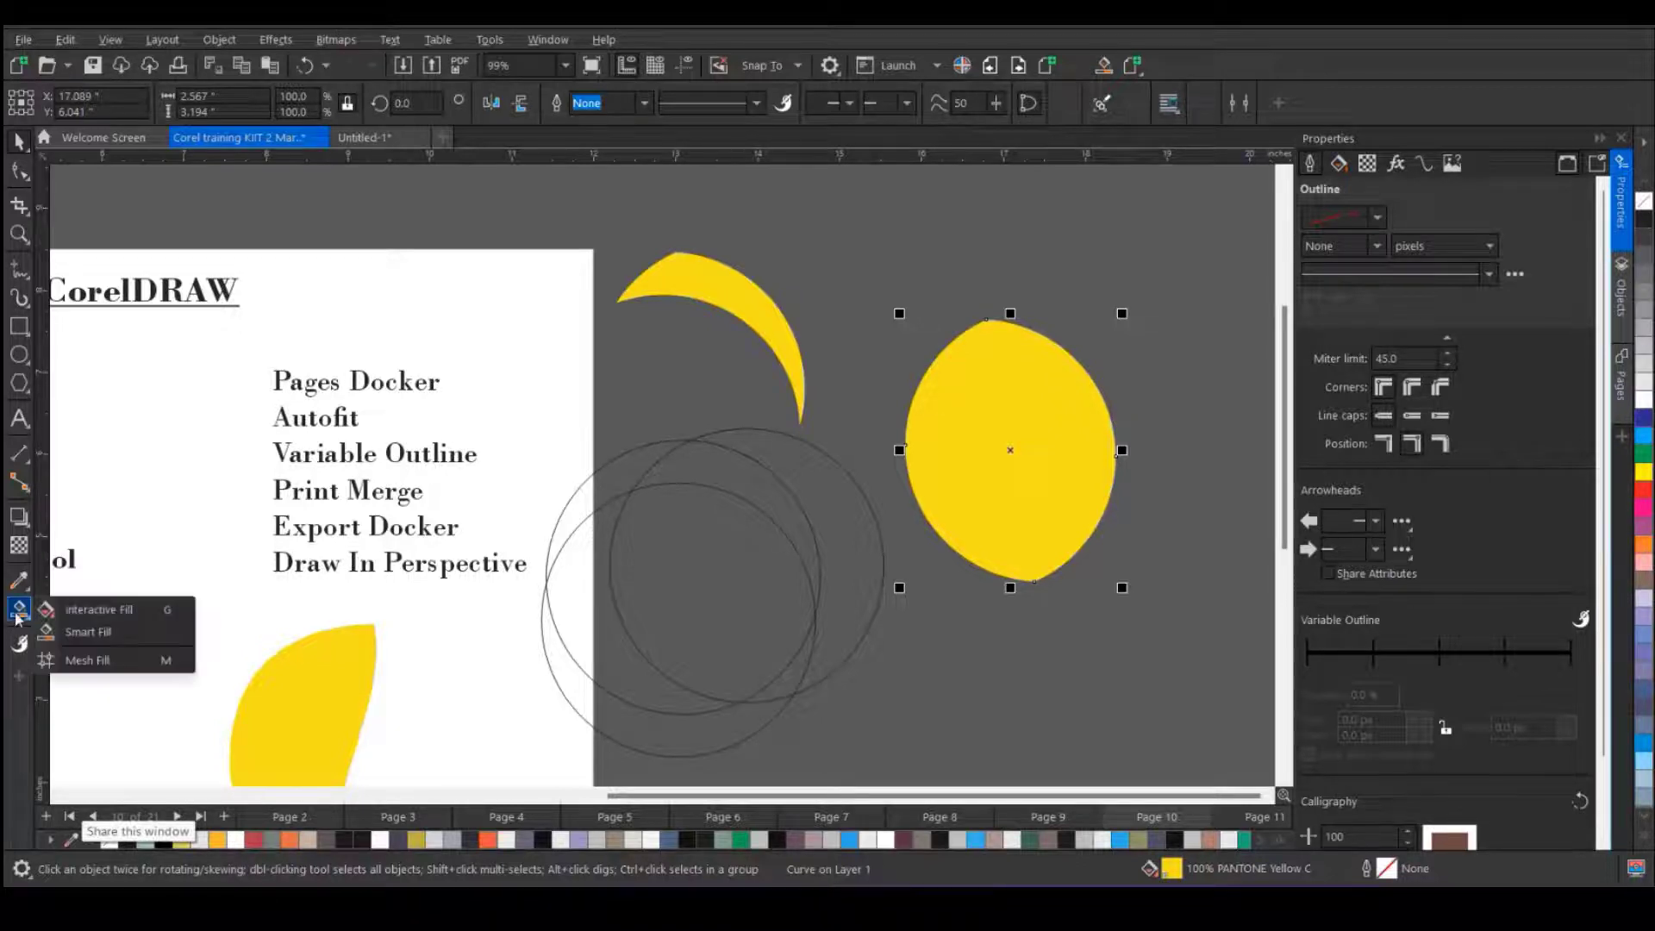
click(82, 614)
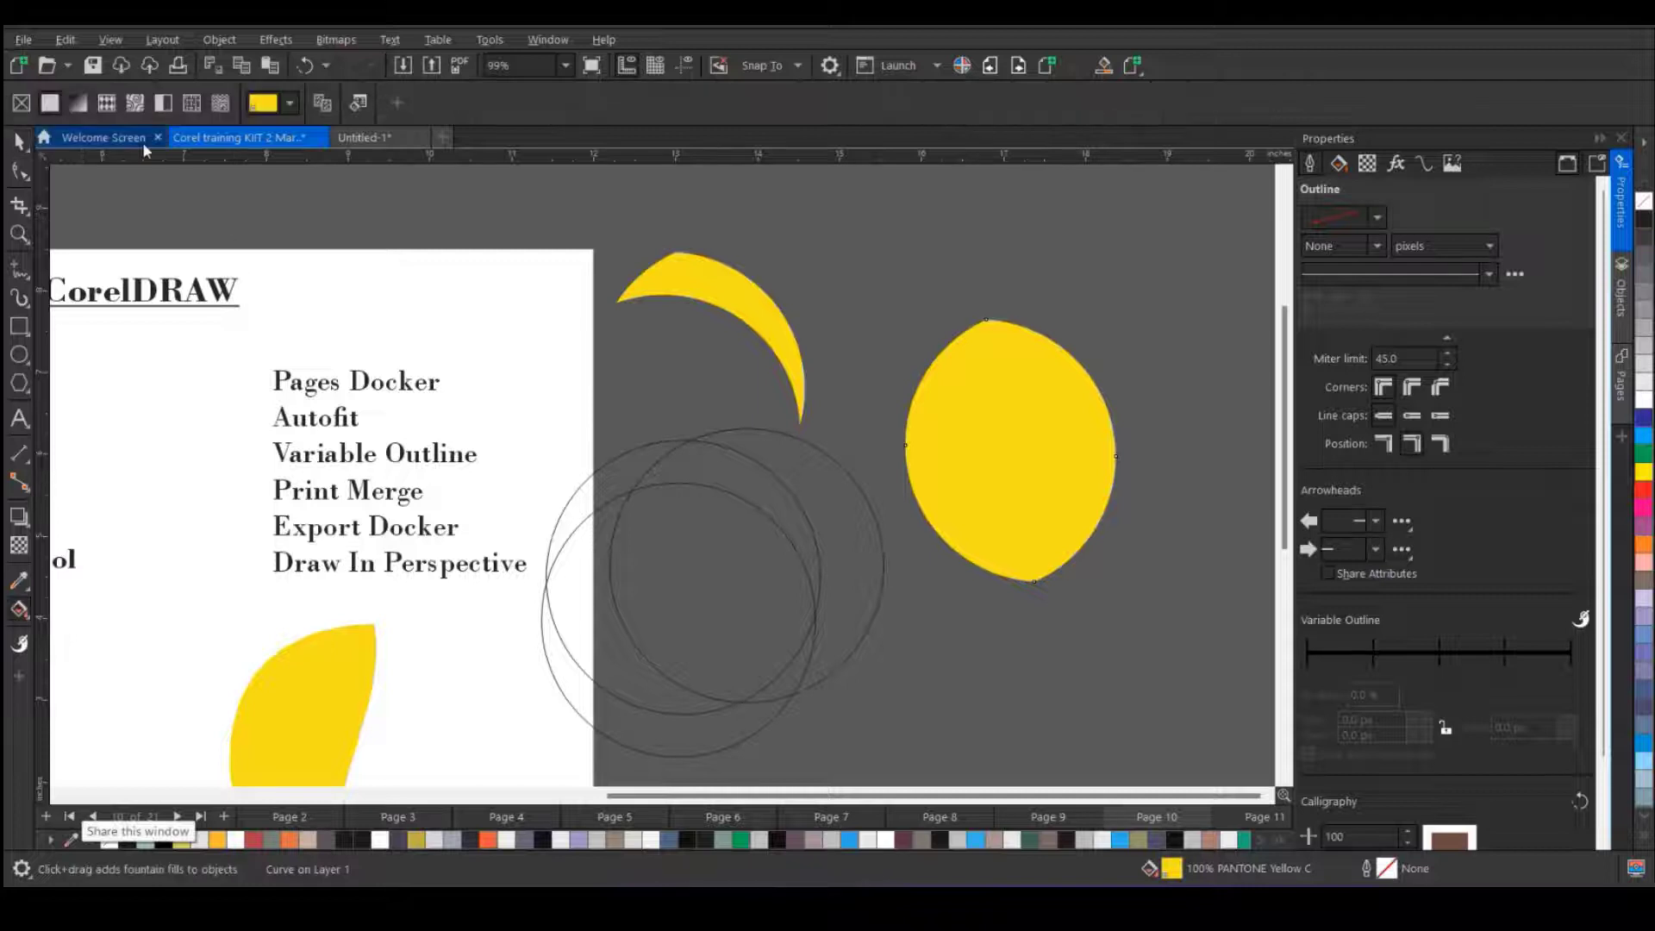
click(80, 104)
drag(905, 447, 982, 328)
drag(1116, 449, 1038, 599)
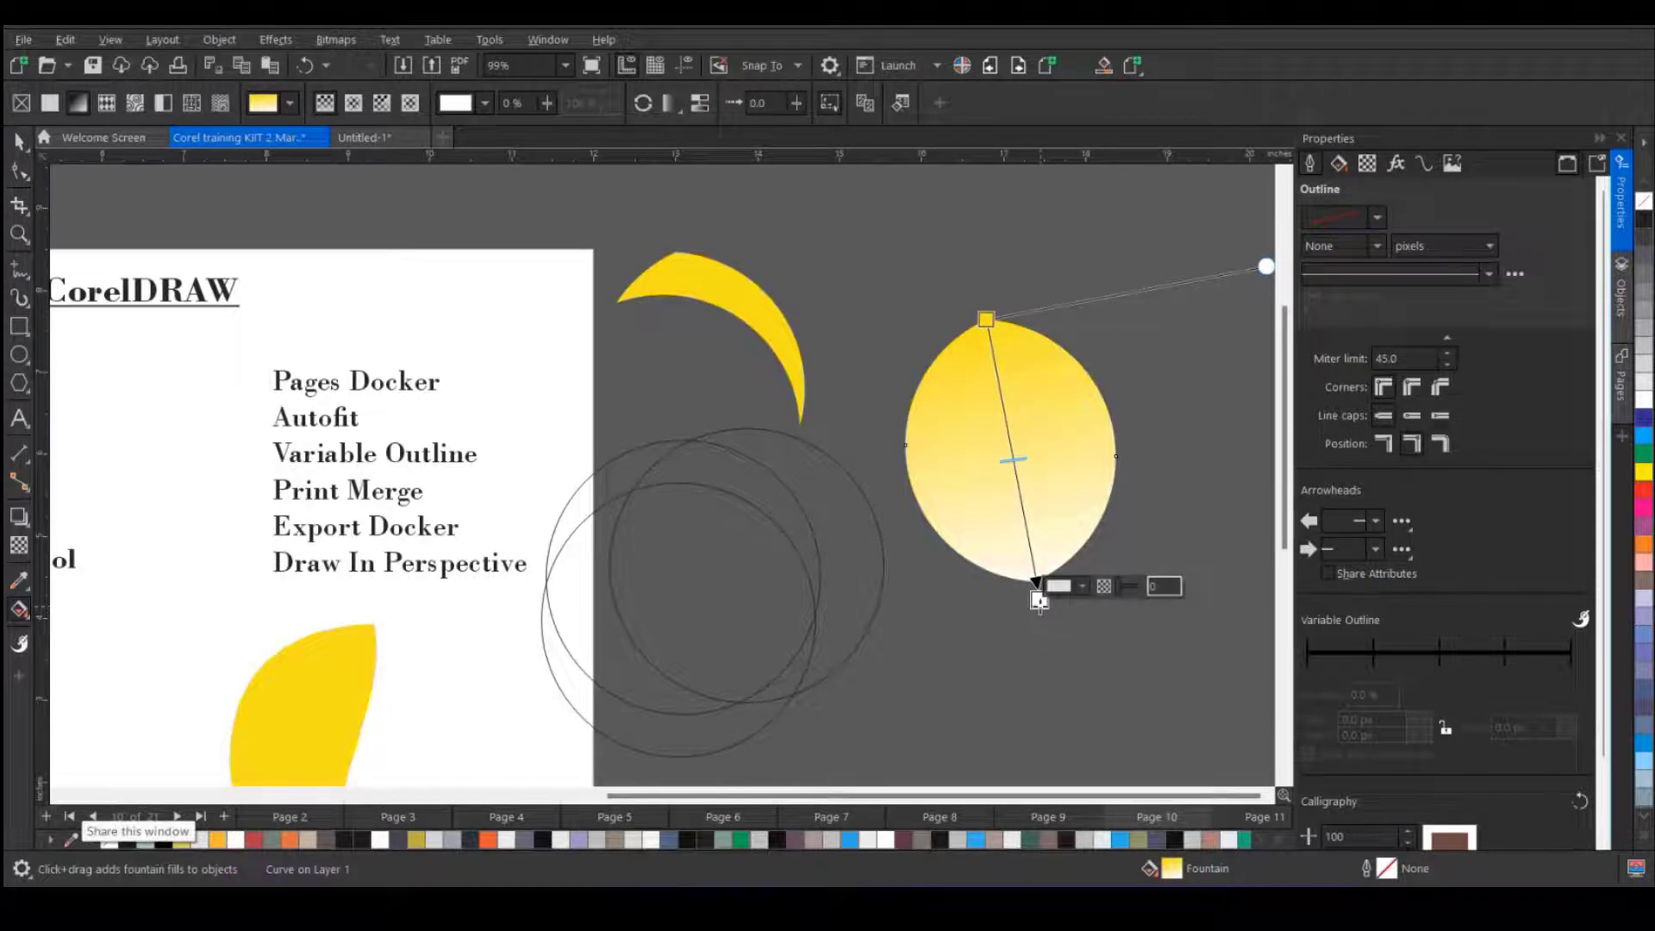
- Change the fountain fill's white end colour to red
click(1081, 587)
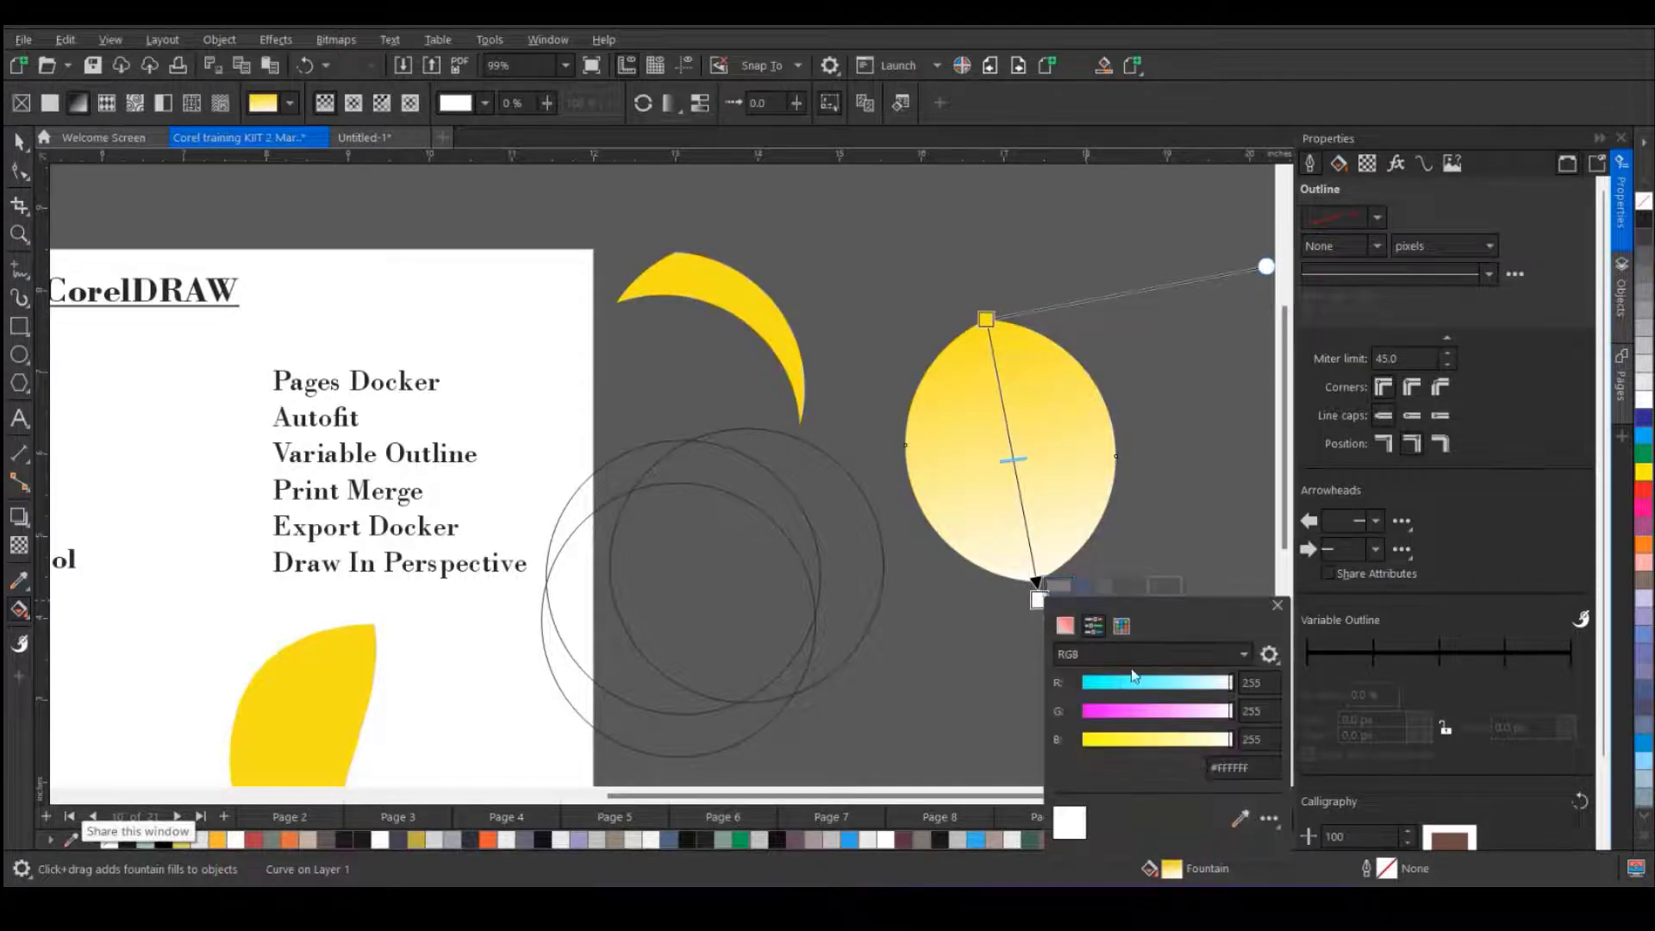
drag(1198, 655, 1202, 673)
click(1290, 573)
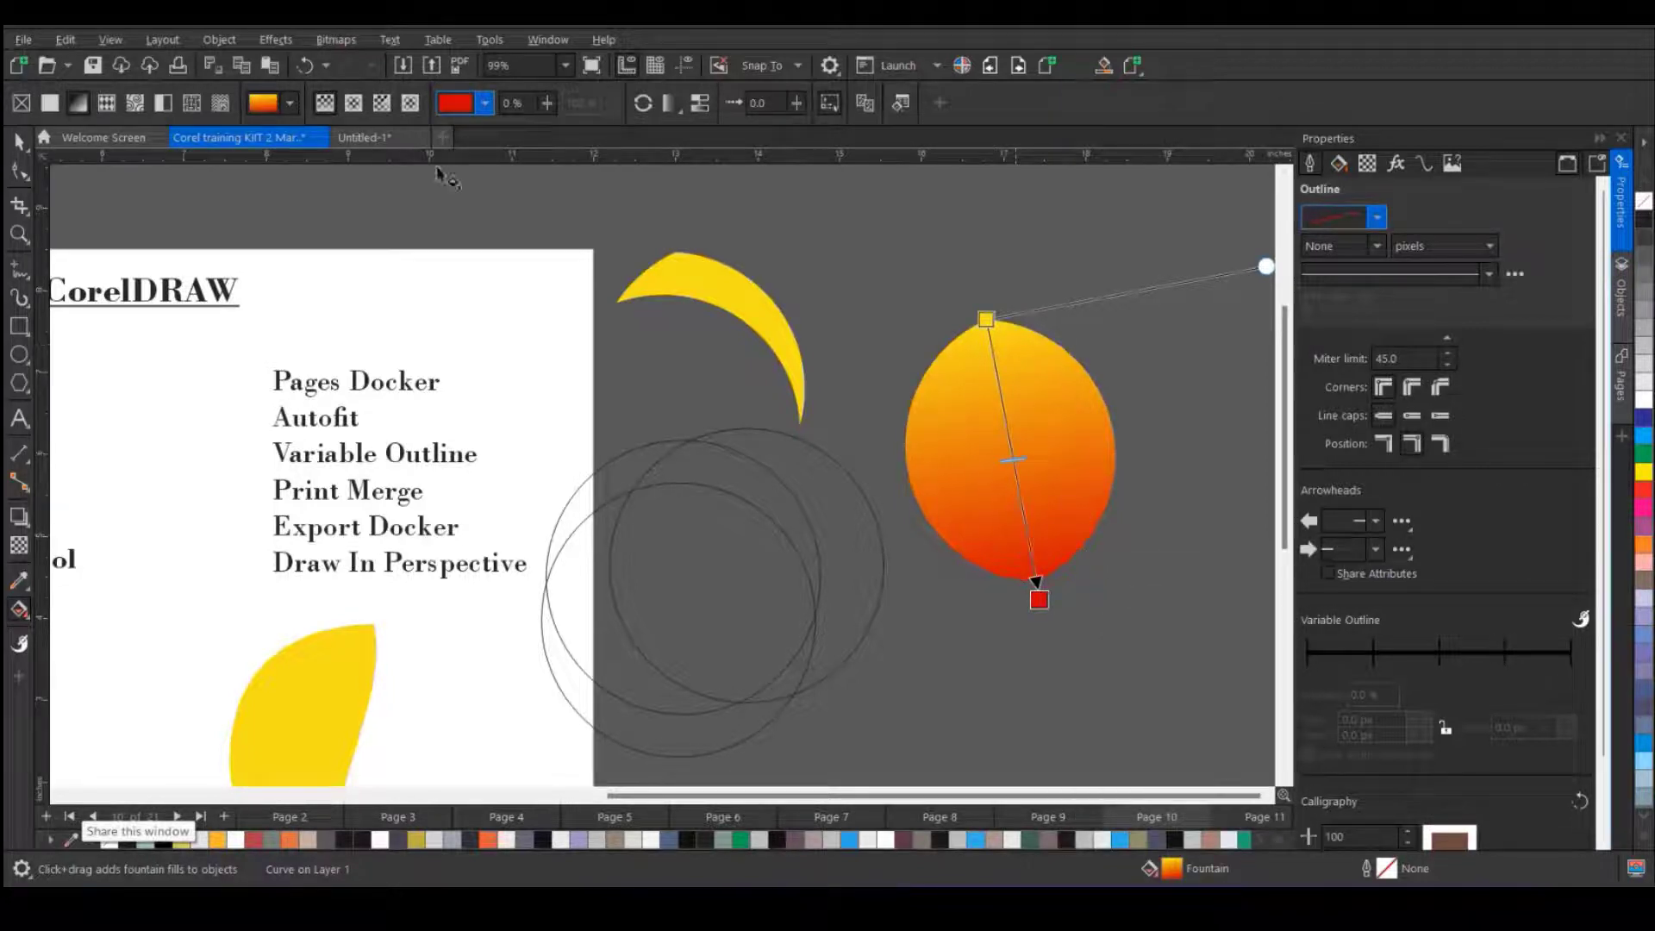
- Try the elliptical and conical fountain fill types on the rounded piece, settling on the rectangular type
click(352, 105)
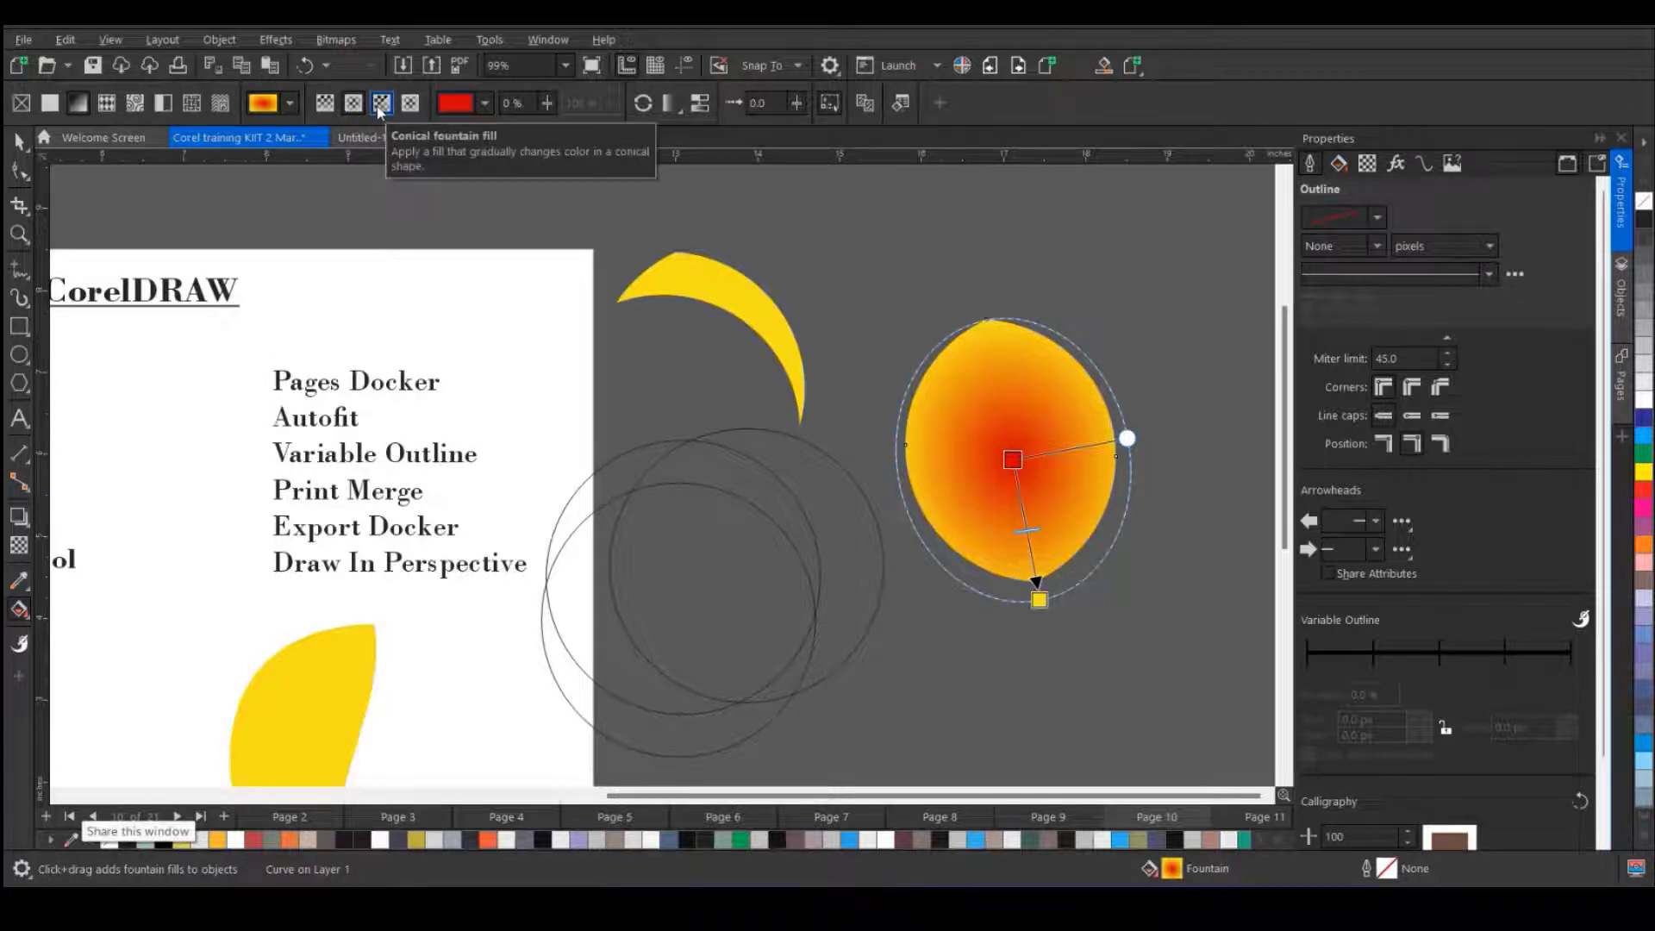
click(380, 105)
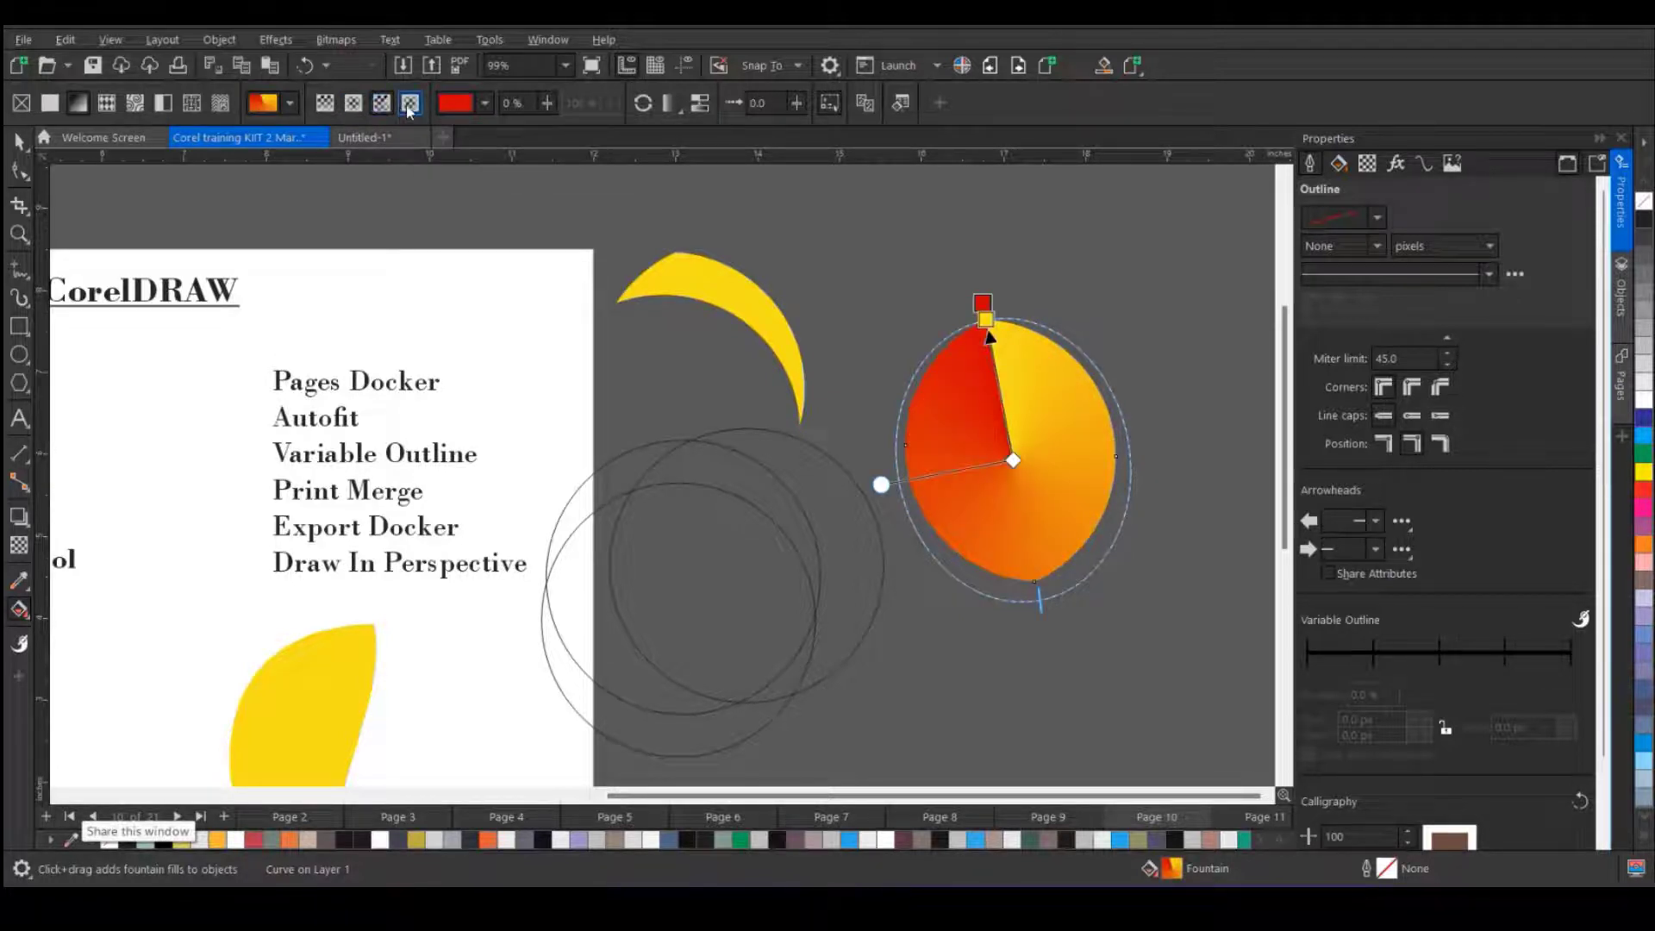
click(410, 104)
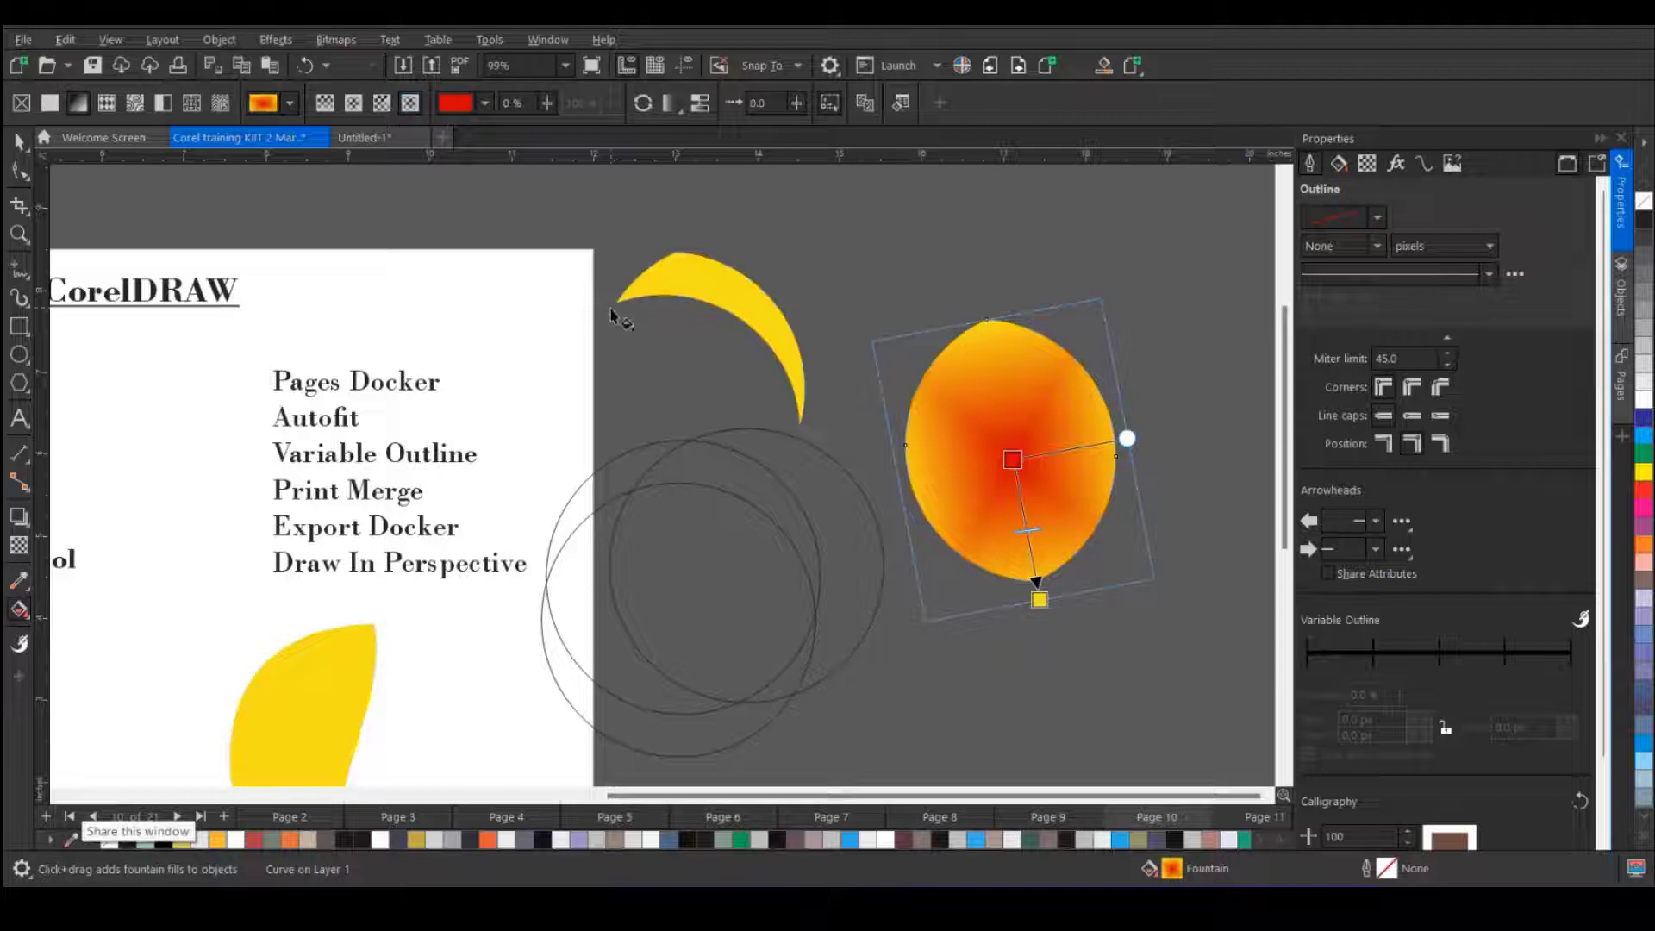
- Skew the rectangular fountain fill towards the upper right and adjust its midpoint between red and yellow
drag(1130, 431, 1087, 300)
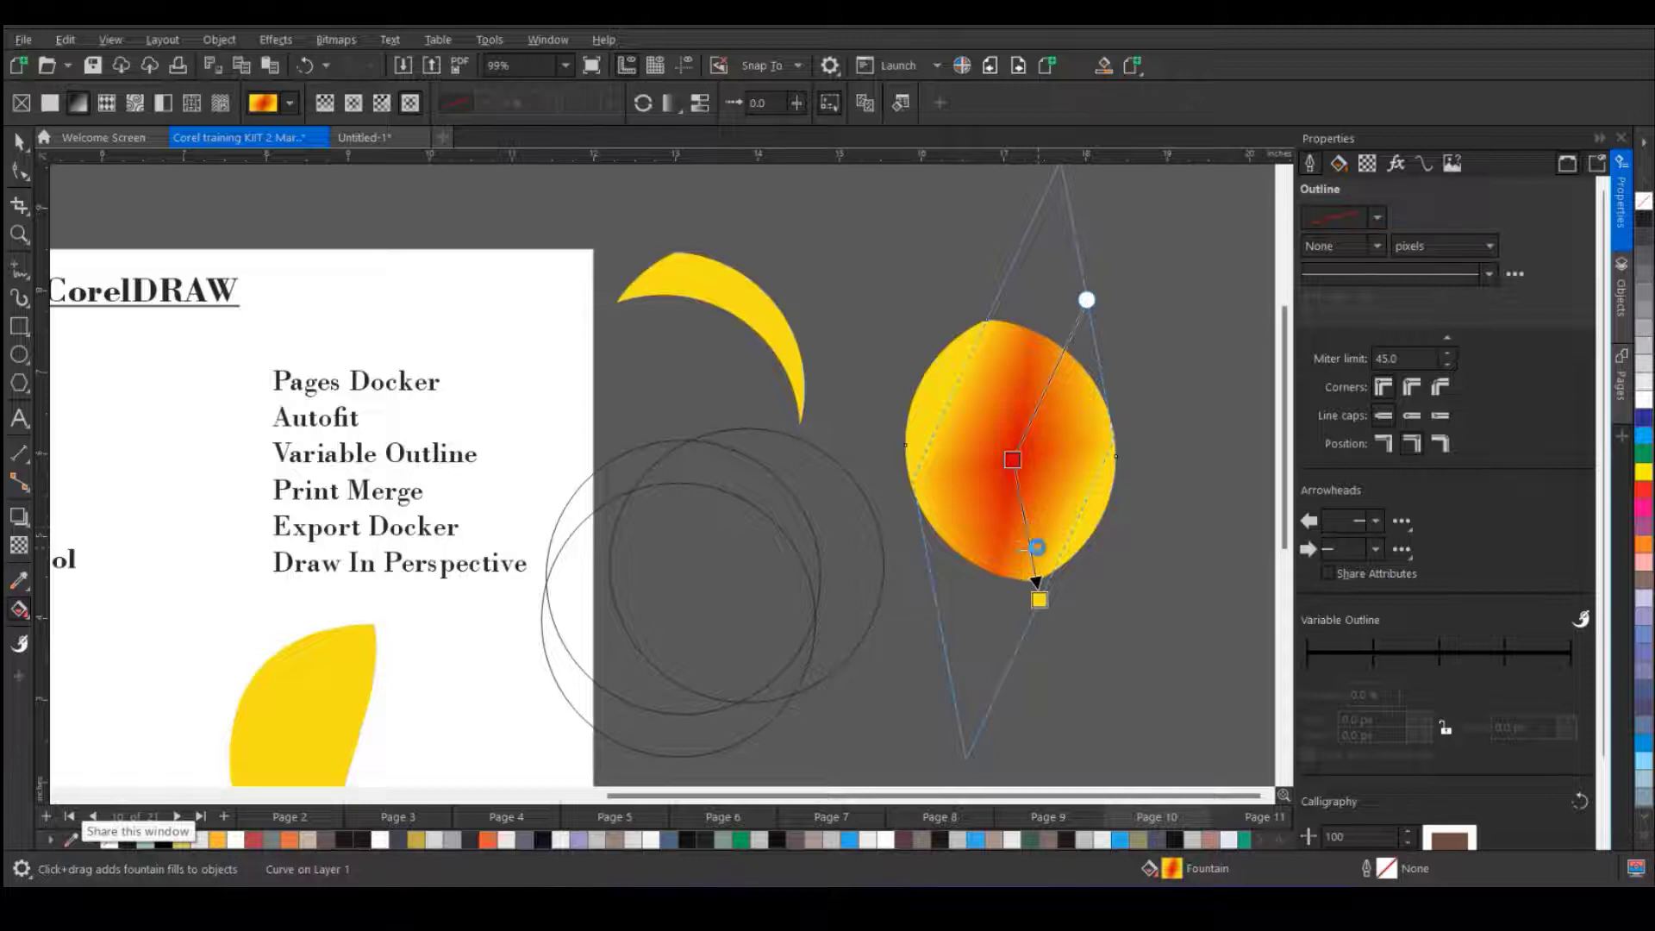
drag(1038, 548, 1038, 550)
drag(1087, 300, 1144, 351)
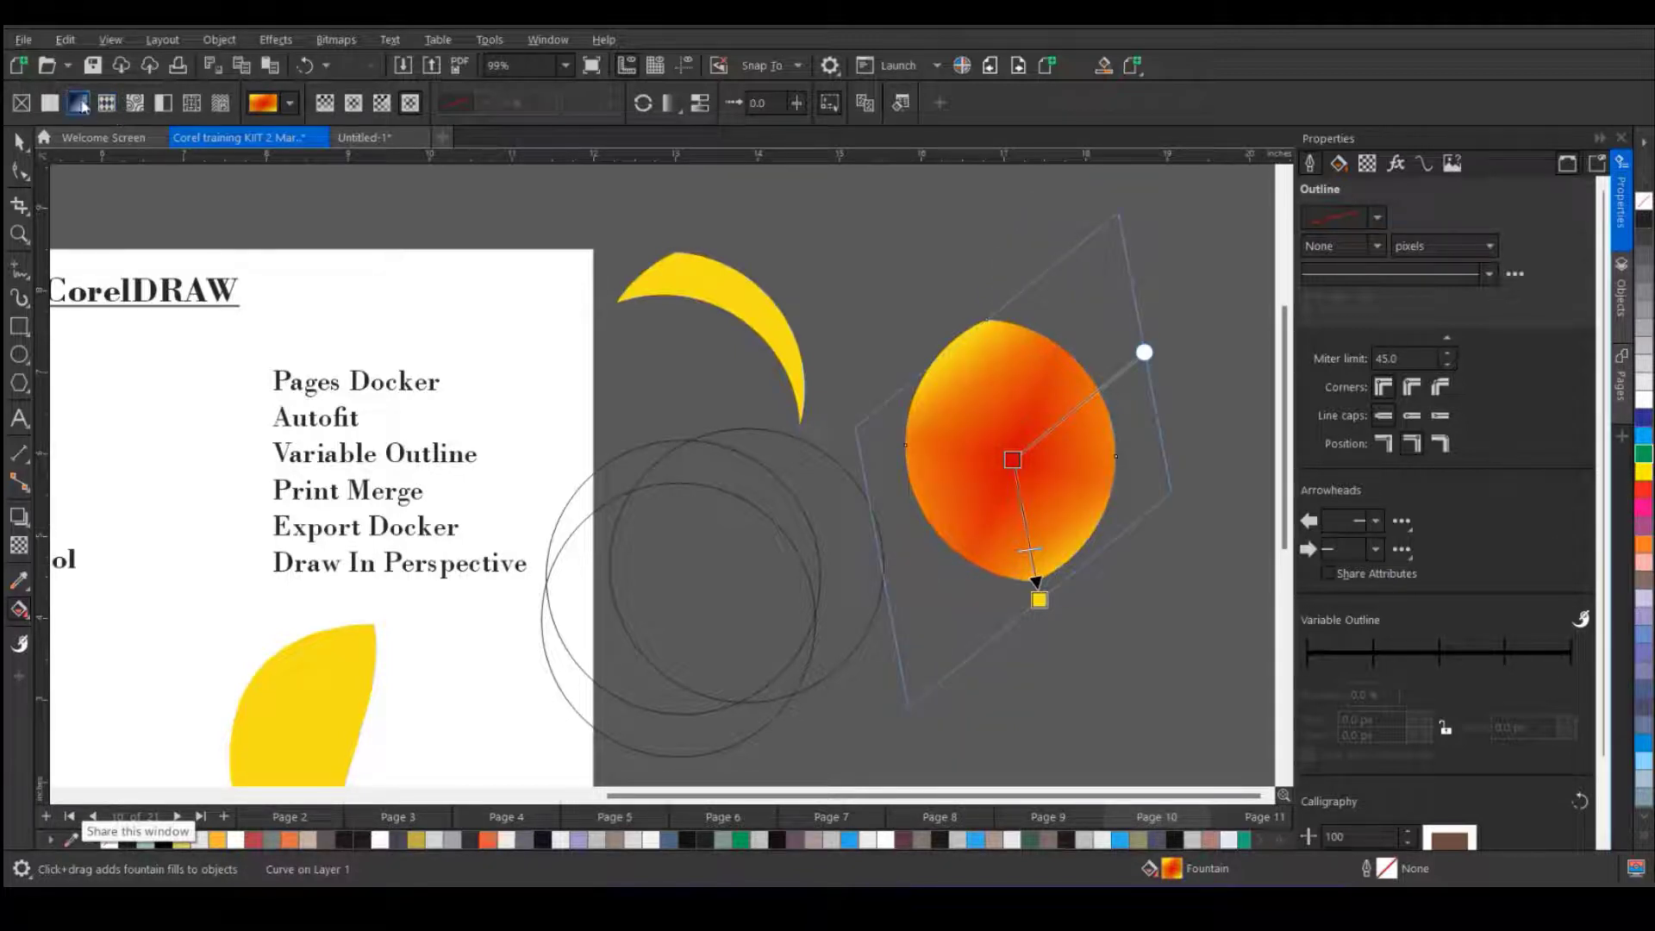
- Apply a preset fountain fill with diagonal orange and dark red stripes to the rounded piece
click(290, 102)
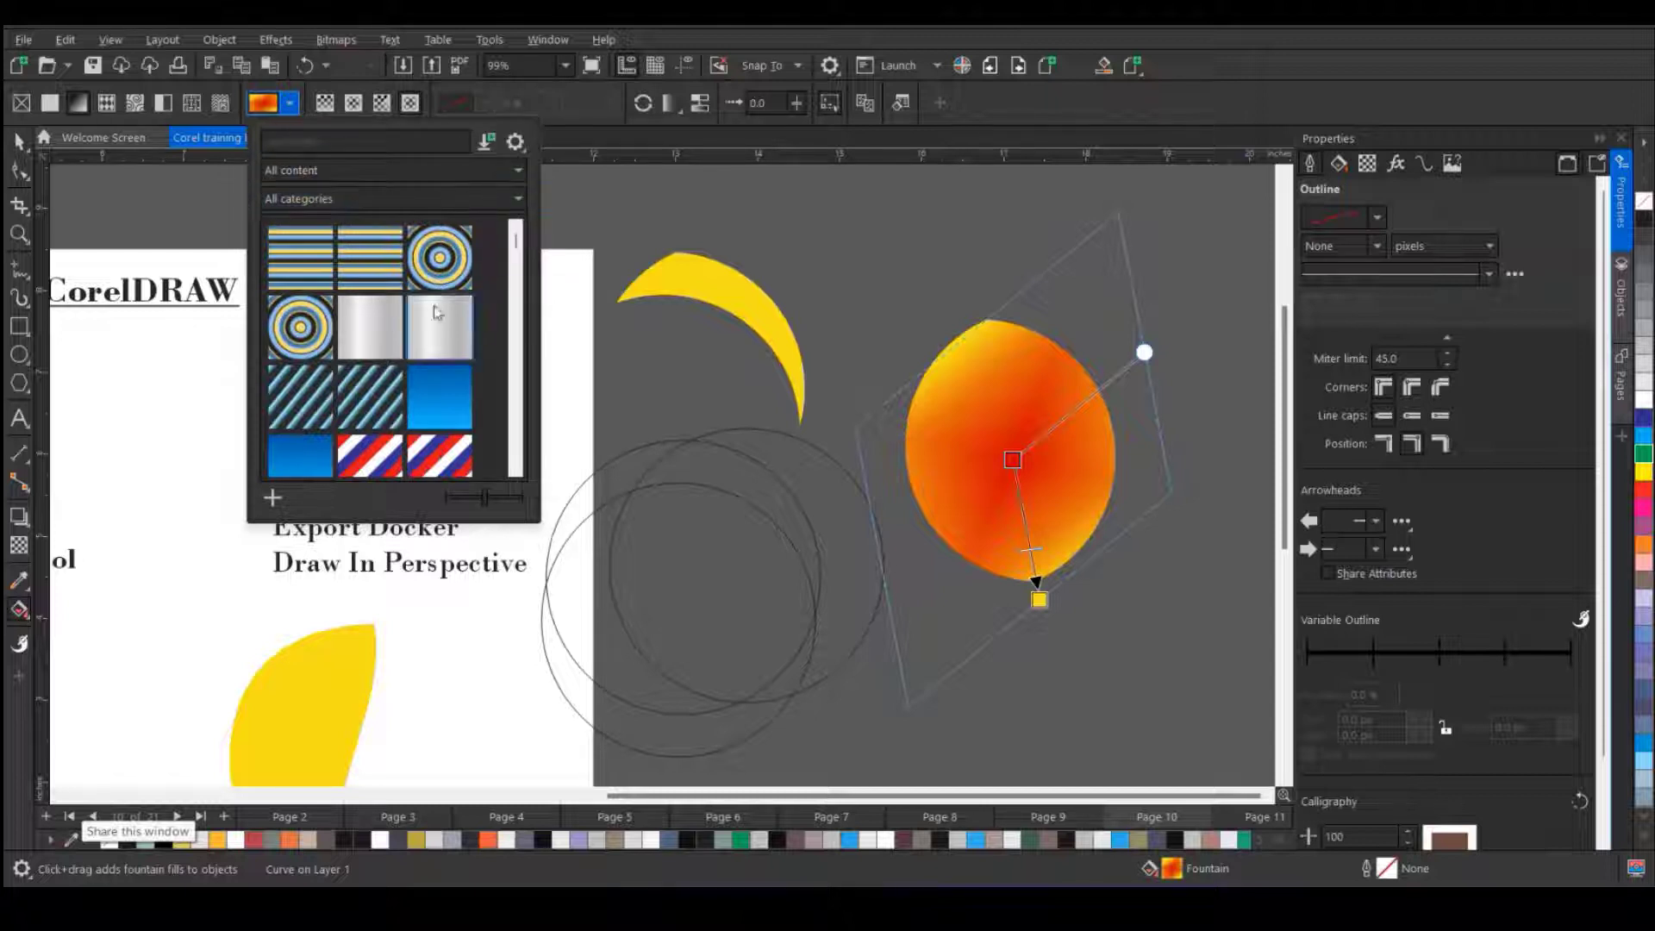
drag(517, 238, 524, 275)
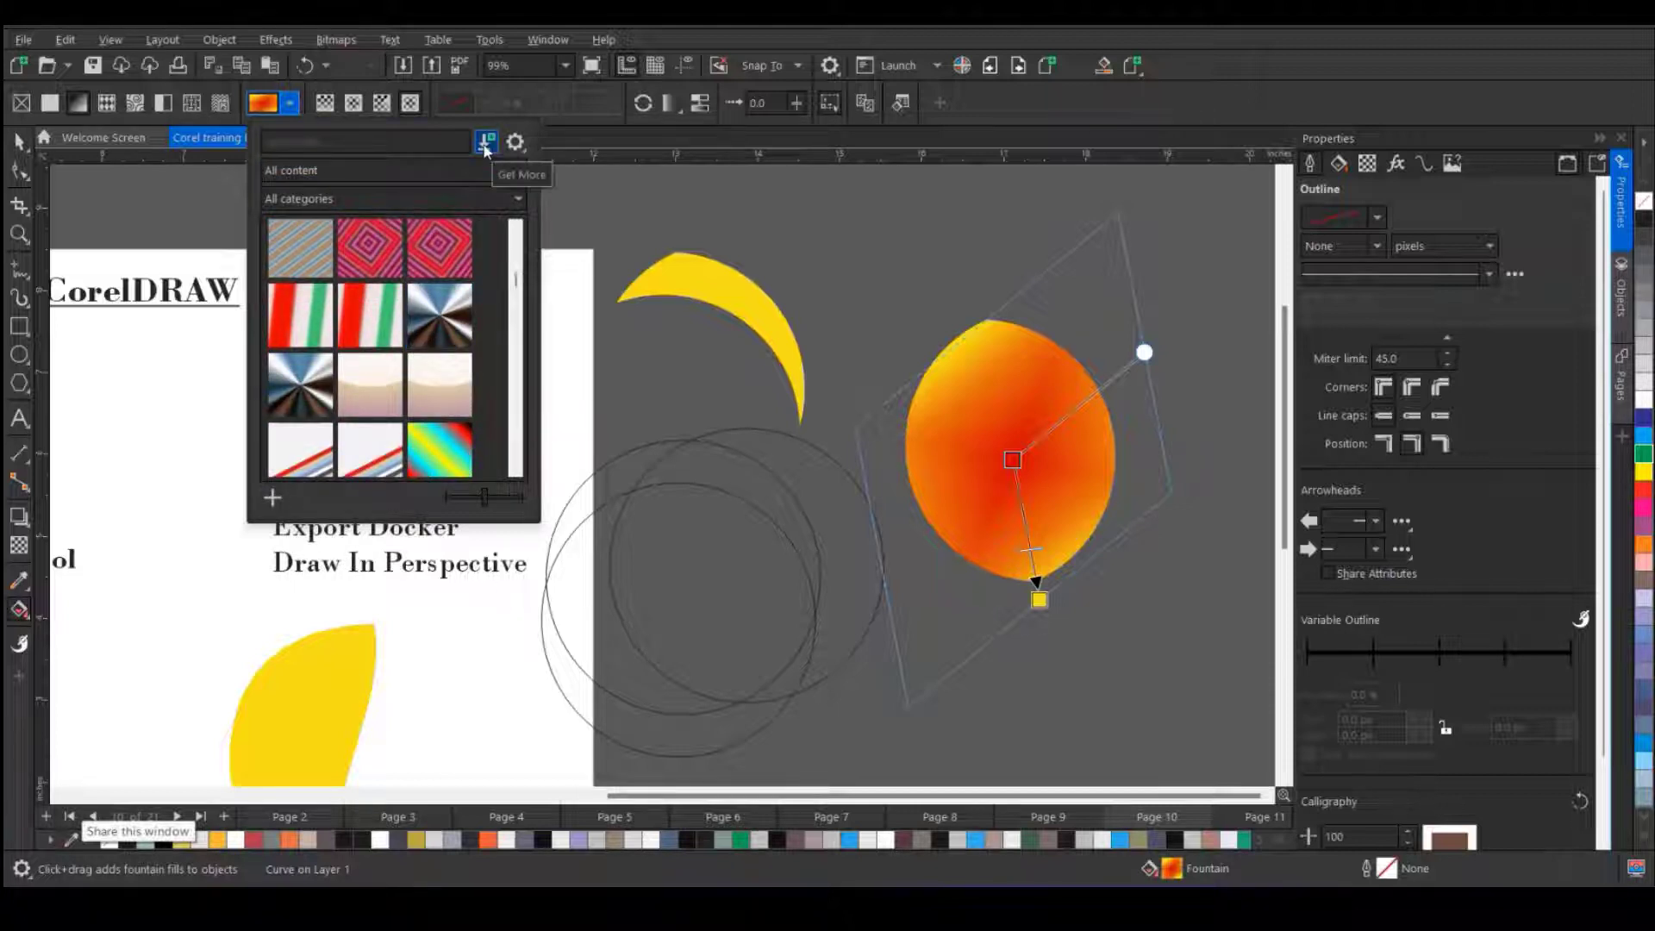
drag(516, 279, 529, 358)
click(447, 343)
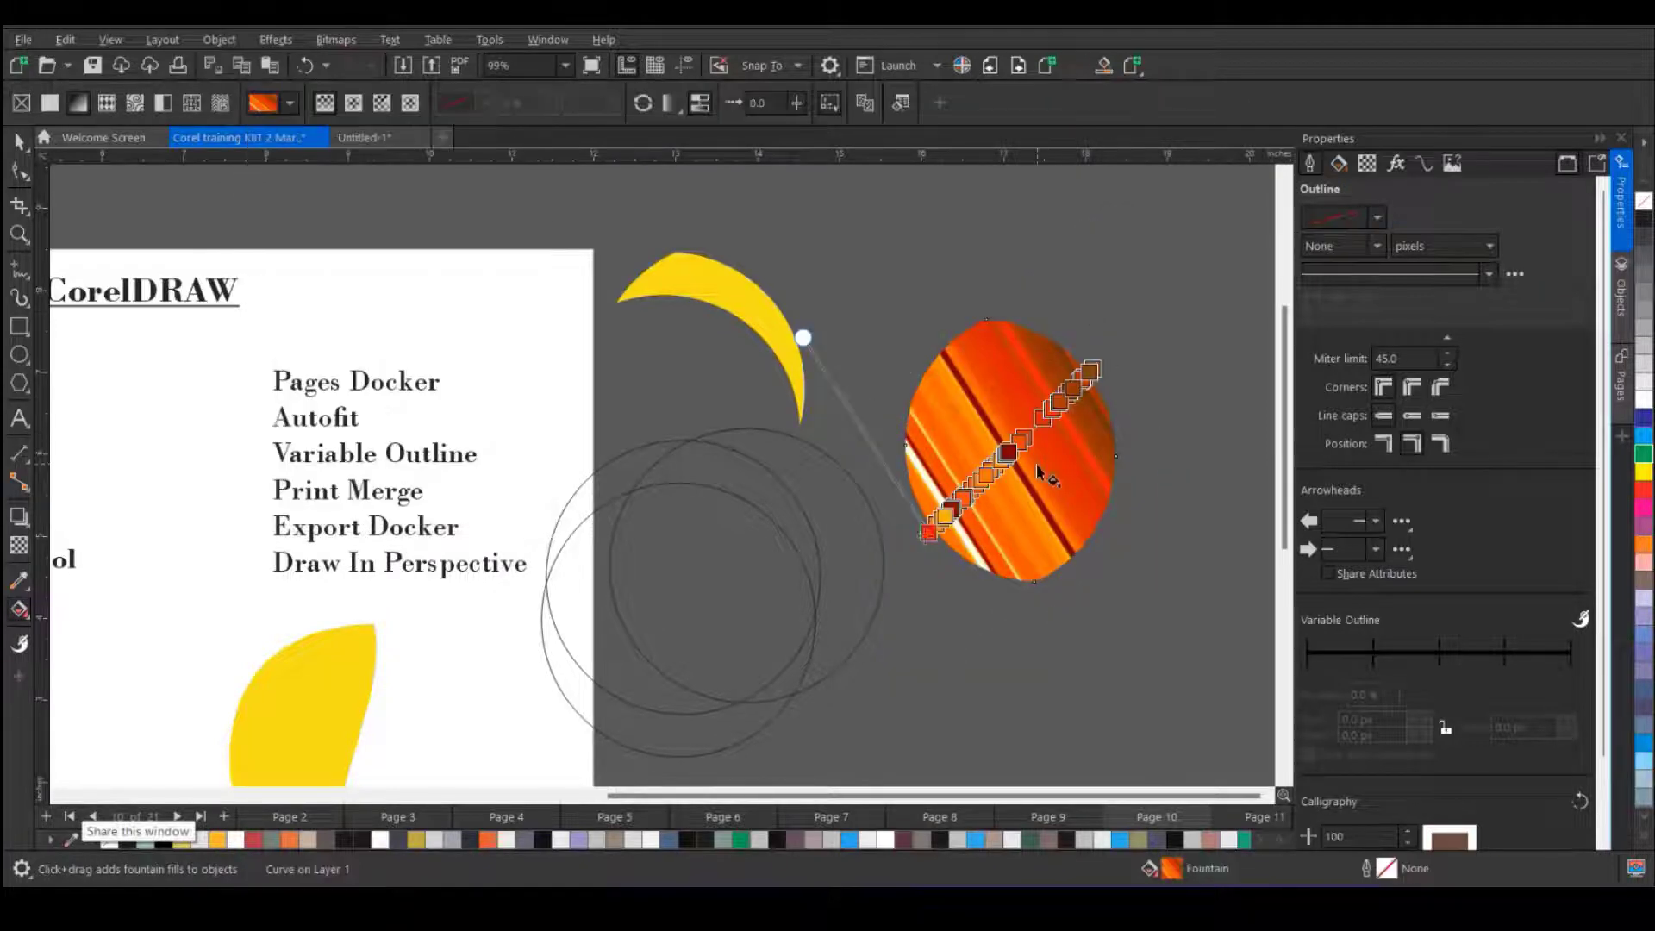
- Adjust the angle of the striped fountain fill and give one of its colour nodes a different hue
drag(806, 337, 683, 340)
scroll(994, 504, up, 4)
click(988, 395)
click(1108, 392)
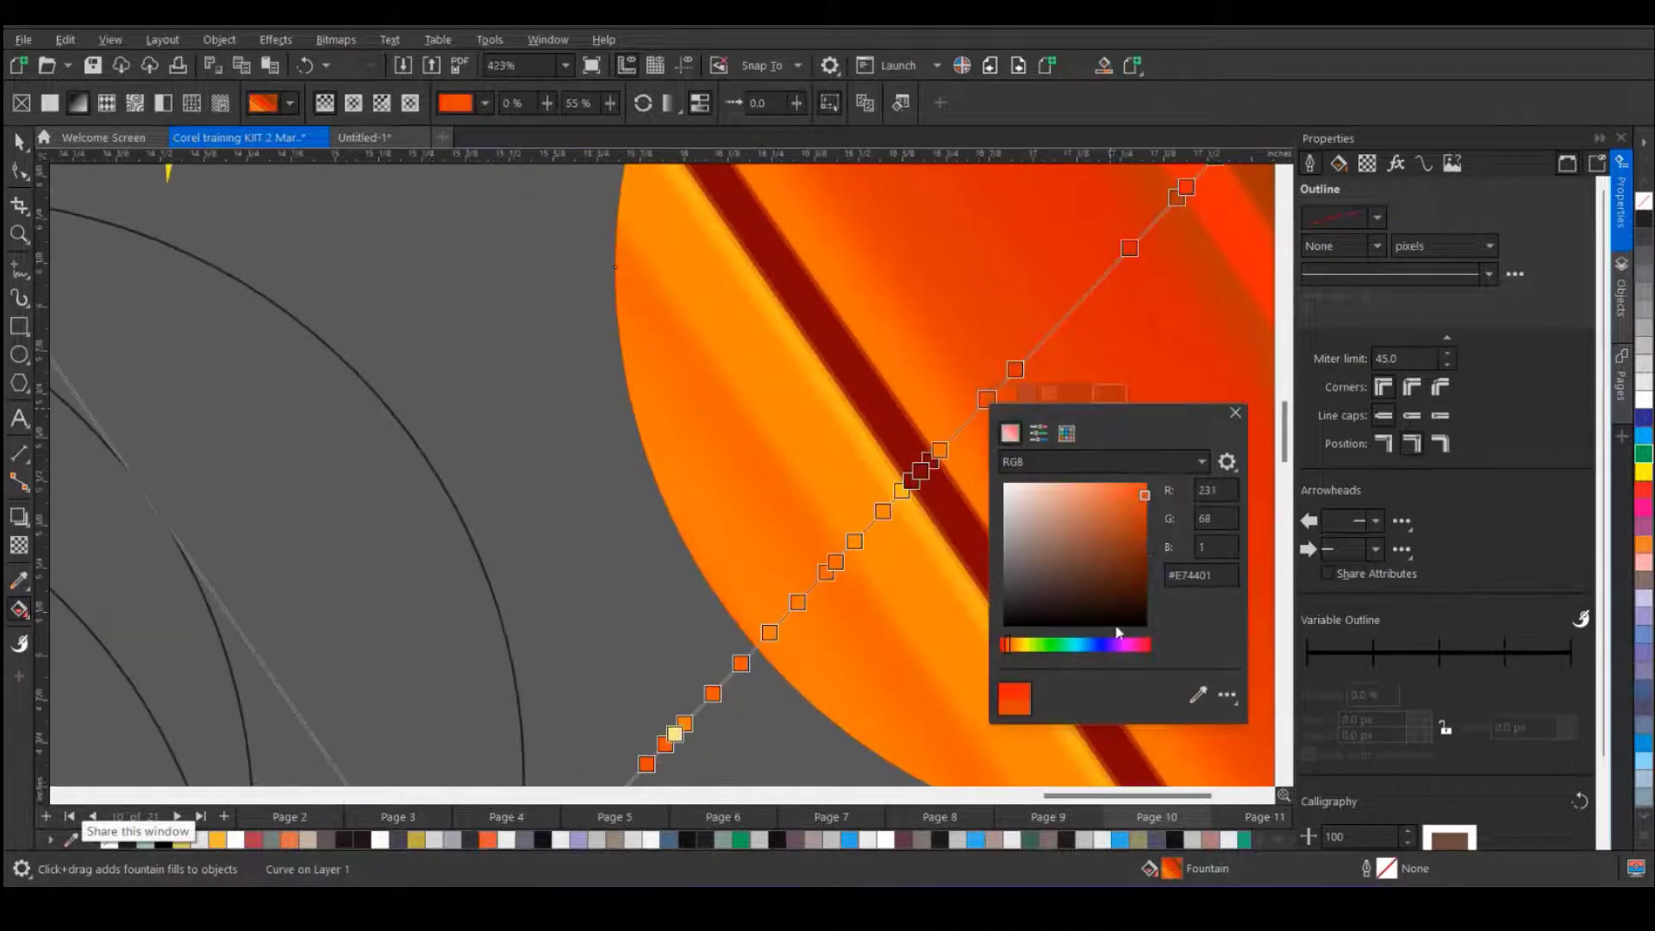
click(1099, 644)
click(1120, 506)
click(826, 369)
- Delete all the practice shapes around the page, including the circles, the crescent, the gradient-filled piece and the remaining yellow piece
scroll(825, 368, down, 3)
scroll(828, 373, down, 1)
click(19, 142)
scroll(578, 354, down, 1)
drag(902, 241, 503, 591)
key(Delete)
click(439, 428)
key(Delete)
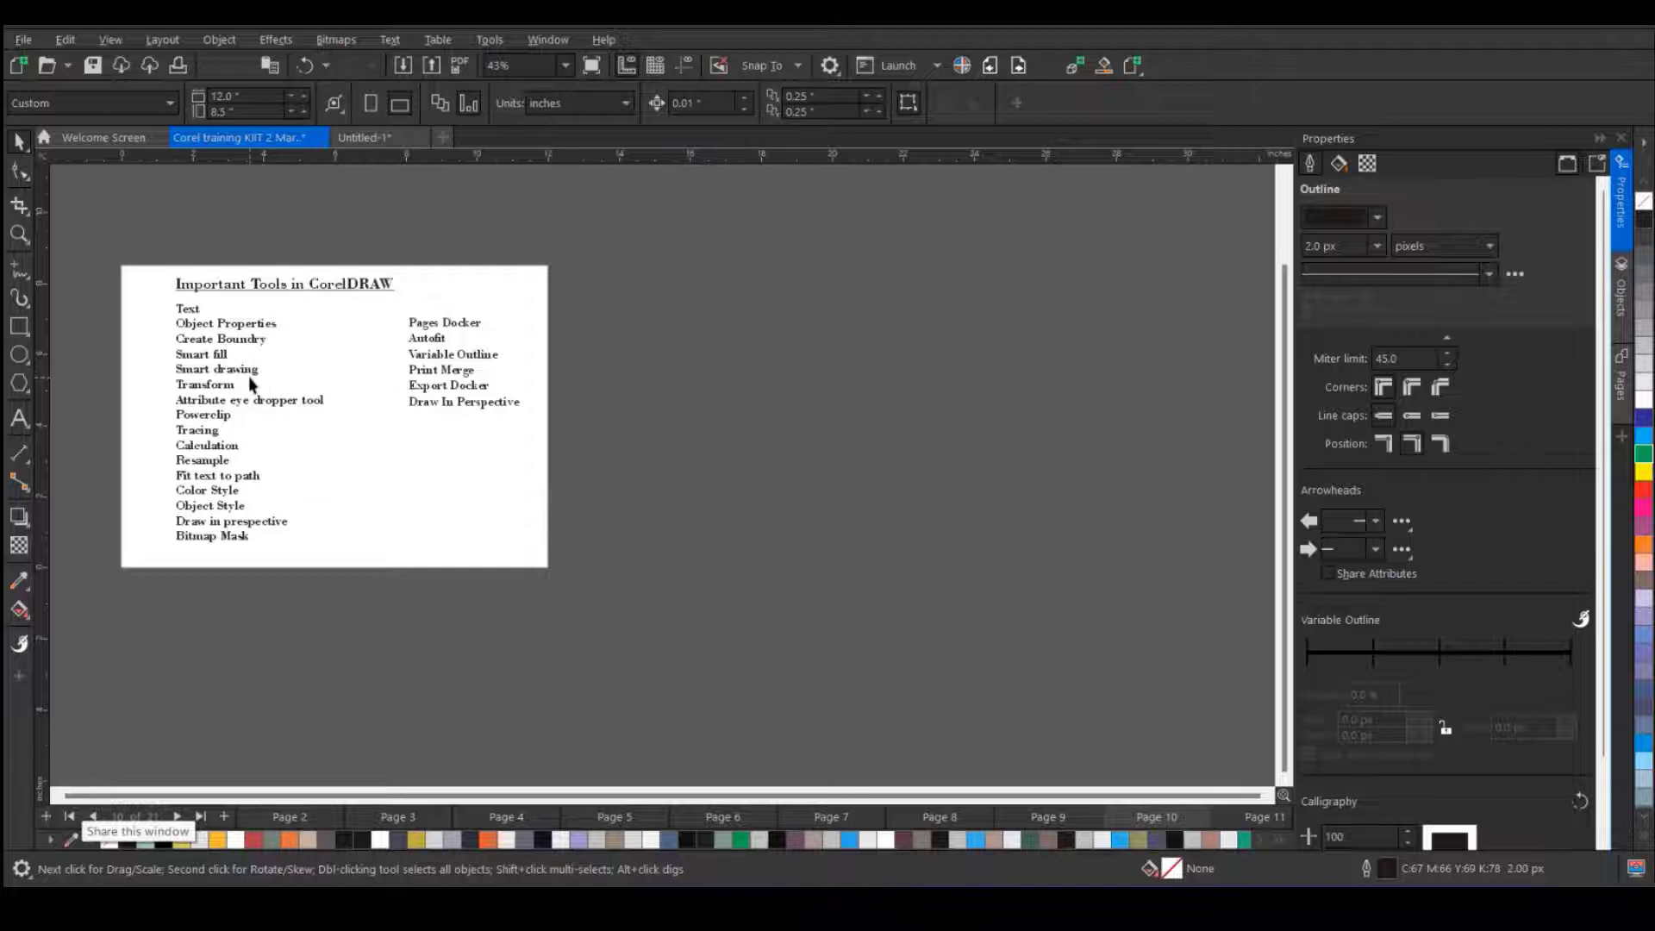
- Draw a freehand triangle about 4.4 by 3.4 in below the right-hand list and a staircase line about 4 by 3.3 in beside the page
scroll(190, 376, up, 1)
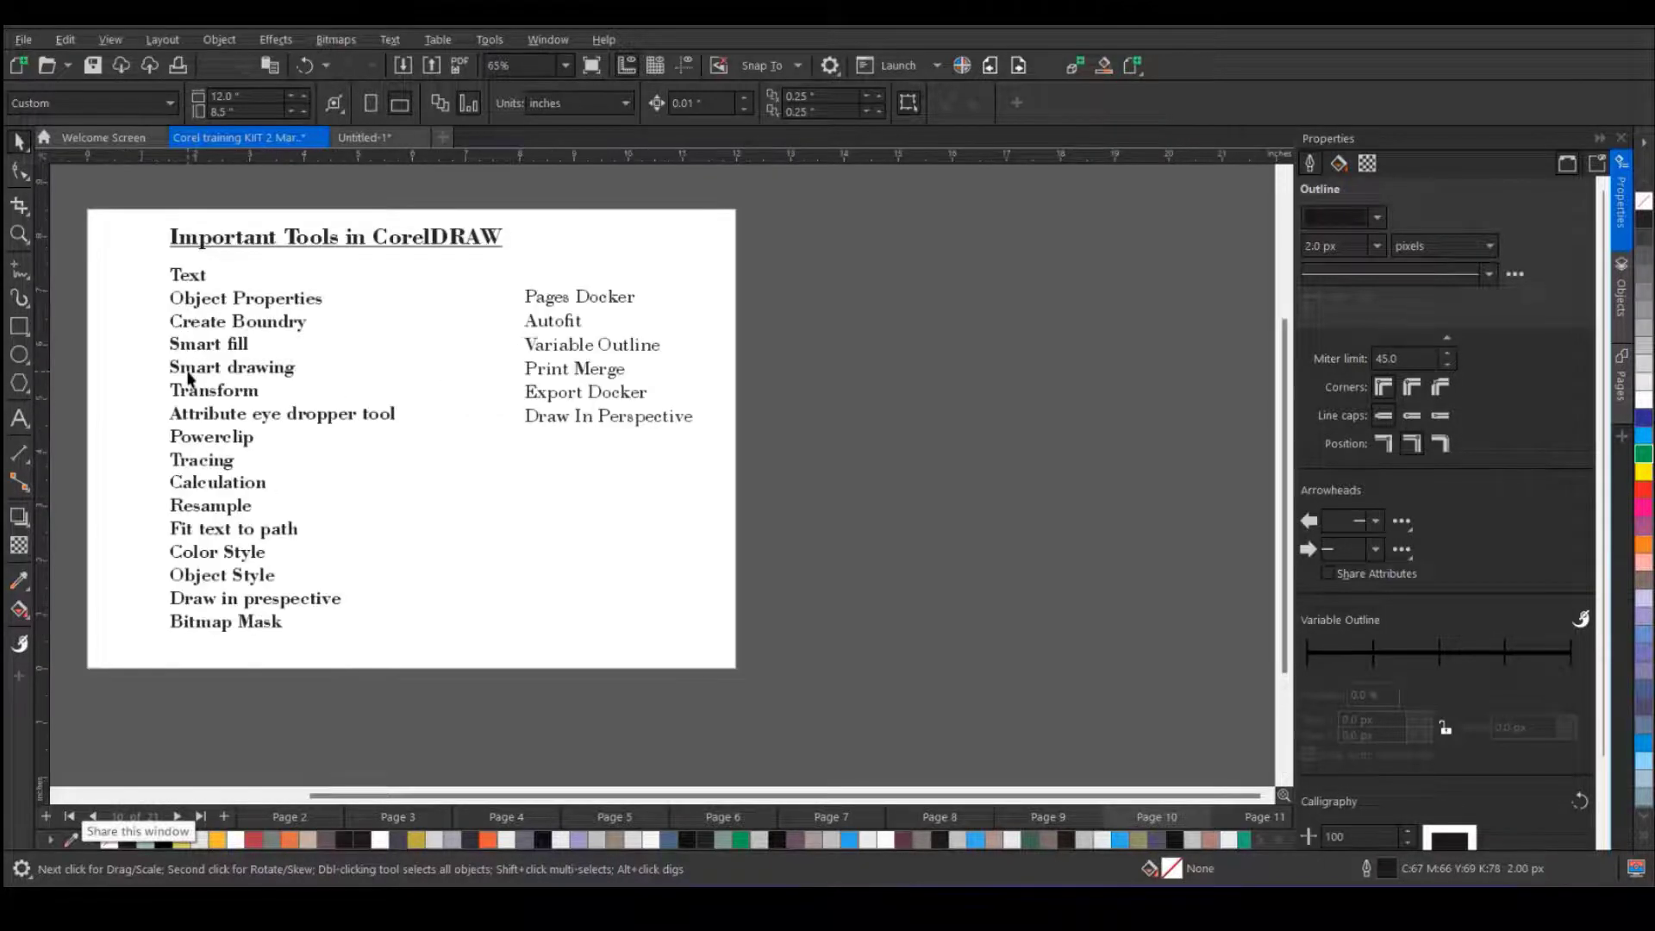
click(20, 274)
click(80, 278)
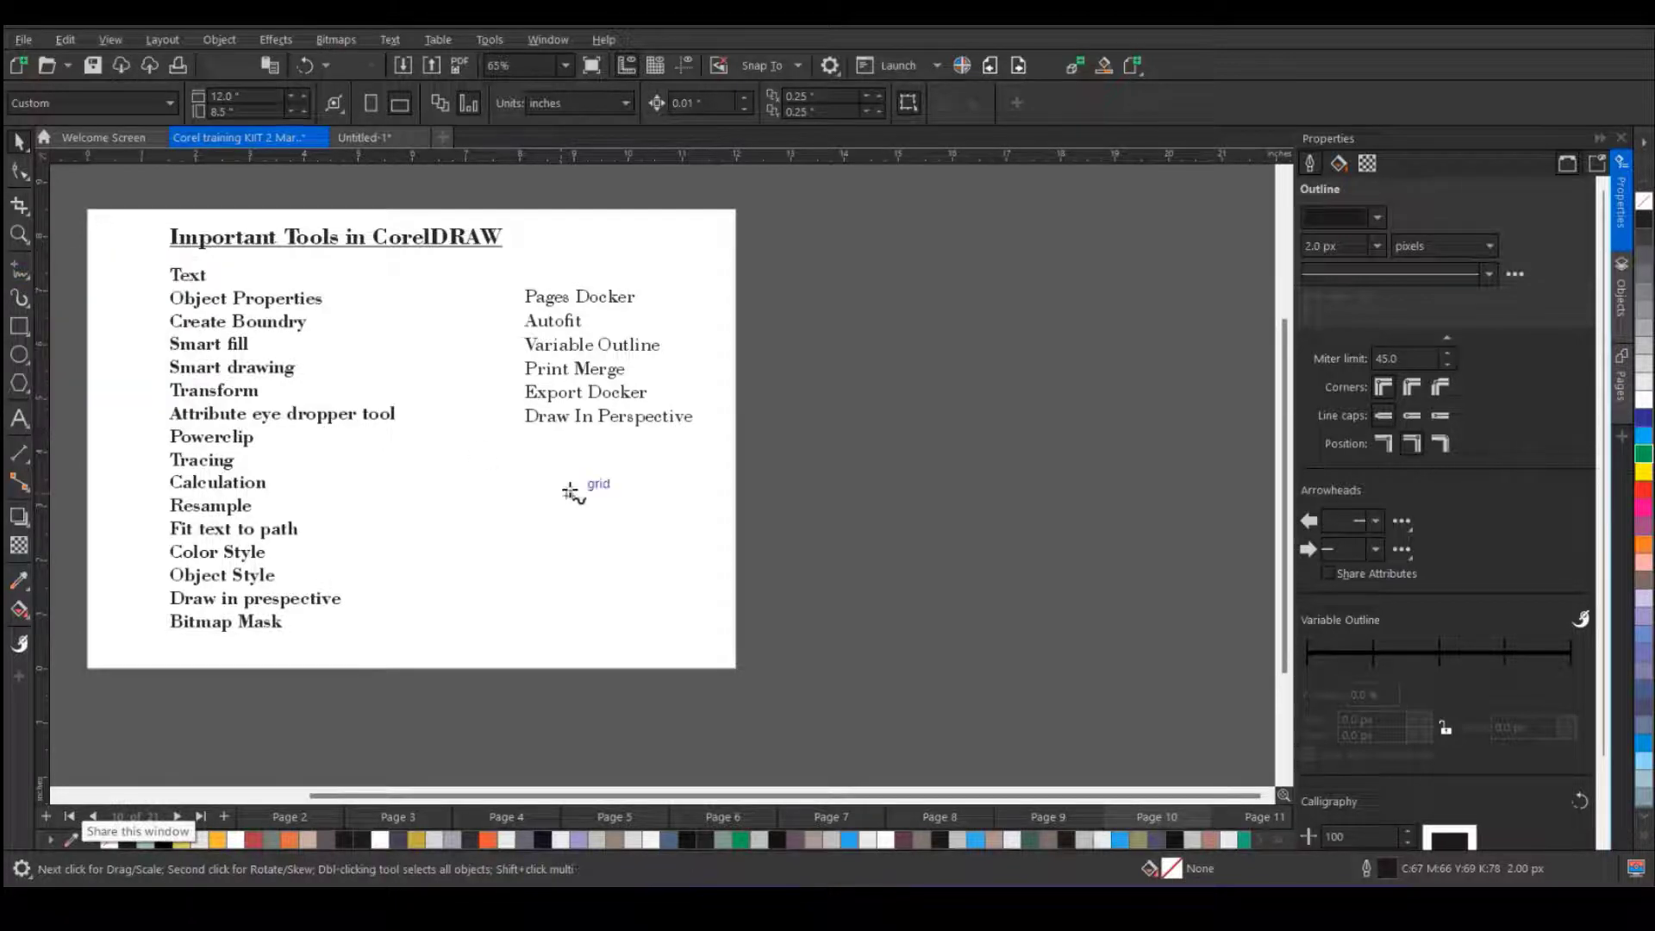
mouse_move(601, 471)
mouse_down()
mouse_move(500, 640)
mouse_move(739, 643)
mouse_move(654, 484)
mouse_move(608, 462)
mouse_up()
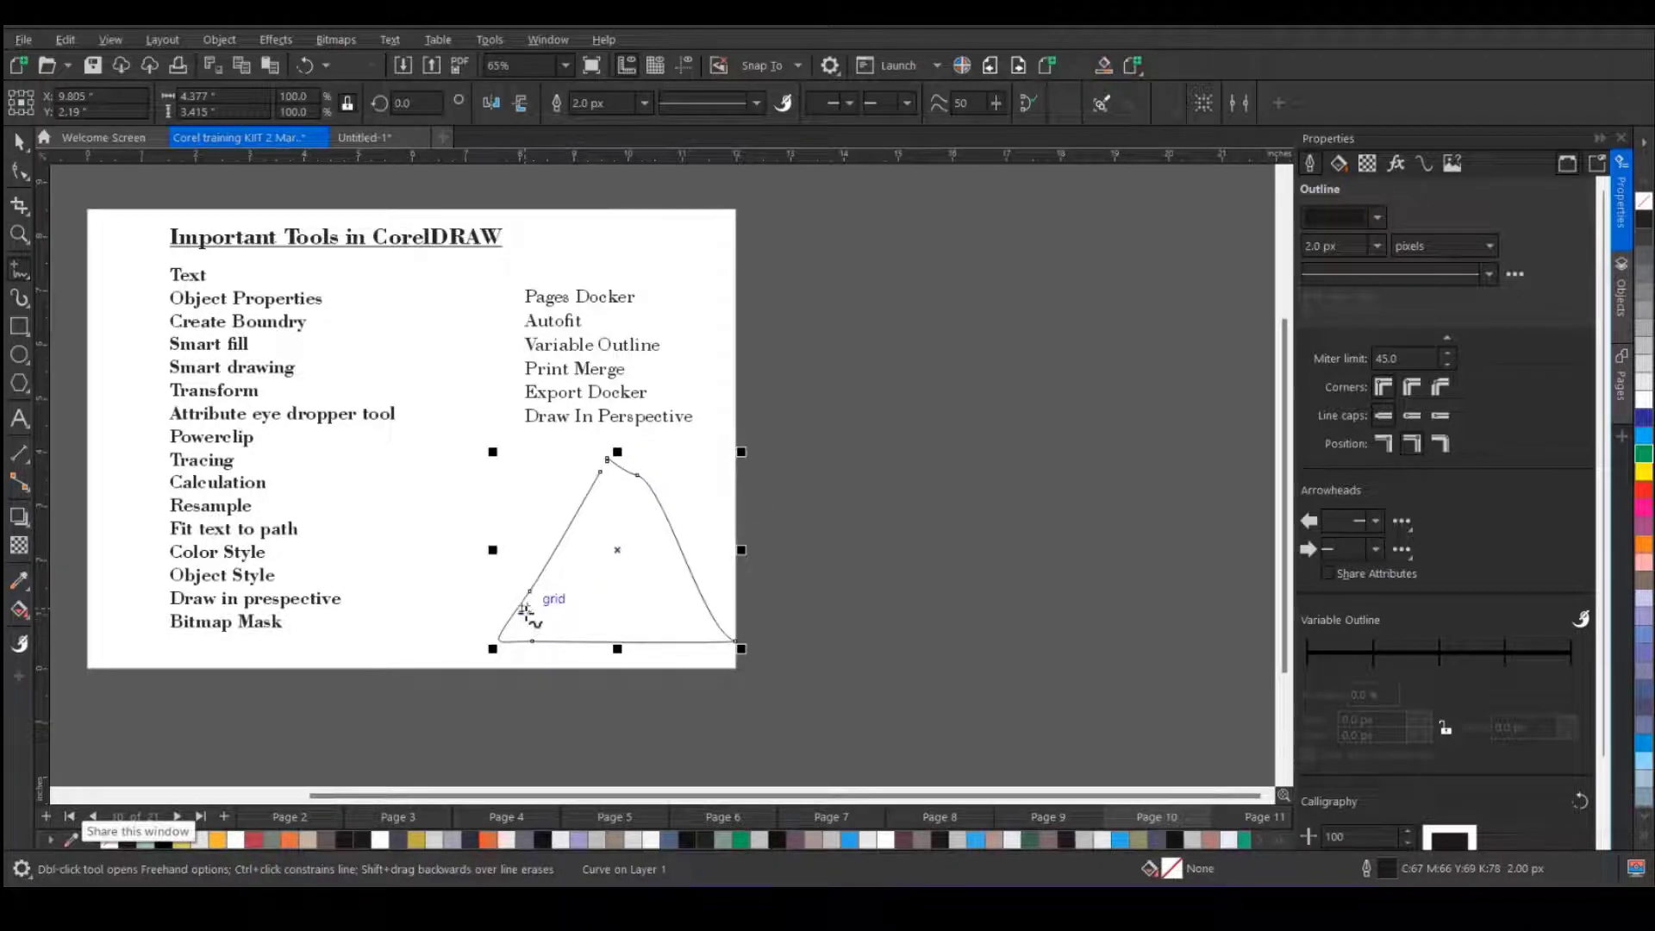
mouse_move(785, 566)
mouse_down()
mouse_move(832, 522)
mouse_move(829, 489)
mouse_move(858, 488)
mouse_move(851, 452)
mouse_move(891, 446)
mouse_move(891, 410)
mouse_move(915, 410)
mouse_move(927, 386)
mouse_move(997, 385)
mouse_up()
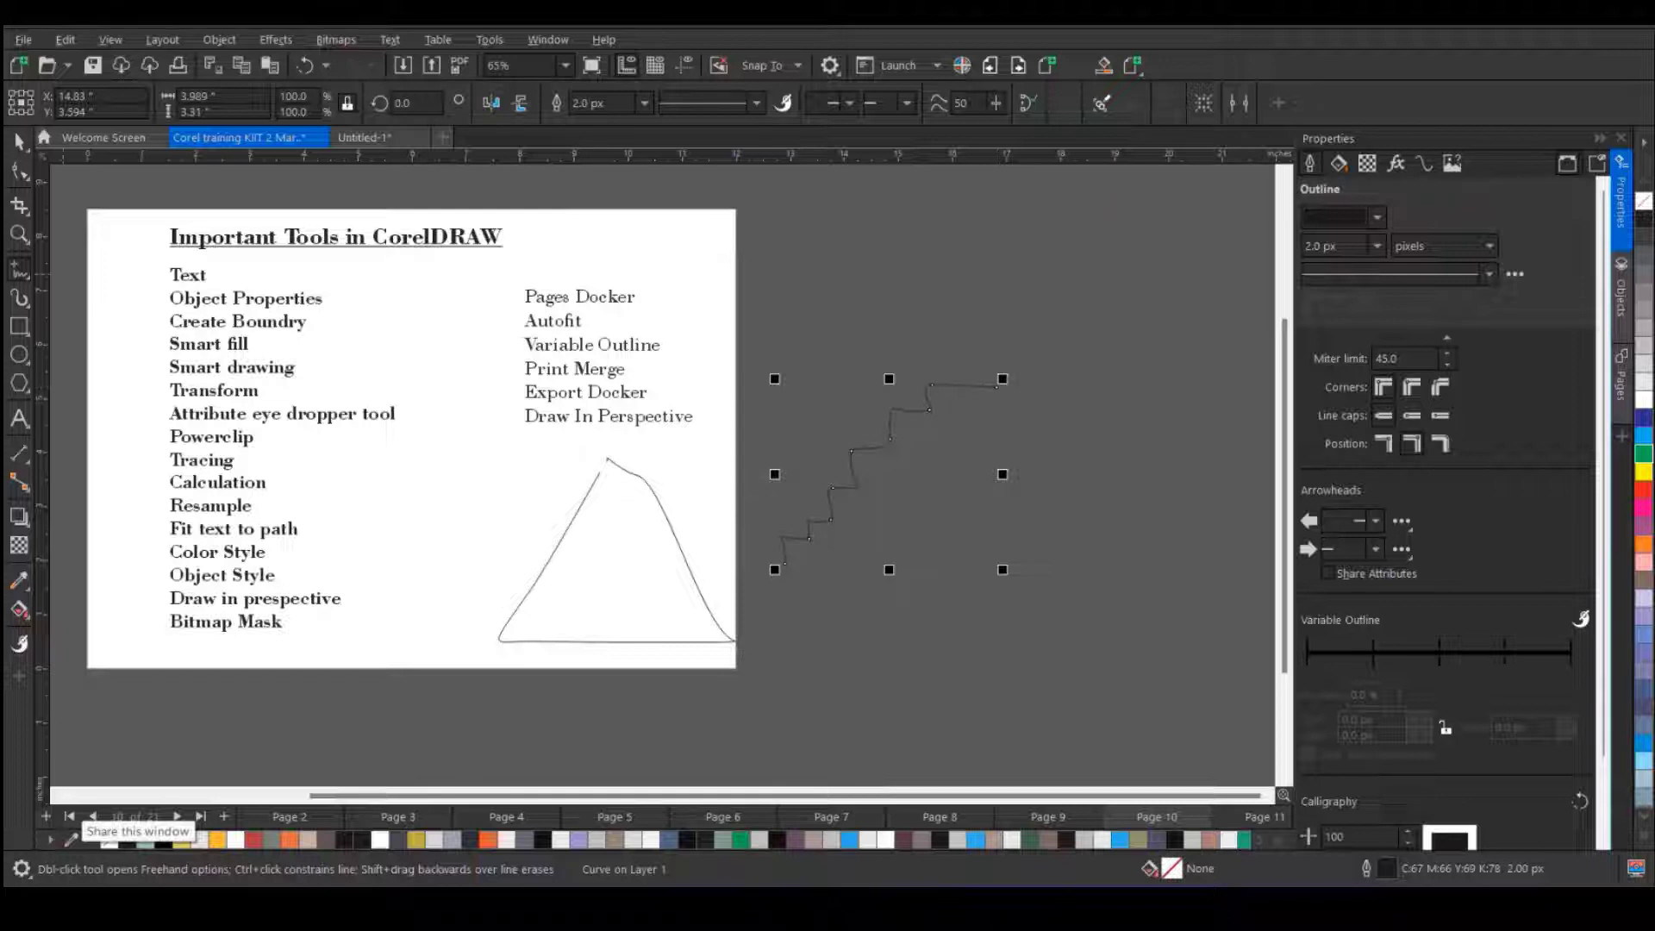
- Draw a short, nearly vertical two-point line about 0.56 in long above the freehand staircase
click(19, 269)
click(60, 293)
drag(867, 330, 866, 331)
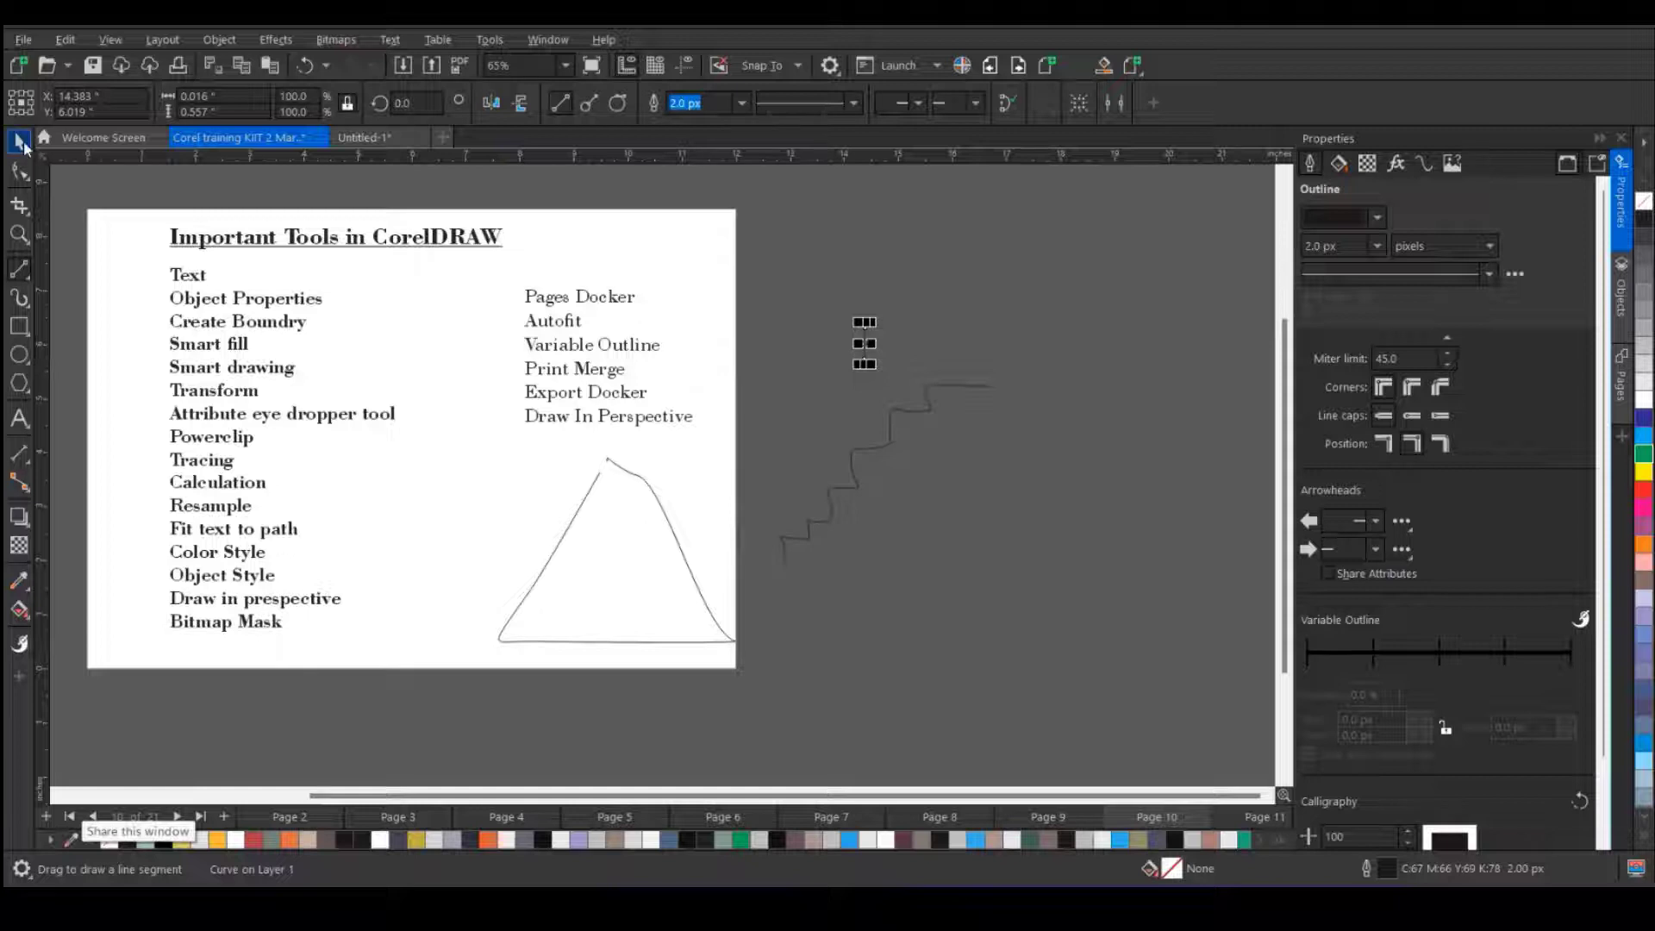
- Delete the freehand triangle, the staircase line and the short two-point line
click(21, 142)
click(617, 543)
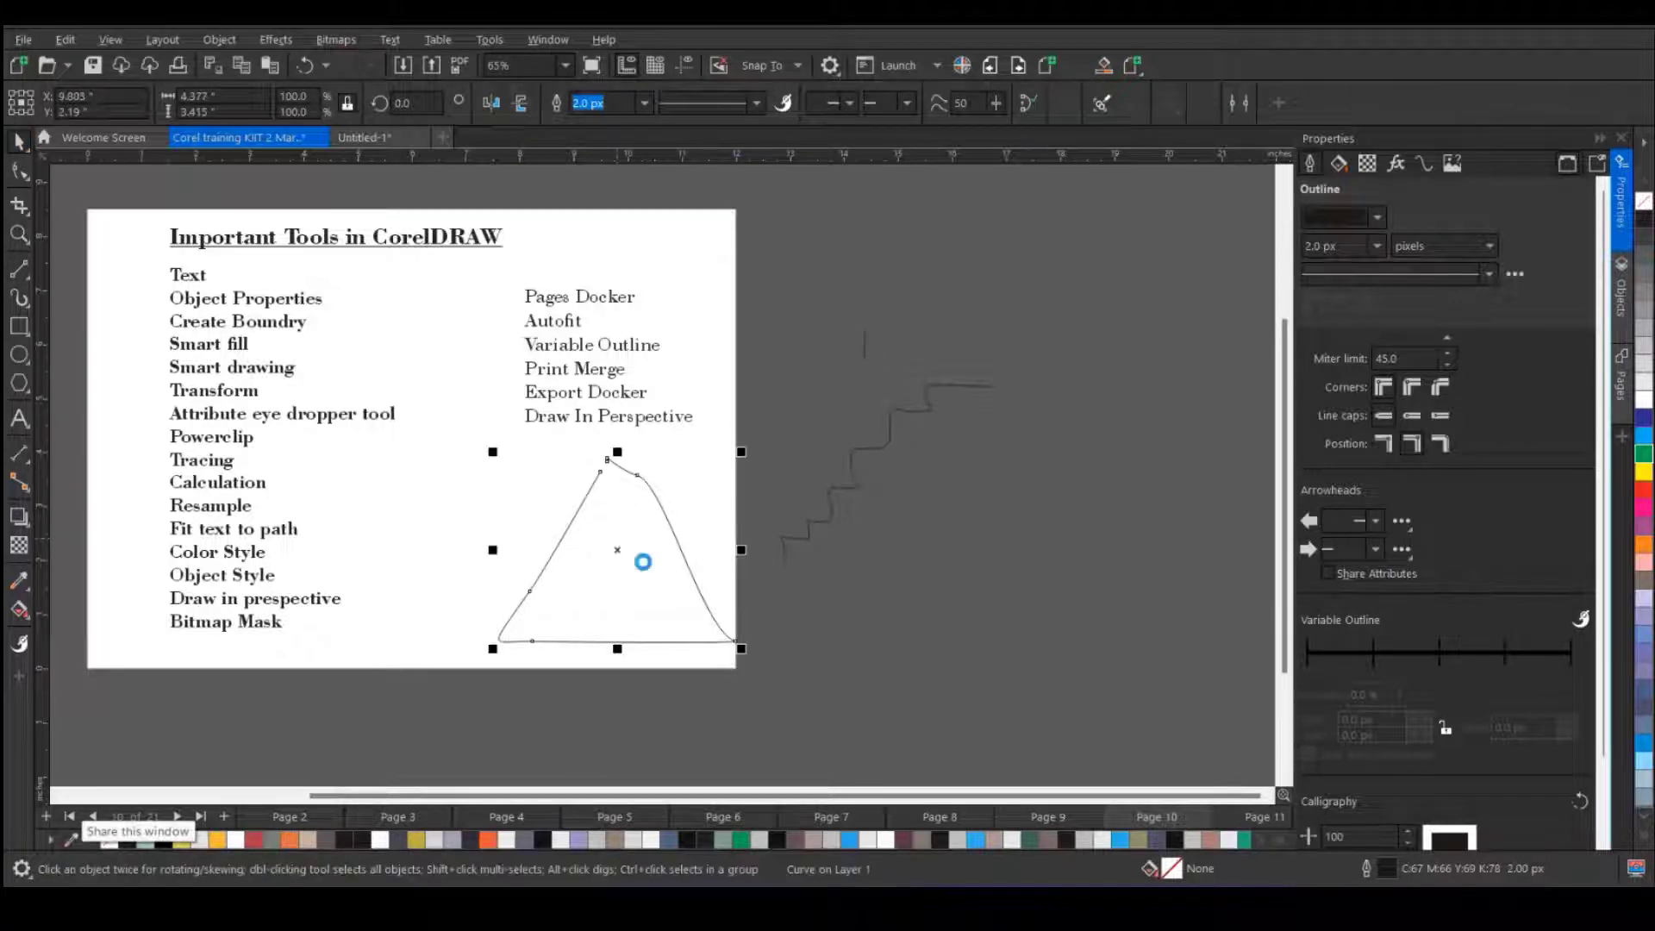
key(Delete)
click(807, 541)
key(Delete)
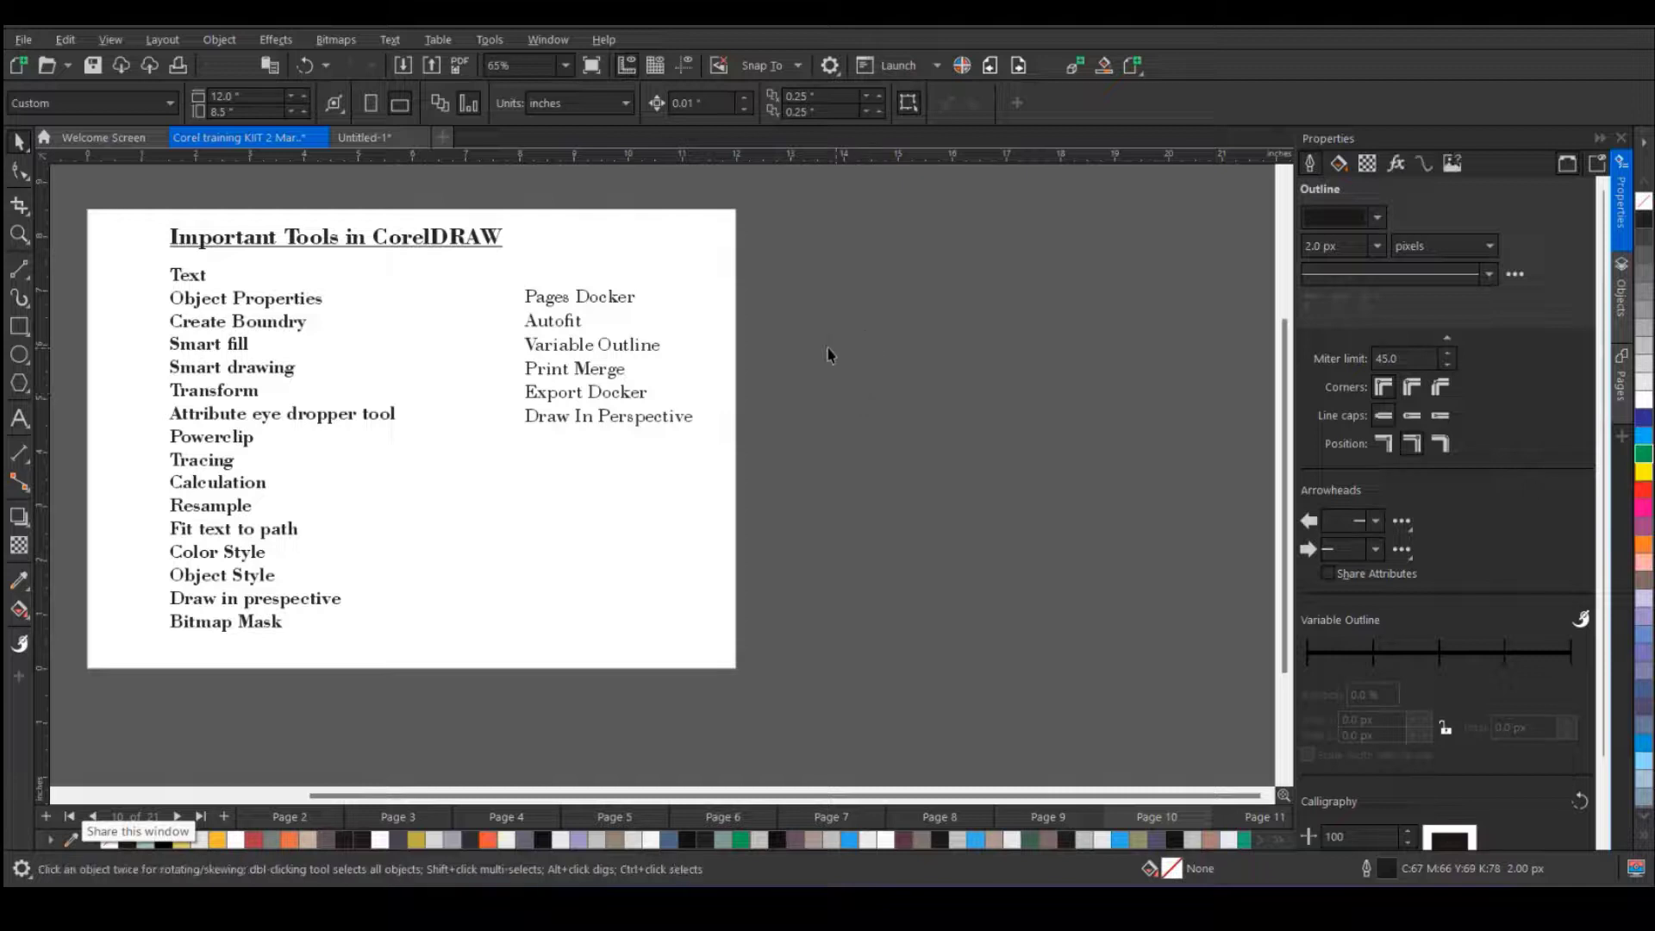
- Activate the Smart Drawing tool and set its shape recognition level to Medium
click(23, 218)
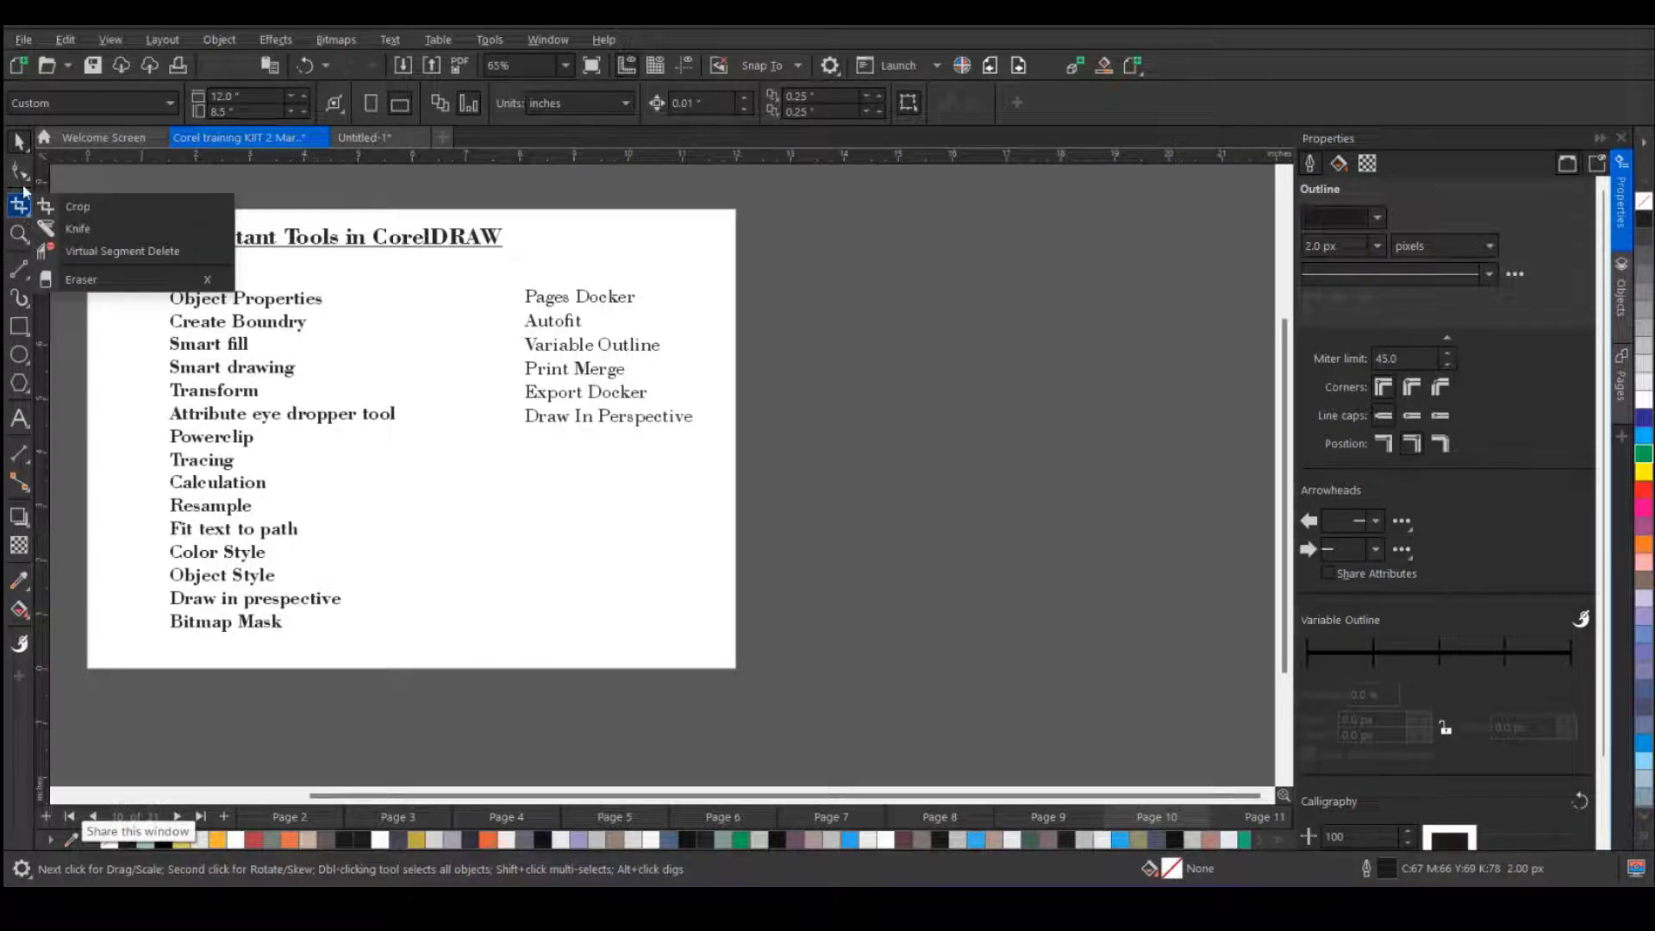
mouse_move(24, 284)
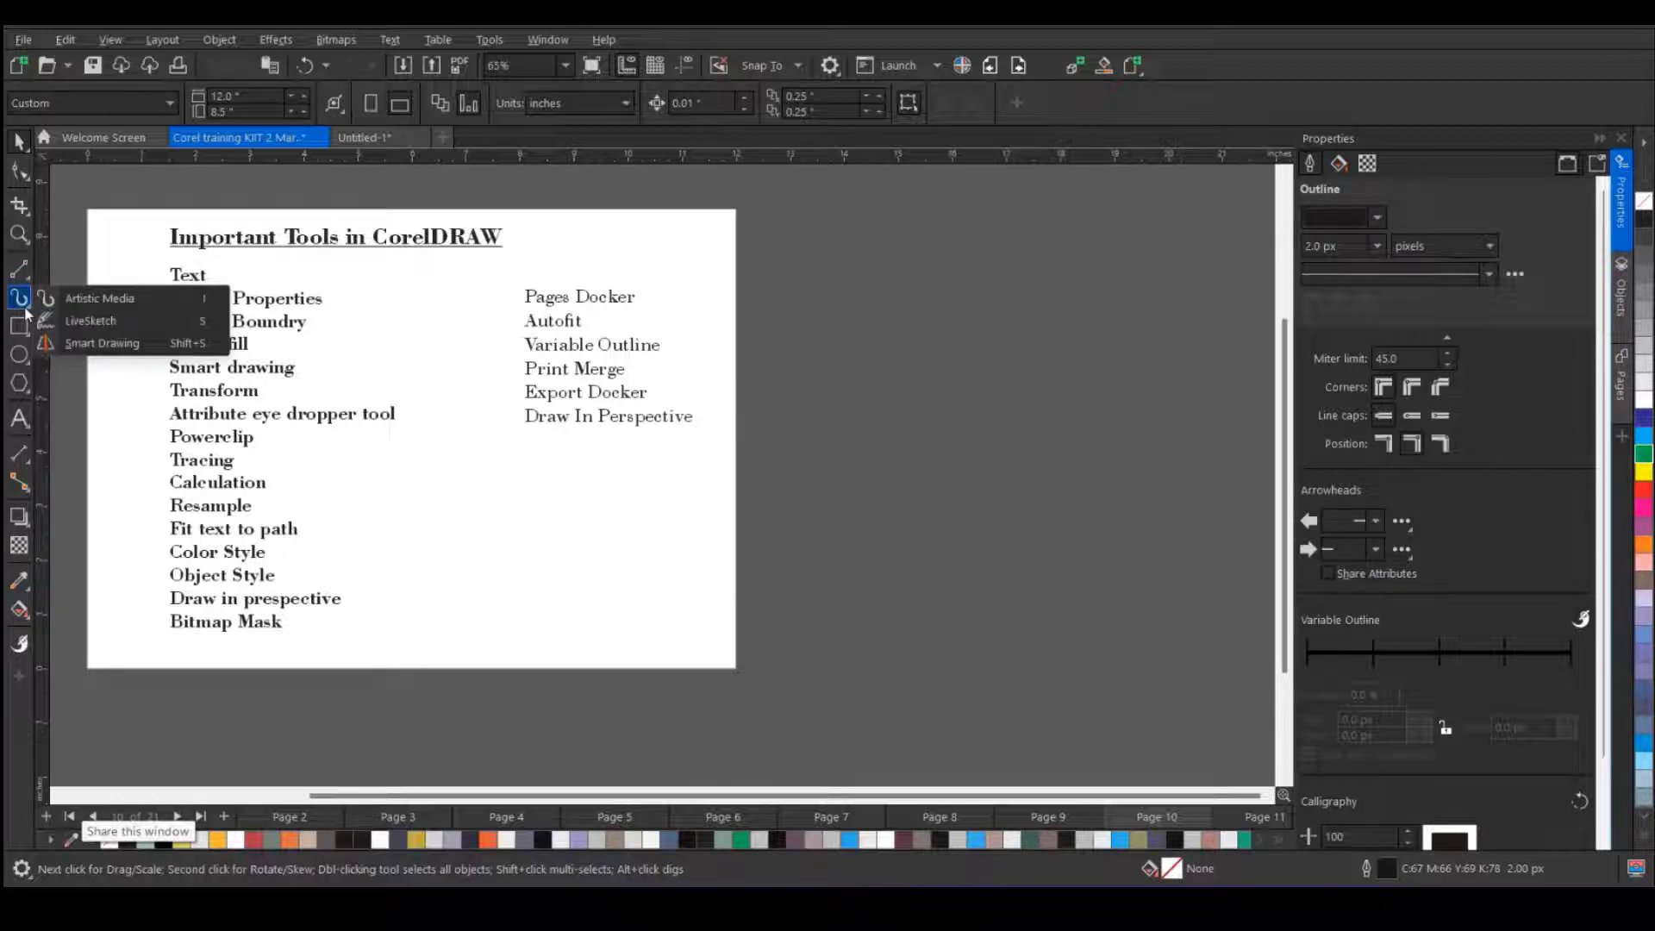
click(119, 338)
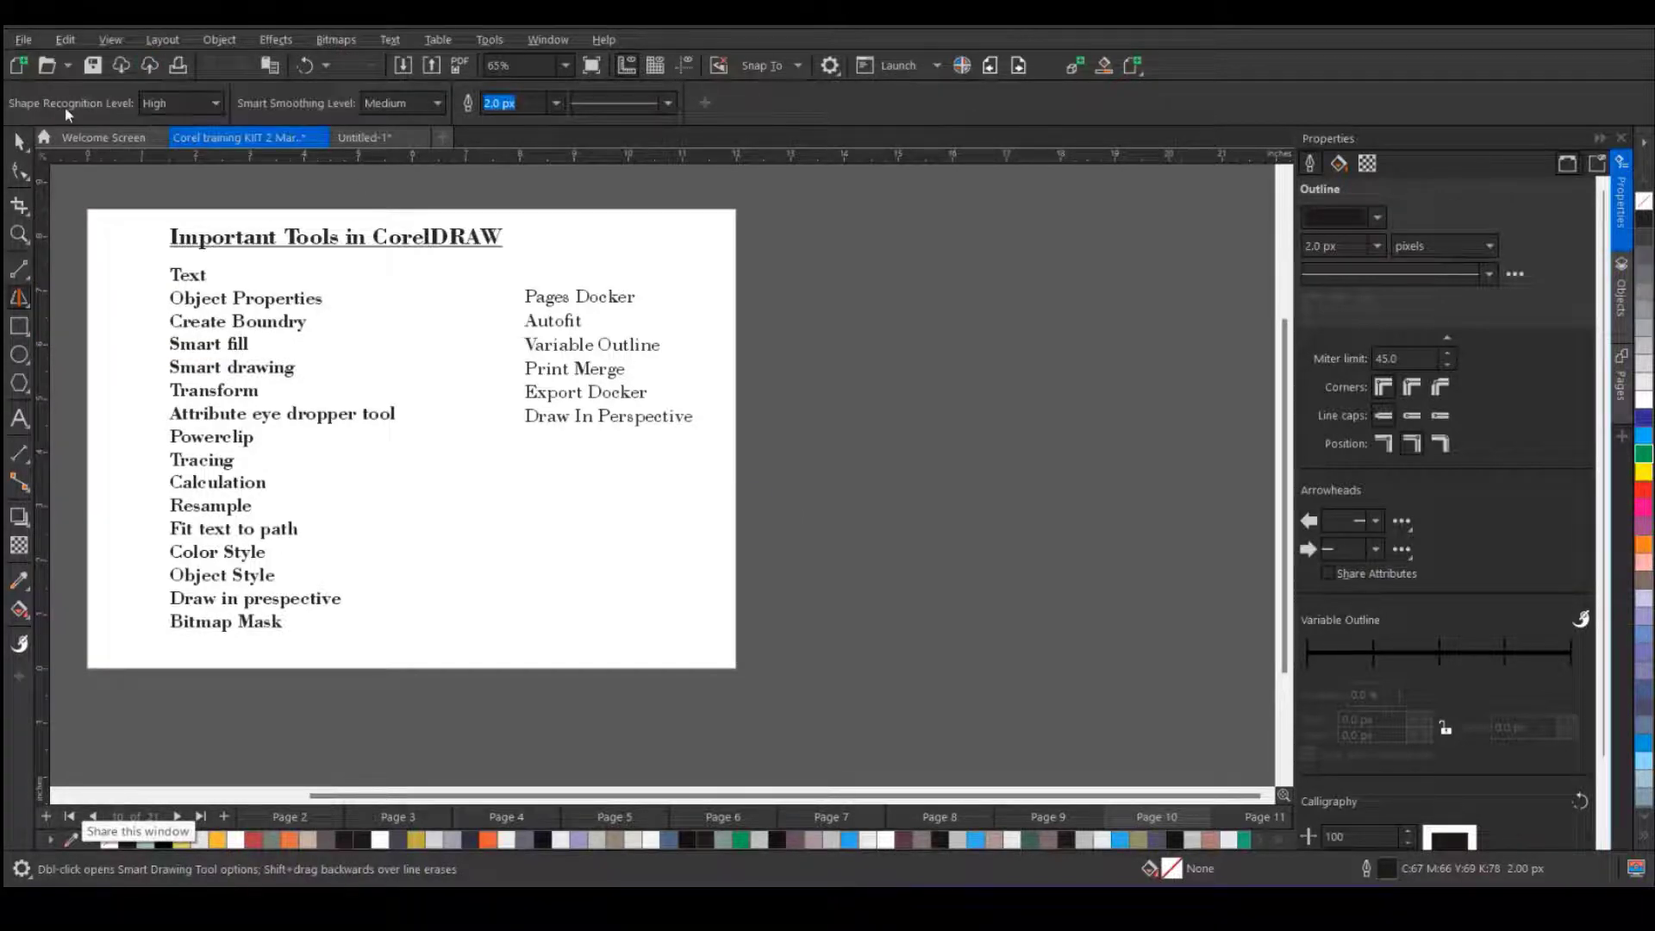
click(164, 103)
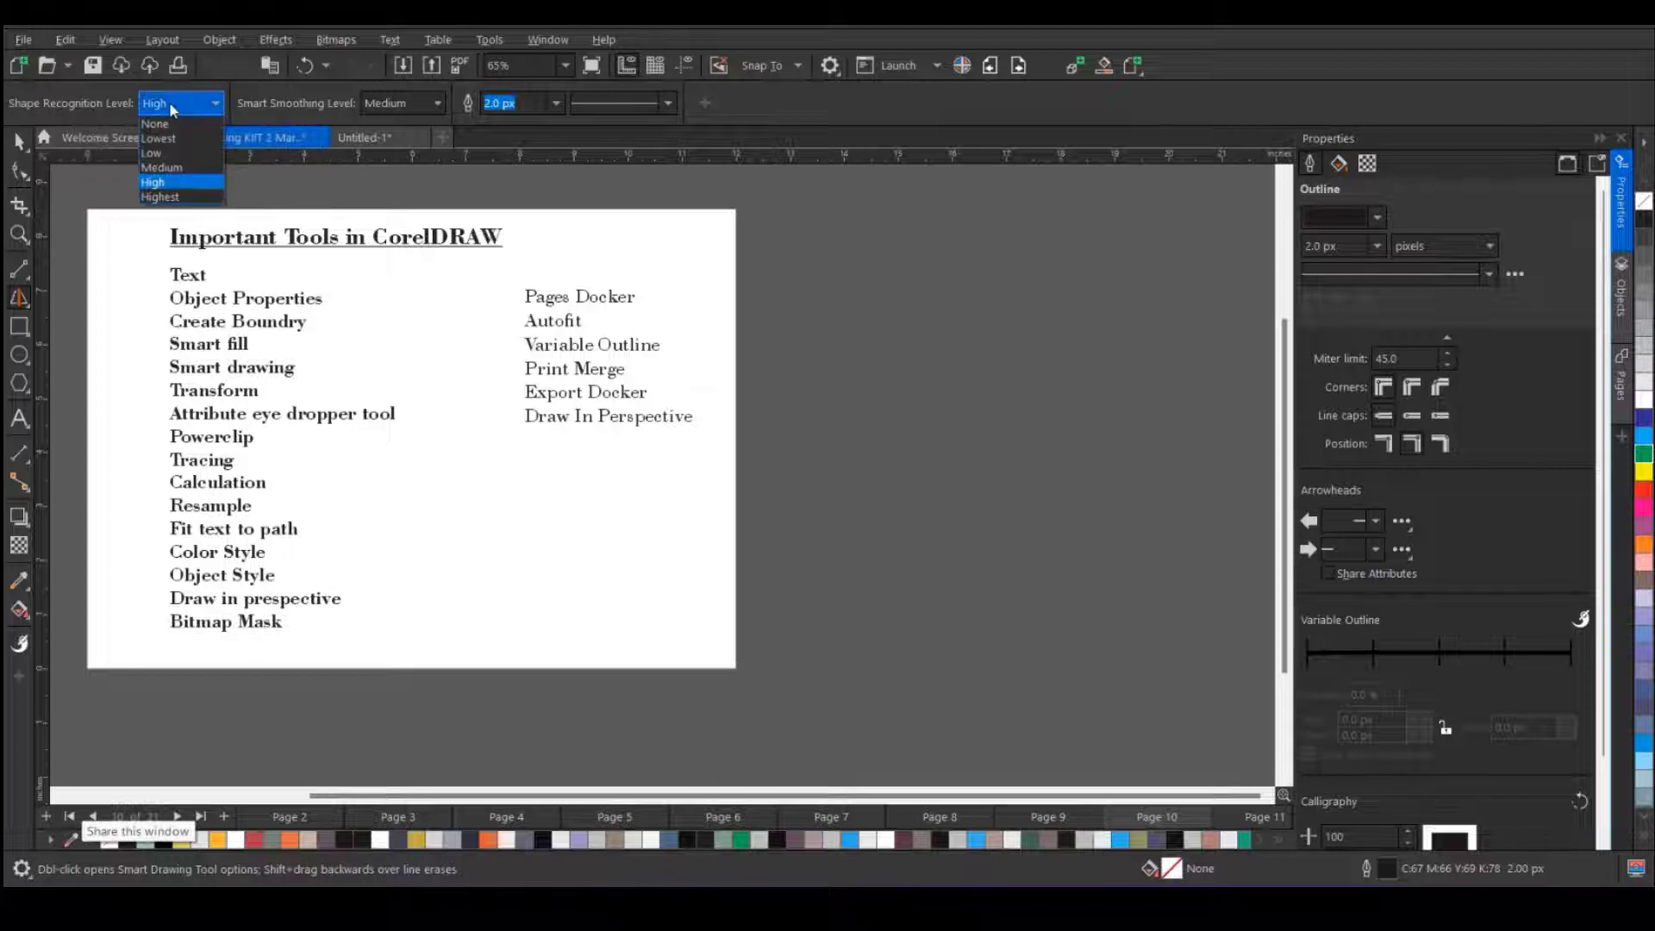
click(178, 167)
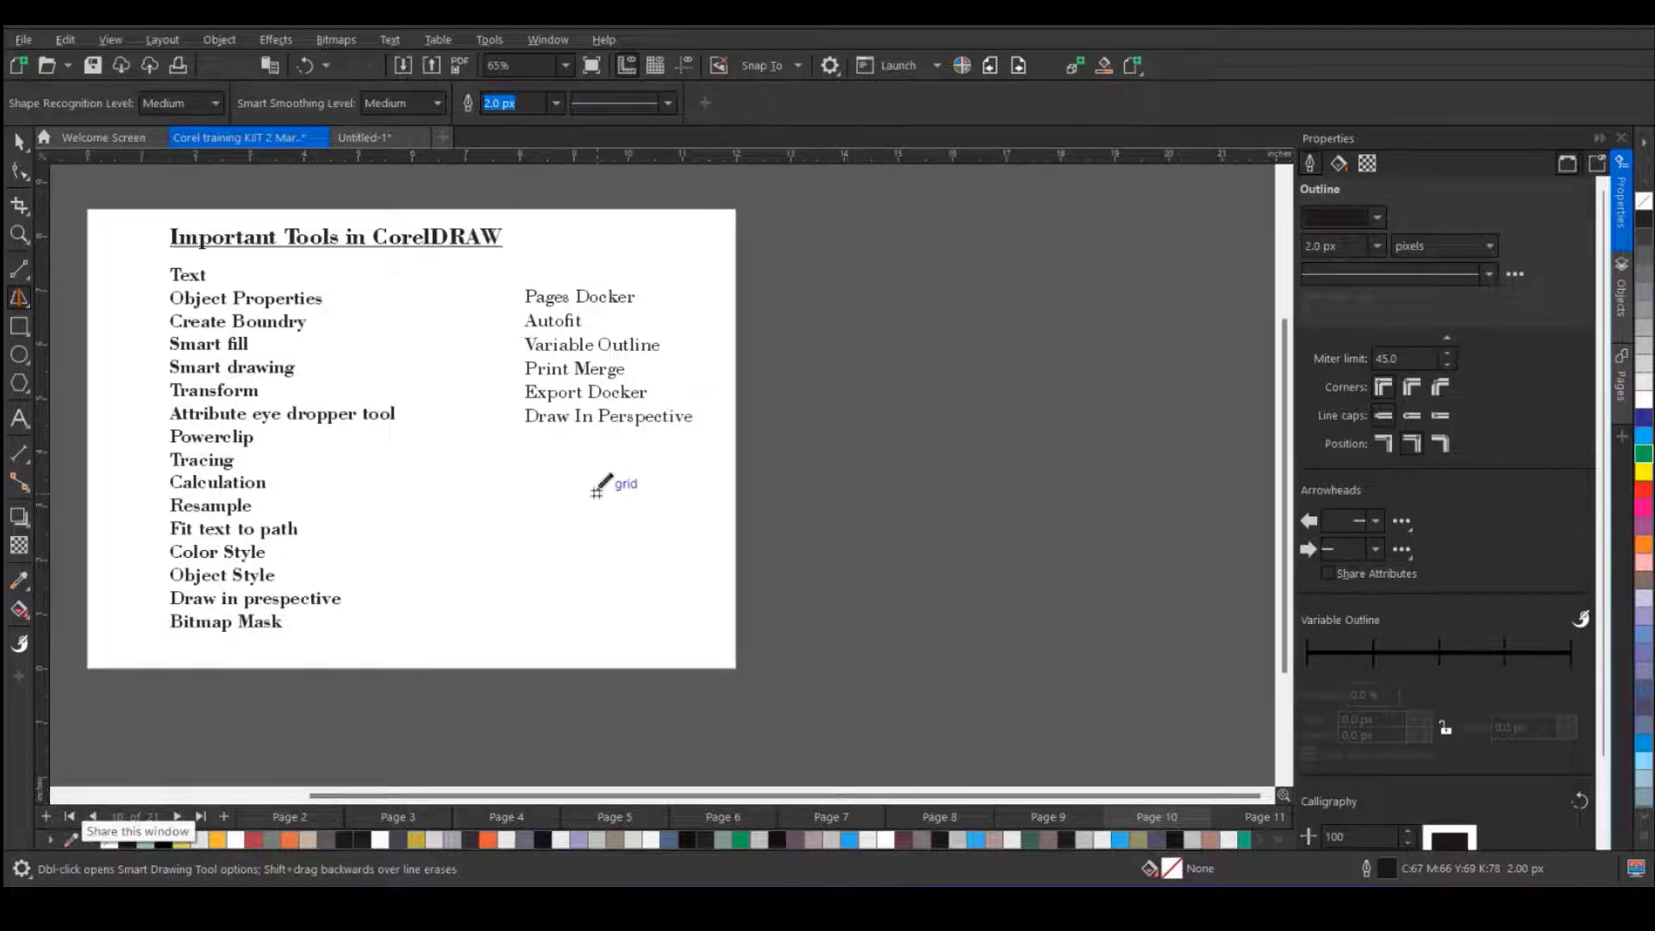
- Sketch a triangle about 3.1 by 2.1 in on the page, plus a circle and a staircase line beside it, with Smart Drawing
mouse_move(606, 483)
mouse_down()
mouse_move(521, 598)
mouse_move(691, 587)
mouse_move(608, 484)
mouse_up()
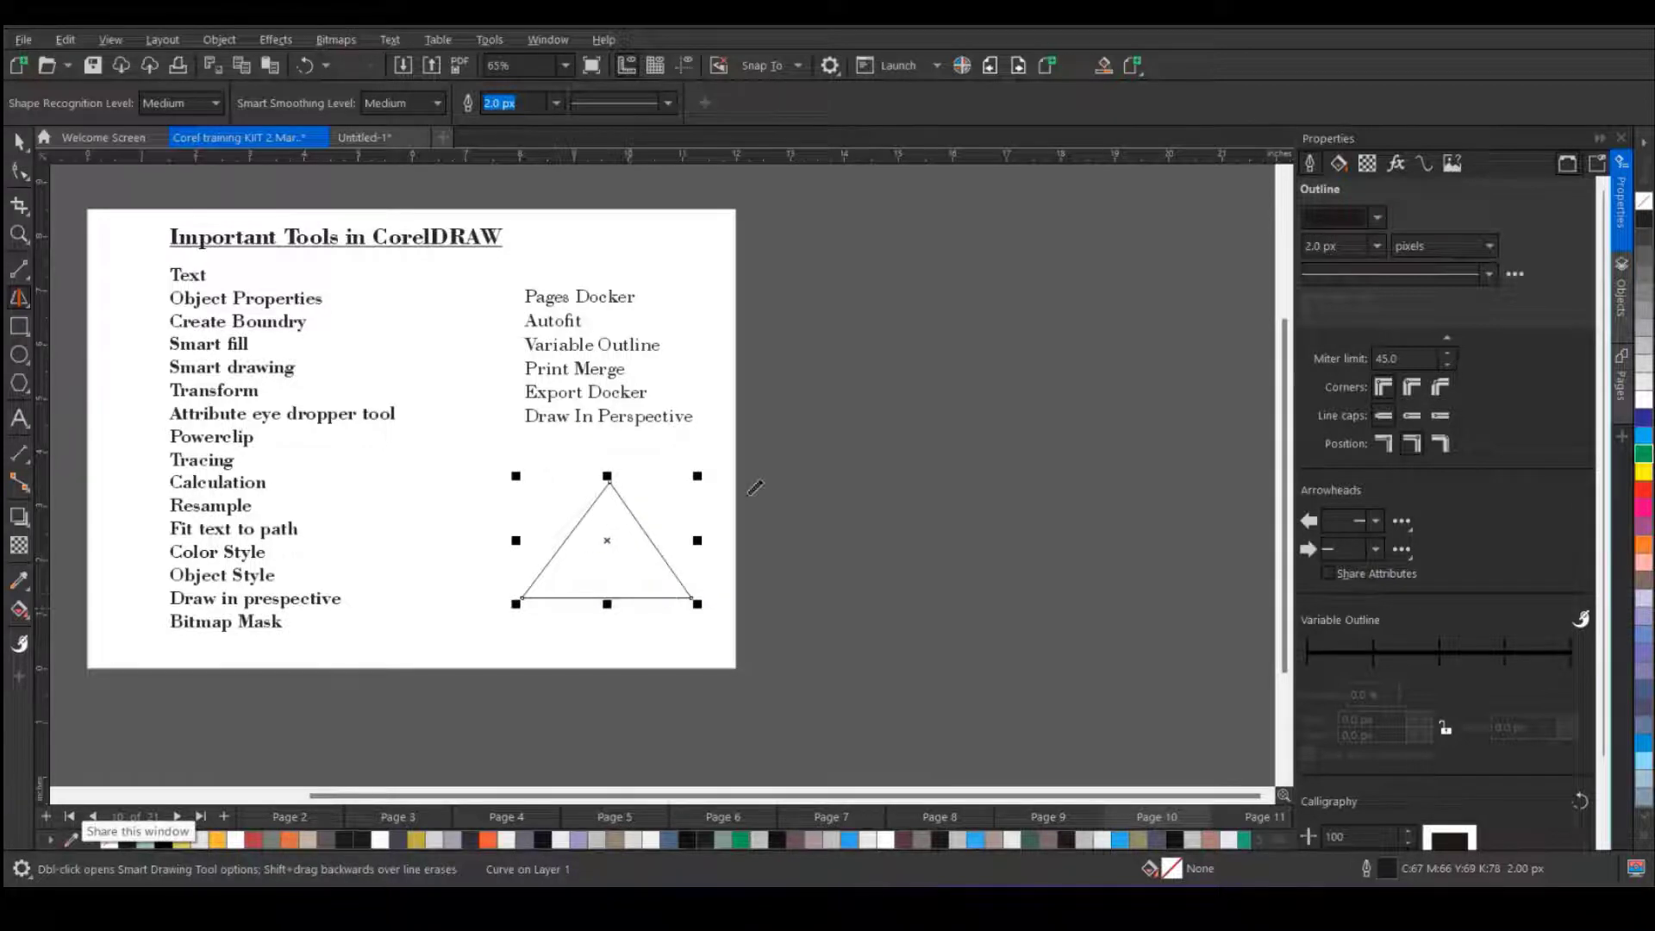
mouse_move(838, 455)
mouse_down()
mouse_move(772, 505)
mouse_move(787, 577)
mouse_move(897, 578)
mouse_move(890, 472)
mouse_move(833, 454)
mouse_up()
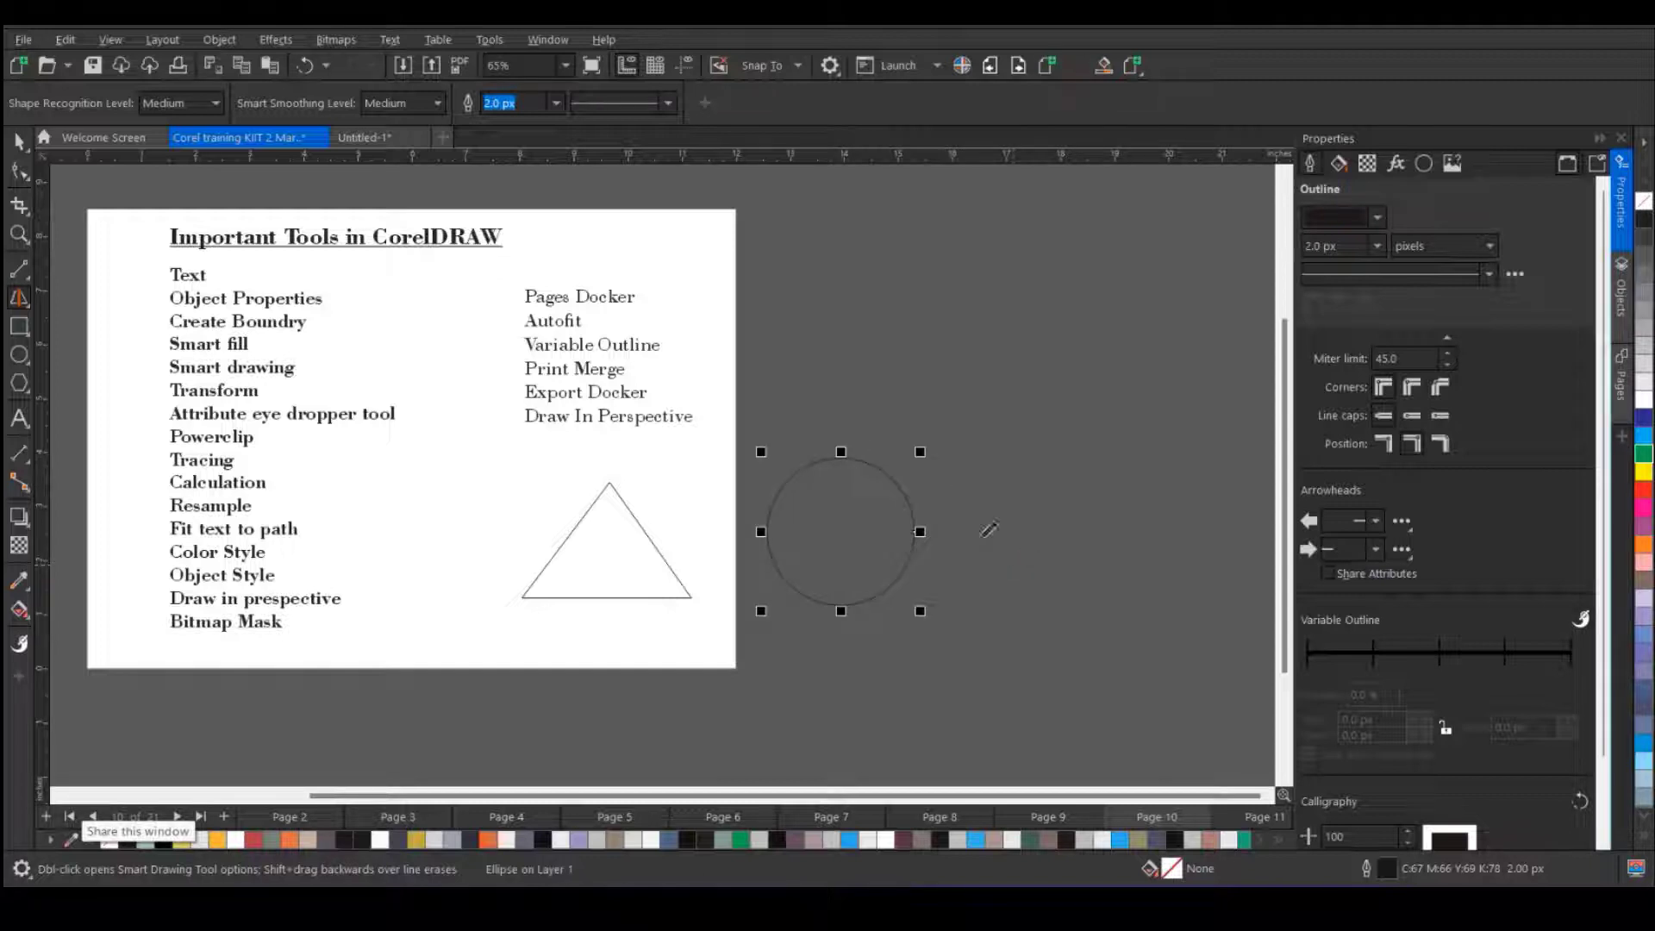
mouse_move(791, 424)
mouse_down()
mouse_move(824, 400)
mouse_move(822, 366)
mouse_move(856, 367)
mouse_move(851, 334)
mouse_move(887, 332)
mouse_move(882, 297)
mouse_move(921, 302)
mouse_move(919, 256)
mouse_move(972, 255)
mouse_up()
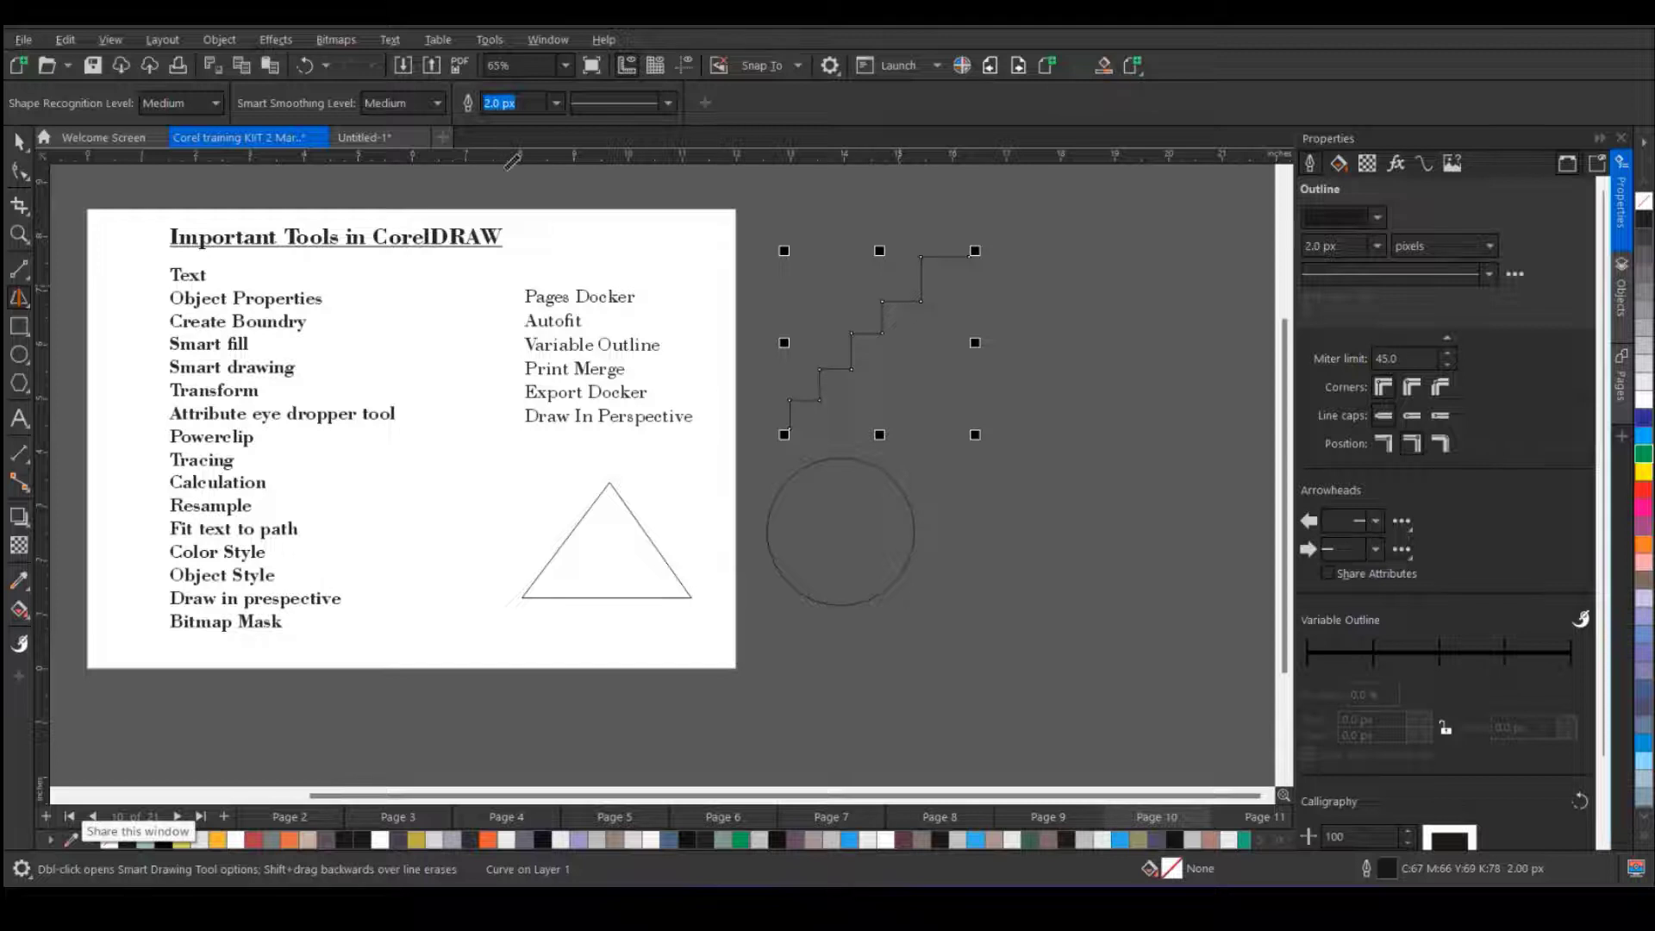
- Add a node near each end of the staircase, raise the upper one into a peak and reshape the lower end with the Shape tool
click(19, 170)
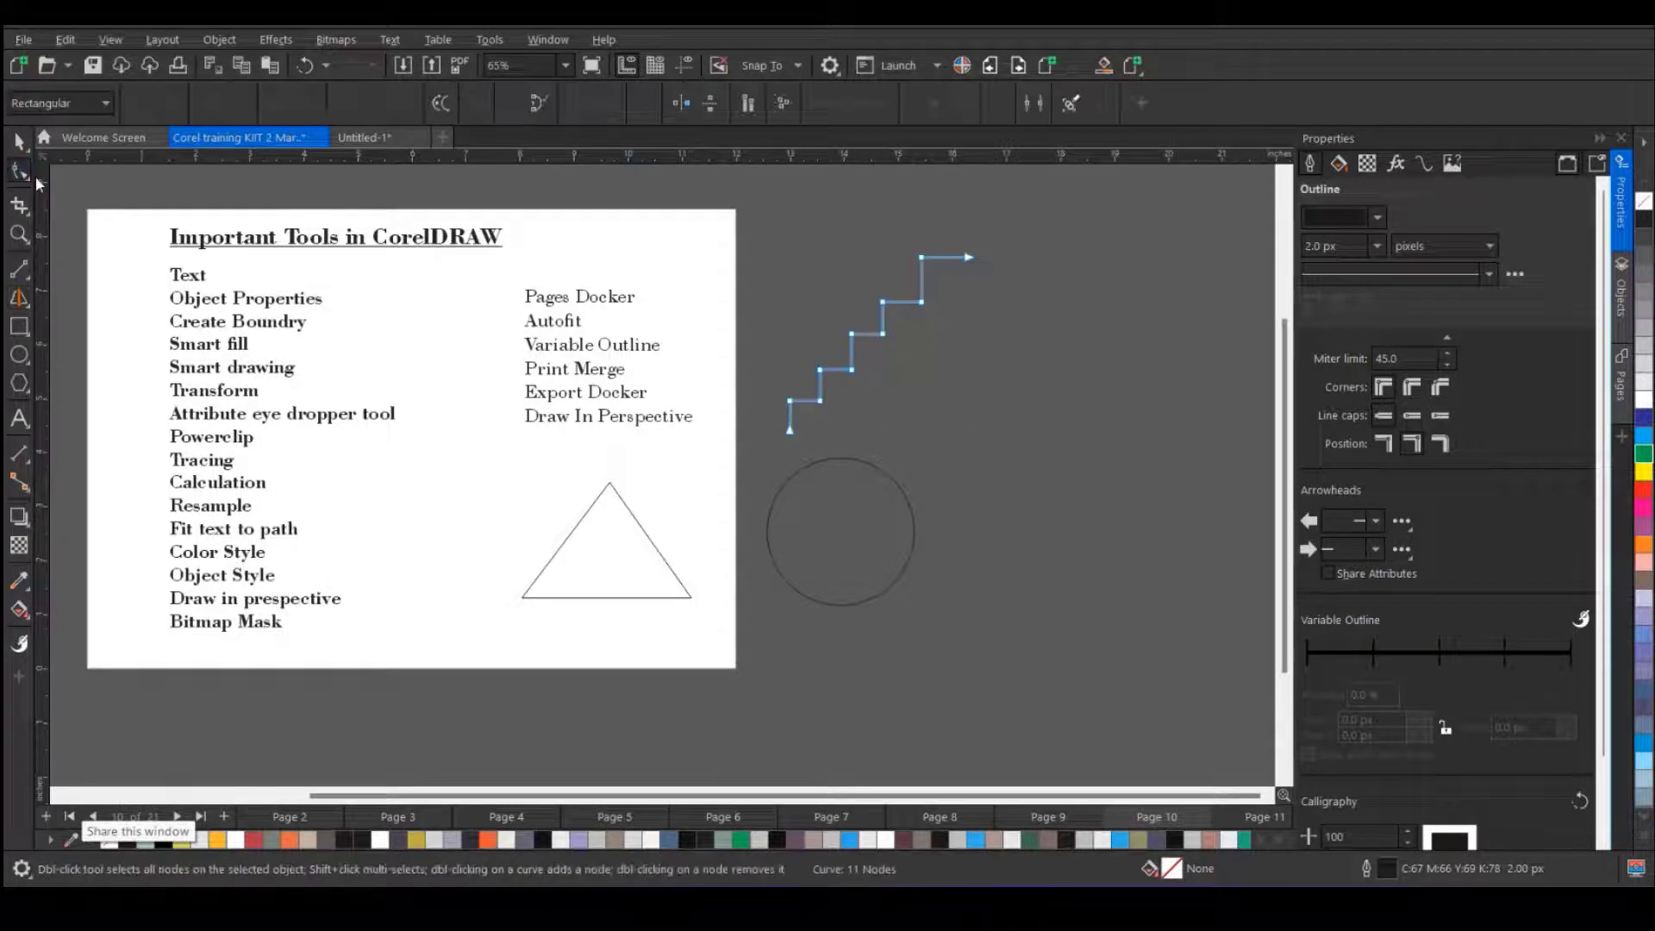
double_click(946, 257)
drag(946, 257, 946, 235)
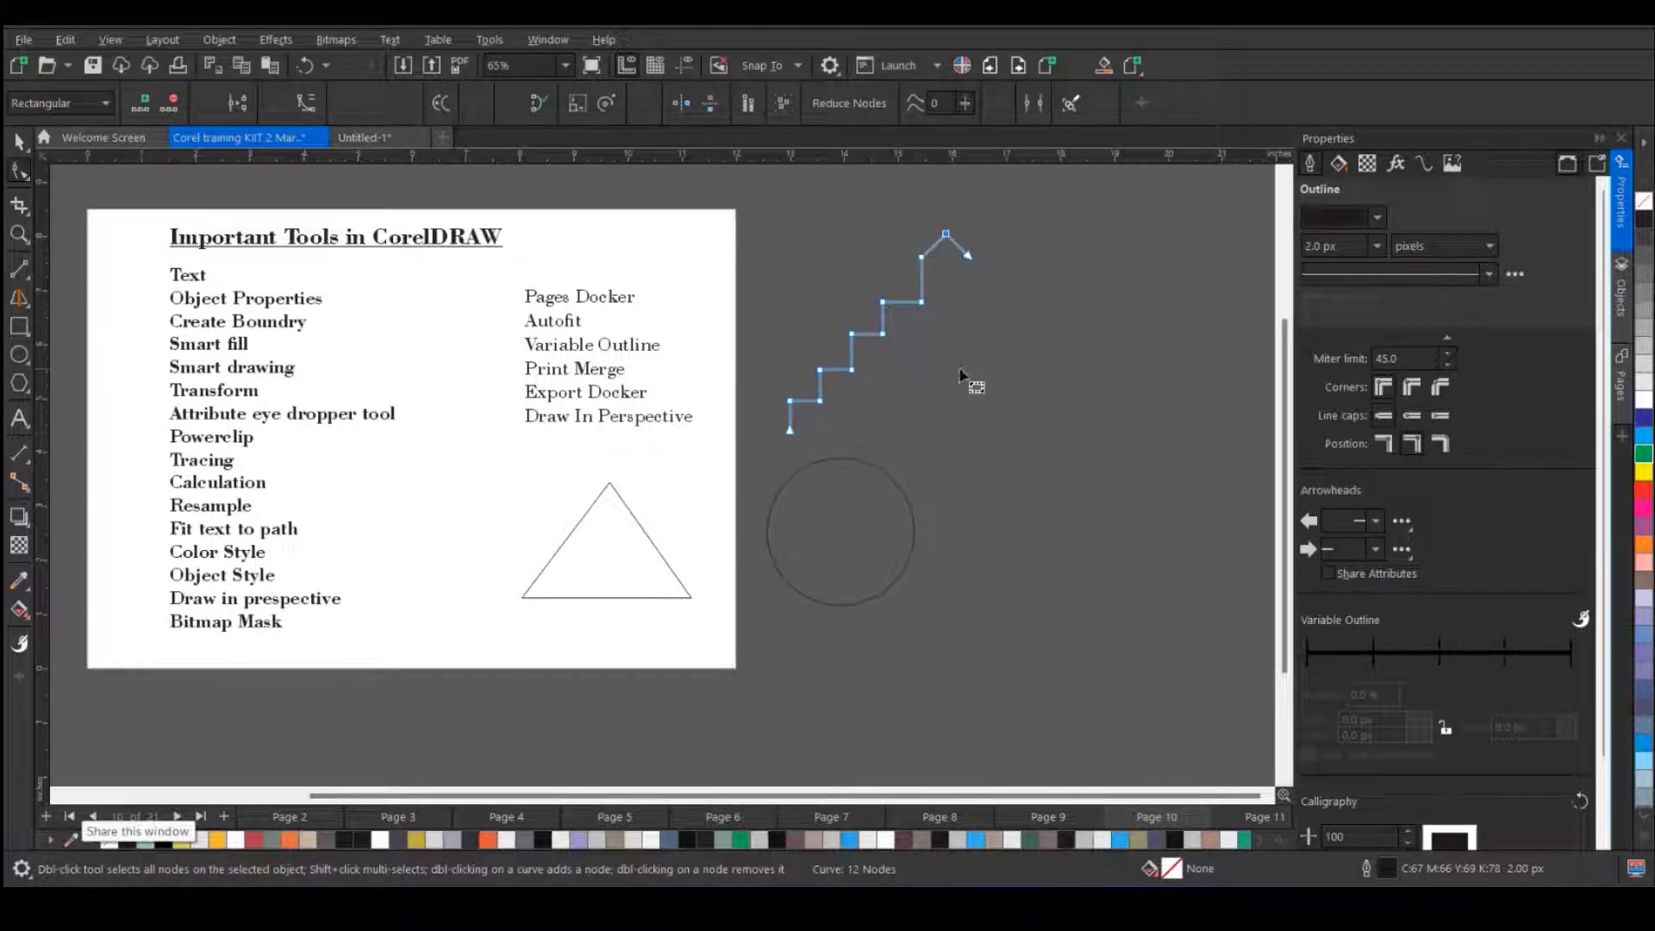
double_click(789, 421)
drag(789, 422, 795, 466)
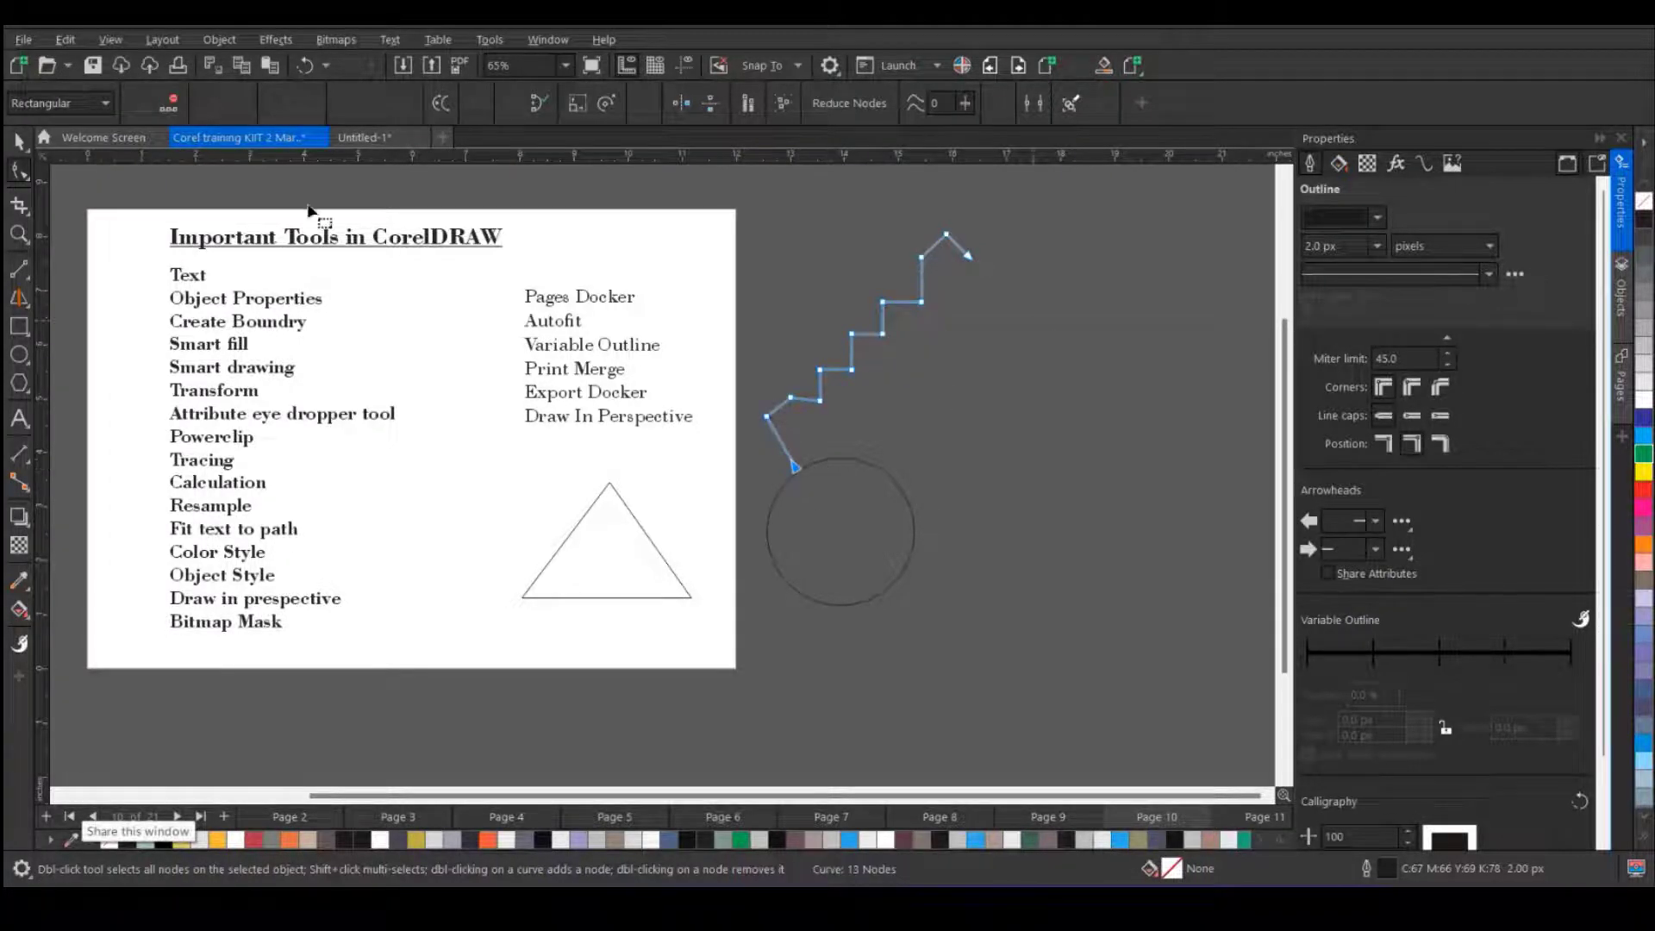
- Delete the staircase line, the circle and the triangle
click(19, 140)
scroll(925, 407, down, 1)
drag(1067, 242, 791, 679)
key(Delete)
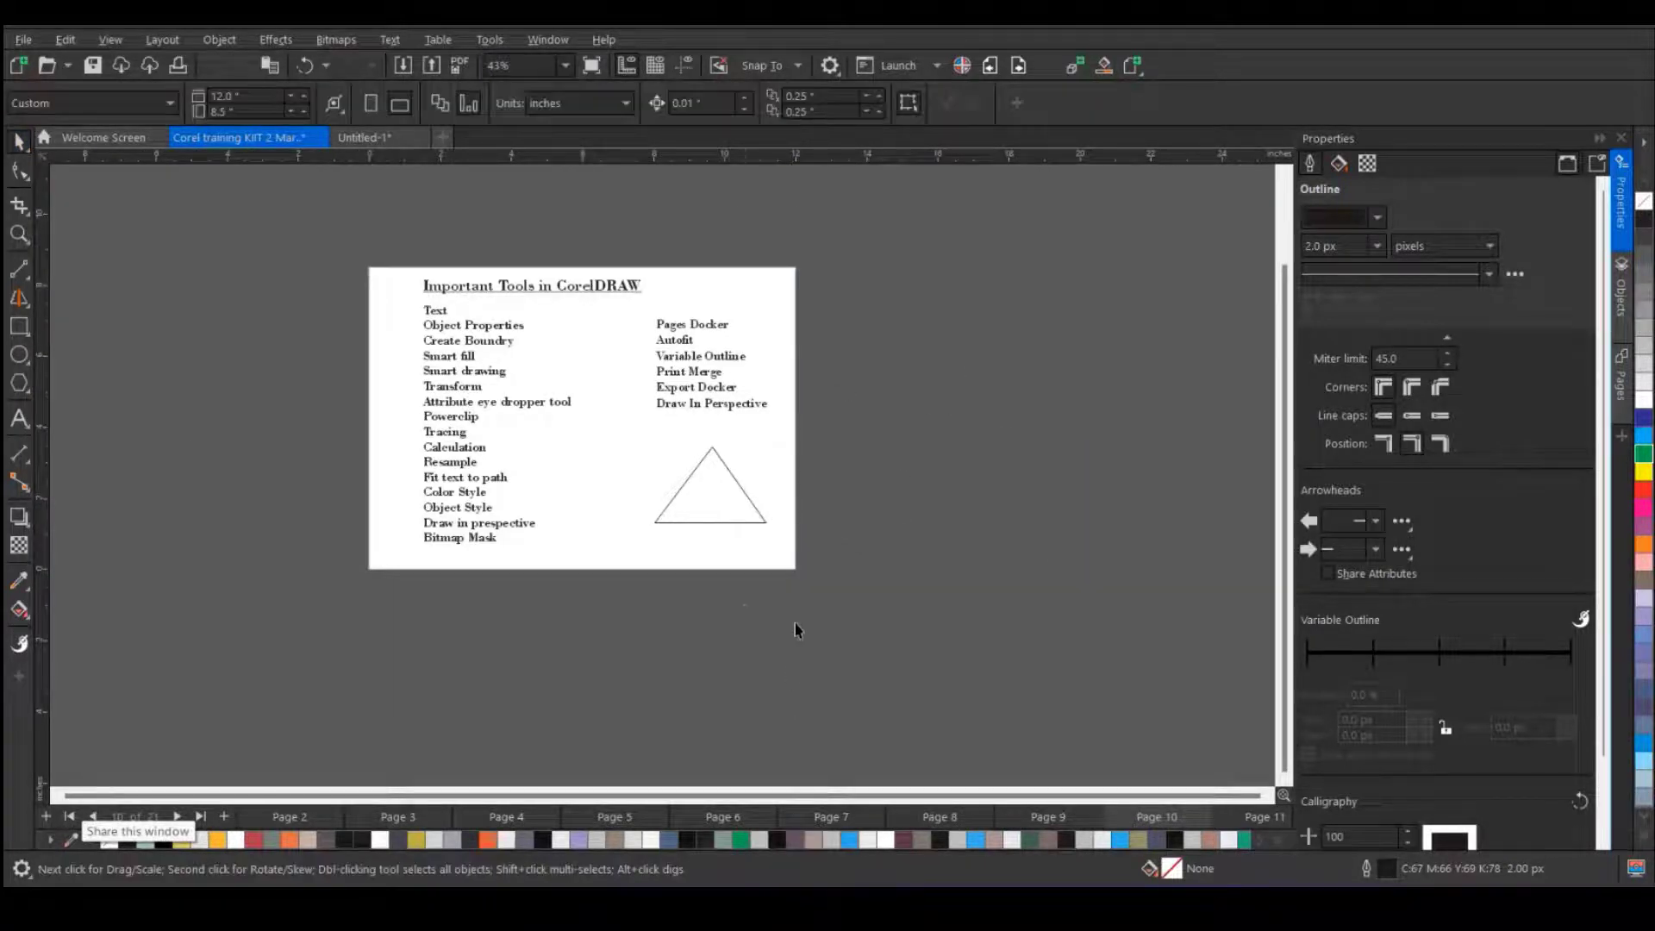
click(741, 523)
key(Delete)
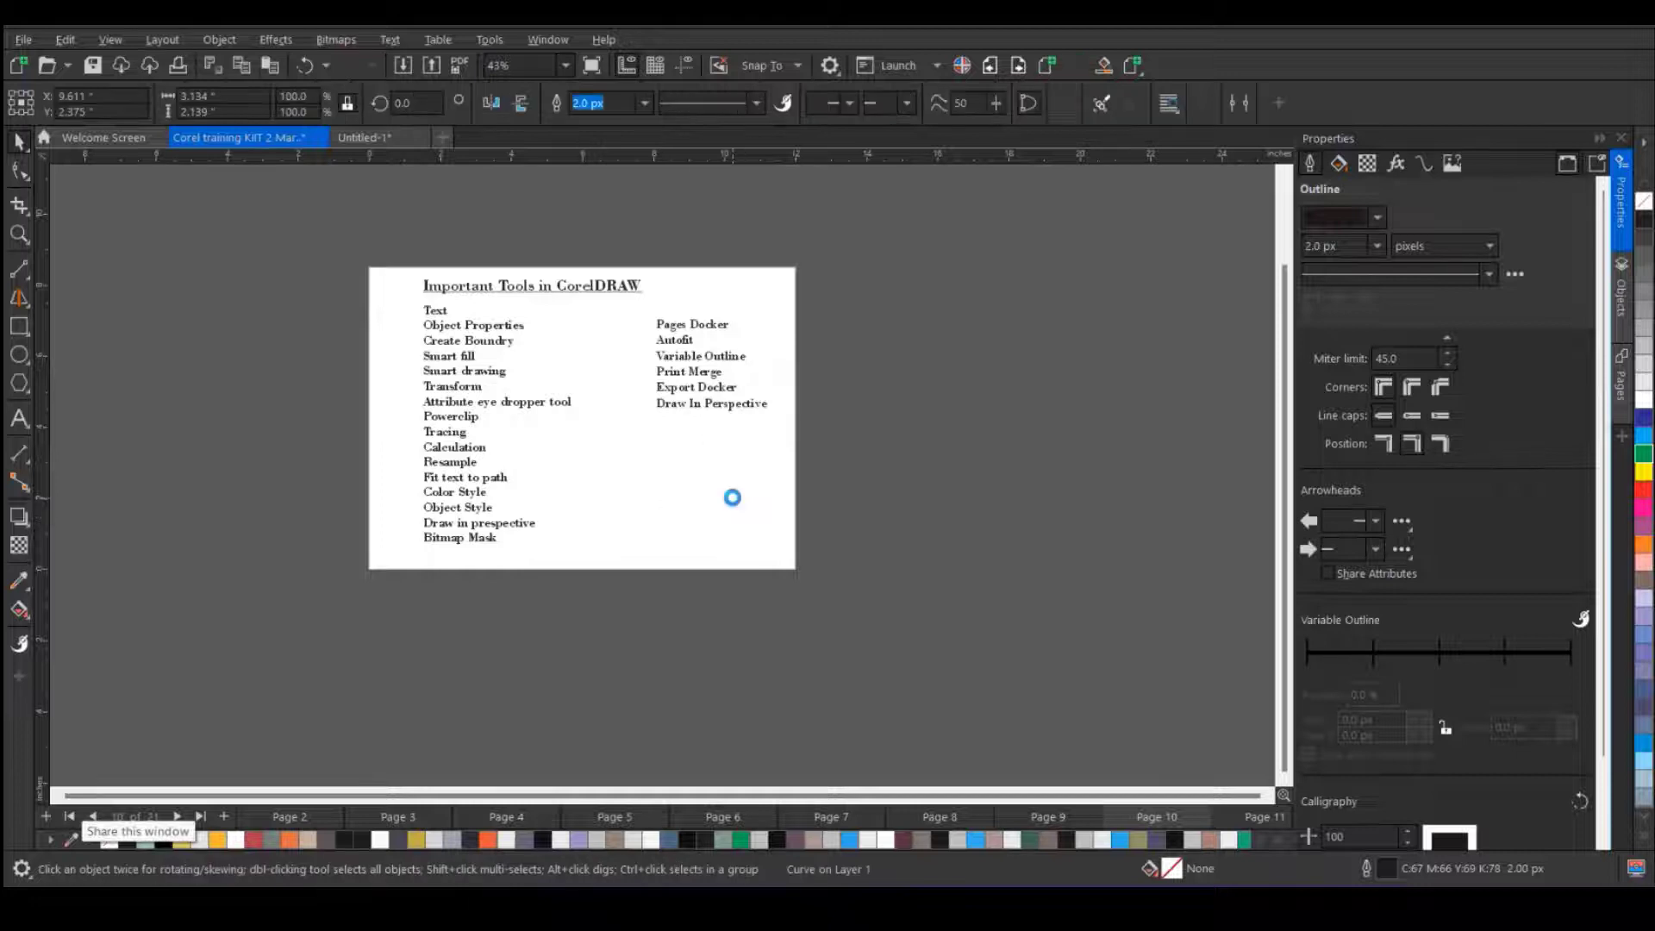
- Draw an open freehand loop about 3.2 by 2.9 in below the right-hand list and give it a red outline and green fill
click(23, 297)
click(19, 268)
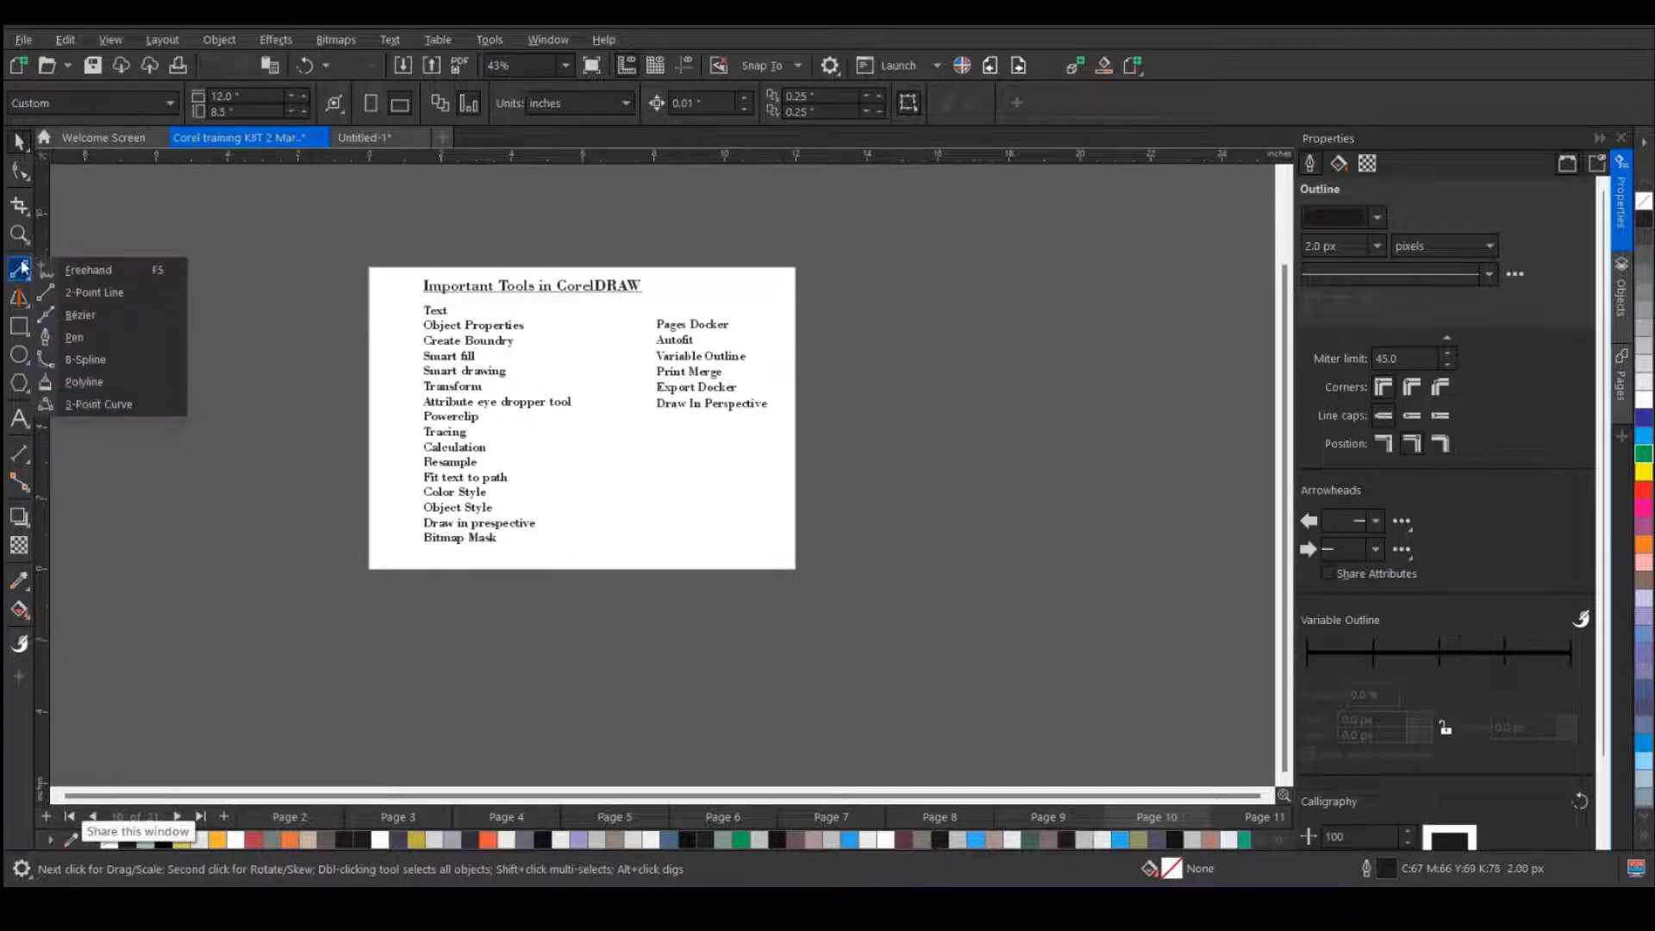
click(91, 271)
mouse_move(667, 472)
mouse_down()
mouse_move(674, 571)
mouse_move(714, 507)
mouse_move(695, 481)
mouse_up()
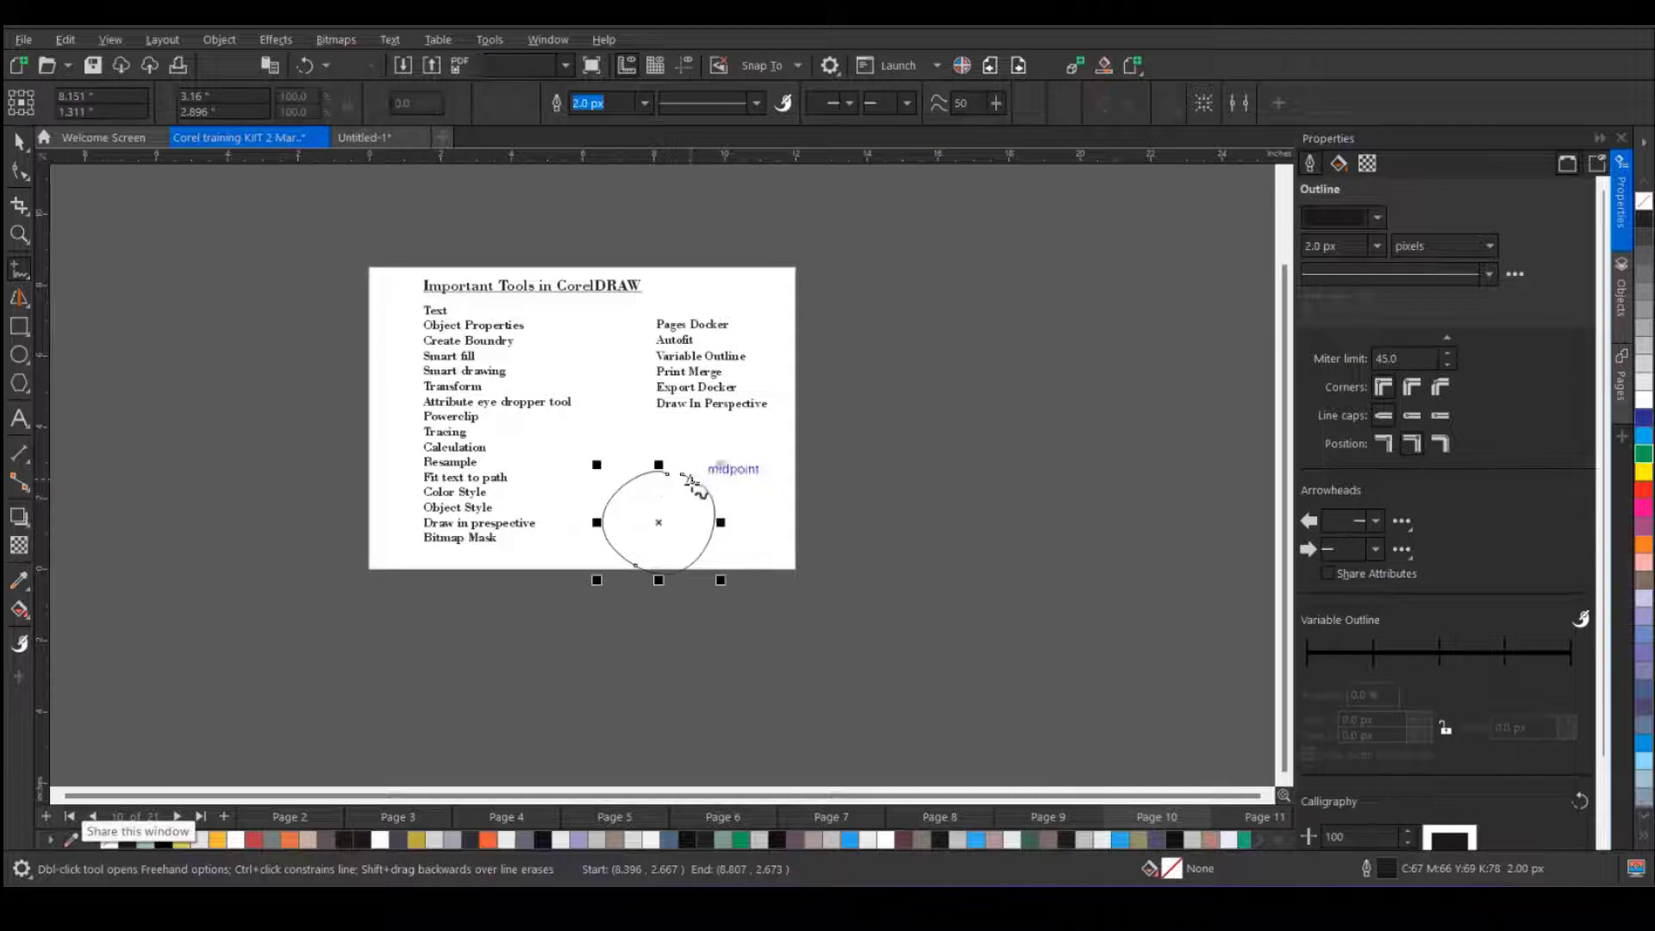
scroll(674, 493, up, 2)
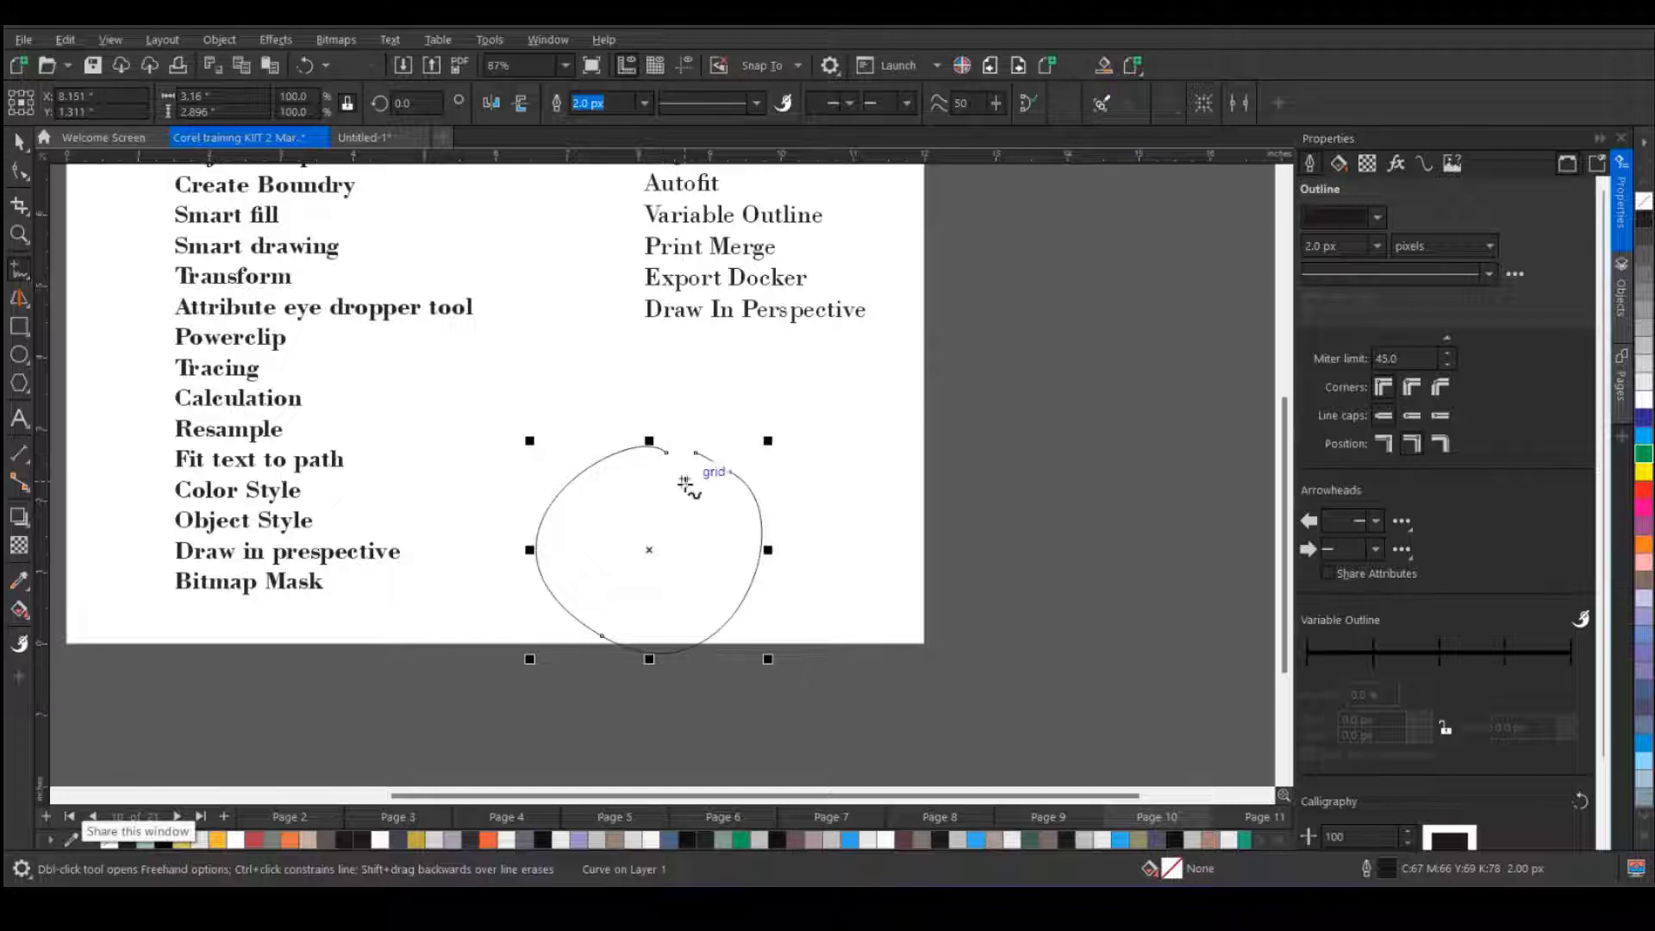
right_click(1645, 493)
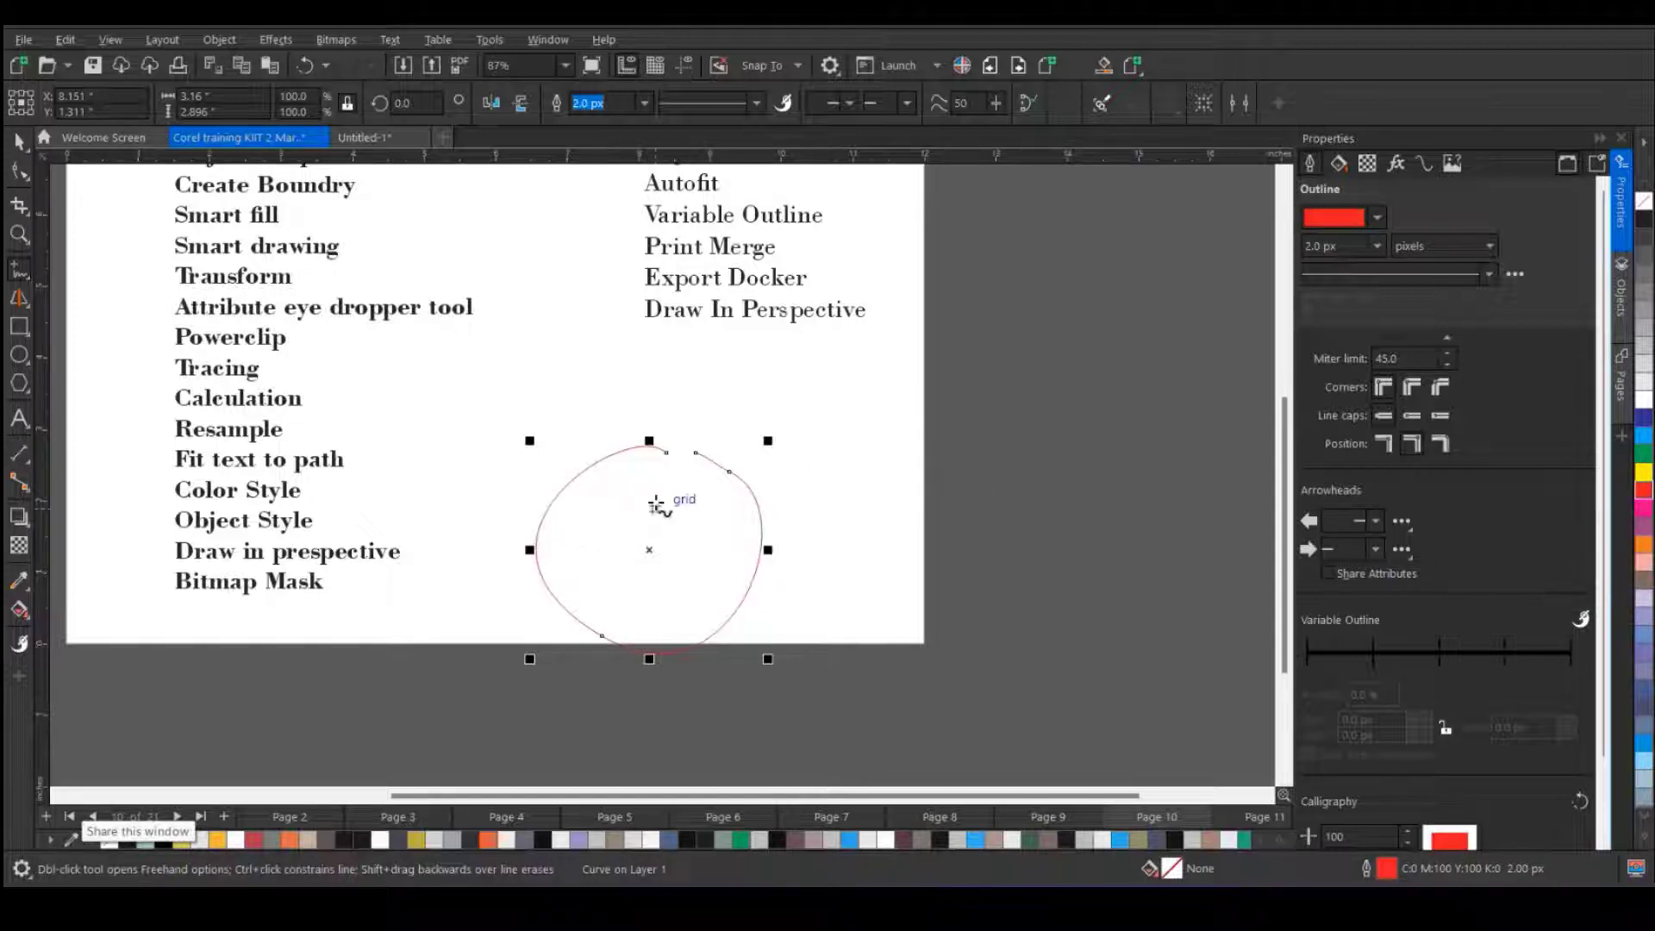
click(1644, 454)
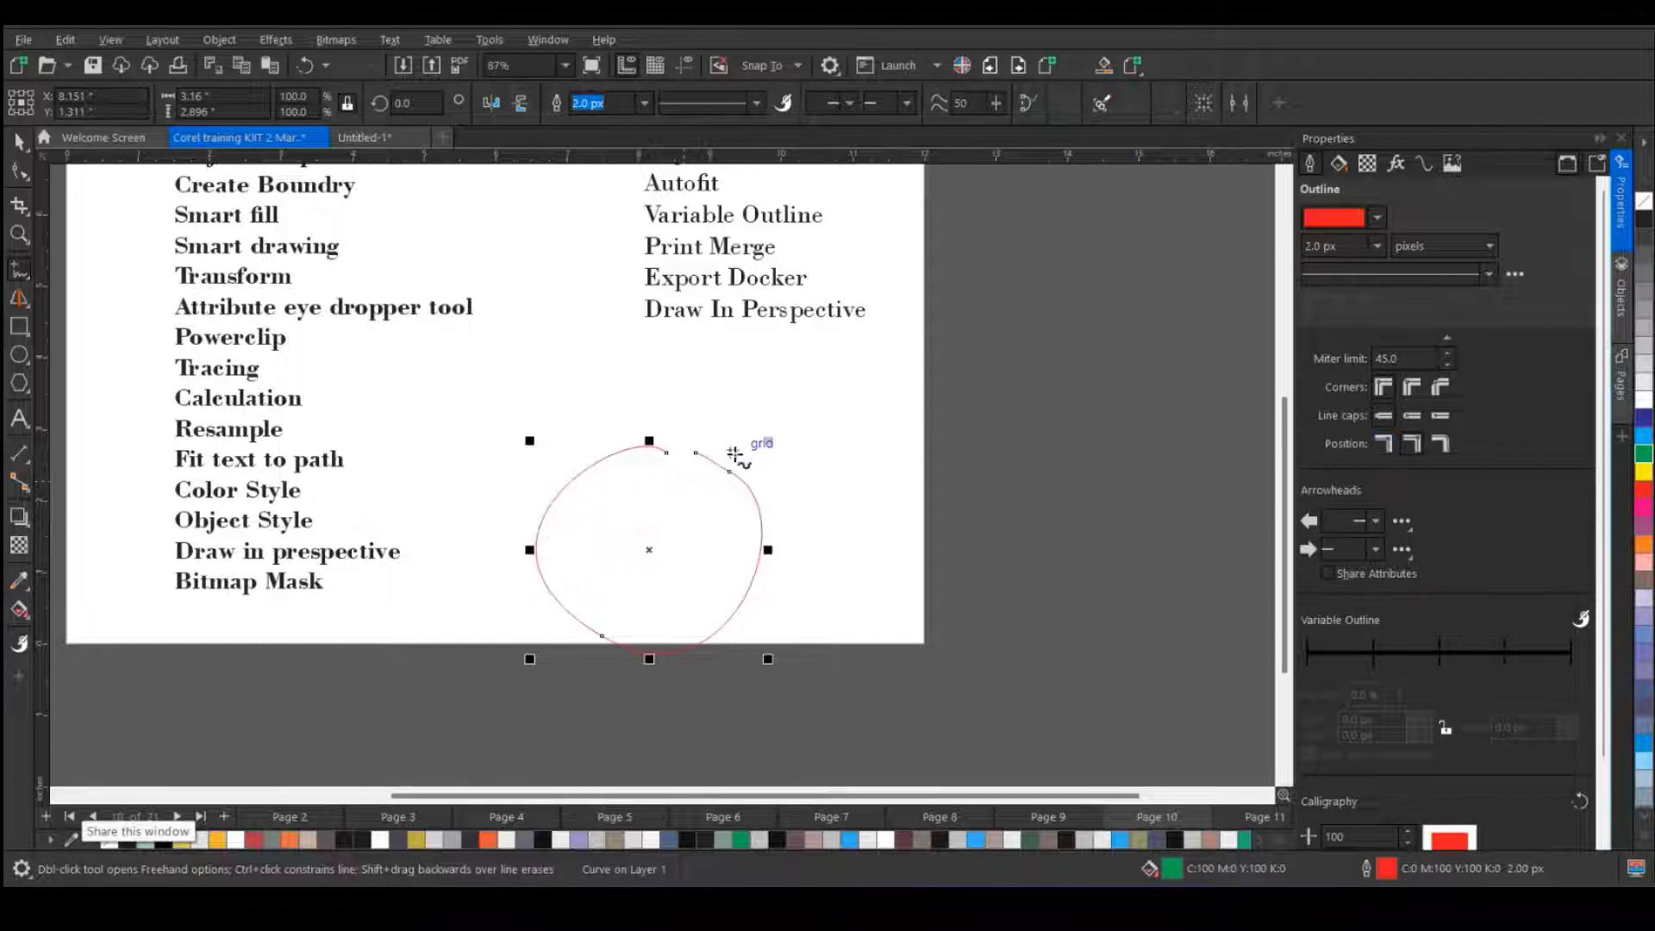
- Try closing the open loop by moving its end node onto the opposite end node, undoing each attempt
click(19, 171)
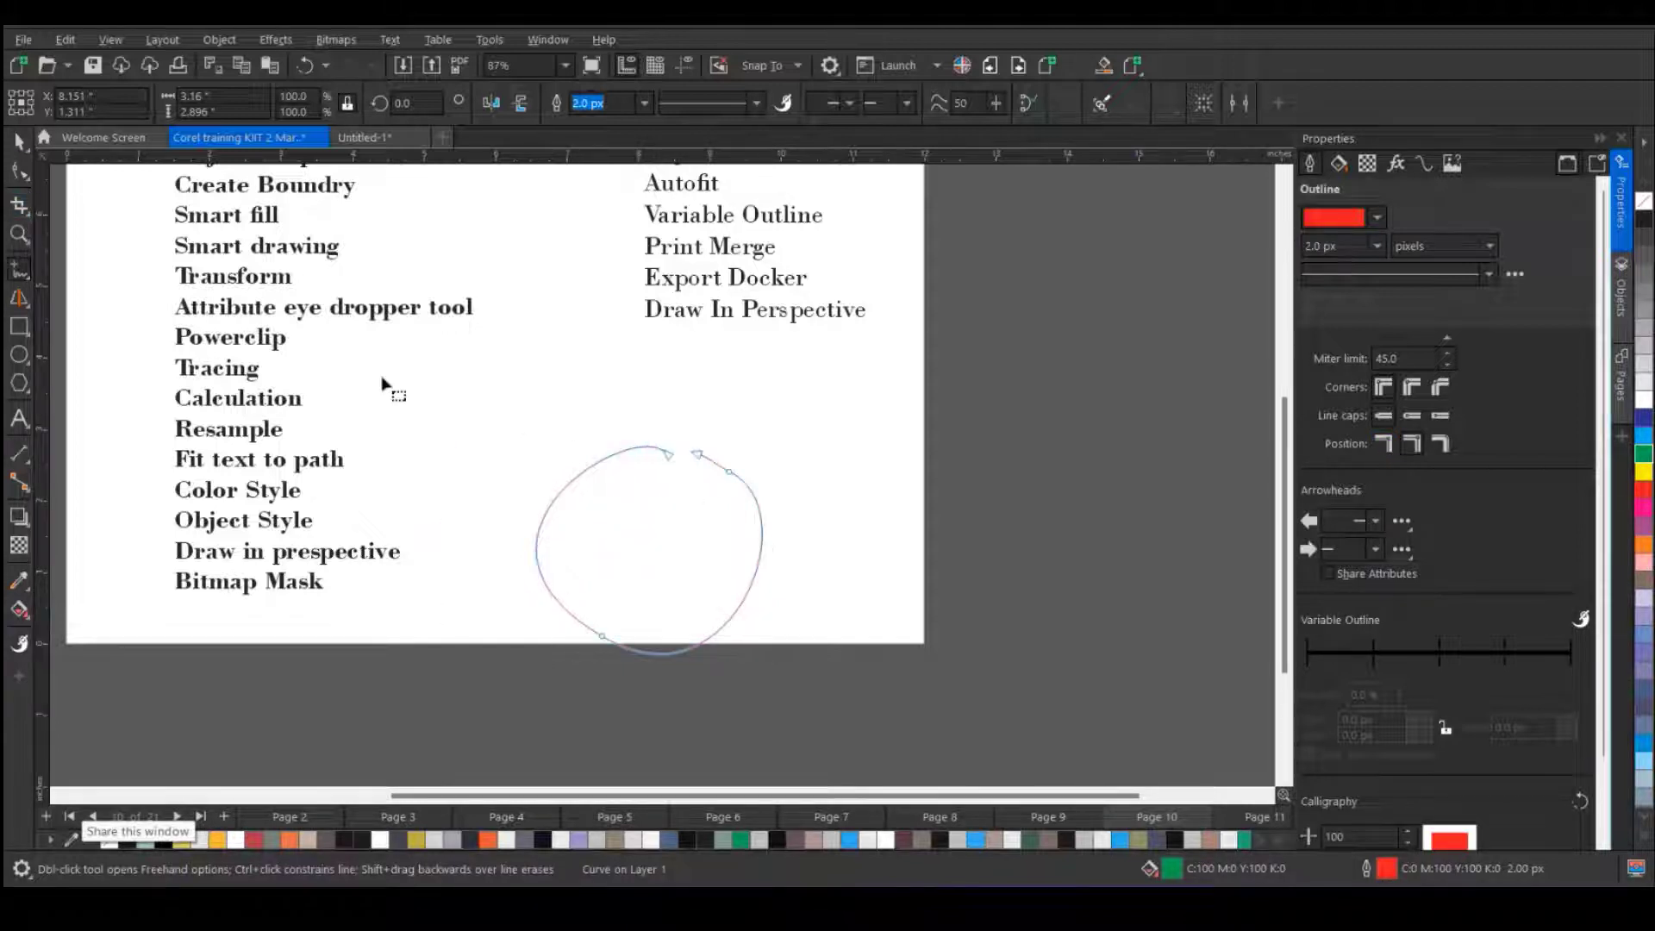
scroll(635, 431, up, 3)
drag(731, 454, 676, 451)
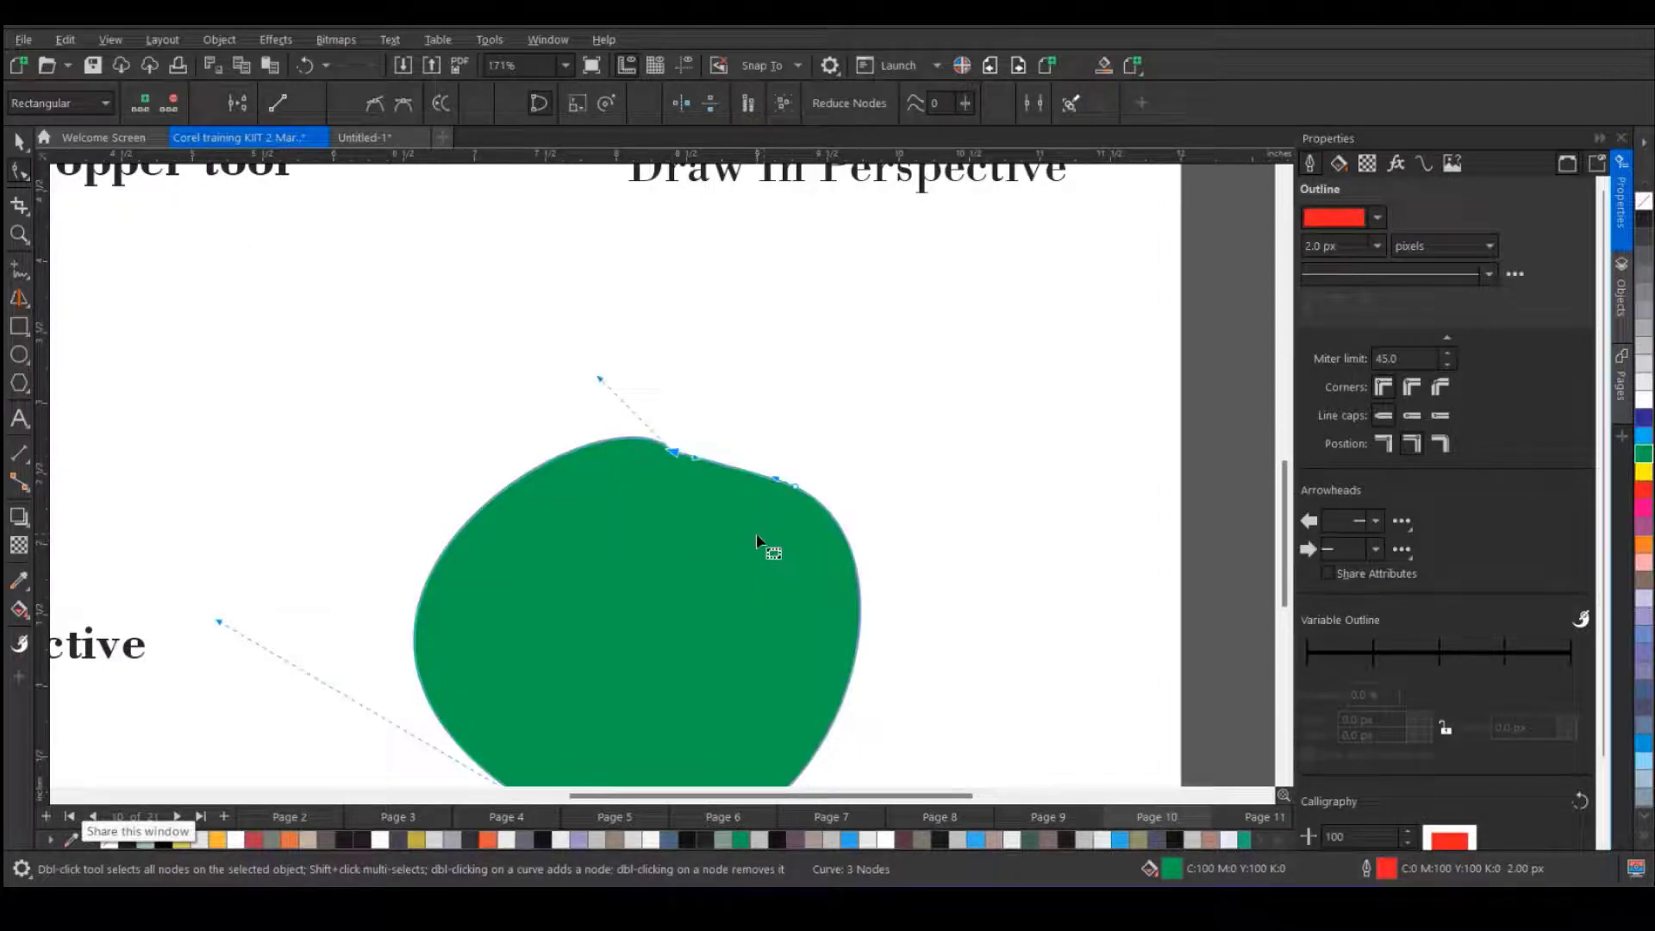
key(ctrl+z)
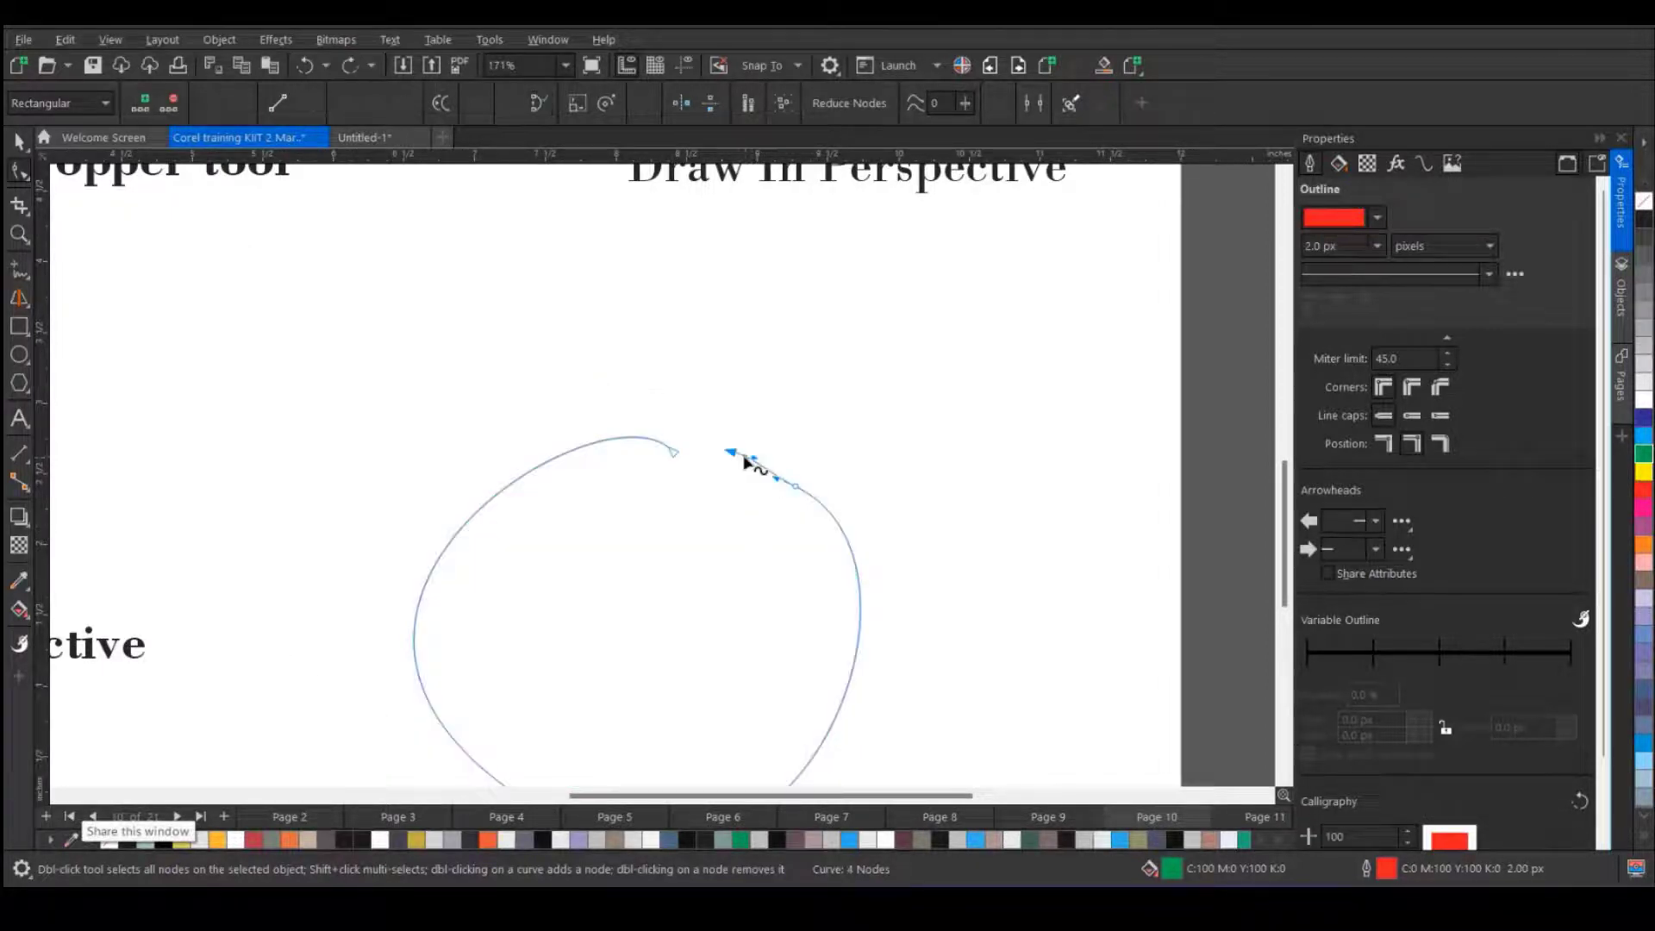
drag(733, 456, 673, 453)
scroll(653, 516, down, 2)
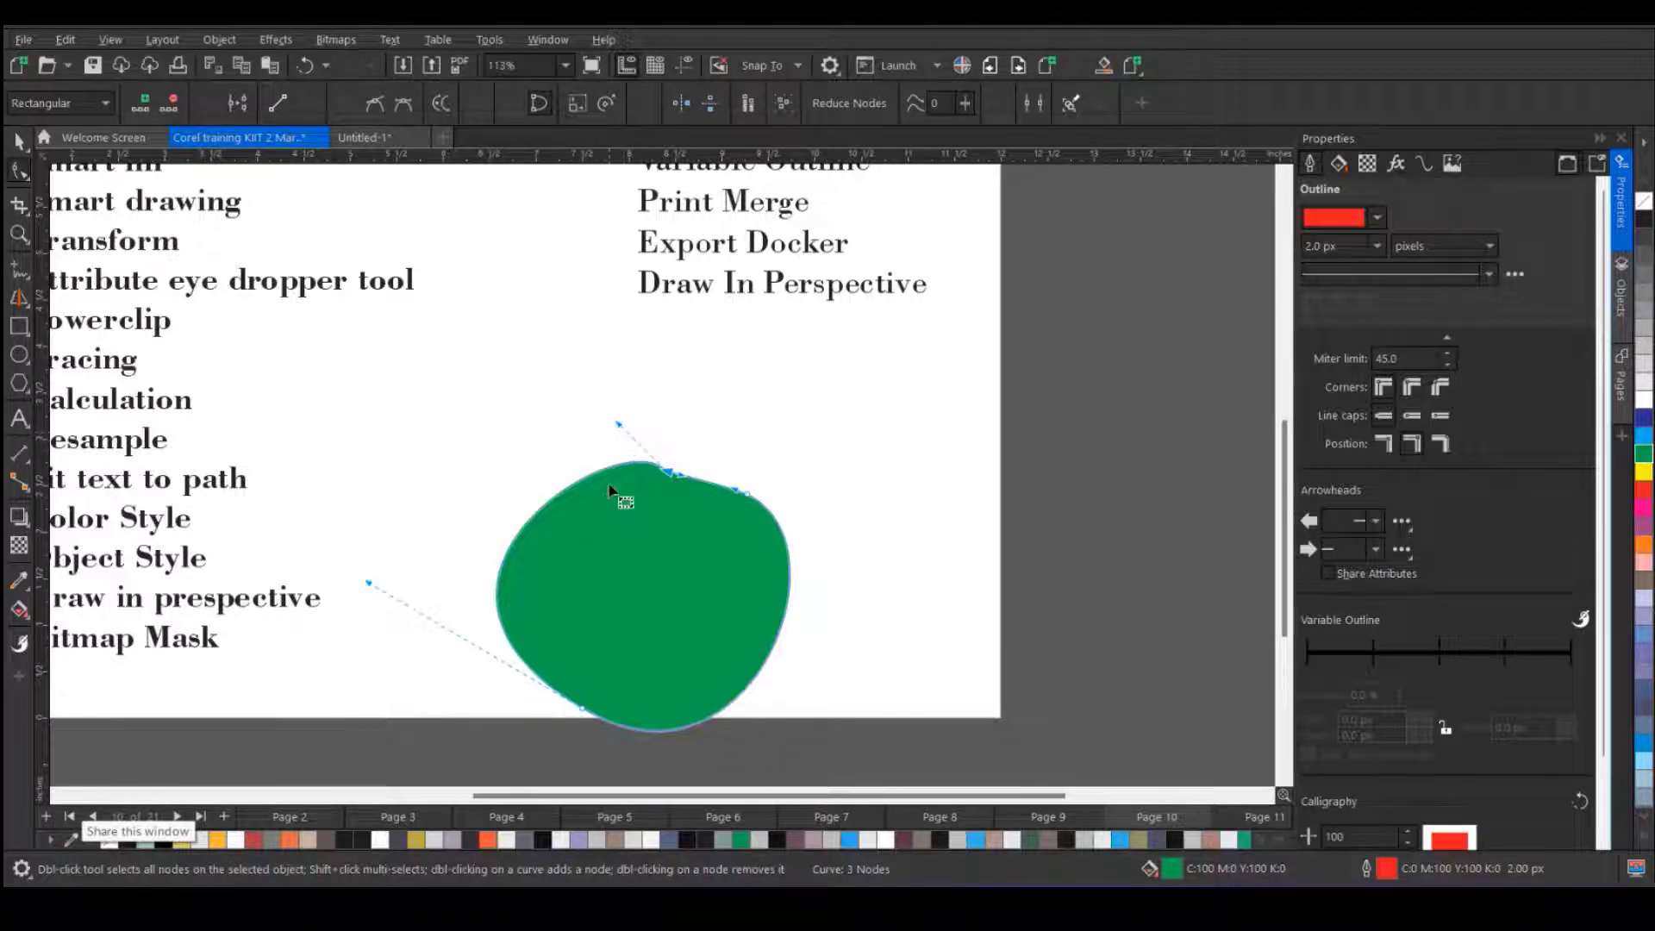
key(ctrl+z)
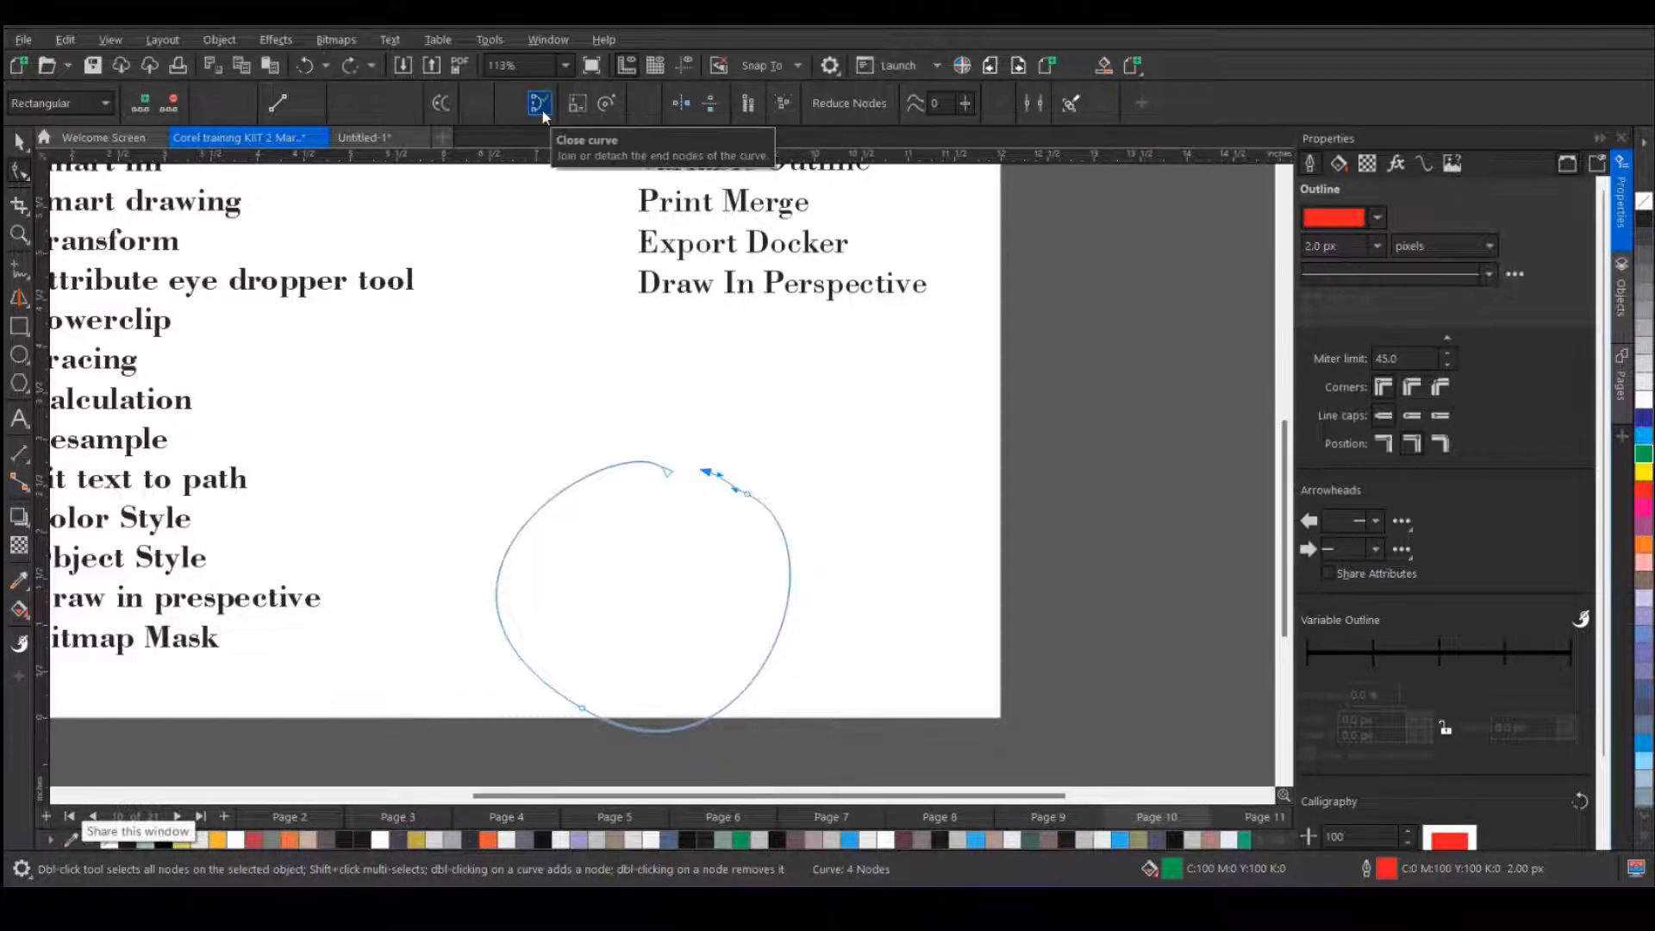
- Select both end nodes of the open loop and join them with the Close Curve command
scroll(681, 472, up, 3)
drag(620, 421, 734, 512)
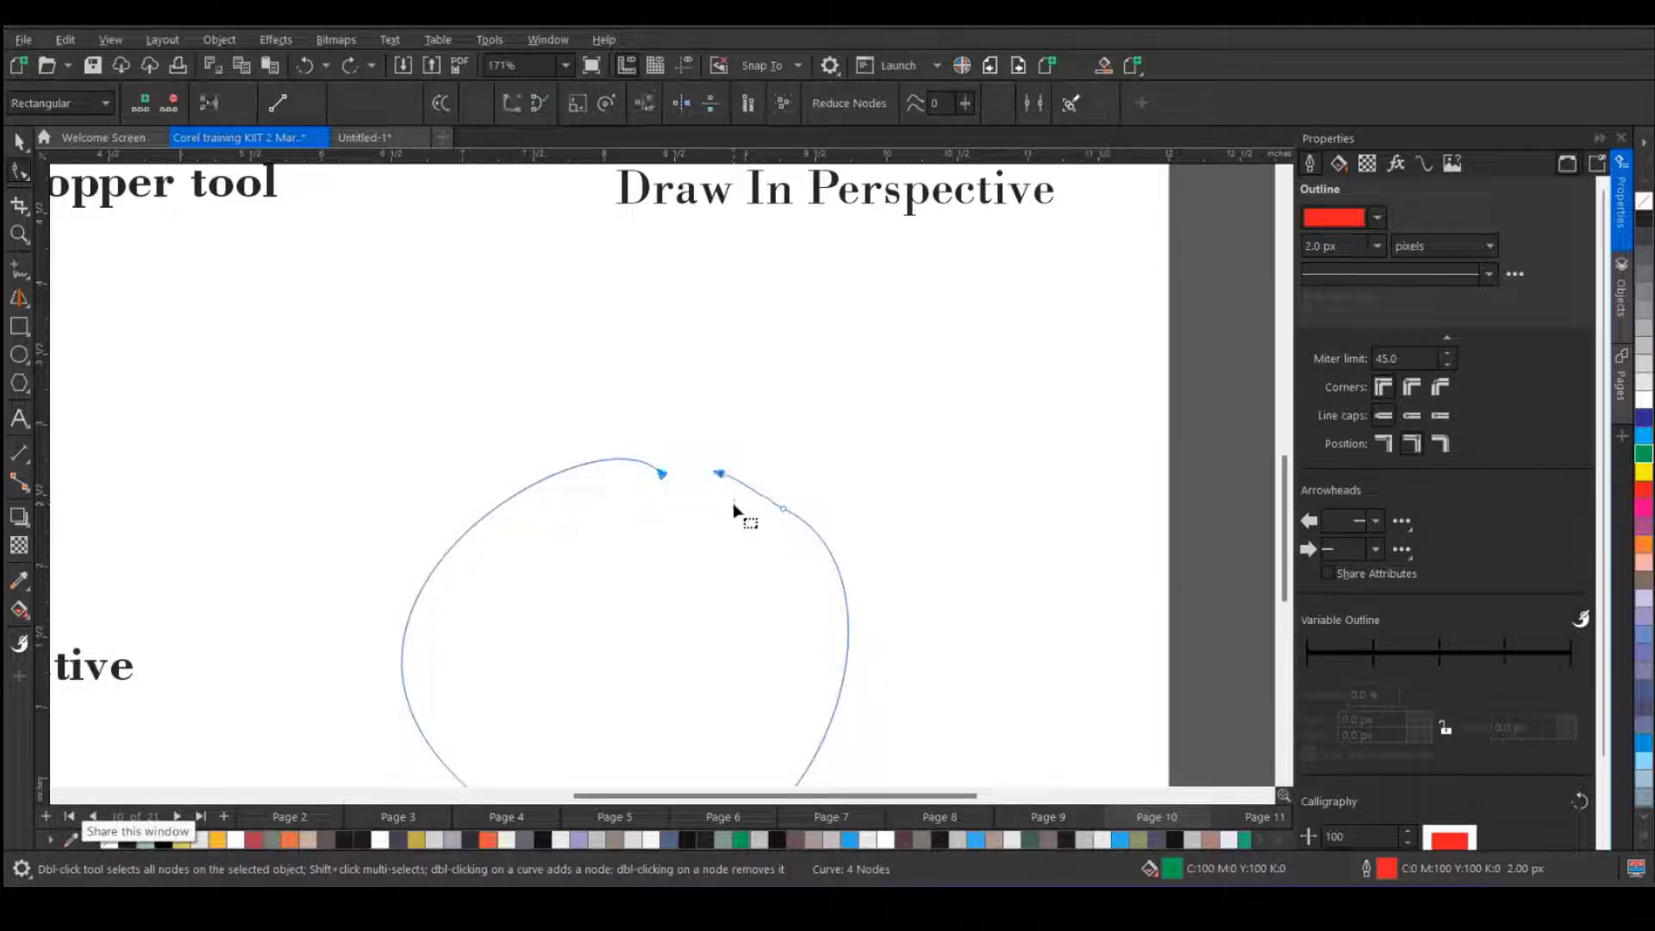
click(536, 103)
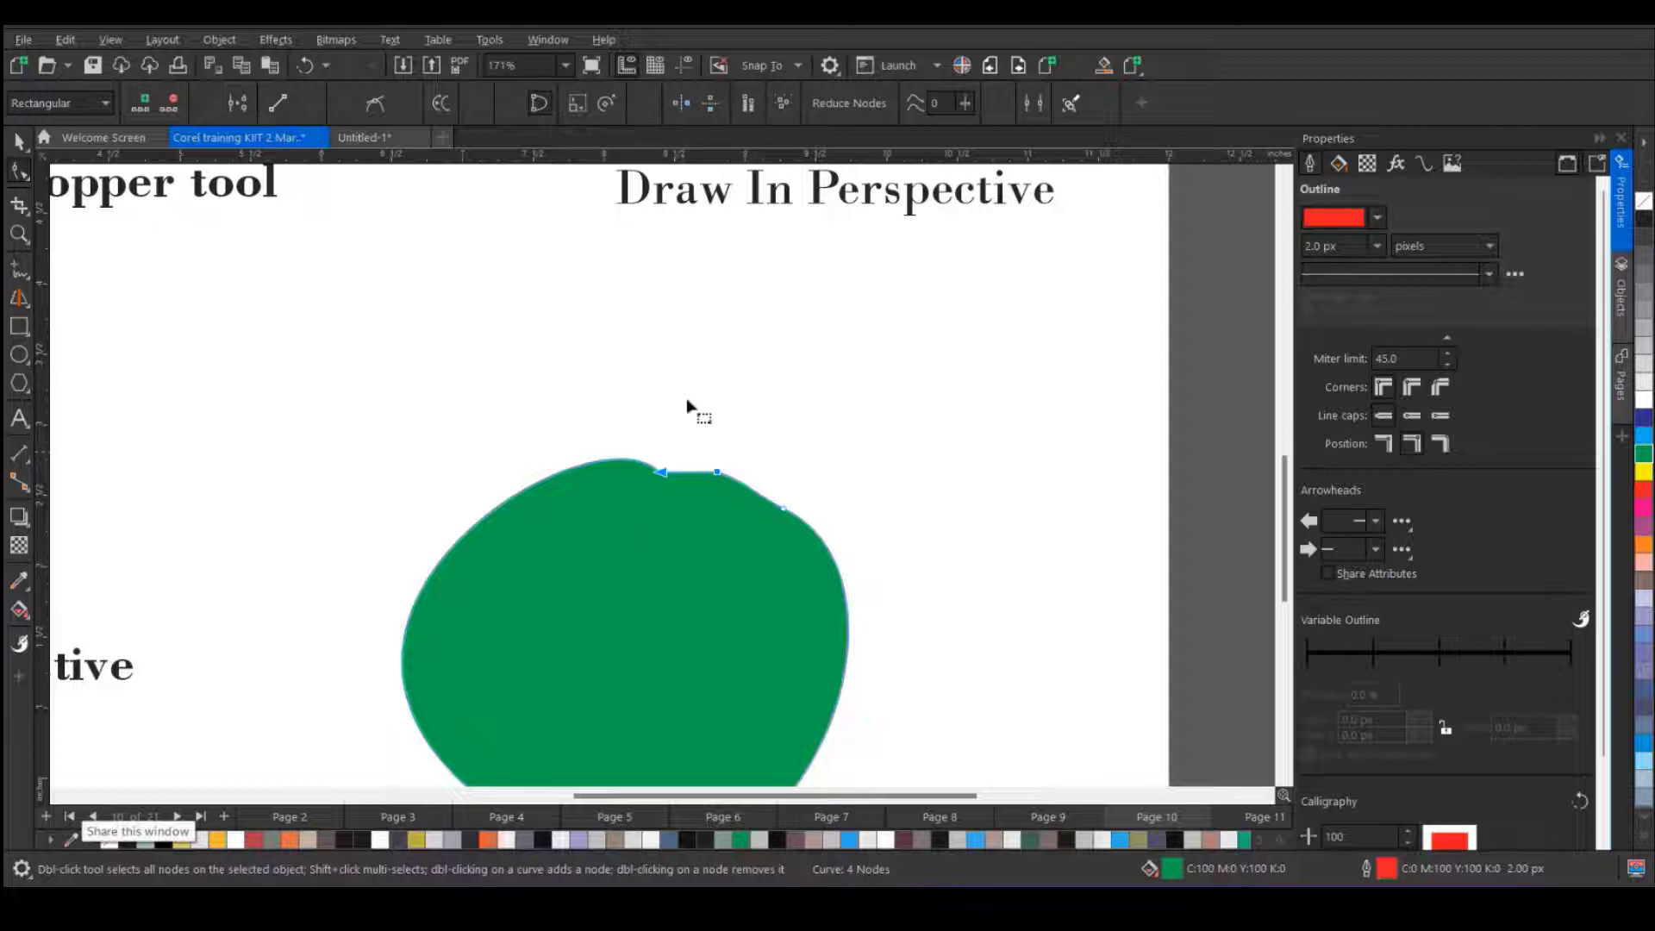
scroll(552, 450, down, 3)
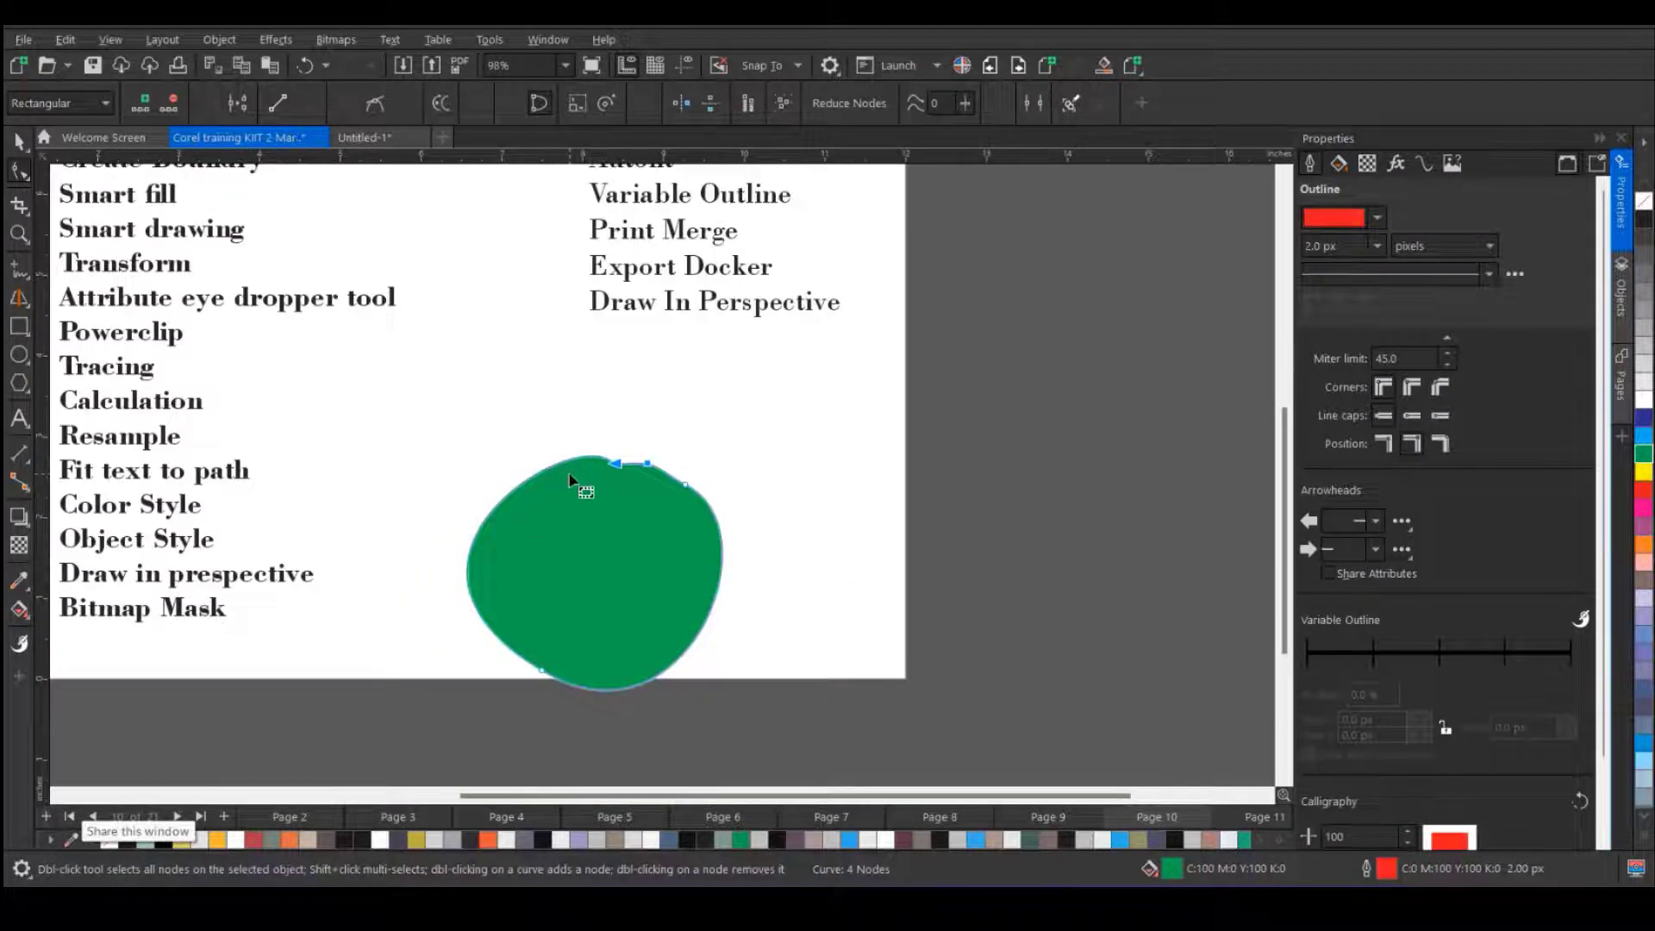
scroll(529, 451, down, 2)
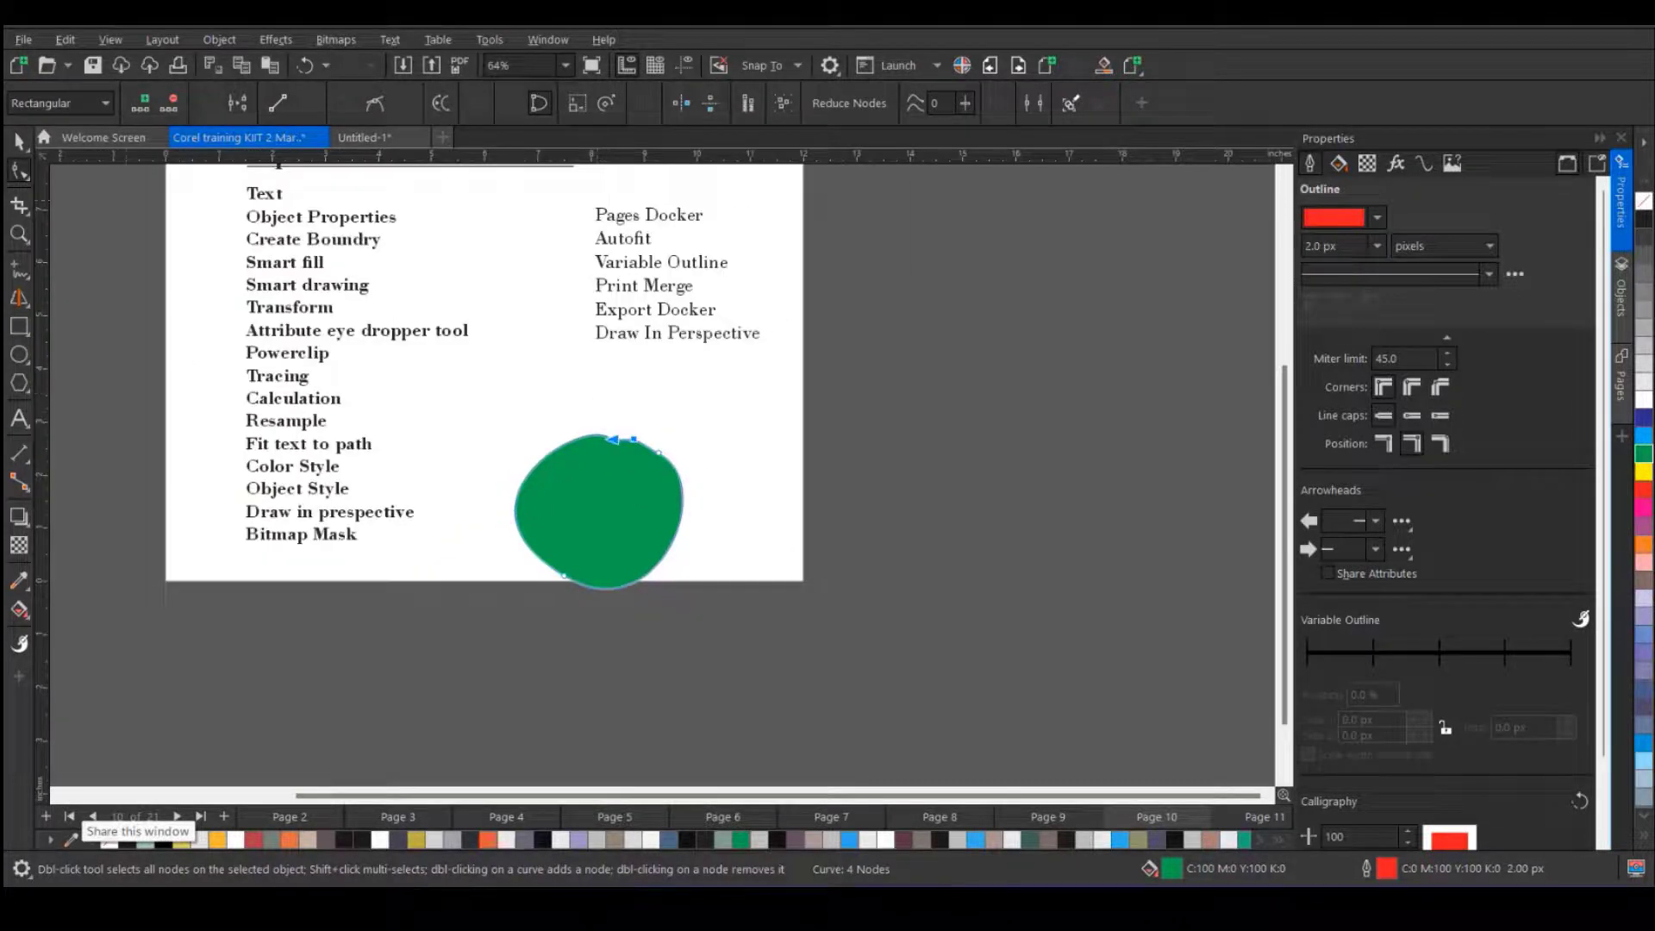
- Delete the green loop below the right-hand list
click(18, 141)
click(562, 490)
key(Delete)
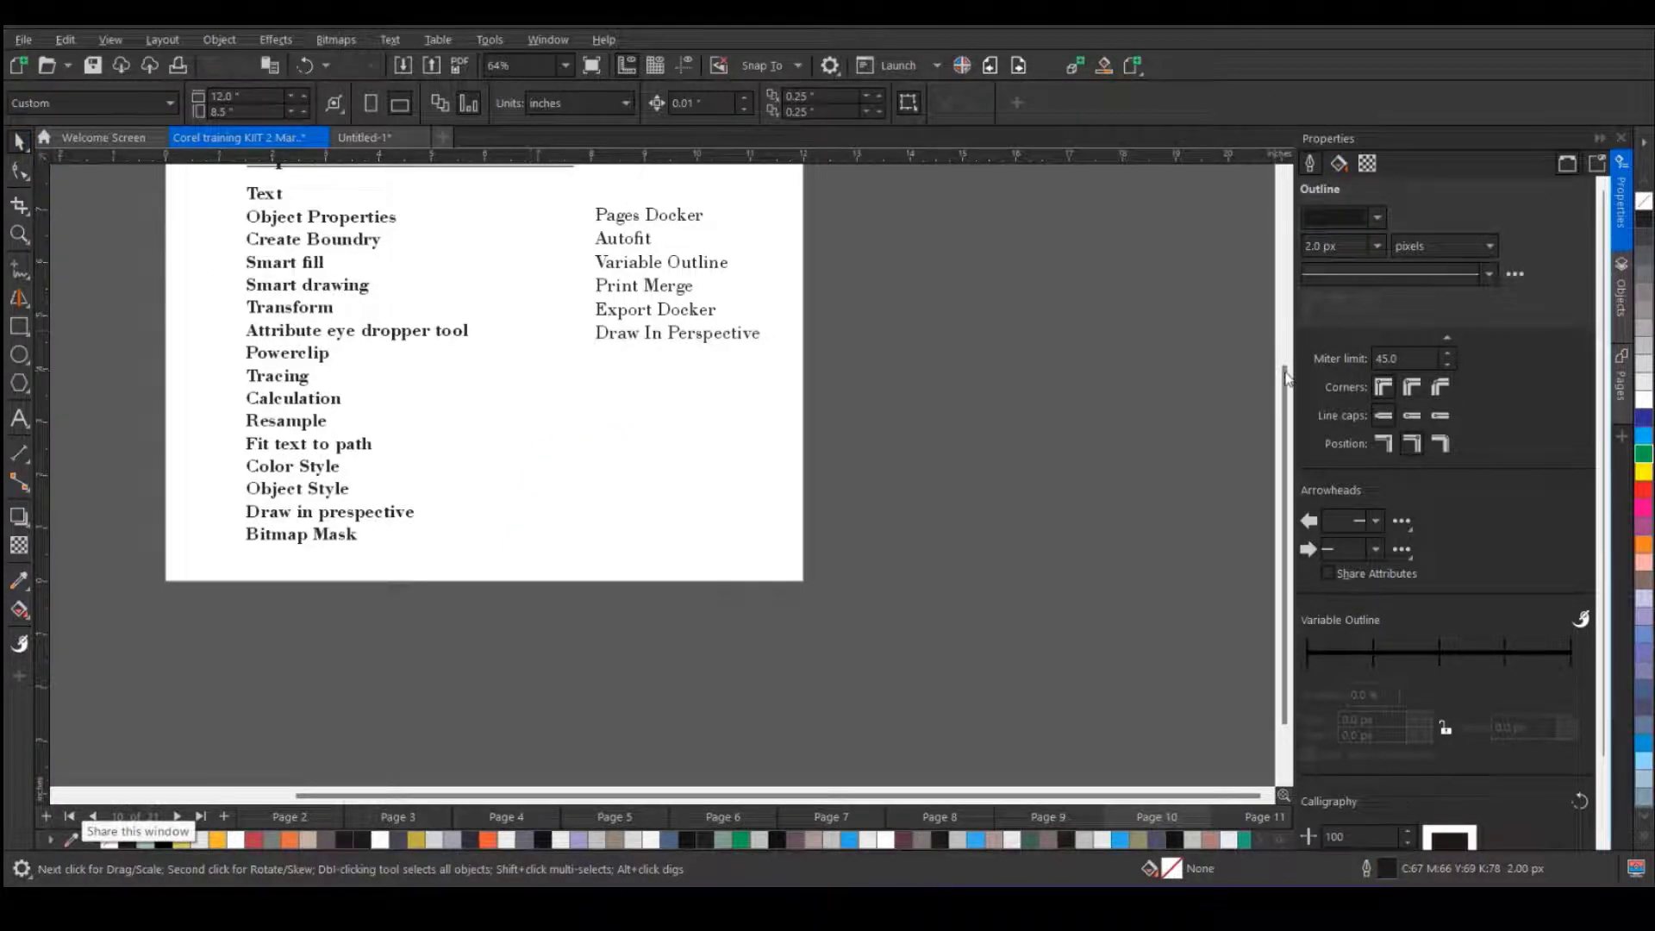
scroll(1290, 385, up, 2)
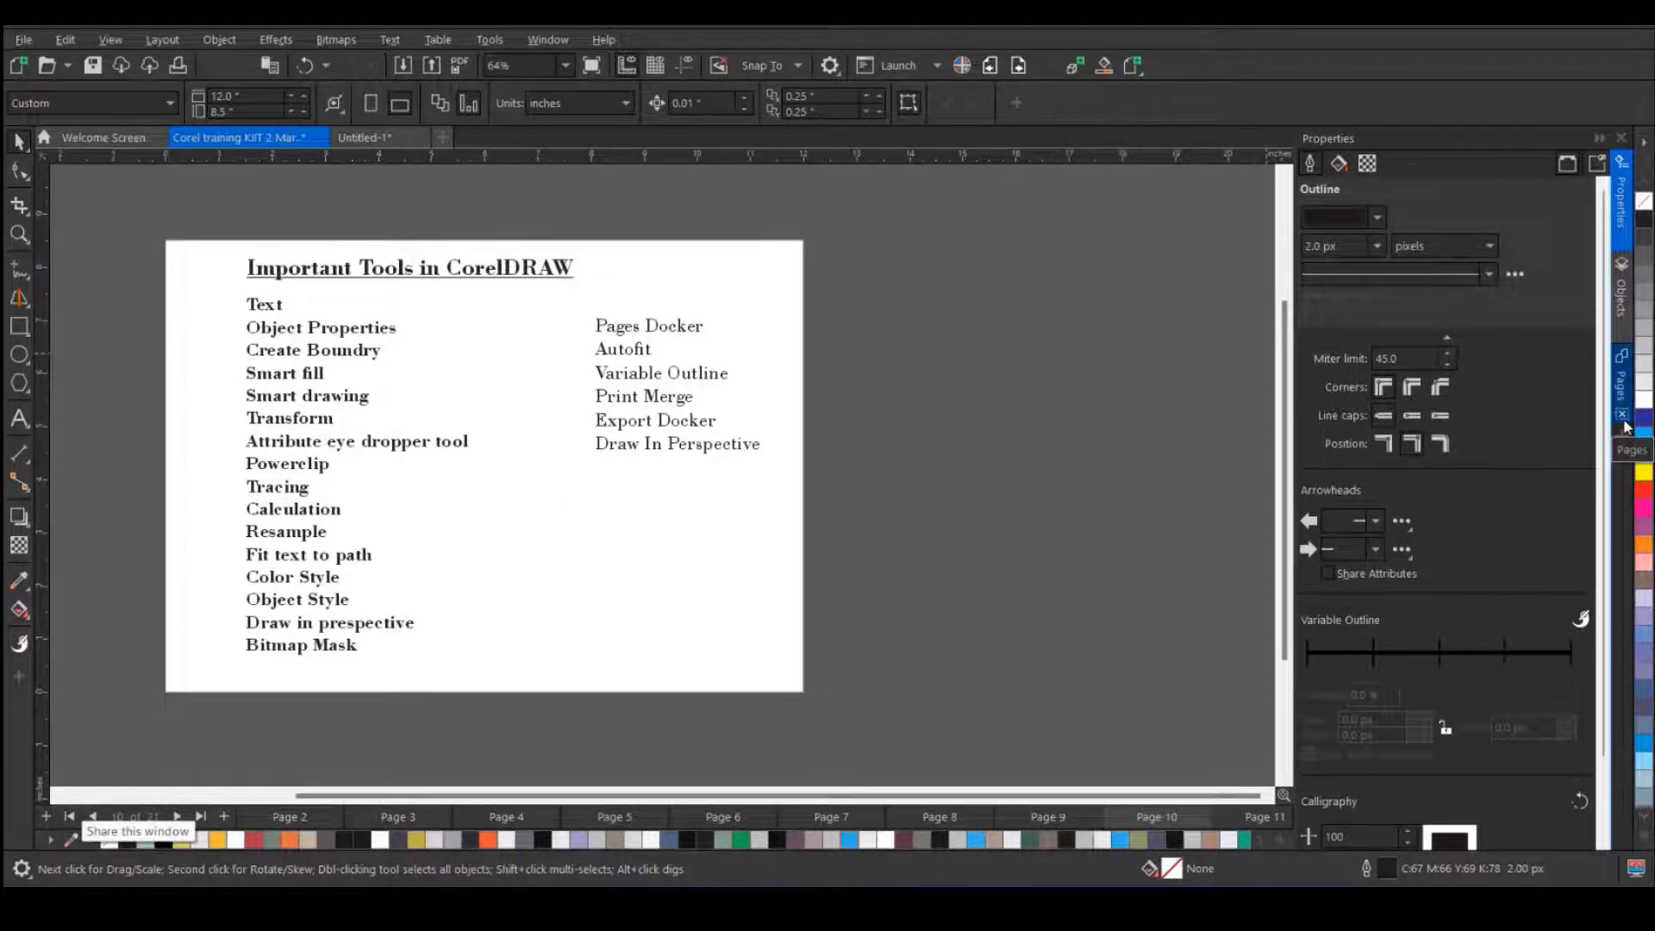
- Open the Transform docker and draw a tall ellipse about 1.85 by 3.9 in beside the page
click(1624, 438)
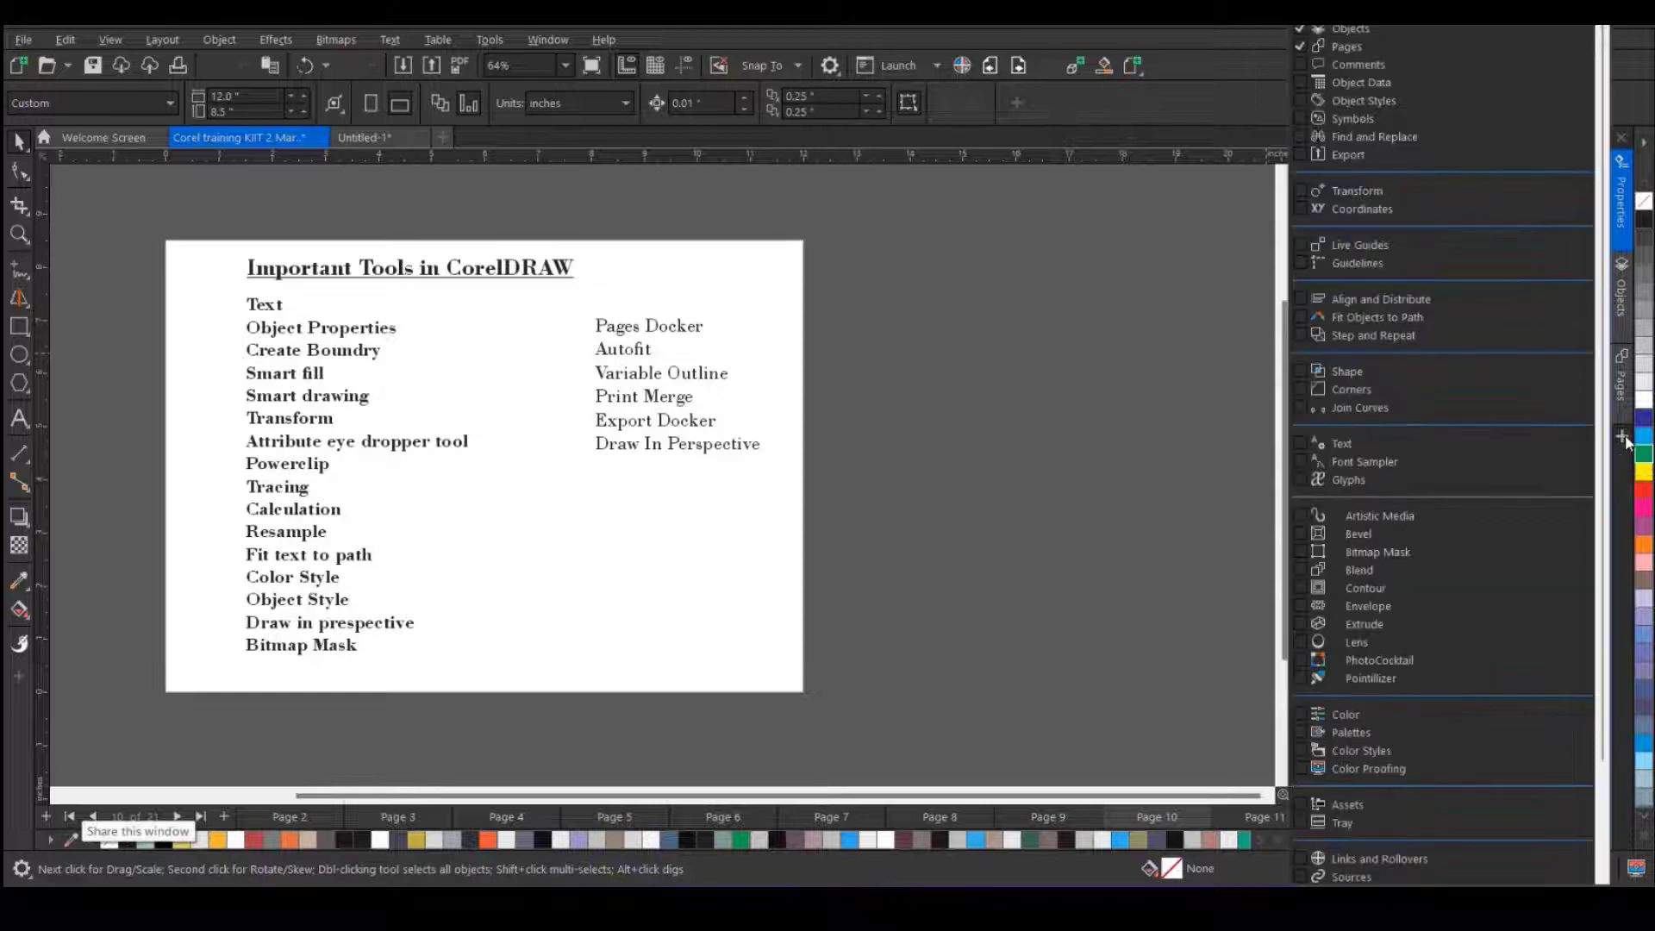
click(1351, 199)
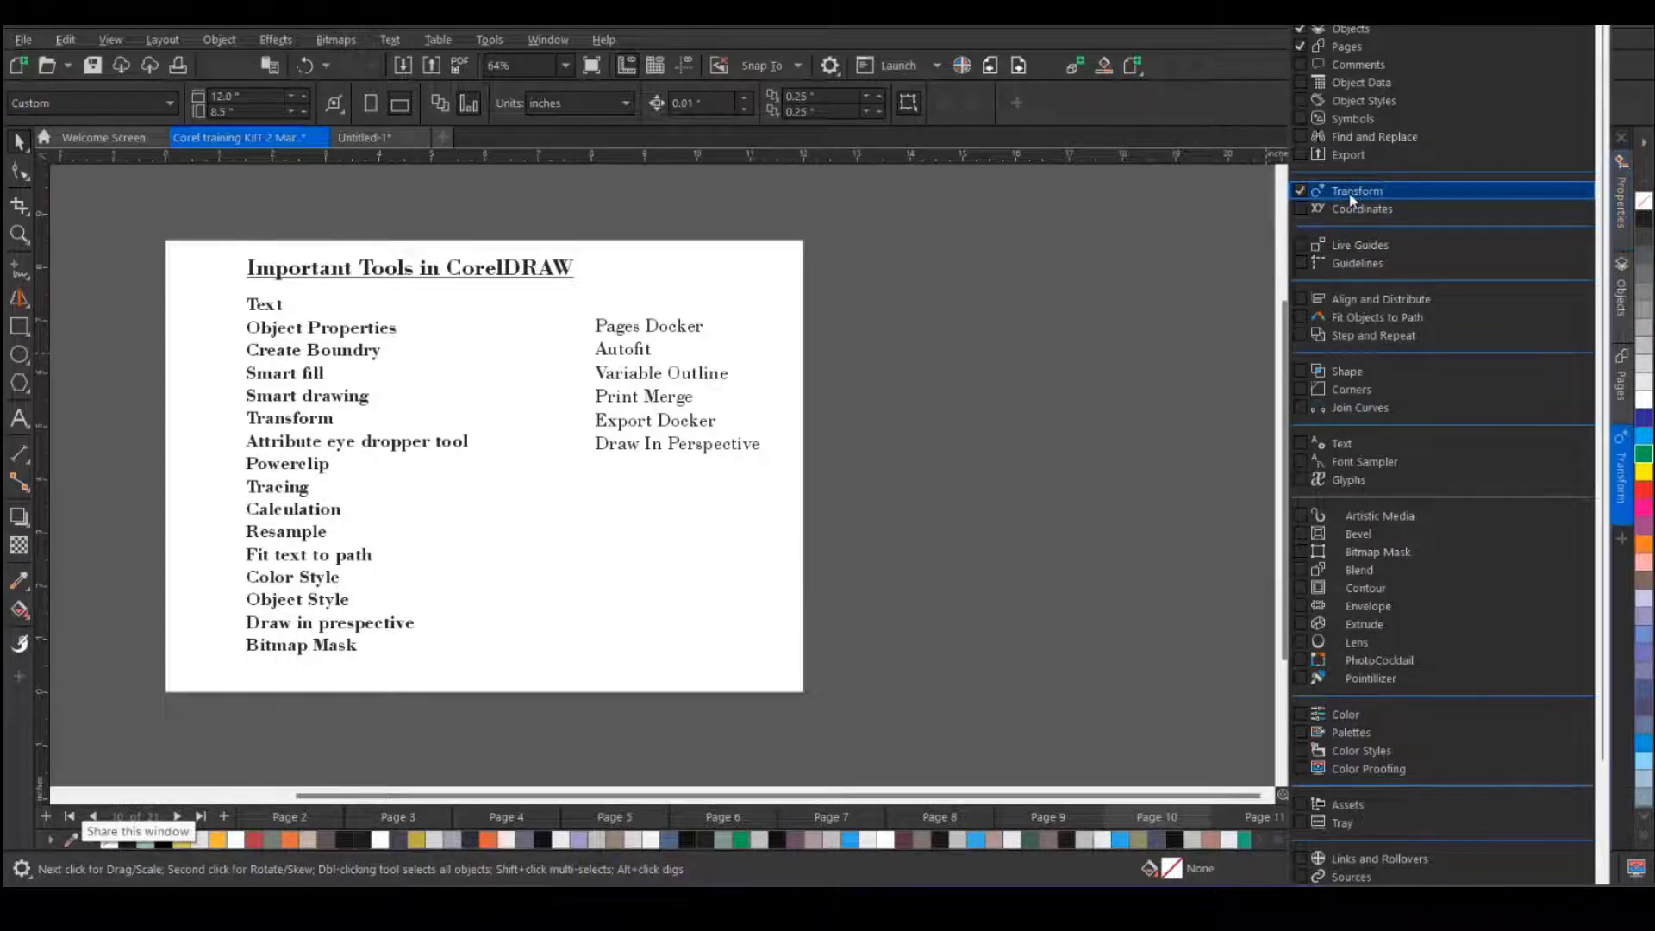
click(18, 357)
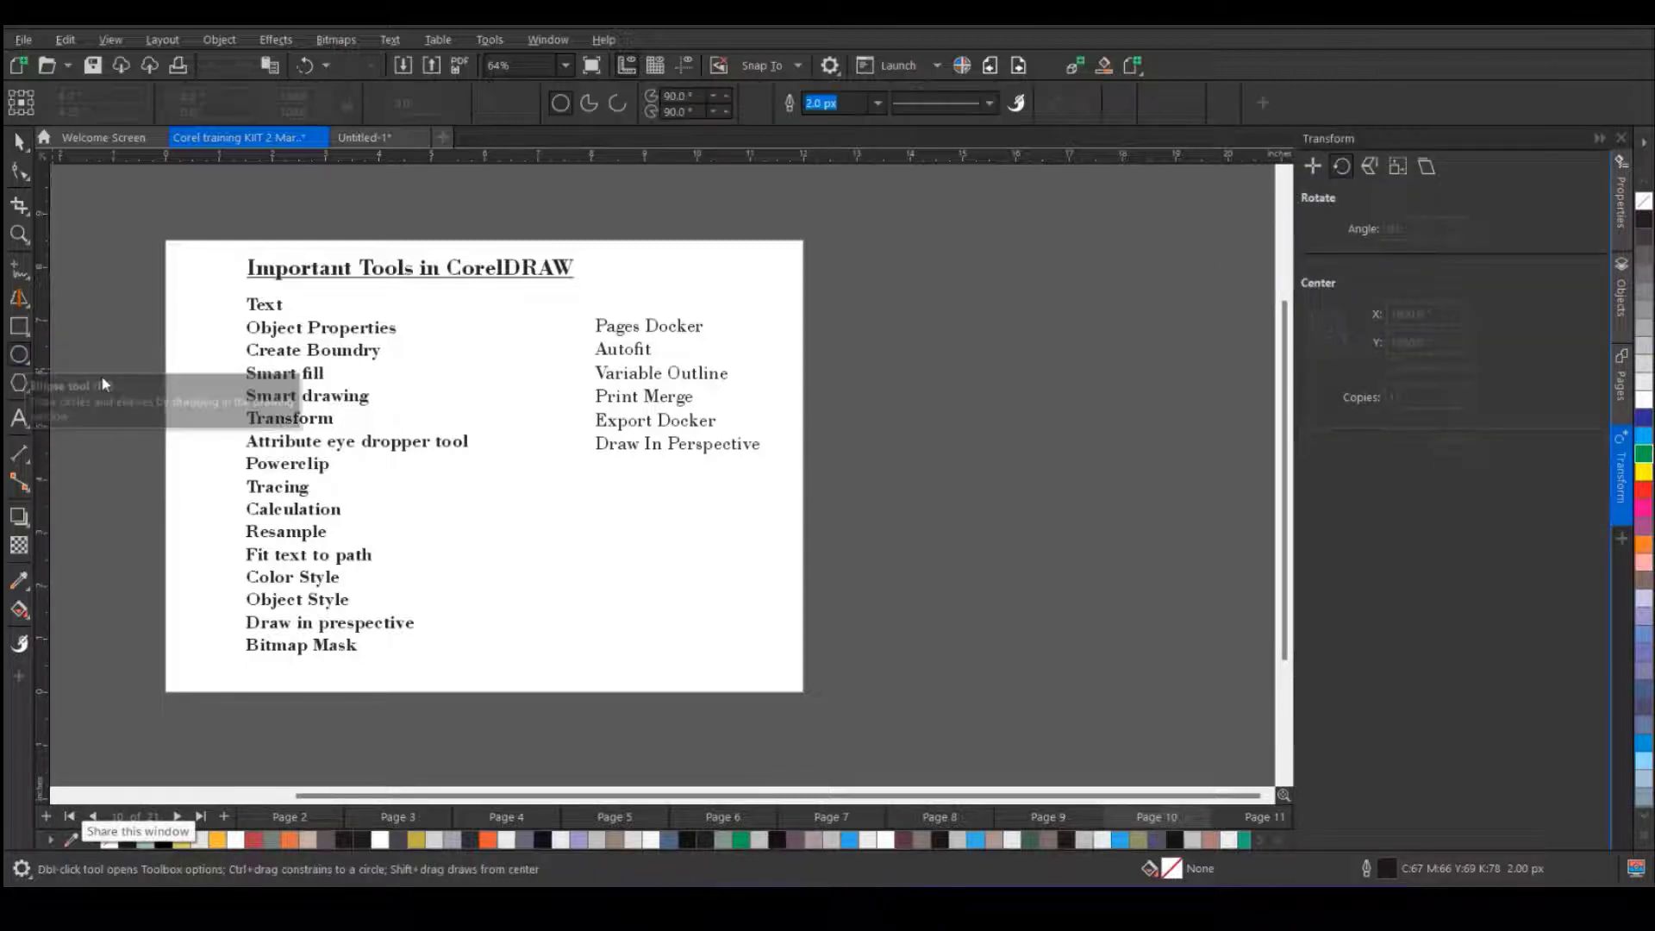
drag(850, 375, 961, 595)
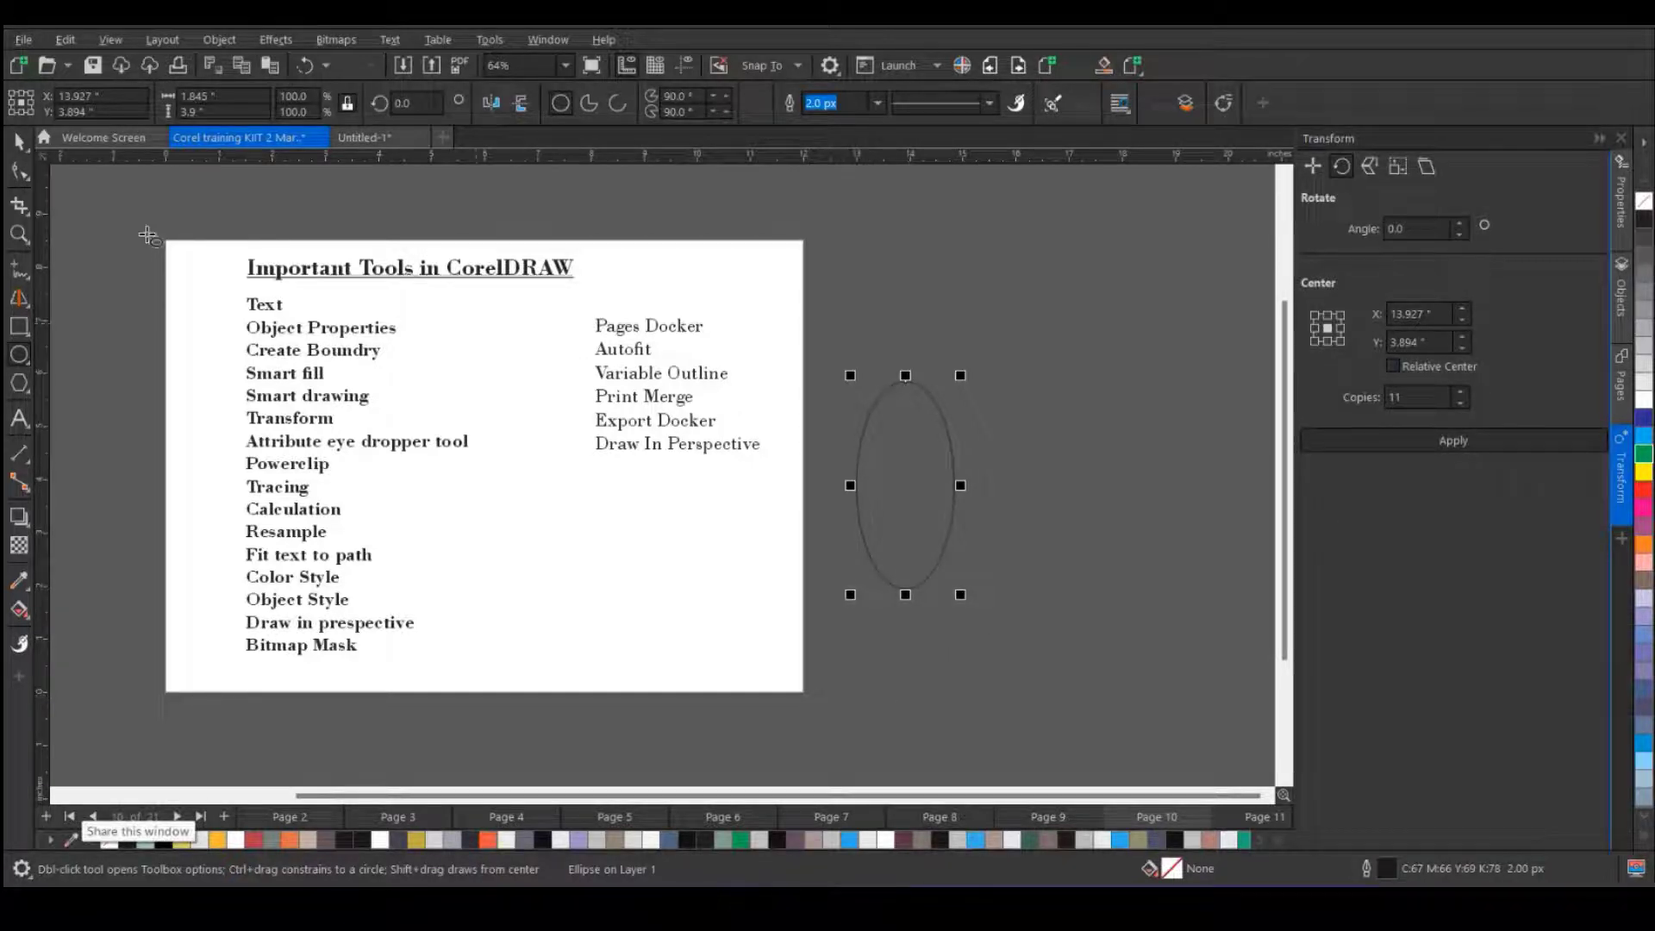
- Convert the ellipse to curves and start editing its nodes with the Shape tool
click(18, 146)
right_click(924, 437)
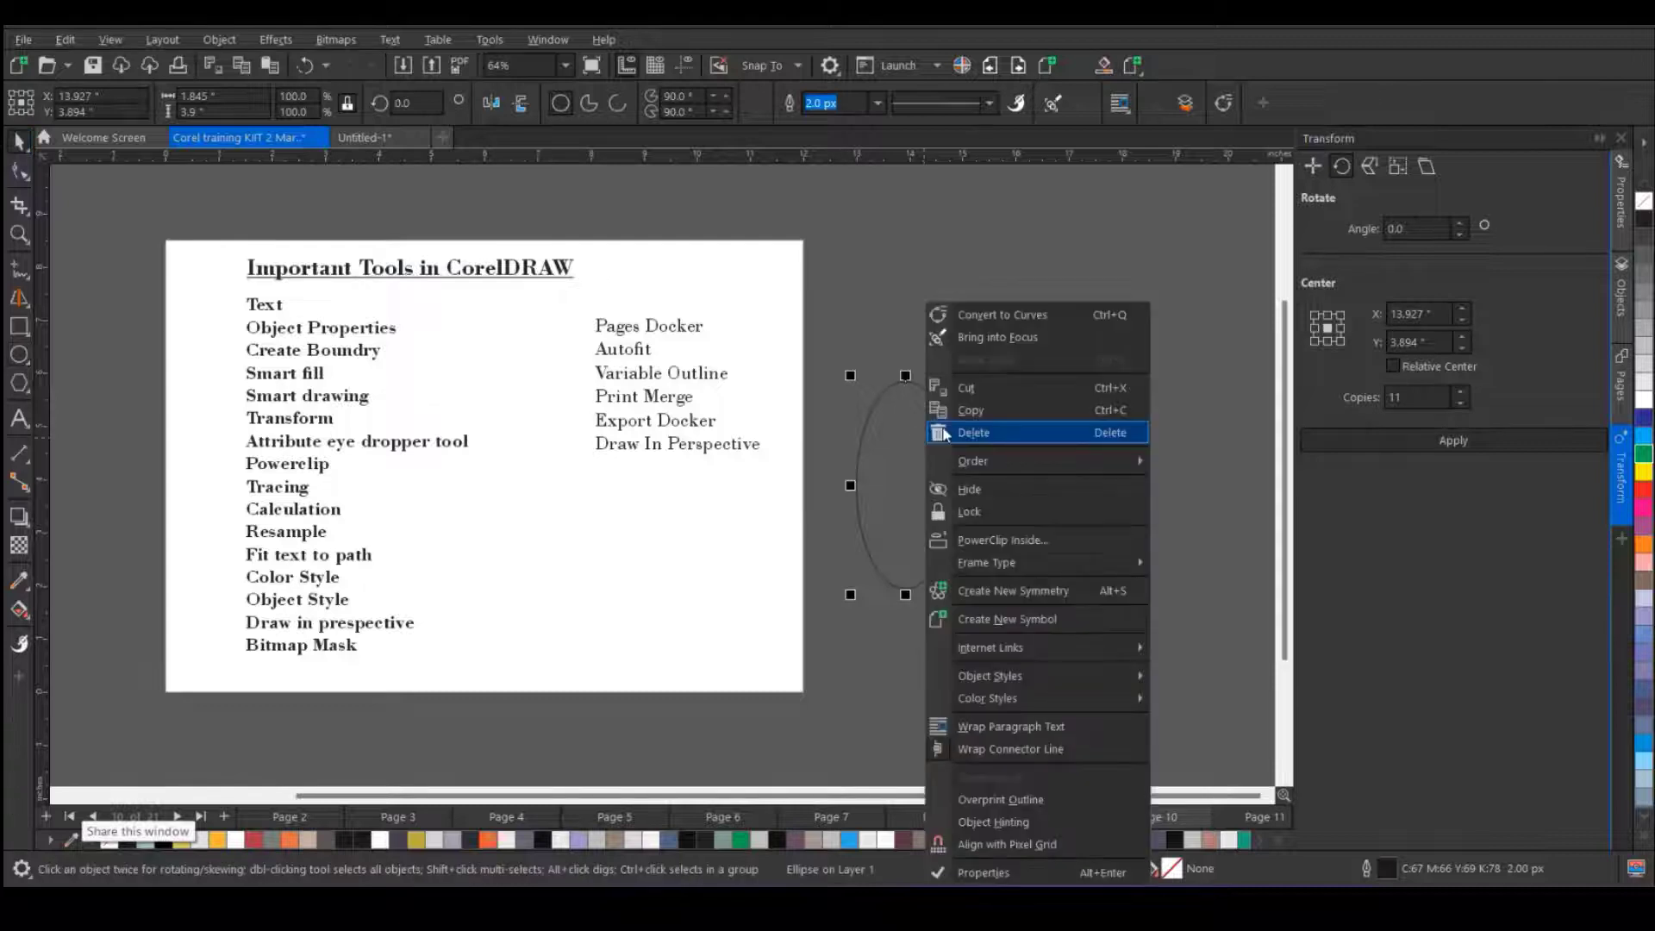
click(1004, 316)
click(20, 173)
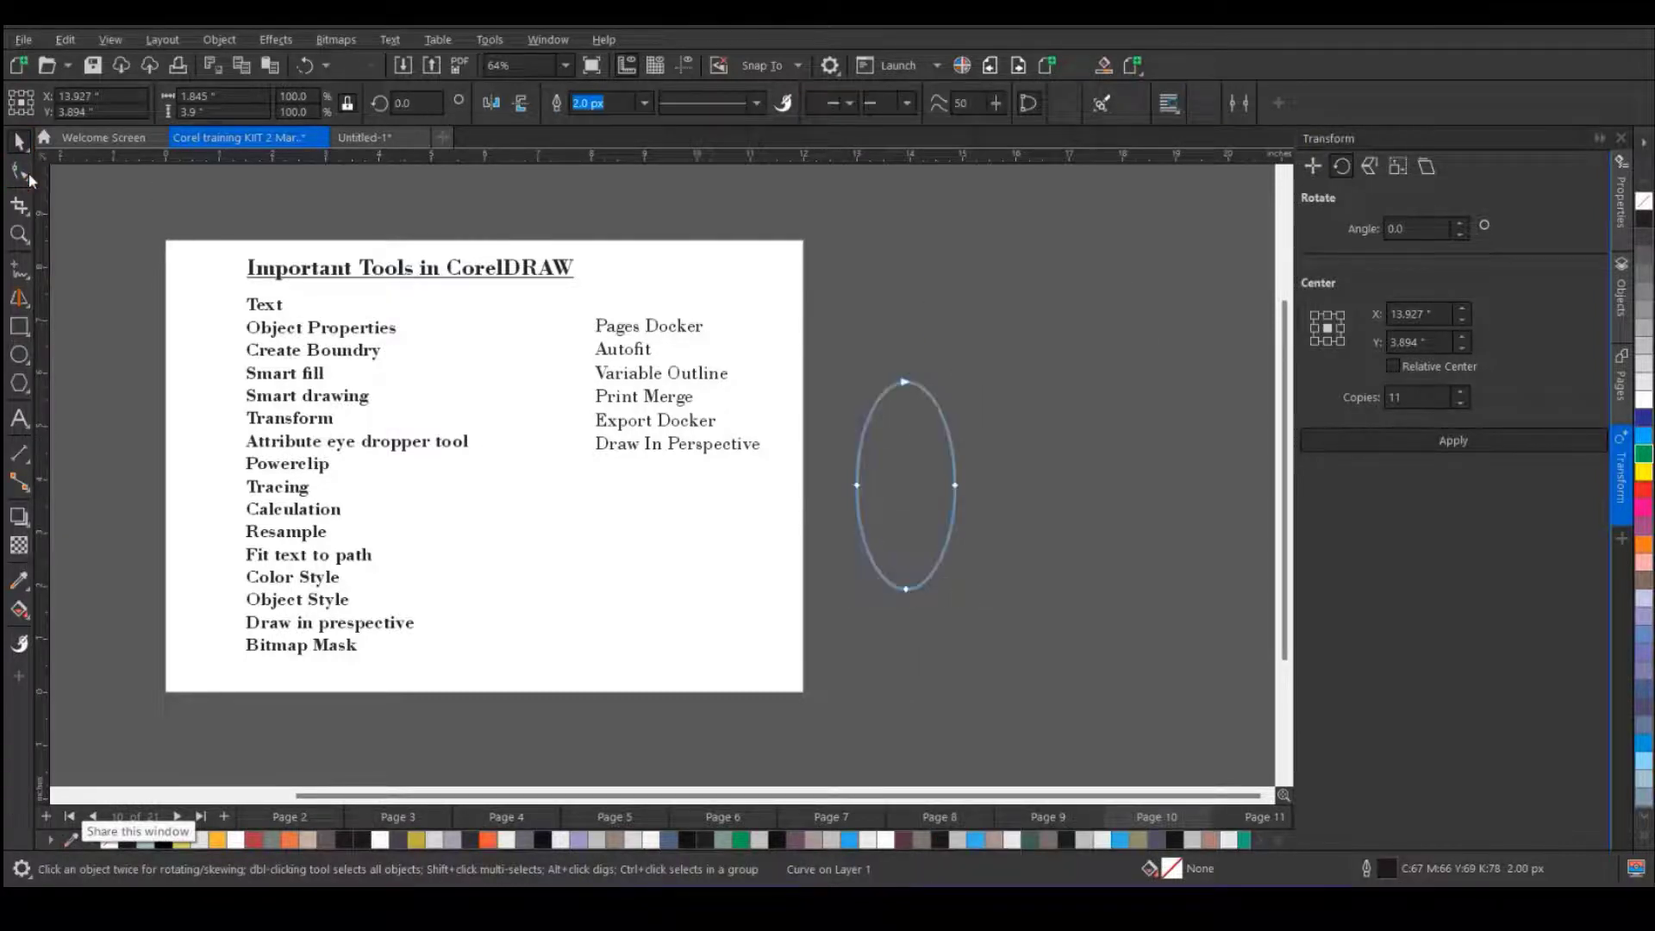
- Try bending the upper end of the ellipse by moving the top node's handle inward, undoing each attempt
drag(932, 381, 924, 411)
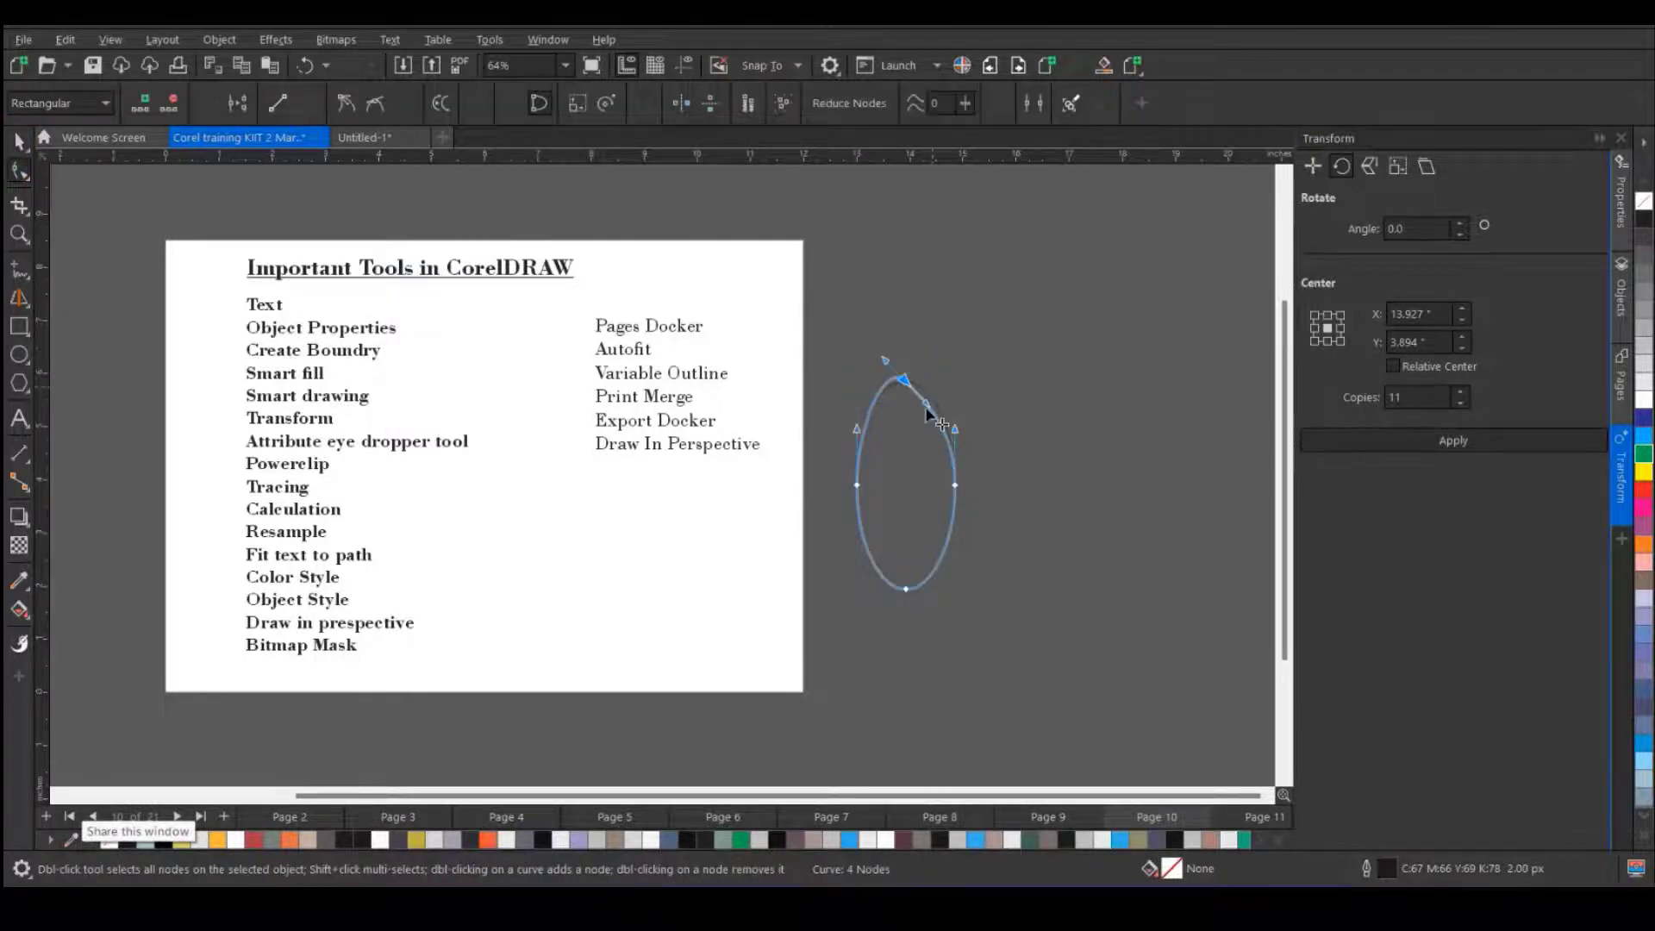
key(ctrl+z)
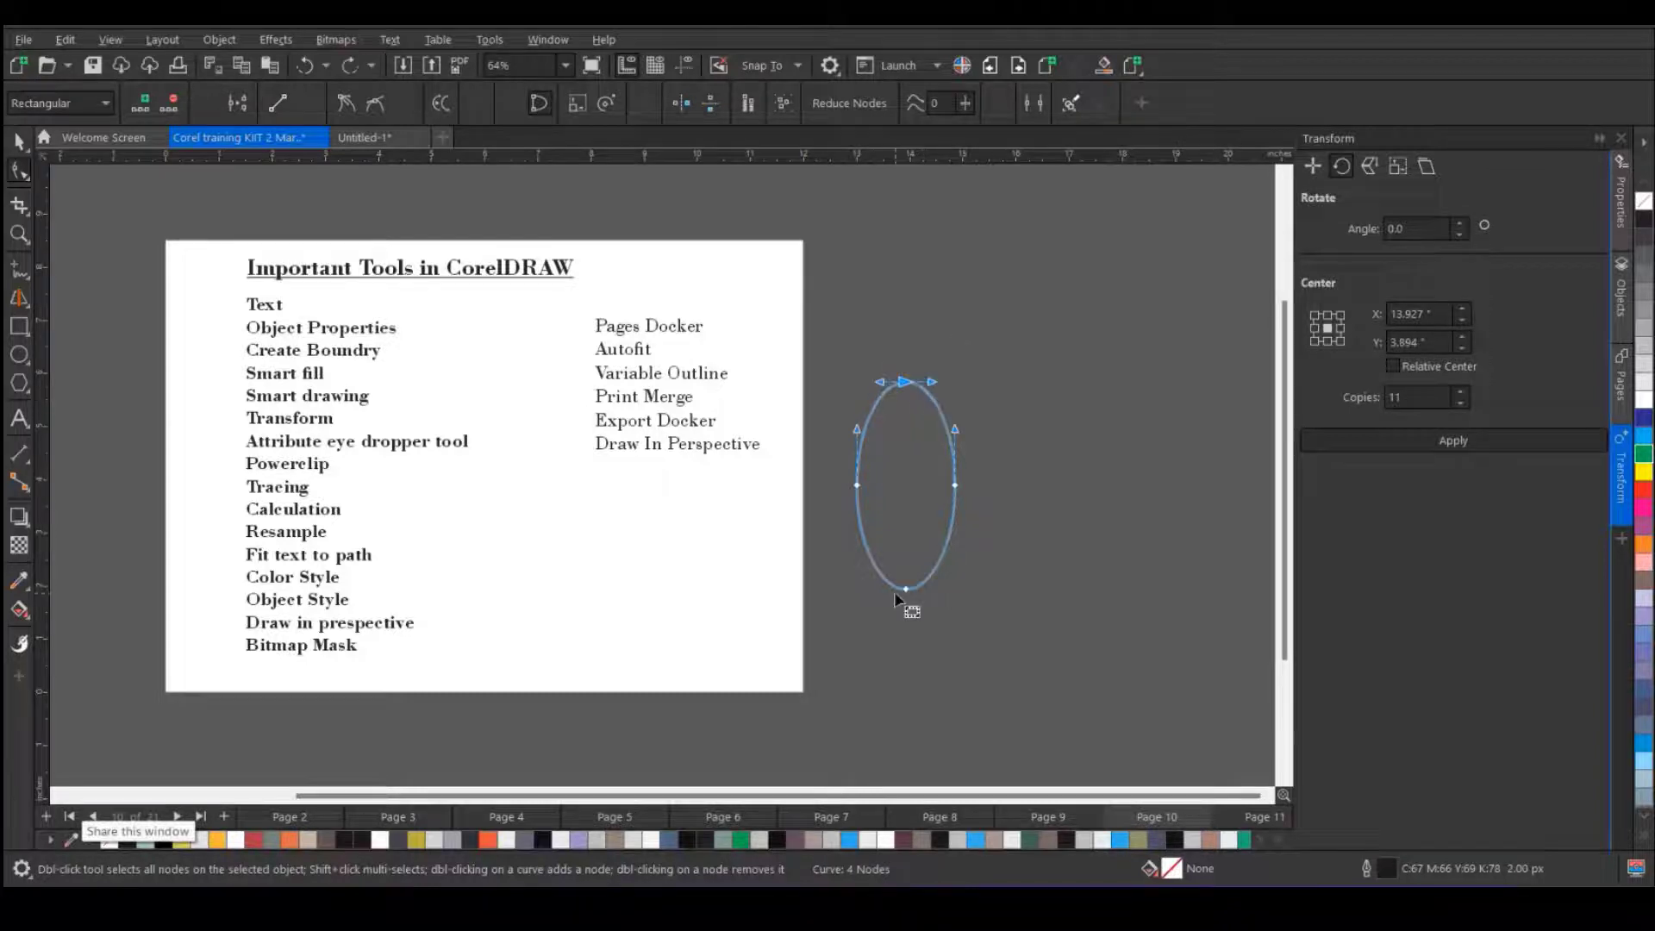
scroll(887, 379, up, 3)
mouse_move(992, 377)
mouse_down()
mouse_move(992, 345)
mouse_move(974, 400)
mouse_up()
key(ctrl+z)
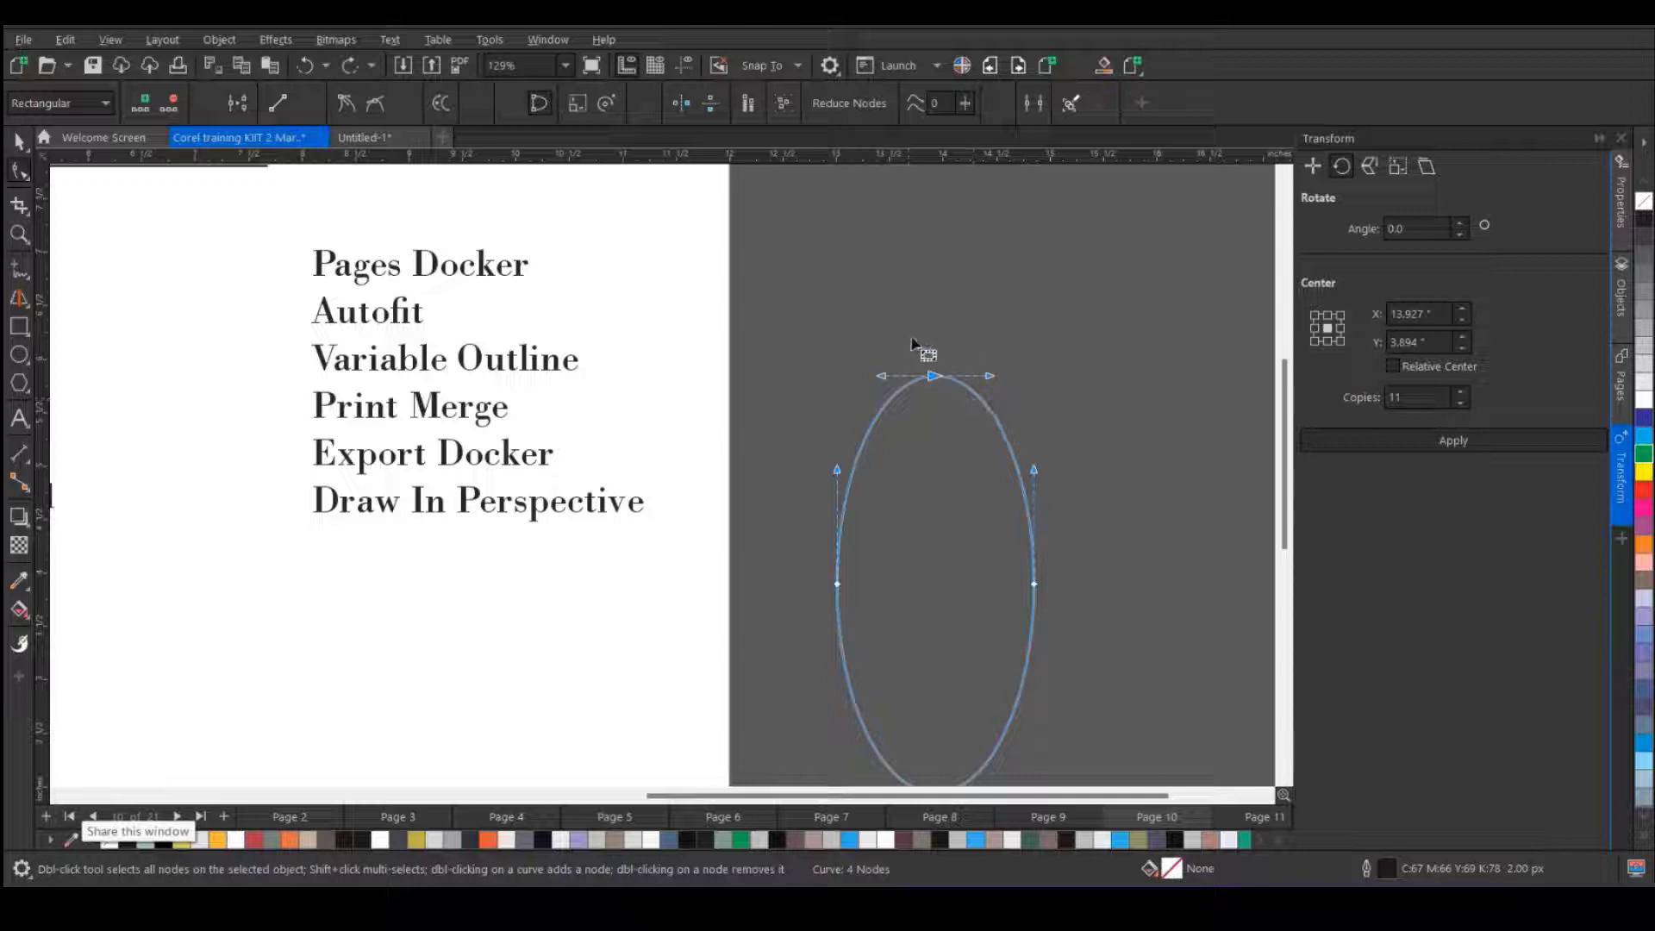
- Make the ellipse's top node a cusp and pull both its handles down and inward to form a pointed petal tip
click(351, 105)
drag(990, 376, 962, 453)
drag(881, 375, 928, 473)
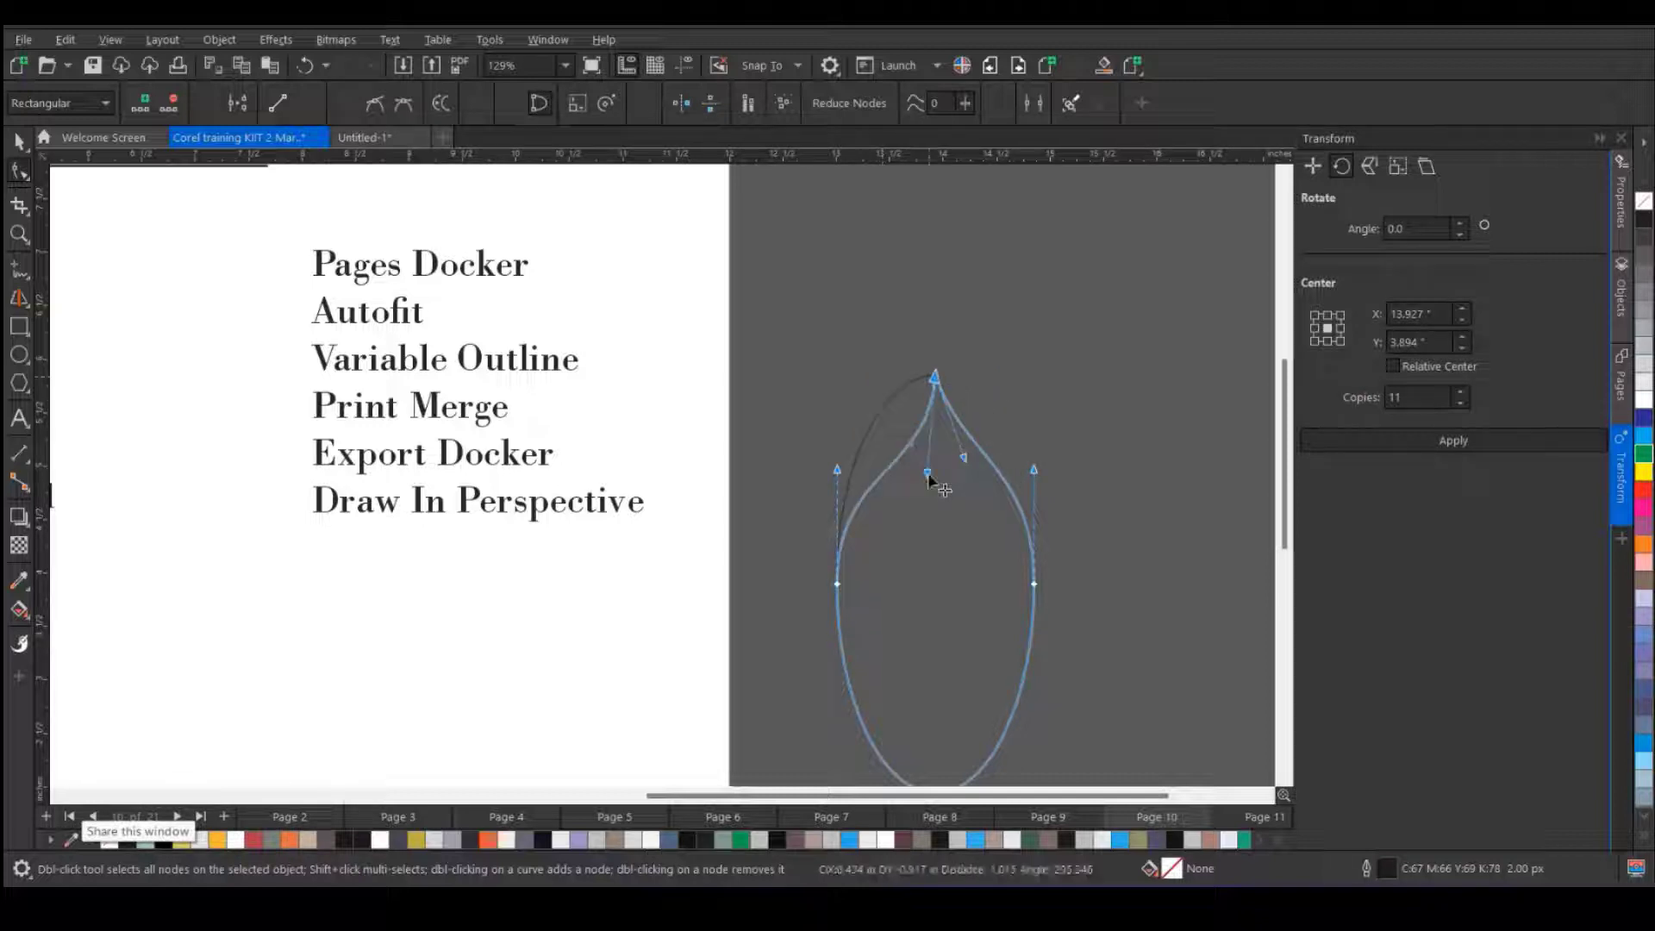
scroll(735, 418, down, 3)
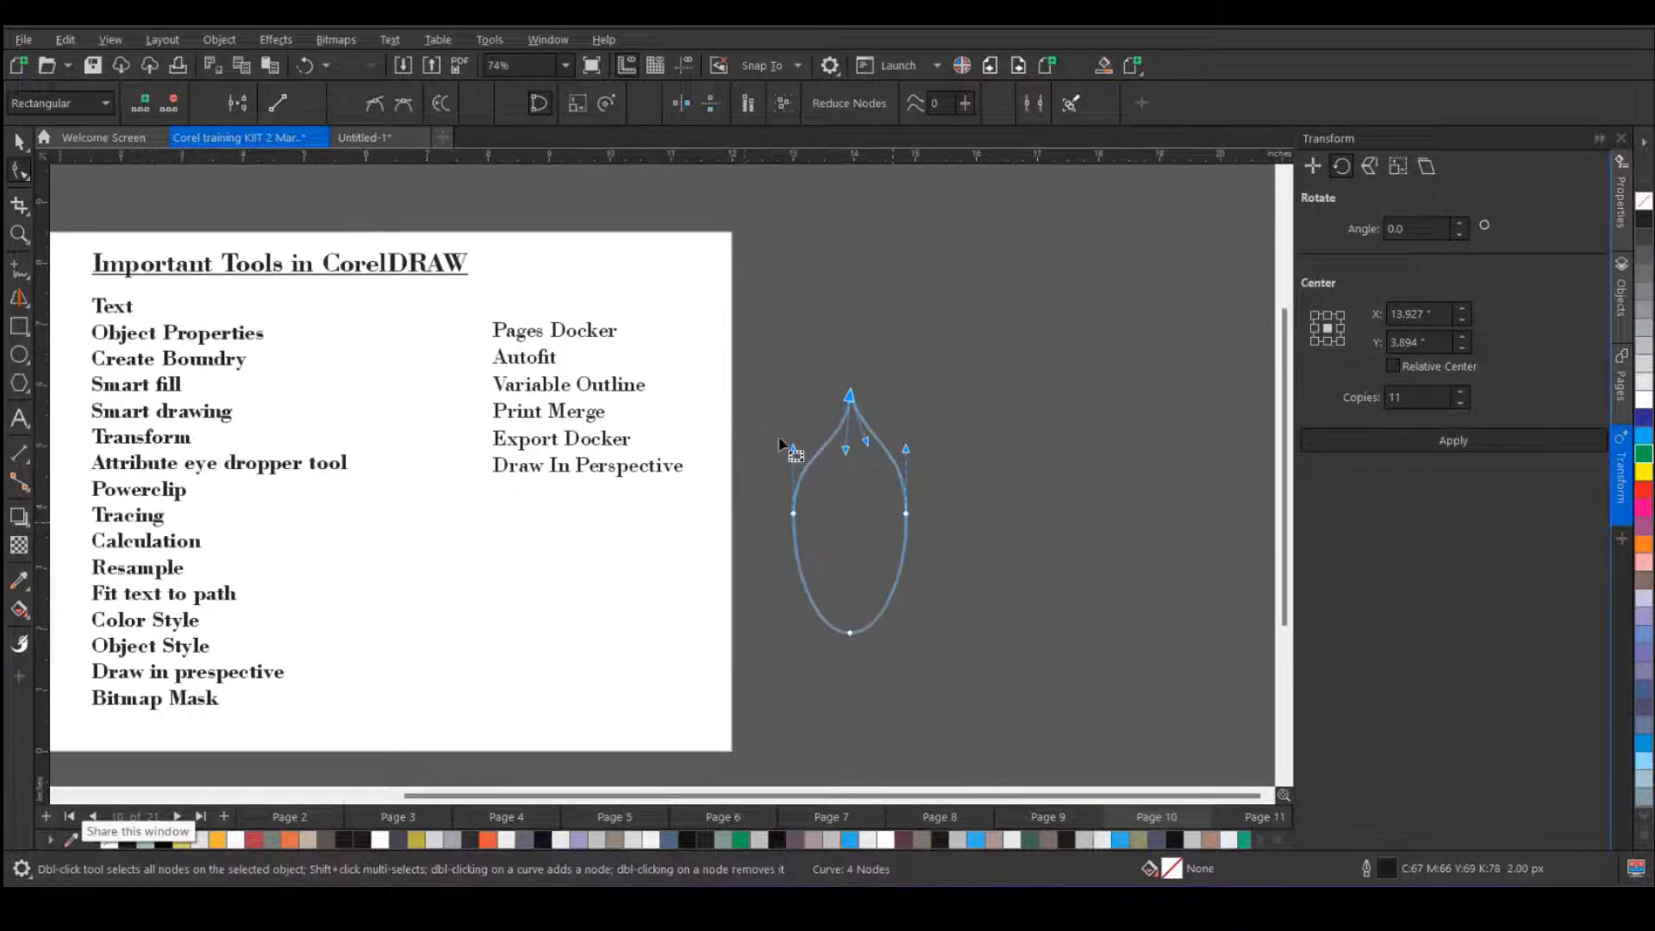
- Select the petal and move its rotation centre to its bottom end
click(19, 140)
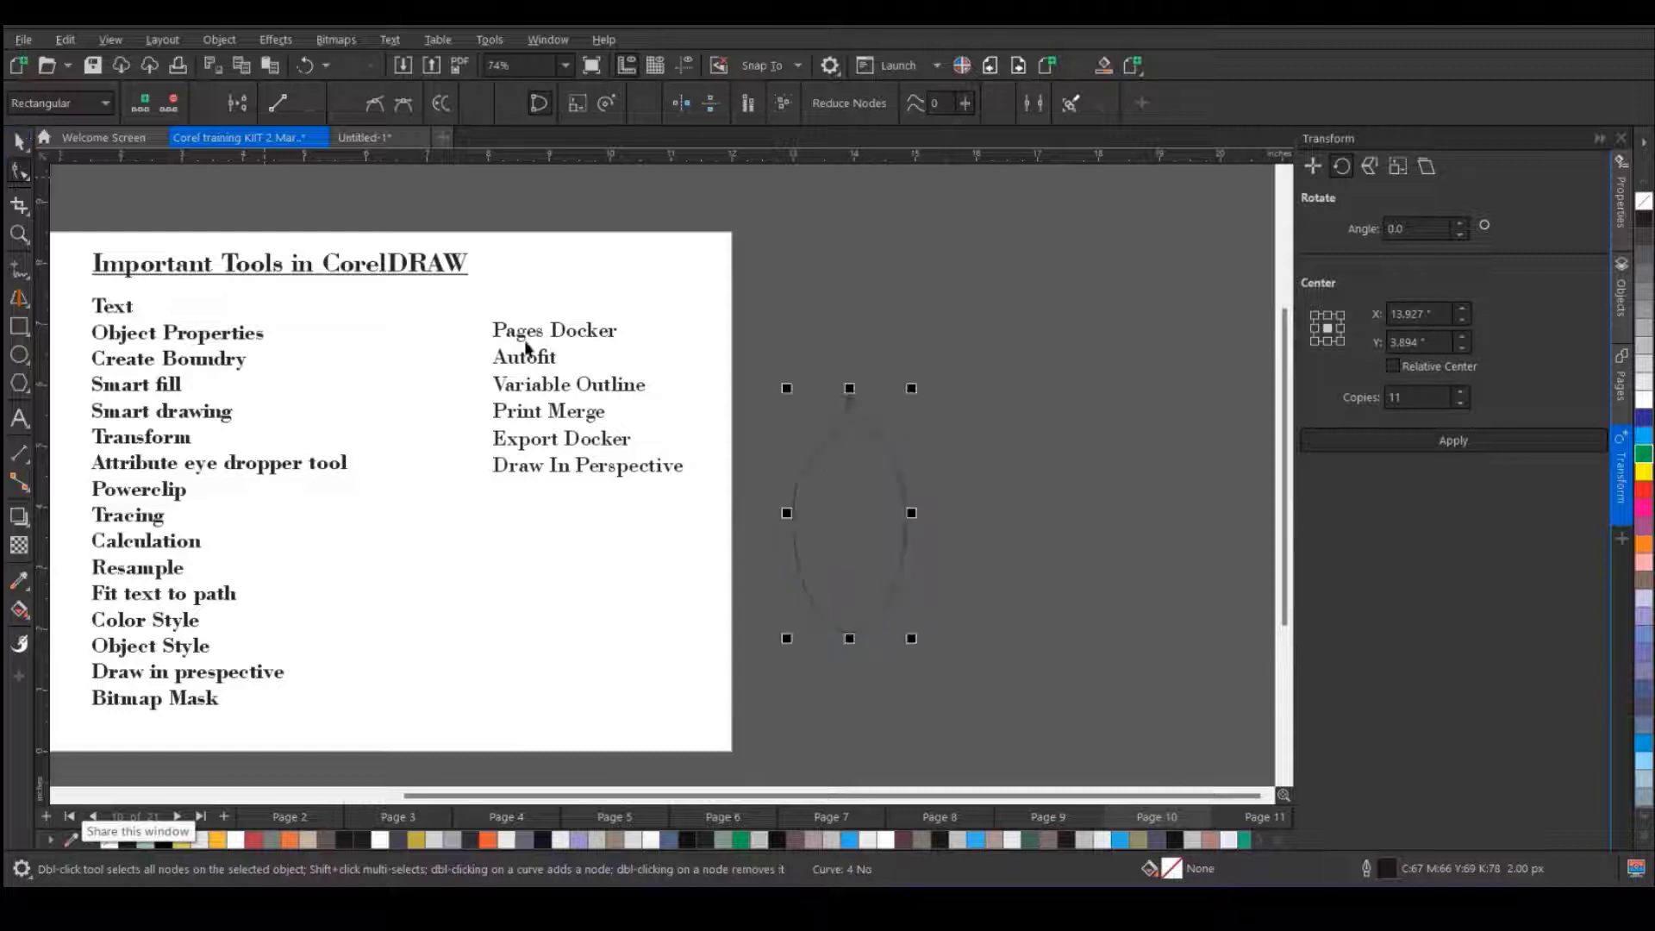
click(864, 497)
drag(850, 513, 850, 635)
- Set the petal's rotation angle to 360°
click(1418, 229)
drag(1418, 229, 1362, 229)
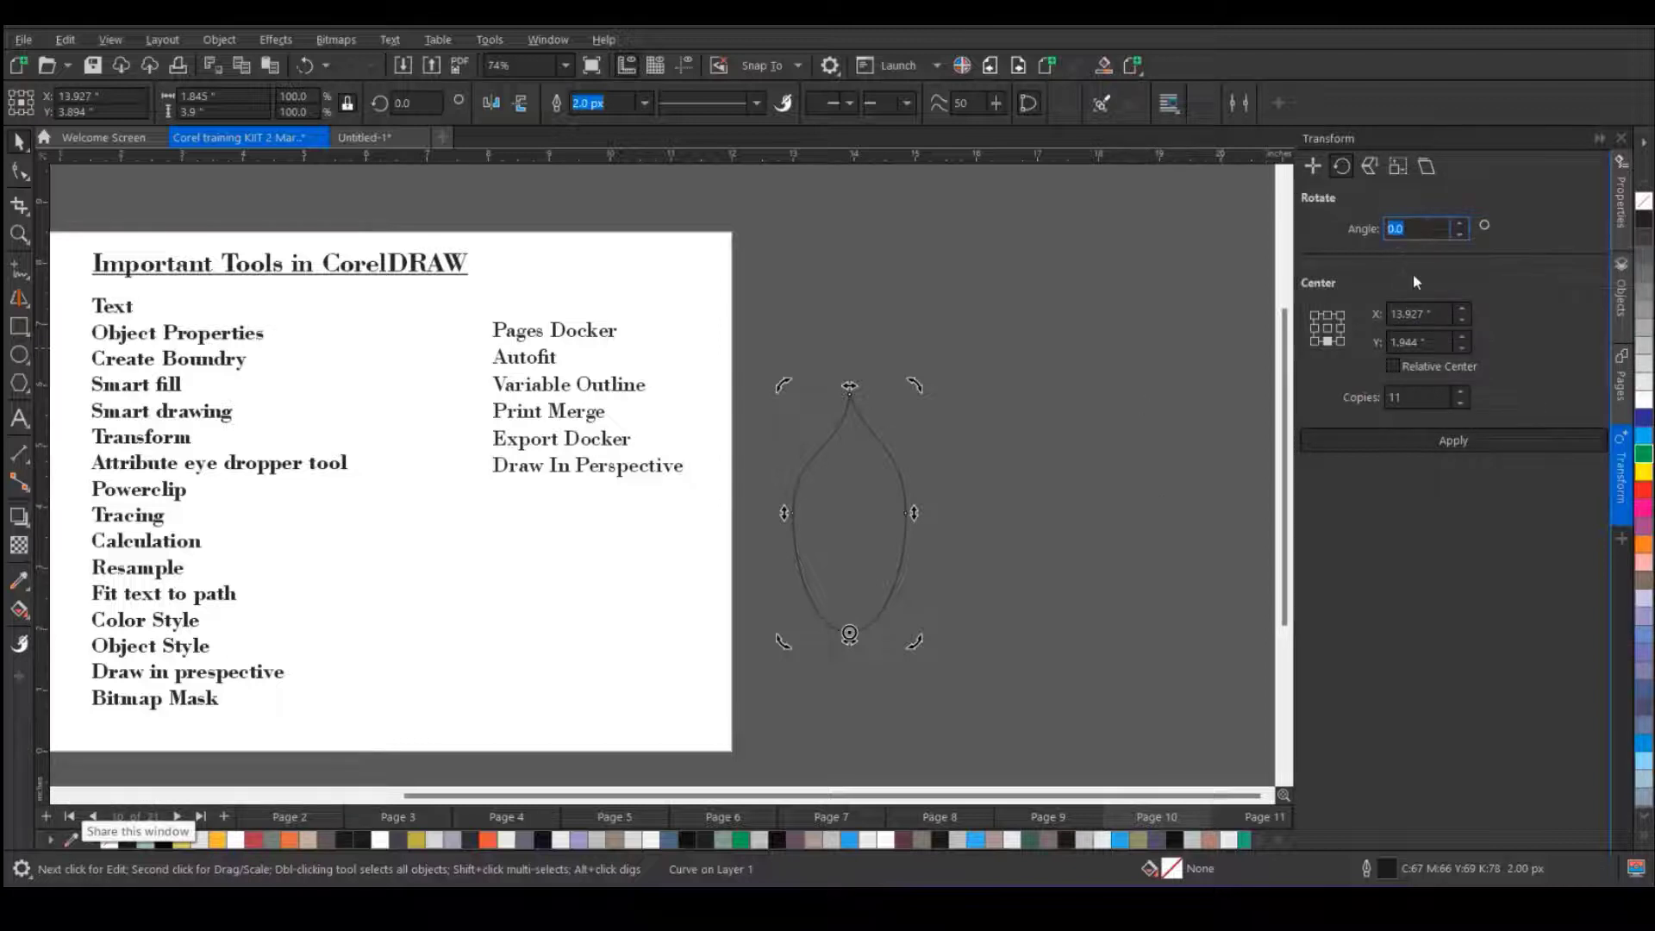
text(15)
click(1426, 399)
key(Return)
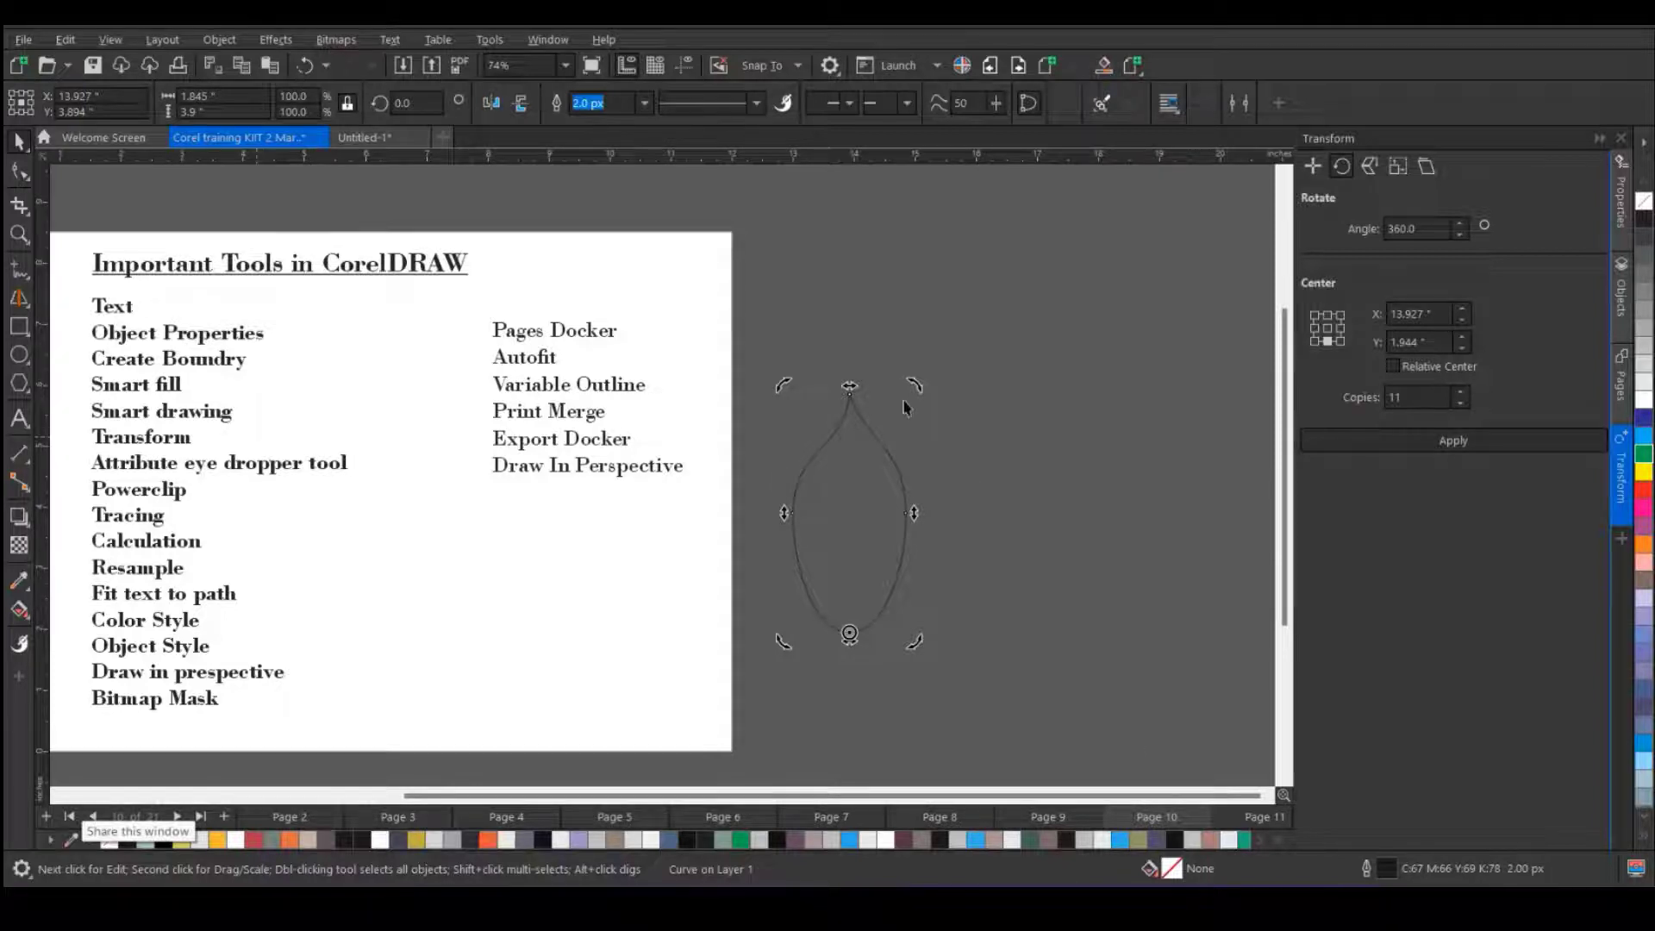
- Set the number of rotation copies to 23, apply the rotation to the petal and undo it
drag(1410, 397, 1355, 392)
text(23)
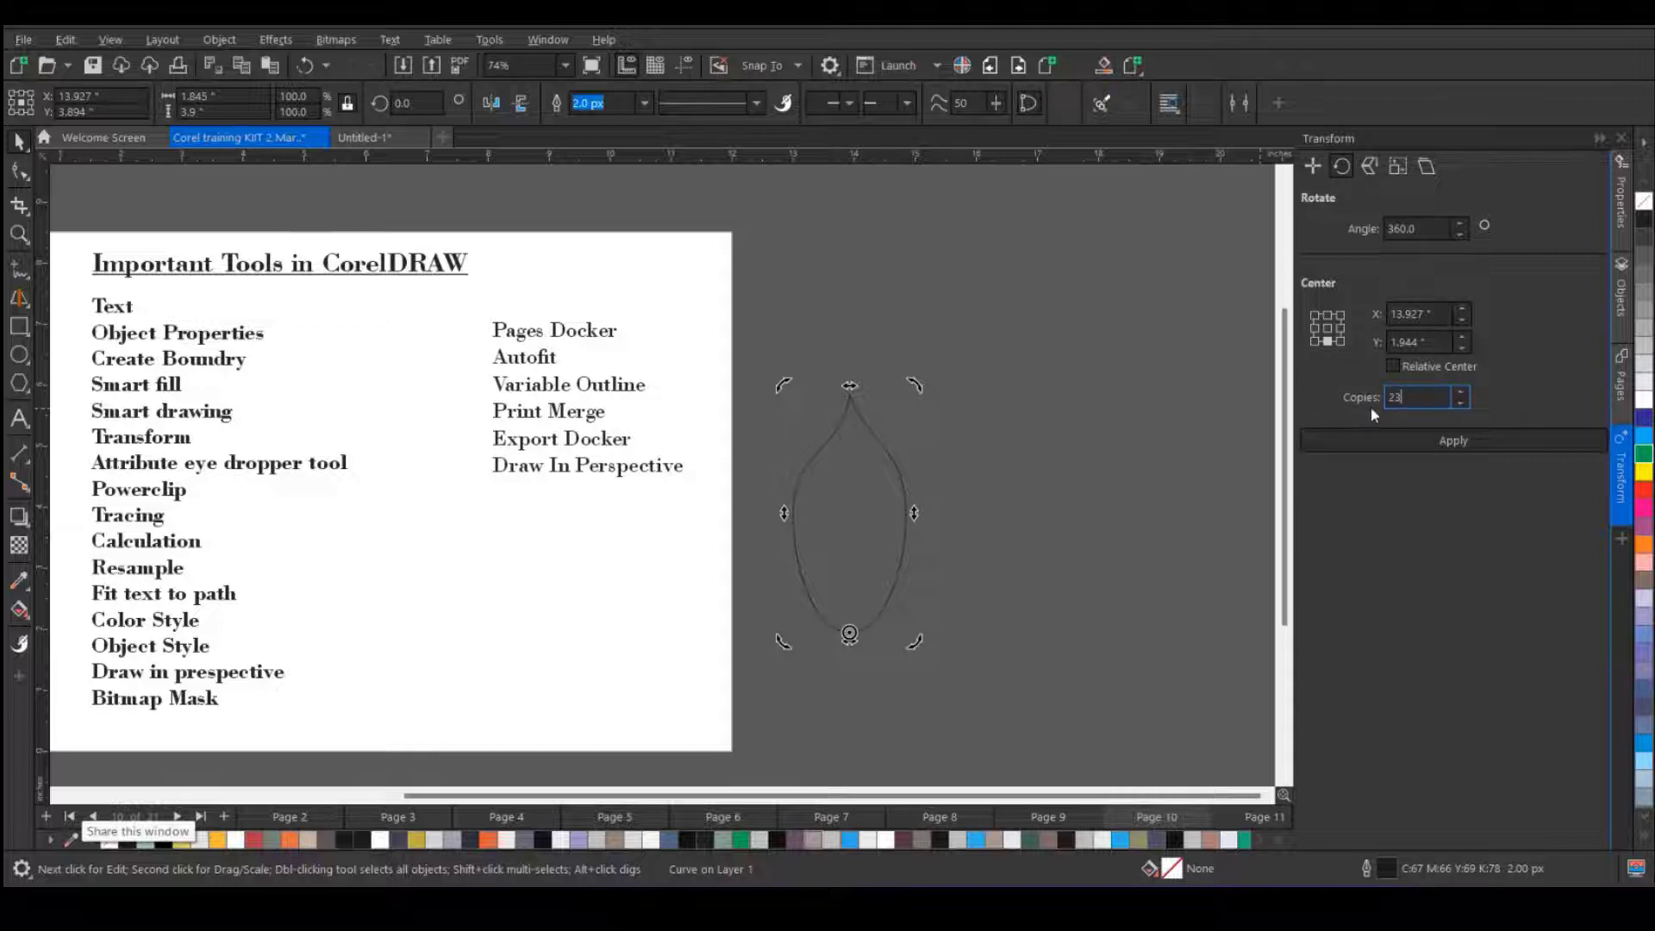
click(1462, 442)
key(ctrl+z)
- Change the rotation angle to 15° and apply it to build a full ring of petals
drag(1422, 229, 1298, 232)
text(15)
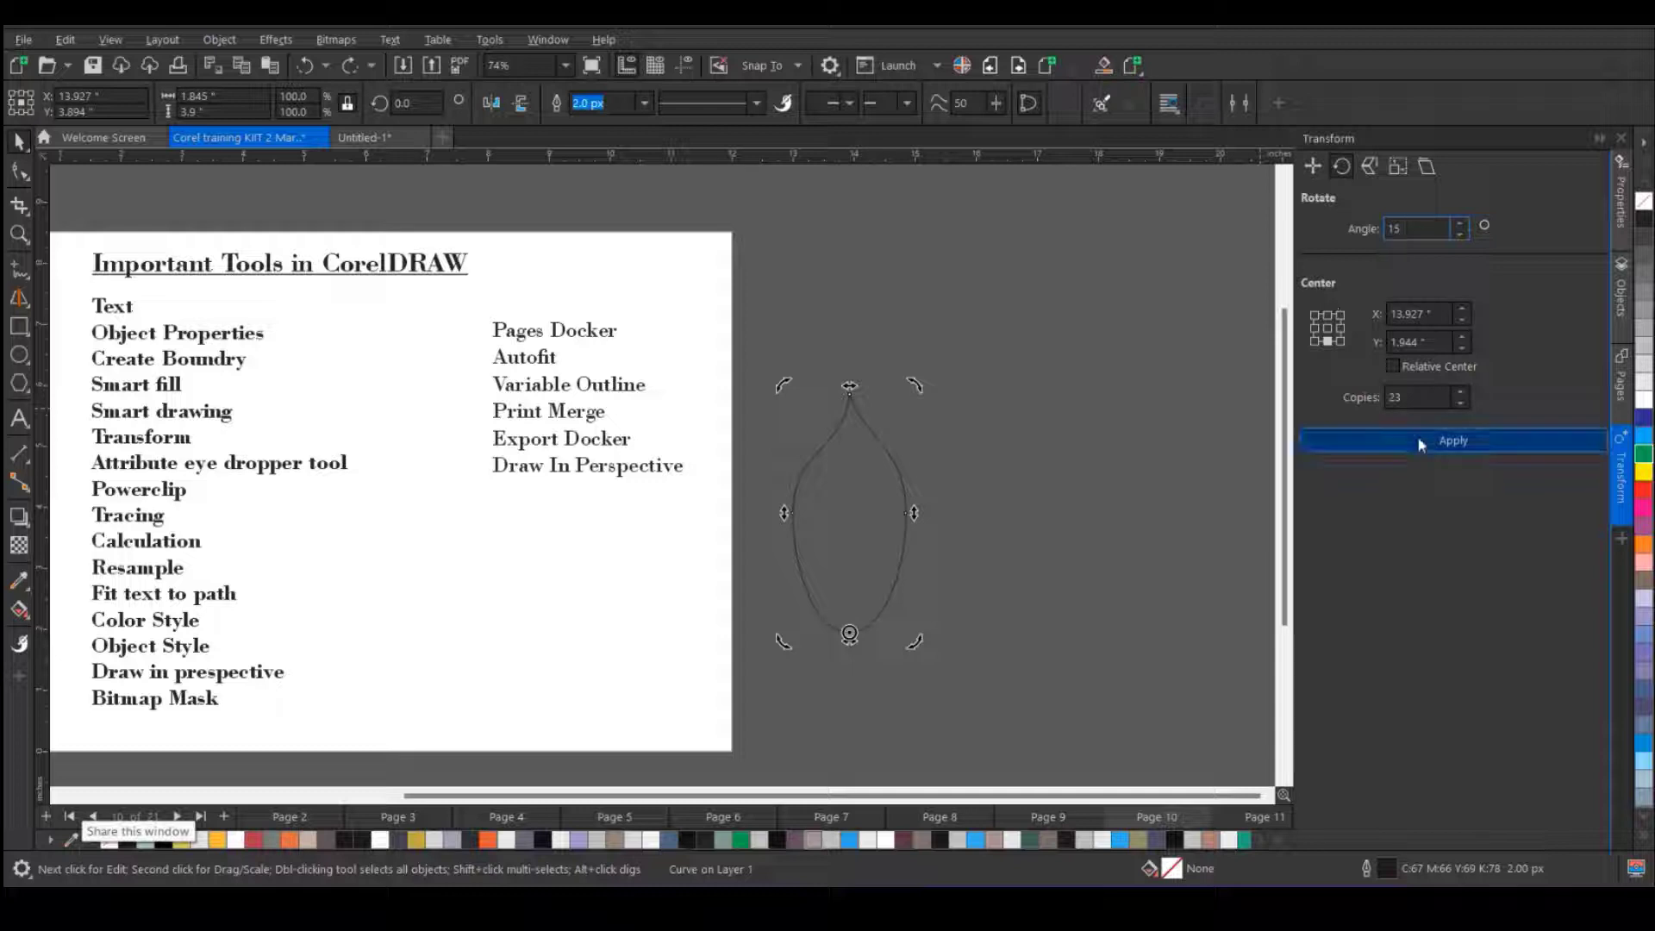
click(1417, 437)
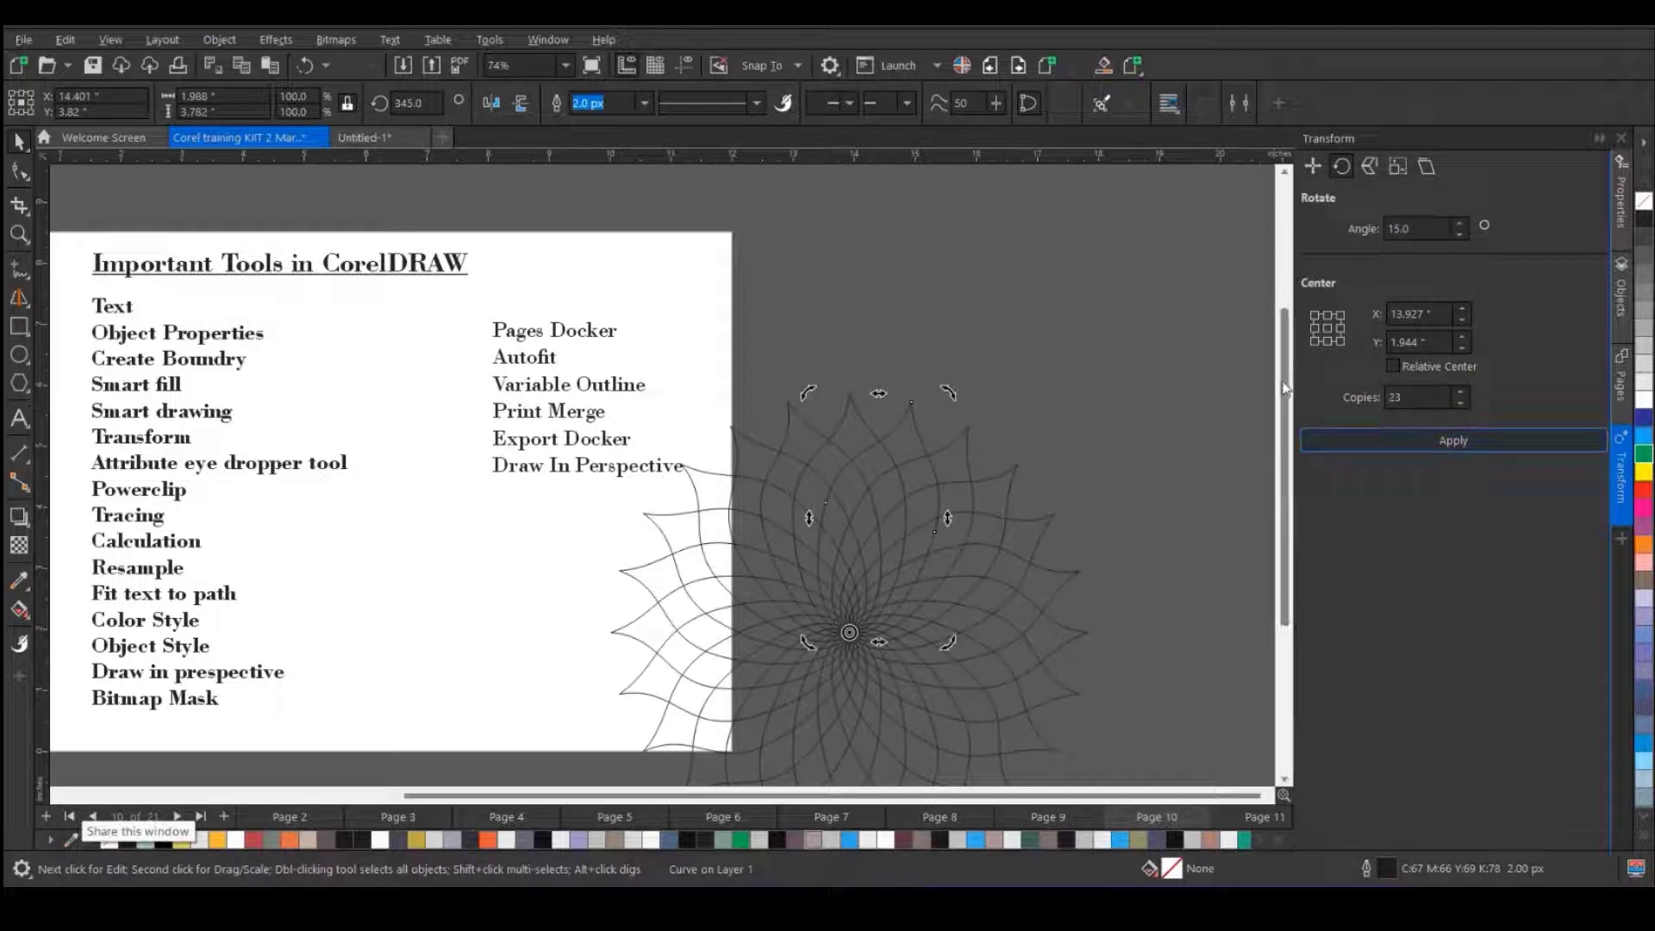
scroll(1260, 423, down, 3)
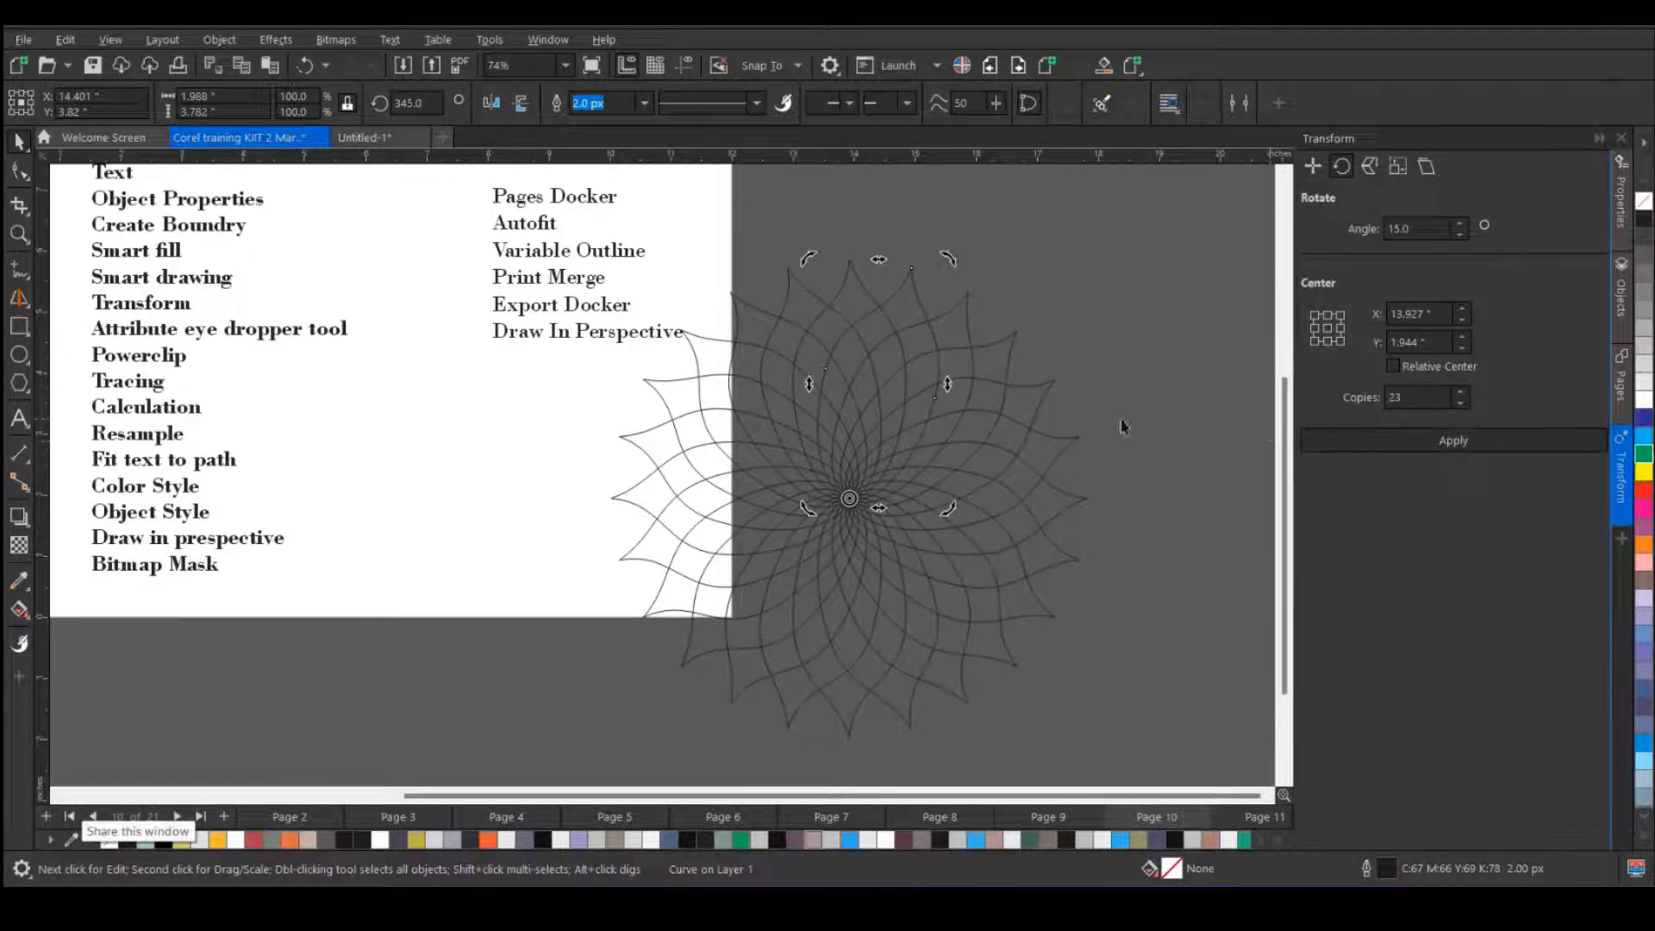
click(1191, 435)
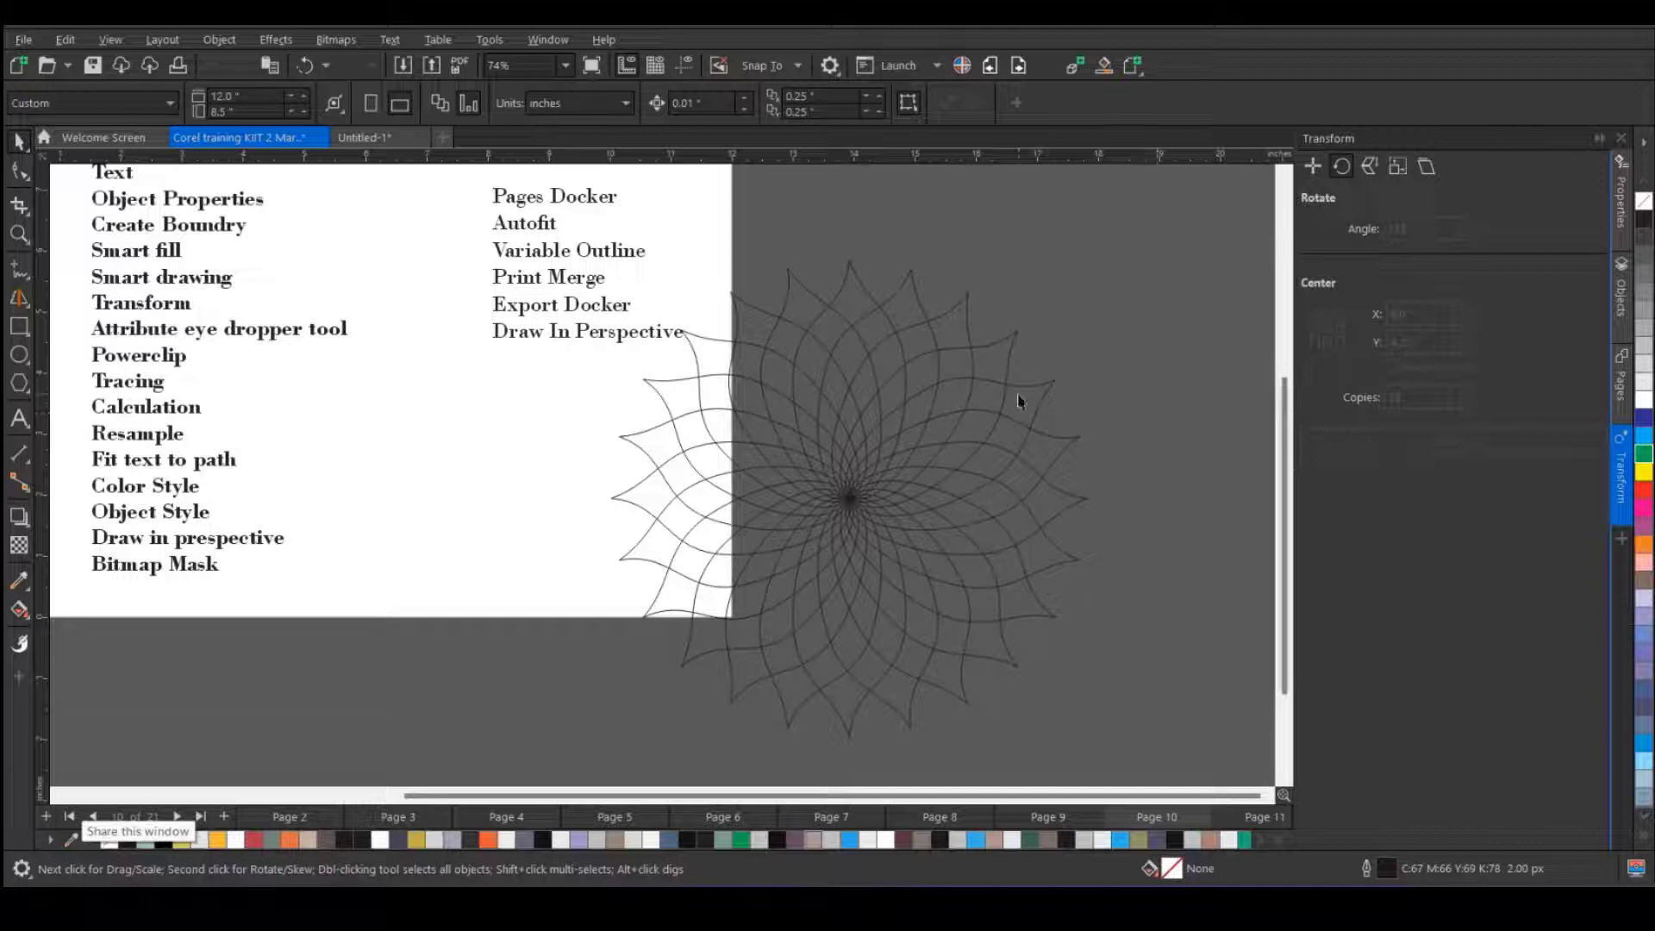
scroll(978, 418, down, 2)
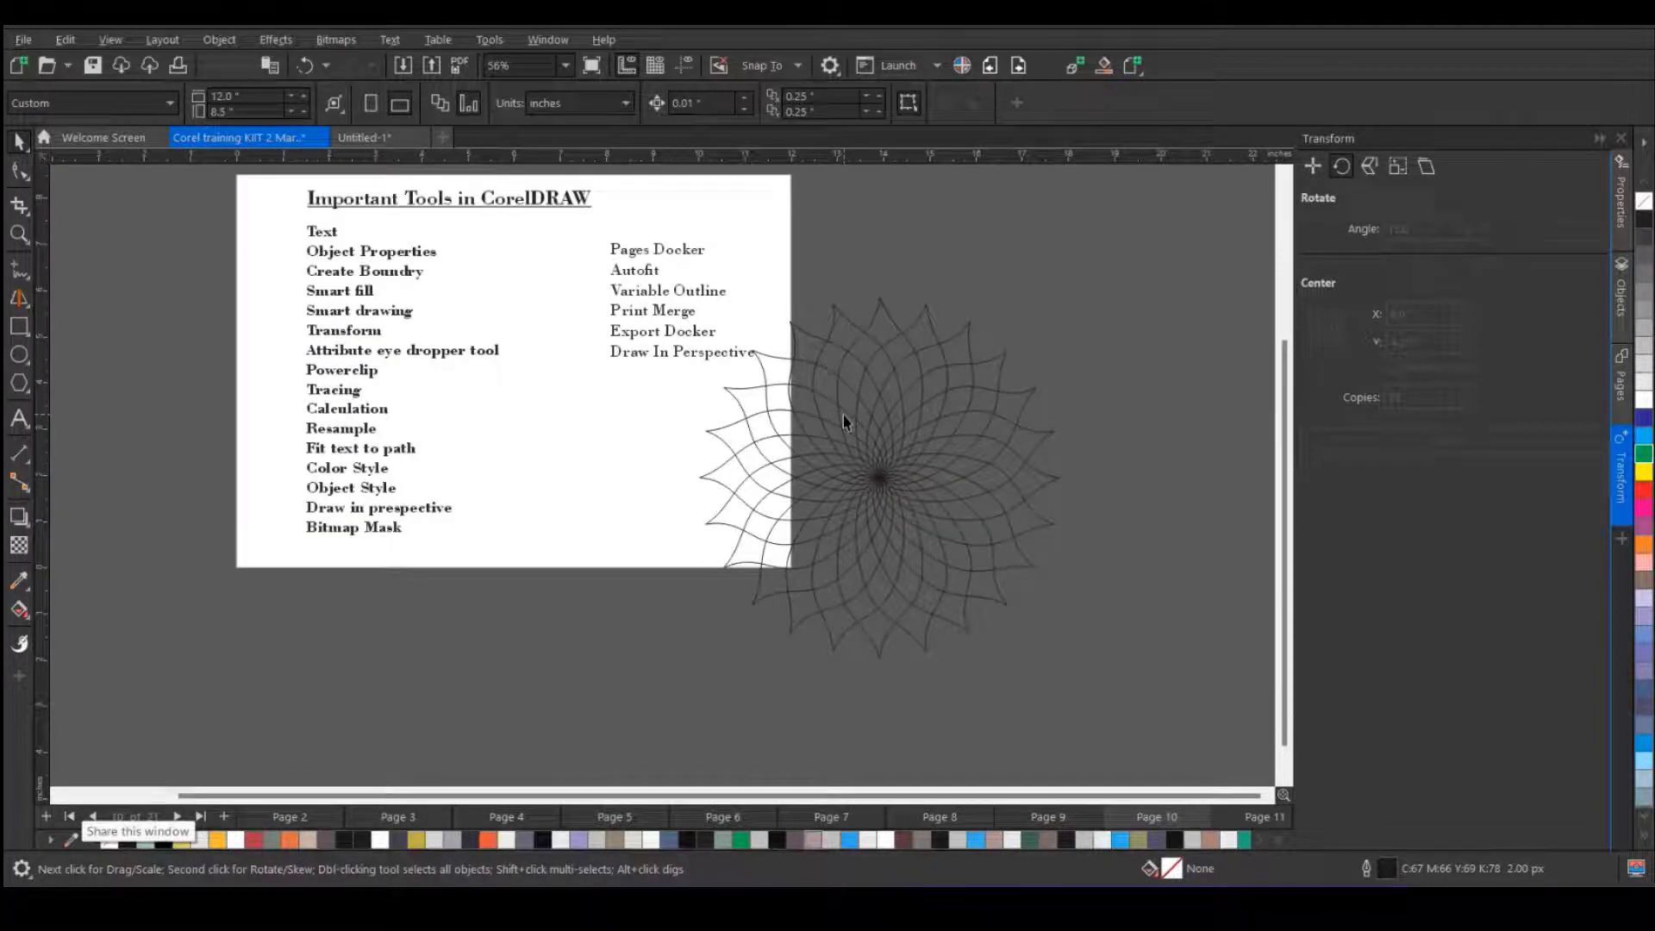
- Undo the ring of copies and move the single petal farther from the page, keeping its rotation centre at the bottom
key(ctrl+z)
click(935, 449)
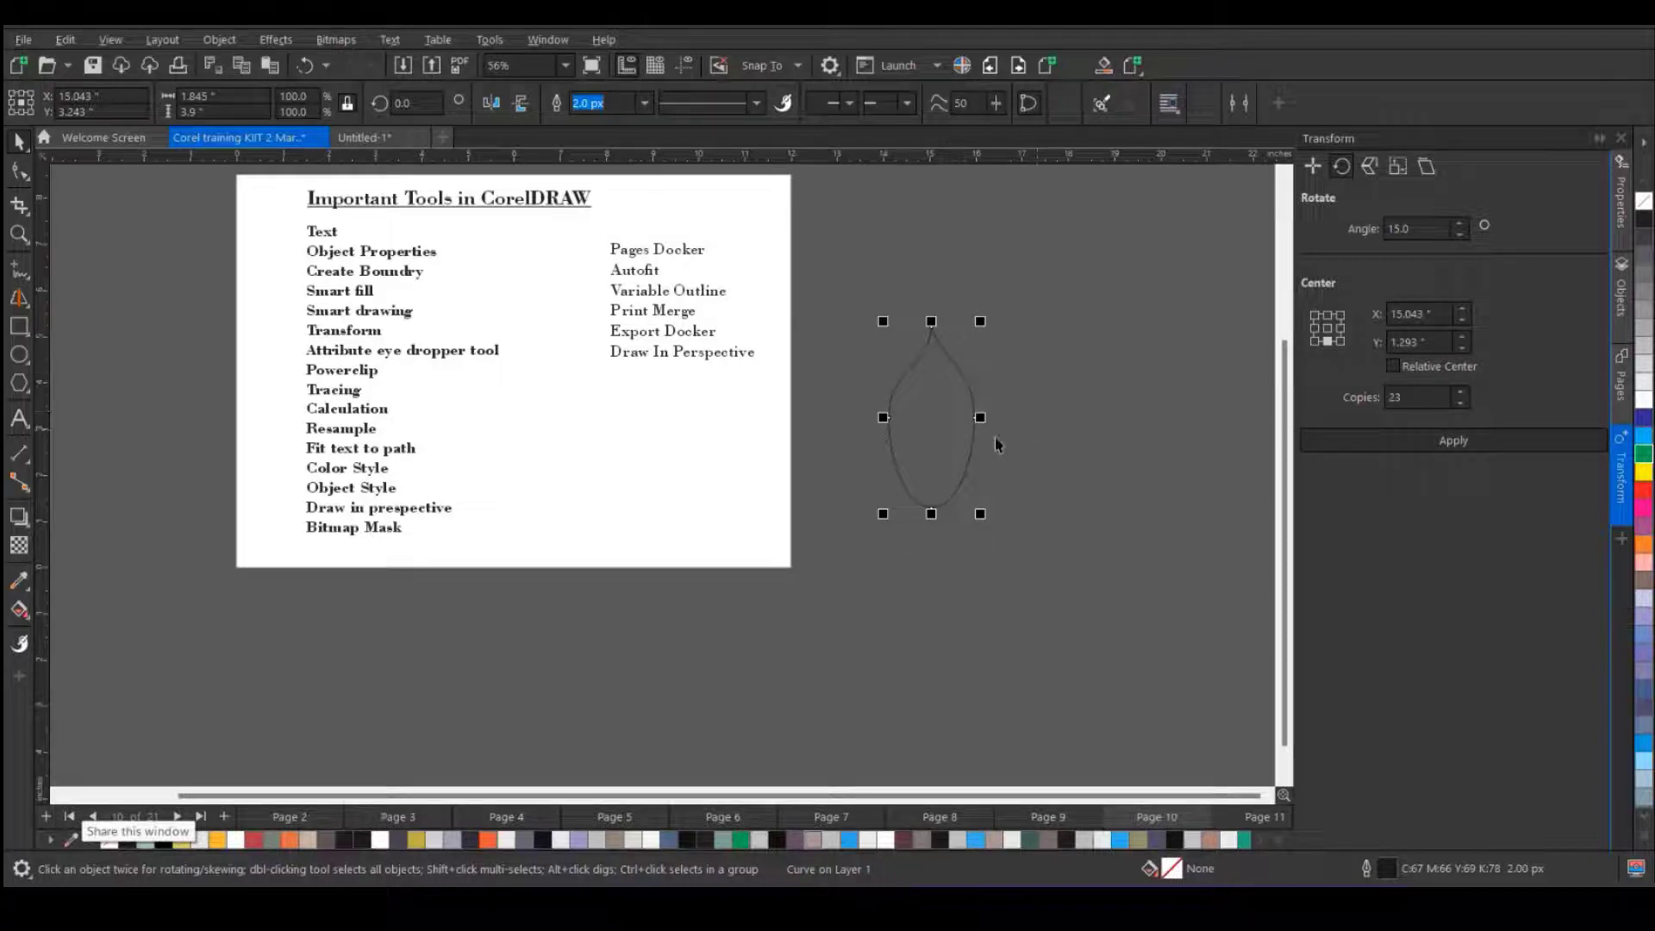
click(954, 440)
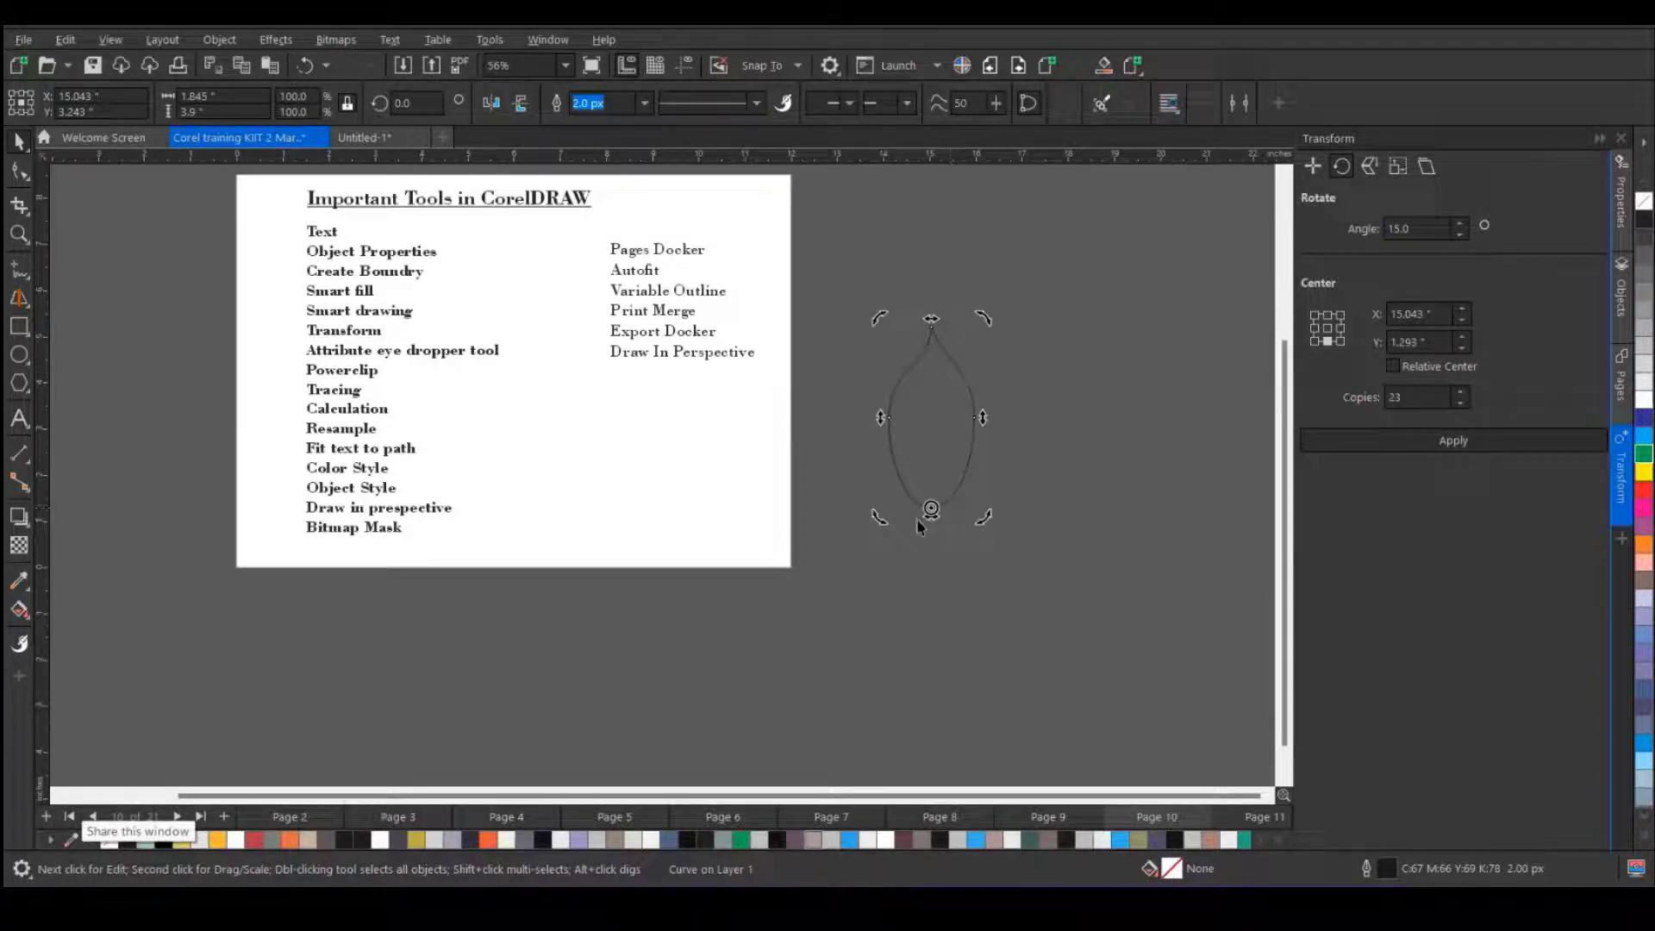
- Rotate the repositioned petal by 15° with 23 copies around its bottom end
click(1403, 400)
click(1351, 441)
click(1151, 428)
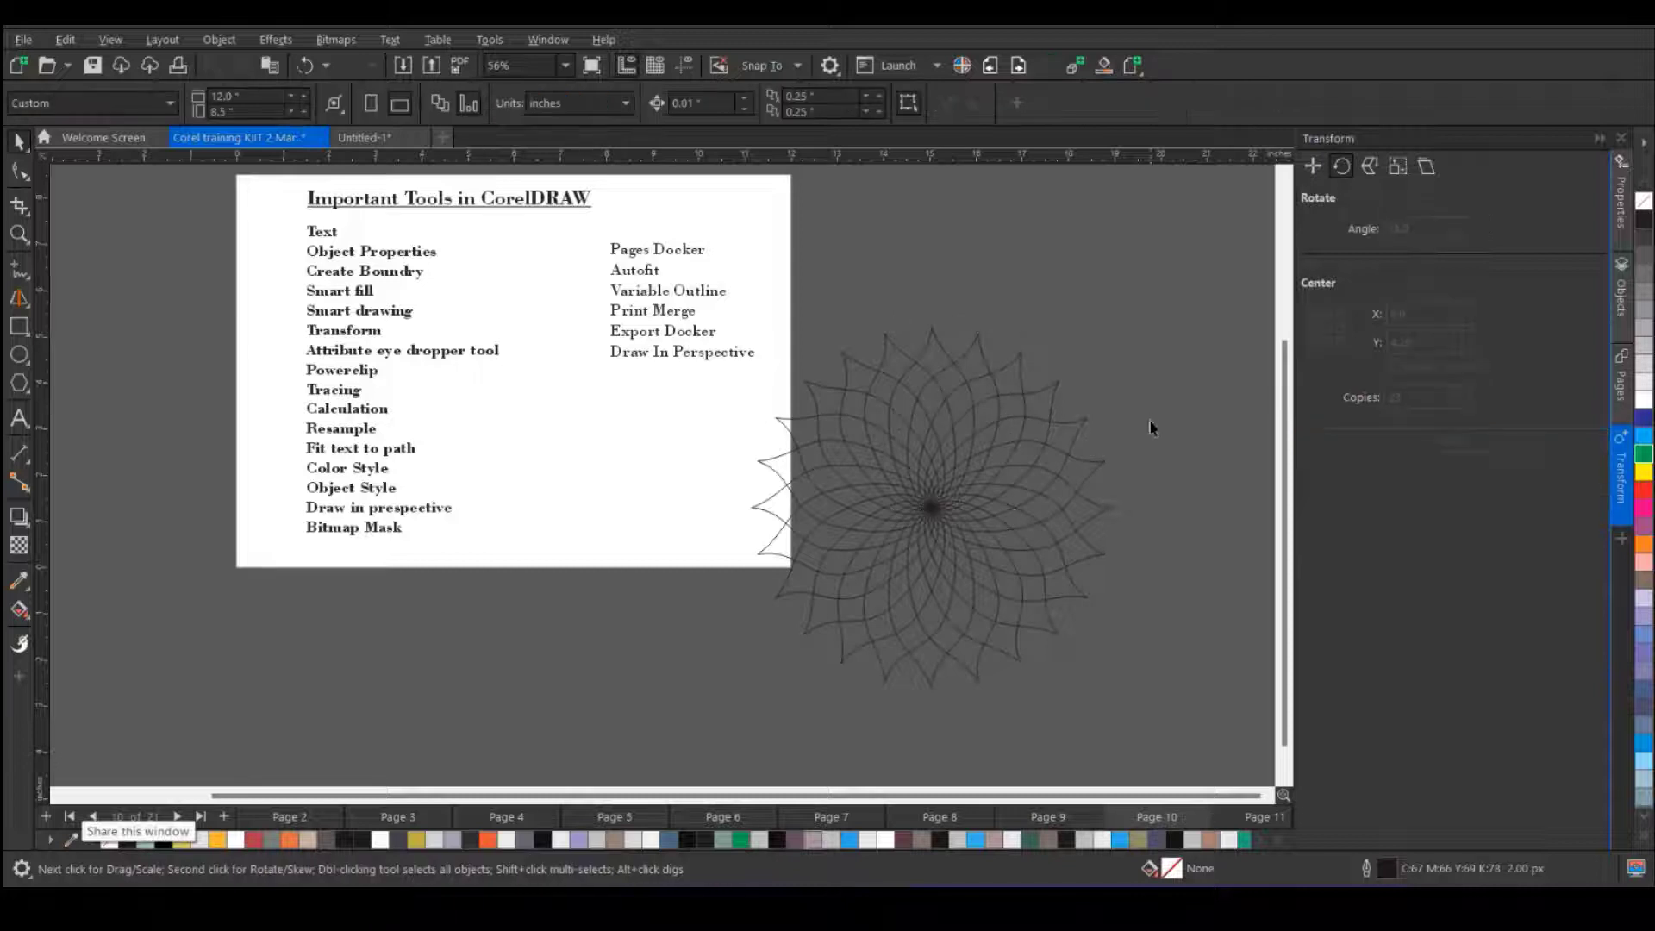
- Fill all the petals with blue (C:100 M:0 Y:0 K:0) and combine them into one curve
drag(1145, 431, 741, 739)
click(1644, 436)
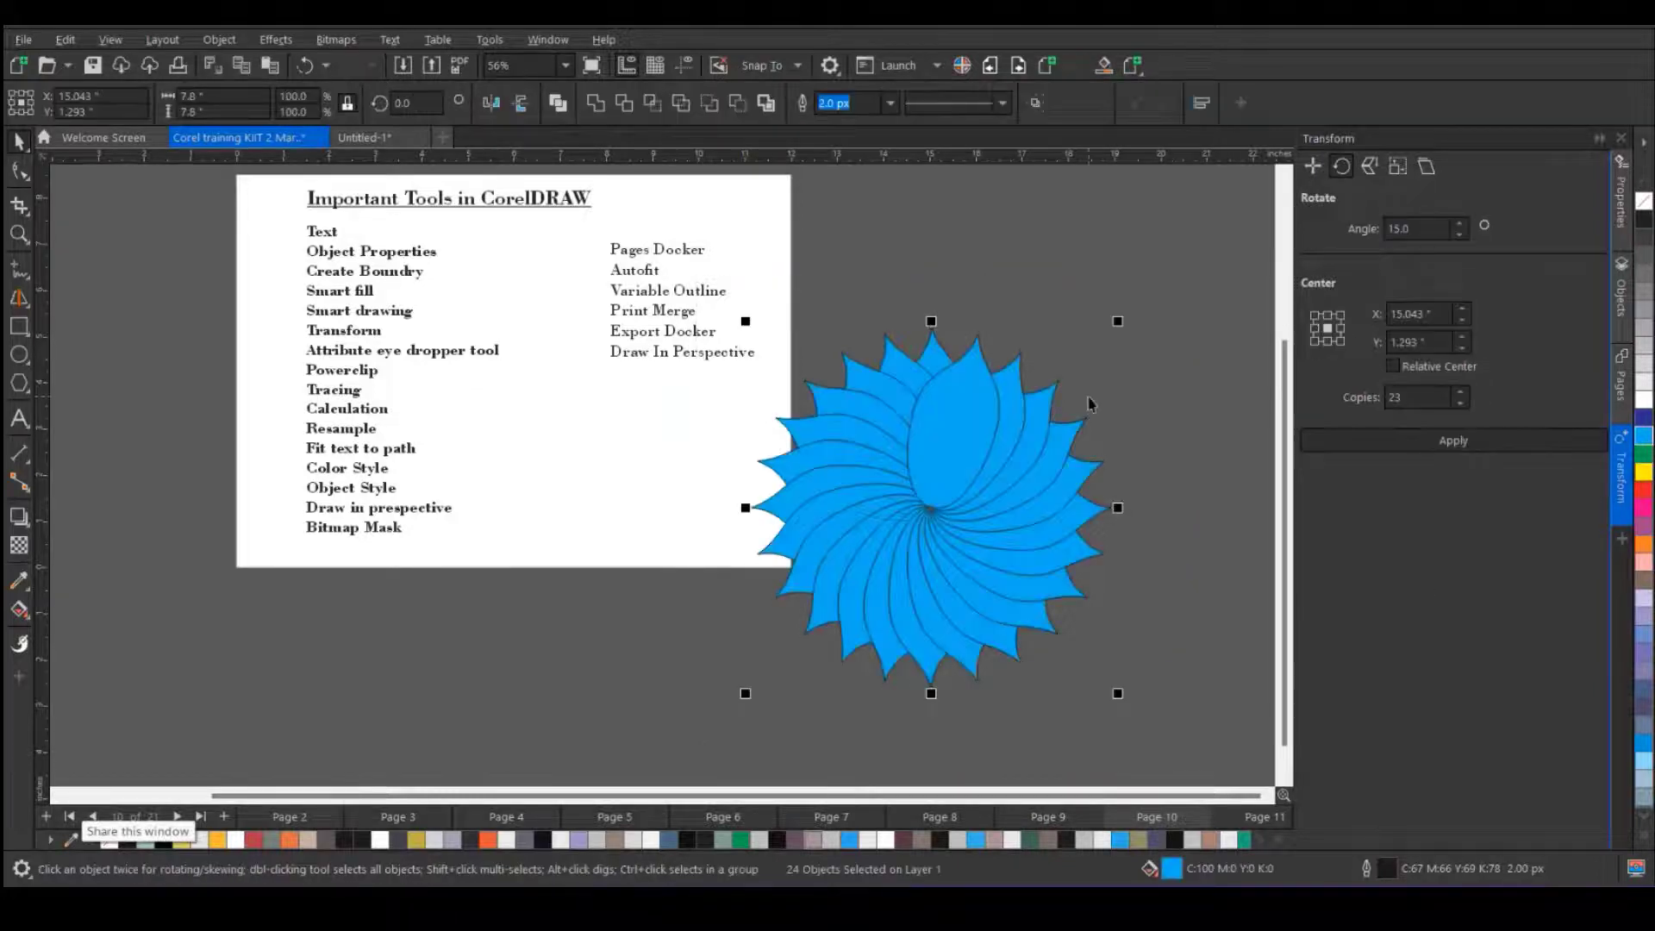
right_click(934, 417)
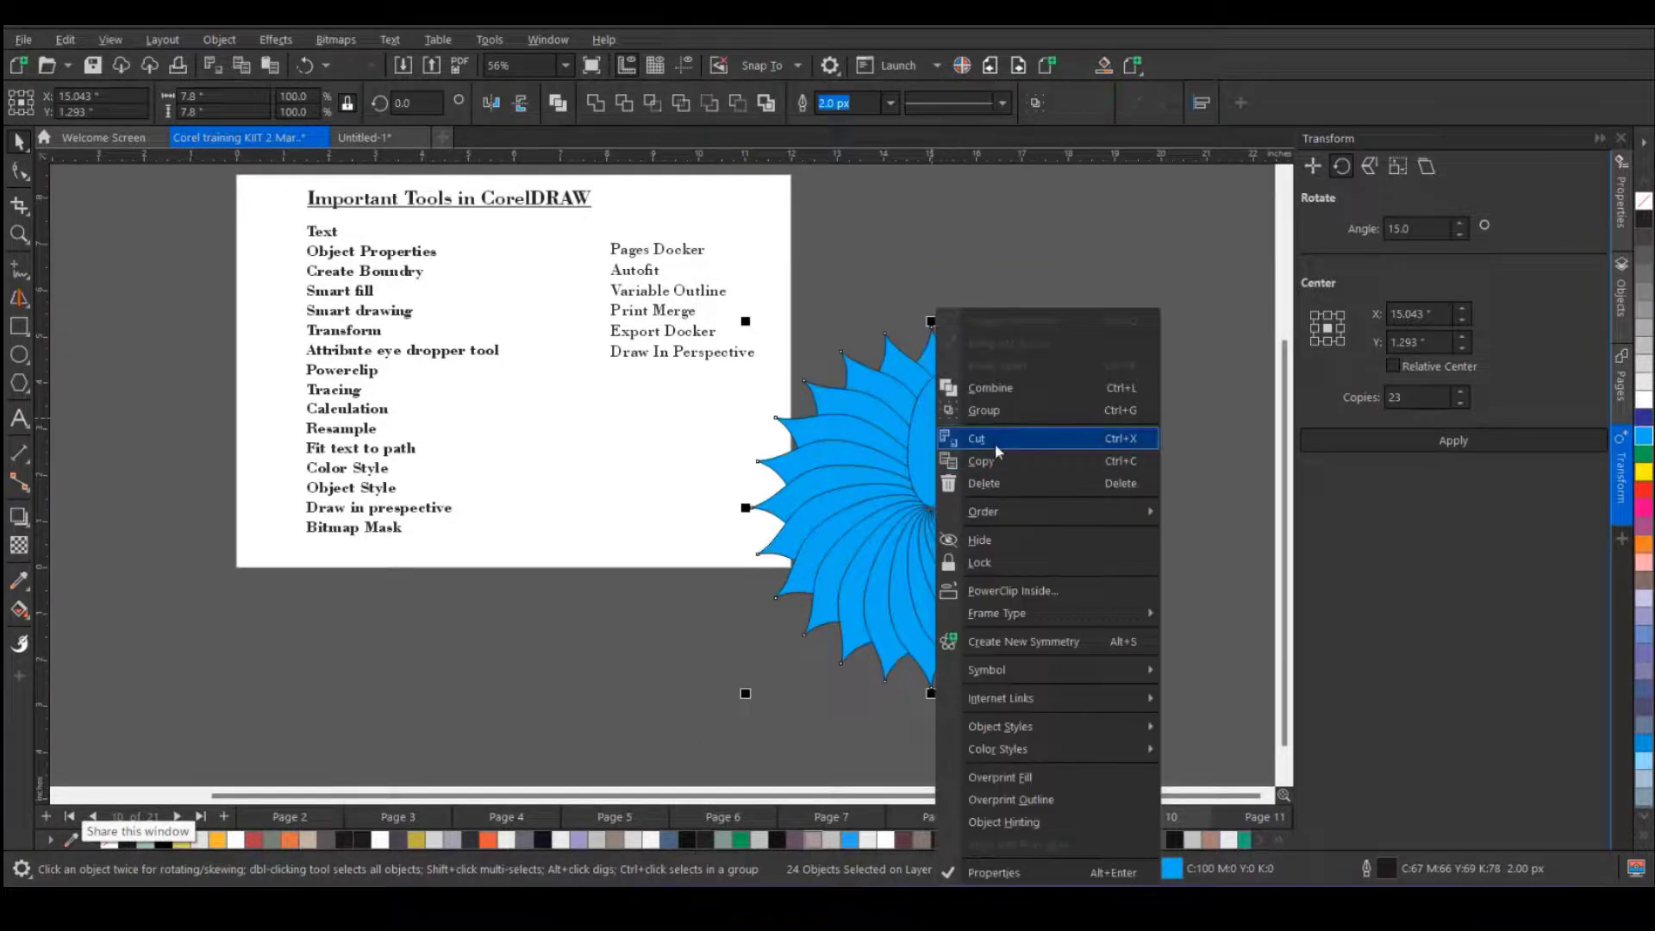
click(1052, 388)
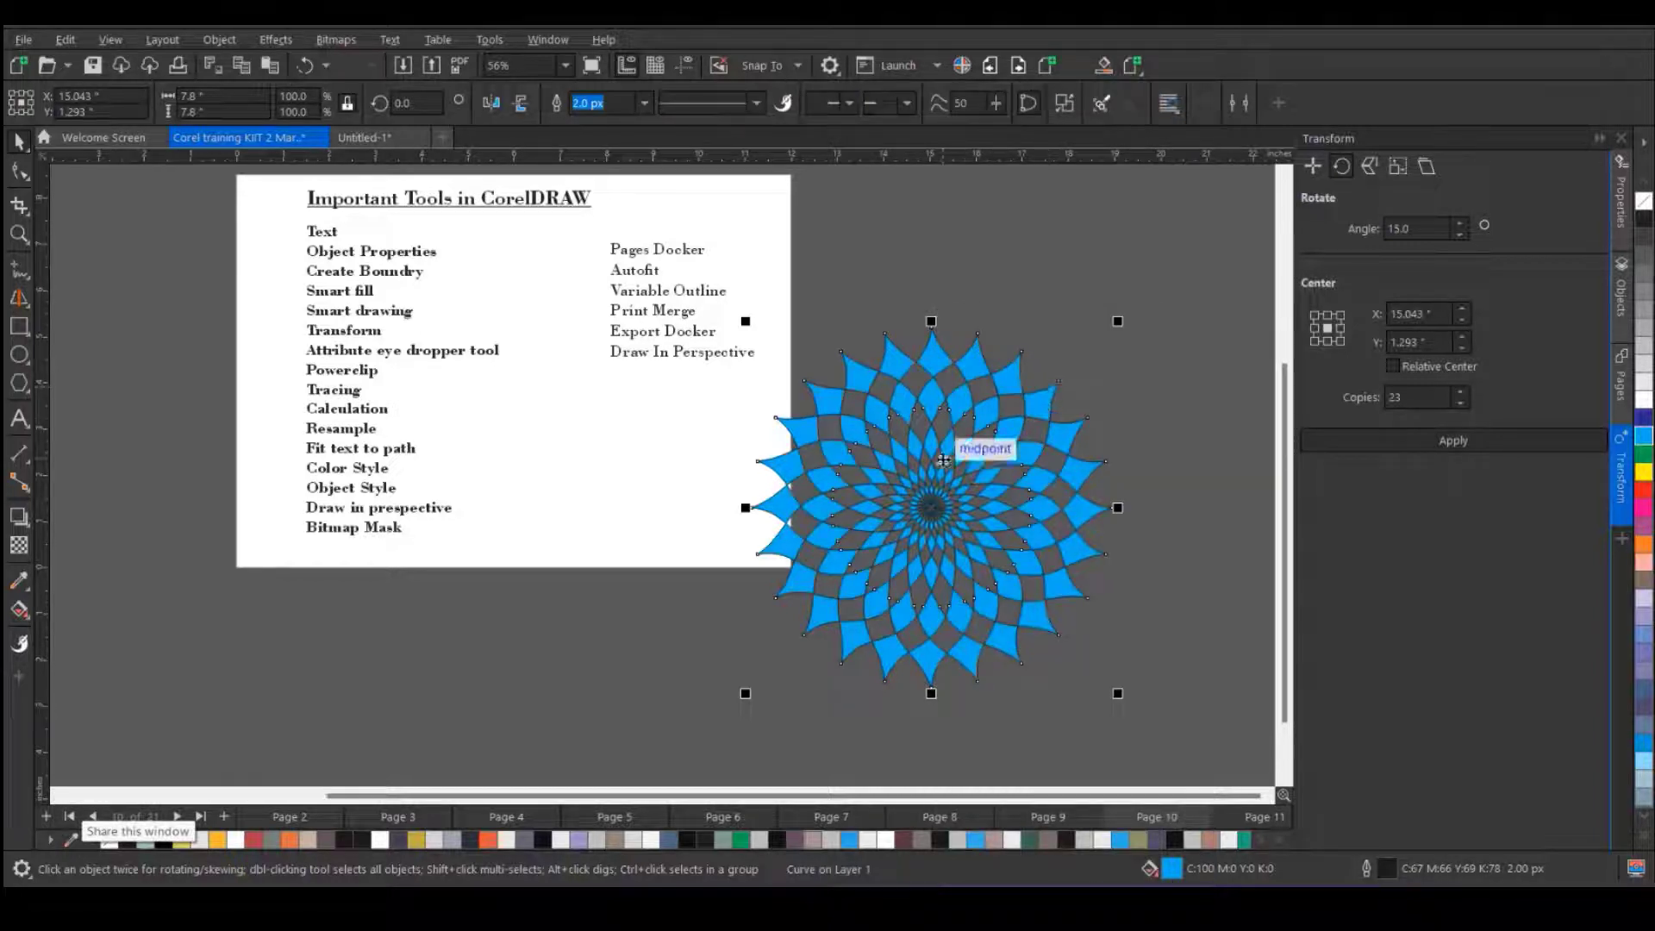
- Remove the outline from the combined flower and deselect it
scroll(965, 453, up, 3)
scroll(966, 452, down, 2)
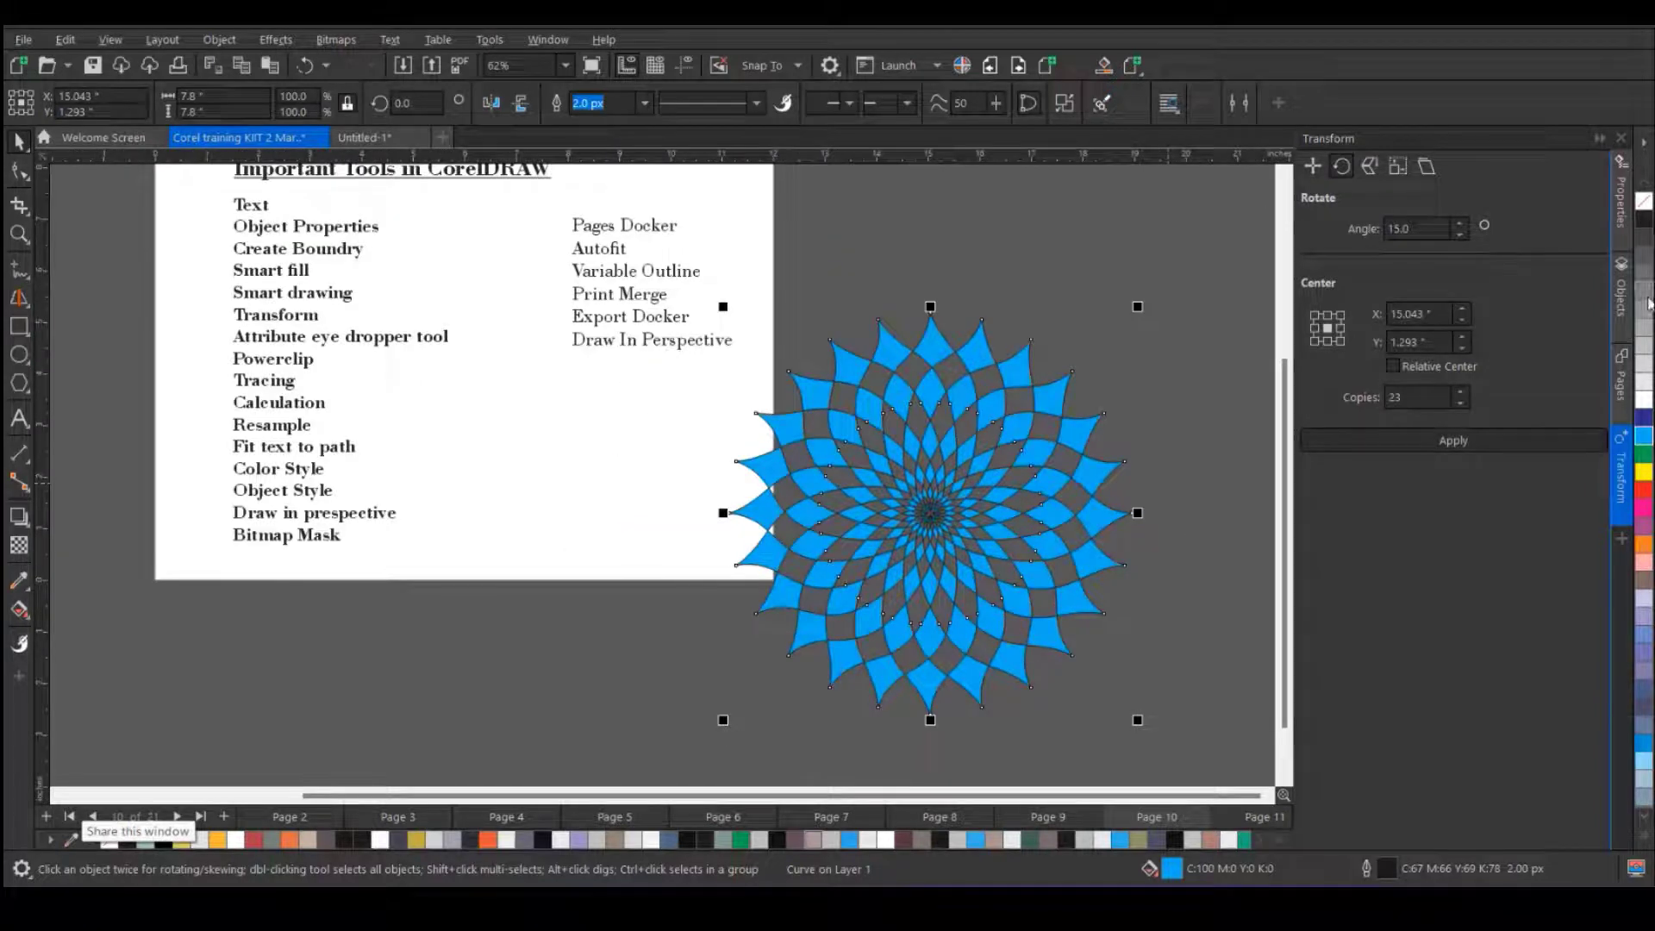
right_click(1645, 205)
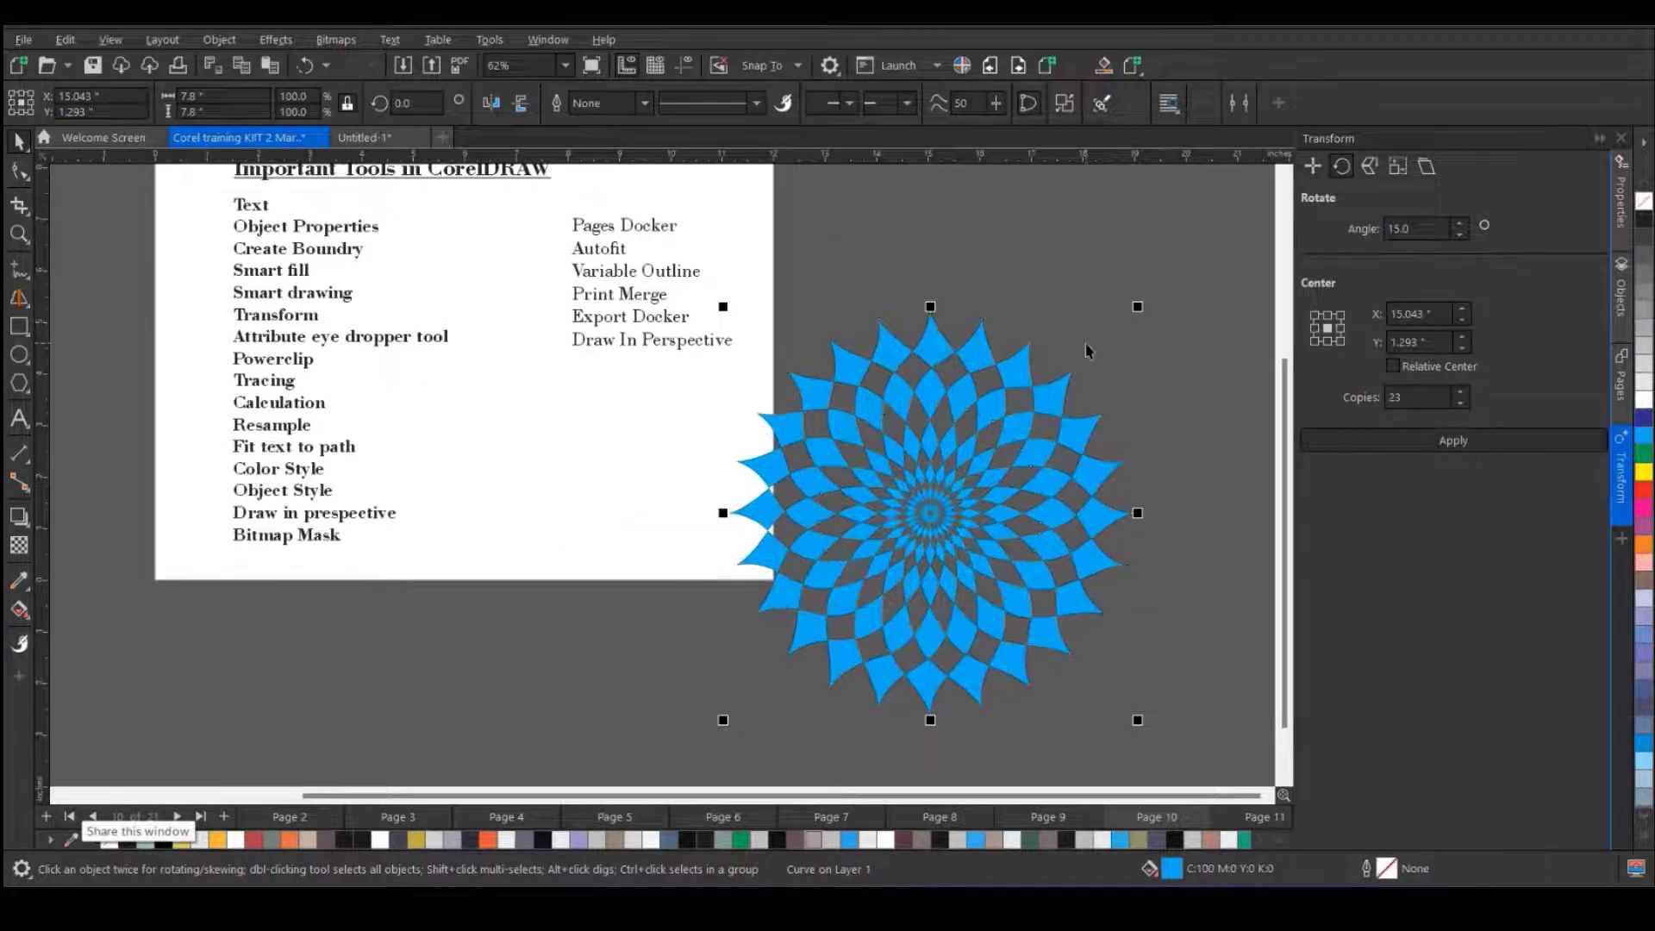
click(1152, 396)
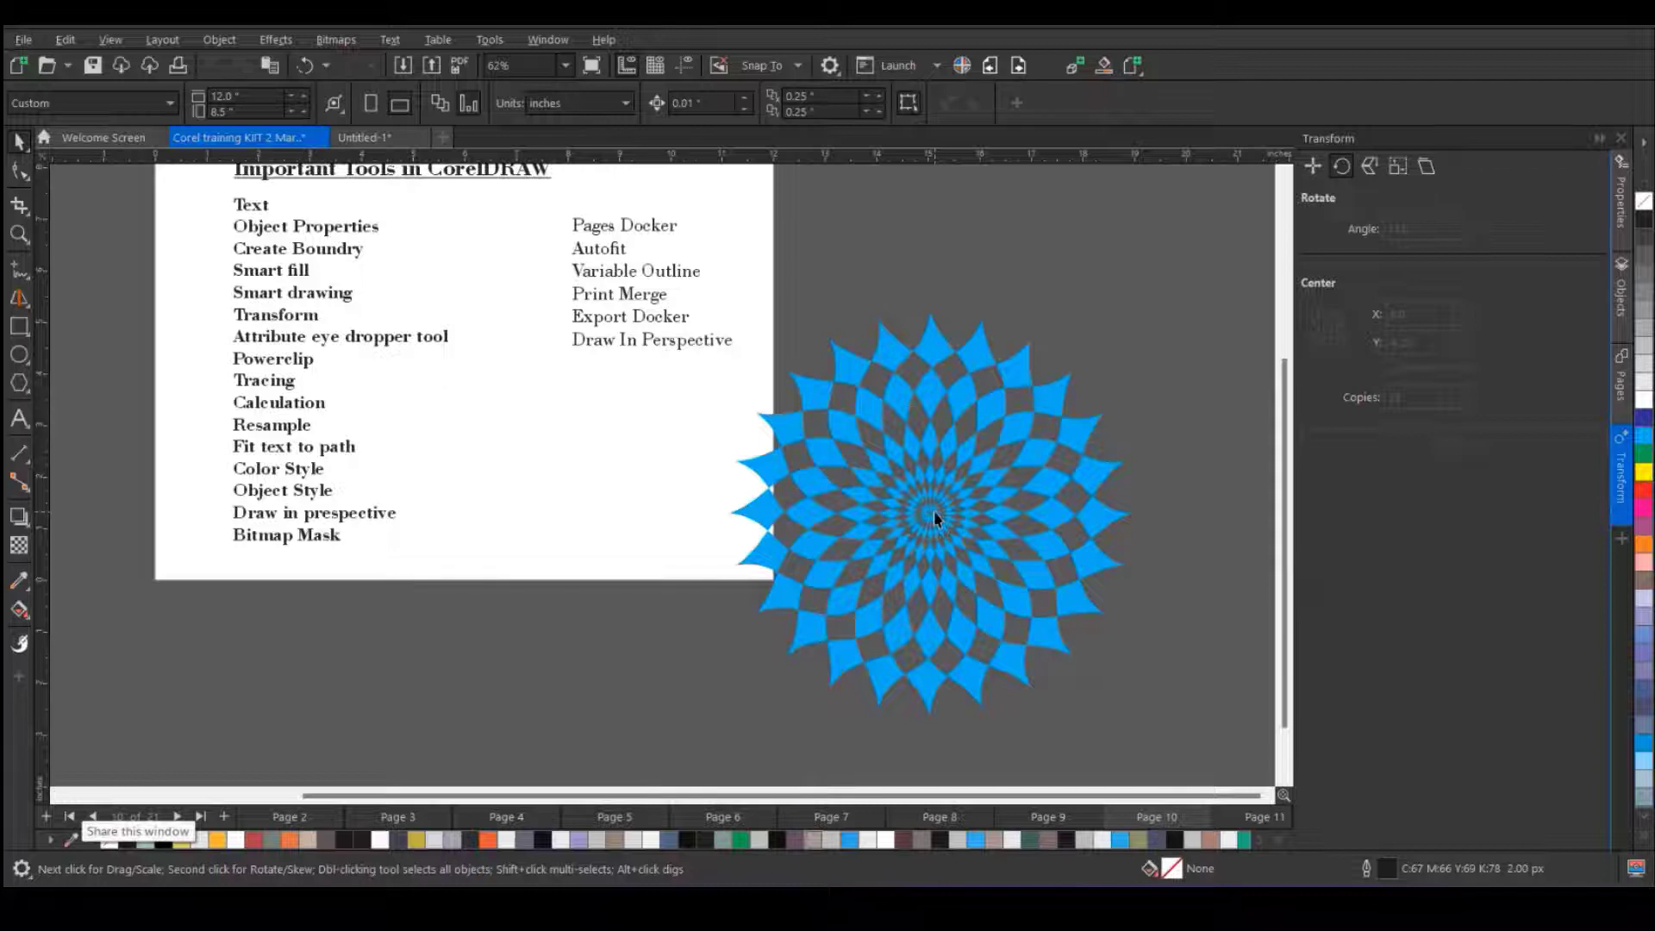
- Move the combined flower onto the page so that it overlaps the page's bottom edge near the lower-right corner
scroll(934, 511, down, 2)
drag(933, 511, 690, 541)
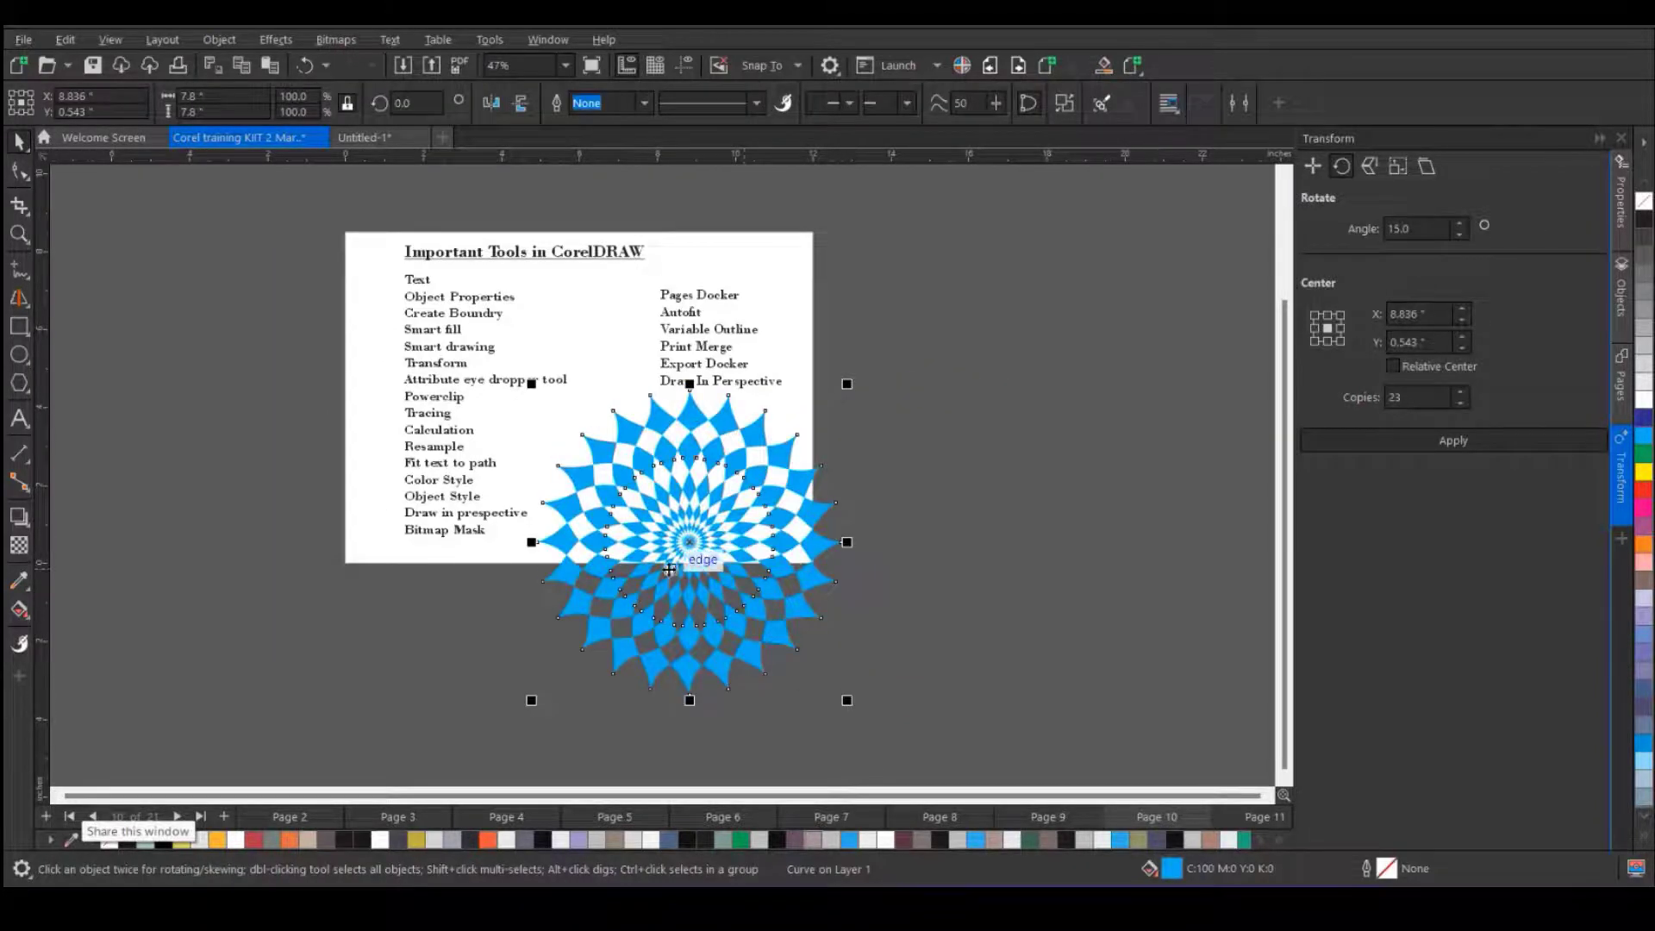
scroll(669, 569, up, 2)
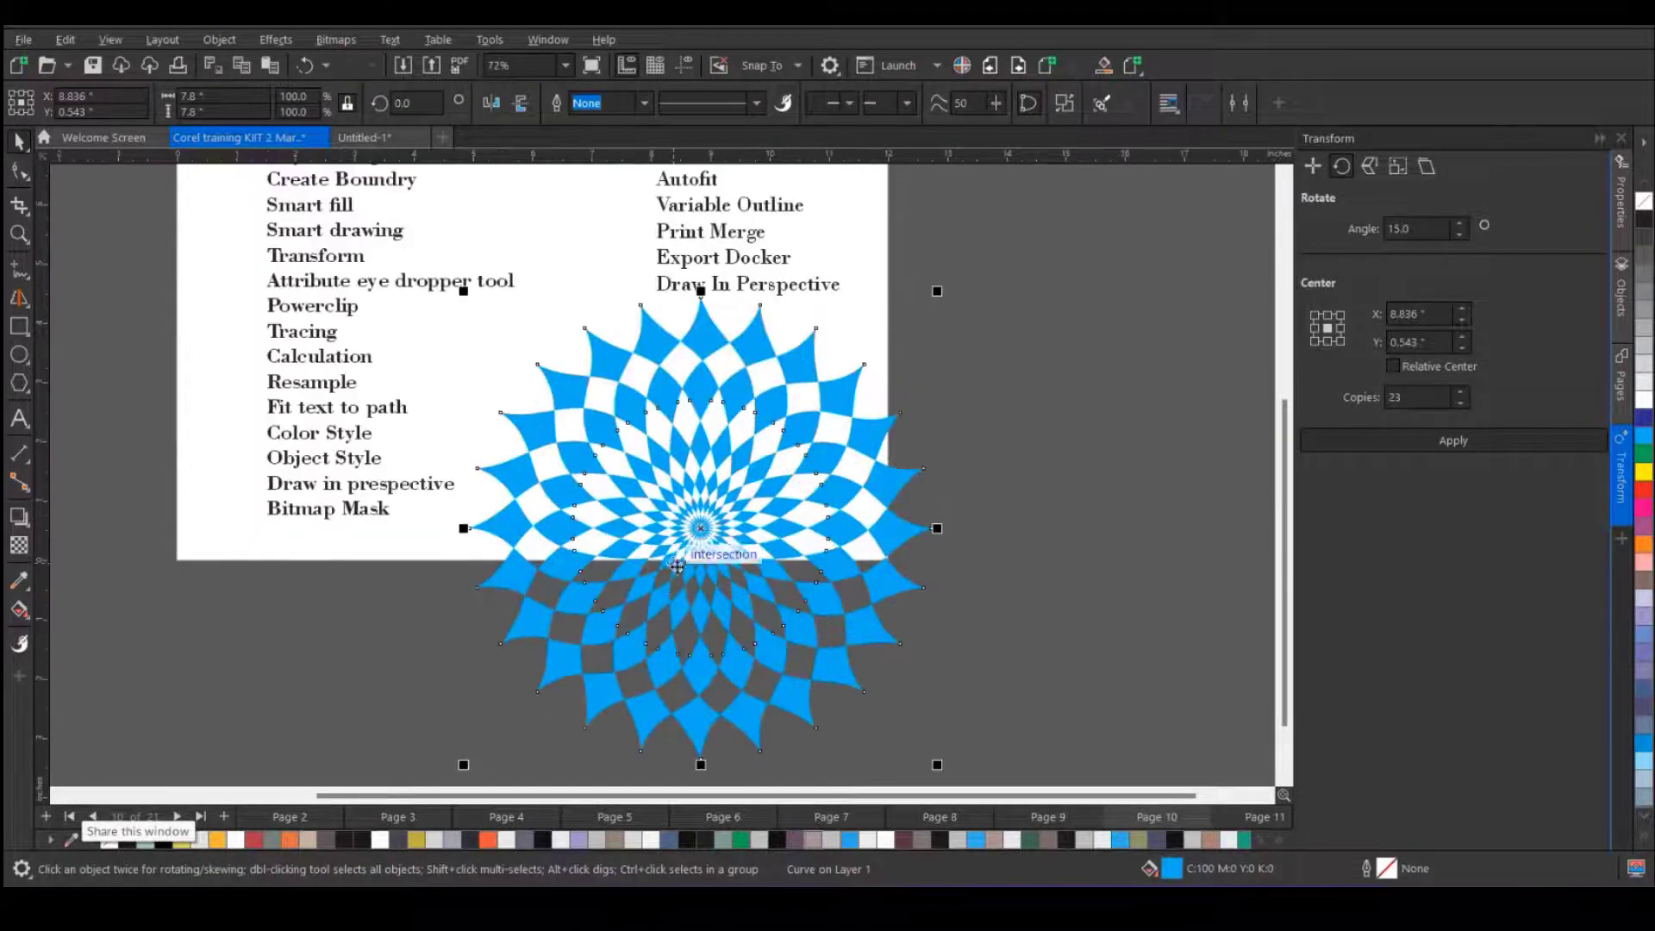
- Give the flower a linear fountain fill running from yellow at its centre to red at its right edge
click(26, 608)
click(86, 614)
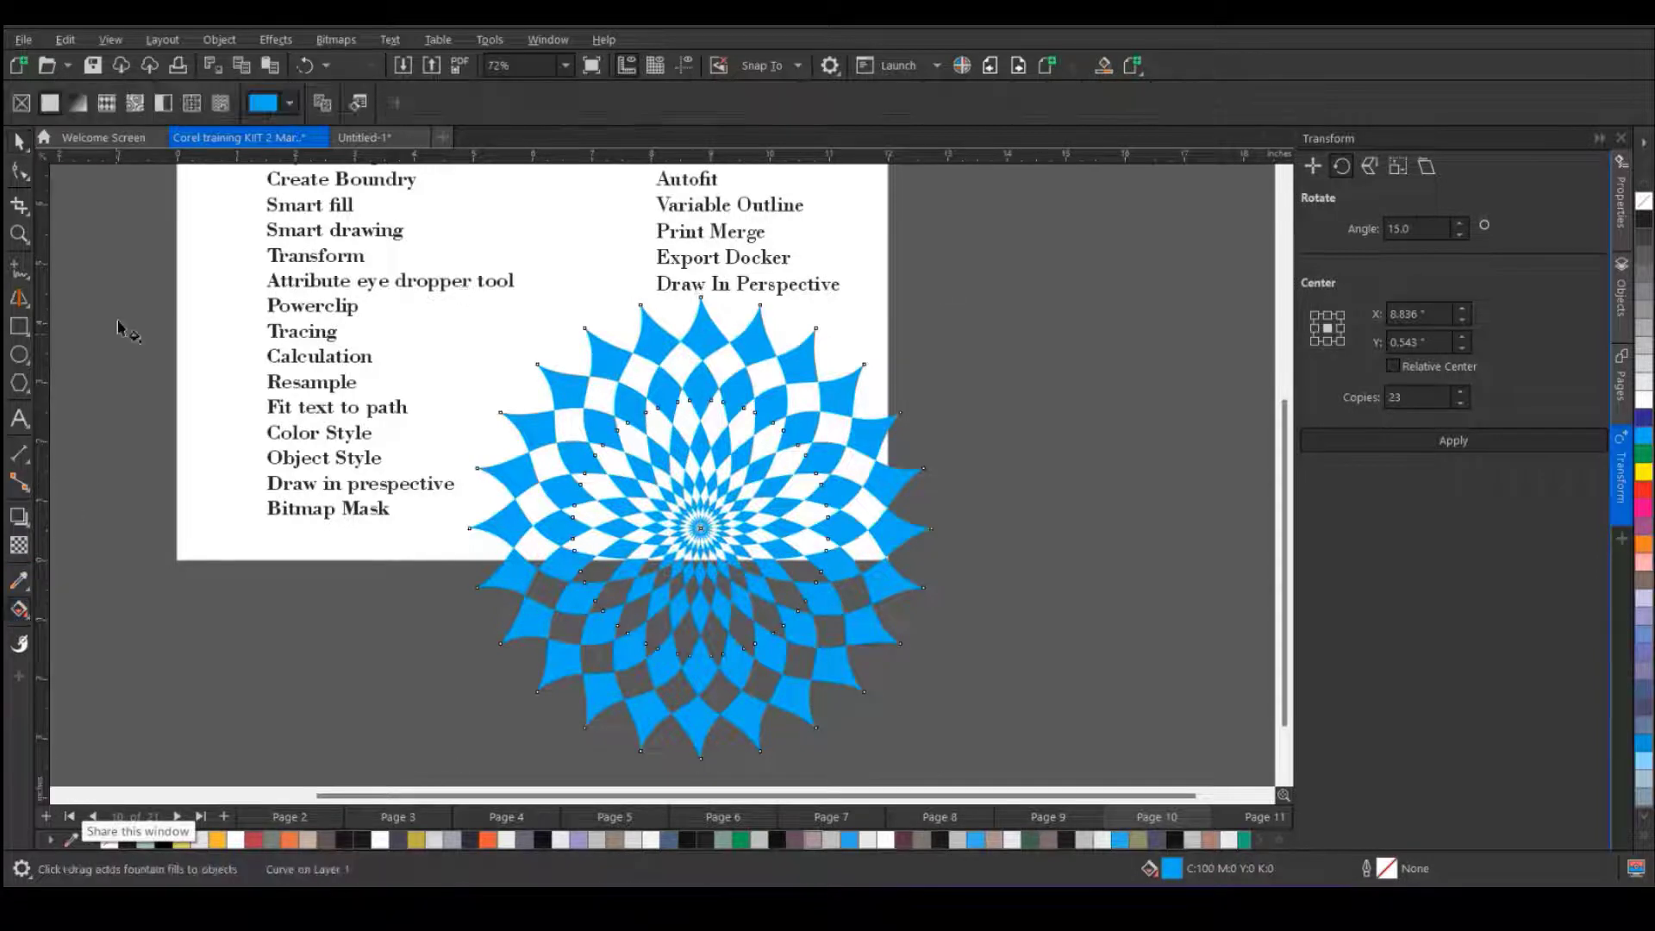
click(77, 102)
drag(468, 528, 700, 527)
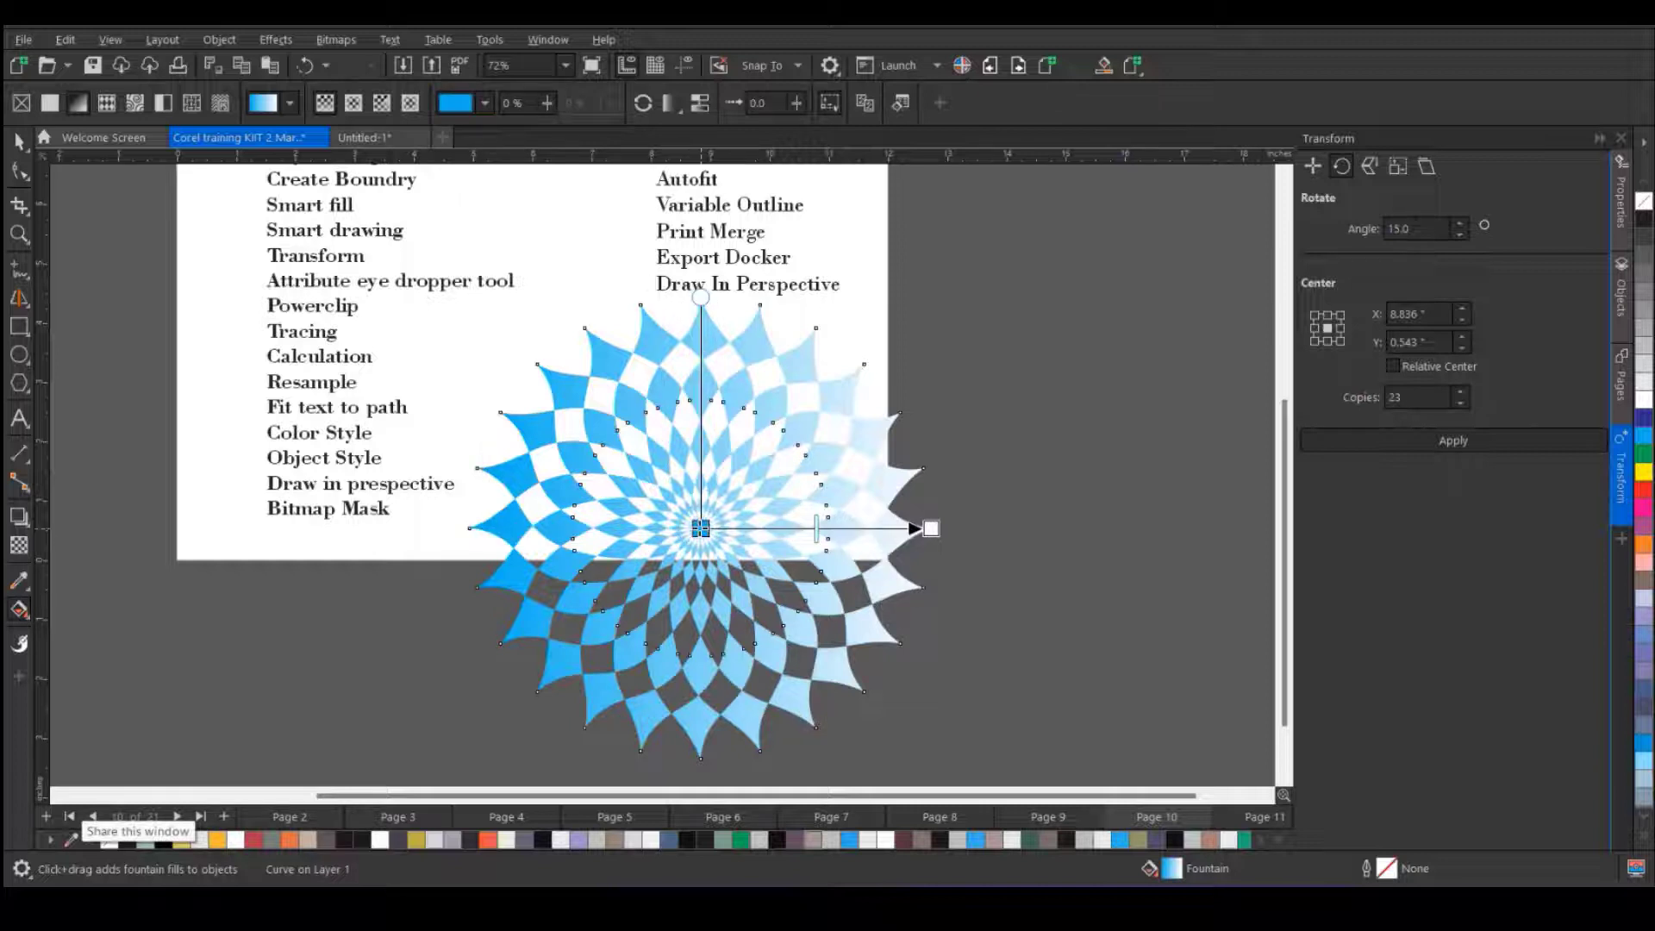
drag(1647, 479, 702, 528)
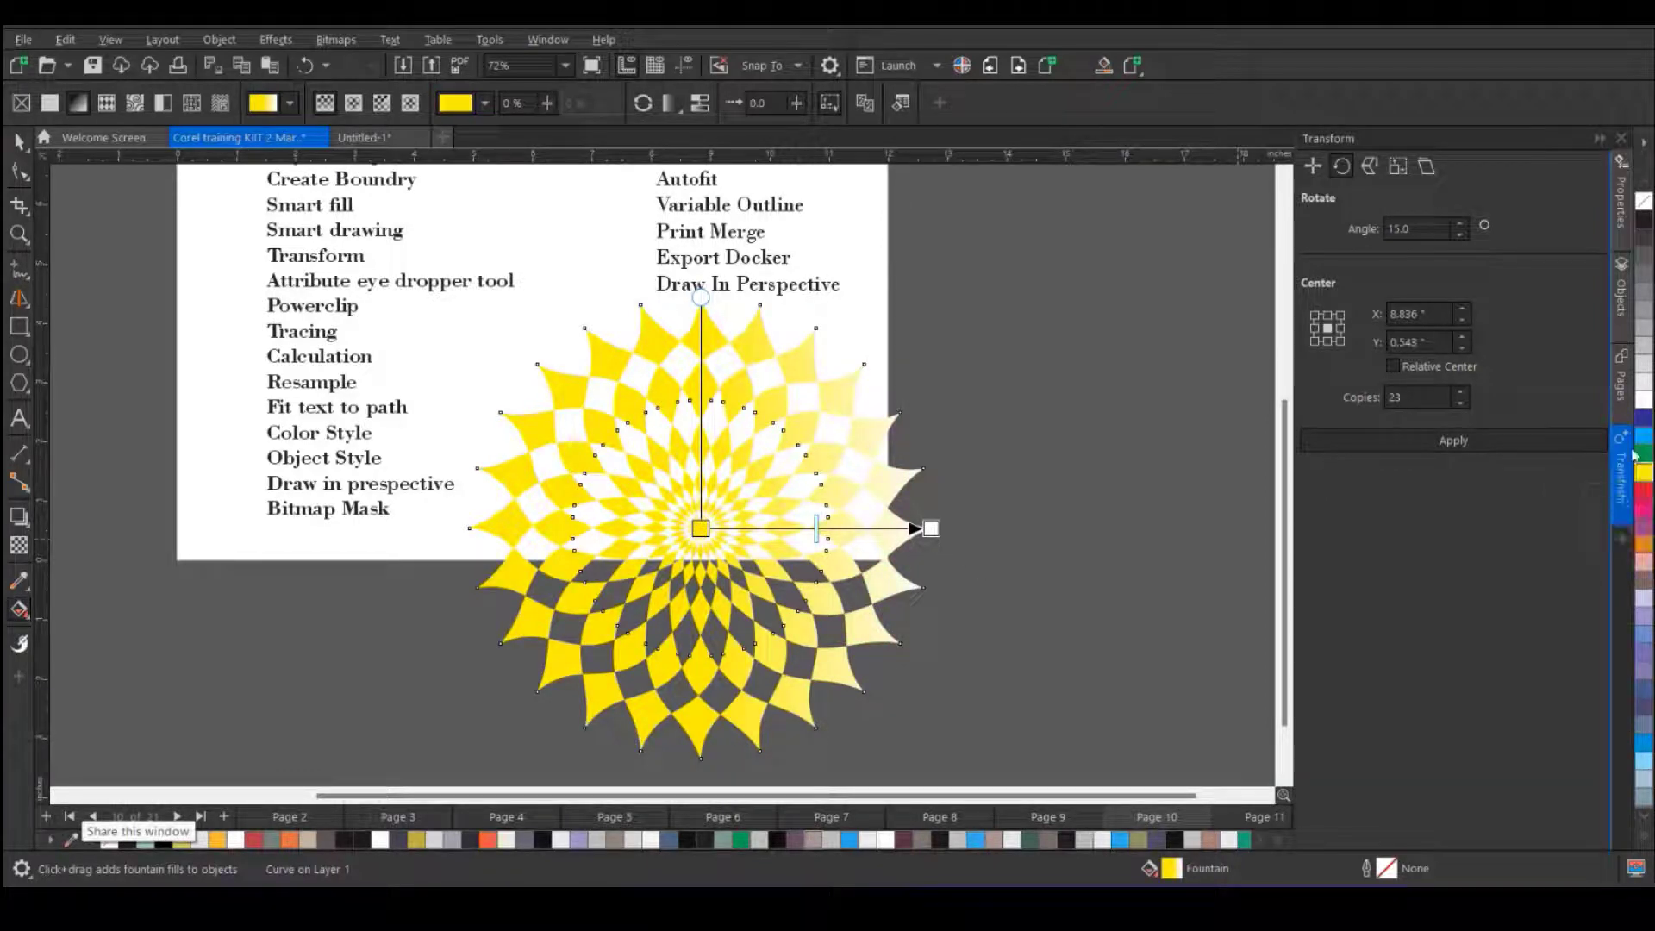
drag(1644, 489, 931, 529)
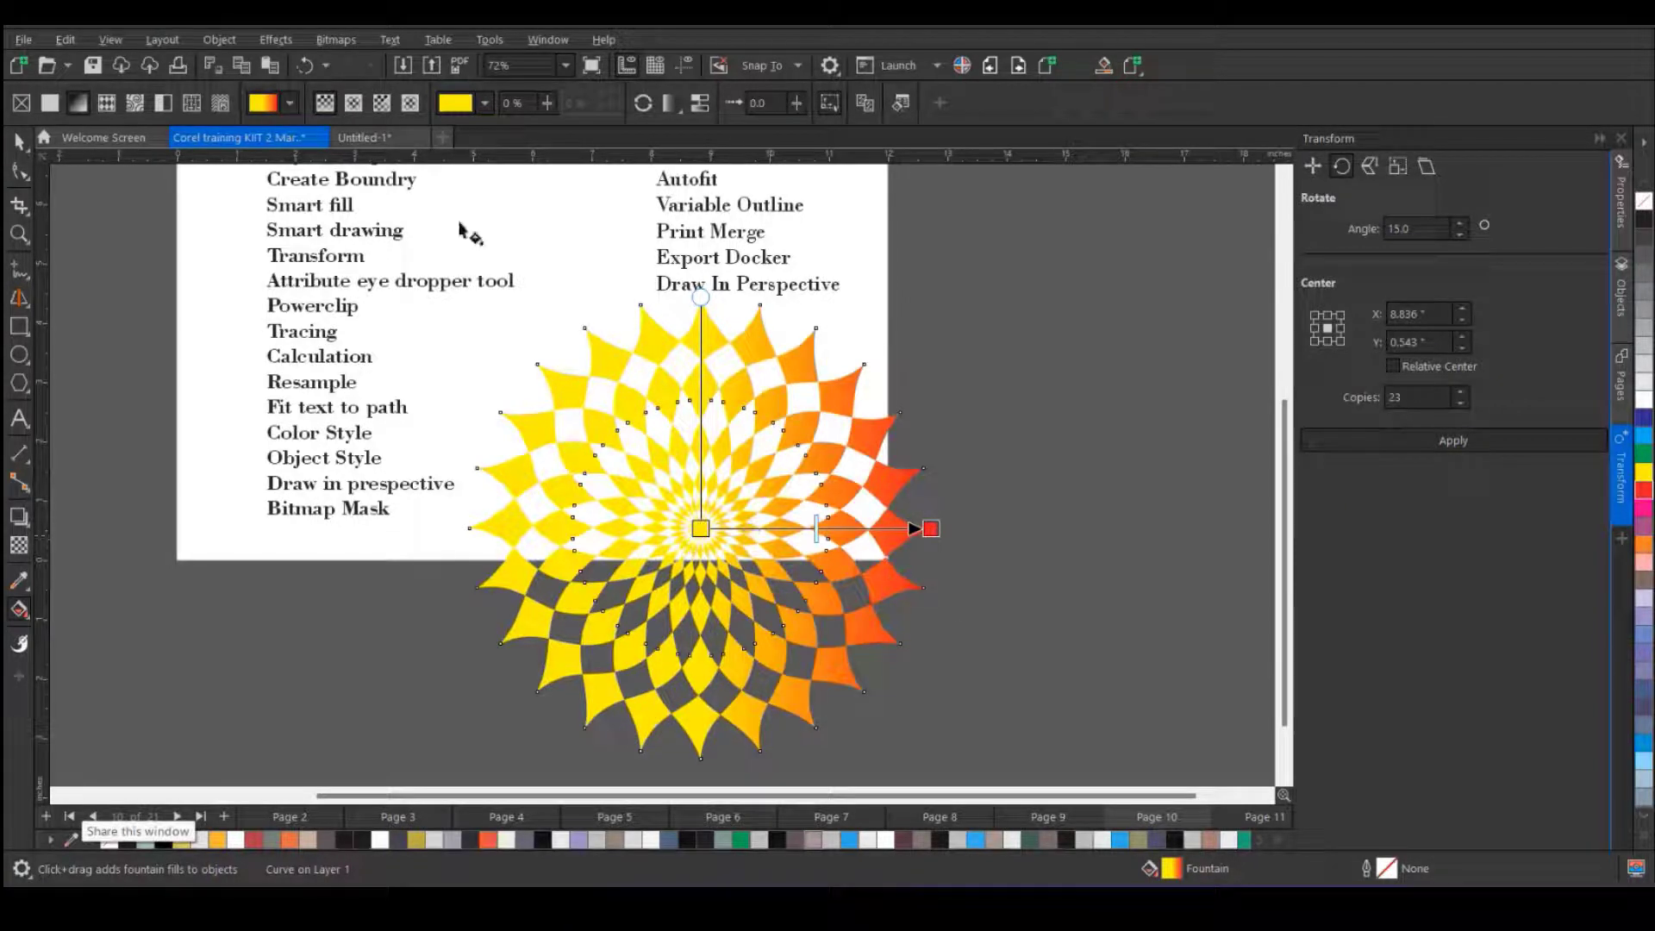
- Change the flower's fill to an elliptical fountain fill centred on the flower, red inside and yellow outside, and deselect it
click(353, 102)
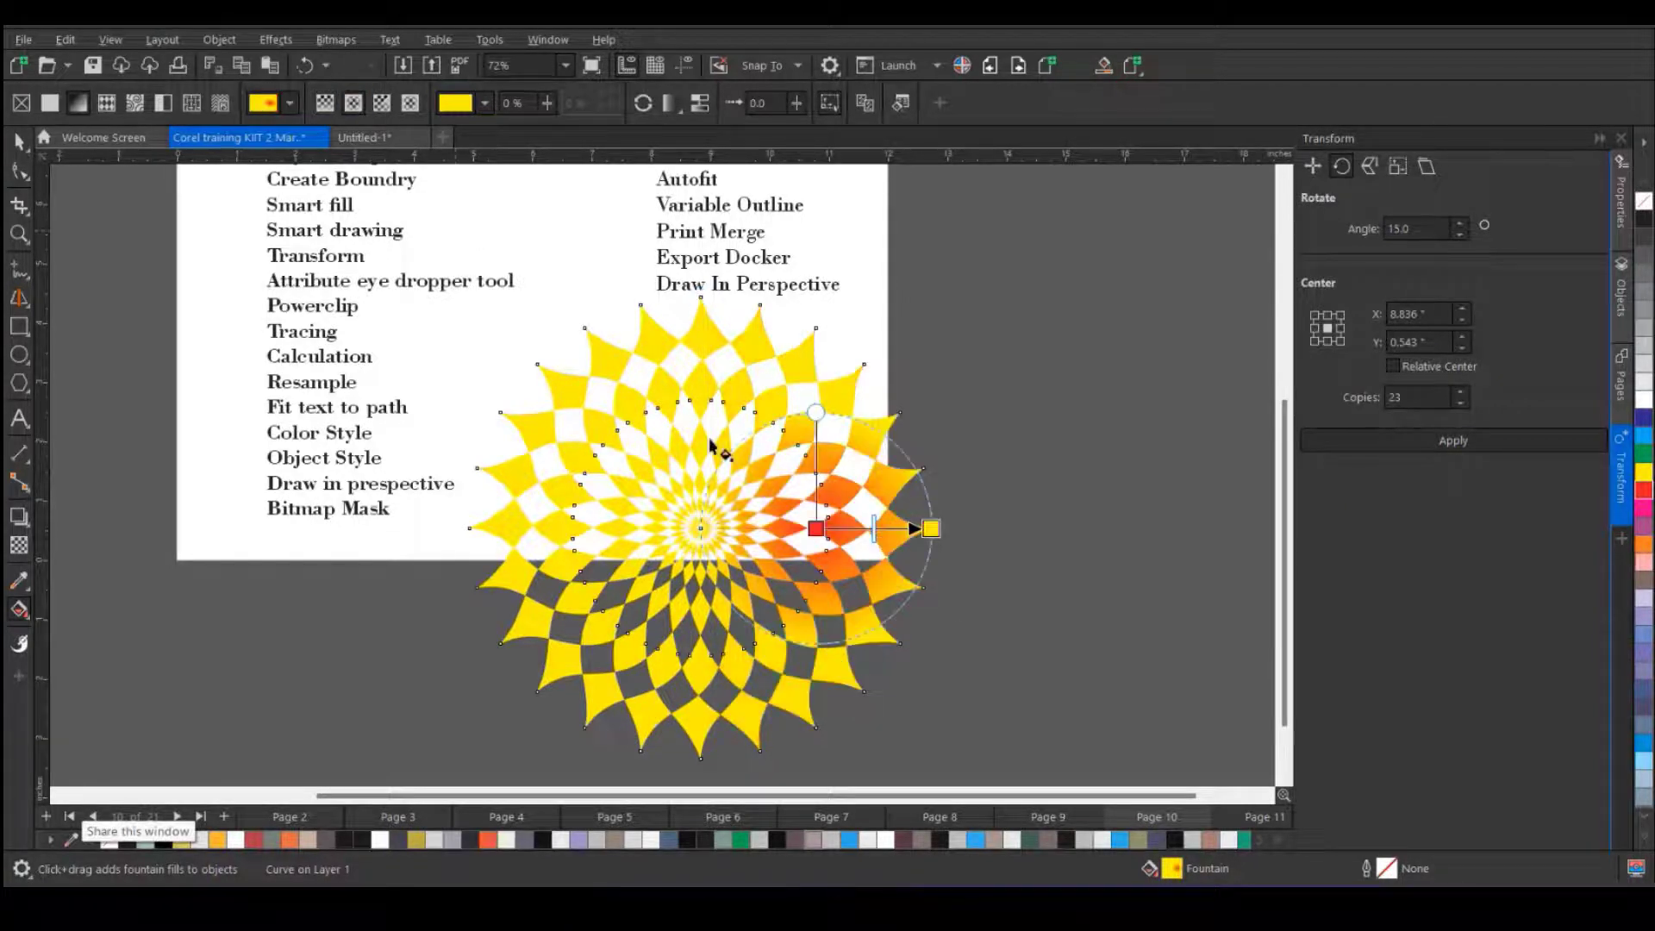
drag(817, 527, 702, 529)
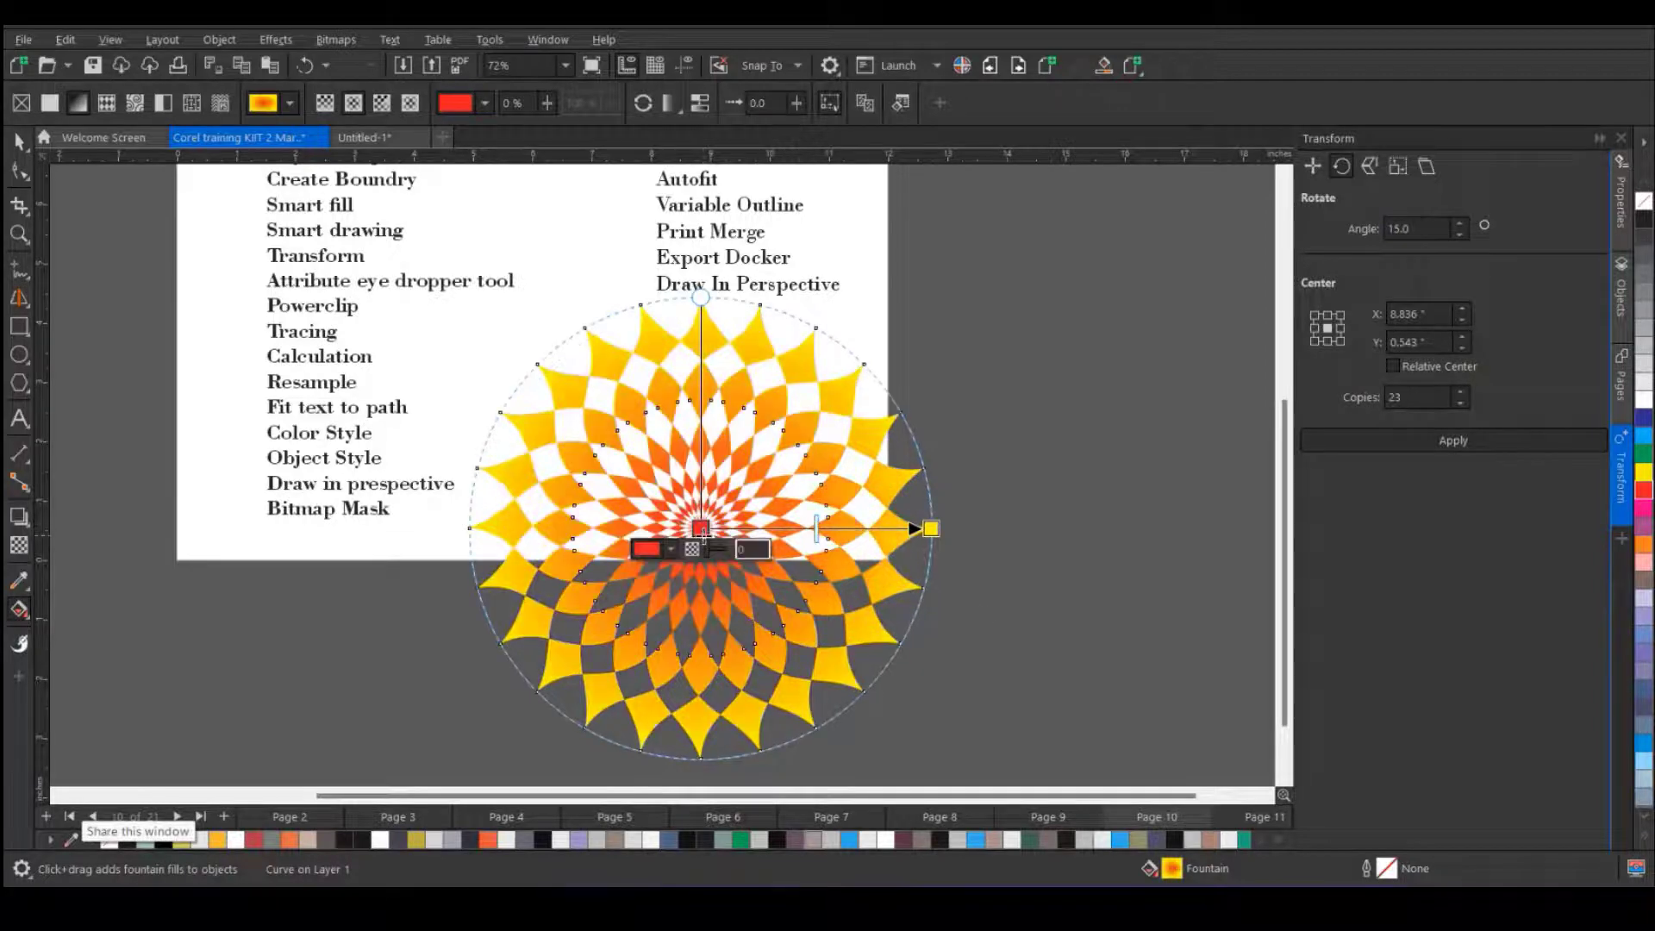
click(19, 141)
click(1005, 355)
- Scale the flower down proportionally from its lower-right corner to about 5.3 inches wide
scroll(982, 414, down, 1)
click(881, 493)
drag(950, 681, 849, 569)
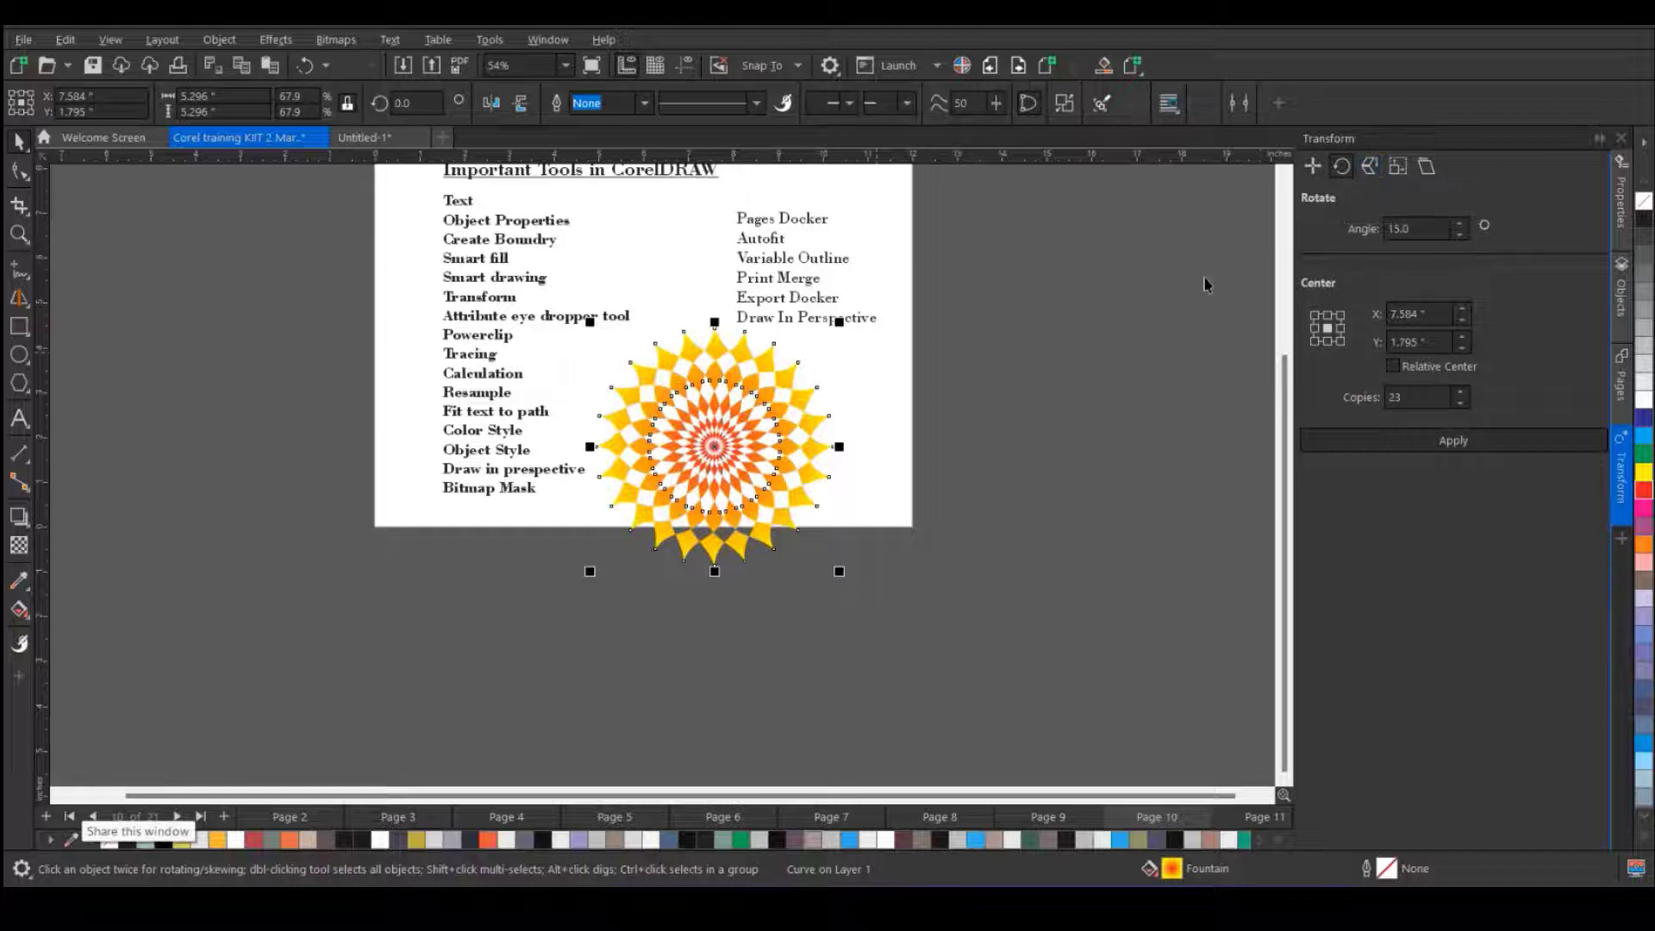
- Sketch a rectangle about 2.6 by 2.9 inches beside the page's left edge and try skewing it vertically and horizontally
click(19, 326)
drag(246, 314, 363, 444)
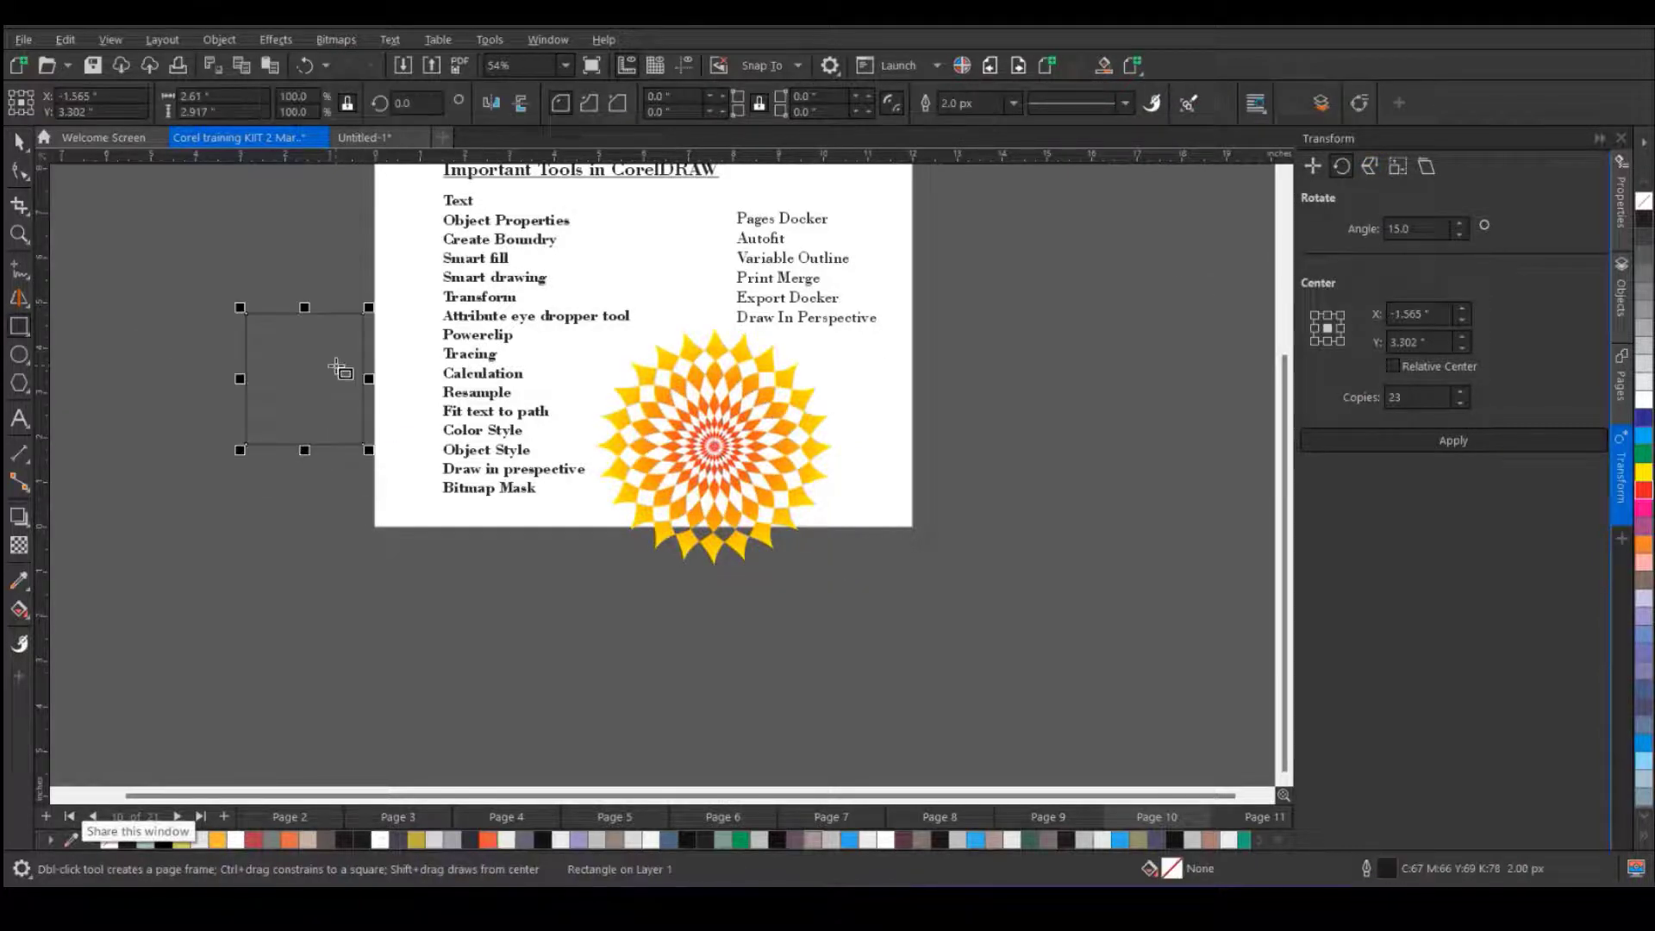
click(19, 140)
click(318, 338)
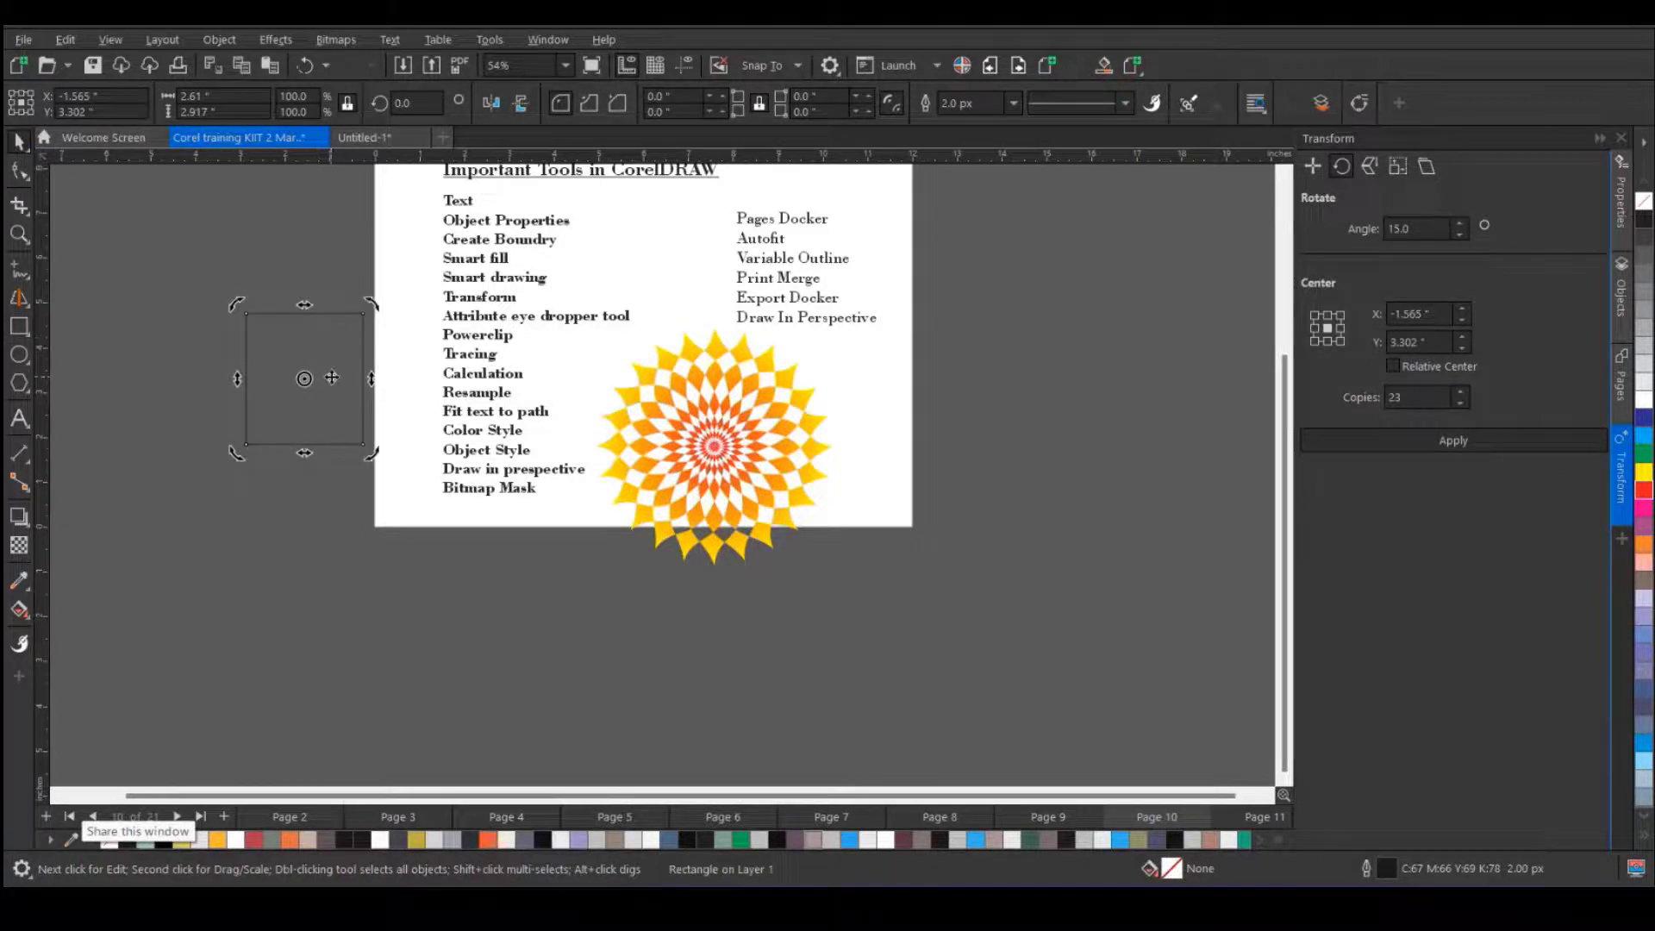
drag(363, 371, 379, 479)
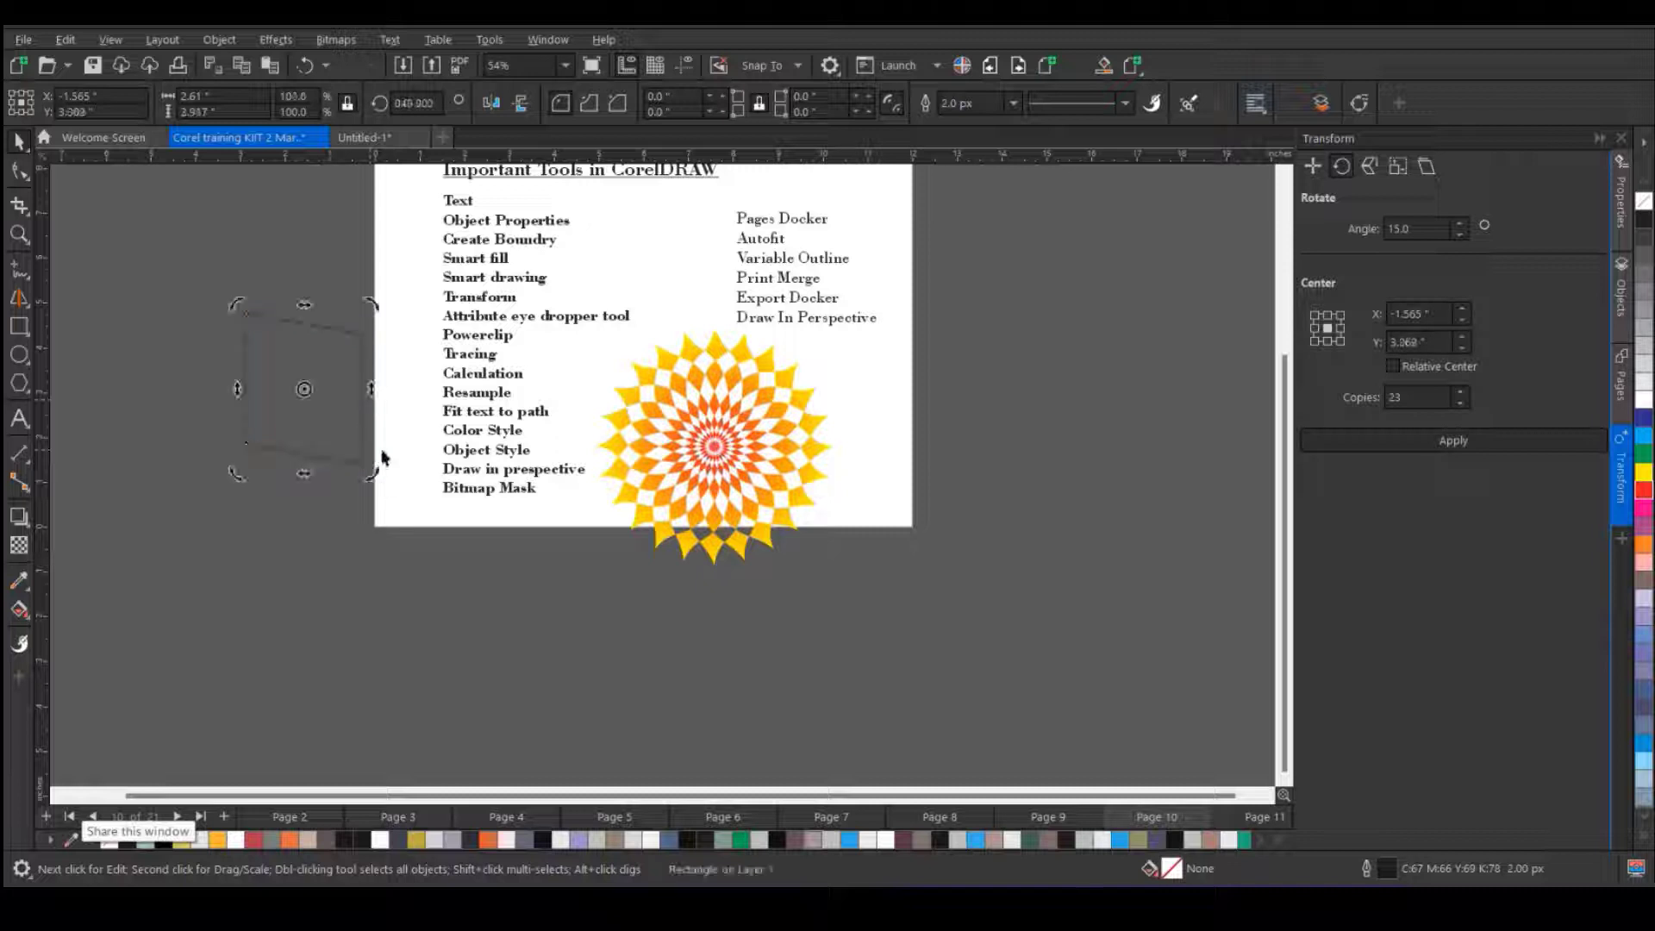
drag(303, 304, 428, 306)
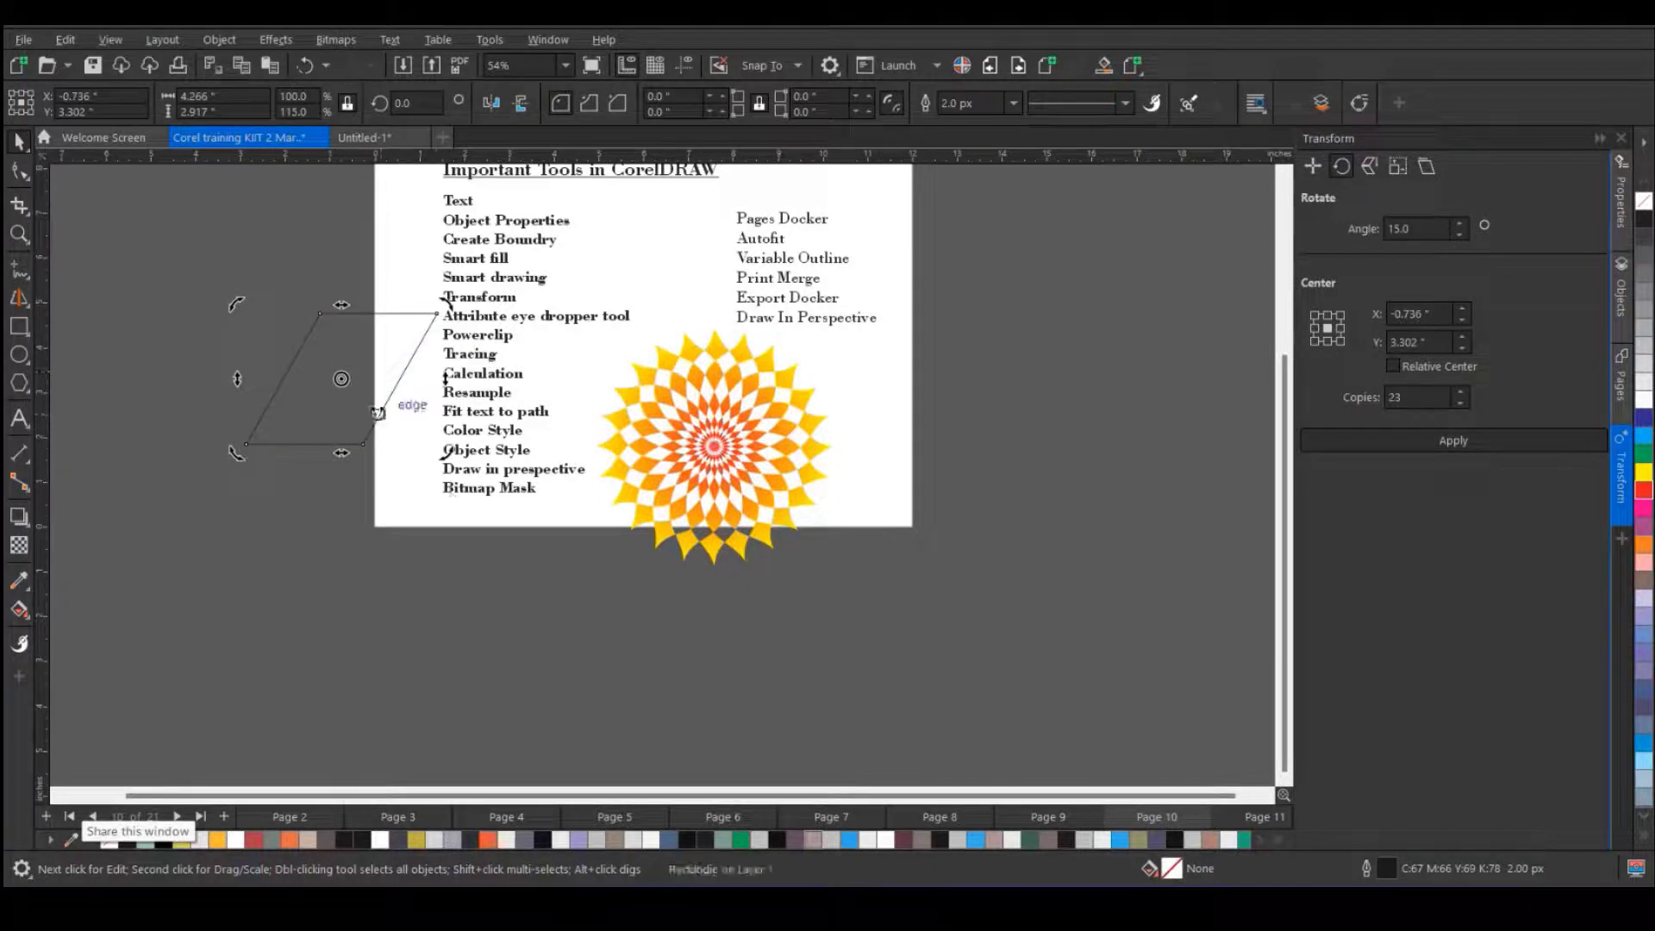
- Delete all the objects and restore the flower
key(ctrl+a)
key(Delete)
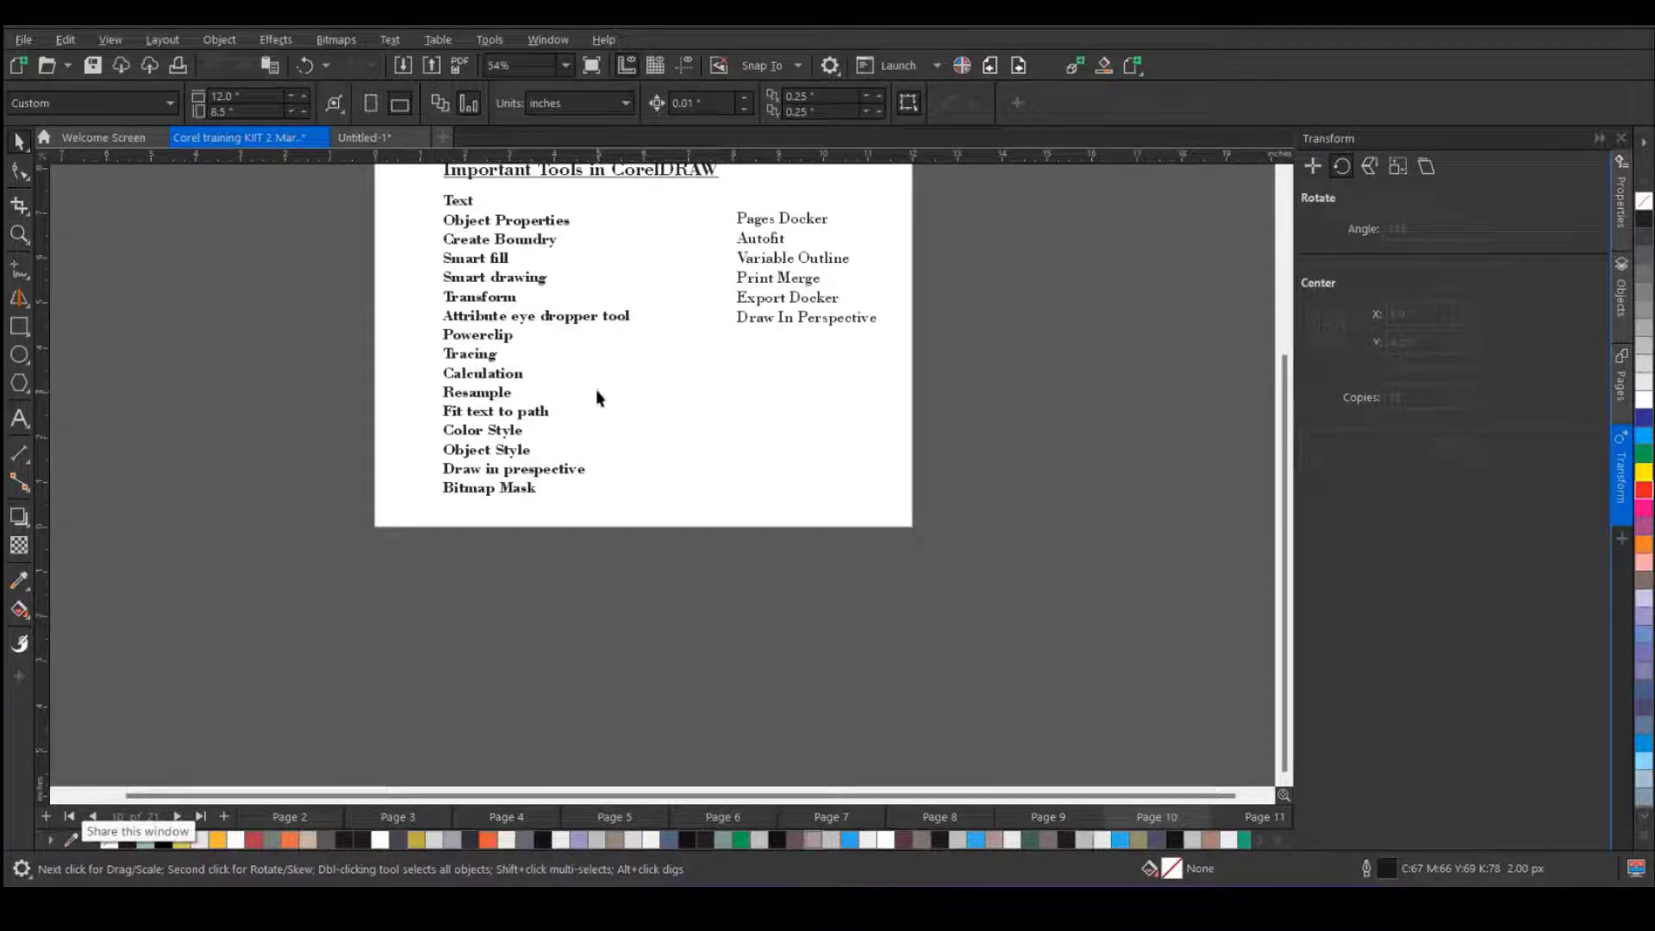
key(ctrl+z)
- Draw a five-sided polygon about 3.4 by 3.3 inches to the right of the flower, across the page's right edge
scroll(849, 422, up, 2)
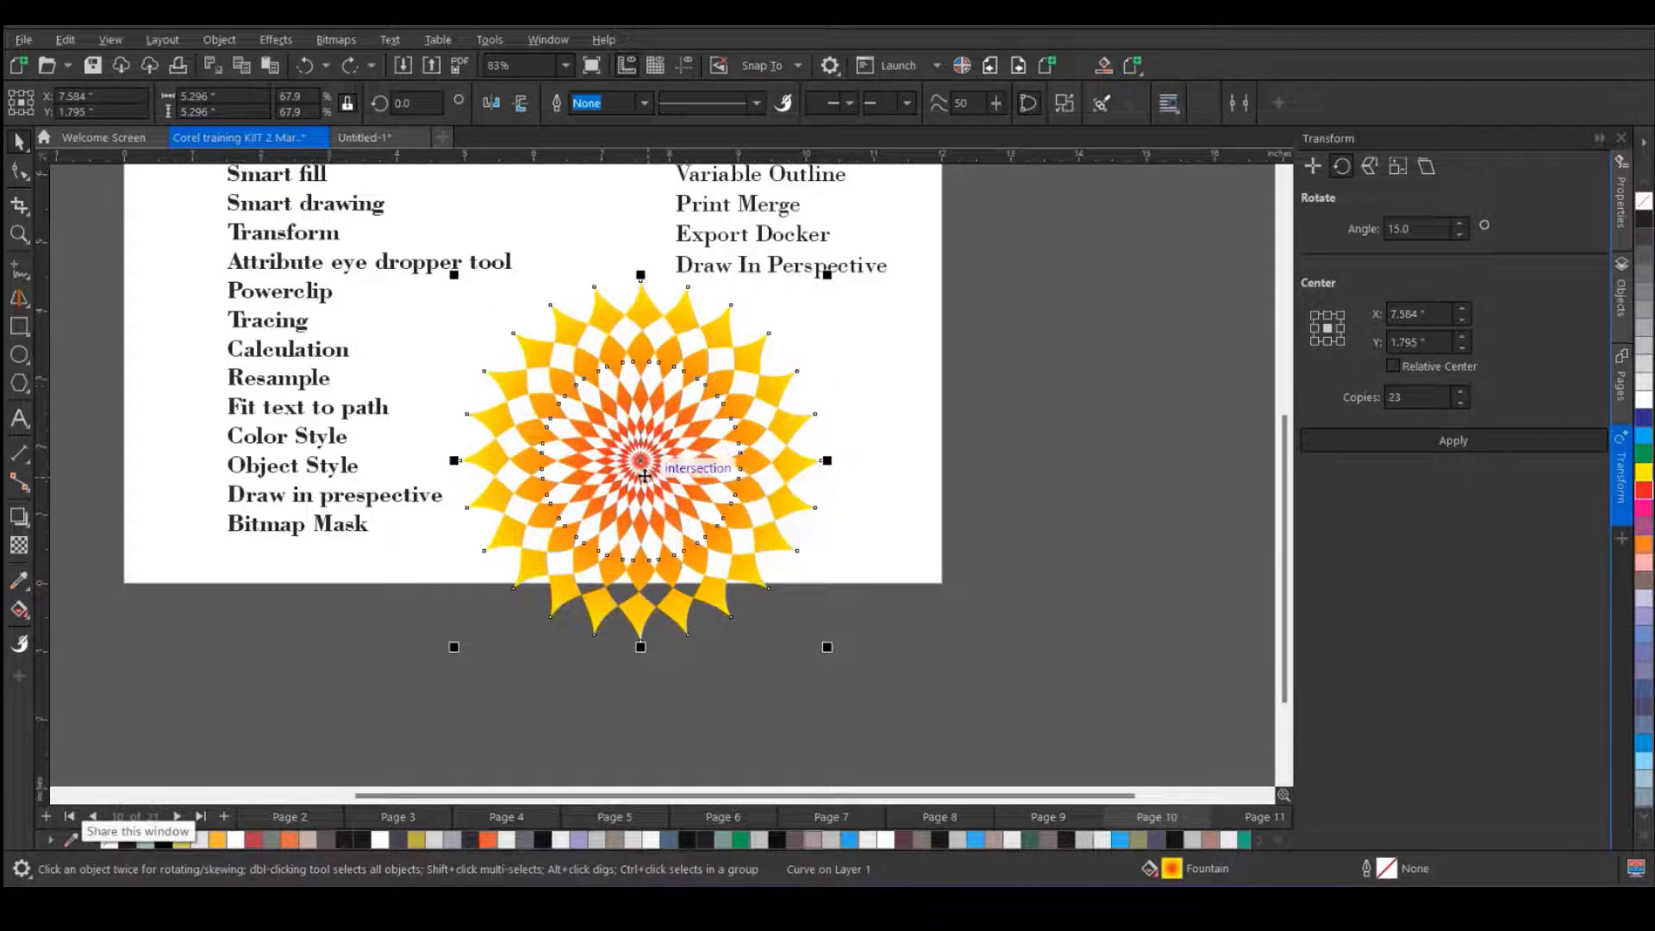
scroll(644, 475, up, 3)
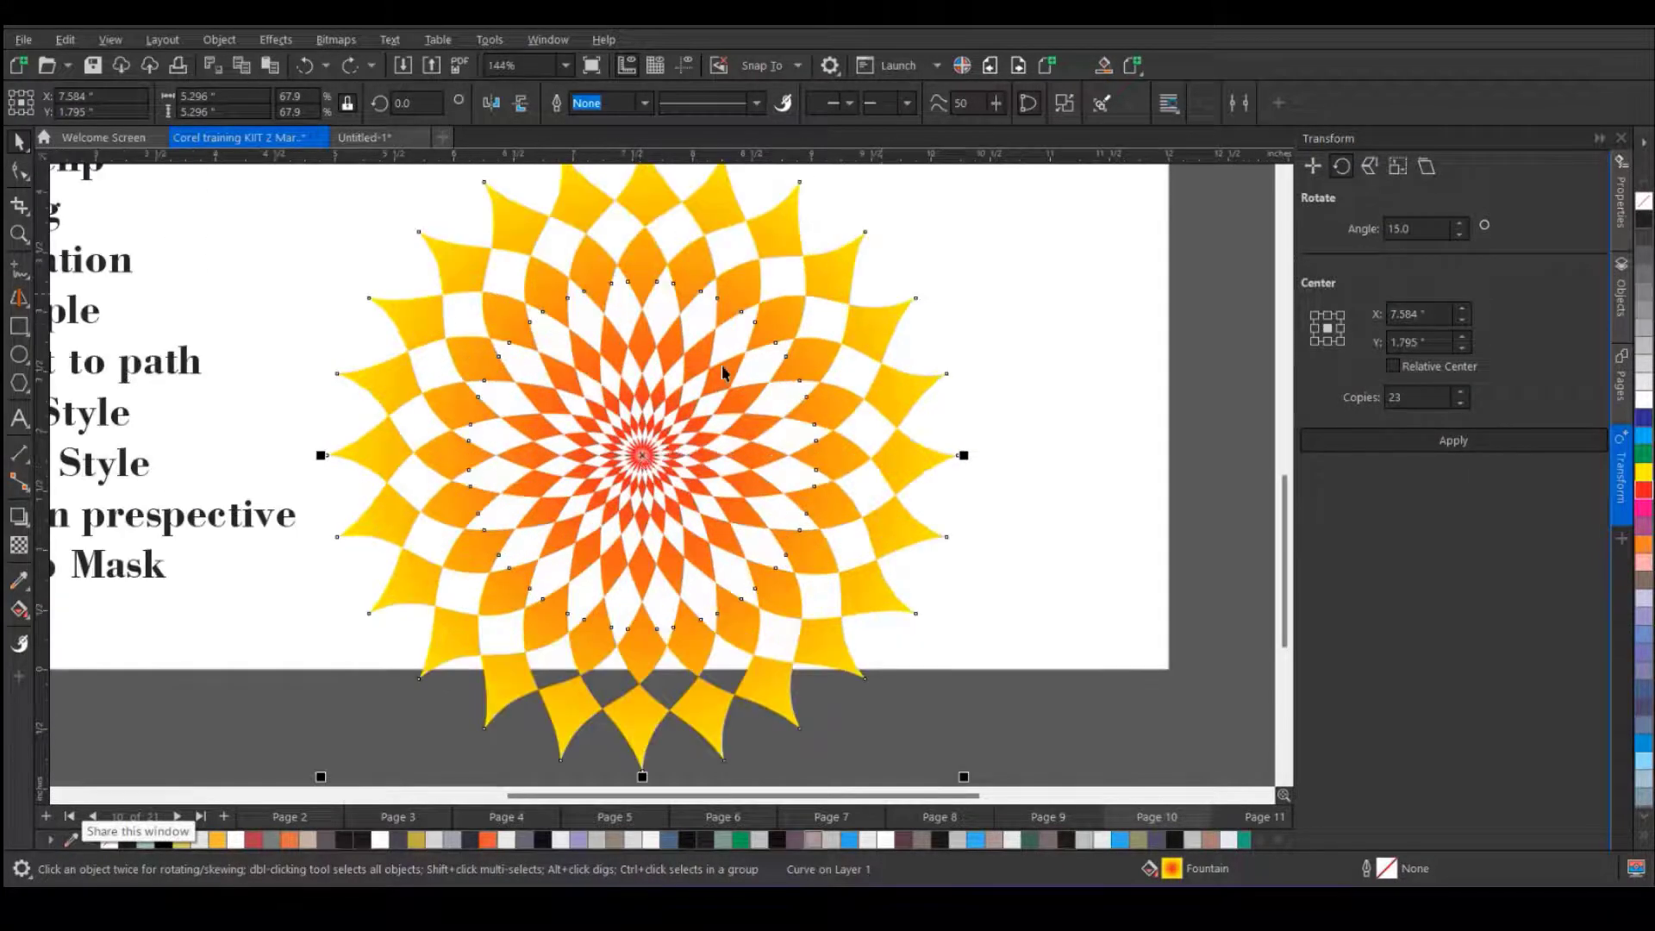
scroll(723, 373, down, 3)
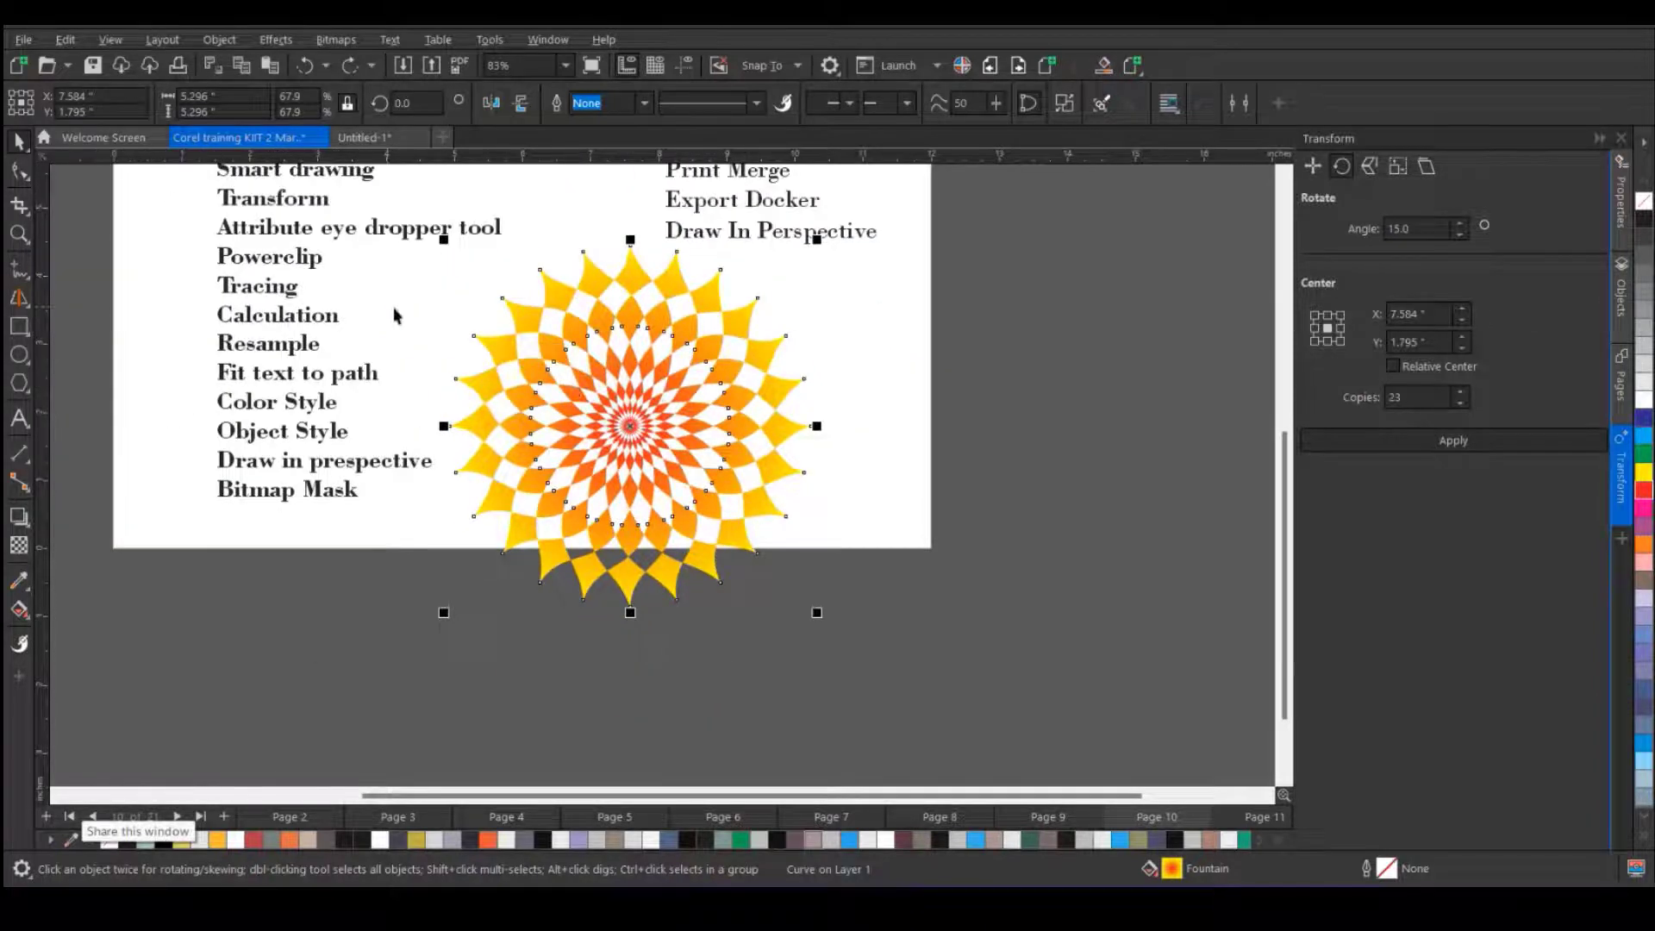
click(20, 382)
mouse_move(878, 329)
mouse_down()
mouse_move(1117, 580)
mouse_move(1112, 557)
mouse_up()
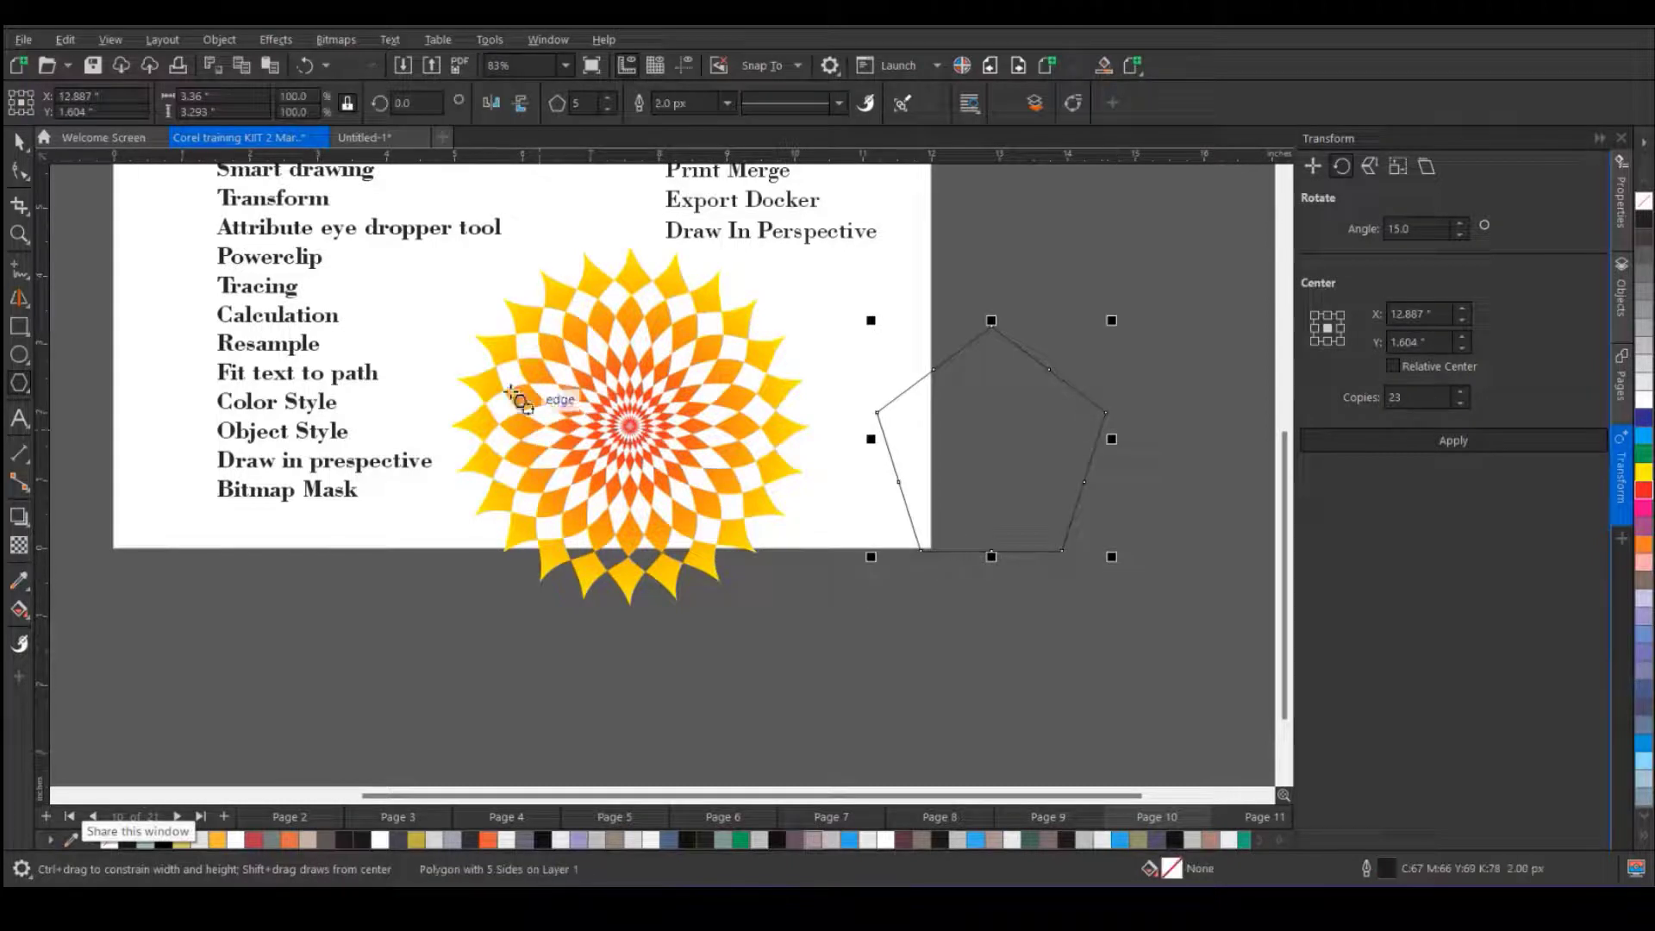
- Copy the flower's fountain fill and outline settings to the pentagon with the Attributes Eyedropper
click(25, 588)
click(89, 605)
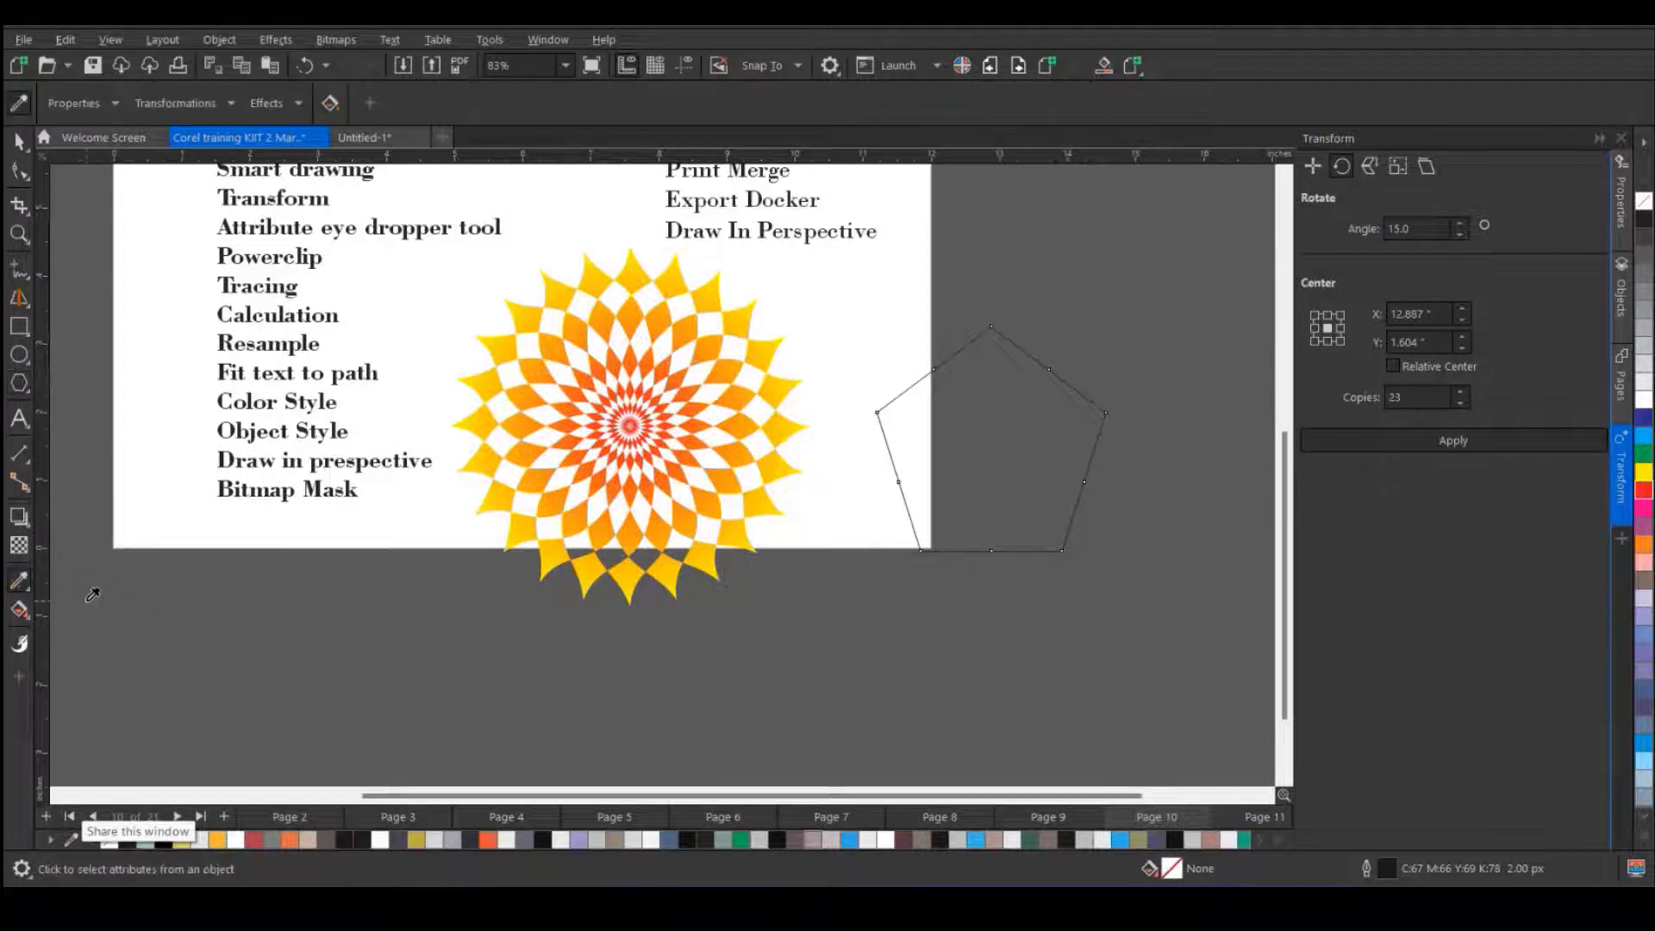
click(635, 356)
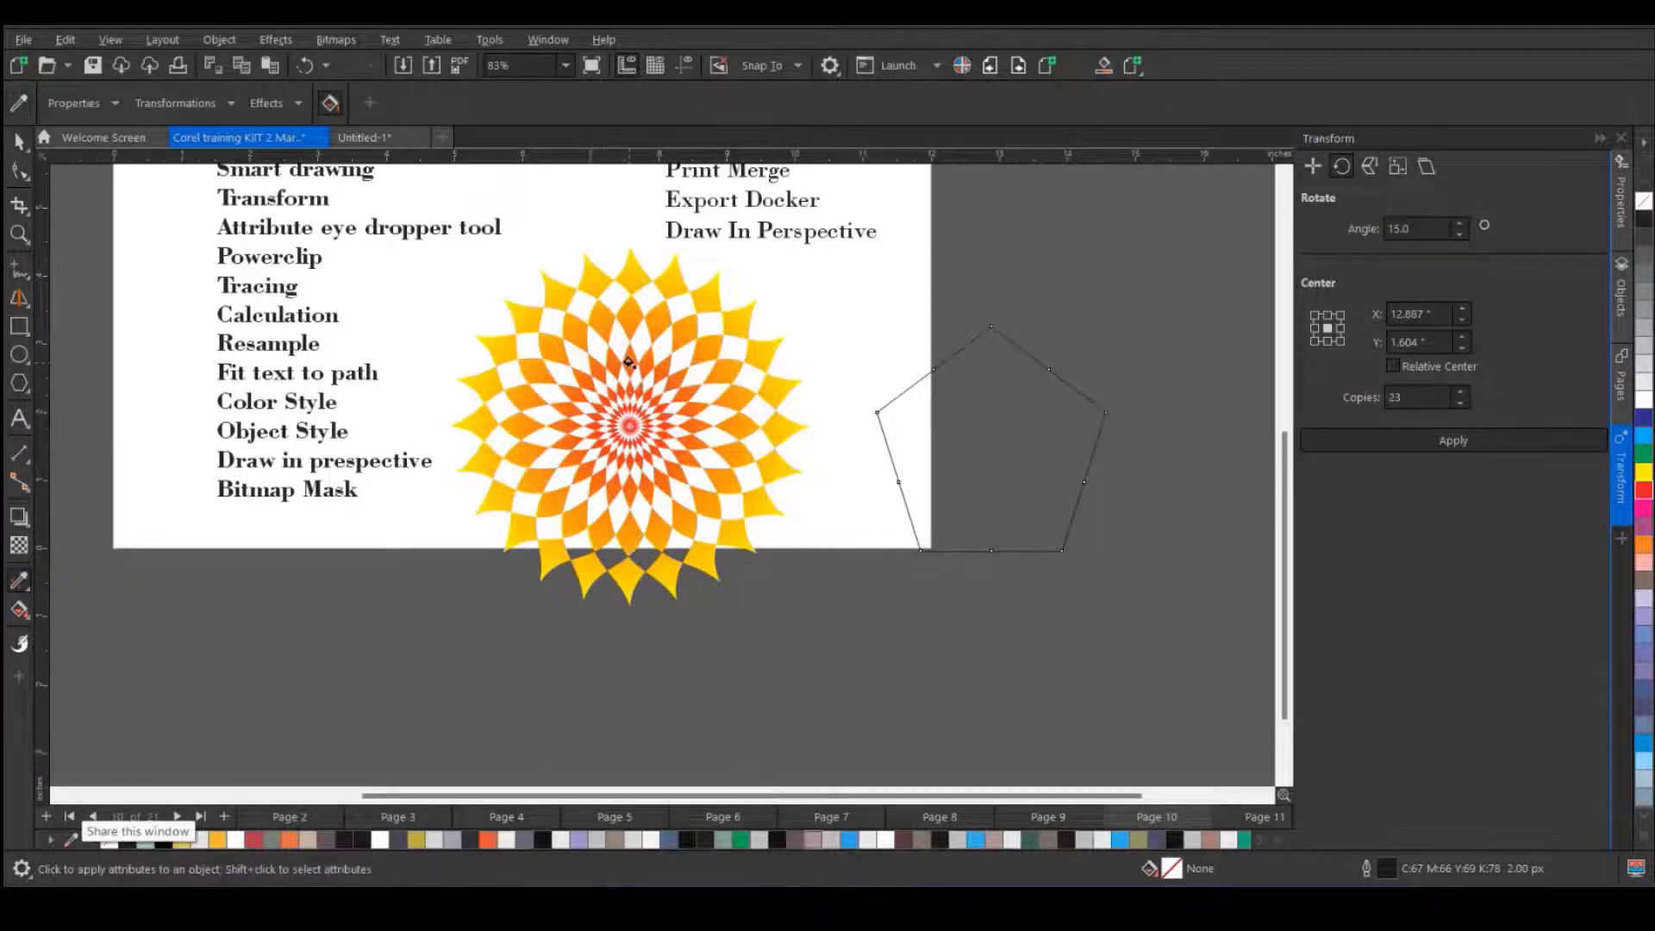
click(941, 415)
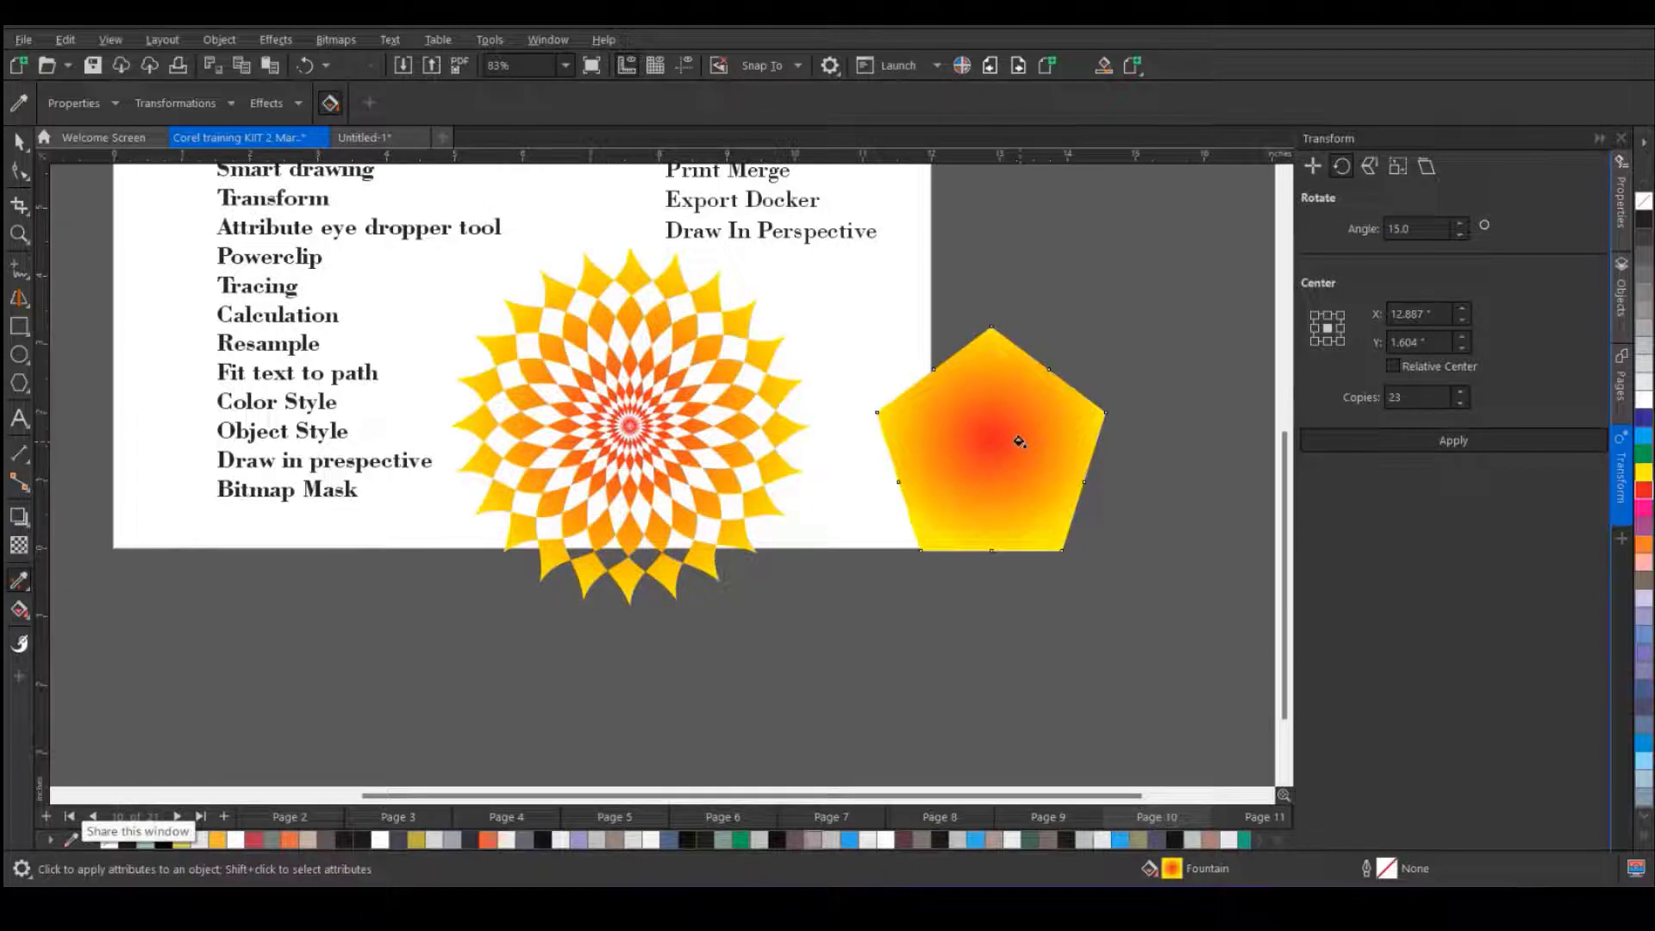
- Examine which effects and object properties the Attributes Eyedropper can copy
click(300, 103)
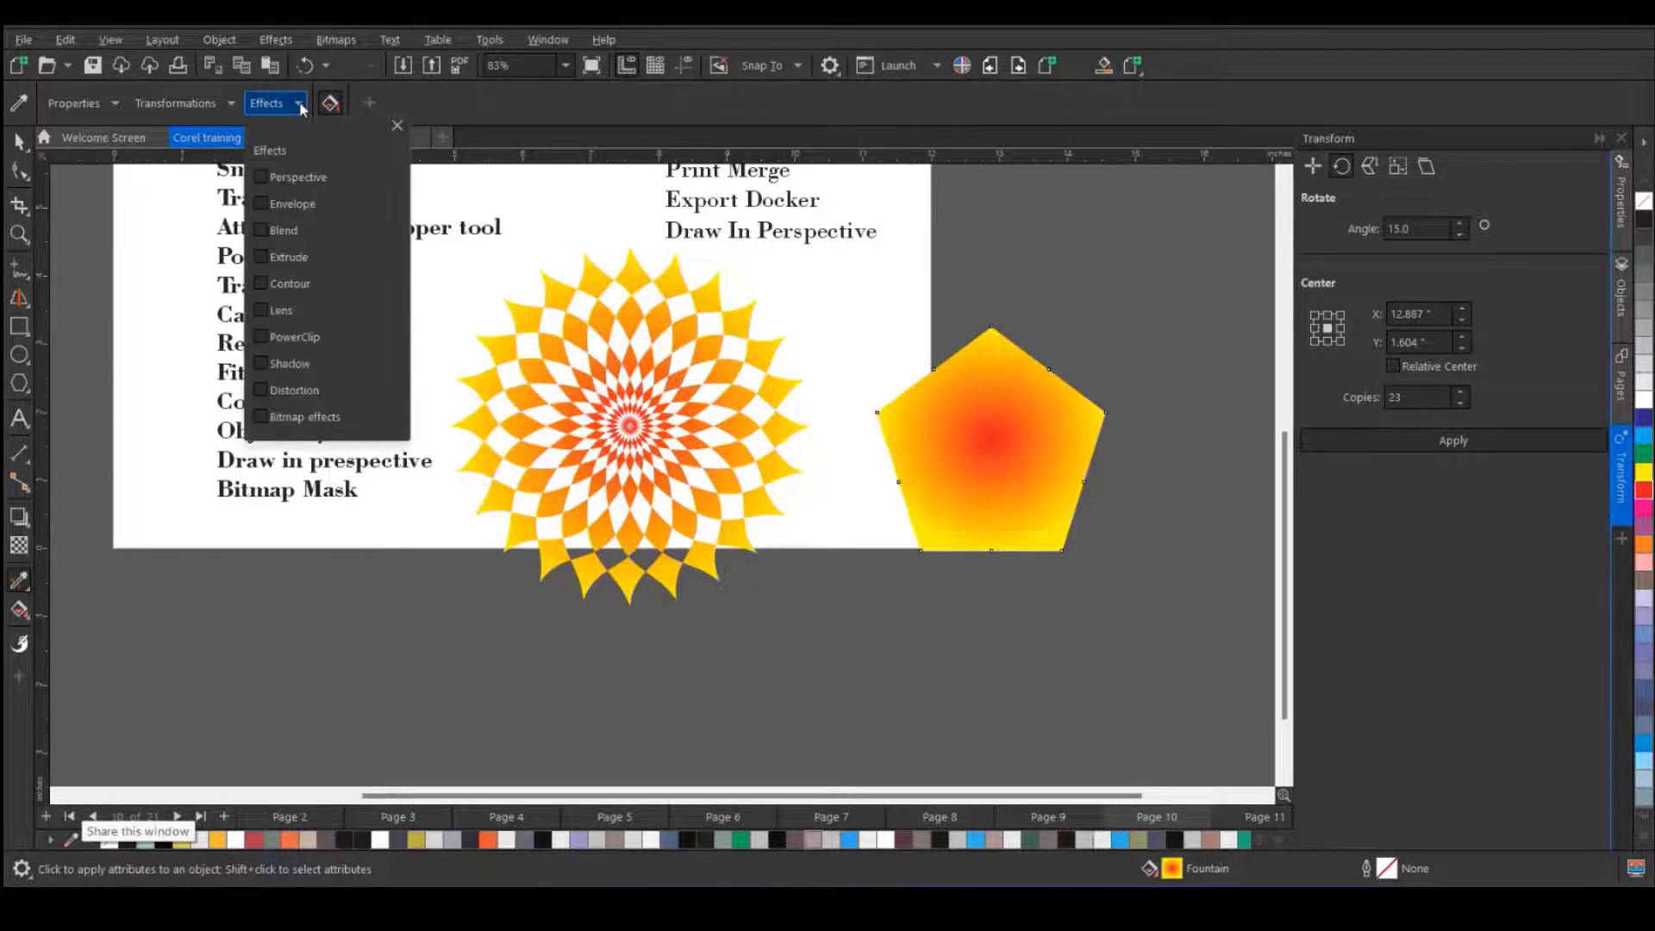
click(113, 107)
click(115, 103)
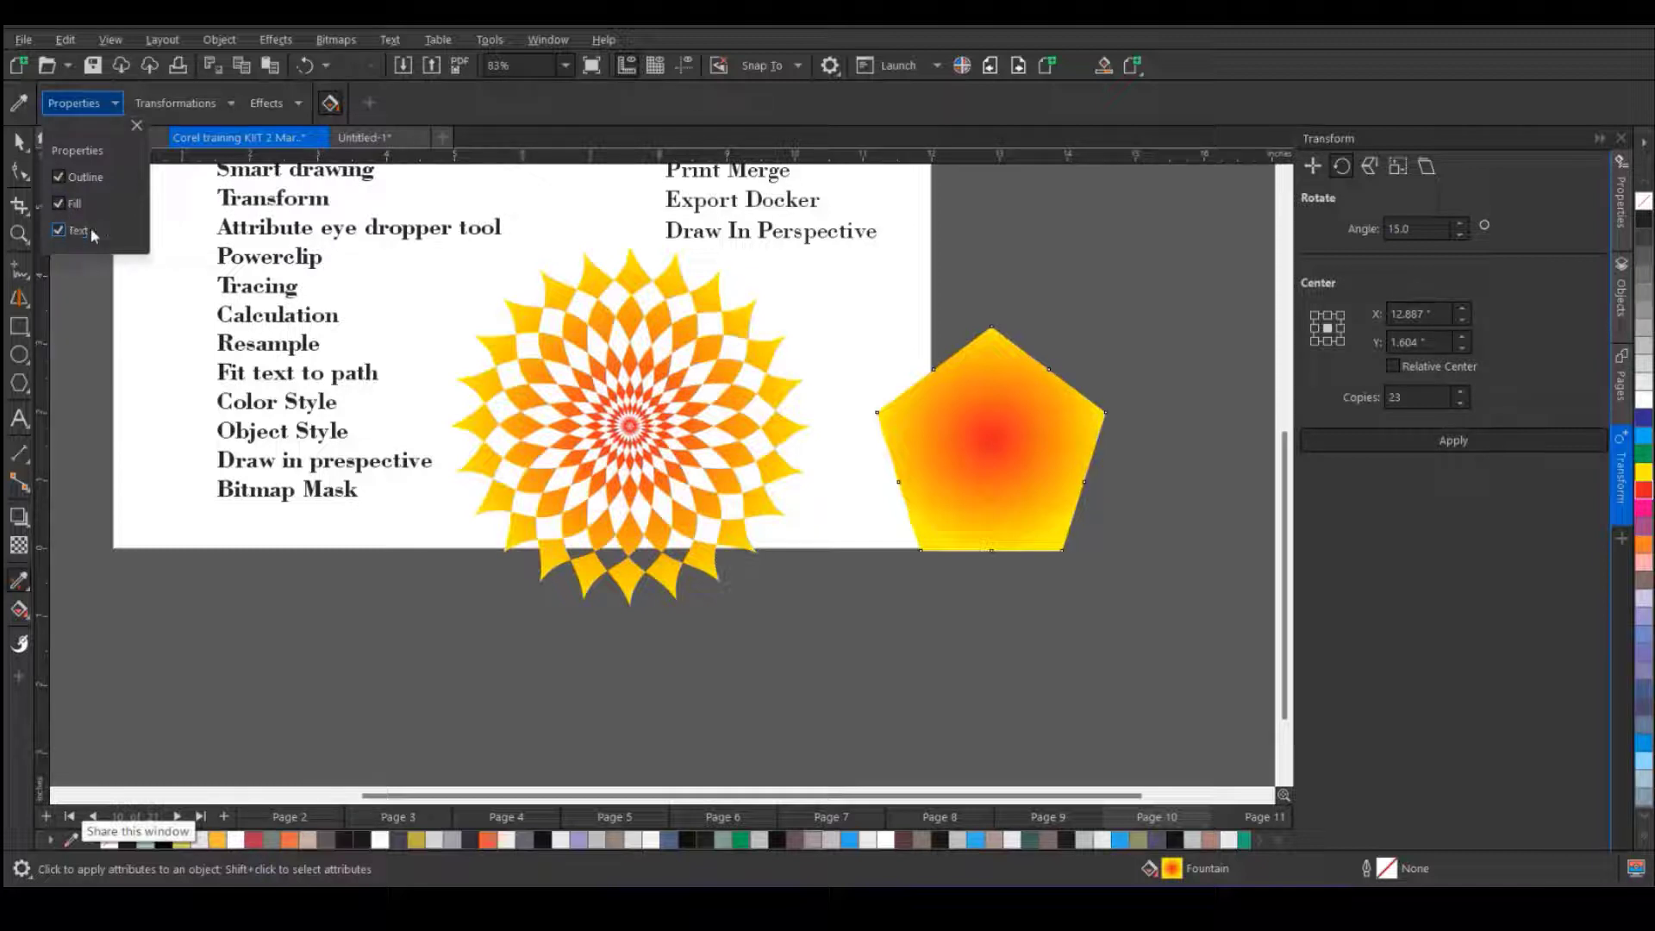
click(80, 290)
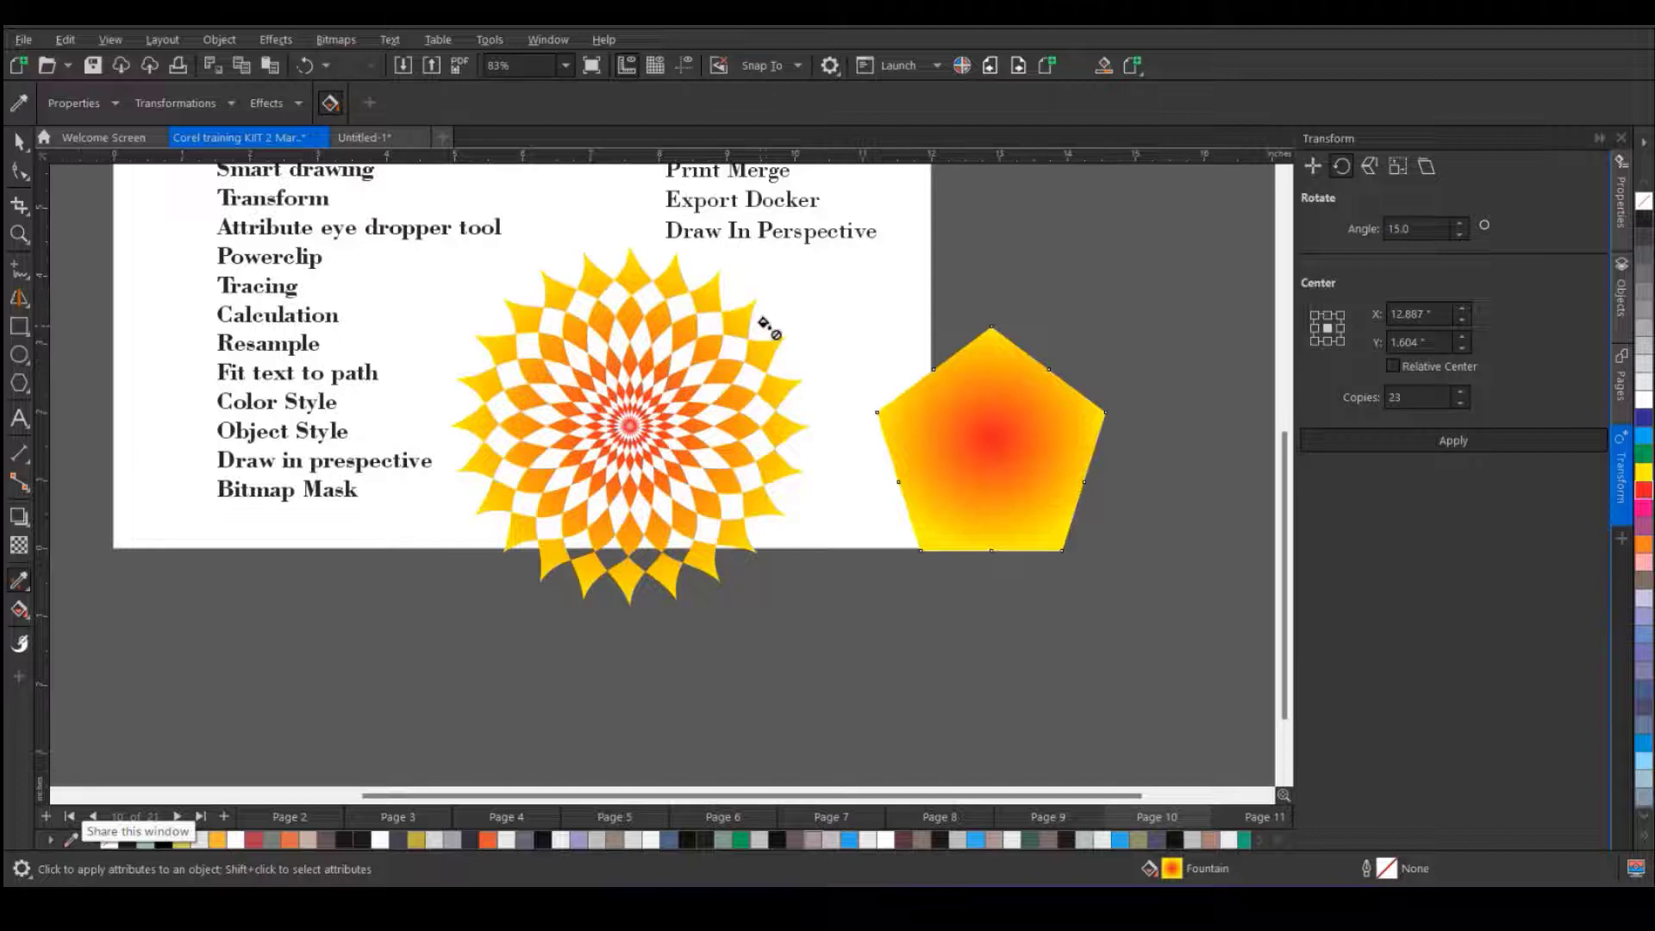
- Restore the application window to a smaller size and move it aside to uncover the desktop wallpaper
scroll(768, 328, down, 1)
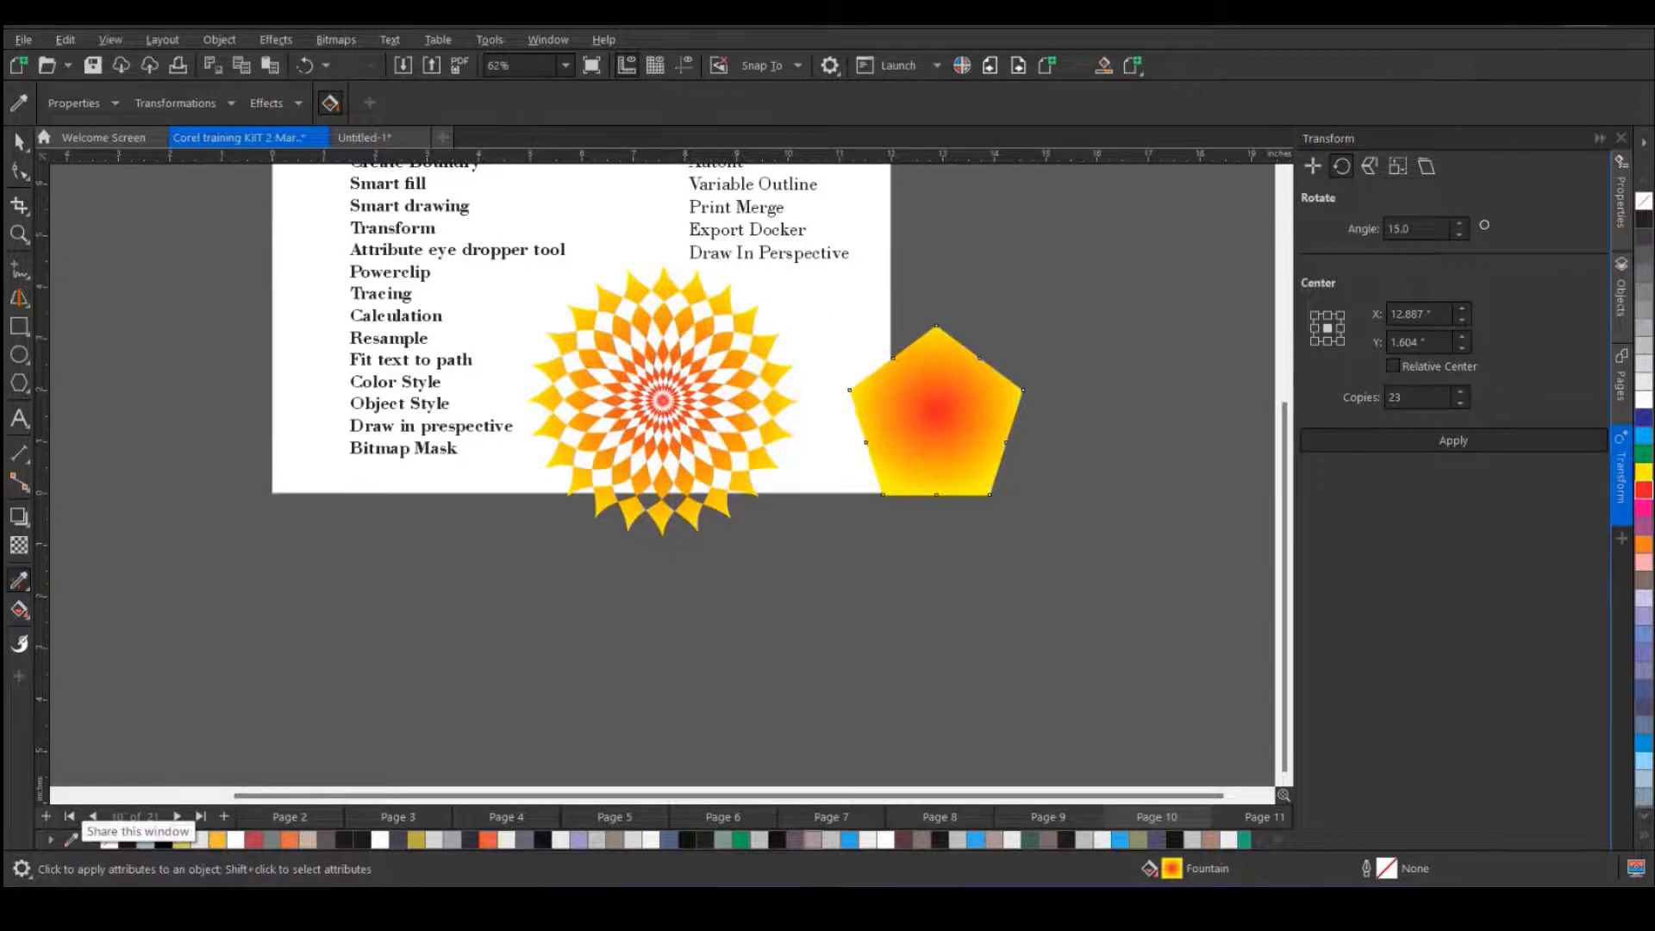
click(1584, 12)
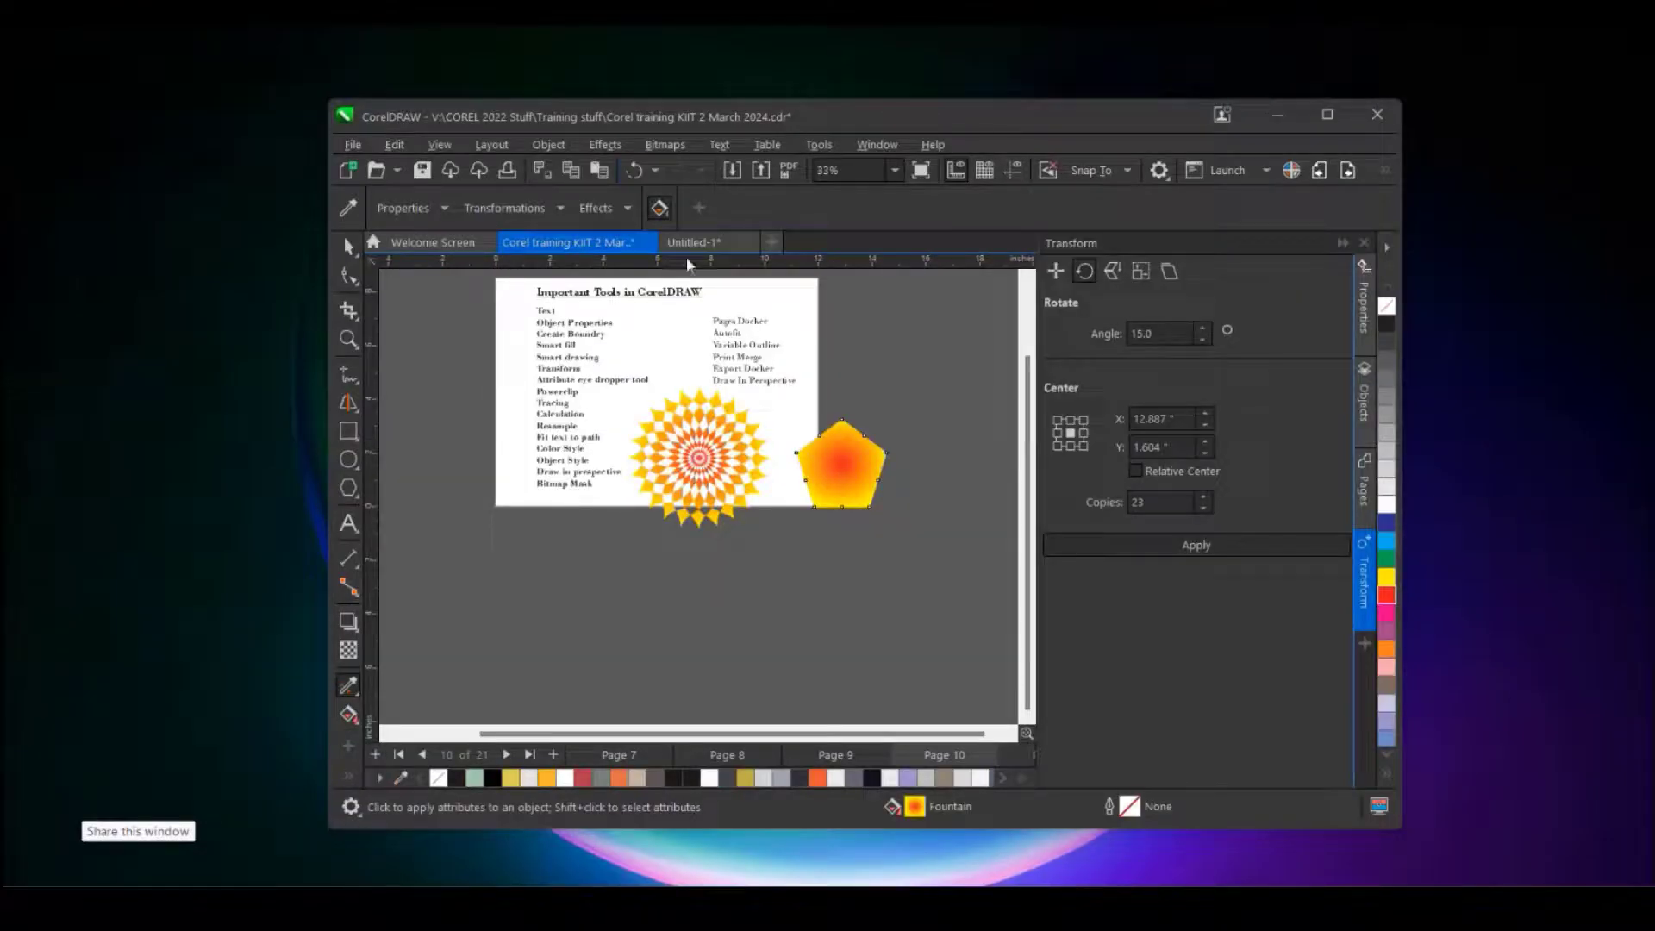
drag(886, 107, 1073, 66)
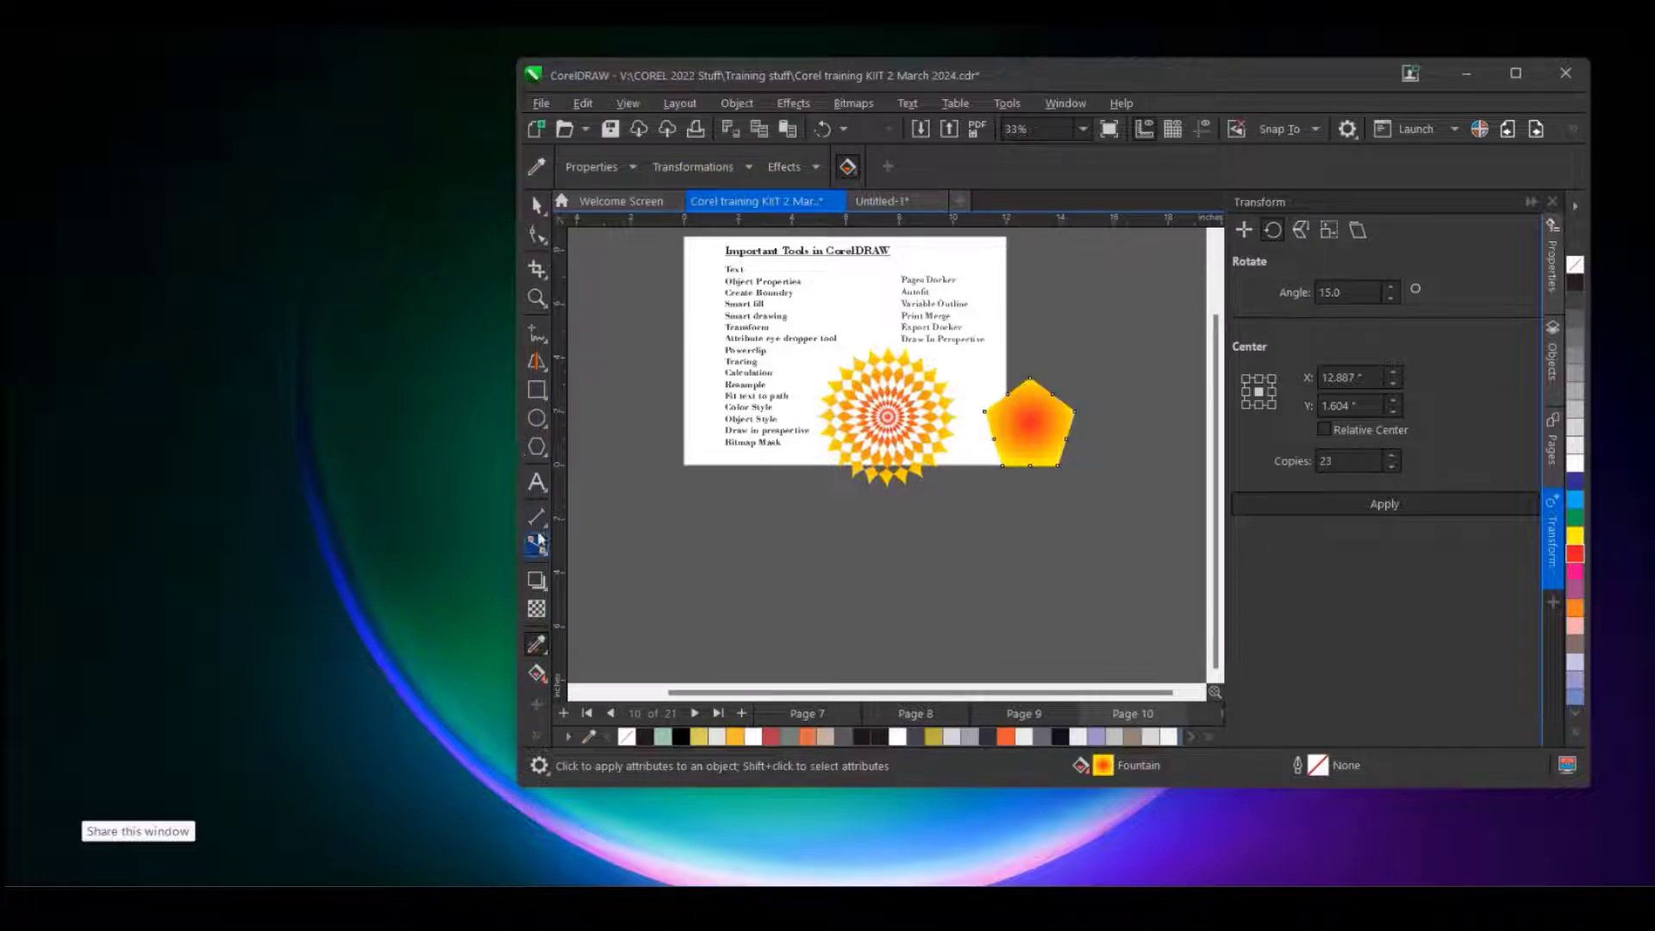
- Sample the dark blue arc of the desktop wallpaper with the Color Eyedropper and fill the pentagon with that colour
click(545, 648)
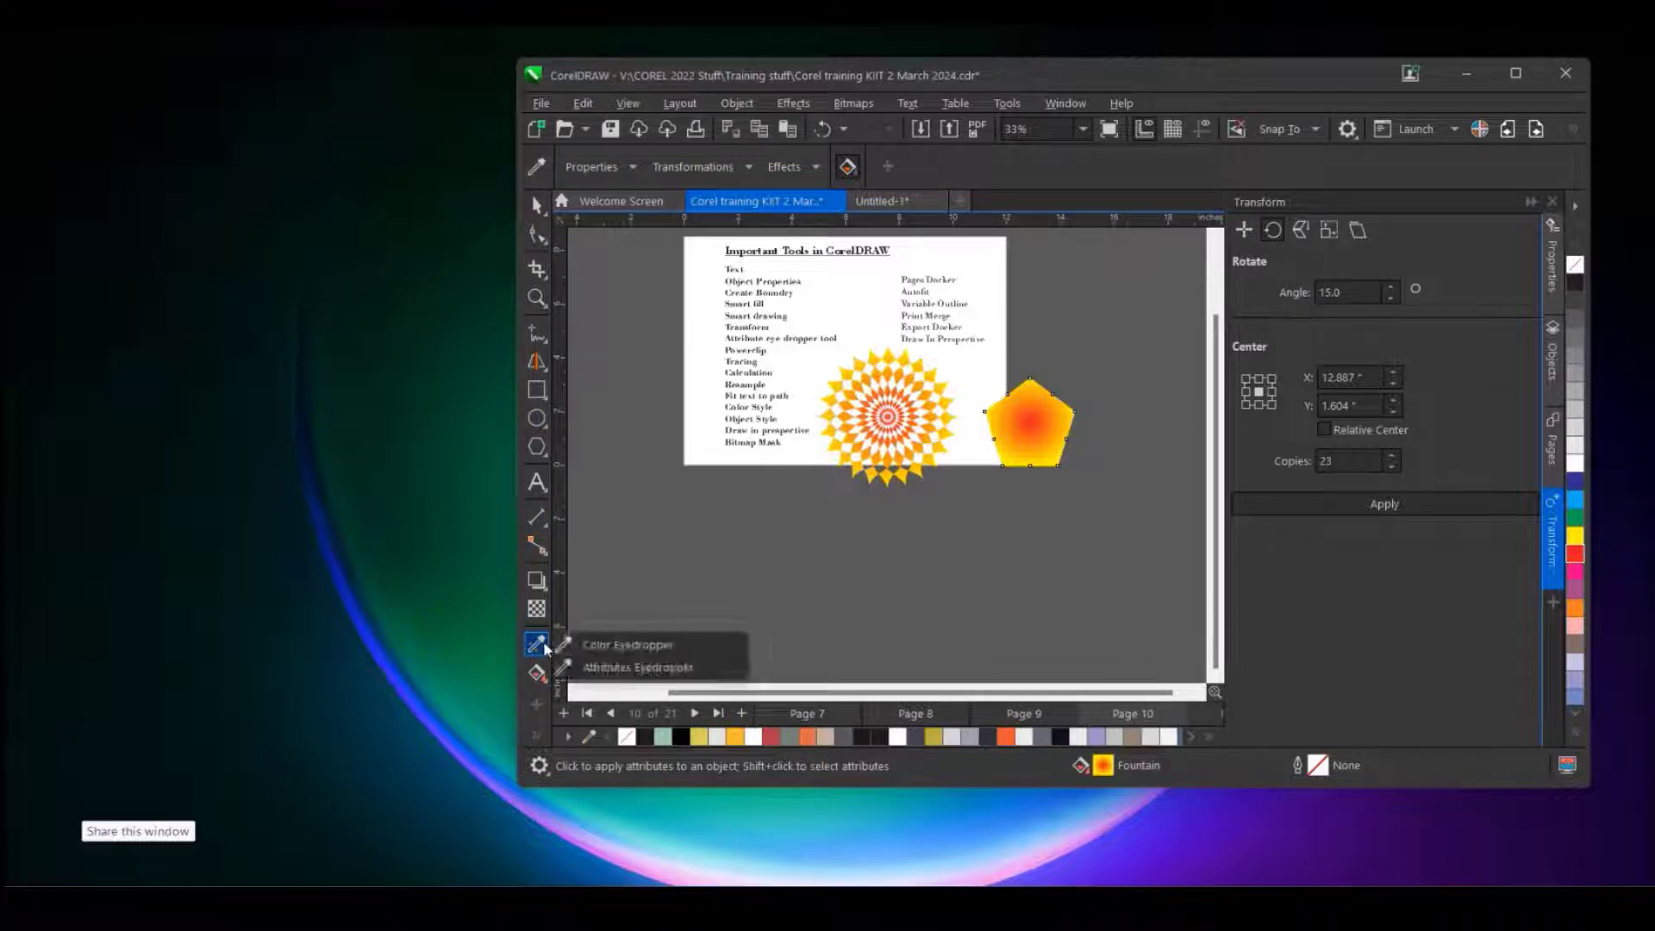
click(638, 645)
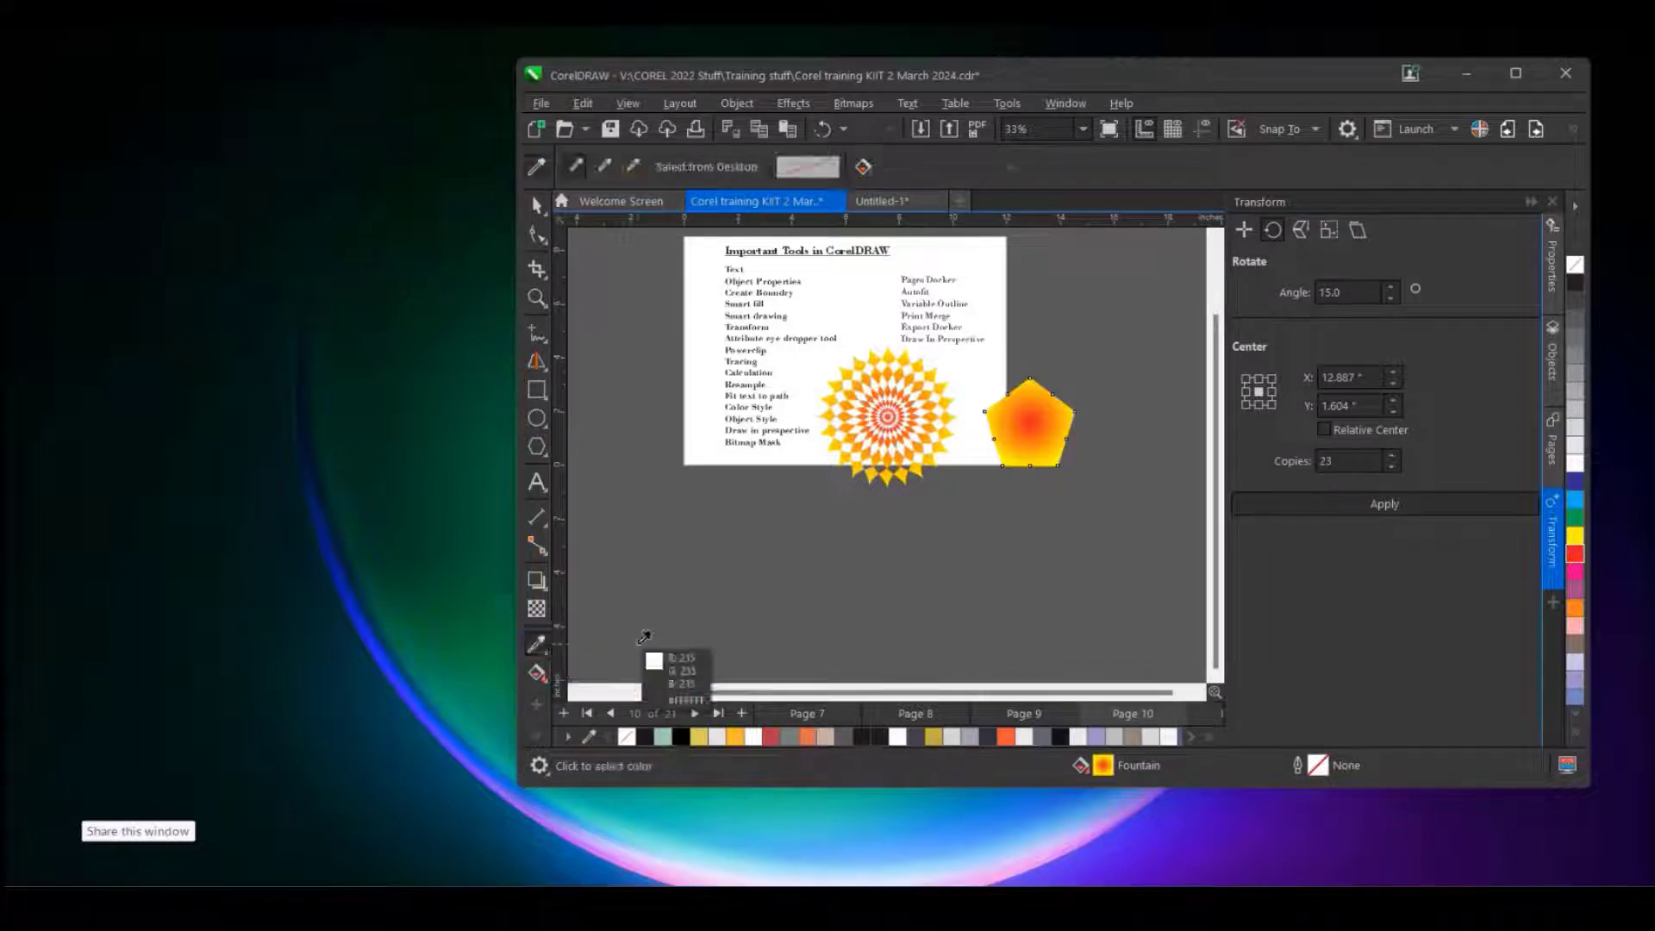
click(716, 168)
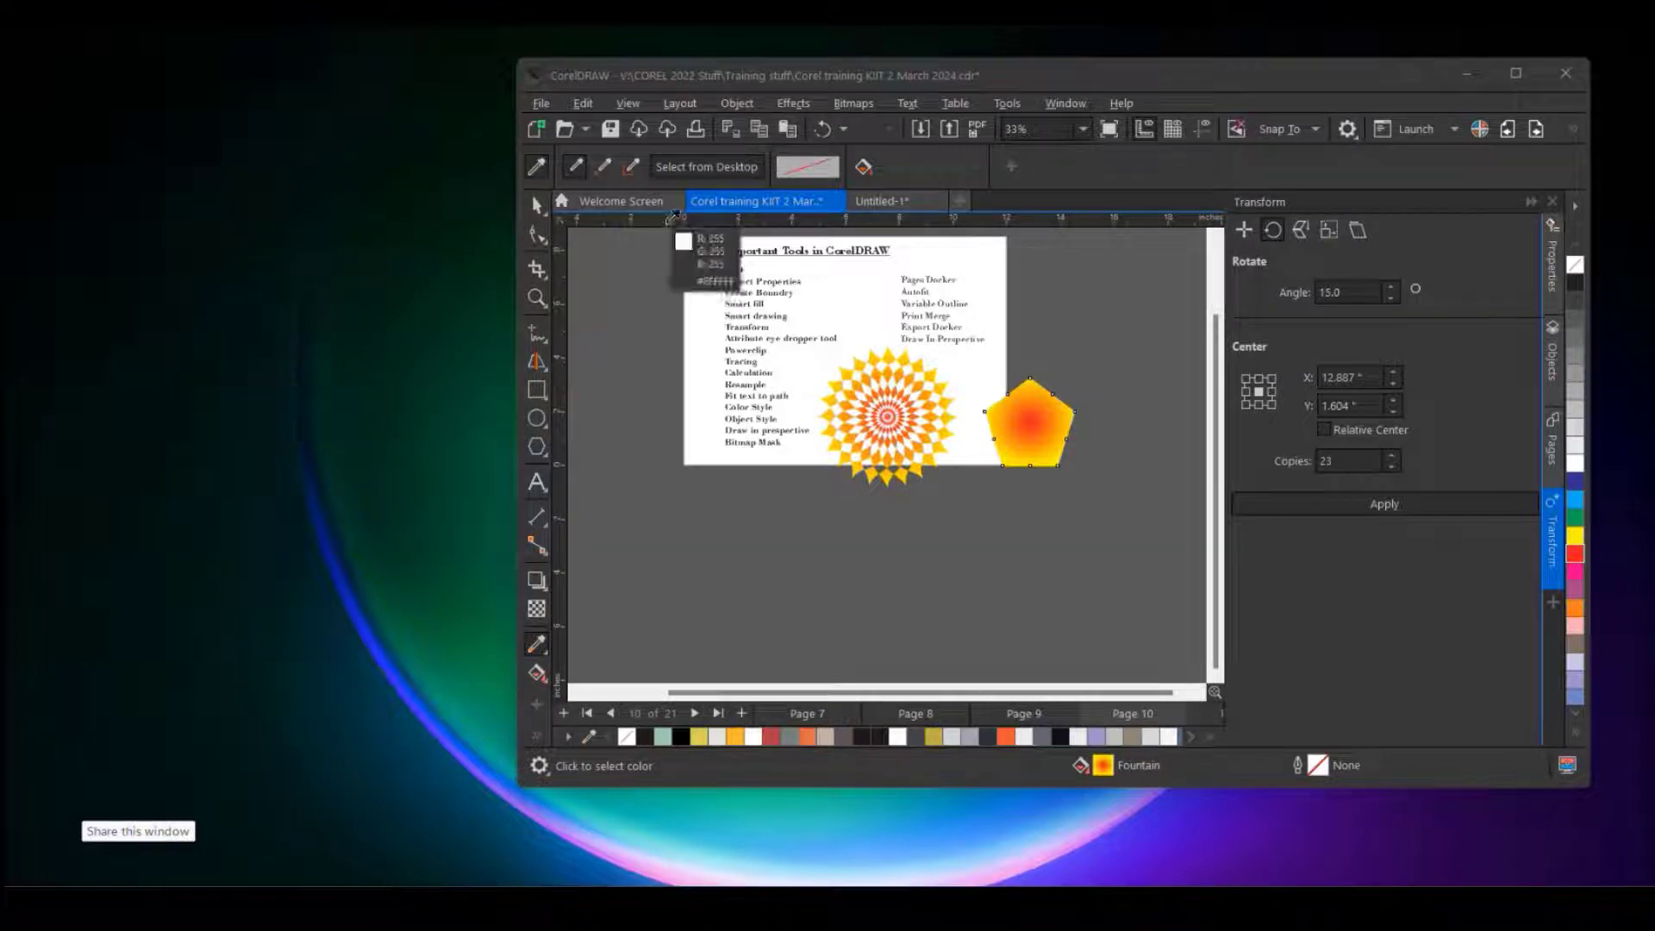
click(680, 163)
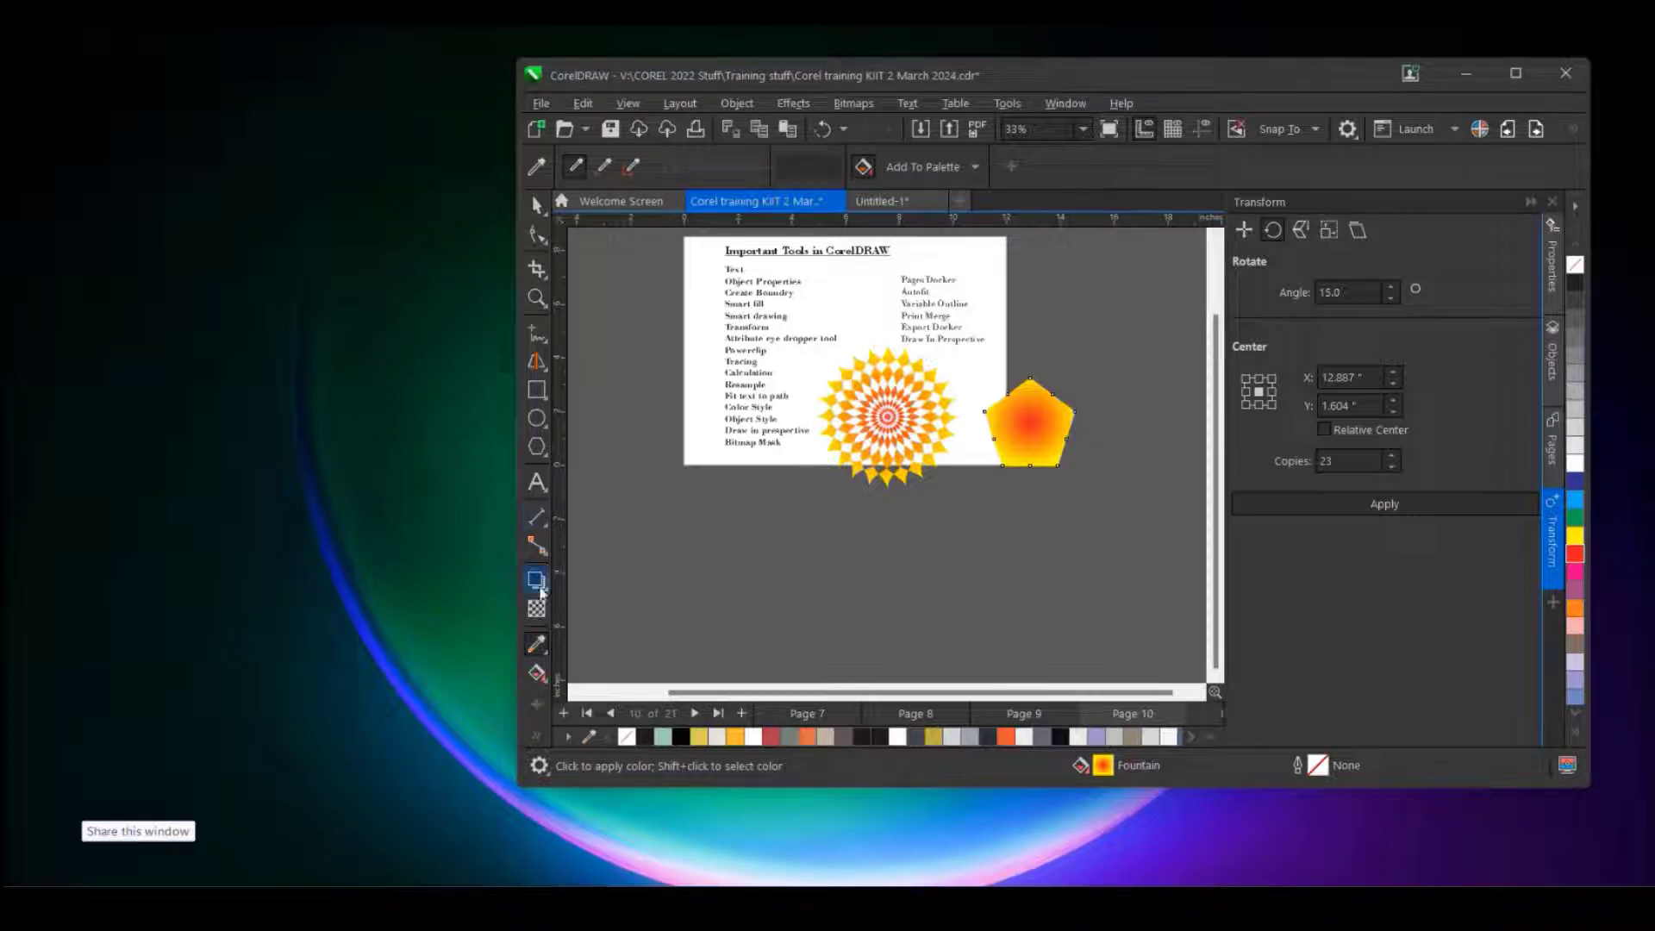
click(534, 171)
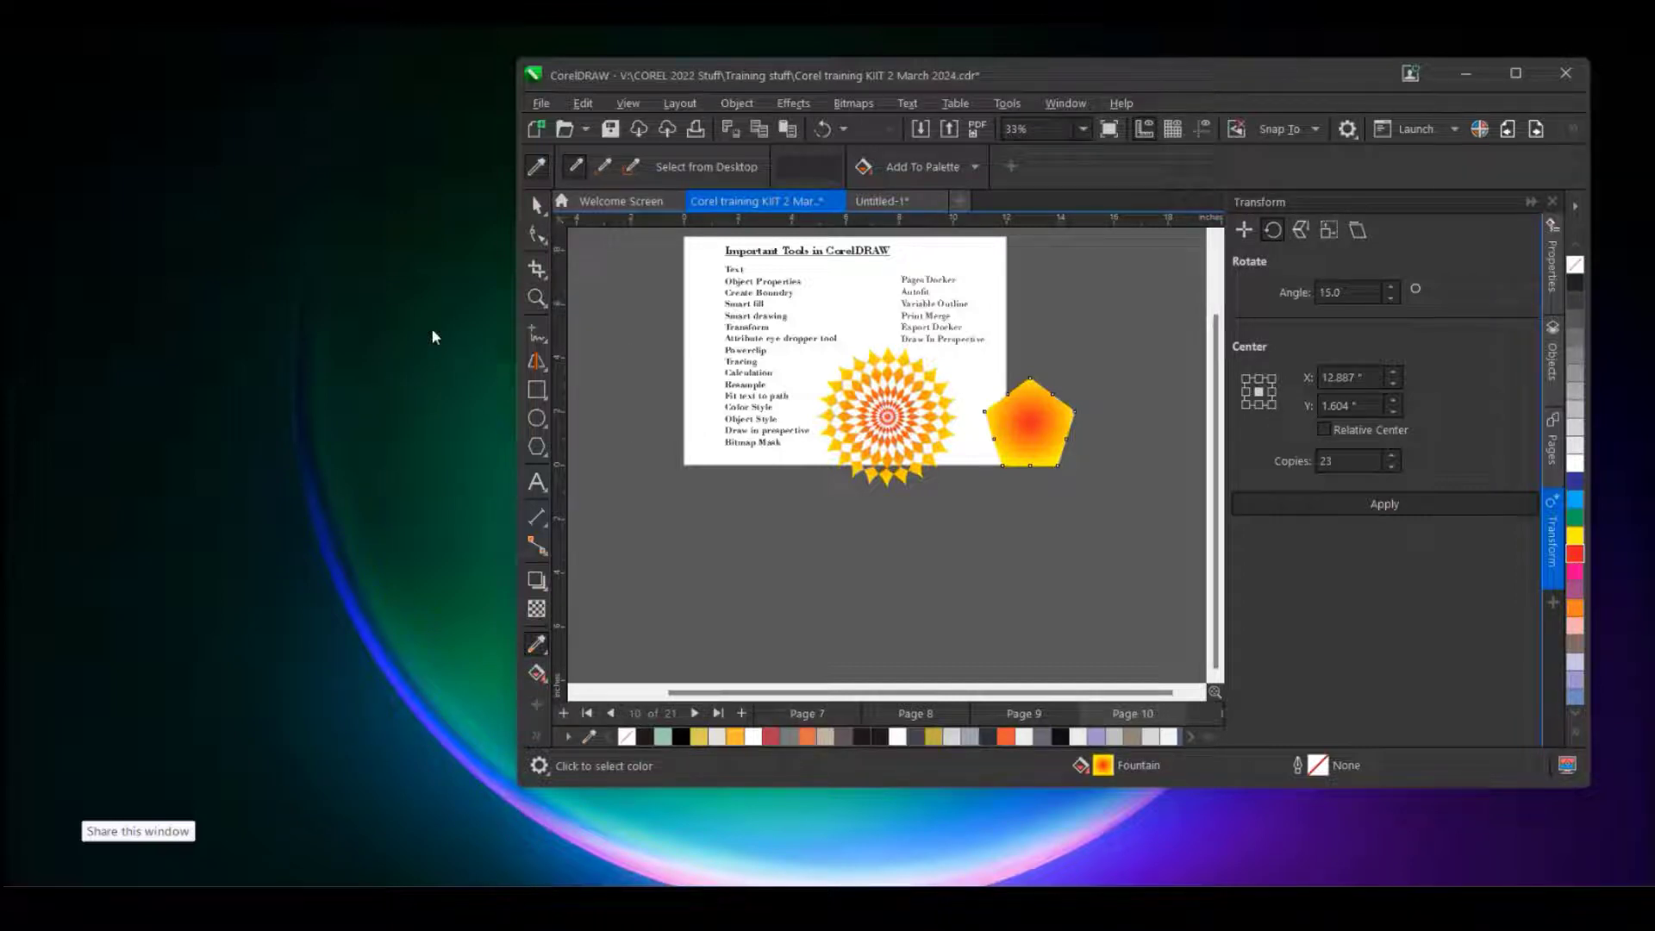
click(704, 165)
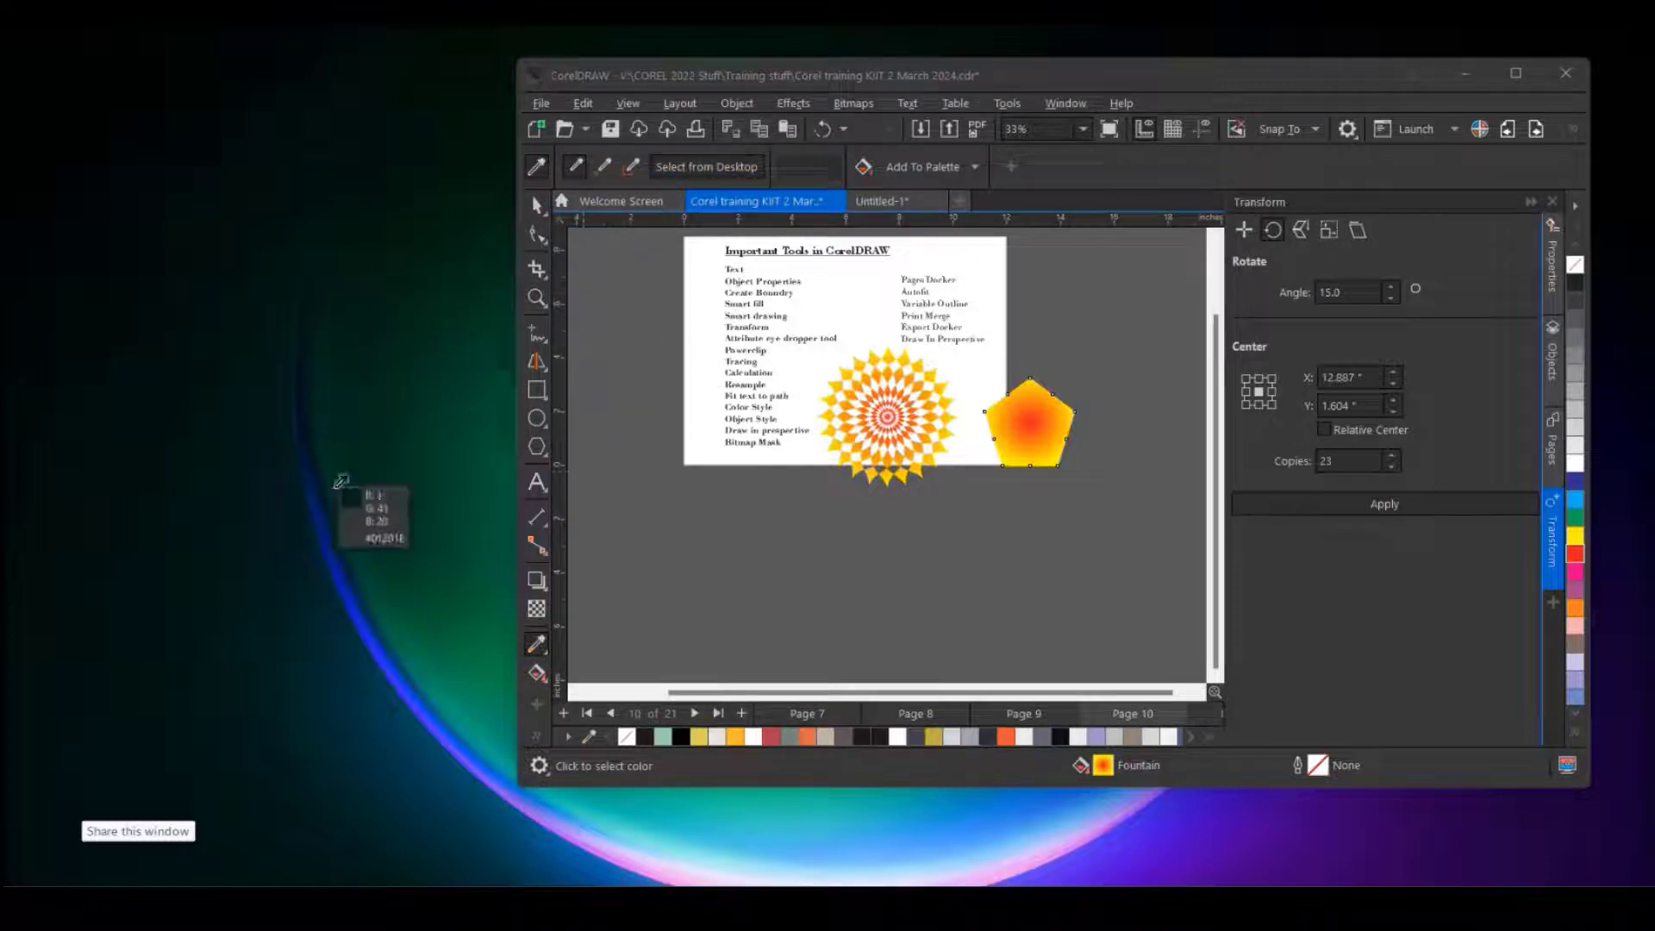
click(341, 555)
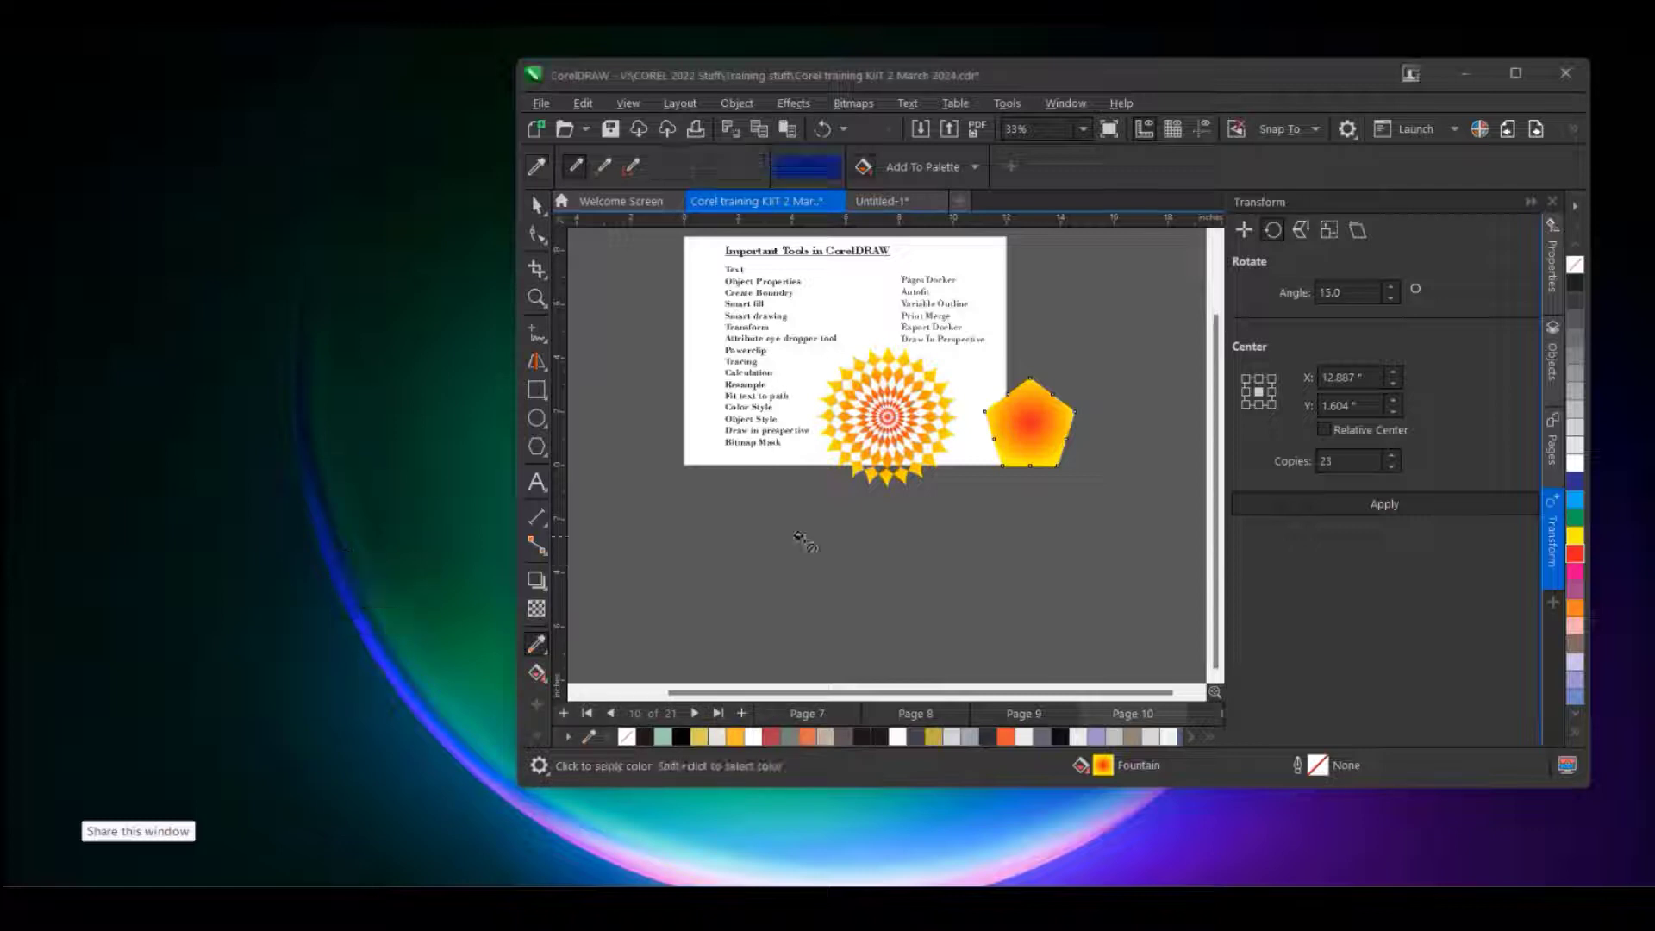
click(1038, 428)
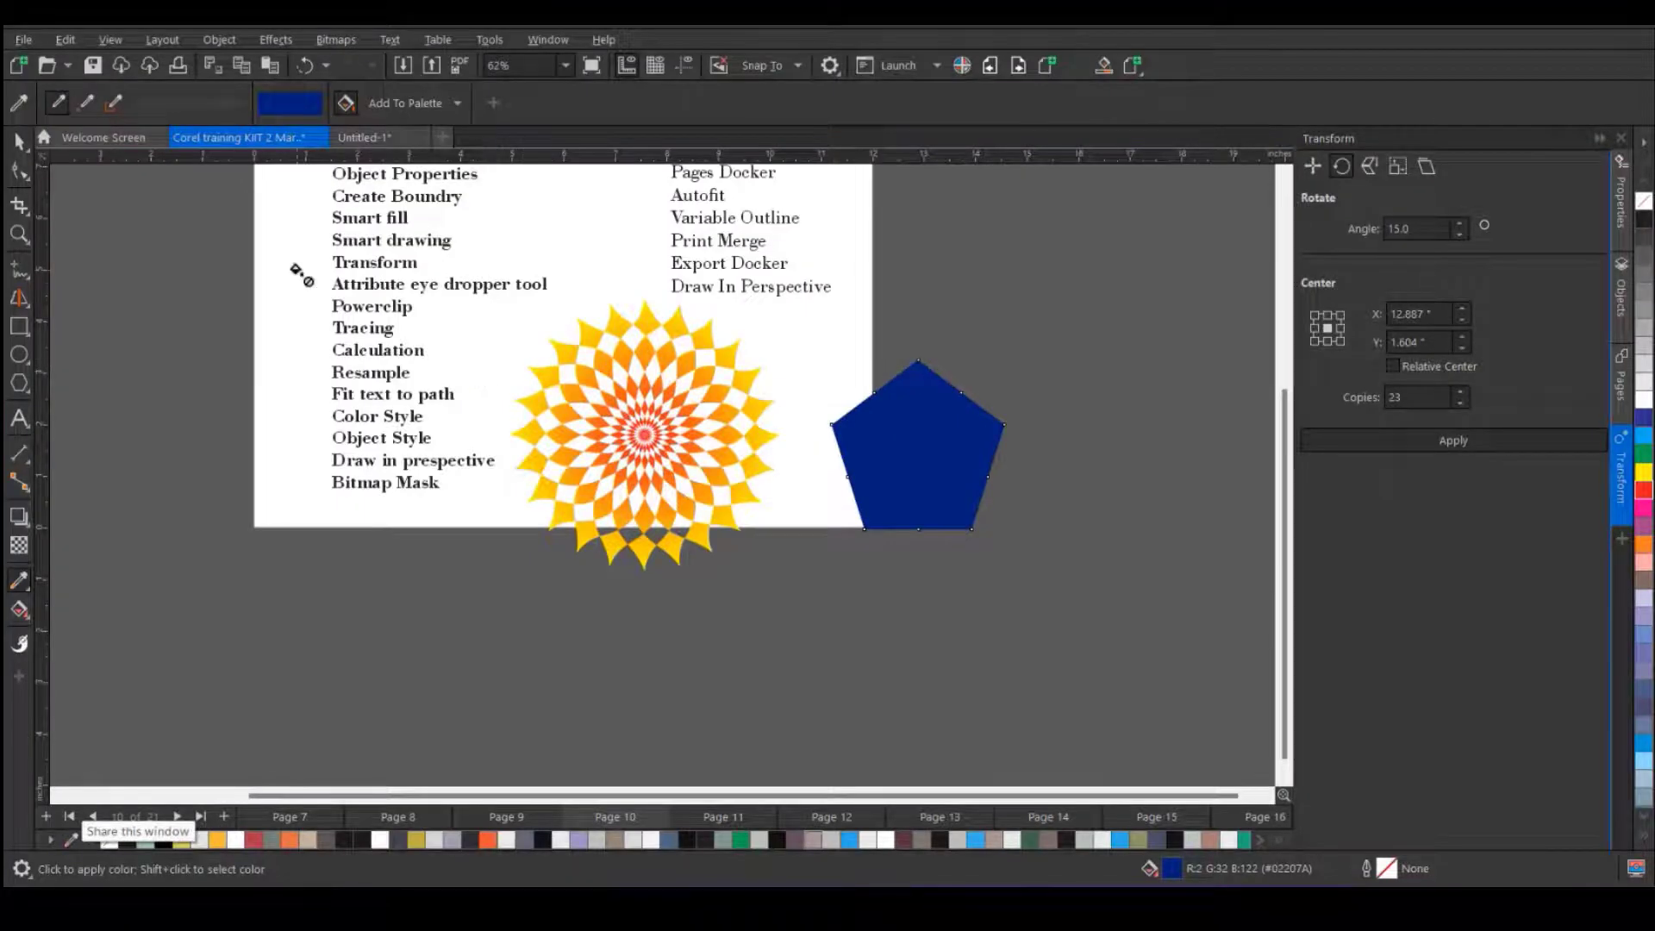
- Switch to the Untitled-1 document and delete all the text objects on its page
click(19, 140)
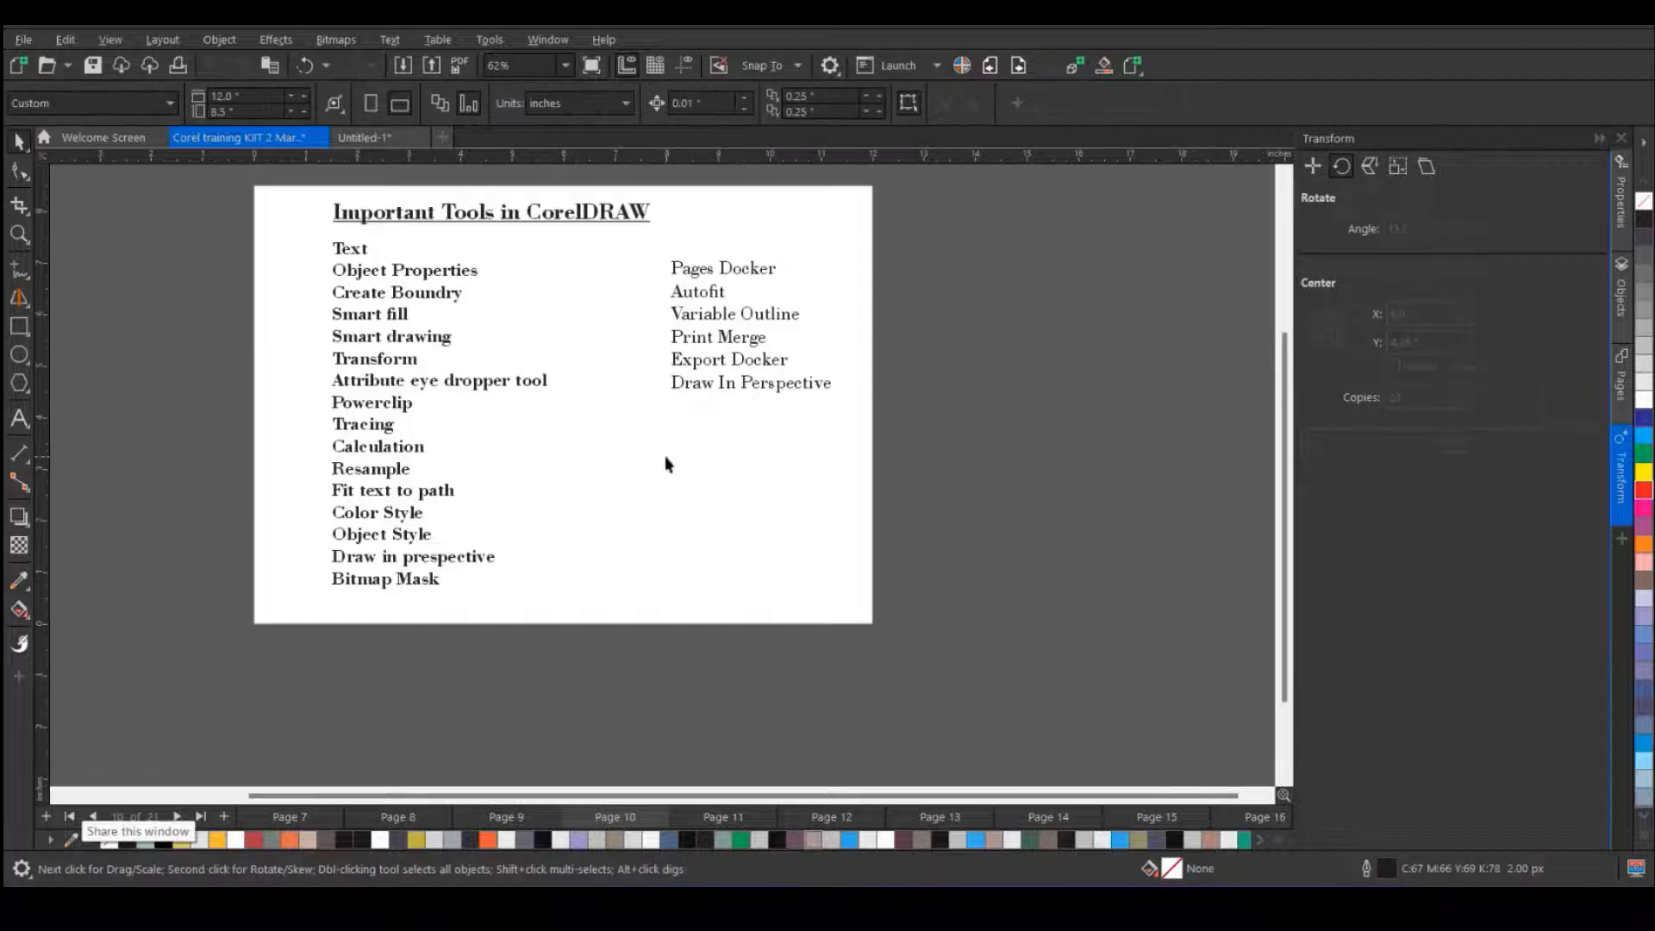
click(363, 137)
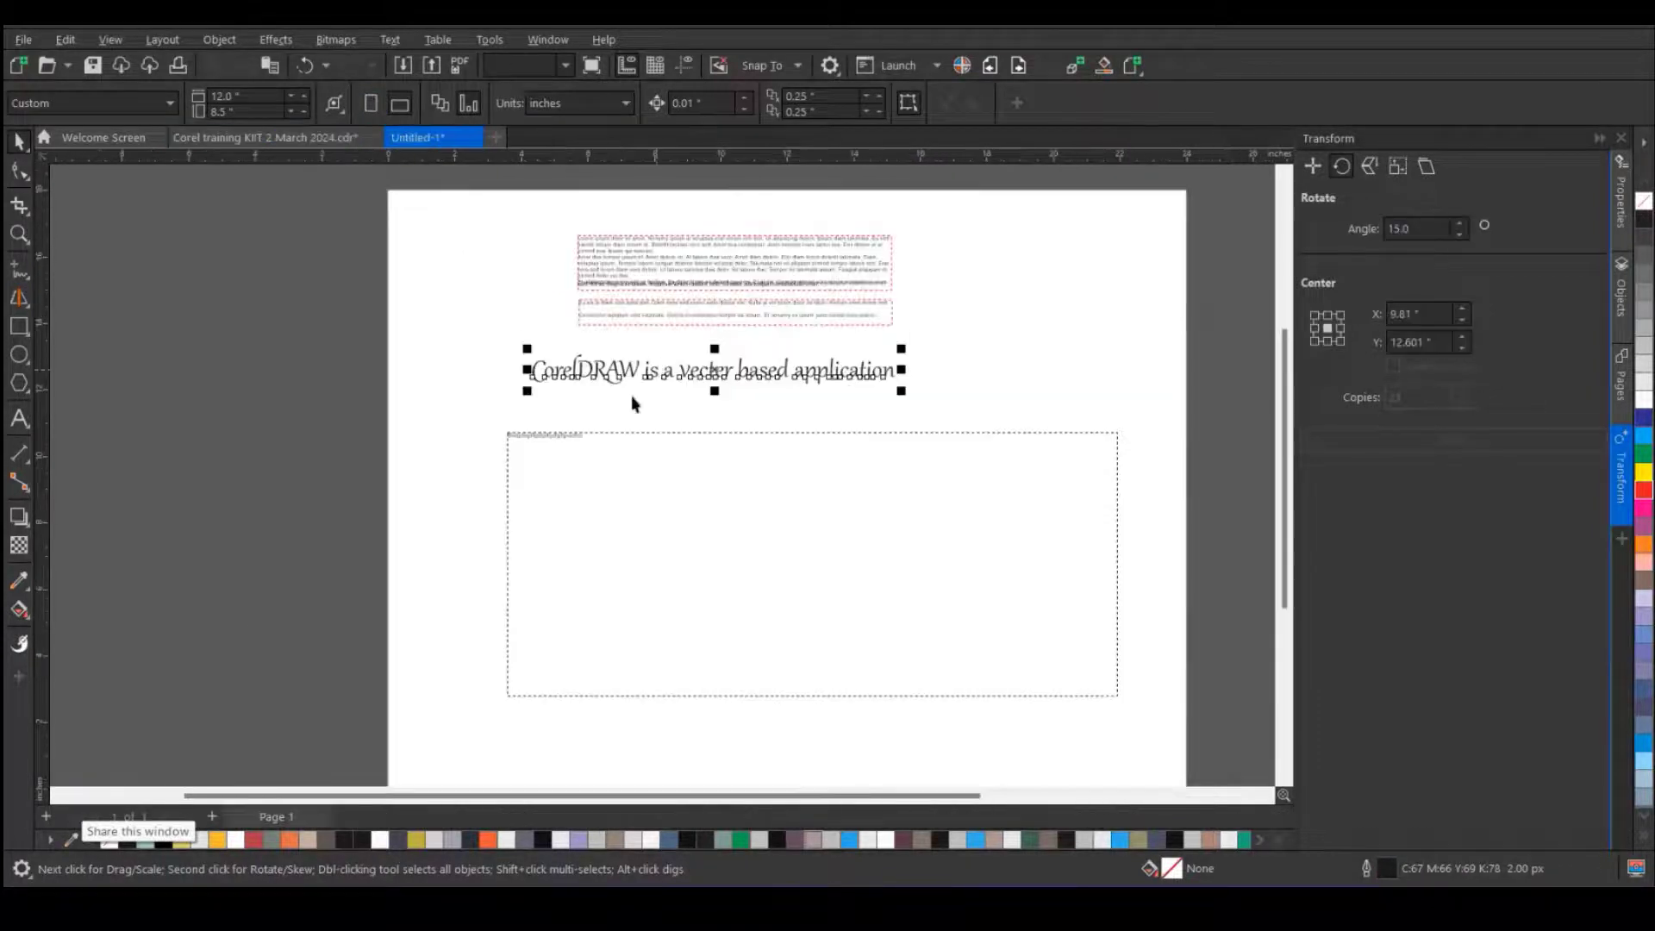
scroll(619, 397, down, 2)
drag(445, 254, 1117, 660)
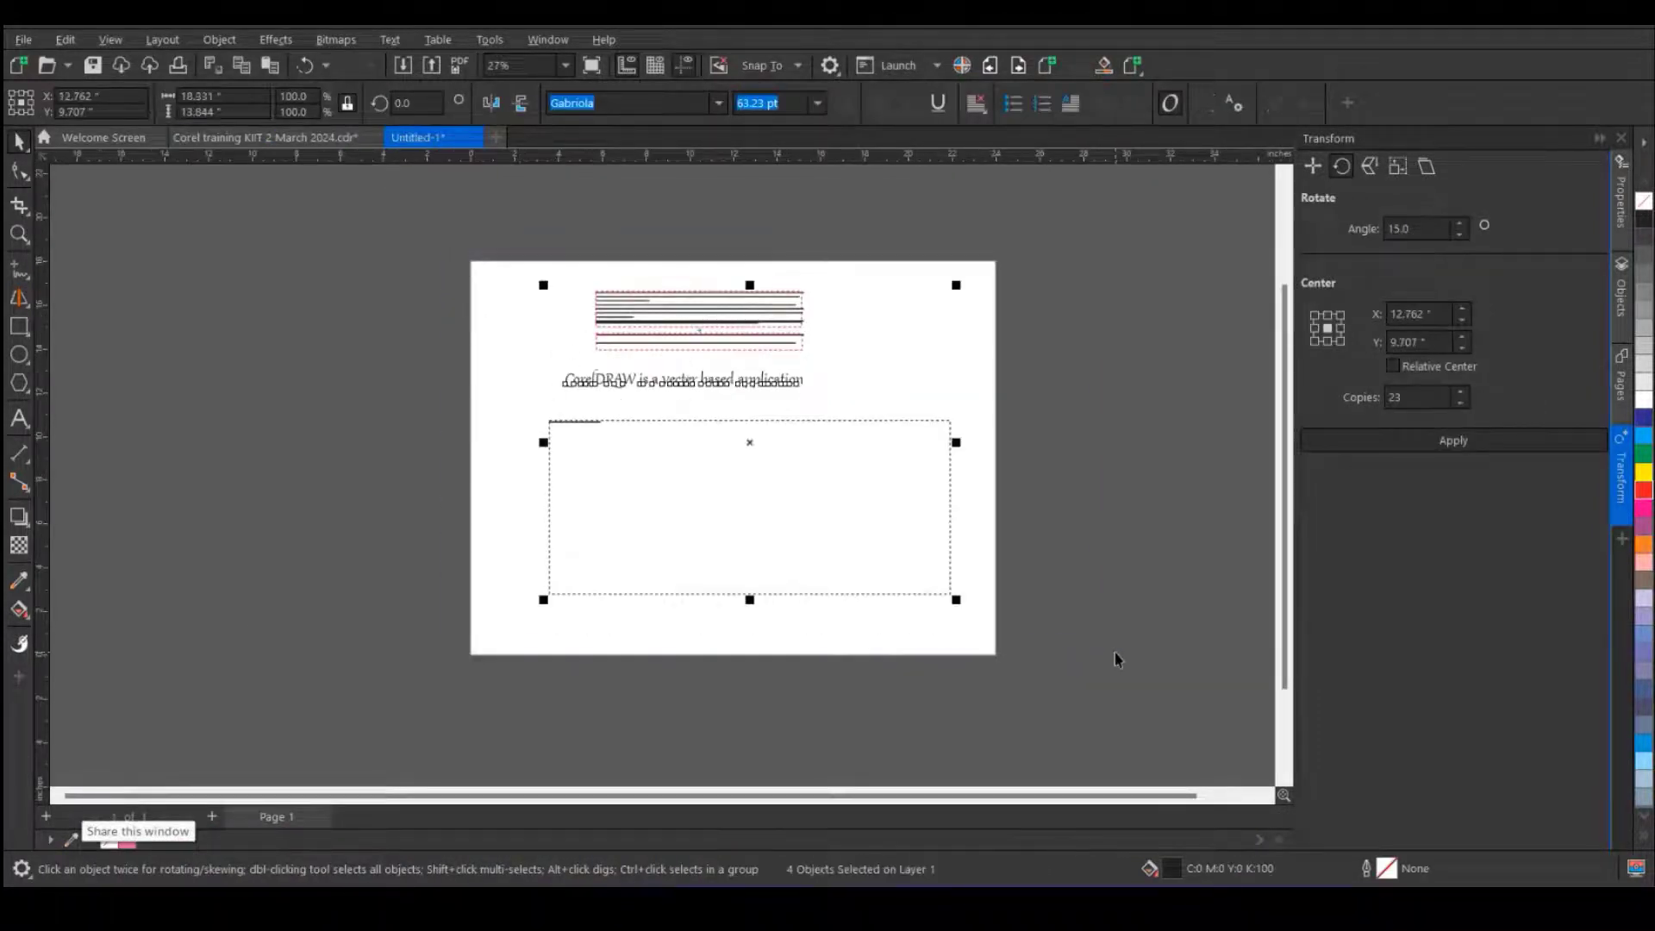
key(Delete)
- Import the image swagatam1-gif.jpeg at the centre of the empty page
right_click(606, 397)
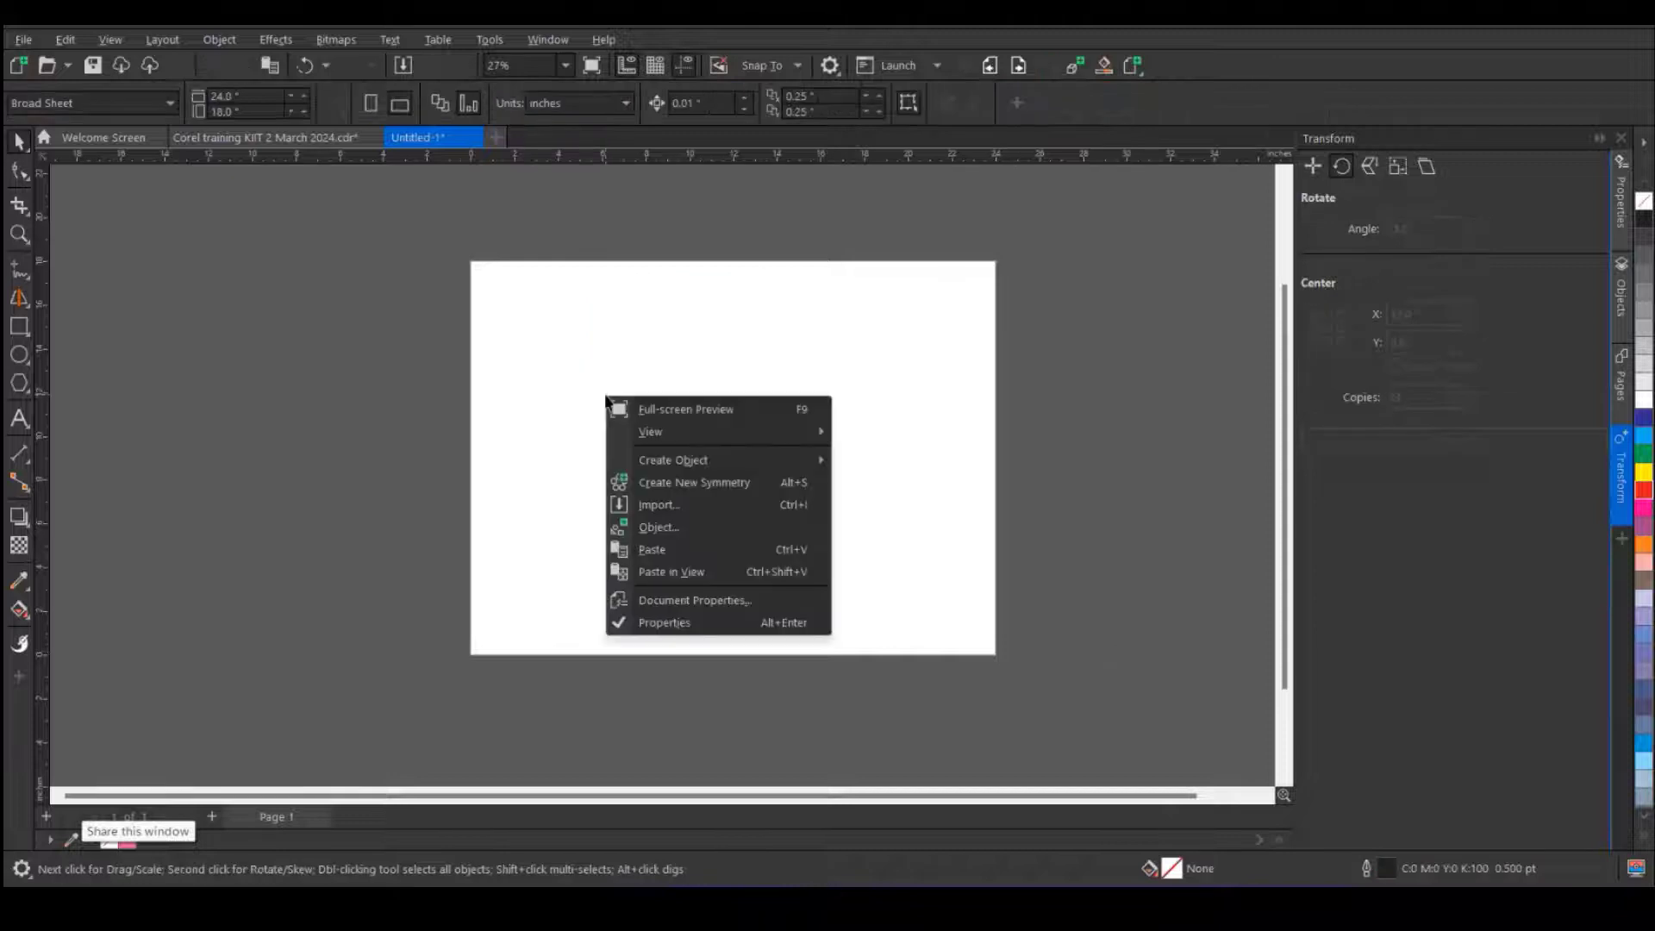
click(677, 526)
scroll(733, 487, up, 2)
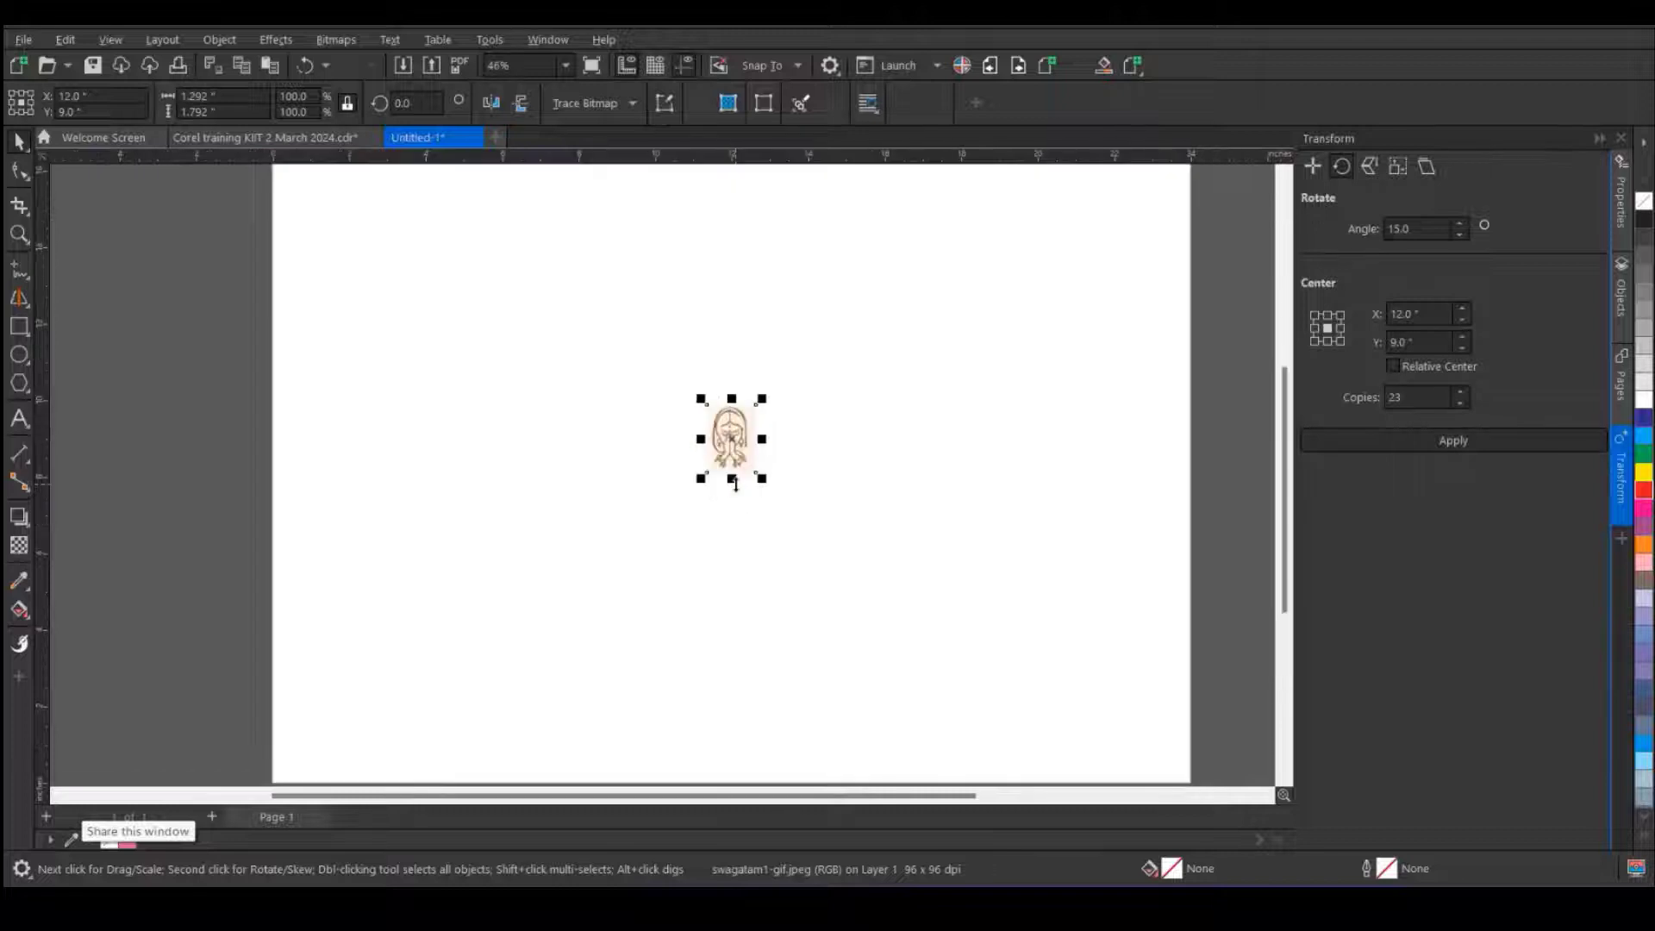
- Enlarge the imported image to about 12.4 by 17.2 inches and place it over the left half of the page
drag(728, 443, 685, 649)
scroll(357, 291, down, 2)
scroll(568, 491, down, 1)
drag(568, 491, 482, 388)
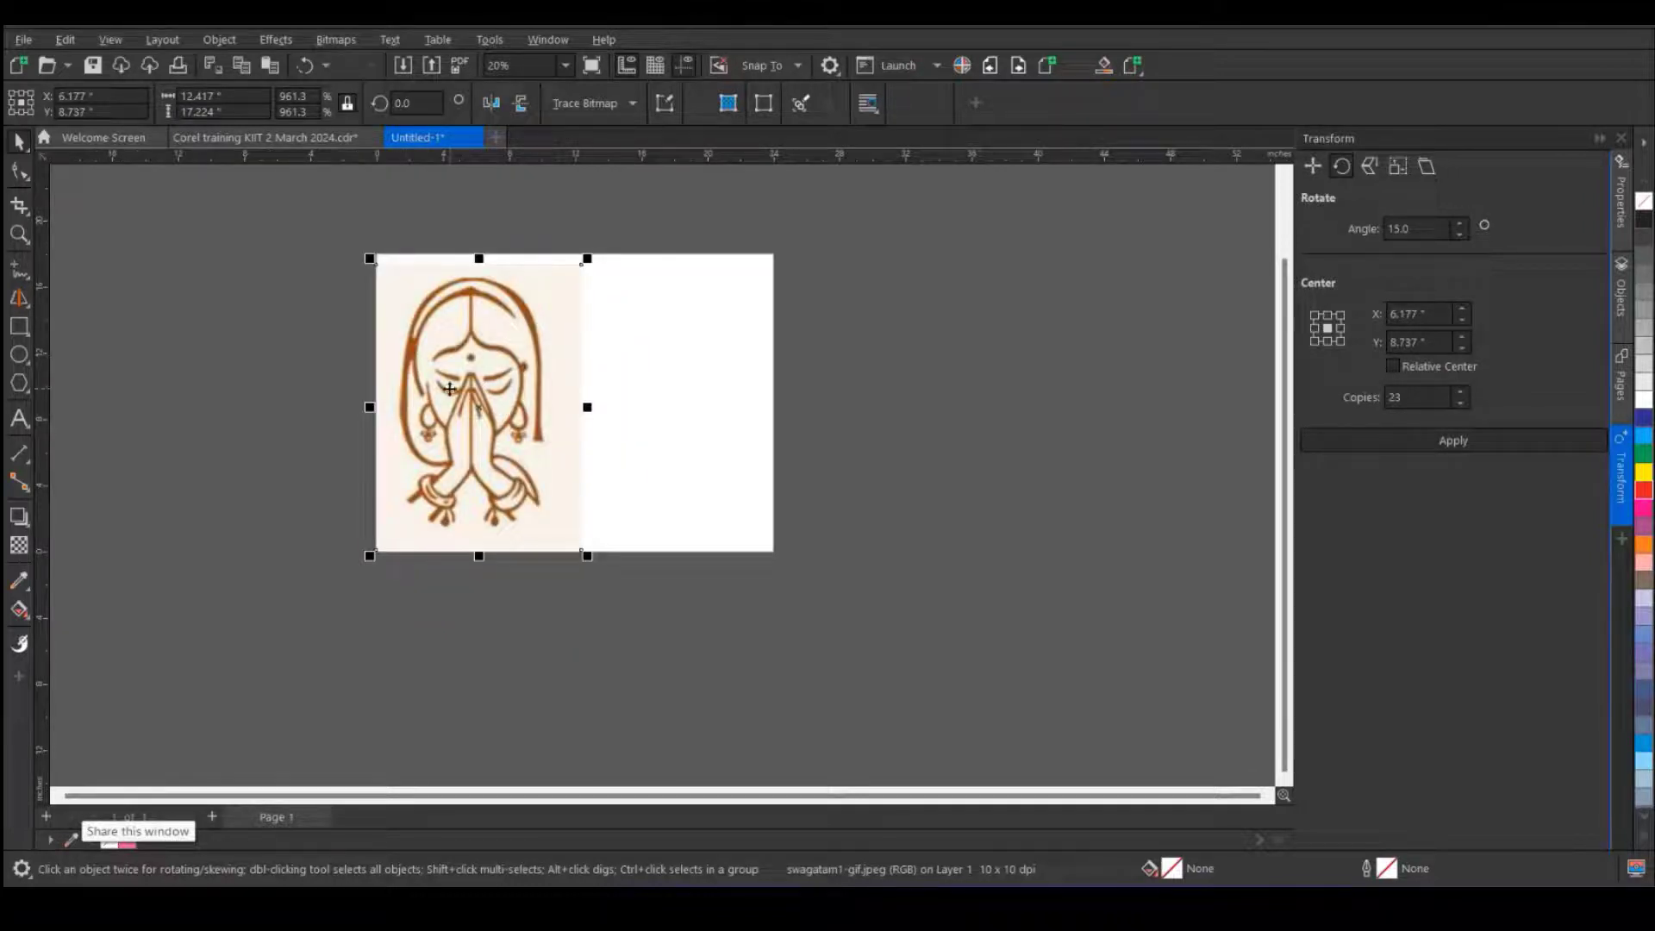
scroll(485, 390, up, 3)
scroll(462, 395, down, 2)
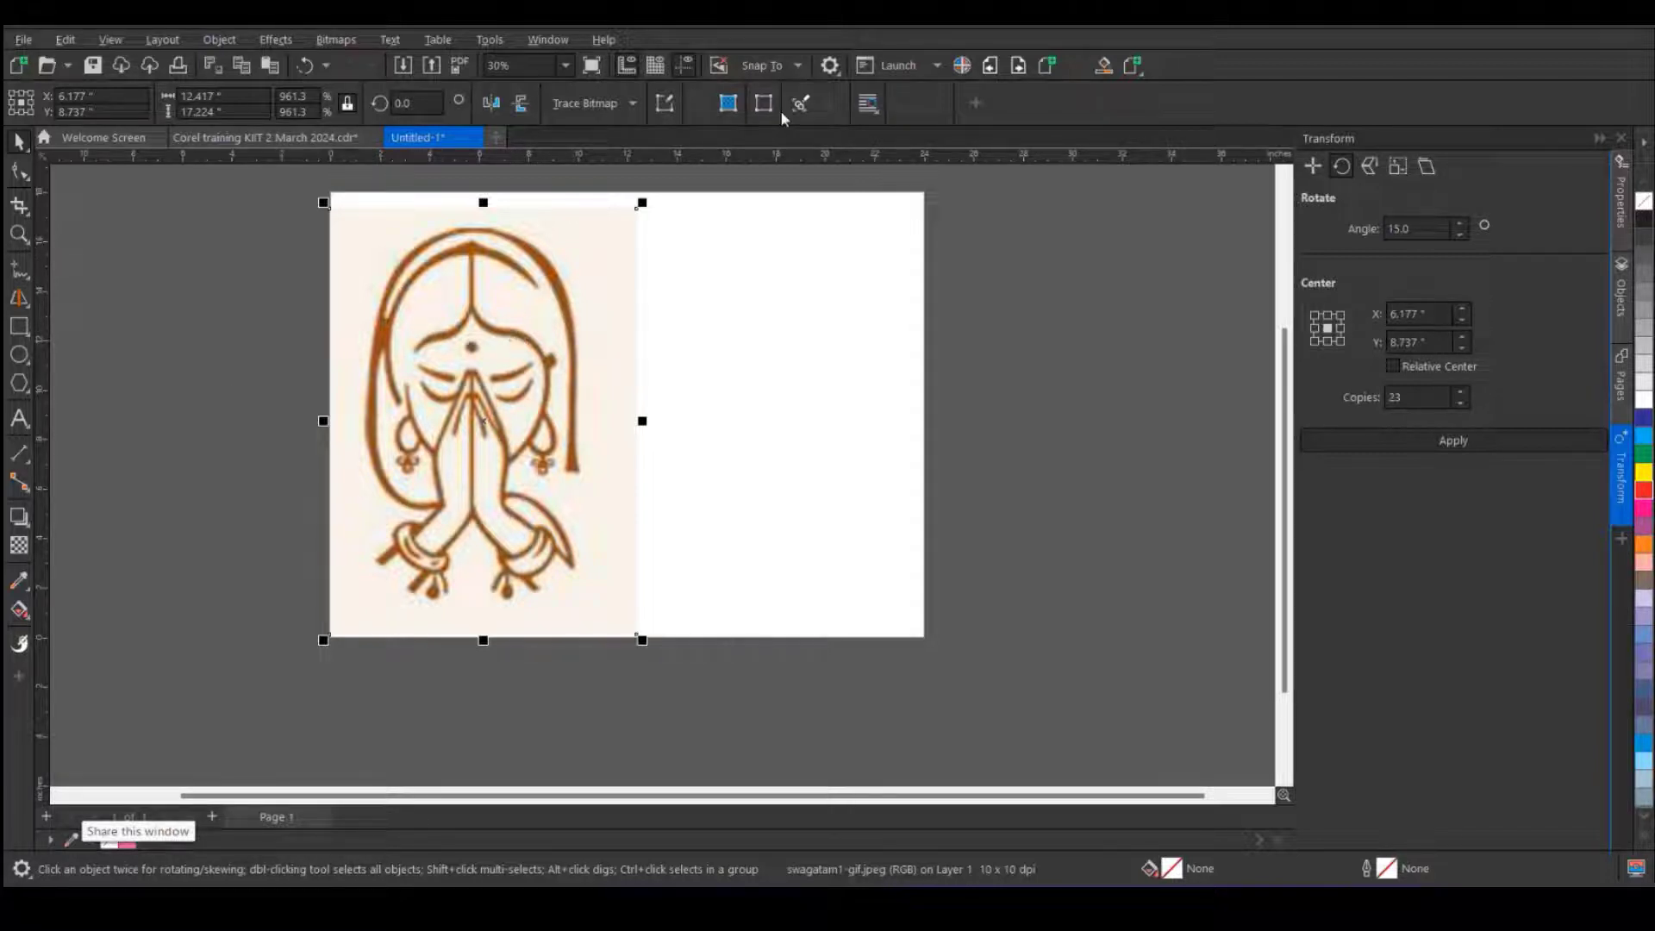
- Start an Outline Trace of the image as Line art, with detail 49 and smoothing 48
click(633, 104)
mouse_move(685, 182)
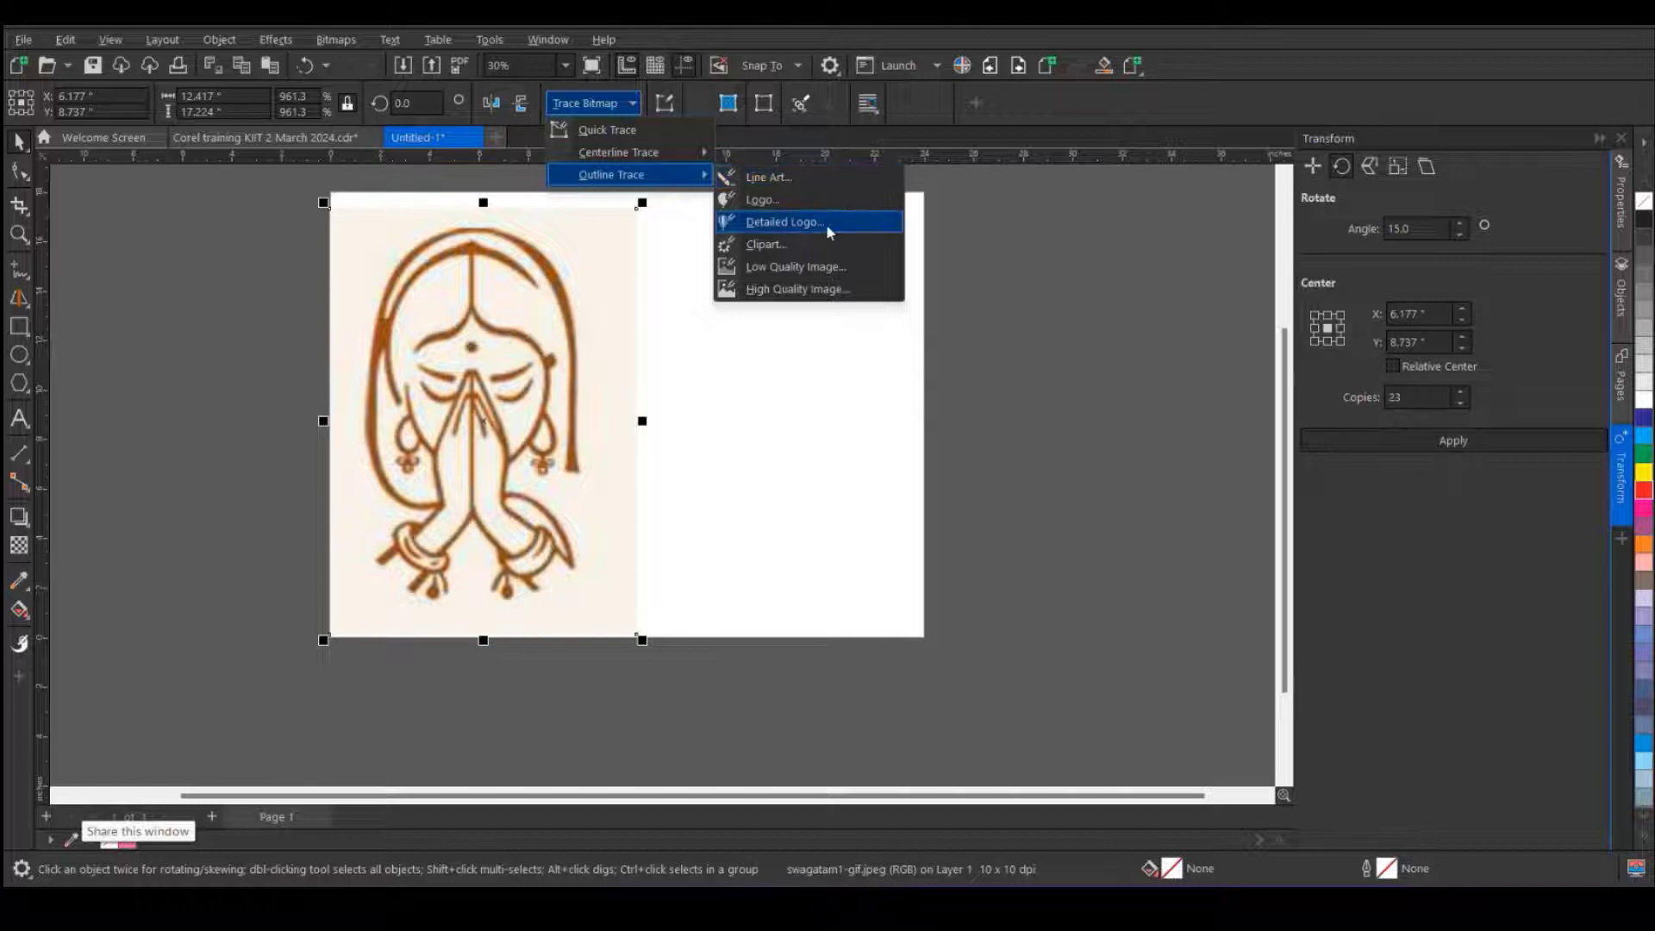
click(809, 182)
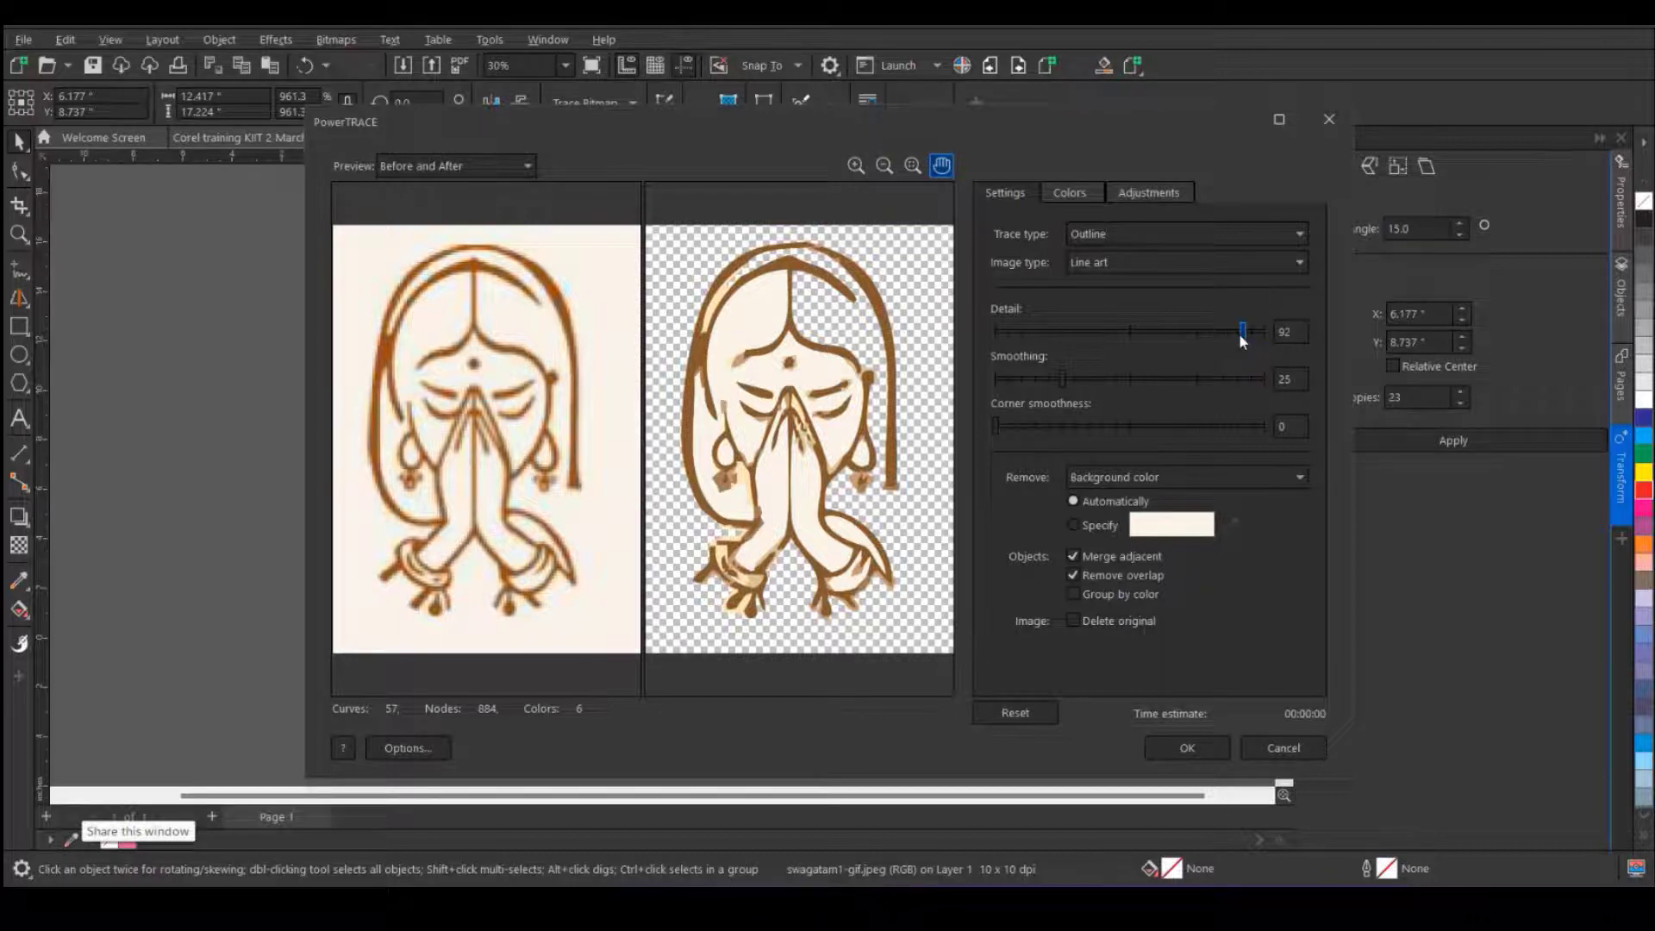
drag(1242, 332, 1126, 328)
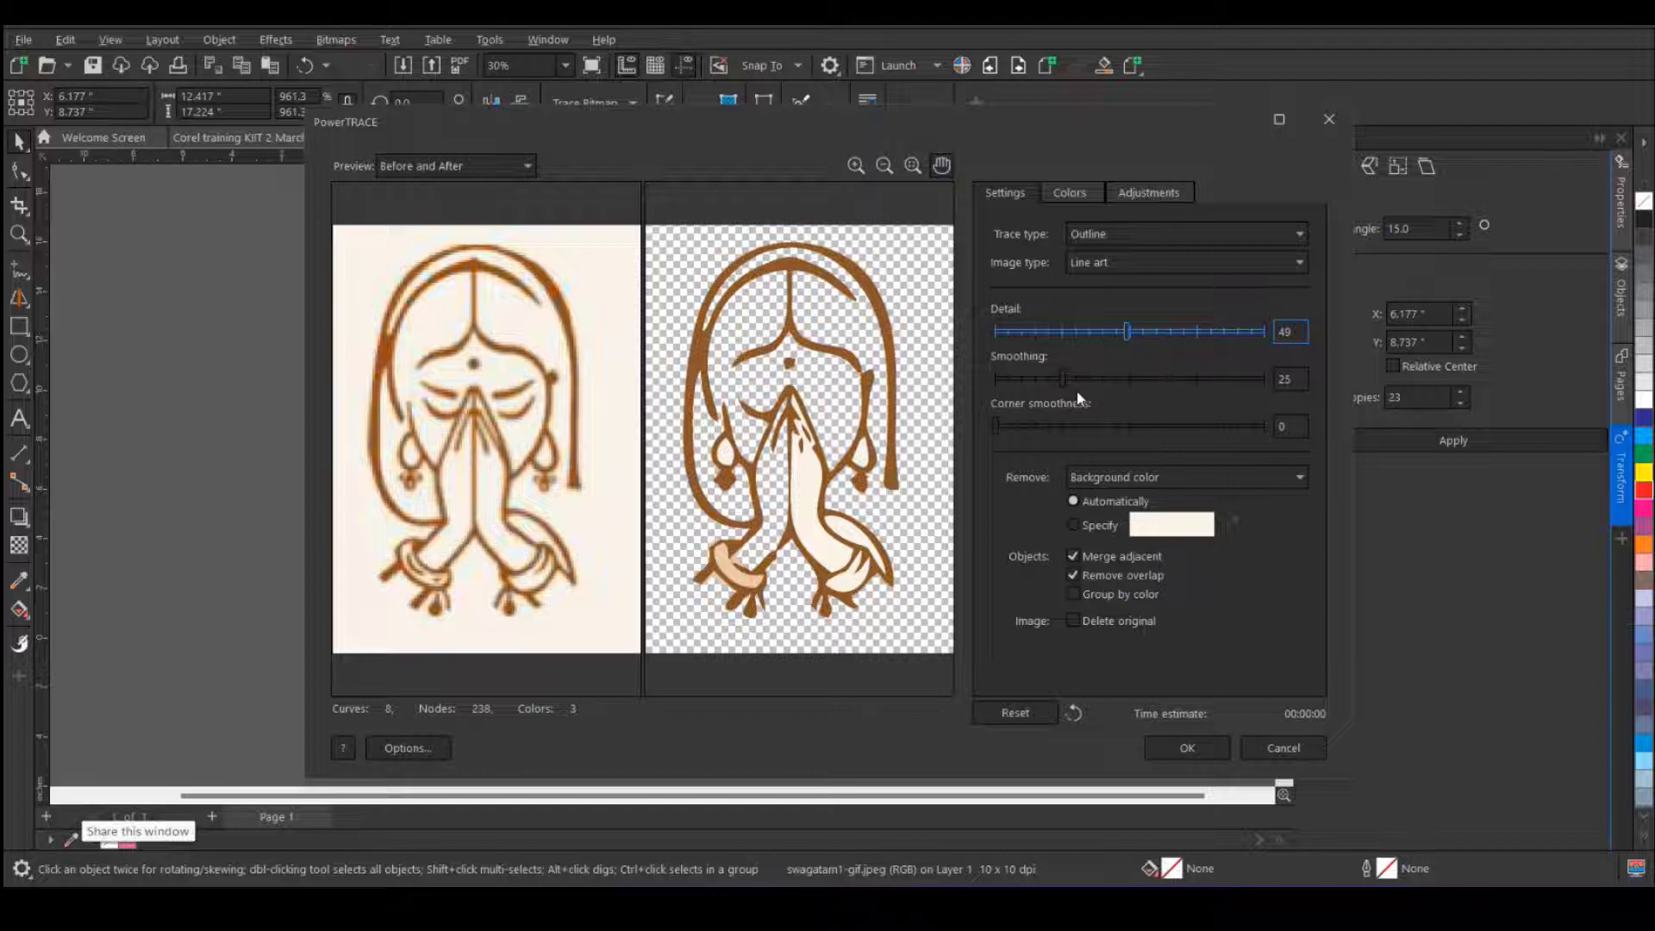
drag(1064, 380, 1124, 390)
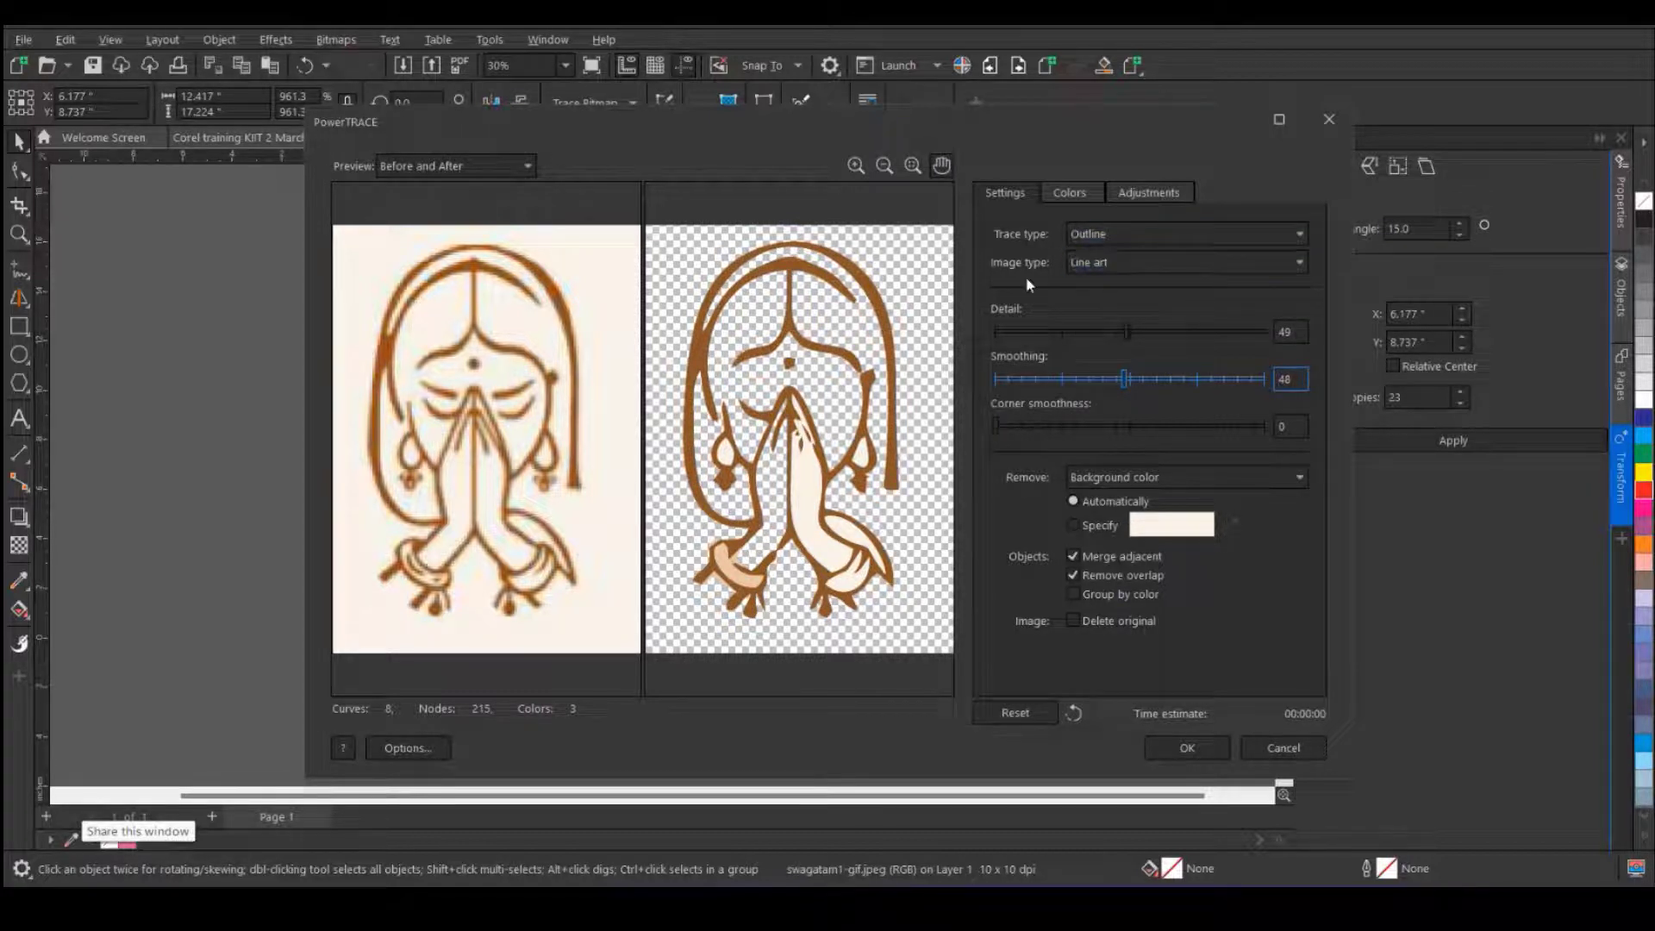
- Change the trace's image type to Low quality image, with detail 78, smoothing 58 and corner smoothness 14
click(1110, 267)
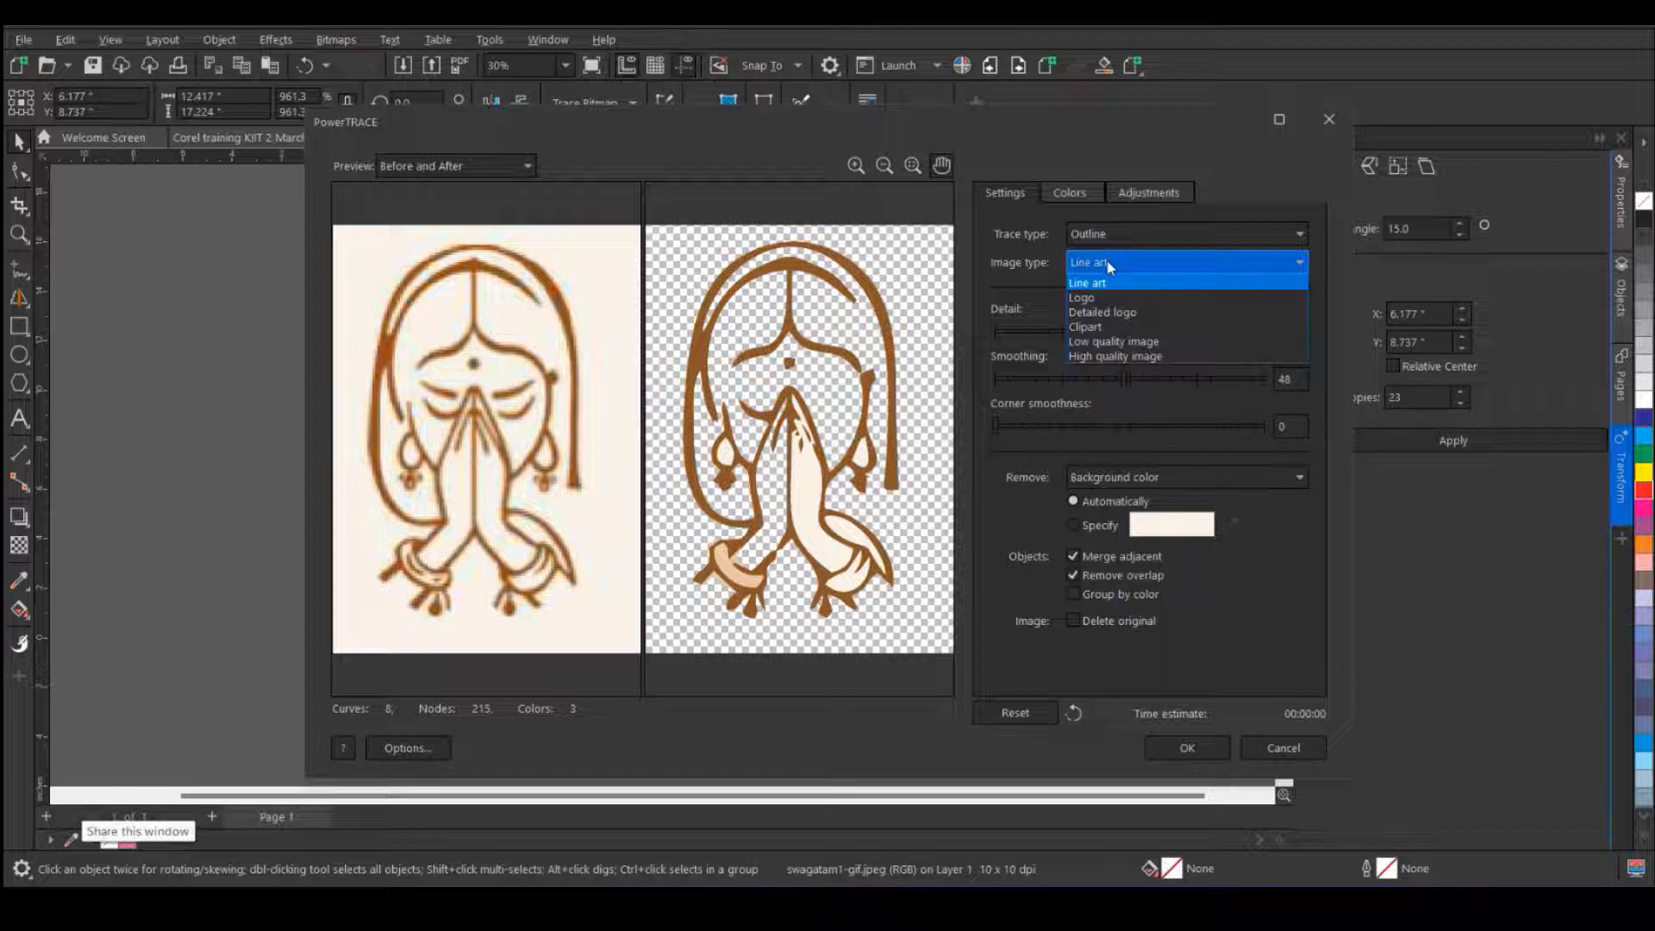
click(1110, 343)
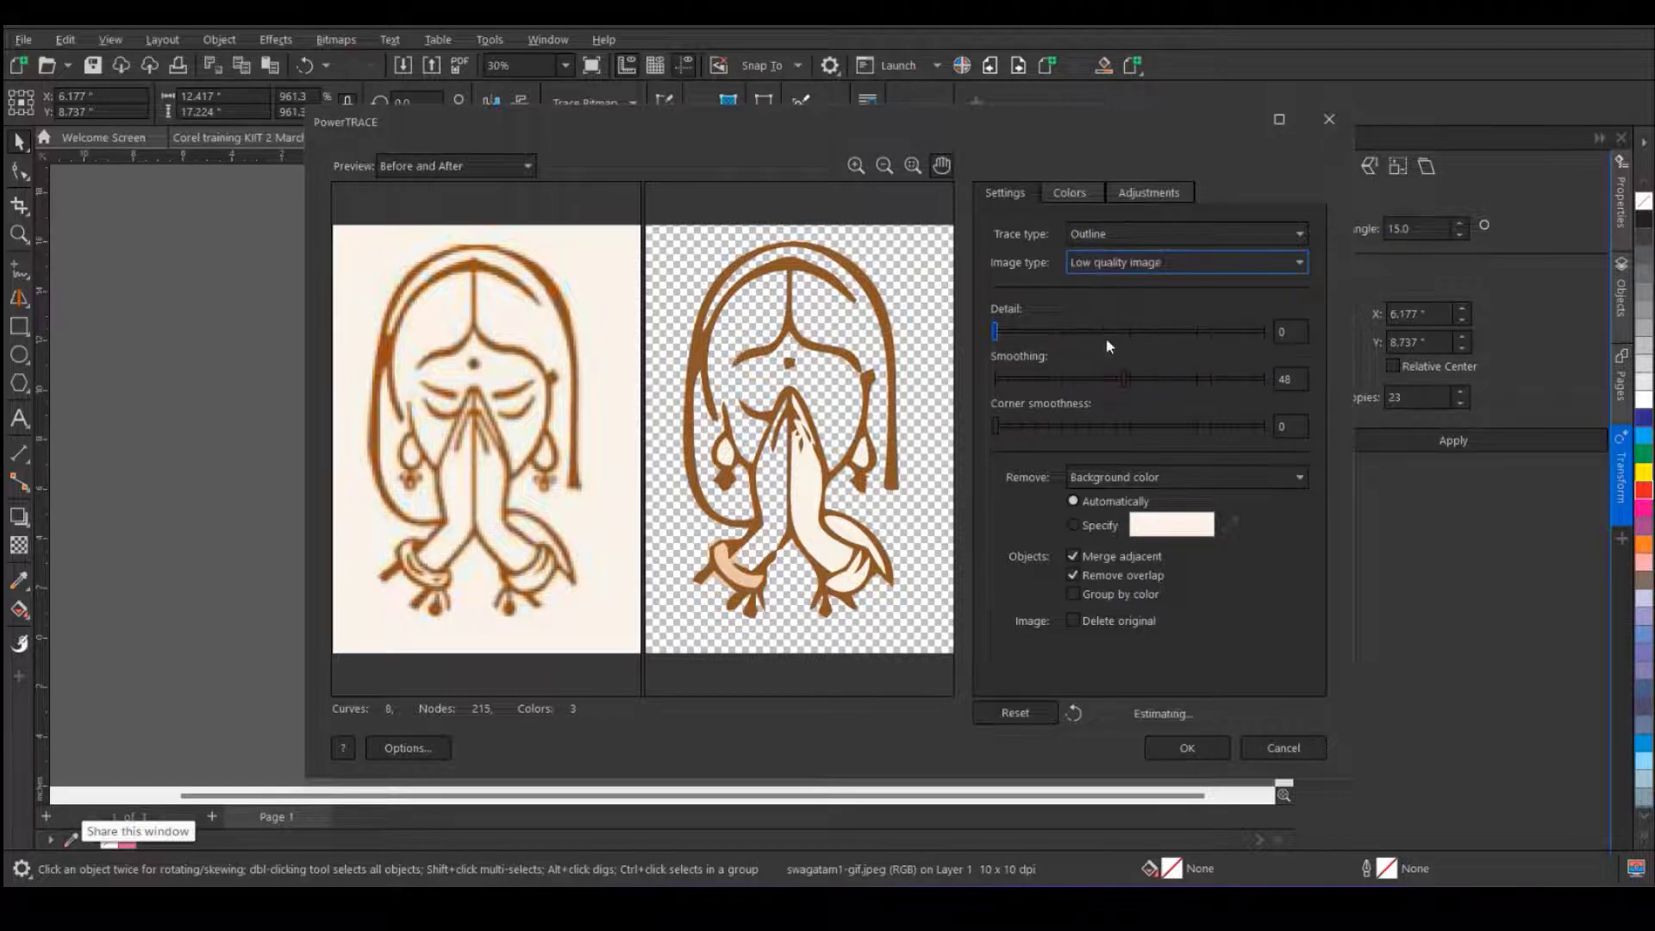
drag(1121, 331, 1199, 329)
click(1186, 331)
click(1203, 331)
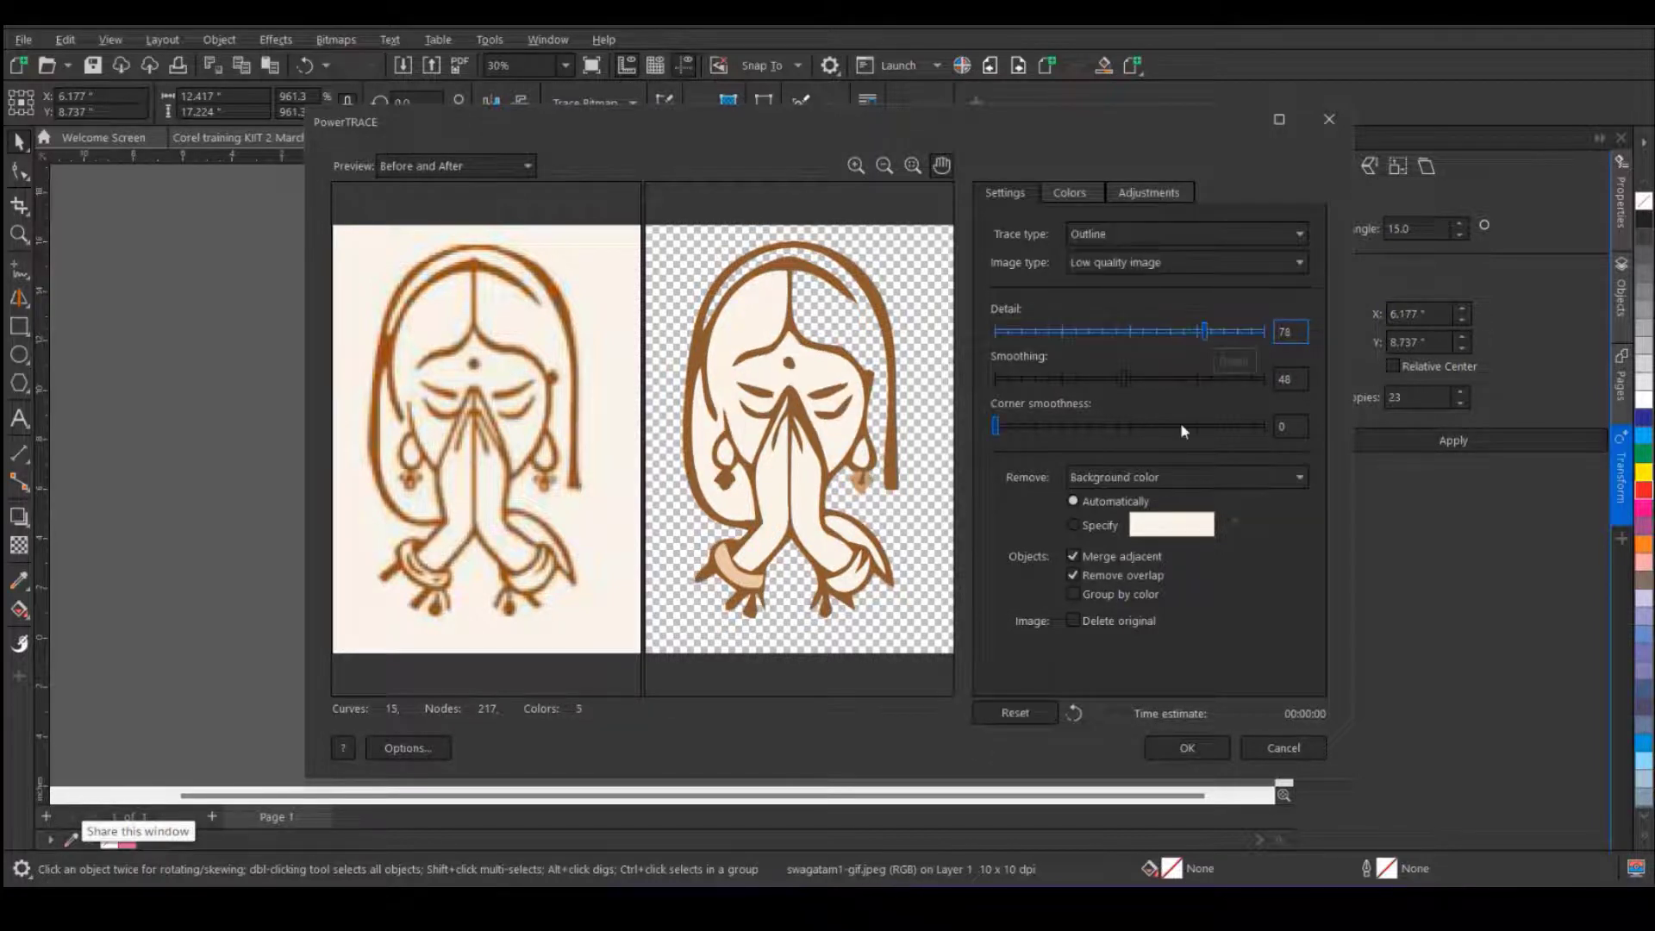
drag(998, 433, 1032, 429)
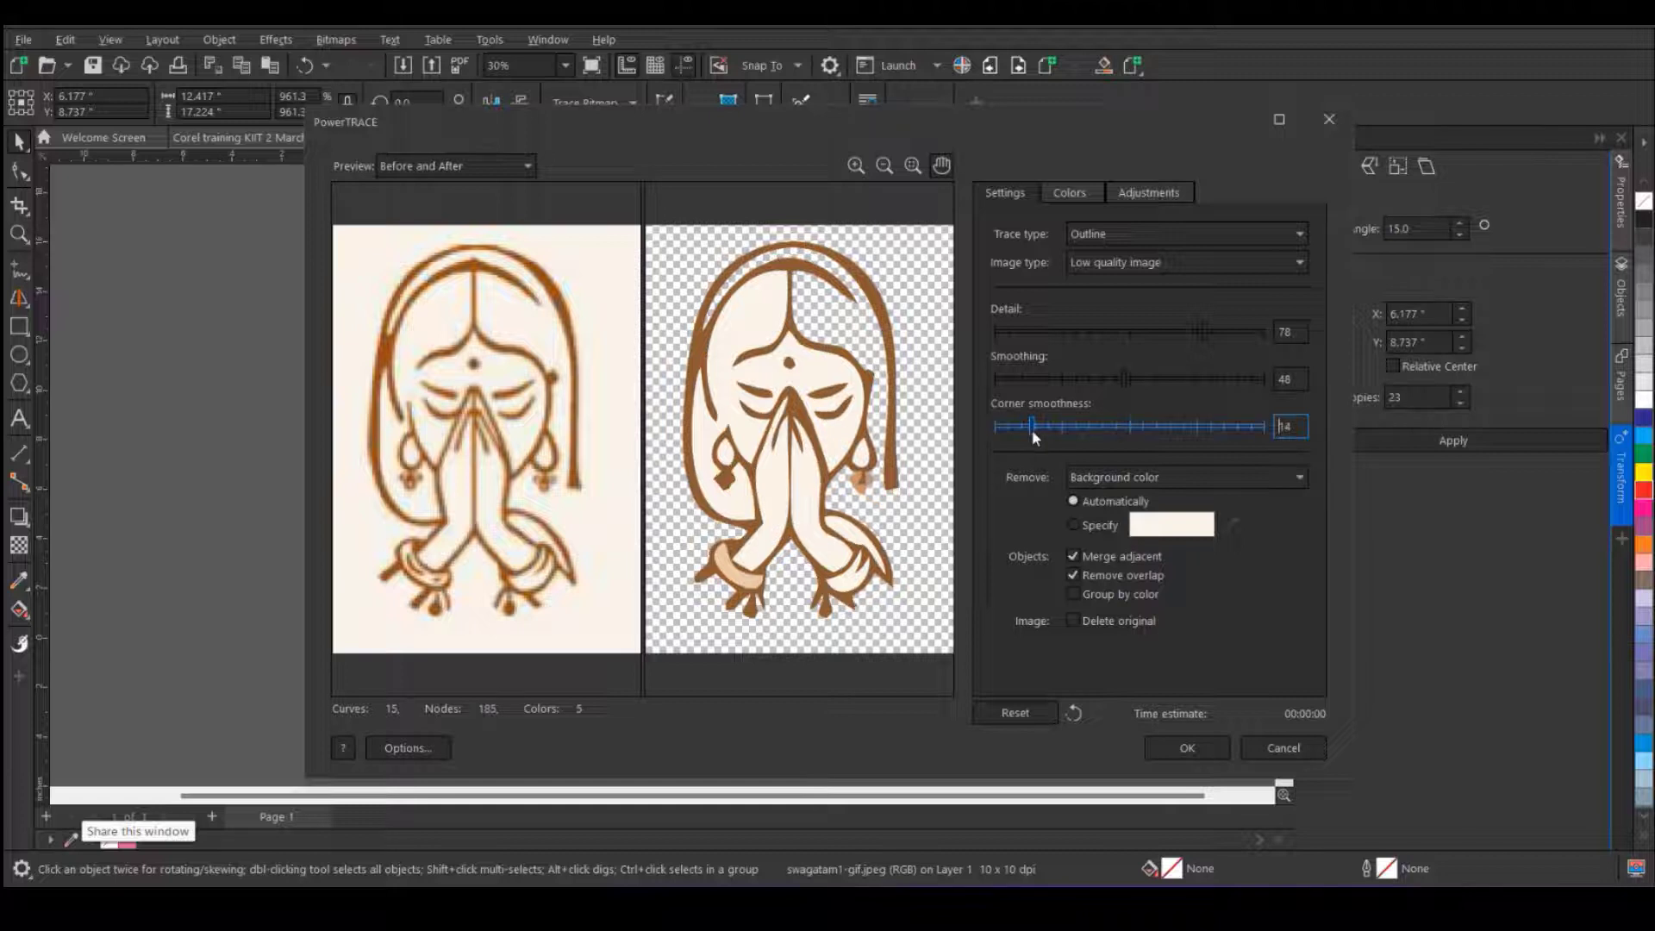
drag(1124, 379, 1151, 381)
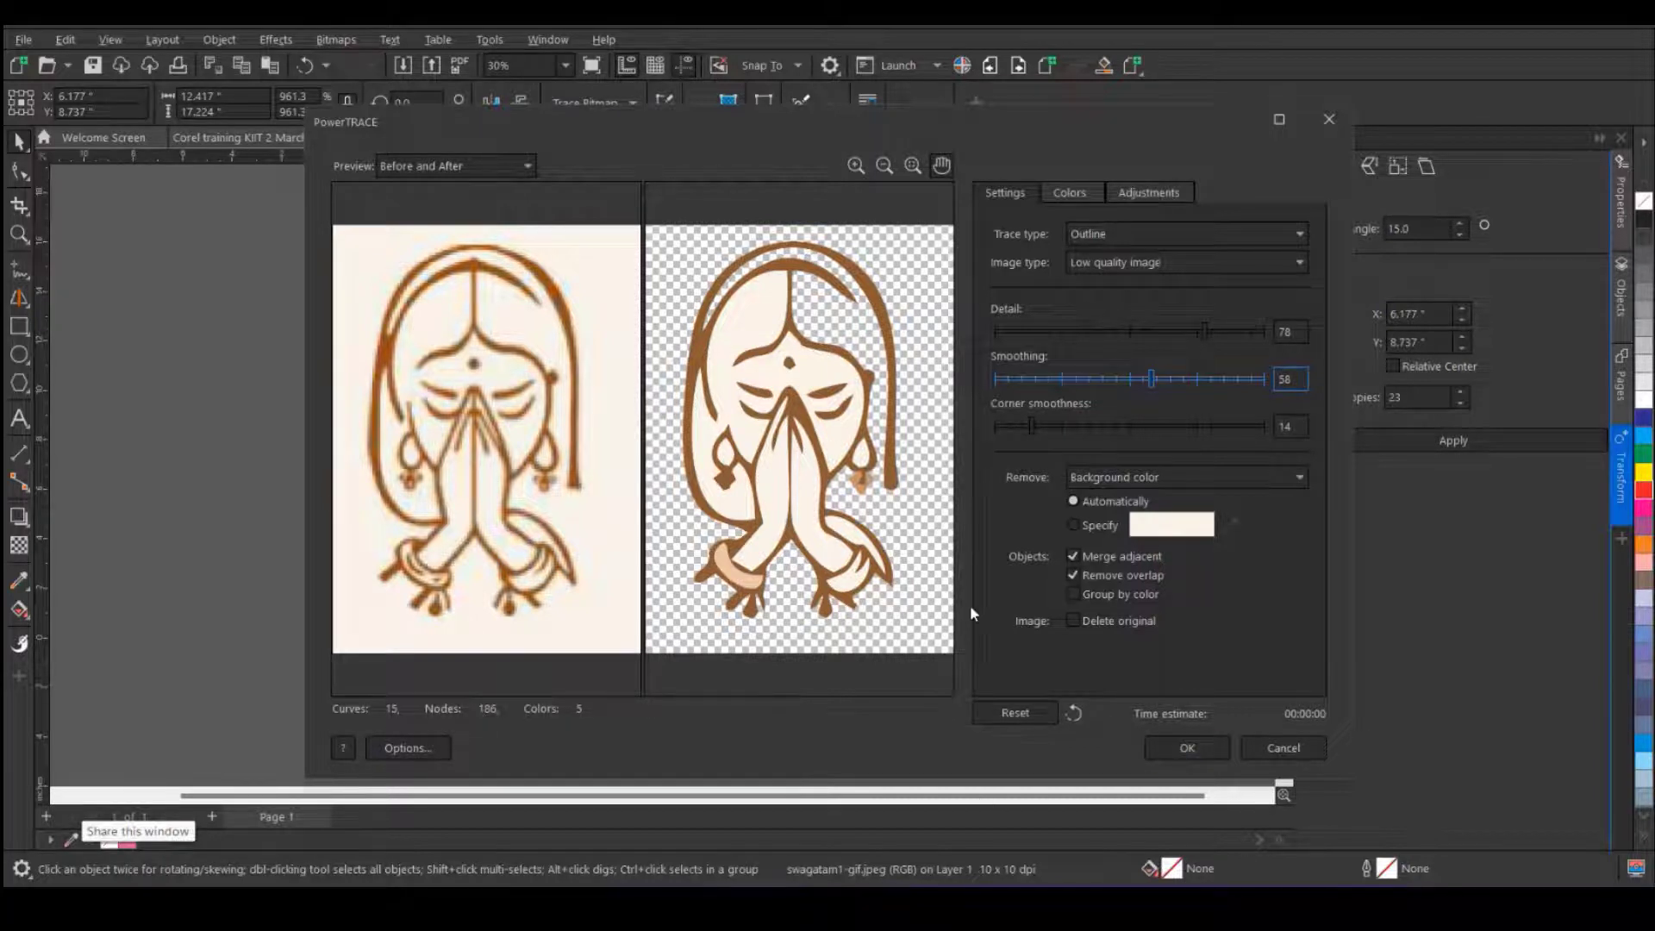
- Apply the trace and move the traced group beside the original image for comparison
click(1187, 747)
drag(463, 476, 768, 473)
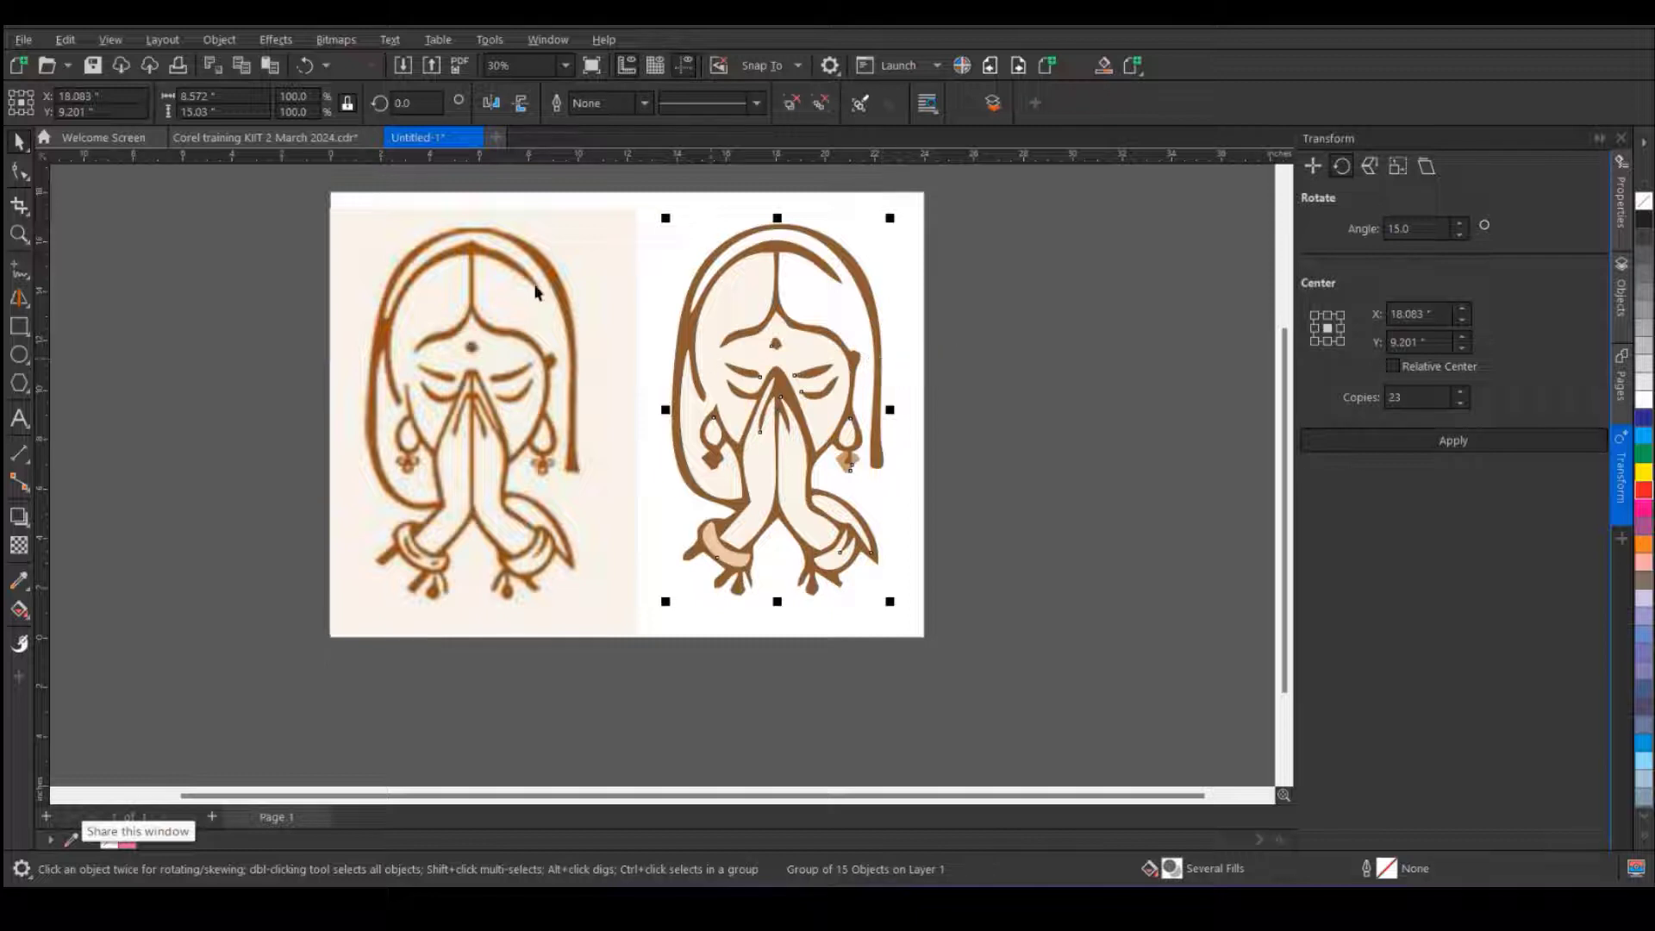
scroll(487, 388, up, 2)
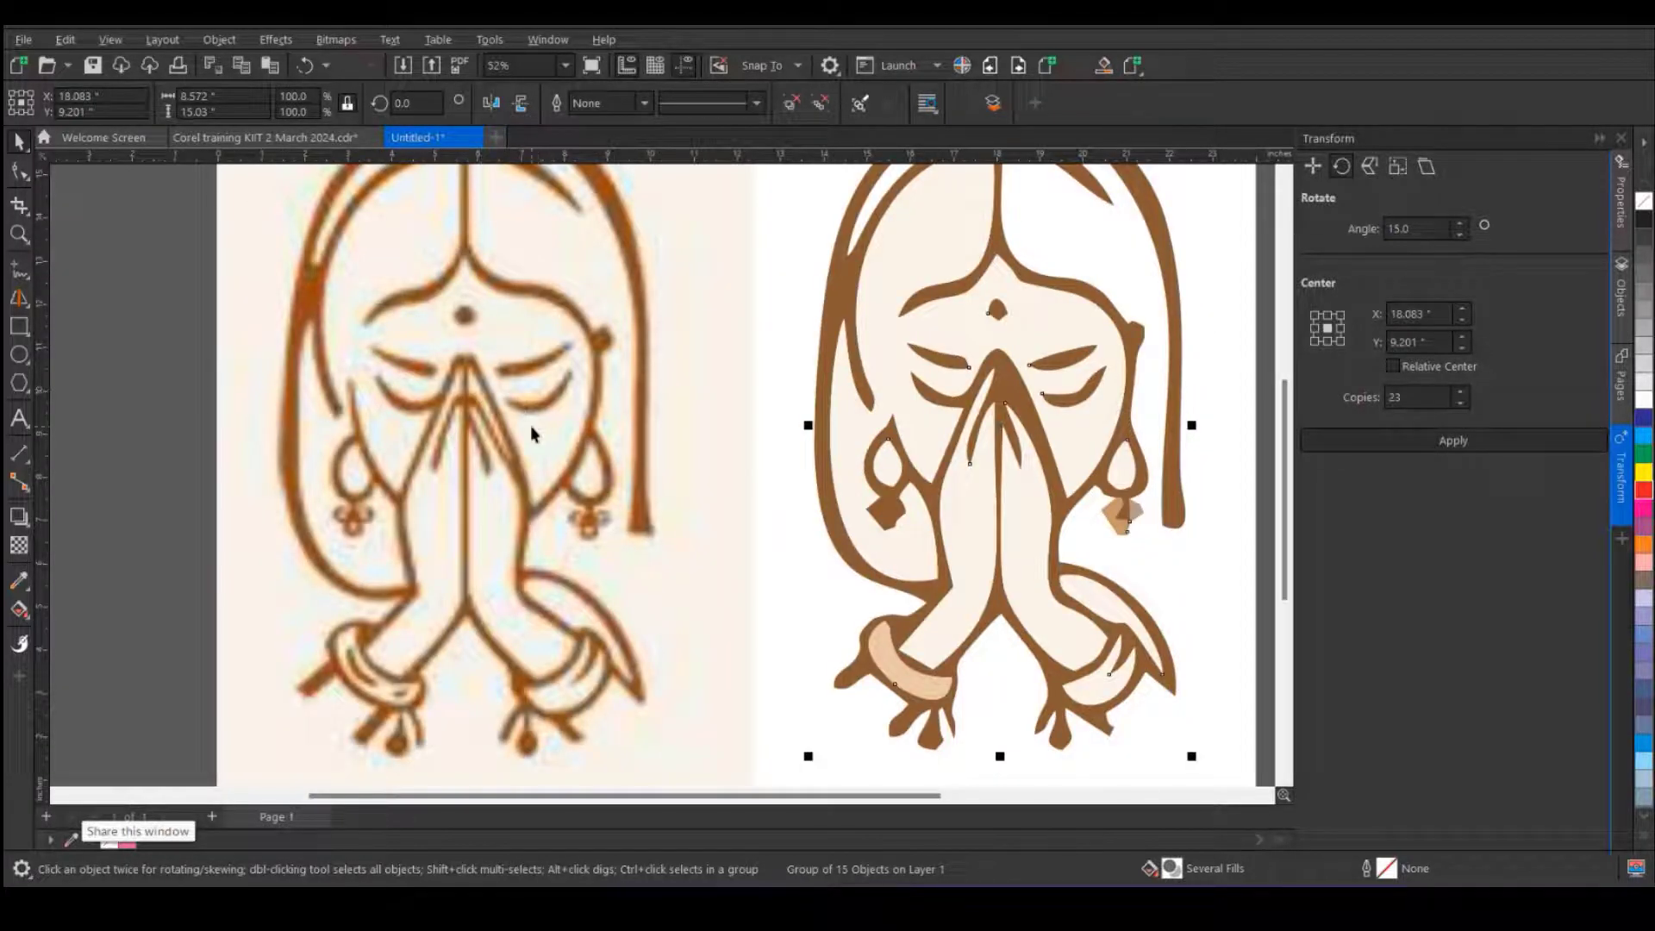
scroll(530, 425, down, 1)
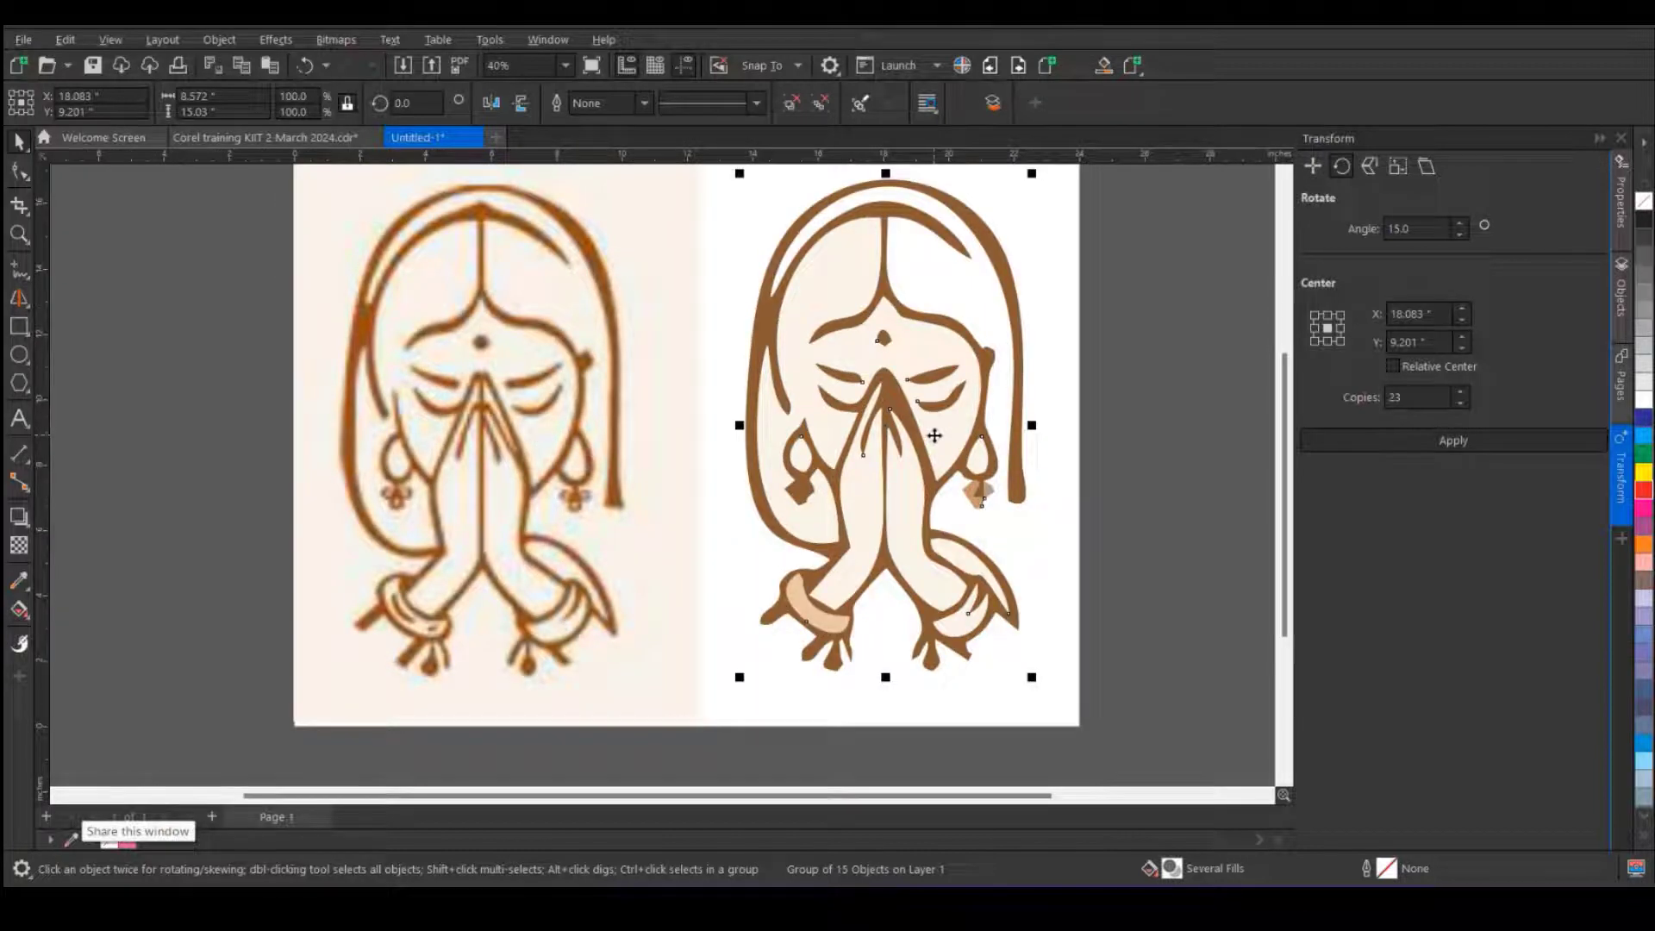
- Ungroup the traced figure into separate objects and inspect its nodes with the Shape tool
right_click(876, 362)
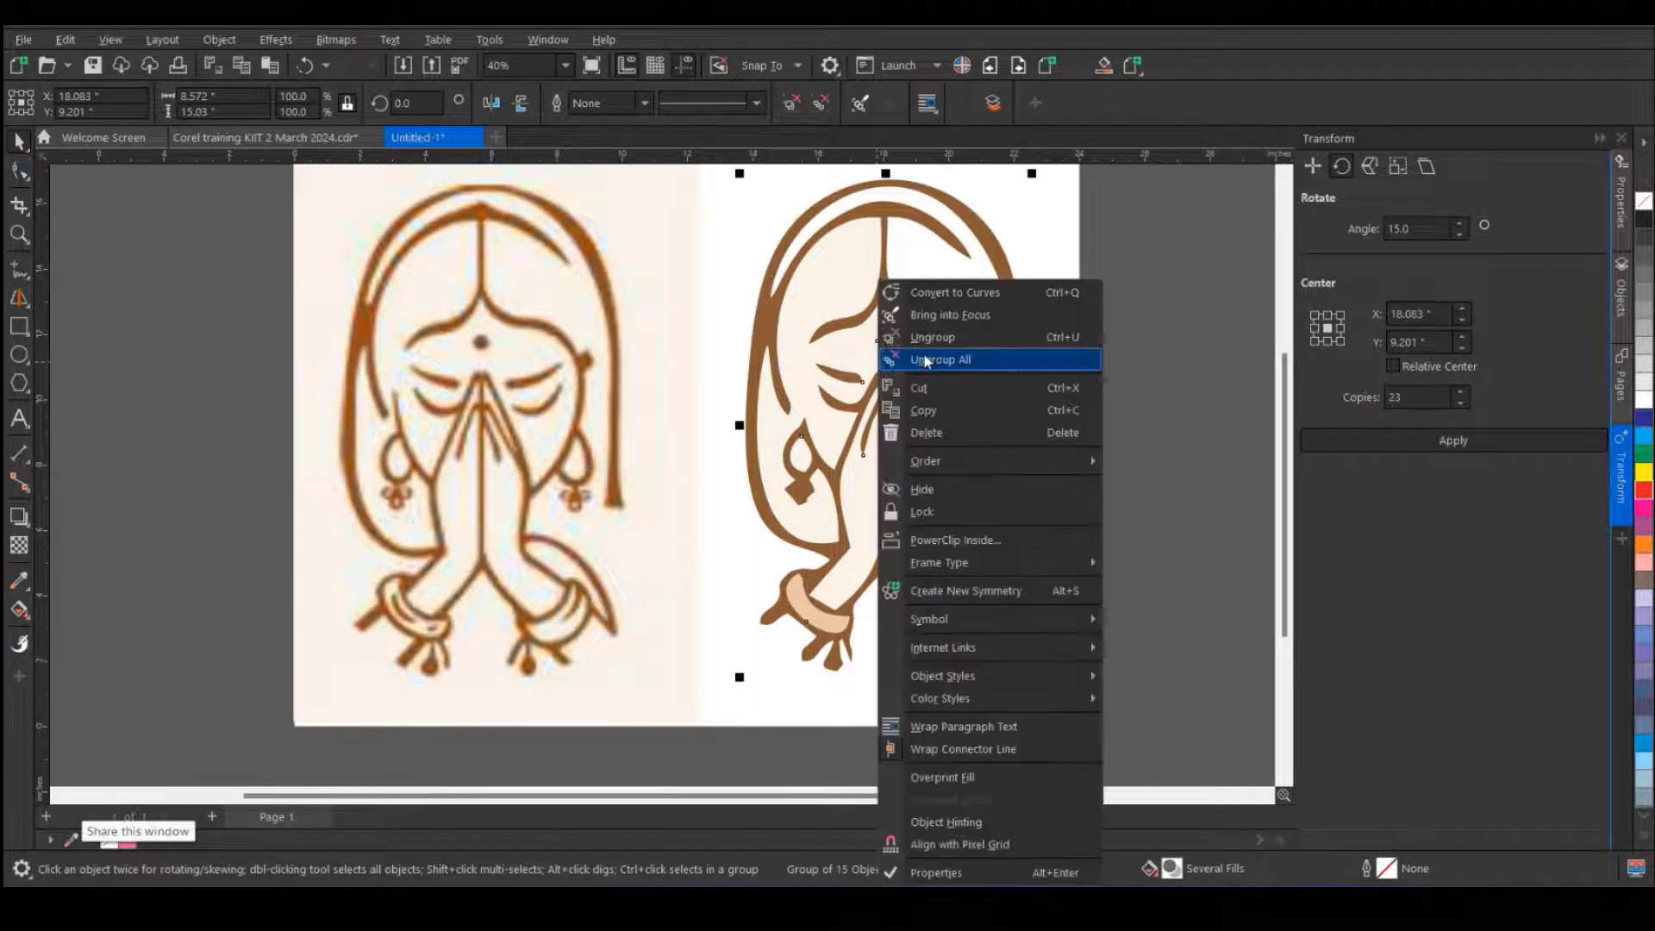
click(1094, 332)
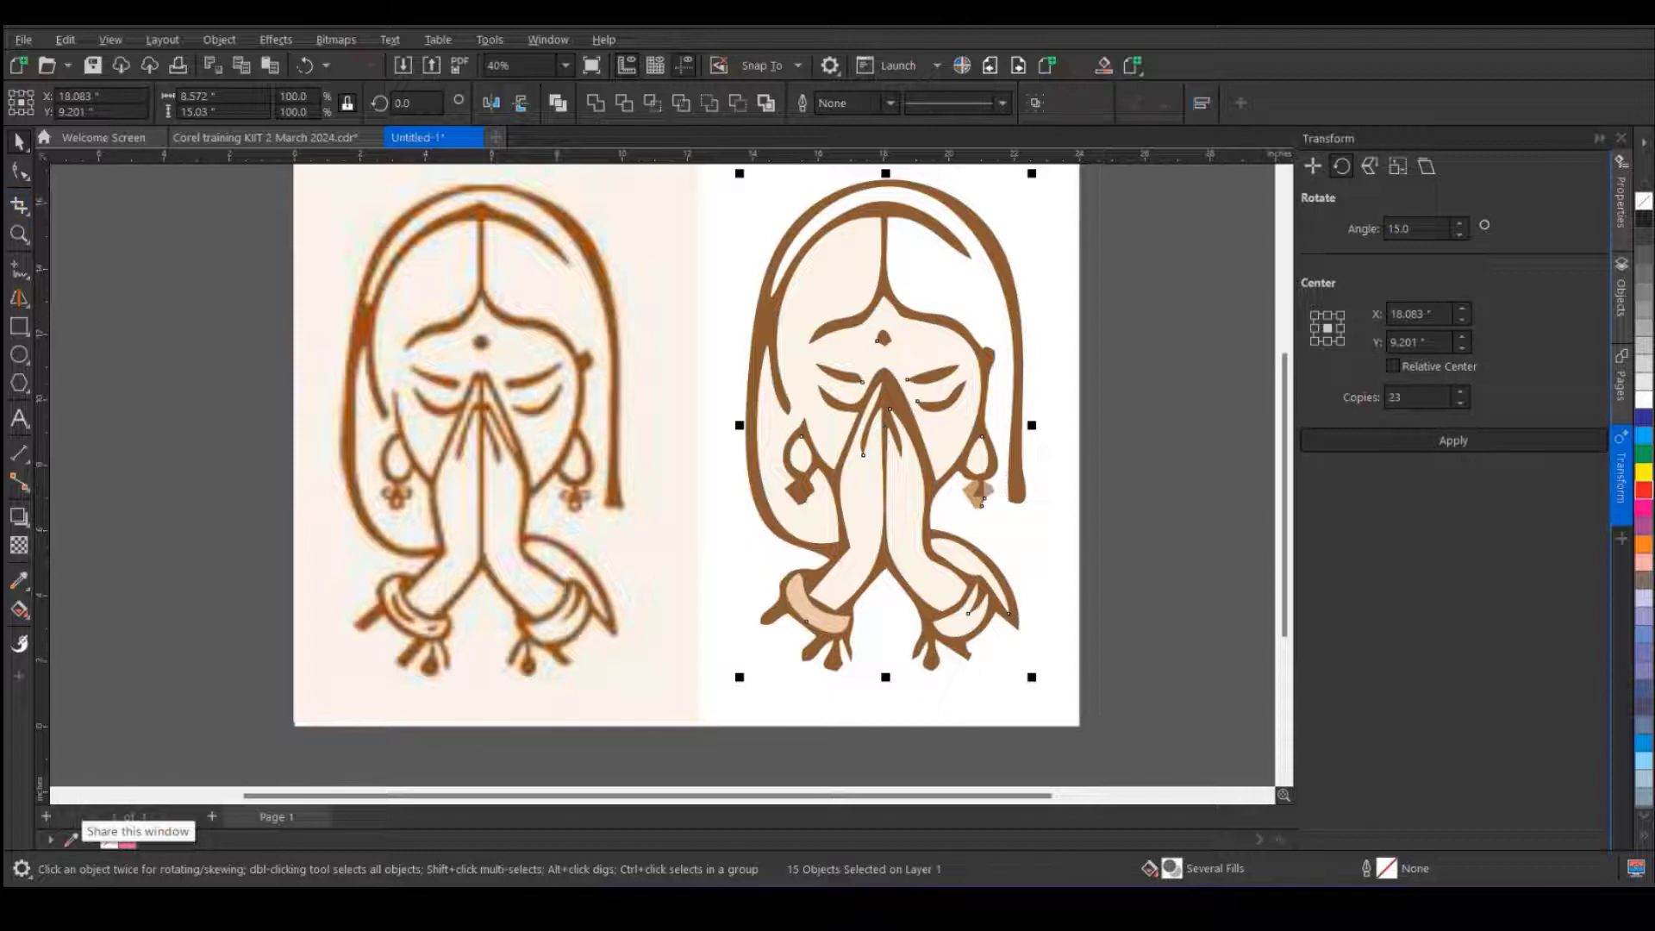
click(19, 171)
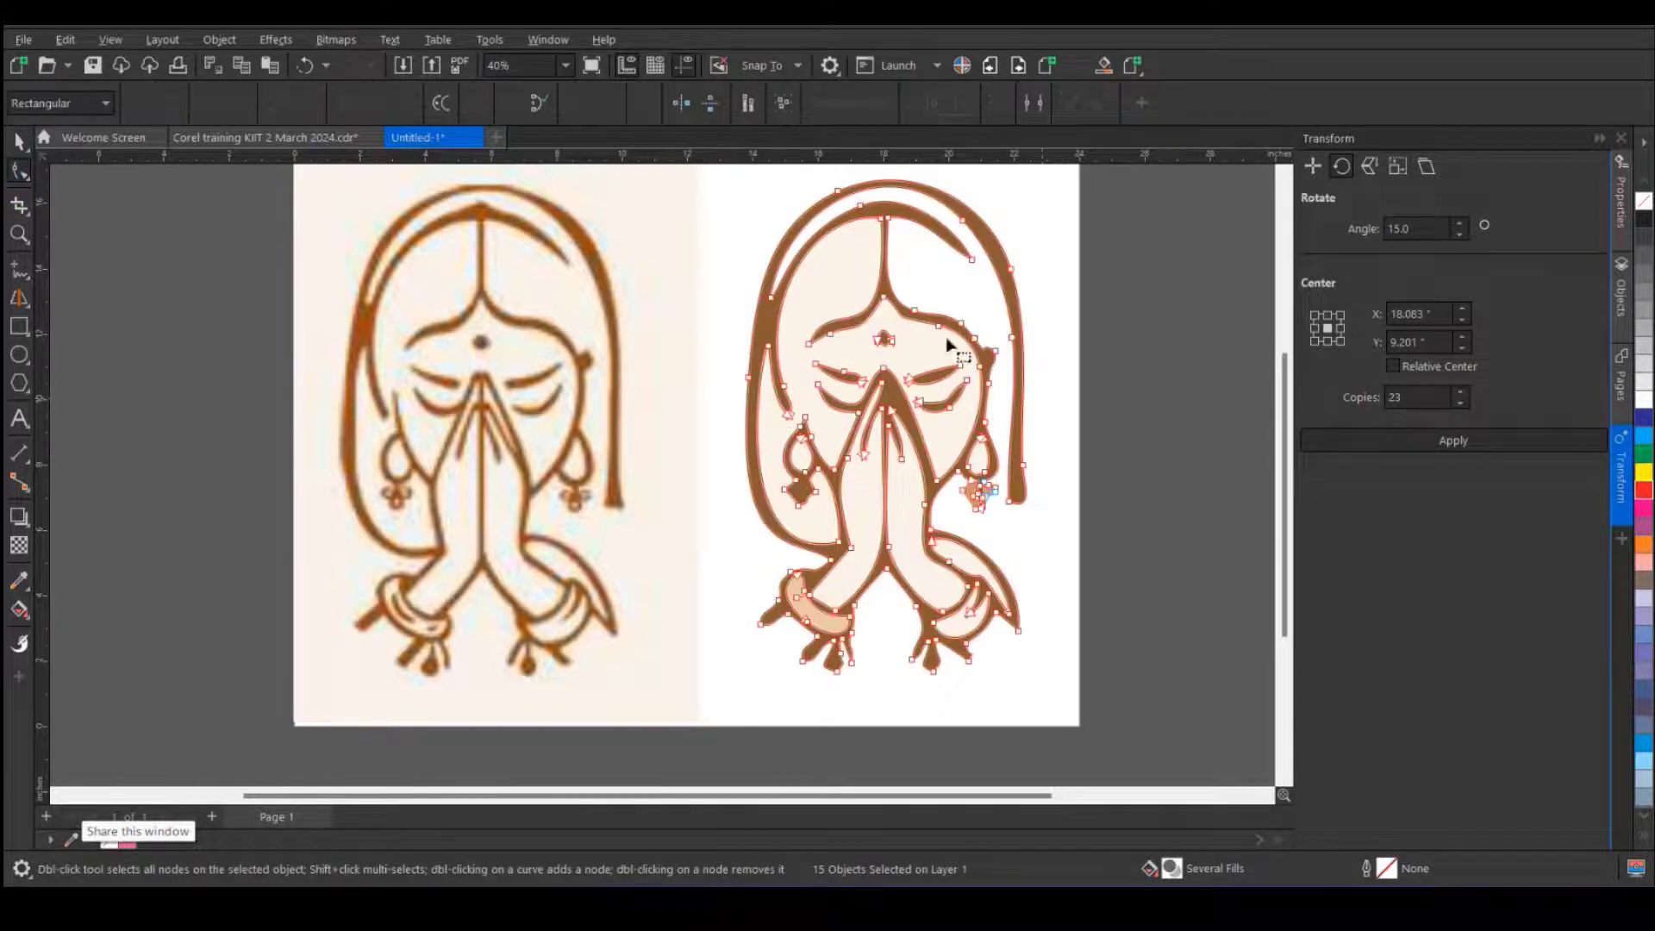
scroll(940, 345, up, 5)
scroll(945, 354, down, 4)
scroll(942, 352, down, 2)
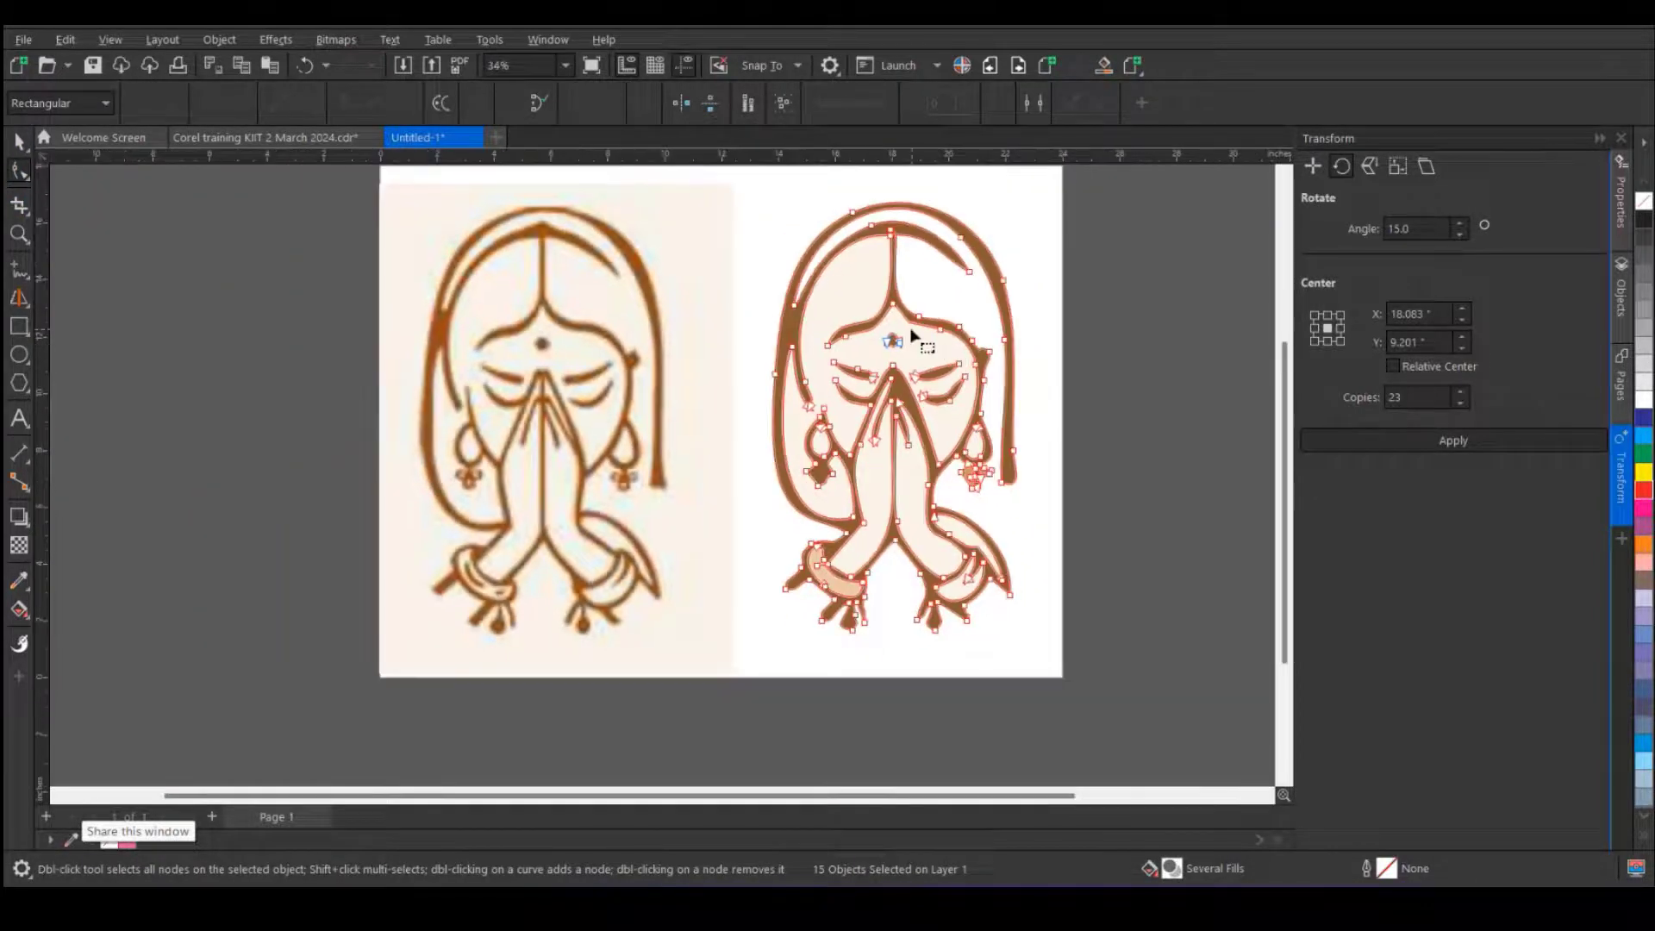
click(19, 141)
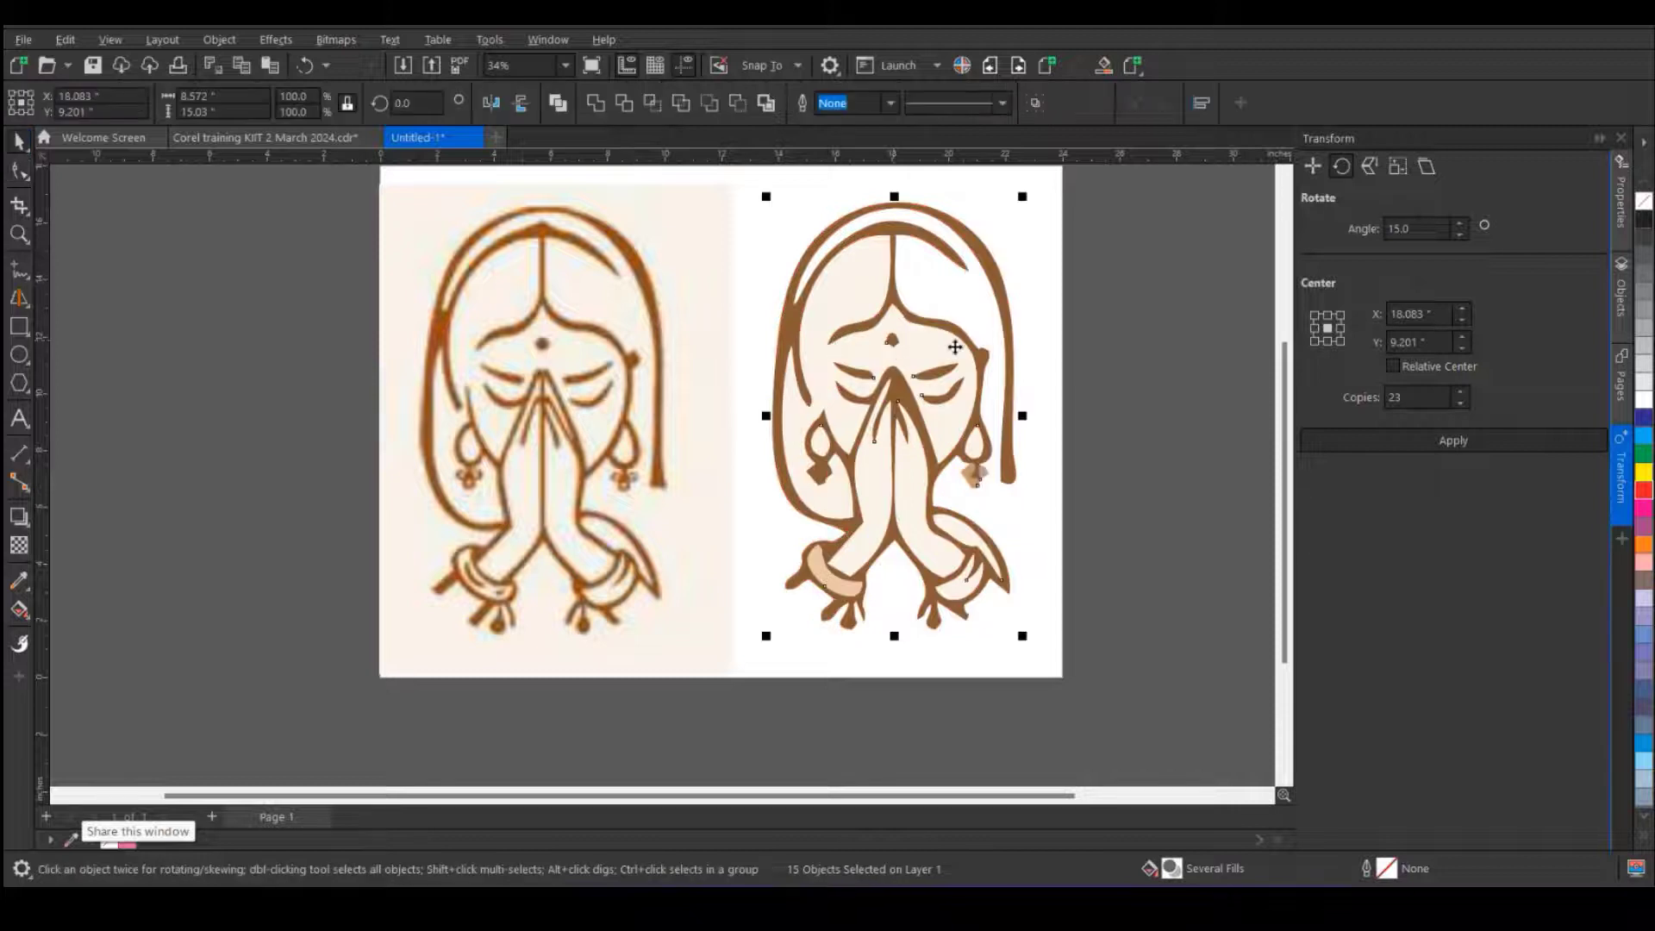
- Fill the traced forehead dot with red and enlarge it to about 0.78 by 0.86 inches
click(892, 339)
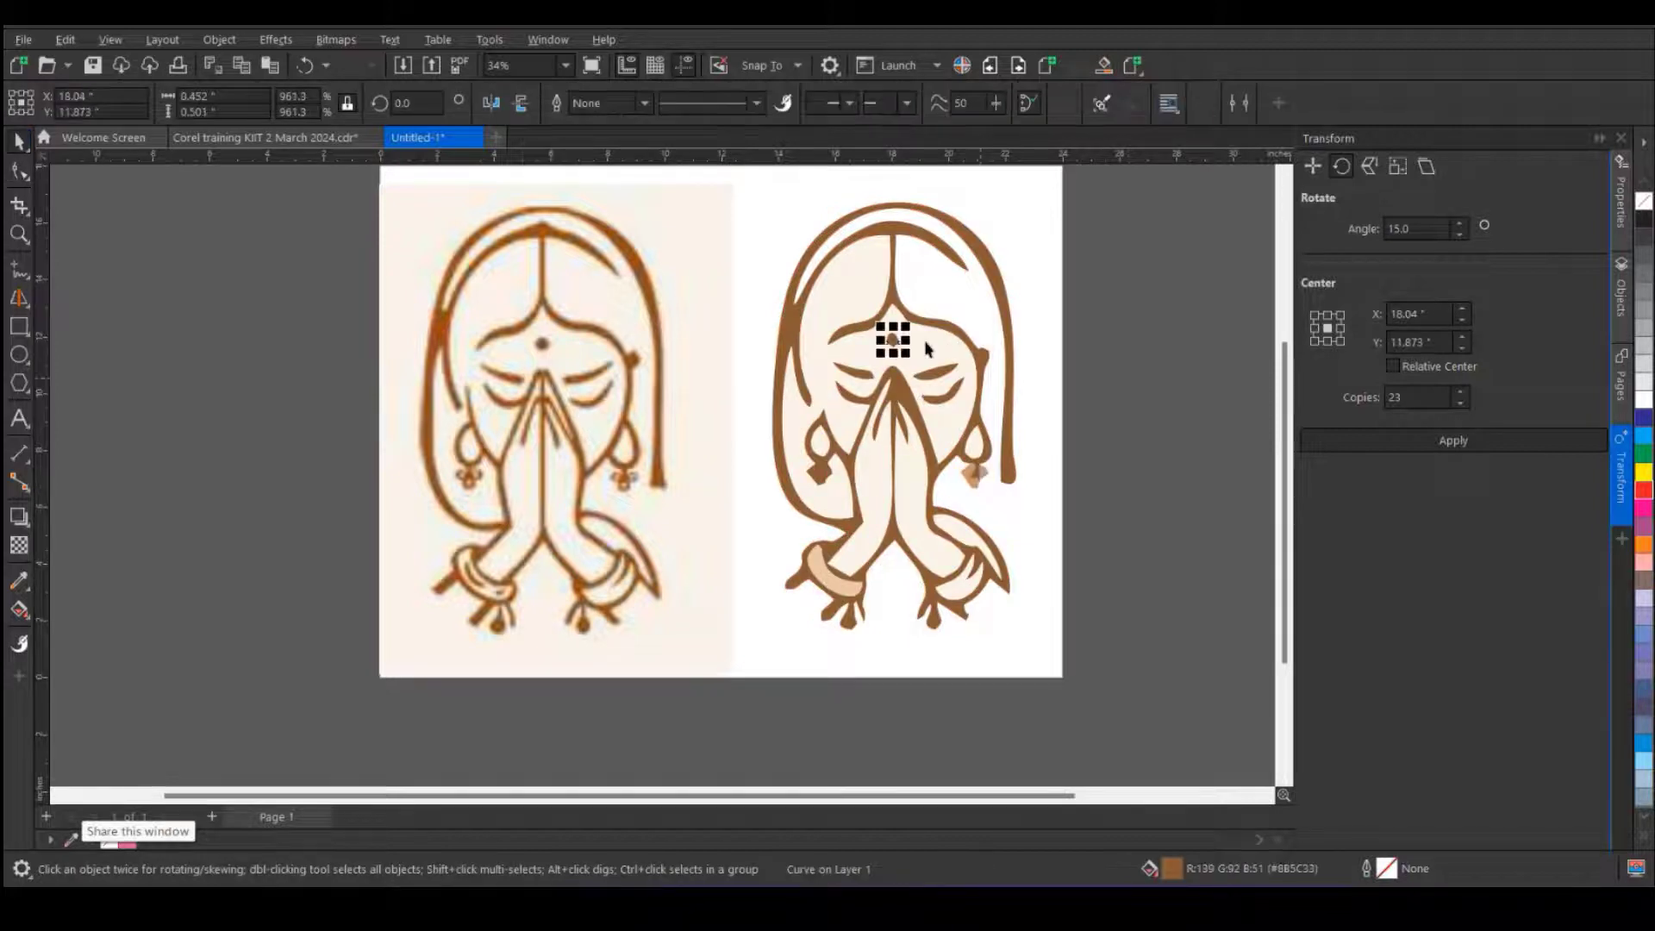
click(1644, 490)
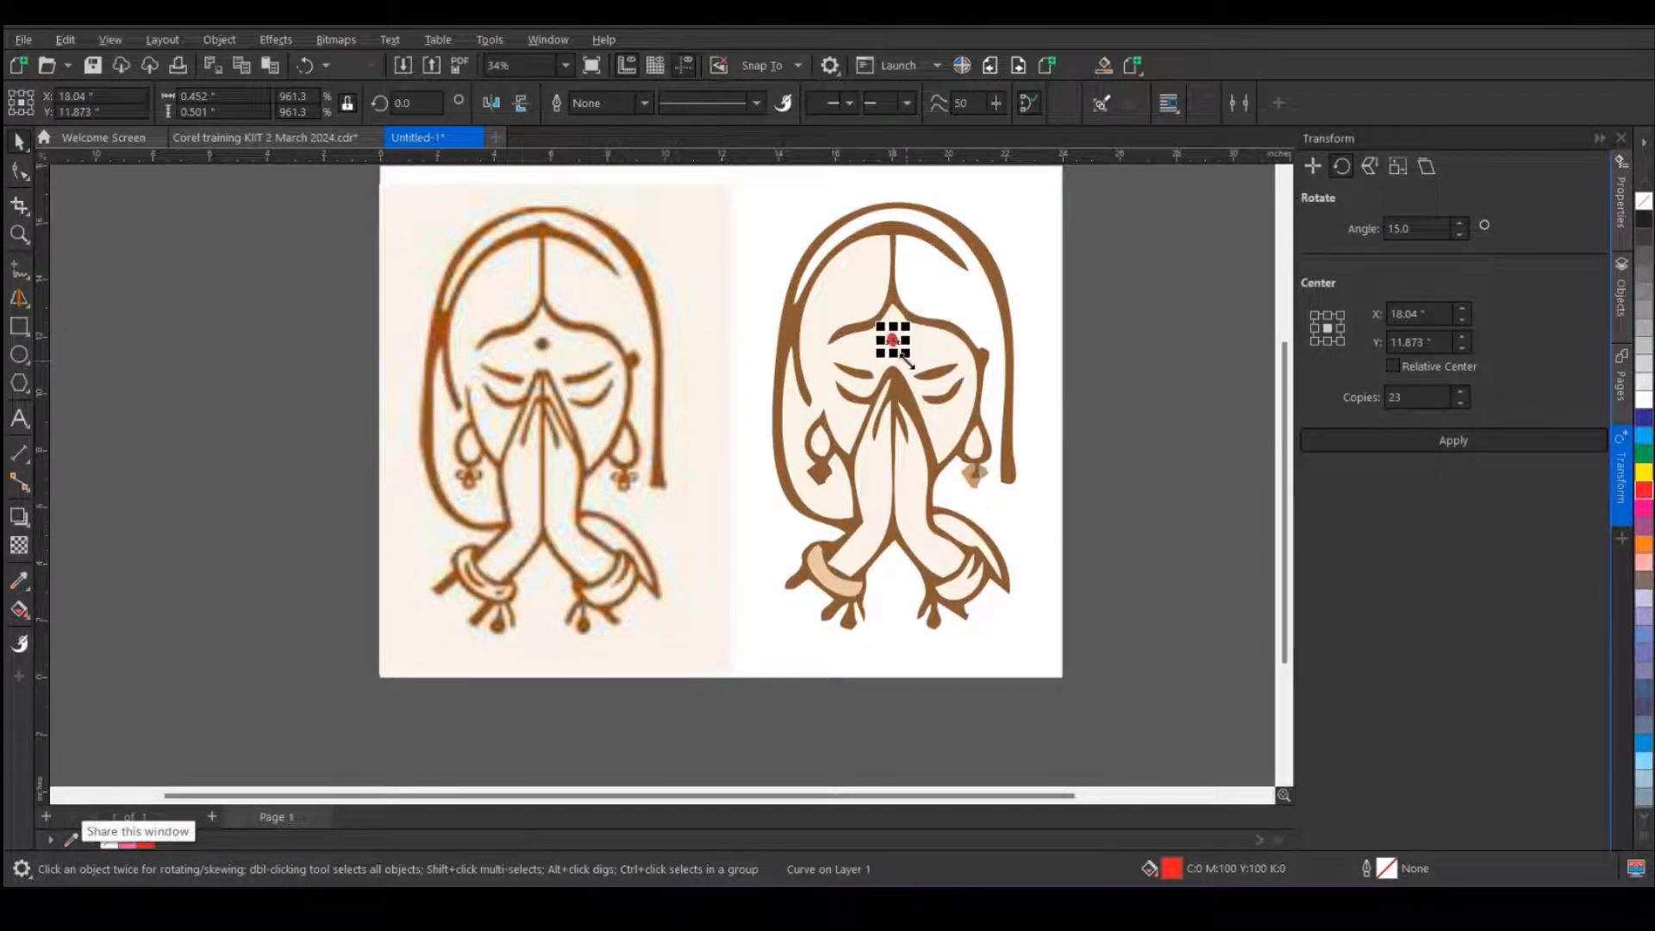
drag(905, 353, 914, 364)
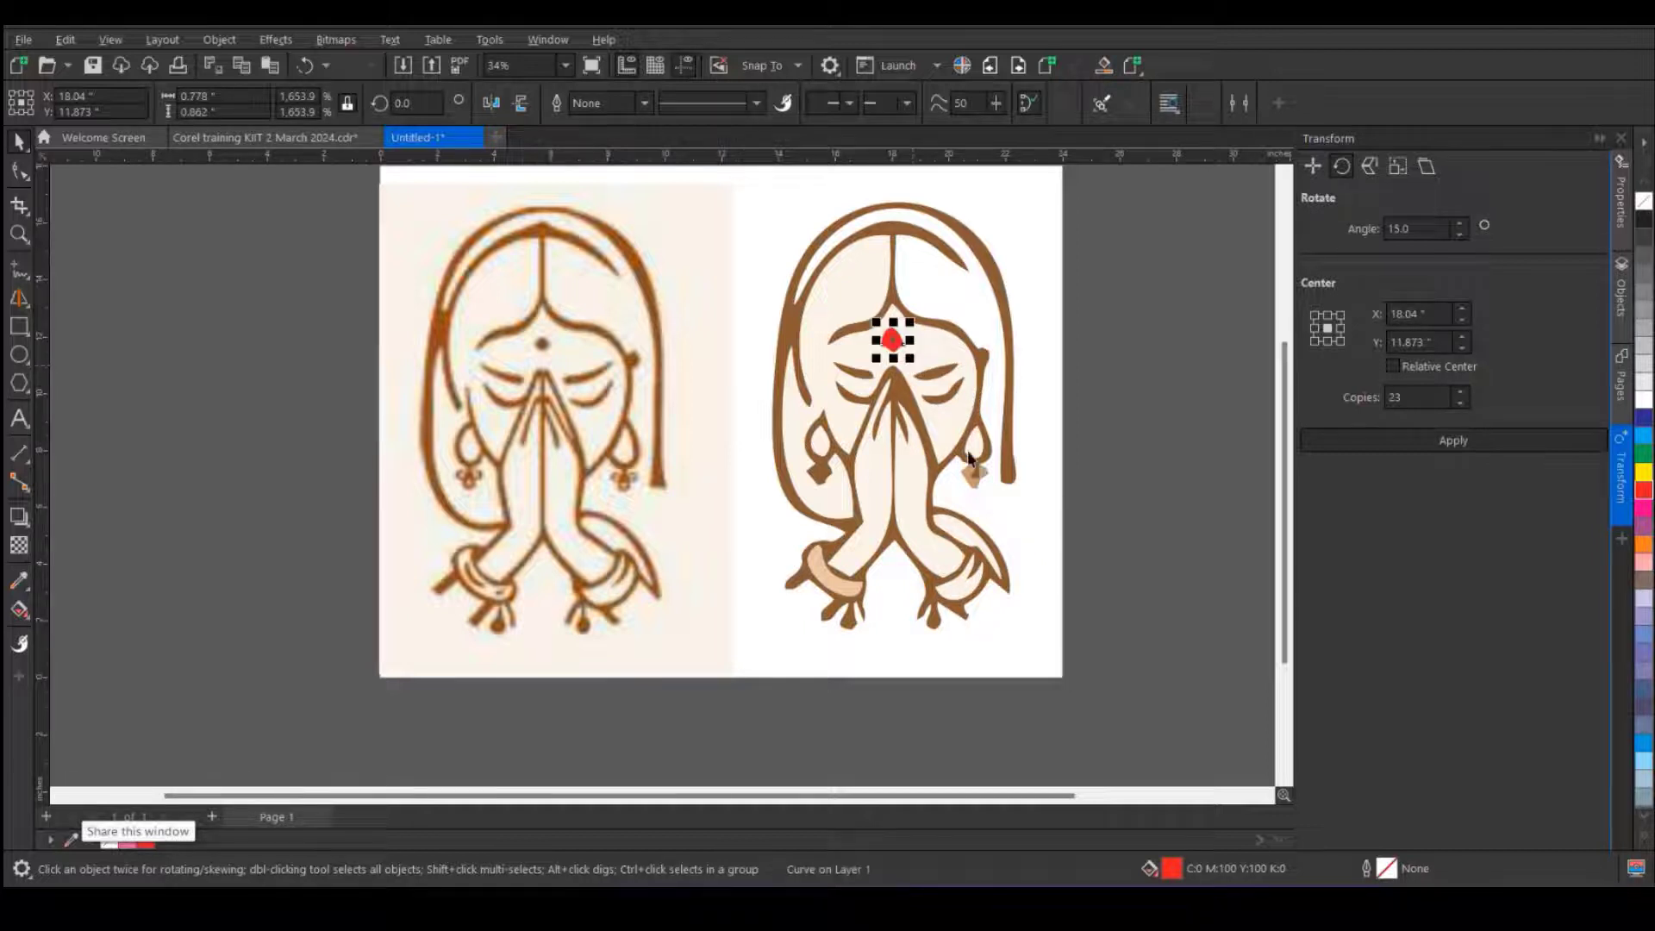
- Lengthen the traced veil's right-hand strand by moving its lower end nodes downward with the Shape tool
click(1012, 485)
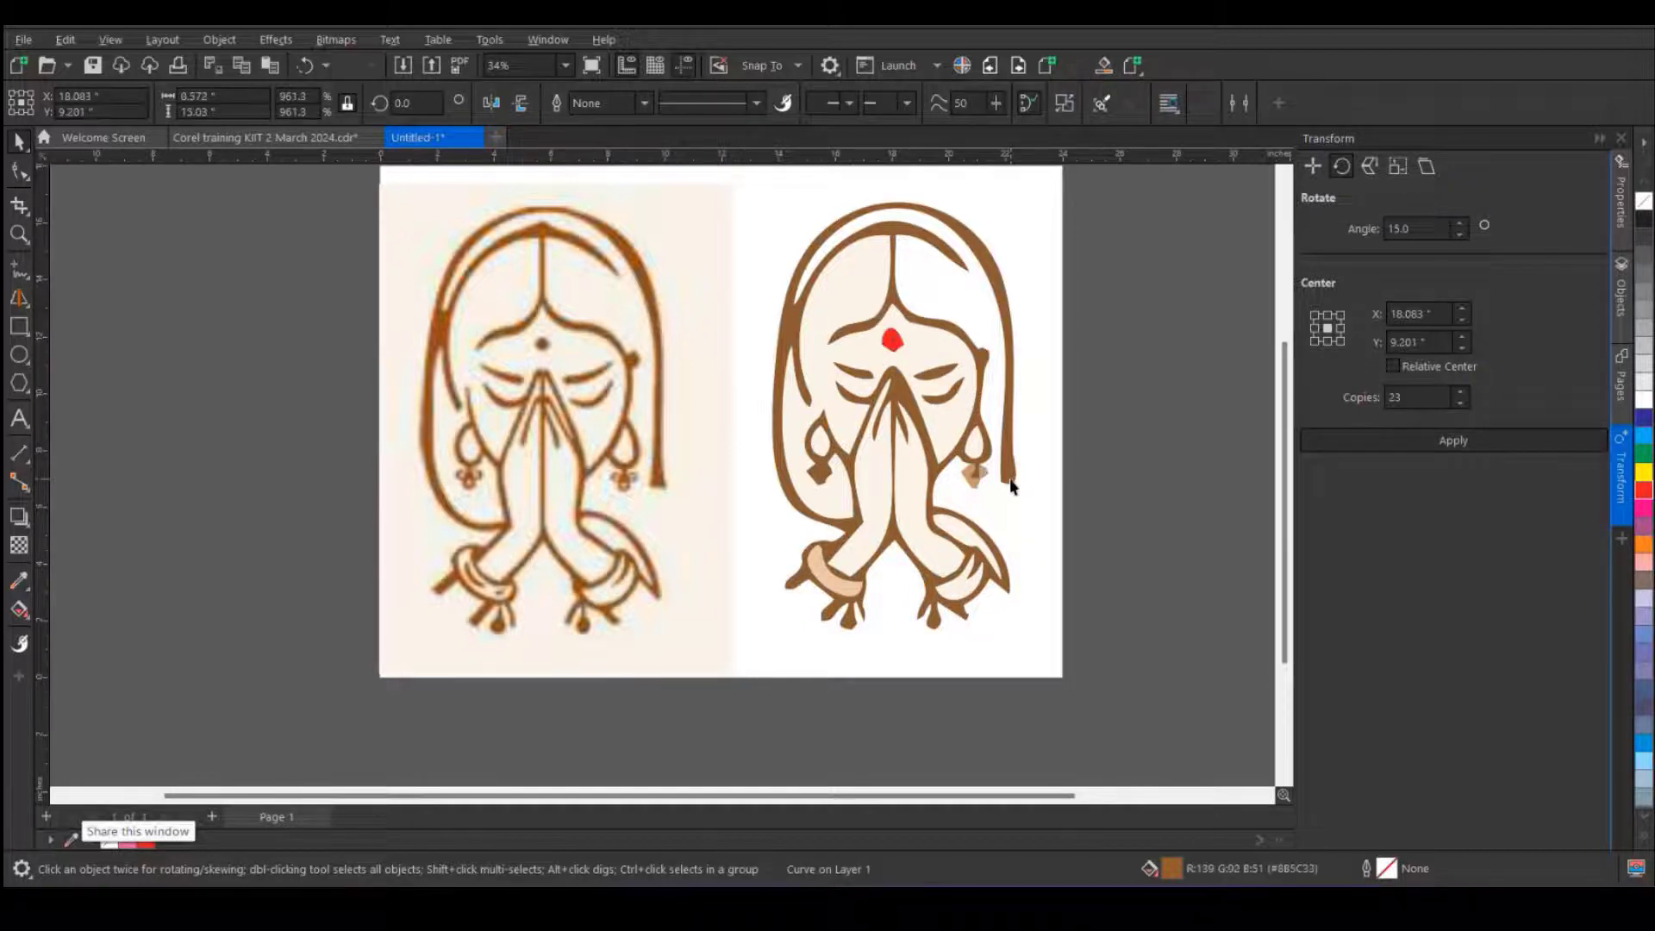
click(19, 171)
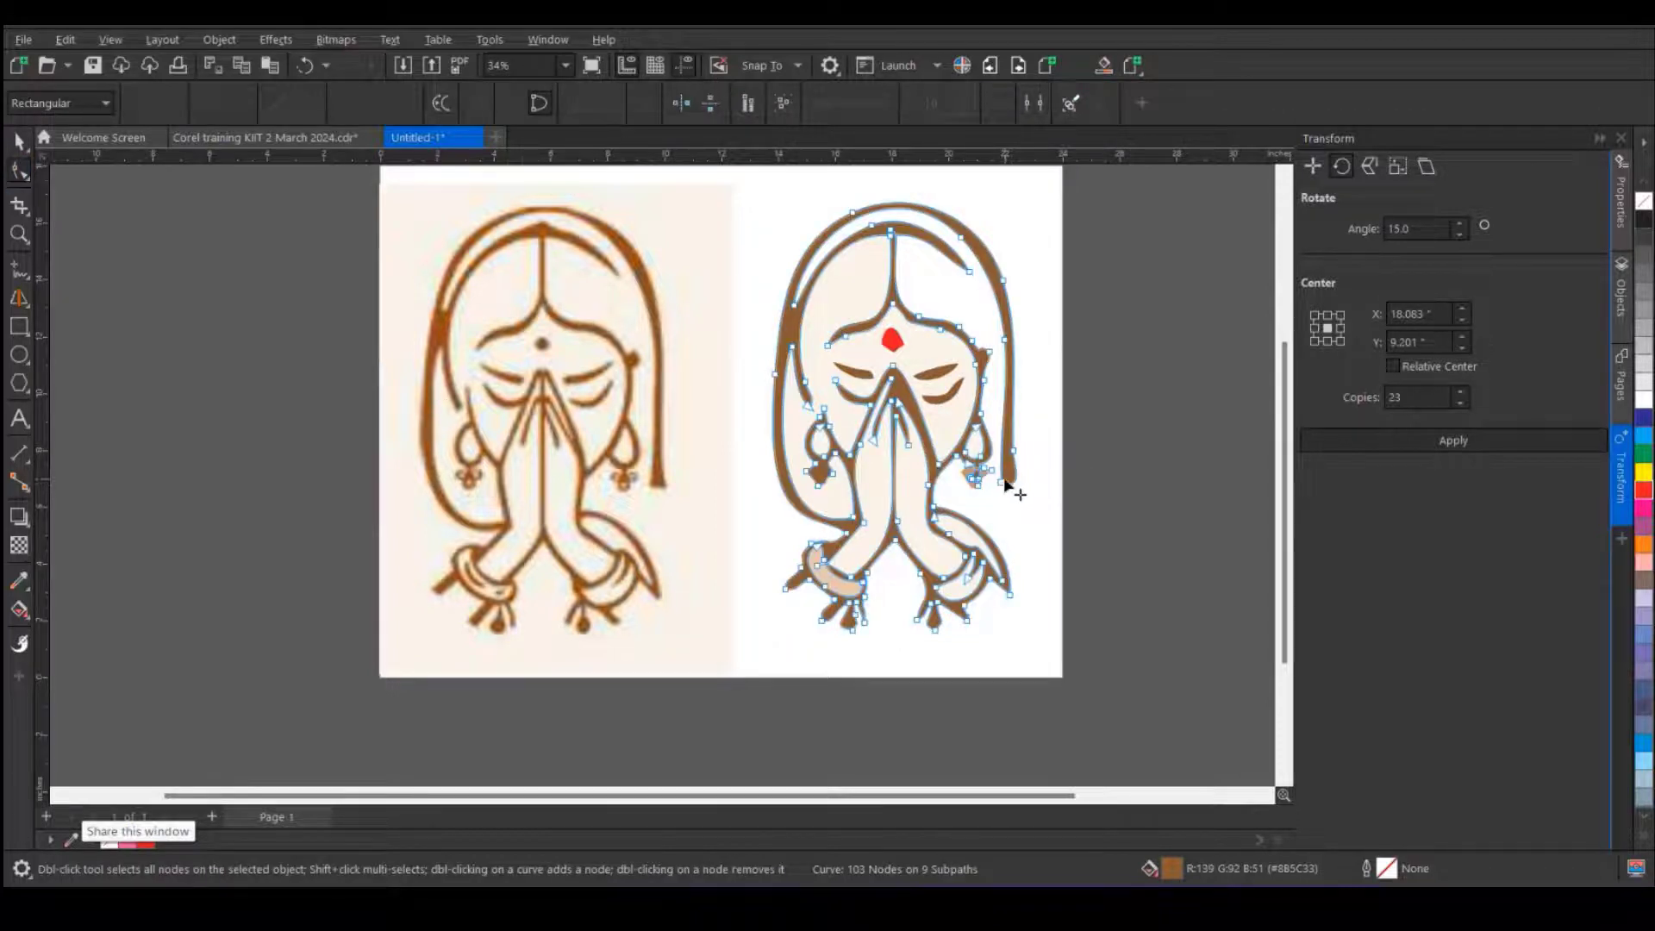
click(1014, 465)
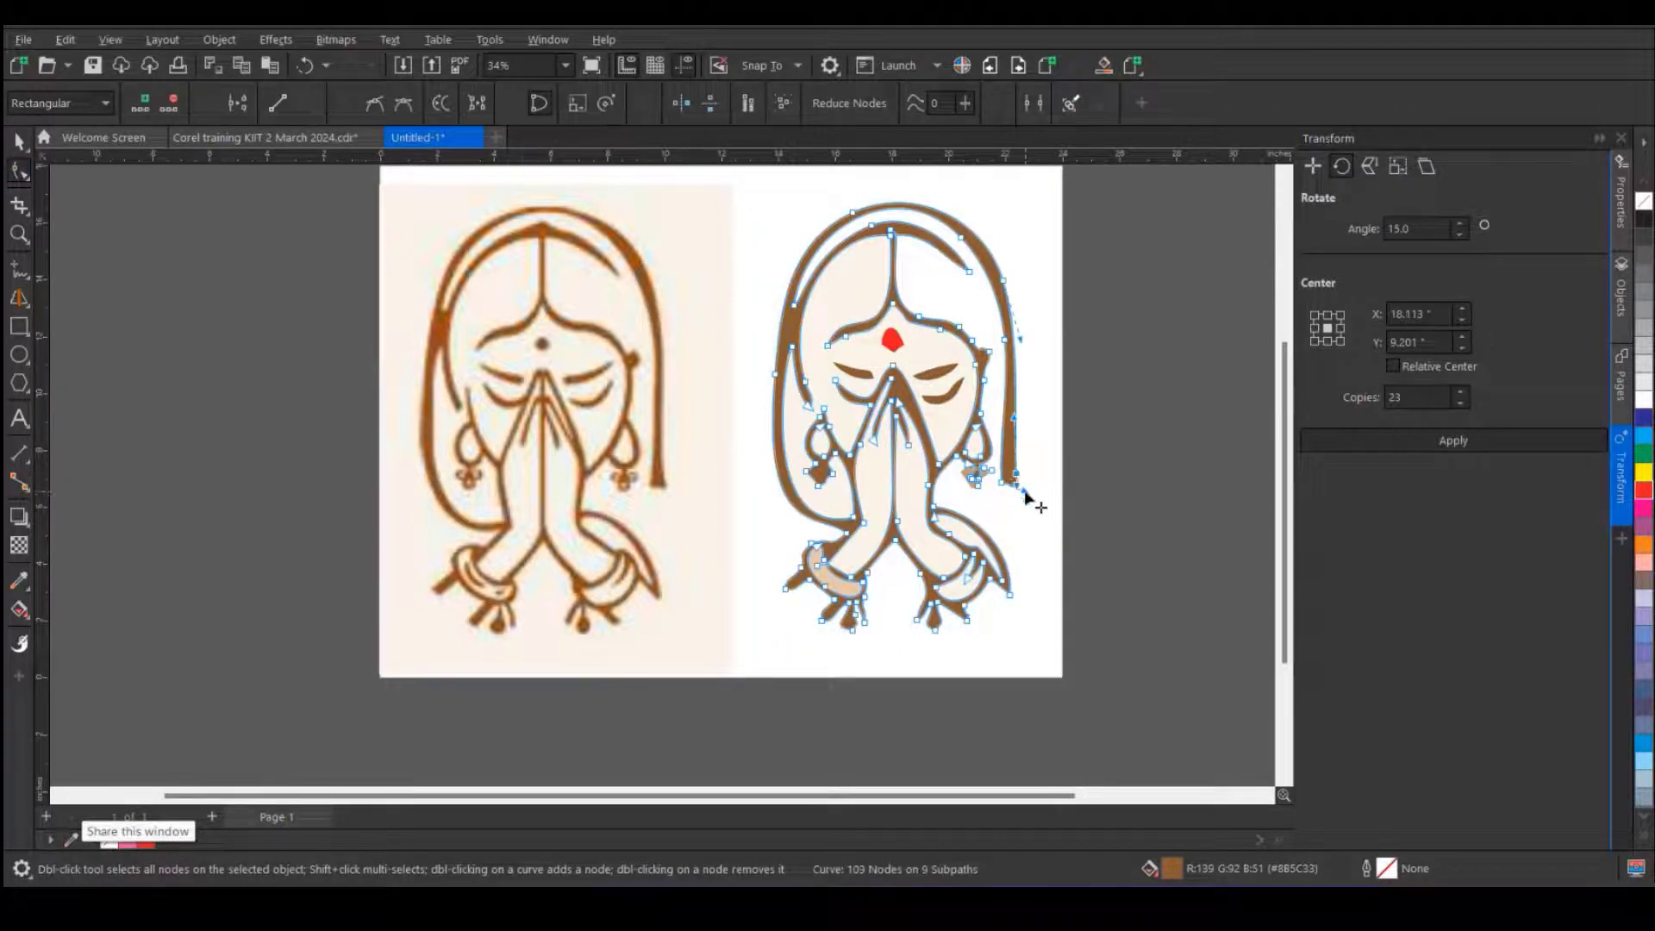
scroll(1026, 490, up, 2)
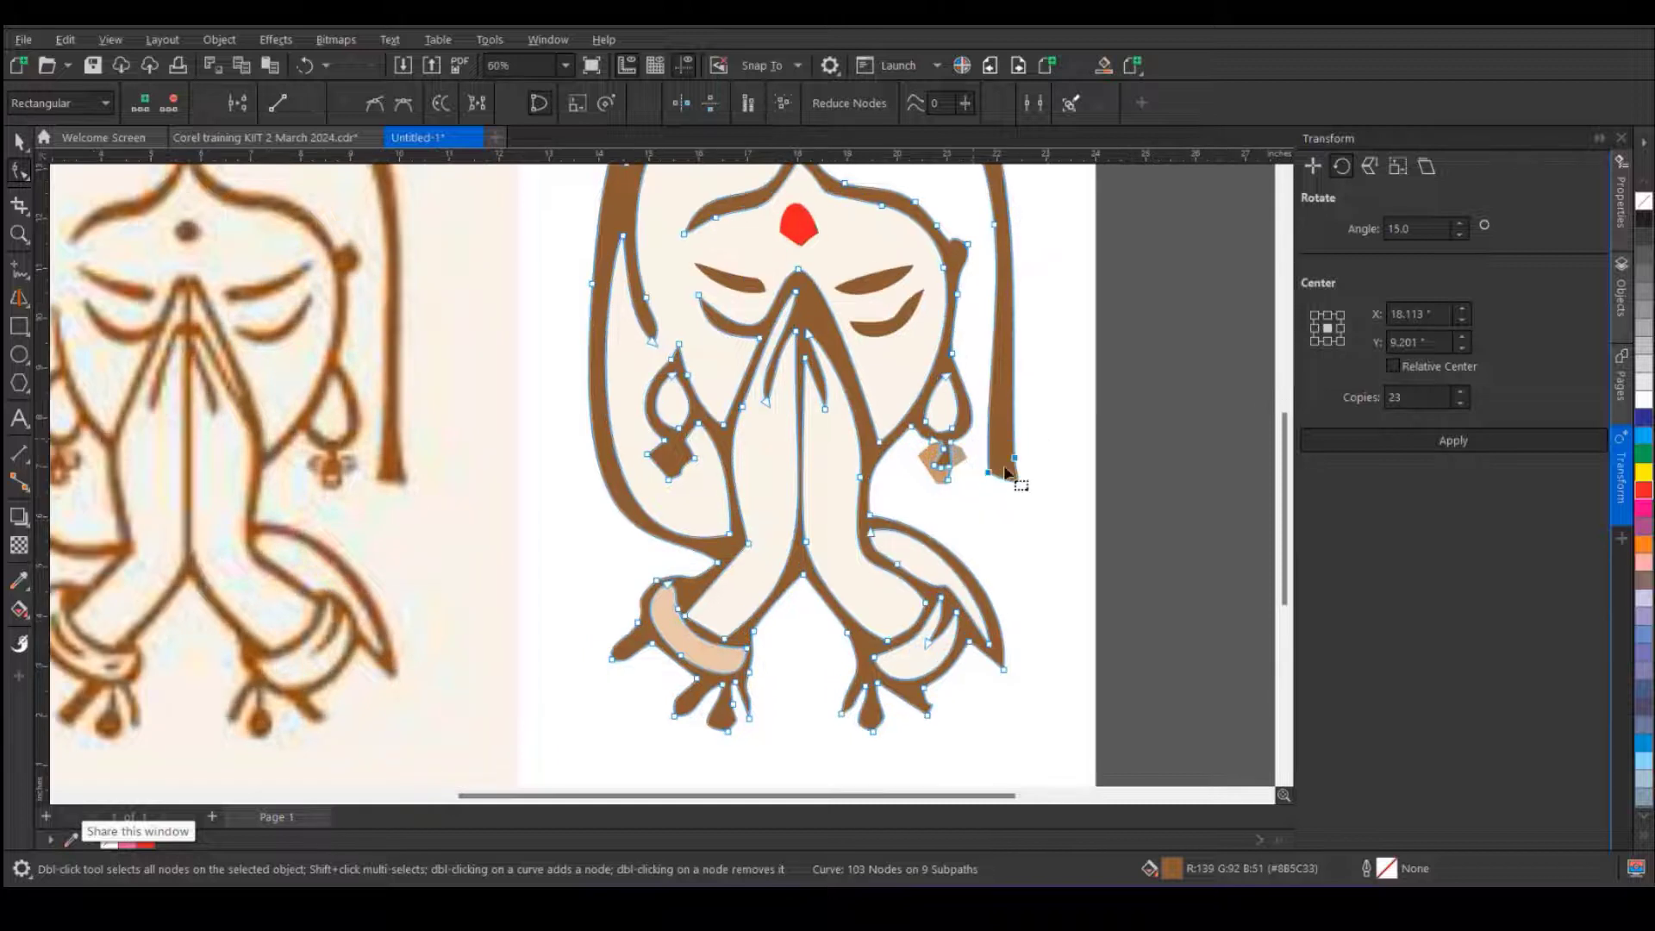
drag(1016, 469, 1021, 551)
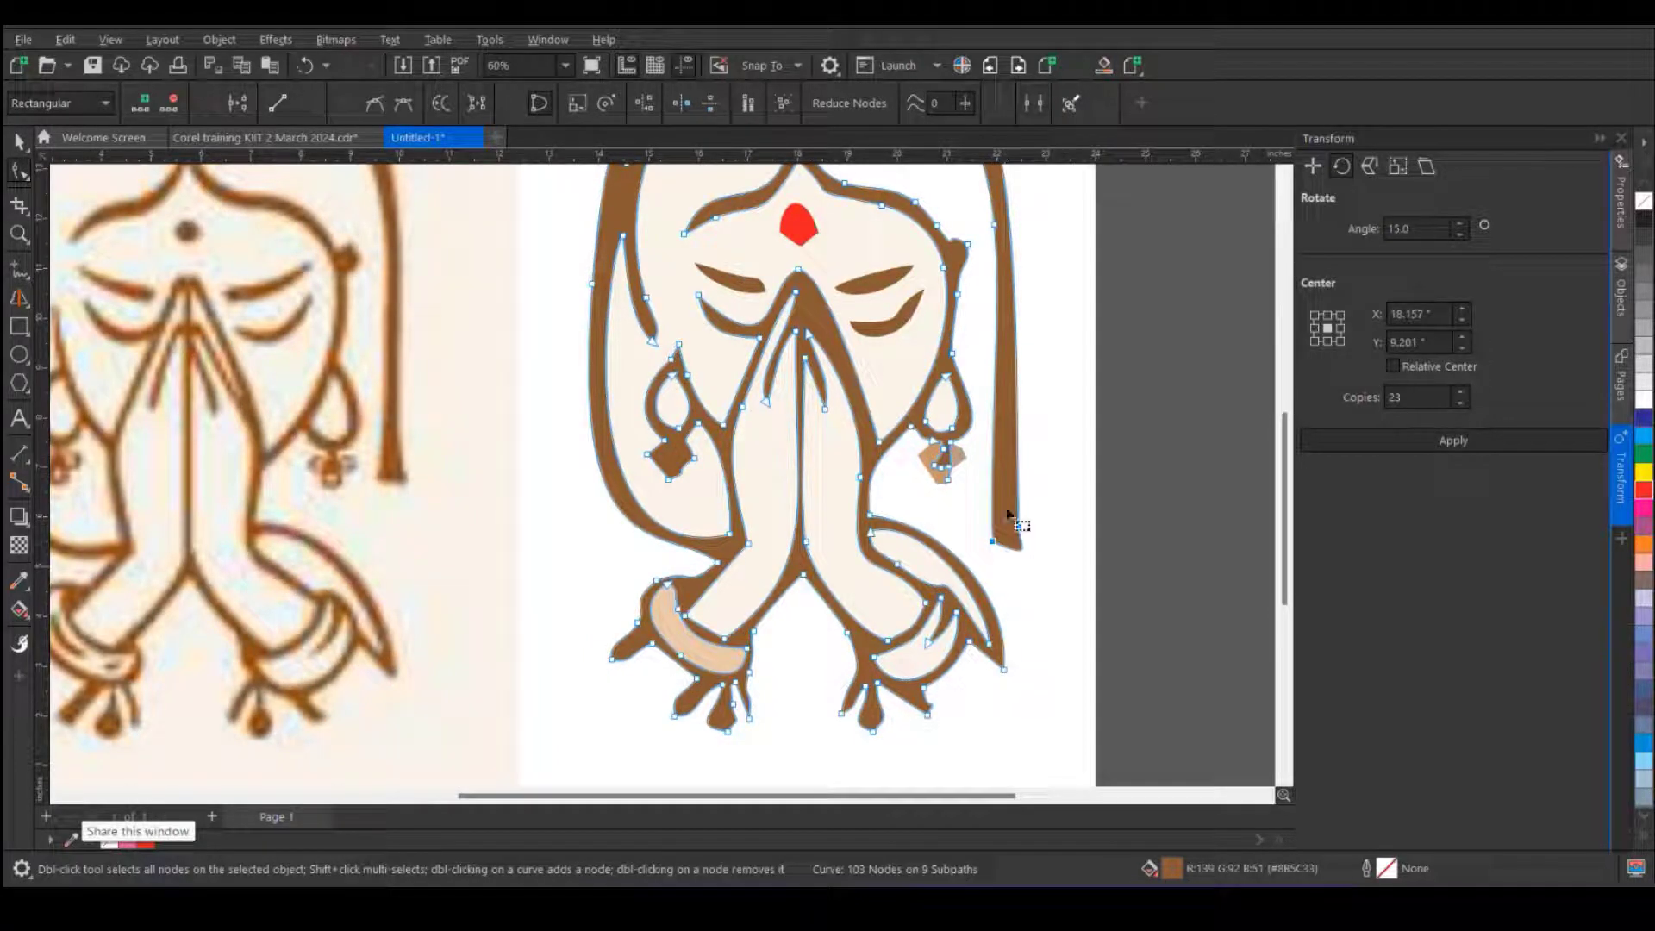
key(space)
key(Escape)
- Move the cream face shape out of the traced figure to beyond the page's right edge
scroll(915, 384, down, 2)
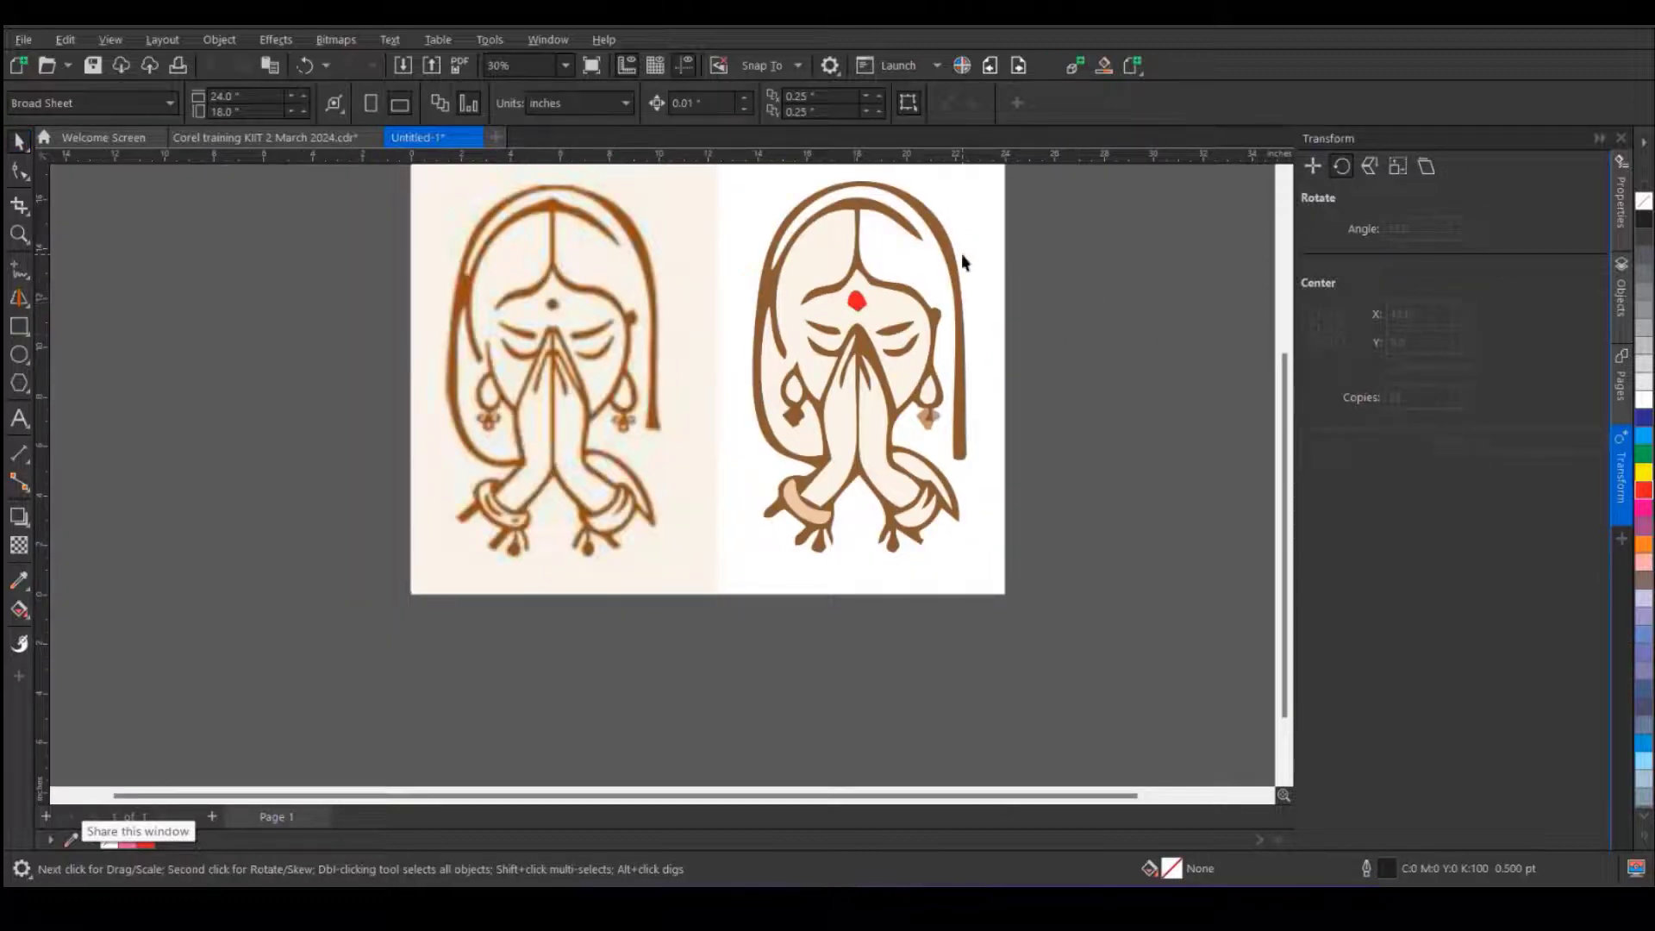
scroll(964, 253, up, 1)
click(791, 263)
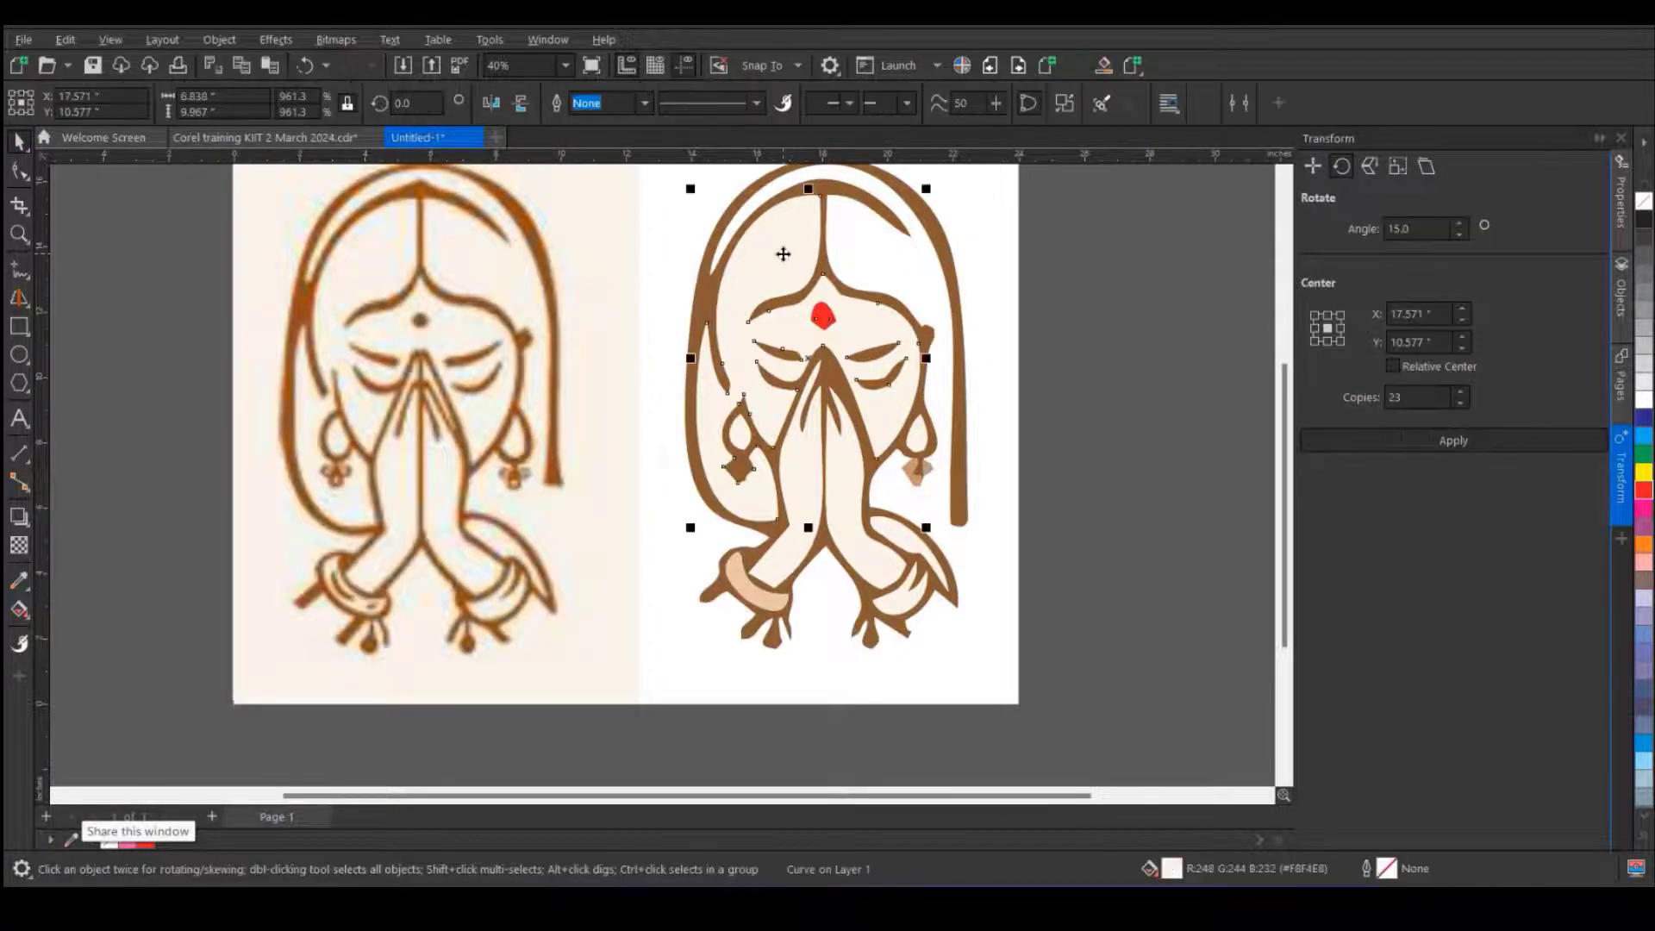
drag(791, 263, 1075, 316)
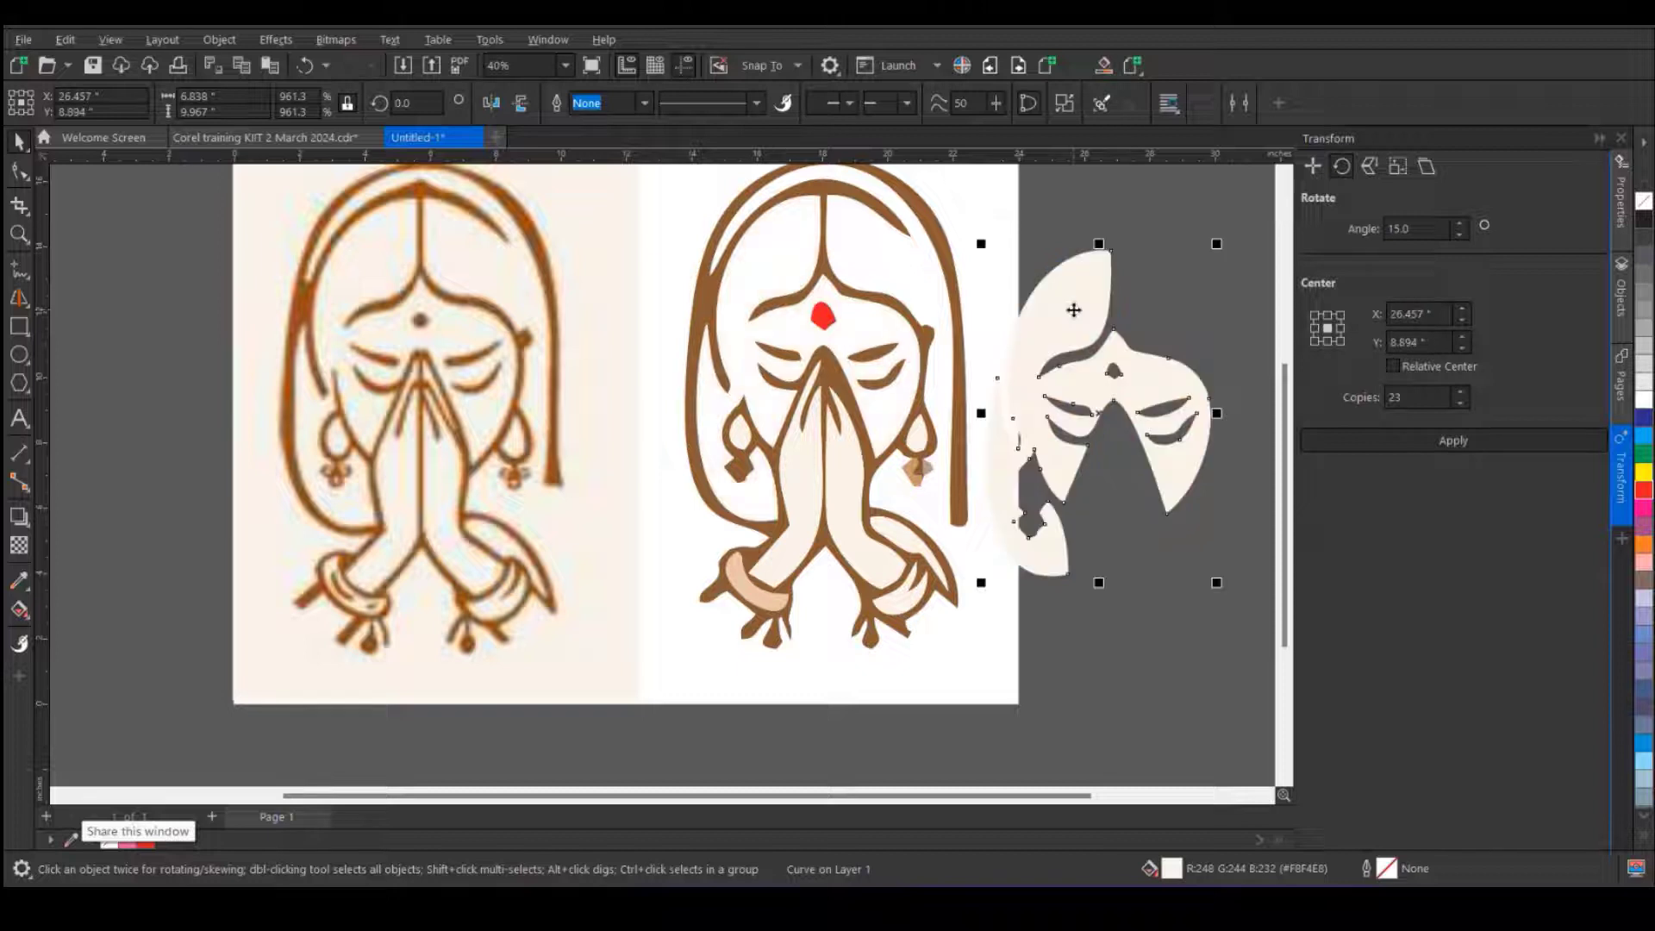
- Move the two cream hand shapes and the tan earring piece out of the traced figure toward the page's right edge
drag(843, 492, 1143, 481)
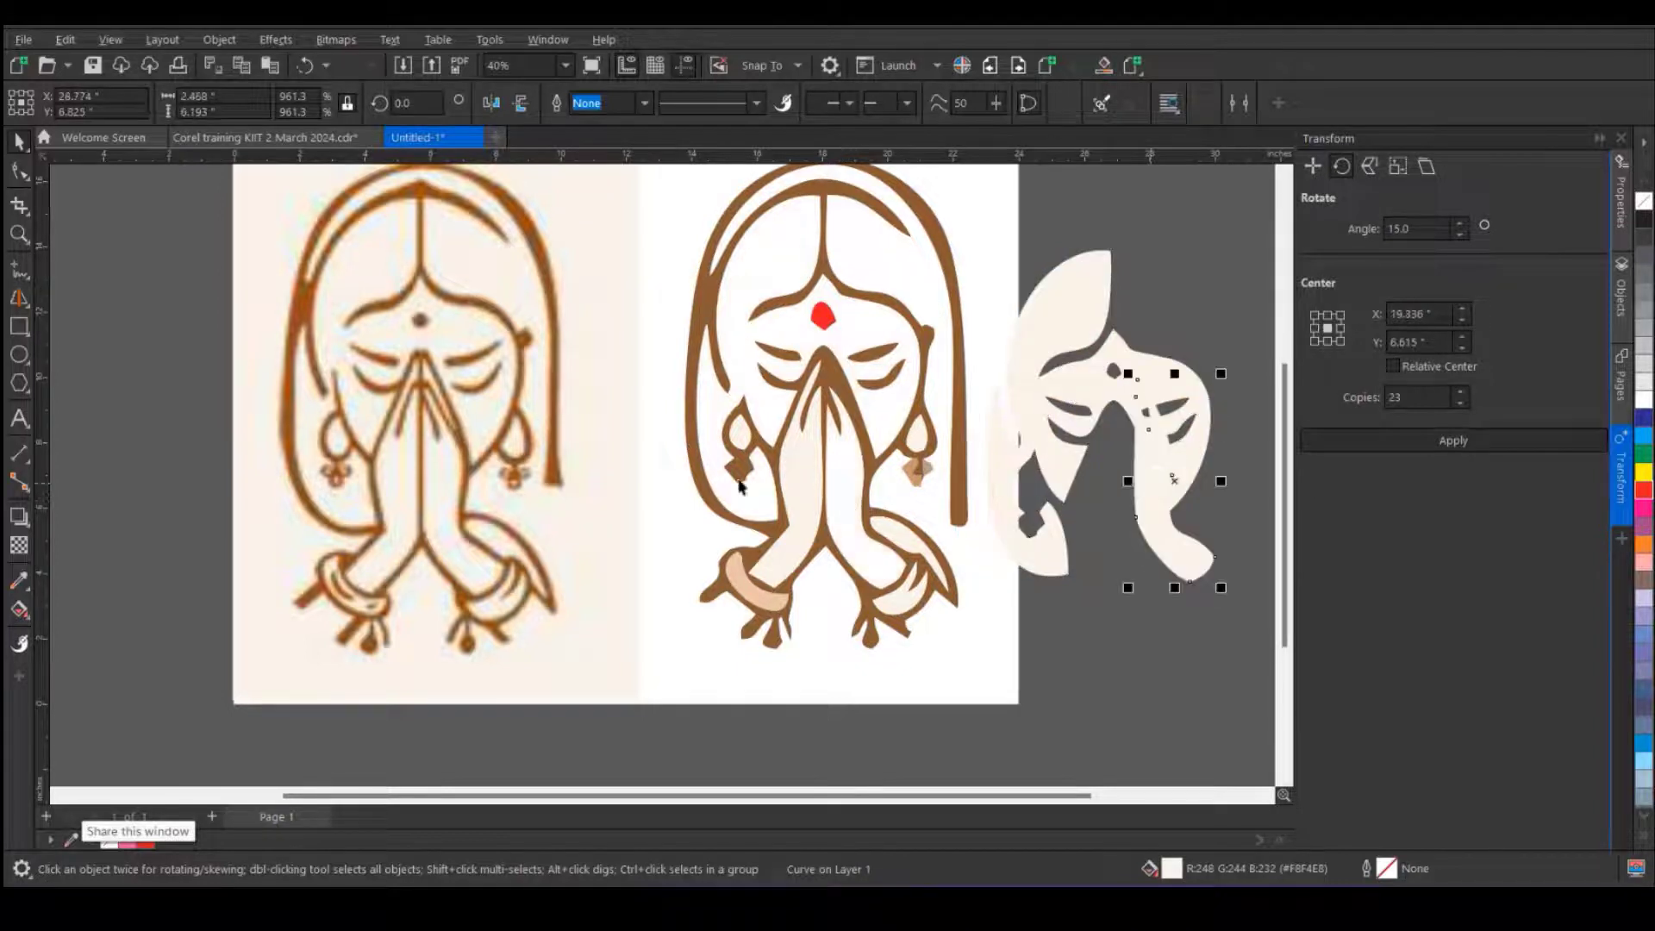
drag(807, 479, 1110, 468)
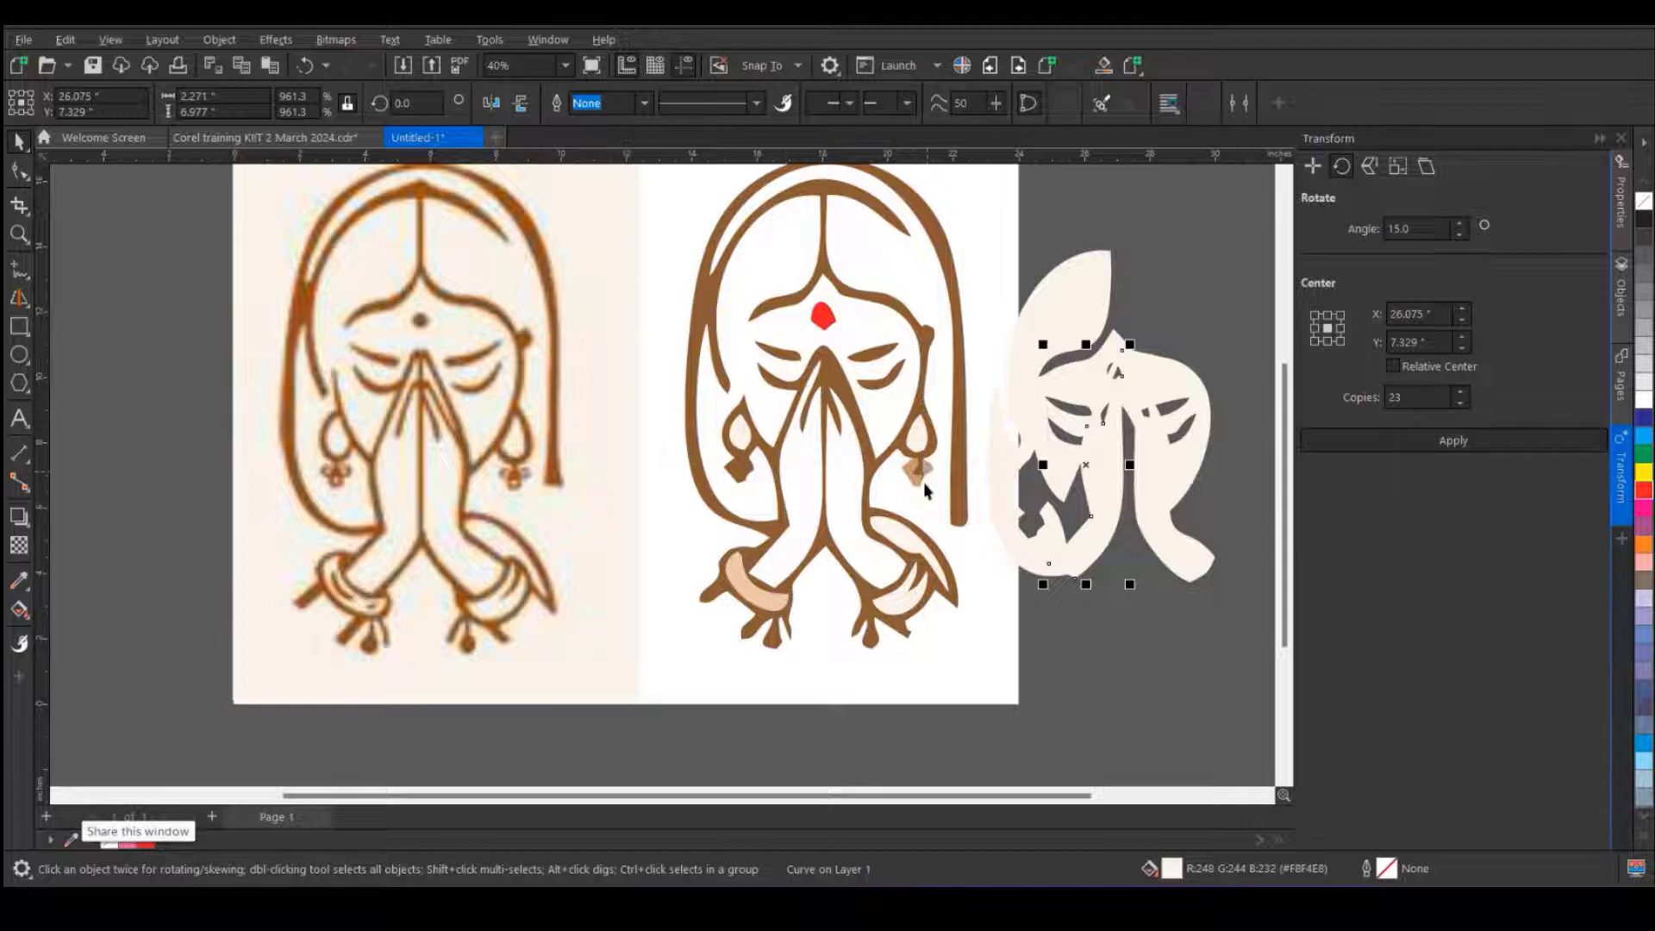
scroll(929, 472, up, 1)
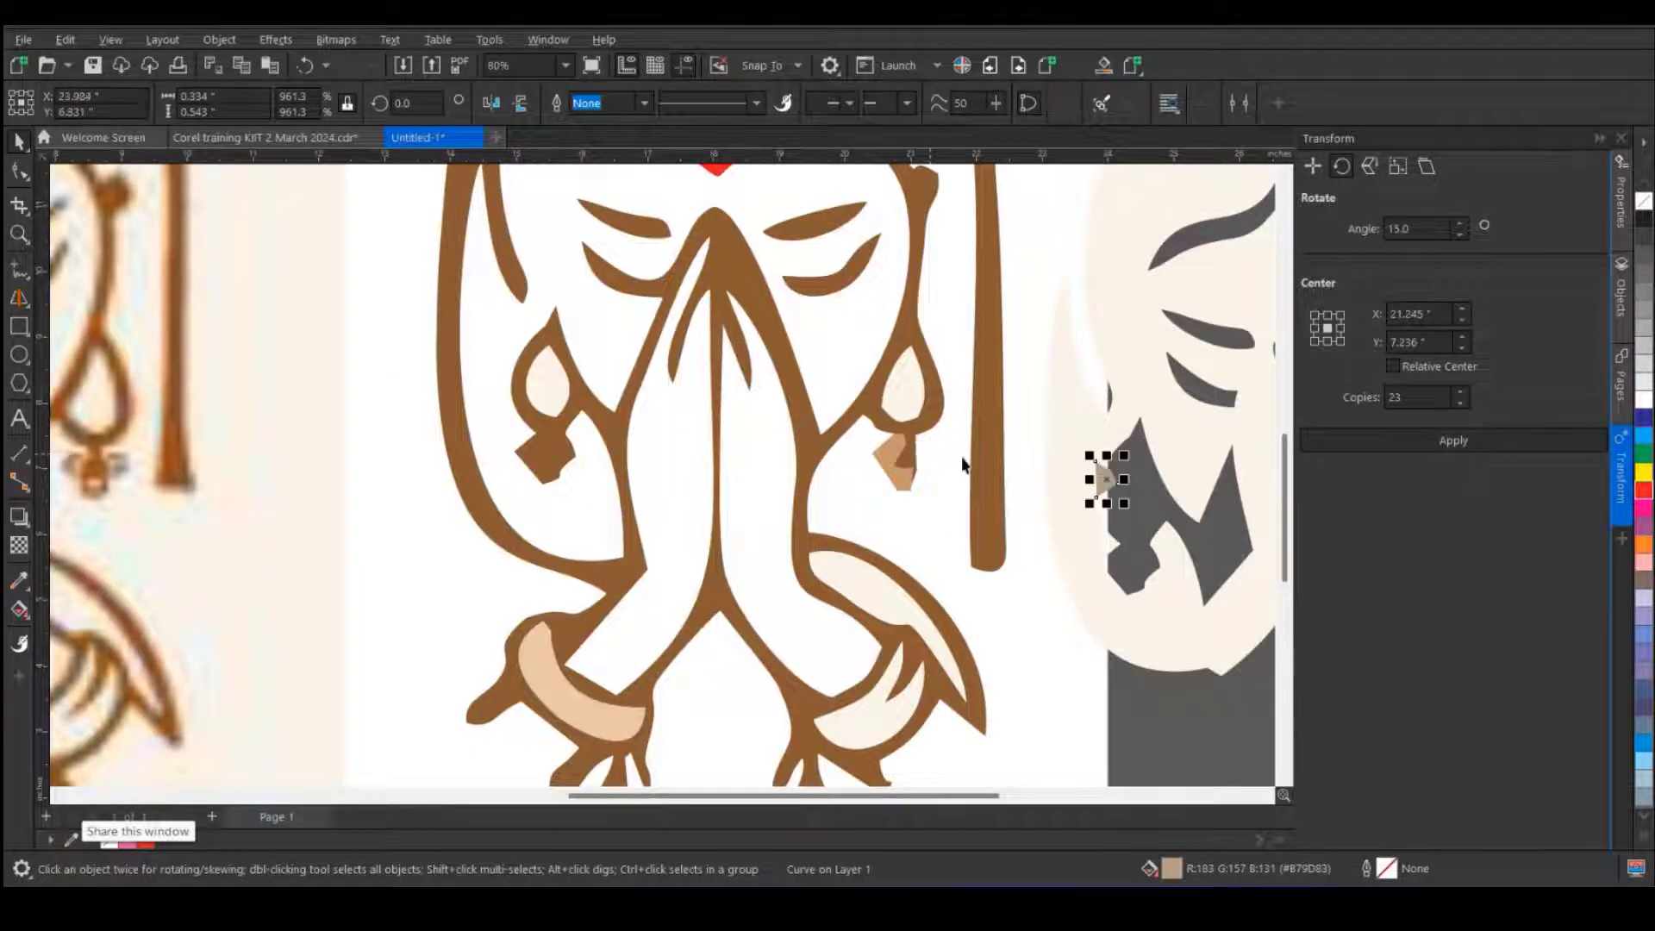
drag(913, 474, 1134, 503)
- Remove the remains of the right earring's pendant from the traced figure, deleting the brown outline's nodes there with the Shape tool
click(896, 470)
key(F10)
double_click(906, 446)
double_click(918, 450)
double_click(918, 454)
double_click(922, 447)
double_click(921, 435)
click(20, 143)
scroll(700, 390, down, 4)
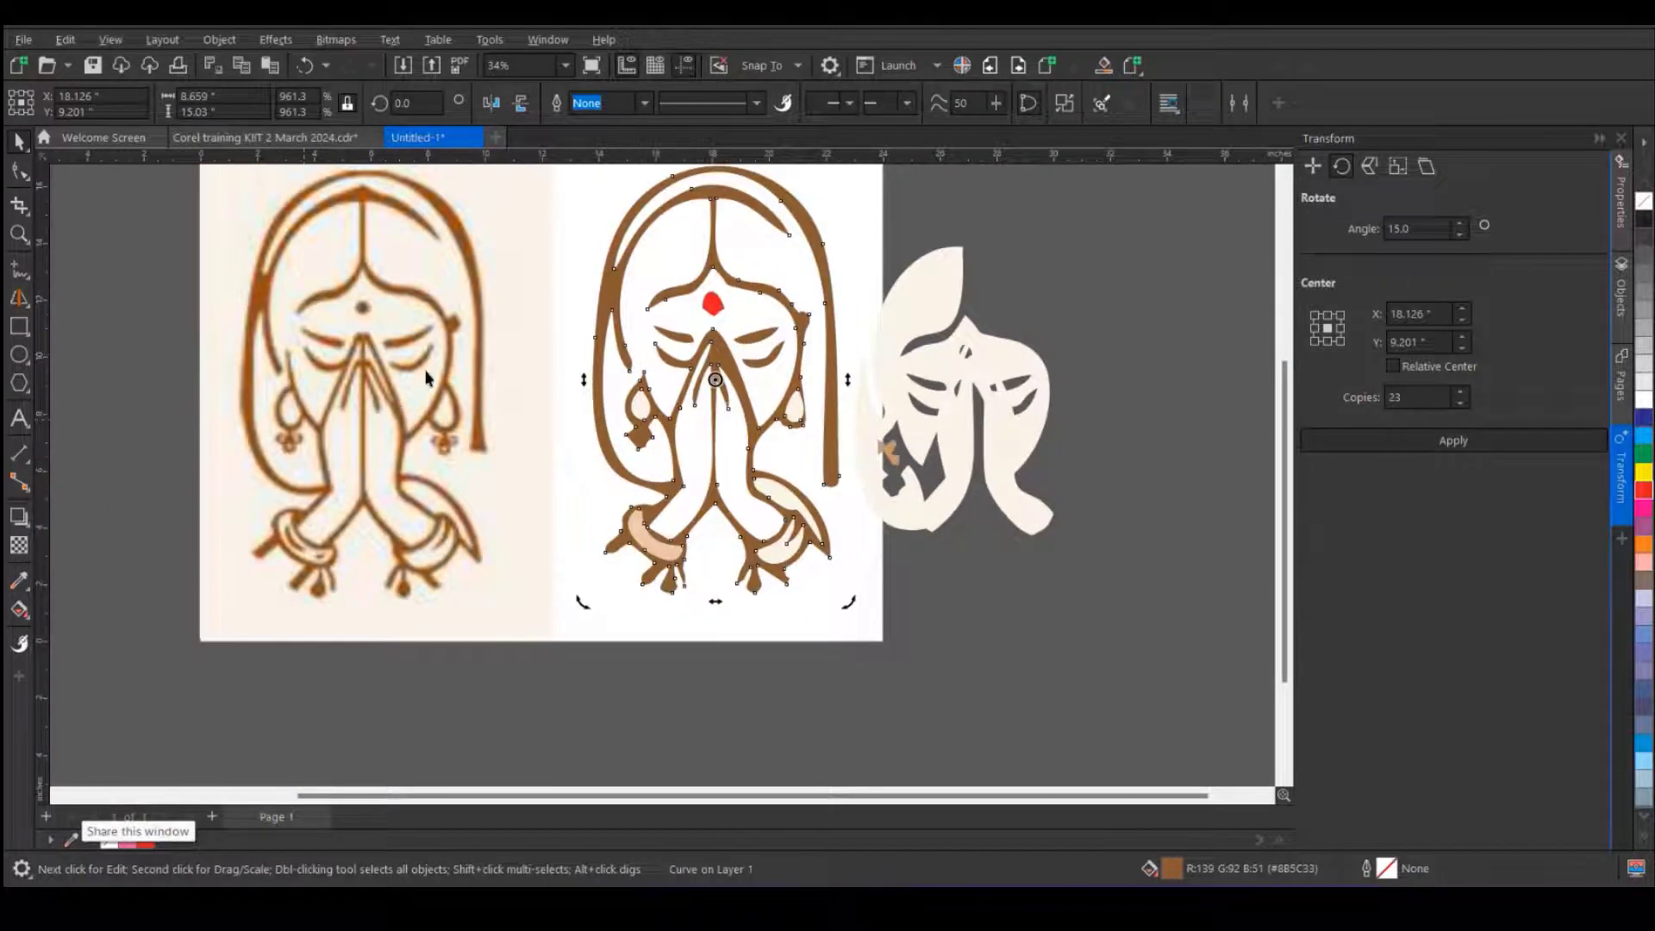
- Move the source bitmap off the page to its left side and shrink it to about 5.5 by 7.6 inches
scroll(802, 368, down, 1)
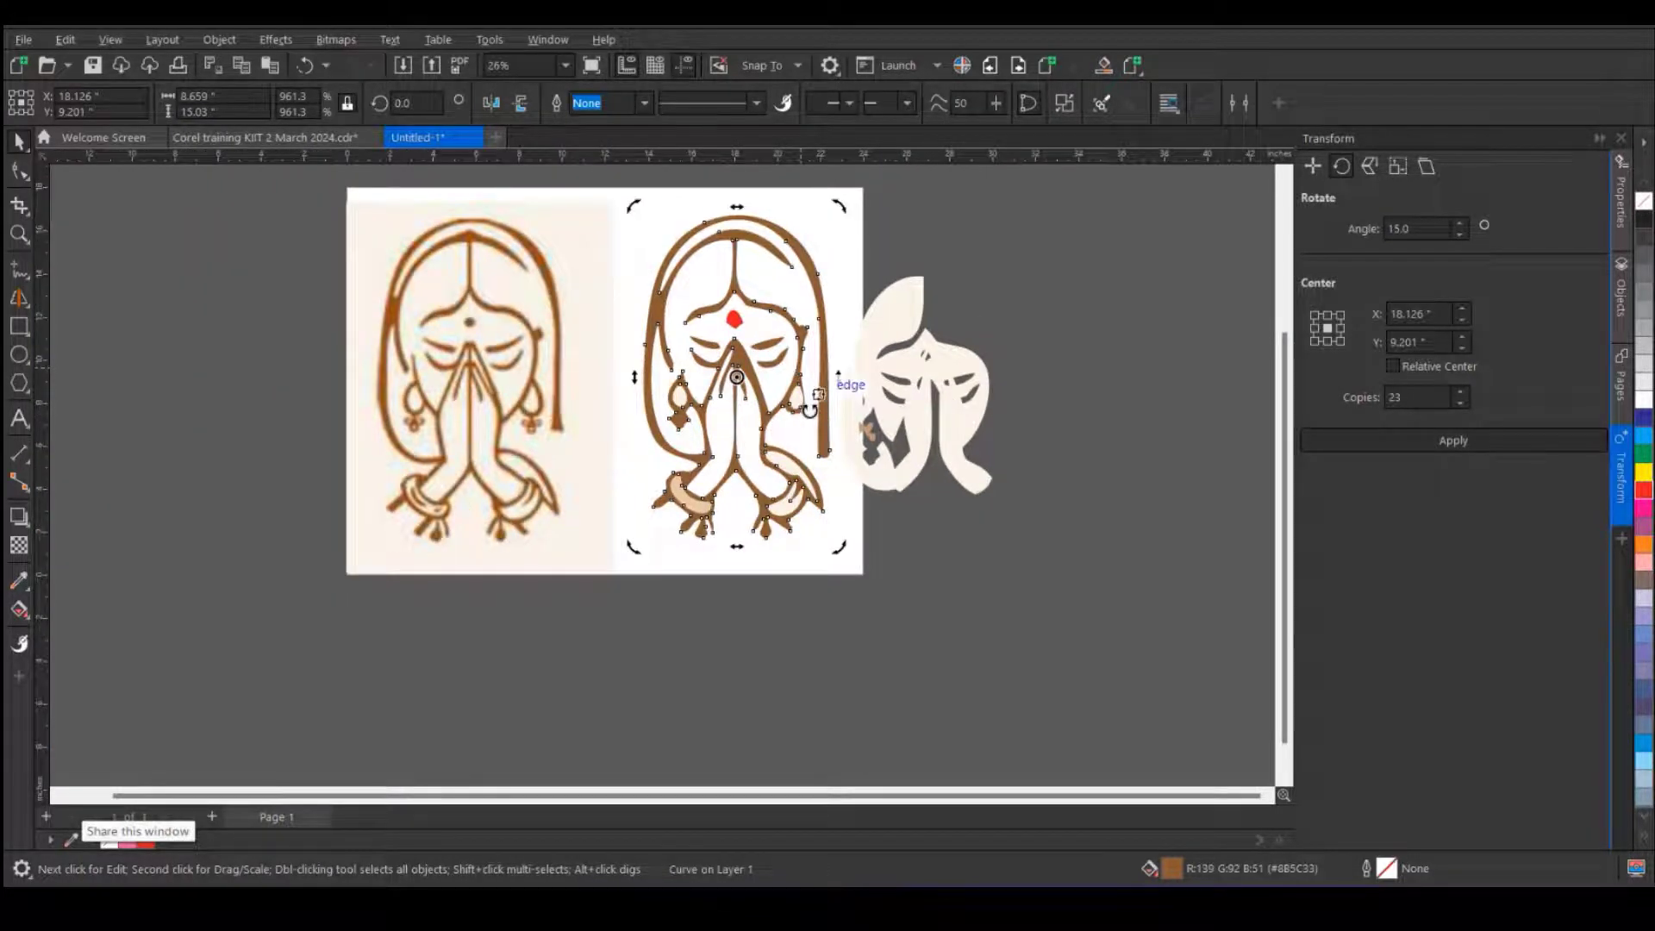
scroll(775, 384, down, 1)
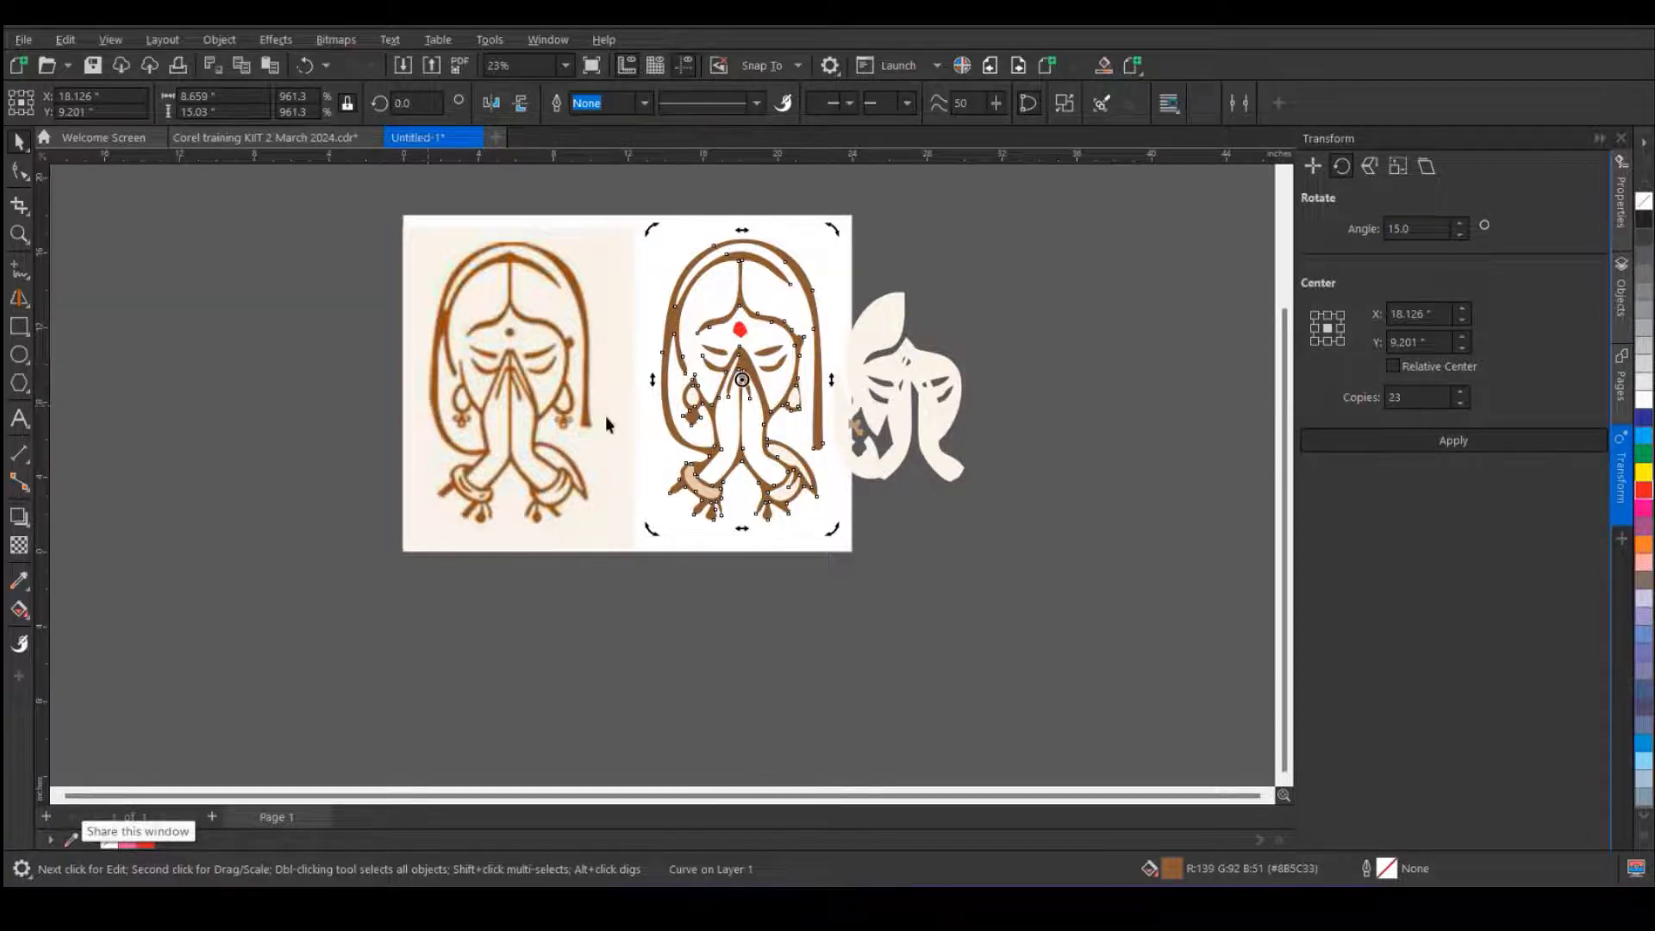
drag(559, 390, 250, 469)
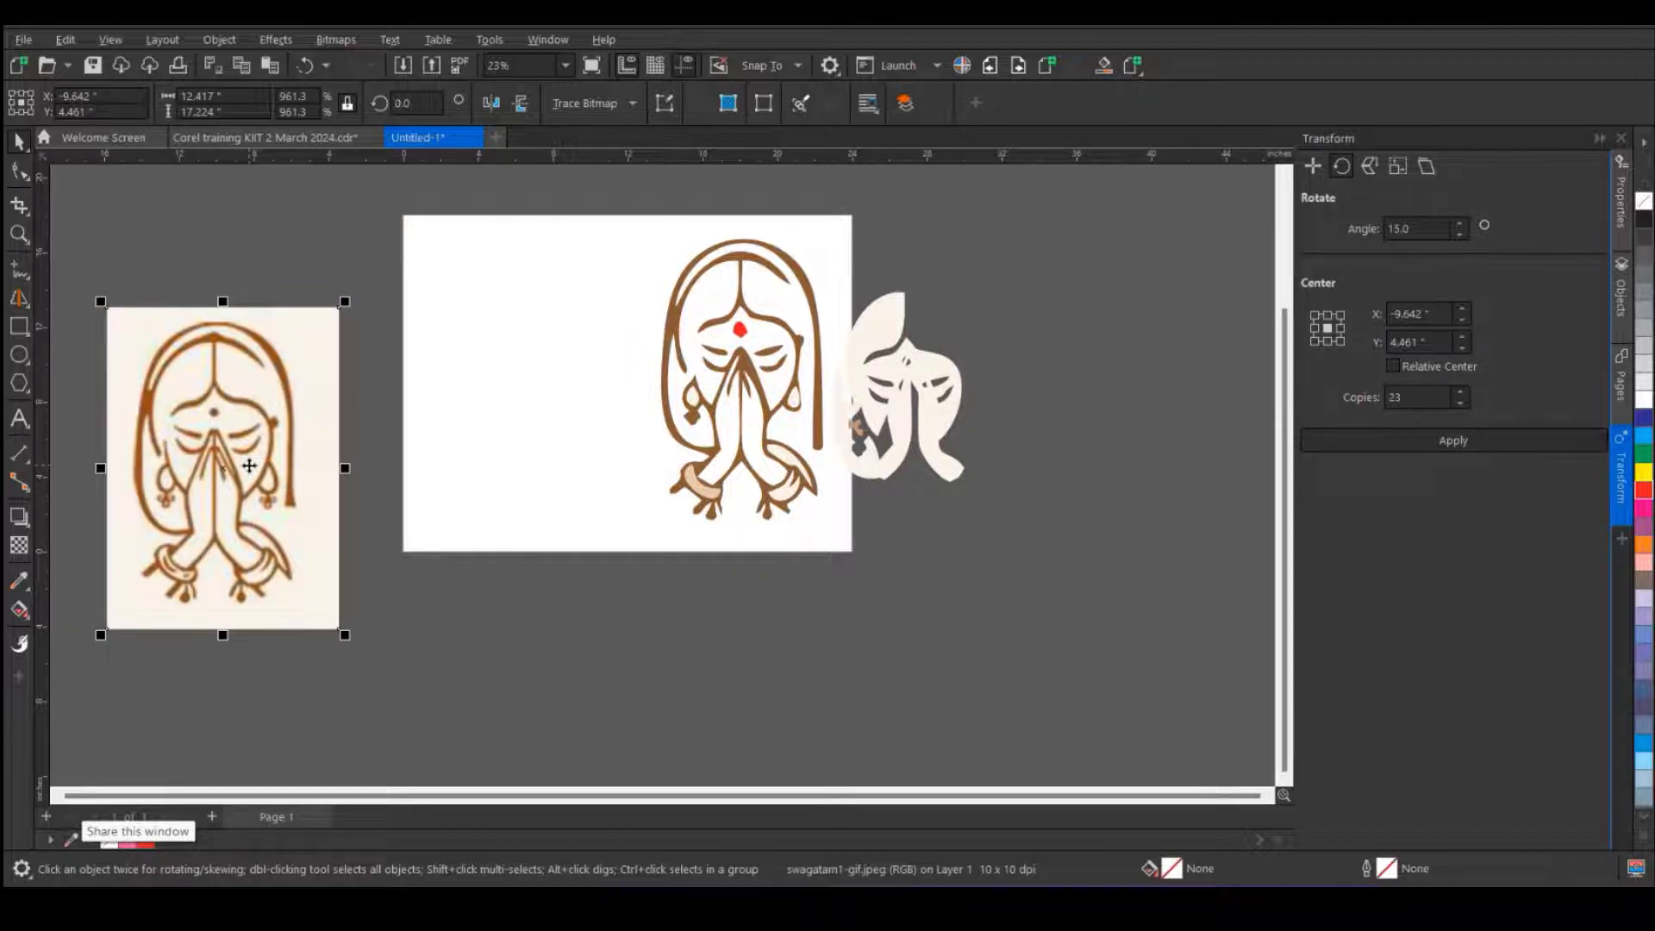
drag(345, 634, 214, 452)
drag(169, 396, 316, 389)
scroll(317, 387, up, 2)
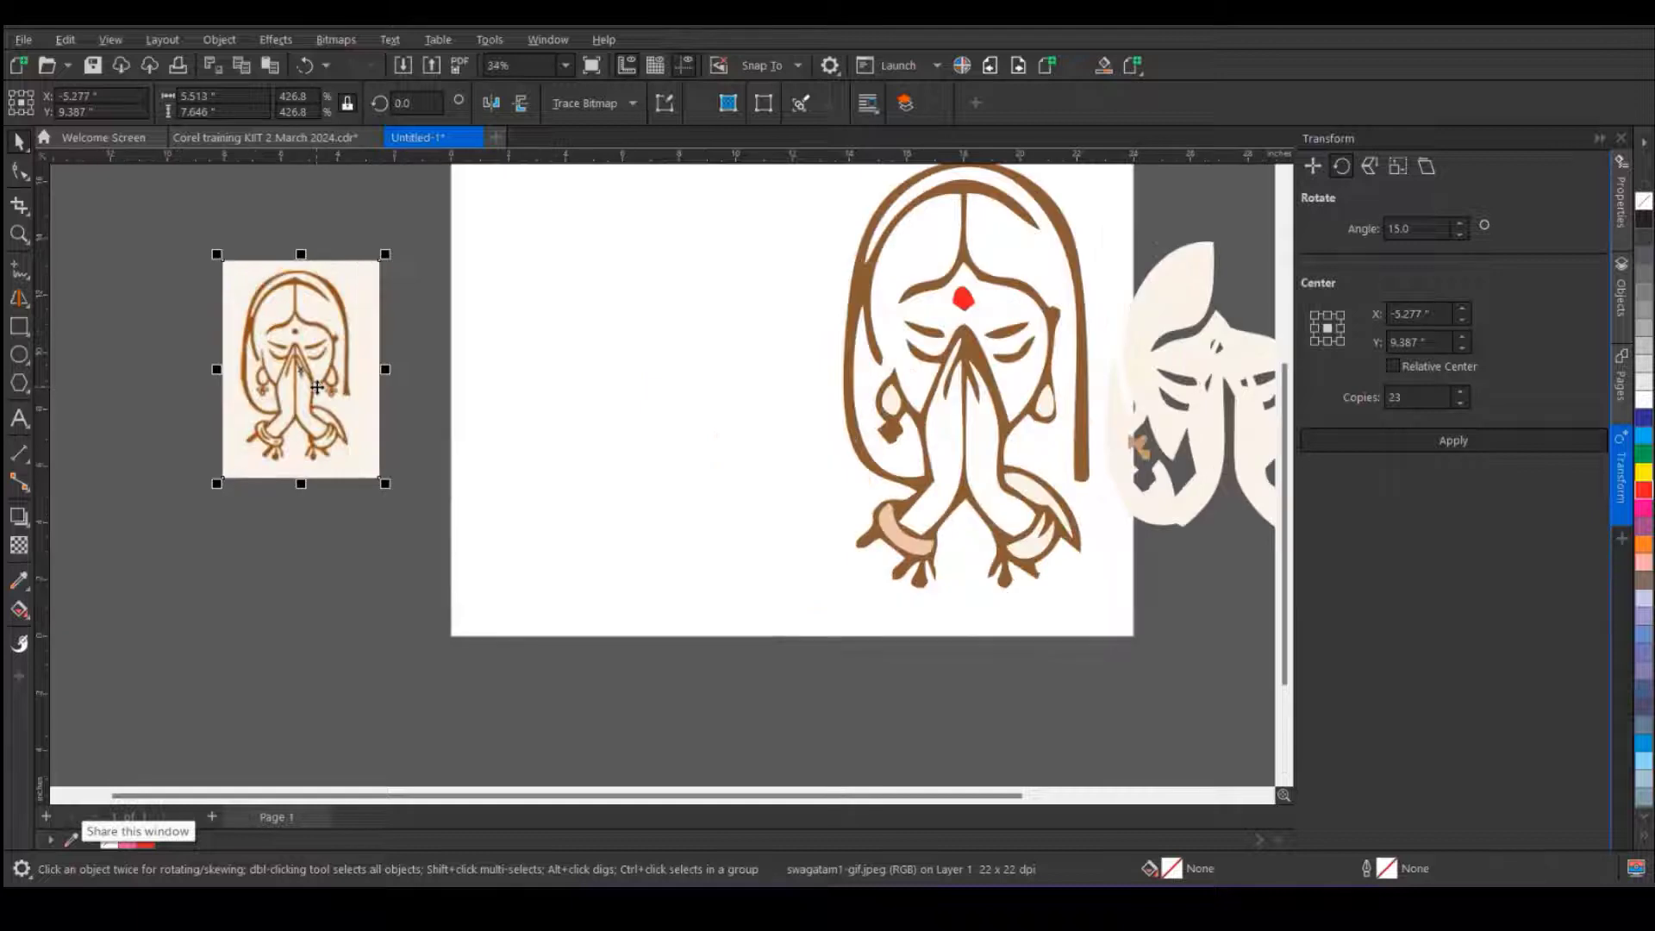
- Try resampling the small source bitmap to 500% in Illustration mode with maximum noise reduction, and undo the resample
click(342, 41)
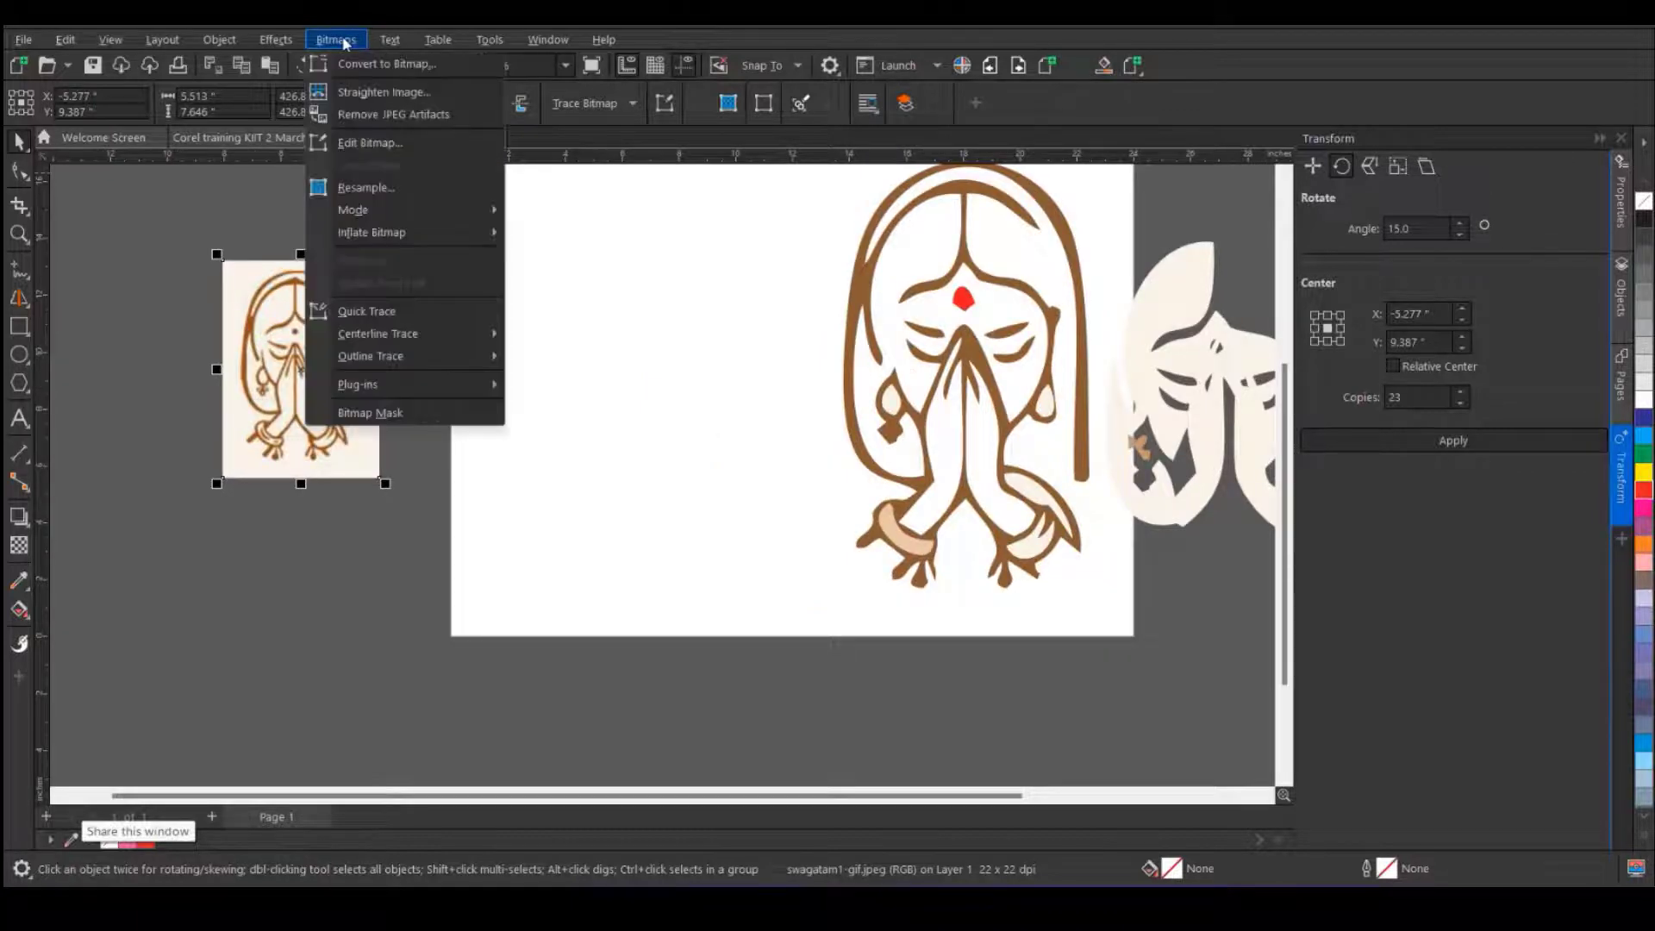
click(424, 188)
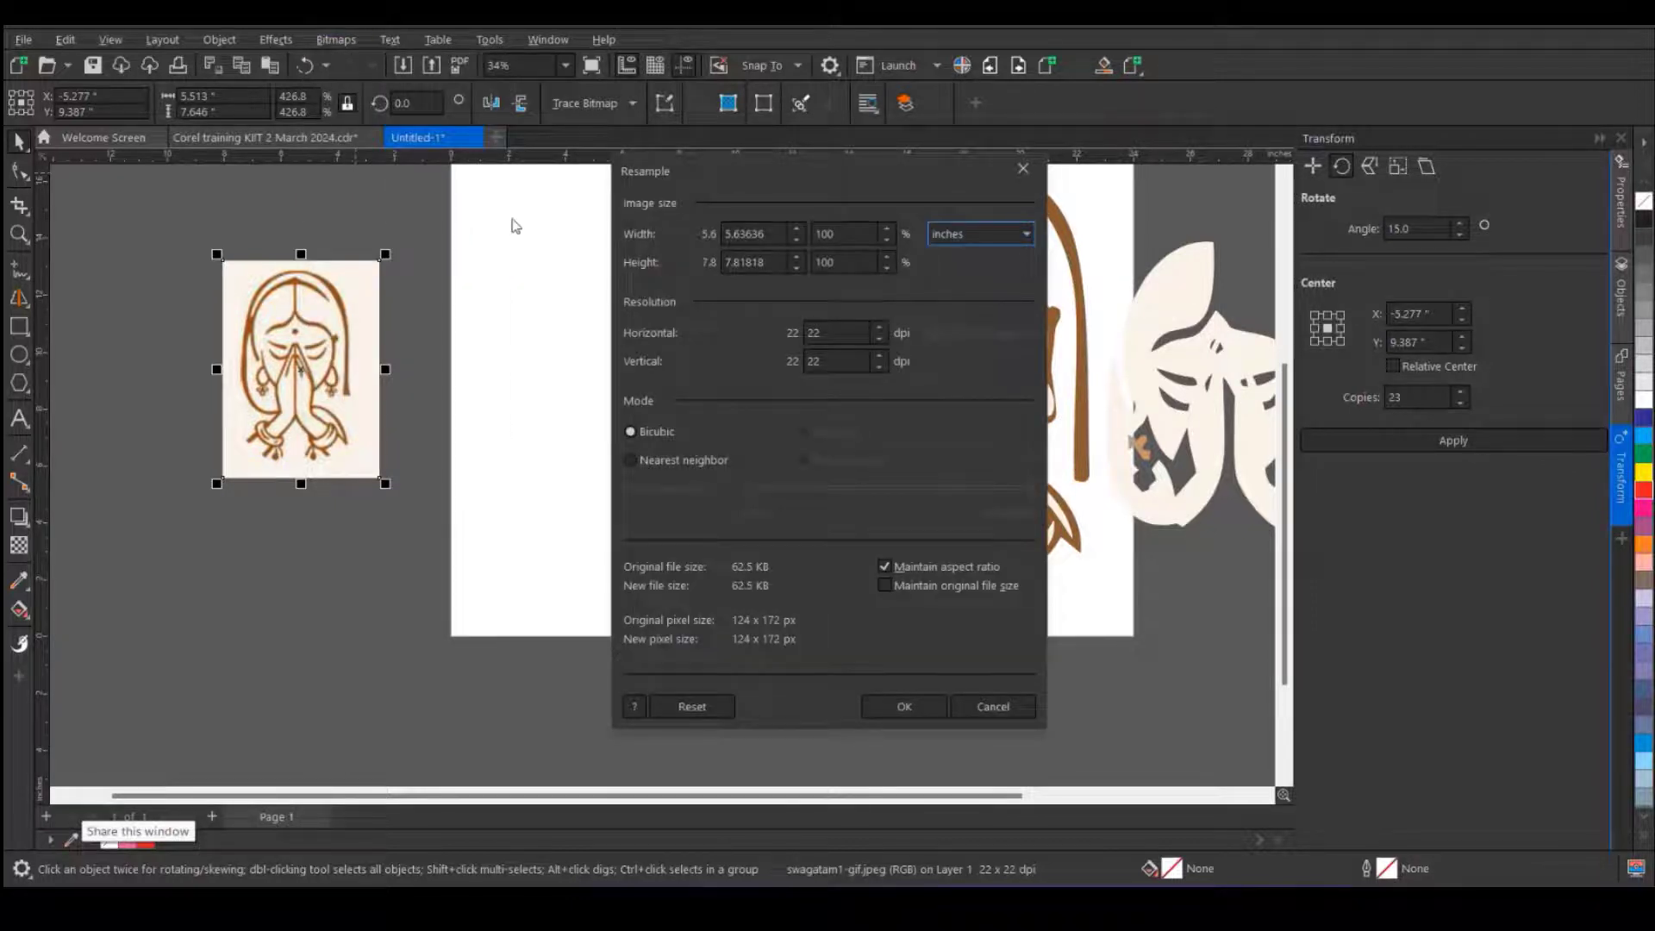
drag(728, 171, 624, 167)
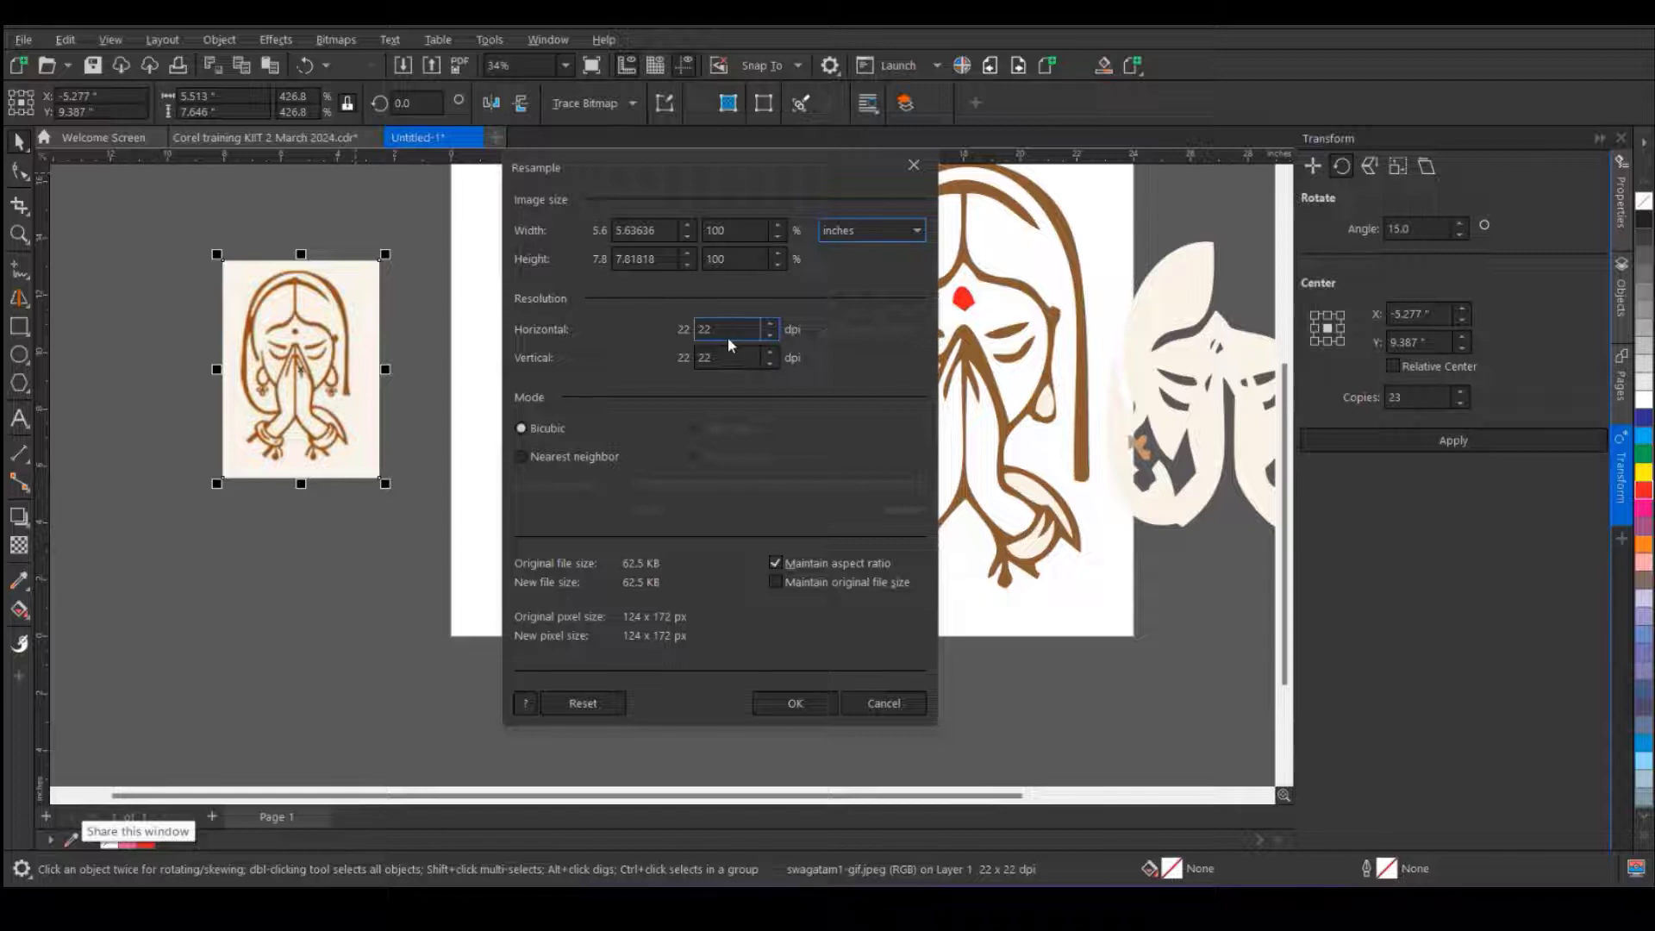
double_click(747, 231)
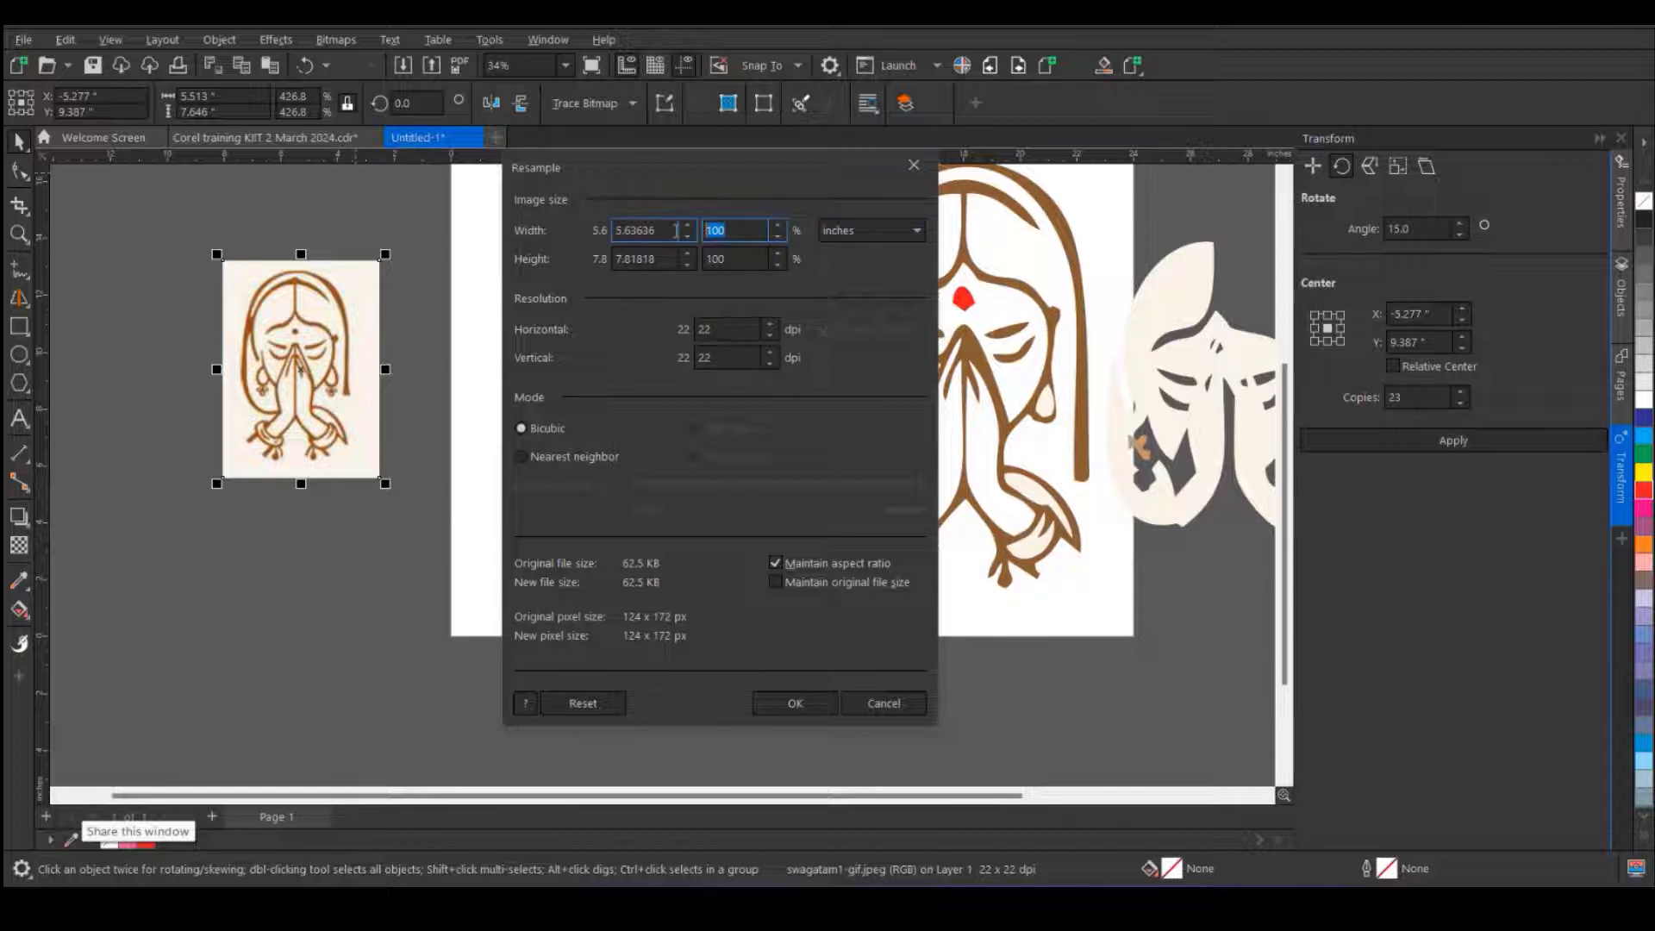
text(500)
key(Tab)
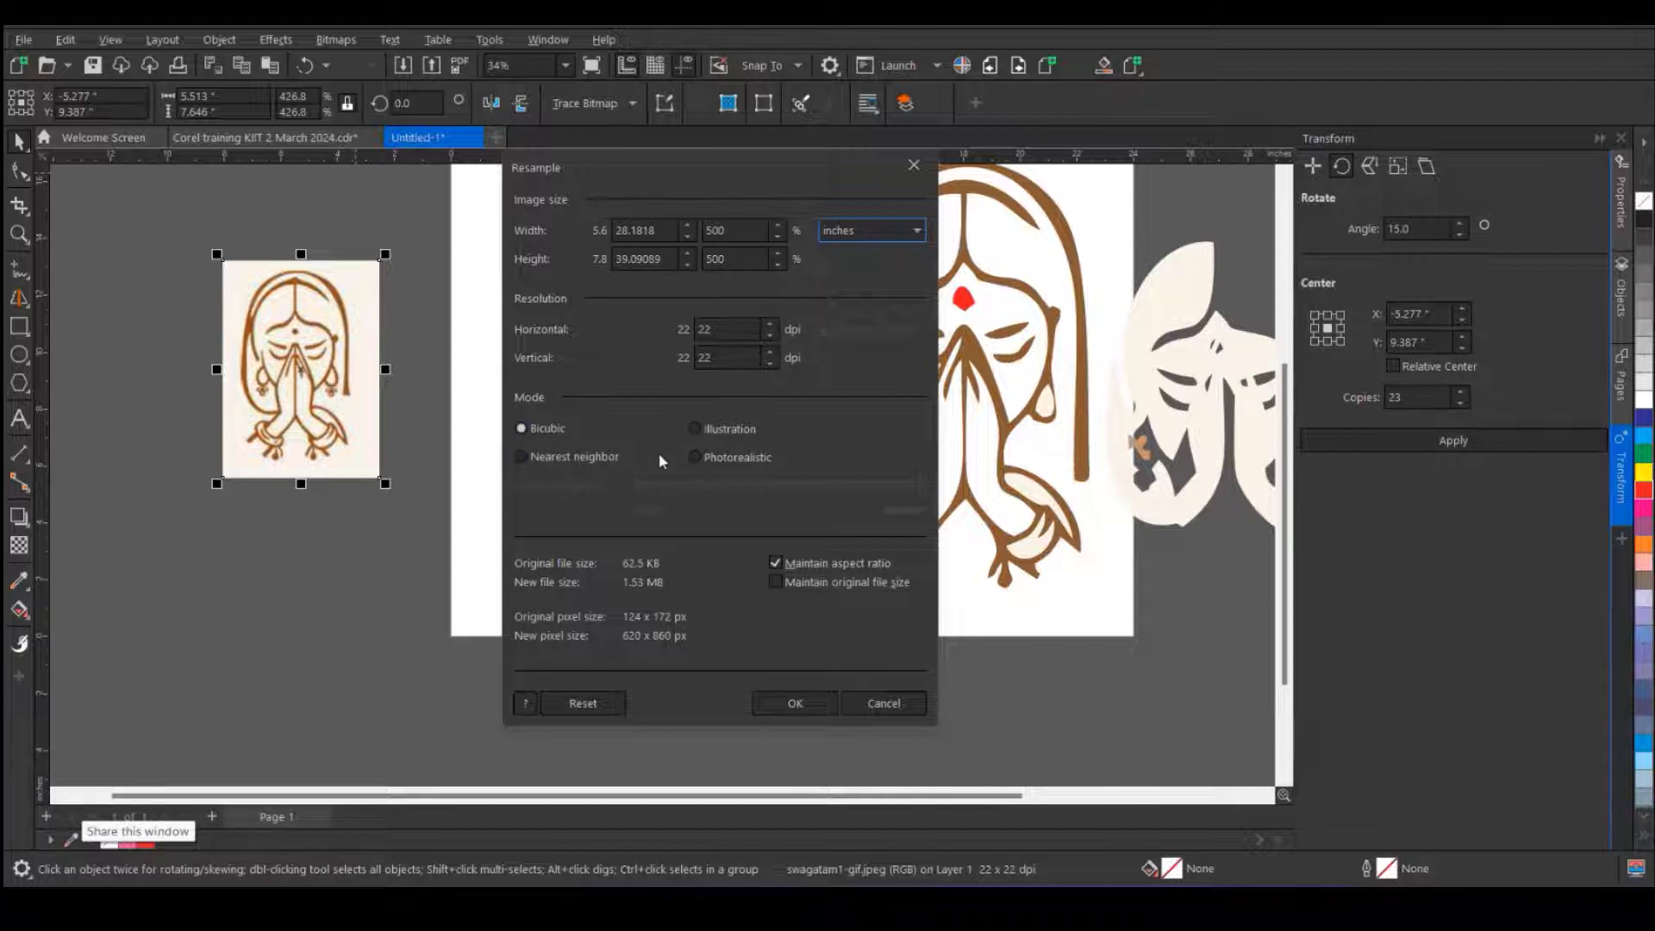
click(728, 427)
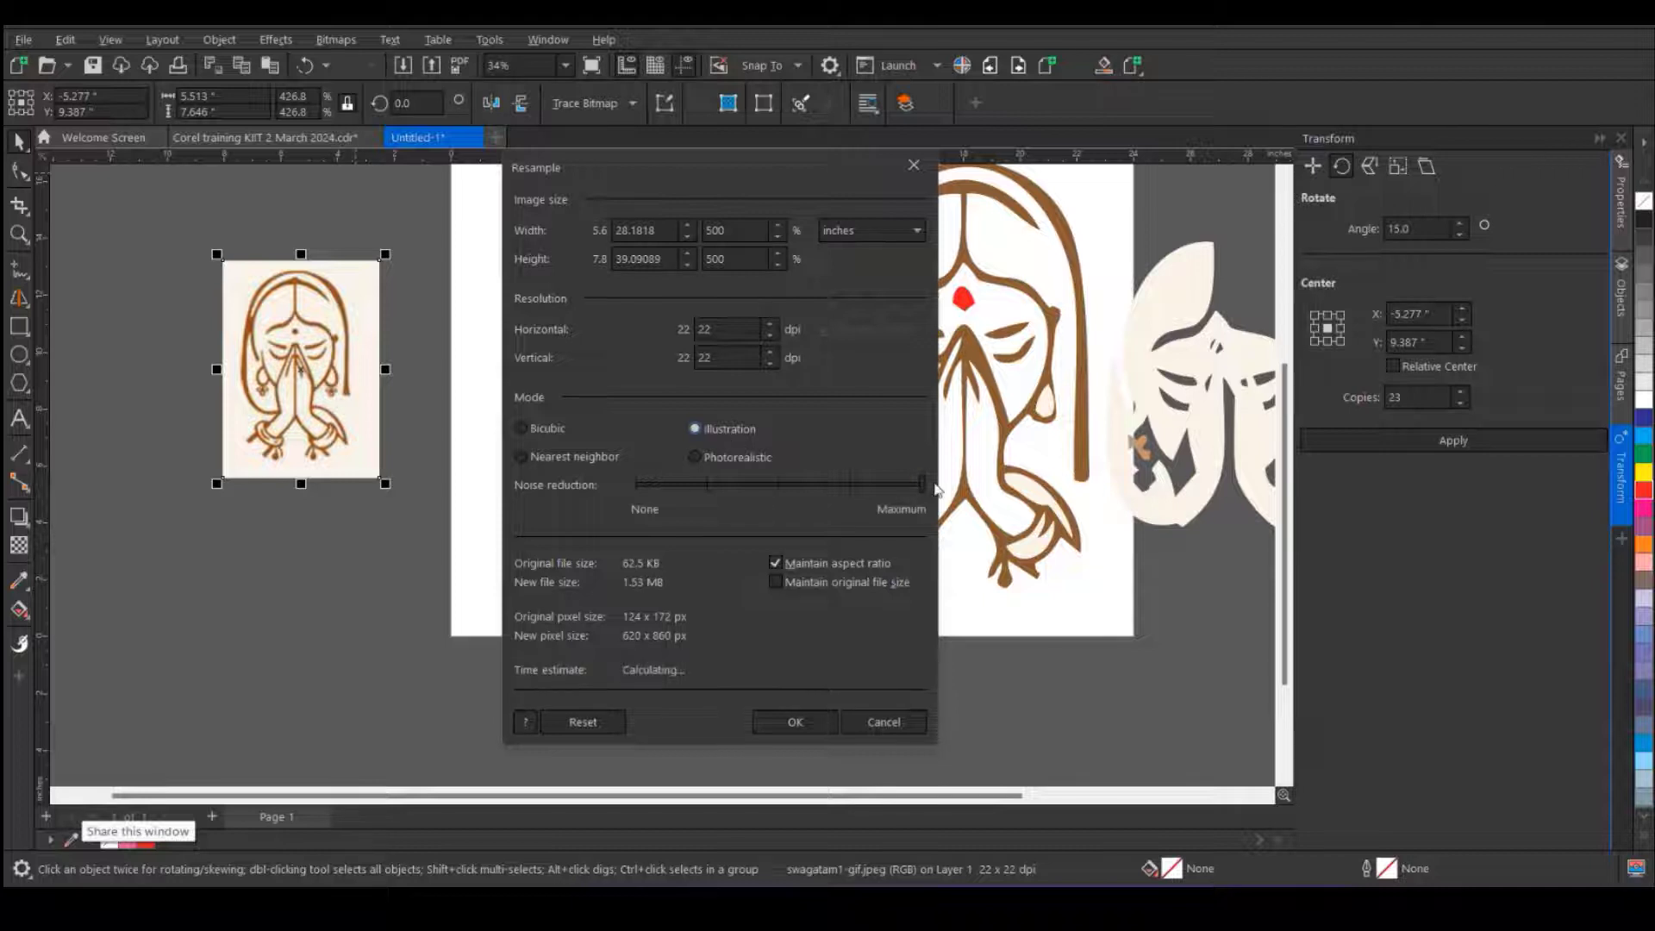
mouse_move(922, 484)
mouse_down()
mouse_move(846, 493)
mouse_move(927, 495)
mouse_up()
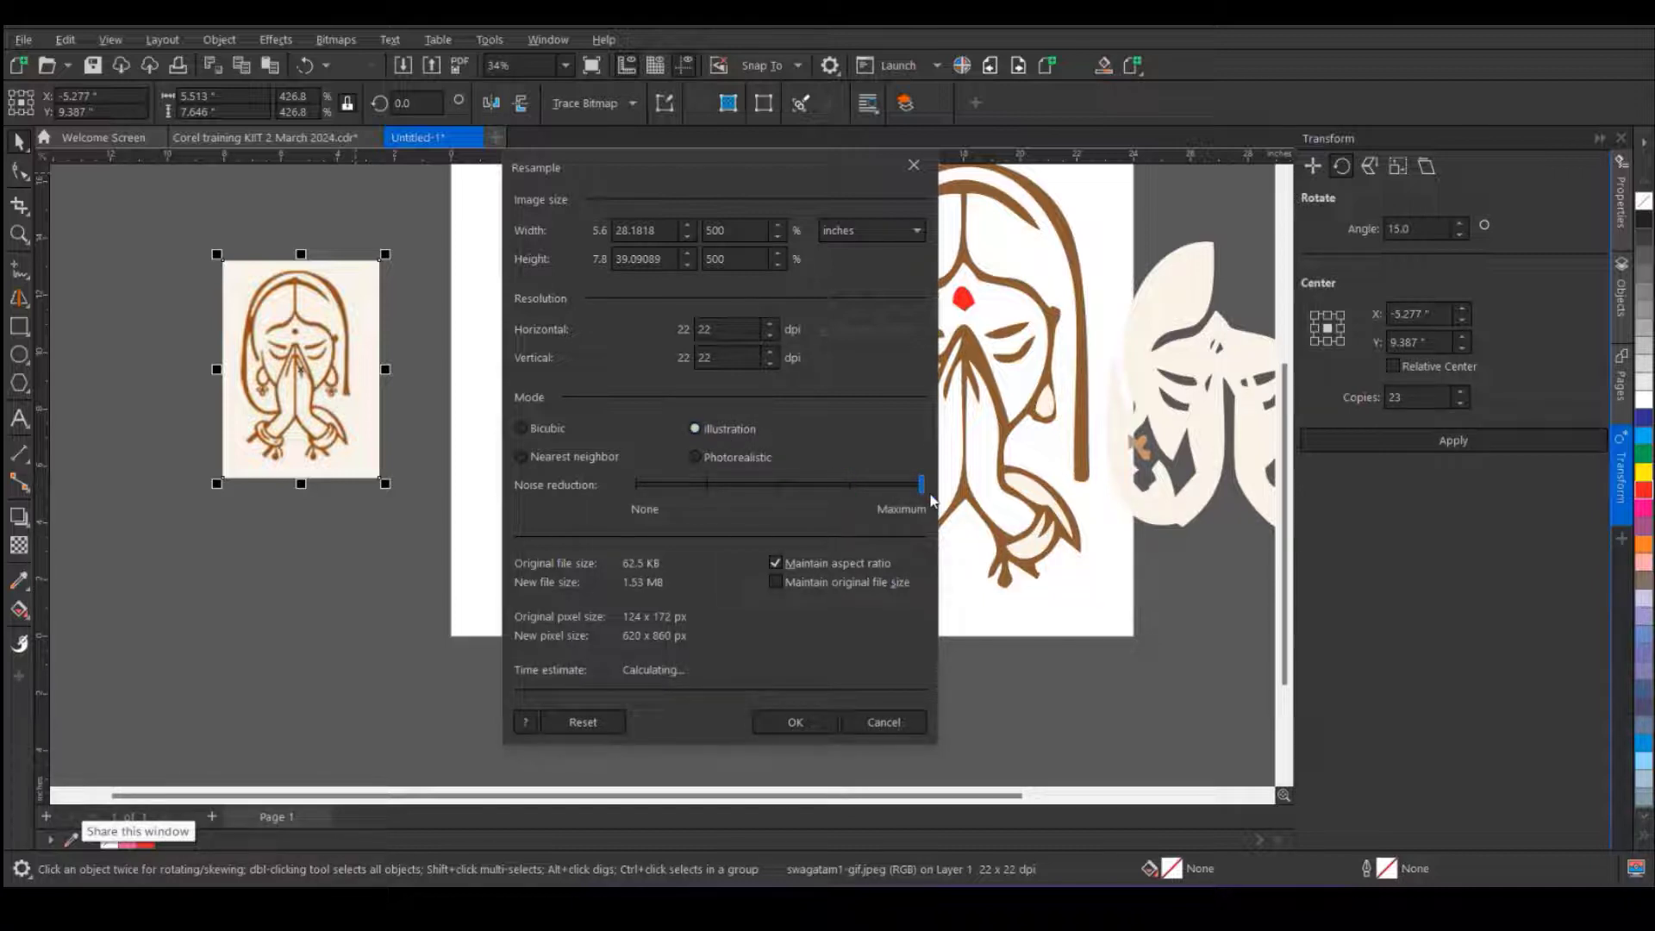
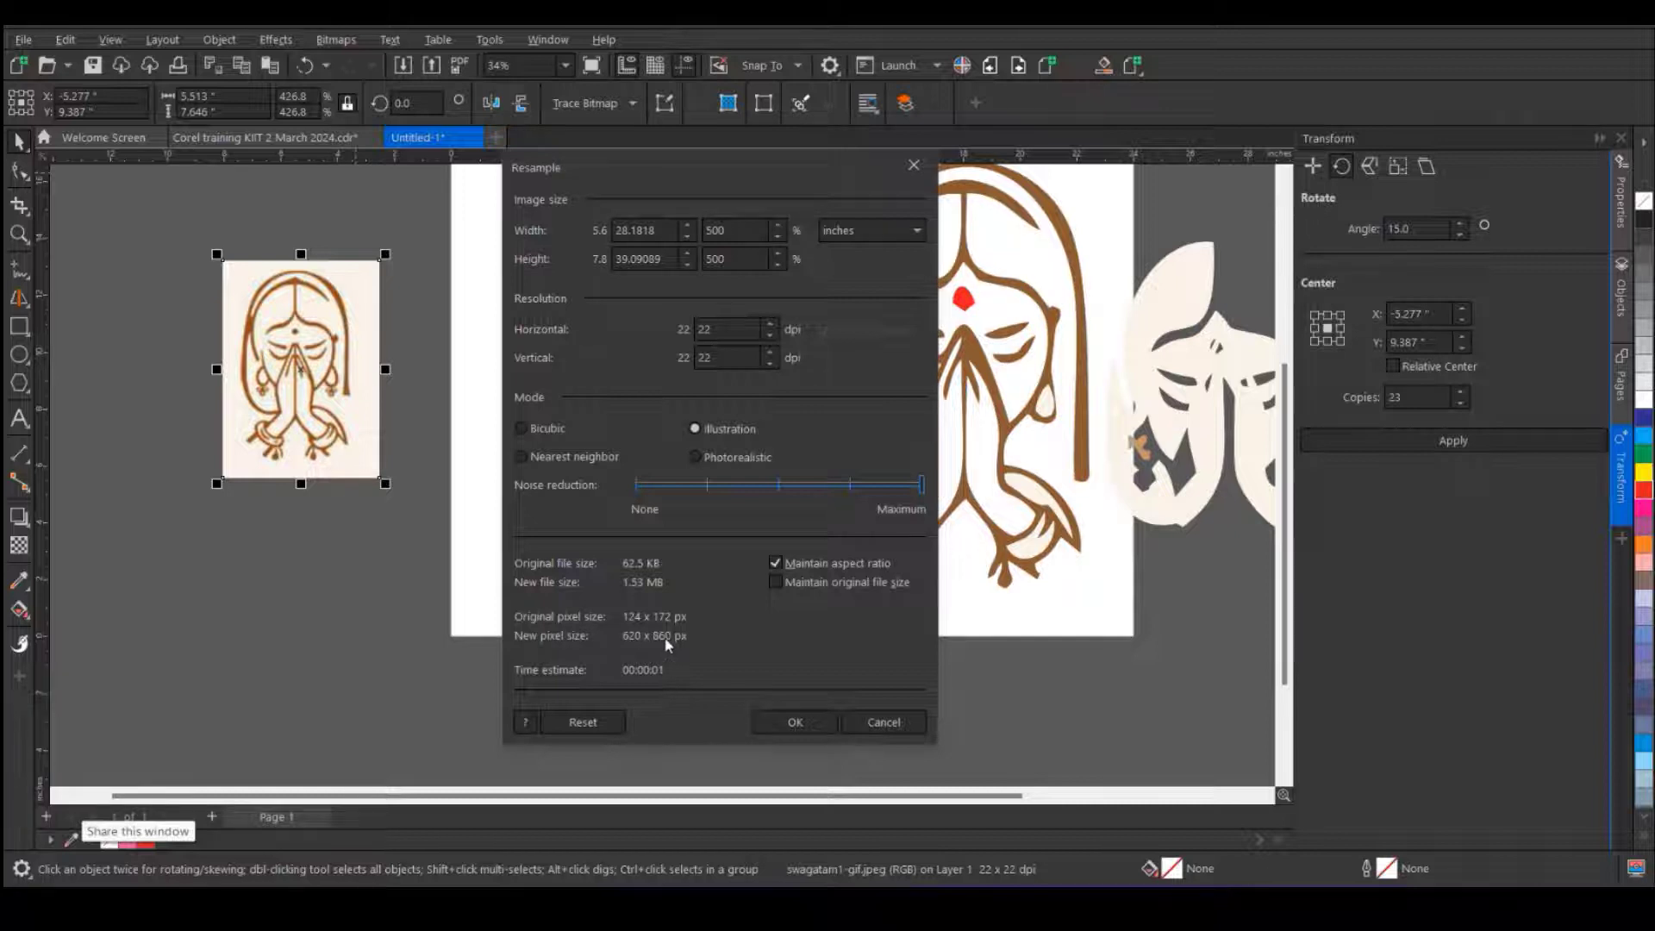
click(811, 721)
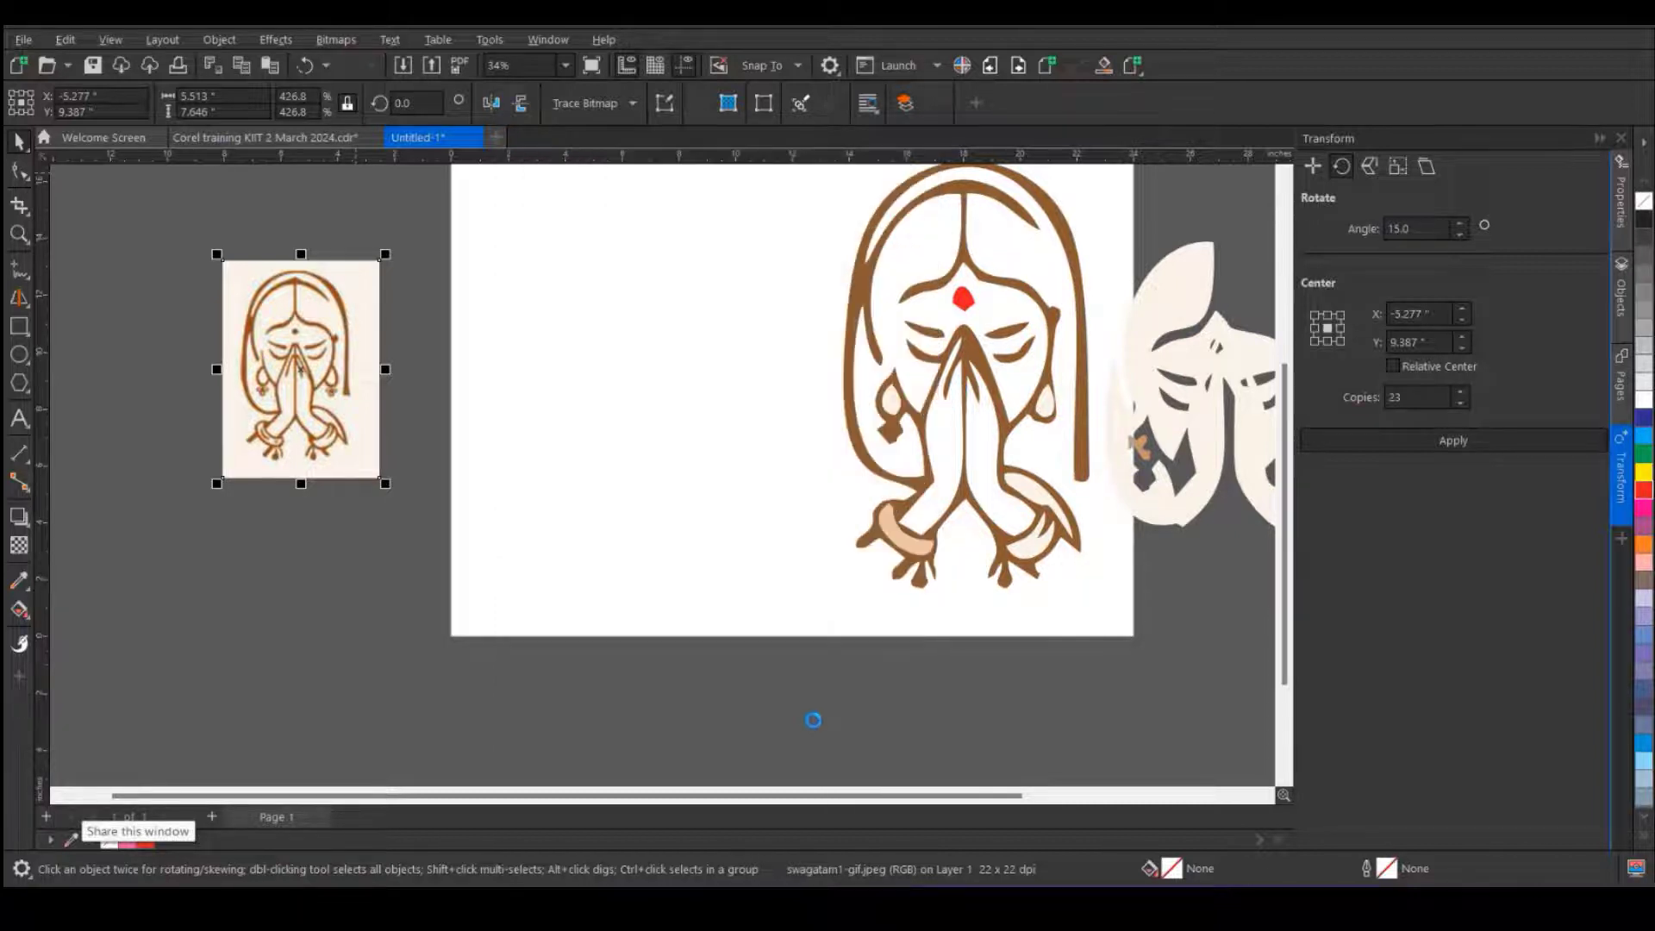
scroll(544, 485, down, 2)
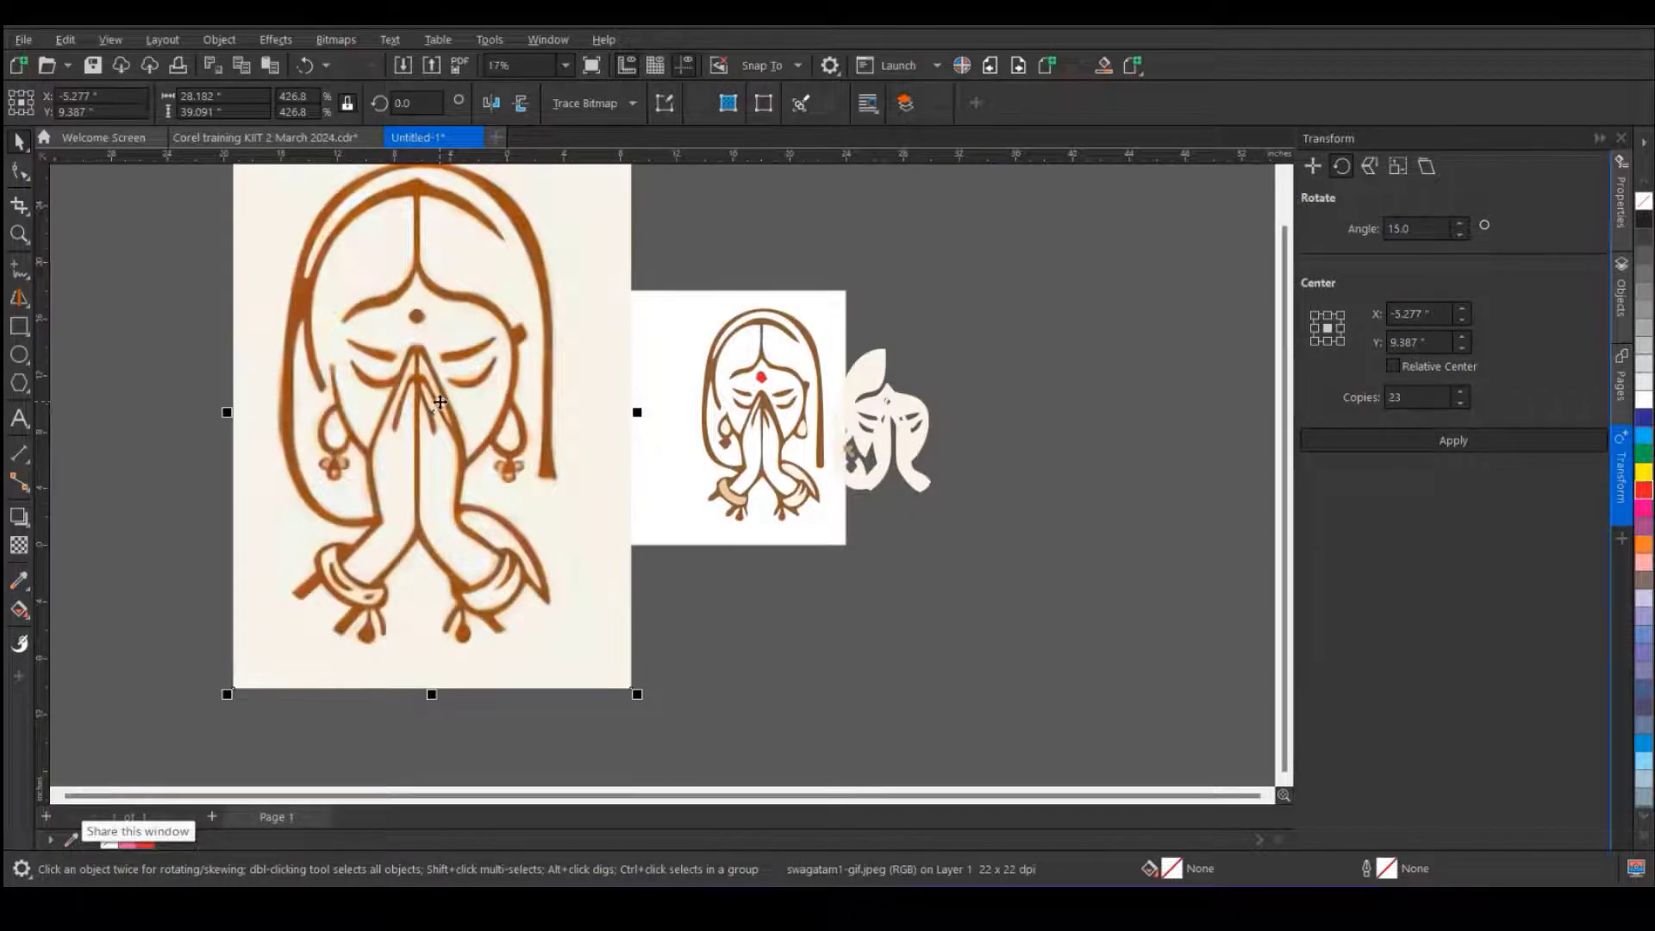
key(ctrl+z)
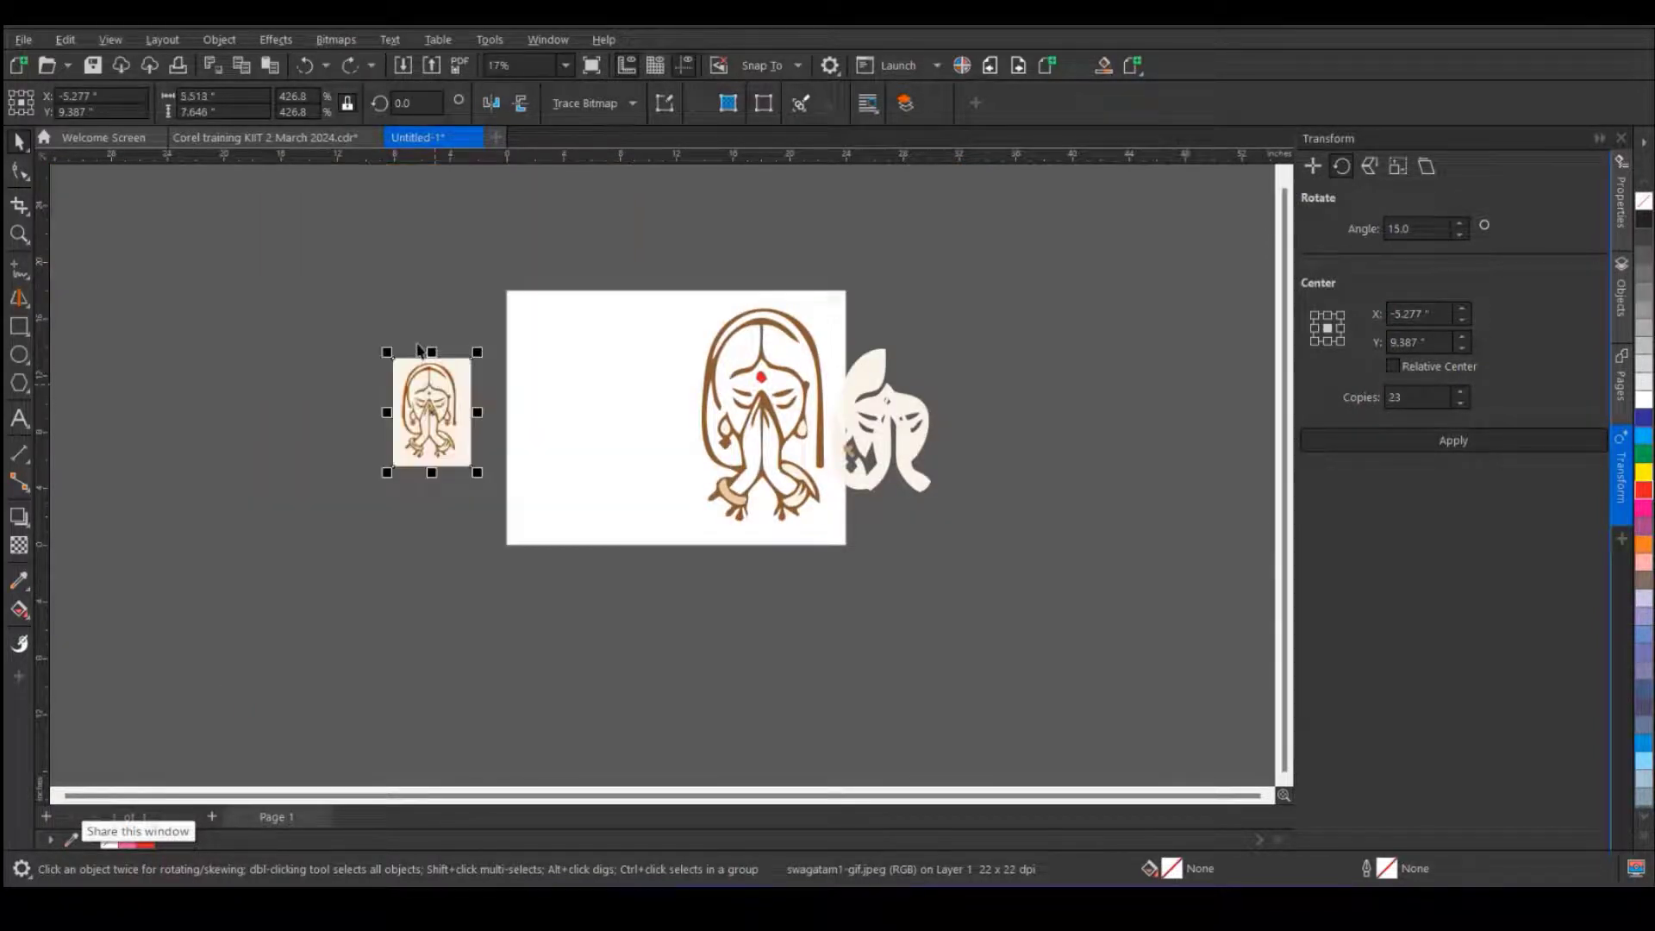
- Copy the small bitmap to its right and resample the copy to 500% in Illustration mode with maximum noise reduction
drag(424, 405, 517, 406)
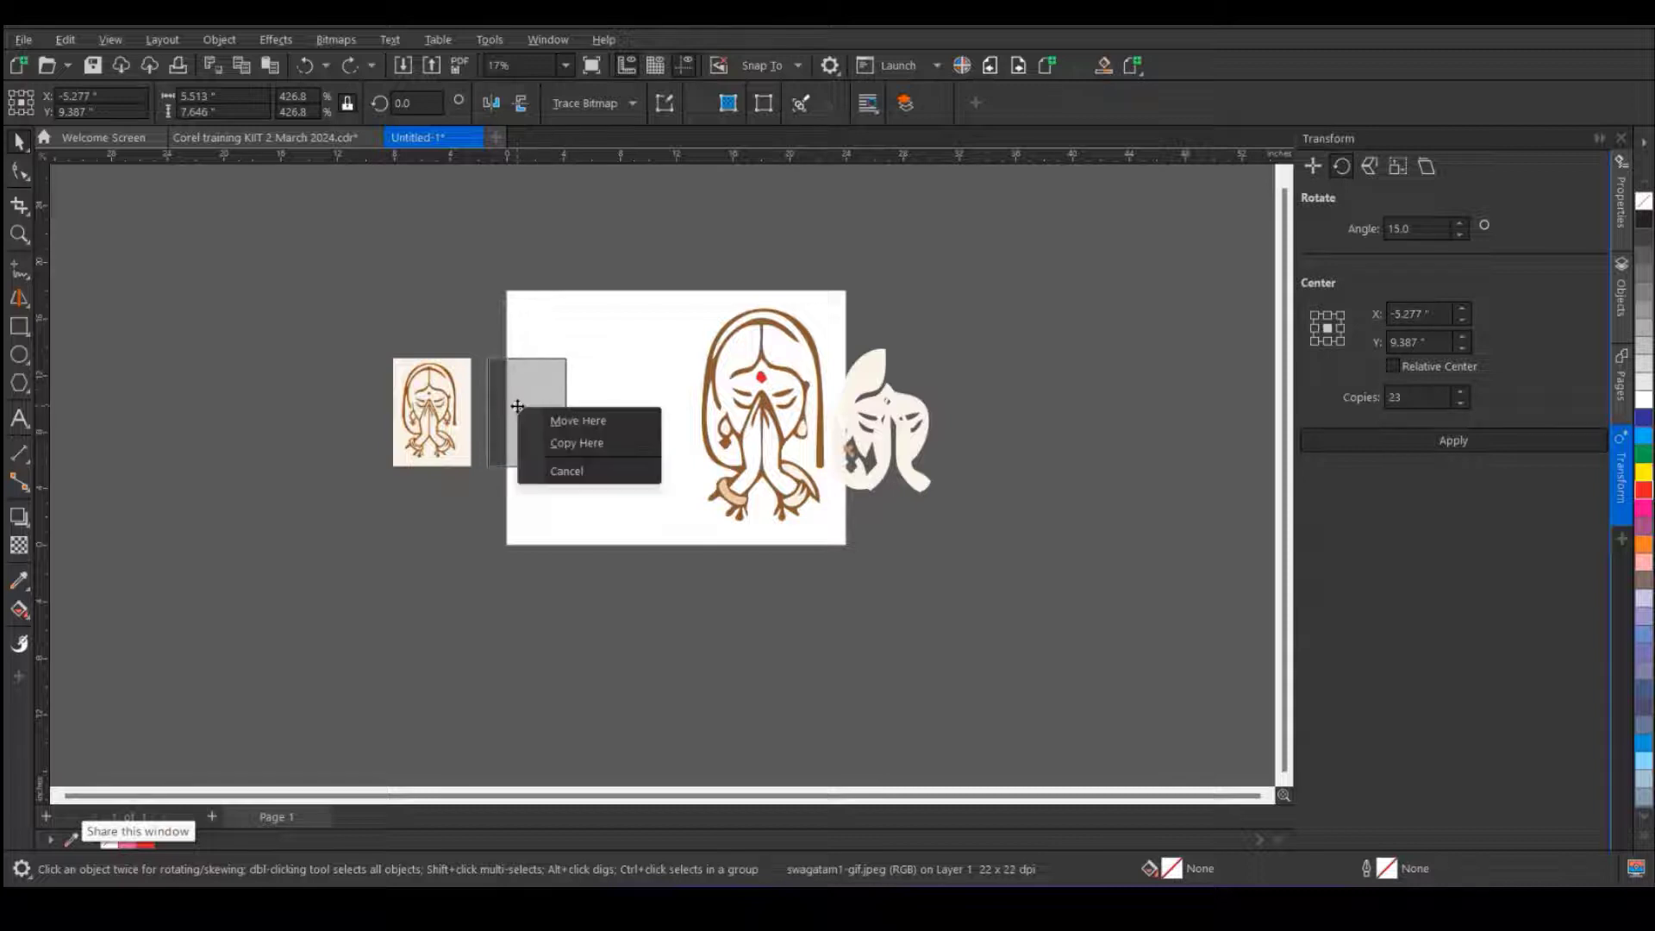
click(571, 443)
click(356, 48)
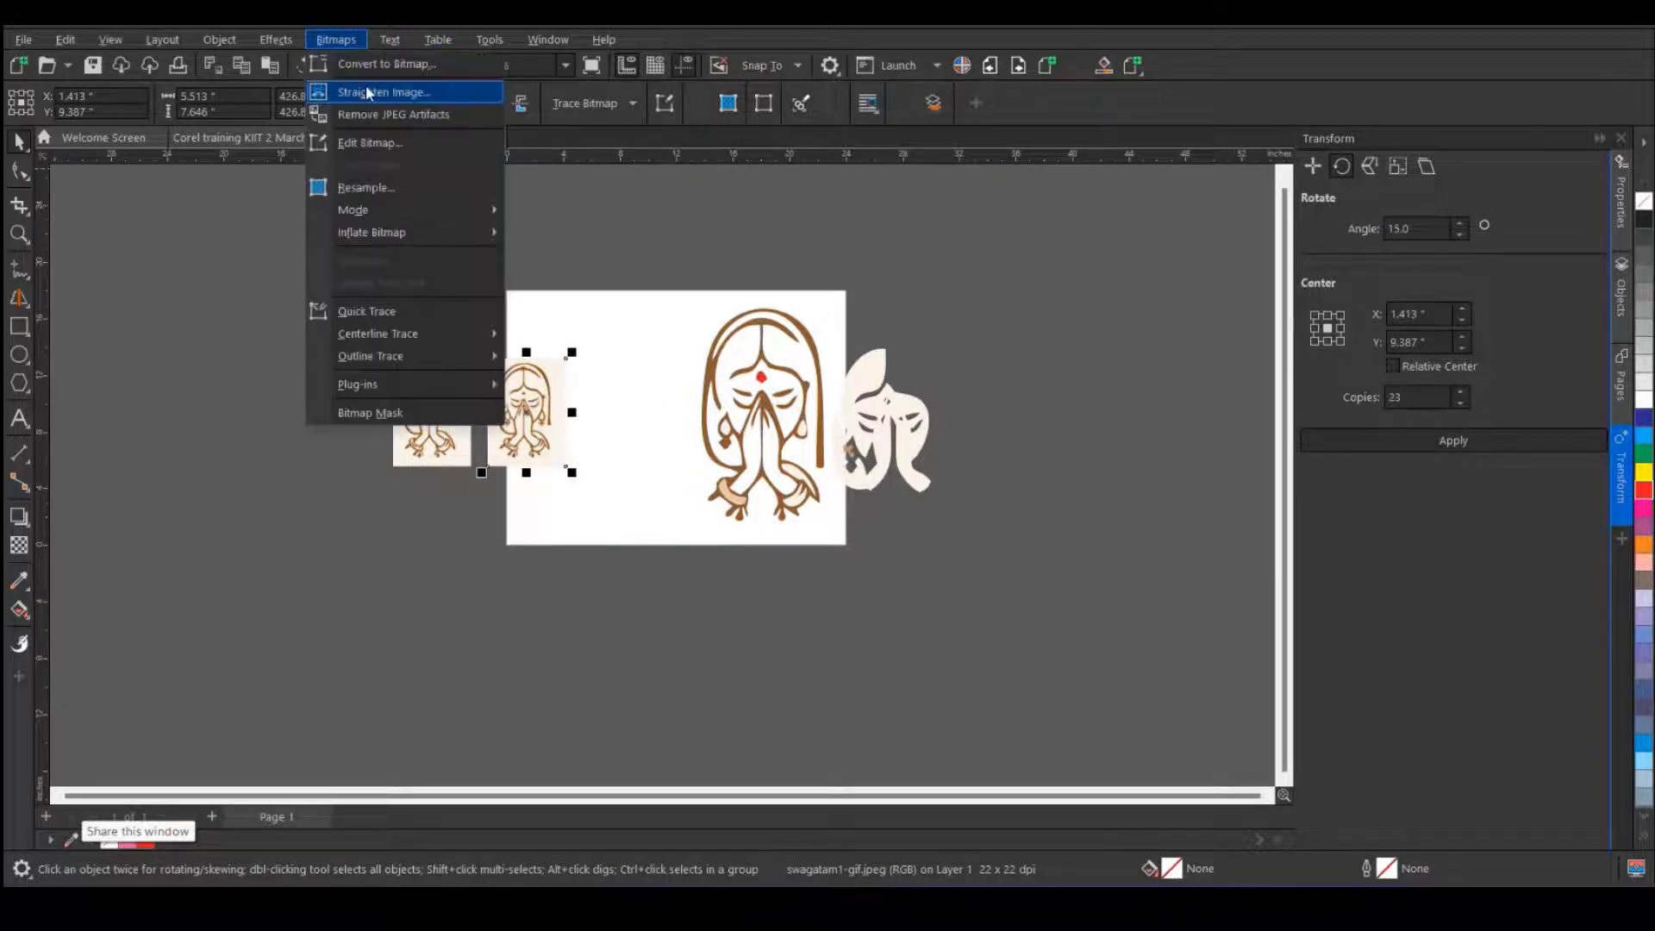
click(518, 353)
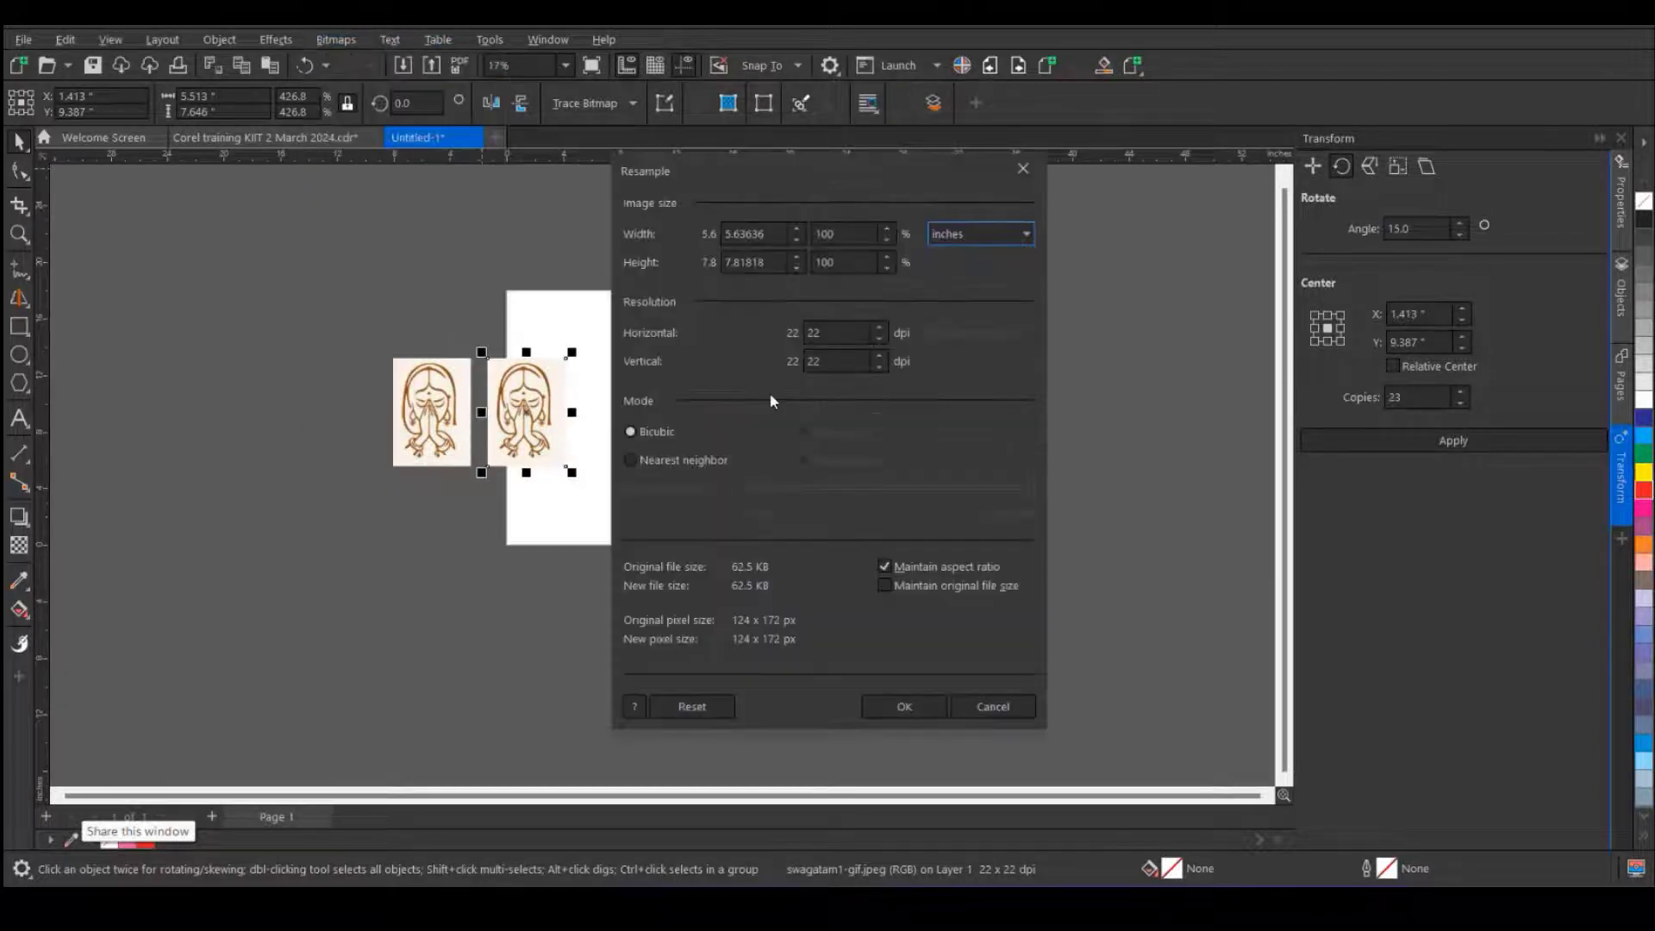
drag(863, 233, 766, 217)
text(500)
key(Tab)
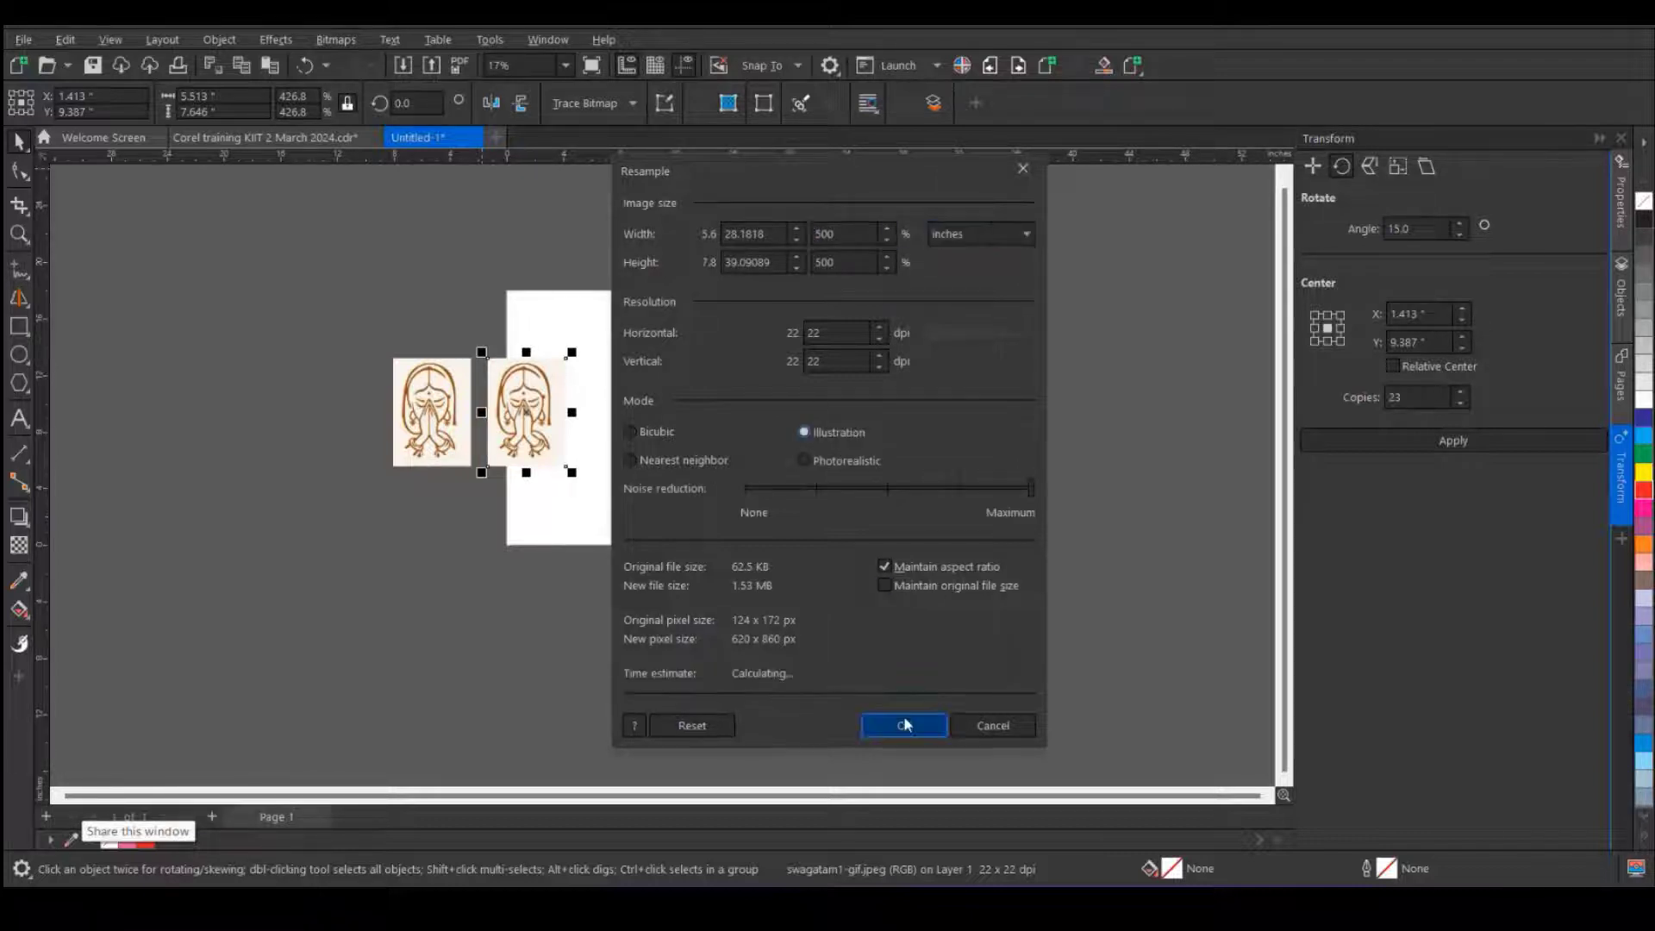
click(905, 727)
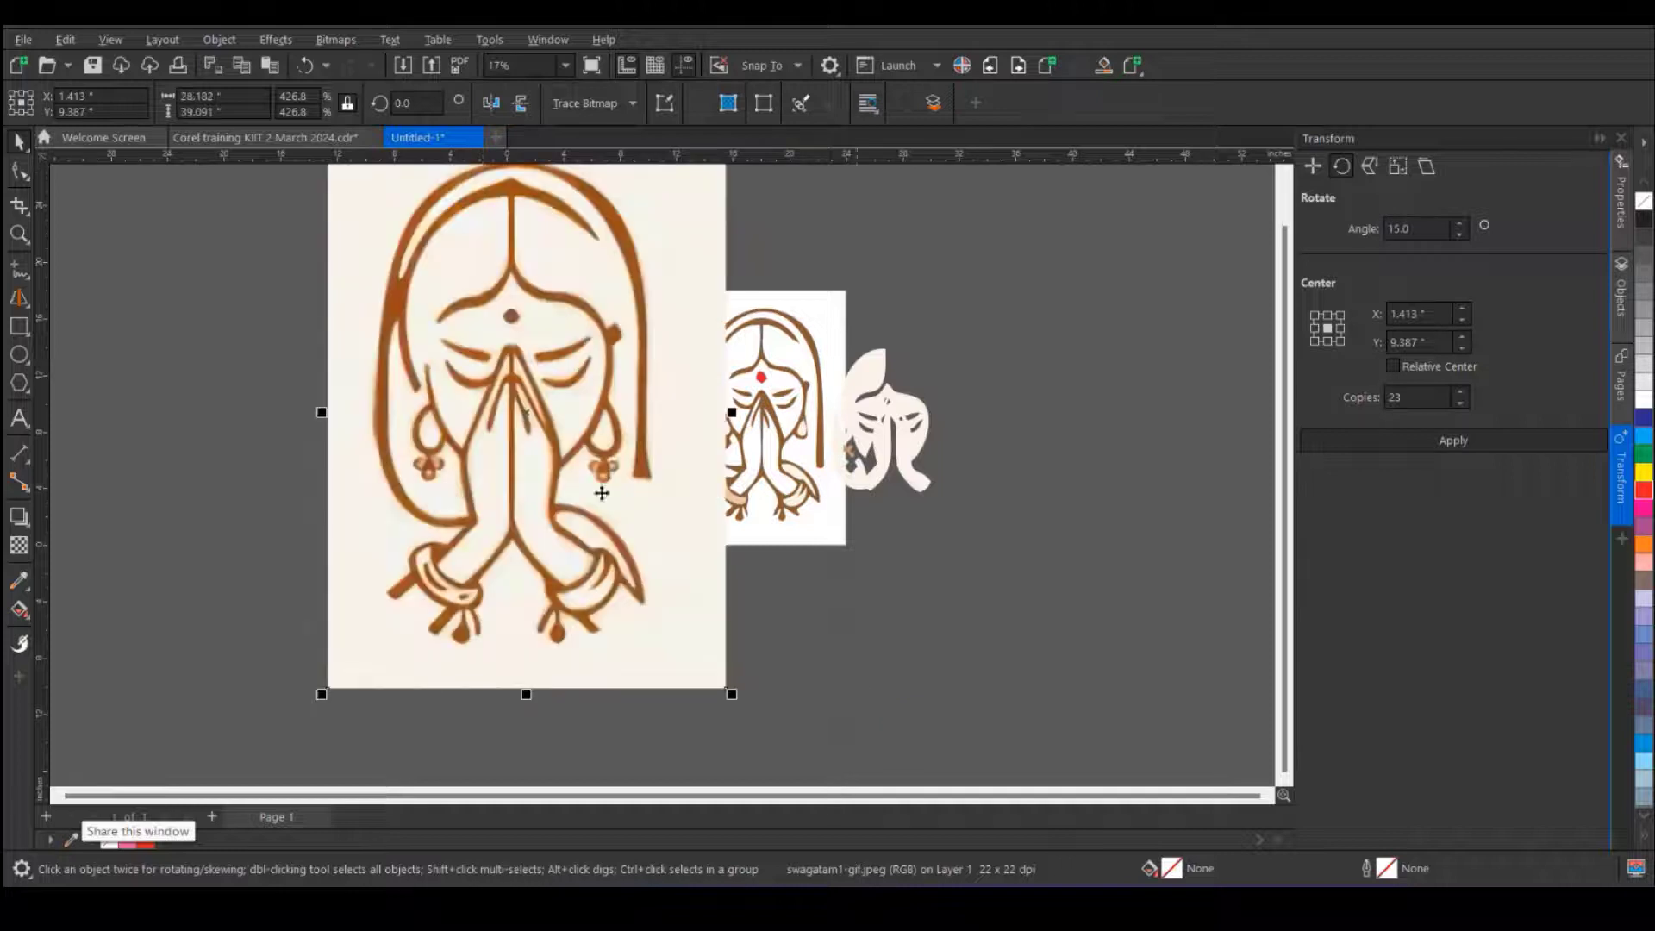
- Enlarge the original bitmap to about 27.2 by 37.7 inches, place the resampled copy beside it and compare their line quality
drag(450, 422, 500, 728)
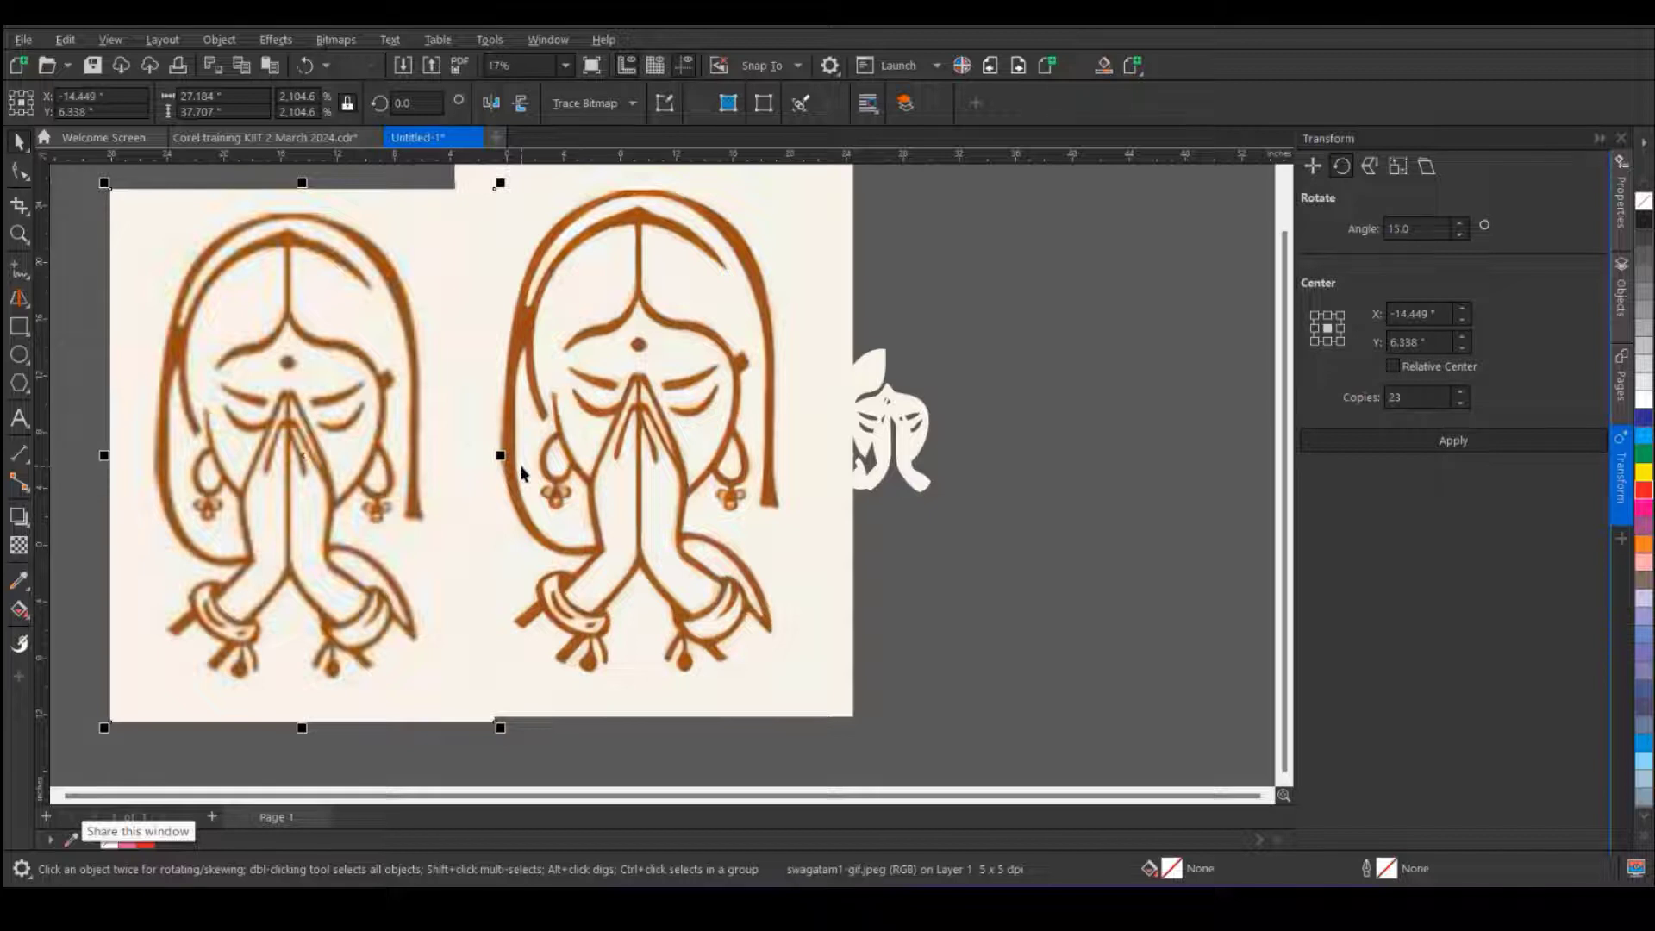
drag(614, 486, 648, 506)
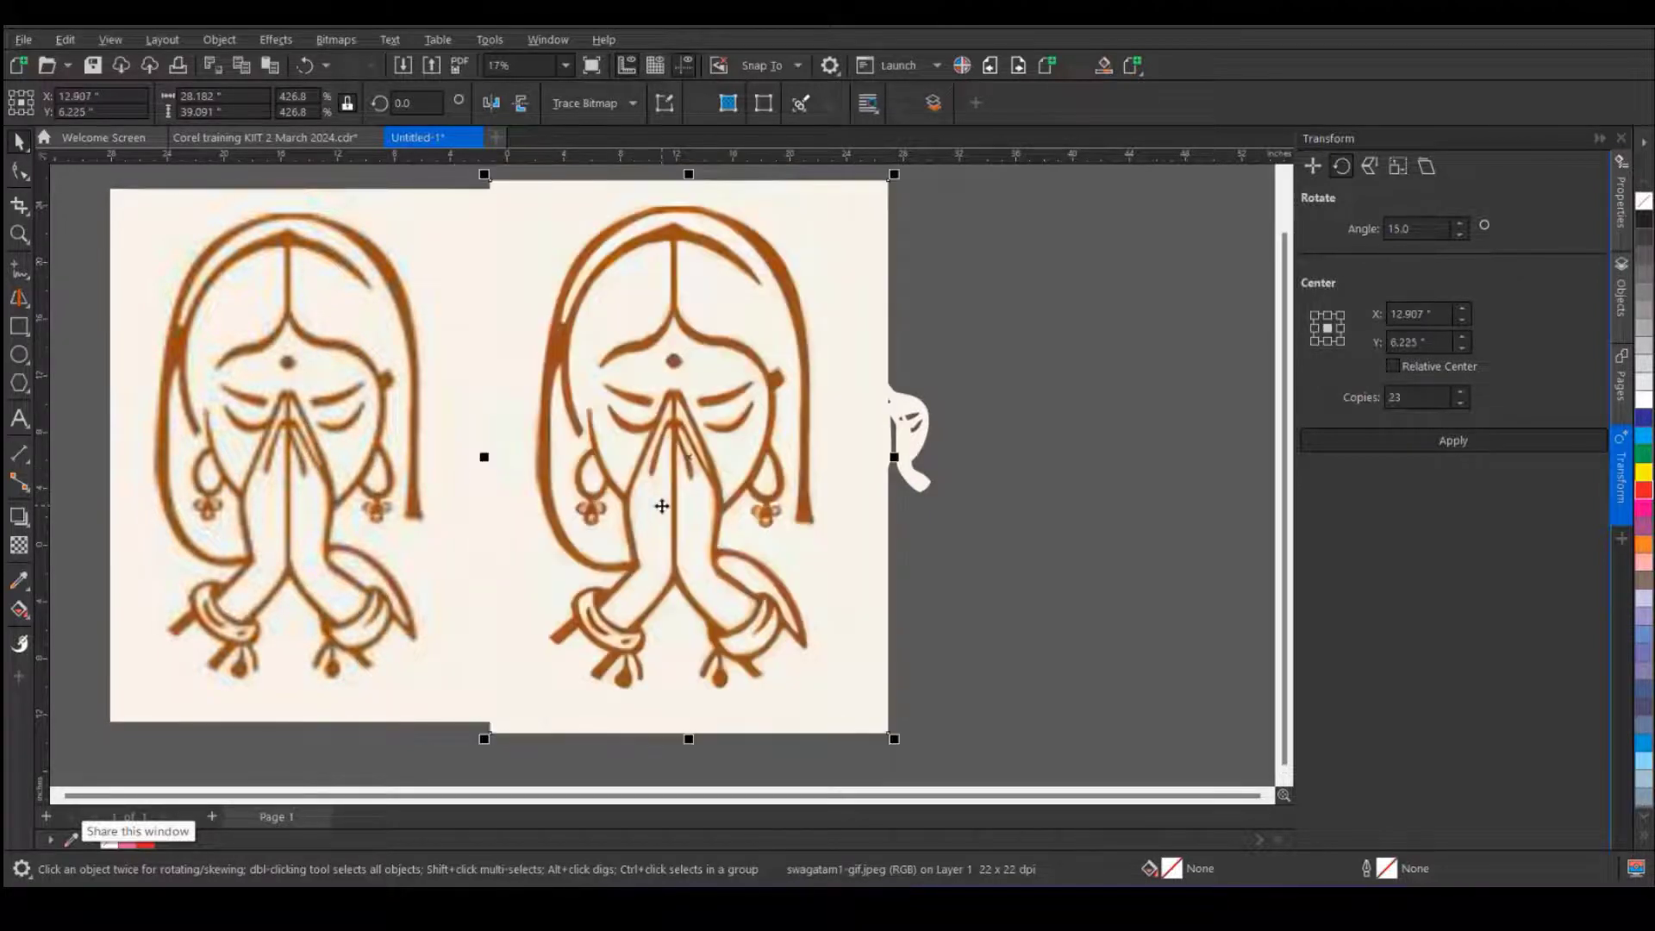
scroll(697, 412, up, 6)
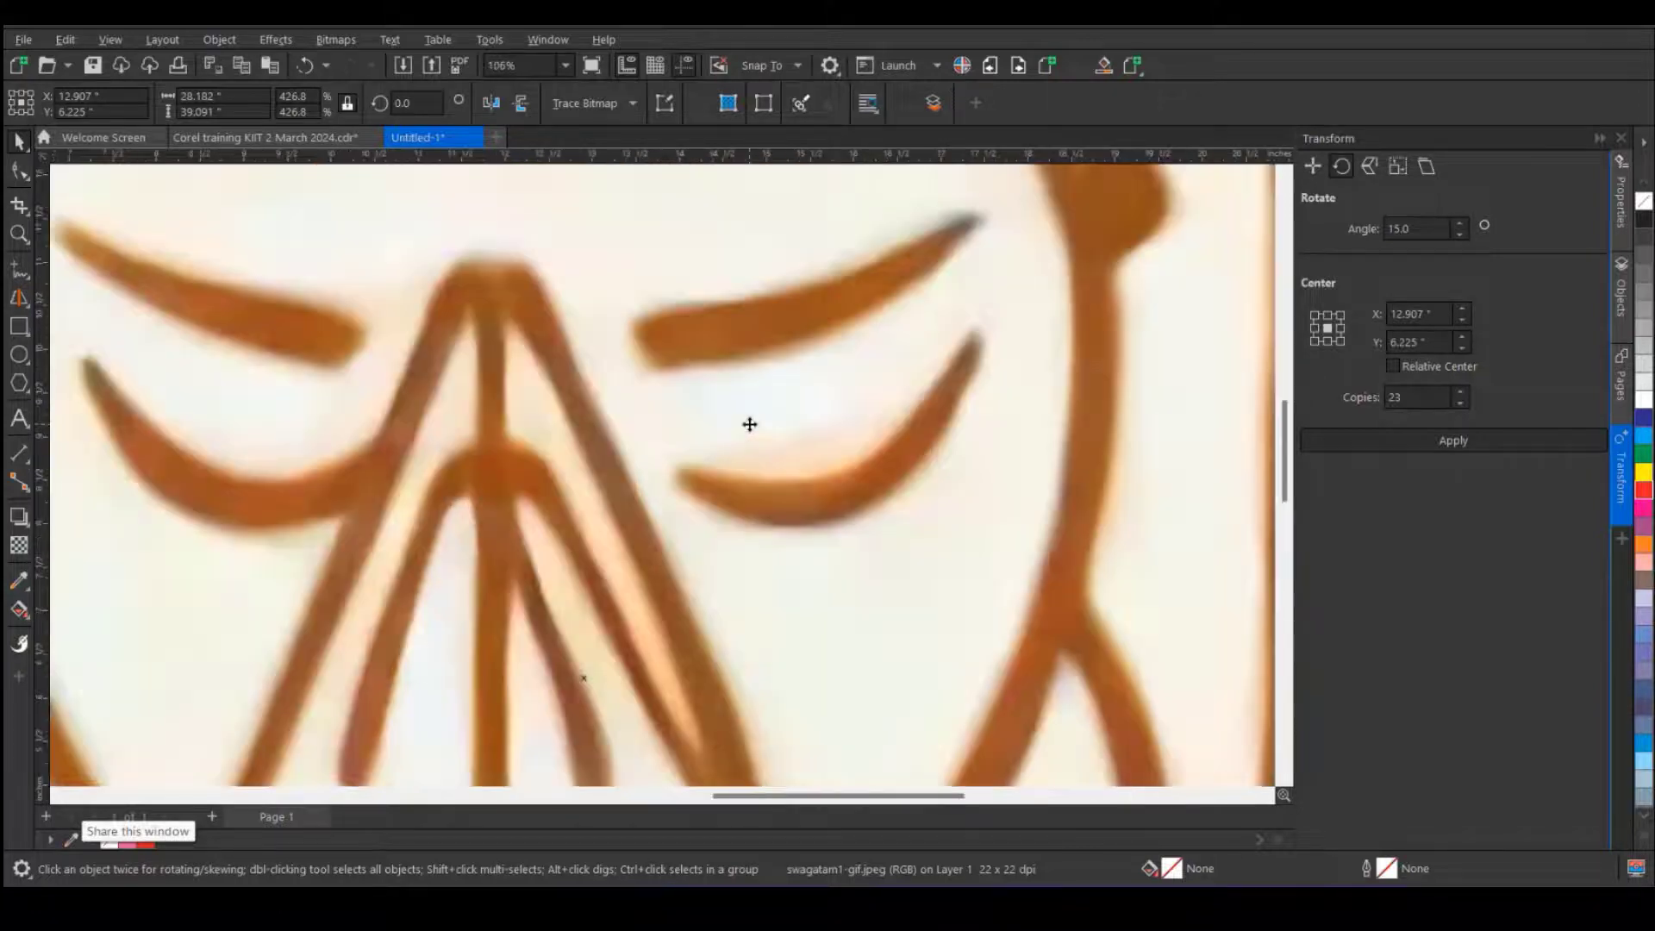
scroll(750, 424, down, 7)
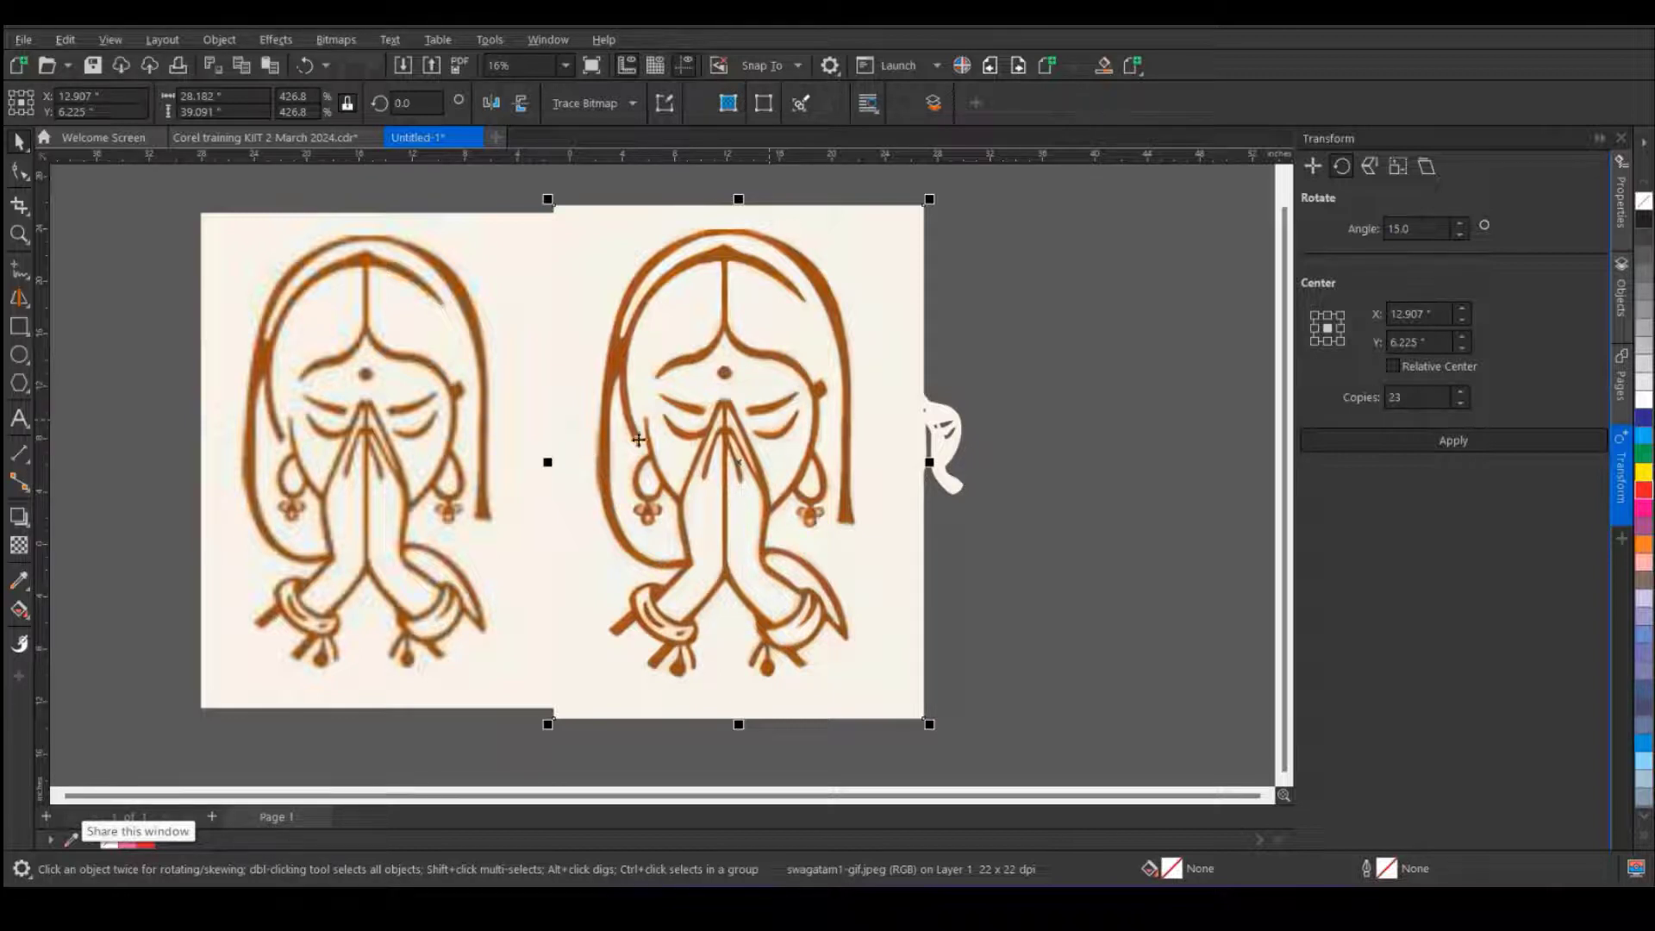
- Switch to the Corel training document and move the rectangle below the second tool list to about X 8.94, Y 2.72 inches
click(261, 138)
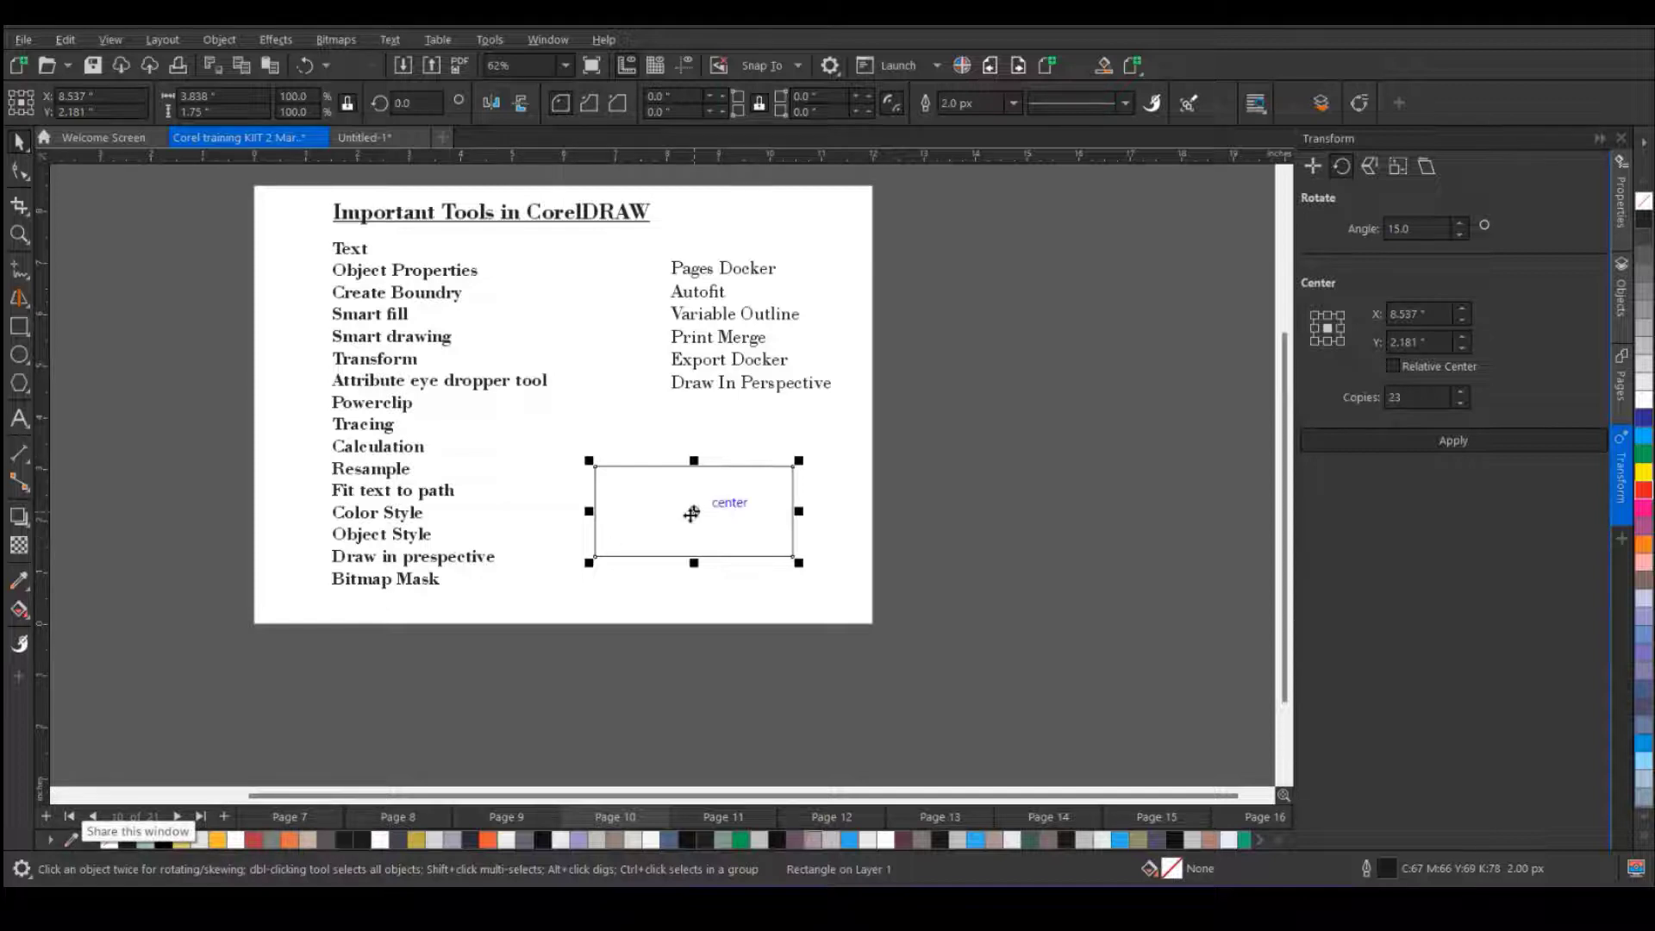
drag(674, 514, 760, 494)
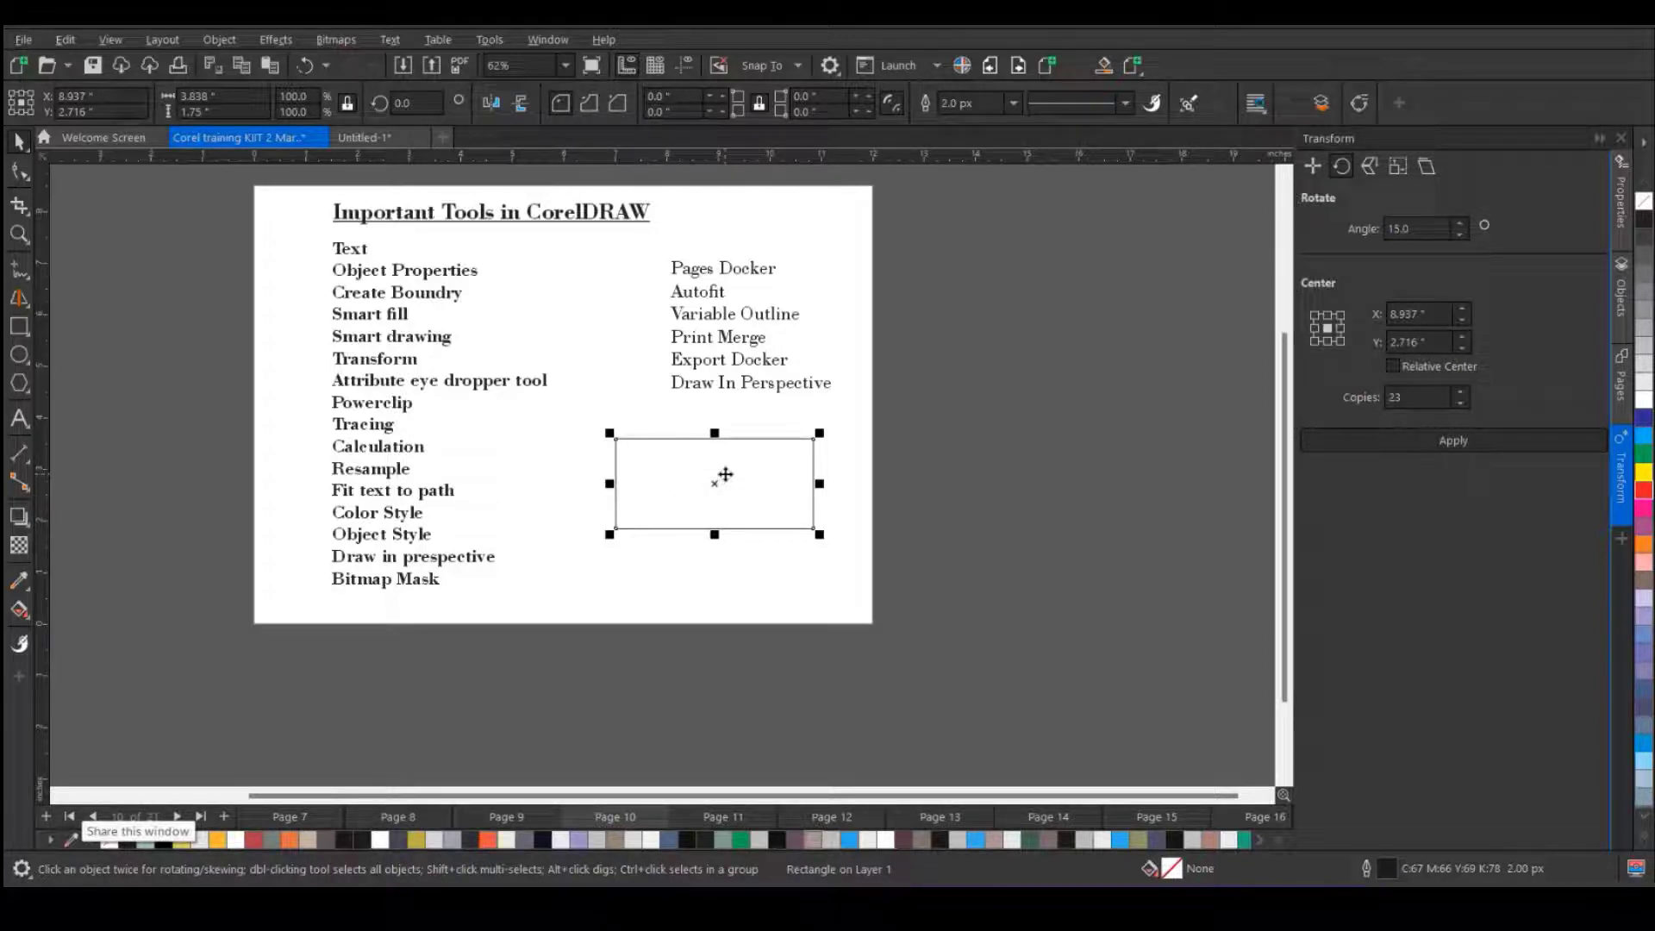
click(888, 464)
click(812, 481)
click(210, 100)
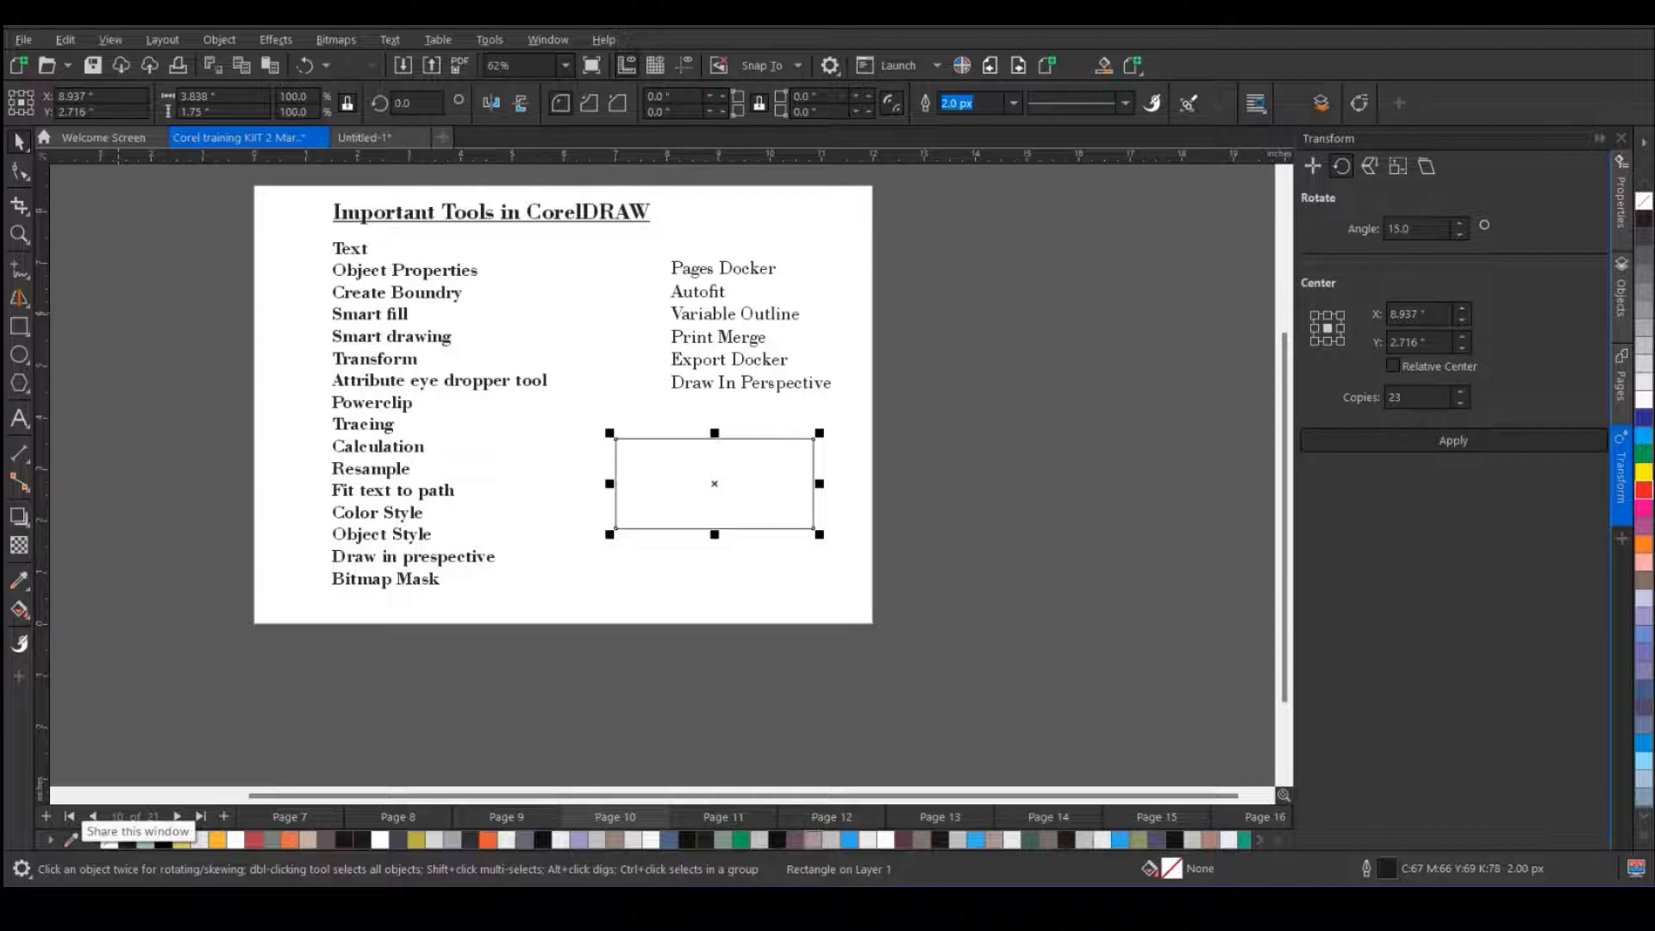
- Switch to Calculator and divide the rectangle's width of 3.838 by 5, and move the calculator out of the way
drag(700, 203, 1092, 211)
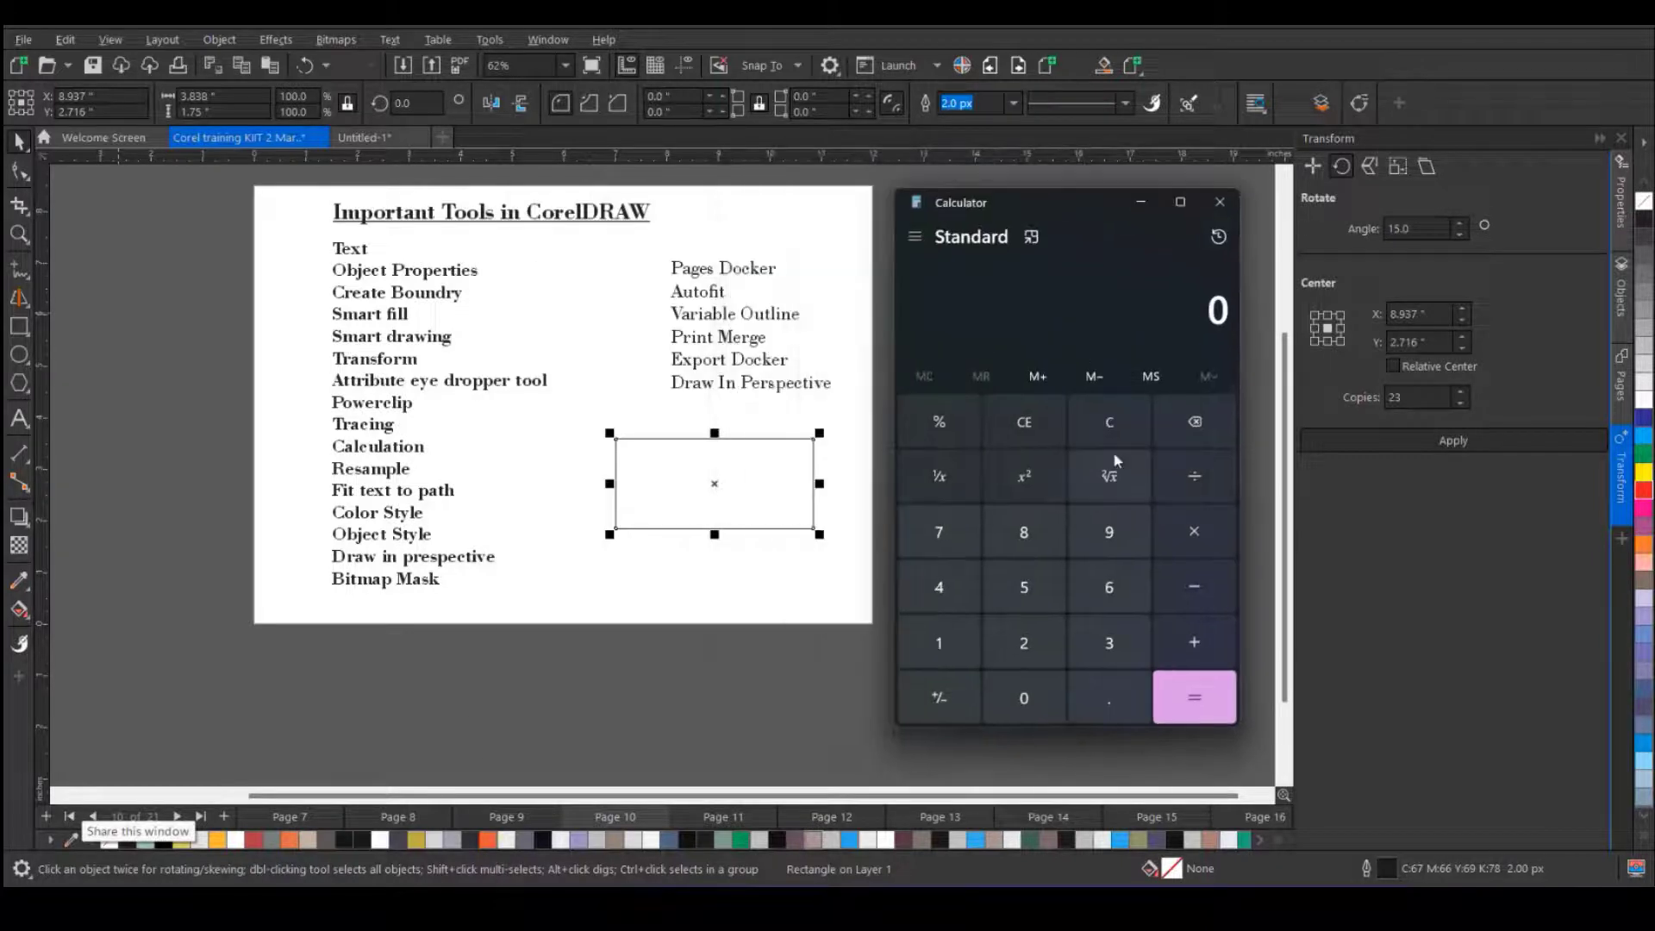
click(1103, 634)
key(period)
click(1033, 531)
click(1108, 641)
click(1036, 533)
key(plus)
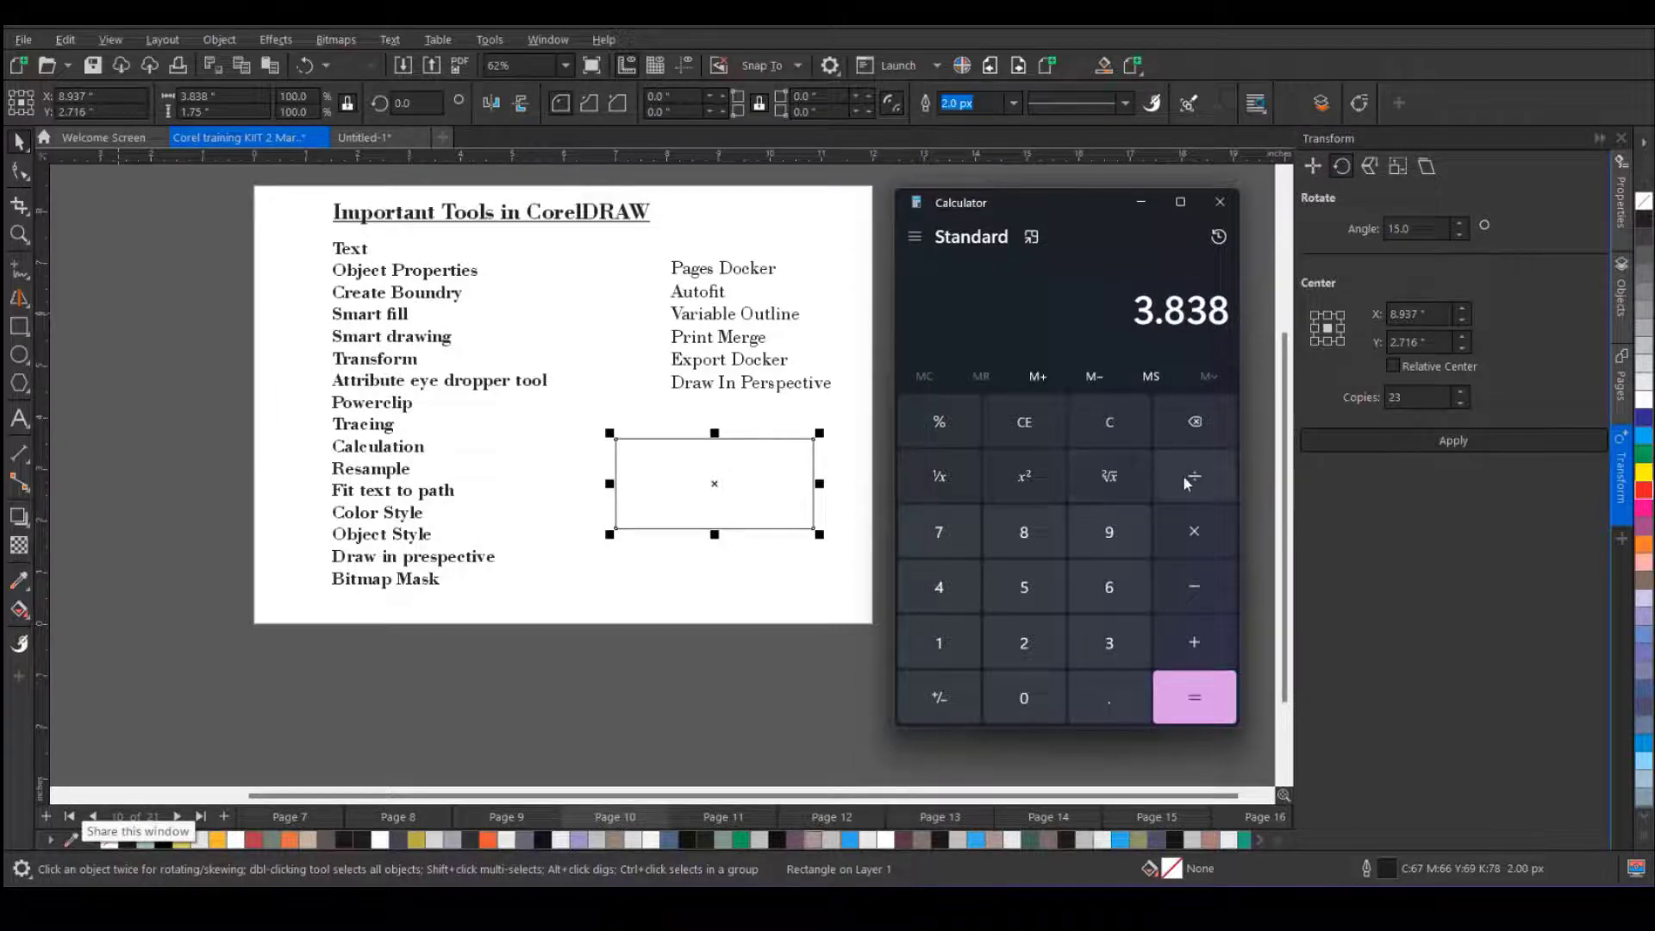
click(1031, 587)
click(1193, 689)
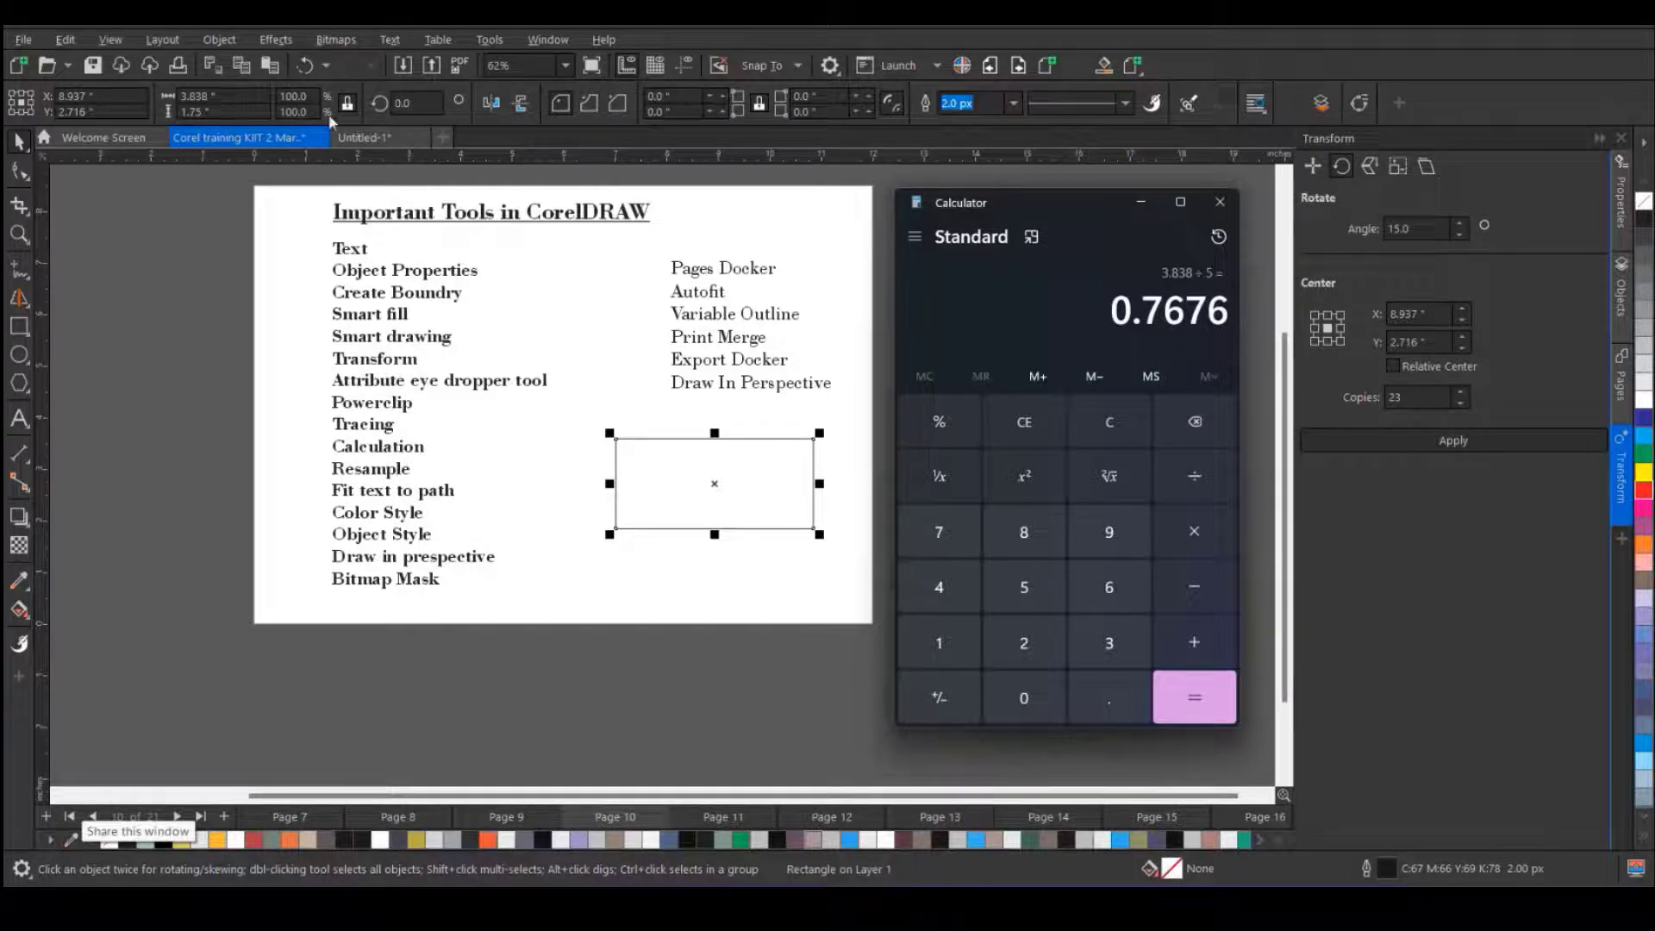
drag(1086, 206, 0, 319)
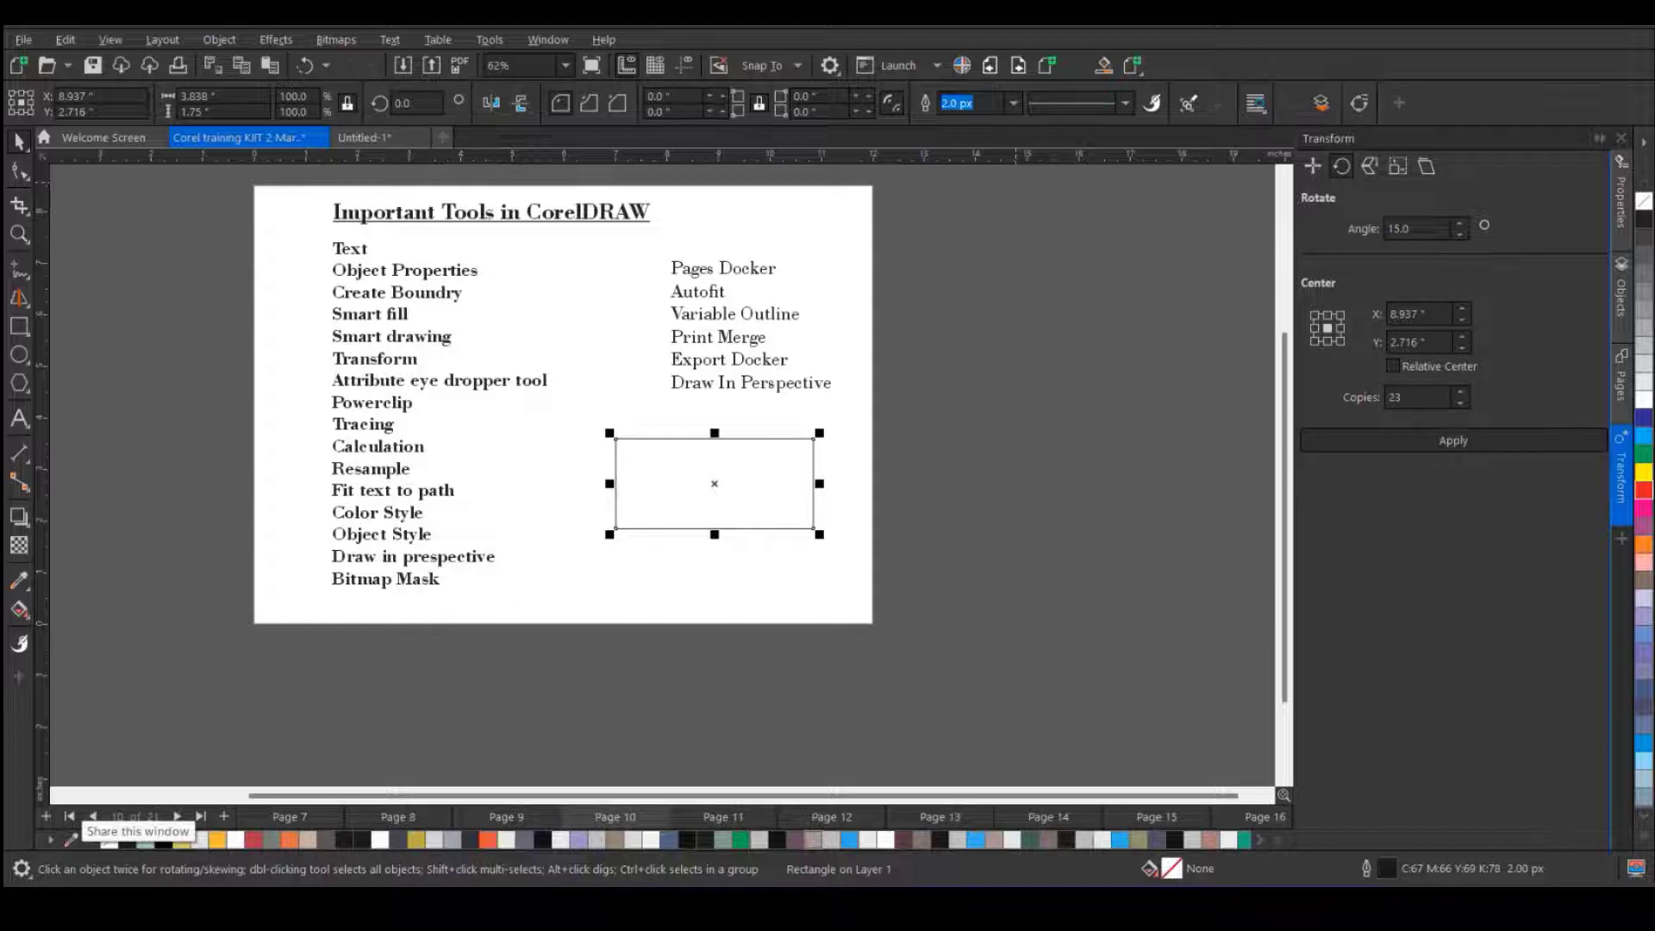
- Try dividing the rectangle's width by 5 with the ratio locked, and undo the resize
click(246, 98)
key(Tab)
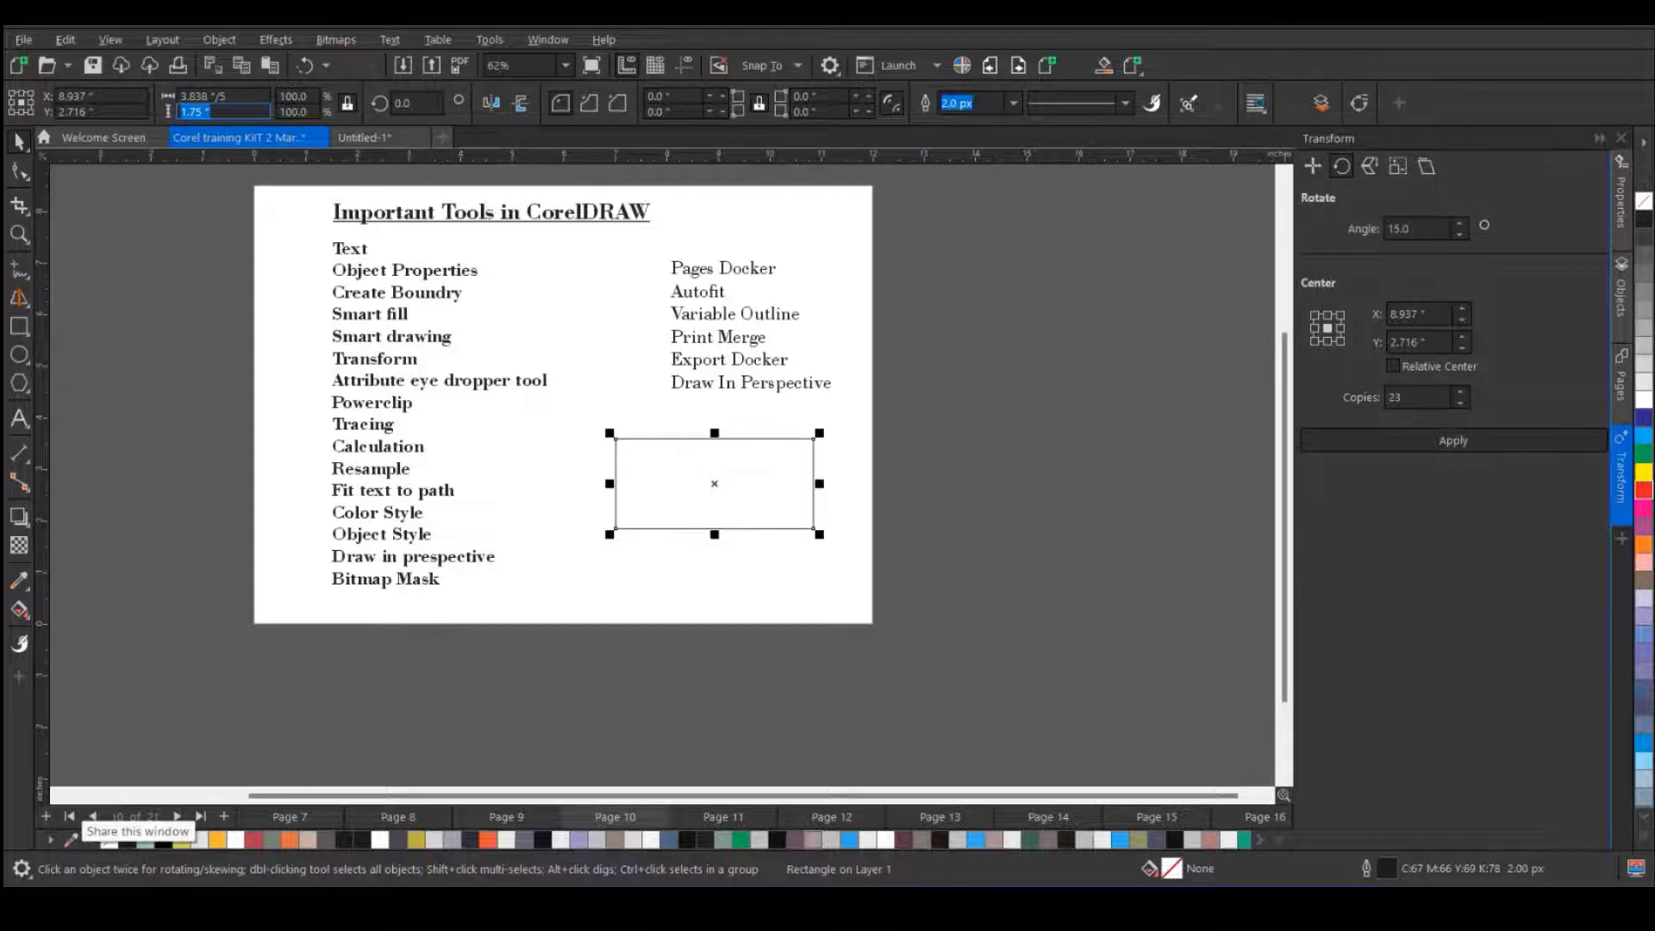
click(247, 98)
key(Return)
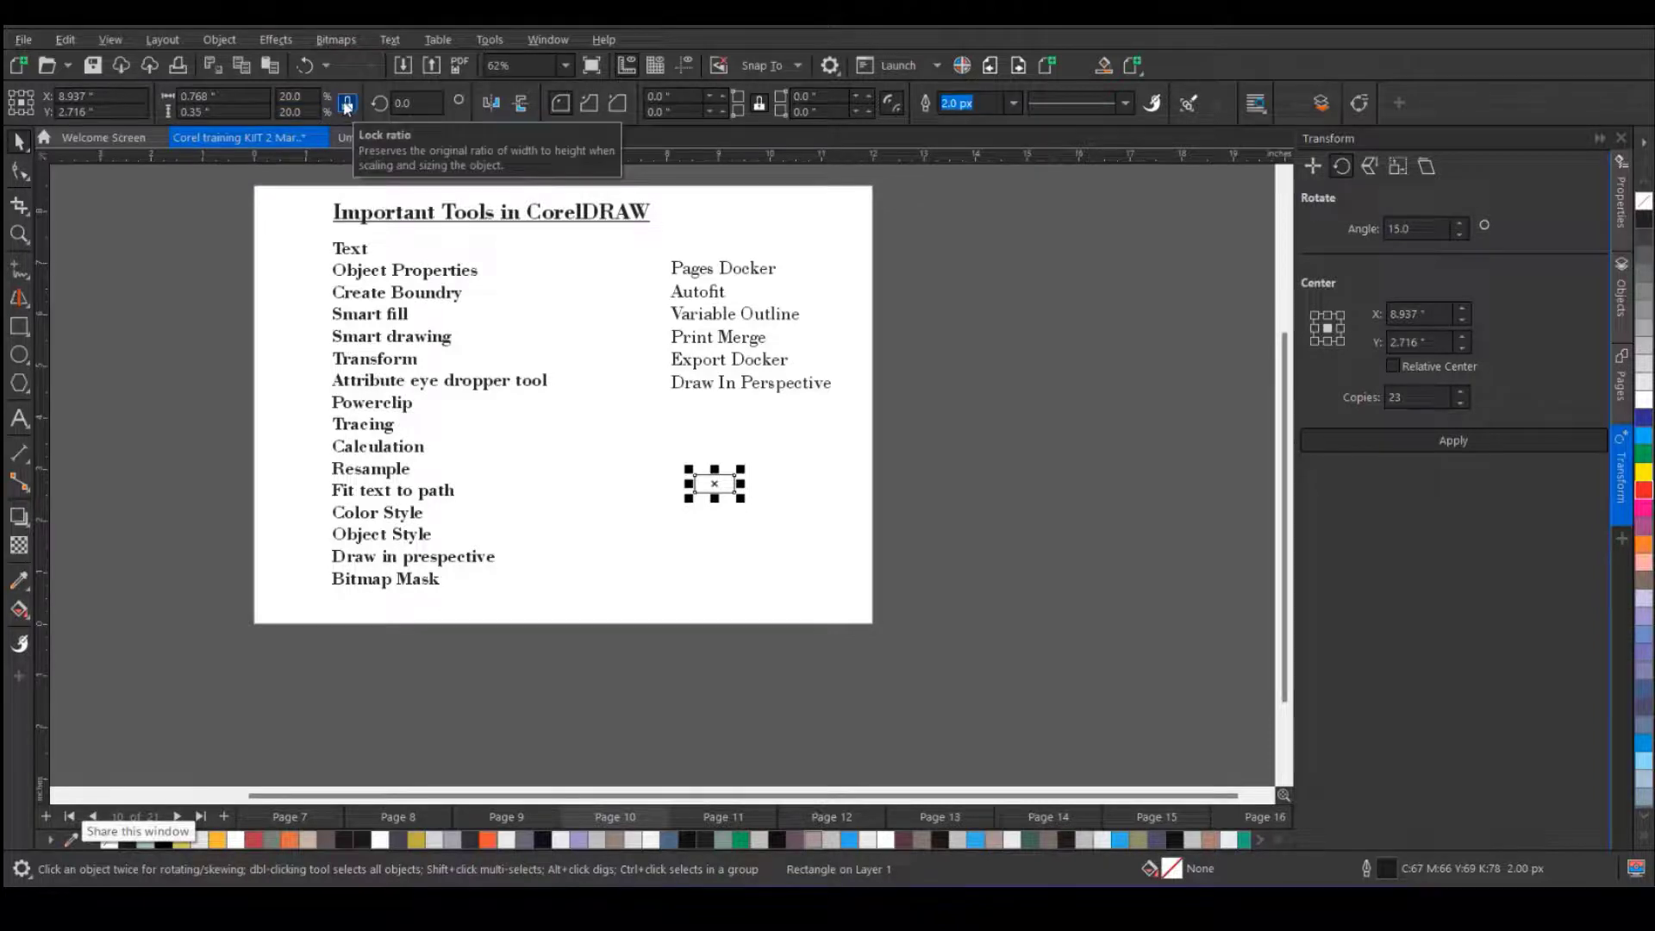
key(ctrl+z)
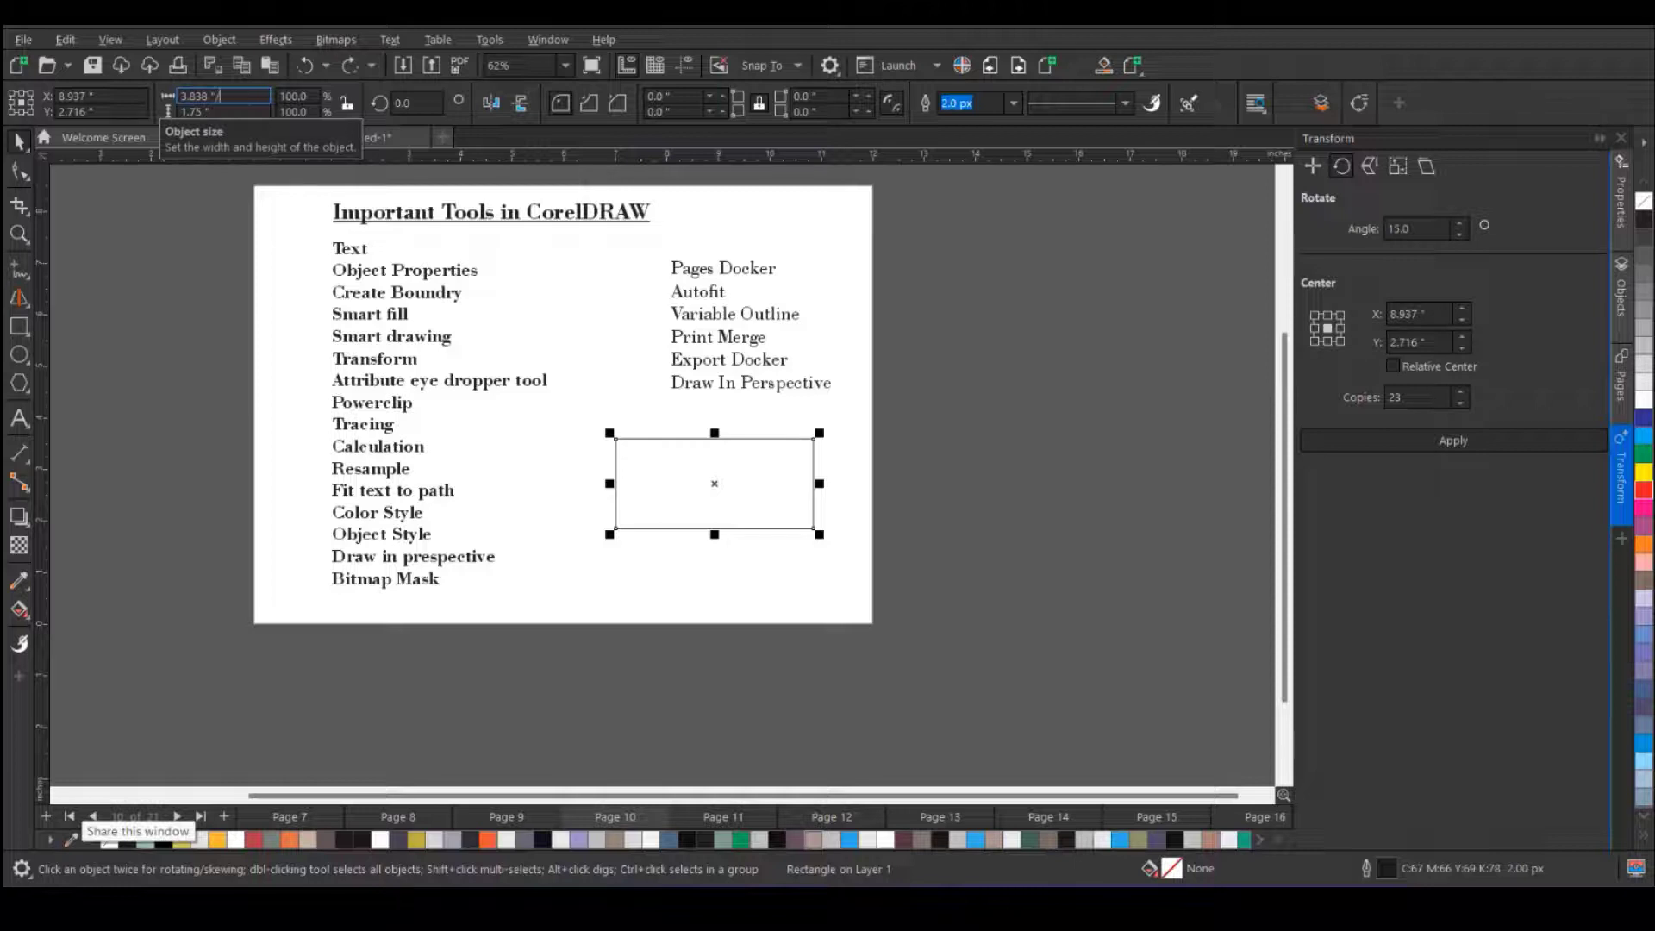
- With the ratio unlocked, divide the rectangle's width by 5 and multiply its height by 3, and move it to about X 7.29, Y 1.51 inches
key(ctrl+shift+z)
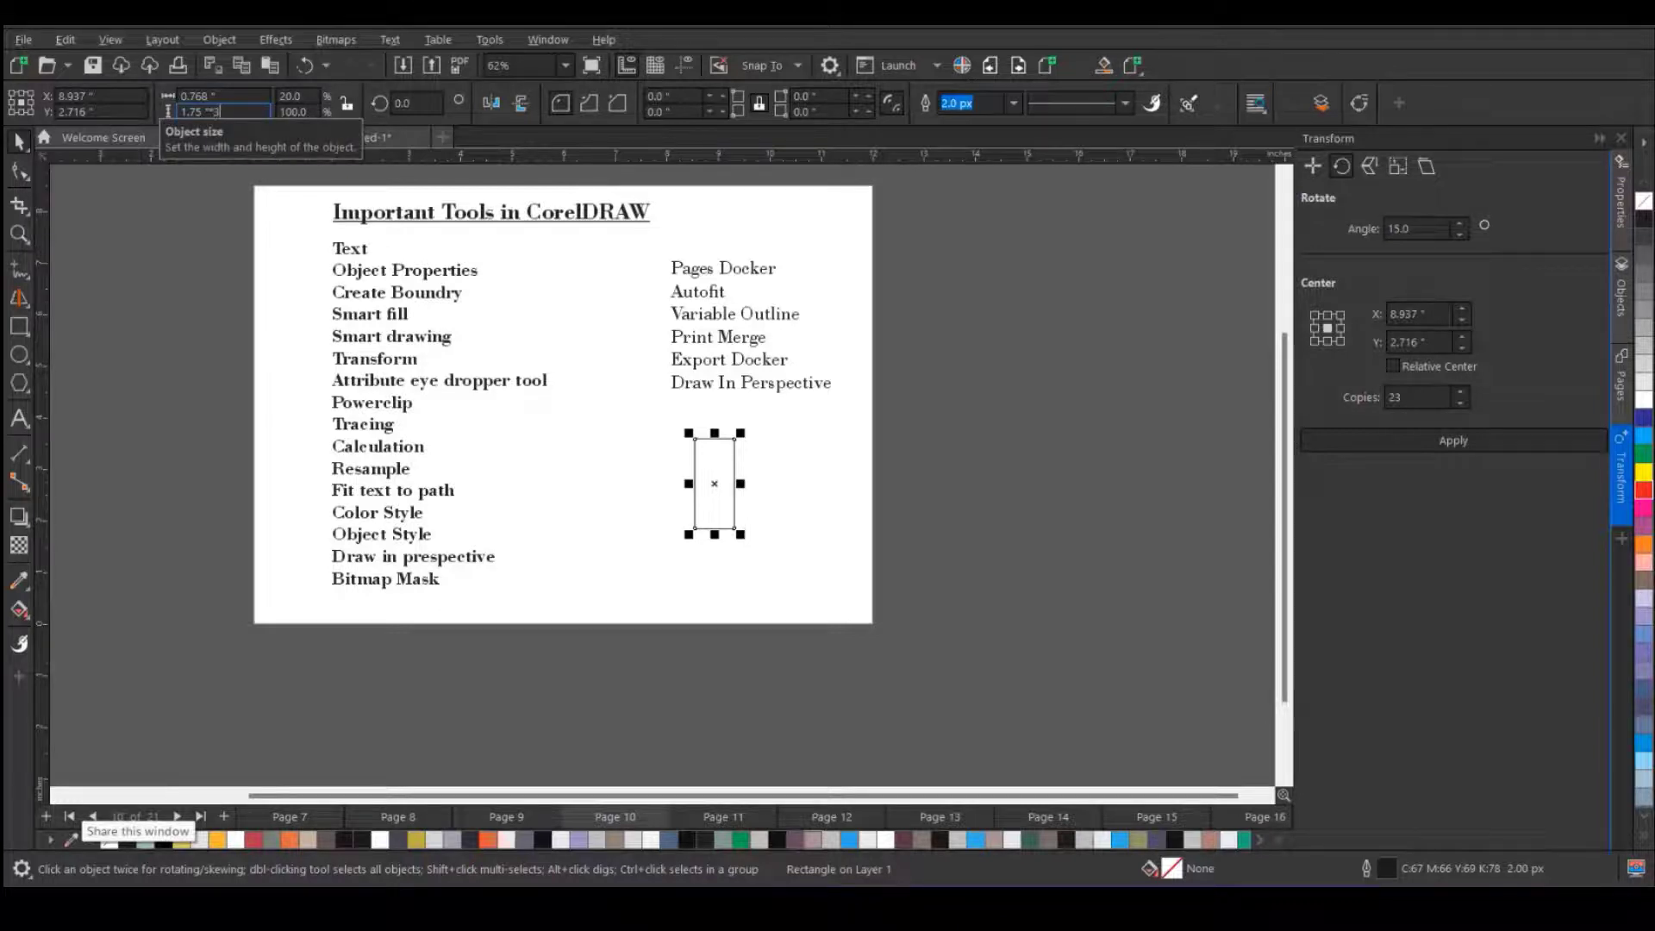
key(Return)
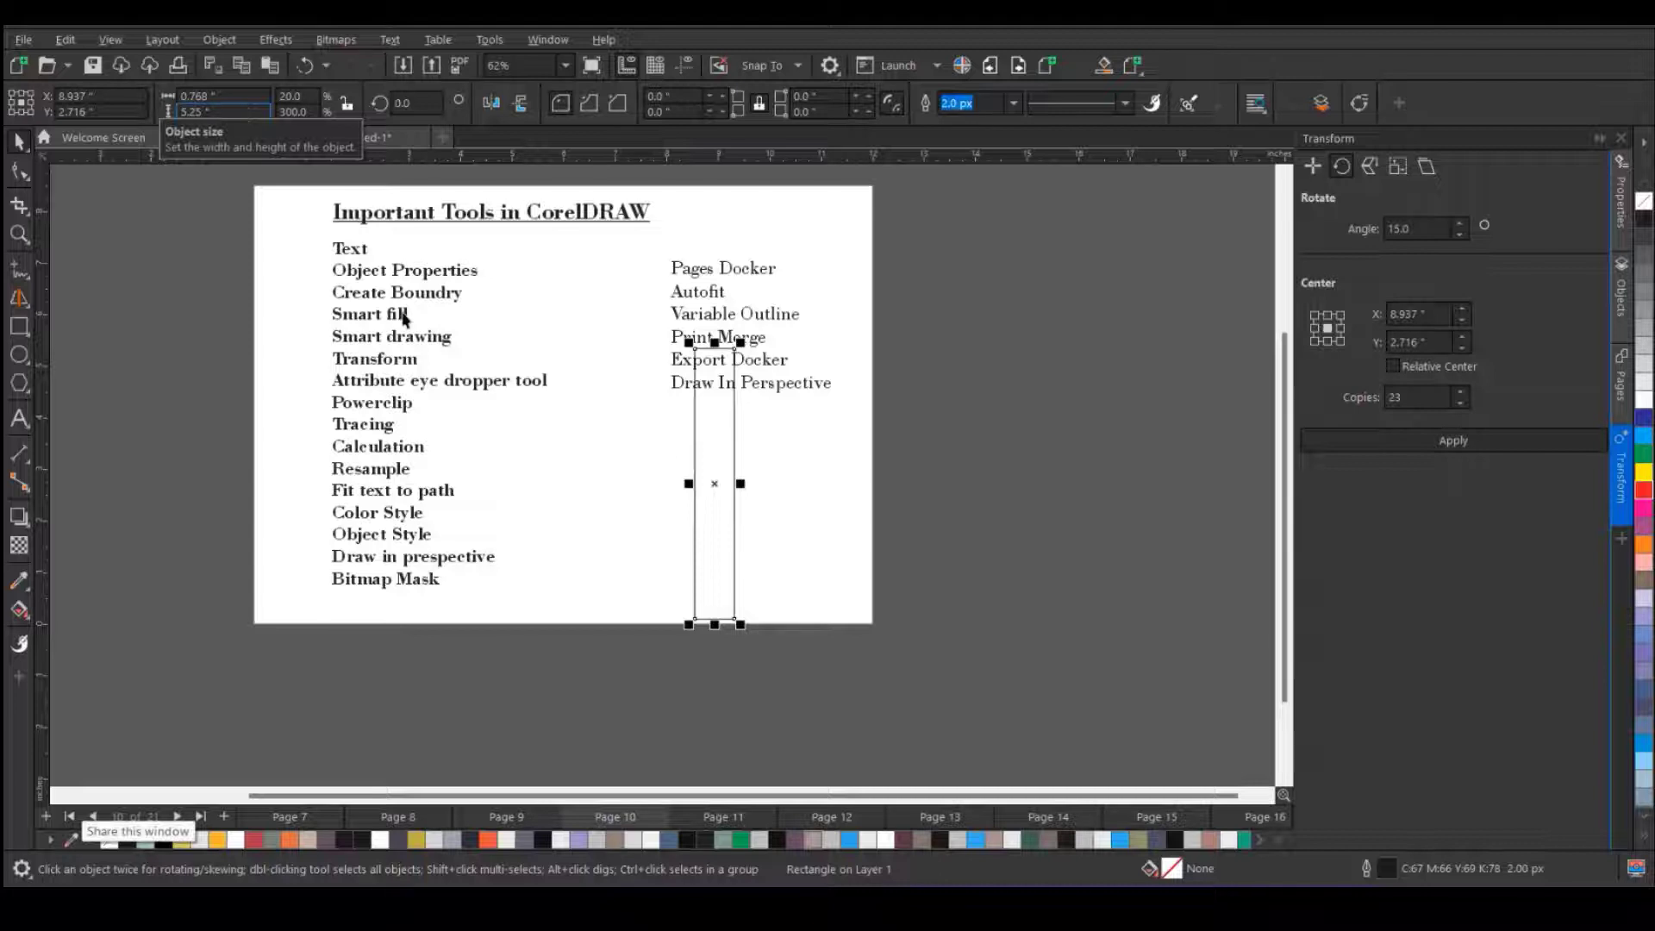
drag(715, 438, 630, 509)
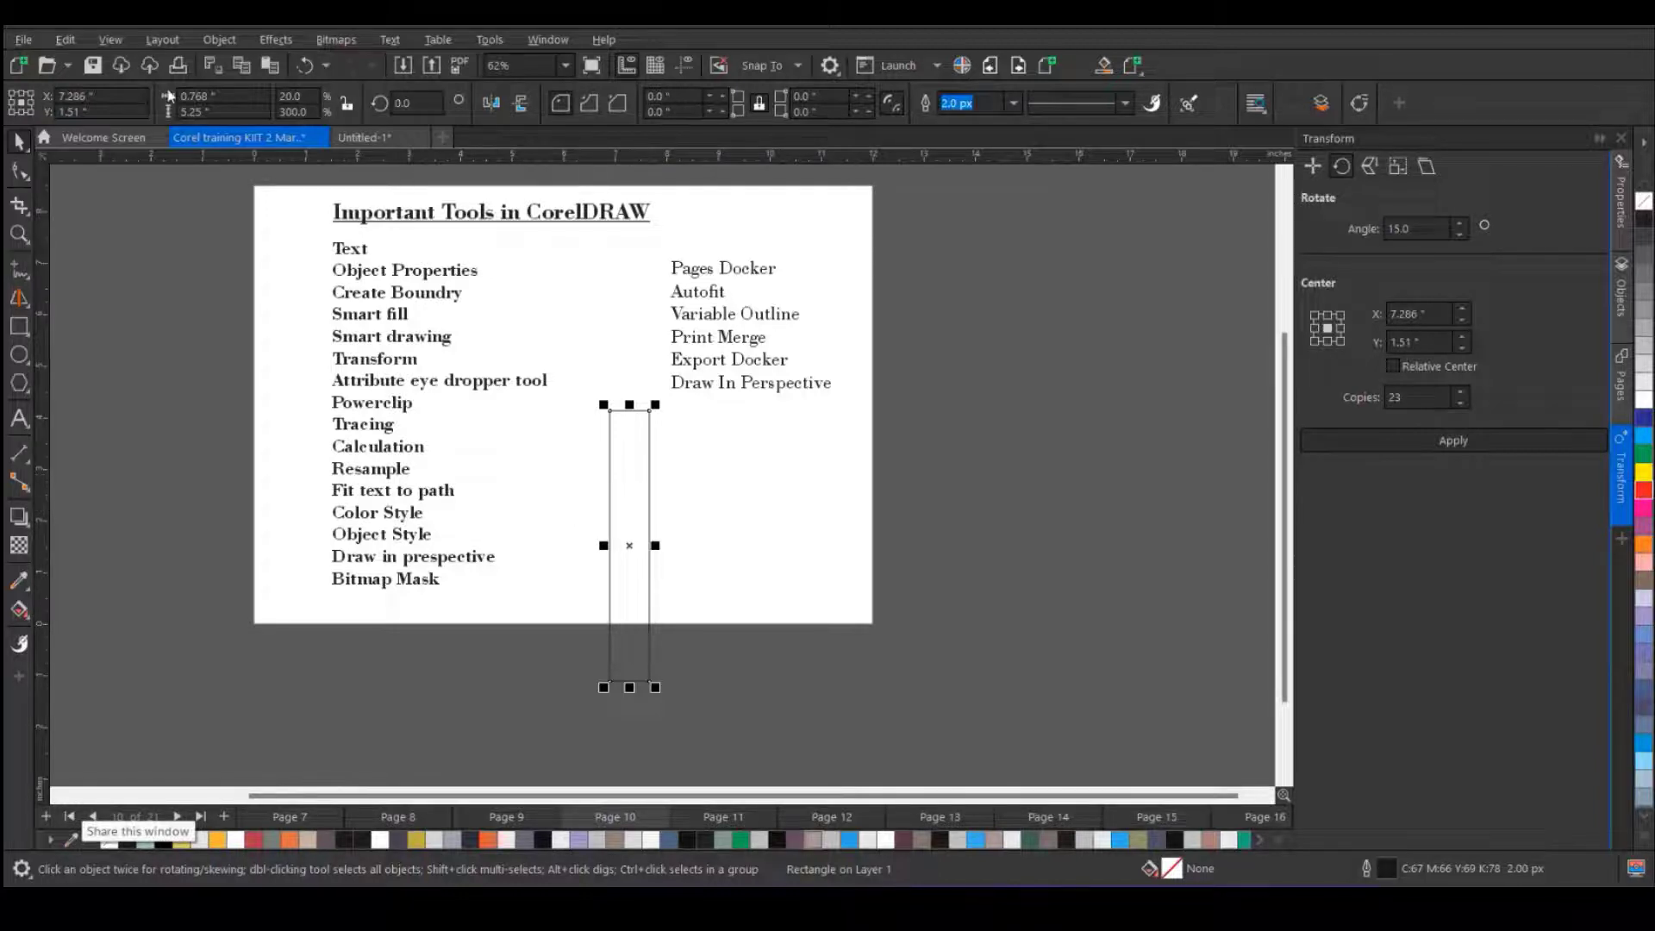
click(212, 112)
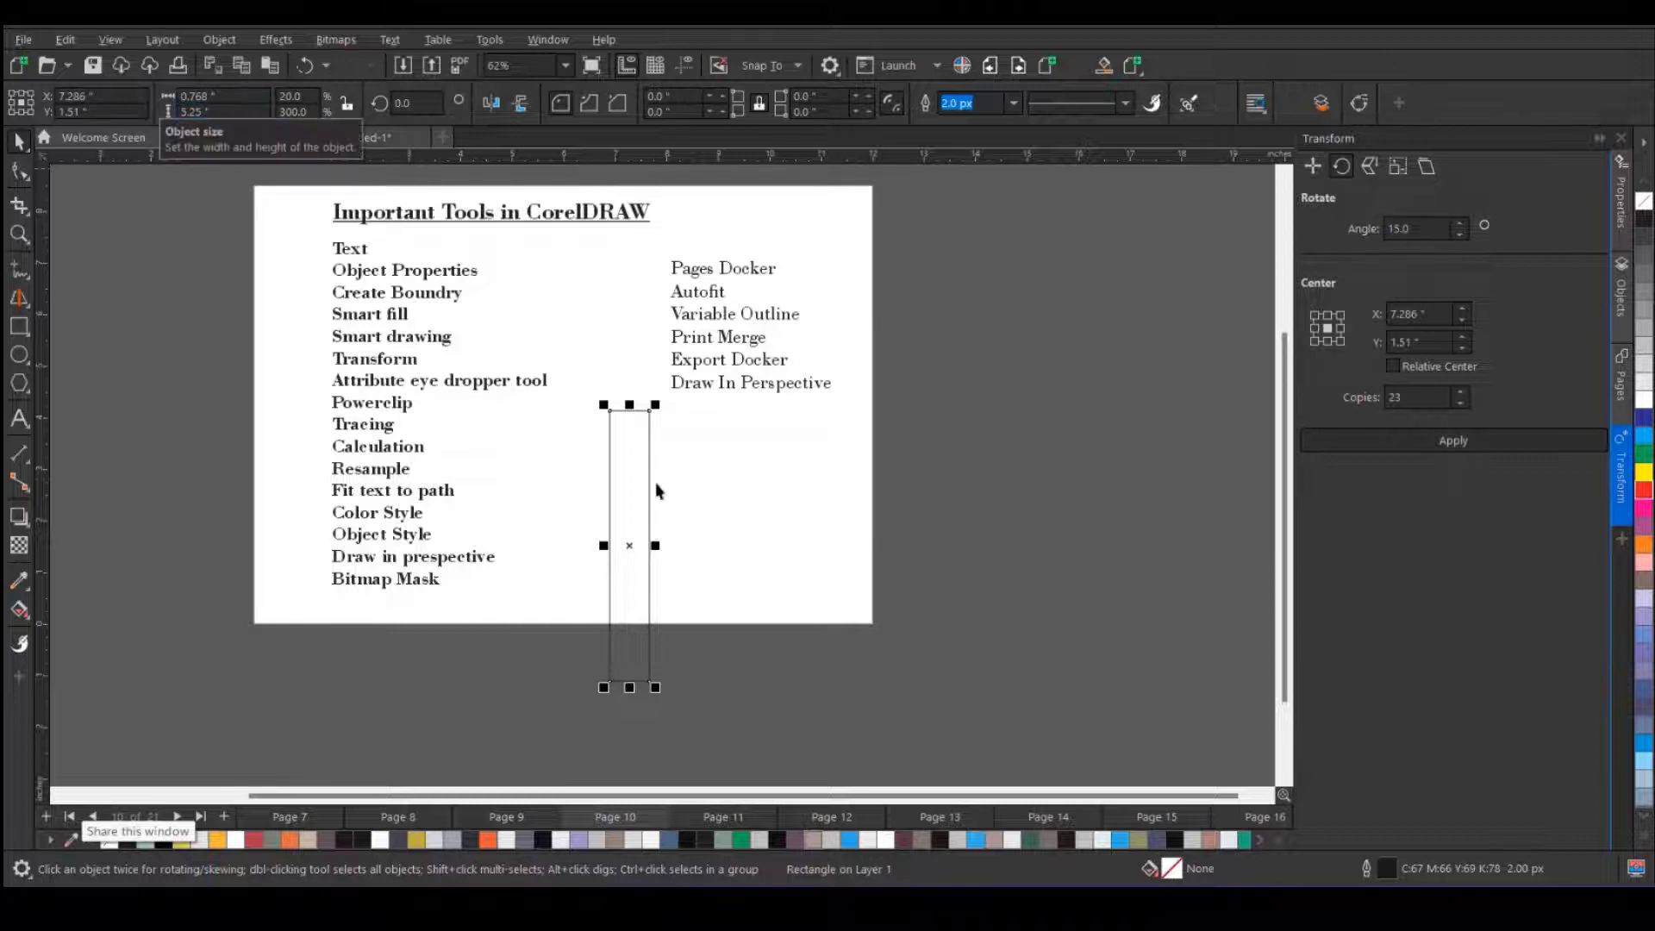
- Resize the rectangle to about 2.64 by 3.44 inches, scale its width to 171.7% and shift it to about X 8.84, Y 2.12 inches
drag(658, 547, 821, 556)
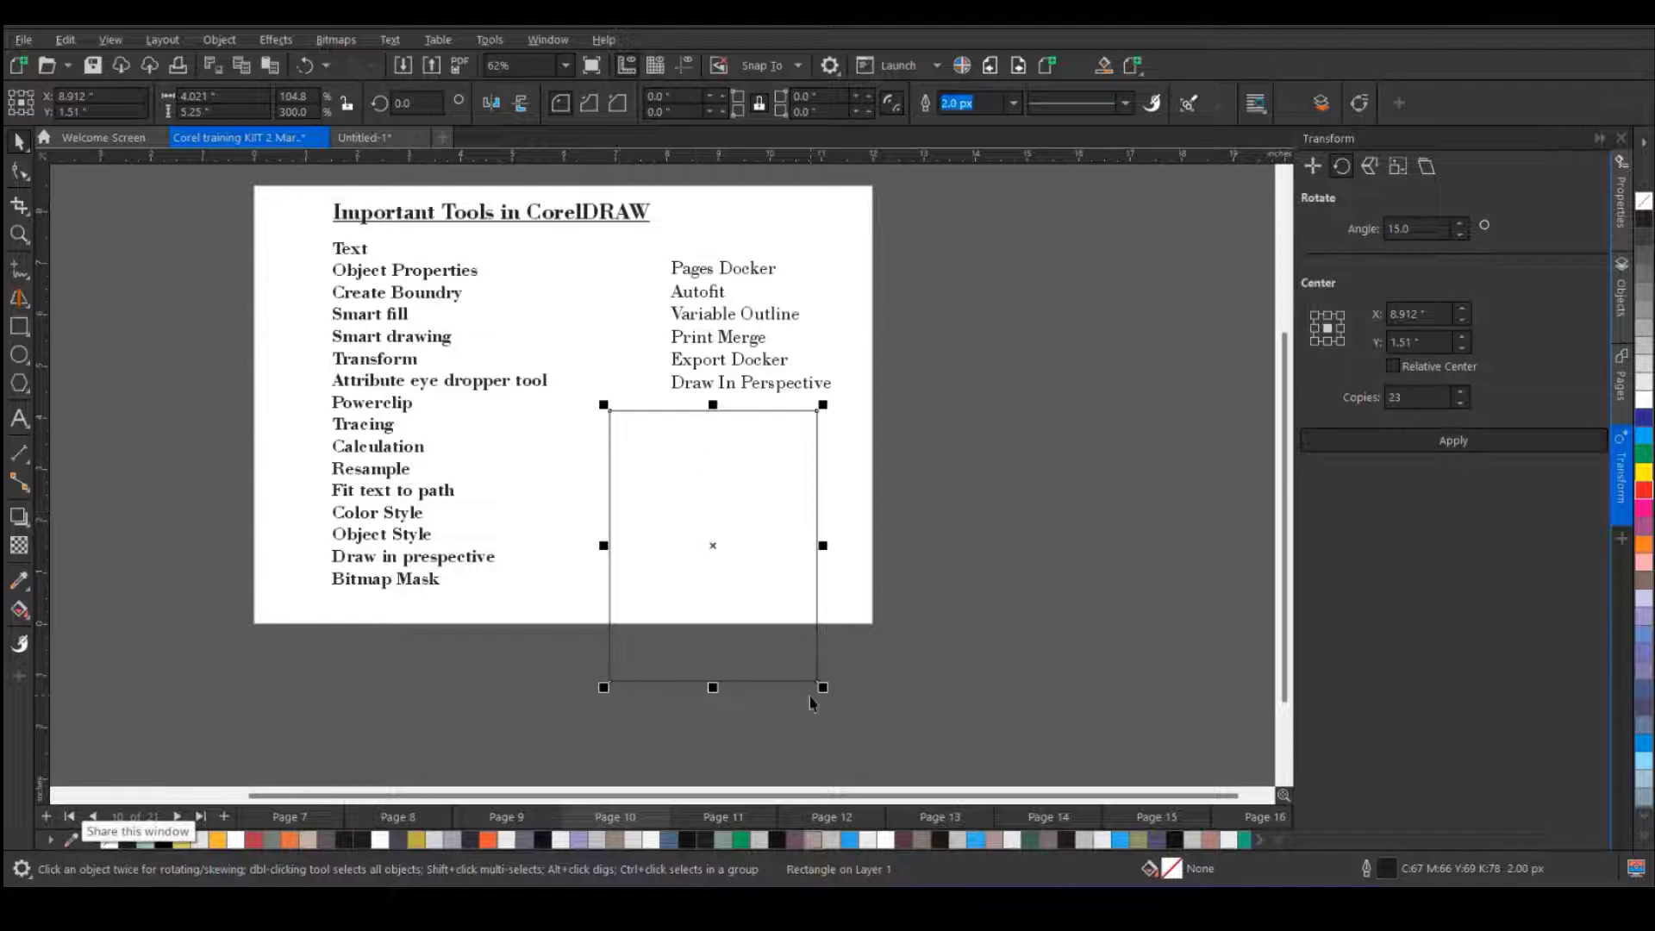
drag(822, 687, 752, 593)
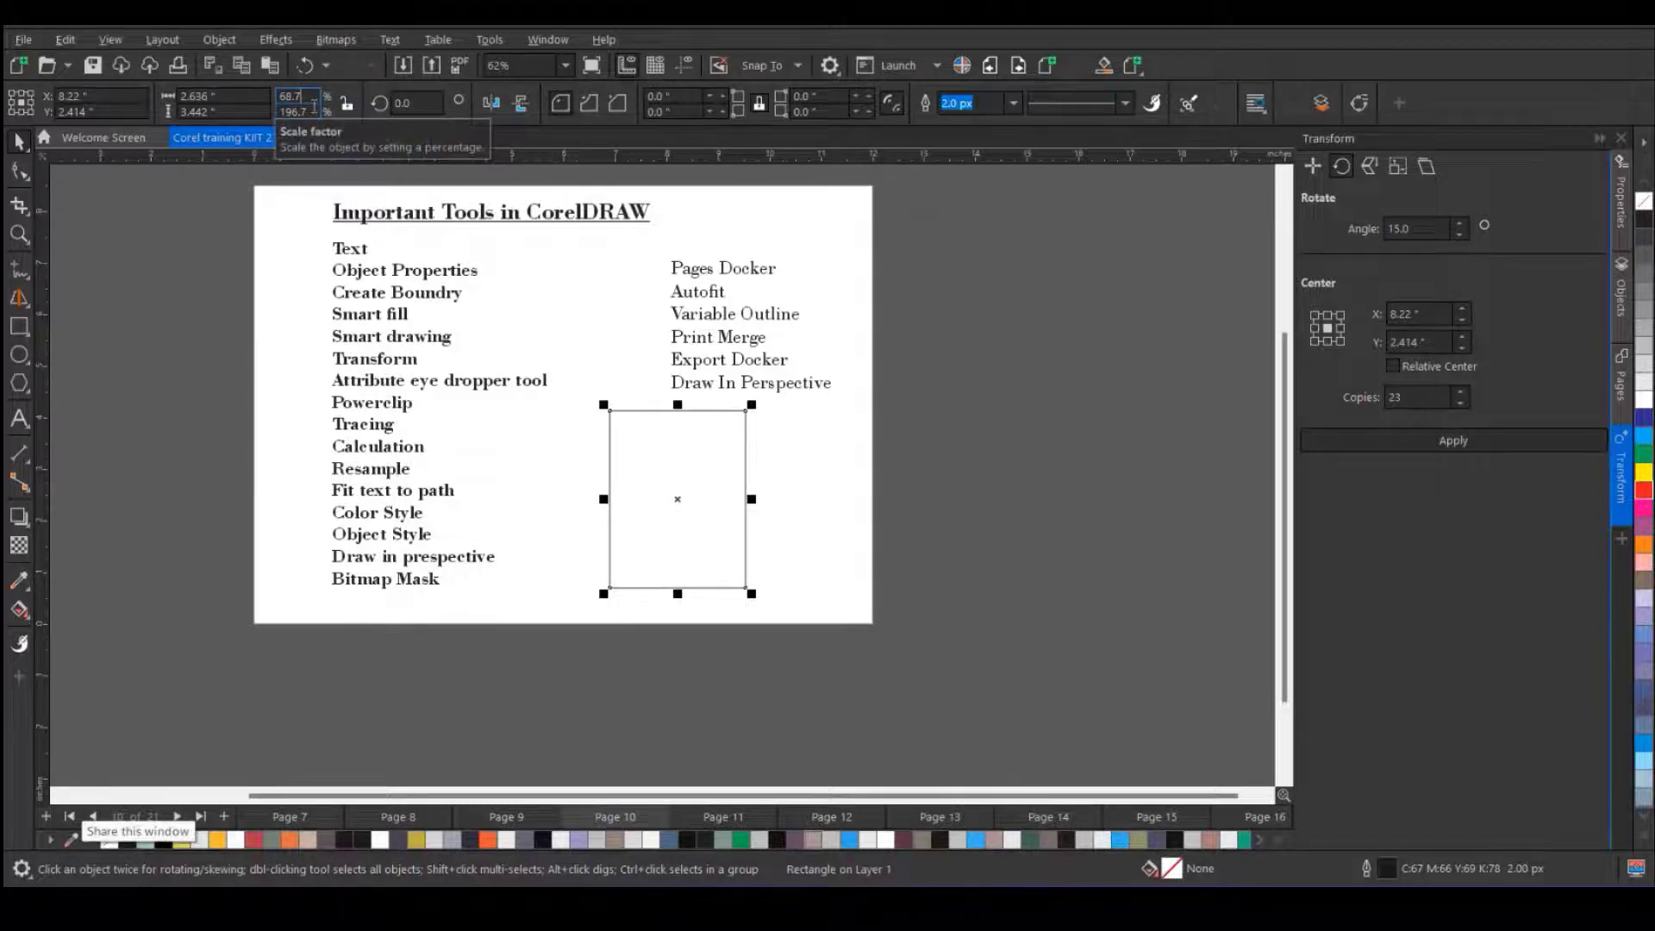
key(ctrl+z)
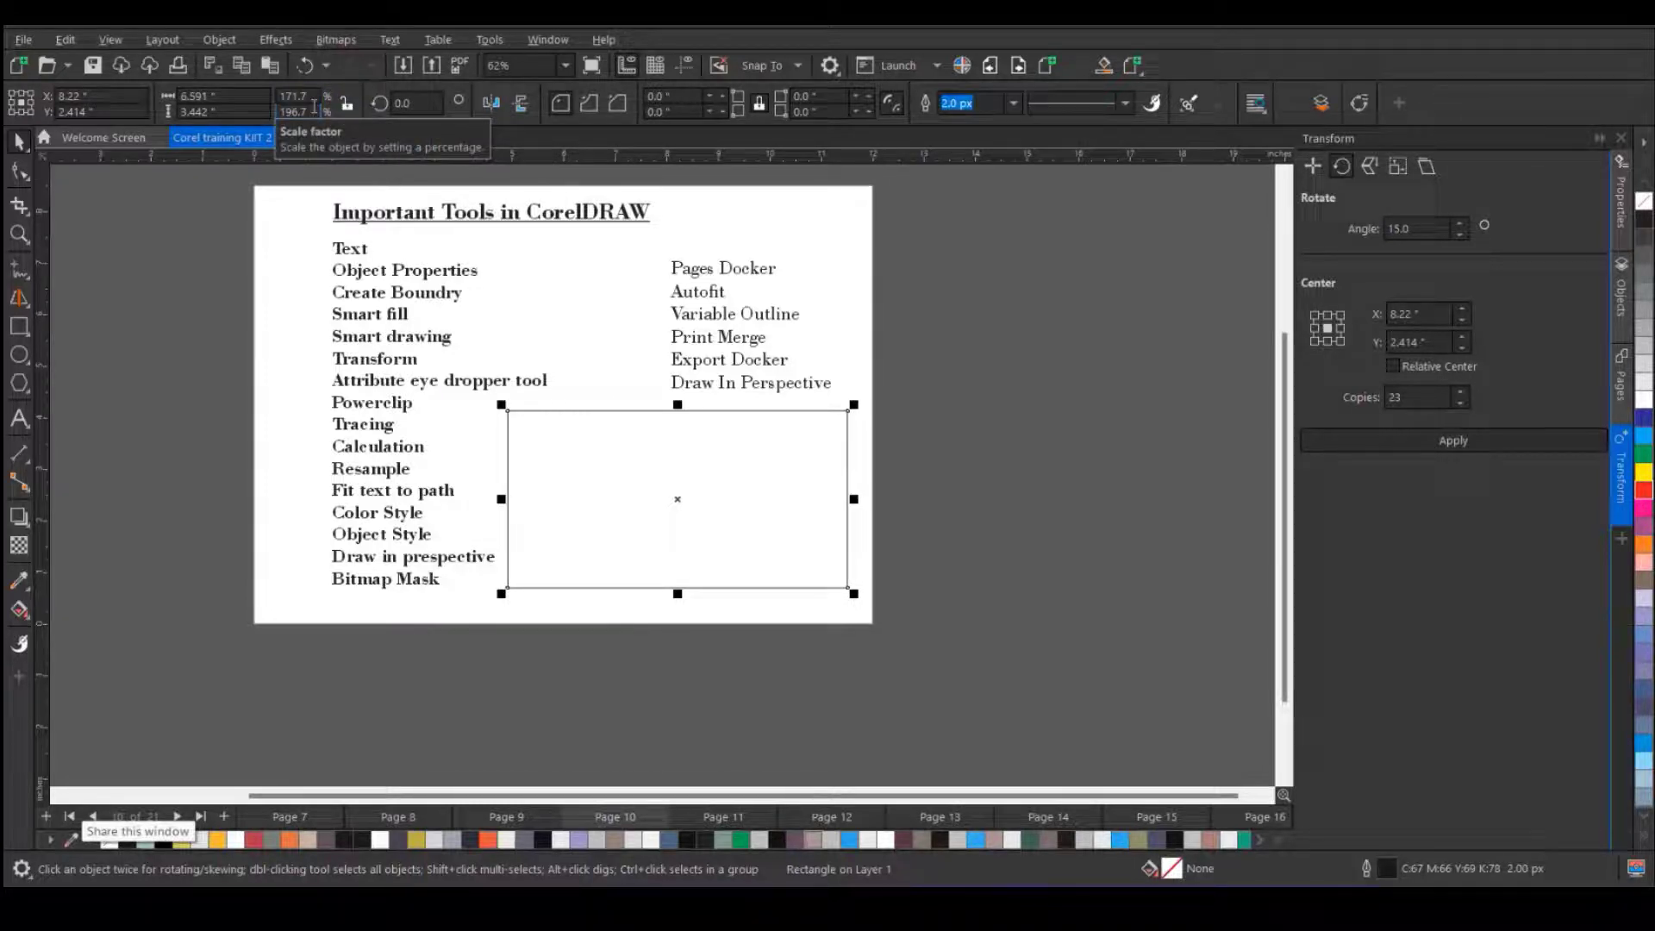
click(297, 97)
drag(670, 450, 702, 465)
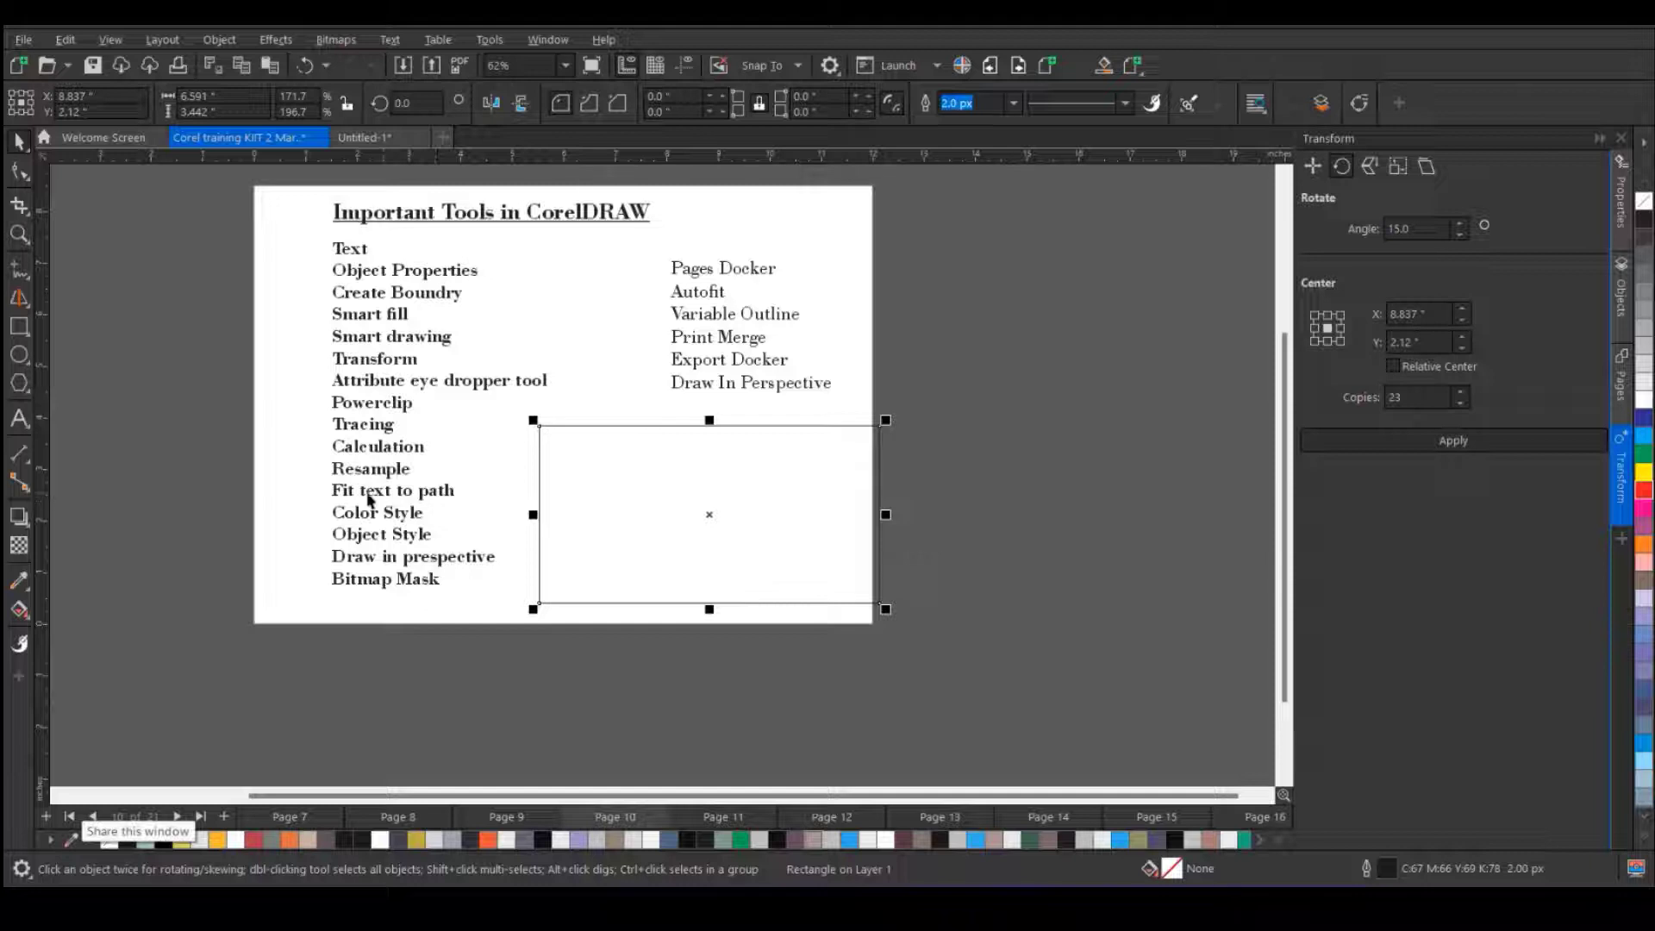
- Replace the rectangle with an ellipse of about 3.39 by 3.33 inches and a wavy freehand curve about 8.14 inches wide above it
click(600, 486)
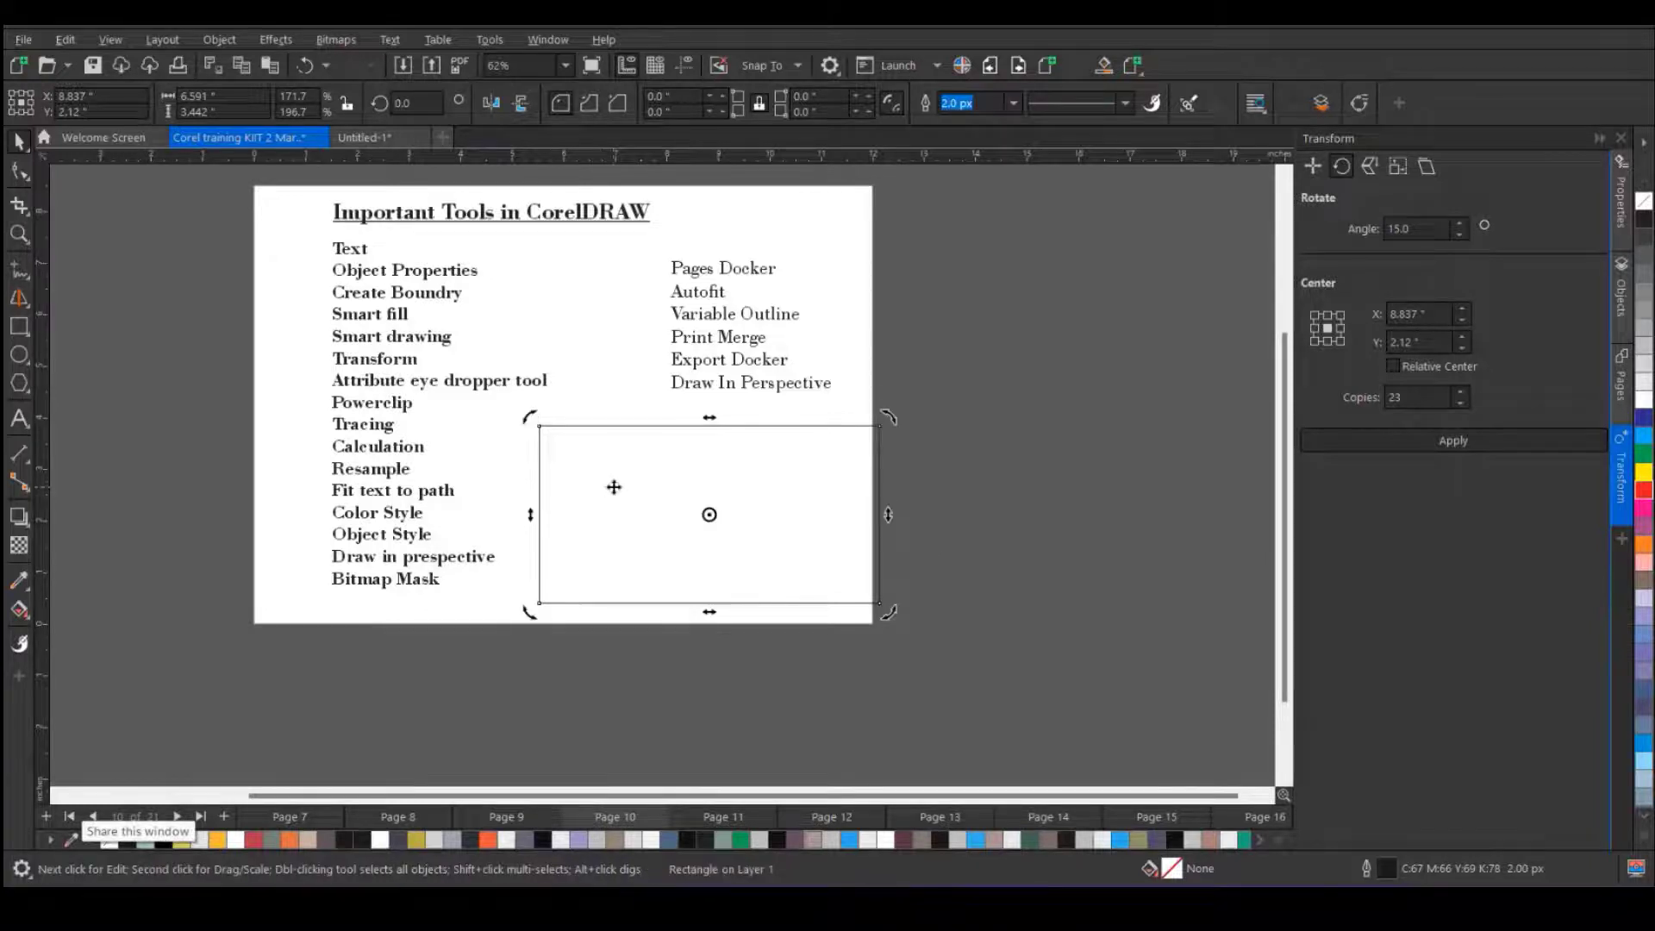
key(Delete)
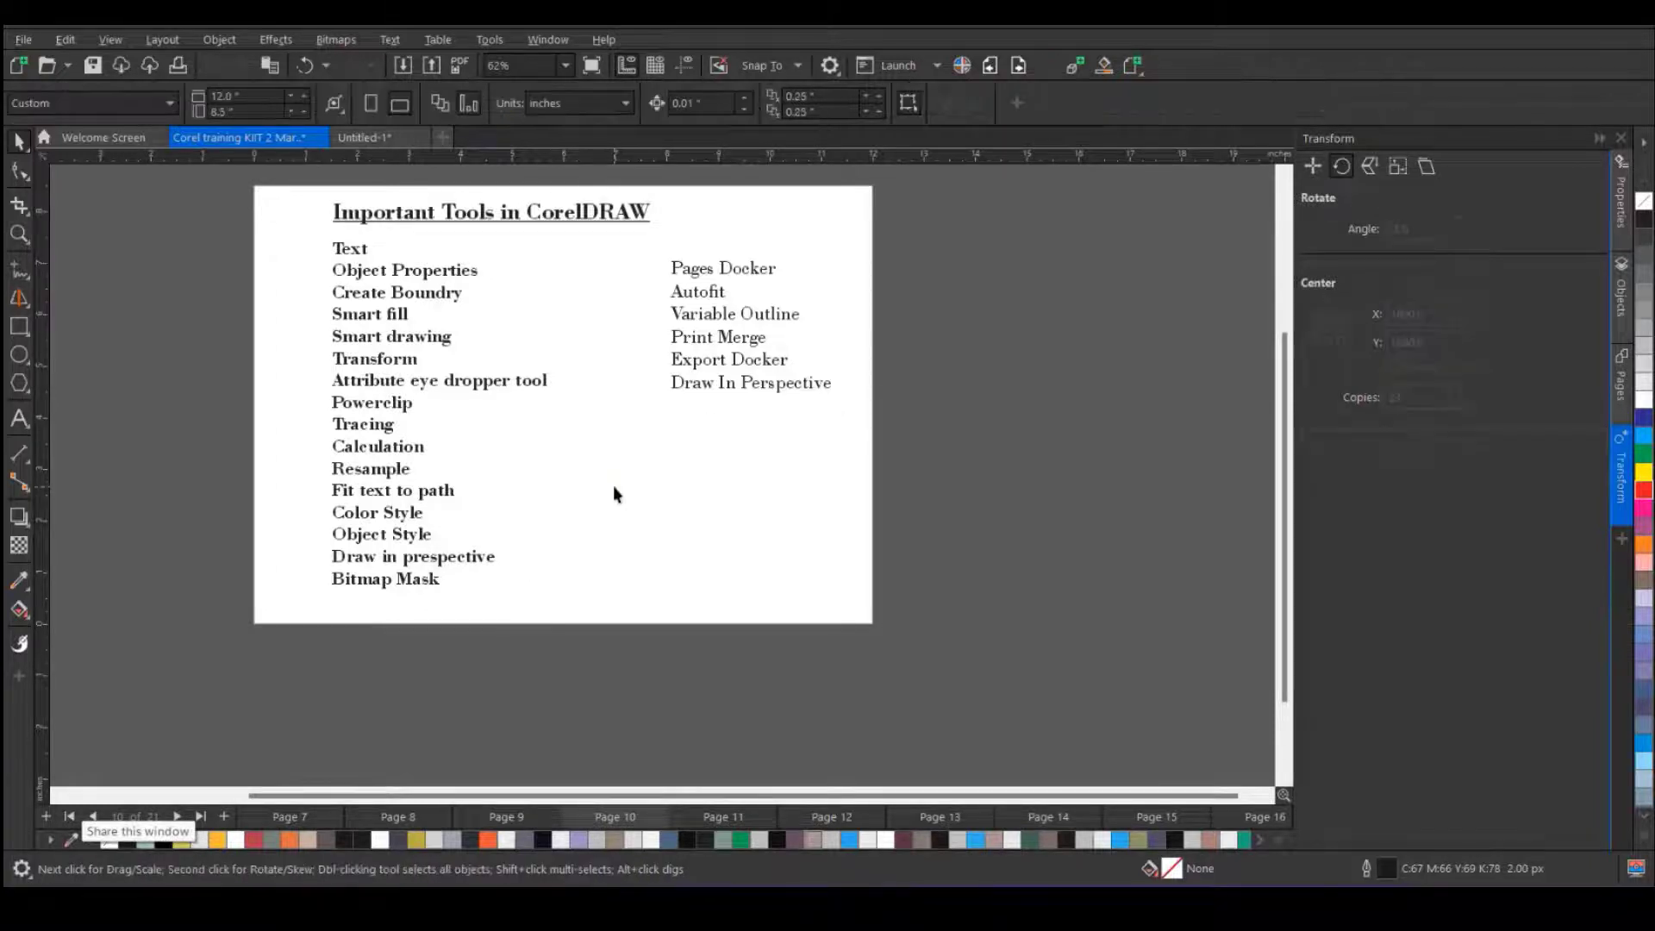
click(19, 354)
drag(649, 460, 835, 643)
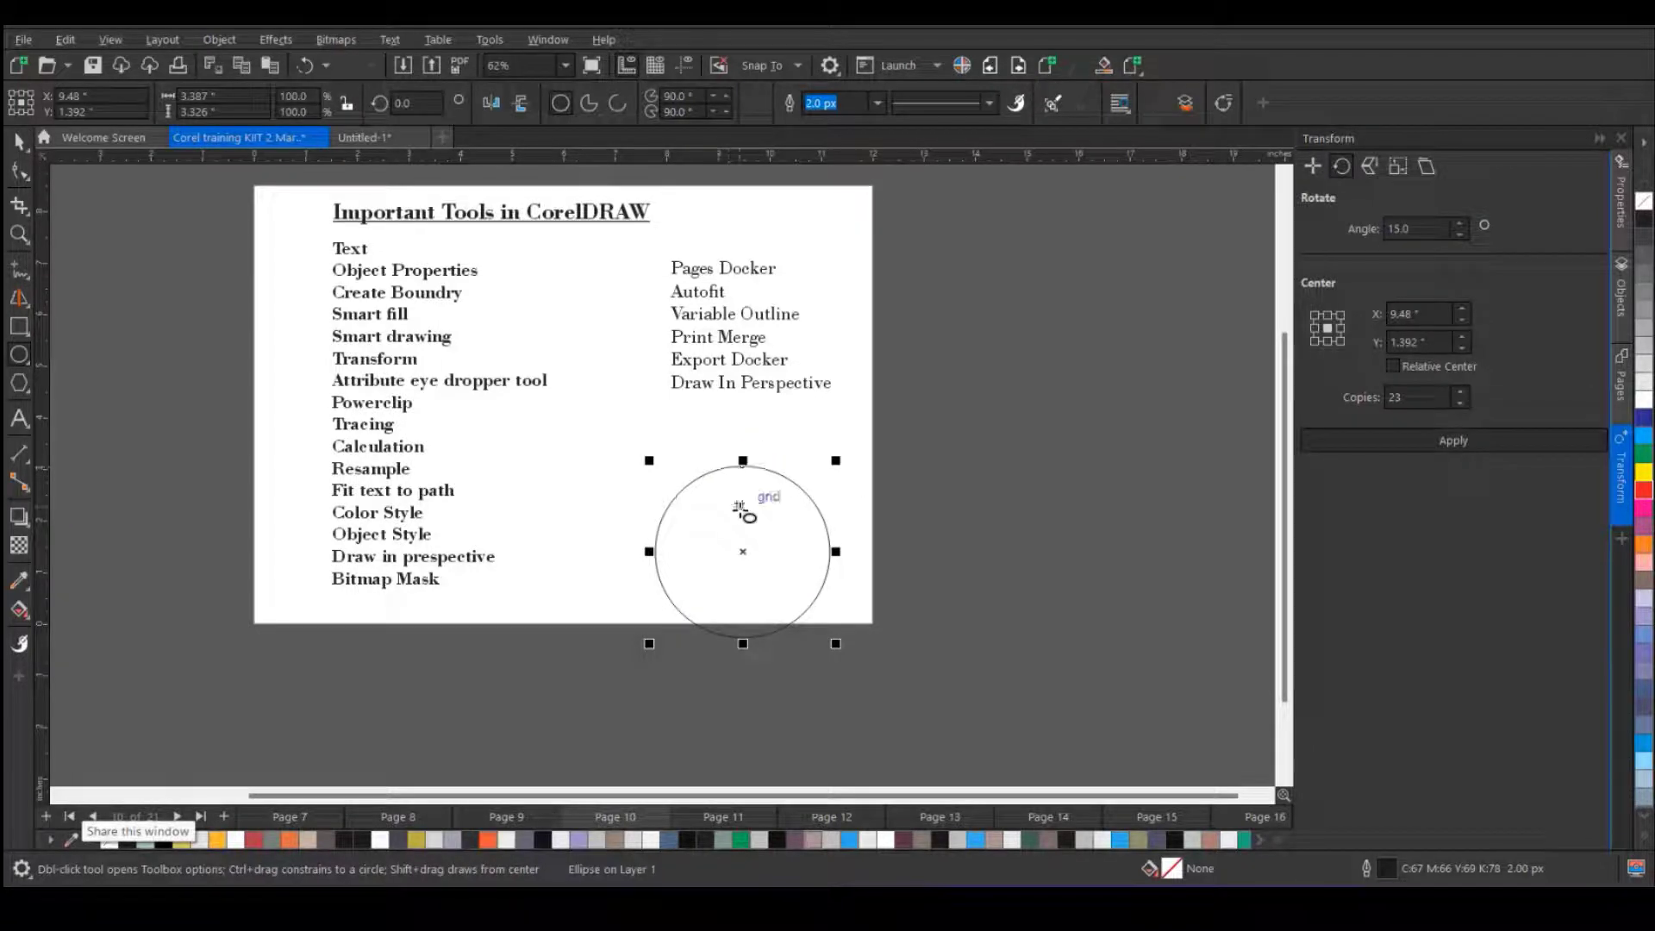
click(19, 269)
mouse_move(585, 487)
mouse_down()
mouse_move(671, 434)
mouse_move(728, 427)
mouse_move(956, 462)
mouse_move(1002, 443)
mouse_up()
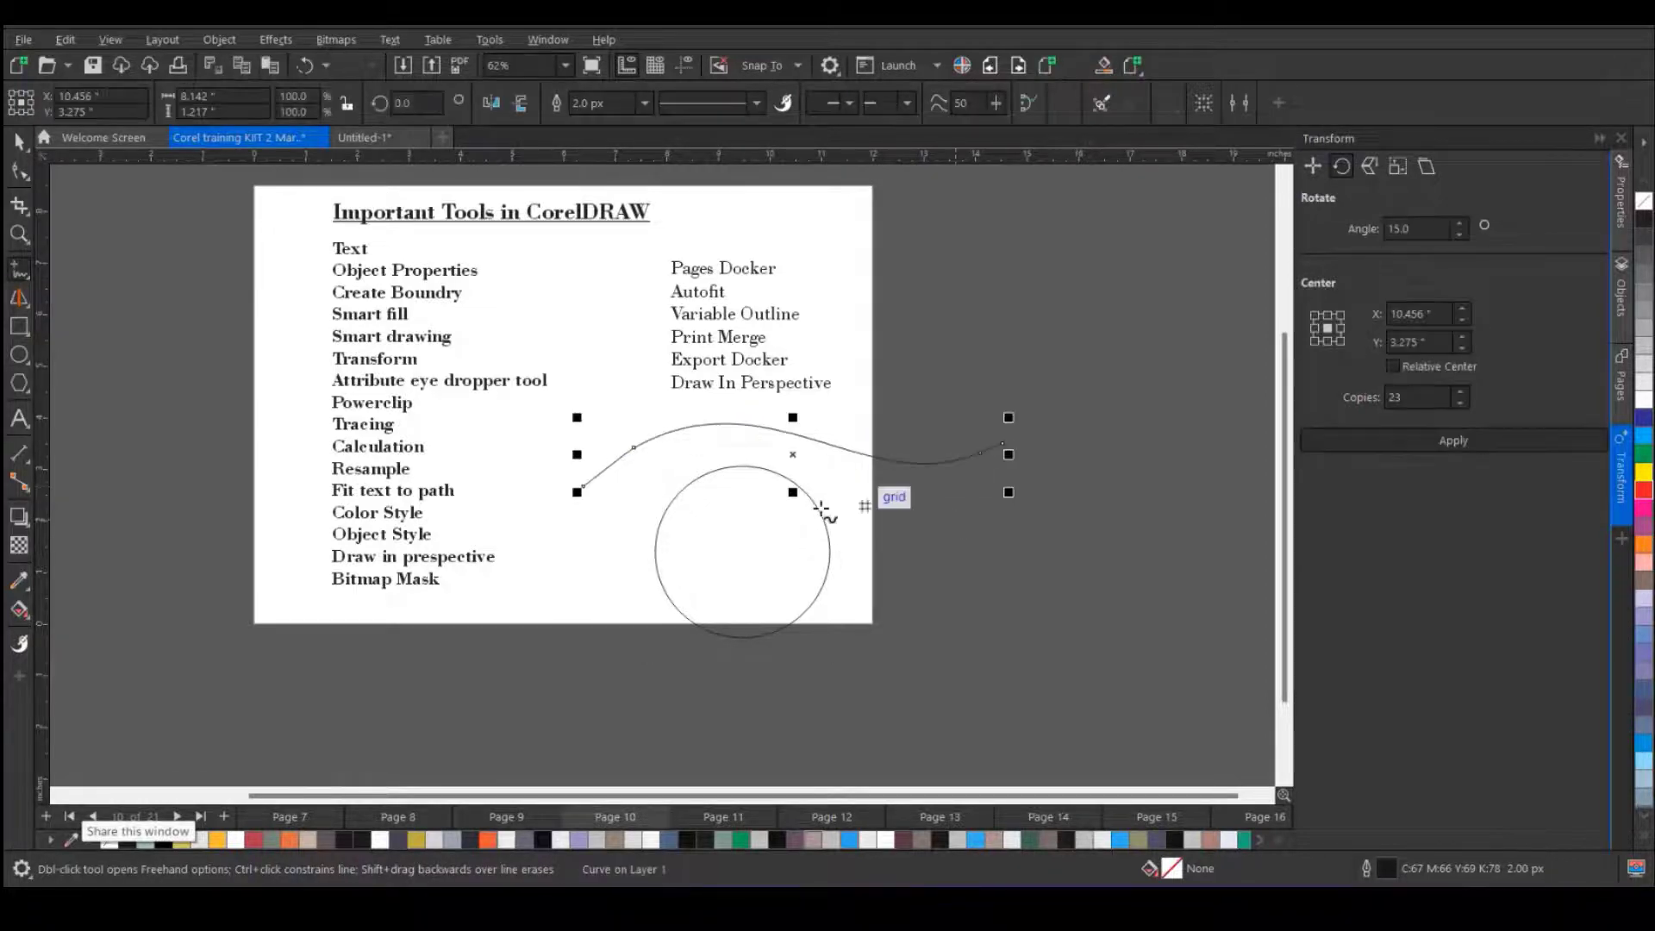
click(19, 141)
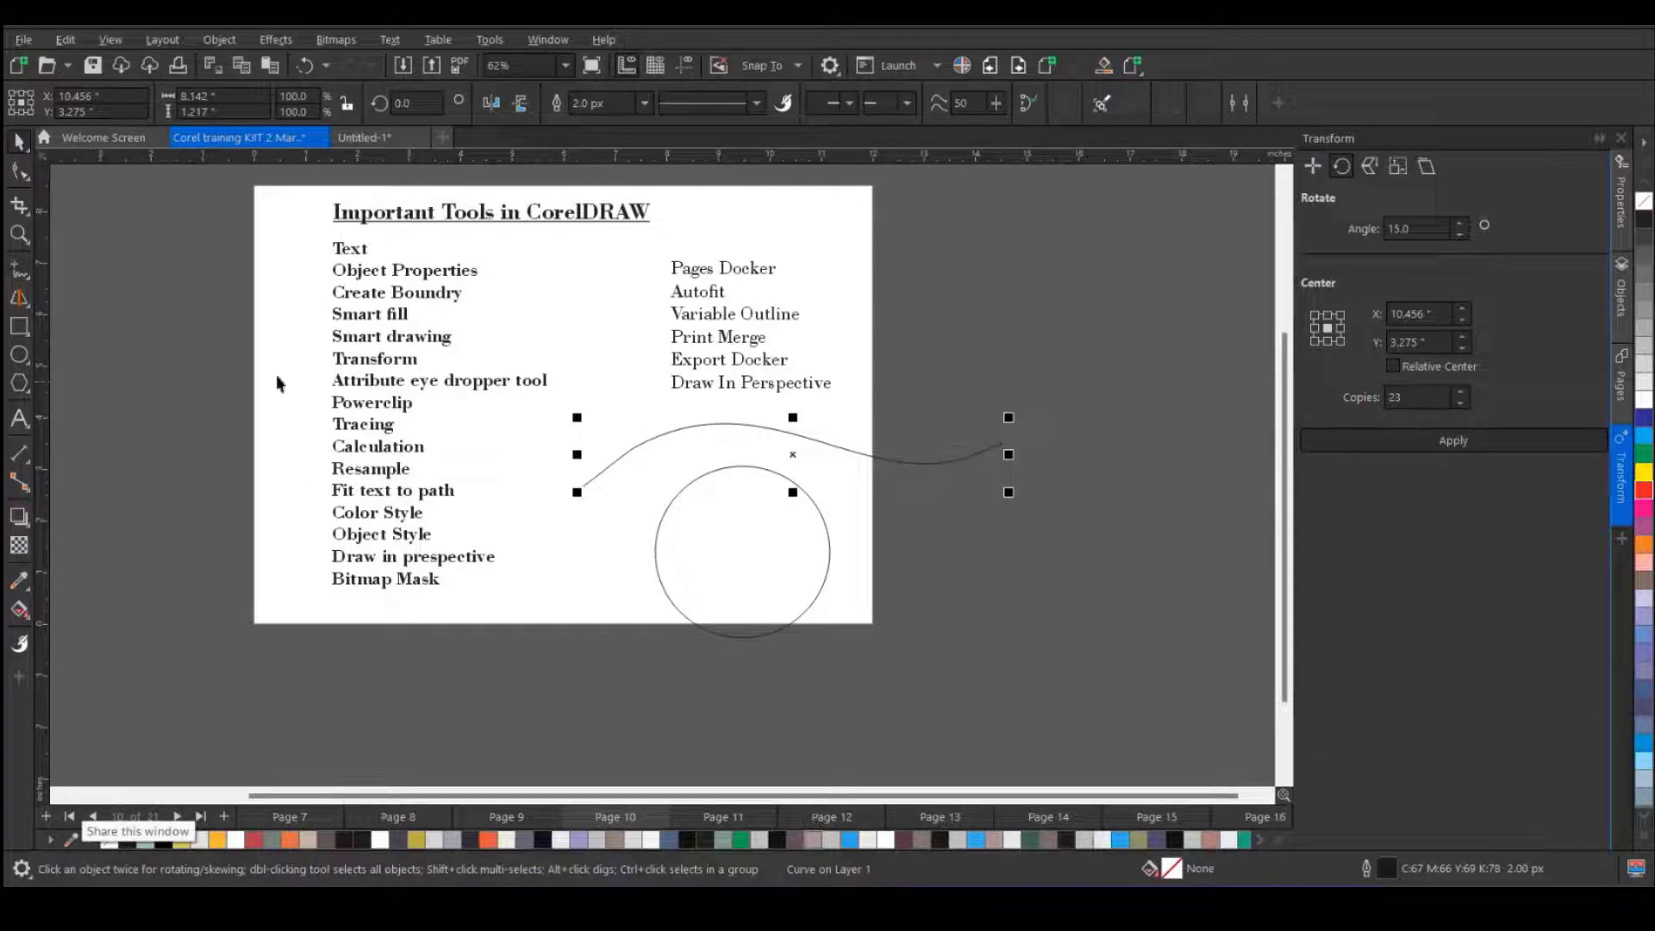
- Copy the text "Attribute eye dropper tool" into a separate text object beside the page and fit it to the wavy curve
click(19, 418)
drag(333, 381, 596, 391)
key(ctrl+c)
click(975, 331)
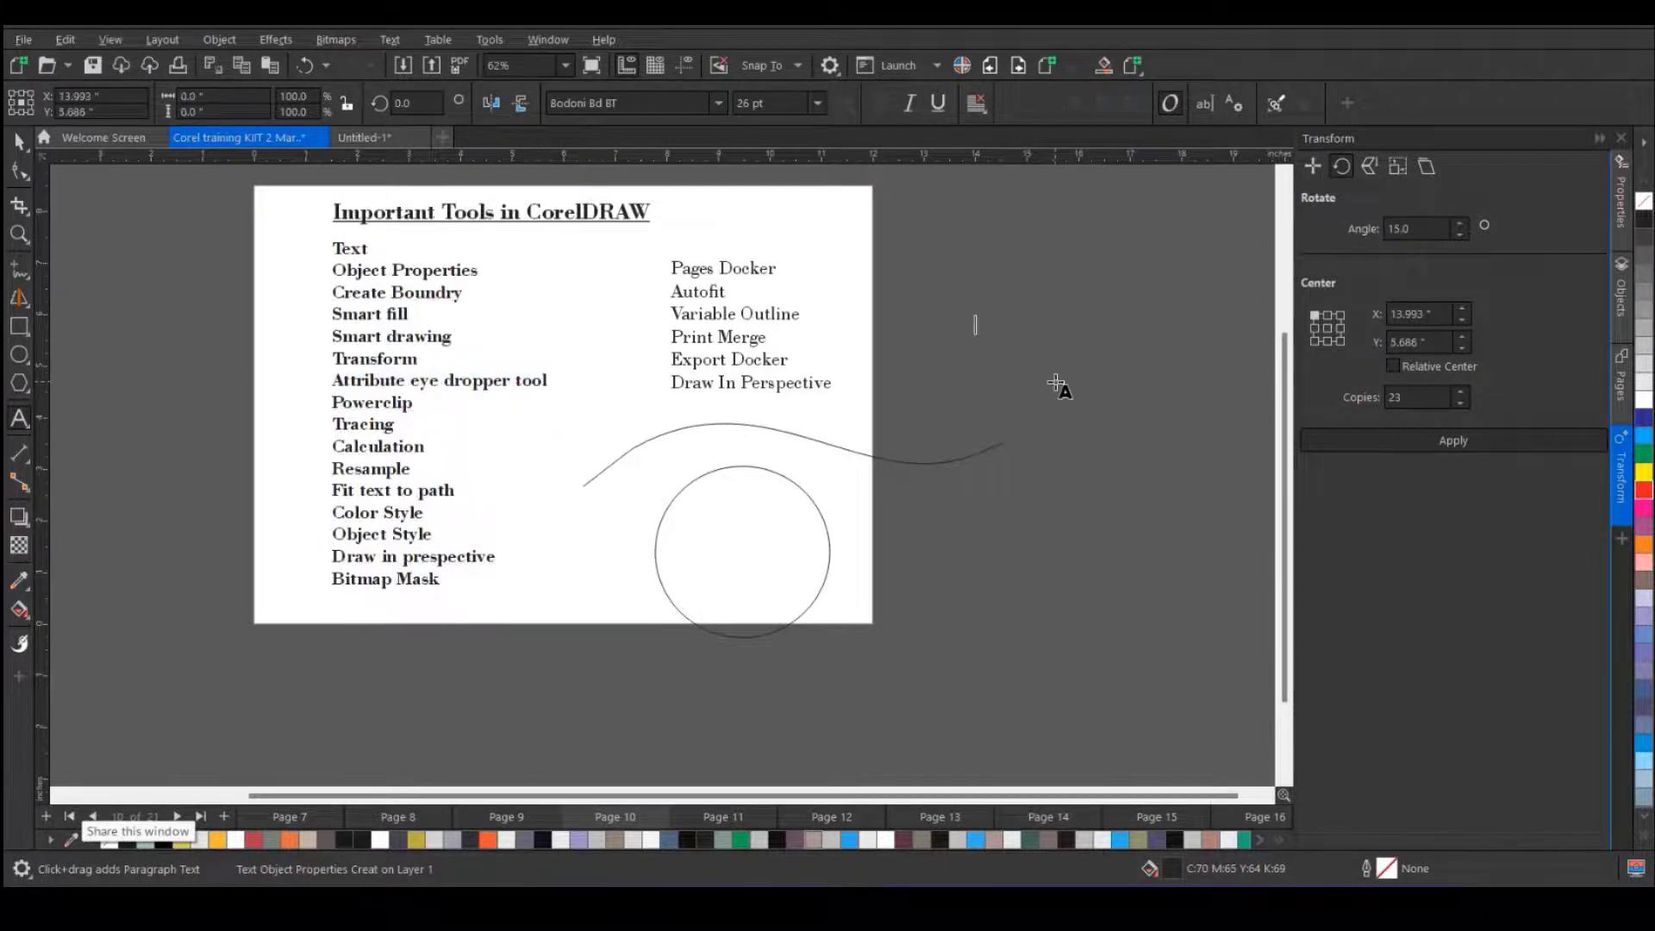
key(ctrl+v)
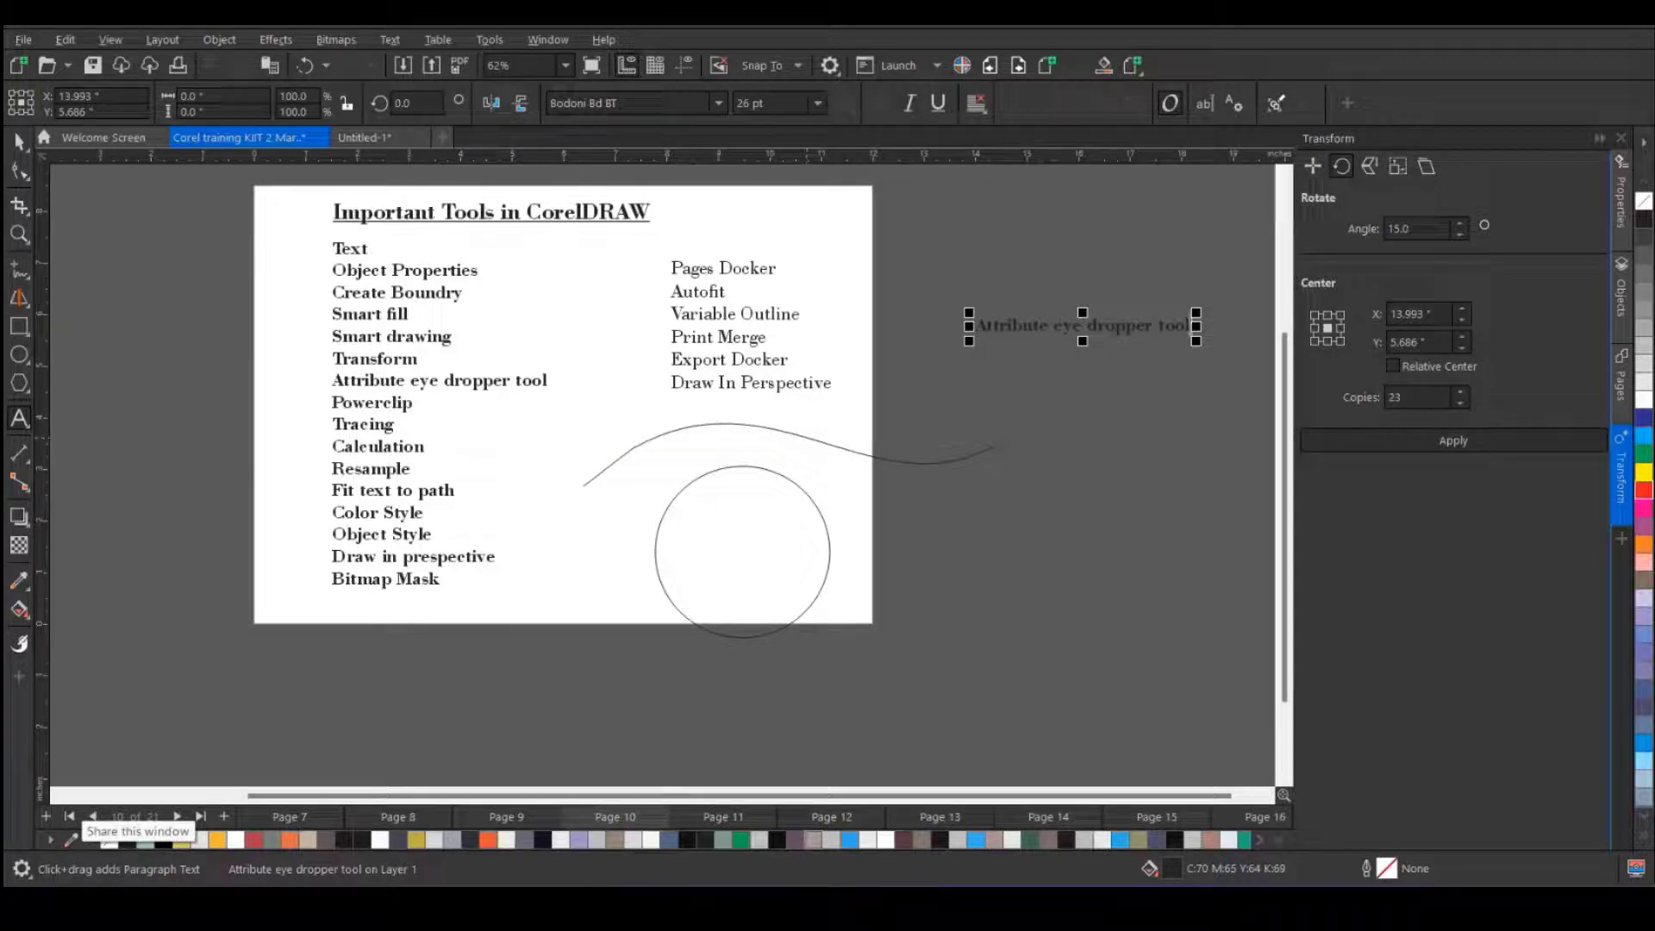
click(19, 140)
drag(995, 335, 655, 438)
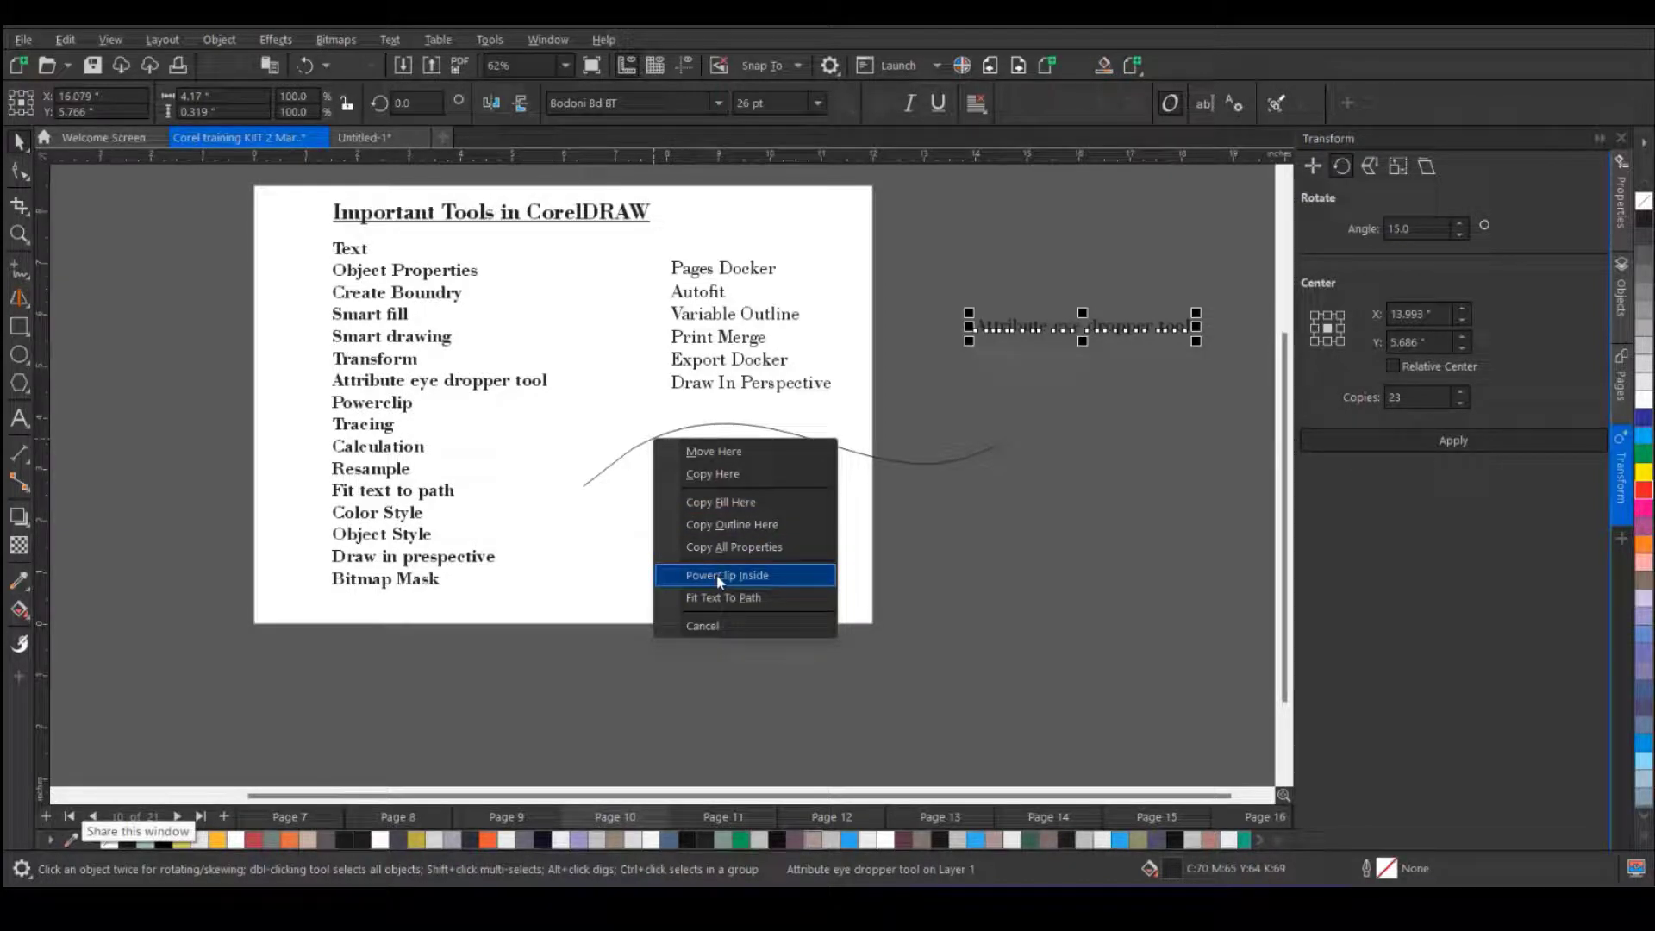
click(724, 600)
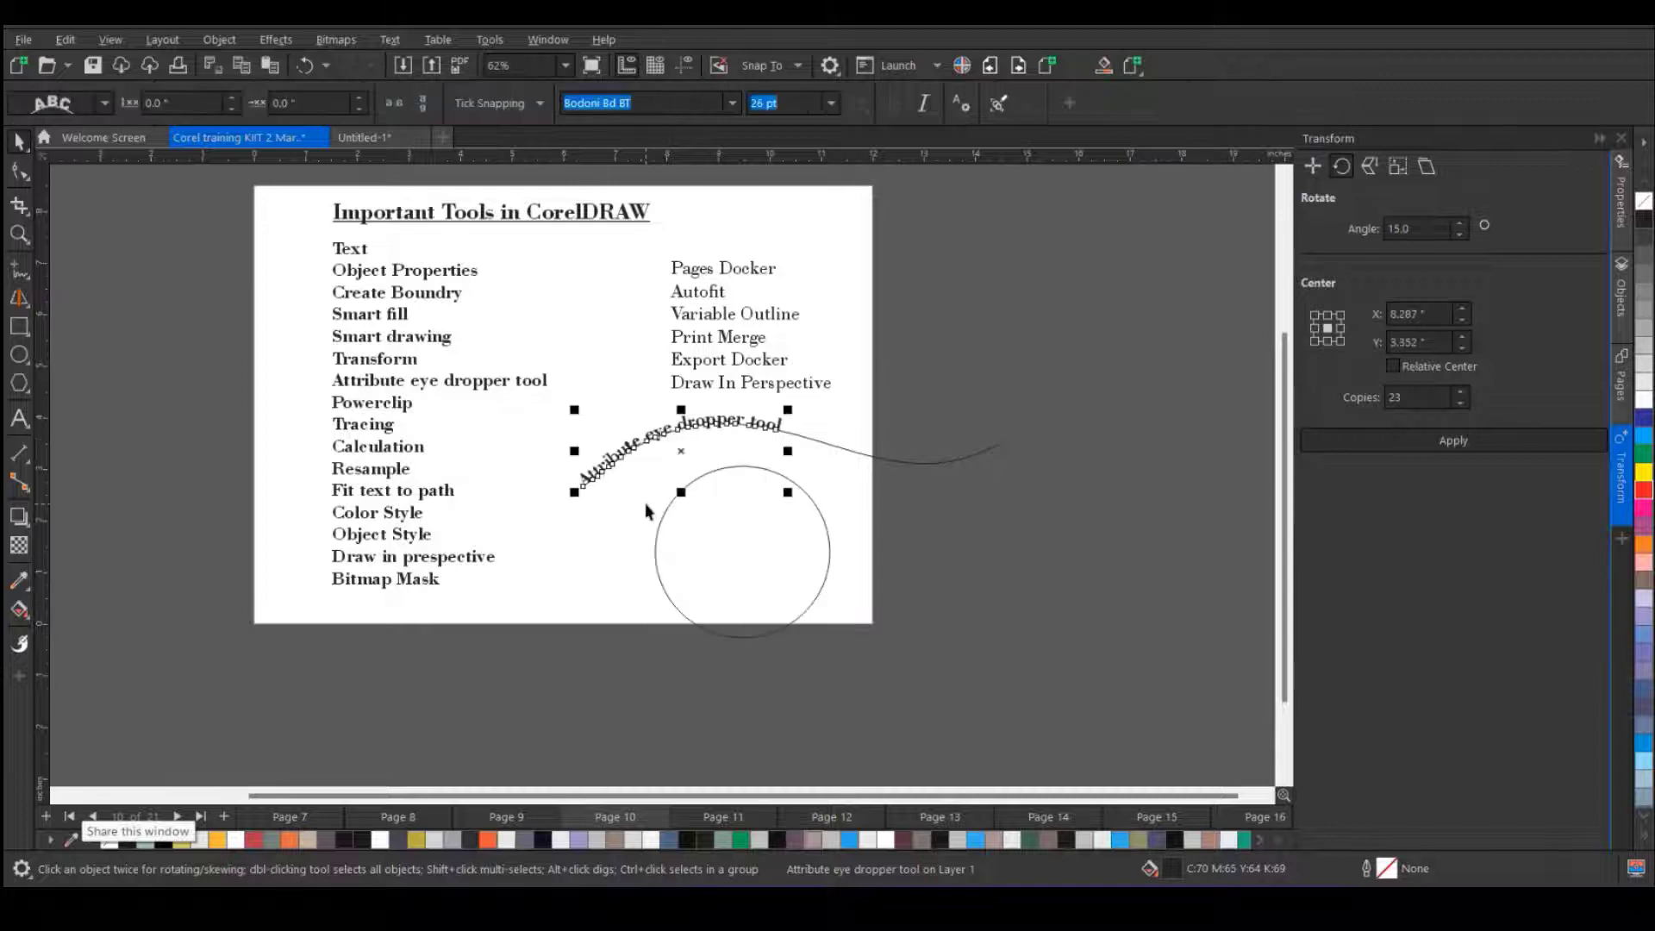
- Widen the letter spacing of the curved text until it spans the whole wavy path
scroll(638, 484, up, 4)
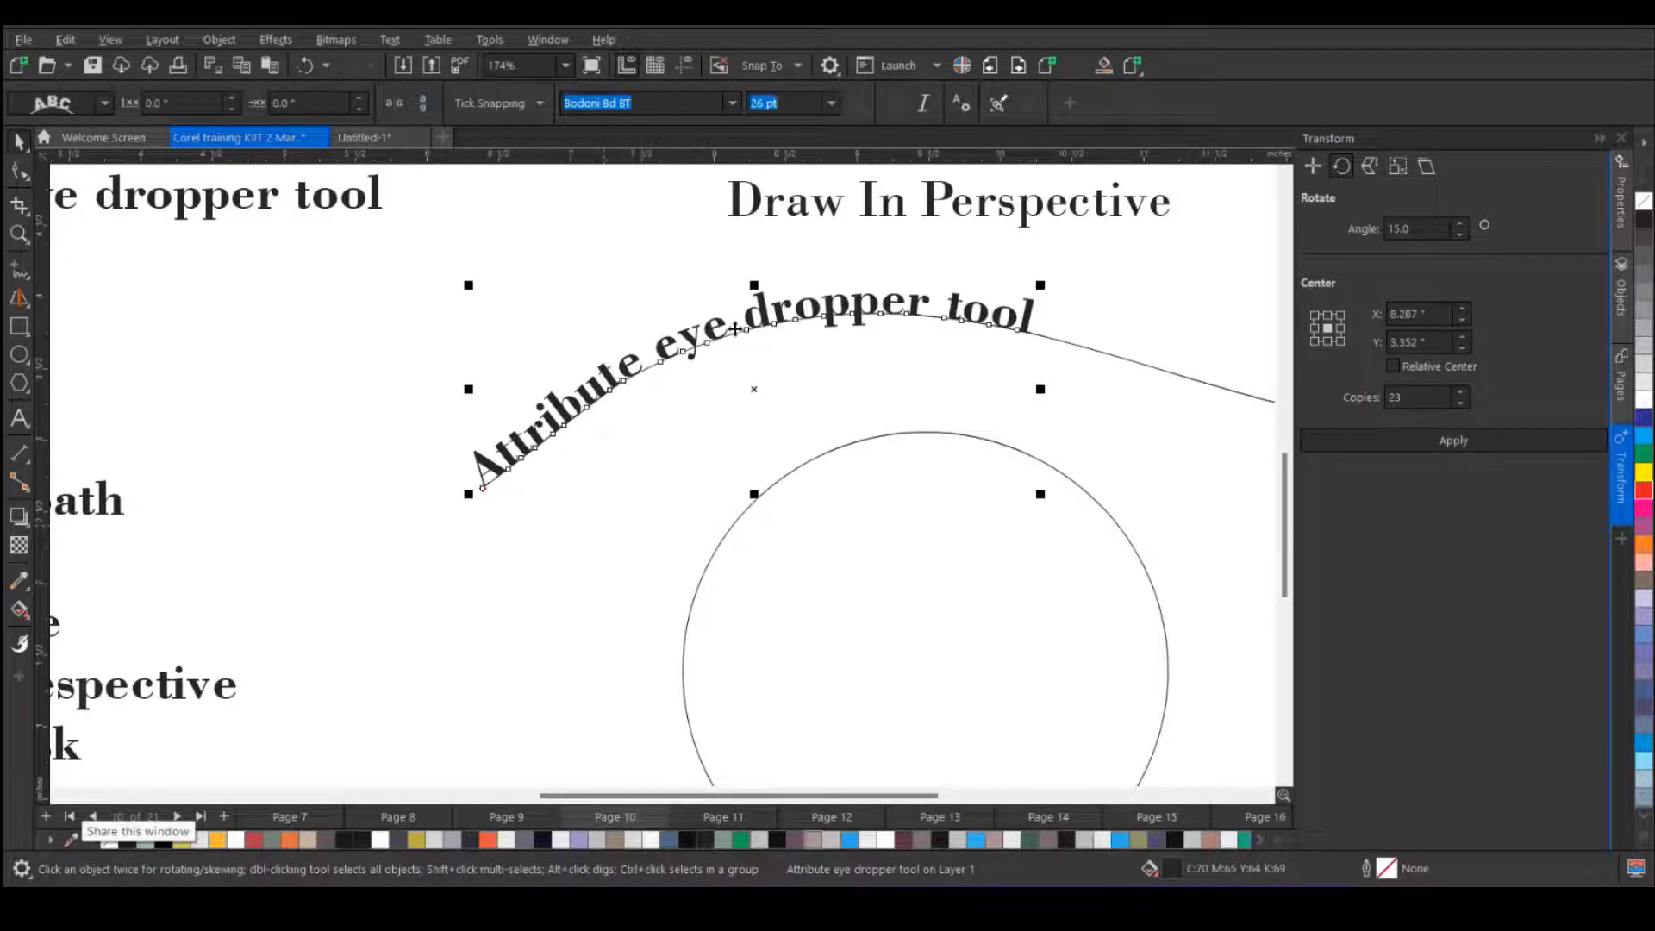
click(19, 172)
scroll(707, 379, down, 1)
drag(970, 472, 1142, 472)
scroll(695, 362, down, 1)
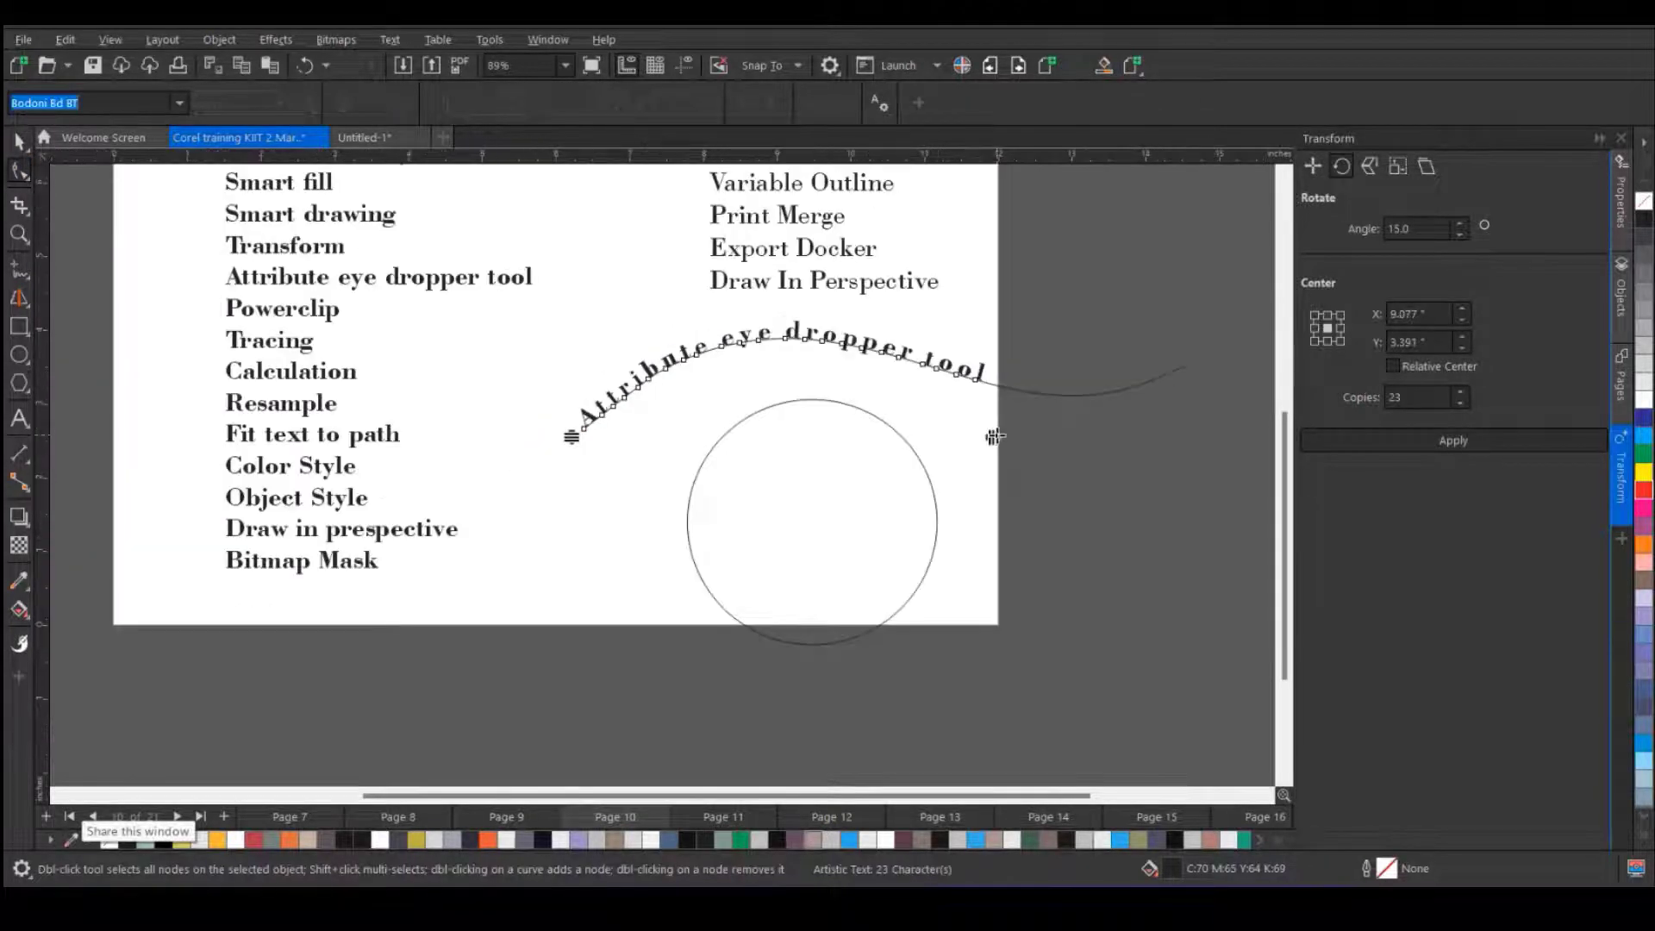
drag(991, 435, 1193, 438)
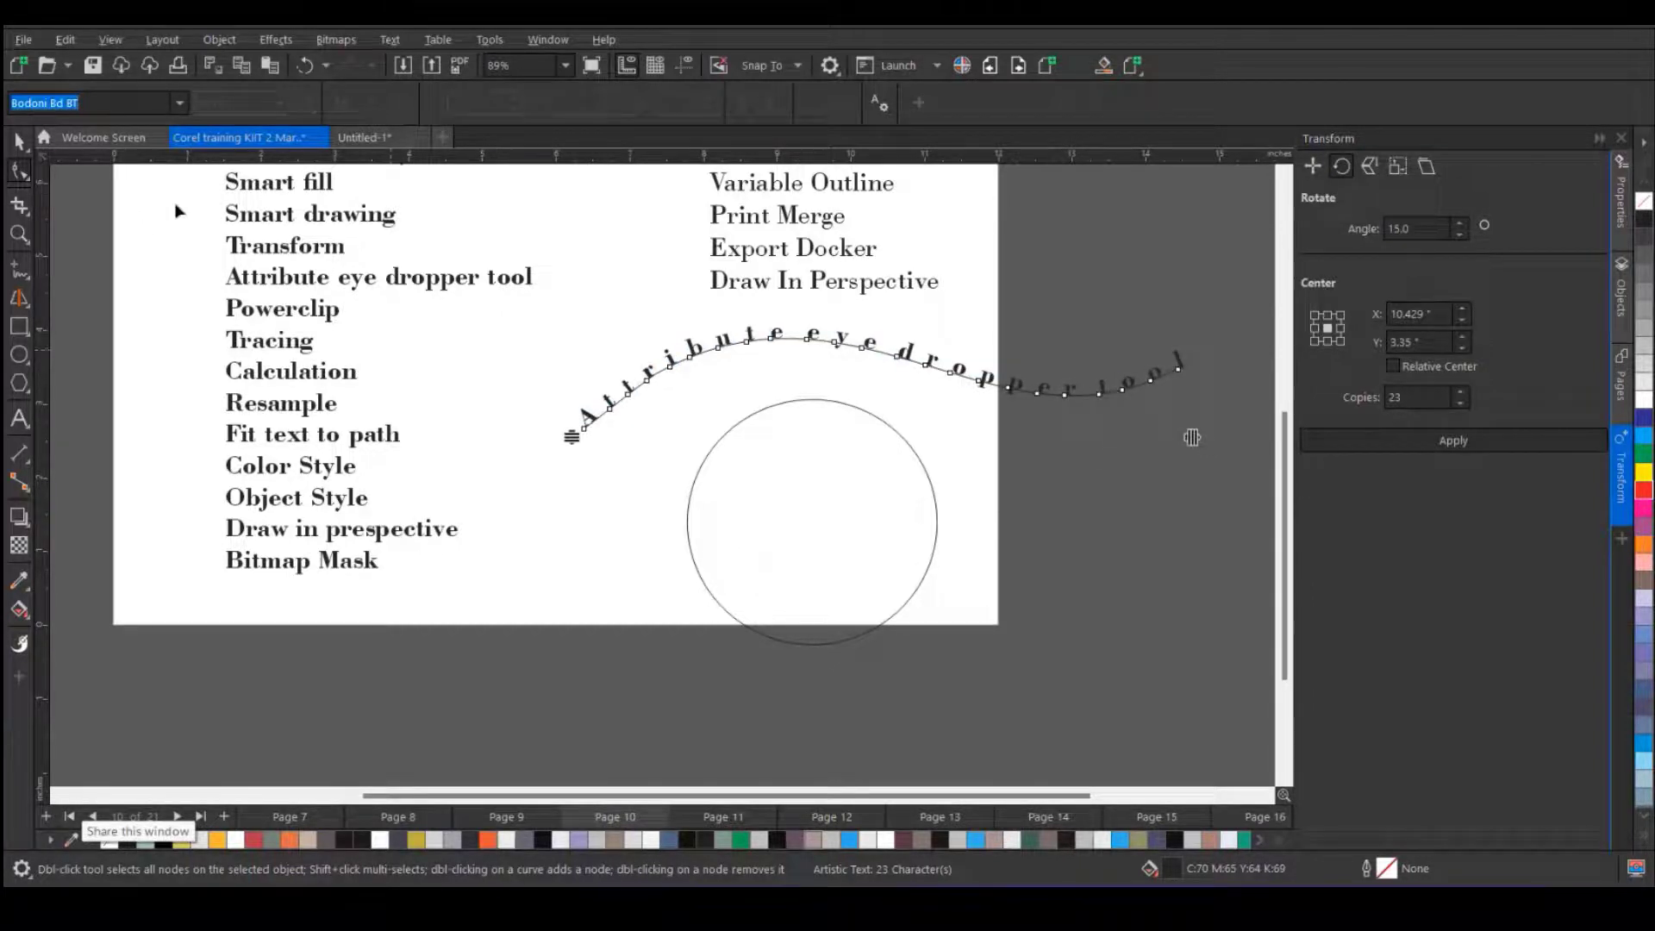
- Select the text on the wavy path and remove the path's visible outline
click(18, 142)
click(879, 437)
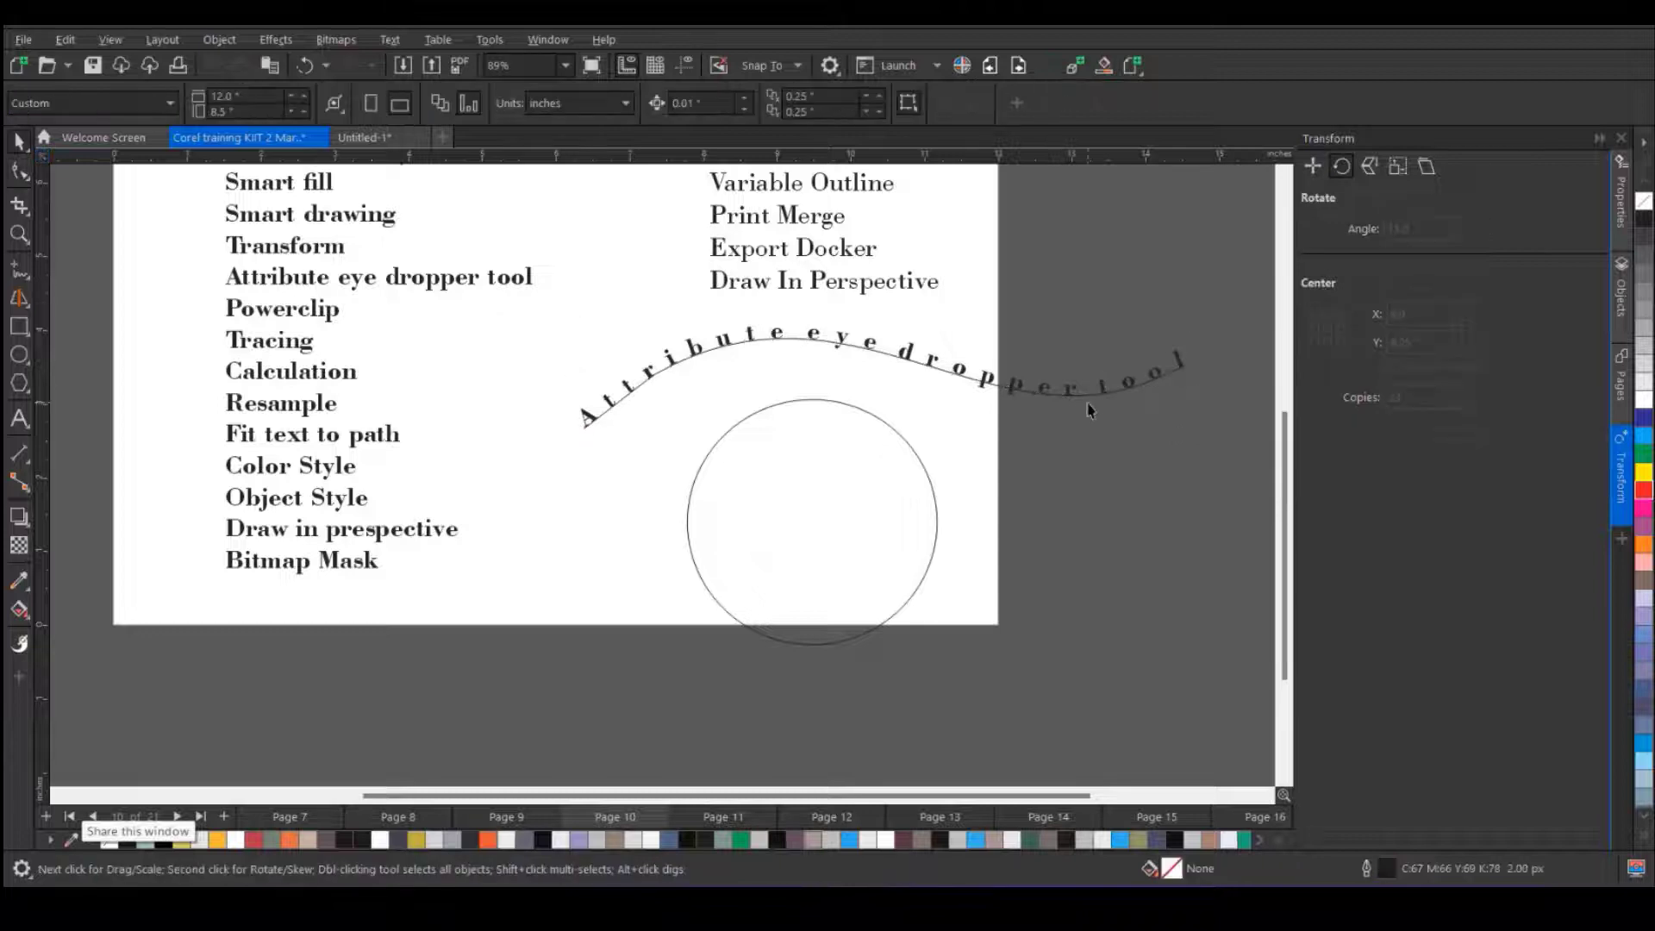
click(1090, 404)
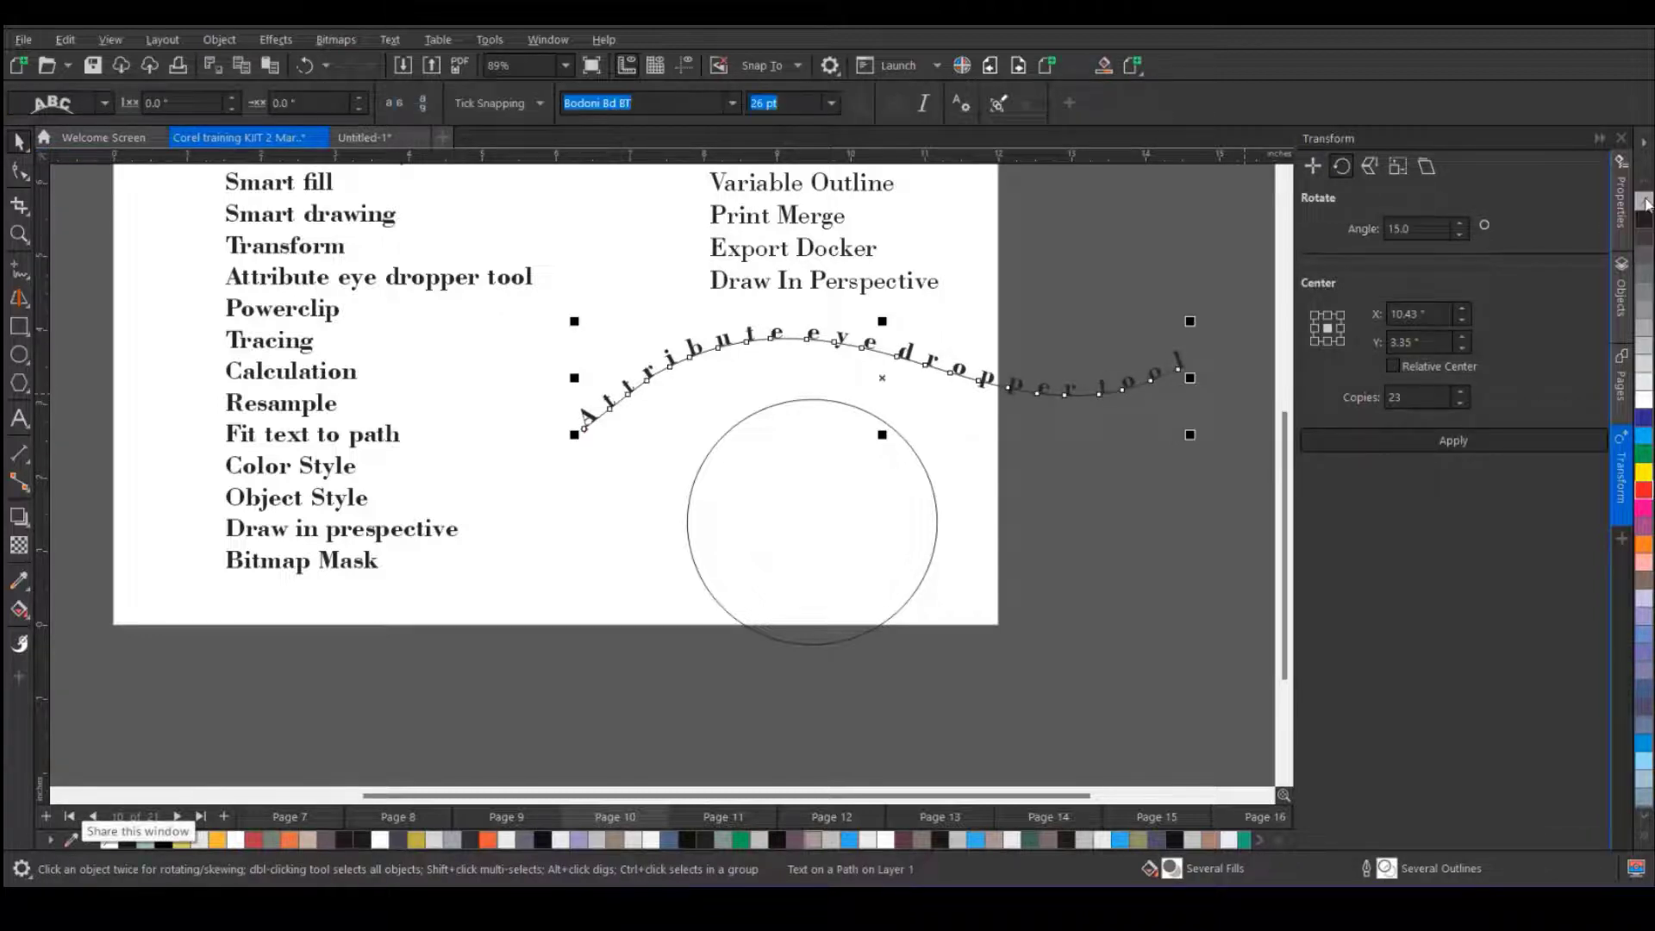
- Fit a copy of the "Variable Outline" text to the circle, and delete the practice texts and shapes from the page
click(1109, 344)
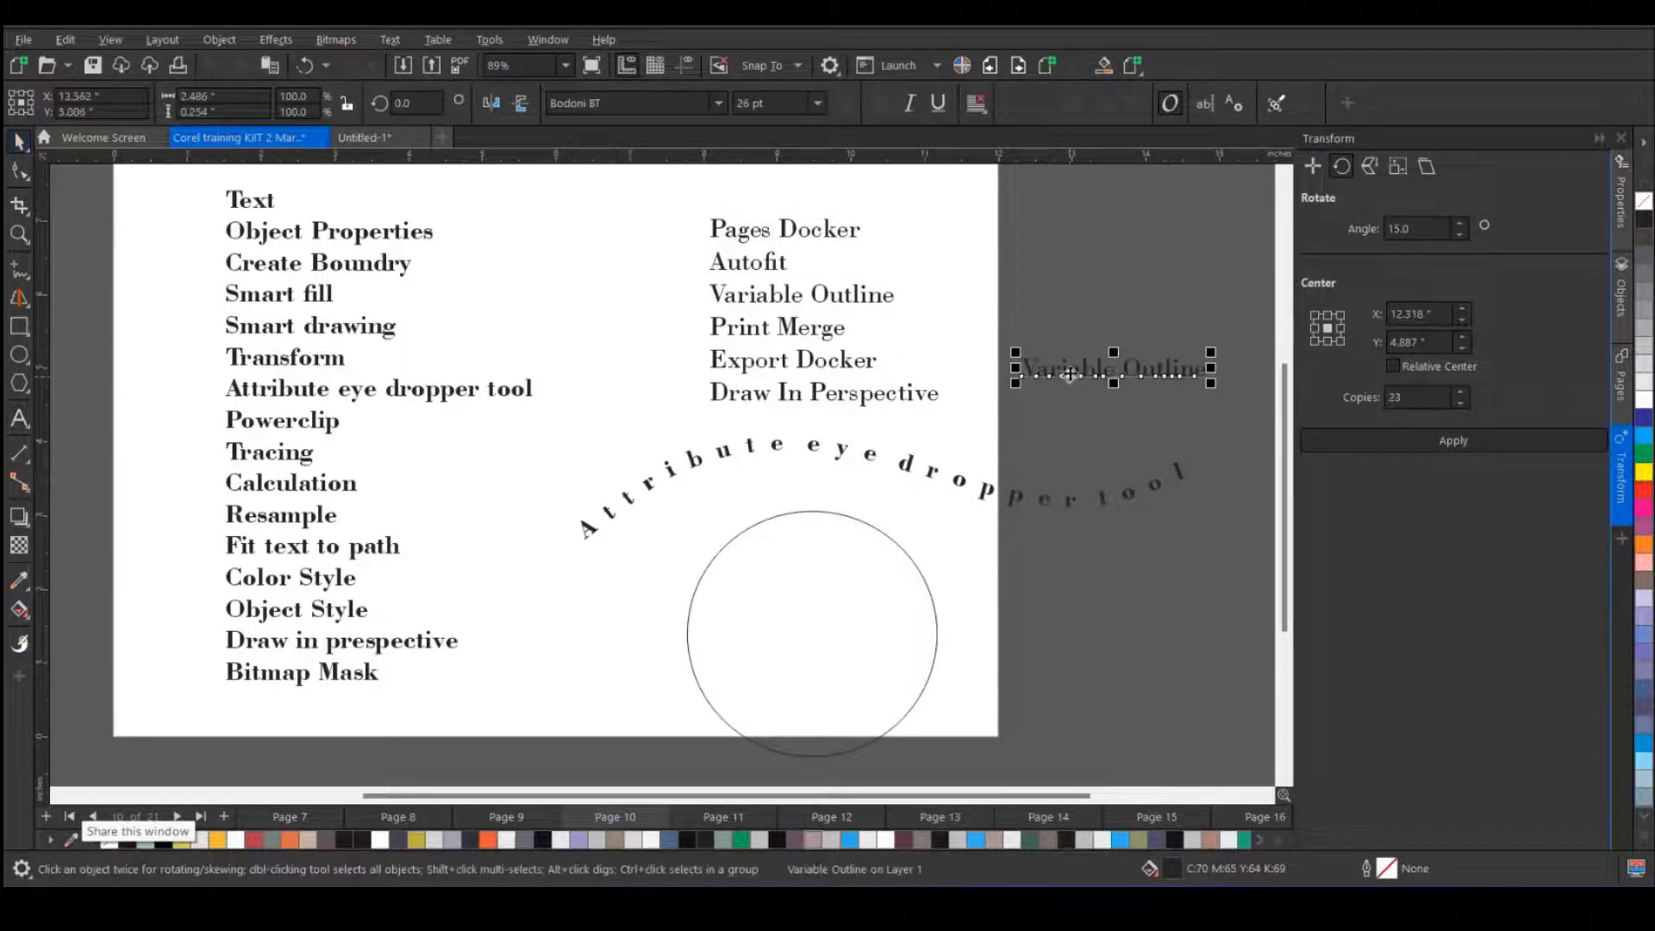
drag(1071, 374, 823, 519)
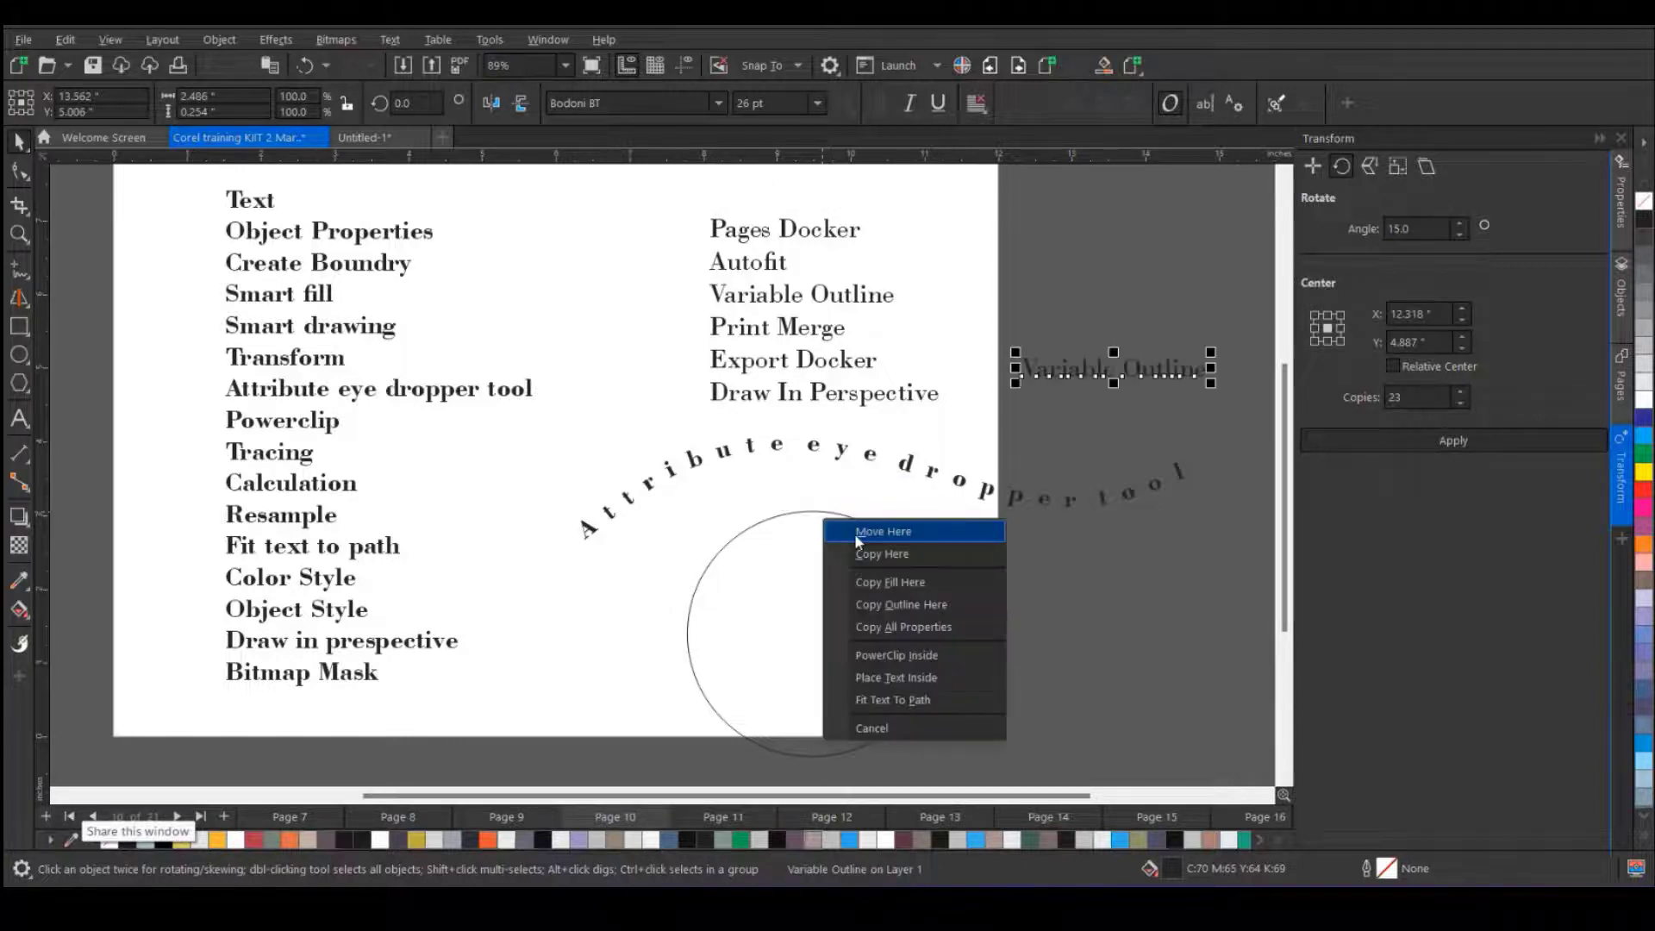
click(891, 697)
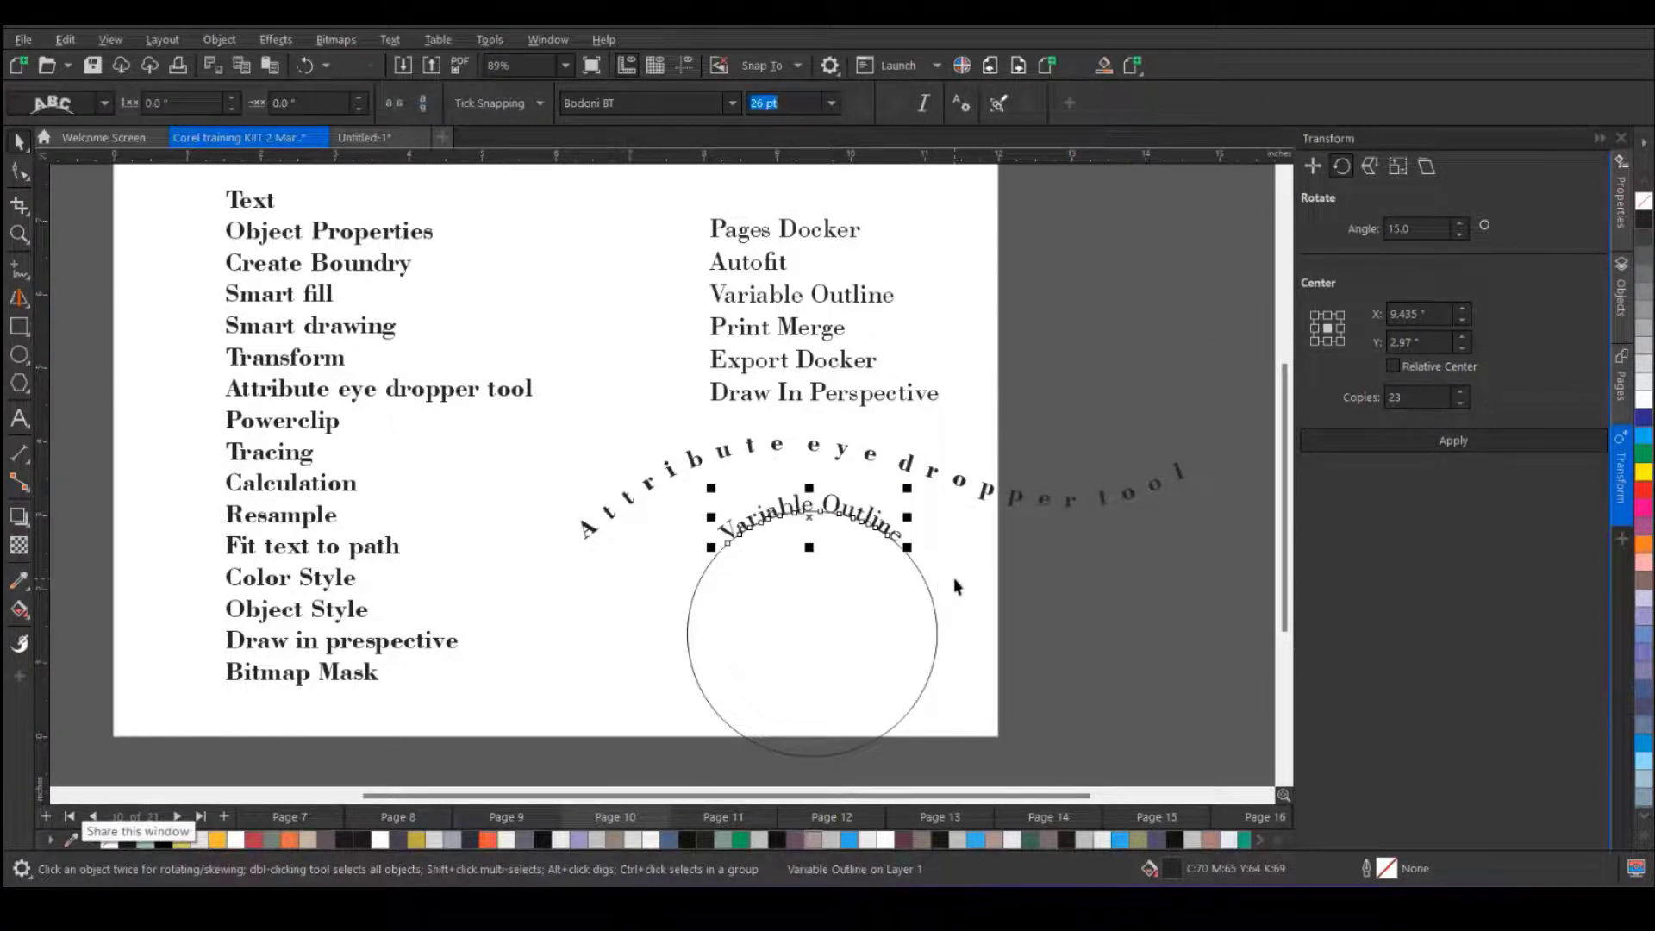
key(Delete)
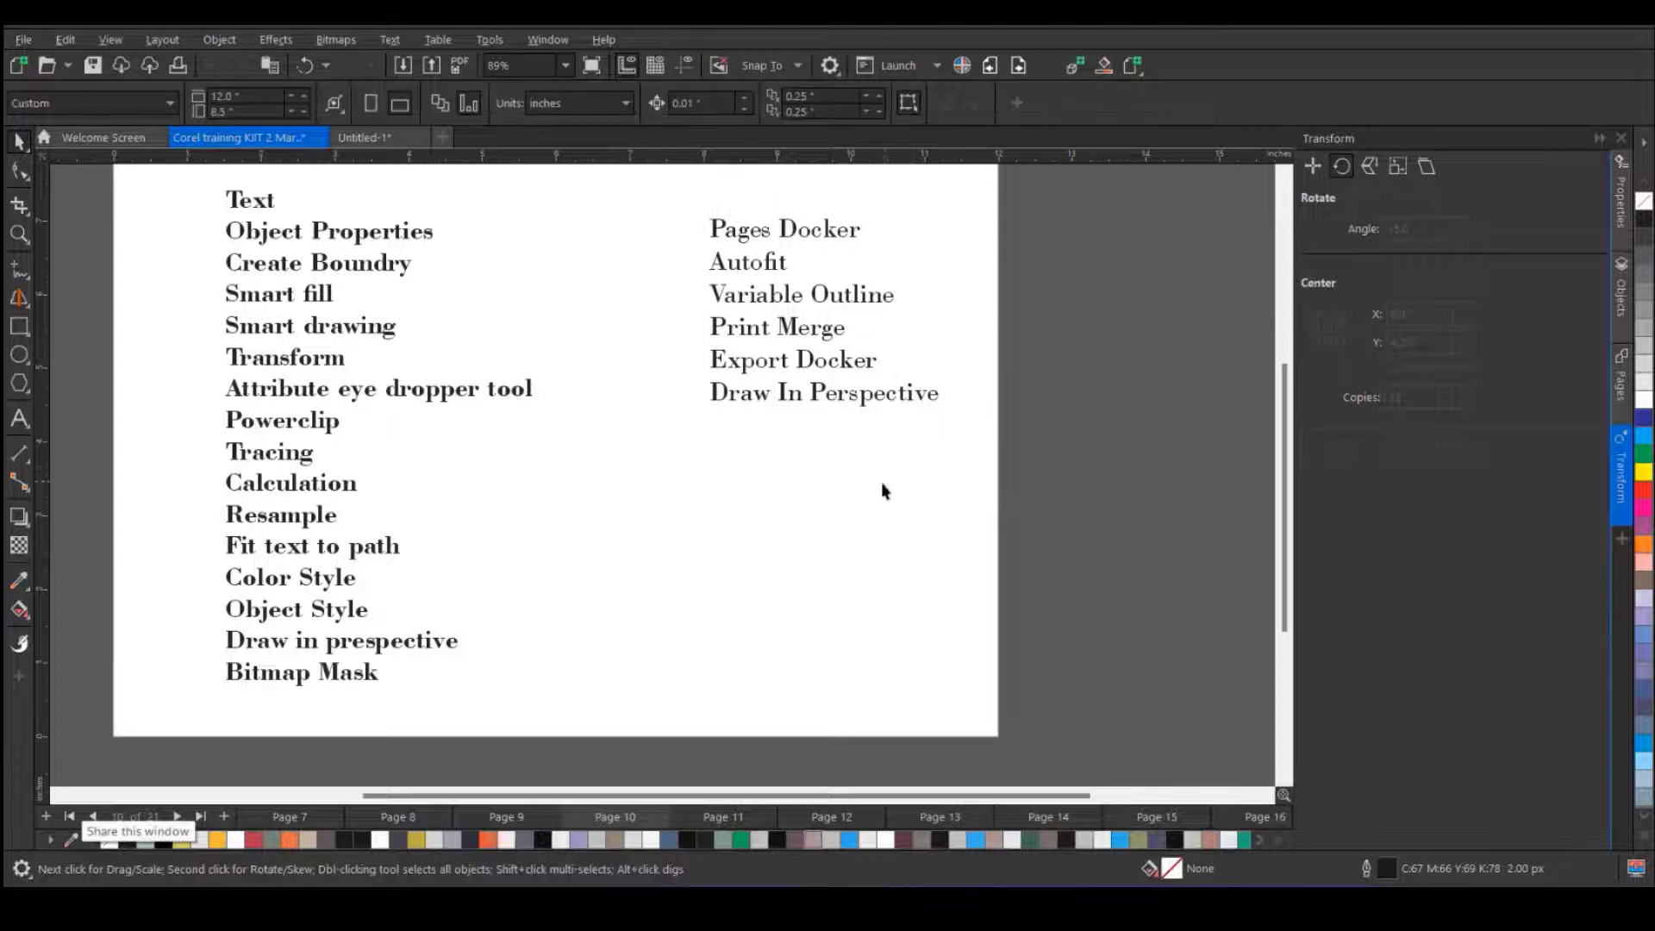
scroll(459, 419, down, 1)
scroll(459, 419, down, 1)
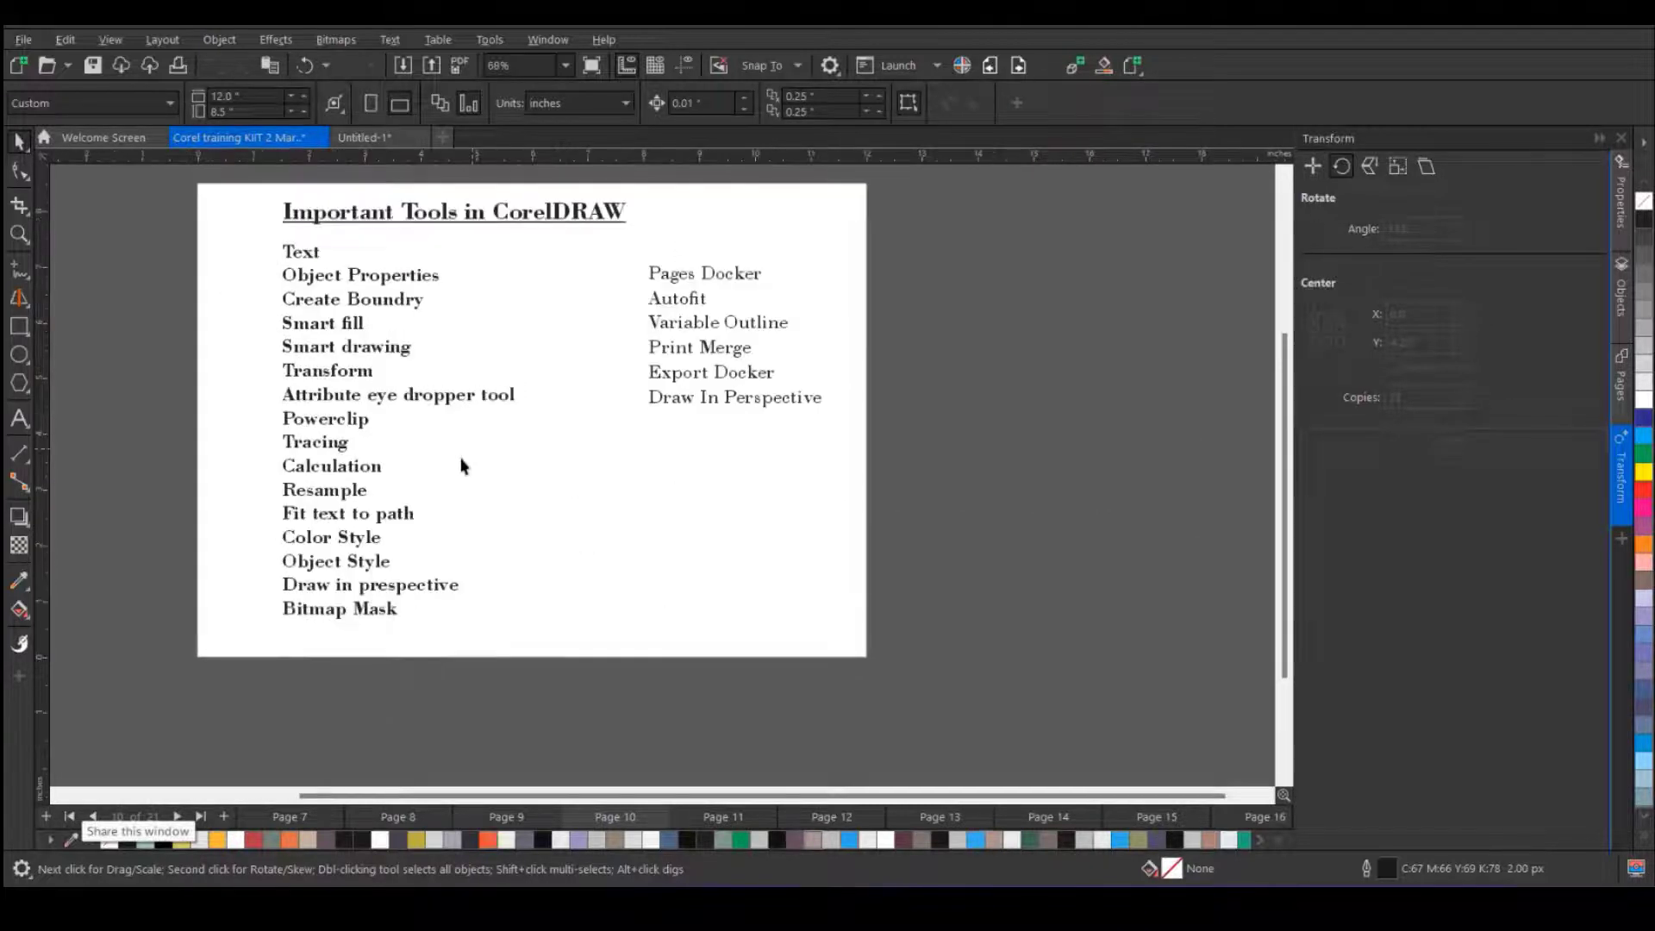
- Go to Page 11 and examine the objects that make up the tree artwork
click(740, 816)
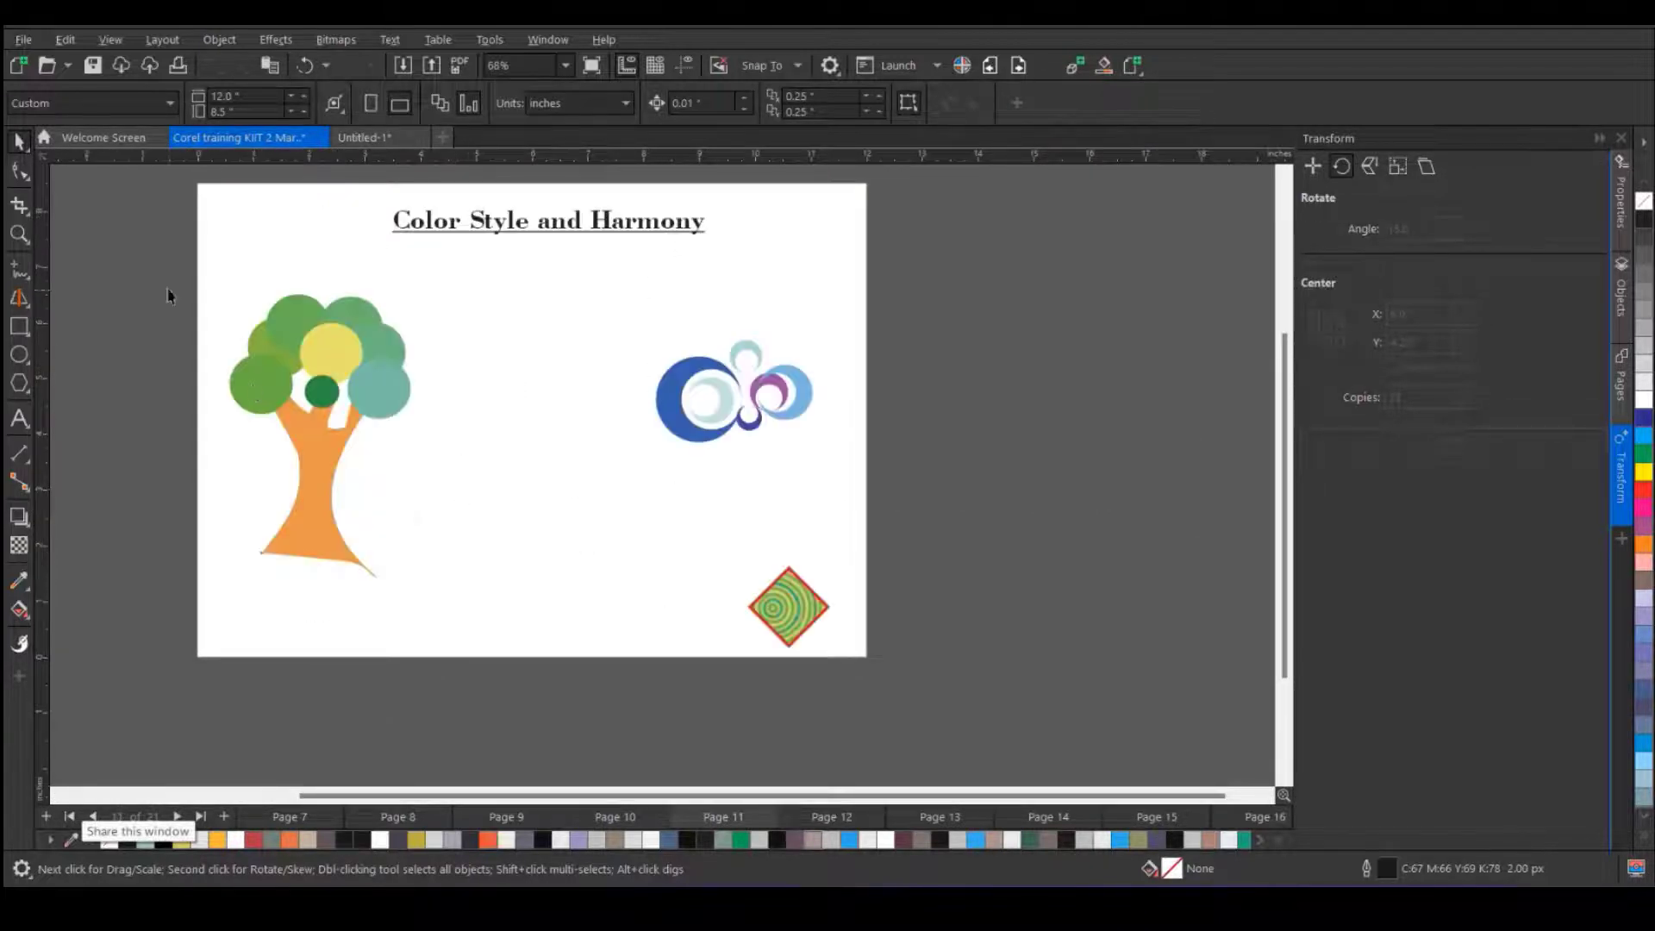
drag(206, 273, 528, 610)
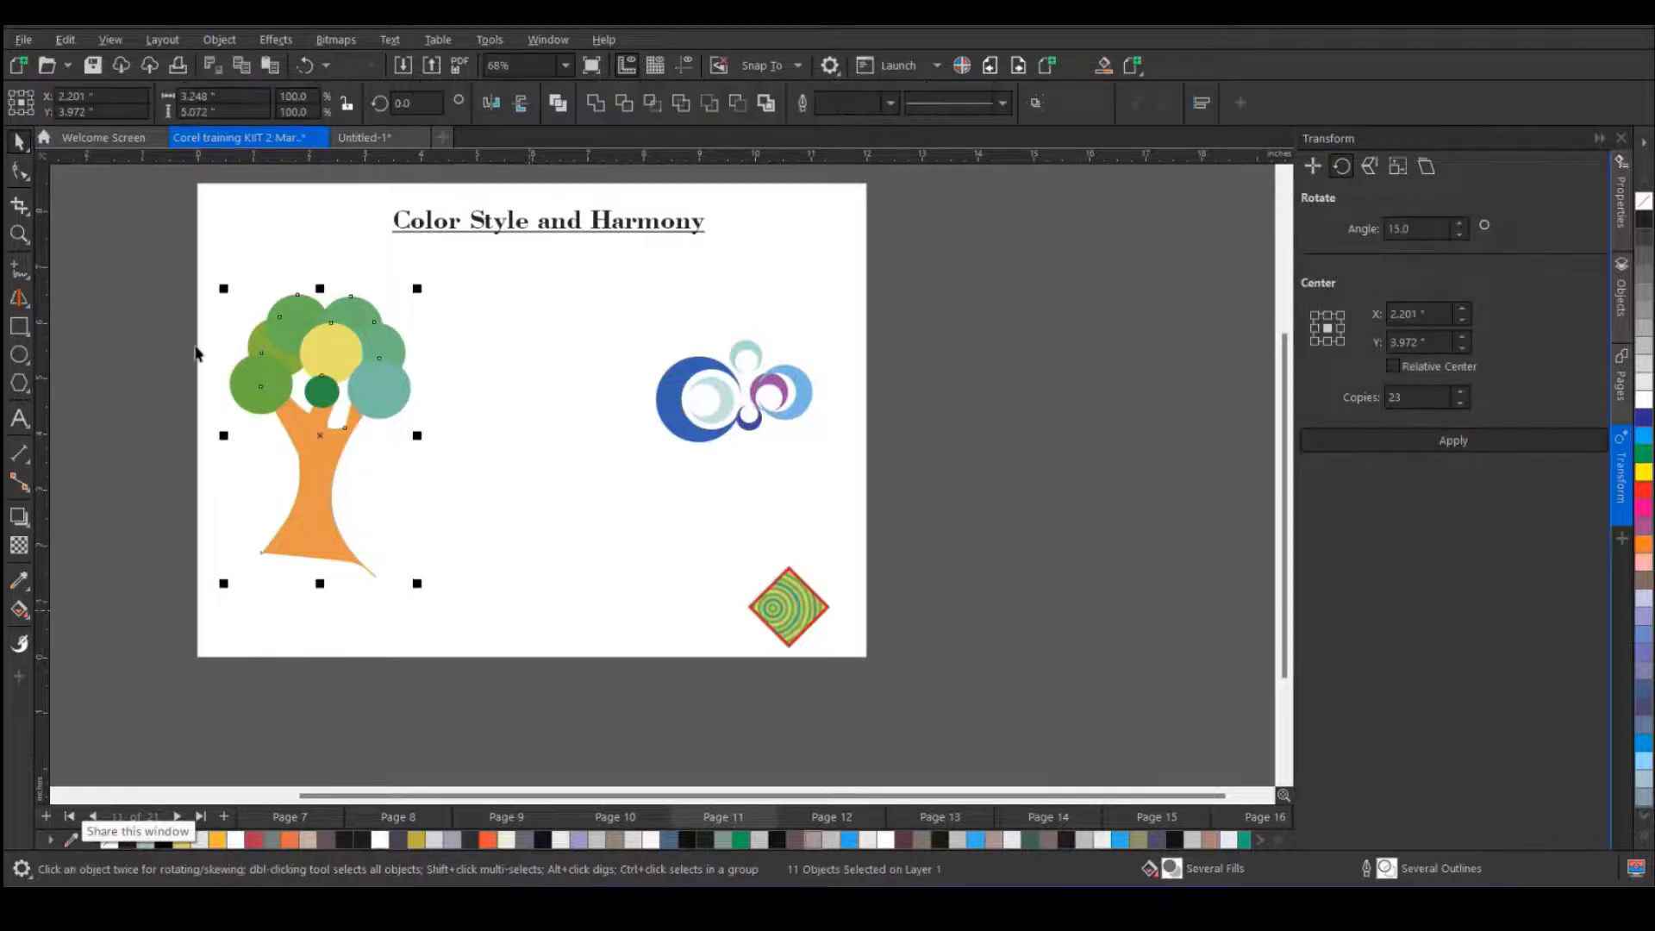
scroll(248, 338, up, 1)
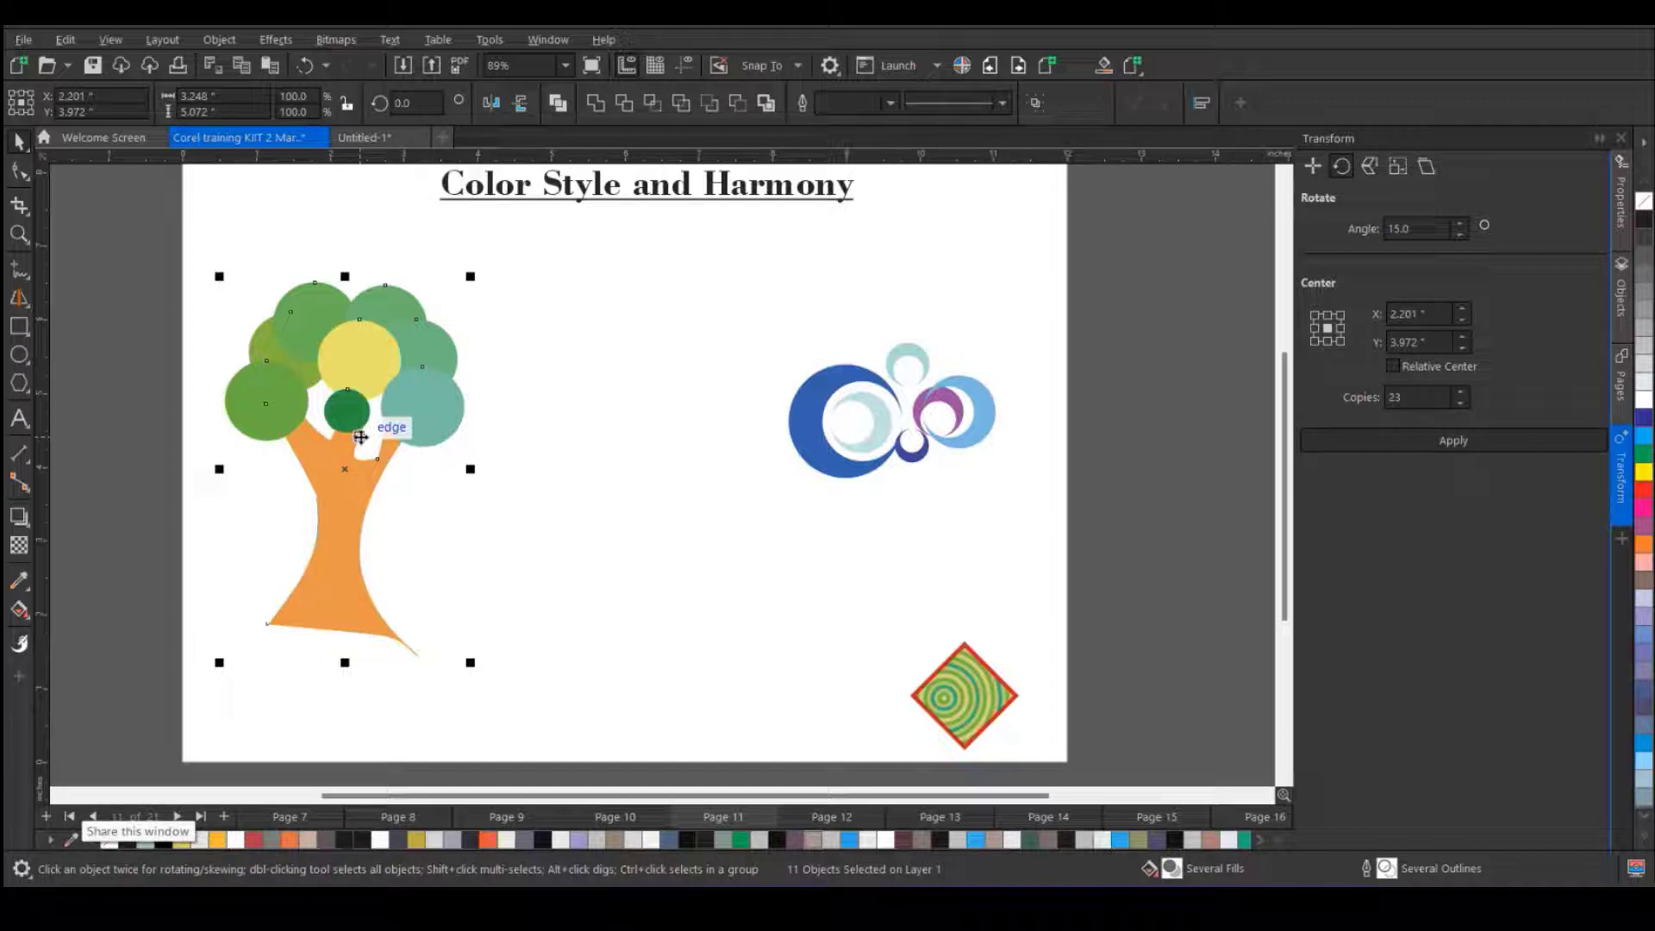
click(515, 340)
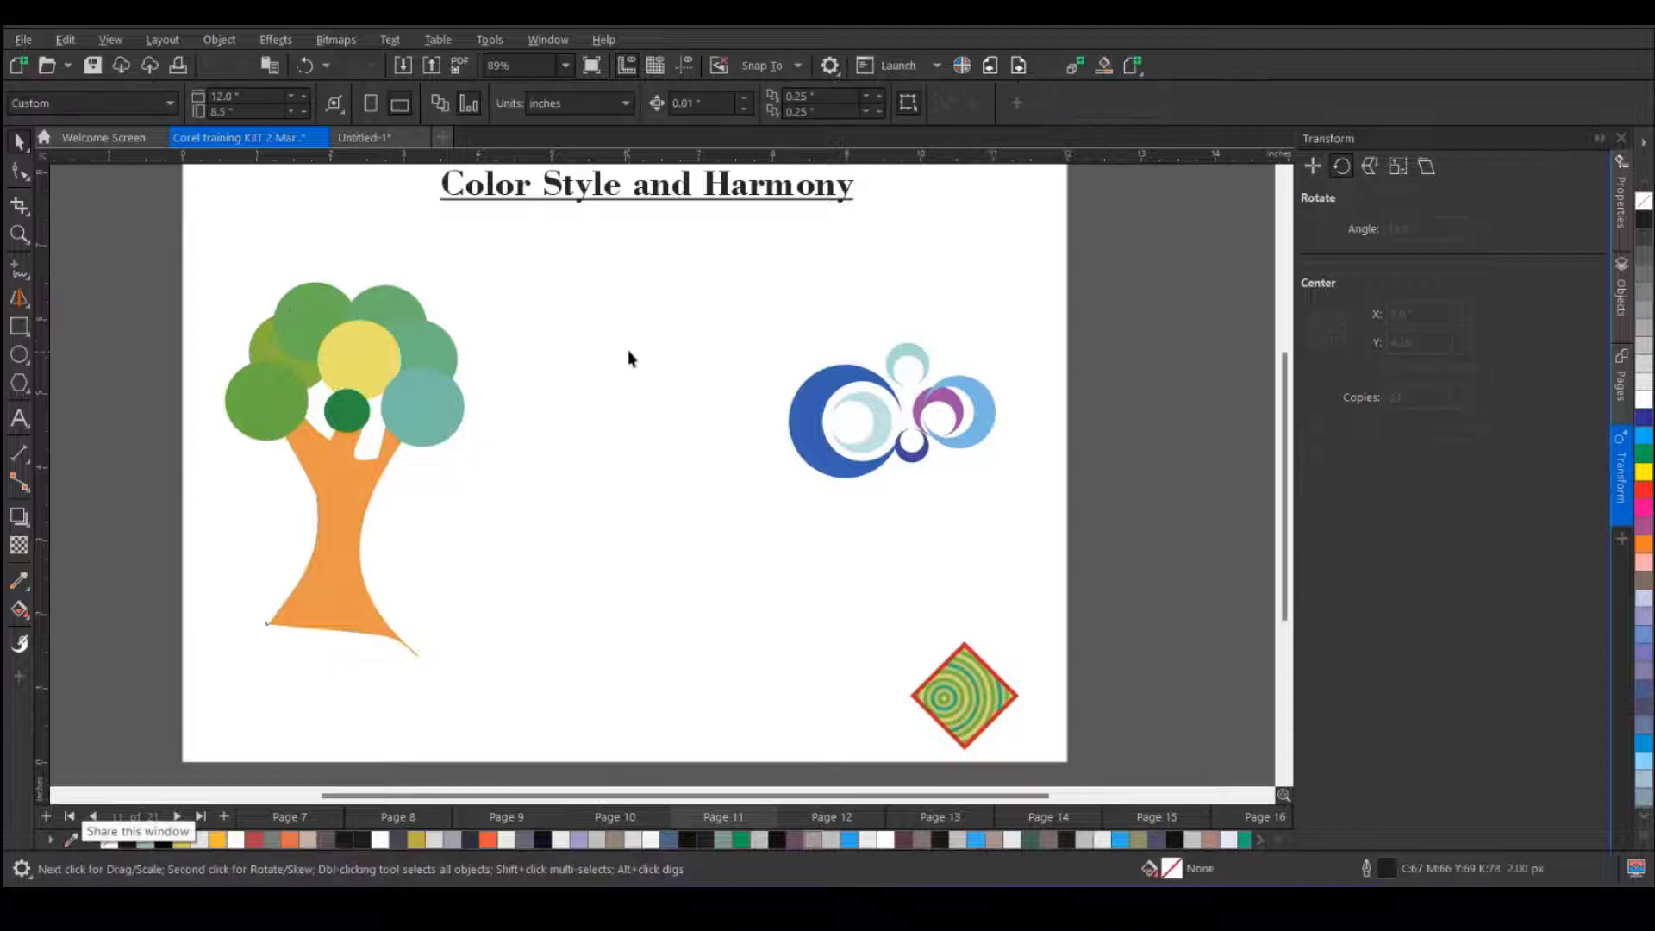
- Show the Color Styles docker beside the page with the tree artwork
click(1622, 541)
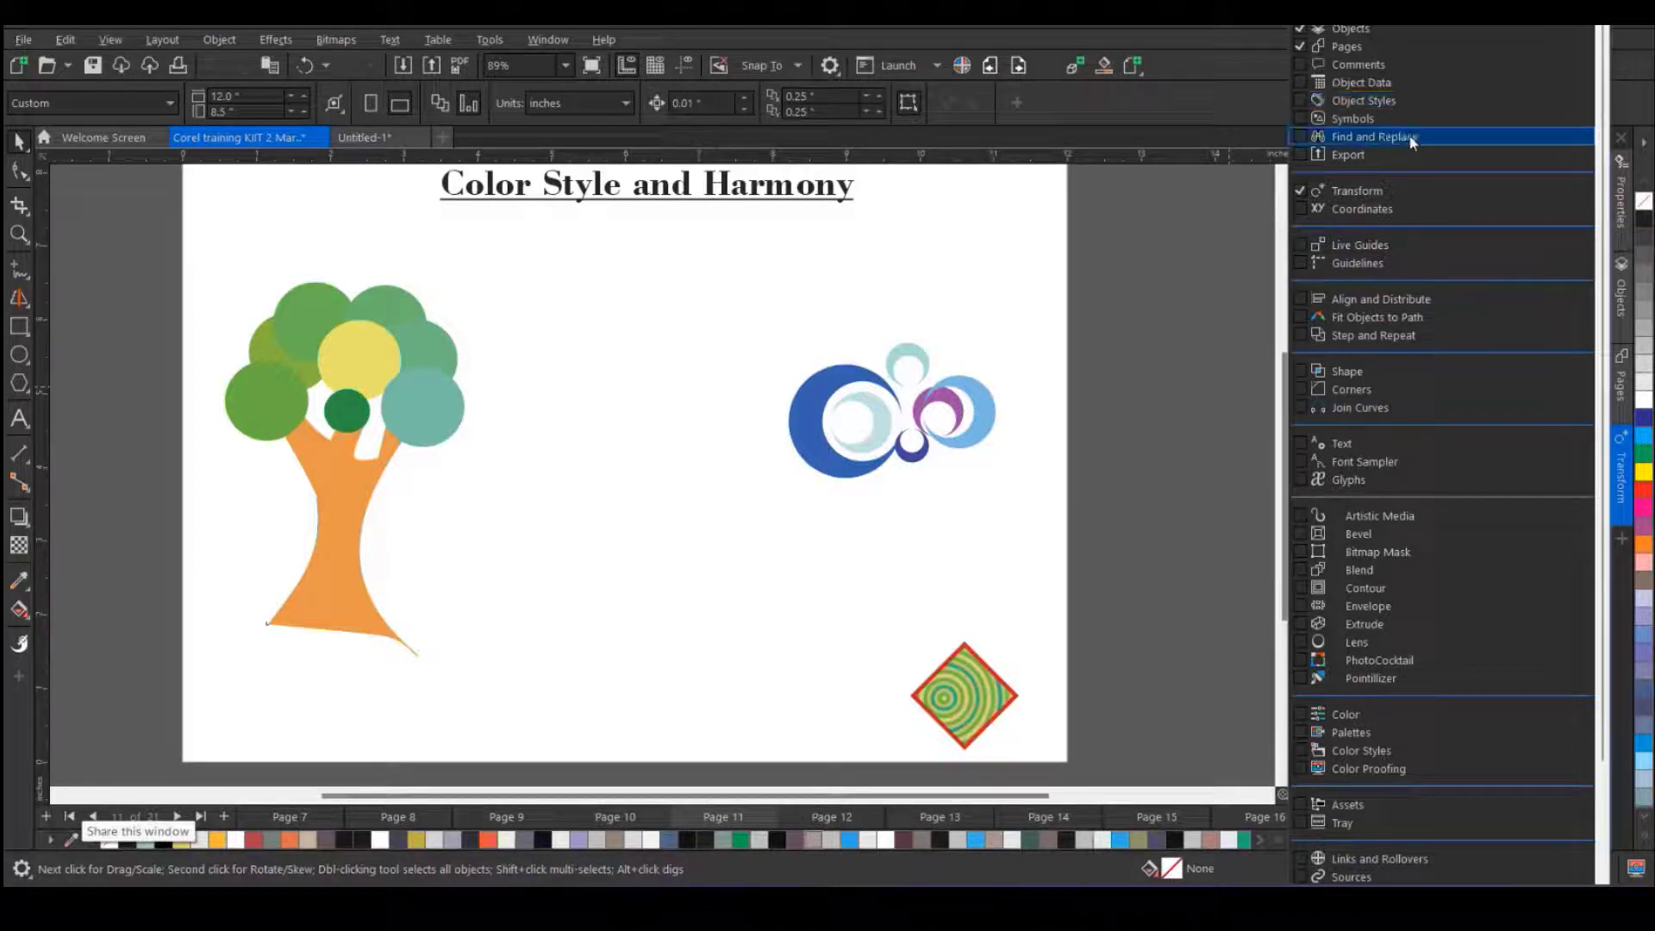
scroll(1406, 708, down, 2)
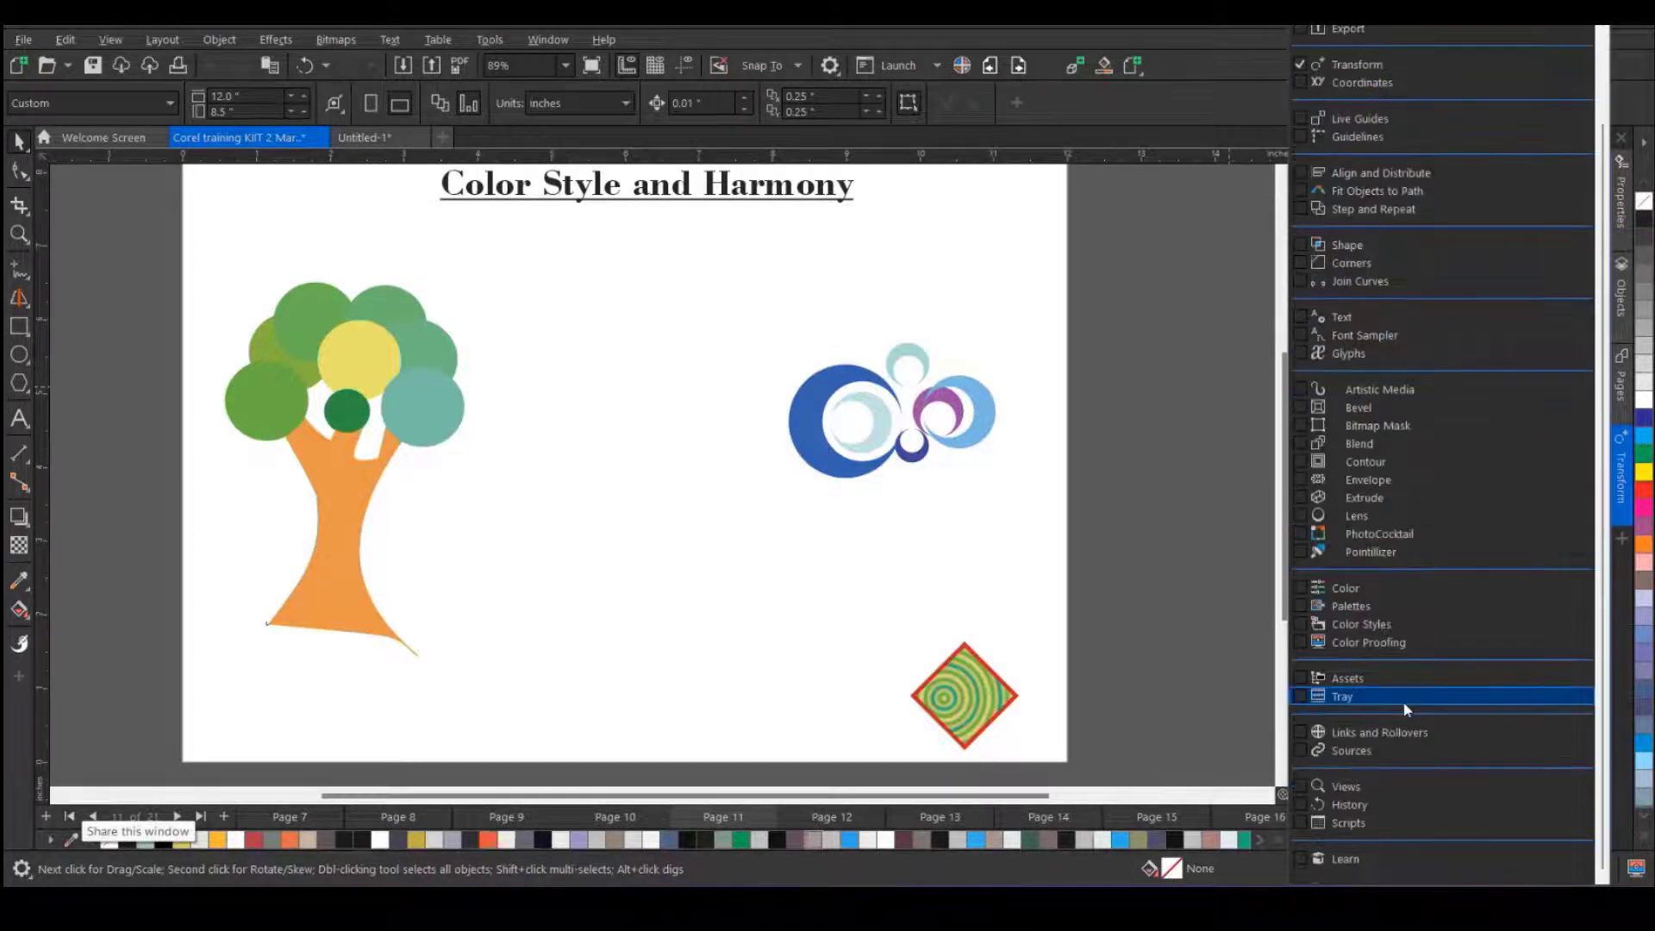
click(1388, 626)
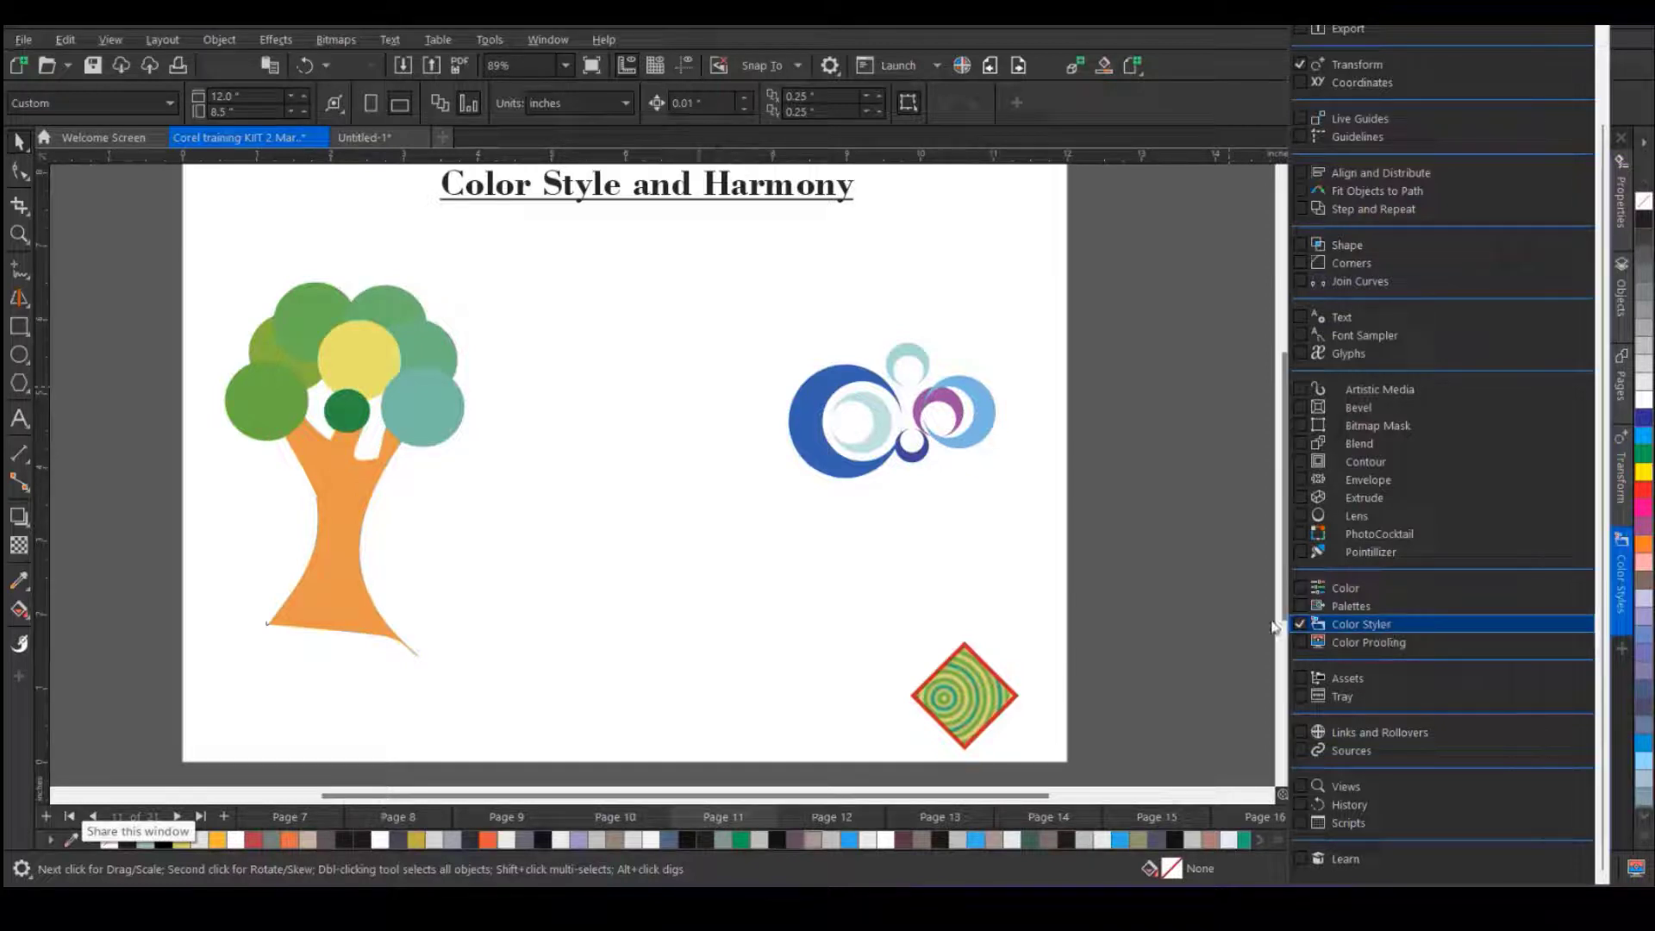
click(1227, 628)
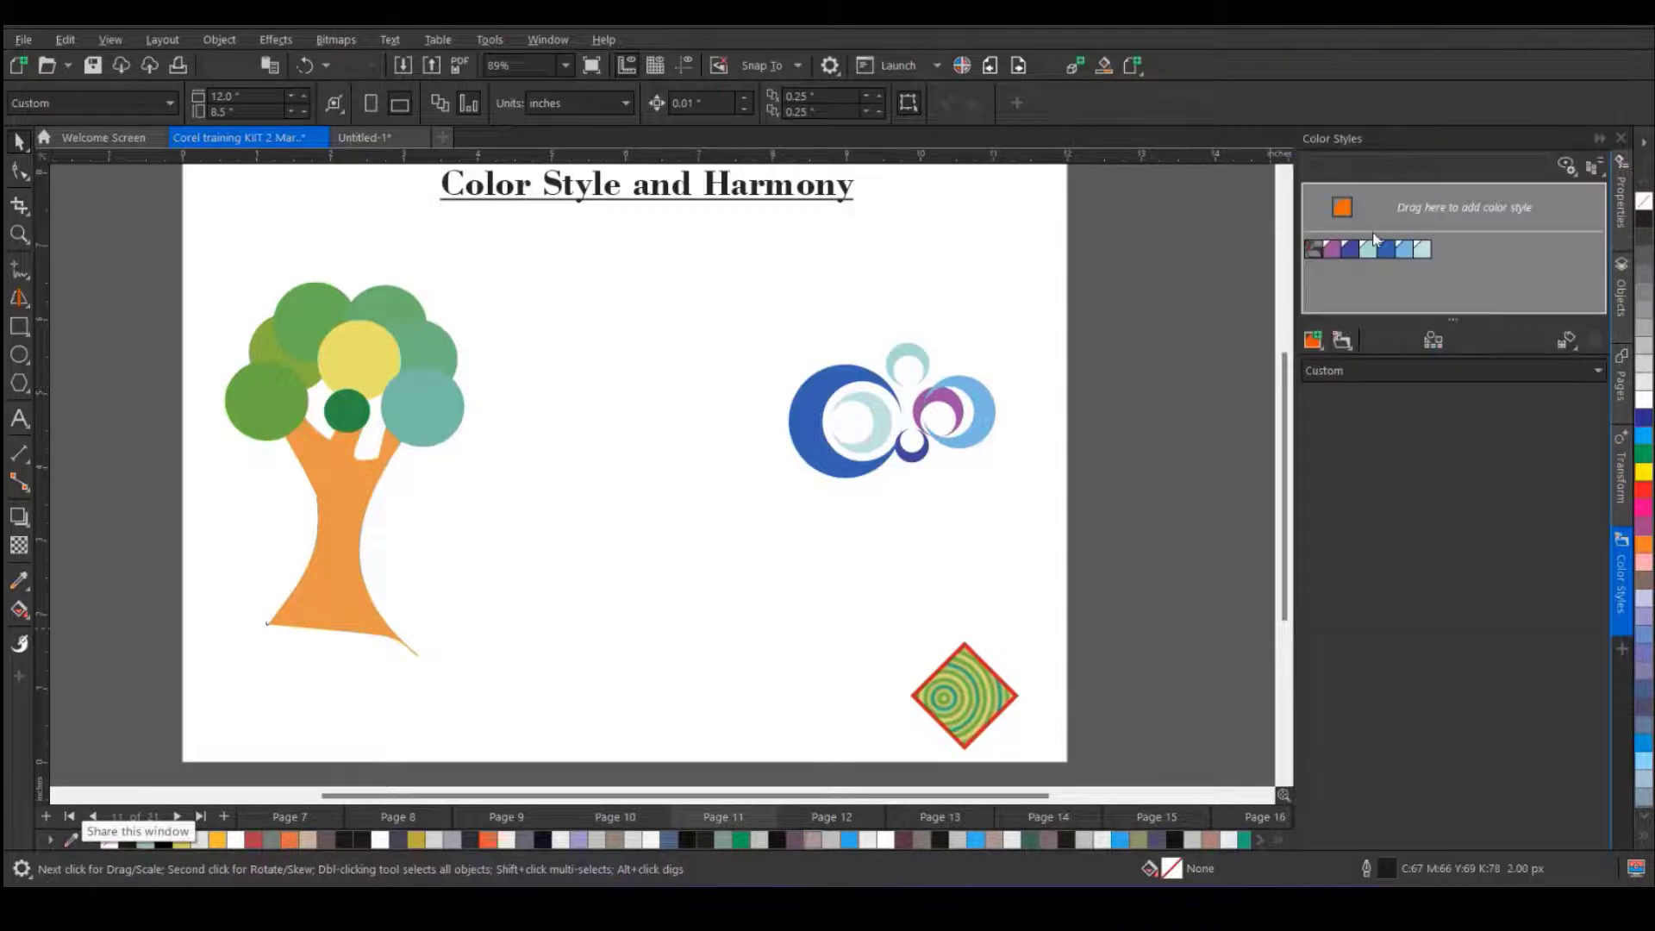
- Select the tree's foliage circles and clear all existing color styles and harmonies from the document
drag(184, 251, 519, 491)
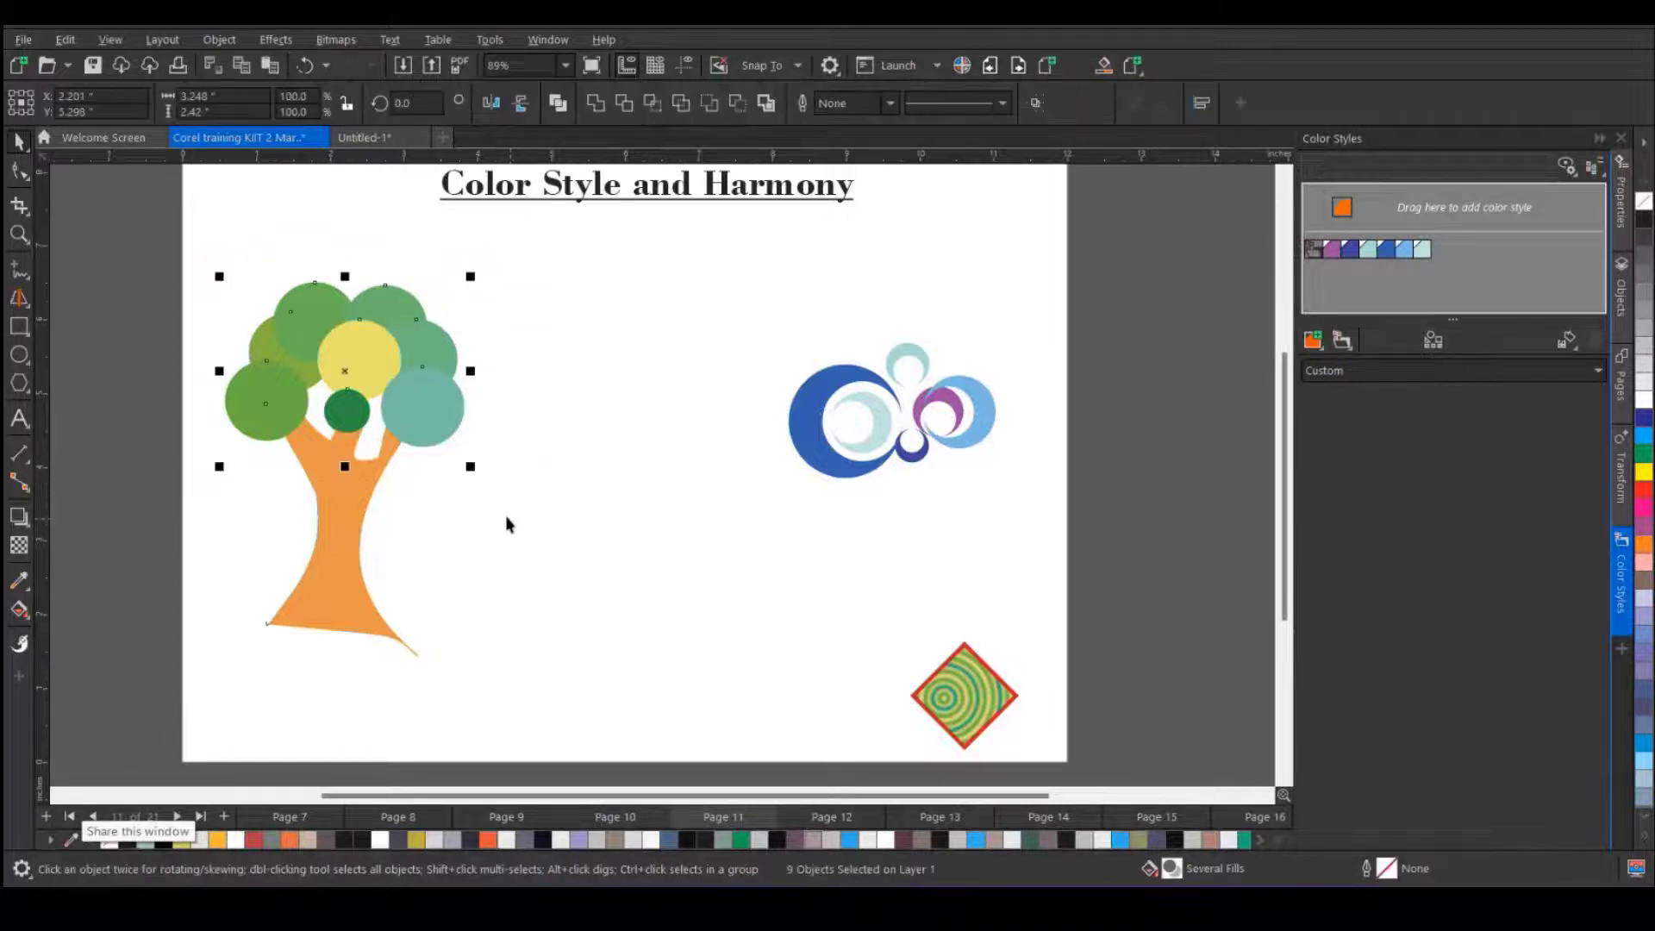
drag(428, 428, 1316, 256)
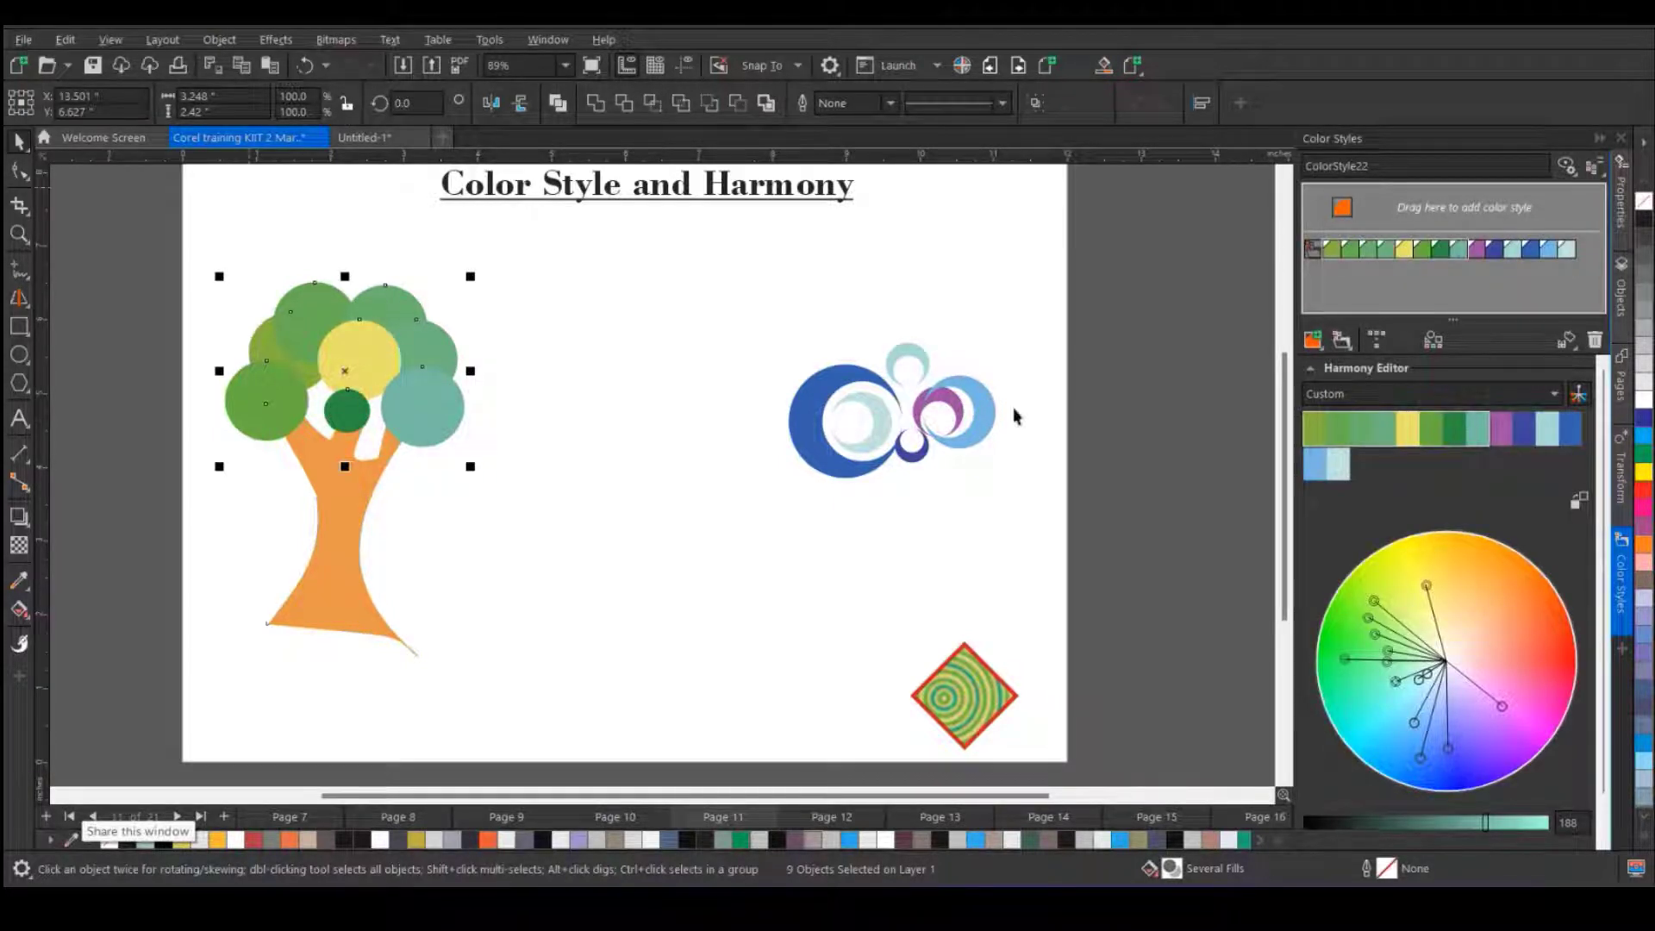
click(1596, 342)
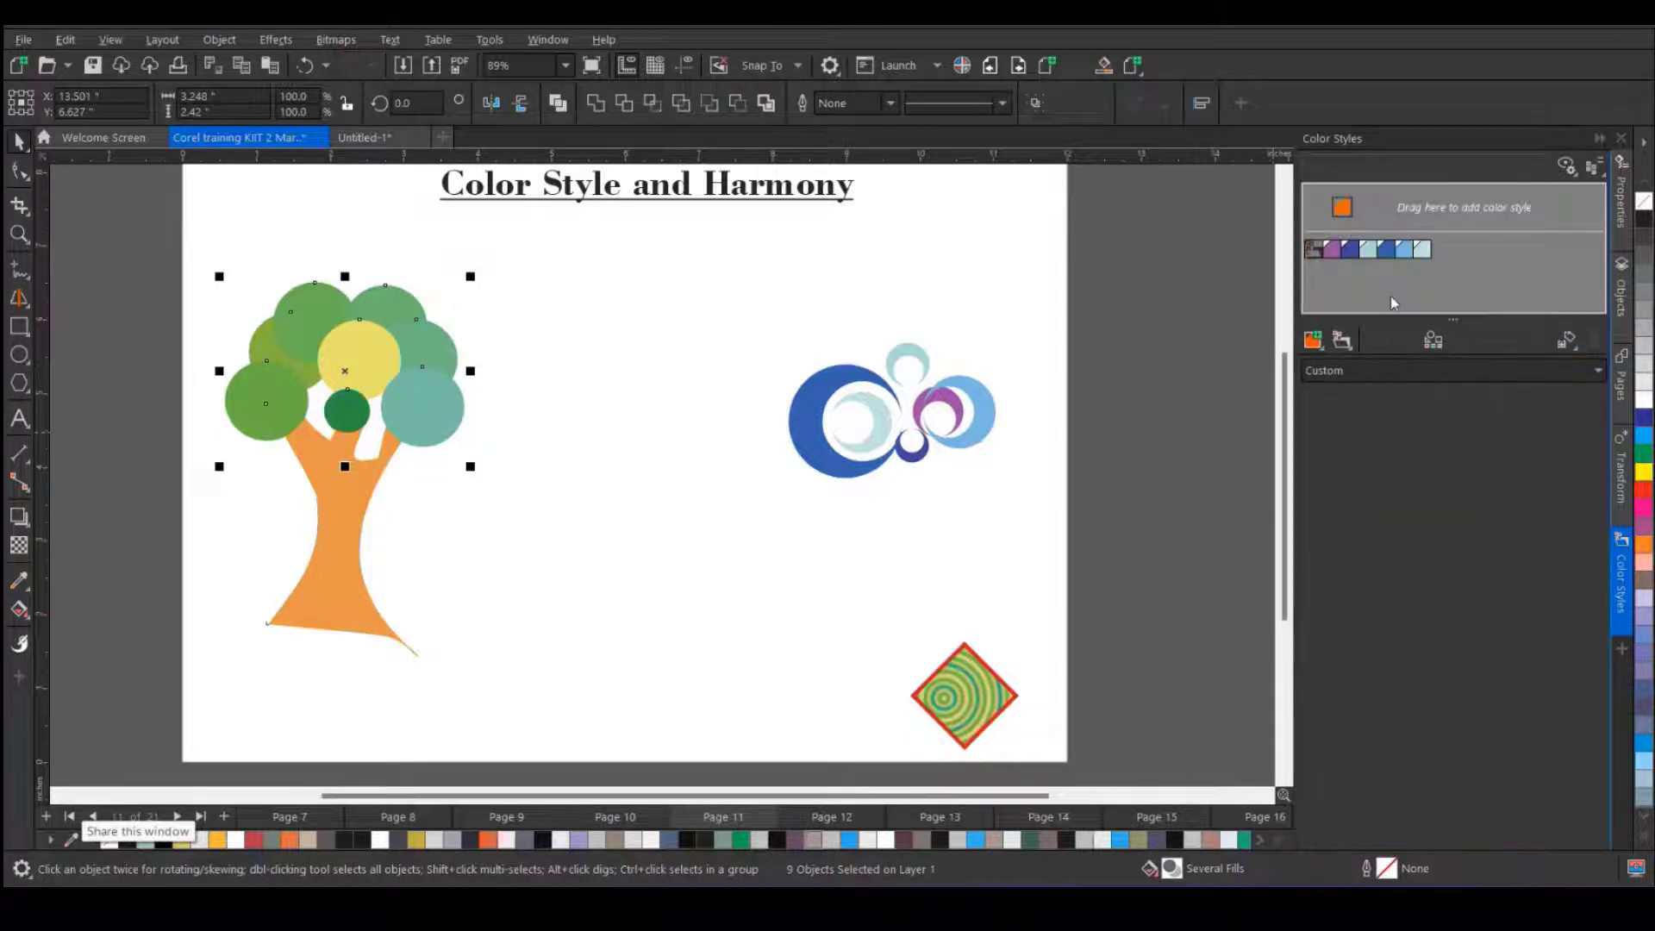
click(1316, 251)
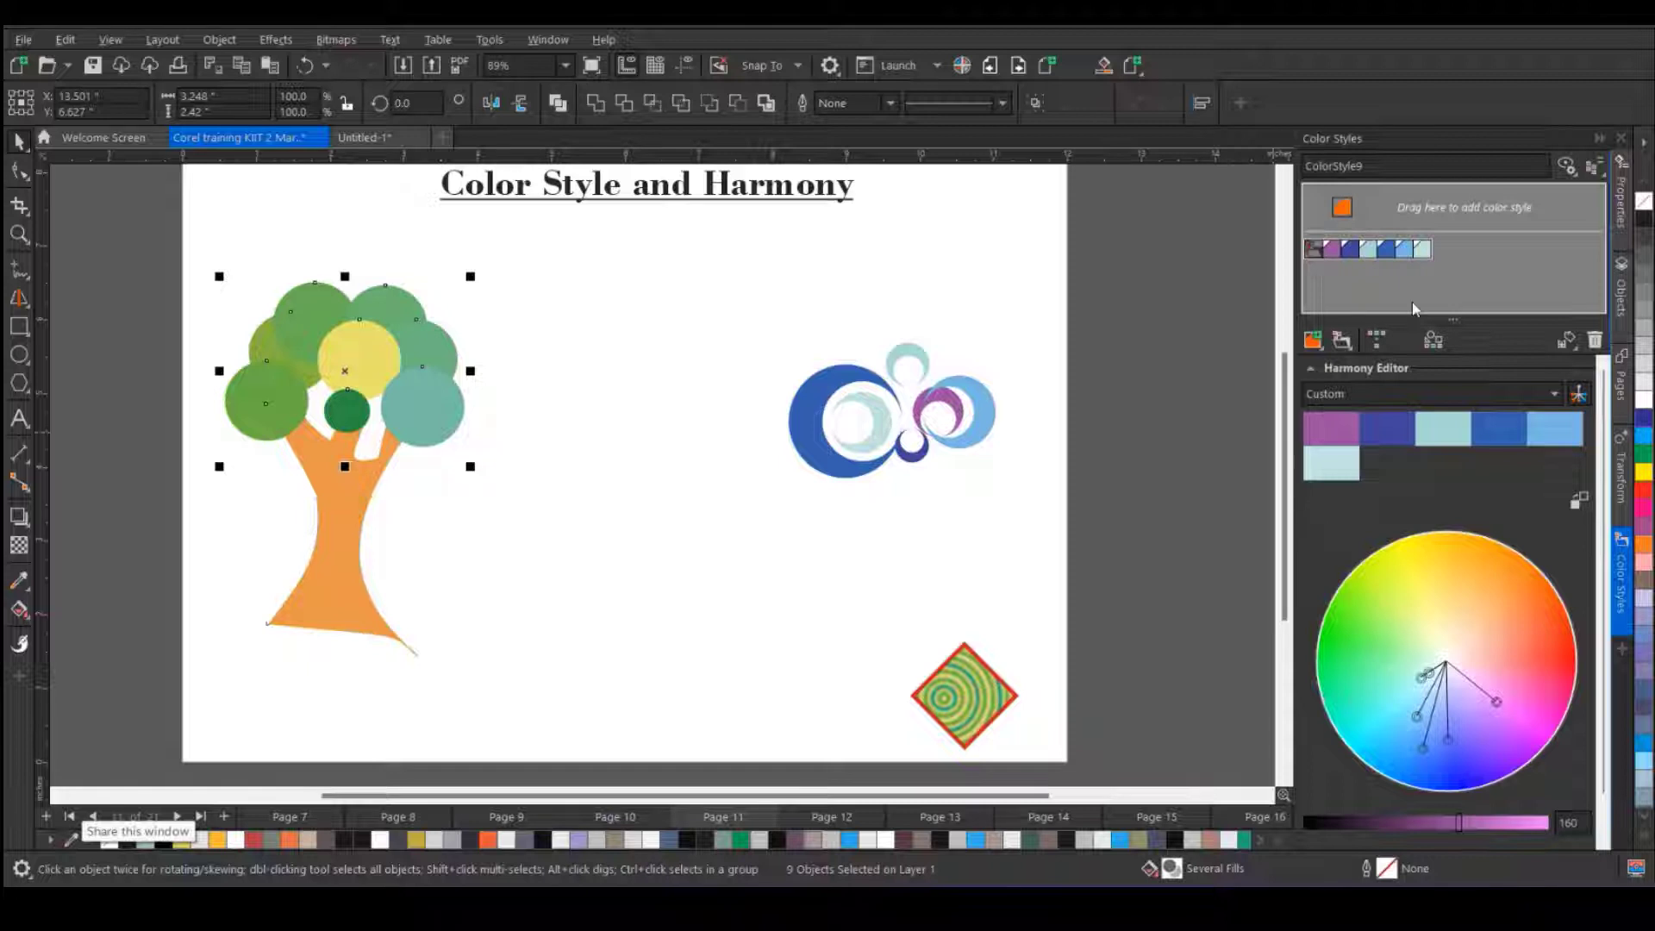
click(1595, 342)
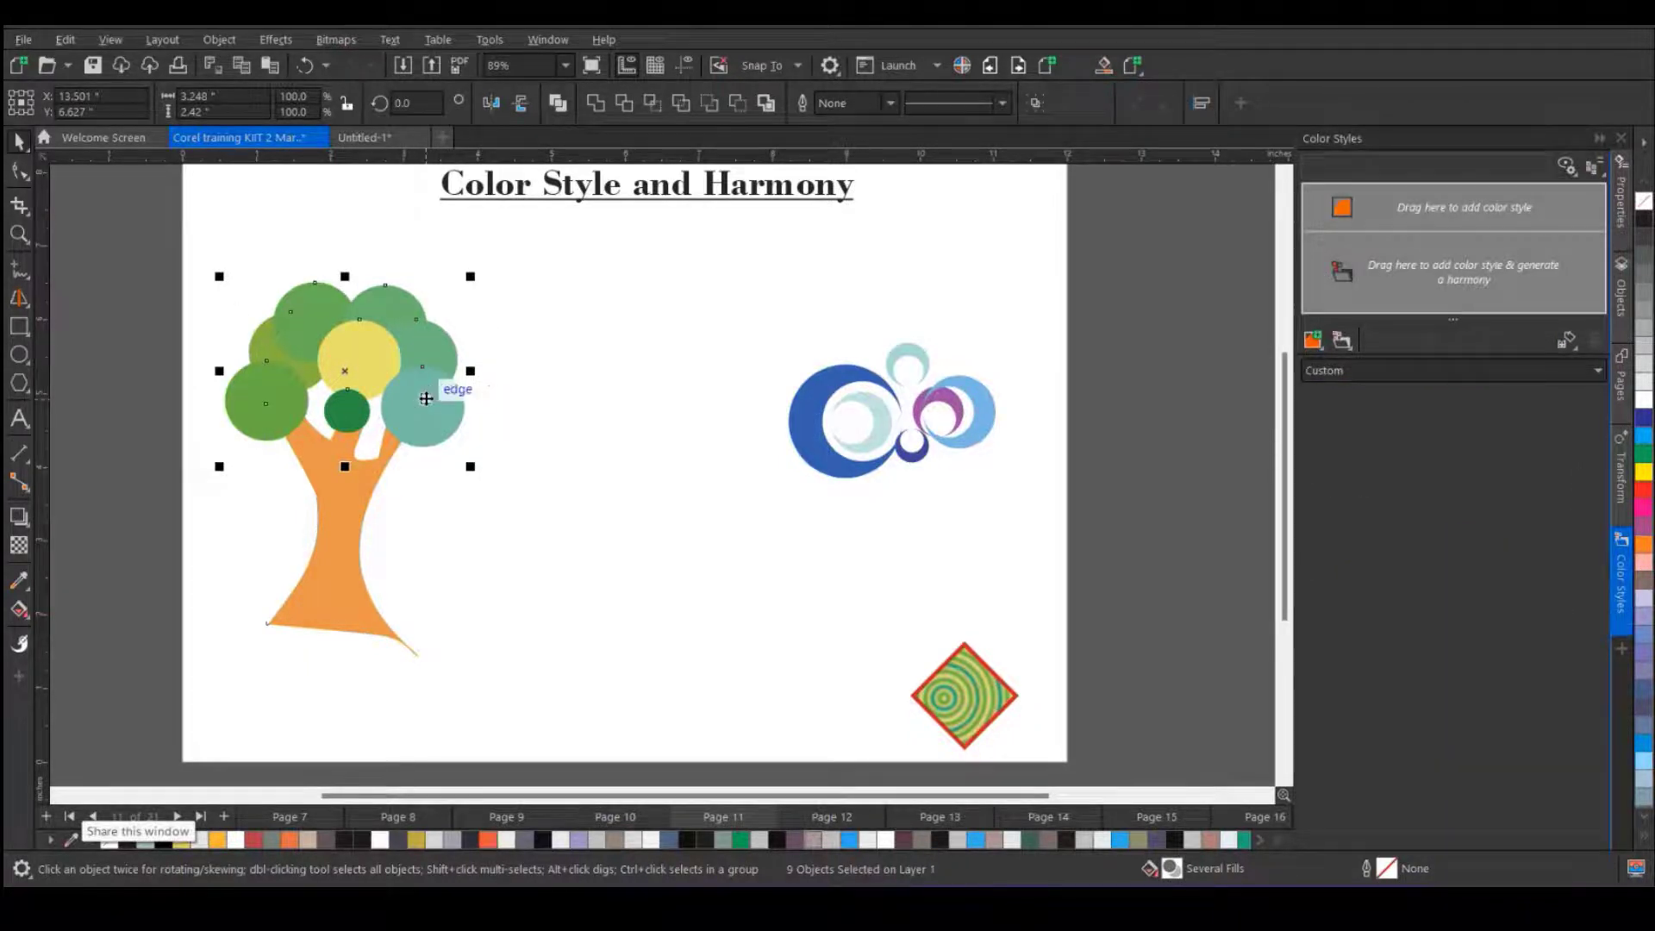
- Create color styles from the foliage circles' fills and outlines, grouped into 2 harmonies
drag(424, 398, 1357, 299)
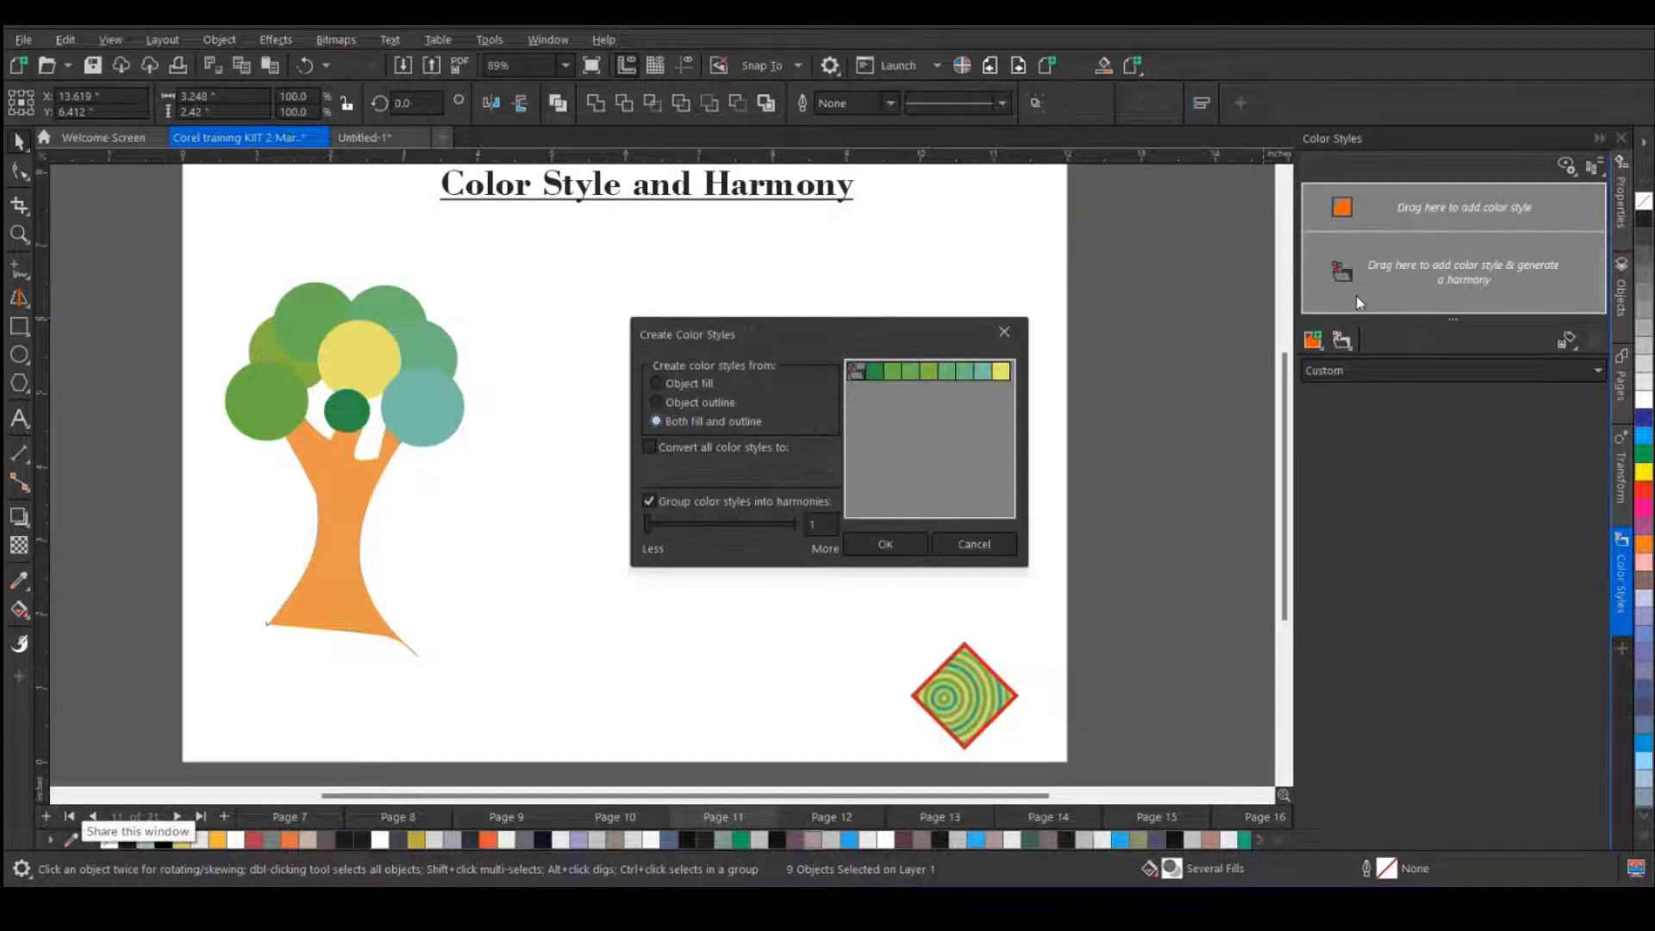
drag(770, 332, 768, 318)
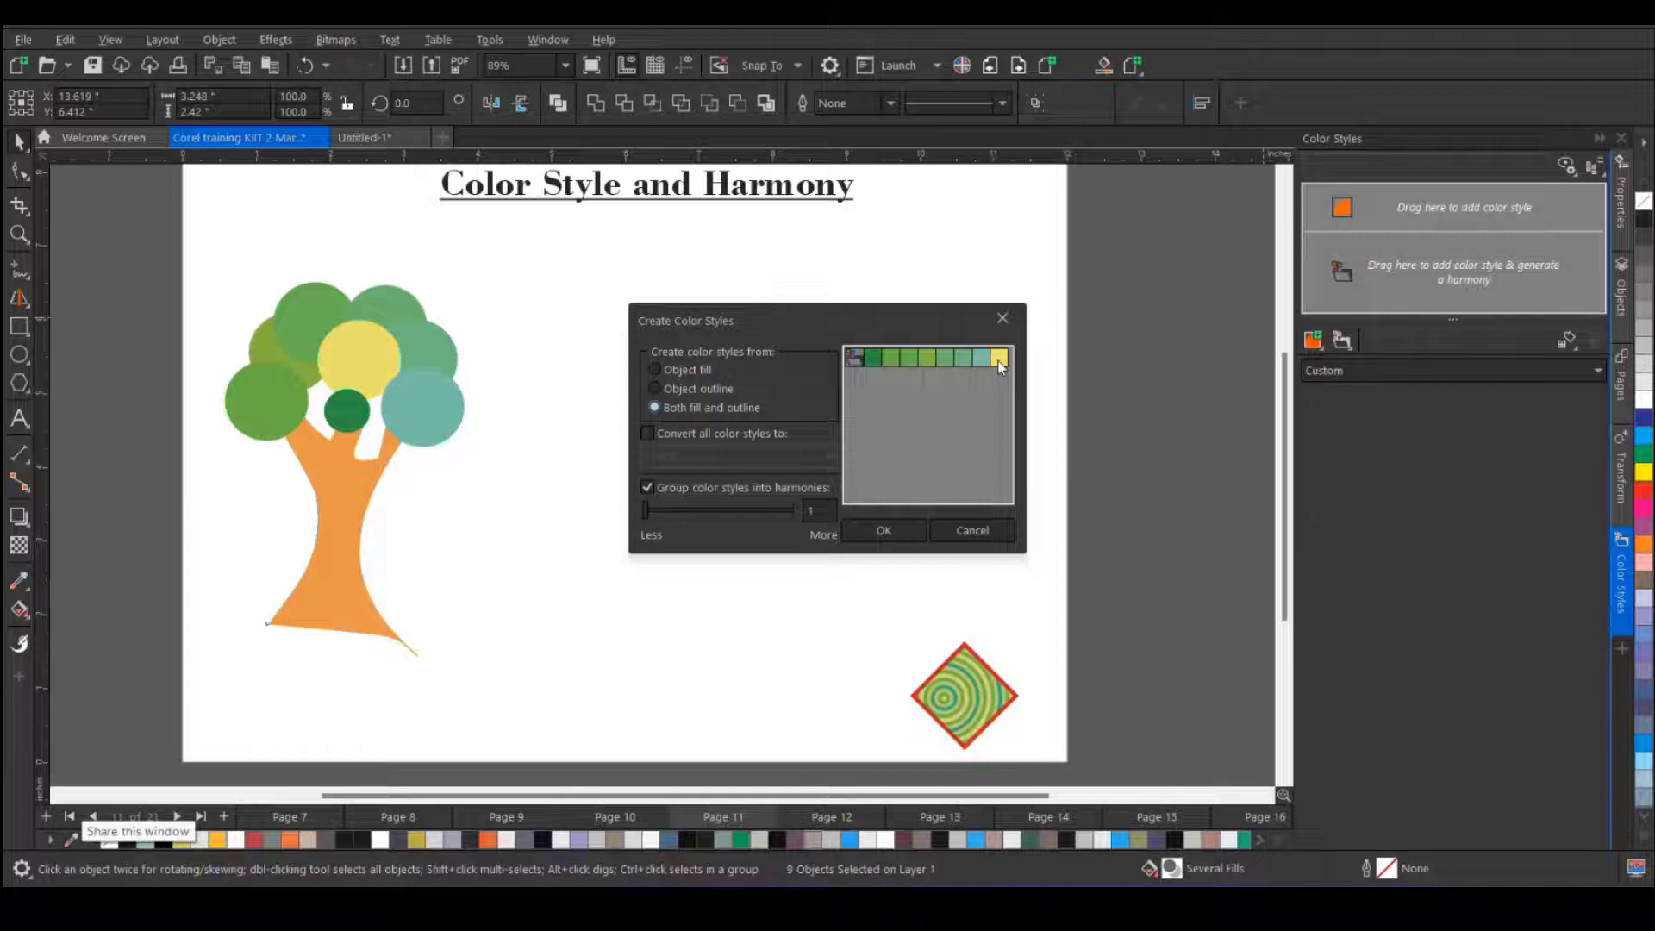
mouse_move(646, 511)
mouse_down()
mouse_move(705, 519)
mouse_move(675, 513)
mouse_up()
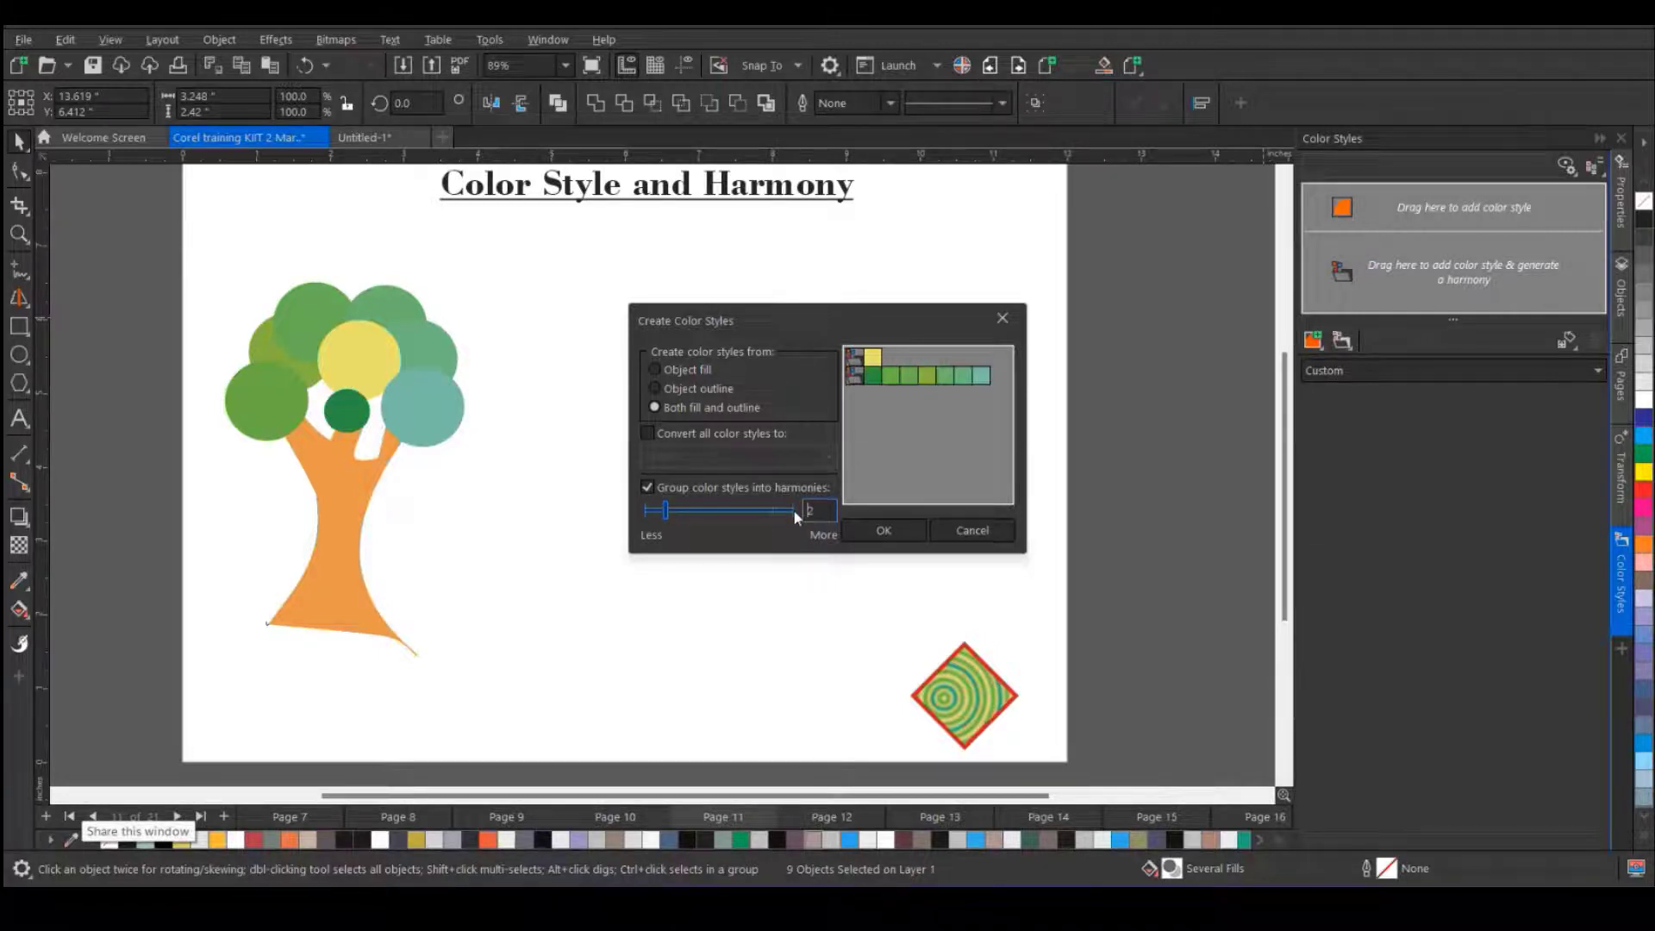
click(883, 530)
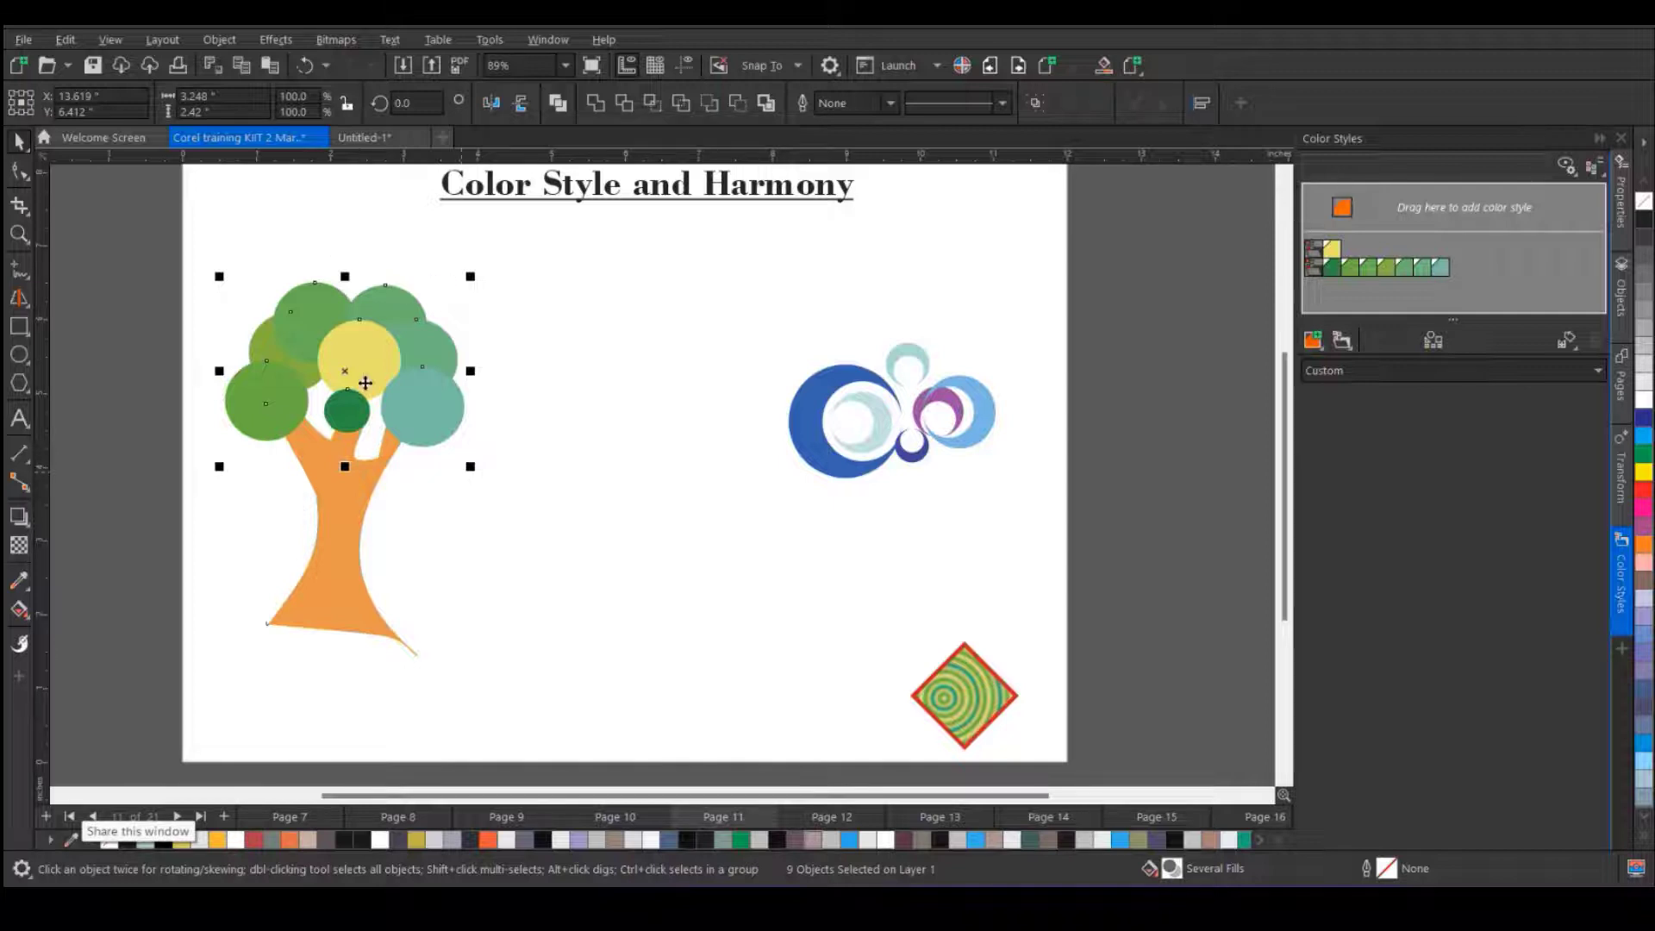
- Shift the whole green foliage harmony to red and orange tones on the color wheel
click(1315, 270)
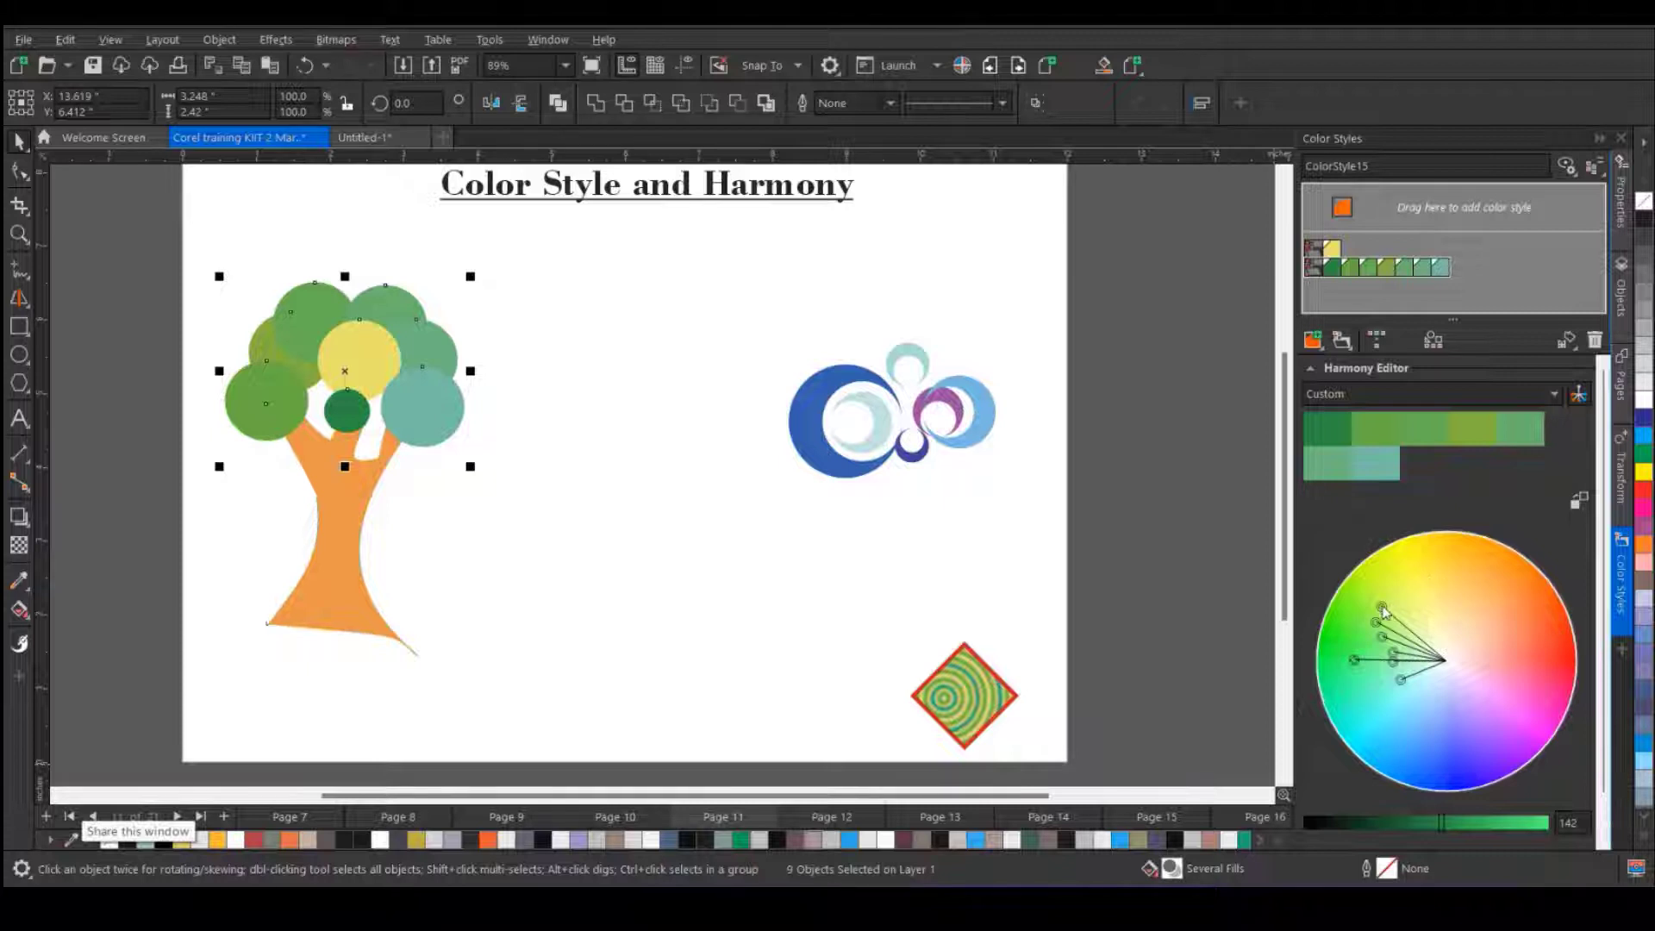
drag(1382, 608, 1567, 706)
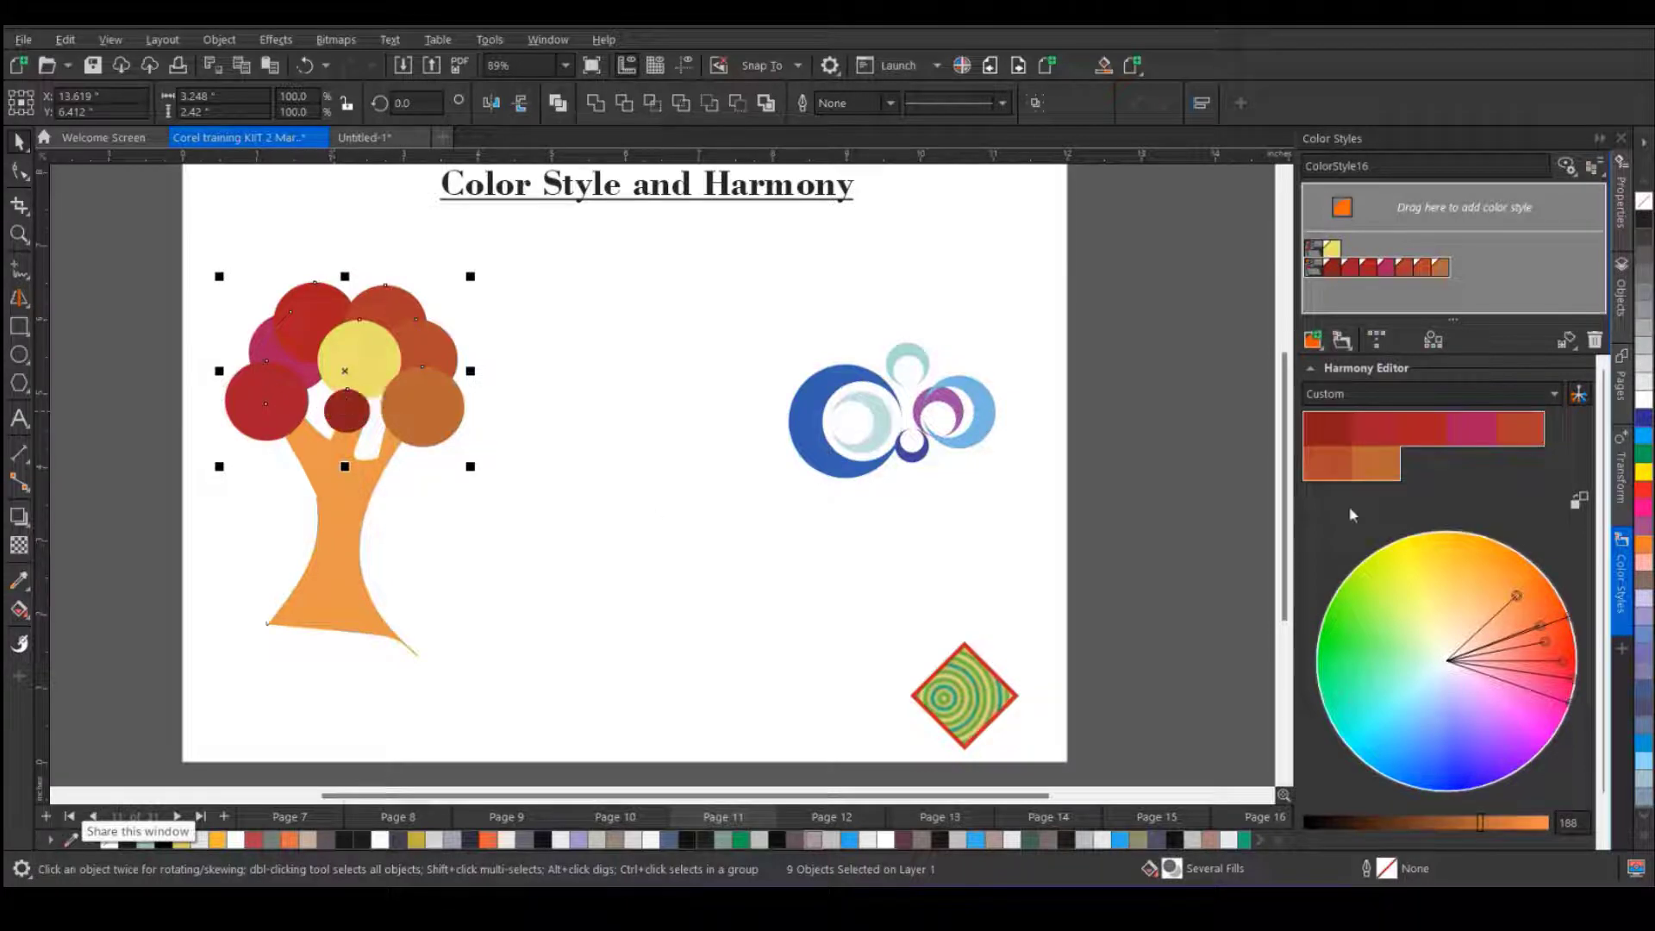
- Recolor single foliage styles: the lower-left circle light green, the small middle circle dark green, and the yellow circle blue
click(1315, 434)
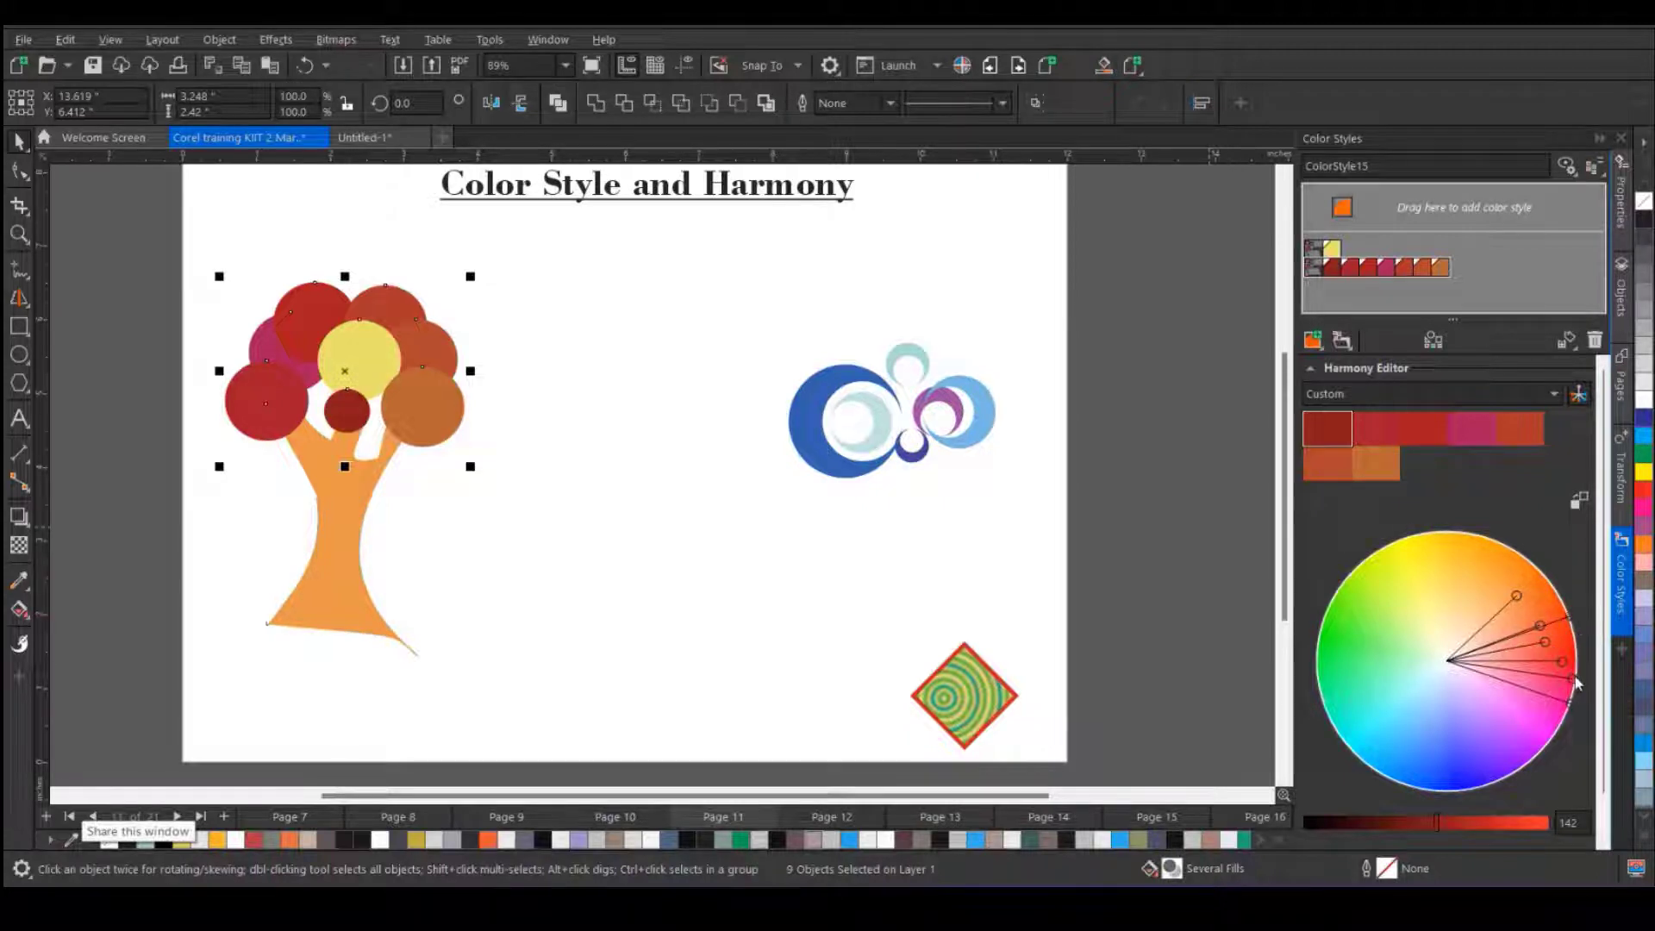
mouse_move(1574, 681)
mouse_down()
mouse_move(1478, 548)
mouse_move(1367, 614)
mouse_up()
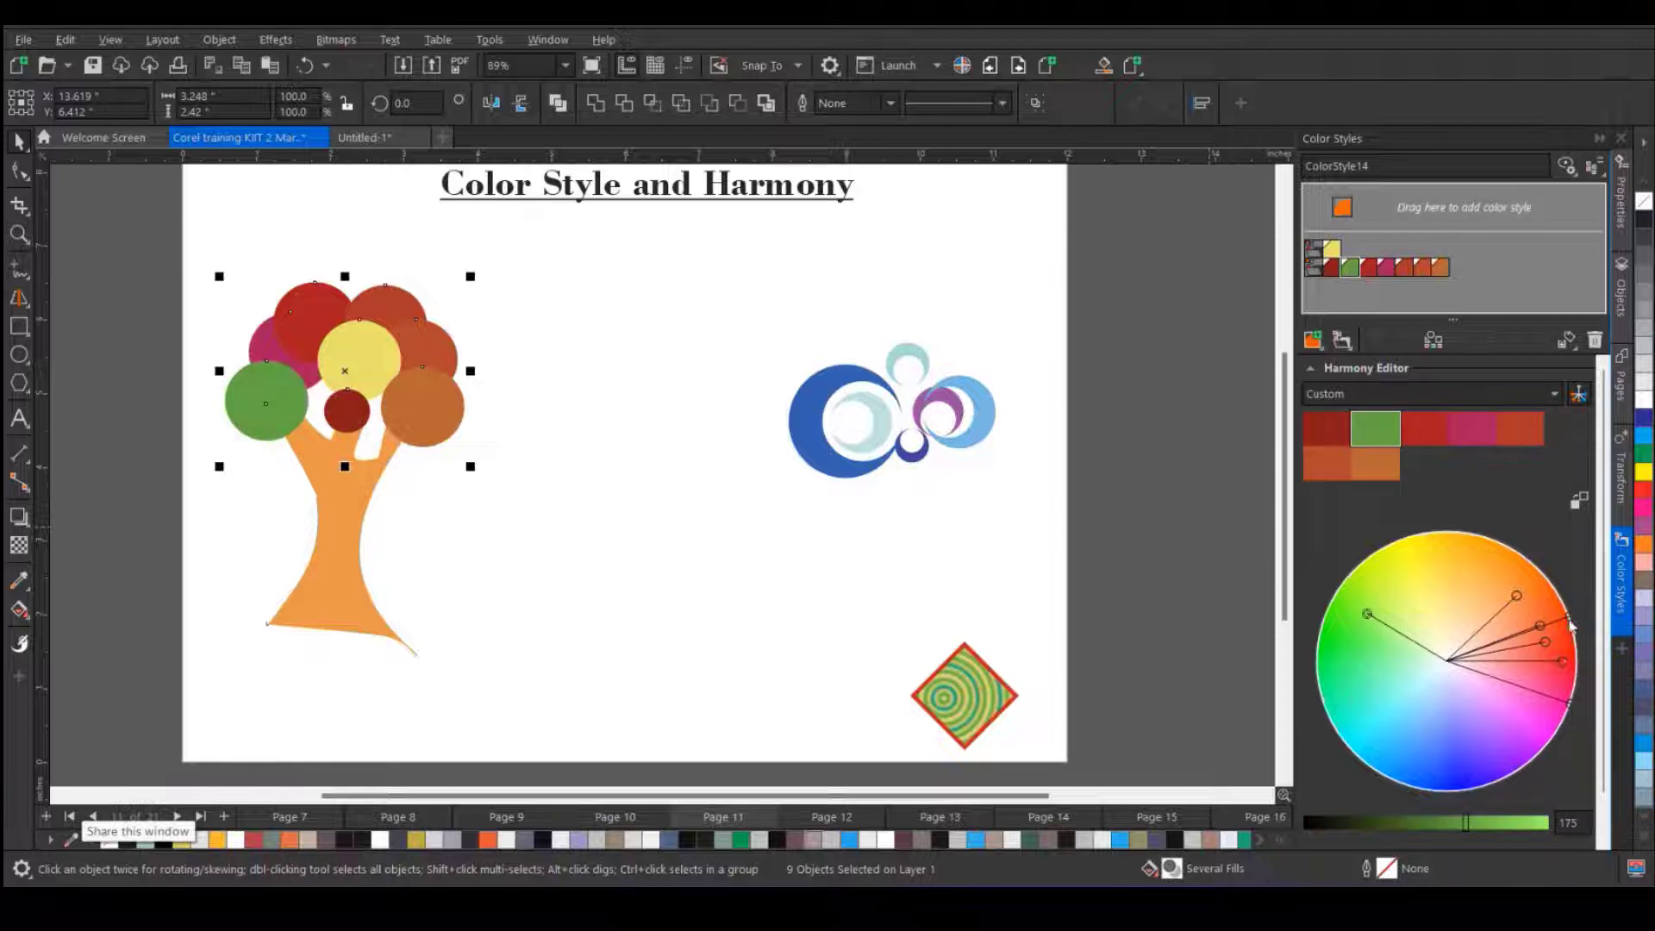
drag(1569, 618, 1339, 649)
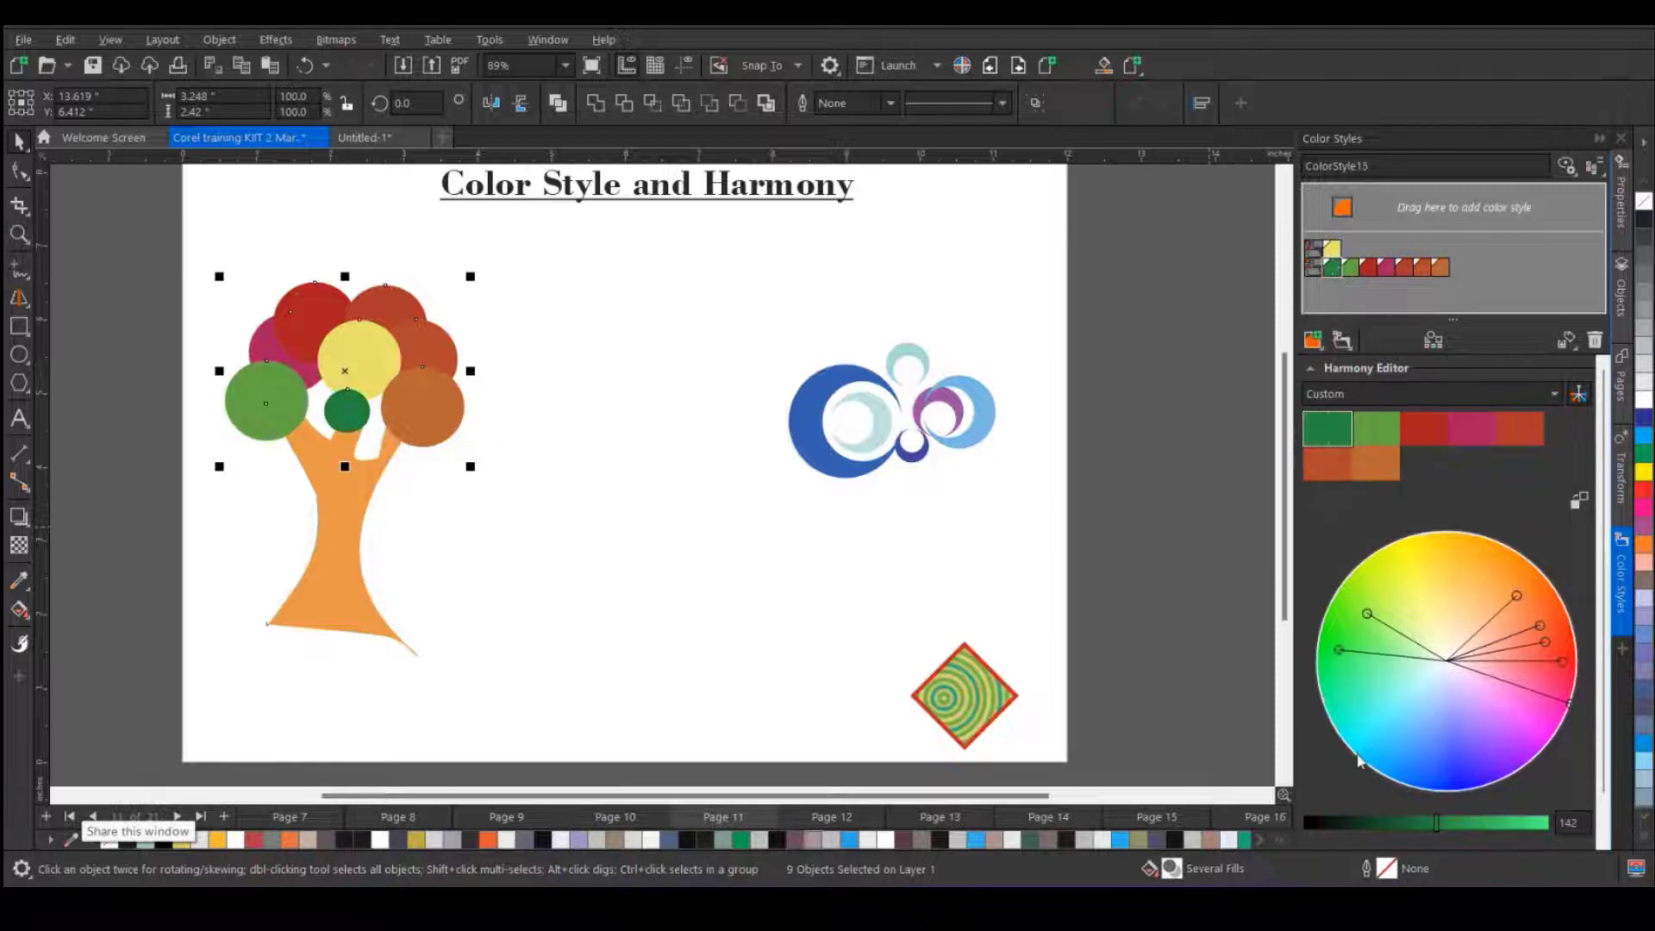
click(1334, 249)
mouse_move(1428, 559)
mouse_down()
mouse_move(1470, 602)
mouse_move(1461, 747)
mouse_up()
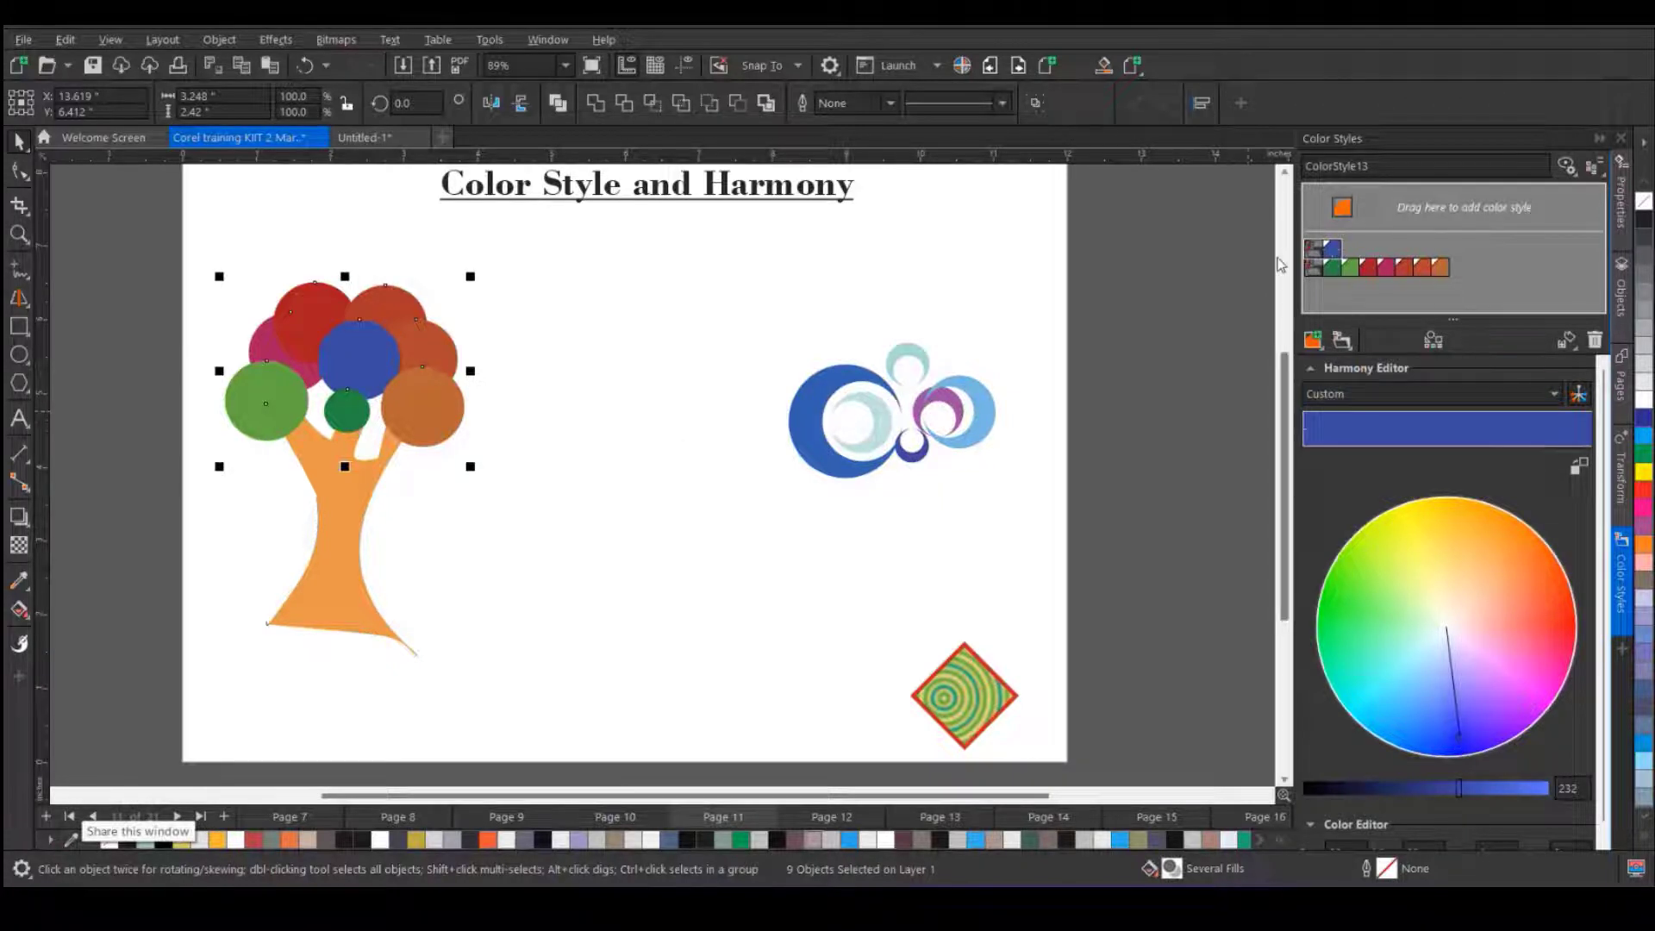
- Delete both foliage harmonies from the color styles
click(1594, 341)
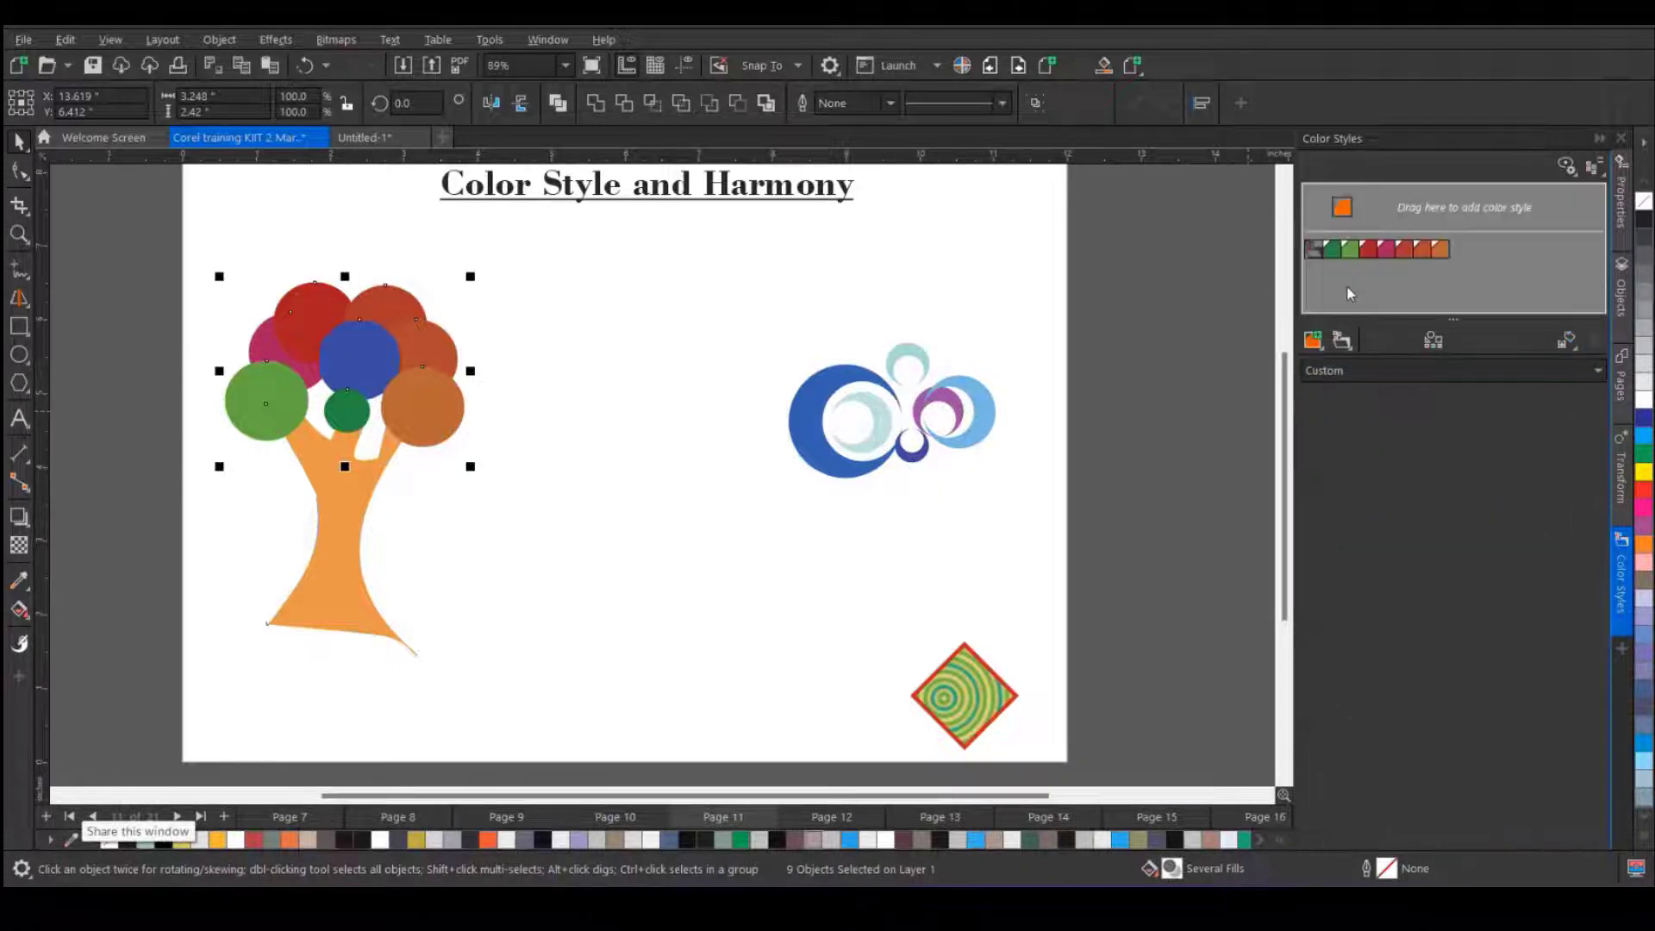
click(1325, 256)
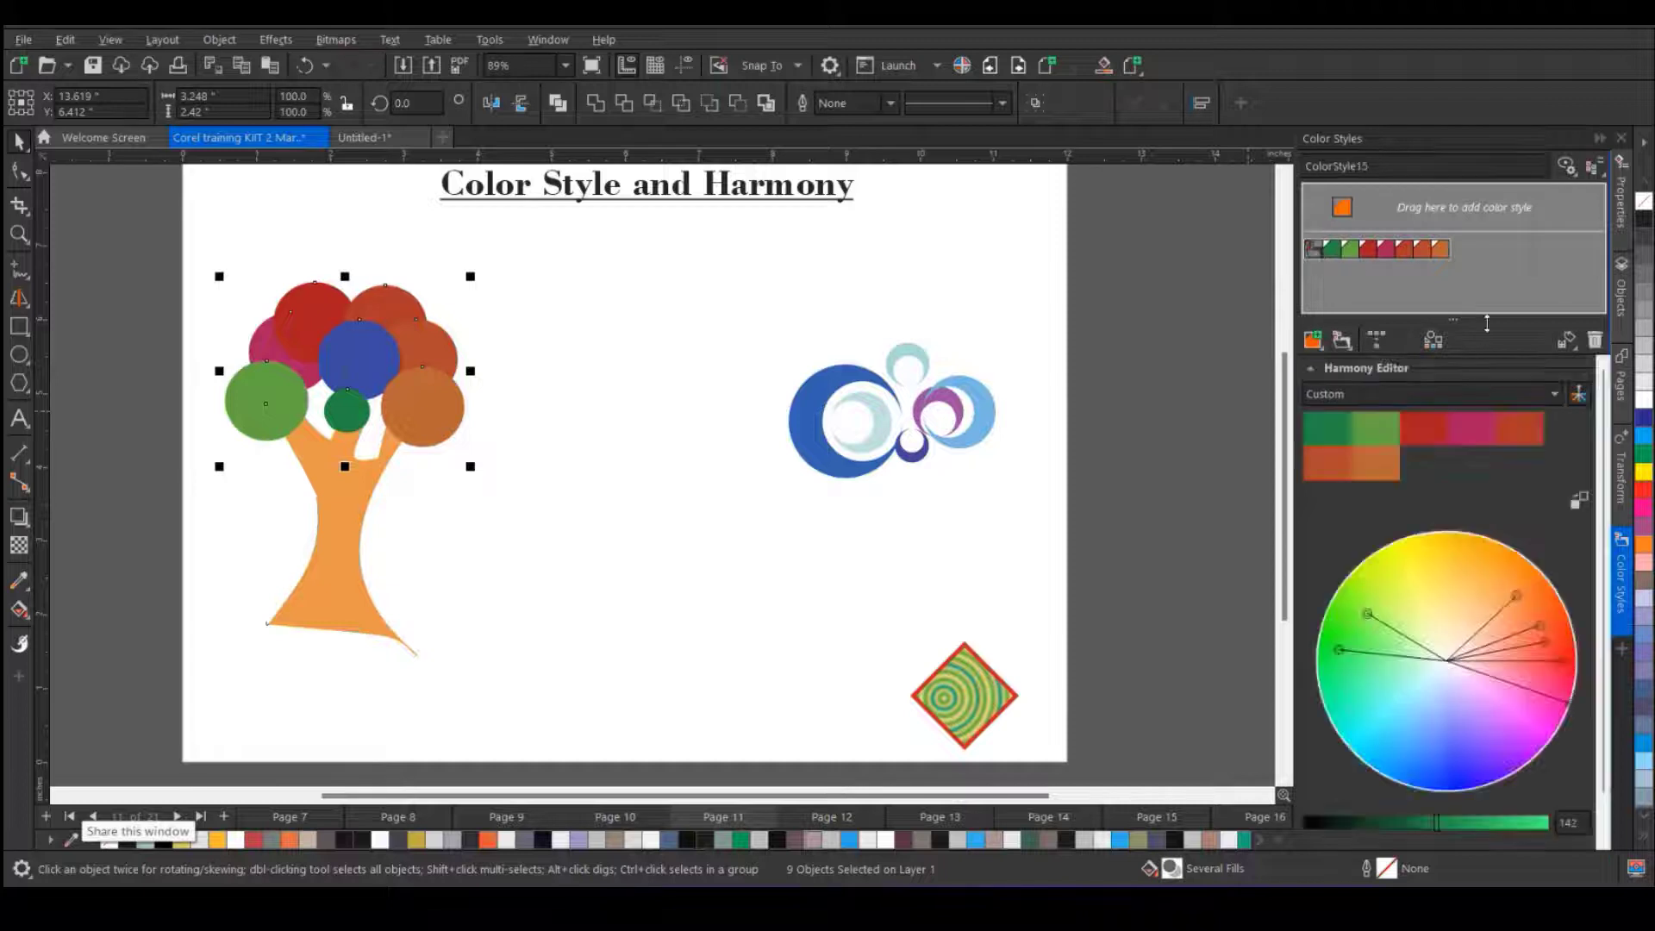
click(1593, 342)
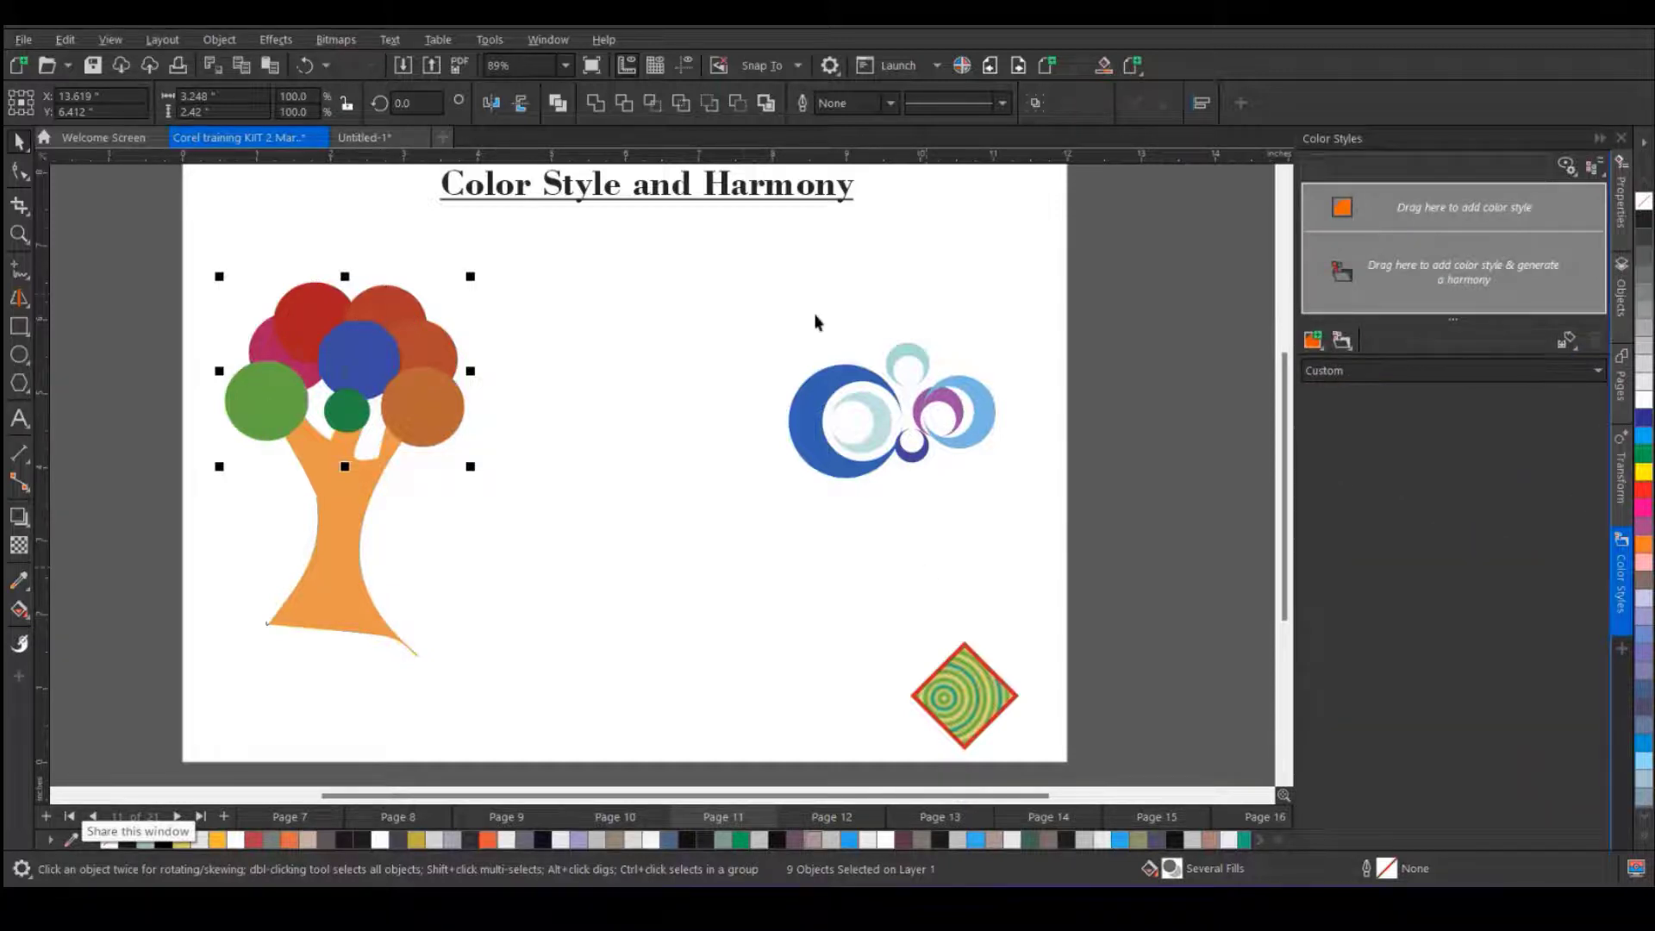
- Create color styles from the blue swirl artwork's fills and outlines, grouped into 1 harmony
scroll(926, 425, up, 2)
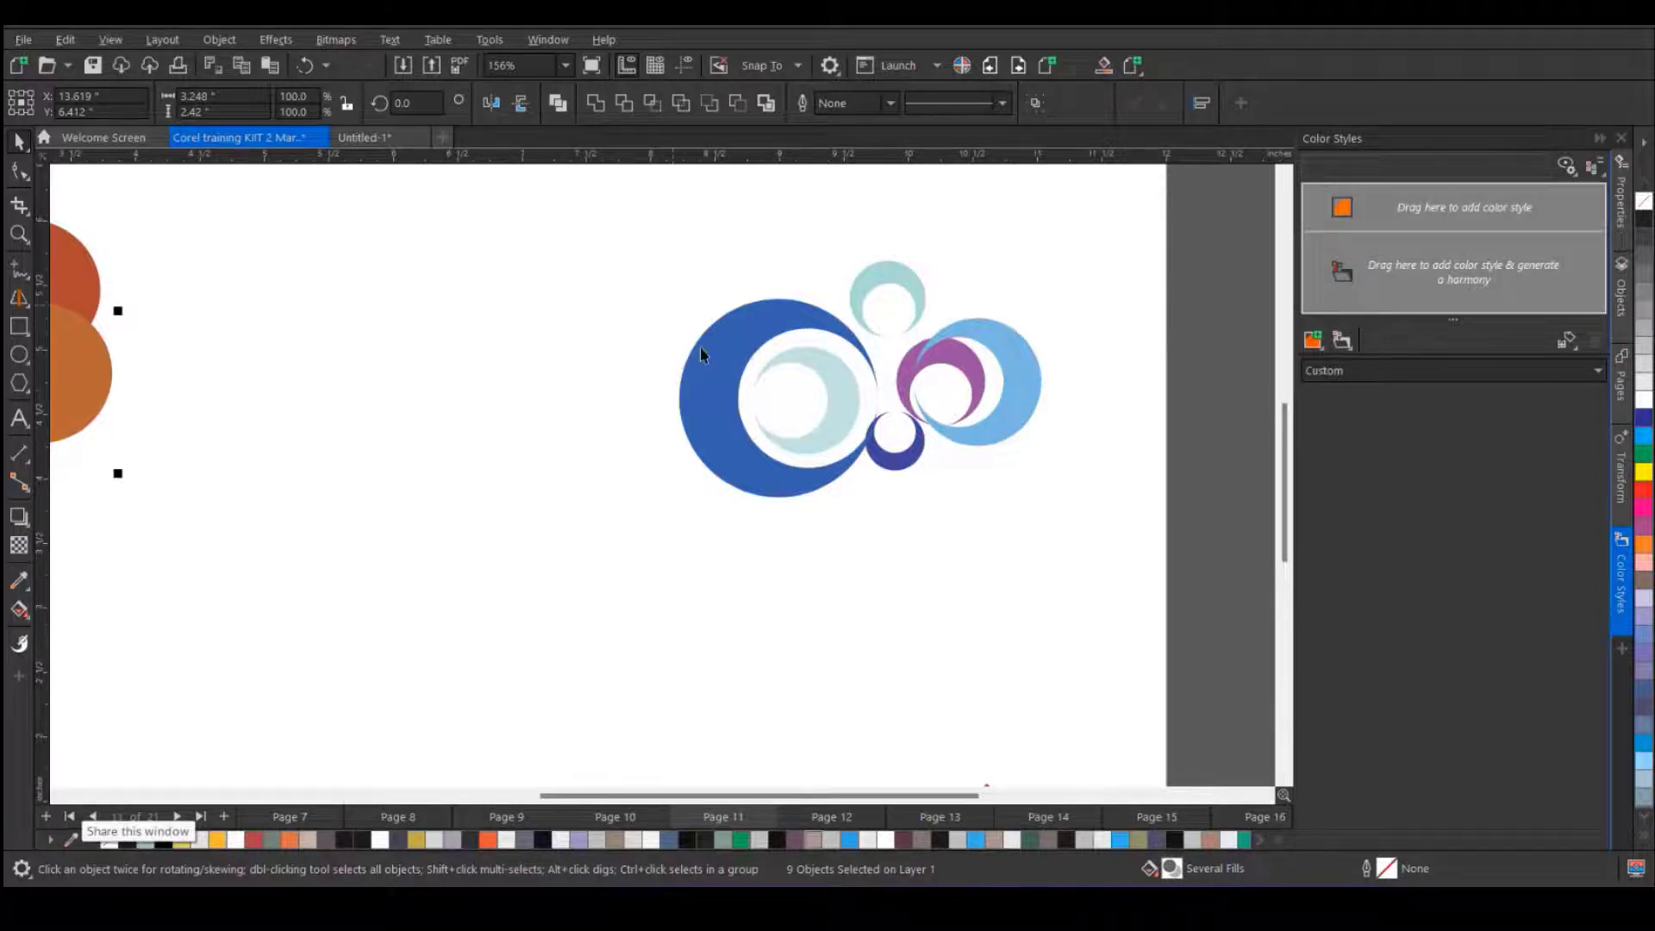
scroll(699, 349, down, 2)
click(959, 317)
drag(601, 508, 600, 508)
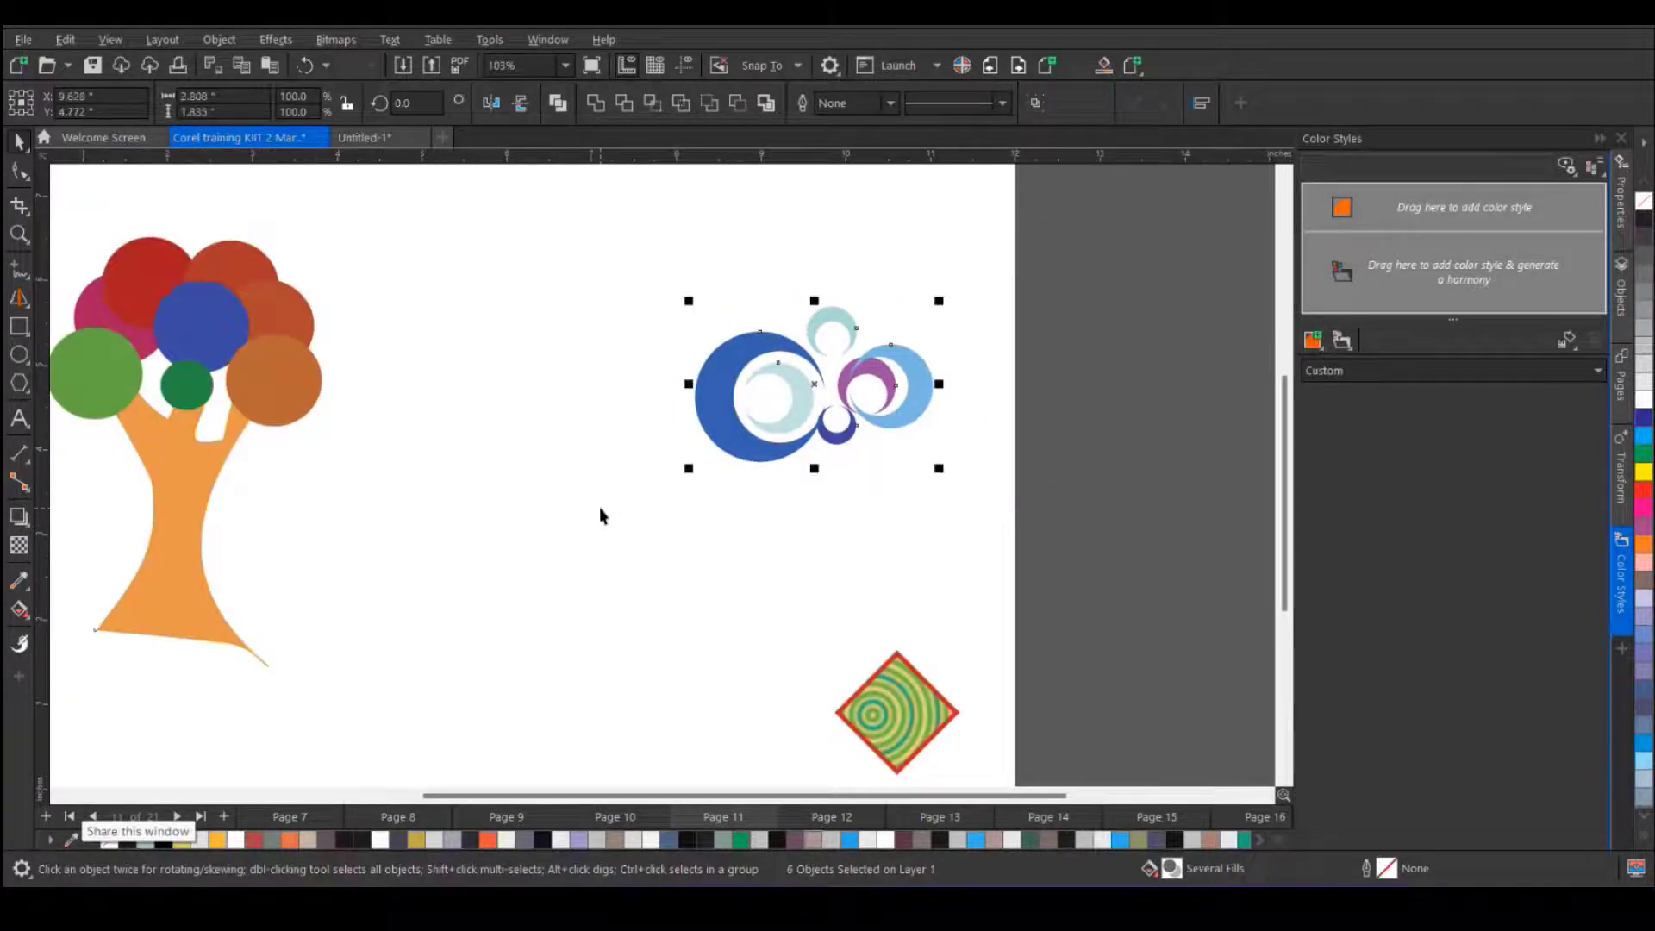
drag(864, 437, 1414, 300)
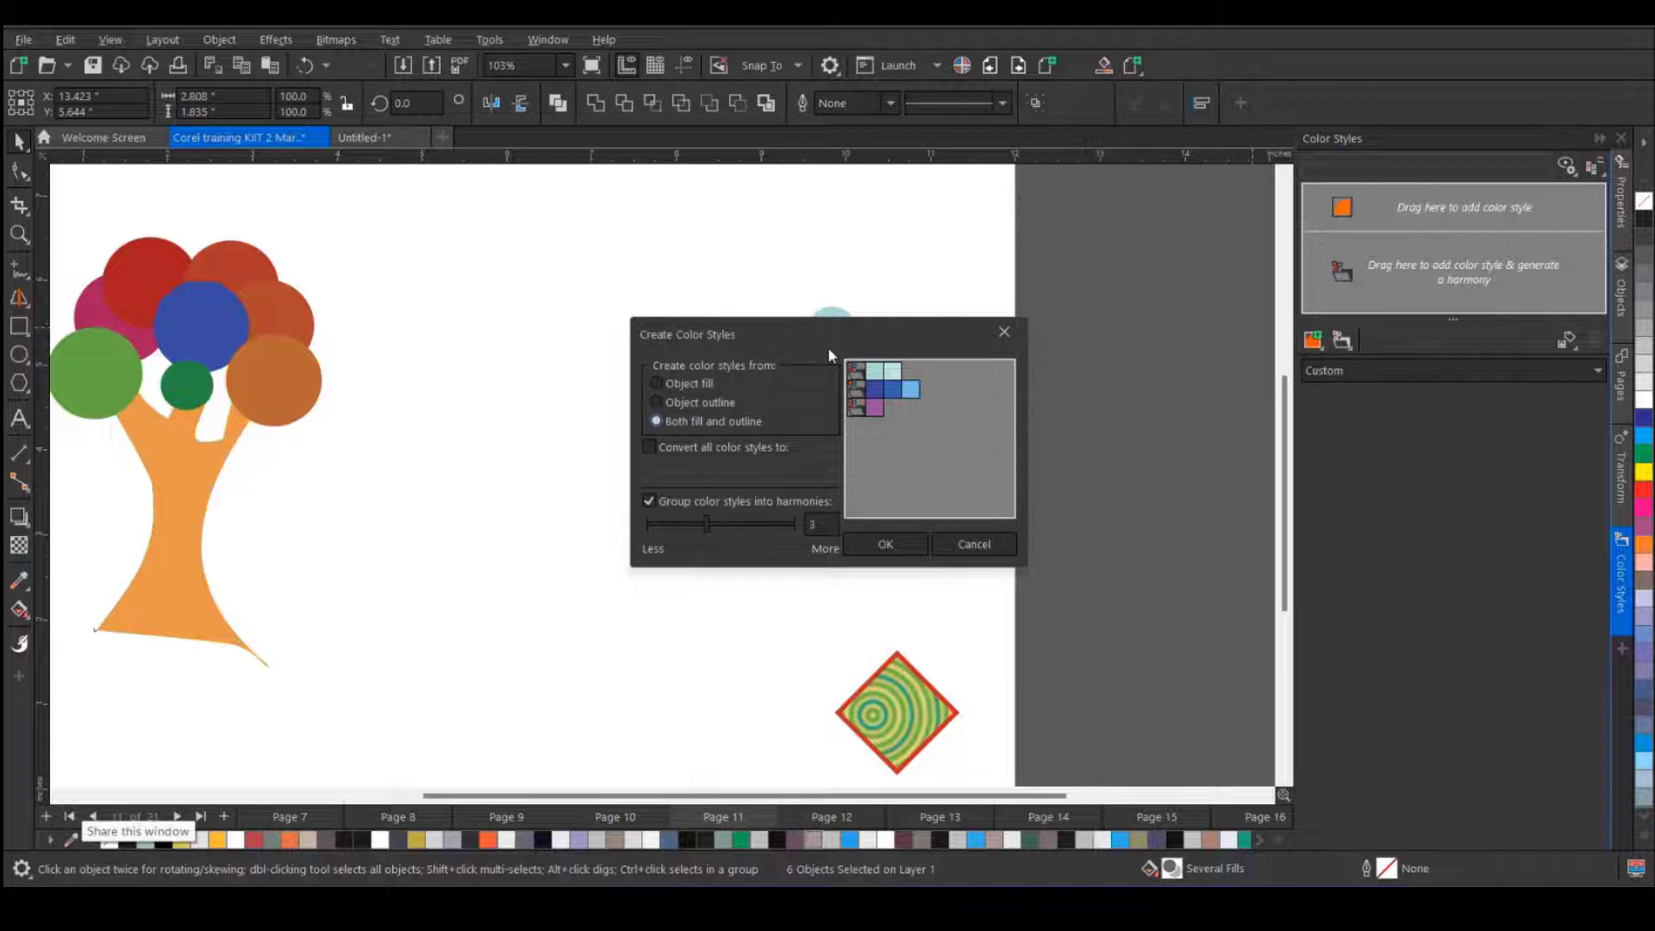
drag(705, 530, 622, 532)
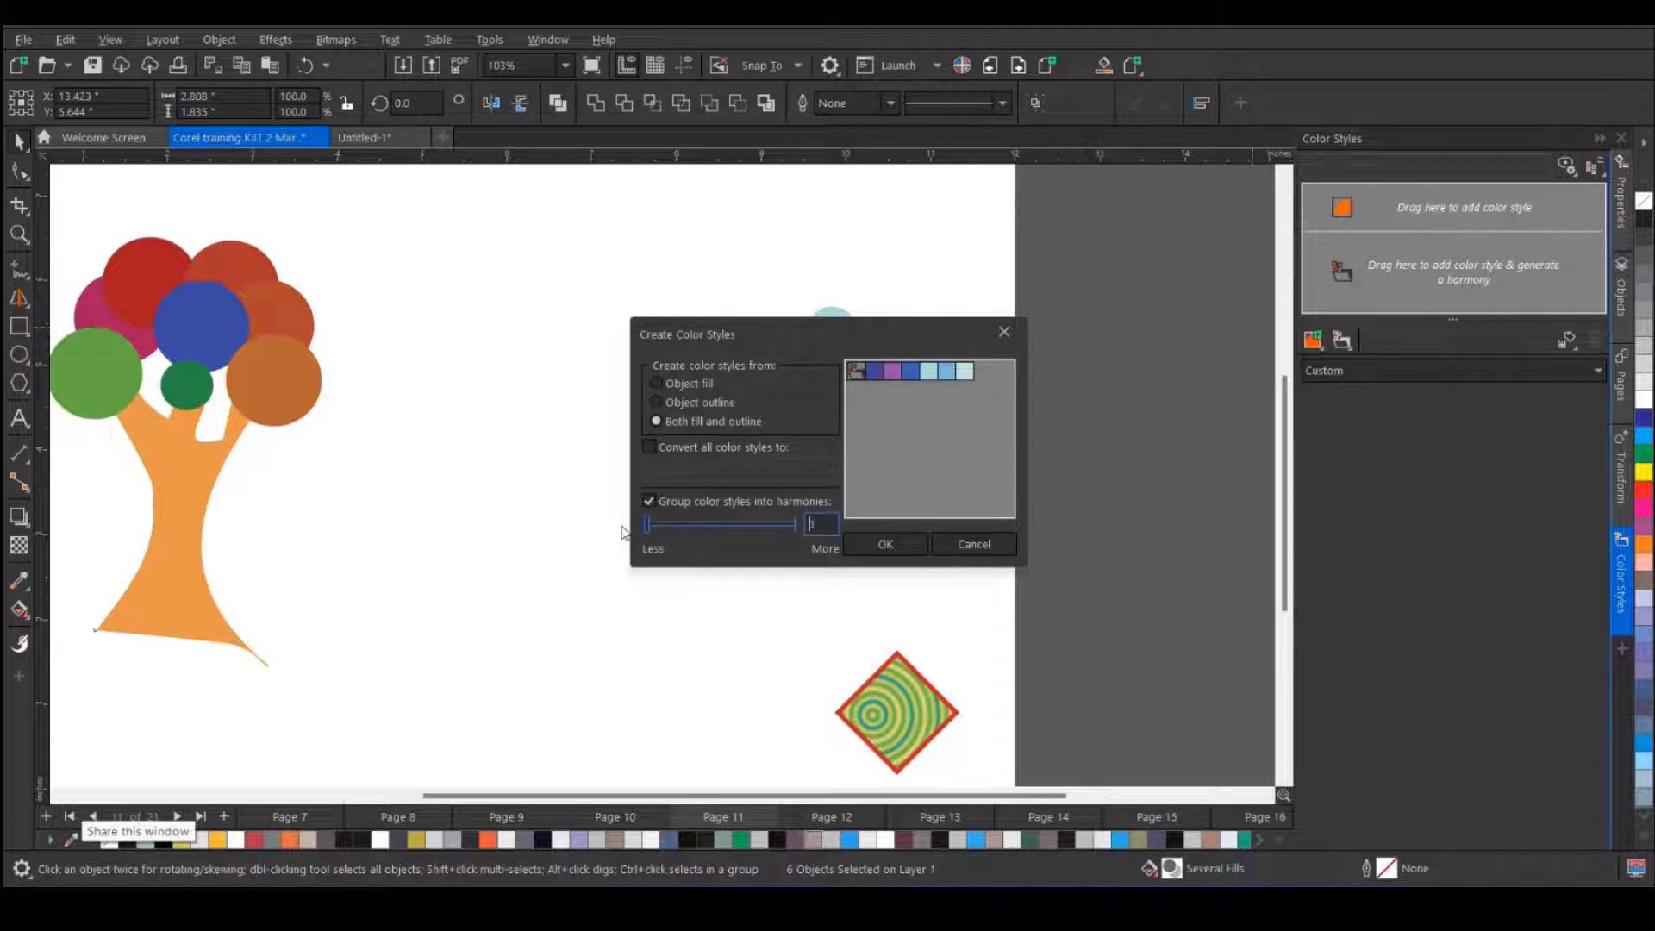
click(888, 554)
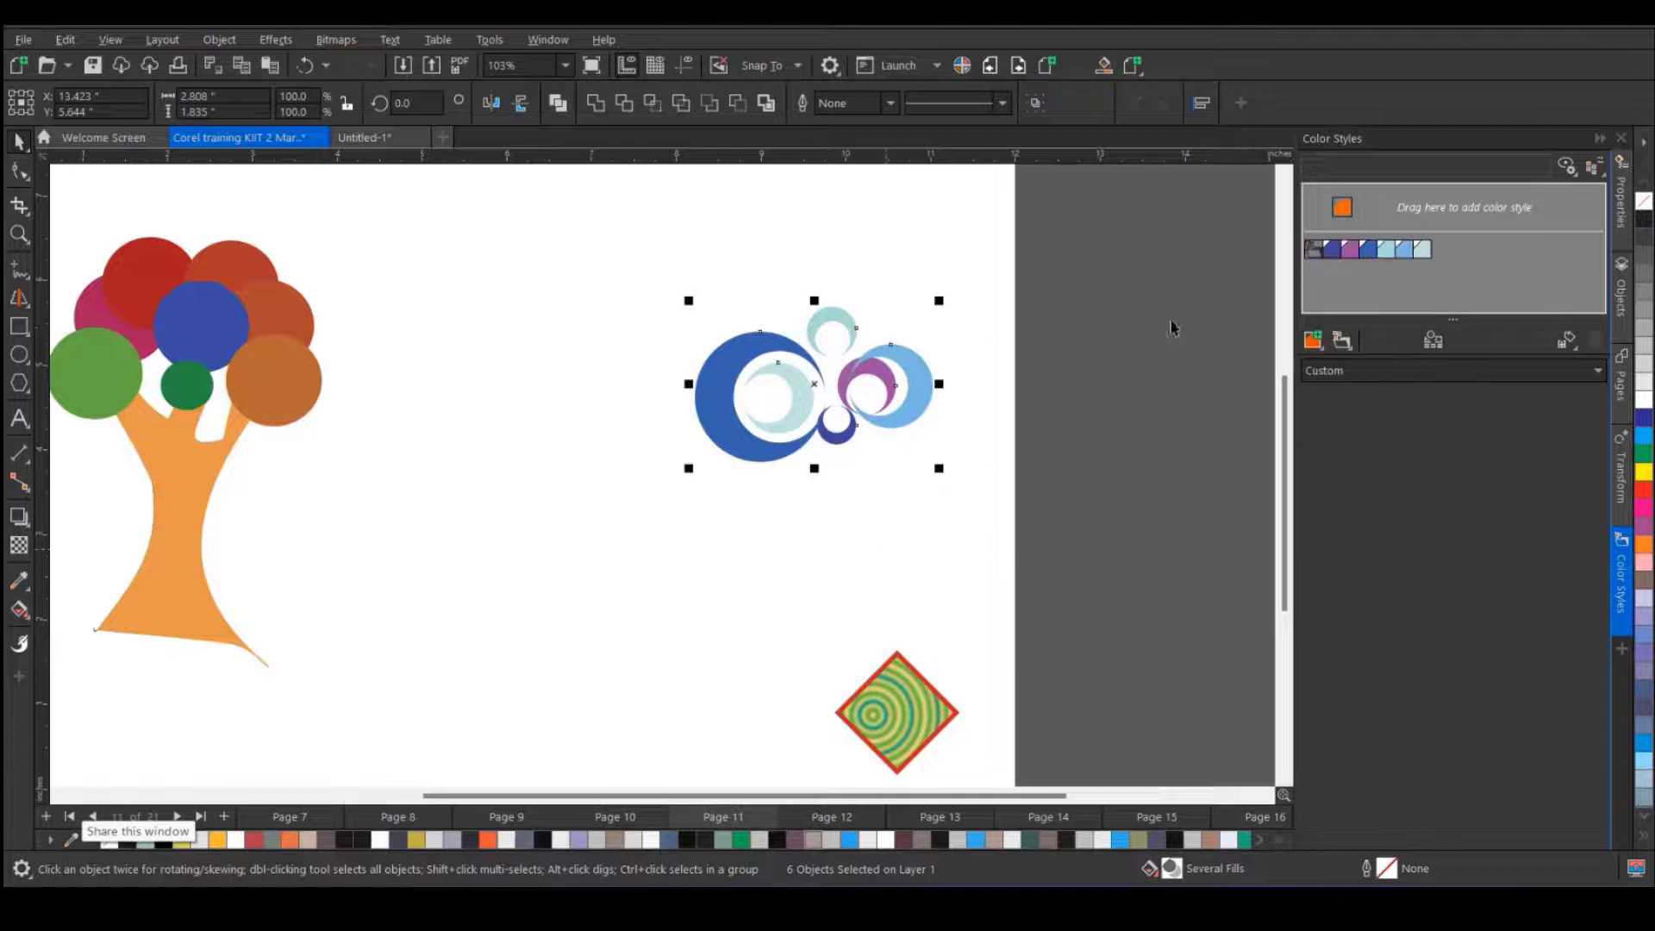
- Shift the swirl artwork's entire harmony from blue and purple to orange, red and olive tones
click(1314, 252)
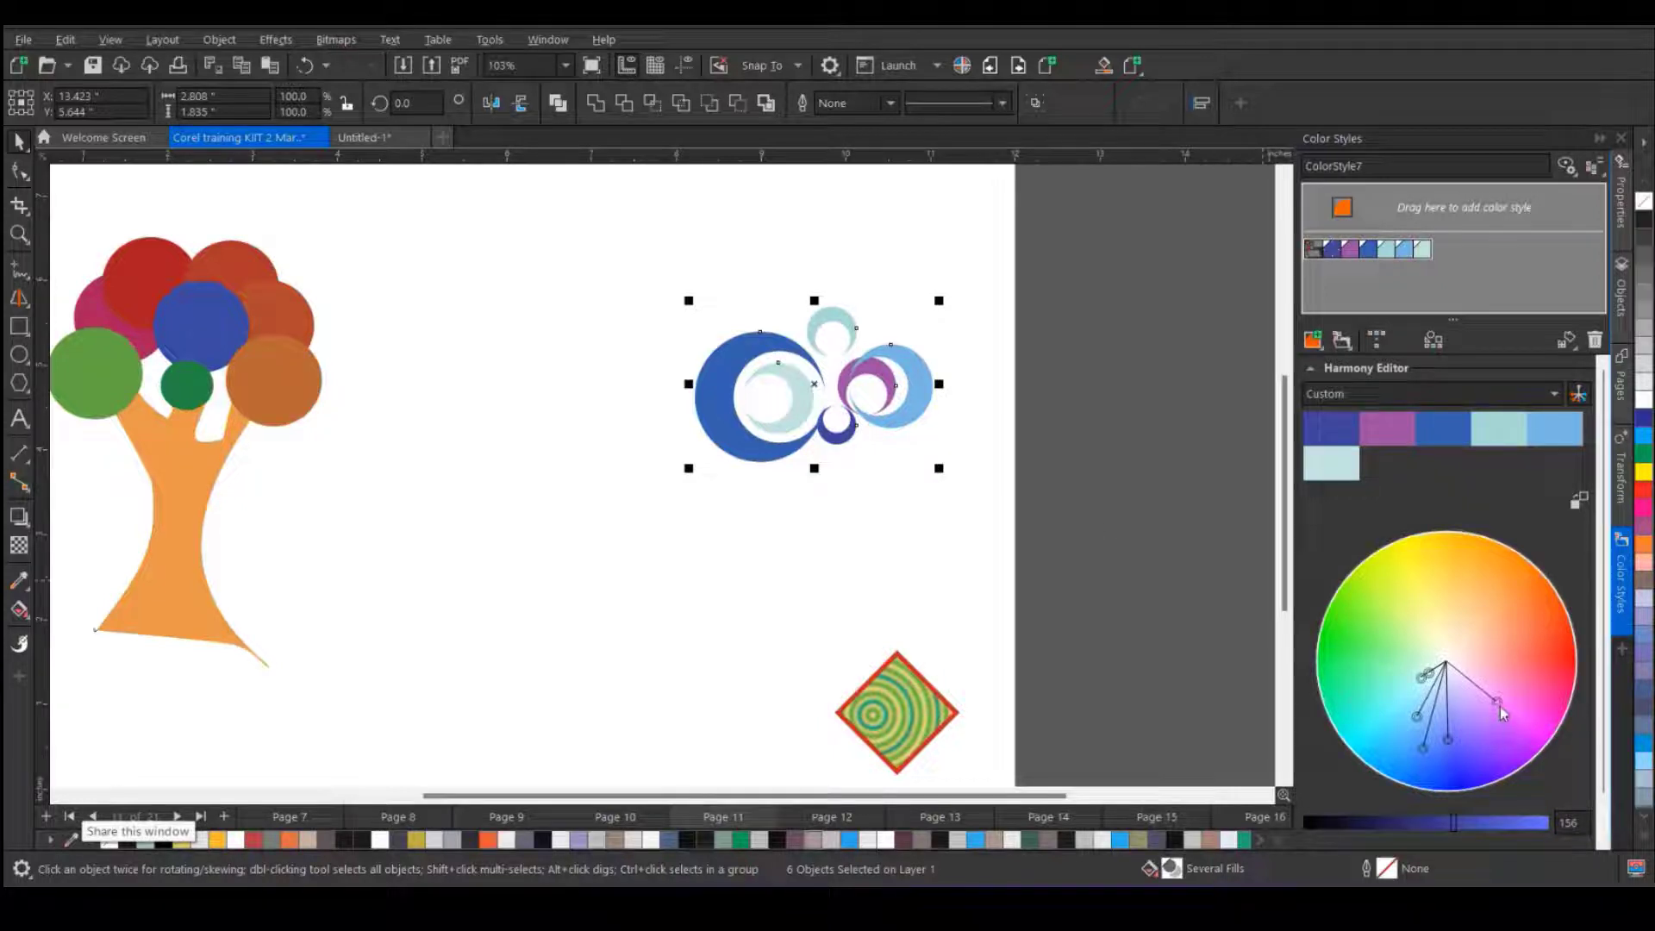
drag(1502, 708, 1408, 550)
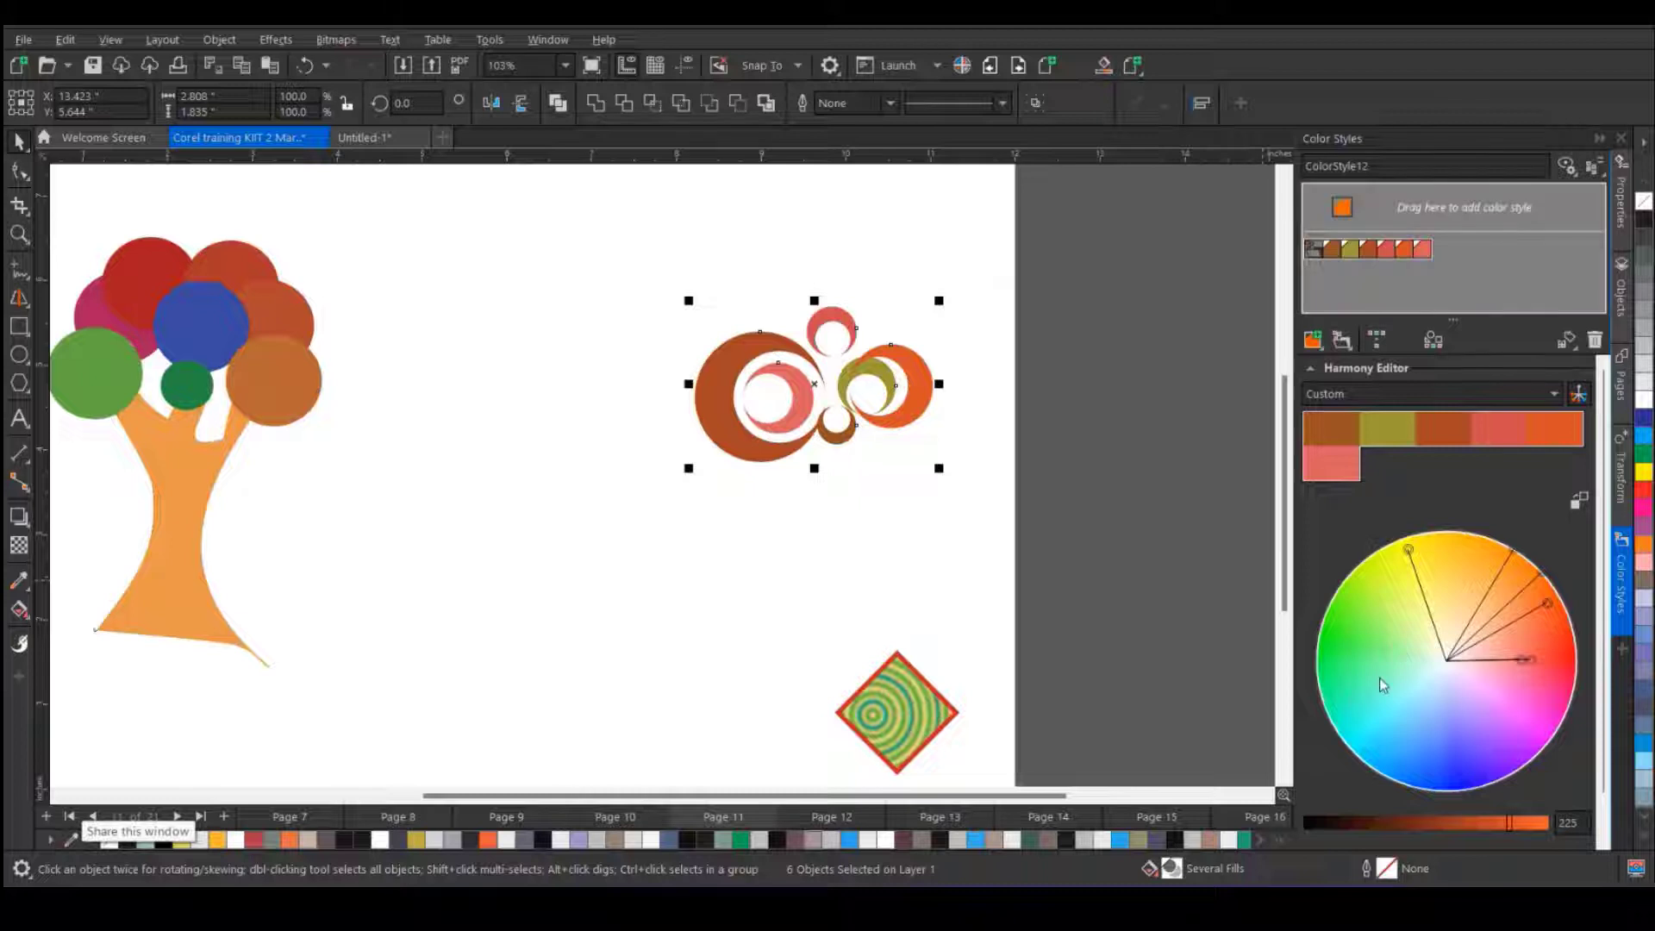
- Place copies of the swirl artwork to its lower left and over the page's right edge, and shift their shared harmony to olive, green and orange
drag(792, 402, 512, 567)
click(587, 602)
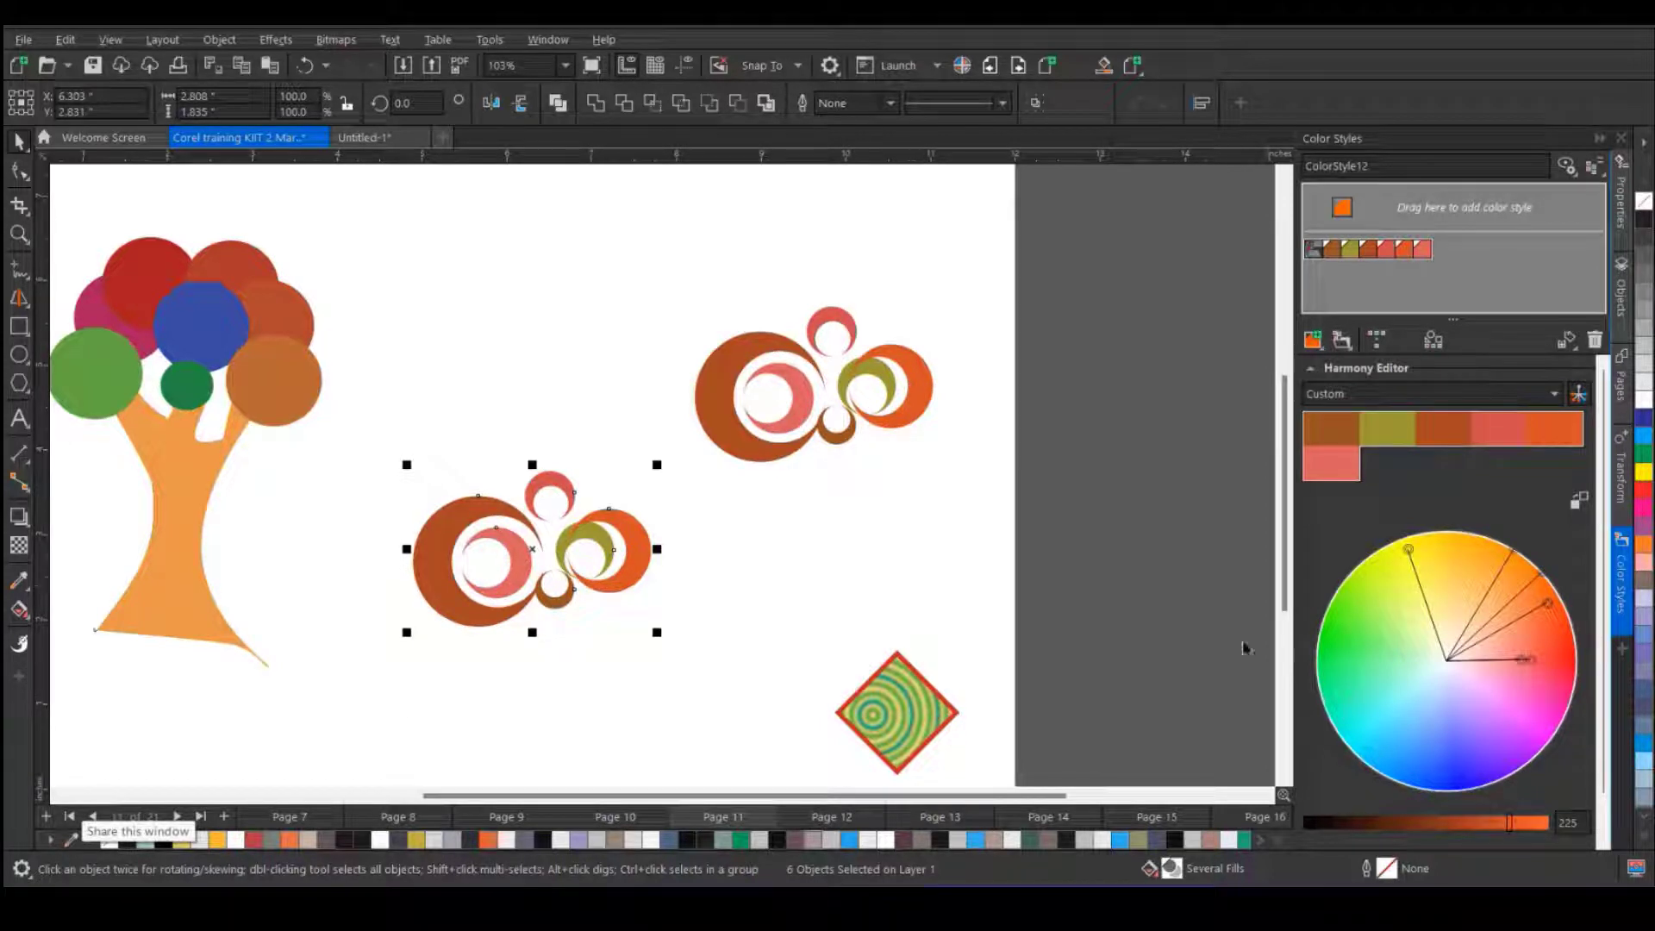
drag(1410, 556, 1307, 621)
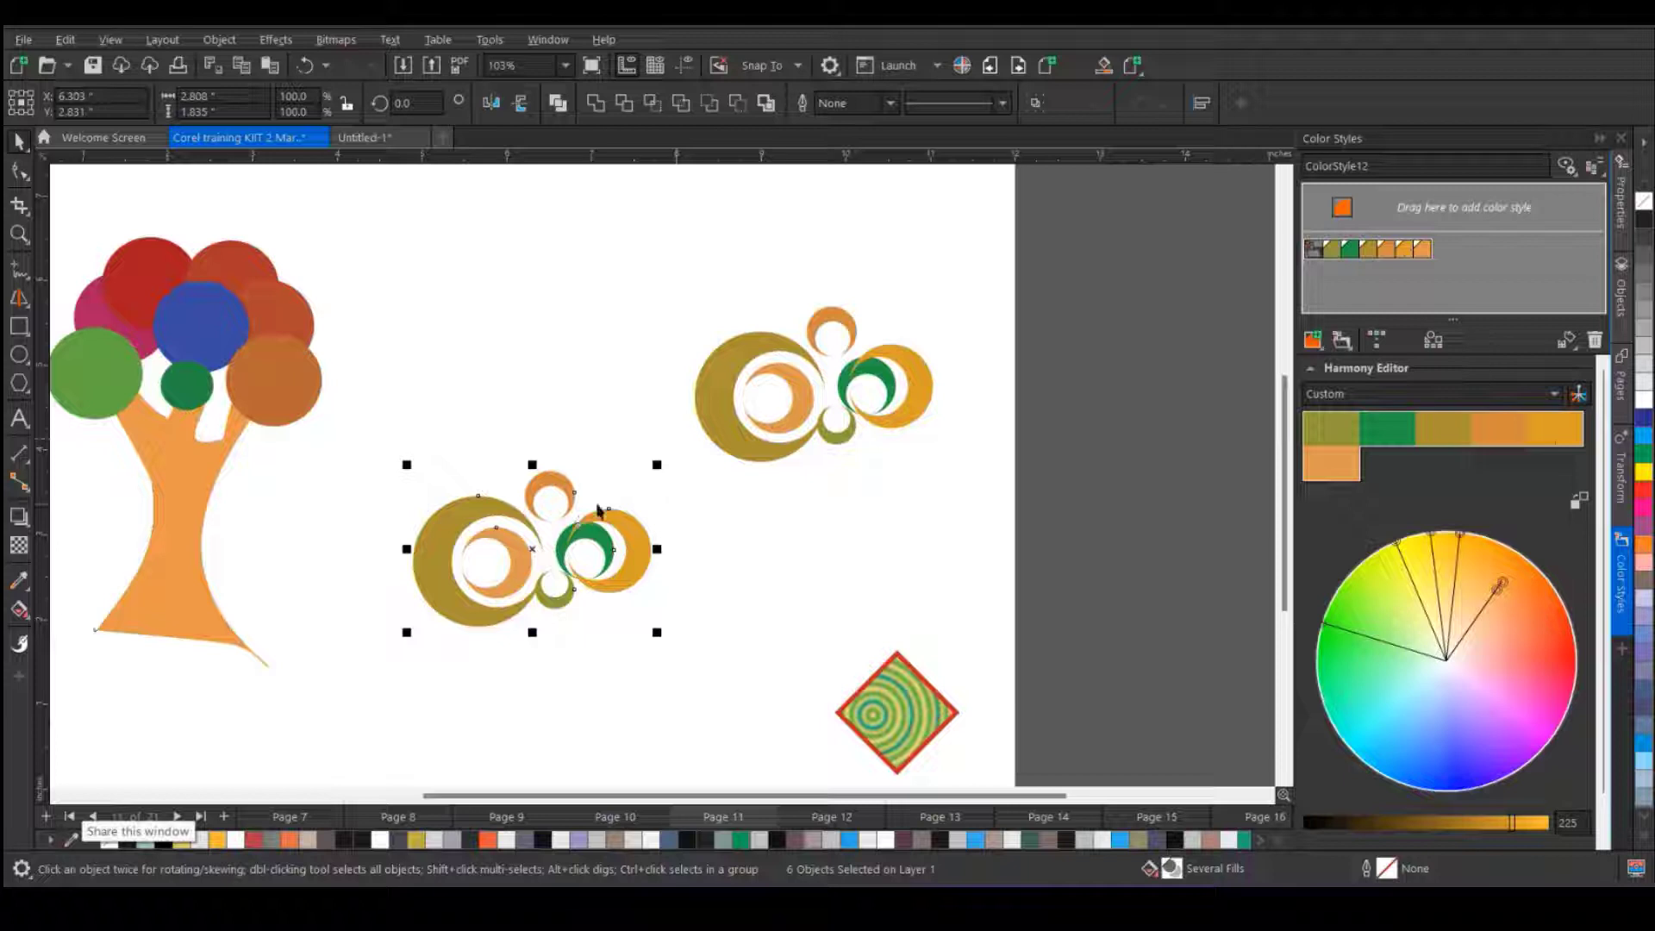
right_click(630, 542)
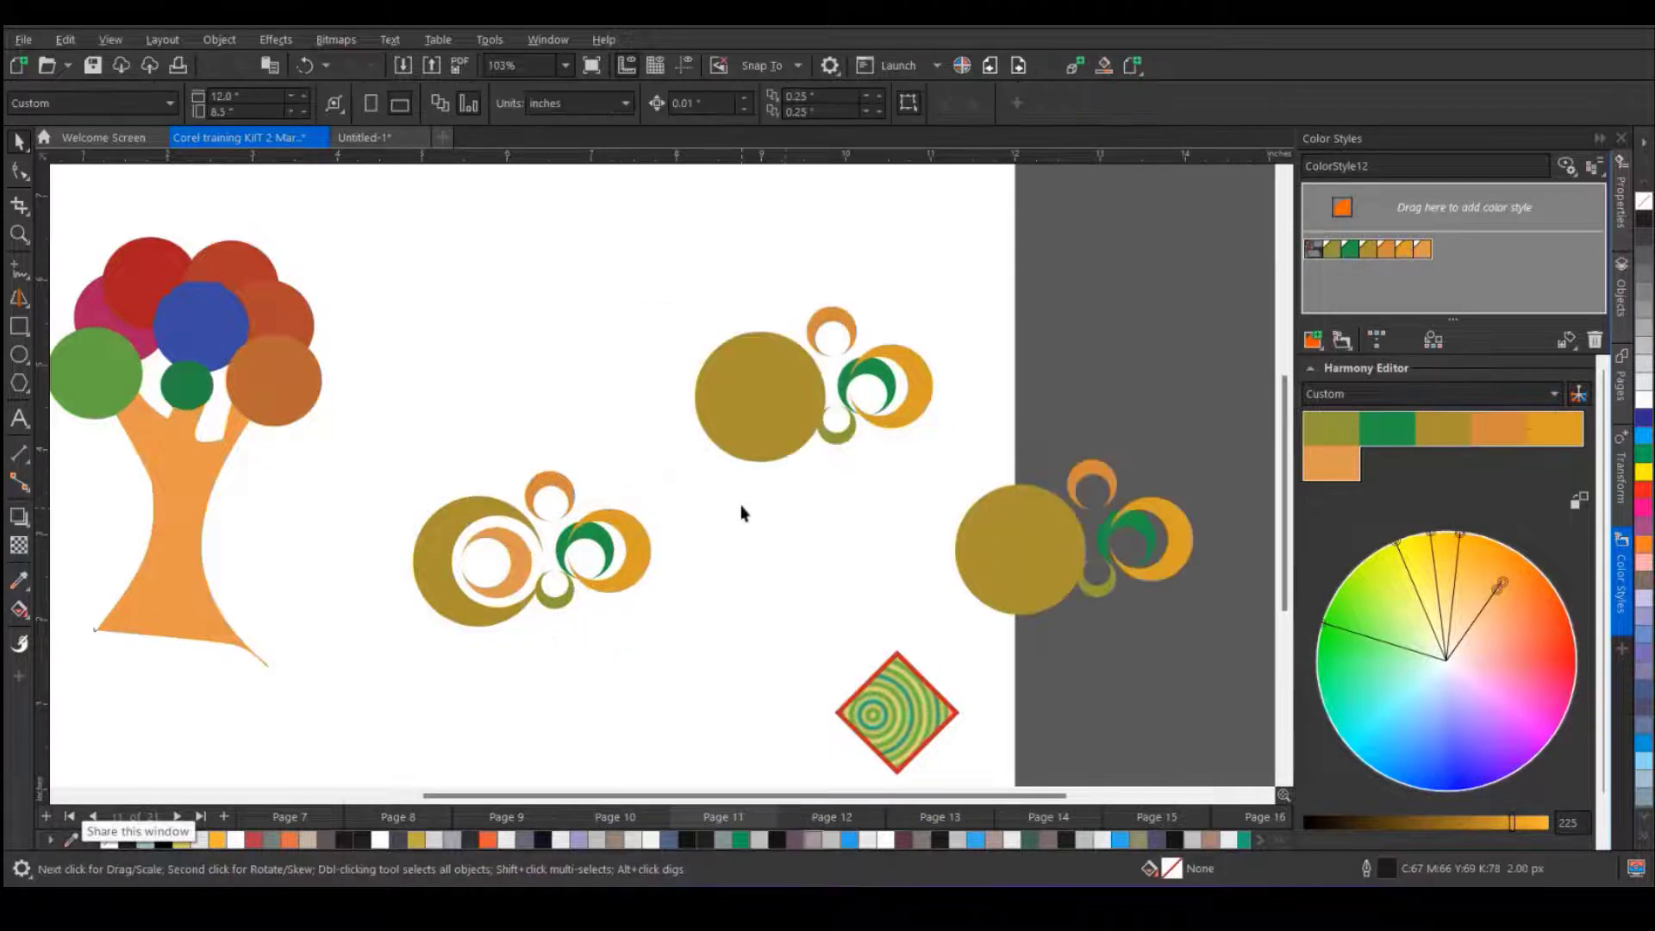
- Change only the green style in the swirl harmony to a reddish brown
scroll(742, 506, down, 2)
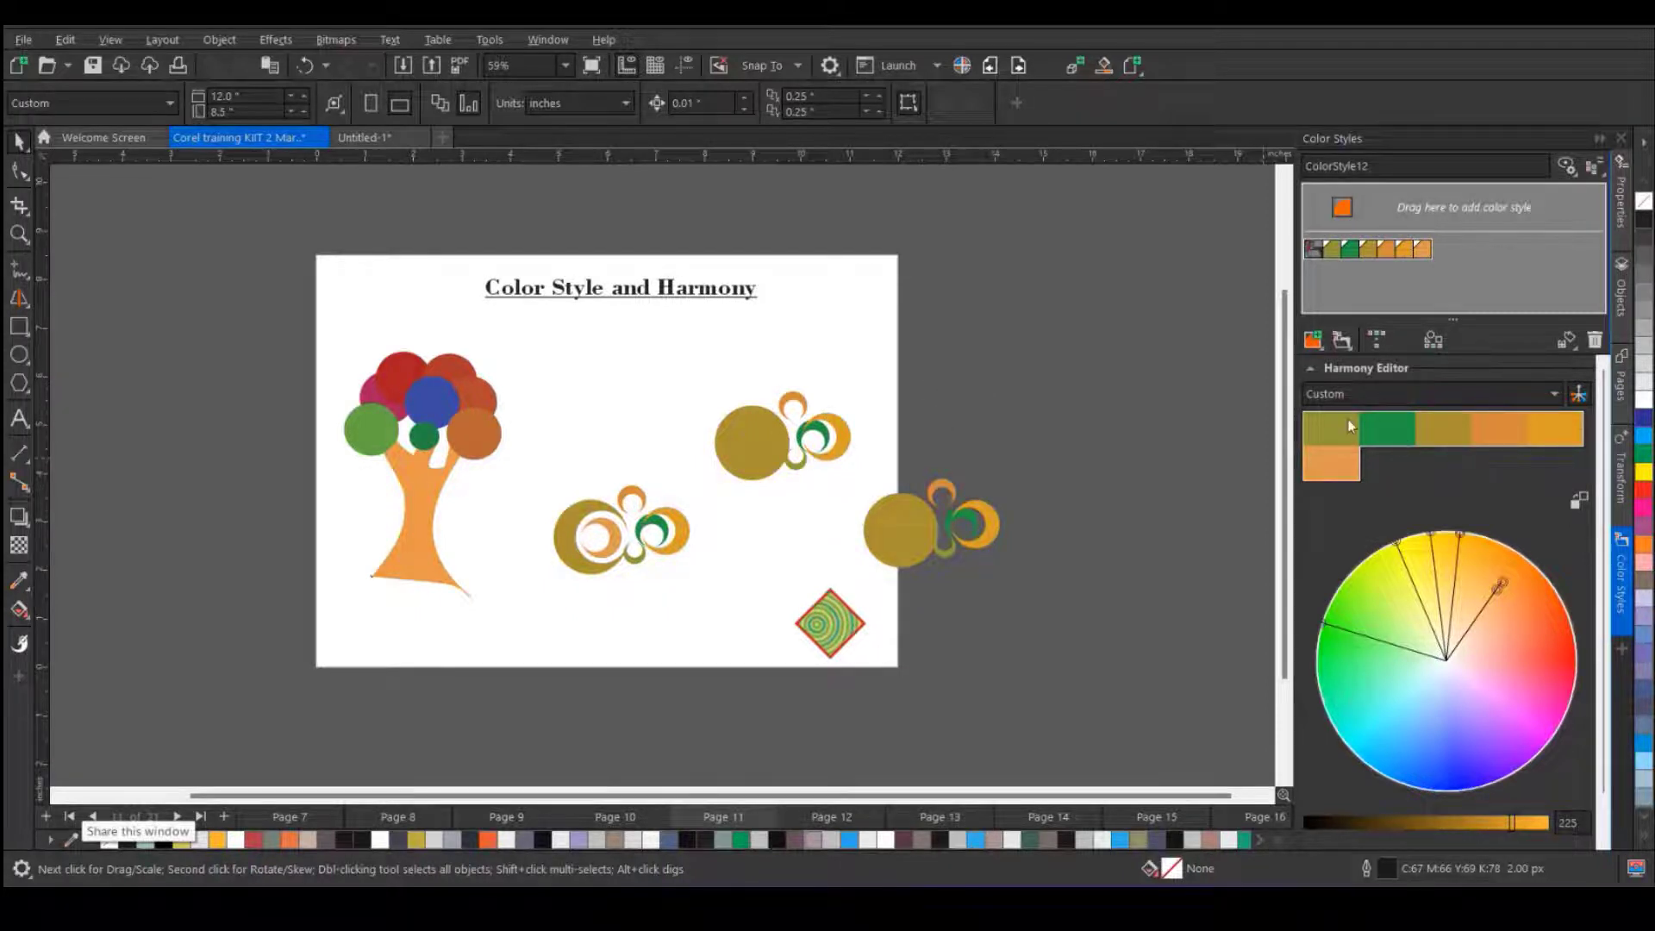
click(1385, 443)
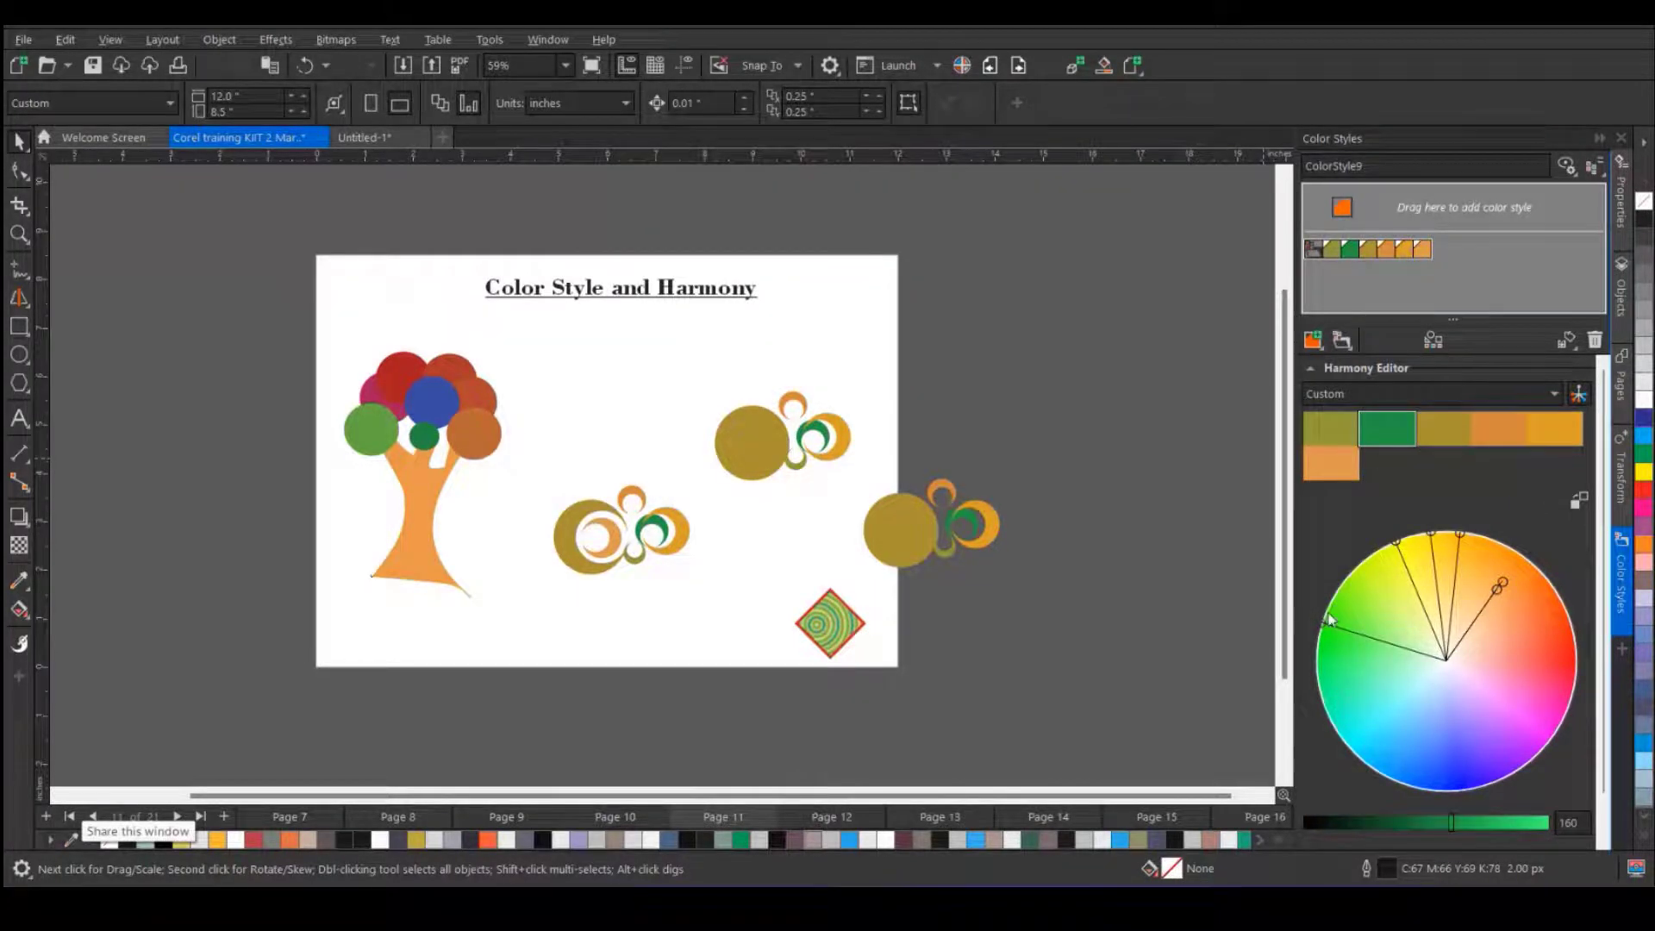
drag(1325, 634, 1535, 630)
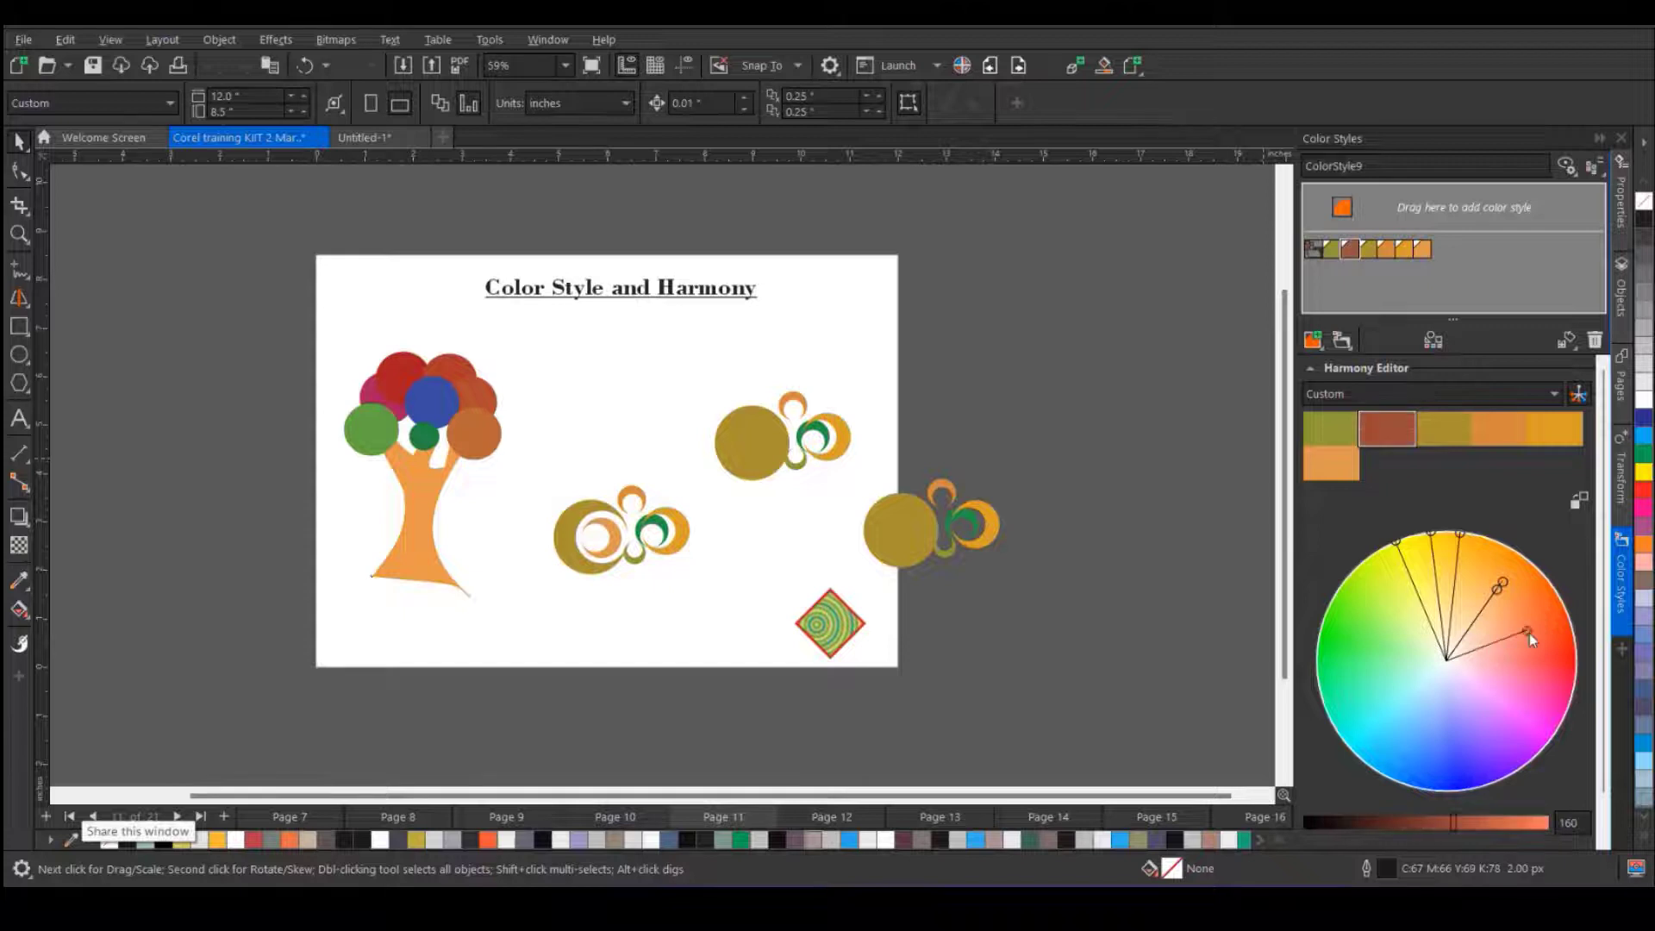
- Adjust the brightness of the reddish brown style in the swirl artwork's harmony
drag(1515, 823, 1343, 831)
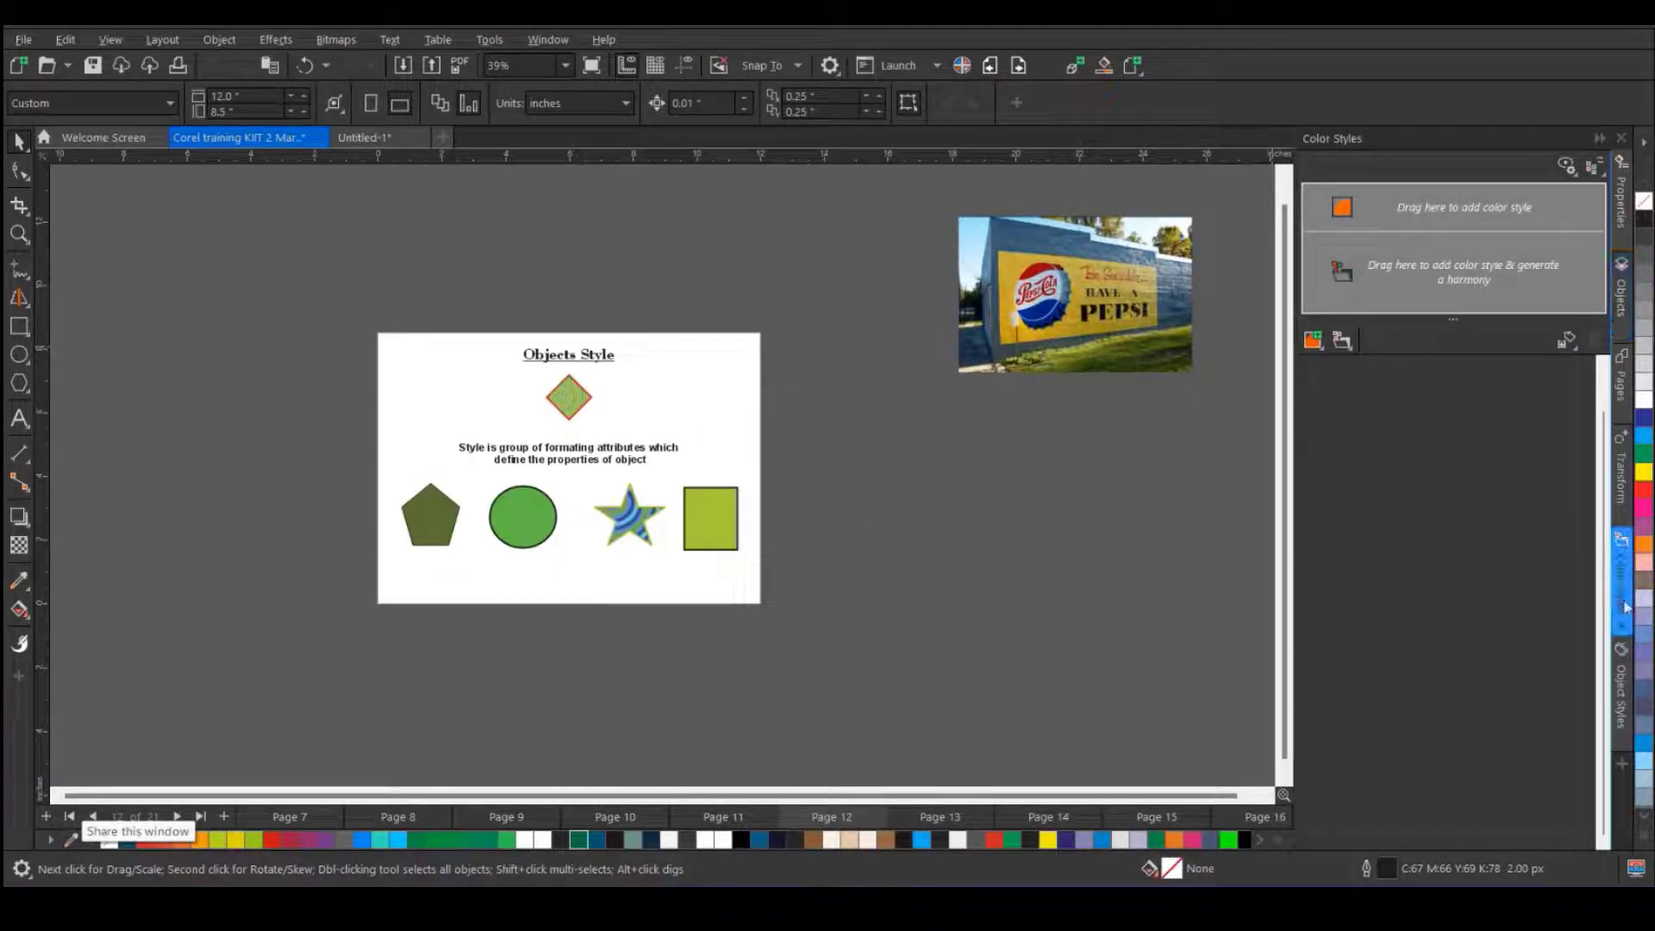
- On Page 12, create a new object style set and give it a uniform green fill of #039E03
click(1624, 629)
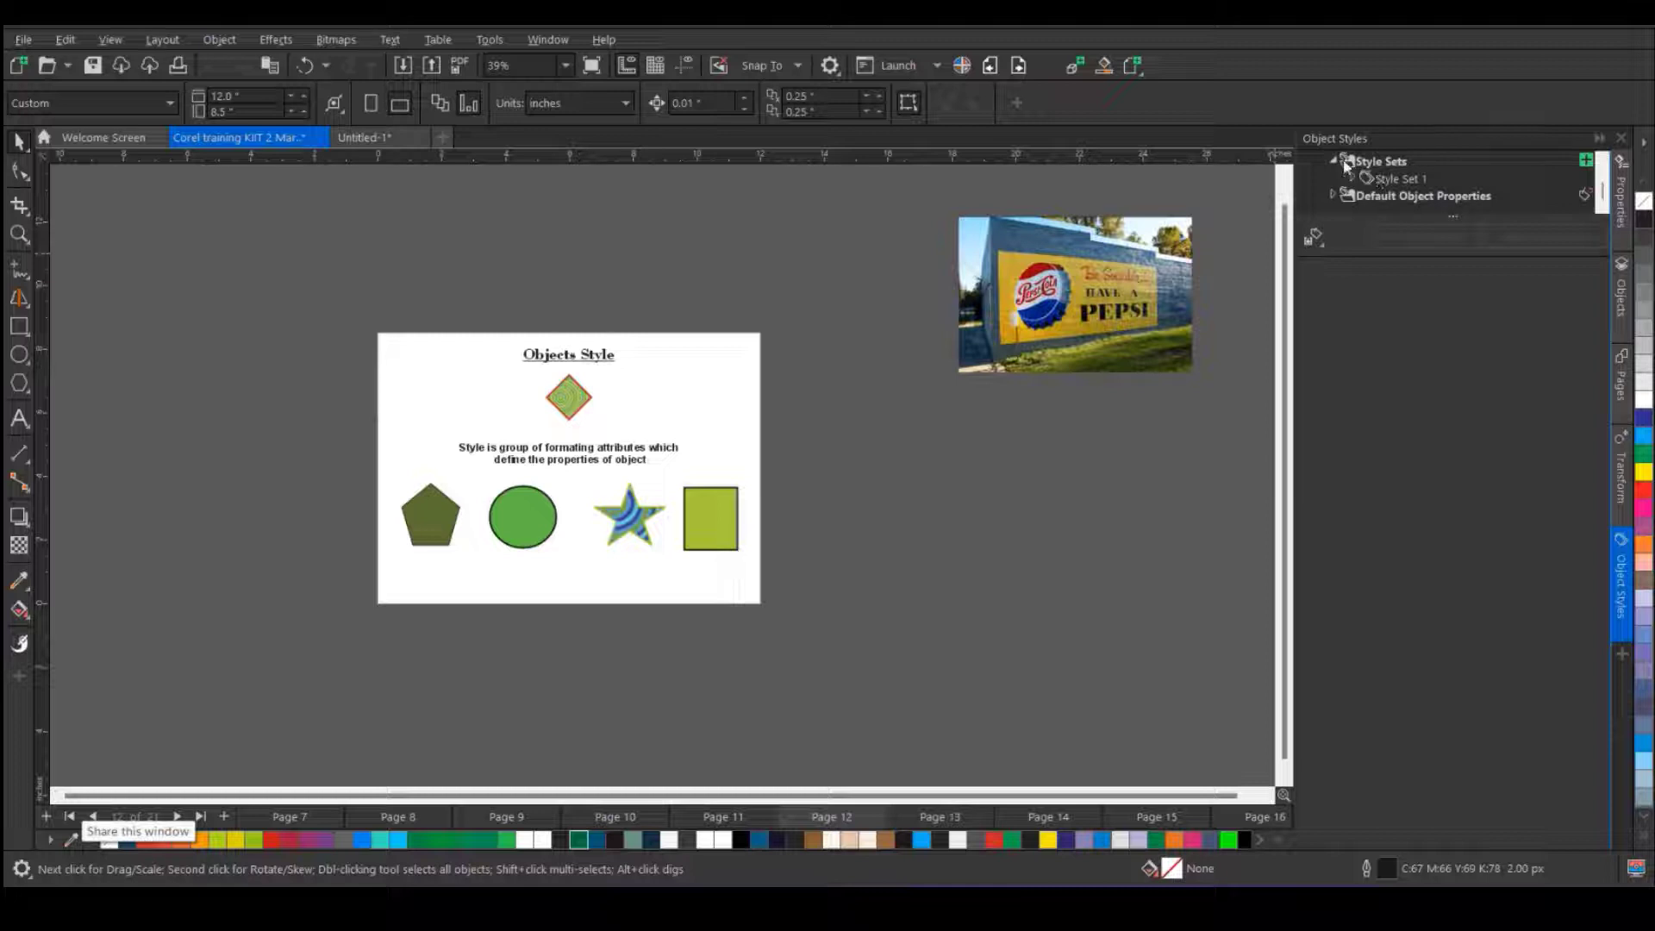
click(1586, 160)
click(1557, 196)
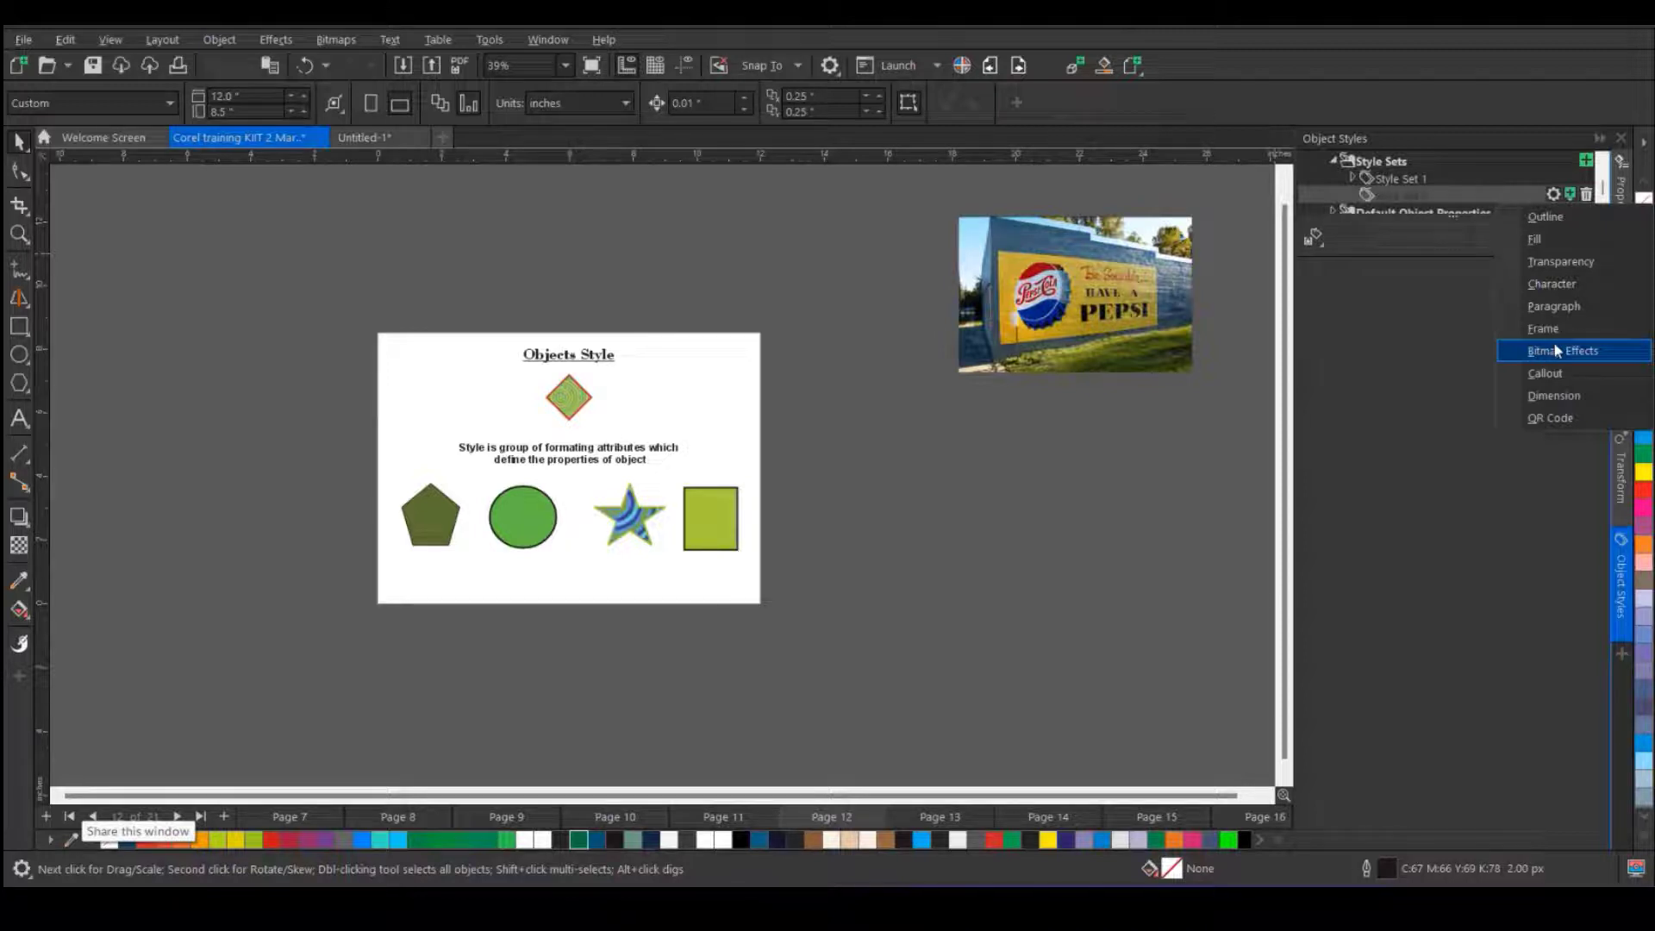
click(1549, 246)
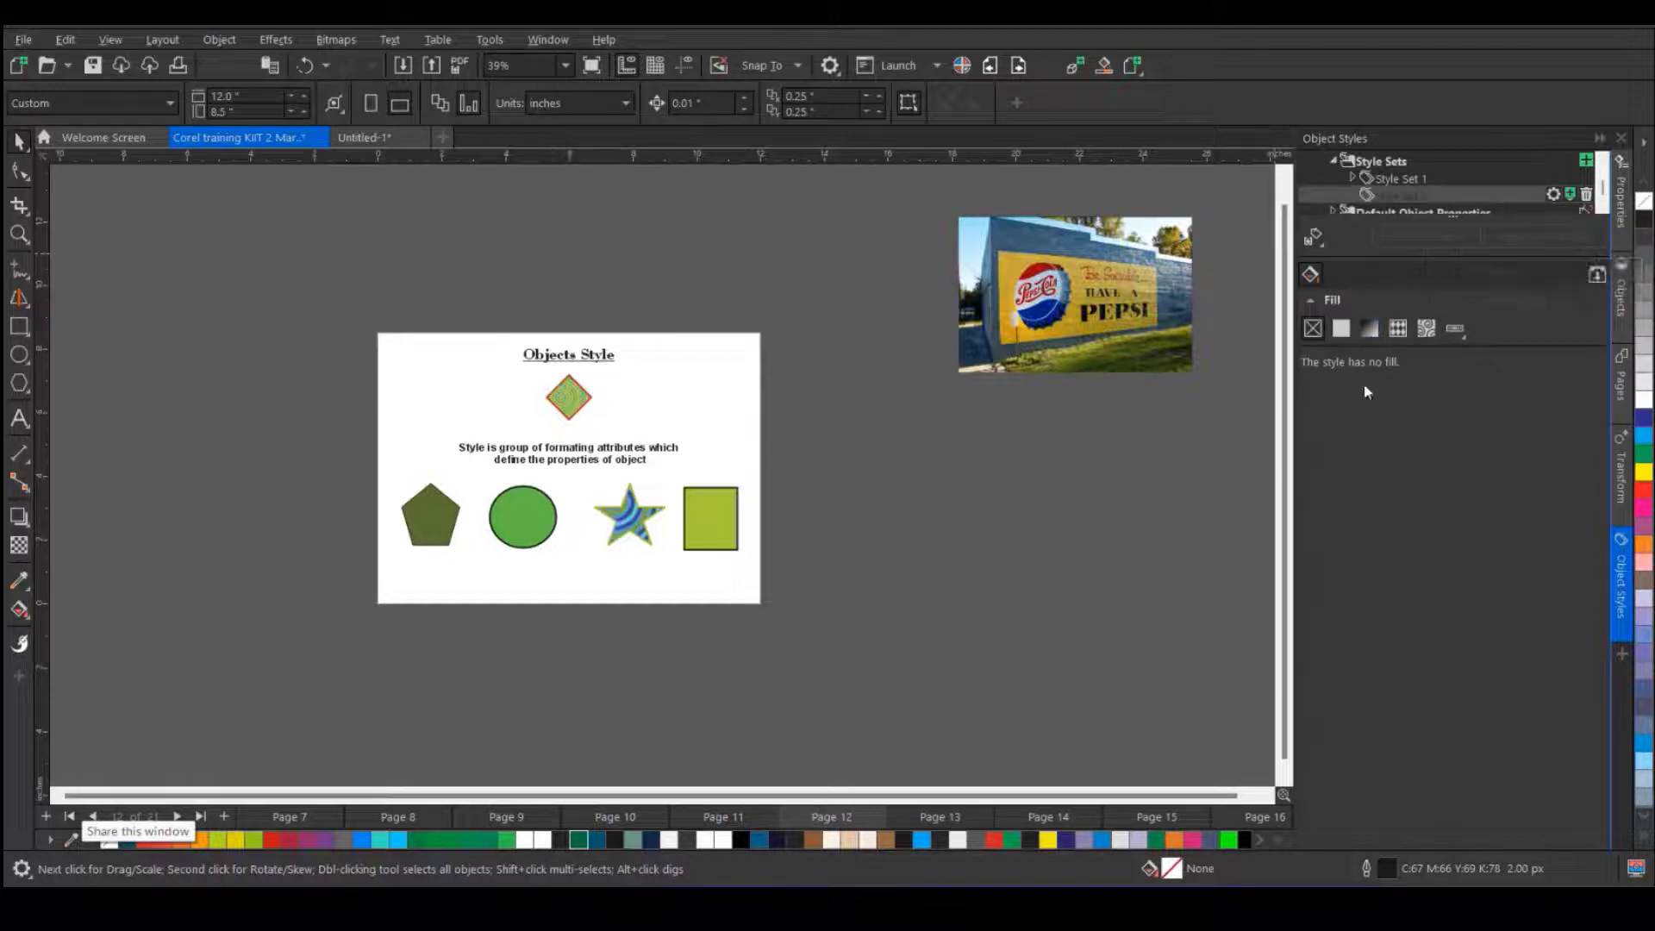
click(1342, 329)
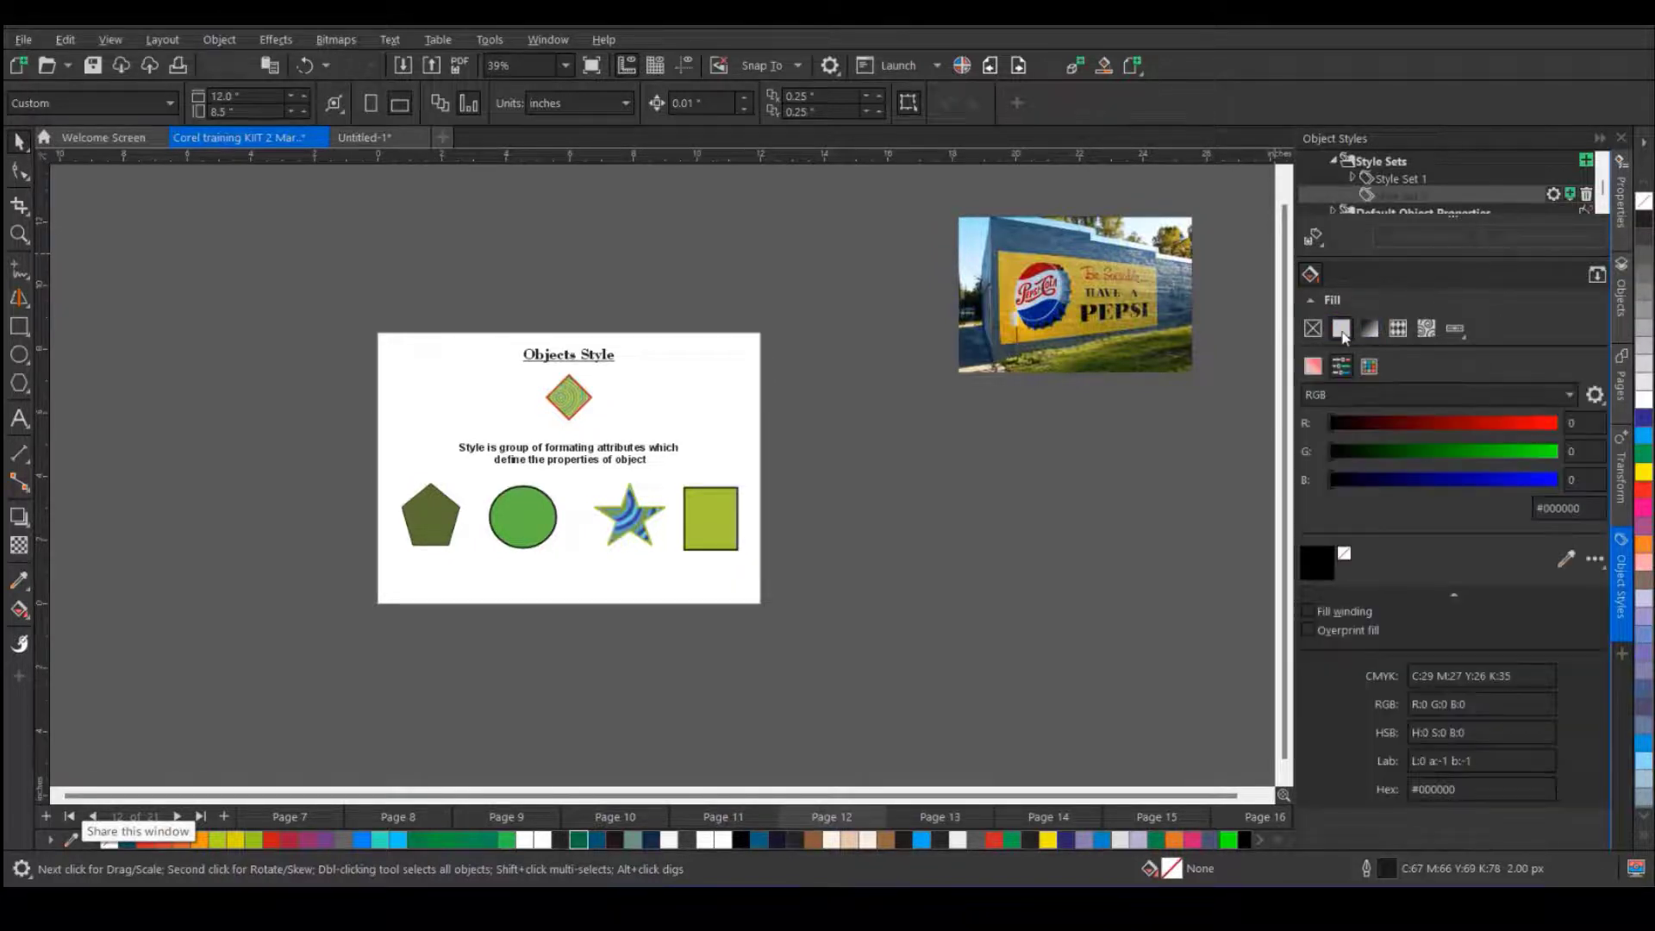
click(1319, 365)
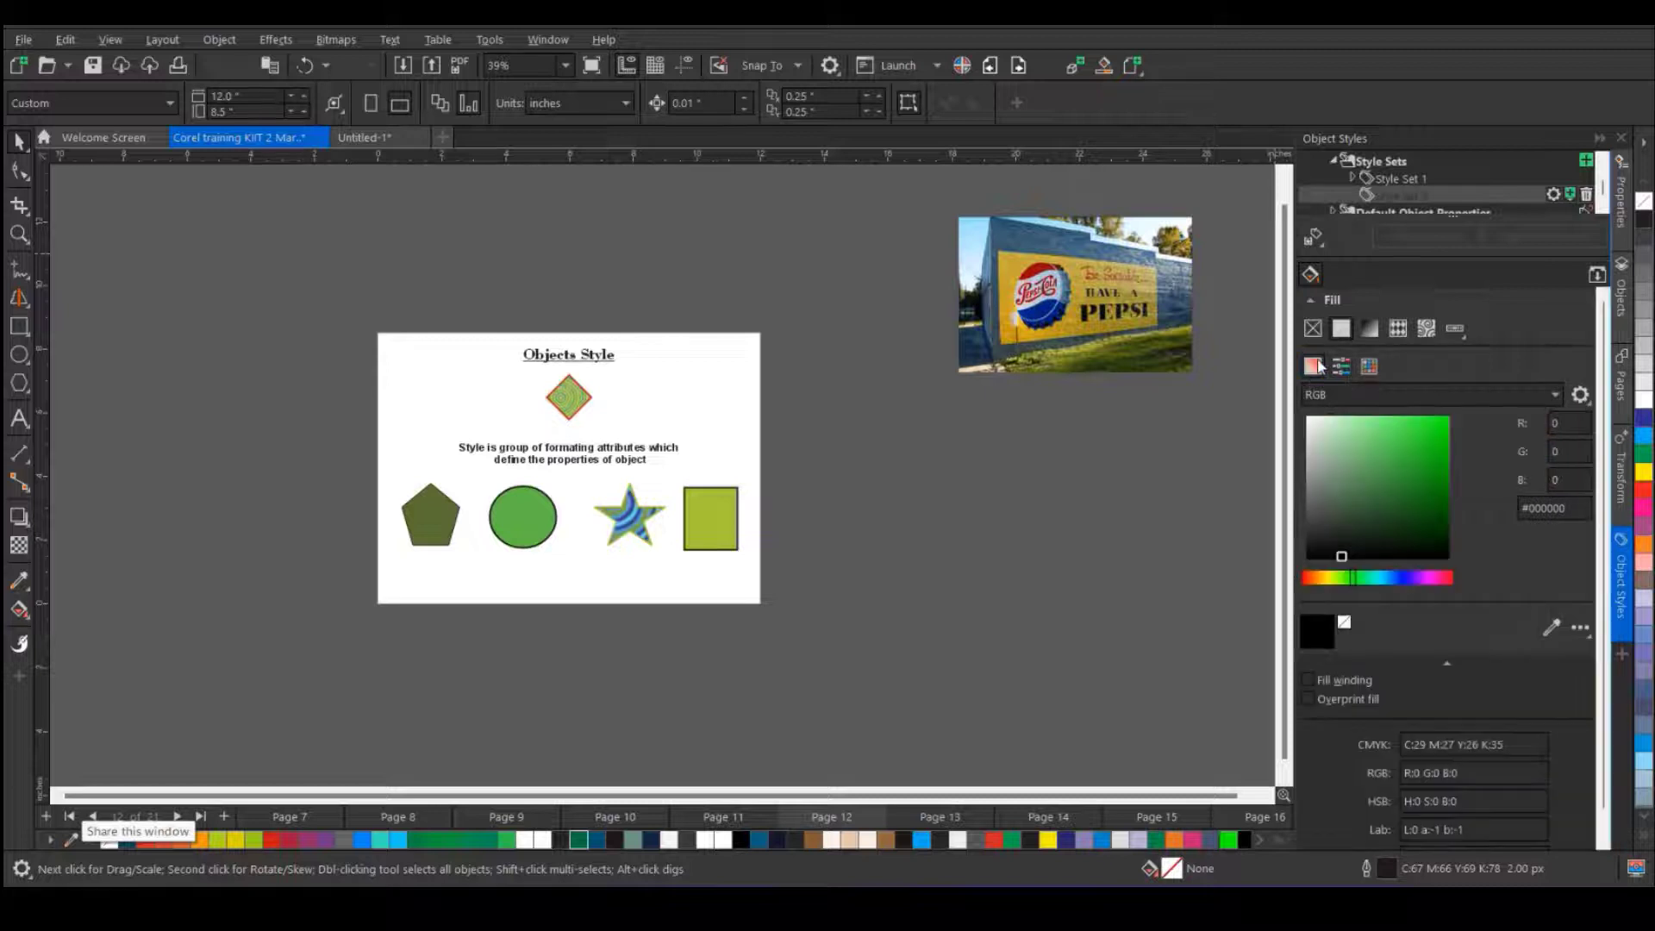
click(1441, 482)
click(1447, 470)
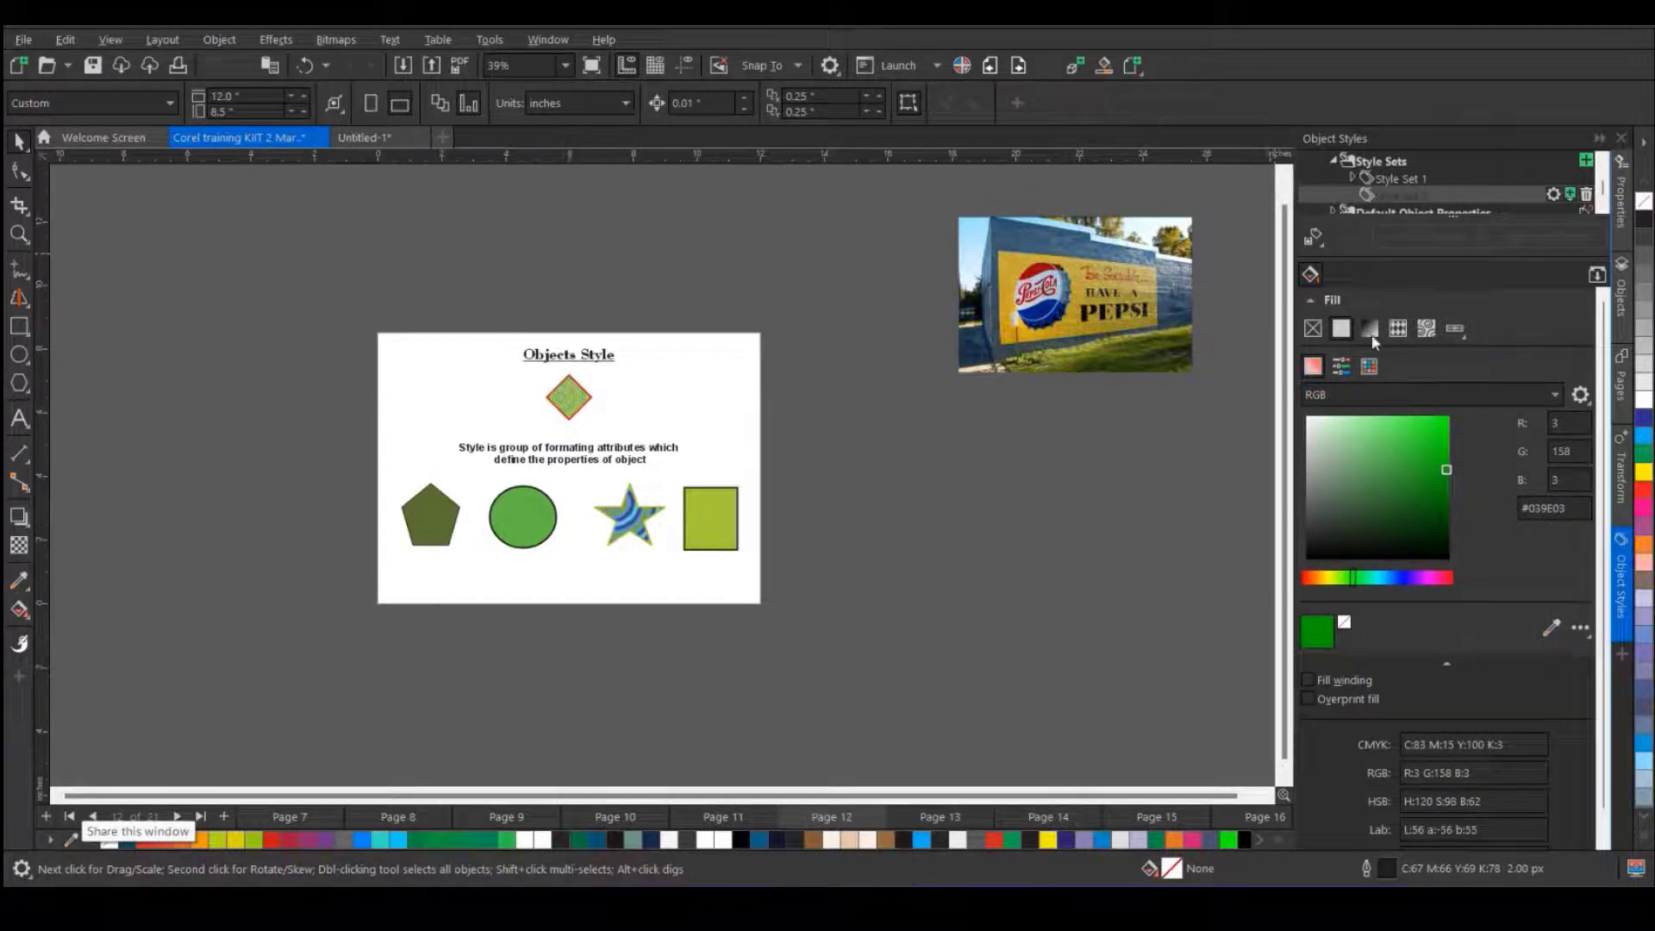
scroll(1403, 329, down, 1)
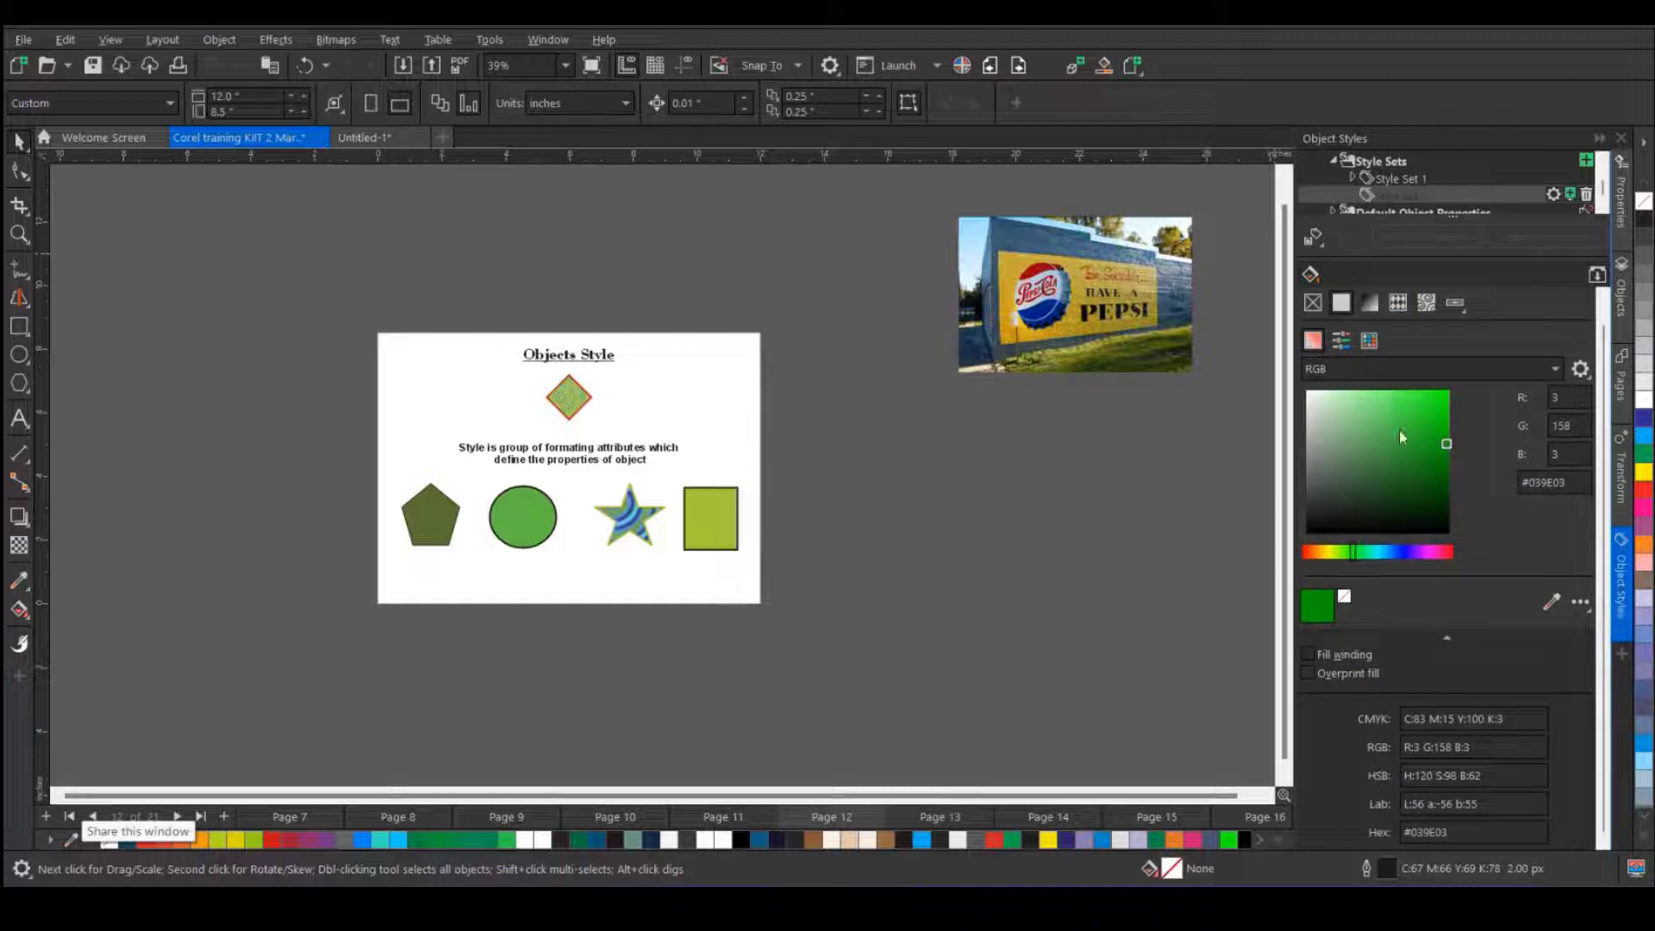
scroll(1393, 542, down, 1)
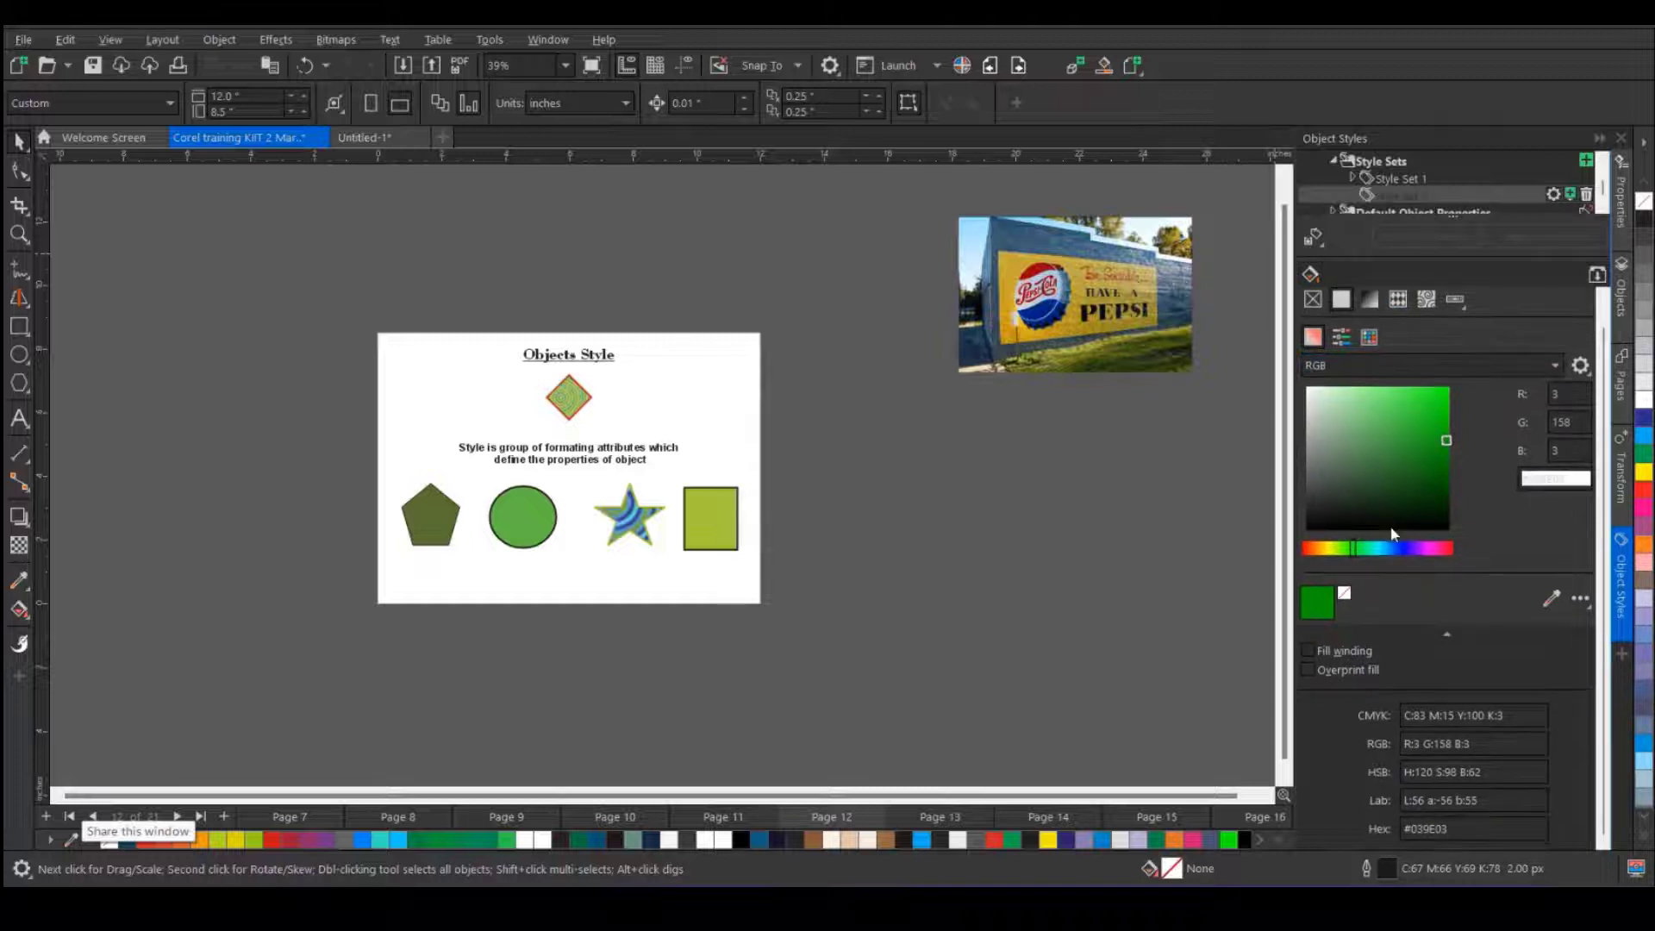
- Add an outline to the new style set and color it blue, #2F0DB8
click(1556, 198)
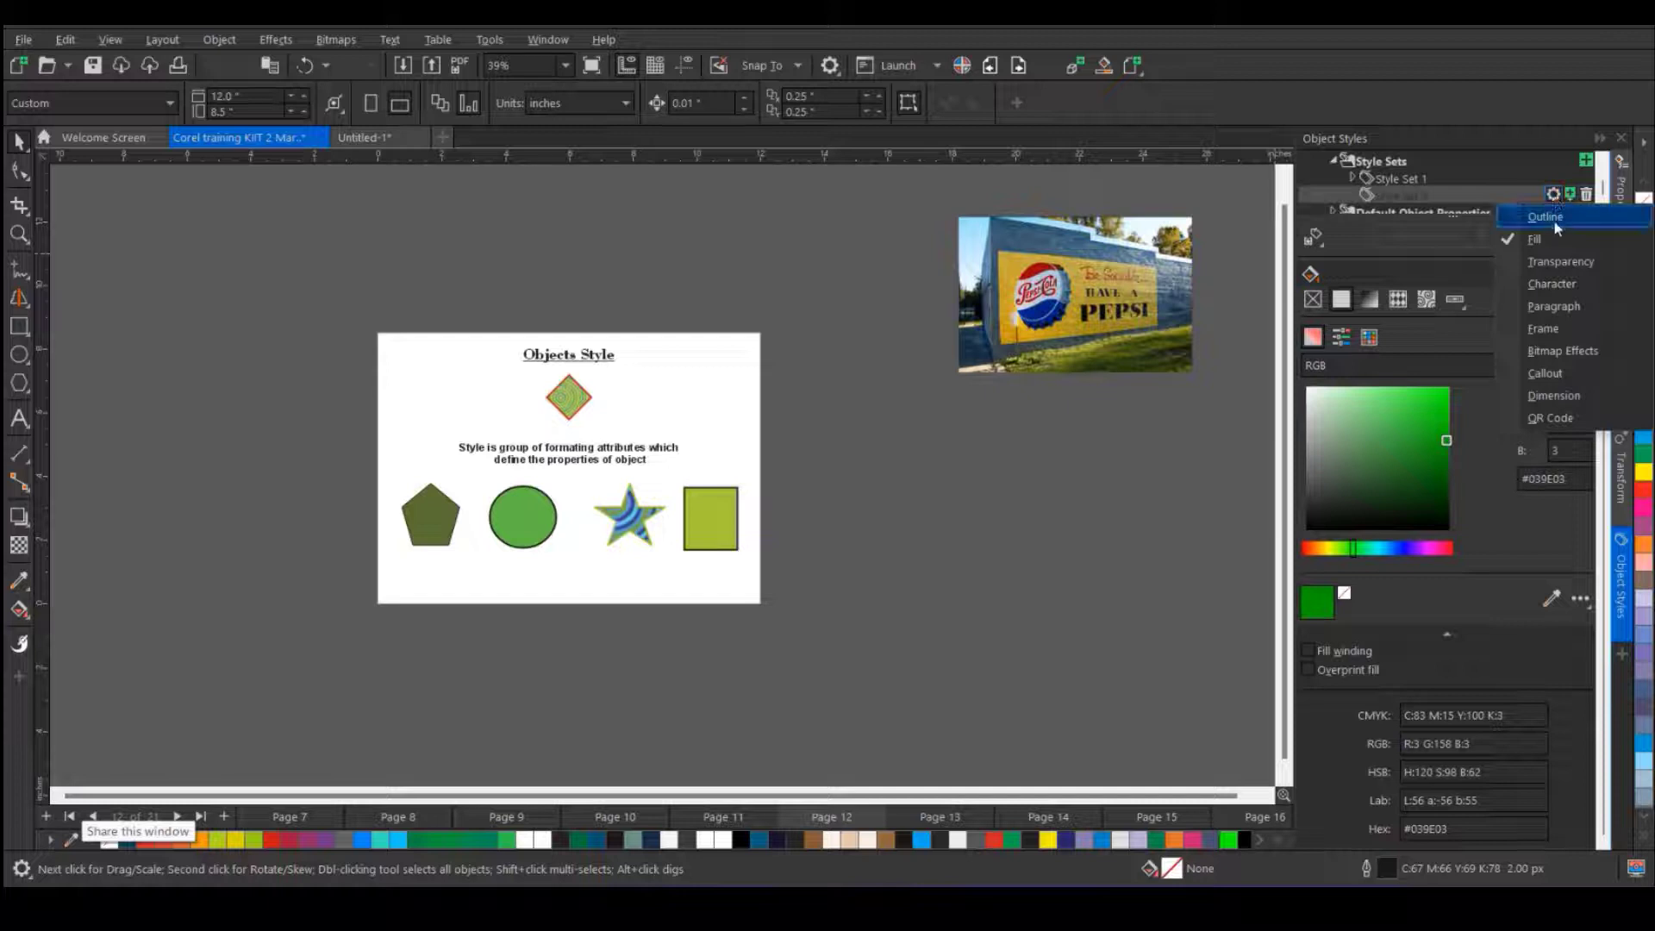
click(1559, 228)
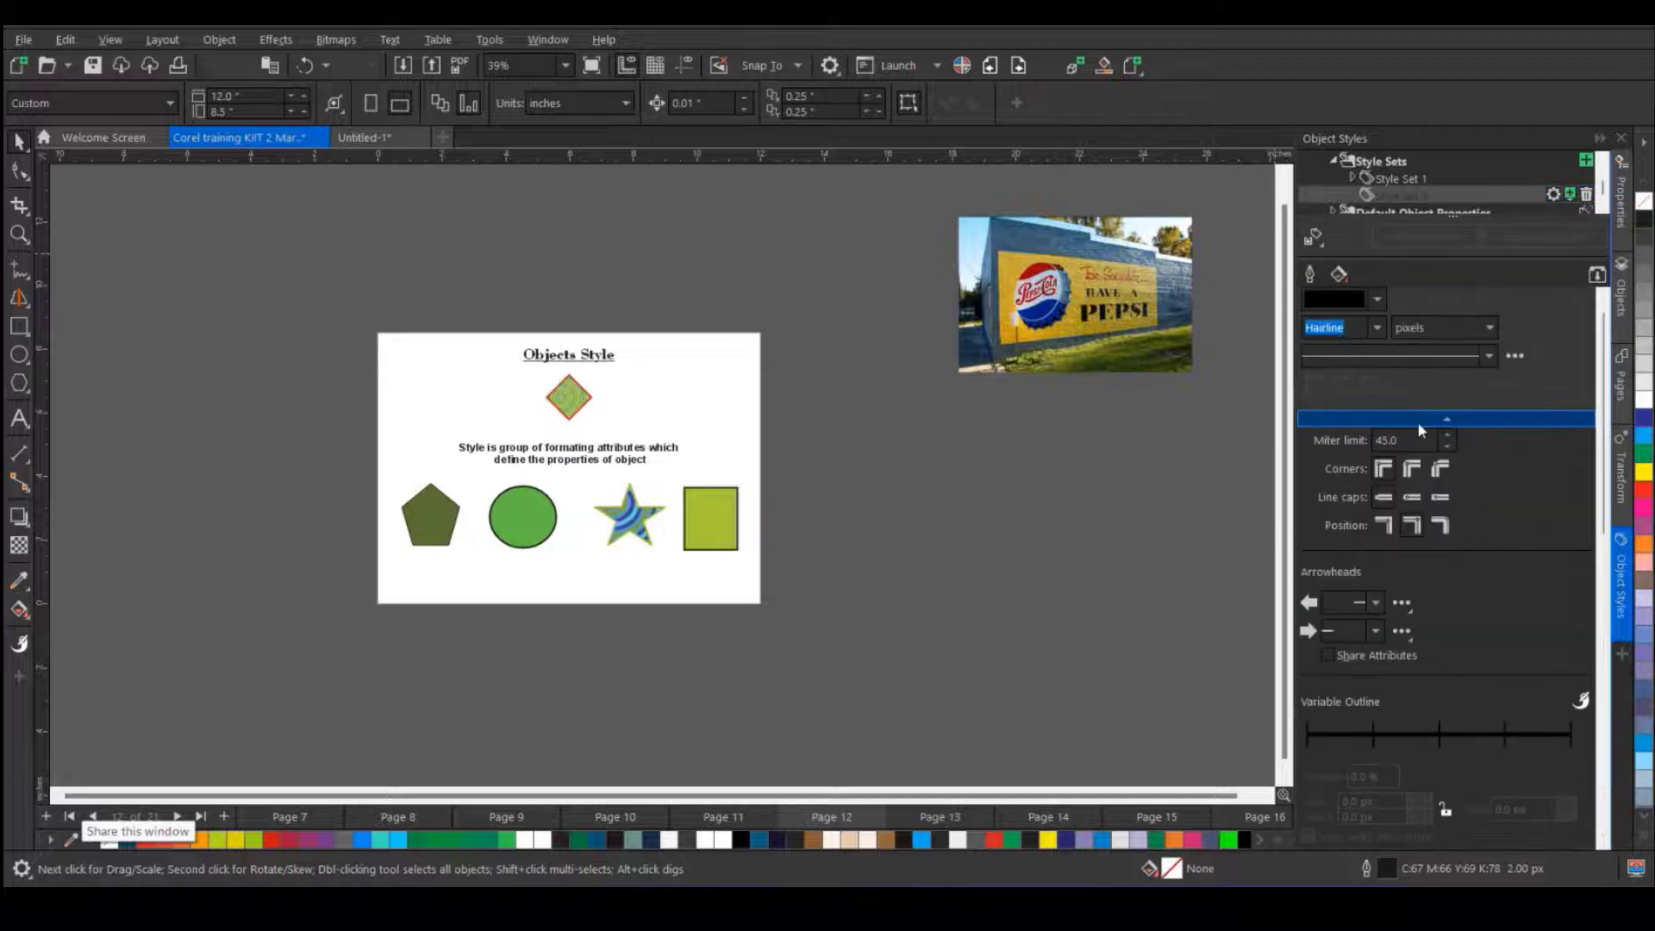
click(1378, 302)
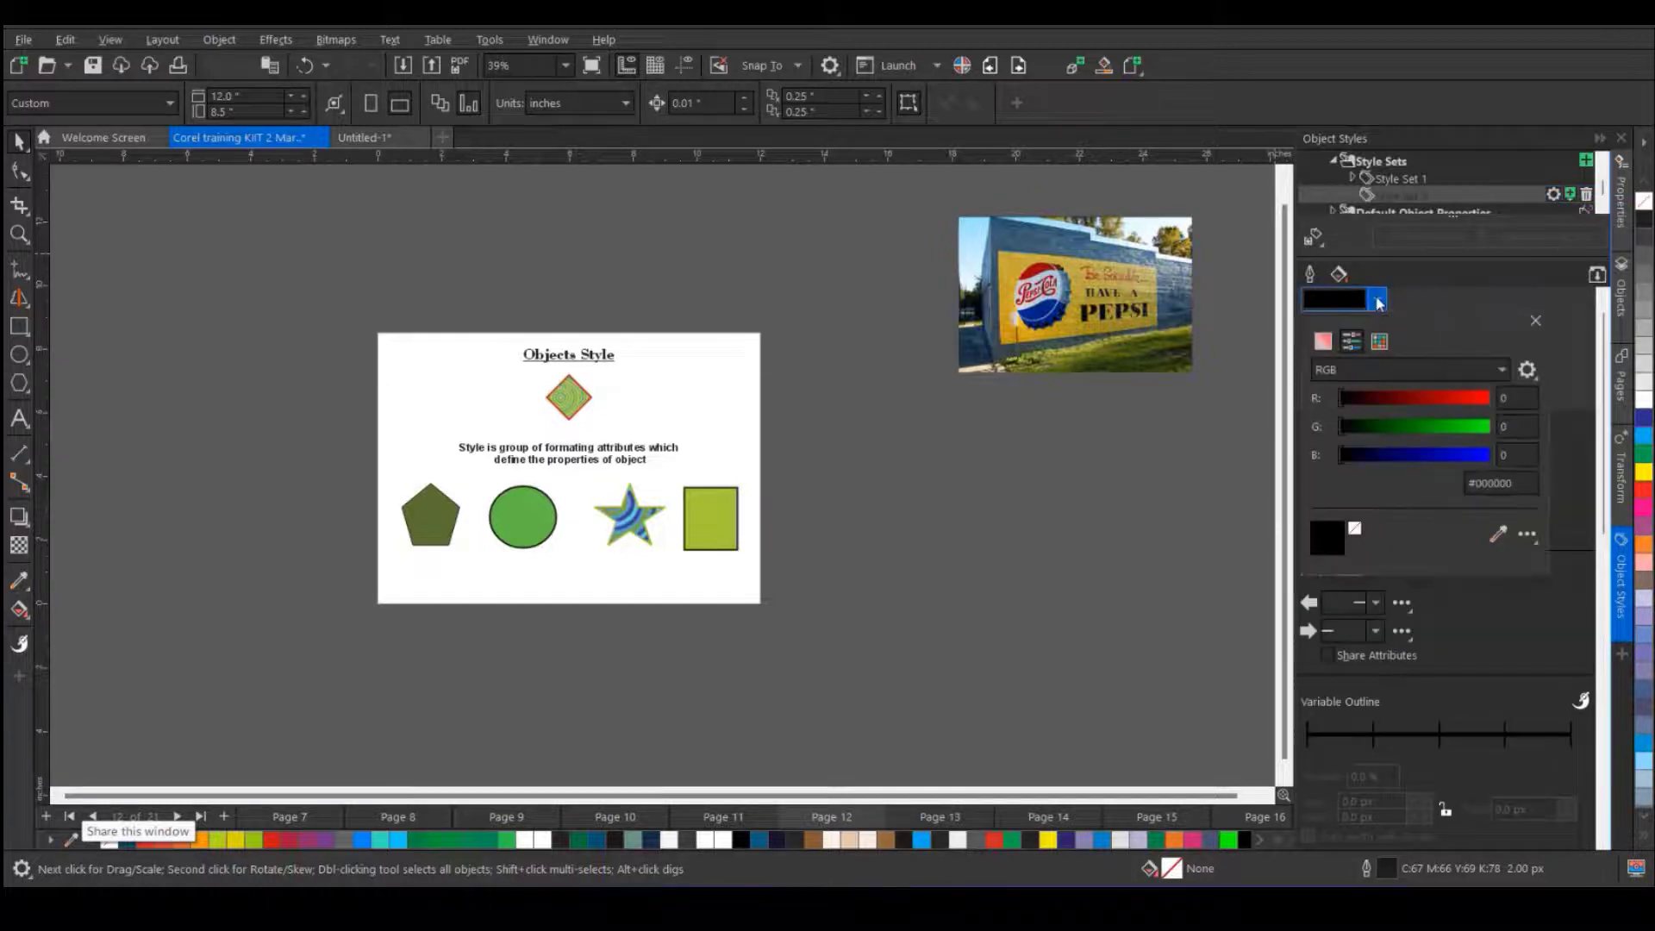
click(1322, 340)
click(1452, 434)
click(1421, 553)
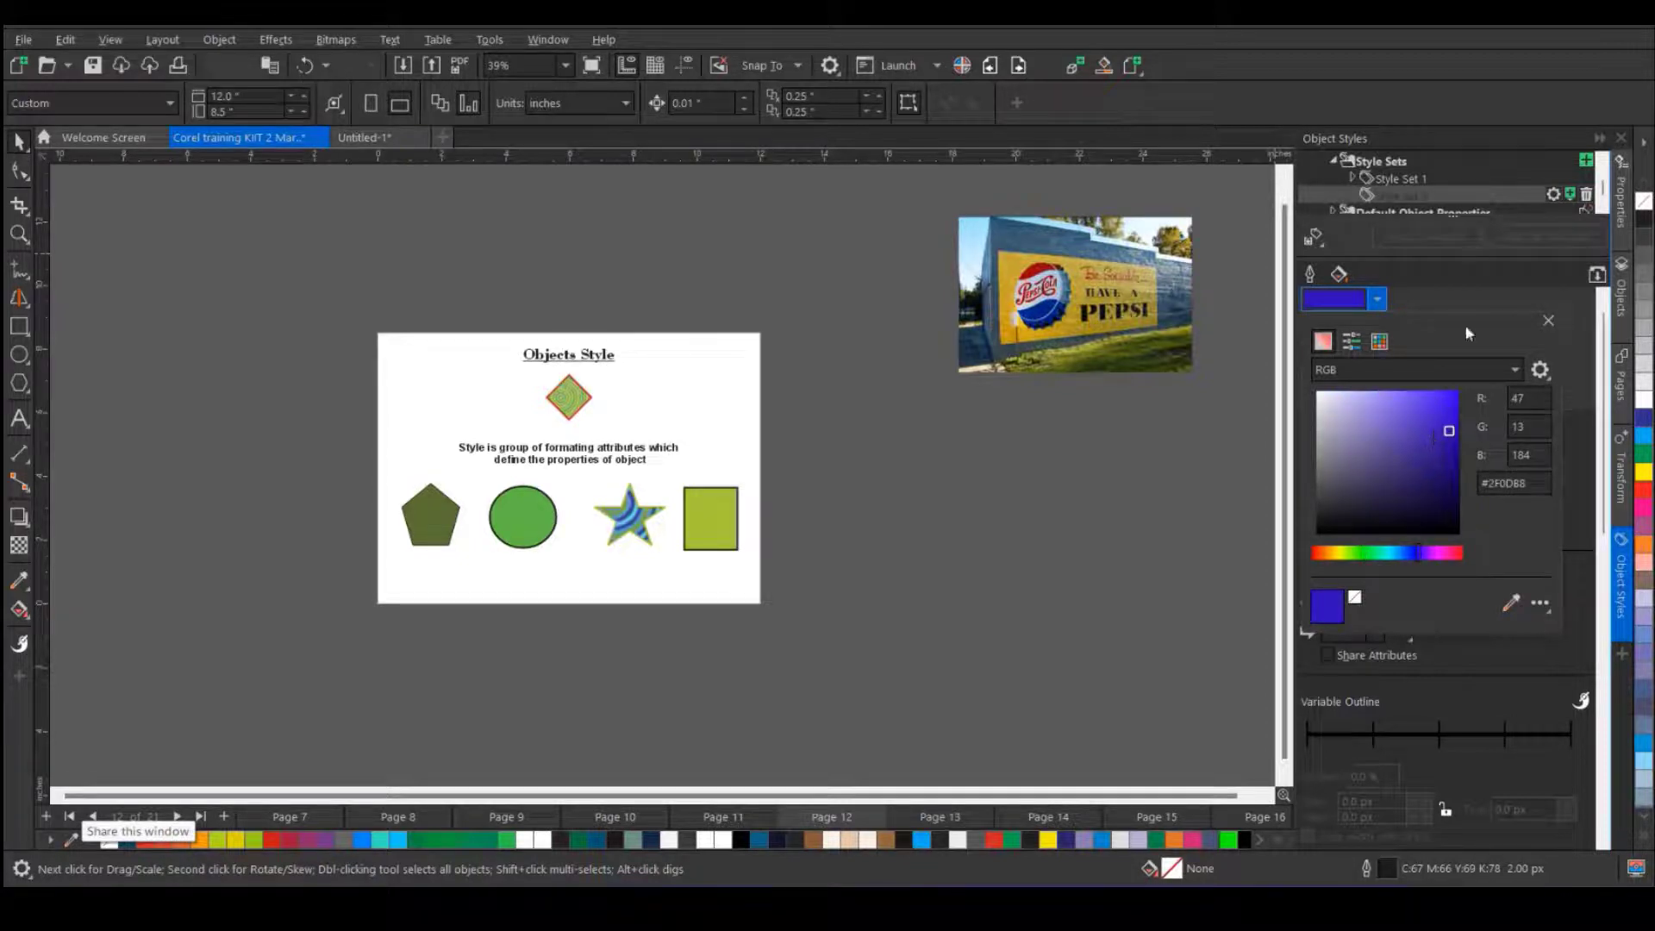
click(1468, 300)
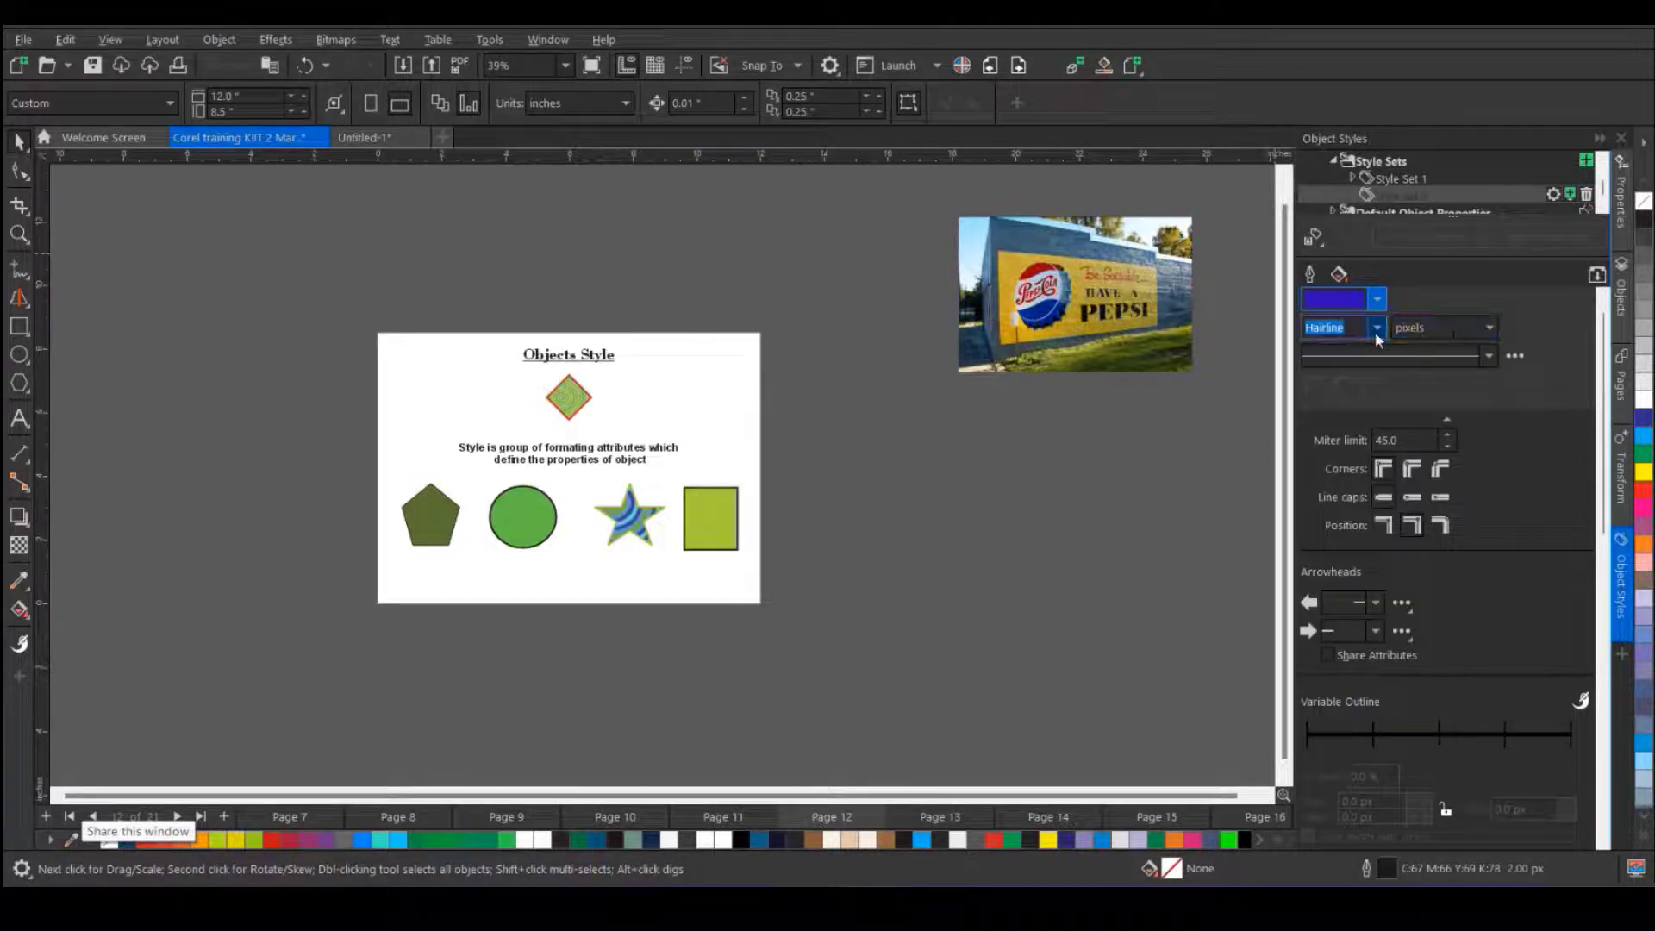
- Set the style set's outline to 10 px wide with a dashed line style
click(1377, 328)
click(1329, 466)
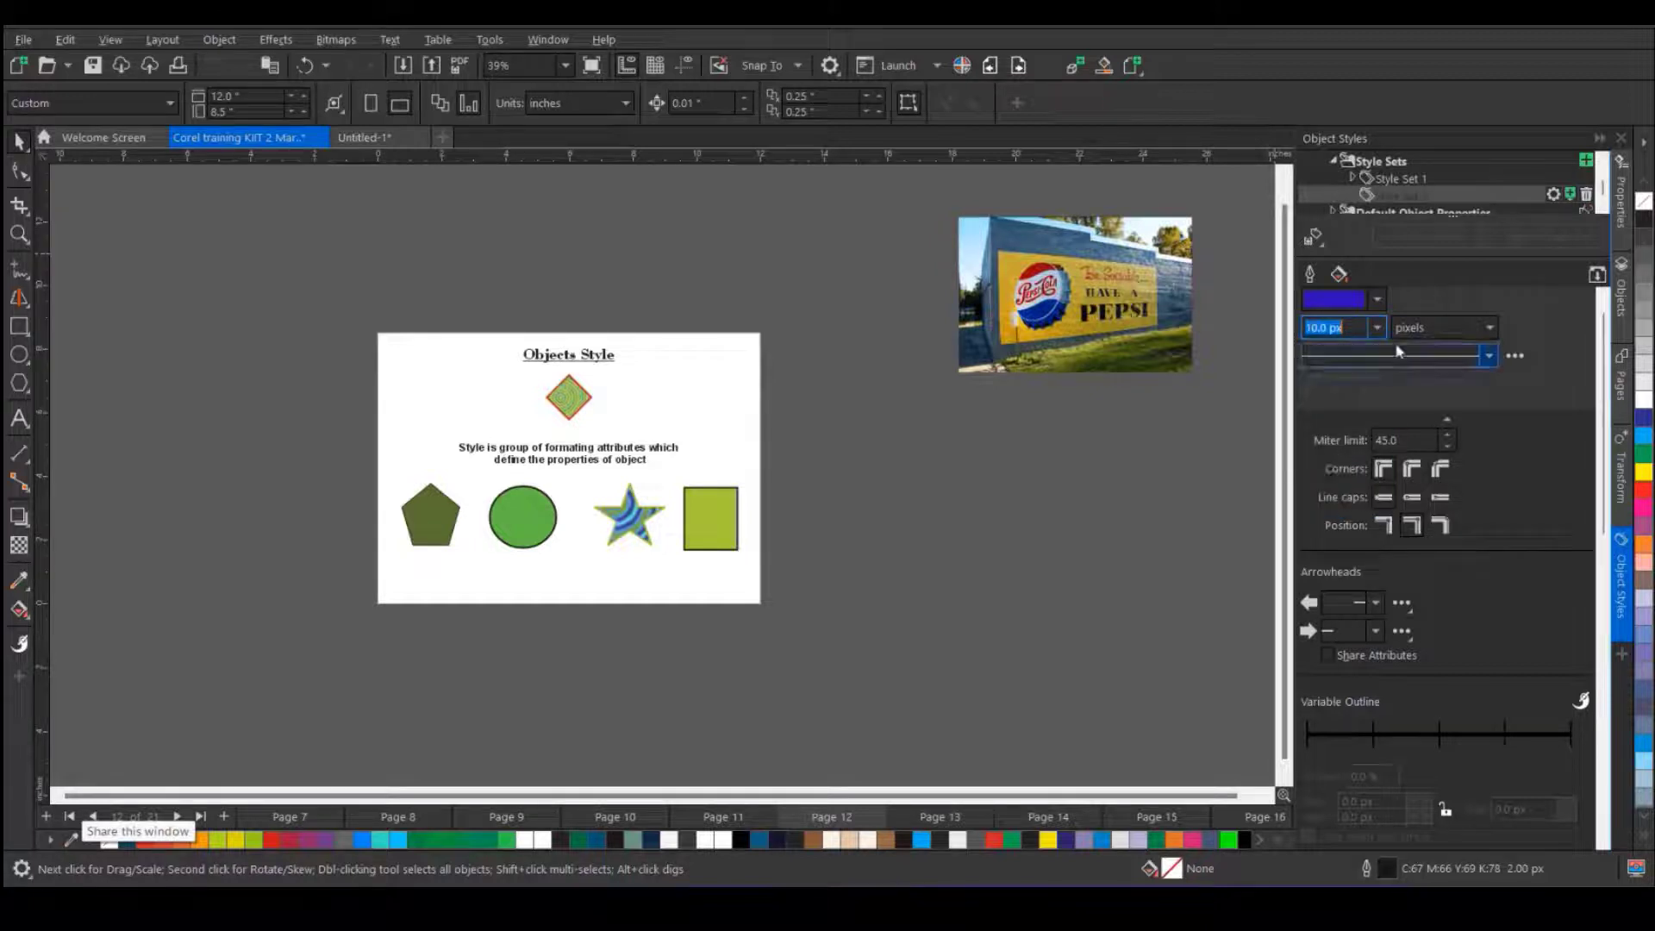
click(1487, 356)
click(1377, 545)
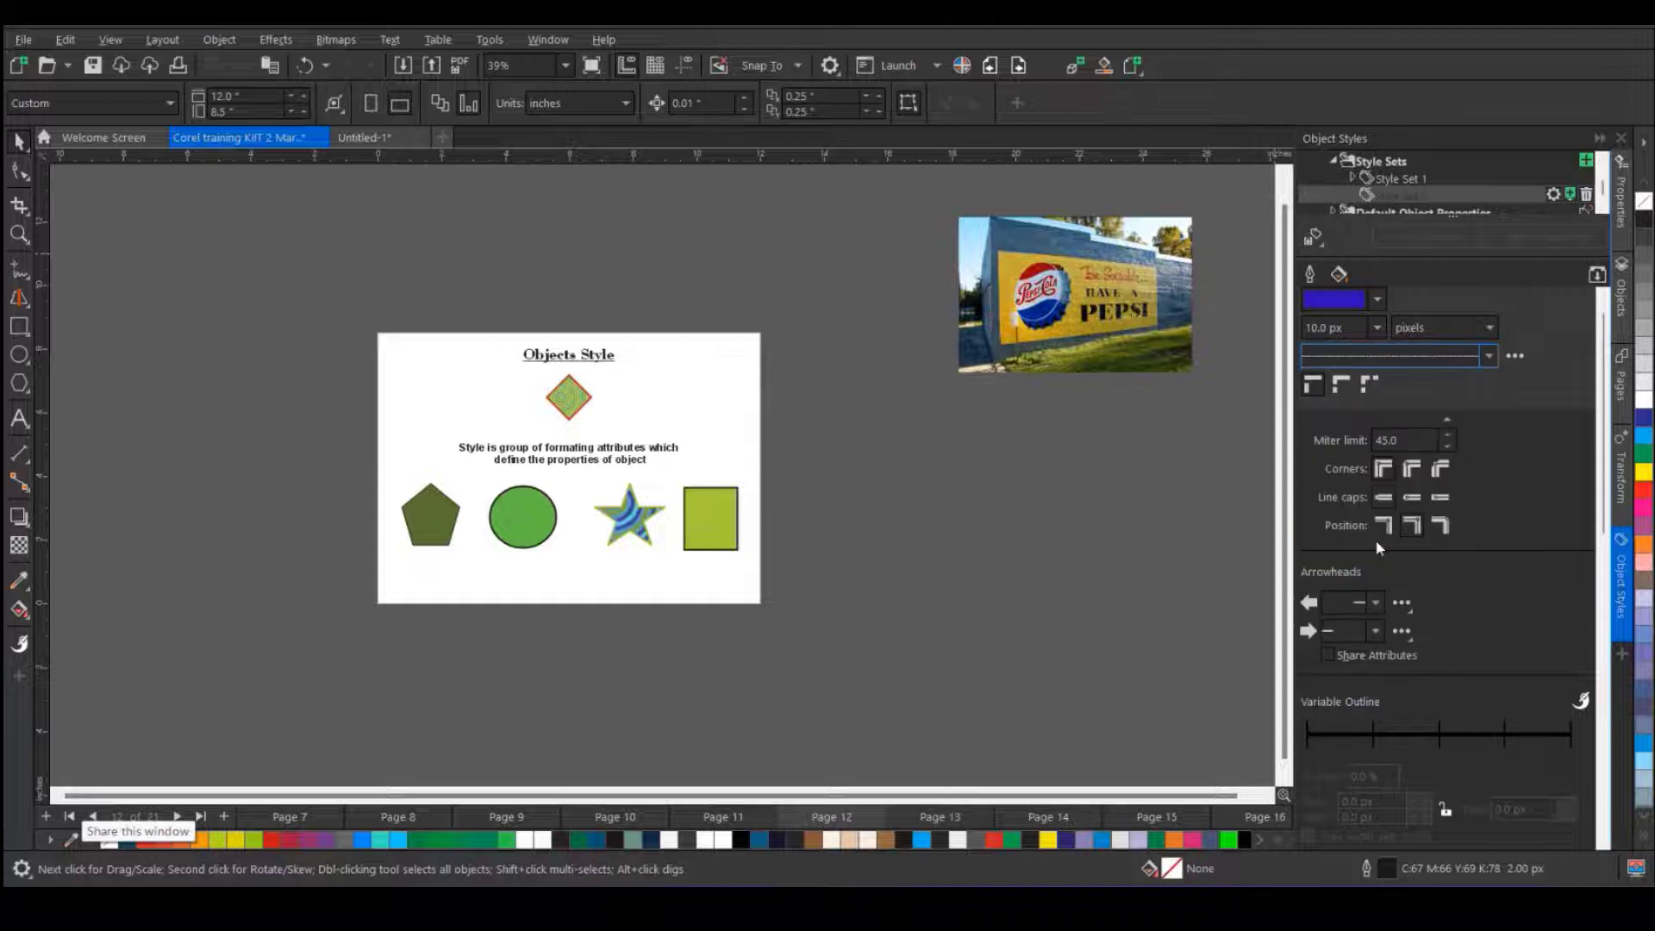
click(1489, 280)
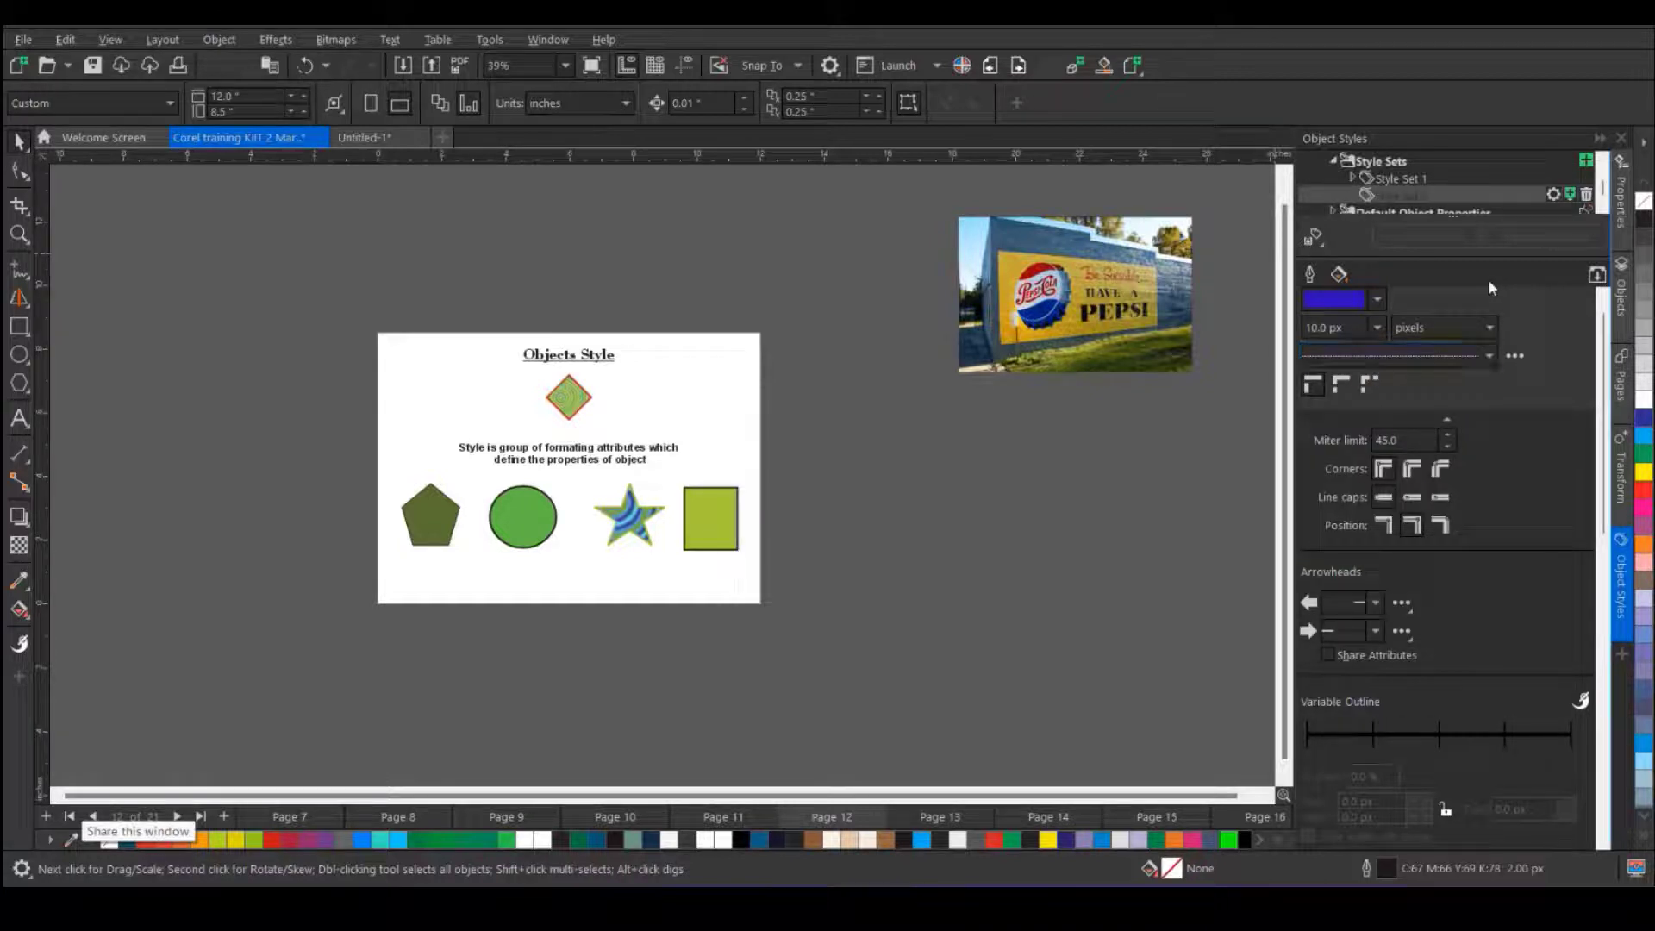
click(1553, 195)
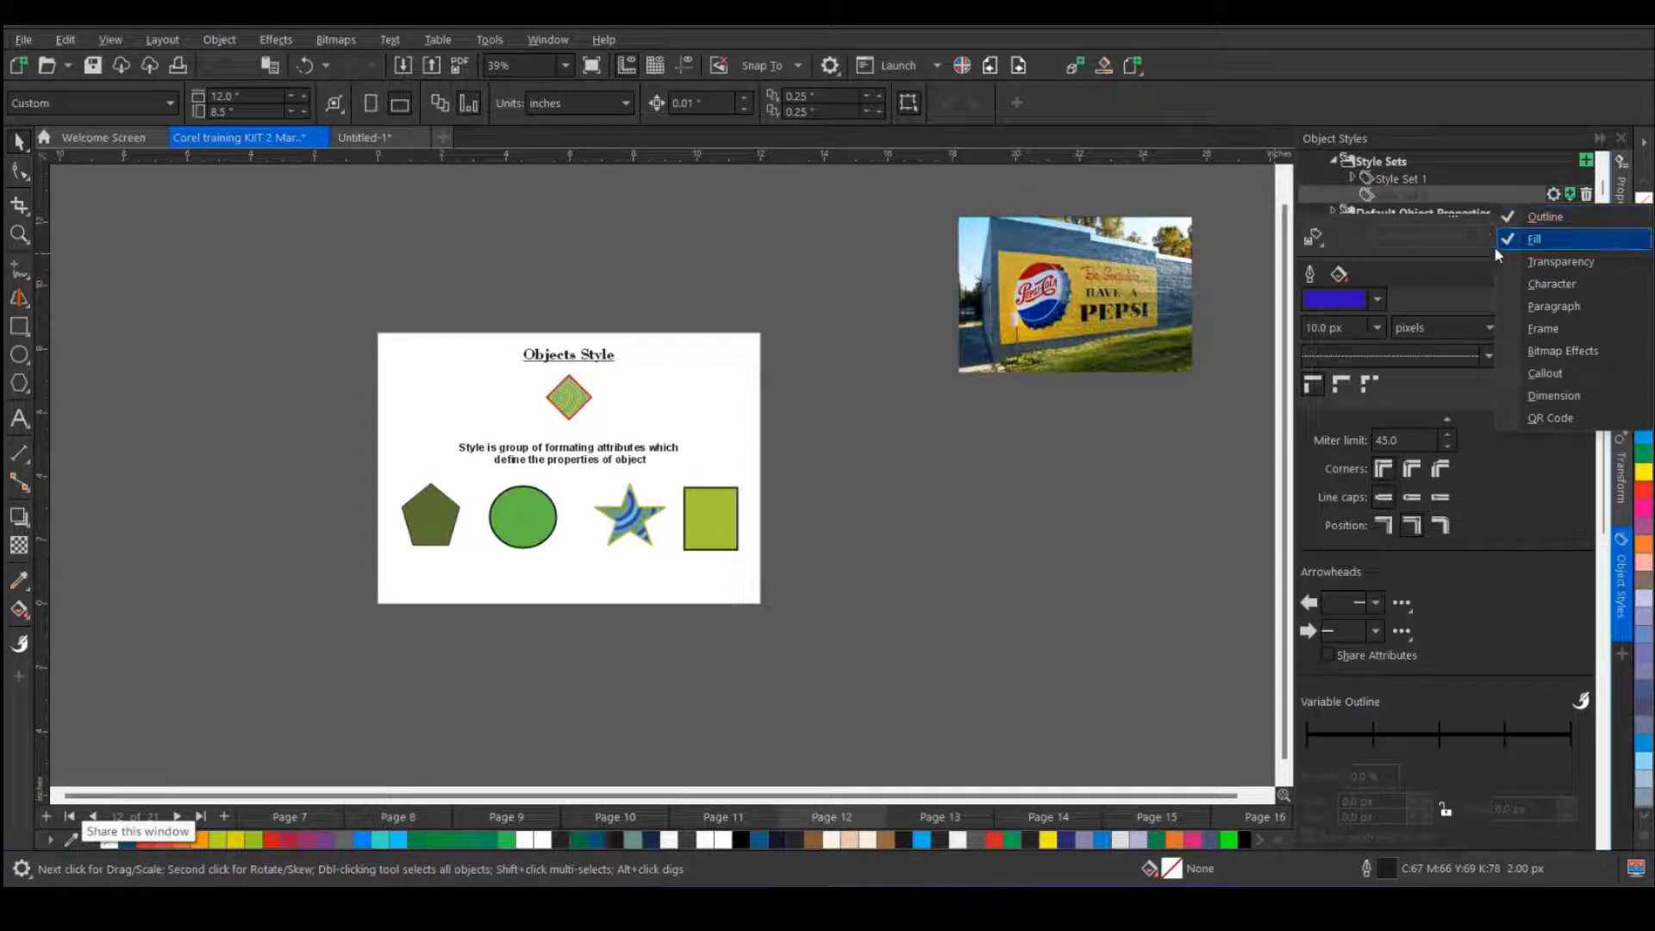
click(1423, 199)
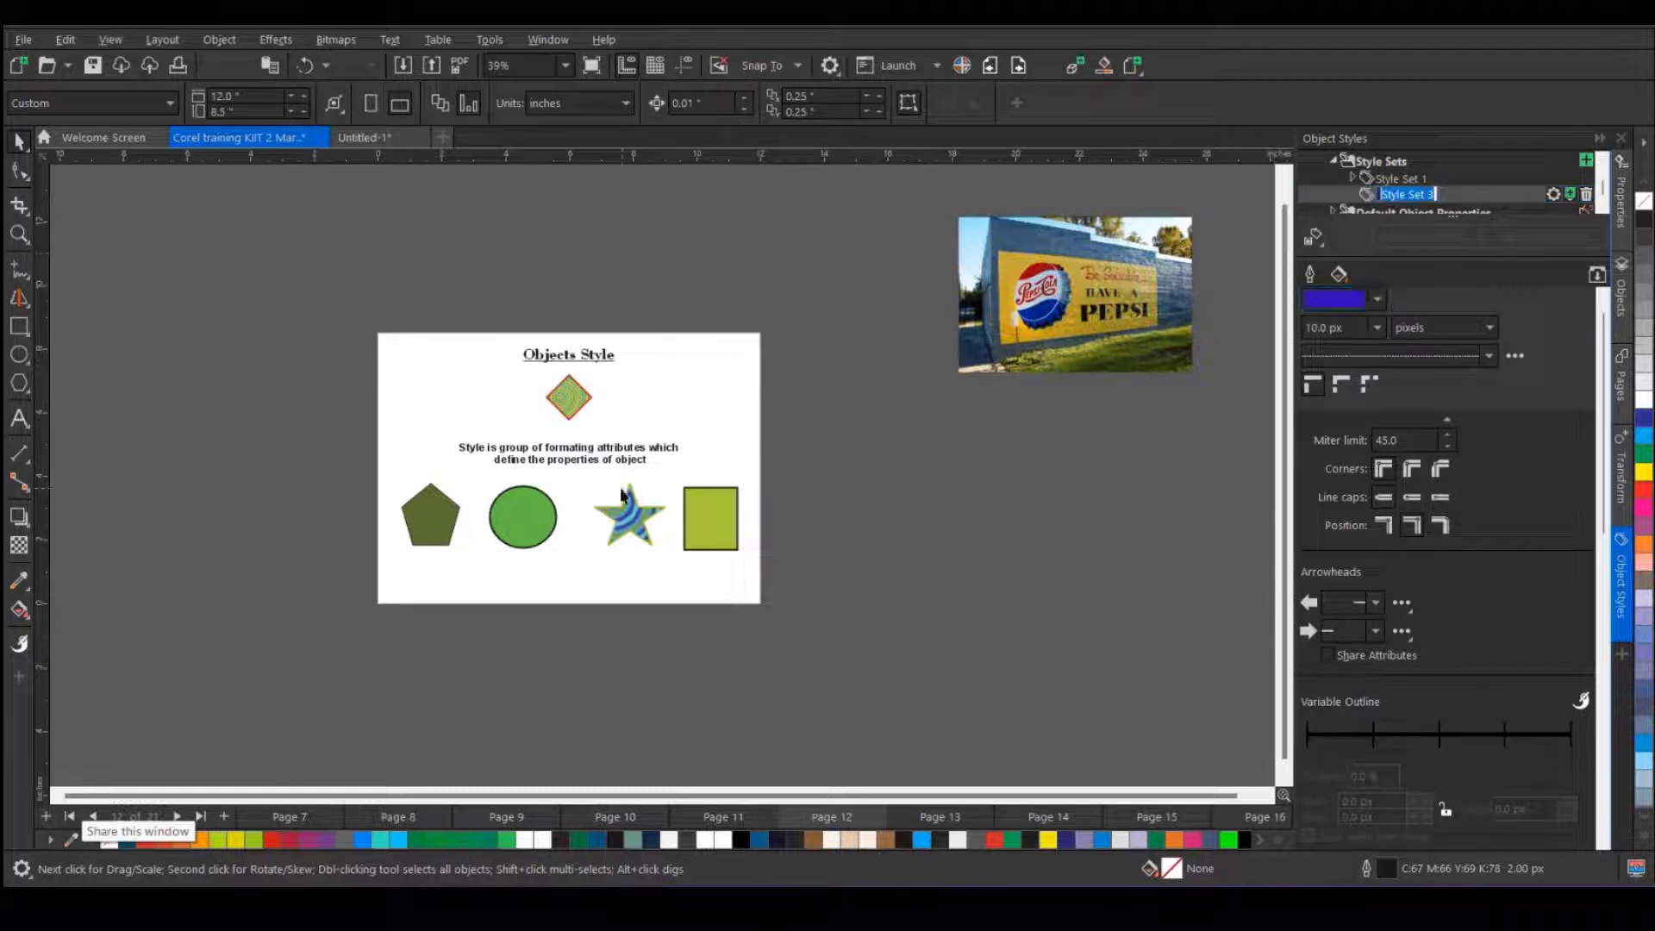
- Change the style set's fill to red, #C71A28, and apply the set to the green circle on Page 12
click(536, 528)
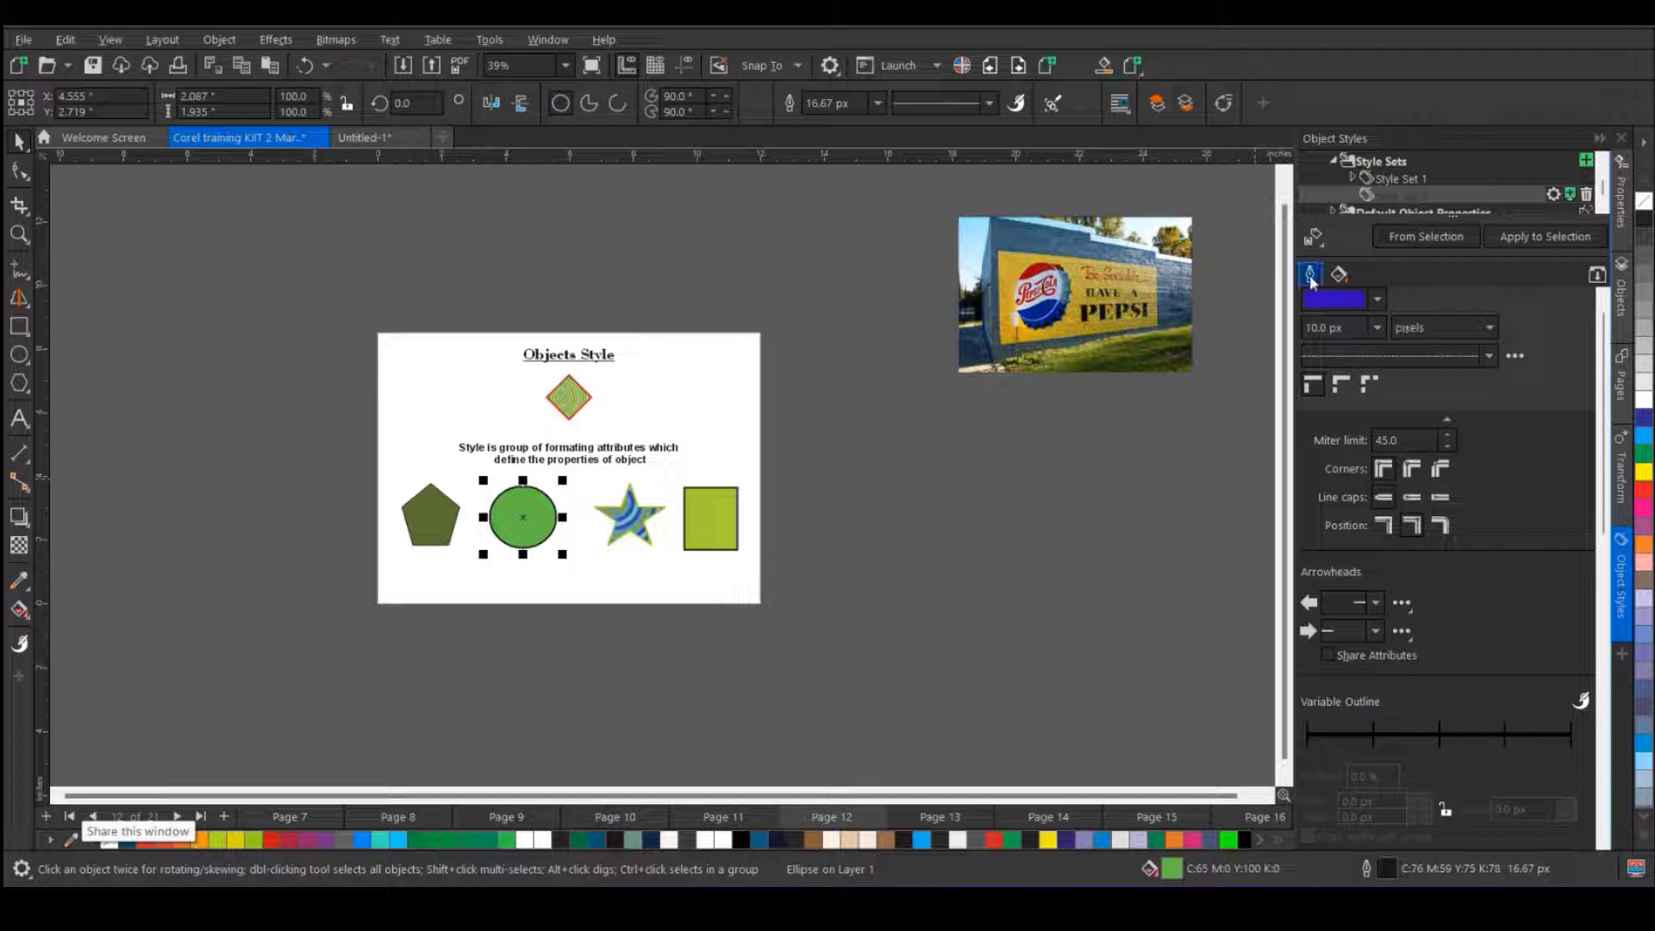
click(1339, 274)
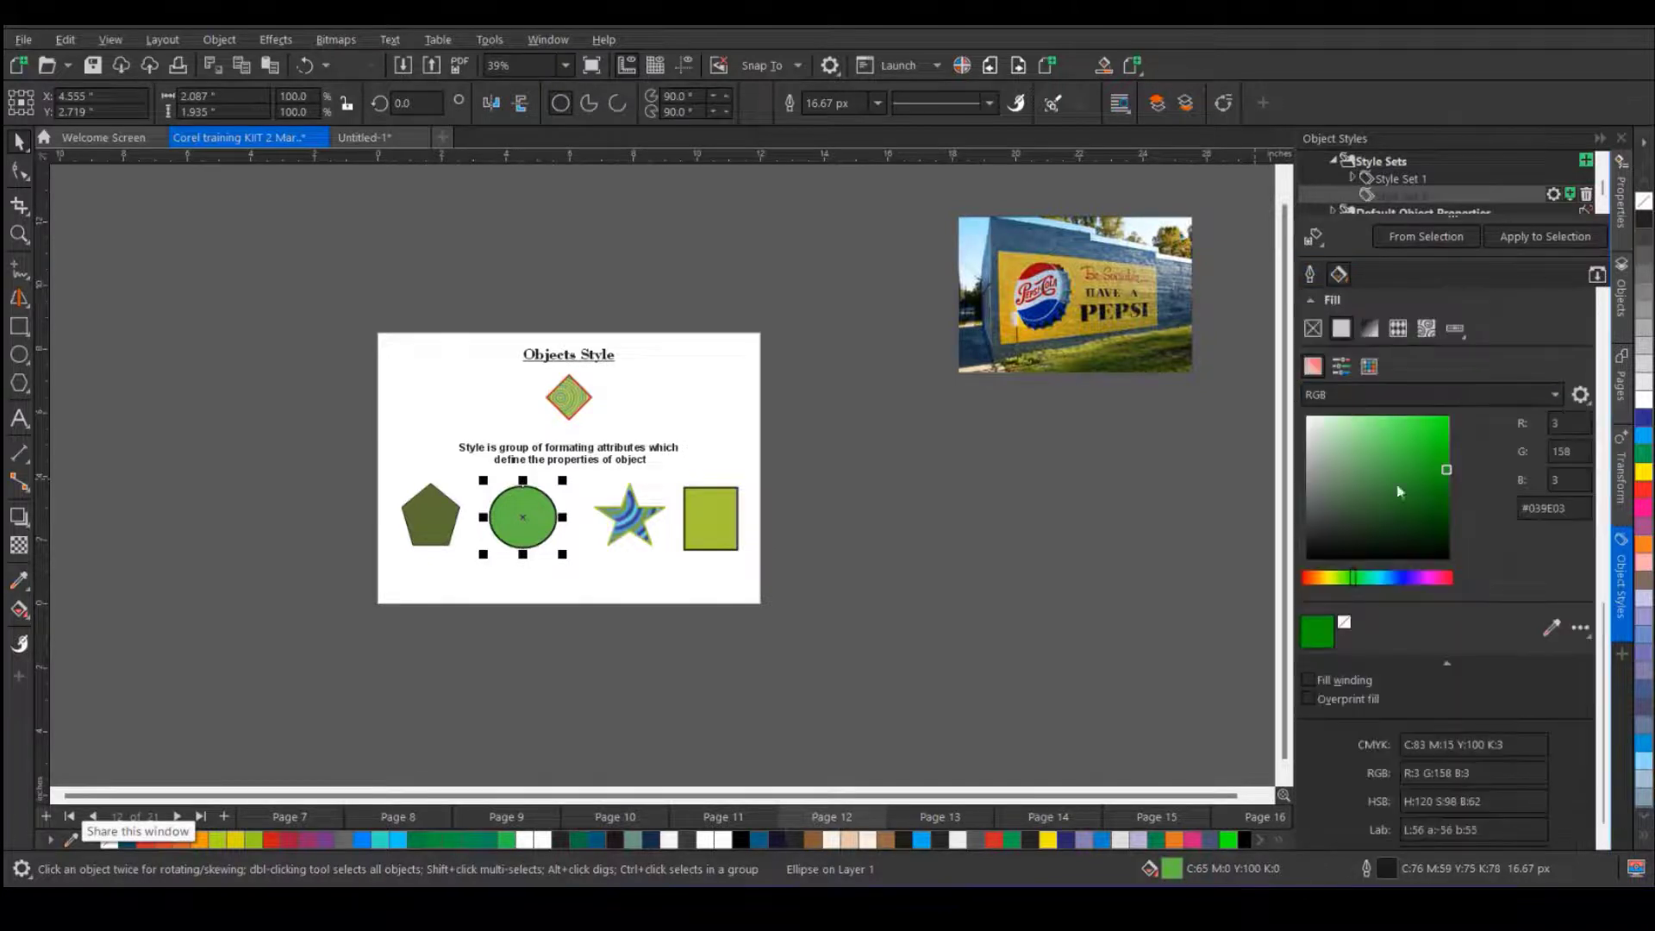
click(1450, 580)
click(1430, 447)
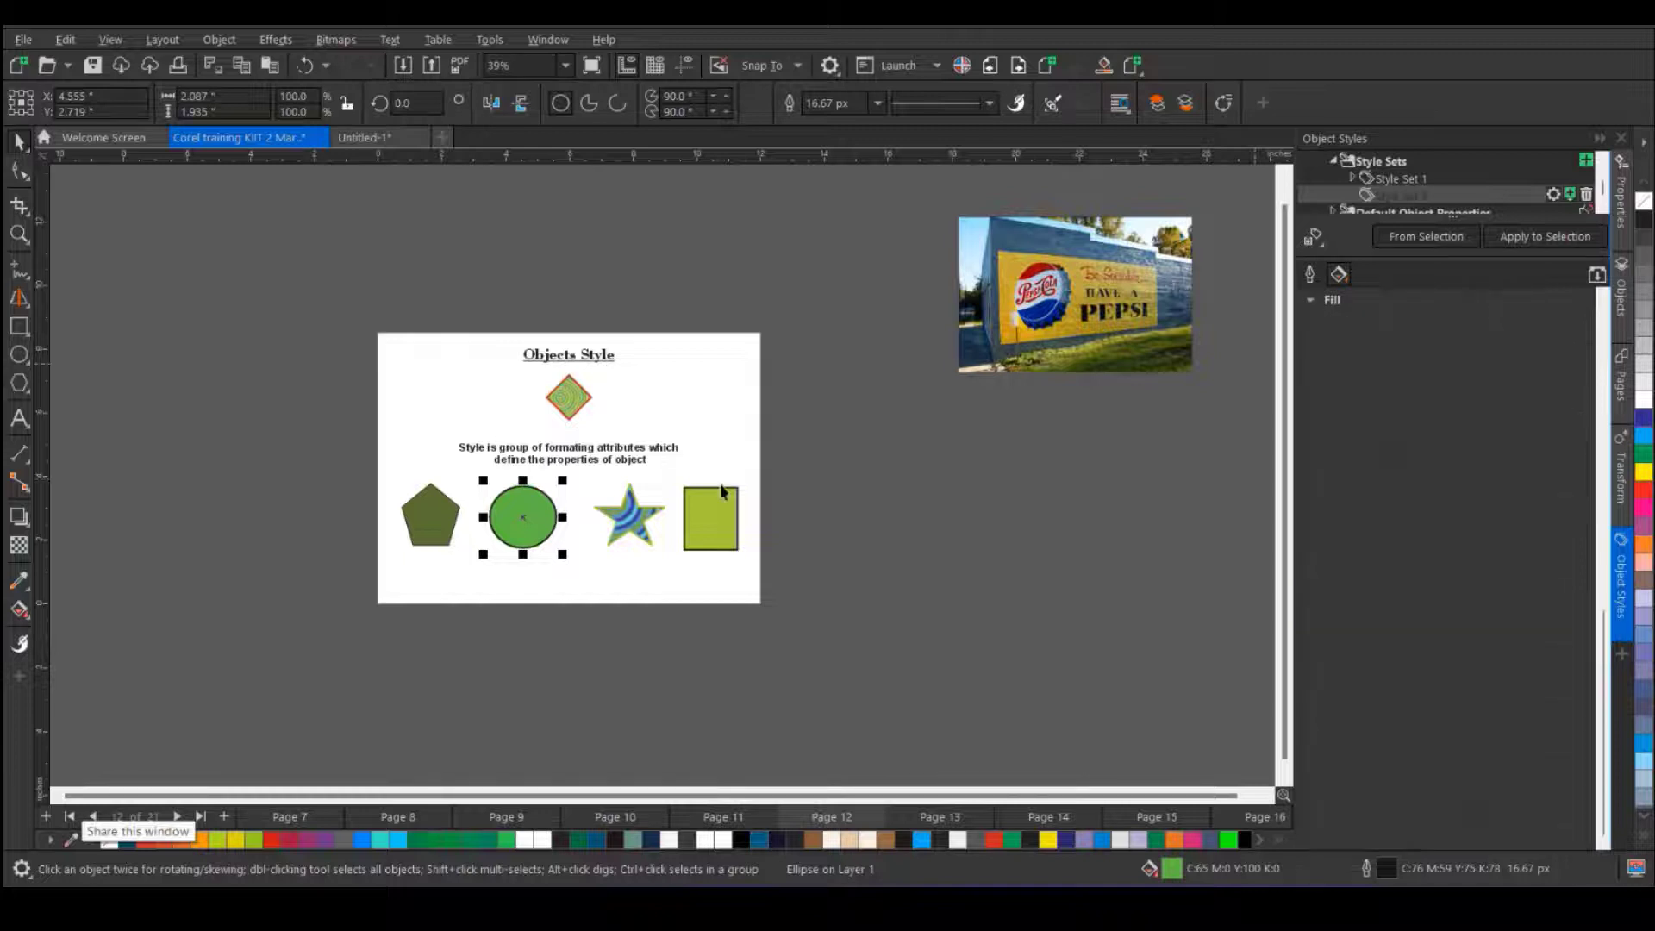
click(1550, 238)
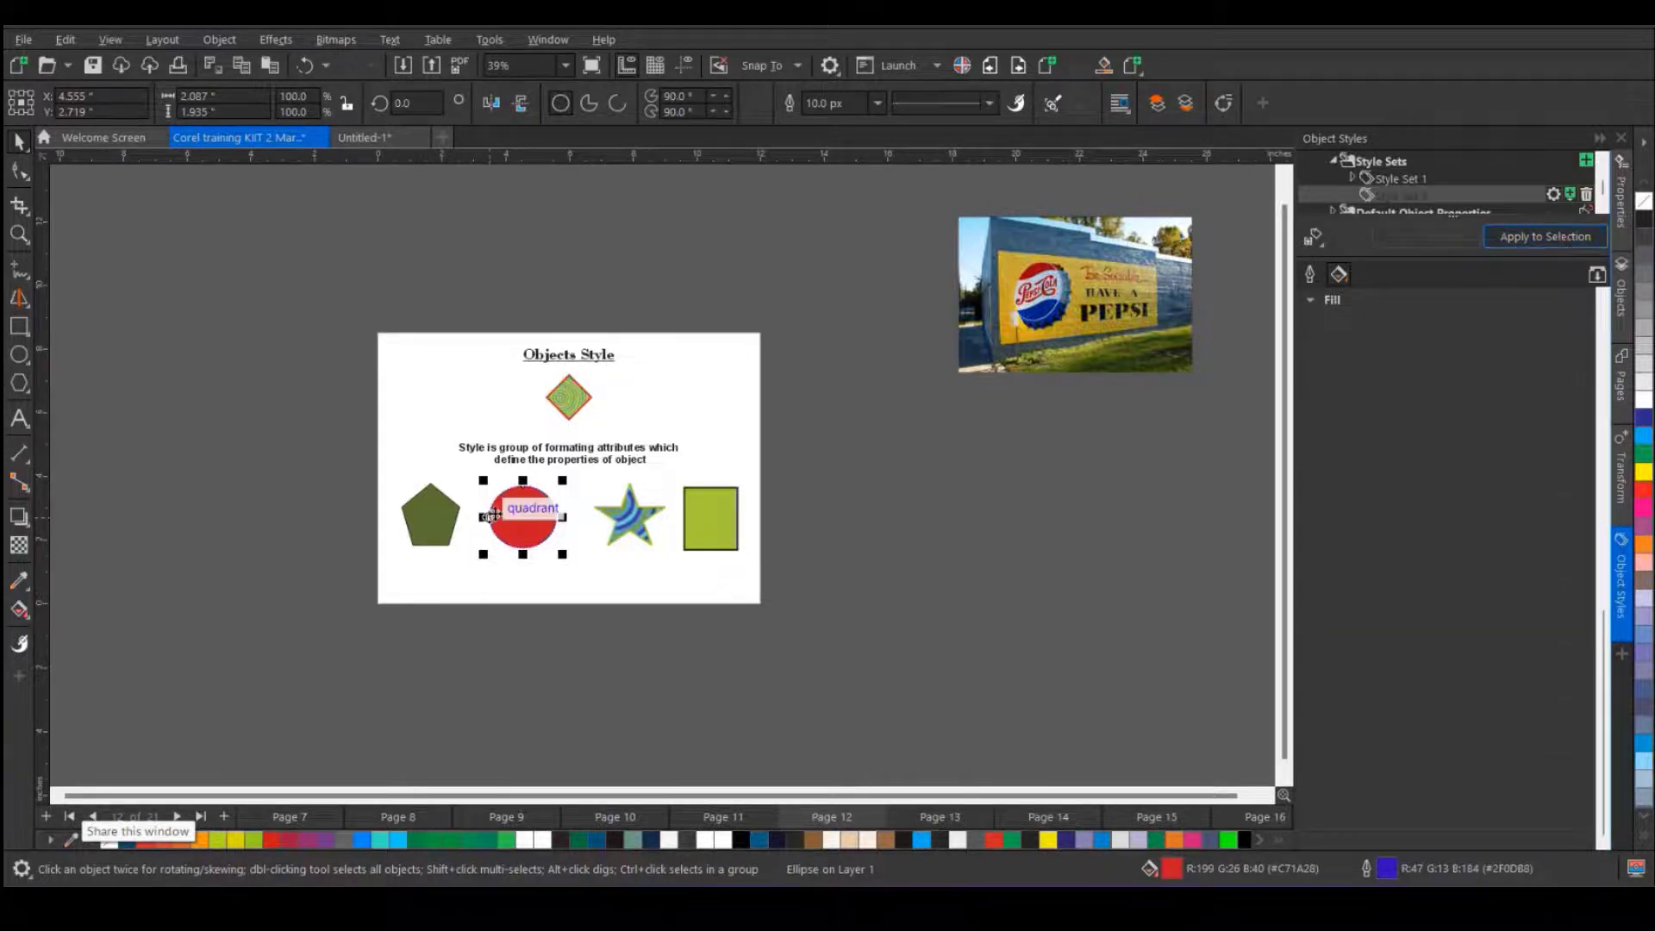
scroll(513, 518, up, 5)
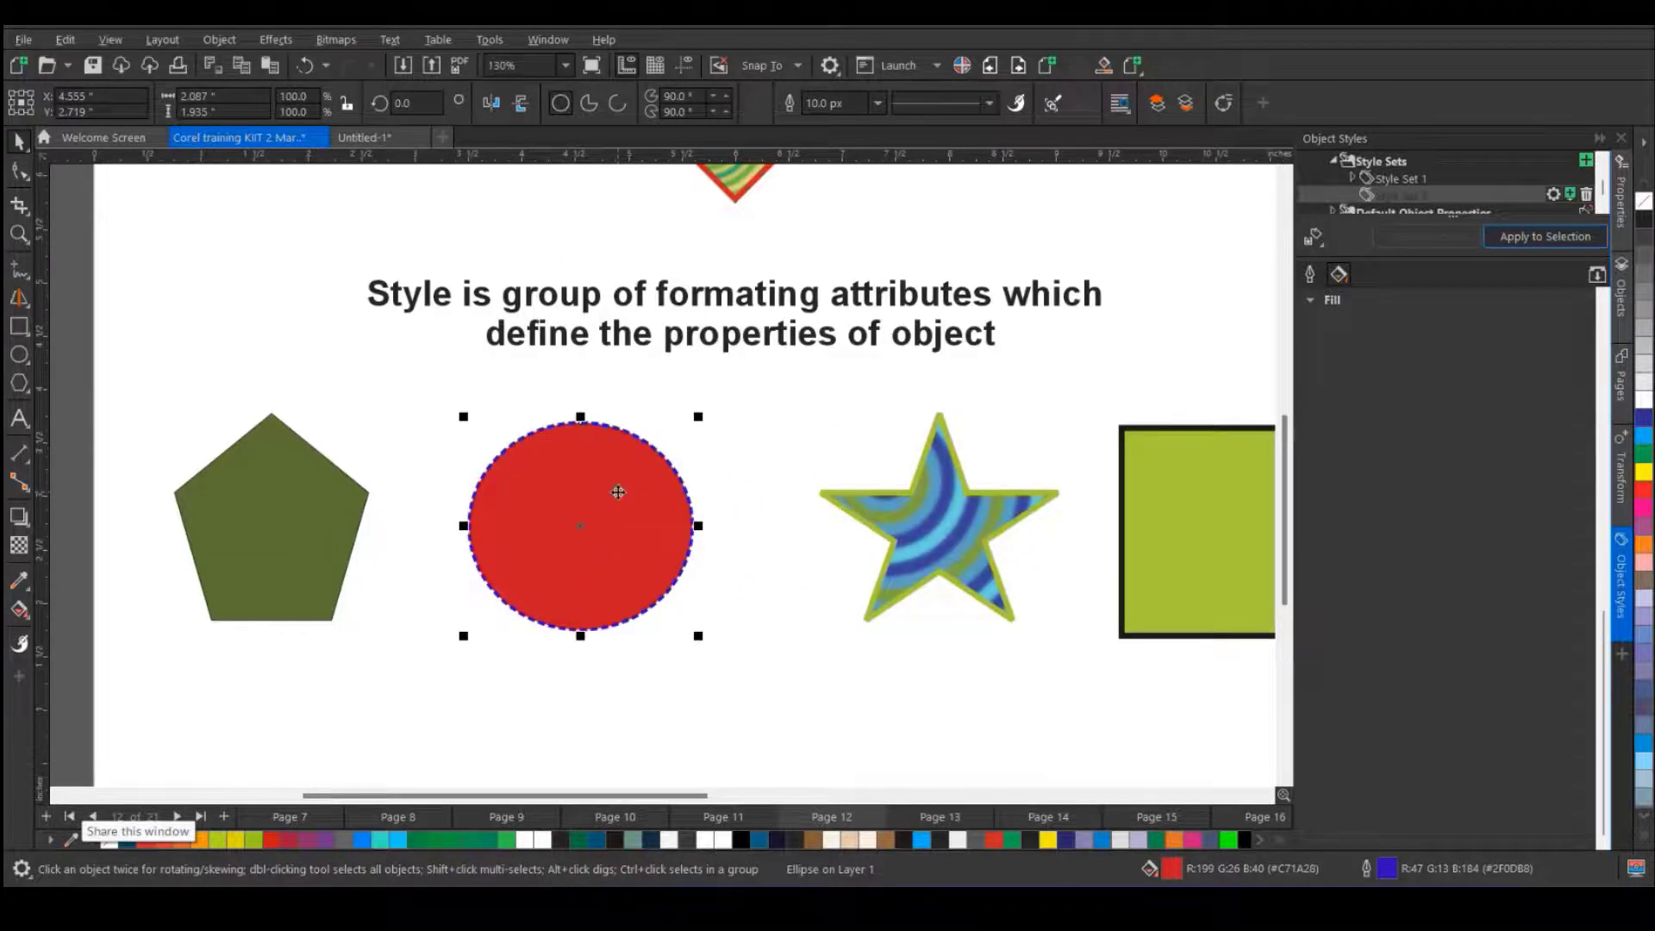
scroll(617, 486, up, 1)
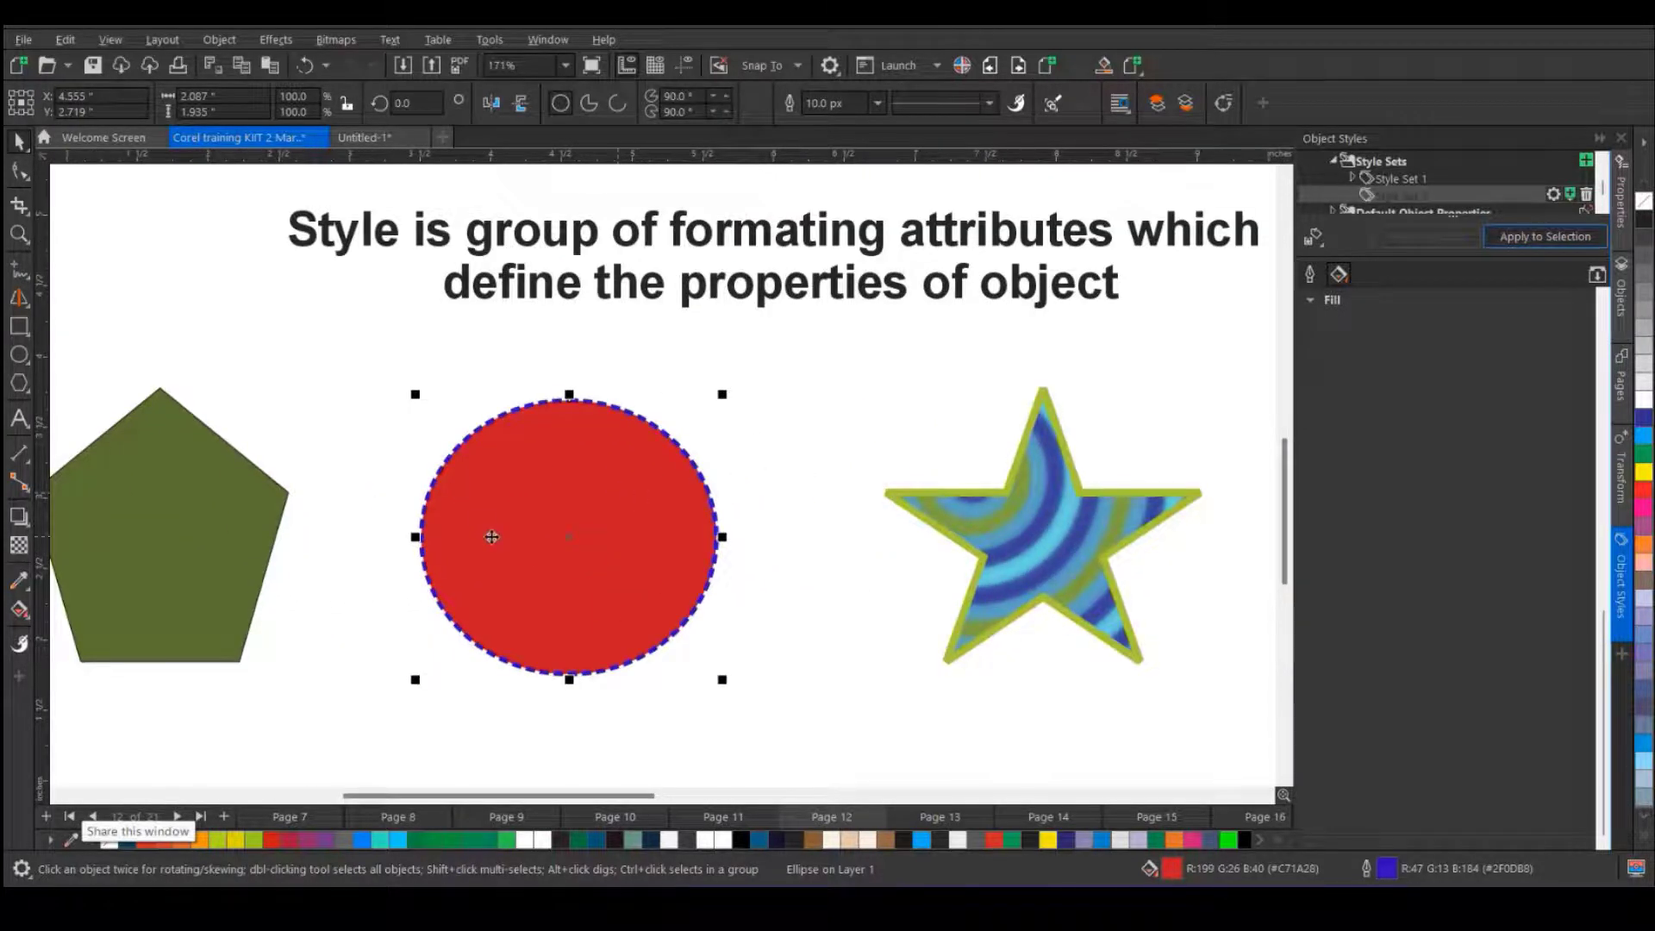
scroll(493, 536, down, 3)
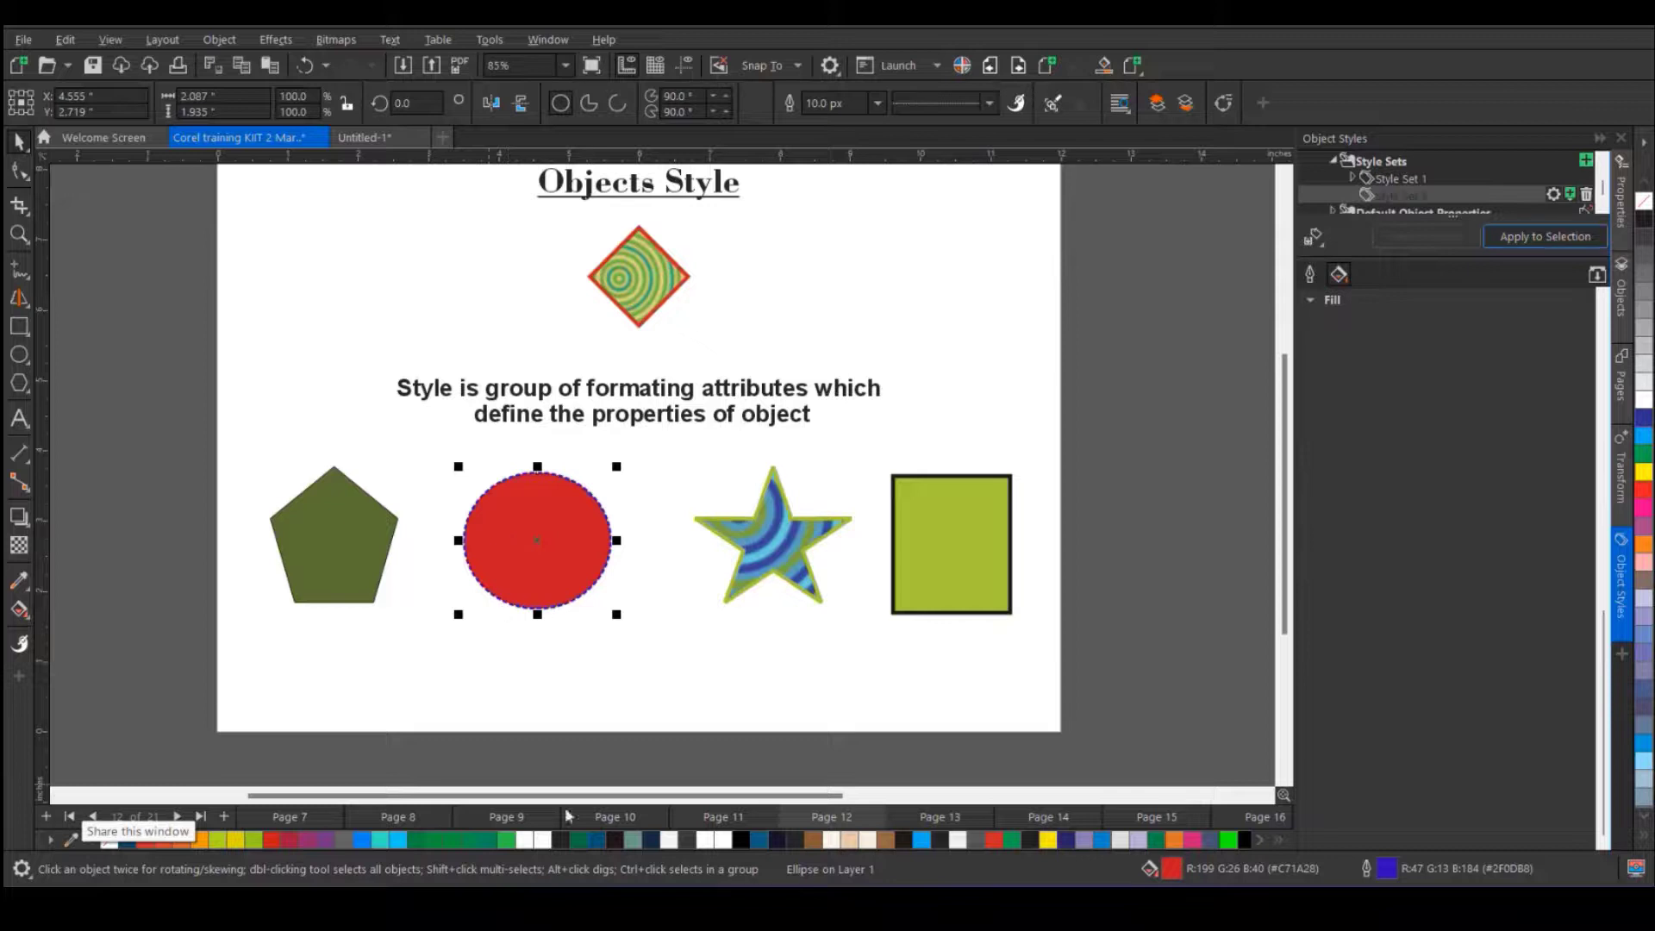
- Apply Style Set 3 to the orange tree trunk on Page 11
click(753, 817)
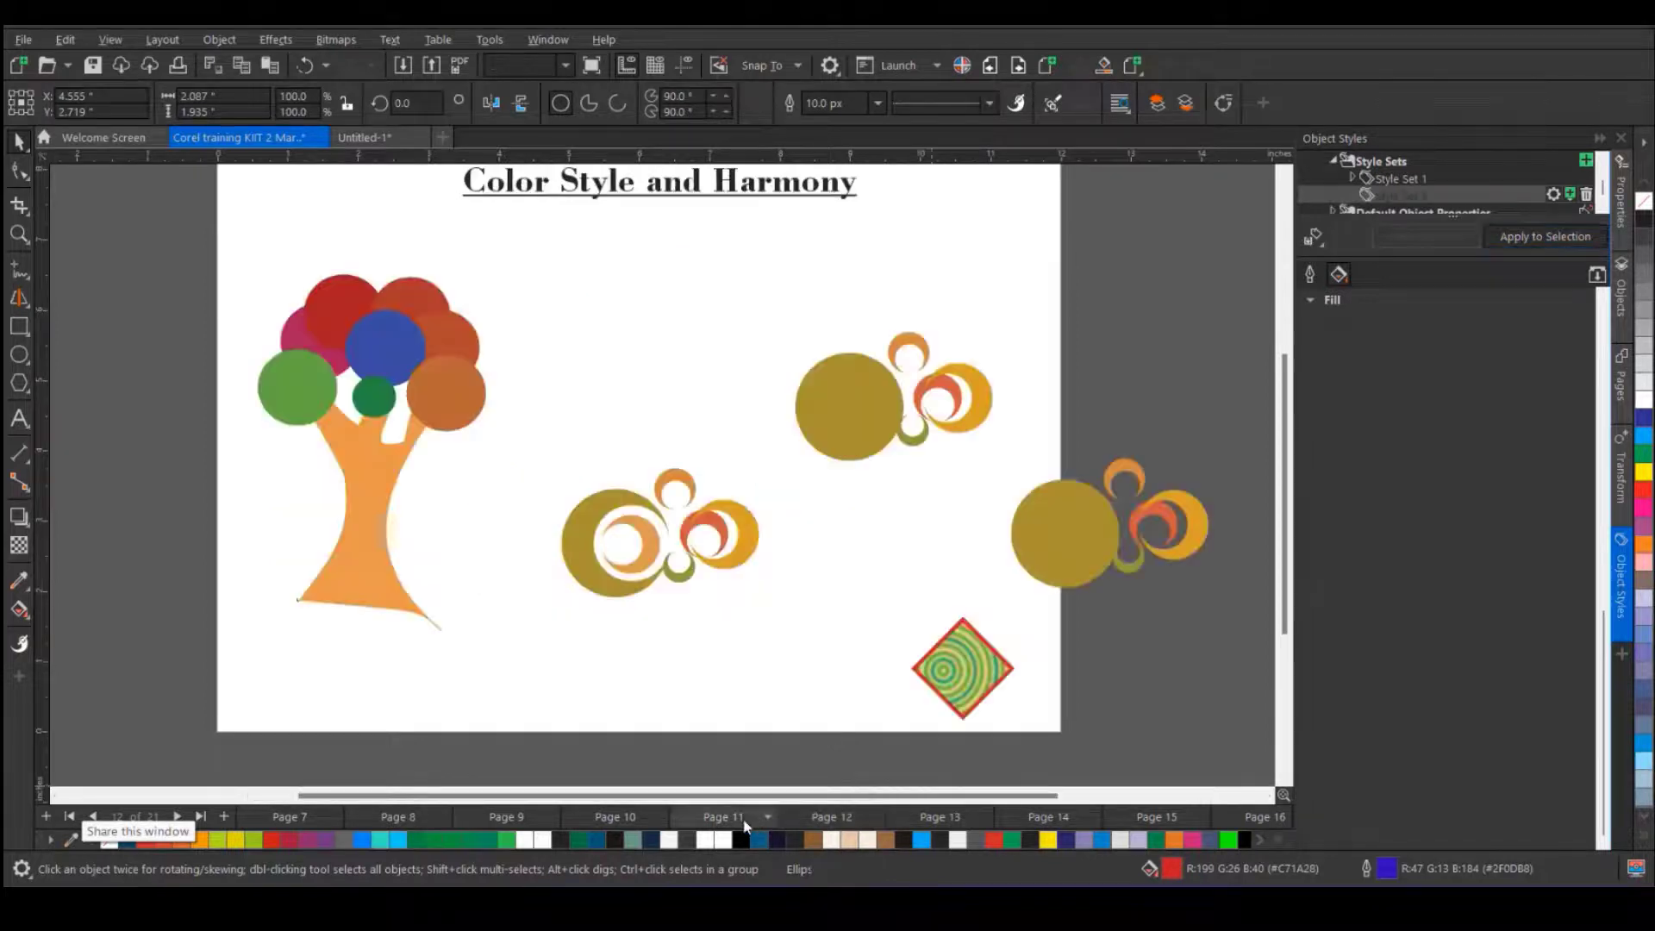
click(378, 501)
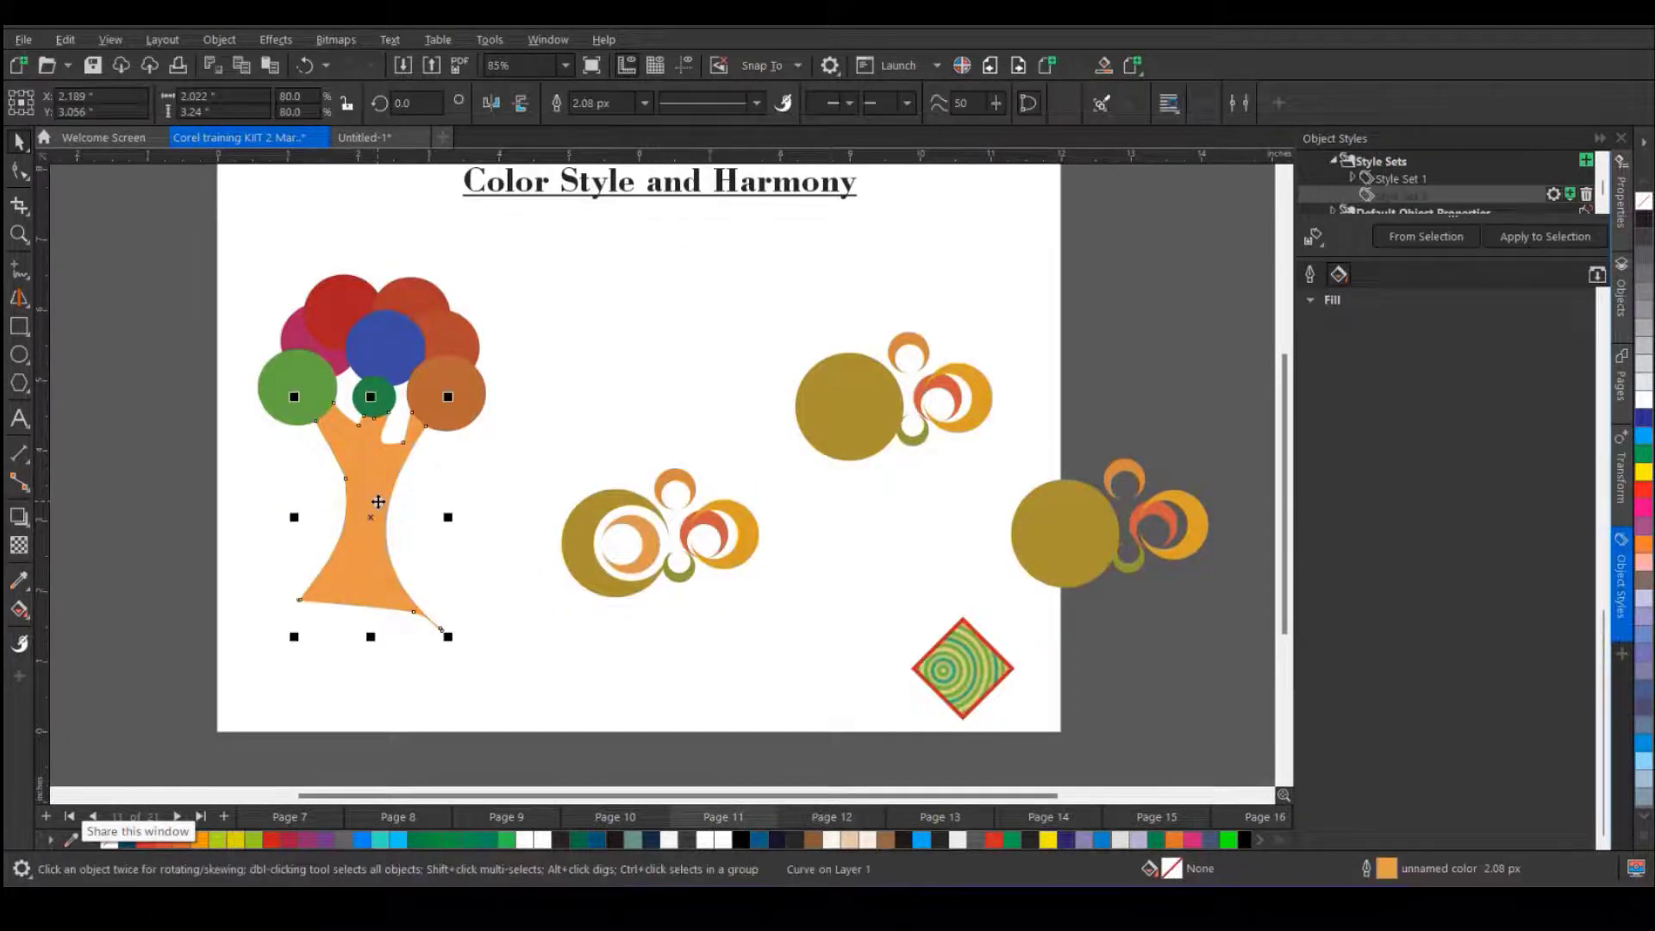
click(1540, 243)
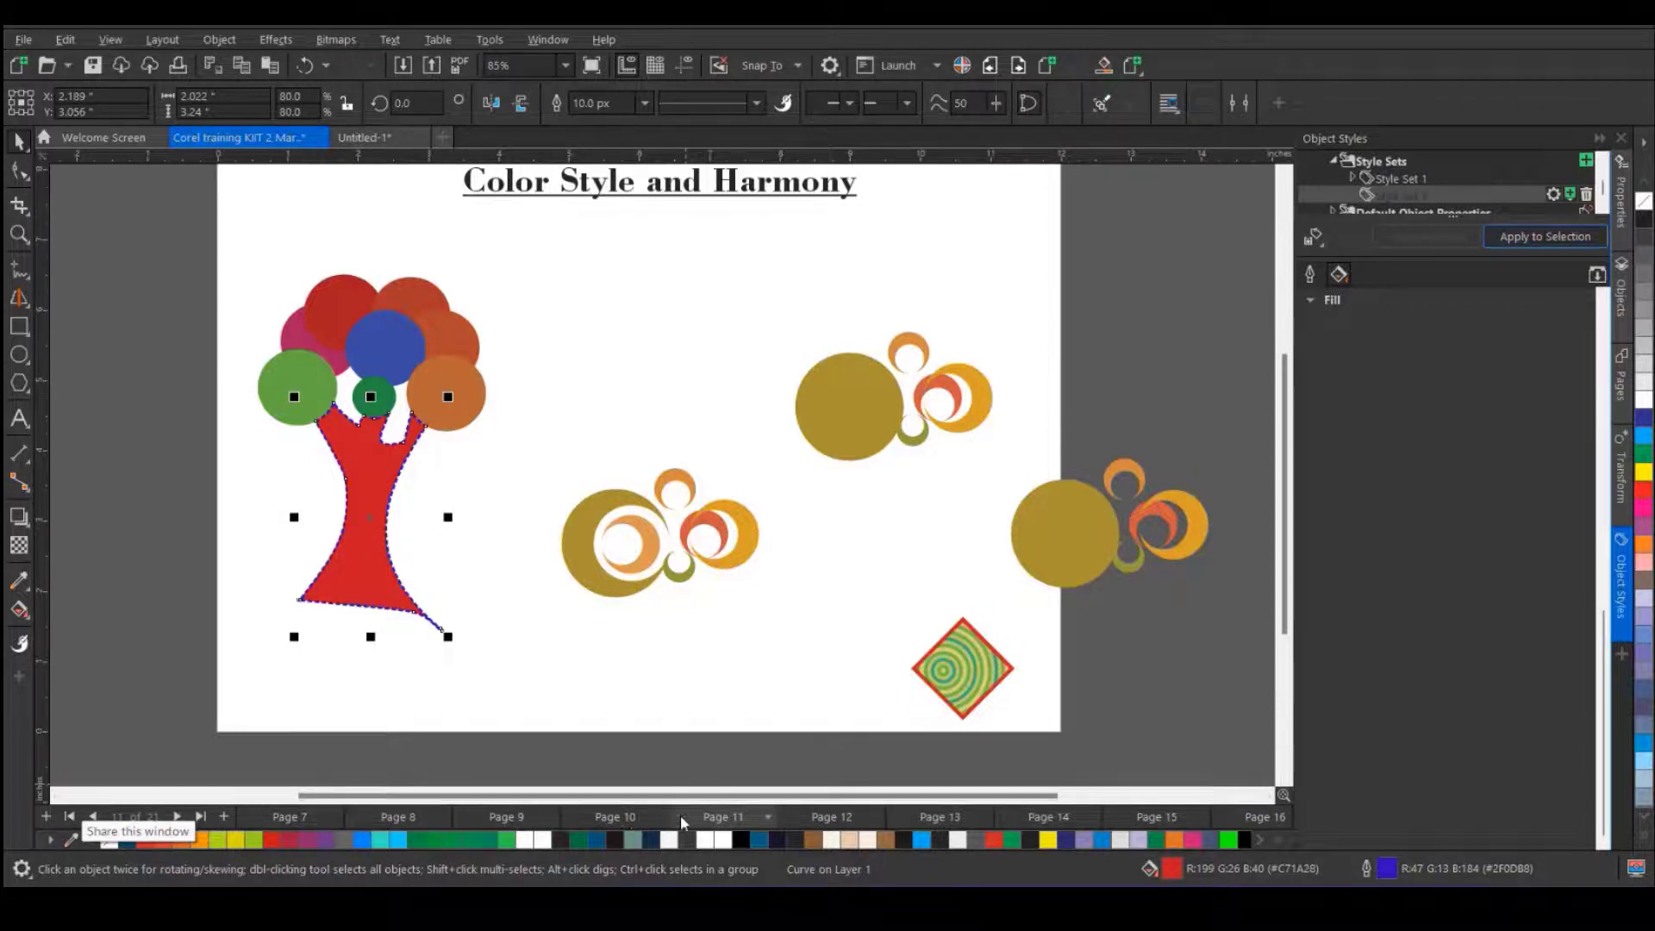
- Apply Style Set 3 to the Android logo's square body on Page 9
click(524, 819)
click(528, 819)
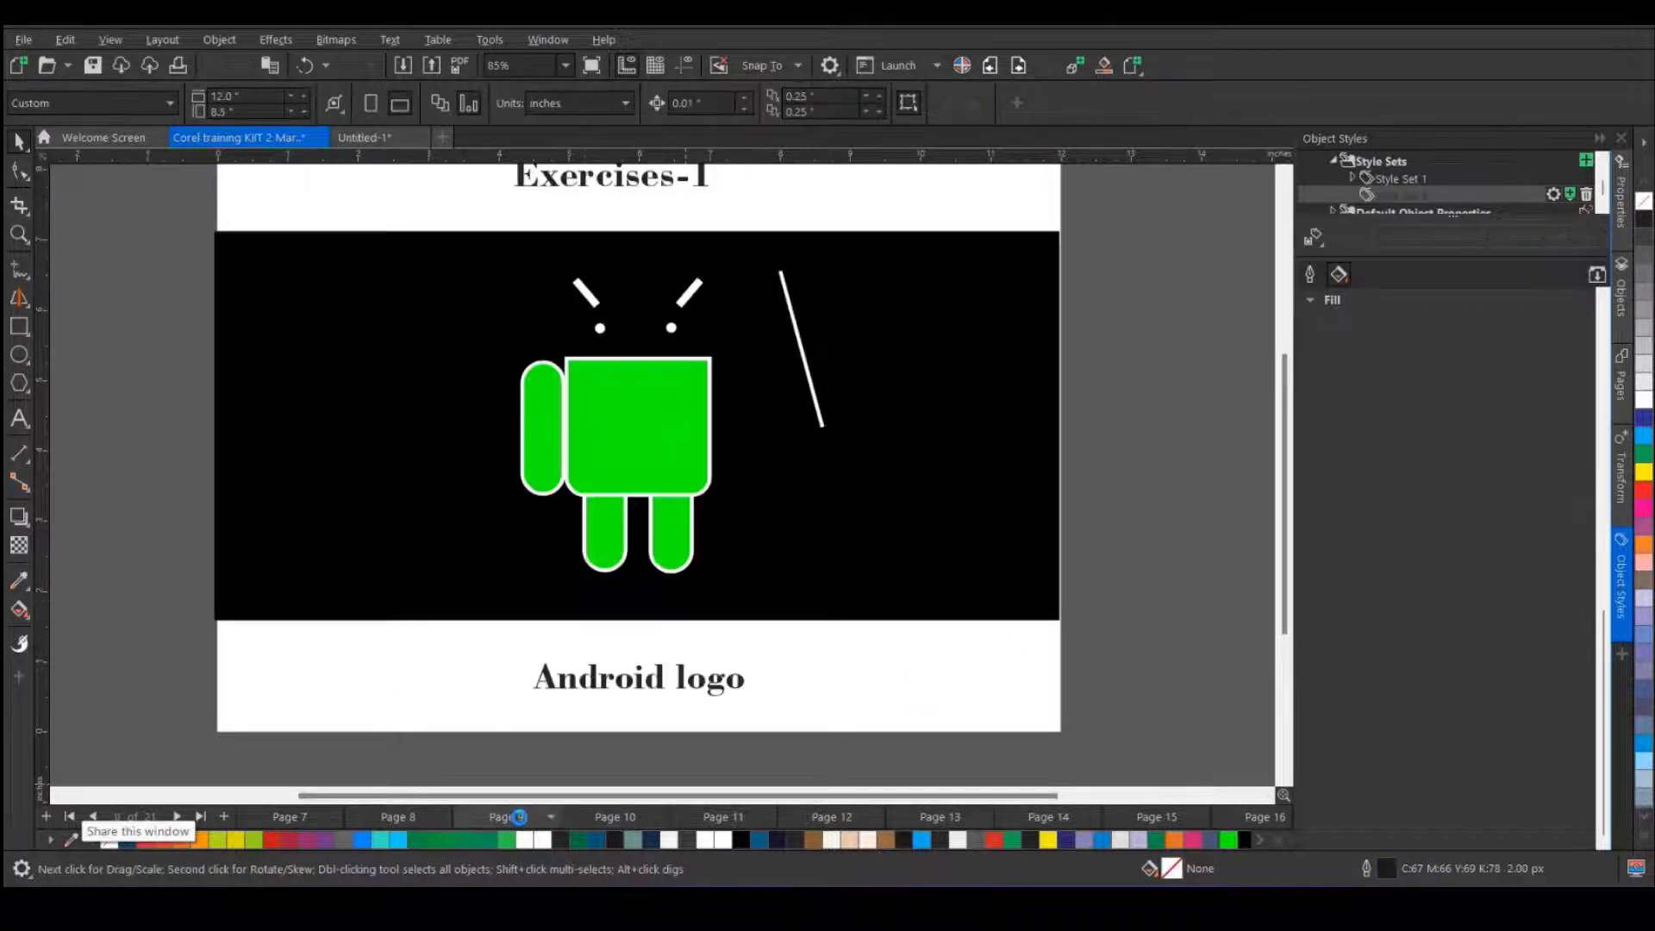
click(617, 461)
click(1505, 240)
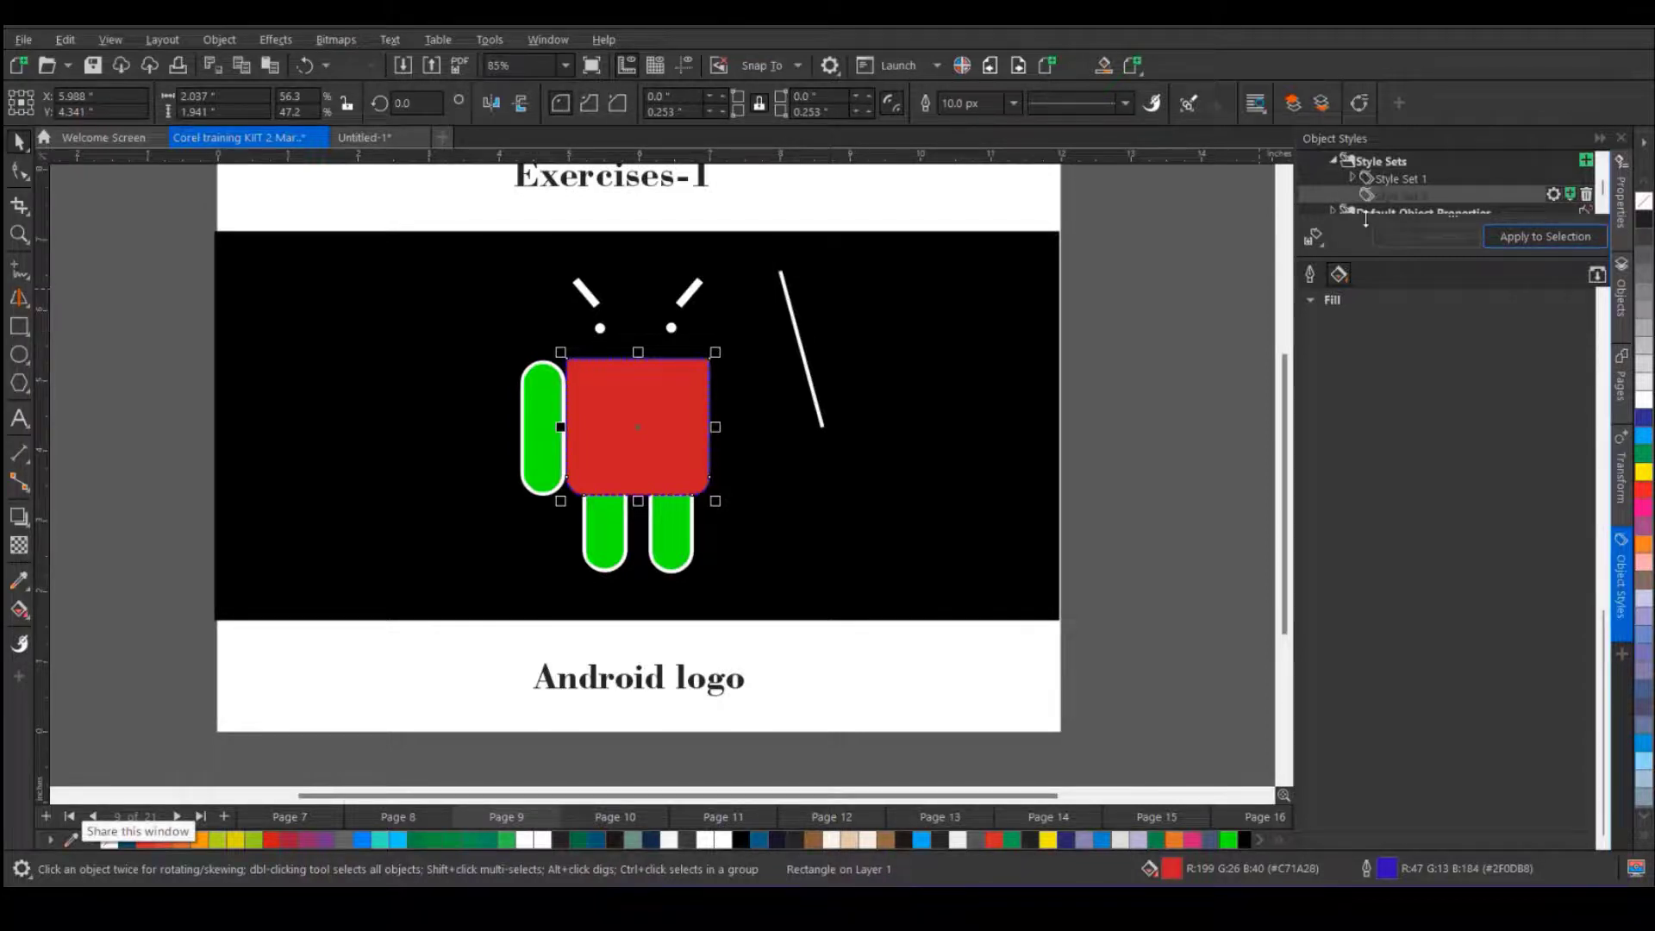
- Remove the fill attribute from Style Set 3, keeping only its outline attribute
click(1450, 196)
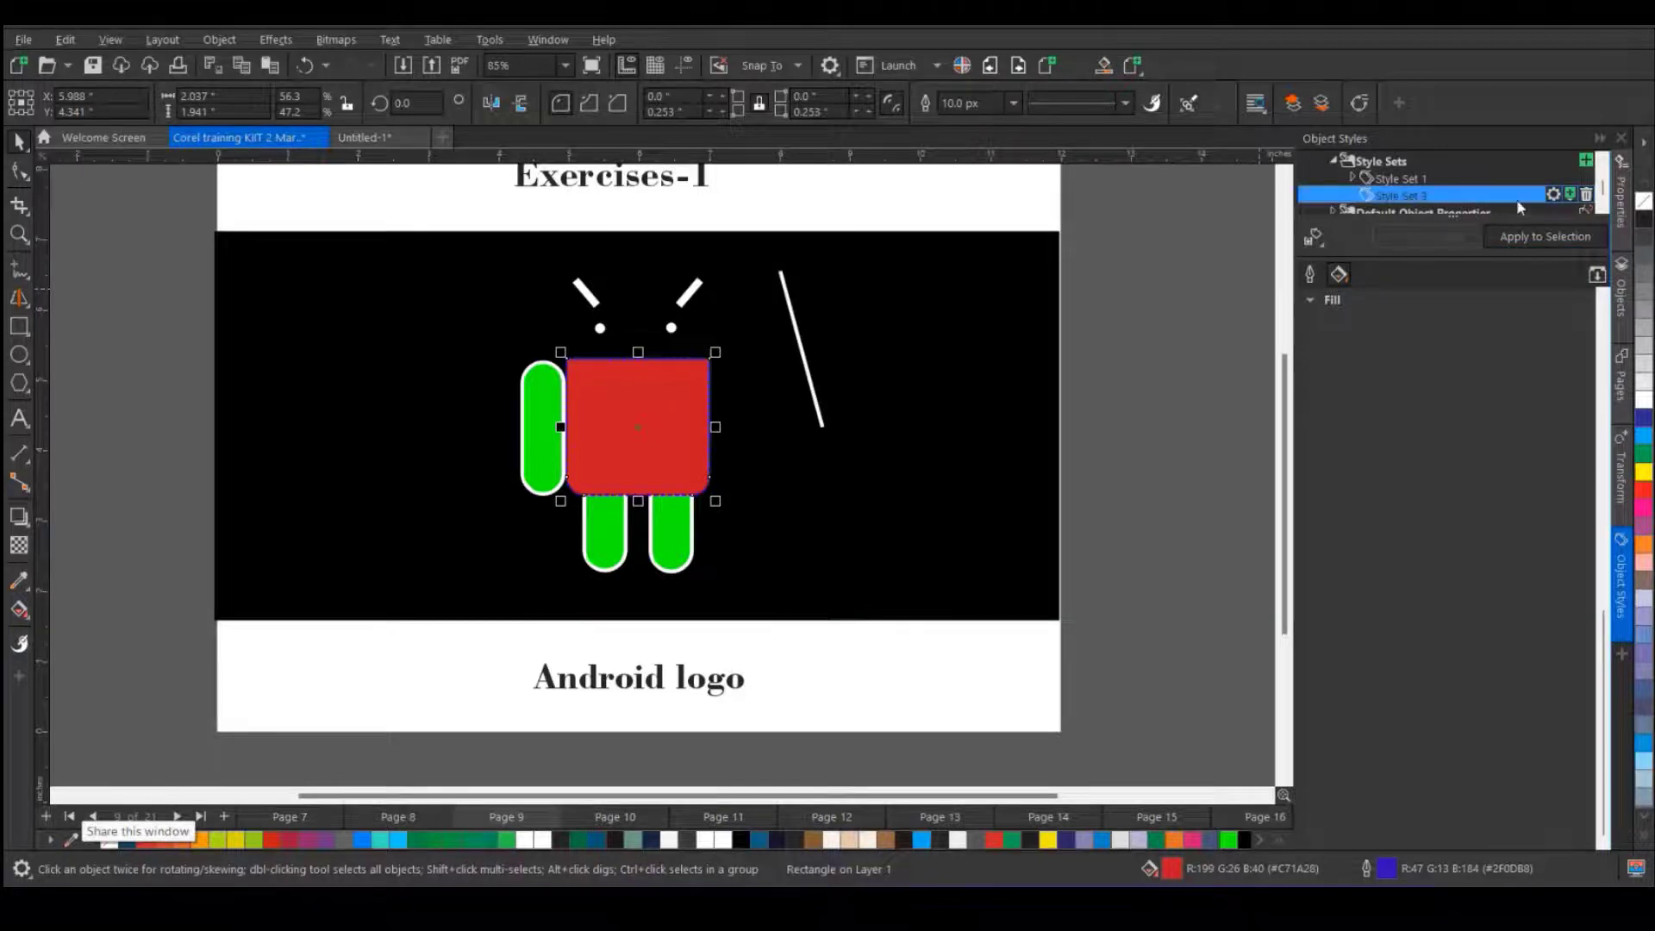
click(1555, 196)
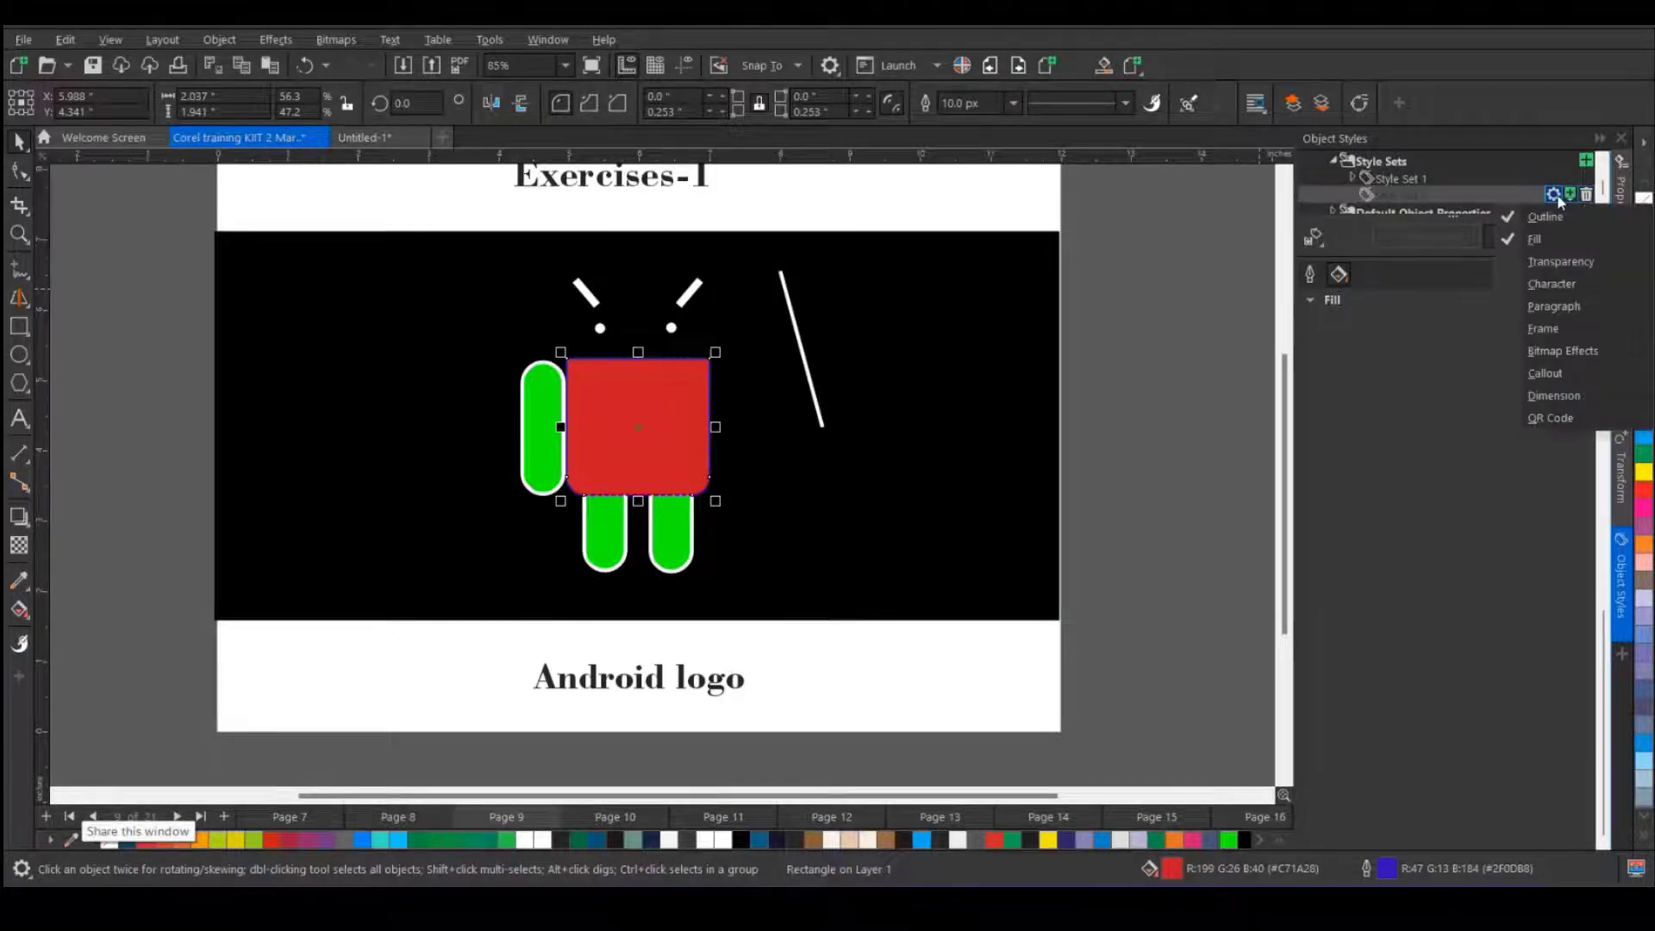
click(1543, 238)
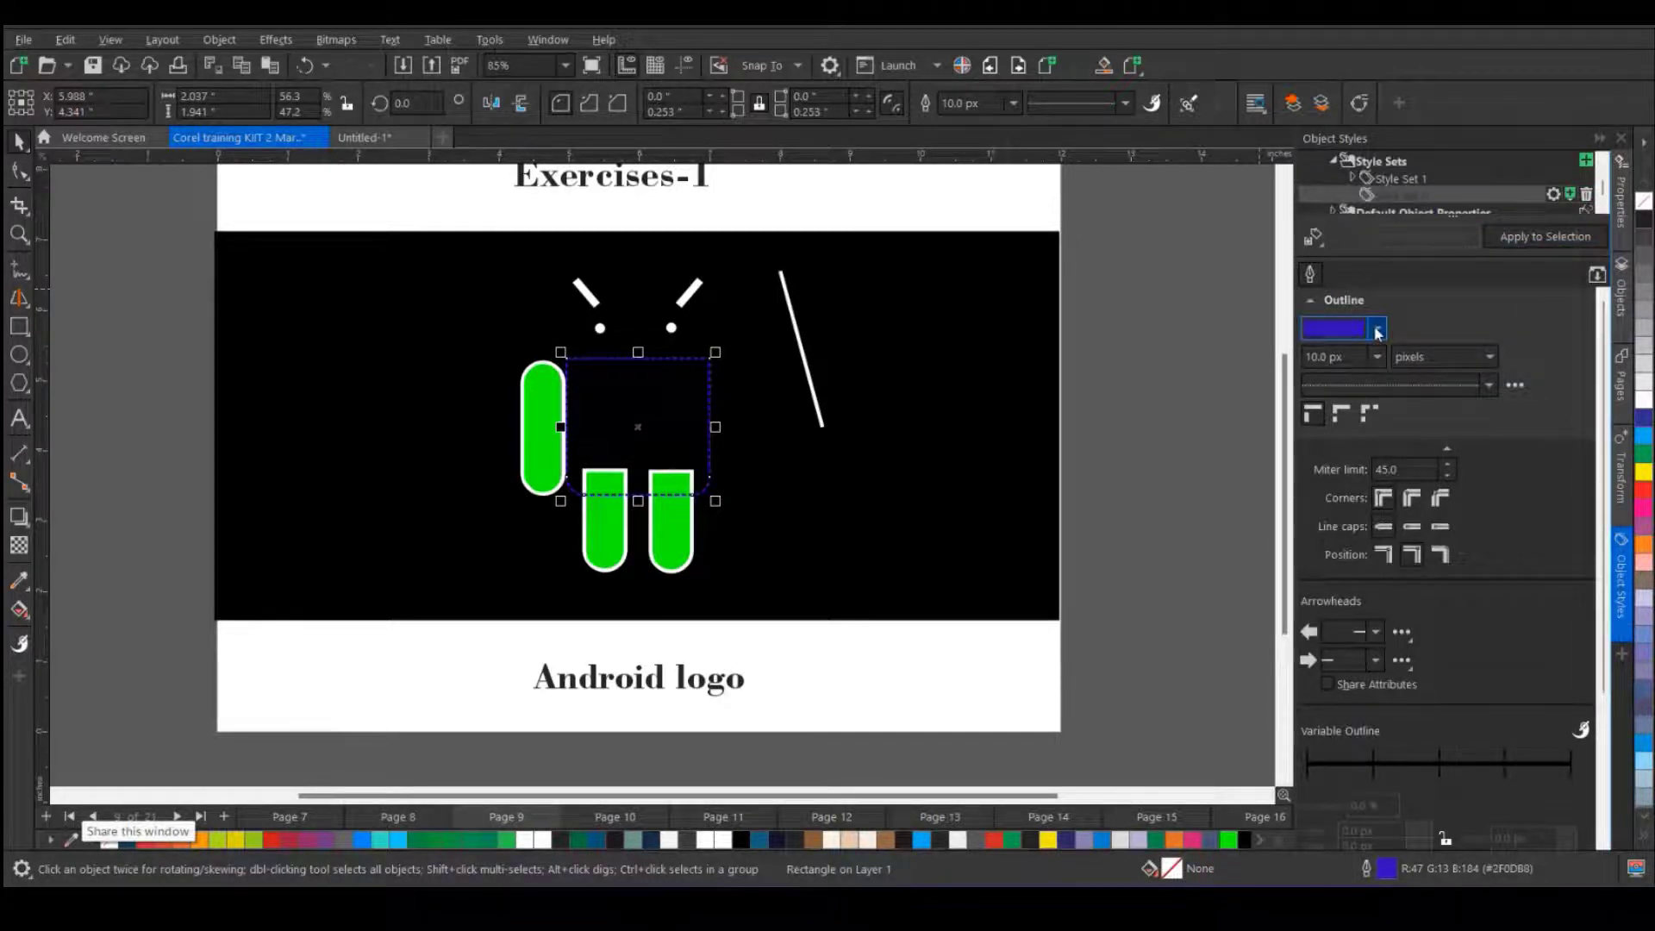
mouse_move(1485, 207)
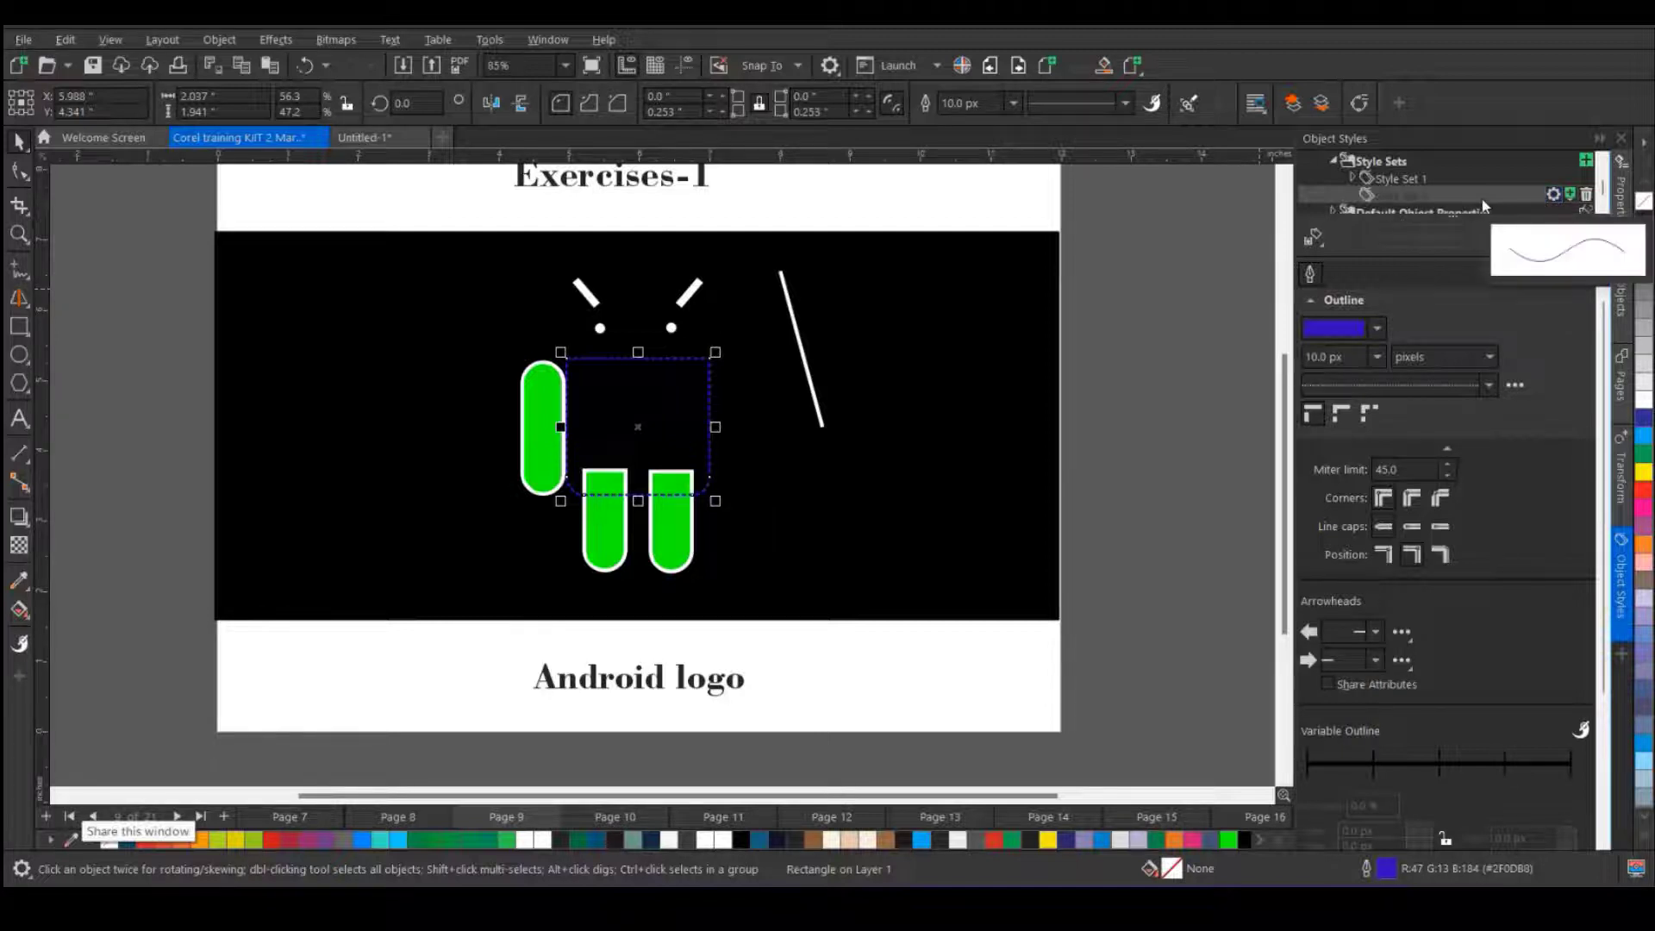
- Add a fill attribute to Style Set 3 and set it to a uniform red, #B80404
click(1554, 196)
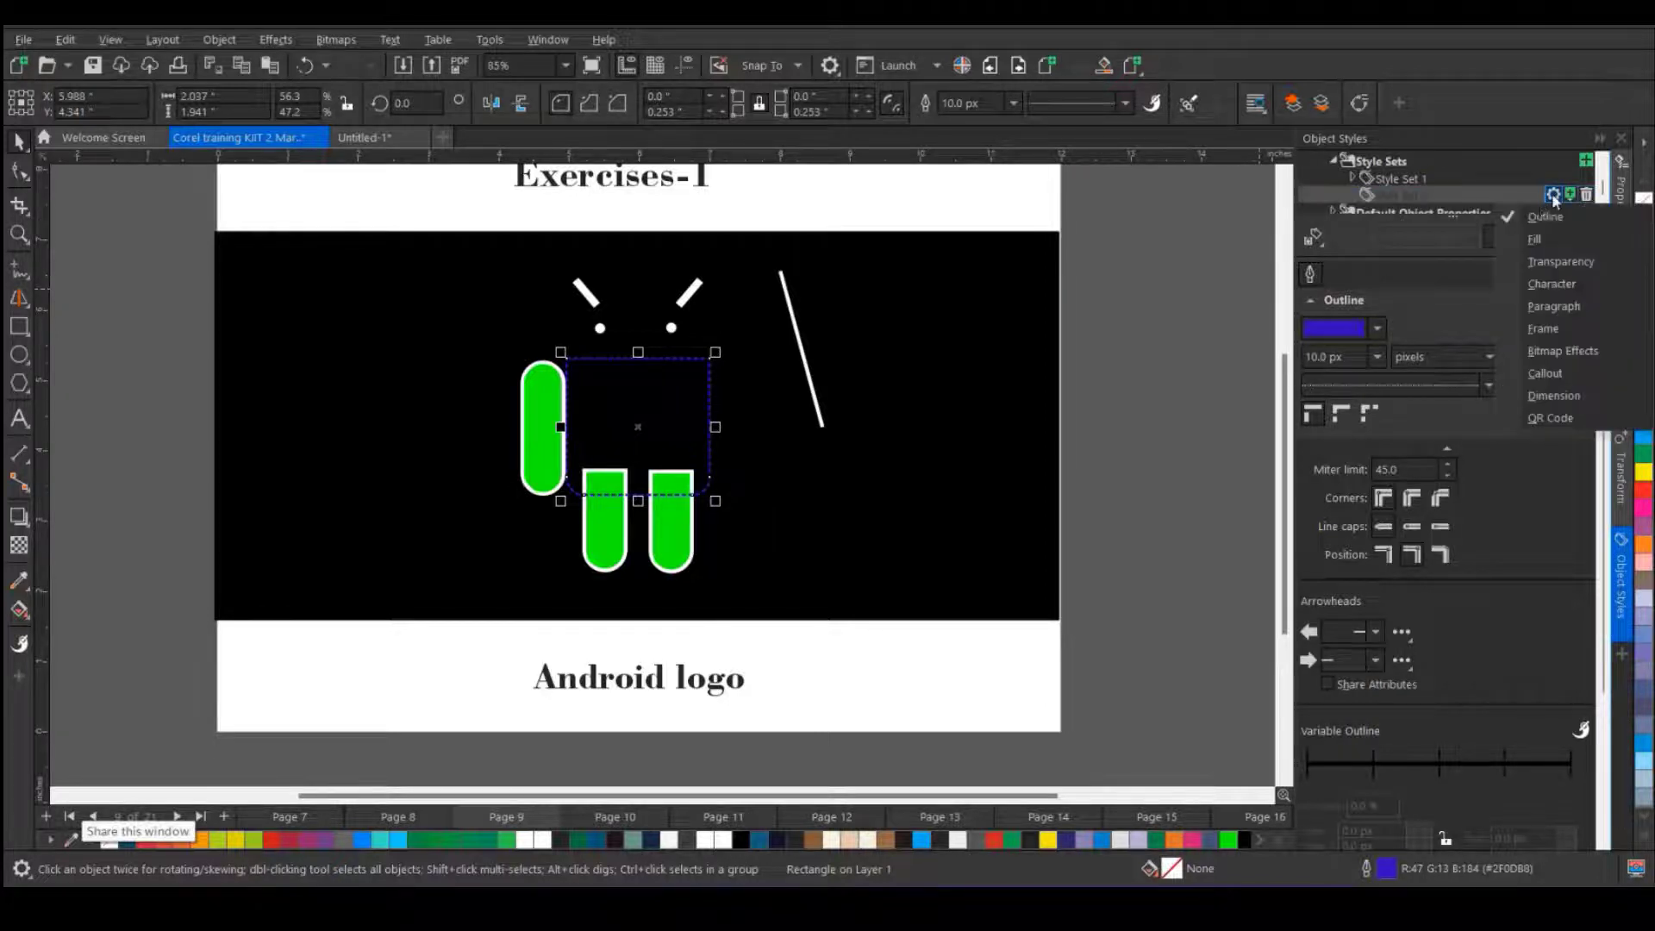
click(1541, 241)
click(1341, 277)
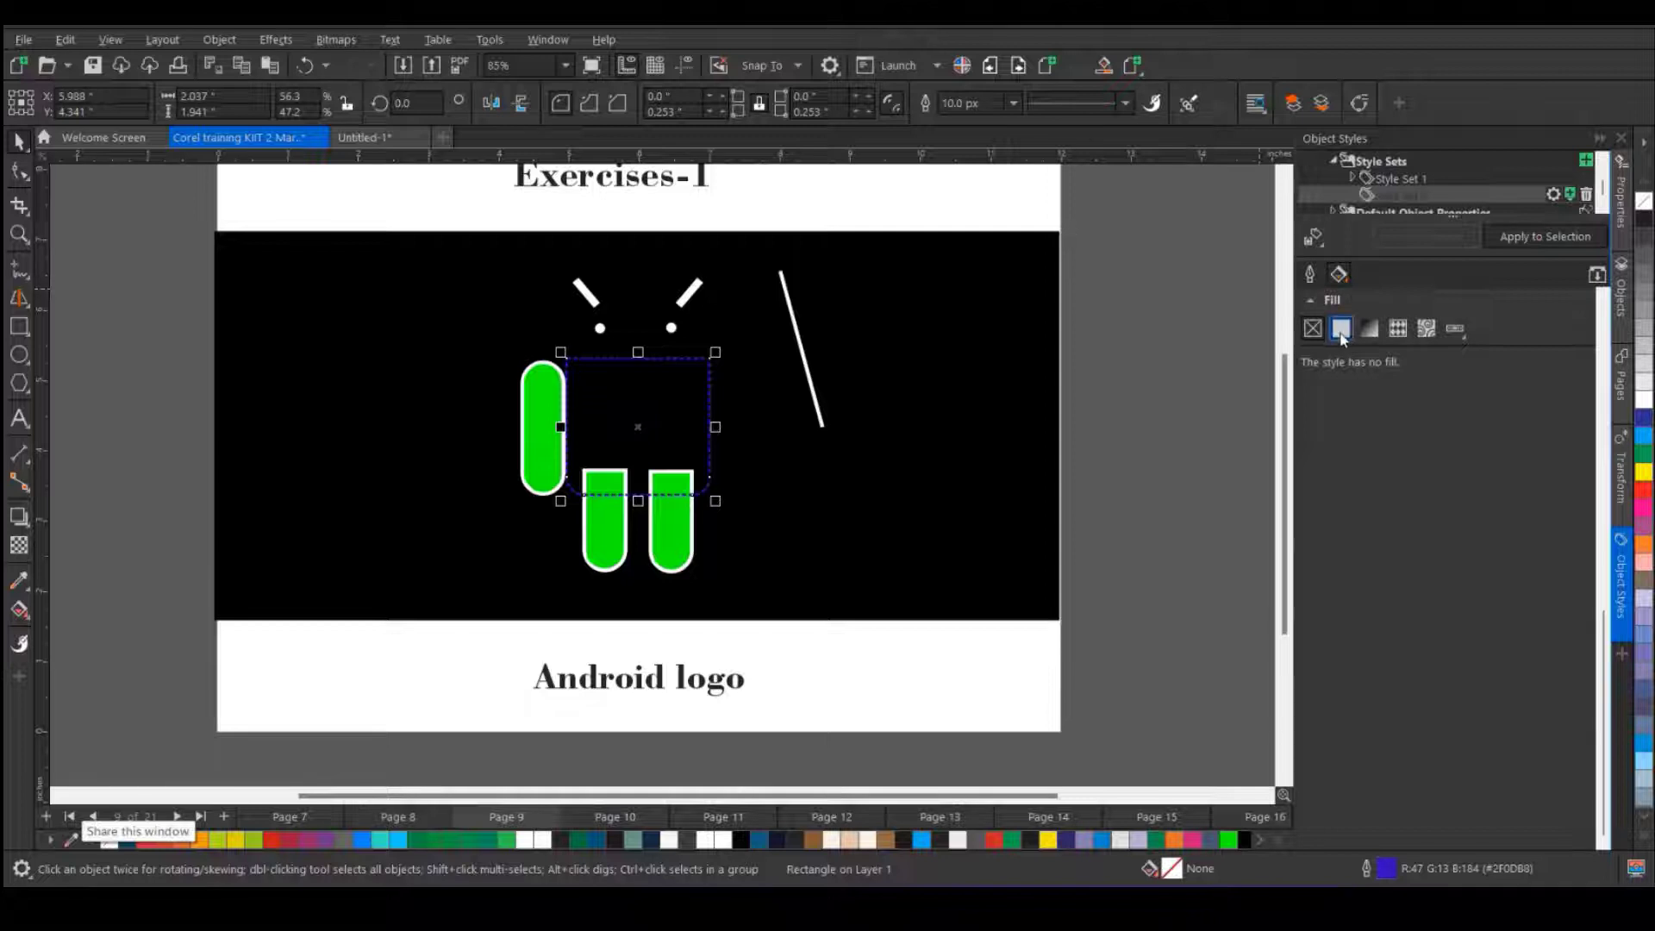
click(1342, 328)
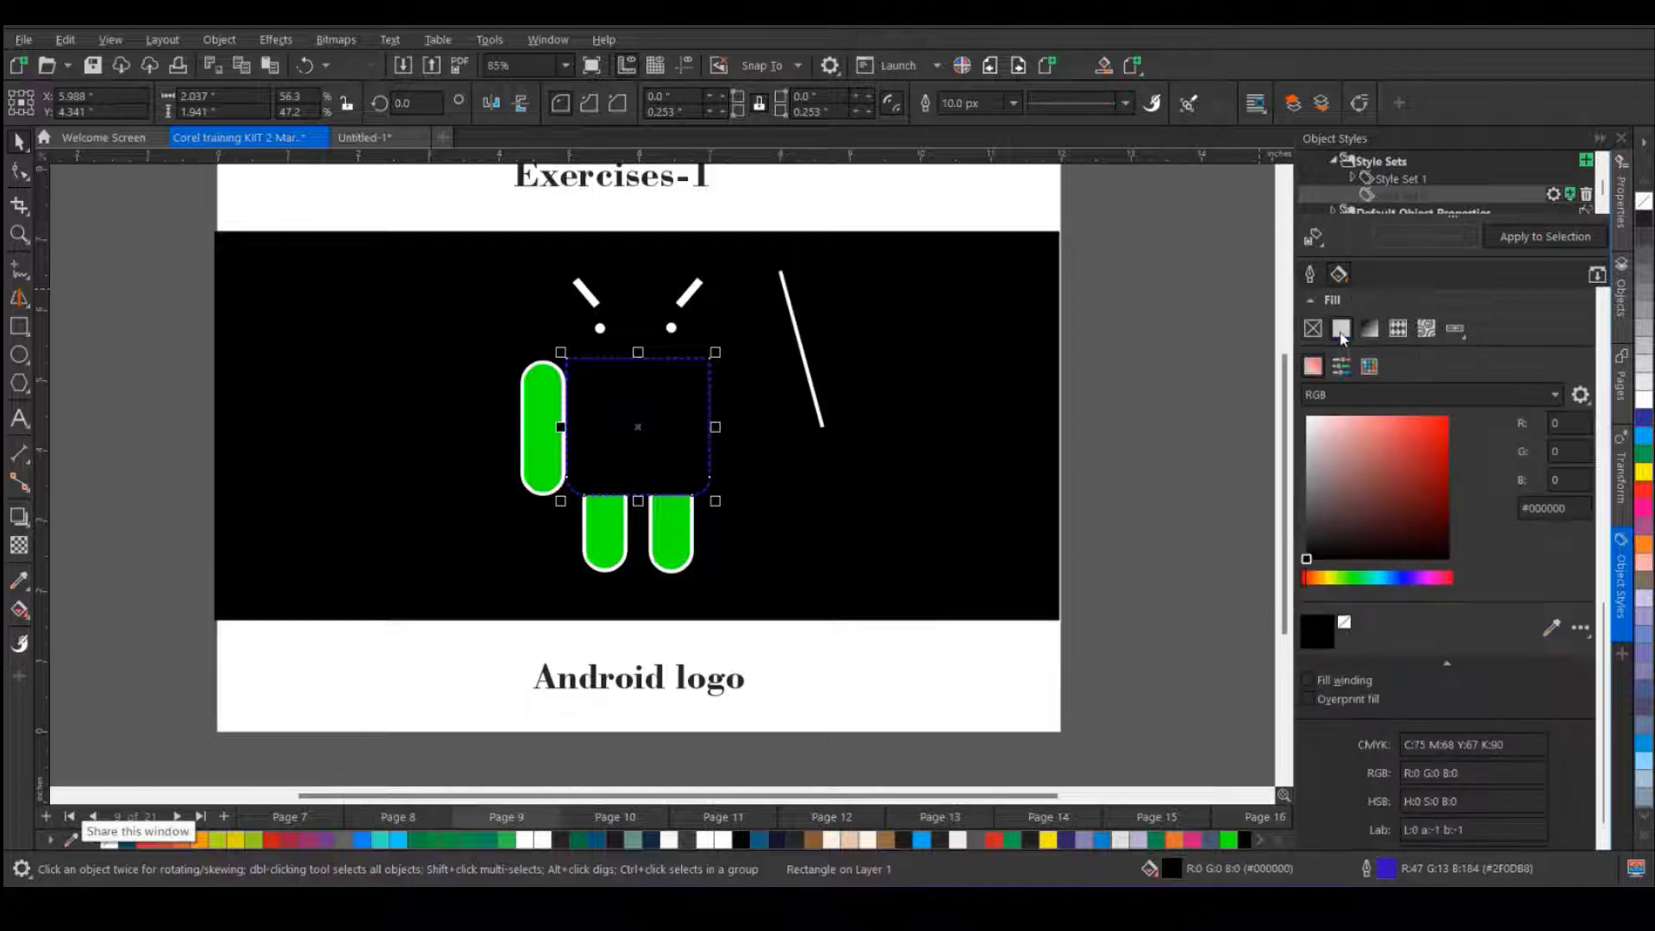
drag(1411, 447, 1447, 457)
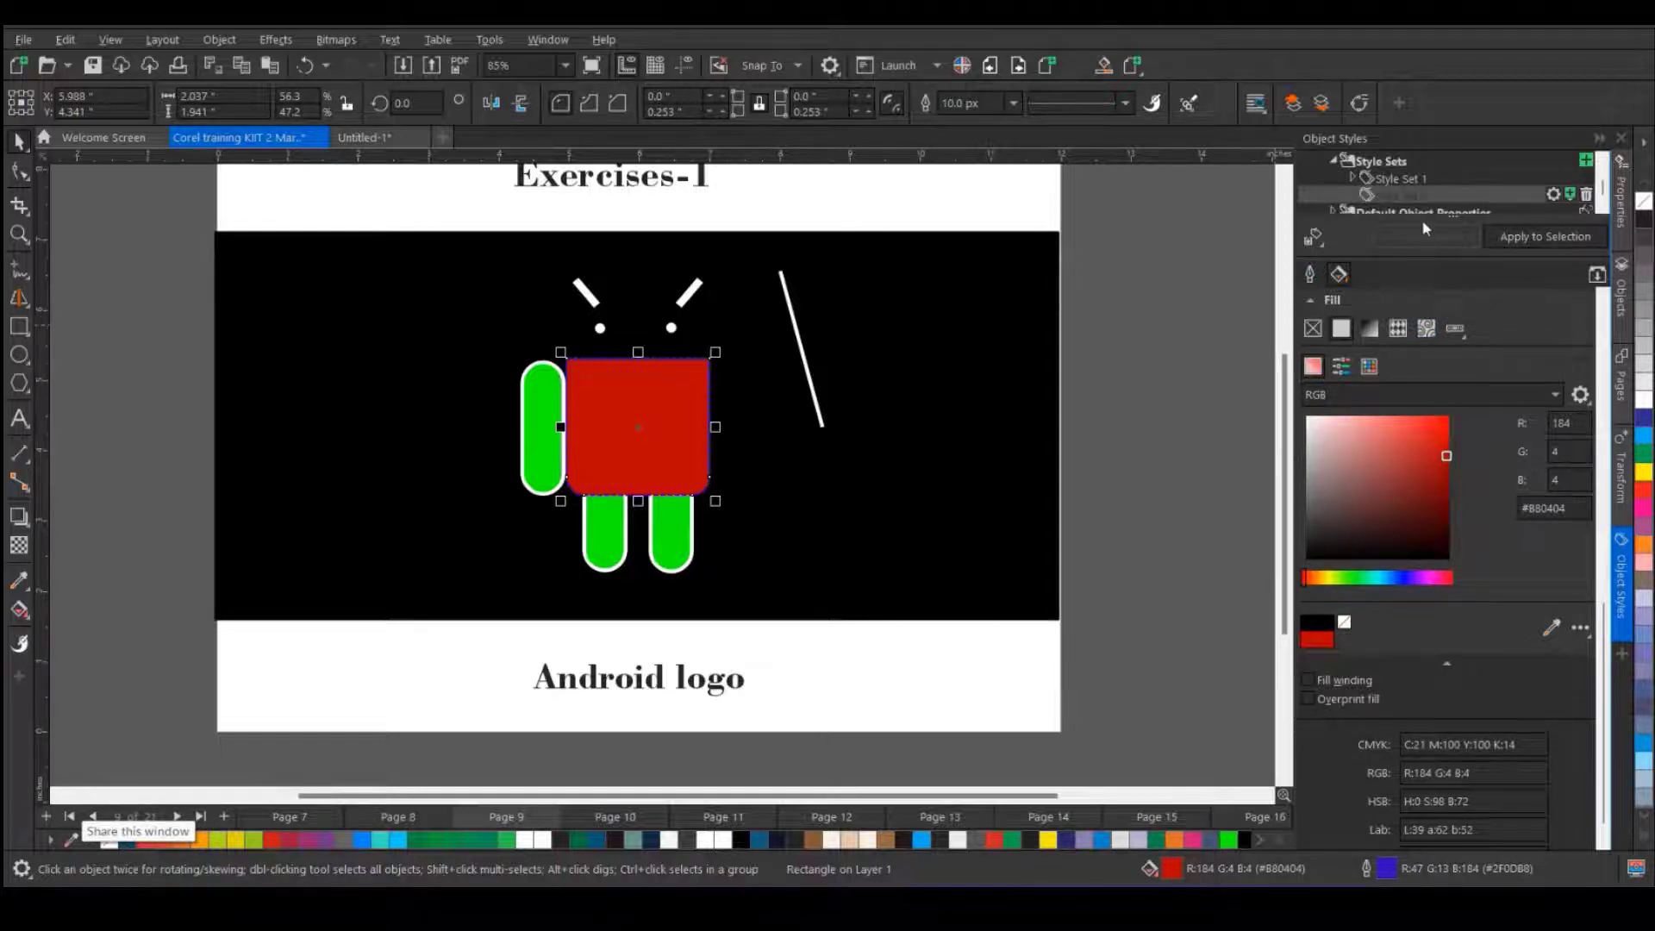
- Expand the styles list and compare the attributes of the Outline 1 and Fill 1 styles
drag(1421, 220, 1419, 336)
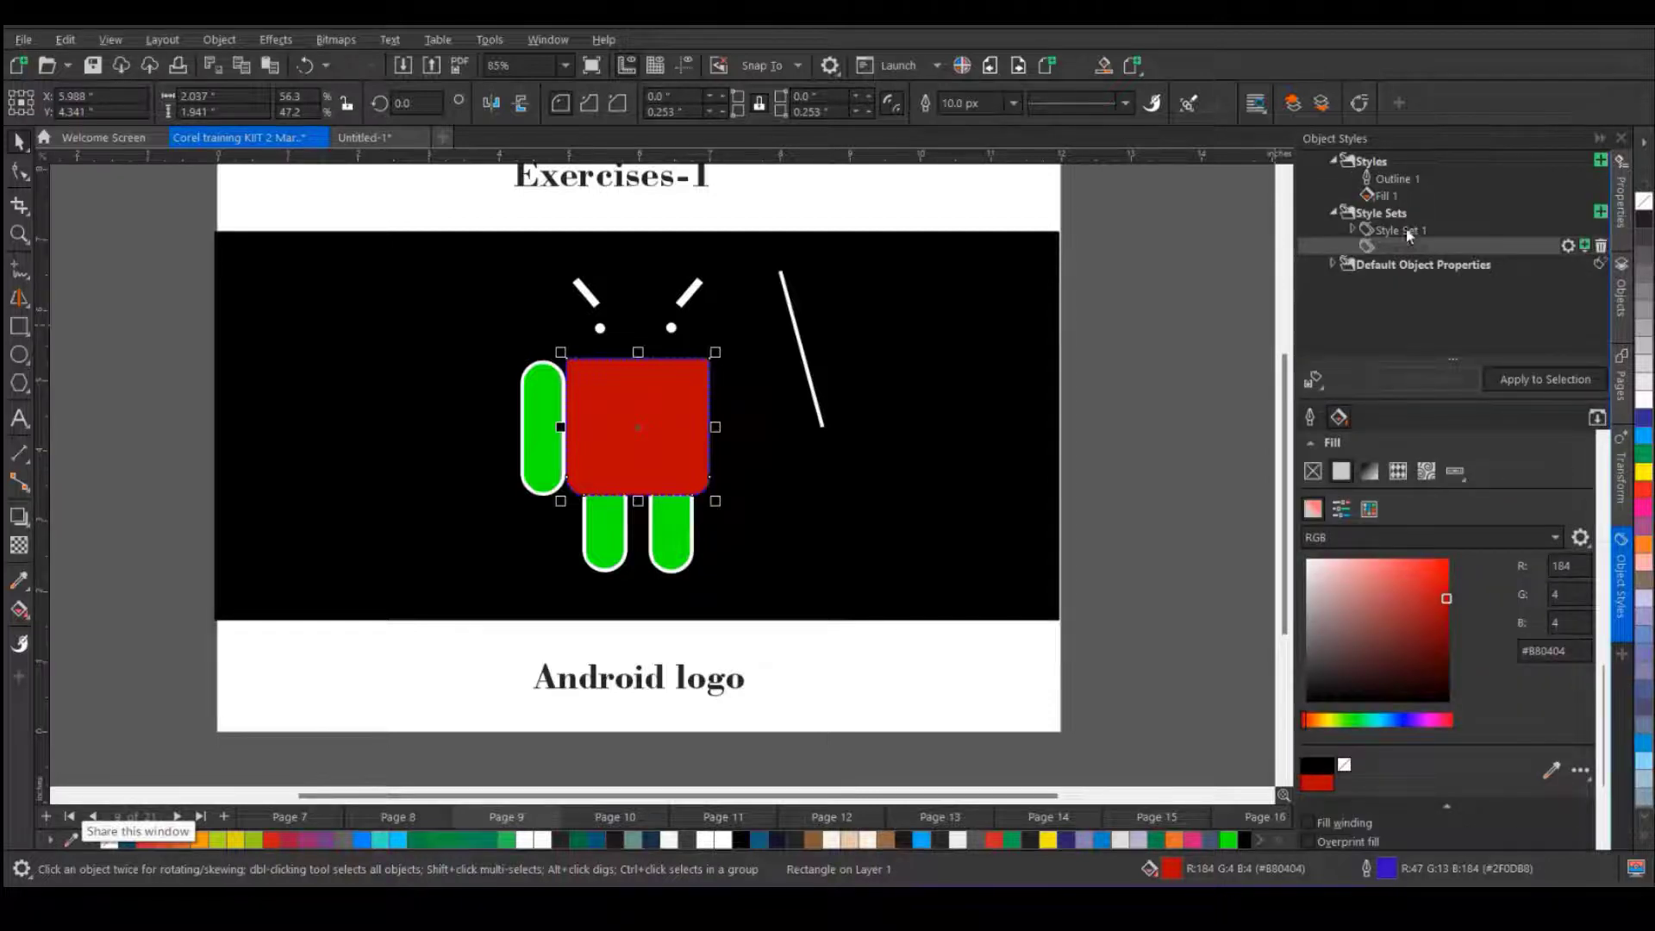
click(1401, 183)
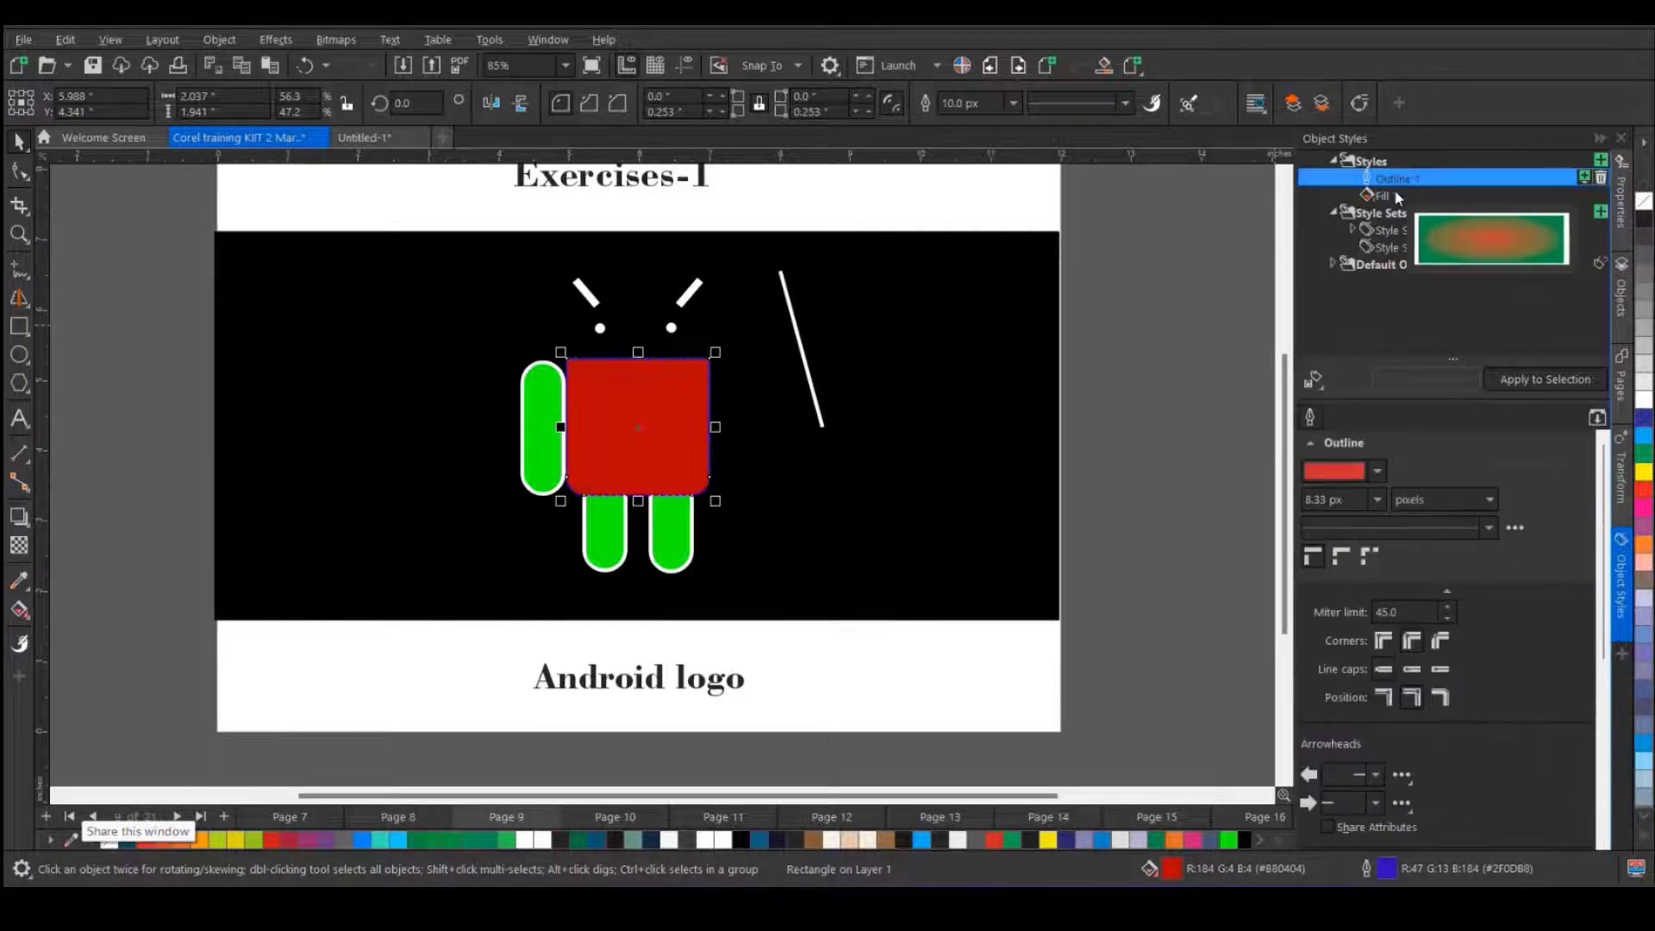
click(1397, 196)
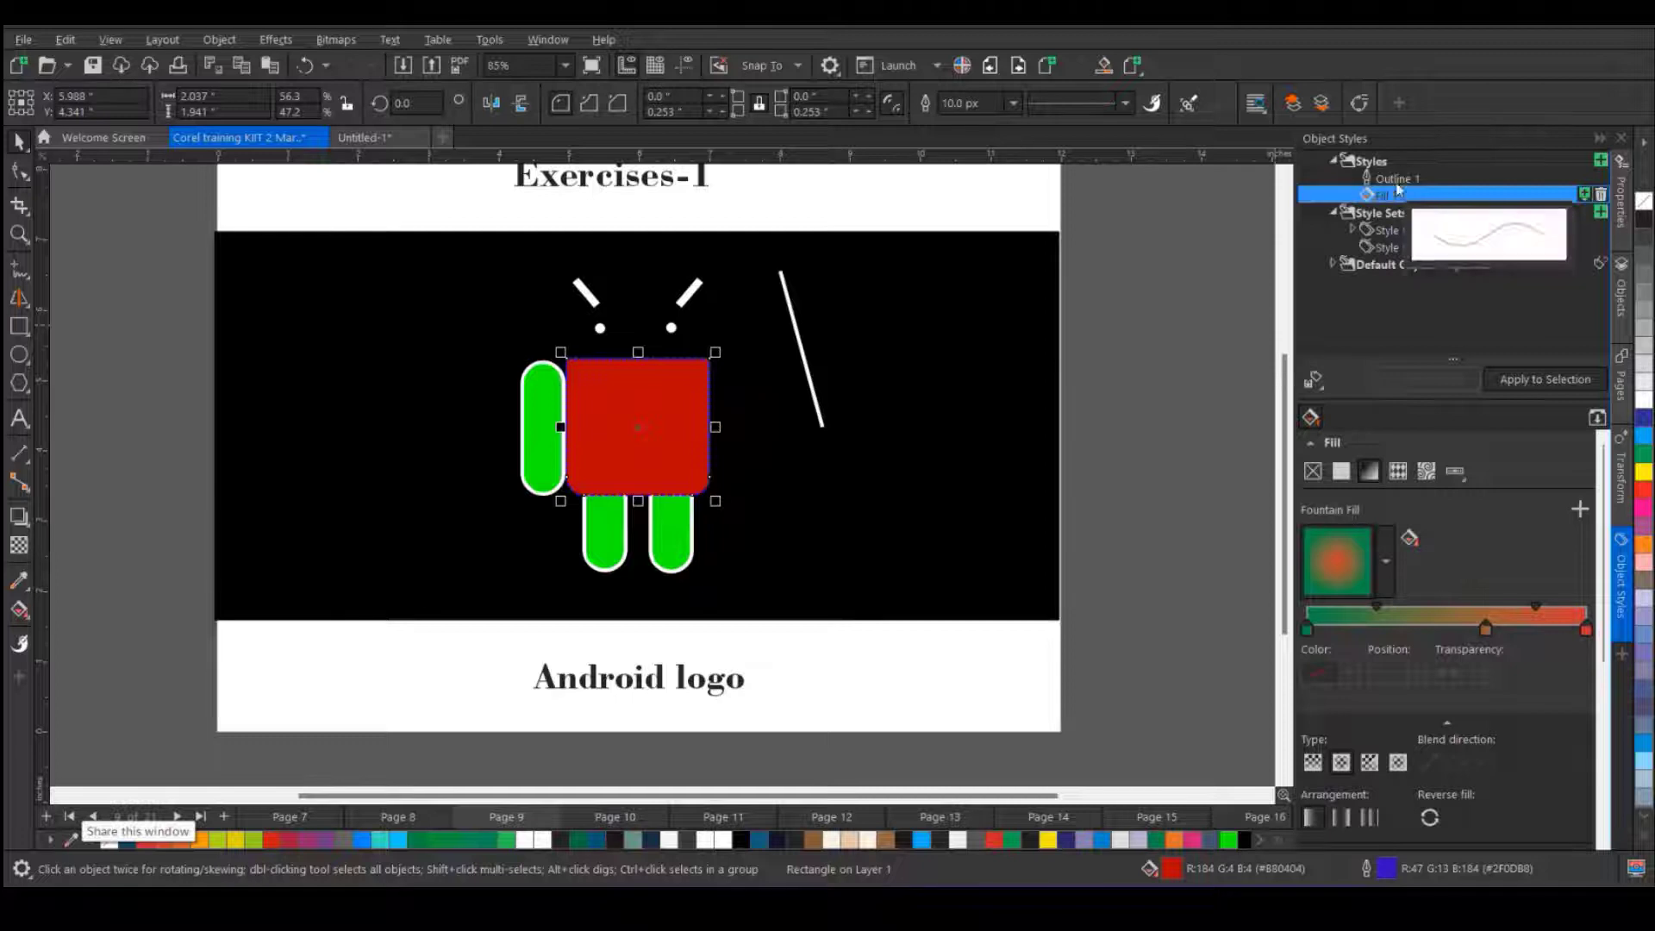
click(1392, 179)
click(1389, 197)
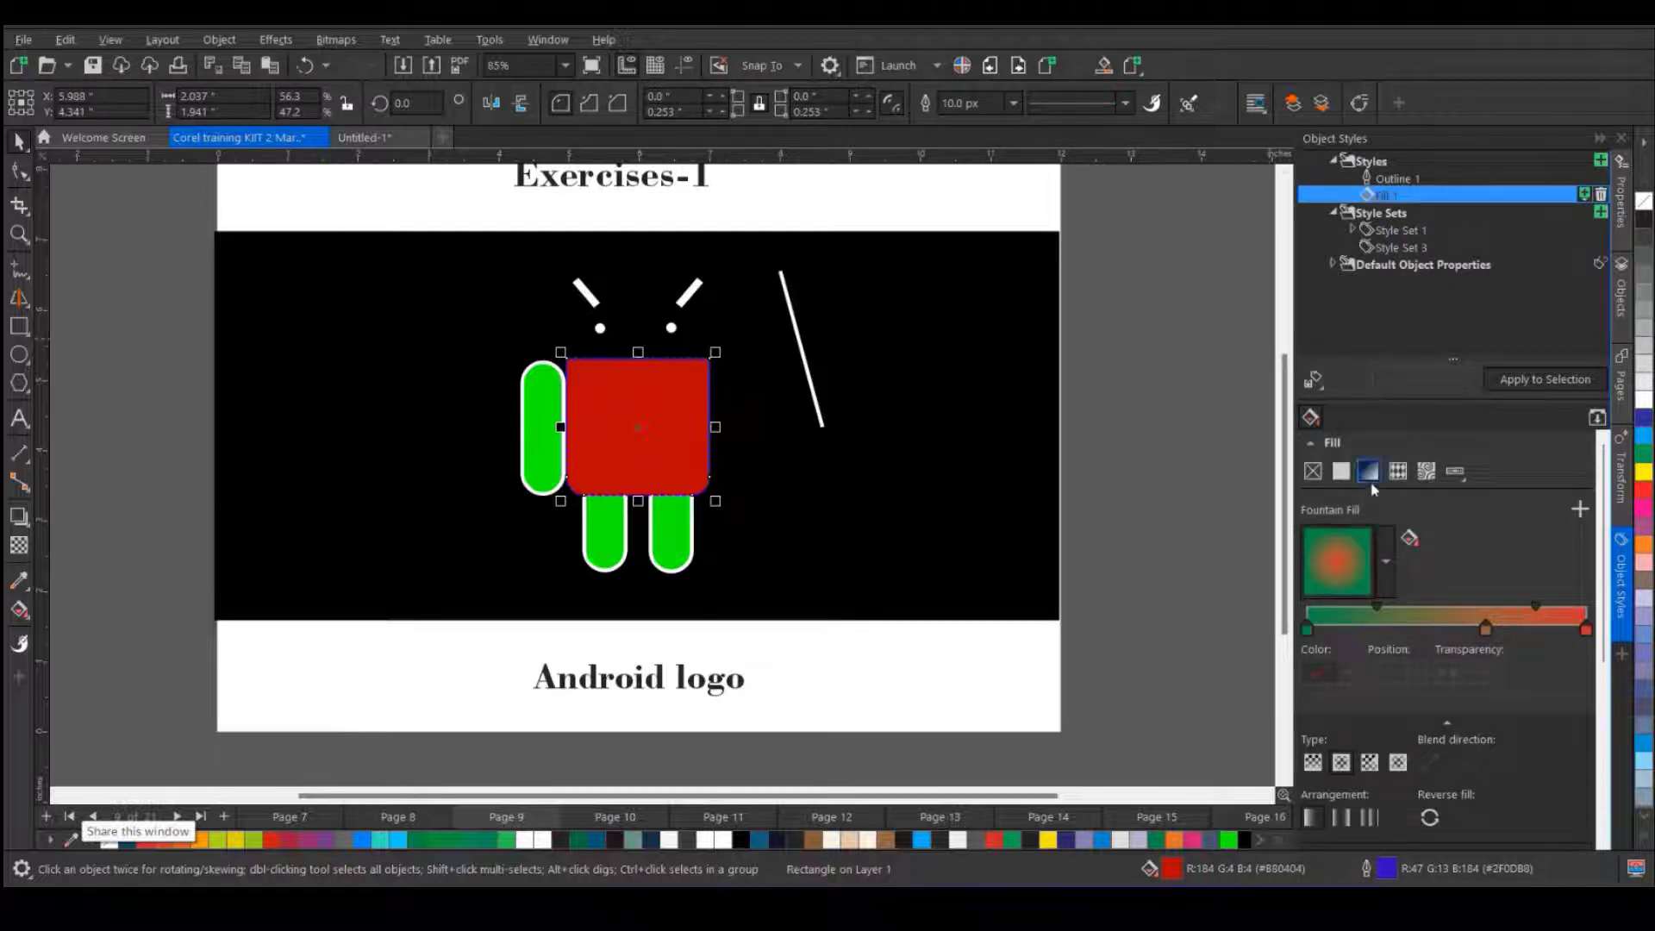
click(1389, 179)
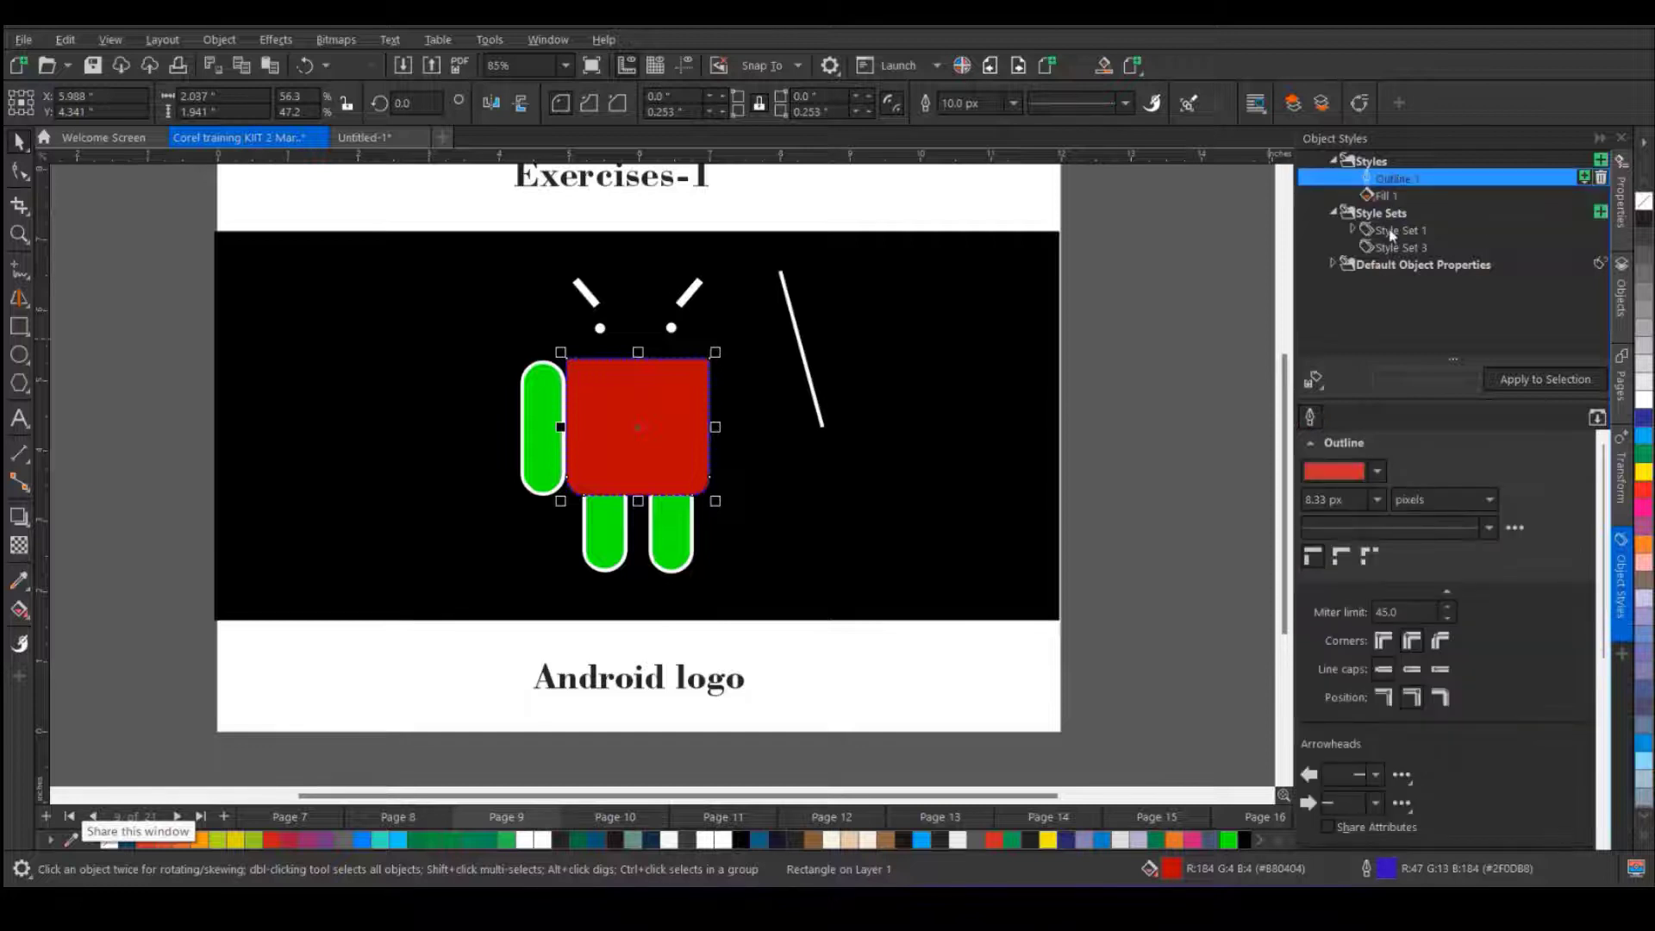
- Change the outline color of Style Set 3 to olive yellow, #AFB80E
click(1393, 246)
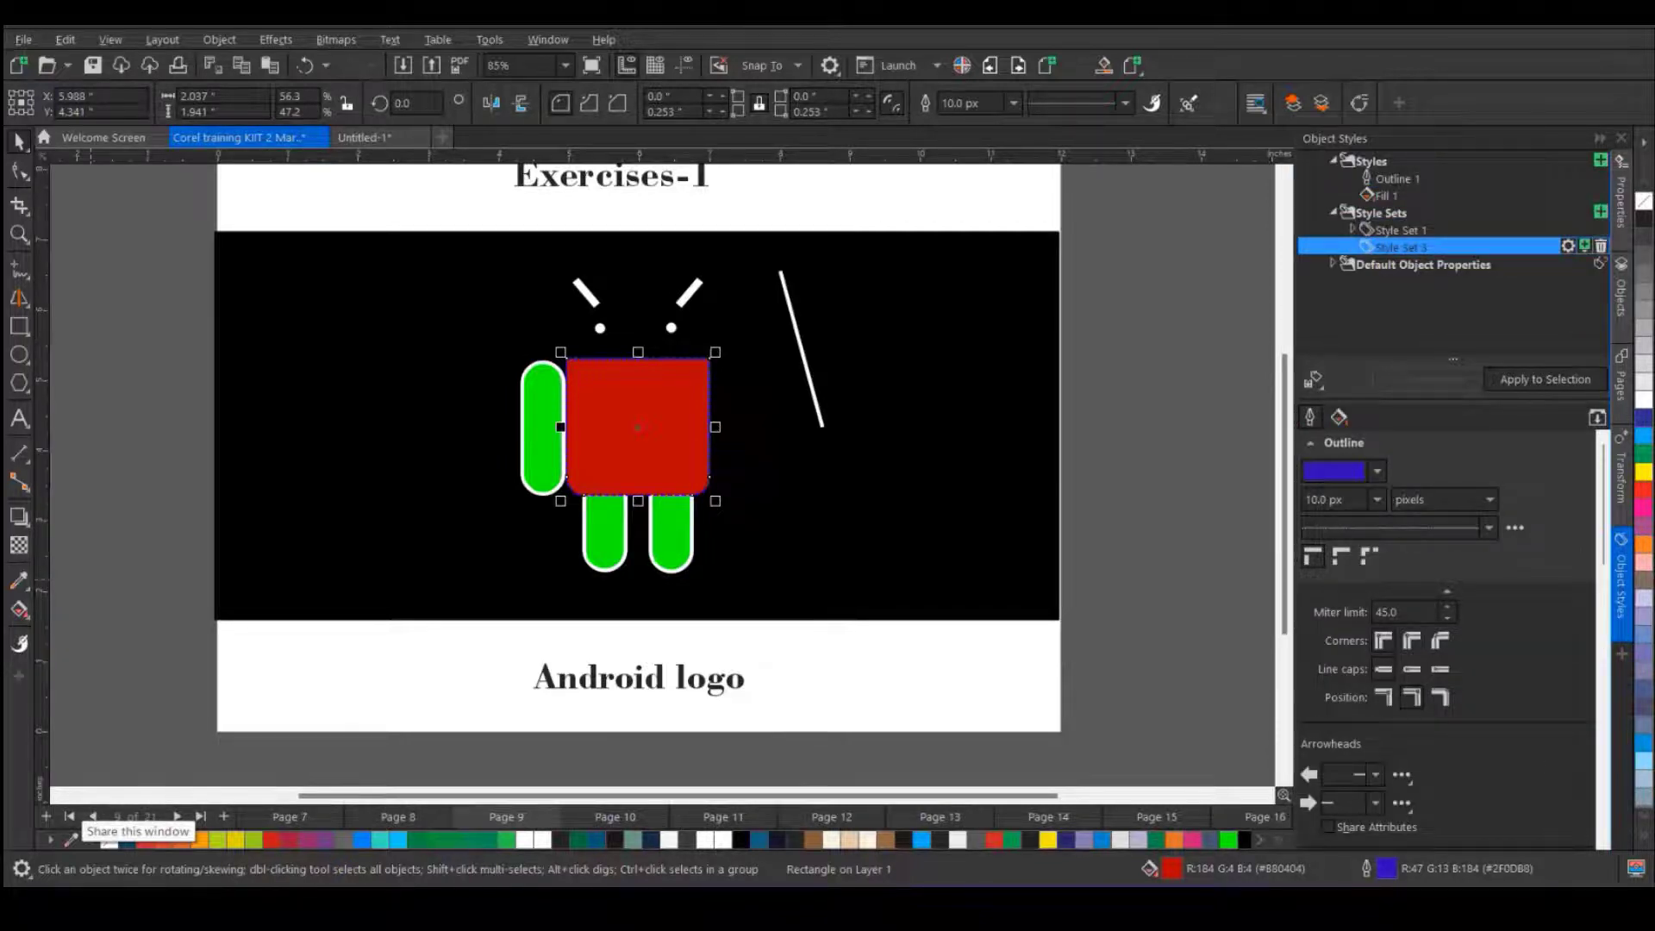
click(1378, 473)
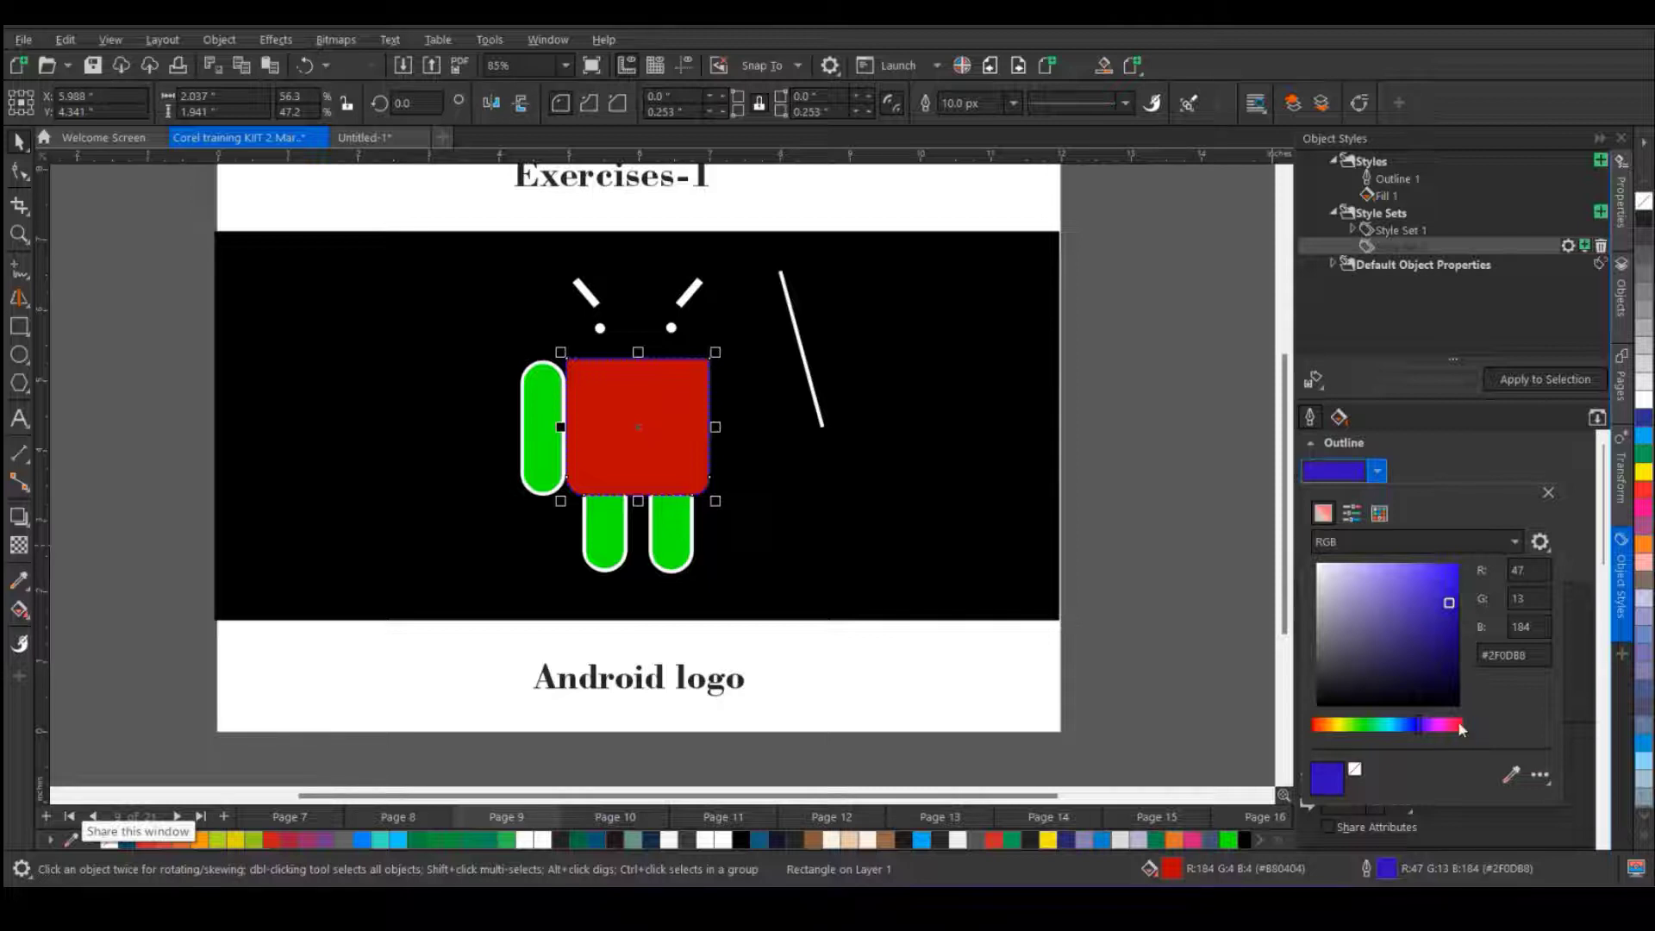
click(1341, 726)
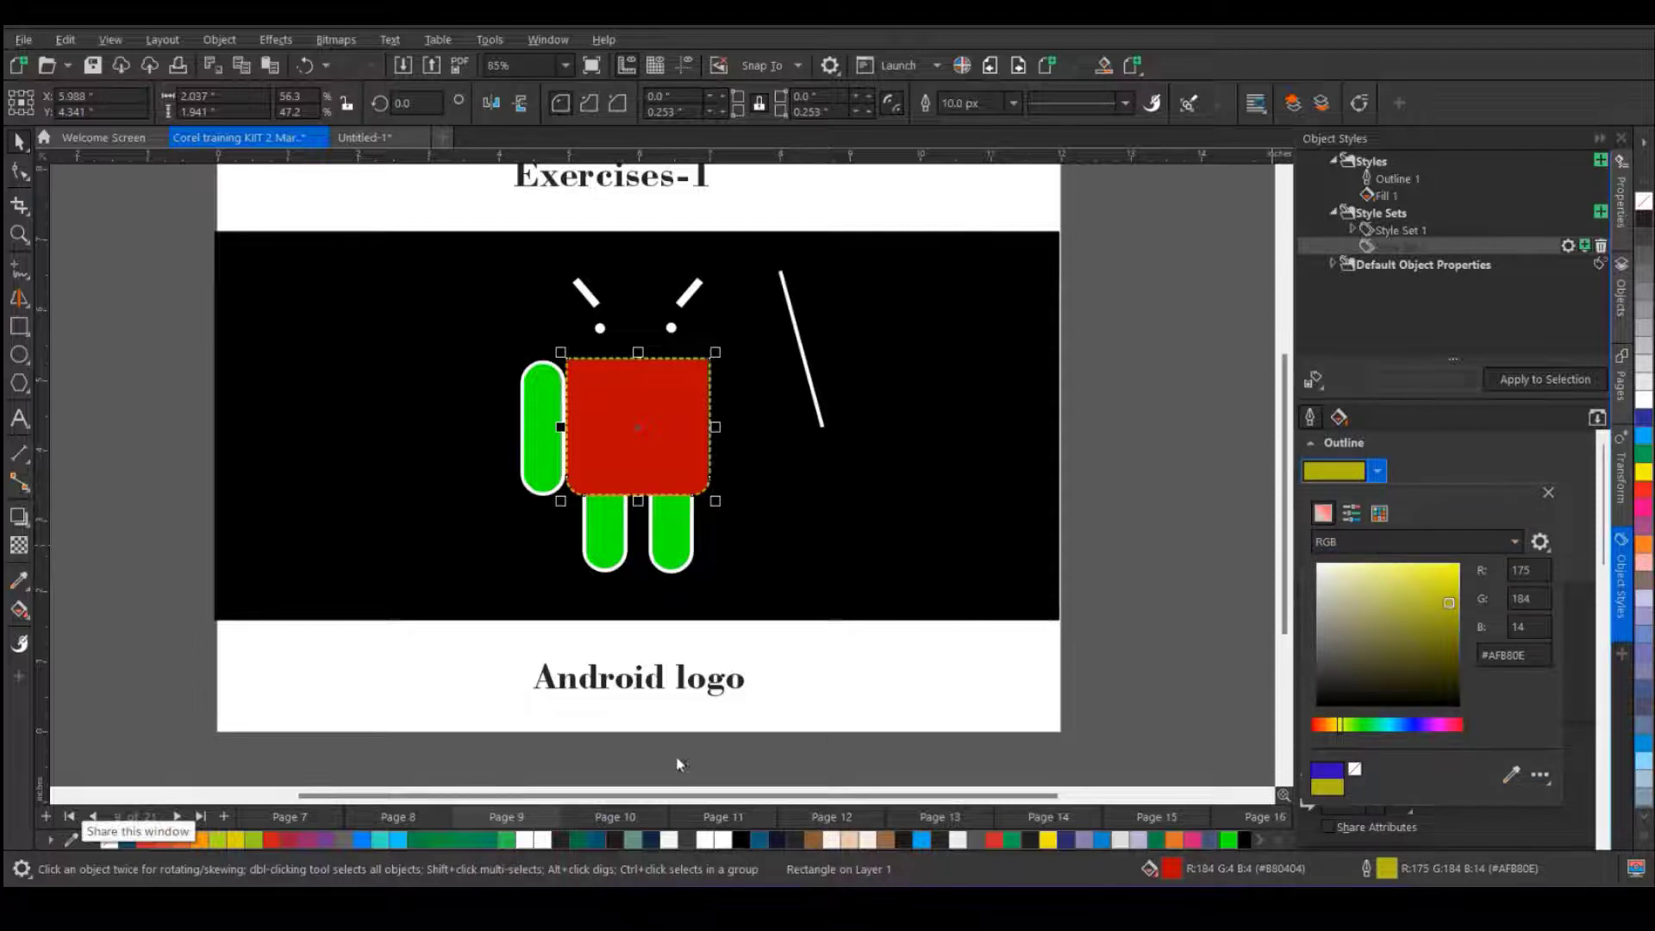
- Check how the edited style set looks on the tree trunk on Page 11 and the circle on Page 12
click(589, 814)
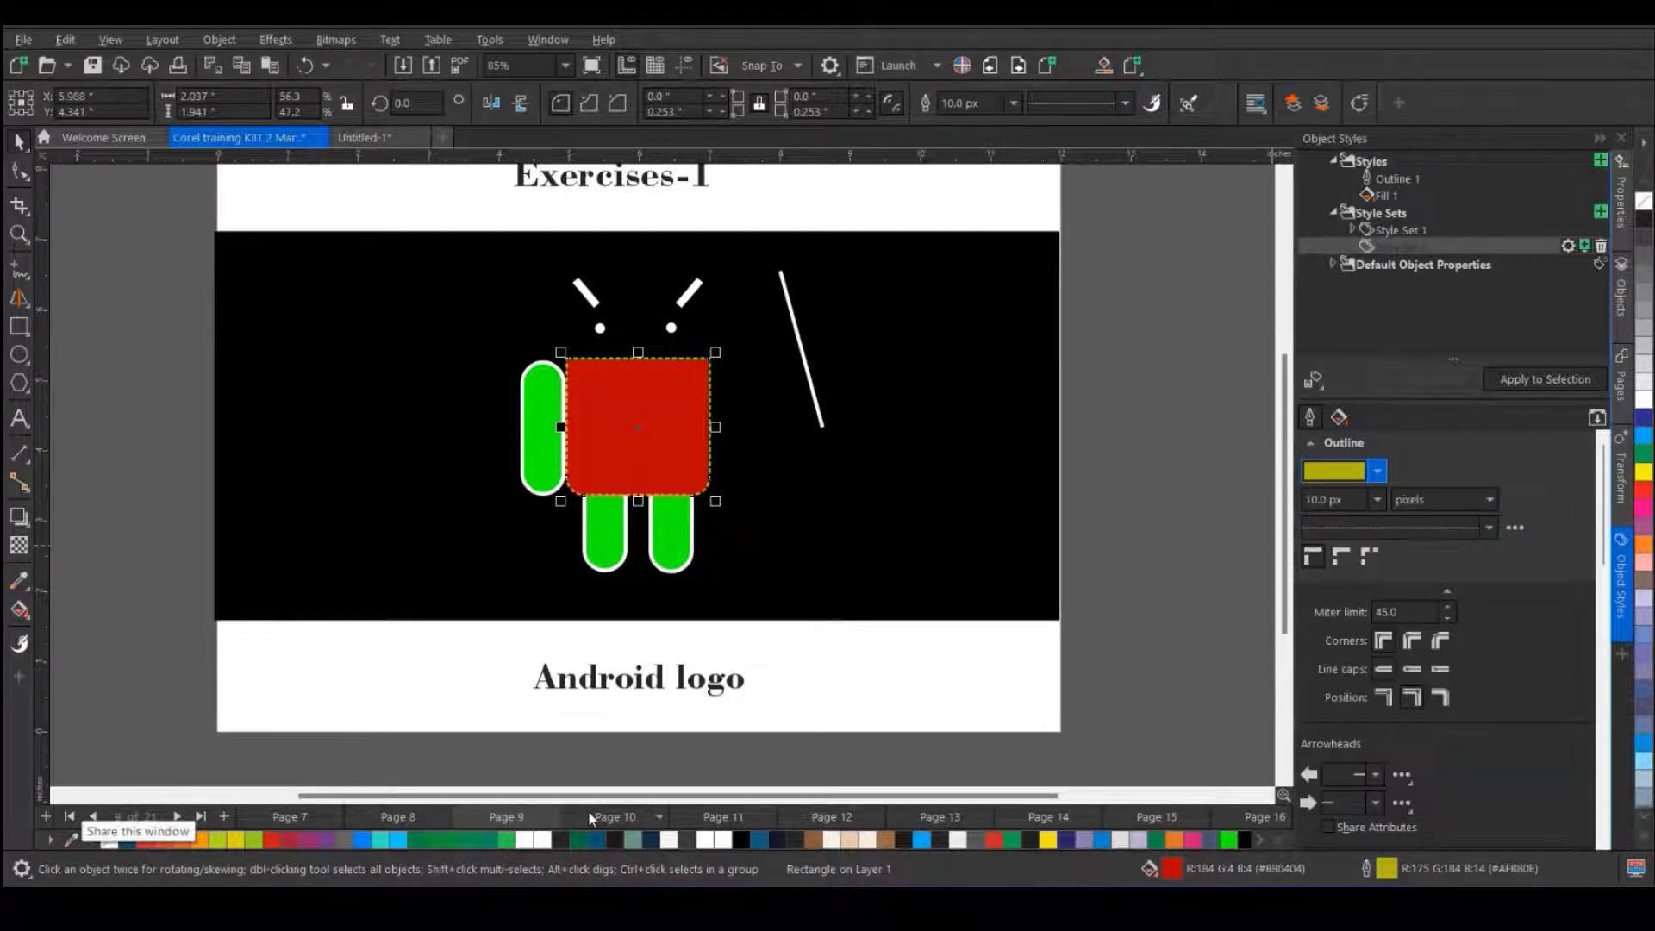
click(590, 814)
click(700, 814)
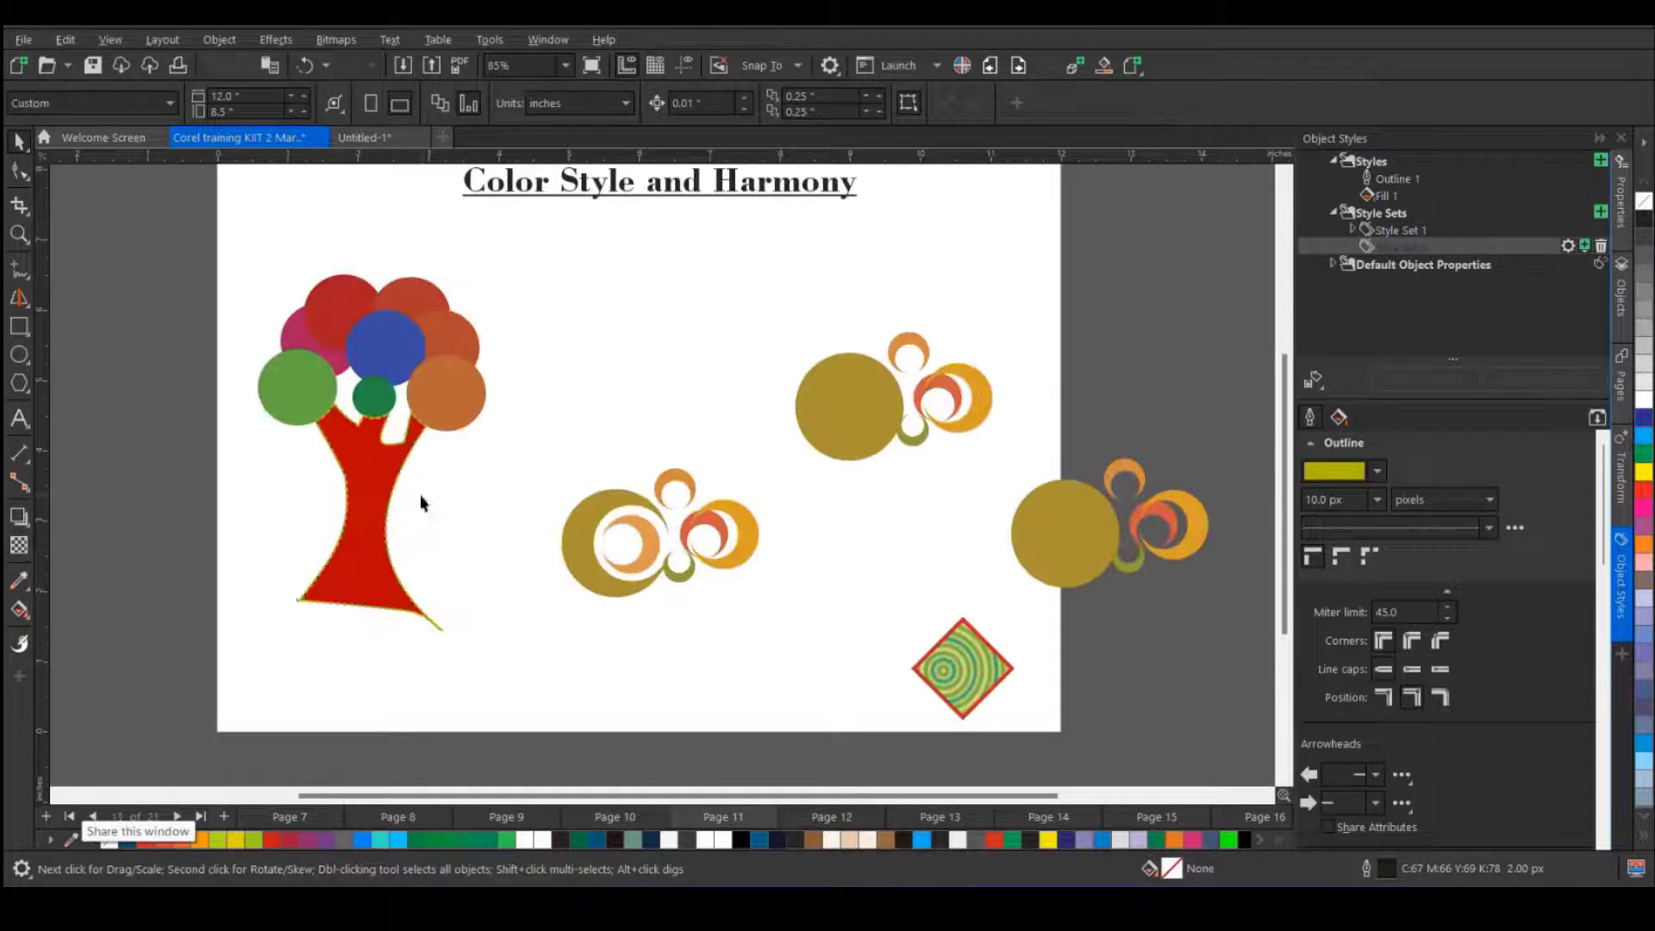
scroll(392, 472, up, 3)
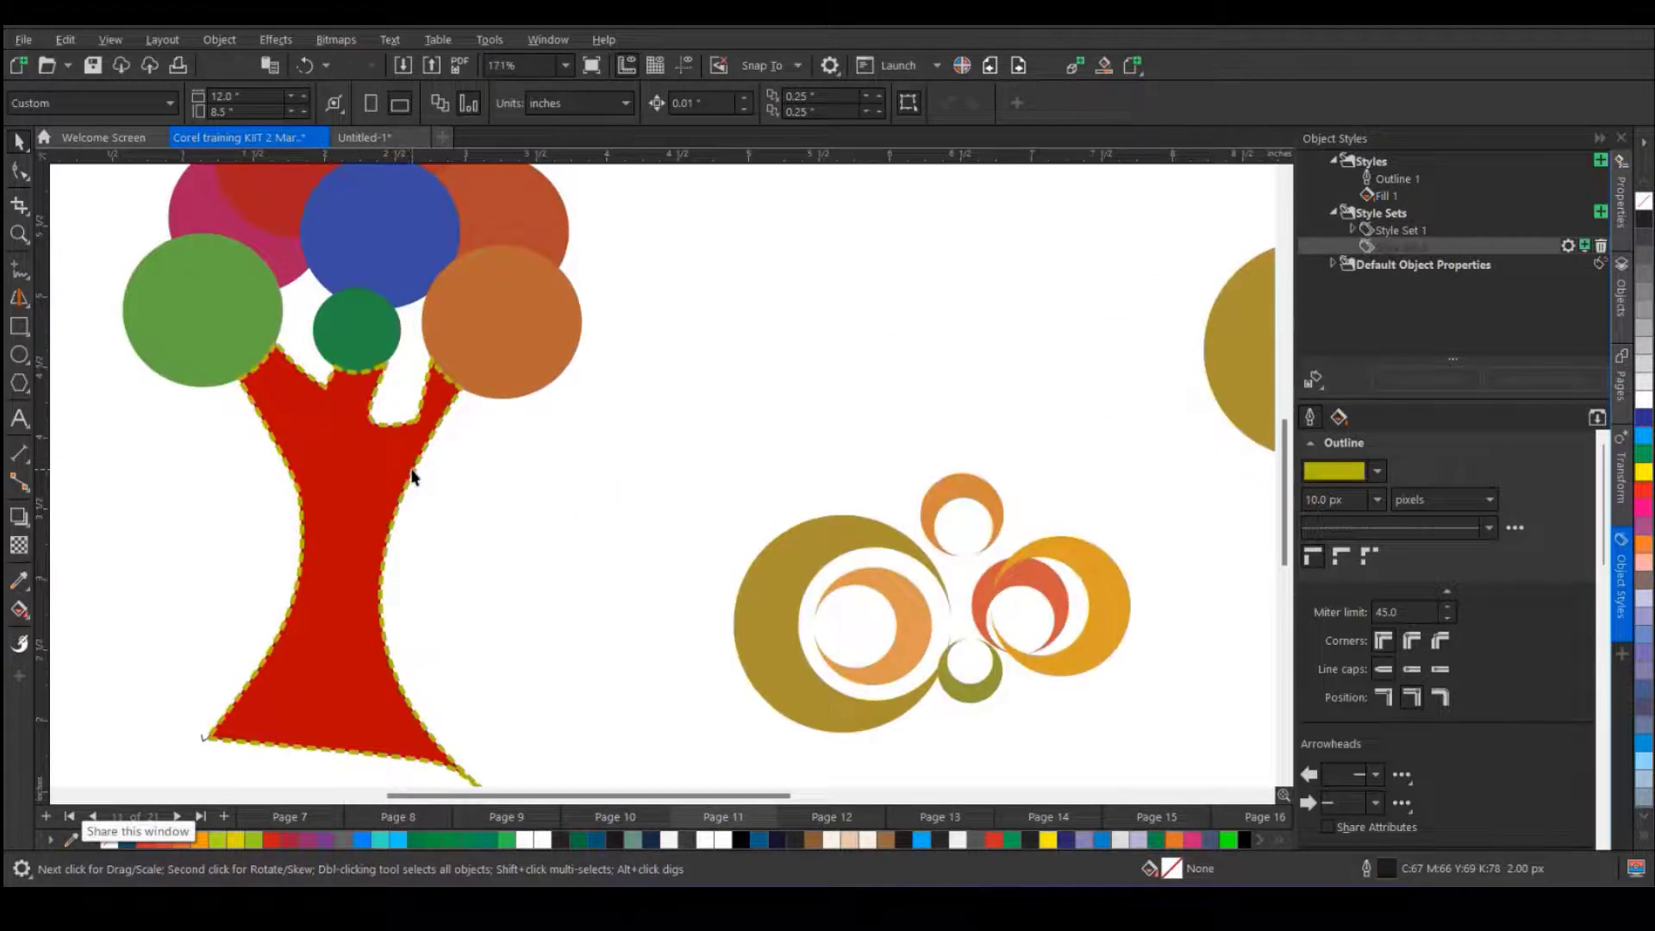
click(819, 819)
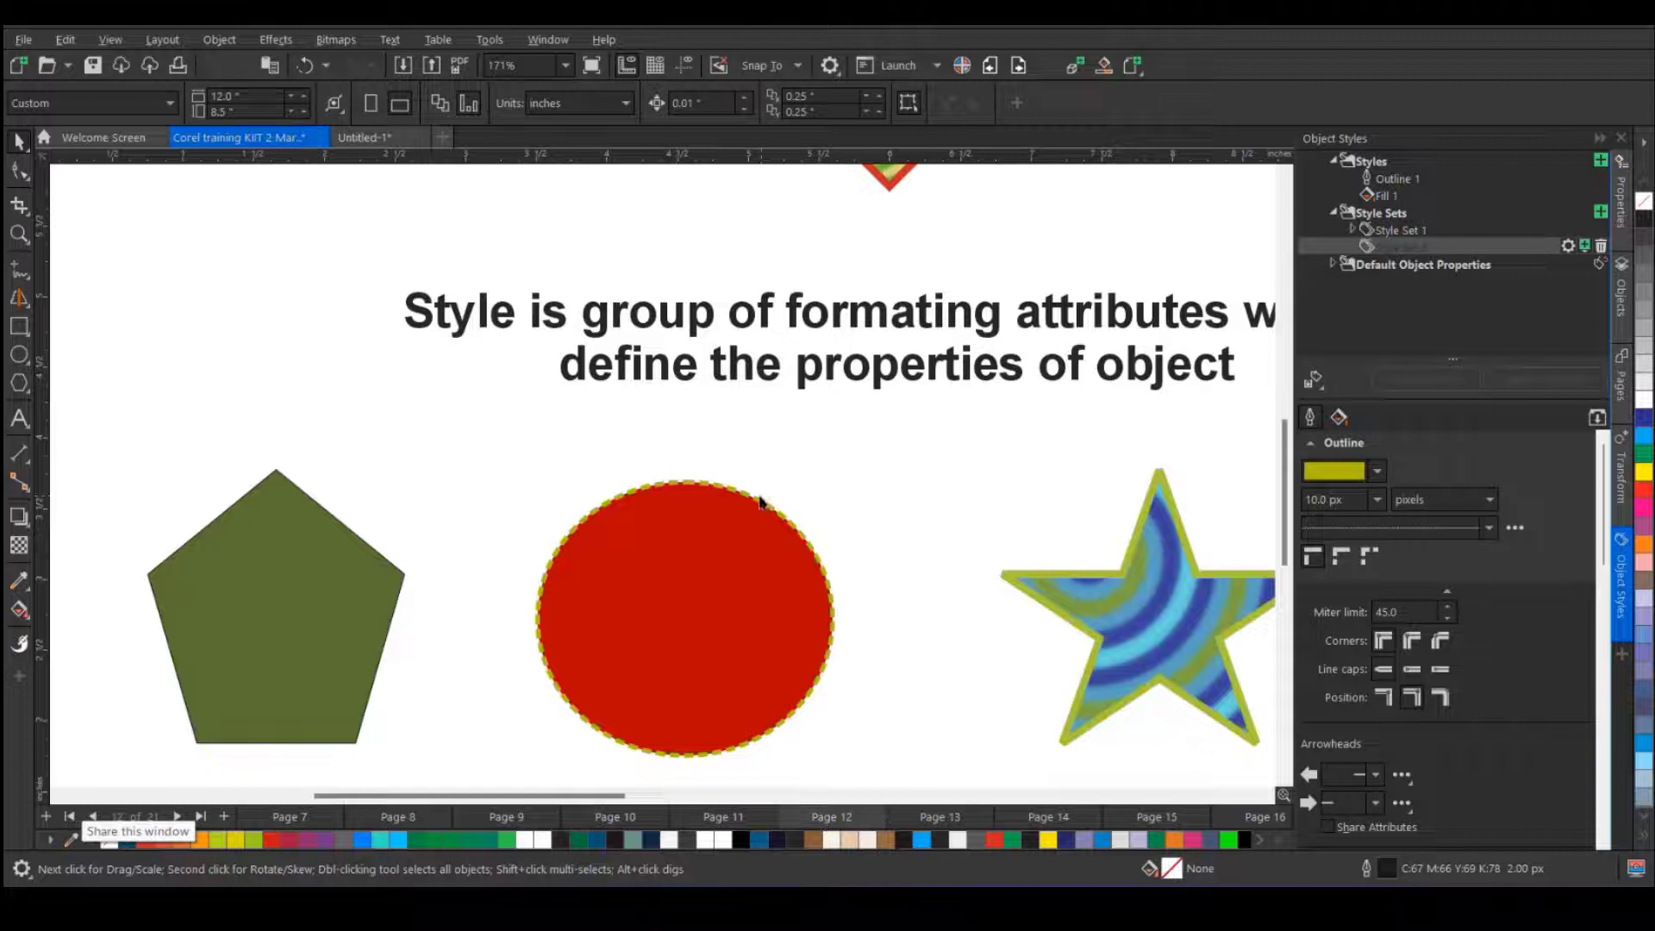
- Set the selected style set's outline to 20 px with a finer dashed line style, and check the styled shapes on pages 11 and 9
click(1380, 500)
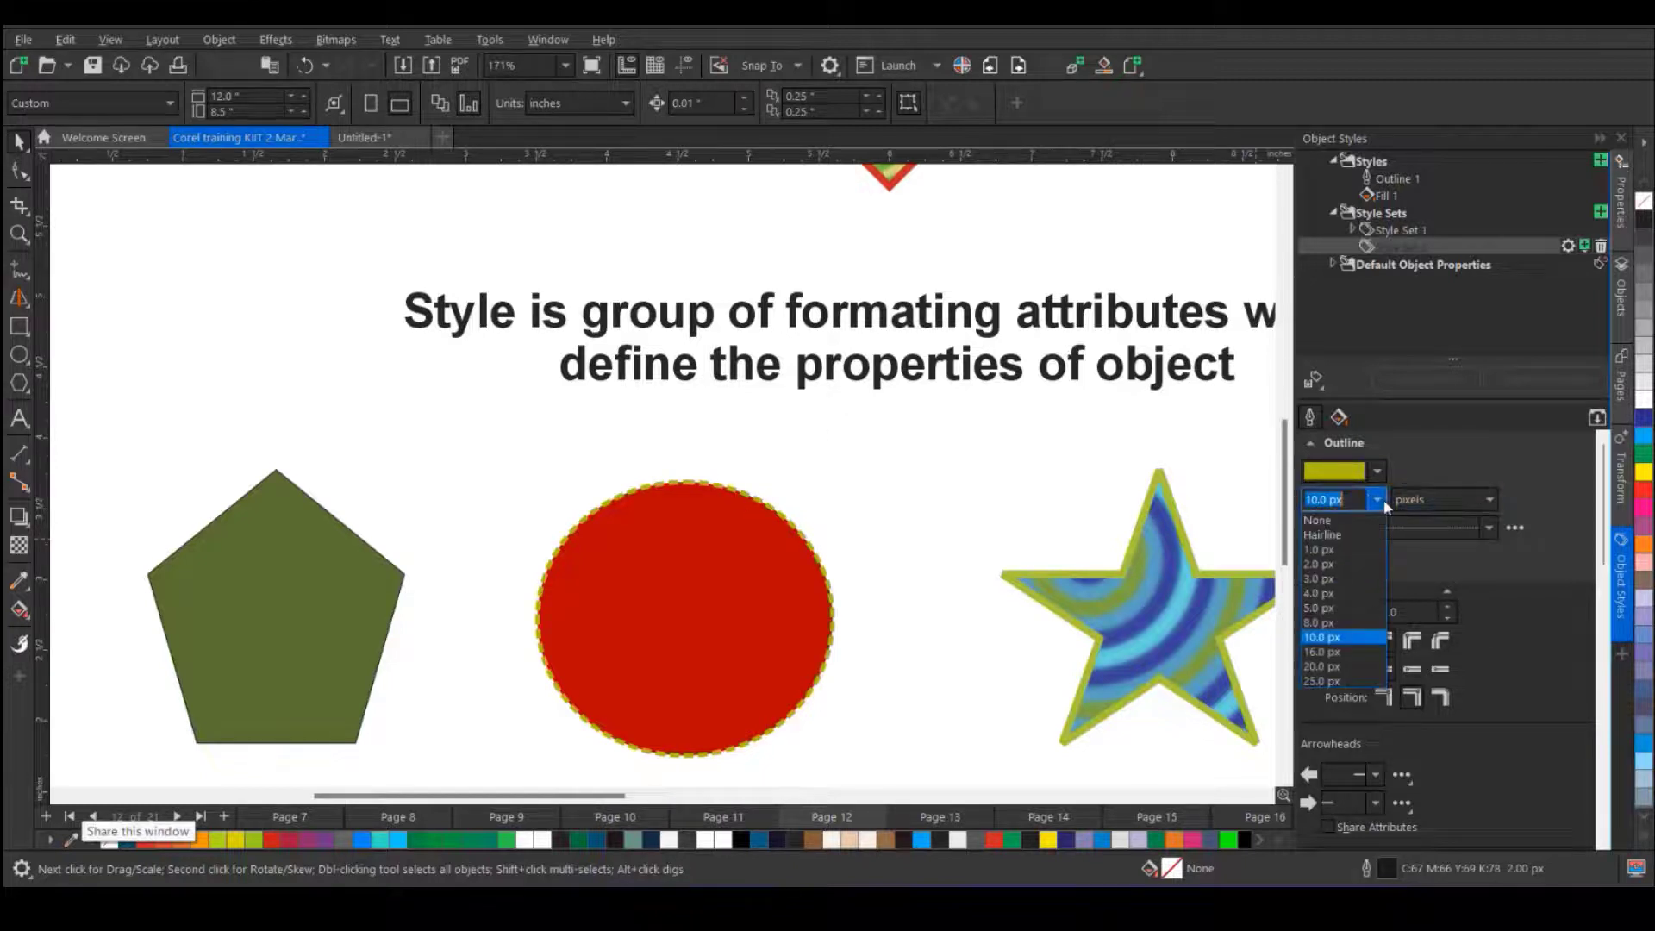
click(1336, 666)
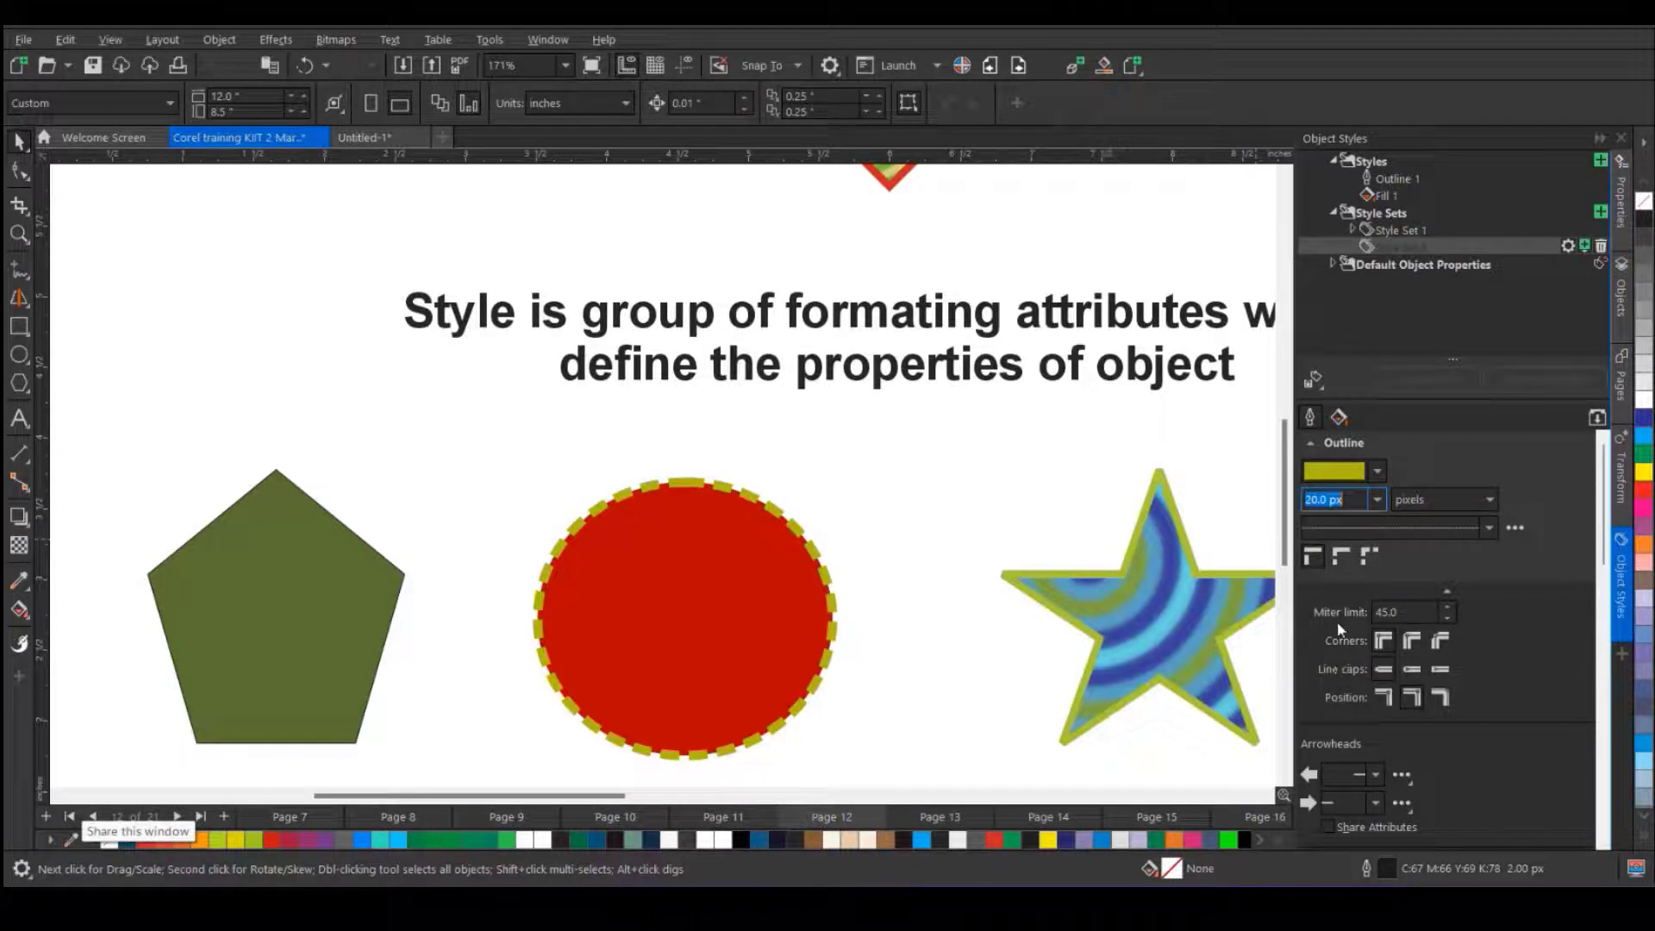
click(1487, 528)
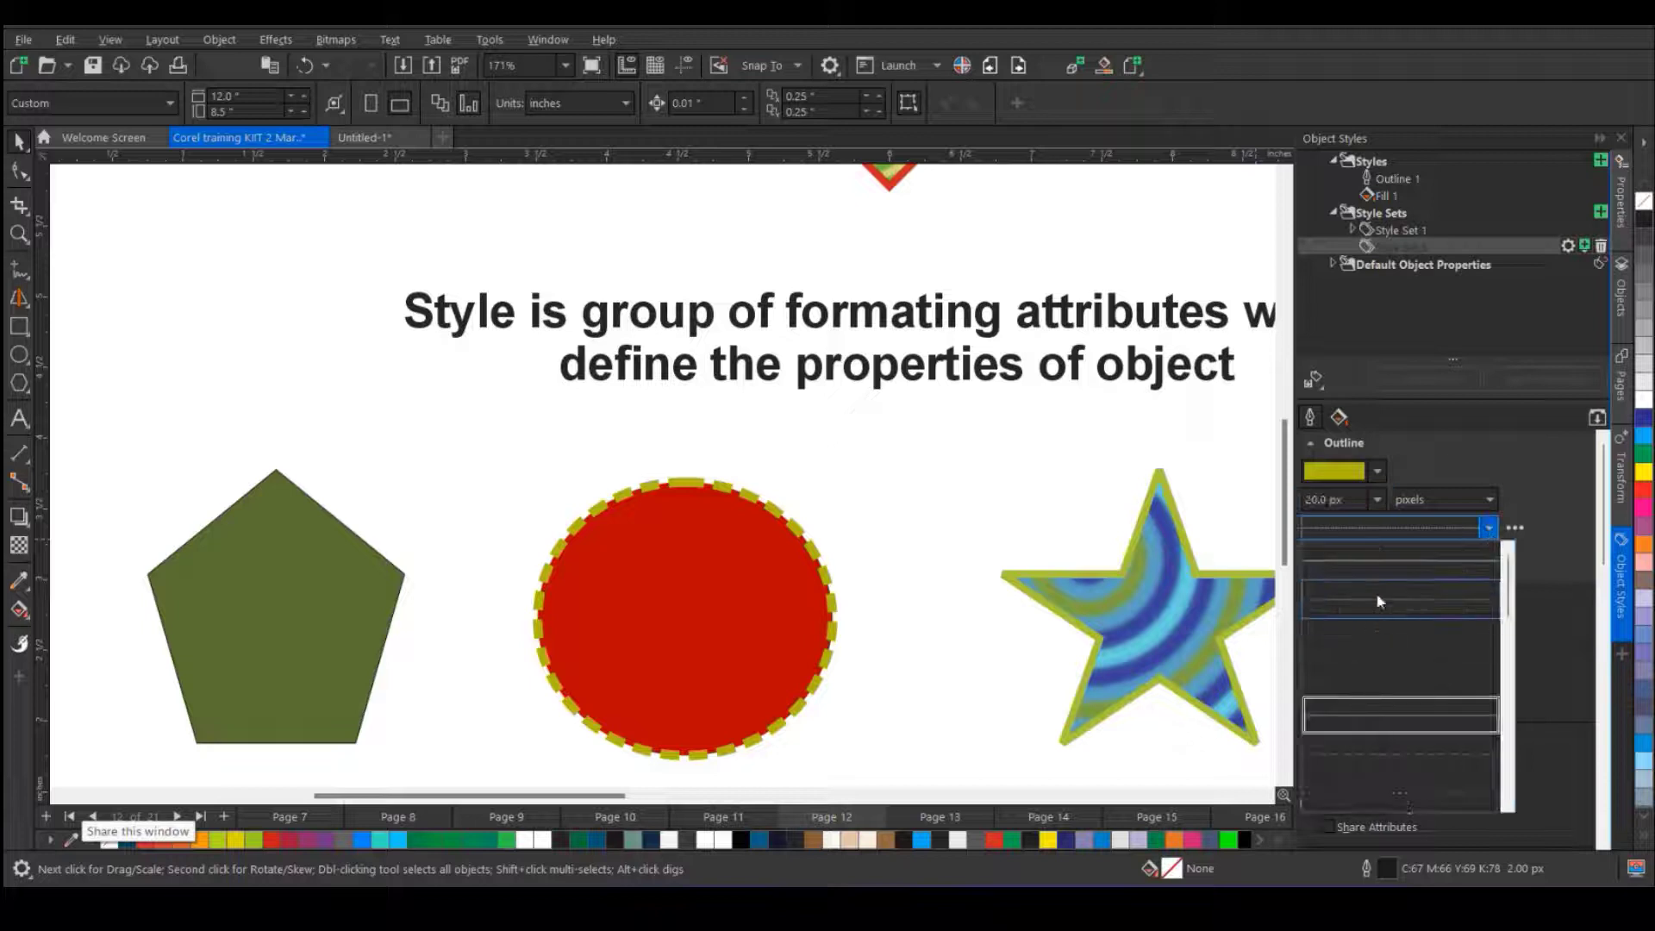
click(1379, 601)
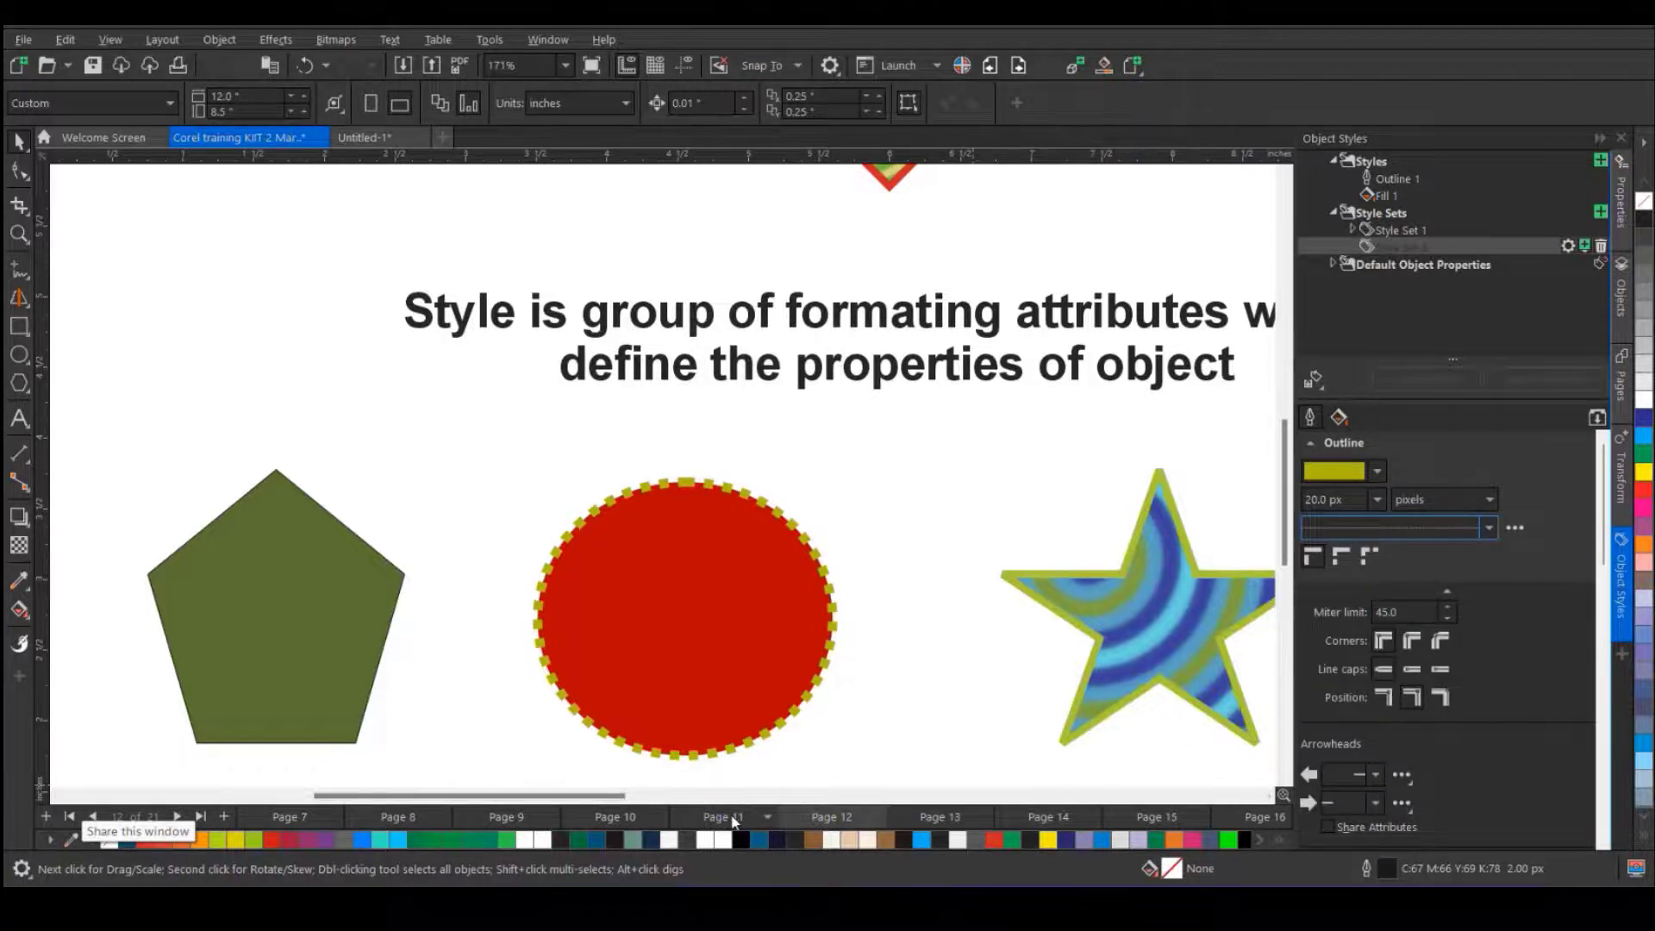
click(732, 818)
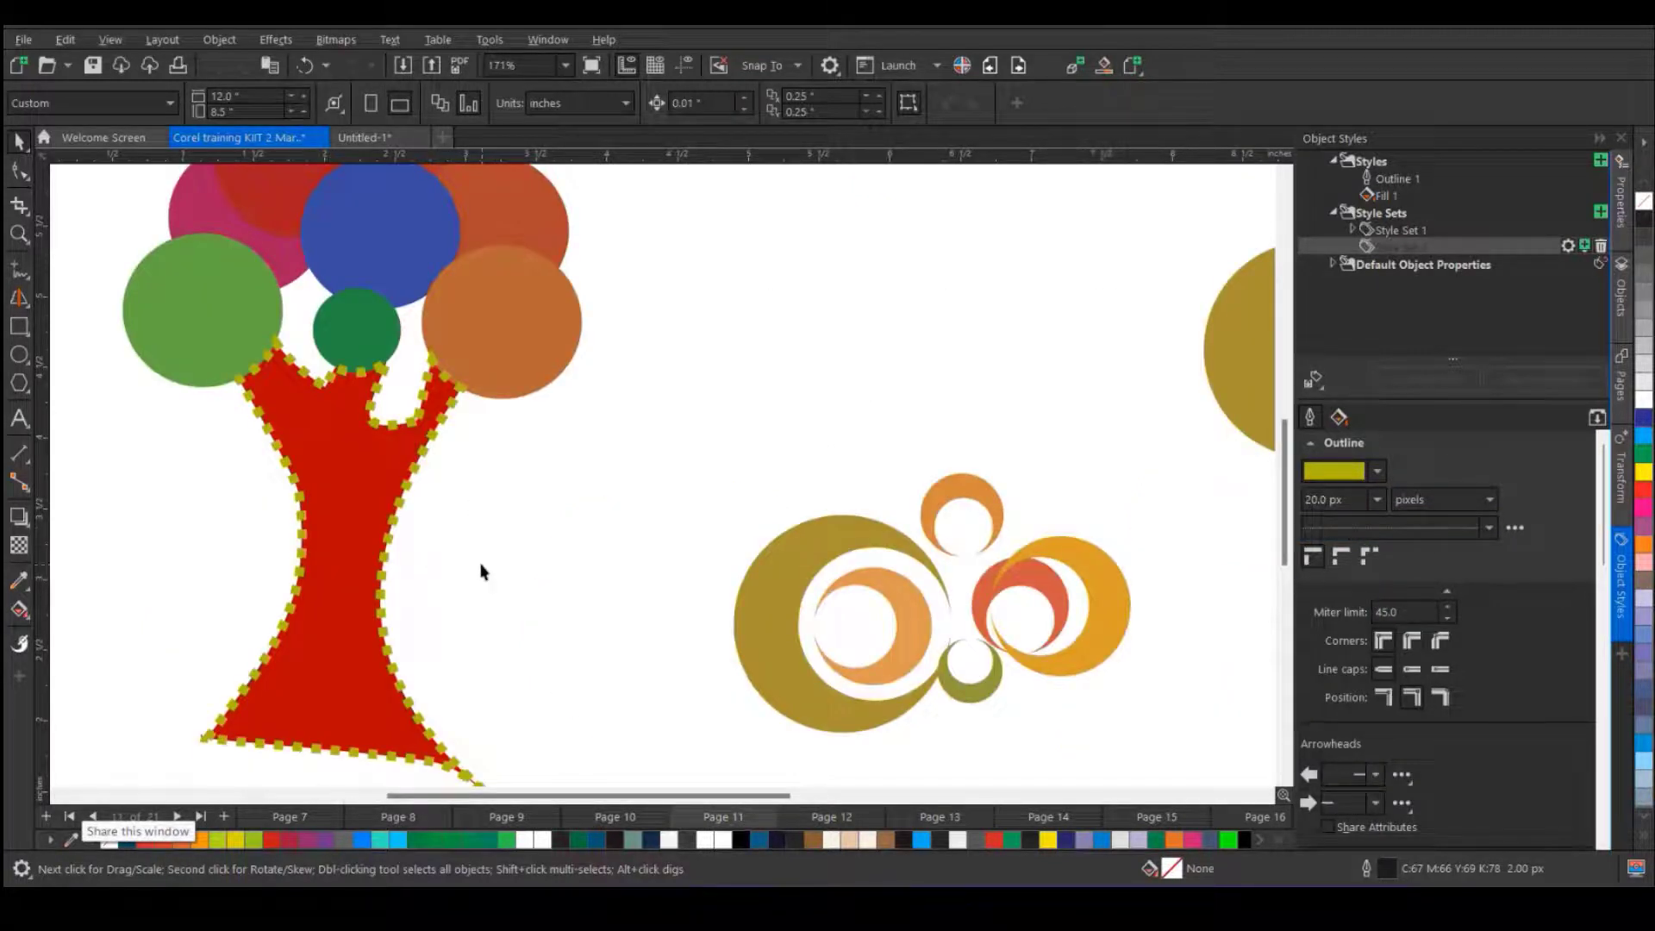
click(526, 810)
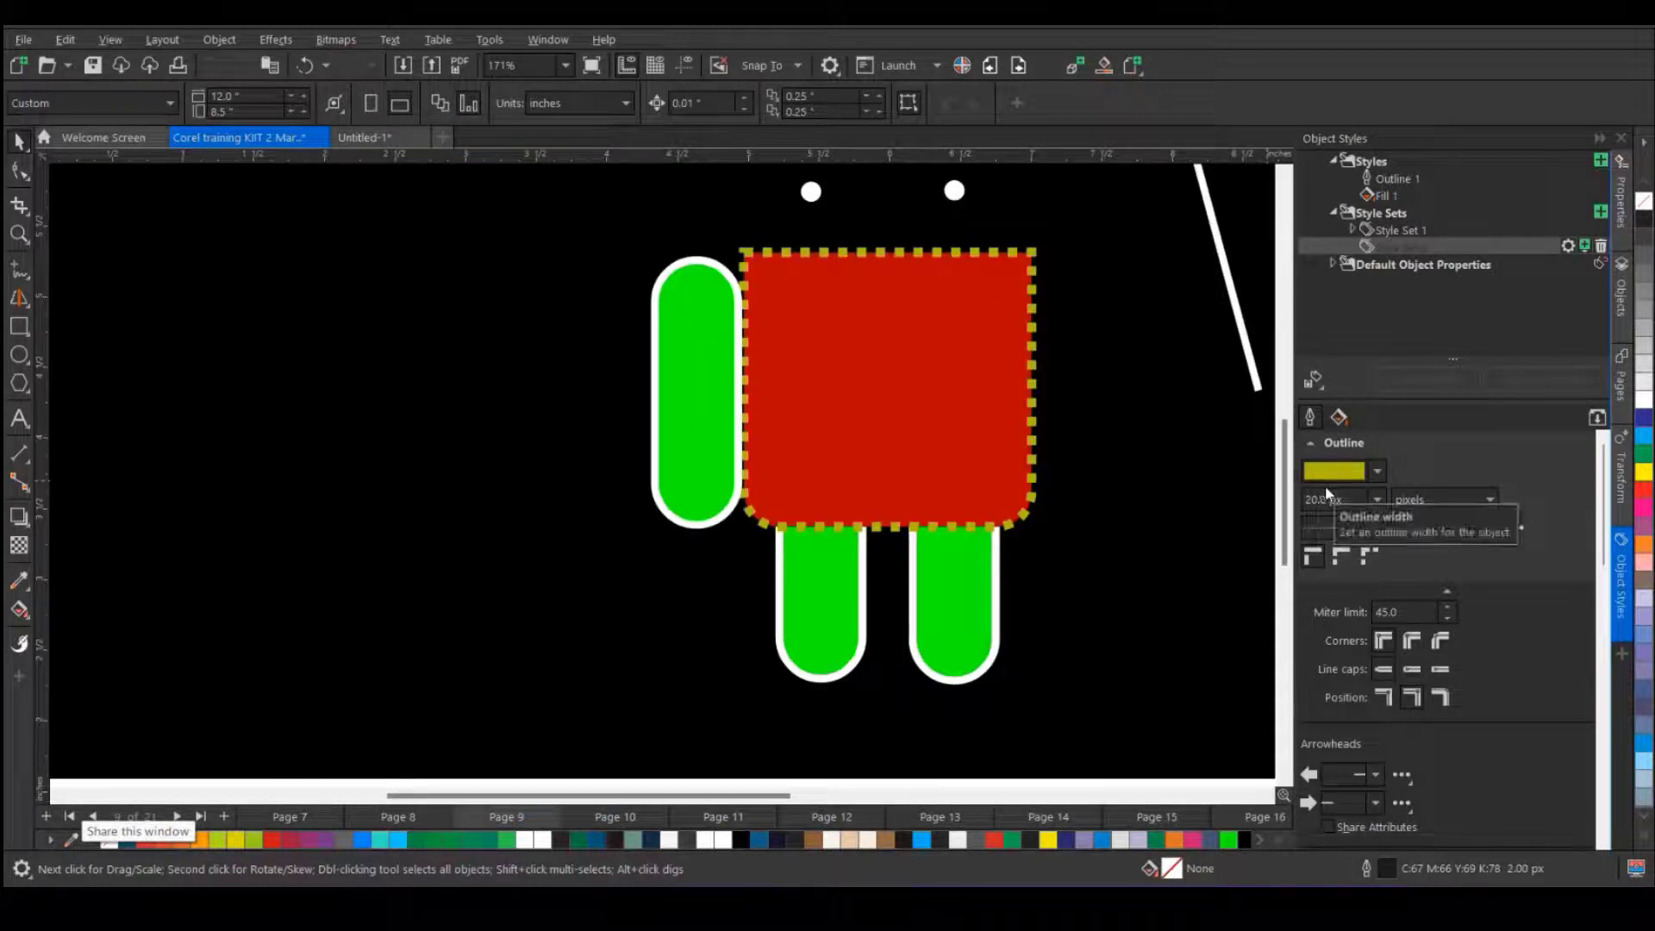
- Change the style set's fill colour to blue #0479B8 and check the tree trunk on page 11
scroll(685, 369, down, 2)
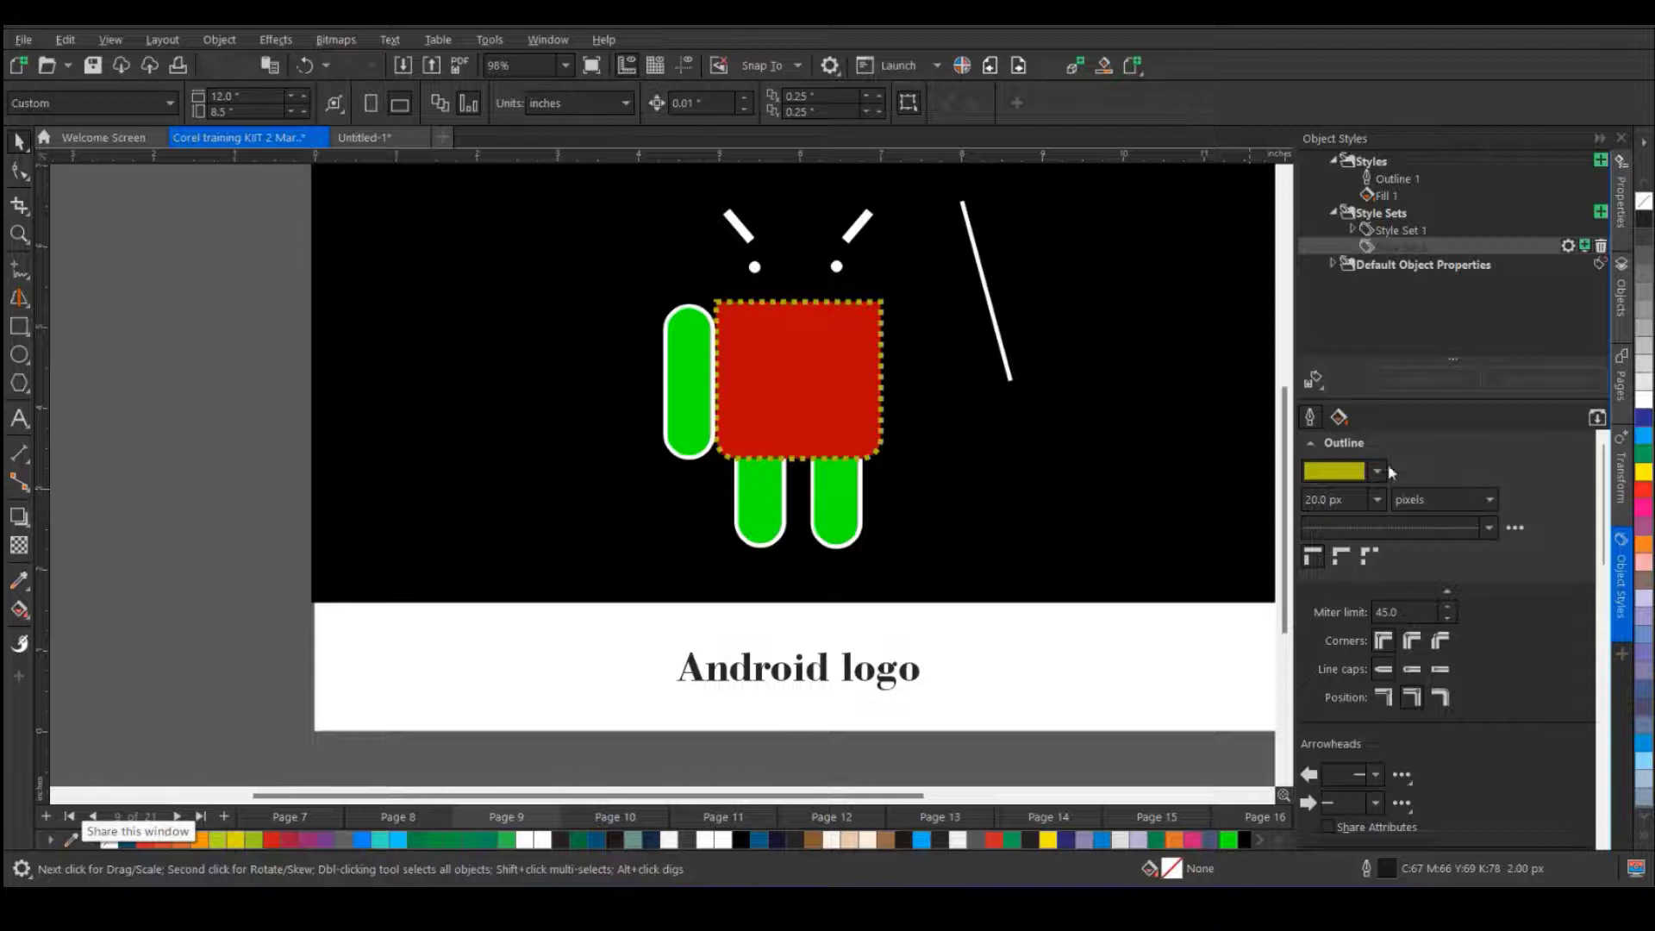
click(1345, 420)
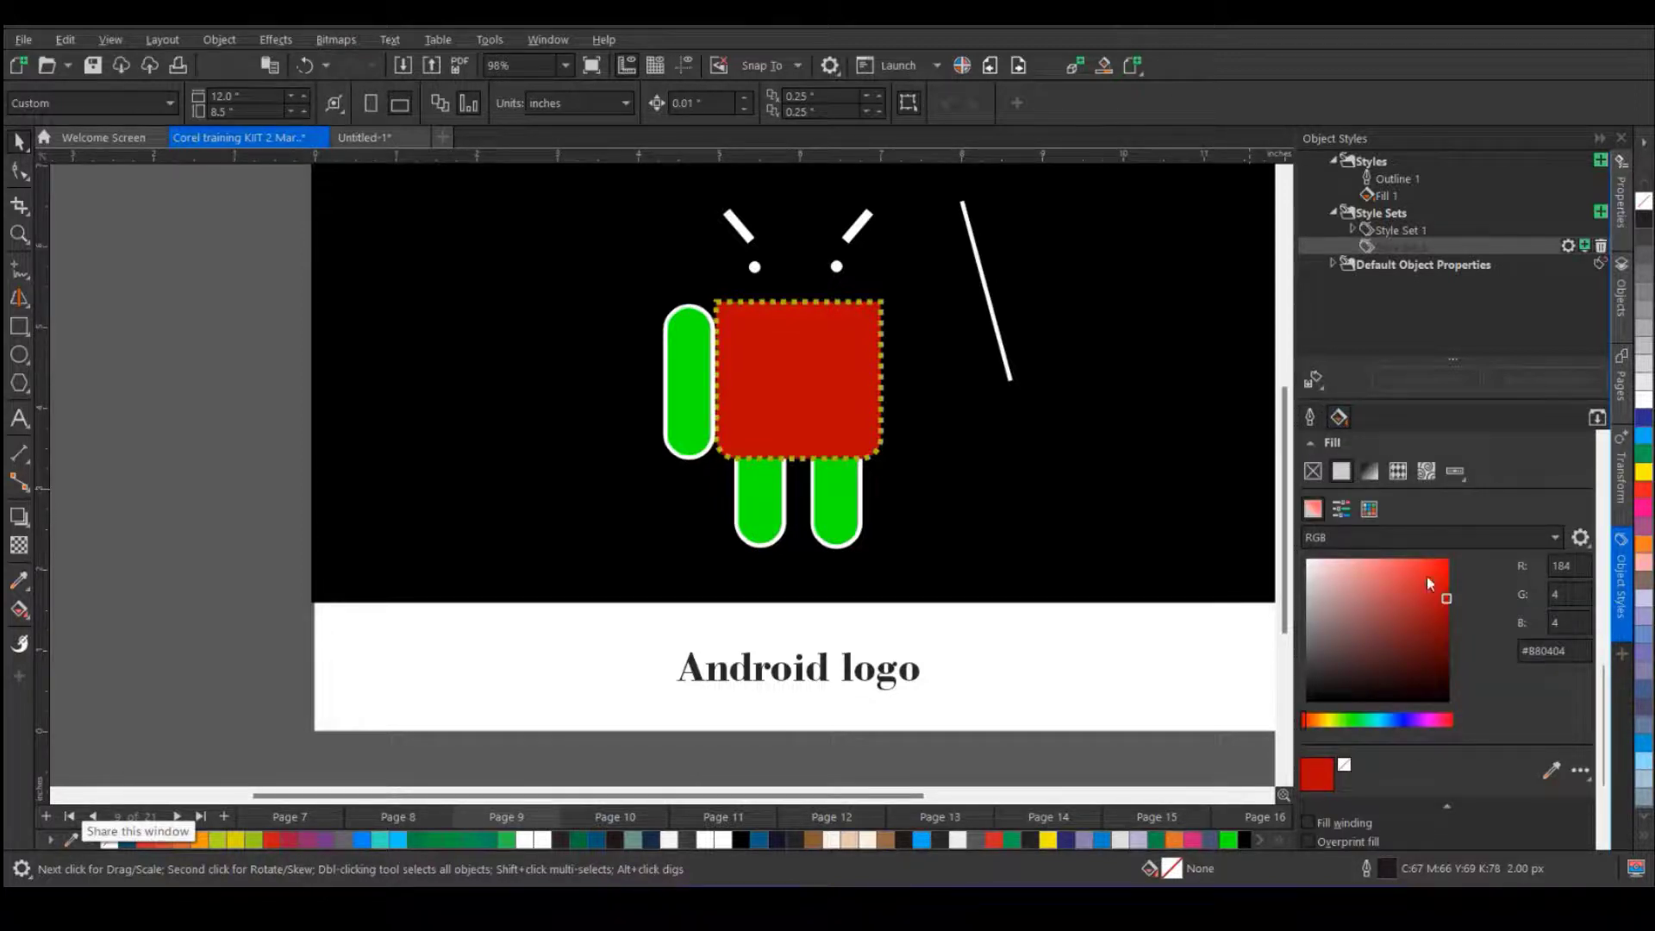
click(1390, 722)
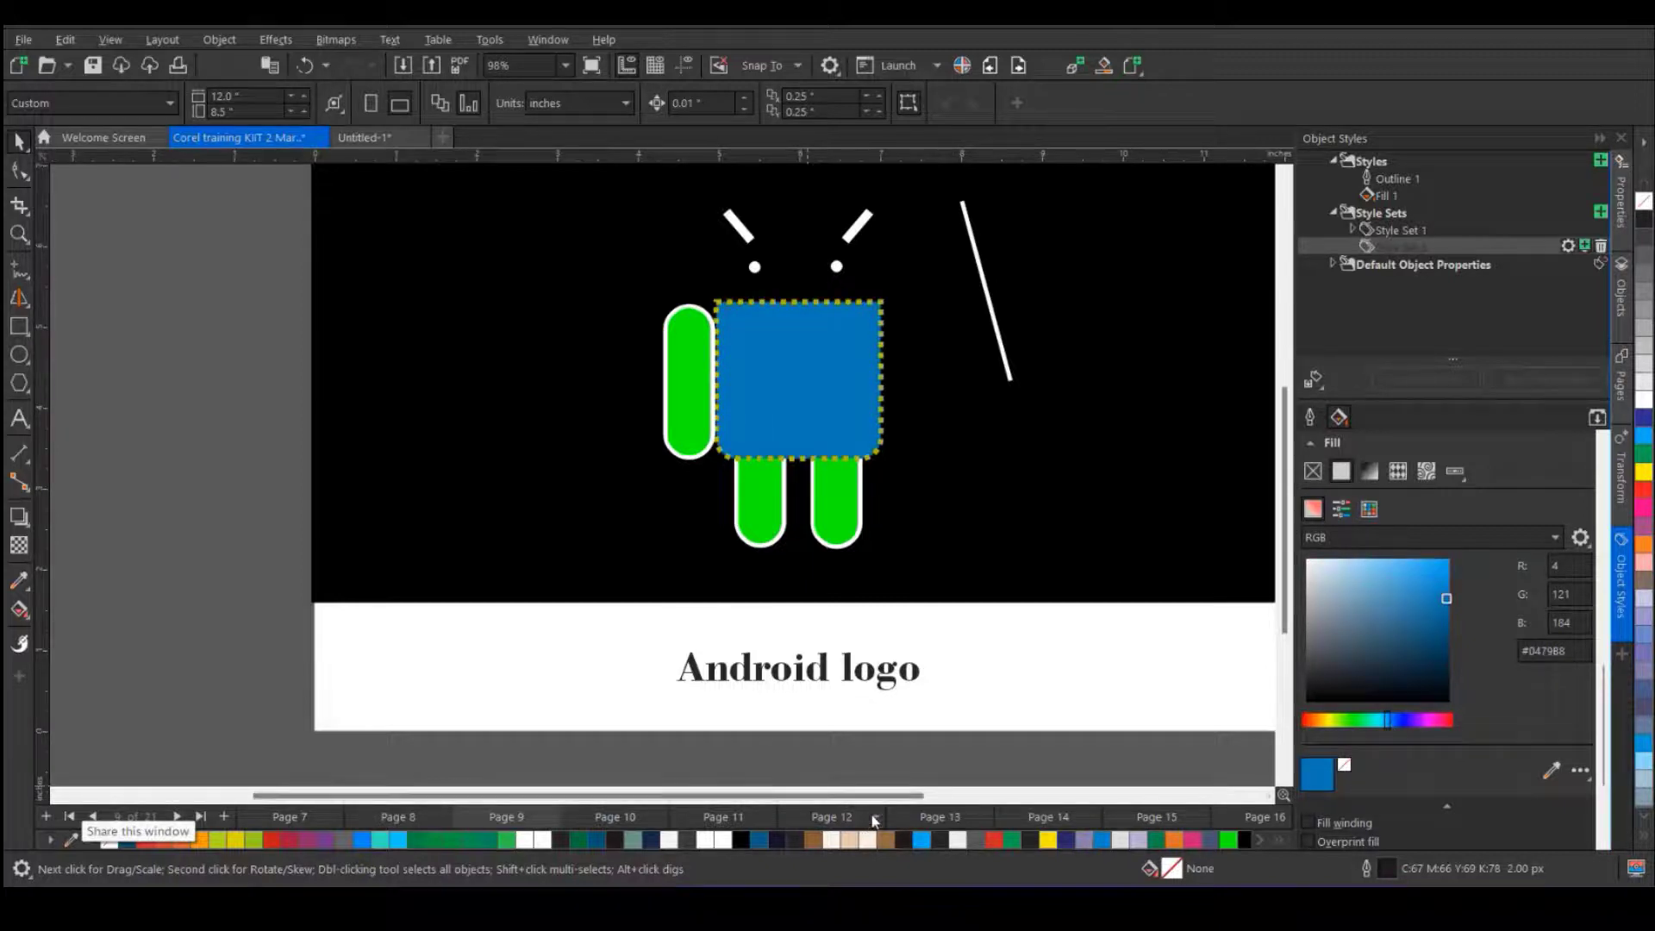
click(715, 817)
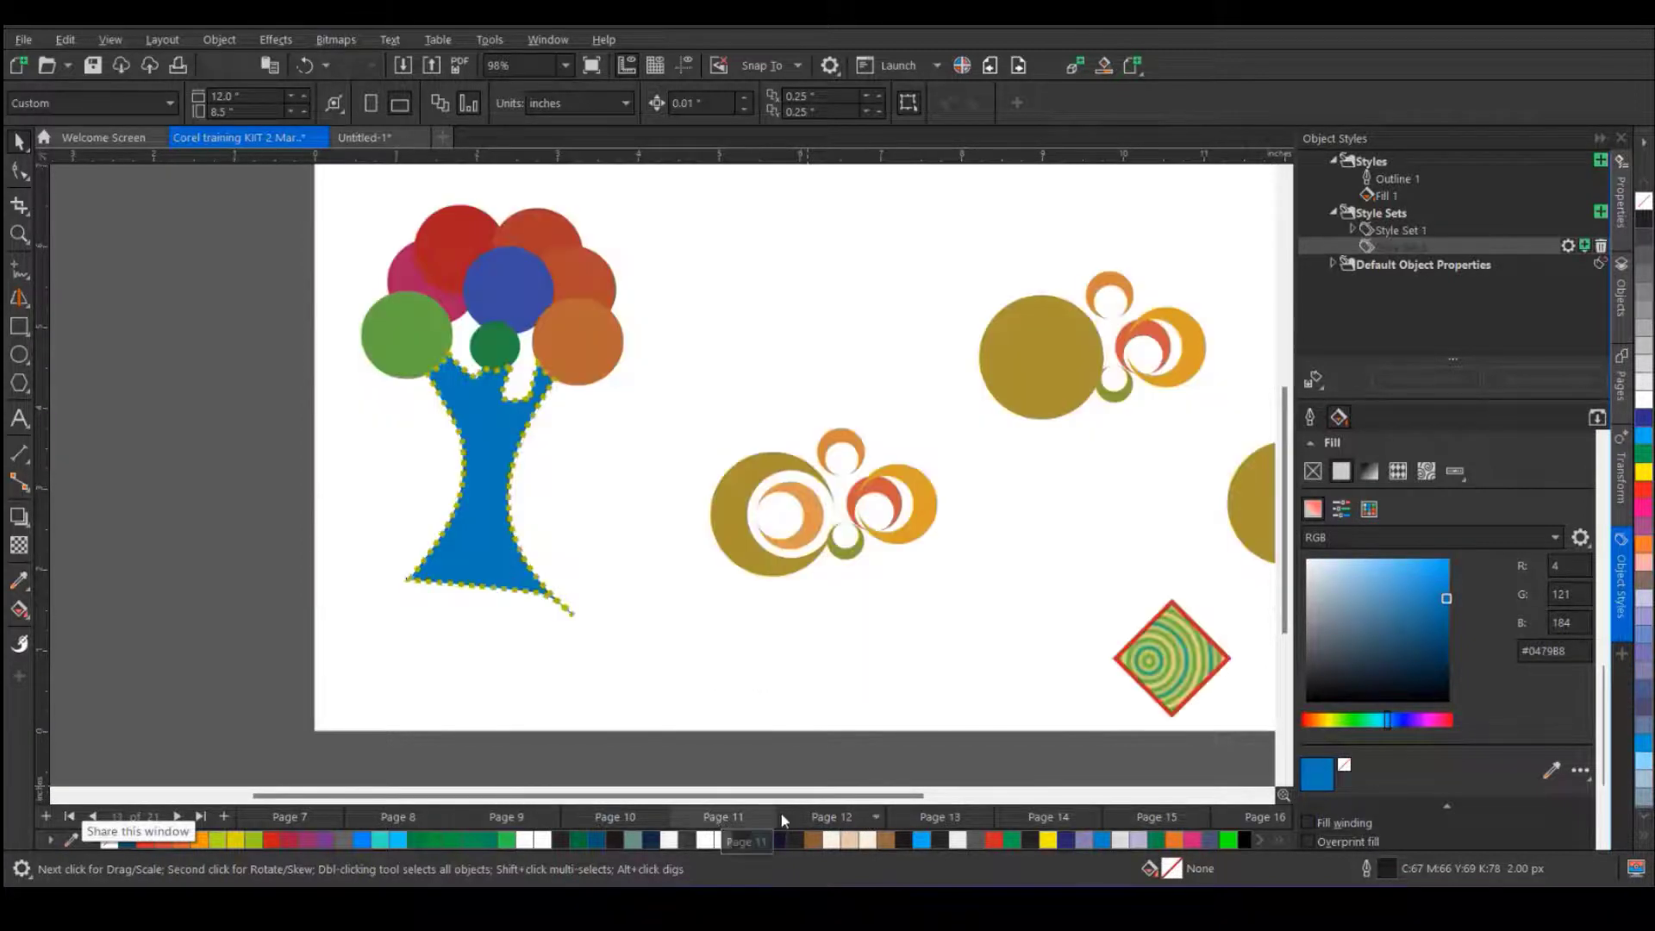
- Open page 10 and review the list of important CorelDRAW tools
click(810, 818)
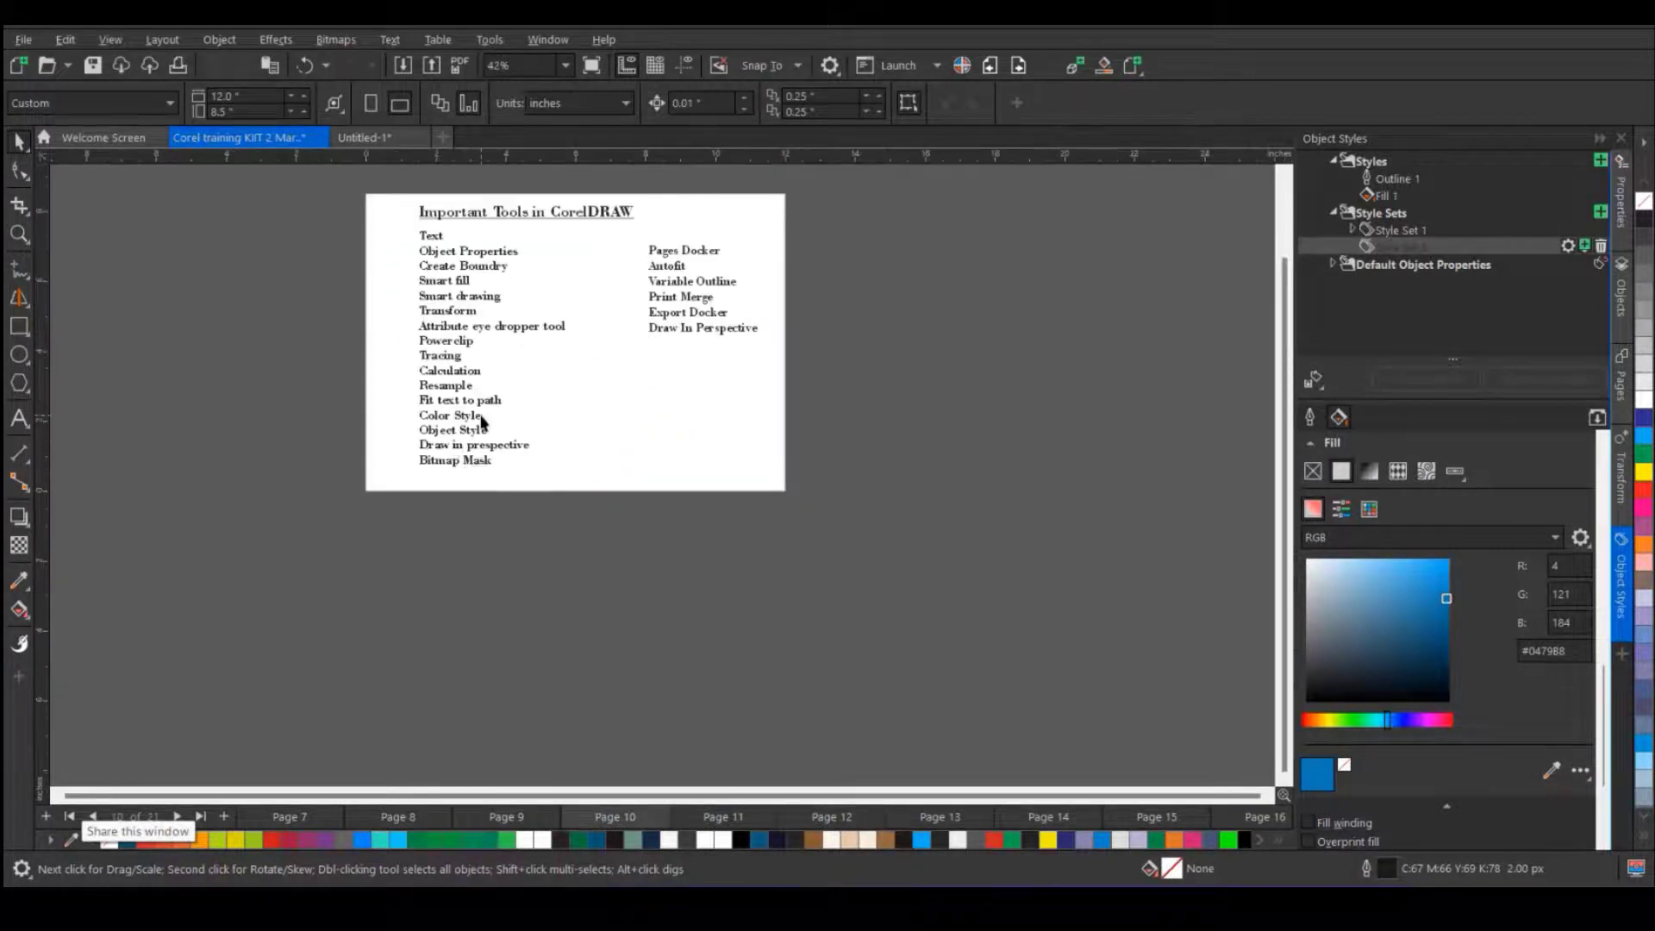
scroll(481, 422, up, 1)
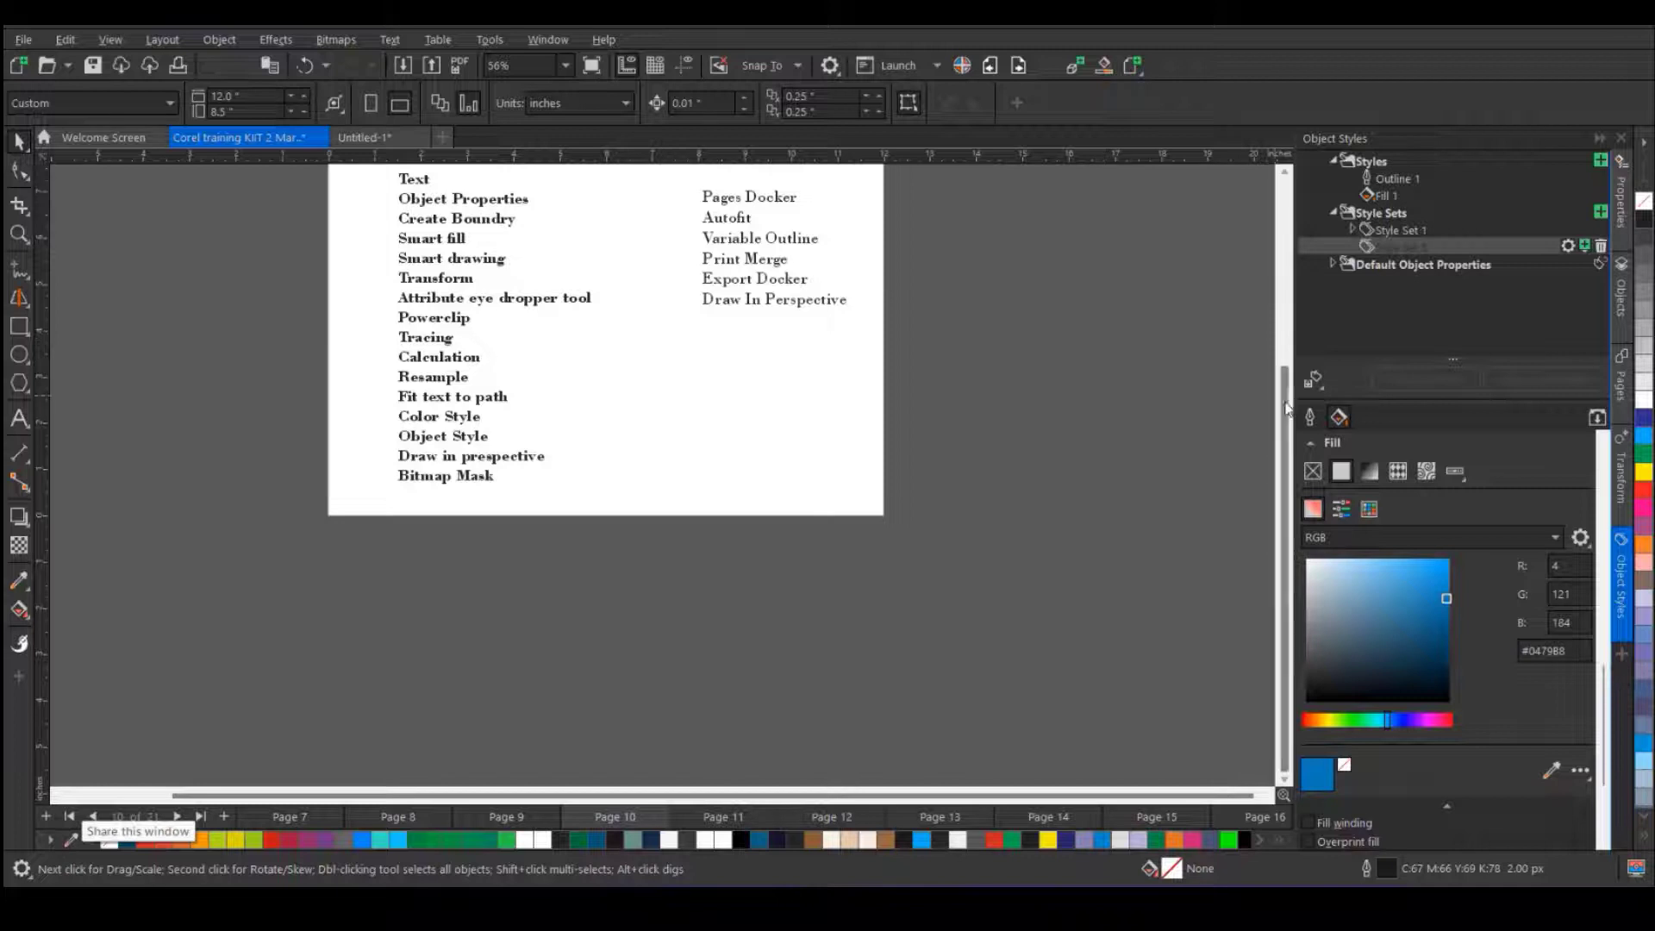
drag(1288, 412, 1288, 366)
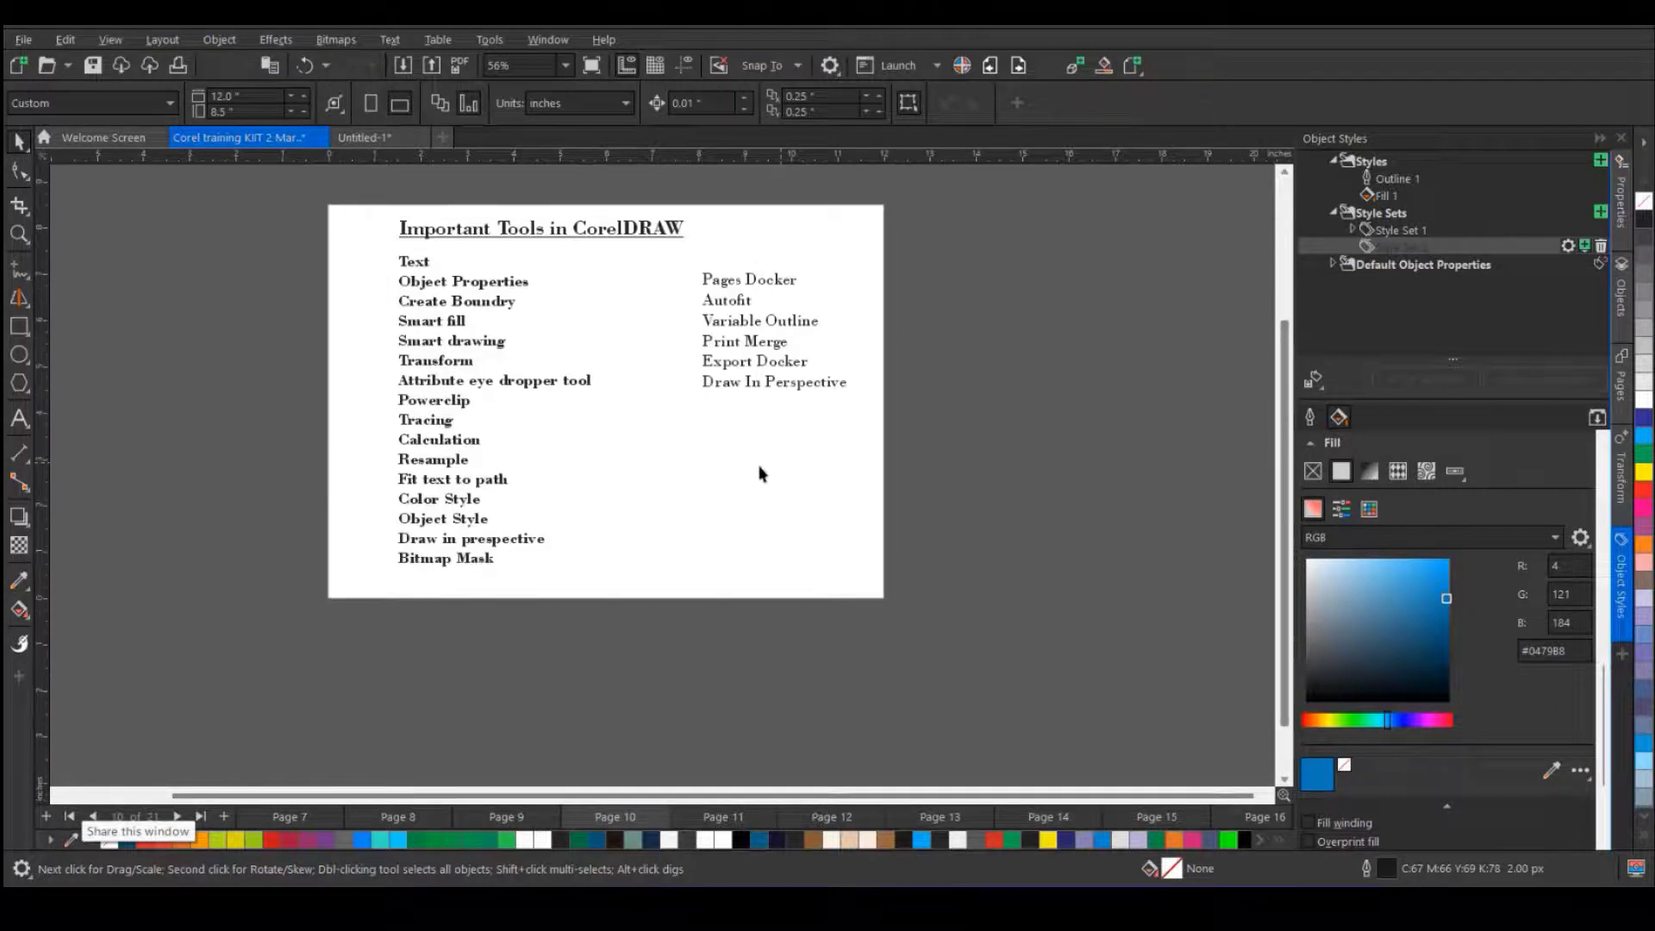
- Switch to the Untitled-1 document and delete all objects on and around its page
click(401, 139)
scroll(454, 340, down, 1)
drag(192, 257, 949, 575)
key(Delete)
scroll(530, 388, up, 2)
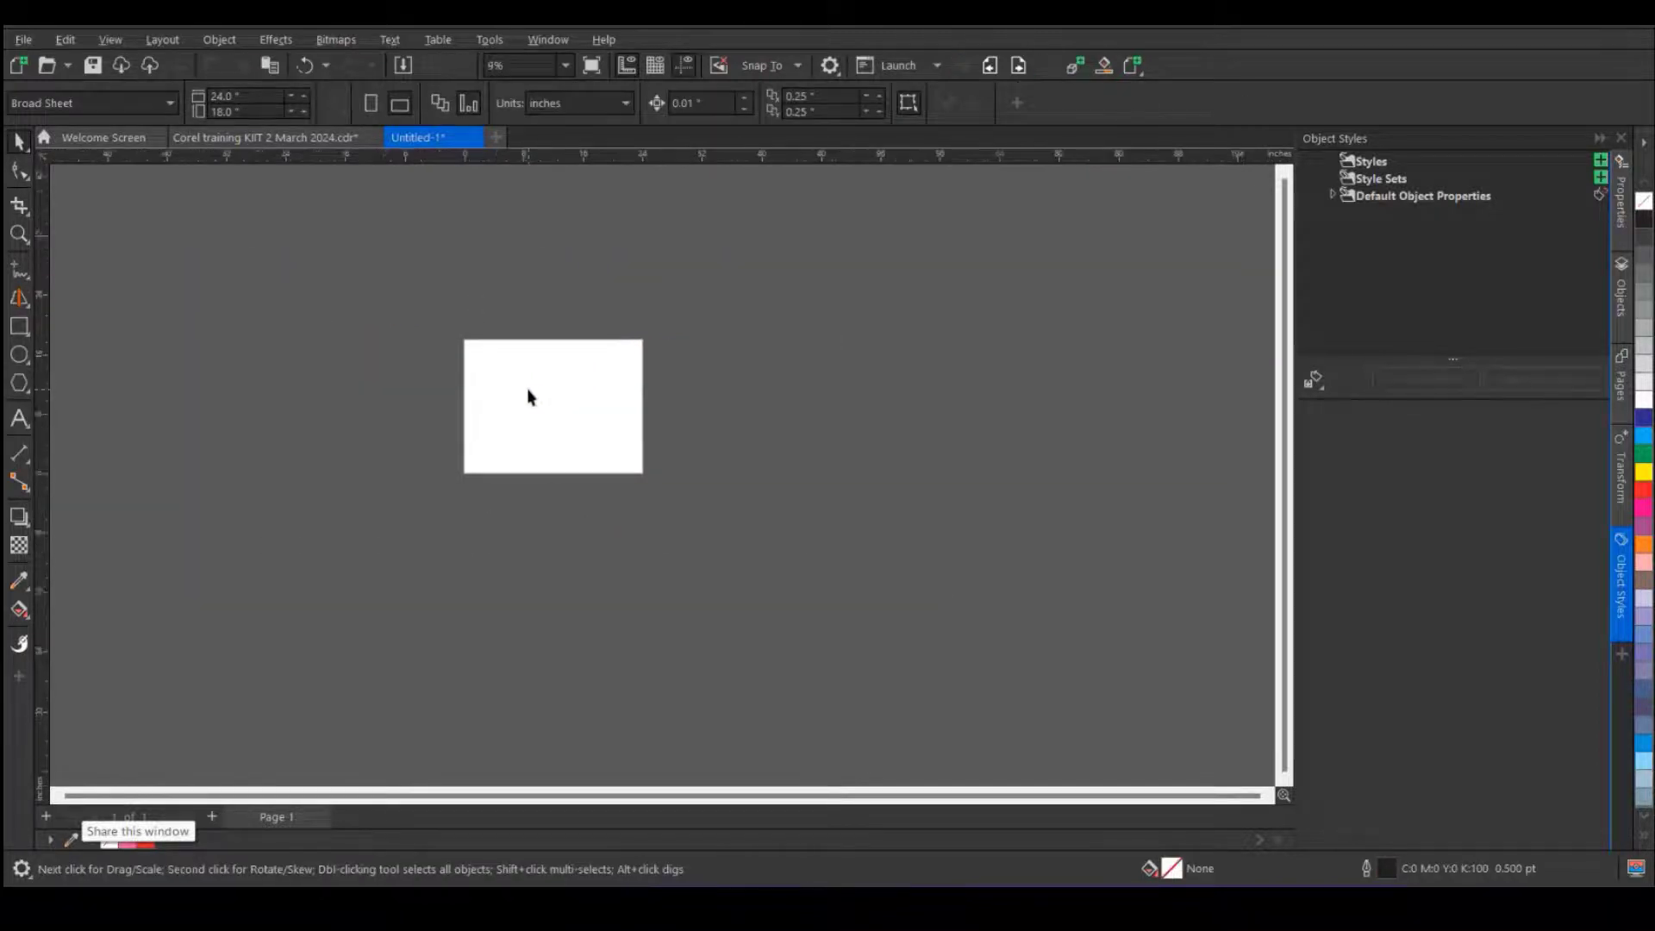
scroll(530, 397, up, 3)
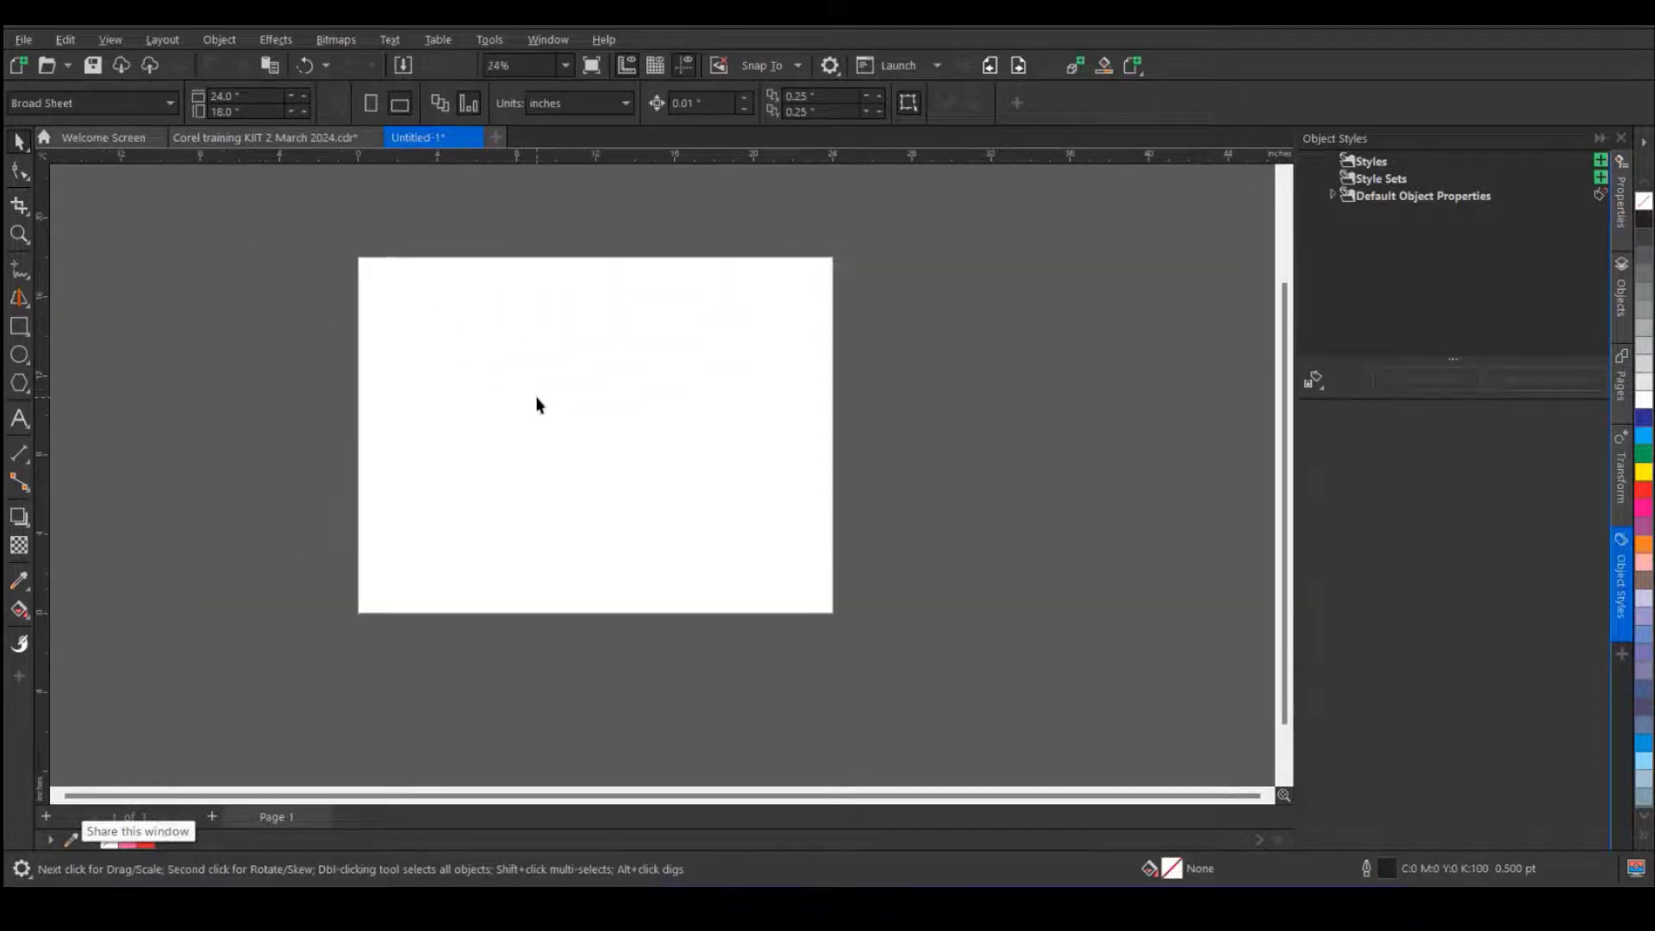
scroll(537, 406, up, 1)
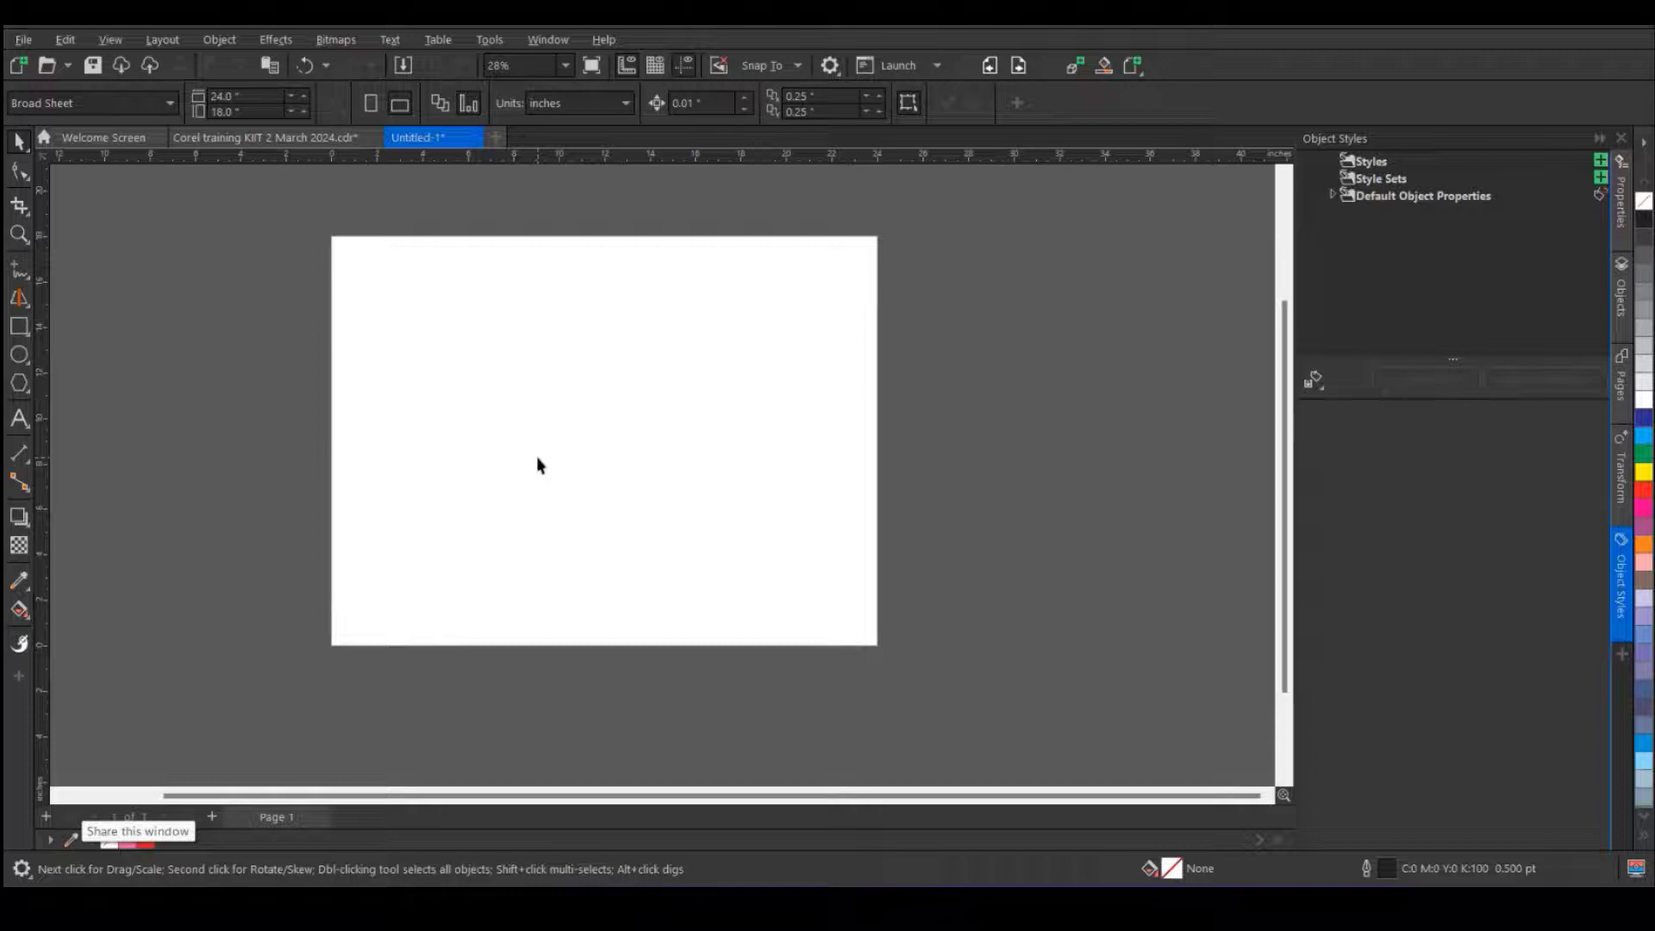
- Create a one-point perspective group that fills the page, finish it, and delete it
click(219, 40)
mouse_move(364, 524)
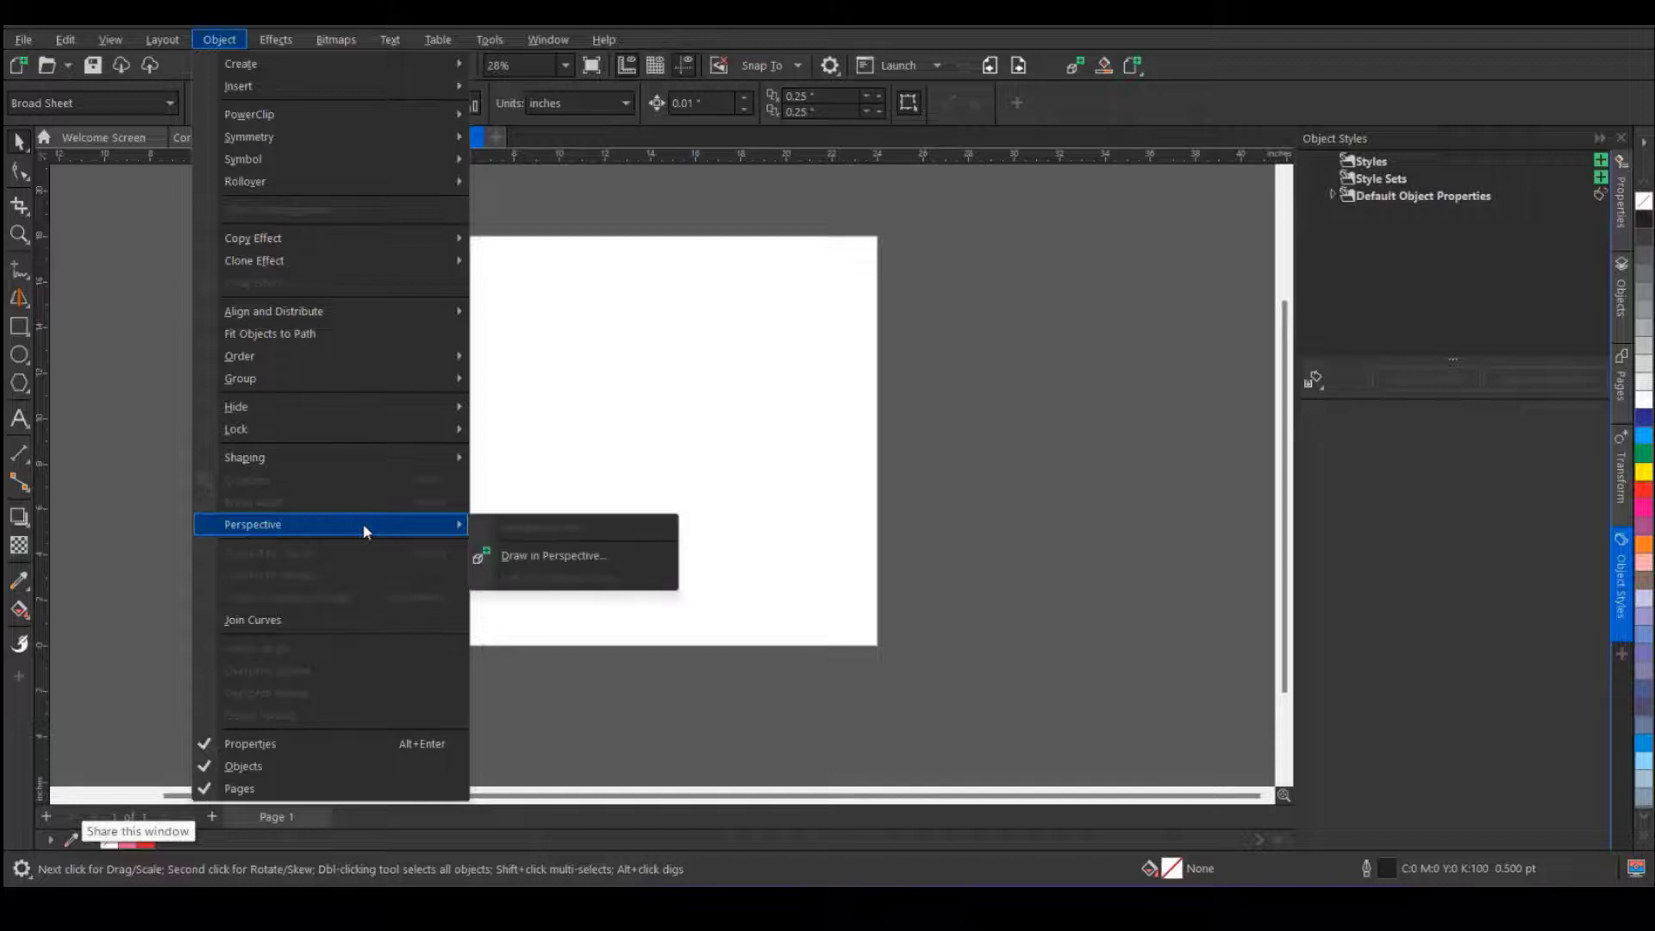
click(581, 559)
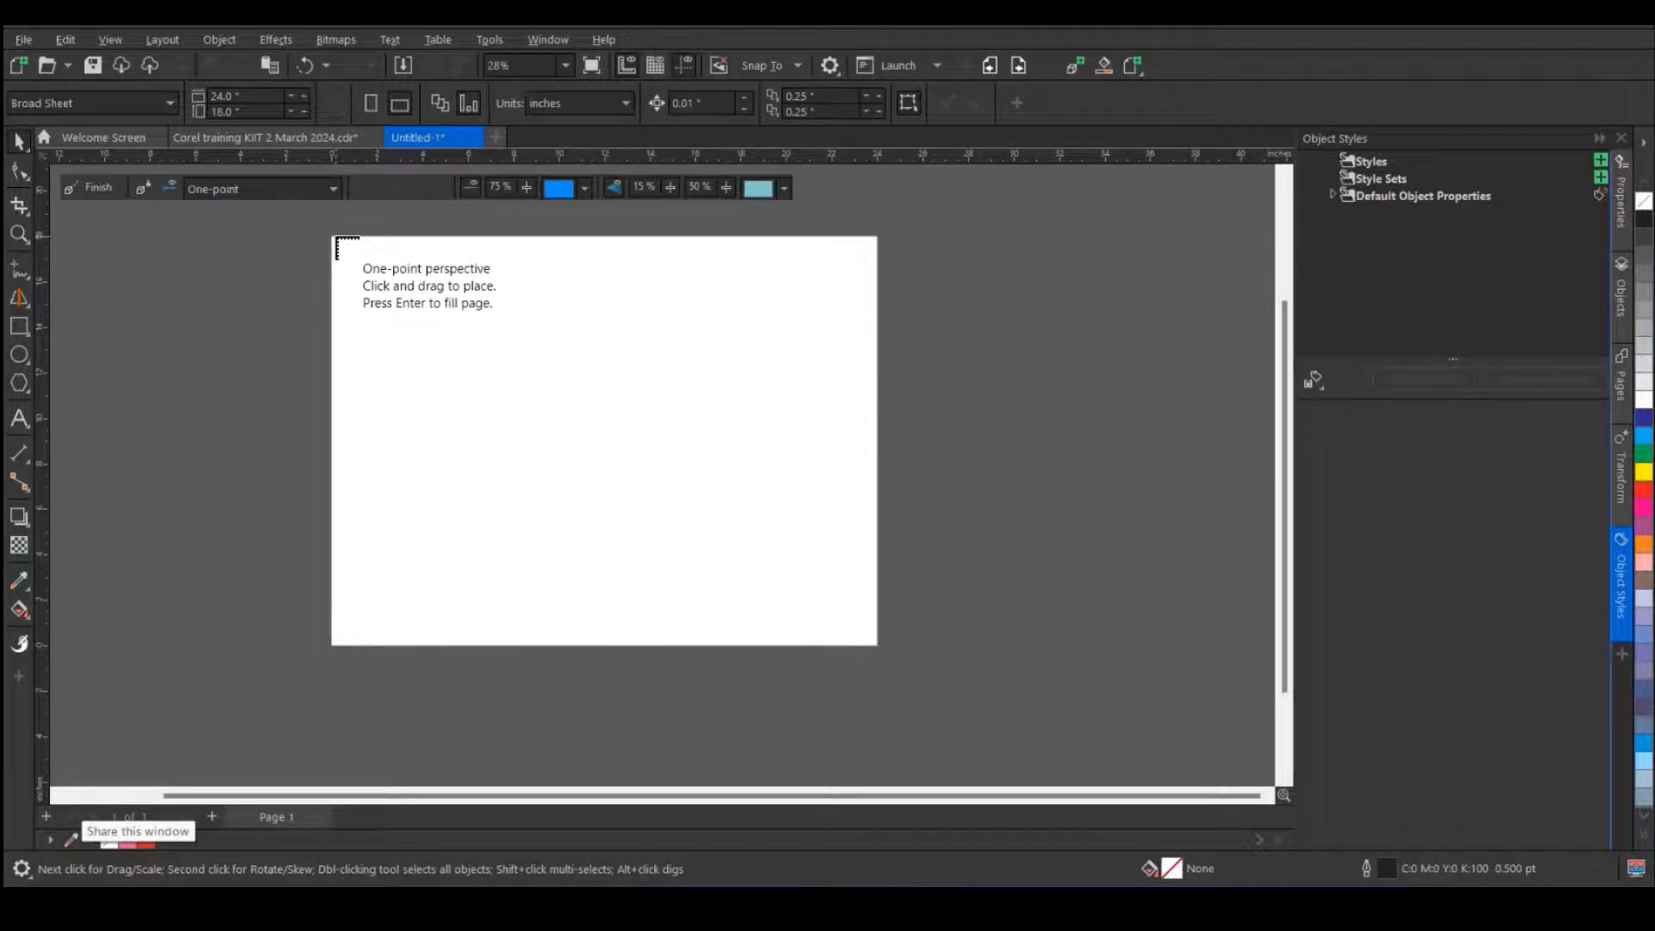
key(Return)
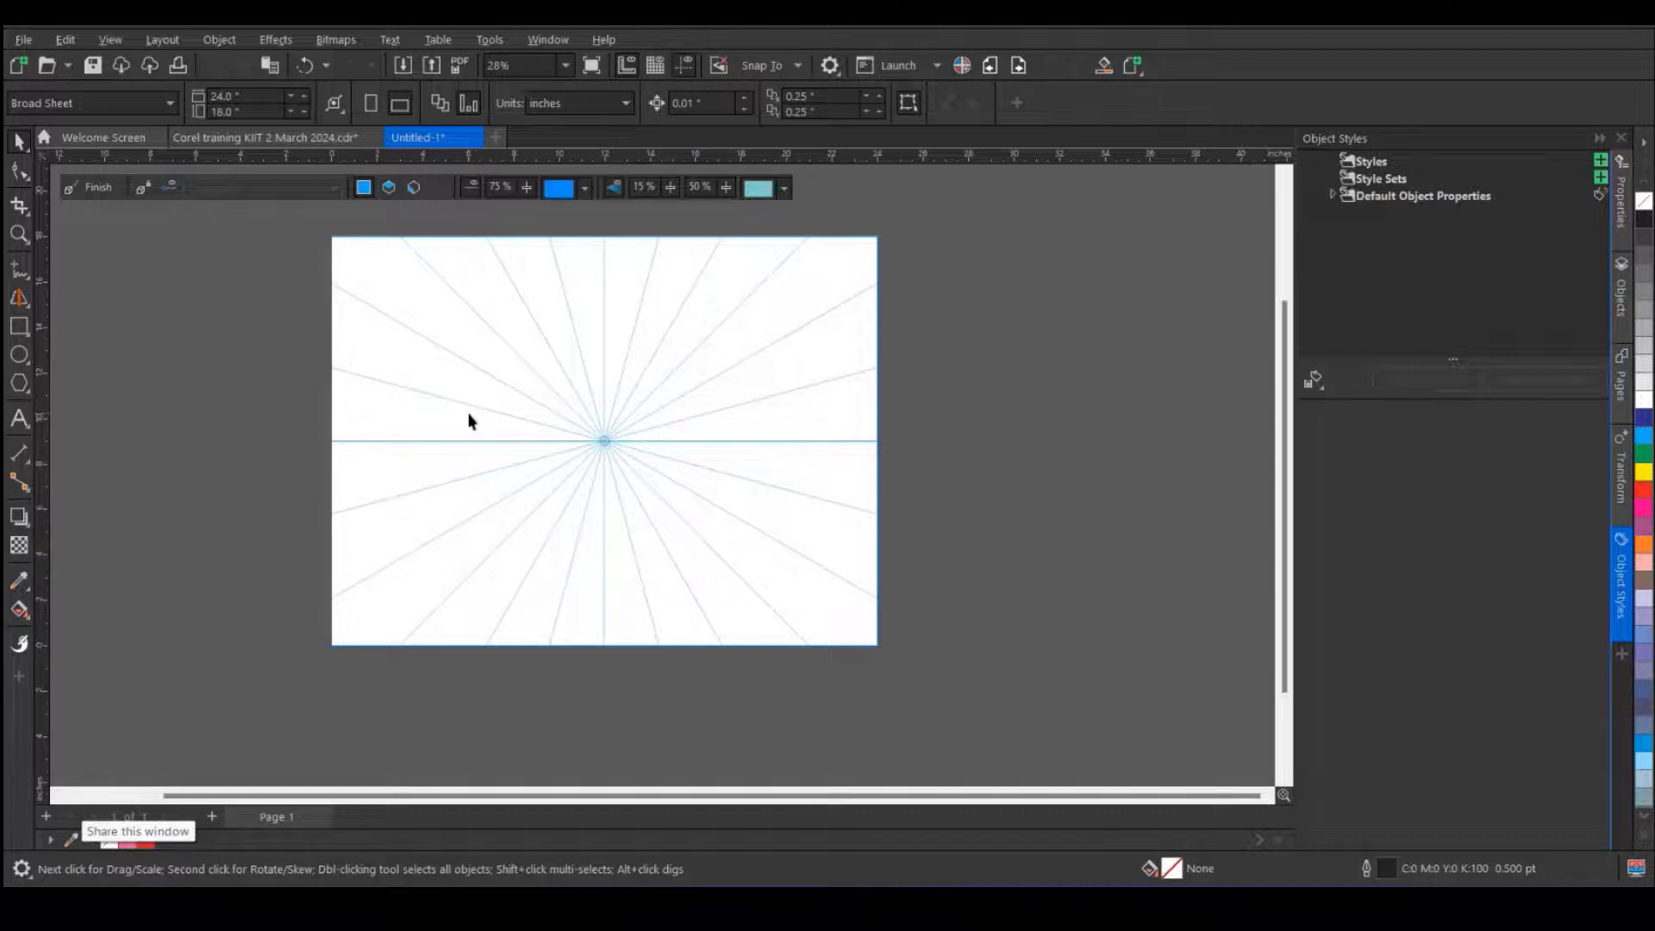
click(100, 195)
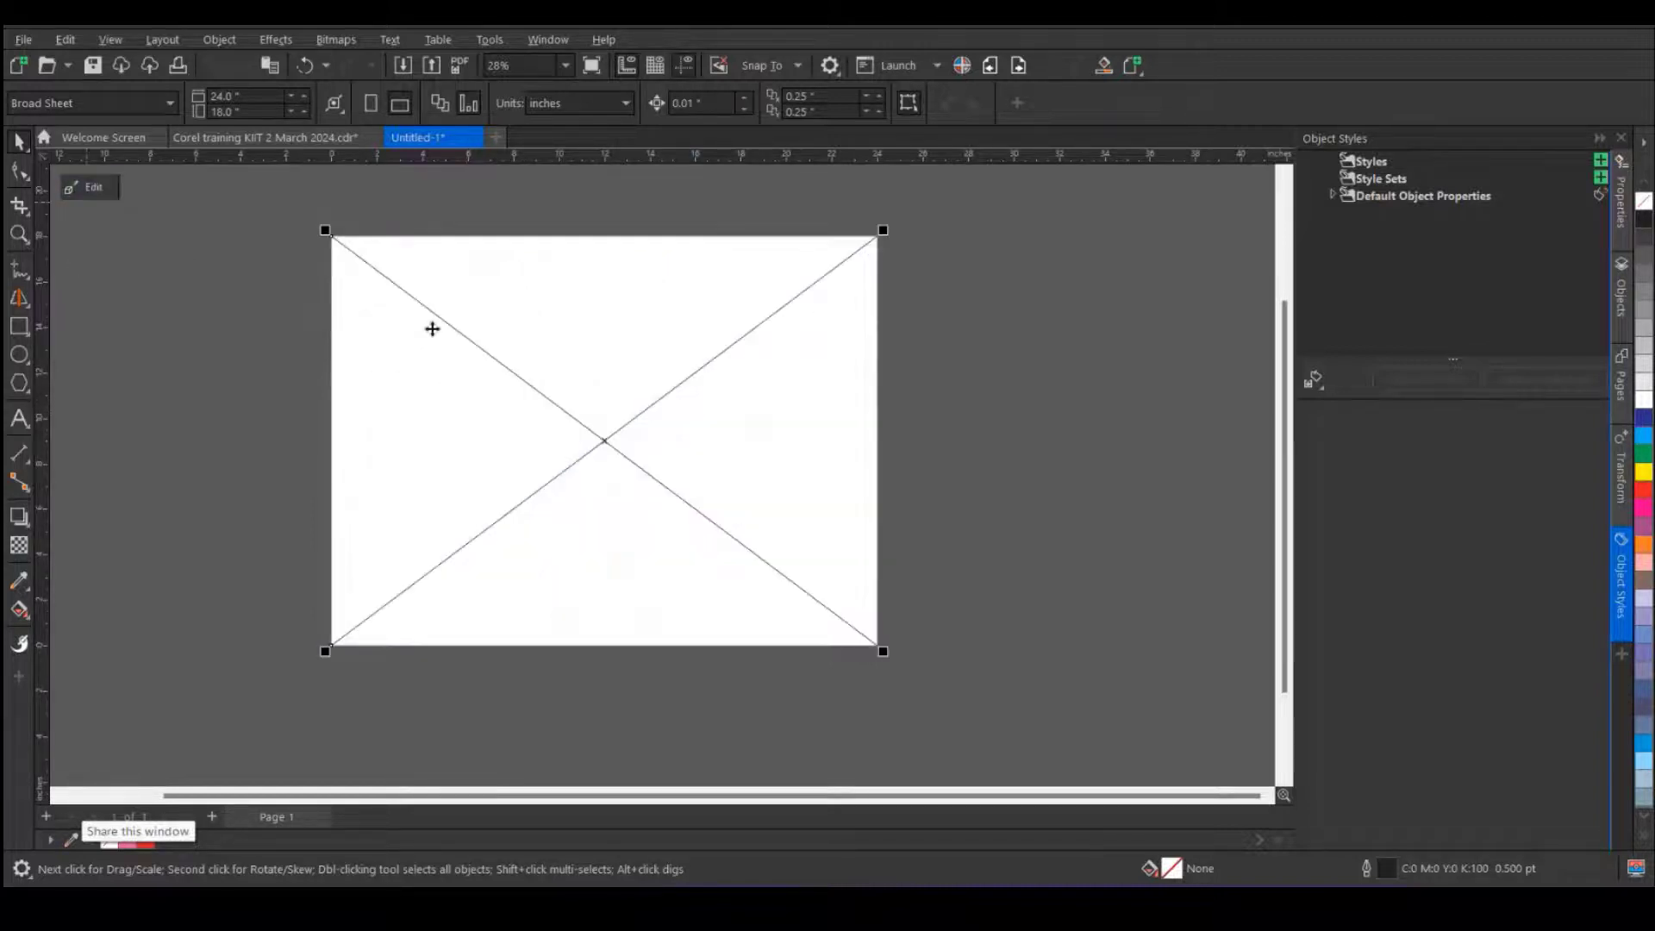
key(Delete)
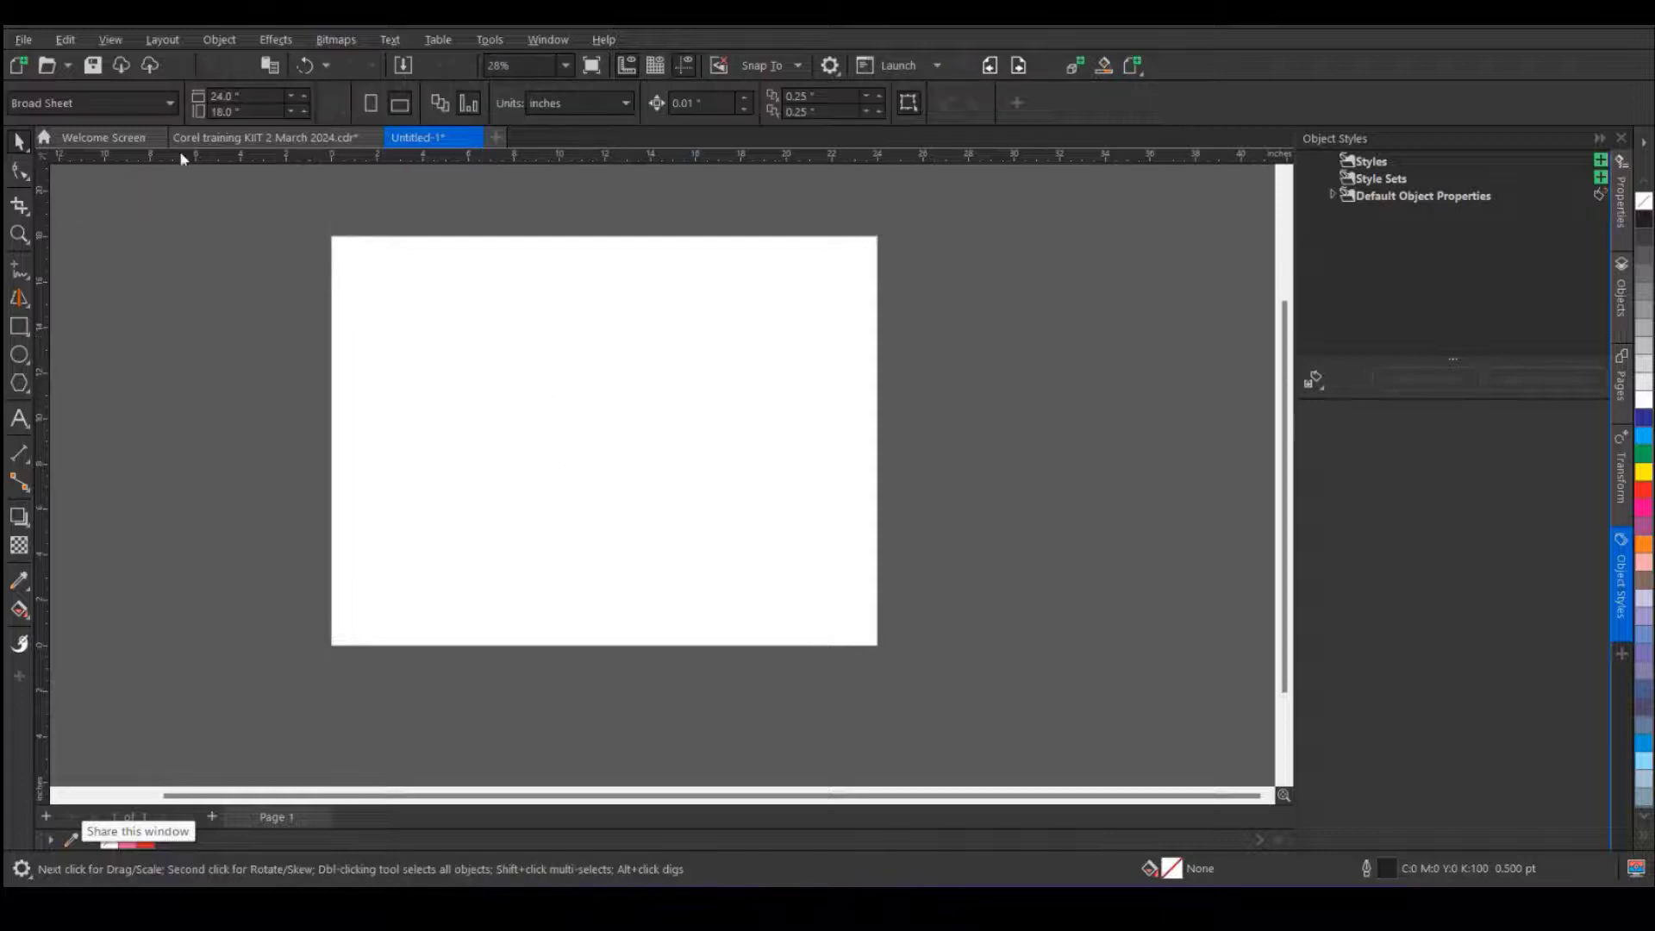
- Start Draw in Perspective with a two-point field covering the whole page and raise its horizon line toward the page's upper part
click(218, 40)
mouse_move(321, 525)
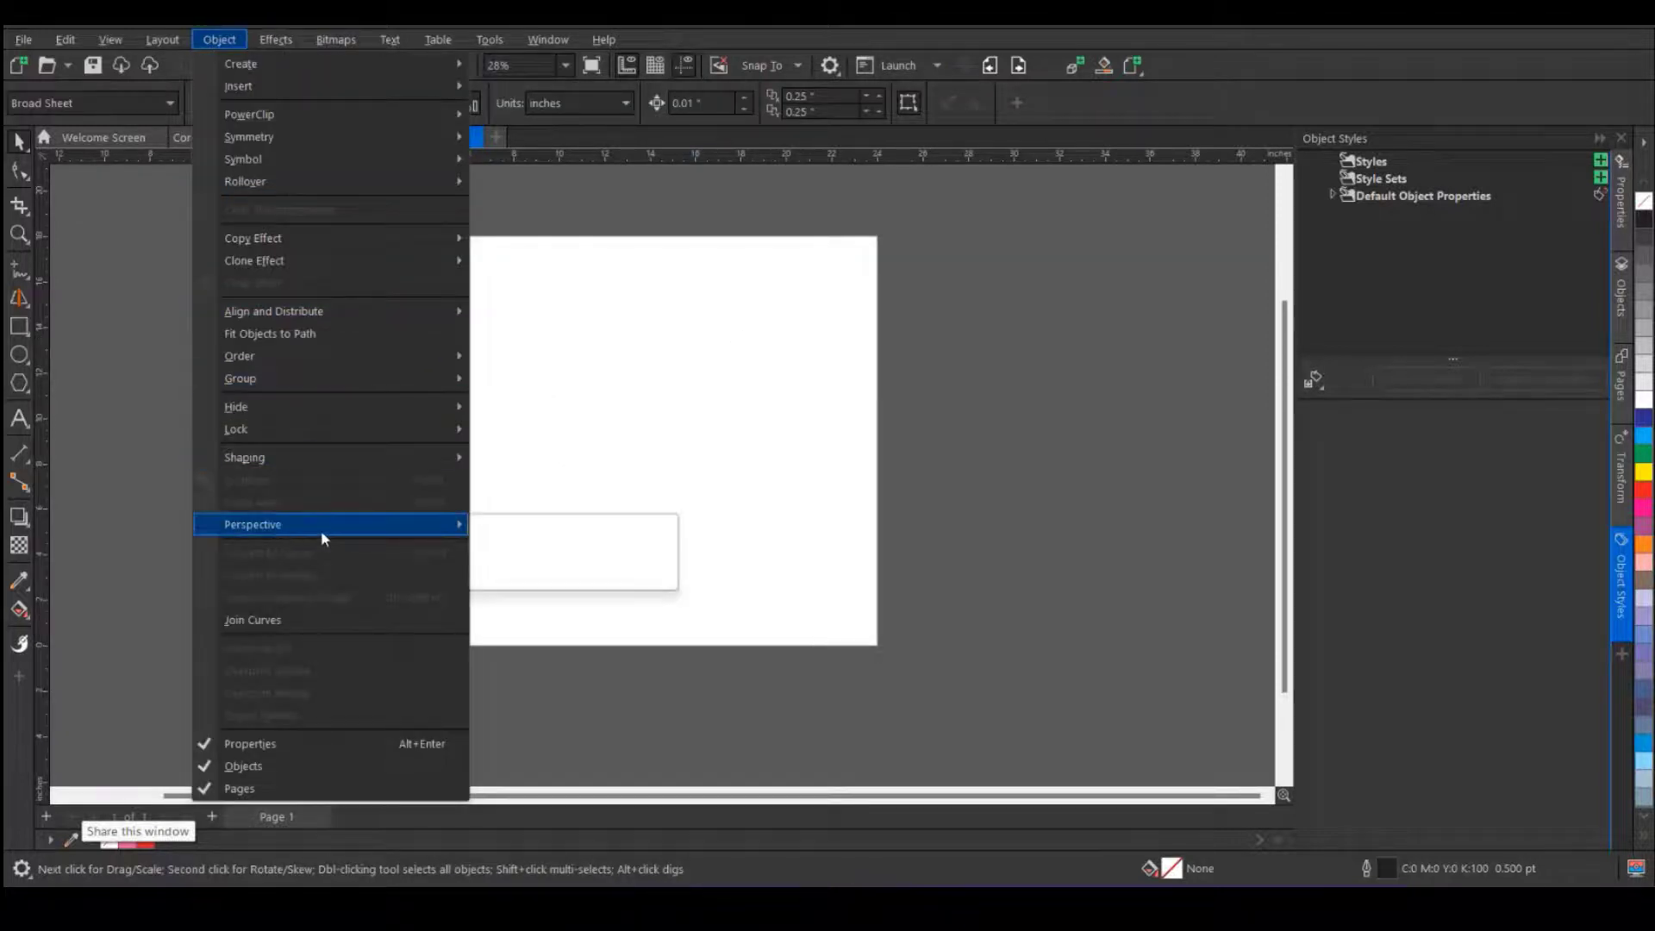
click(547, 556)
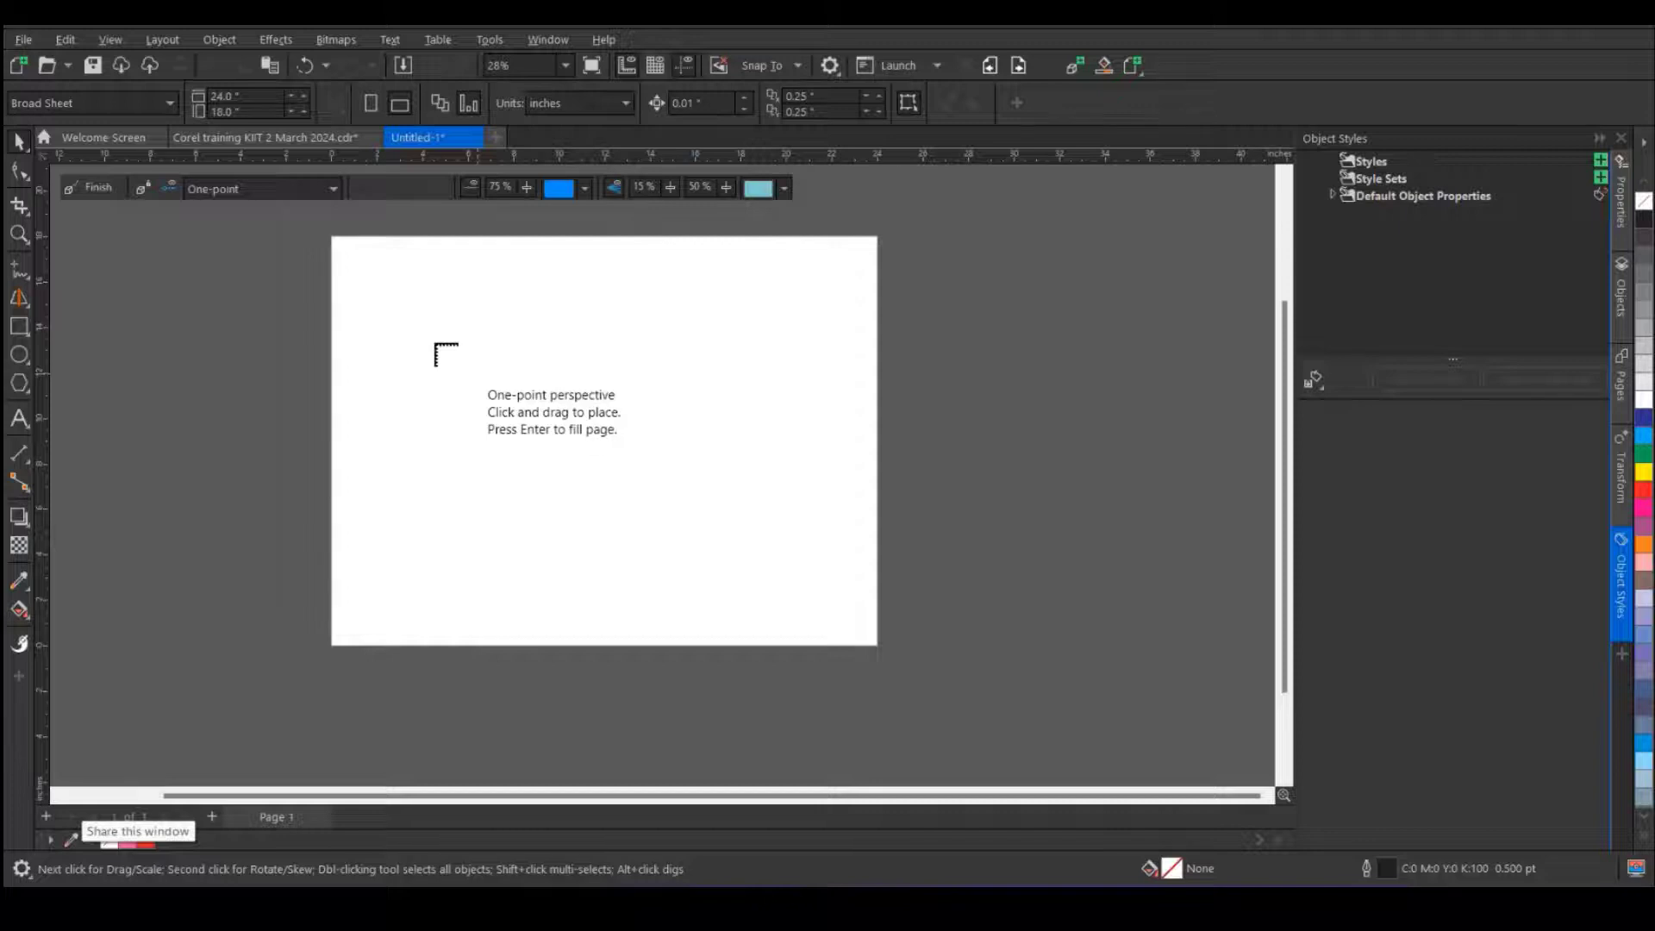
click(276, 192)
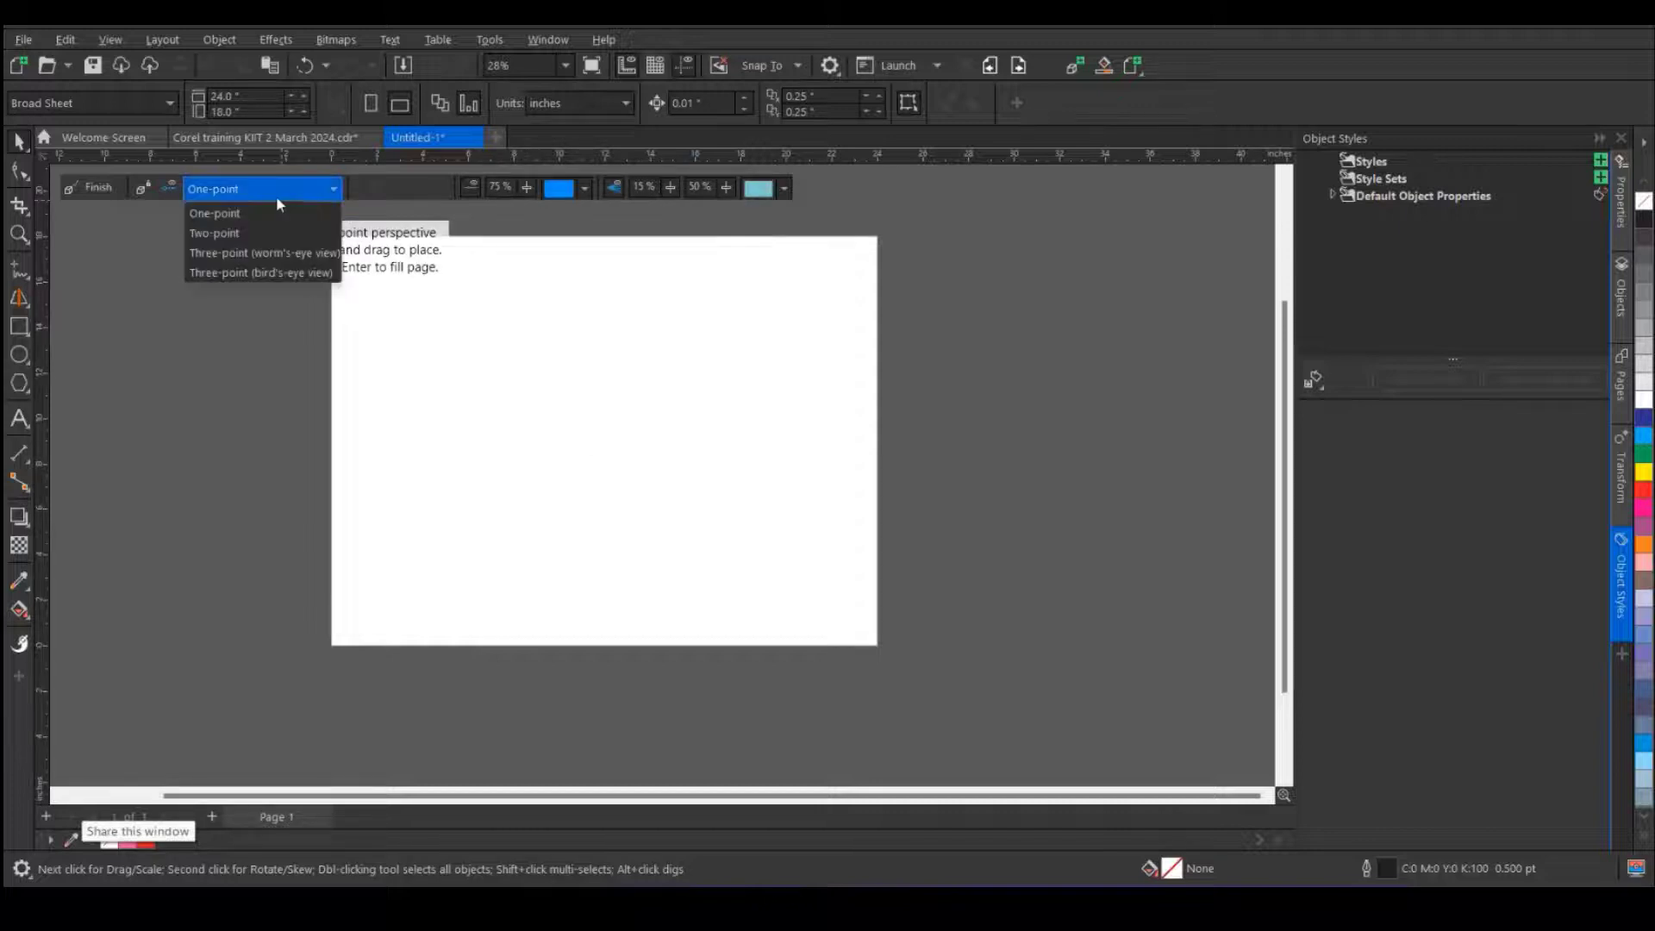
click(229, 230)
drag(338, 244, 877, 645)
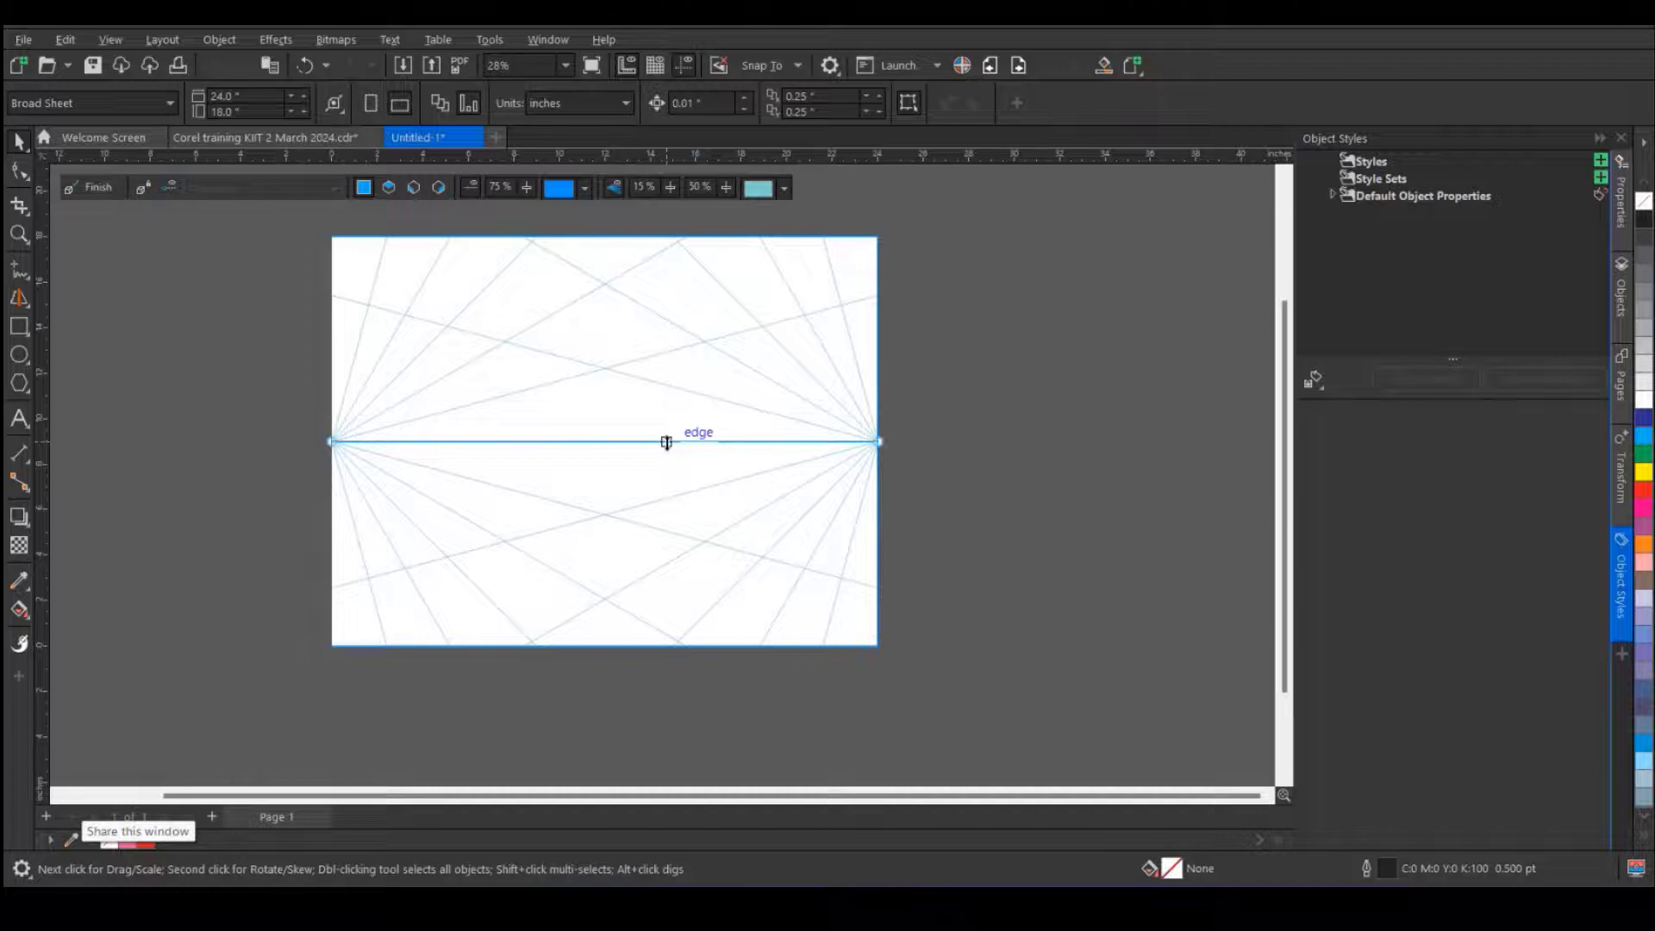
drag(666, 442, 680, 328)
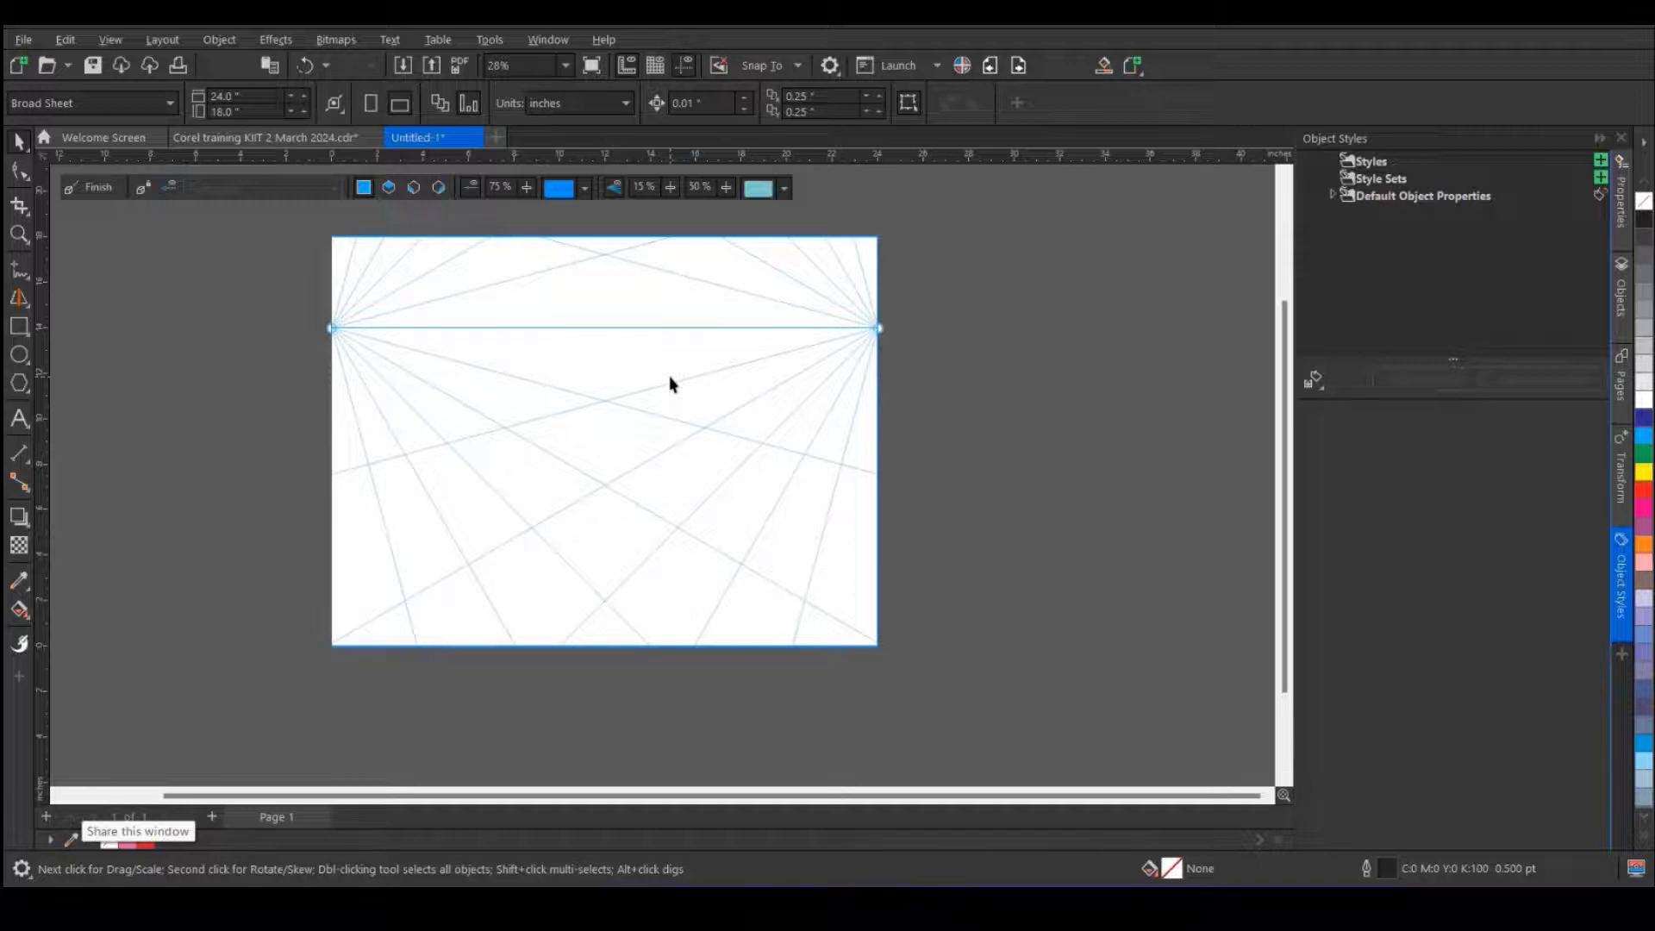
- Set the perspective lines' density to 45%, their opacity to 75% and their colour to dark teal #1B6968
click(672, 188)
drag(670, 209, 699, 209)
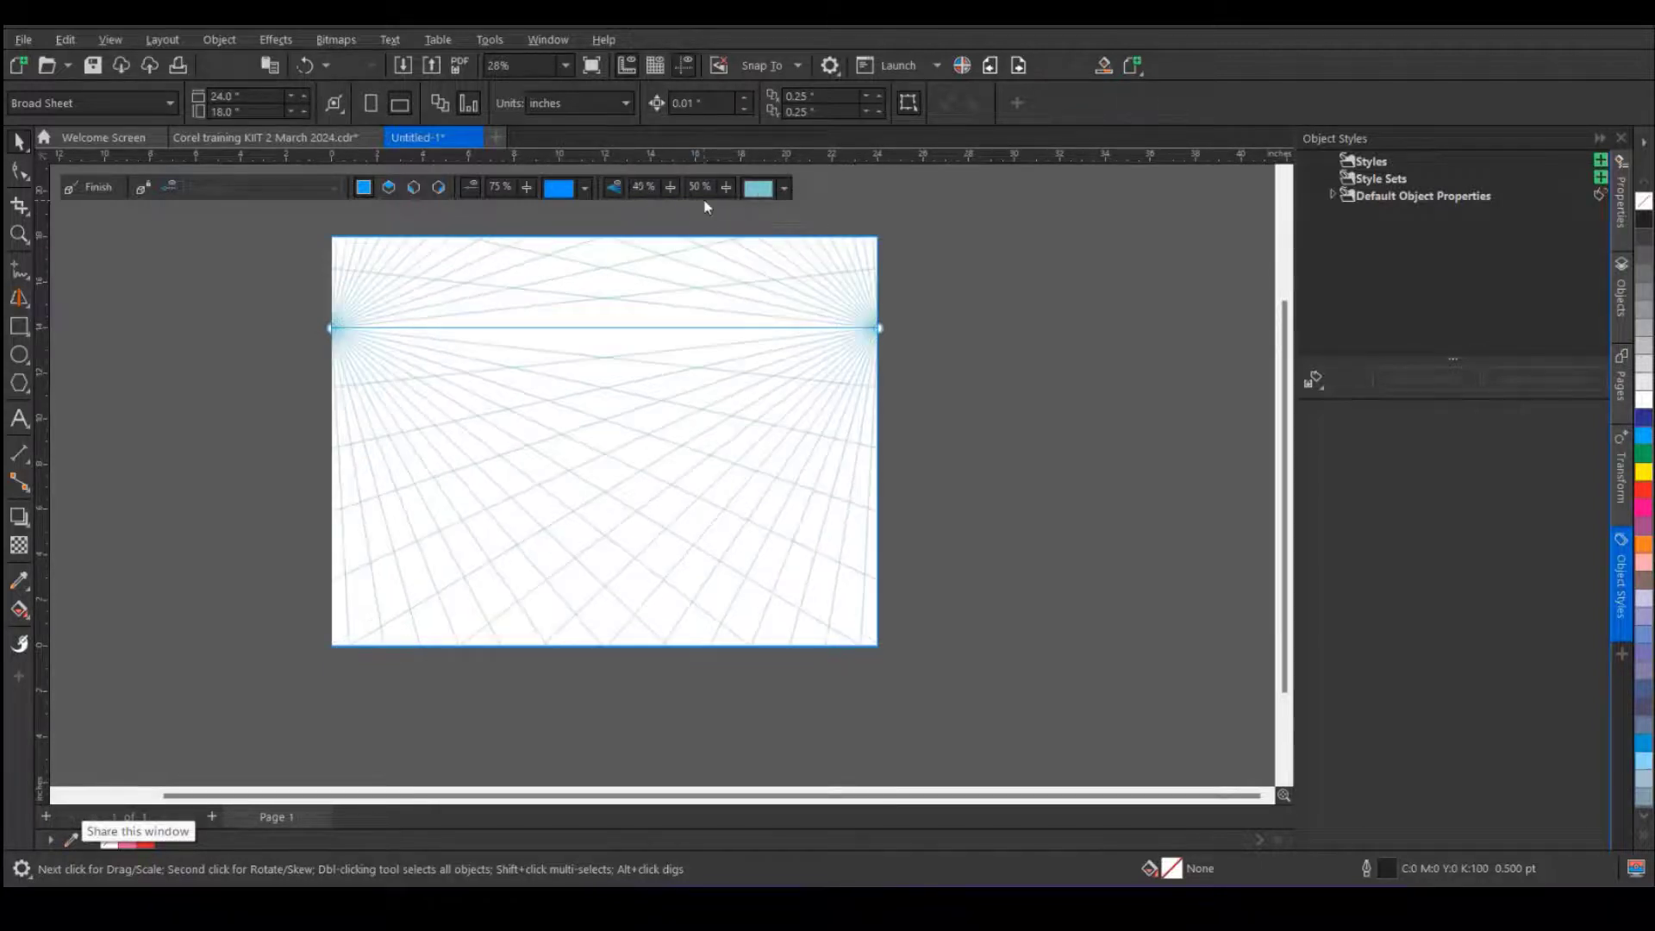
click(727, 188)
drag(748, 208, 749, 210)
click(784, 189)
drag(869, 324, 897, 294)
mouse_move(878, 398)
mouse_down()
mouse_move(858, 401)
mouse_move(861, 366)
mouse_up()
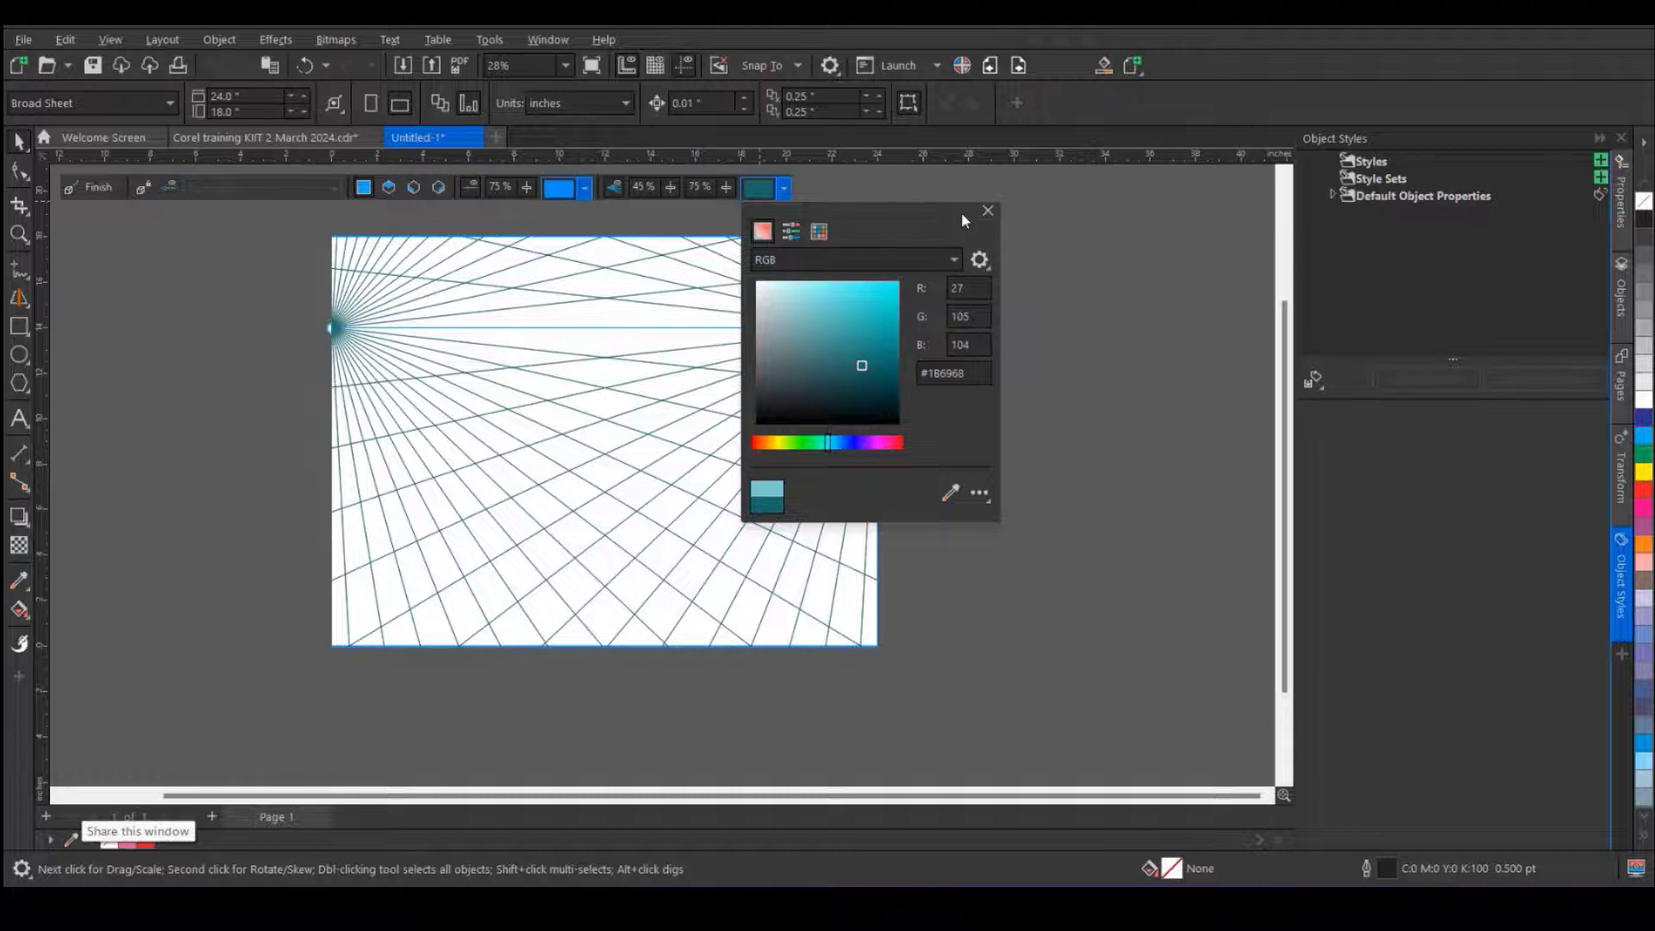
click(987, 210)
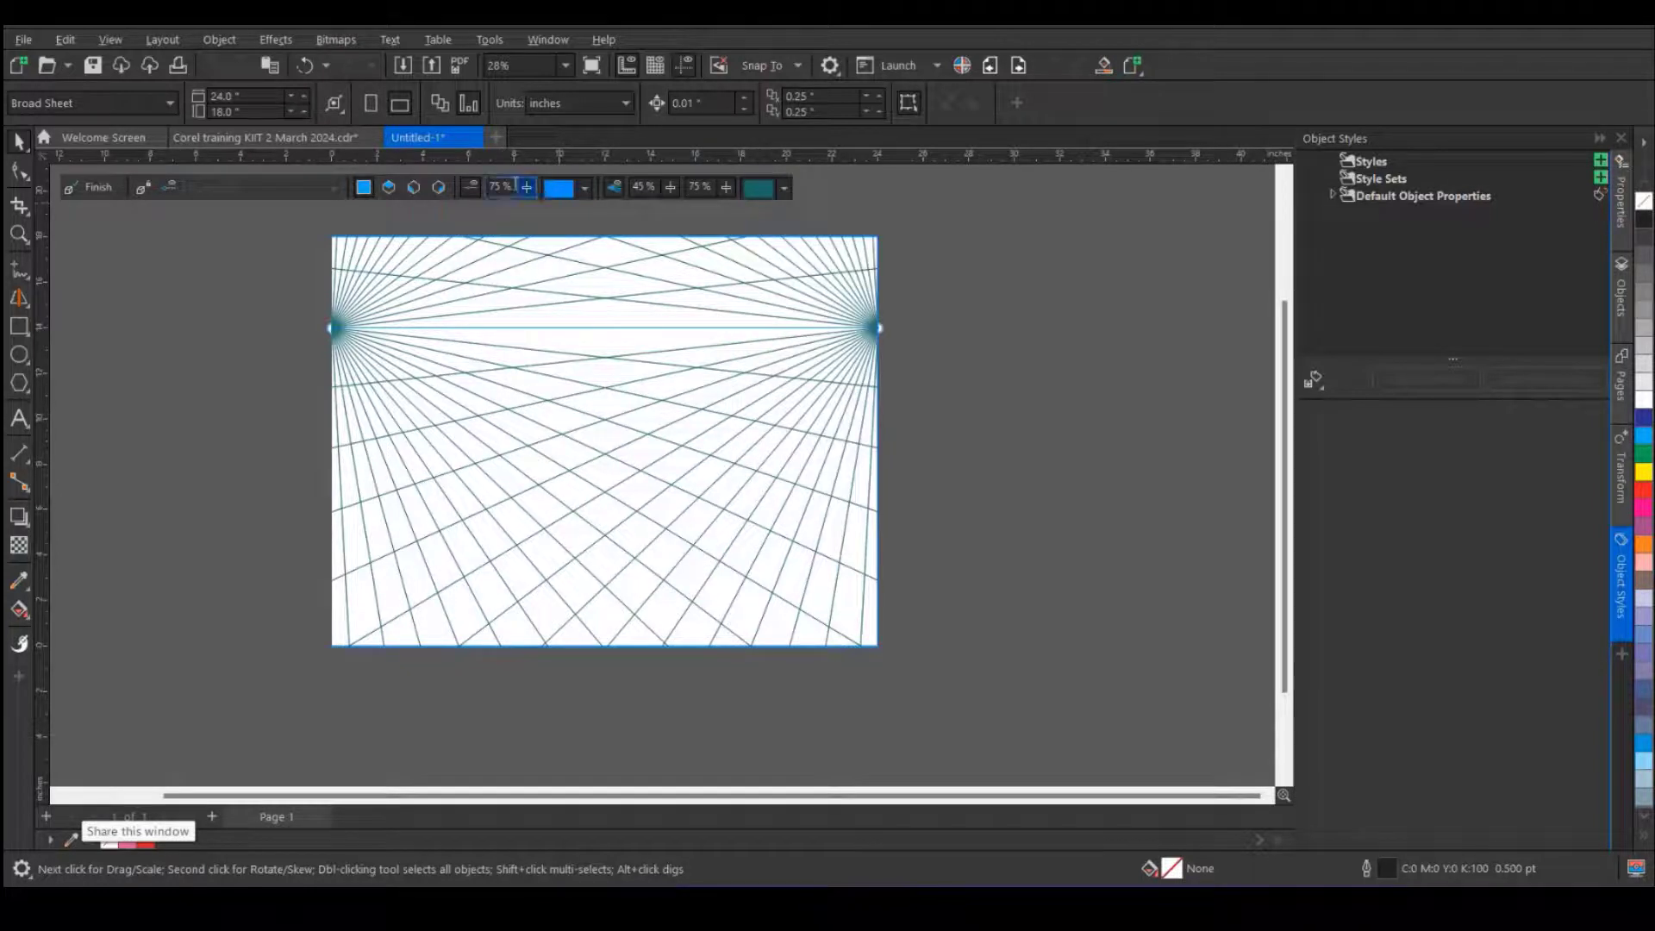
- Draw two adjoining rectangles as box faces, about 1.9 × 7.1 in on the left perspective plane and about 7.5 × 7.8 in on the right one
click(414, 189)
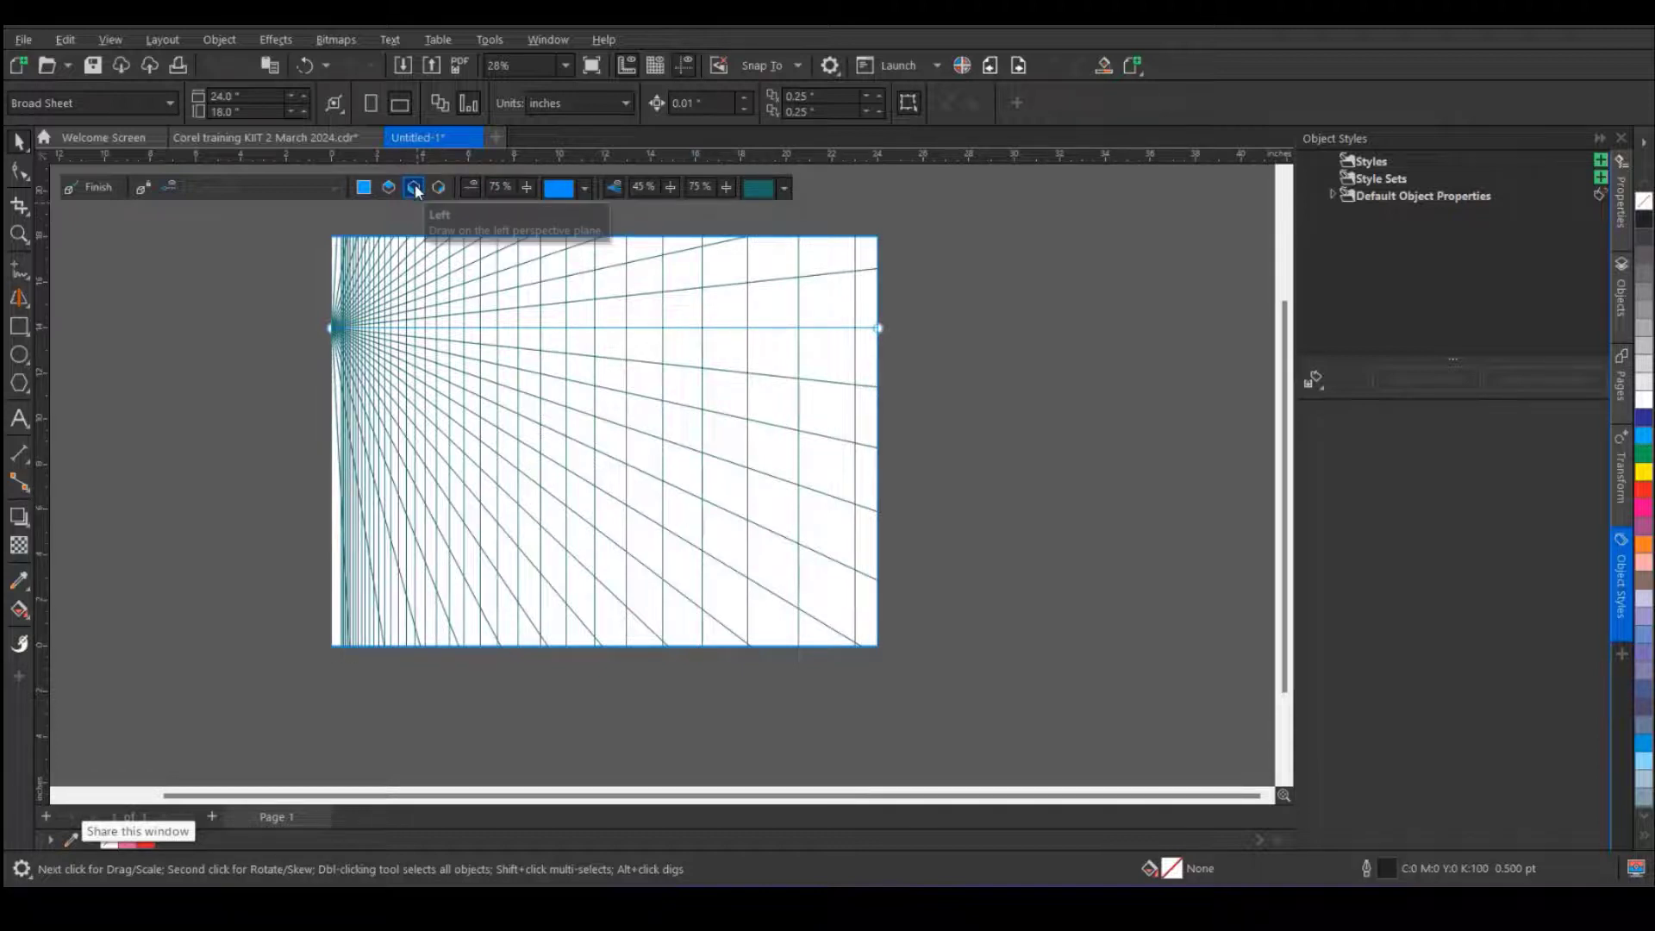
click(19, 326)
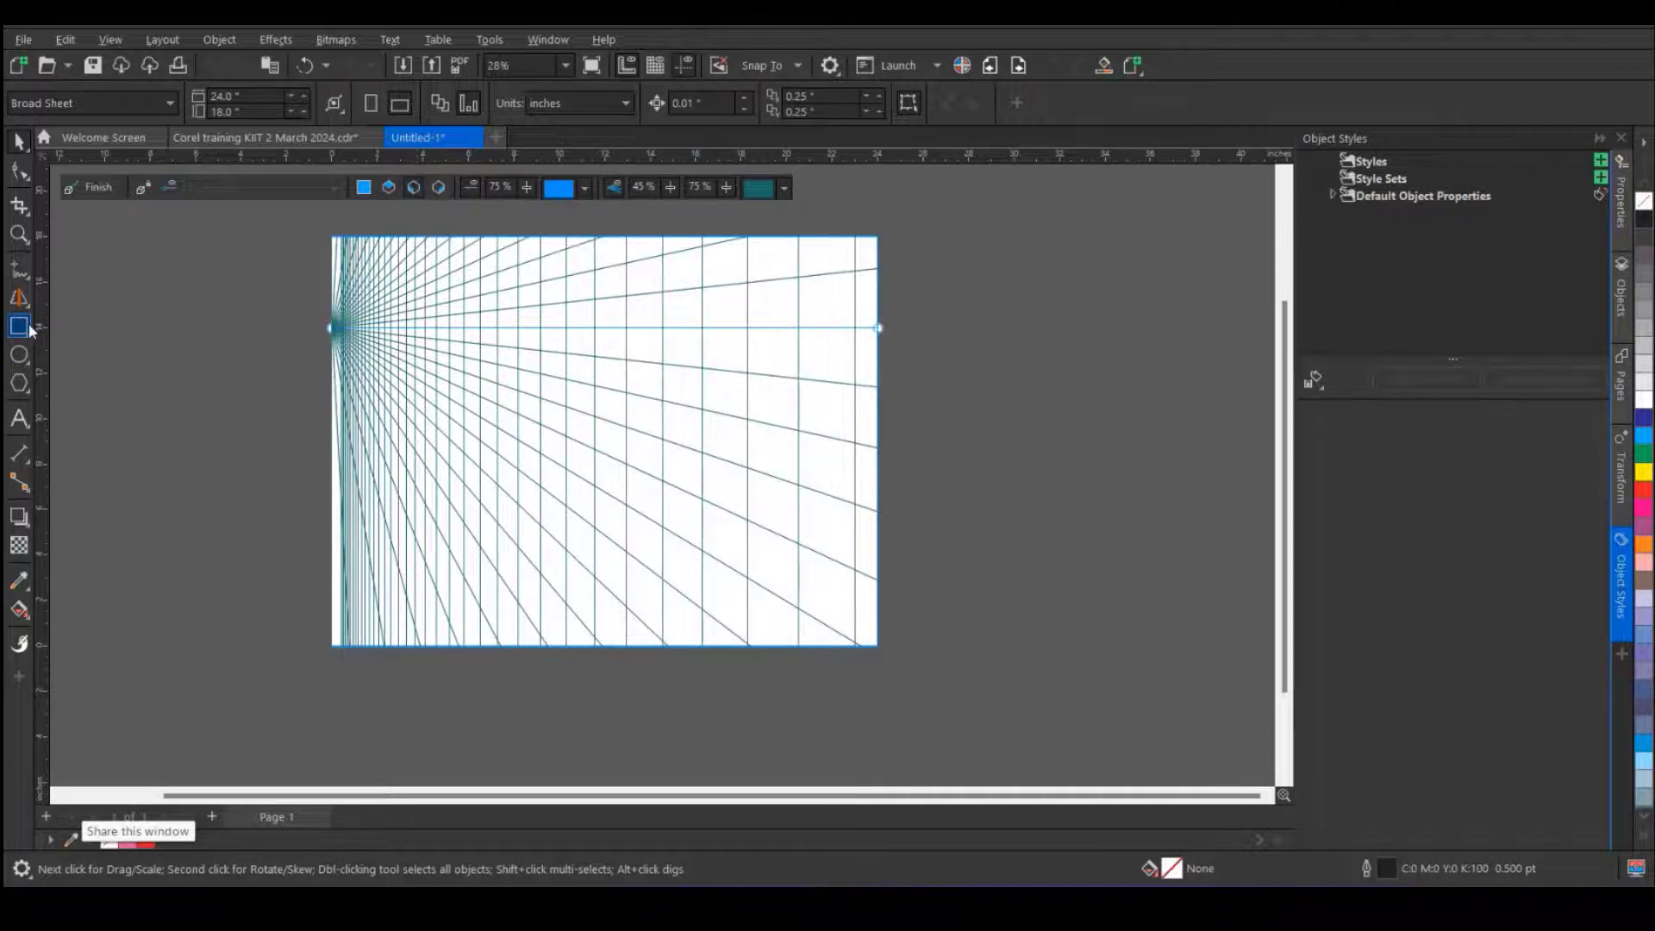
drag(498, 365, 543, 537)
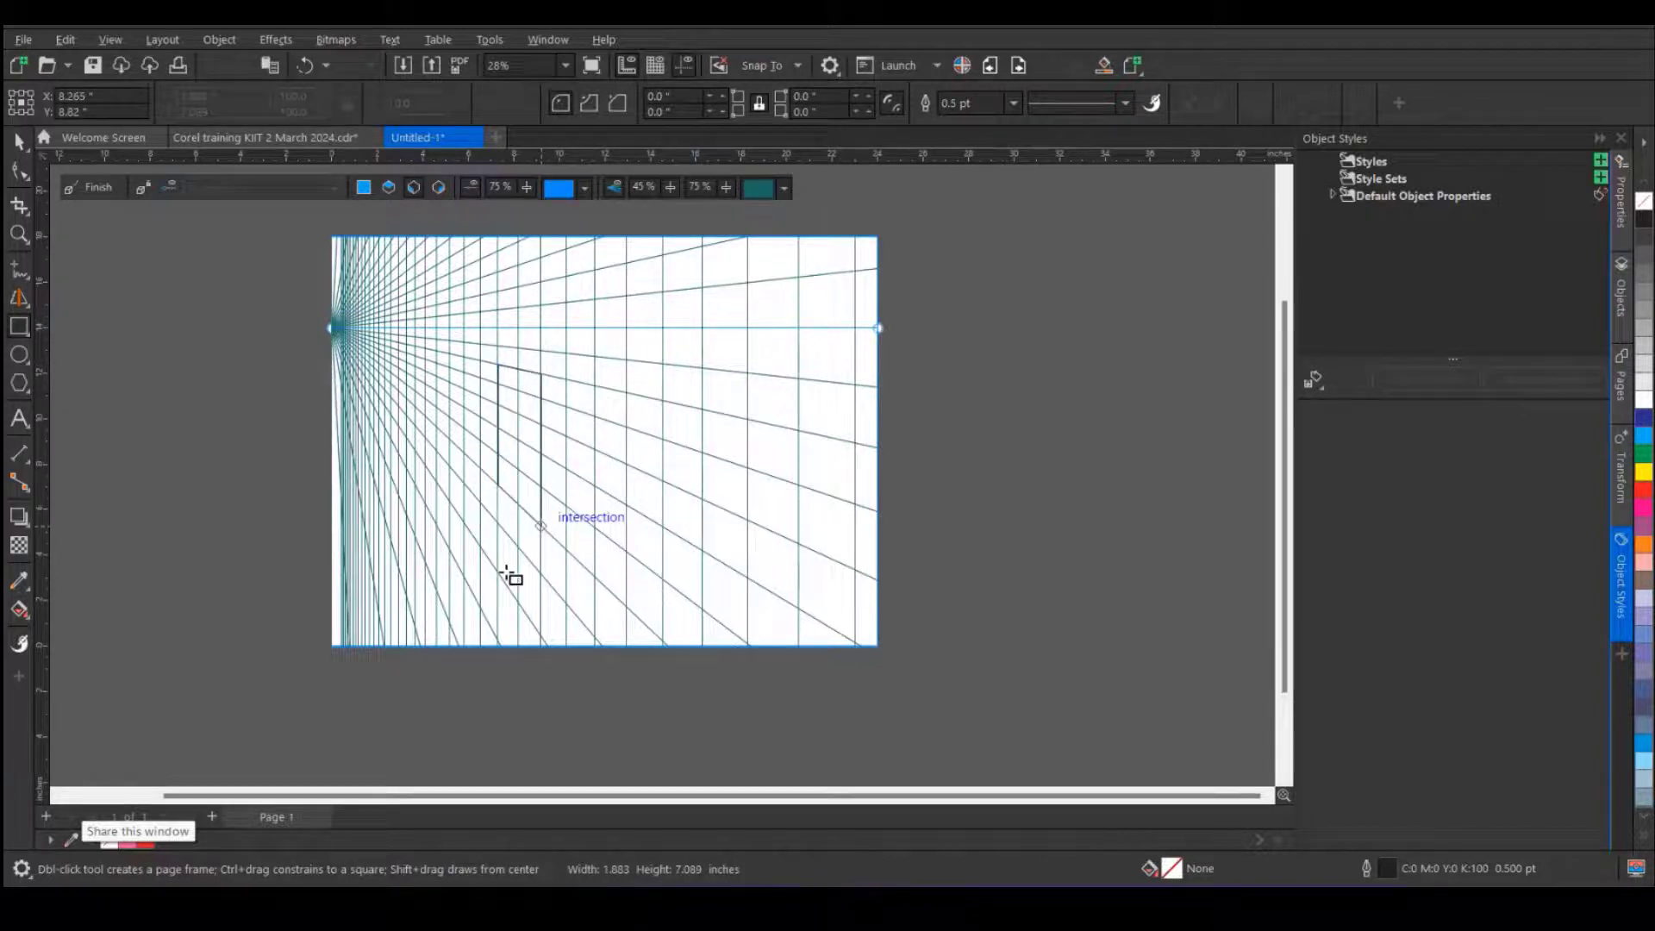
click(439, 192)
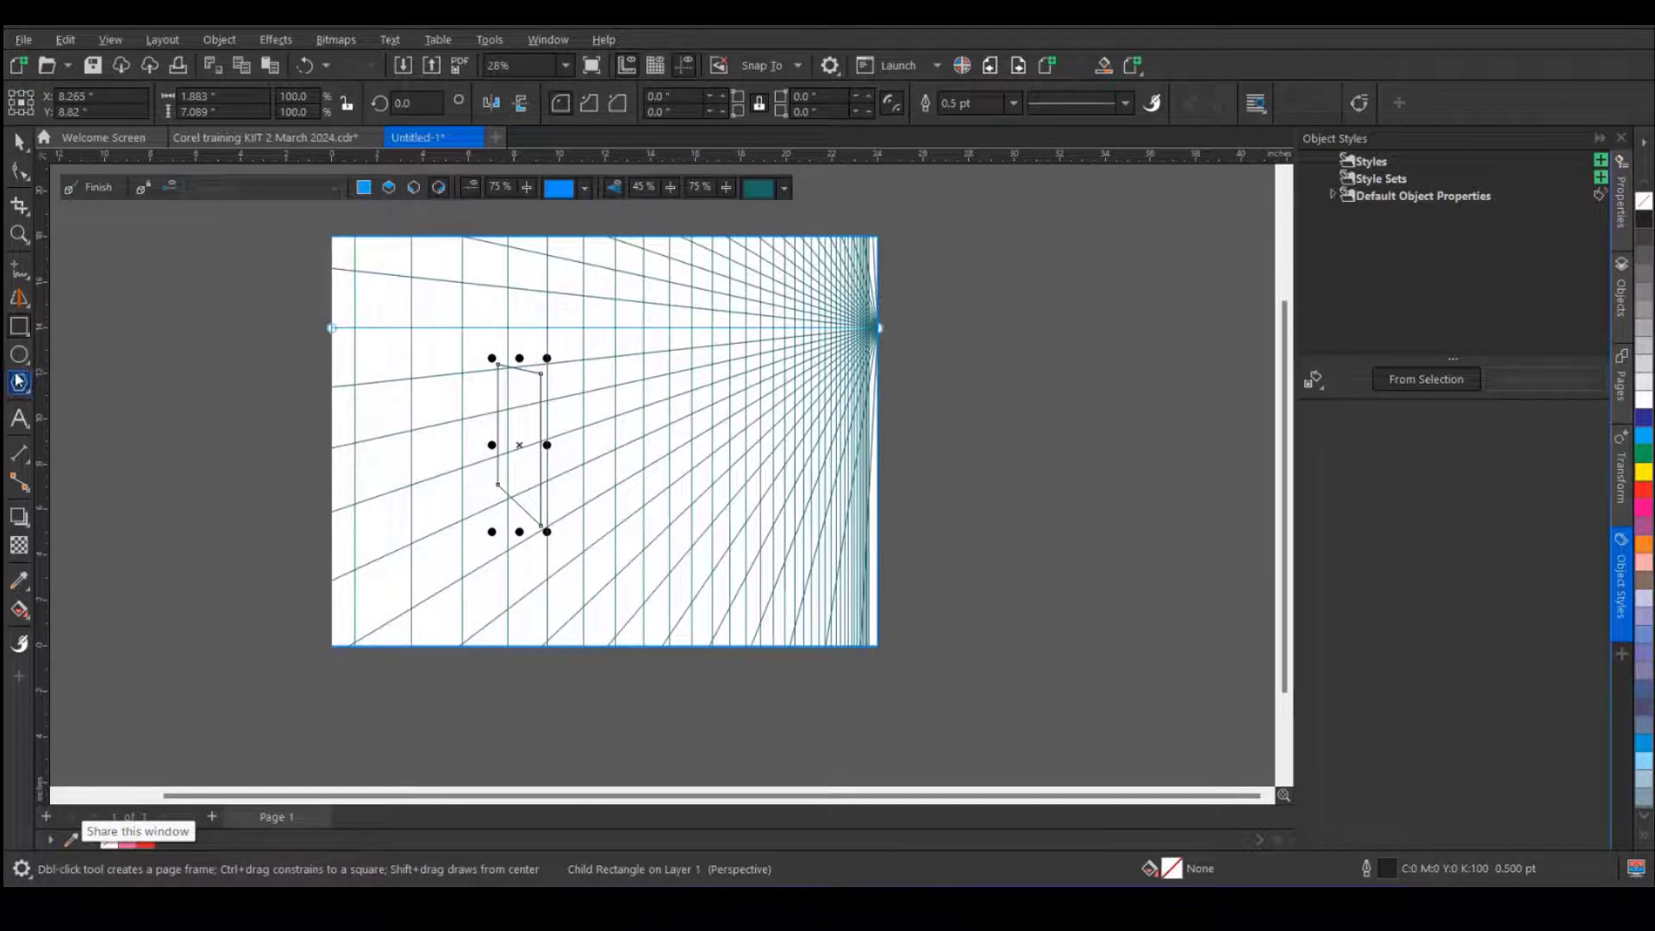
drag(541, 373, 715, 444)
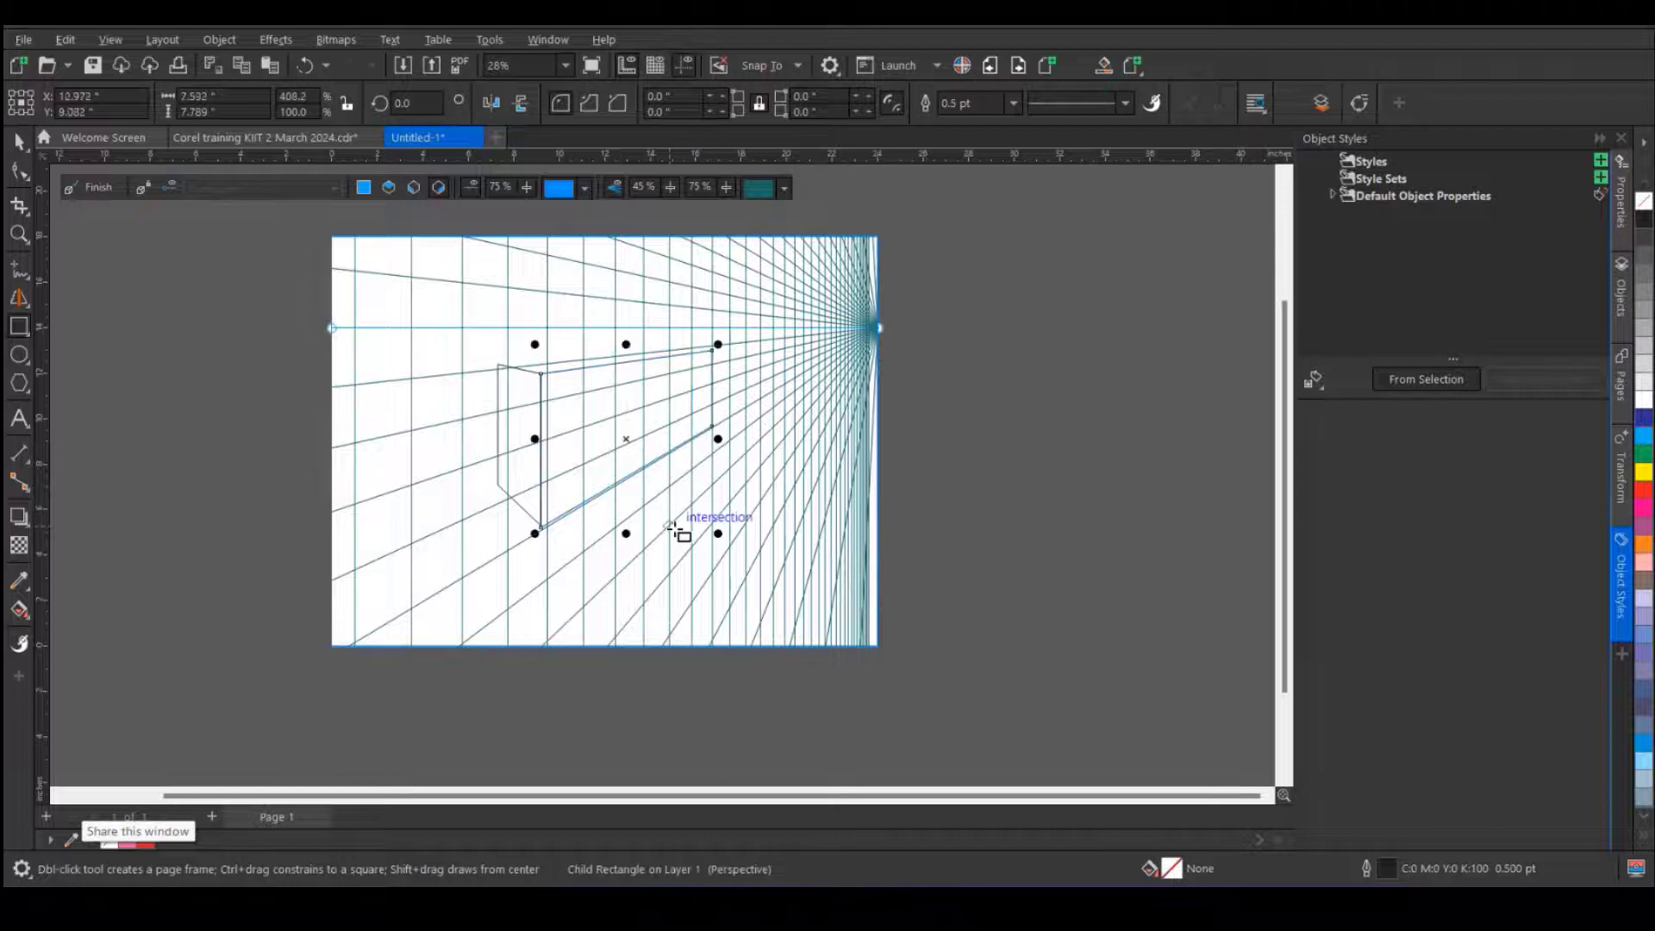
- Draw a rectangle about 9.4 × 1.1 in on the top perspective plane as the box's top face, and finish the perspective group
click(389, 189)
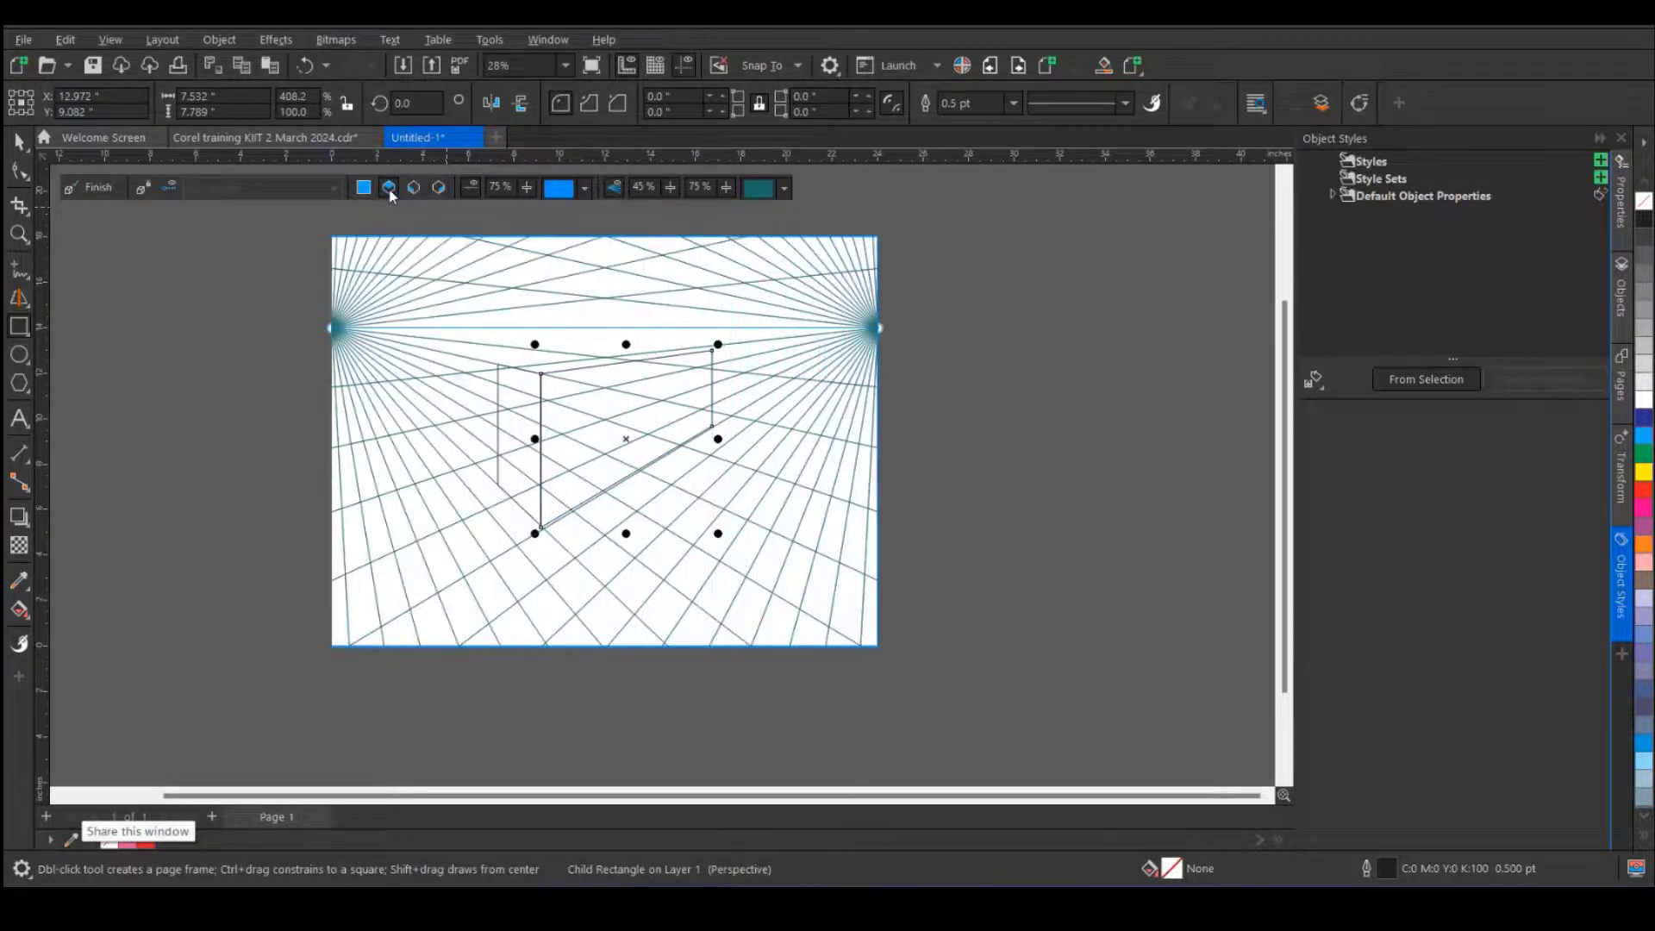
scroll(534, 362, up, 2)
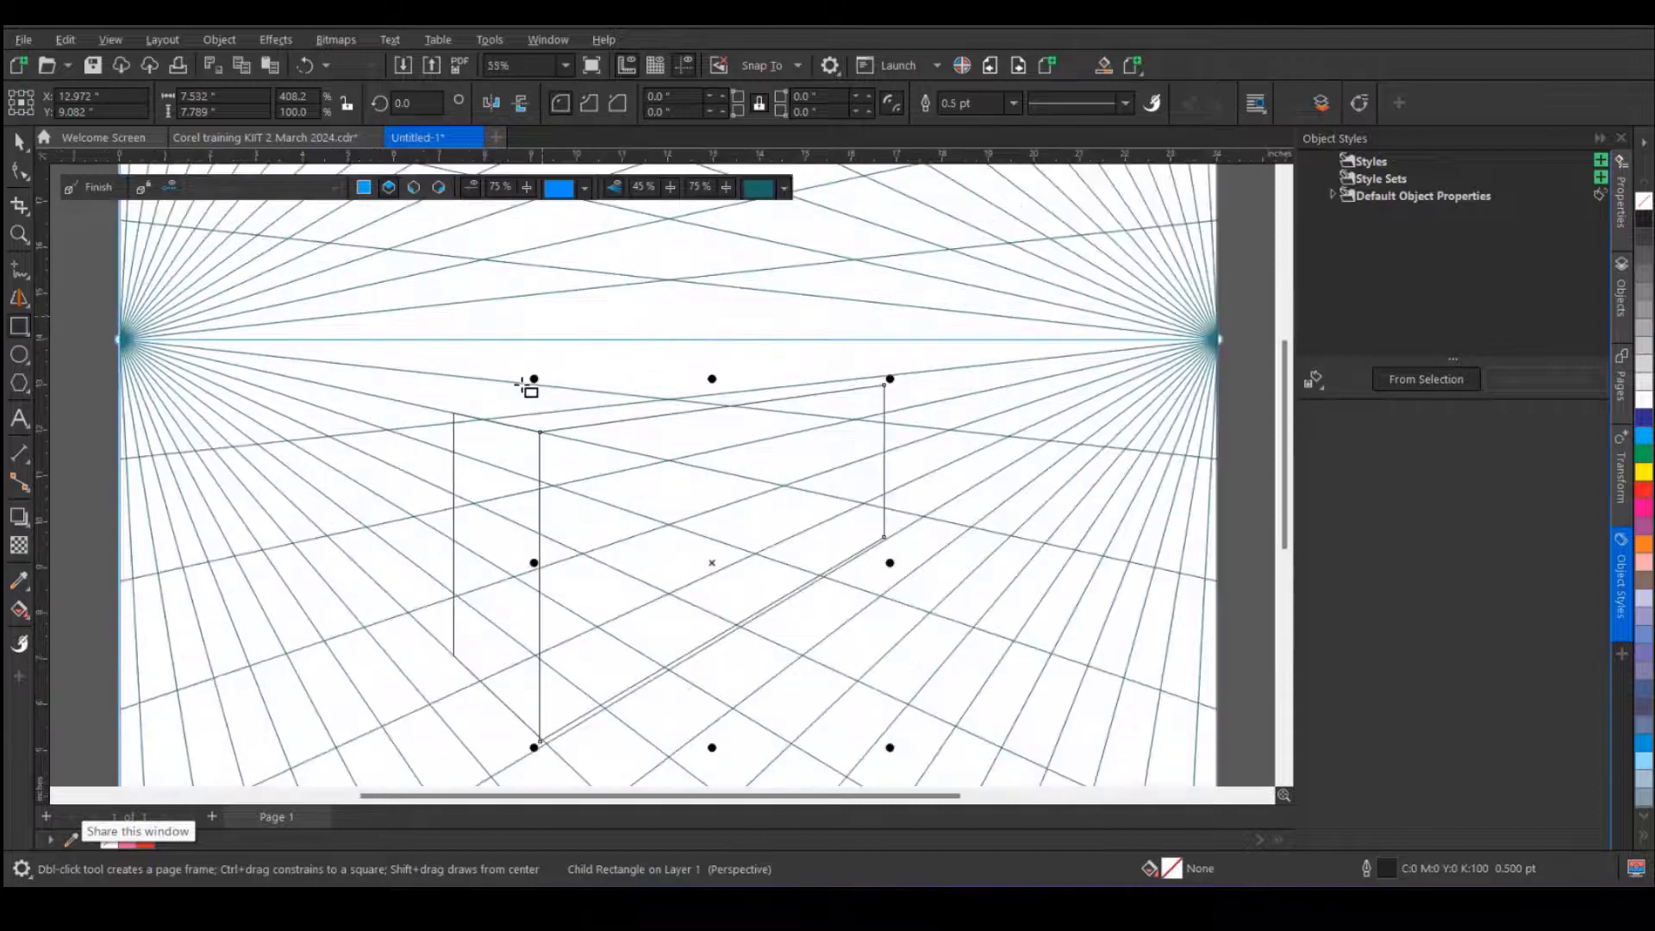
drag(552, 433, 884, 386)
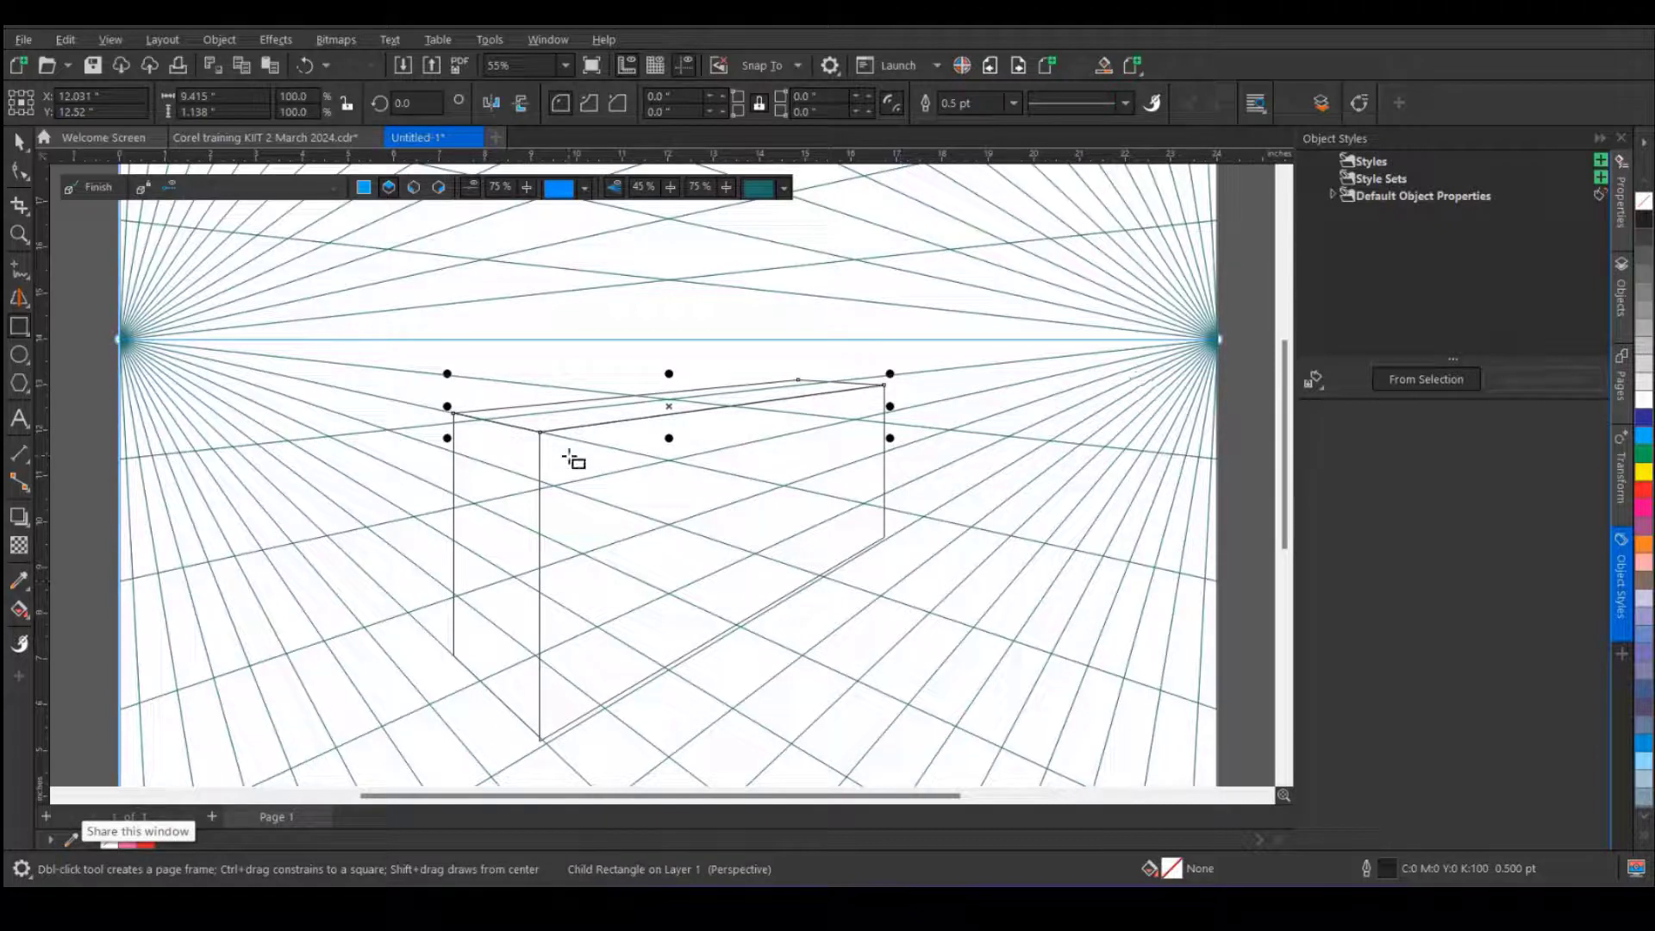
click(92, 192)
scroll(612, 451, down, 1)
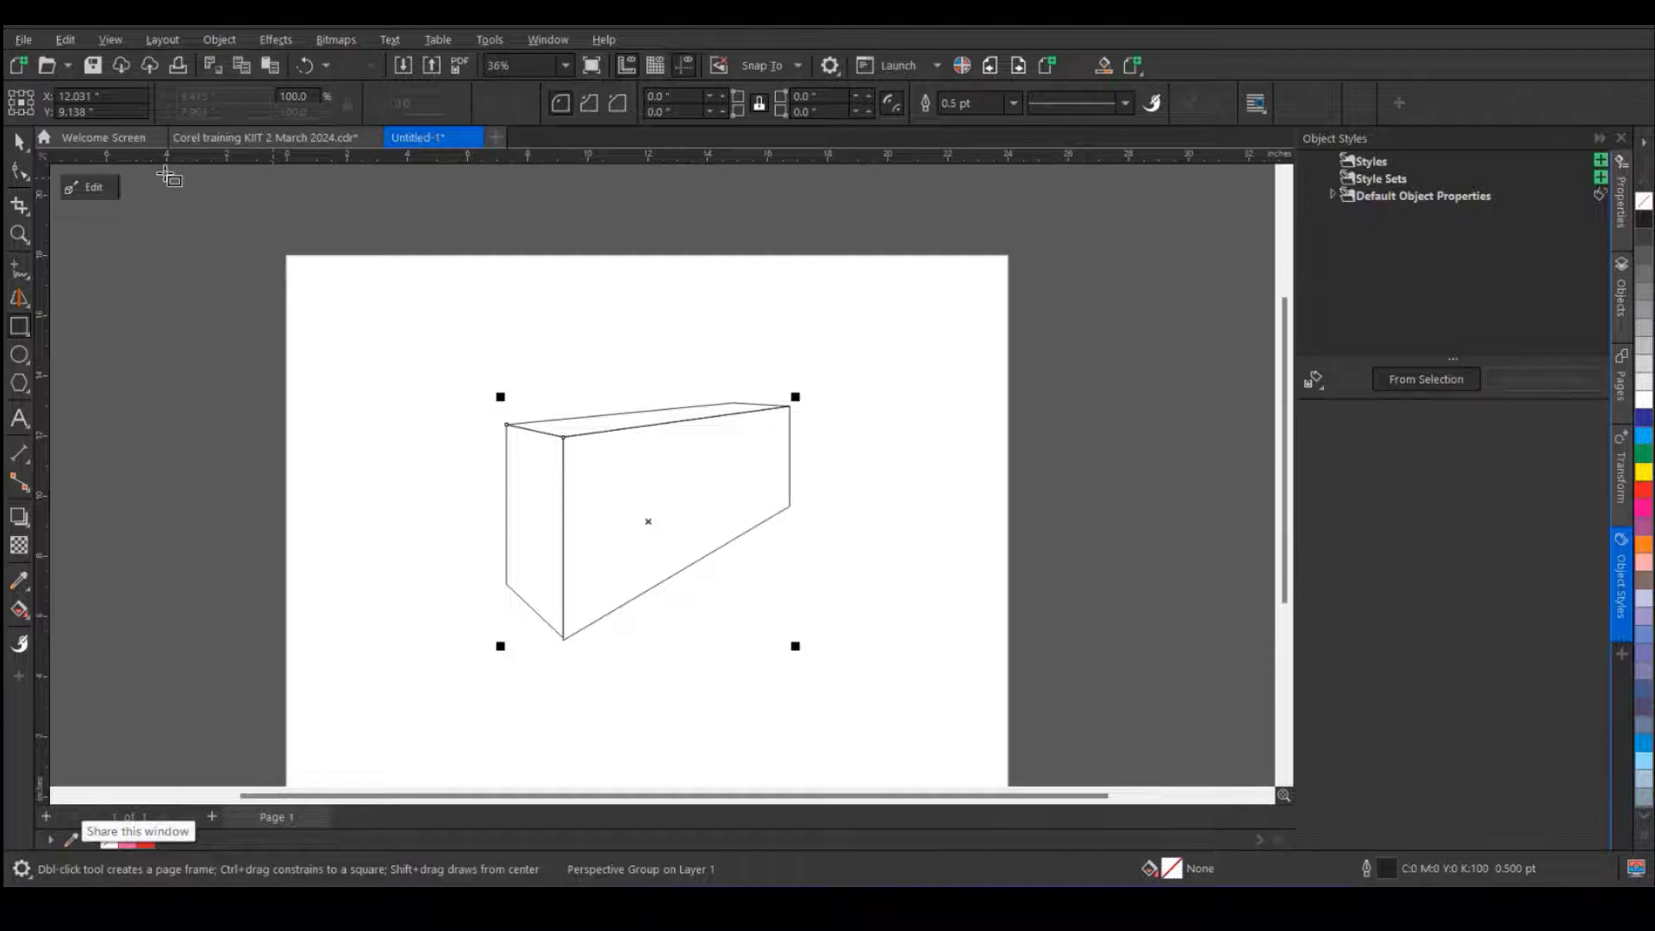
- Edit the perspective group, fill the box's right face cyan, left face dark blue and top face yellow, and finish editing
click(95, 189)
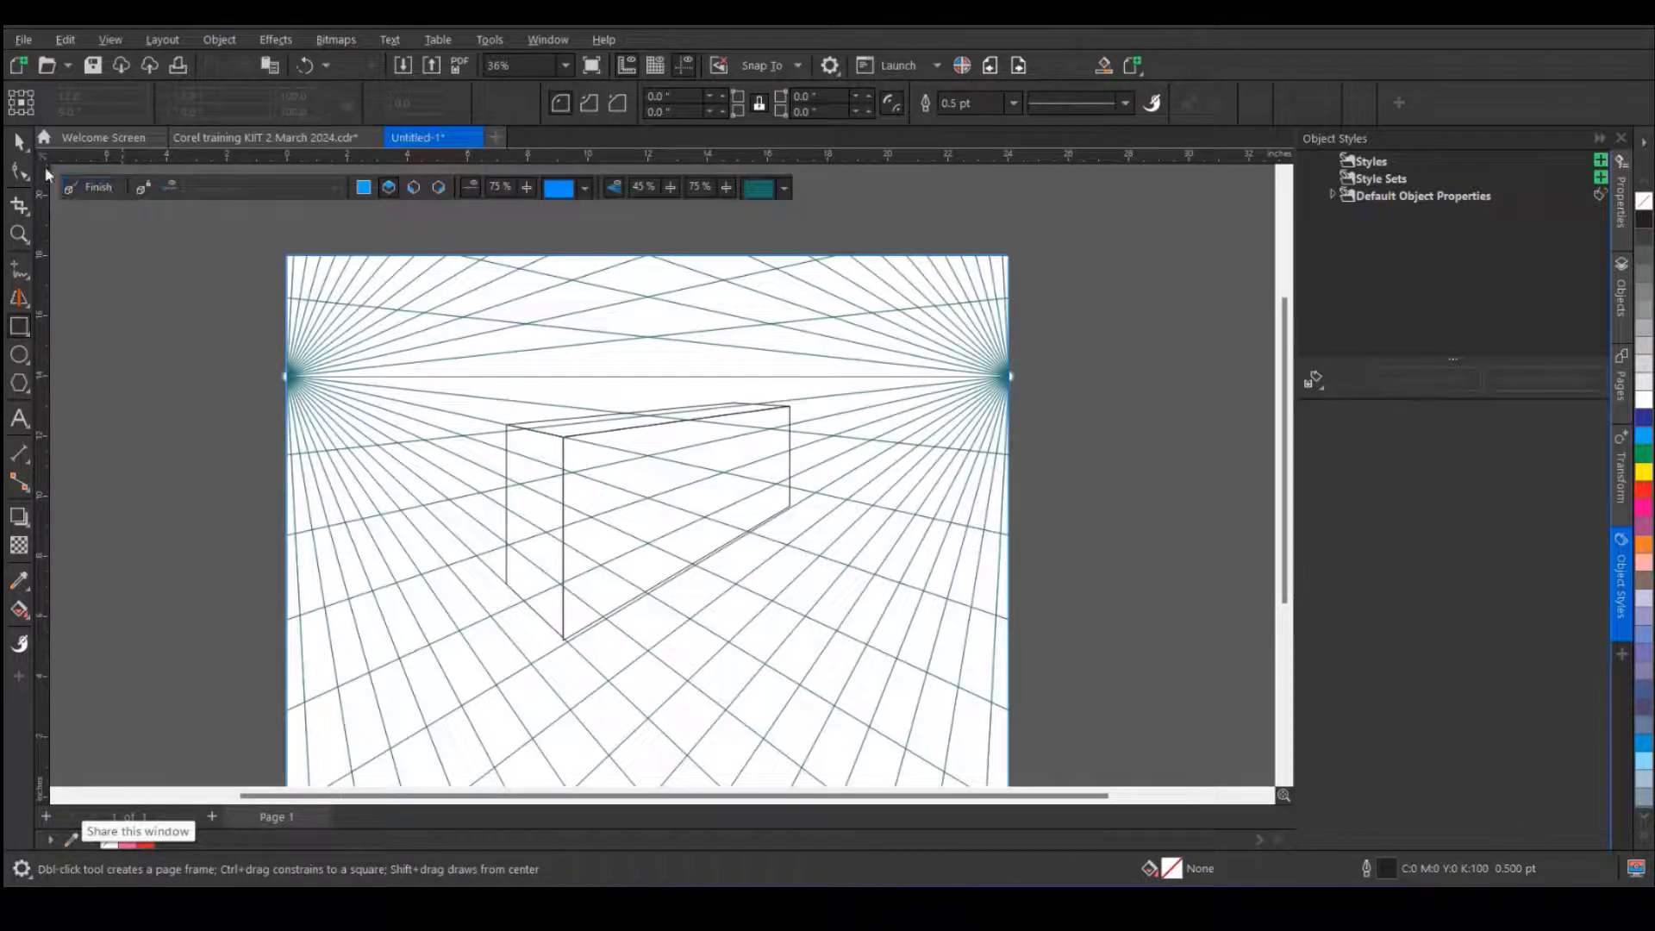
click(695, 525)
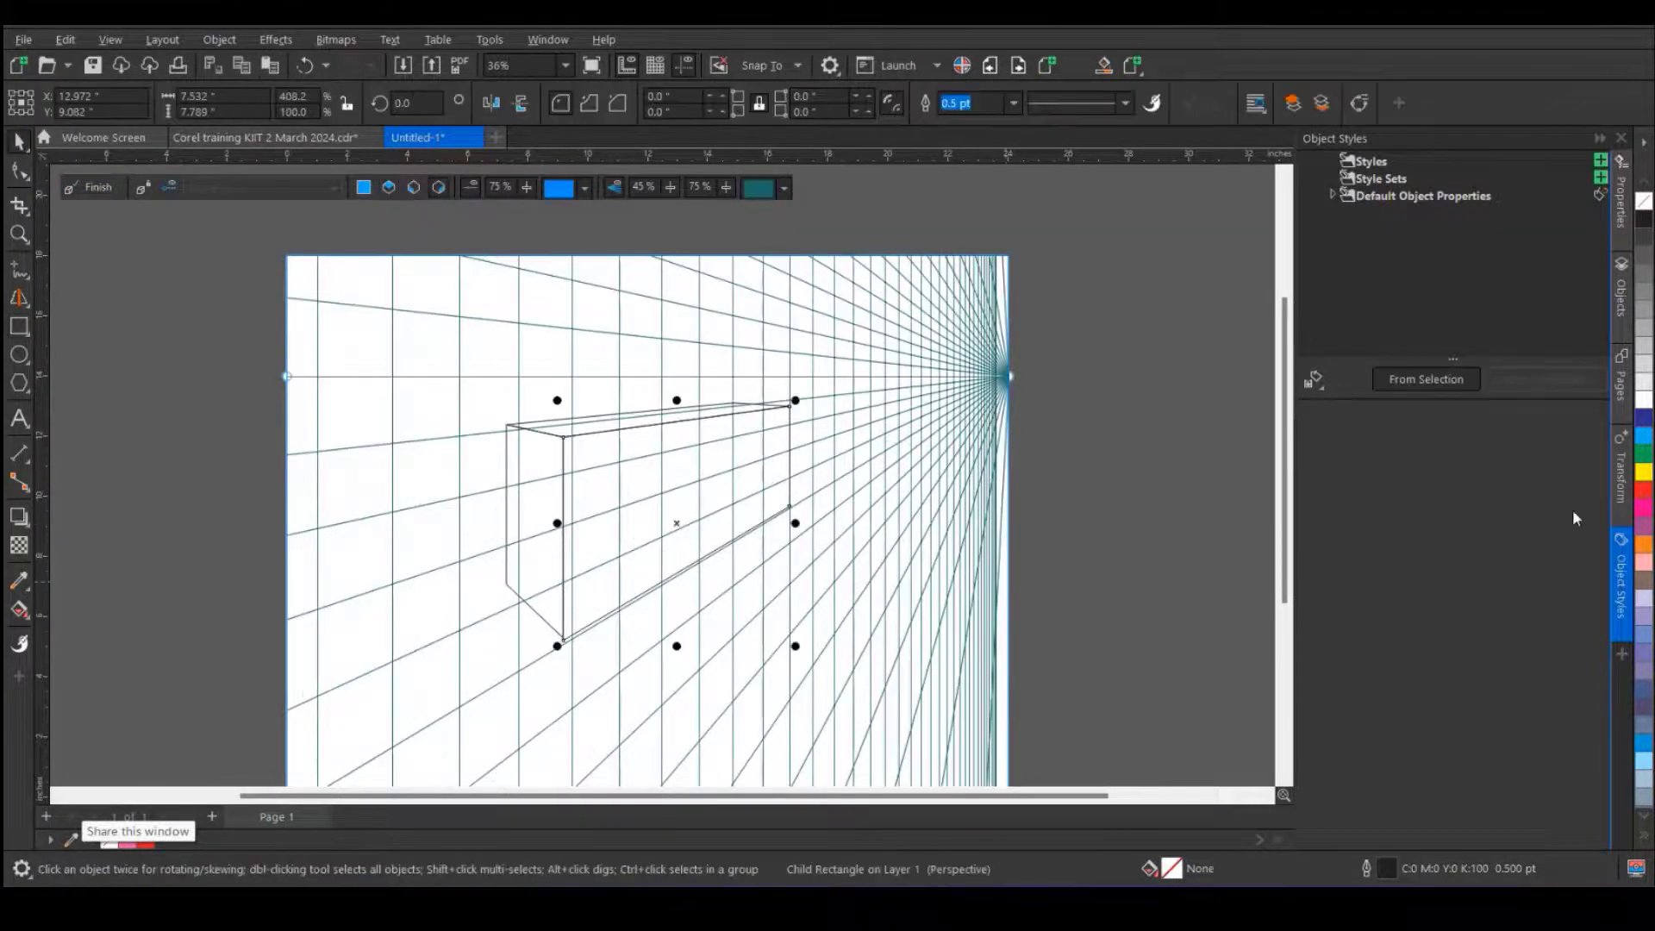
click(1645, 444)
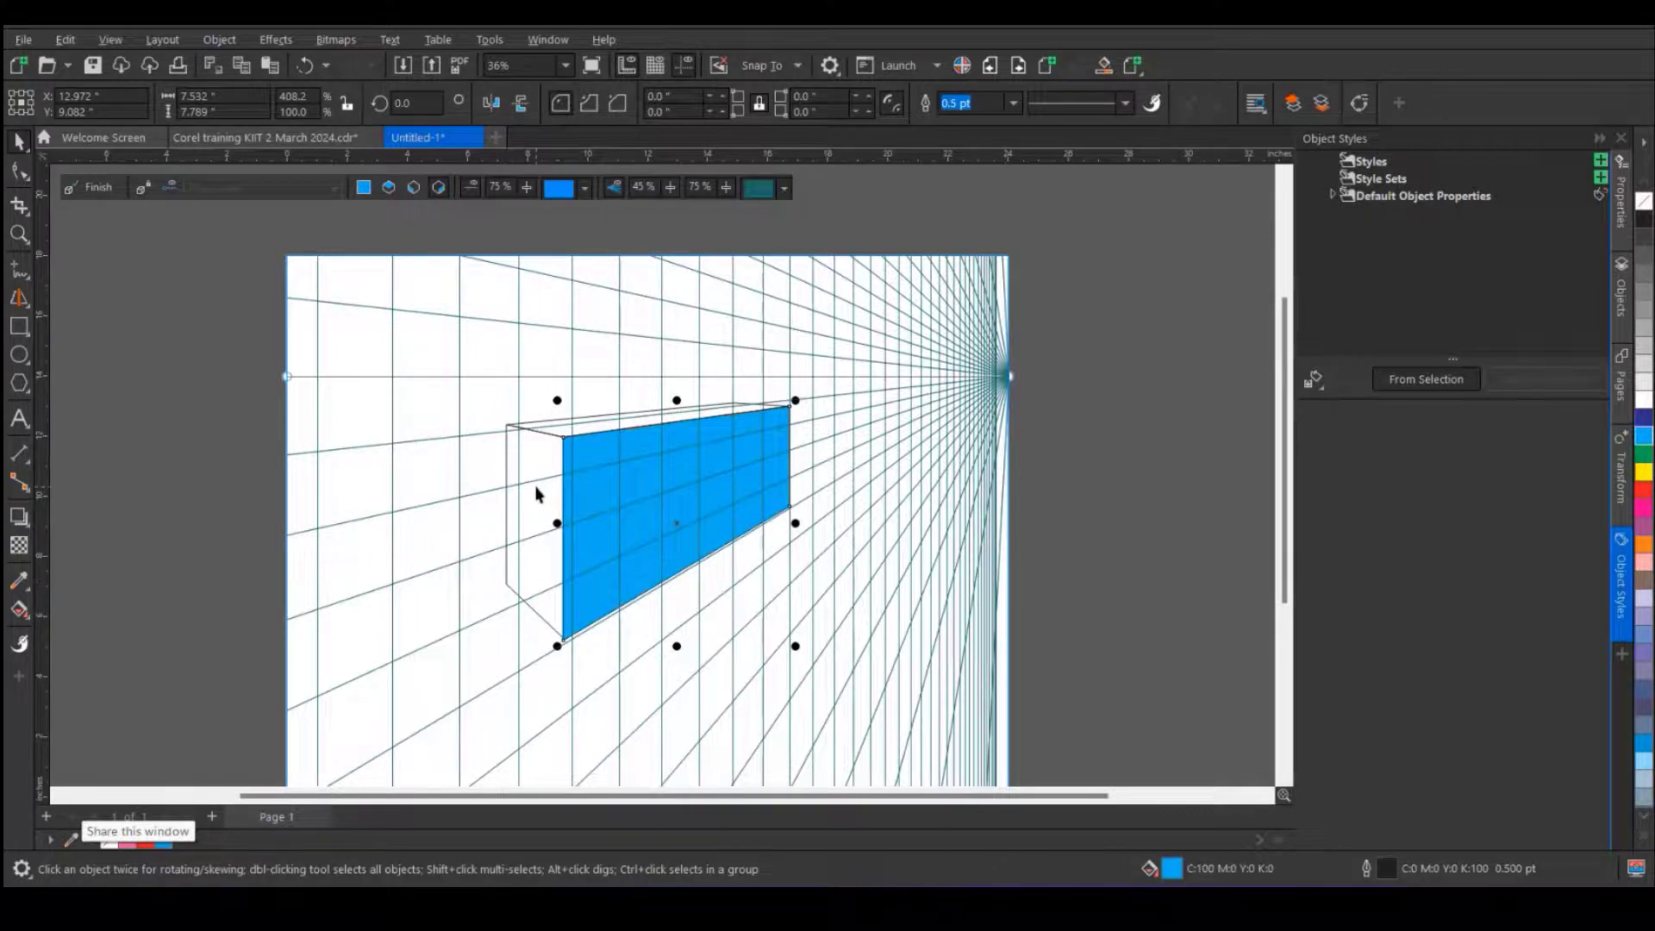
click(540, 490)
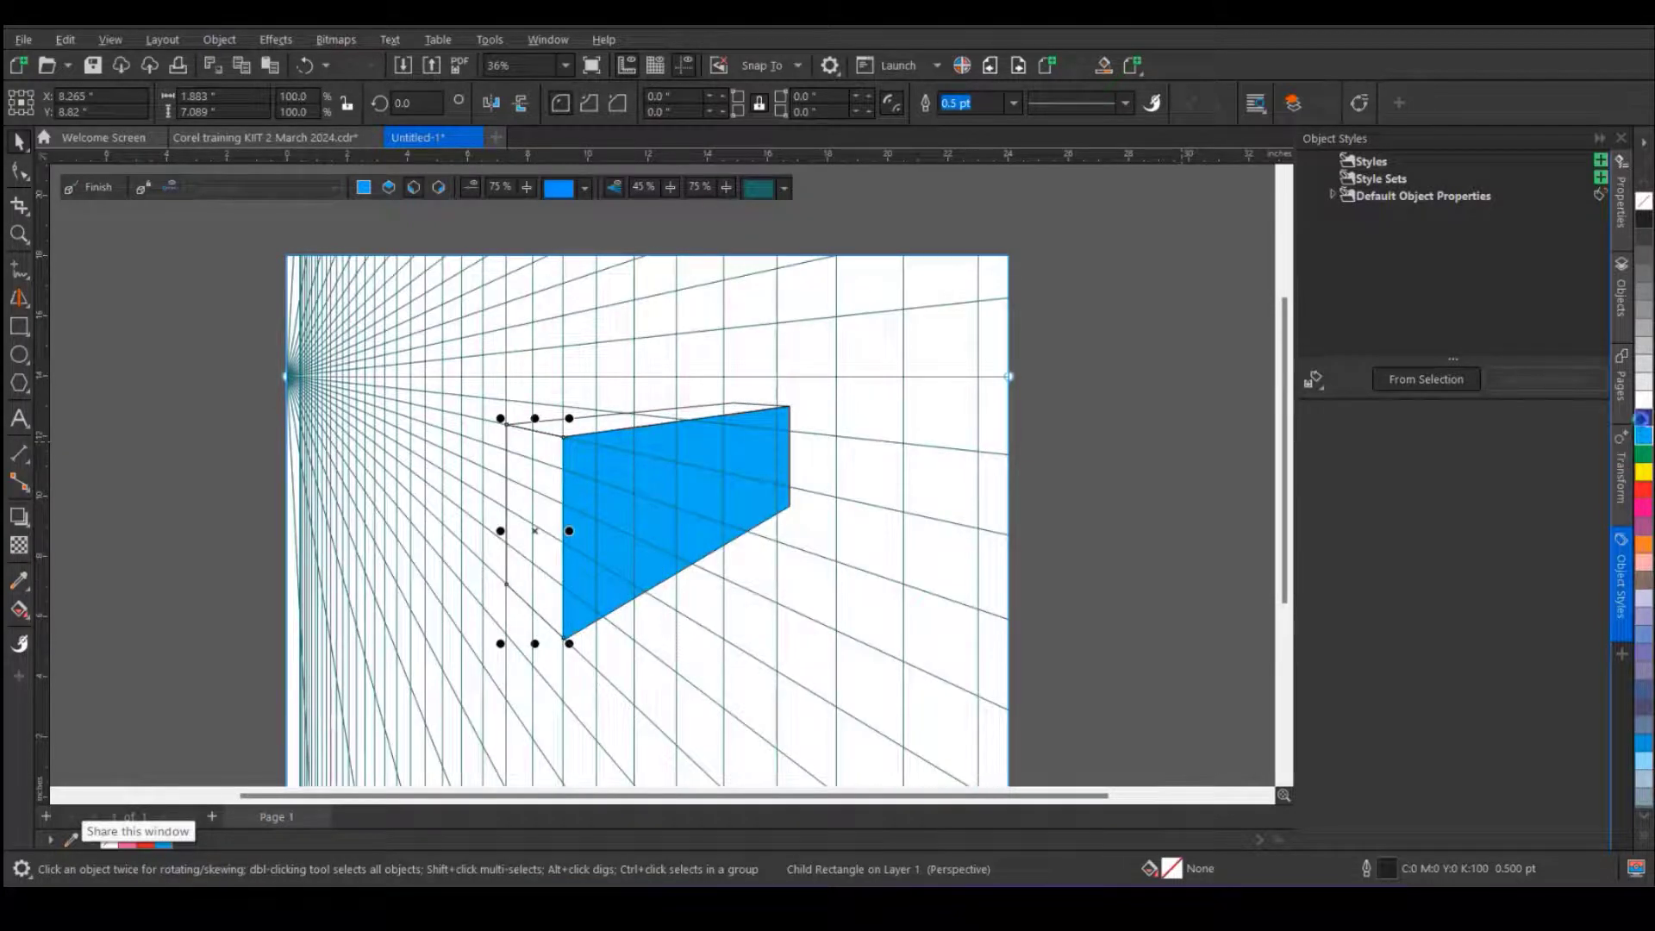
click(1644, 419)
click(650, 424)
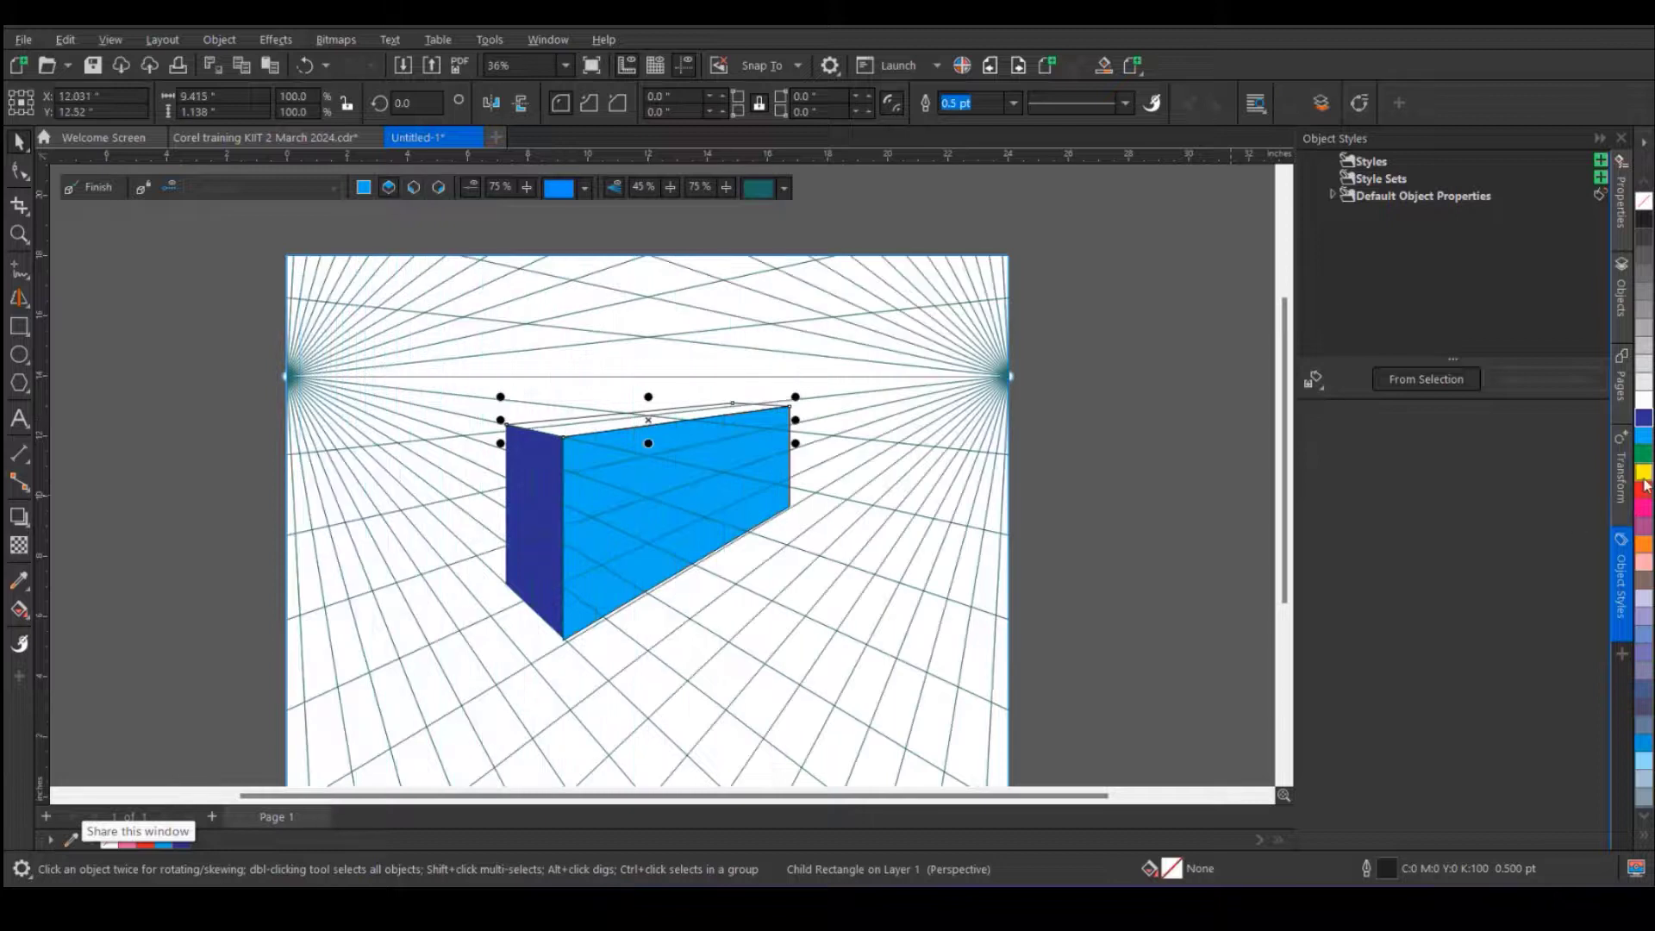
click(1644, 477)
click(98, 188)
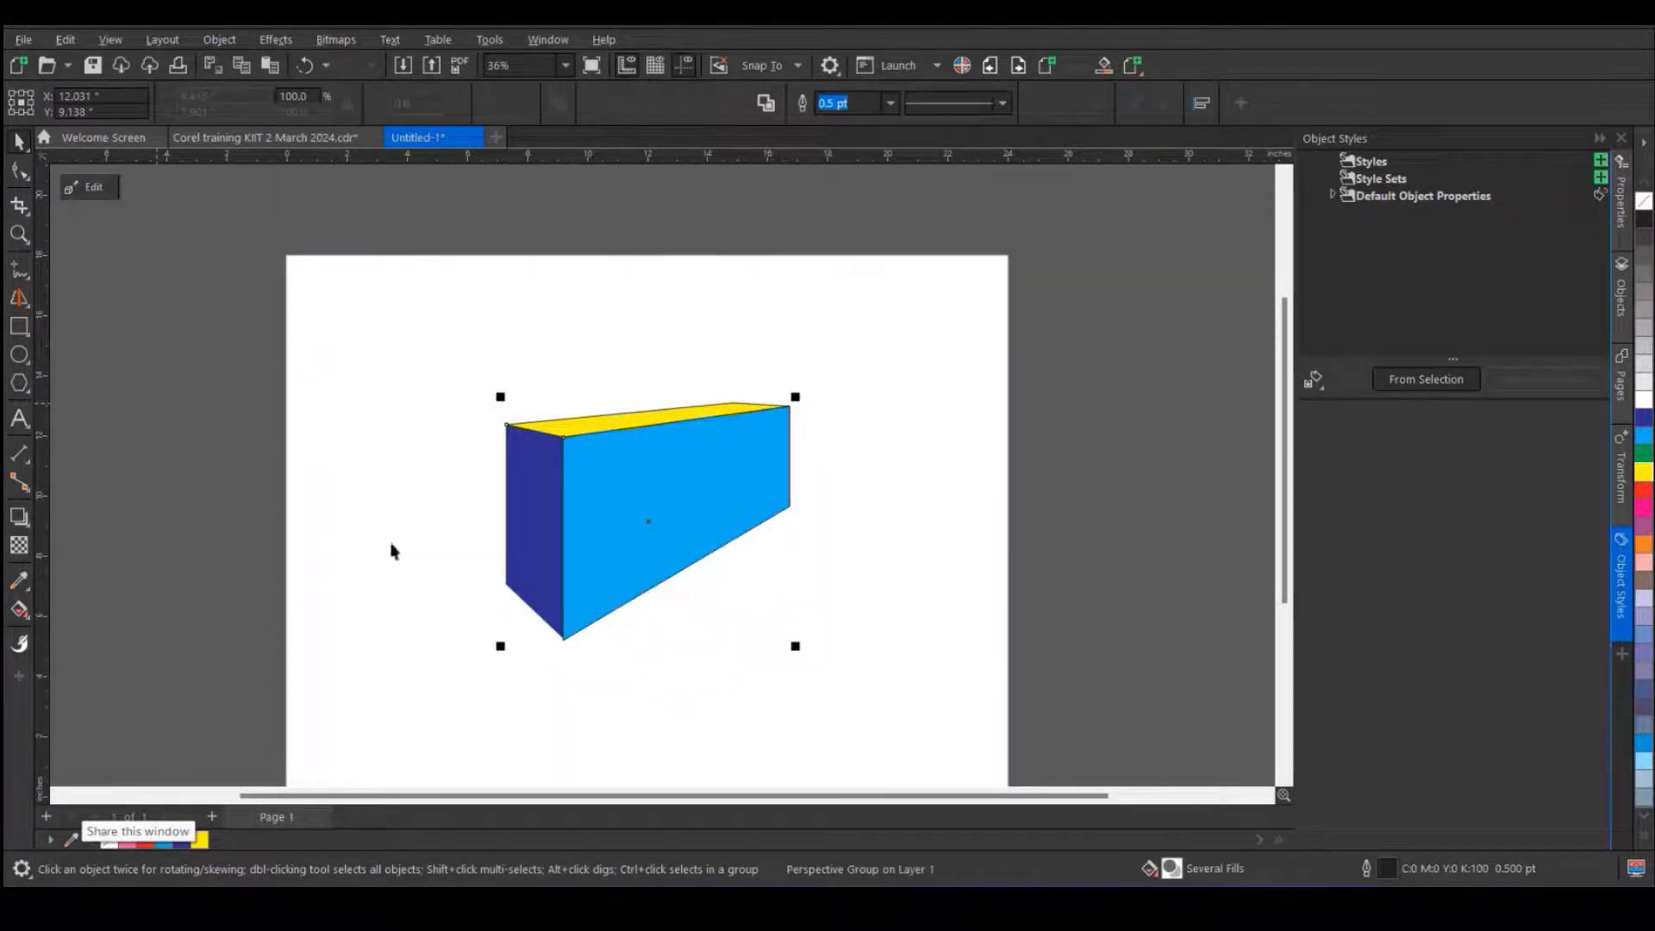
- Scale the box down to about 48.7% and place it near the page's upper-left part
drag(591, 499, 396, 423)
drag(311, 566, 455, 488)
drag(517, 396, 385, 450)
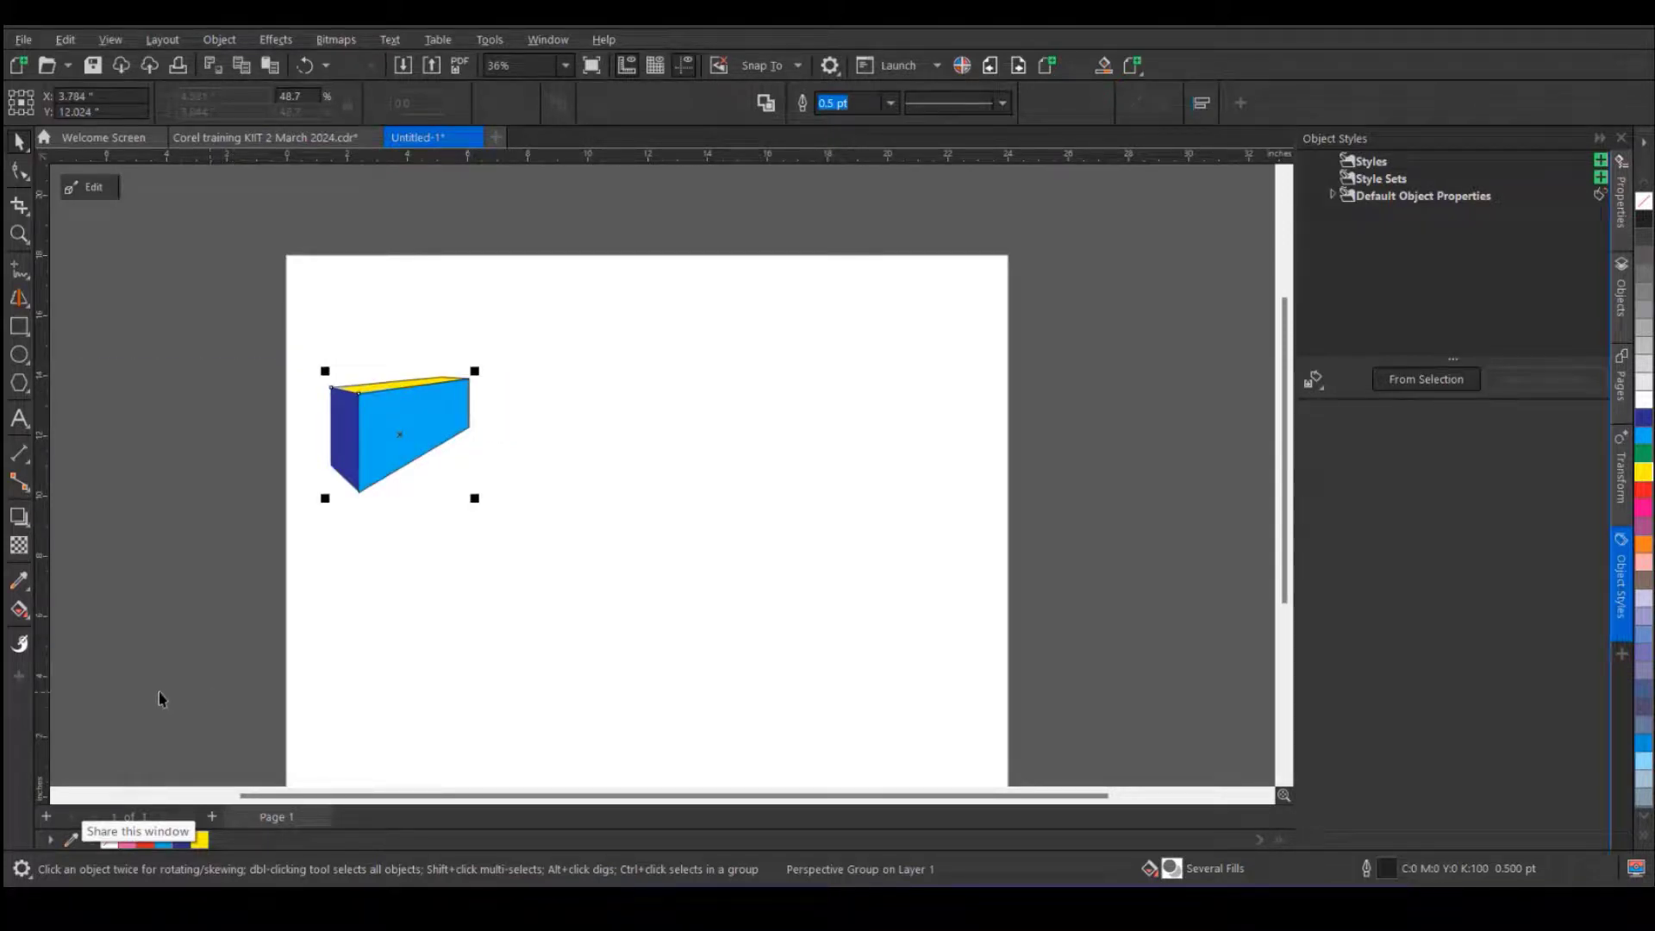
- Draw a rectangle about 3.3 × 3.2 in off the page's left edge and place two copies of it below
click(19, 327)
drag(129, 349, 229, 445)
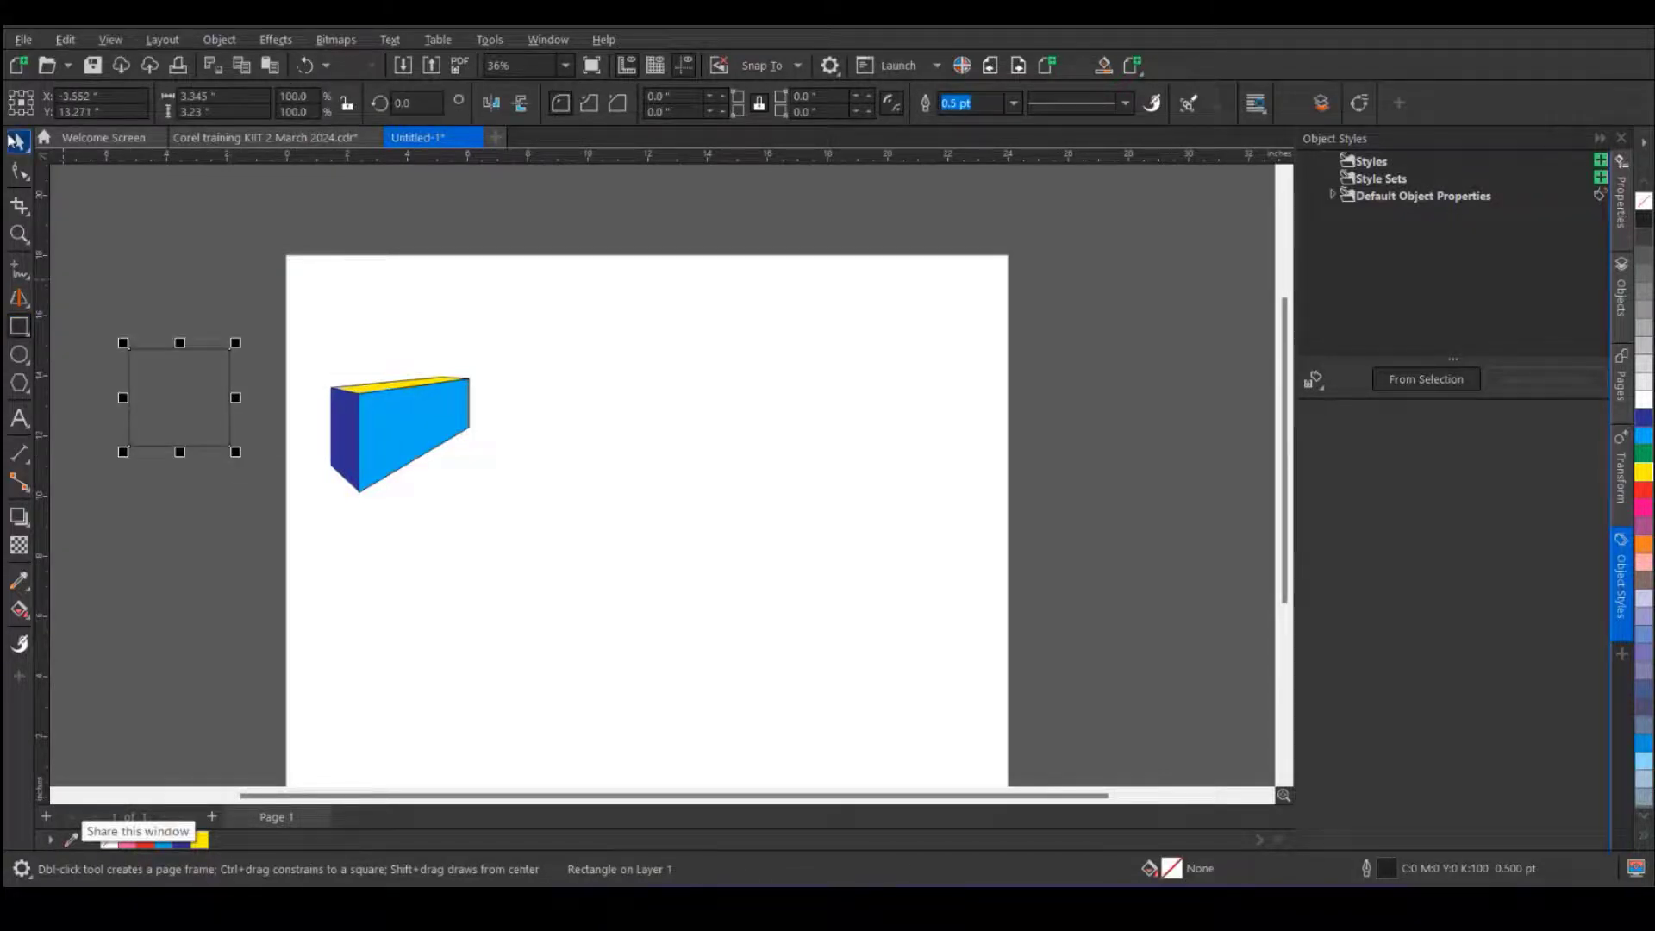
click(20, 141)
drag(192, 359, 201, 673)
click(234, 525)
click(235, 696)
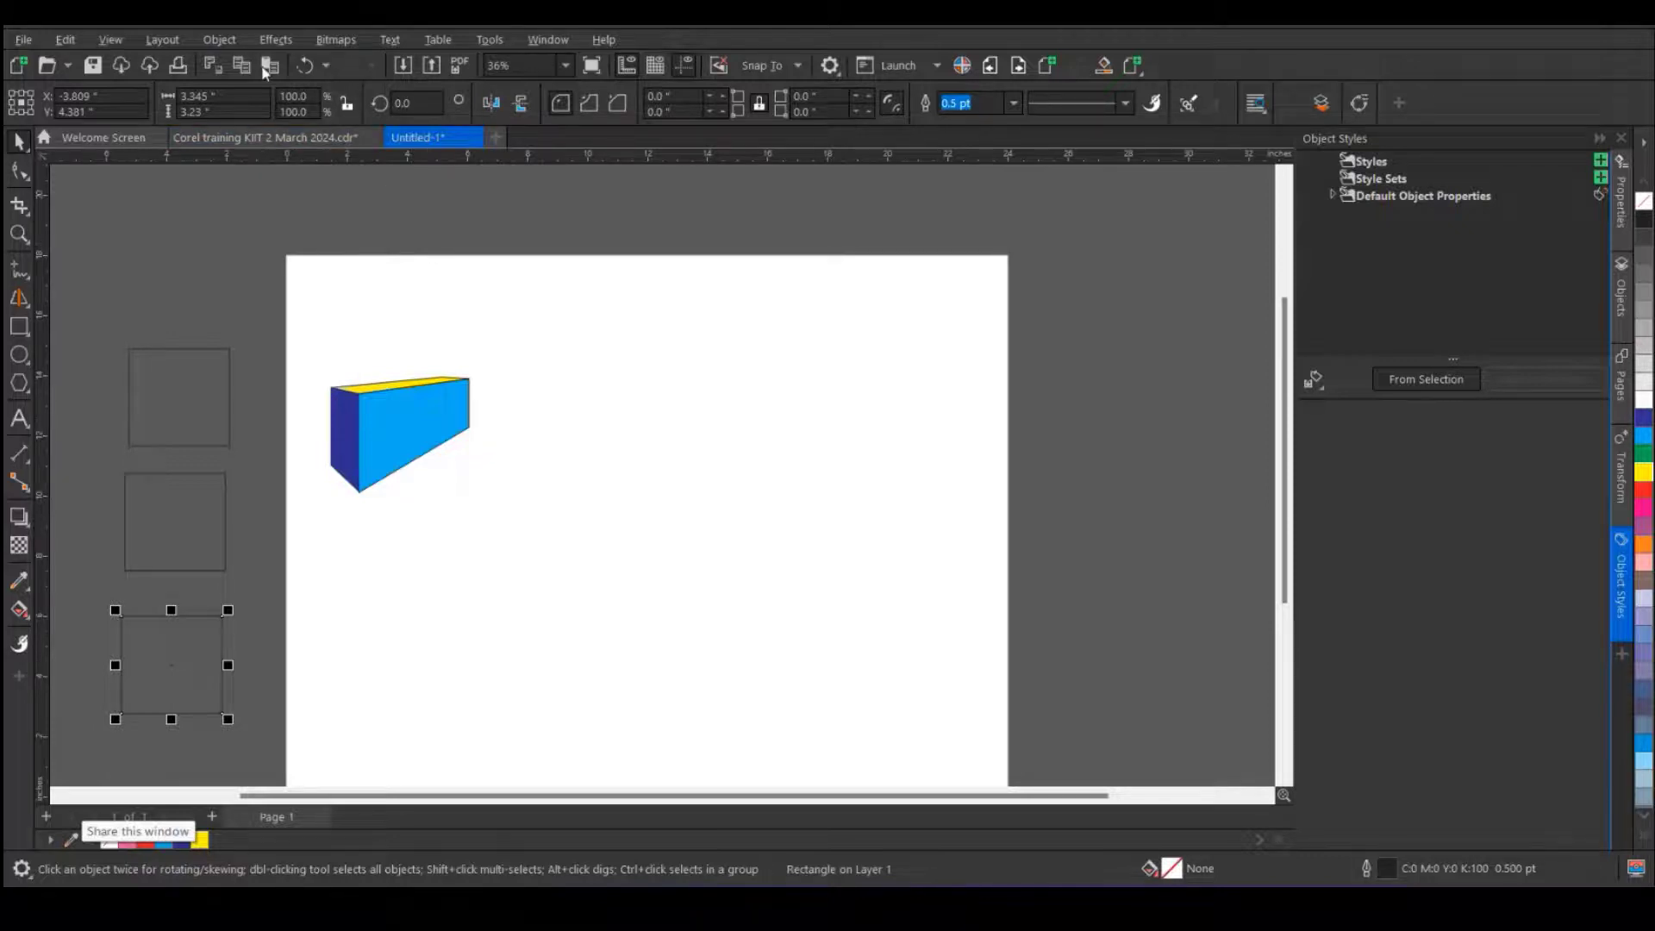
- Deselect everything and start Draw in Perspective with a two-point field that fills the page
click(234, 43)
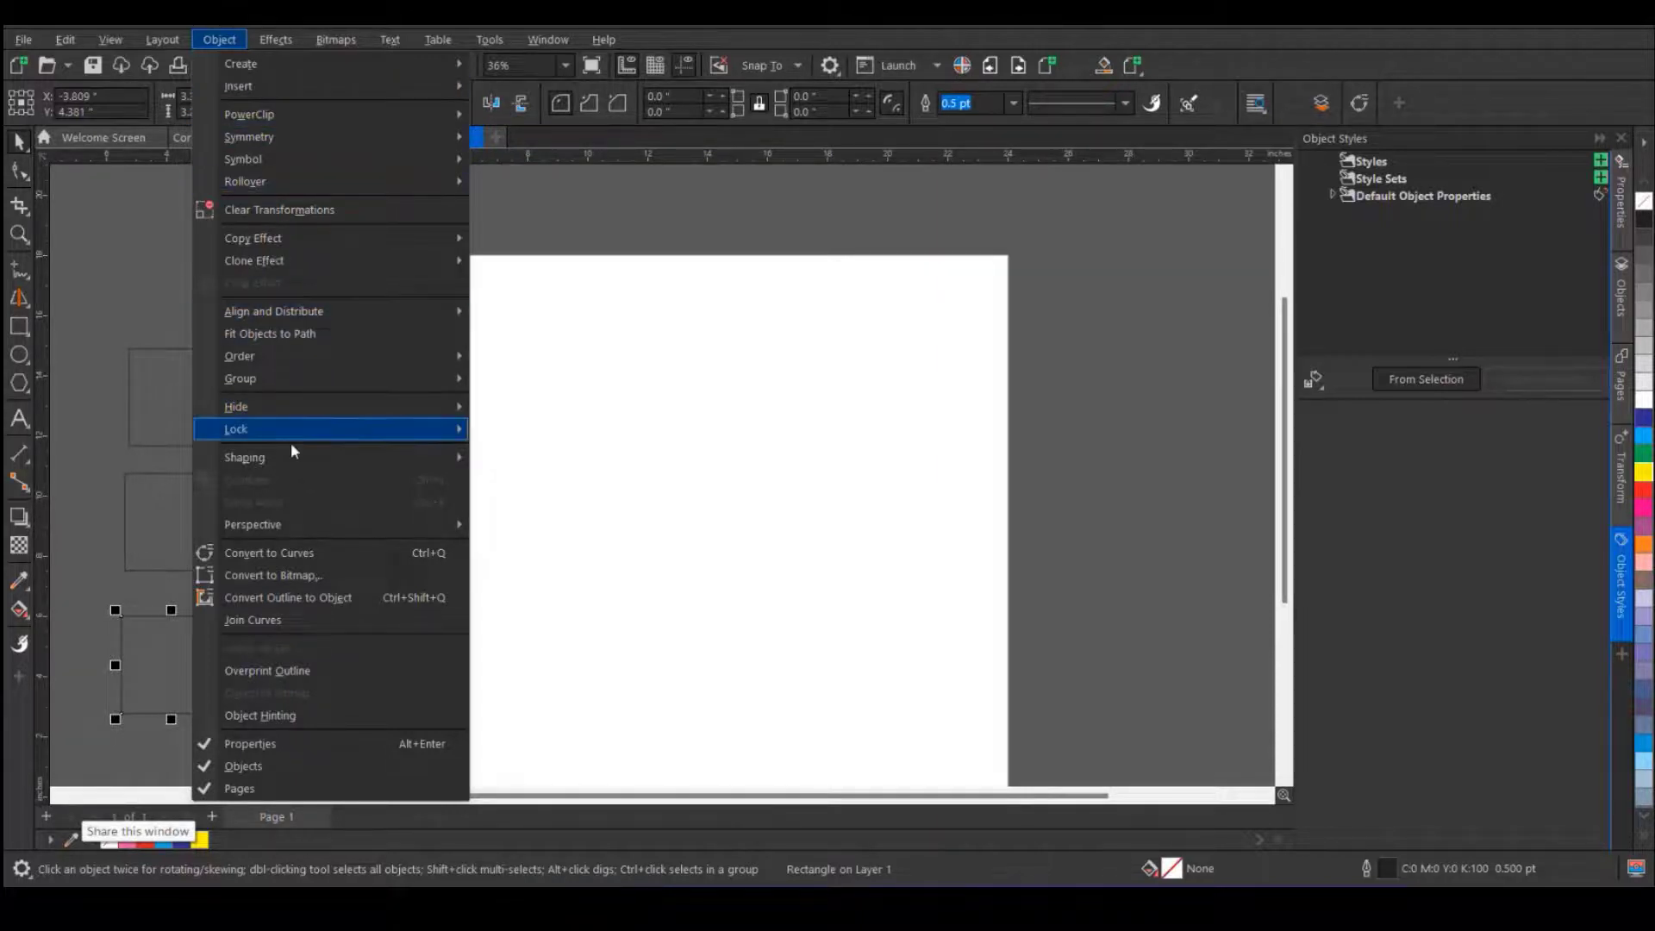
mouse_move(306, 250)
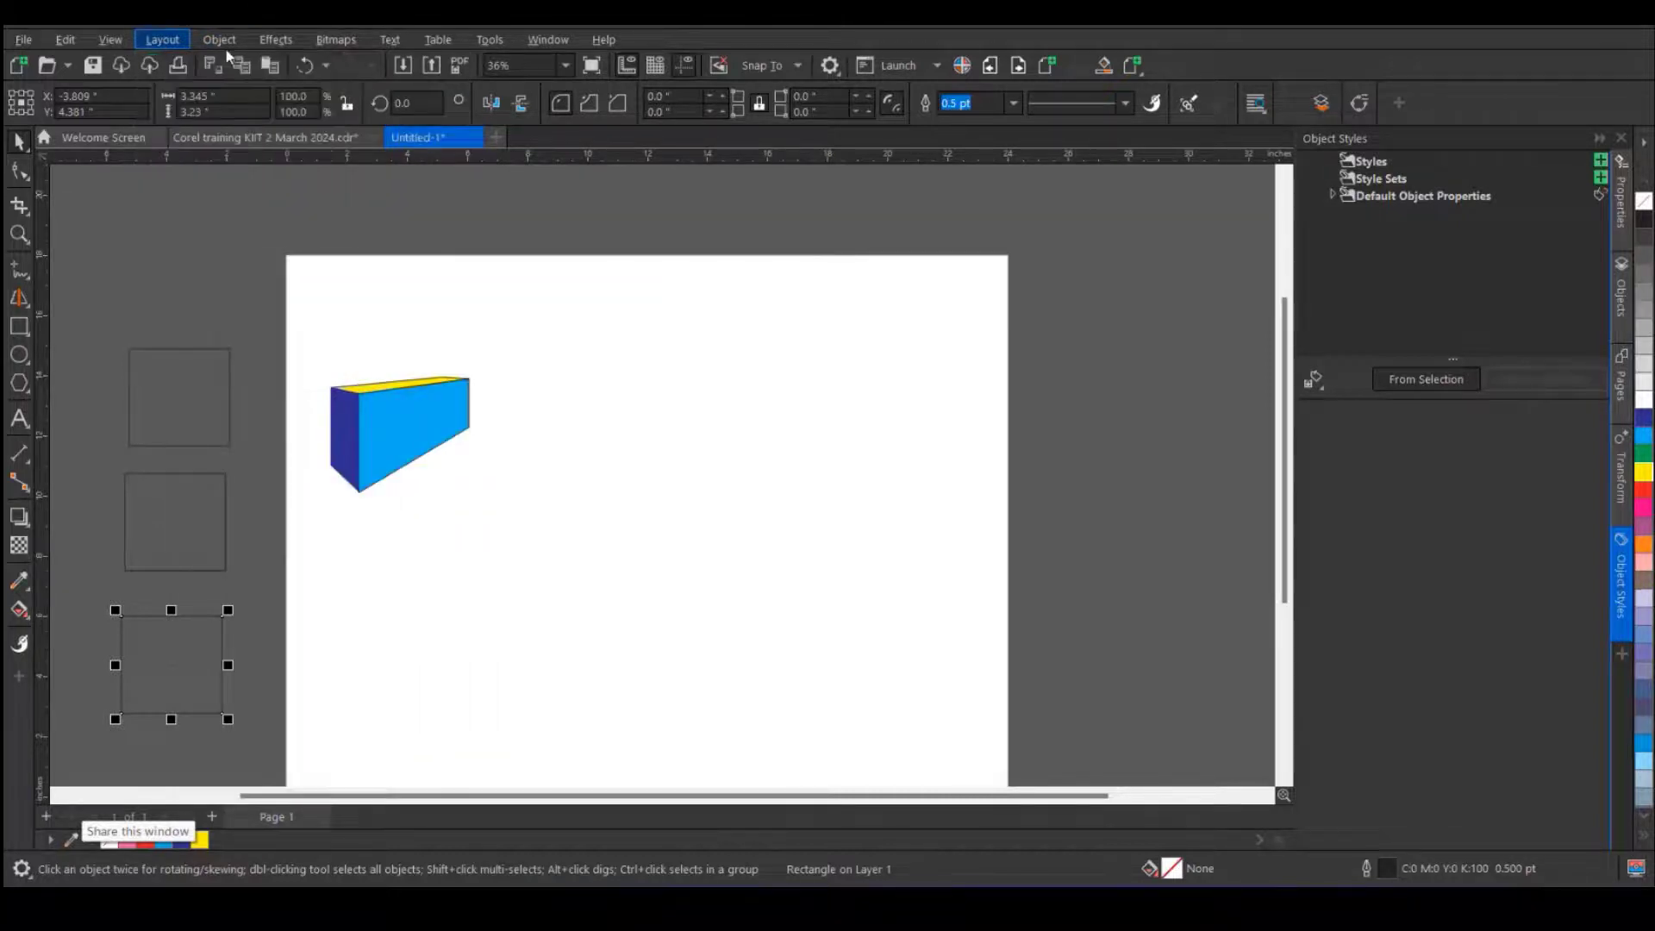
click(226, 48)
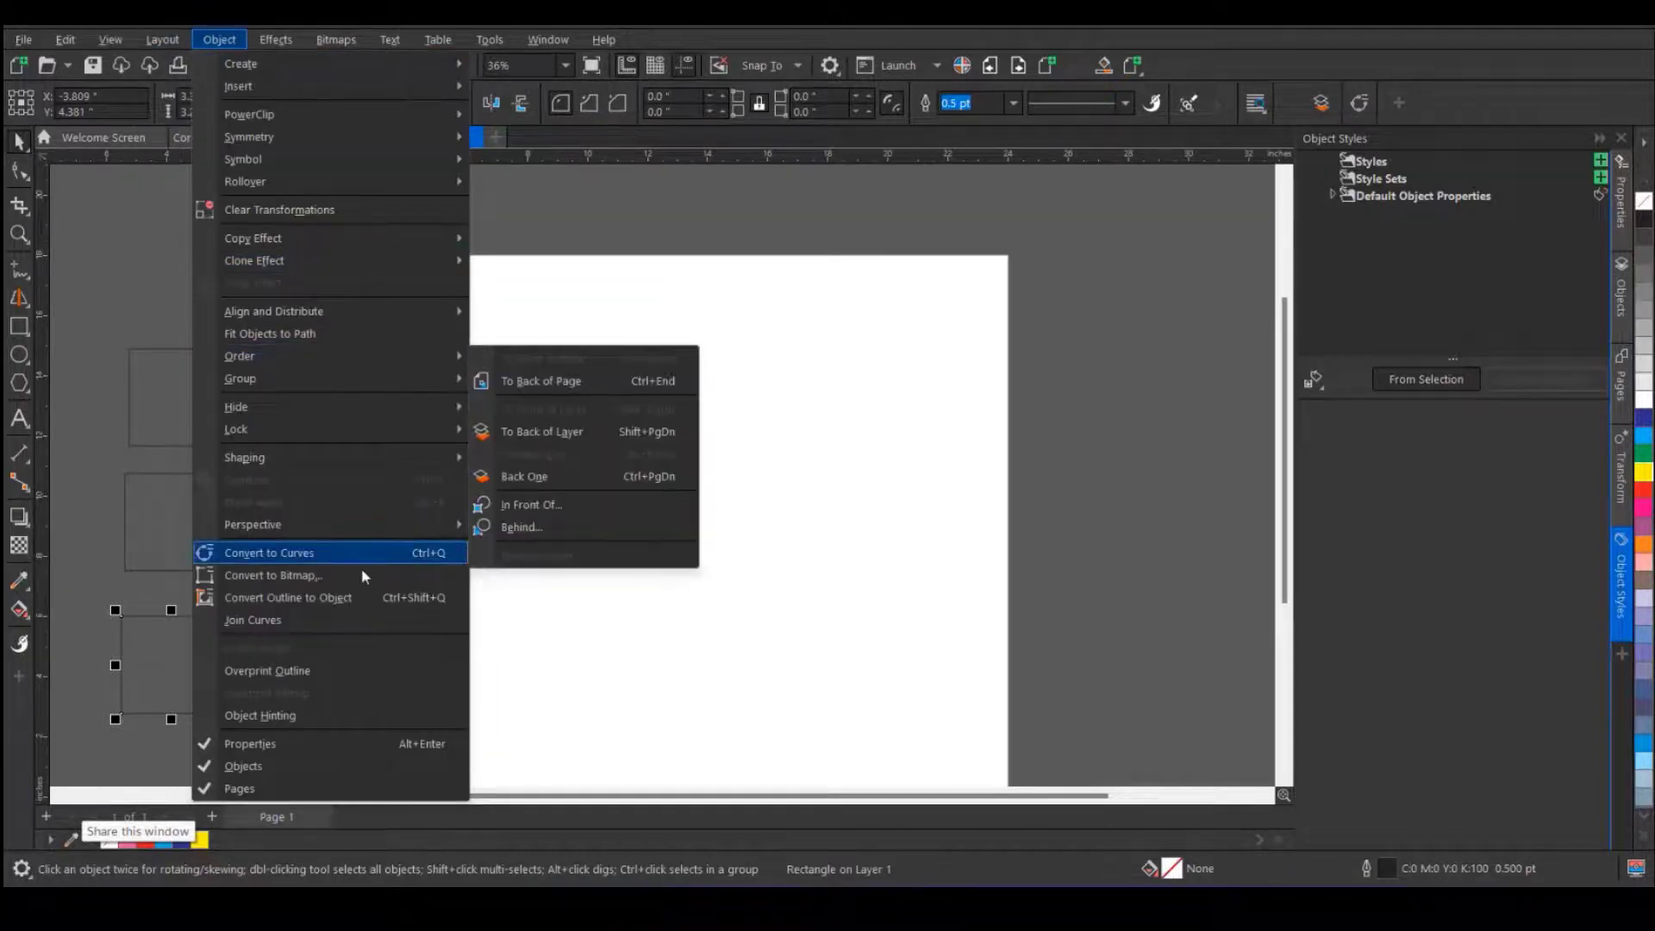
mouse_move(414, 524)
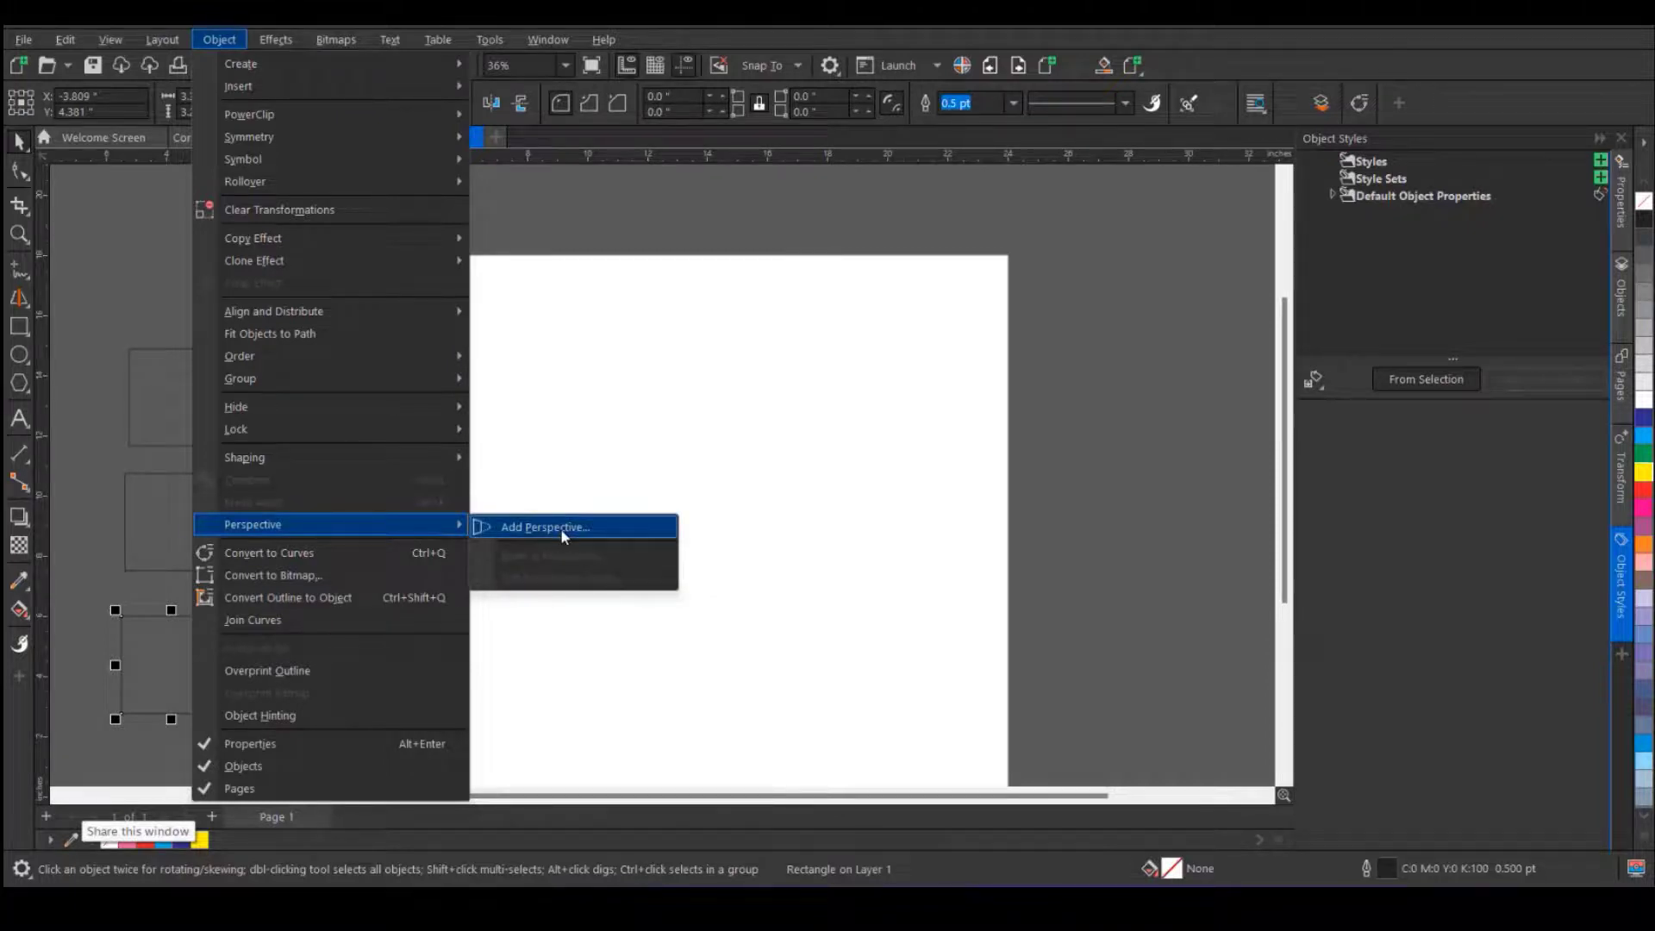
click(144, 293)
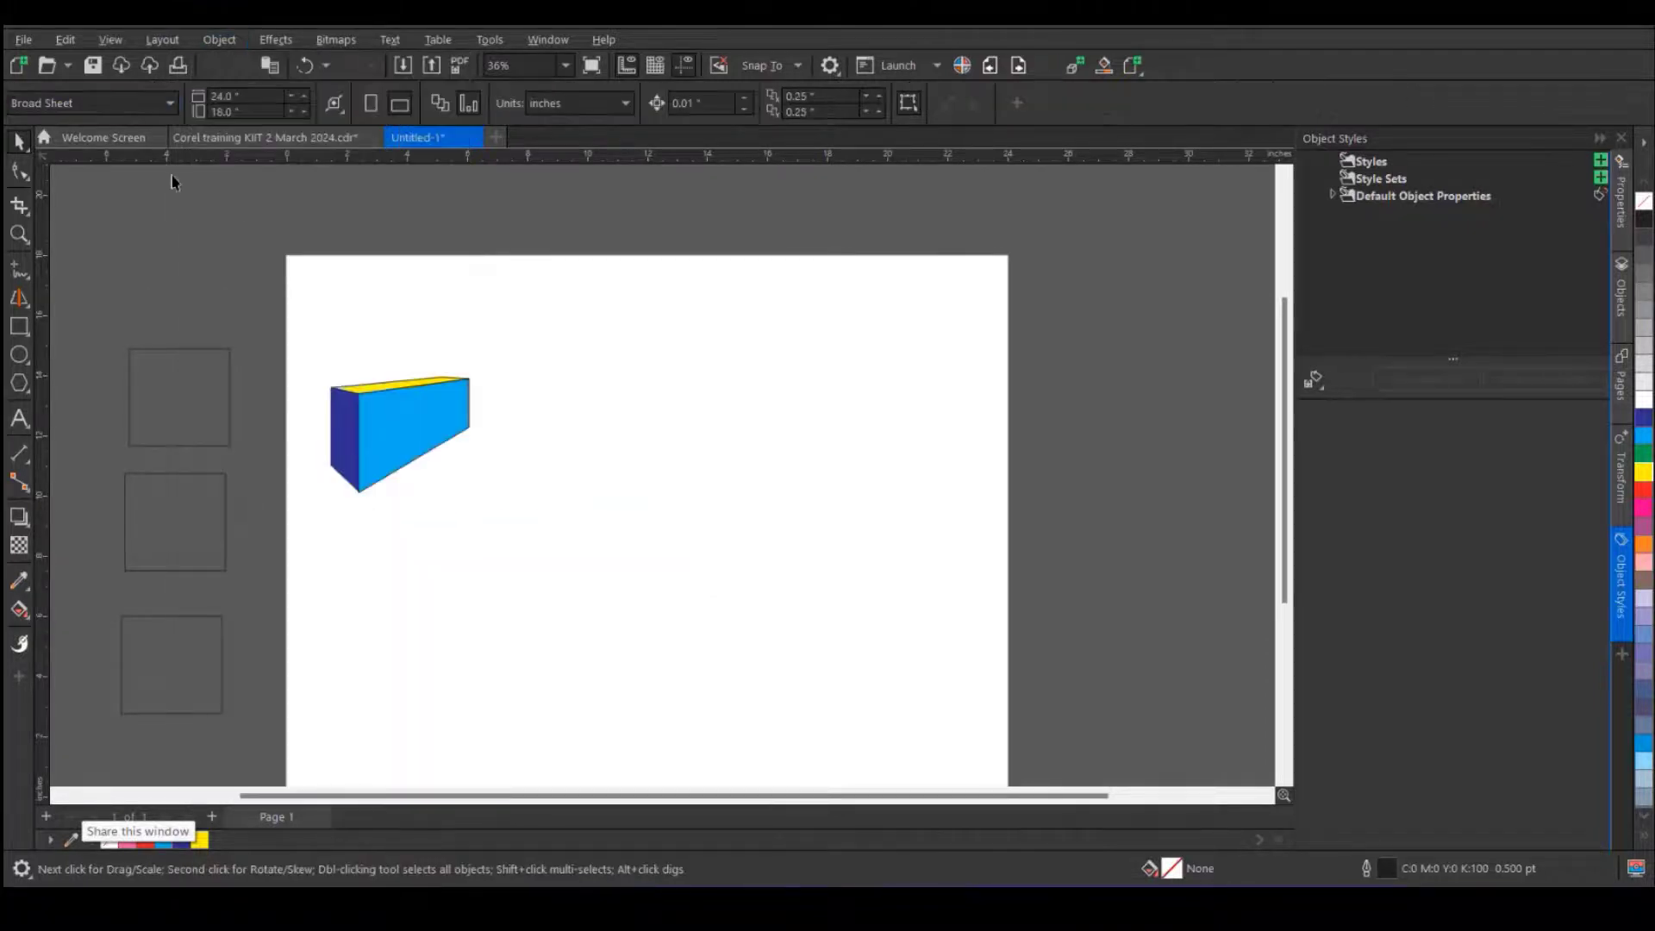
click(207, 39)
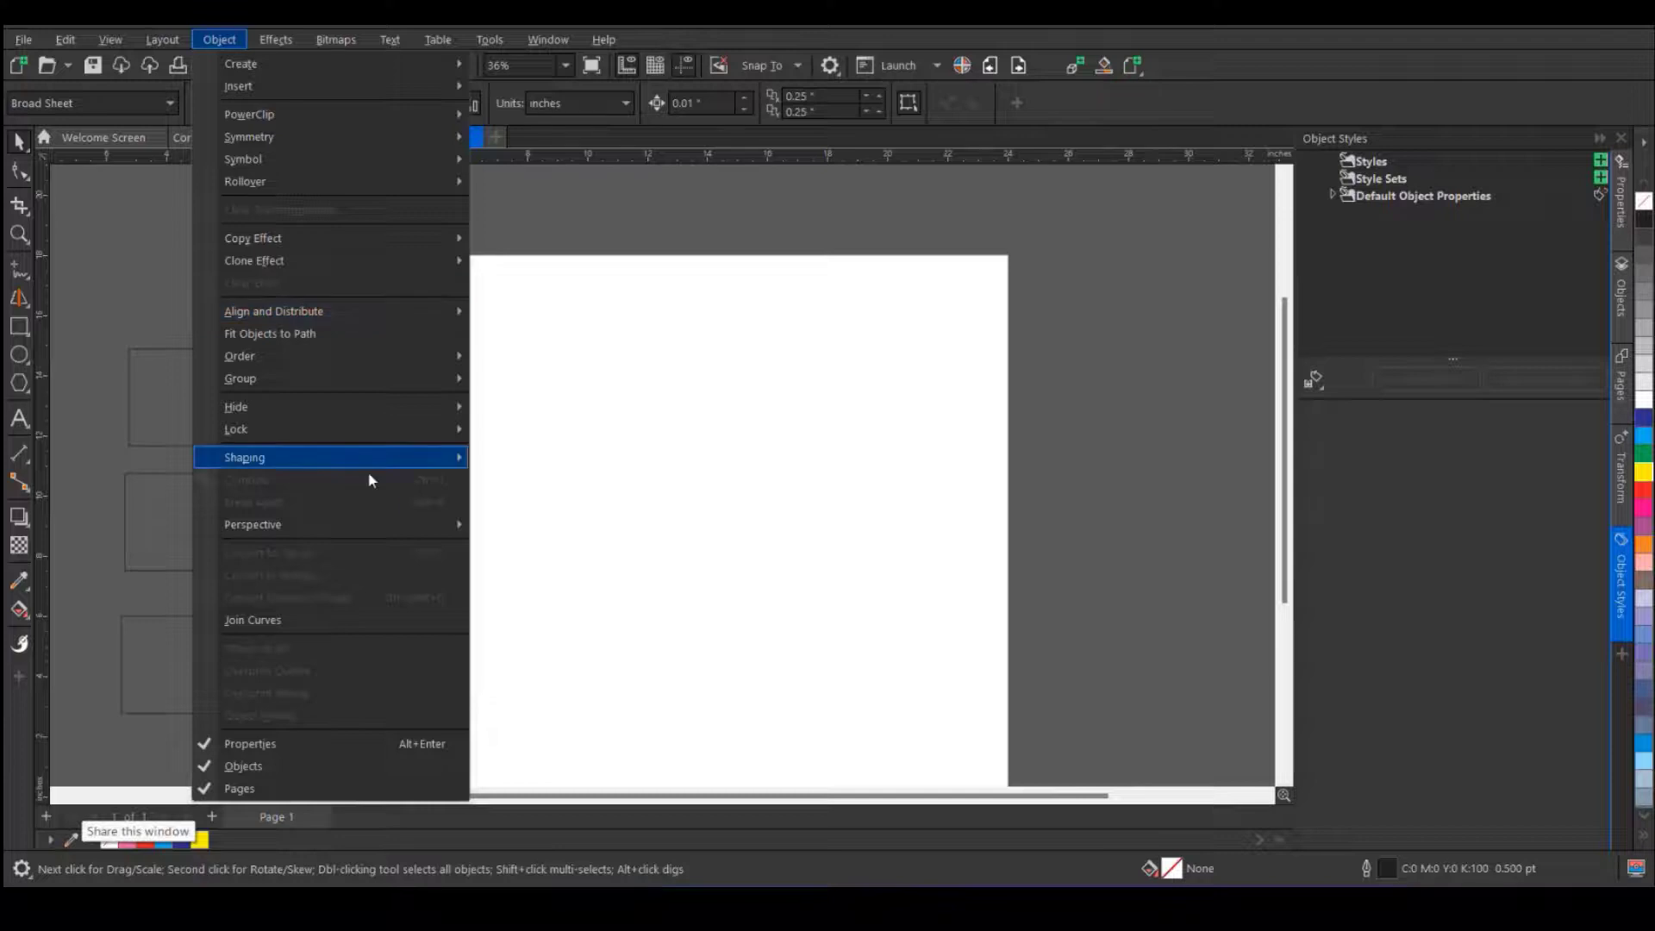
mouse_move(393, 524)
click(537, 554)
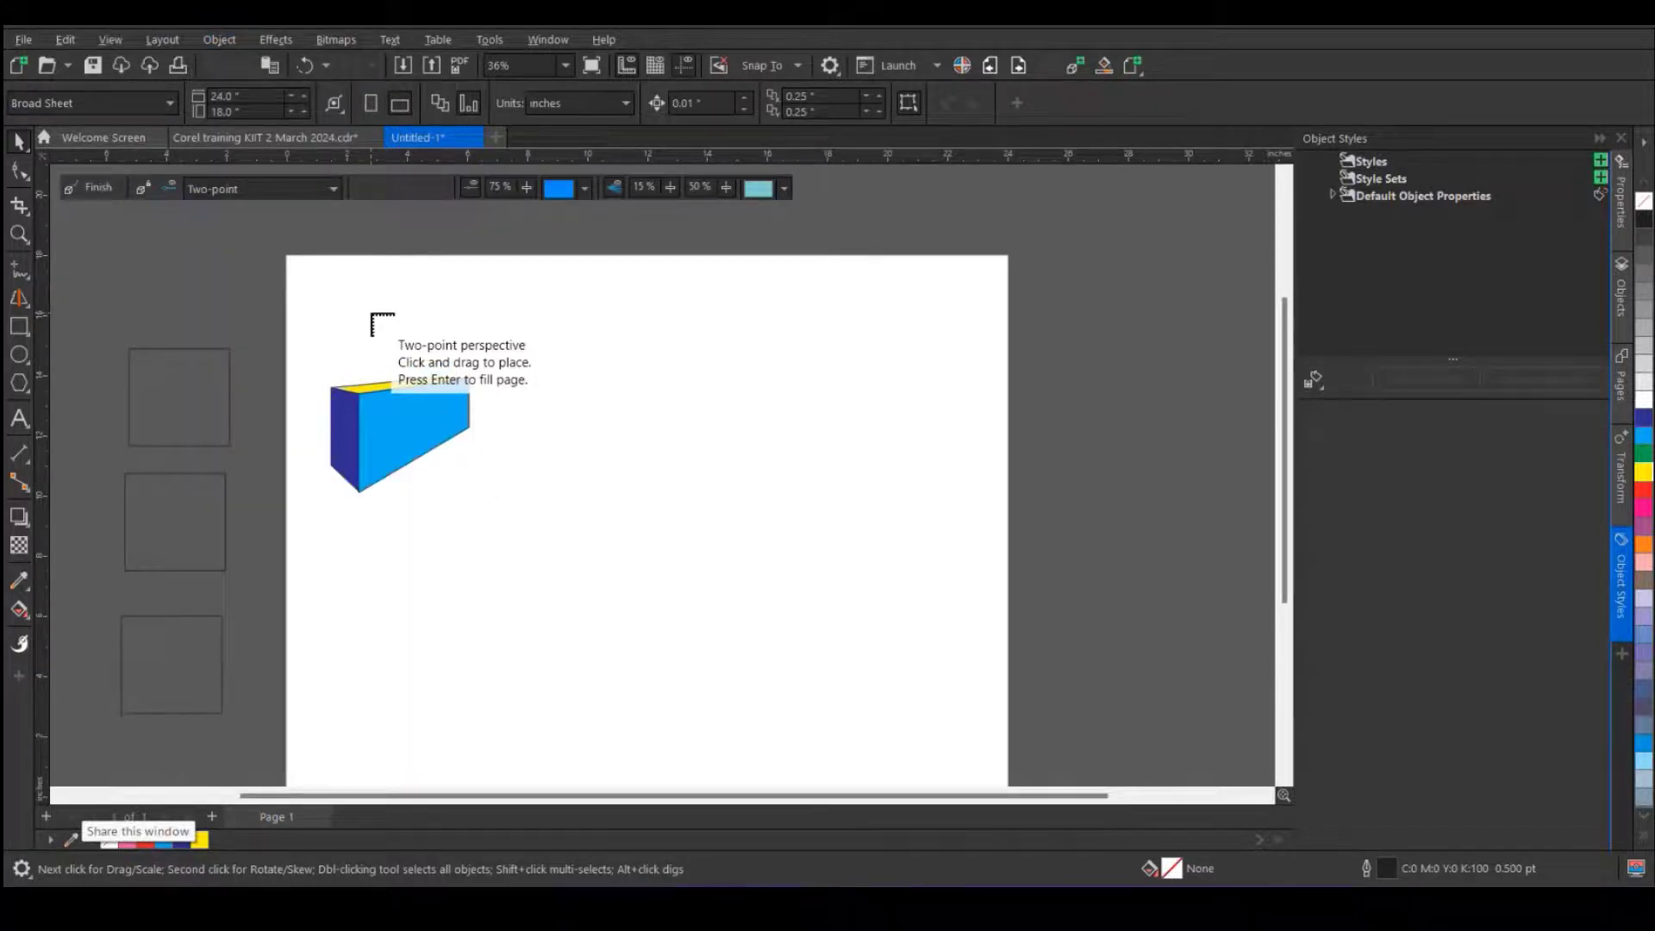
key(Return)
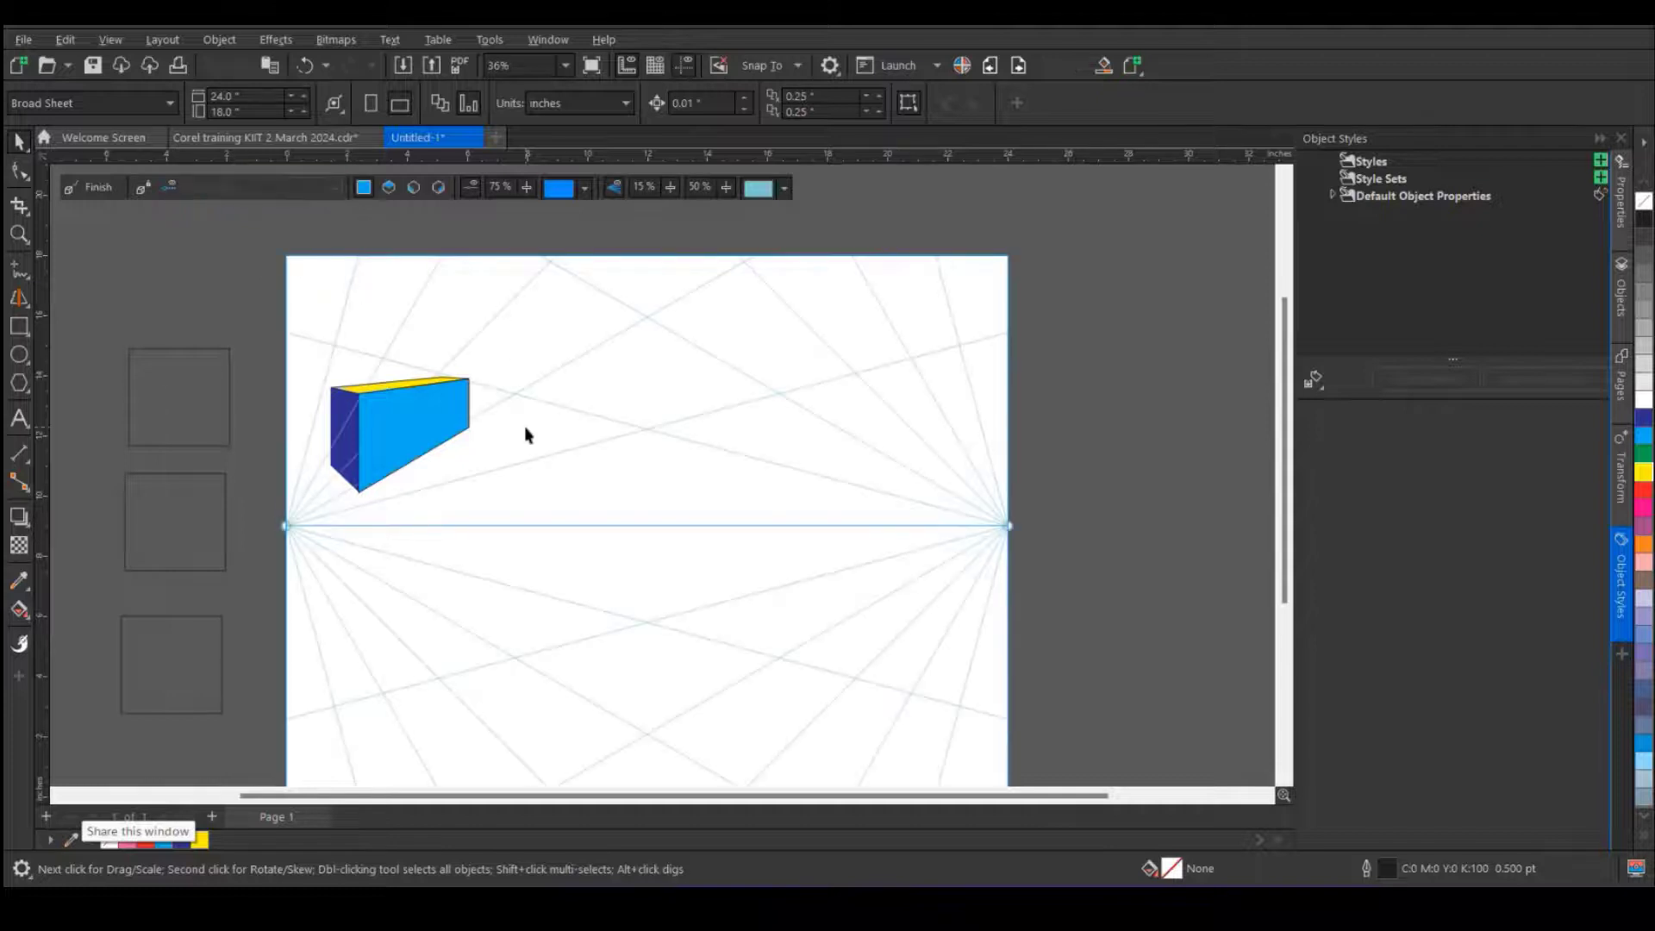
- Raise the field's horizon line to the page's upper third and set the perspective lines' density to 60%
click(412, 427)
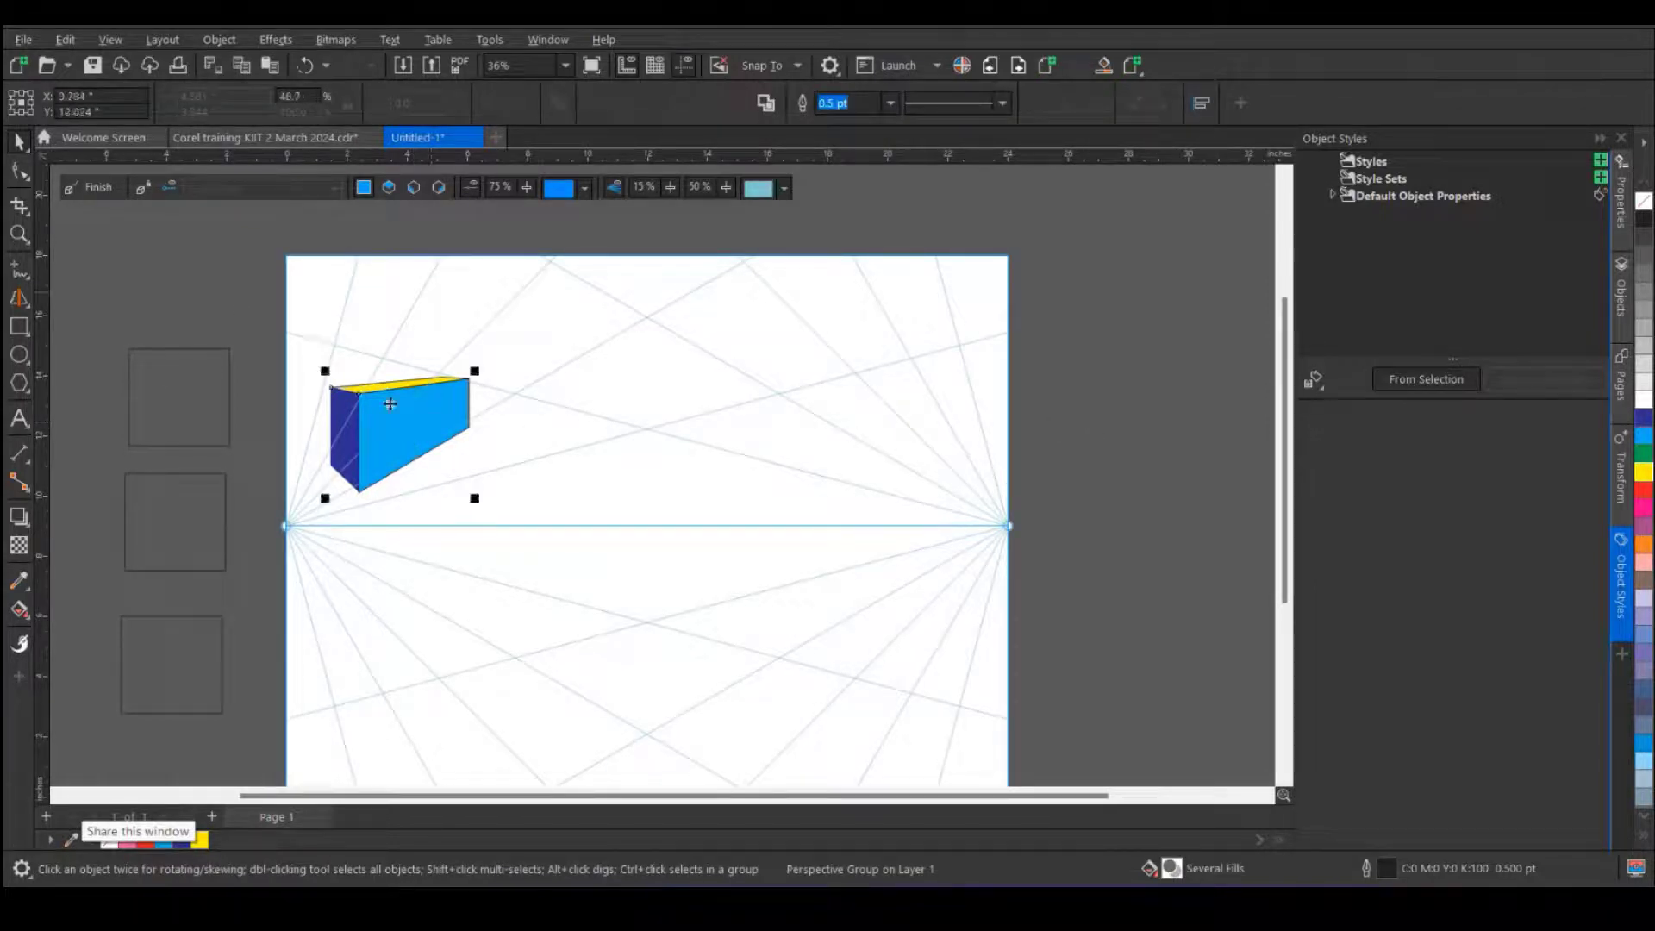
drag(606, 524, 617, 411)
drag(671, 188, 694, 204)
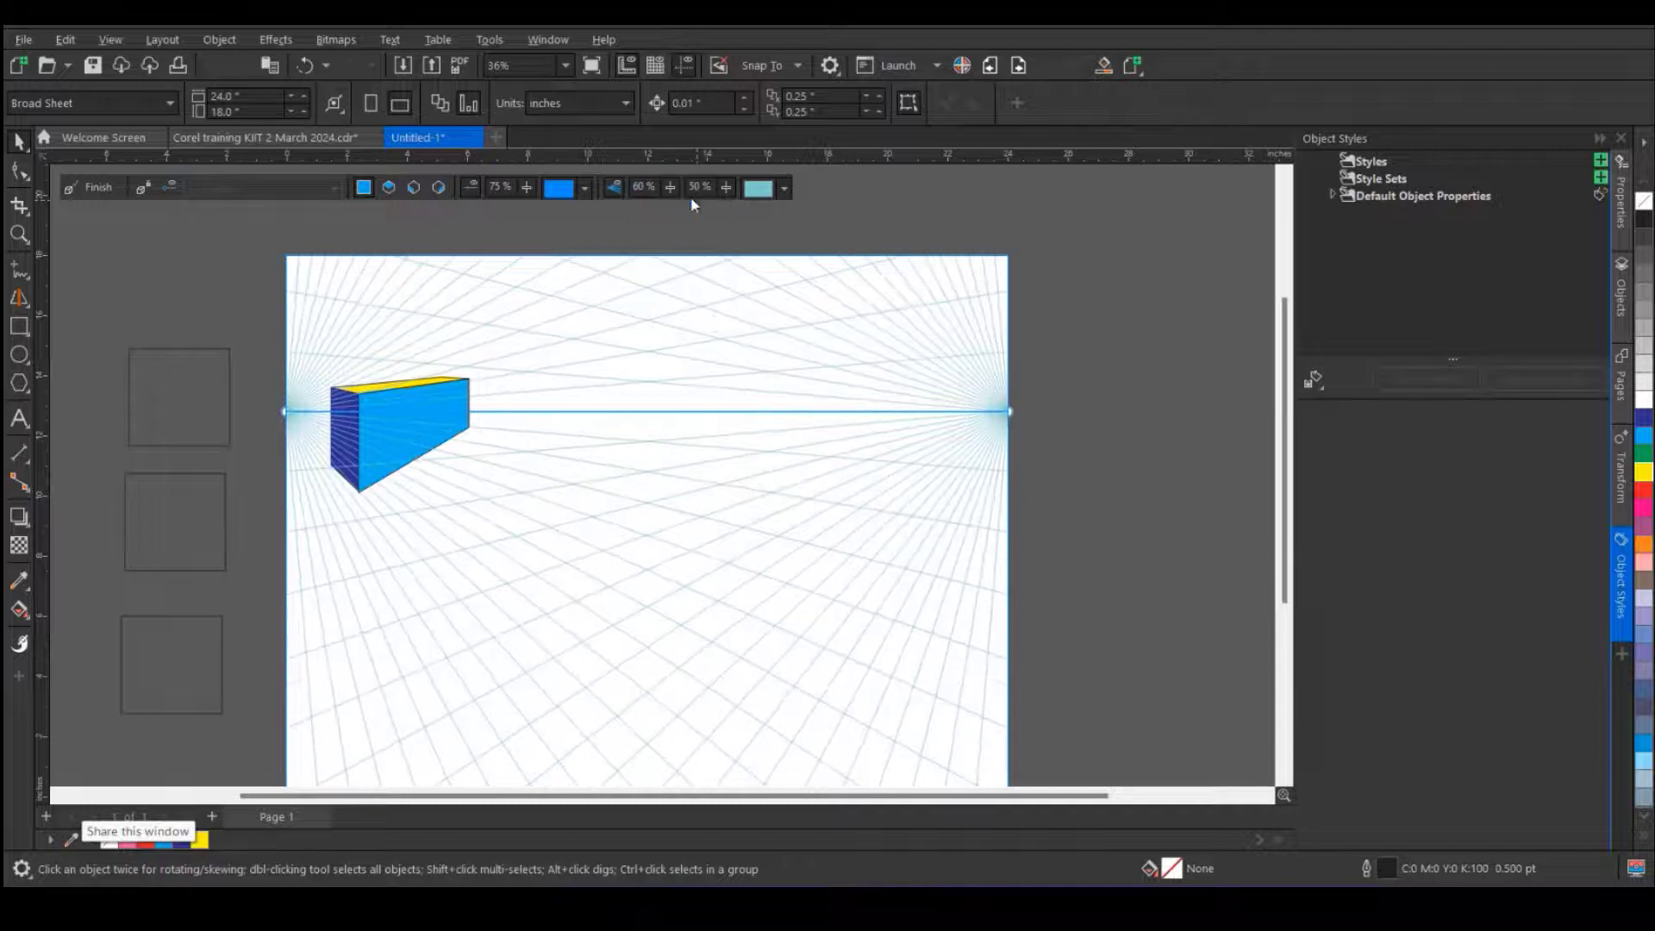
- Move the uppermost off-page rectangle to the left plane, place it mid-page below the horizon and enlarge it to about 2.1 × 5.1 in
click(413, 188)
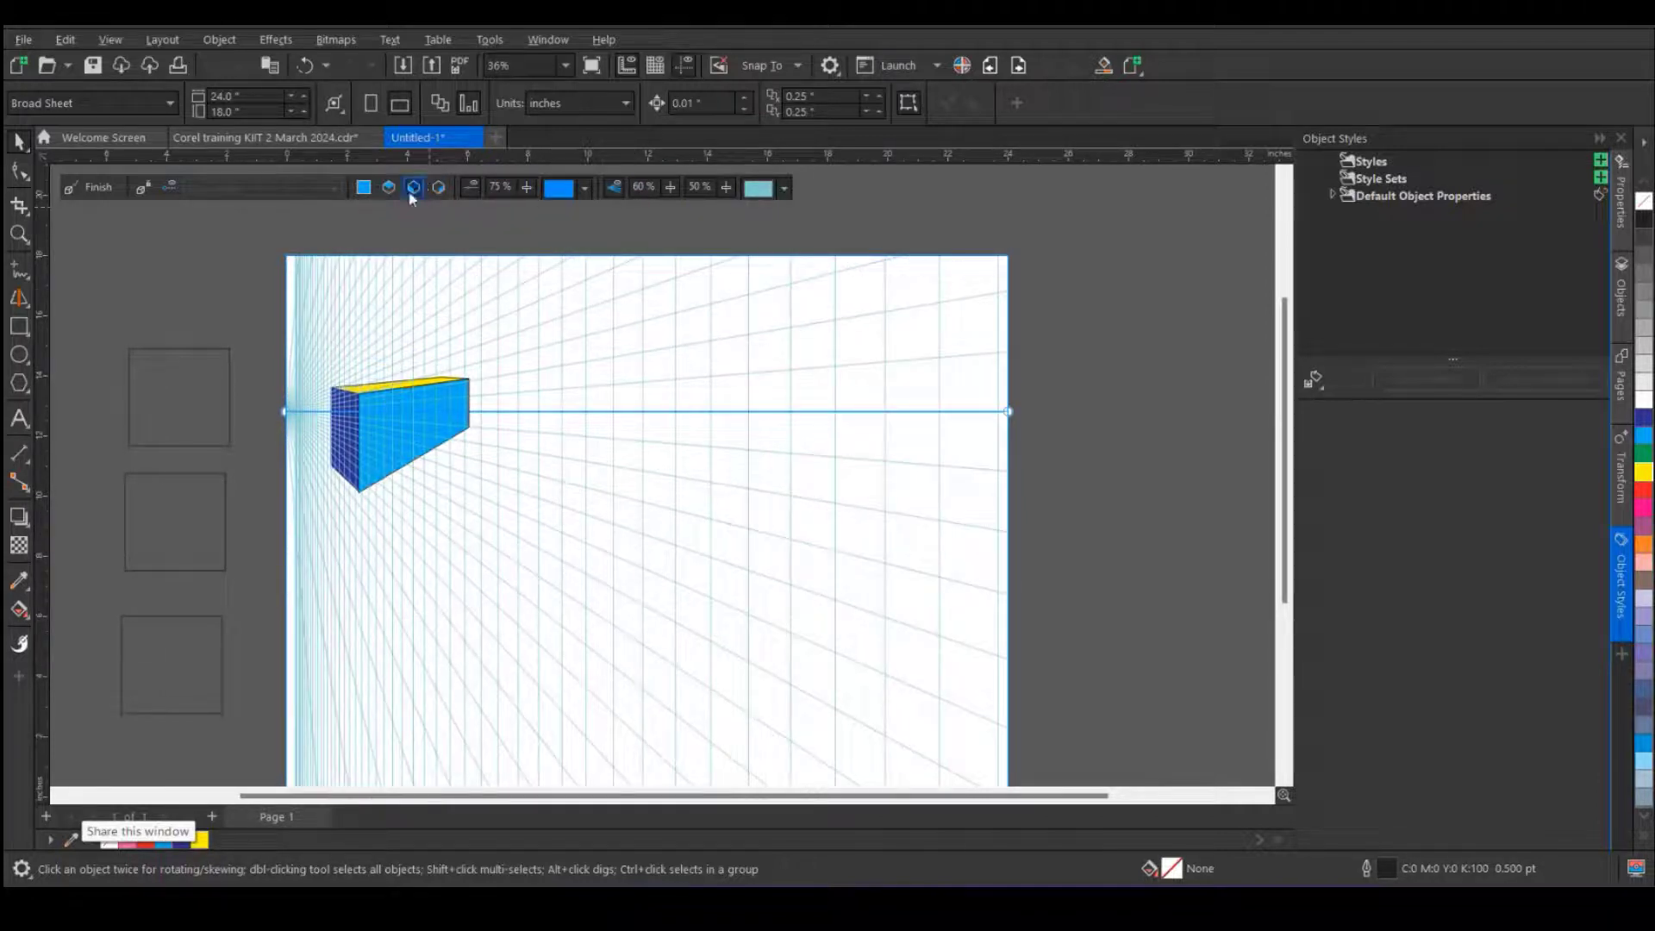
click(173, 411)
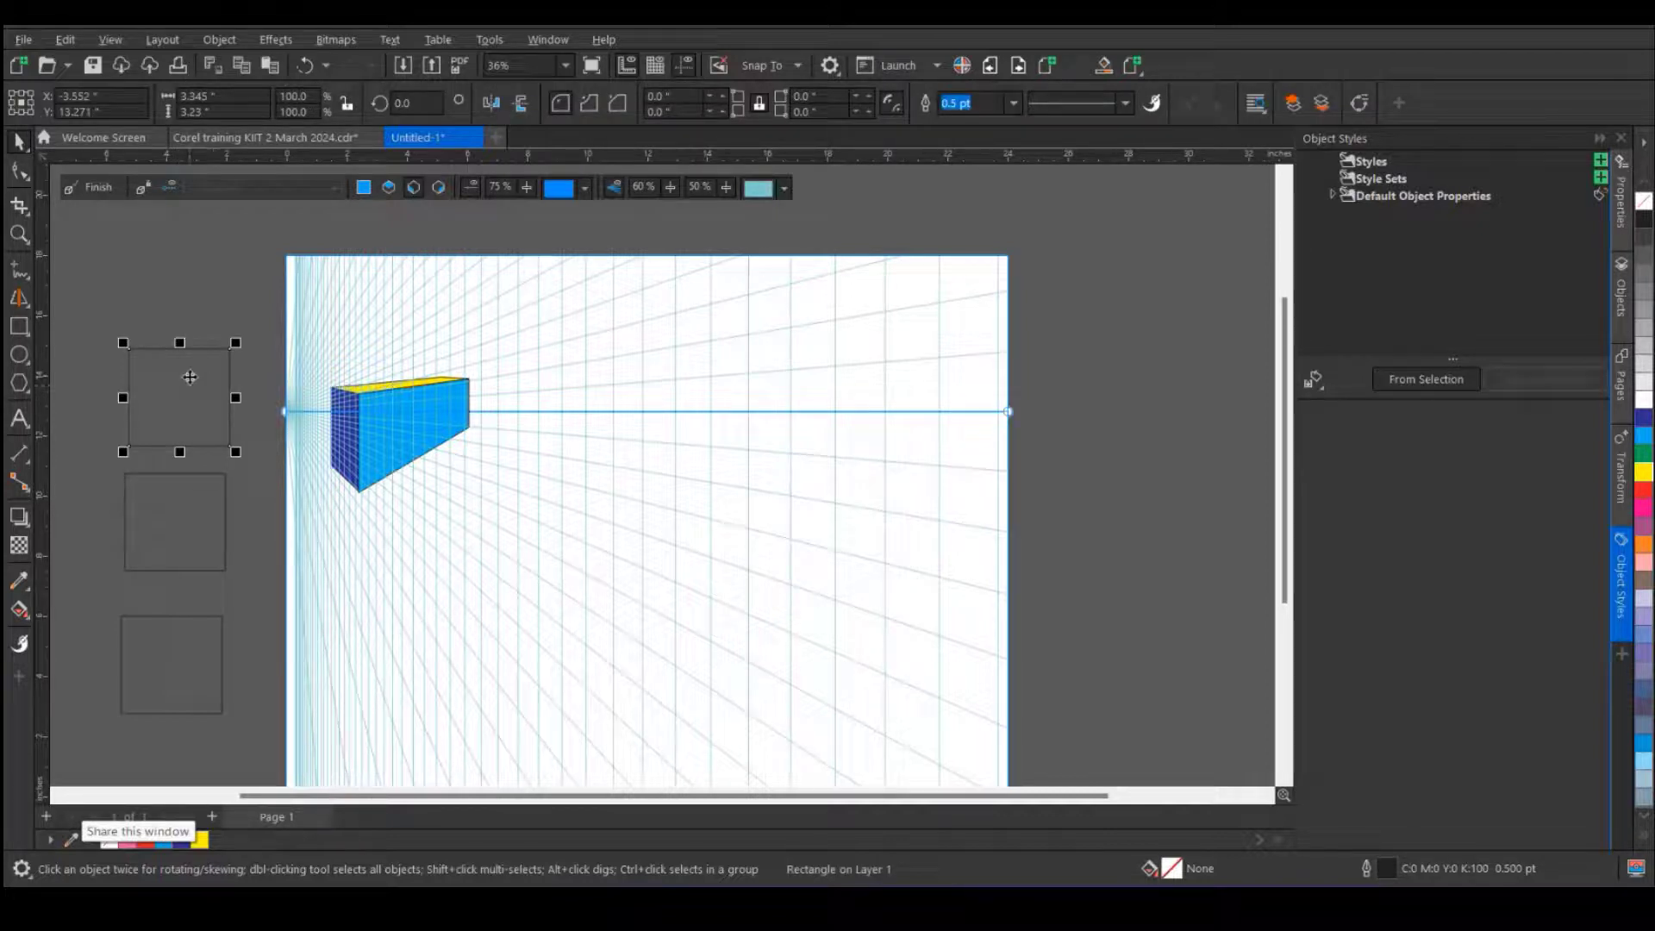
right_click(190, 379)
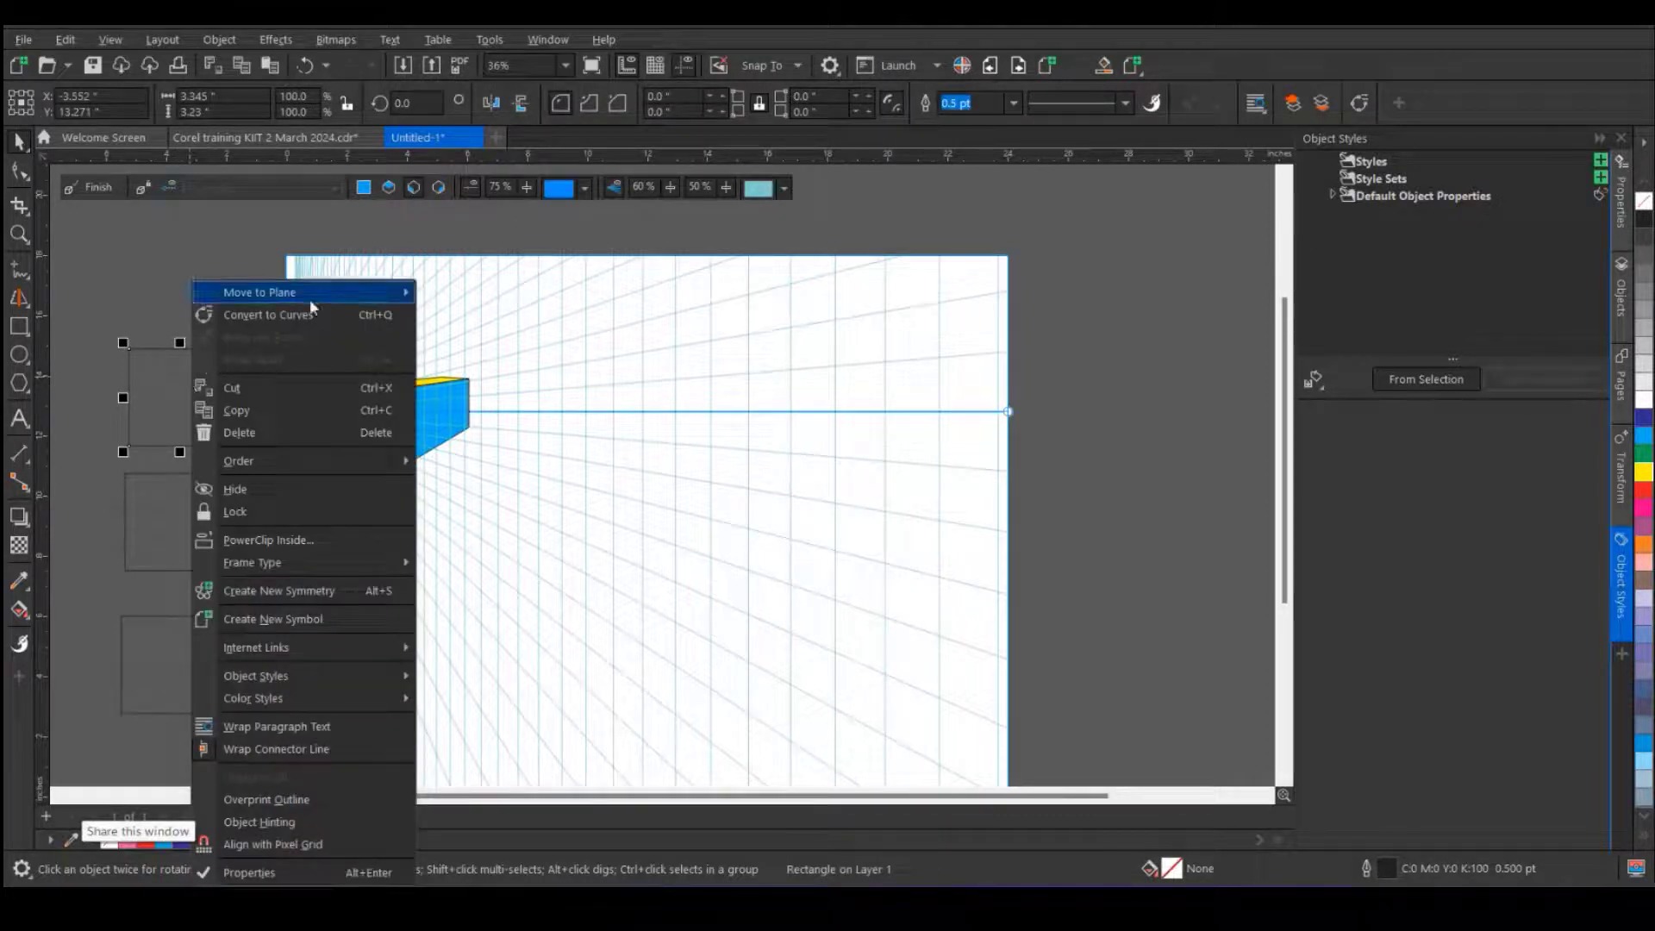
mouse_move(309, 297)
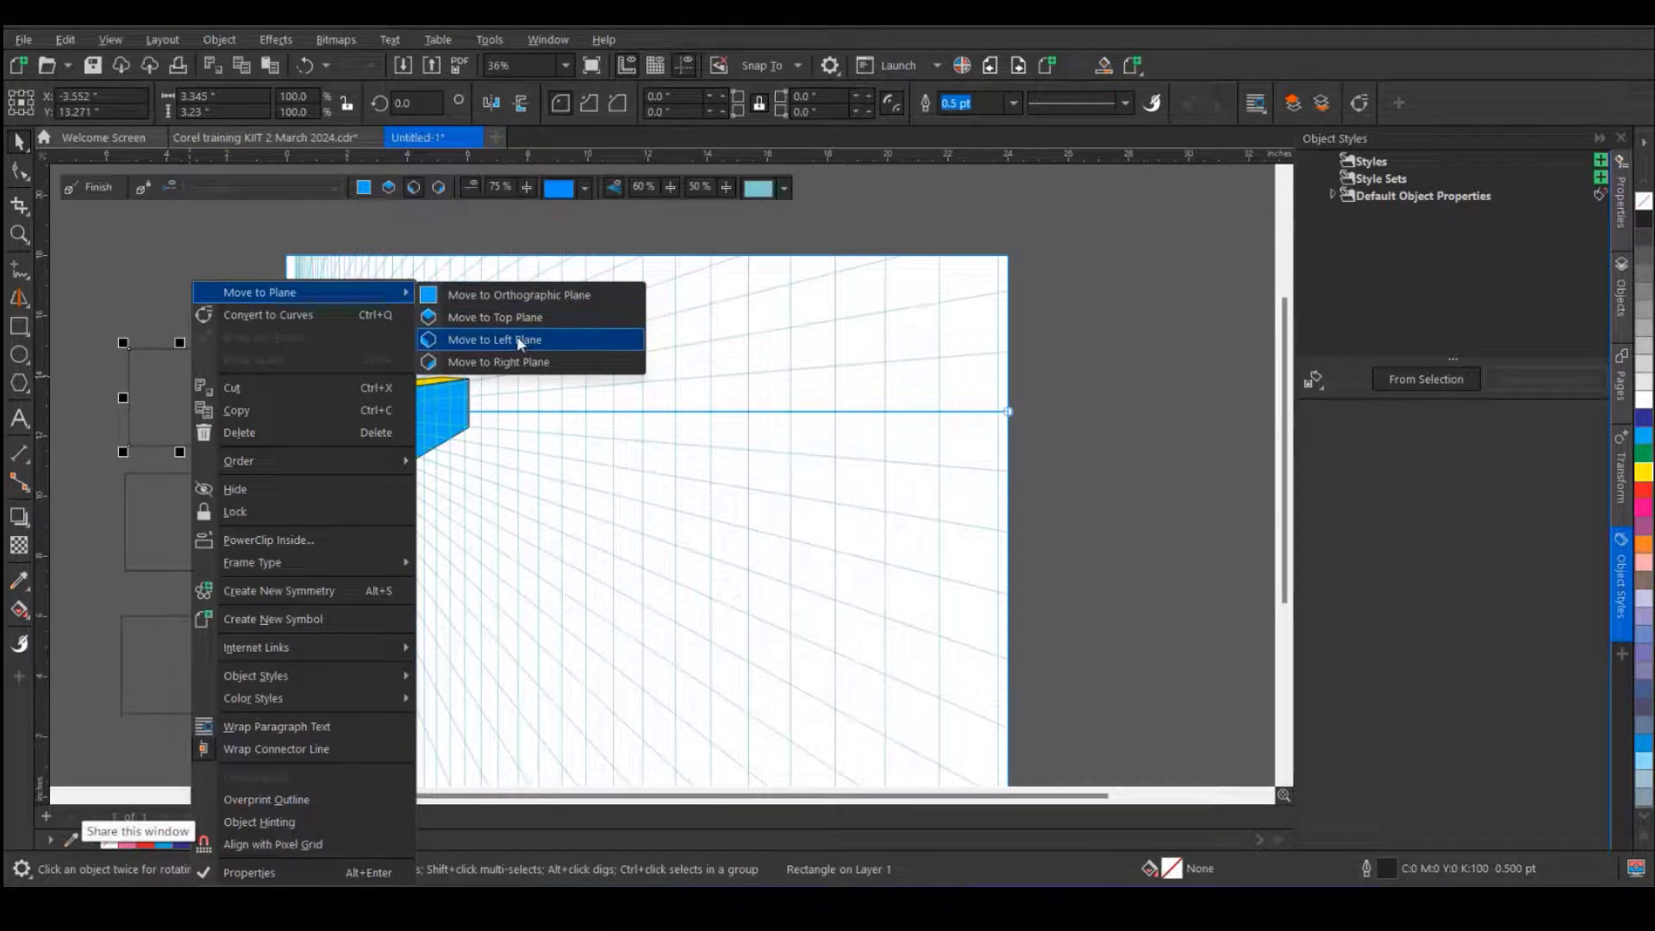
click(517, 340)
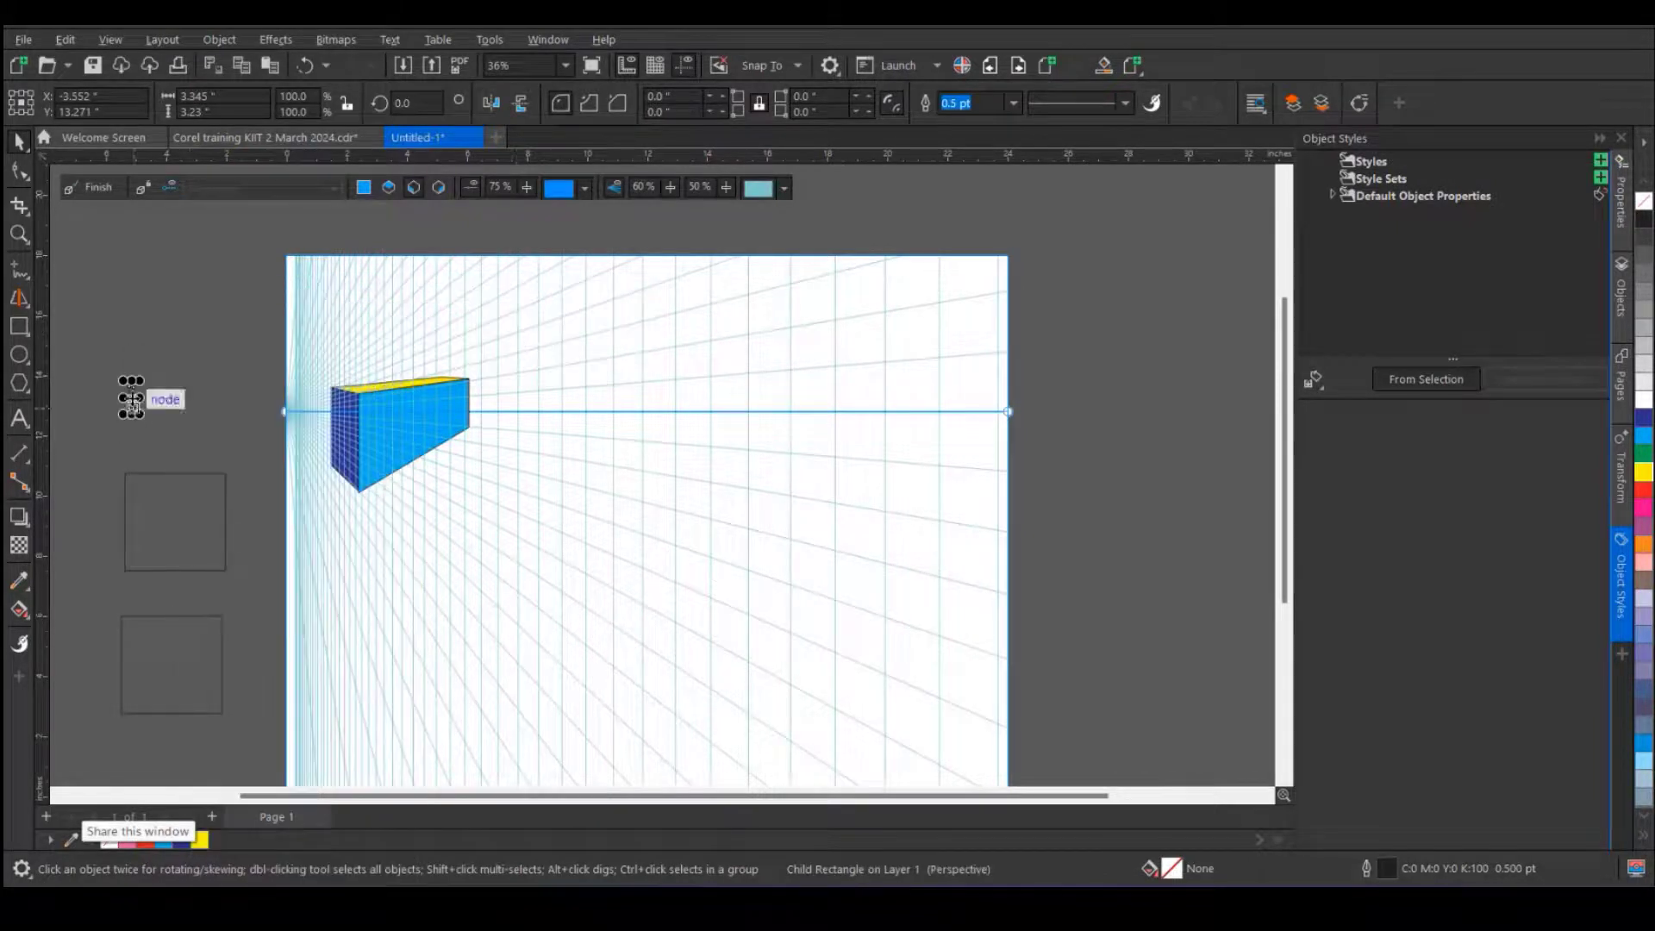
drag(204, 414, 540, 469)
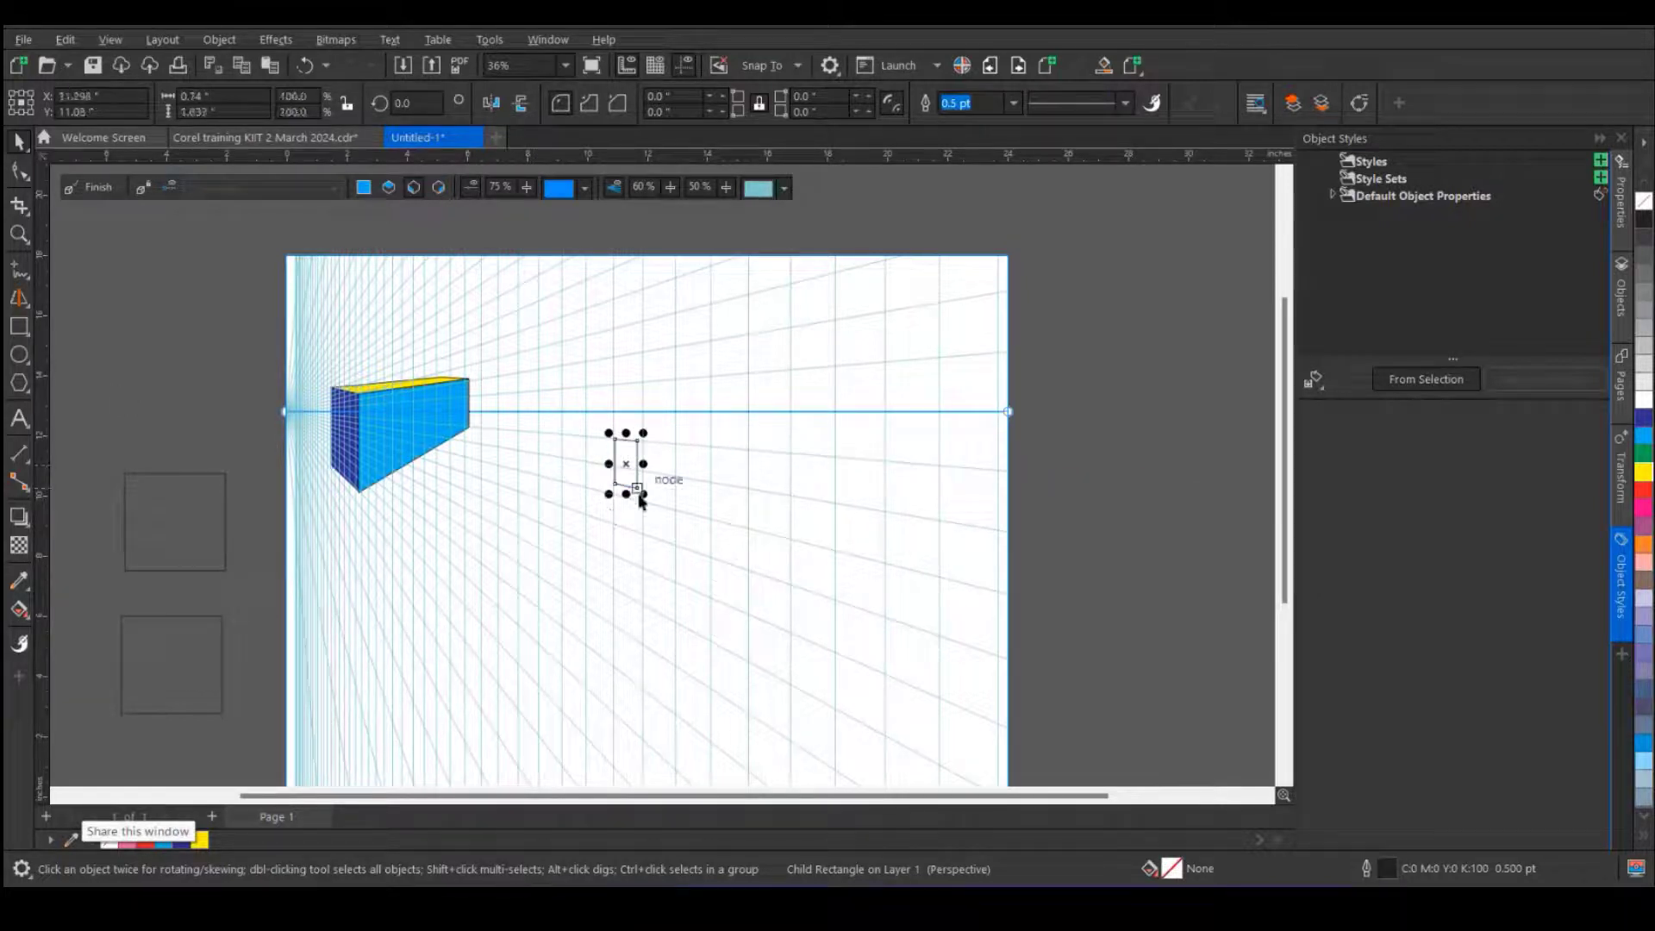
drag(642, 491, 681, 591)
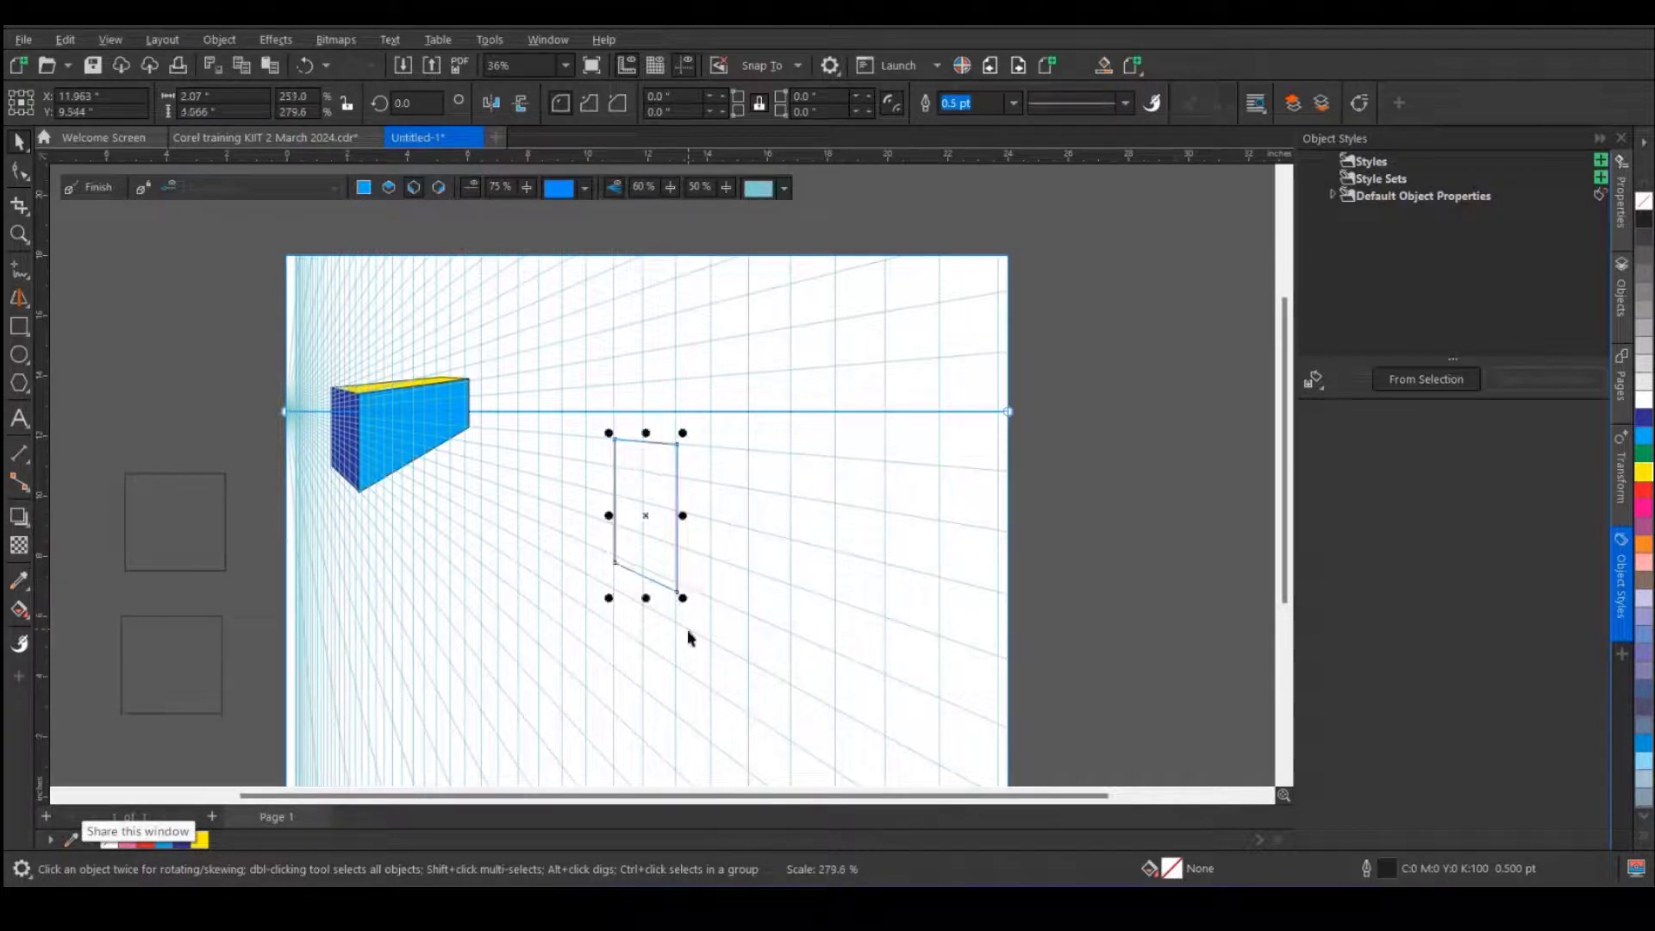
- Move the middle off-page rectangle to the right plane and align its upper-left corner with the left face's upper-right corner
click(438, 189)
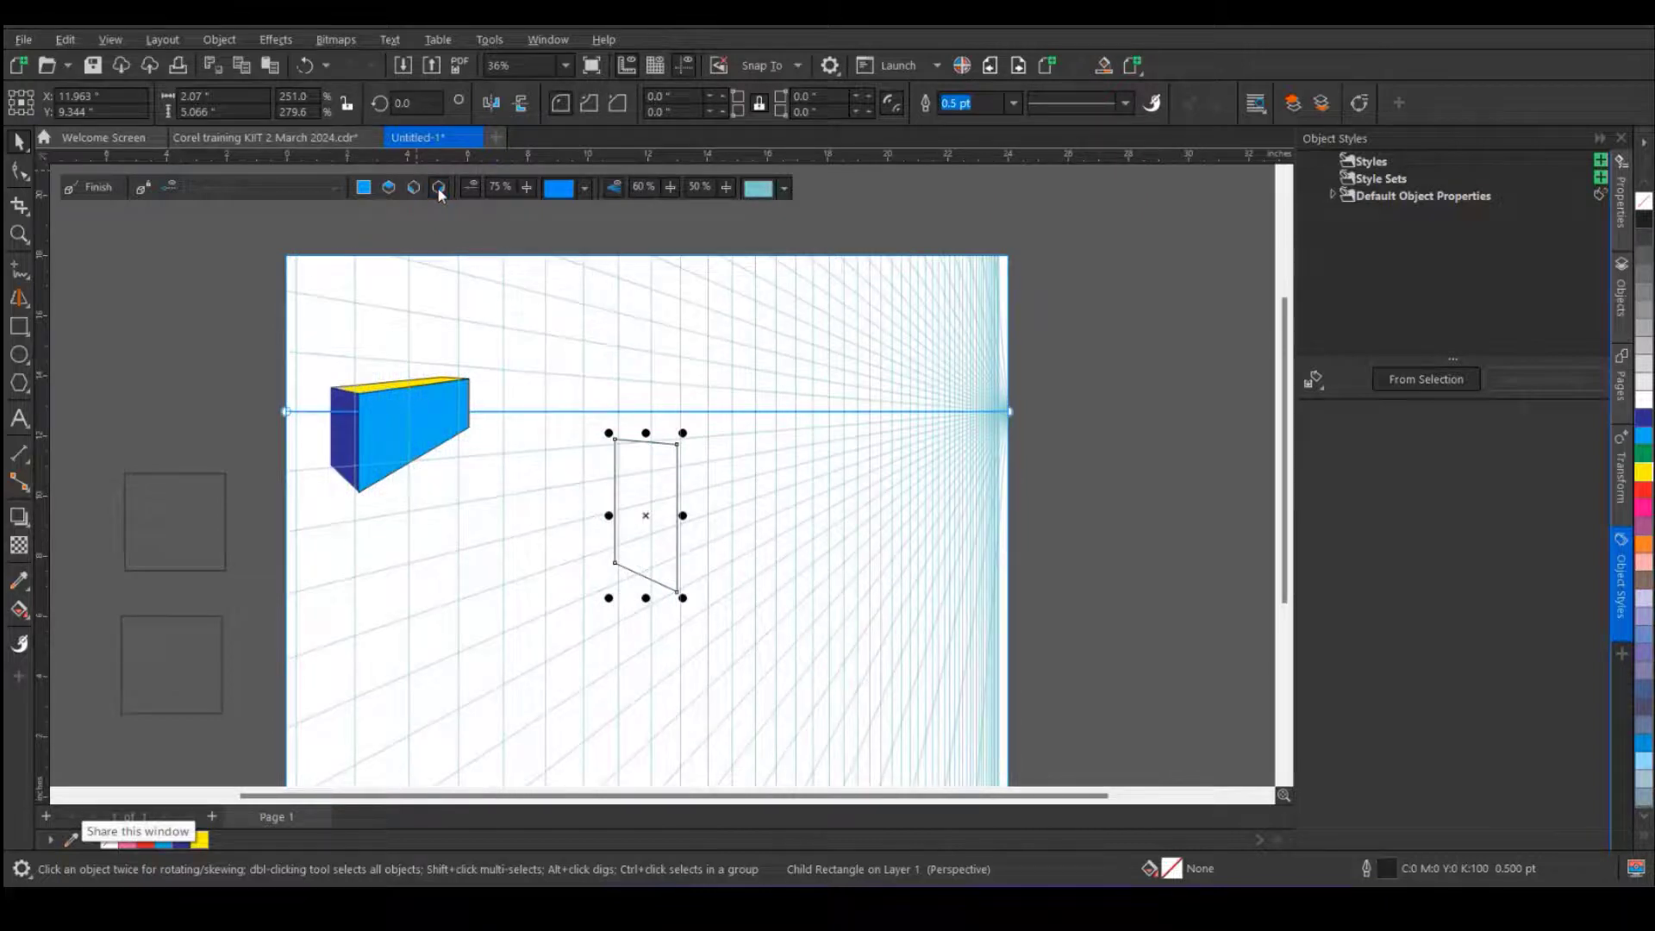
click(170, 521)
right_click(172, 519)
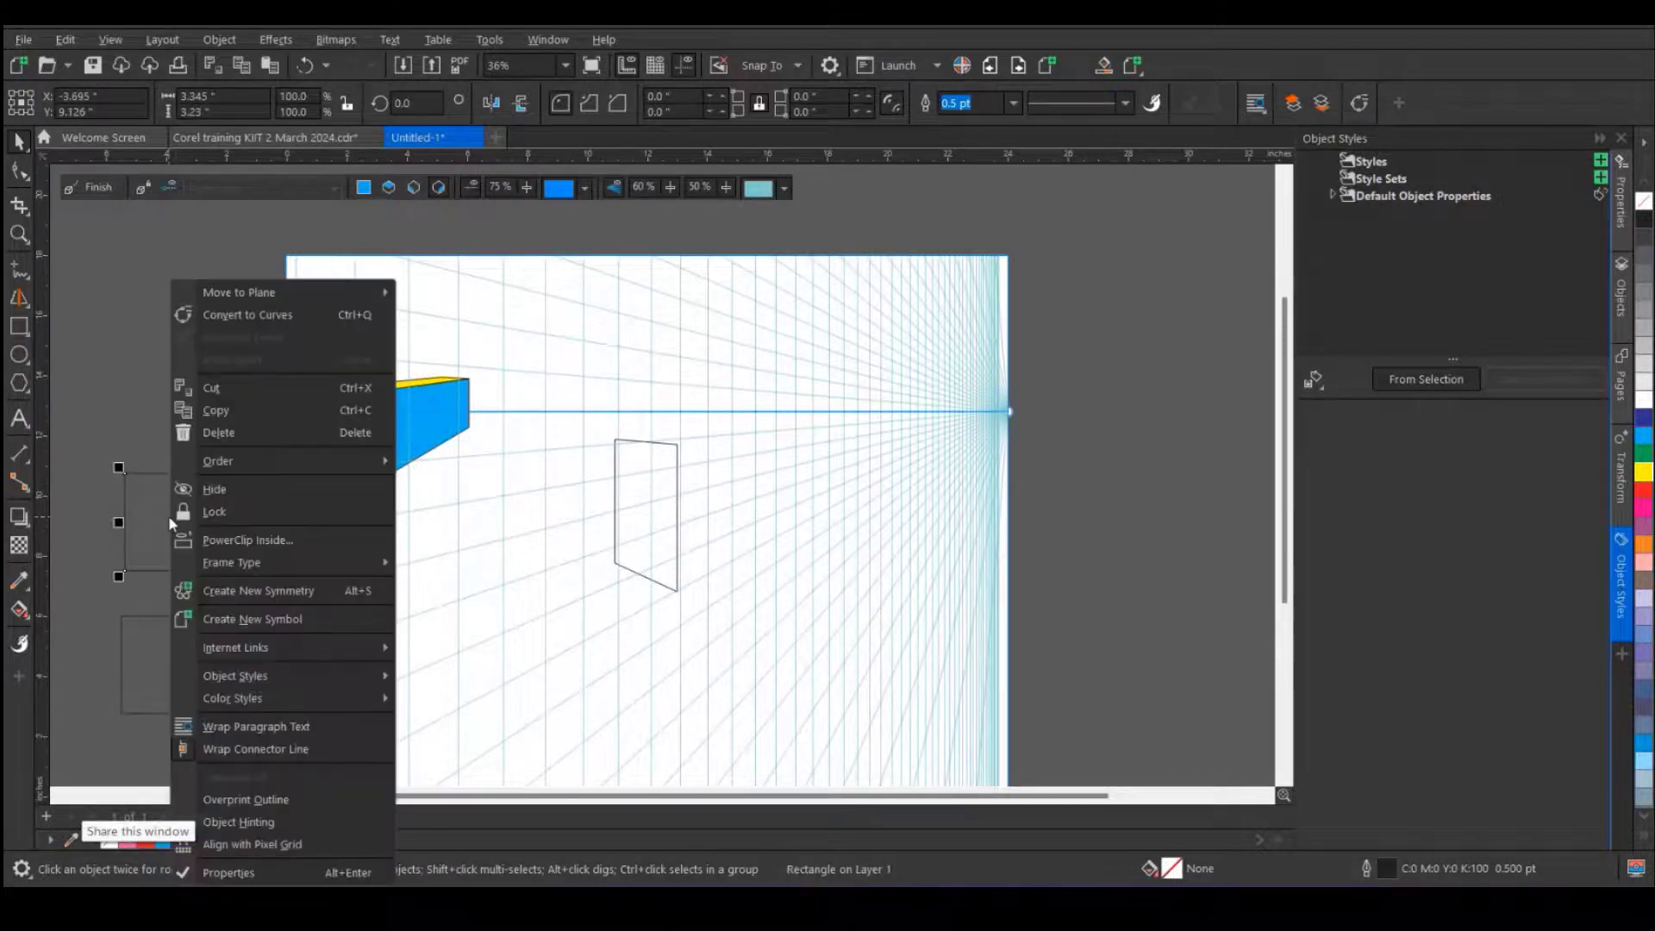
mouse_move(263, 293)
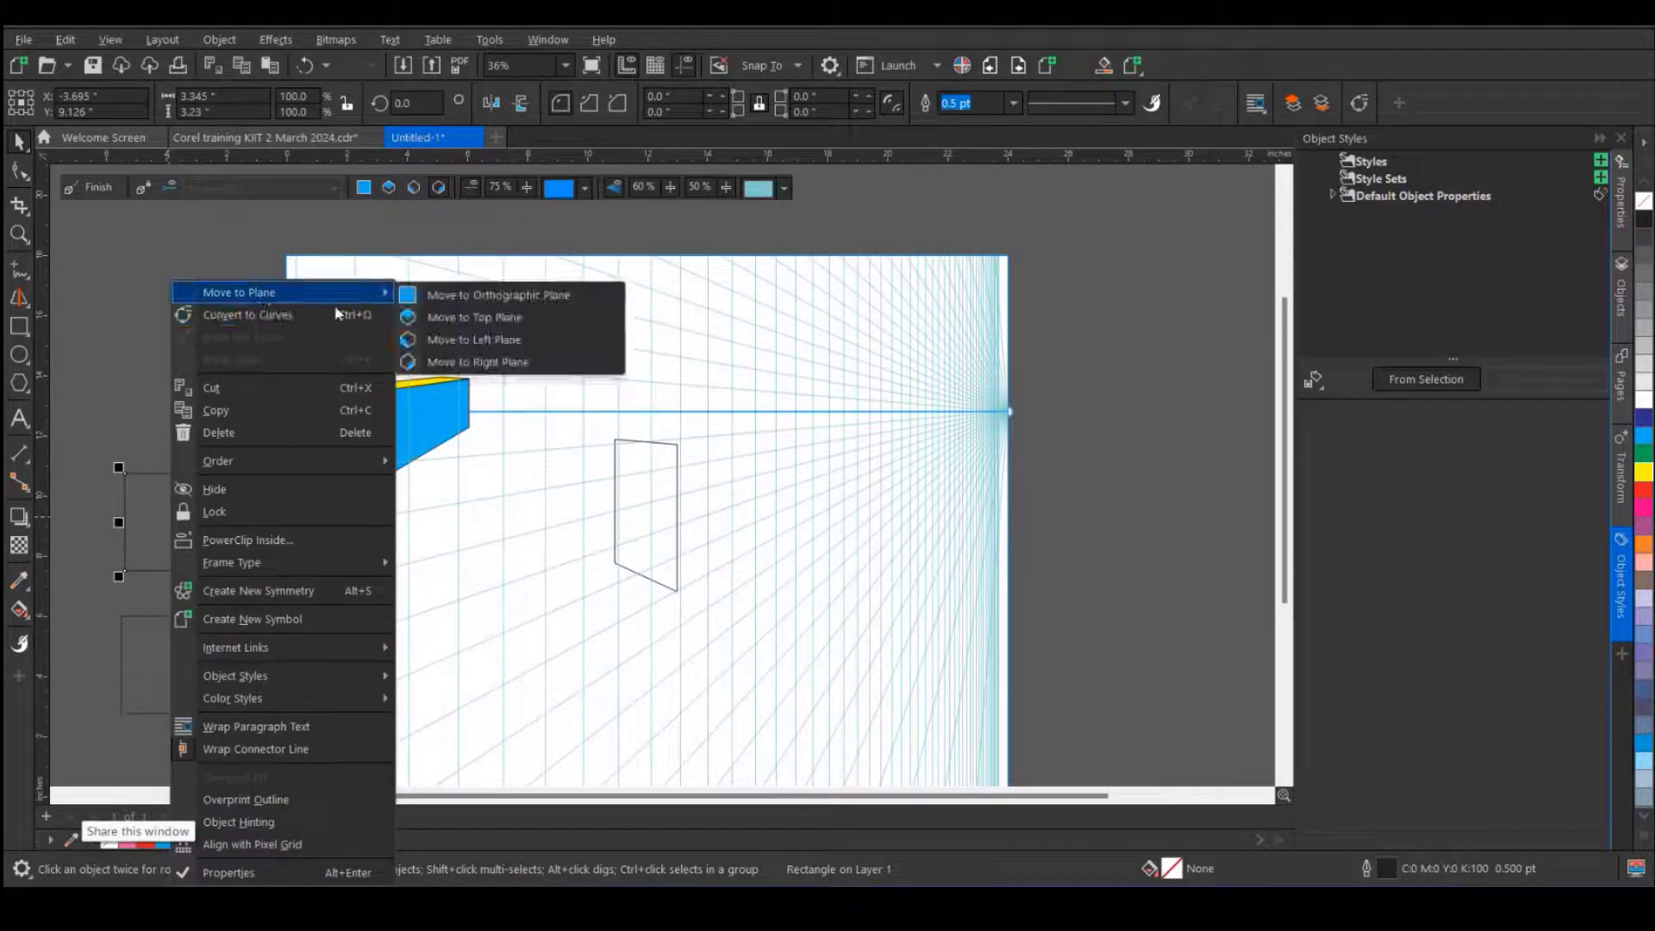
click(487, 362)
drag(293, 527, 696, 466)
scroll(697, 466, up, 5)
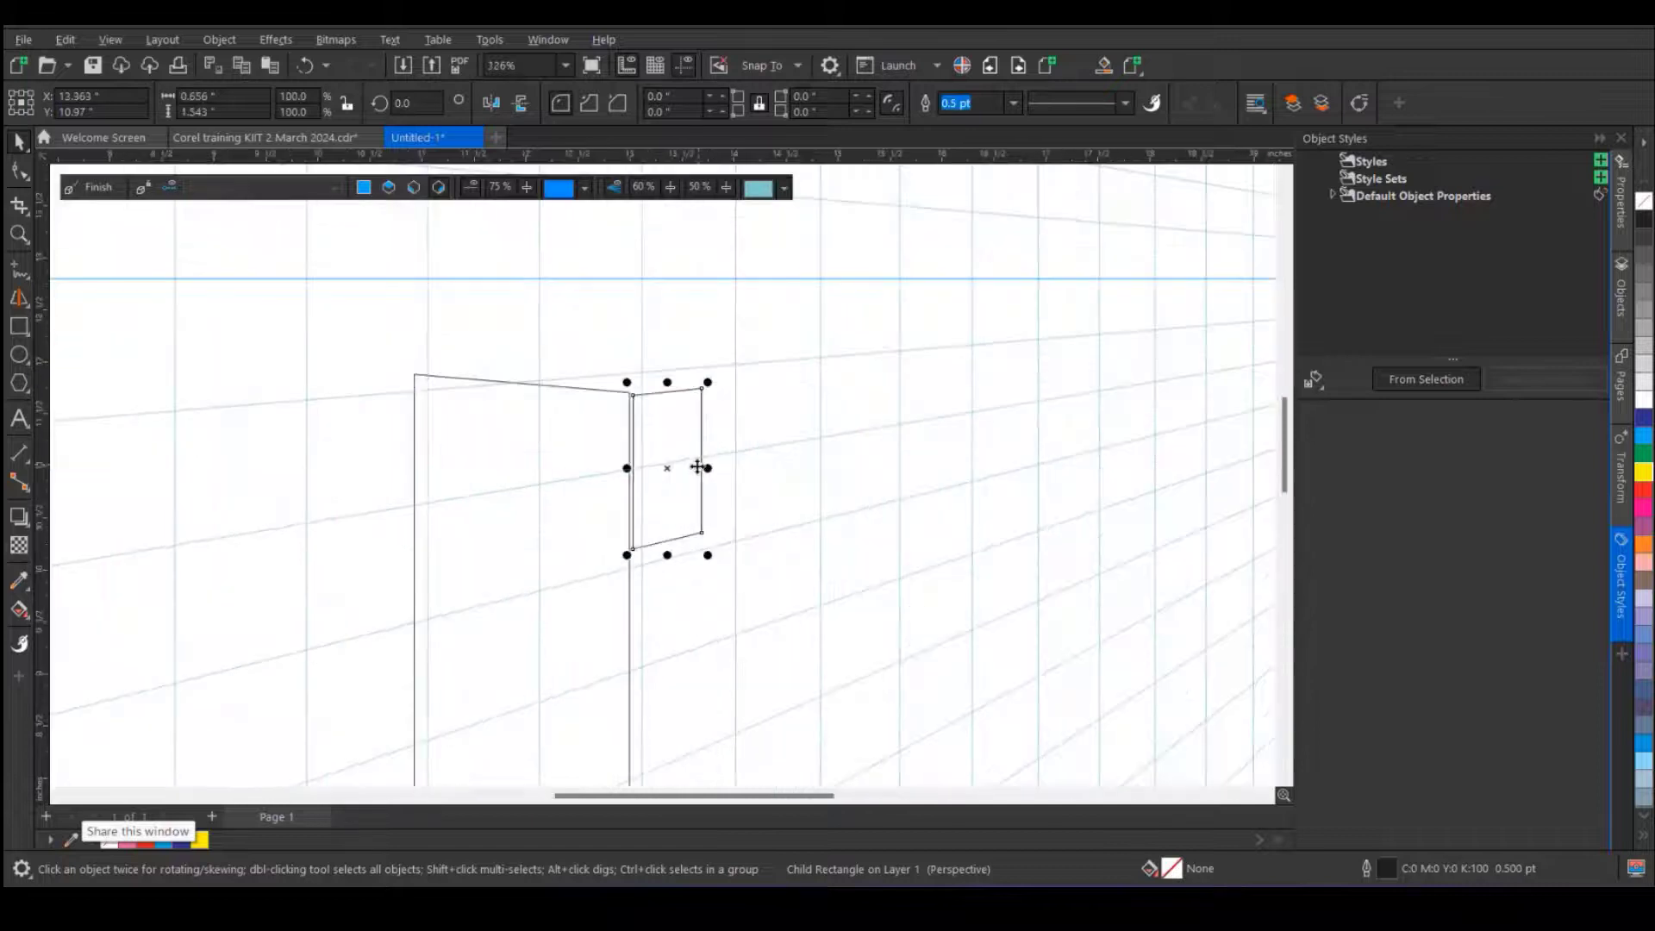
scroll(712, 470, up, 2)
drag(641, 396, 636, 399)
- Stretch the right-plane rectangle down to the left face's lower corner and widen it, making it about 4.8 × 5.4 in
scroll(617, 502, down, 1)
drag(635, 576, 655, 732)
scroll(676, 572, down, 1)
drag(663, 492, 983, 500)
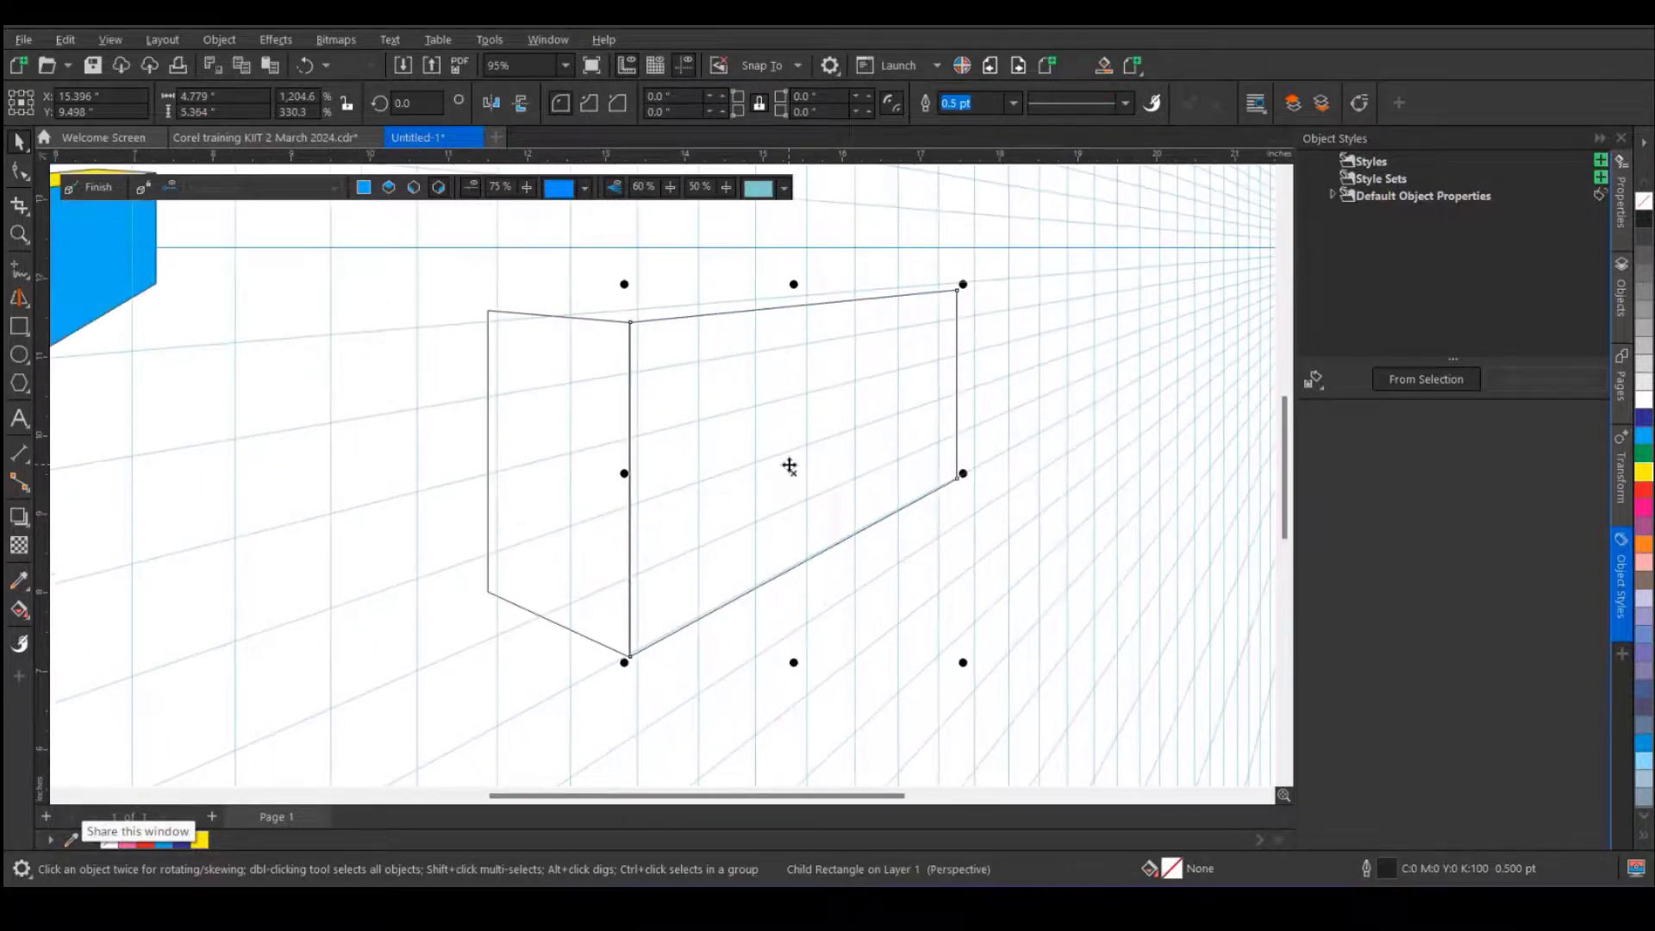
- Move the remaining off-page rectangle to the top plane and place it at the outlined box's front upper corner
scroll(790, 467, down, 2)
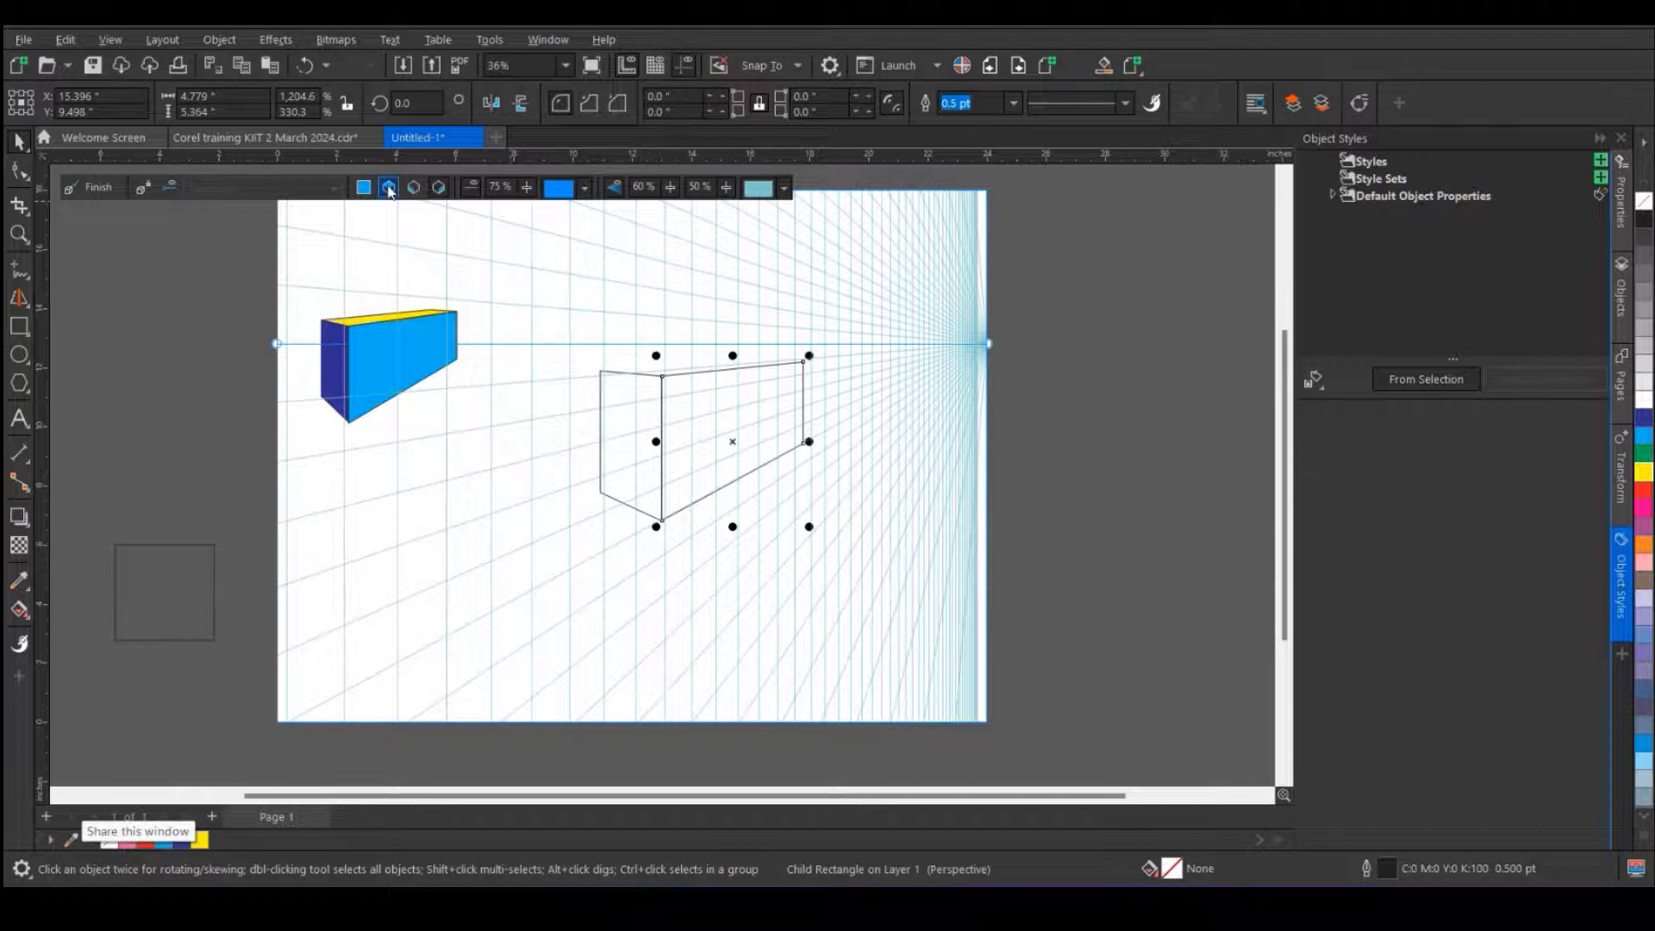
click(389, 190)
right_click(162, 570)
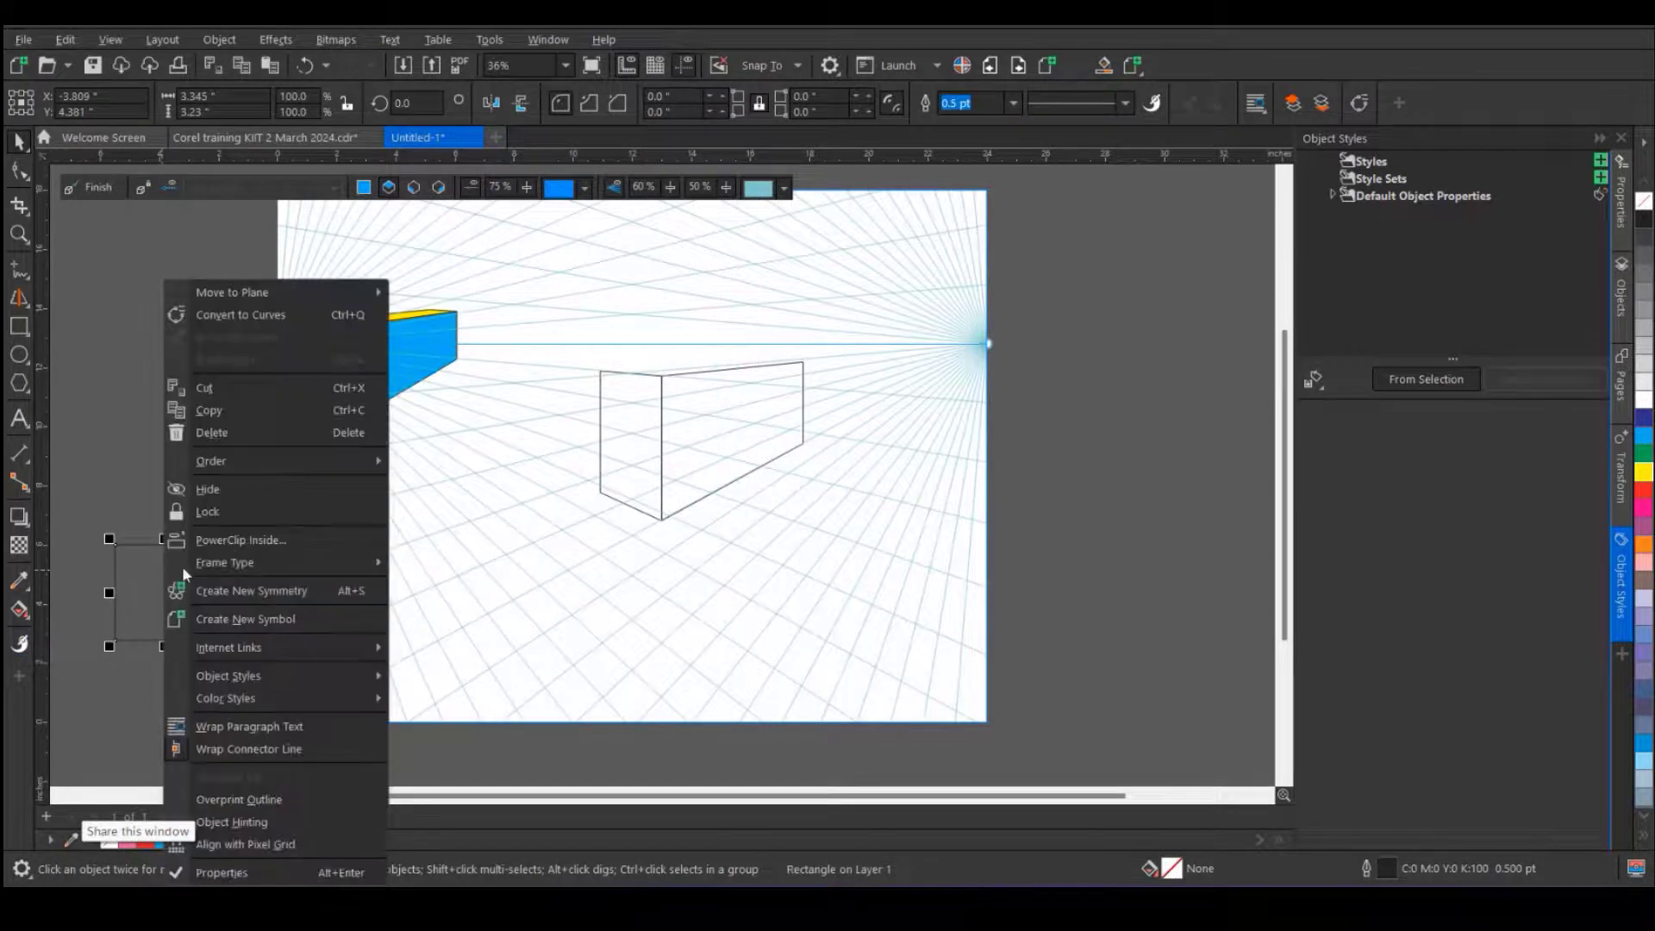
mouse_move(276, 291)
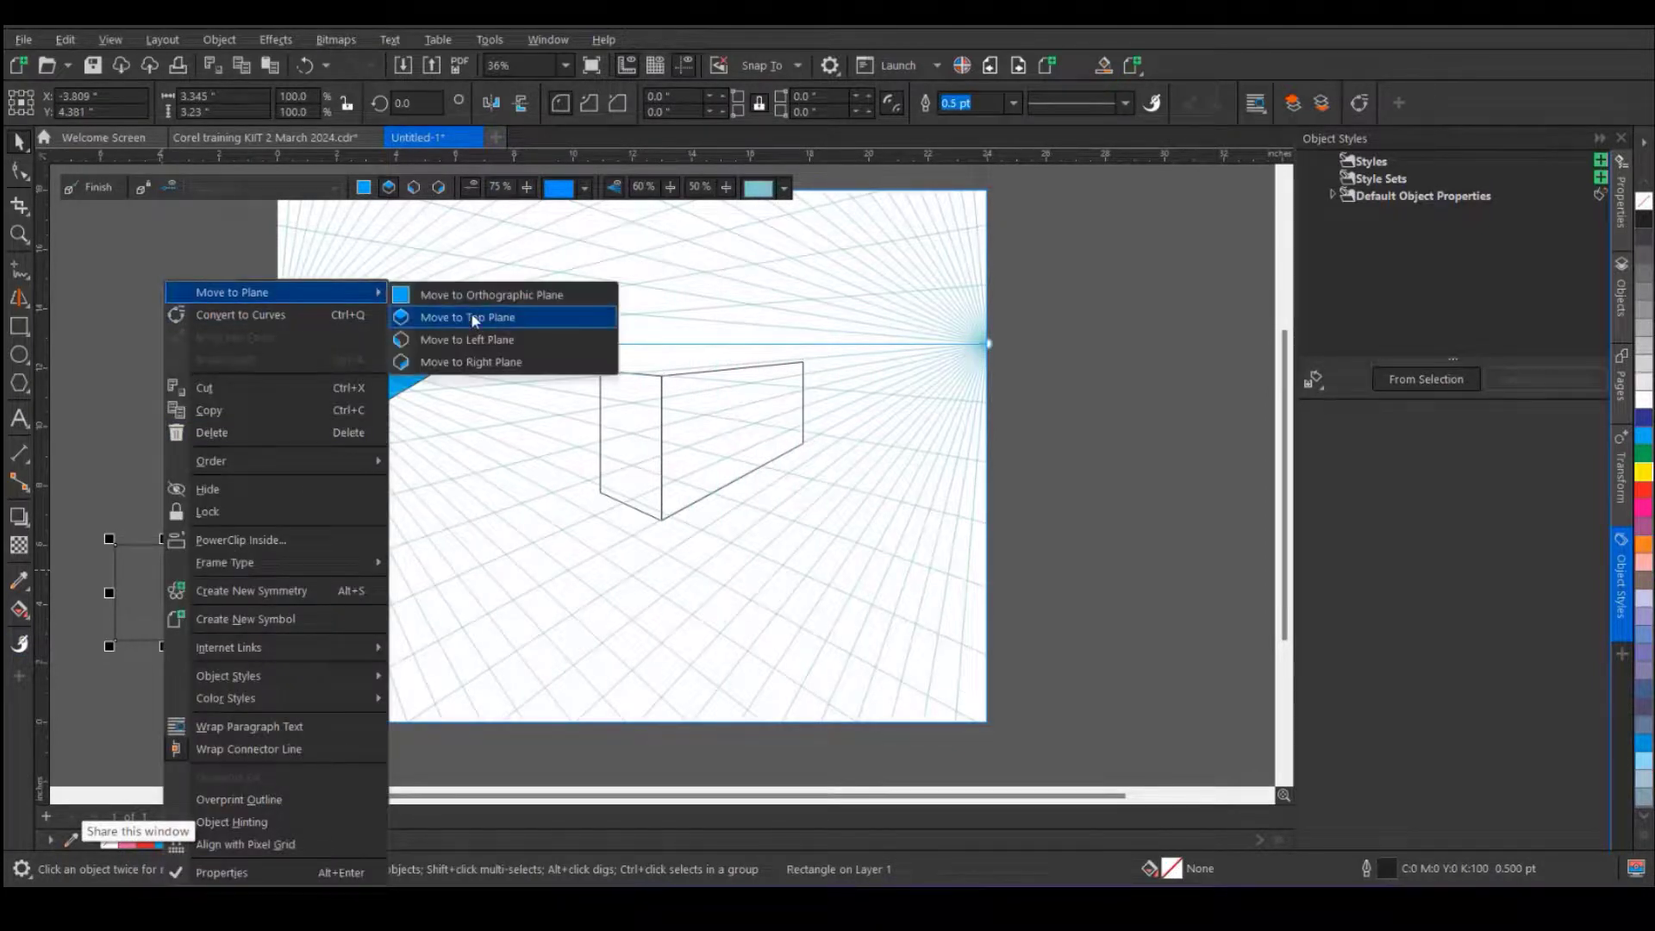
click(472, 317)
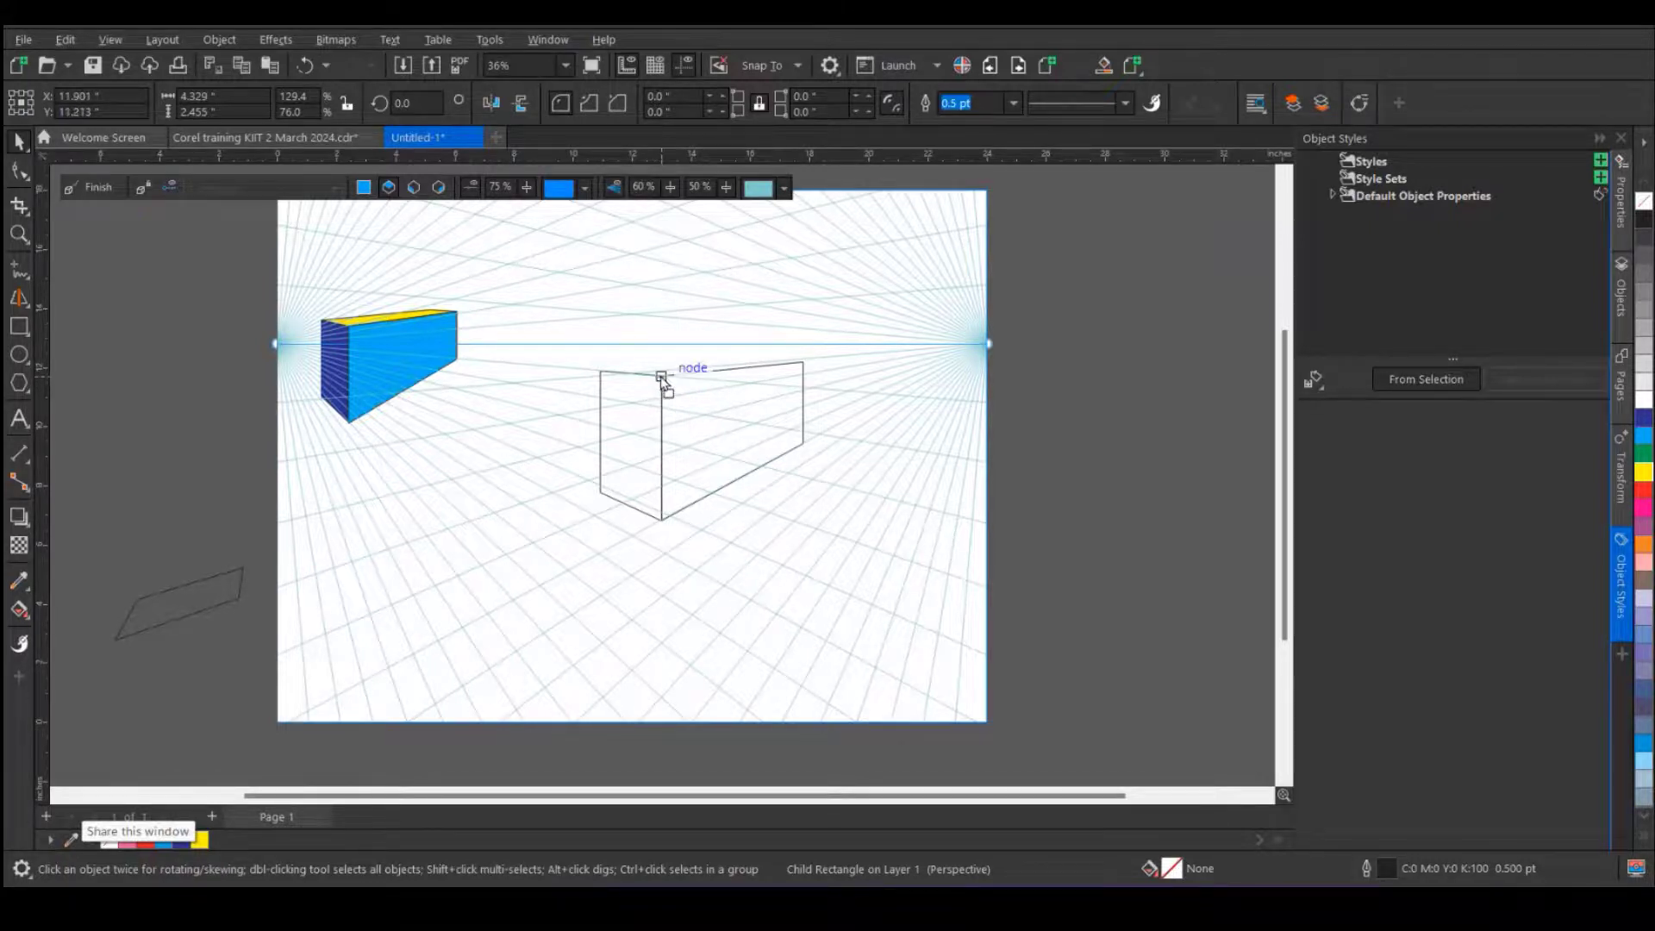
click(662, 377)
- Stretch the top-plane rectangle to cover the outlined box's top face and finish the perspective drawing
scroll(661, 377, up, 2)
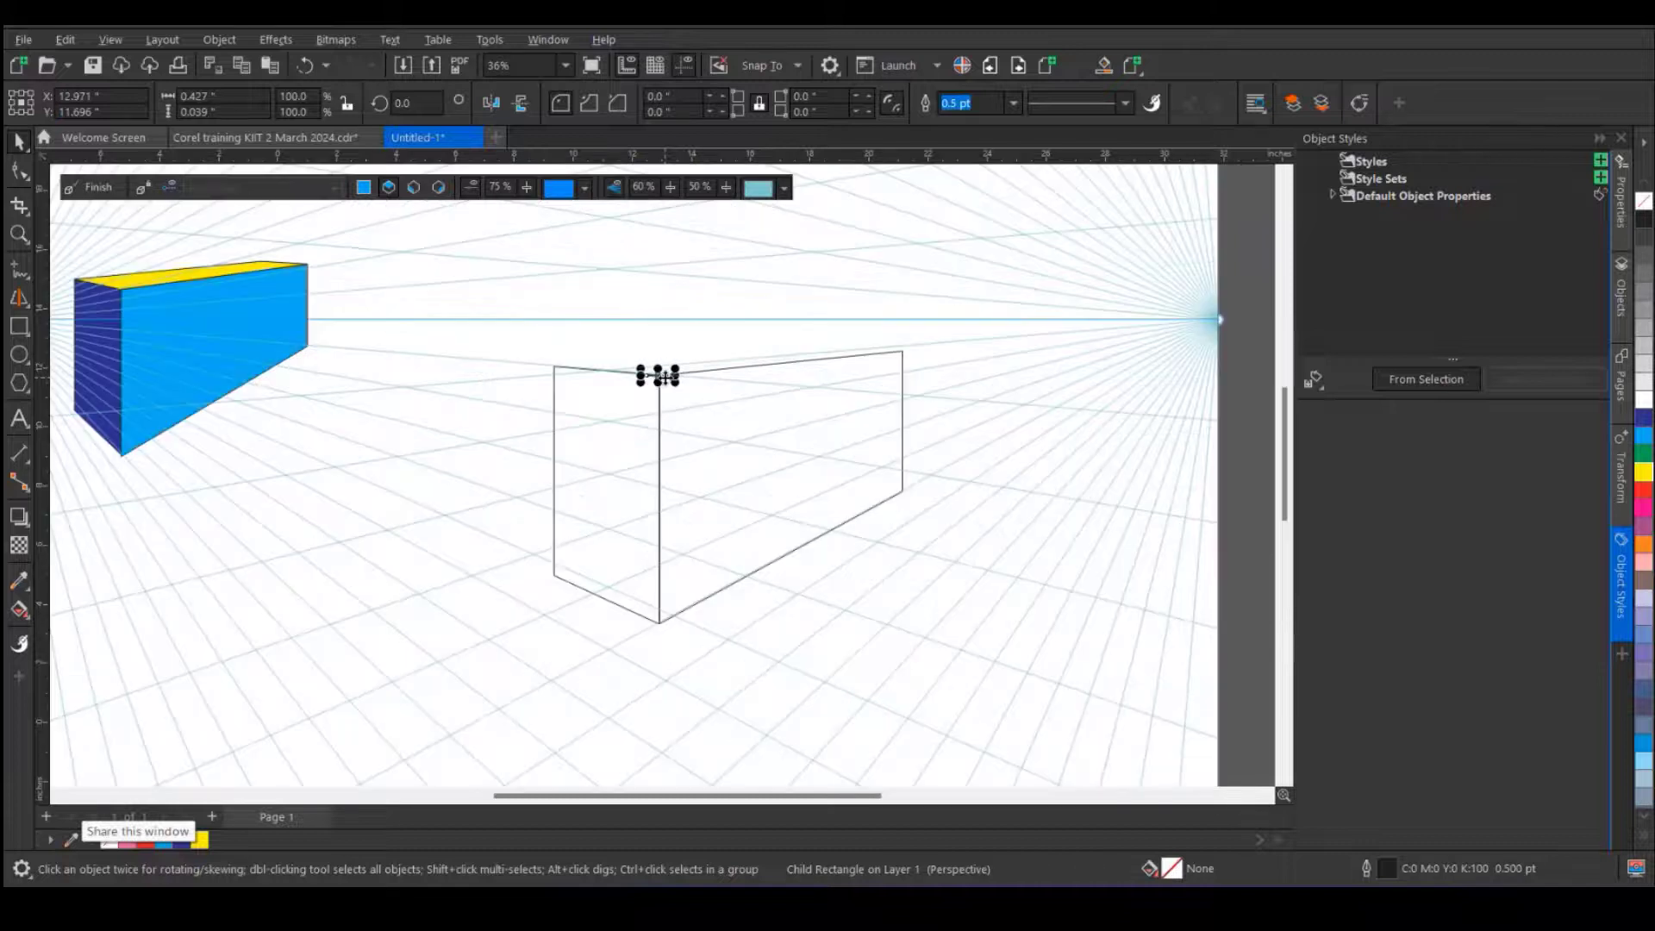
scroll(665, 377, up, 4)
drag(592, 365, 490, 299)
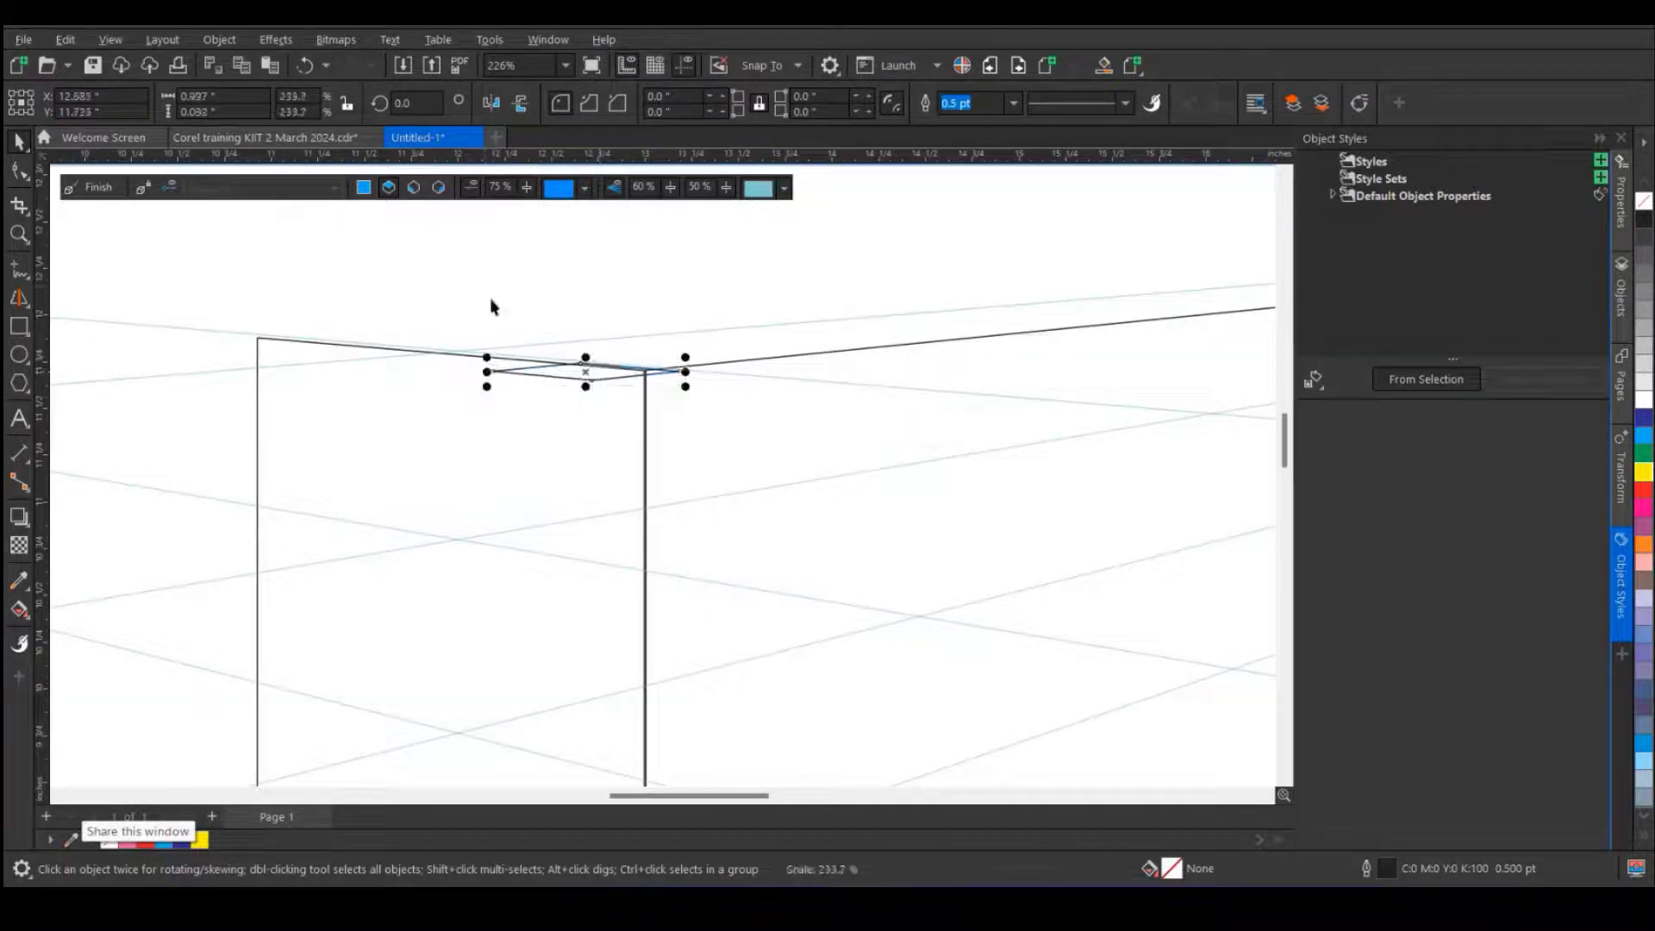
drag(573, 370, 1075, 296)
drag(522, 347, 768, 519)
scroll(768, 519, down, 1)
drag(992, 377, 1045, 417)
scroll(1046, 417, down, 2)
click(99, 188)
click(406, 452)
scroll(406, 451, down, 2)
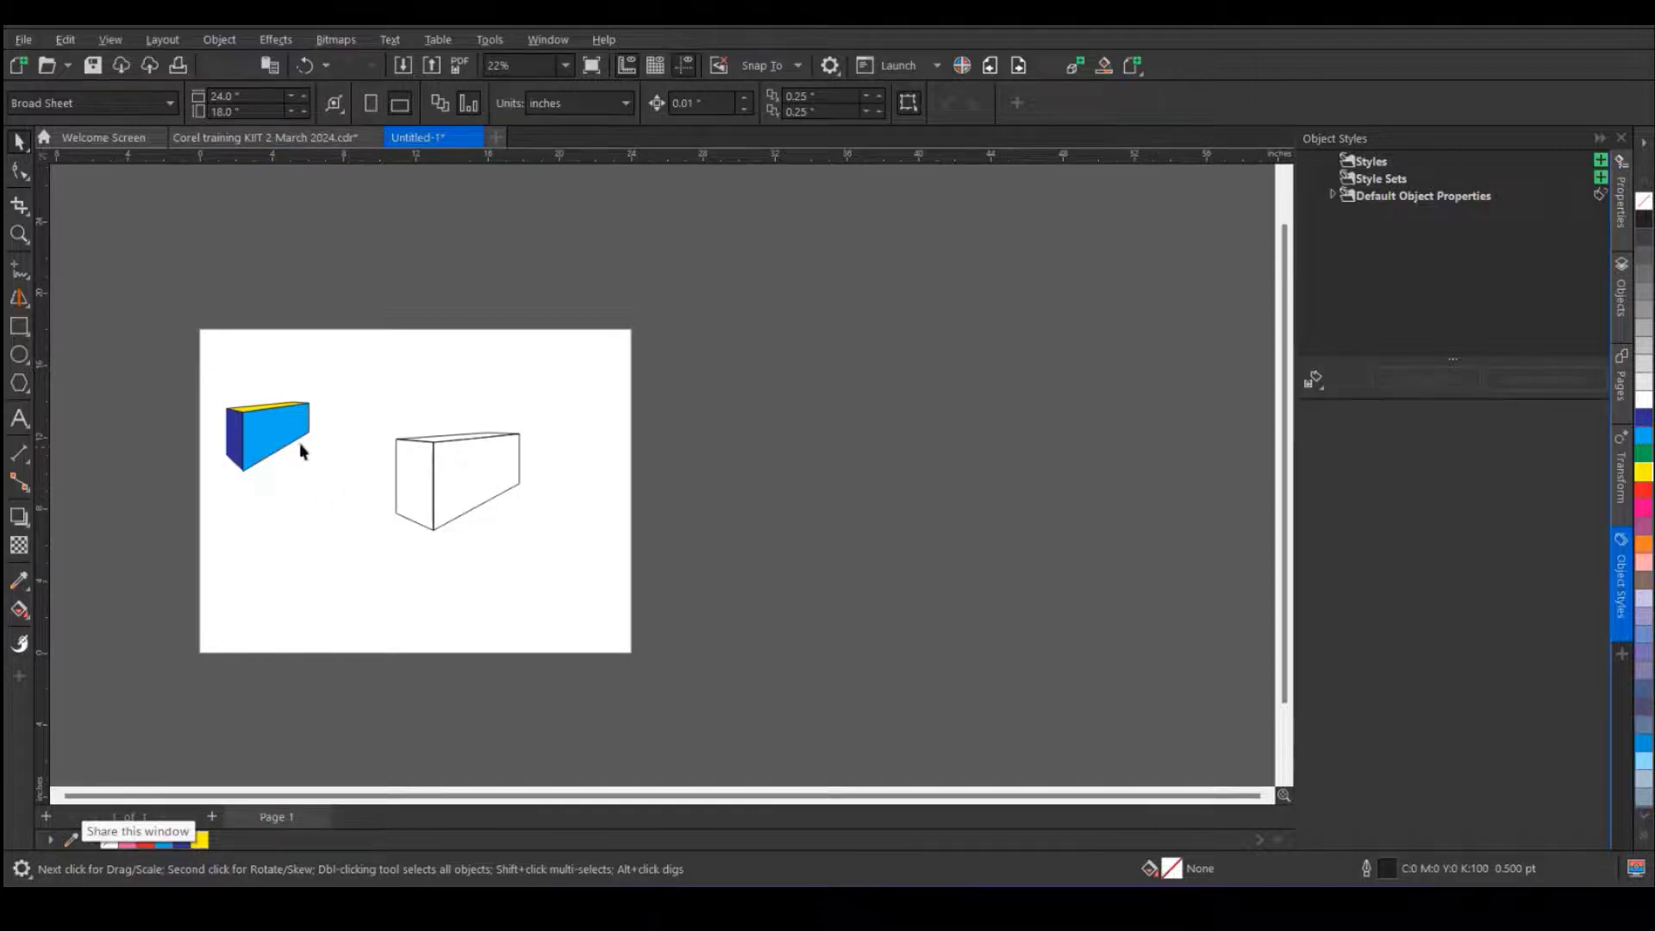
- Import Artifact Removal_fullhd_EN.jpg from the PSP 2021 ref folder and place it off the page, to its right
right_click(648, 405)
click(702, 506)
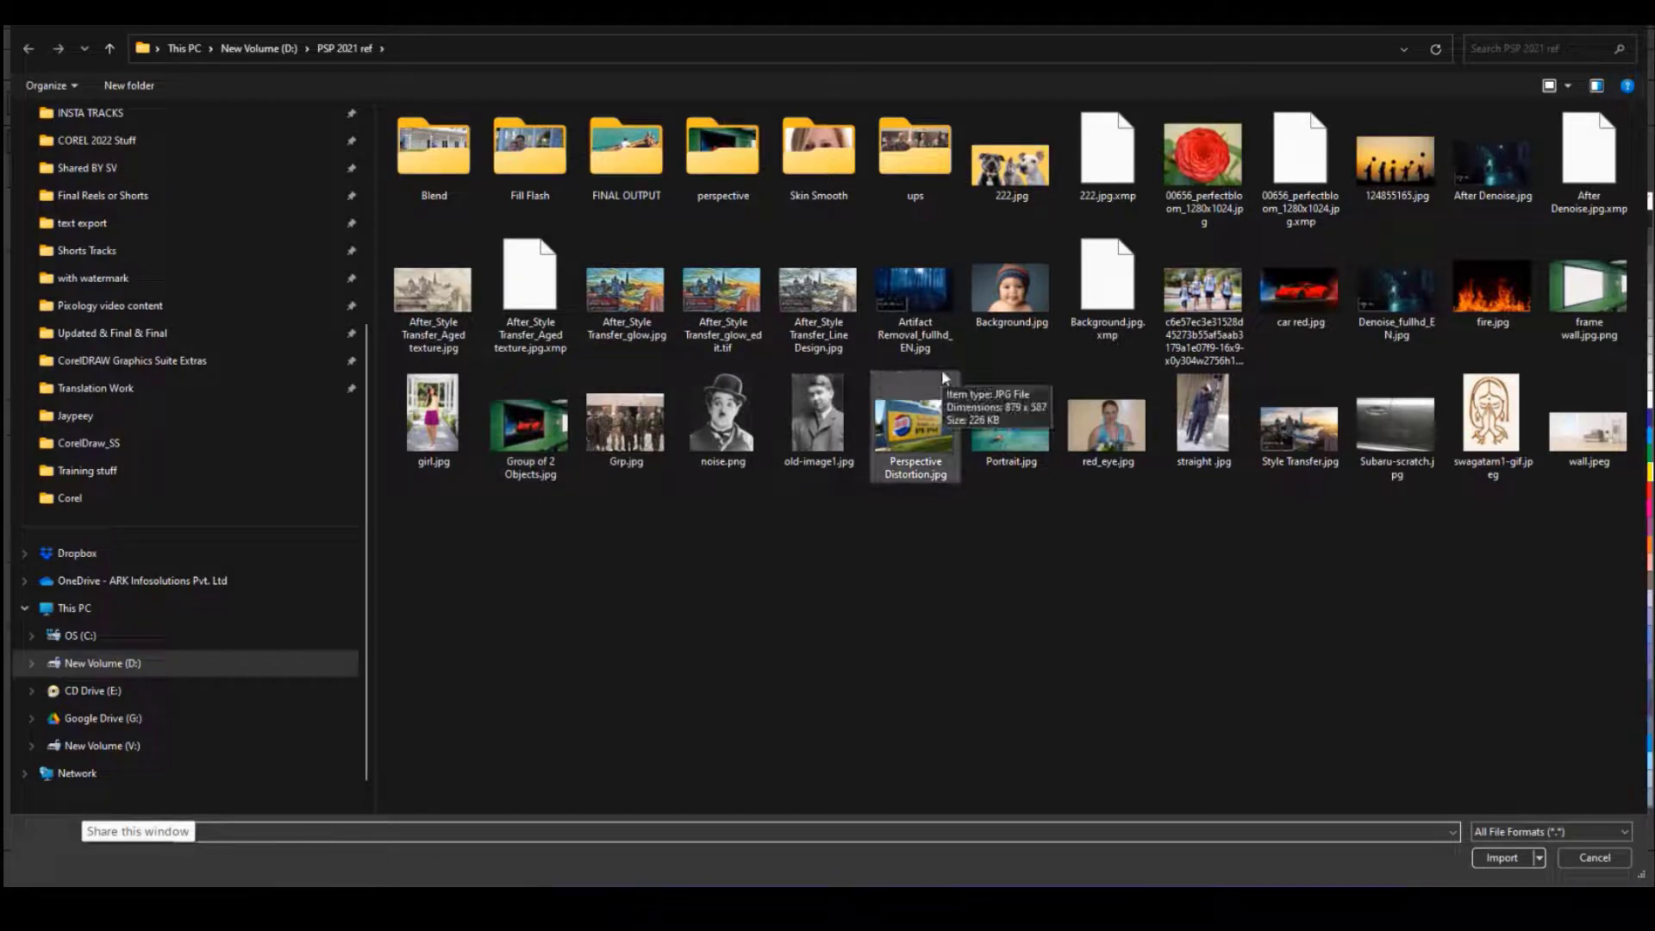
double_click(934, 305)
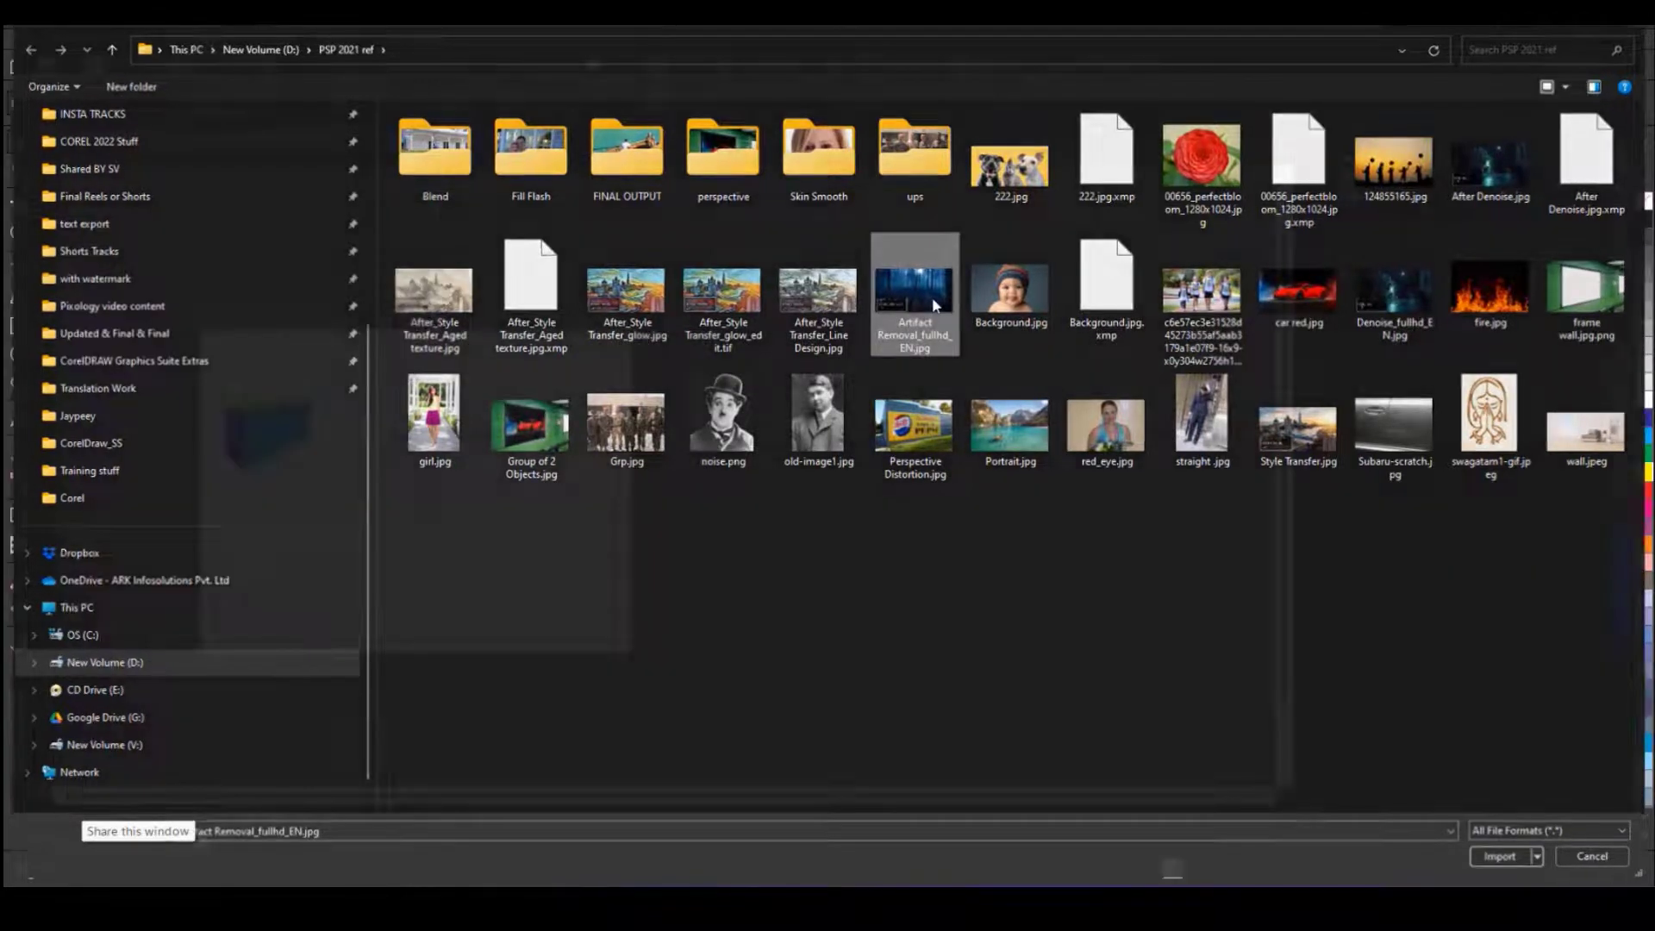
key(Return)
drag(442, 486, 765, 449)
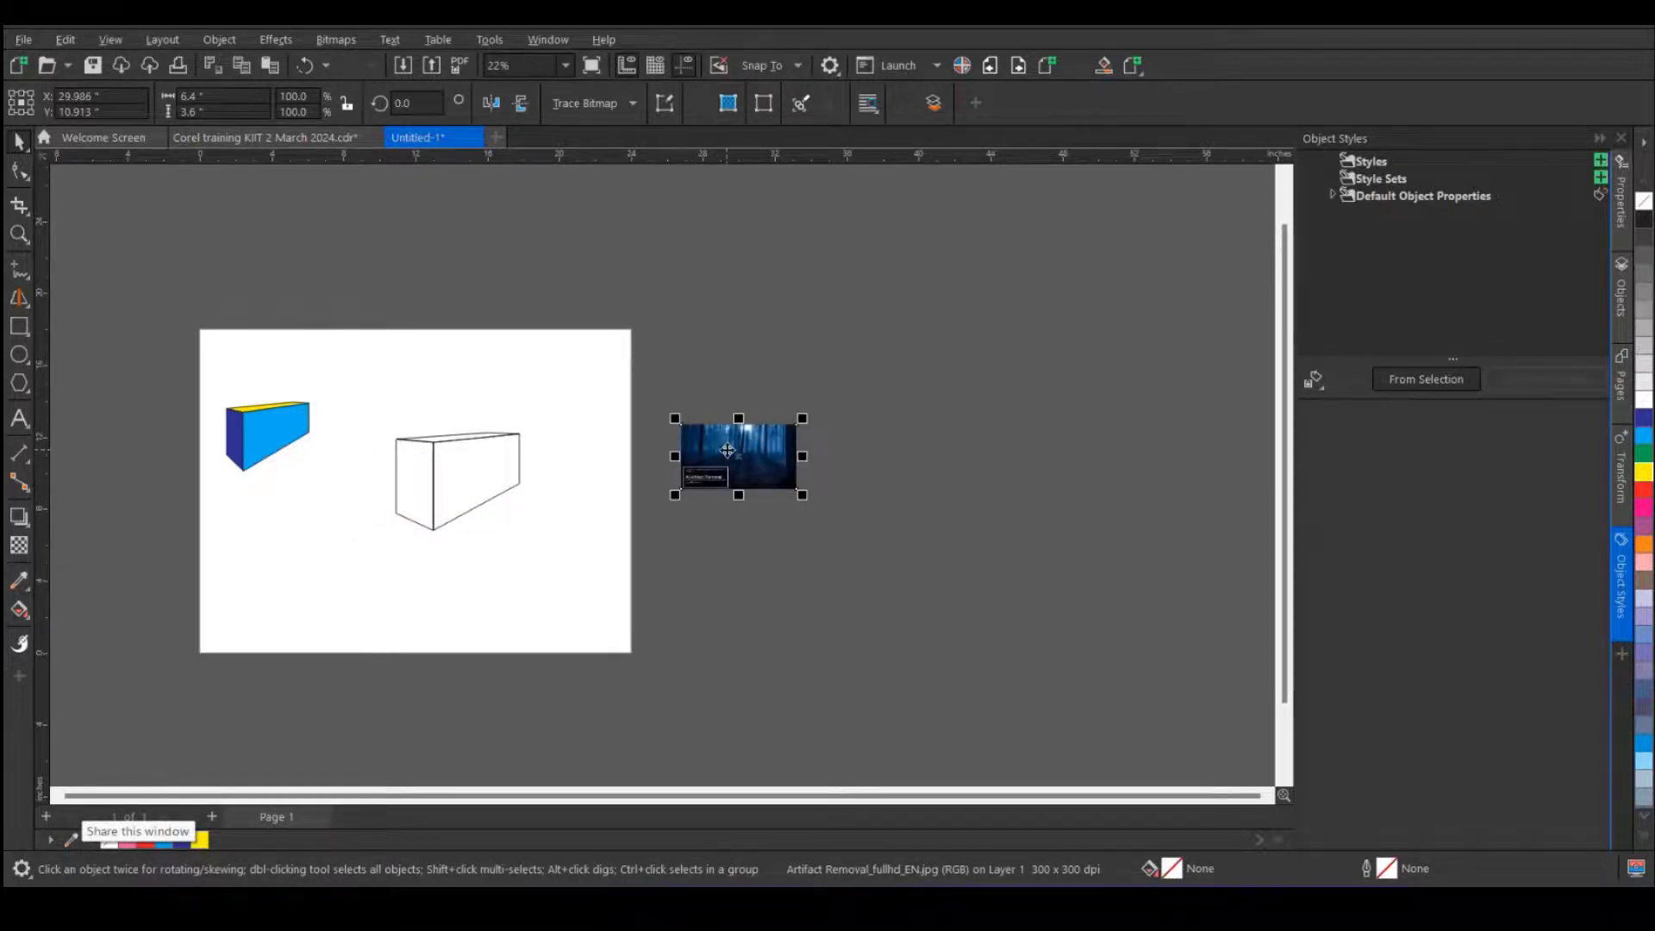
- Move the imported forest image onto the page, above the gap between the coloured and the outlined box
click(159, 41)
mouse_move(220, 38)
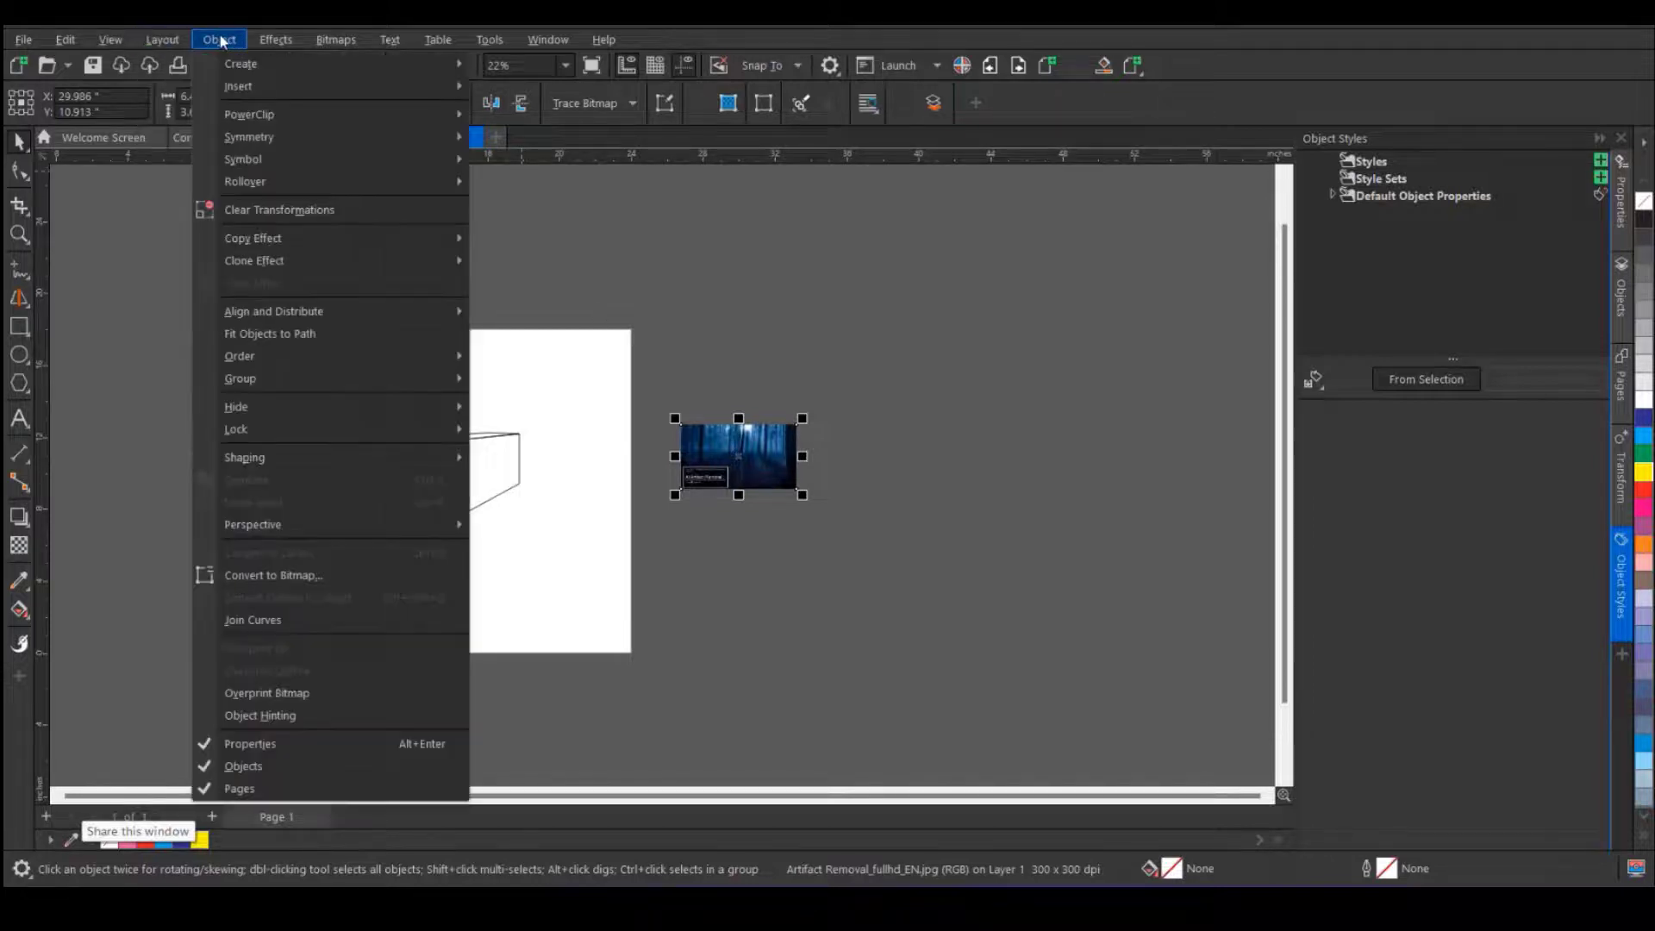
mouse_move(297, 523)
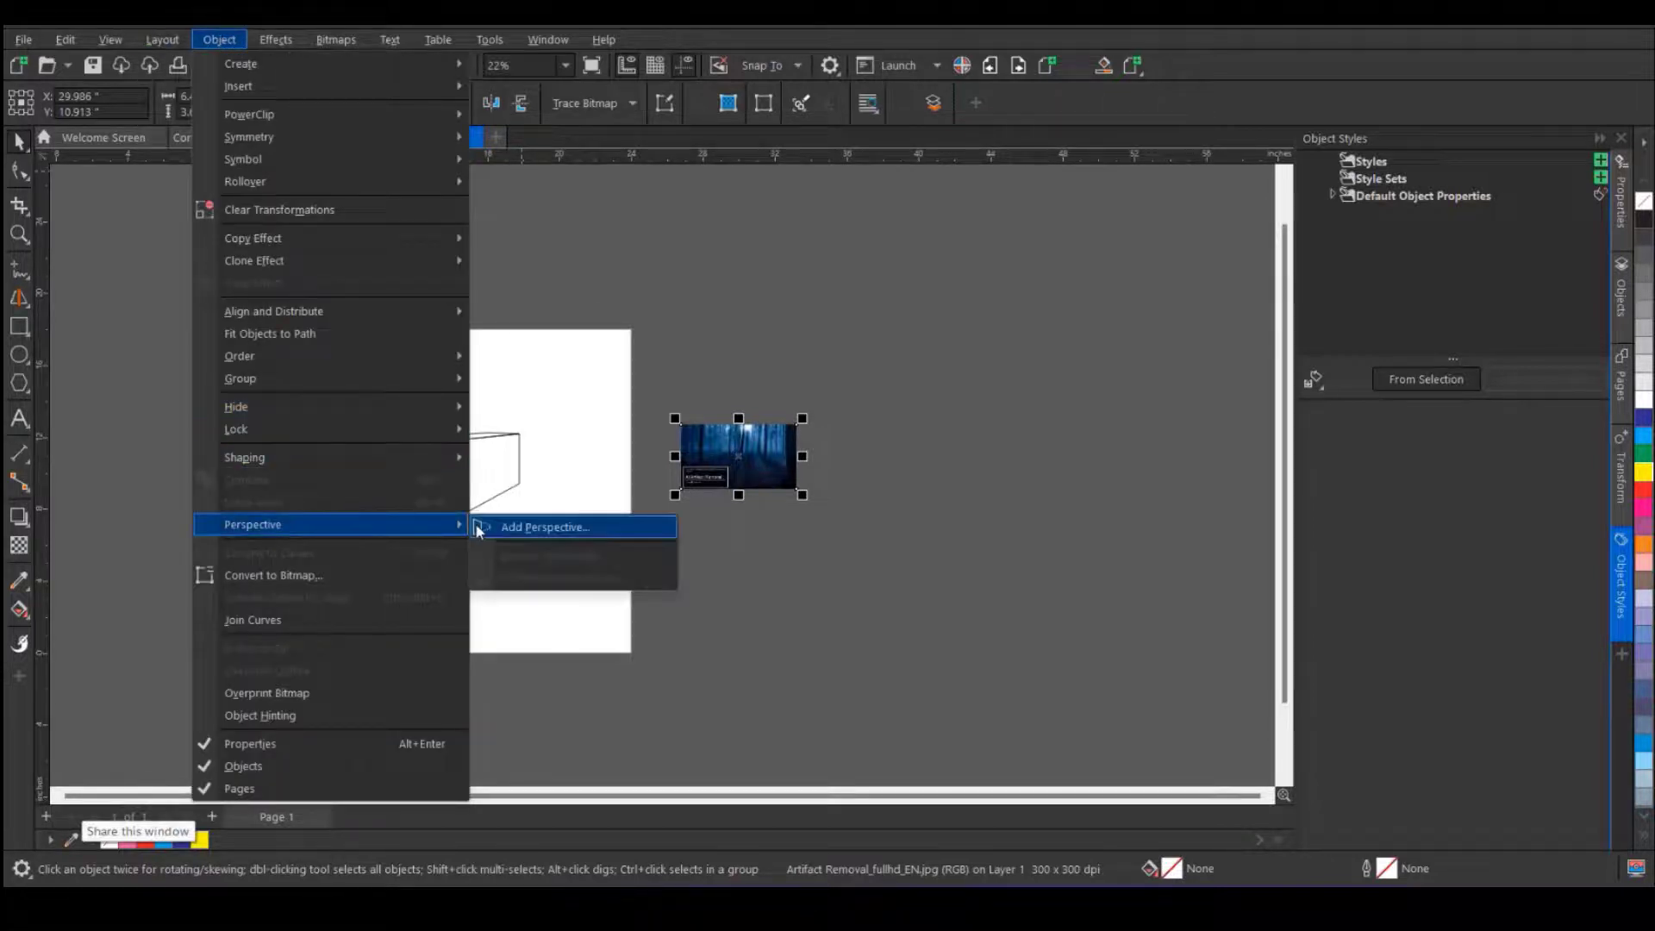
click(501, 376)
drag(740, 458, 386, 405)
scroll(200, 431, up, 3)
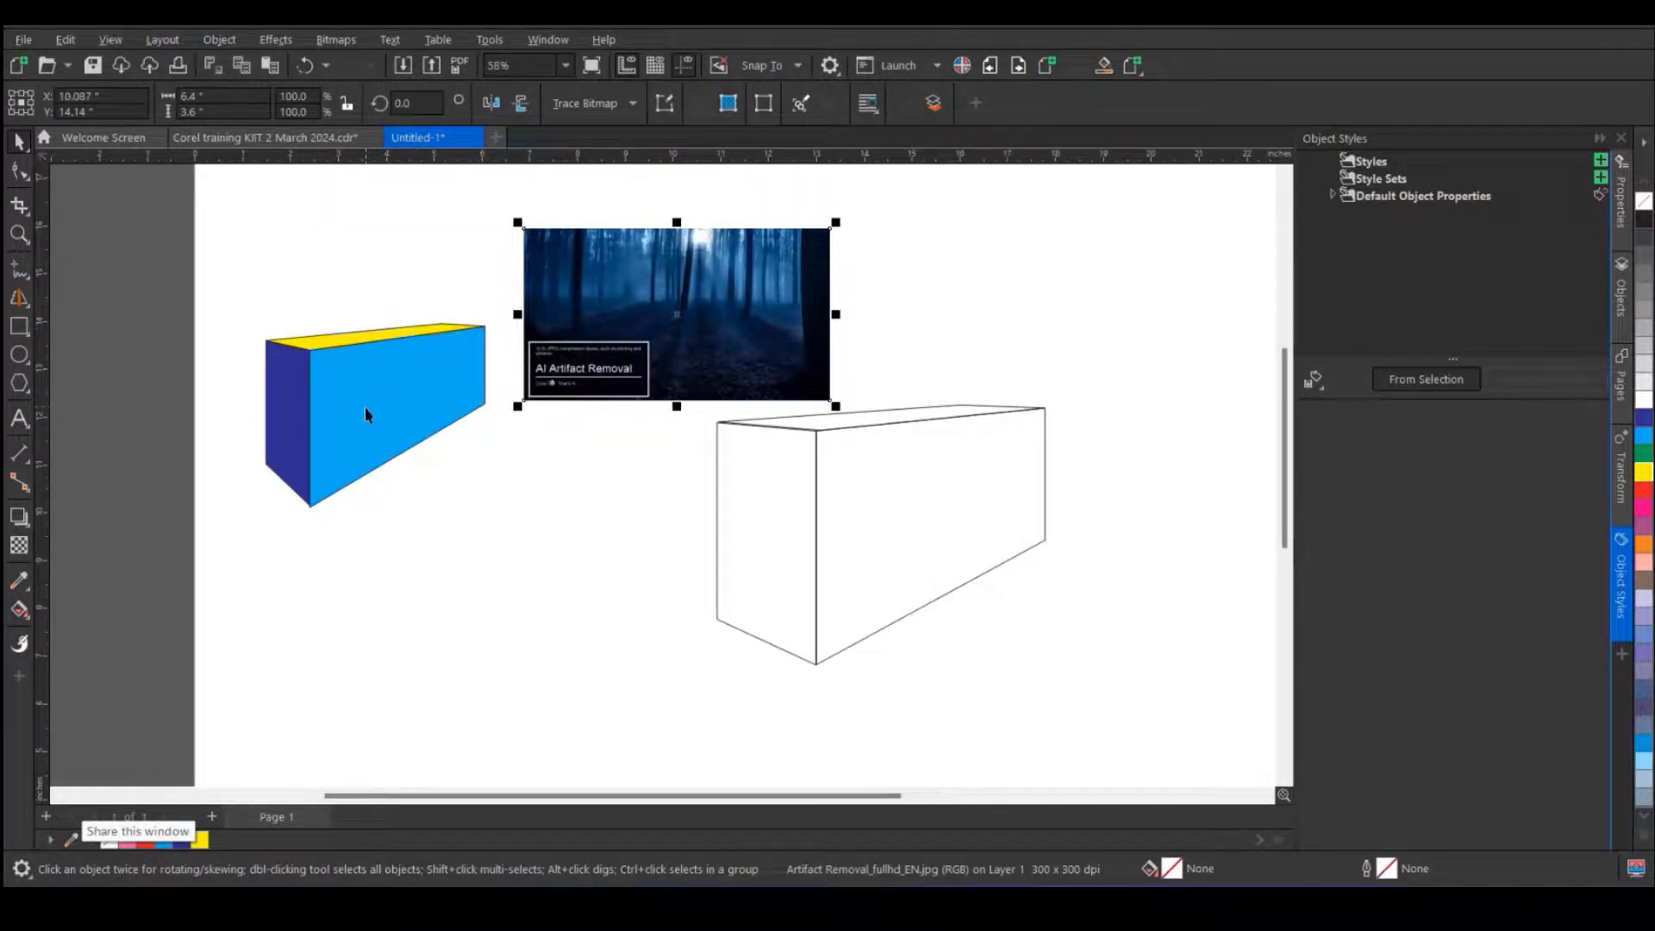
- Add perspective to the forest image and fit its two left corners to the light blue face's left edge
click(221, 40)
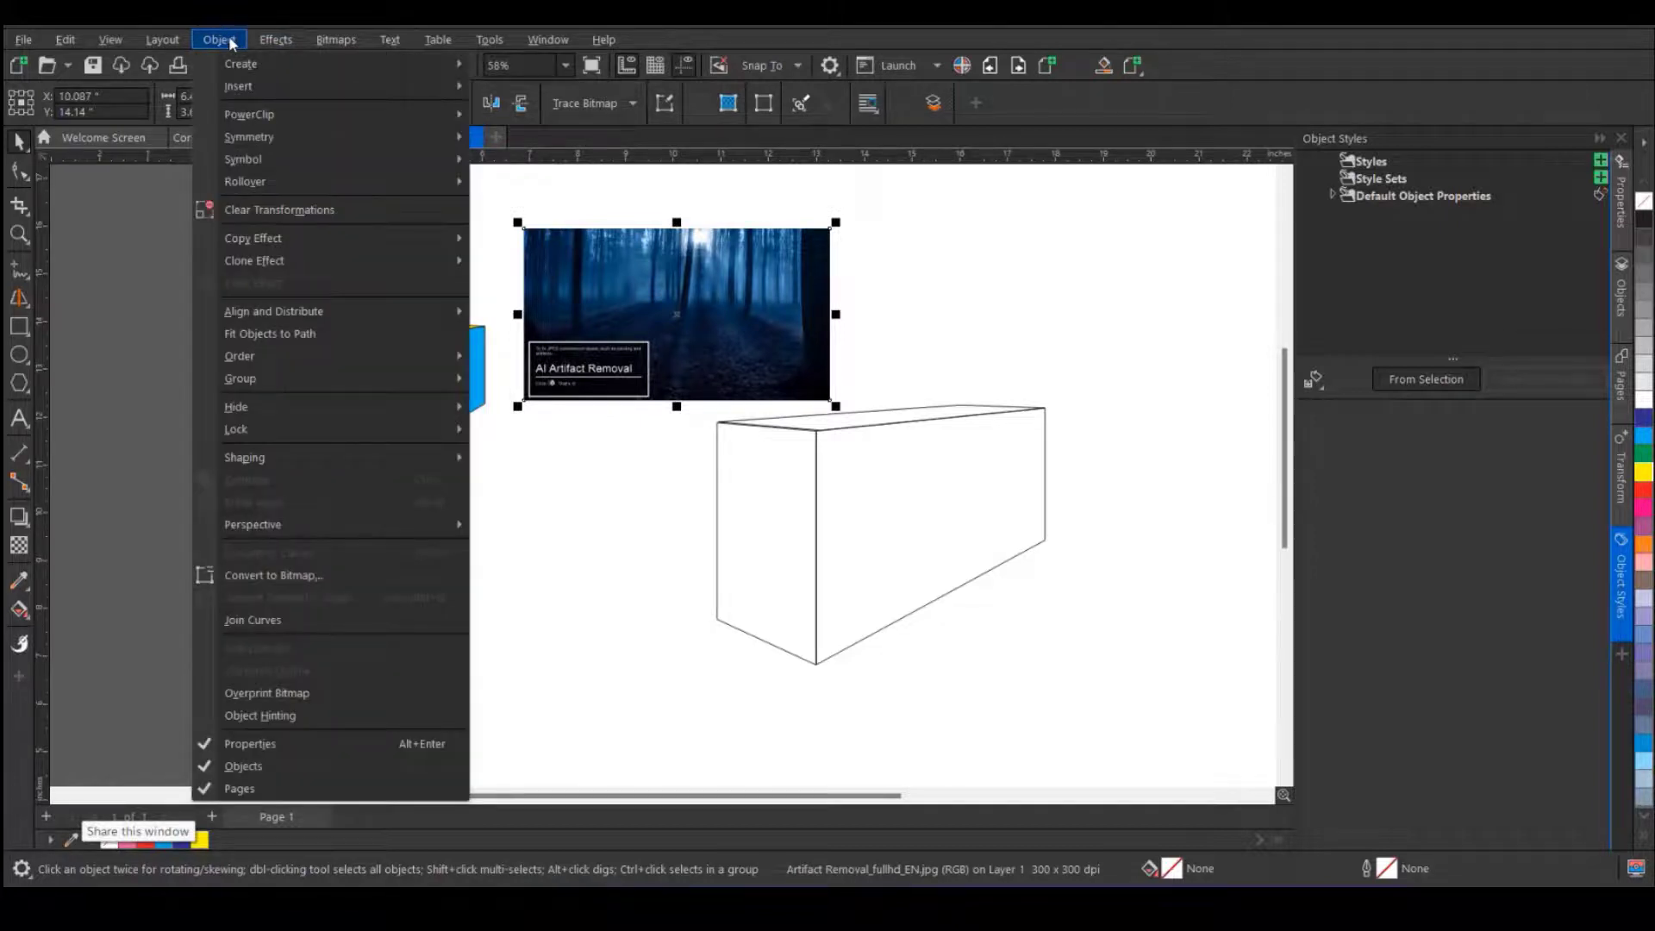
mouse_move(361, 528)
click(551, 526)
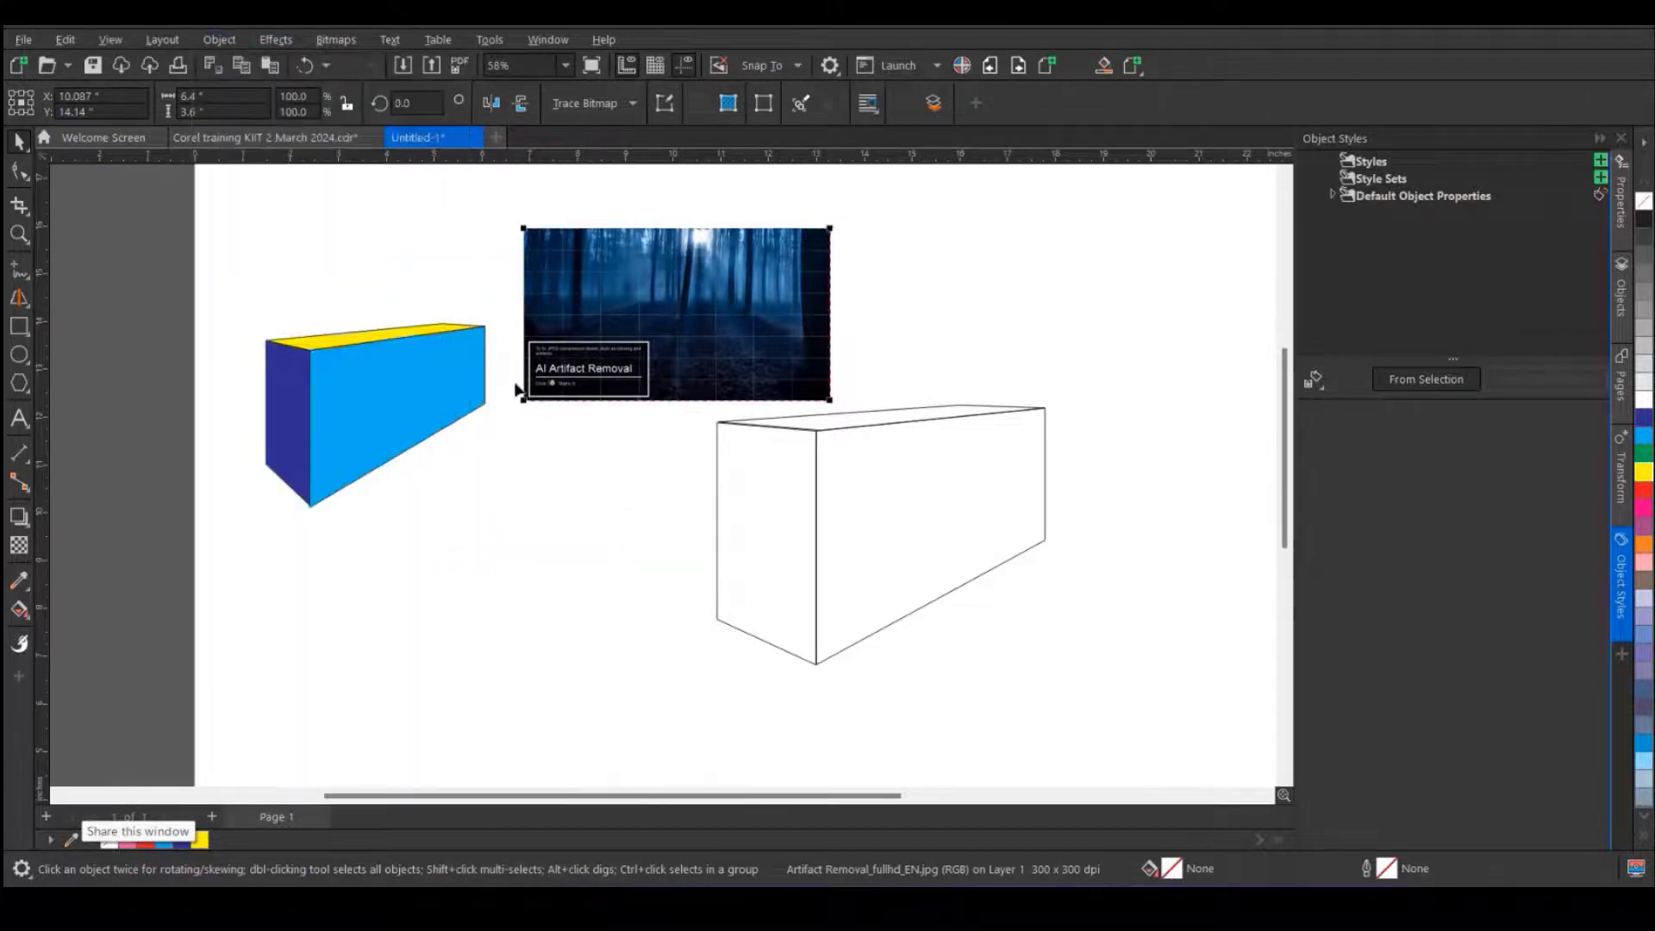
drag(523, 229, 309, 350)
drag(521, 401, 309, 507)
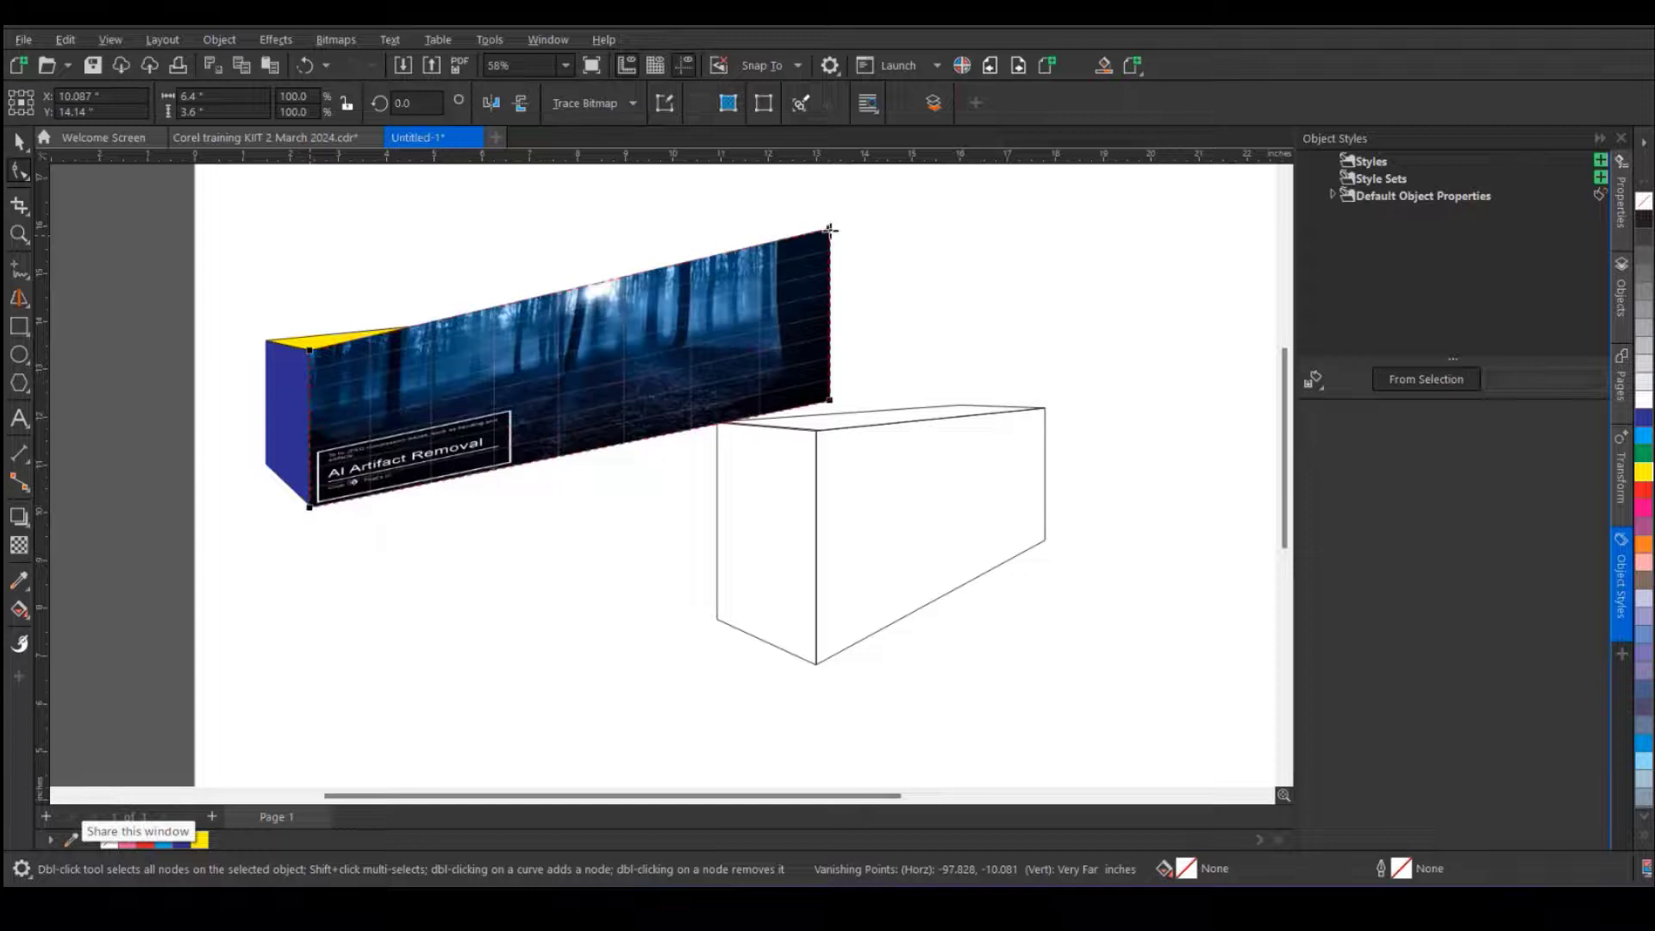
- Fit the image's two right corners to the light blue face's right edge so it covers the face, and deselect it
mouse_move(829, 231)
mouse_down()
mouse_move(520, 343)
mouse_move(449, 360)
mouse_move(429, 334)
mouse_up()
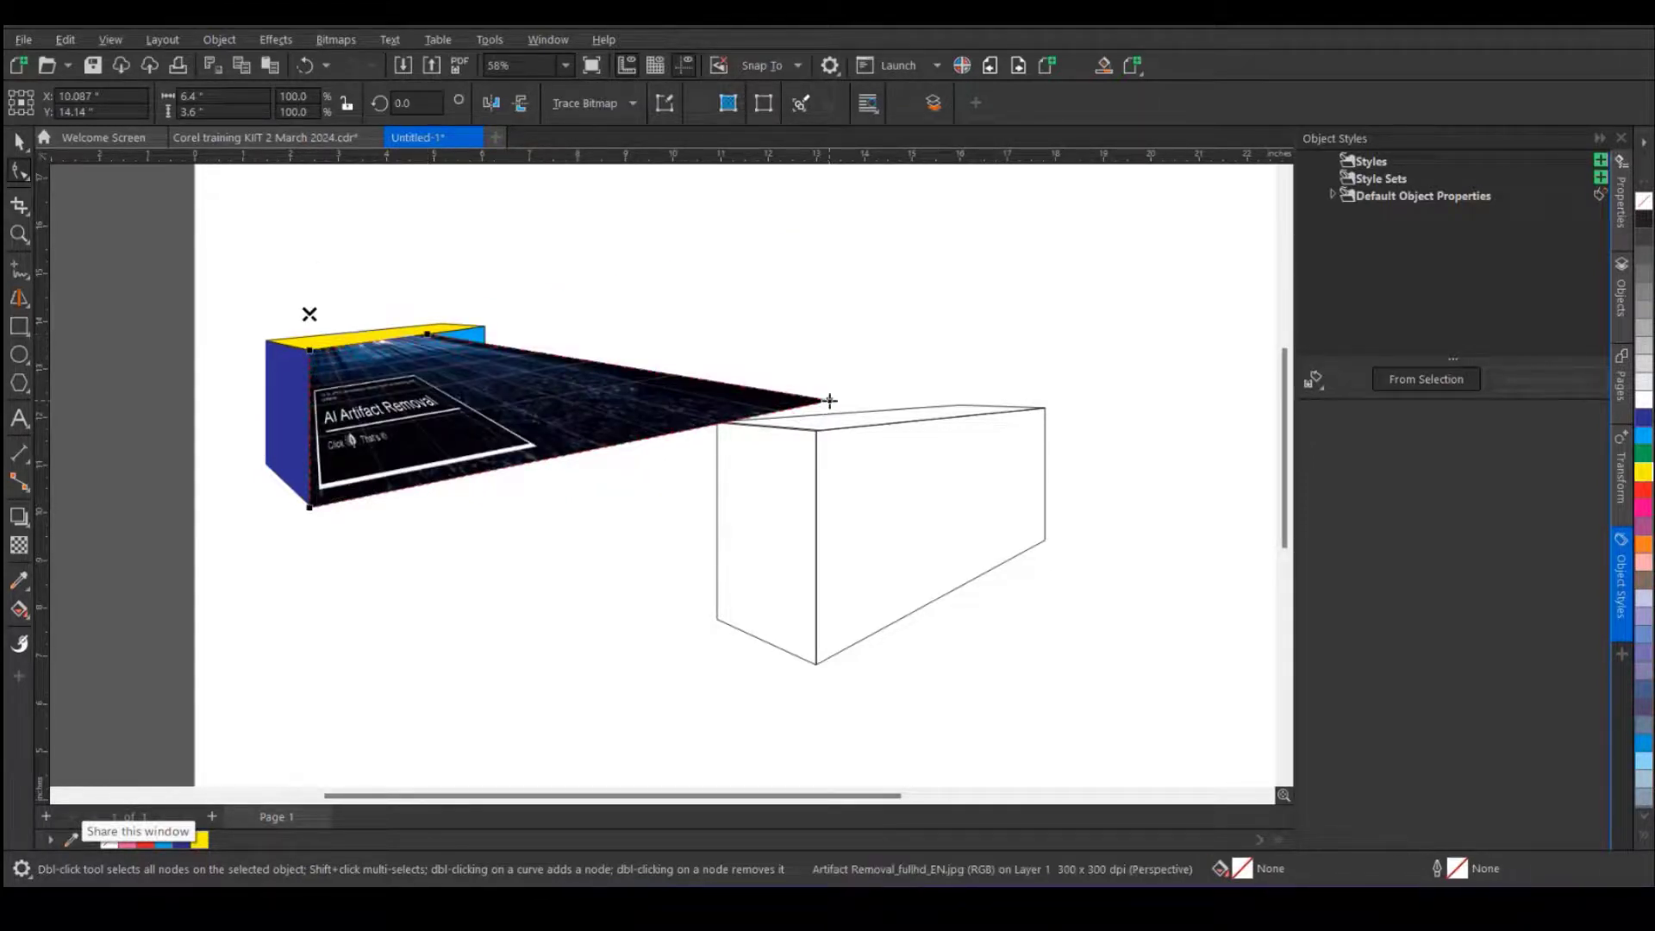
drag(829, 400, 475, 435)
scroll(450, 337, up, 3)
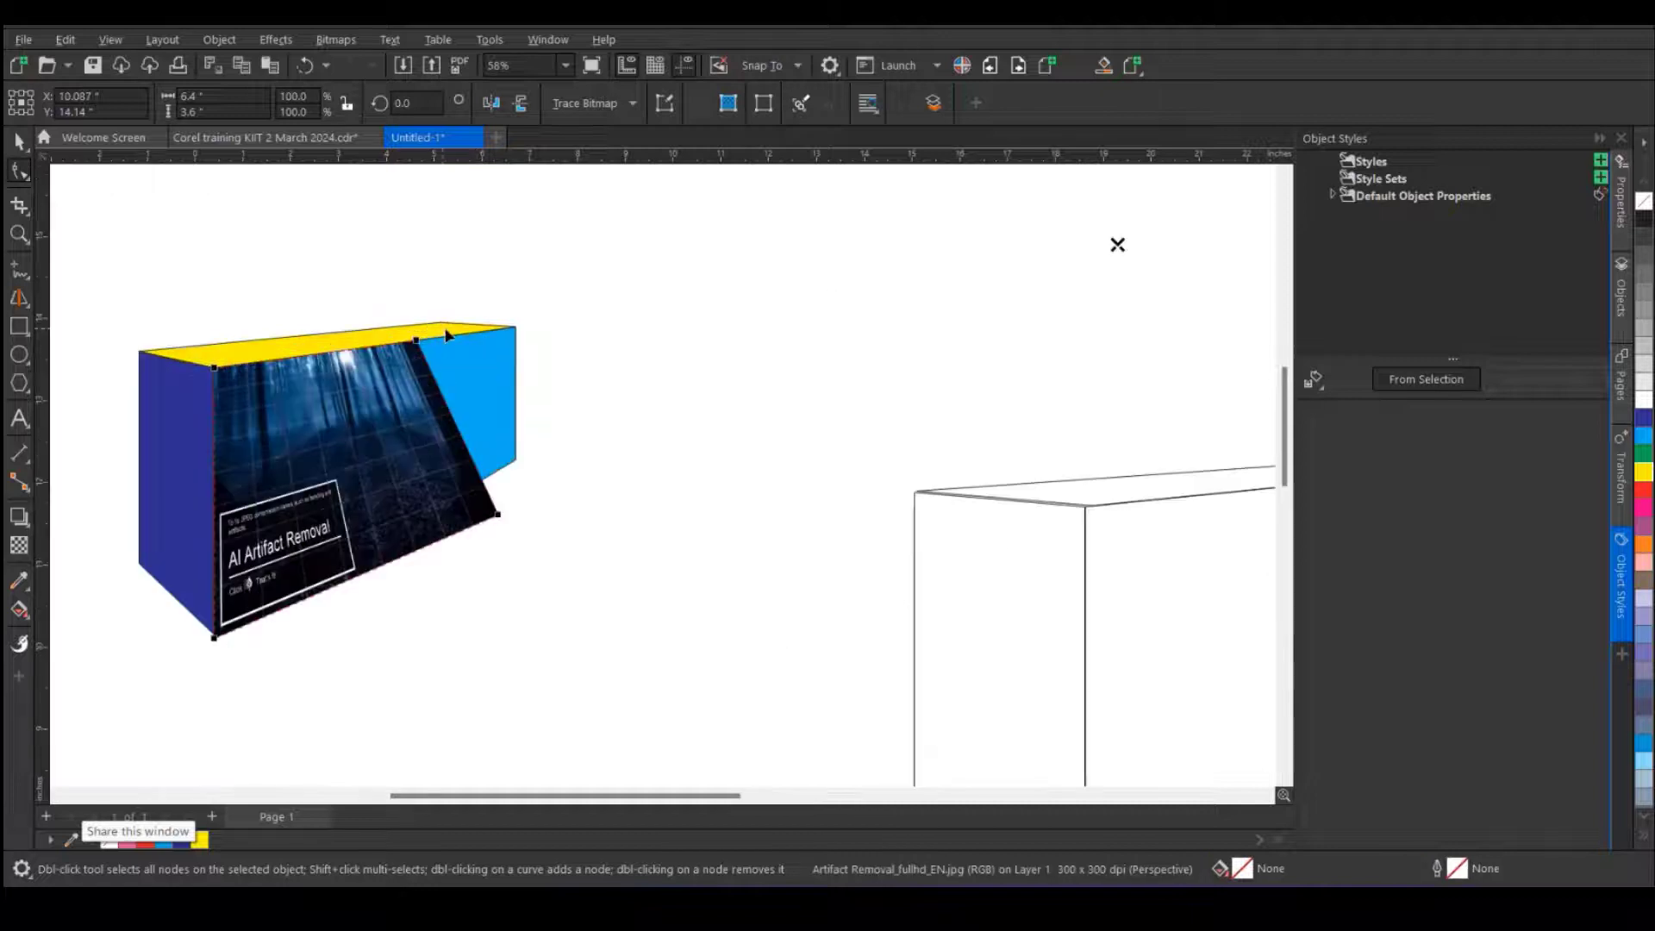
scroll(452, 341, up, 1)
drag(391, 342, 561, 319)
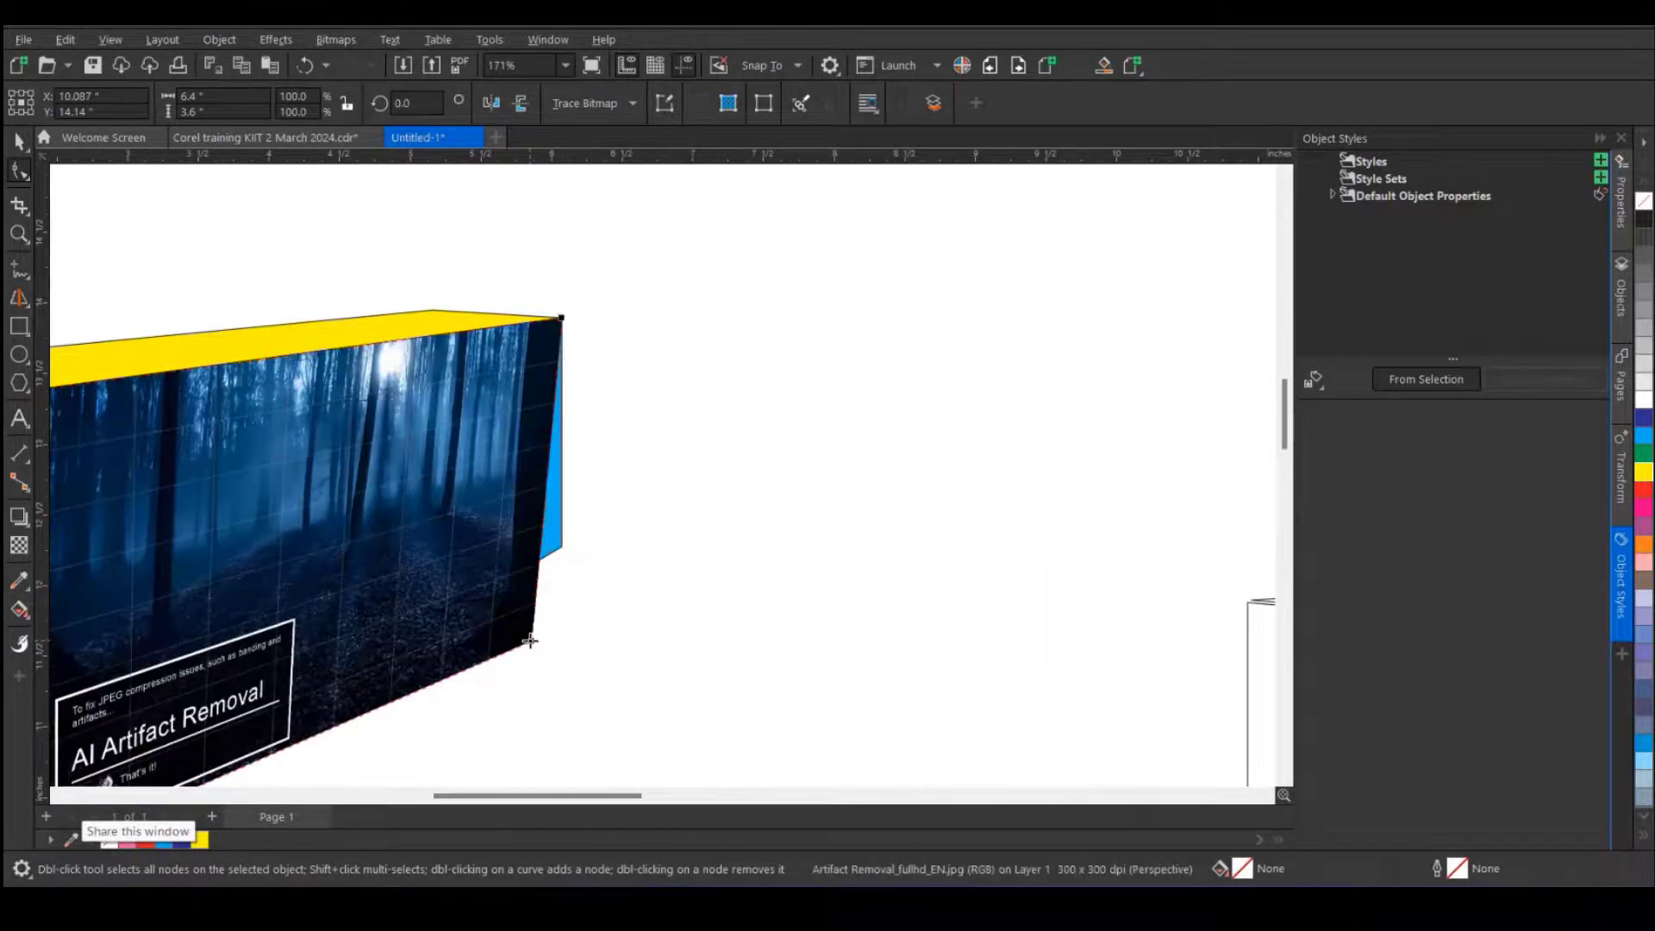
drag(533, 638, 561, 552)
scroll(184, 251, down, 3)
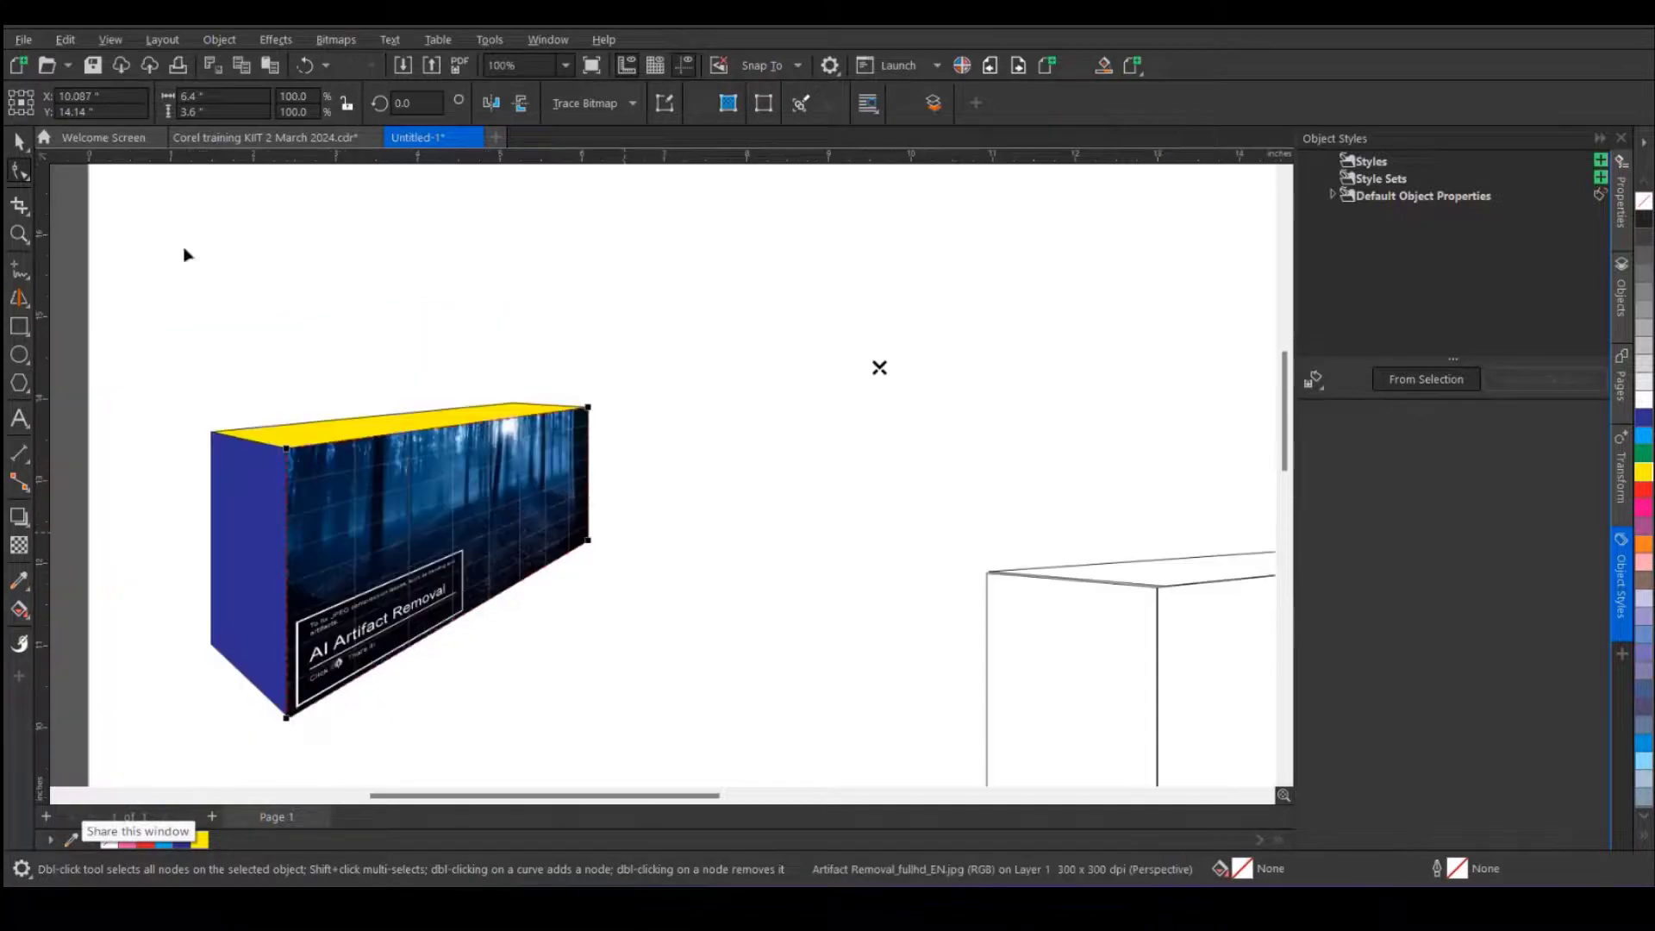
key(space)
click(184, 218)
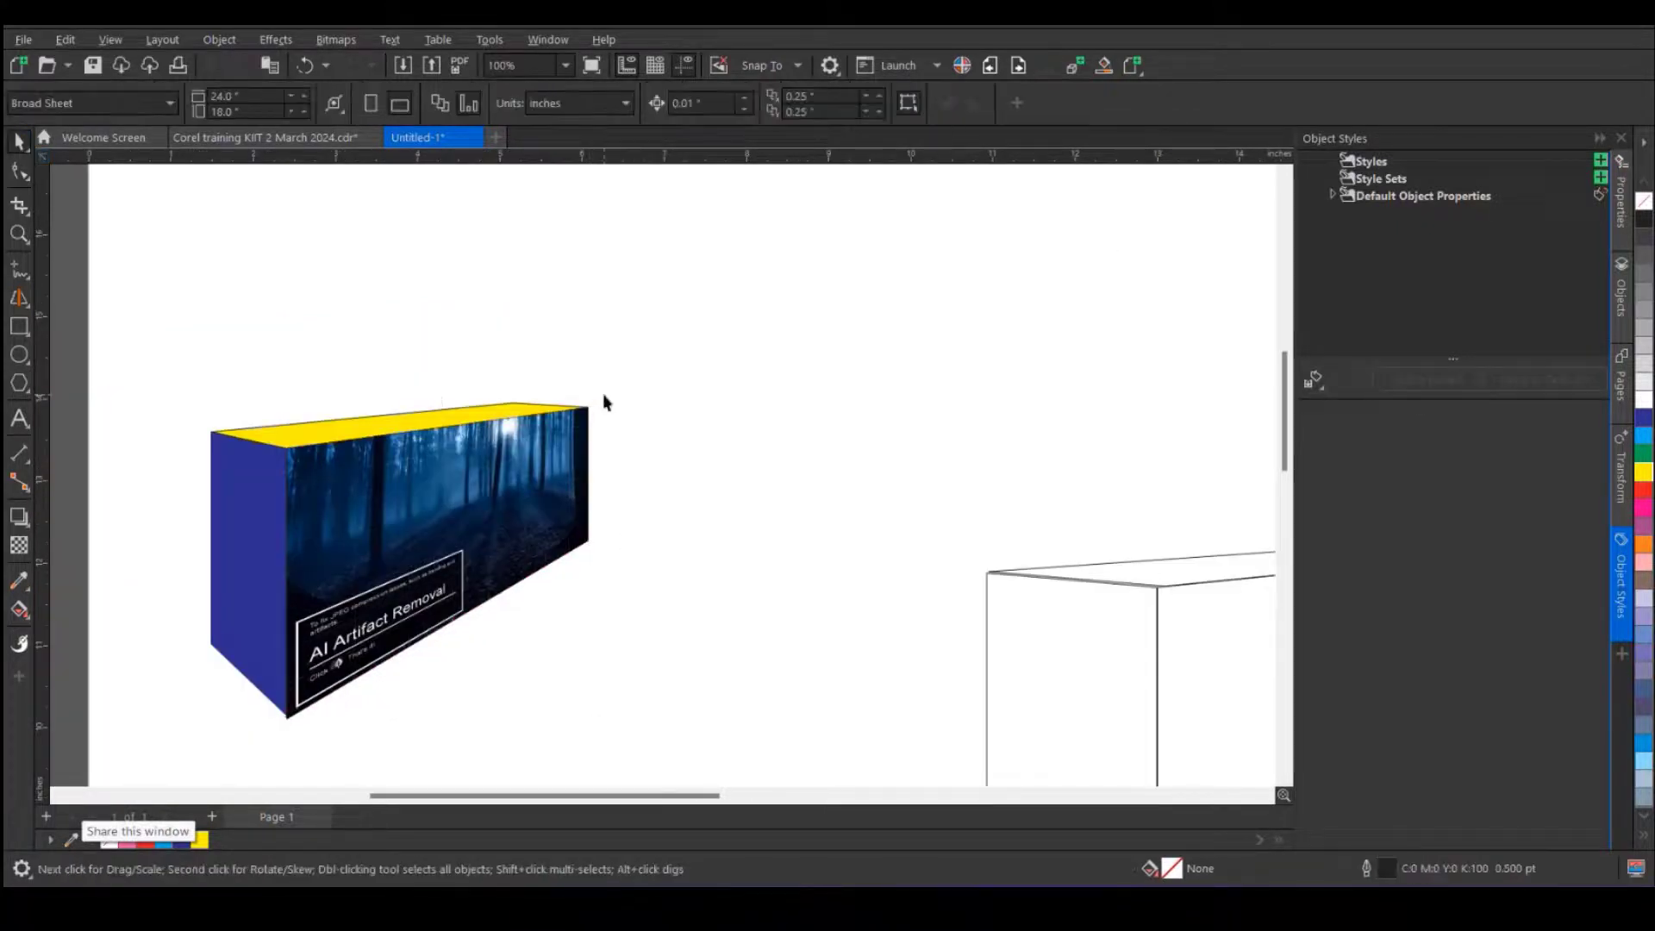
scroll(649, 413, down, 1)
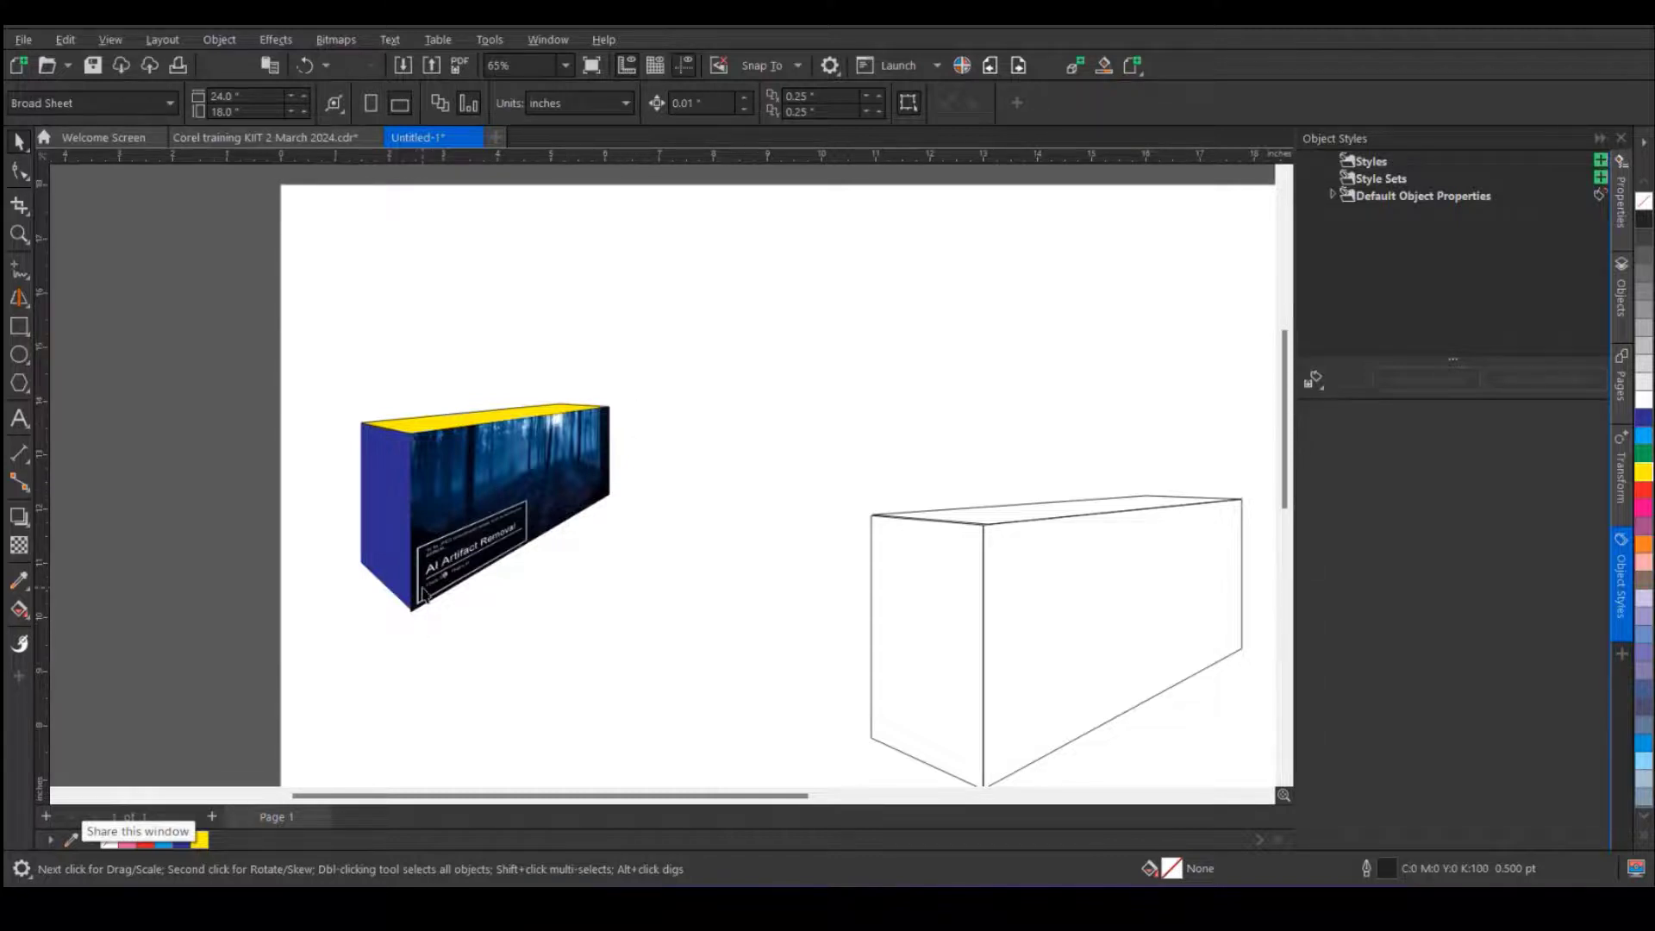
click(462, 554)
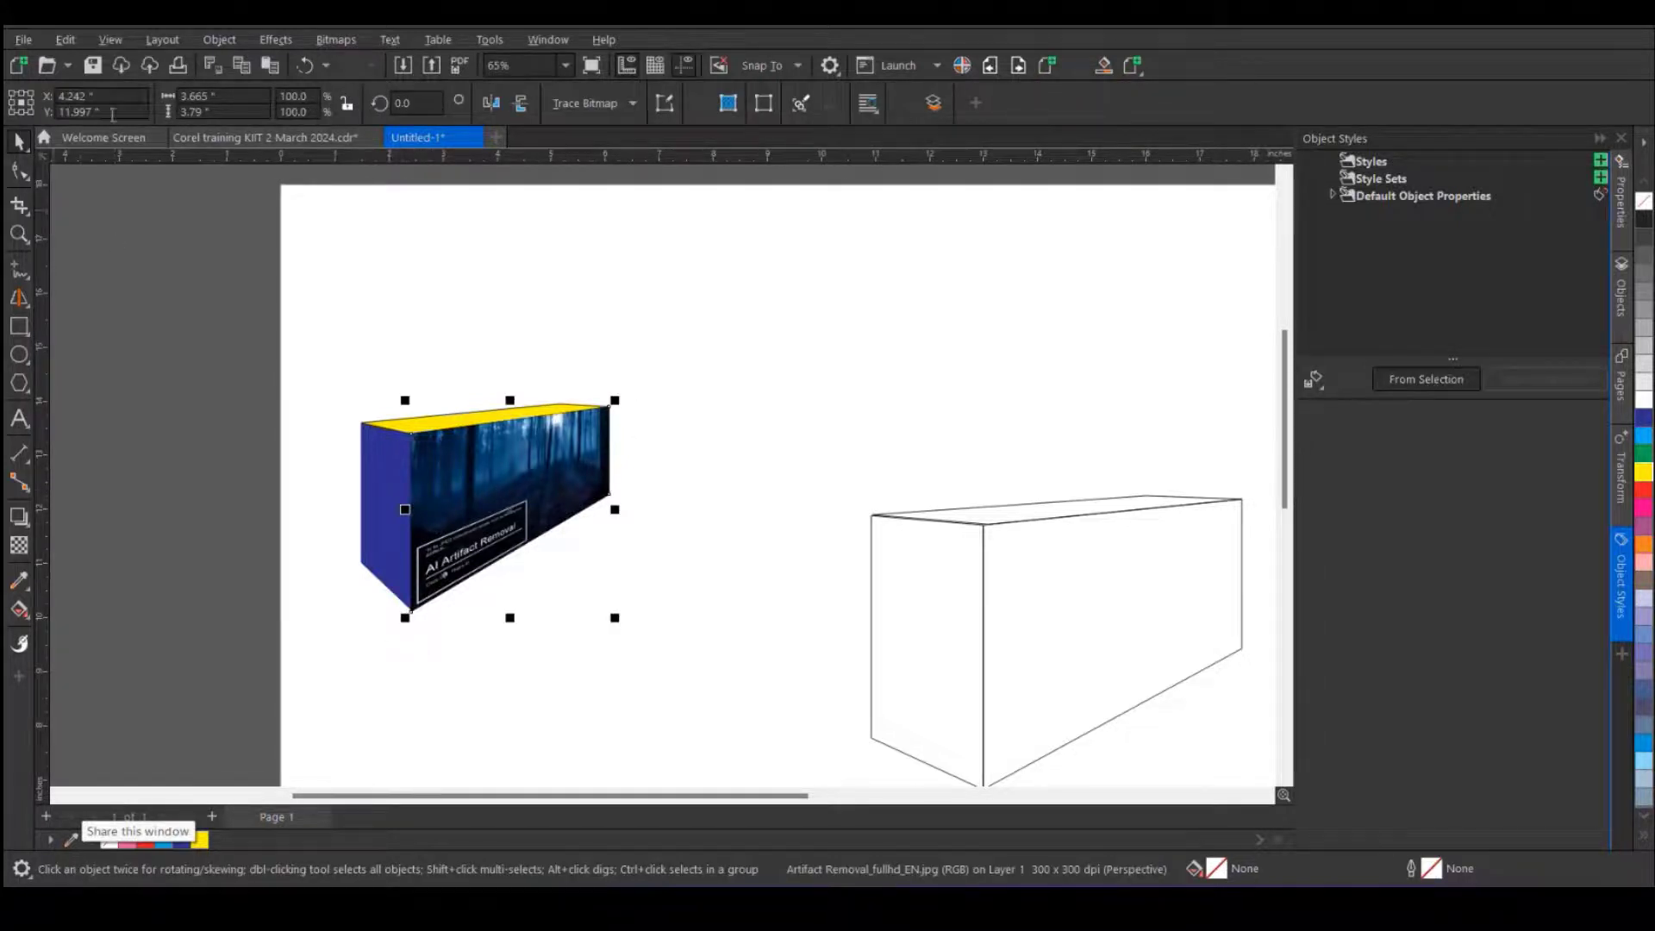
scroll(419, 632, up, 8)
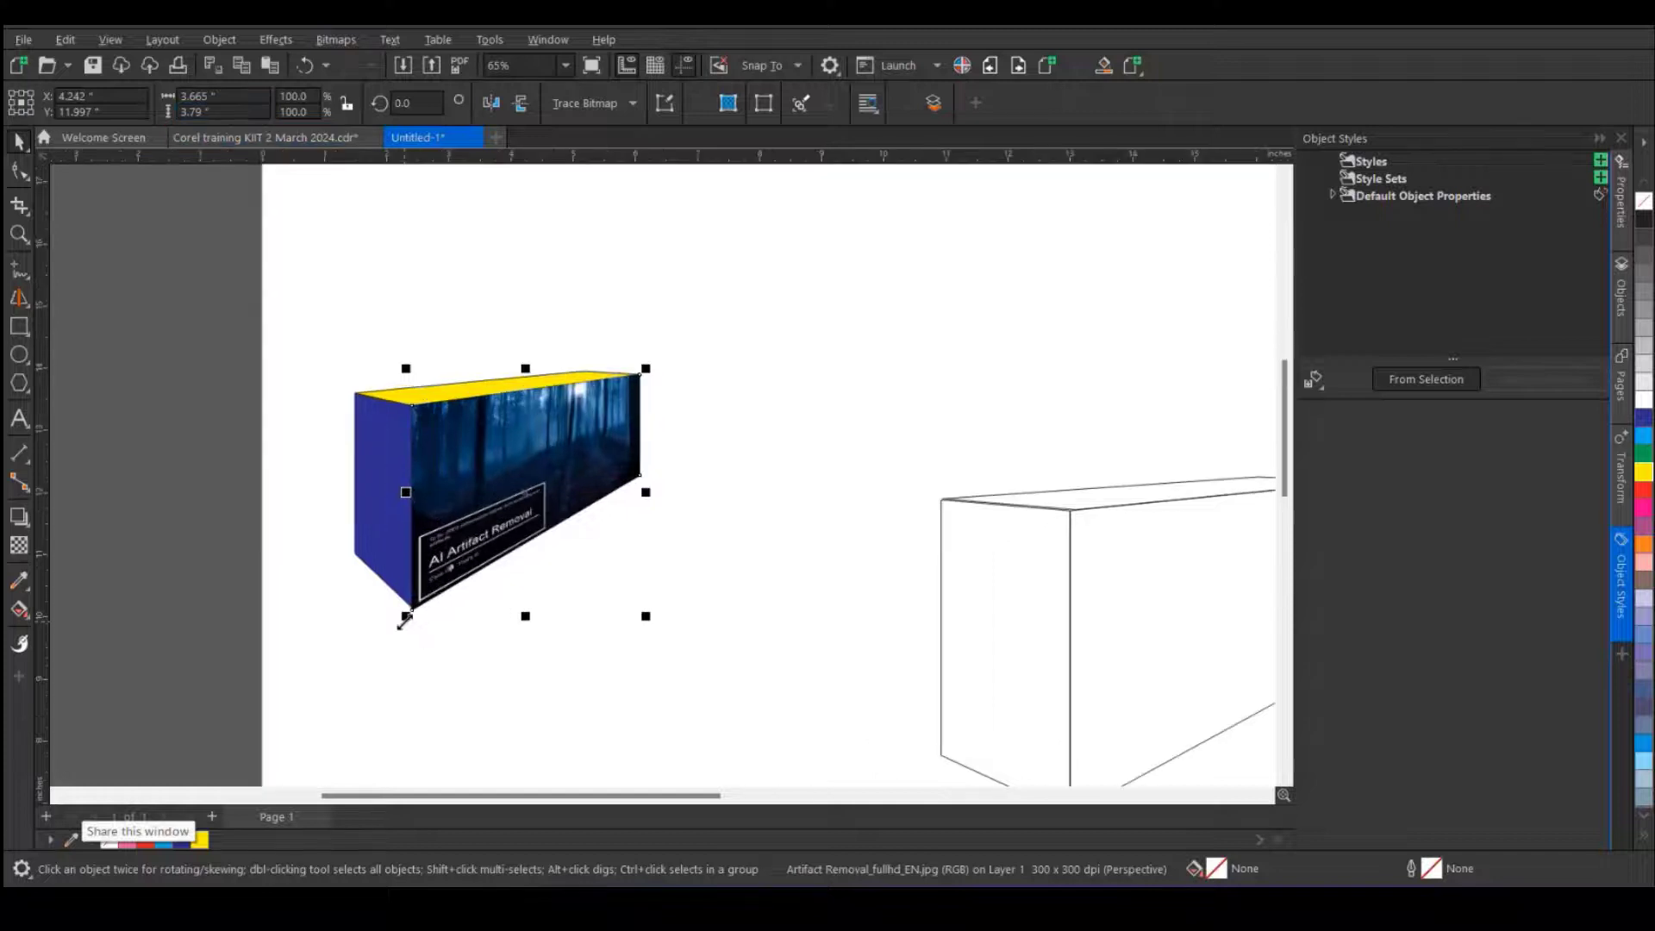
scroll(472, 480, down, 5)
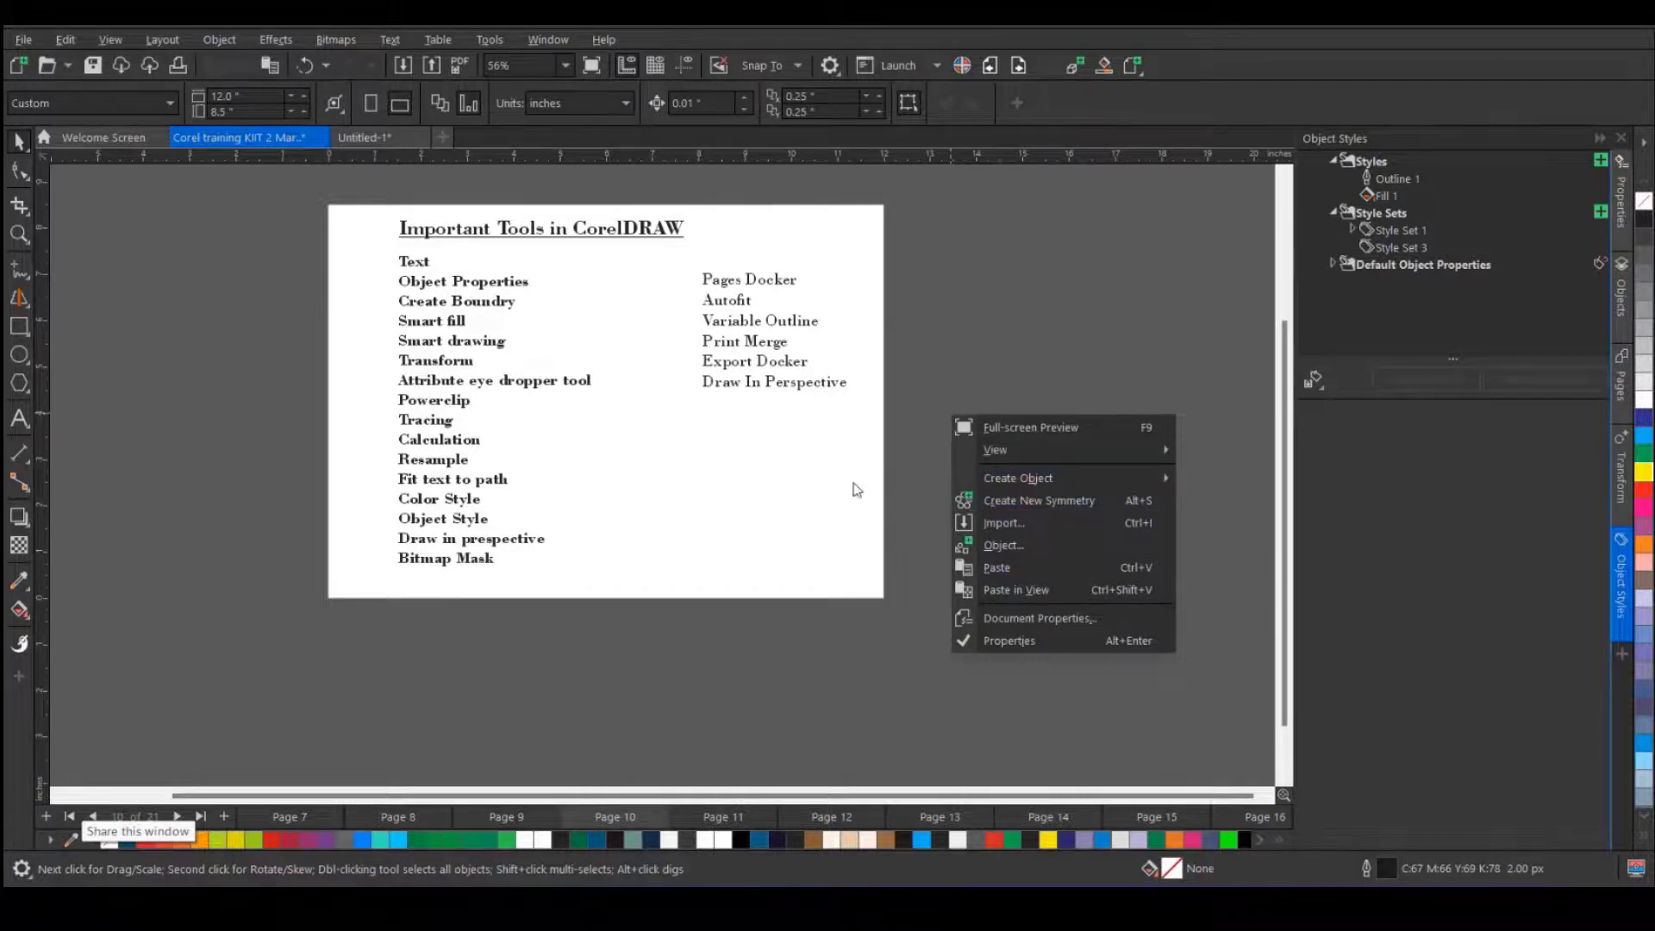
click(1010, 523)
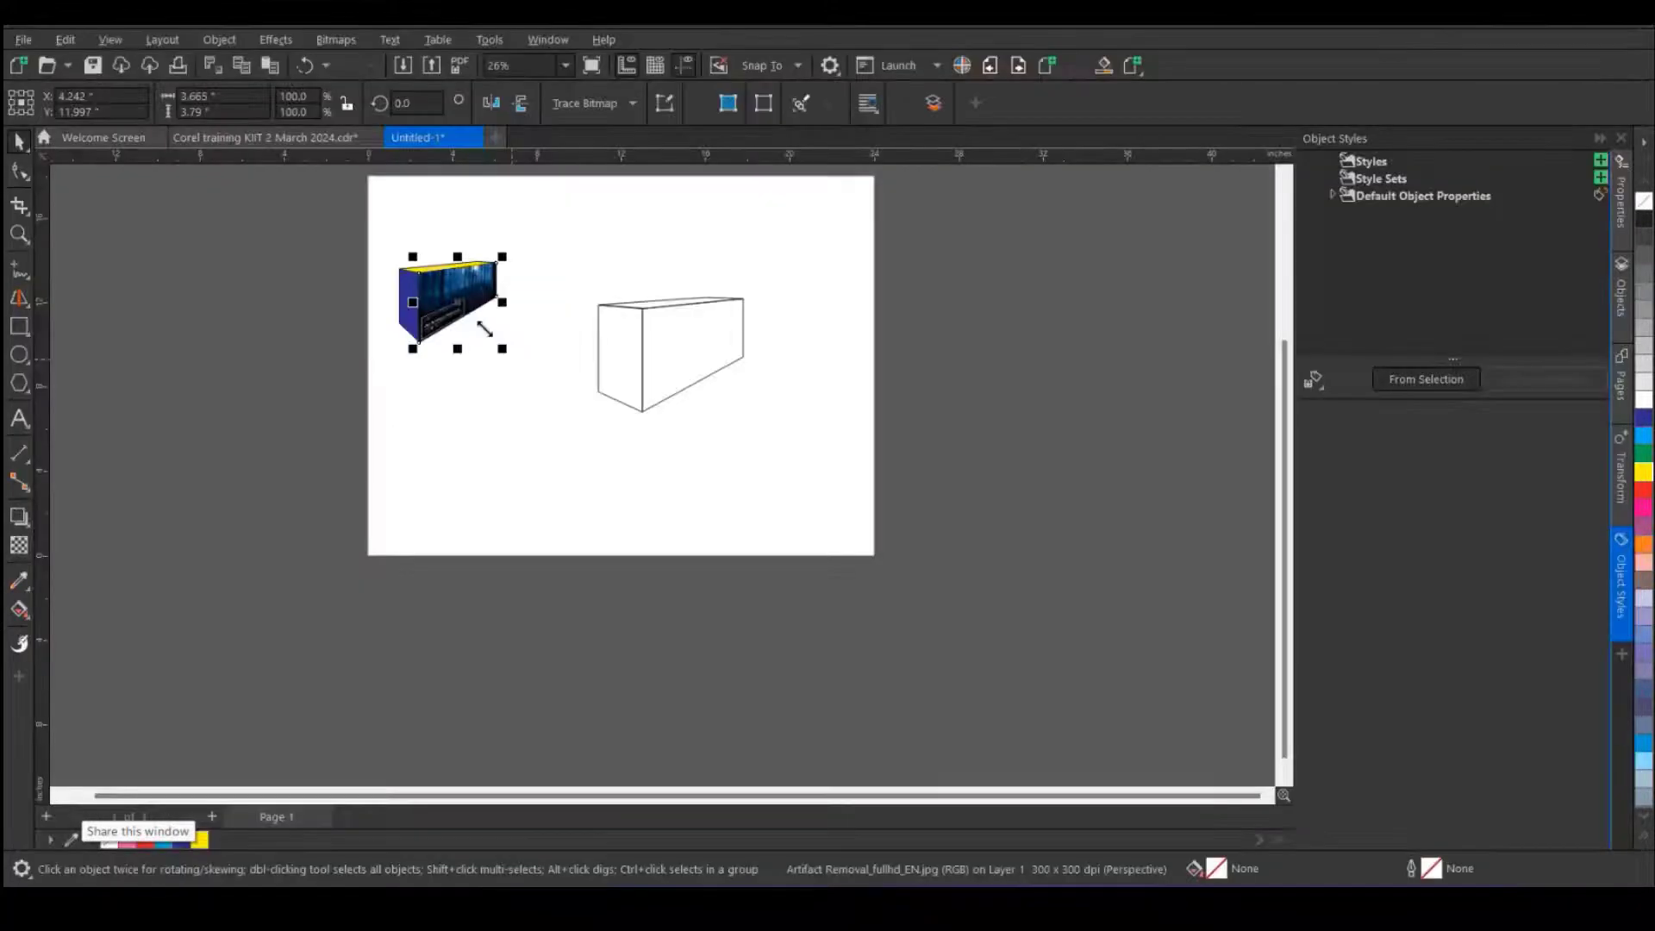
- Delete all objects from the Untitled-1 document
key(ctrl+a)
key(Delete)
right_click(545, 360)
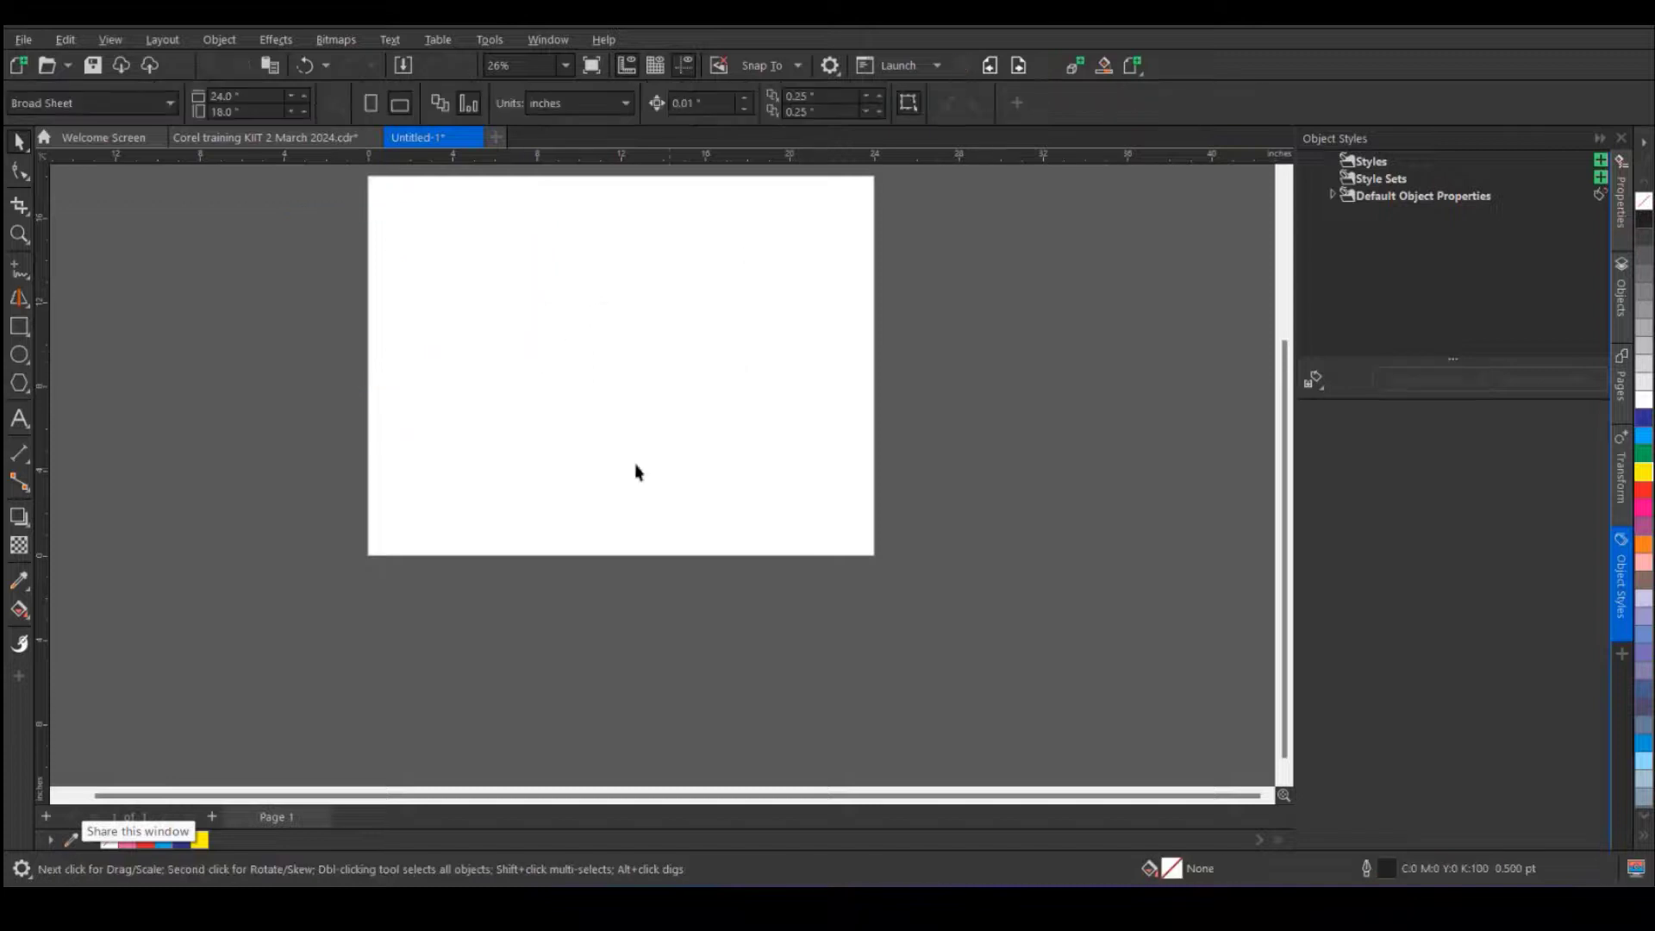
key(Escape)
- Import 00656_perfectbloom_1280x1024.jpg and place it at the page's centre
key(ctrl+i)
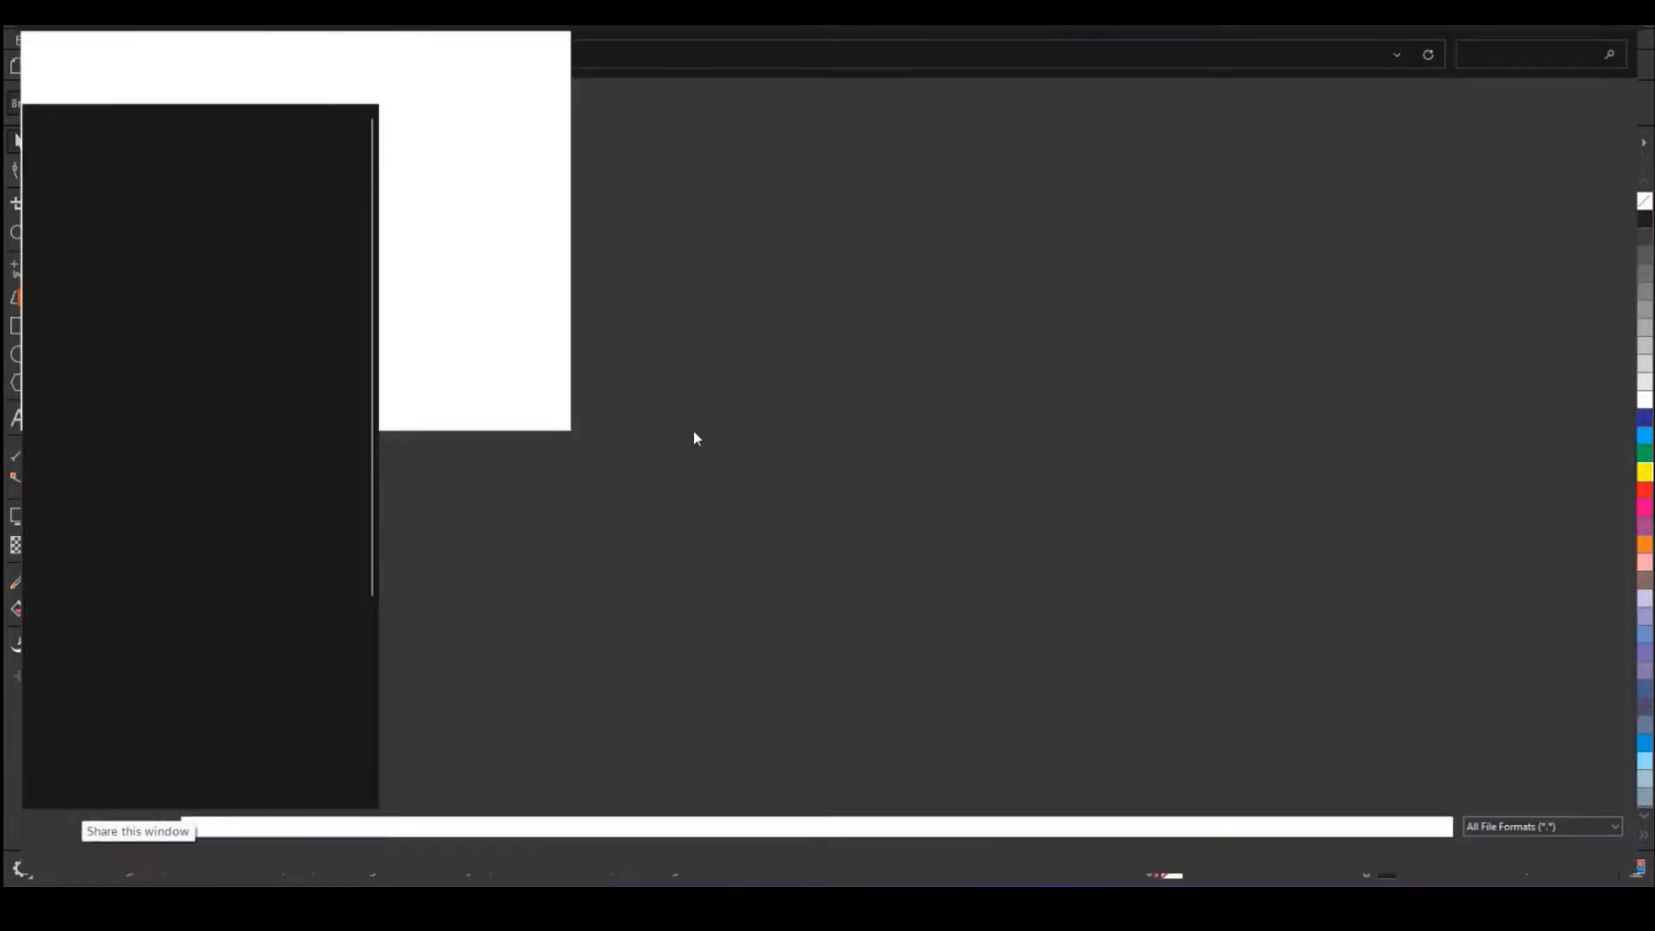
click(1181, 178)
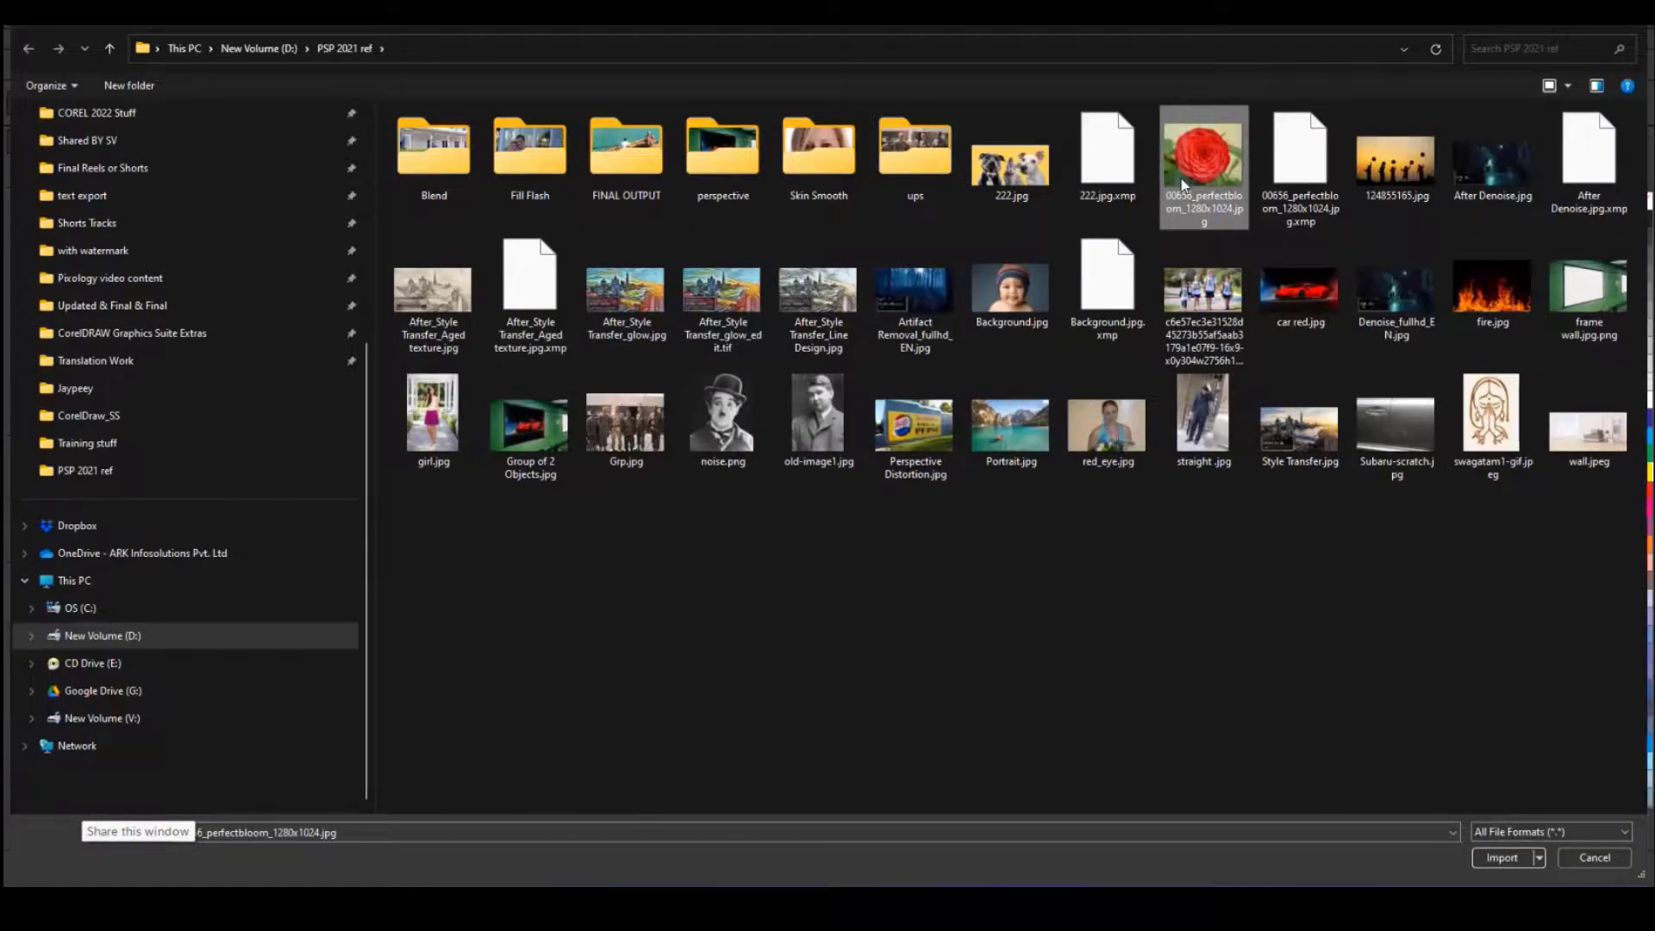
double_click(1181, 185)
key(Return)
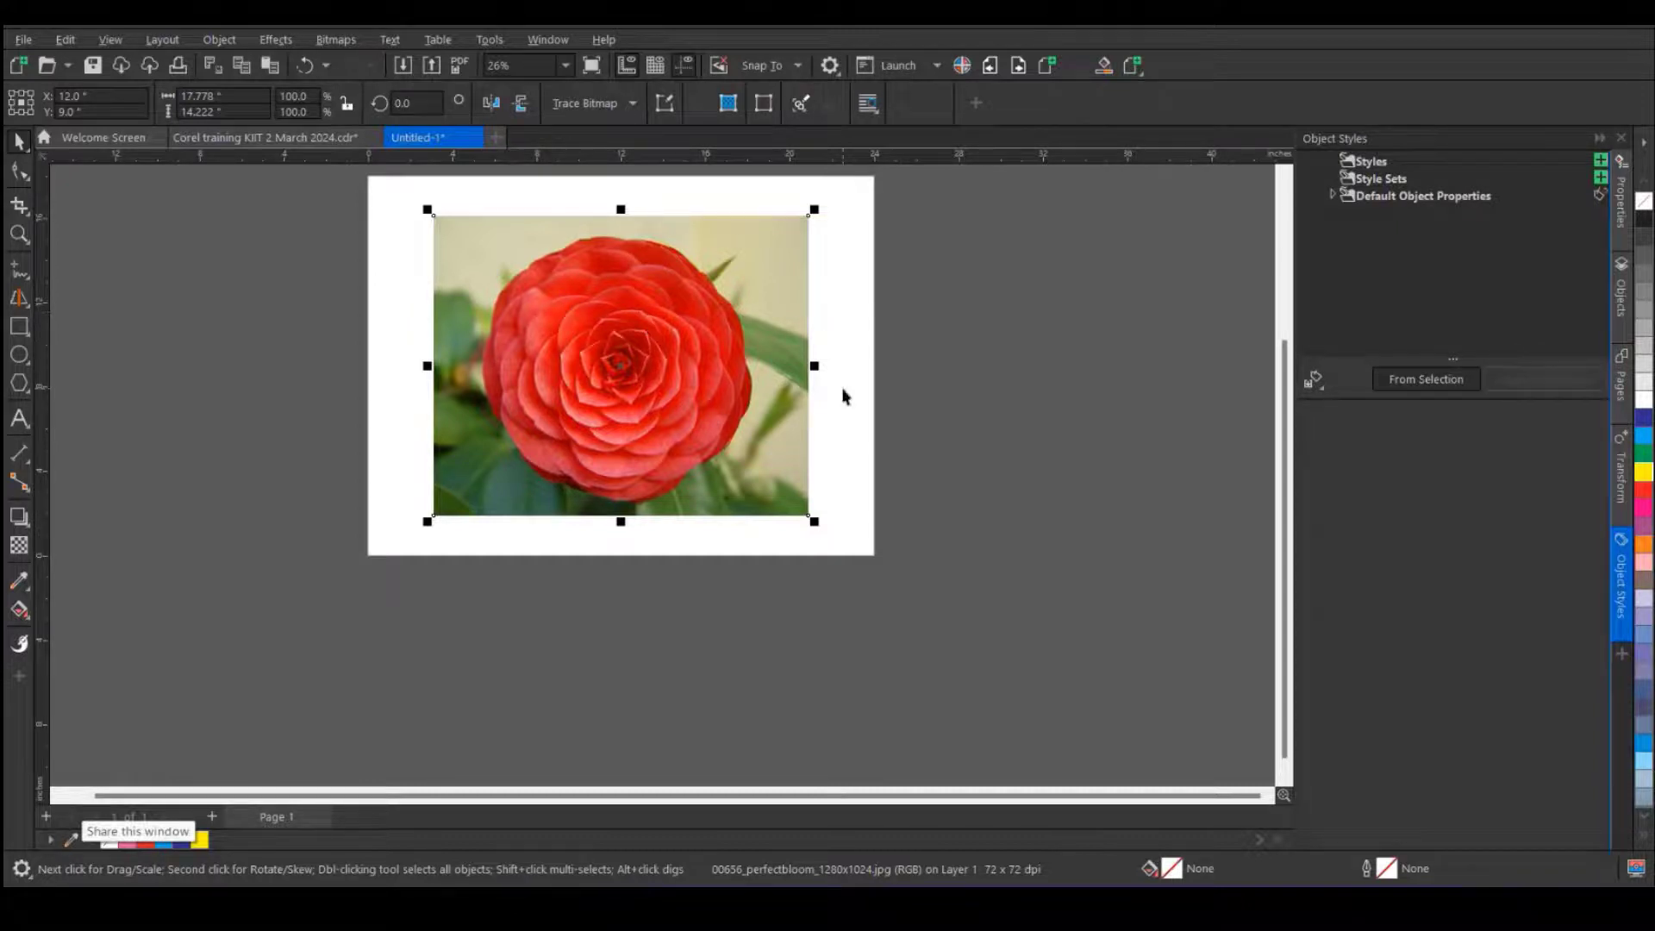
- Open the Bitmap Mask settings for the flower image and sample a red petal colour as the first mask colour
click(1619, 655)
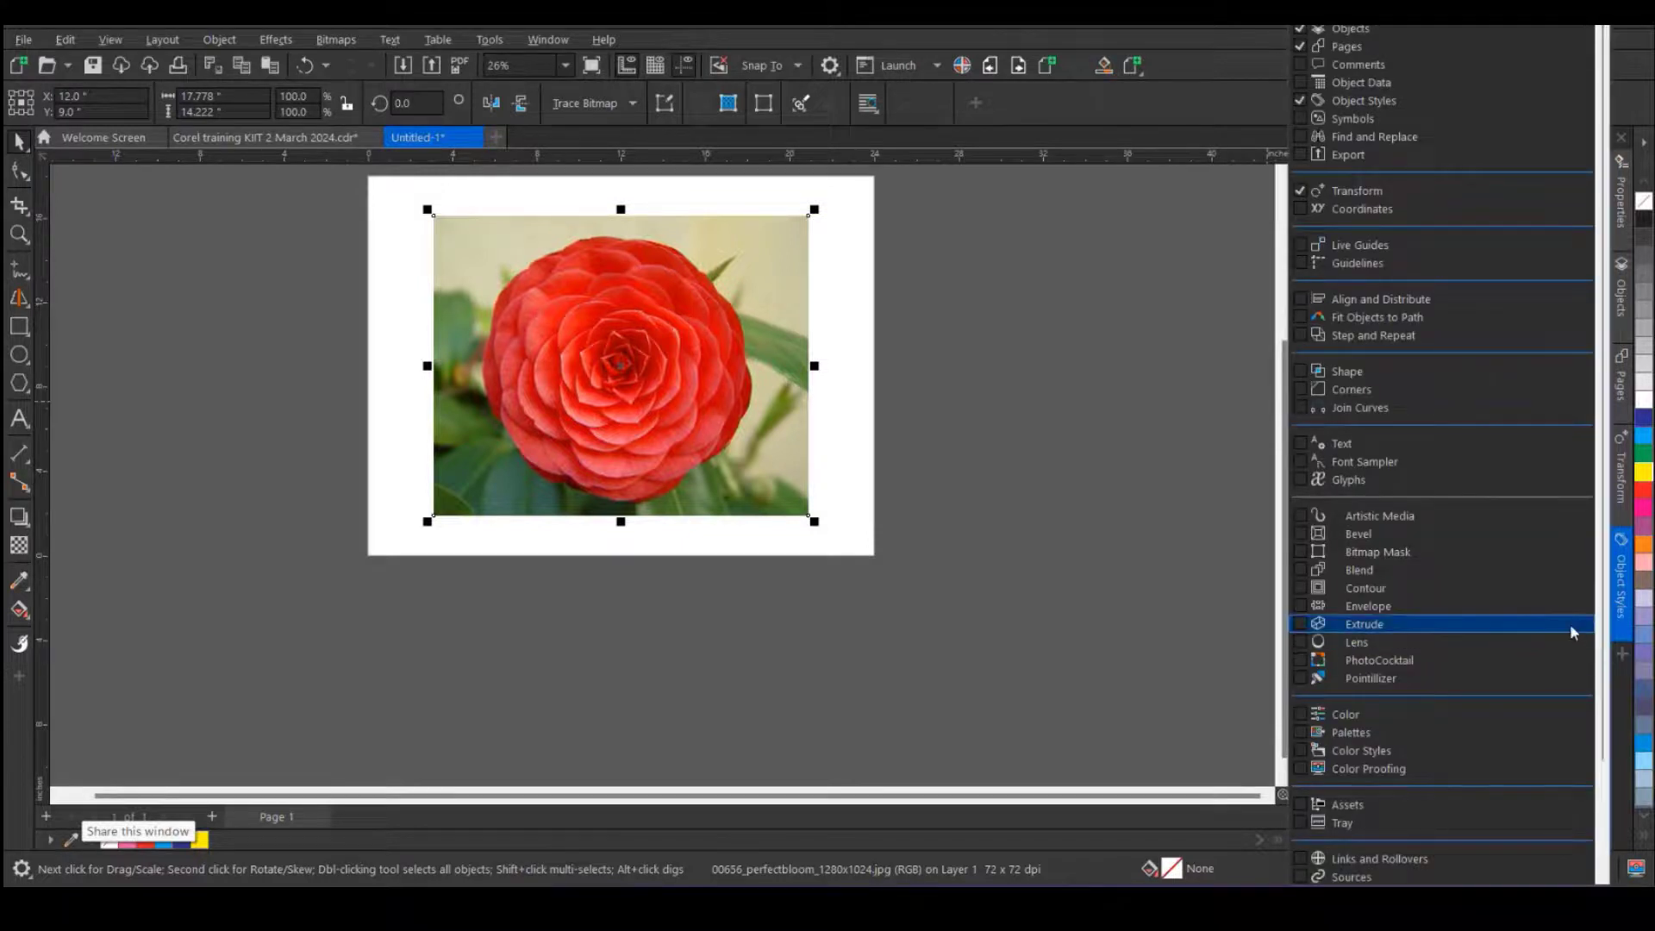
click(1403, 559)
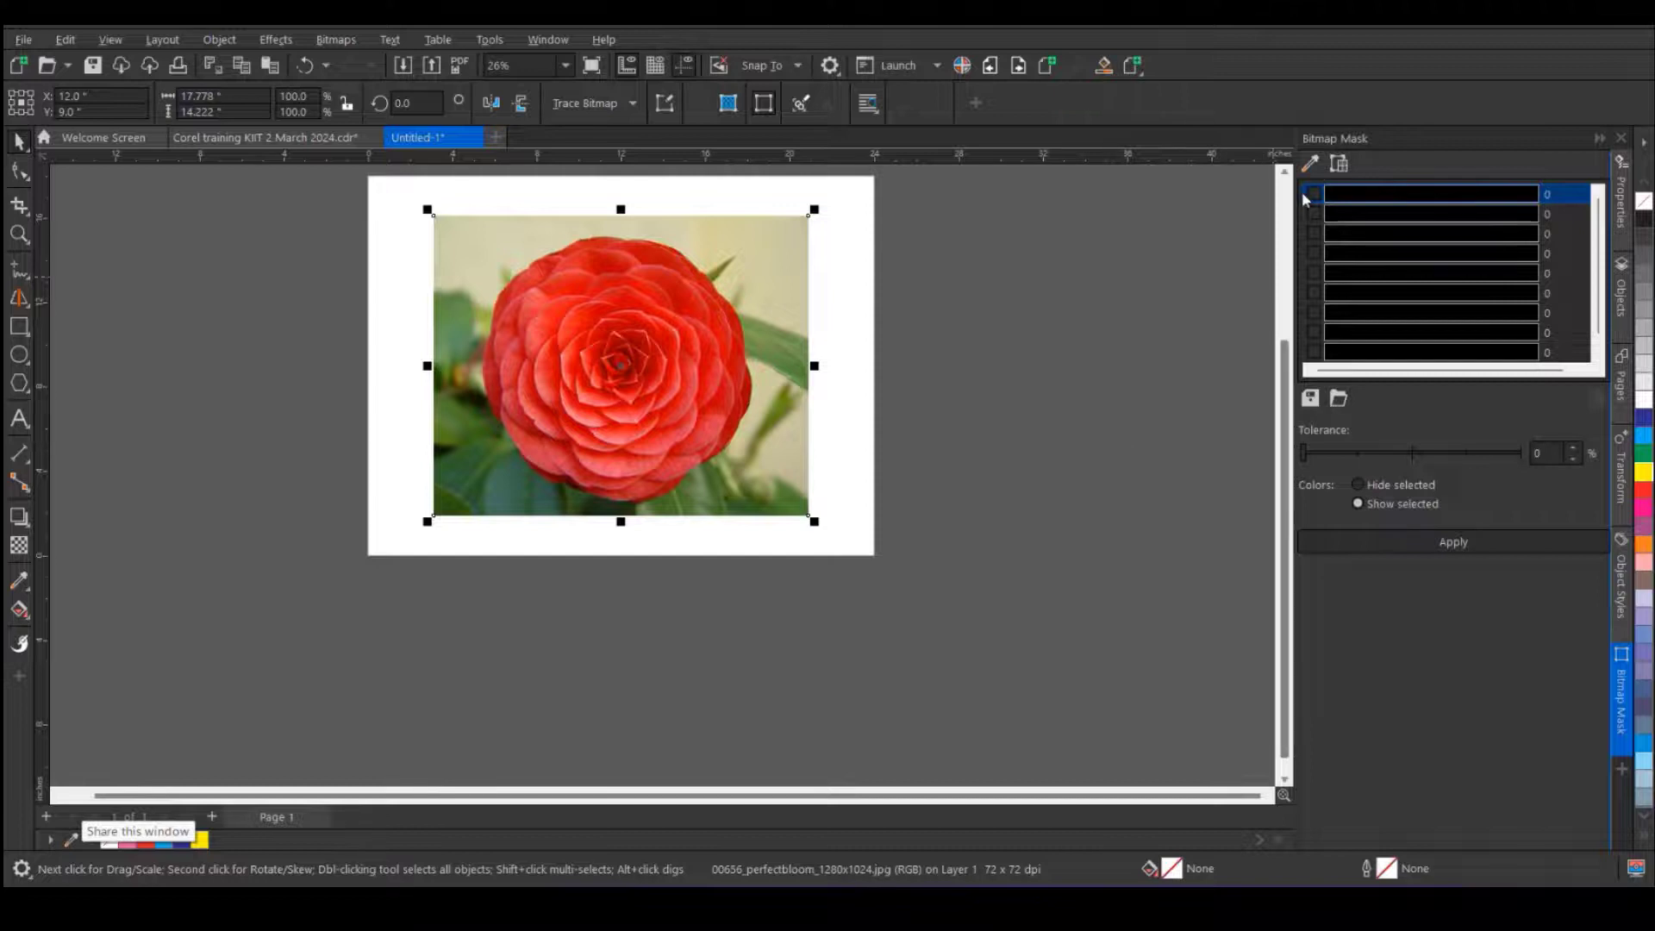
click(1310, 164)
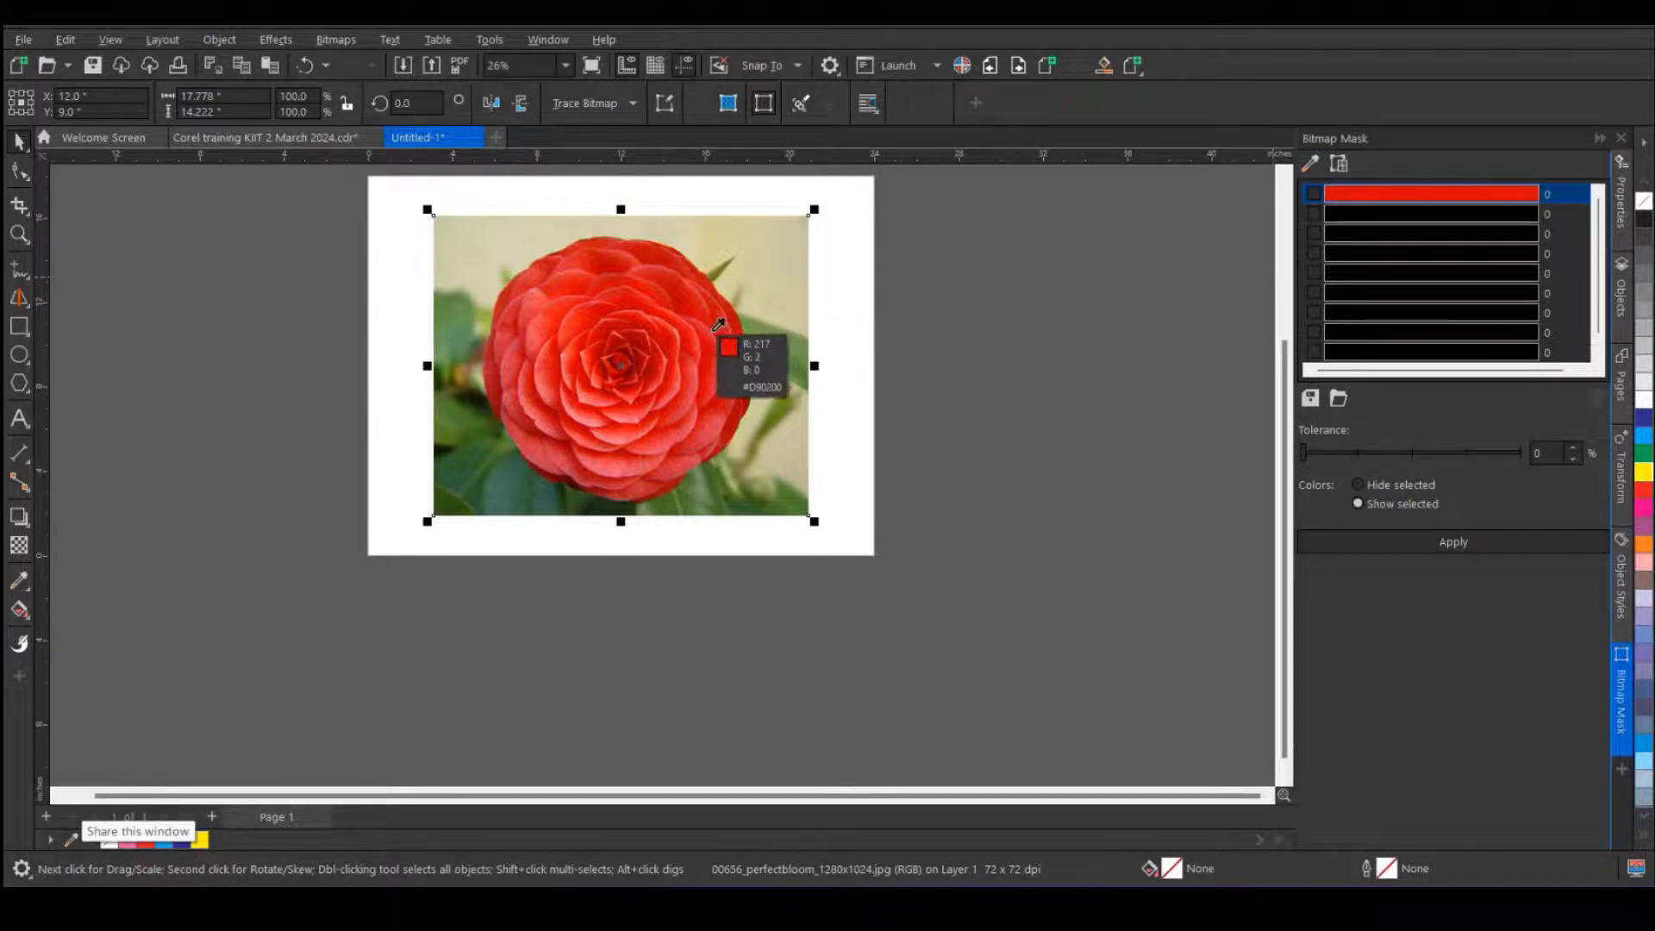
click(708, 337)
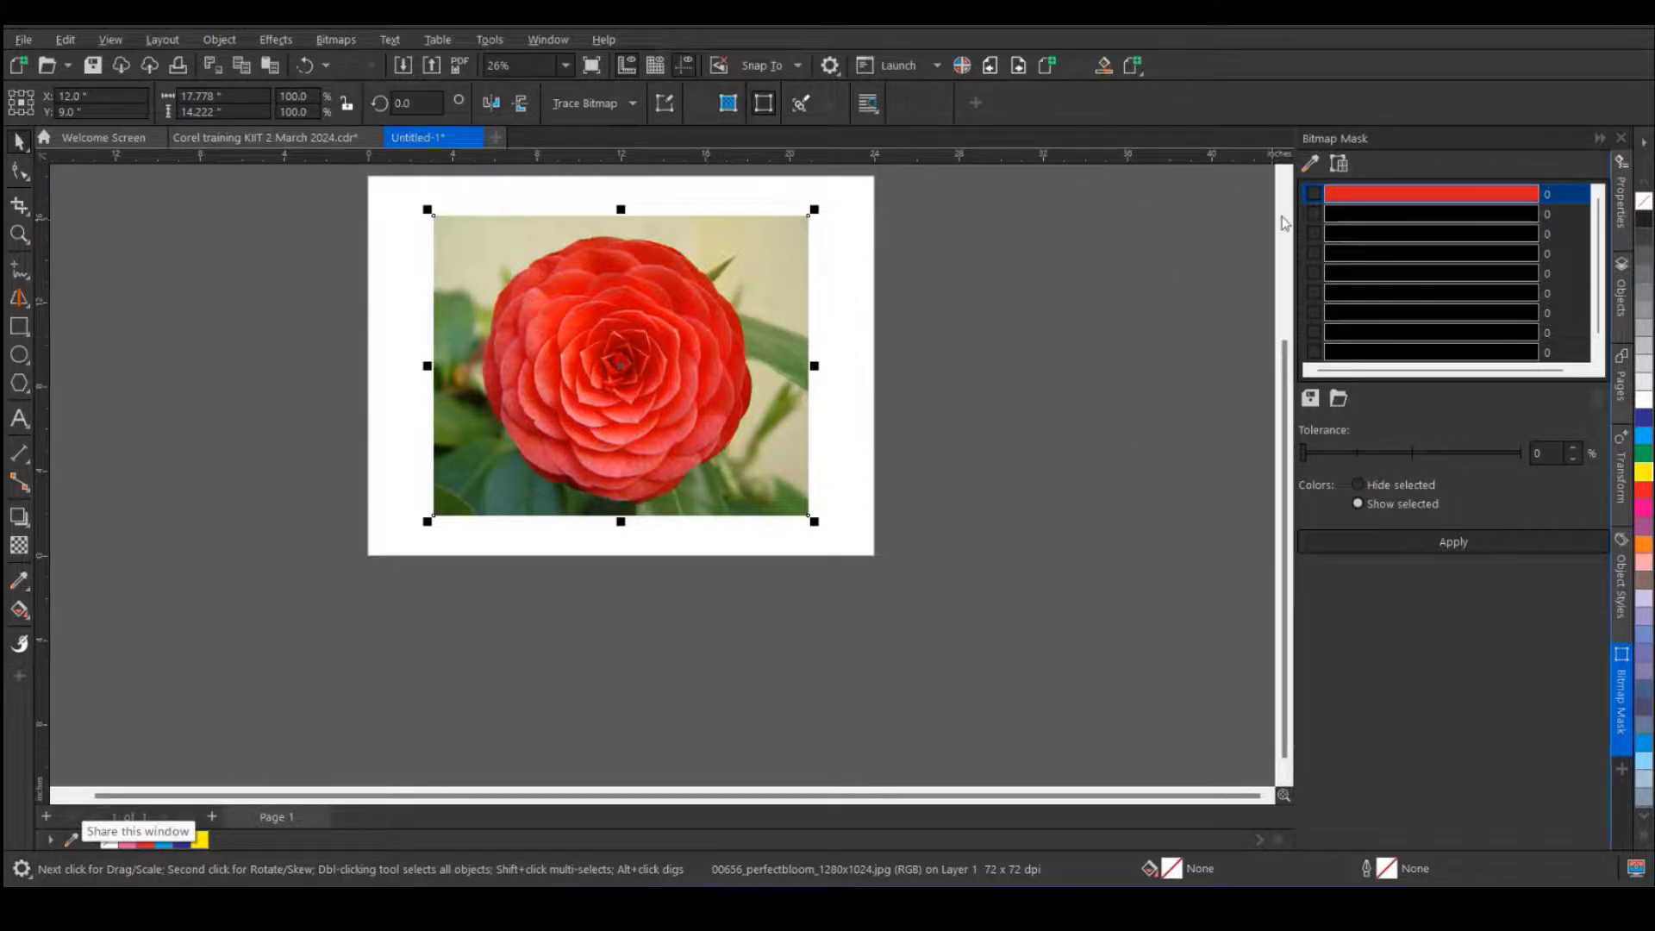
- Enable the sampled red, set its tolerance to 13% and apply the mask to show only the selected colour
click(1312, 215)
drag(1307, 455, 1332, 452)
click(1399, 543)
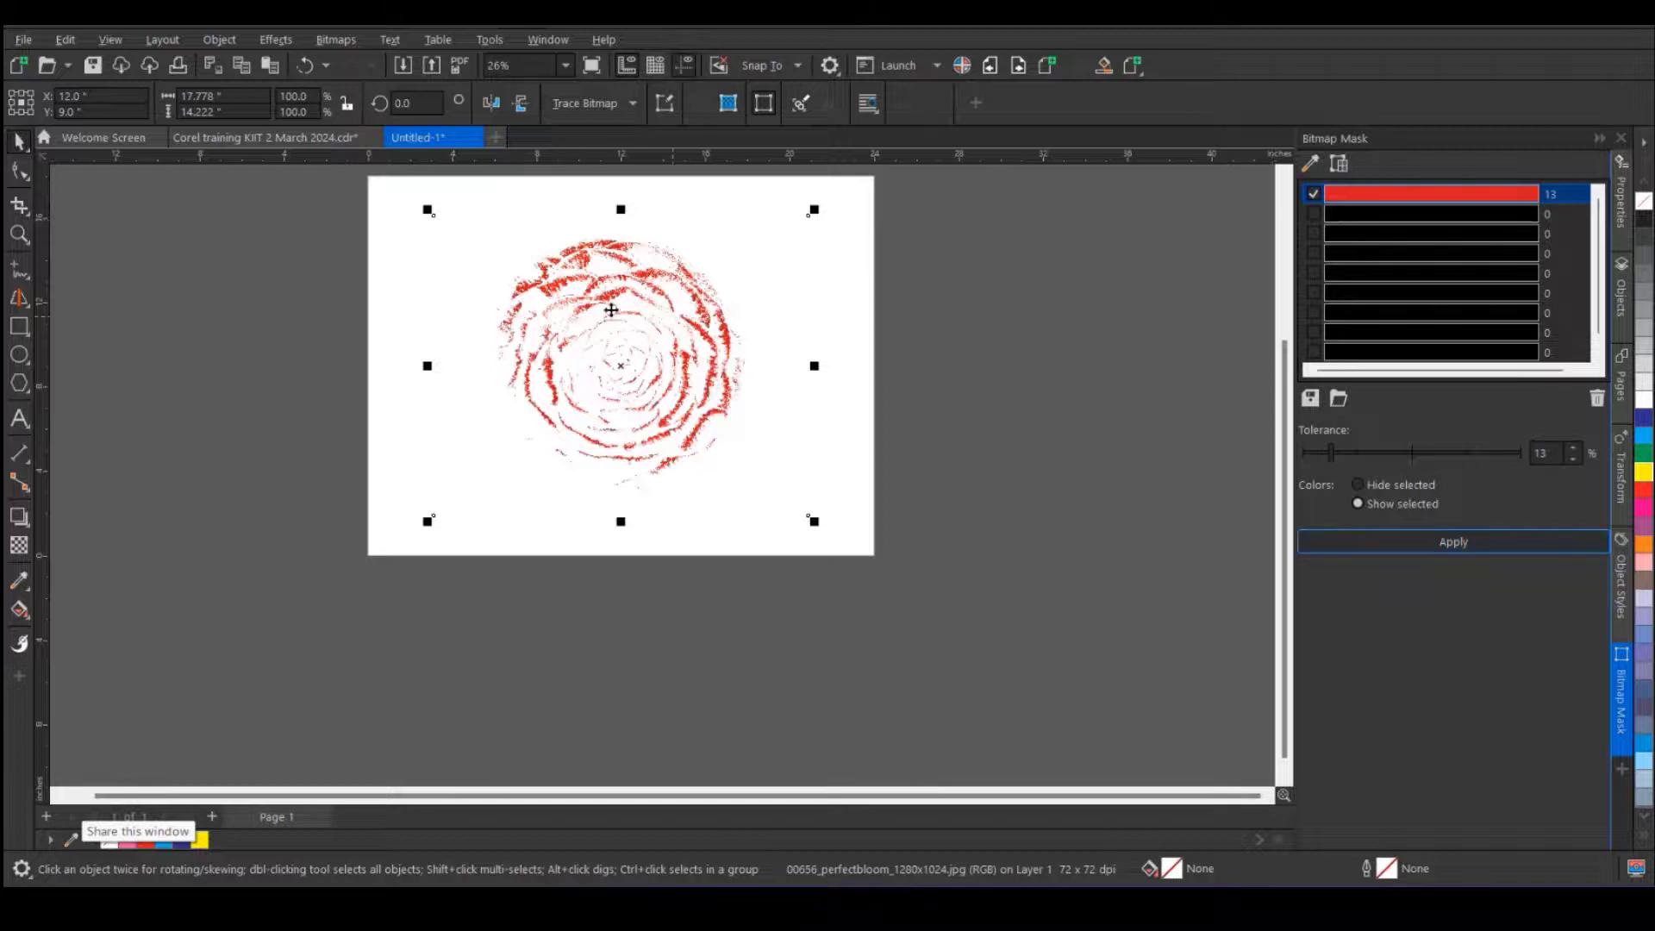
- Raise the red mask colour's tolerance through 25%, 31% and 36% to 41%, applying the bitmap mask after each change
click(1343, 238)
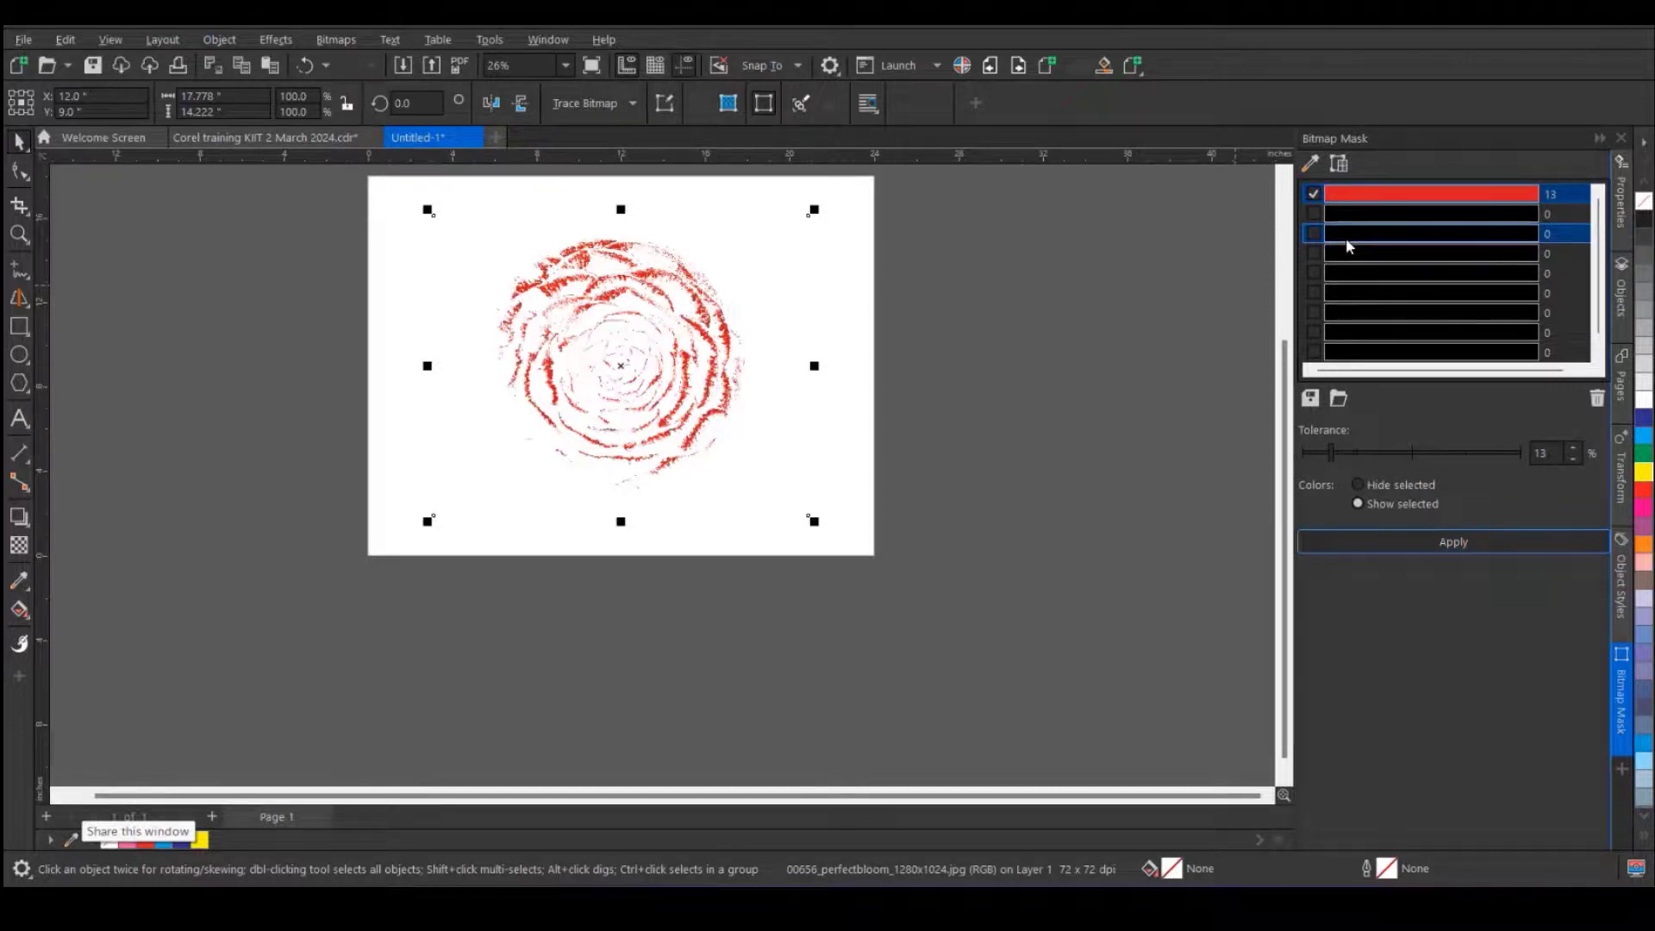
drag(1331, 454, 1358, 464)
click(1386, 541)
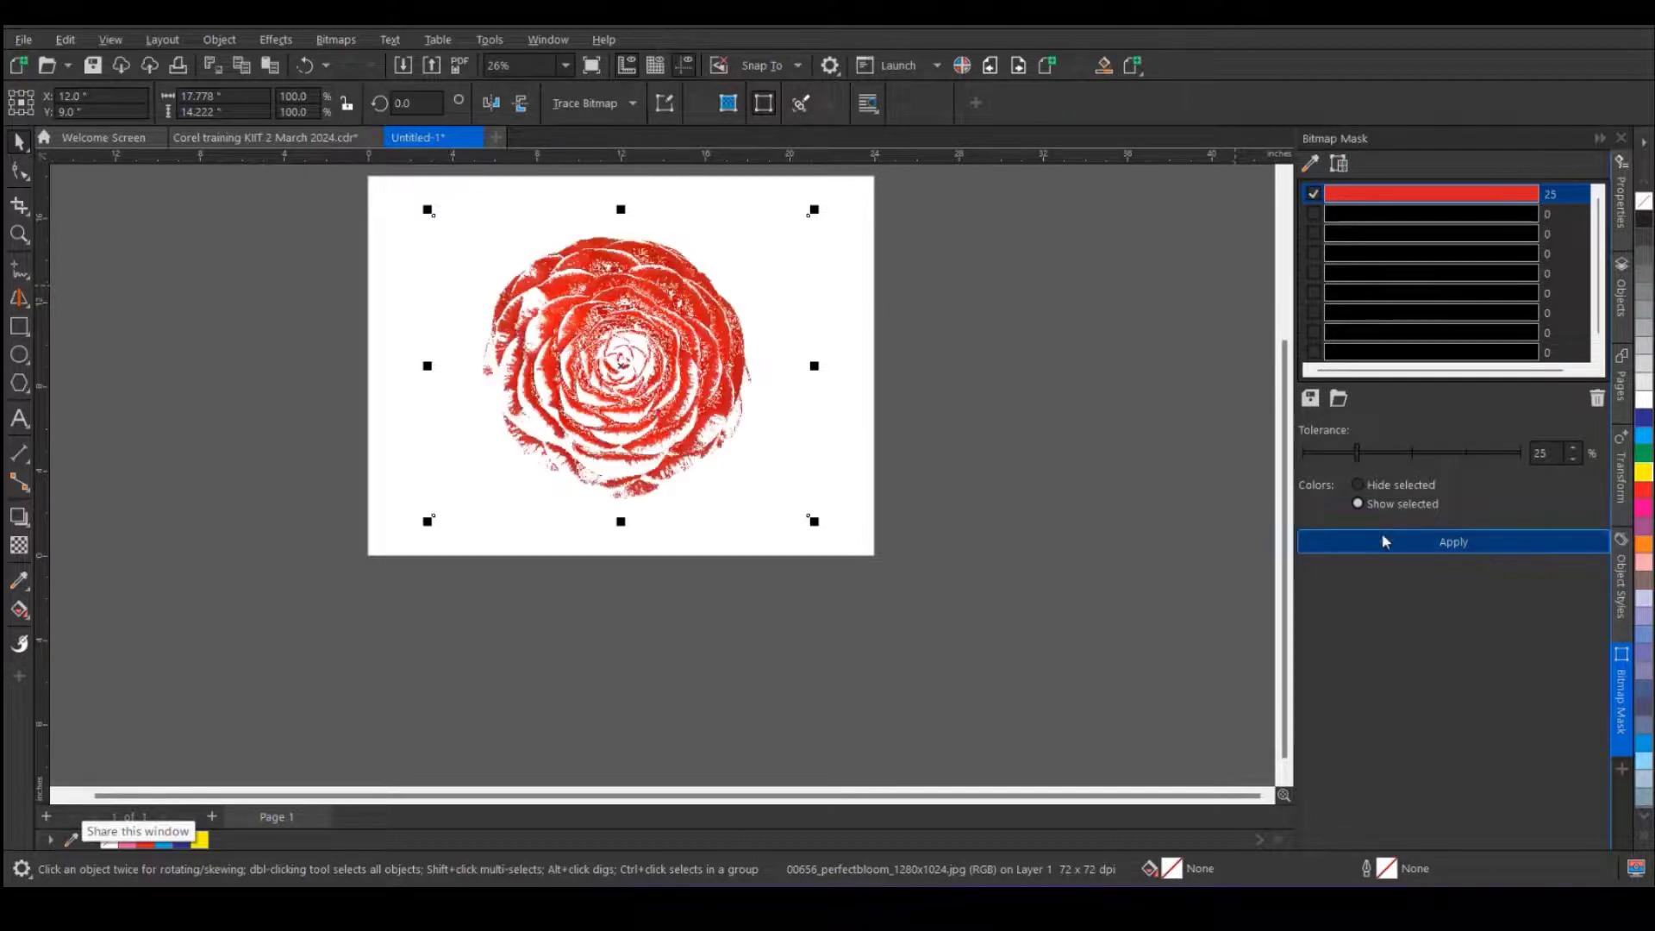
drag(1359, 454, 1372, 457)
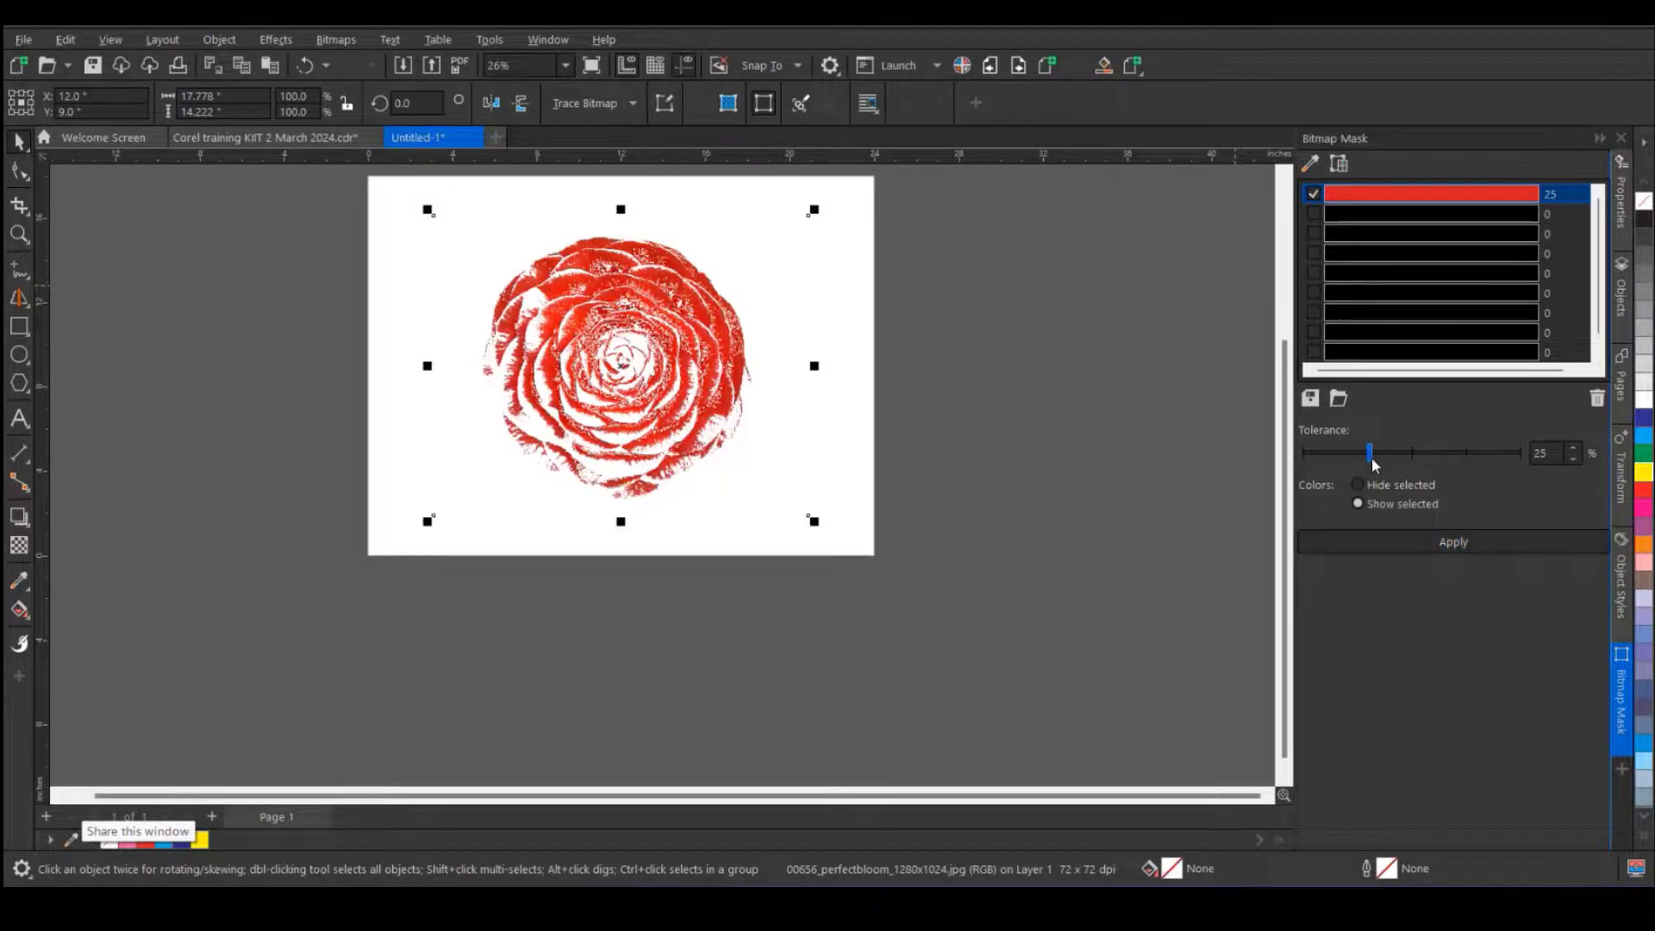
click(1413, 543)
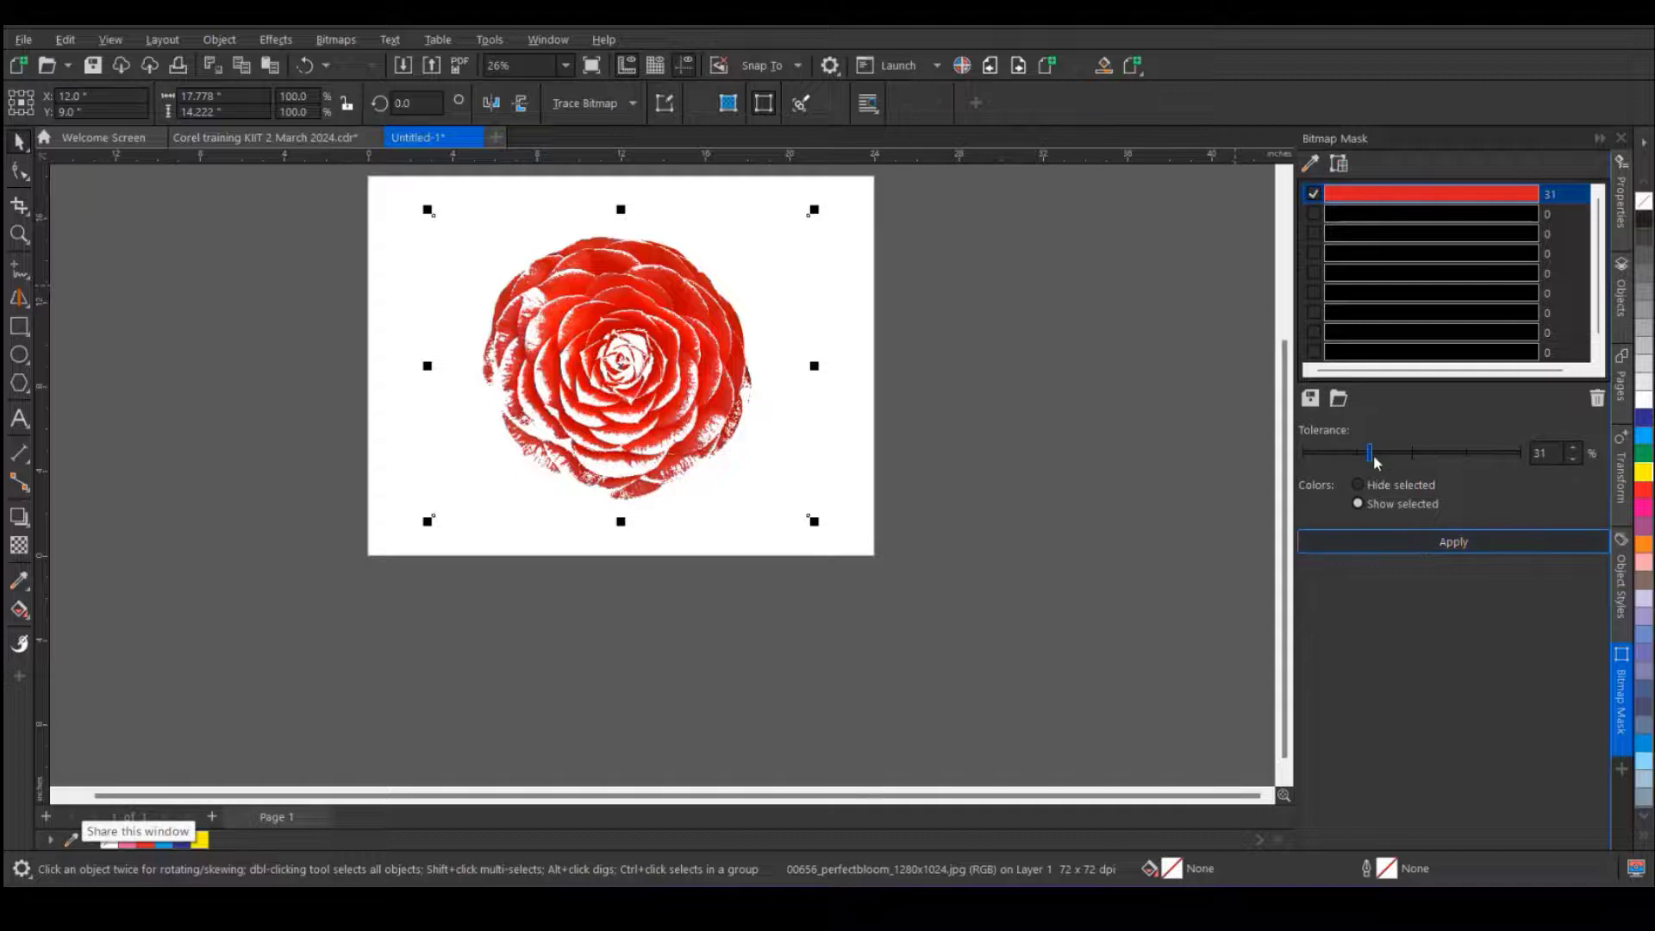
drag(1371, 461, 1381, 457)
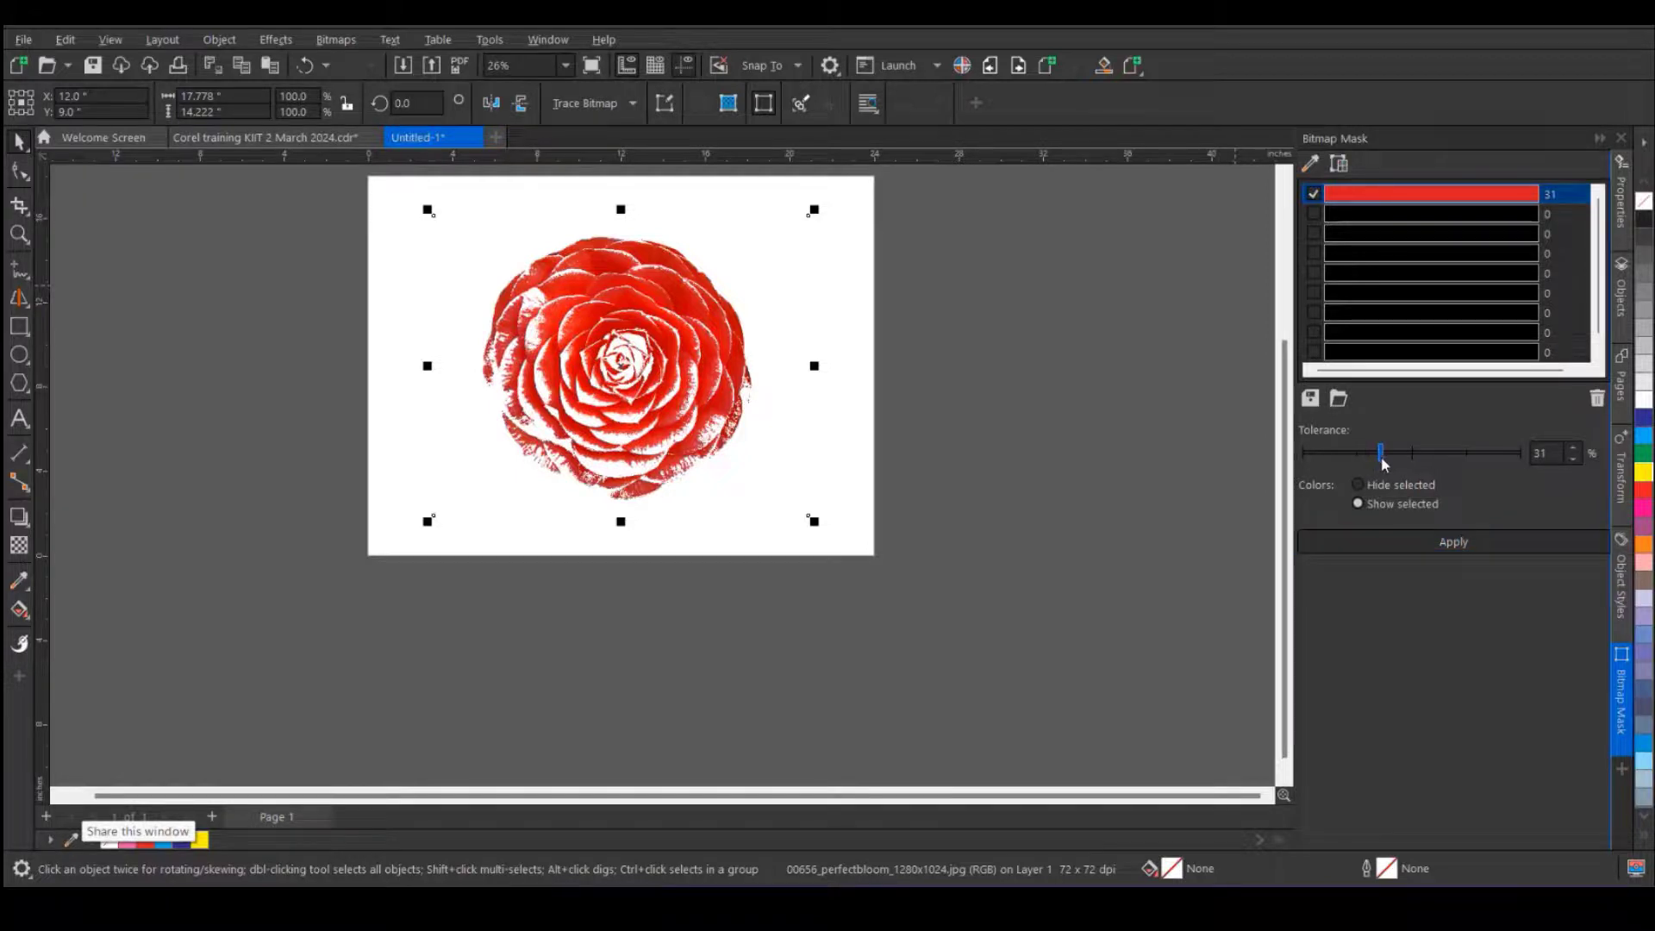
click(1418, 543)
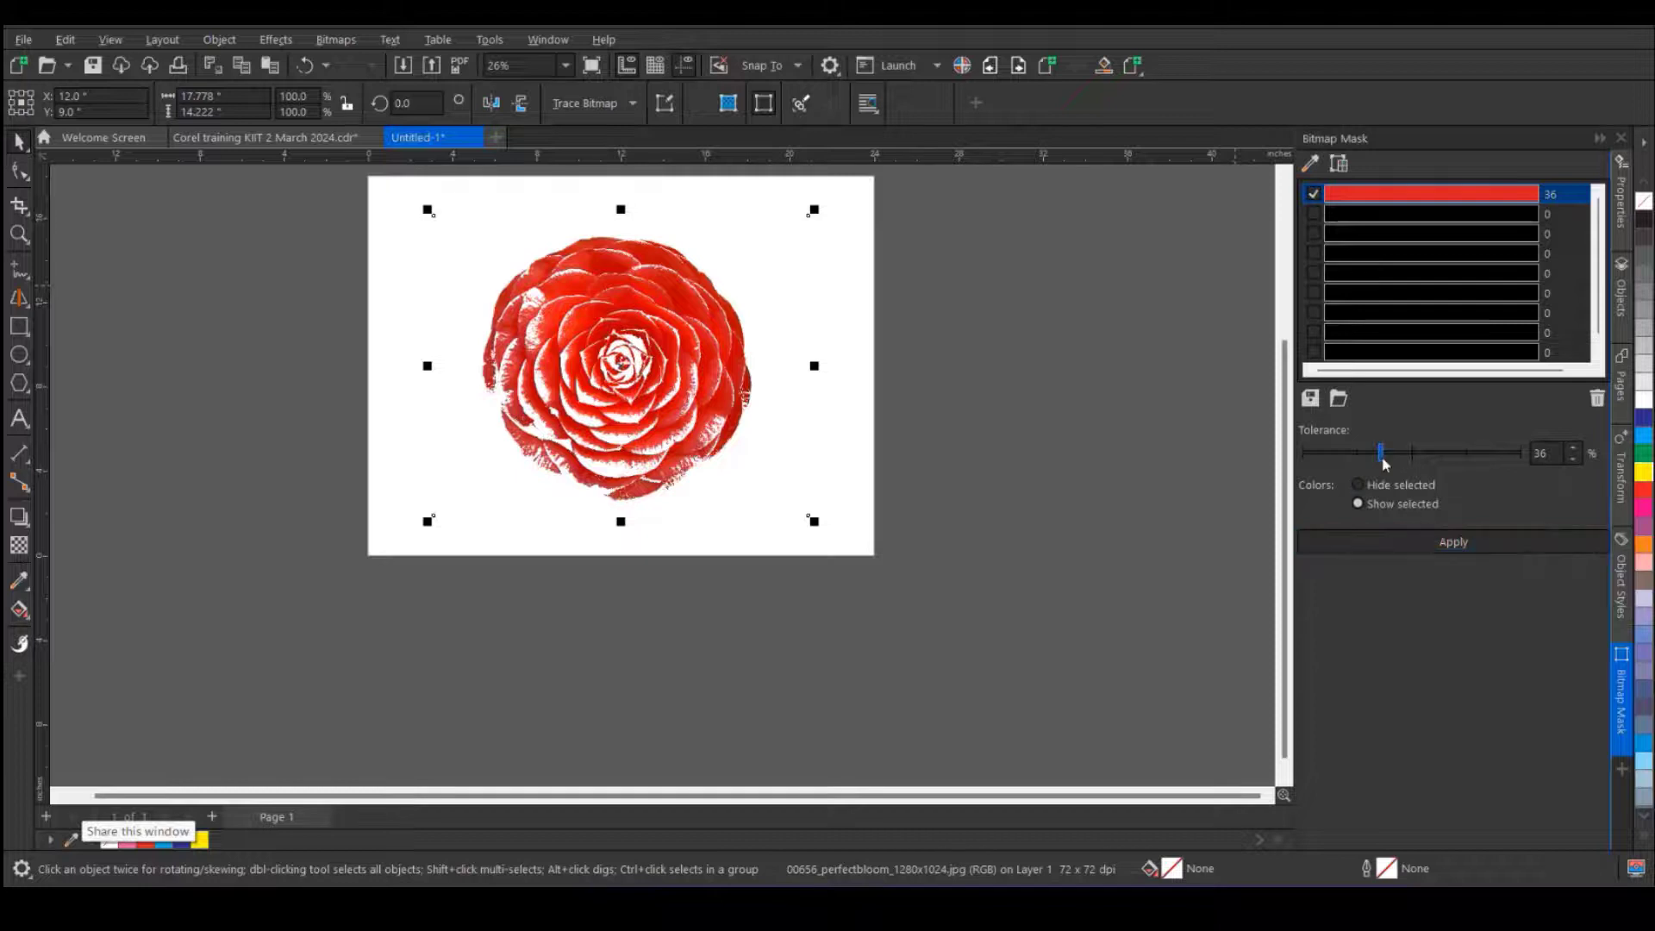
drag(1393, 458, 1398, 458)
click(1414, 543)
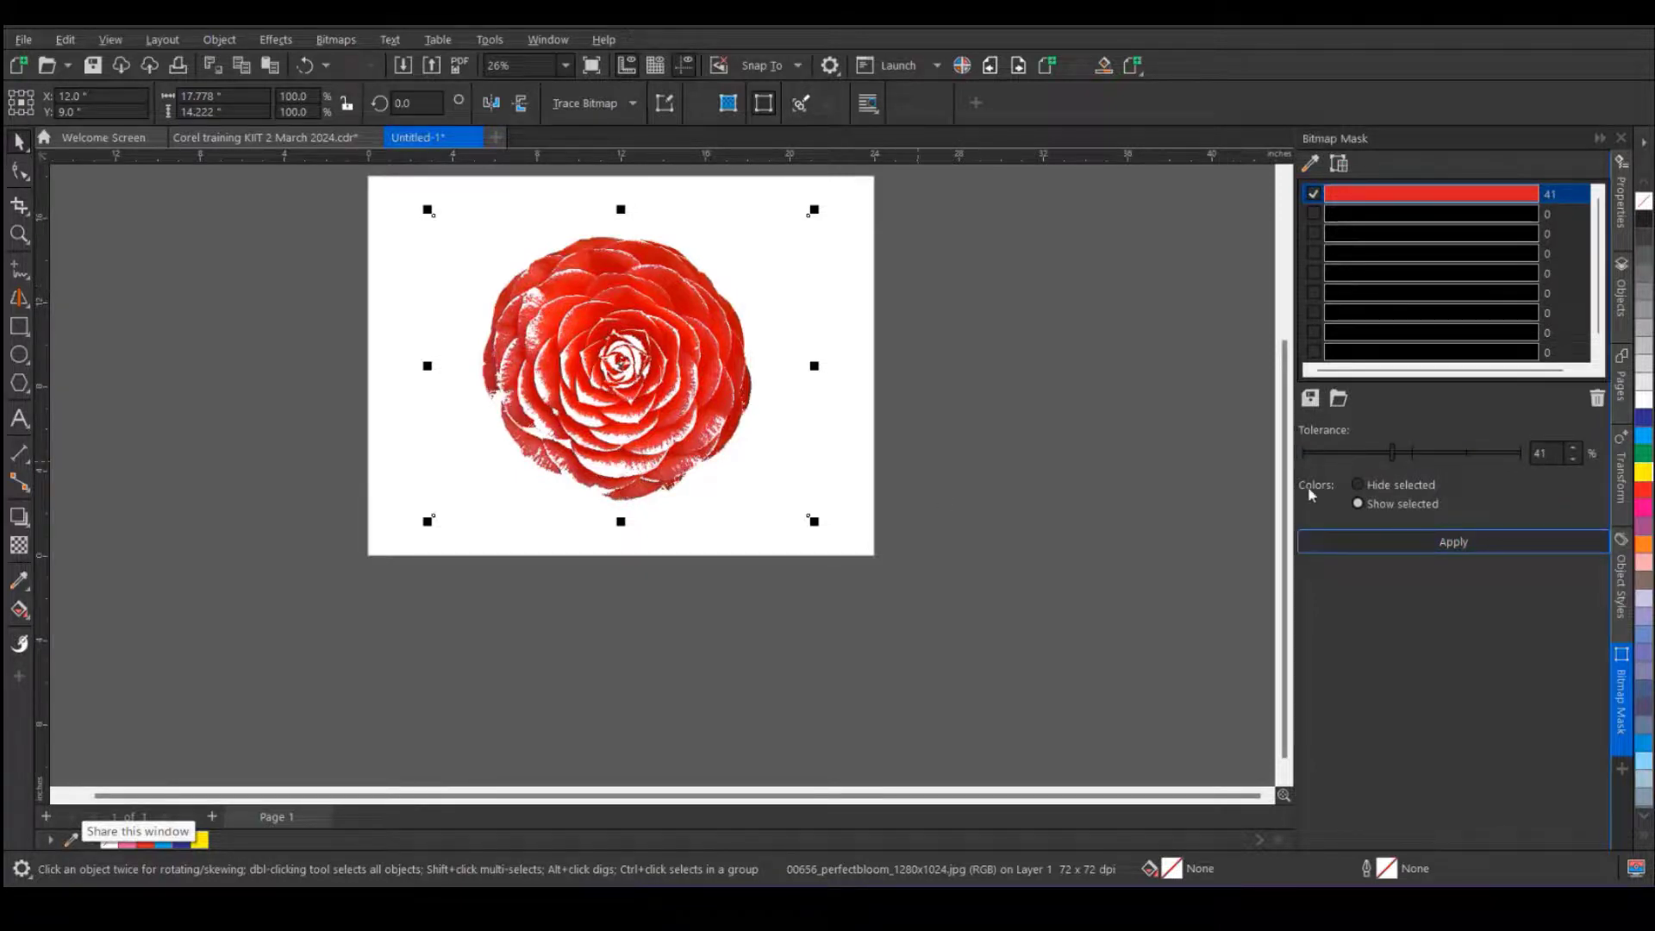
- Switch the bitmap mask to hide the selected red, apply it, and reapply it with the tolerance set to 50%
click(1380, 486)
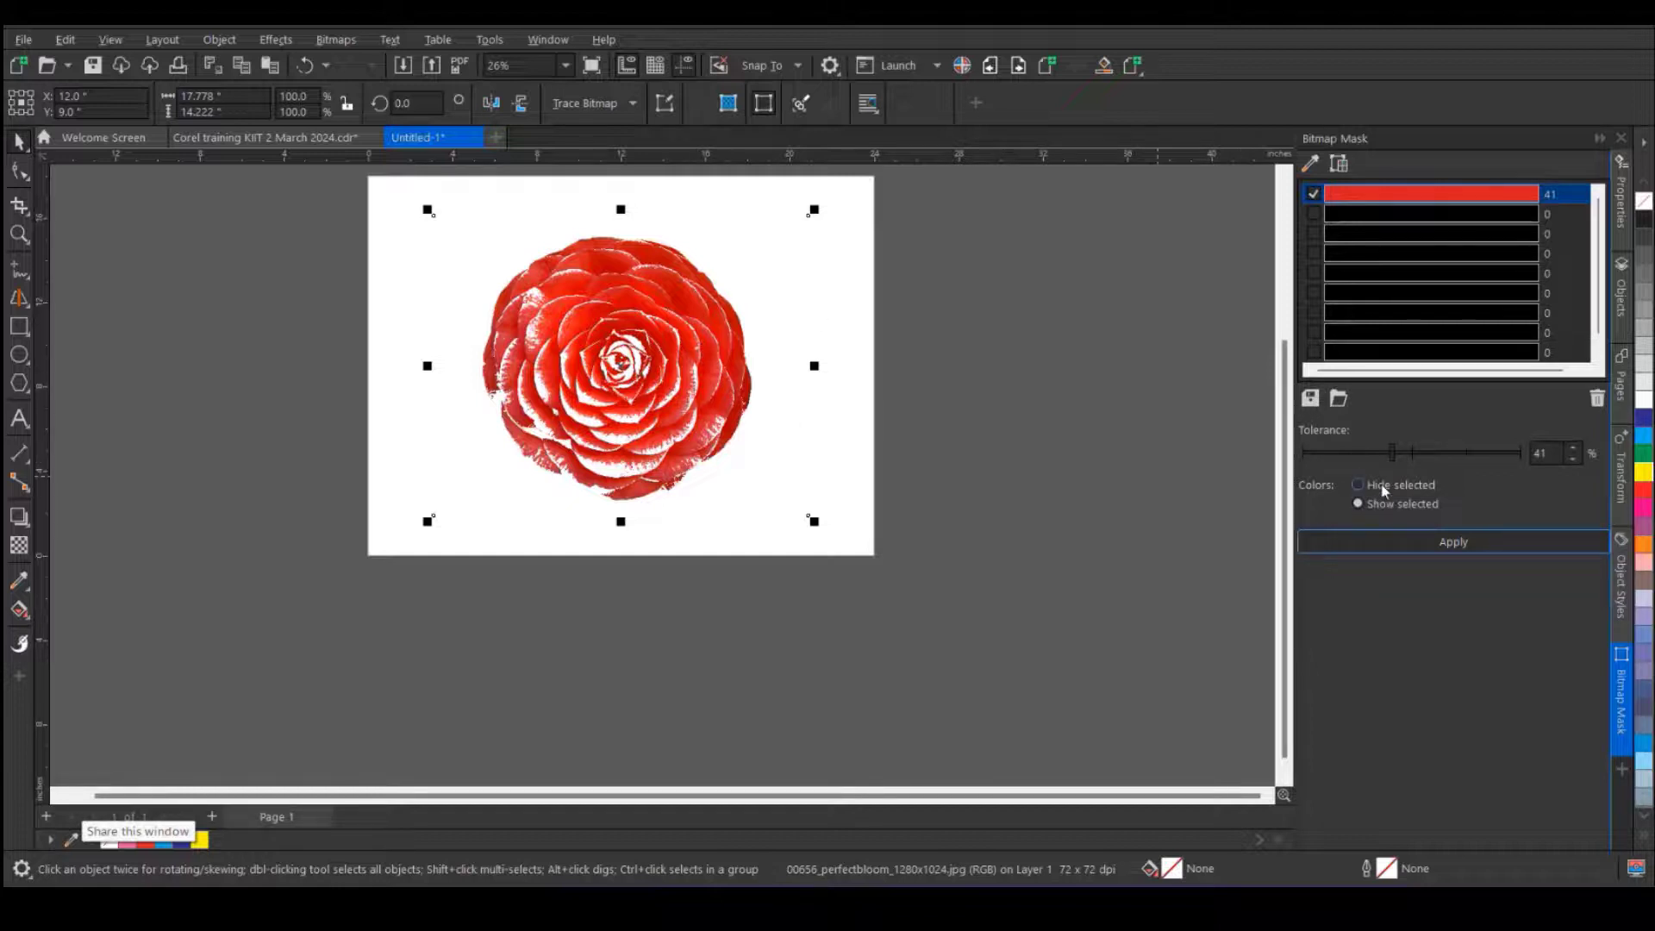
click(1405, 545)
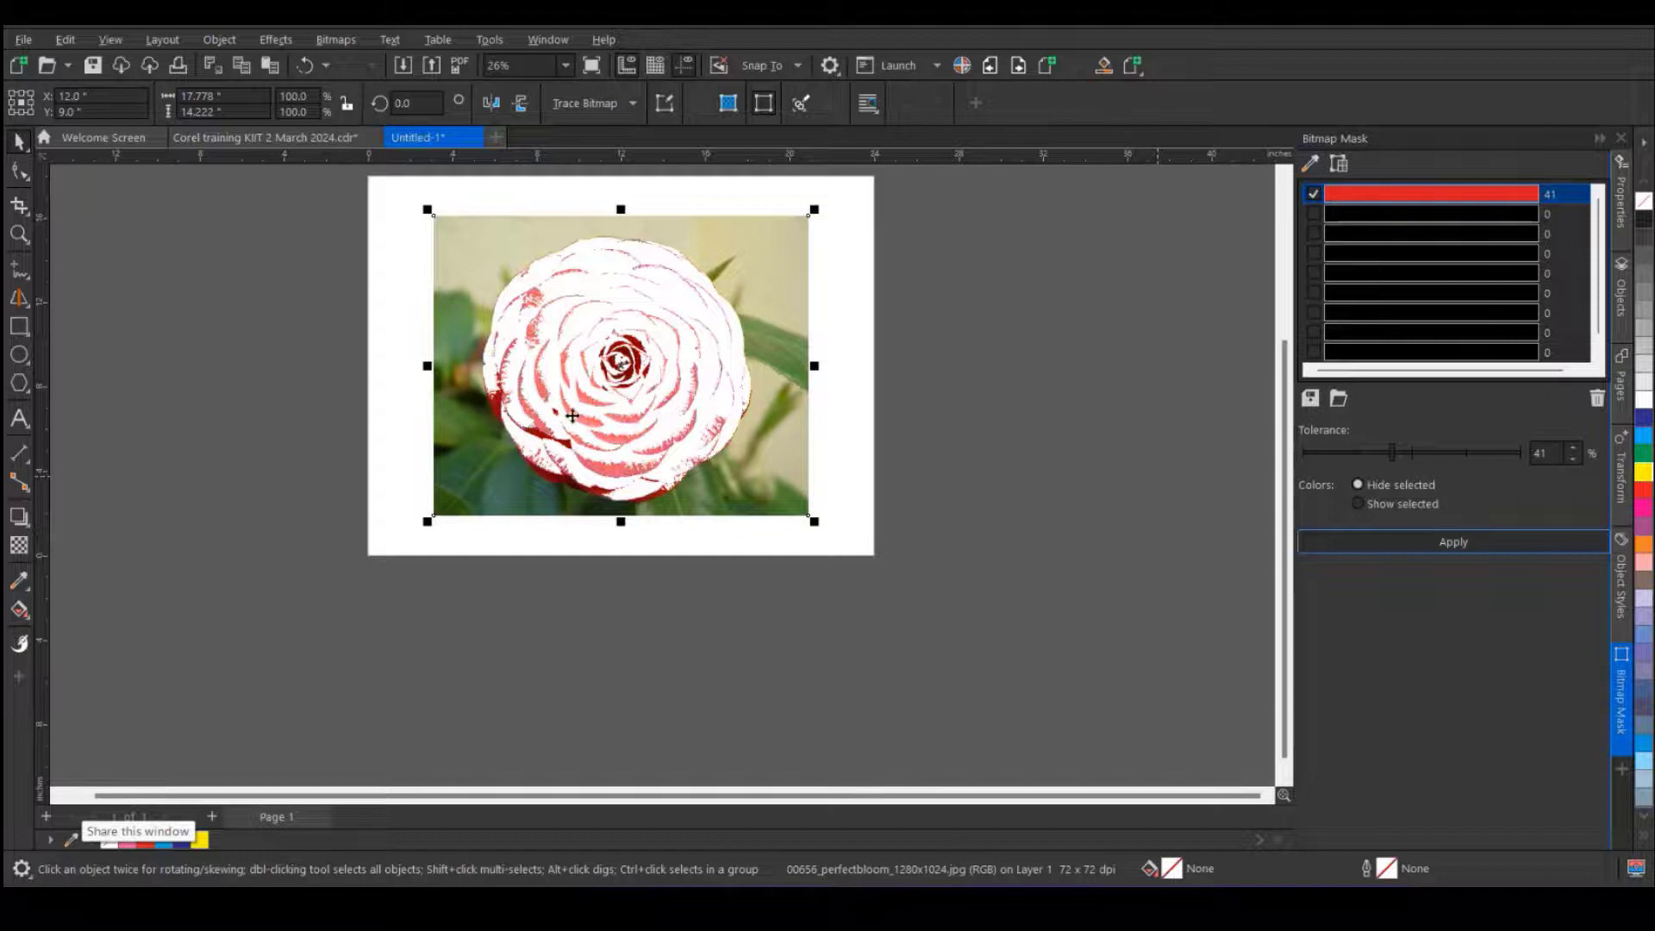
drag(1394, 454, 1411, 453)
click(1412, 541)
click(1412, 541)
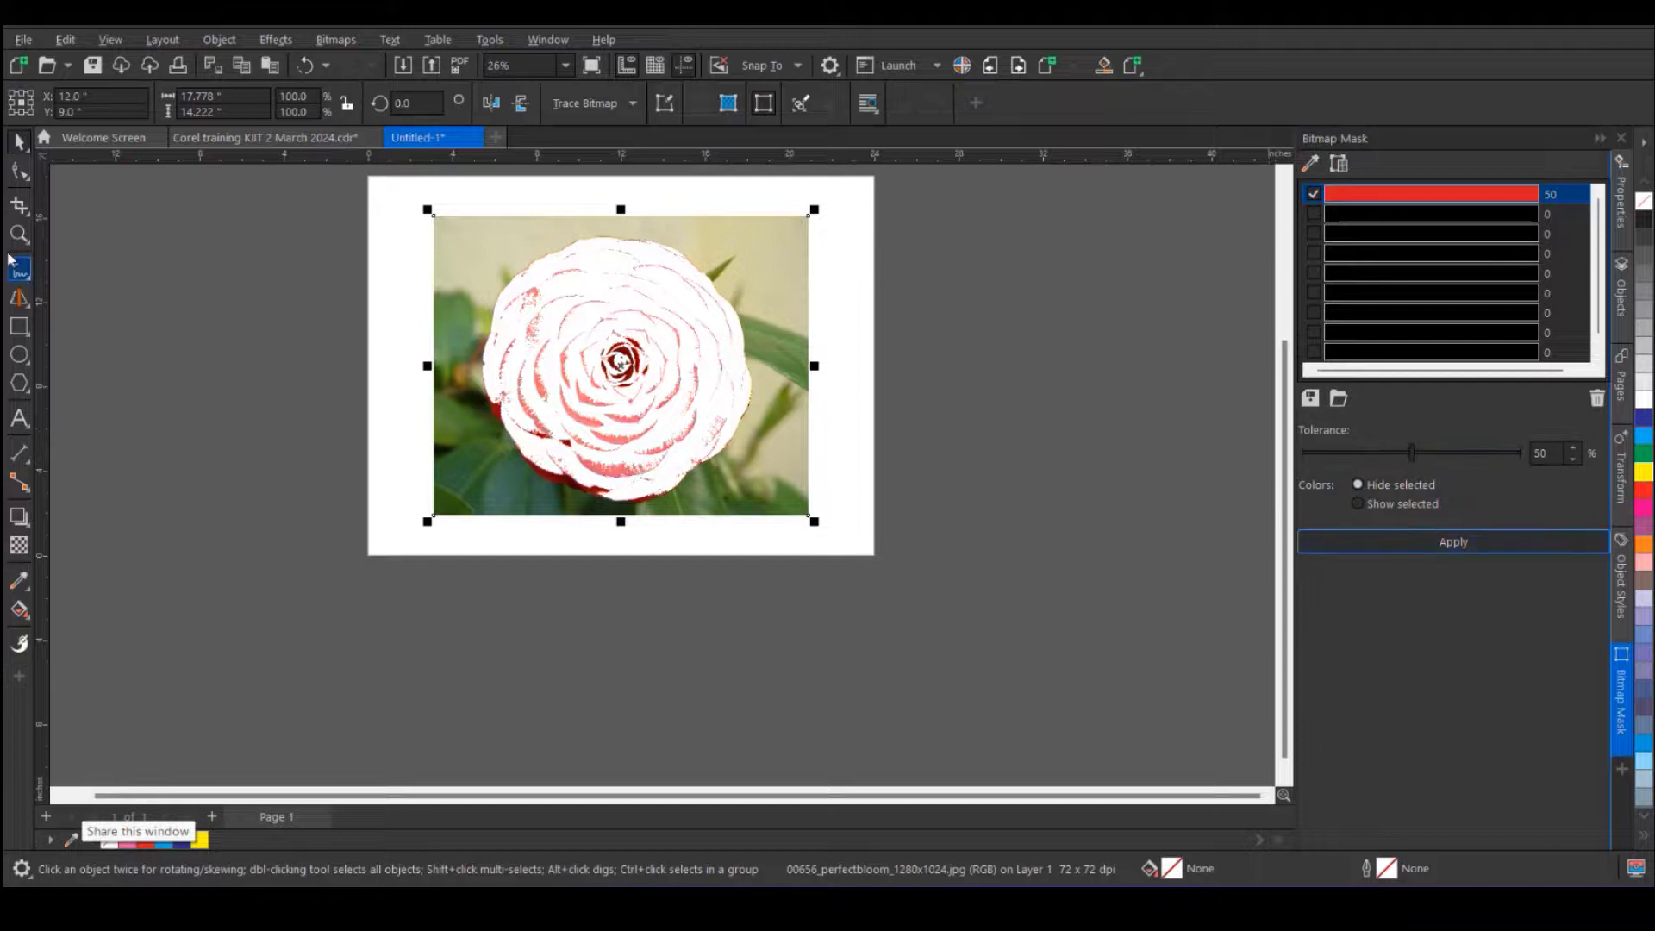
- Create a page-sized rectangle behind the masked flower image and fill it with cyan
double_click(20, 327)
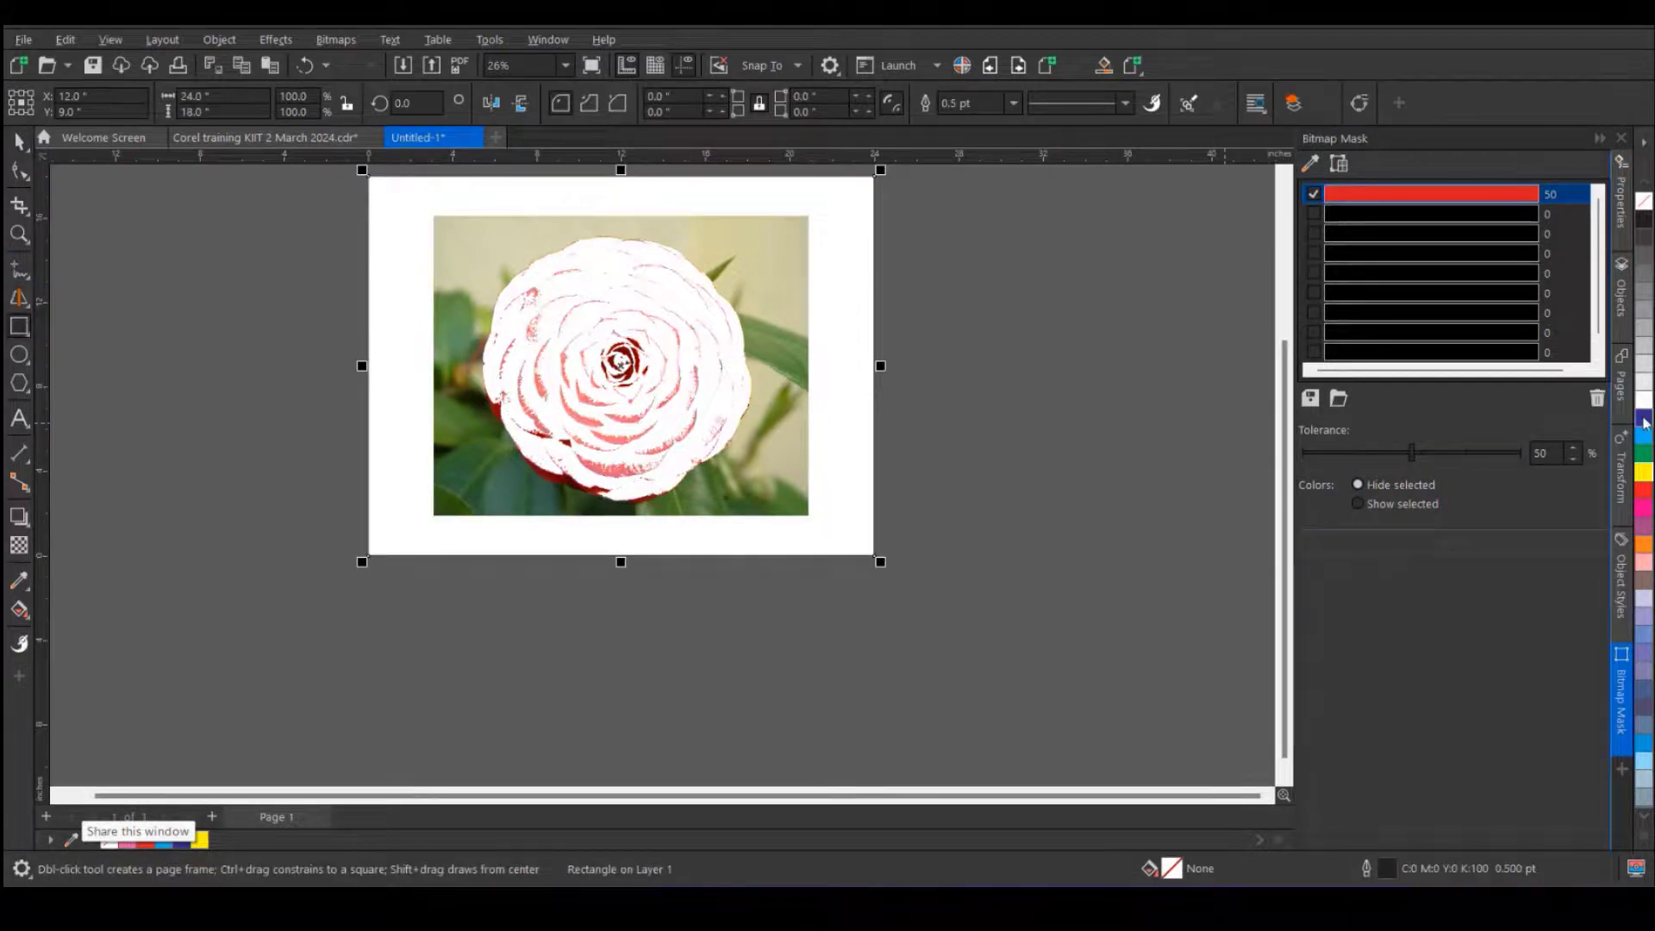
click(1644, 438)
click(19, 140)
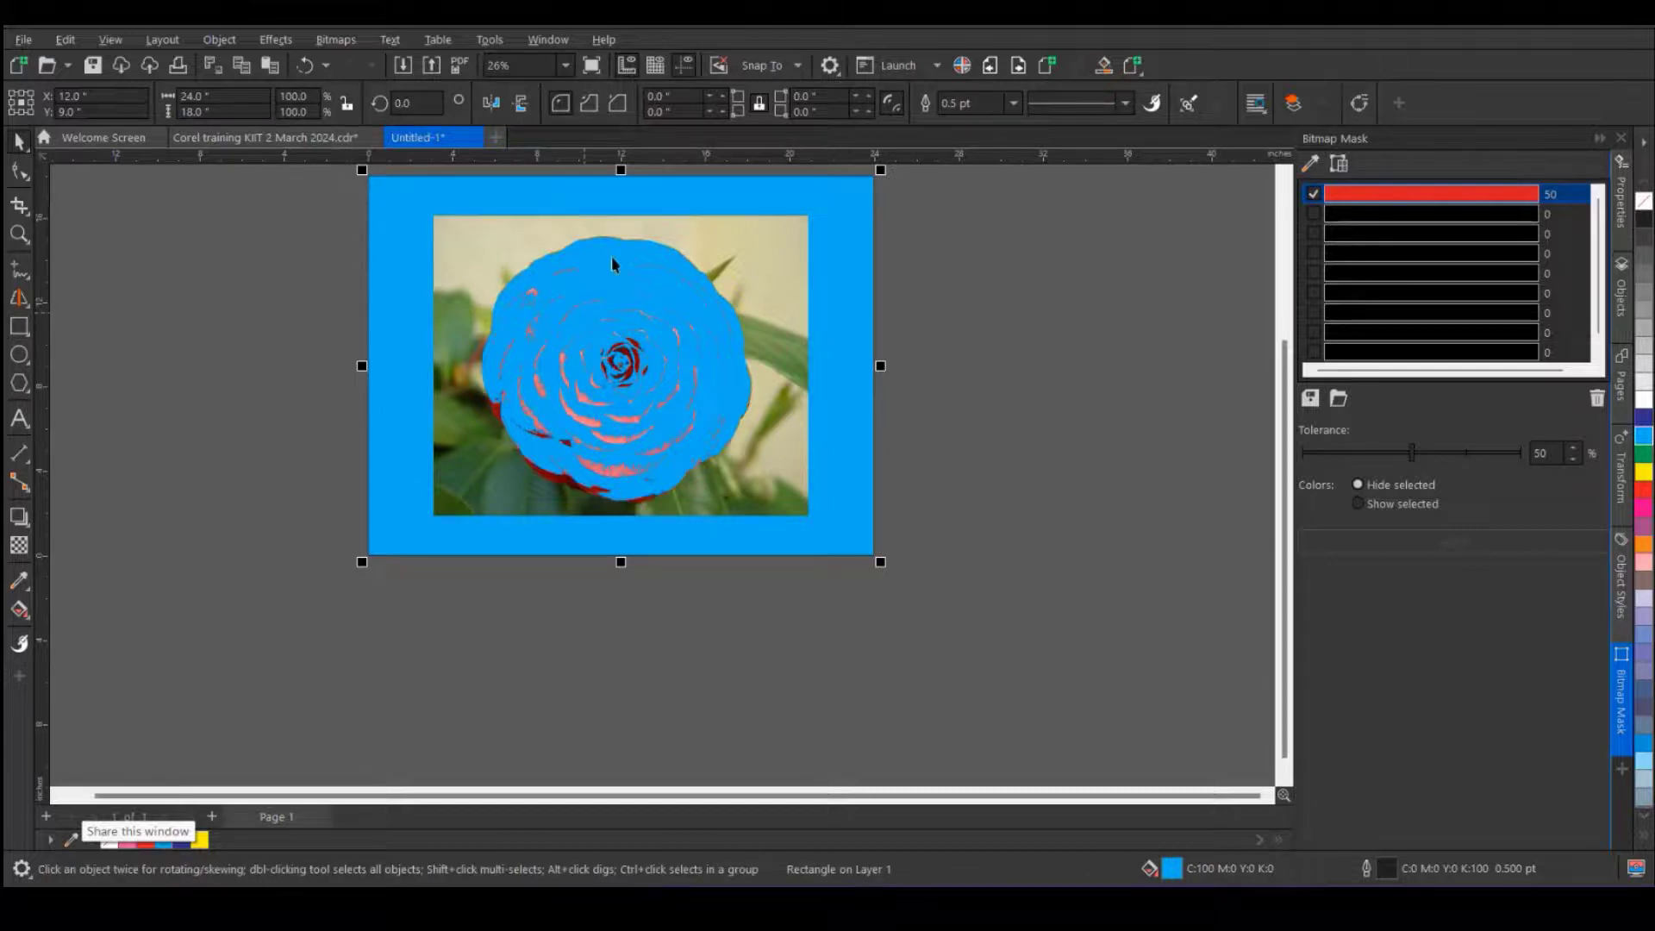
- Shift the page-sized rectangle behind the flower, recolour it green and move it back to roughly cover the page
drag(390, 360, 446, 457)
mouse_move(564, 614)
mouse_down()
mouse_move(556, 521)
mouse_move(510, 523)
mouse_move(552, 593)
mouse_up()
click(1644, 454)
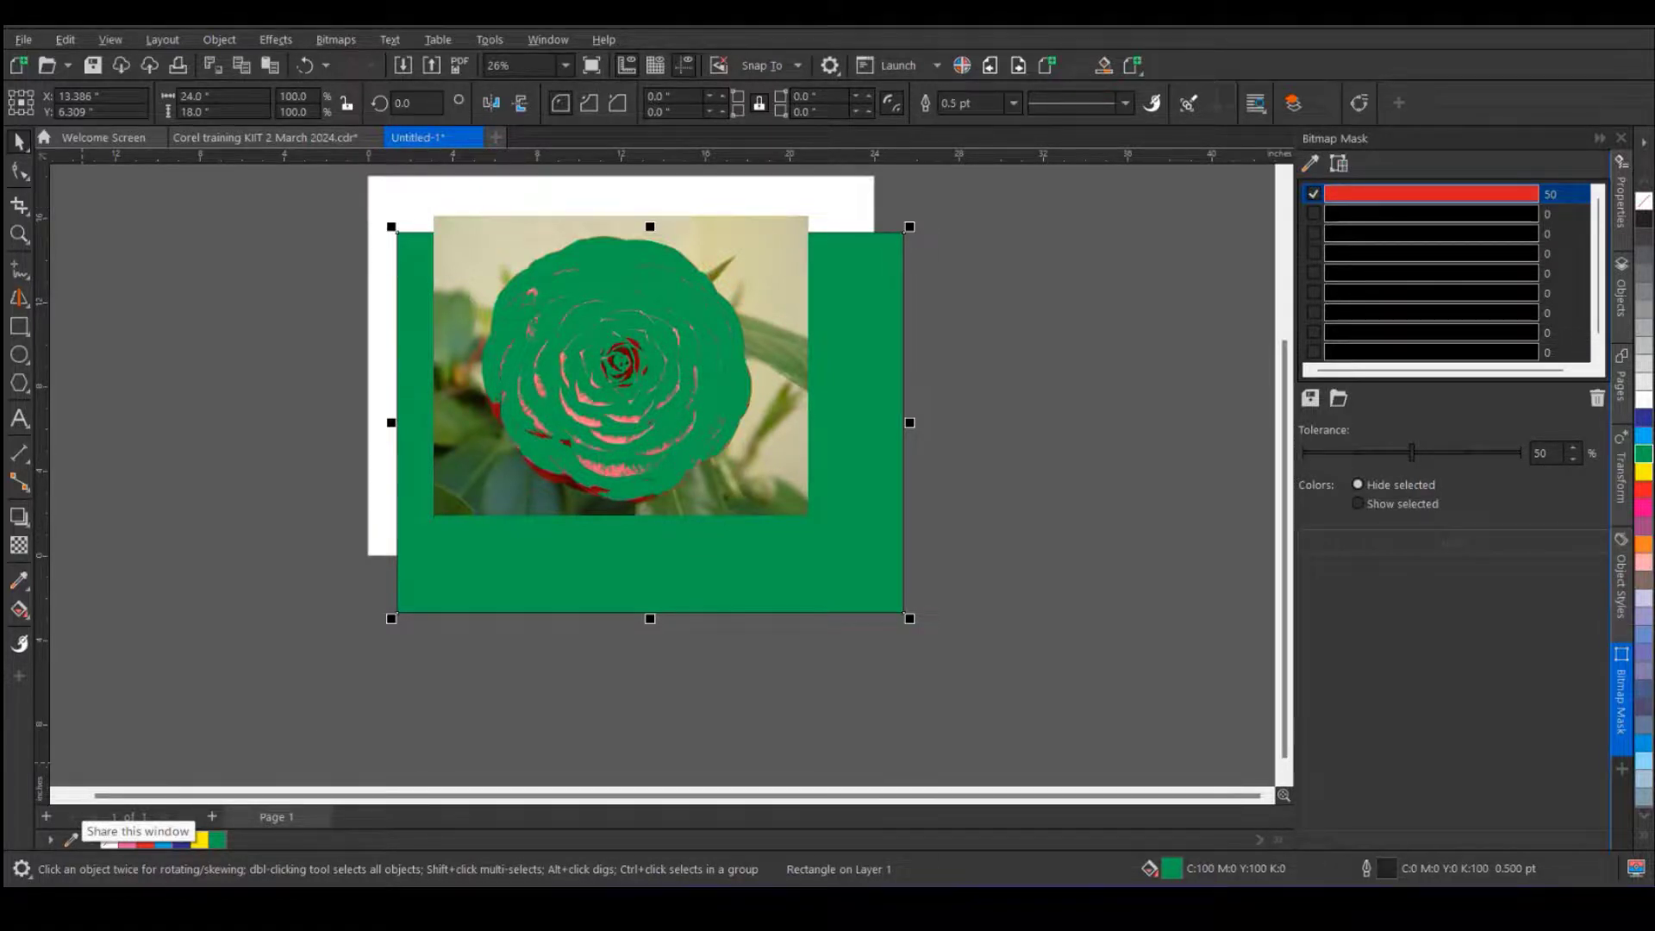
drag(874, 577, 834, 525)
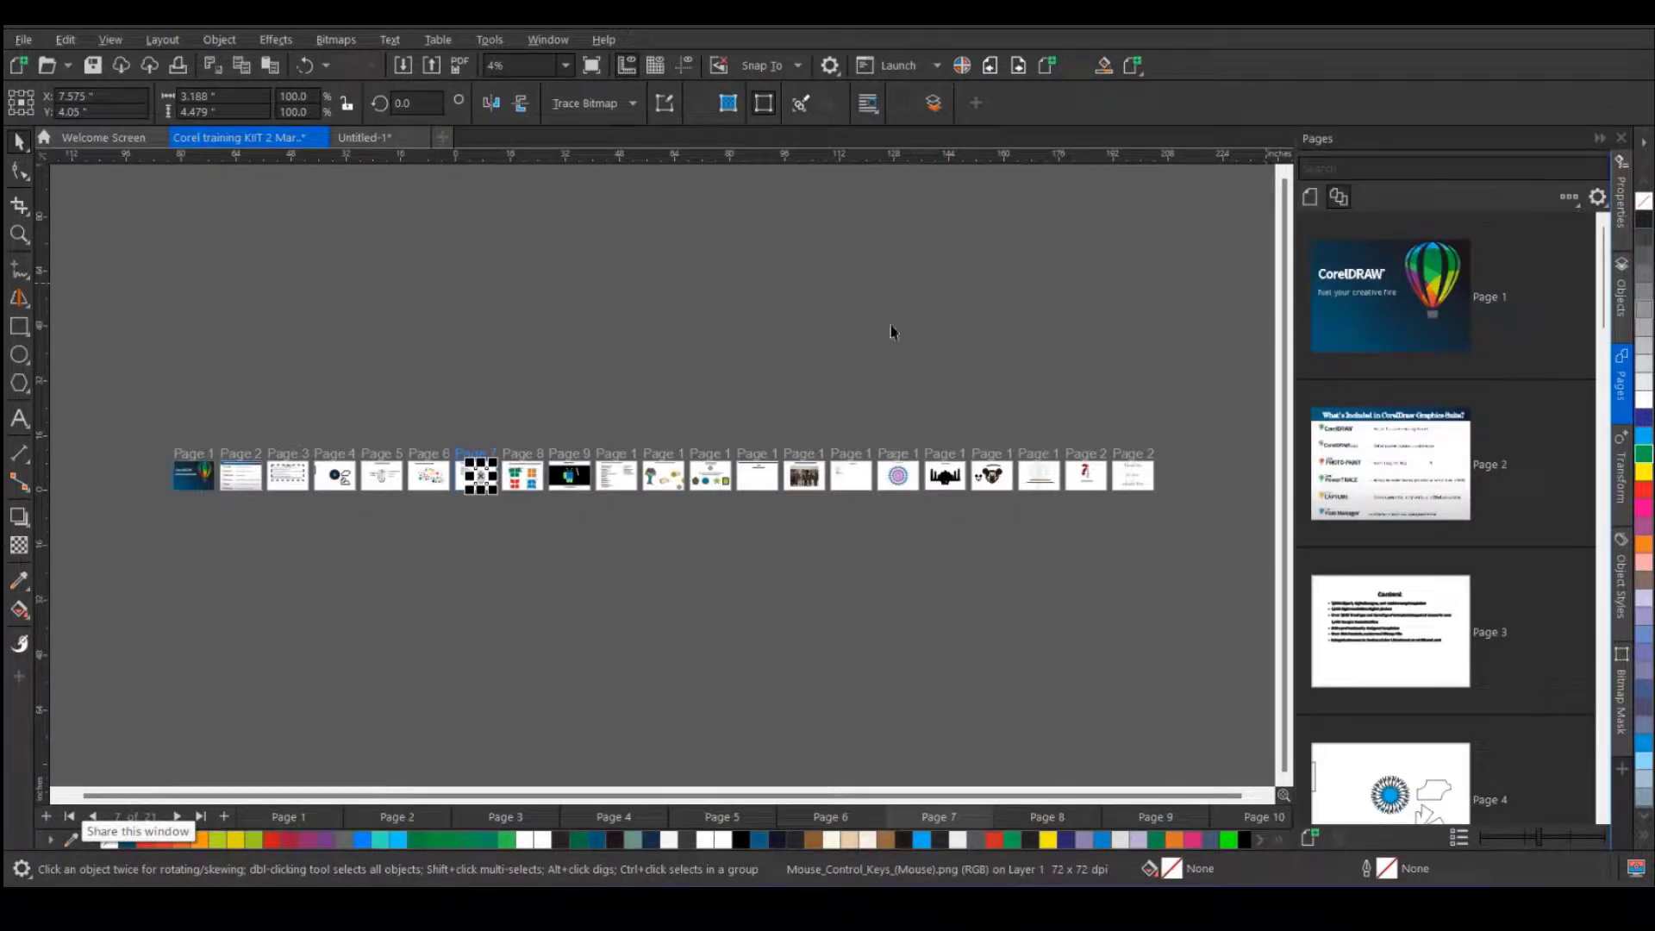
- Arrange the training document's pages in a vertical column, and change that layout to a grid of 4 columns
click(1571, 198)
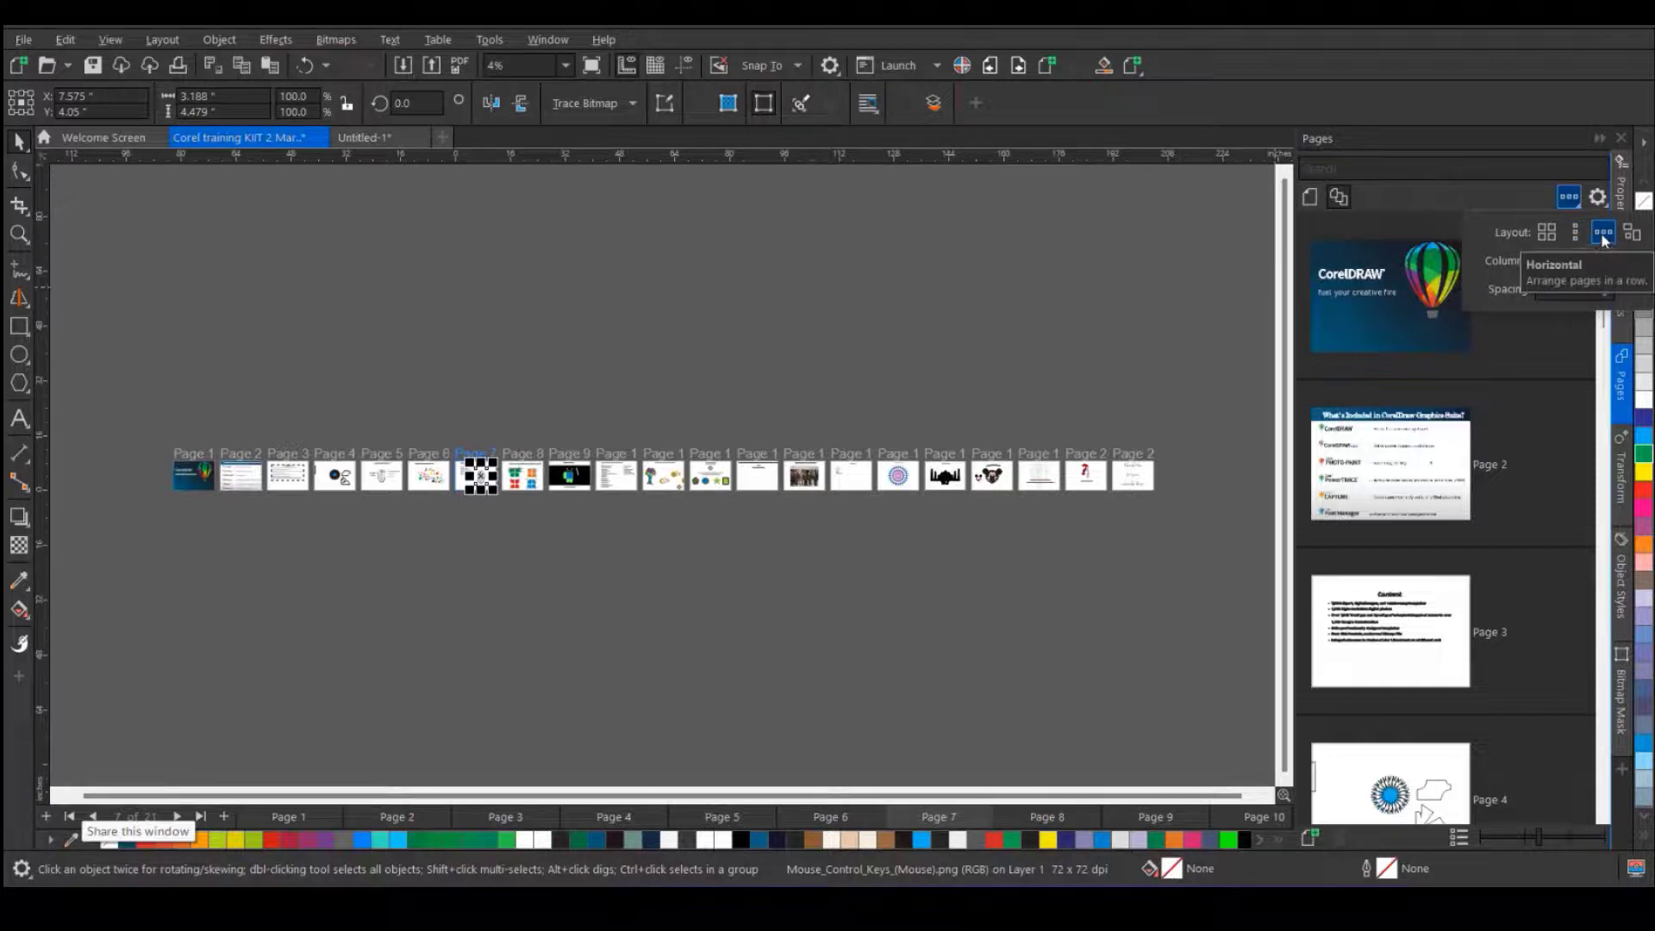
click(1574, 233)
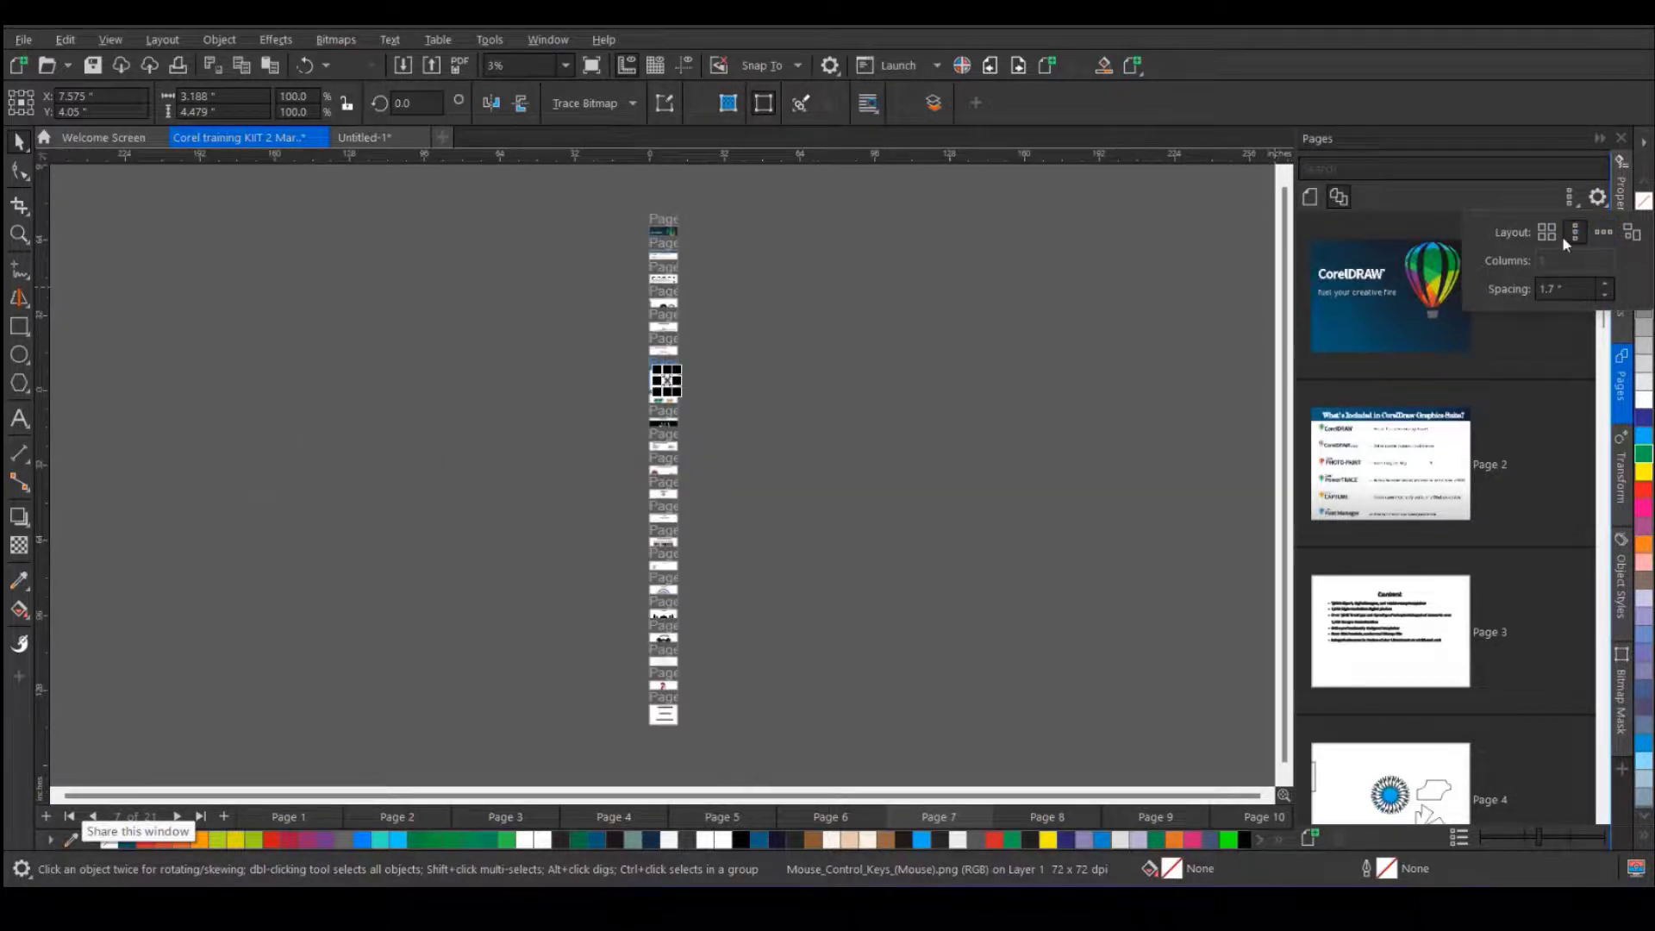
click(1548, 233)
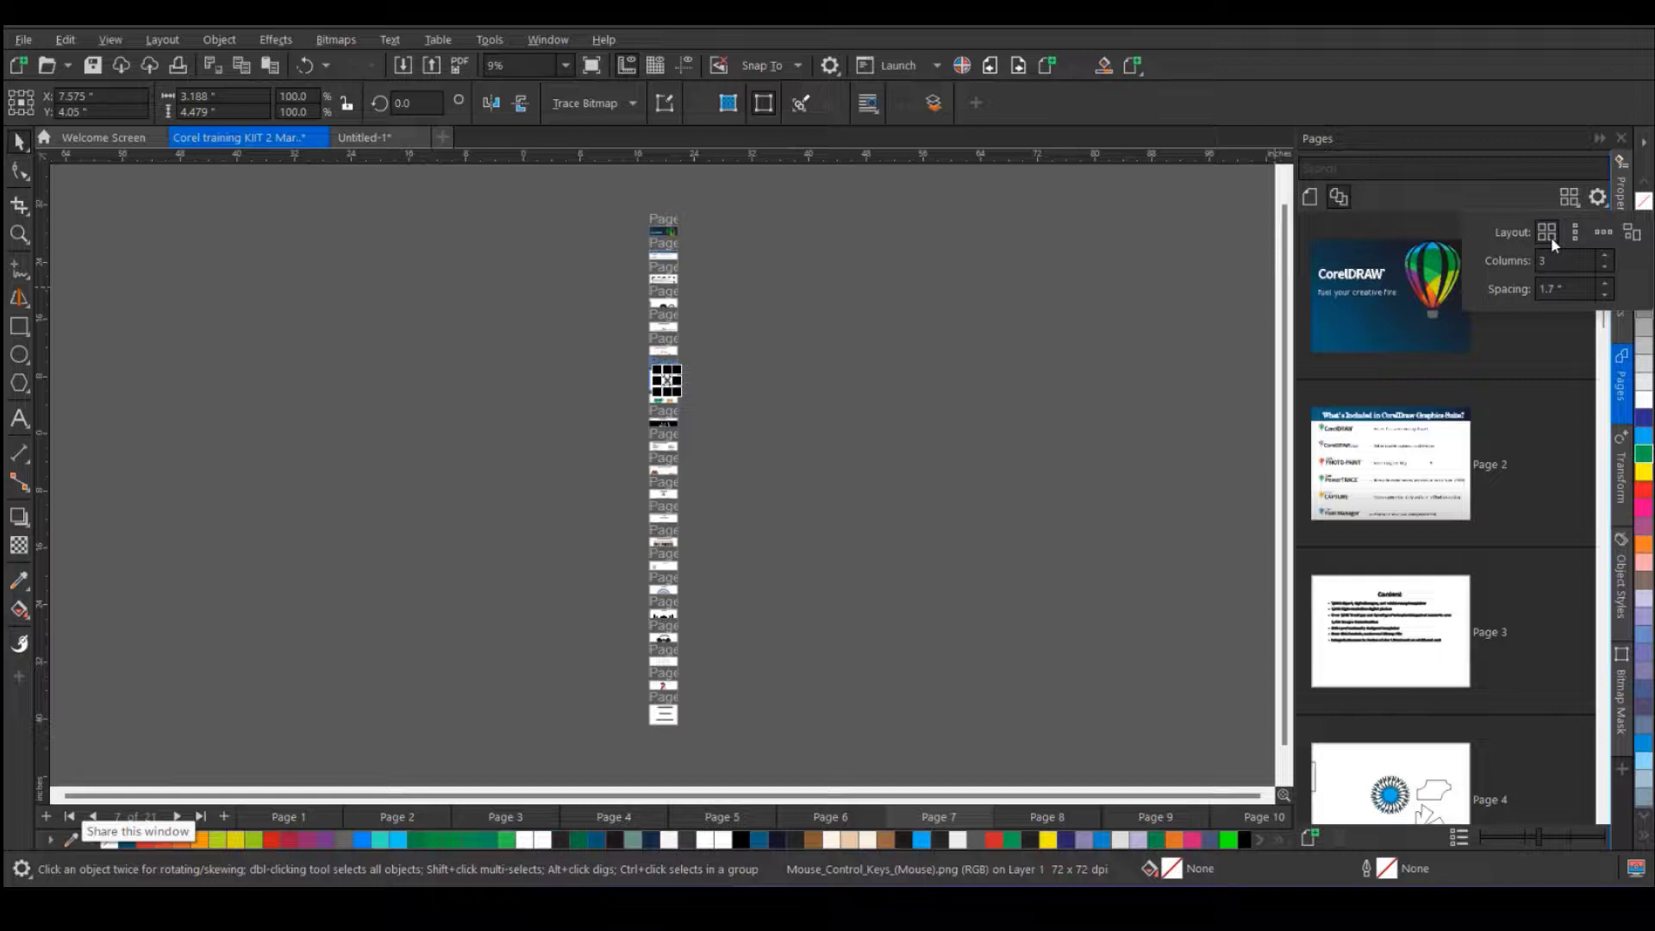
click(1604, 255)
click(1603, 253)
click(1604, 270)
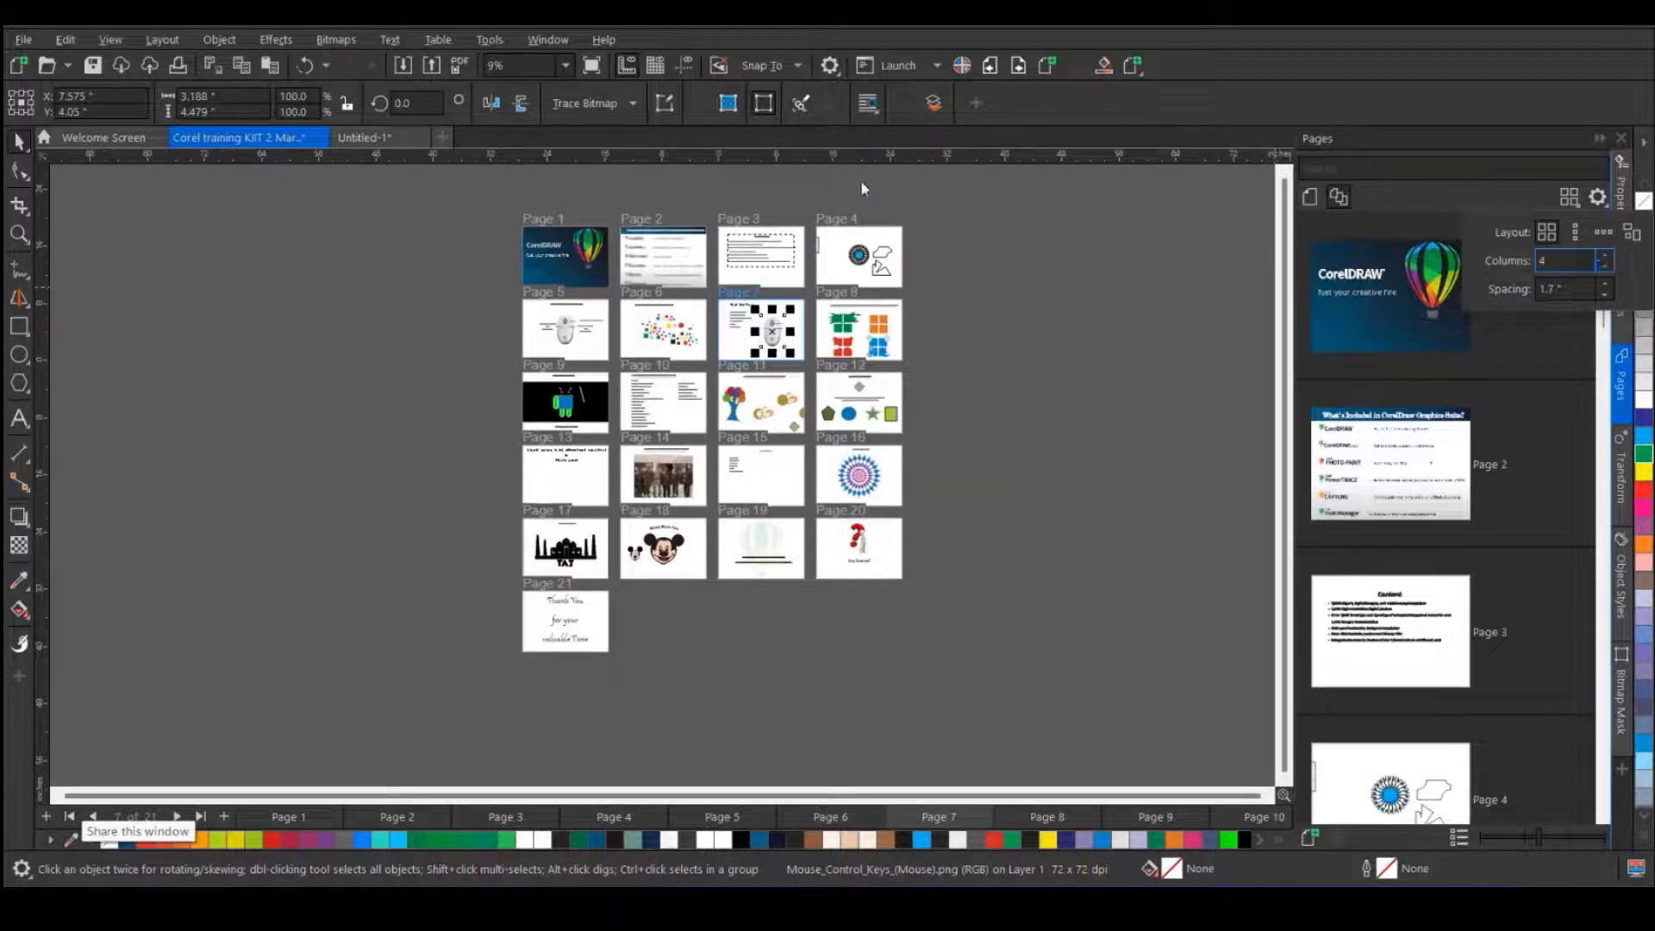
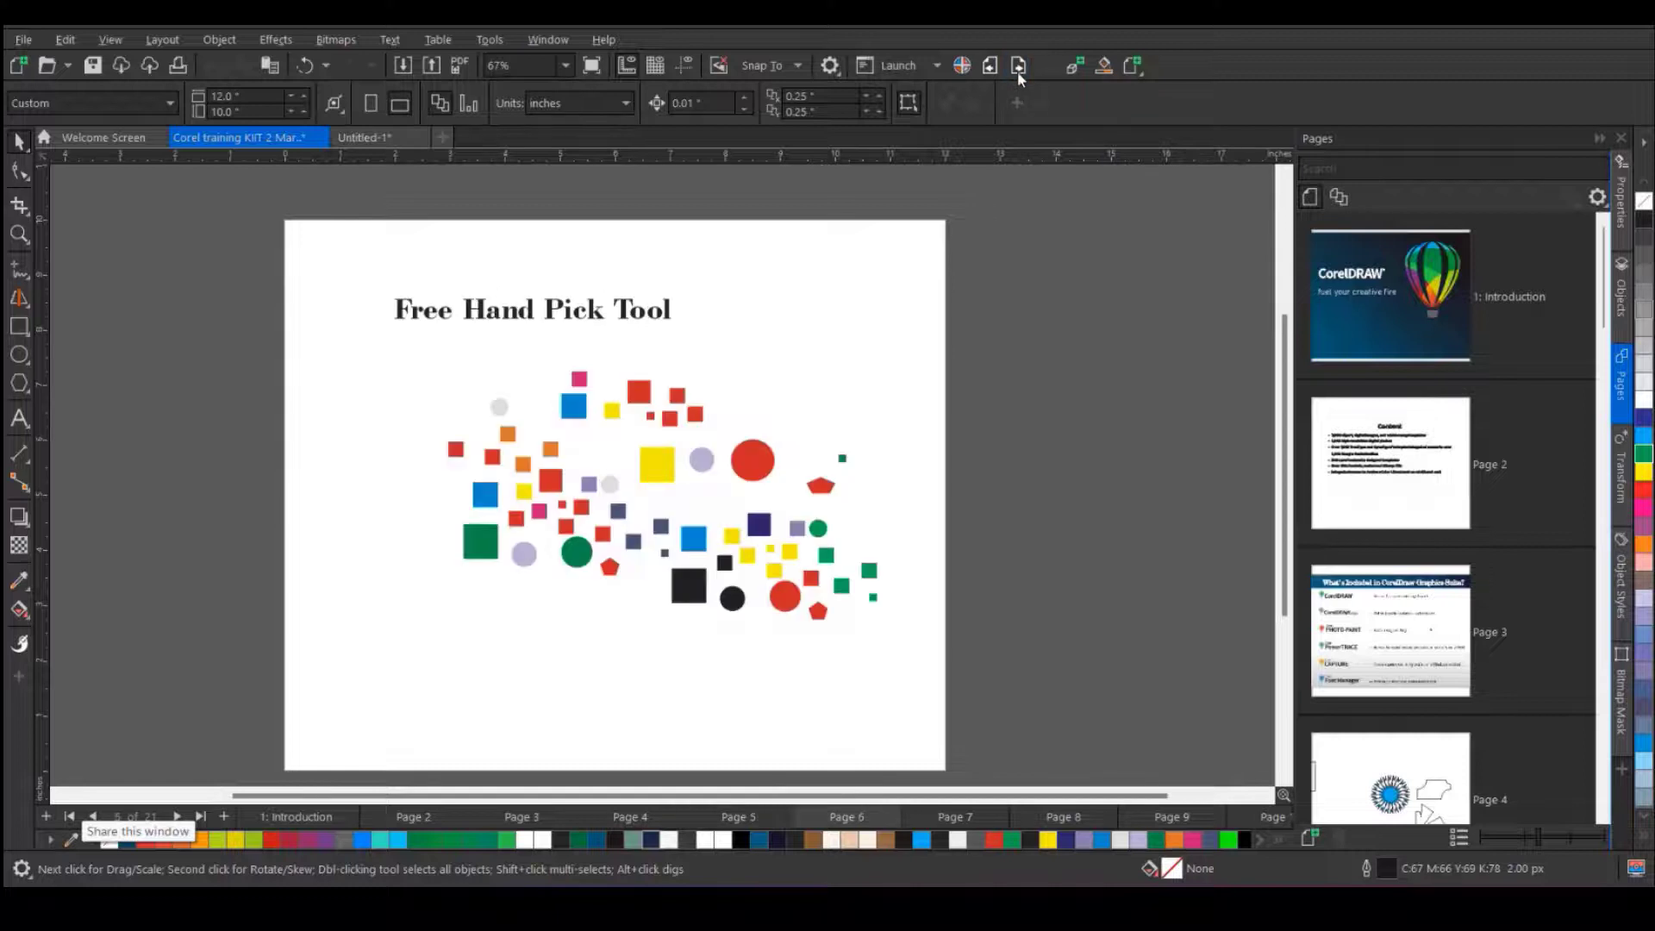
- Browse the training document to the page listing the important tools in CorelDRAW
click(1018, 69)
click(1018, 69)
click(1018, 67)
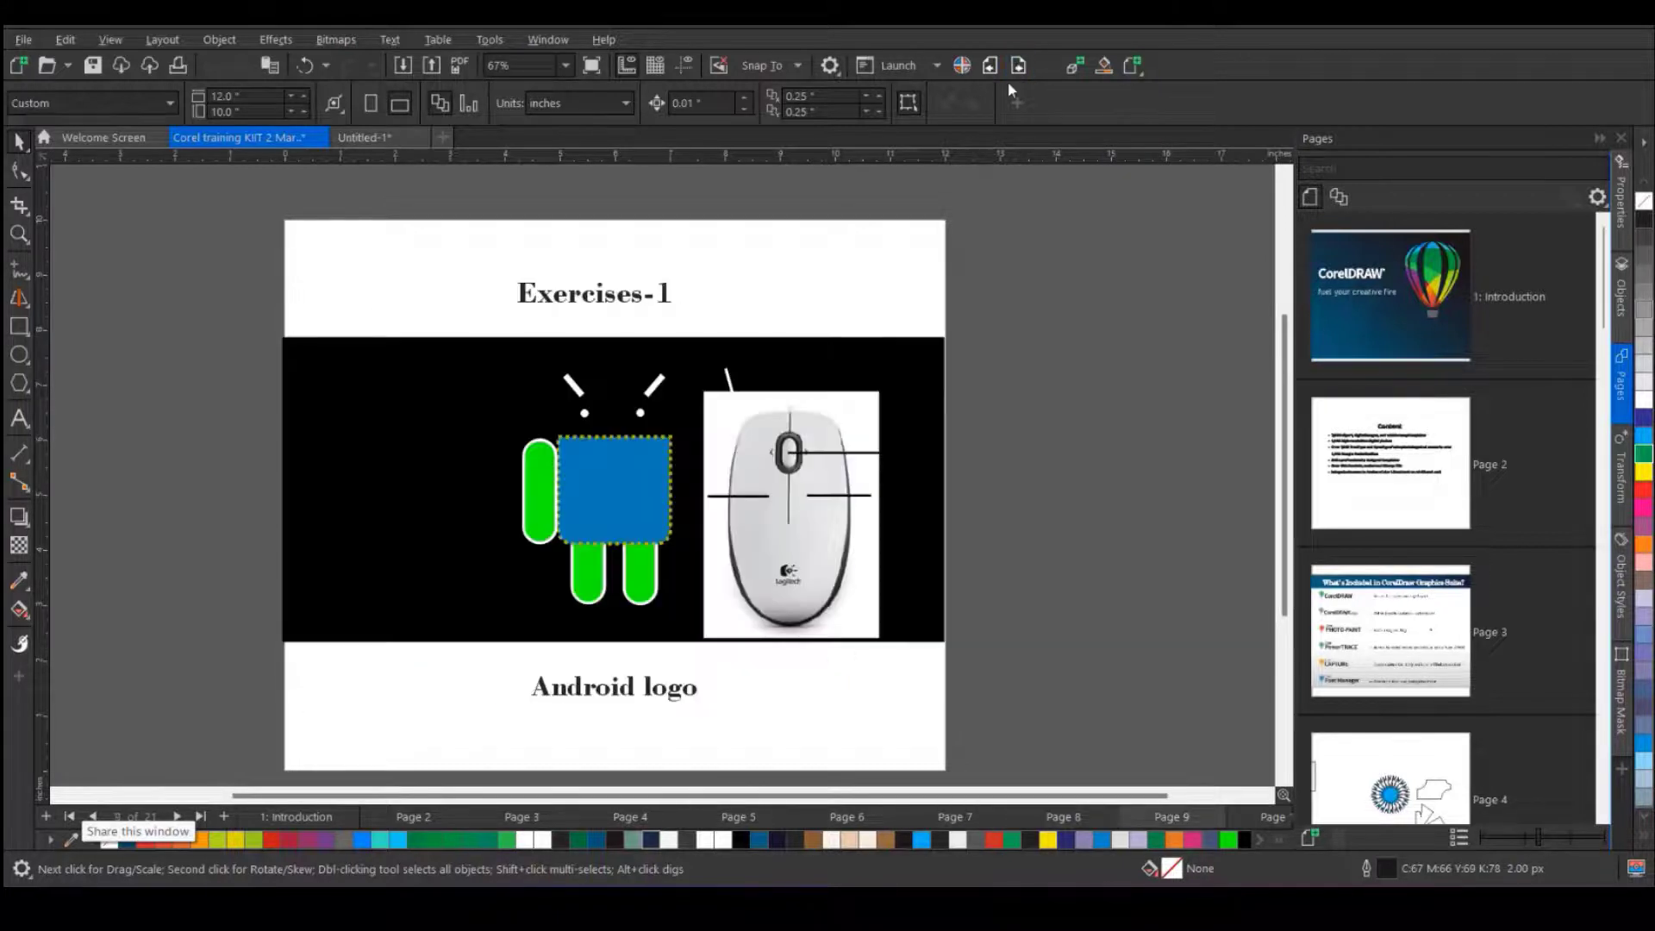
click(993, 67)
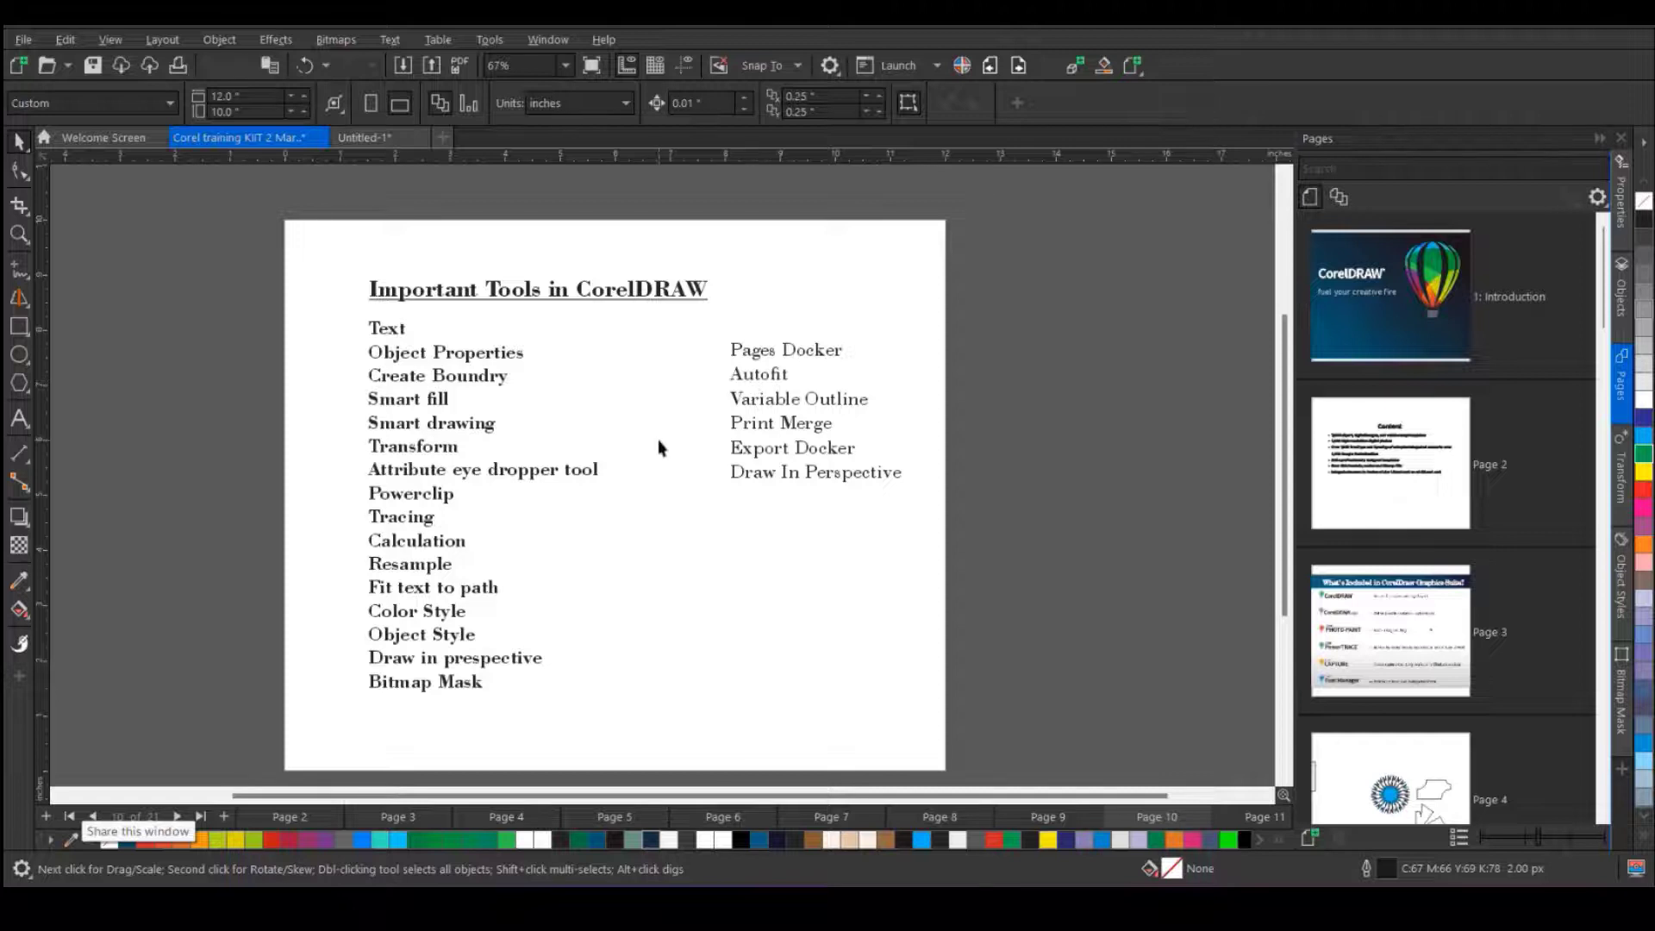
- Return to the Untitled-1 document and undo the background rectangle and the bitmap mask on the flower image
key(ctrl+Tab)
click(602, 369)
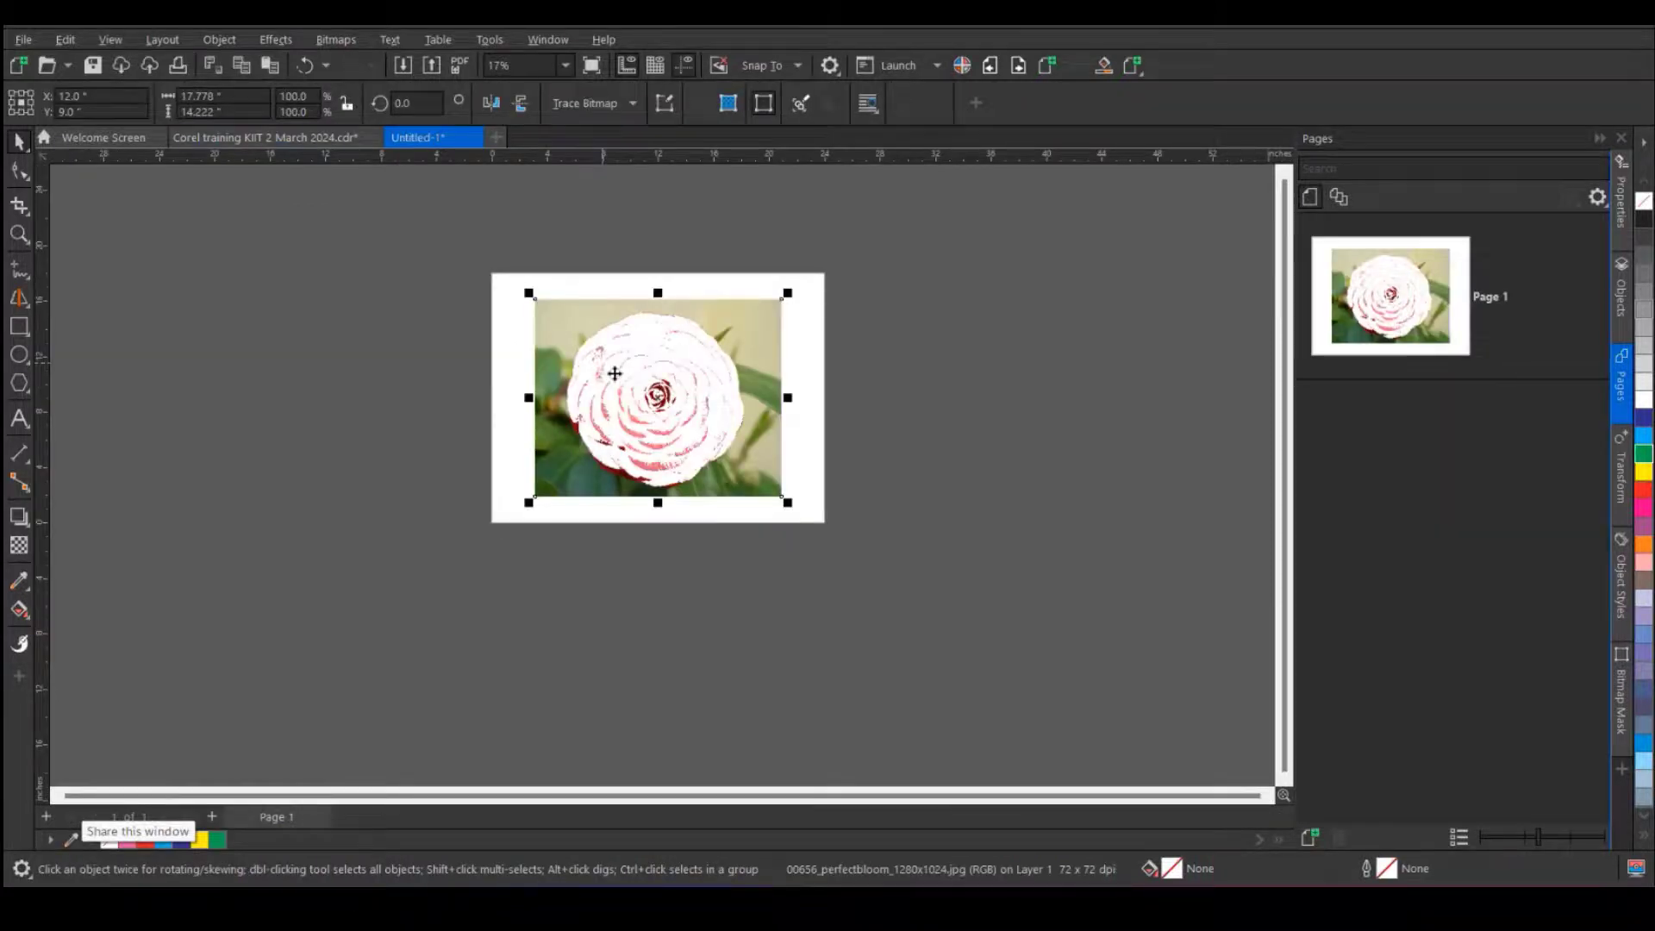
key(ctrl+v)
key(ctrl+z)
key(ctrl+z)
key(ctrl+z)
key(ctrl+z)
key(ctrl+z)
key(ctrl+z)
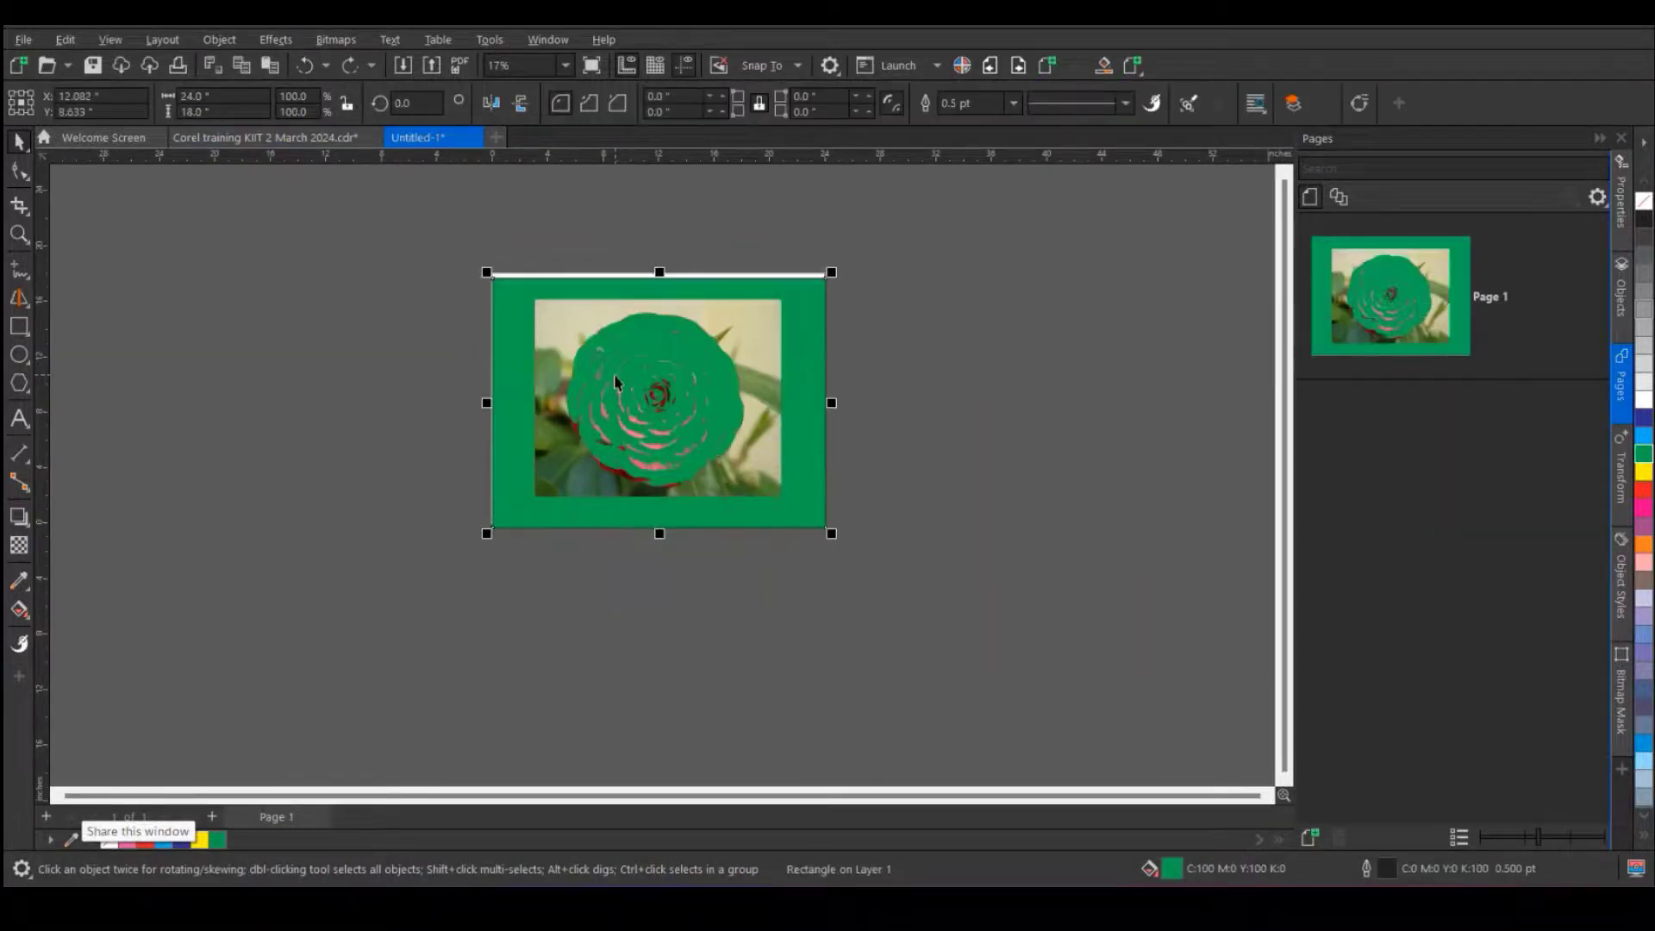
key(ctrl+z)
key(ctrl+z)
key(ctrl+z)
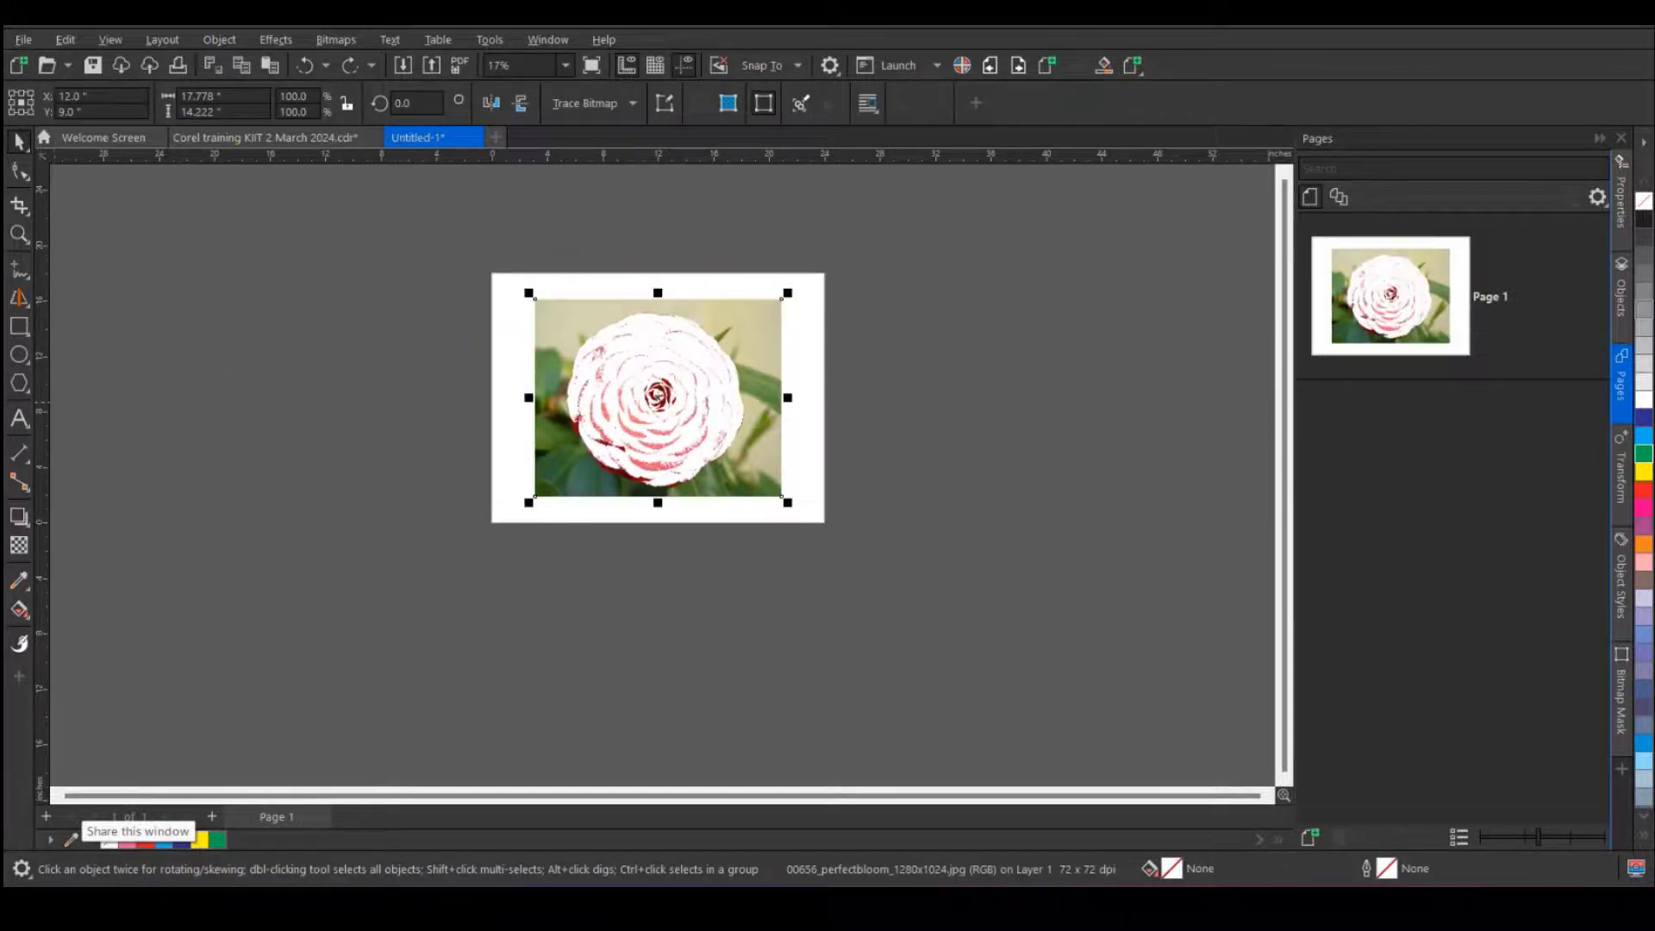
key(ctrl+z)
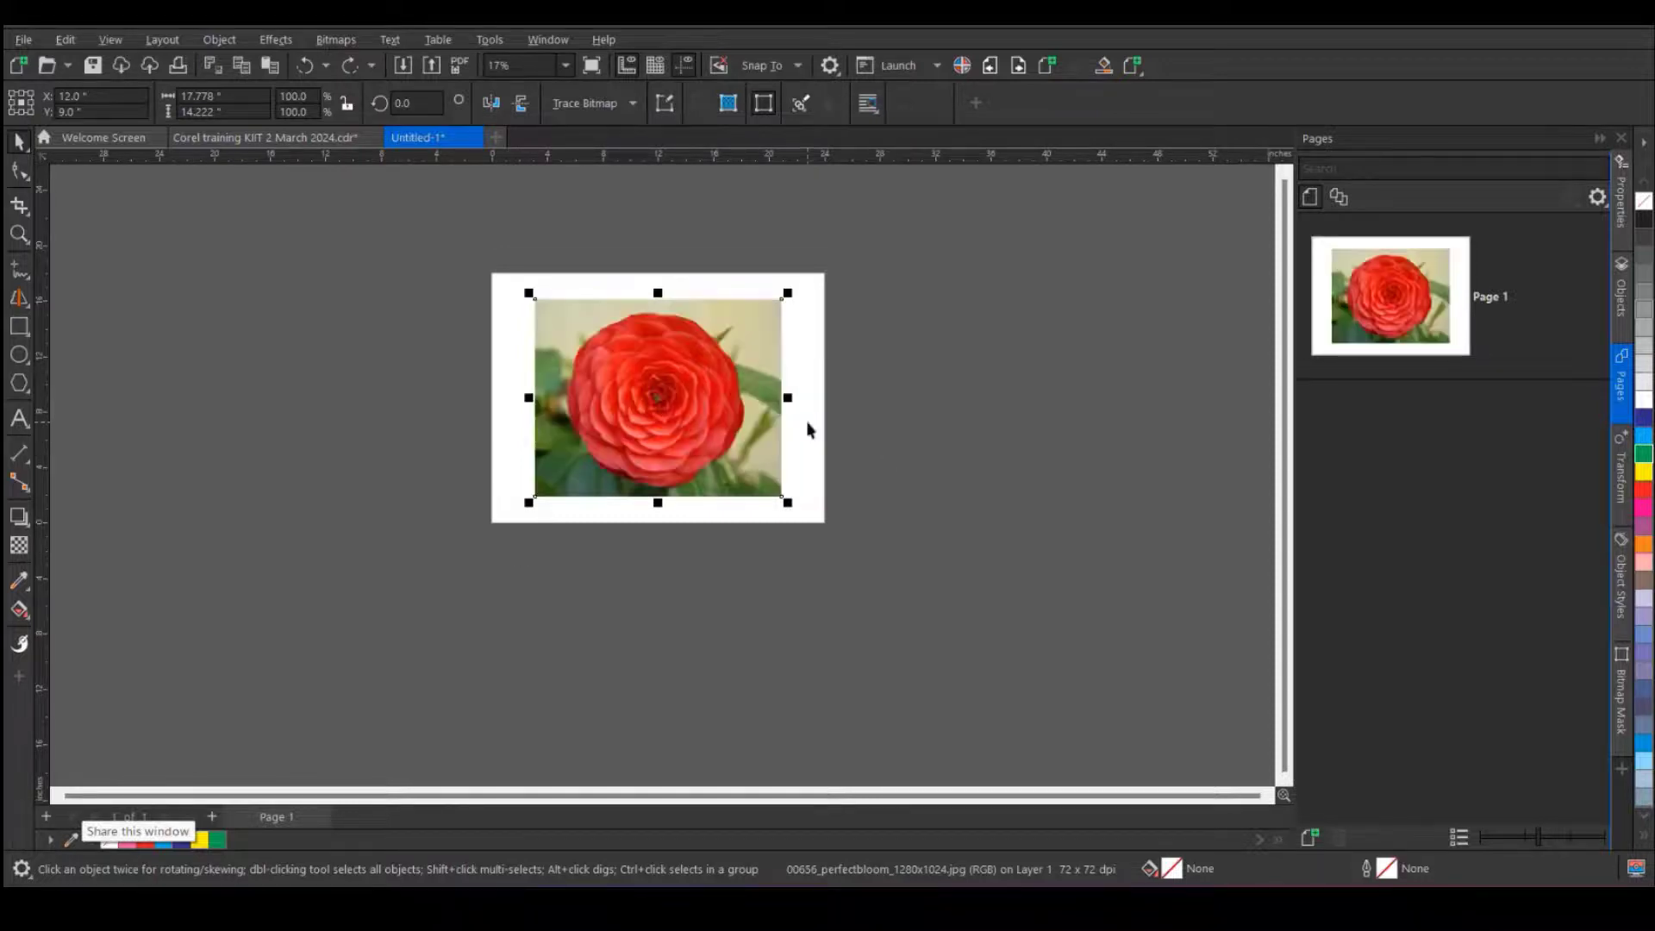
- Scale the flower image to 90%, about 16 by 12.8 inches, and place it slightly left of the page's centre
drag(652, 408, 557, 406)
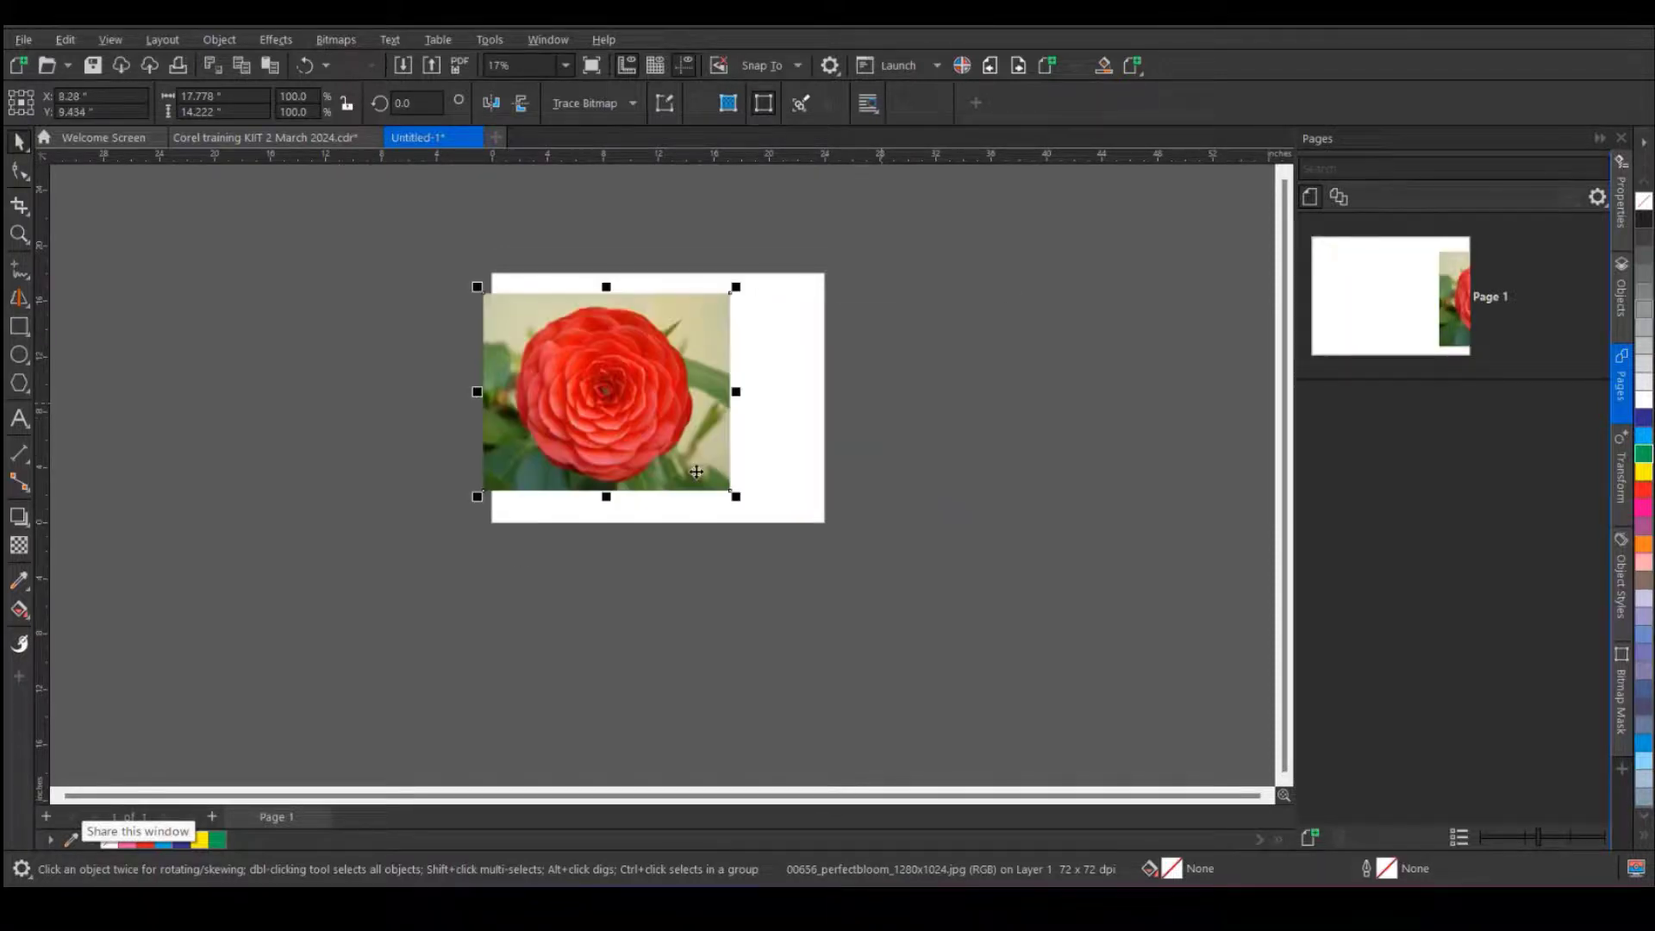
mouse_move(732, 500)
mouse_down()
mouse_move(577, 400)
mouse_move(709, 488)
mouse_up()
drag(638, 383, 684, 400)
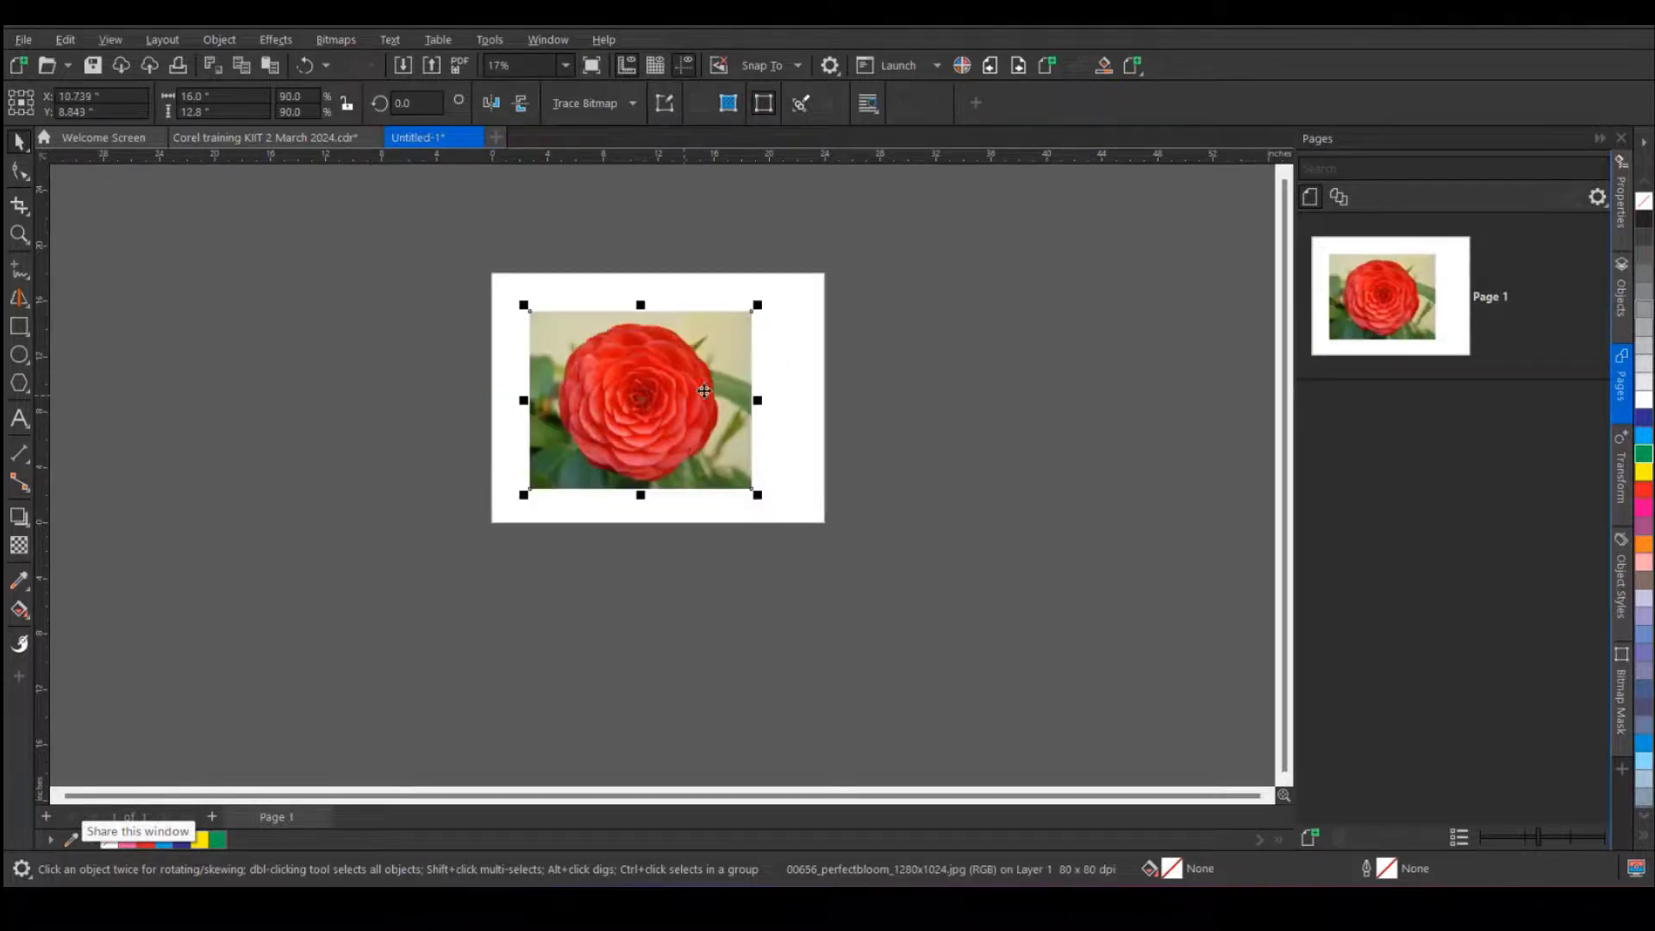
- Autofit the page to the flower image with a 0.0-inch margin
click(691, 266)
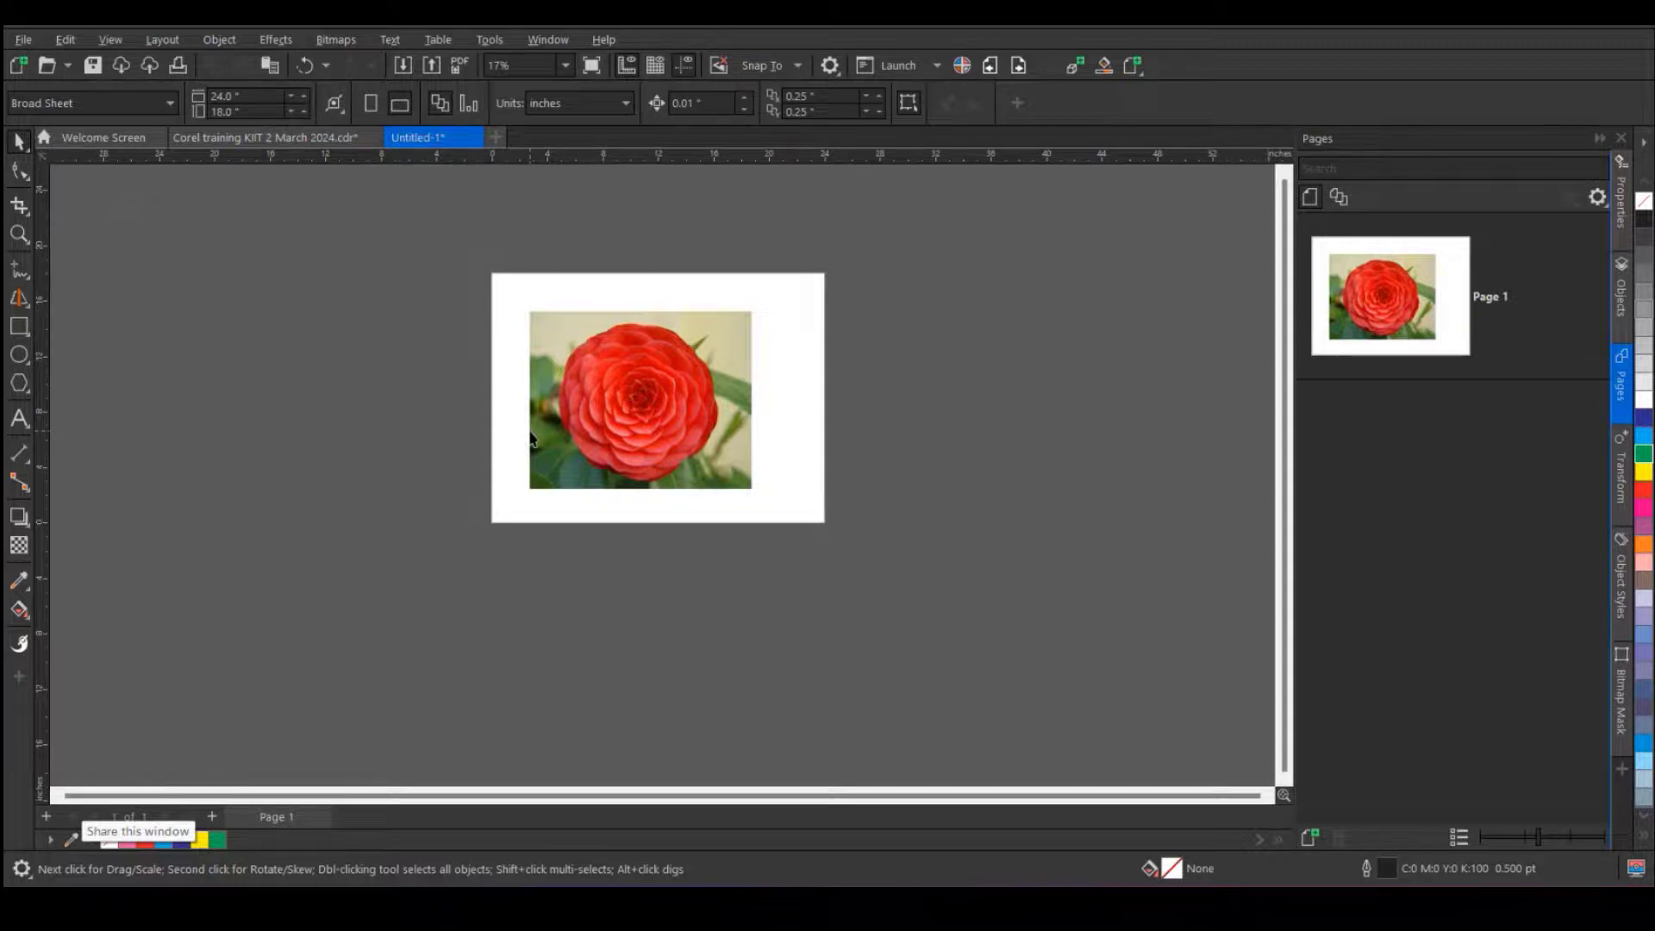
click(333, 111)
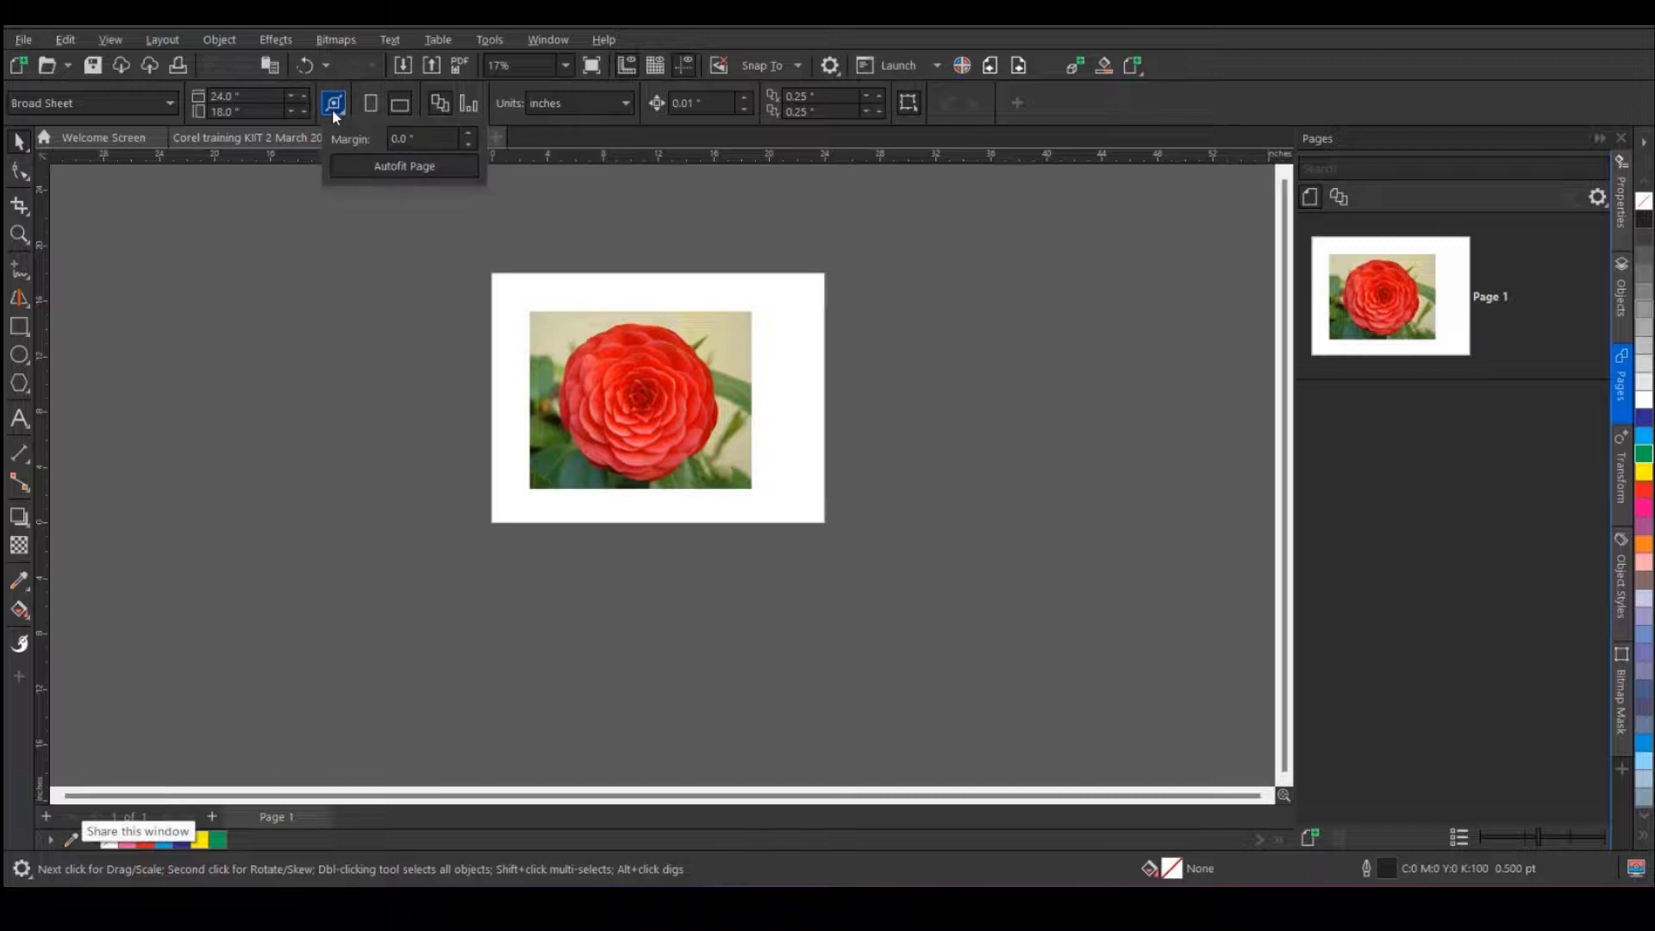
click(404, 167)
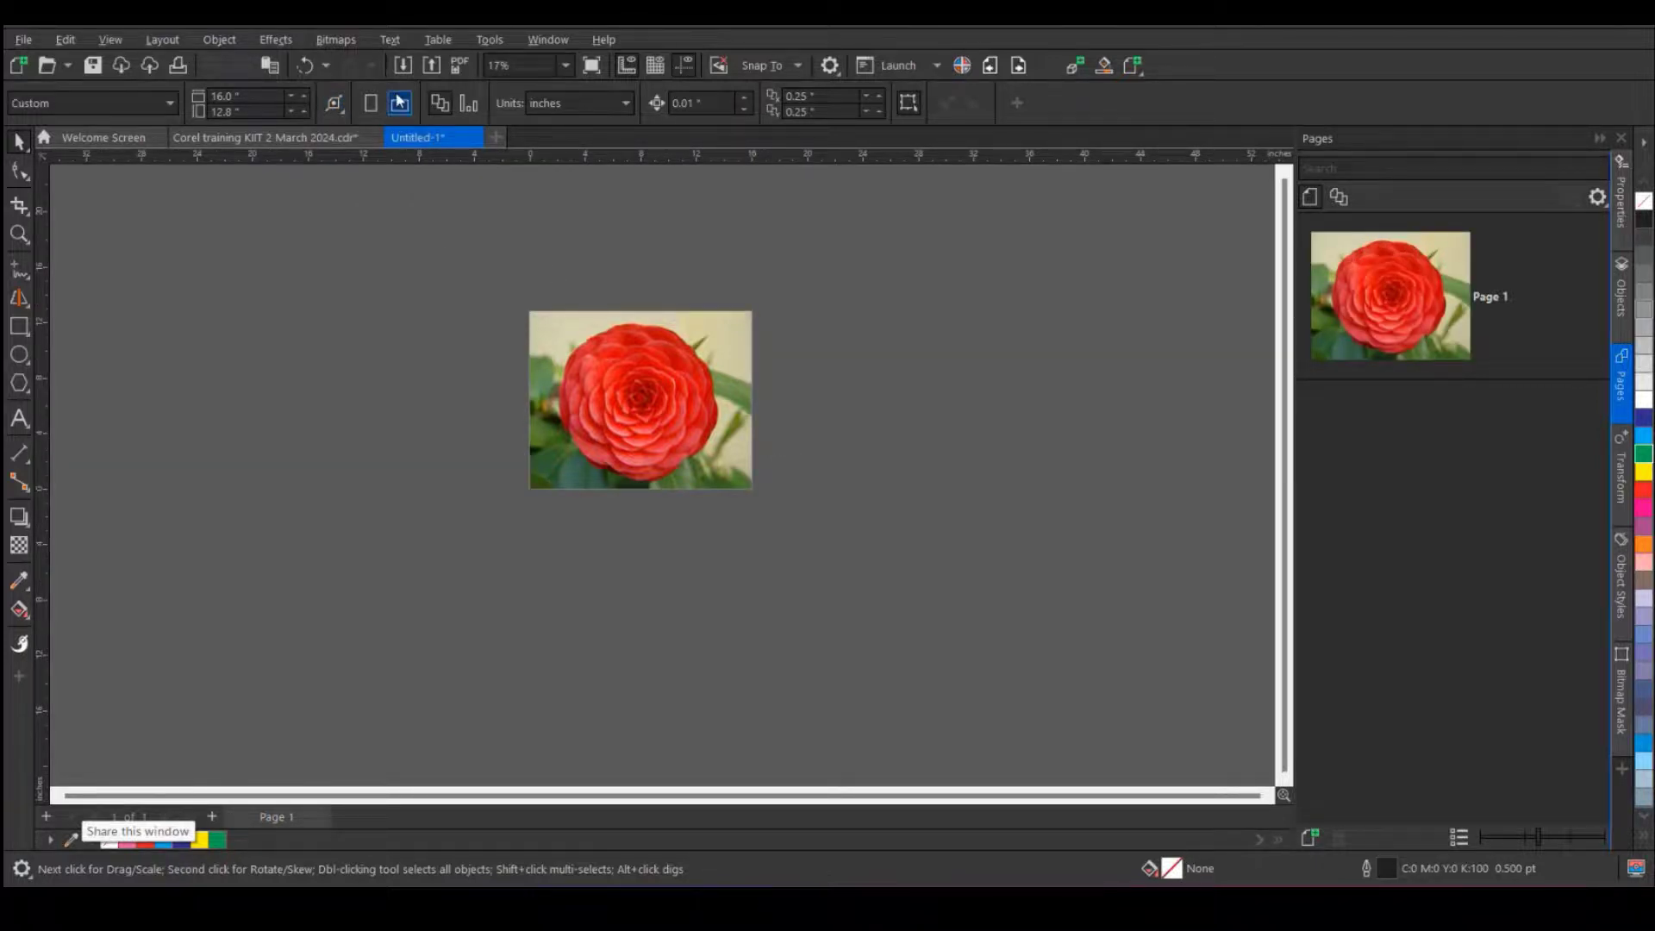
- Autofit the page around the flower image with a margin of 0.5 inches
click(340, 105)
drag(424, 140, 380, 140)
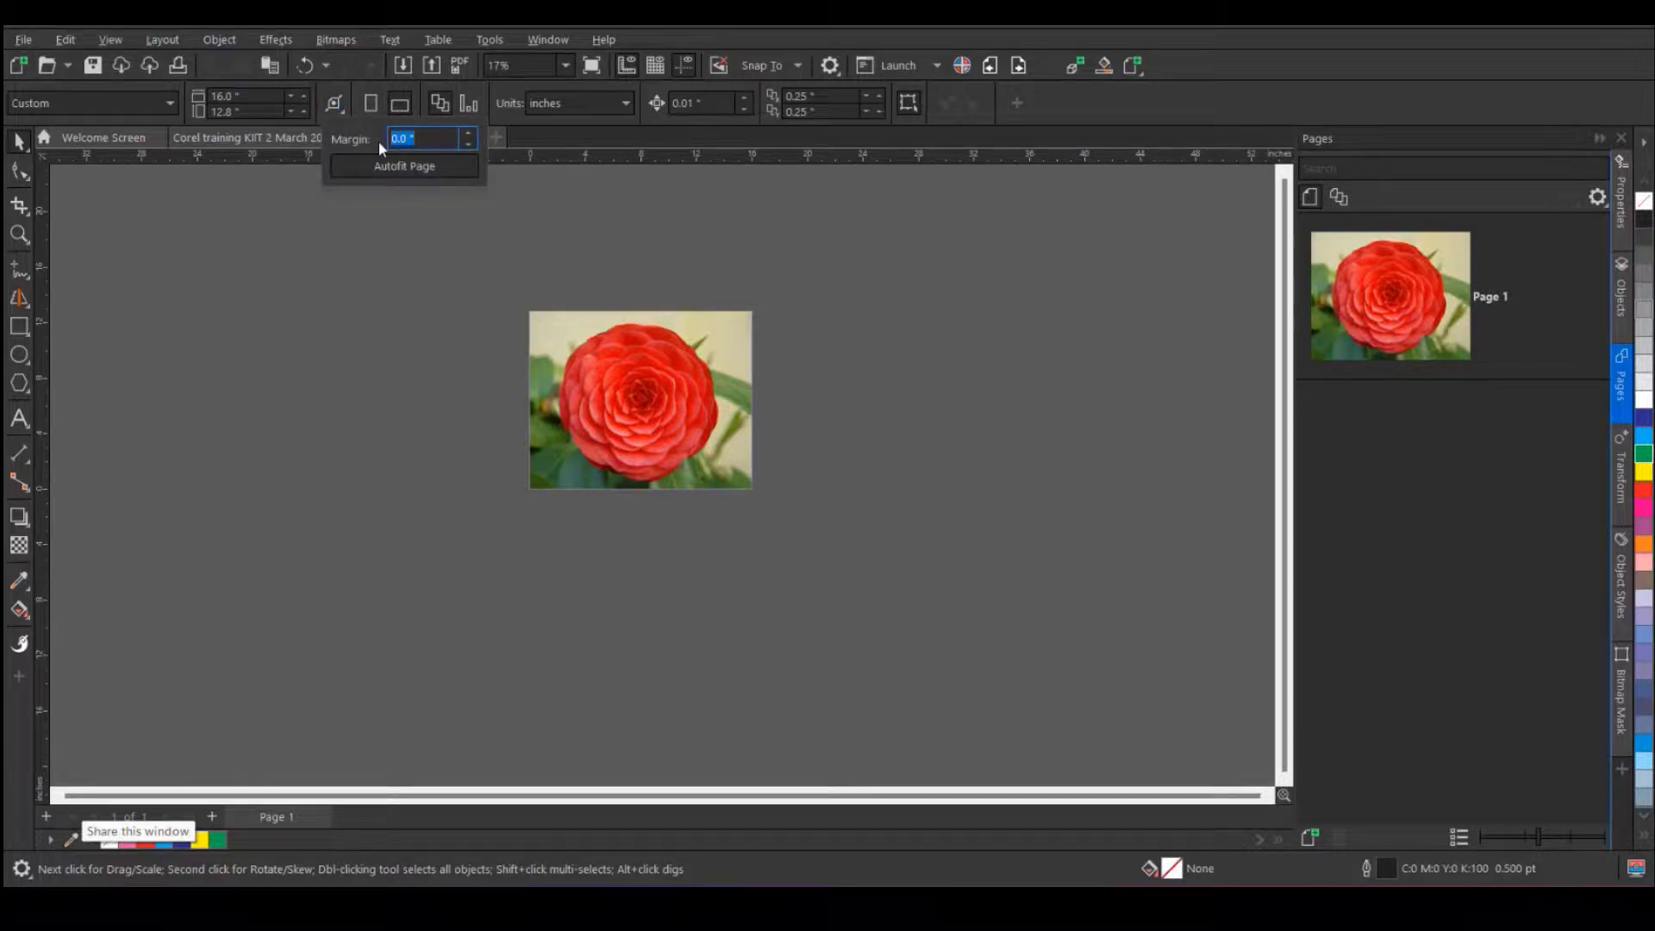
text(.5)
key(Return)
click(423, 164)
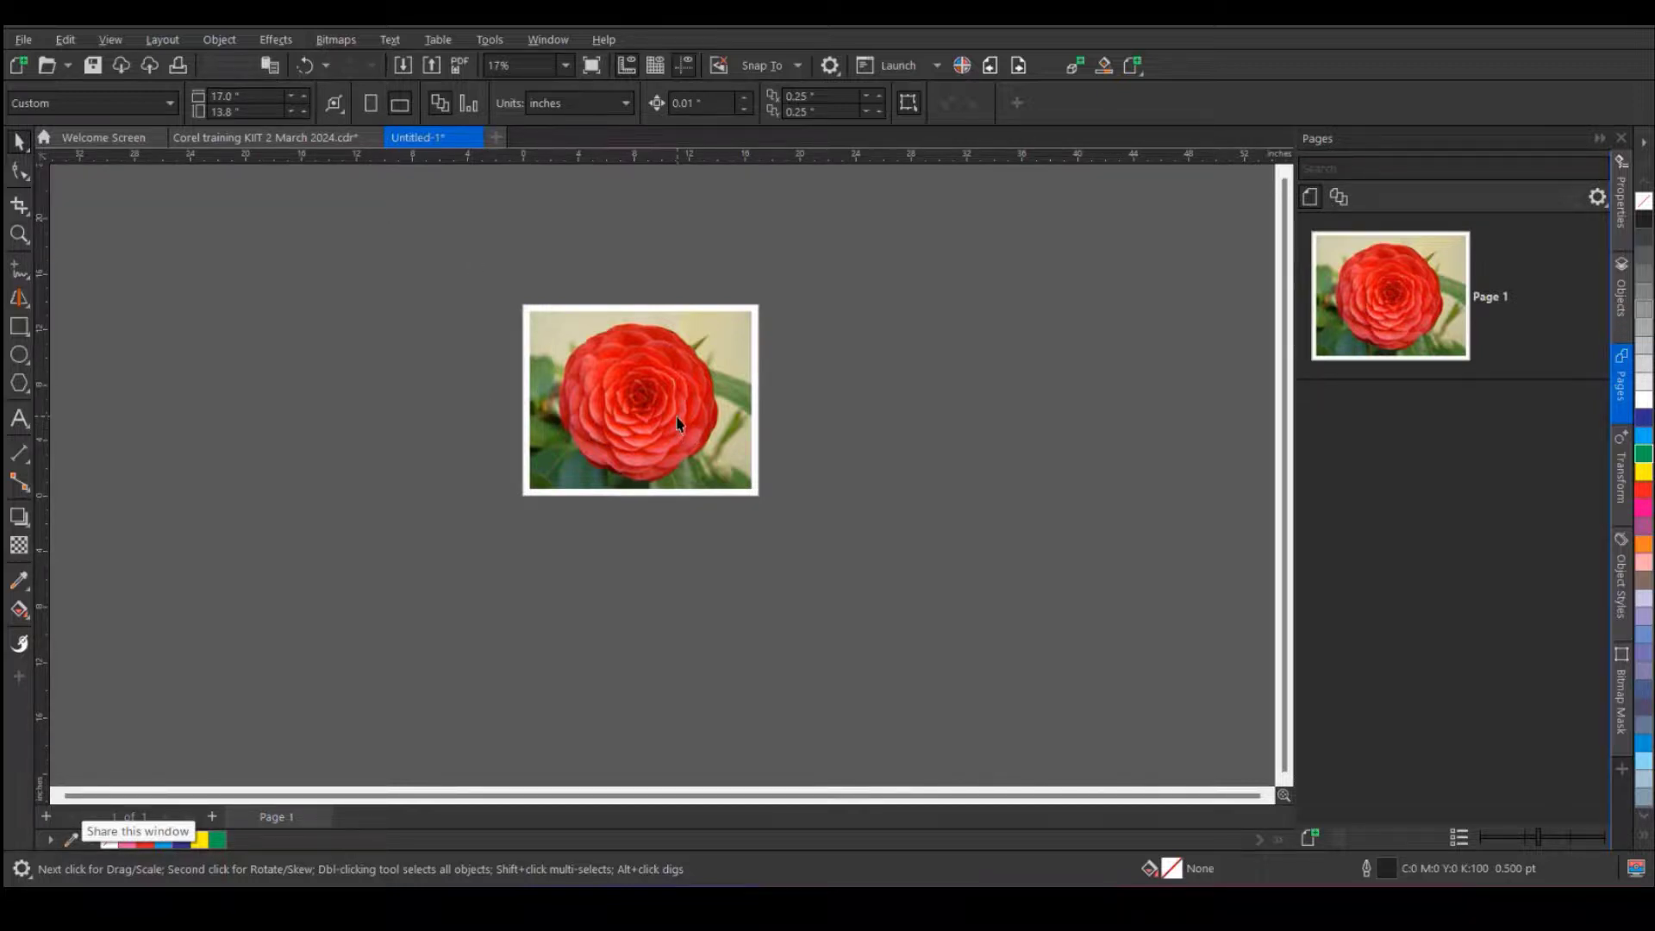
- Draw a rectangle about 7 by 6.3 inches overlapping the page's left edge, fill it with cyan and deselect it
click(22, 329)
drag(492, 349, 594, 444)
click(1643, 436)
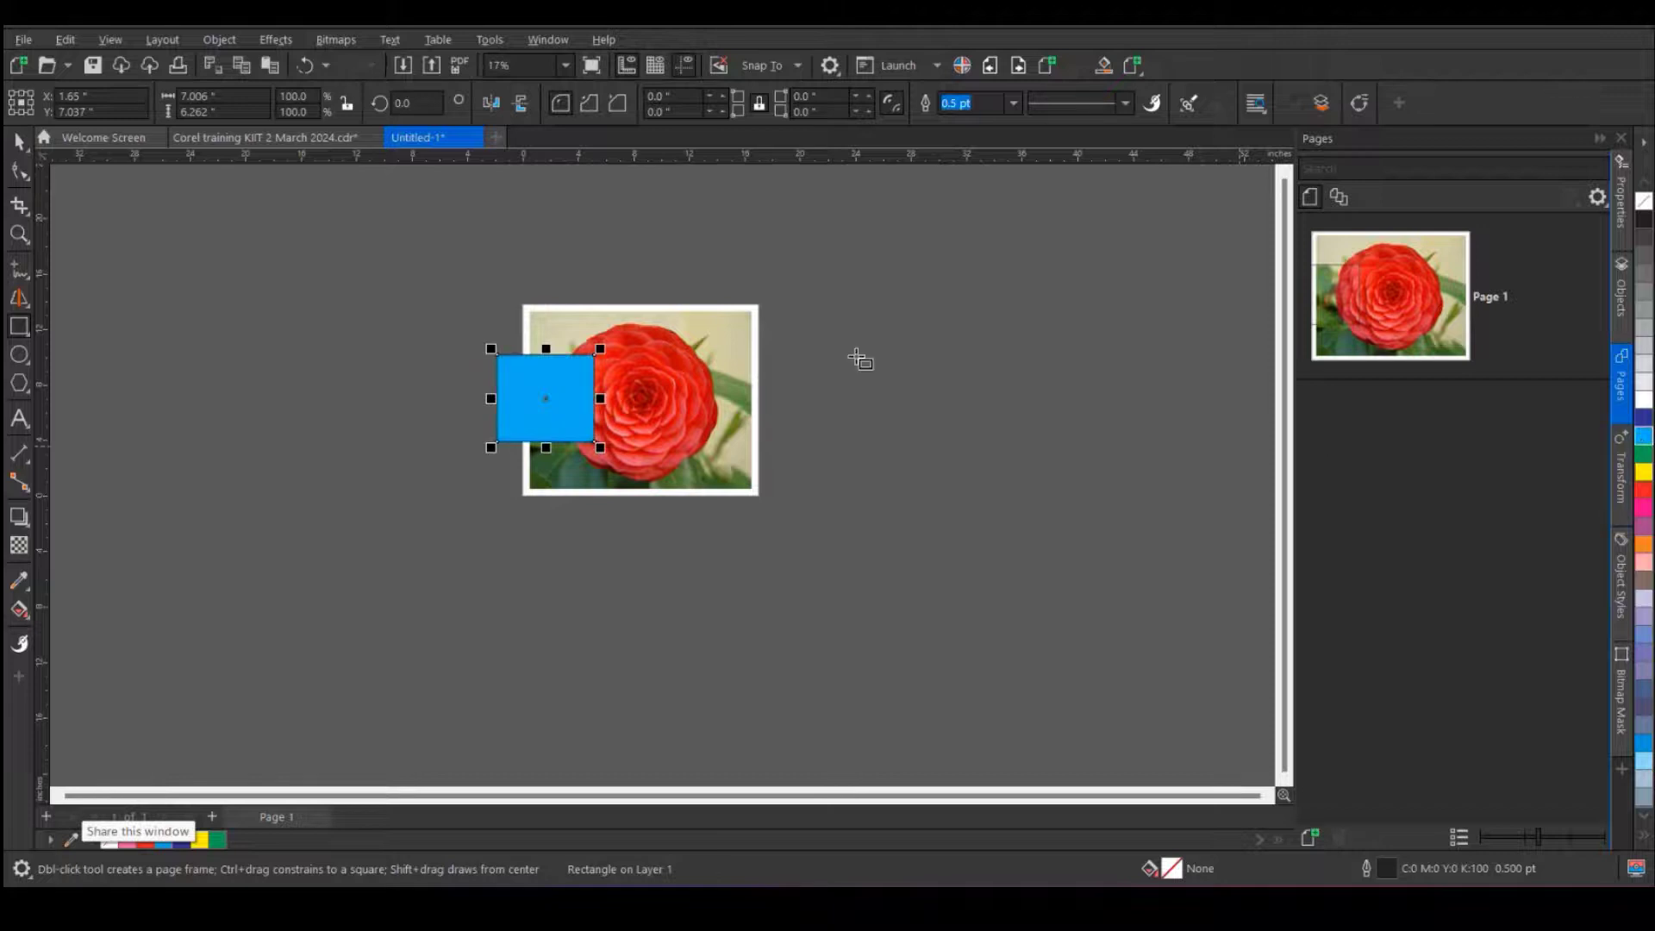
click(19, 140)
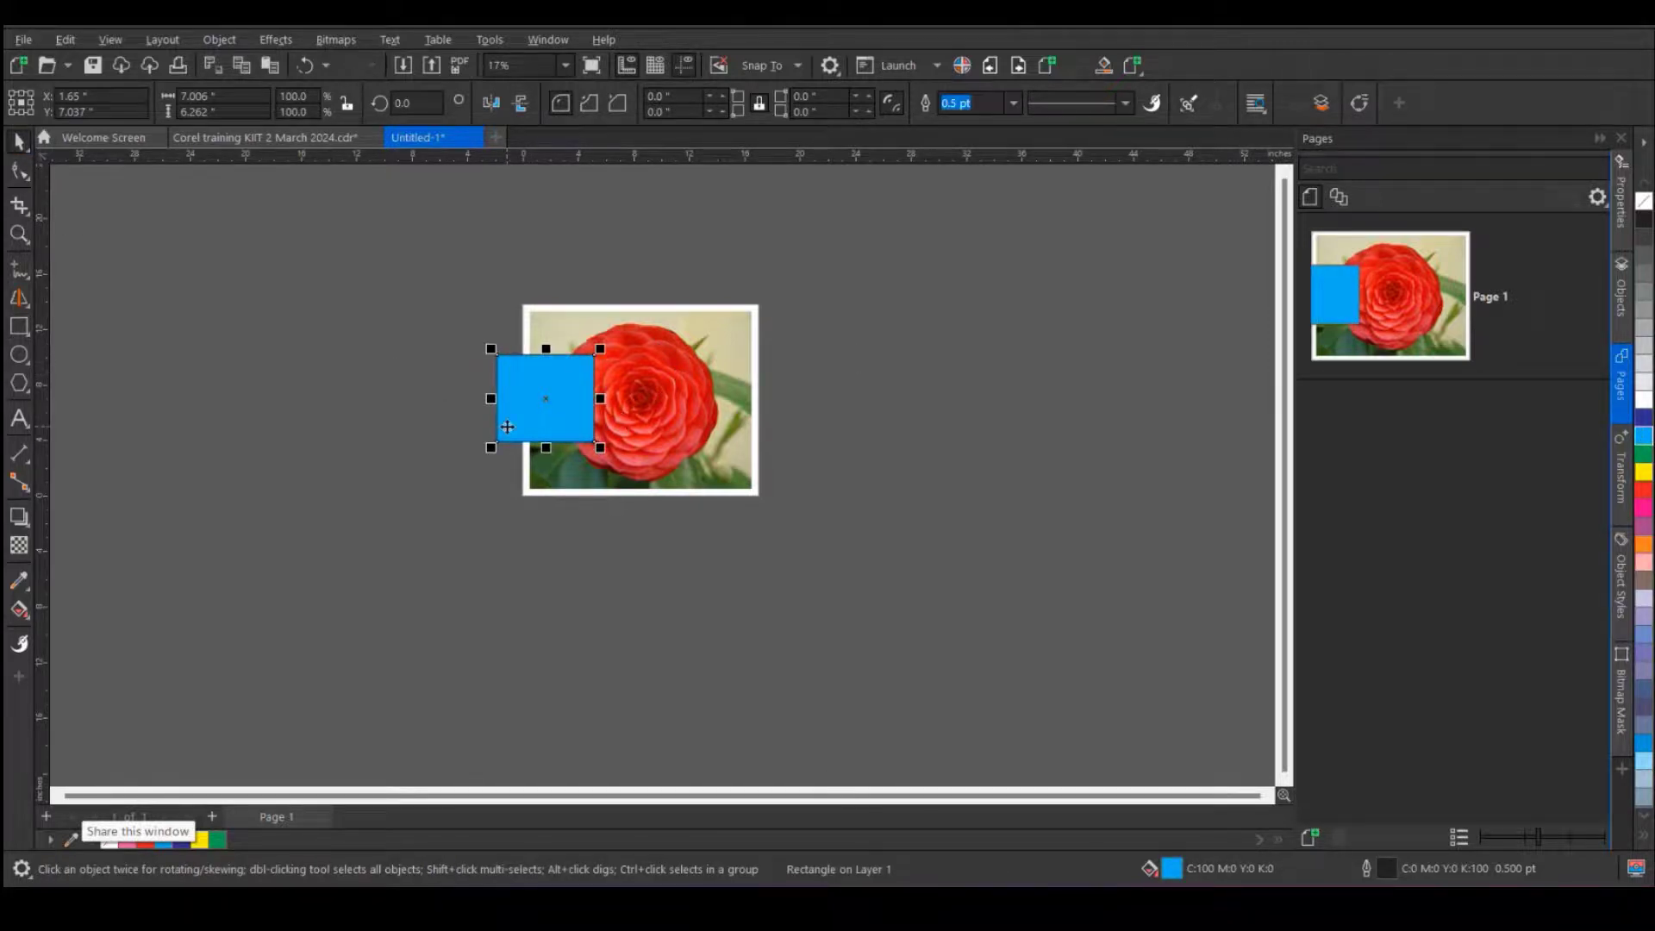
click(435, 321)
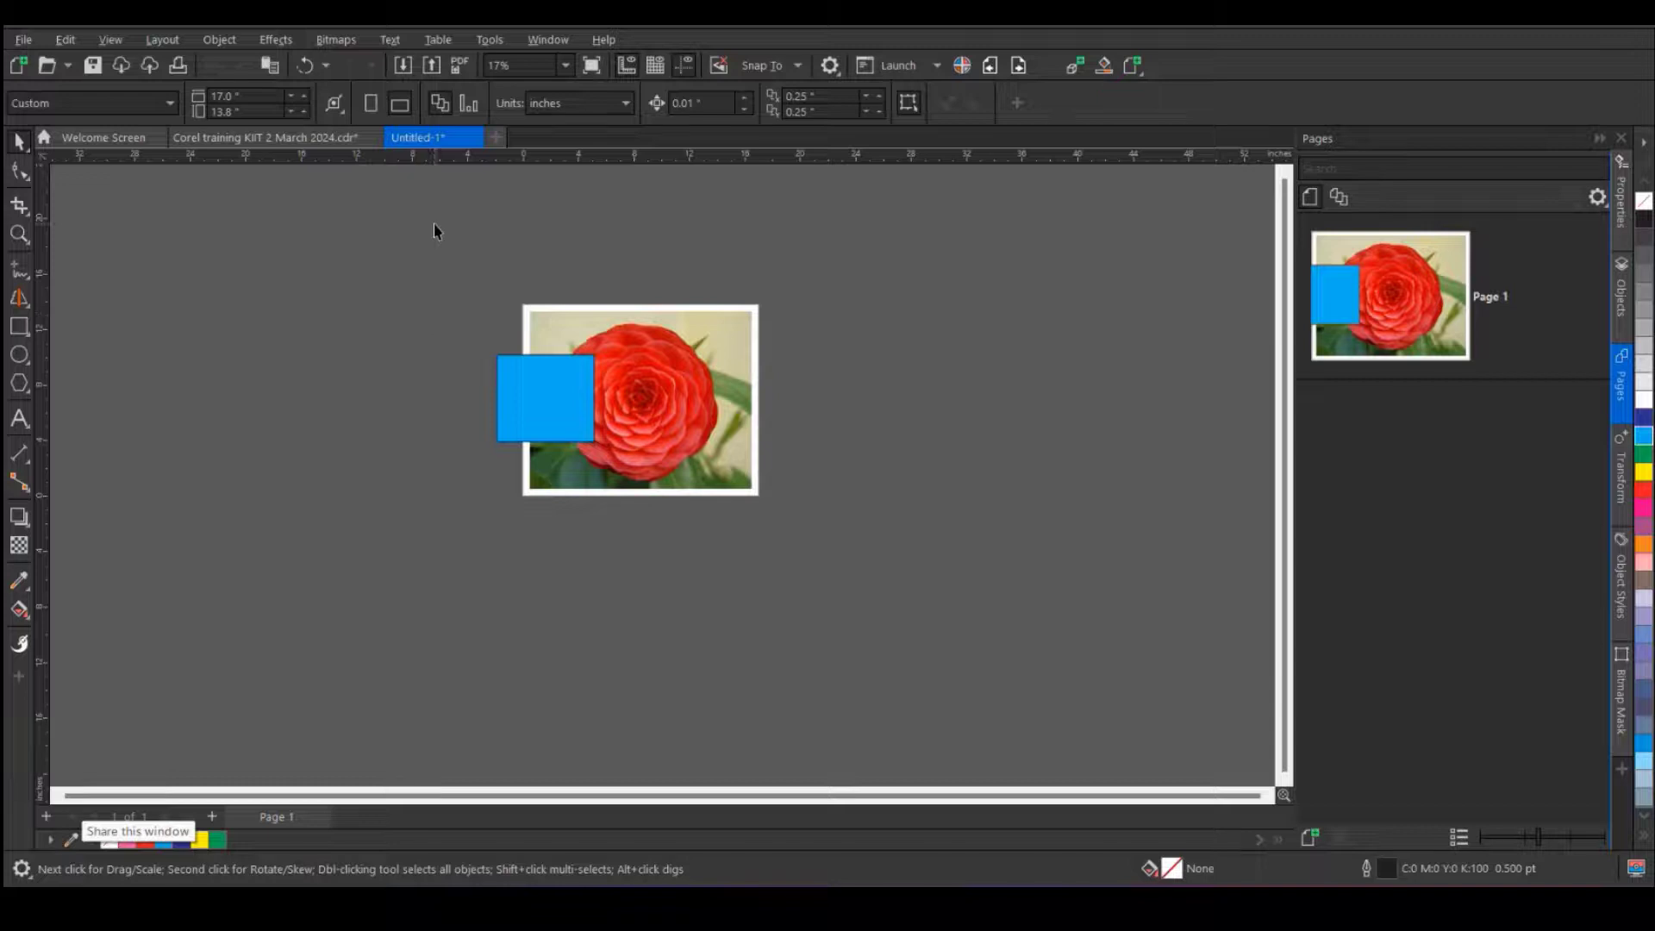
- Autofit the page around the flower image and the overhanging cyan rectangle with a 0-inch margin
click(337, 106)
click(384, 138)
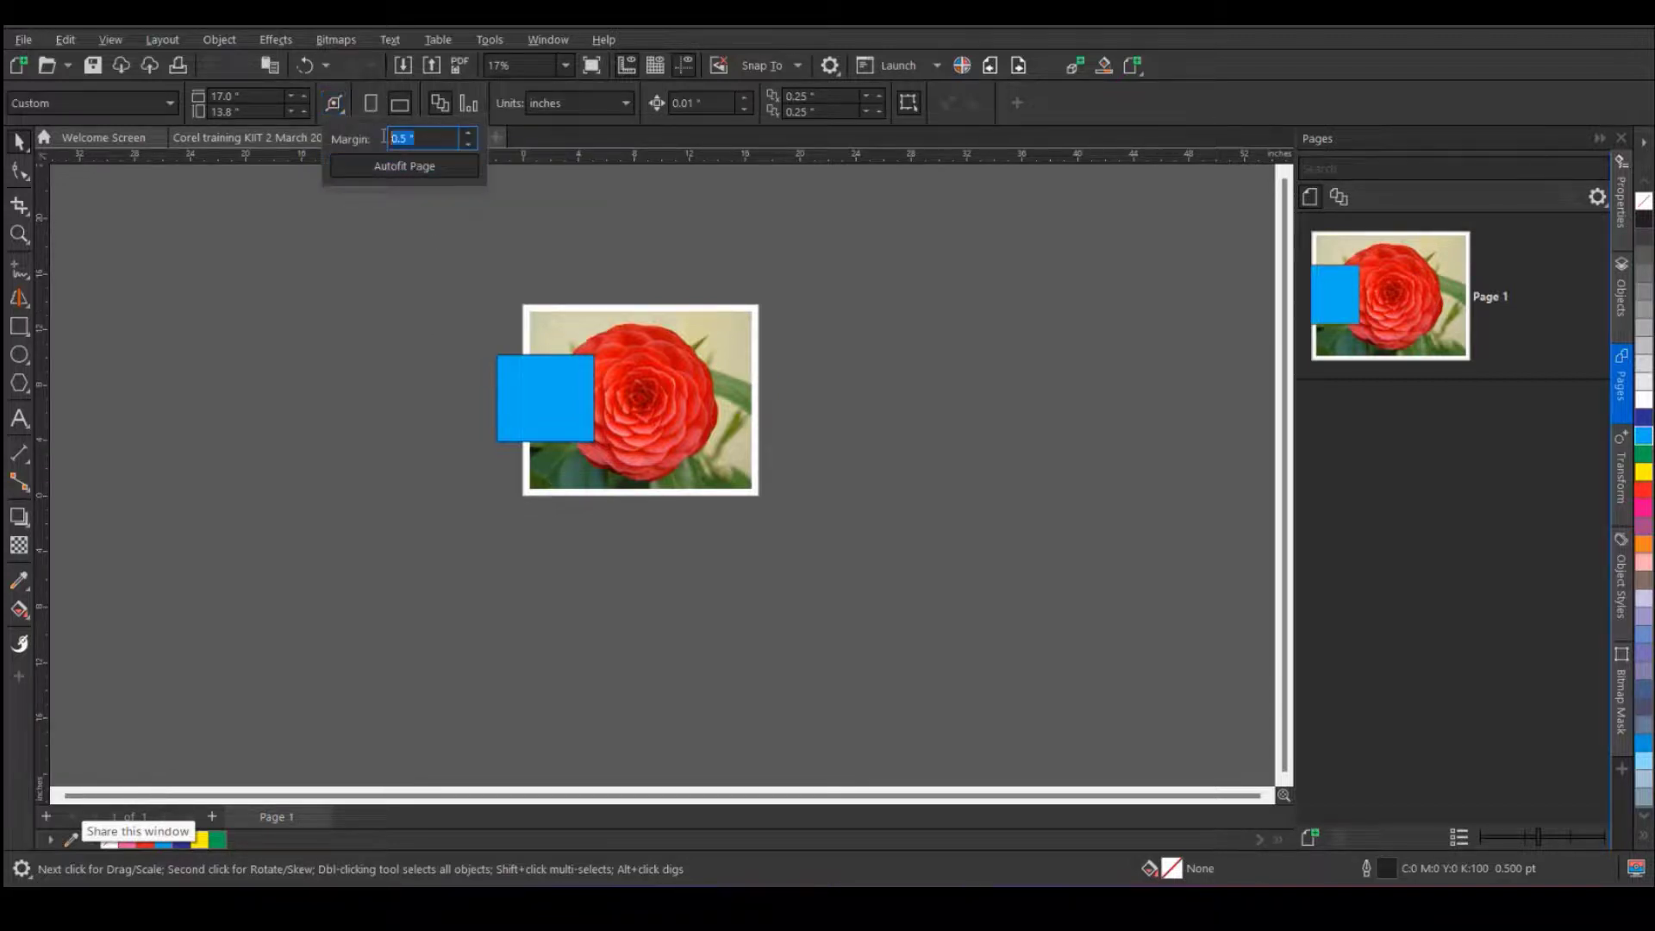
text(0)
click(383, 163)
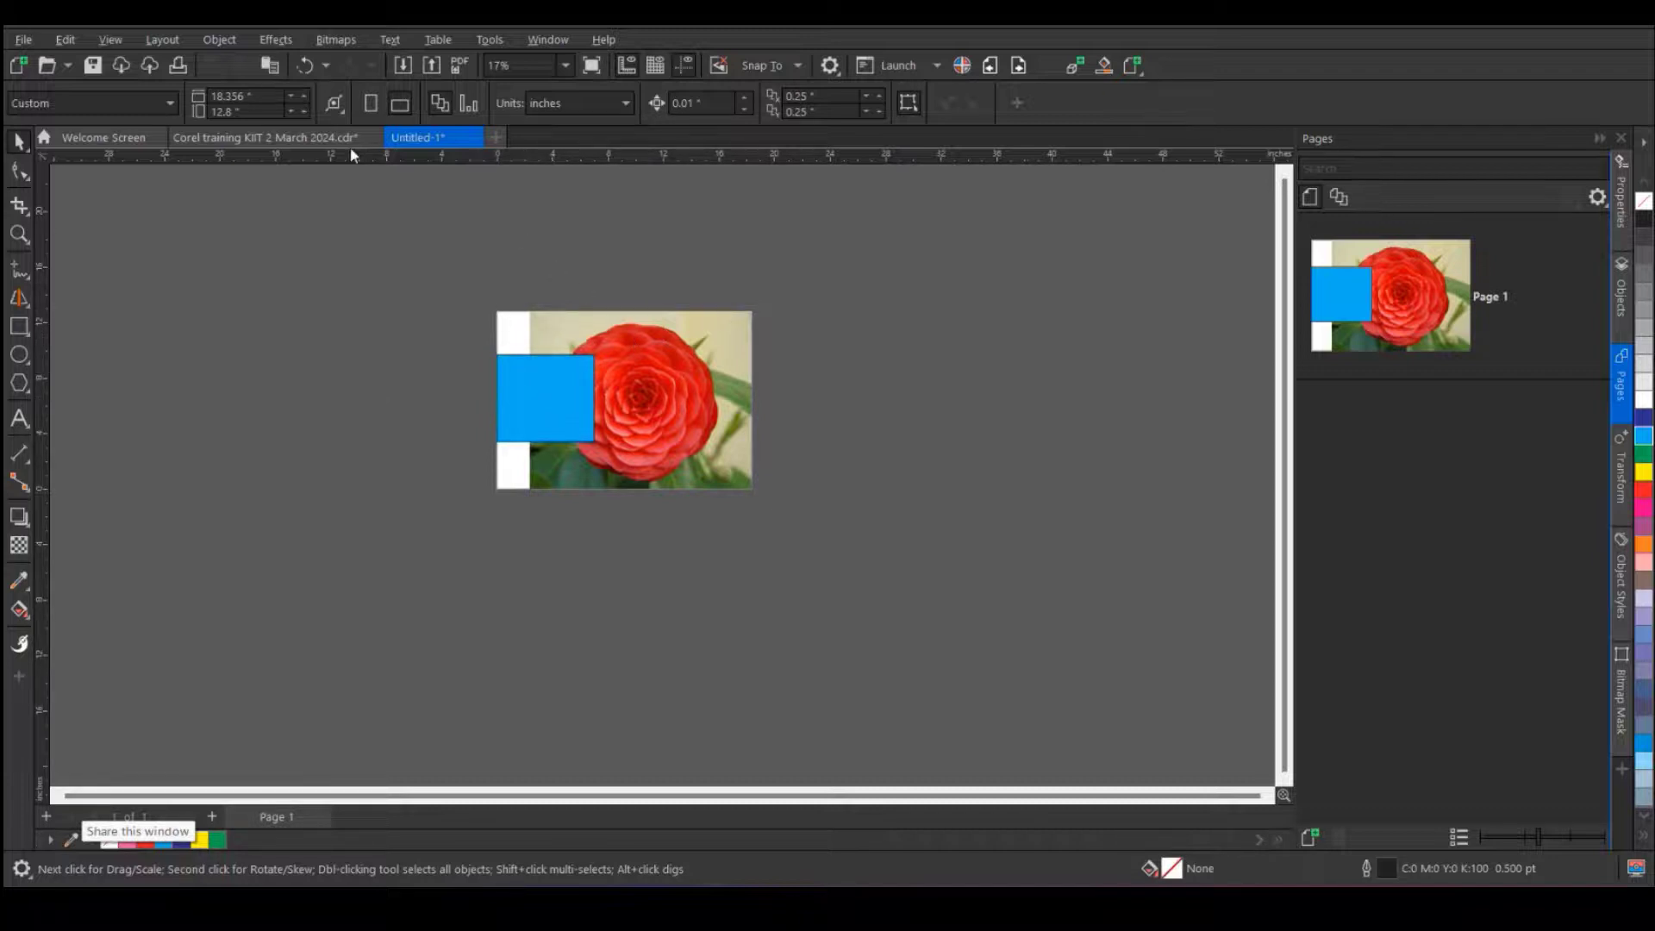
- Autofit the page around the flower image and the cyan rectangle with a margin of 1 inch
click(337, 105)
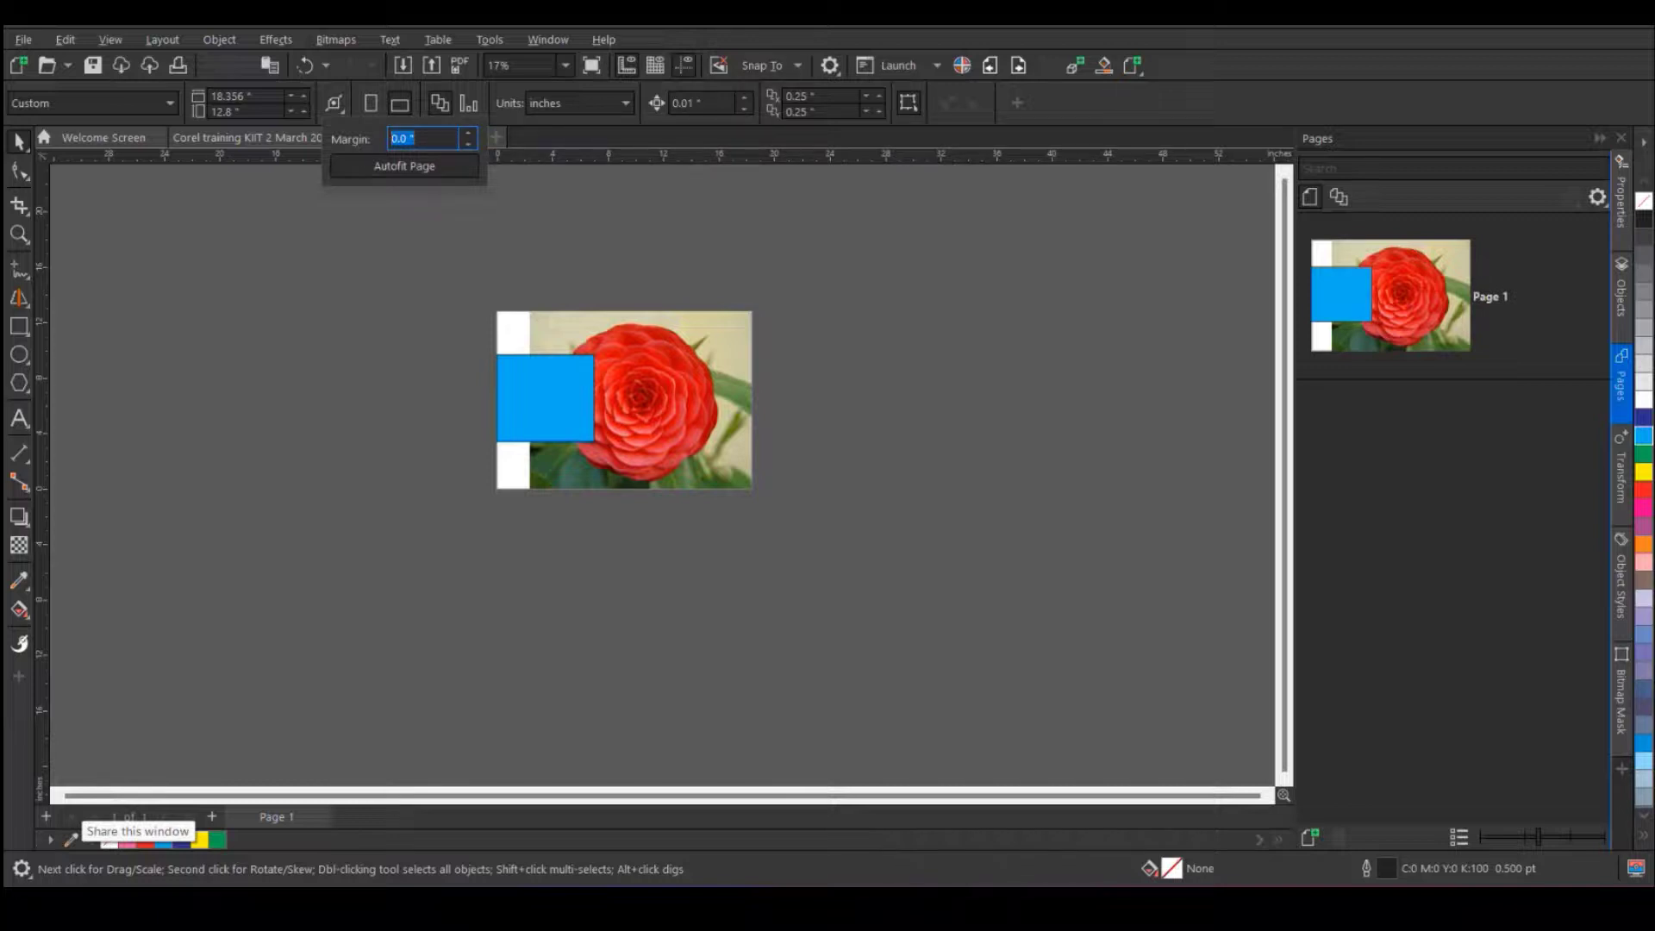
text(1)
click(400, 167)
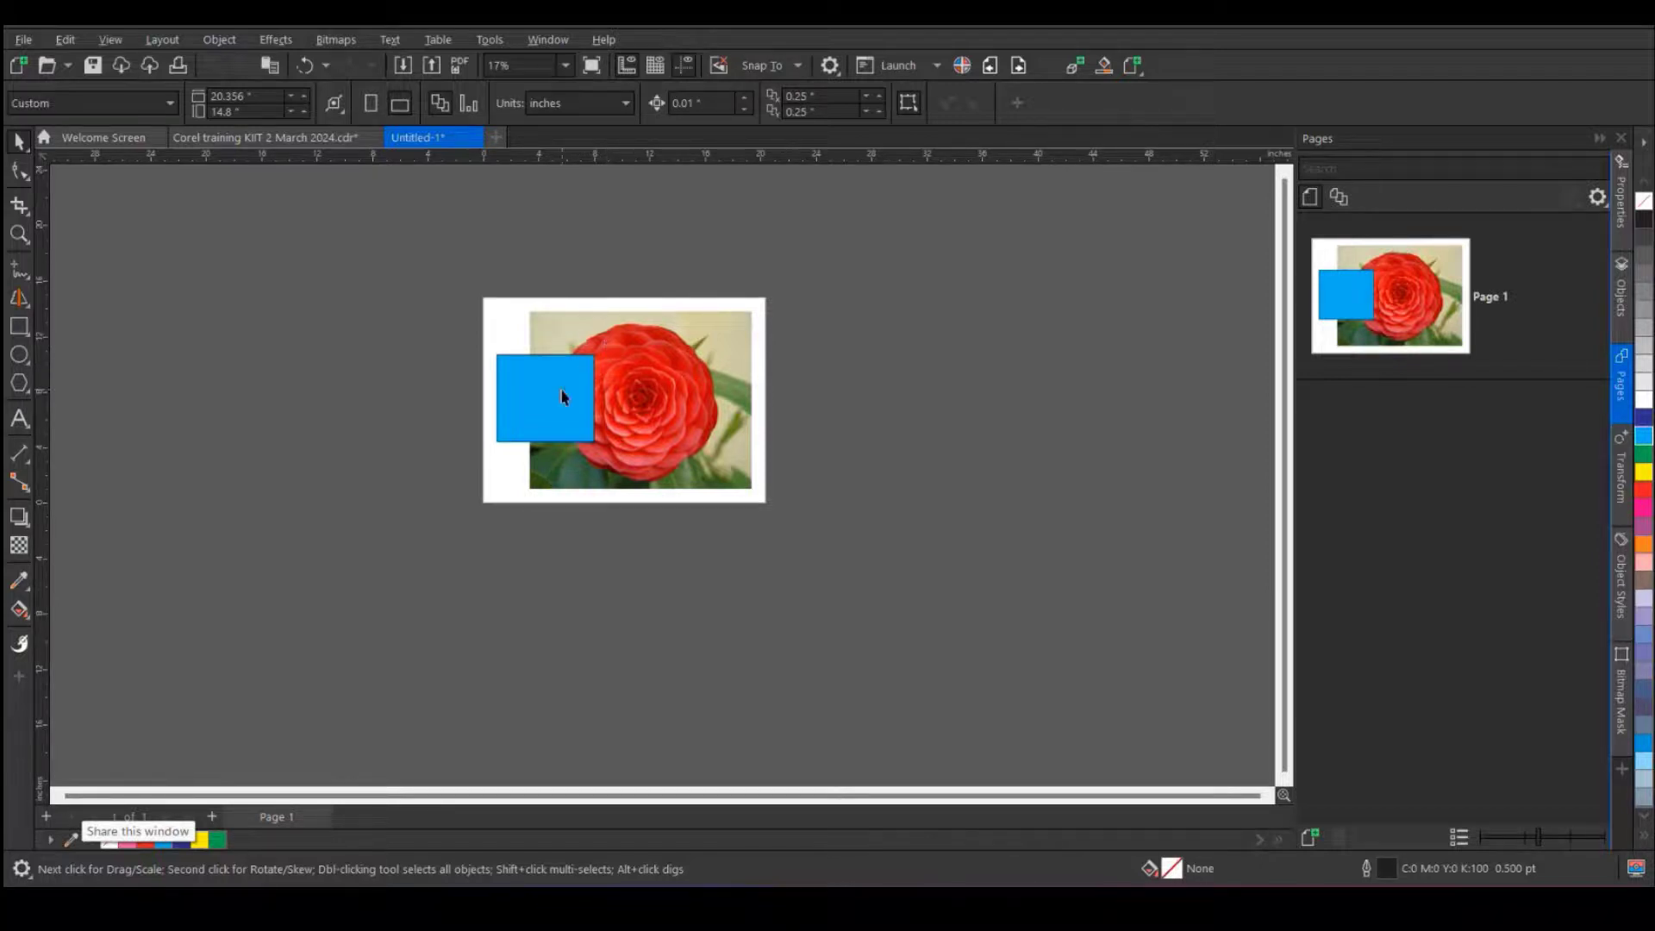
- Move the cyan rectangle over the middle of the flower and autofit the page again with the 1.0-inch margin
drag(557, 391, 639, 392)
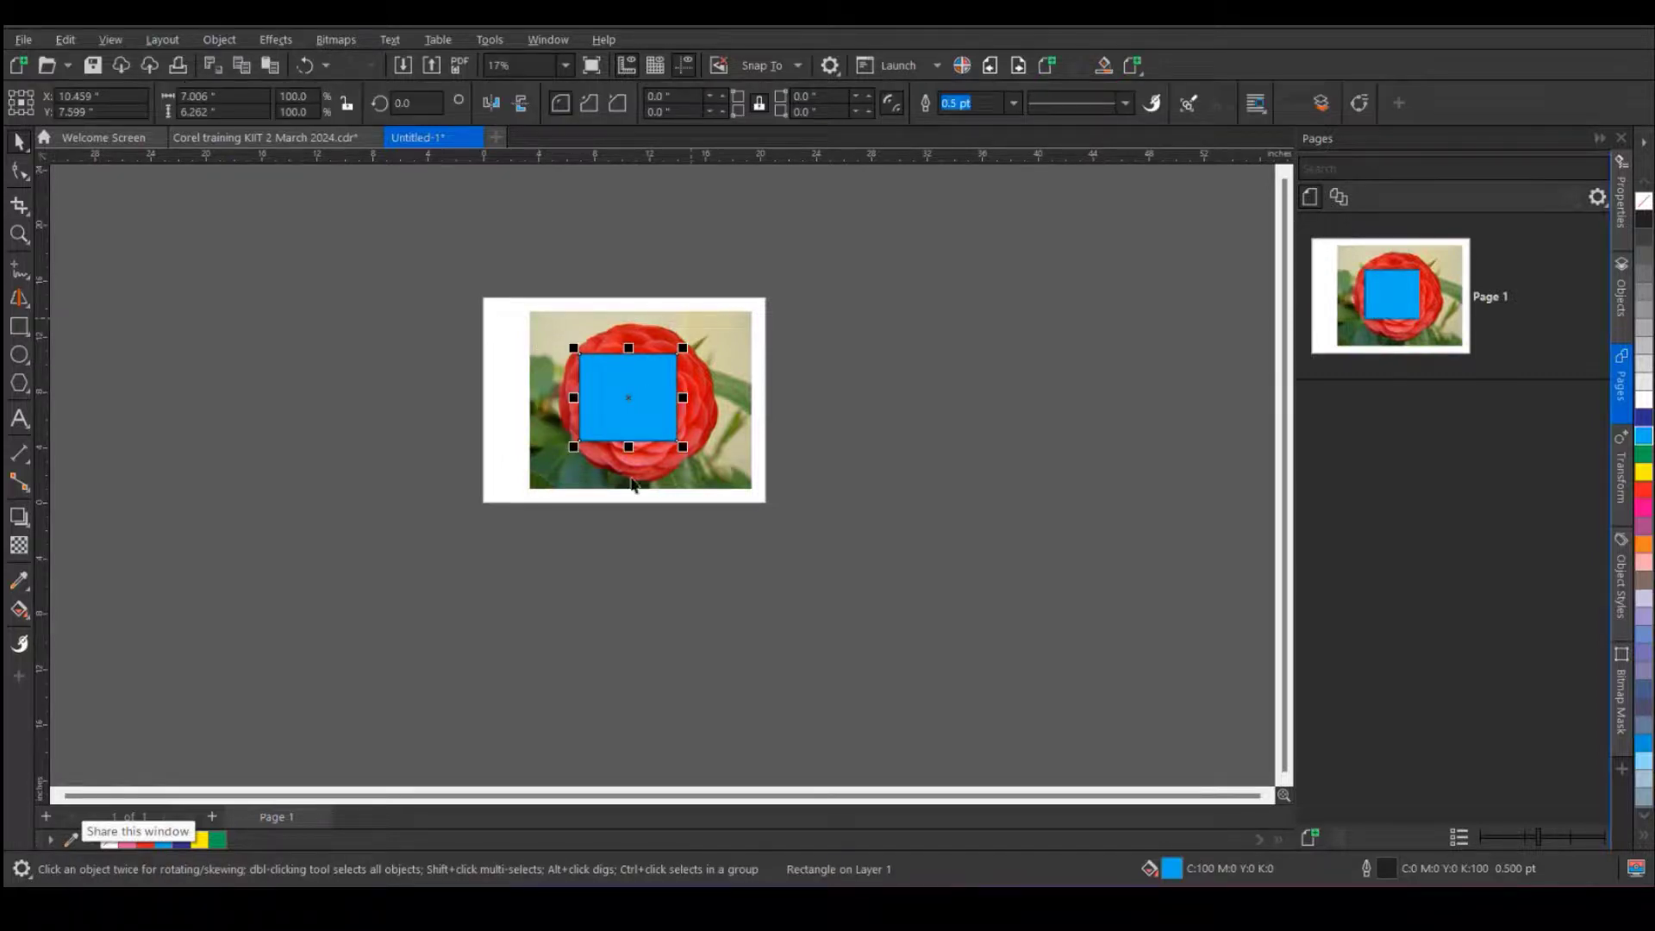
click(344, 176)
click(338, 108)
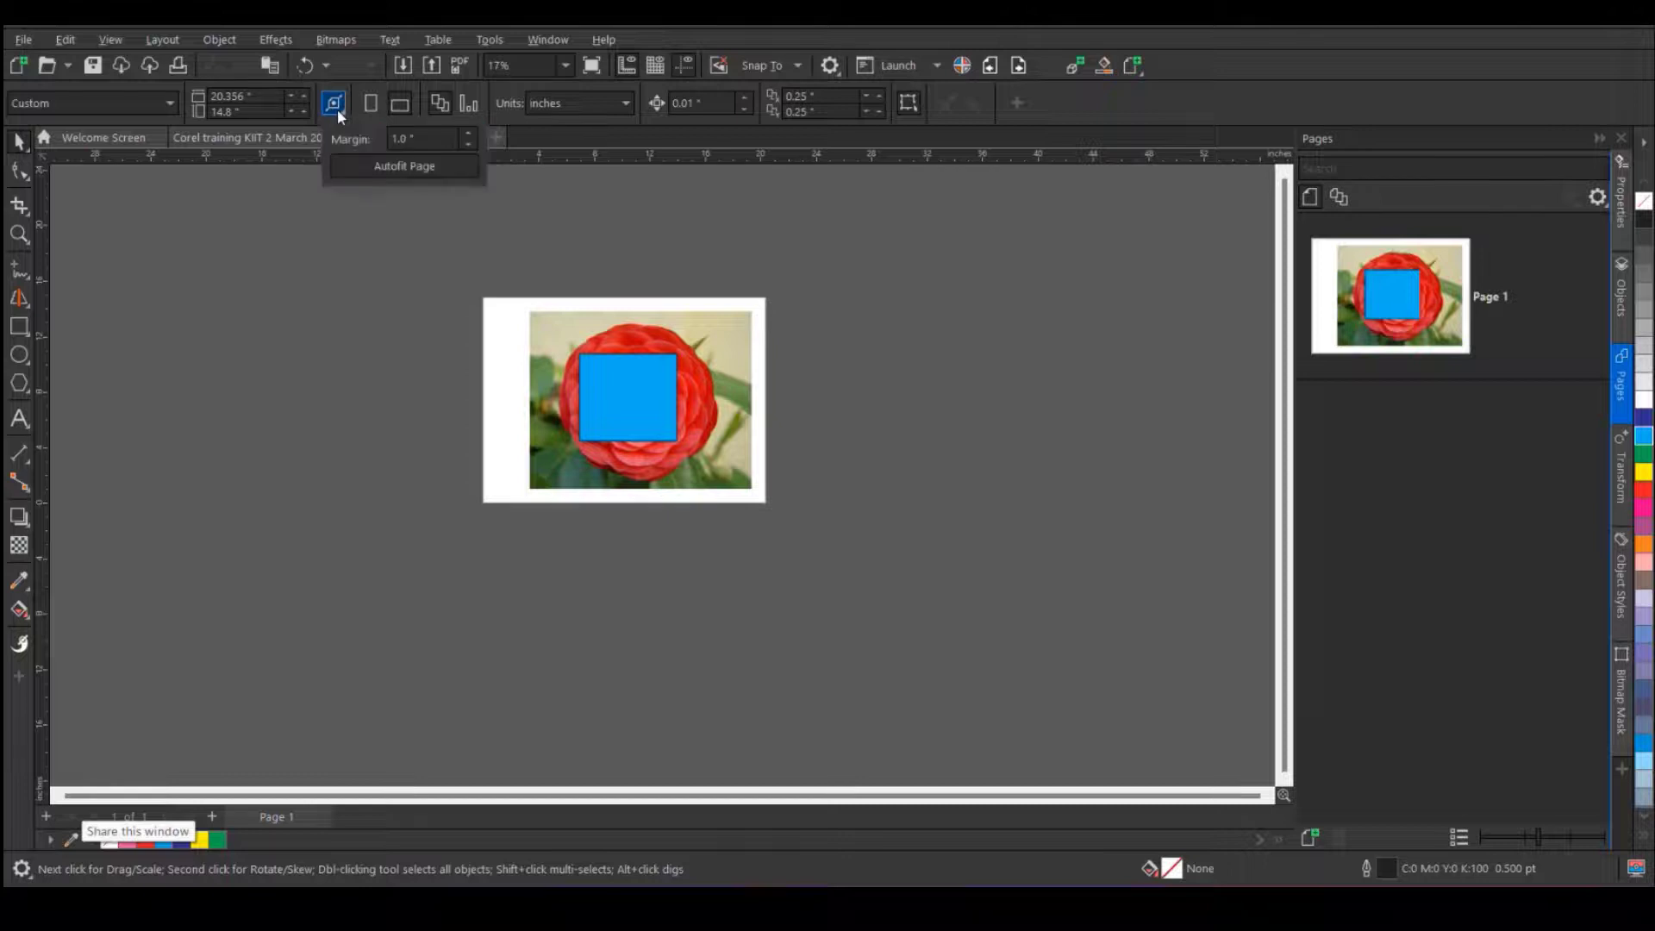
click(366, 159)
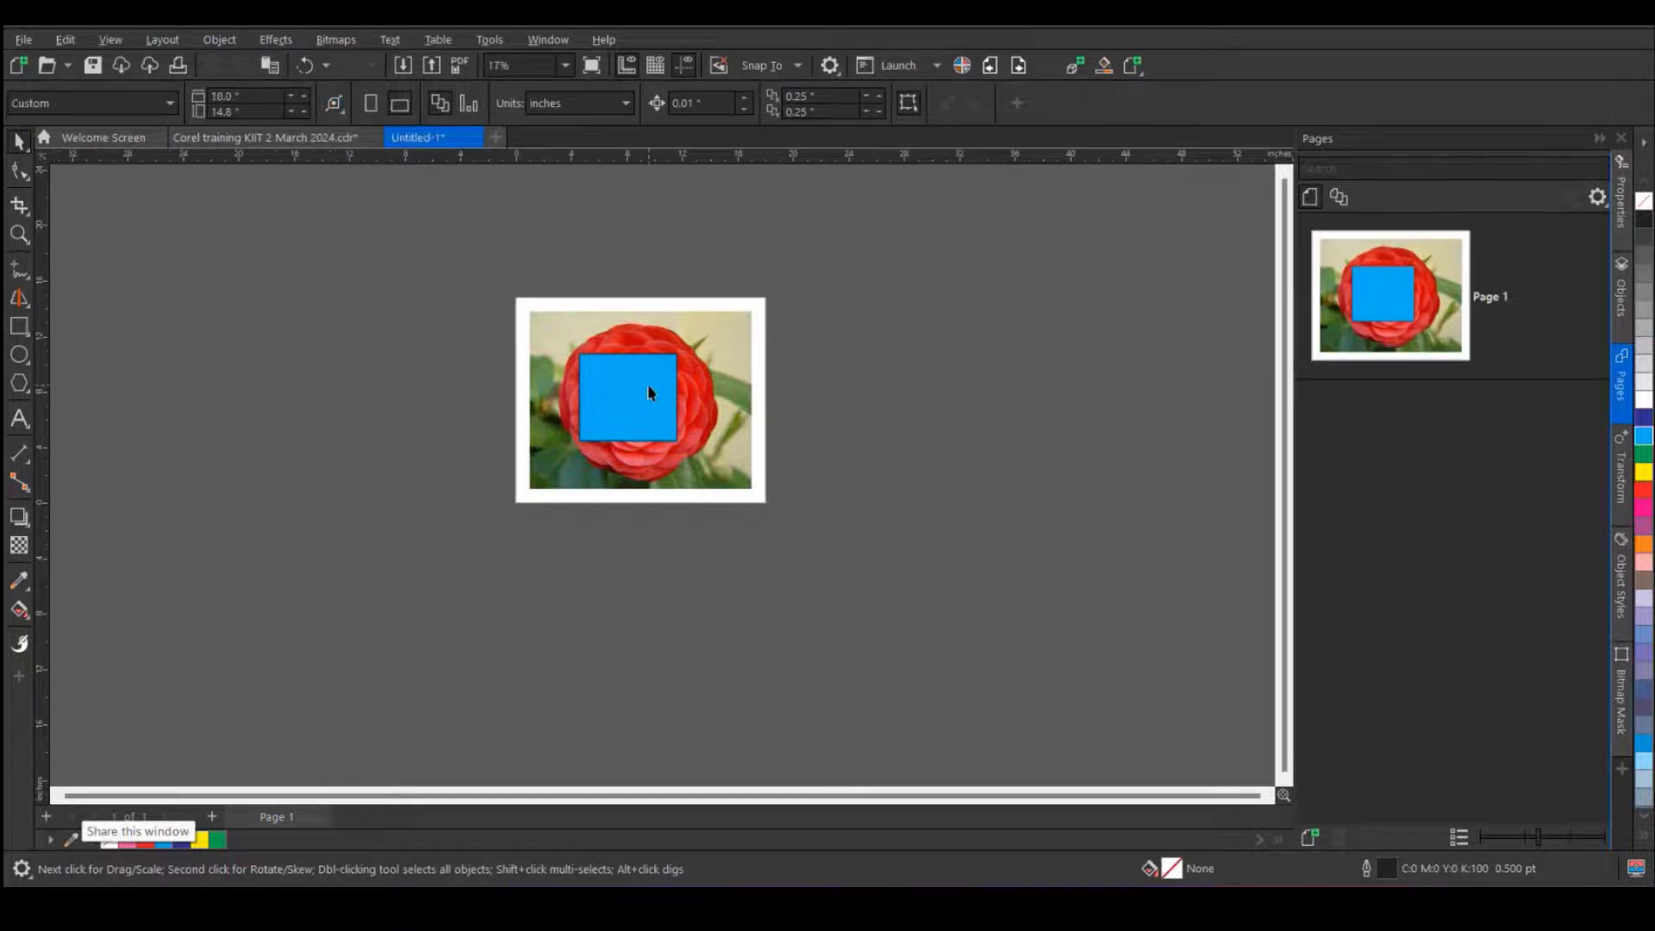
scroll(648, 385, up, 2)
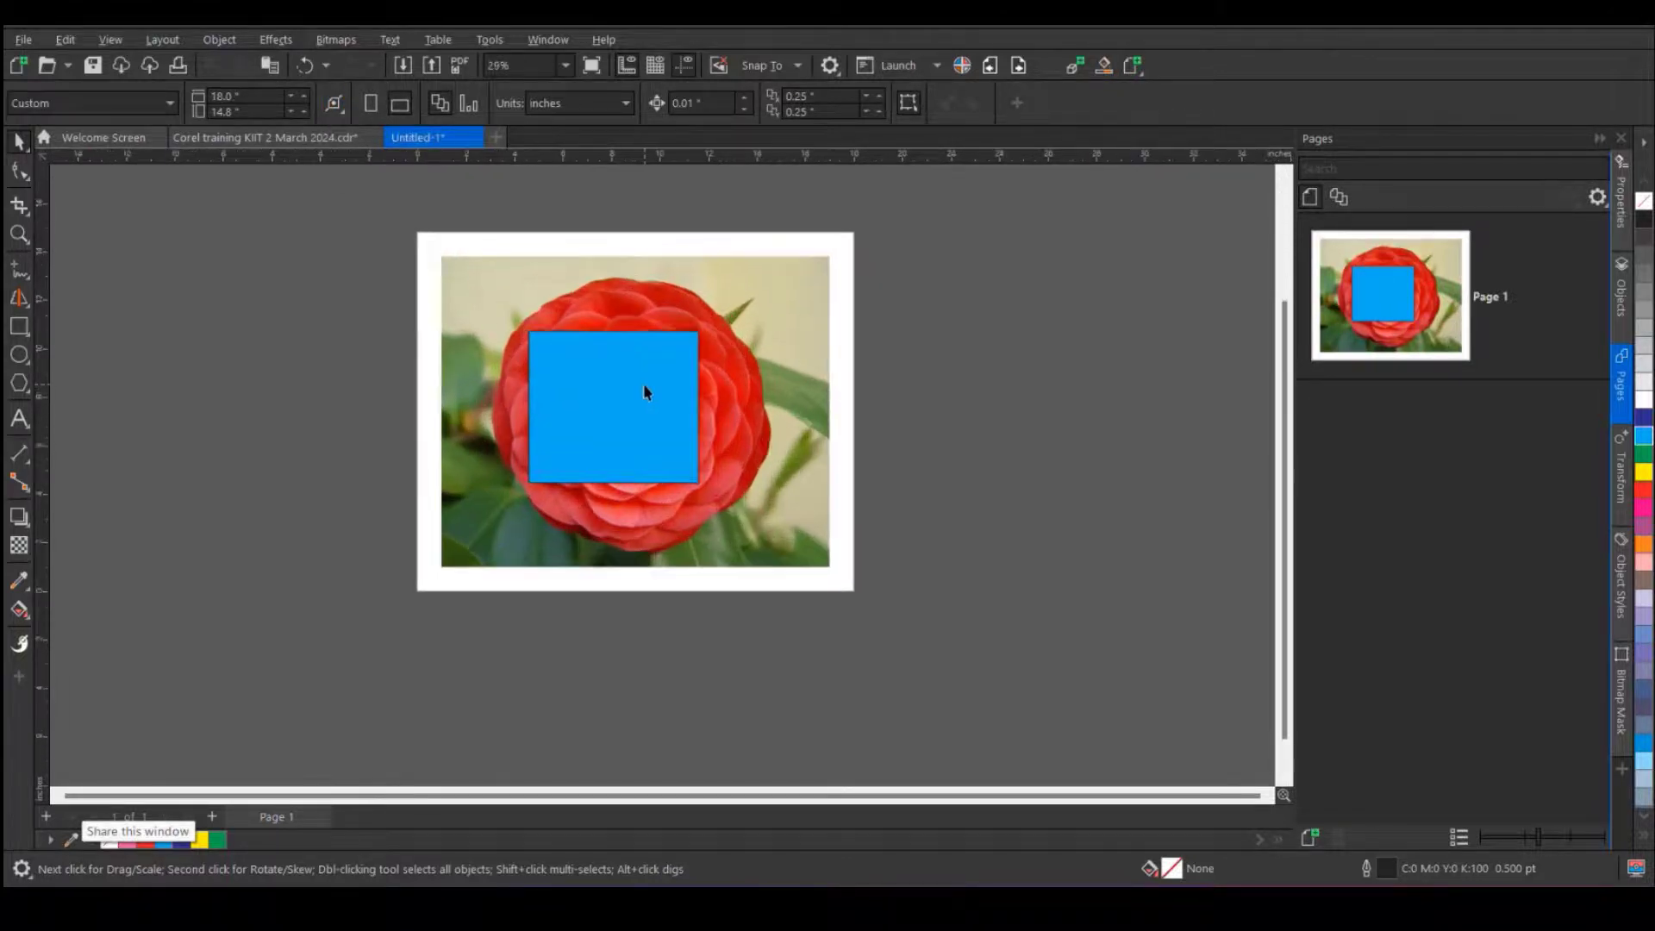
click(584, 281)
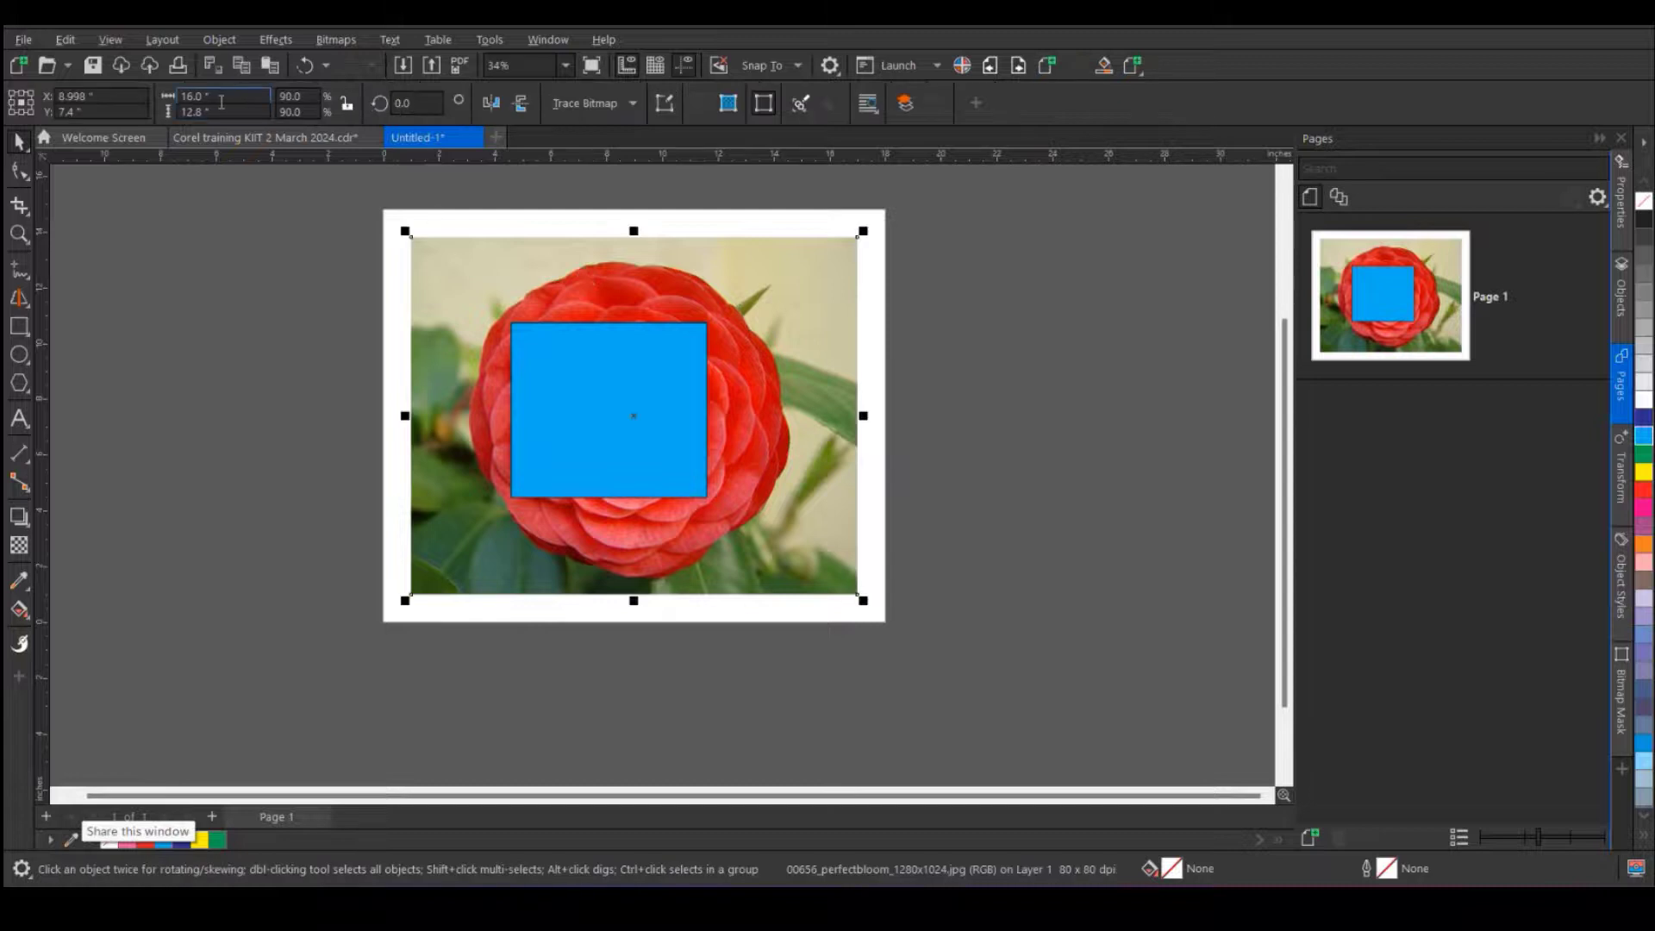
click(358, 240)
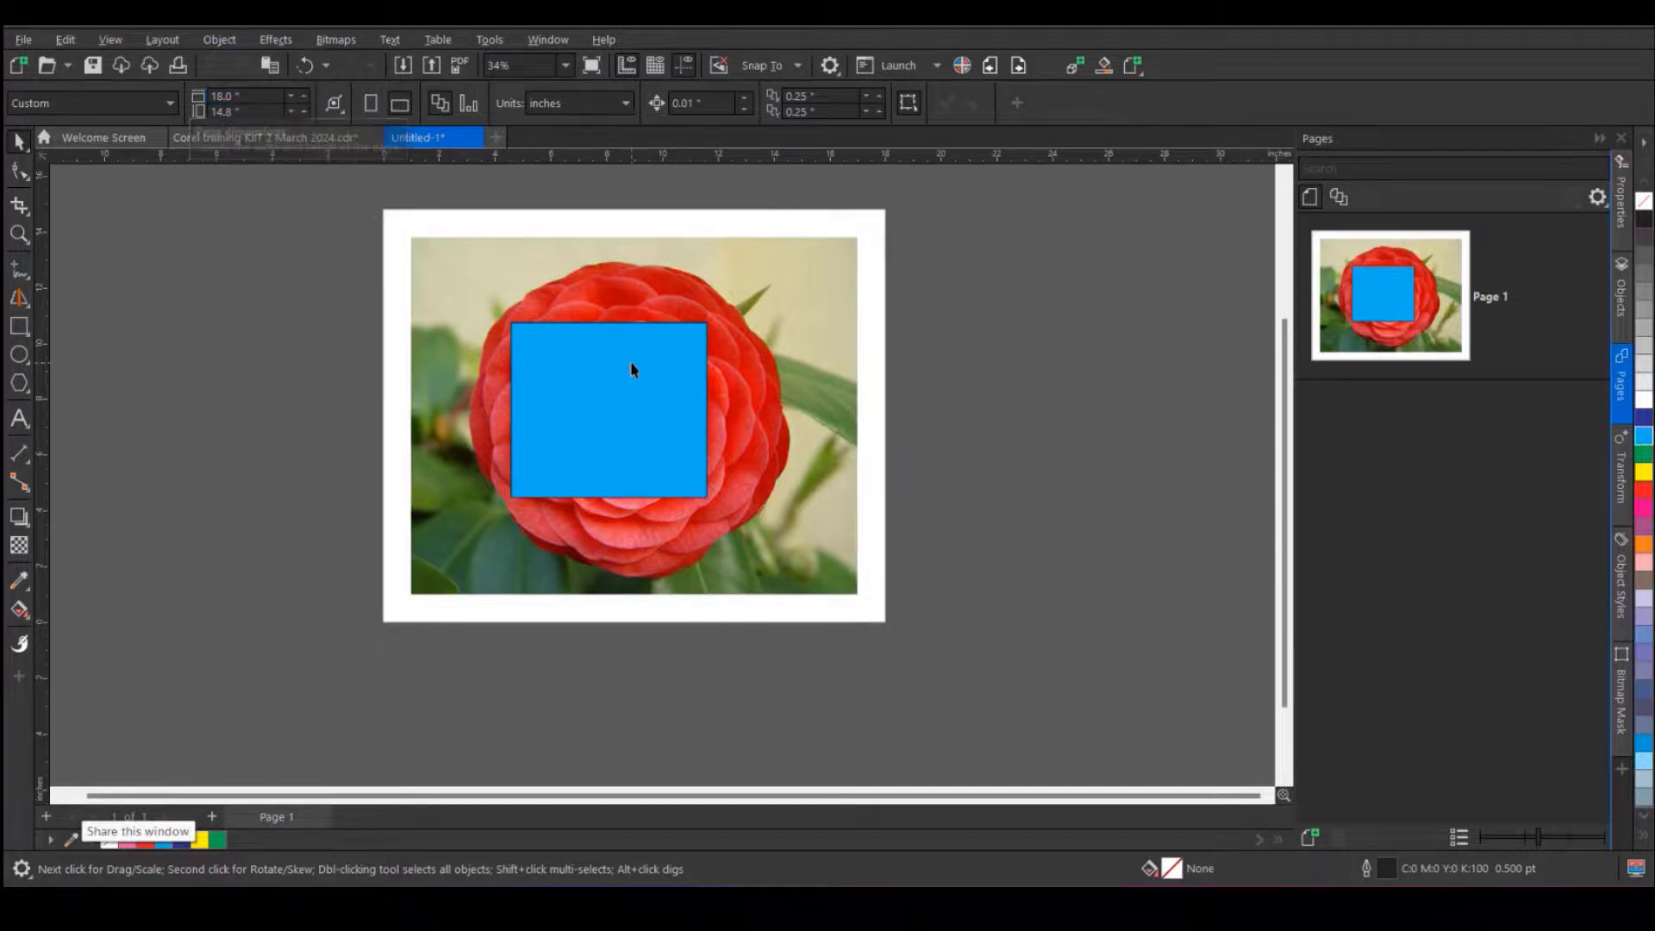
- Move the cyan rectangle slightly lower and shrink it to about 1 by 0.9 inches at the flower's lower-right edge
drag(609, 388, 619, 442)
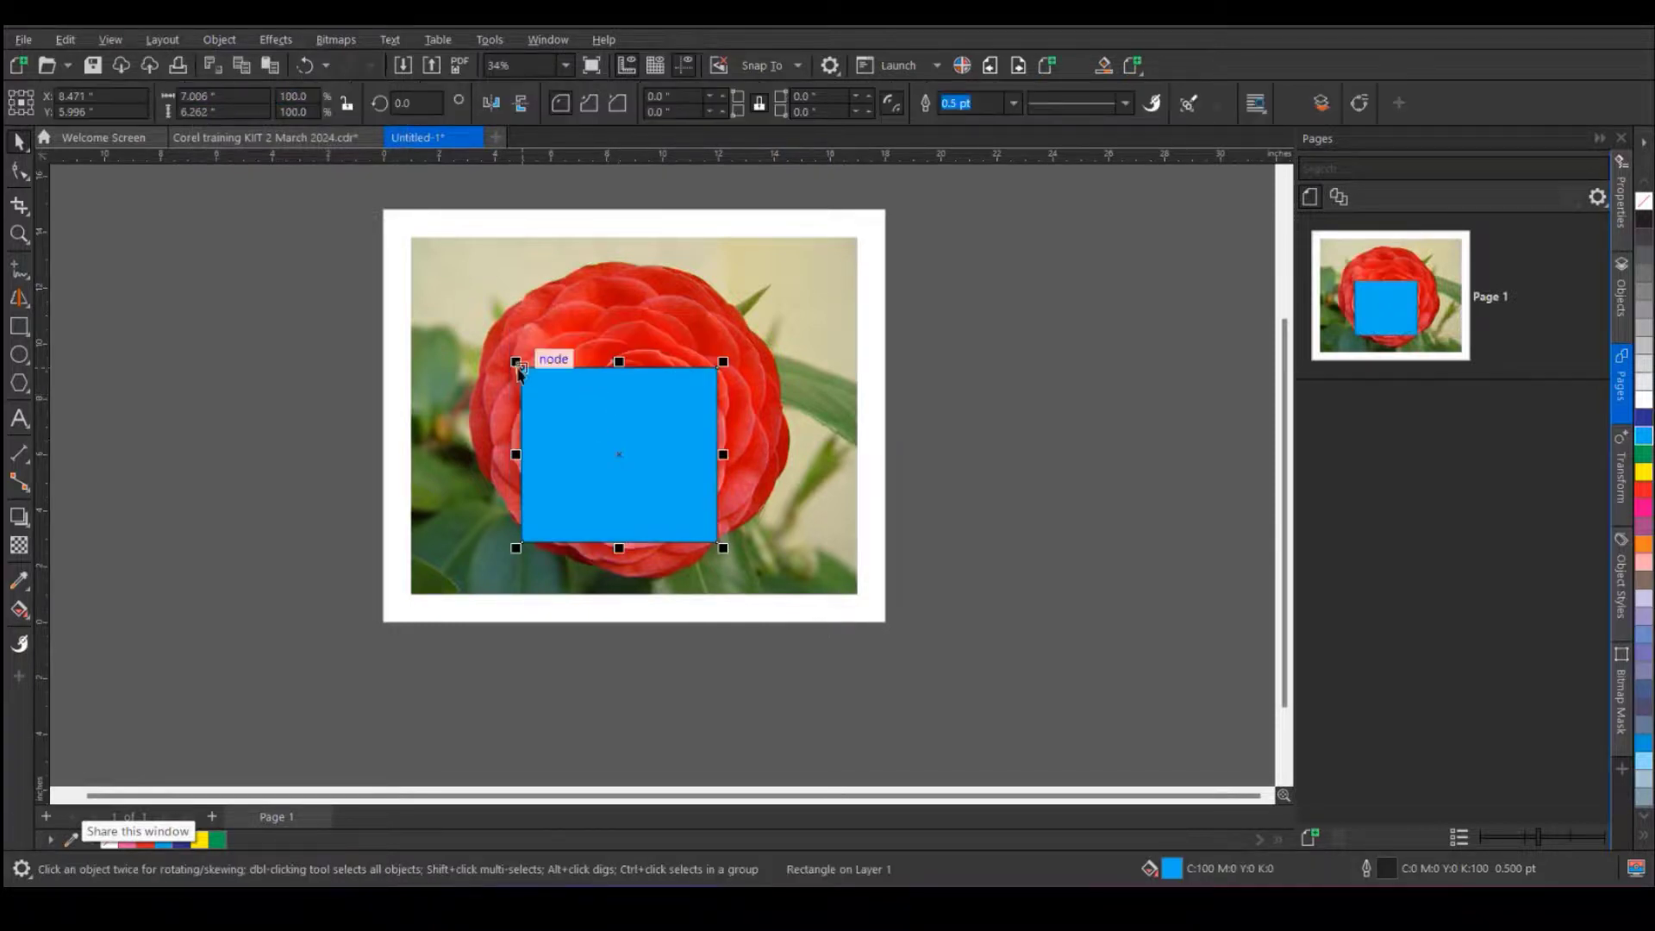
drag(515, 362, 652, 473)
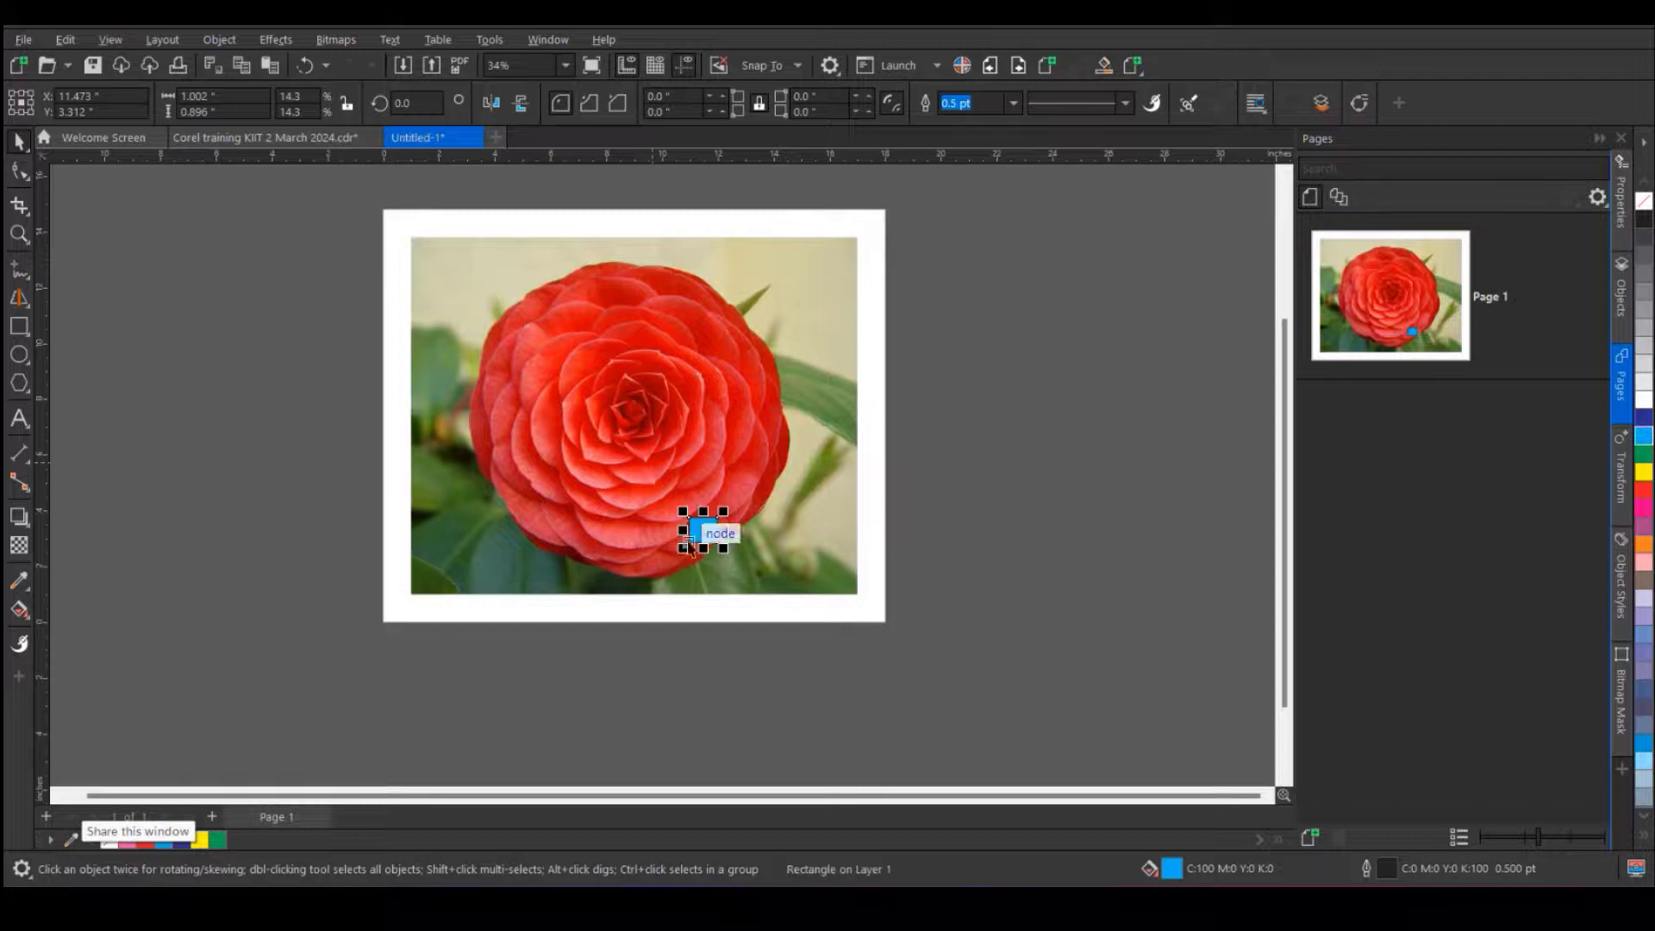
- Switch to the Corel training KIIT 2 March 2024 document and draw an ellipse about 5.3 by 7.1 inches just right of the page
click(319, 141)
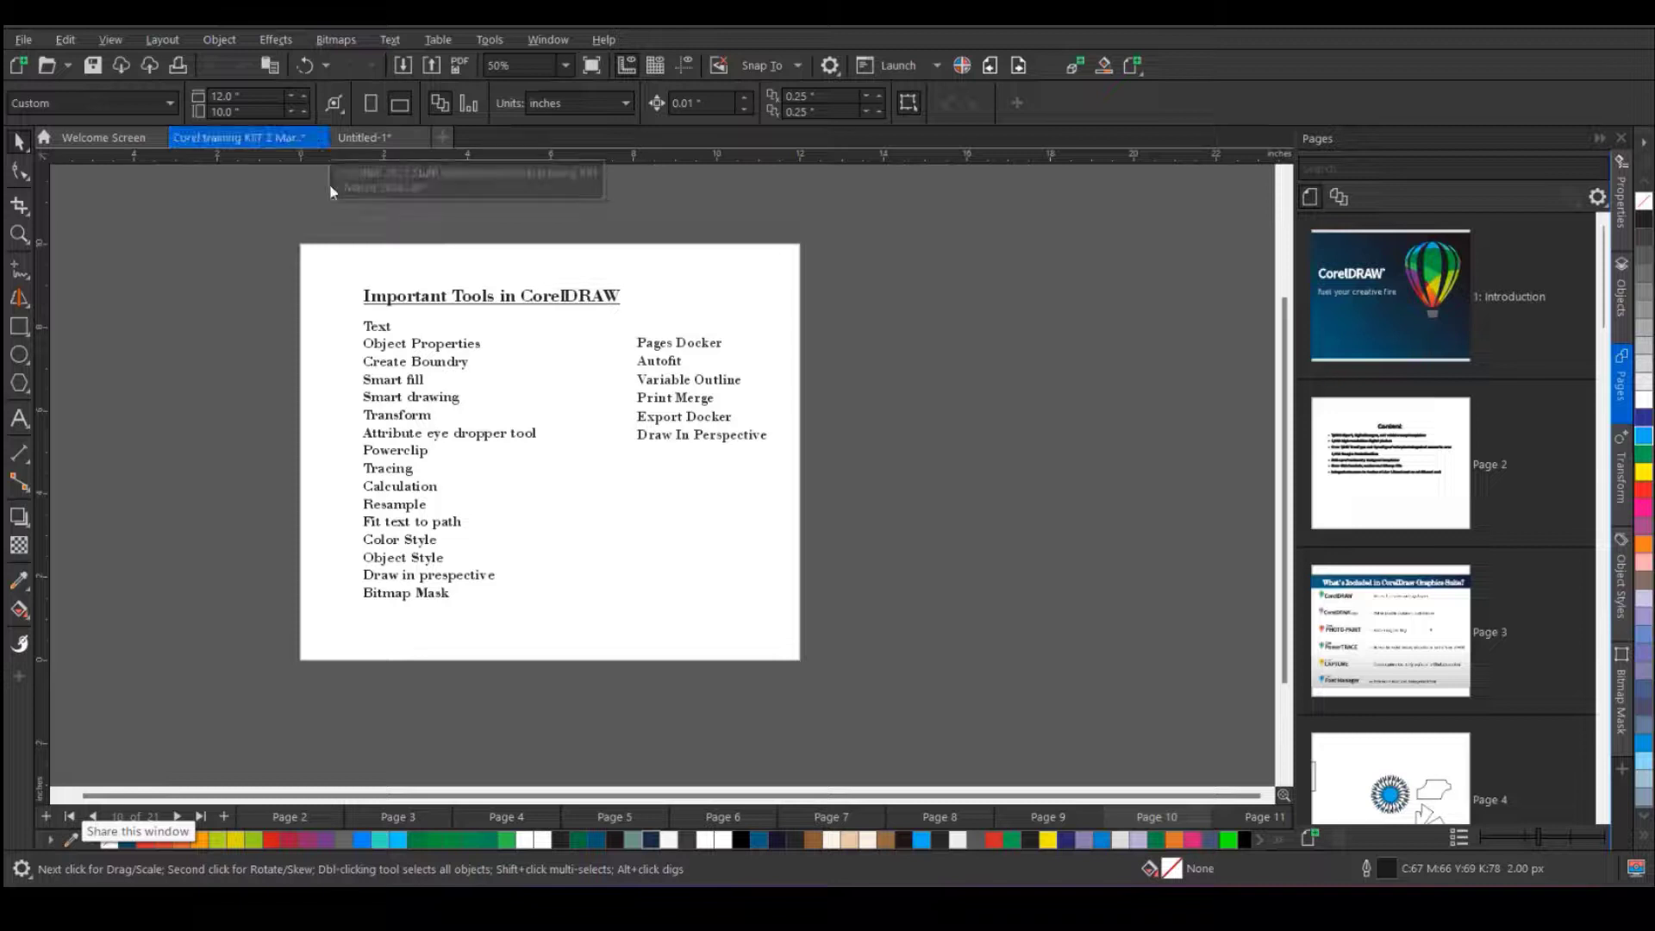
click(19, 354)
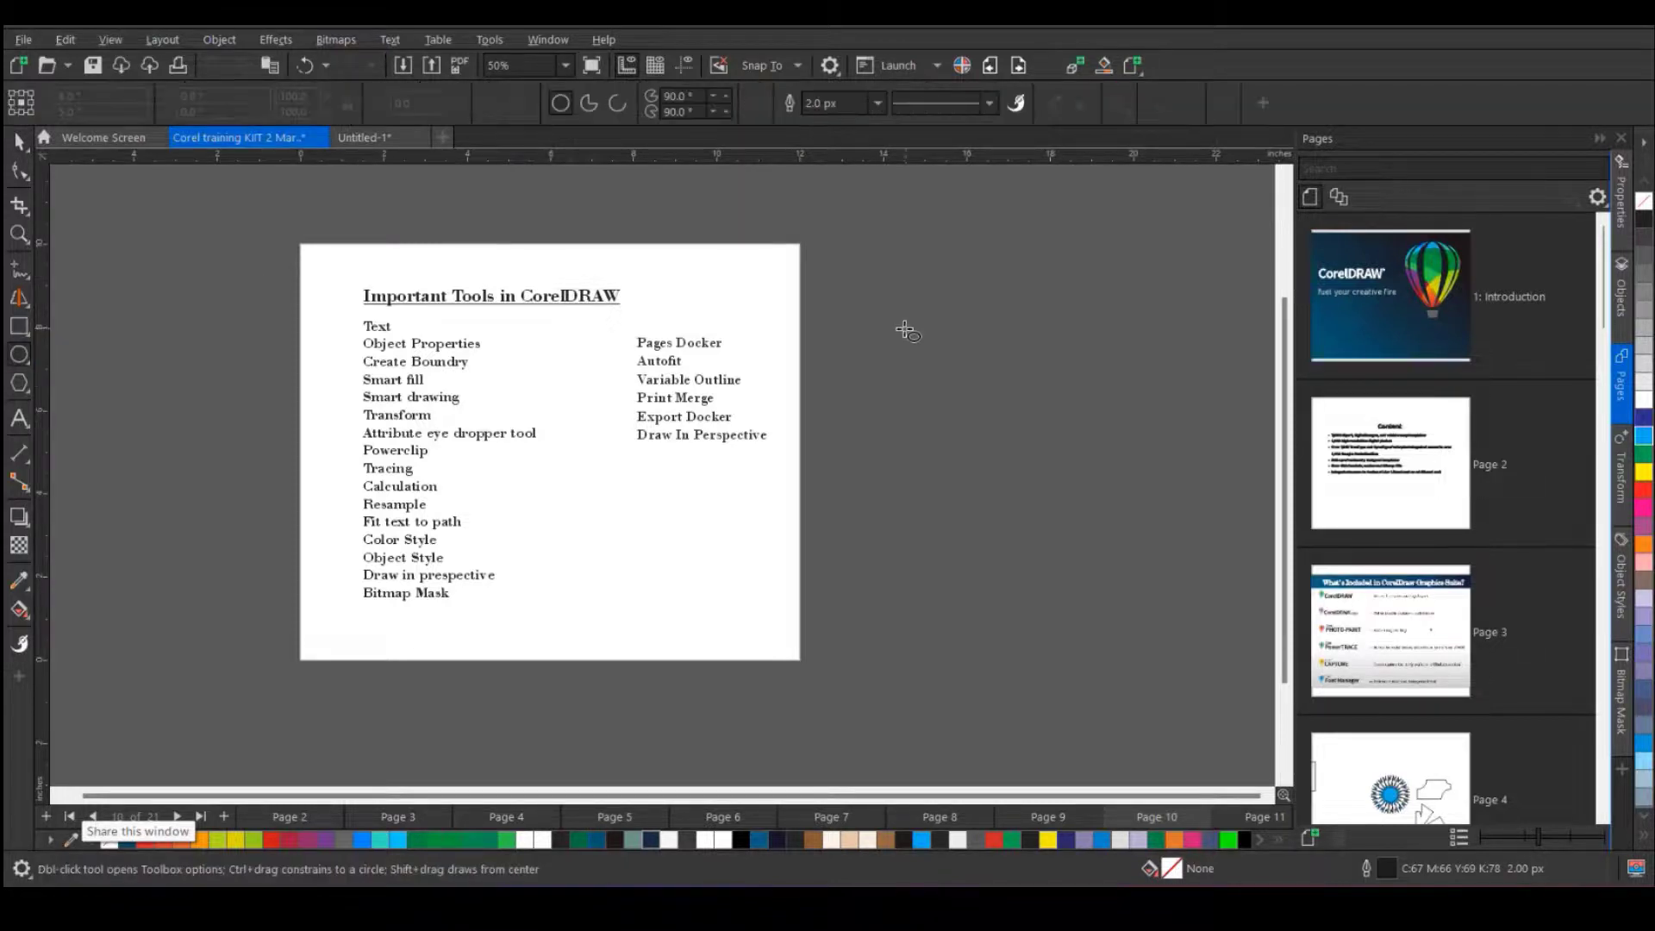
drag(836, 317, 1060, 615)
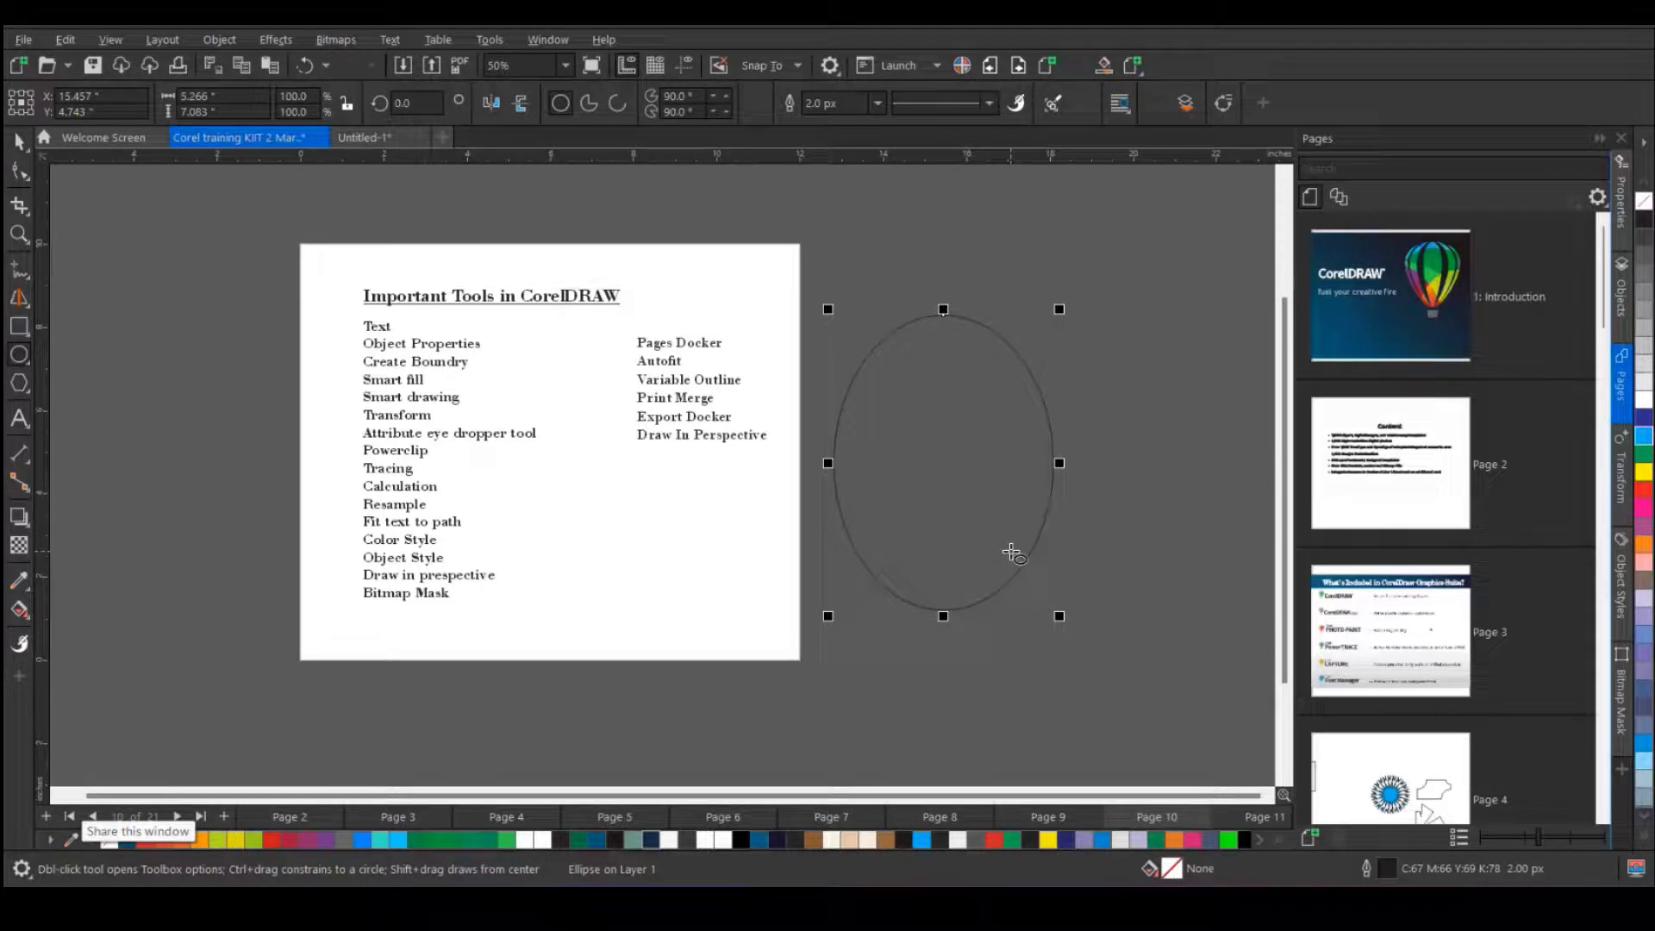
- Apply a variable outline to the ellipse, widening its right side to about 373 px in total
click(21, 644)
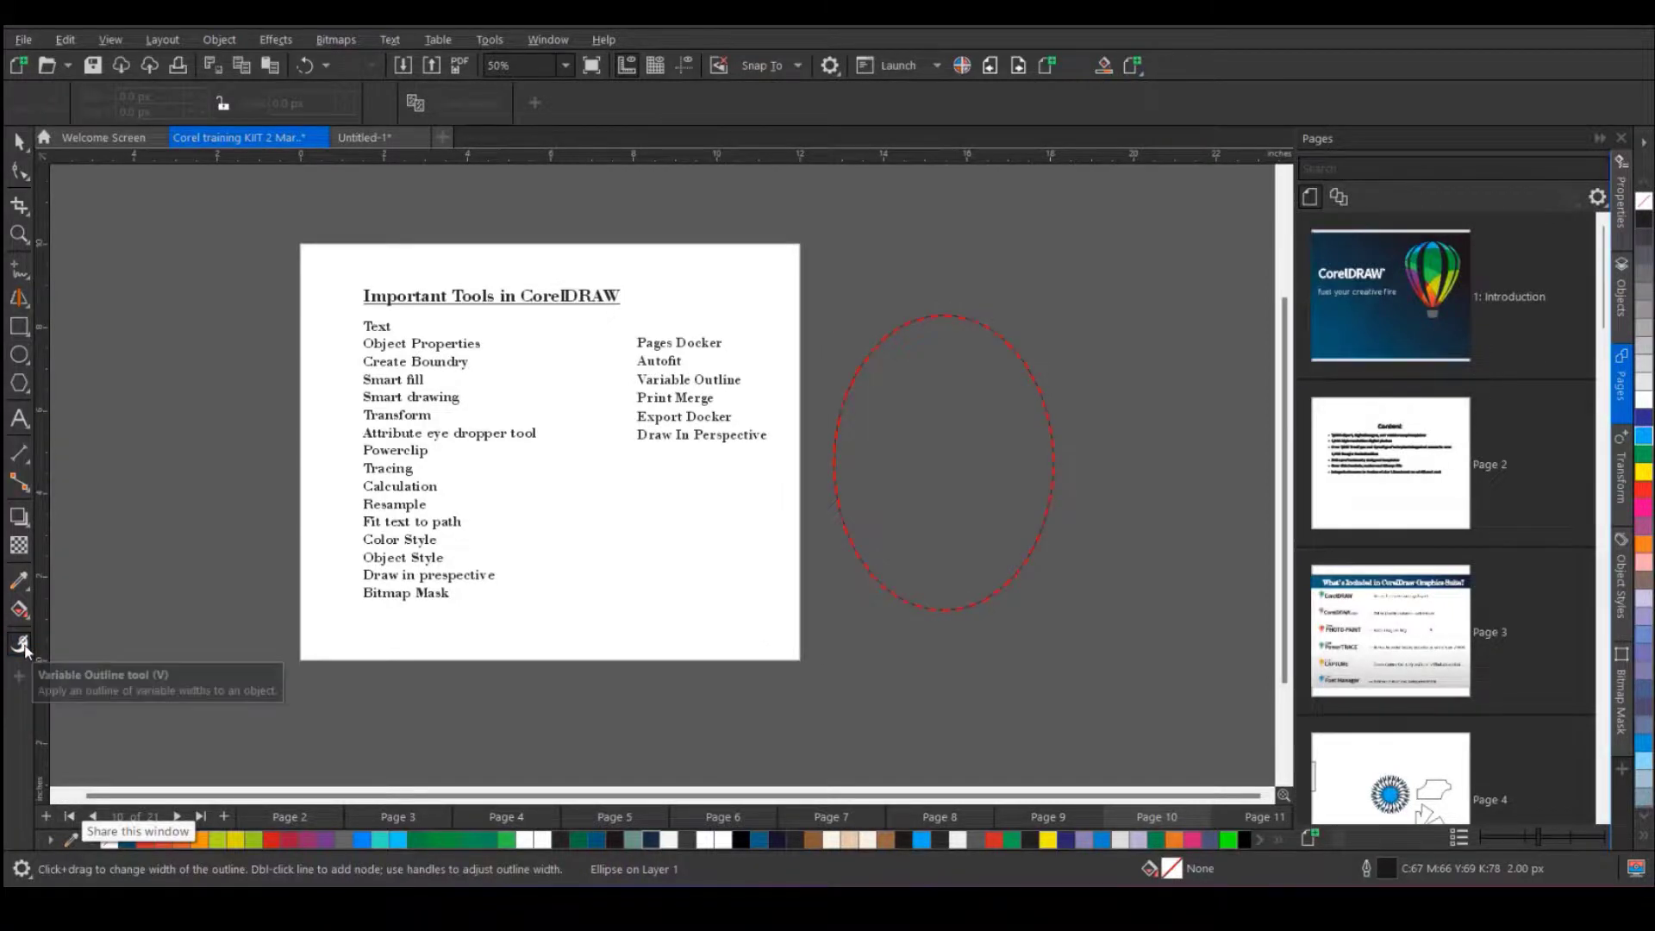
click(1051, 433)
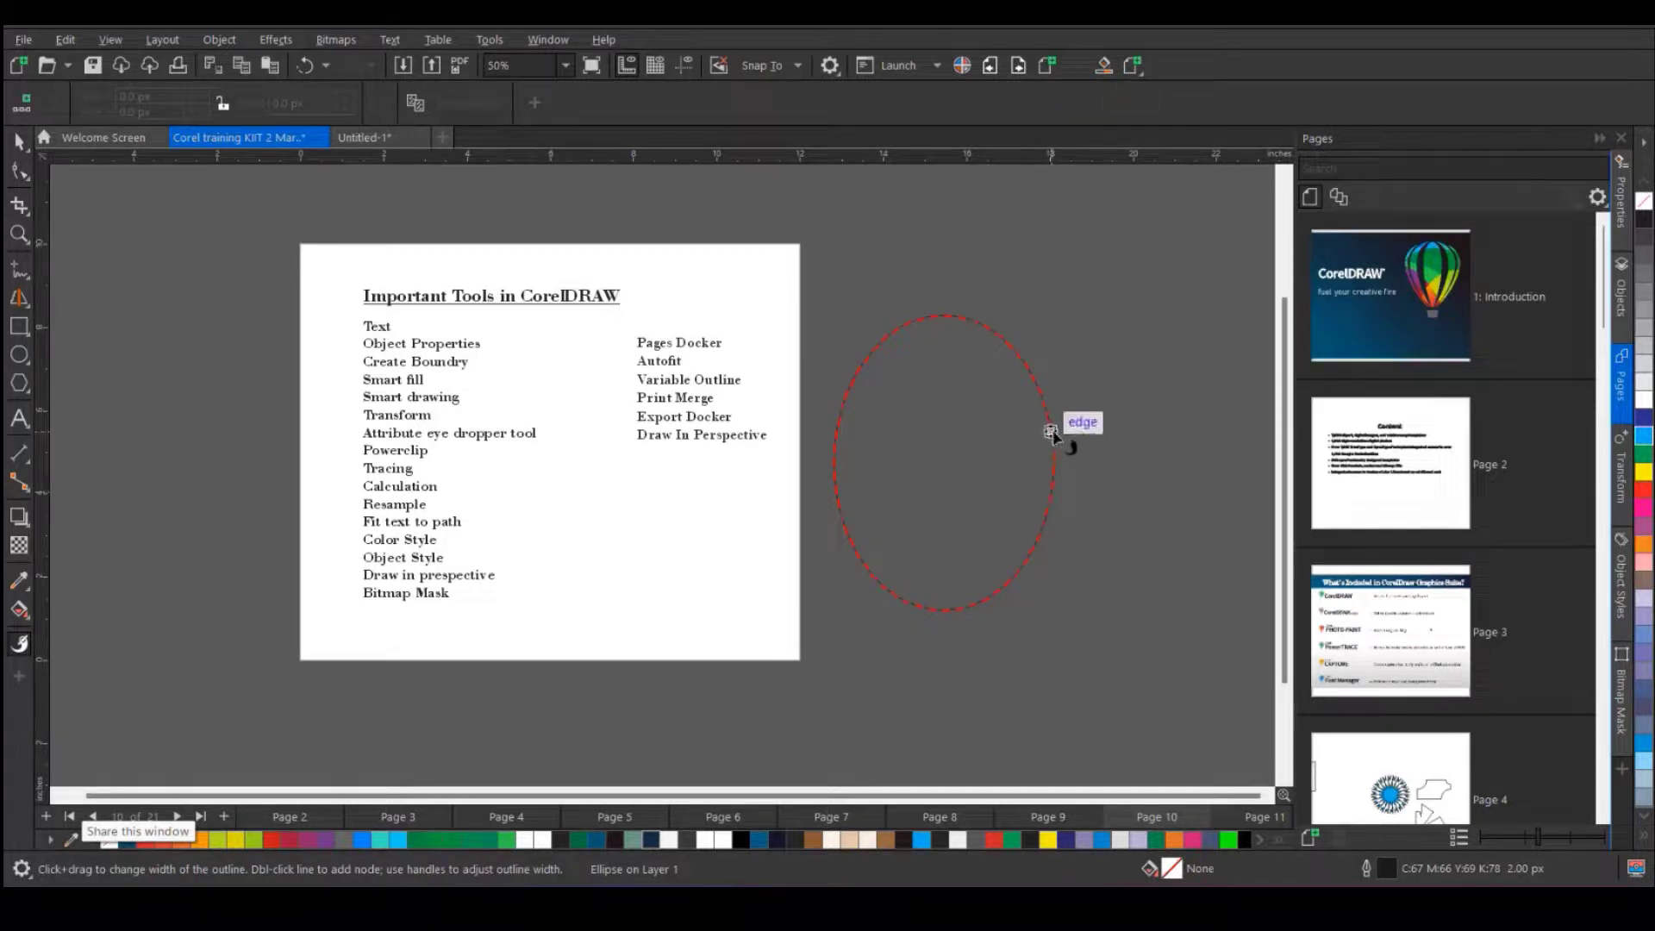
drag(1057, 432, 1079, 429)
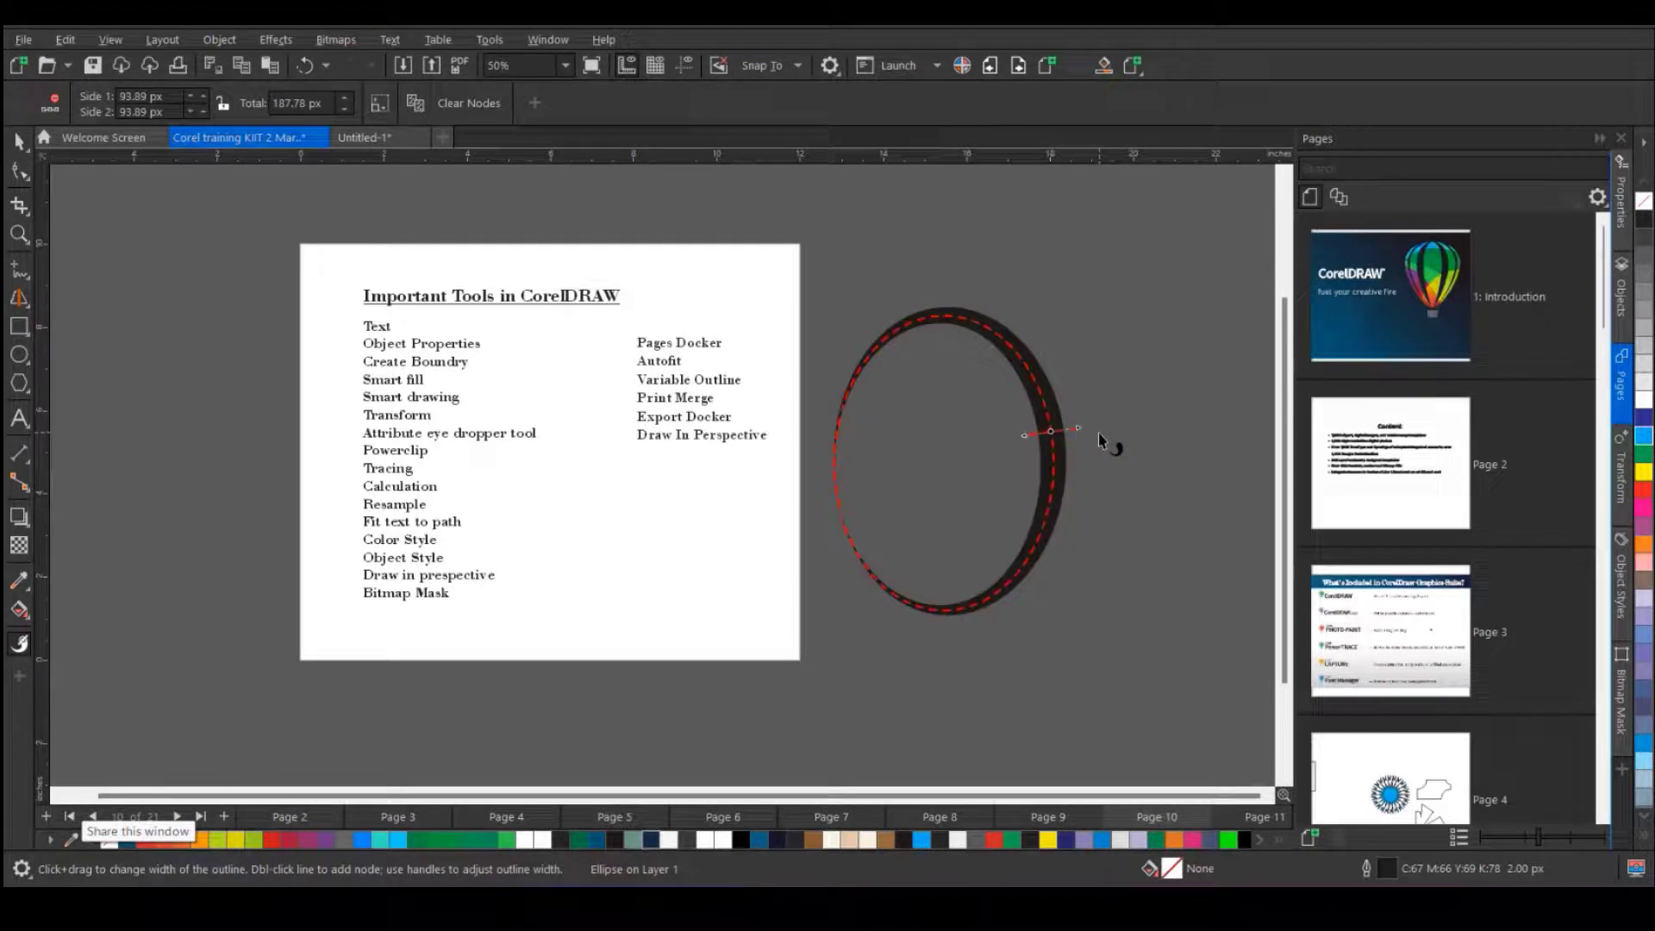
mouse_move(1083, 428)
mouse_down()
mouse_move(1119, 426)
mouse_move(1091, 432)
mouse_up()
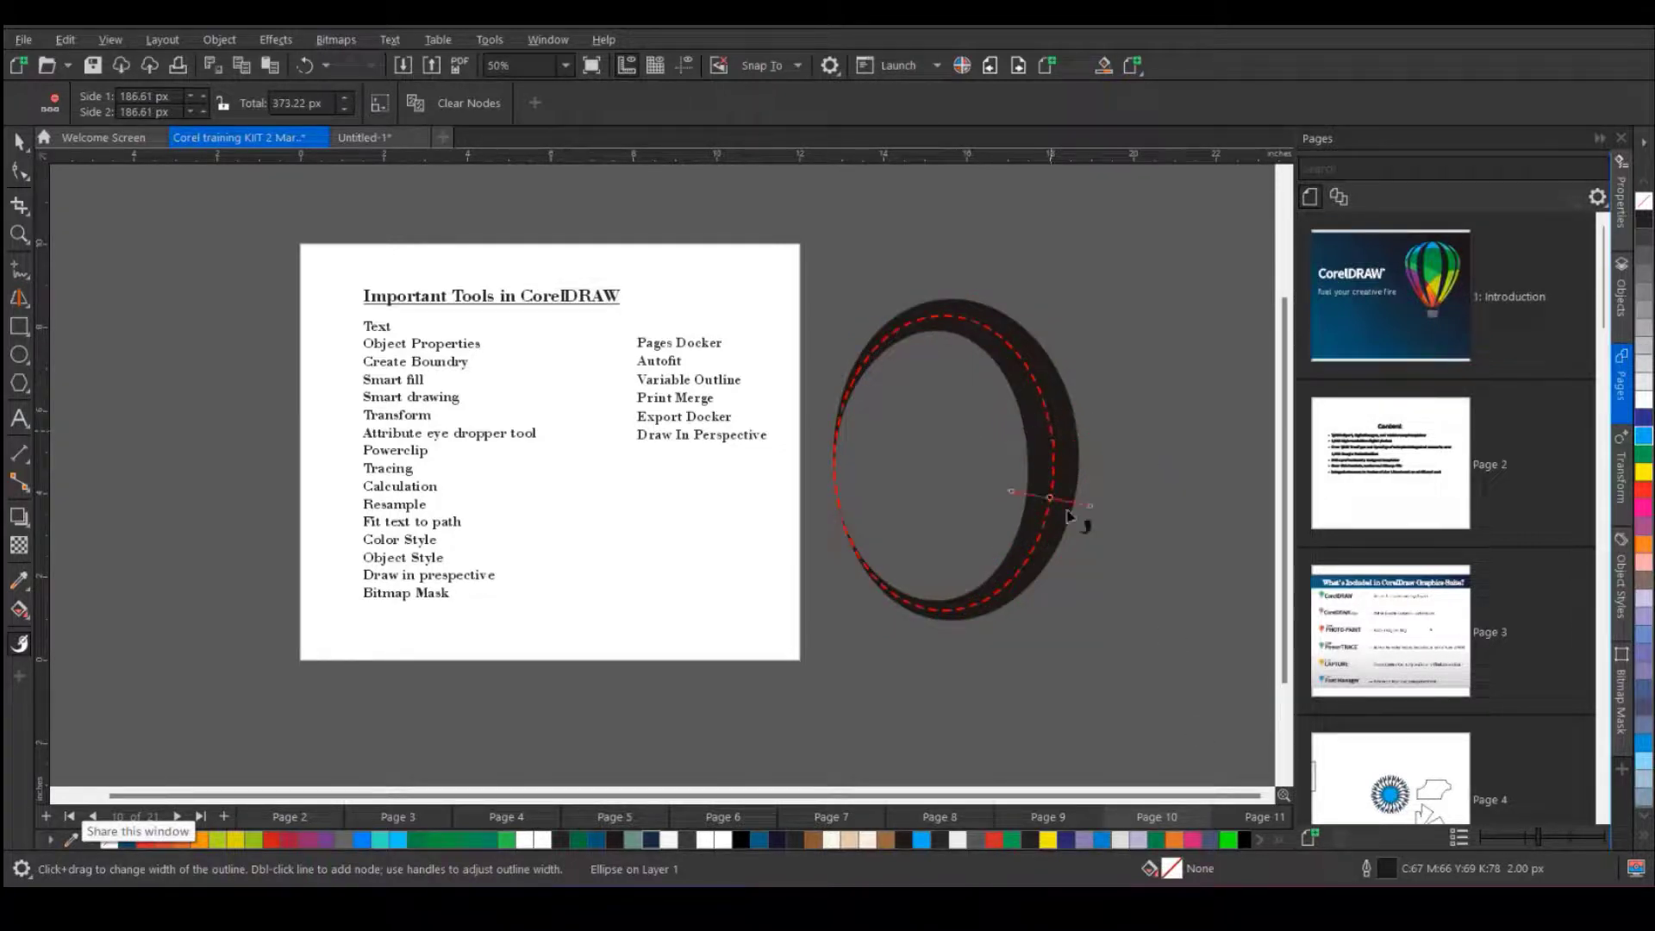
- Vary the ellipse's outline with width nodes totalling about 40 px at the upper right, 258 px at the lower right and 293 px at the upper left
drag(1066, 510, 1043, 593)
double_click(1019, 353)
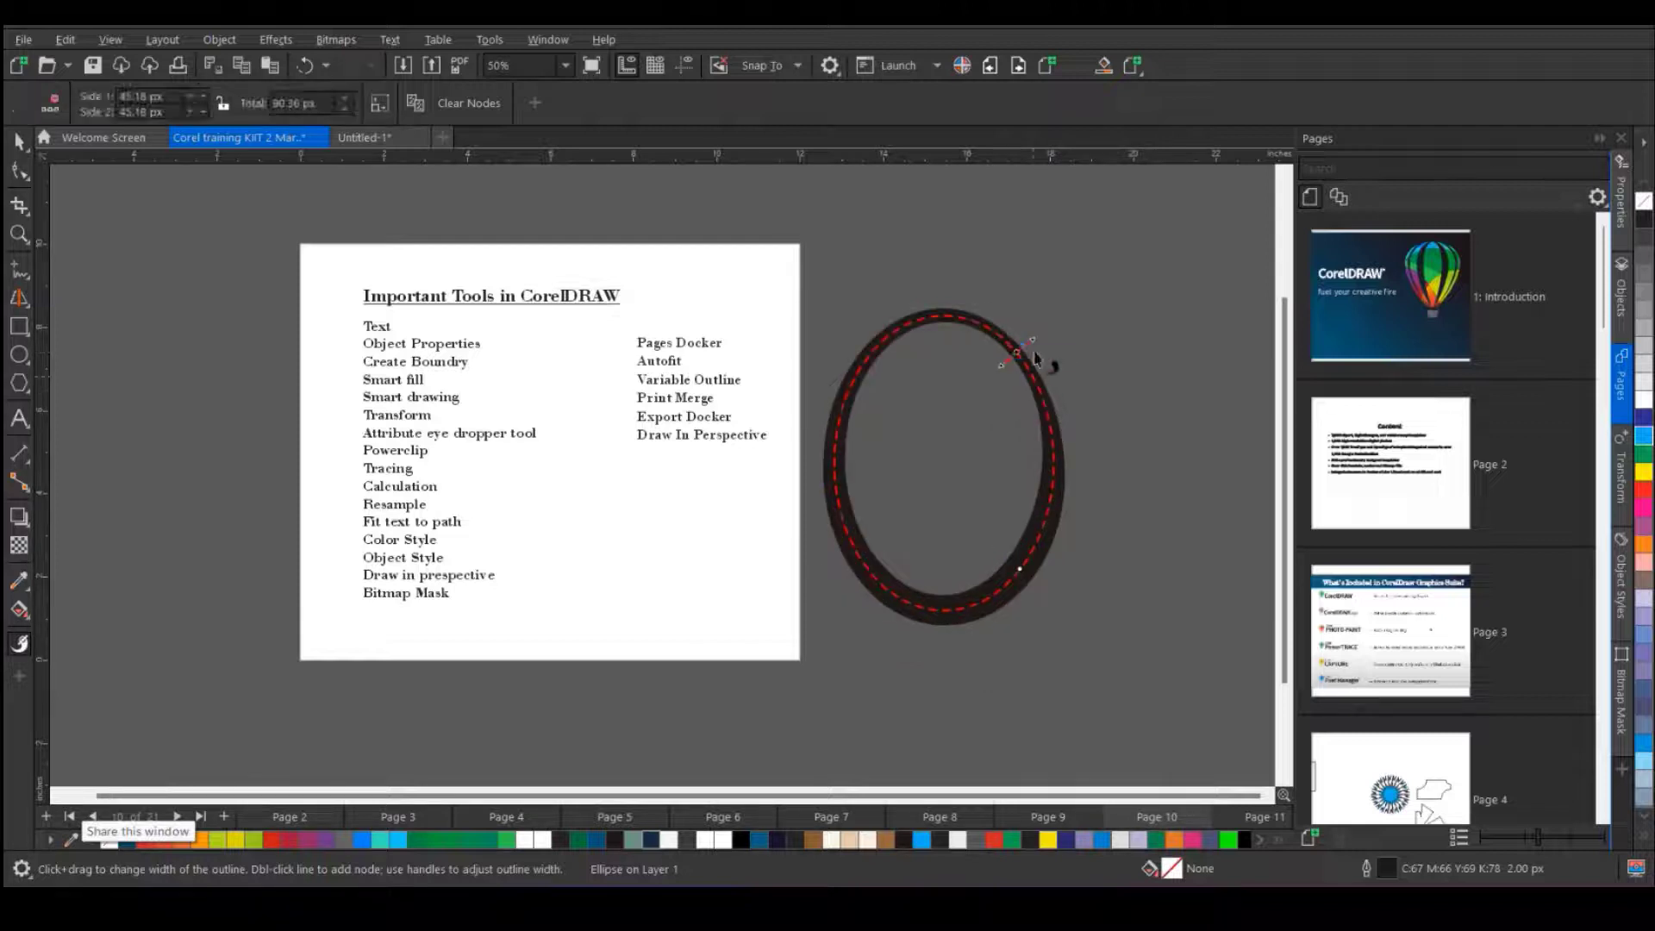
mouse_move(1037, 358)
mouse_down()
mouse_move(1053, 354)
mouse_move(1005, 362)
mouse_up()
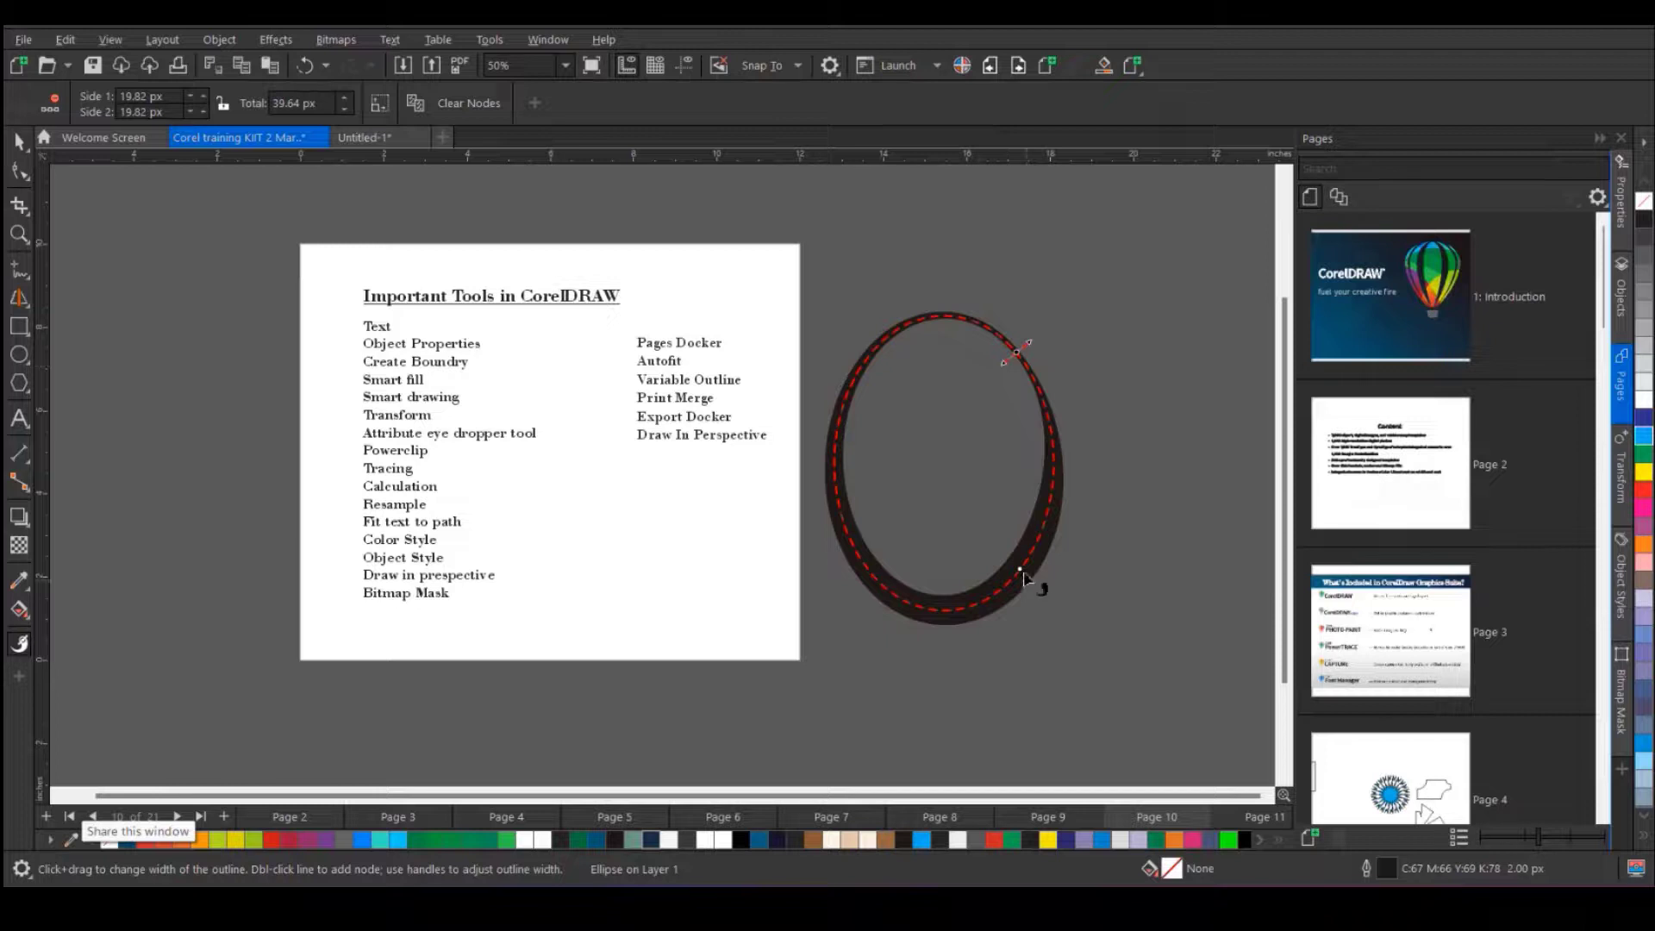
mouse_move(1023, 573)
mouse_down()
mouse_move(1050, 614)
mouse_move(1043, 588)
mouse_up()
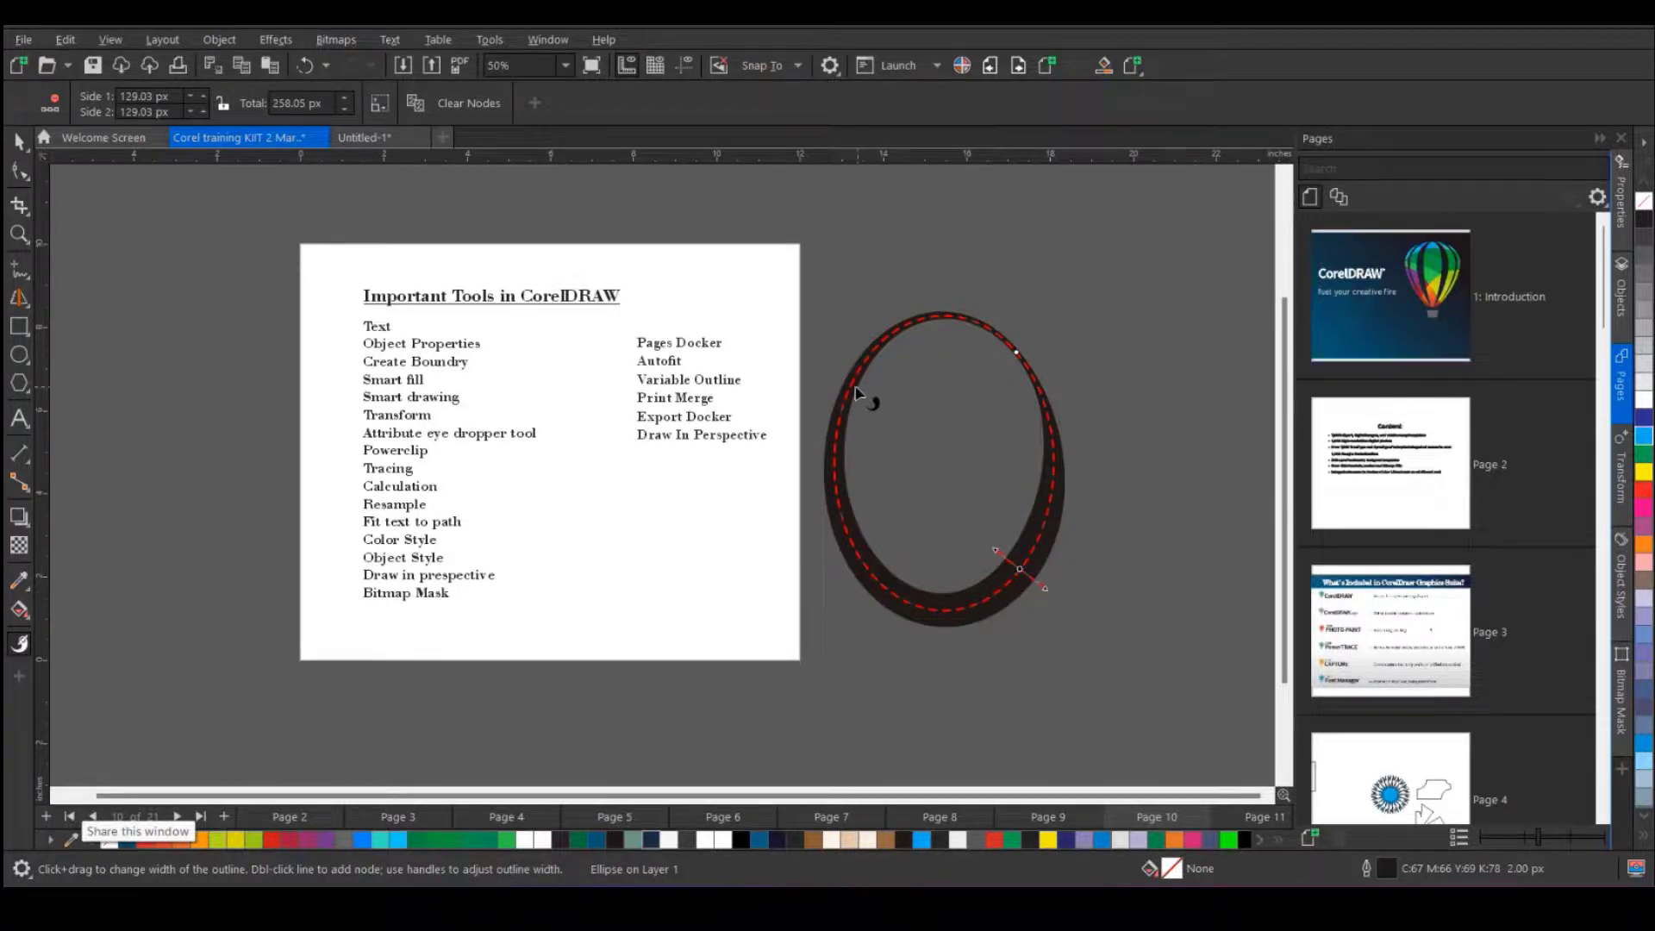
drag(856, 393, 881, 400)
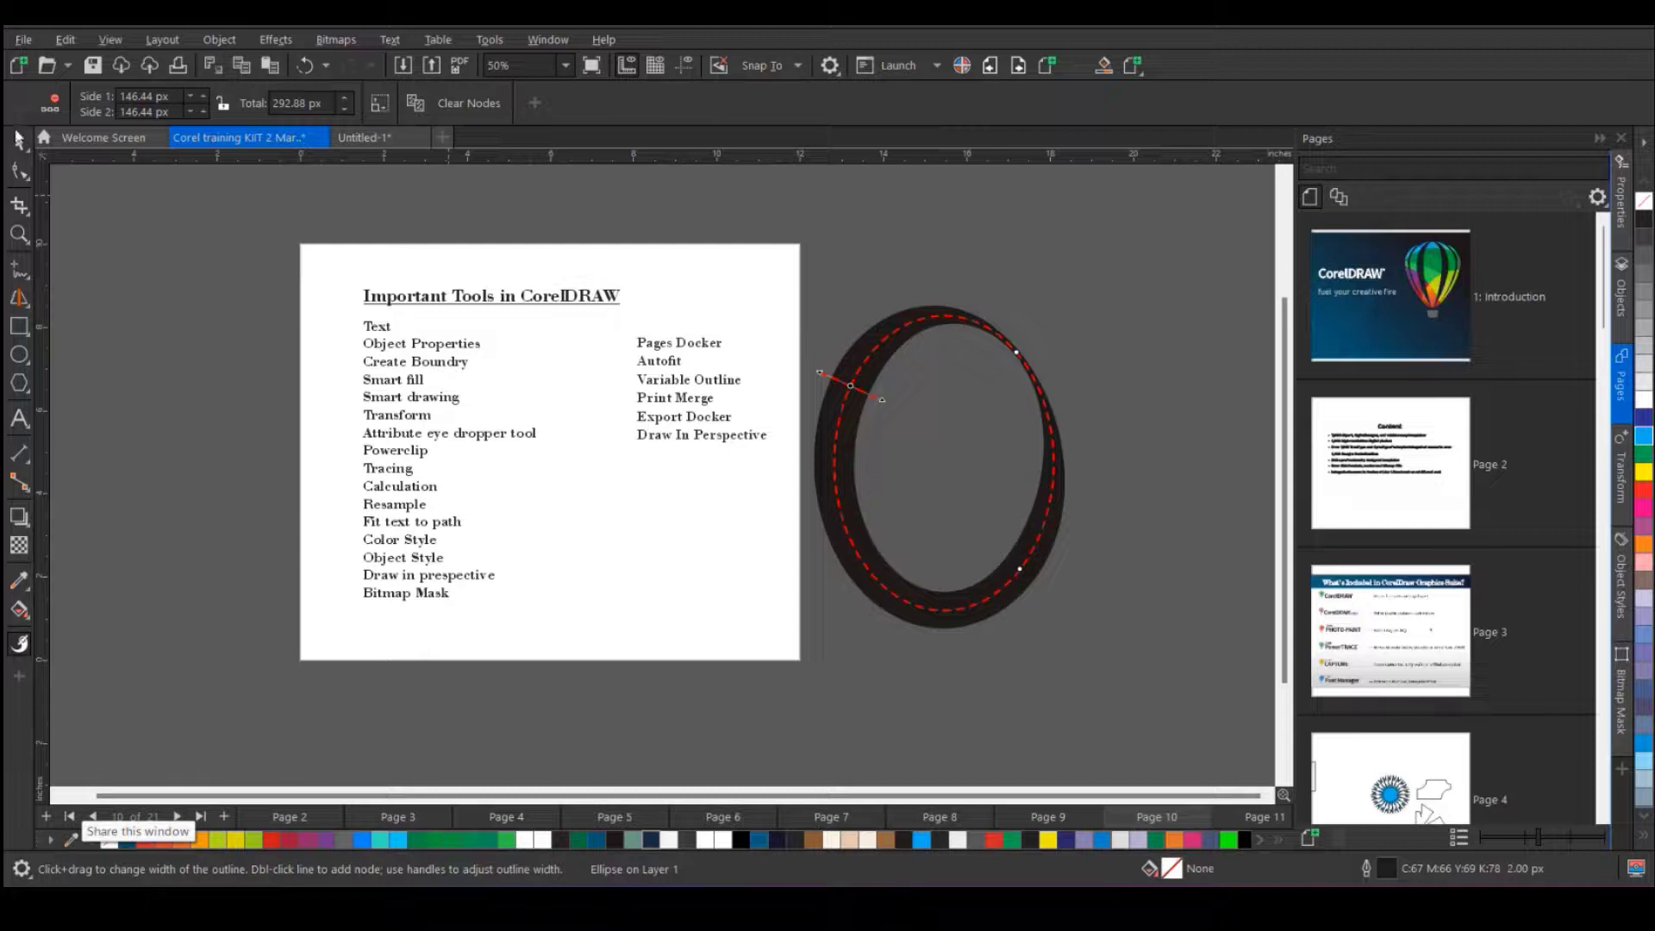
- Leave the Variable Outline tool and delete the ellipse beside the page
click(22, 143)
click(754, 296)
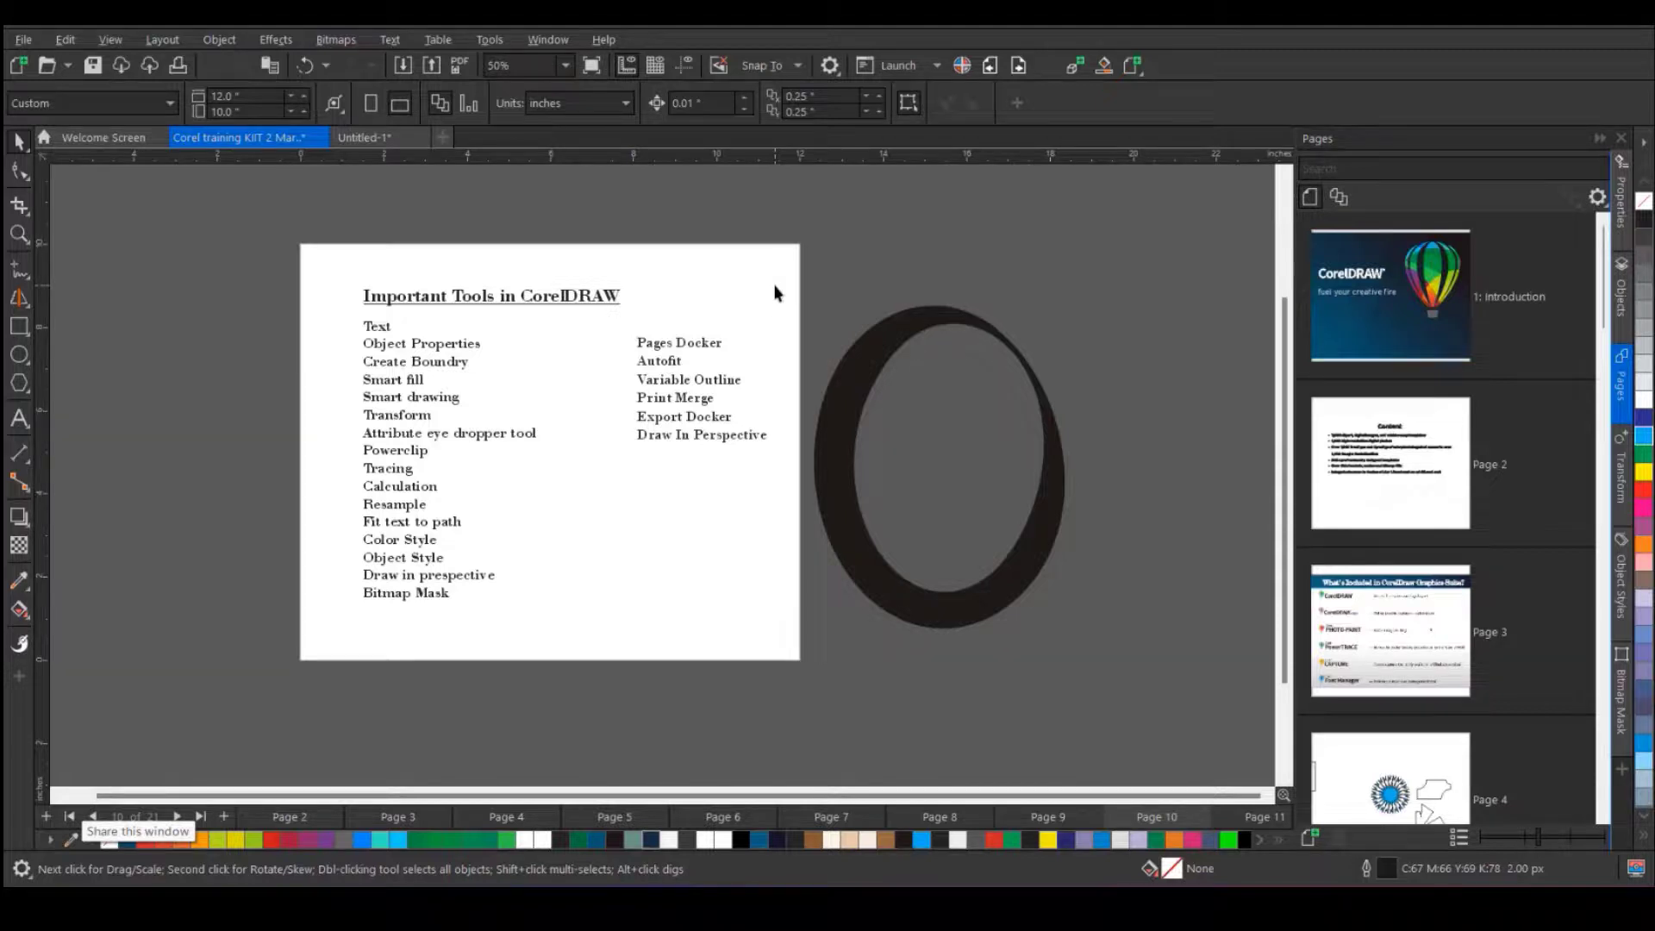
click(834, 380)
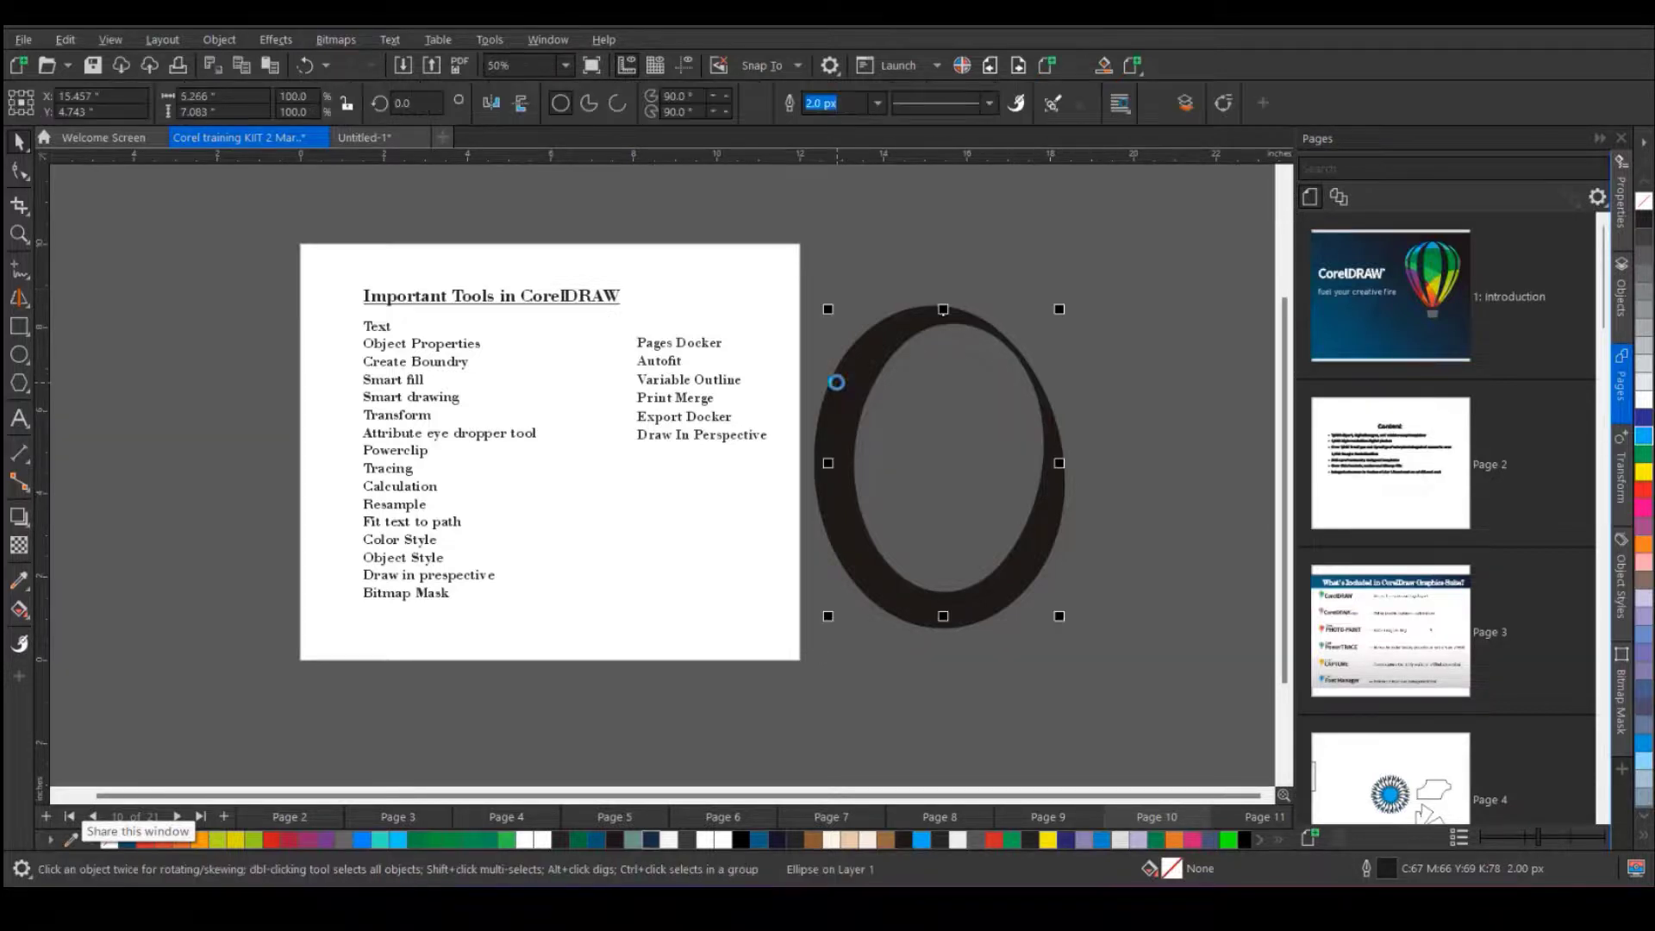
key(Delete)
- Create a print merge using the records imported from PP with pics-2.csv on the Desktop
click(23, 40)
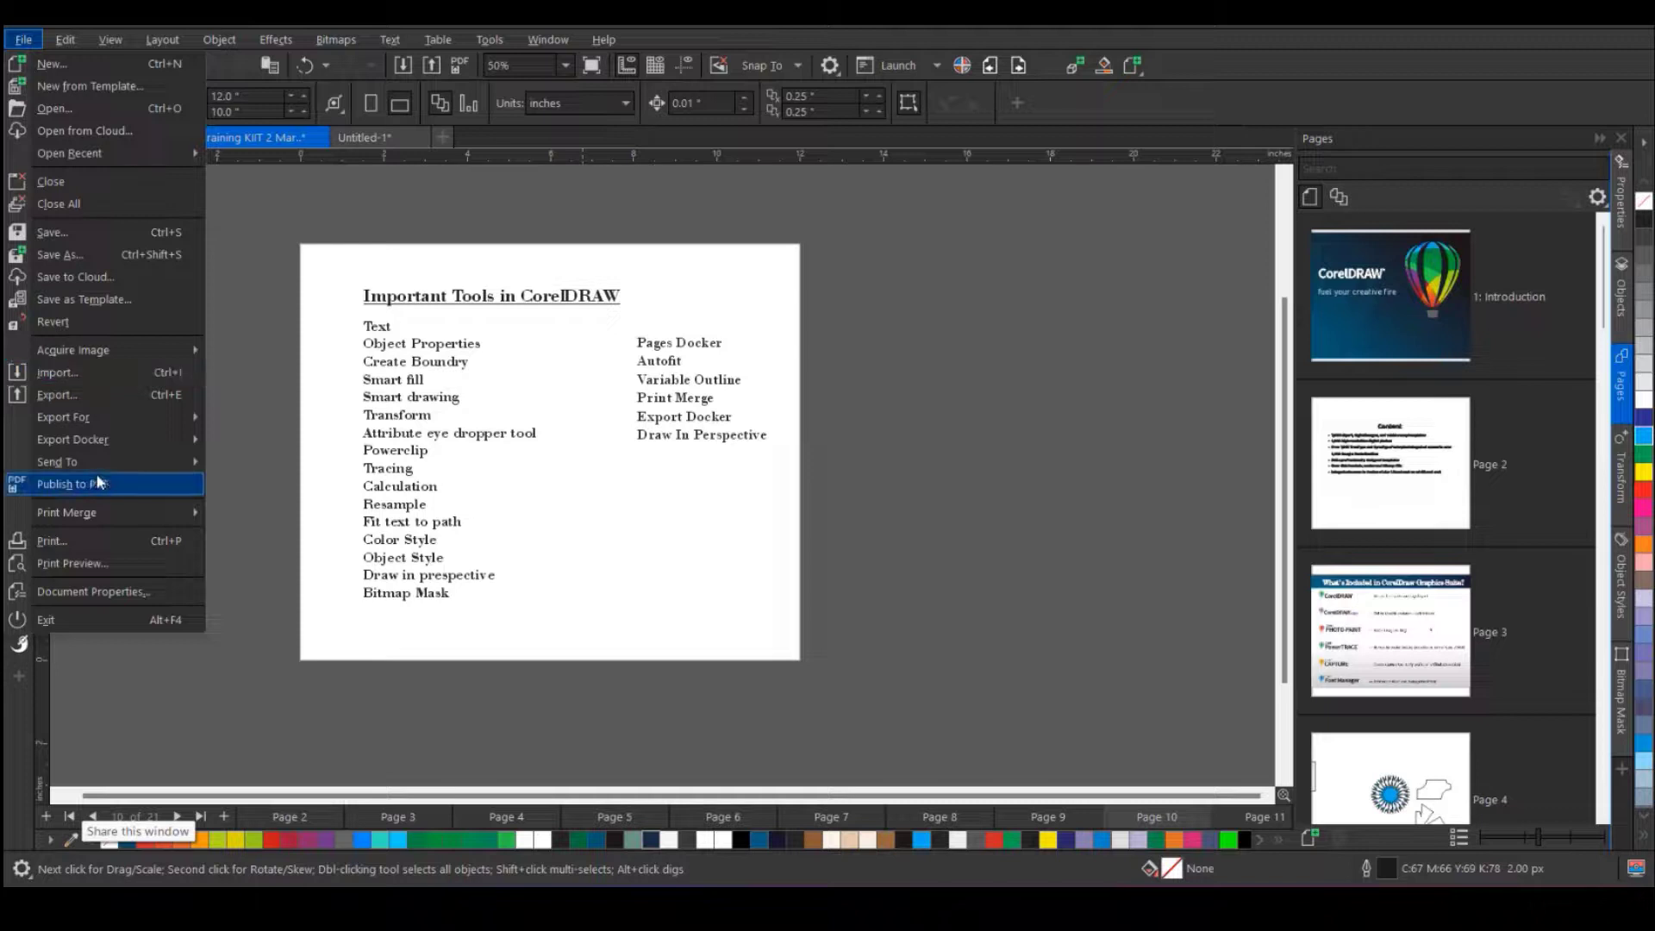
mouse_move(103, 517)
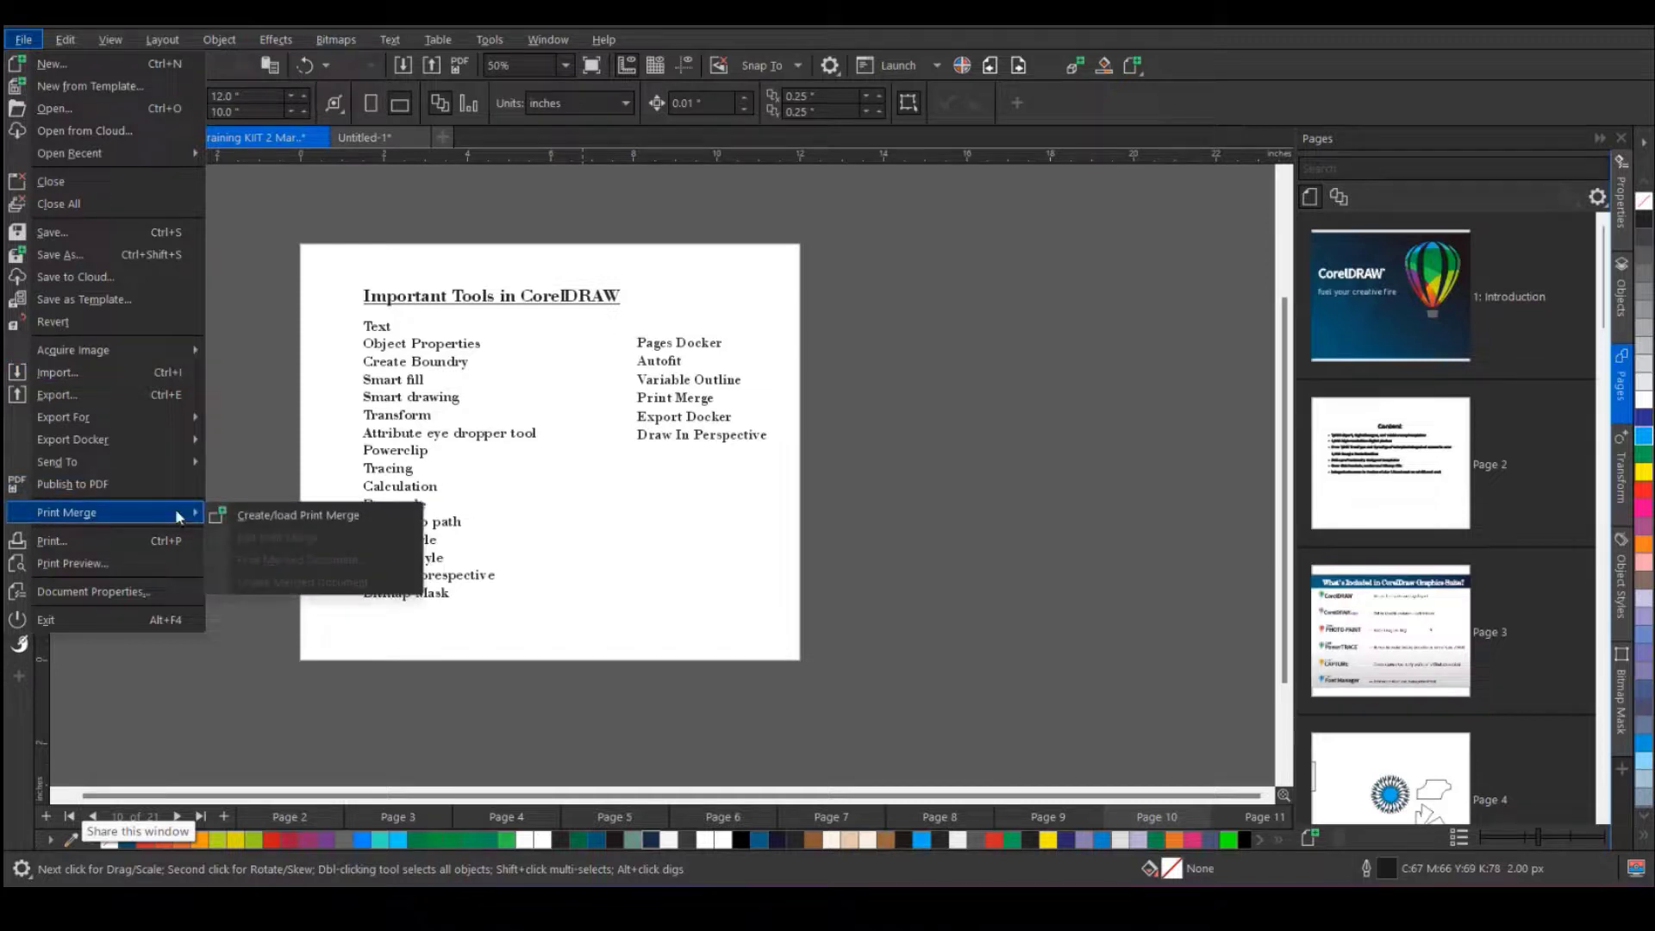
click(271, 514)
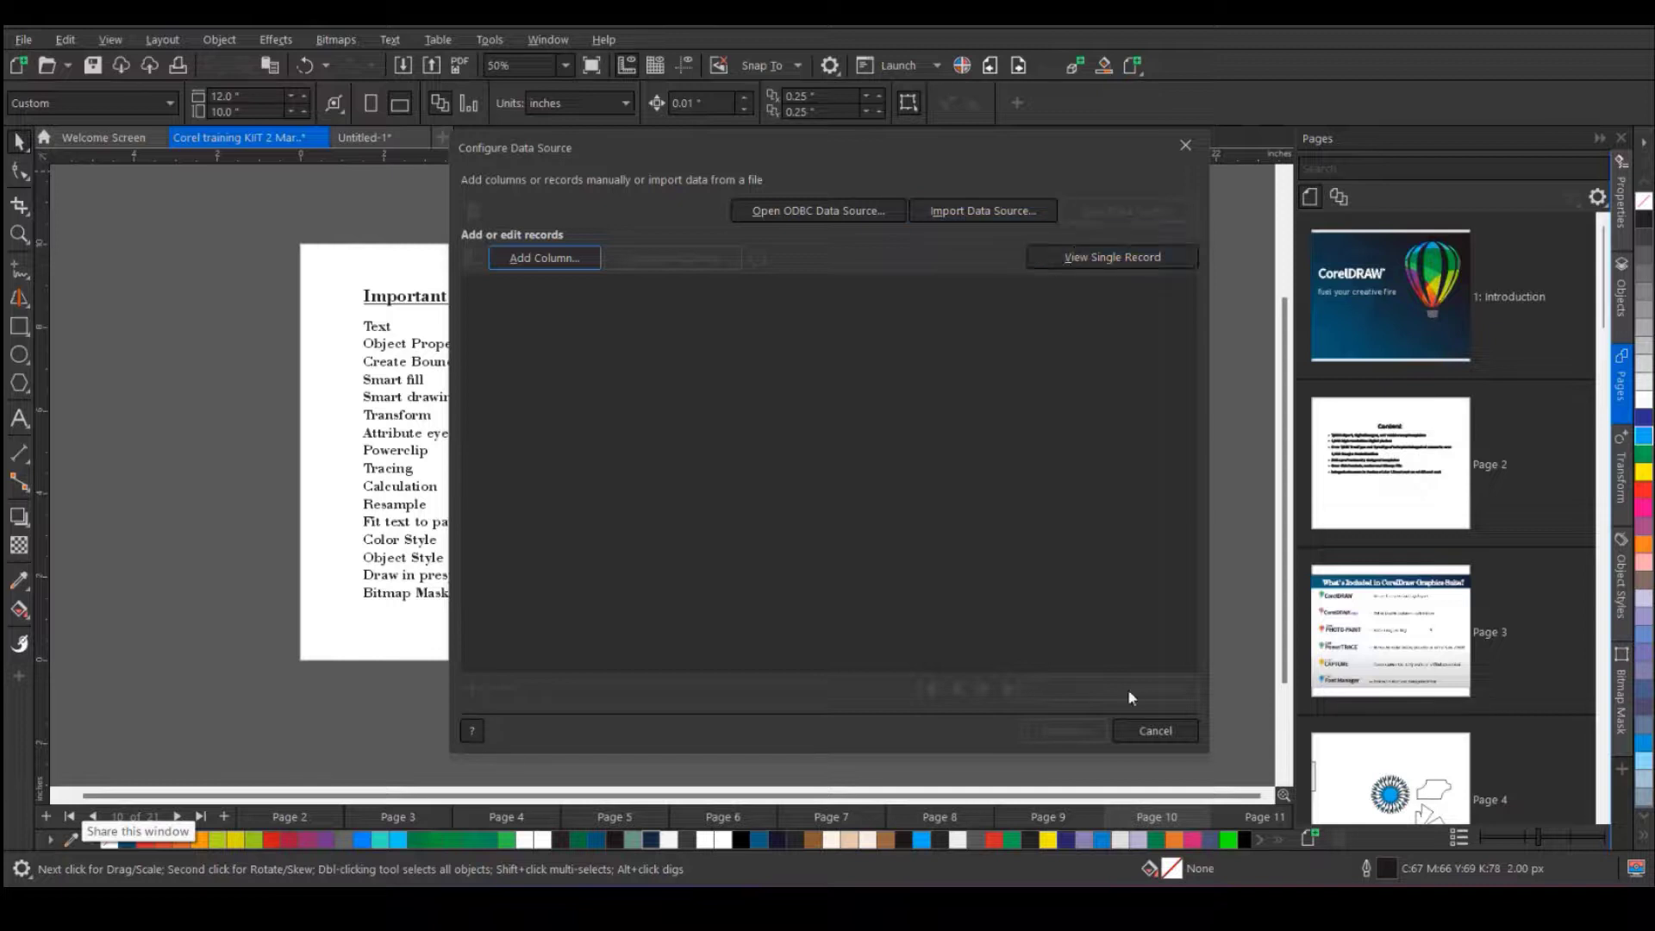
click(1005, 215)
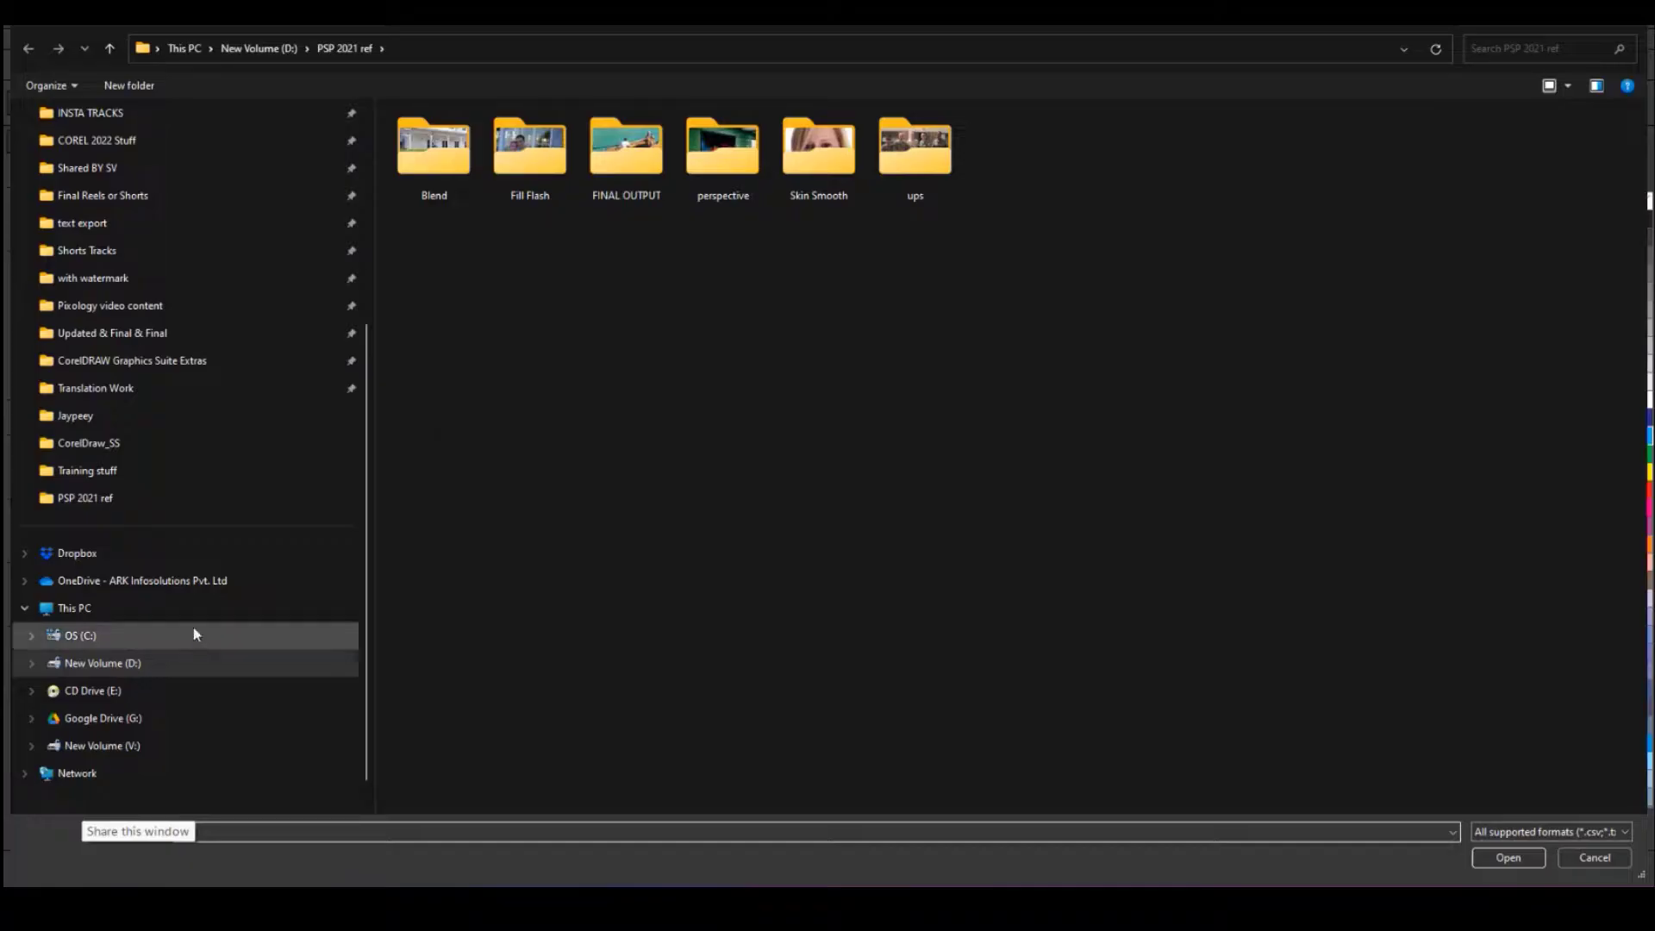
scroll(159, 385, up, 4)
click(134, 286)
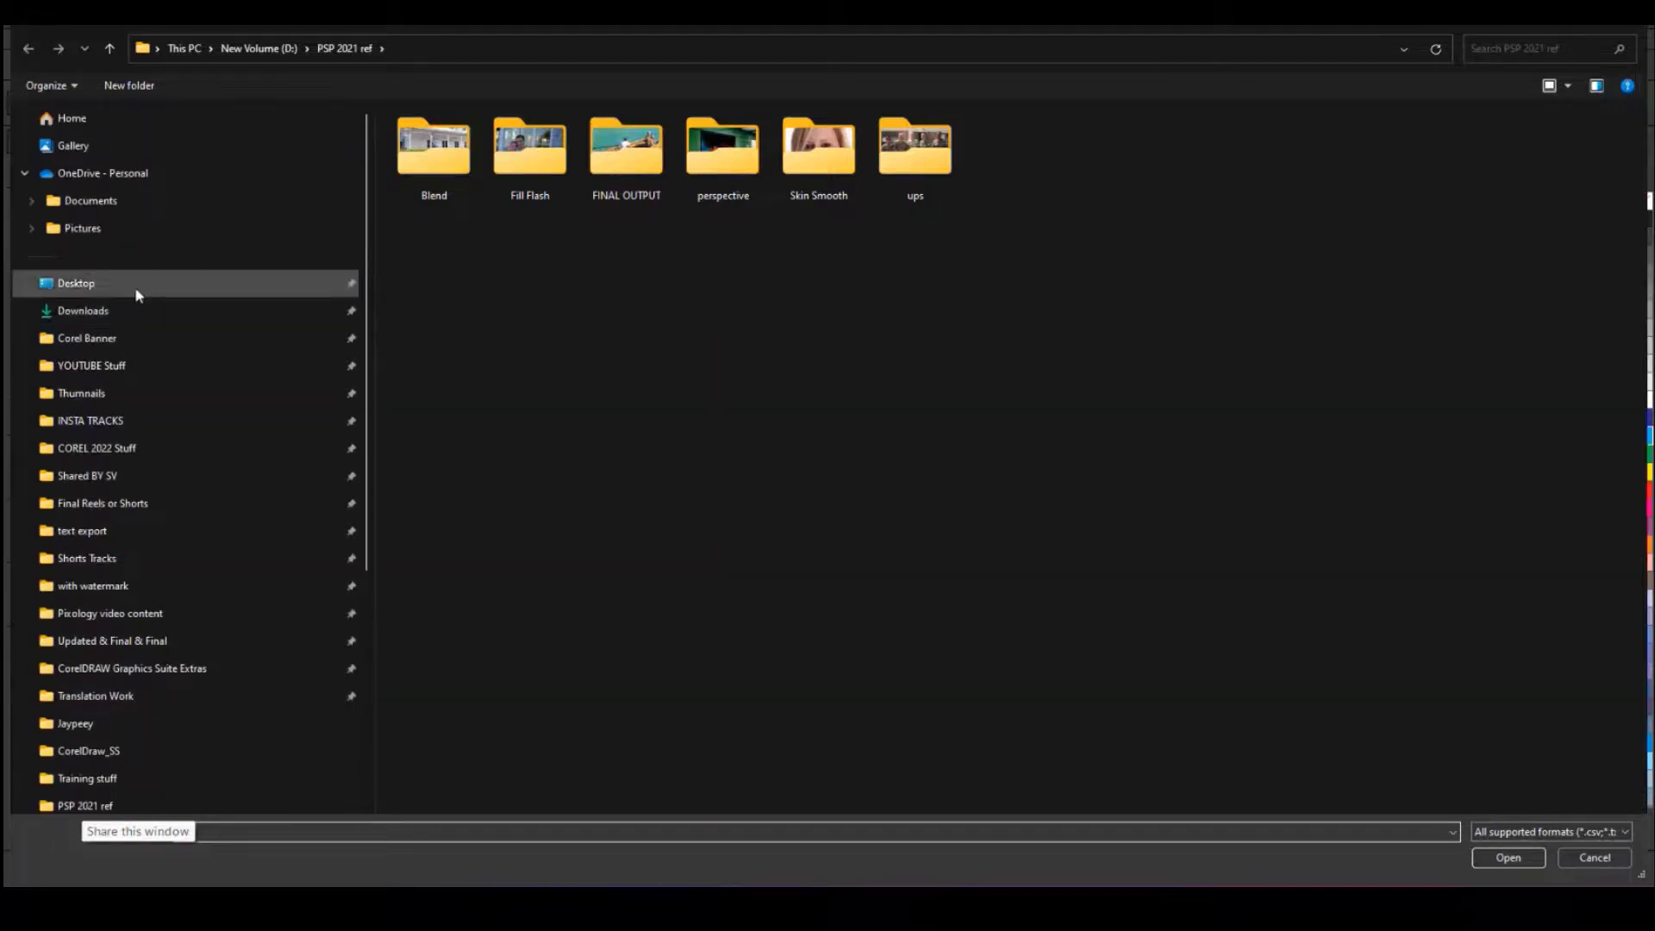
click(817, 159)
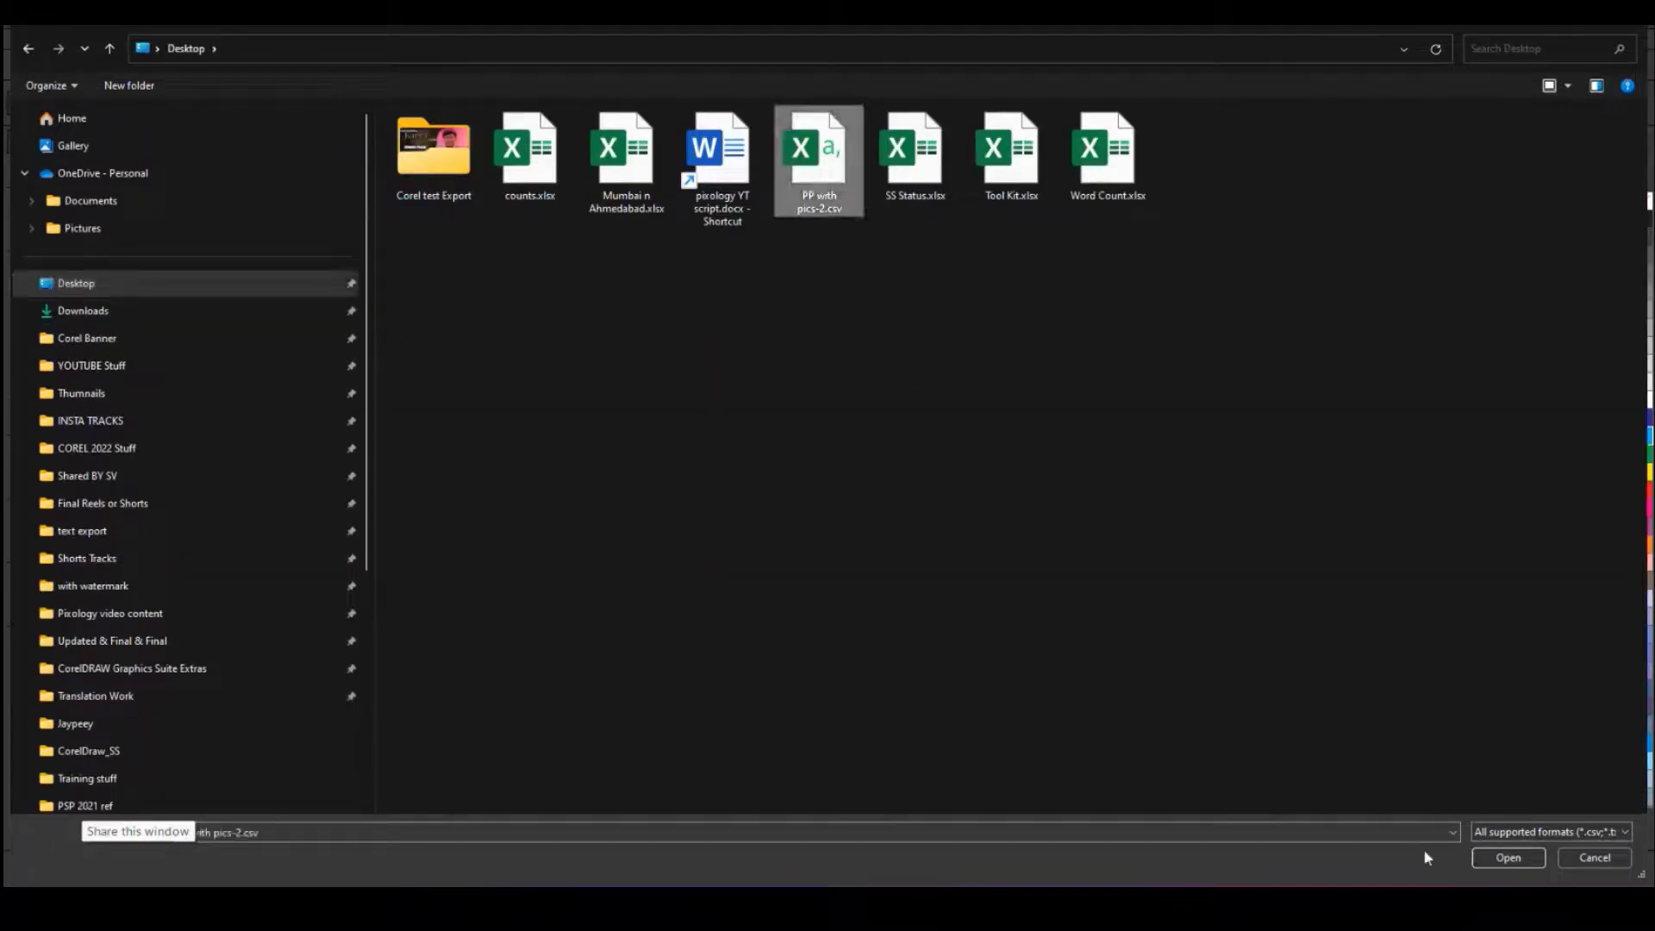
click(1489, 859)
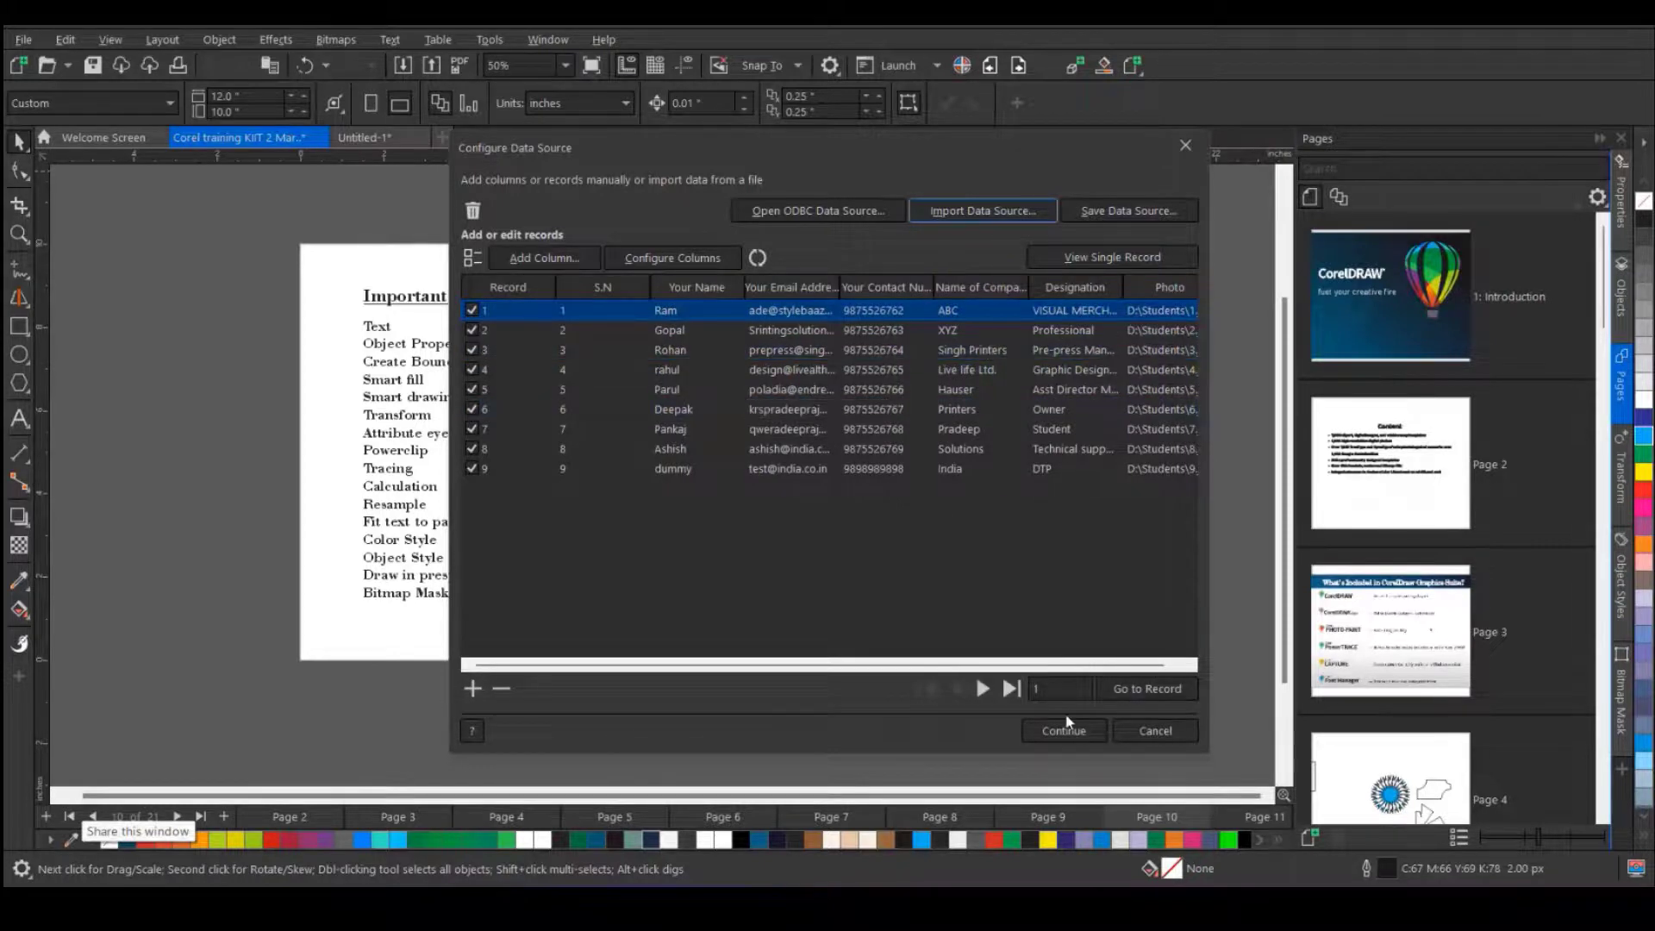
click(1064, 728)
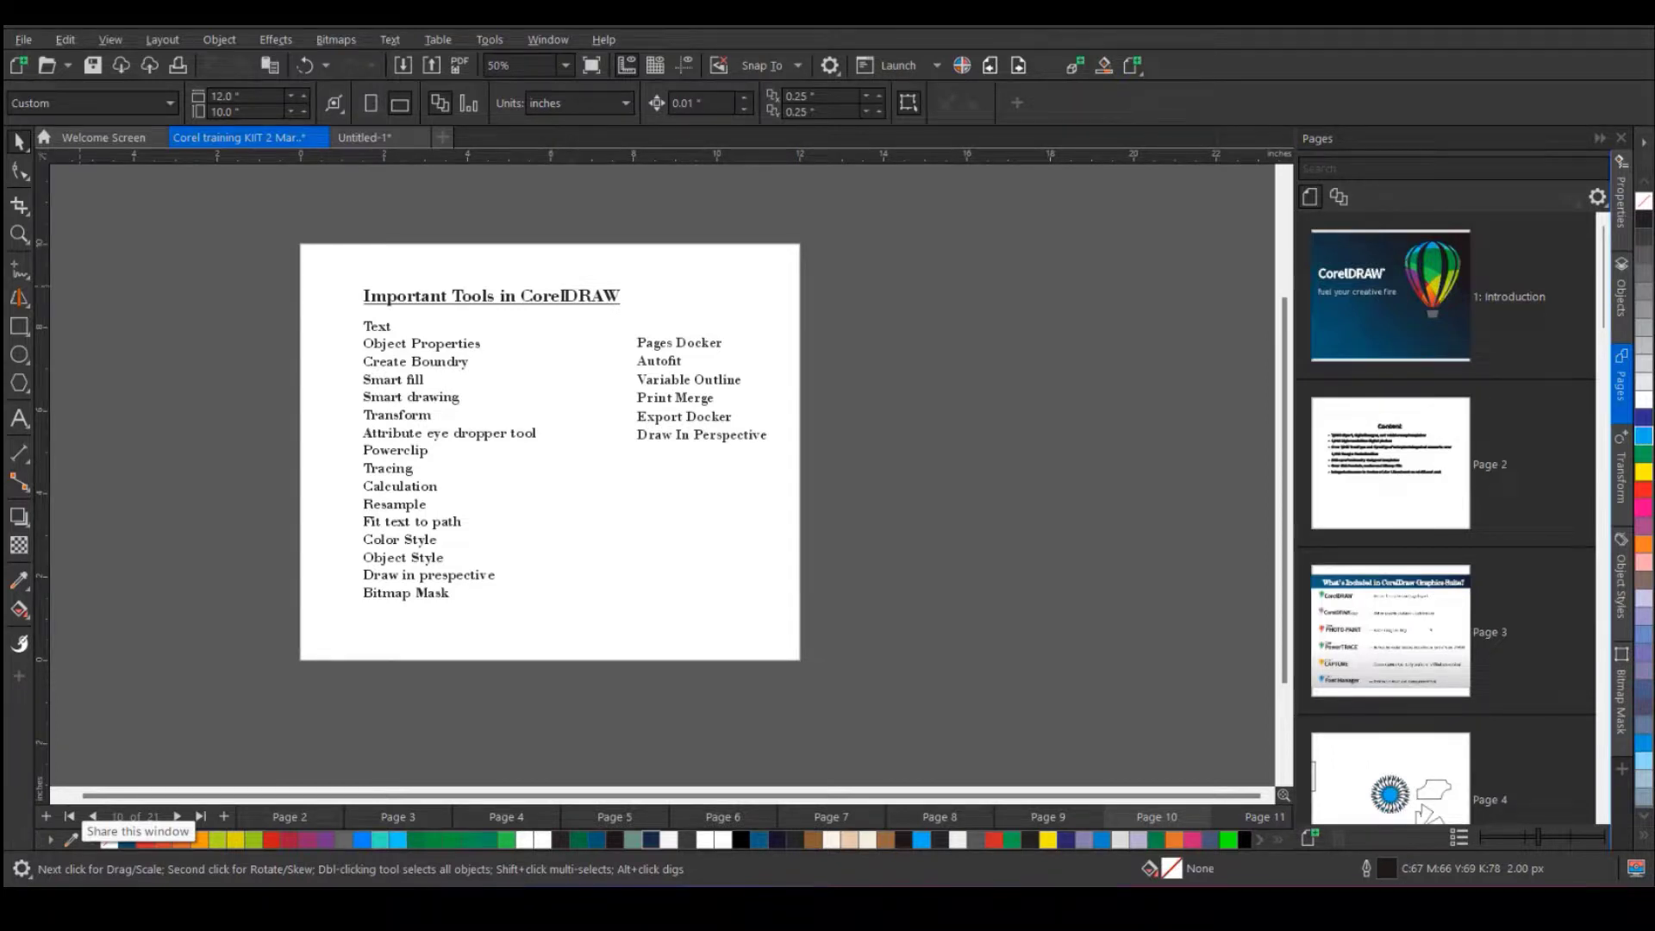
- Look through the data source columns offered for the print merge and close the Print Merge window
drag(305, 193, 208, 189)
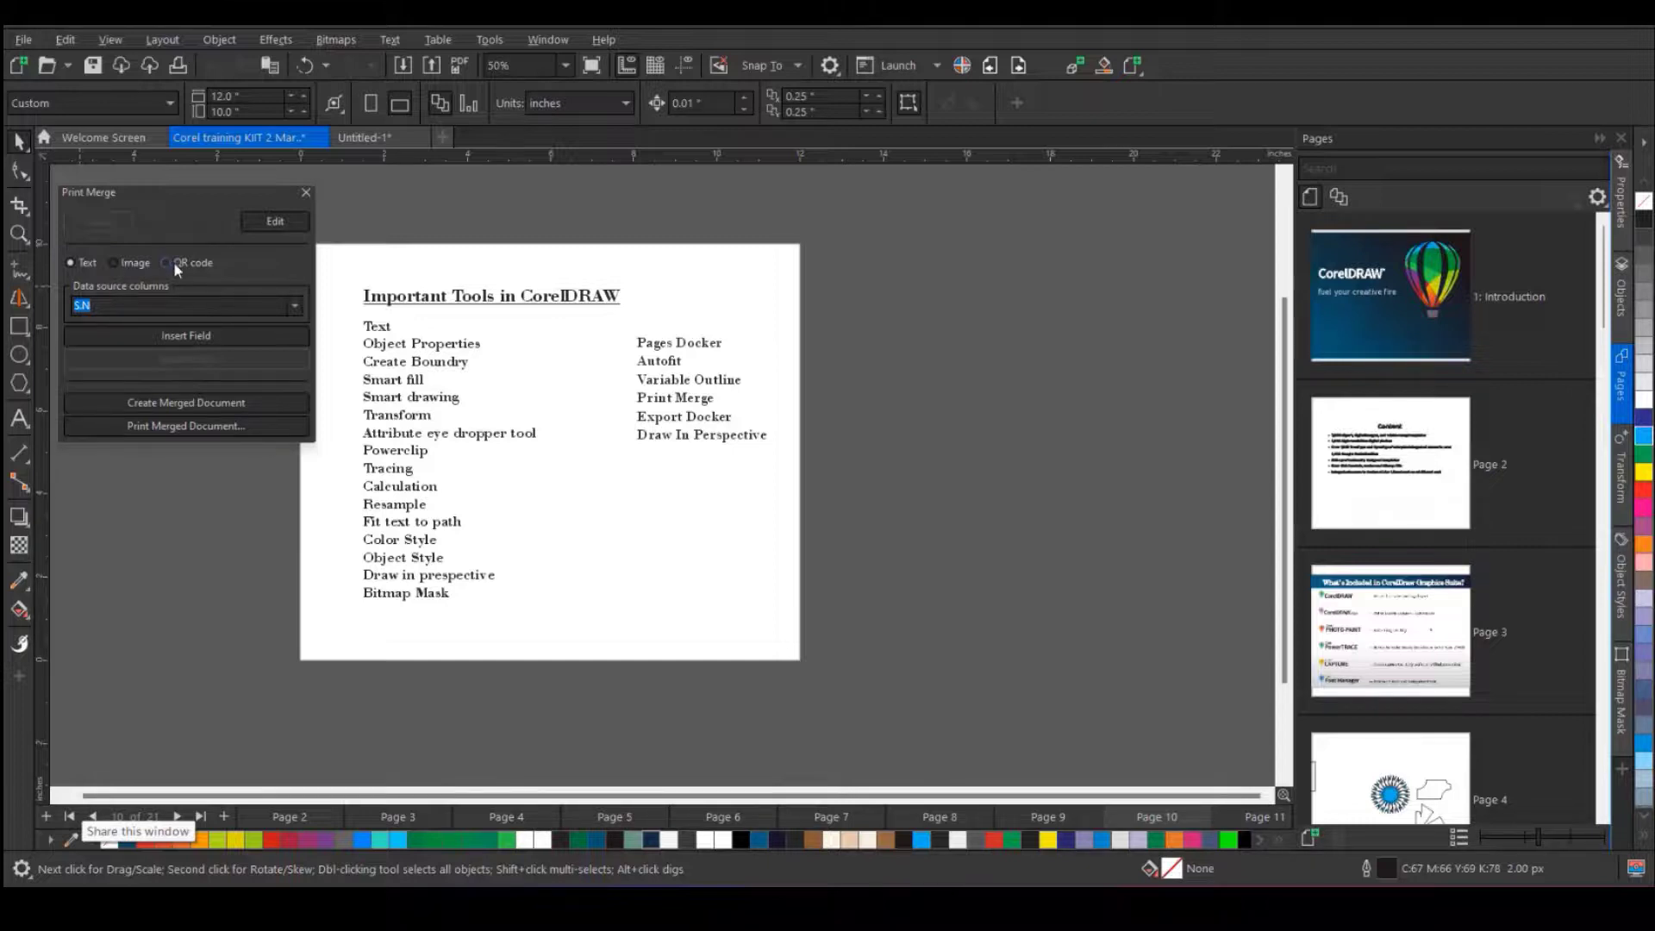
click(294, 305)
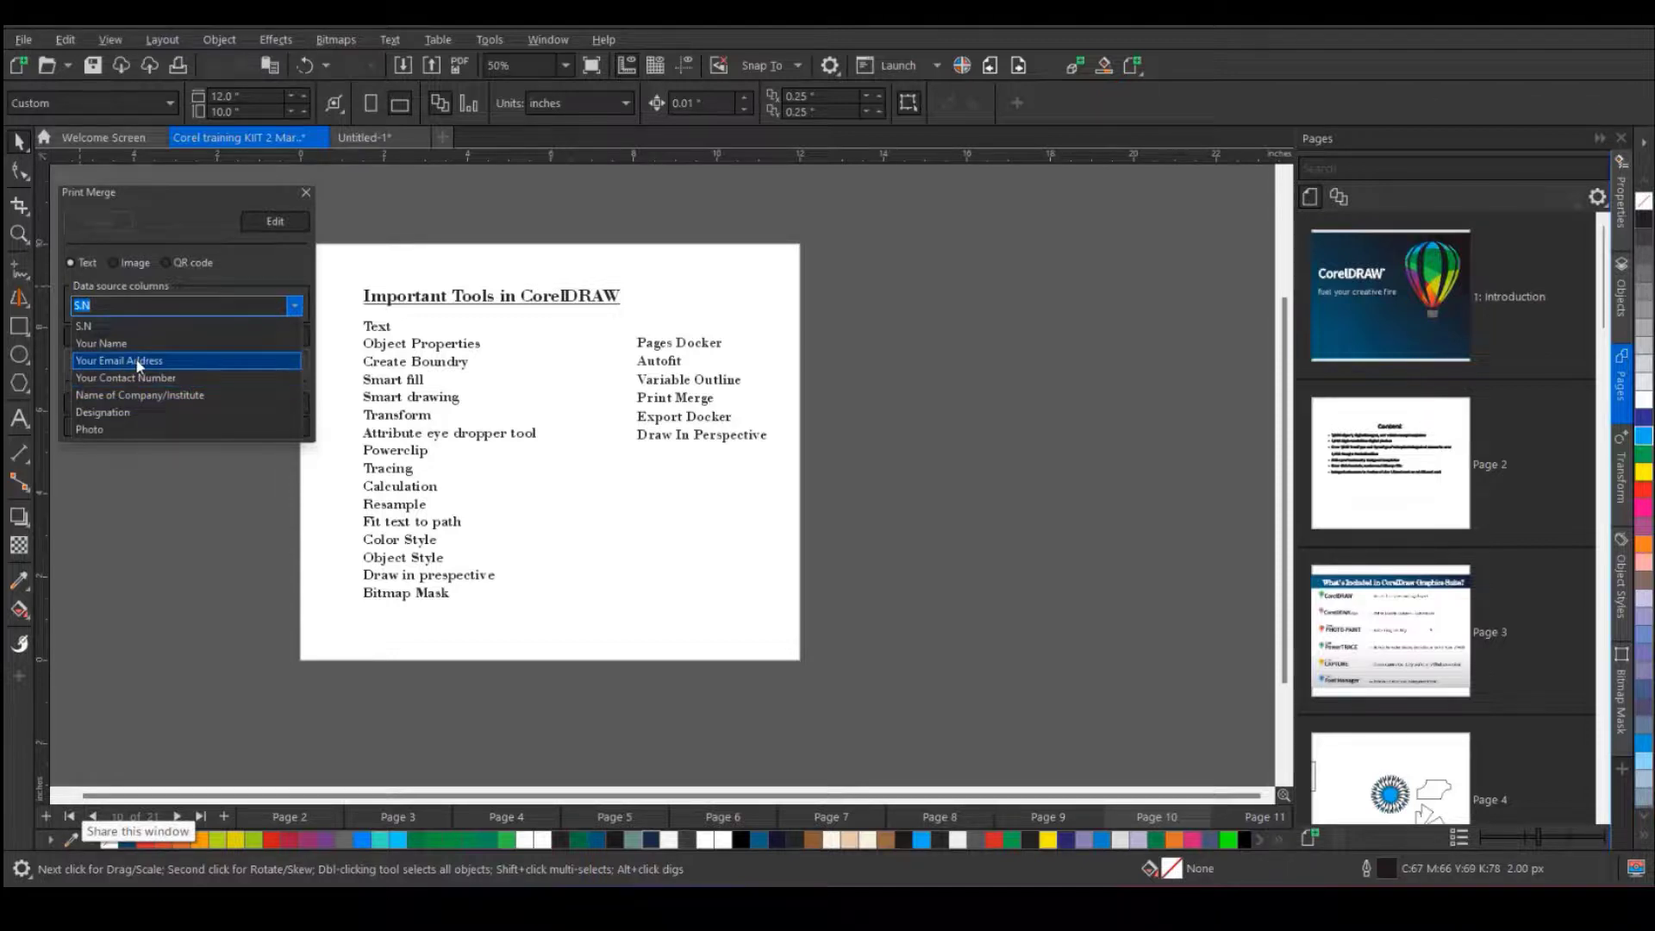
click(318, 204)
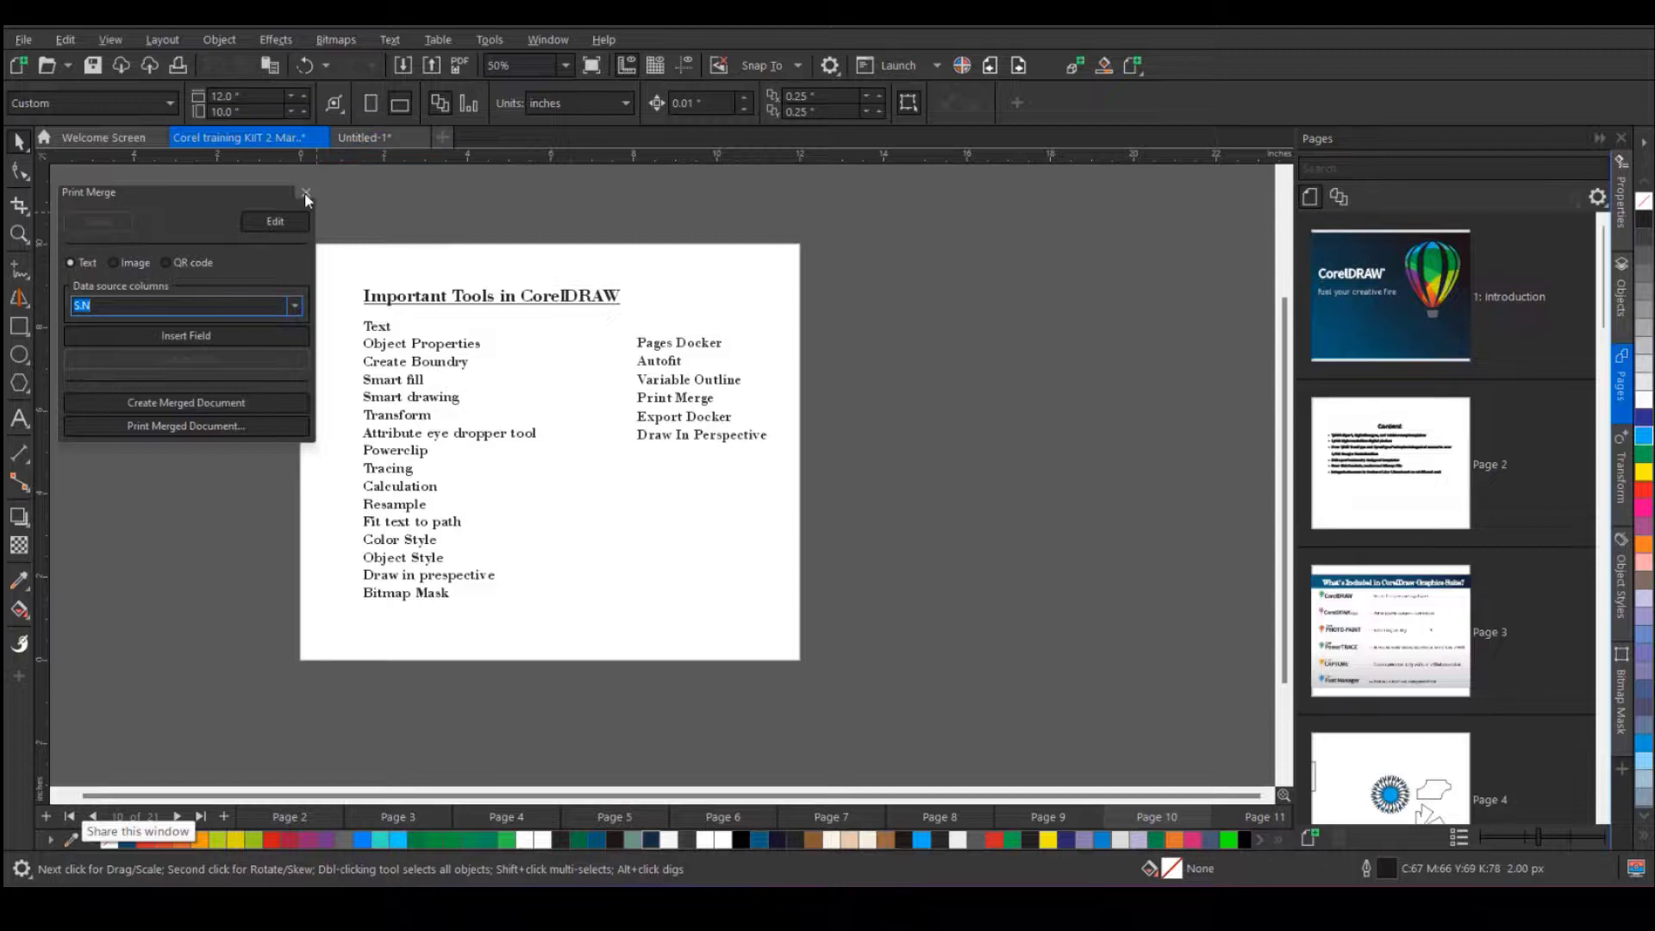
click(305, 192)
- Switch to the Untitled-1 document and delete the flower photo and the small blue rectangle from its page
click(371, 146)
click(501, 329)
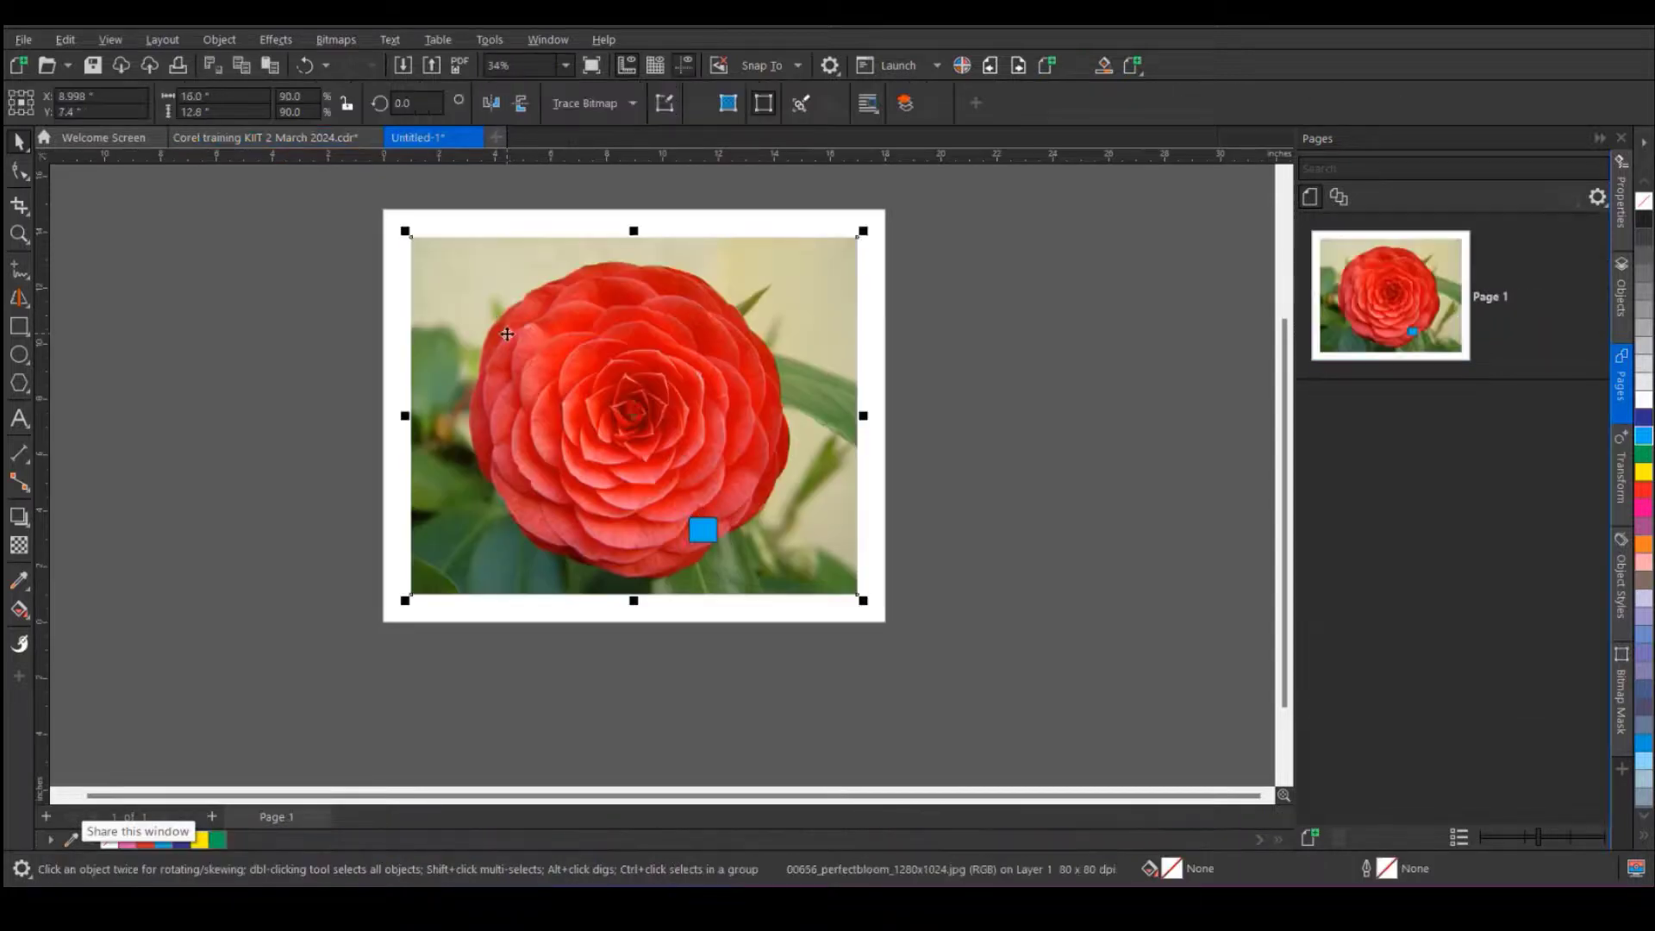
key(Delete)
click(702, 530)
key(Delete)
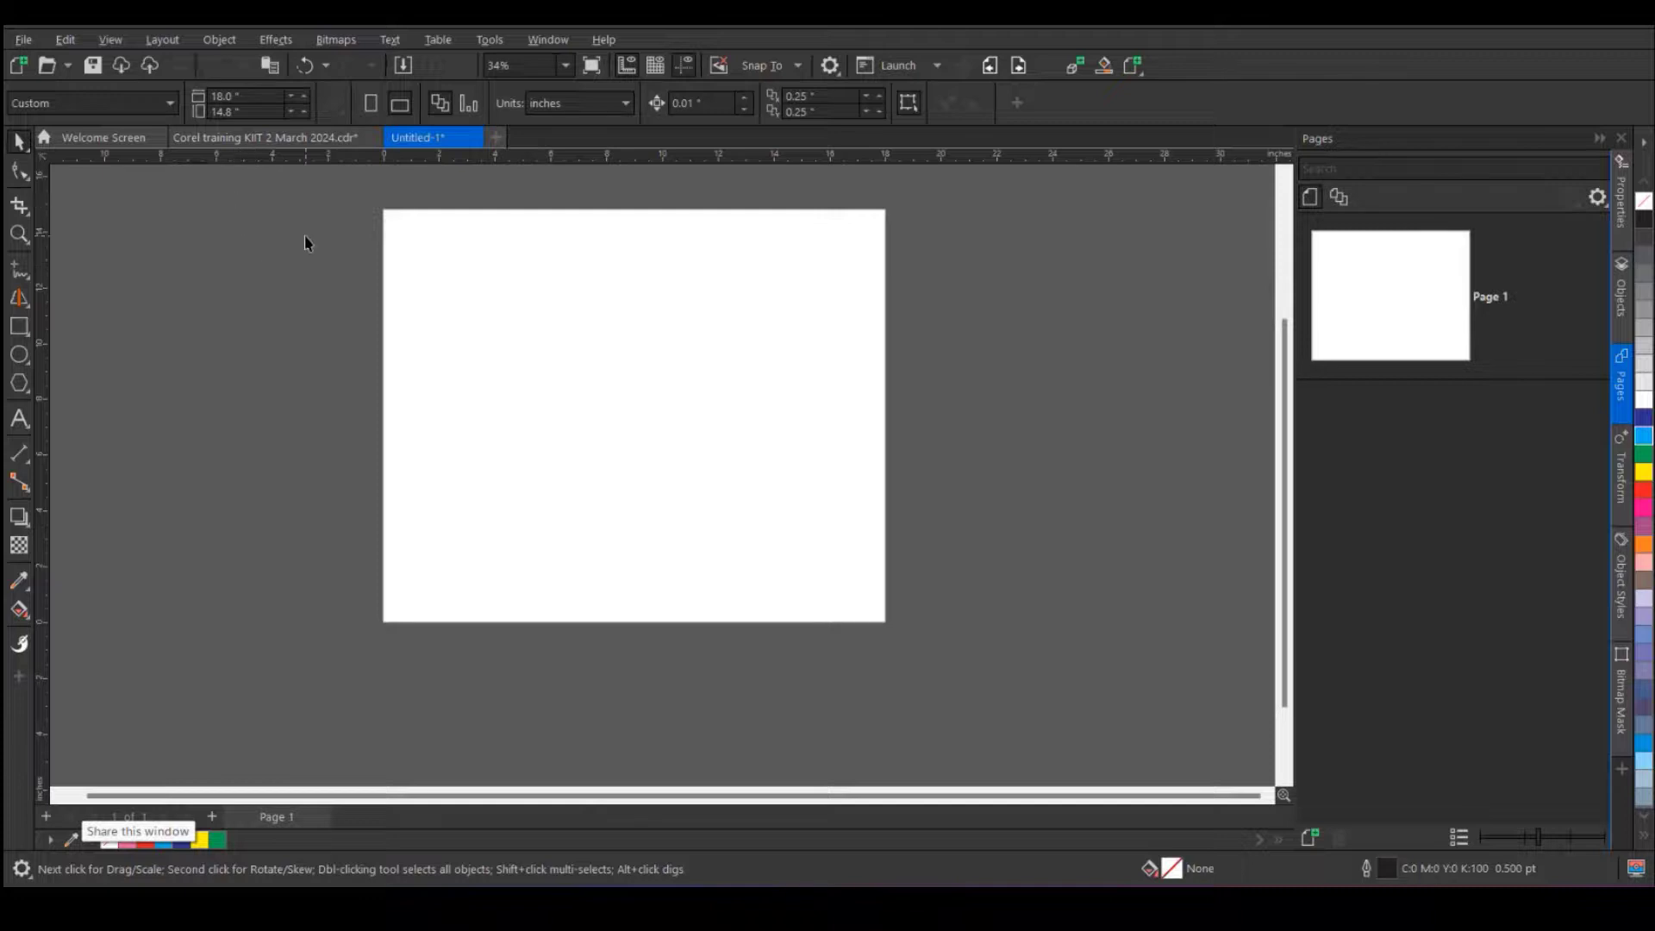
- Start a print merge in the empty document and import the records from the data file
click(23, 40)
mouse_move(154, 517)
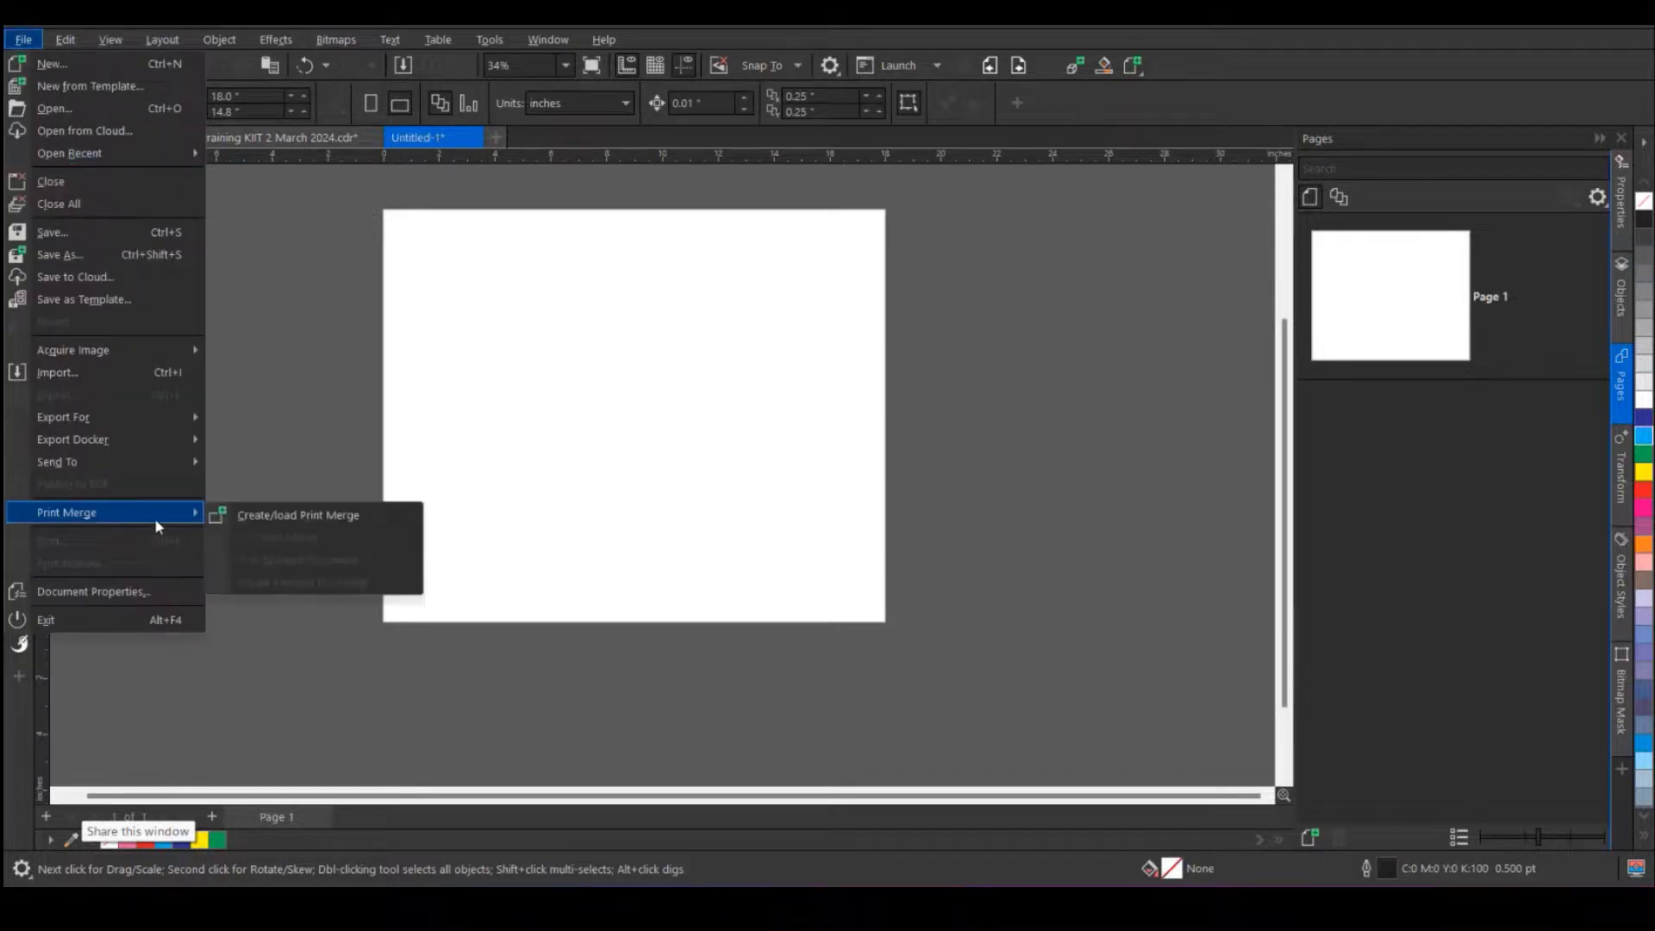
click(294, 518)
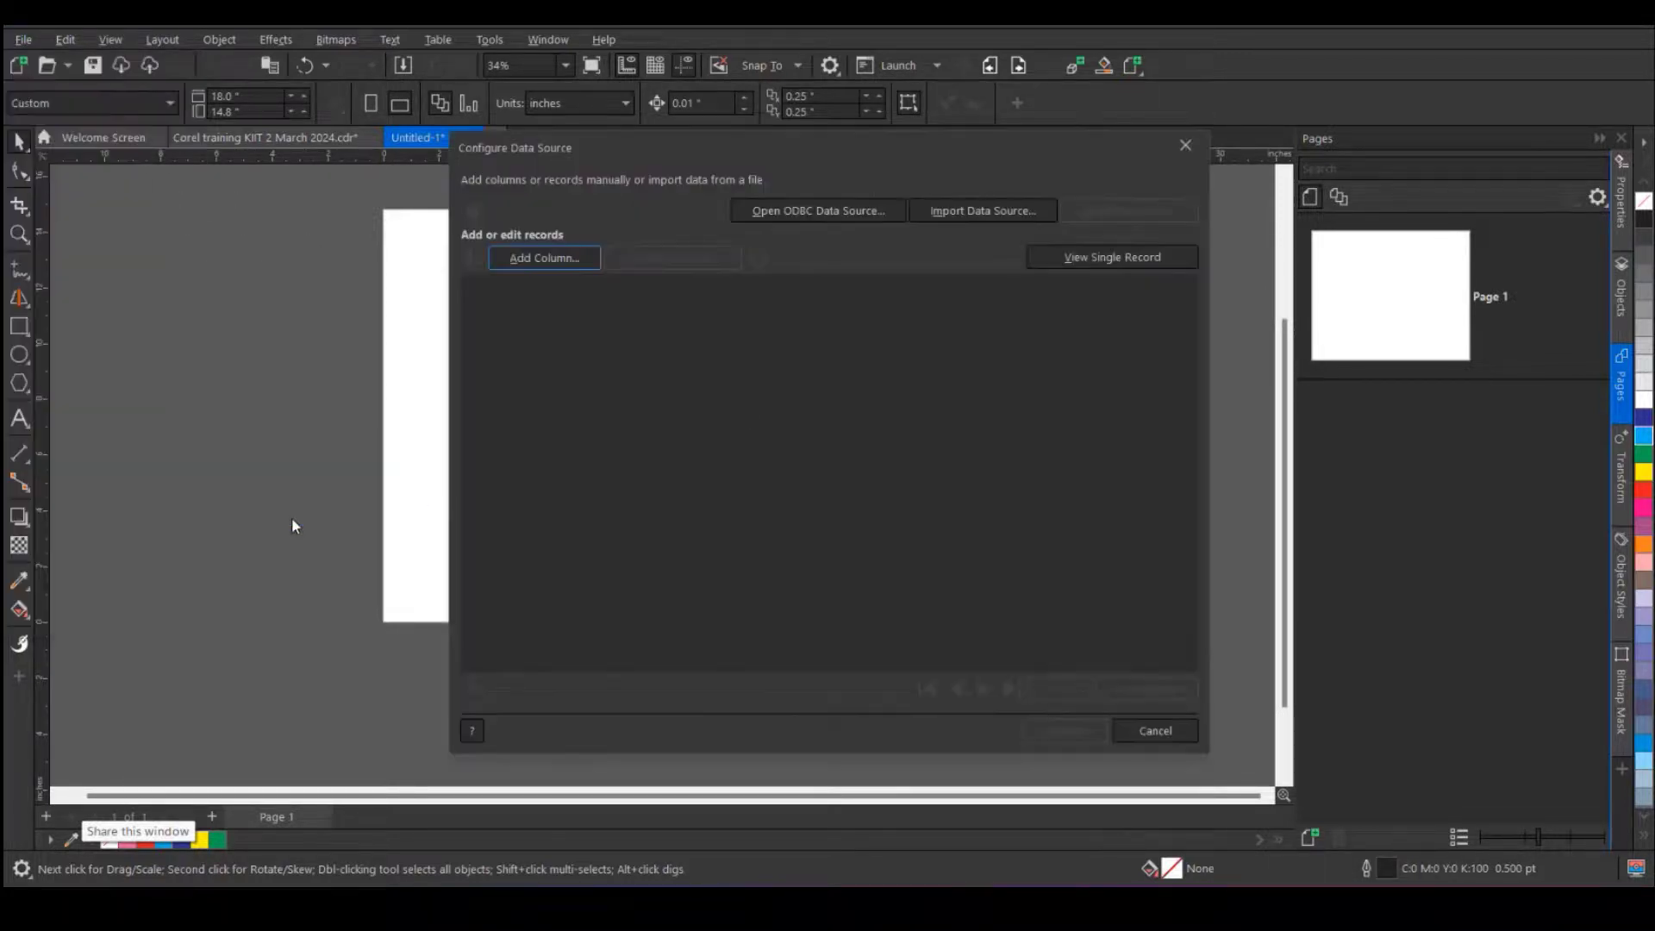
click(943, 213)
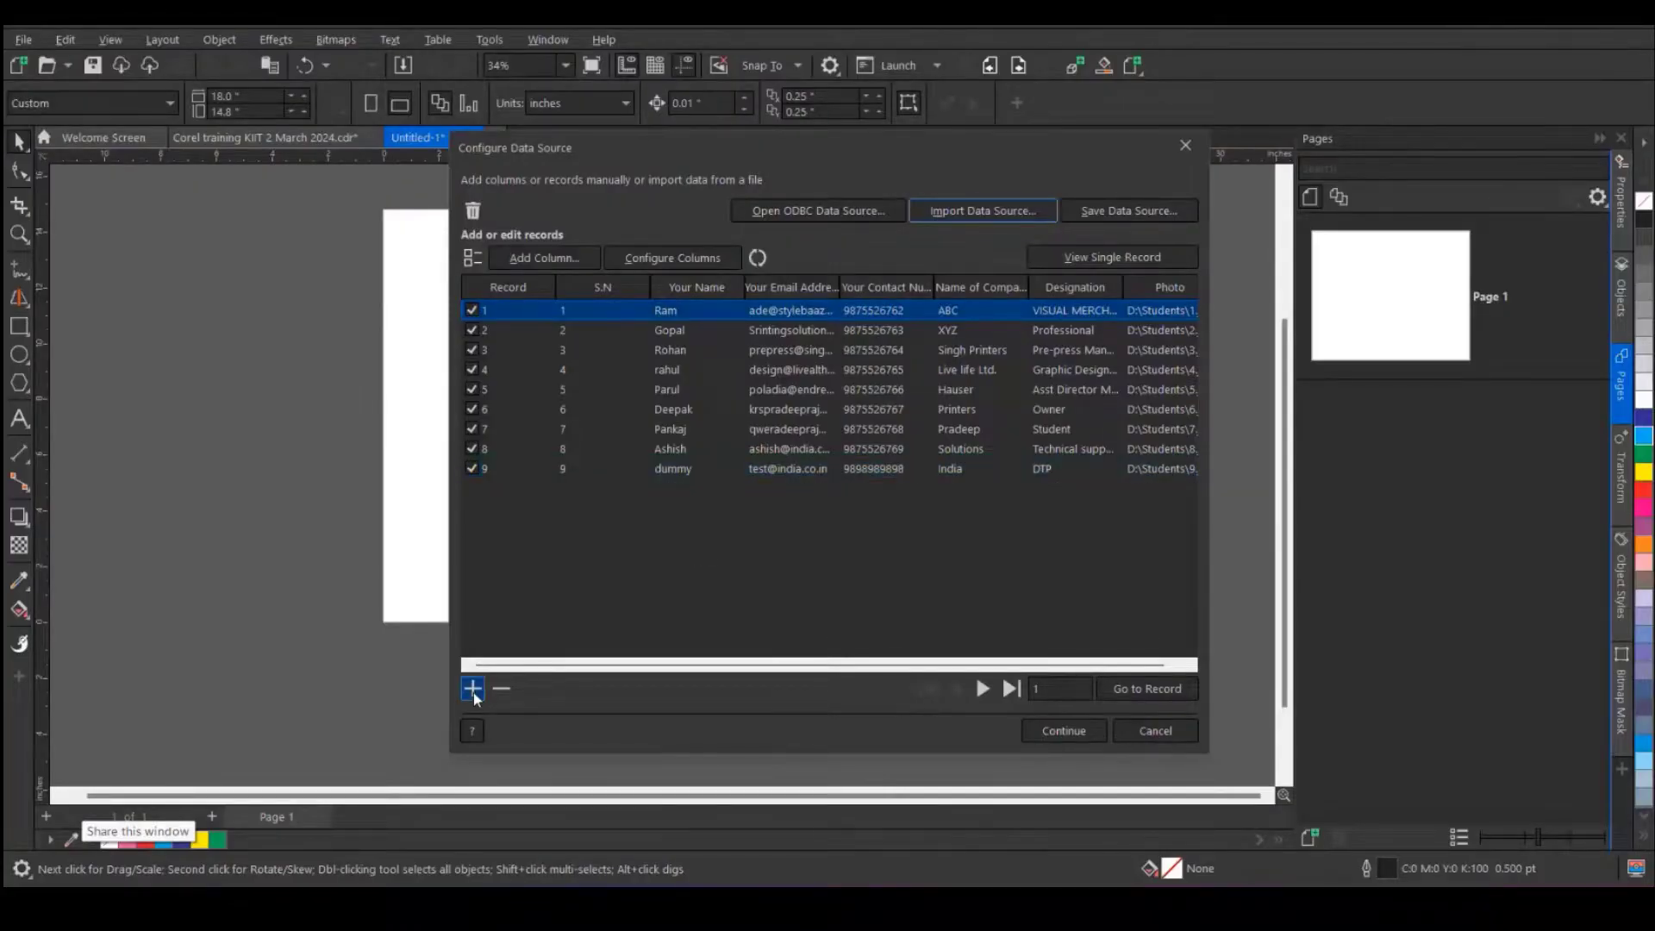
- Add an empty record to the end of the data source and remove it again
click(473, 690)
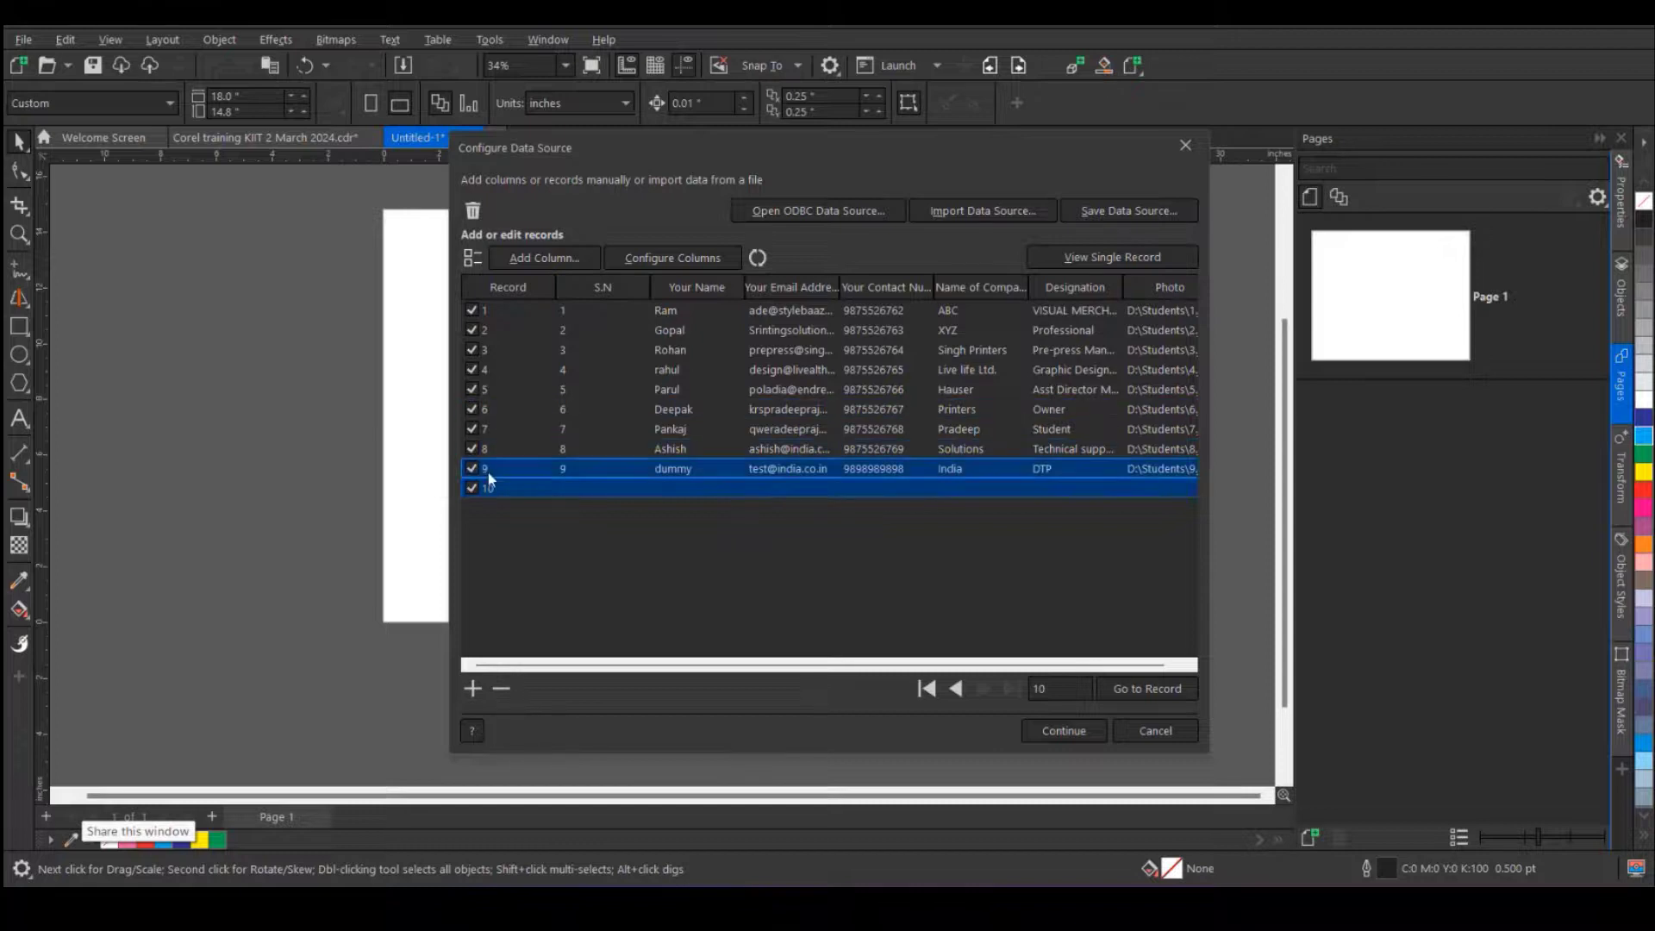
click(505, 689)
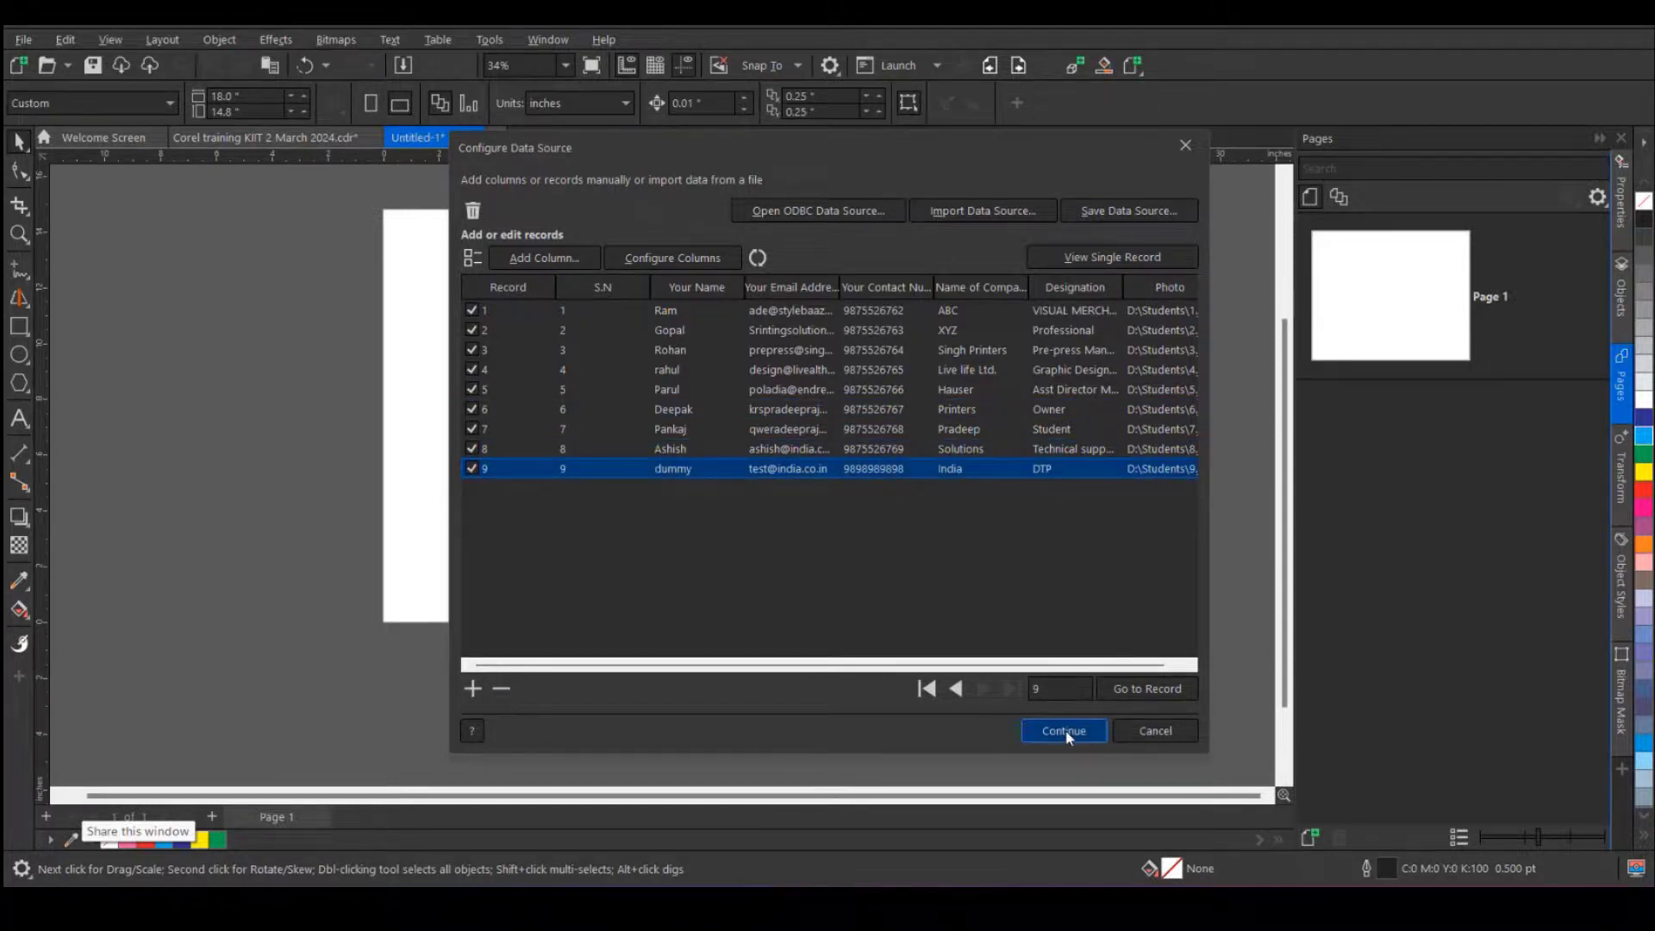
- View the last record on its own, return to all records, and continue with the configured data source
click(1101, 258)
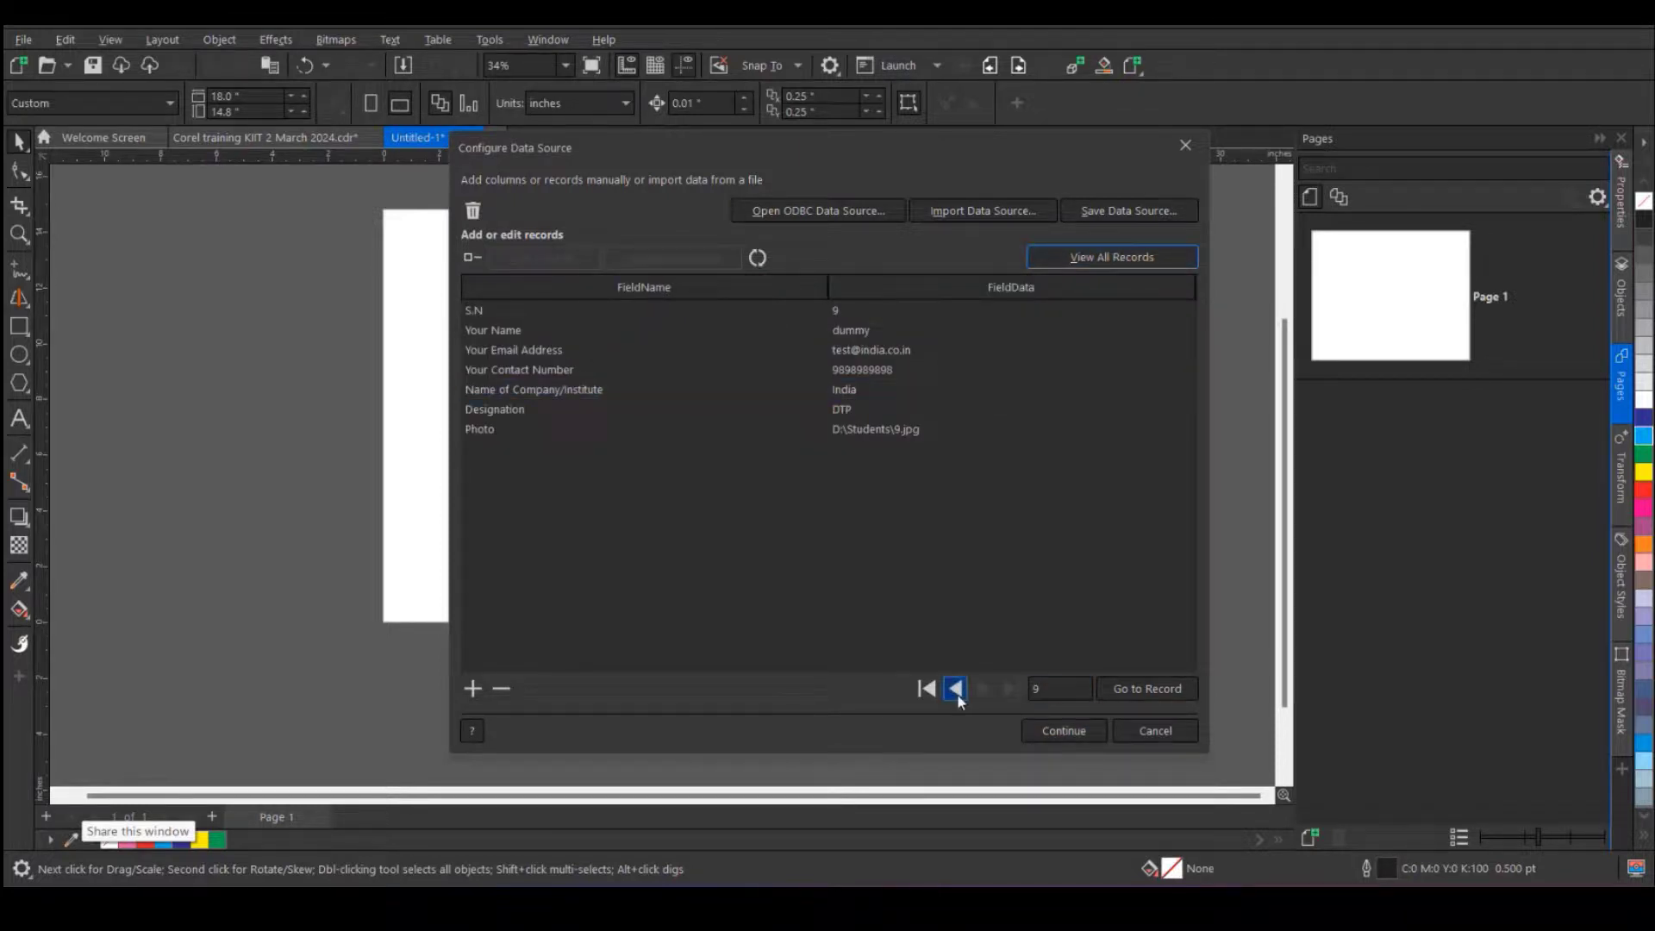
click(1052, 257)
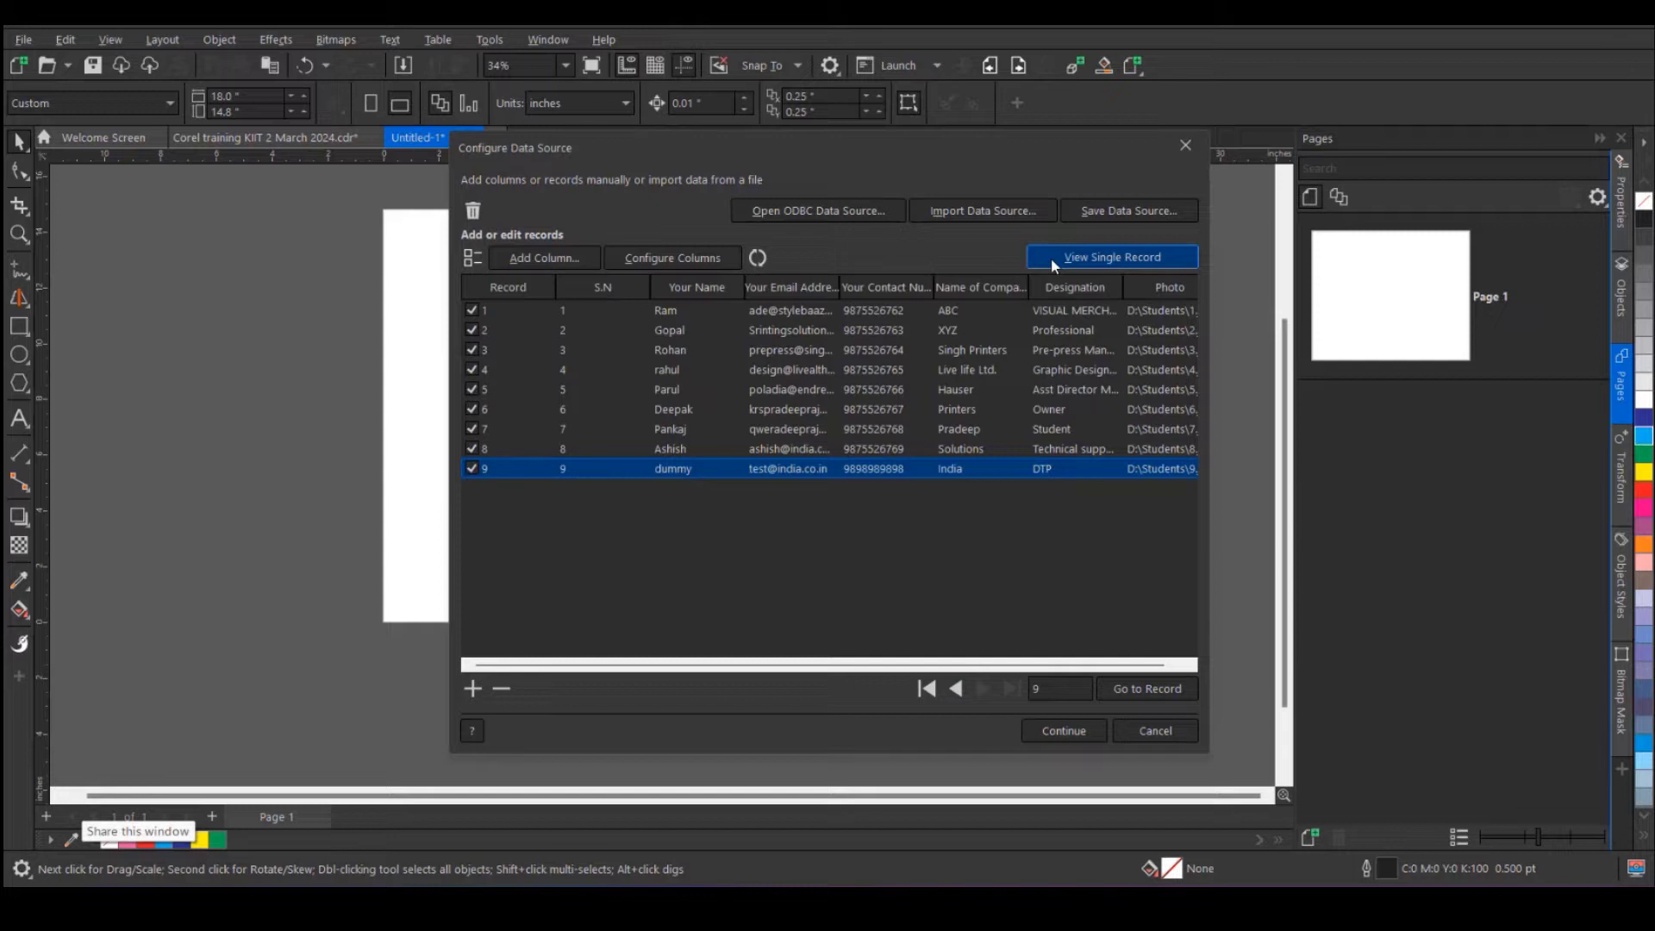
click(1093, 730)
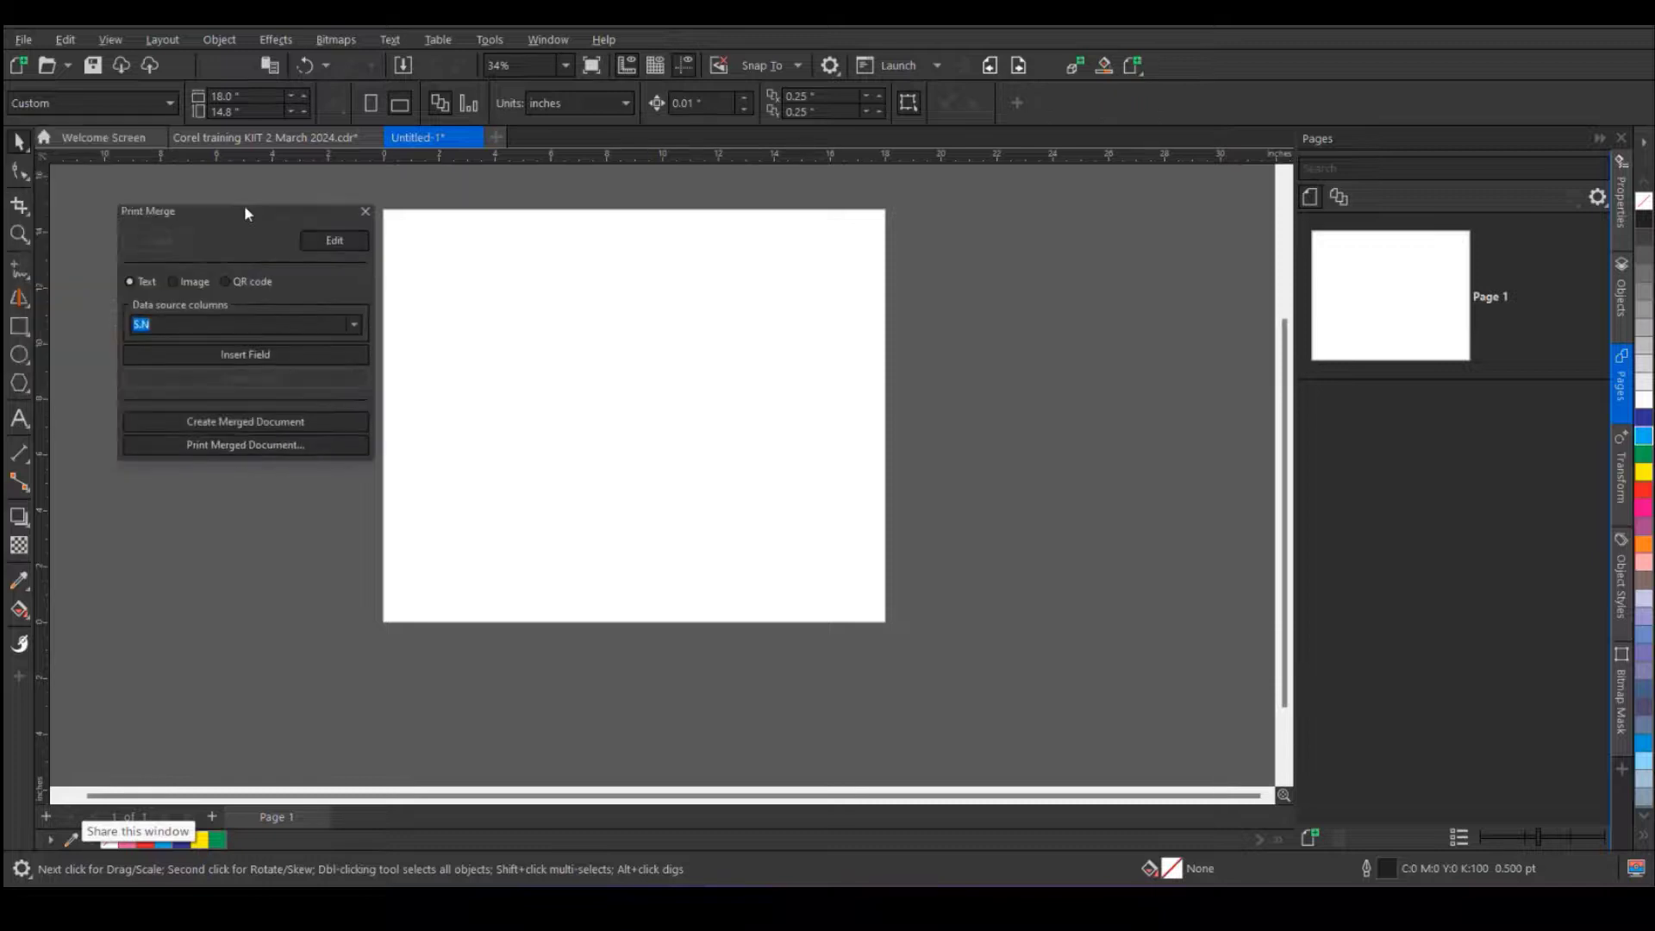
- Insert a URL-type QR code field for the S.N column, fitted proportionally, near the page's centre, and create the merged document
drag(244, 205, 220, 207)
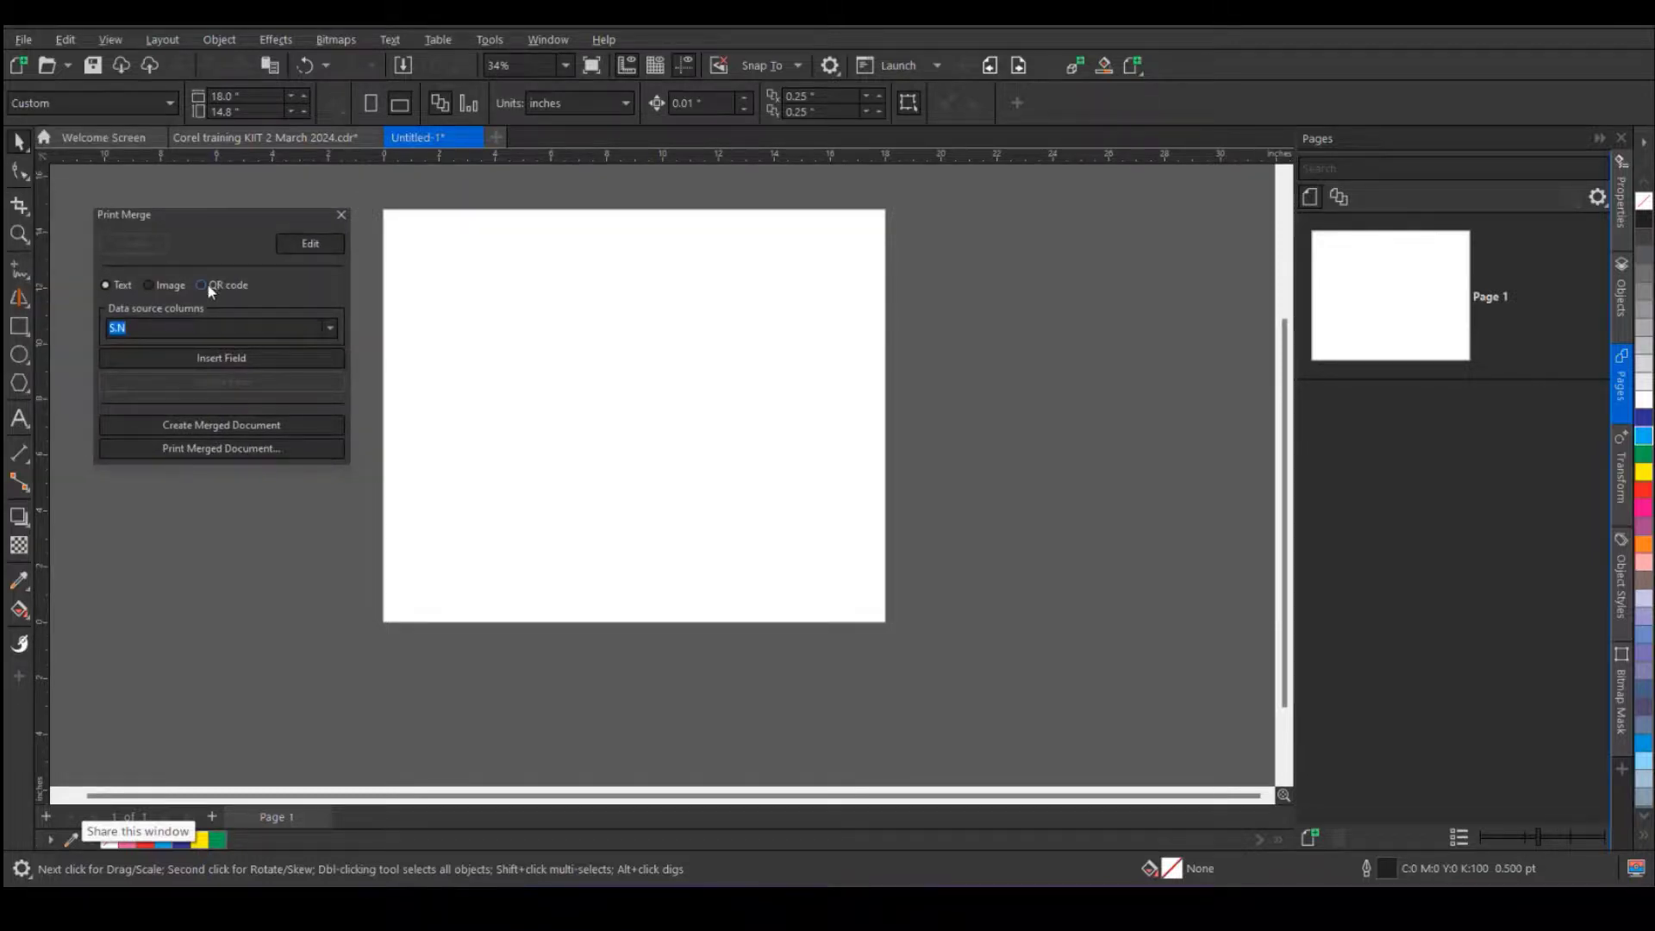
click(331, 328)
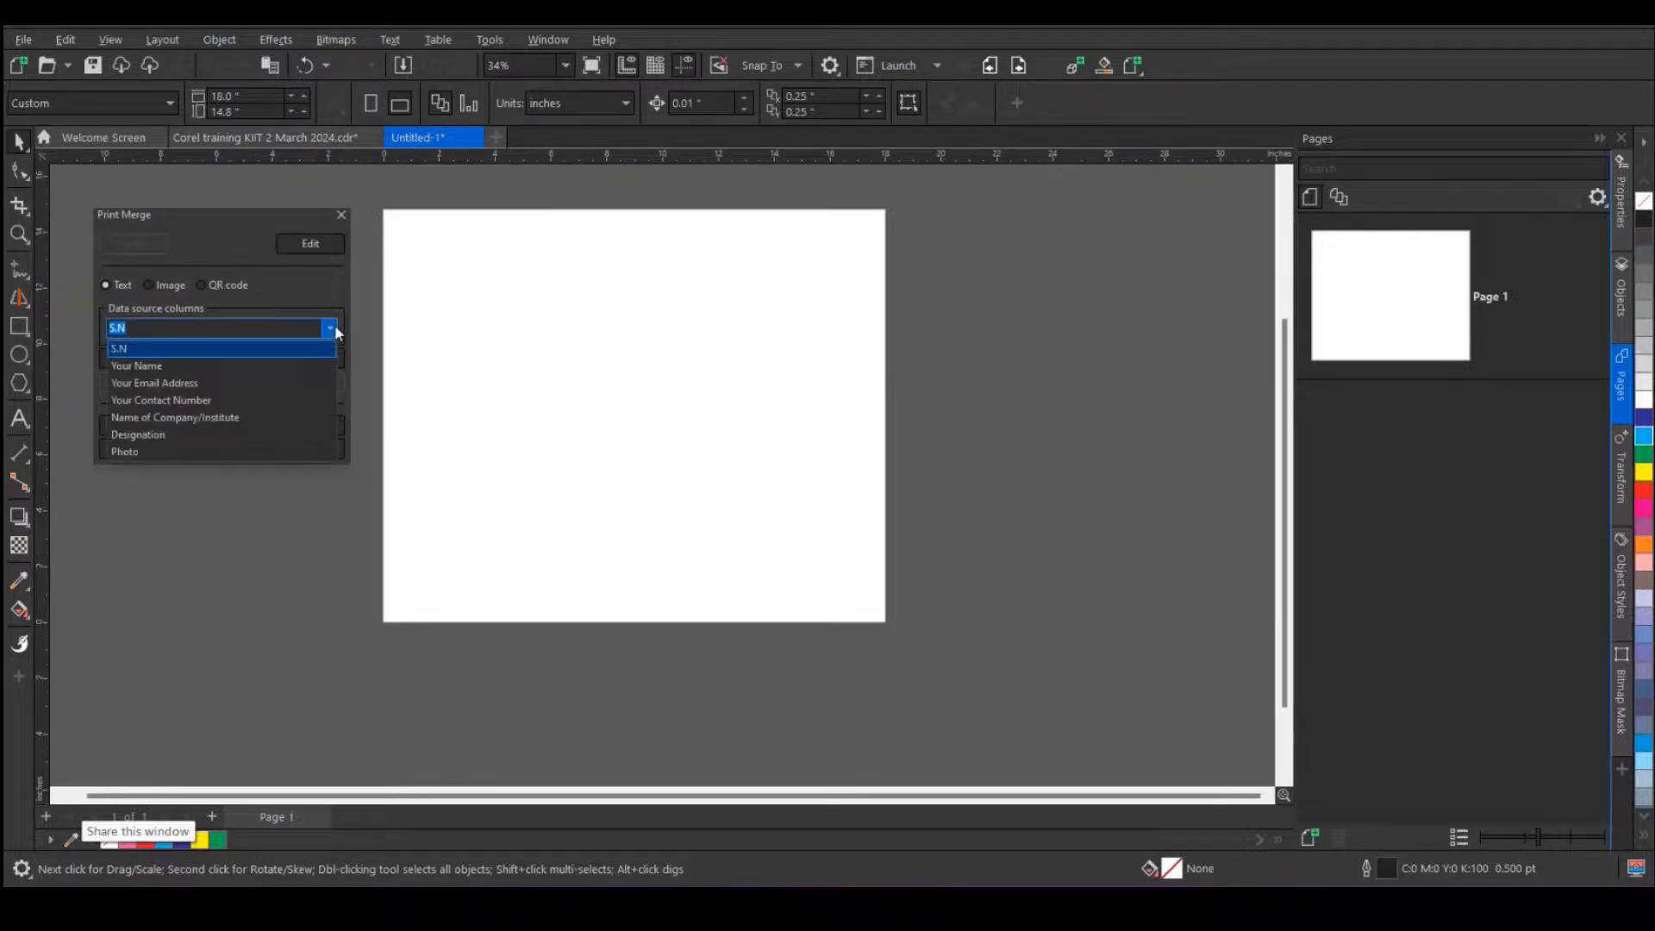
click(180, 401)
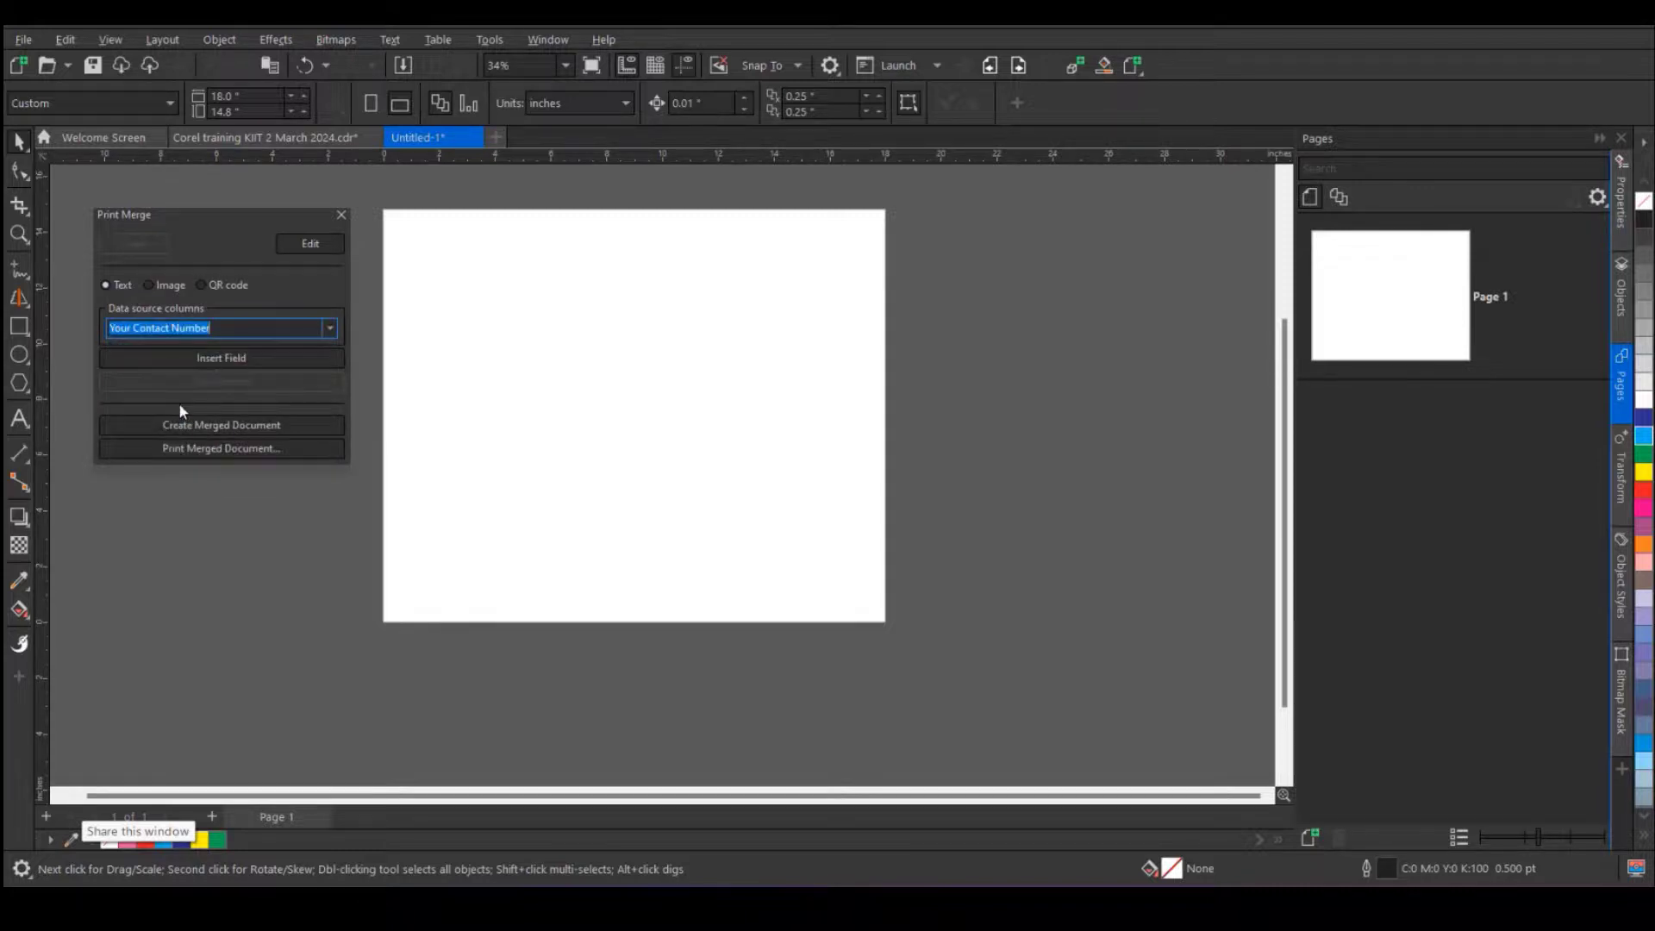
click(218, 286)
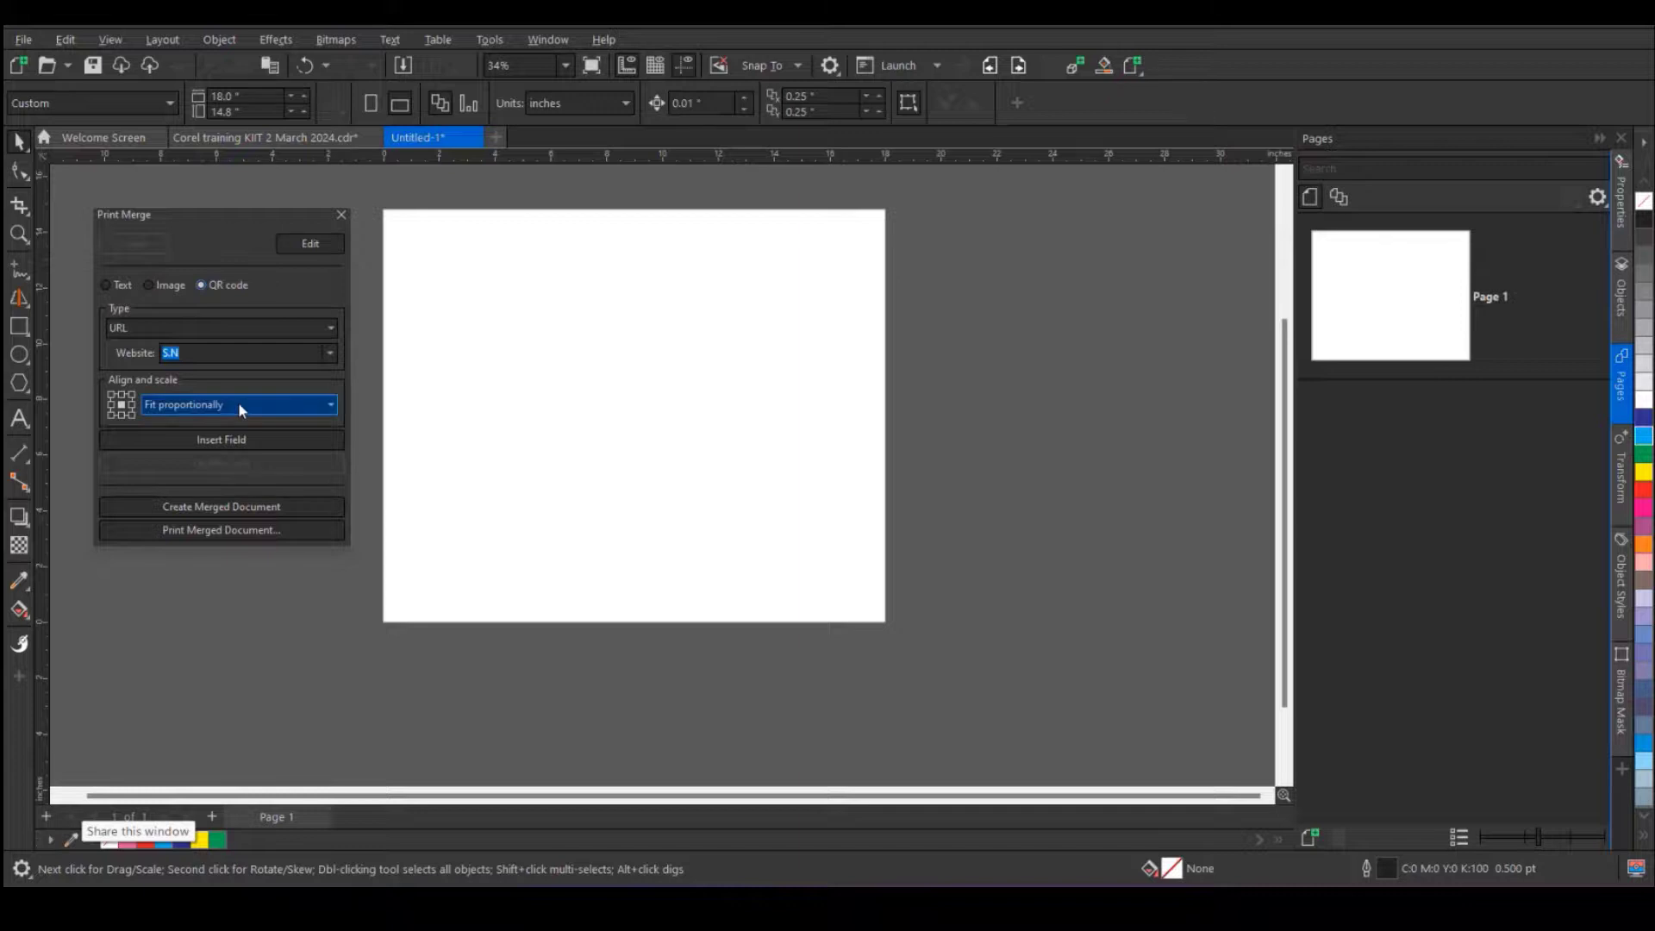
click(242, 441)
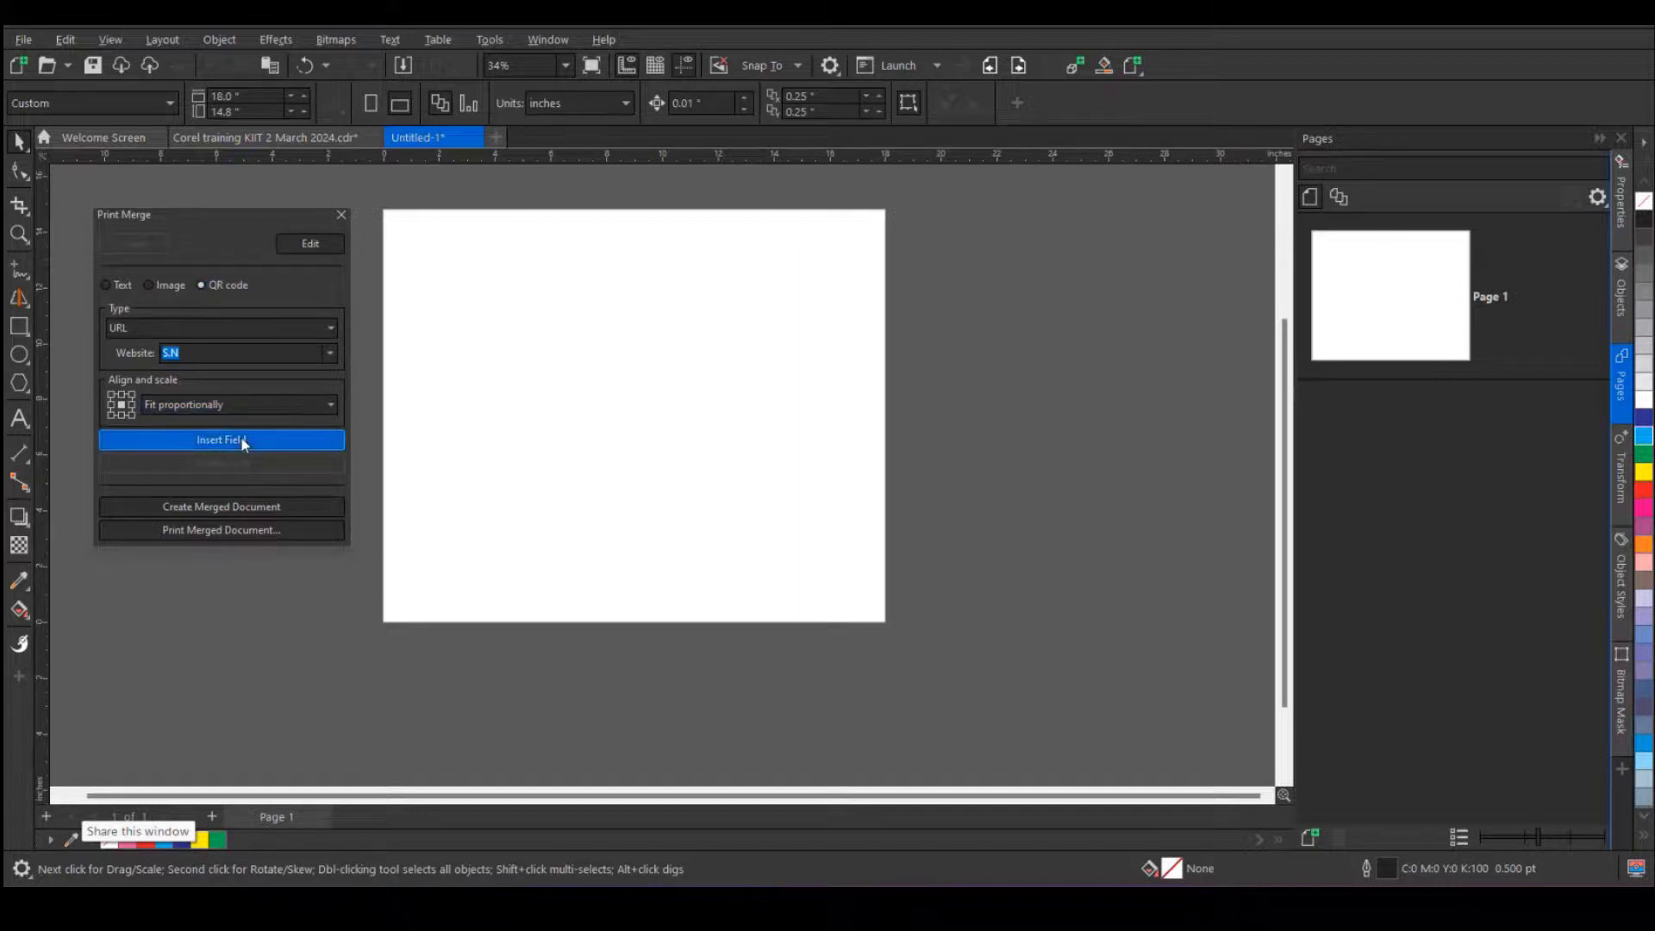
scroll(664, 416, up, 2)
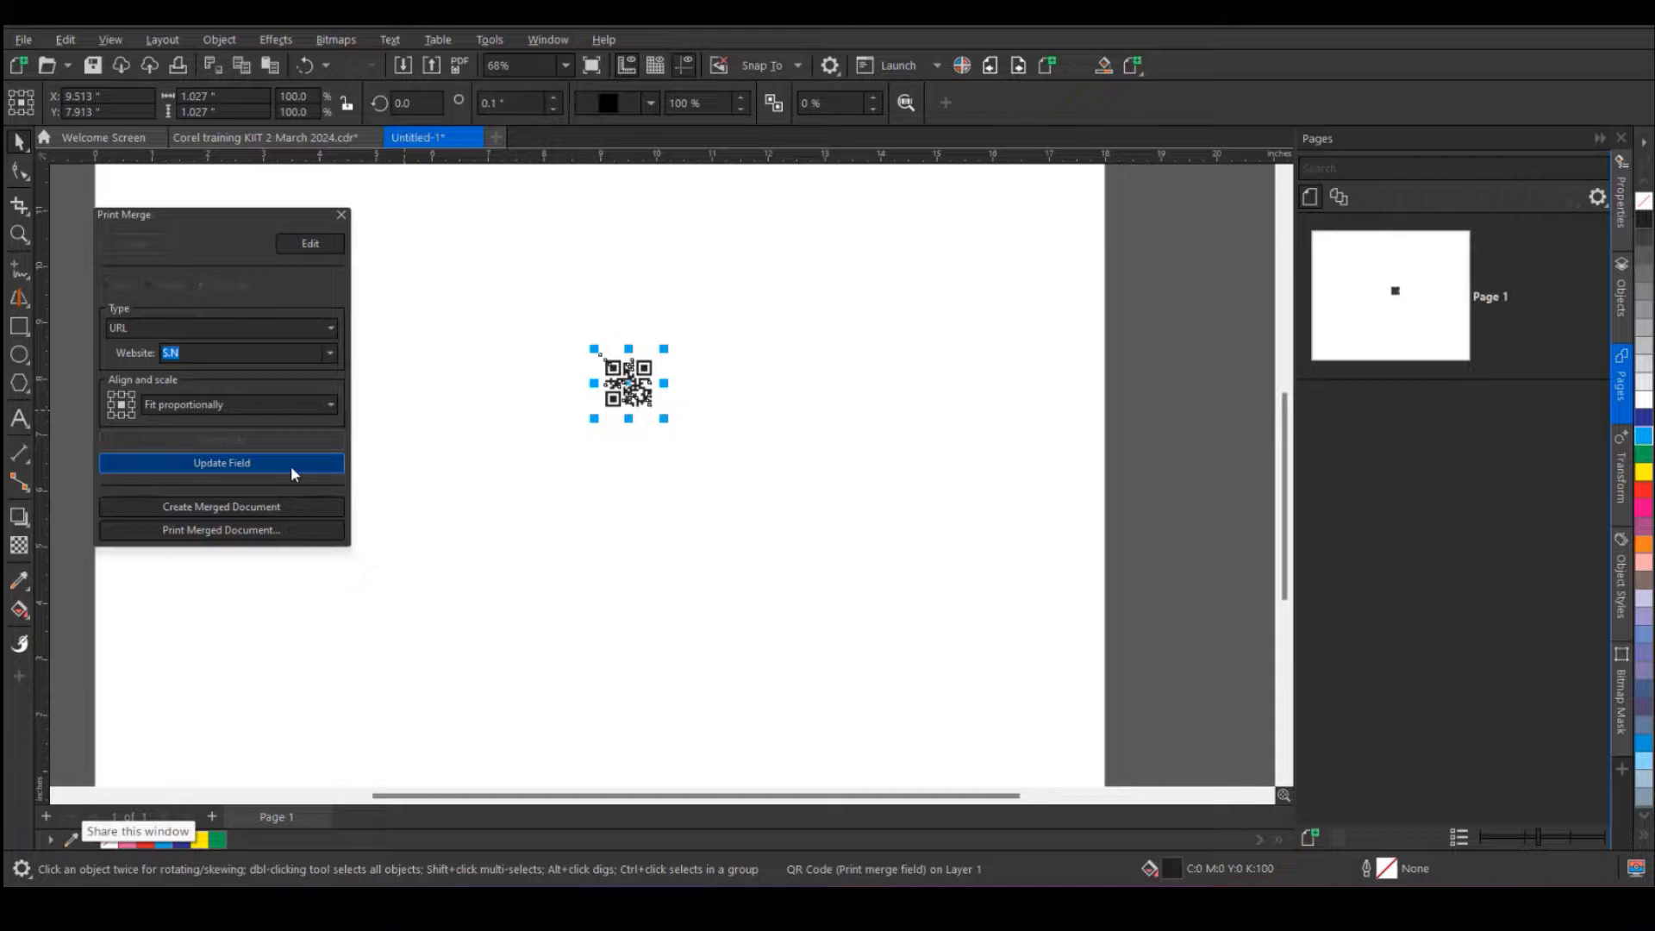
click(268, 511)
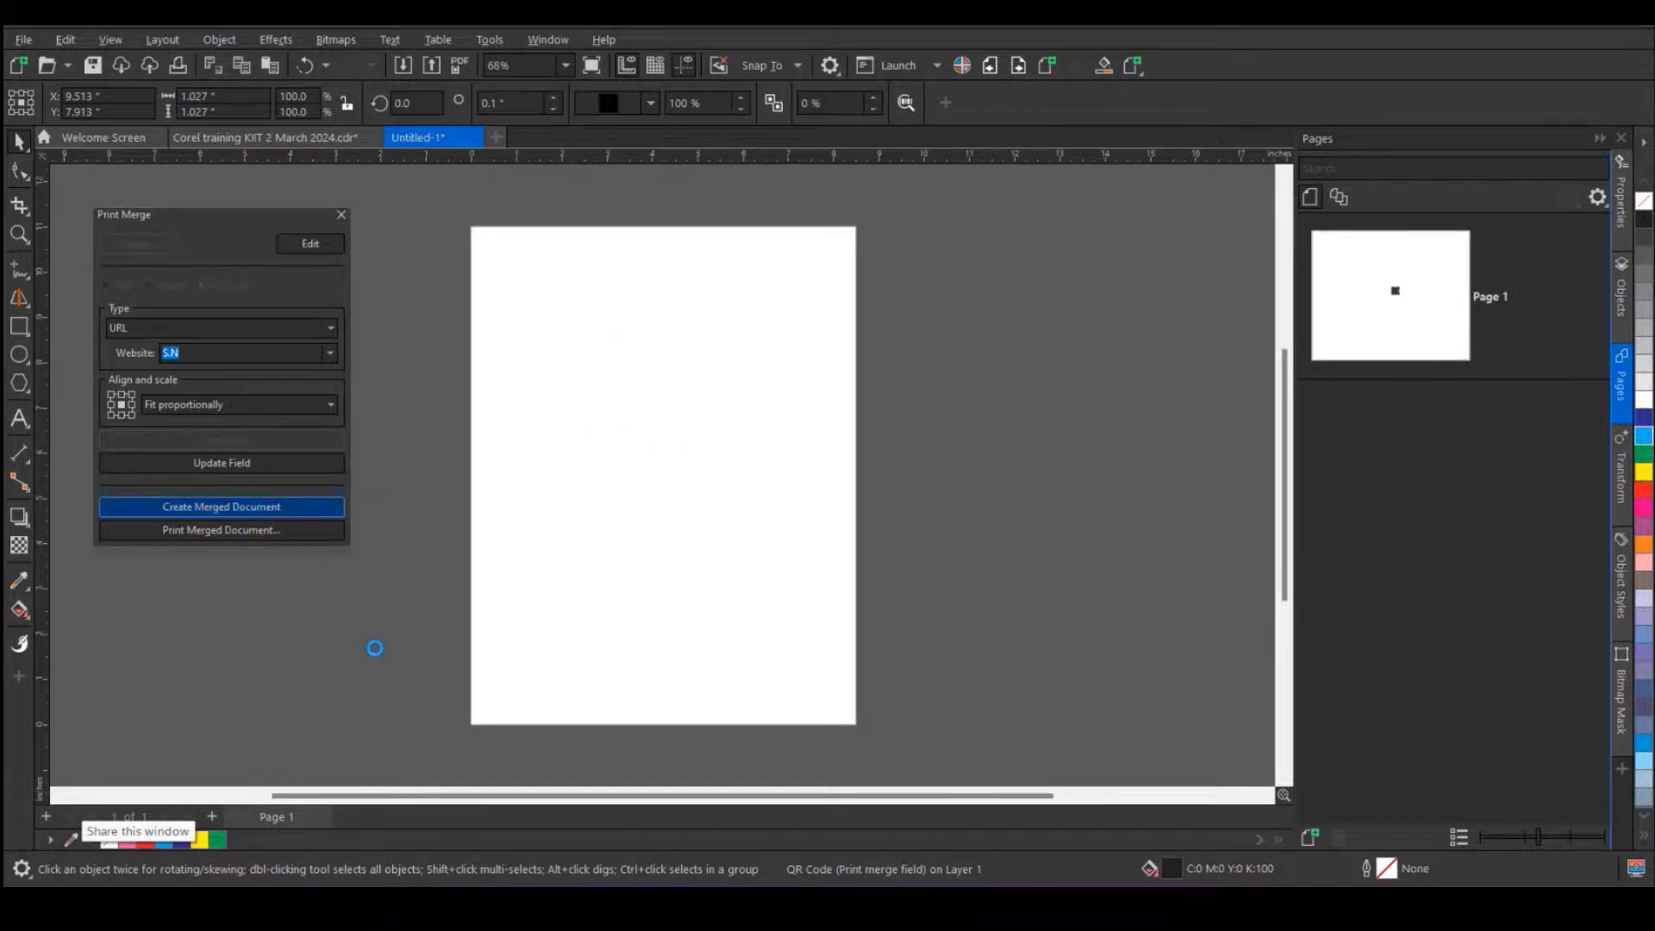
- Examine the QR codes on pages 2 to 6 of the merged document
click(372, 820)
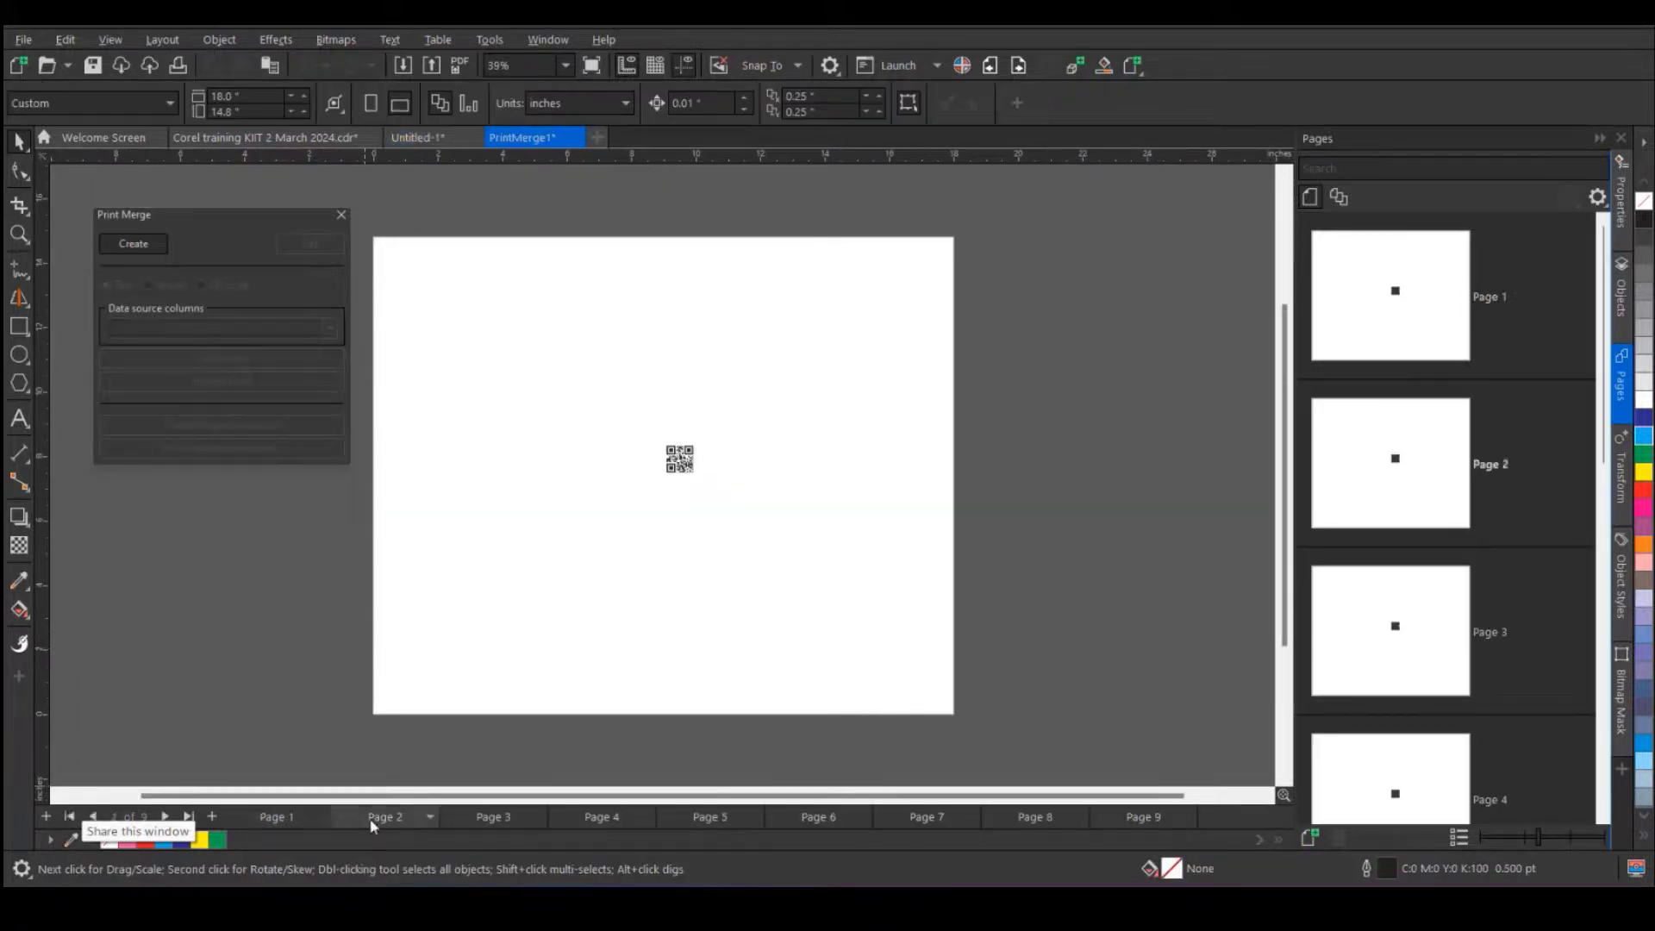
scroll(681, 465, up, 3)
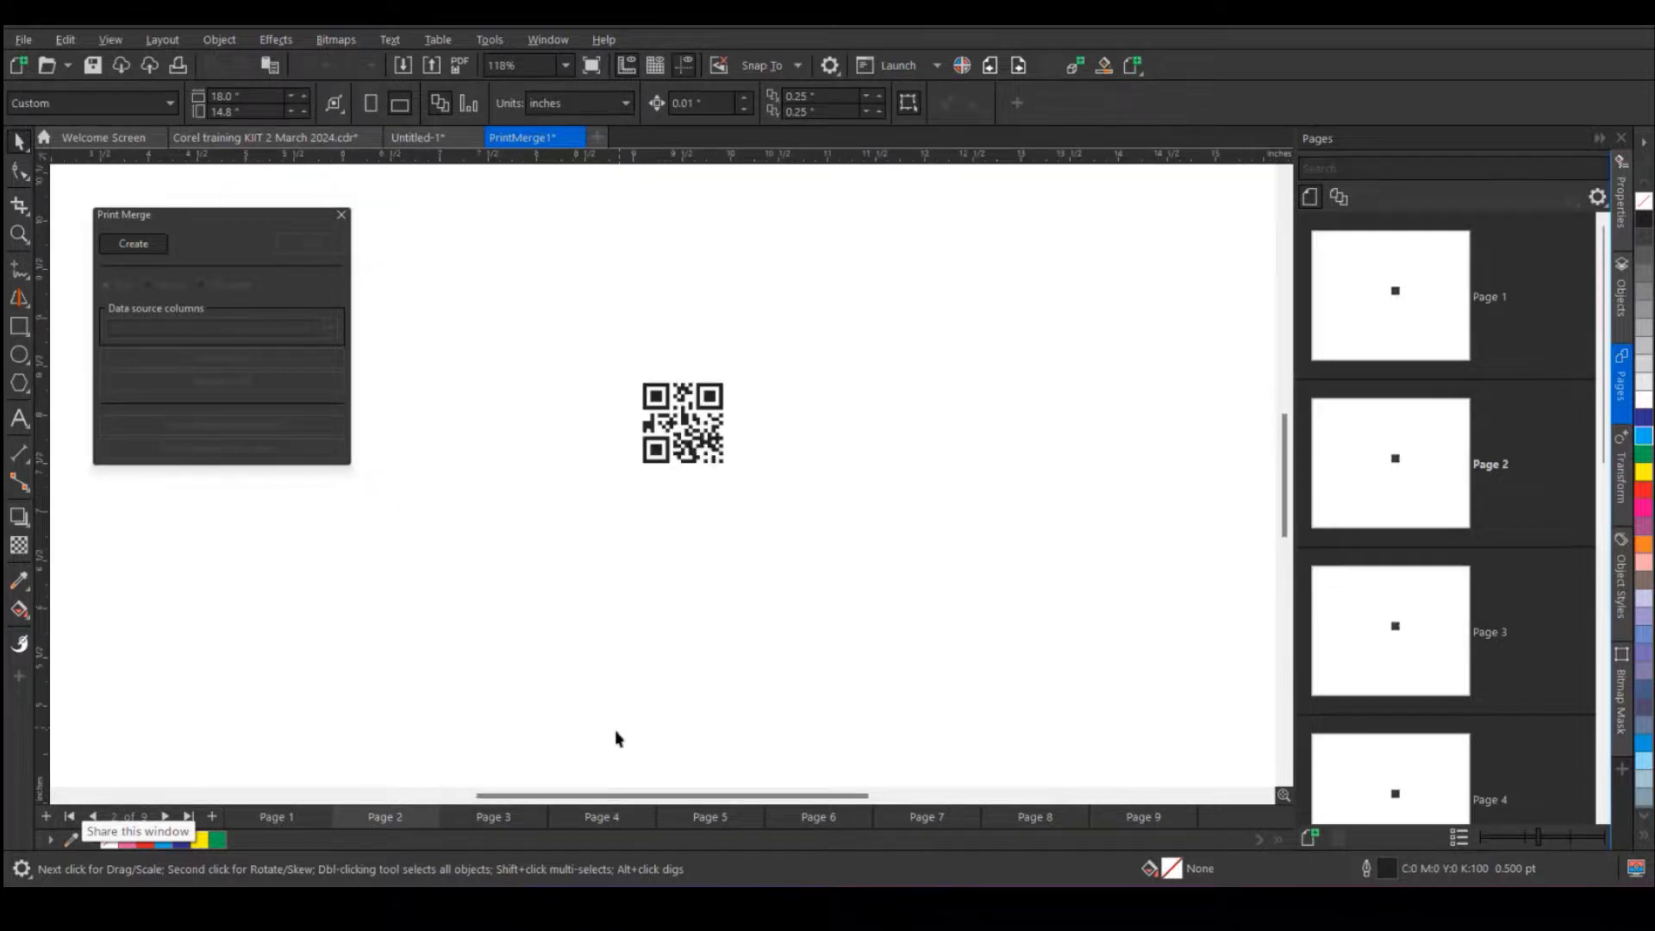
click(497, 819)
click(588, 818)
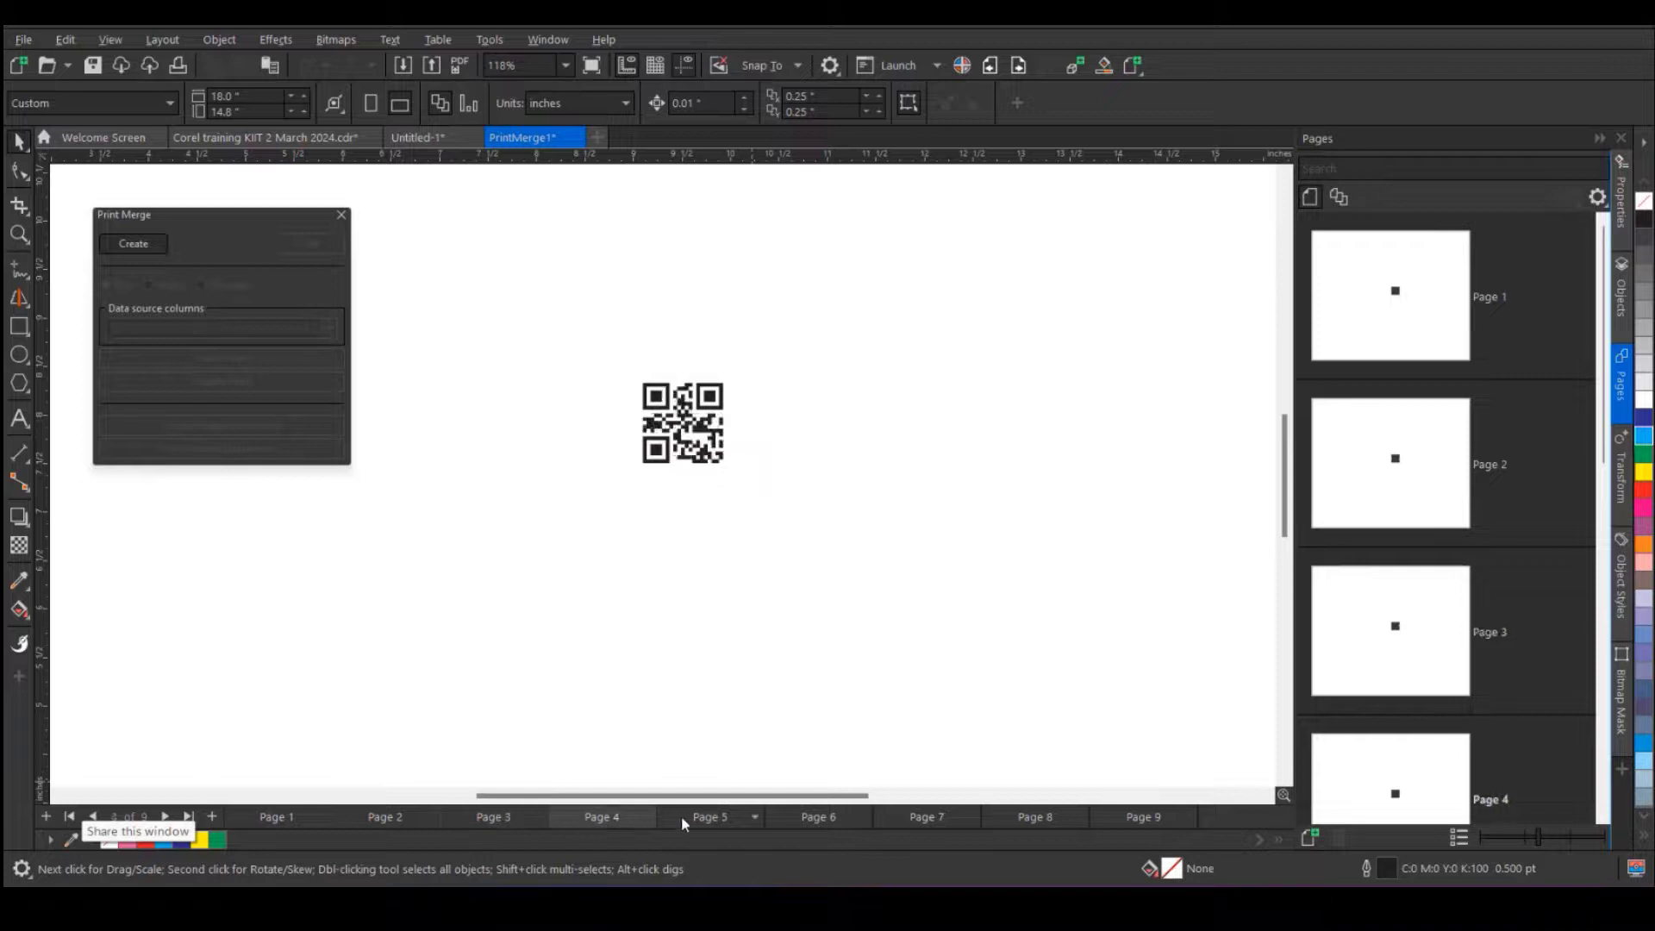
click(681, 815)
click(804, 814)
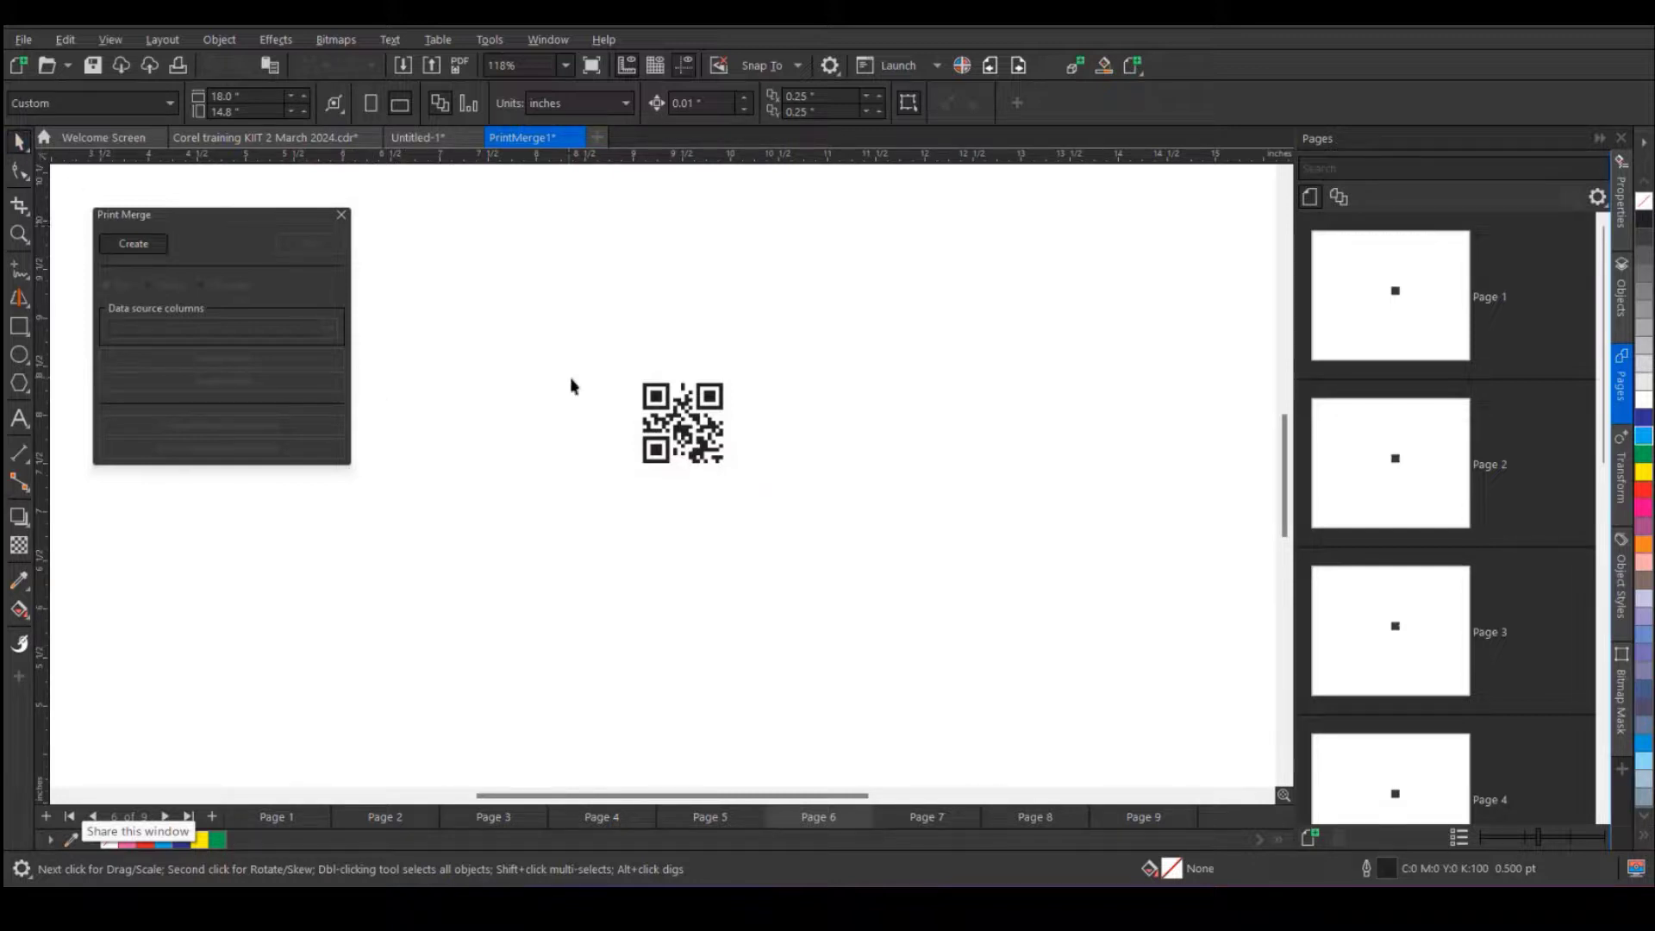
scroll(598, 387, down, 2)
scroll(601, 393, down, 2)
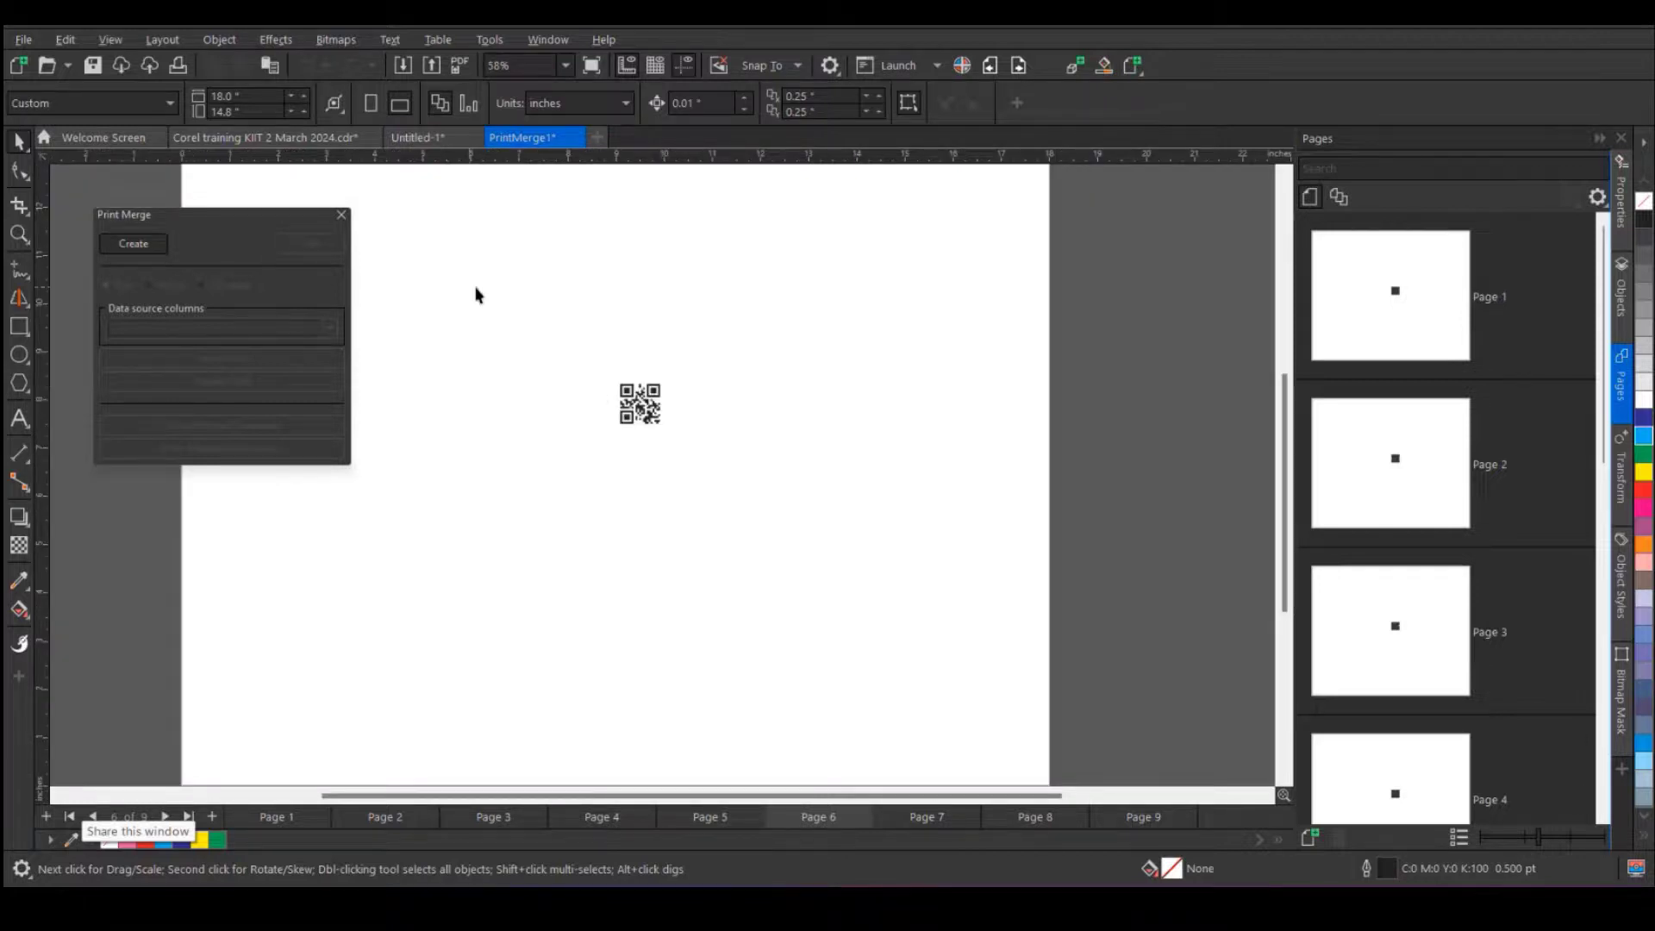
- Set up a 3 × 3 imposition layout in the print preview of the merged document and close the preview
click(23, 38)
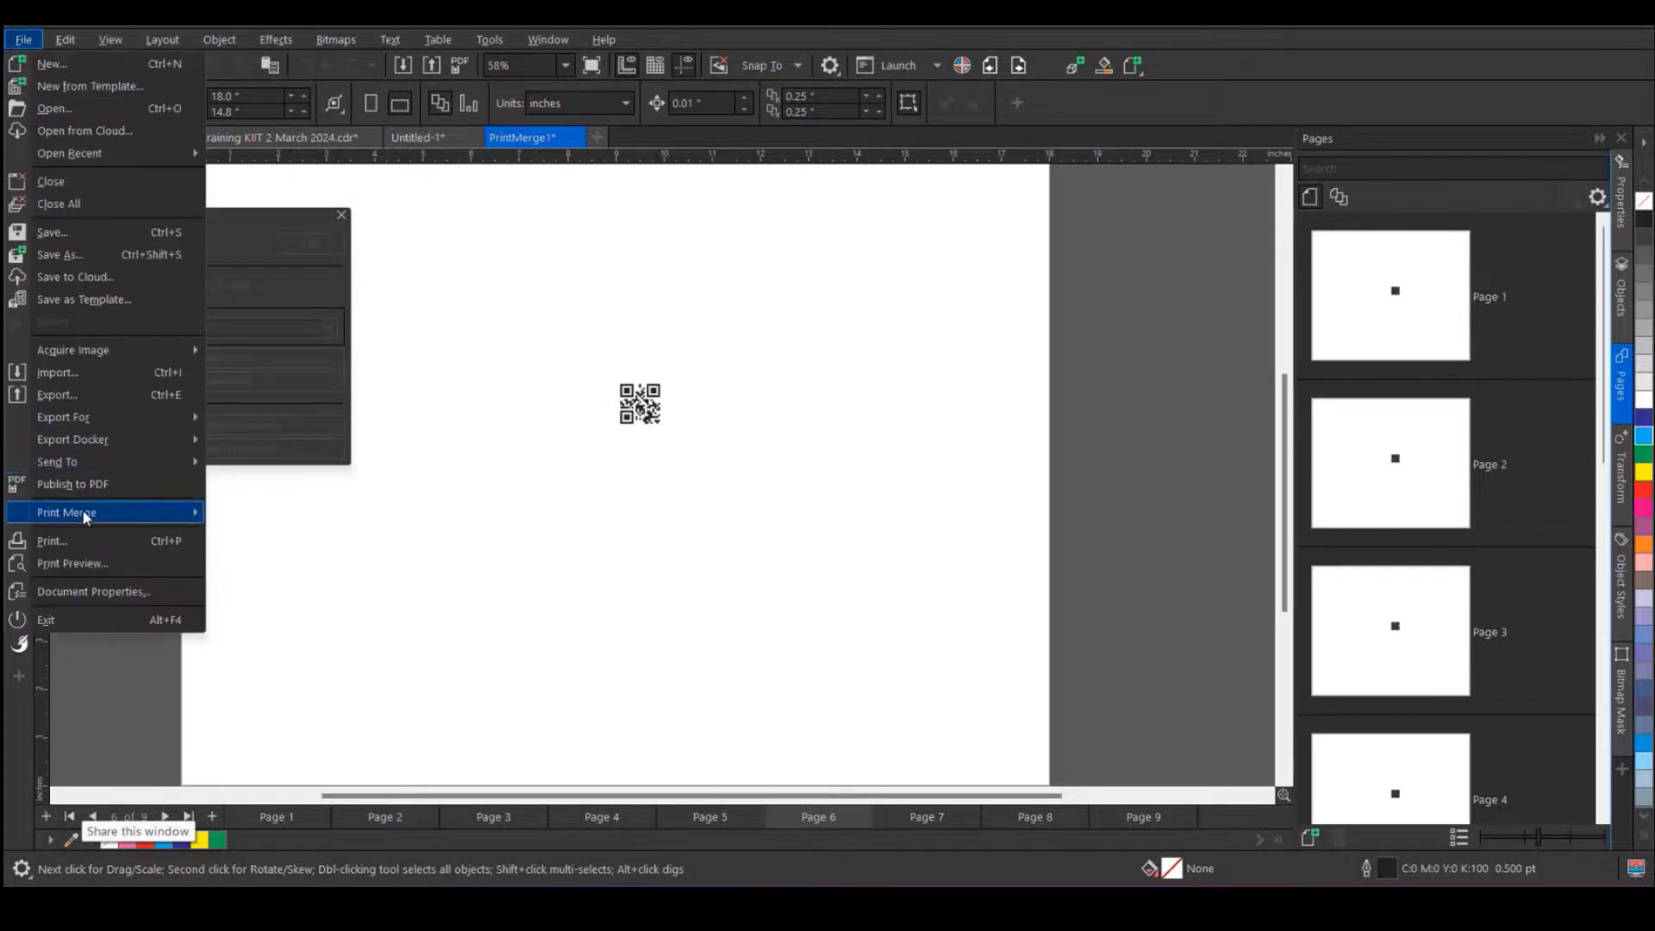
click(86, 565)
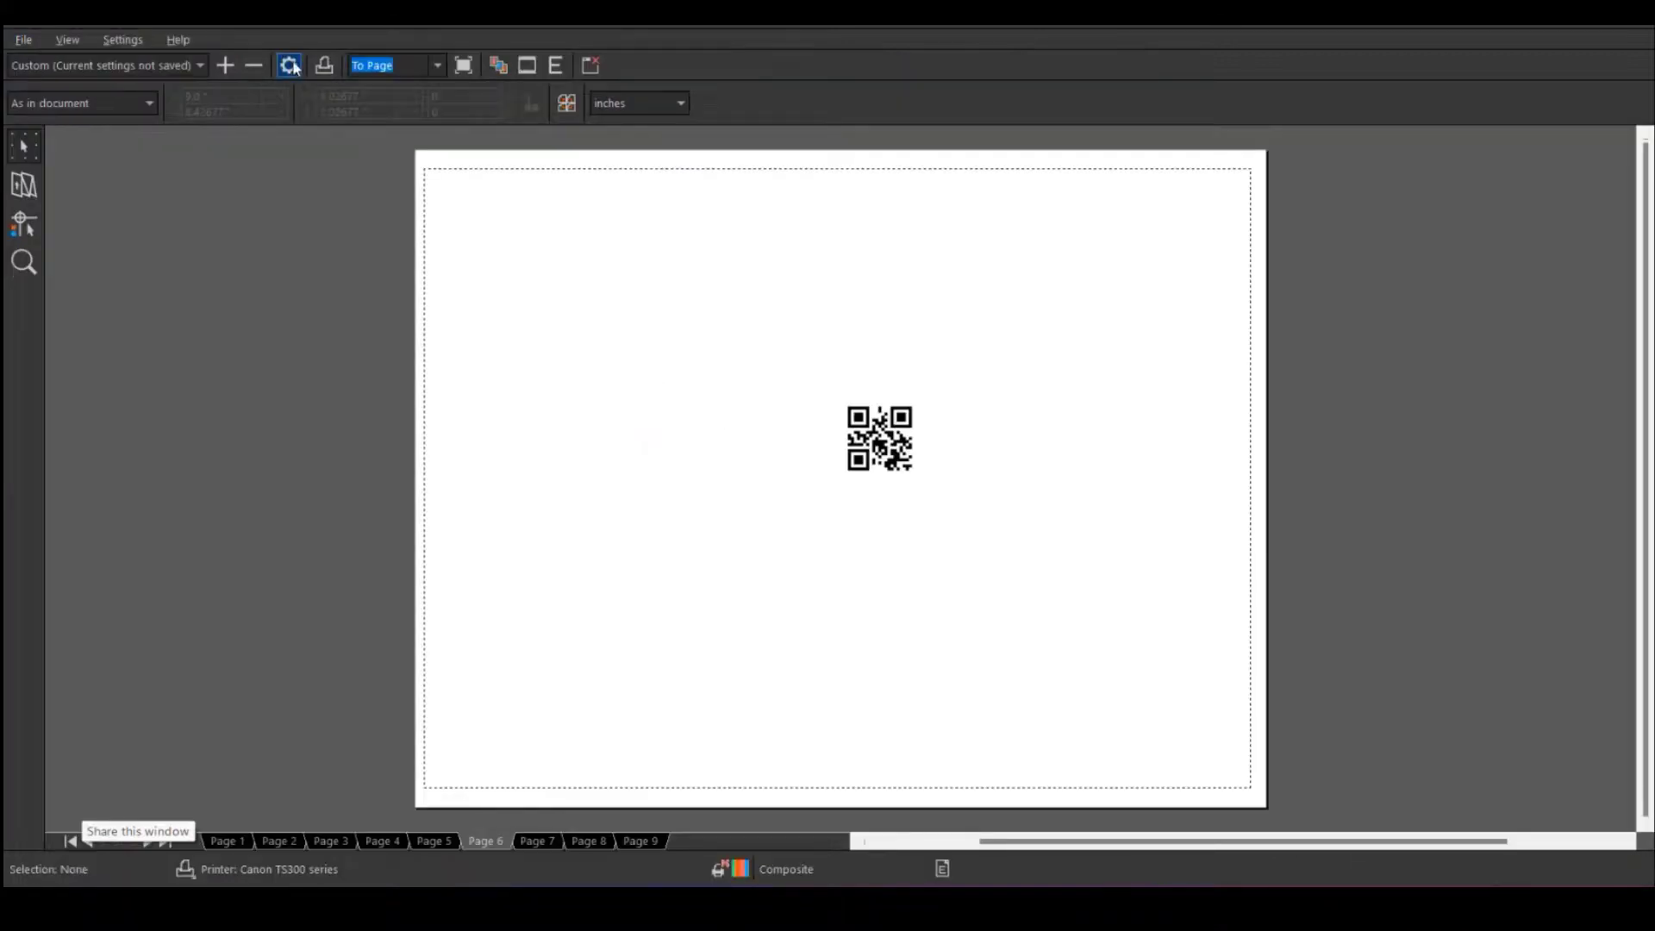
click(23, 184)
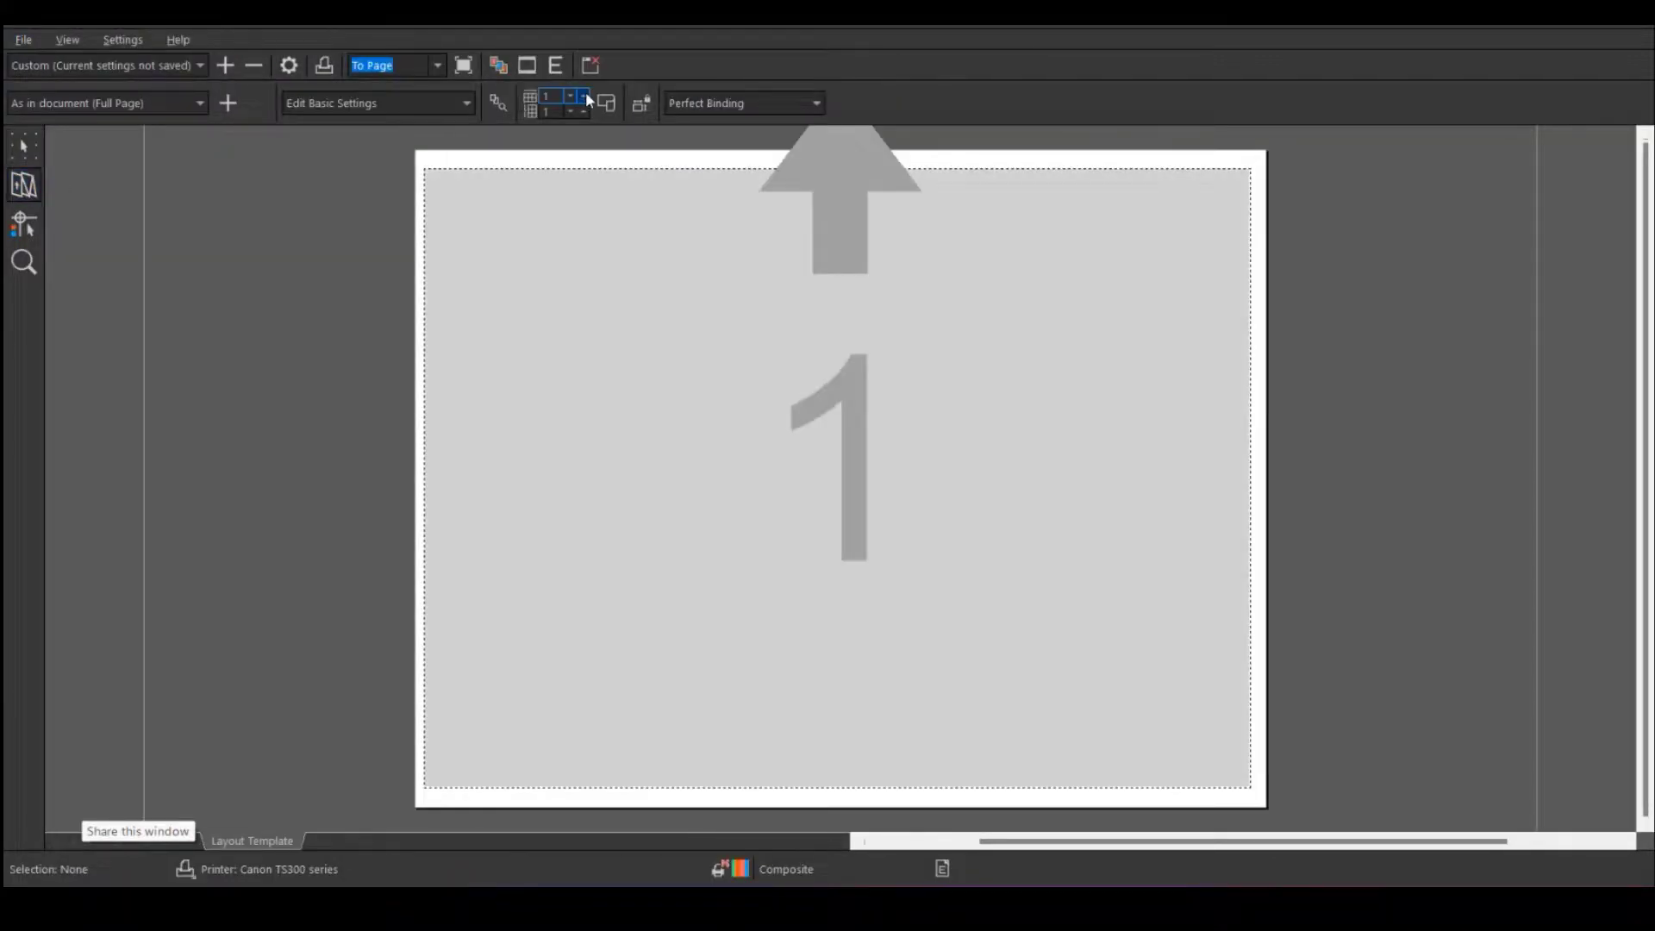
click(584, 110)
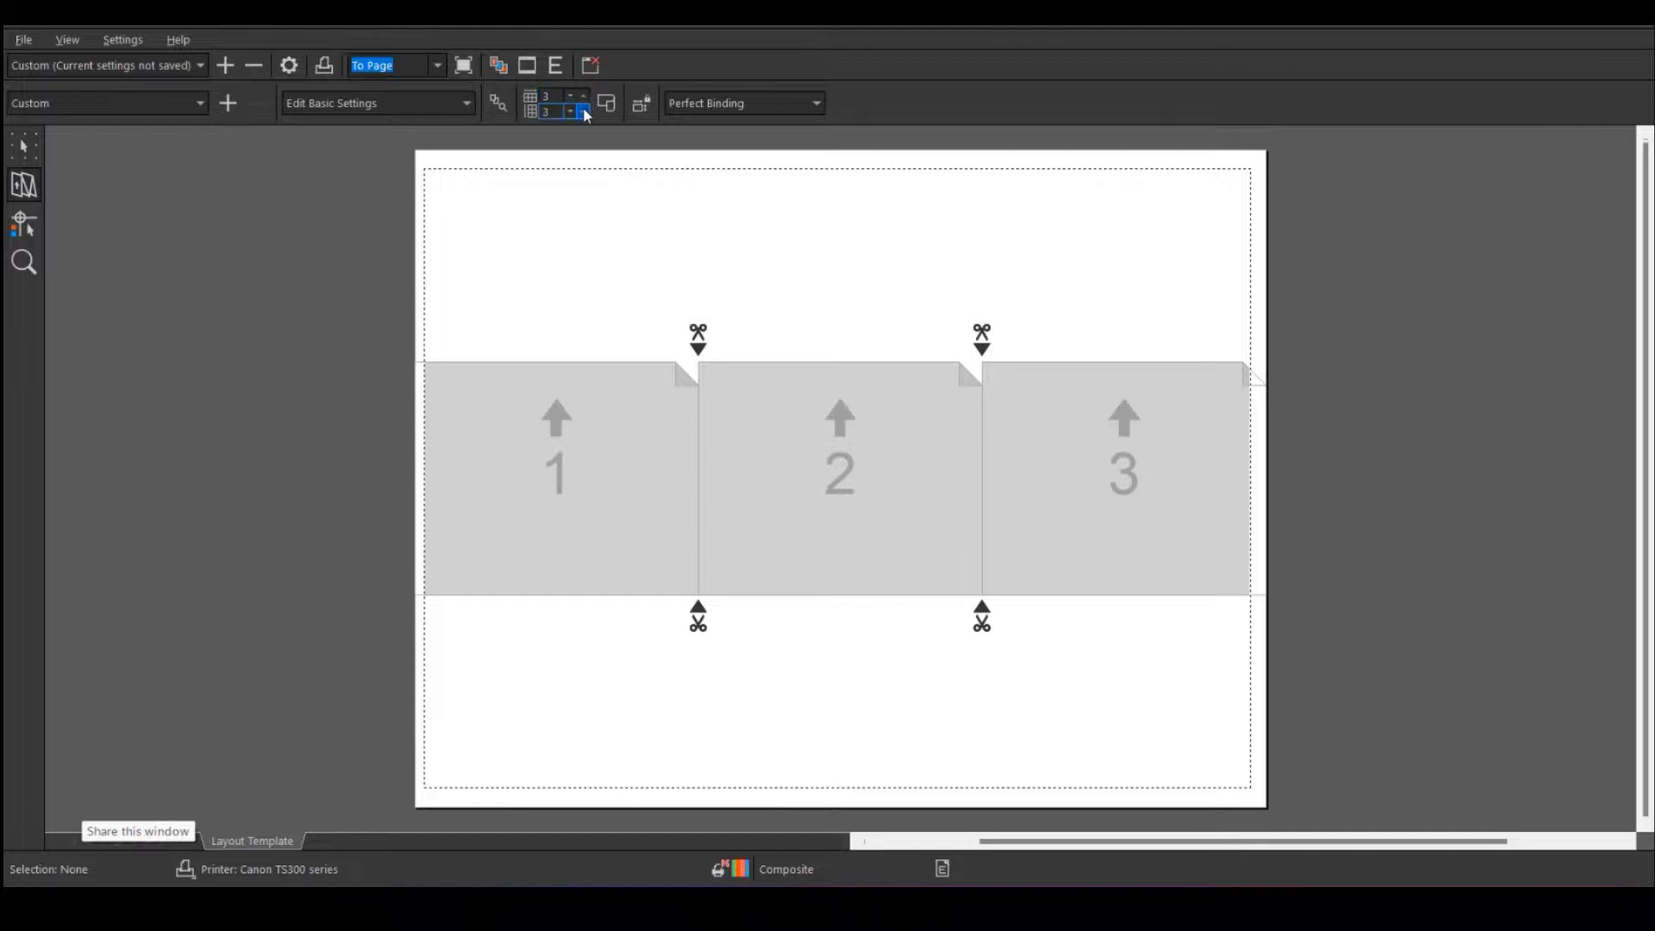
click(584, 110)
click(24, 146)
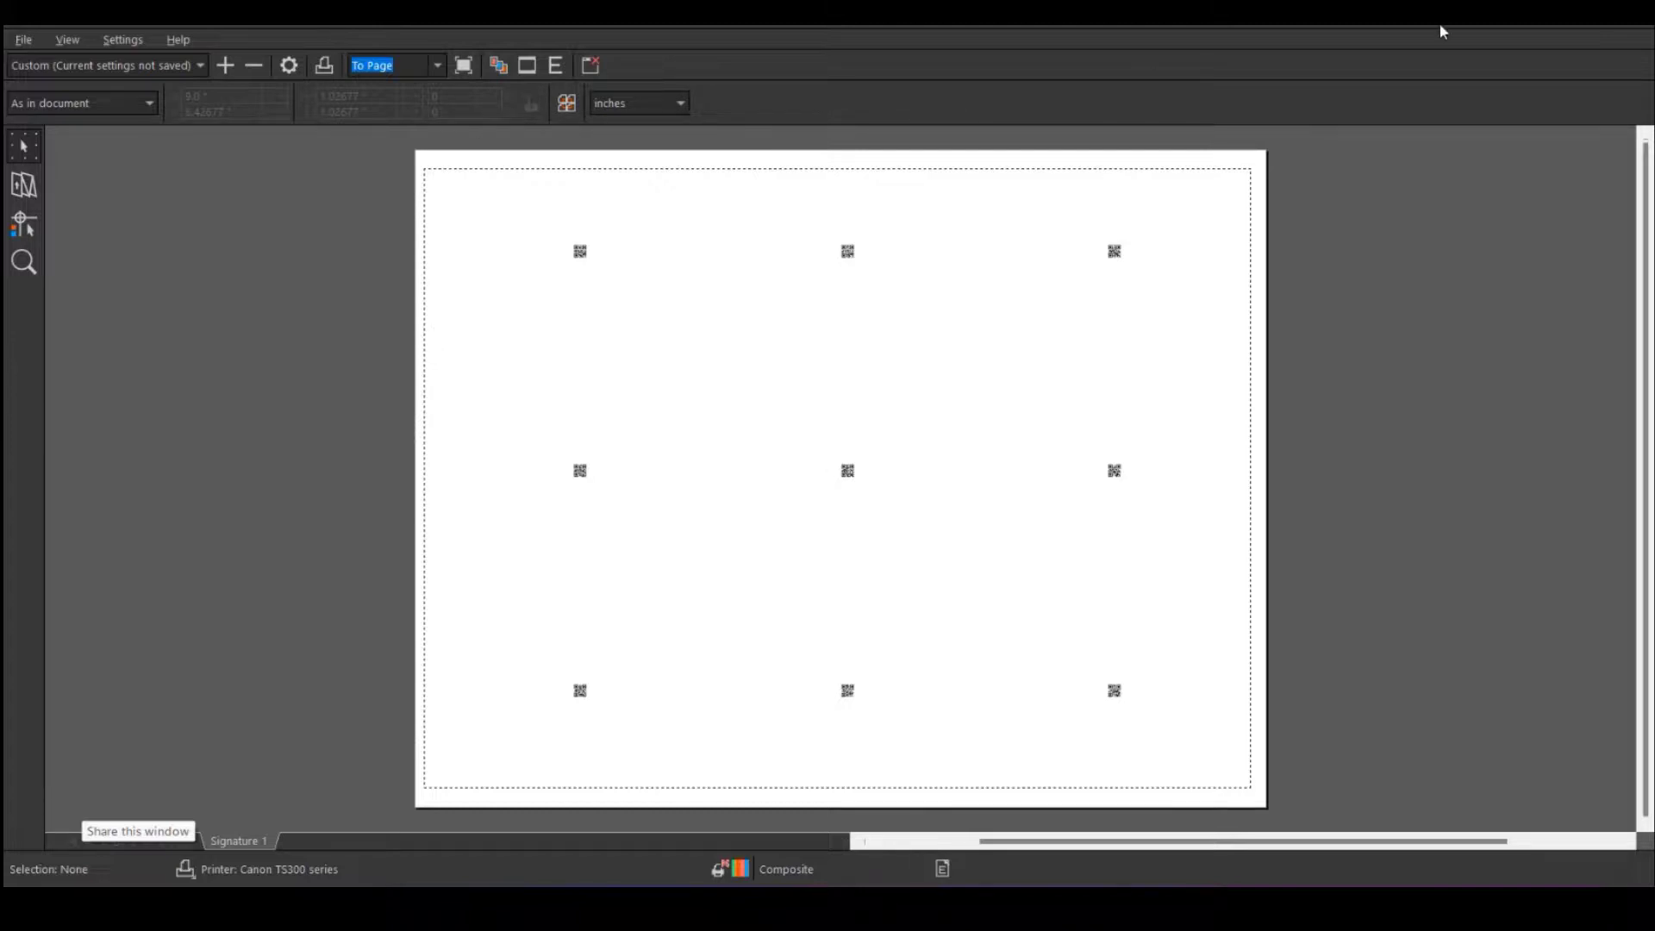
click(1621, 16)
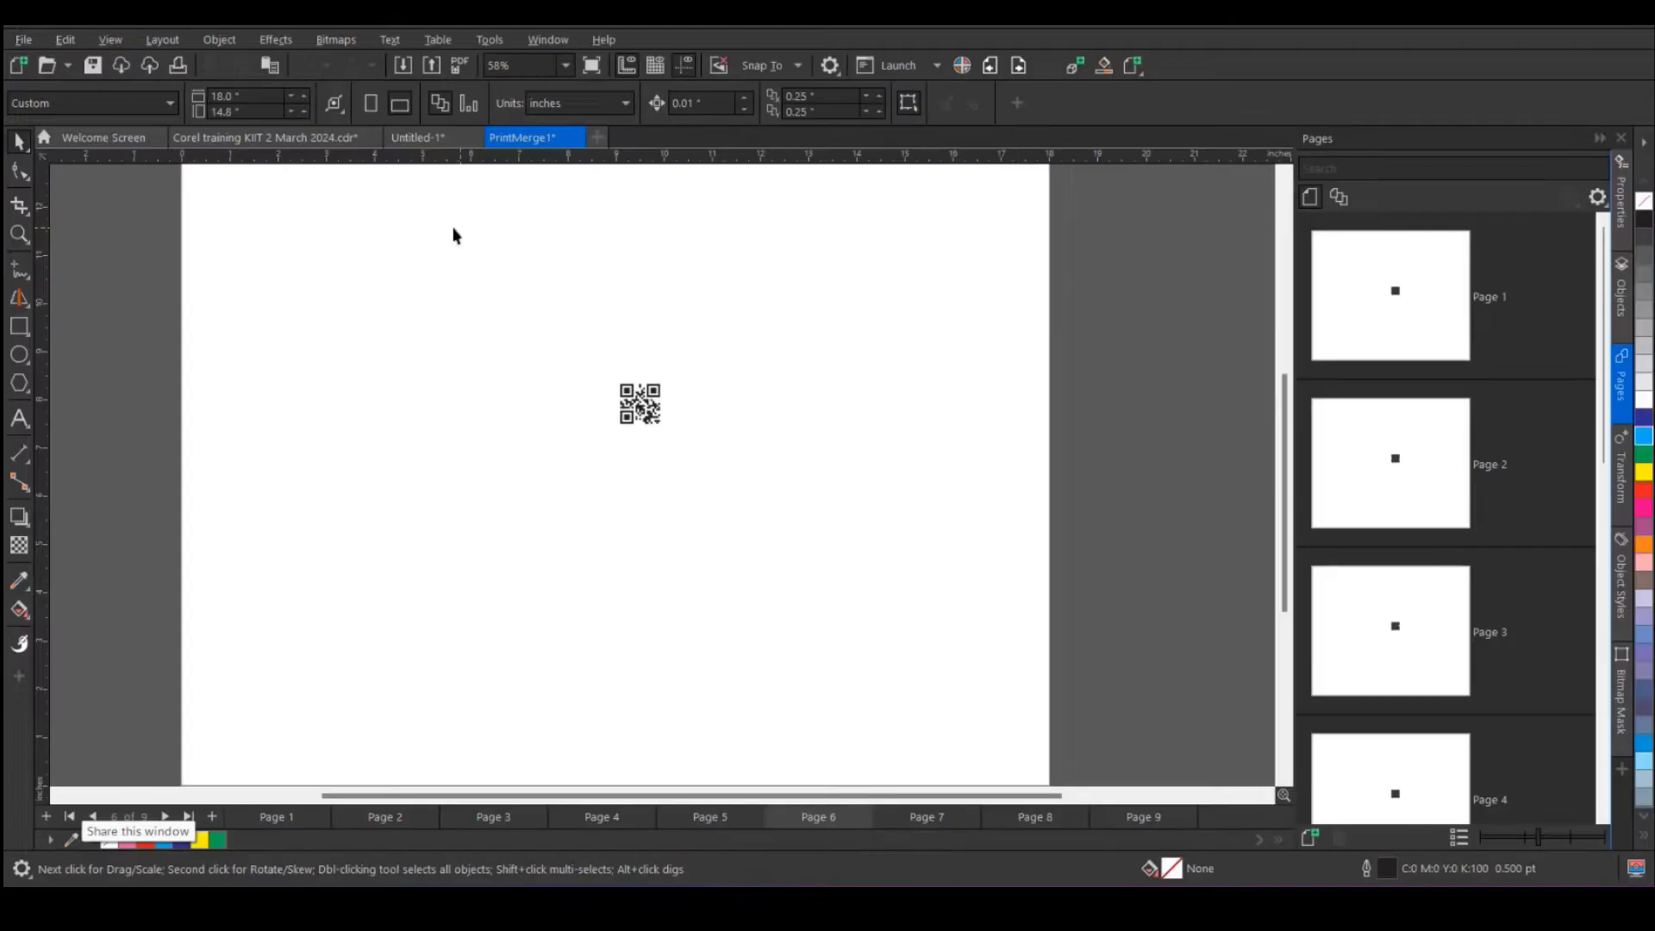
scroll(524, 356, down, 2)
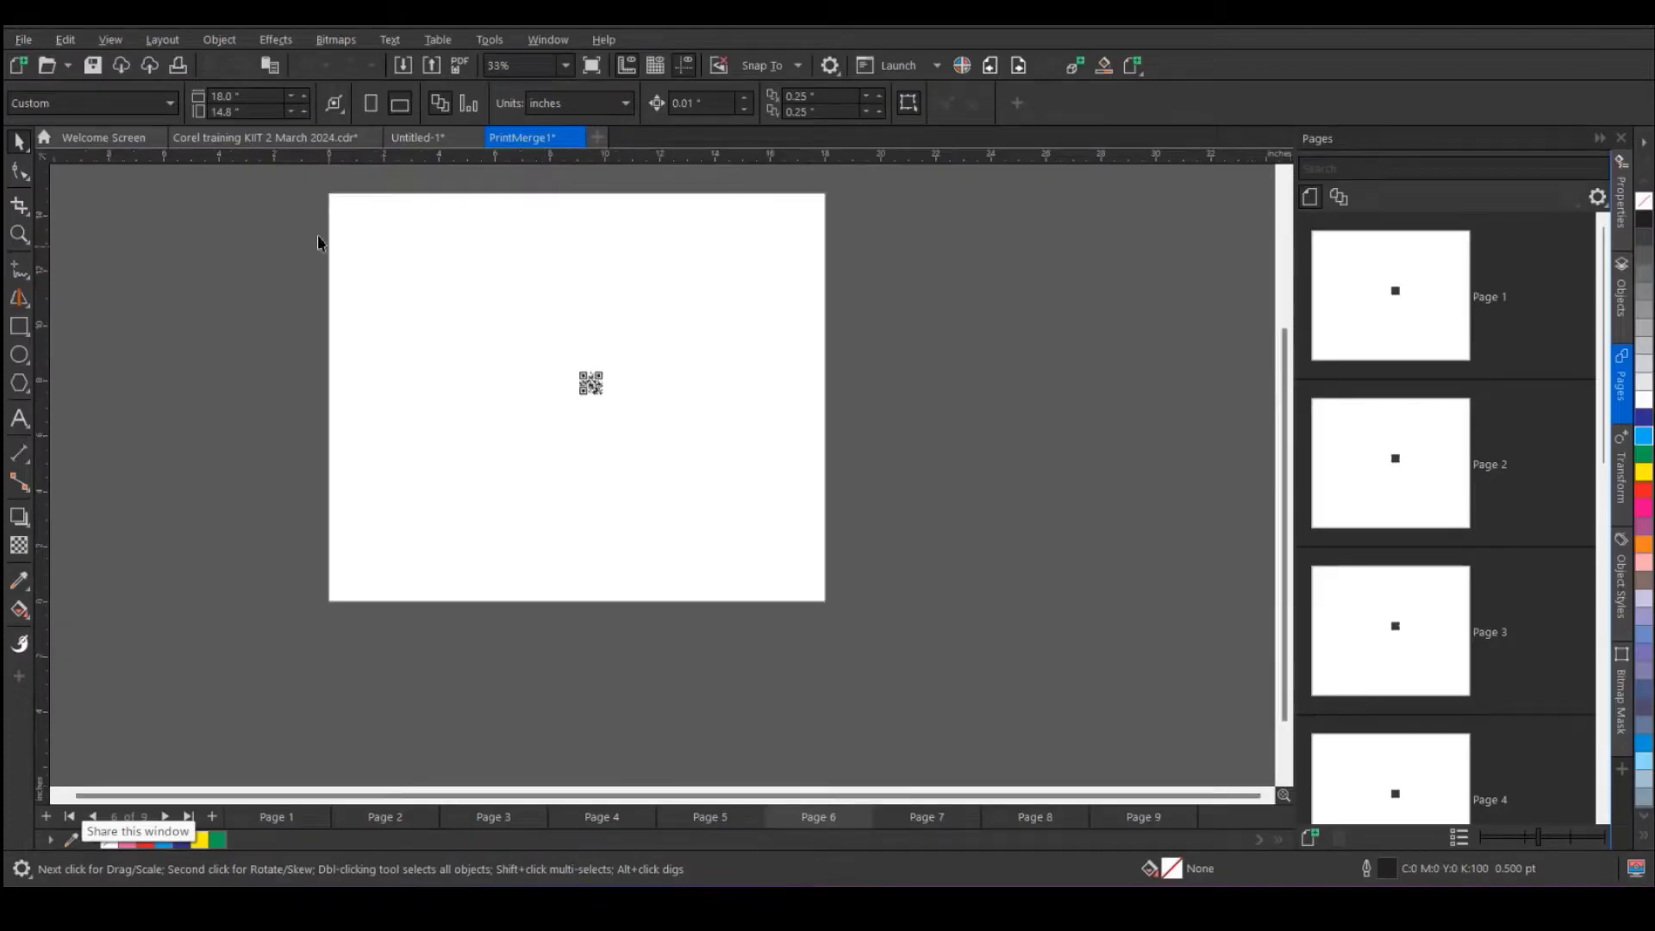
scroll(596, 383, up, 2)
scroll(595, 383, up, 2)
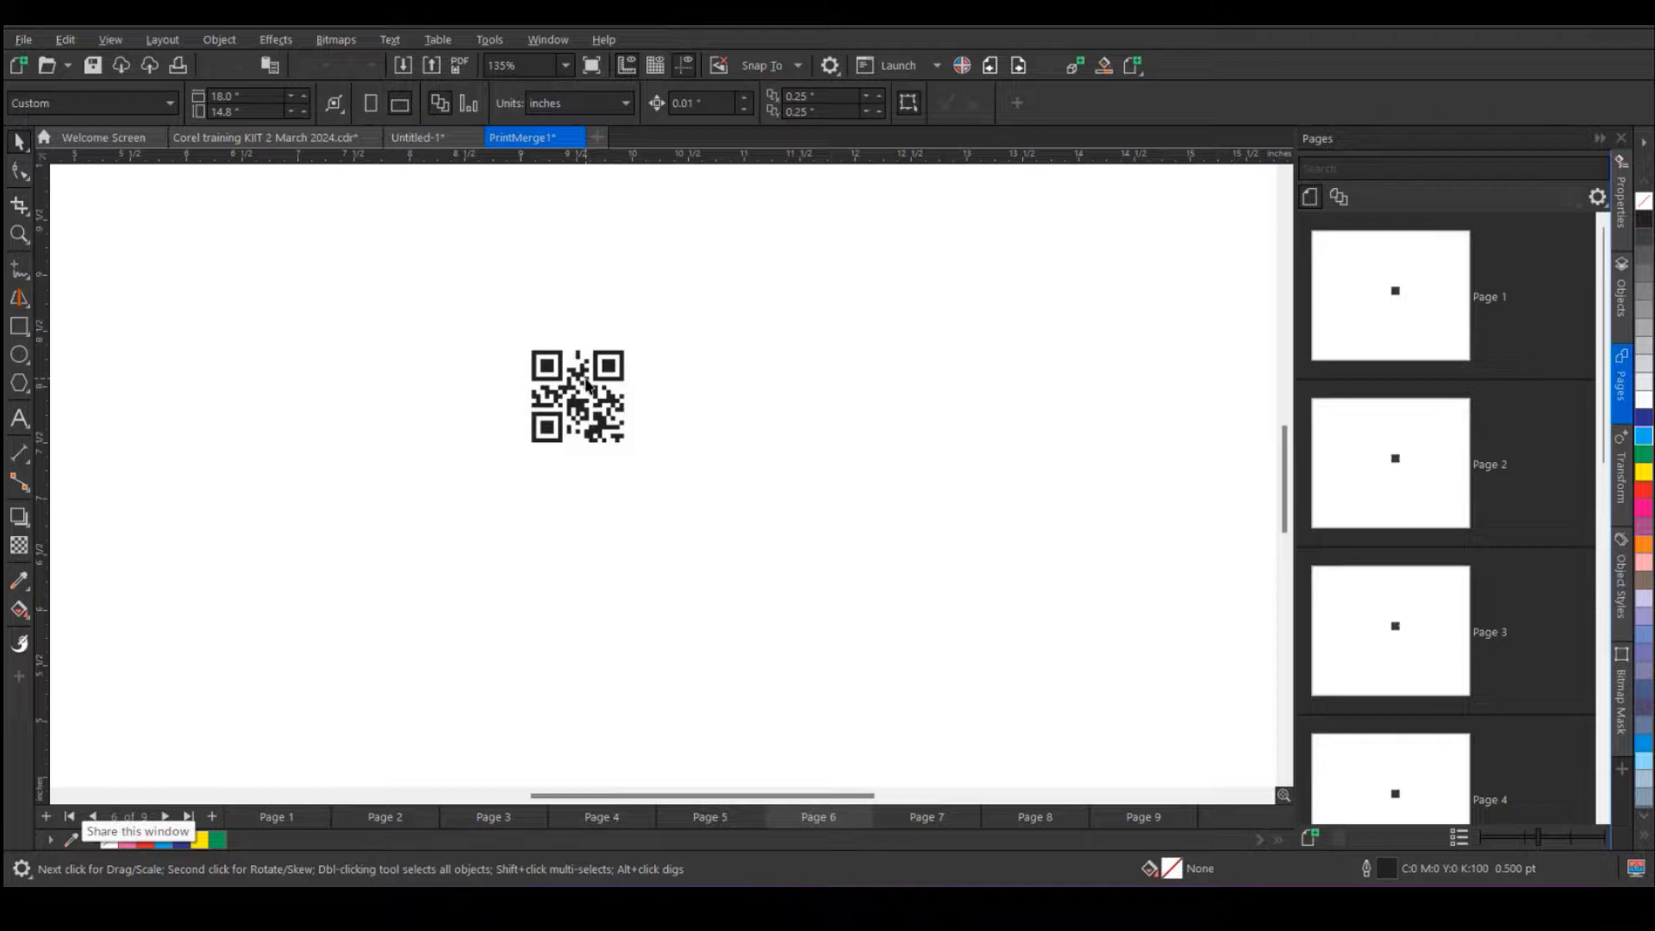
scroll(586, 386, down, 1)
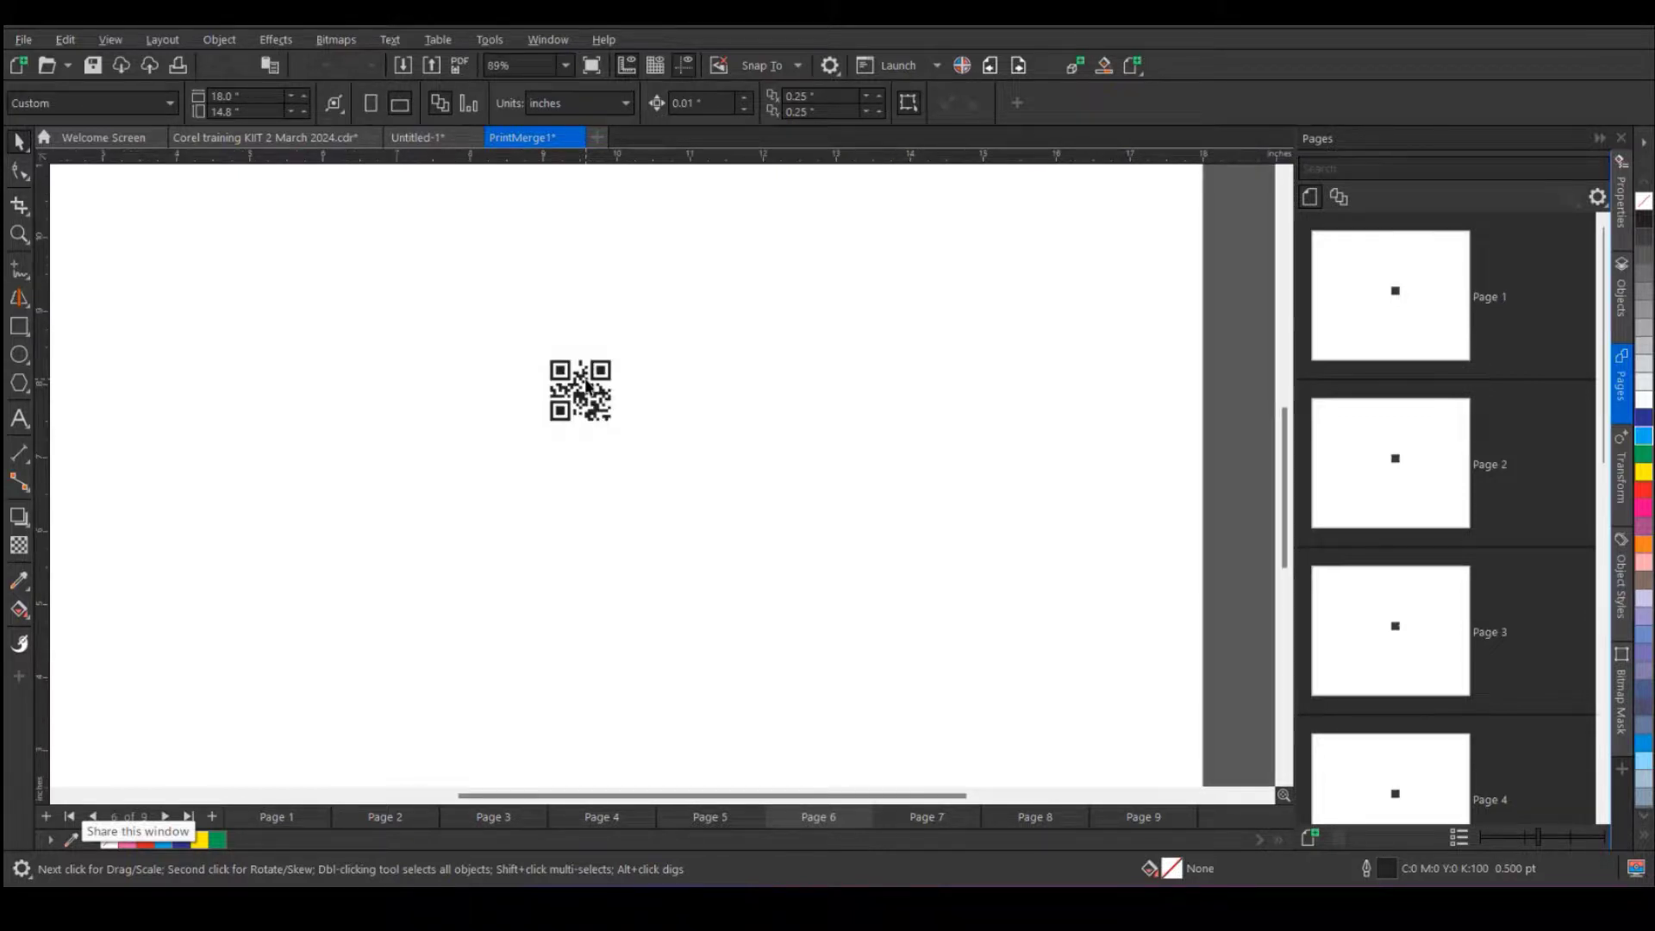
scroll(368, 379, down, 2)
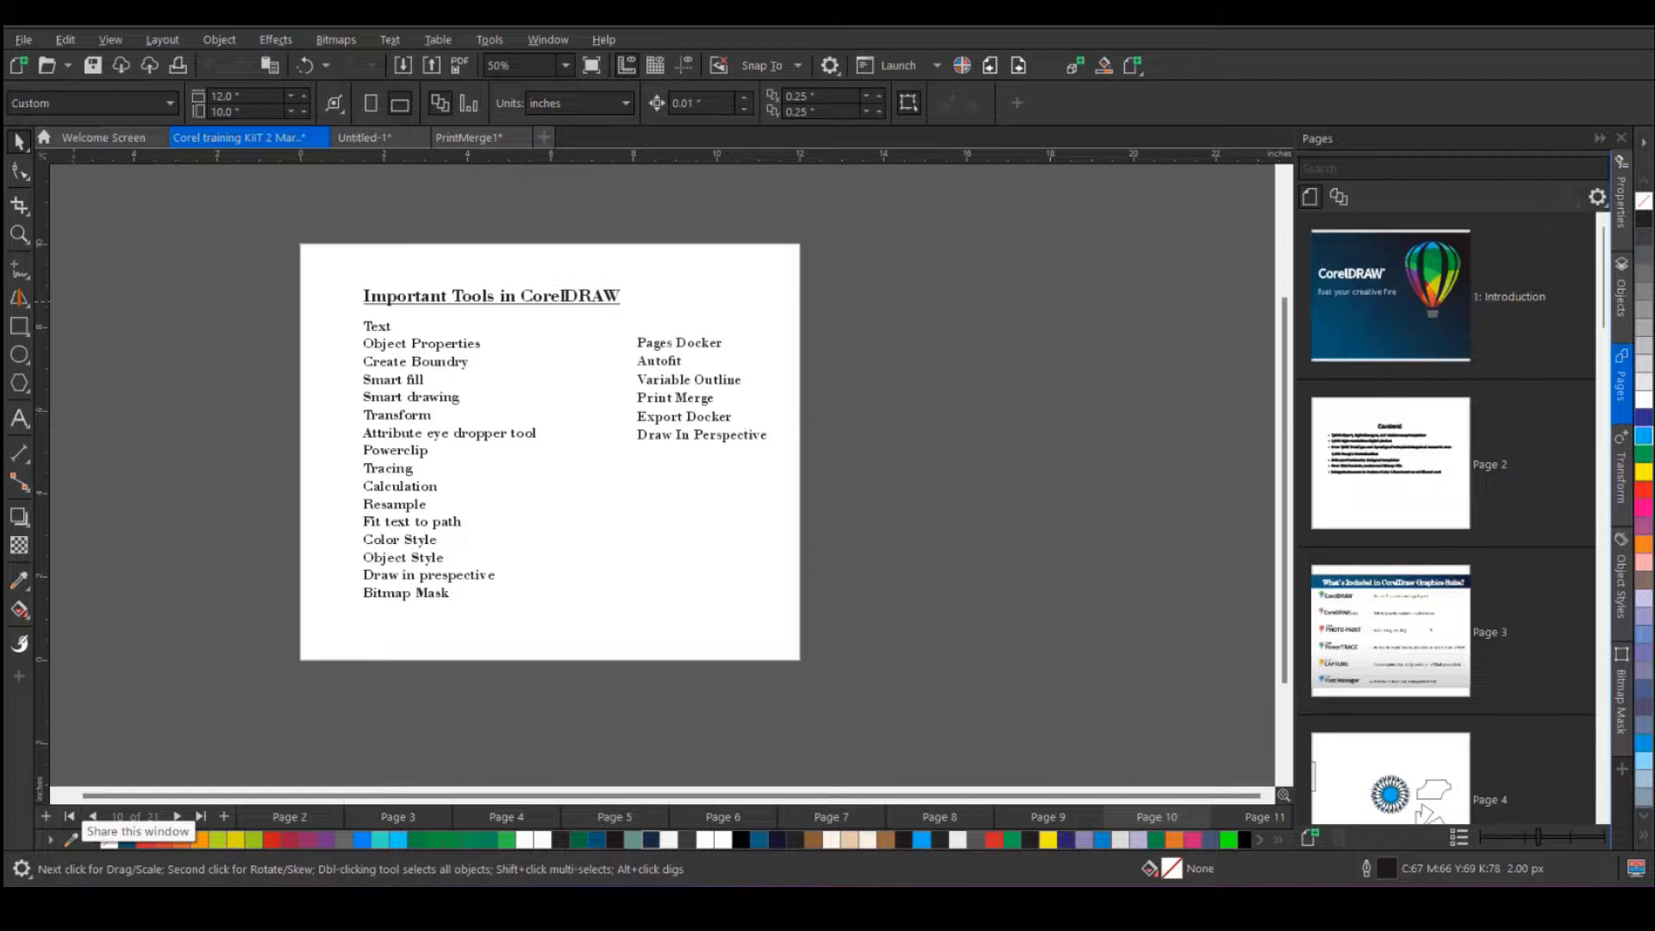
- Dismiss the Print Merge dialog and close the PrintMerge1 document without saving it
drag(406, 328, 991, 297)
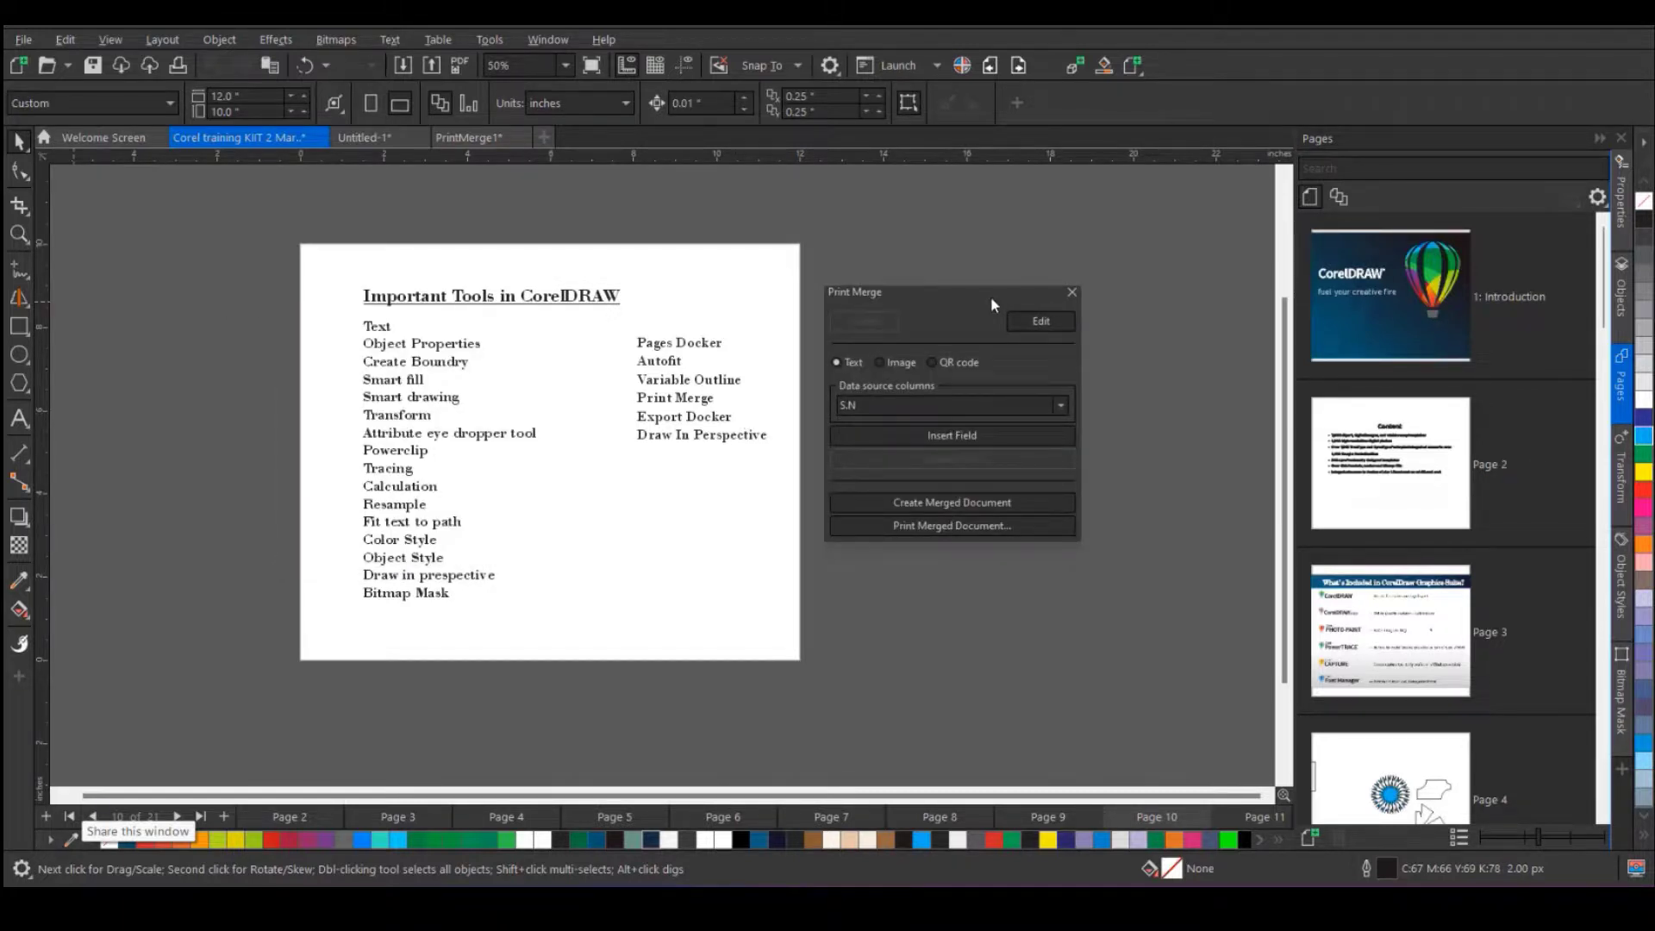
click(1070, 293)
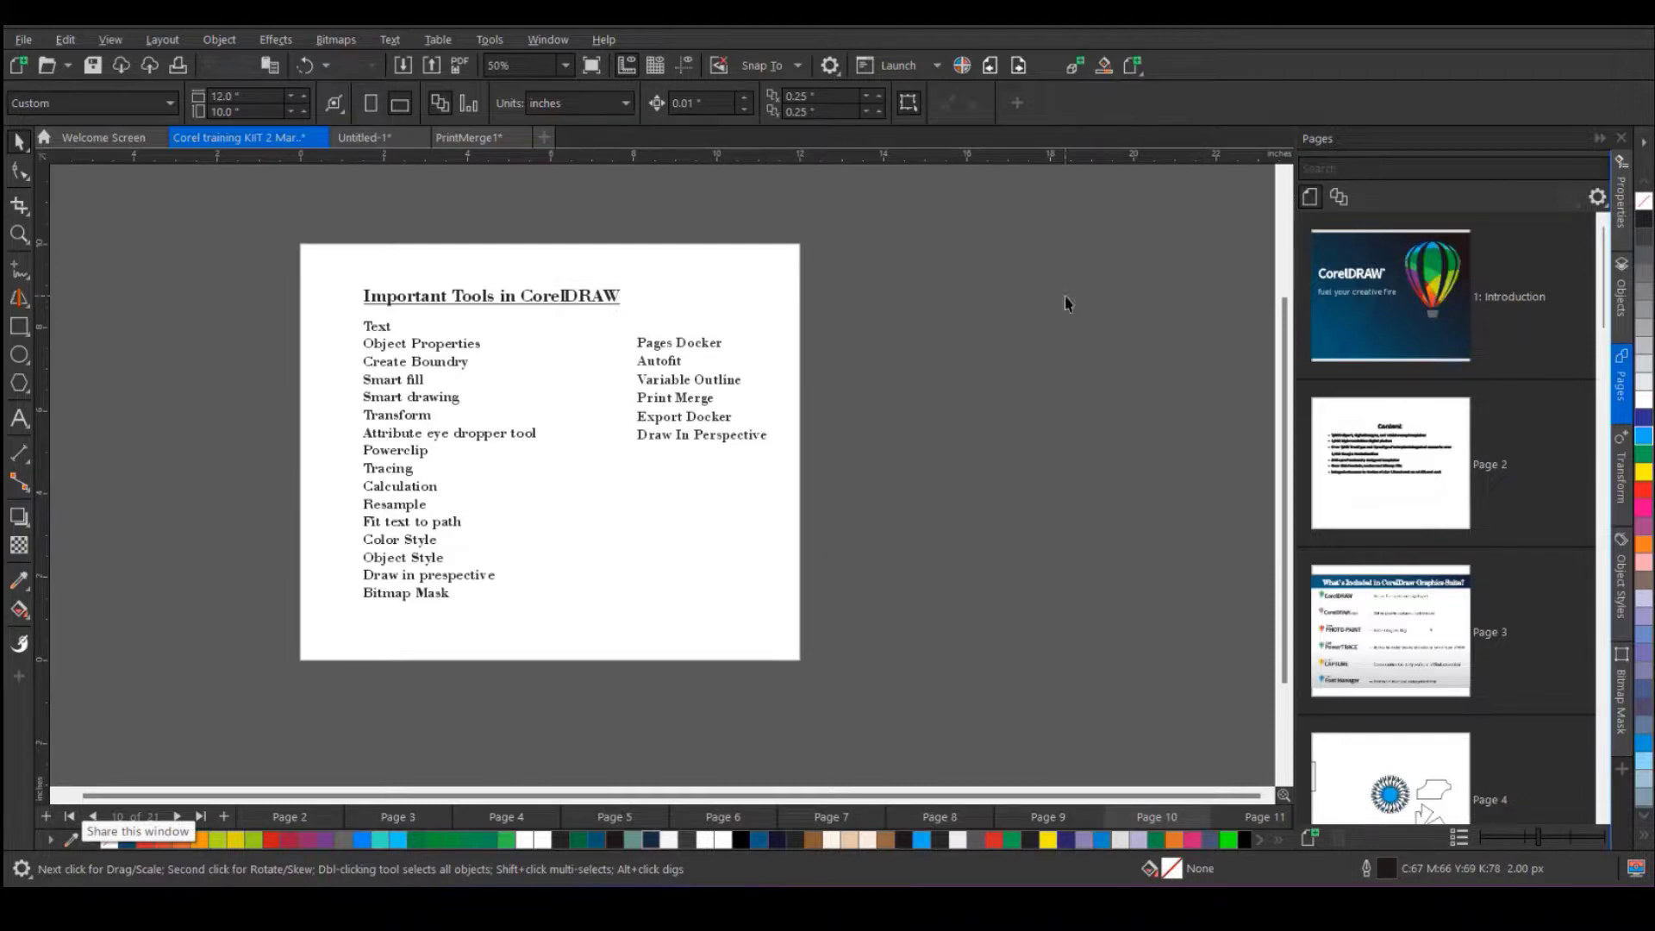
click(464, 137)
click(576, 137)
click(835, 508)
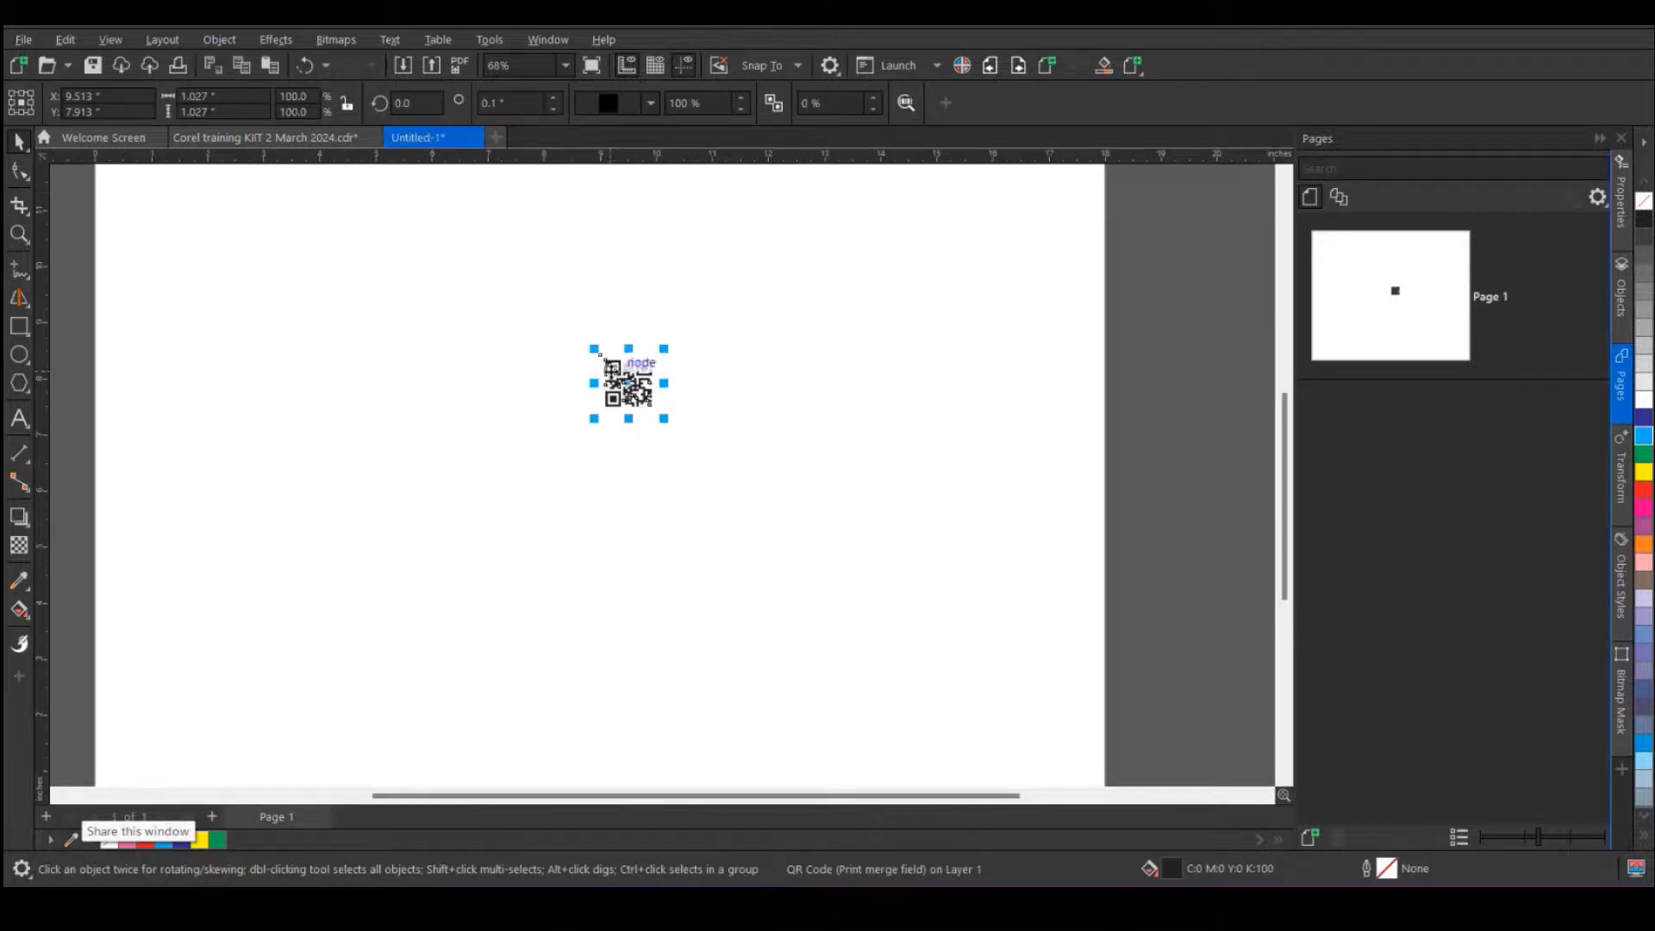
- Delete the QR code from the Untitled-1 page and close that document without saving
key(Delete)
click(479, 139)
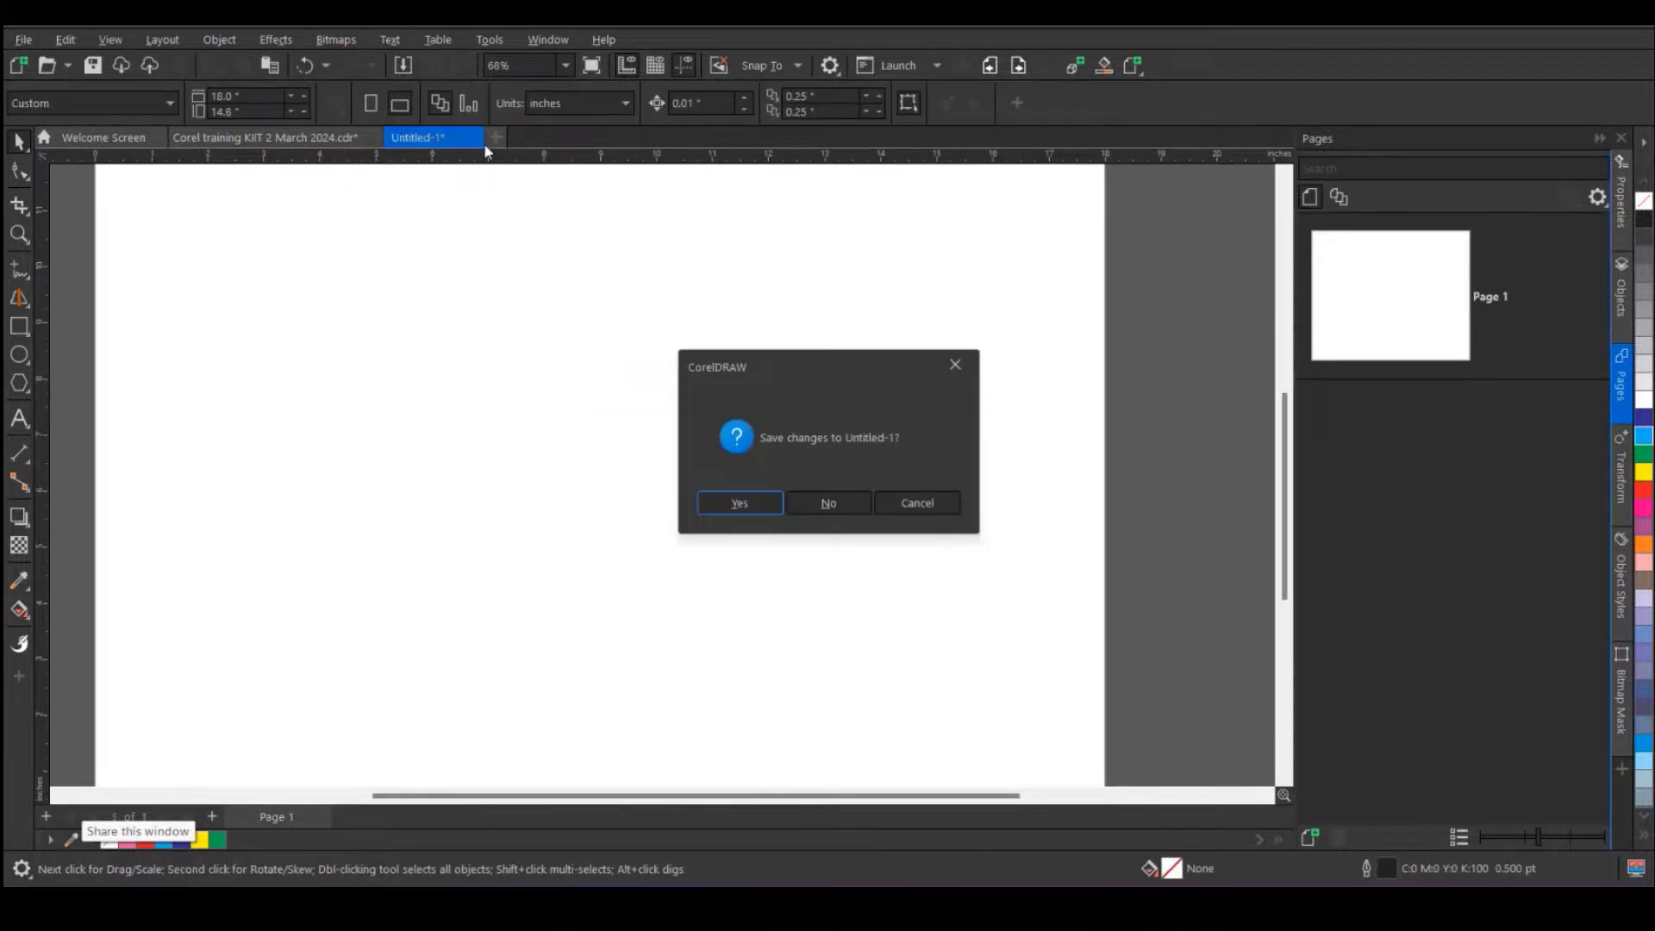
click(817, 501)
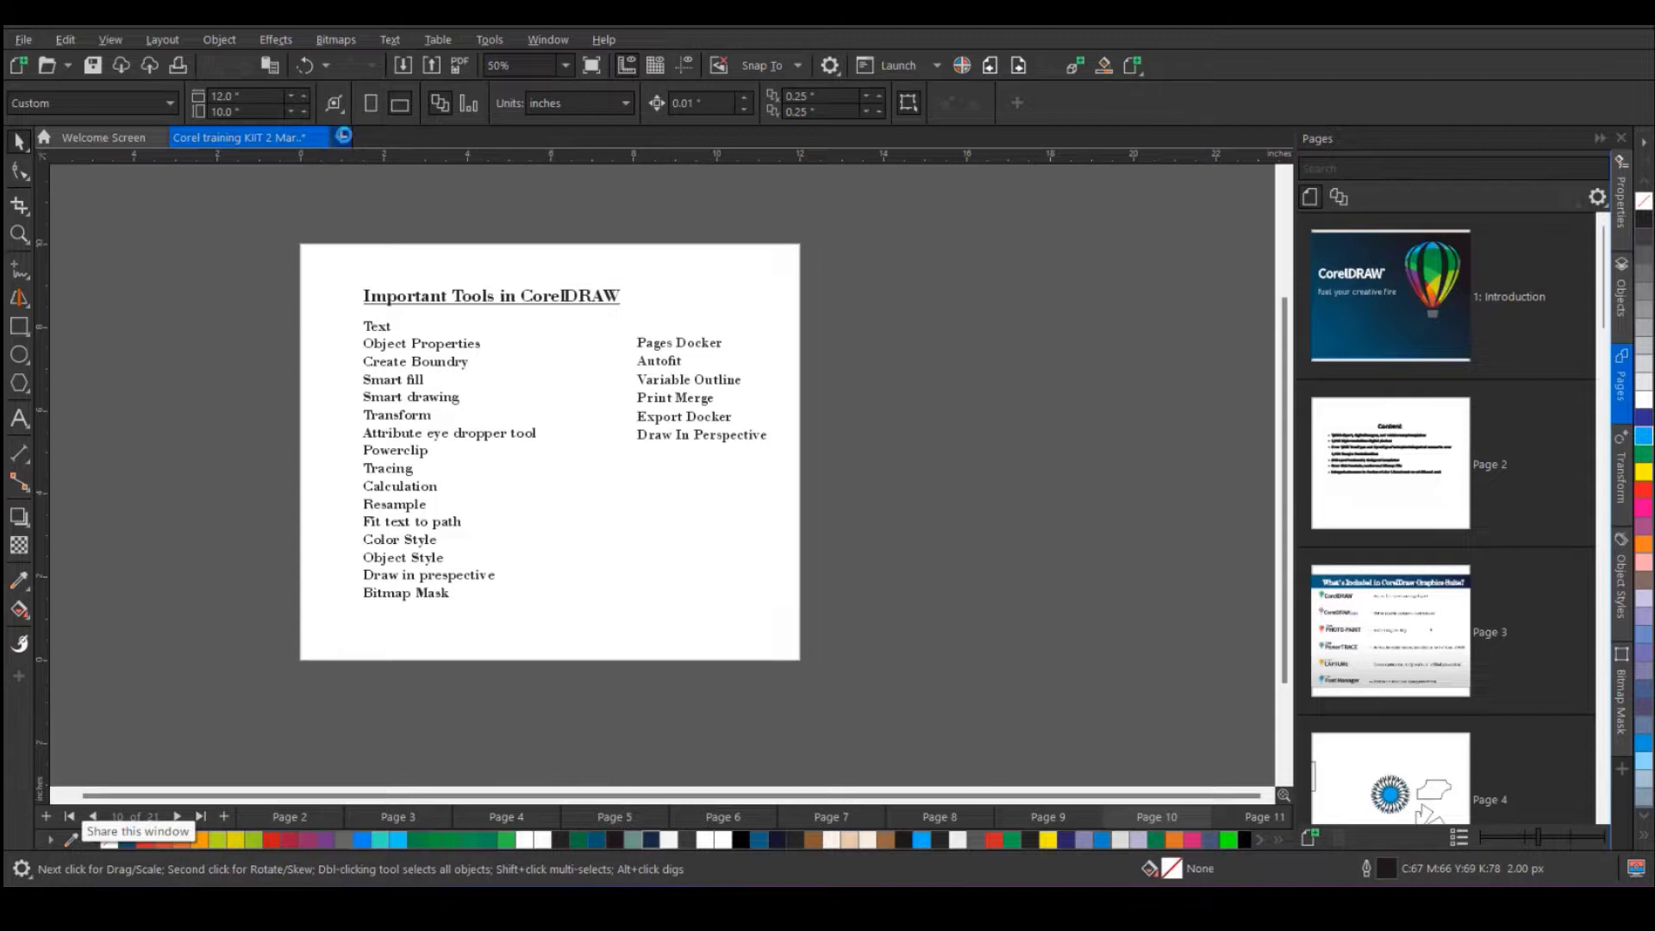
- Create a new portrait document from the Broad Sheet preset, 18 × 24 in
click(343, 135)
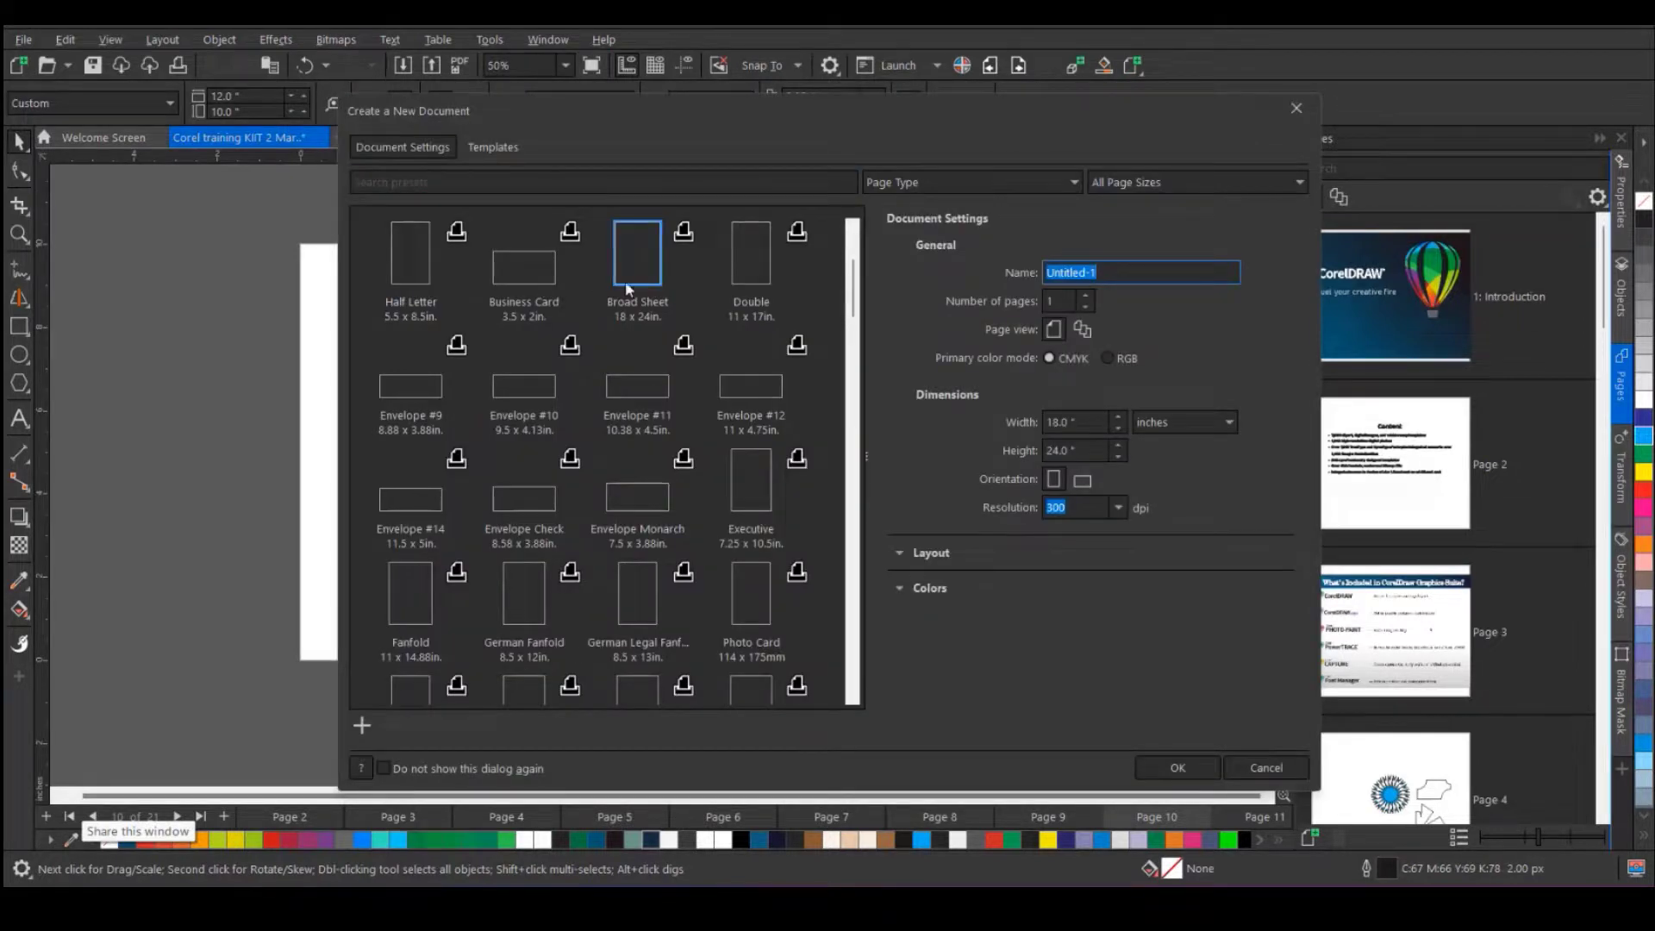
click(627, 285)
click(1178, 769)
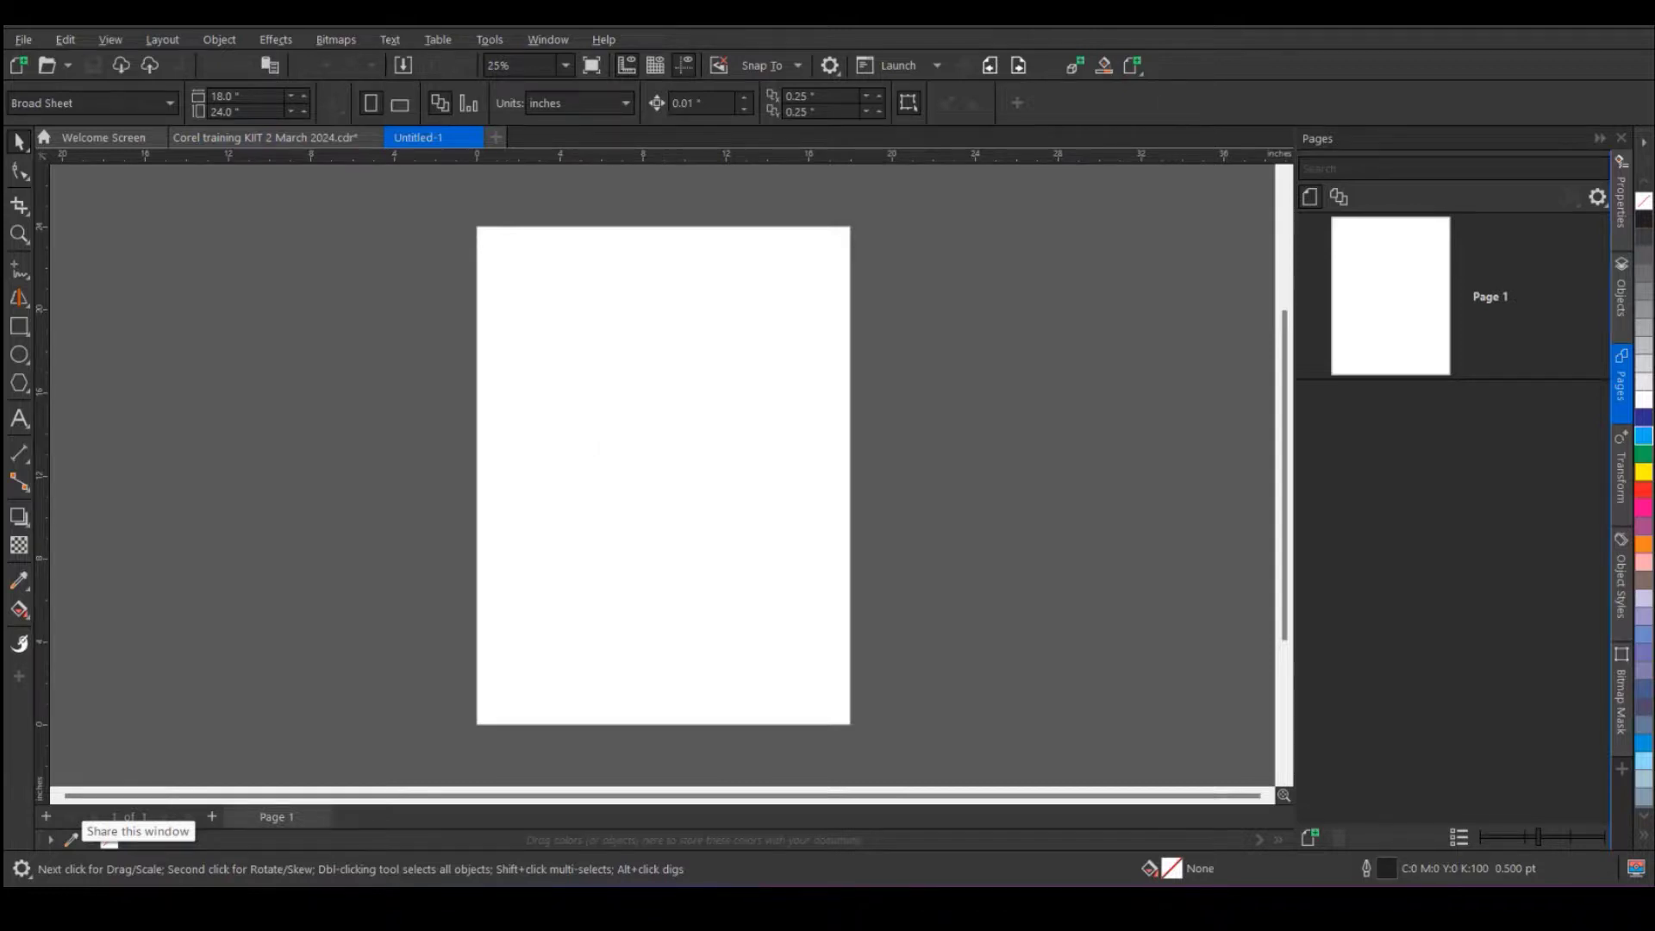
- Draw a polygon about 11.07 × 10.53 in on the page and set its number of sides to 55
click(19, 383)
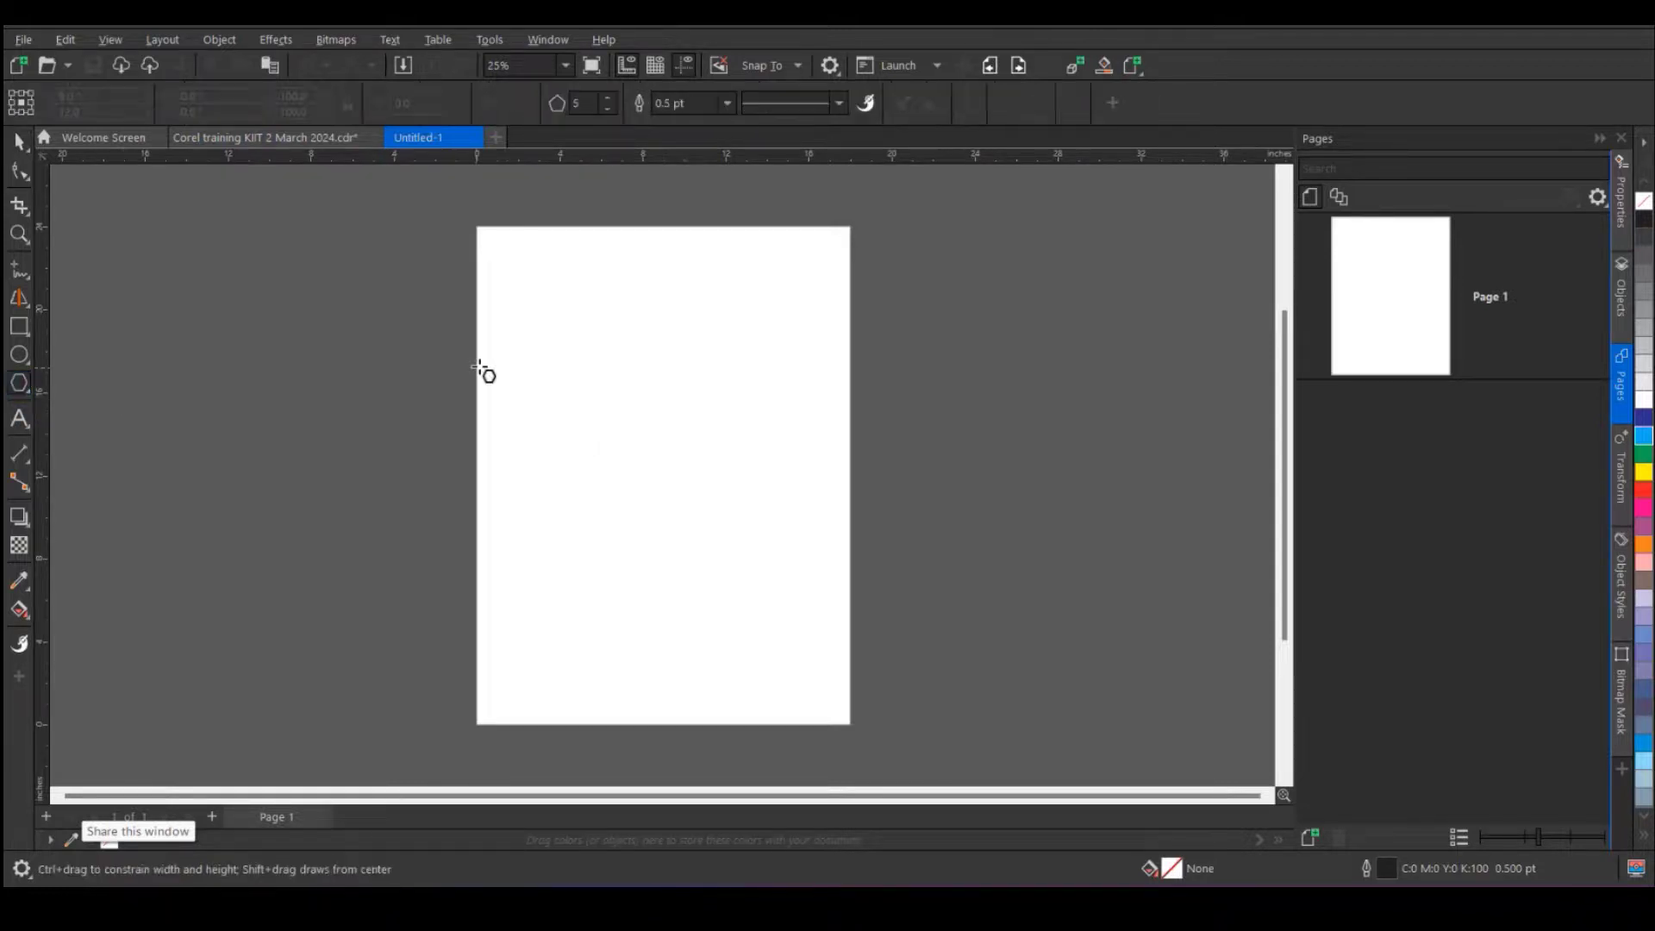
drag(527, 331, 769, 562)
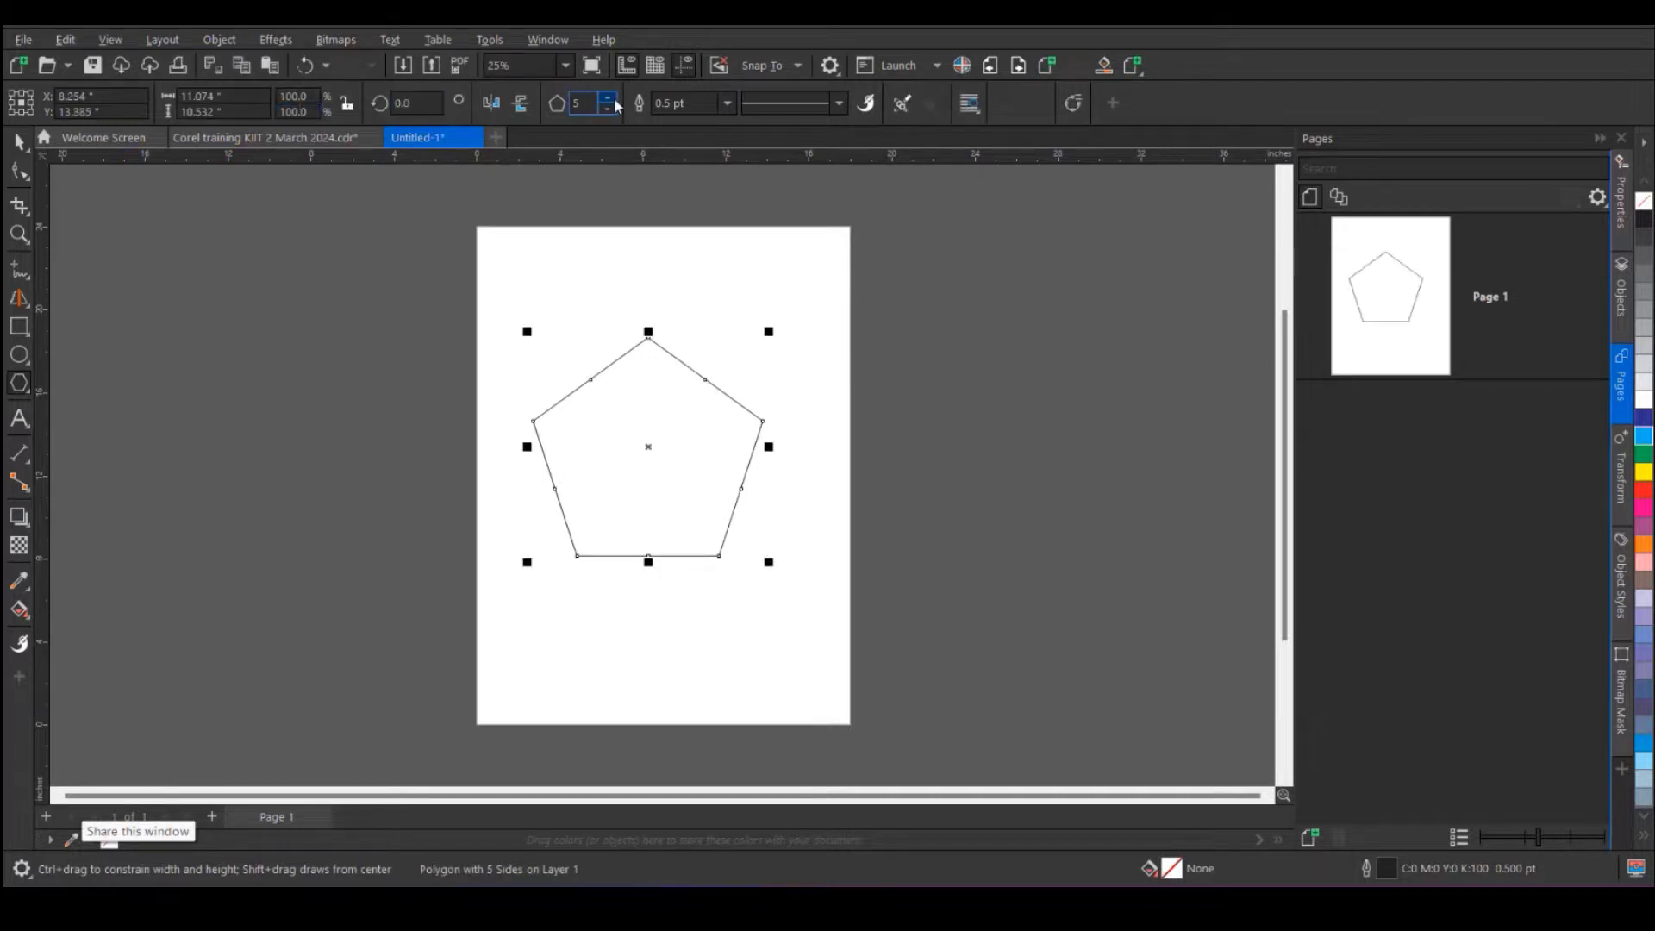
click(583, 102)
text(5)
key(Return)
- Reshape the 55-sided polygon into a twisted, spiky ring by moving a node near its upper edge, and fill it green (C100 M0 Y100 K0)
click(19, 171)
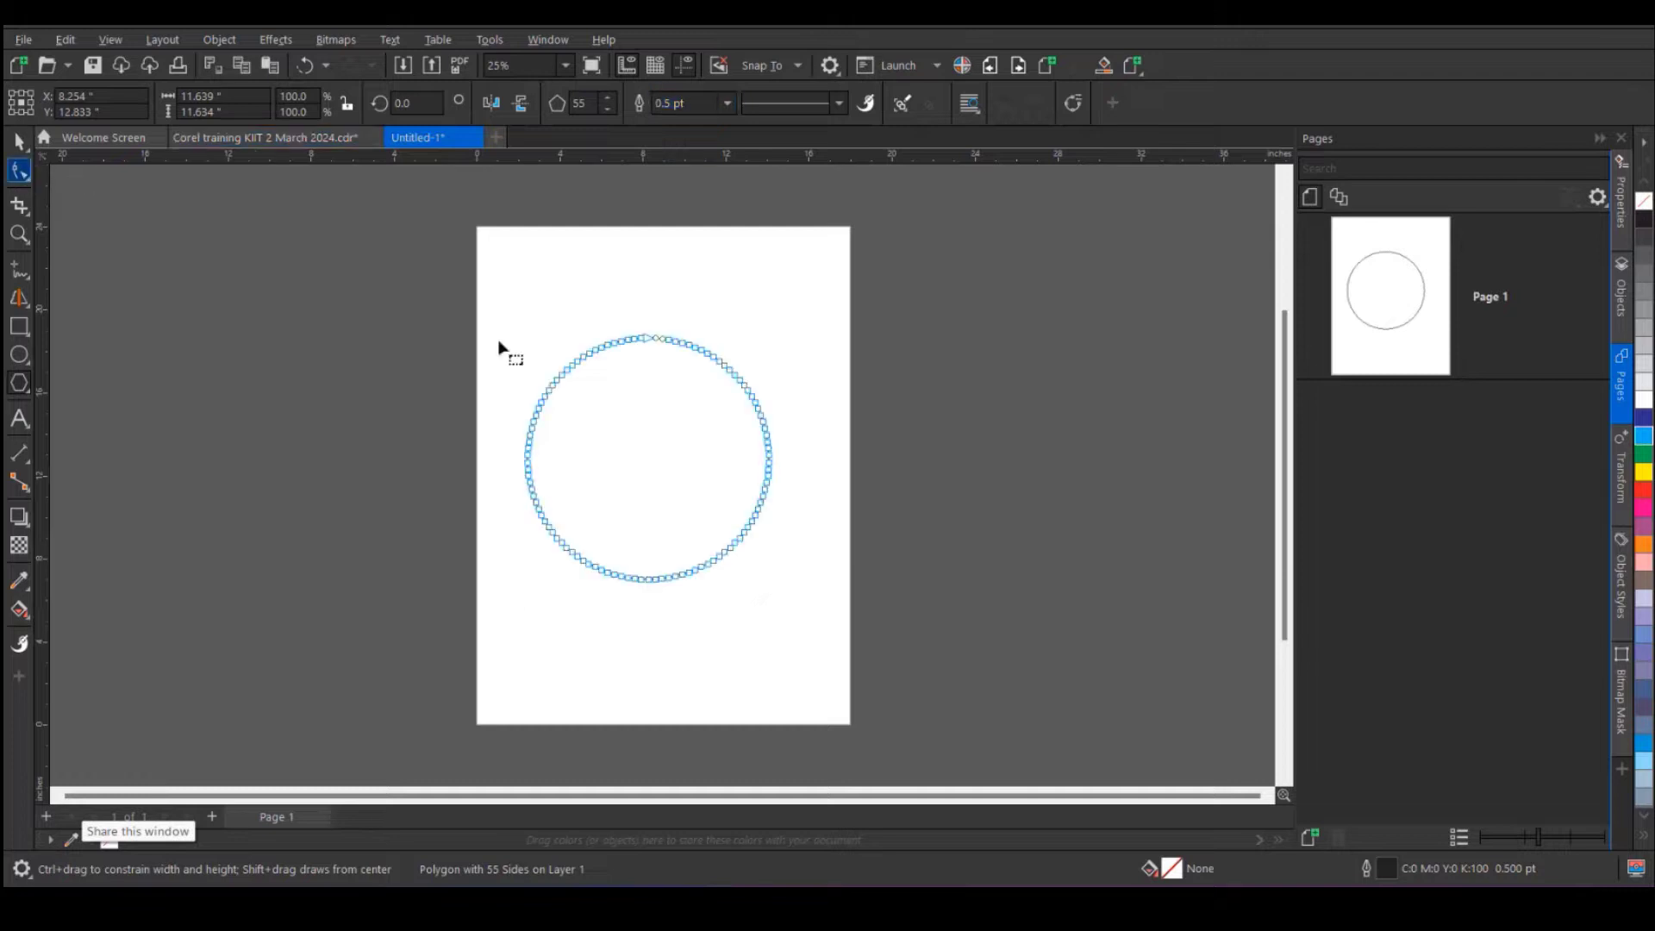
drag(620, 349, 680, 357)
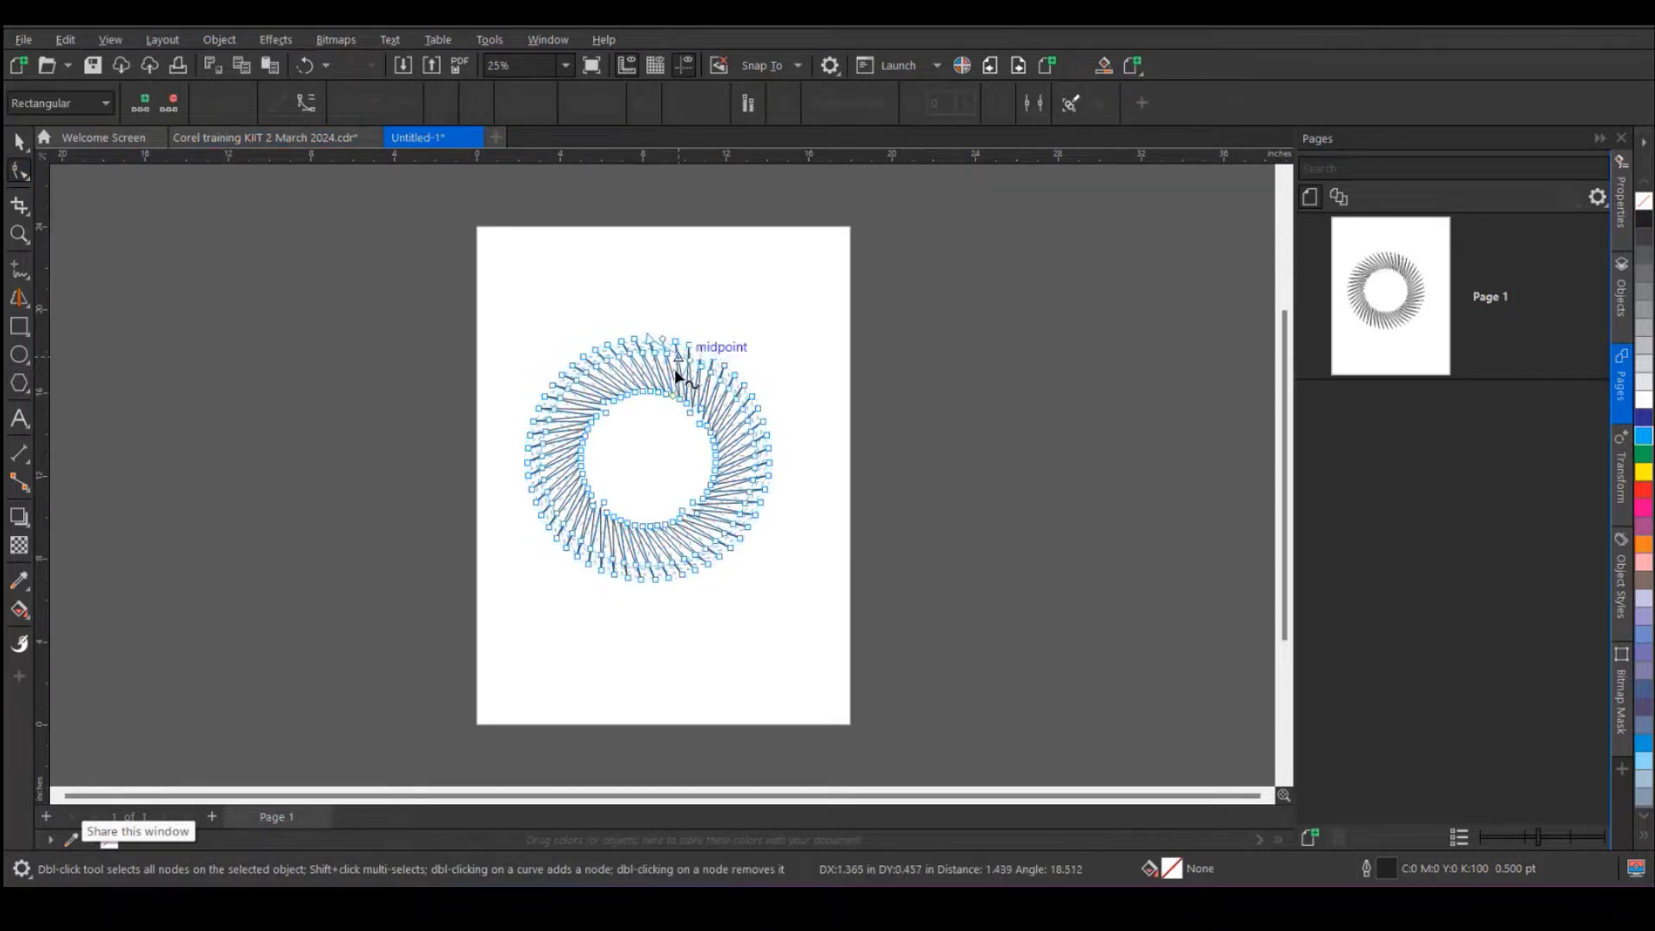
click(1644, 454)
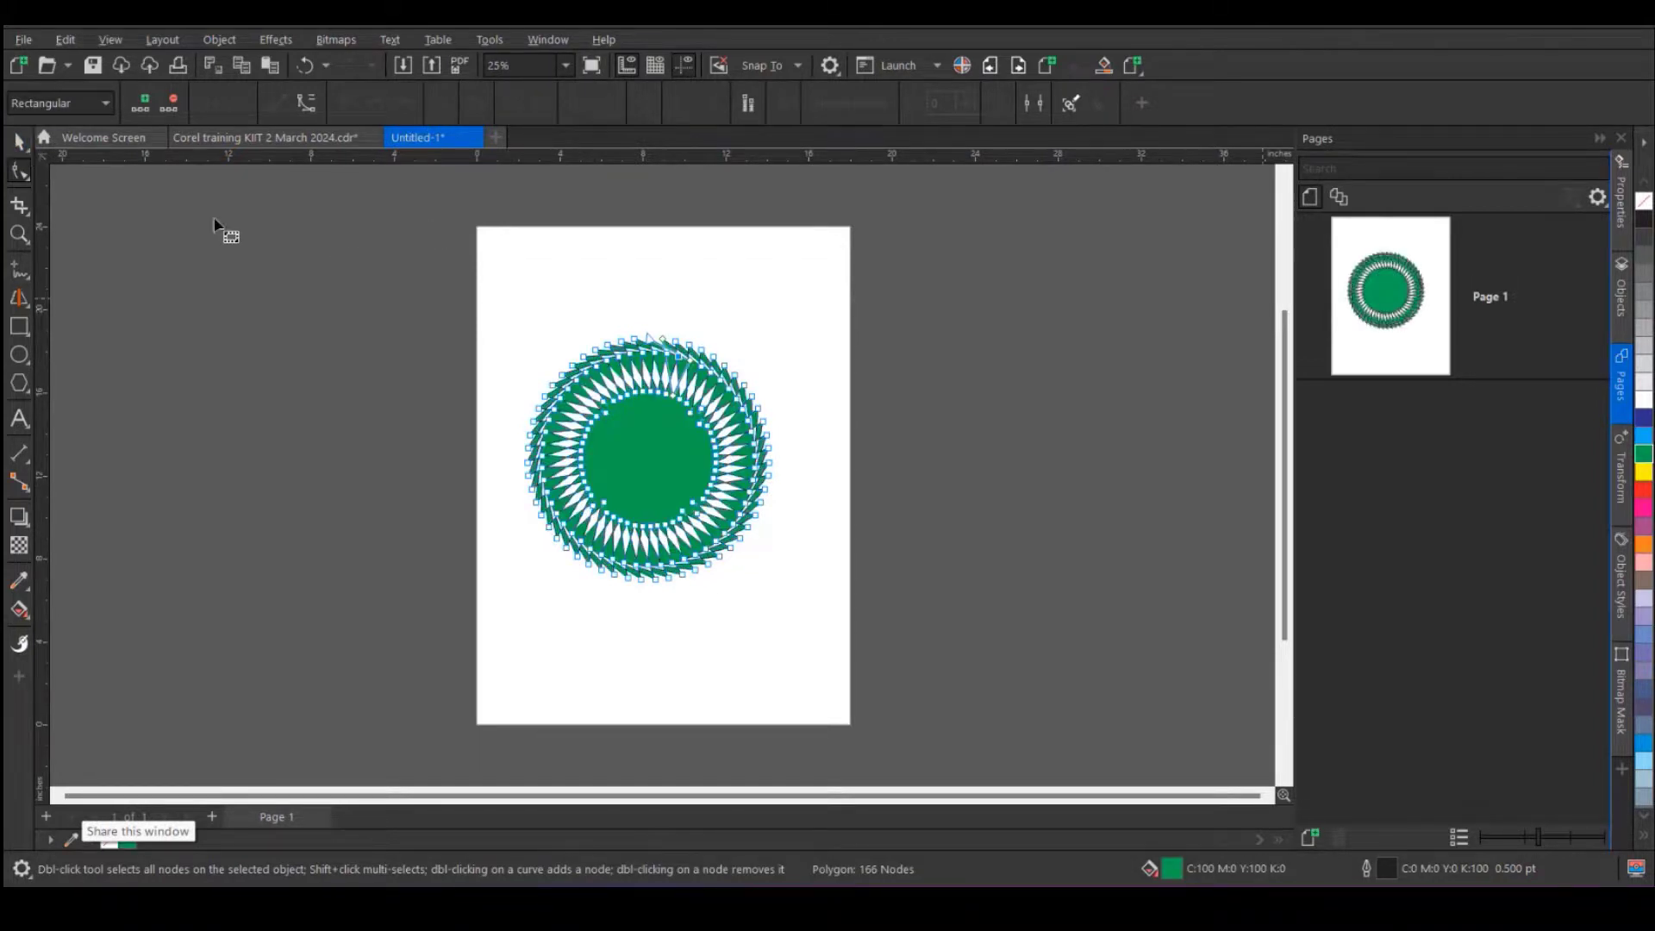
click(16, 142)
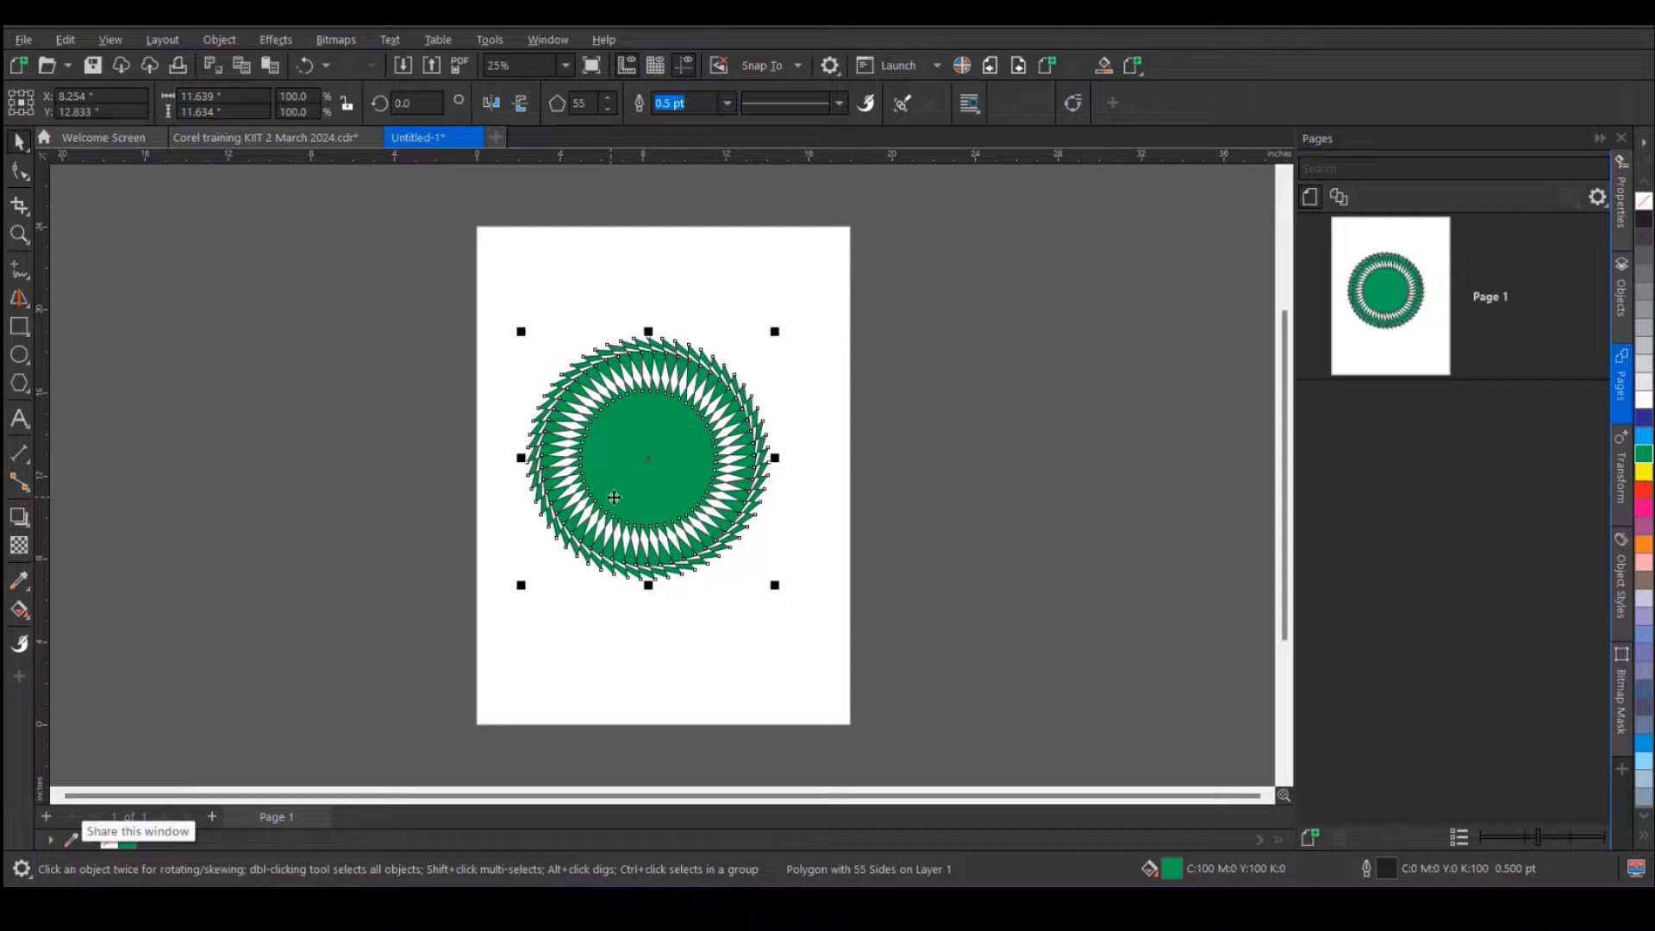
click(885, 428)
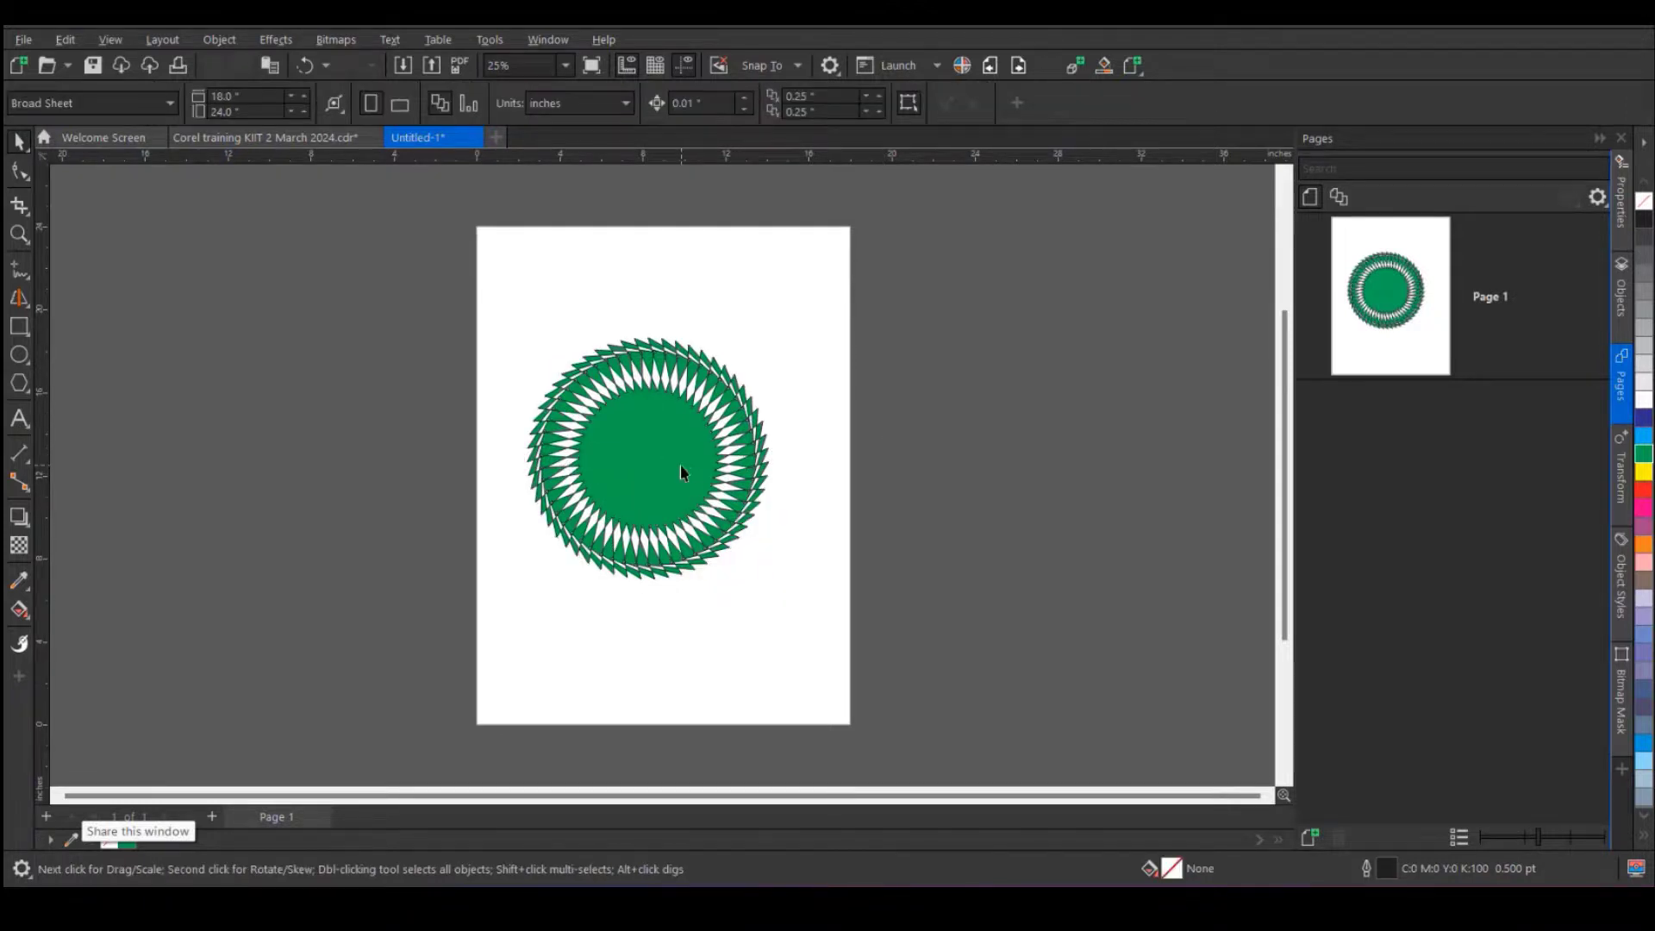
- Move the green polygon to the upper part of the page and add a page-sized background rectangle filled cyan (C100 M0 Y0 K0)
drag(681, 473, 665, 413)
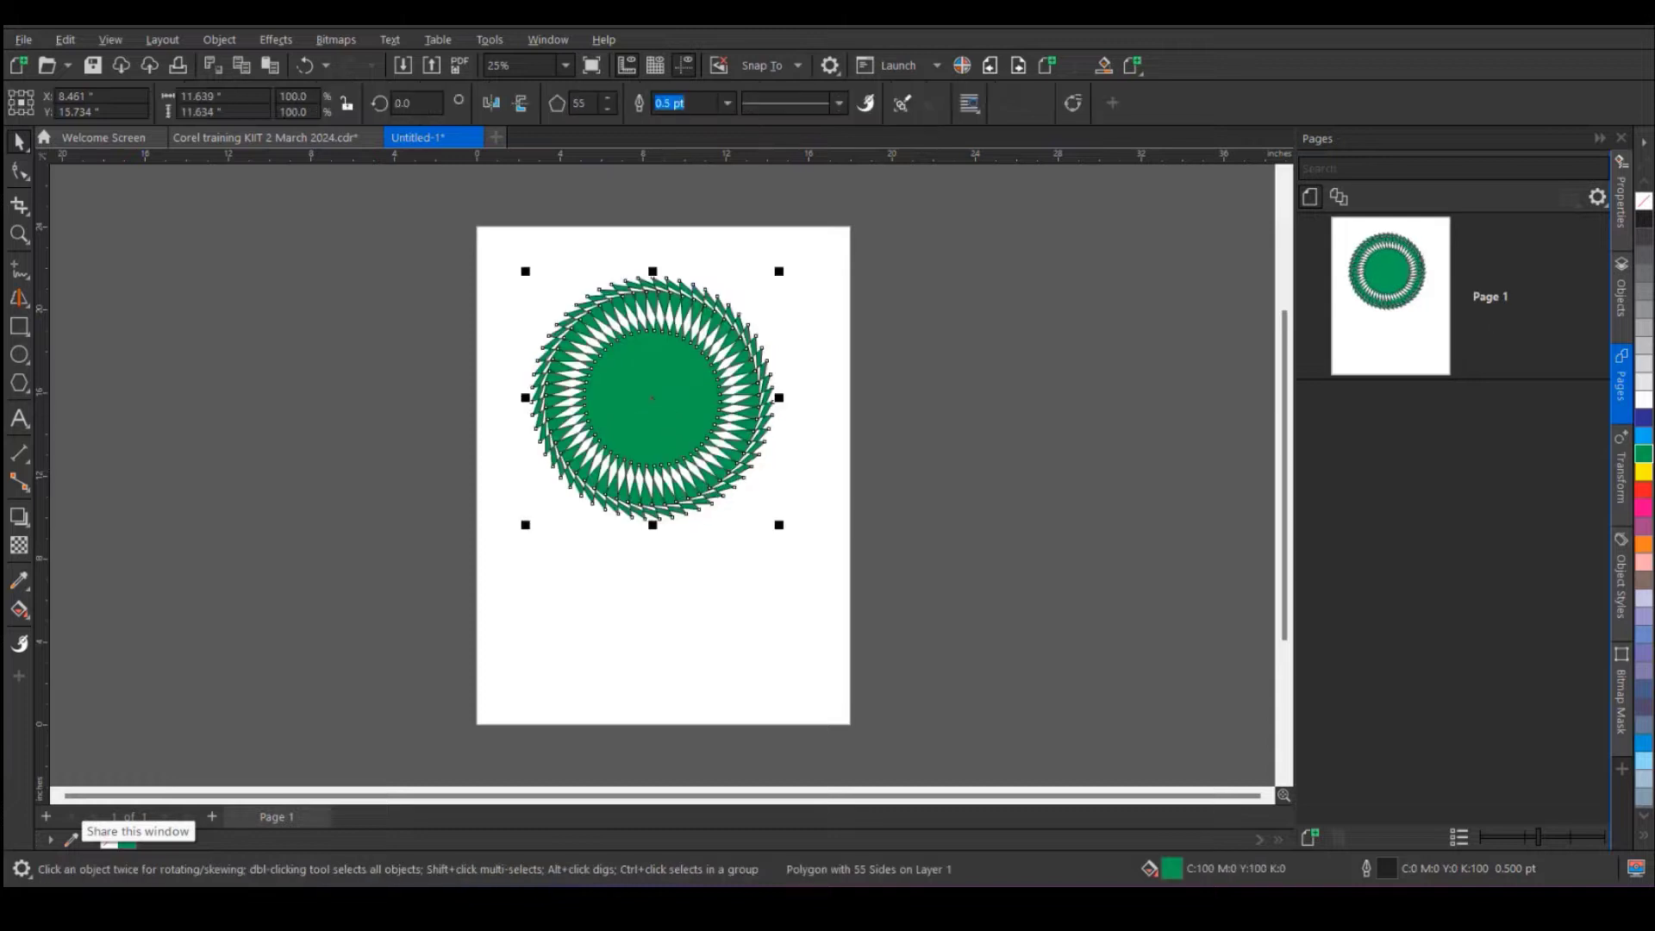
double_click(19, 326)
click(1644, 435)
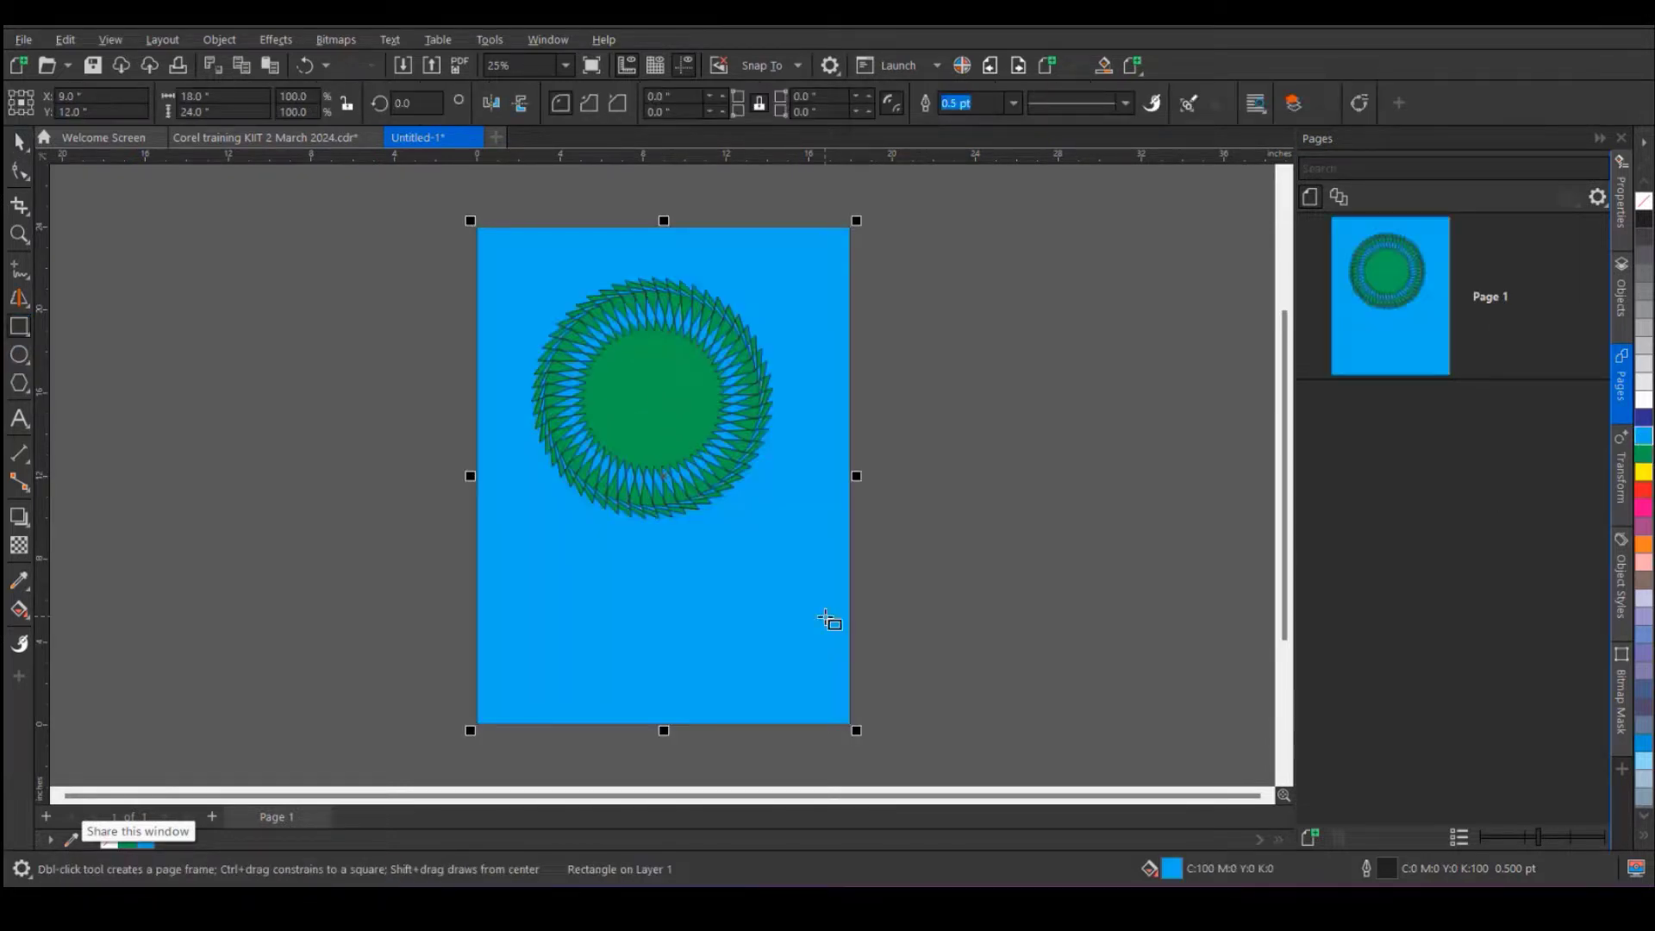
click(19, 142)
click(148, 276)
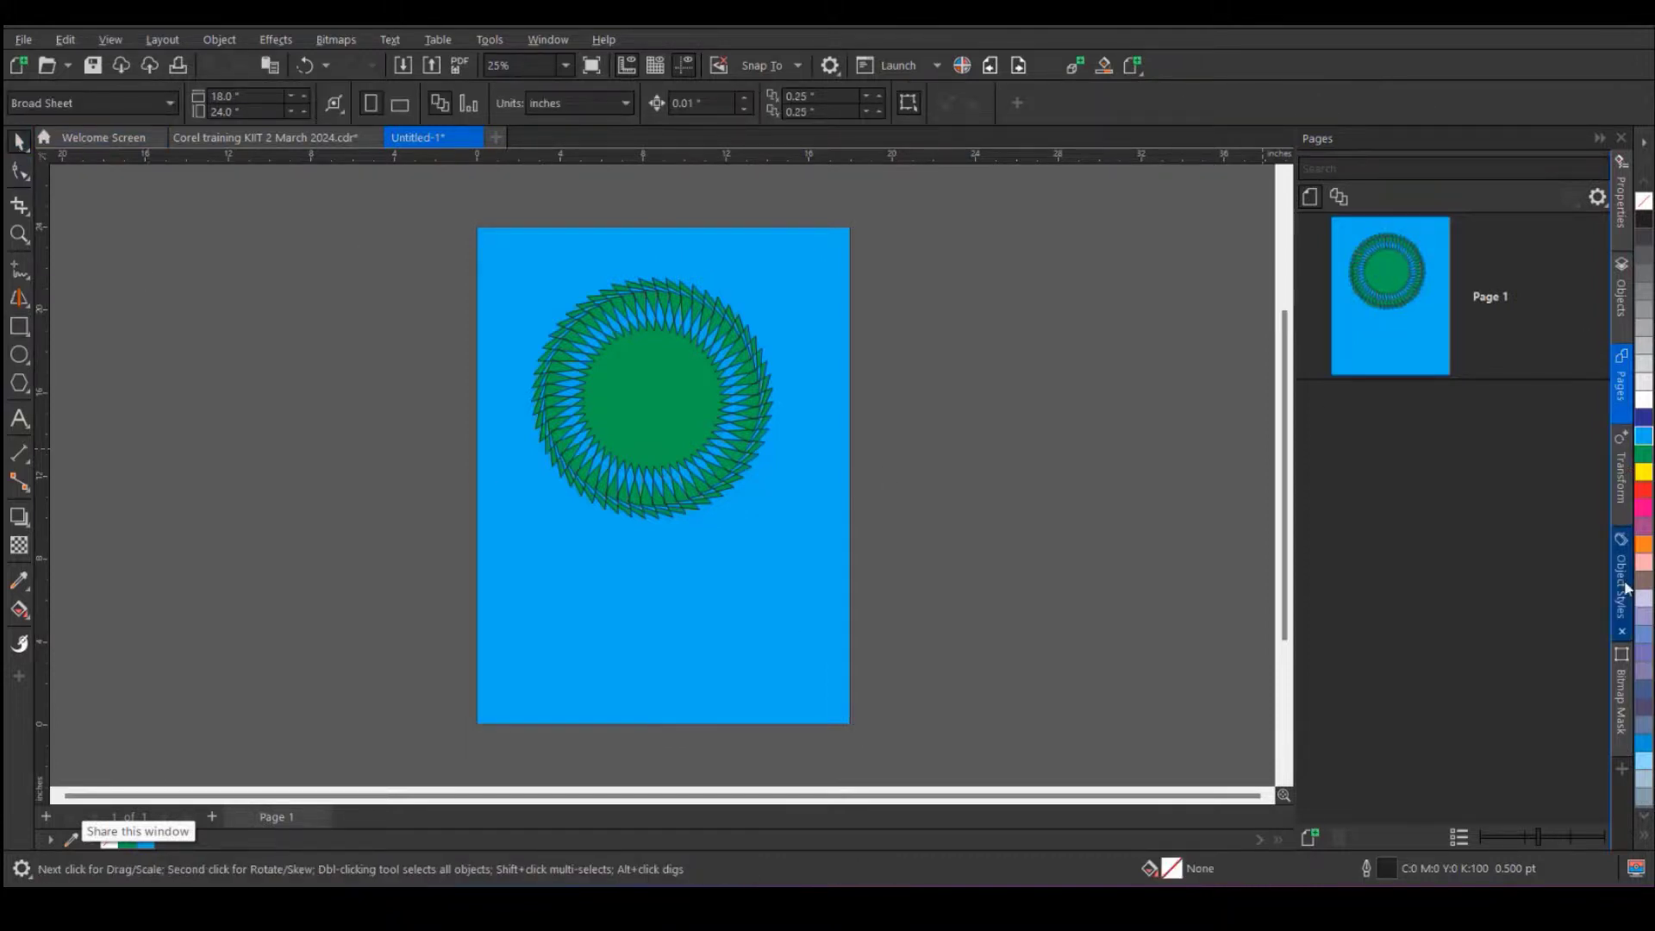
- Remove the Bitmap Mask and Object Styles dockers and add the Export docker
click(1621, 631)
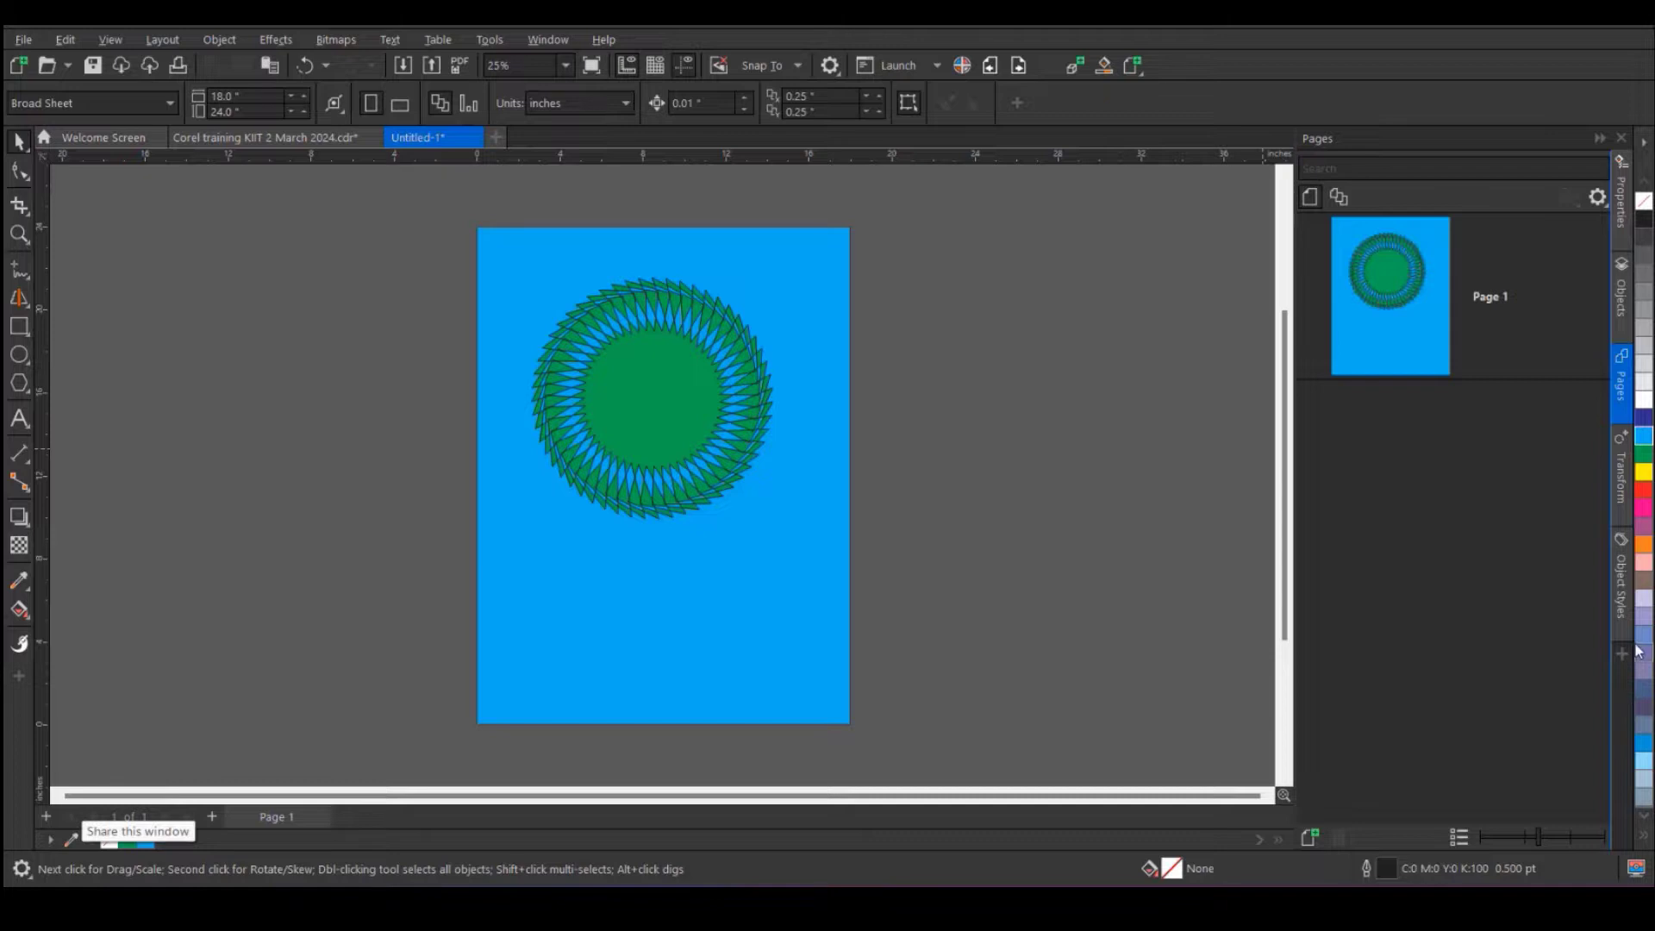
click(1622, 538)
click(1622, 541)
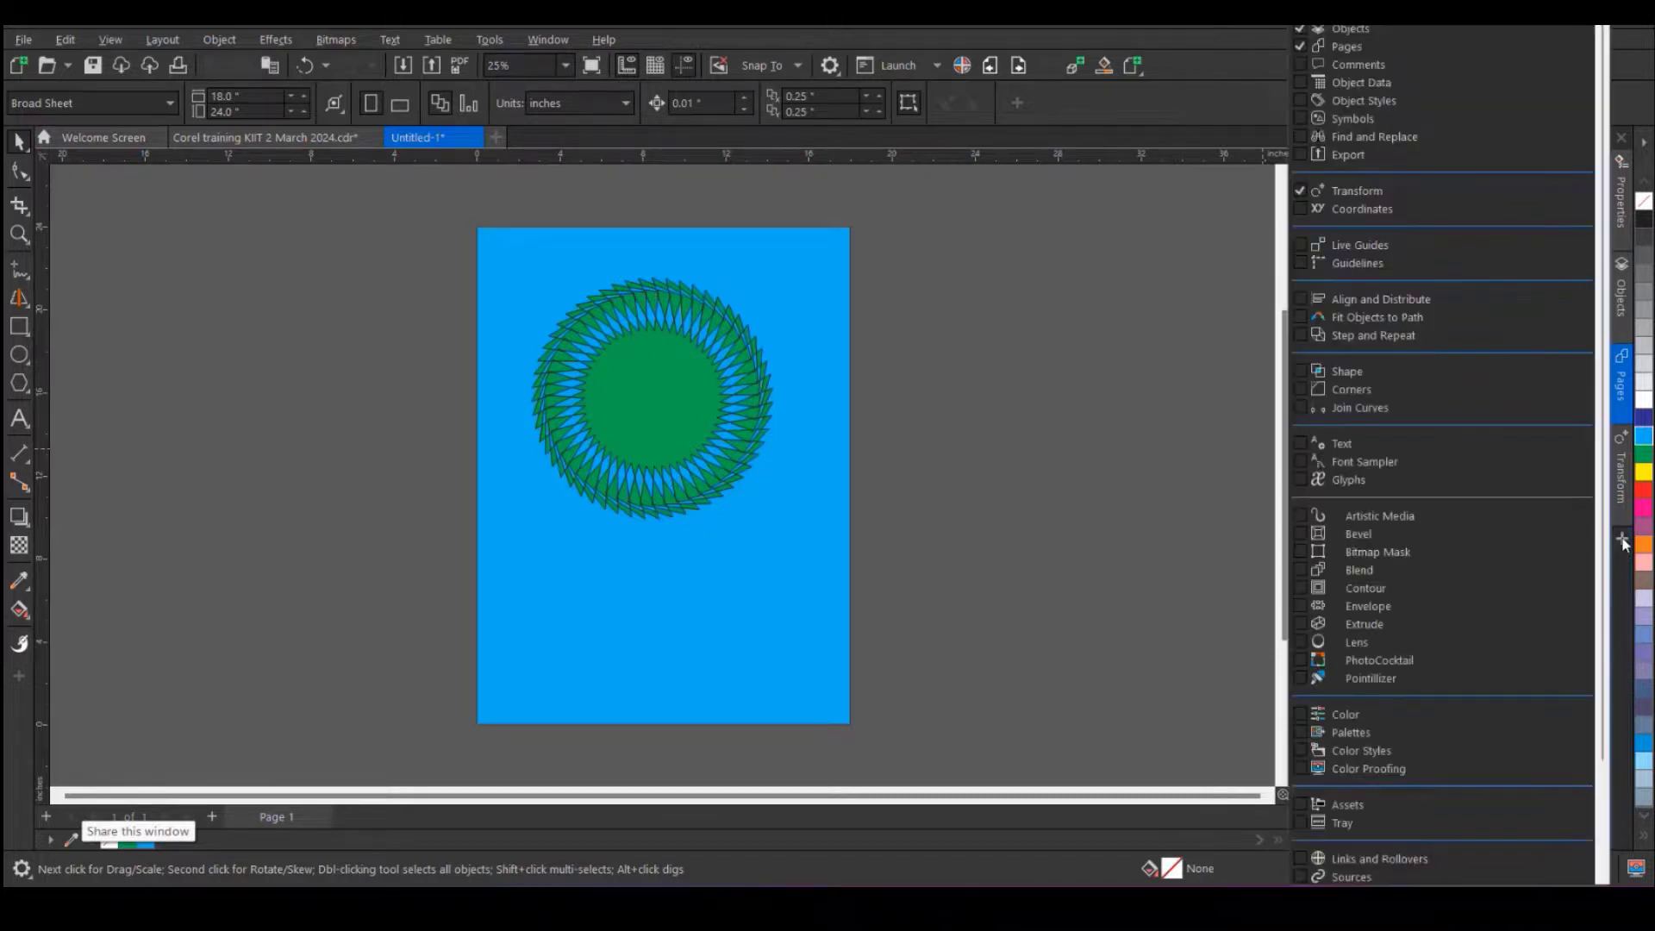
click(1357, 161)
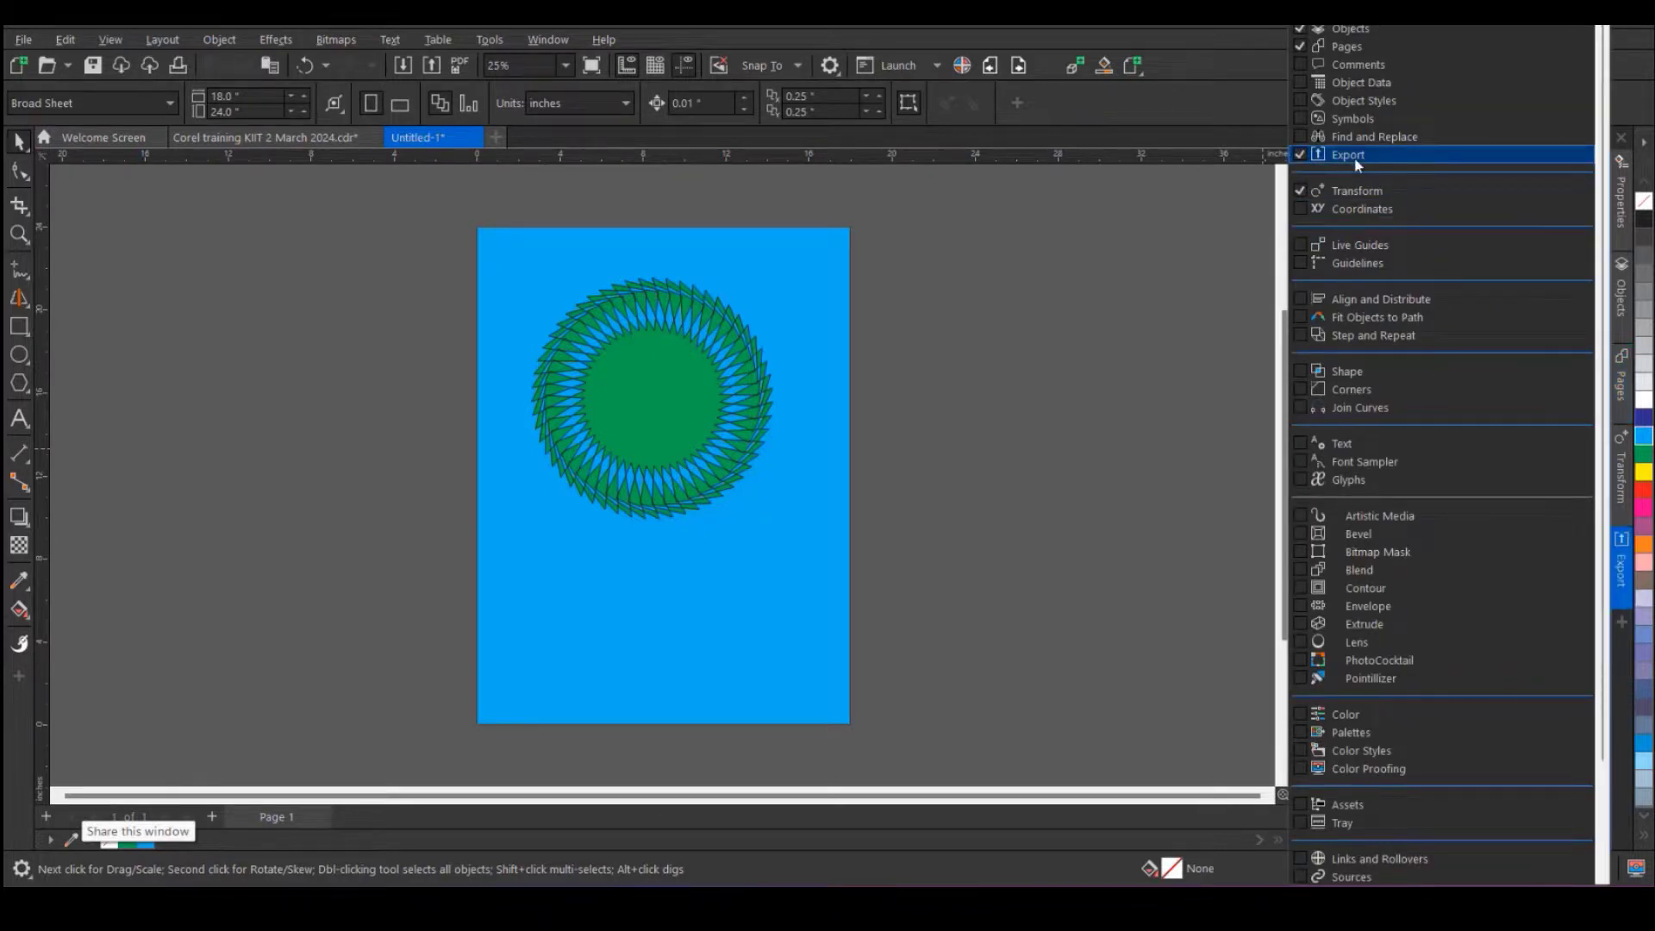
click(1240, 217)
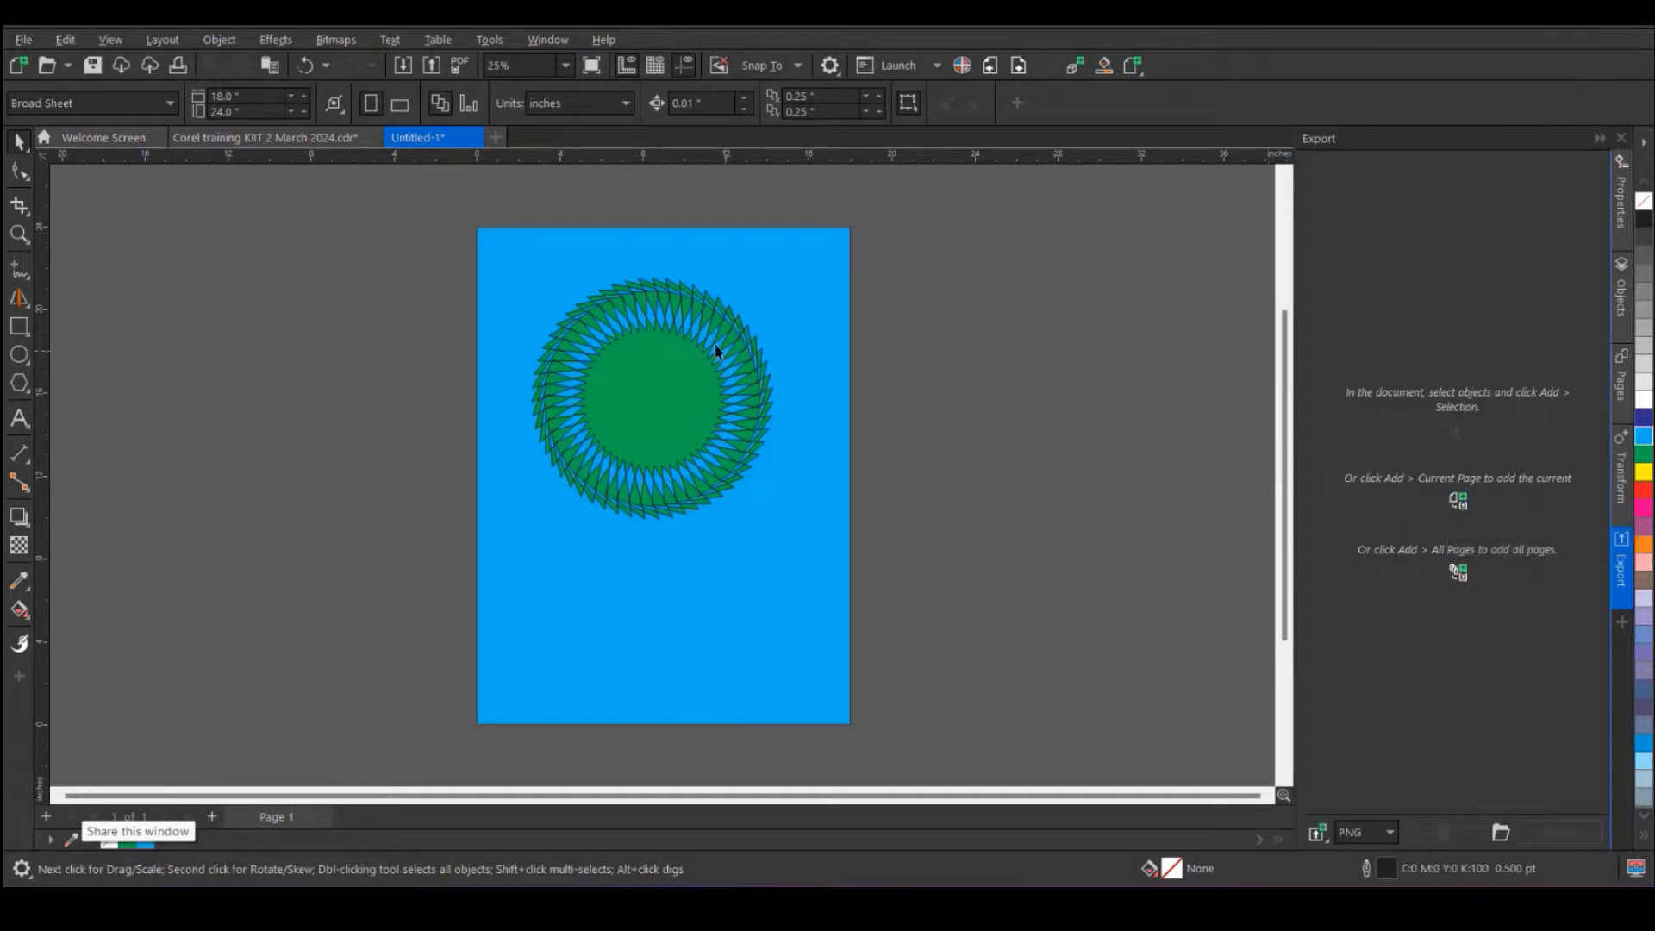
- Add a second page and draw an ellipse about 9.78 × 11.23 in on its upper half
click(624, 415)
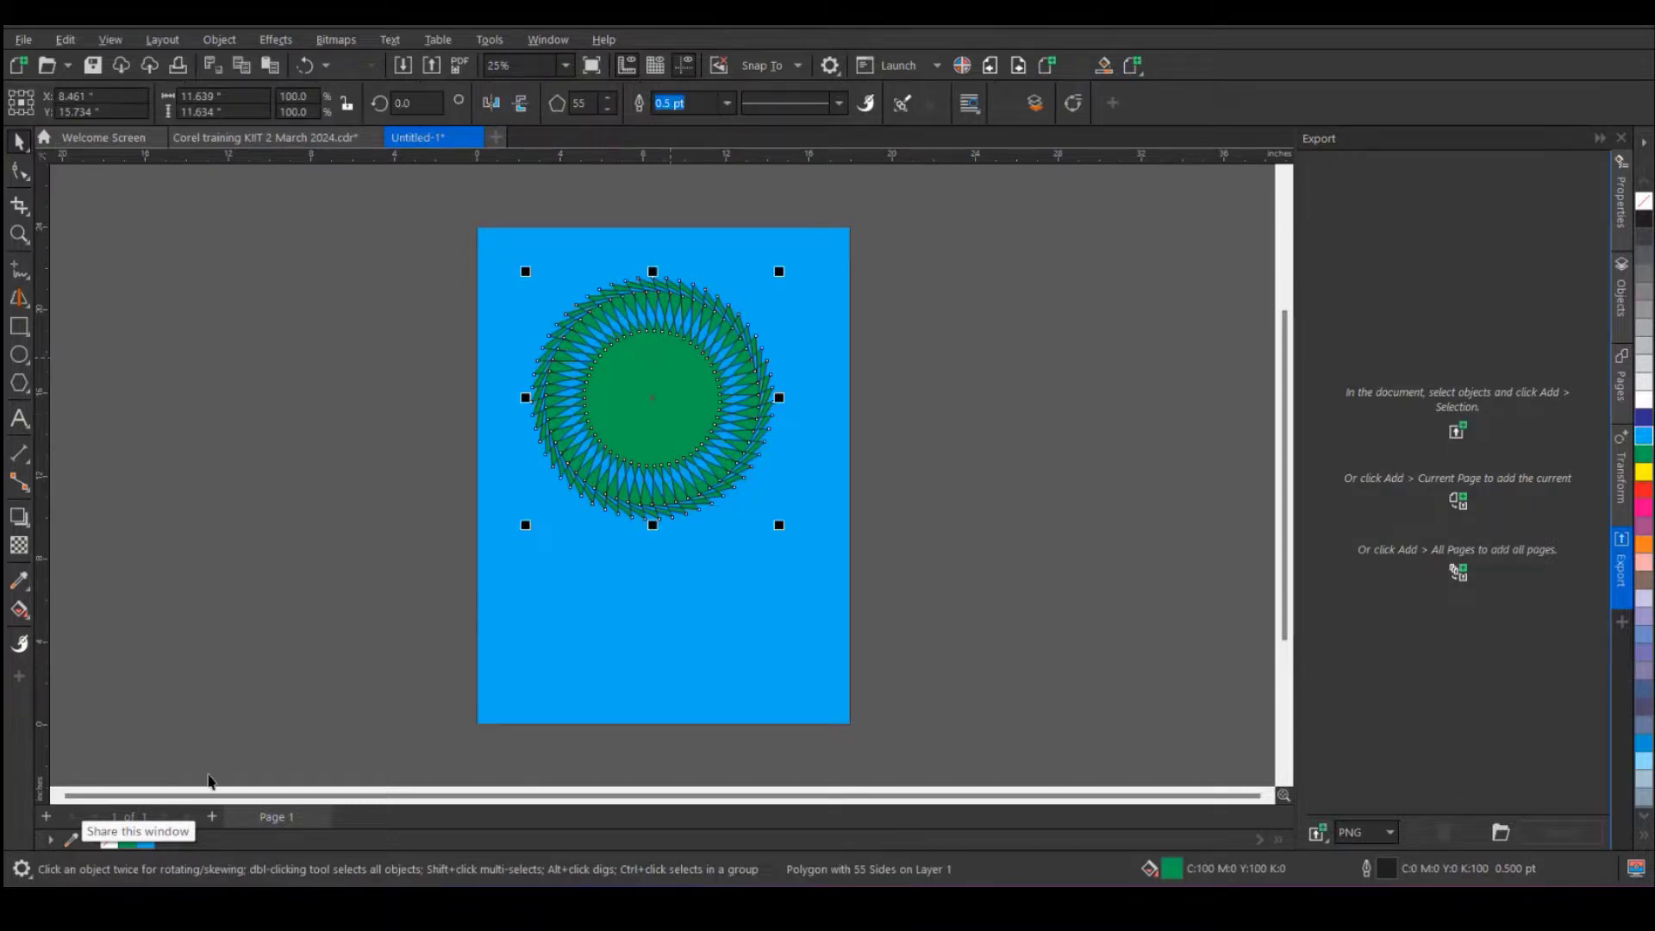
click(212, 818)
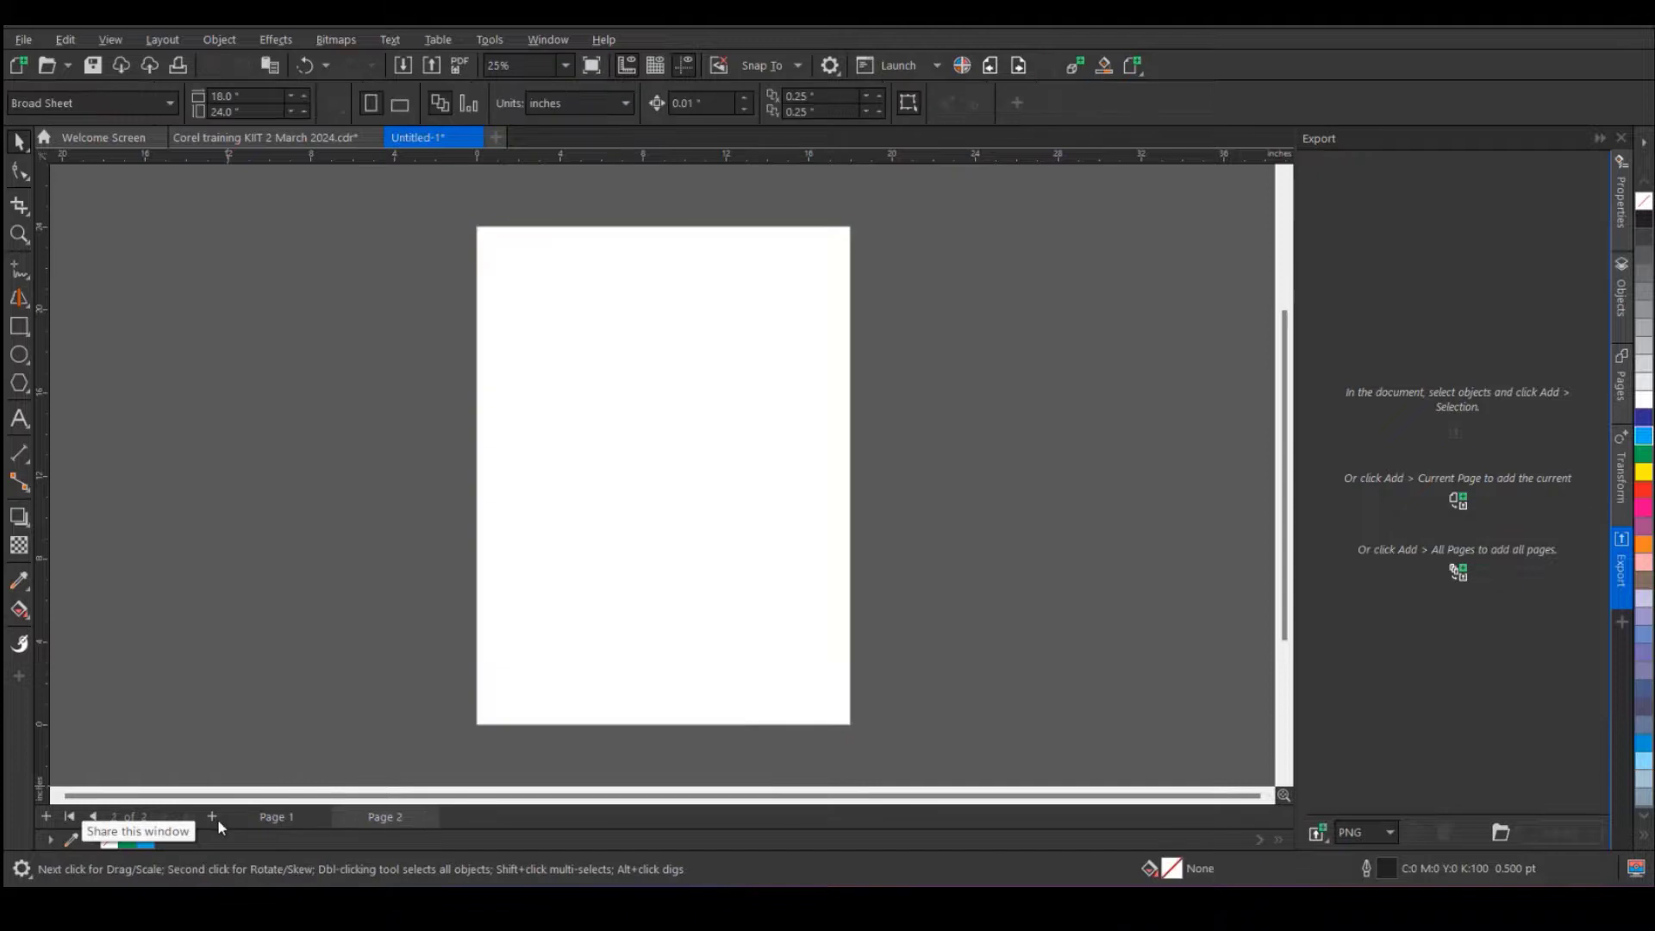
click(19, 355)
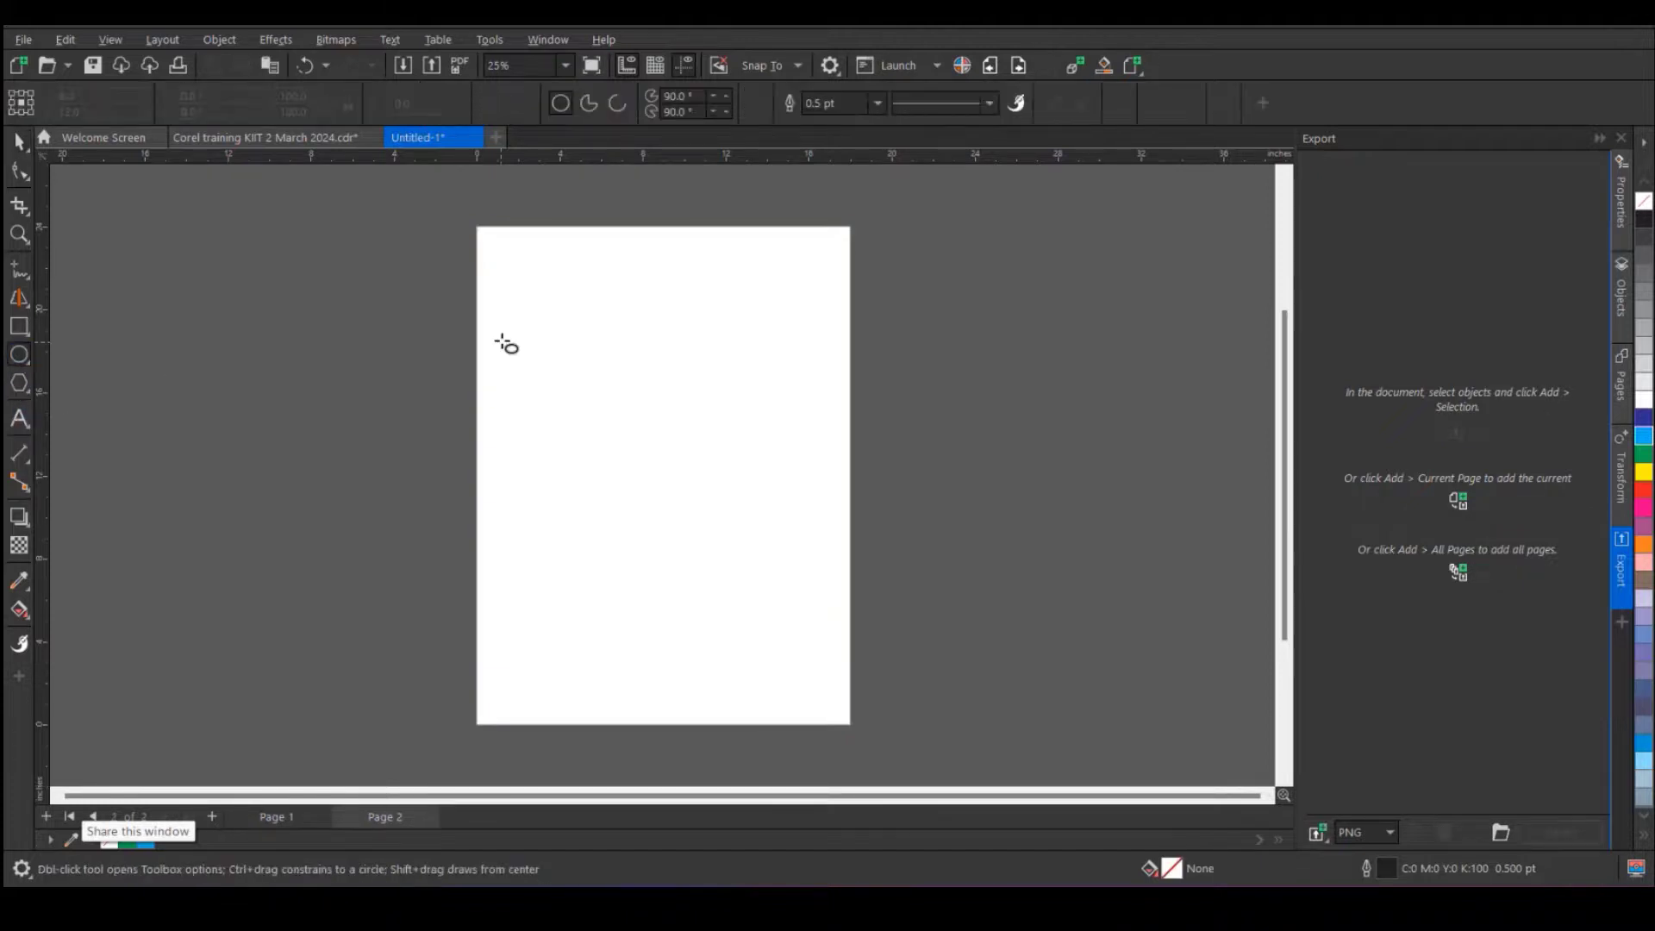
drag(546, 308, 761, 551)
key(space)
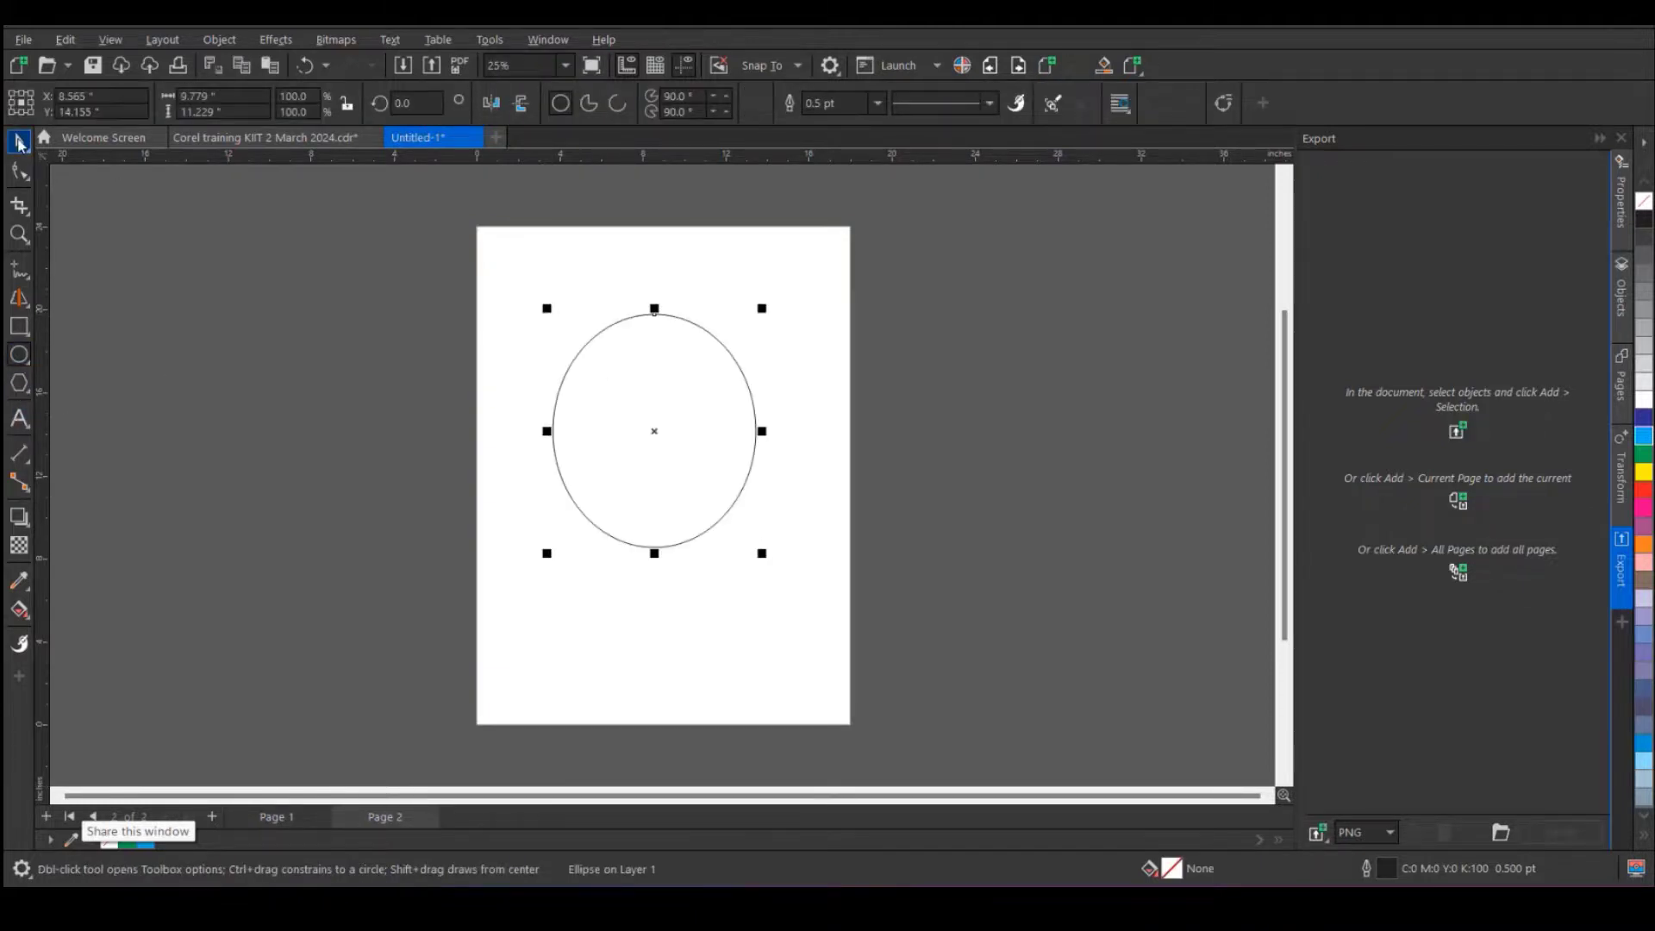
- Return to page 1 and move the green polygon down to about X 9.25 in, Y 13.83 in
click(284, 817)
click(676, 427)
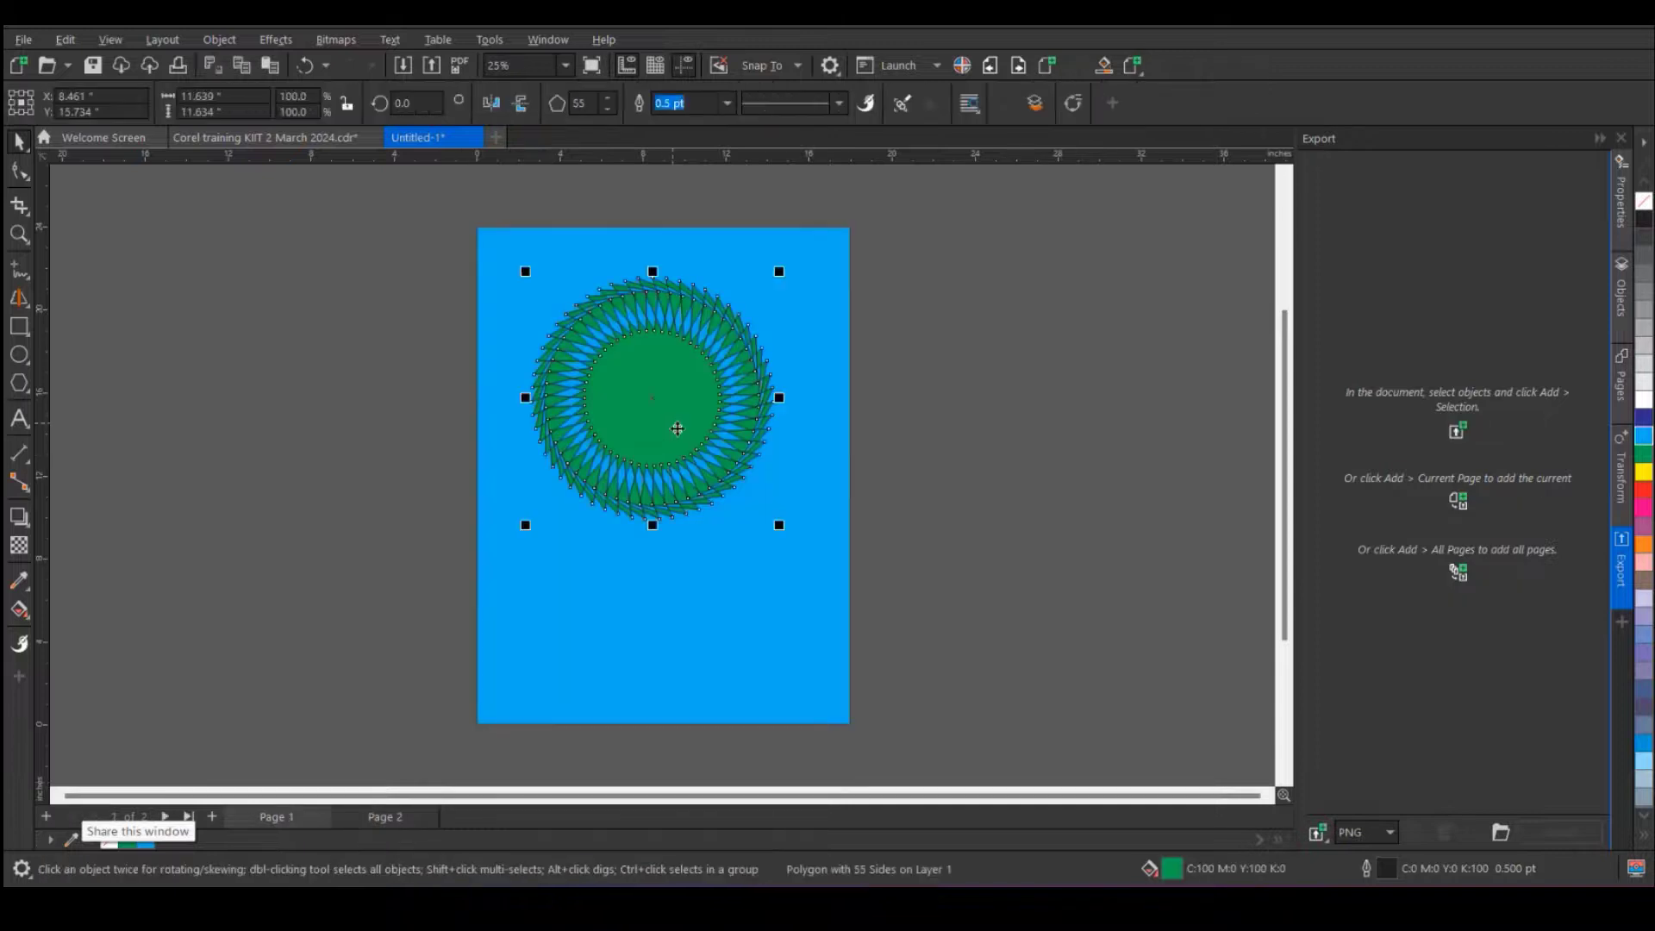
drag(691, 400, 703, 436)
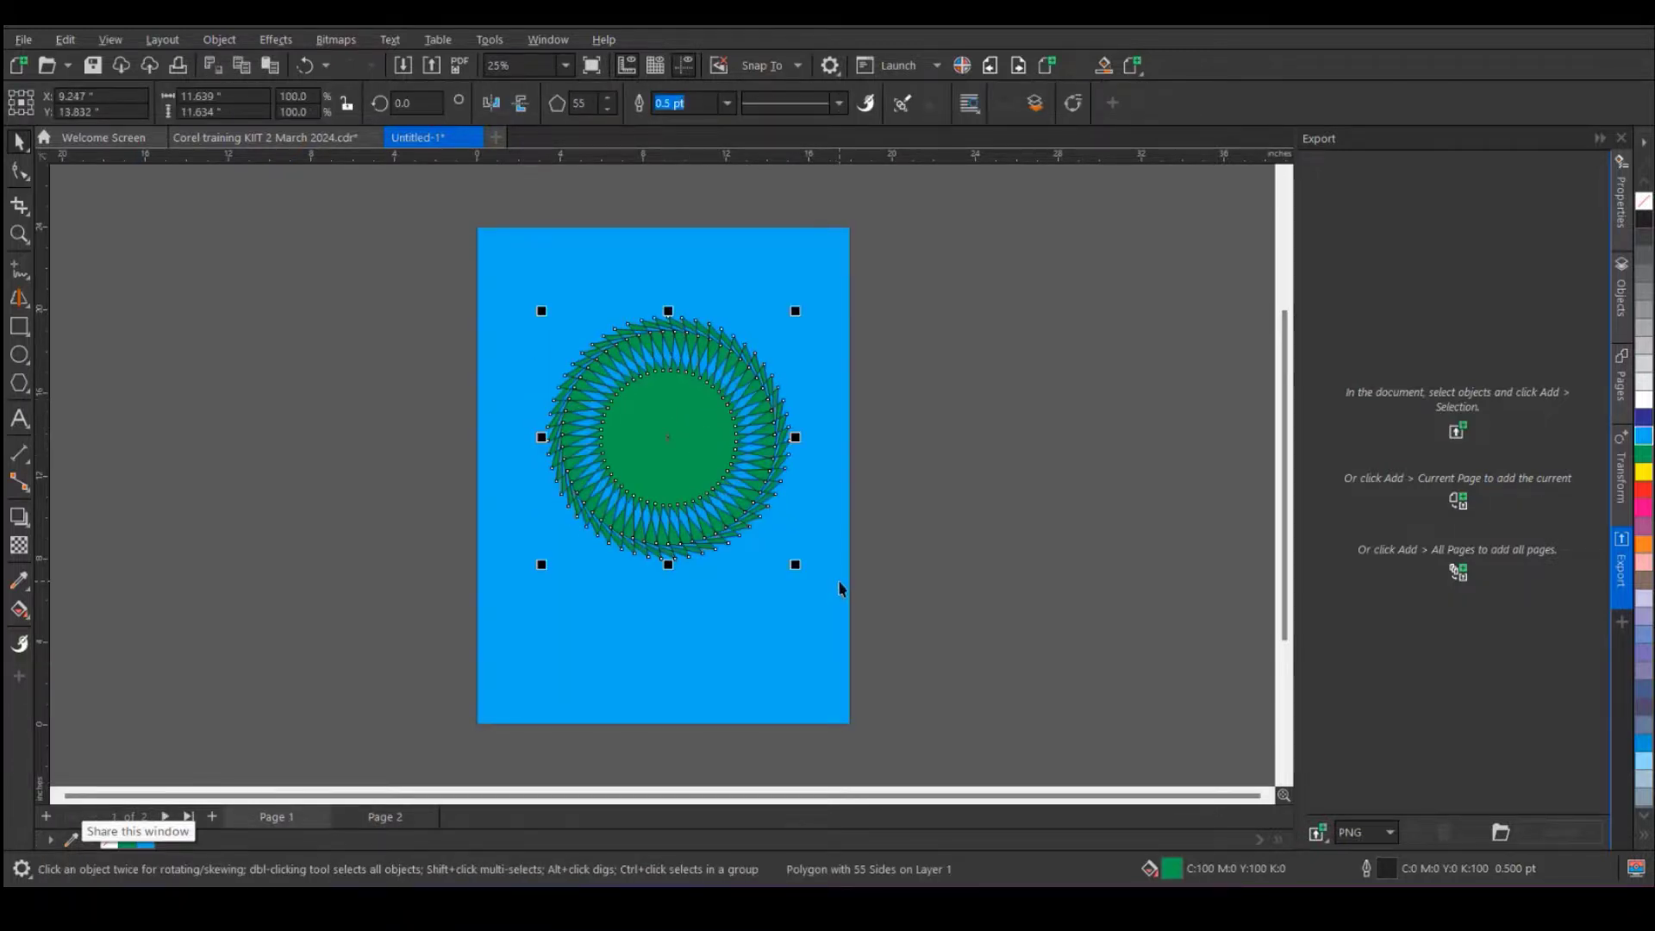
- Add the selected green polygon to the export list and set its file format to JPG
click(1457, 434)
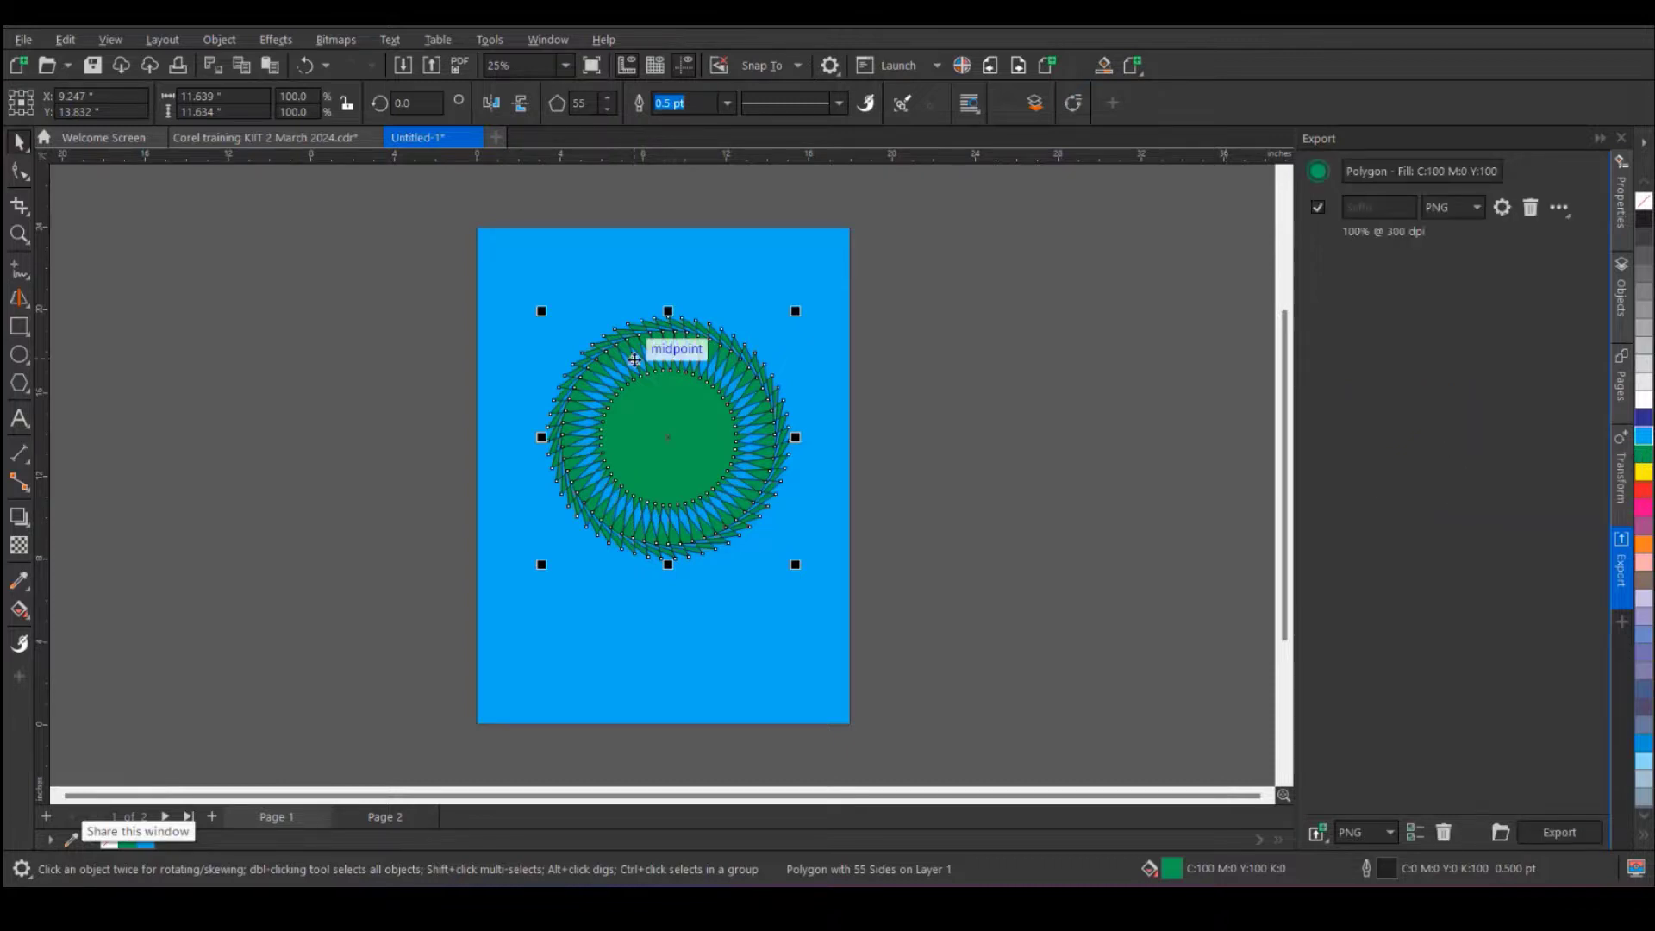
click(1420, 171)
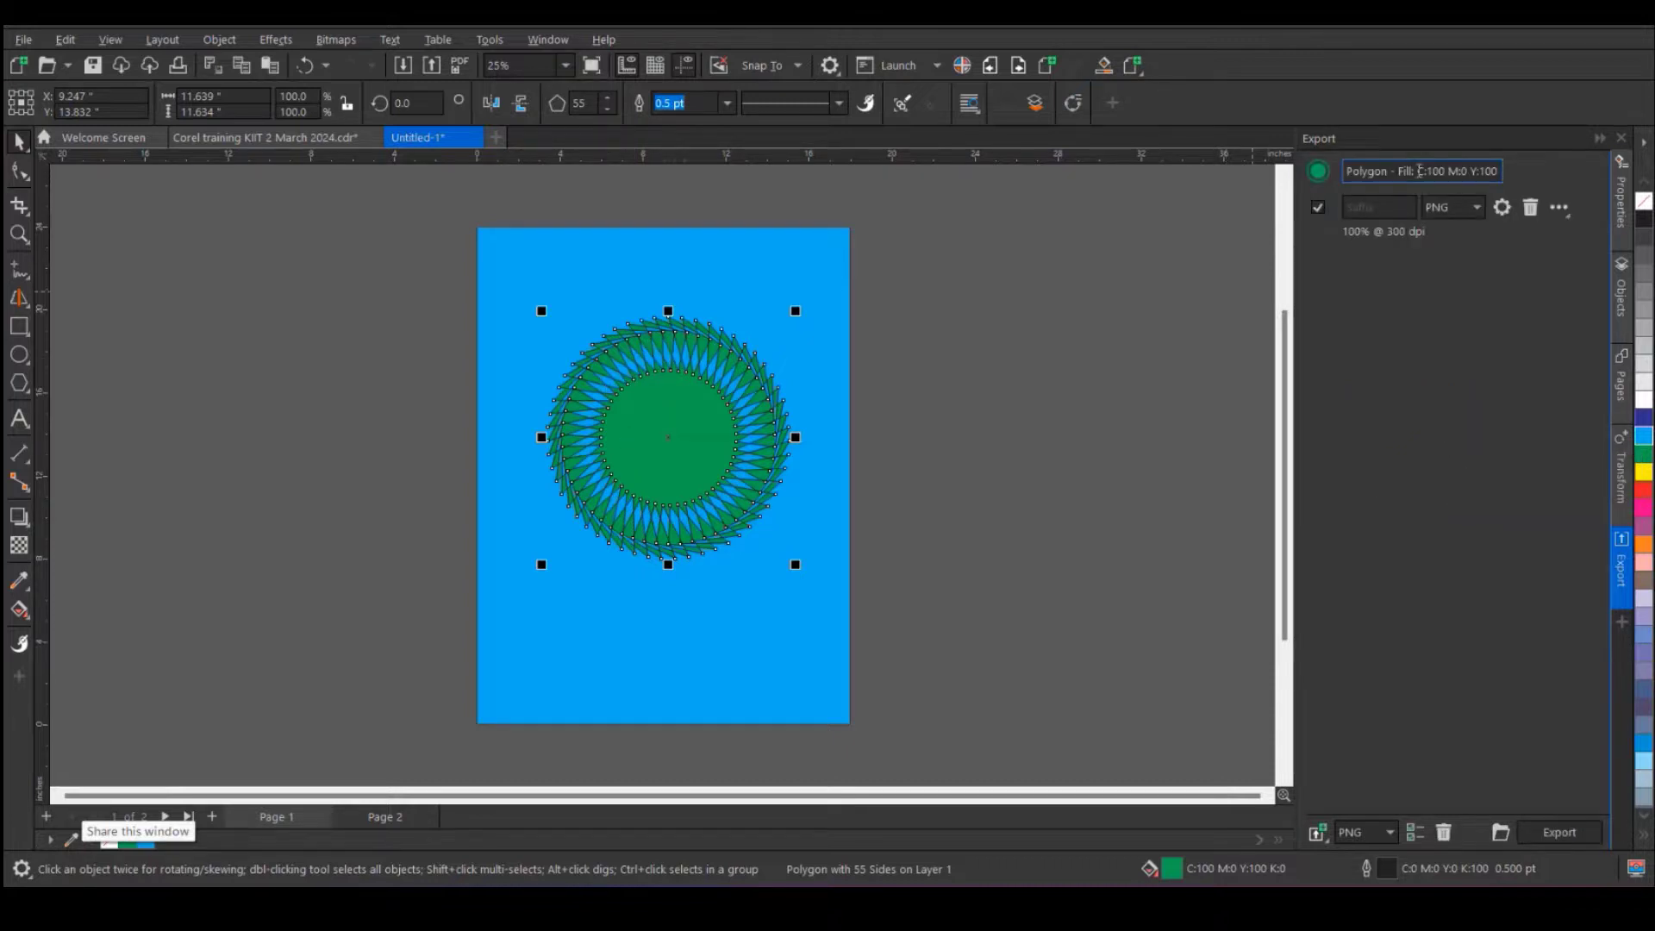
click(1476, 208)
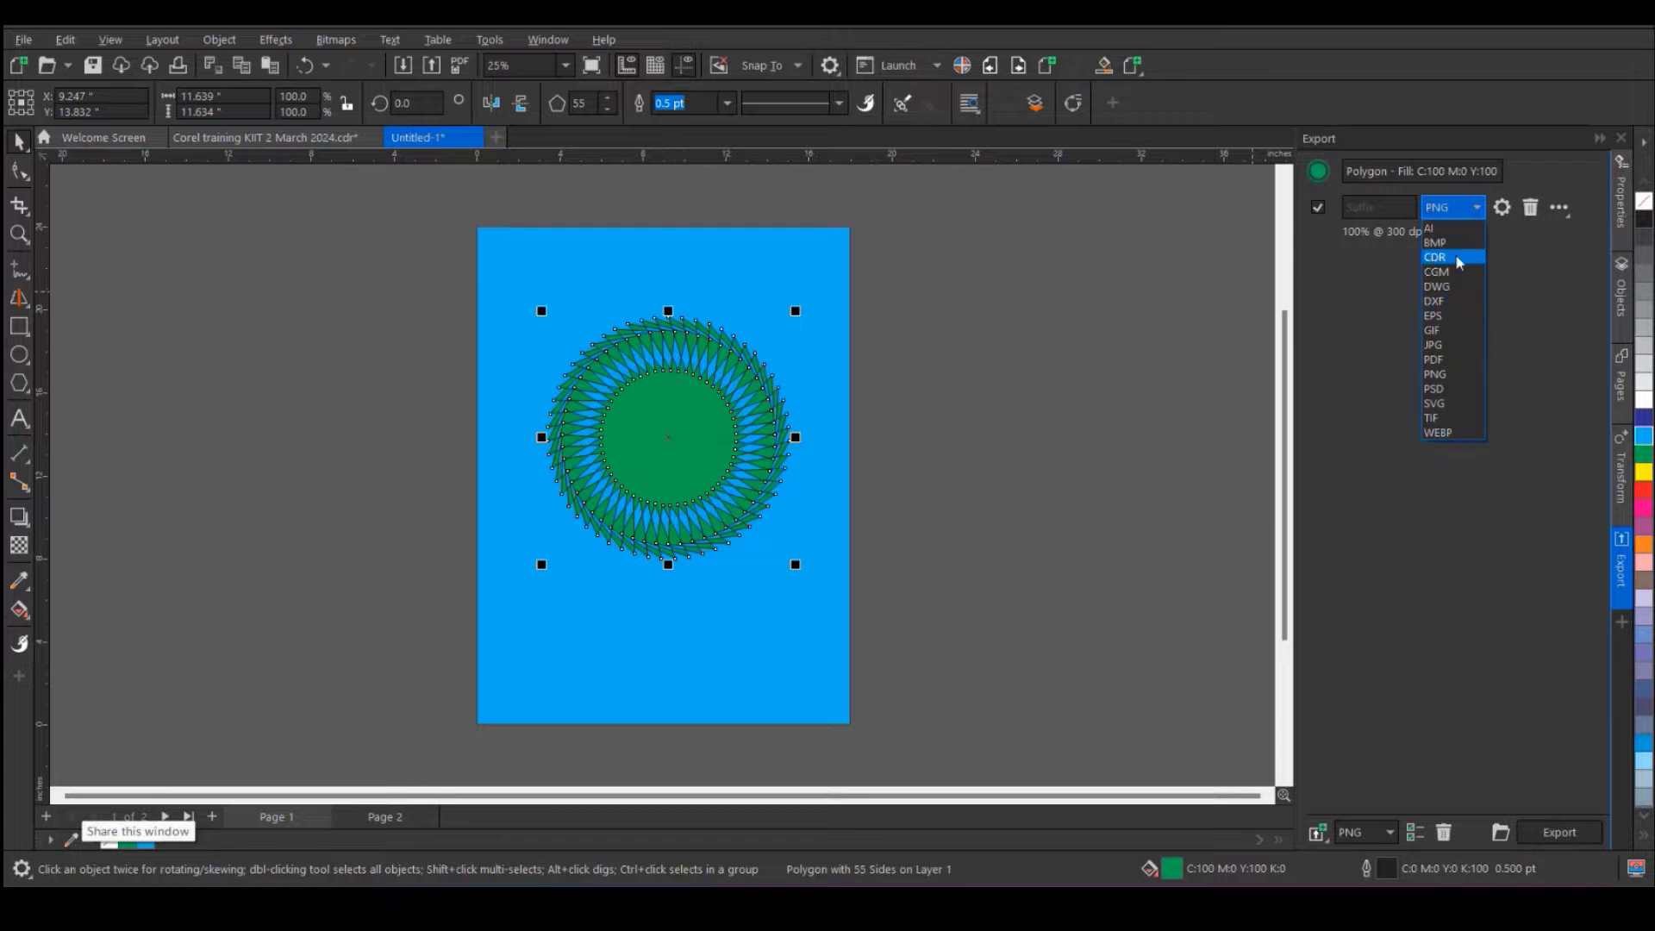
click(1444, 346)
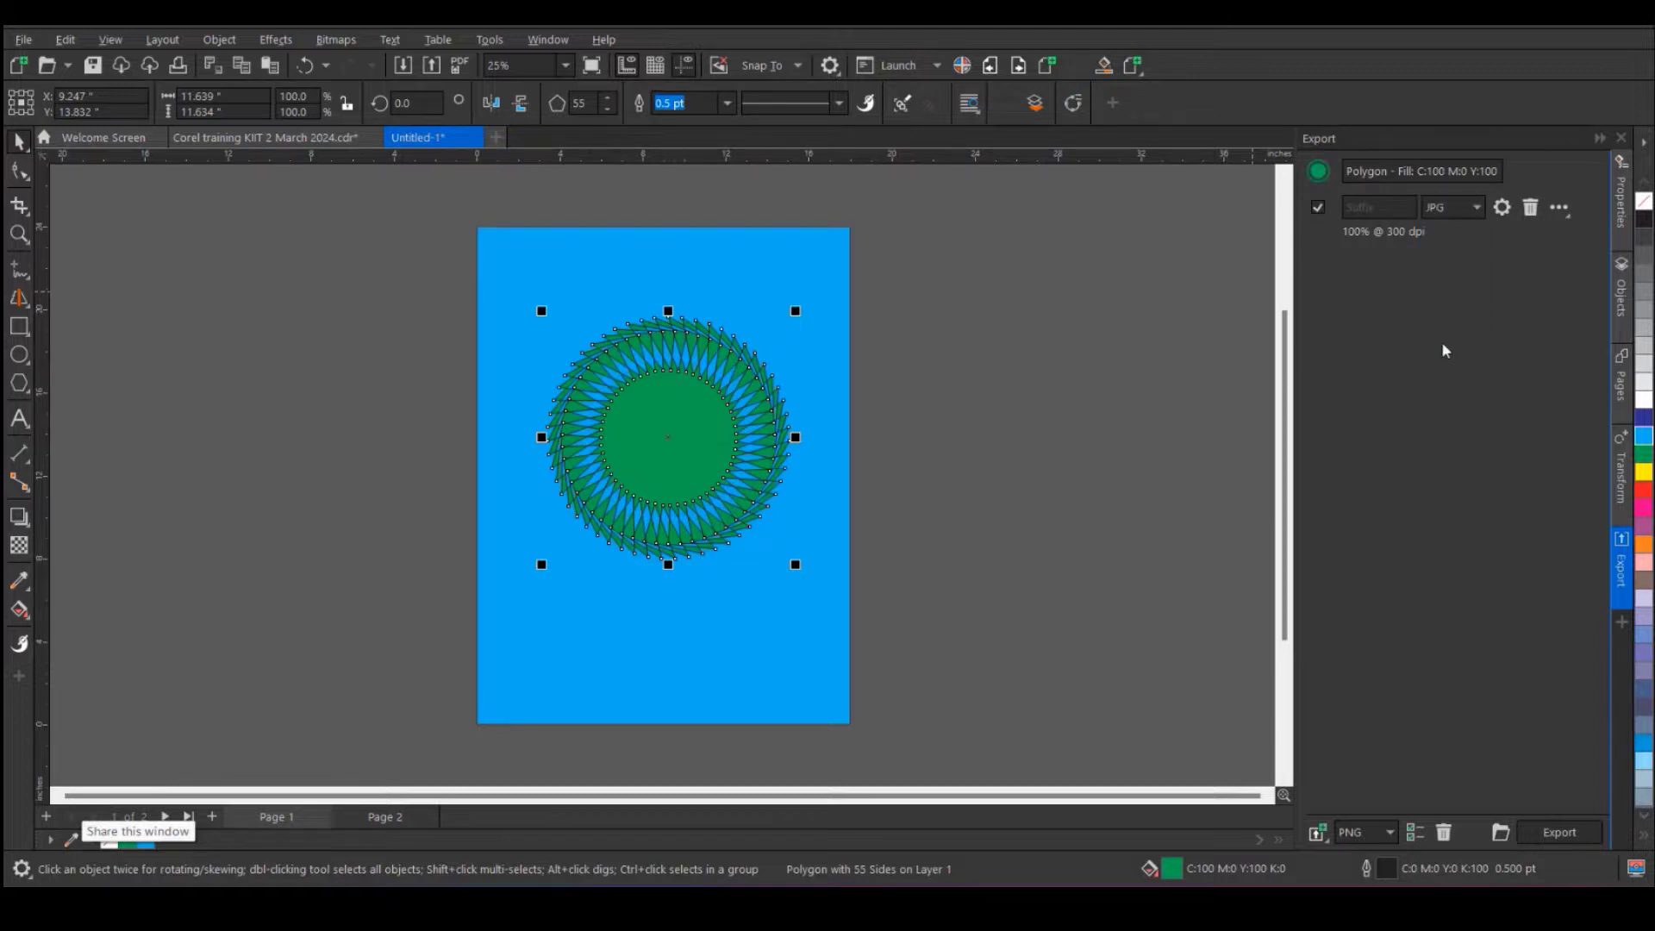
- Add a second export setting for the polygon and set its format to PDF
click(1560, 221)
click(1468, 234)
click(1463, 262)
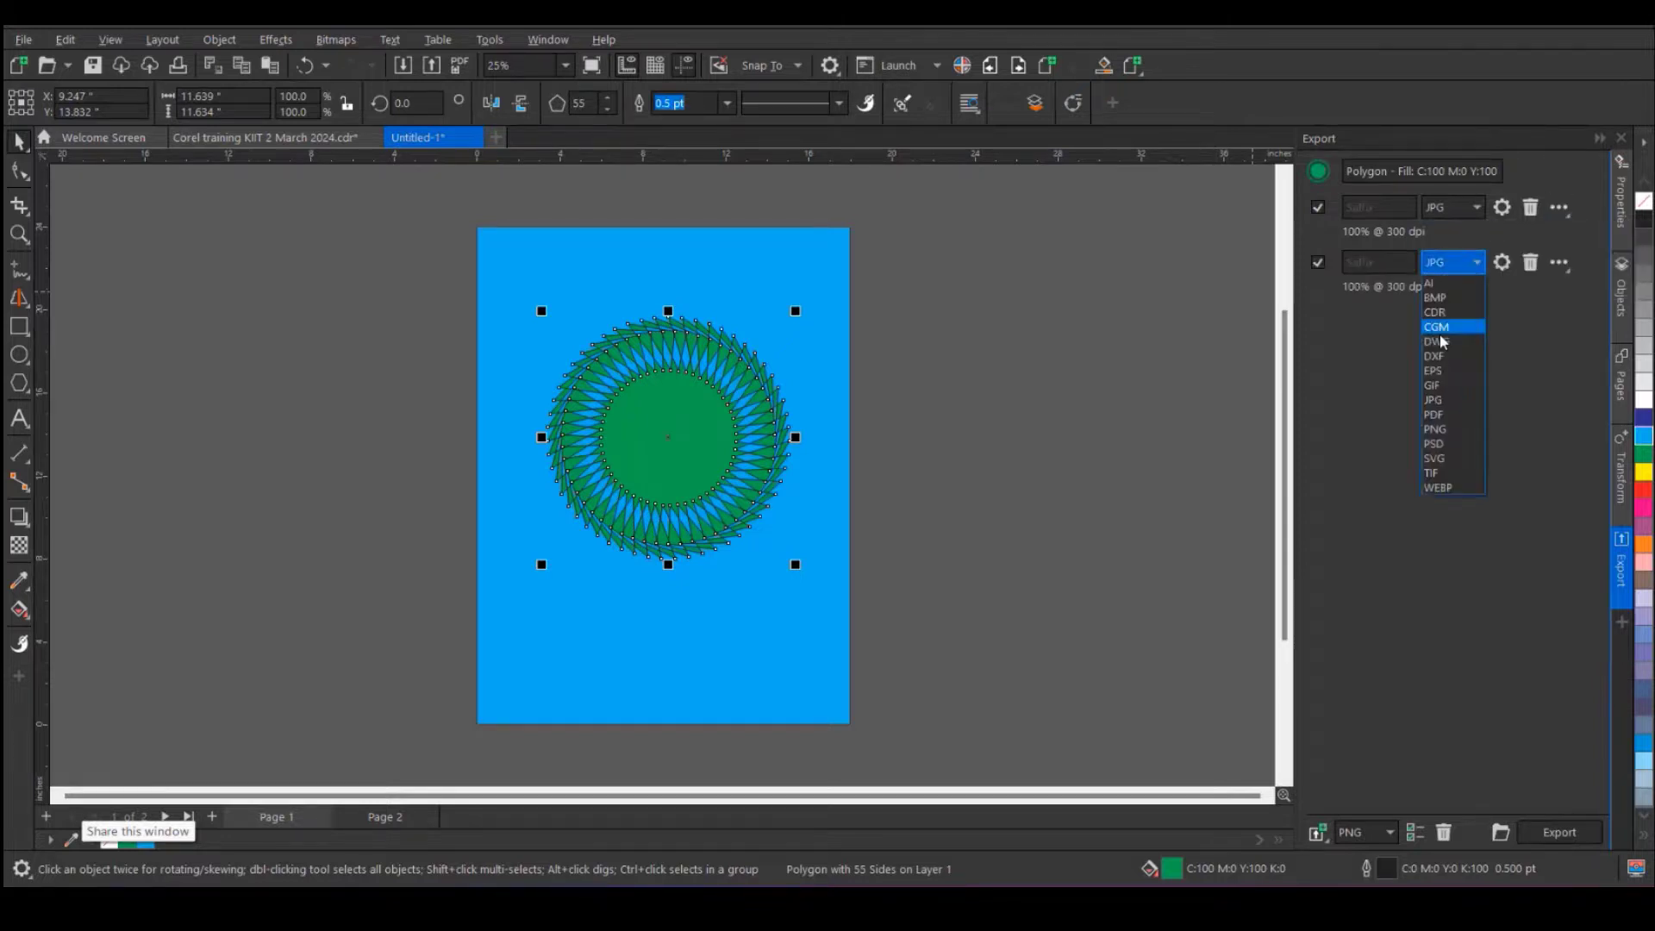
click(1433, 415)
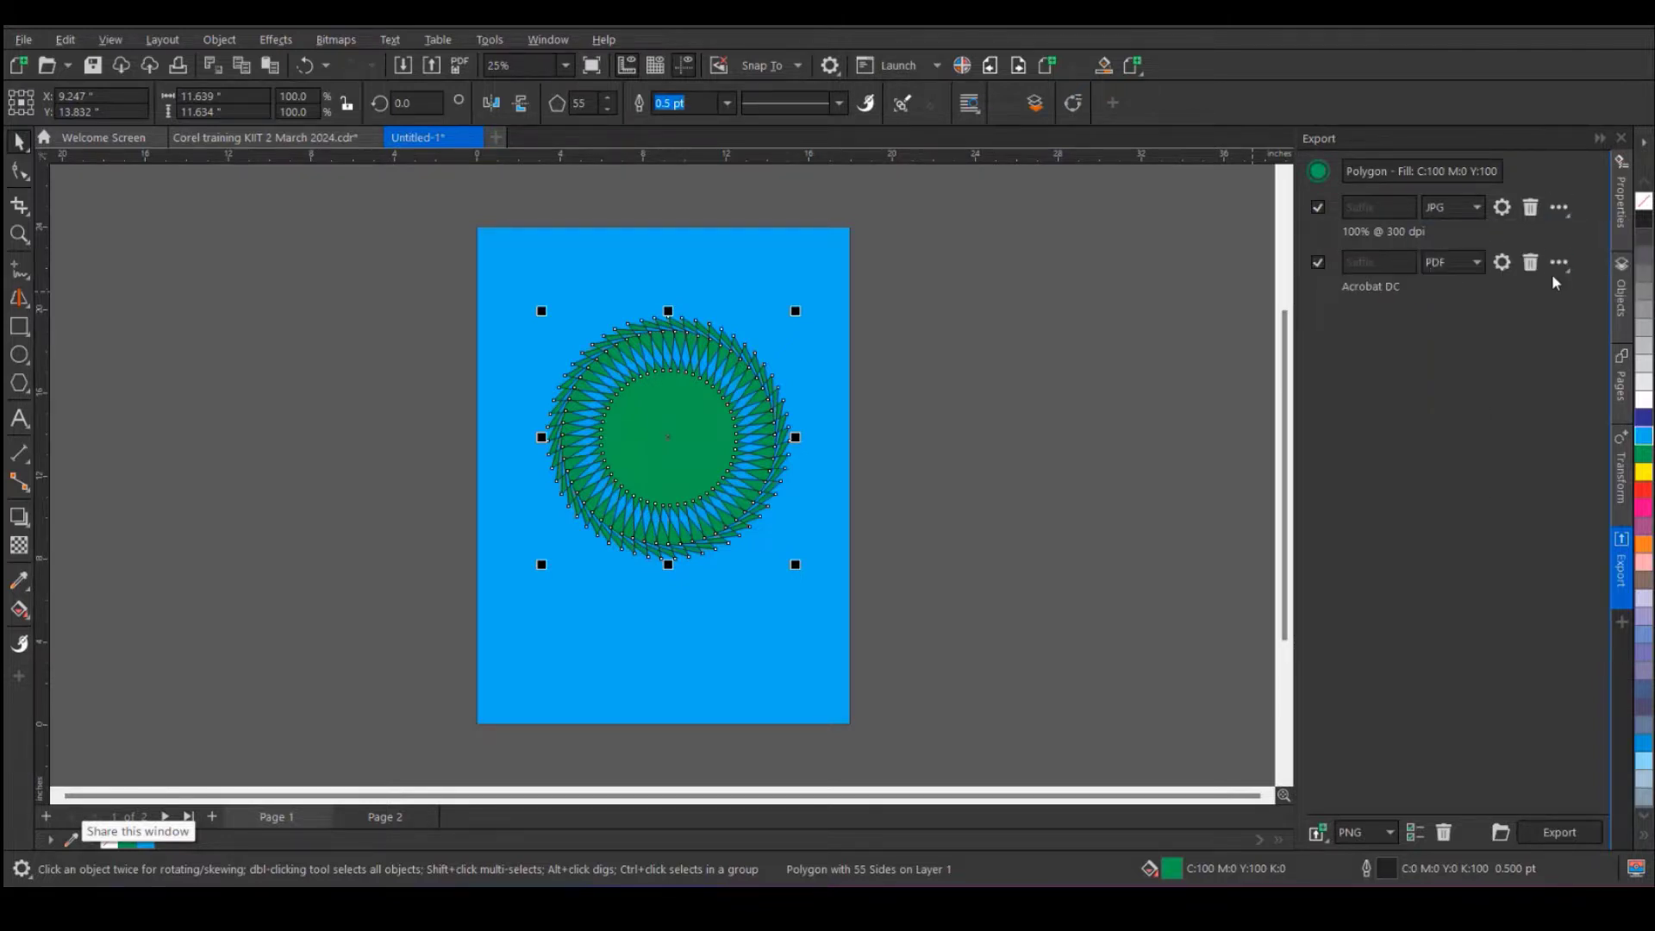
- Add a third export setting for the polygon, using the PNG format
click(1559, 262)
click(1467, 289)
click(1457, 317)
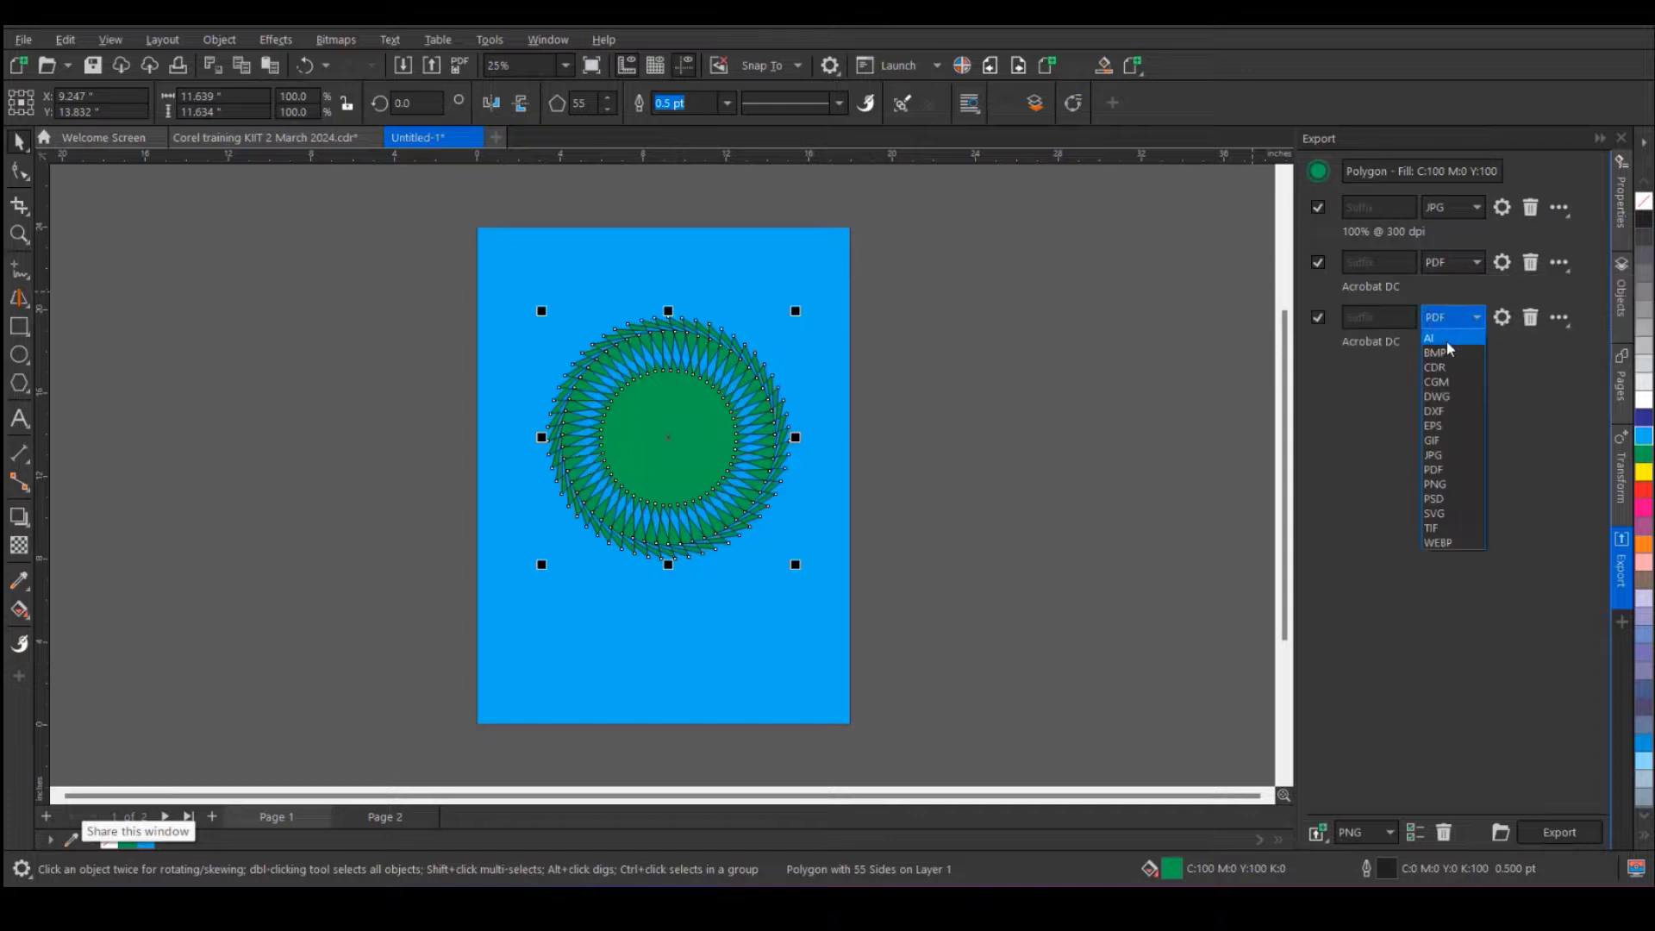
click(1441, 482)
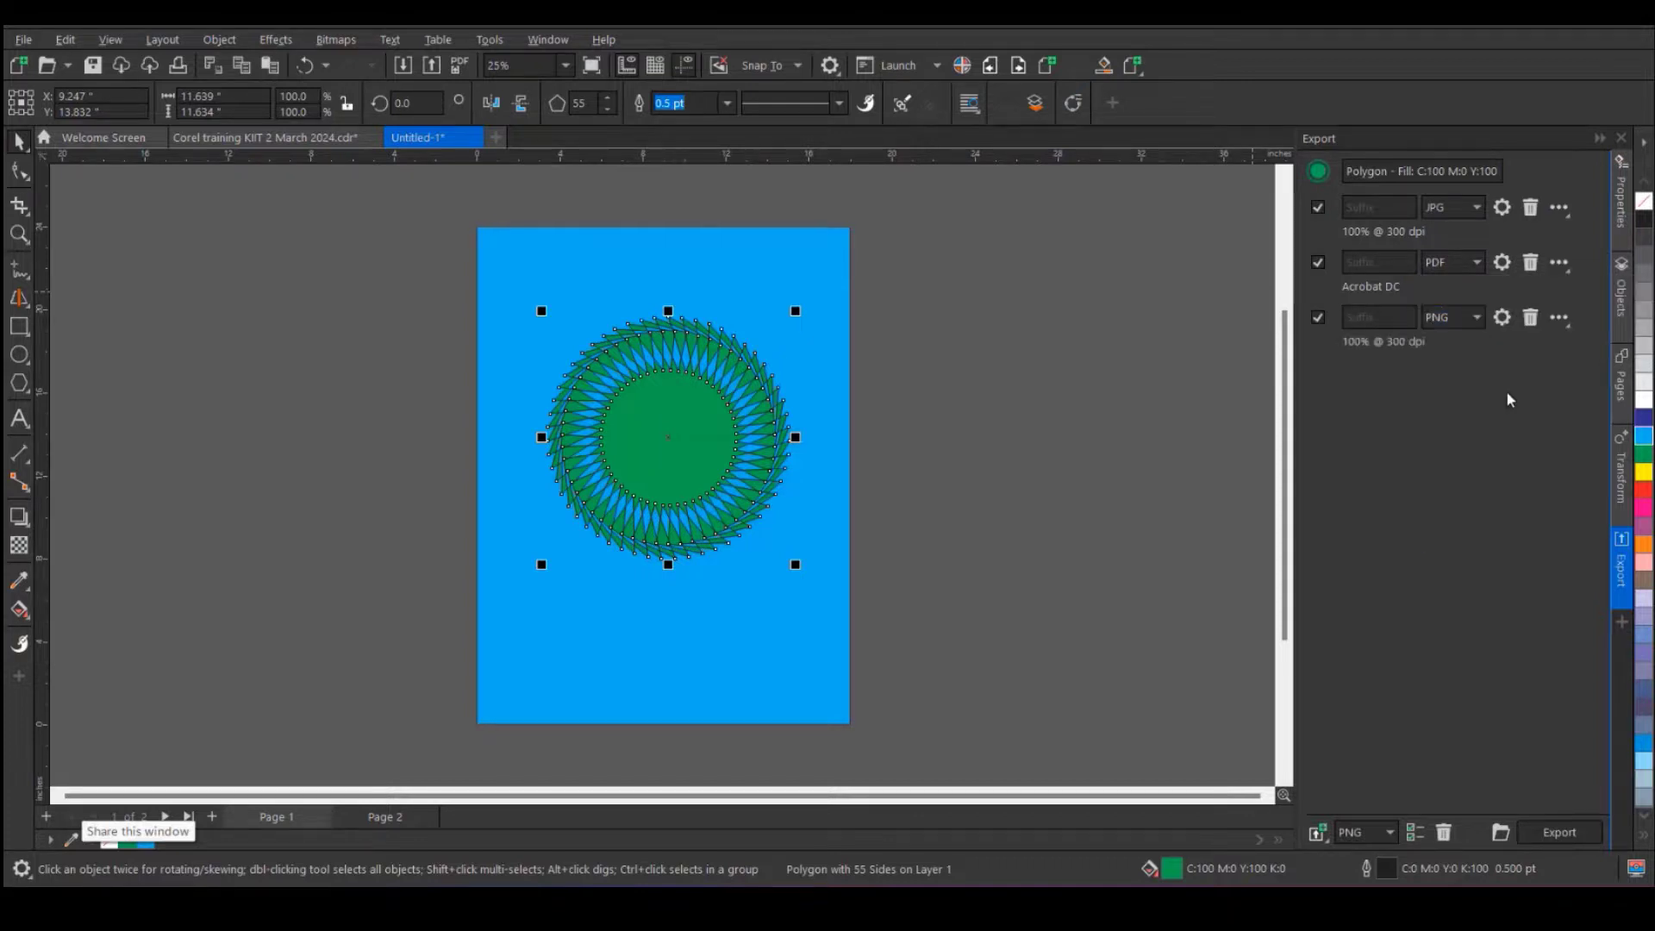
- Add a fourth export setting for the polygon in CDR format, saved as version 20.0 (2018)
click(1558, 317)
click(1467, 344)
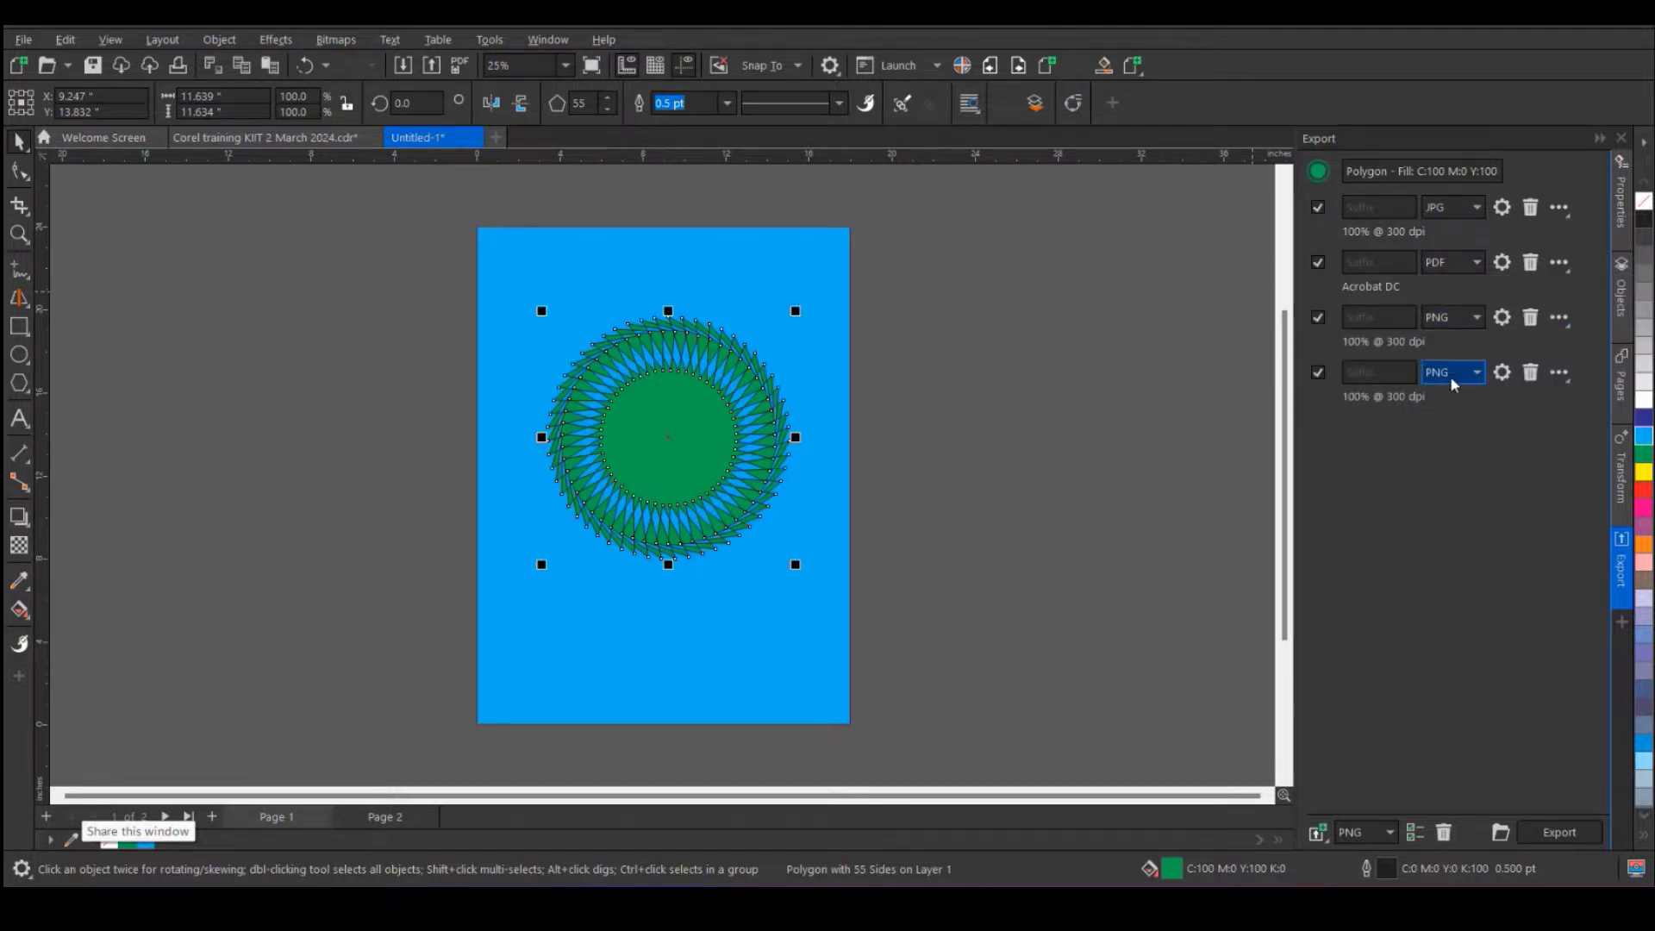
click(1450, 374)
click(1456, 423)
click(1502, 374)
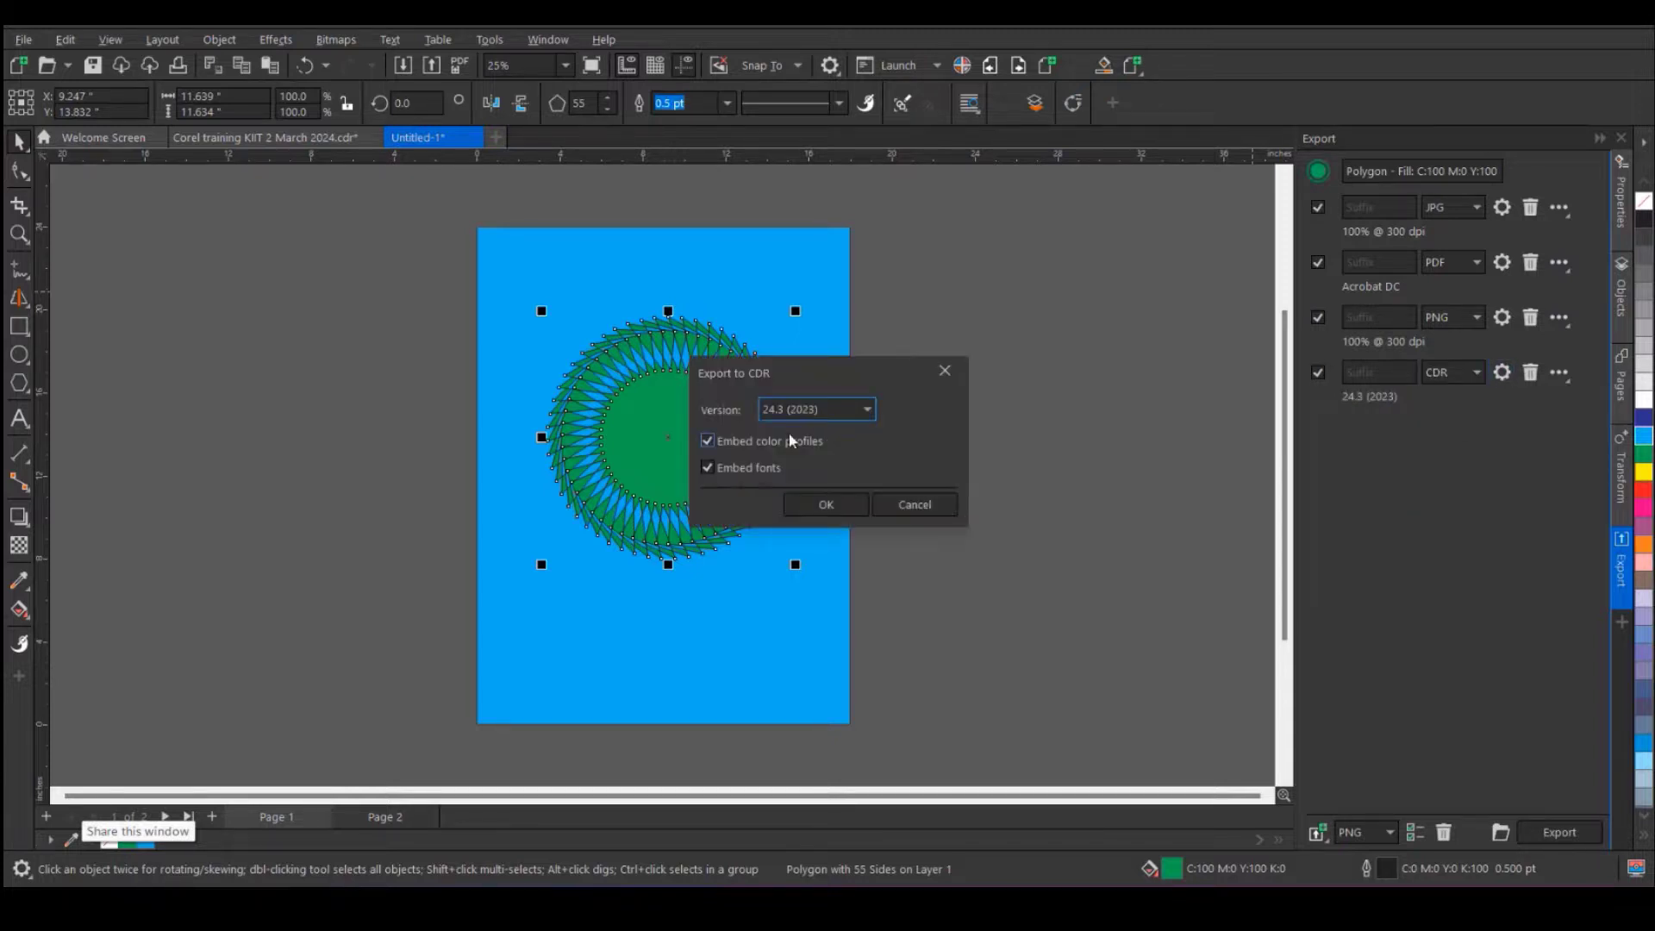
click(864, 410)
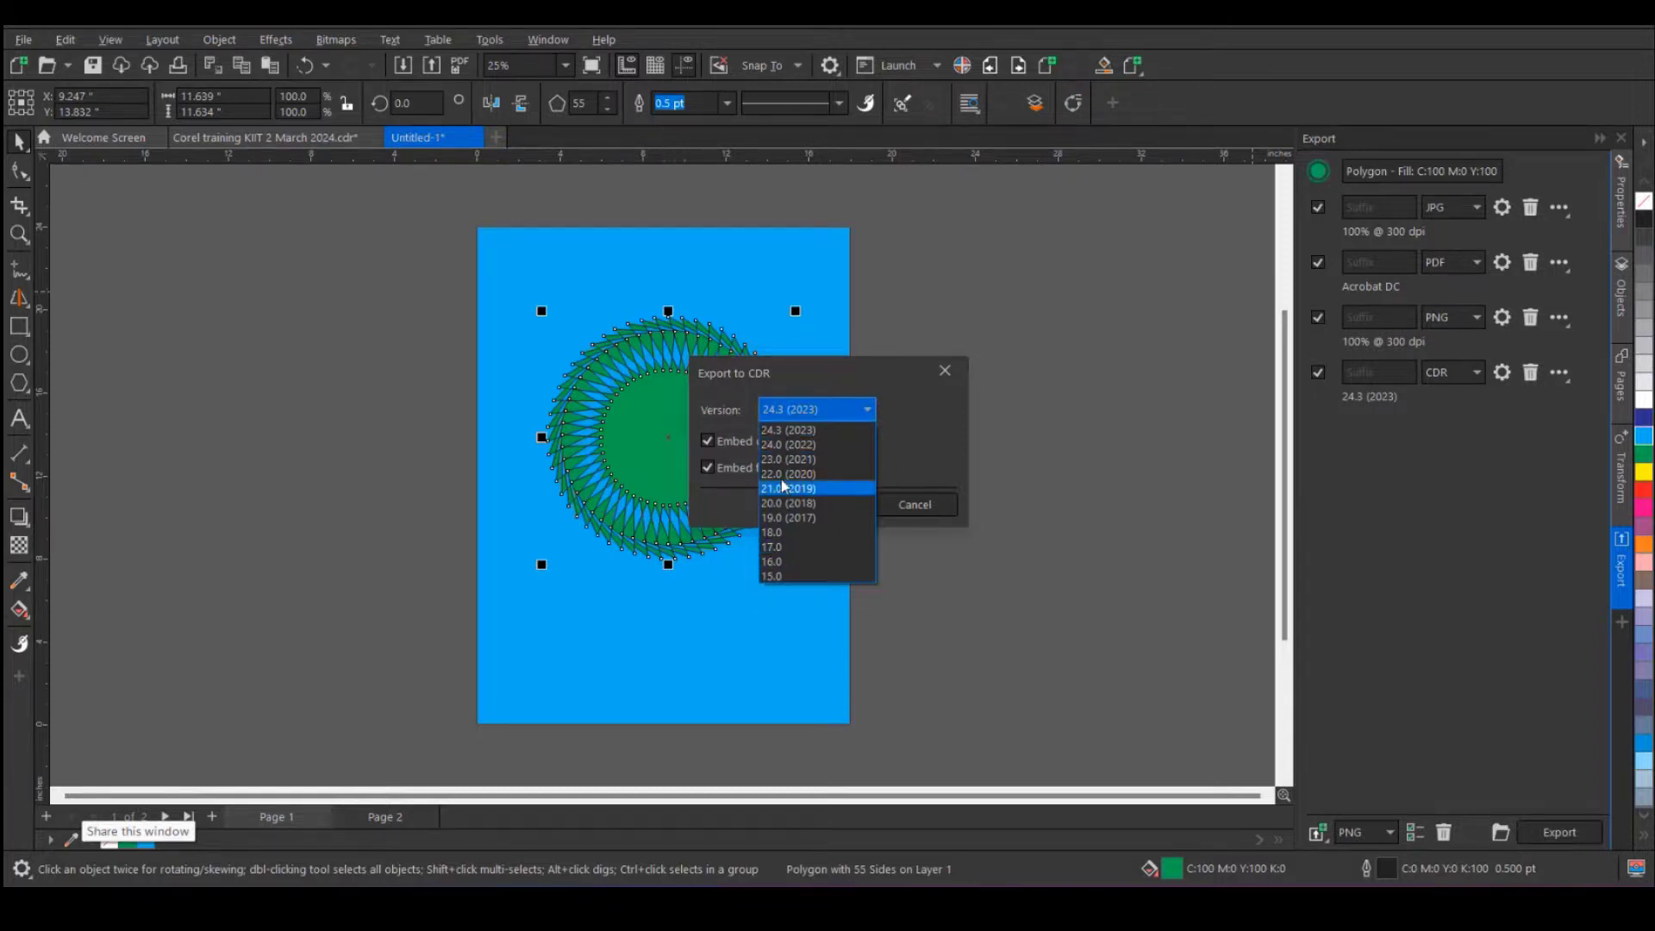
click(782, 504)
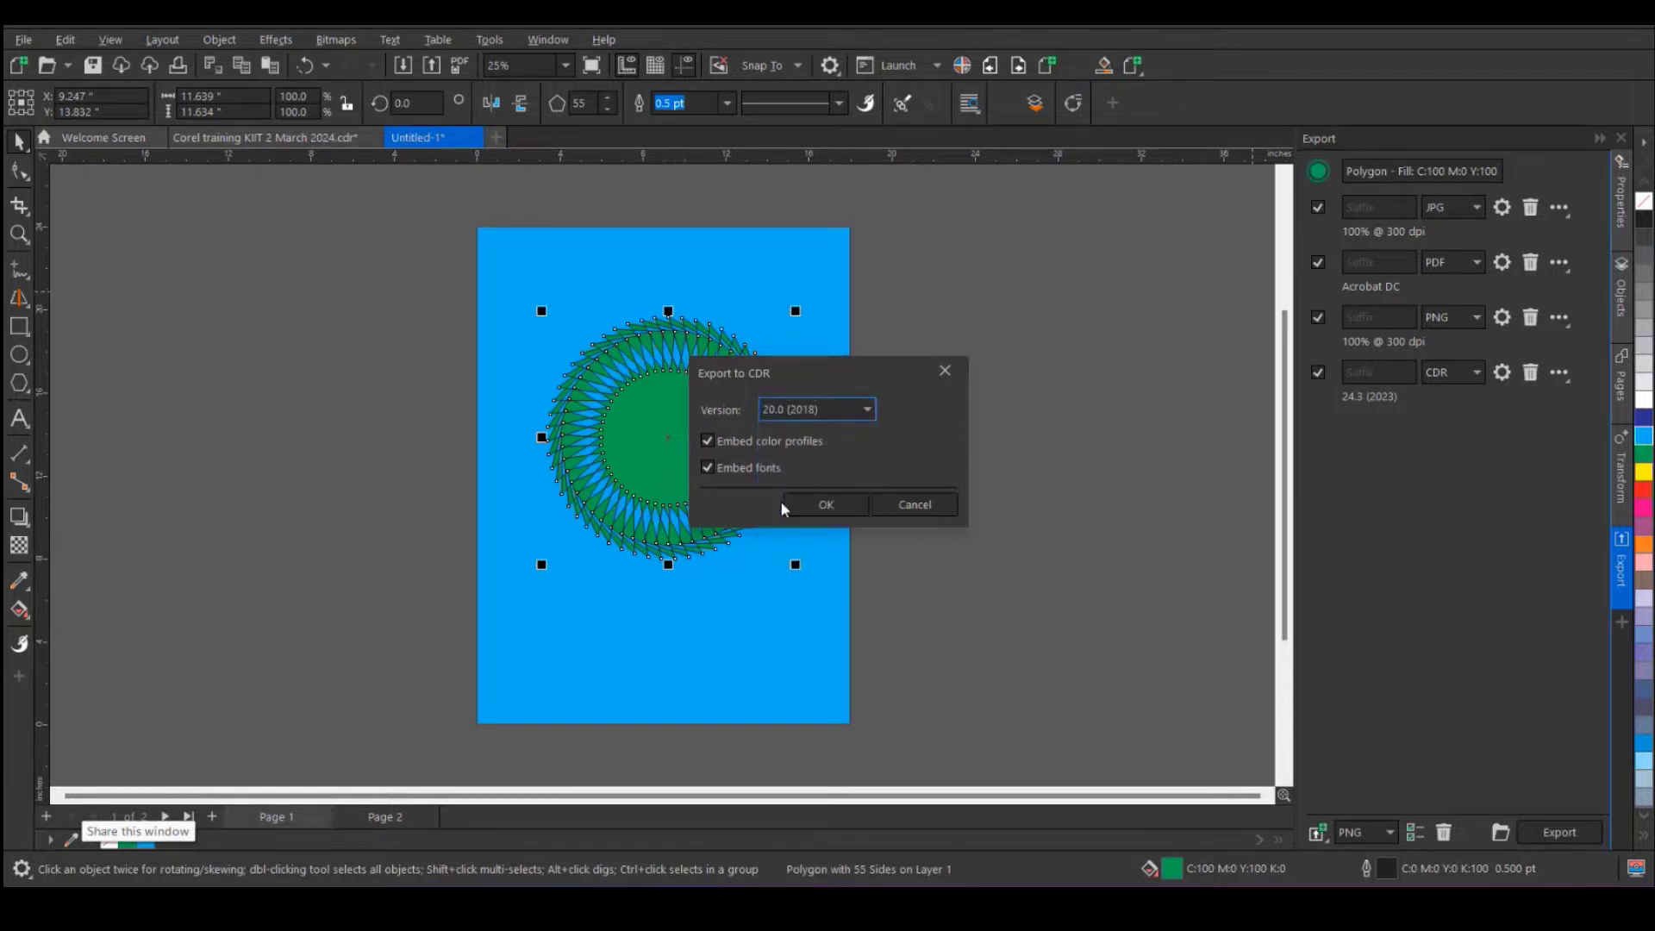
click(811, 503)
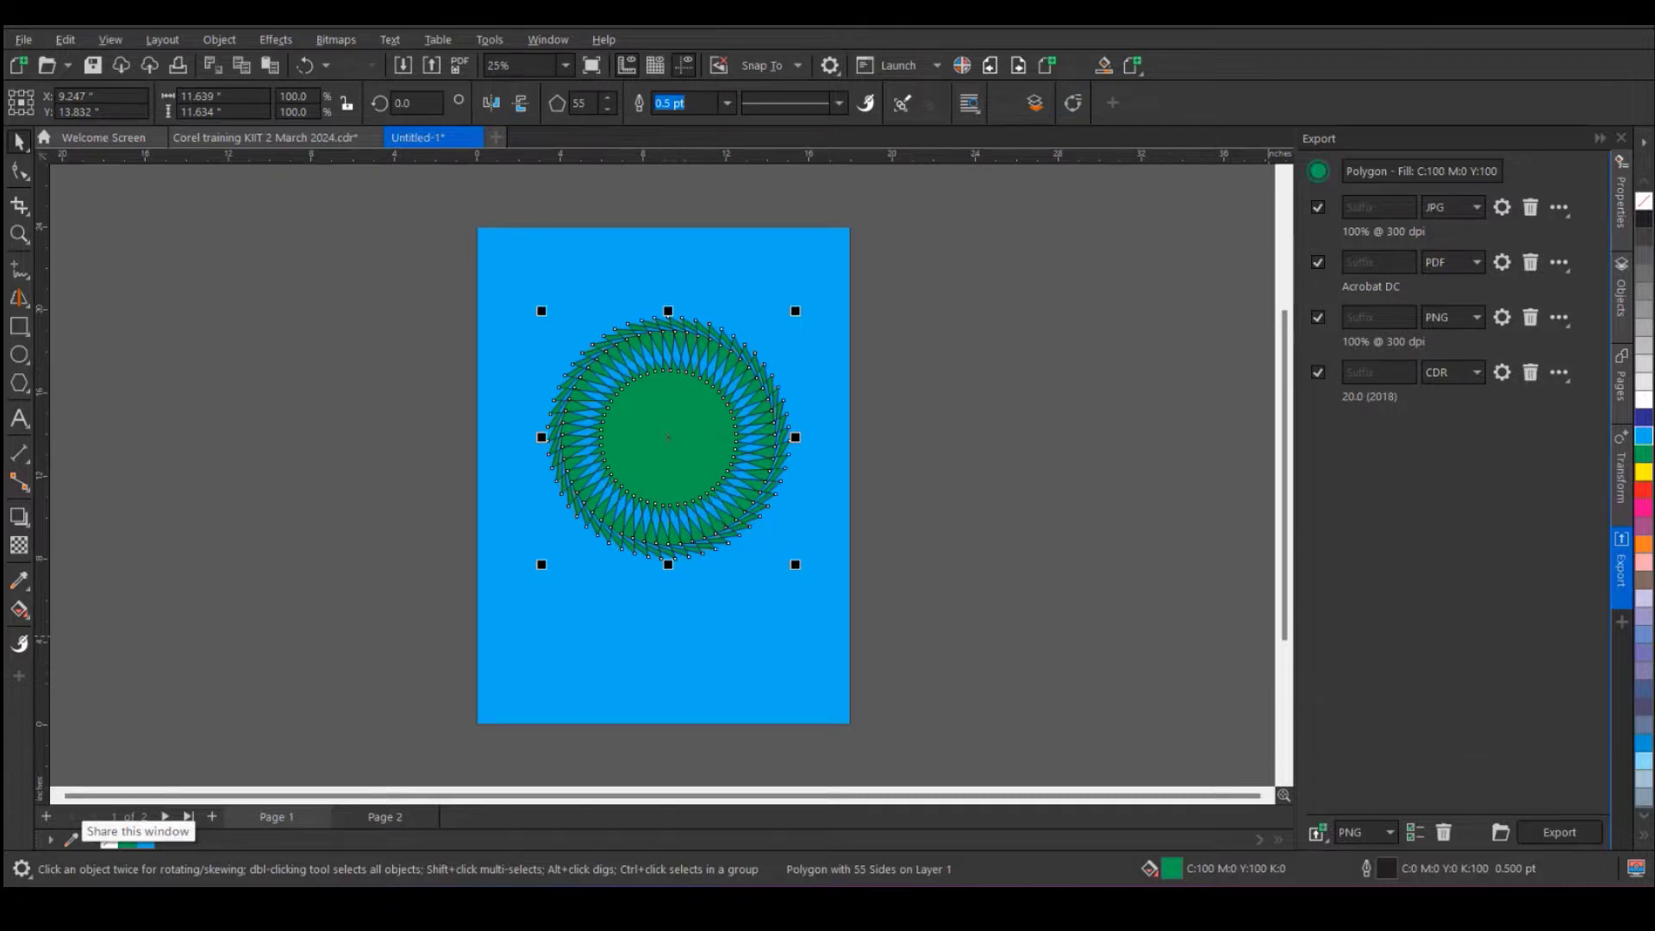
- Check the contents of the Corel test Export folder on the desktop and return to the Untitled-1 drawing in CorelDRAW
click(1536, 12)
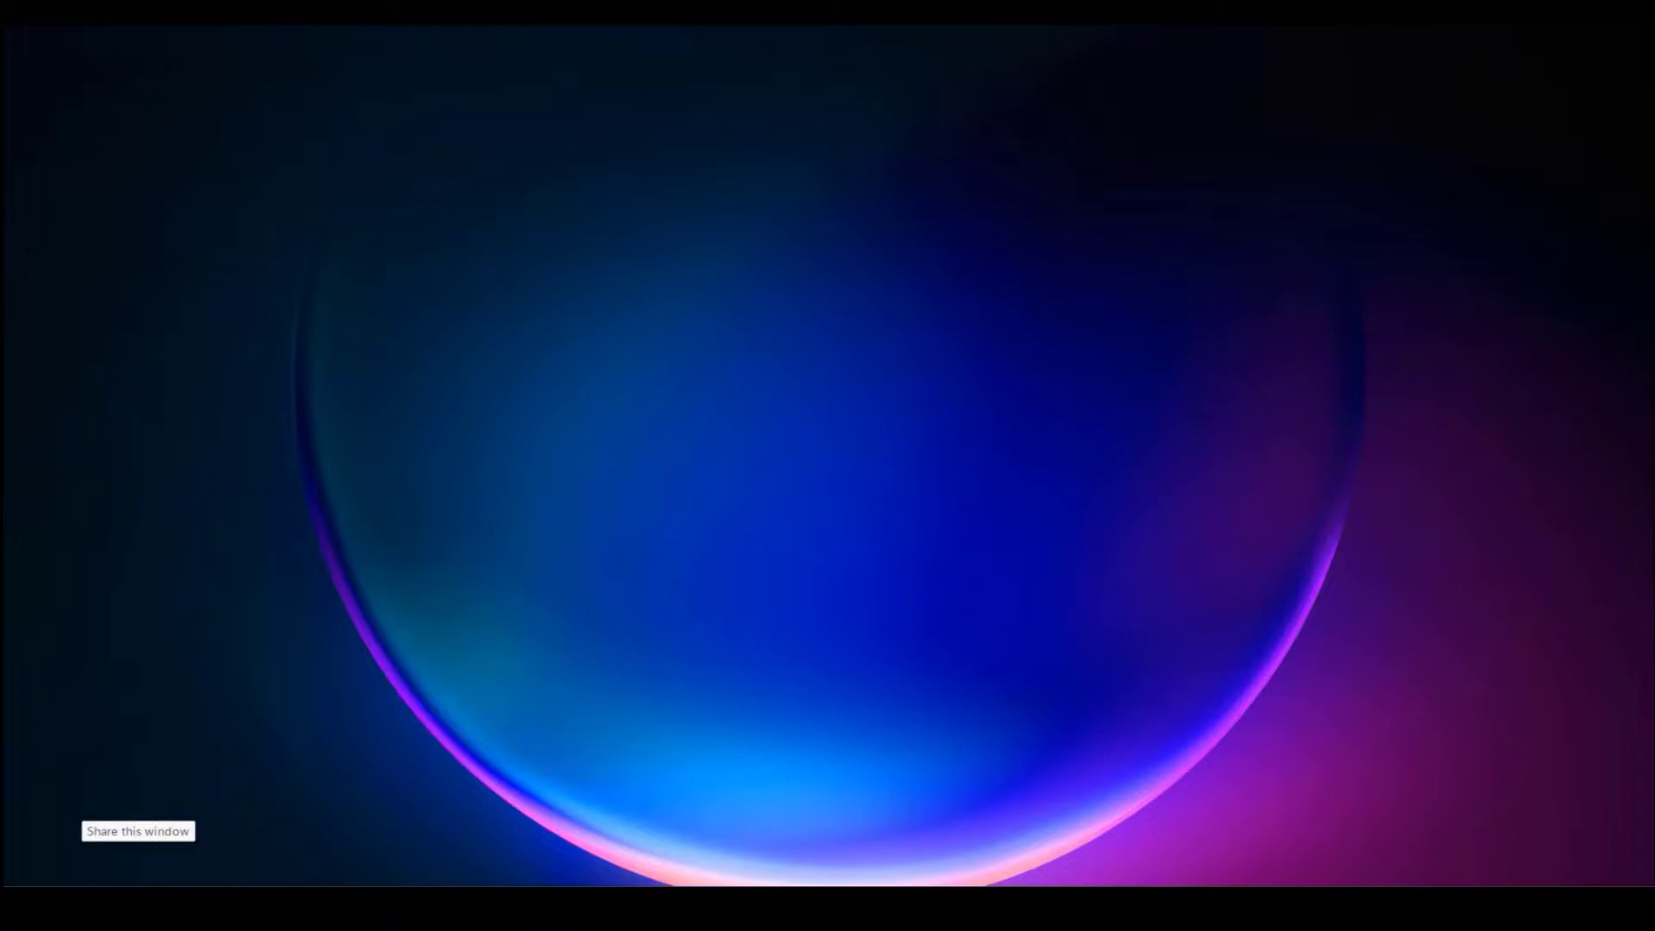
drag(4, 645, 894, 379)
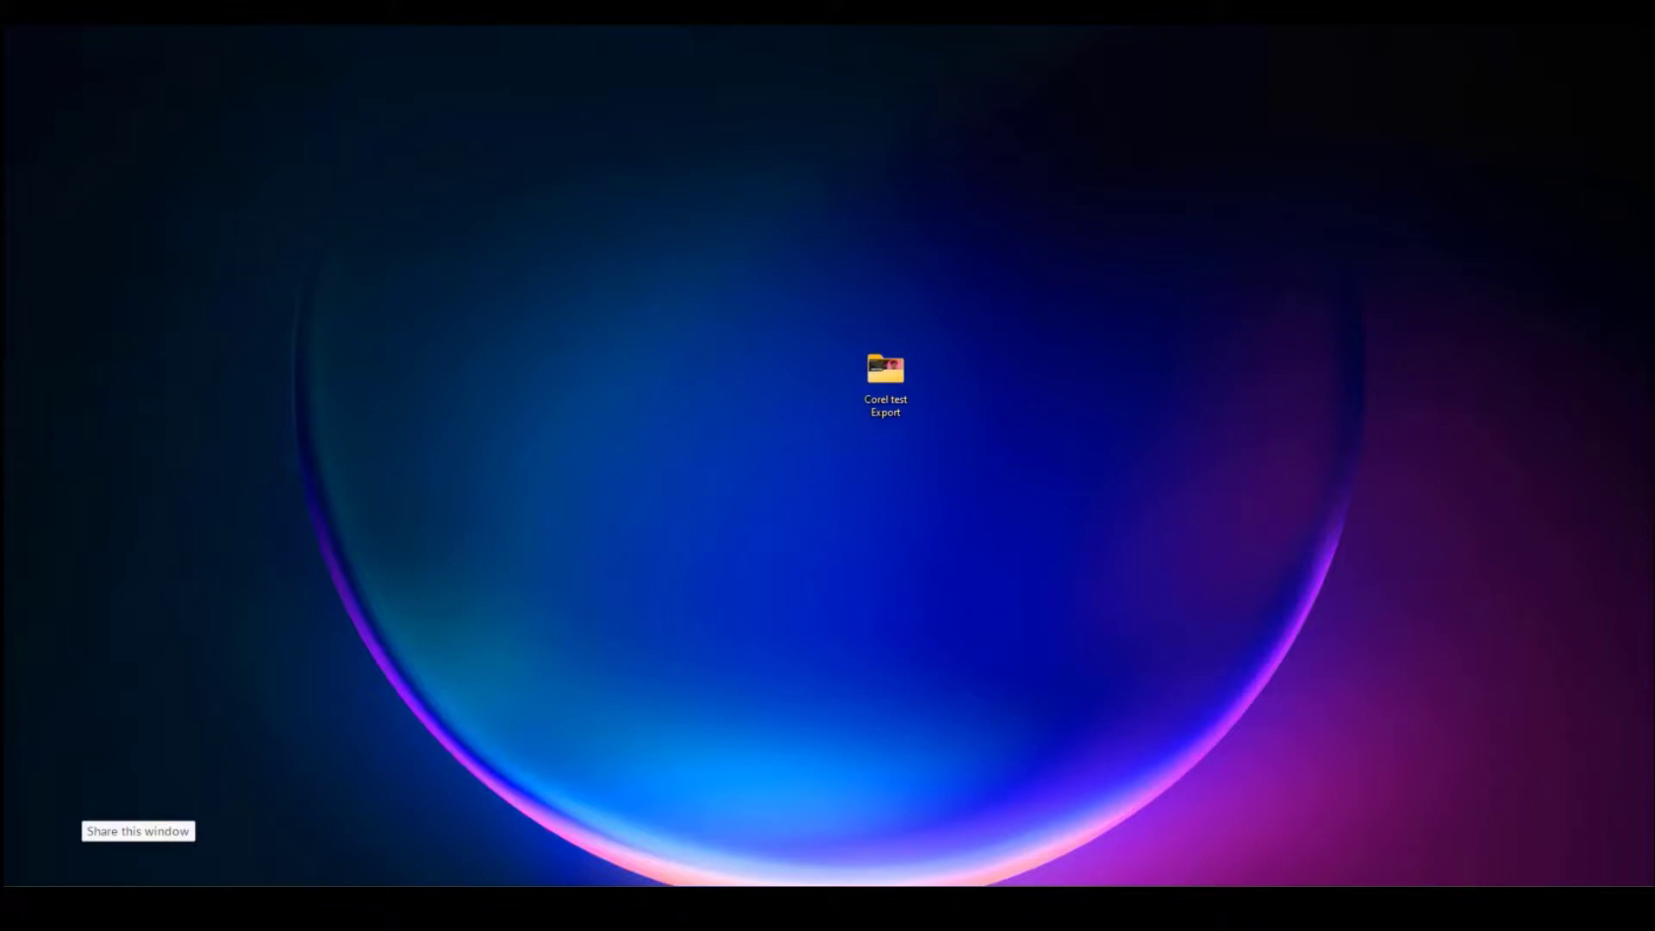
drag(3, 164, 798, 235)
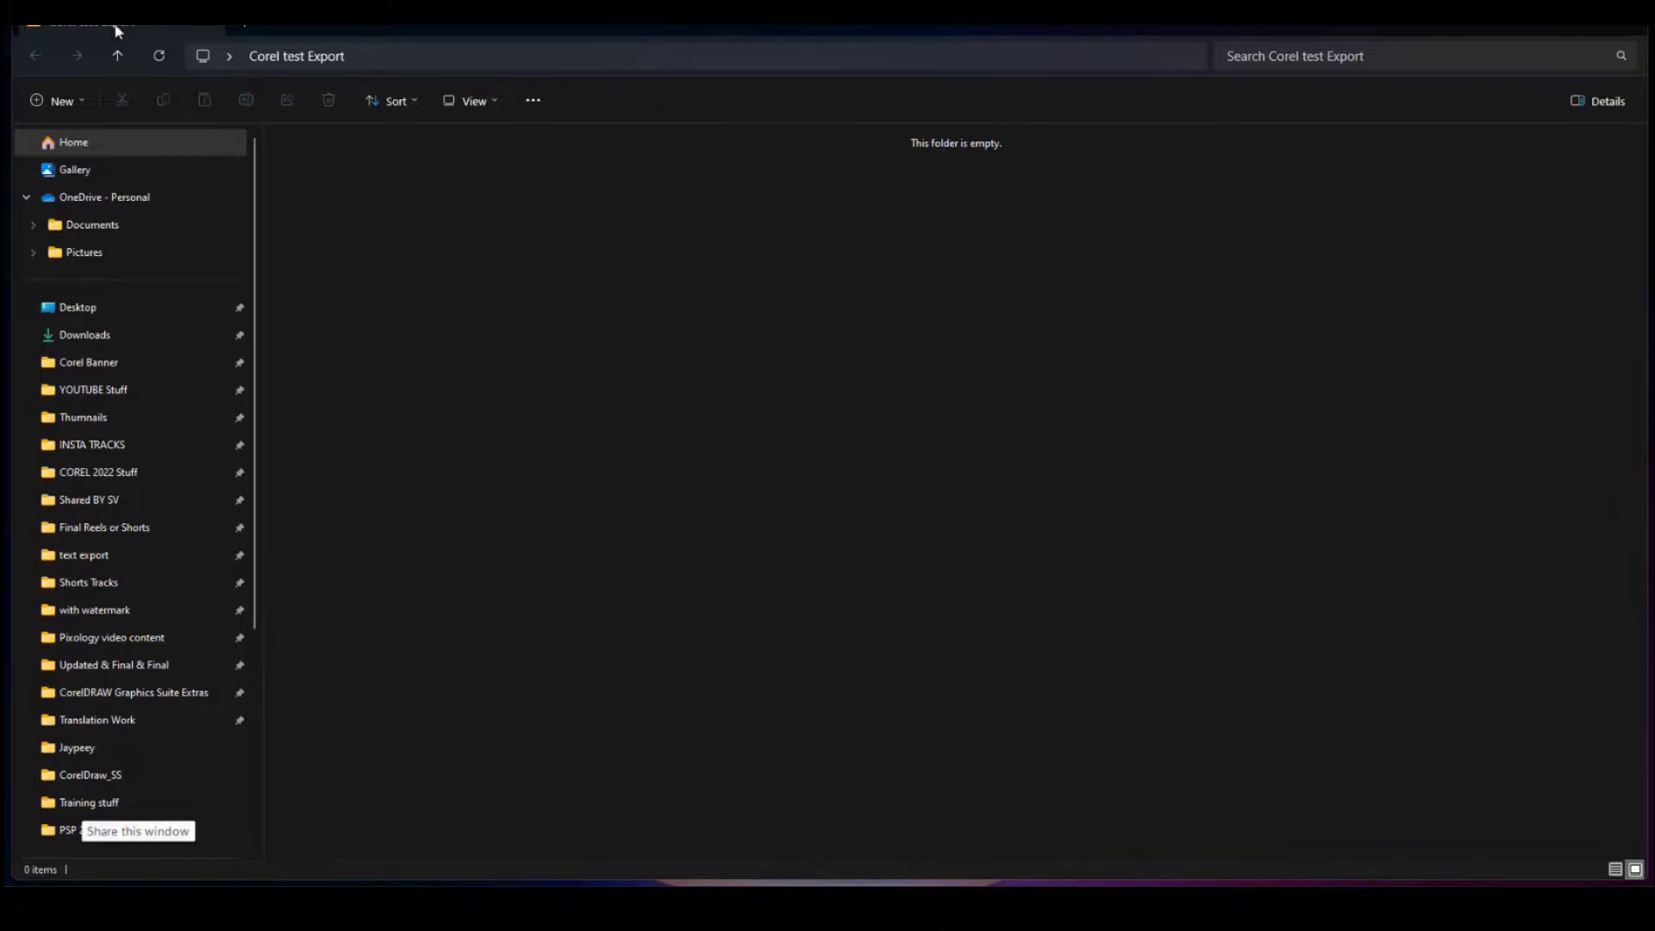
click(1629, 26)
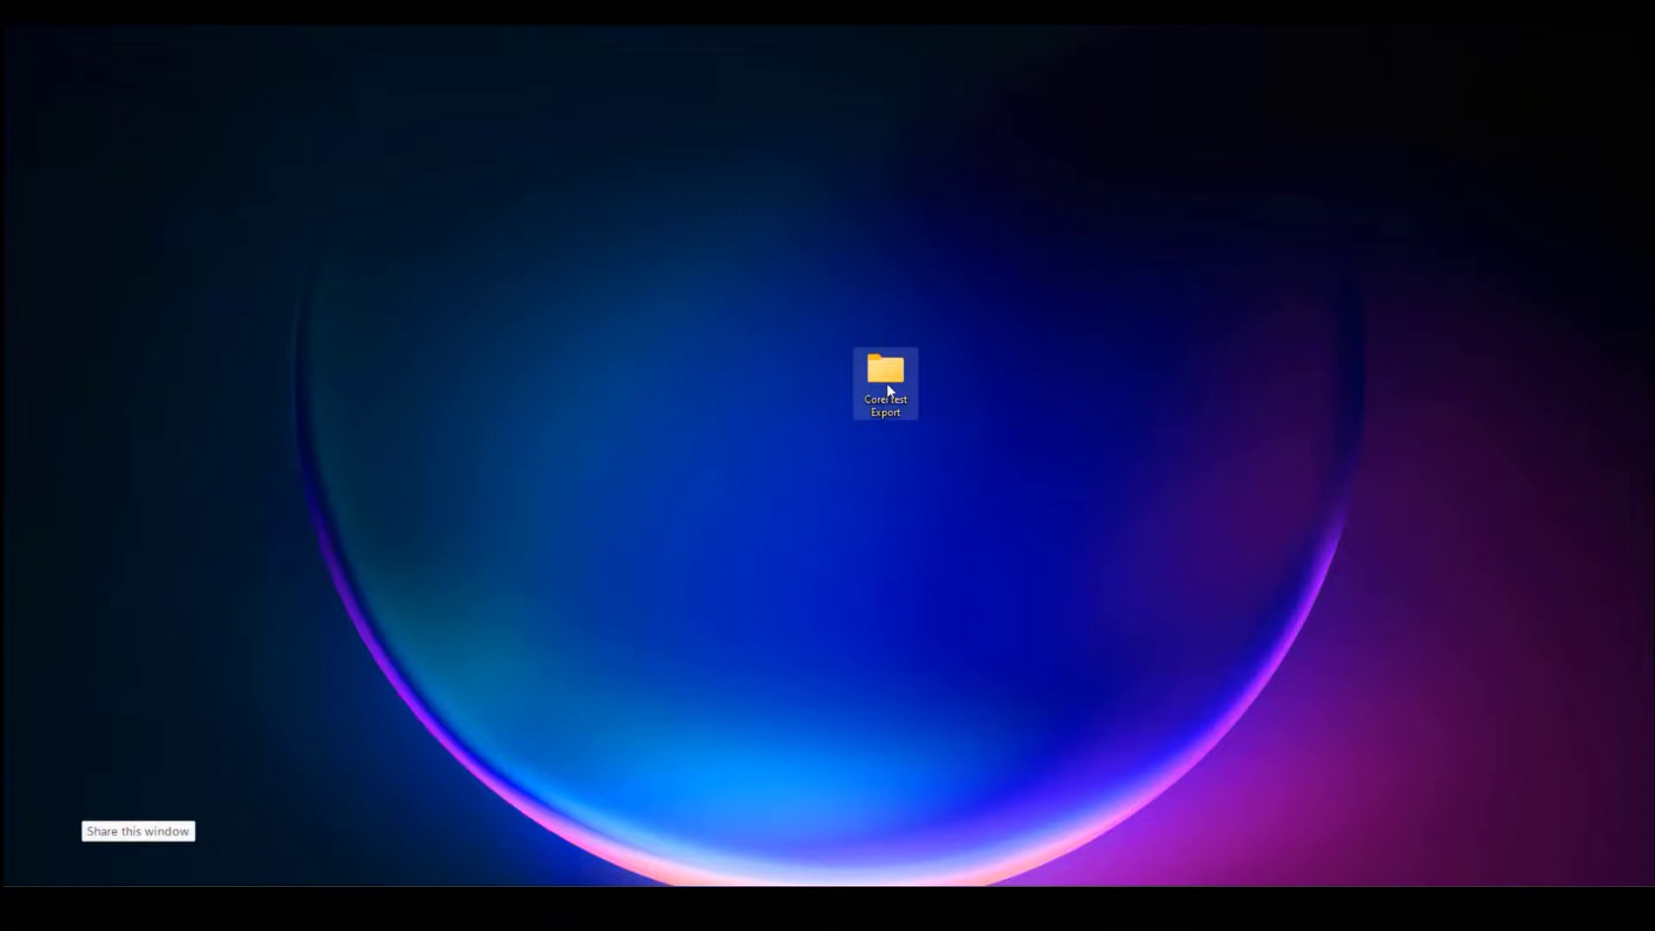
drag(1654, 112, 1379, 40)
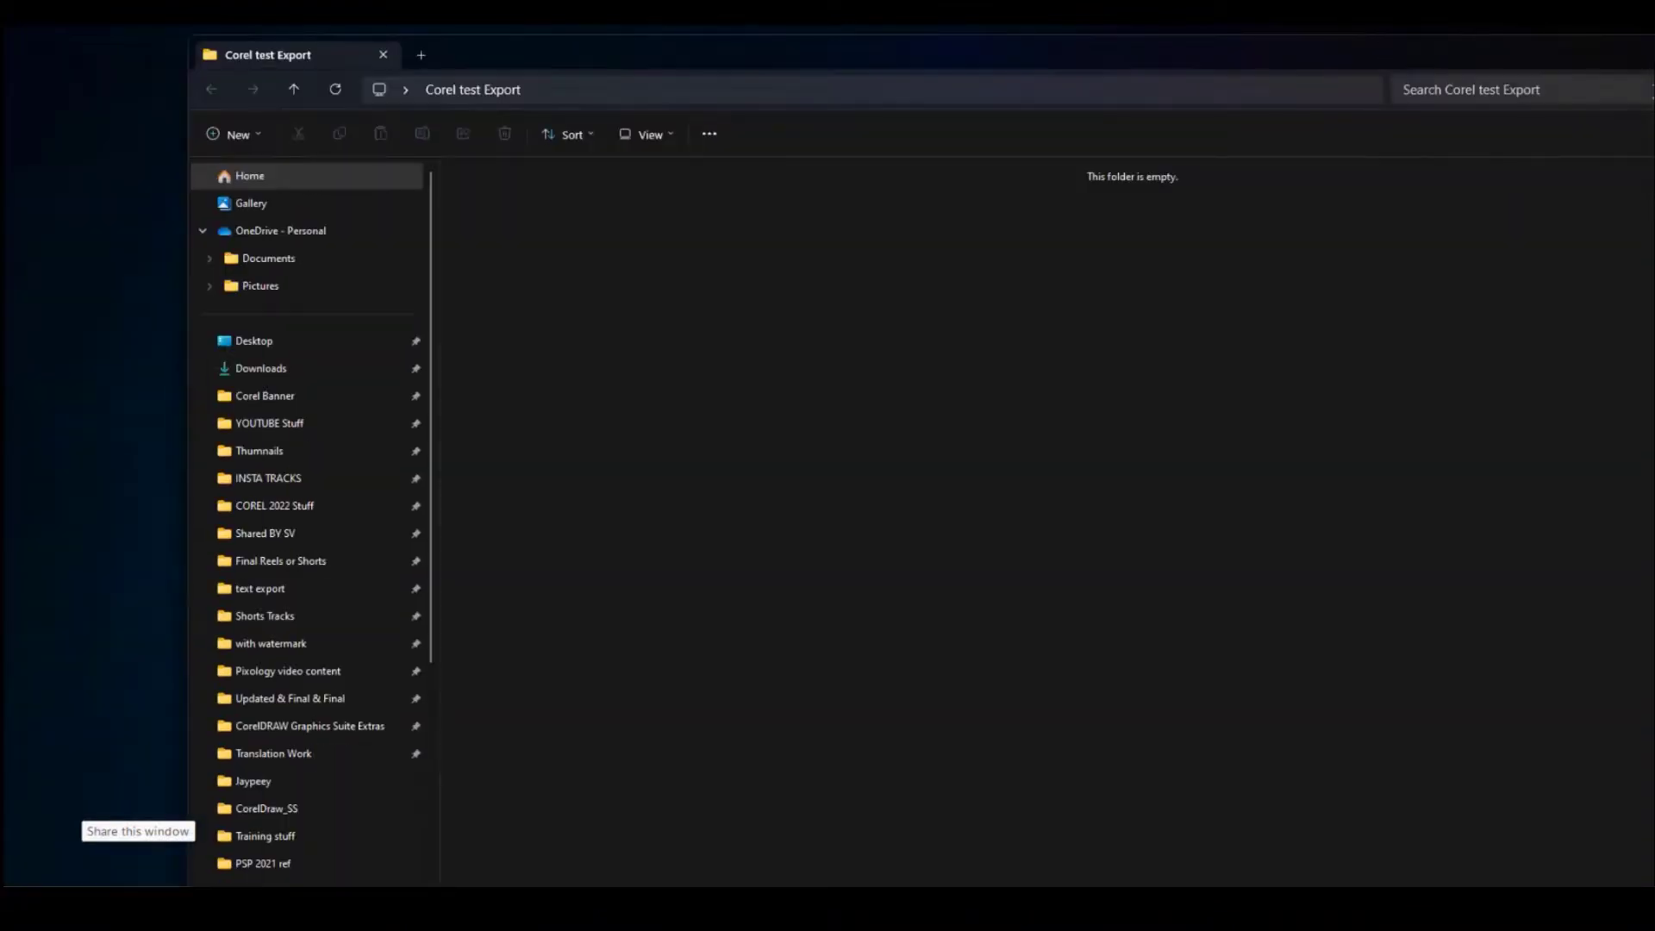
drag(1545, 54, 1265, 50)
click(1537, 43)
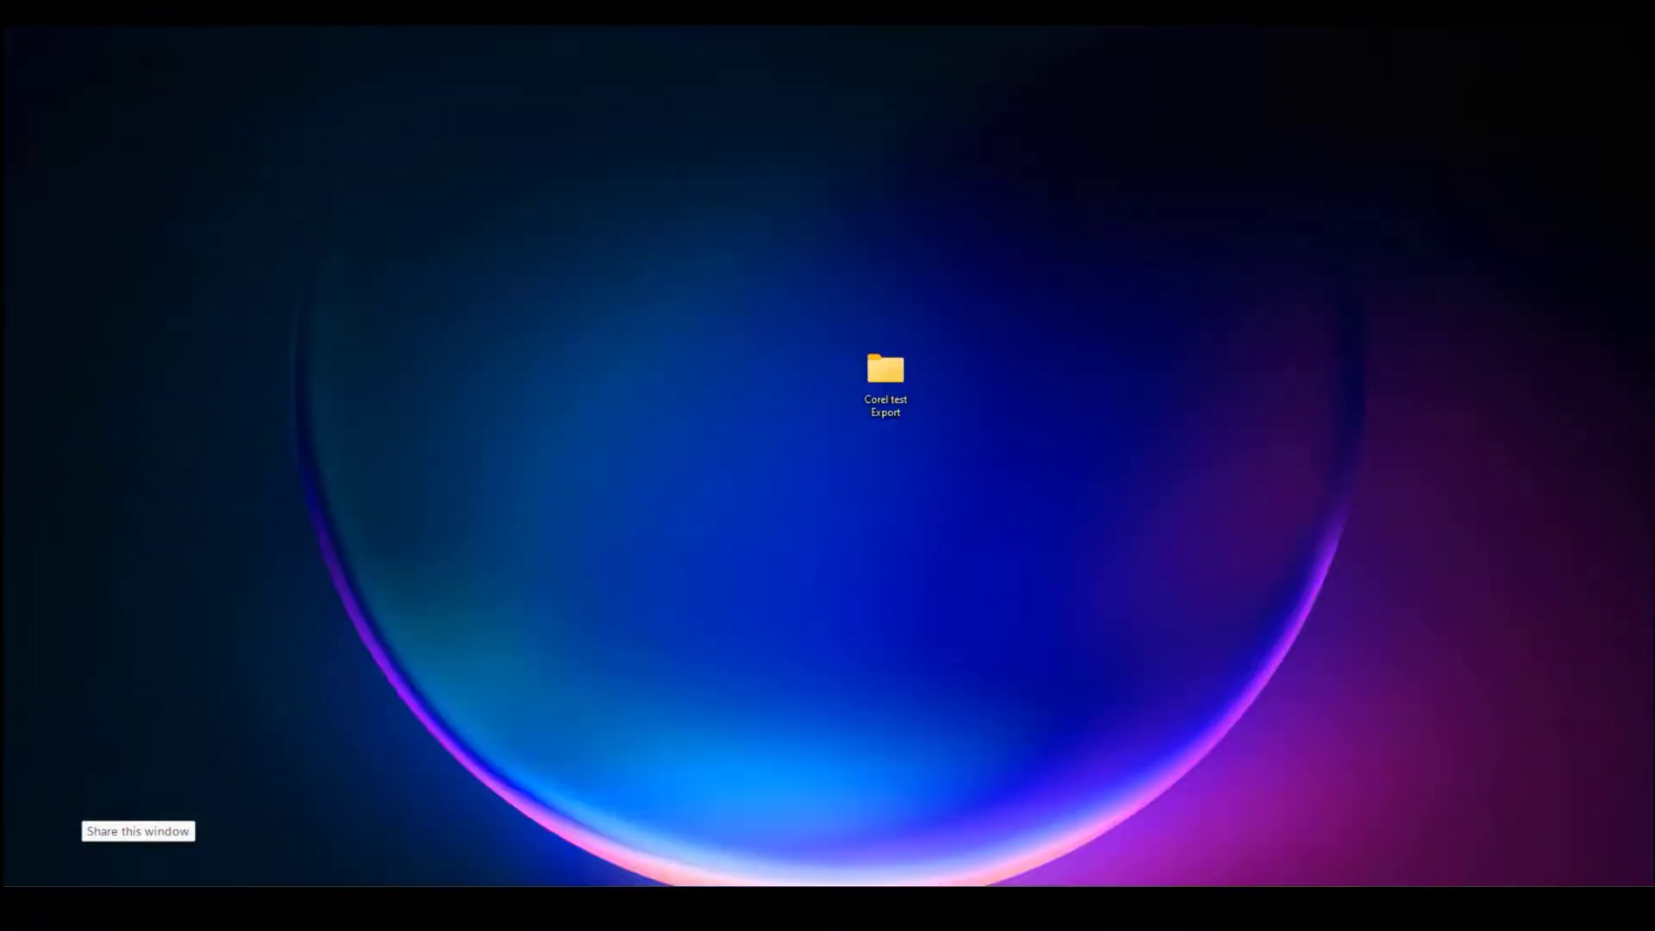
mouse_move(262, 905)
click(349, 814)
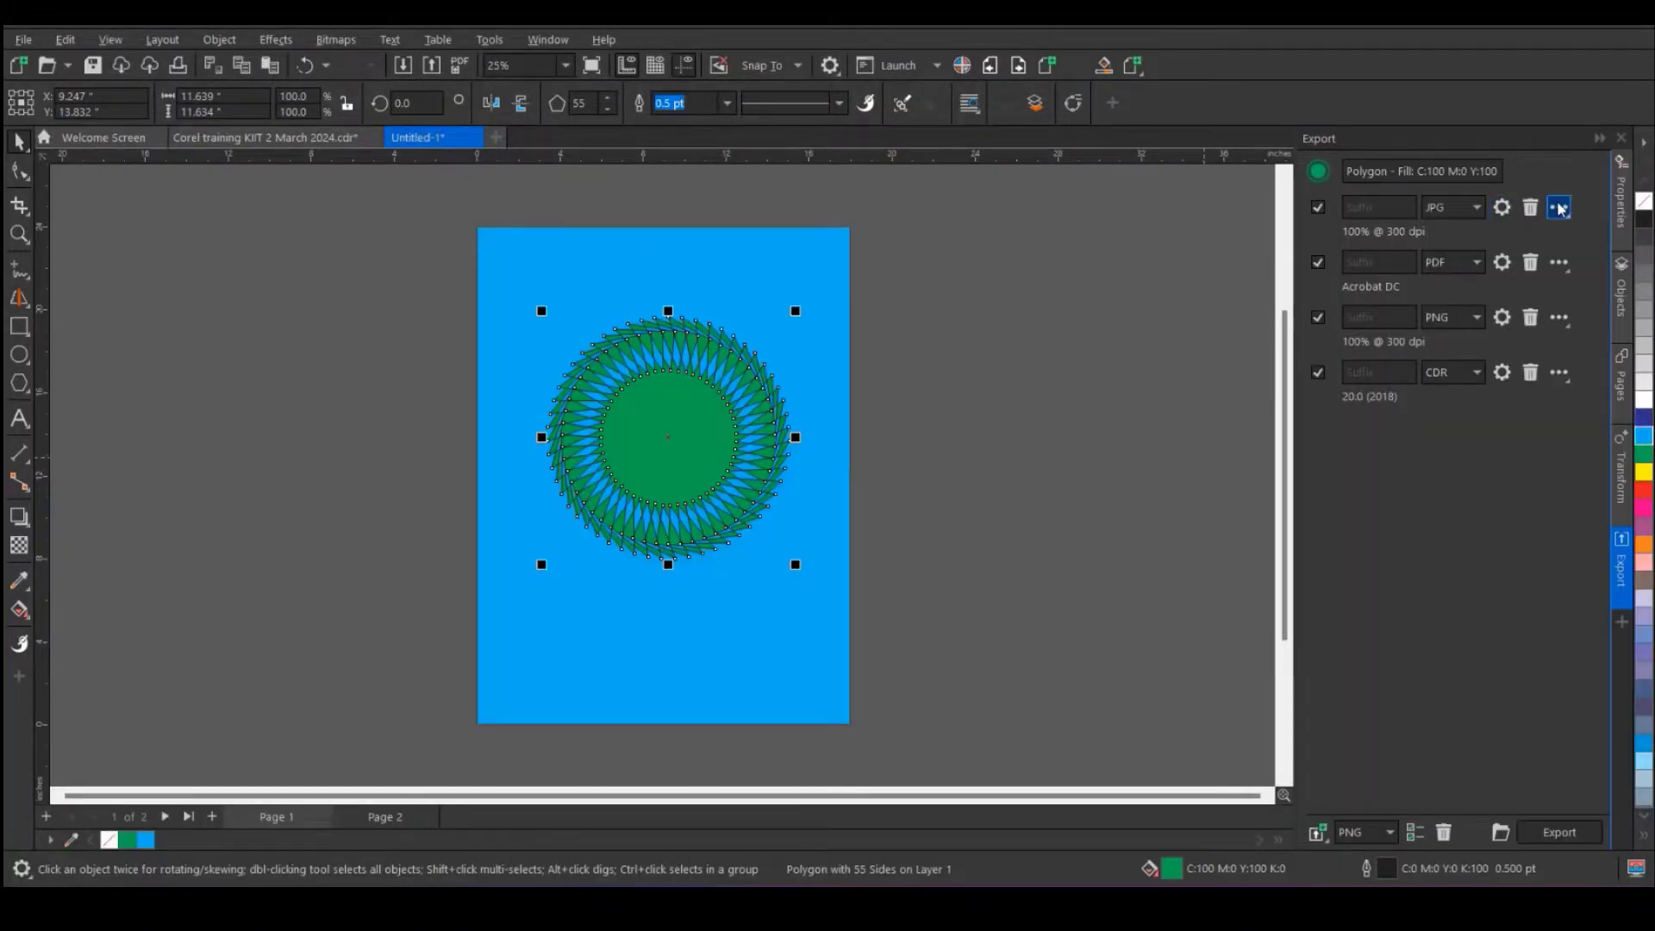
- Duplicate the polygon's JPG export setting
click(1559, 207)
click(1537, 216)
click(1556, 209)
click(1556, 209)
click(1555, 214)
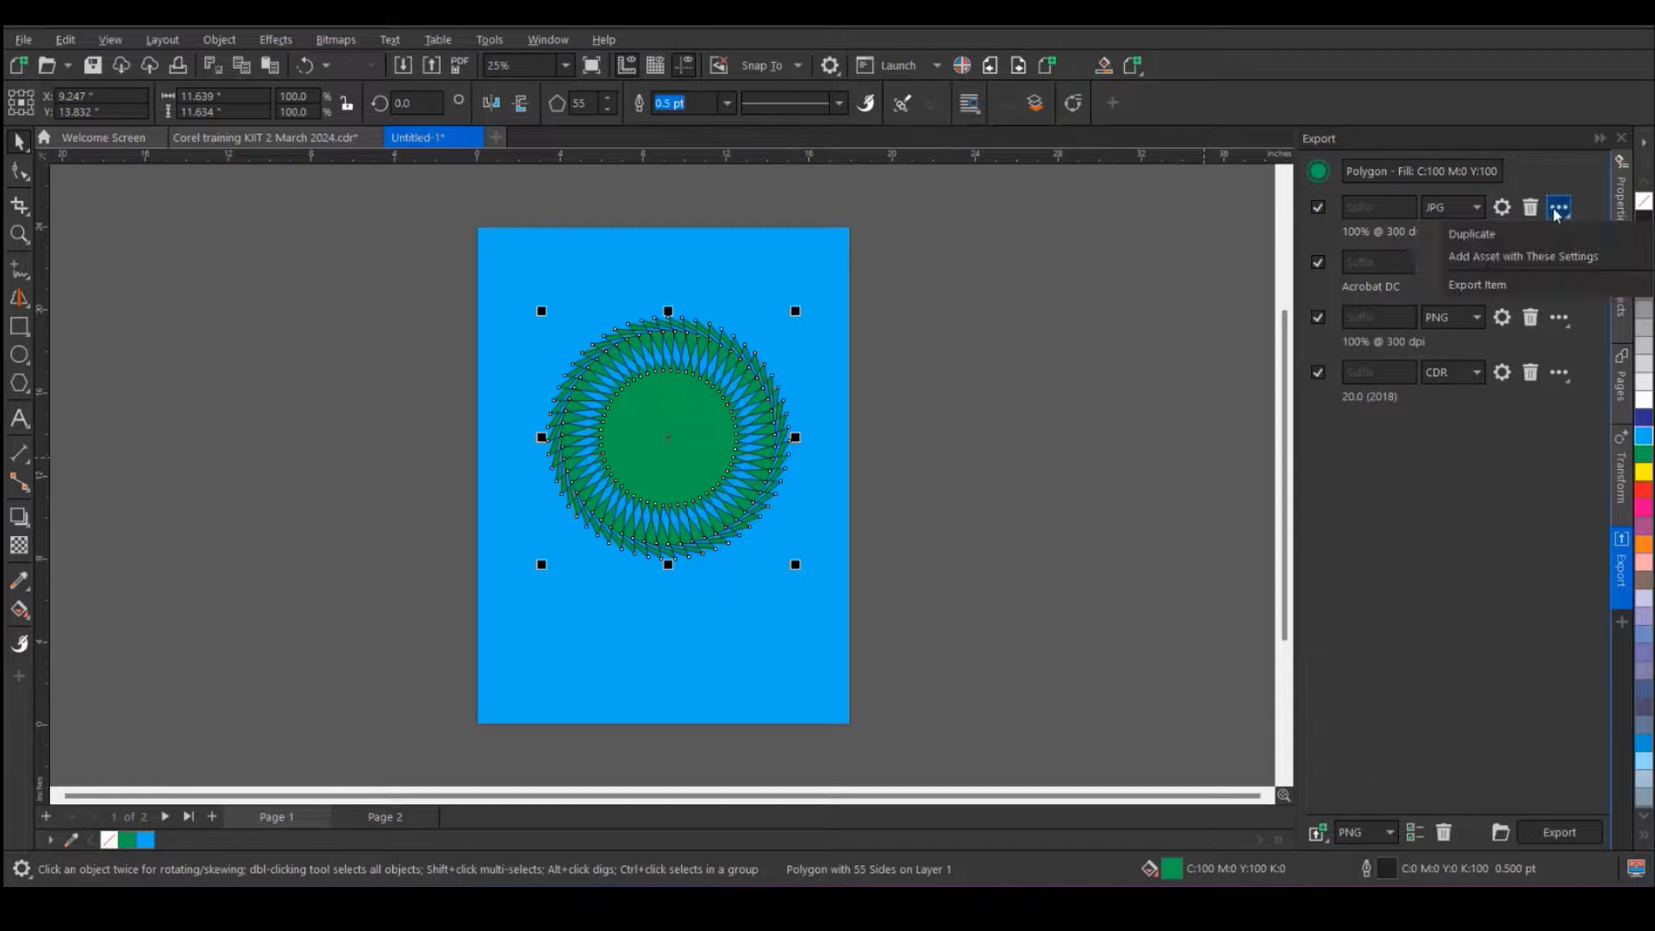
click(1556, 212)
click(1559, 210)
click(1559, 208)
click(1559, 210)
click(1498, 233)
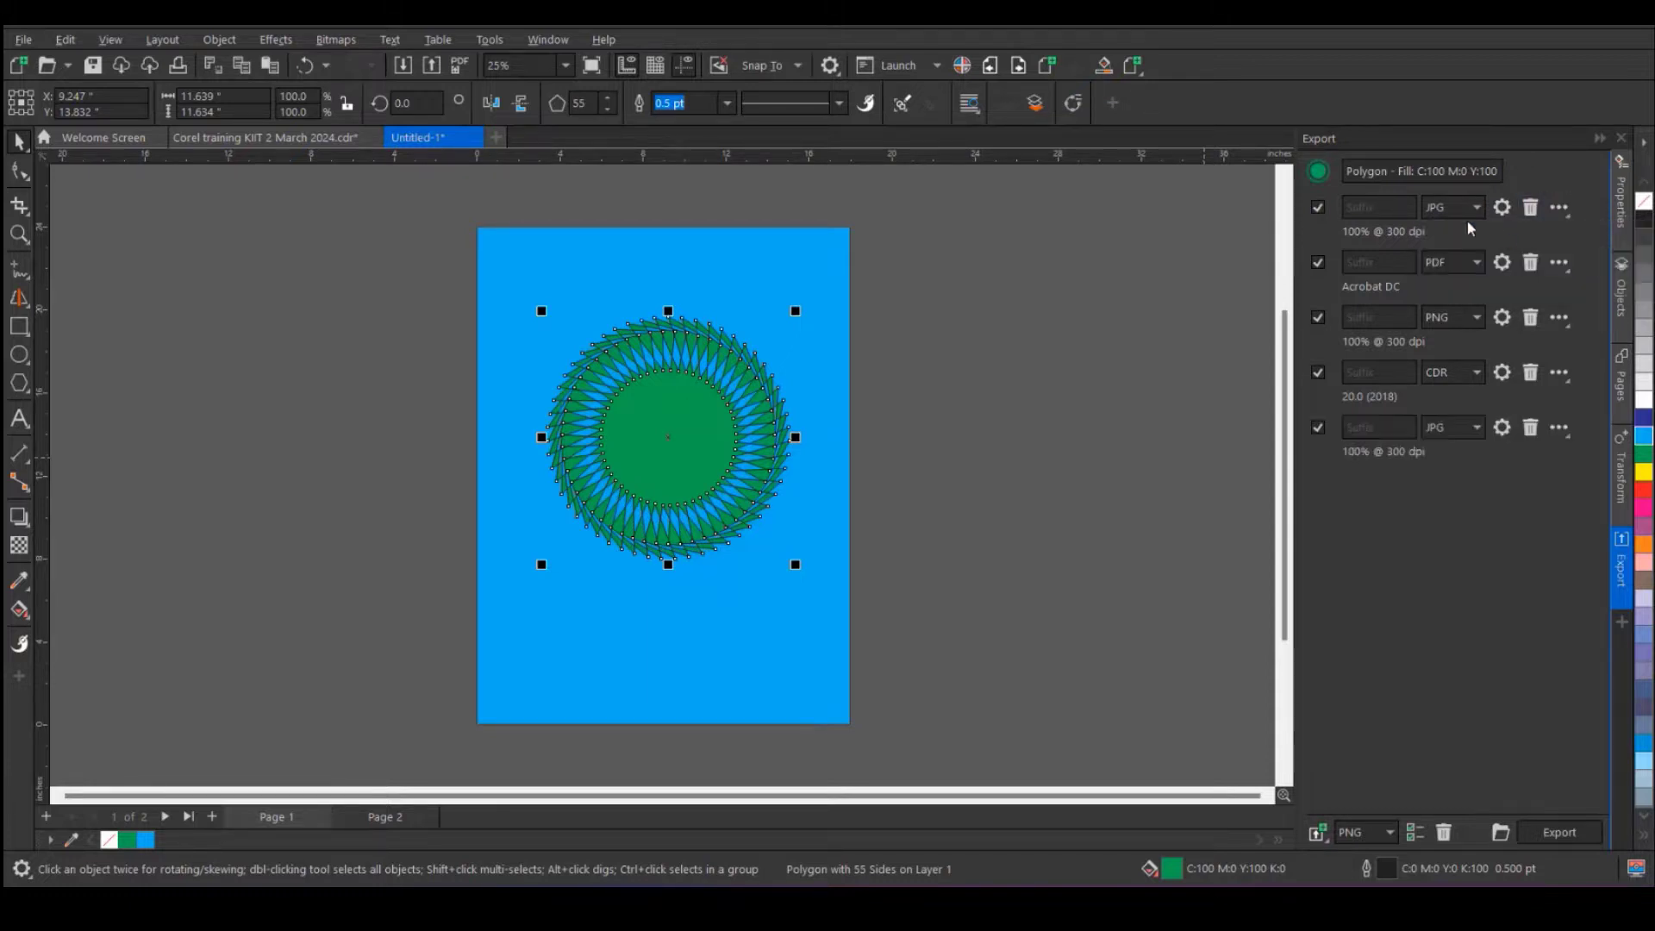
- Set the duplicated JPG export's quality to Low and keep the first JPG export at Highest quality
click(1444, 431)
click(1502, 429)
click(1502, 428)
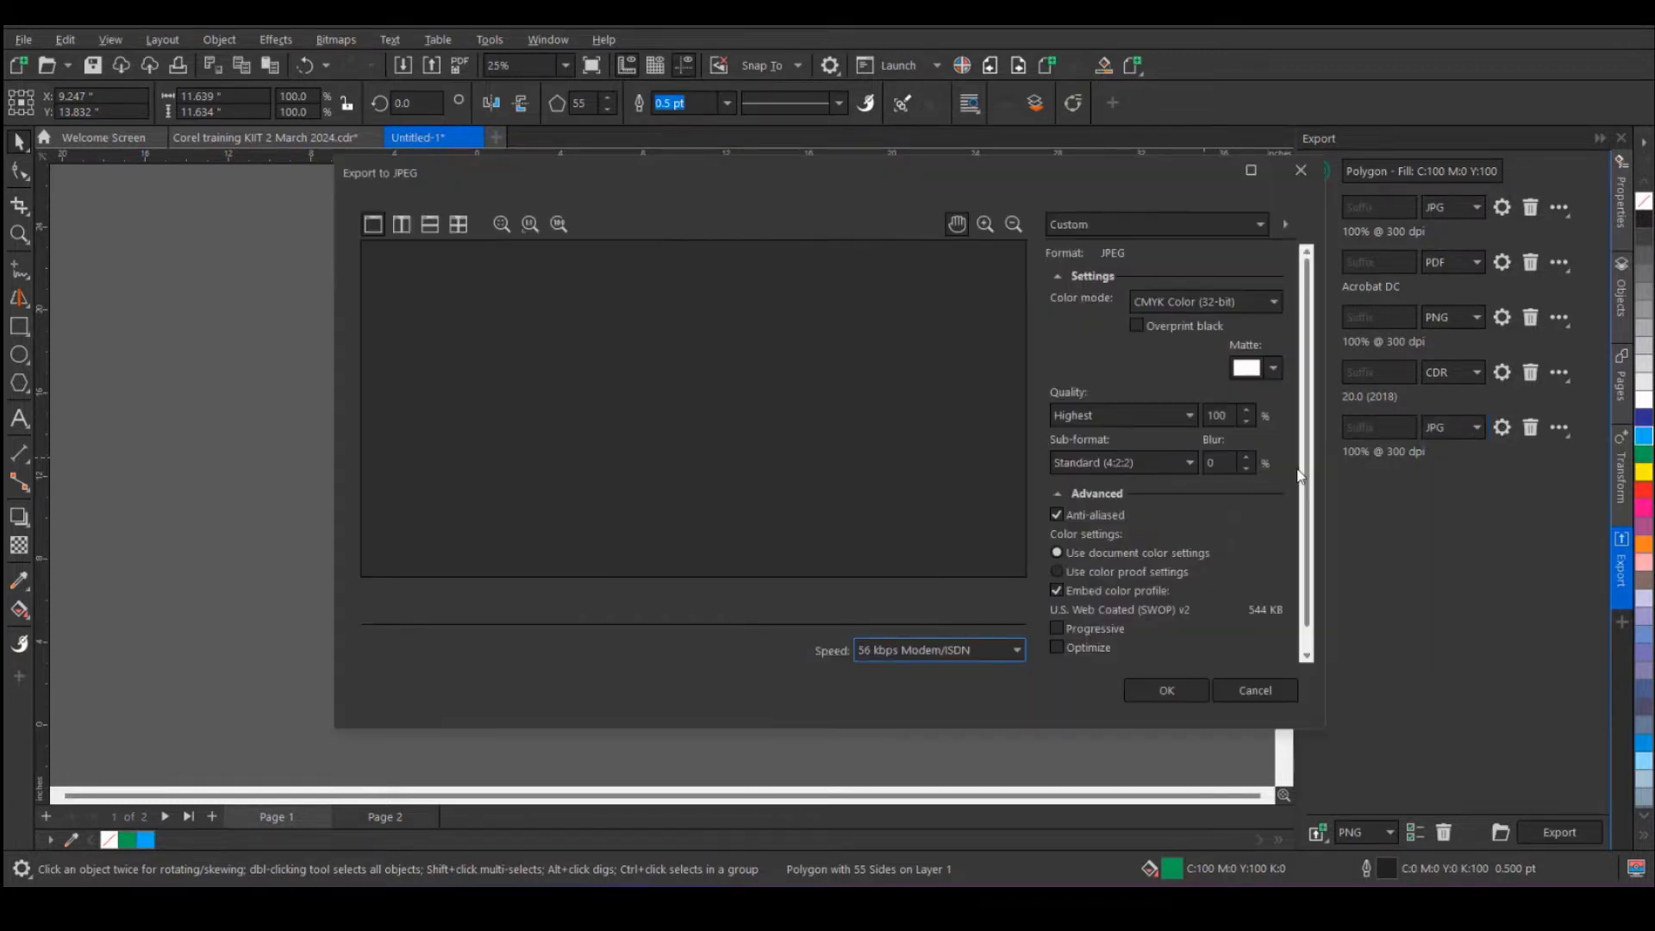
click(1110, 421)
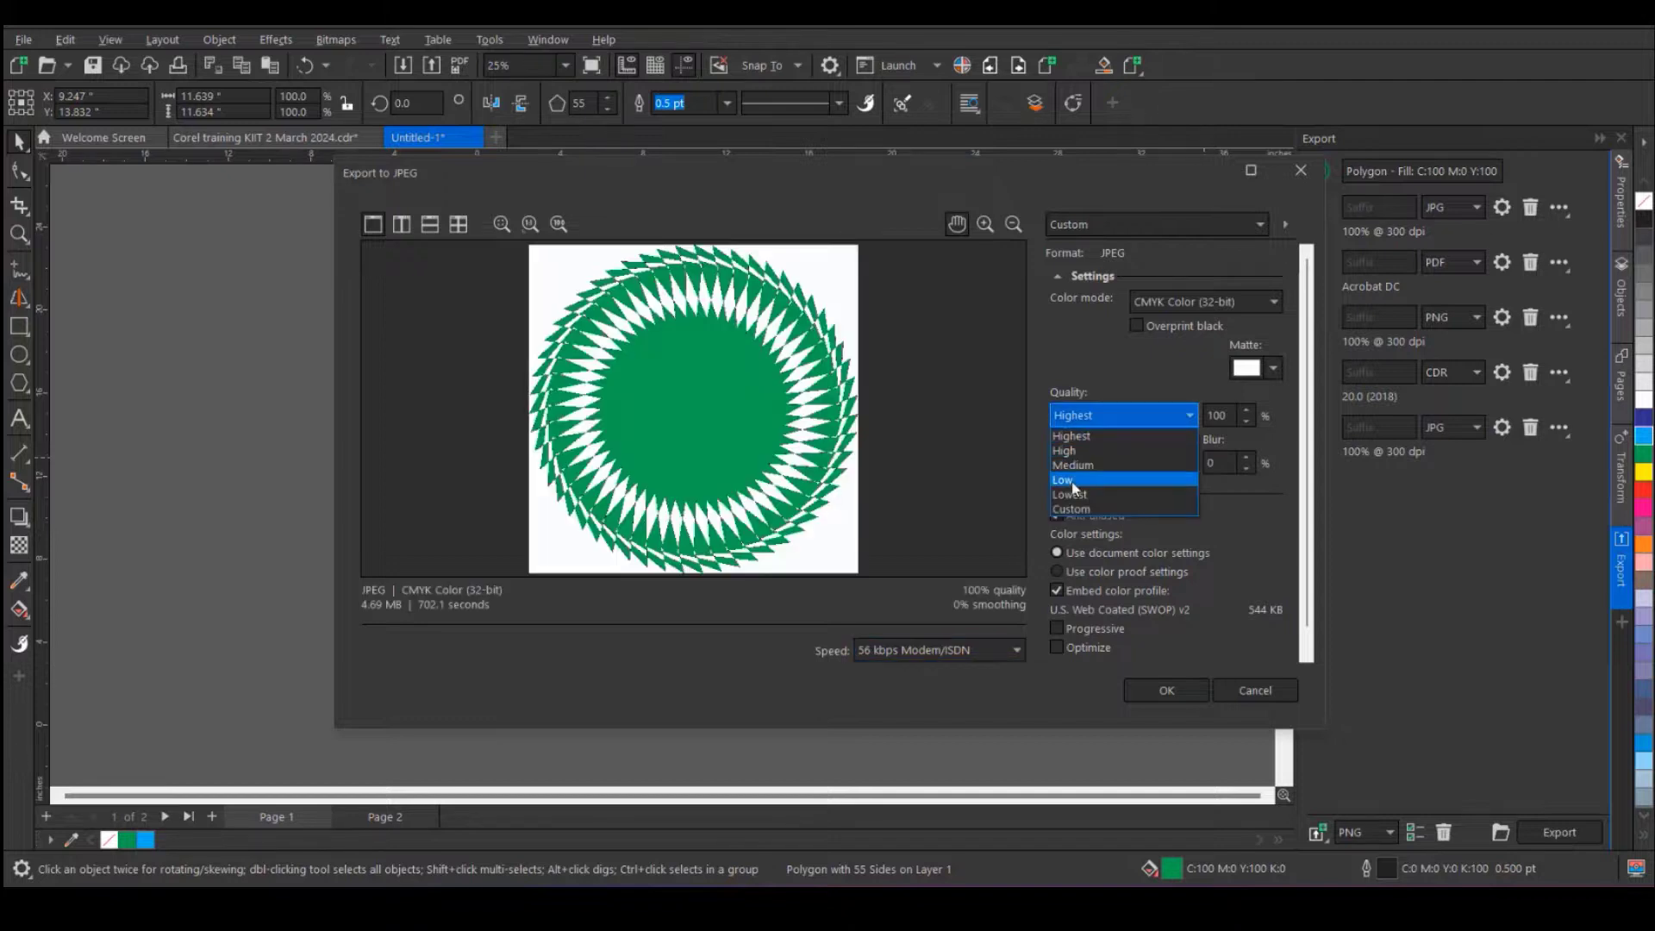
click(1072, 481)
click(1167, 690)
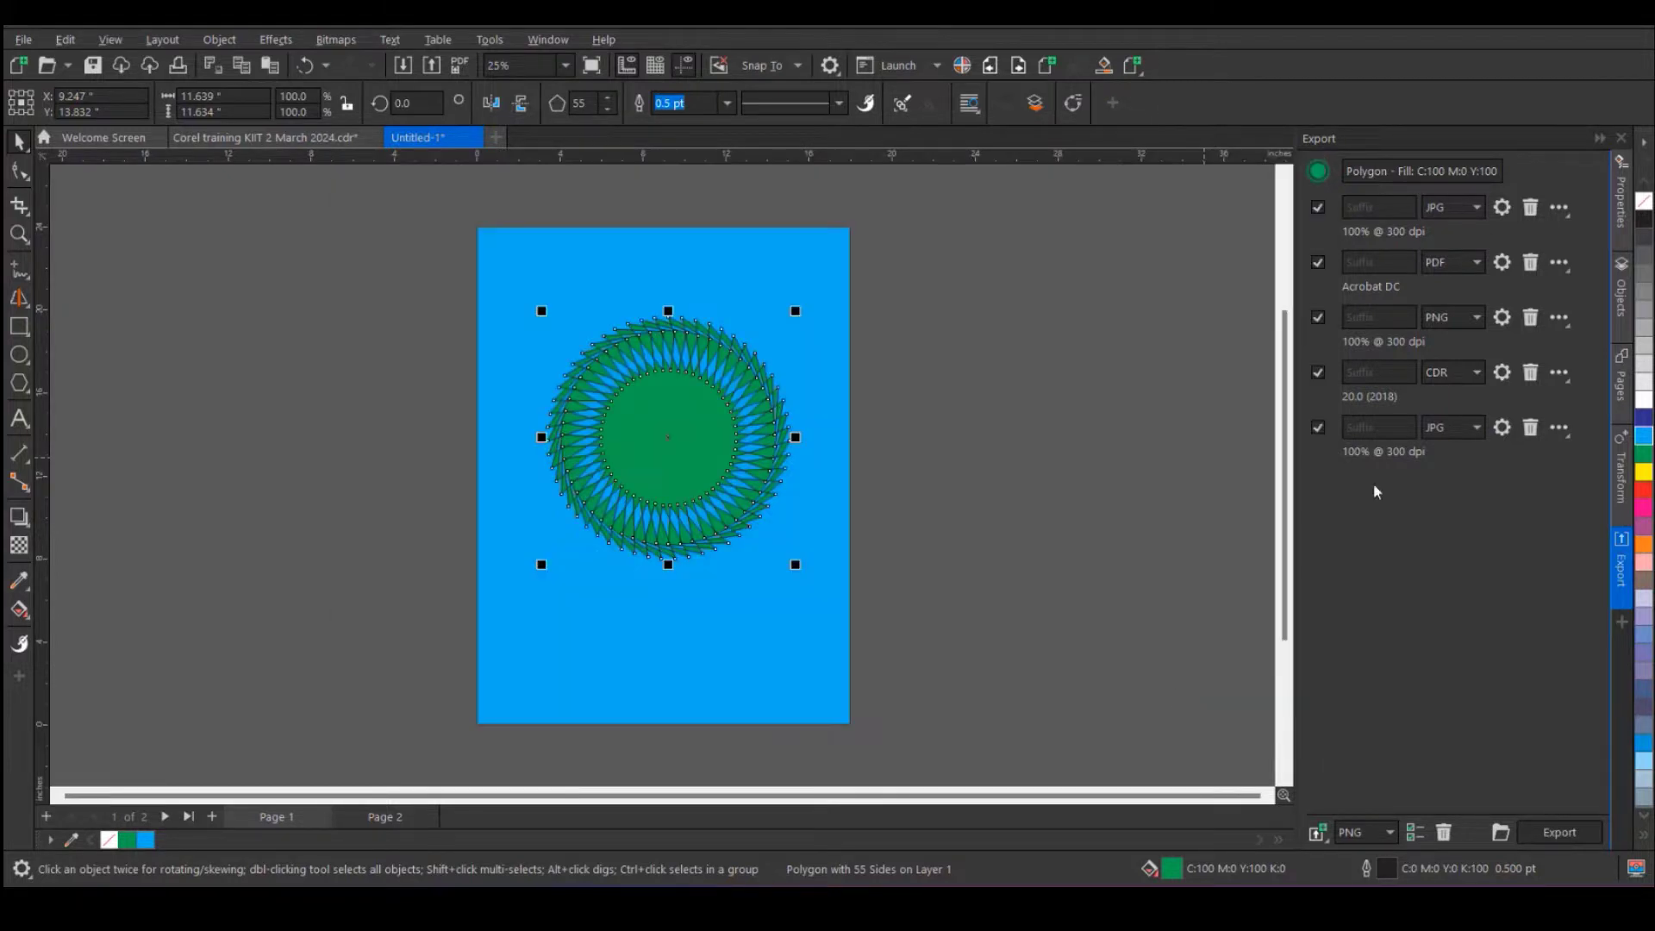
click(1502, 209)
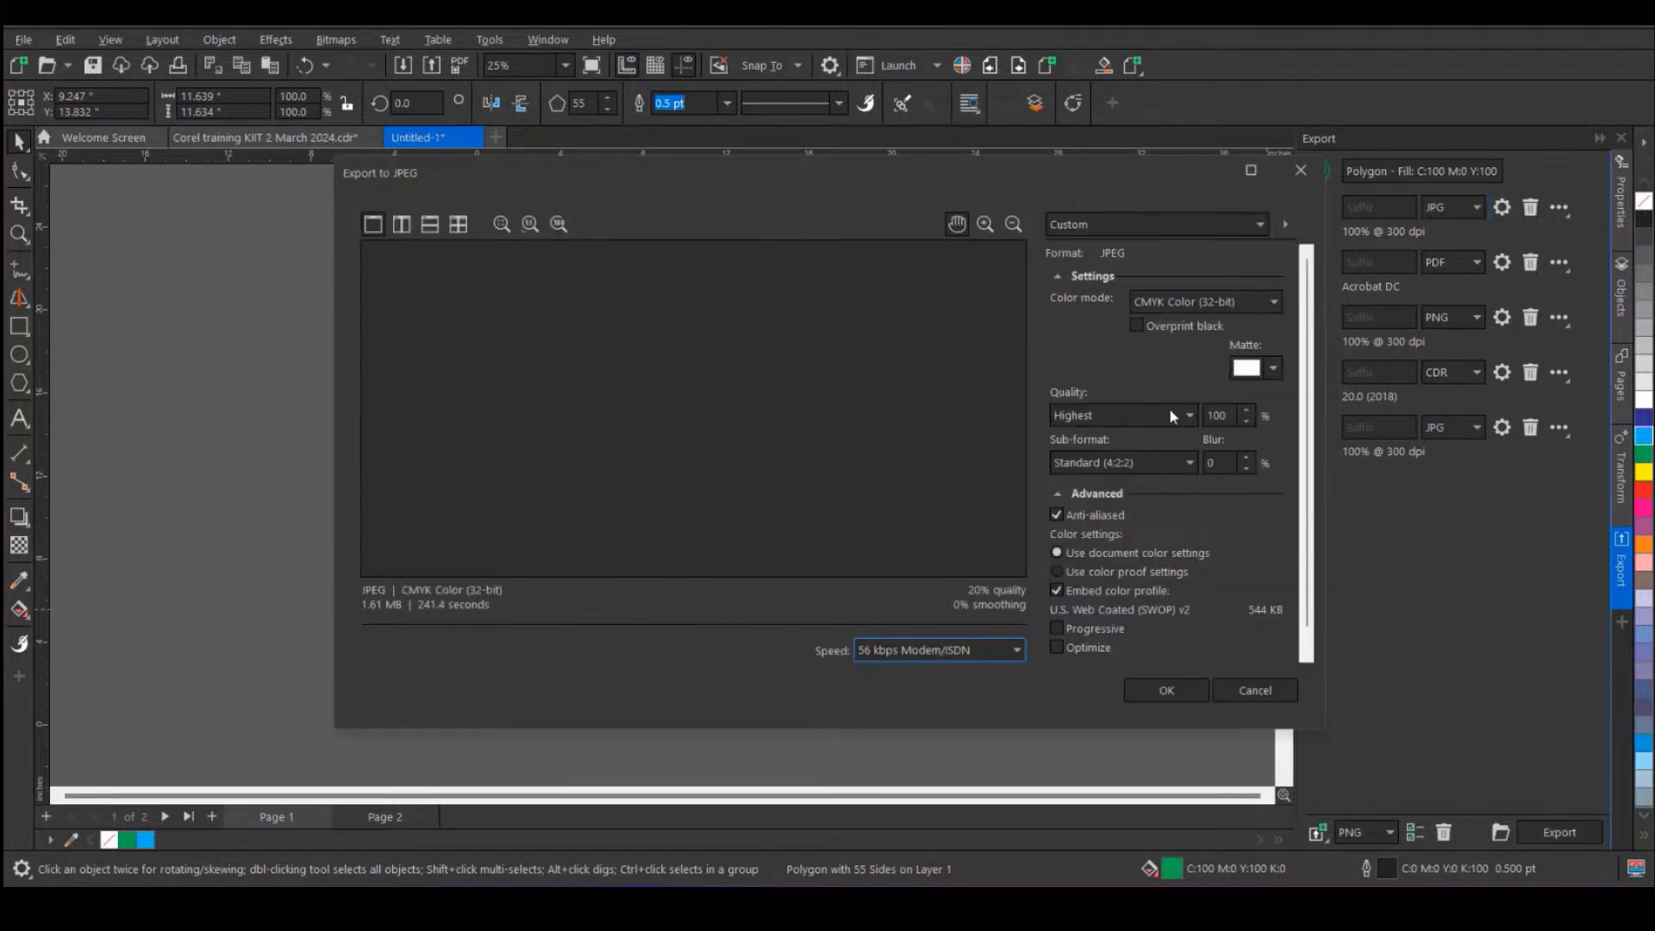
click(1170, 690)
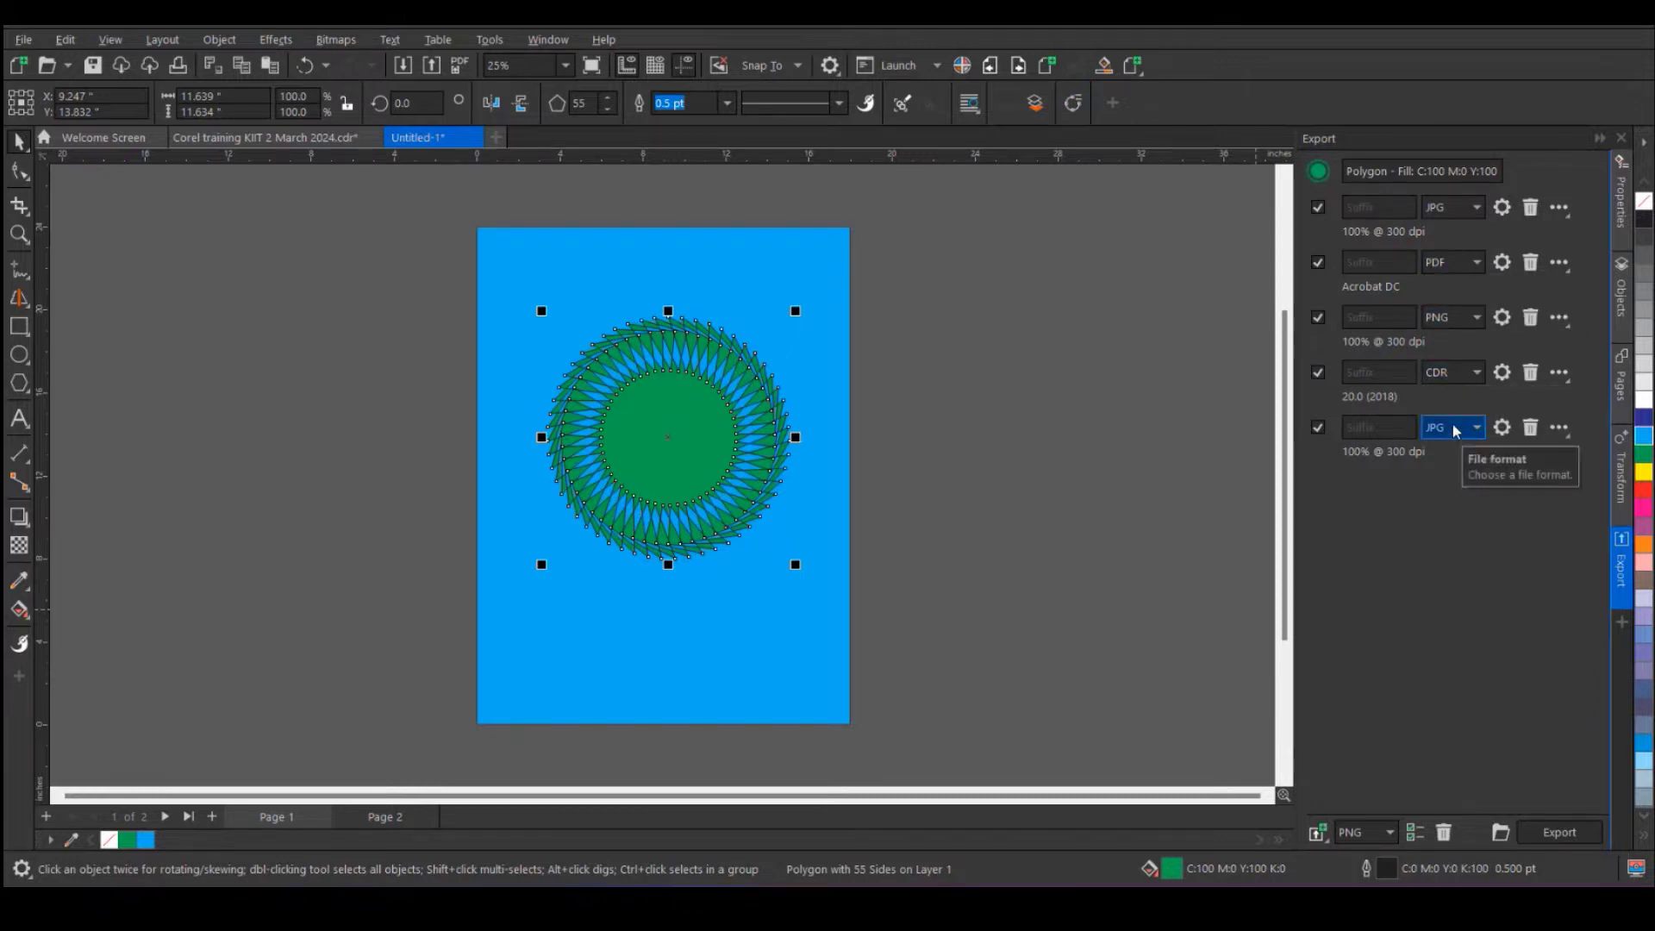
- Export the polygon with all its listed settings into the Corel test Export folder on the desktop
click(1557, 831)
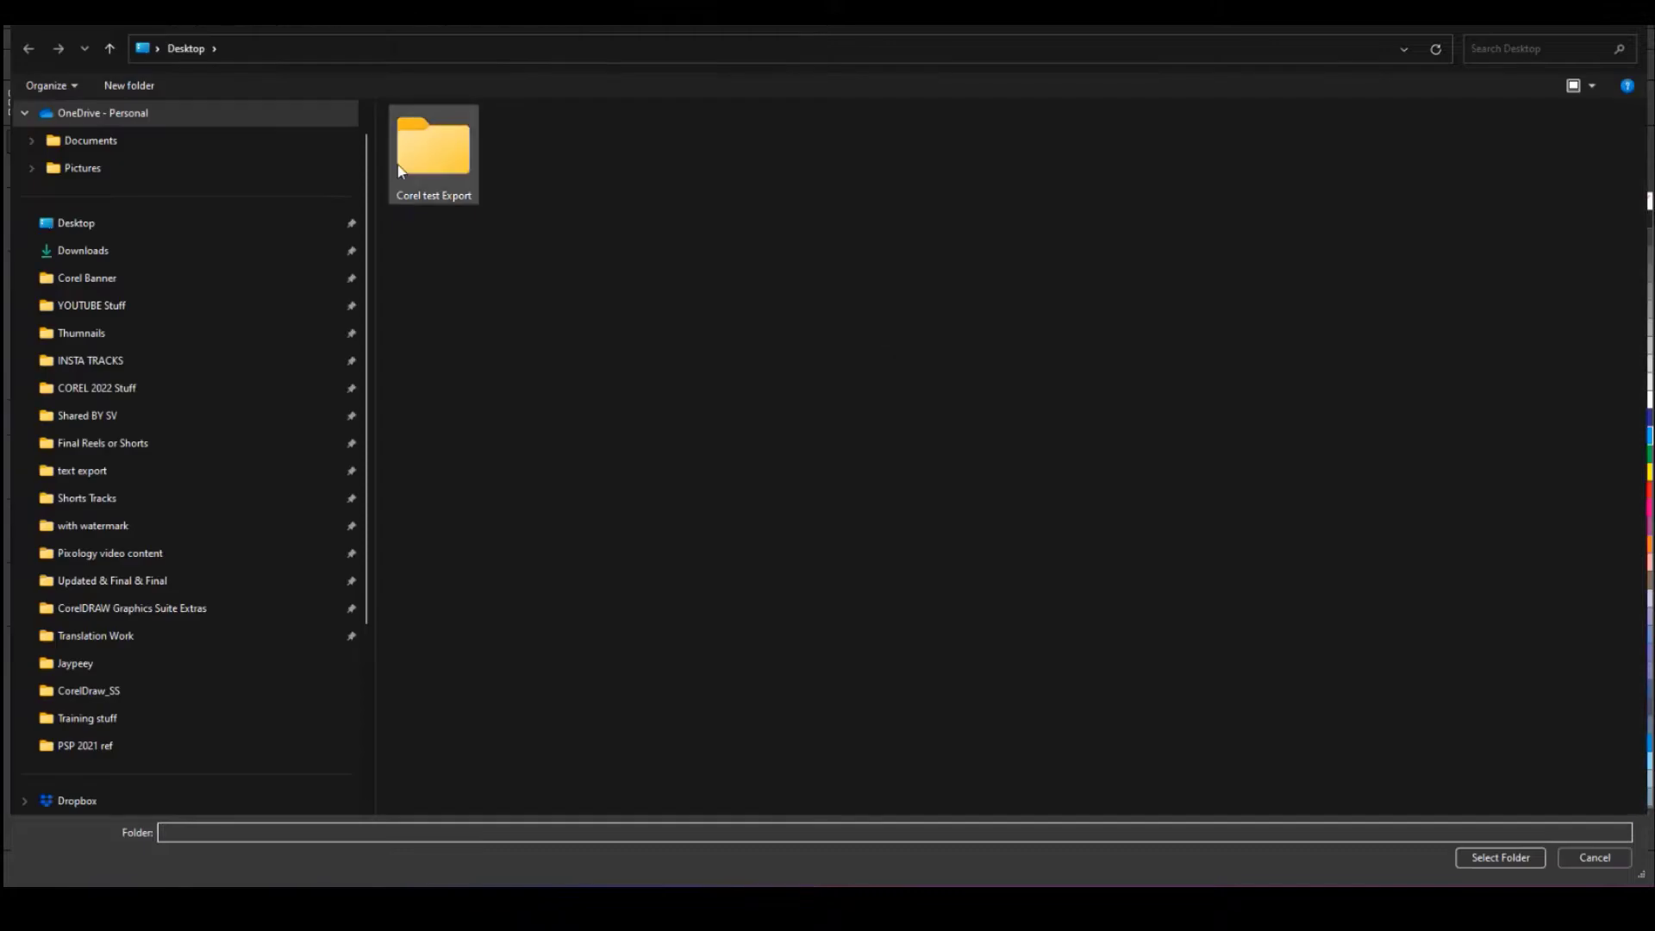
click(447, 195)
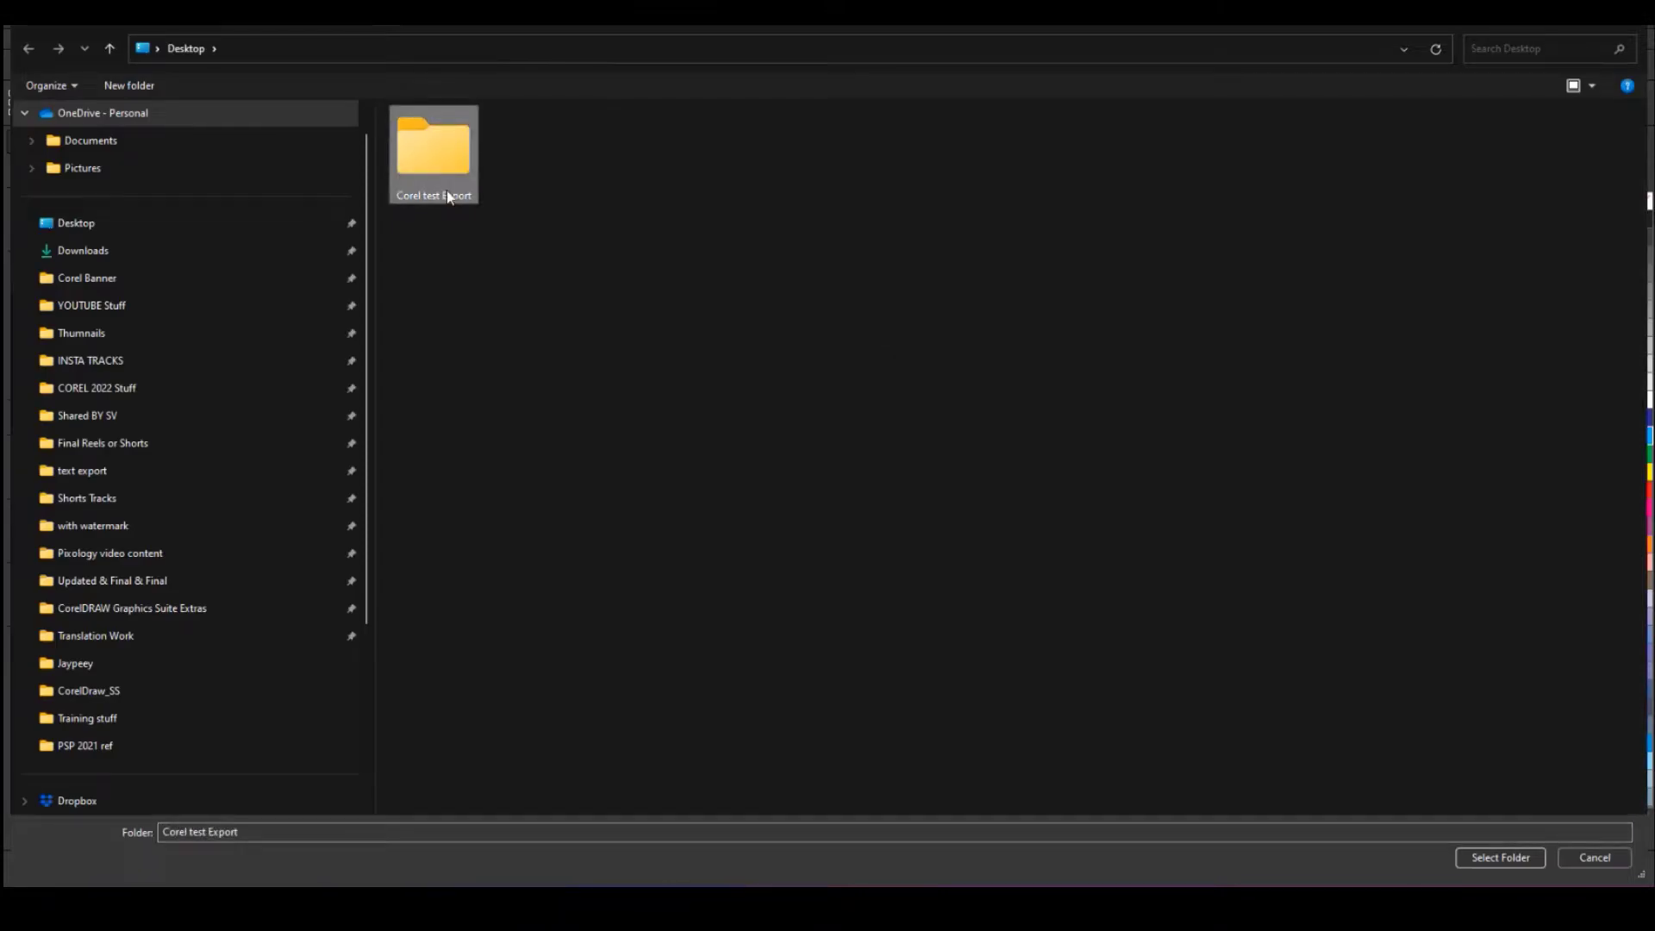
click(1500, 857)
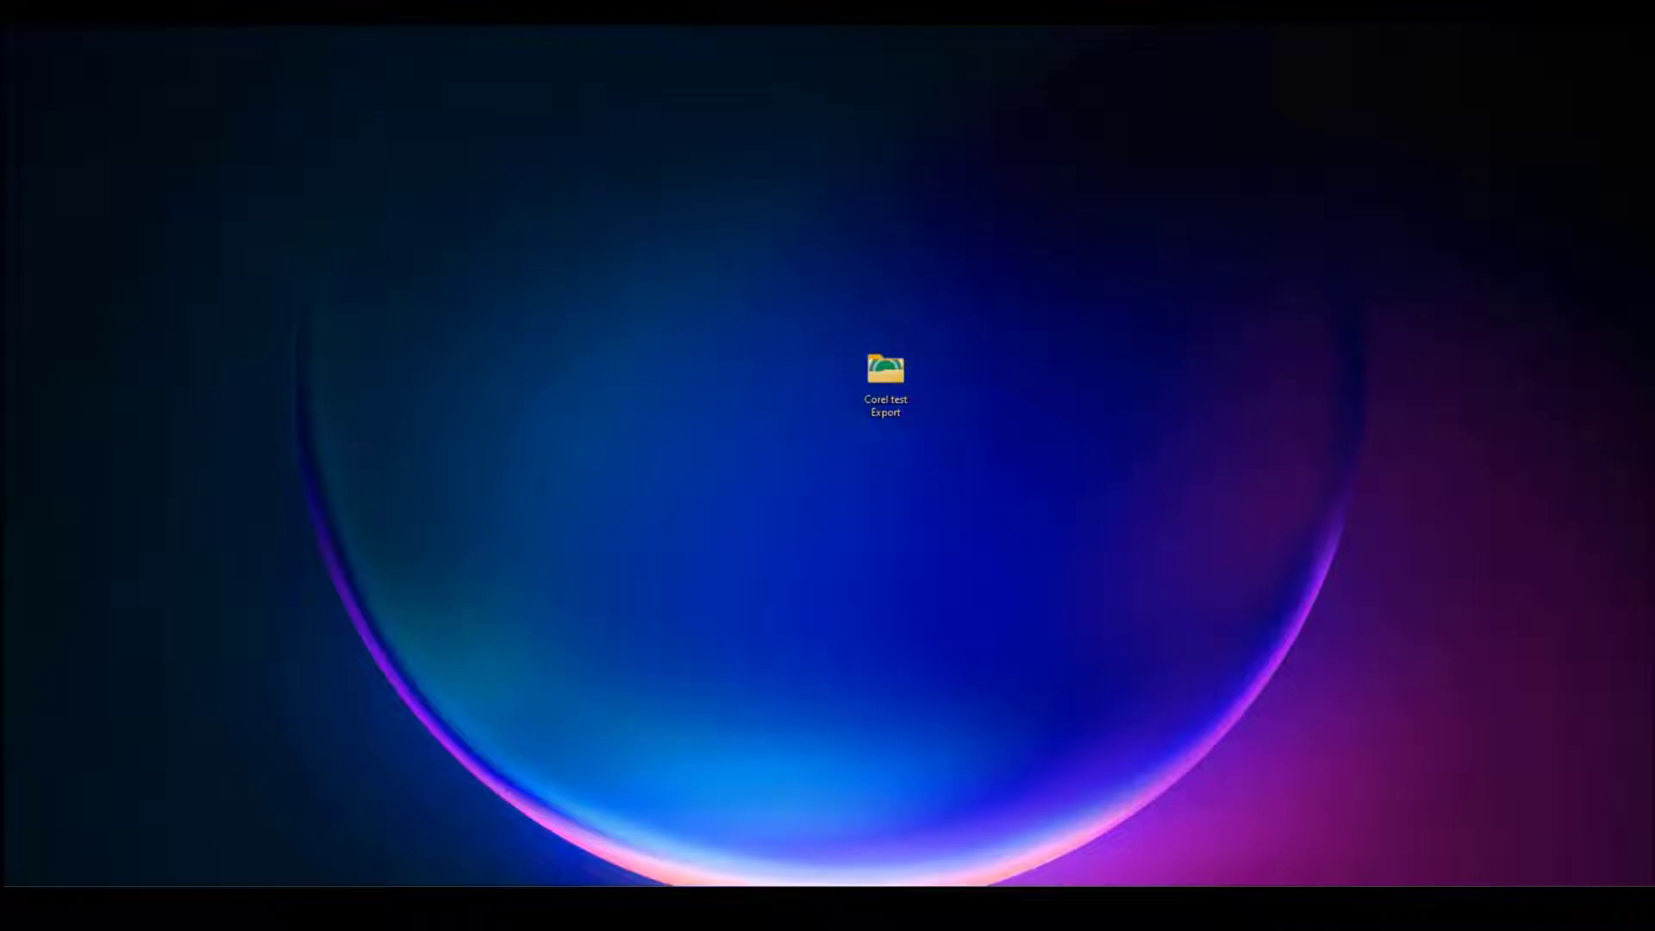
- Examine the exported polygon images and files in the Corel test Export folder, and return to the Untitled-1 drawing in CorelDRAW
double_click(885, 371)
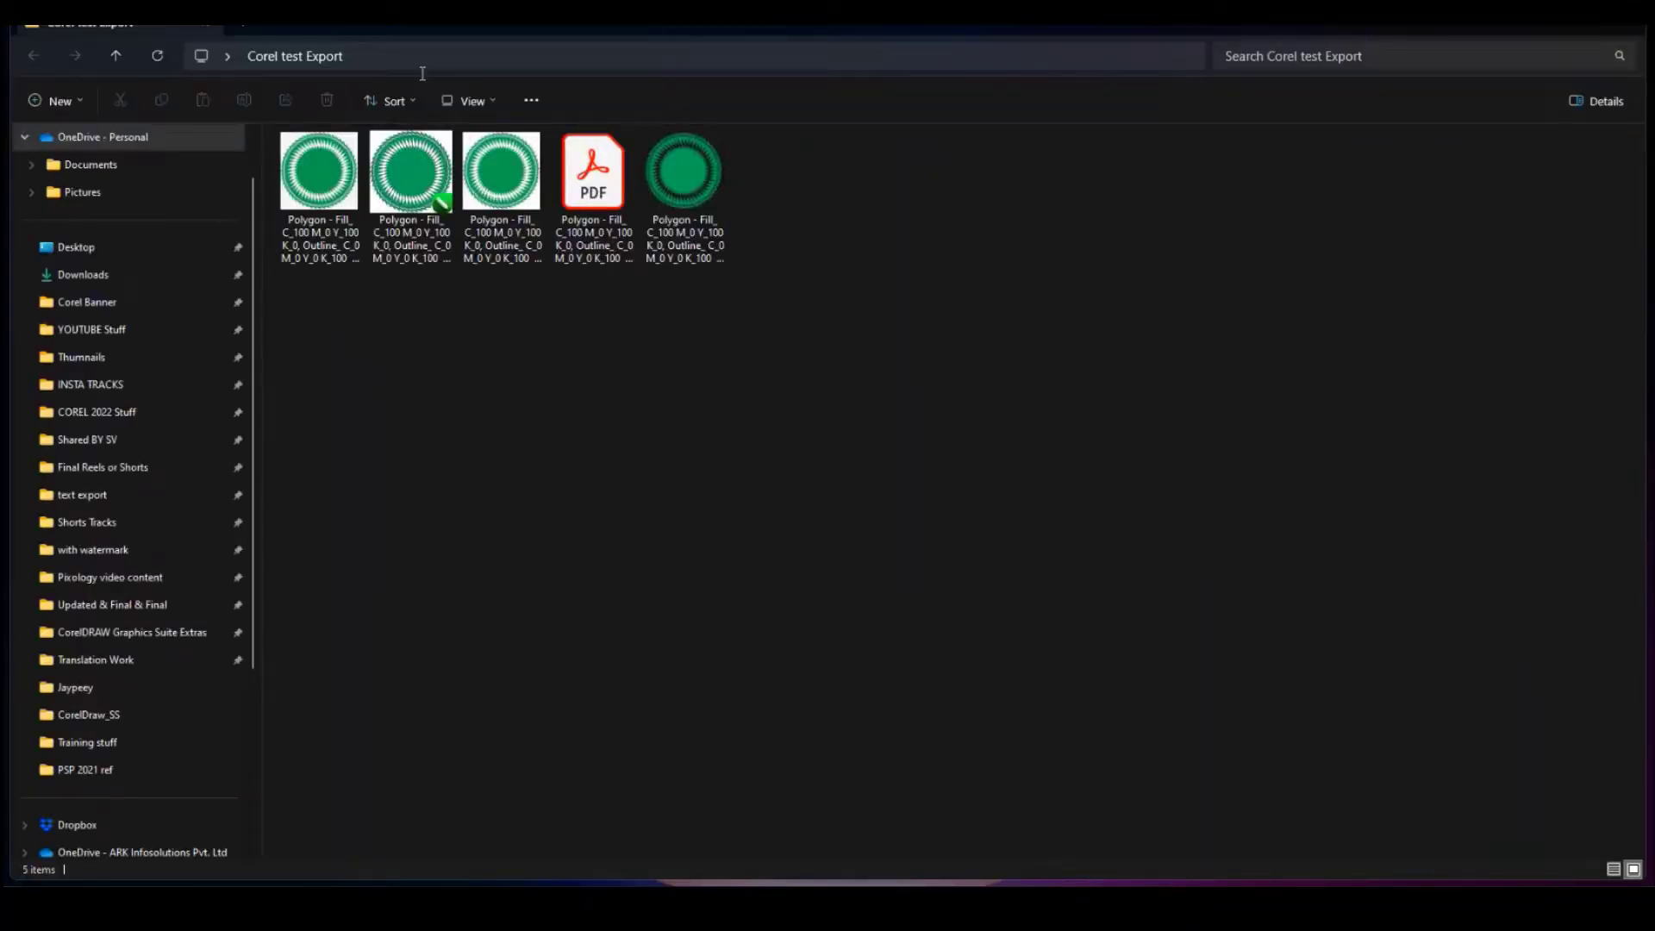
click(313, 183)
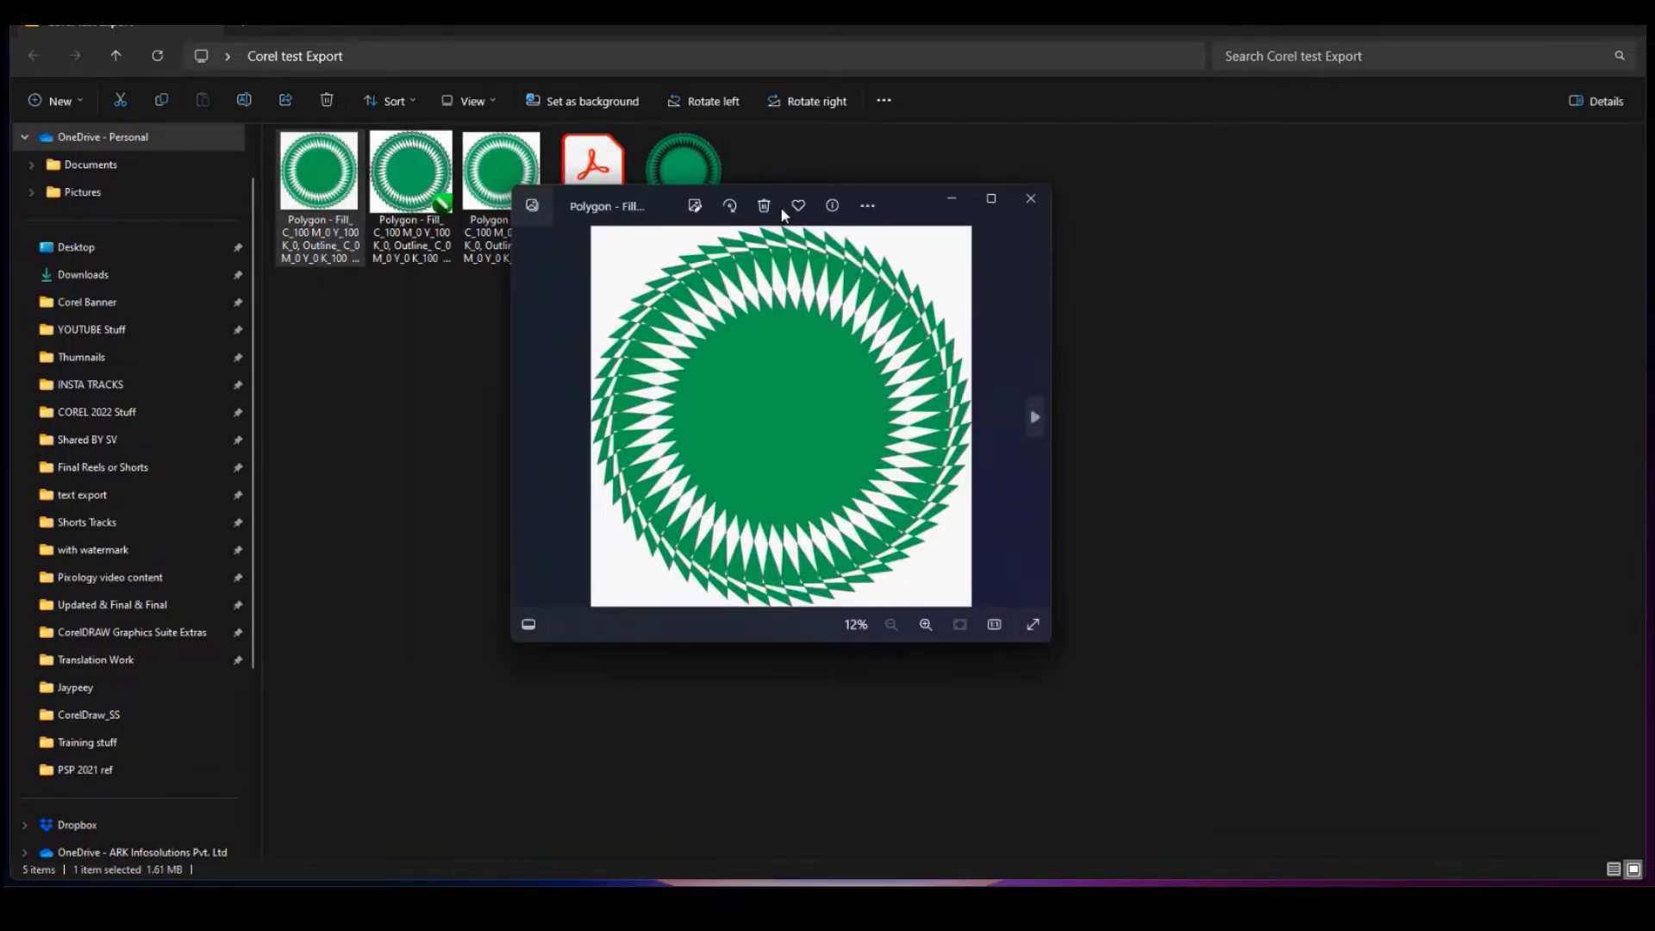
click(991, 198)
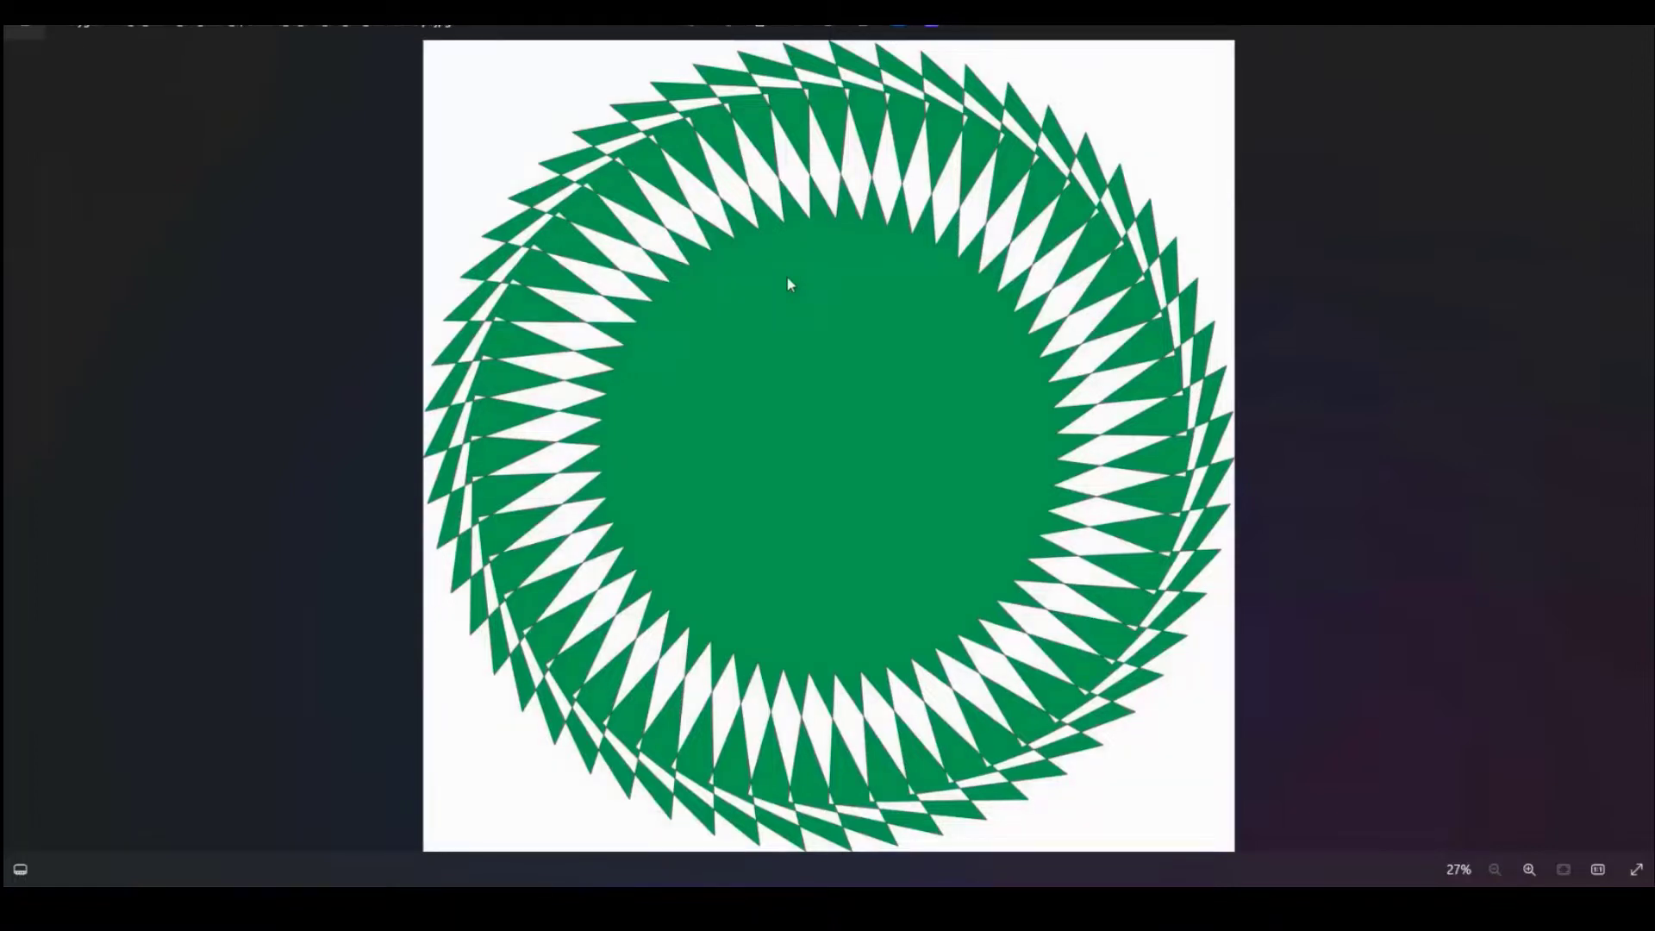
key(Right)
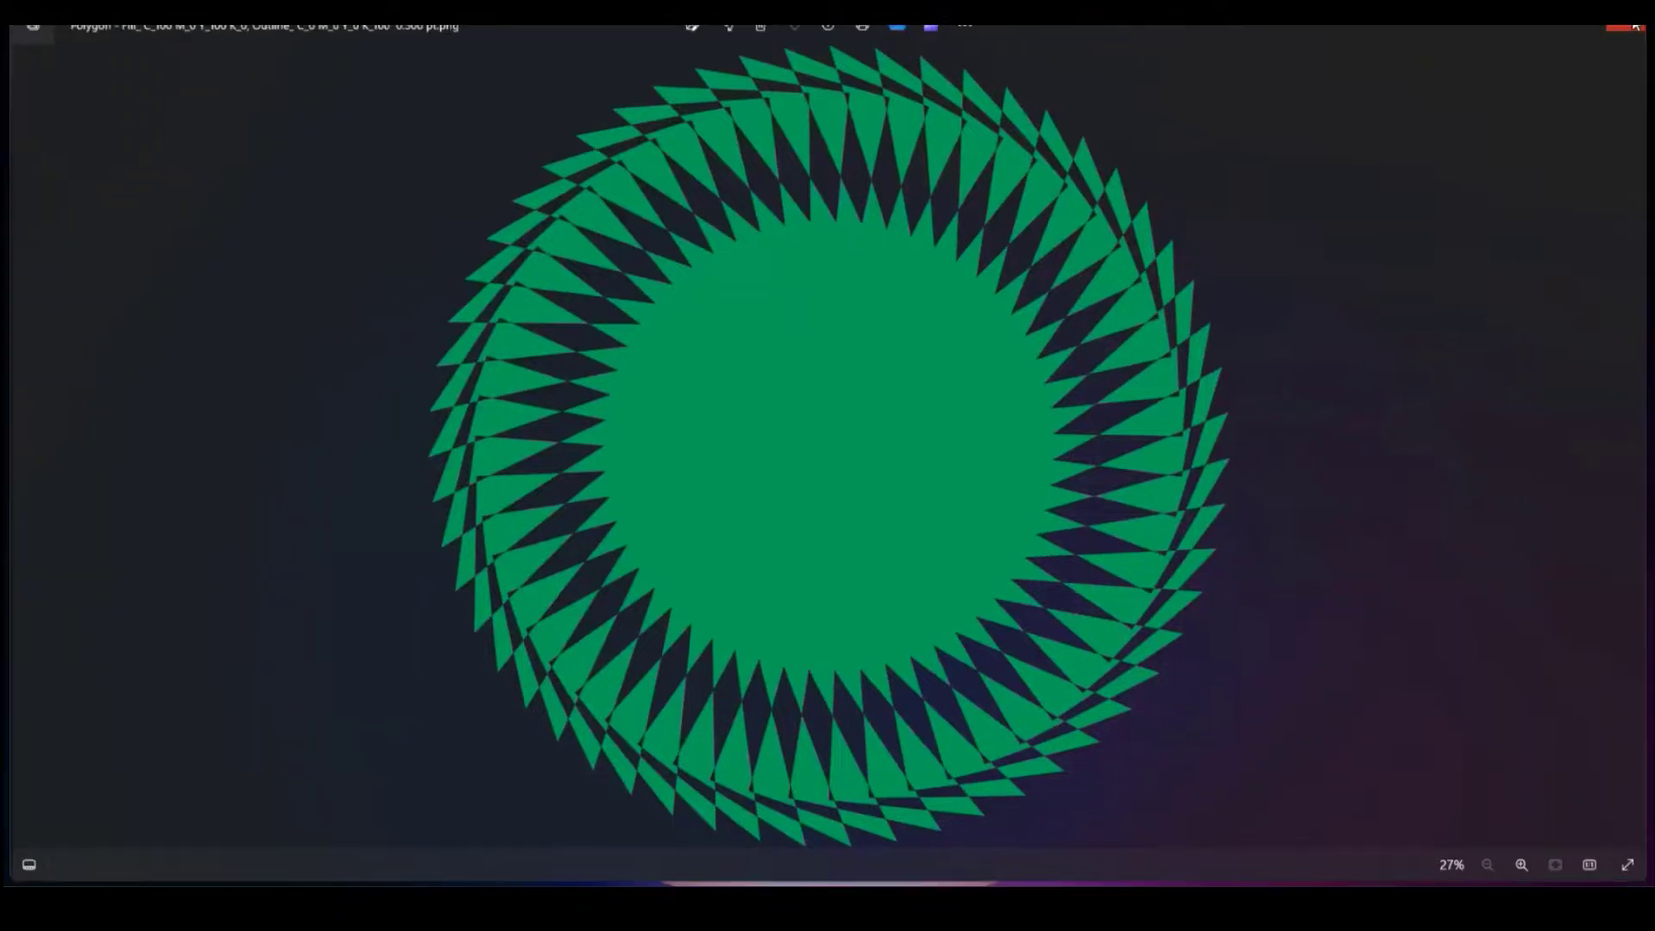
click(1636, 26)
click(610, 194)
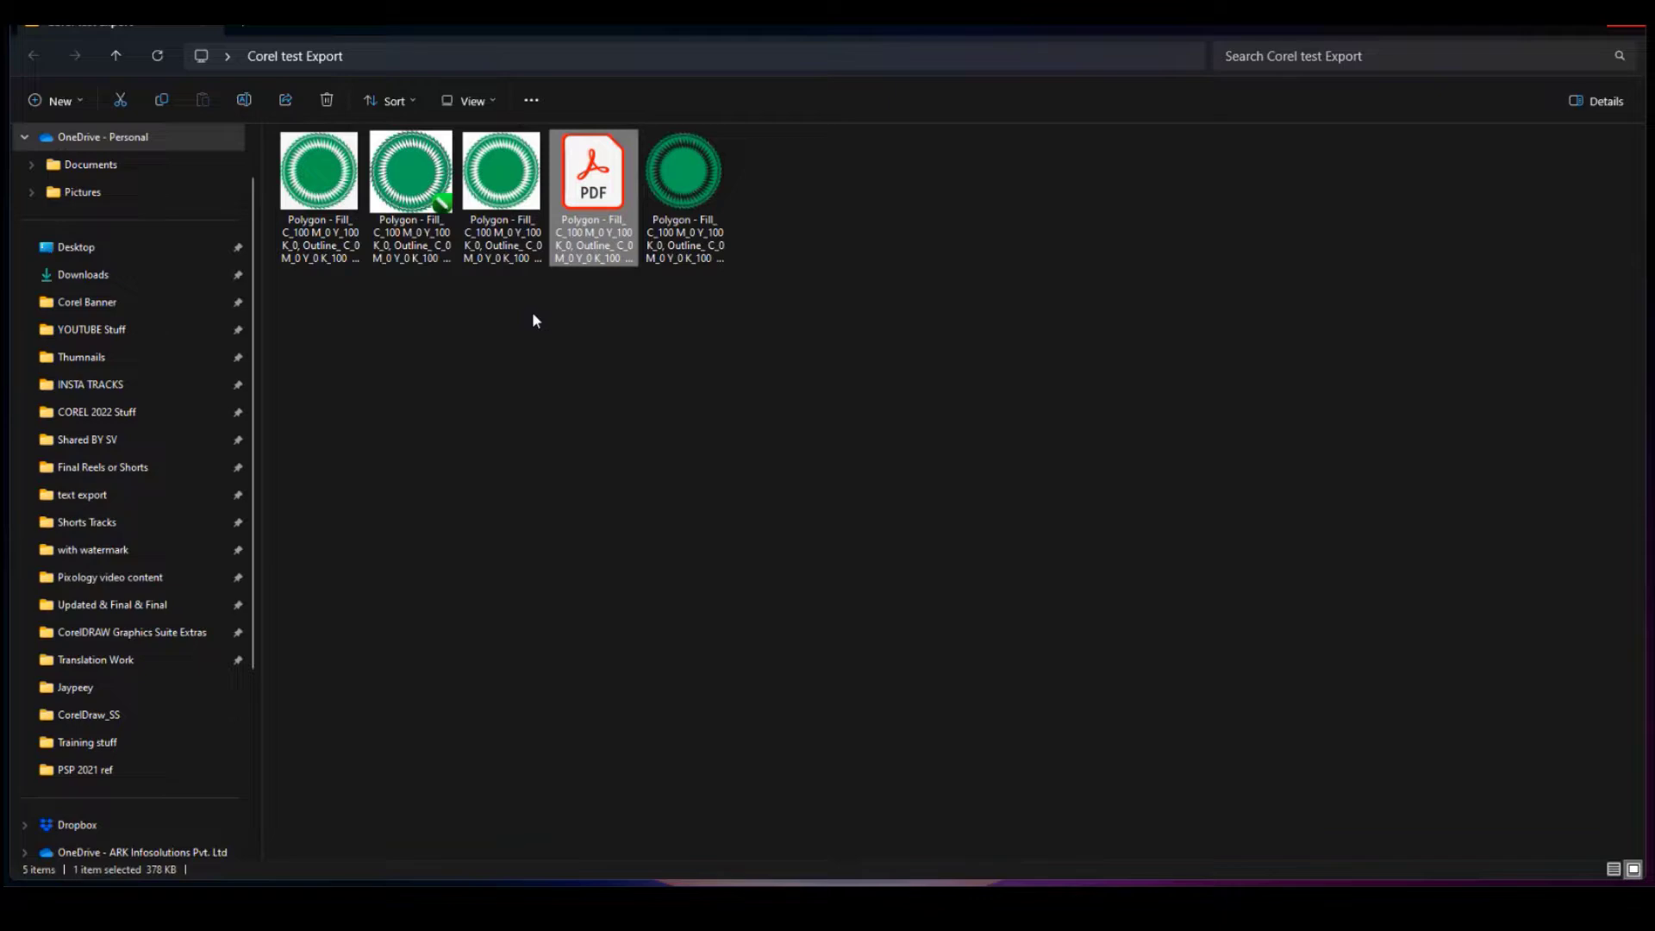
click(1620, 28)
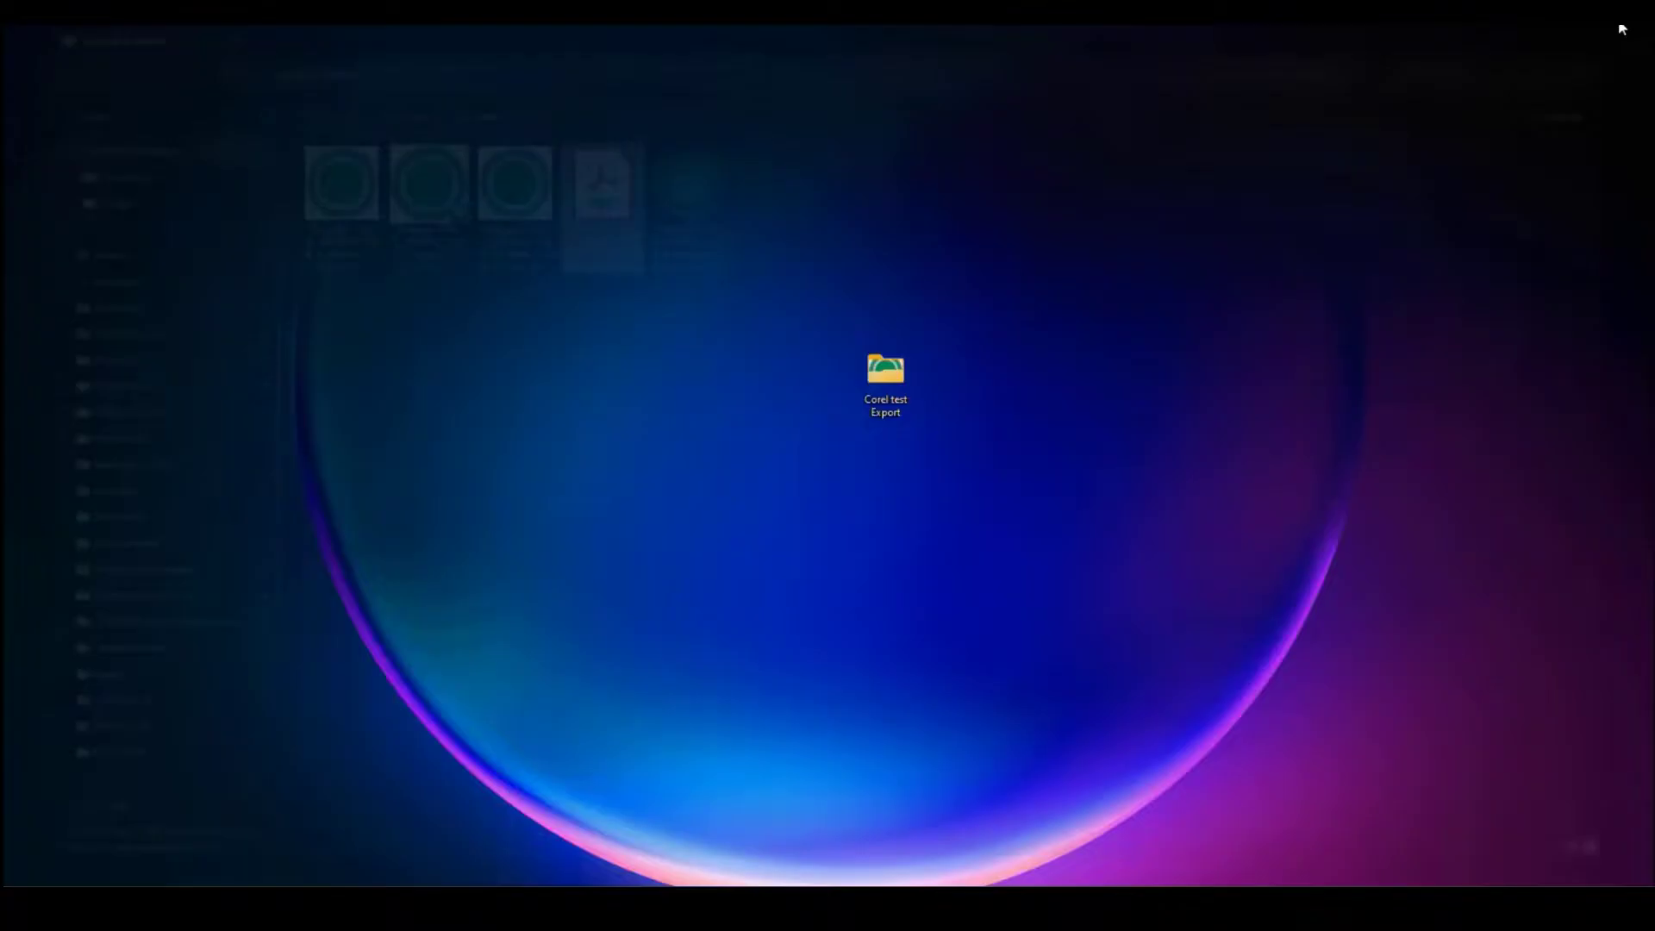
mouse_move(258, 905)
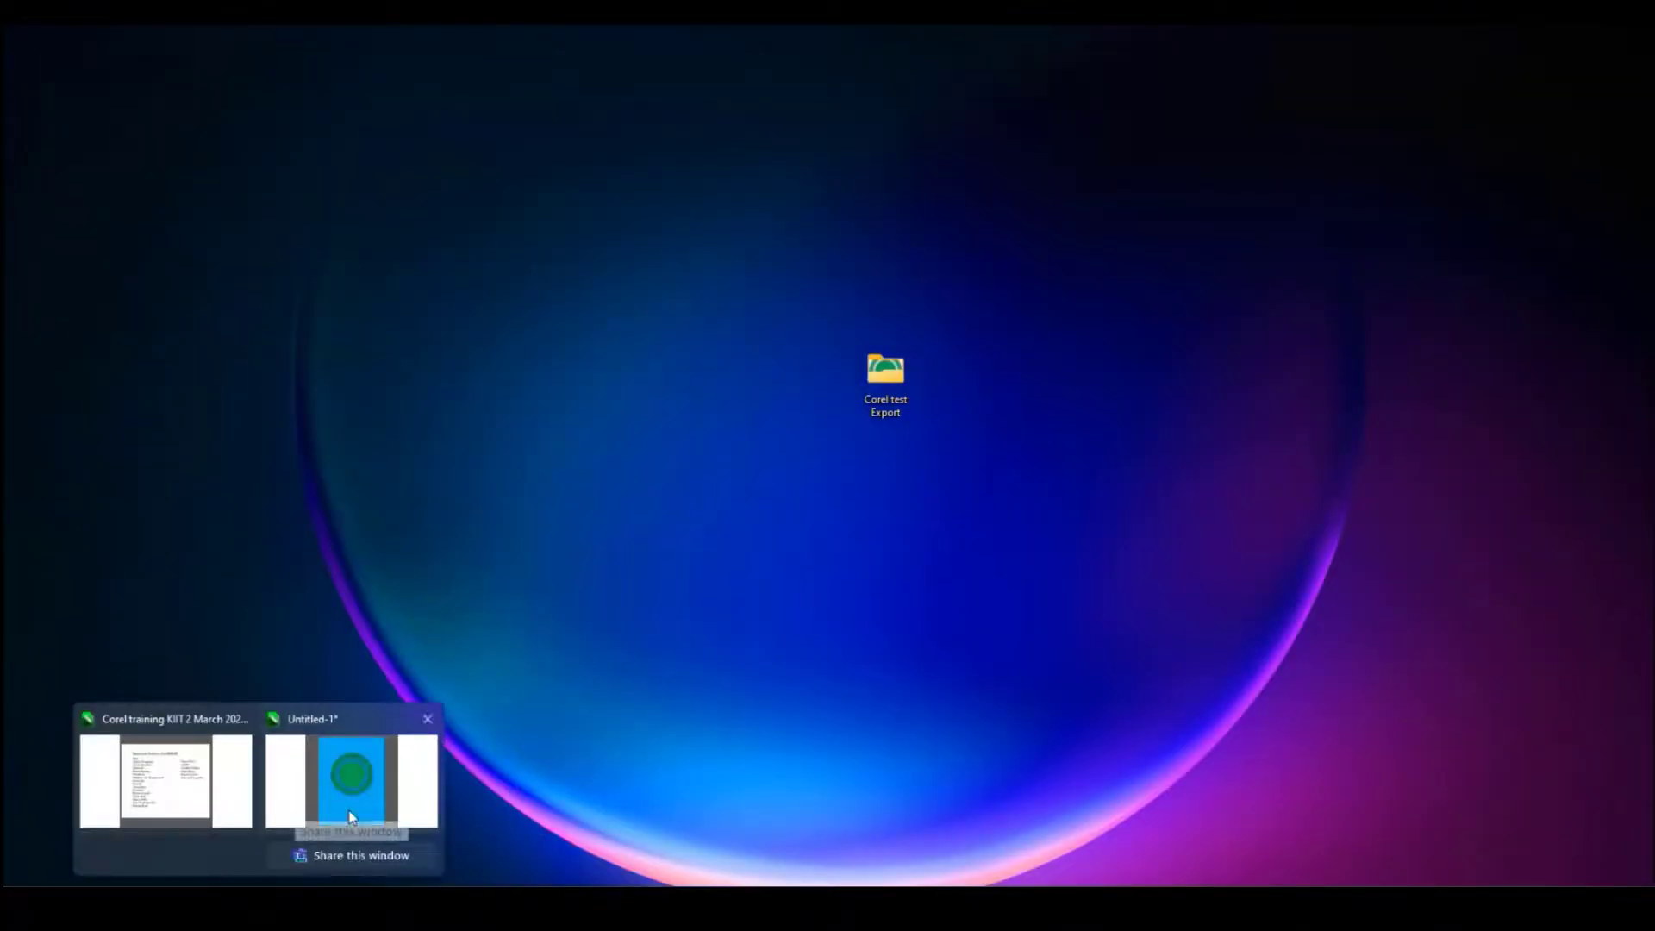
click(418, 773)
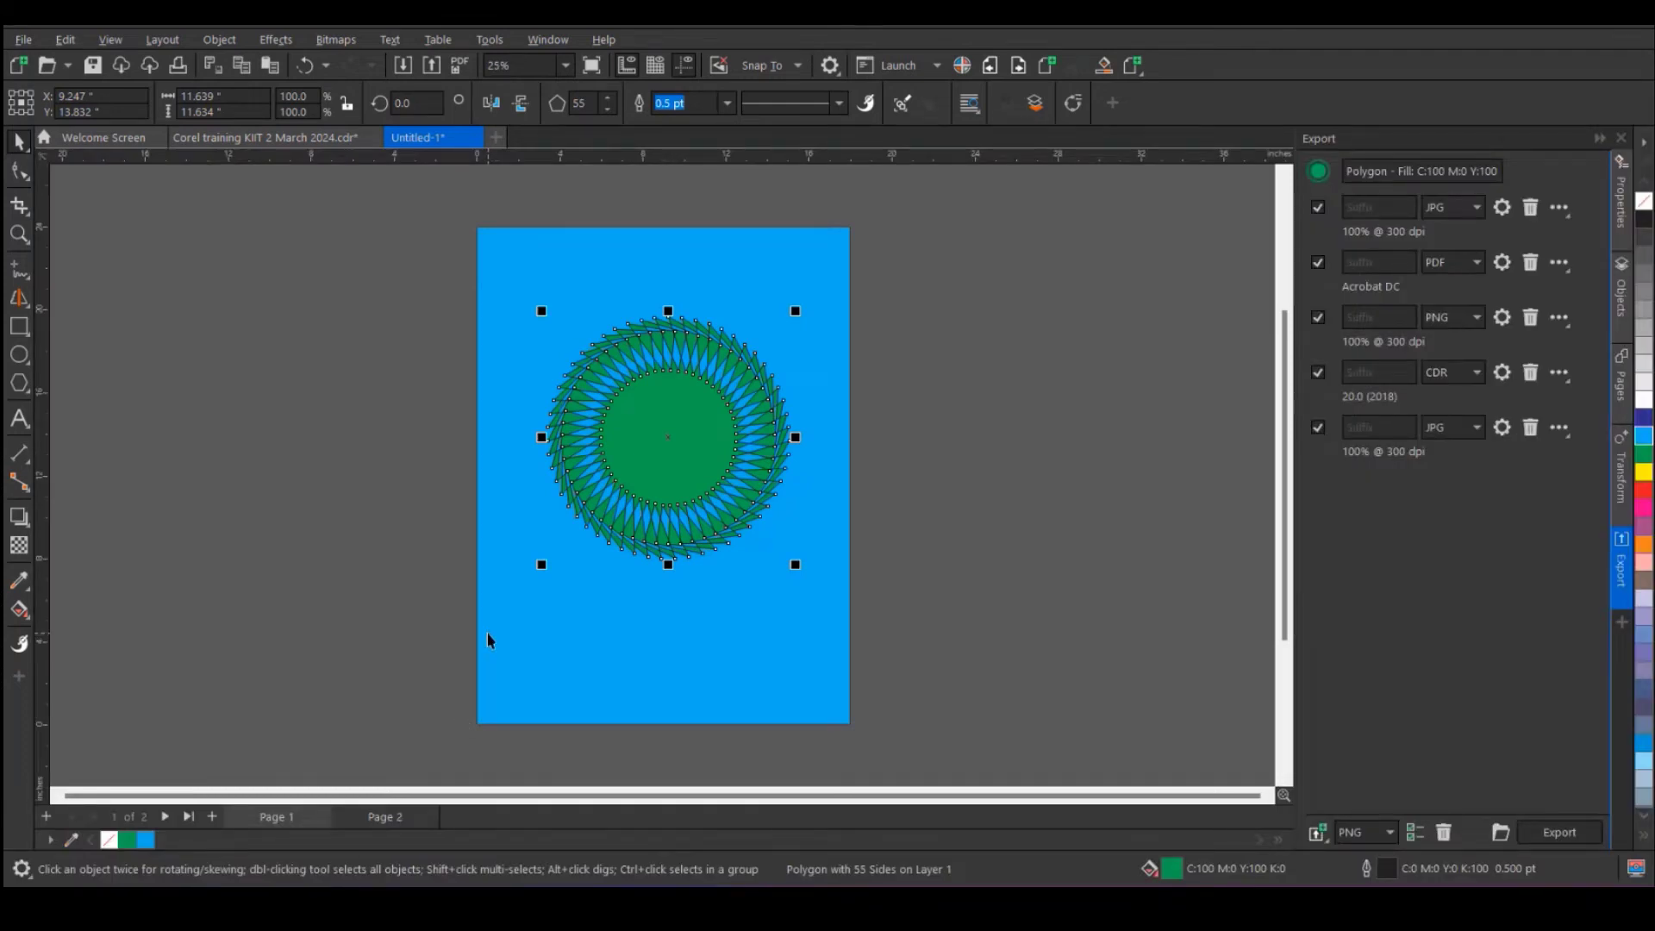
- View the standard Export dialog's file name and format options and close it without exporting
click(35, 36)
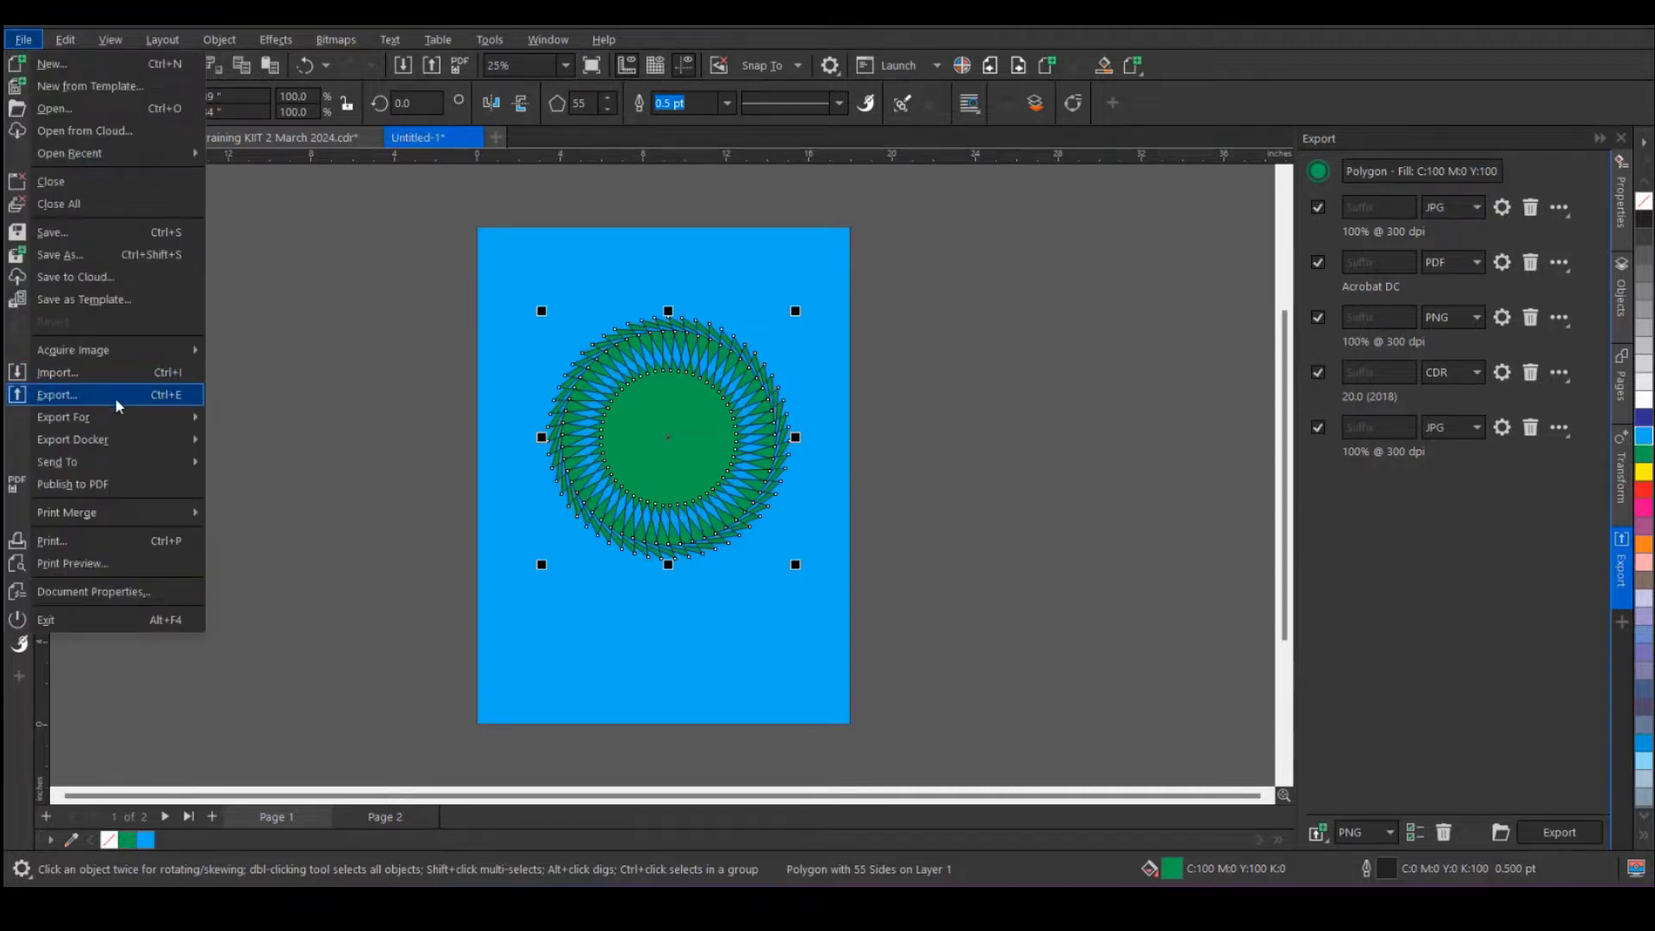
click(124, 393)
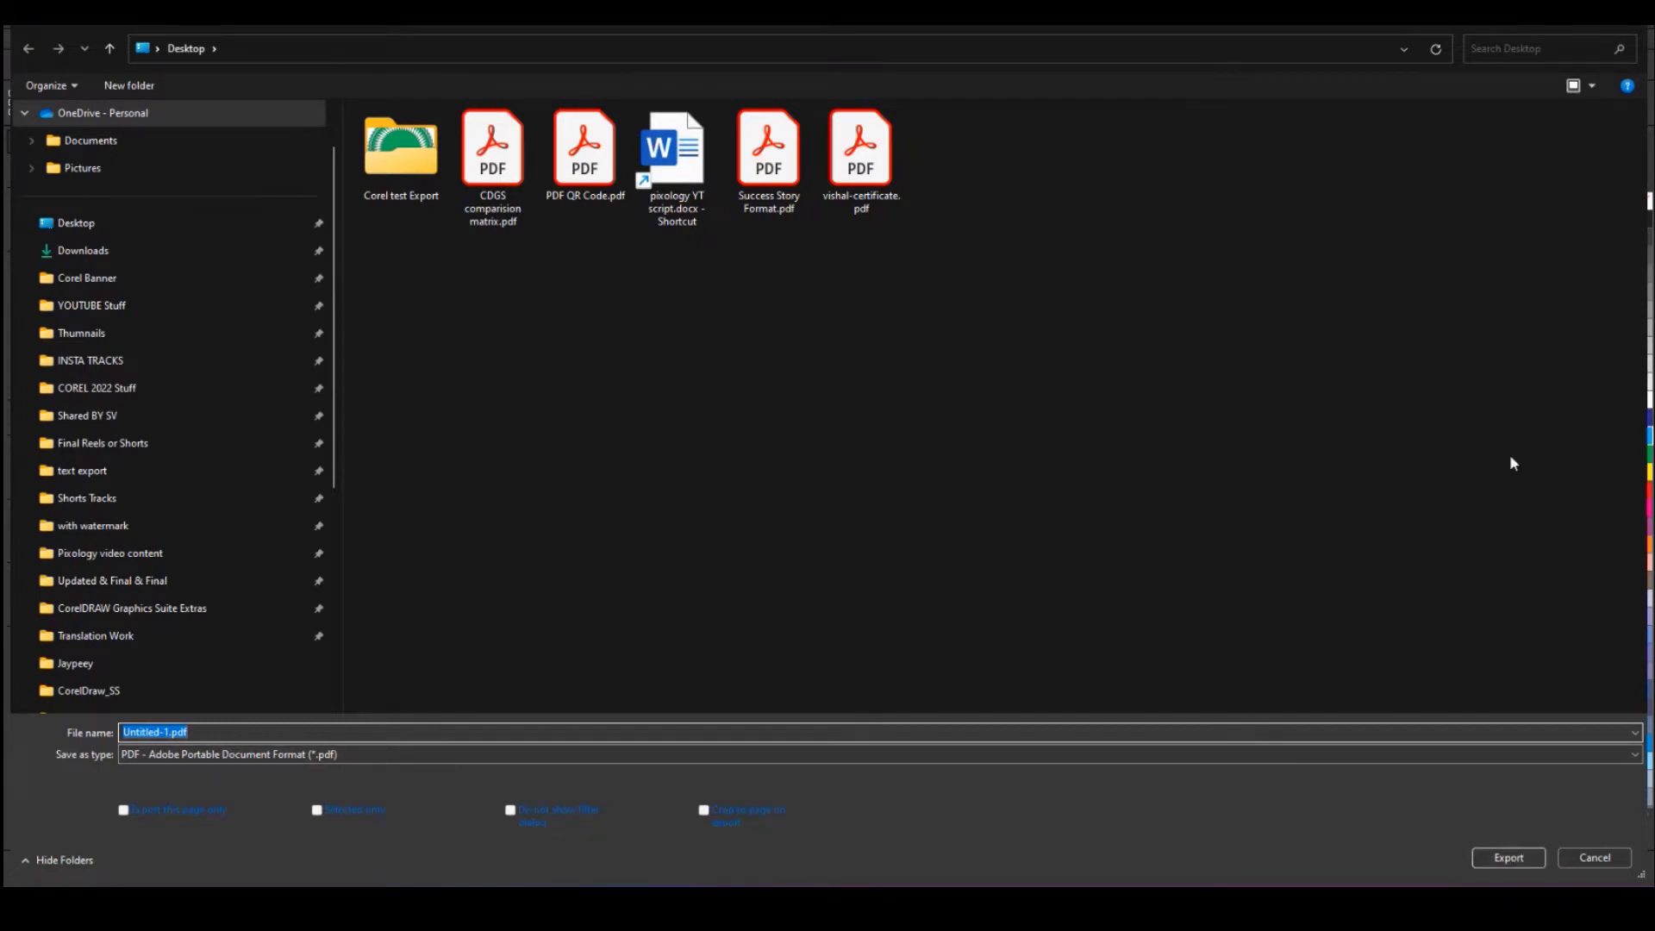
click(1634, 24)
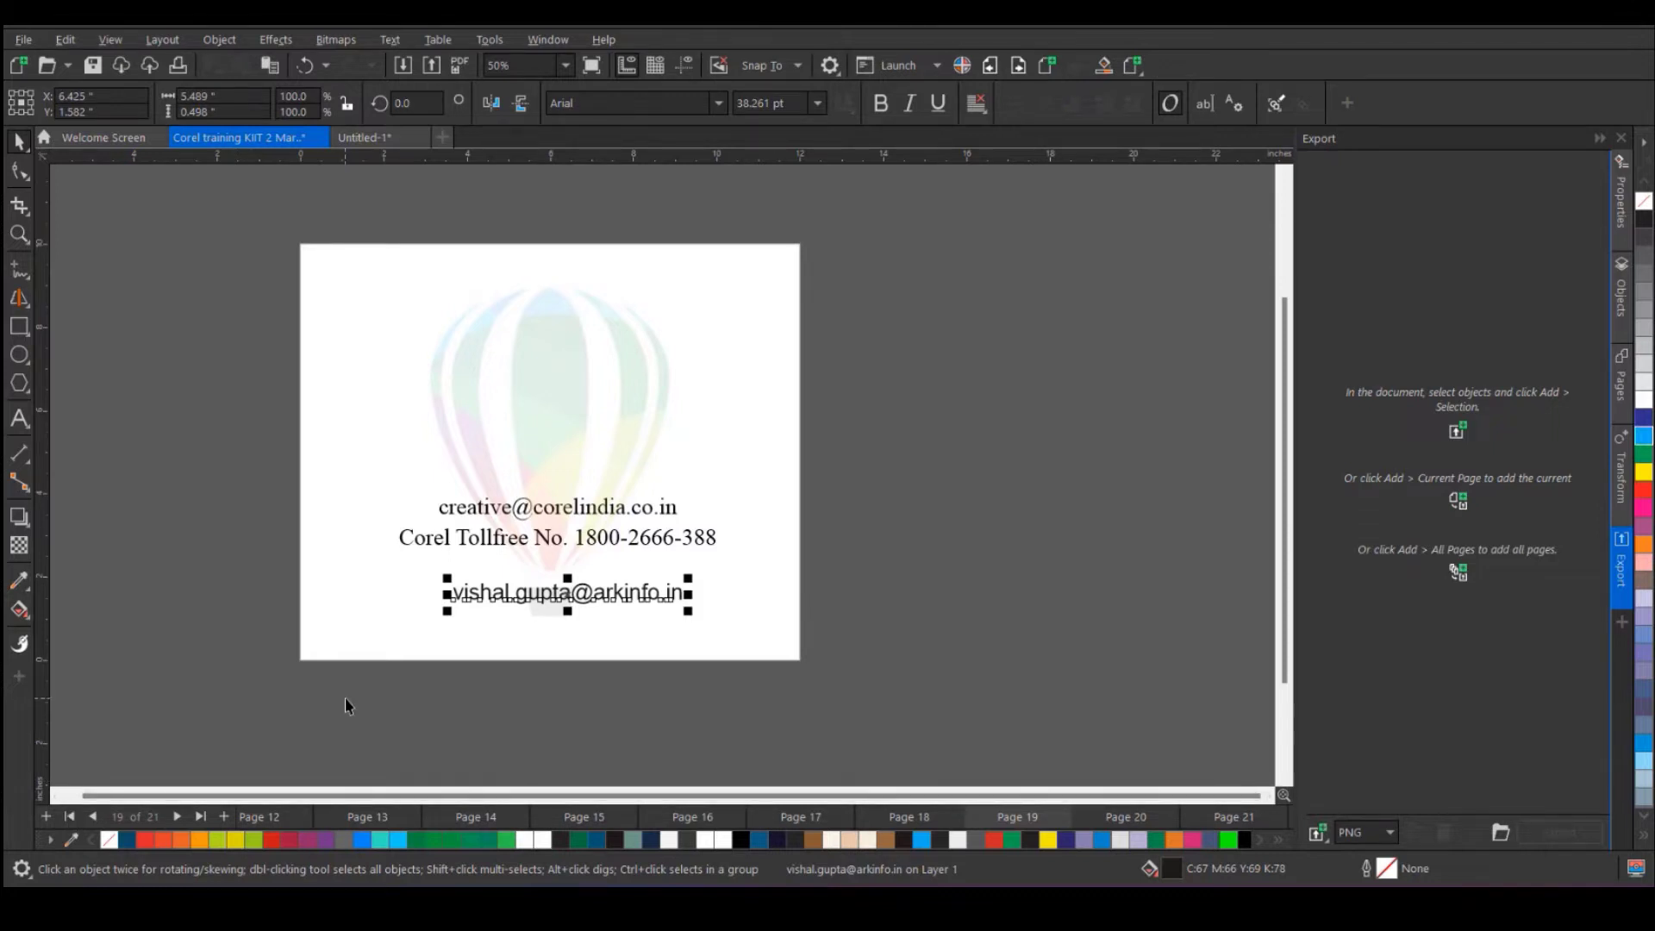
- Browse the Corel training document backward from page 18 to the Exercises list on page 15
click(925, 819)
click(793, 824)
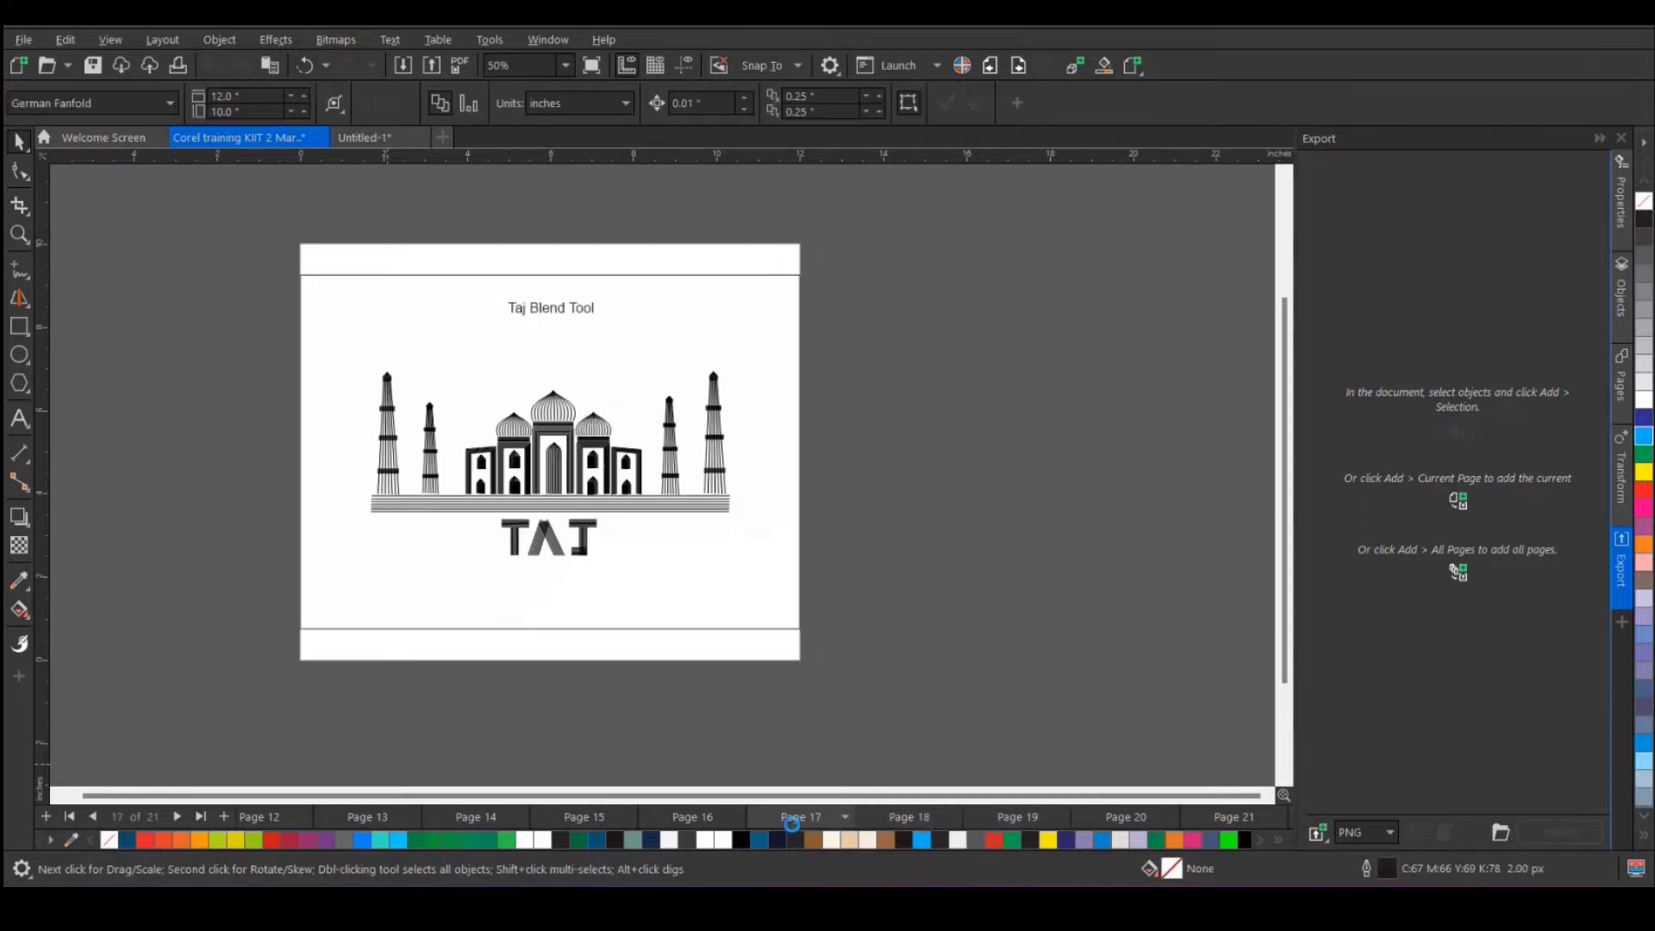
click(699, 820)
click(591, 816)
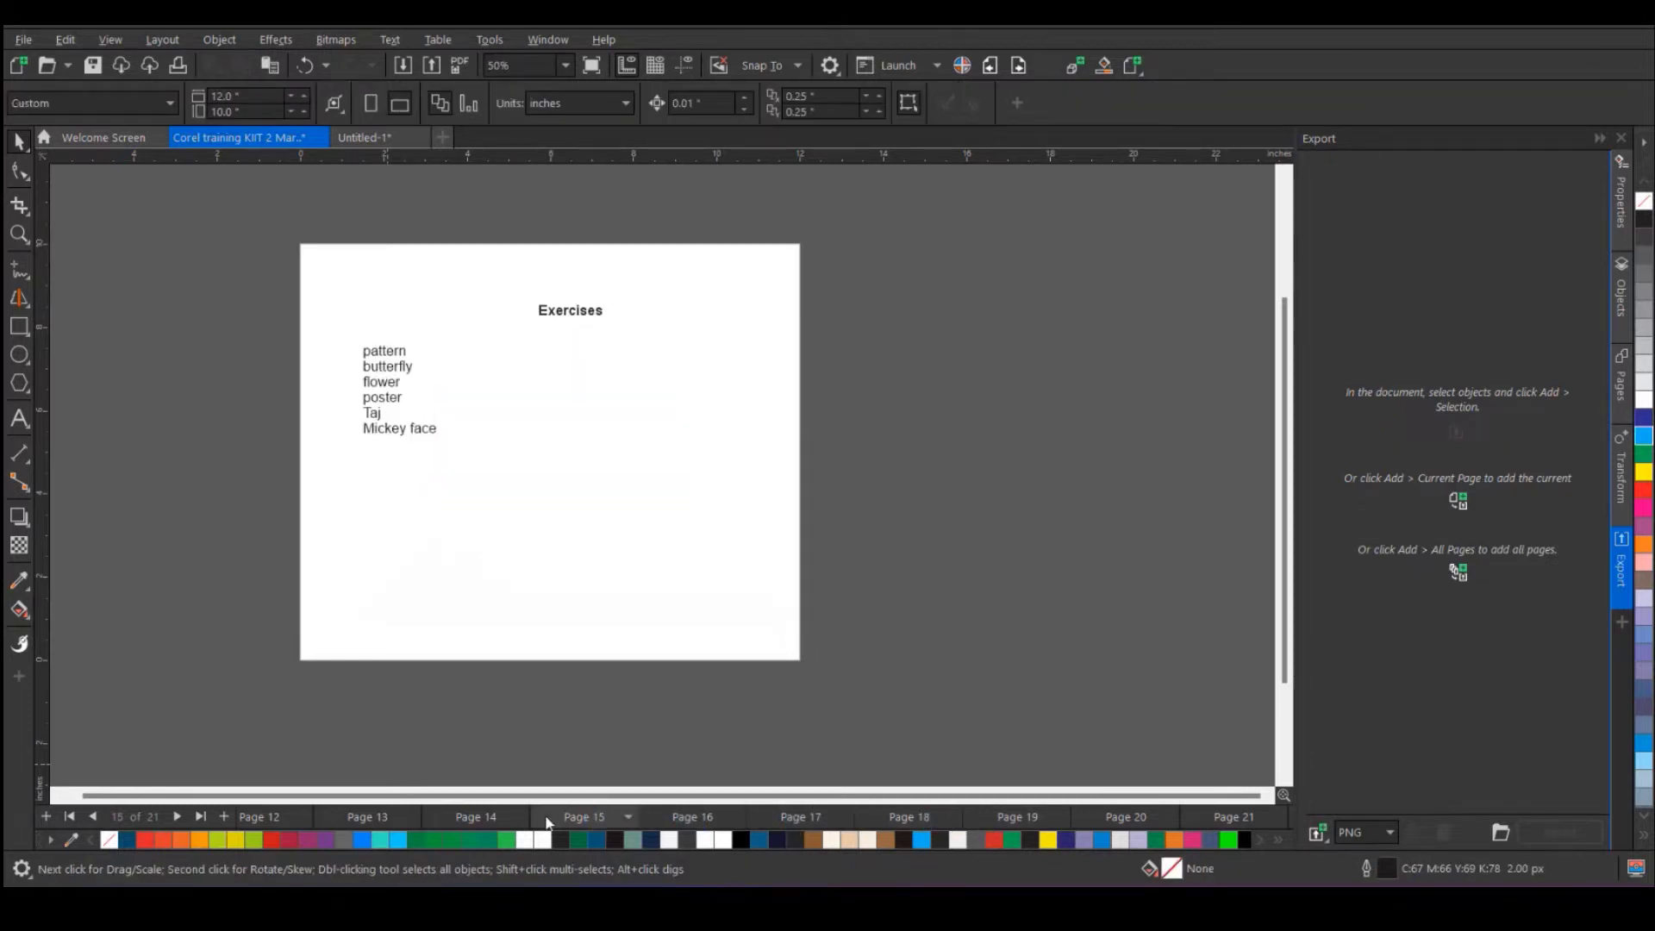
- Go to page 14, edit its group photo in a maximized Corel PHOTO-PAINT window, and open Smart Carver on it
click(493, 821)
scroll(593, 358, up, 3)
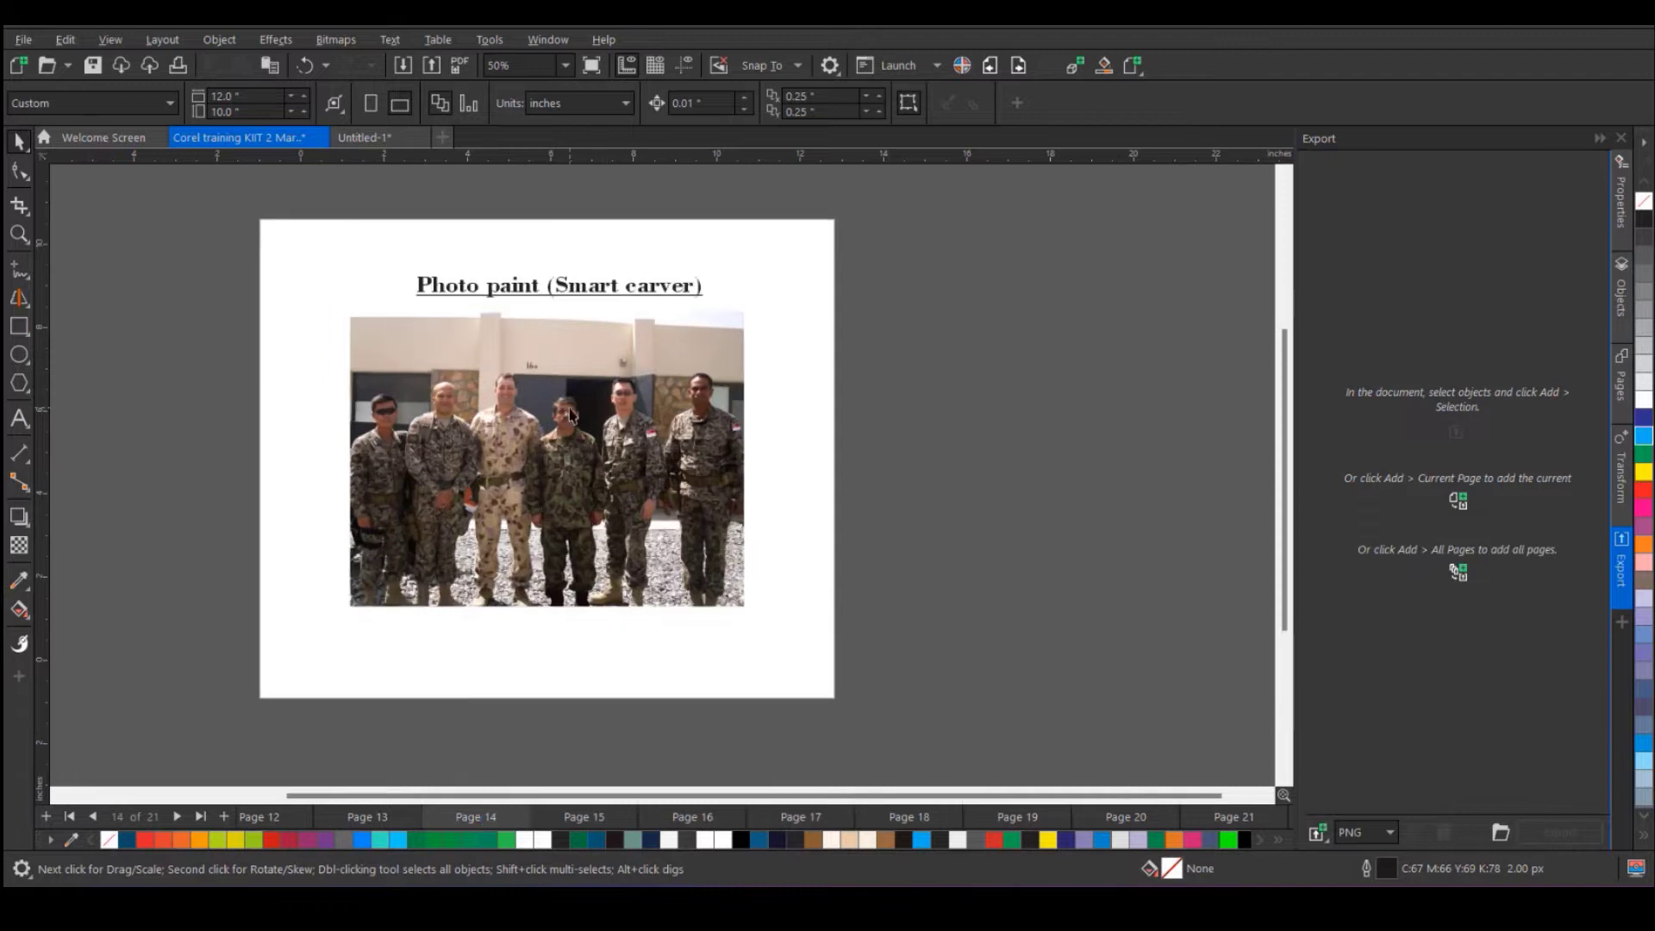
scroll(528, 412, down, 2)
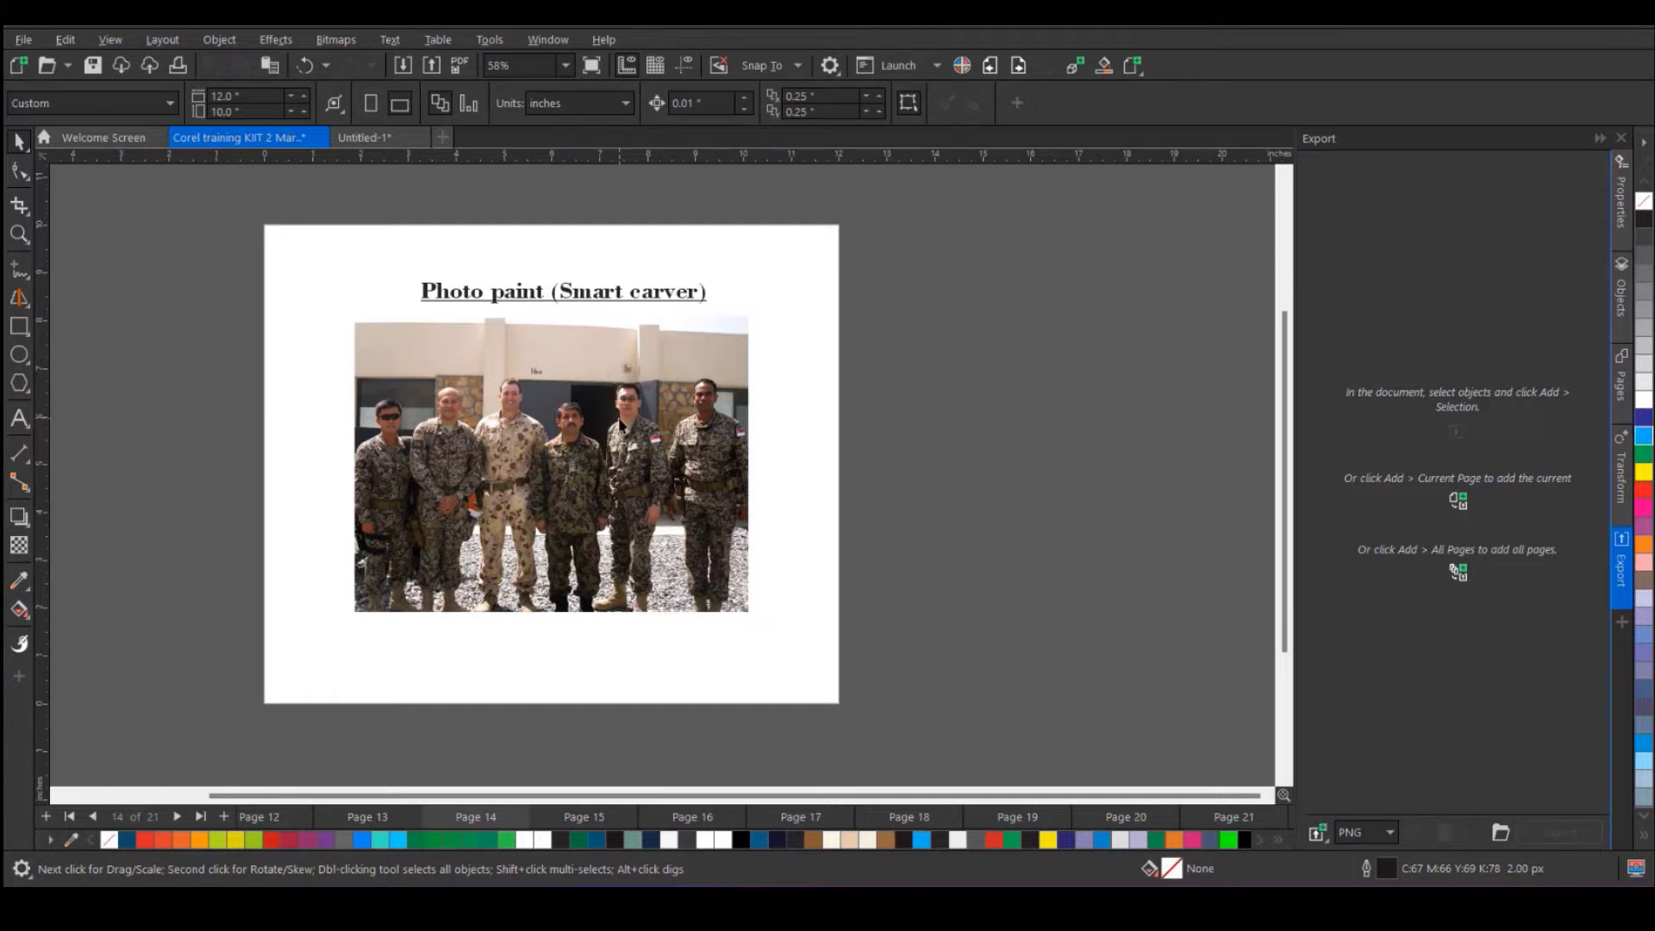
click(619, 422)
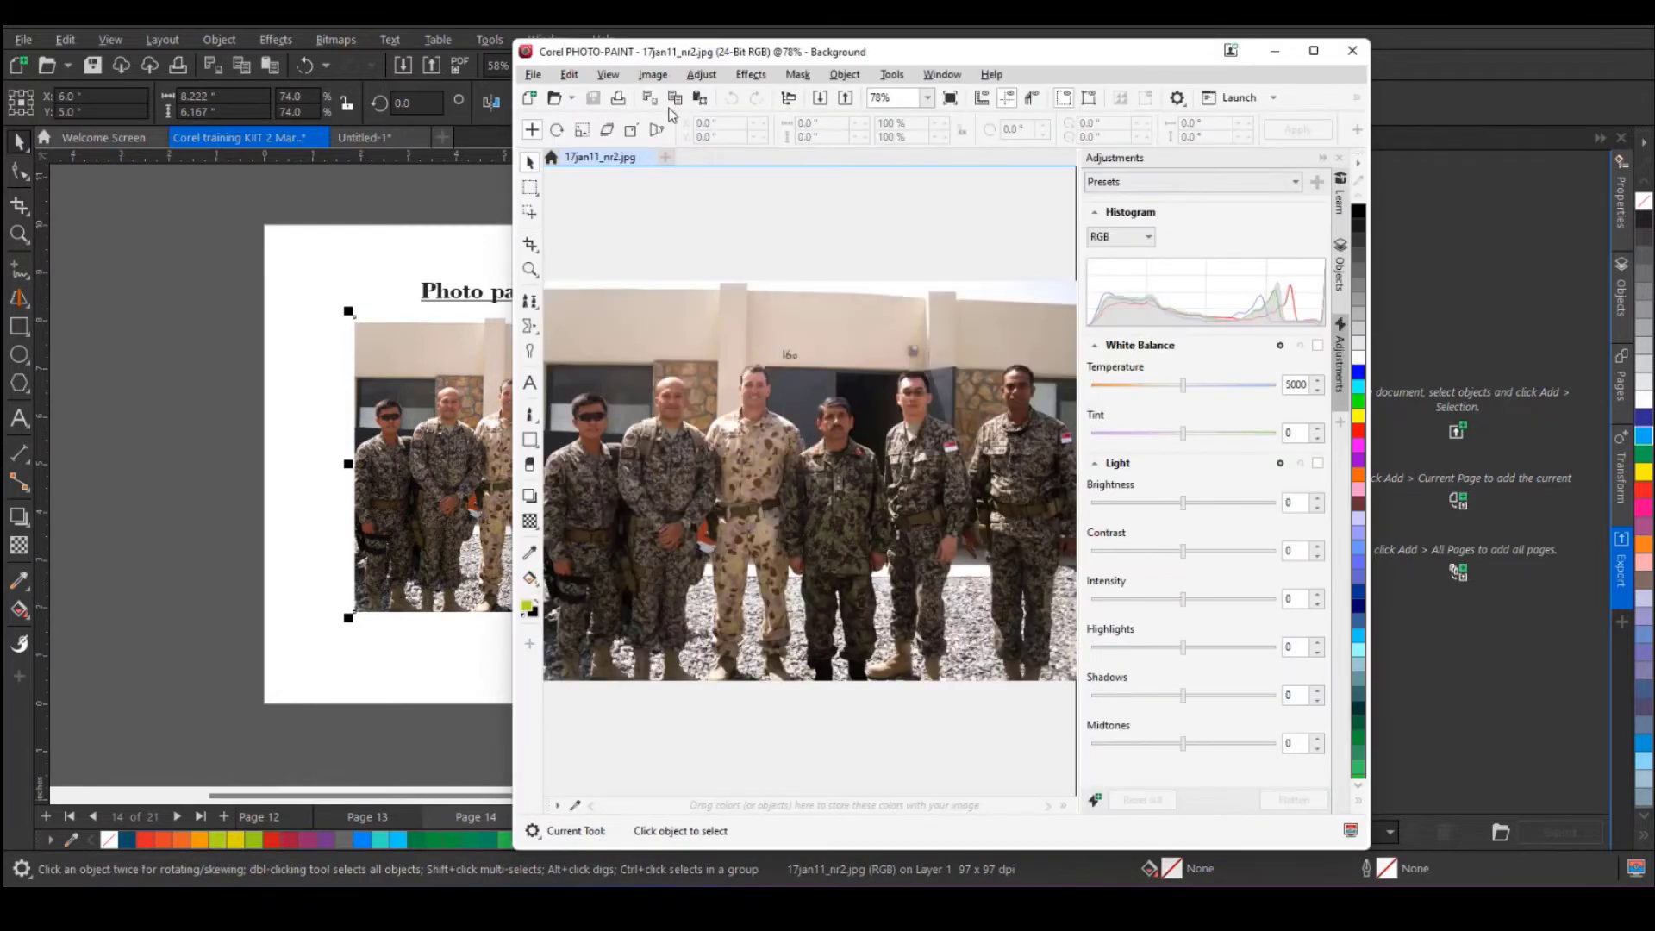
click(1314, 51)
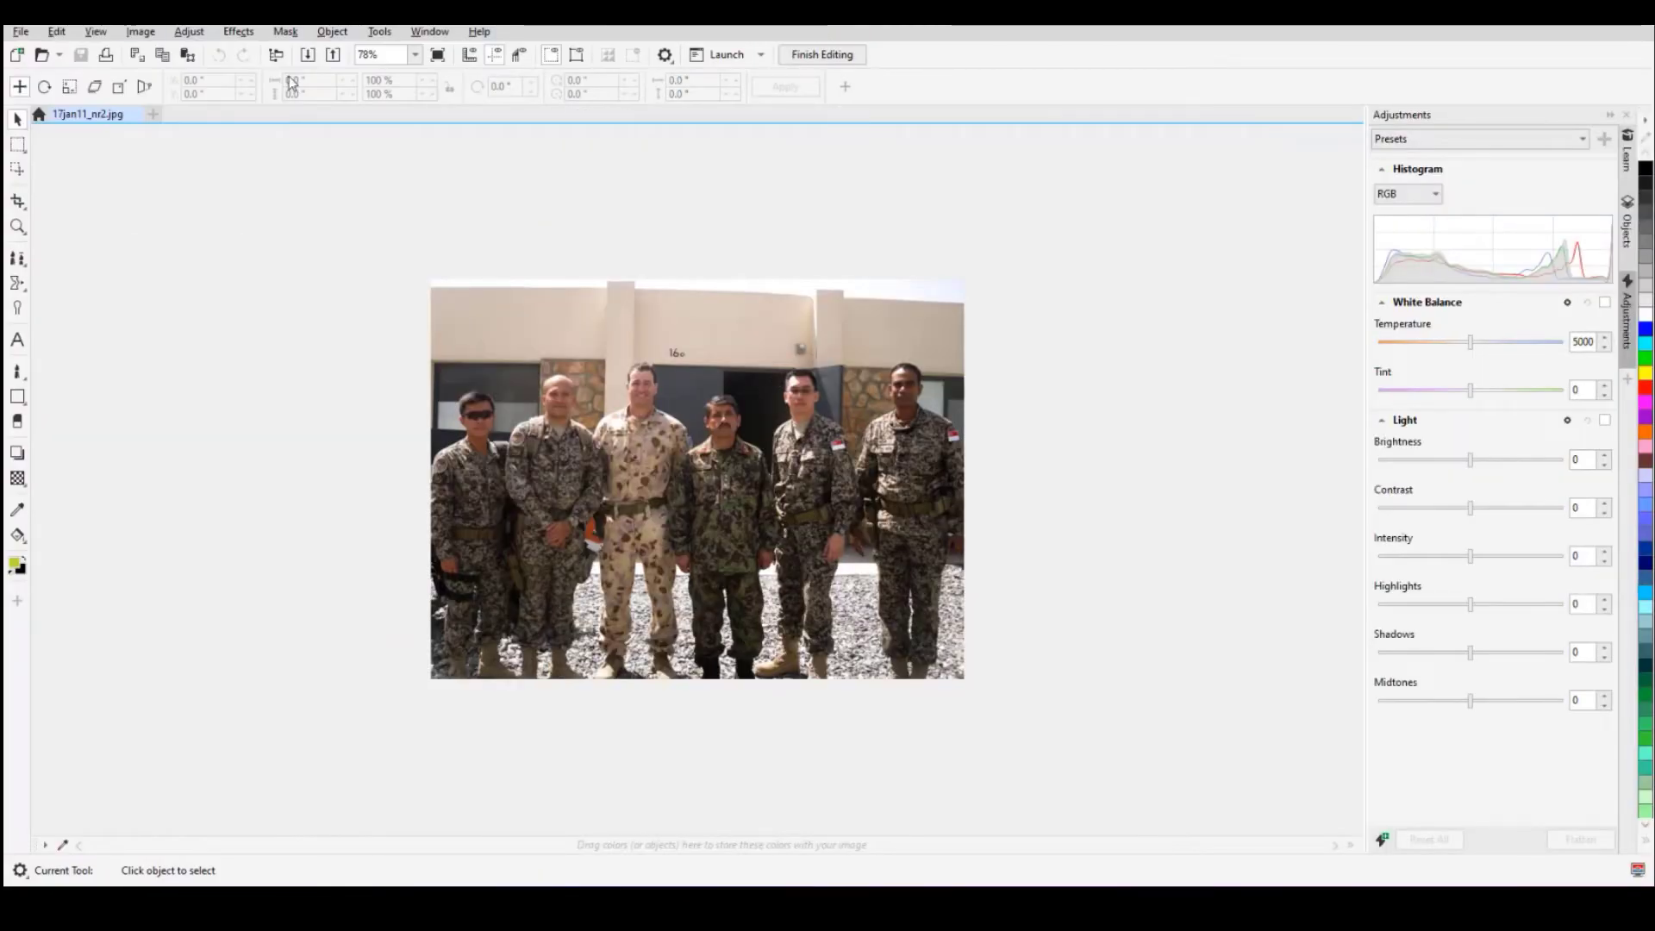
click(148, 33)
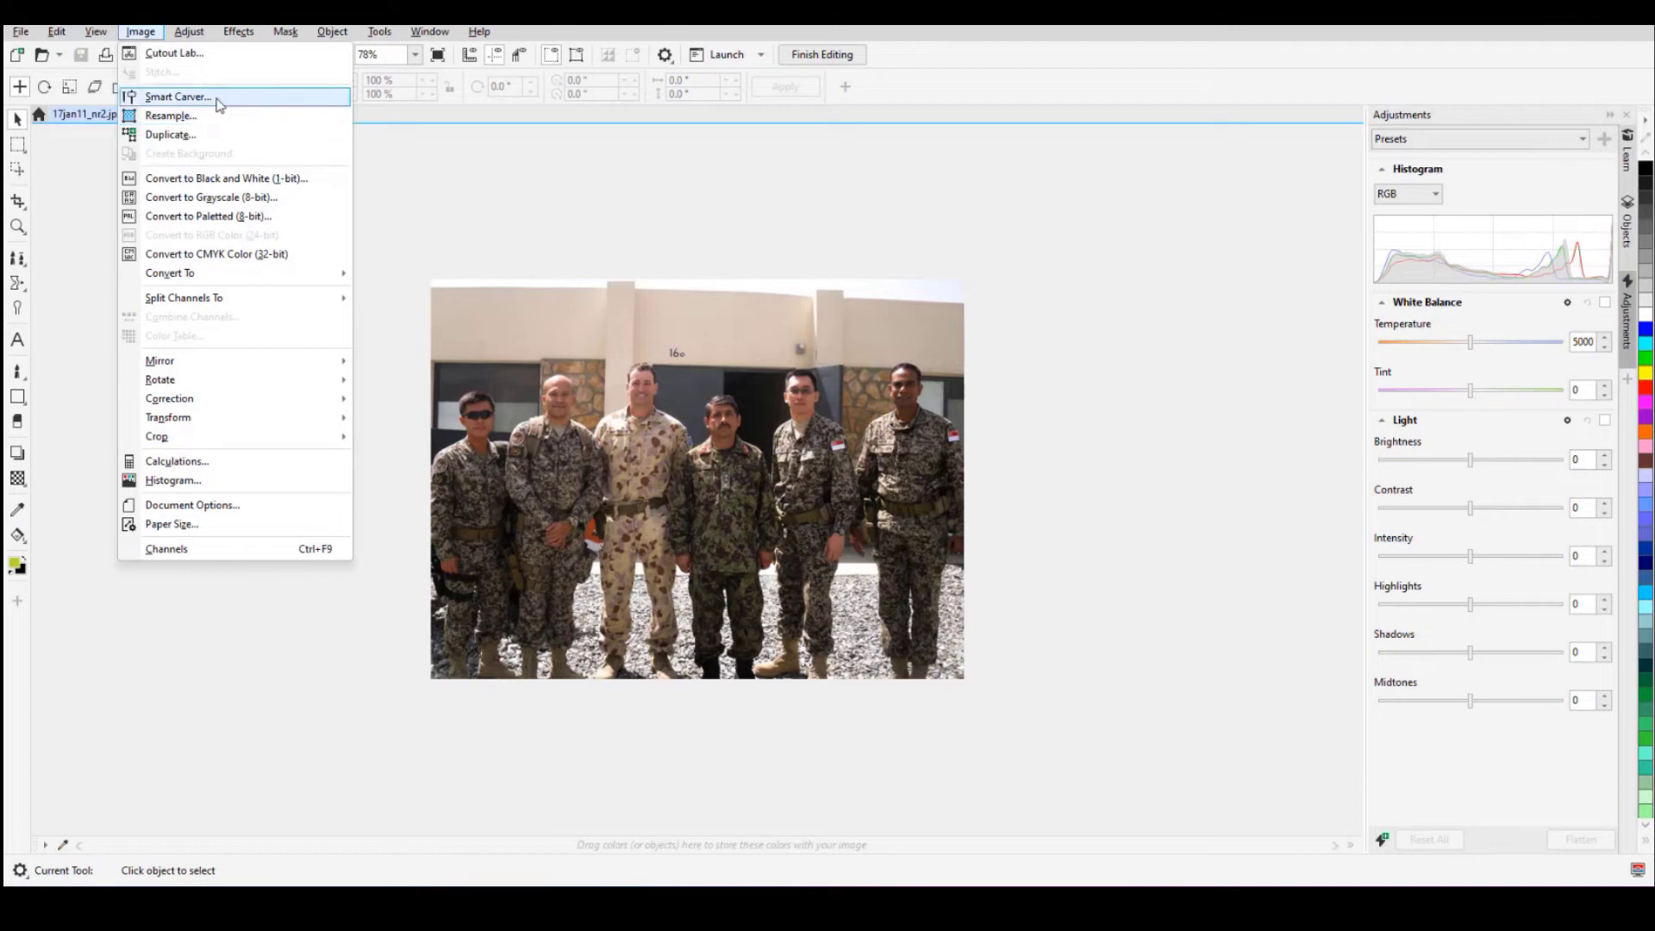
click(178, 97)
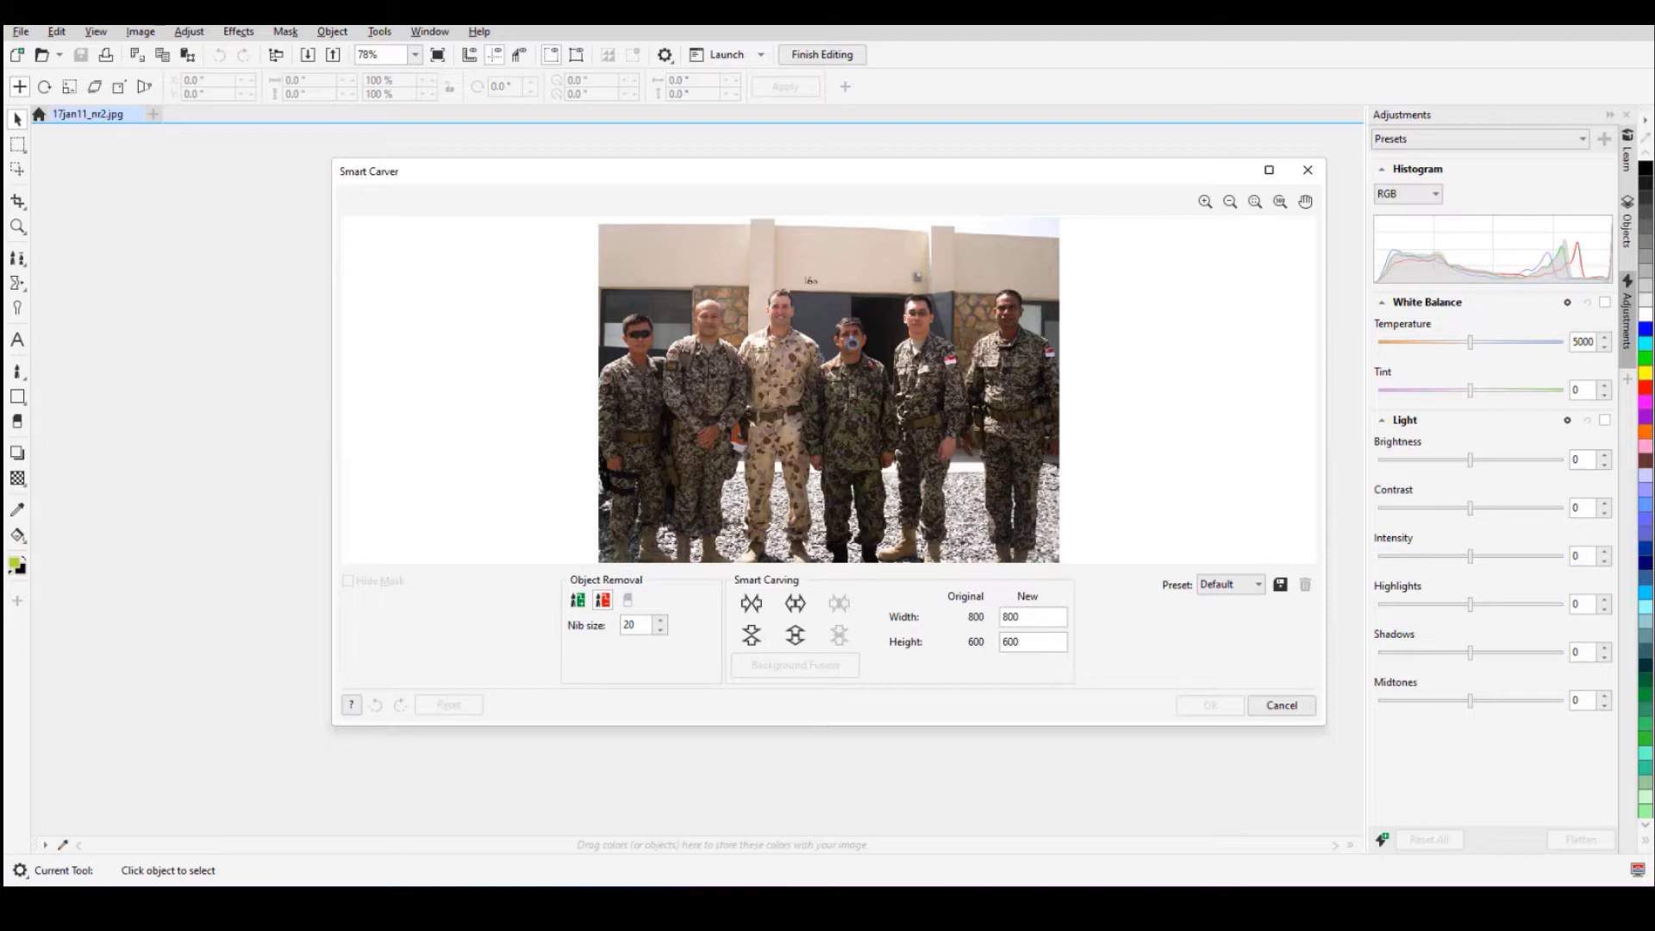
- Mark the second soldier from the photo's right edge for removal, outlining him and filling the figure with a nib size of 36
mouse_move(931, 315)
mouse_down()
mouse_move(910, 302)
mouse_move(892, 559)
mouse_move(931, 559)
mouse_move(944, 539)
mouse_move(957, 422)
mouse_move(960, 371)
mouse_move(917, 310)
mouse_up()
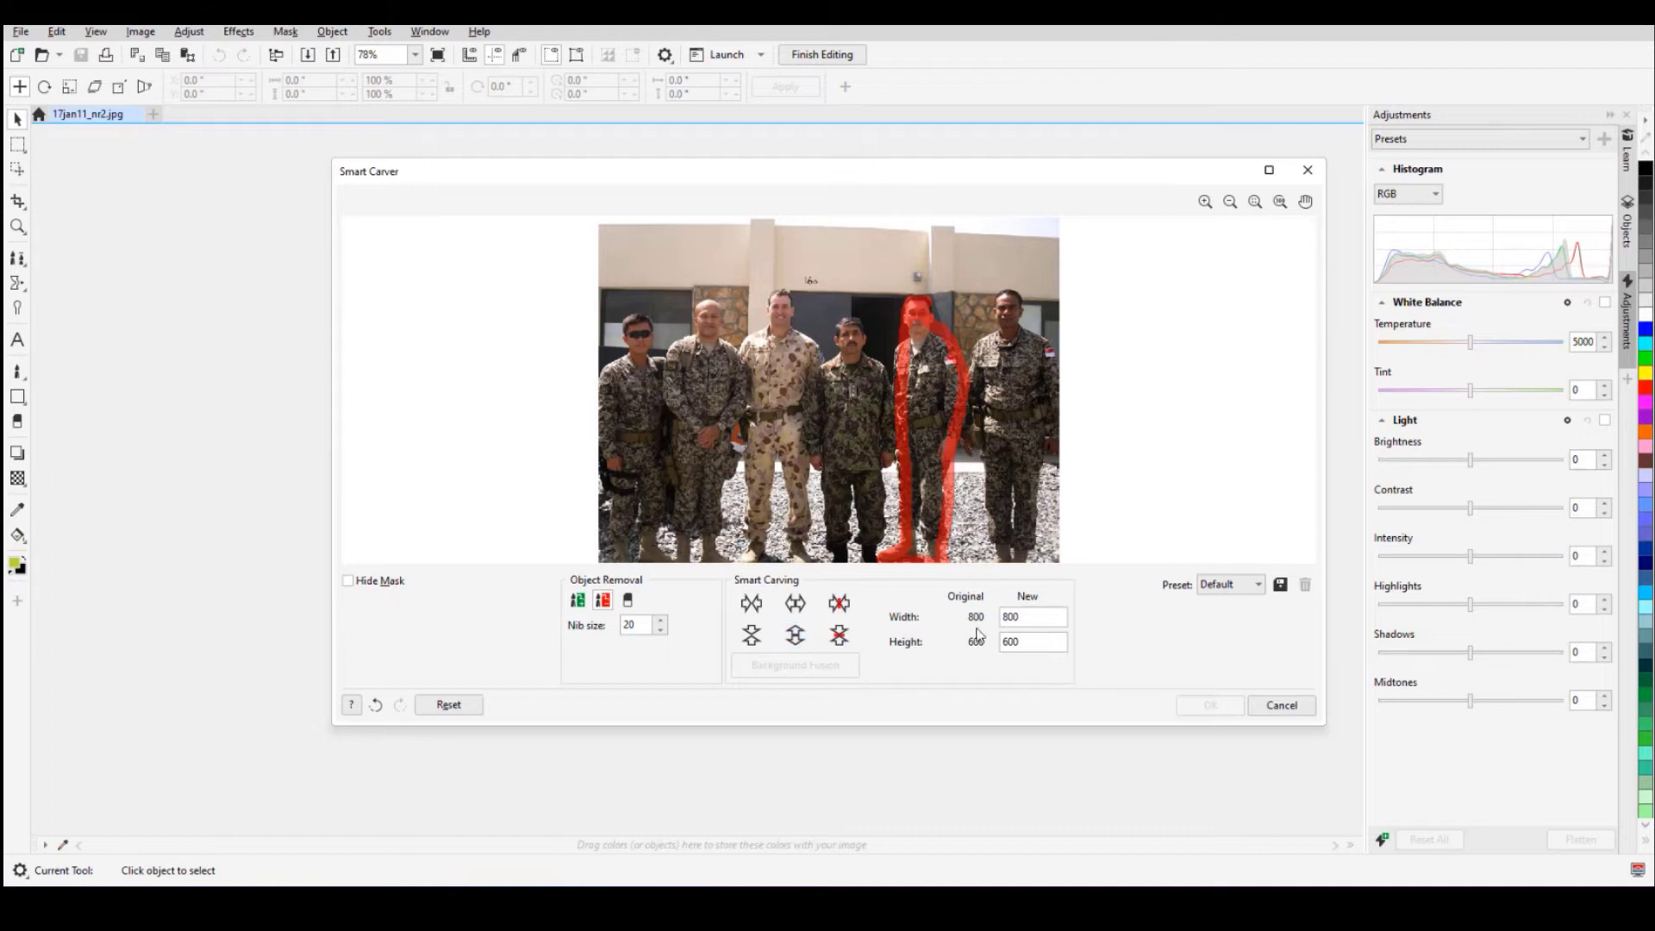
double_click(638, 625)
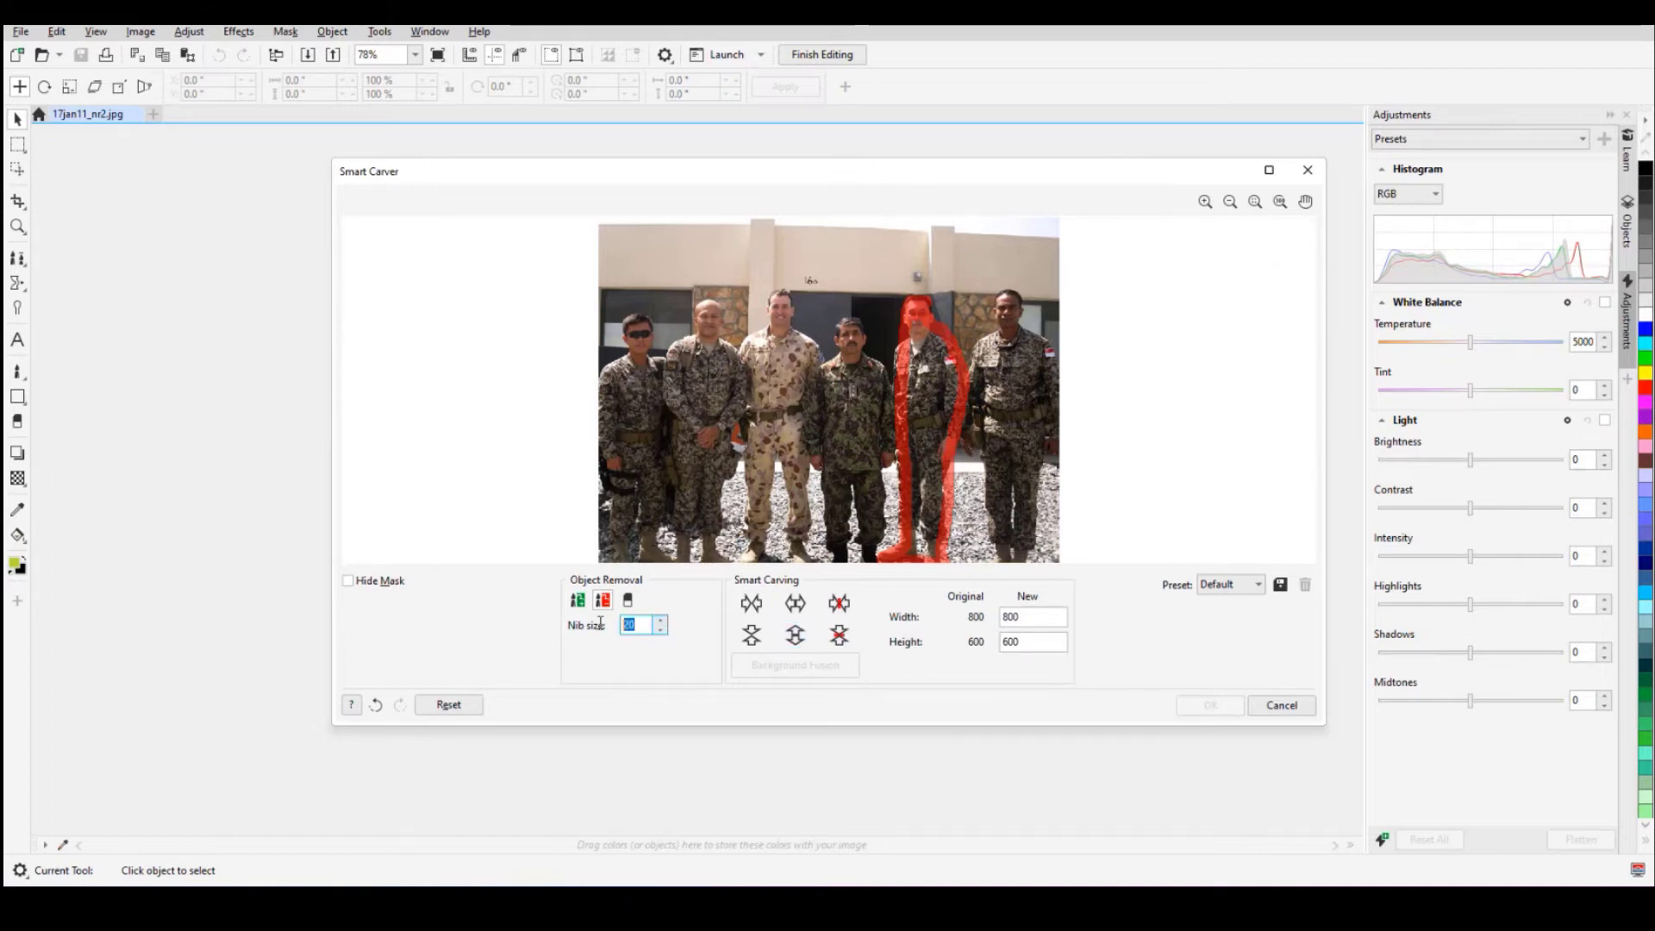
text(36)
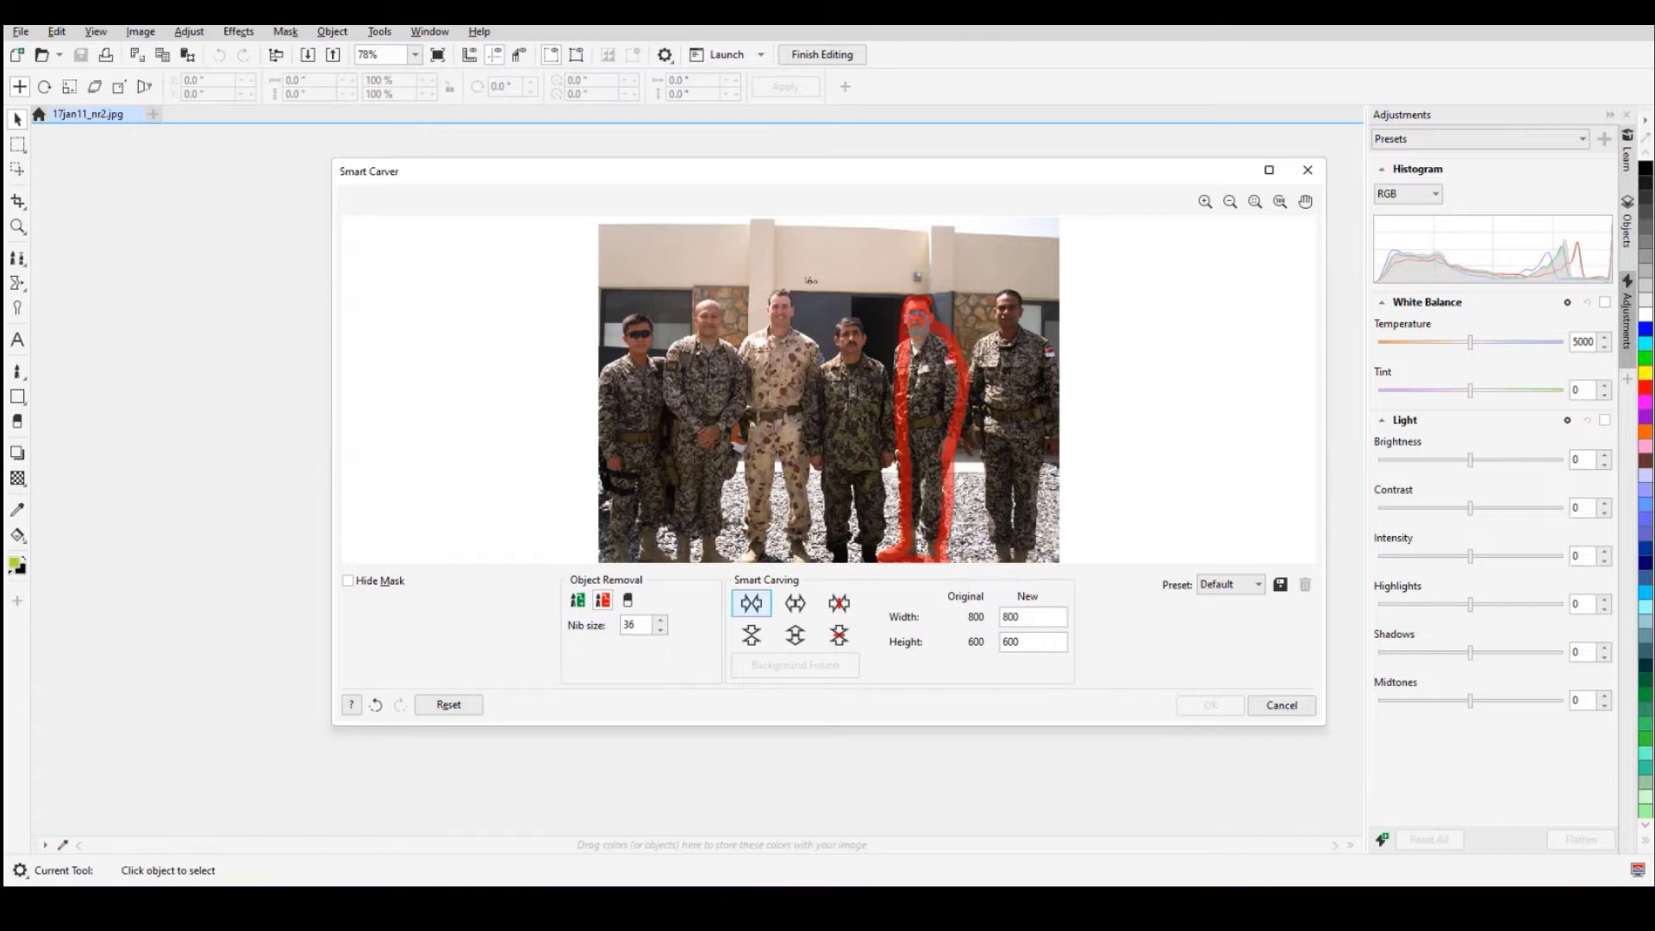
mouse_move(916, 349)
mouse_down()
mouse_move(931, 341)
mouse_move(948, 371)
mouse_move(920, 548)
mouse_move(946, 396)
mouse_move(938, 363)
mouse_move(916, 407)
mouse_move(911, 541)
mouse_move(904, 352)
mouse_move(911, 530)
mouse_up()
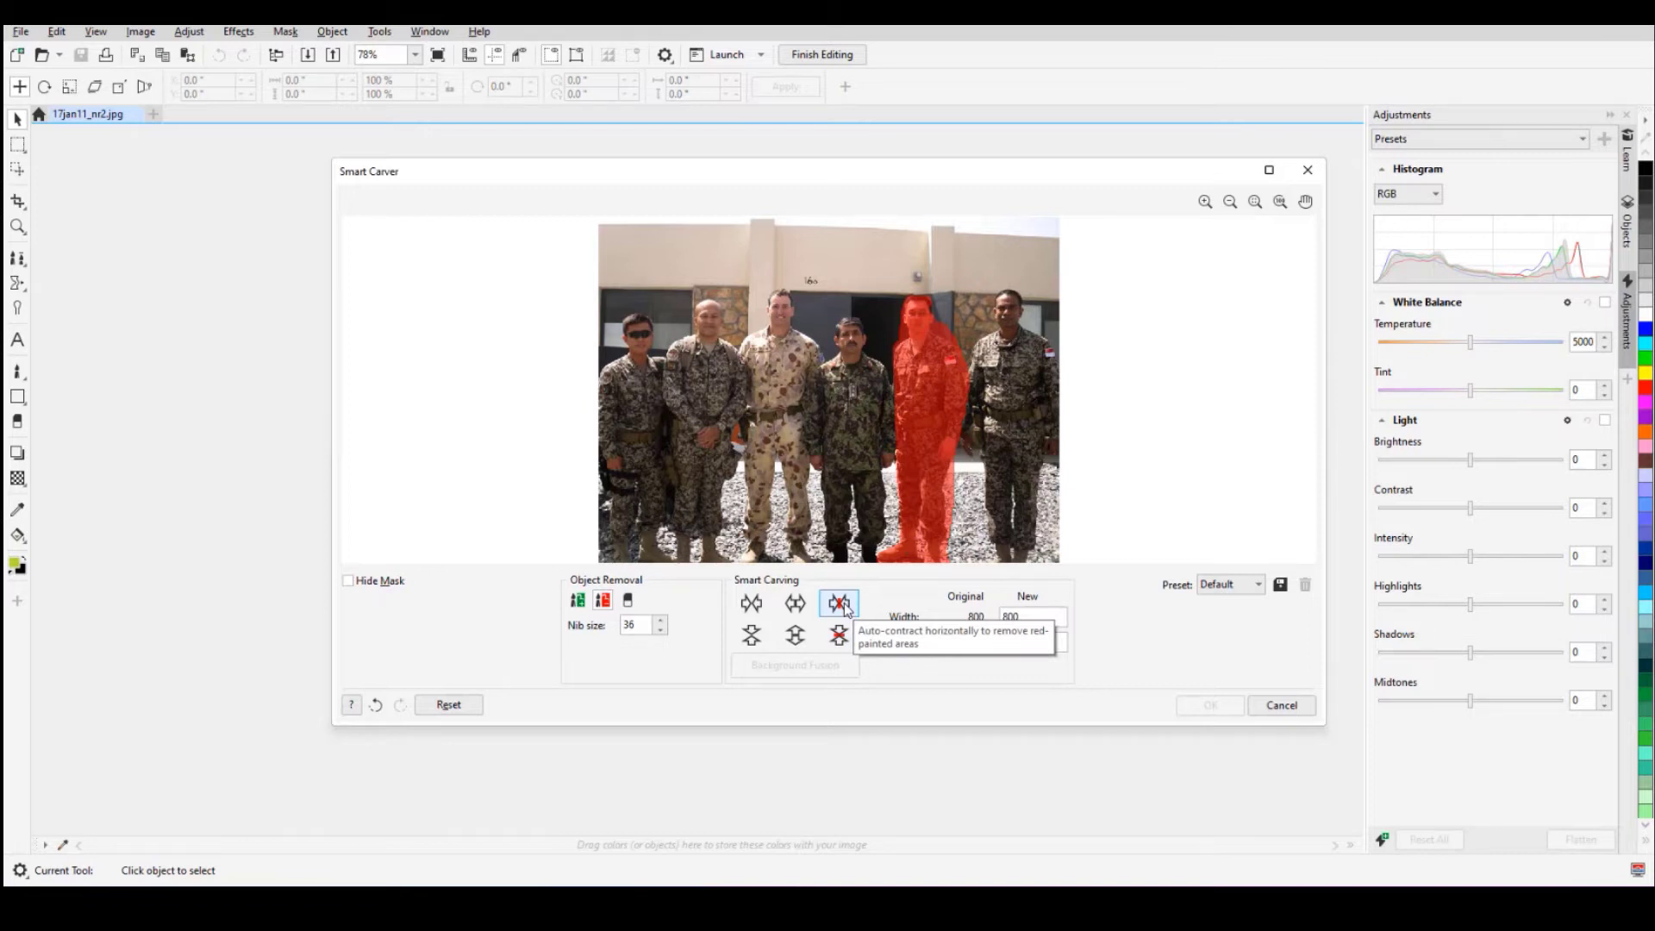
- Mark the adjoining arms of the two neighbouring soldiers as protected, and auto-contract horizontally to remove the red-painted soldier
click(577, 600)
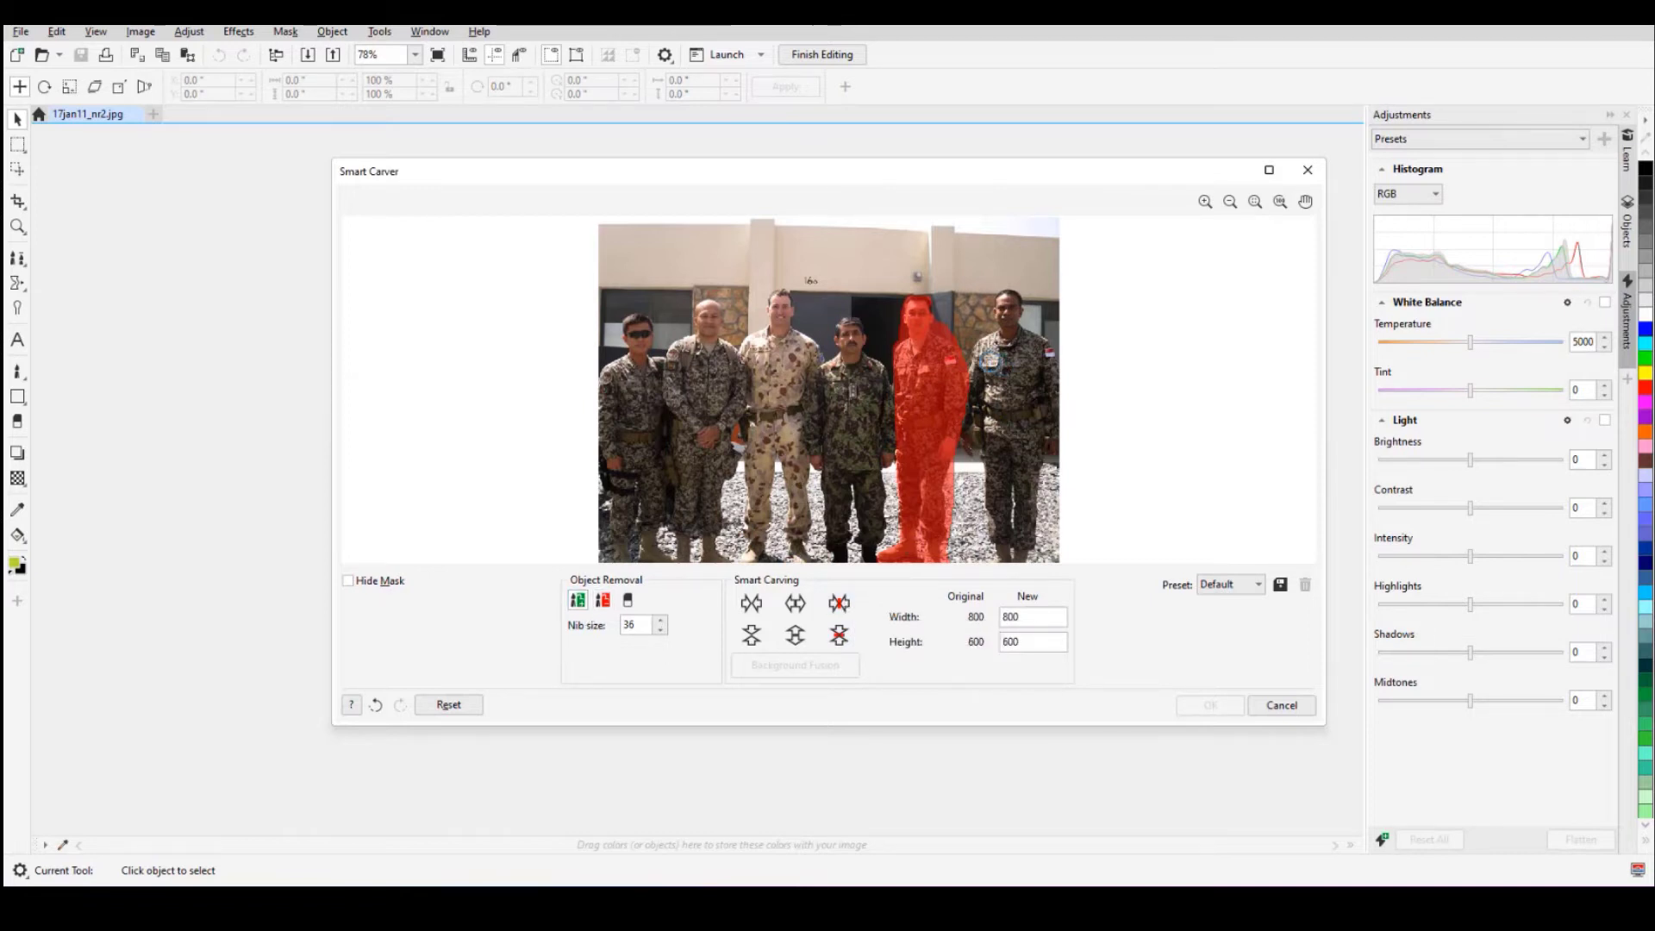
drag(987, 355, 971, 474)
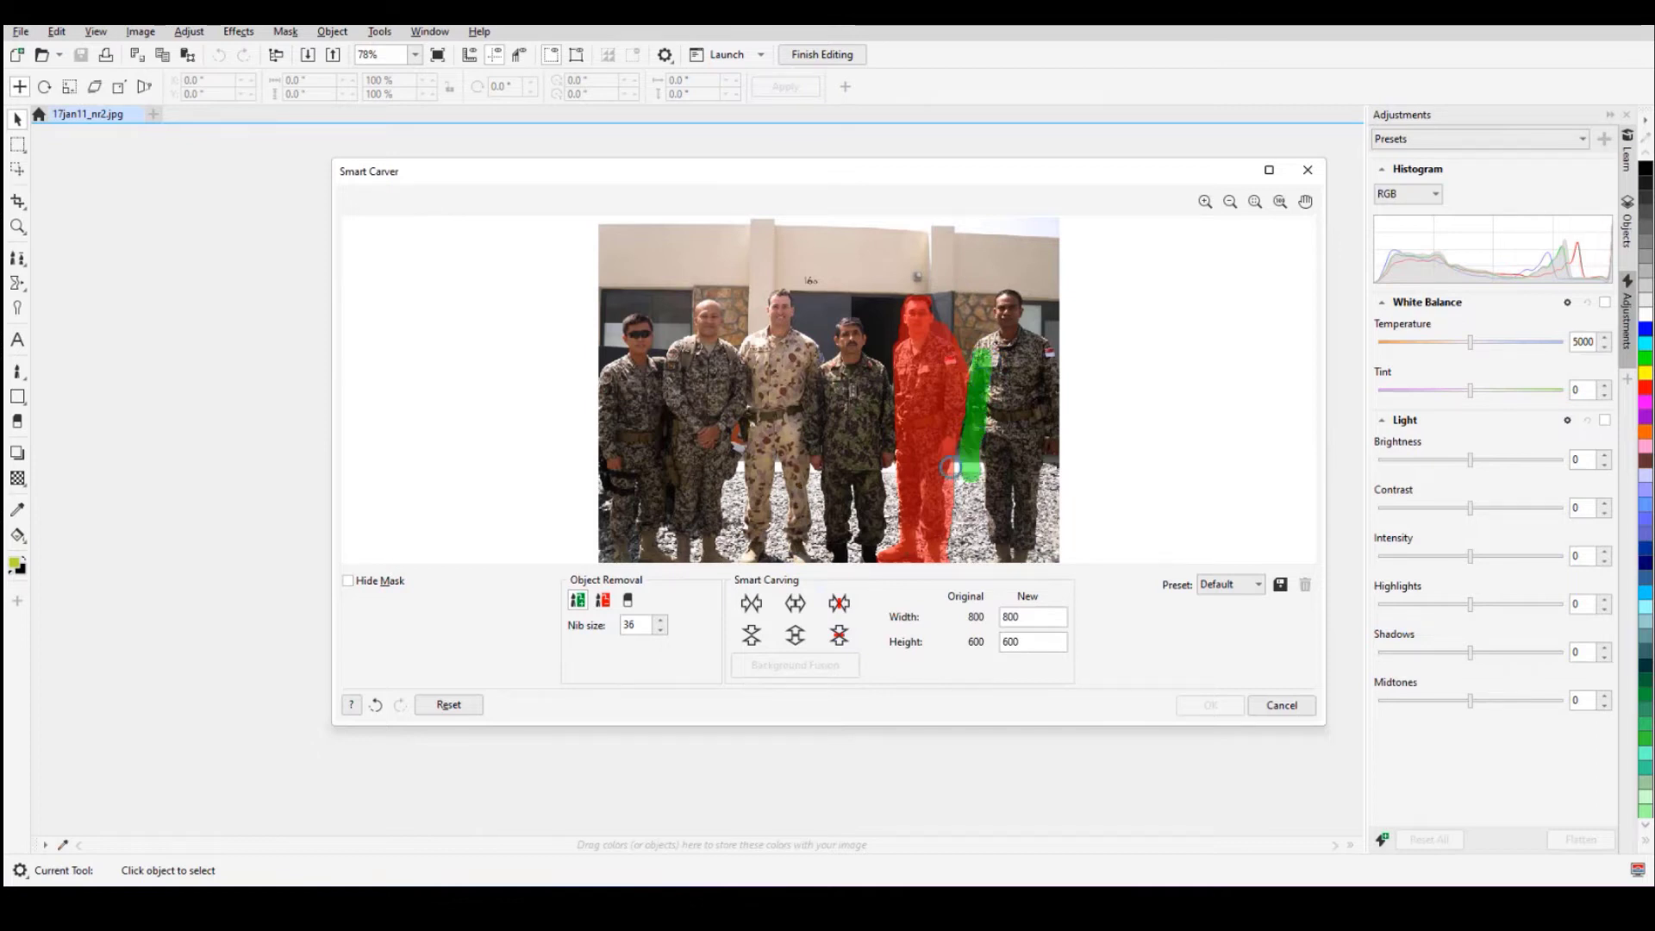
drag(871, 367, 881, 470)
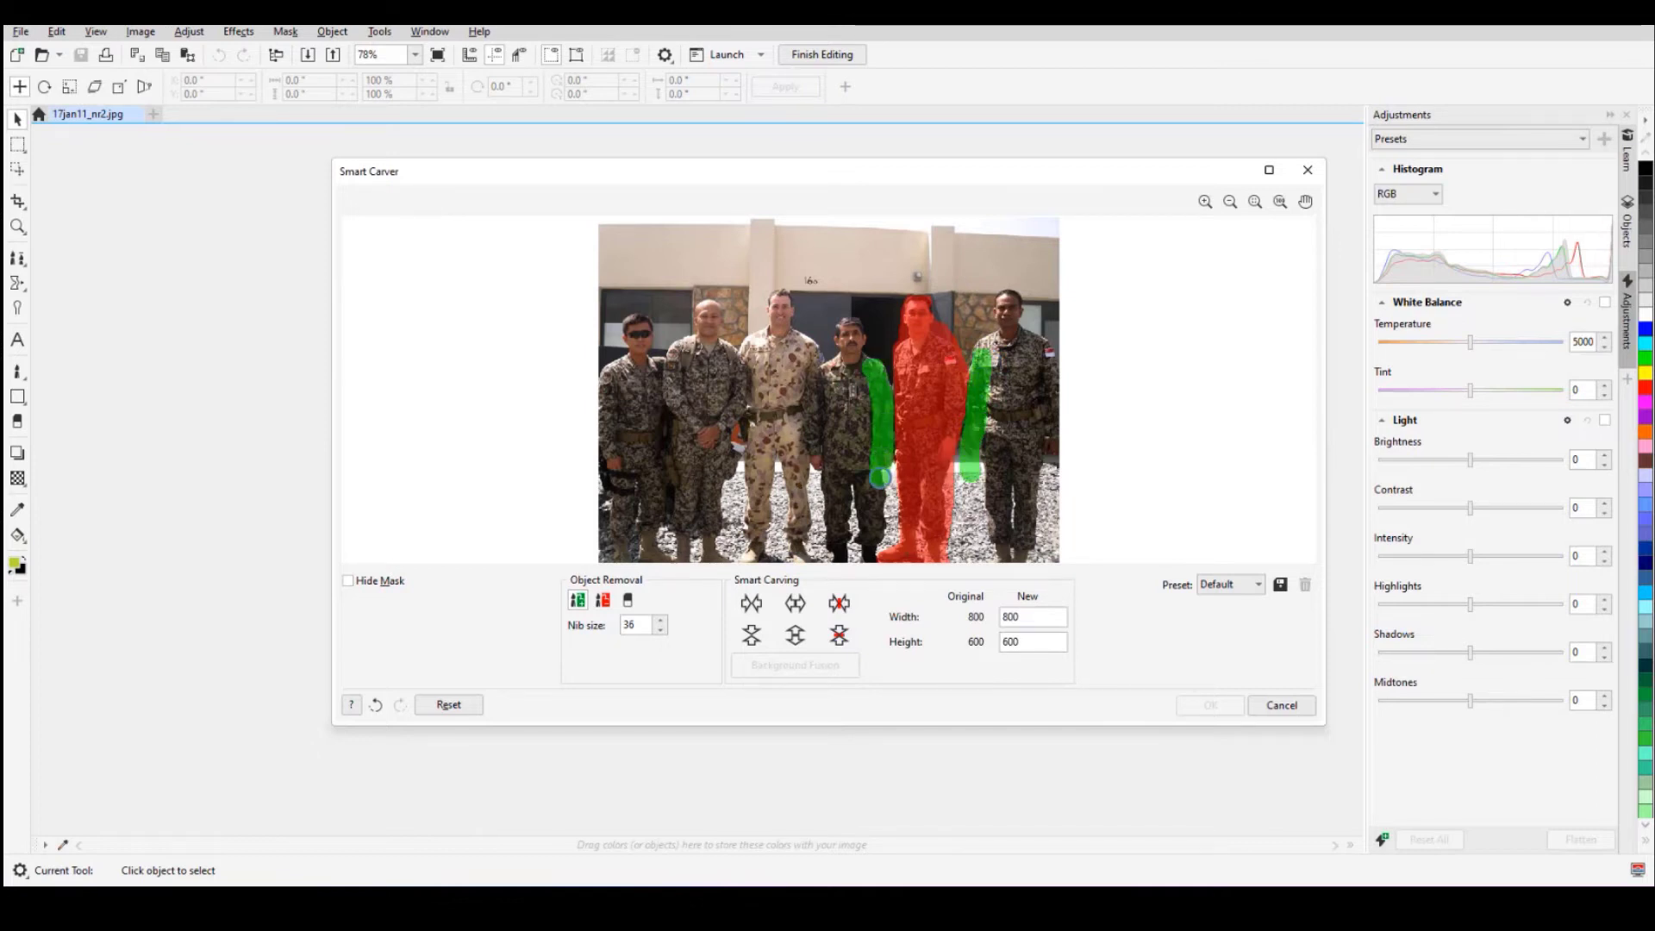
click(846, 608)
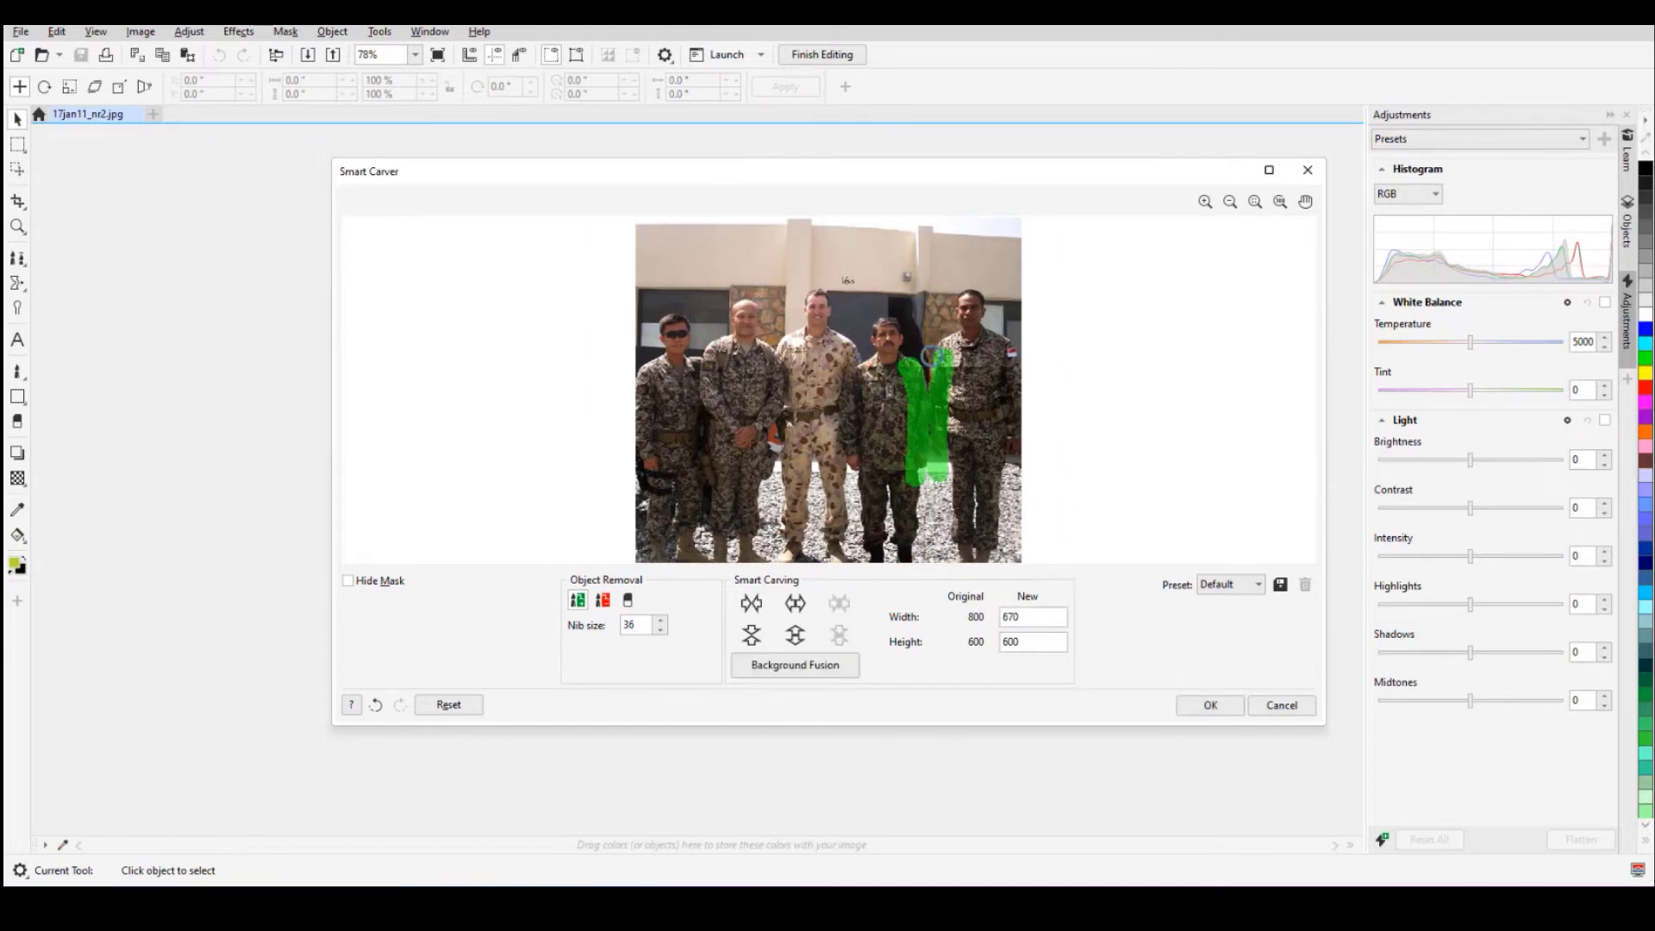
- Apply Background Fusion to the carved photo and accept the Smart Carver result
scroll(931, 354, up, 4)
scroll(931, 354, down, 3)
scroll(945, 308, up, 1)
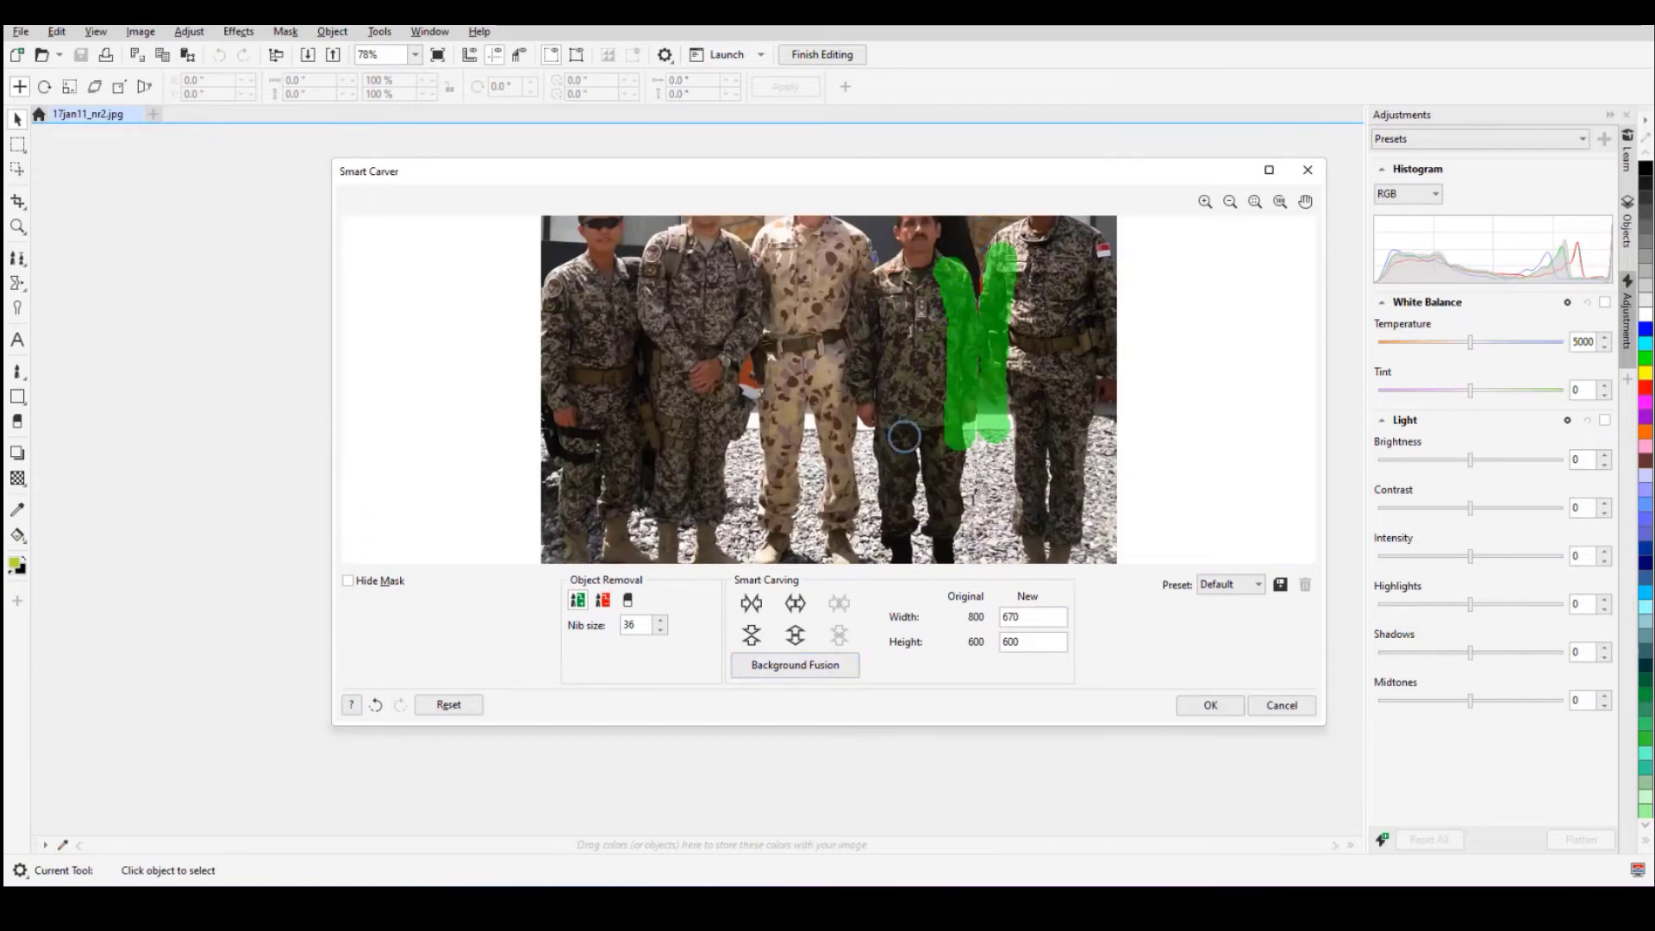
scroll(905, 438, down, 1)
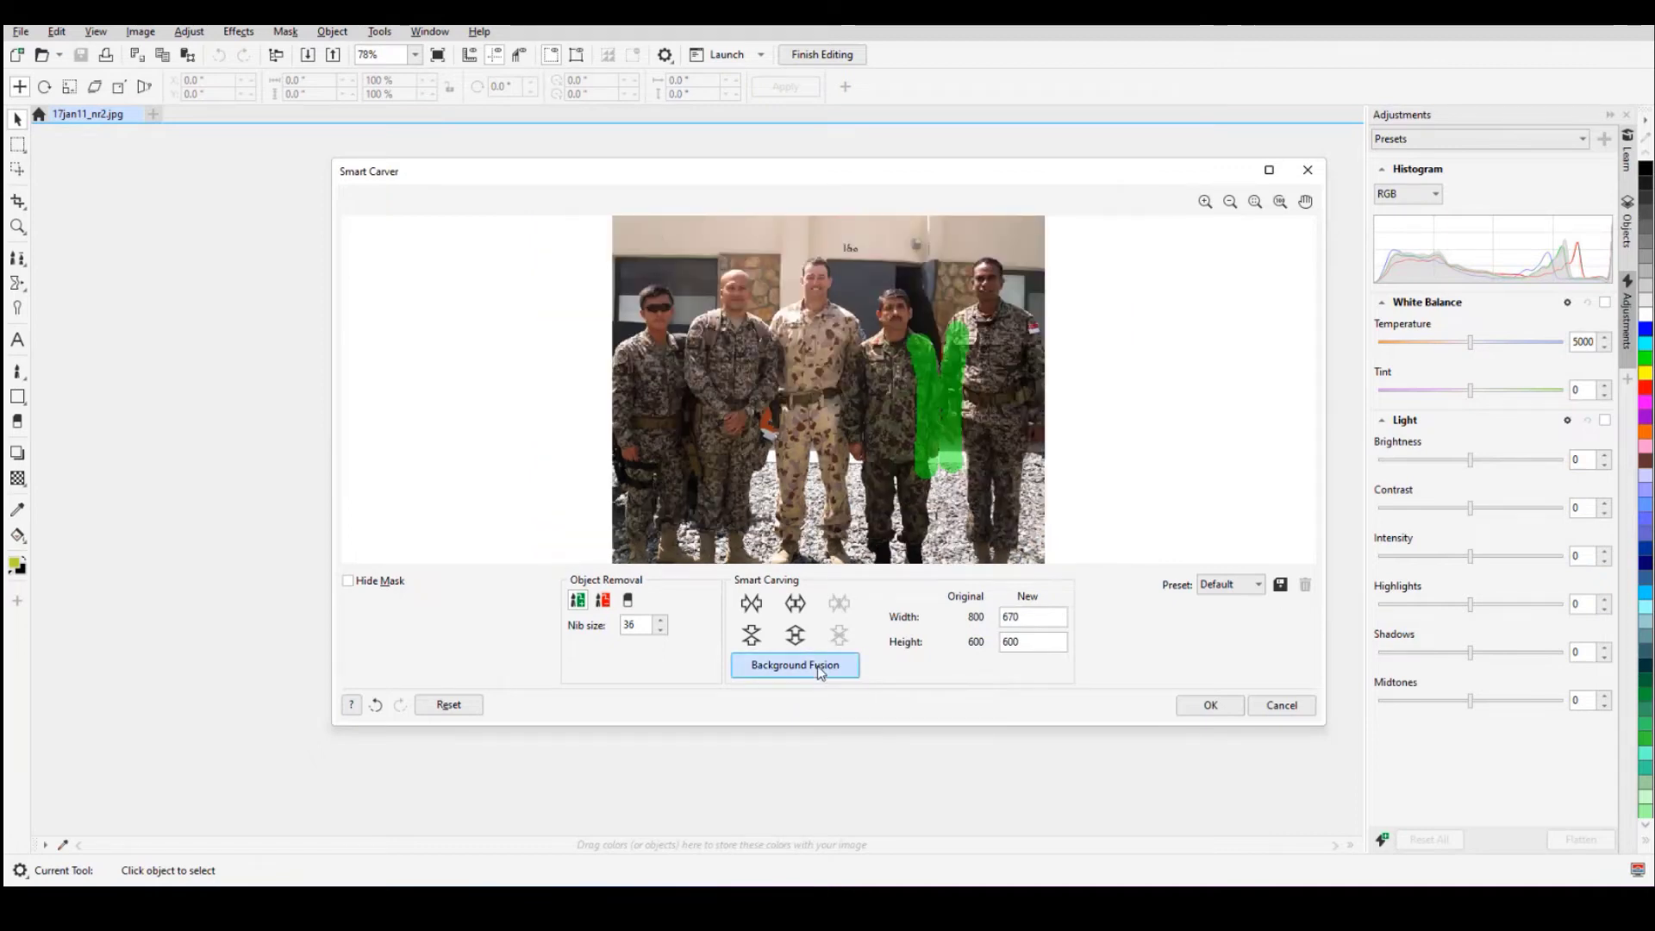
click(819, 671)
click(1208, 706)
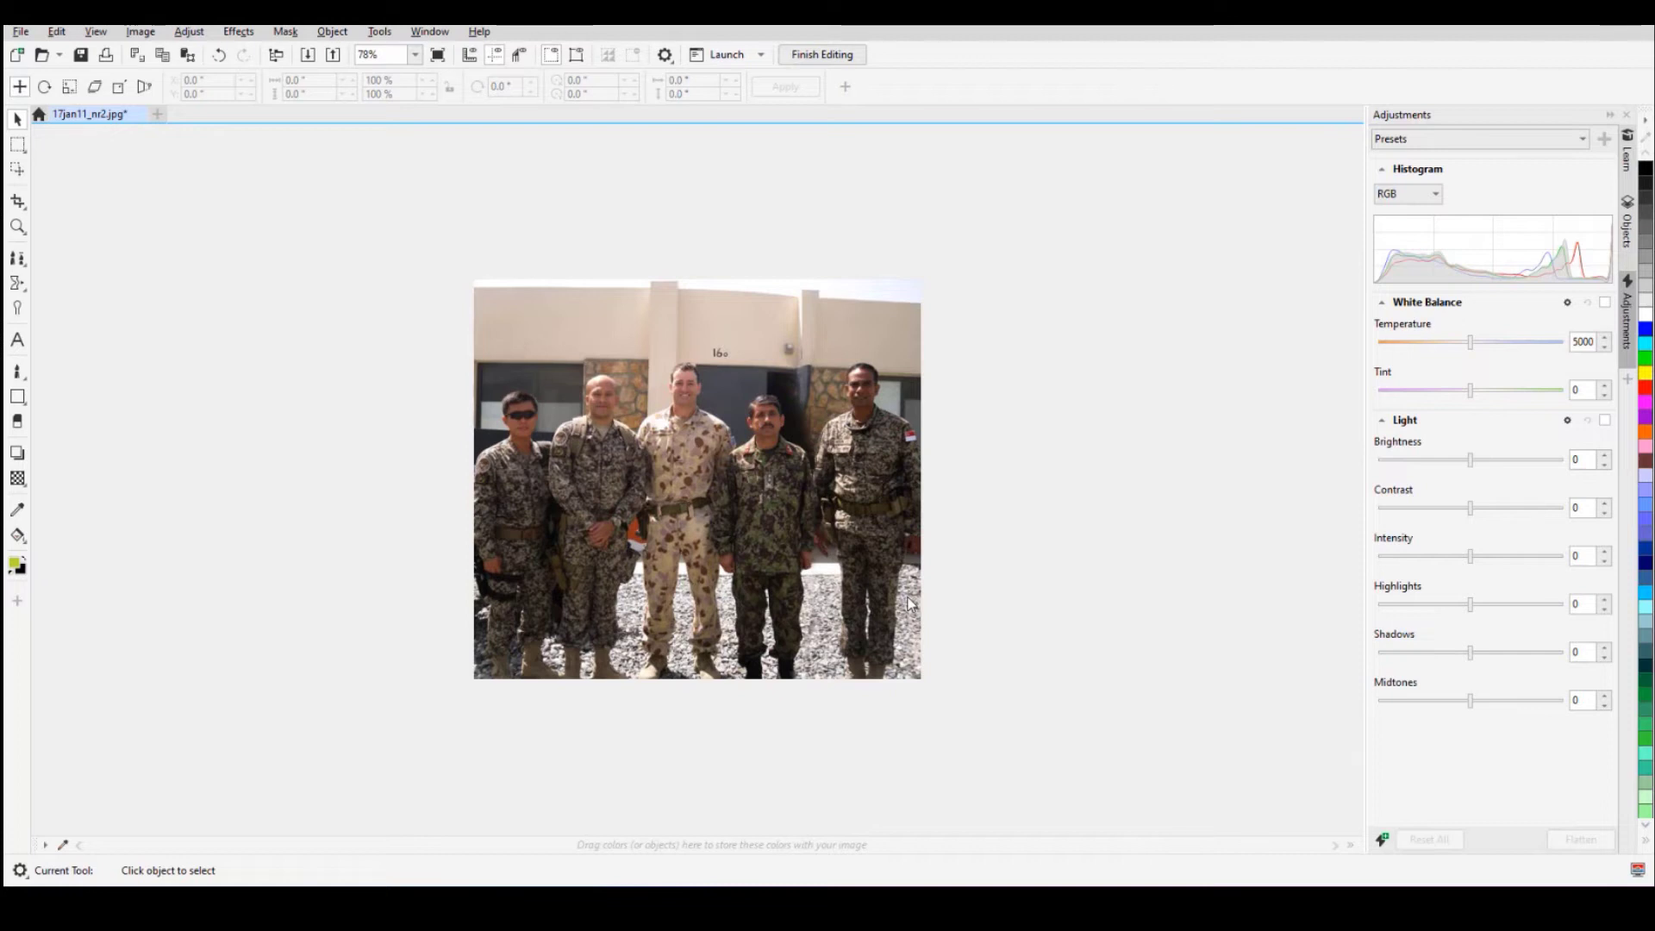
- Finish editing the photo, save it back to page 14 in CorelDRAW, and inspect the carved picture there
key(ctrl+1)
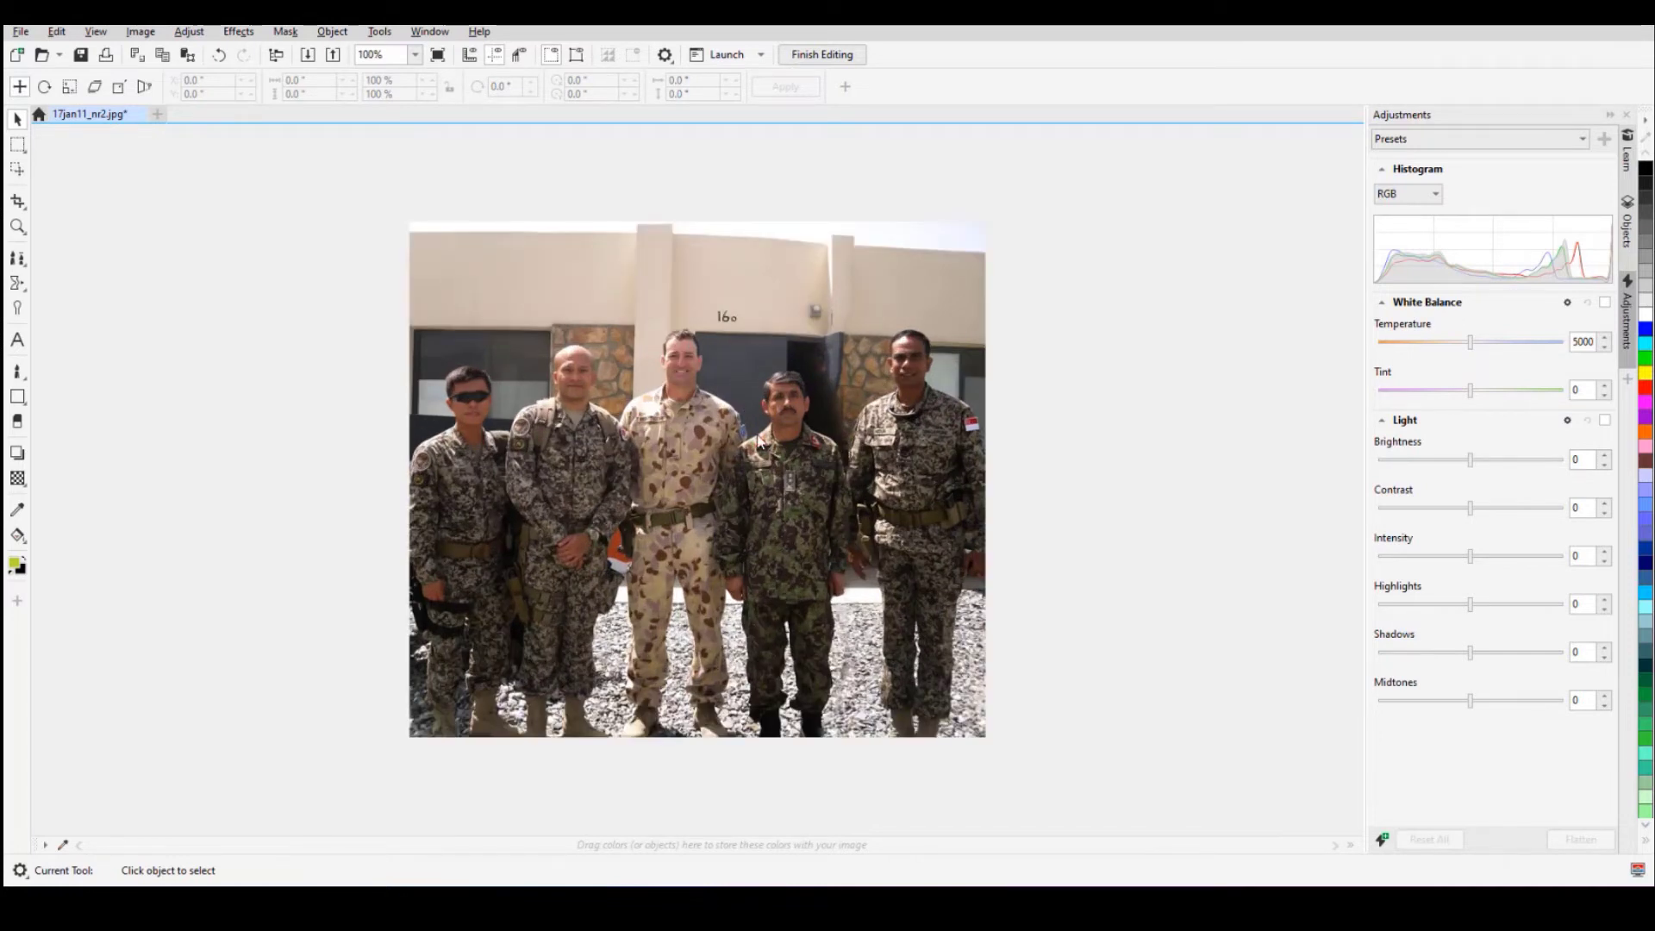
click(833, 59)
click(817, 496)
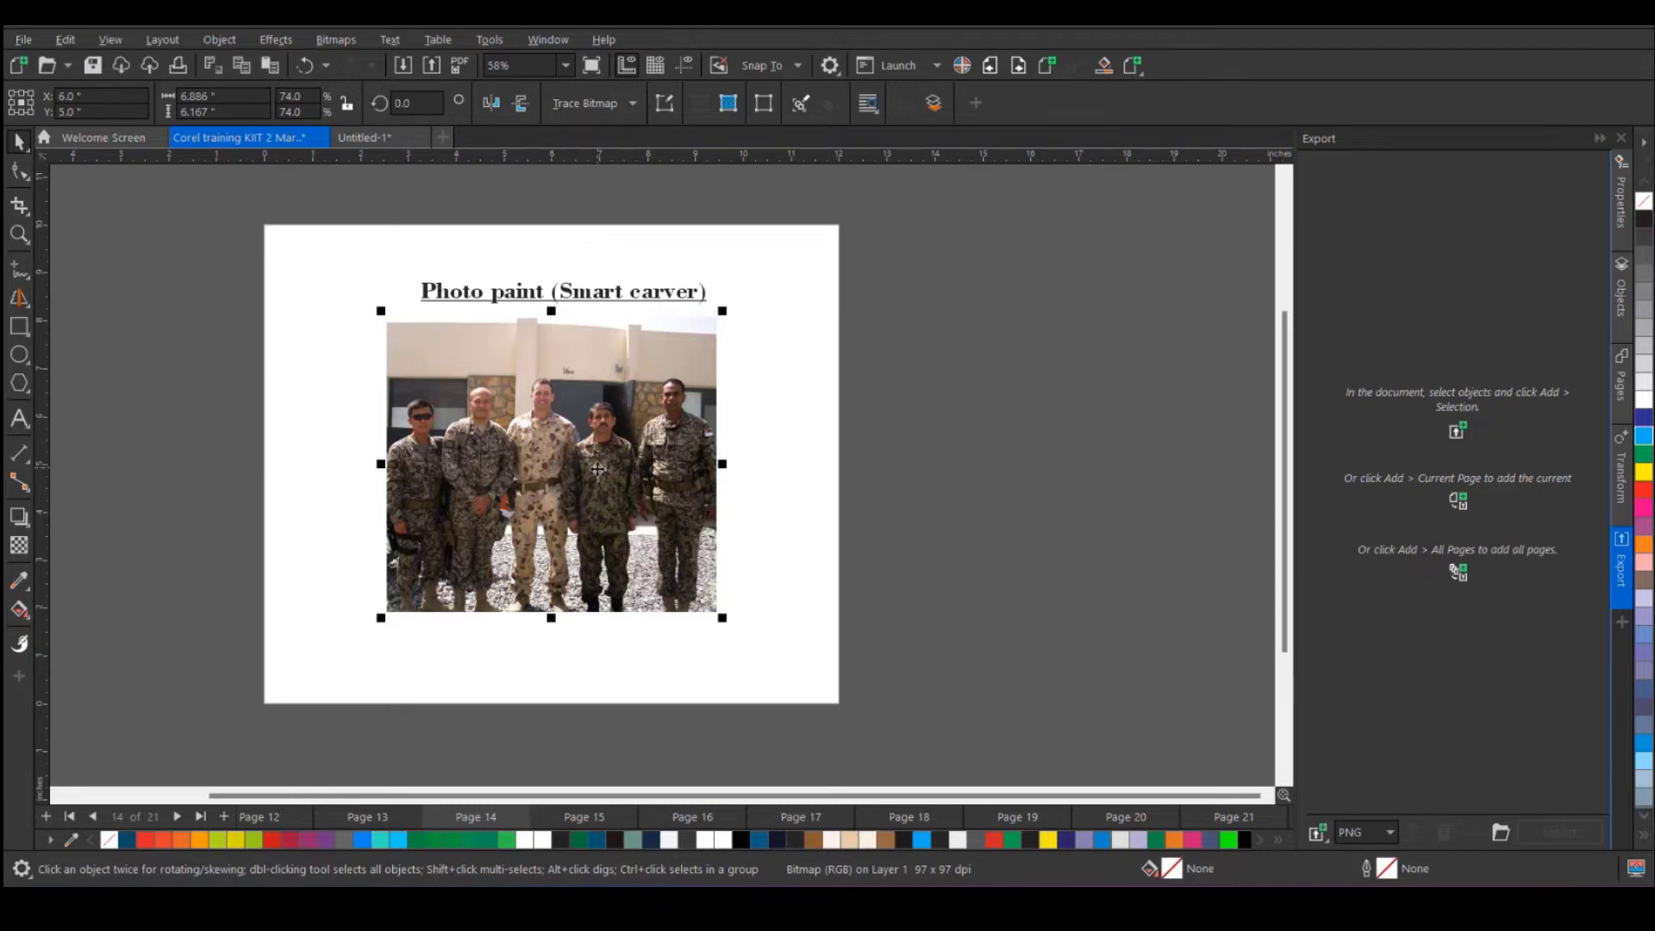
click(947, 450)
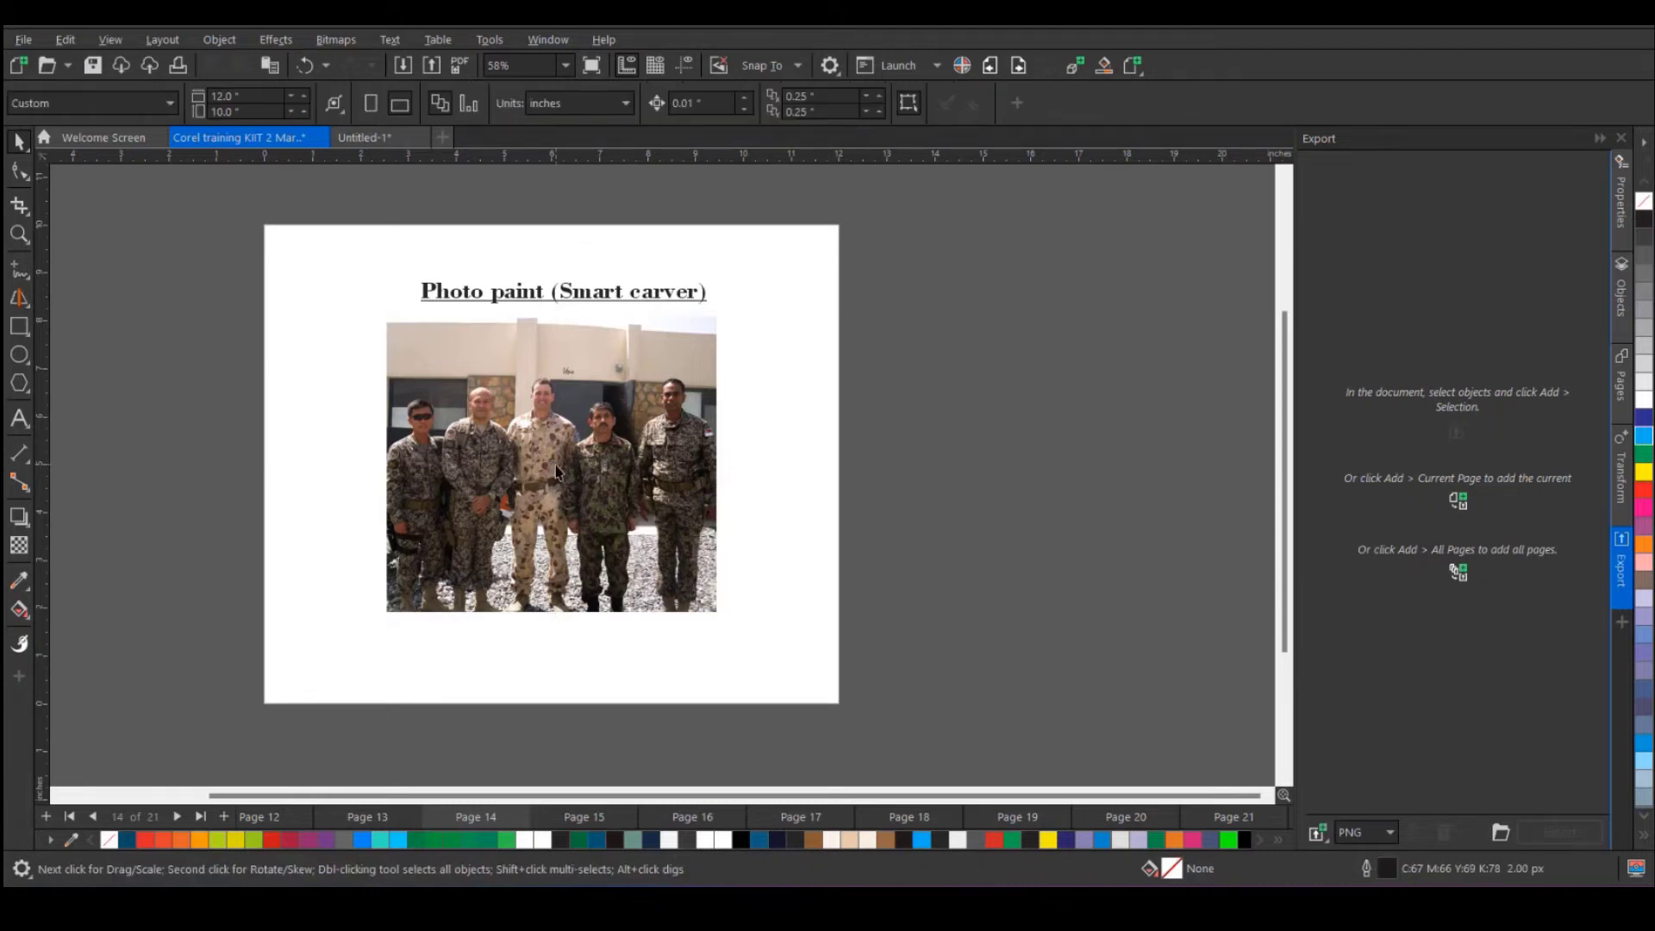
scroll(578, 482, up, 2)
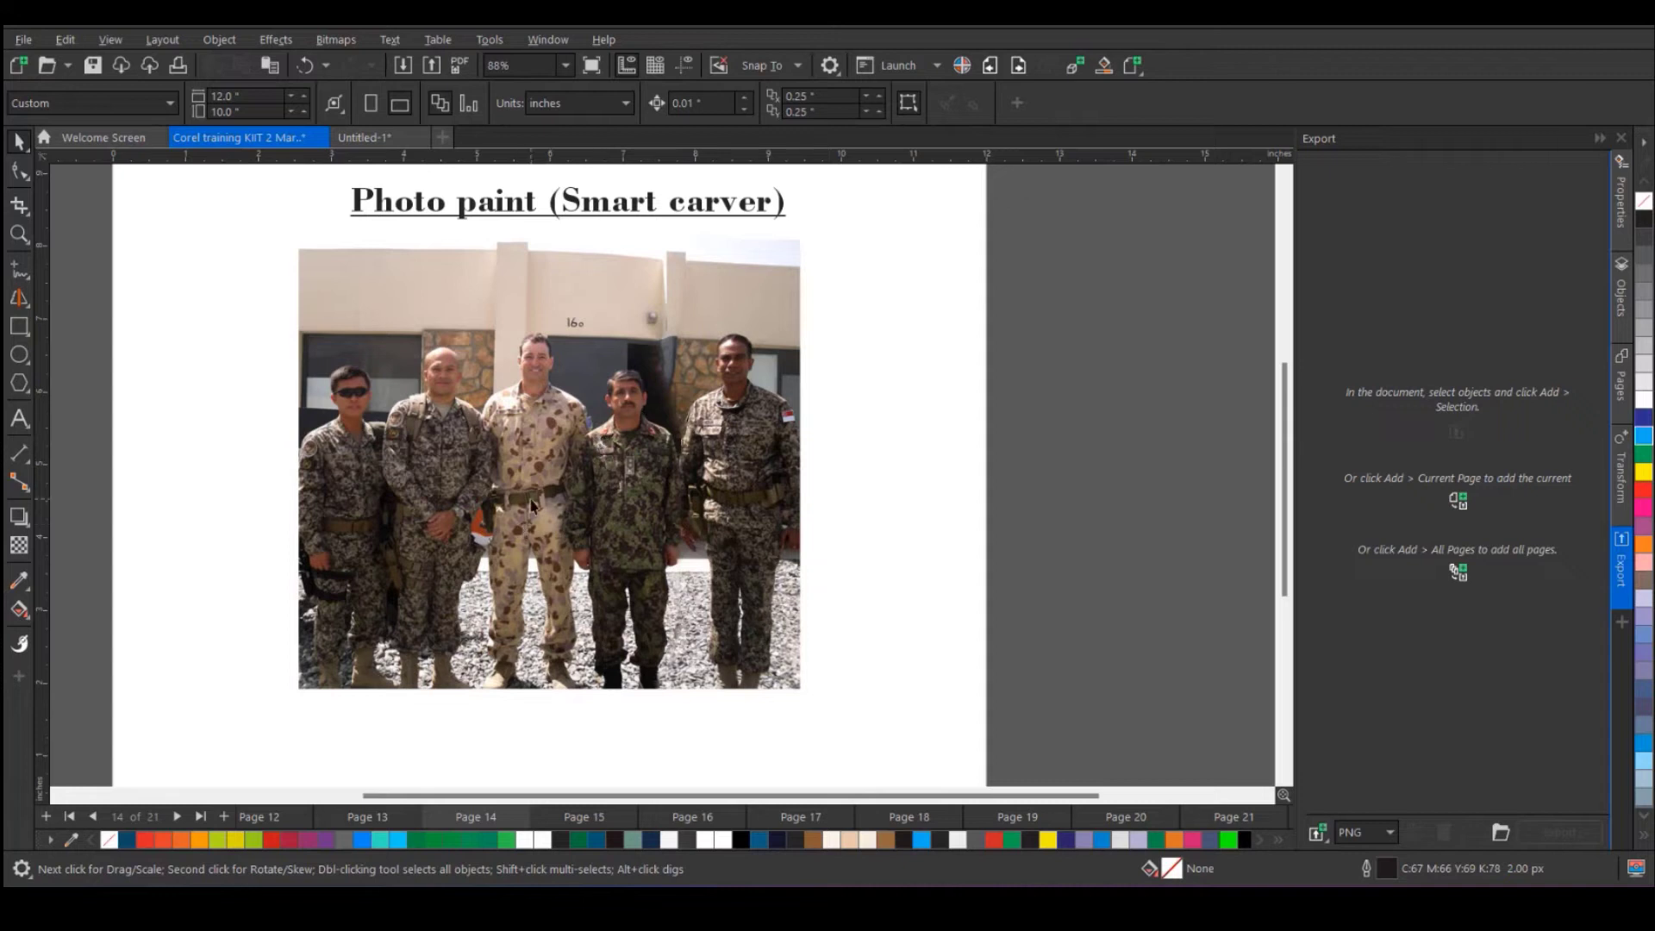
scroll(569, 476, down, 2)
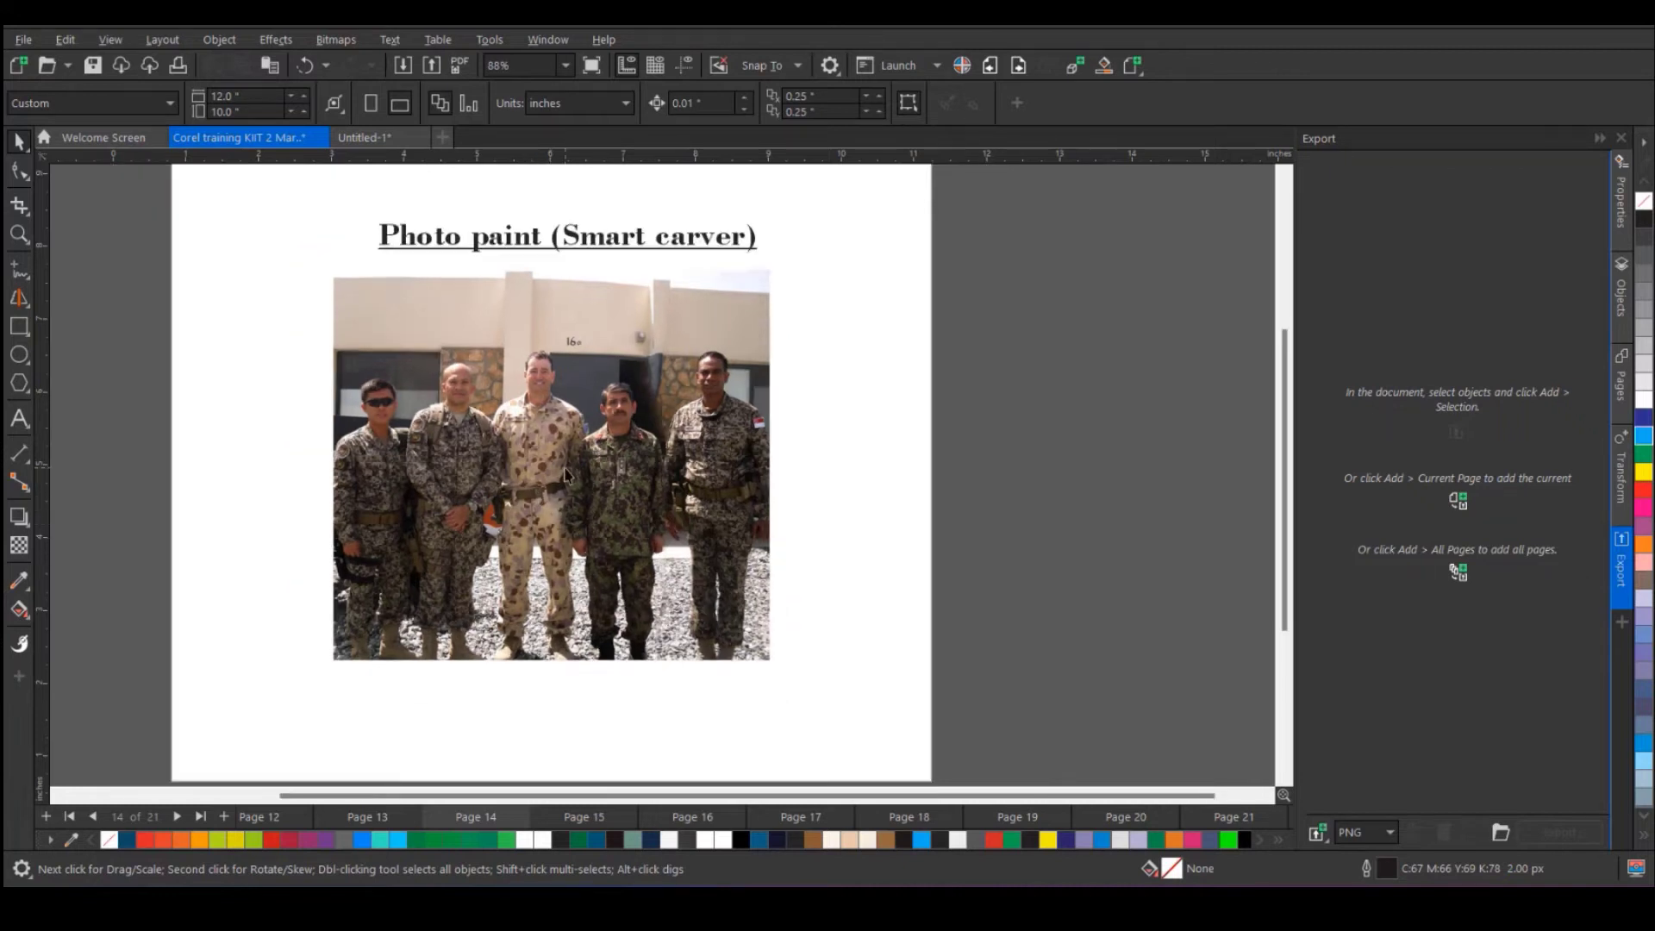
- Import 00656_perfectbloom_1280x1024.jpg and move the flower image to the right of the group photo
right_click(798, 387)
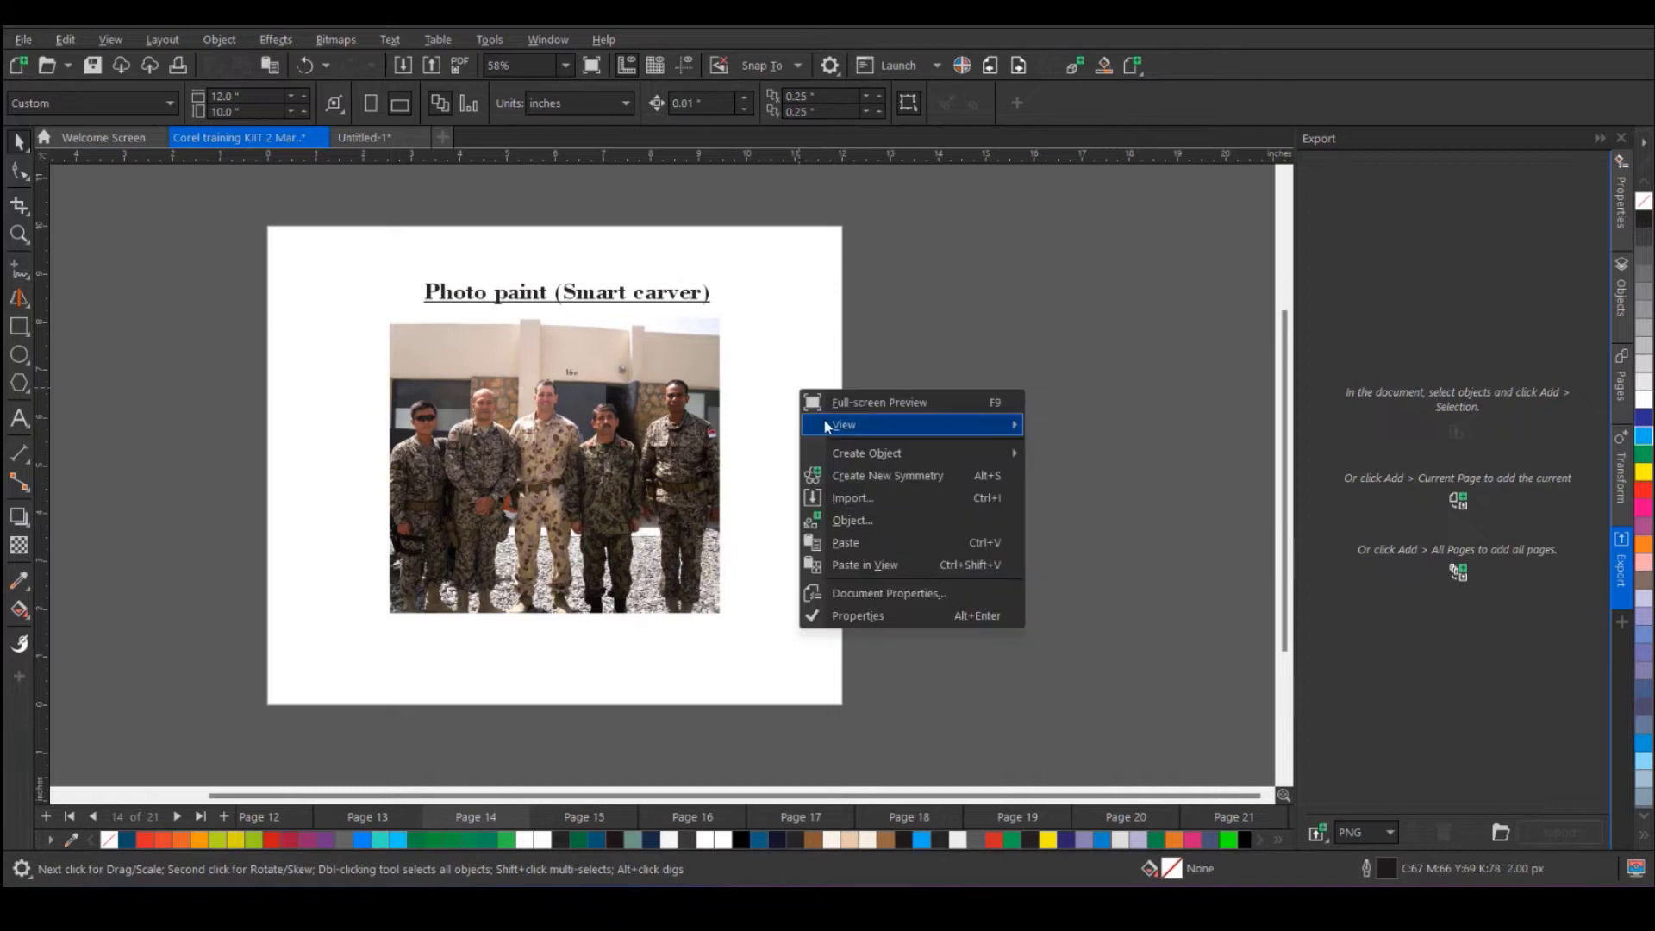
click(872, 493)
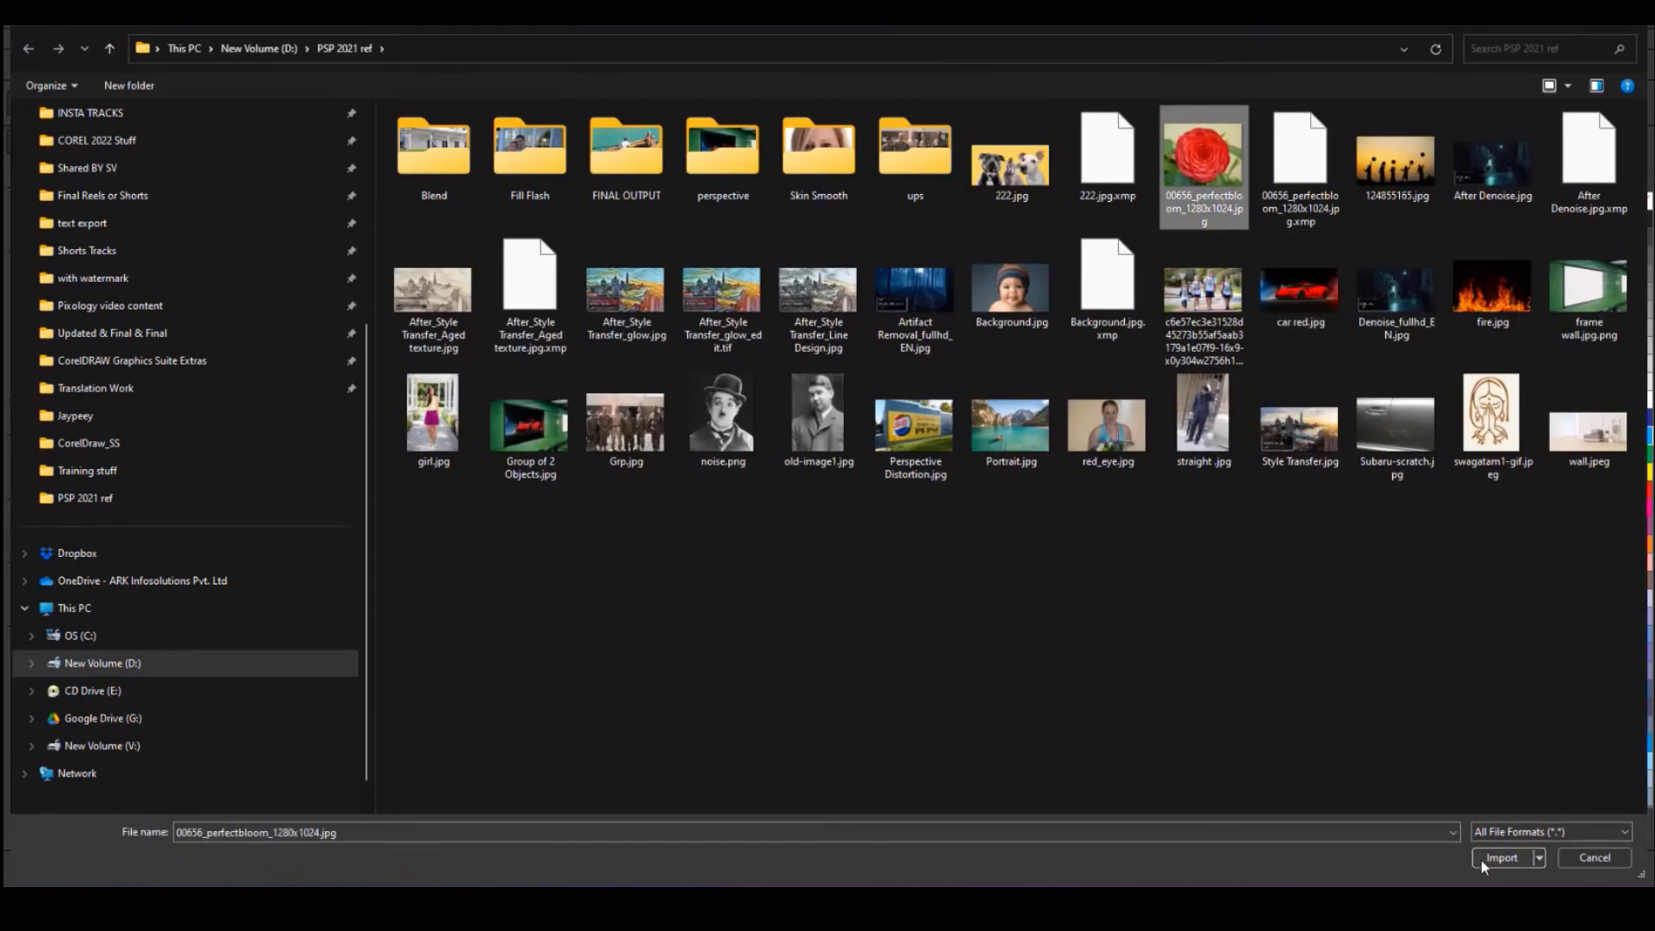
click(1482, 861)
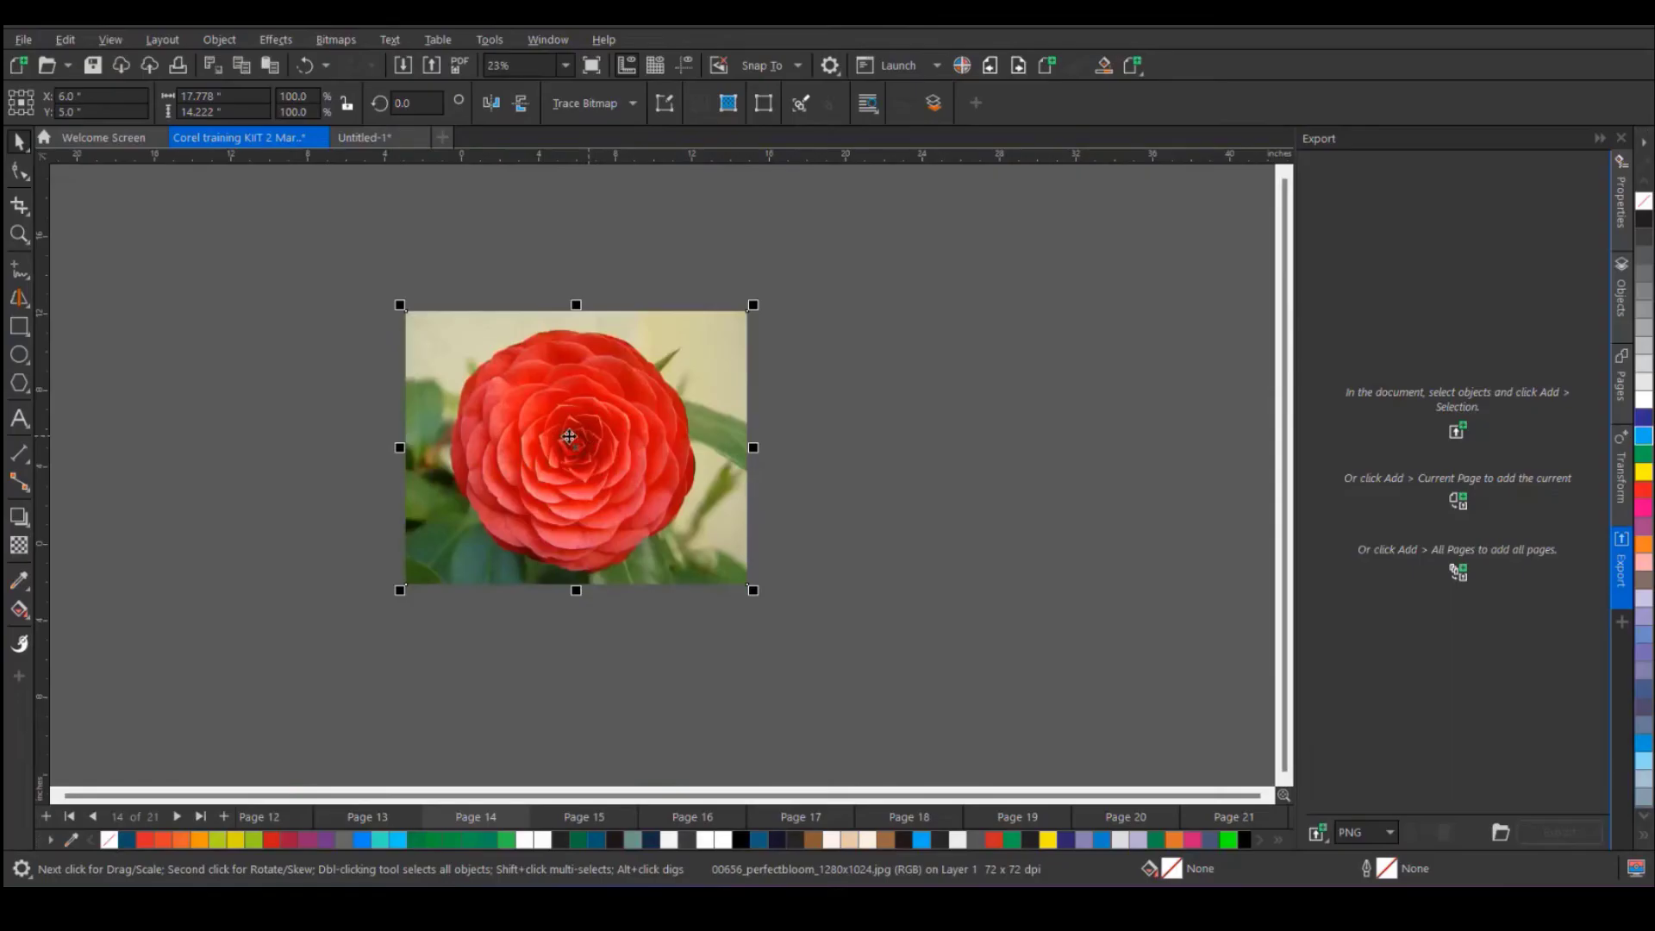
drag(571, 437, 822, 448)
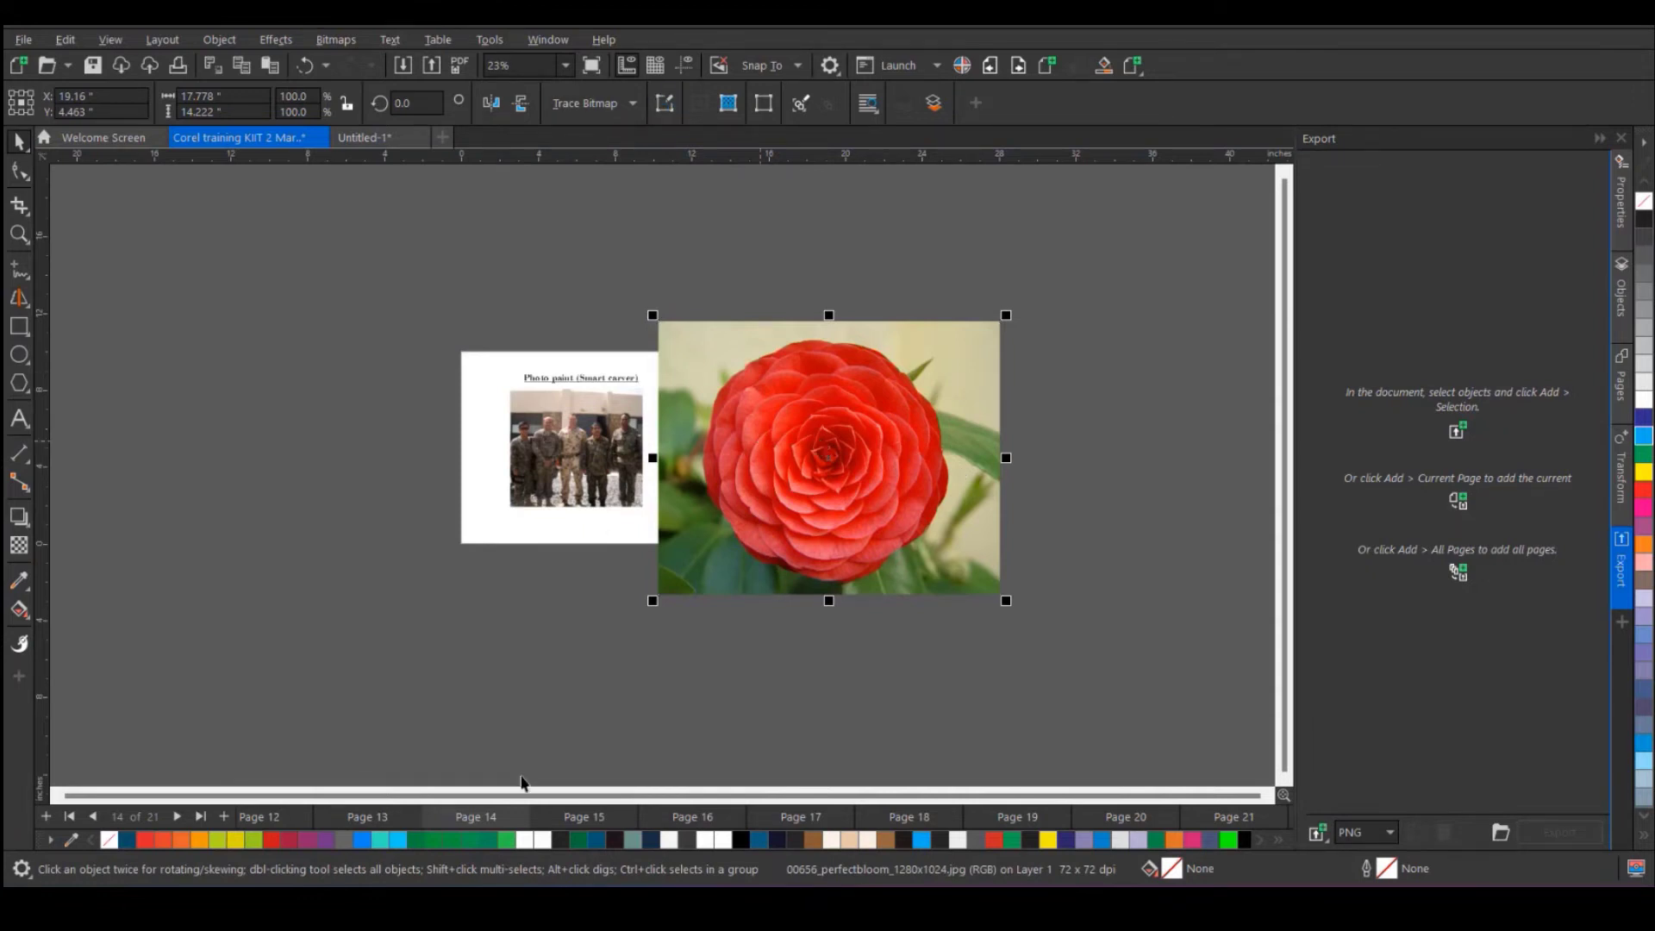
- Open the flower image in Corel PHOTO-PAINT and add a Replace Colors adjustment with the sampled petal red as original color
click(297, 905)
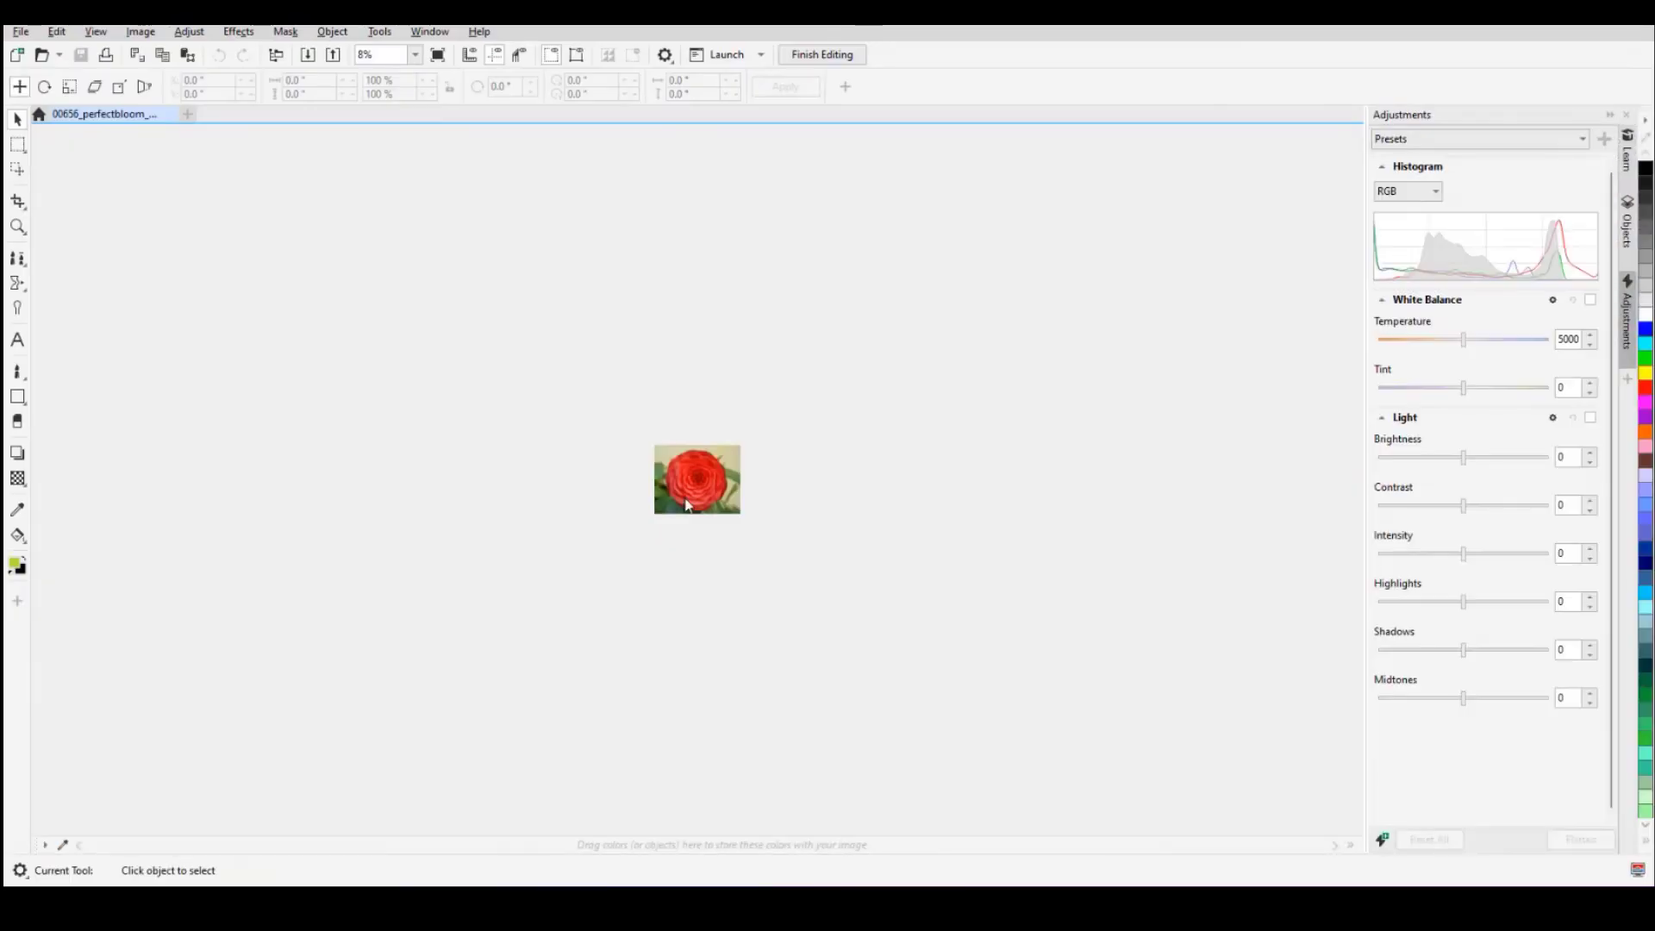
scroll(687, 504, up, 4)
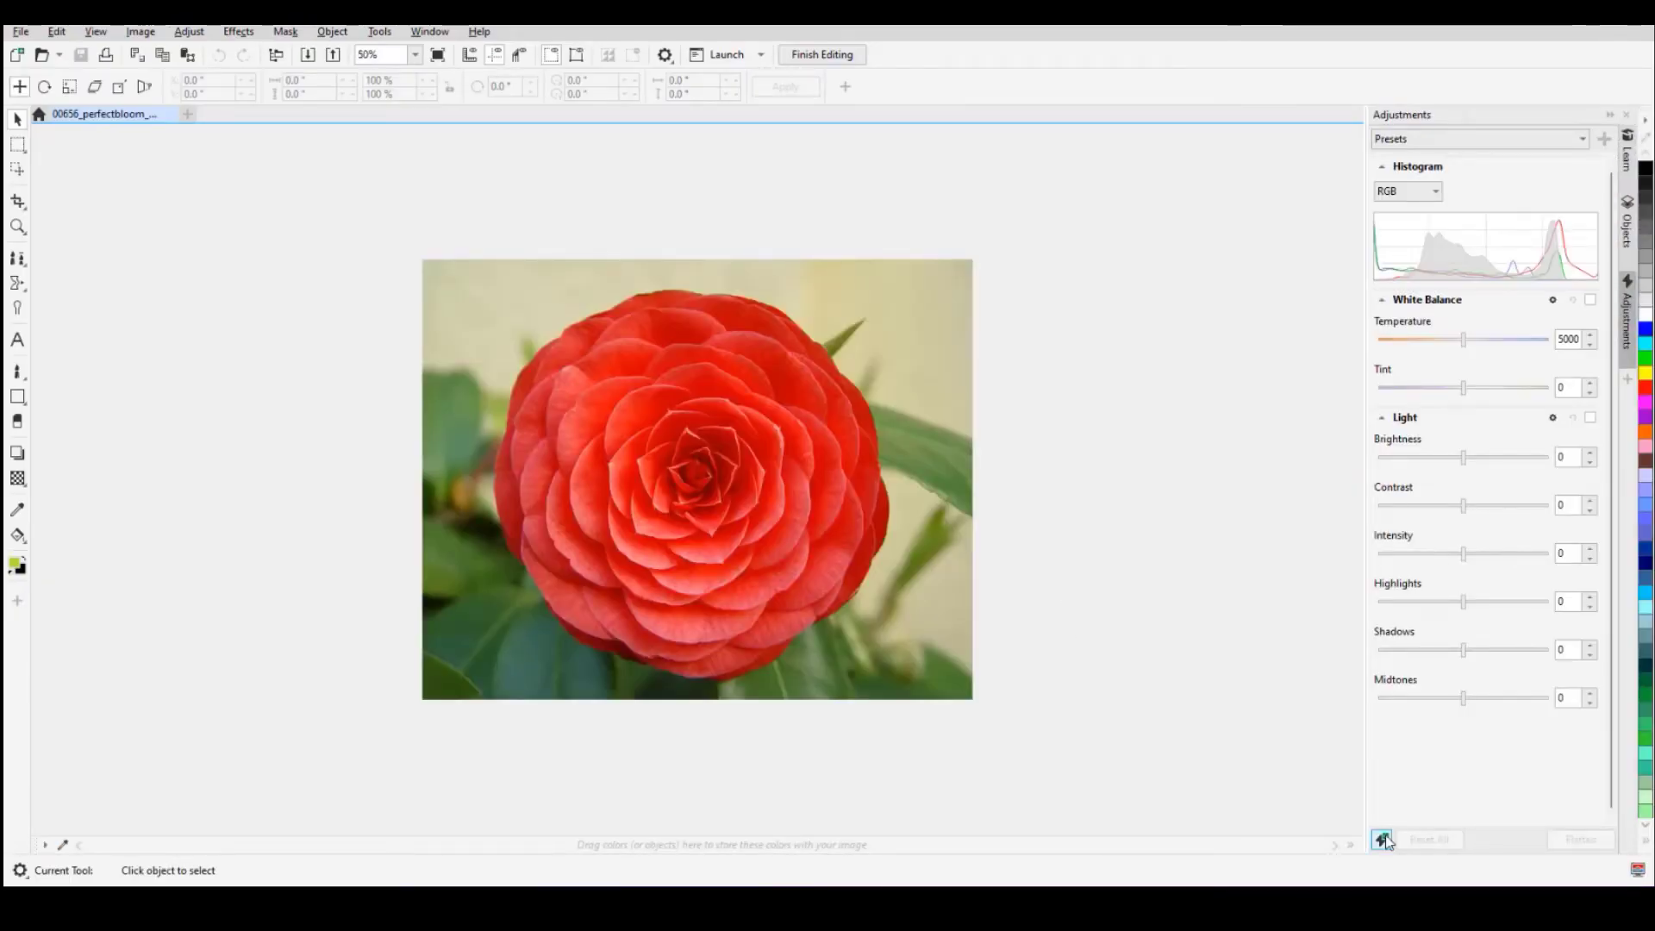
click(1382, 839)
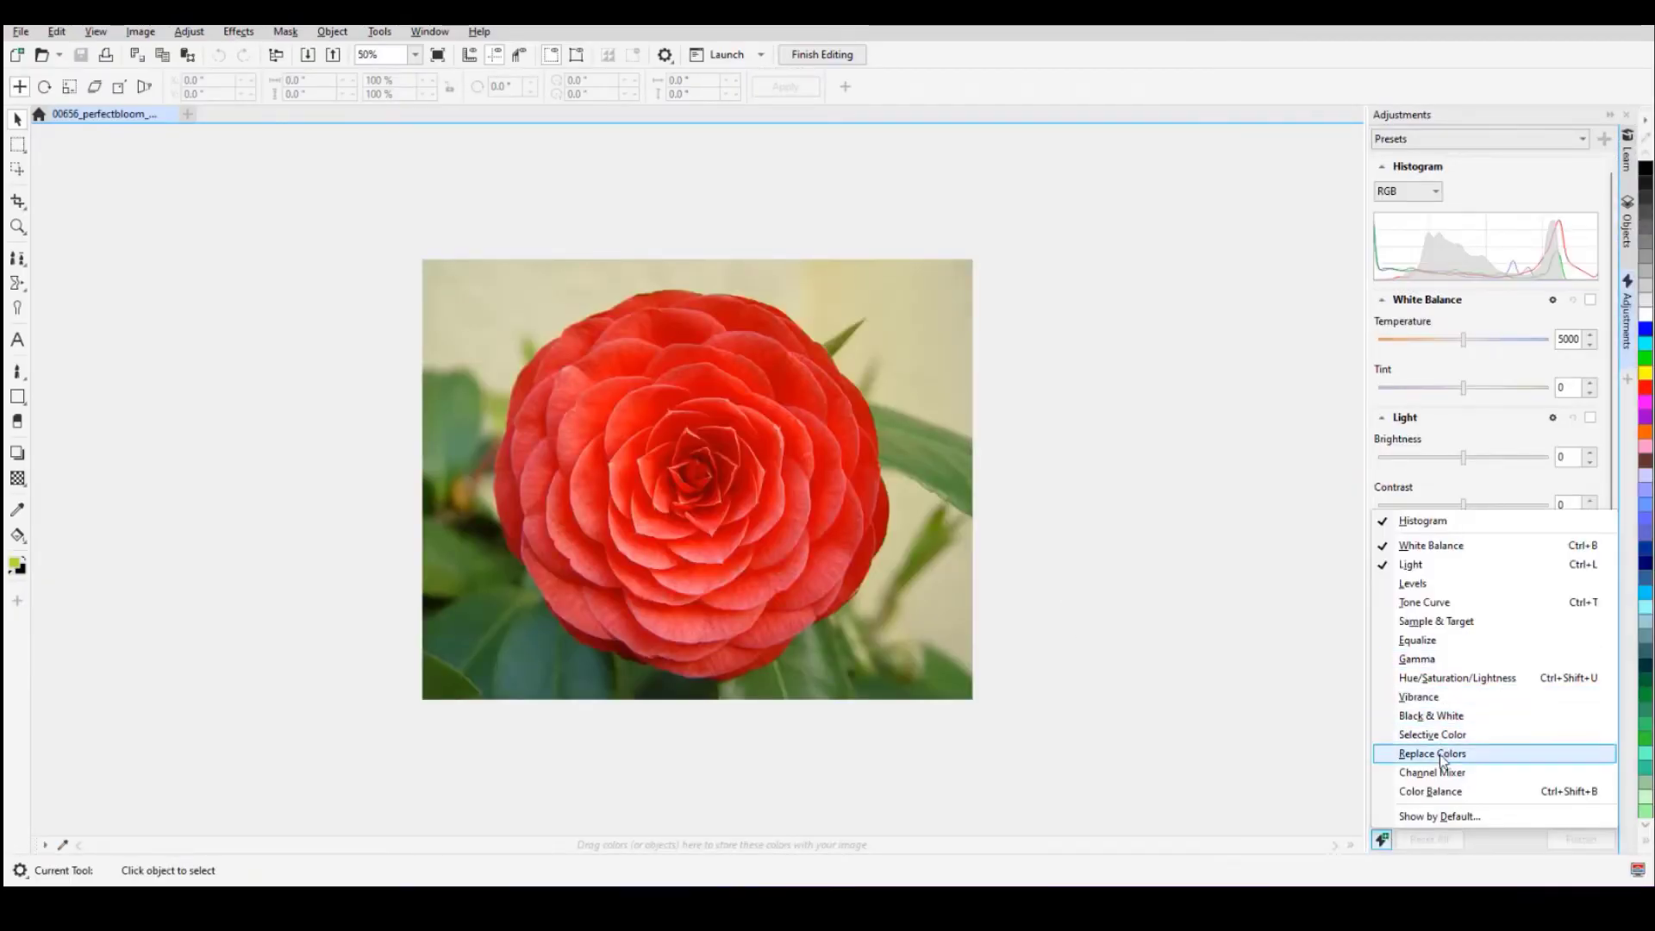
click(1440, 754)
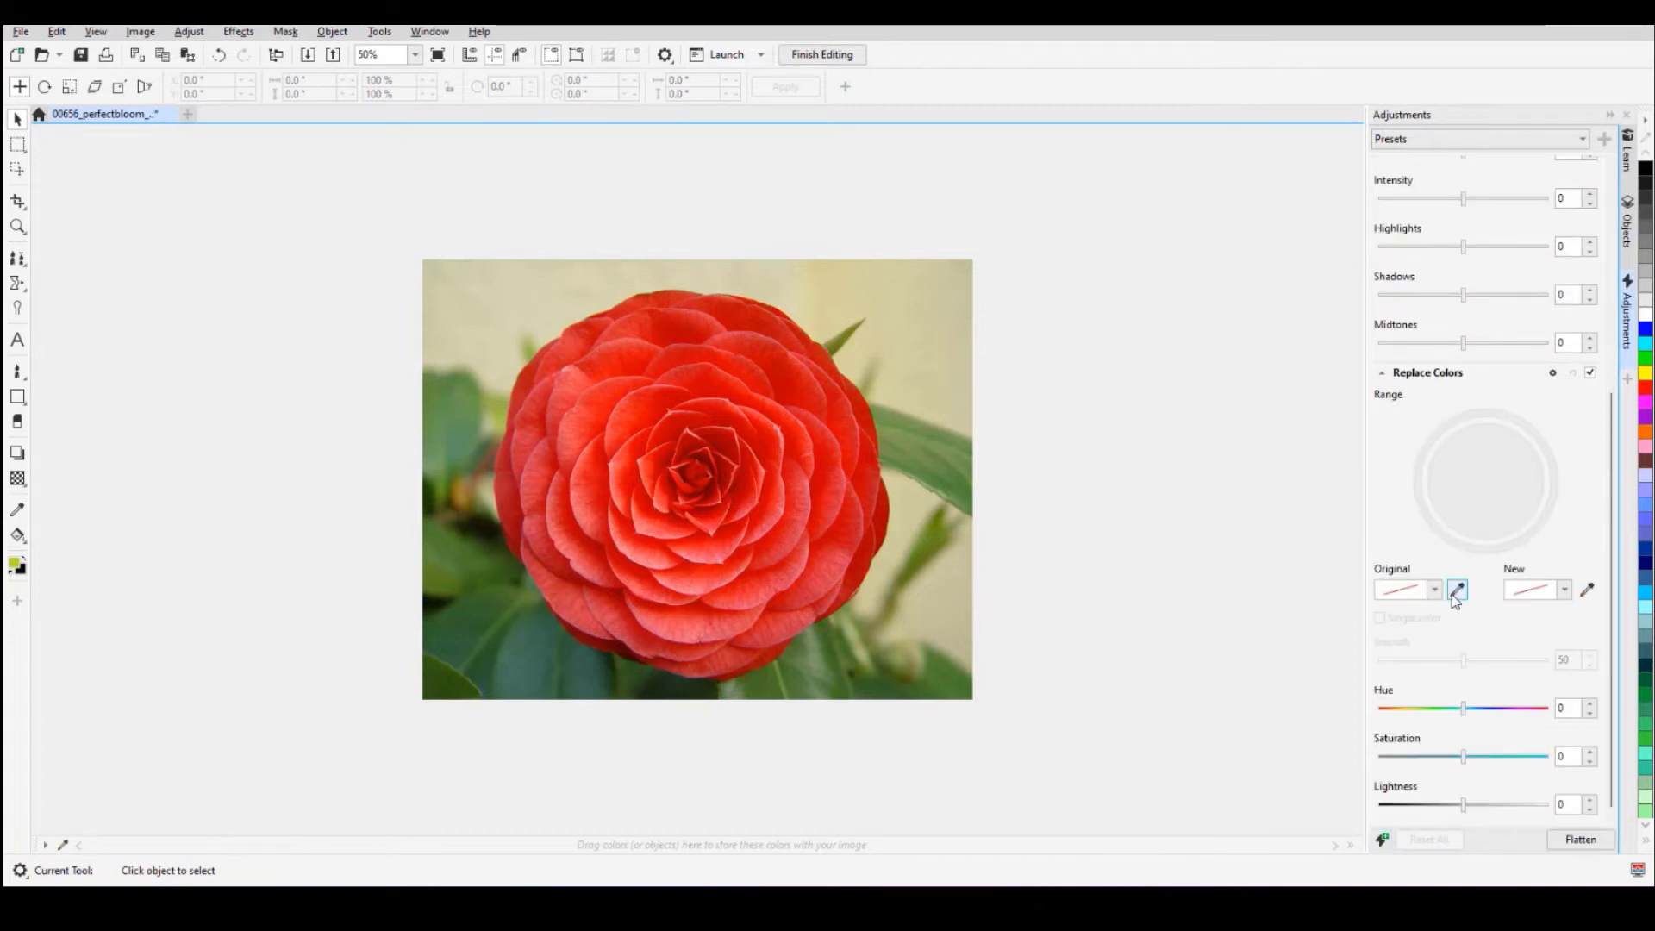
click(1456, 592)
click(820, 488)
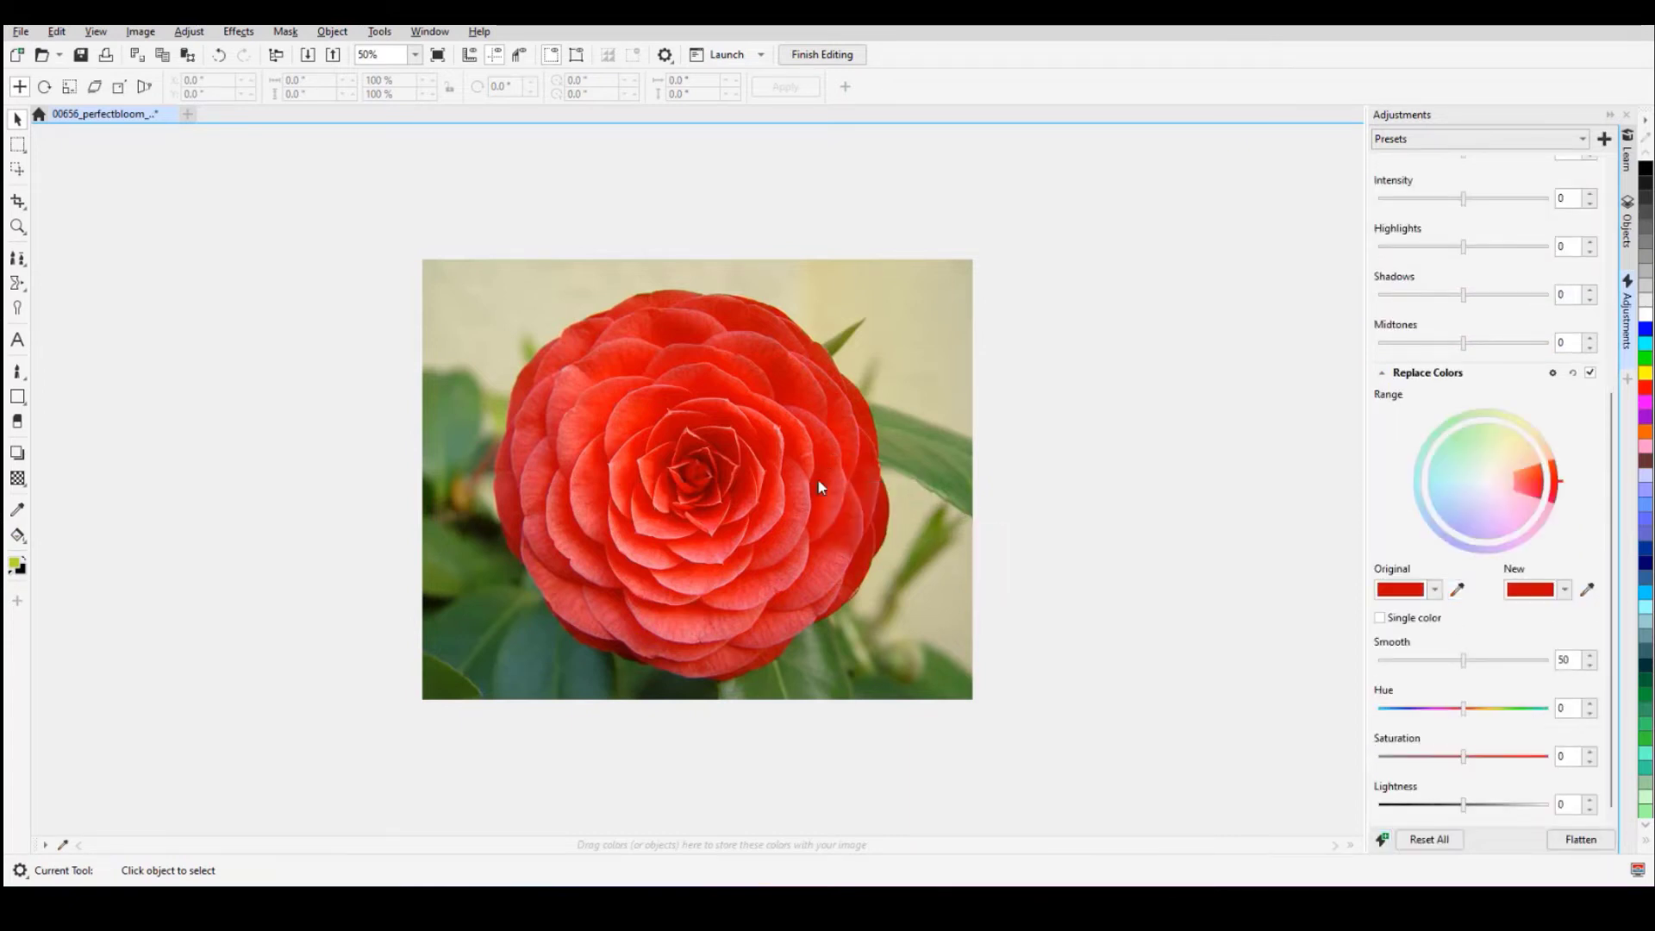
- Set the new replacement color for the petals to yellow-green #A7C734
click(1564, 590)
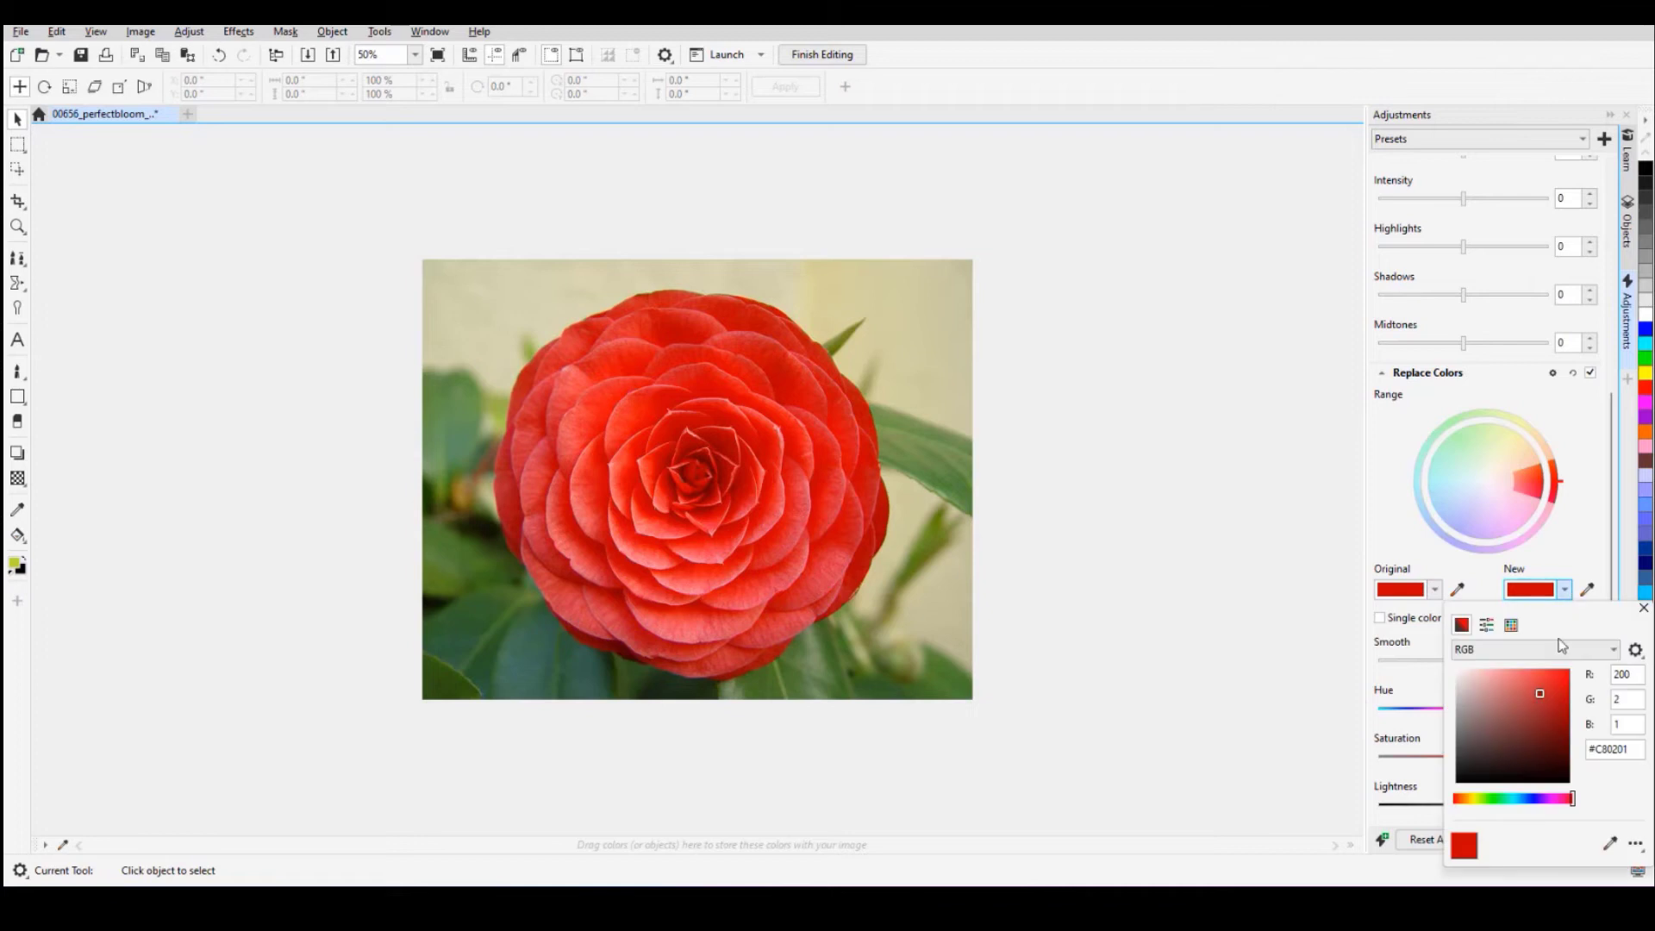
click(1474, 799)
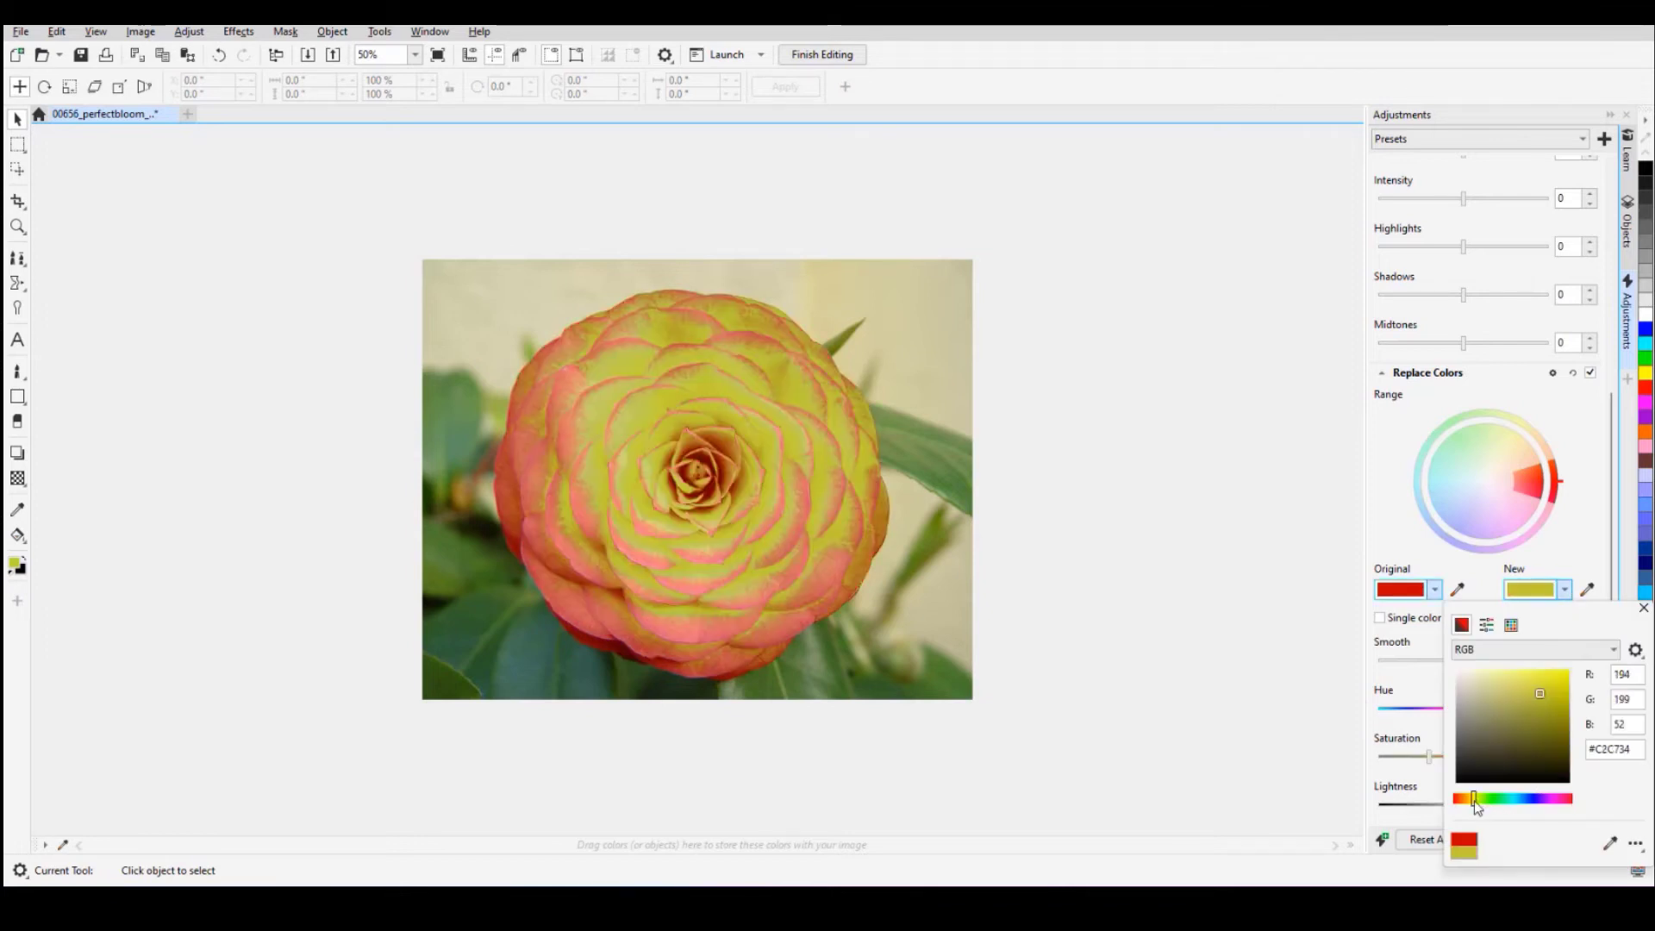
drag(1474, 799, 1478, 803)
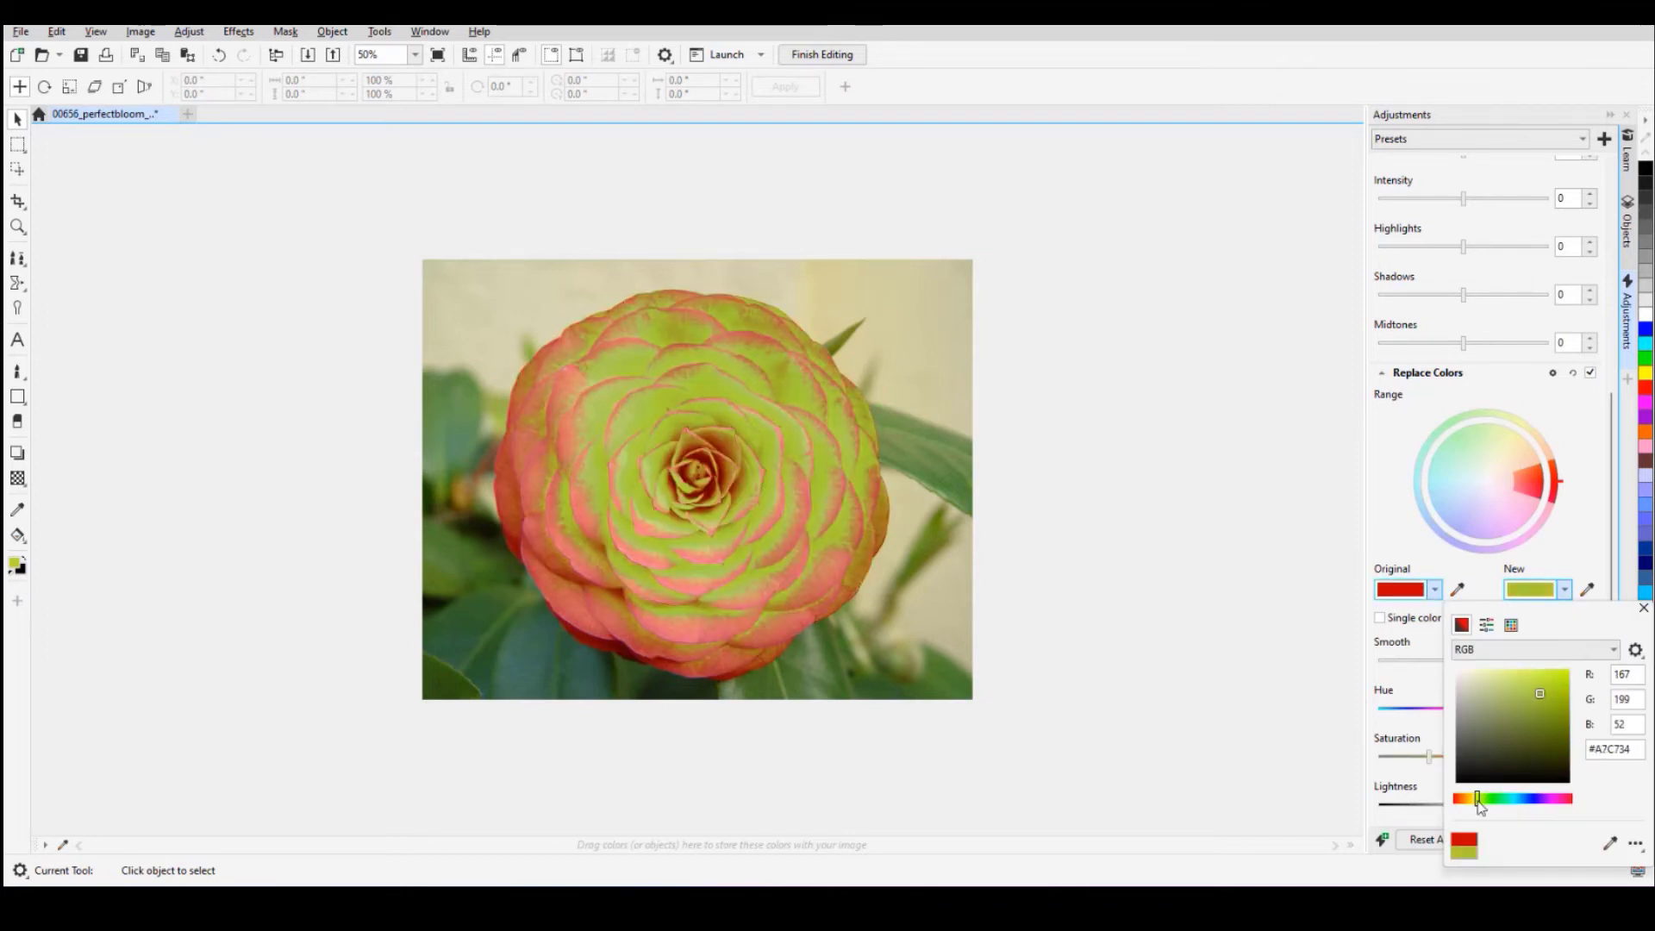
click(1514, 487)
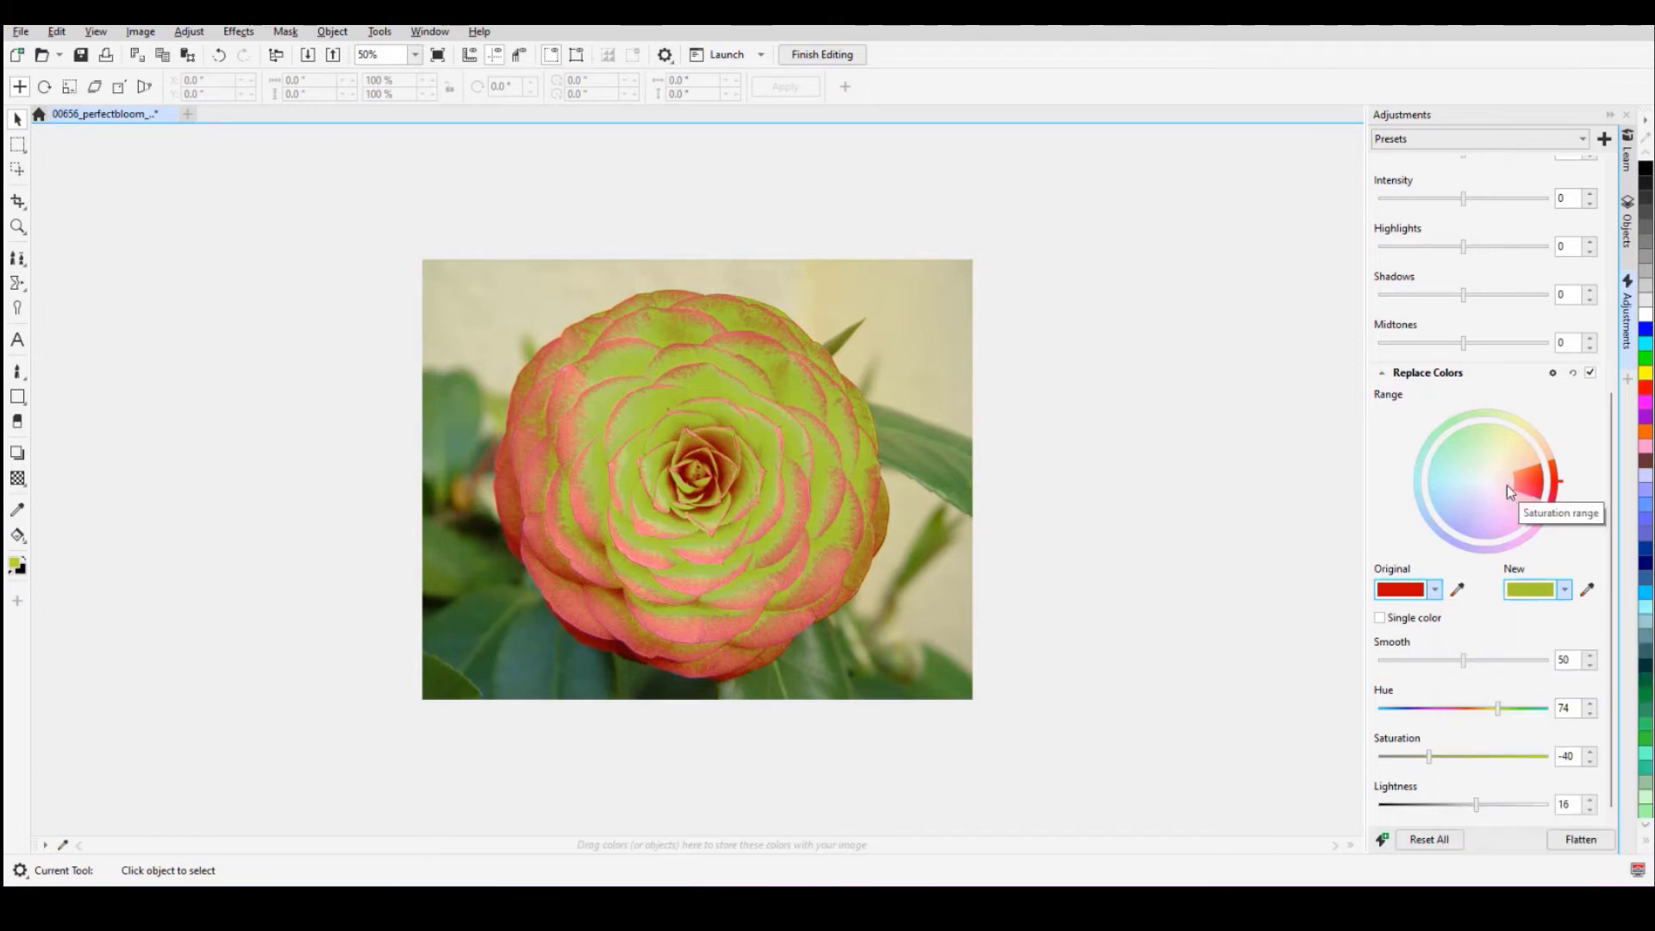
- Widen the saturation range of the replaced reds and shift the replacement hue to -165 for blue petals
drag(1511, 483, 1513, 481)
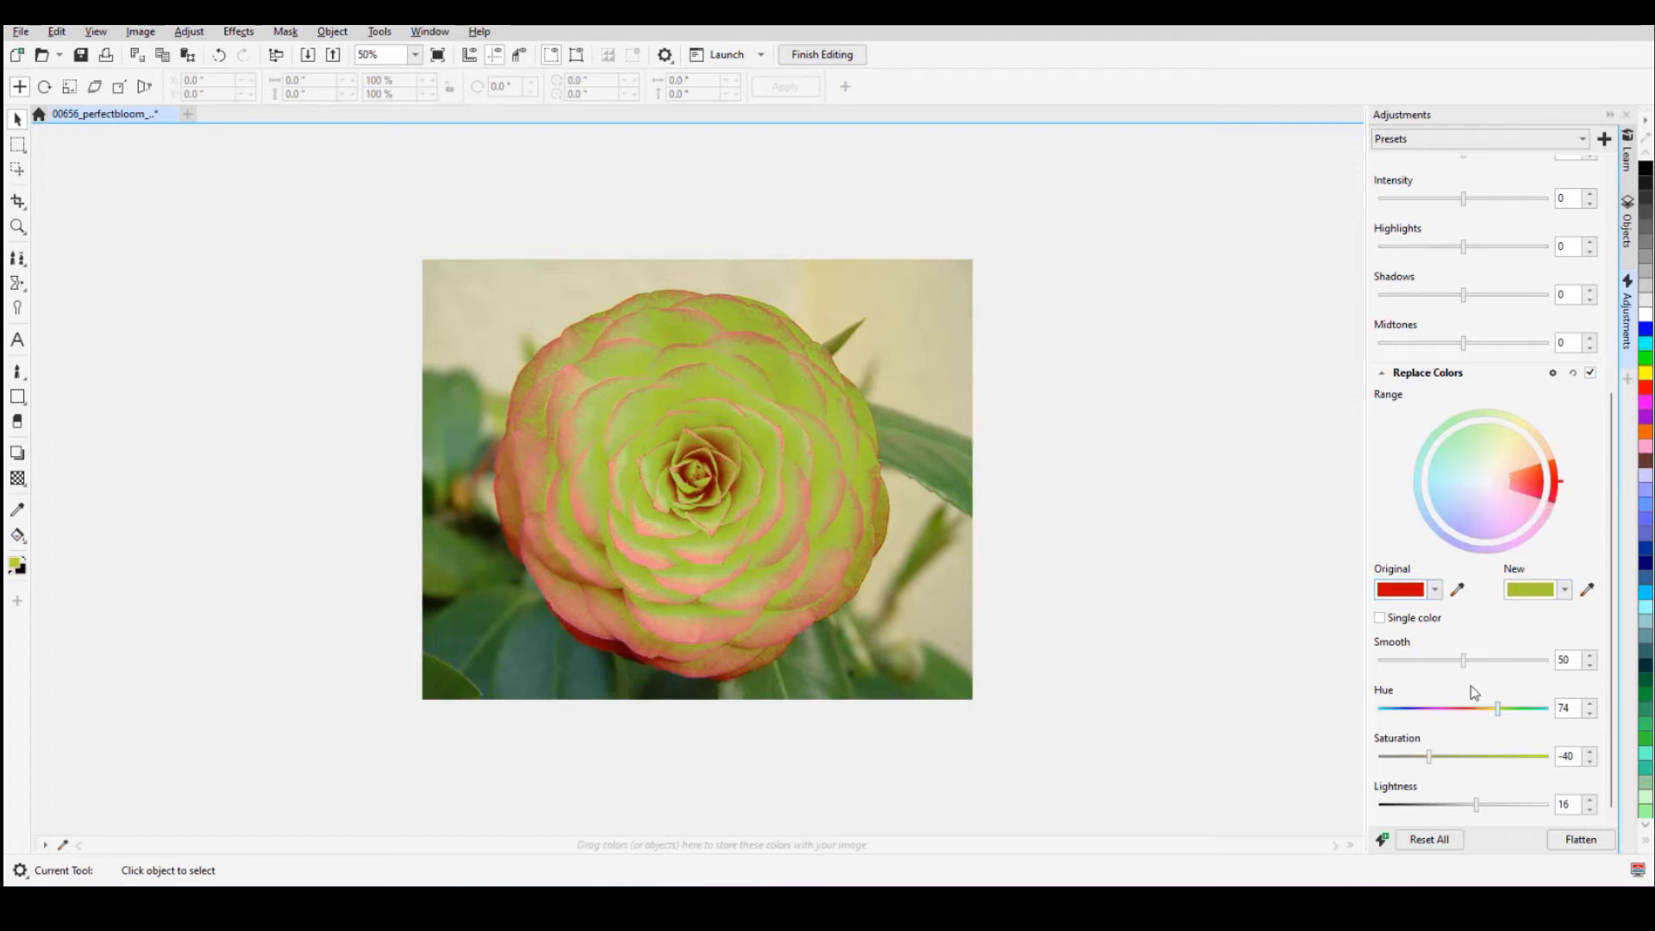
drag(1499, 710, 1386, 728)
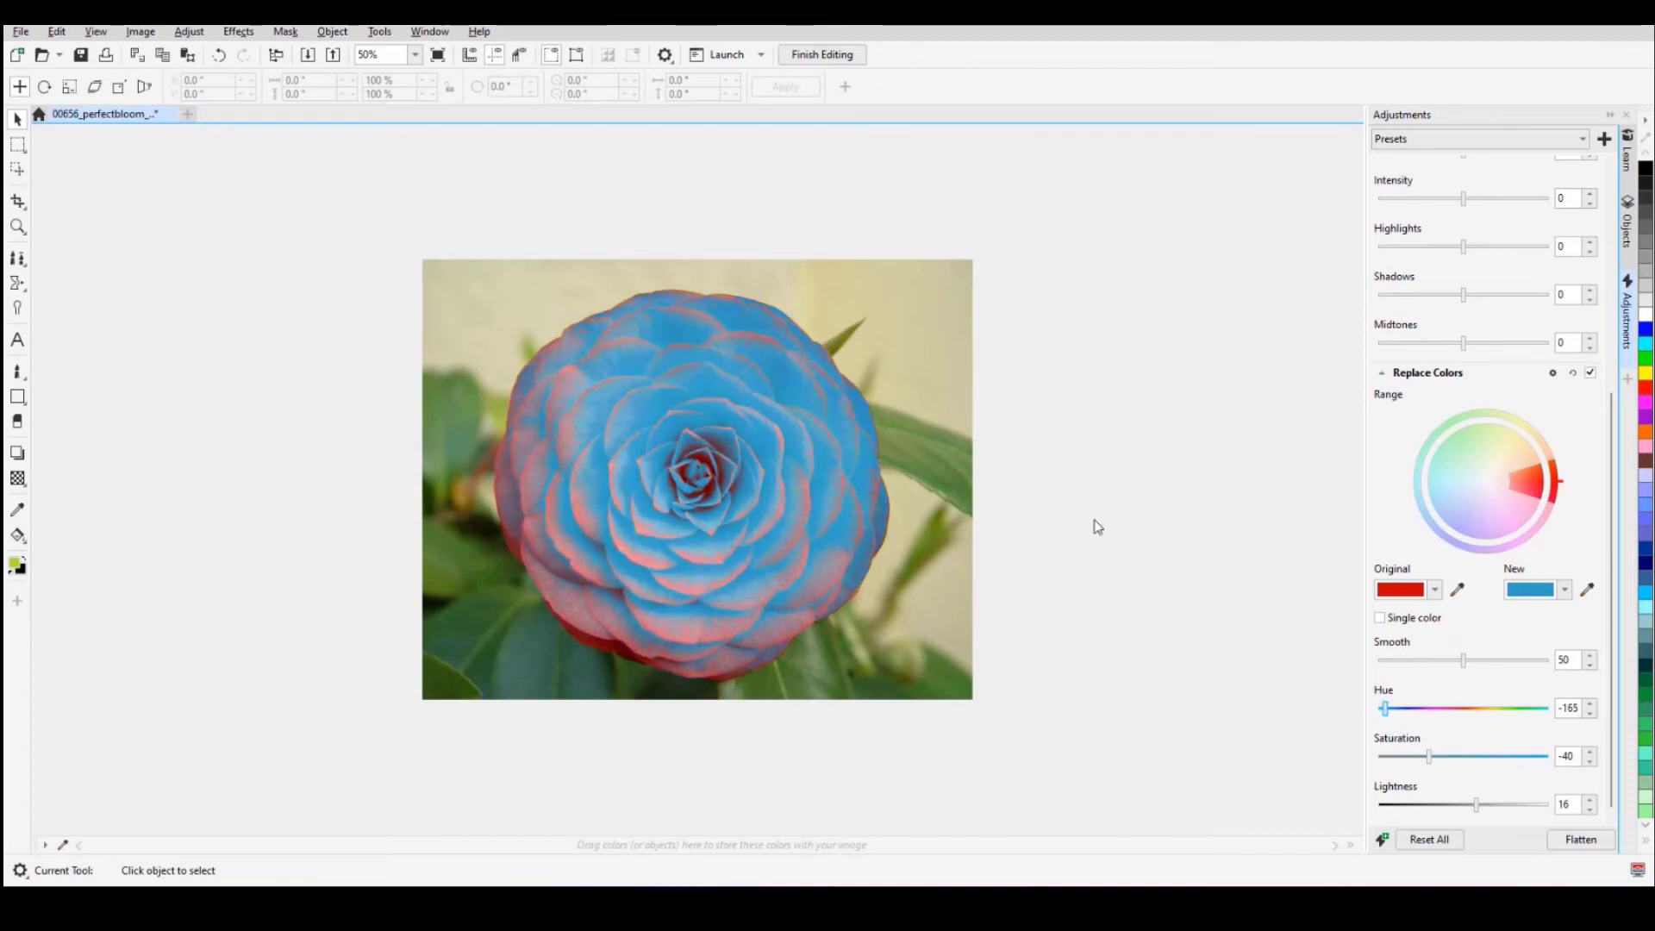
drag(1510, 478, 1506, 485)
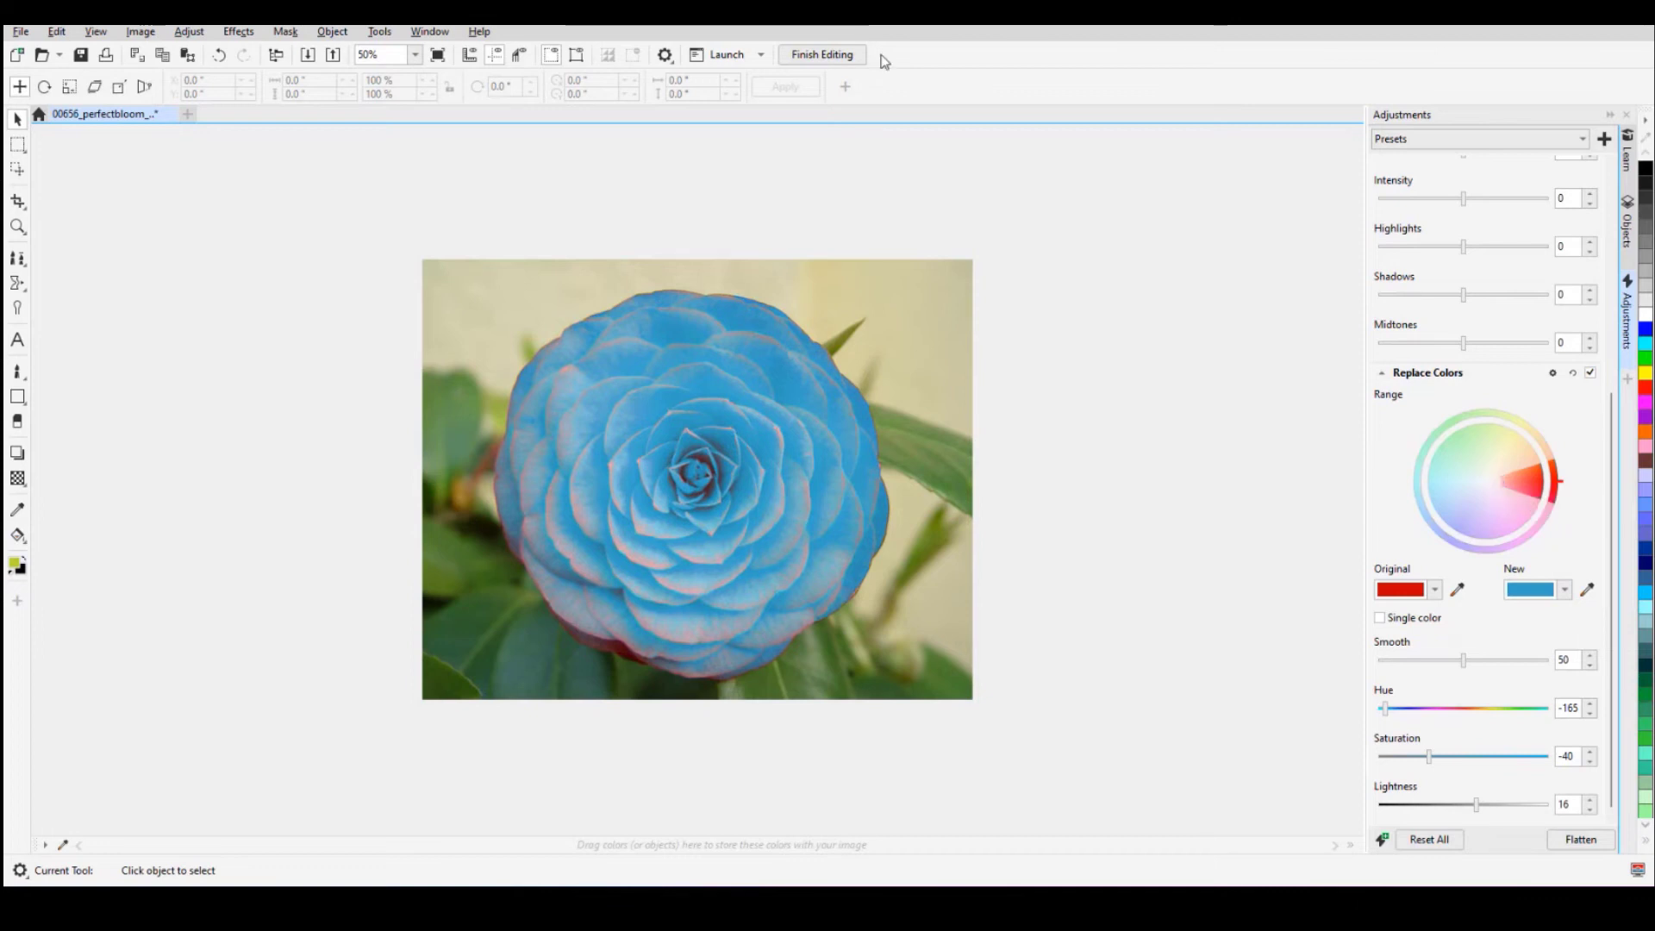
- Finish editing, save the blue flower back to page 14 in CorelDRAW, and inspect its petals there
click(836, 55)
click(816, 491)
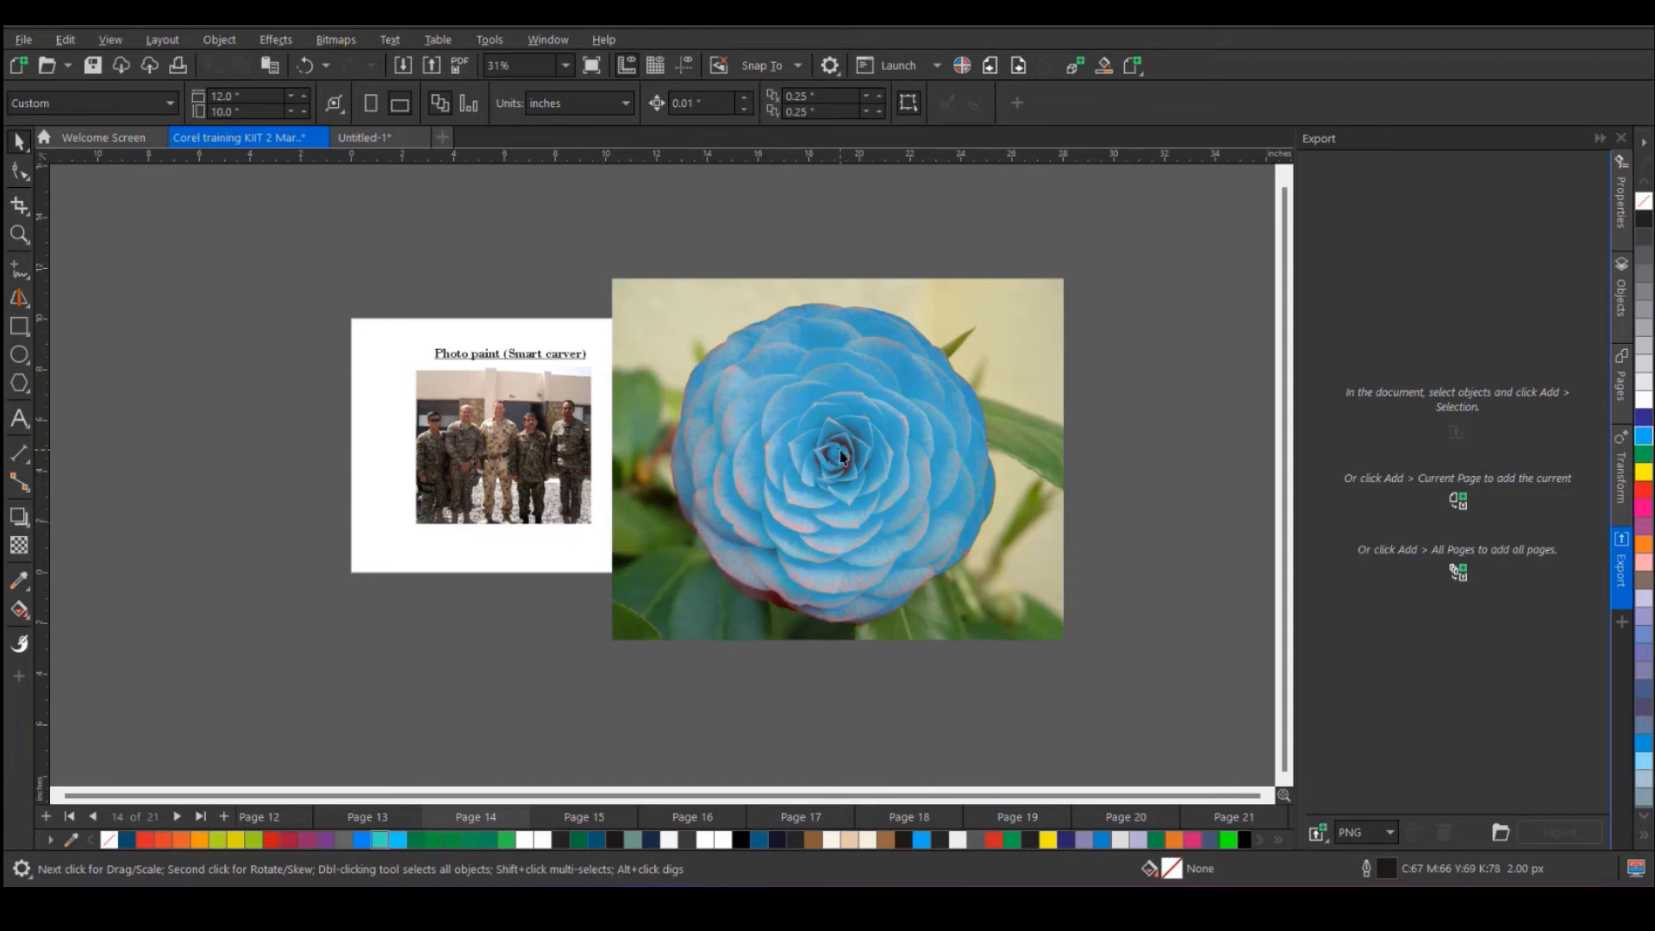
scroll(839, 448, up, 1)
scroll(839, 448, up, 2)
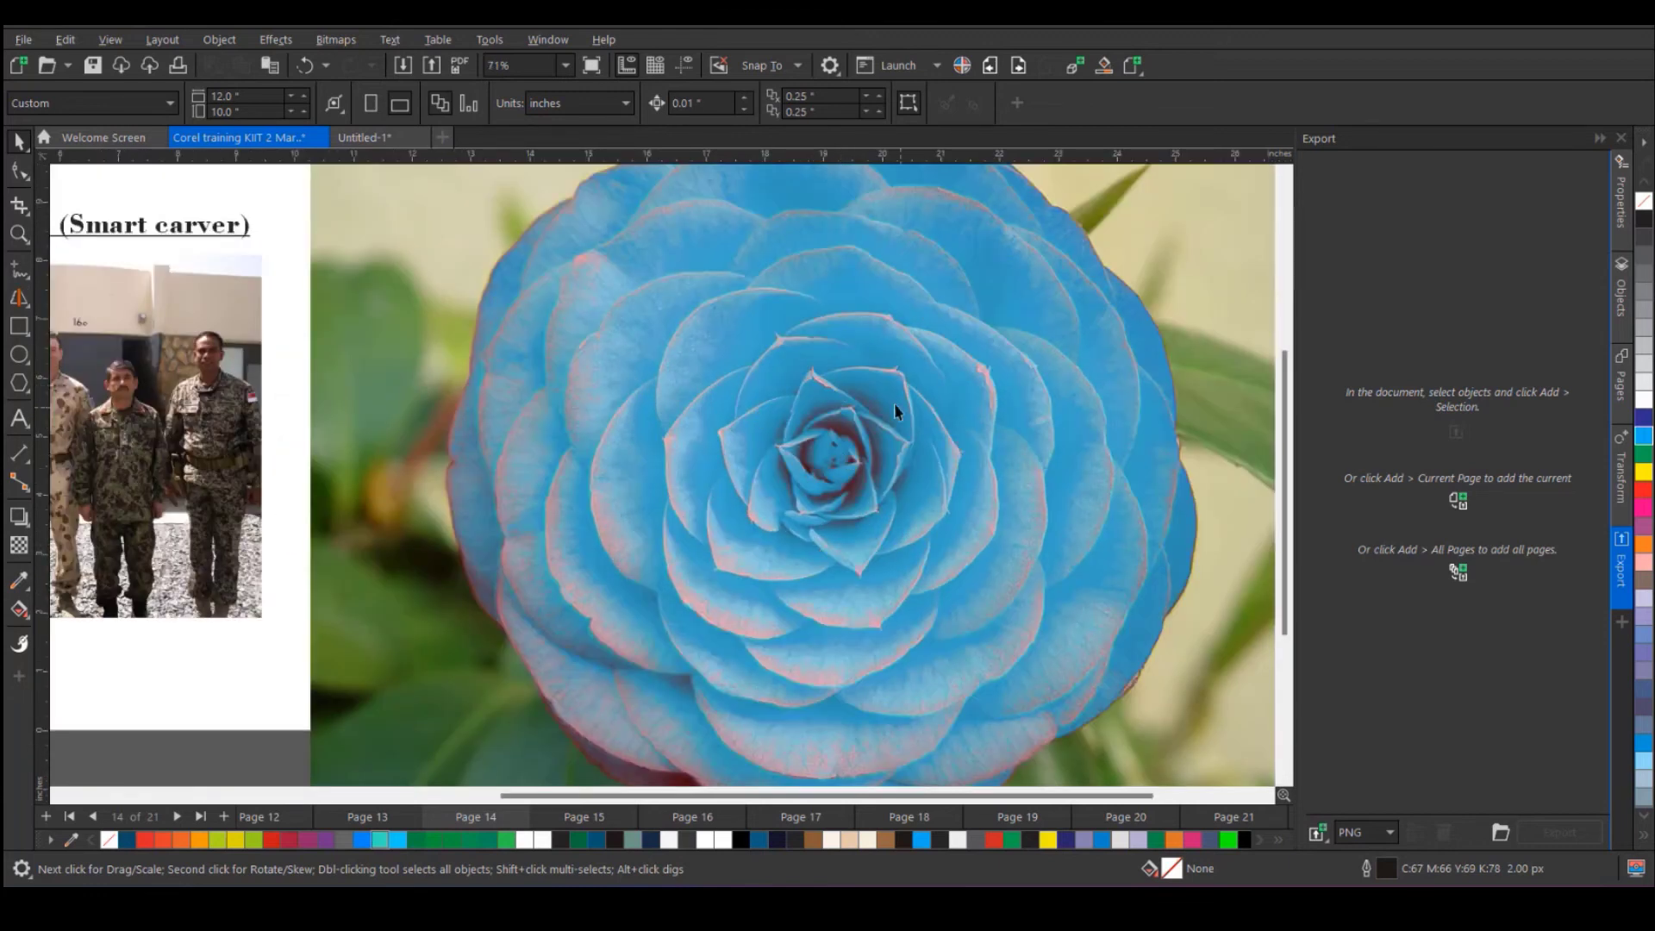
scroll(811, 500, down, 3)
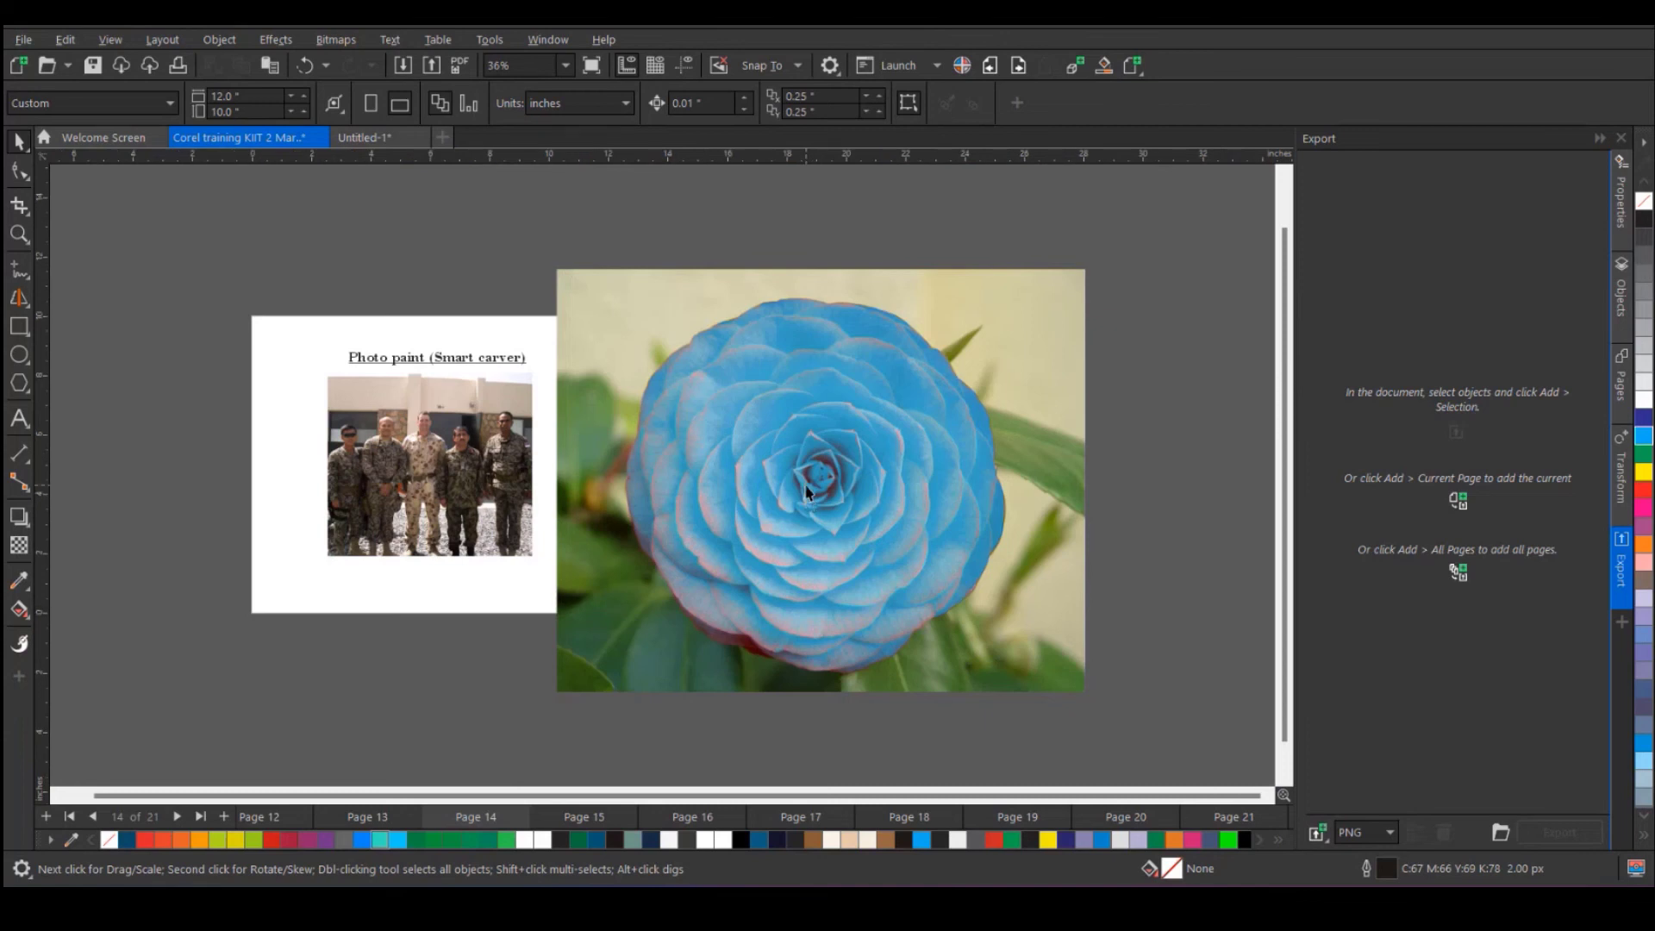
- Open the original red flower in PHOTO-PAINT again and add a Replace Colors adjustment in Local Adjustment Mode
click(808, 487)
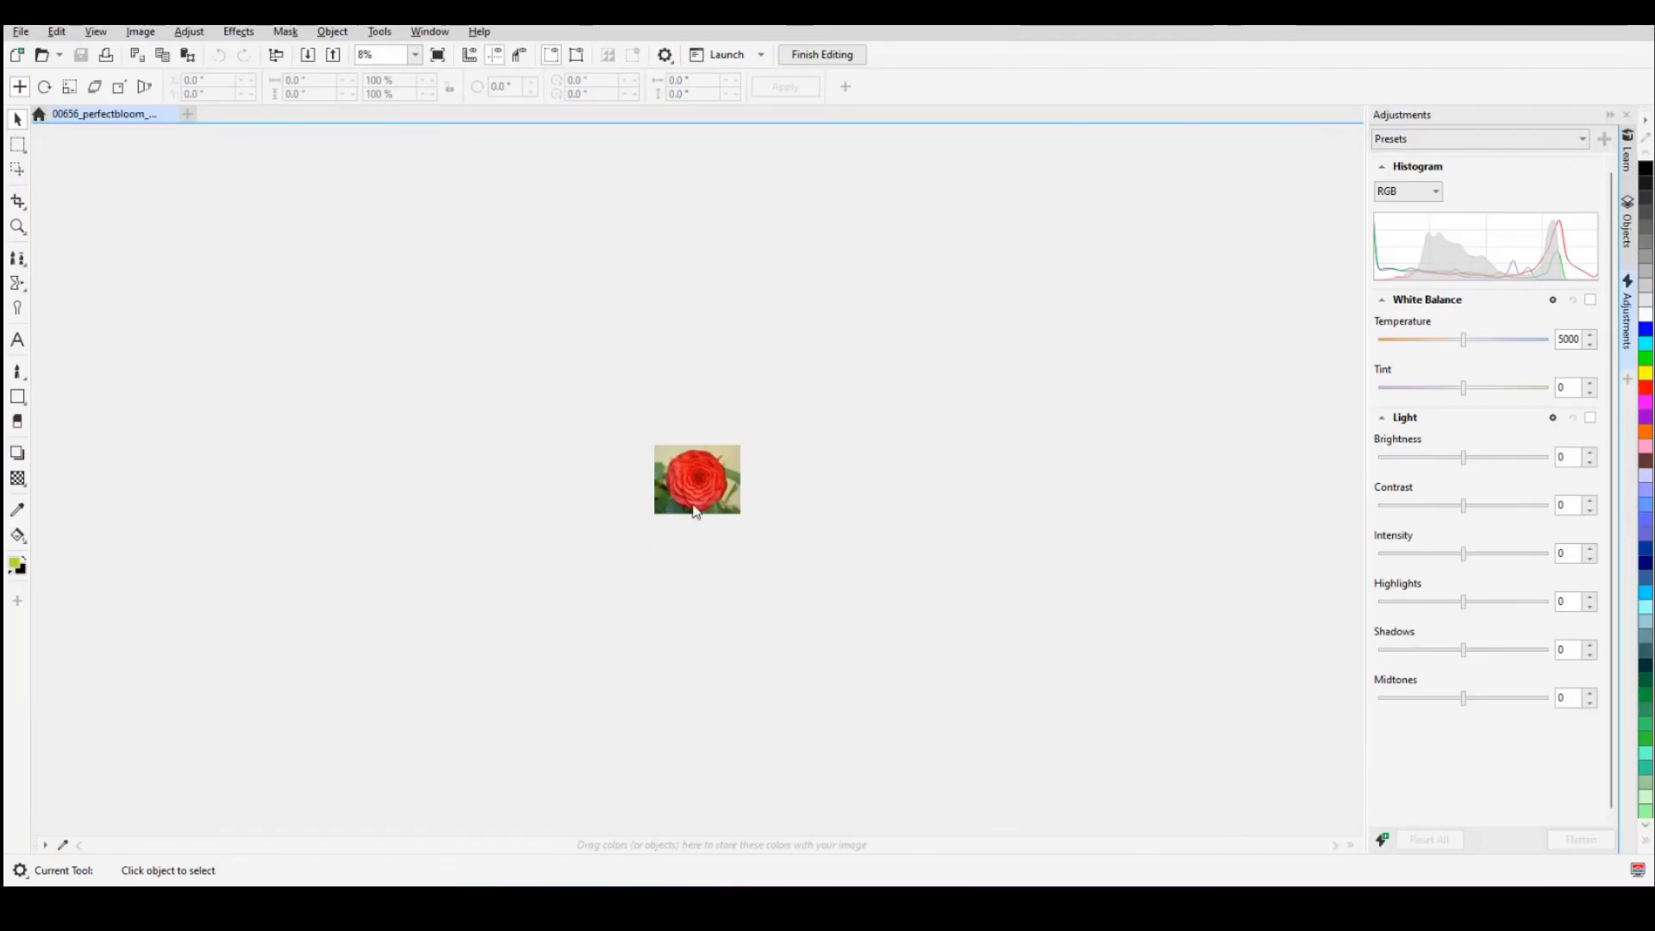
click(1381, 839)
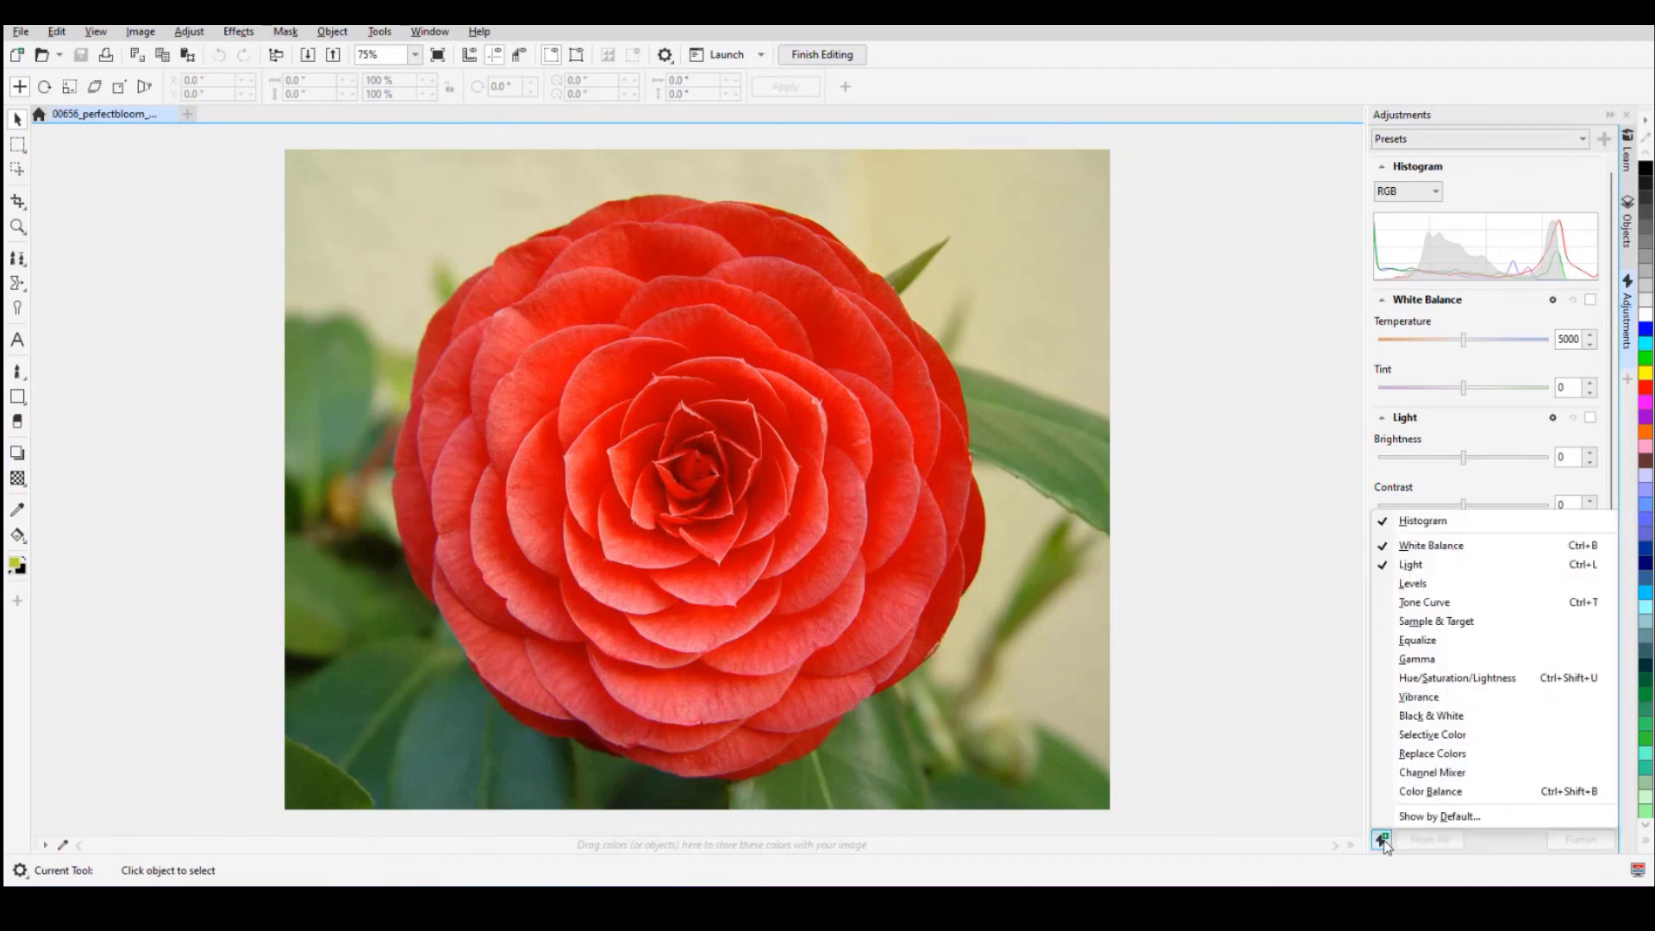
click(1441, 754)
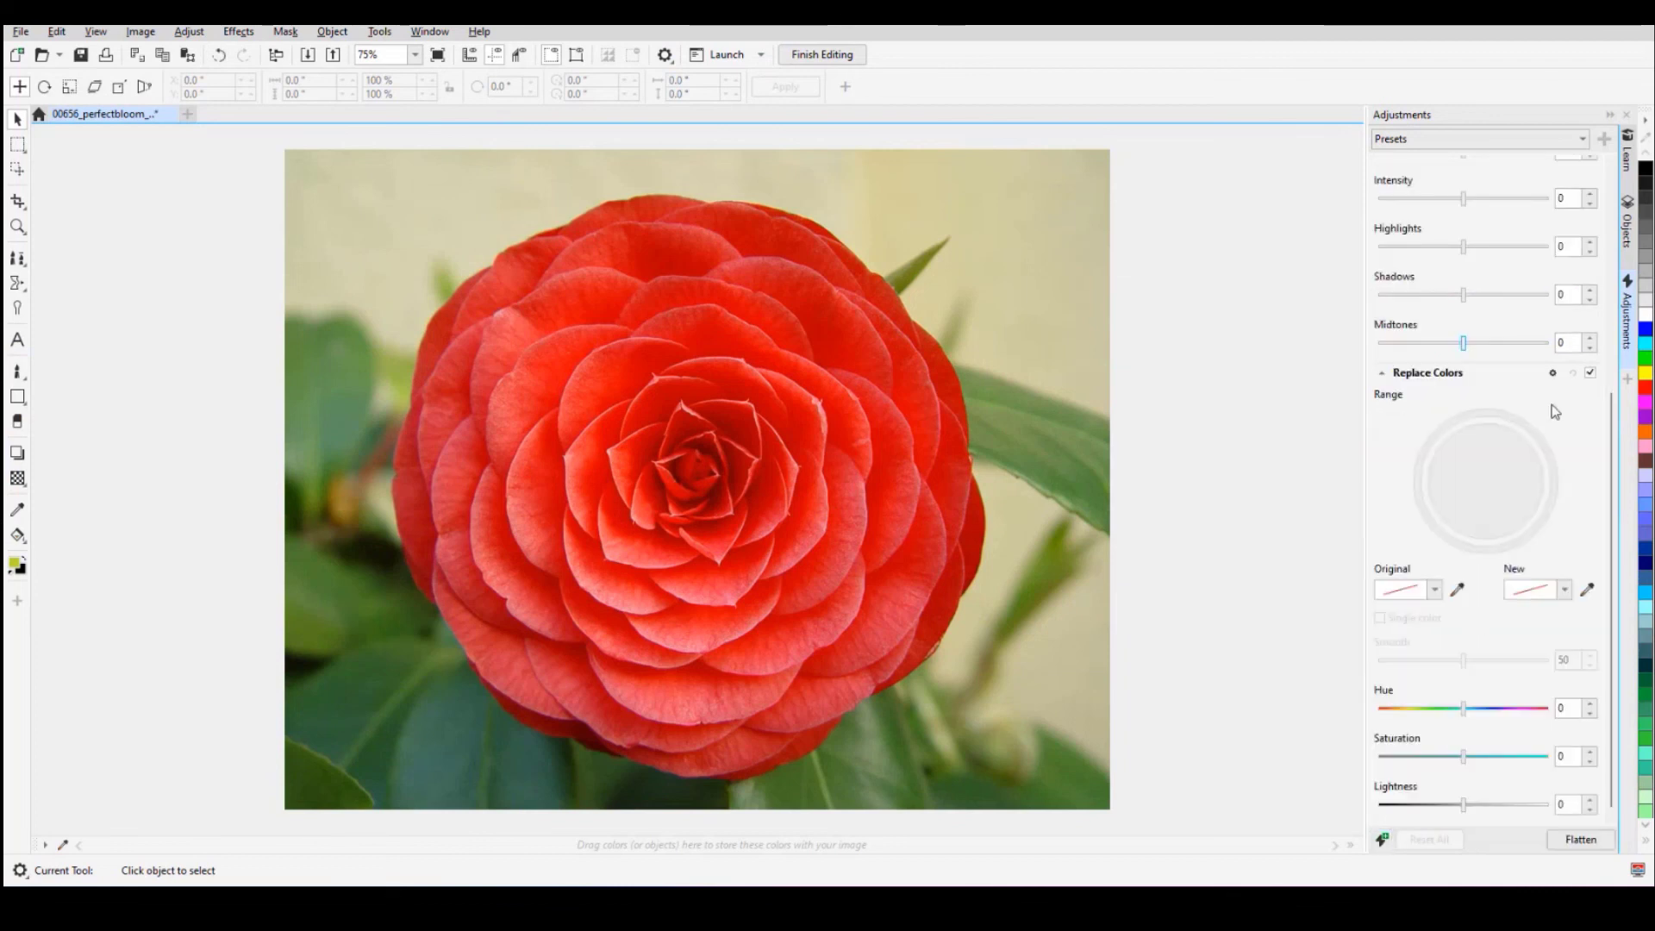
click(1552, 373)
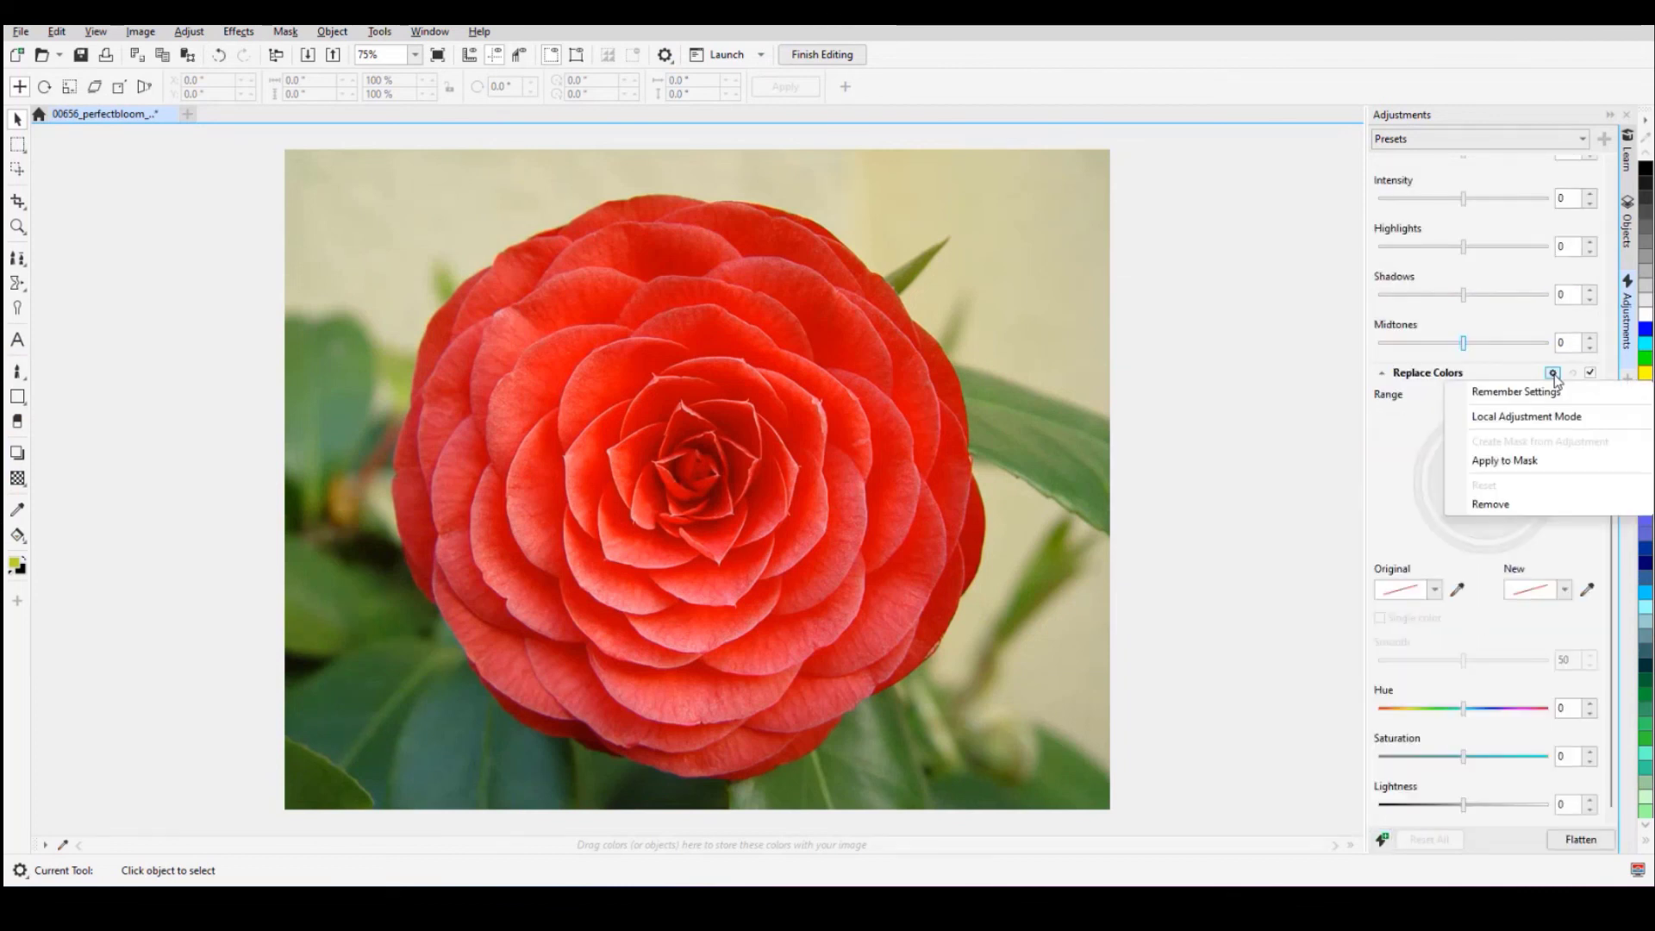
click(1510, 418)
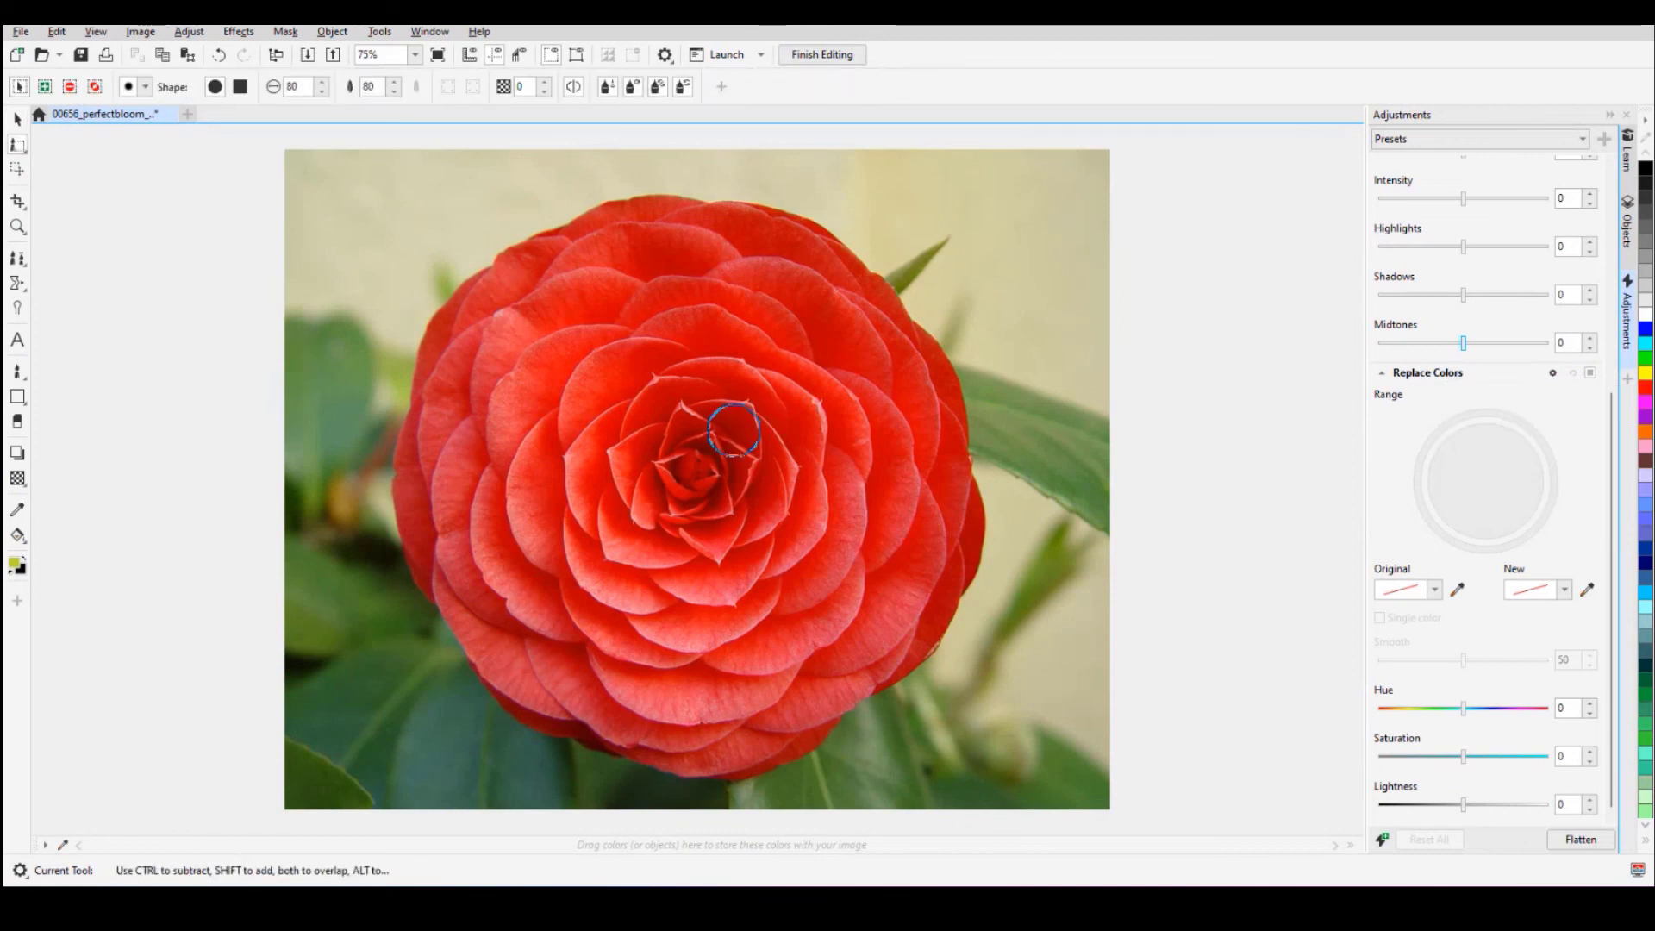
- Brush a local adjustment area over the flower's center and sample its dark red as the original color
mouse_move(731, 431)
mouse_down()
mouse_move(689, 411)
mouse_move(634, 445)
mouse_move(640, 511)
mouse_move(707, 519)
mouse_move(728, 459)
mouse_move(679, 450)
mouse_move(680, 508)
mouse_move(710, 482)
mouse_move(677, 476)
mouse_move(704, 506)
mouse_move(756, 470)
mouse_move(746, 428)
mouse_move(709, 401)
mouse_move(633, 413)
mouse_move(589, 494)
mouse_move(639, 554)
mouse_move(759, 523)
mouse_move(785, 471)
mouse_move(771, 440)
mouse_move(763, 502)
mouse_up()
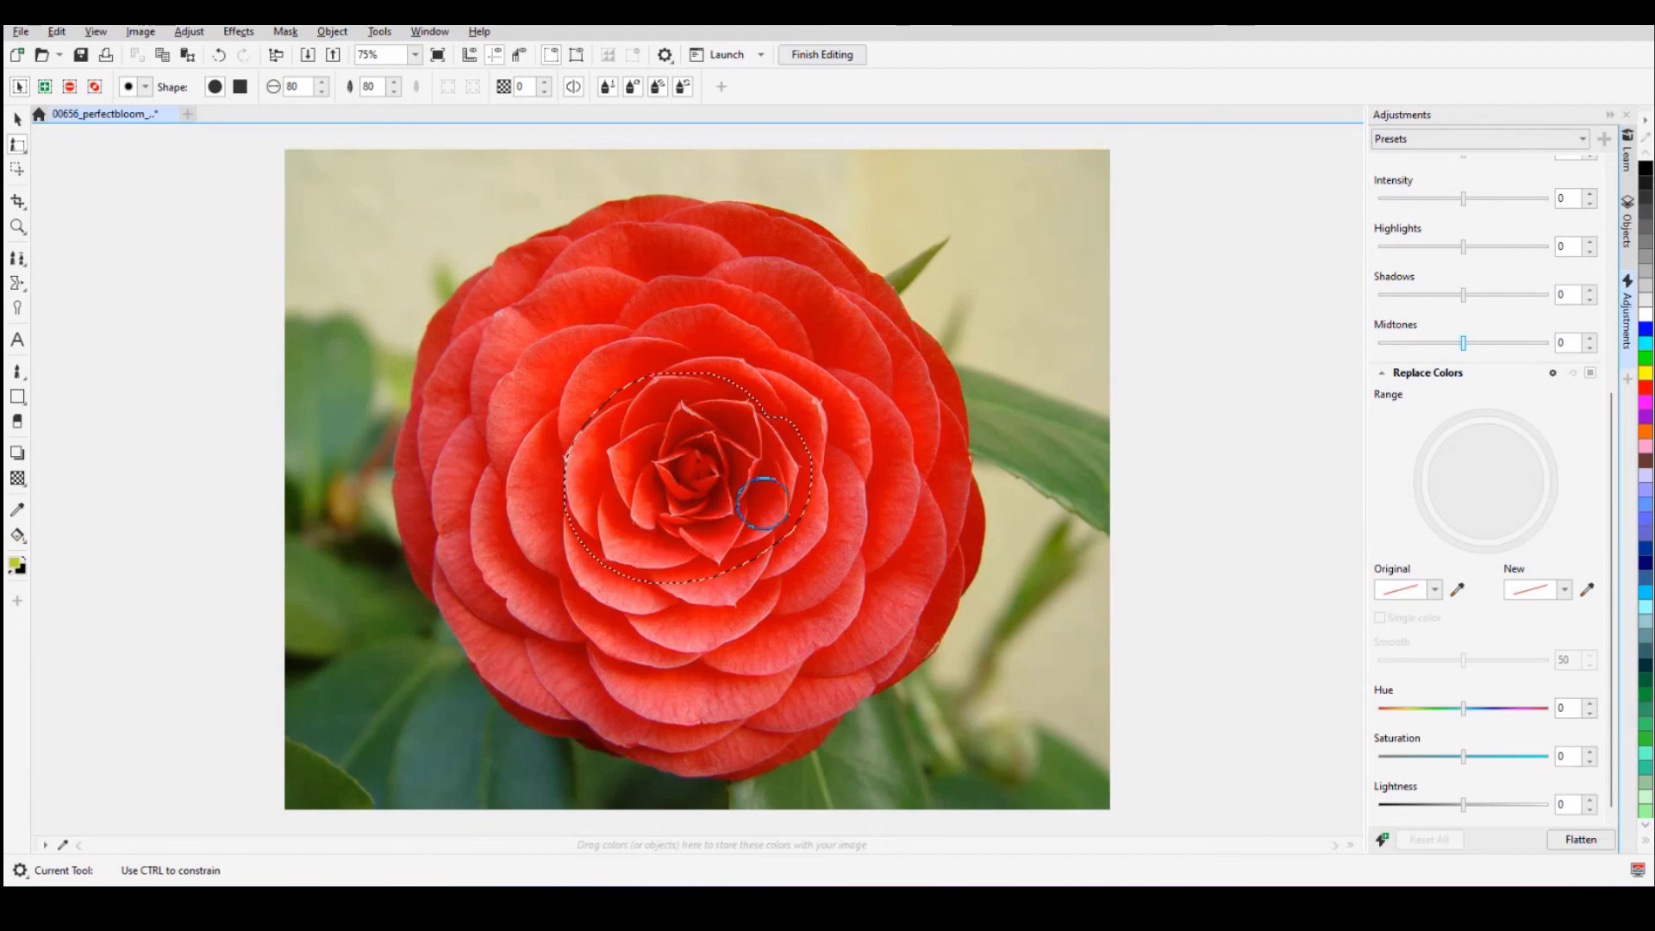
click(1457, 590)
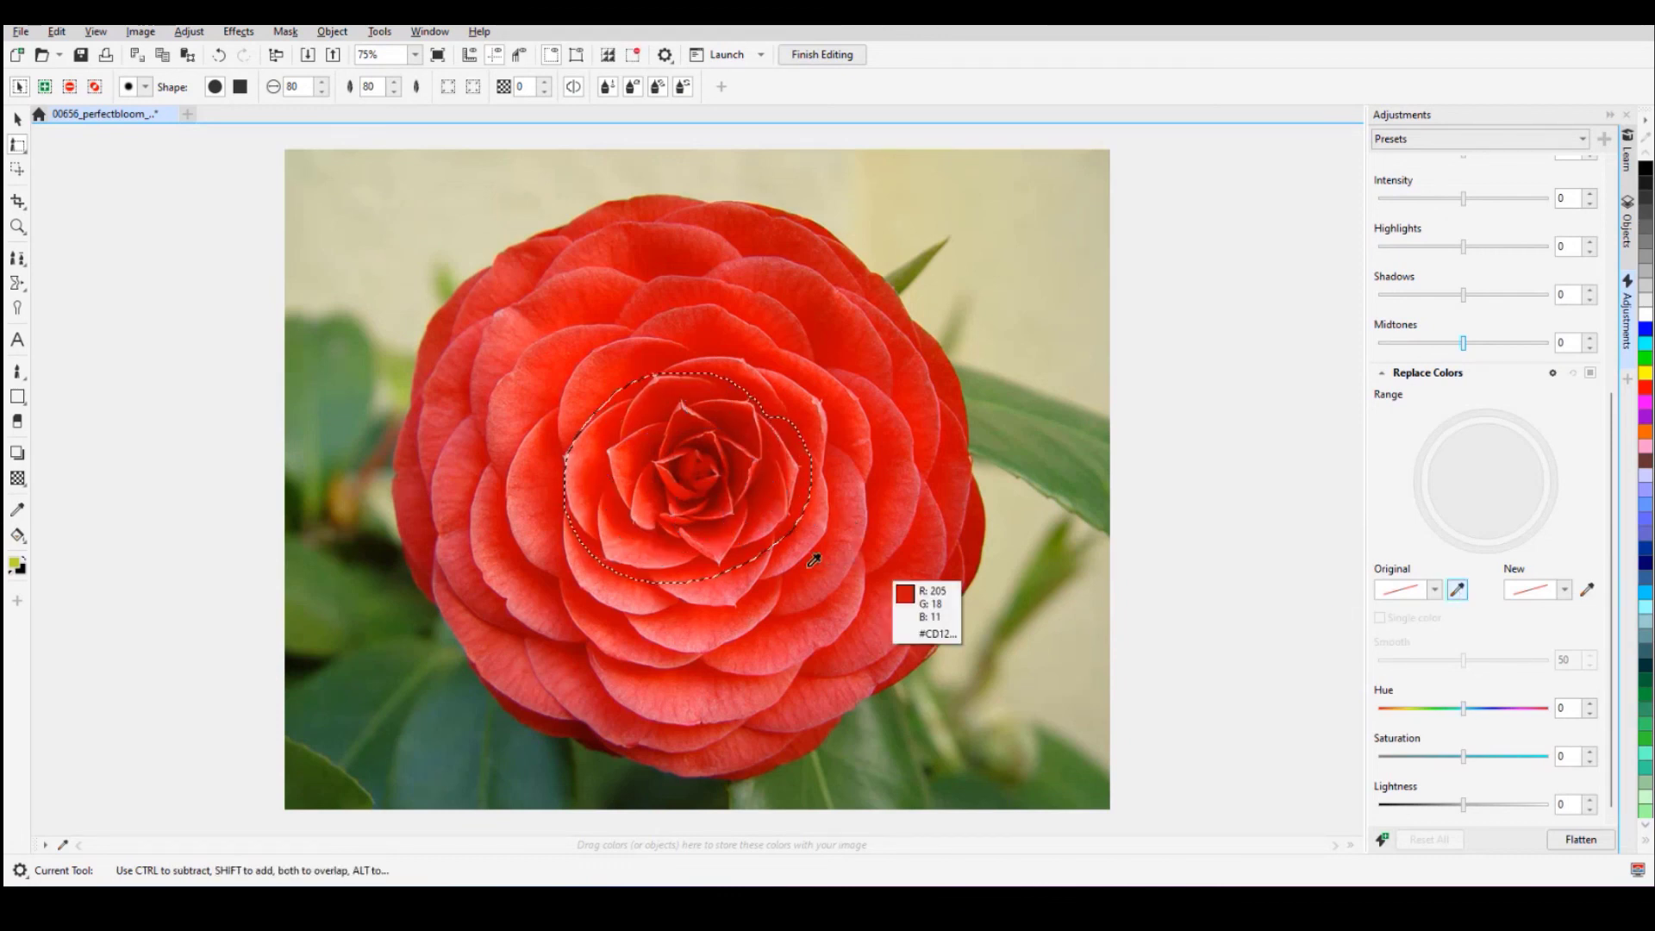
click(698, 453)
- Set the new color of the flower's center to teal #00A778 and extend the saturation range toward paler reds
click(1564, 589)
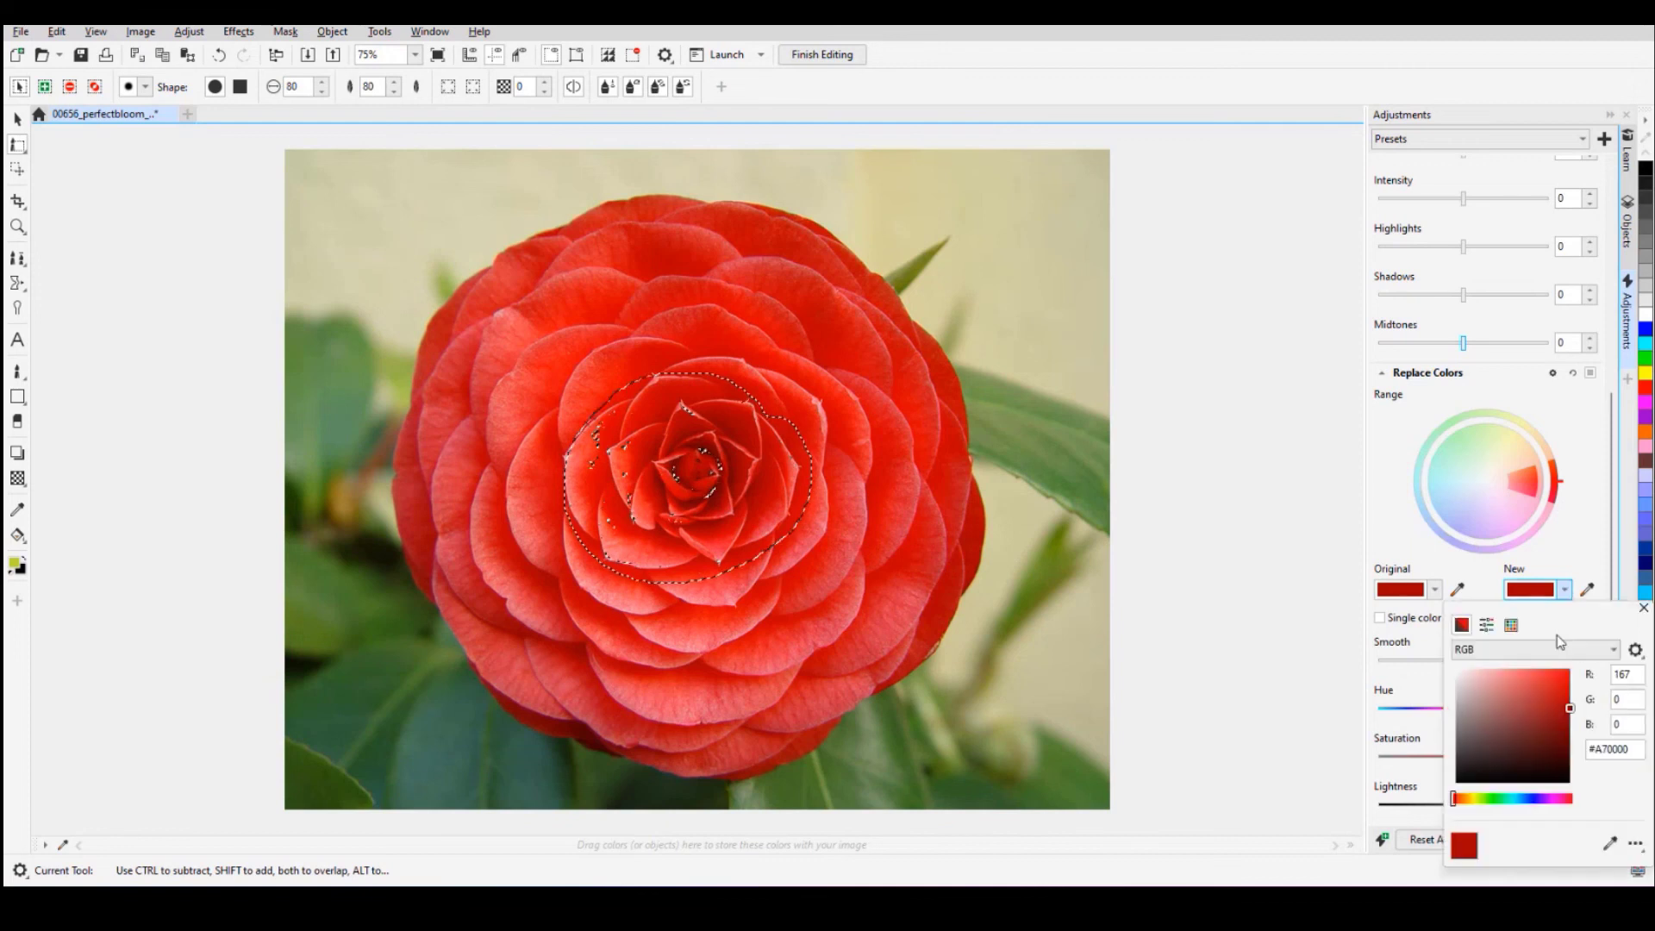
click(1507, 799)
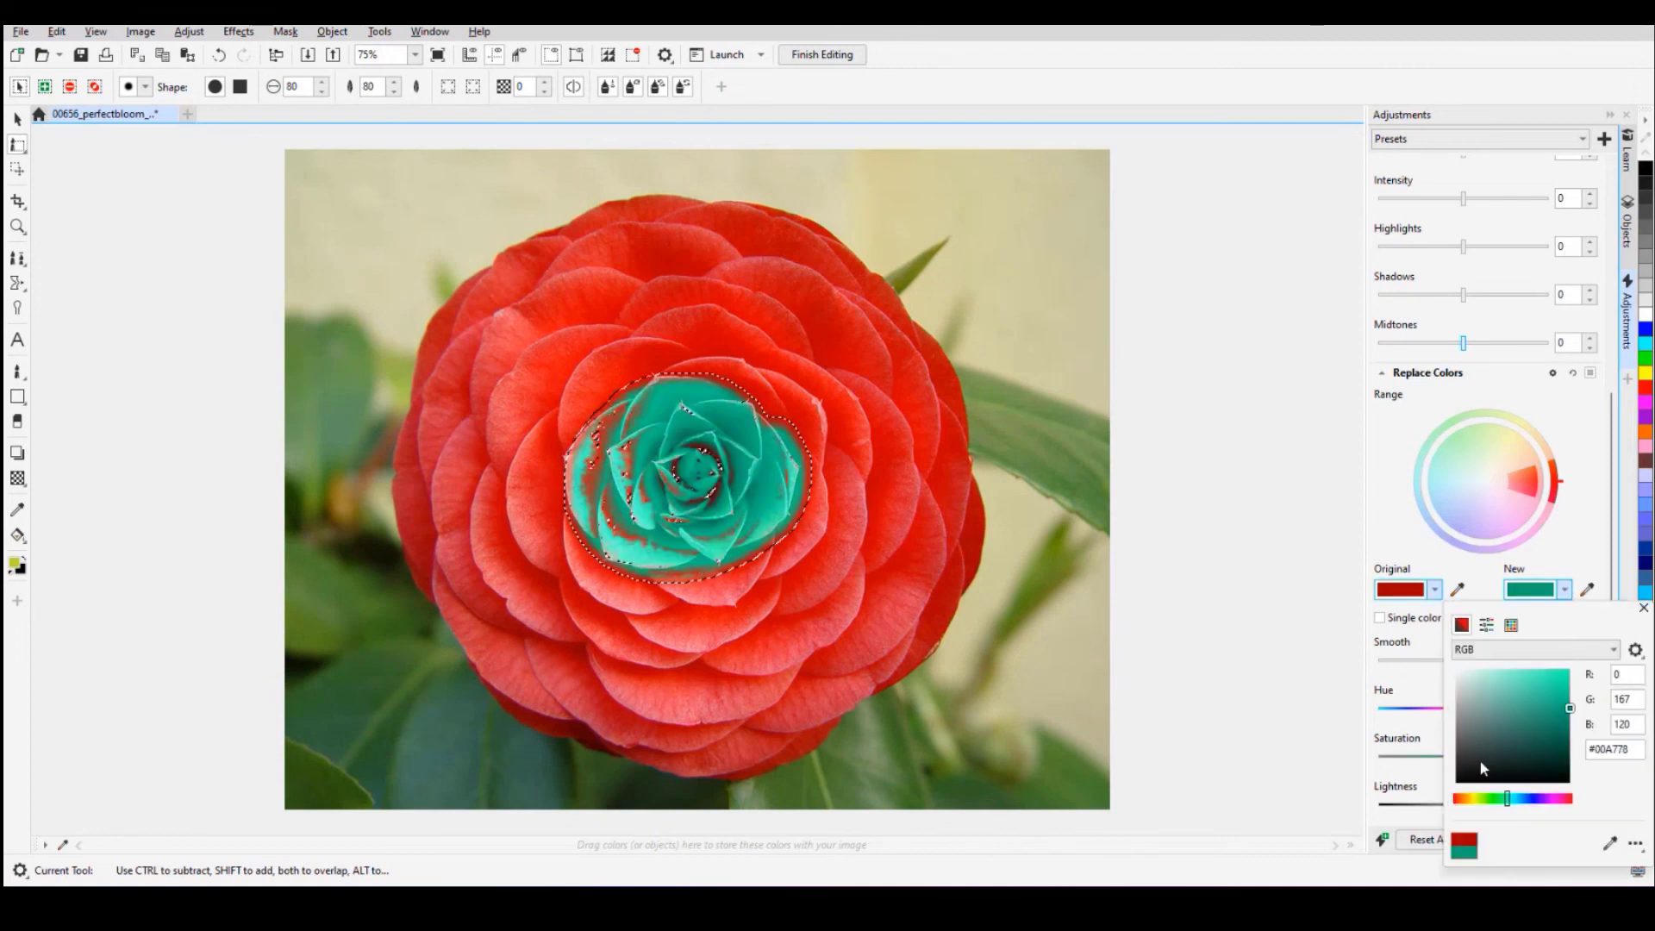
click(1508, 485)
drag(1508, 484, 1481, 483)
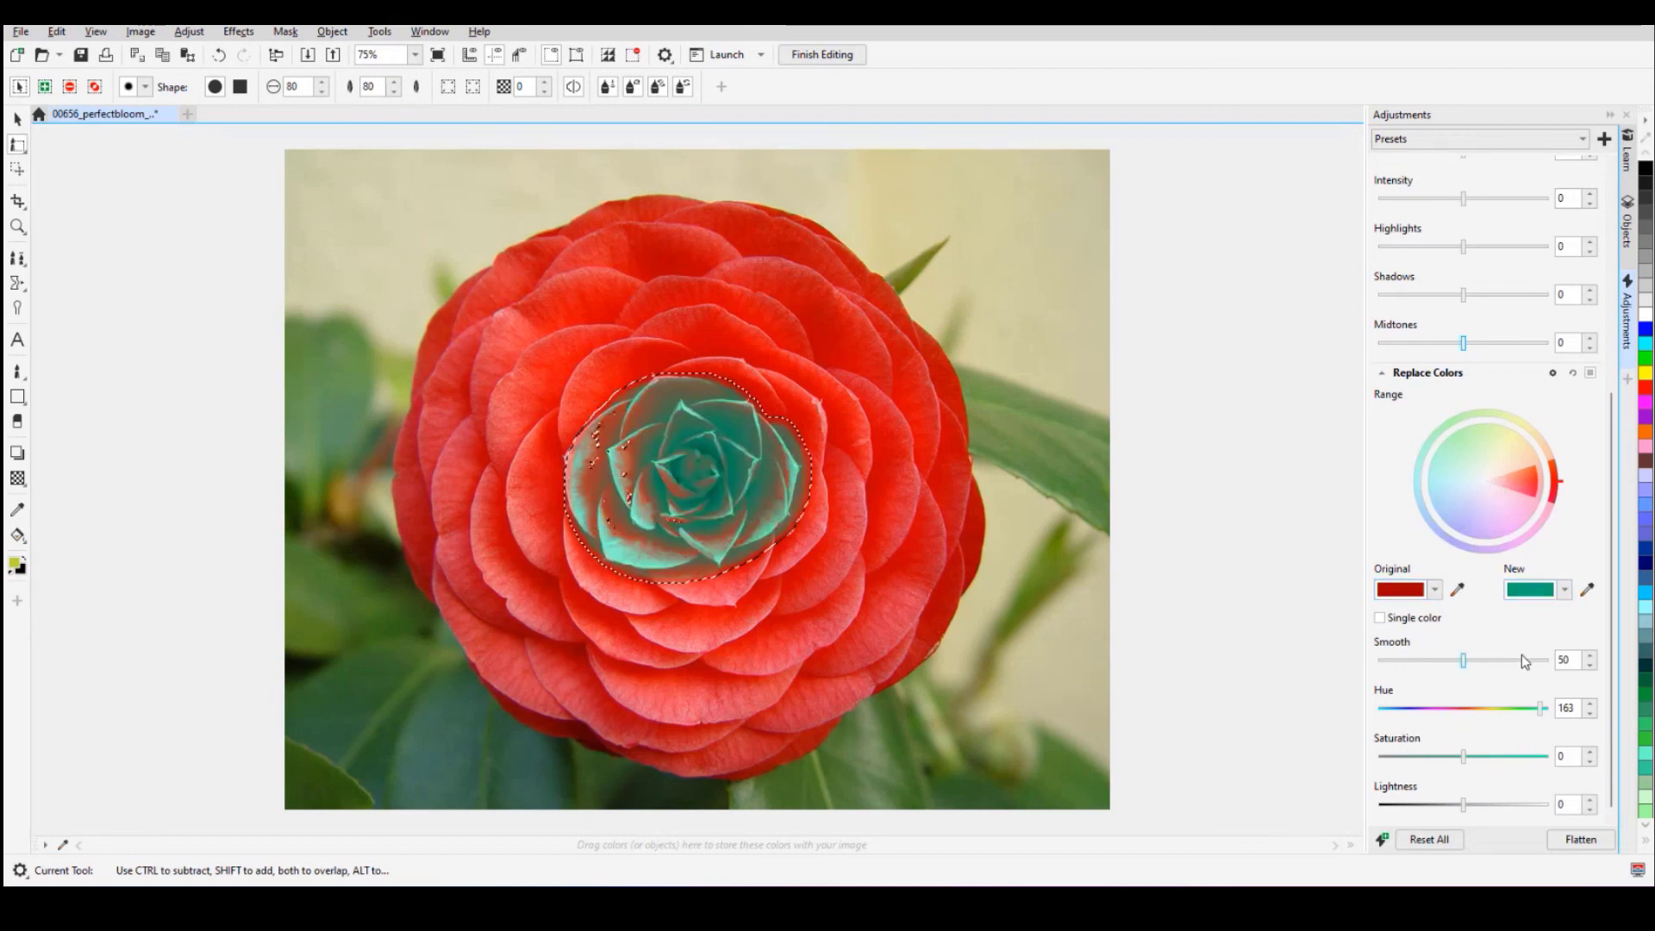
- Brush a ring of outer petals into the local adjustment, switch to subtractive mode, and save the finished flower back to CorelDRAW
mouse_move(622, 307)
mouse_down()
mouse_move(508, 467)
mouse_move(534, 576)
mouse_move(614, 658)
mouse_move(762, 670)
mouse_move(850, 597)
mouse_move(893, 529)
mouse_move(855, 381)
mouse_move(710, 288)
mouse_move(559, 286)
mouse_move(601, 316)
mouse_move(590, 279)
mouse_move(624, 302)
mouse_move(650, 294)
mouse_move(626, 275)
mouse_move(628, 334)
mouse_move(545, 298)
mouse_move(594, 370)
mouse_move(521, 331)
mouse_move(640, 299)
mouse_move(645, 271)
mouse_move(691, 319)
mouse_move(667, 251)
mouse_move(726, 341)
mouse_up()
click(70, 87)
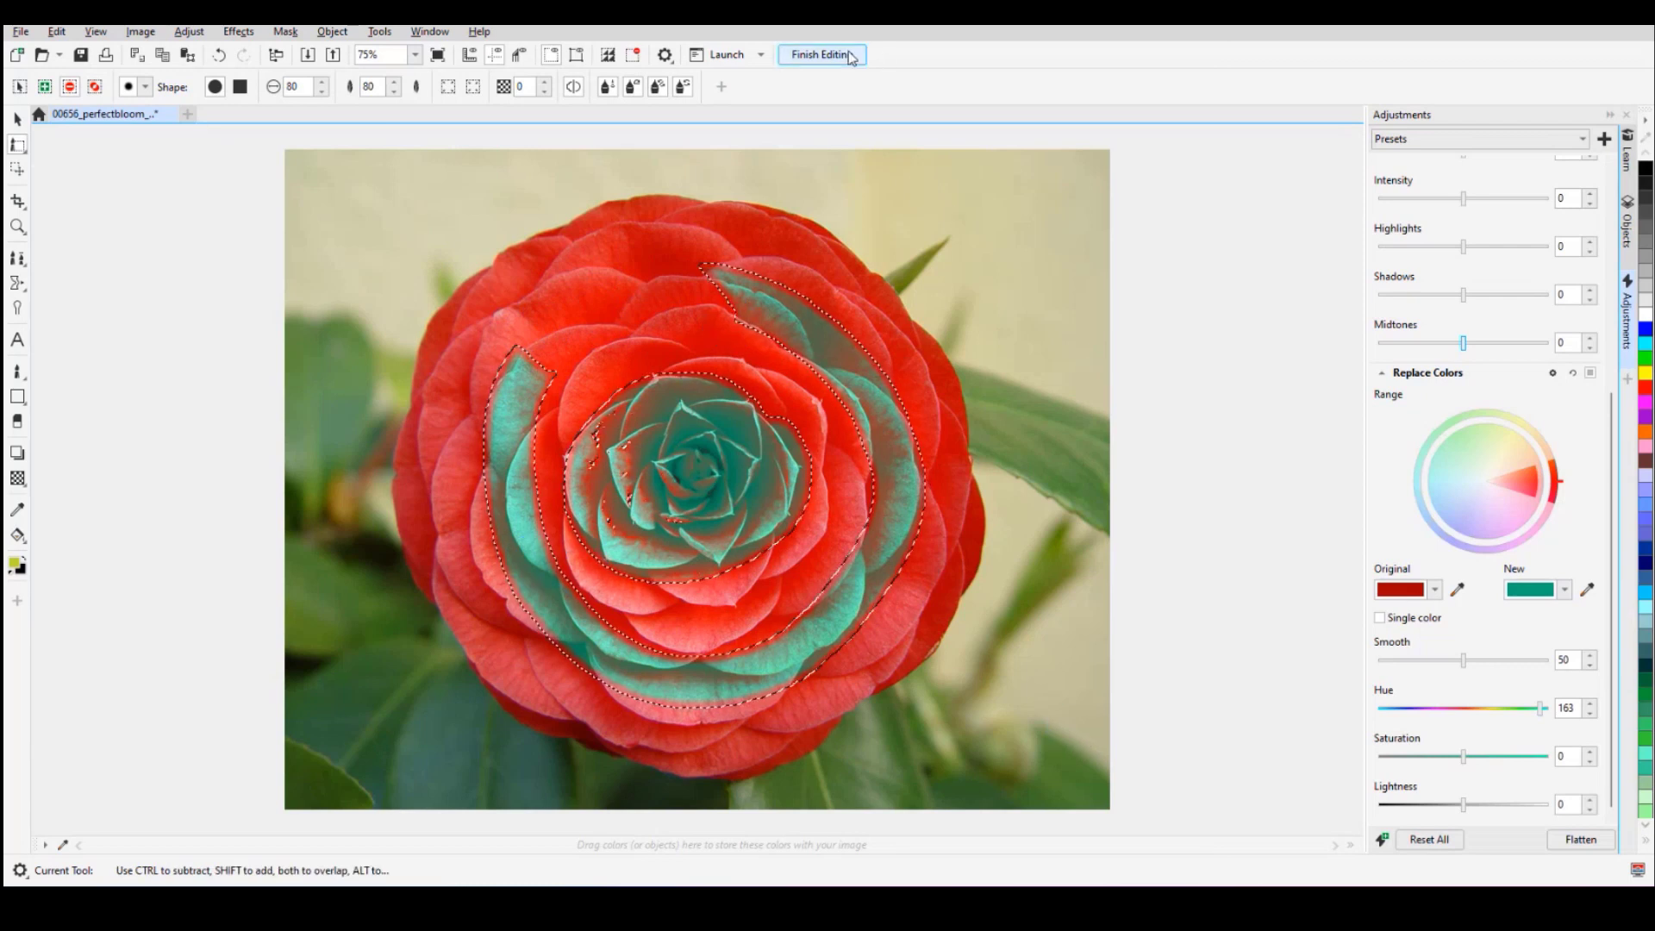
click(822, 54)
click(810, 495)
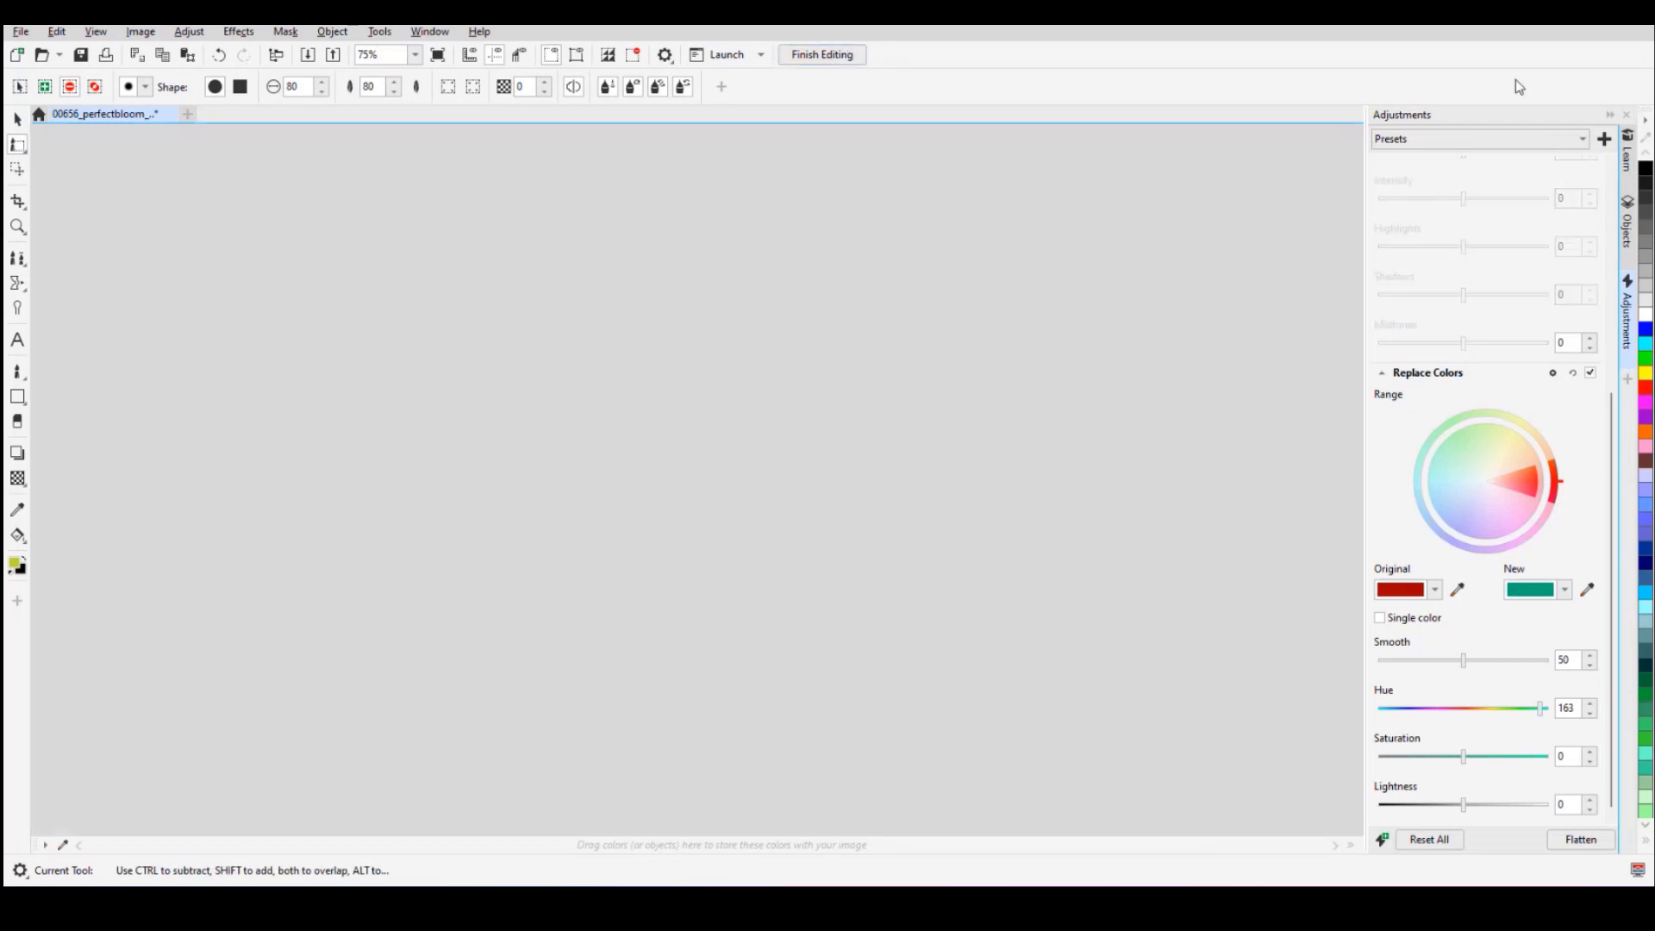